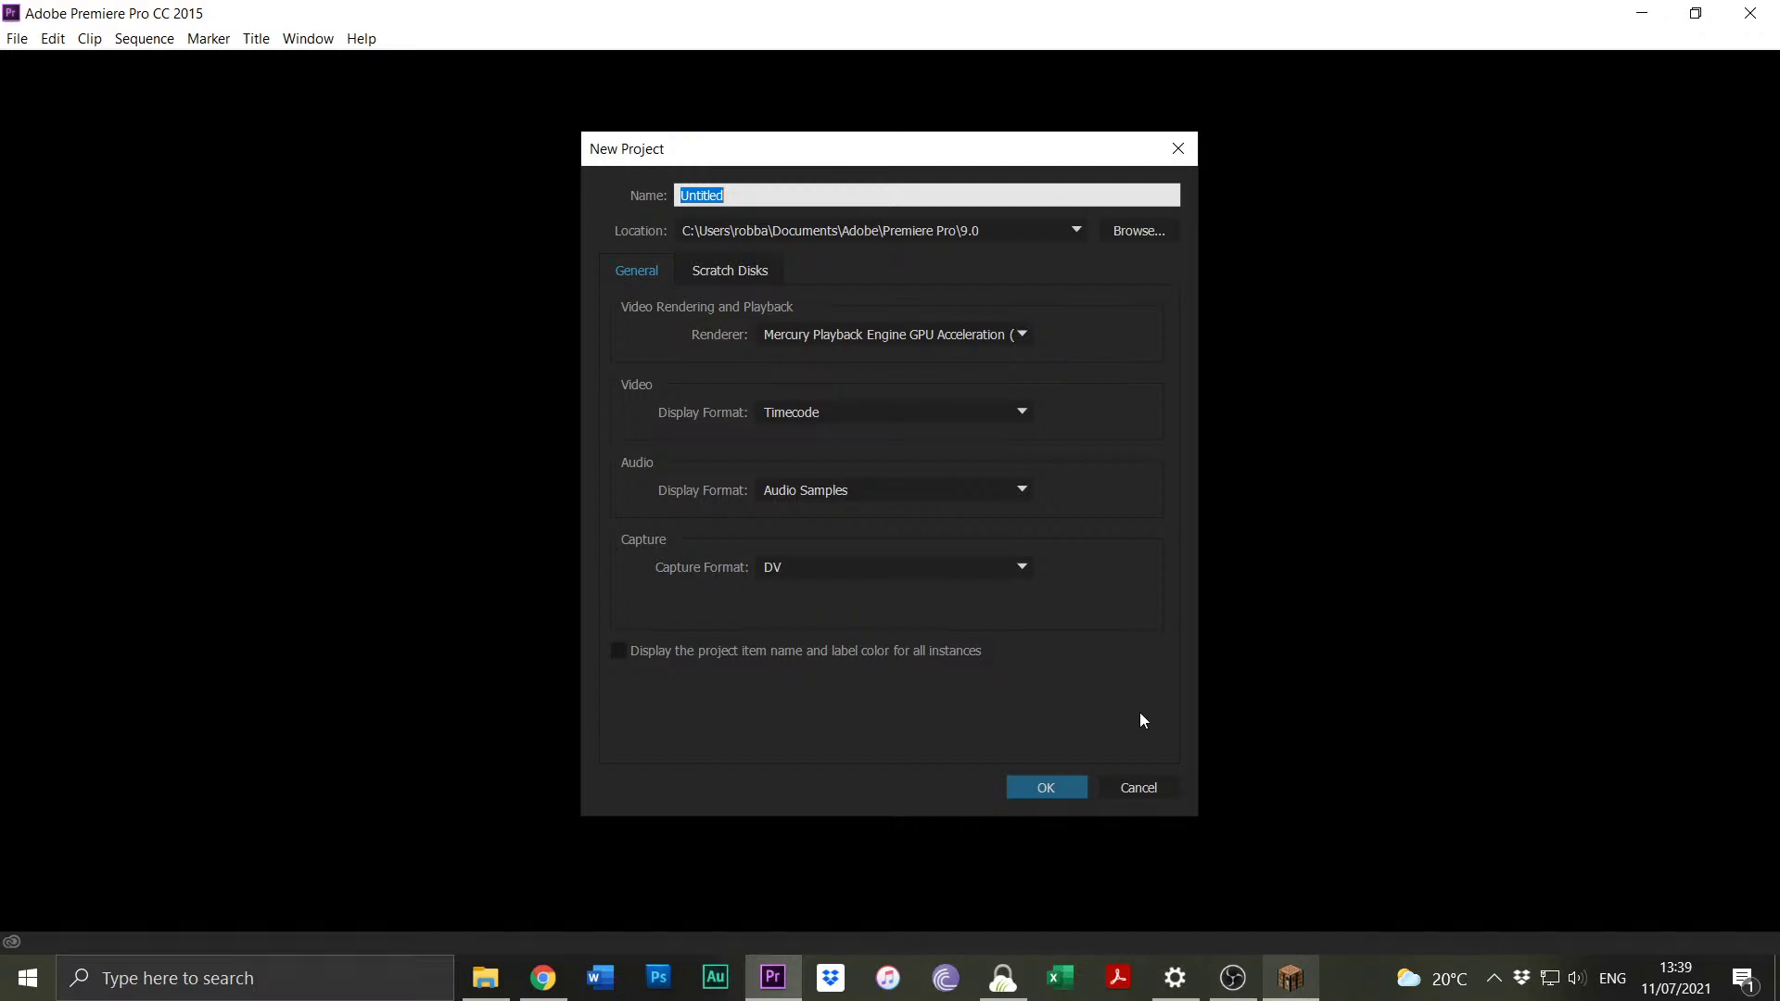
# Open the recent project 2 Episode 7 instead of creating a new one, accept the replacement renderer, and save the project.
pyautogui.press('Escape')
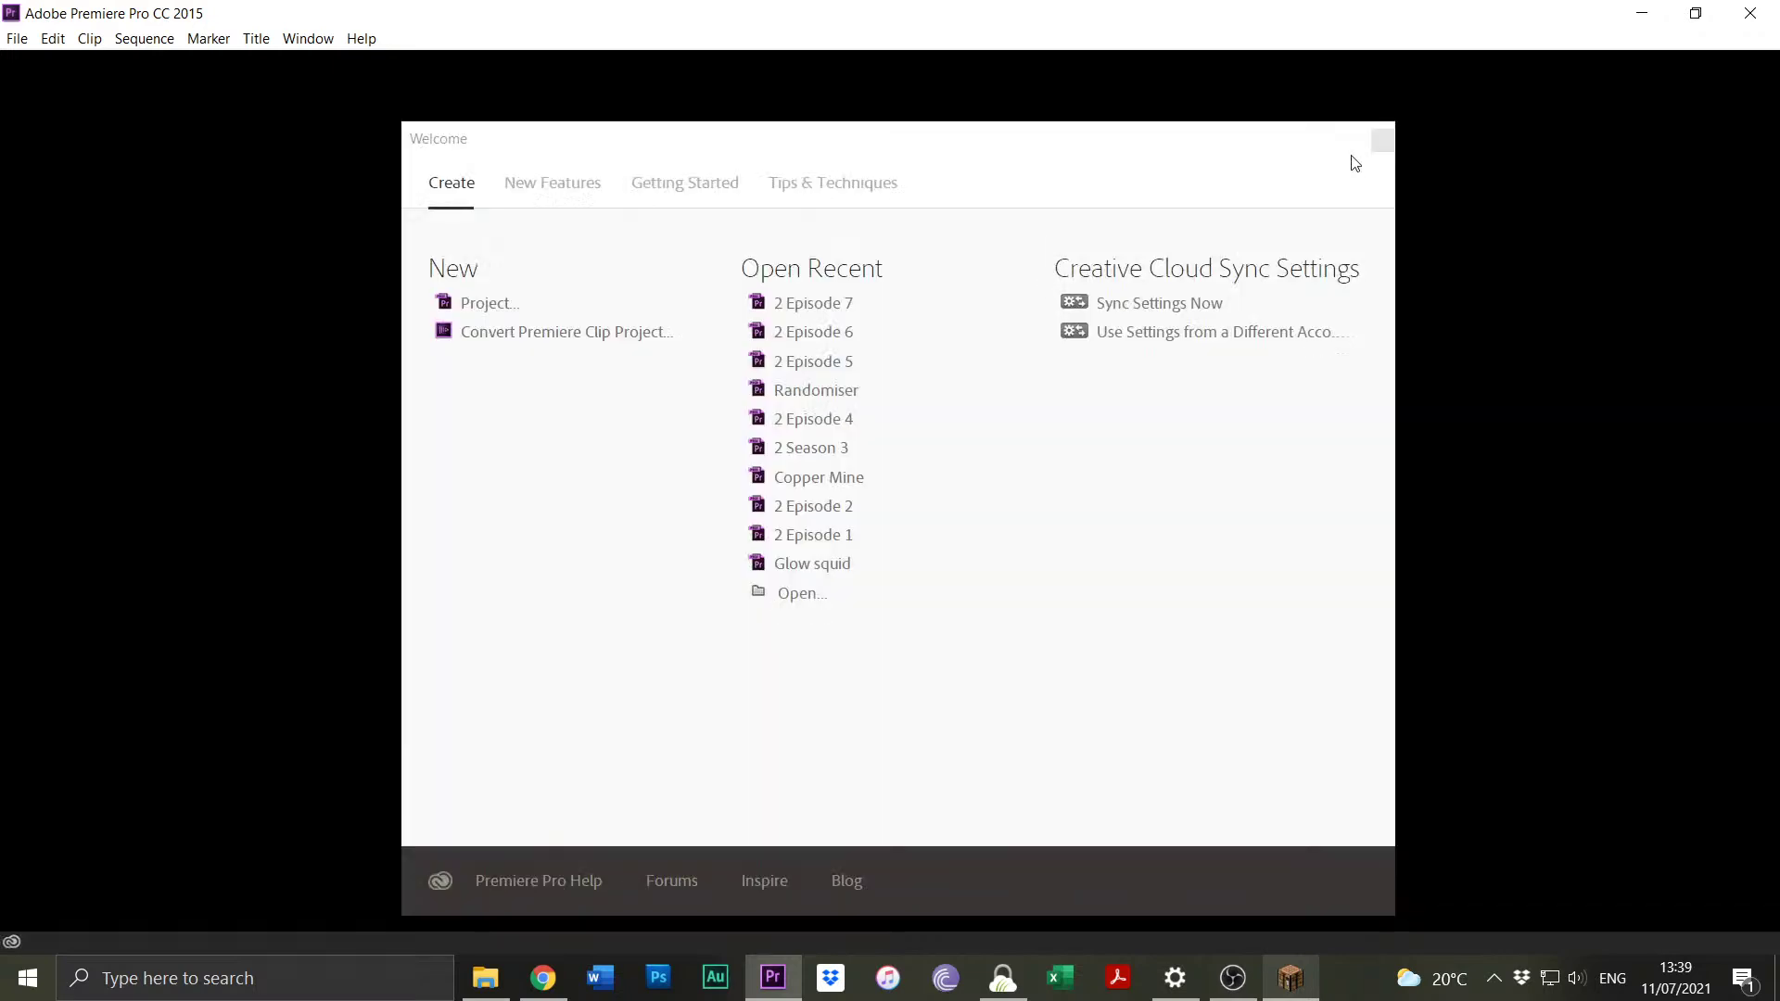
pyautogui.click(17, 38)
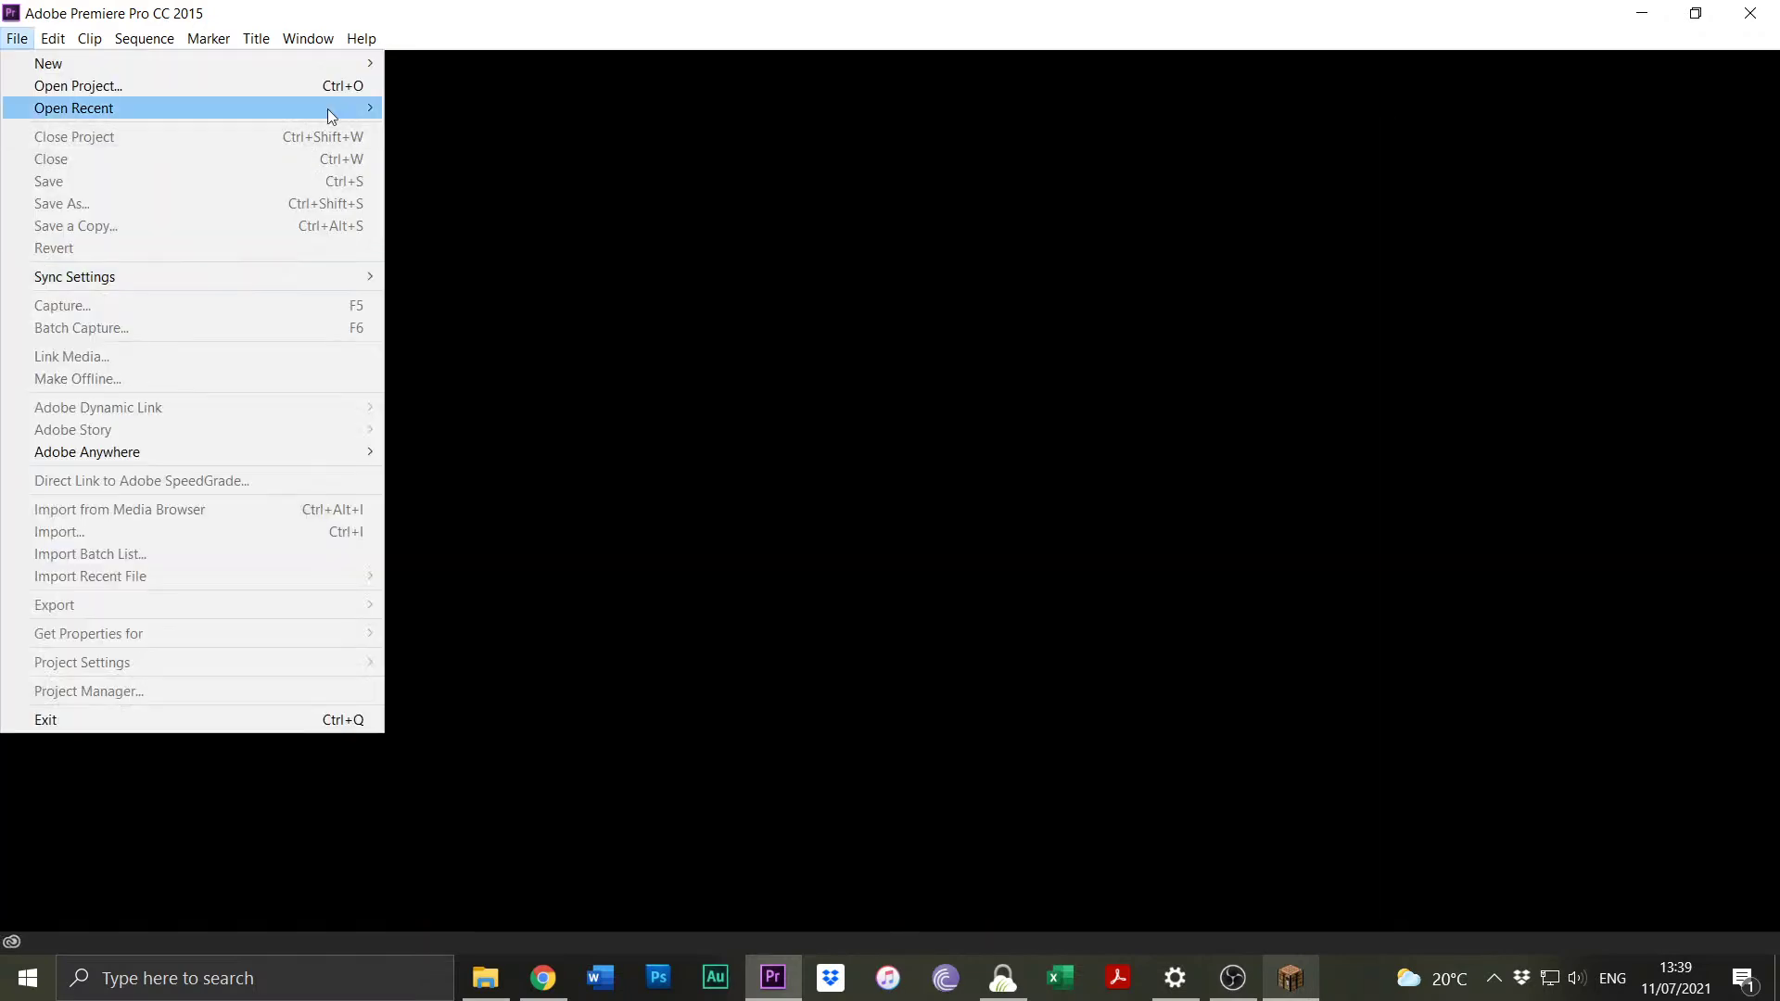
pyautogui.moveTo(326, 107)
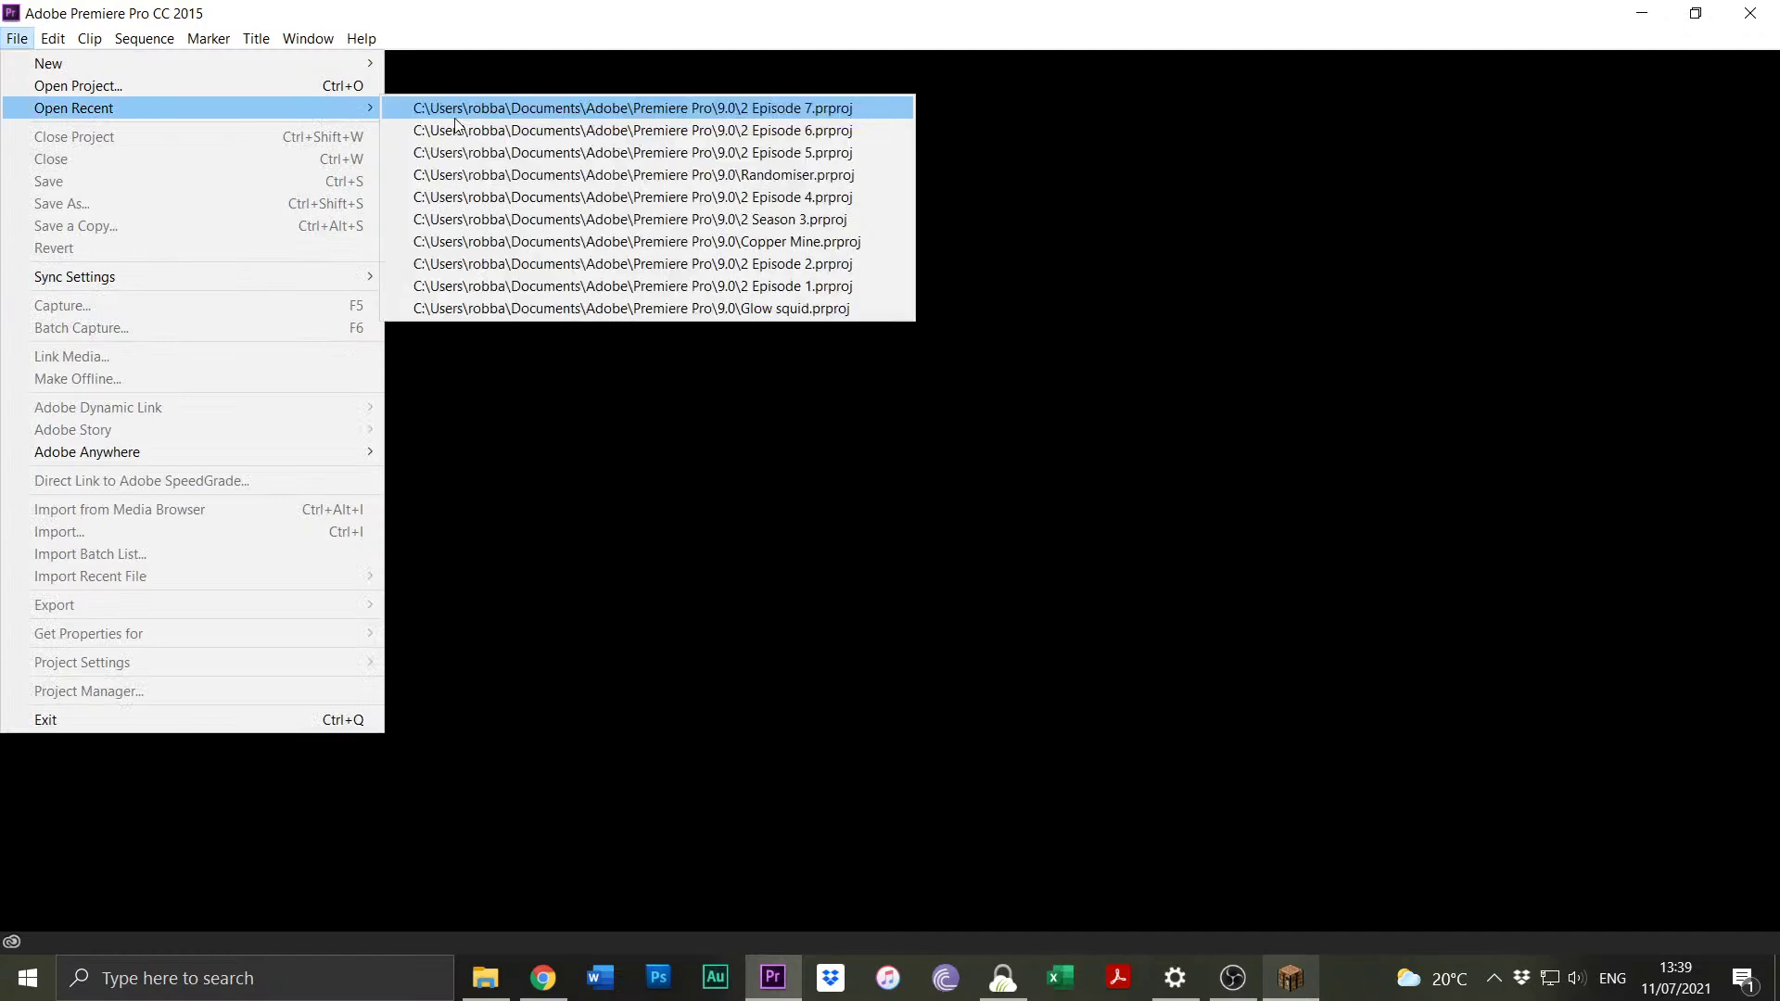
pyautogui.click(456, 109)
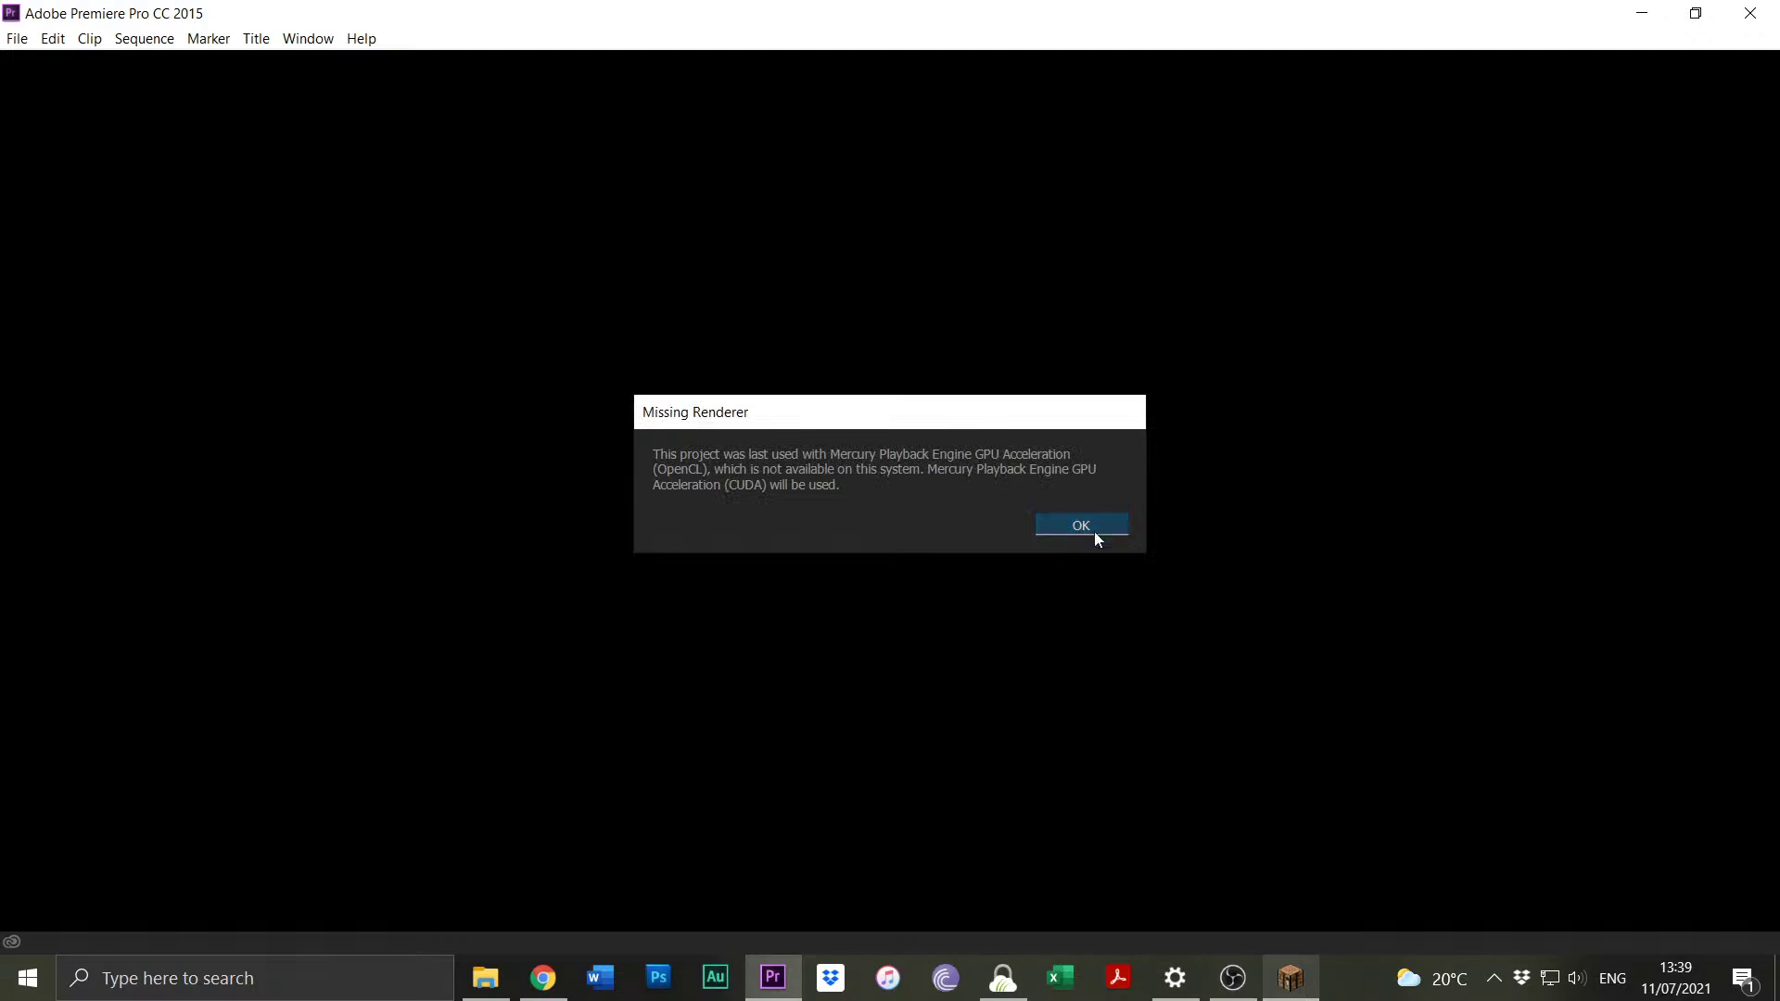
pyautogui.click(1090, 523)
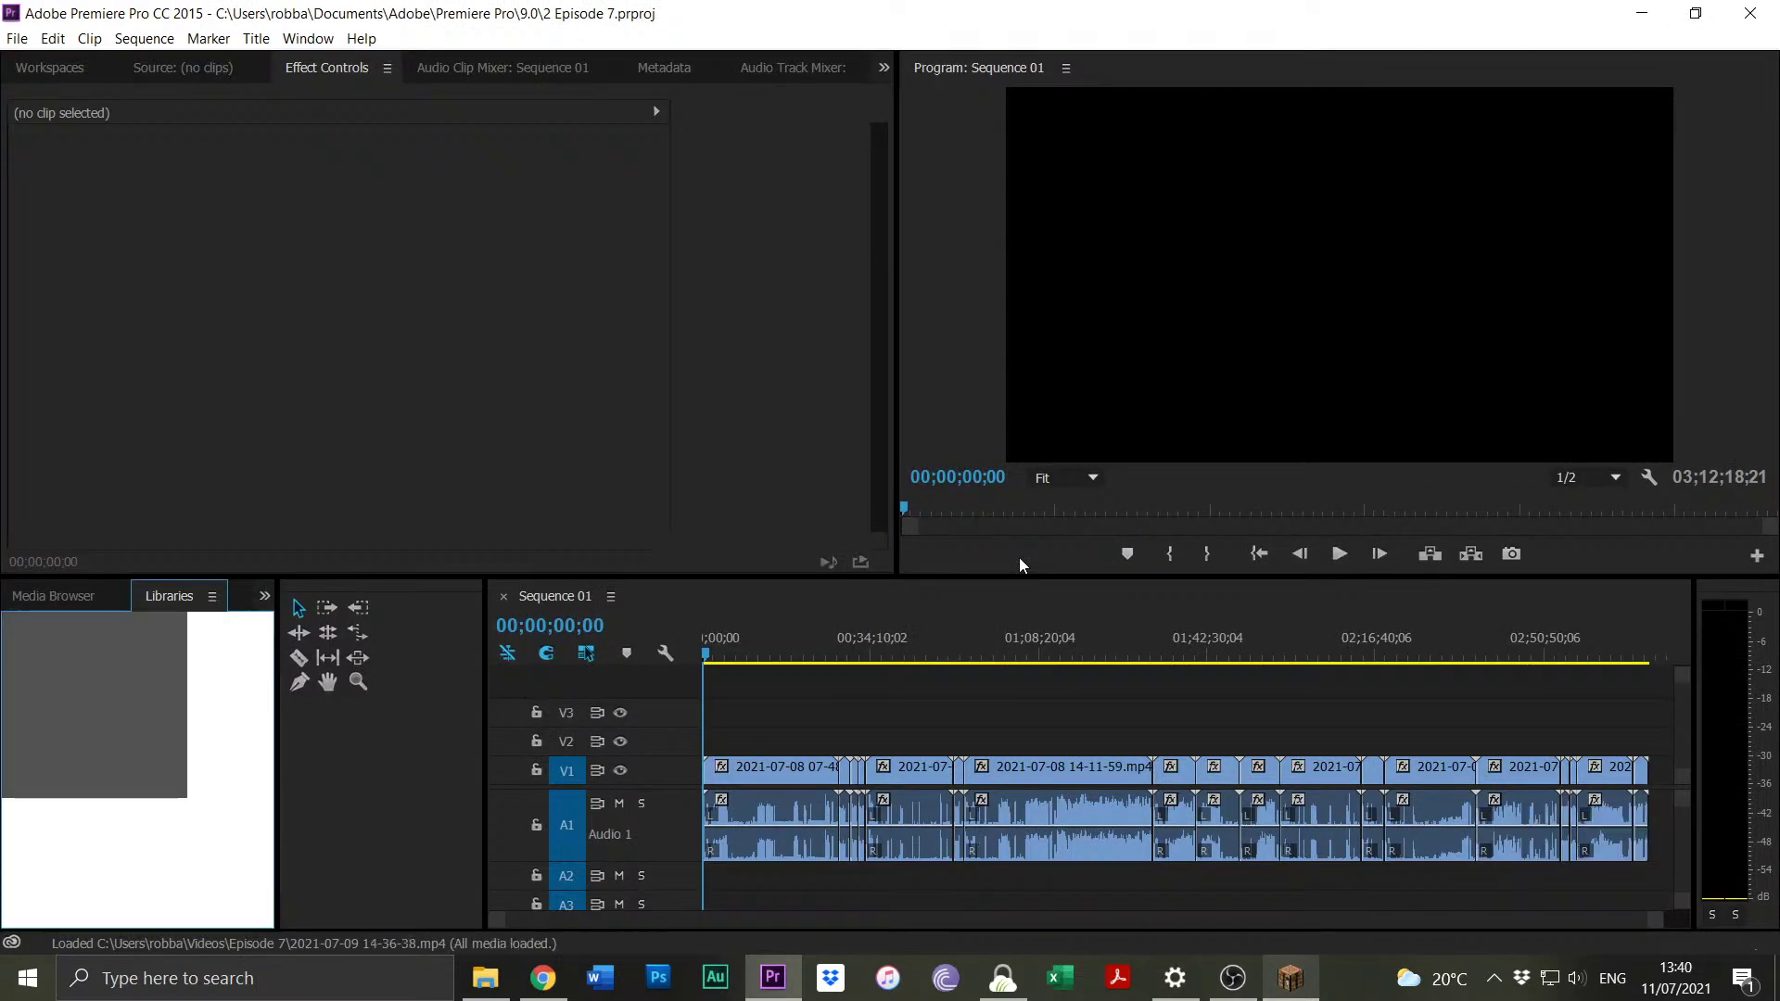
pyautogui.click(17, 38)
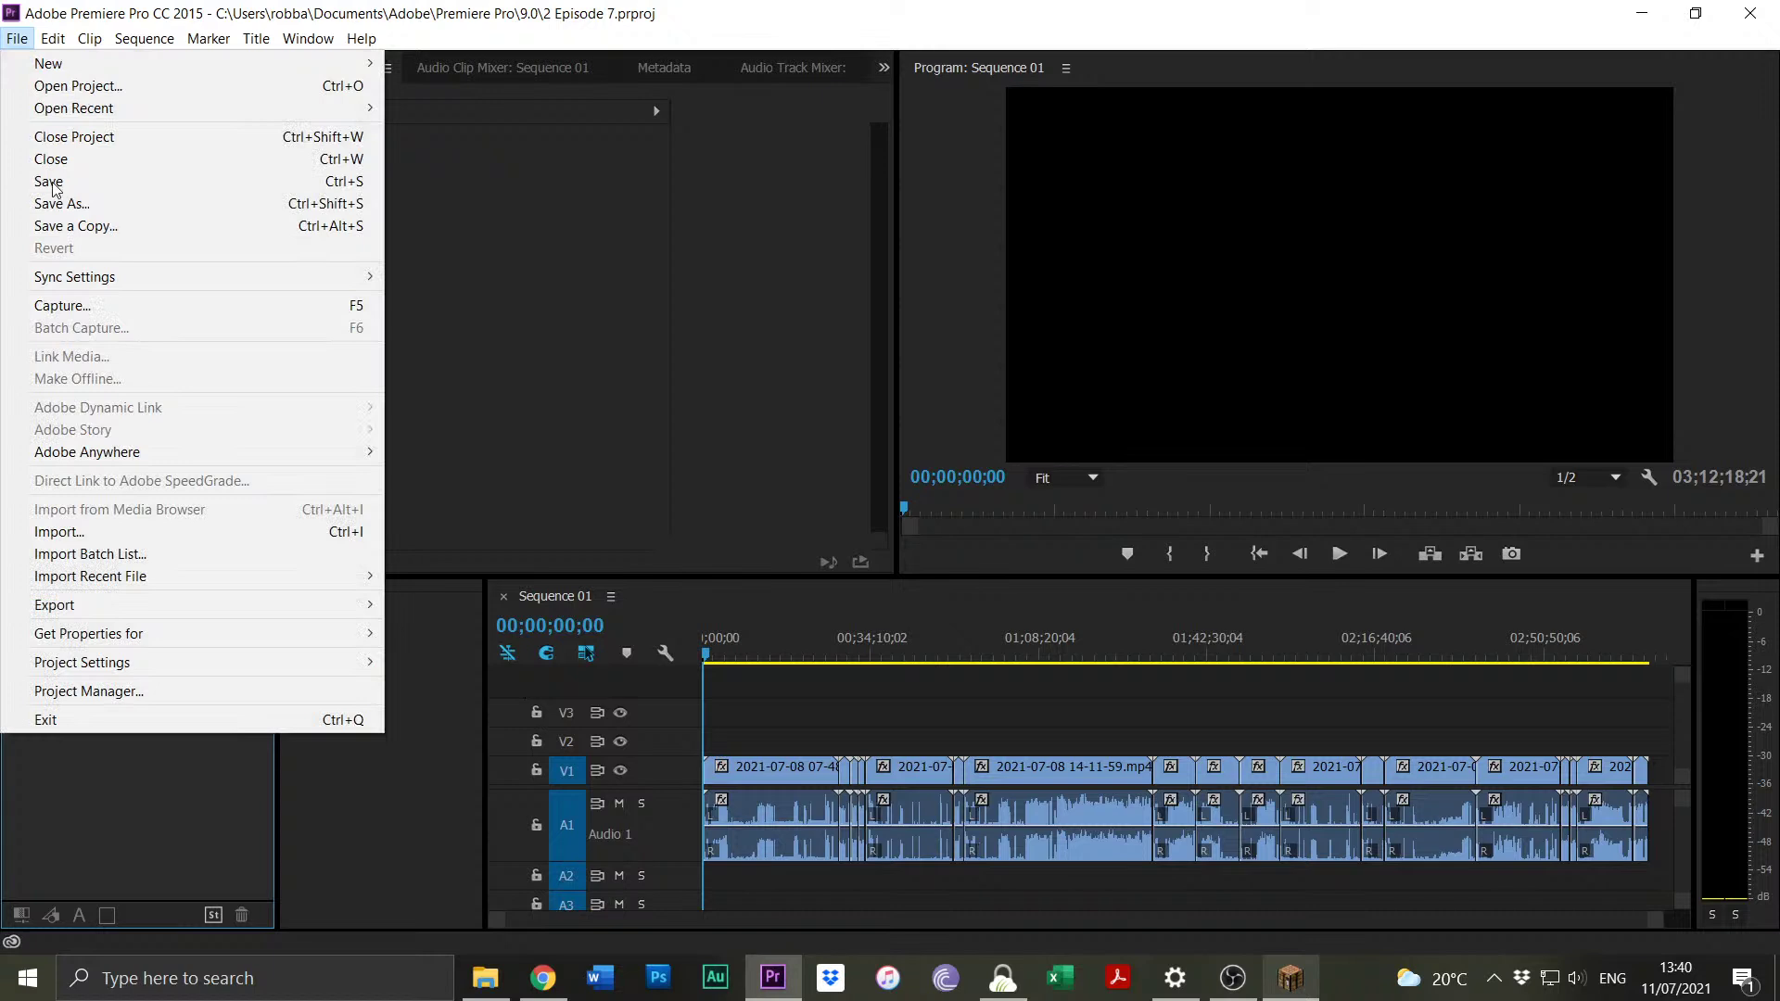
pyautogui.click(51, 183)
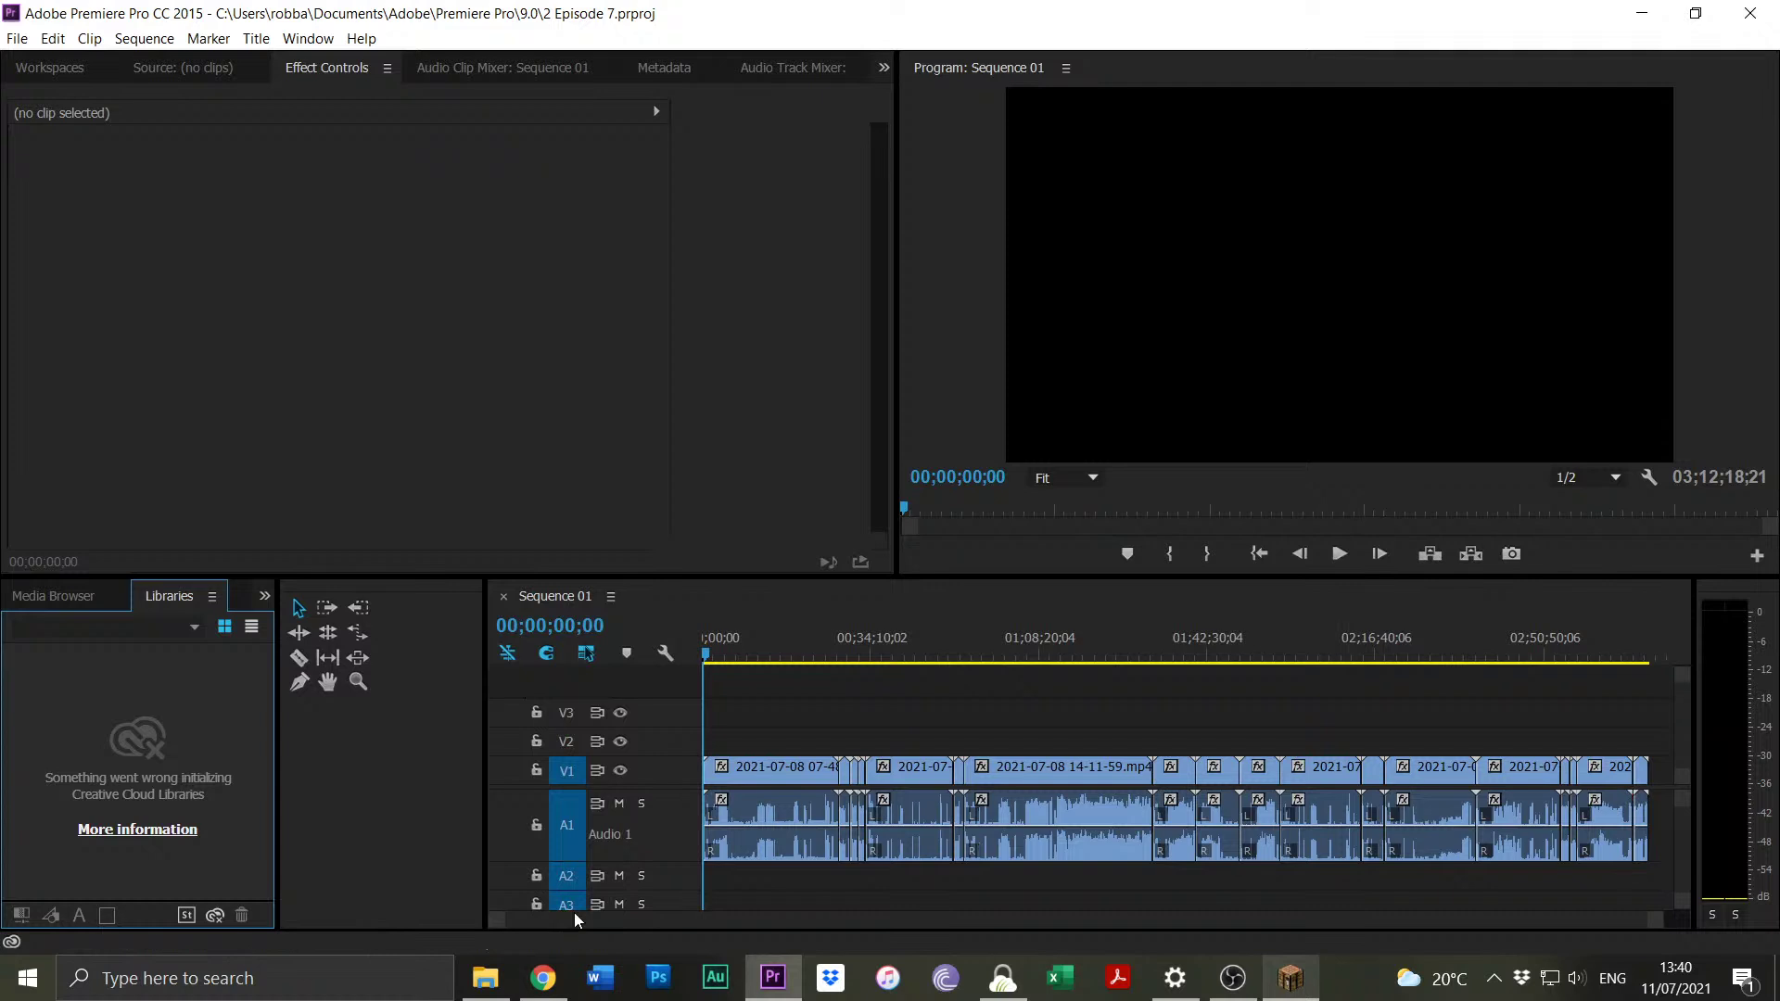
# Skim the footage across the whole sequence at several points, including about 00;38;35, 01;10;10, 01;15;53 and 02;42;43.
pyautogui.moveTo(575, 918); pyautogui.dragTo(535, 922)
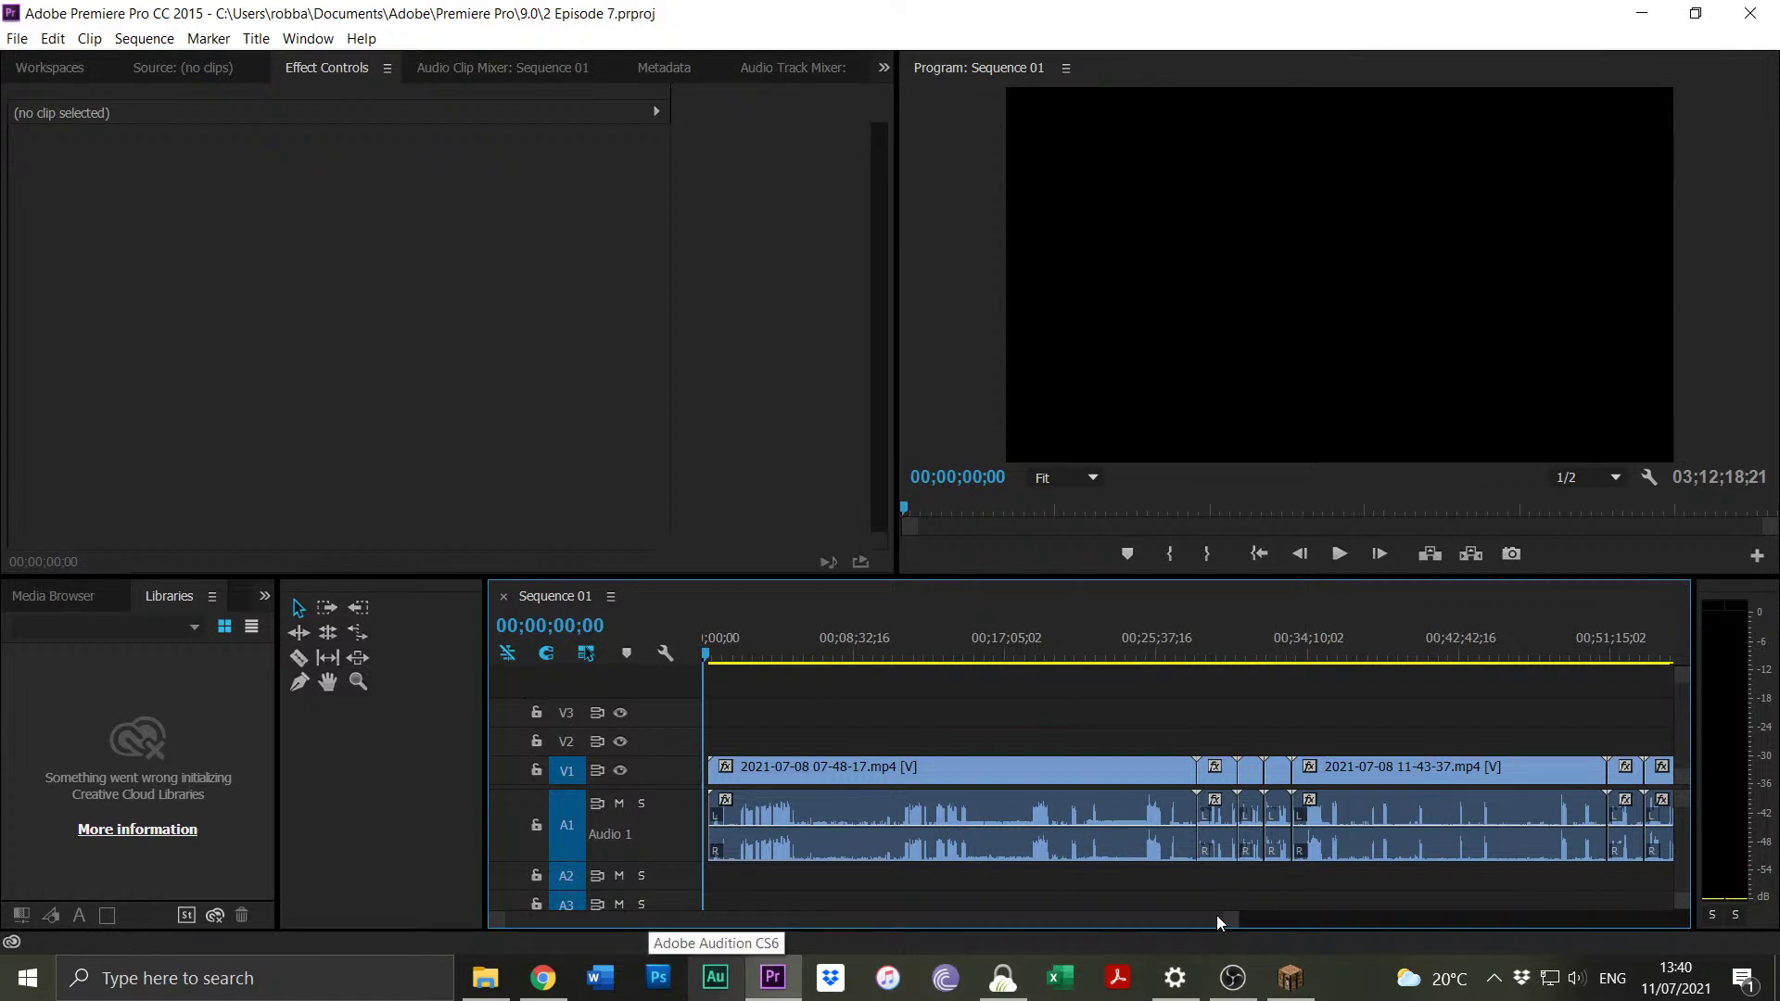
pyautogui.press('\\')
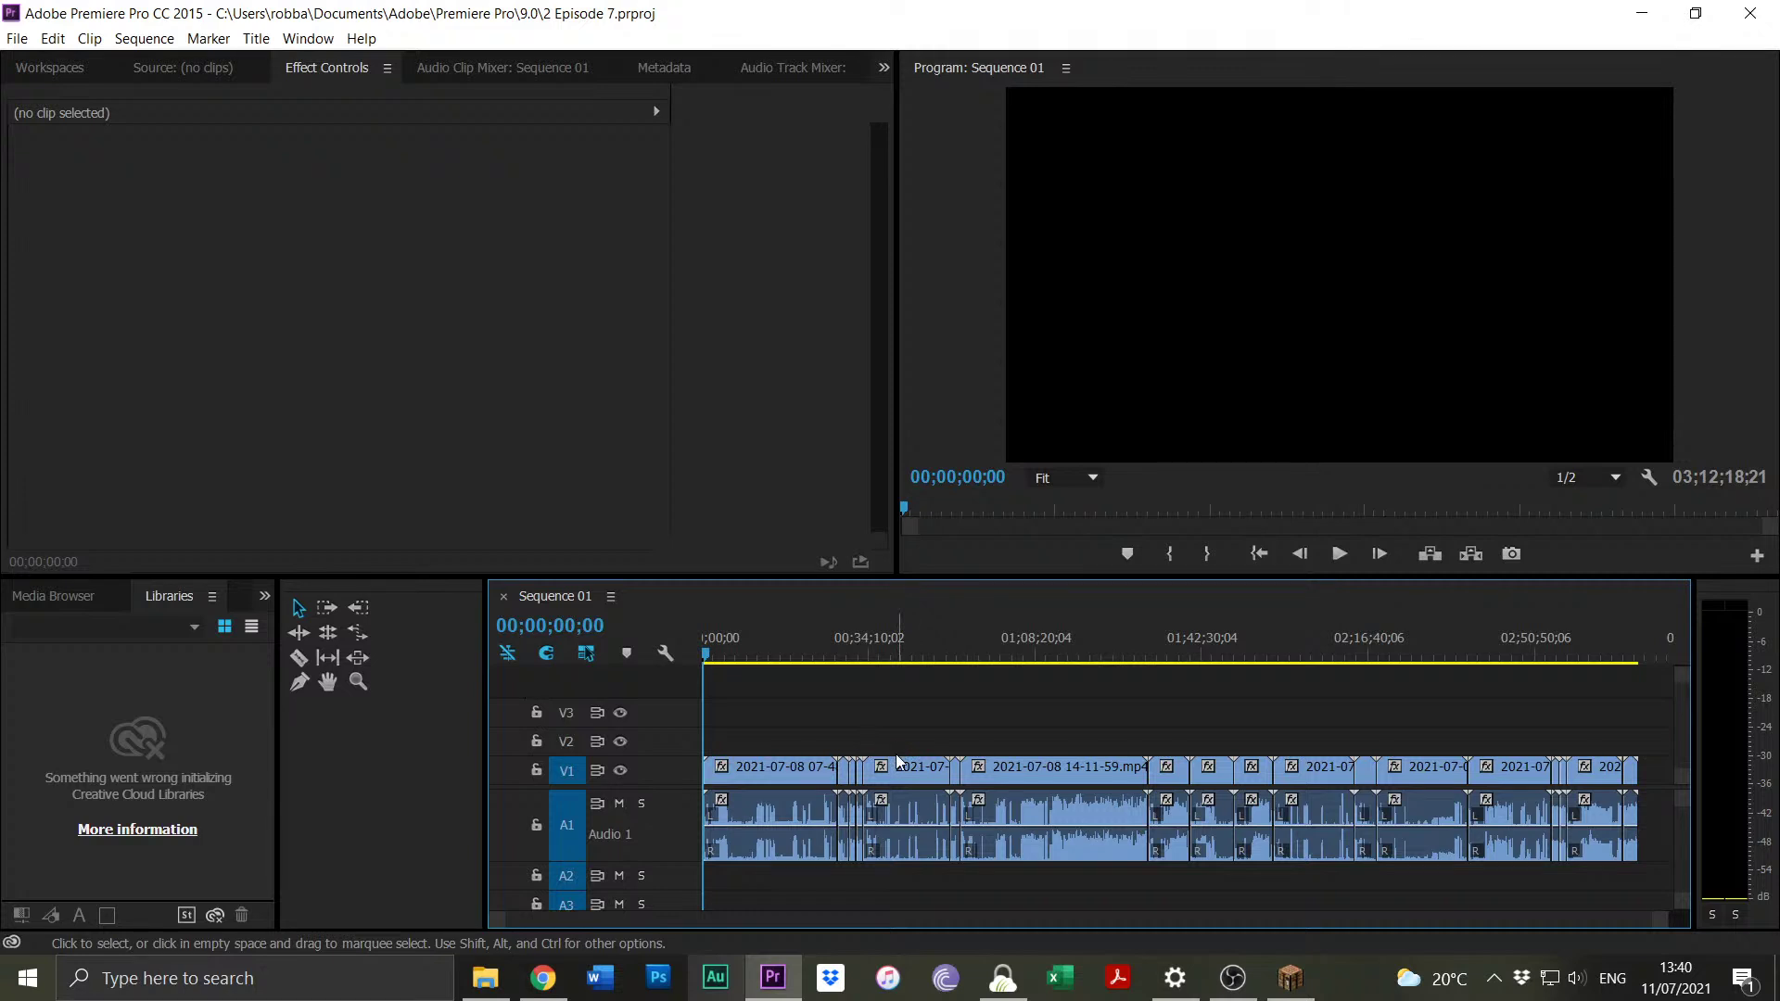
pyautogui.click(1045, 655)
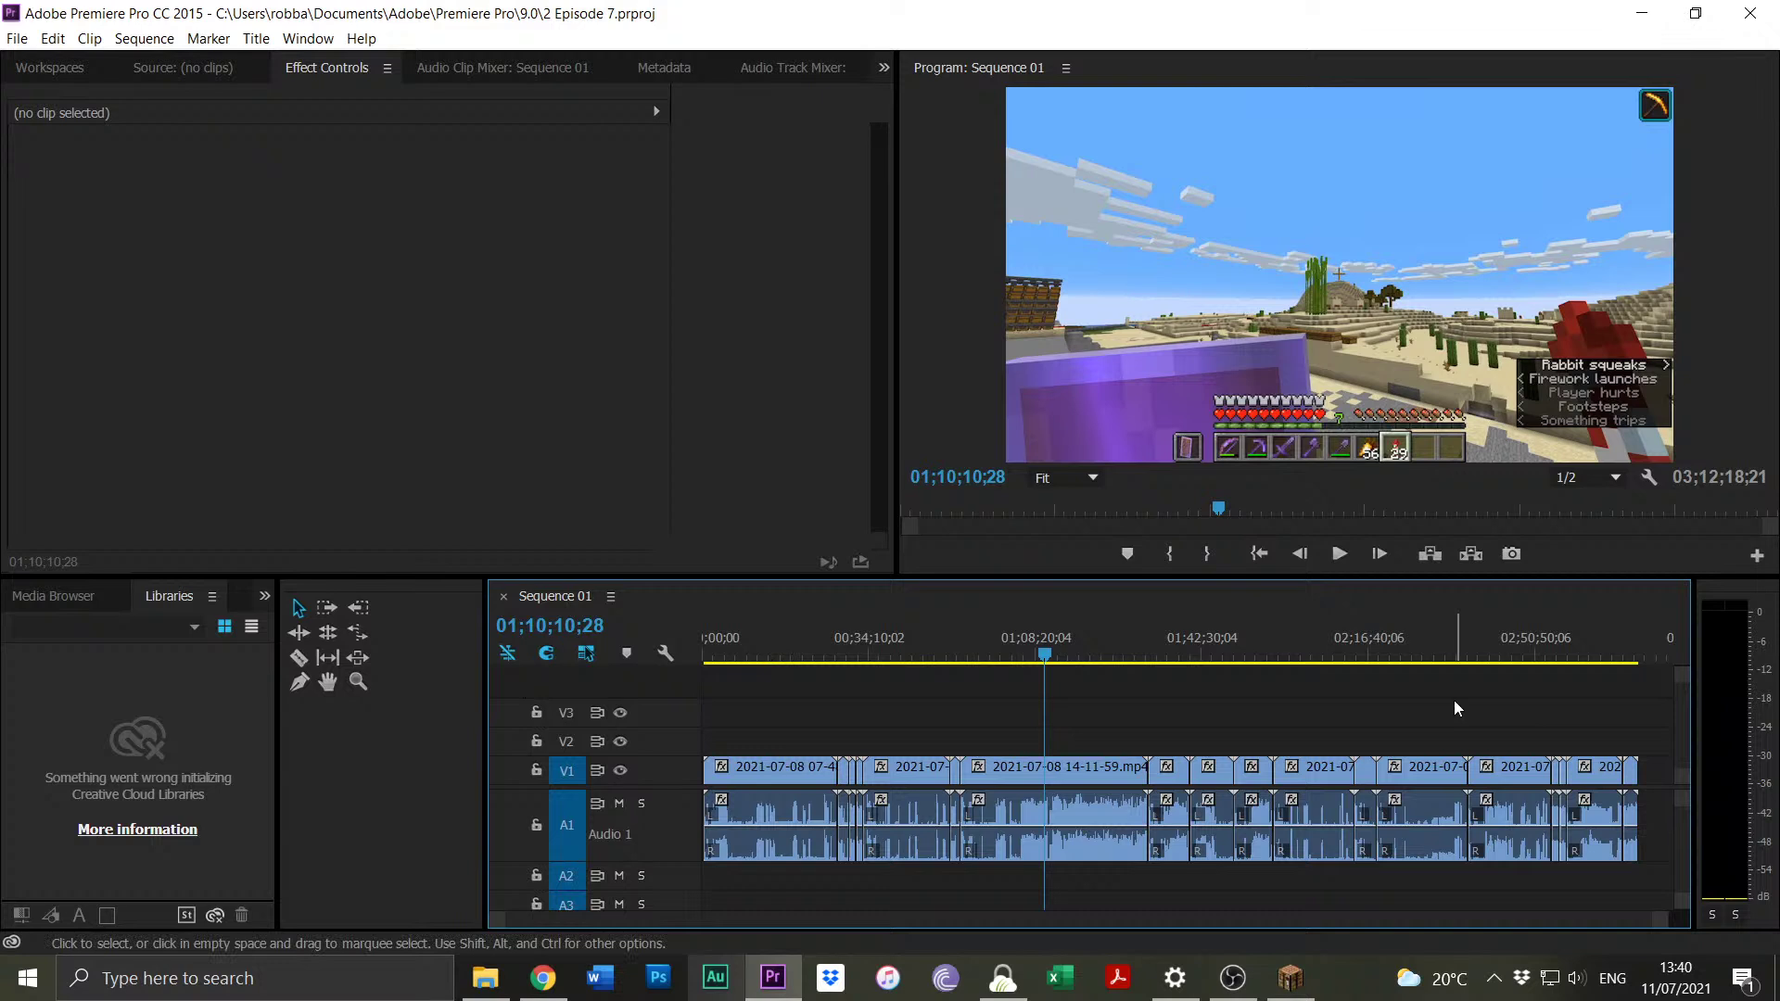
pyautogui.click(1074, 656)
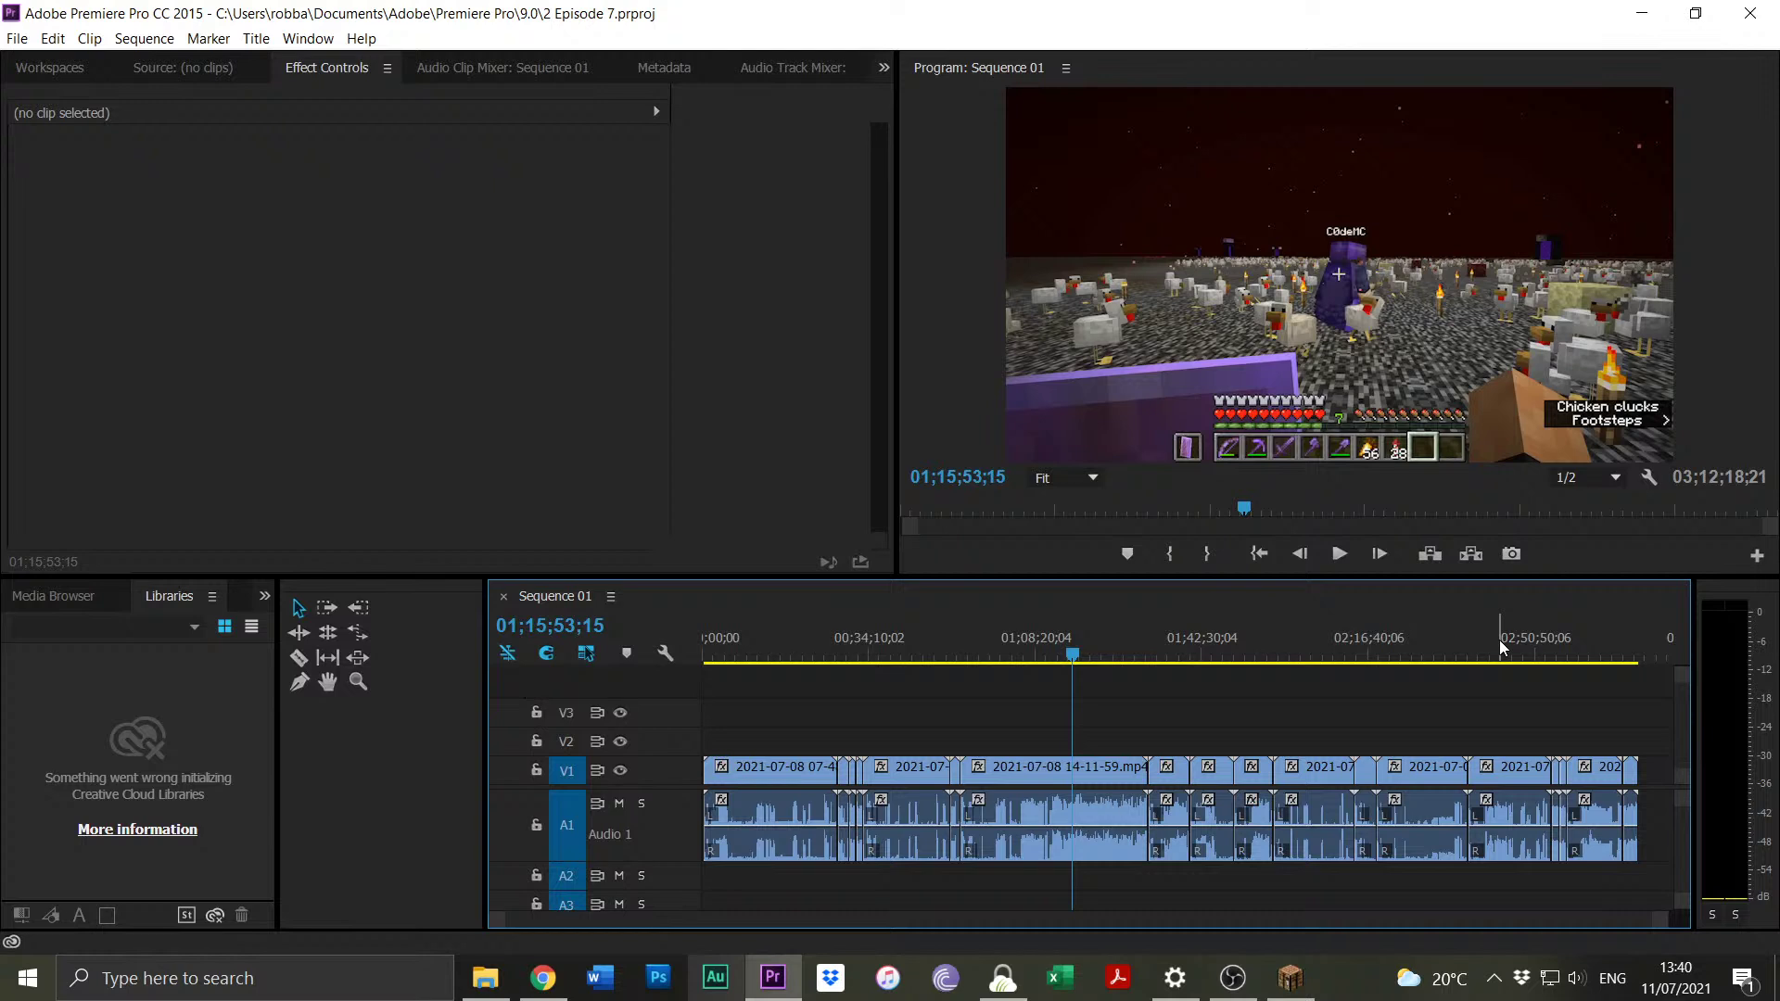
pyautogui.click(1497, 651)
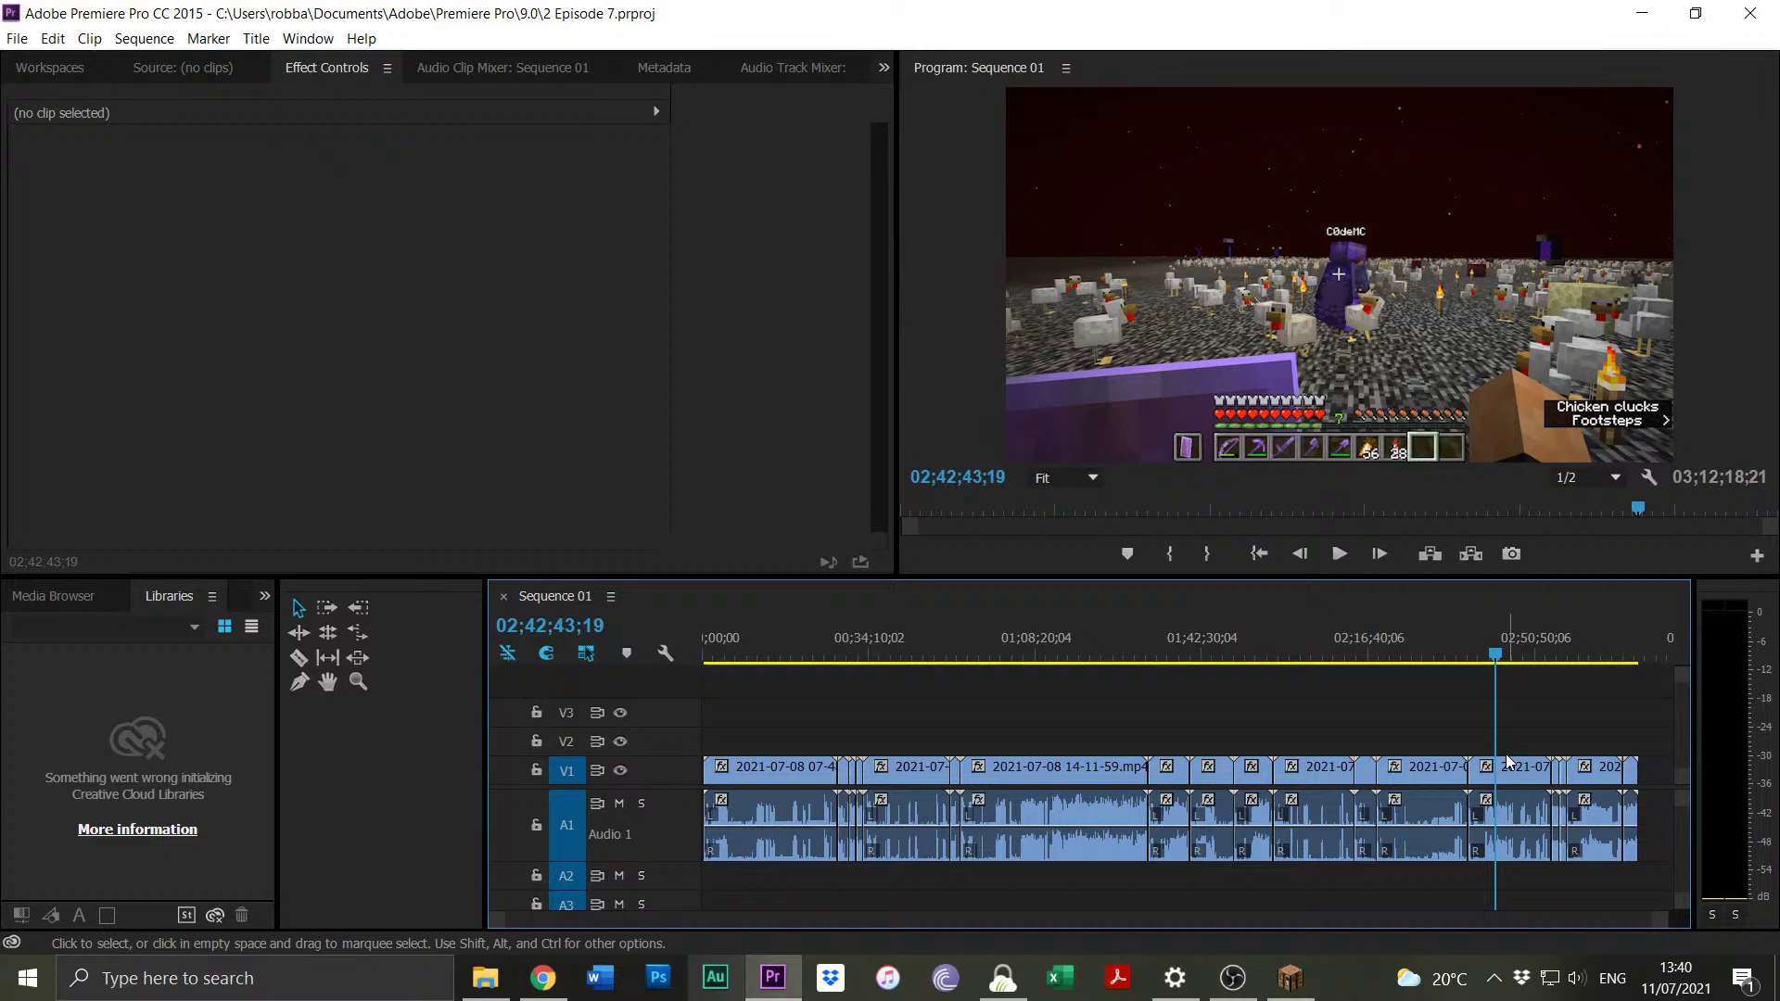
pyautogui.click(1290, 654)
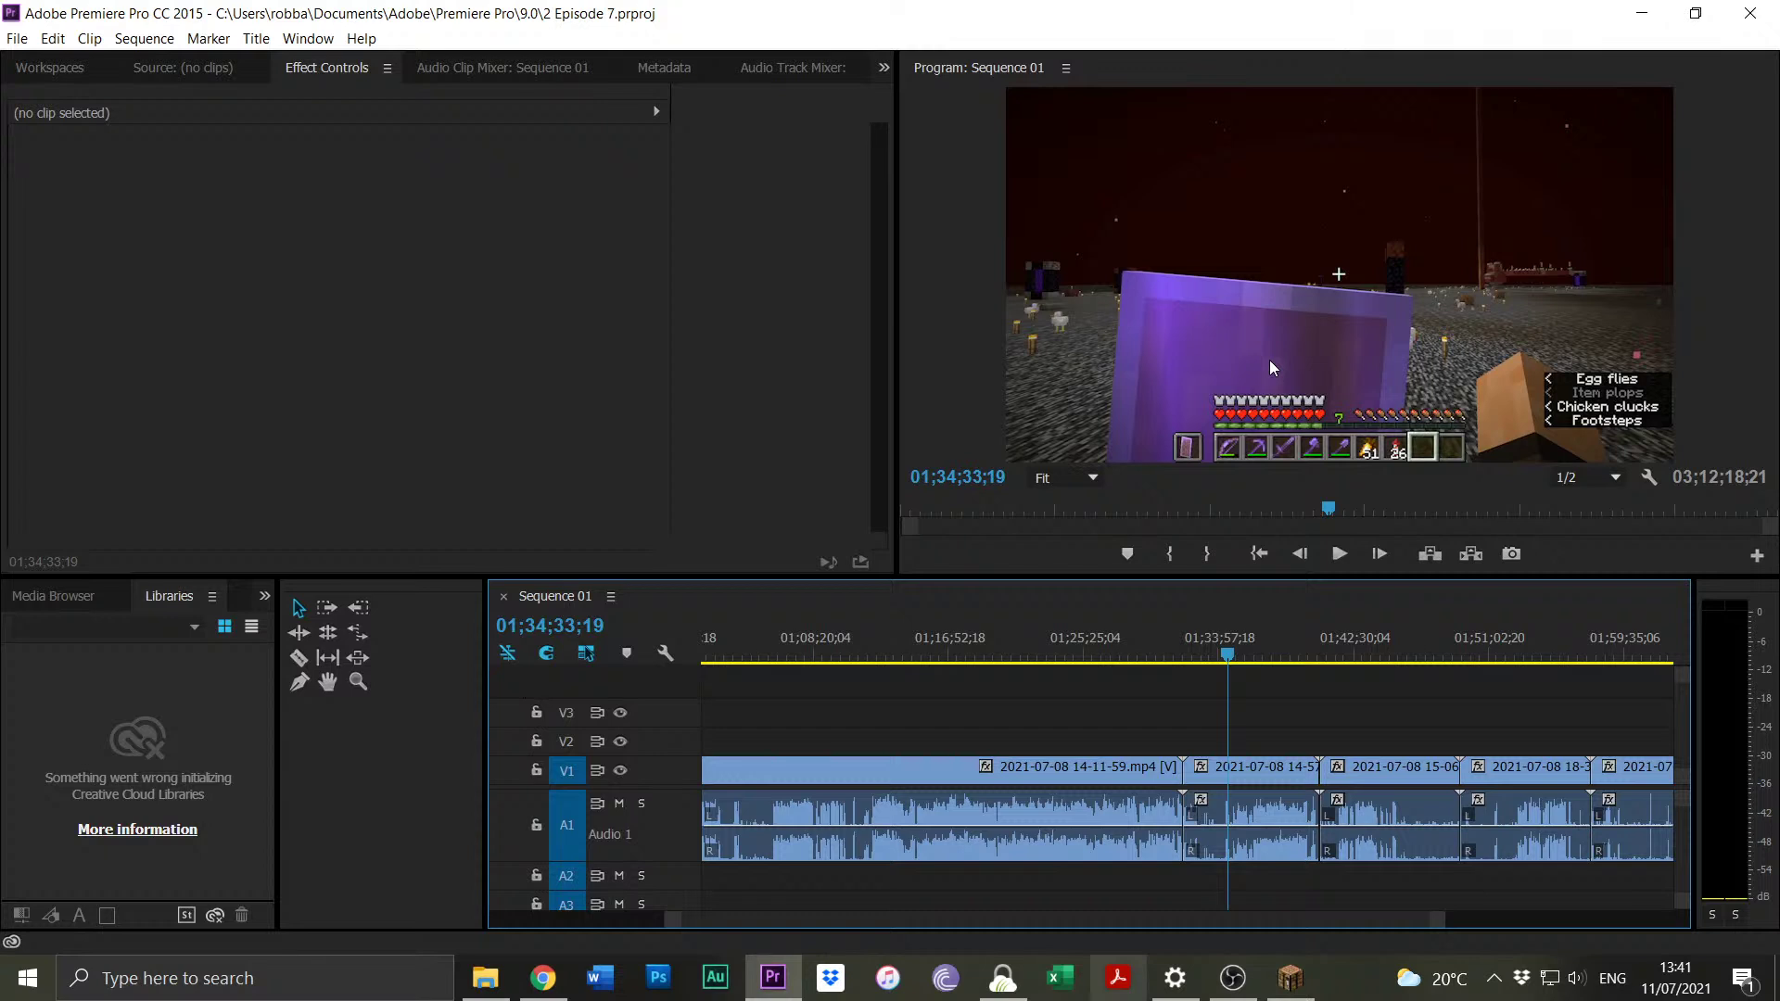
pyautogui.click(1075, 508)
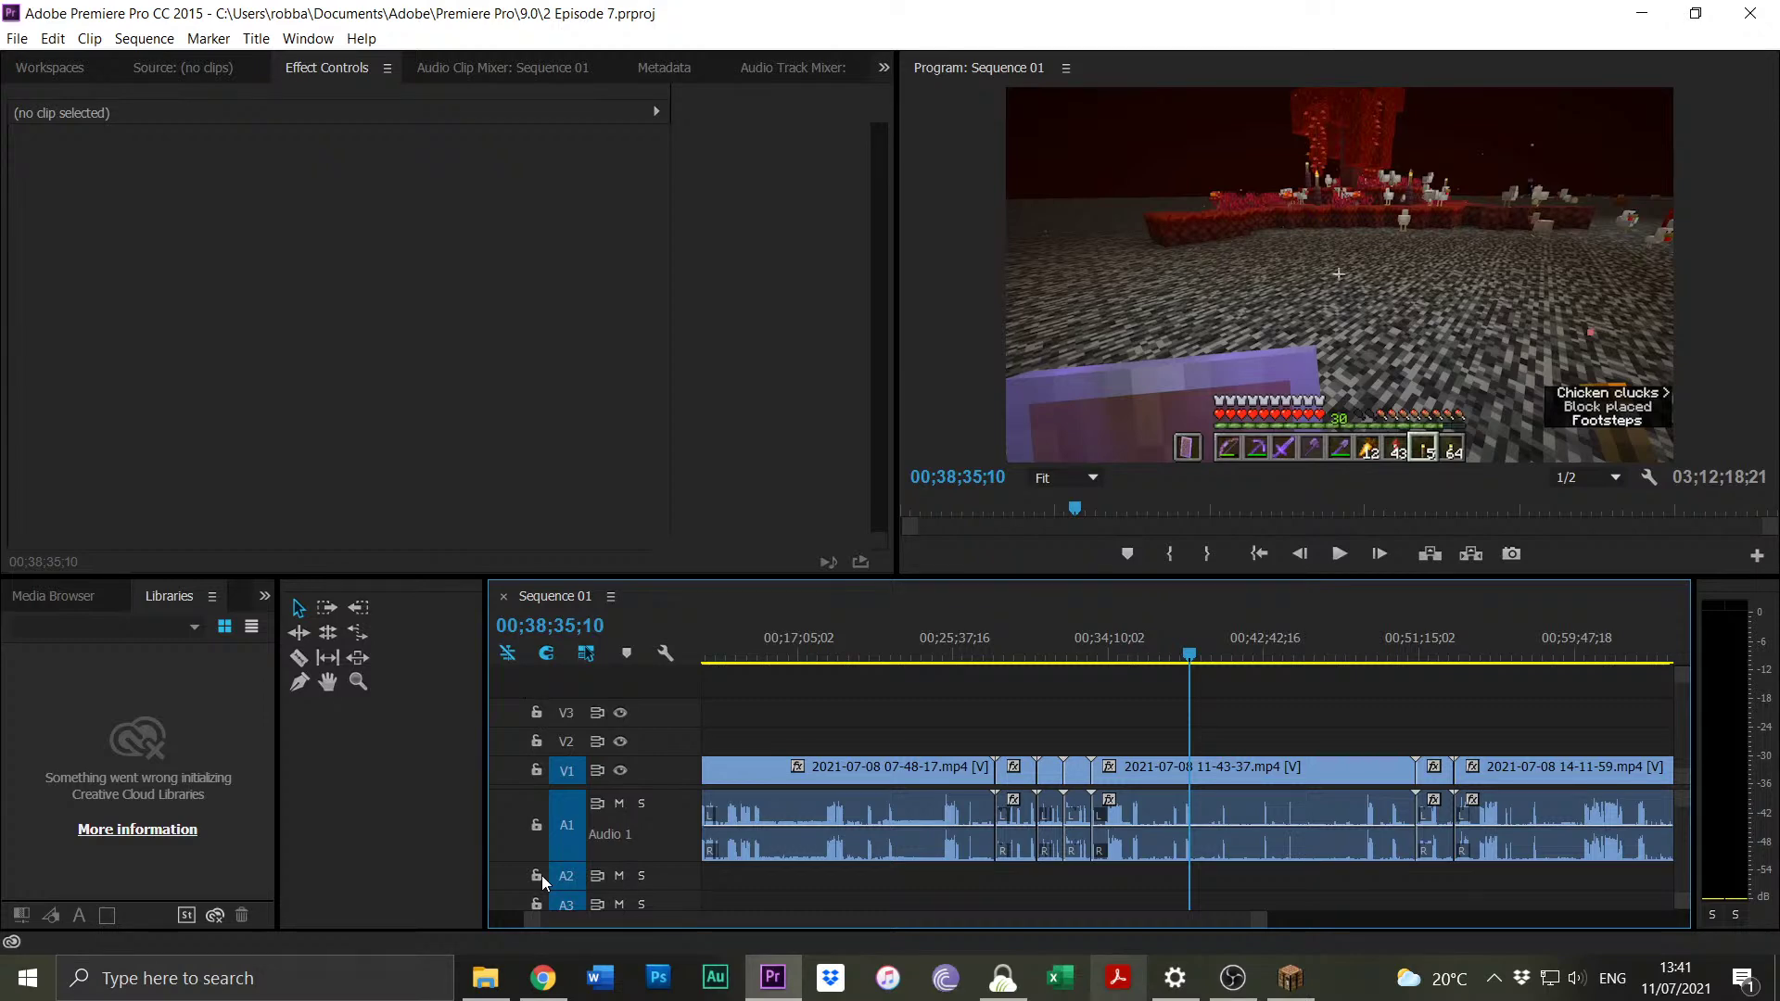
pyautogui.scroll(3, 836, 716)
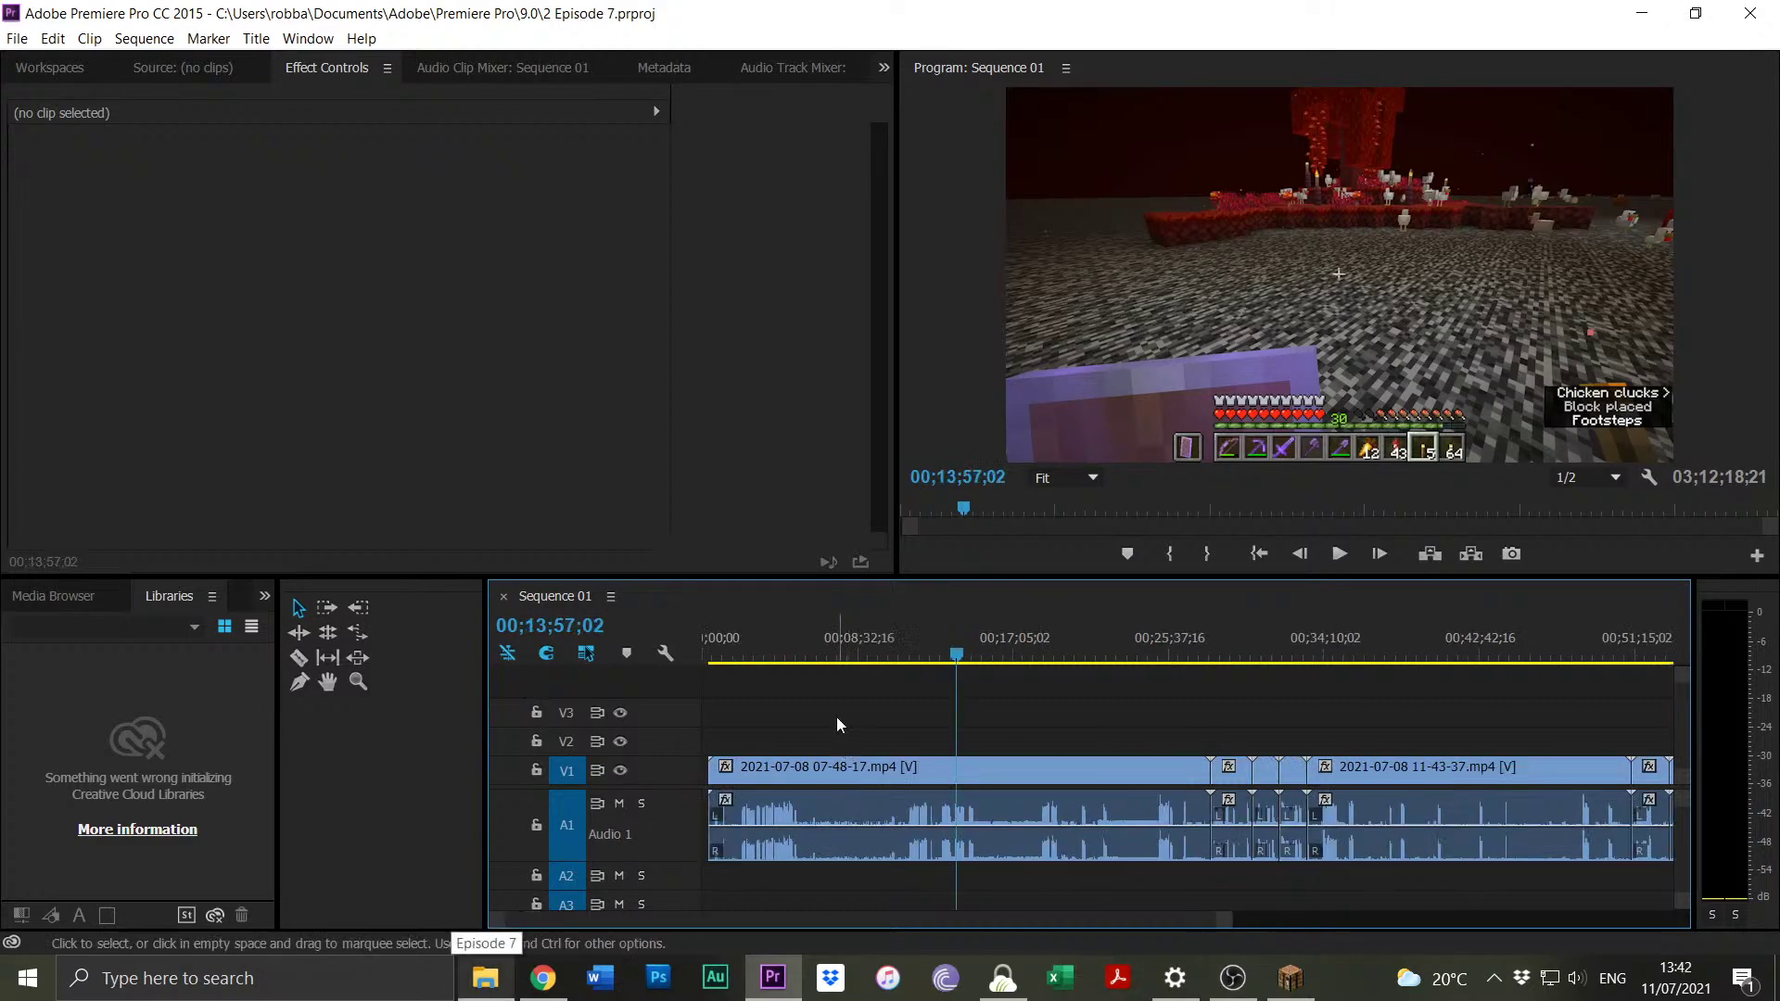
pyautogui.click(868, 660)
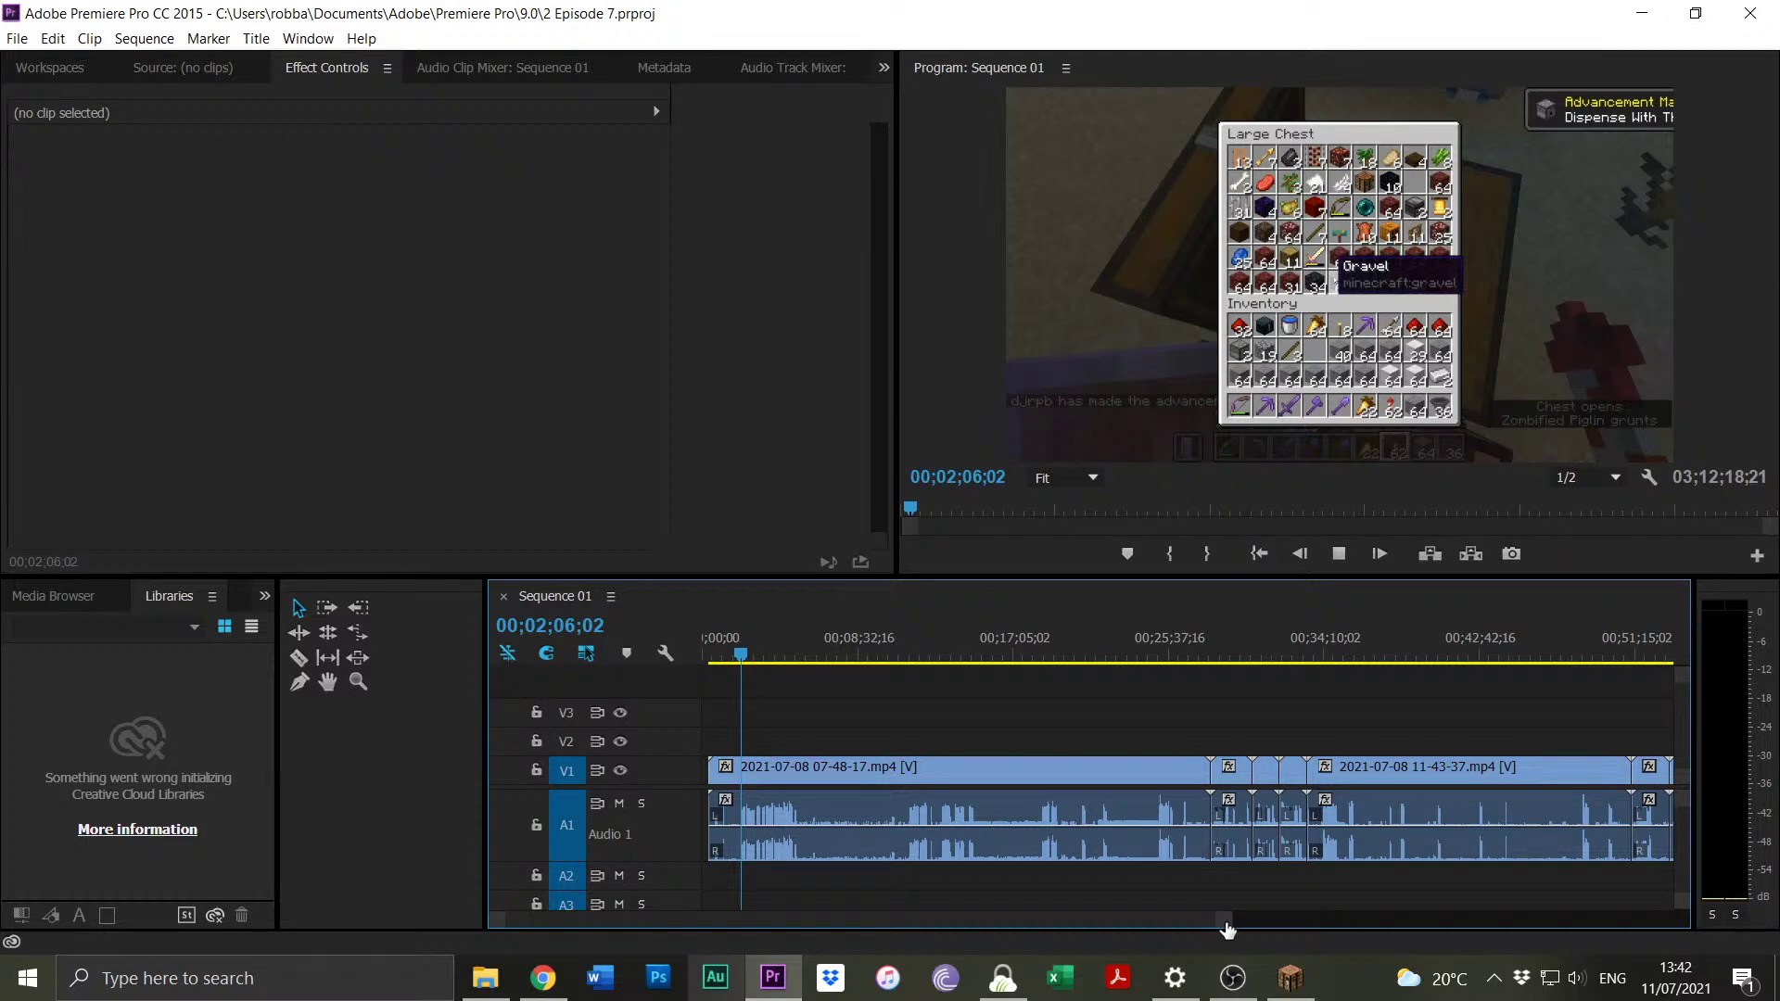
pyautogui.moveTo(1226, 927); pyautogui.dragTo(1187, 743)
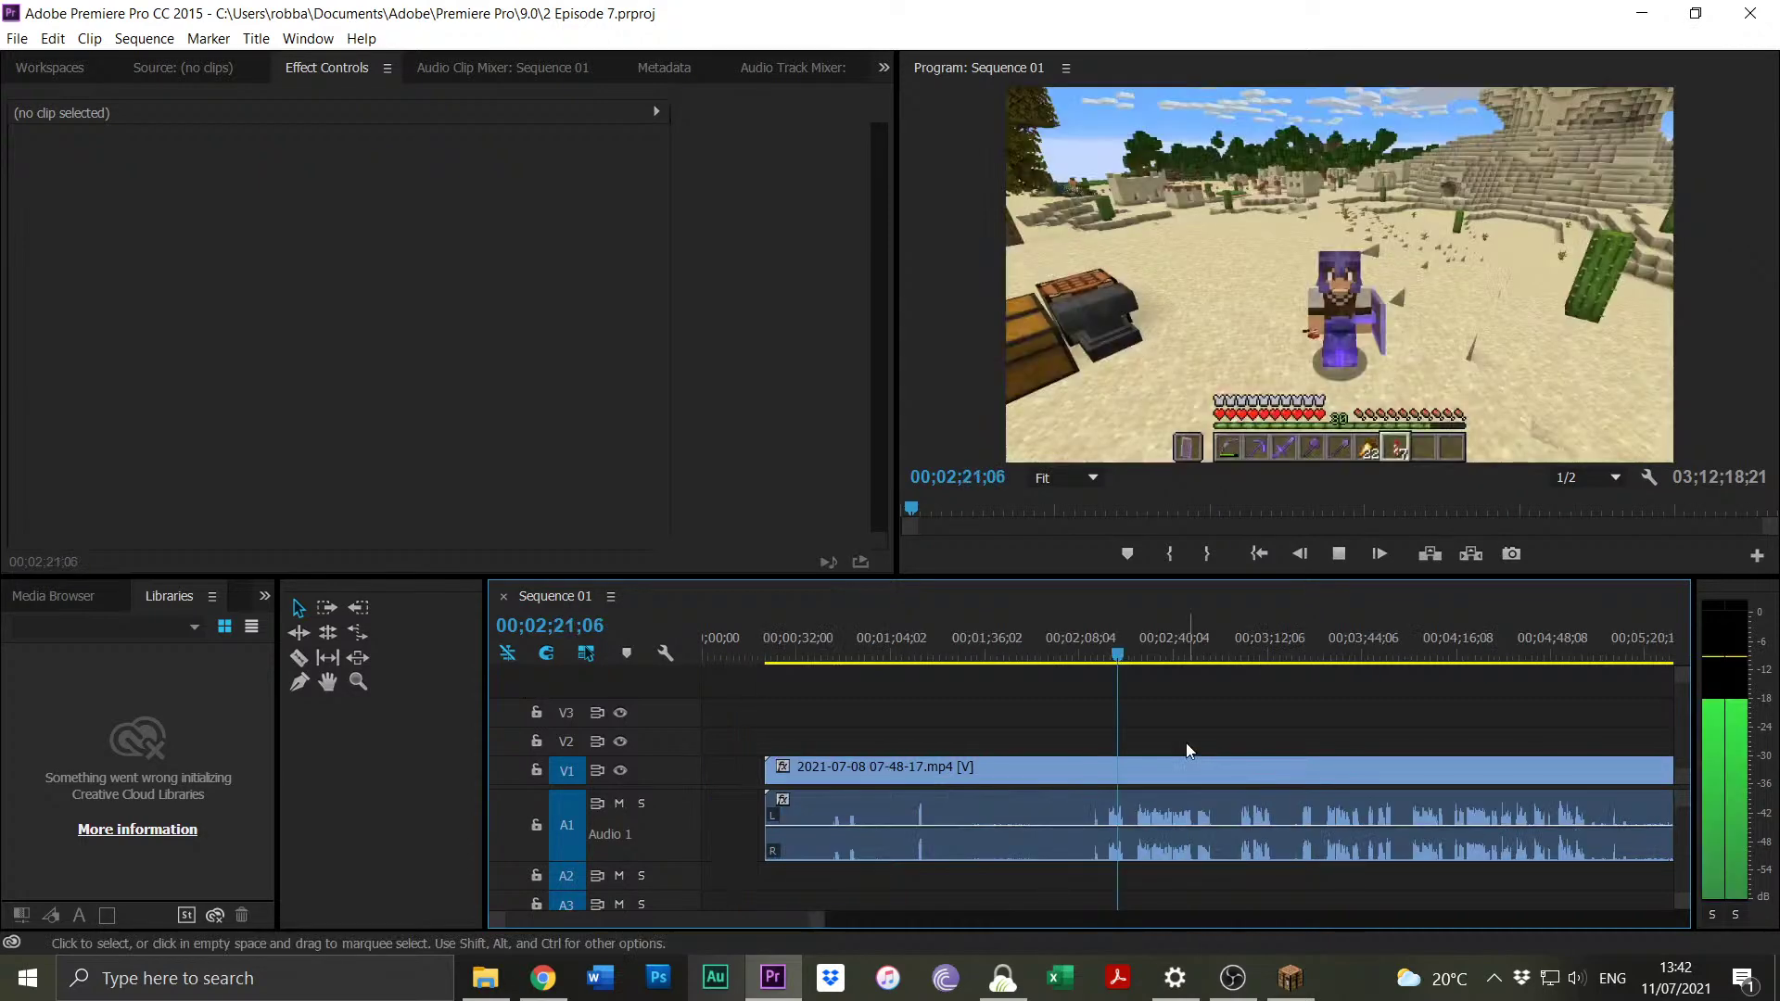
pyautogui.click(1146, 664)
pyautogui.click(1138, 664)
pyautogui.press('space')
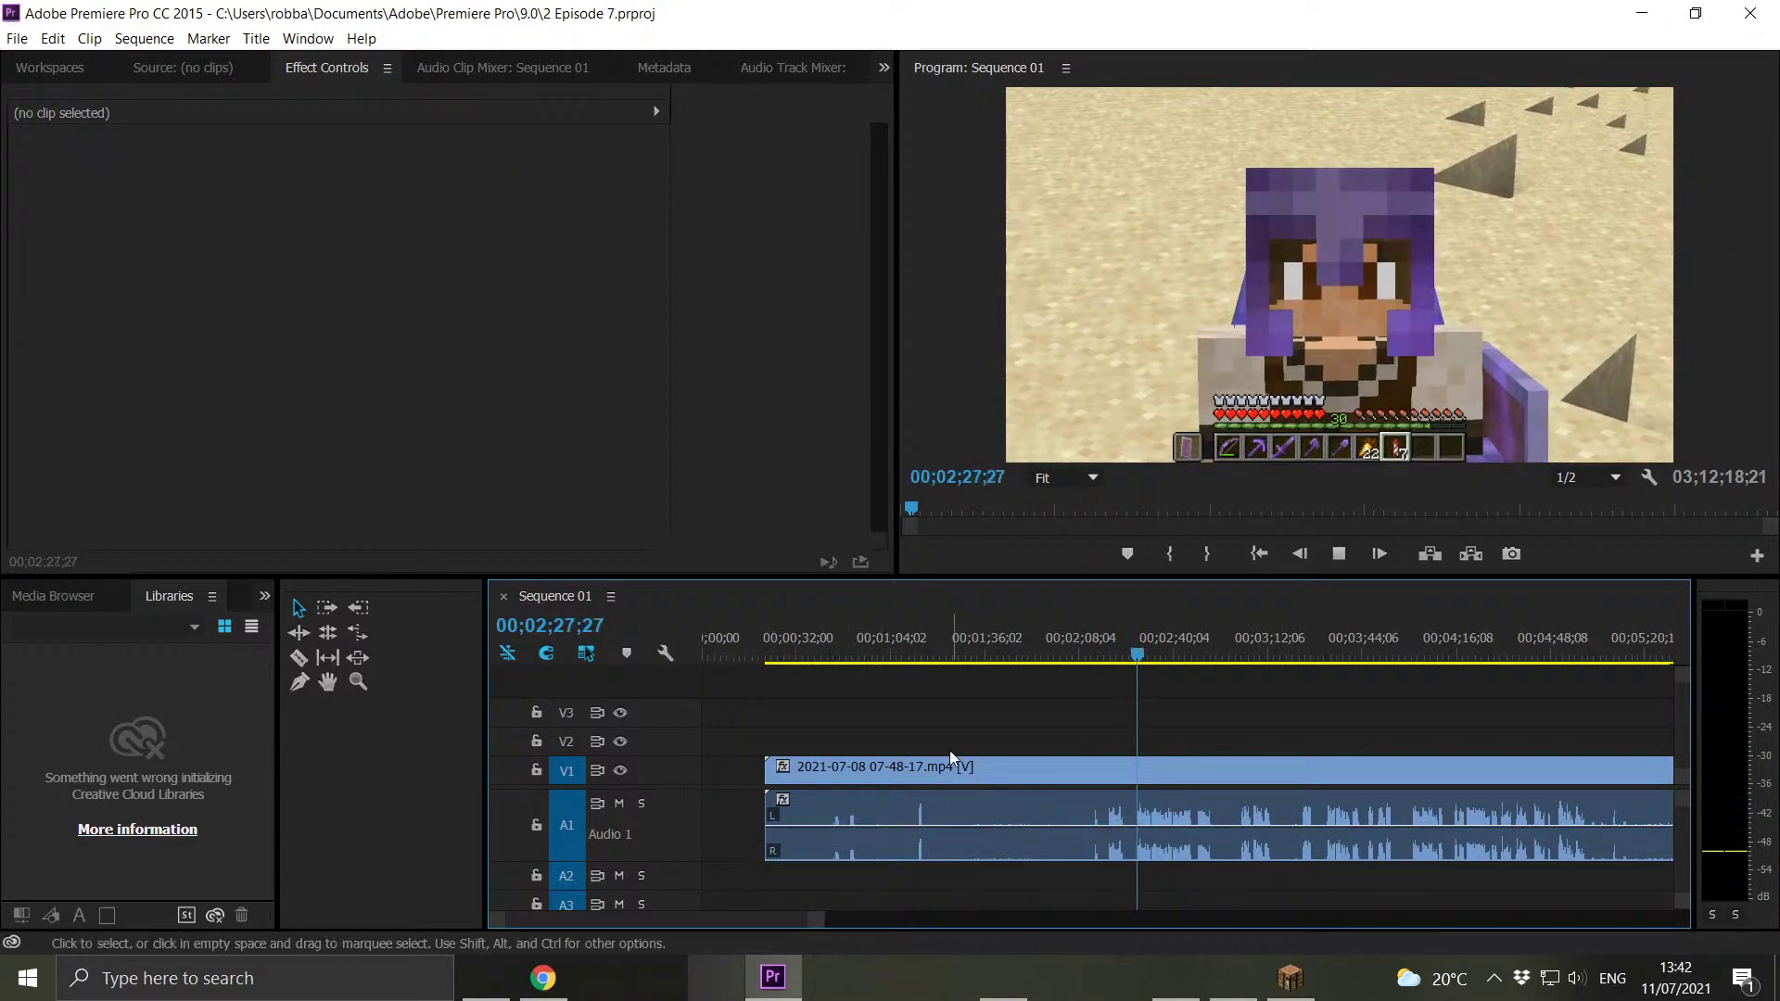
# Examine the isolated sound spike near 00;01;14 in the first clip by playing across it.
pyautogui.moveTo(914, 657); pyautogui.dragTo(920, 660)
pyautogui.moveTo(821, 919); pyautogui.dragTo(1019, 927)
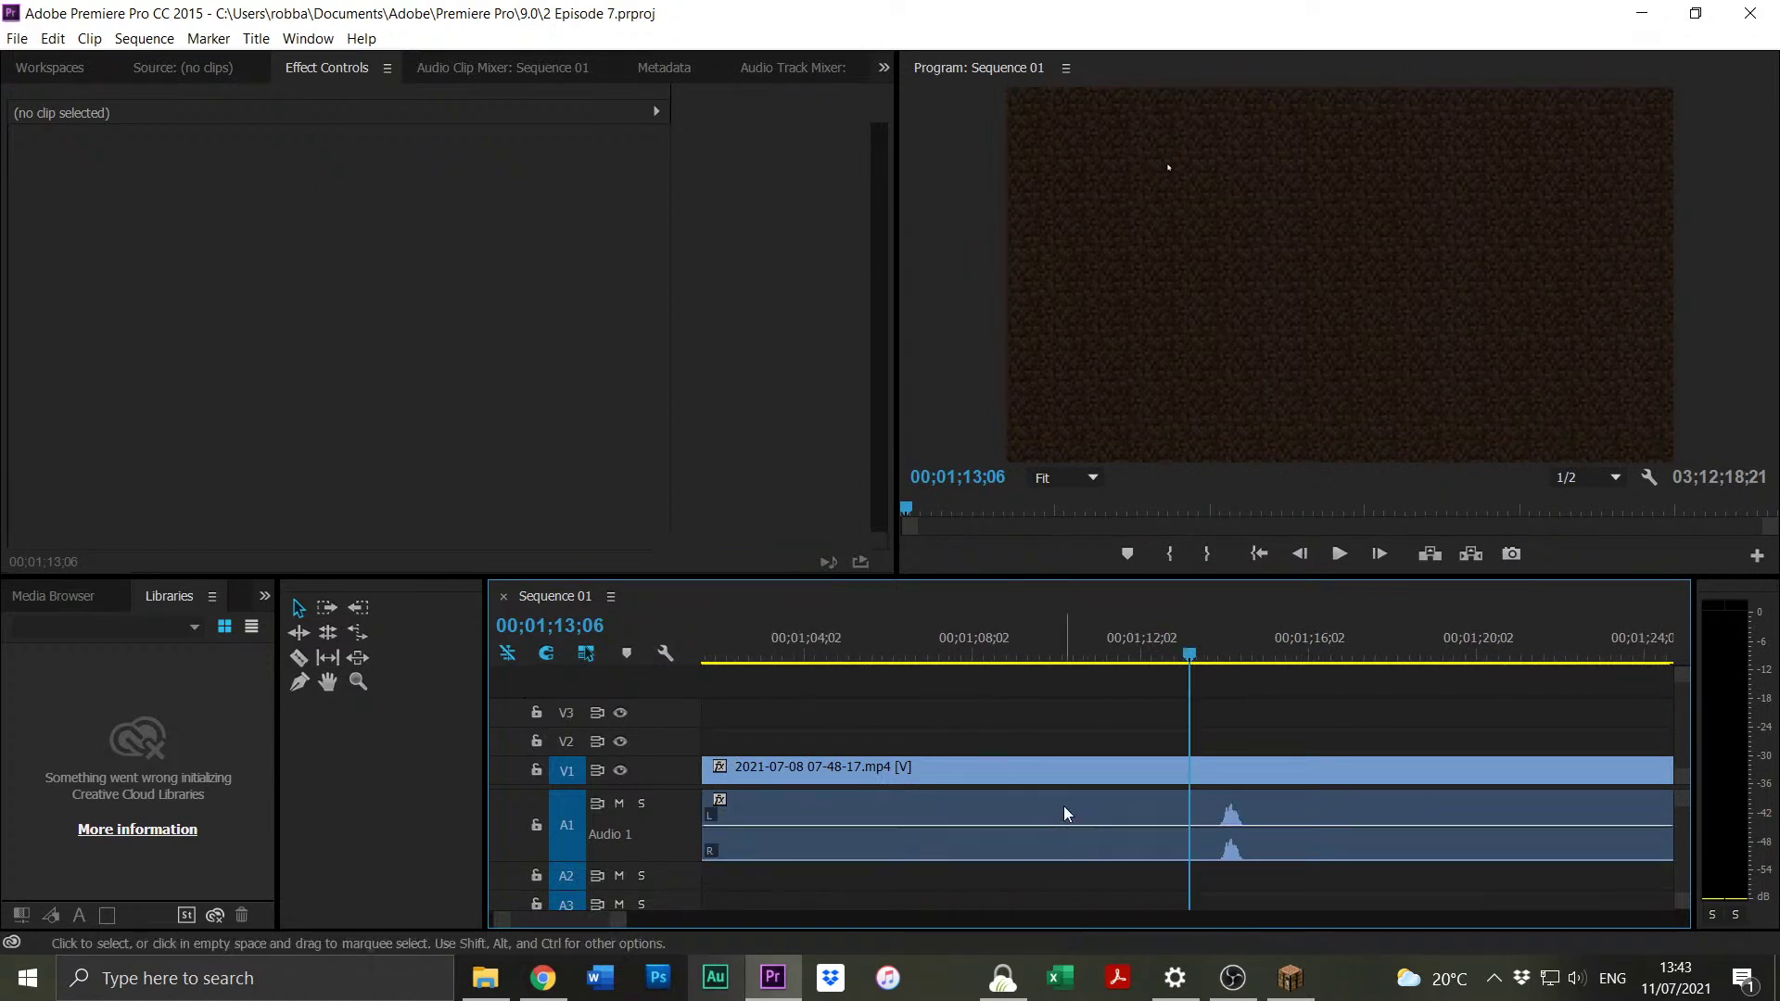
pyautogui.press('space')
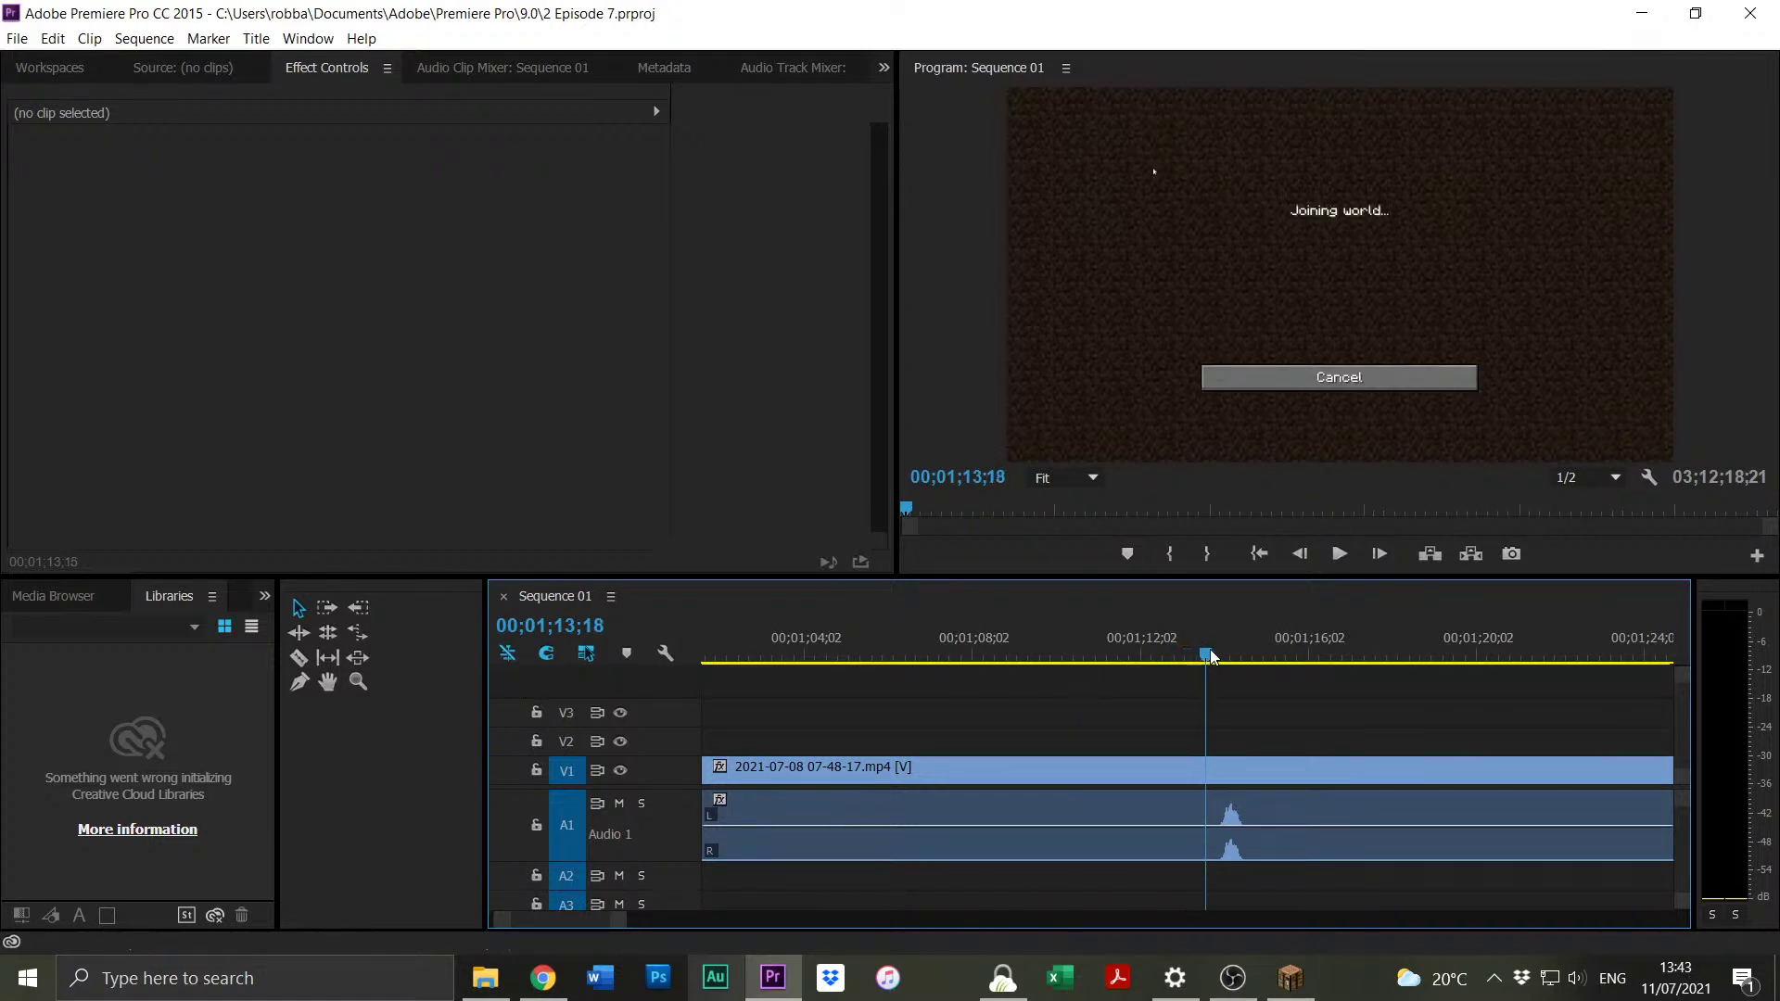
pyautogui.press('space')
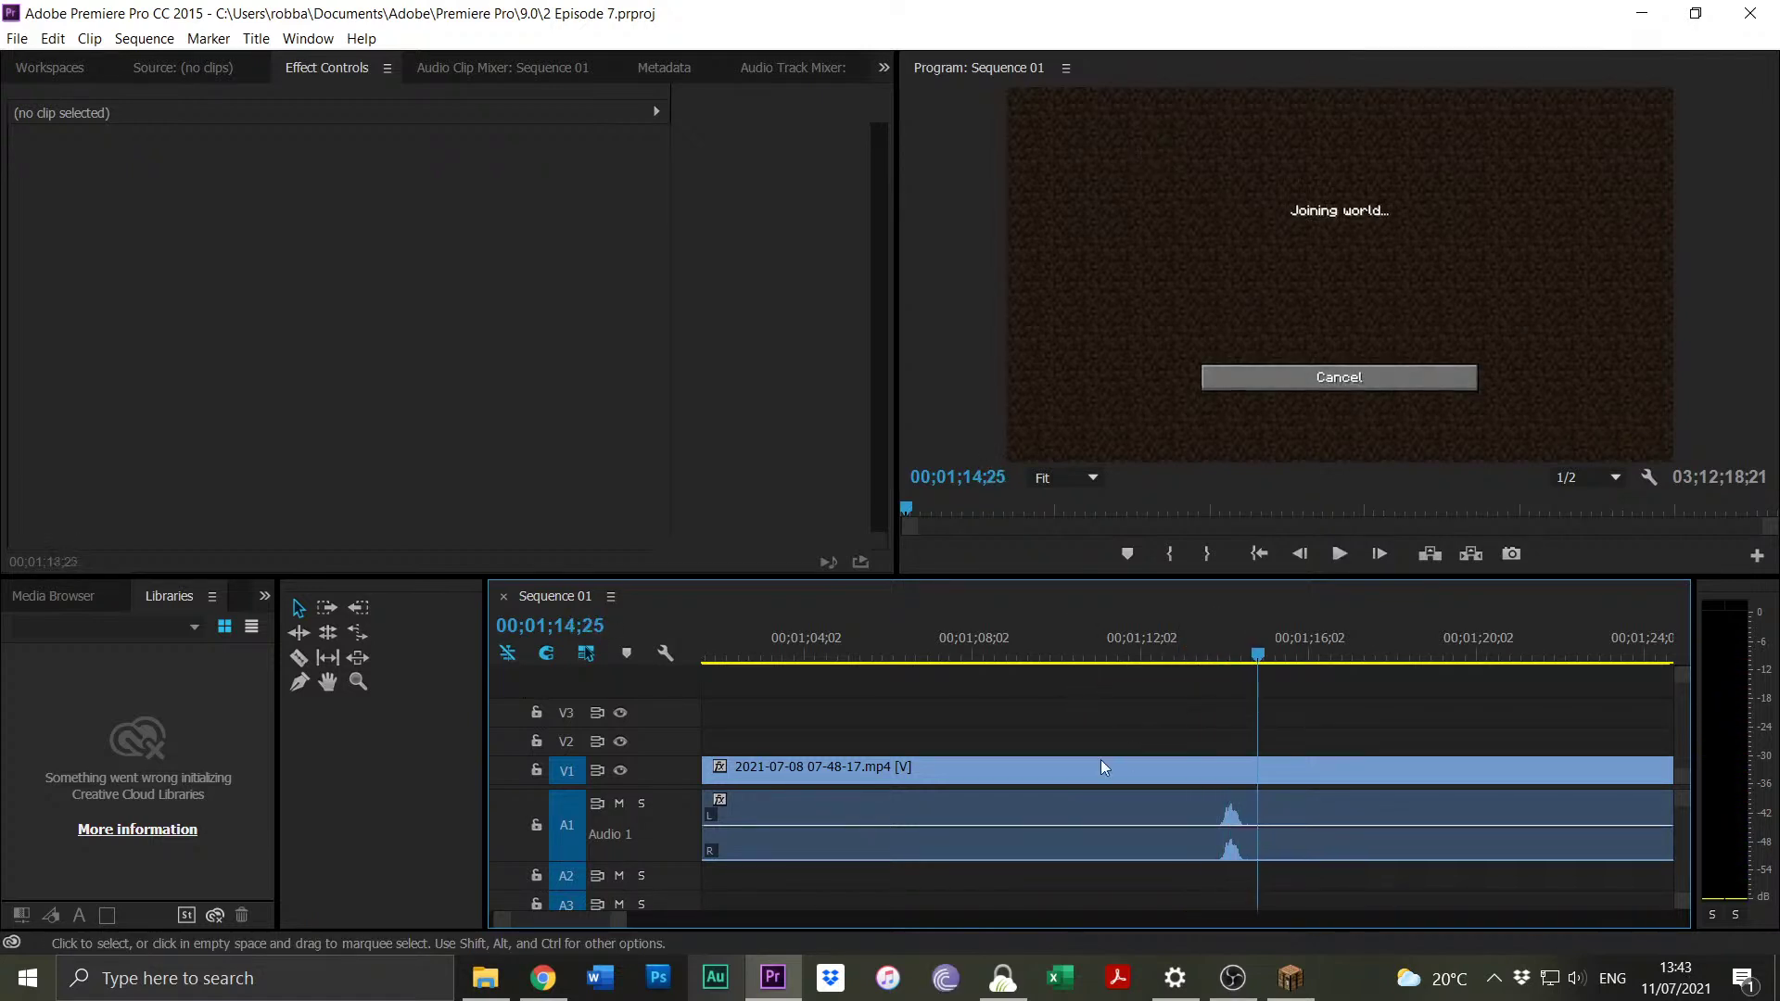
# Play the first clip from 00;02;17;11, where the dense audio waveform begins.
pyautogui.moveTo(624, 920); pyautogui.dragTo(901, 913)
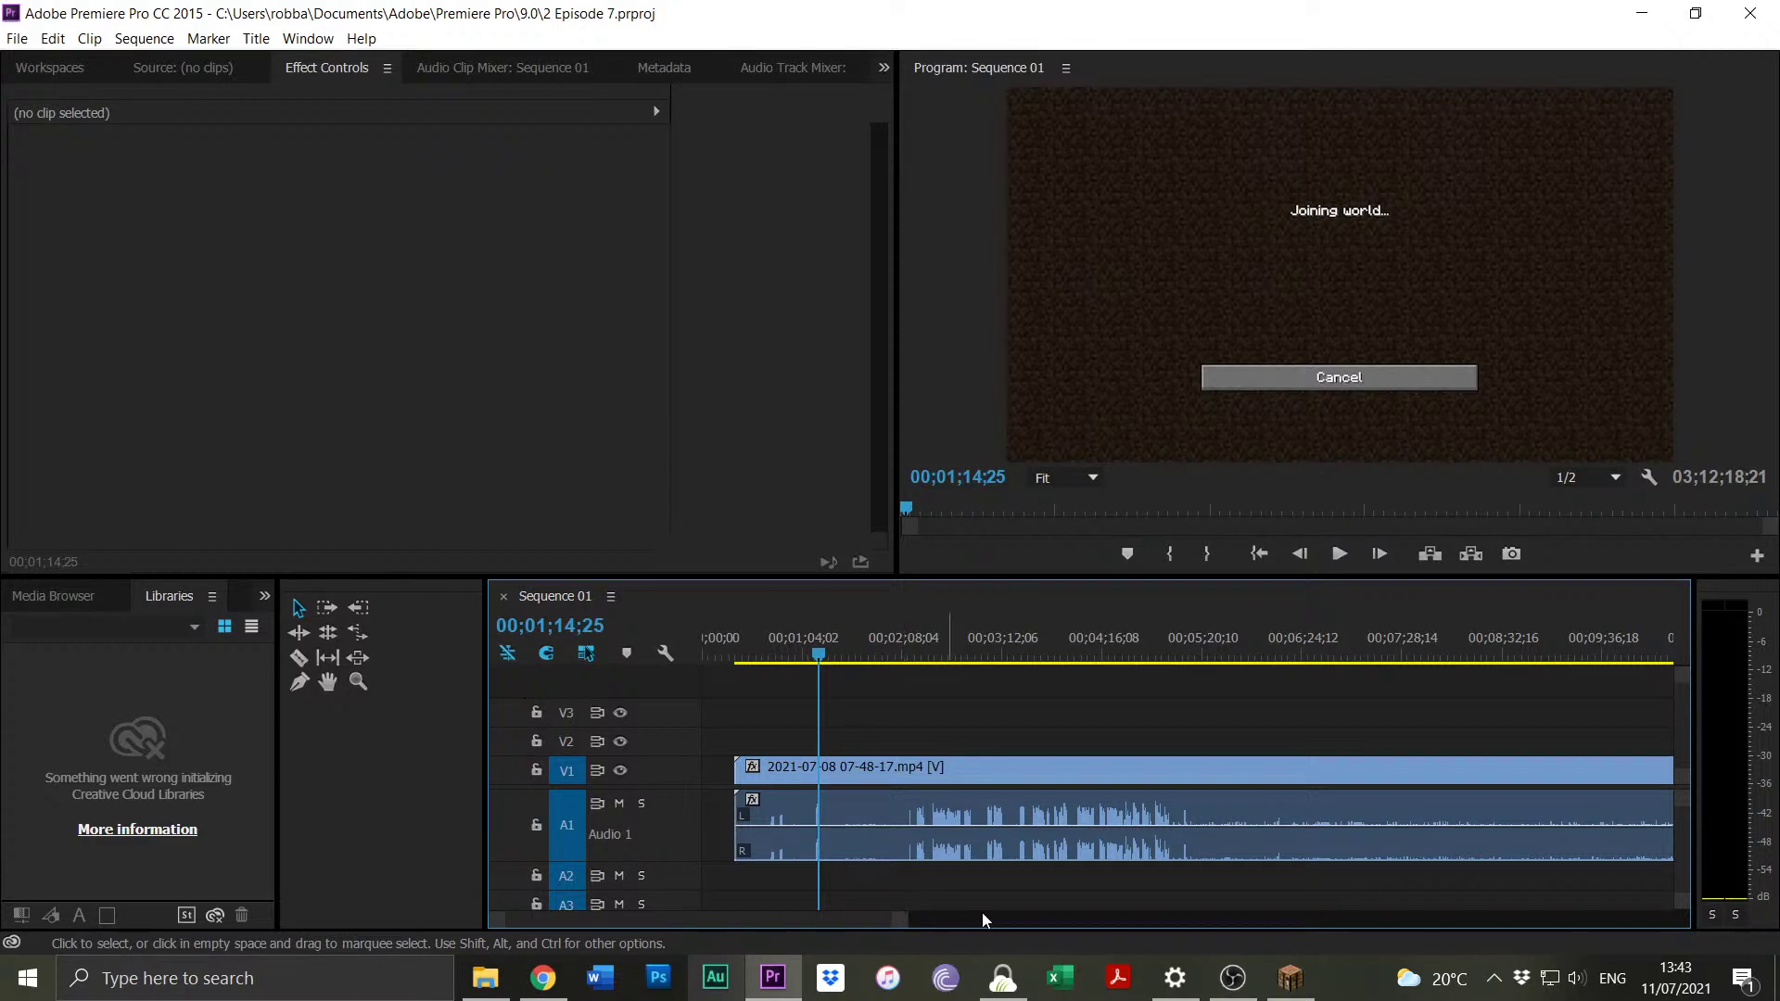
pyautogui.click(916, 649)
pyautogui.click(917, 649)
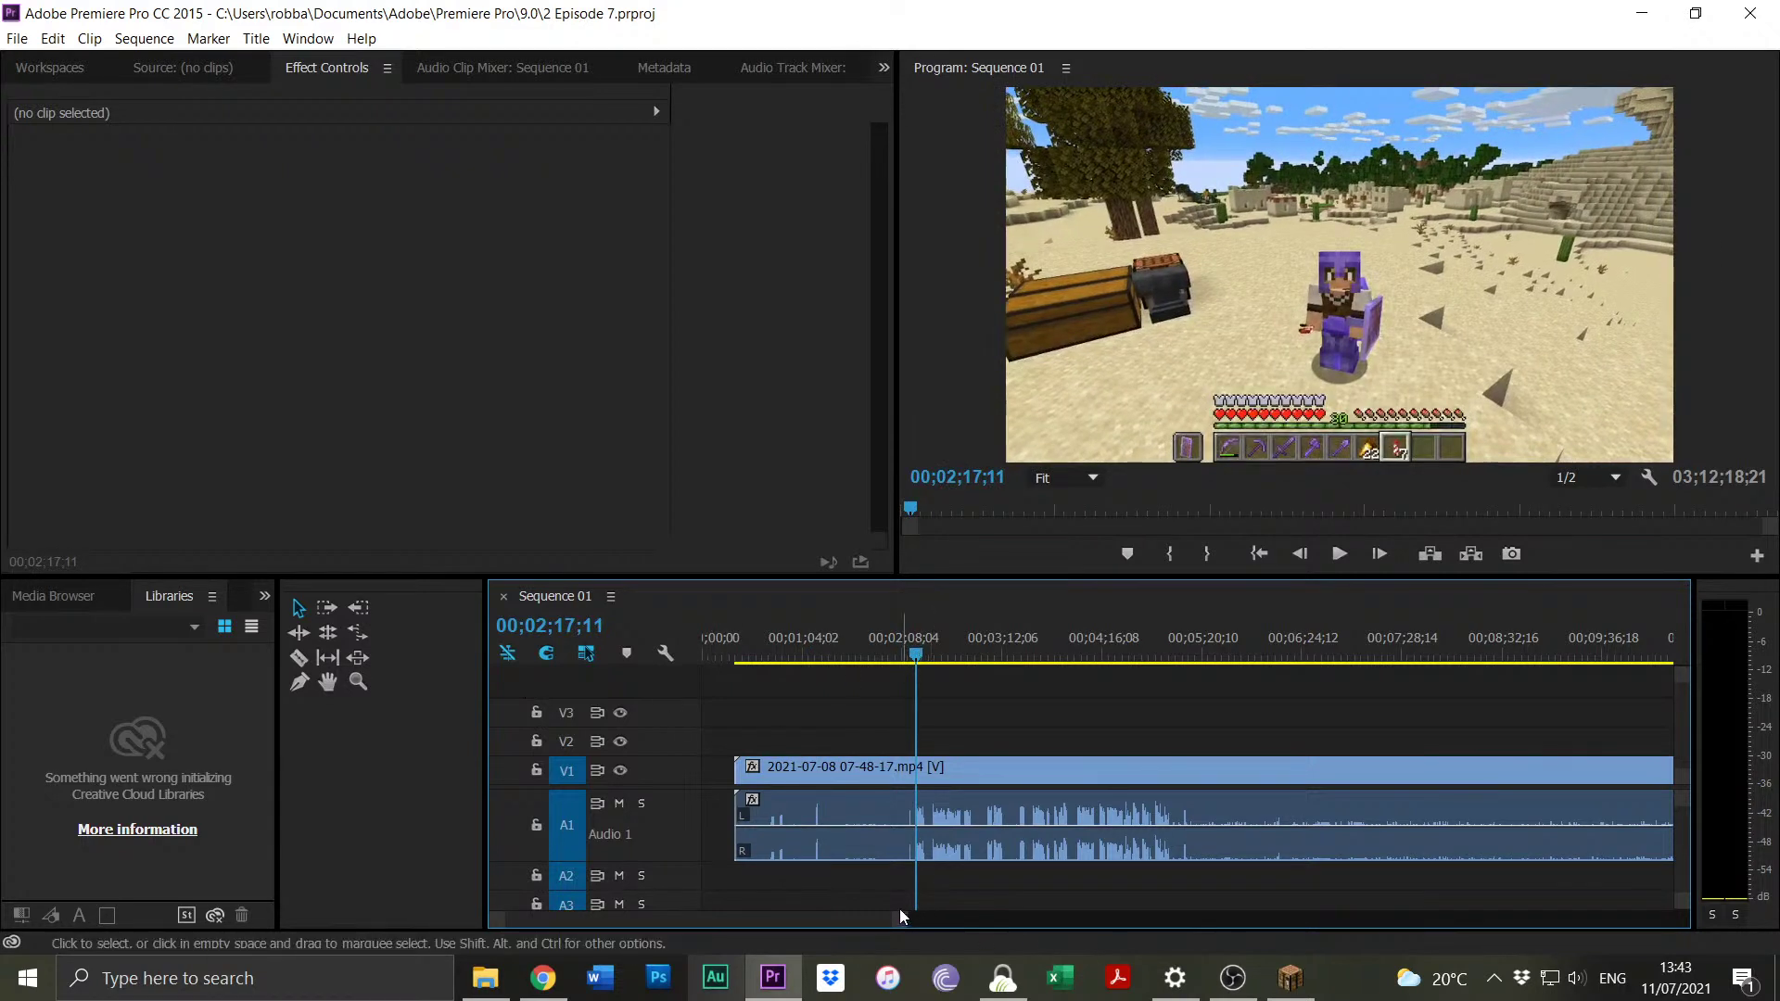
pyautogui.moveTo(904, 920); pyautogui.dragTo(1333, 916)
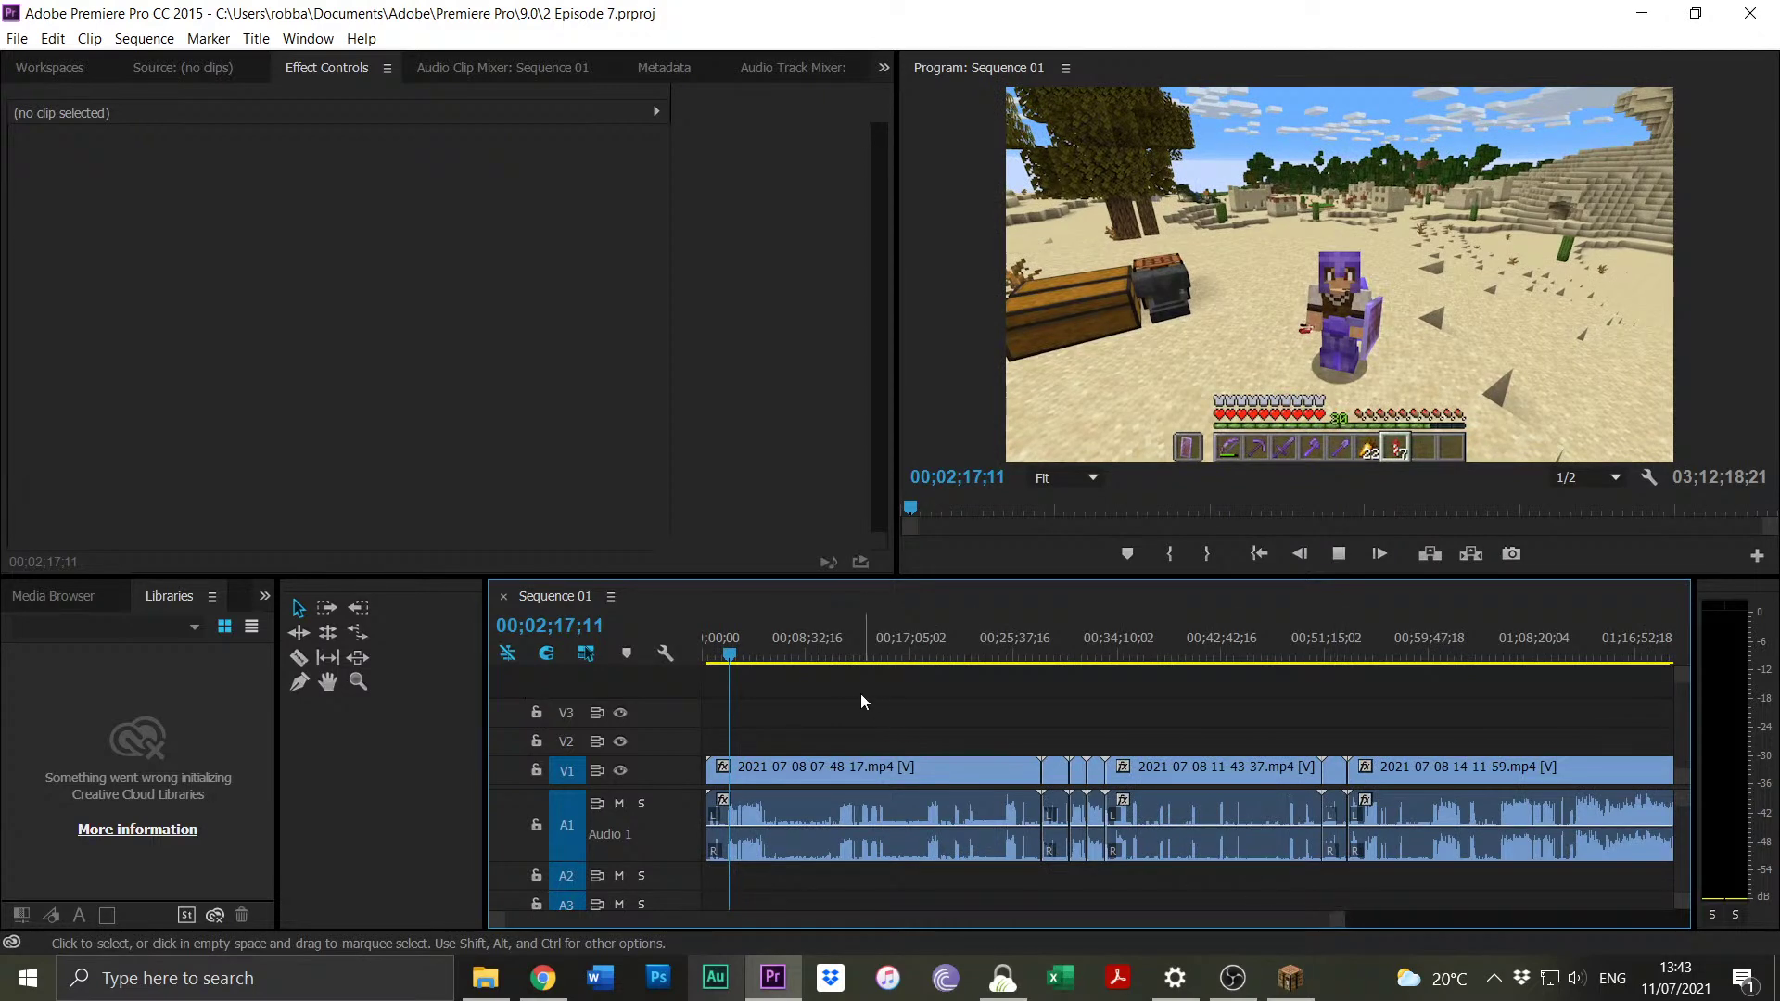
pyautogui.press('space')
pyautogui.moveTo(1339, 918); pyautogui.dragTo(1296, 918)
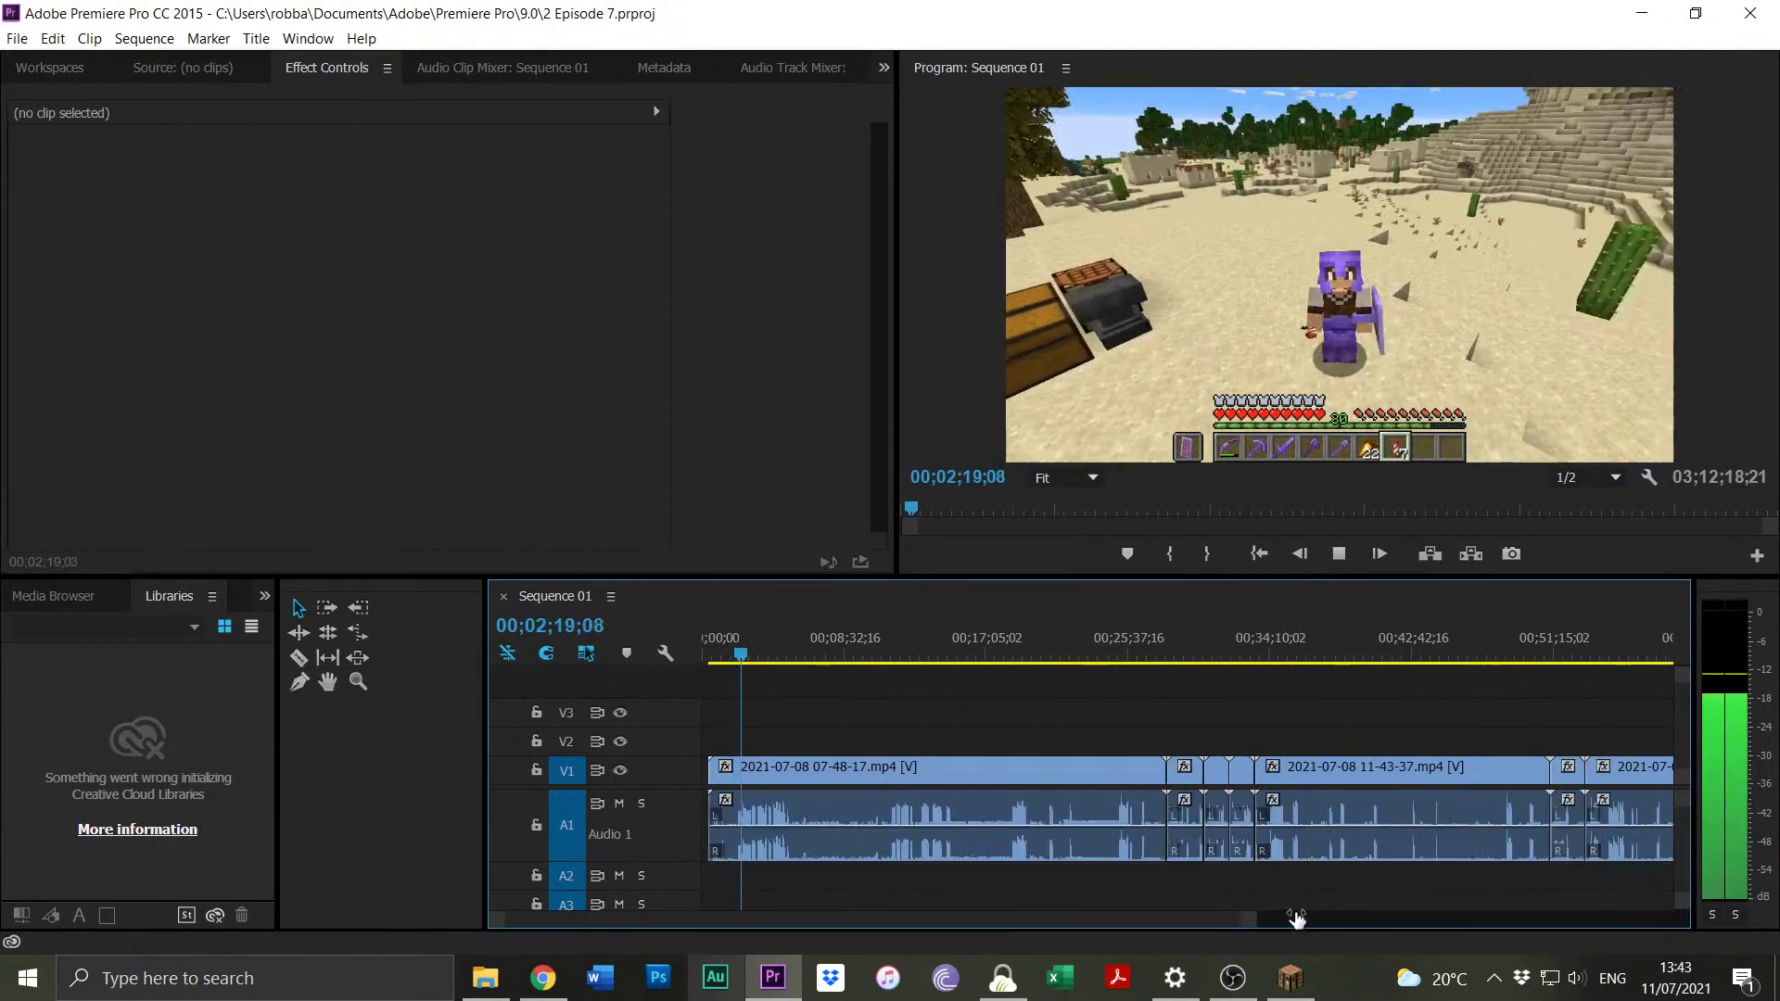
pyautogui.press('space')
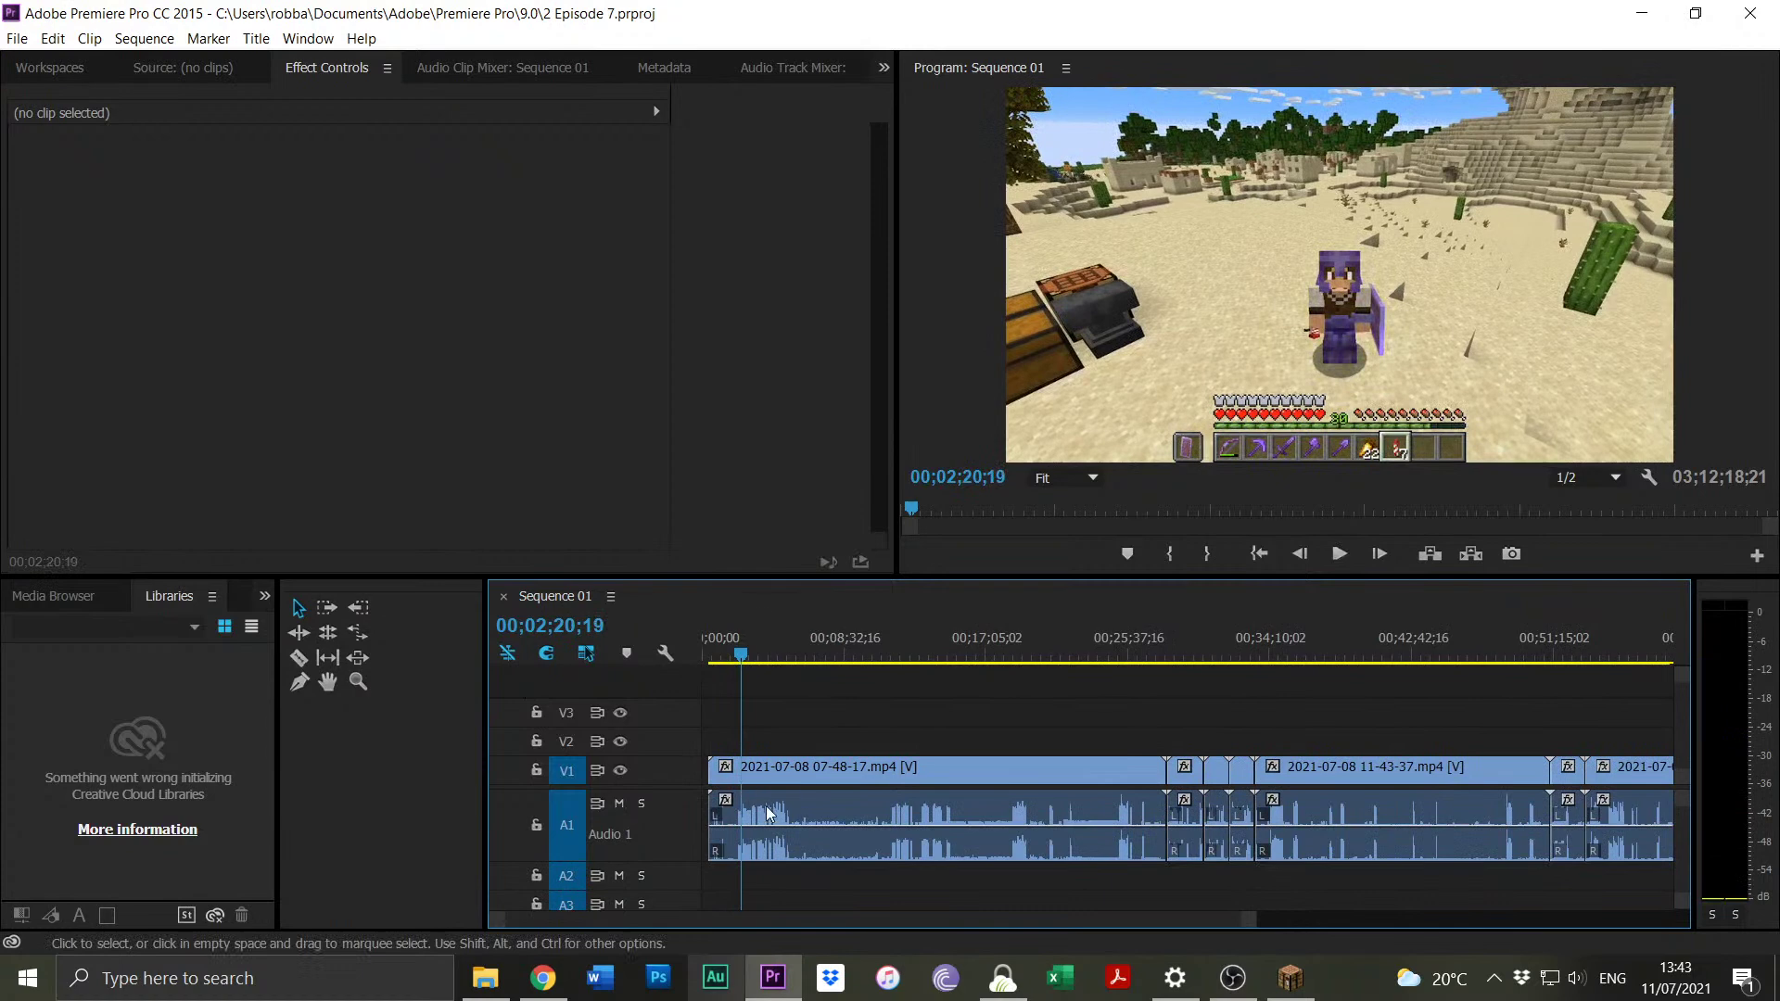
# Check the footage and audio at about 00;11;31, 00;31;18 and 01;11;54 in the sequence.
pyautogui.click(894, 660)
pyautogui.press('space')
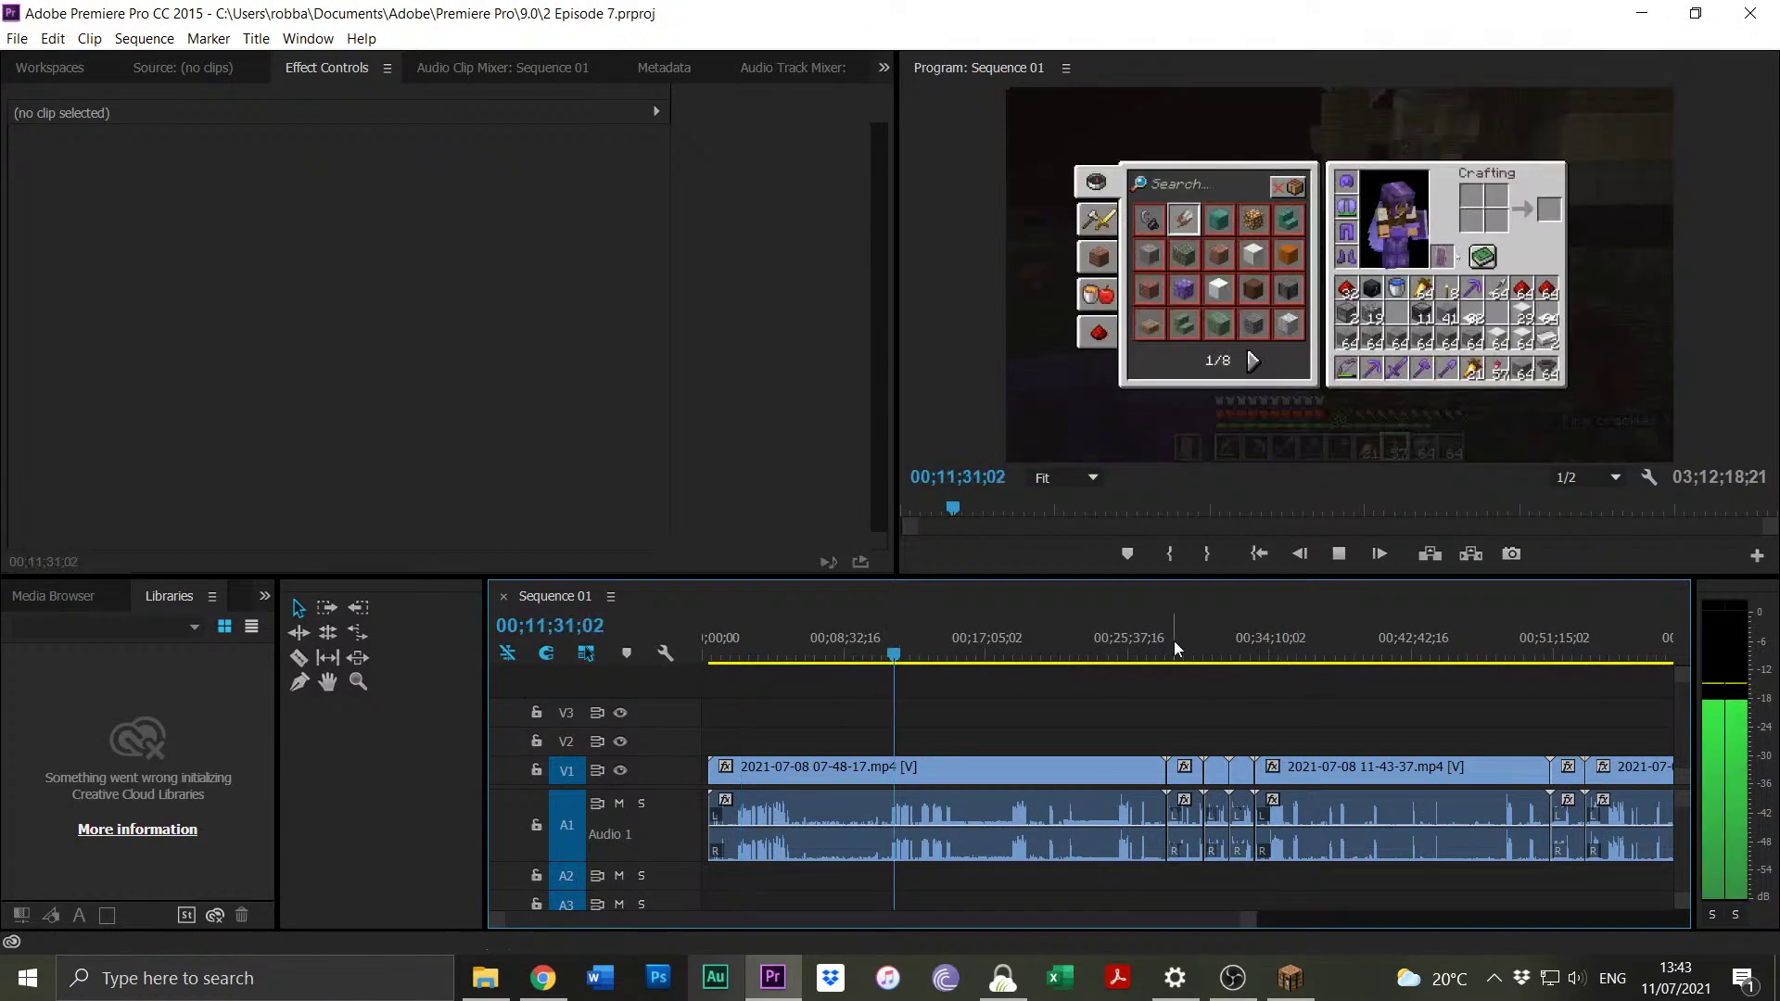
pyautogui.click(1172, 650)
pyautogui.moveTo(1174, 641); pyautogui.dragTo(1226, 673)
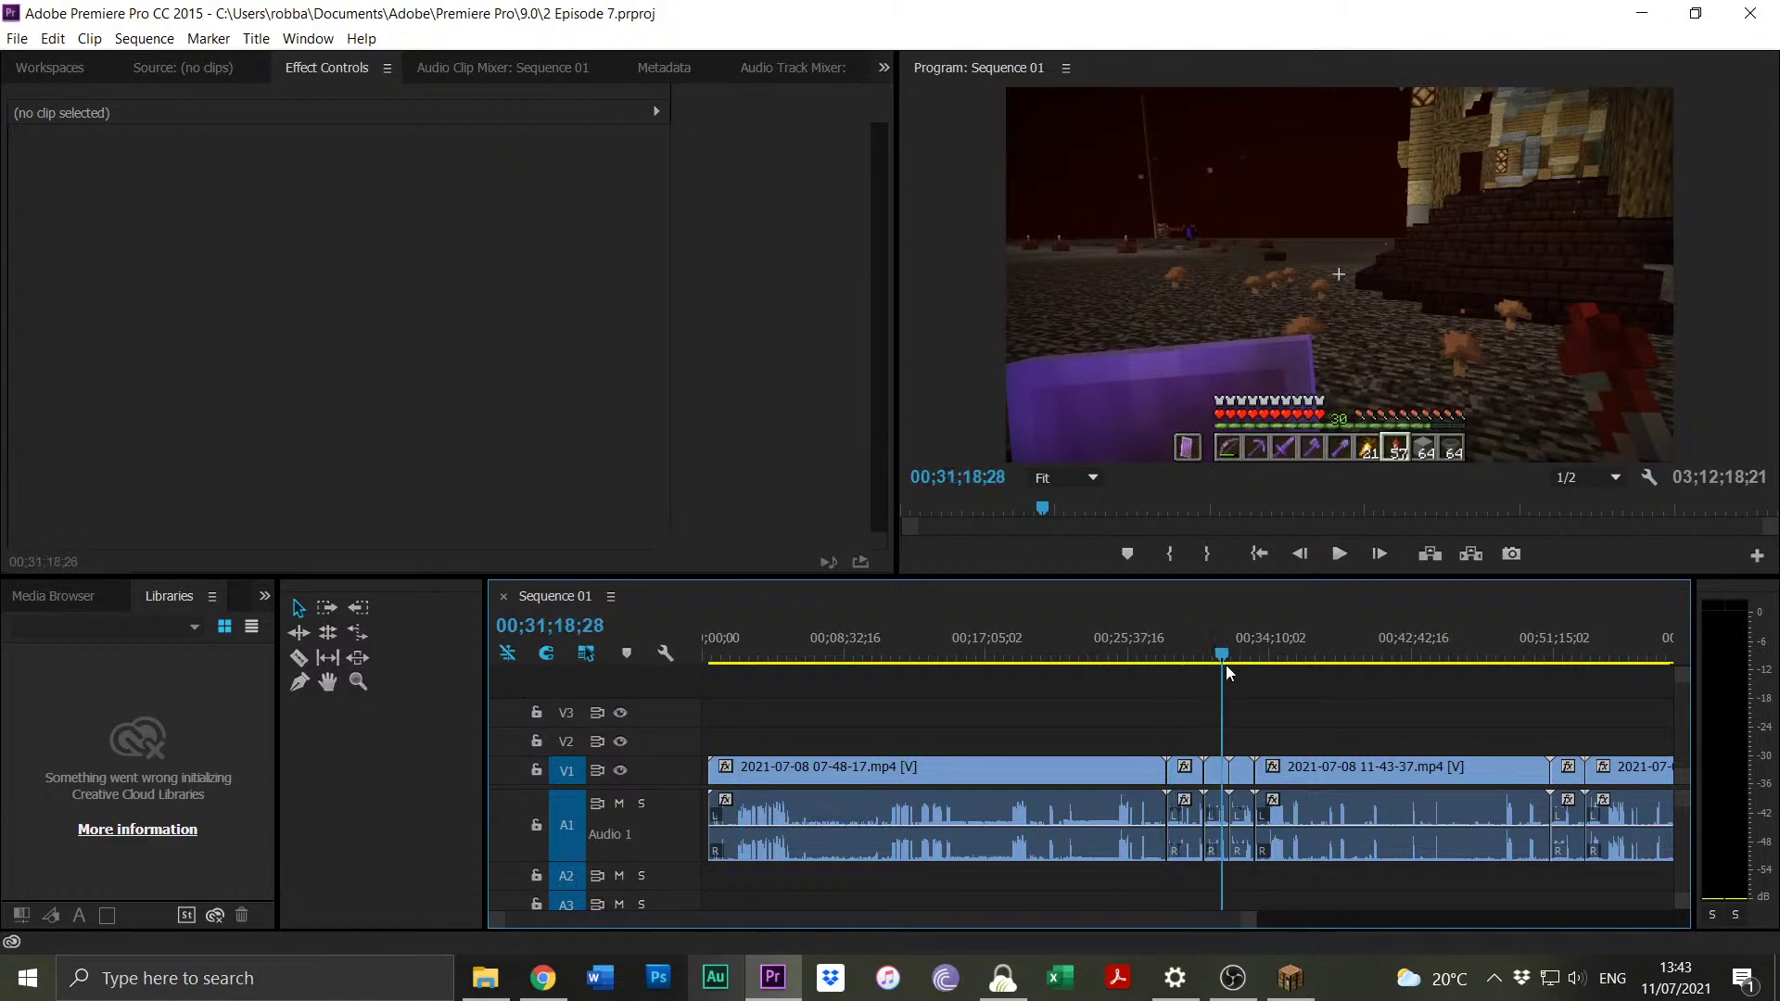
pyautogui.moveTo(1252, 924); pyautogui.dragTo(1430, 921)
pyautogui.click(1347, 654)
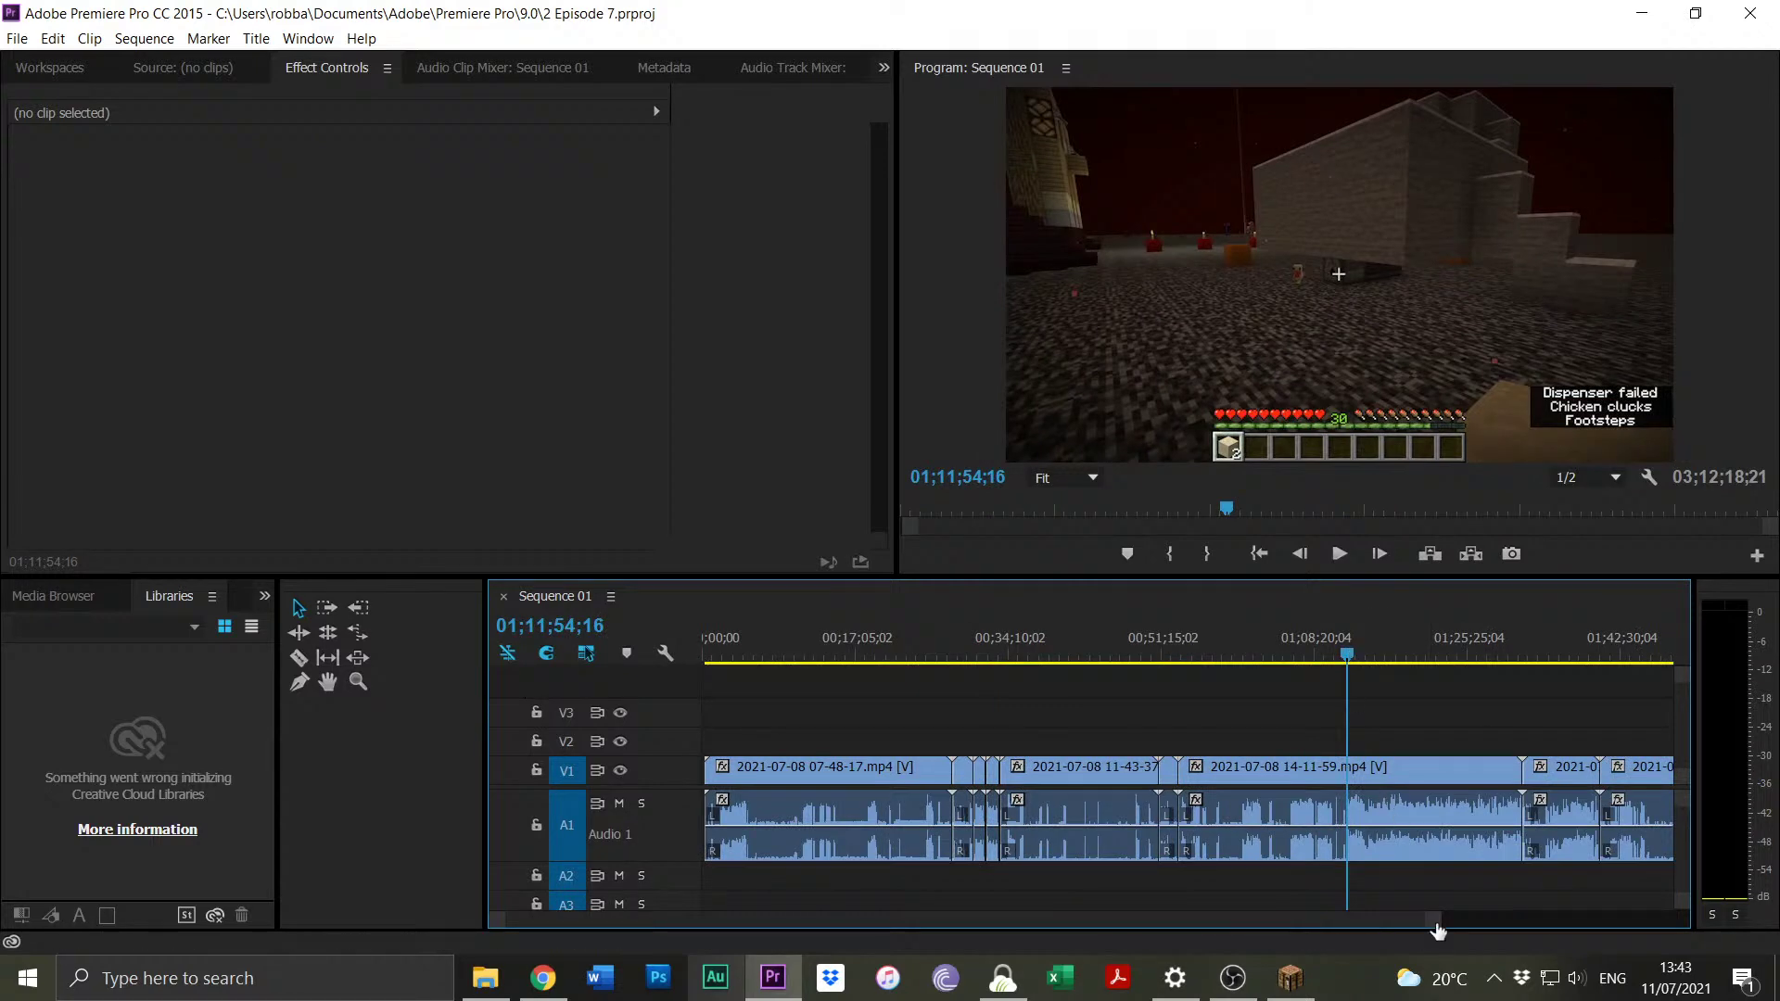
pyautogui.moveTo(1435, 924); pyautogui.dragTo(1349, 922)
pyautogui.press('space')
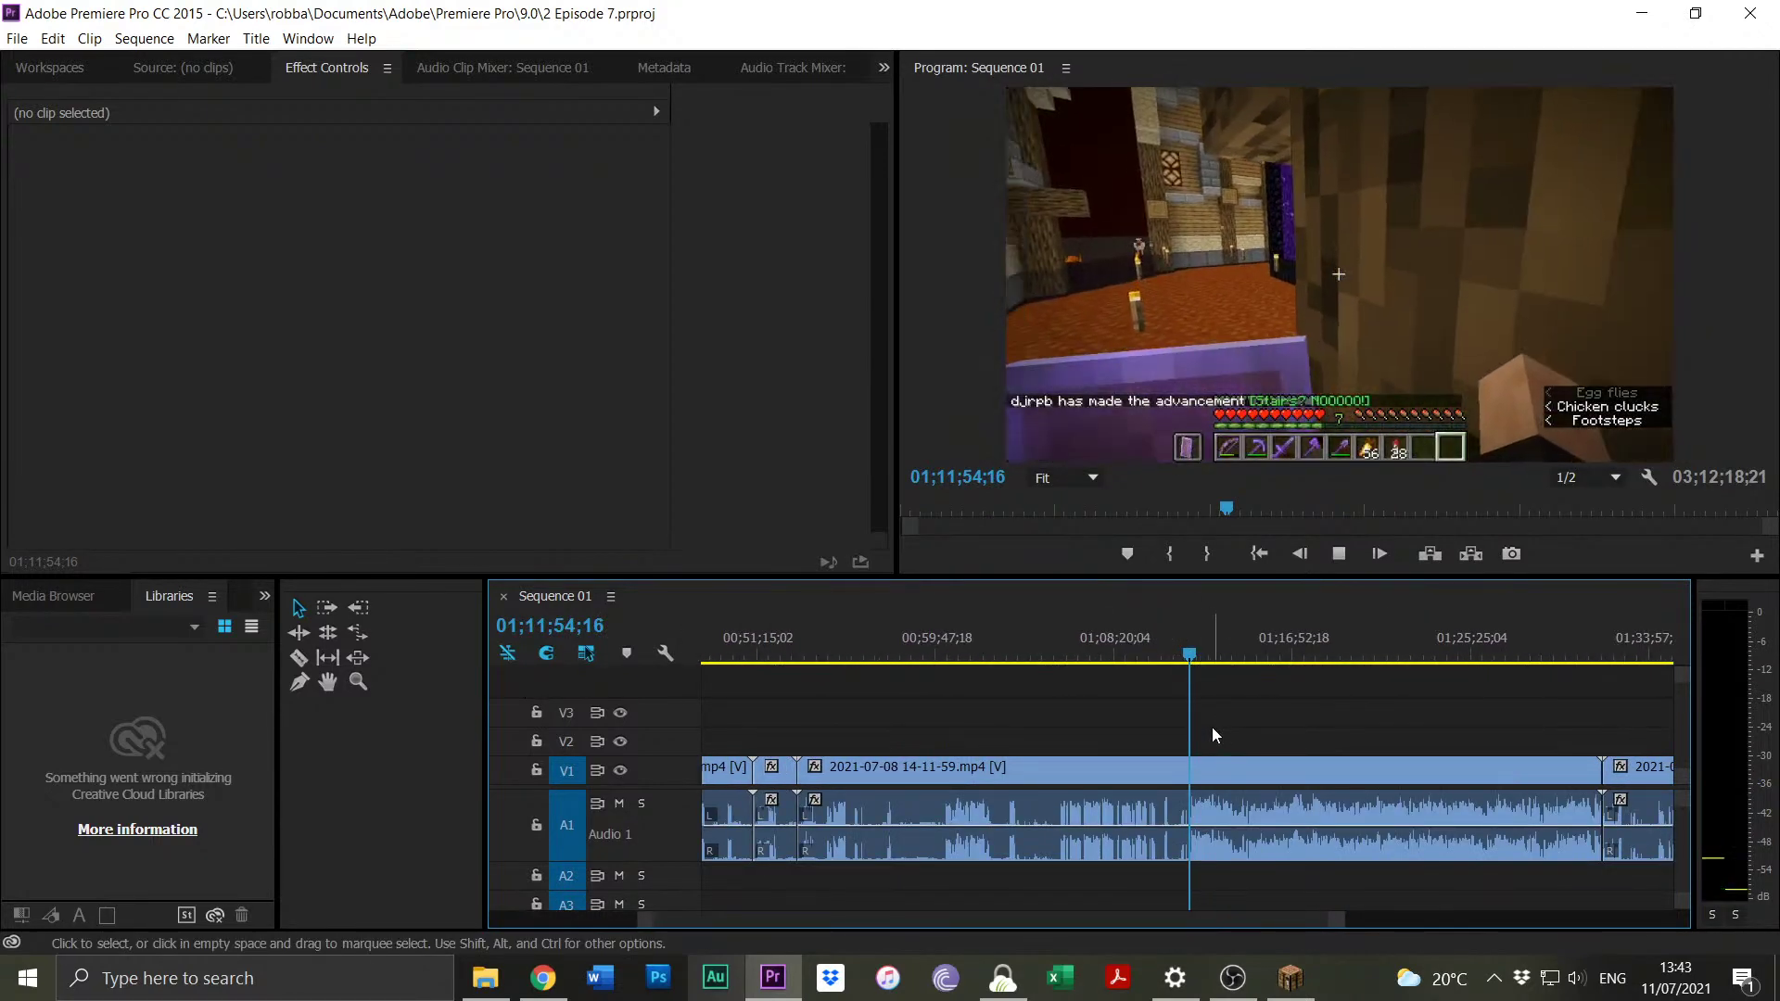
pyautogui.moveTo(1616, 649); pyautogui.dragTo(1616, 657)
pyautogui.moveTo(1341, 920); pyautogui.dragTo(1483, 921)
pyautogui.click(802, 655)
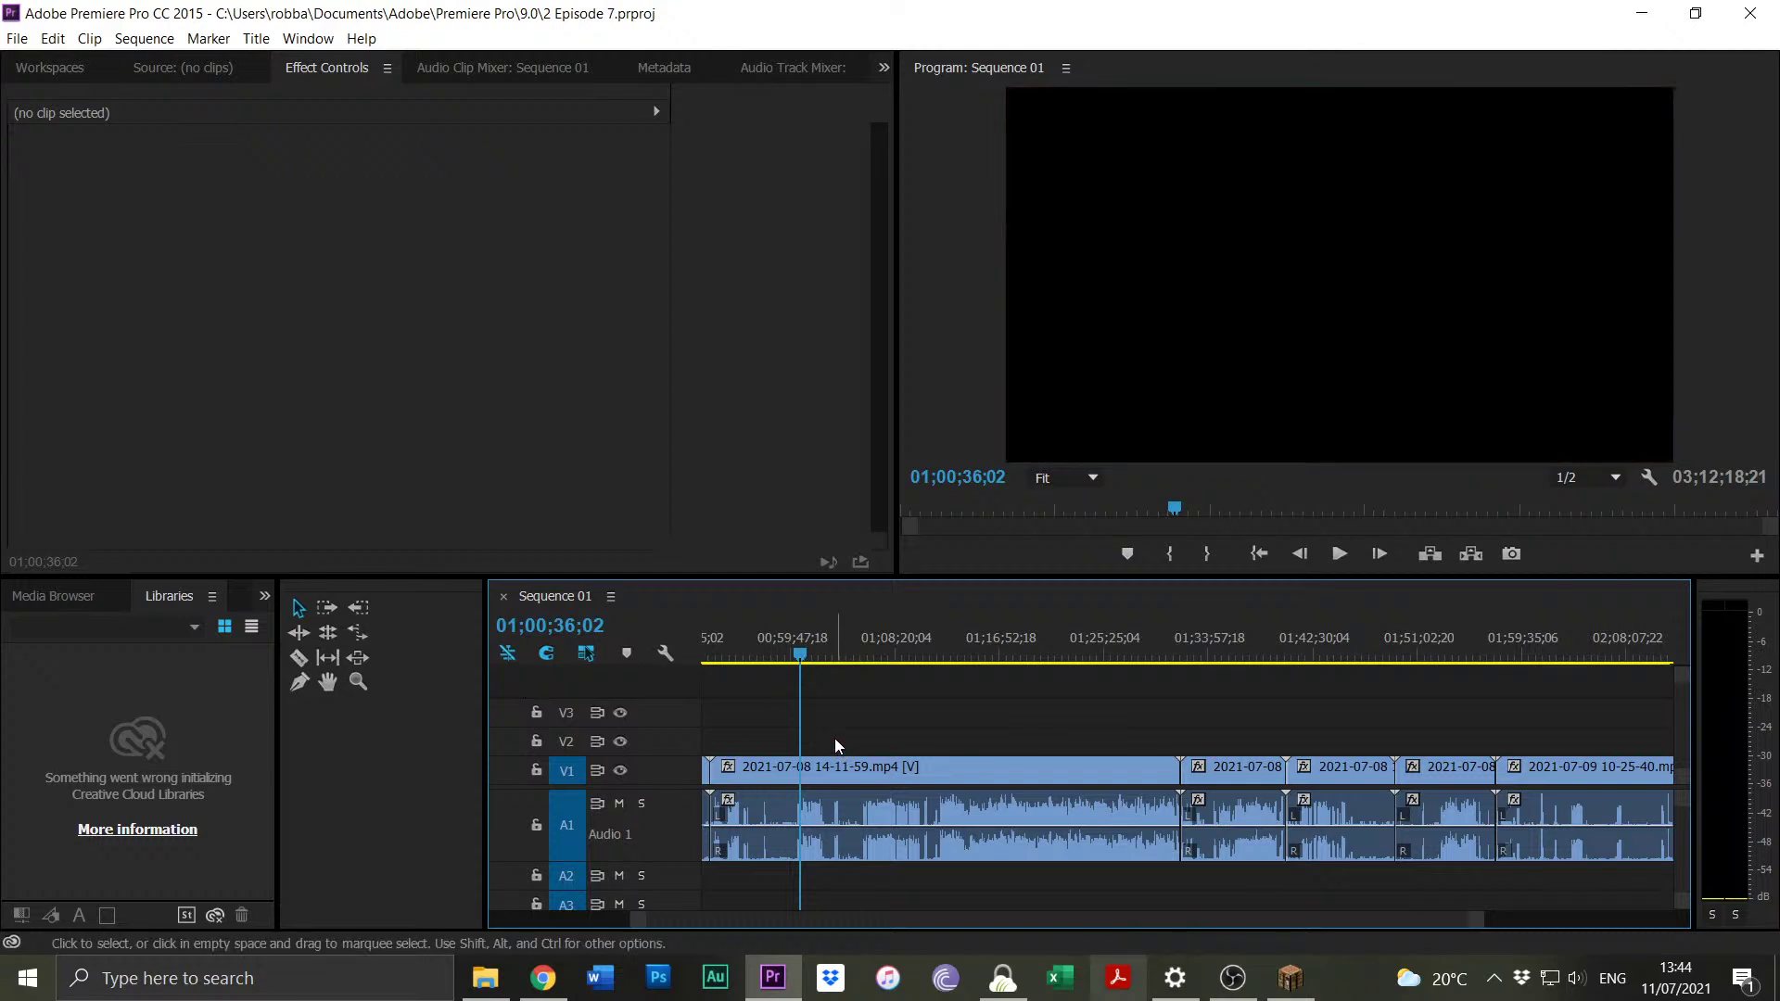
pyautogui.press('space')
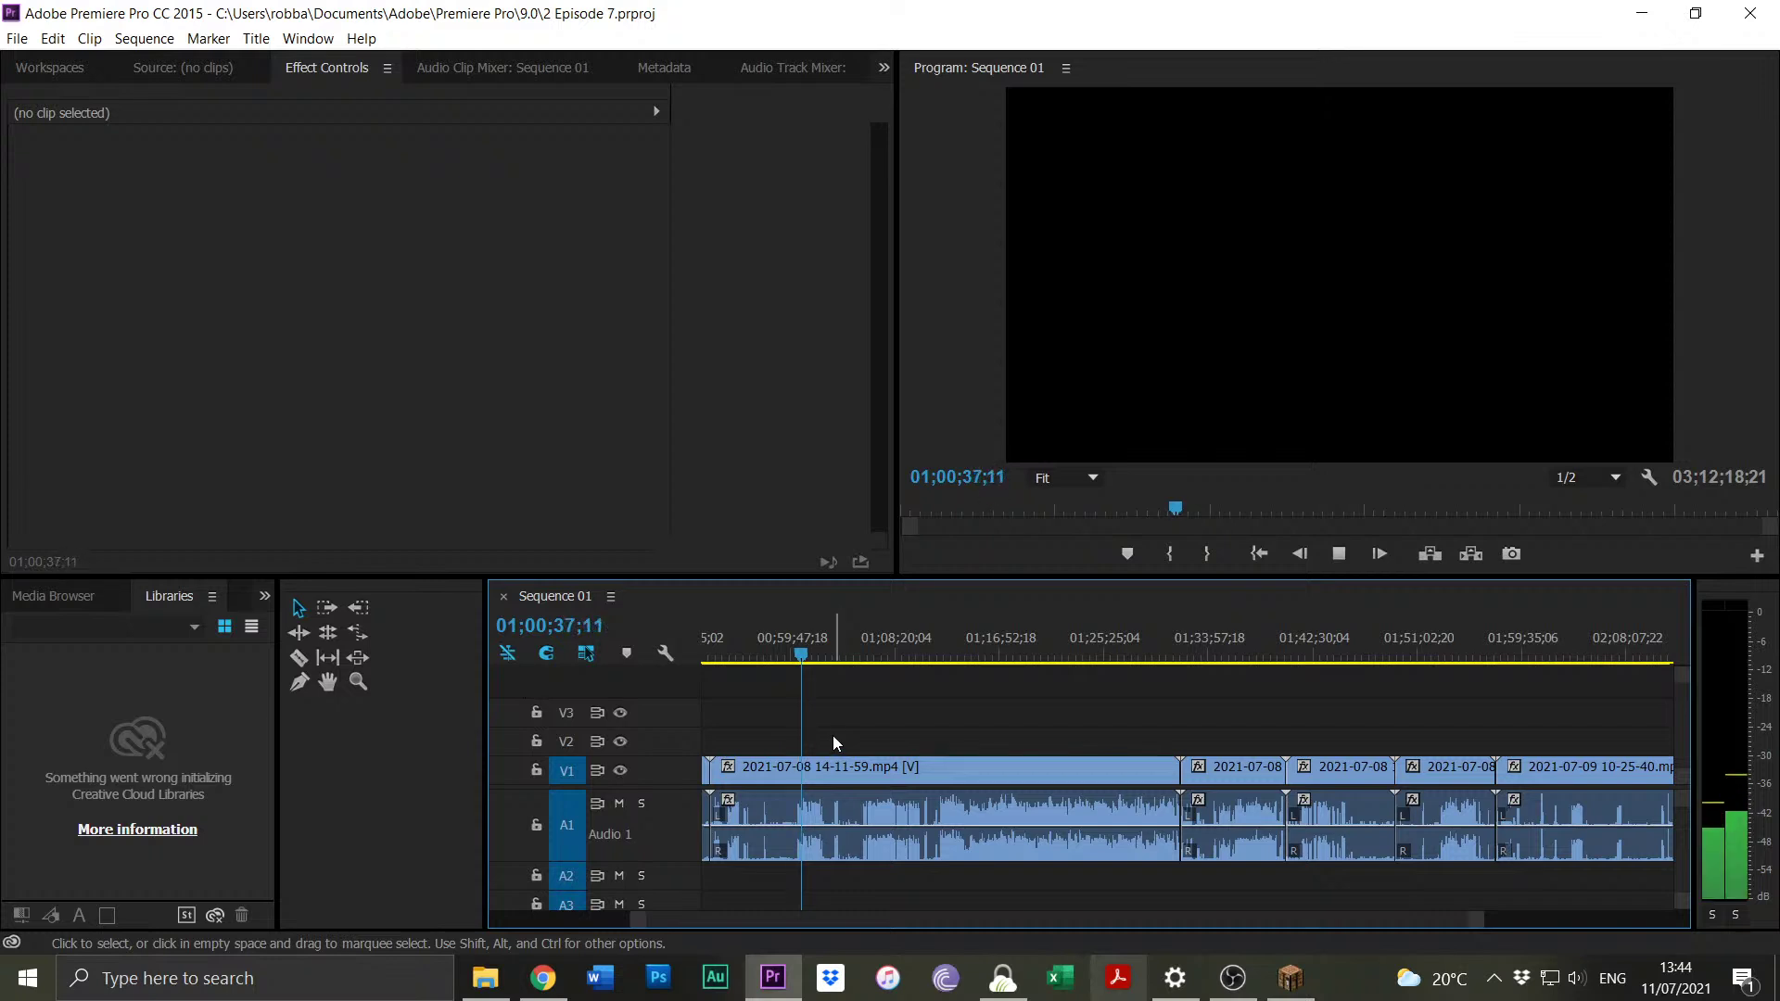
pyautogui.click(812, 654)
pyautogui.press('space')
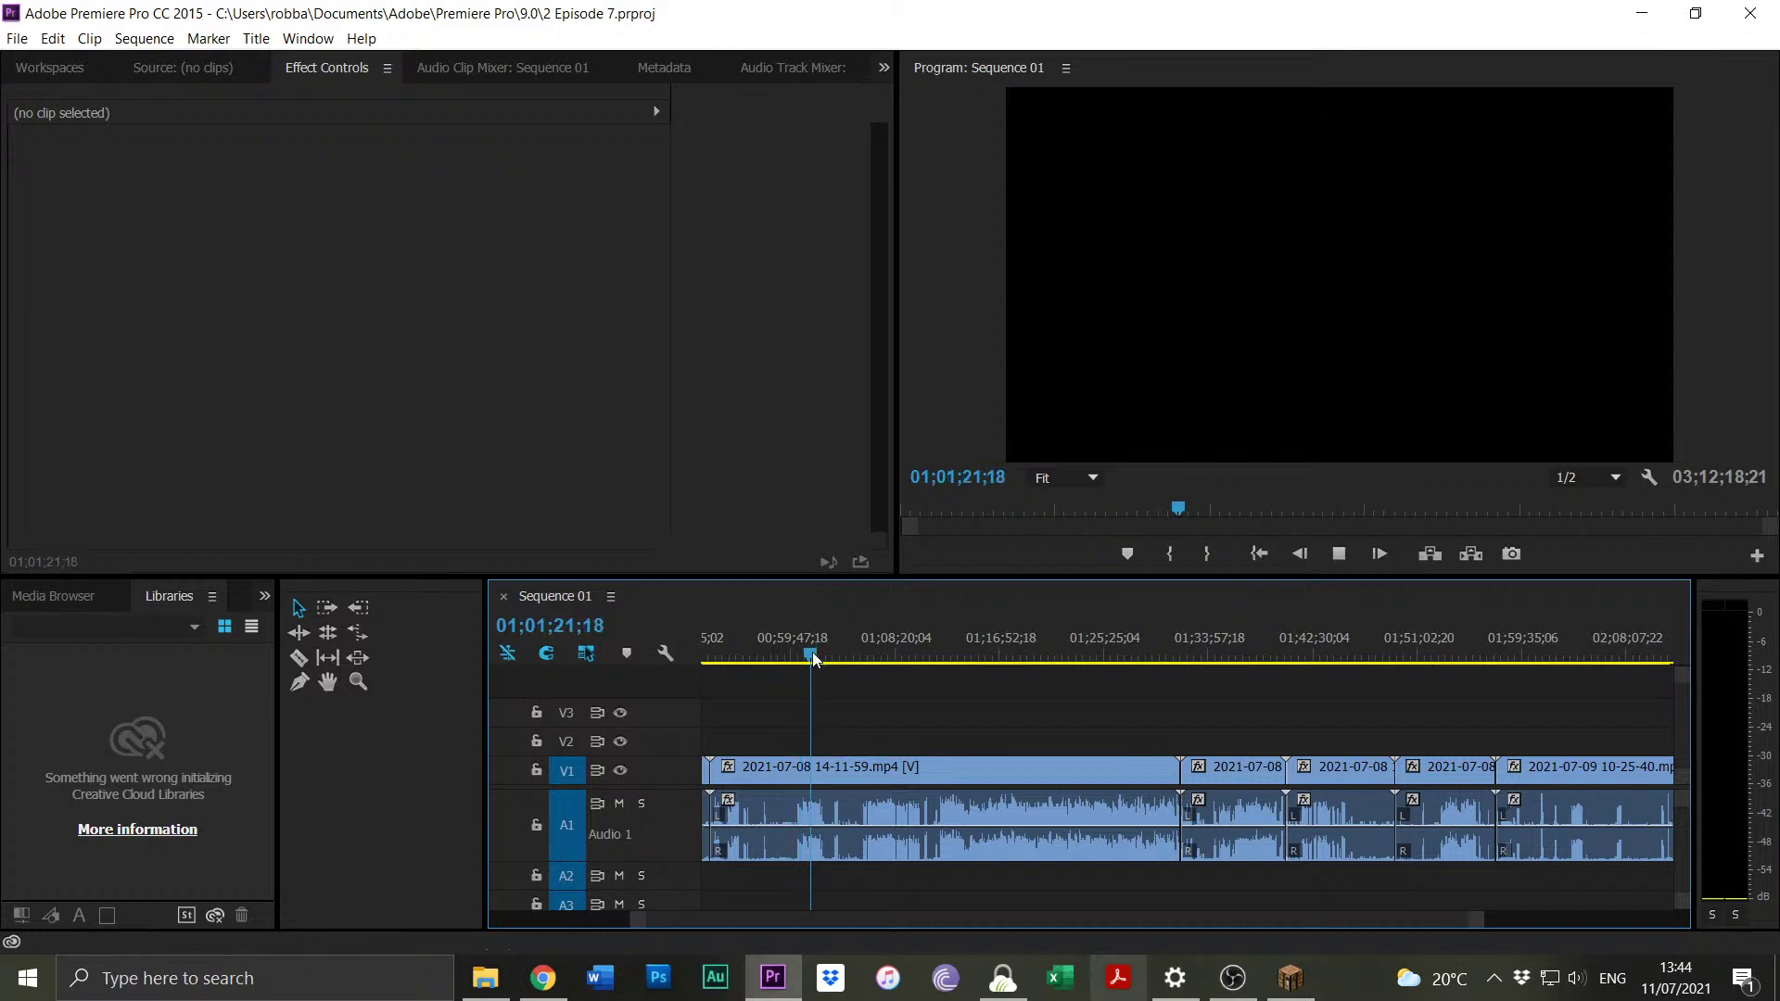
# Check the sequence at about 01;39;50 and 01;42;52, and play it from 01;53;01;24.
pyautogui.click(1265, 655)
pyautogui.moveTo(1268, 656); pyautogui.dragTo(1320, 663)
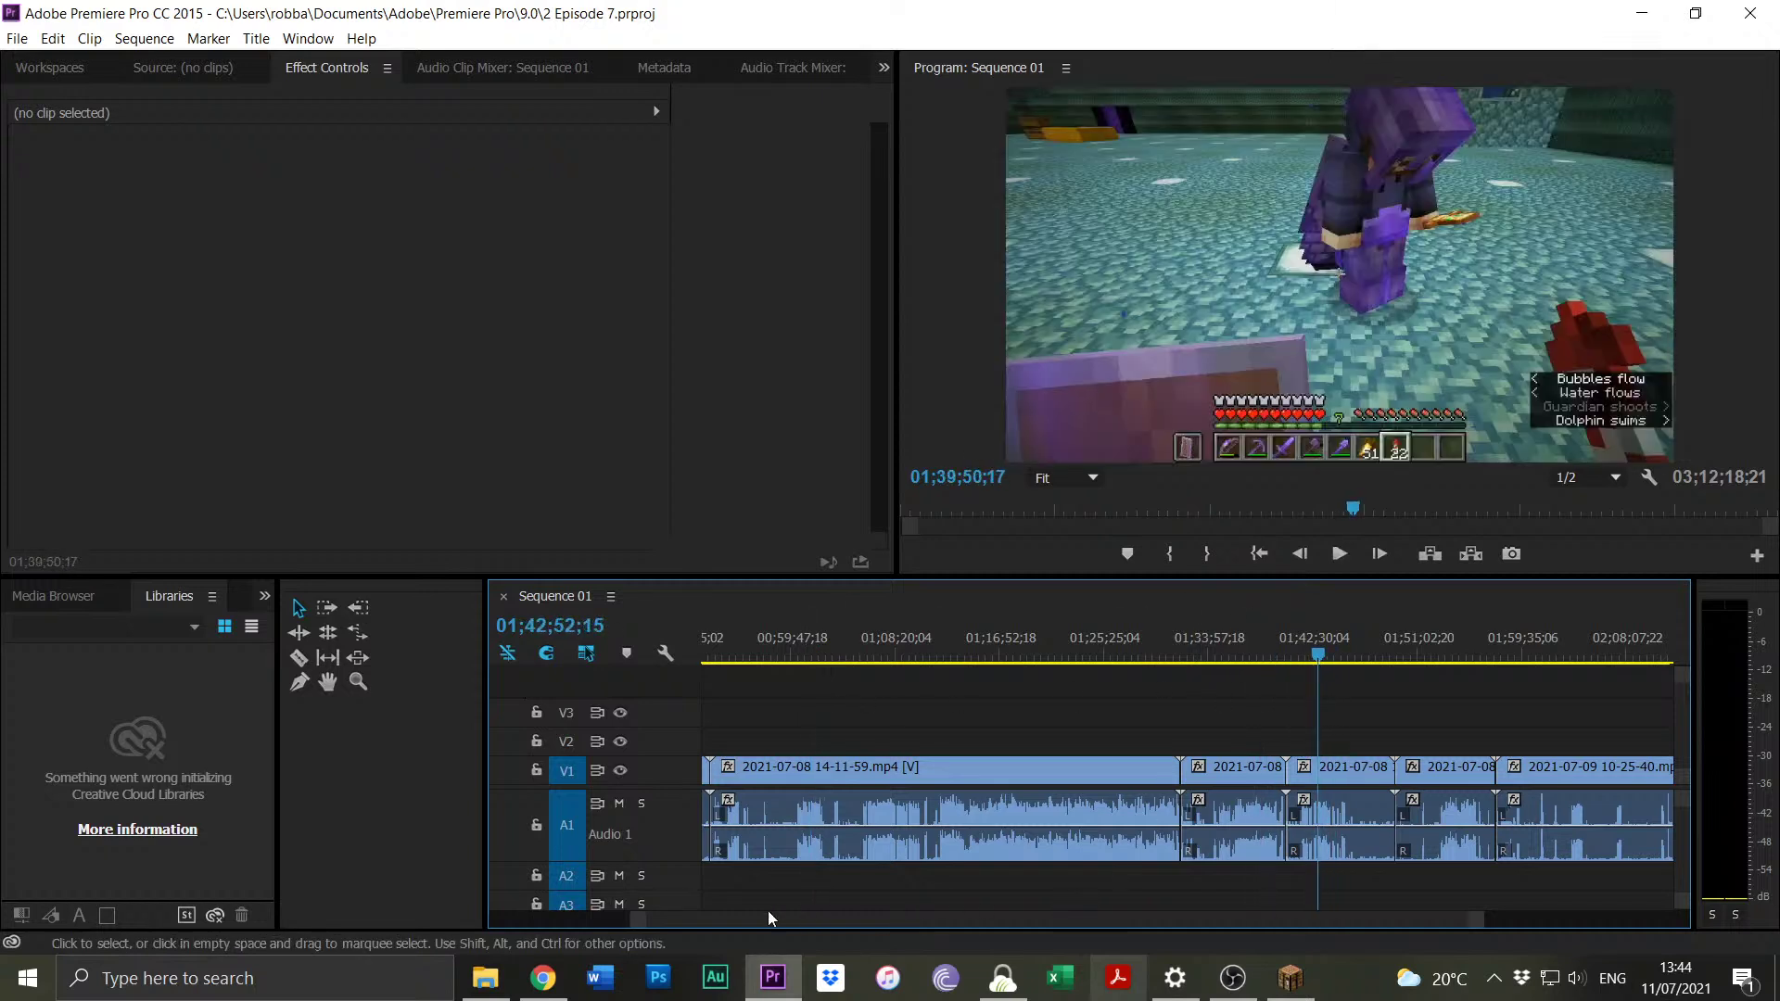
pyautogui.moveTo(1483, 921); pyautogui.dragTo(1482, 925)
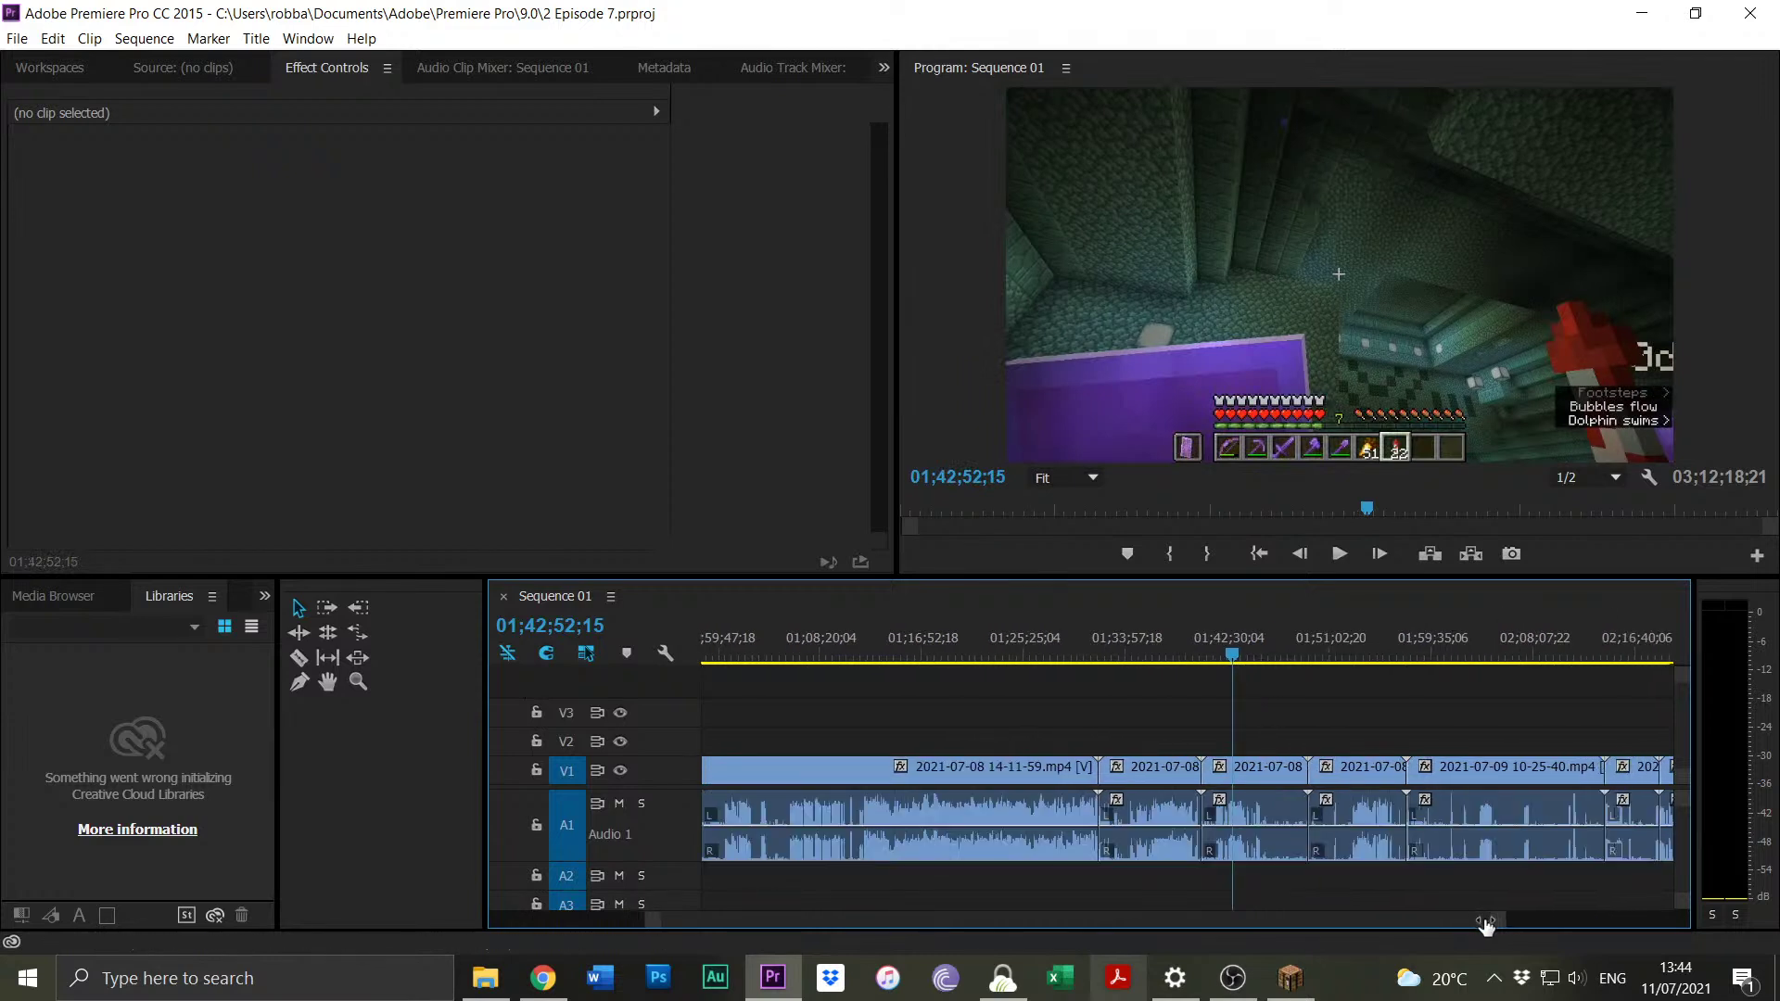
pyautogui.moveTo(1350, 656); pyautogui.dragTo(1357, 653)
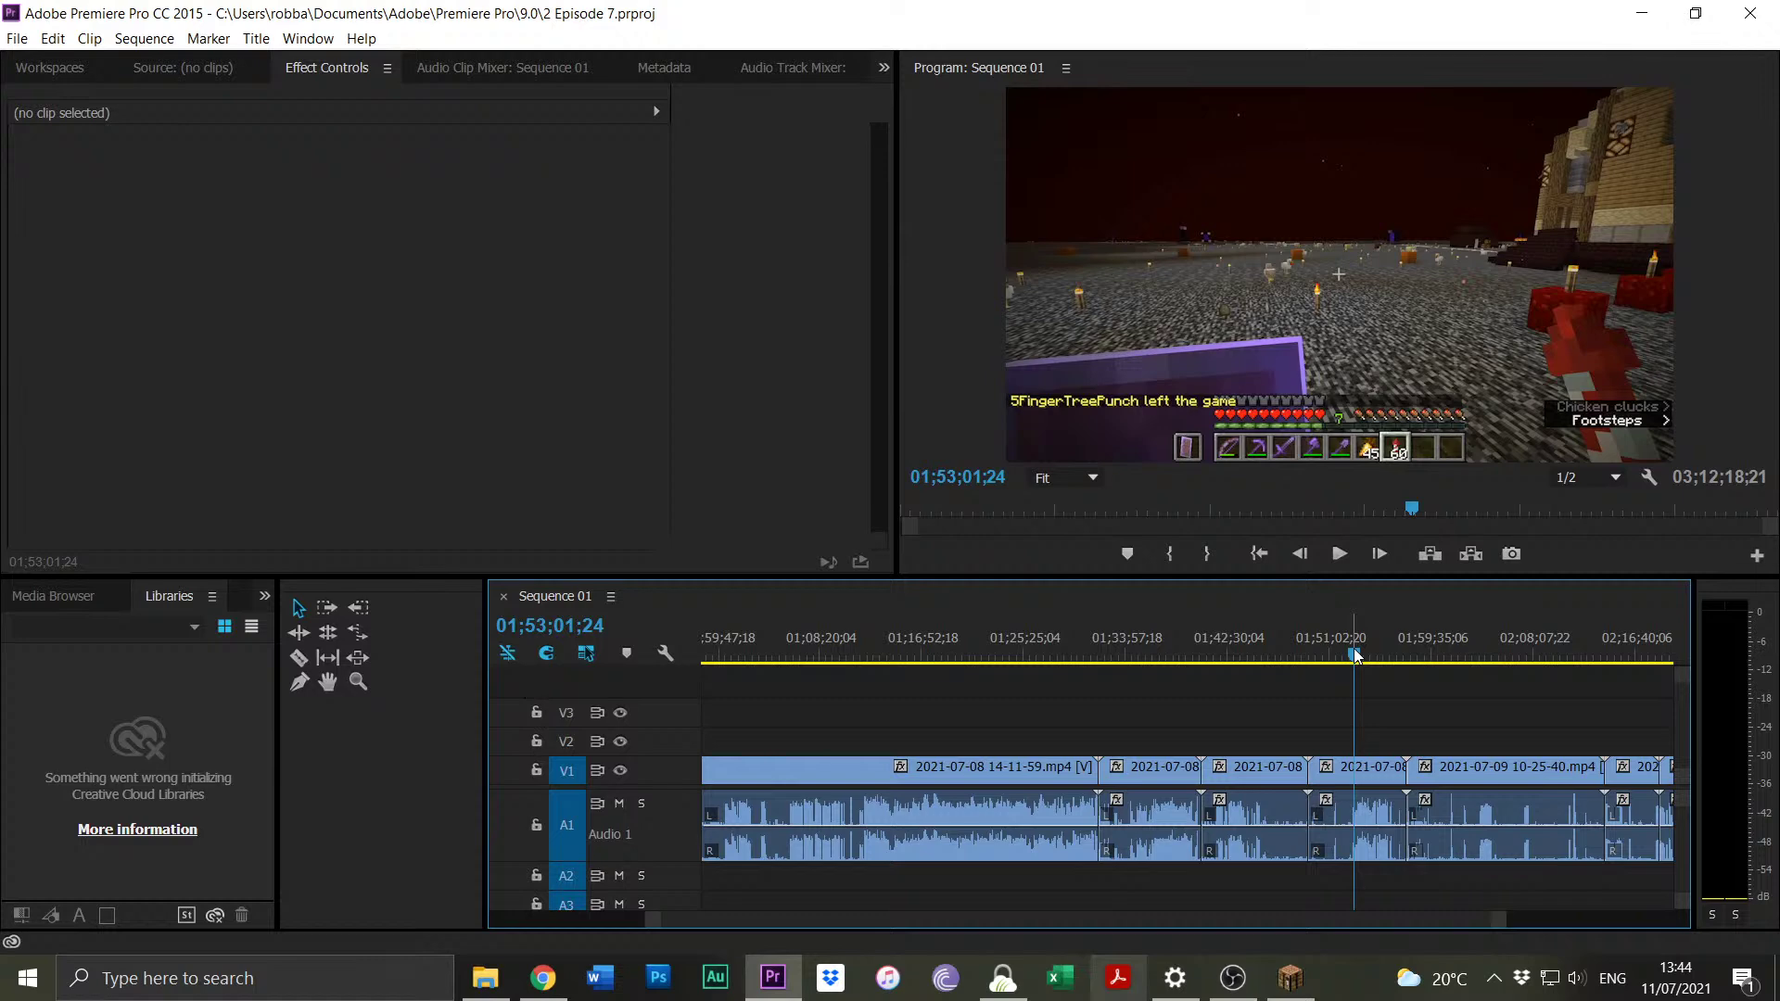
pyautogui.press('space')
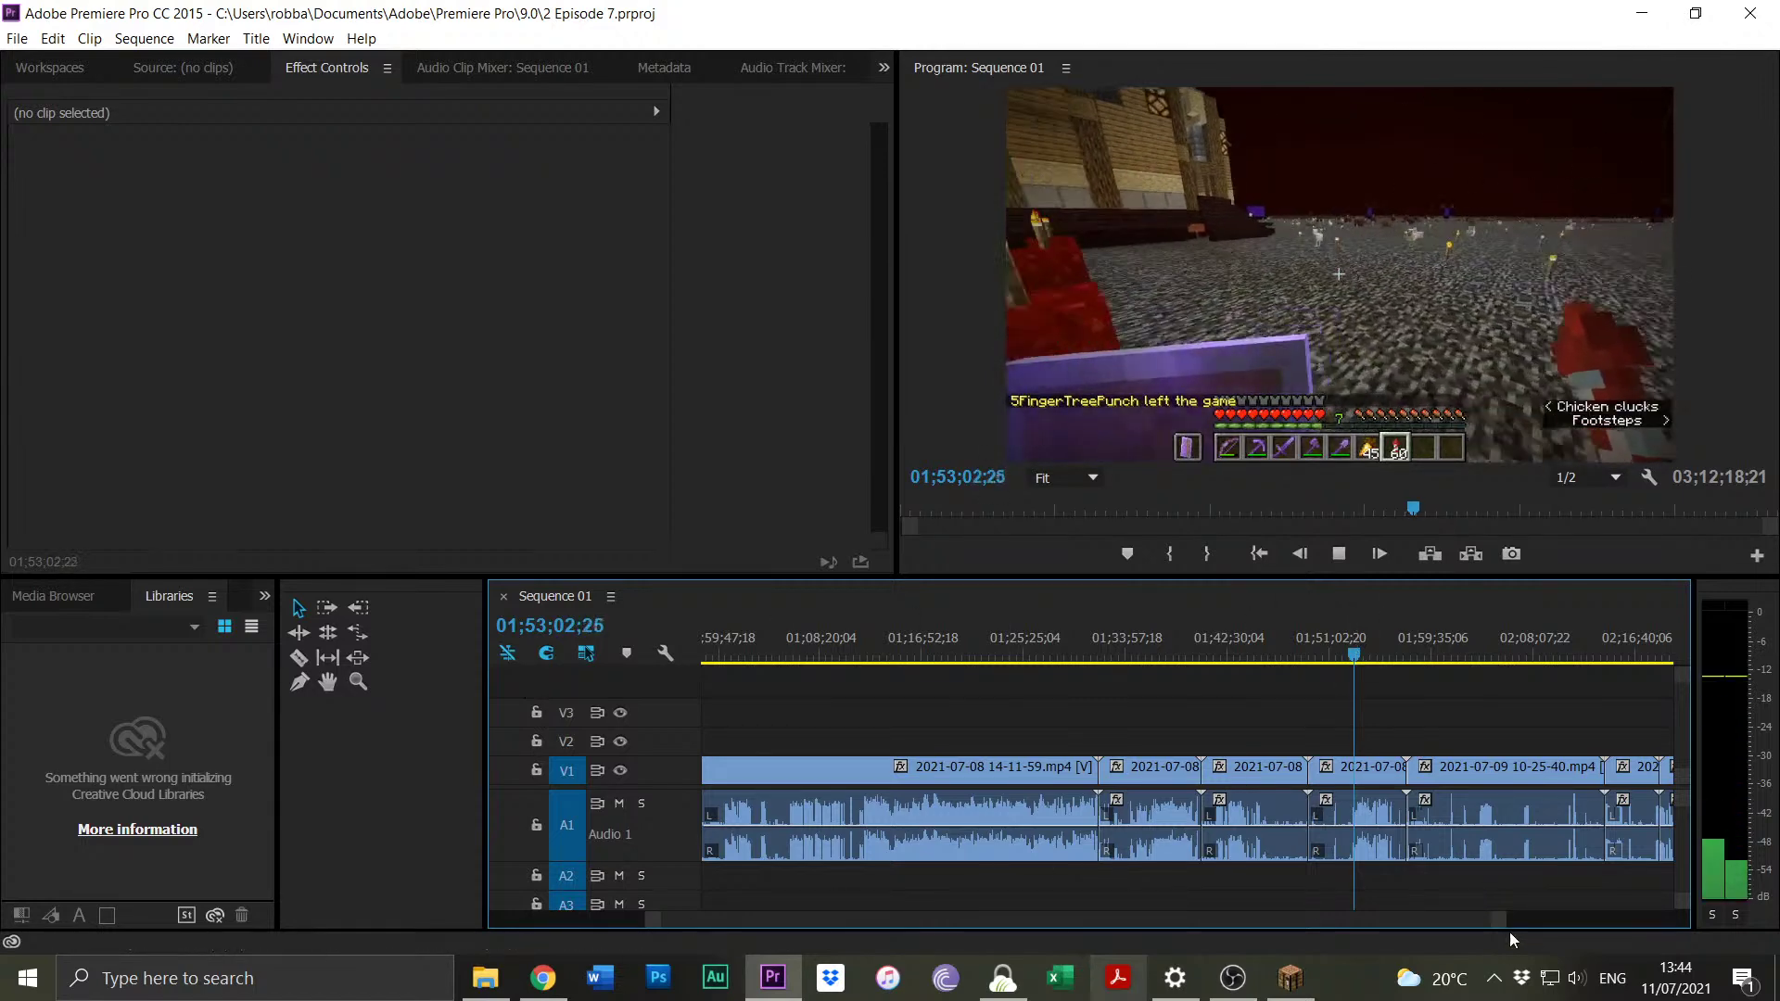
pyautogui.moveTo(1504, 928); pyautogui.dragTo(1332, 907)
pyautogui.click(1433, 659)
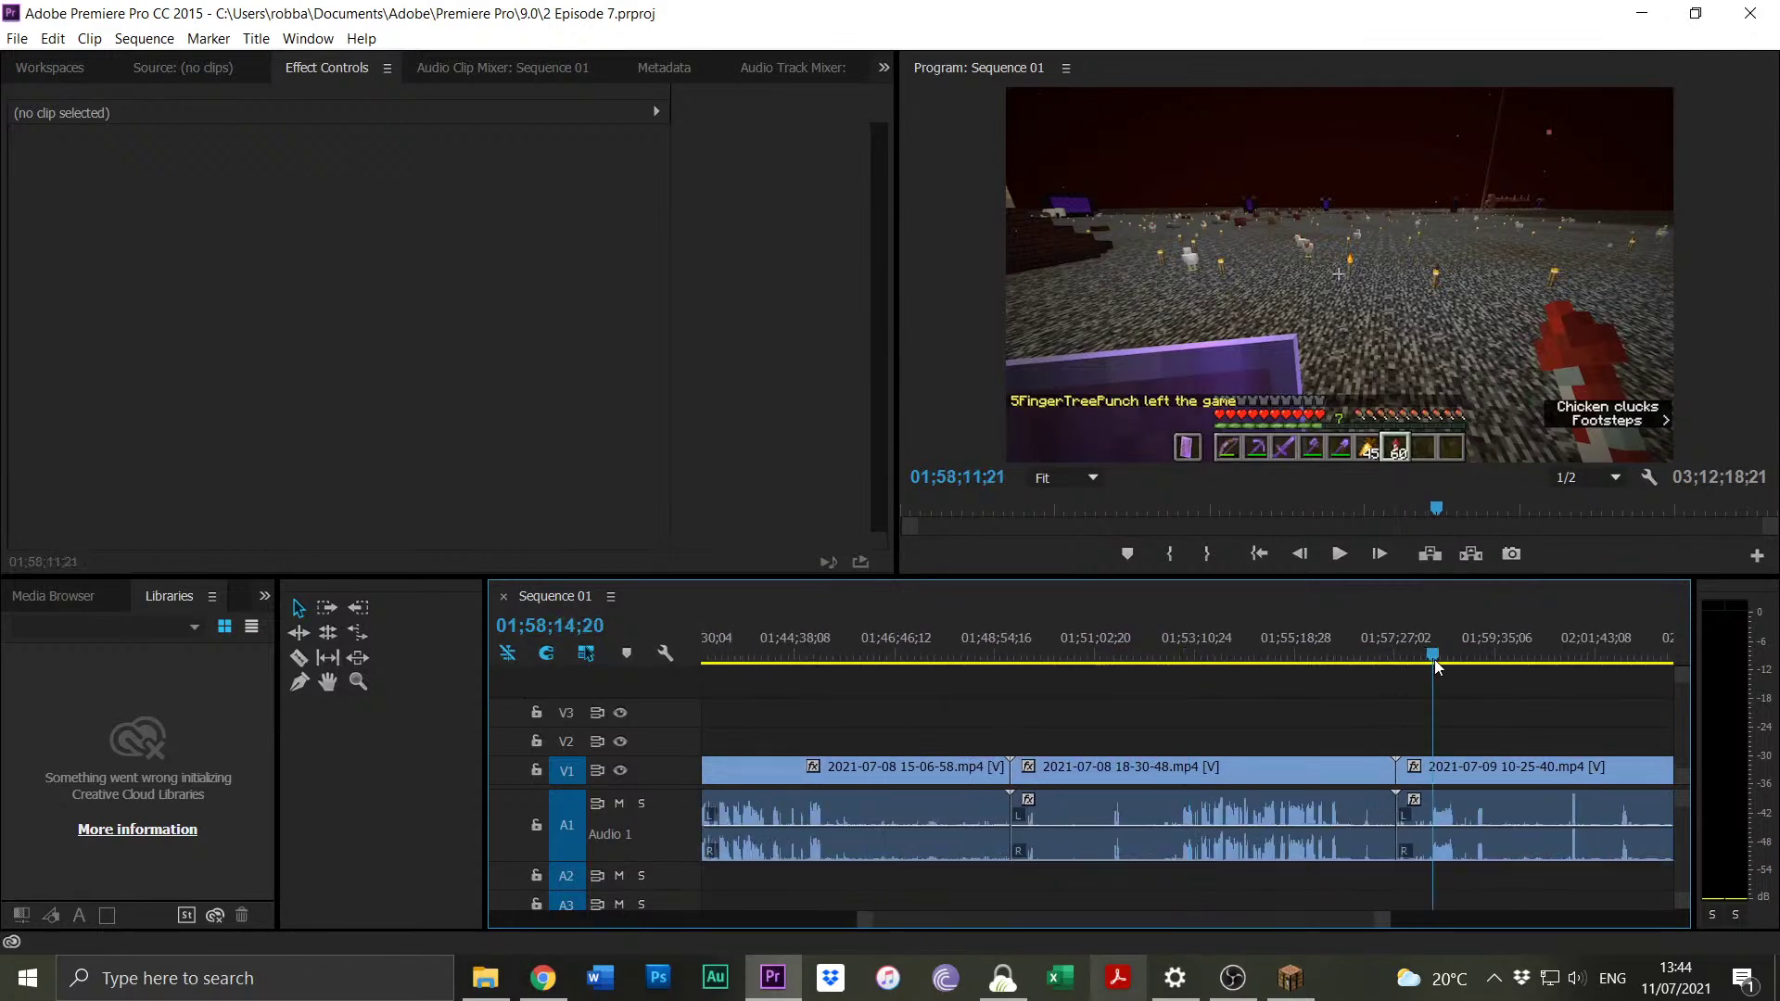
pyautogui.press('space')
pyautogui.moveTo(1387, 922); pyautogui.dragTo(1335, 920)
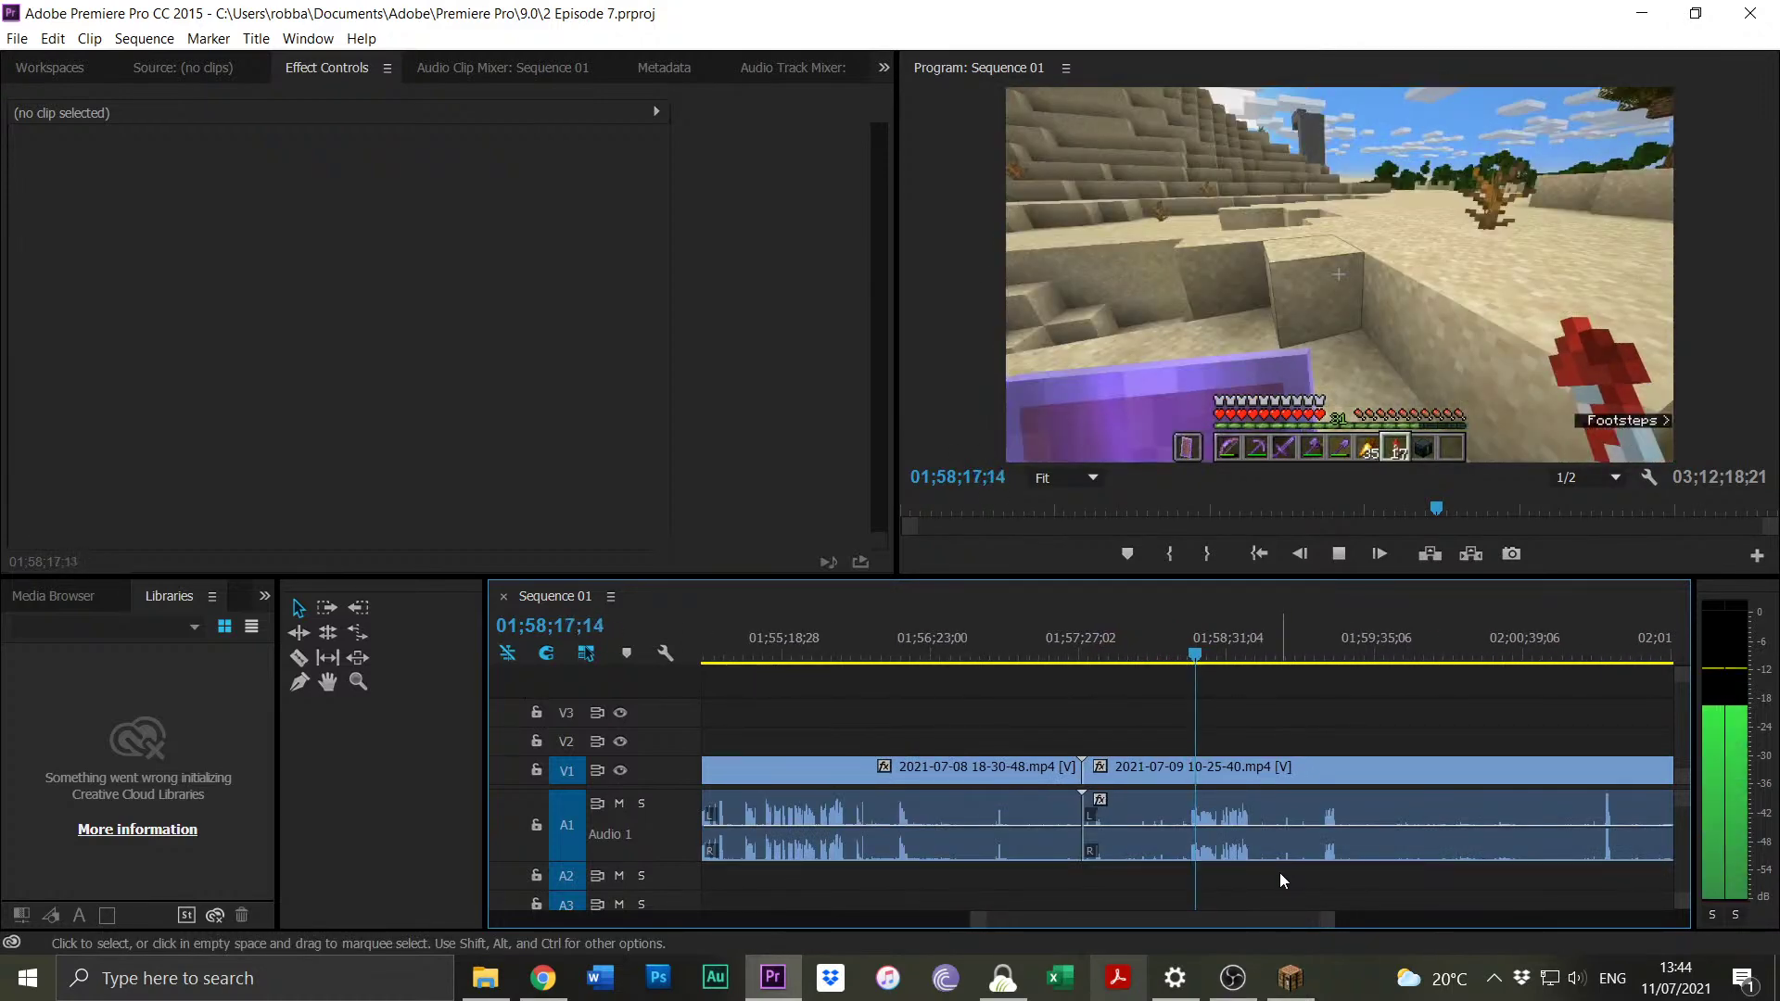
pyautogui.press('space')
pyautogui.moveTo(1326, 927); pyautogui.dragTo(1539, 924)
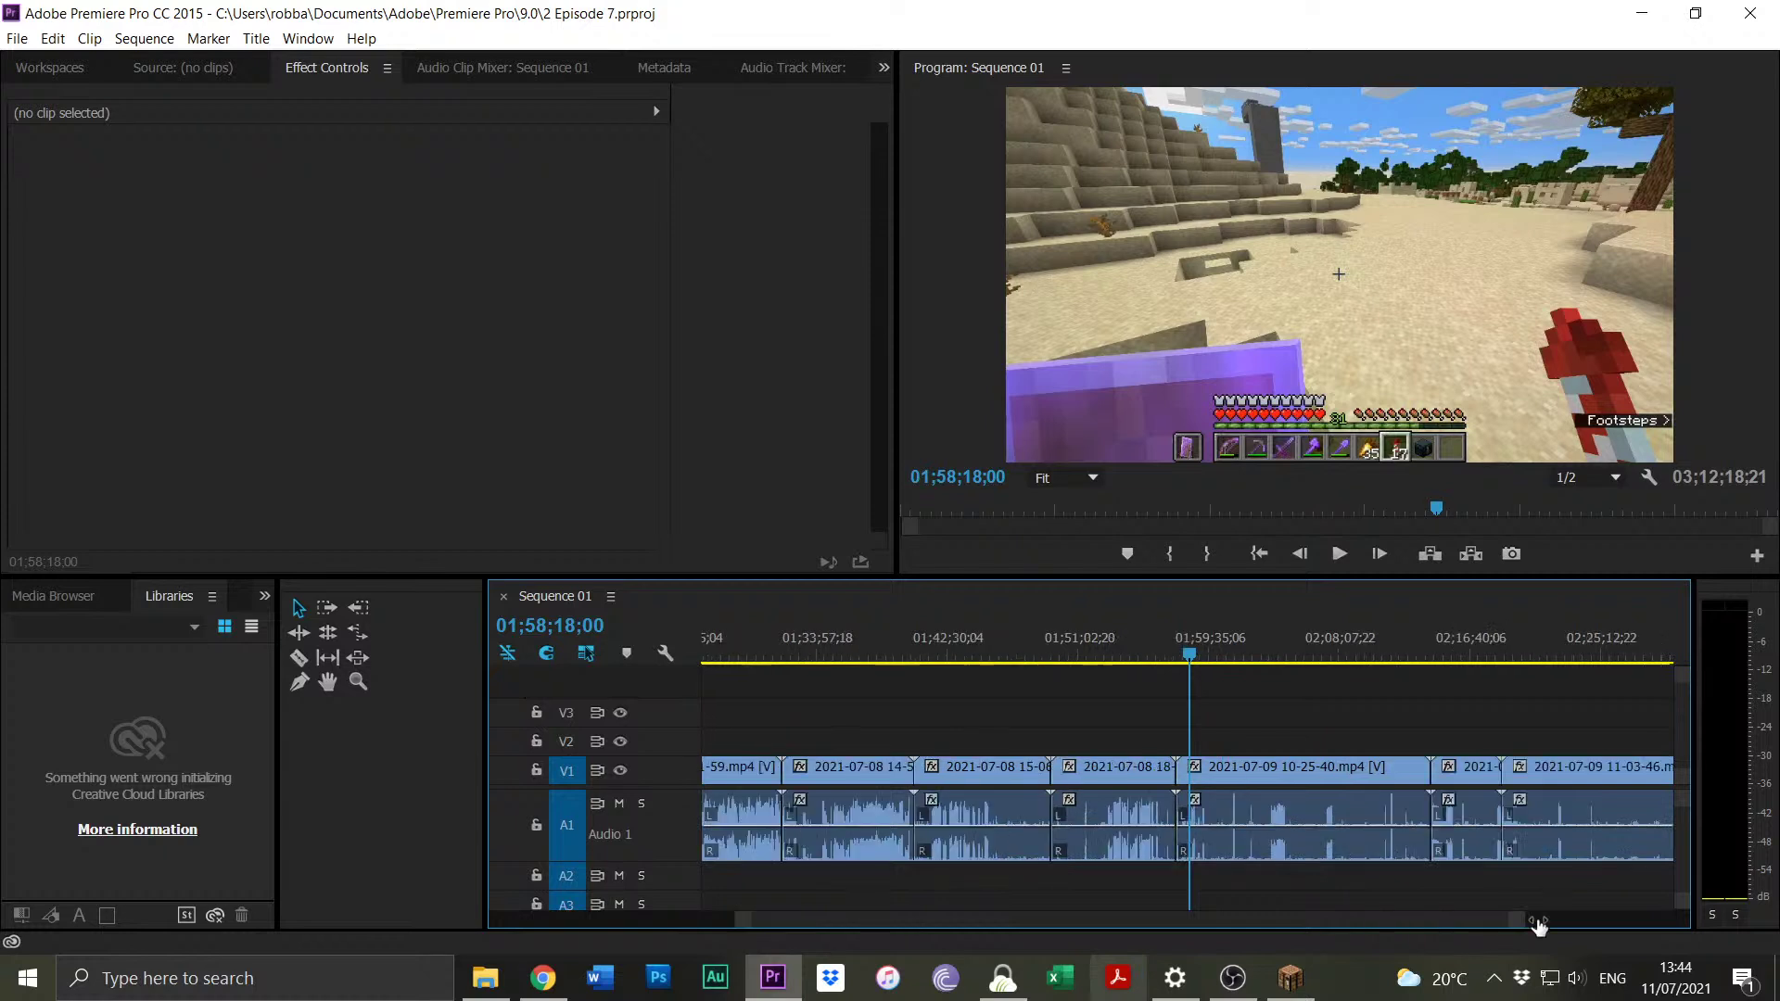
pyautogui.click(1459, 669)
pyautogui.press('space')
pyautogui.moveTo(1513, 927); pyautogui.dragTo(1380, 931)
pyautogui.press('space')
pyautogui.click(1372, 654)
pyautogui.moveTo(1374, 649); pyautogui.dragTo(1363, 646)
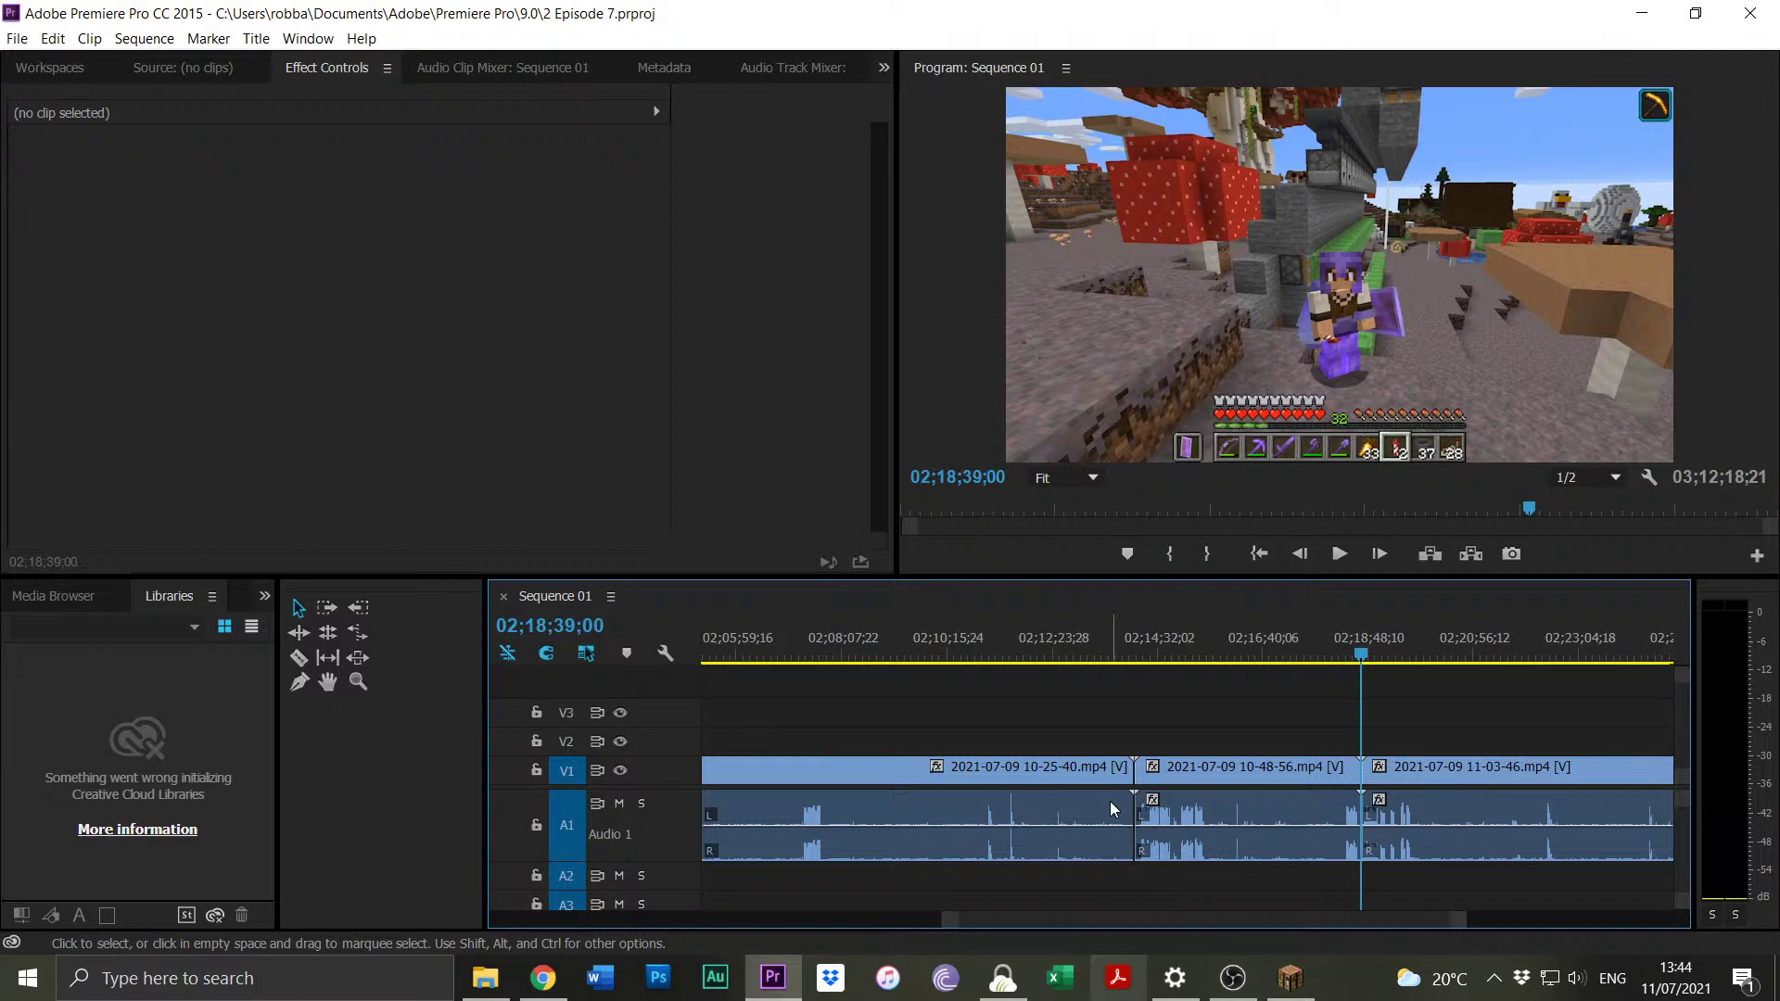
# View the whole sequence, look through the source videos in File Explorer's Episode 7 folder, and return to Premiere Pro.
pyautogui.moveTo(1452, 927); pyautogui.dragTo(1669, 925)
pyautogui.click(507, 992)
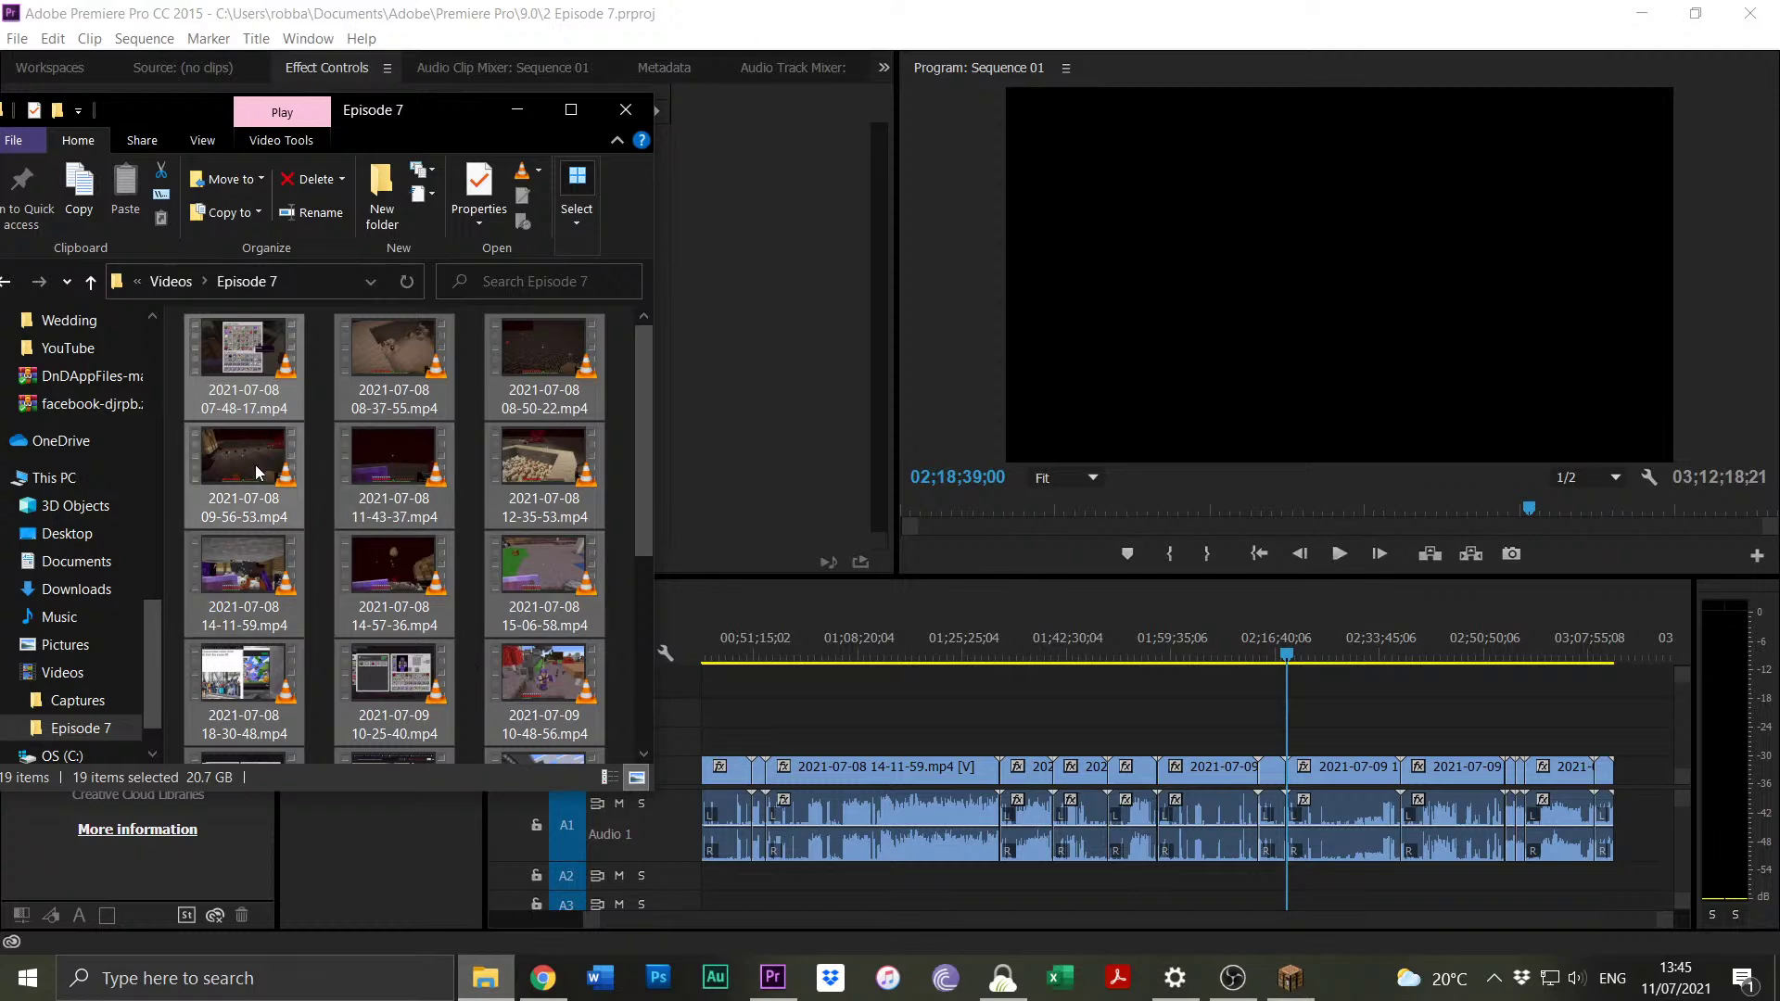
pyautogui.click(690, 695)
pyautogui.moveTo(738, 640); pyautogui.dragTo(243, 915)
pyautogui.click(485, 978)
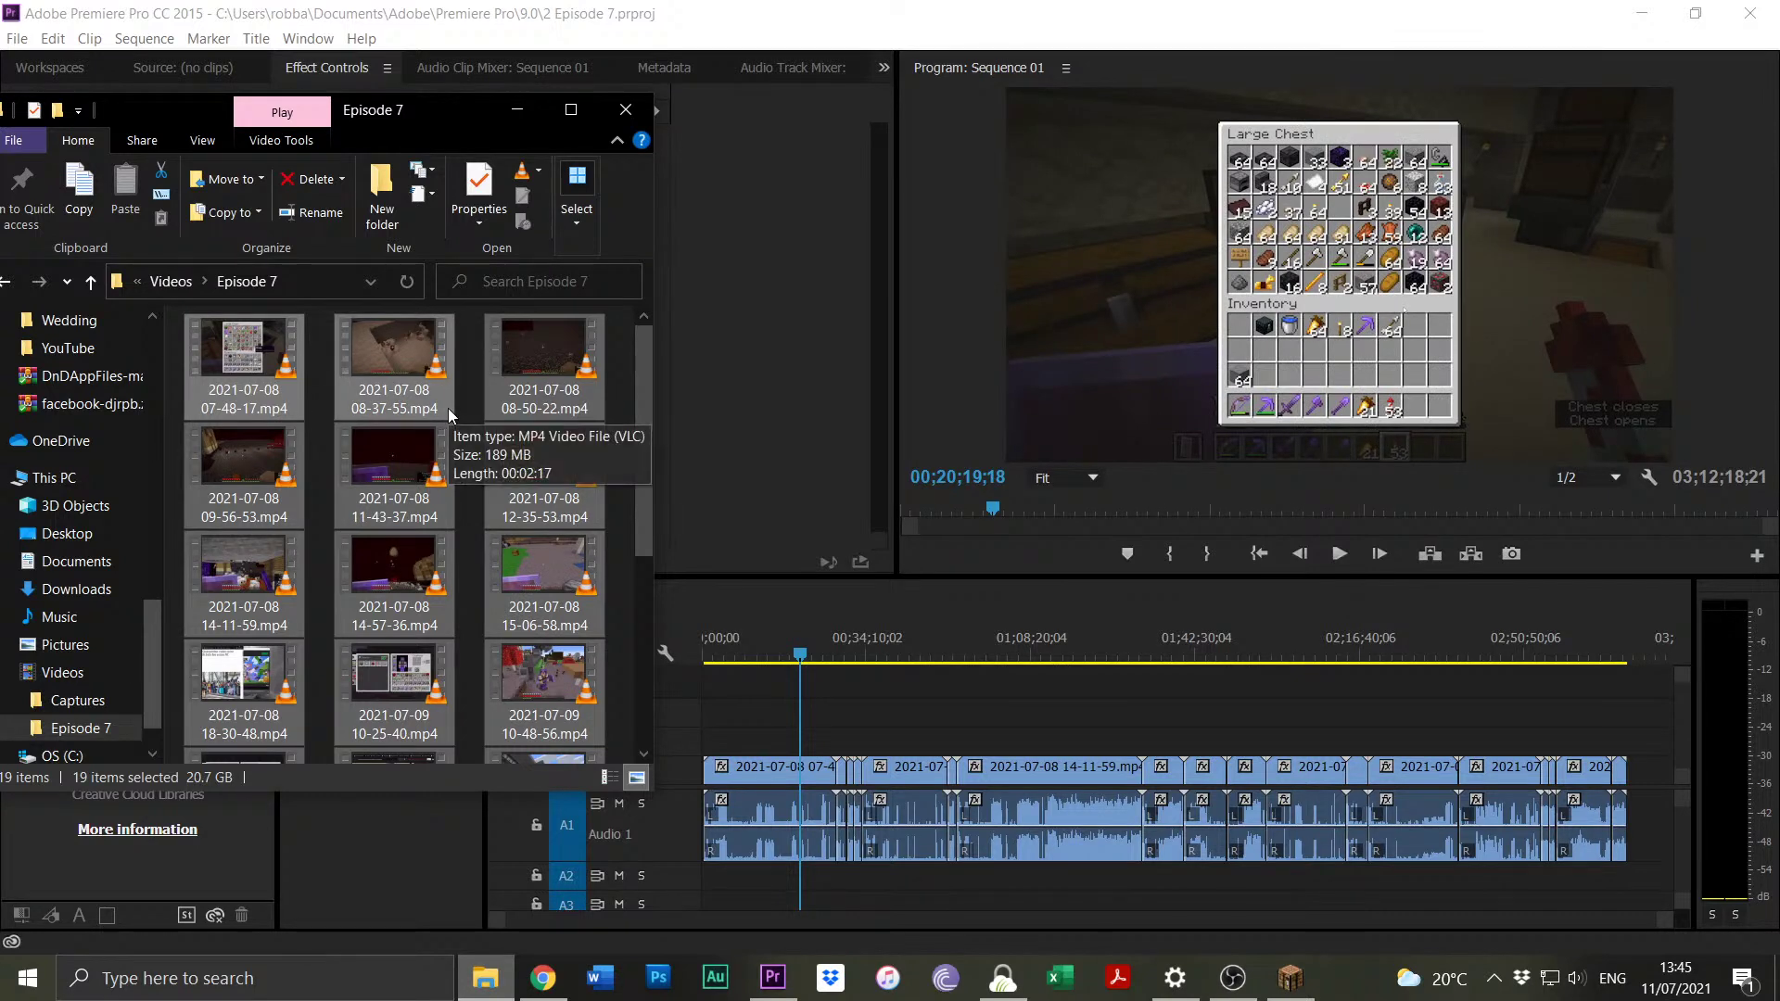
pyautogui.scroll(-3, 393, 380)
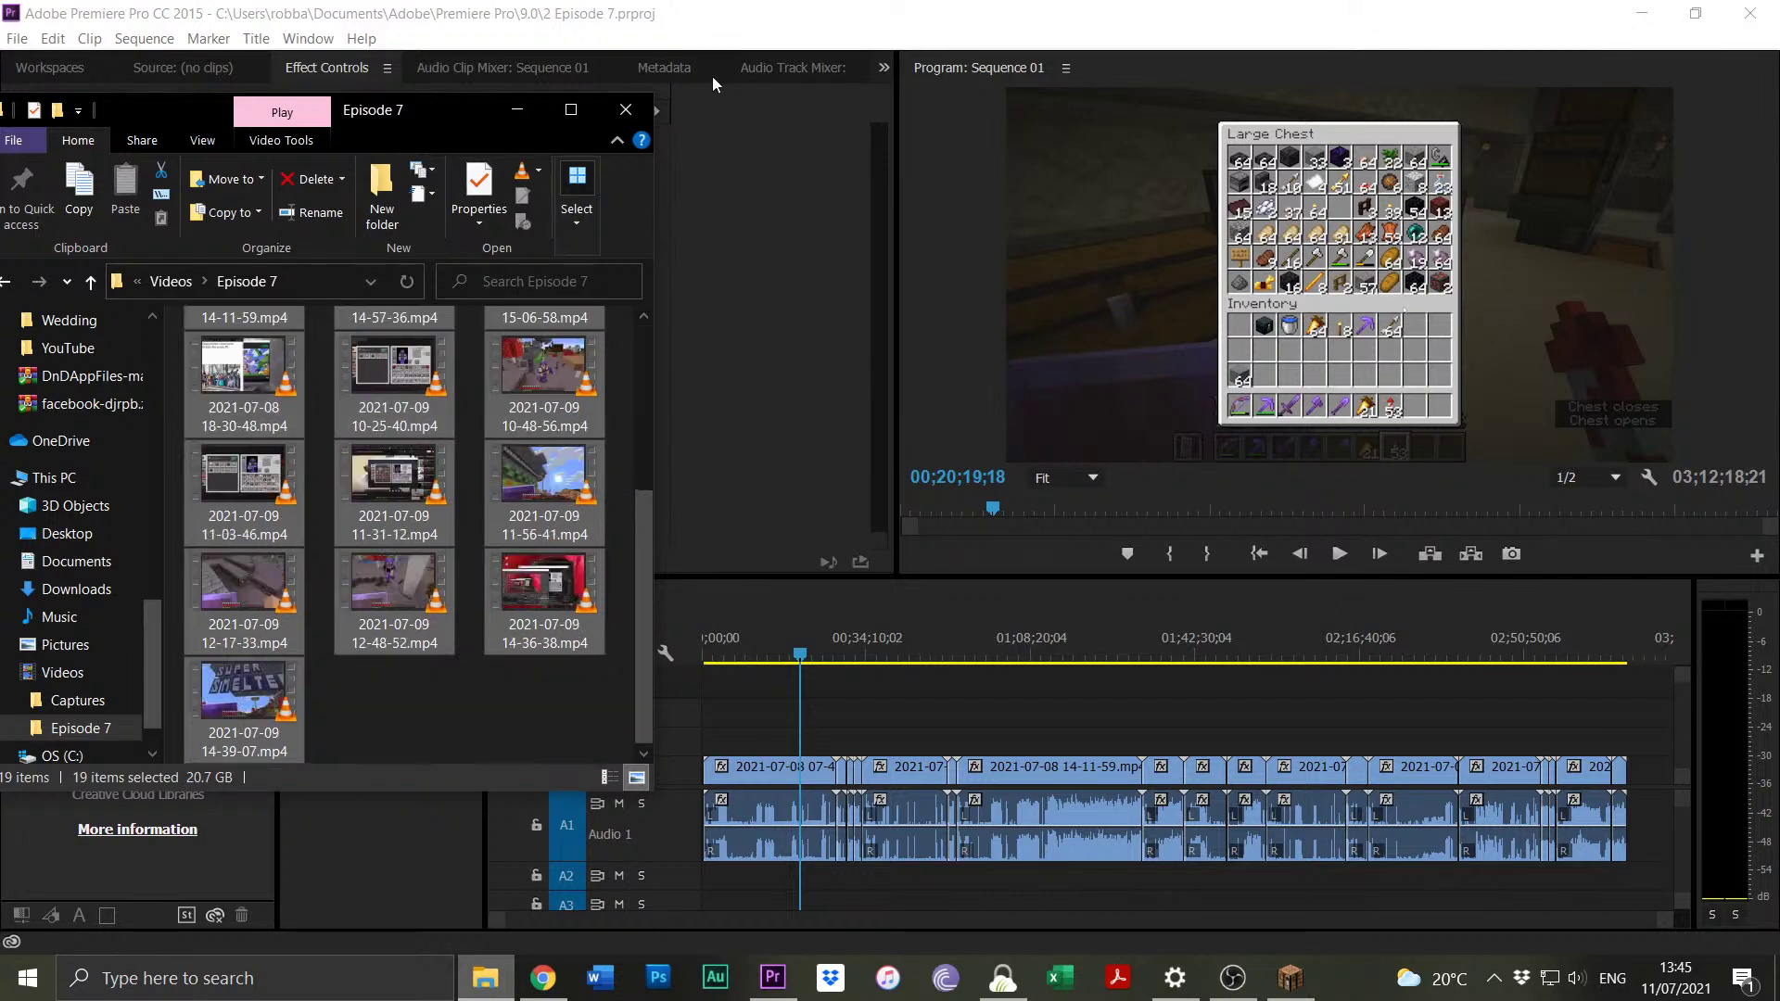
pyautogui.click(758, 33)
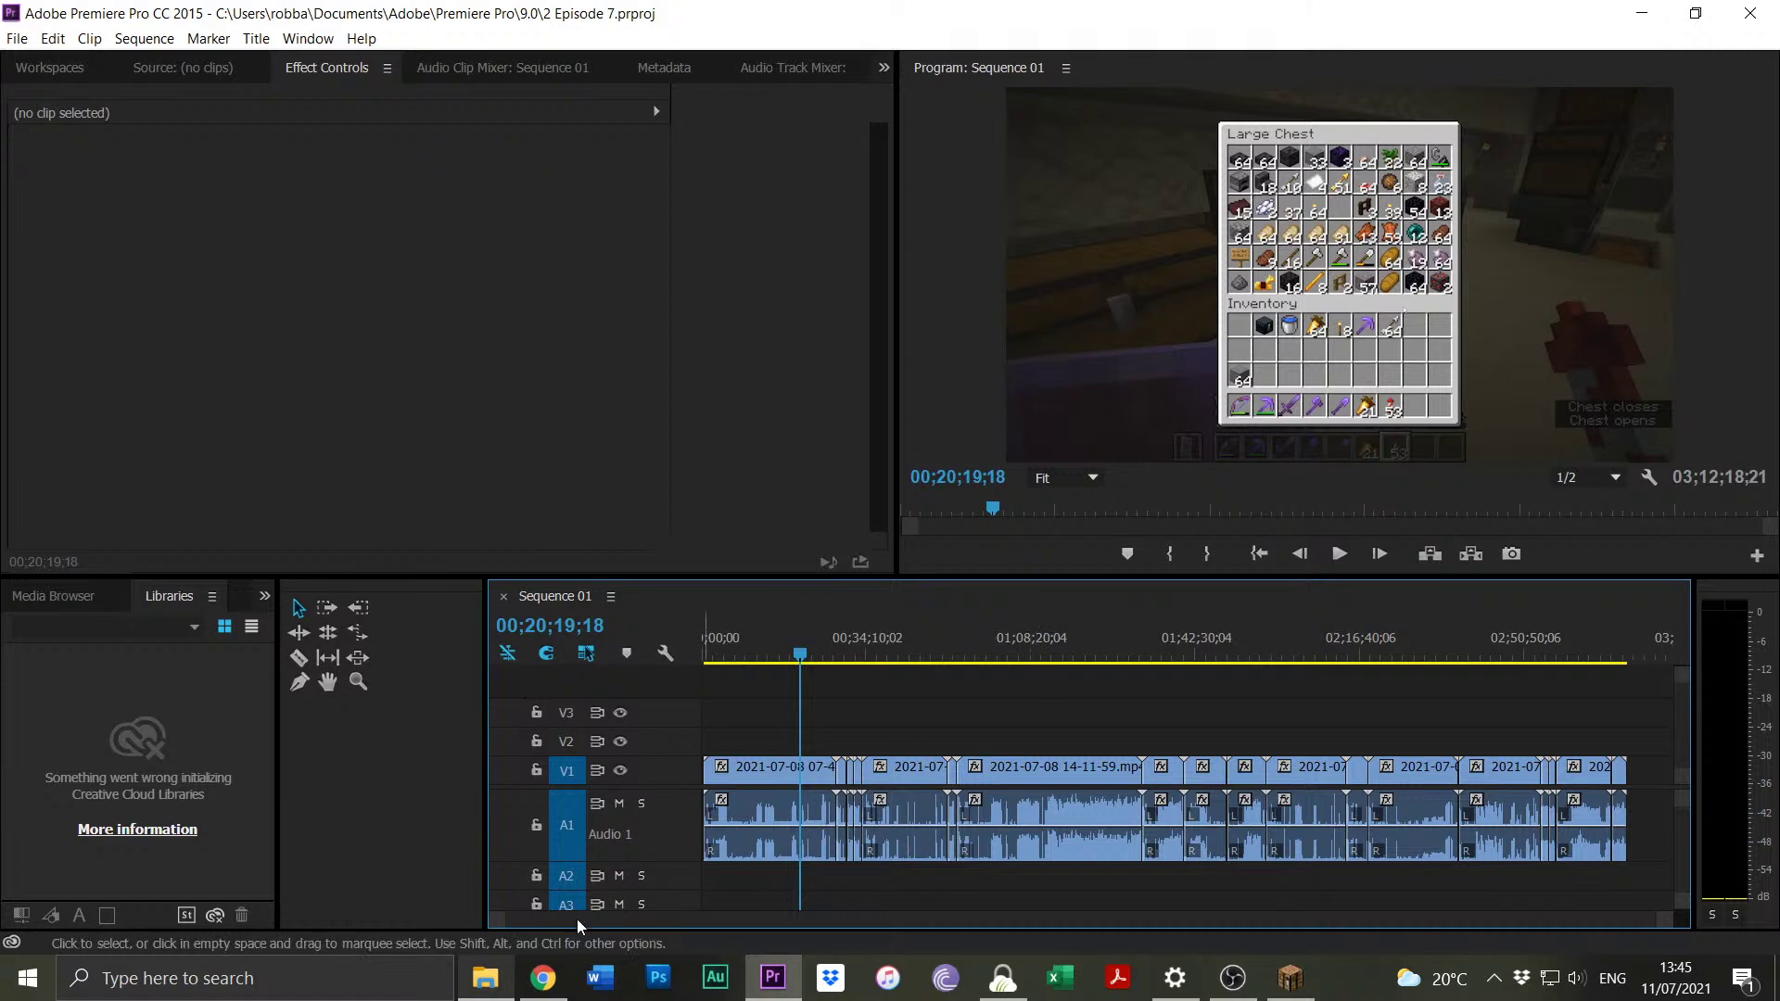
pyautogui.moveTo(493, 923); pyautogui.dragTo(855, 937)
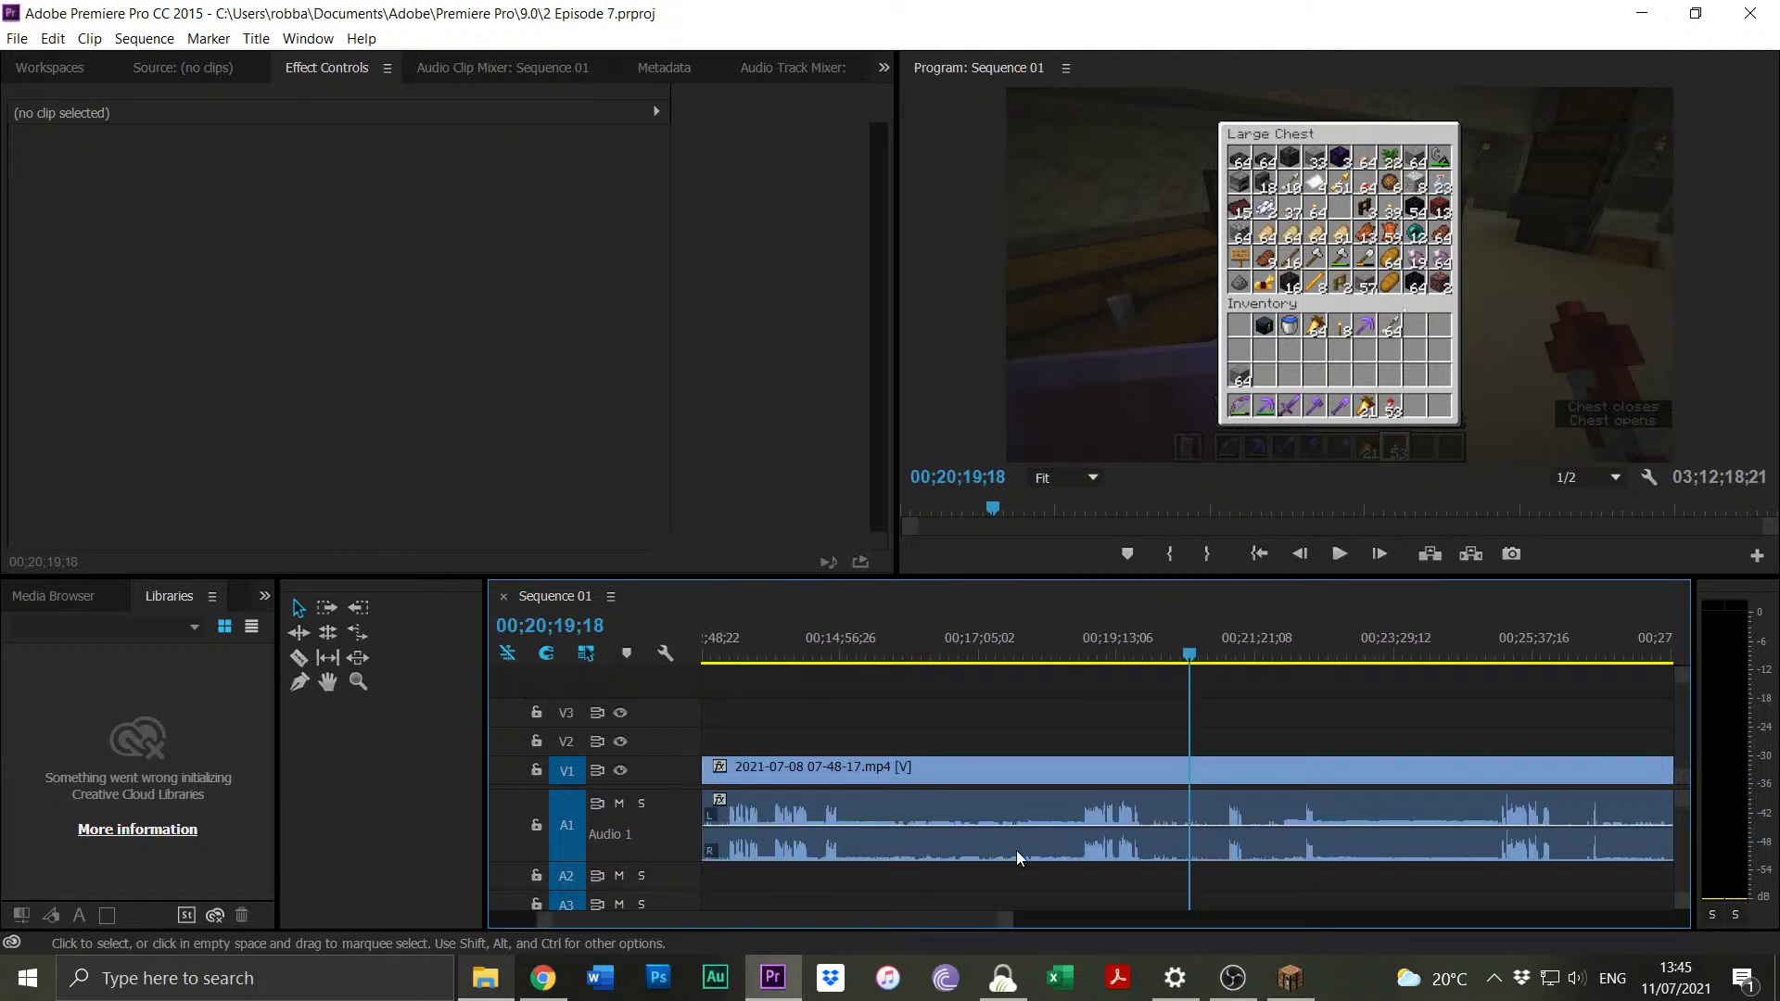
pyautogui.moveTo(1010, 923); pyautogui.dragTo(1350, 892)
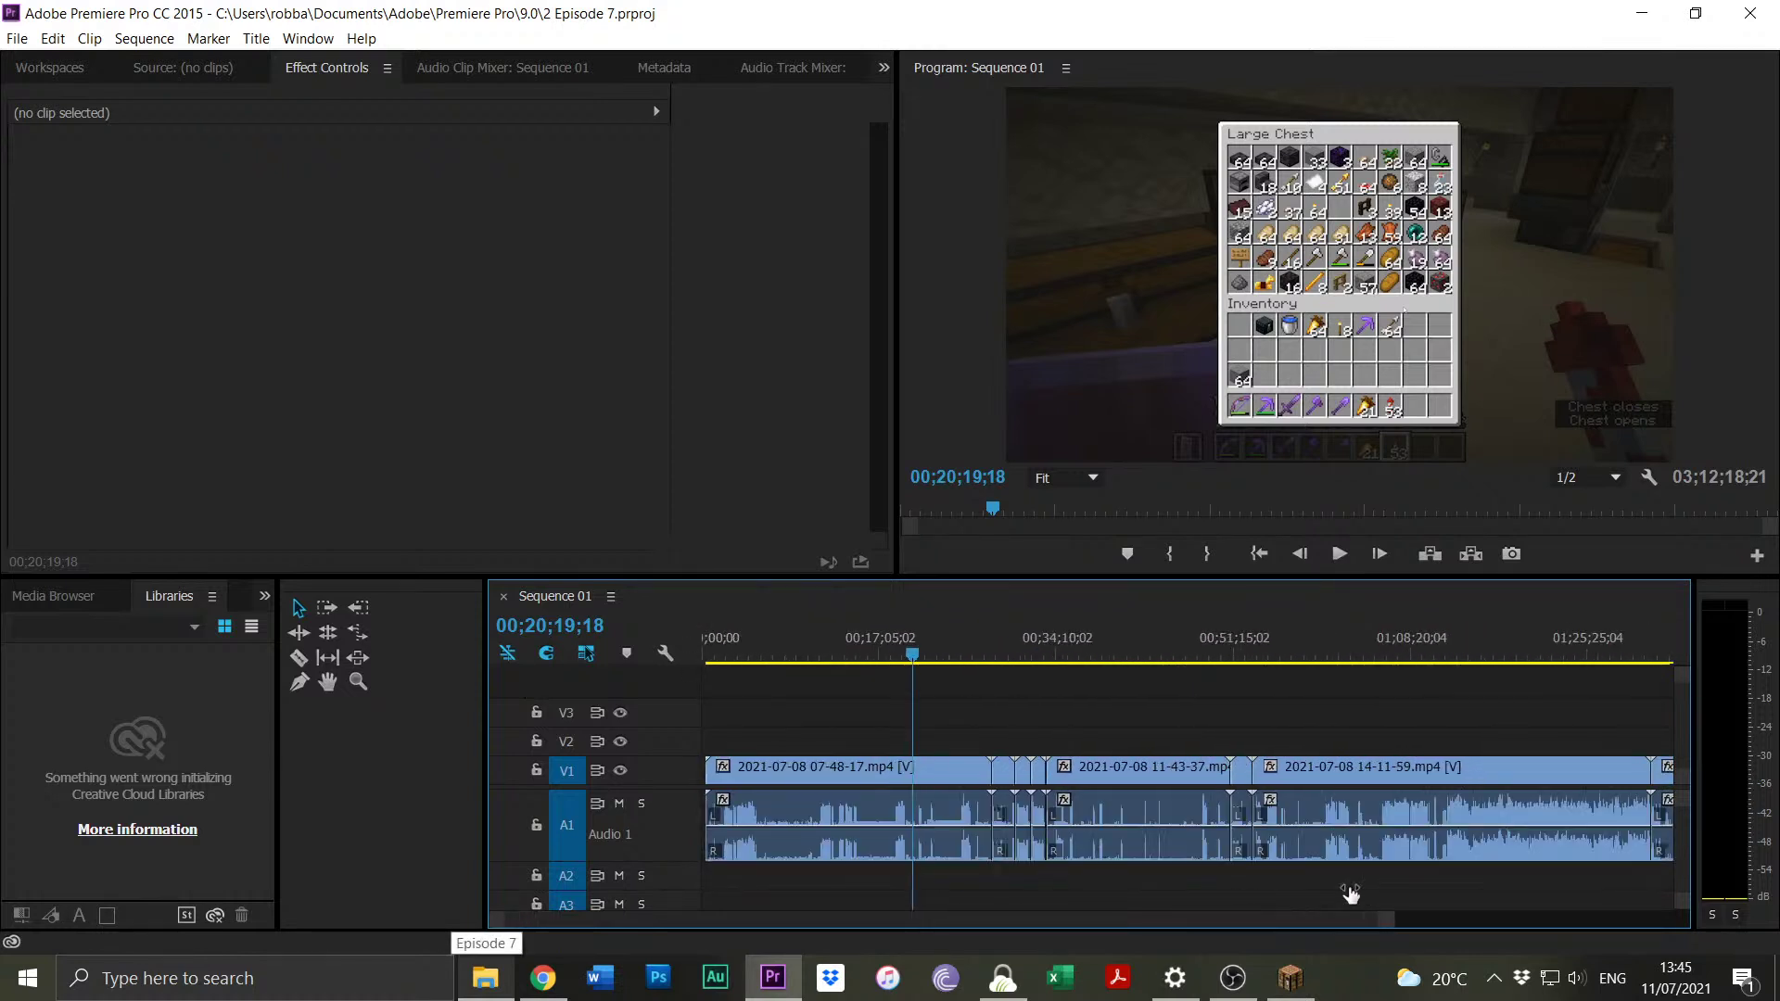
pyautogui.moveTo(1263, 653); pyautogui.dragTo(1271, 649)
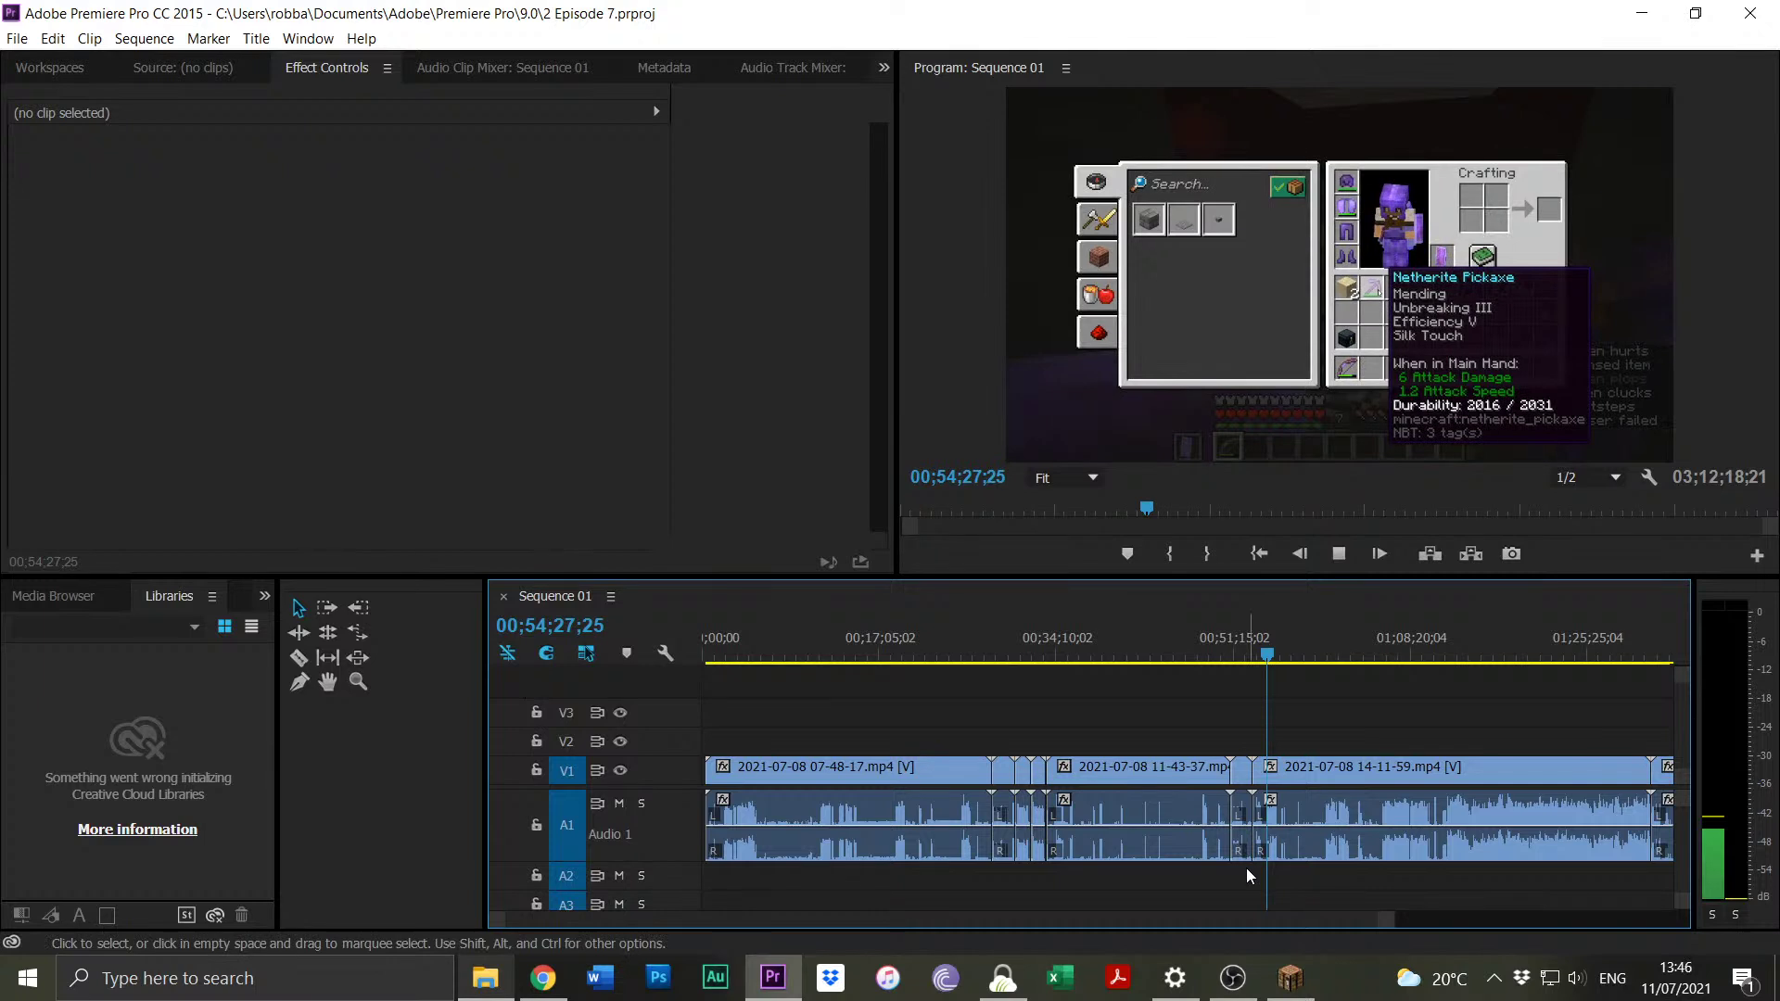
pyautogui.moveTo(1391, 919); pyautogui.dragTo(1108, 927)
pyautogui.click(1233, 649)
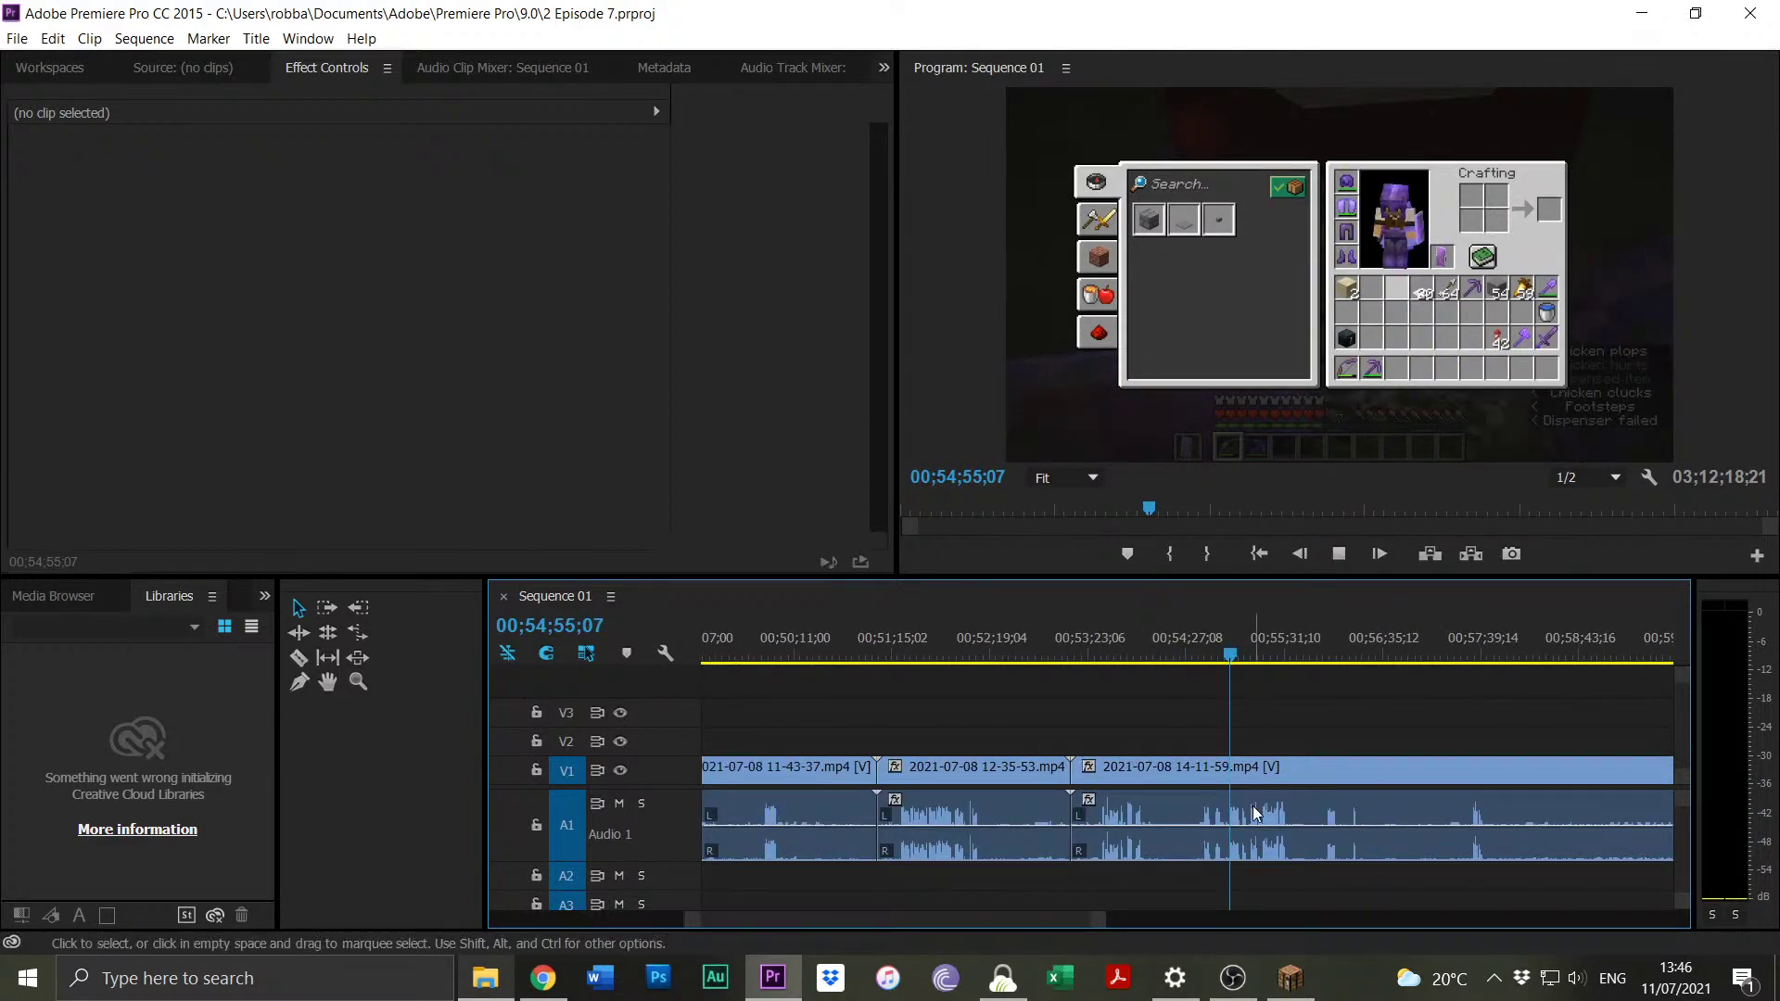
pyautogui.press('space')
pyautogui.press('space')
# Check the footage and audio at about 01;35;59, 01;42;46 and 00;48;37 in the sequence.
pyautogui.moveTo(1096, 923); pyautogui.dragTo(1441, 891)
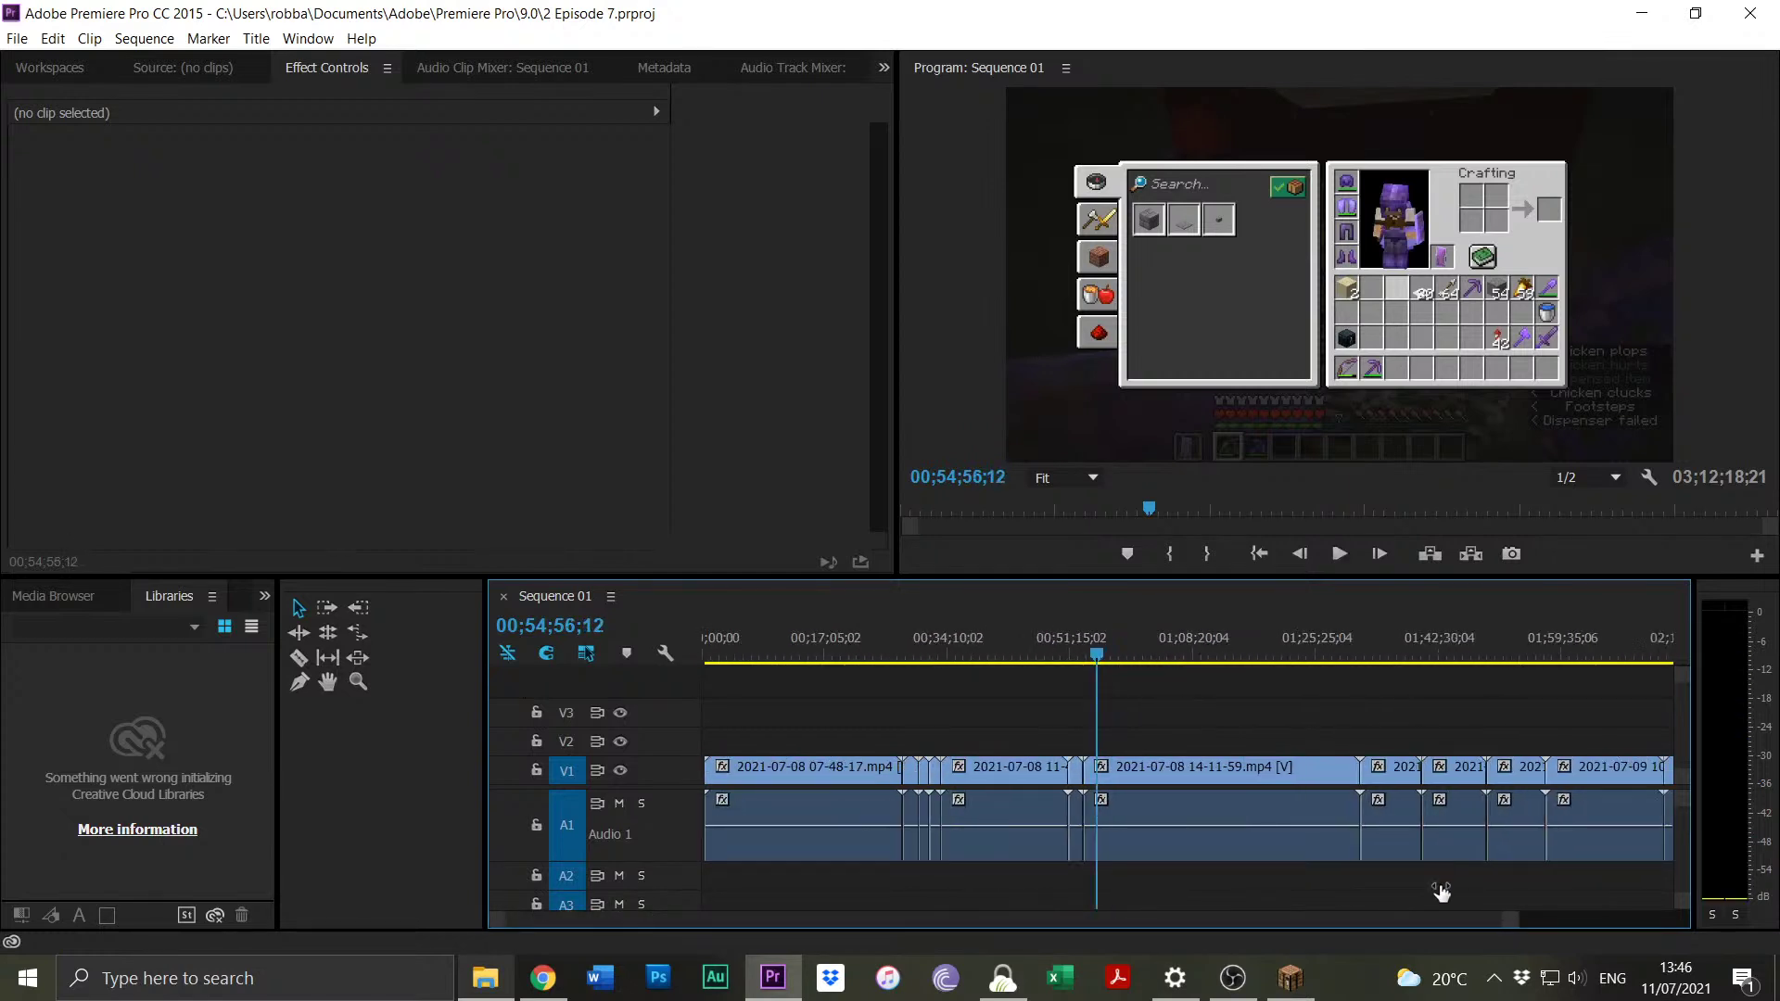
pyautogui.click(1388, 654)
pyautogui.moveTo(1389, 652); pyautogui.dragTo(1393, 652)
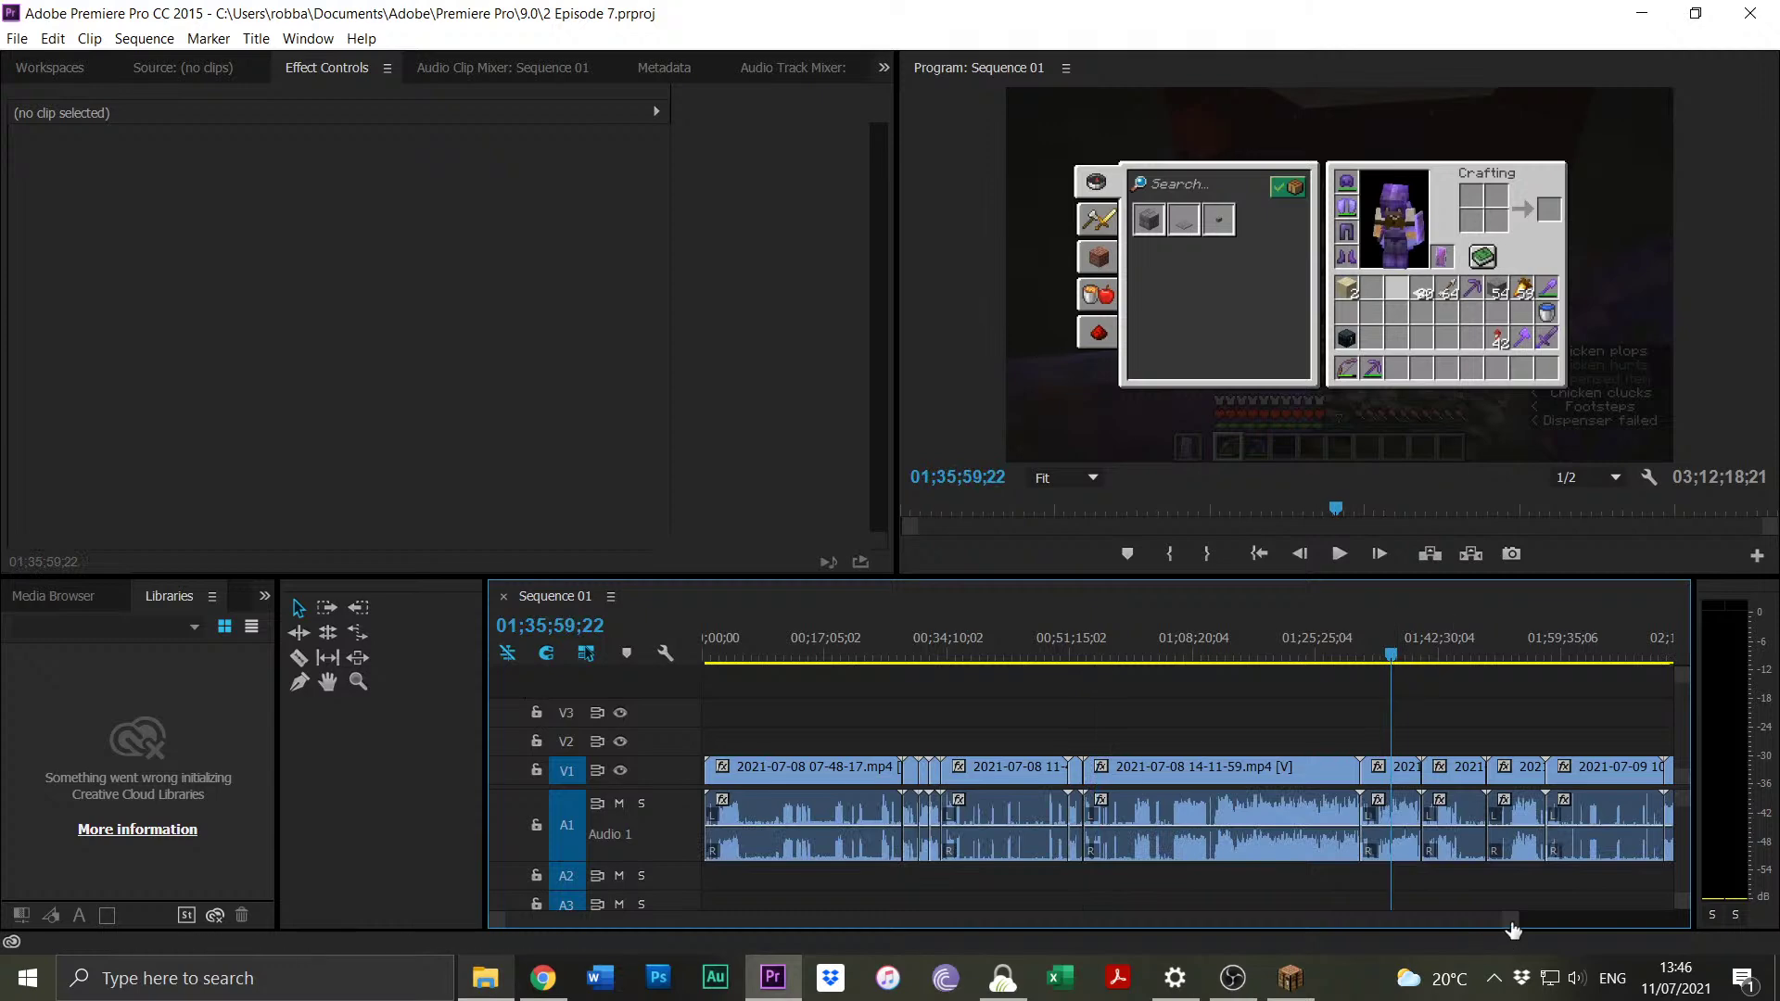
pyautogui.moveTo(1510, 922); pyautogui.dragTo(1359, 909)
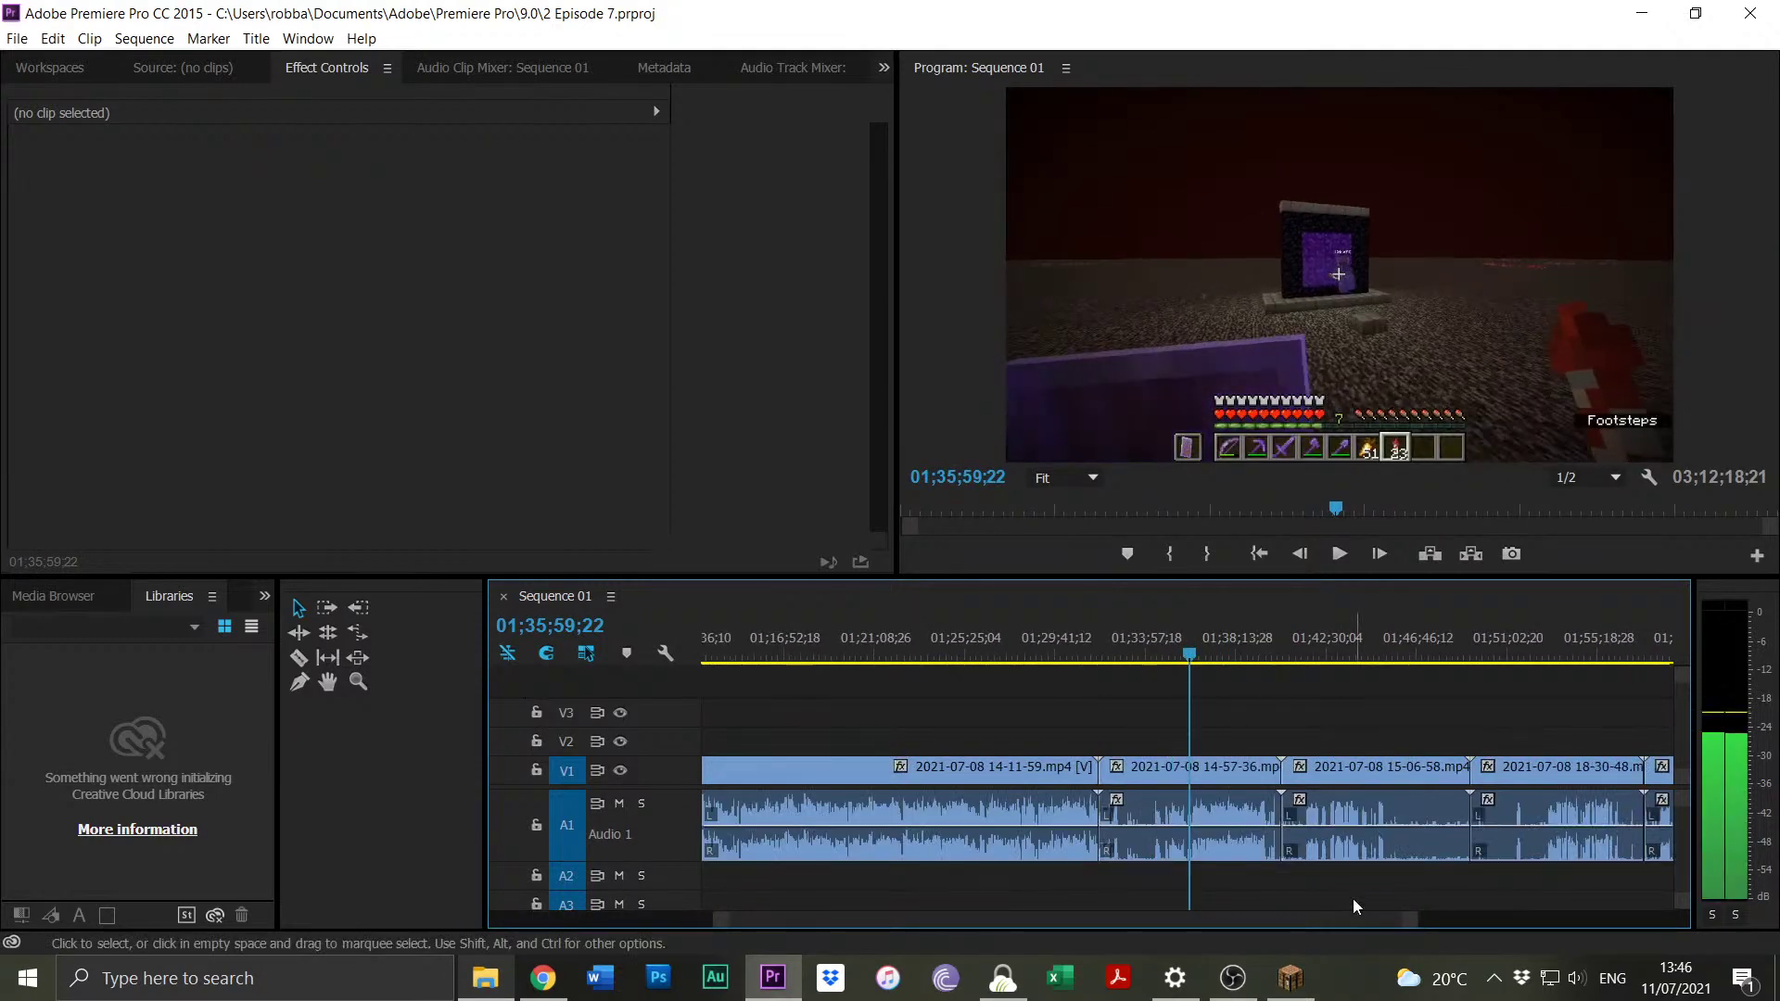
pyautogui.click(1329, 654)
pyautogui.moveTo(1330, 649); pyautogui.dragTo(1335, 648)
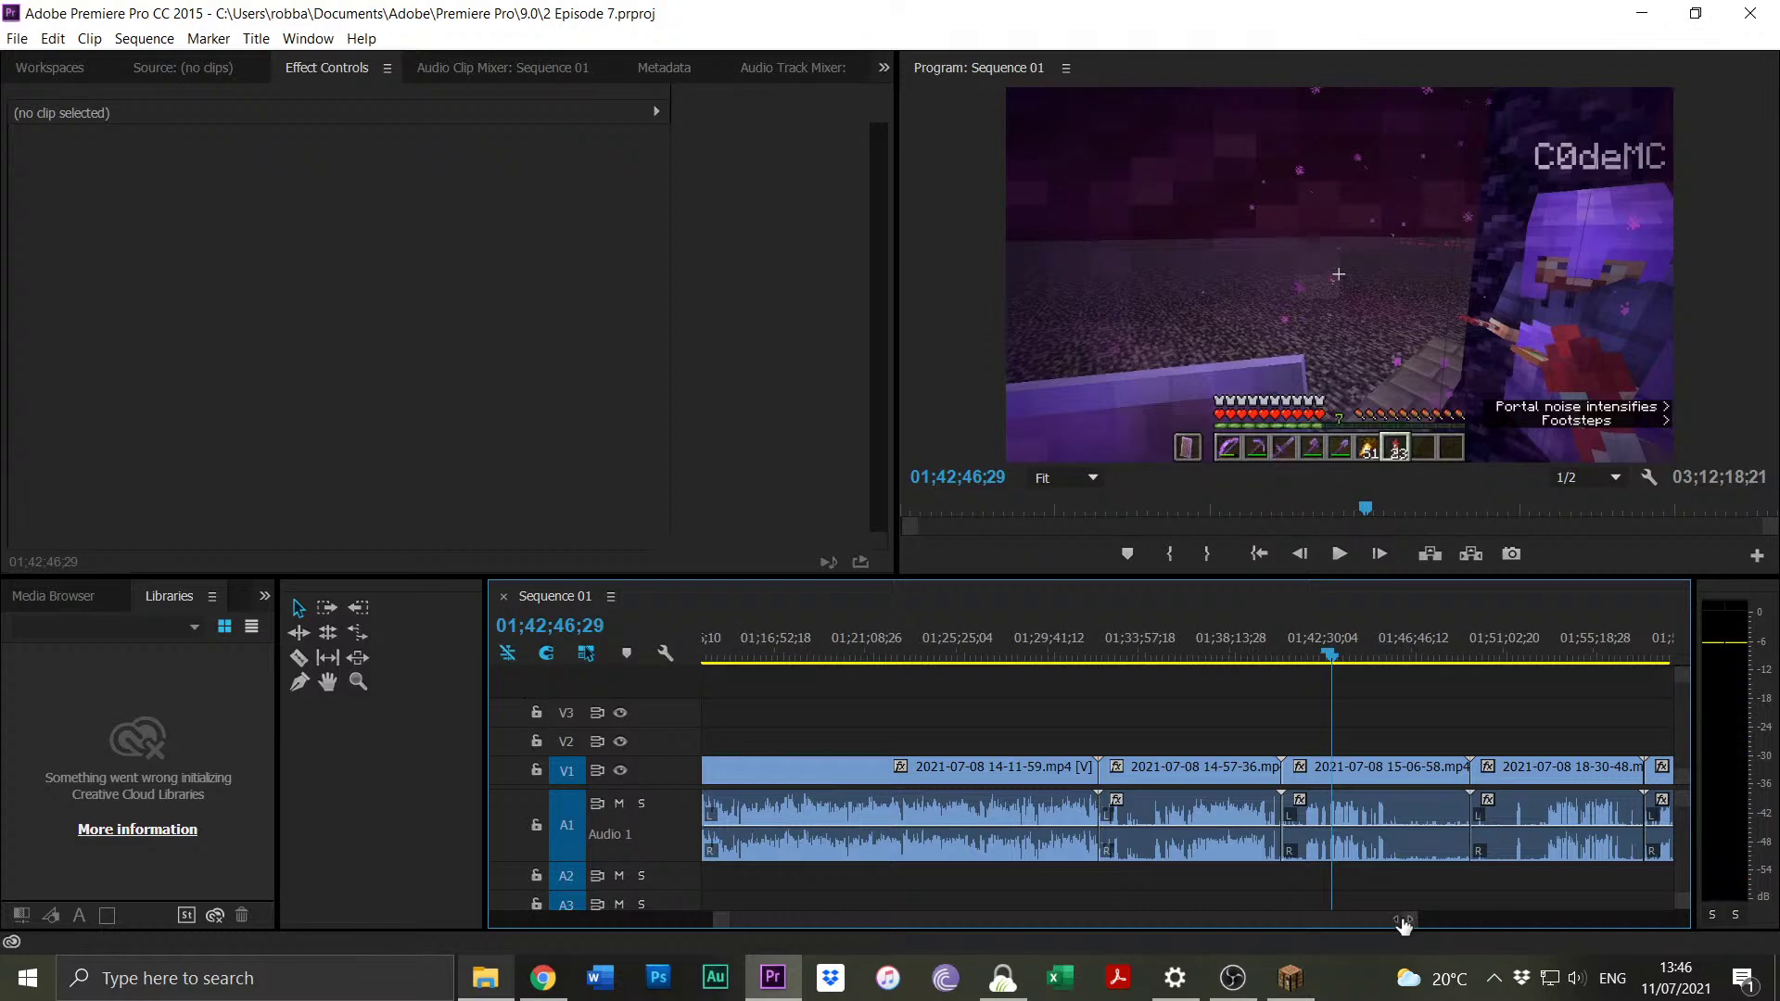
pyautogui.moveTo(1407, 924); pyautogui.dragTo(1291, 920)
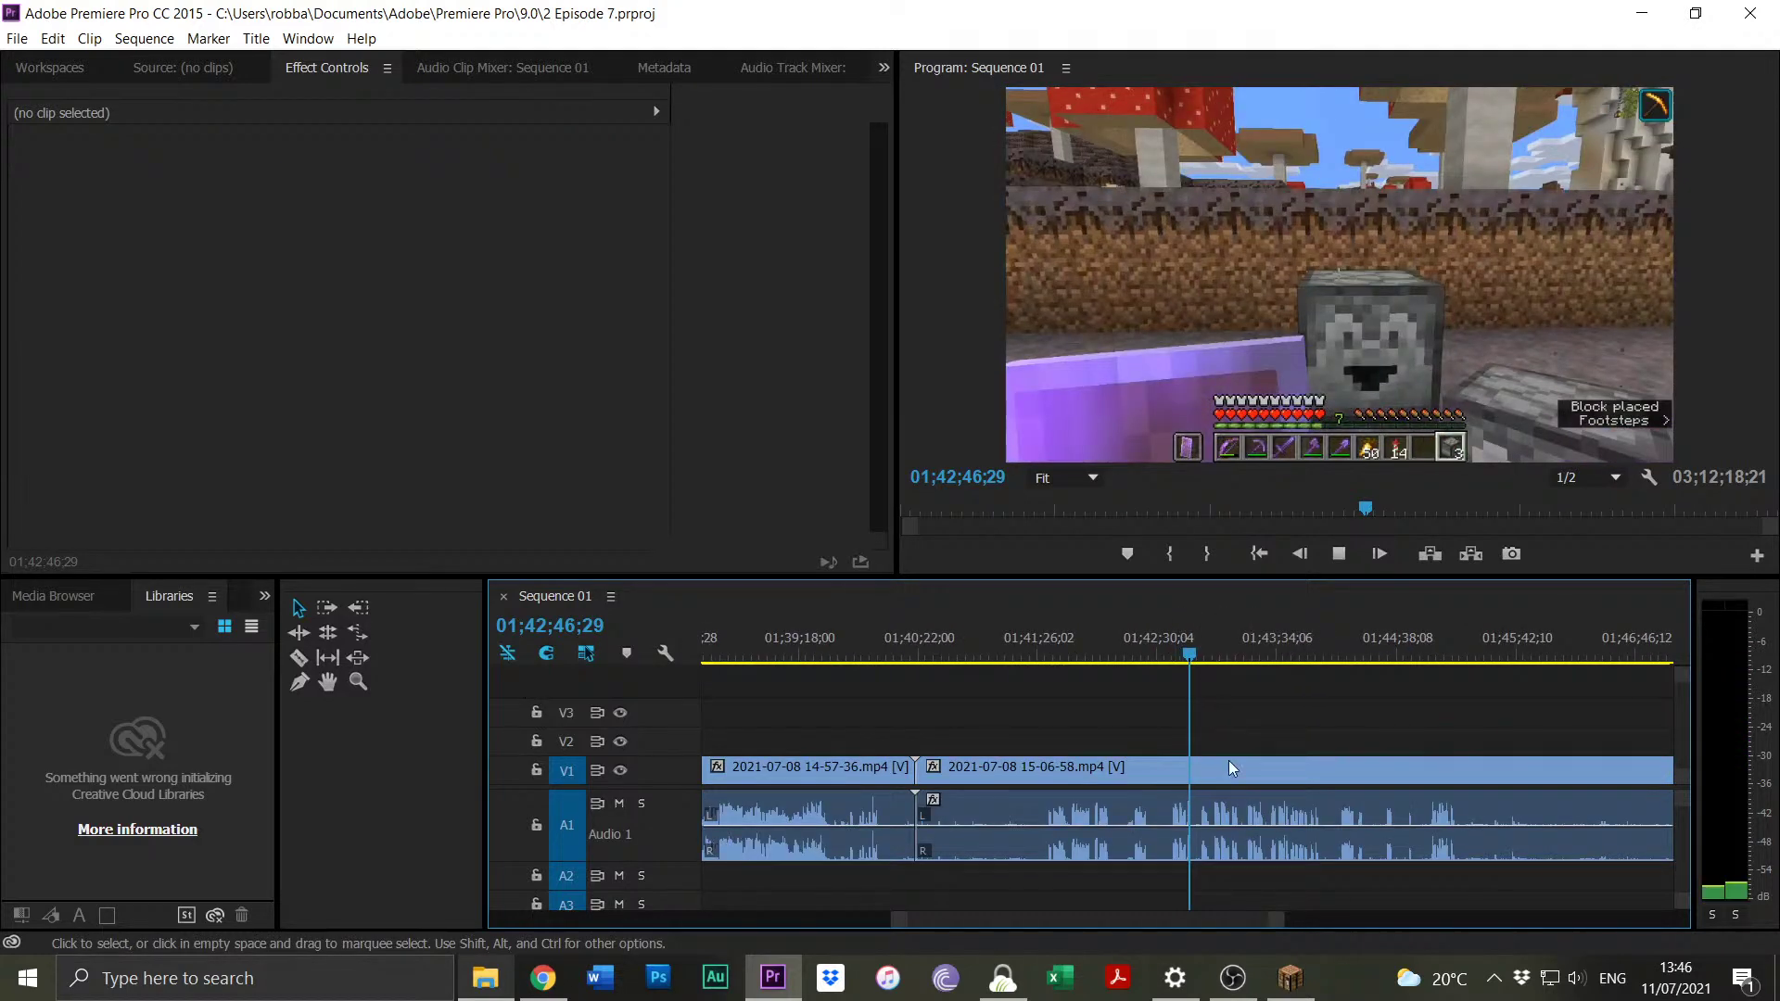
pyautogui.press('space')
pyautogui.moveTo(1283, 922); pyautogui.dragTo(1576, 922)
pyautogui.click(734, 655)
pyautogui.moveTo(735, 654); pyautogui.dragTo(746, 658)
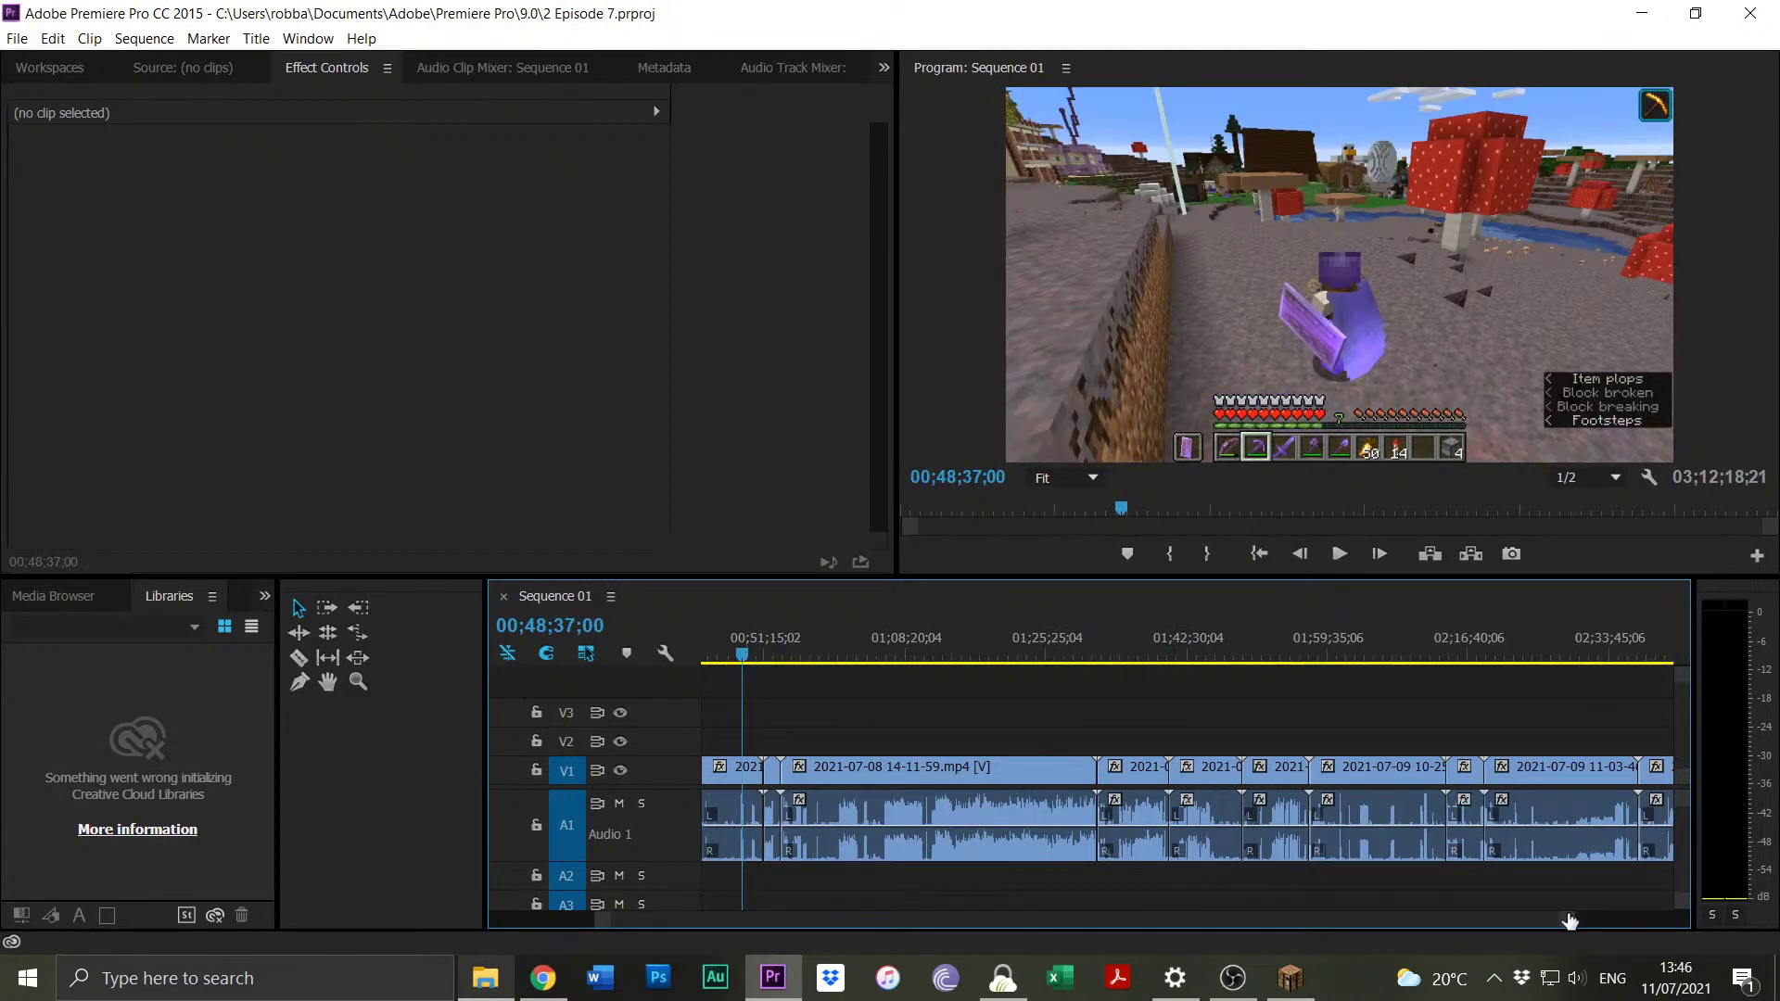
# Shift all clips in the sequence about nine minutes along the timeline, leaving an empty gap before the first clip.
pyautogui.moveTo(1570, 920); pyautogui.dragTo(1669, 922)
pyautogui.moveTo(1666, 719); pyautogui.dragTo(721, 851)
pyautogui.moveTo(753, 788); pyautogui.dragTo(797, 790)
pyautogui.press('Up')
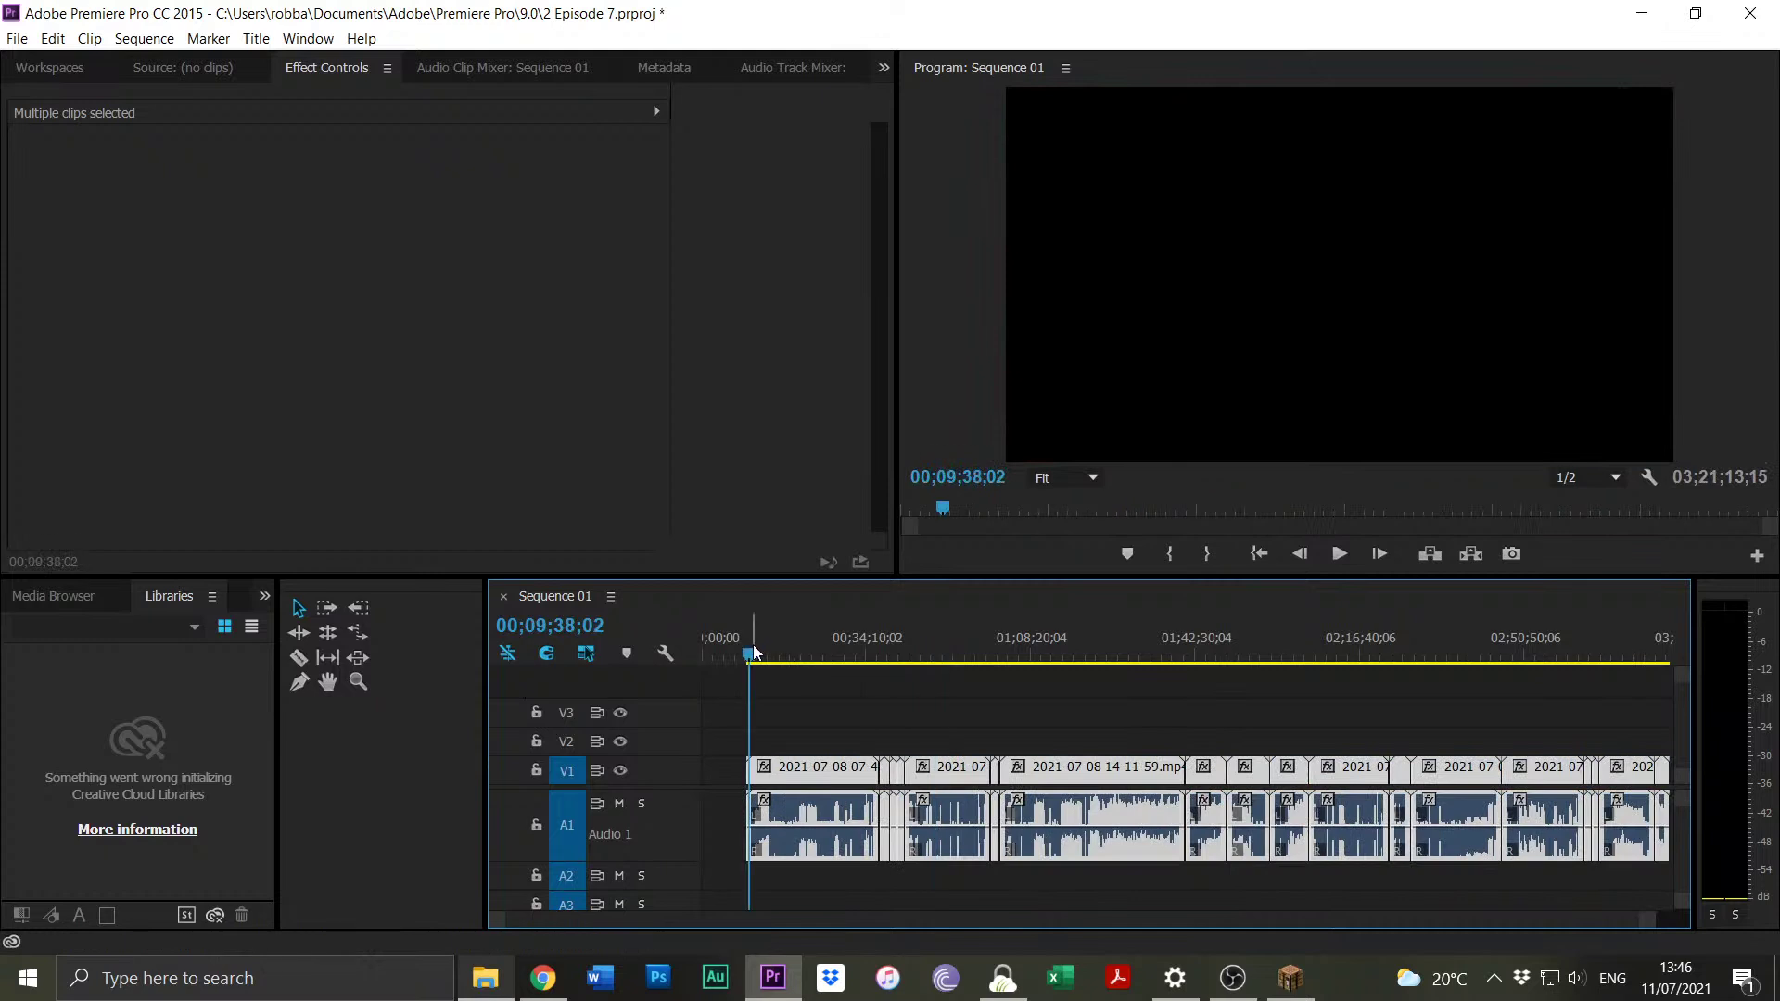
pyautogui.click(779, 877)
pyautogui.moveTo(501, 921)
pyautogui.mouseDown()
pyautogui.moveTo(707, 920)
pyautogui.moveTo(613, 921)
pyautogui.mouseUp()
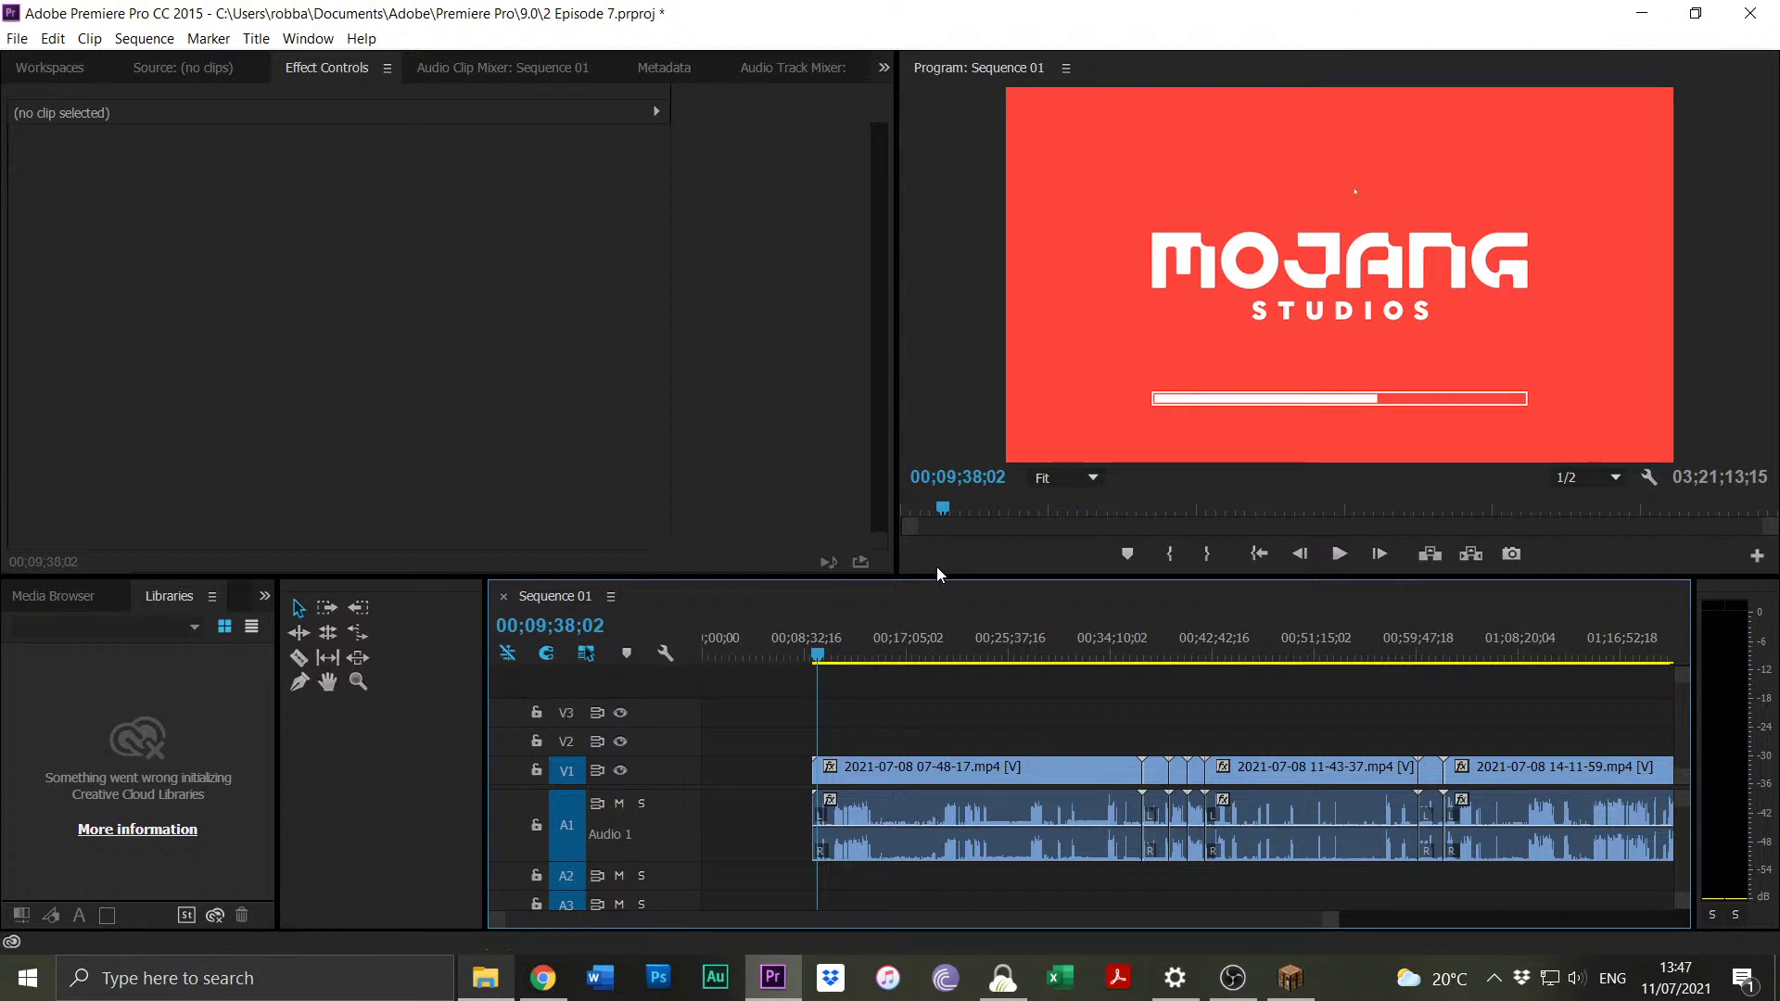
pyautogui.moveTo(1339, 924); pyautogui.dragTo(1065, 924)
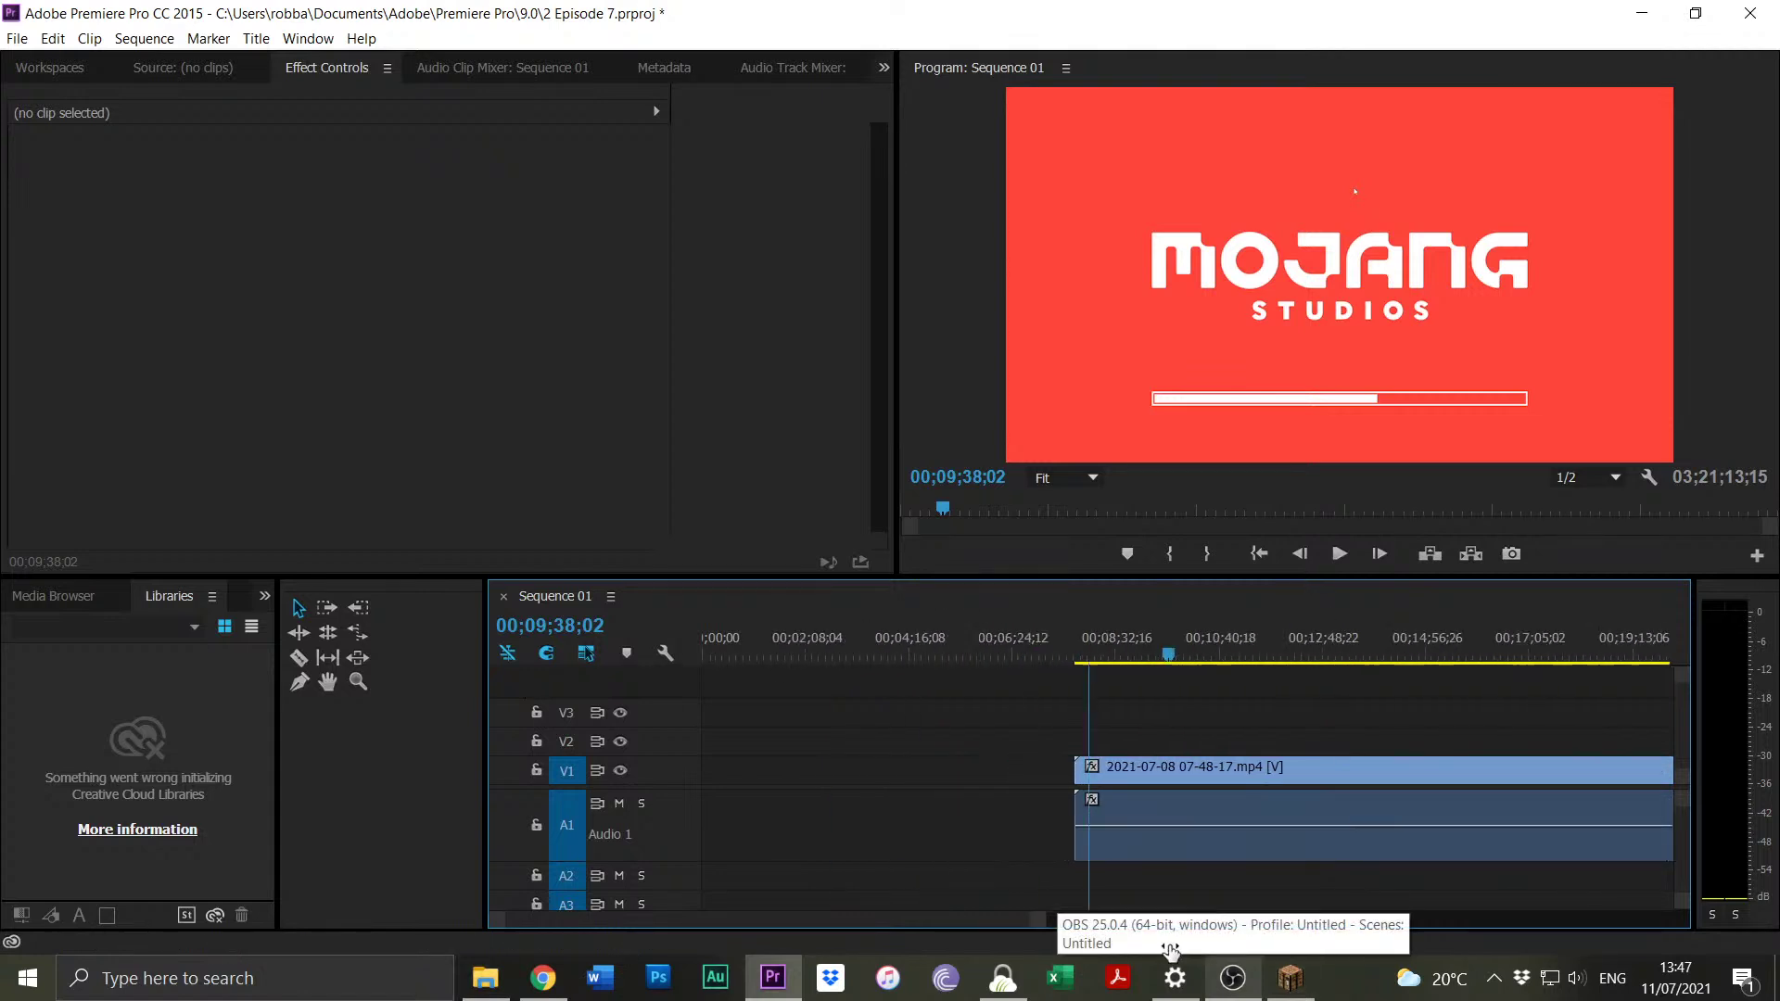
pyautogui.click(1431, 649)
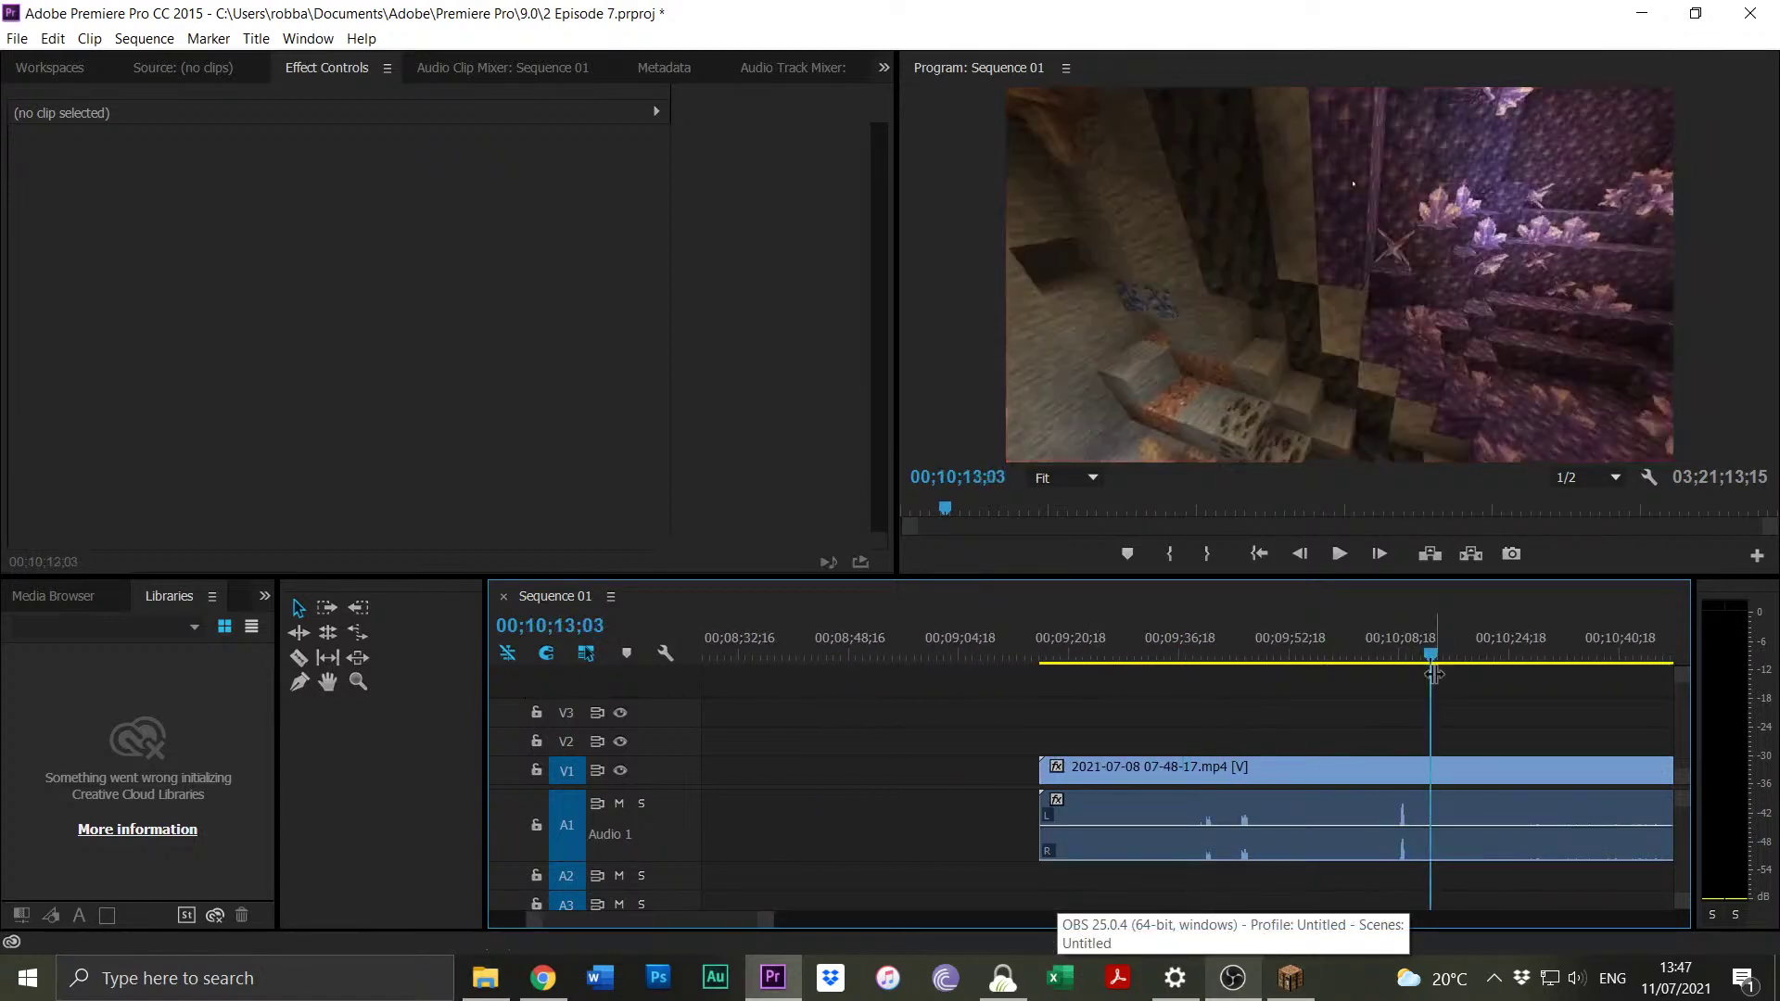
pyautogui.moveTo(766, 921); pyautogui.dragTo(843, 921)
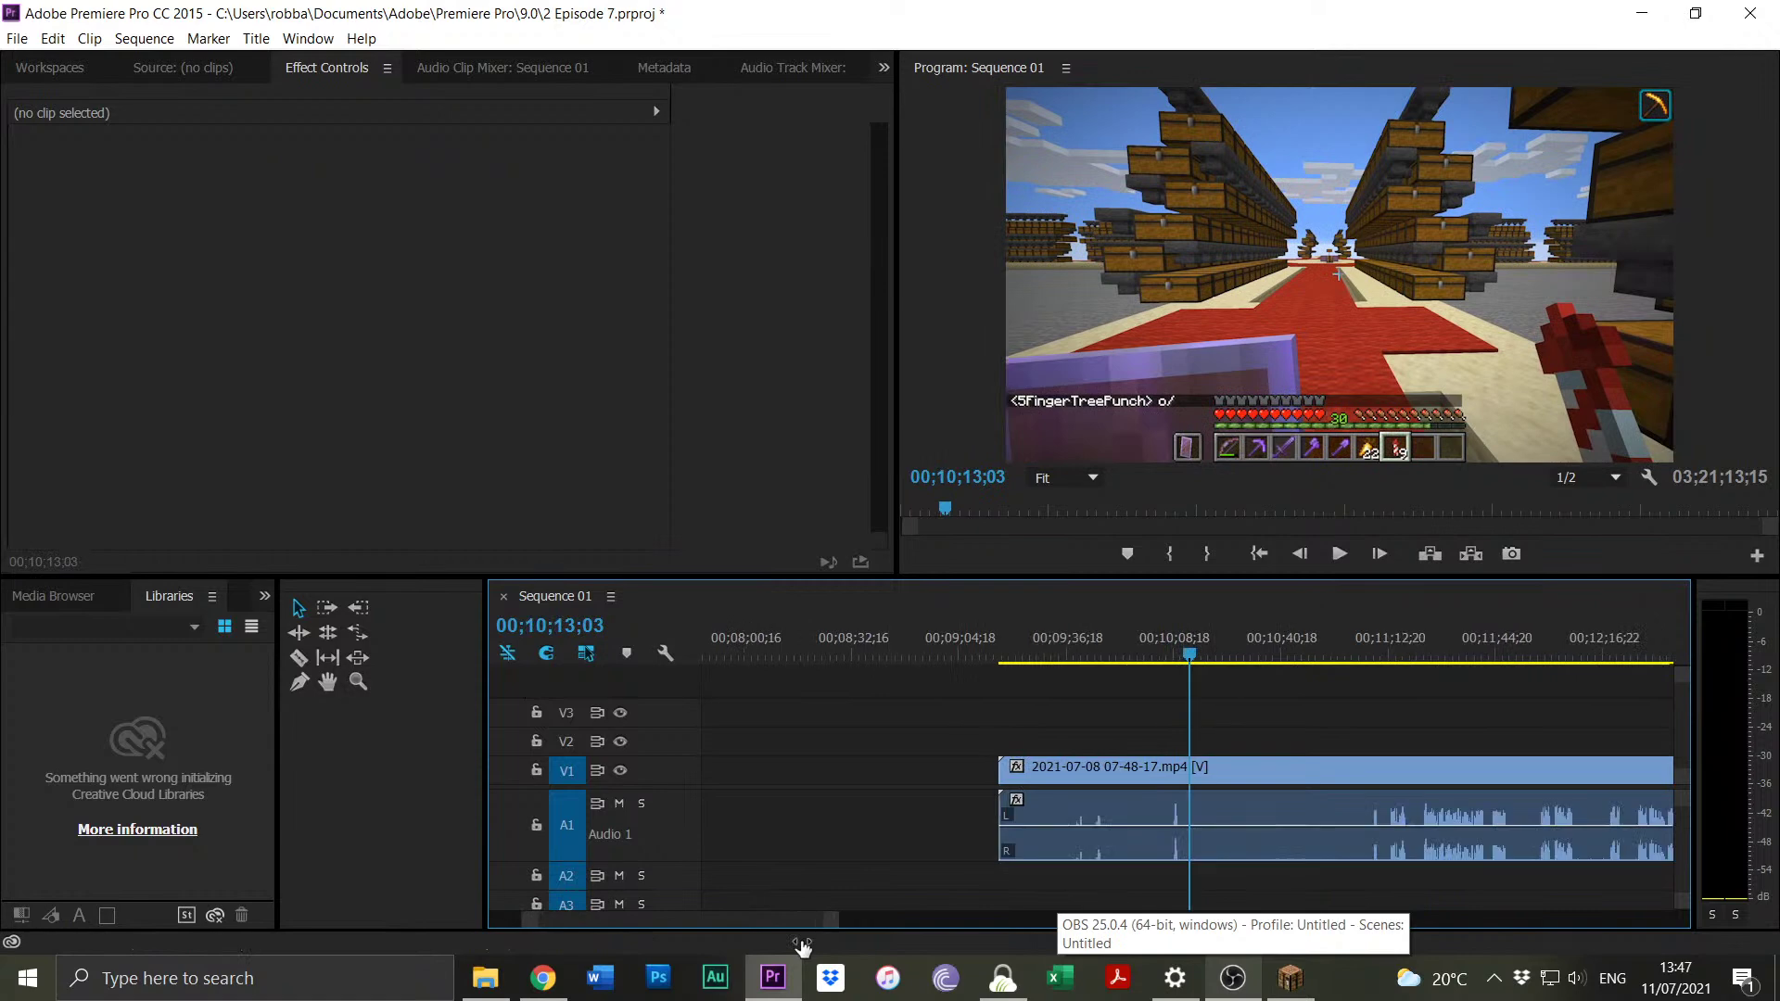
pyautogui.click(1381, 655)
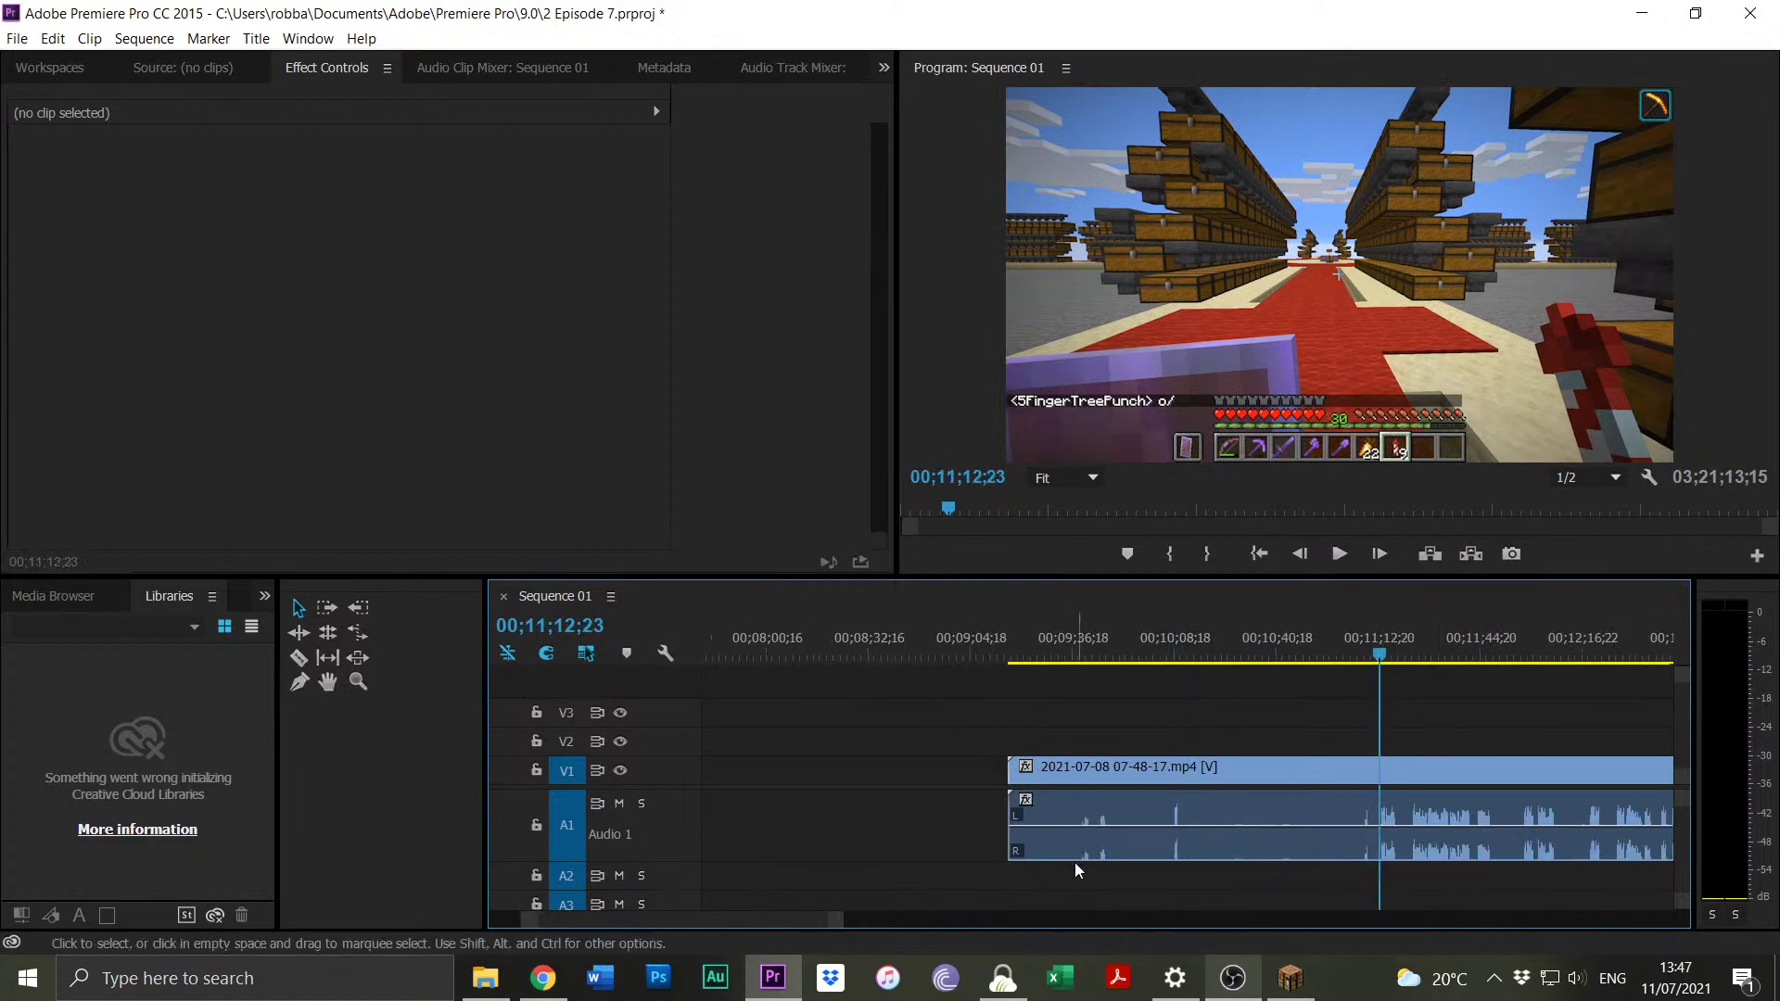
pyautogui.moveTo(838, 925); pyautogui.dragTo(691, 921)
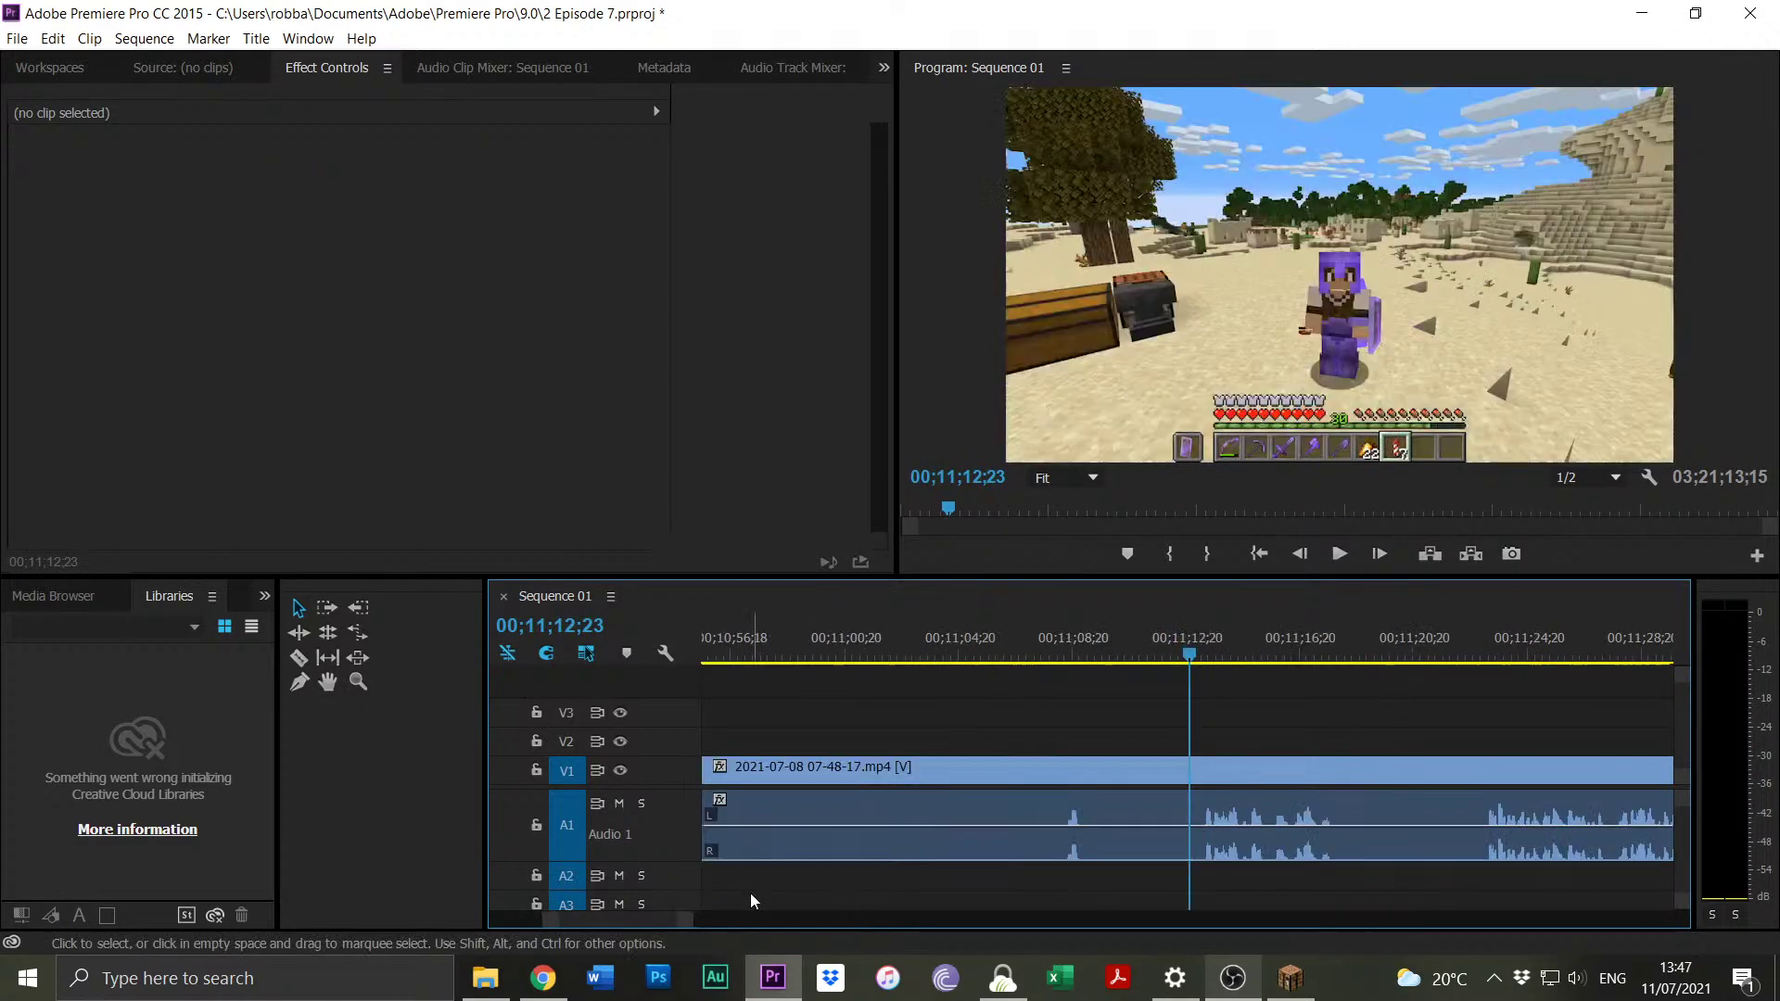
# Play the first spoken phrase, split the first clip right after it at 00;11;18;07, and select the part before the cut.
pyautogui.click(1206, 648)
pyautogui.press('space')
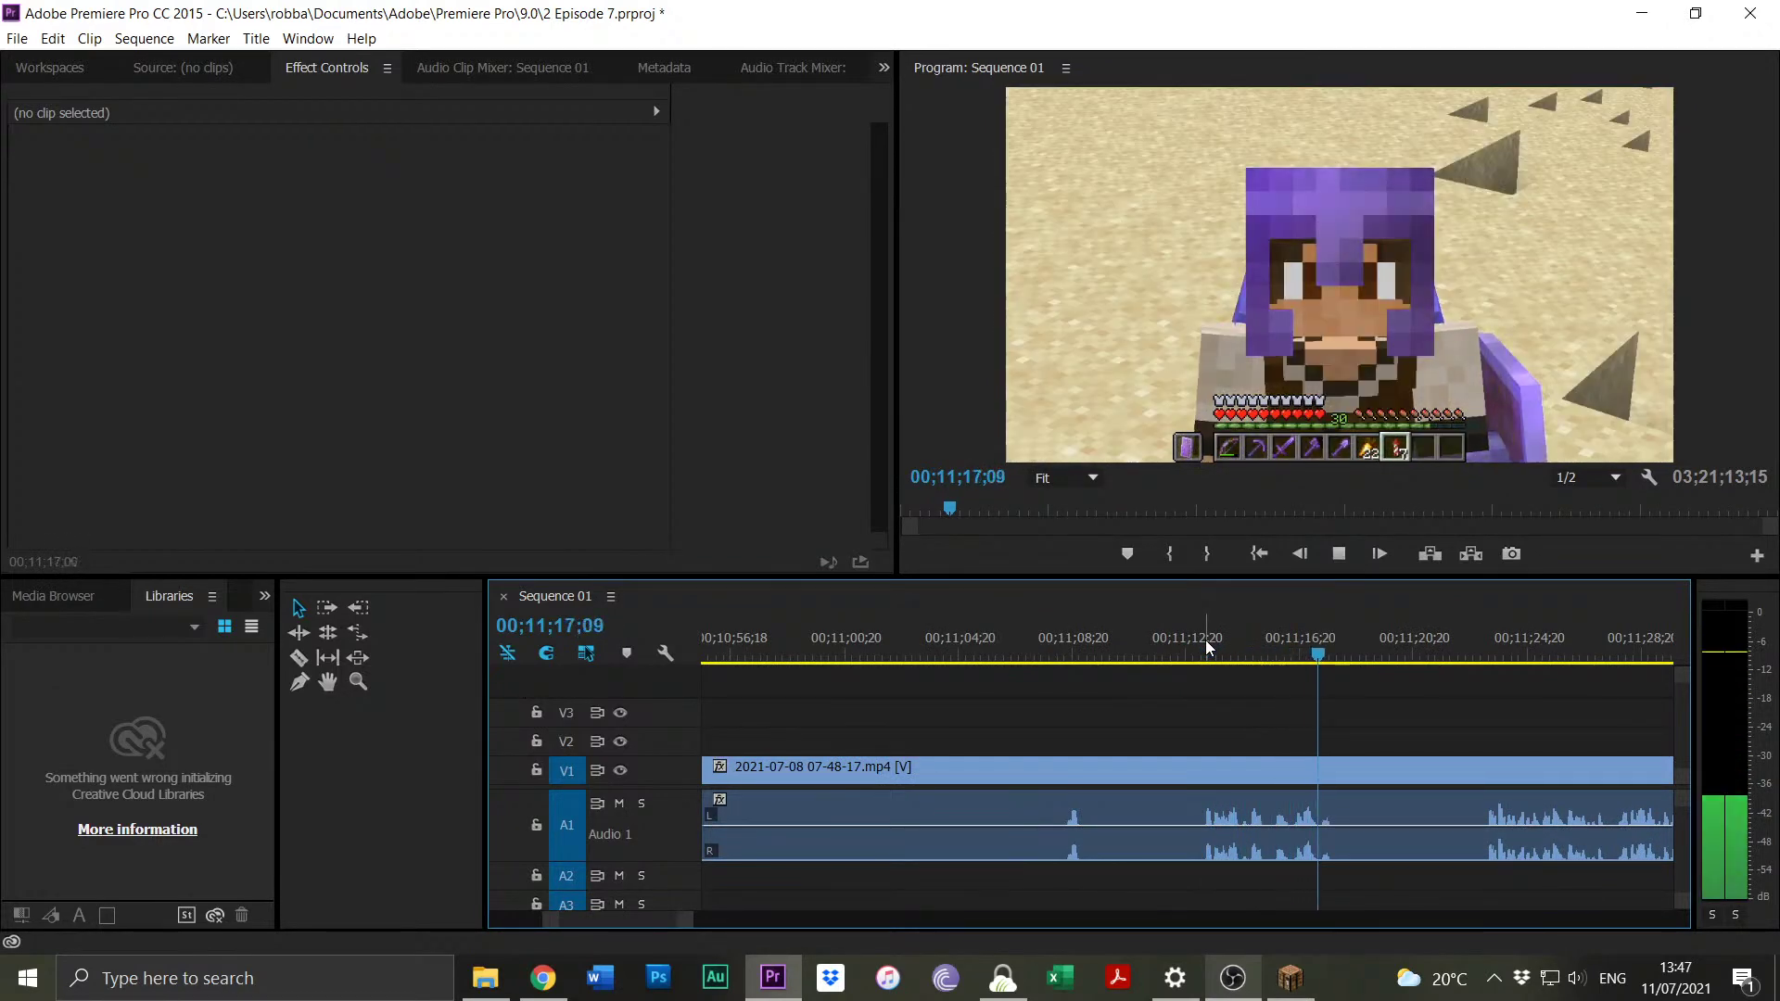
pyautogui.press('space')
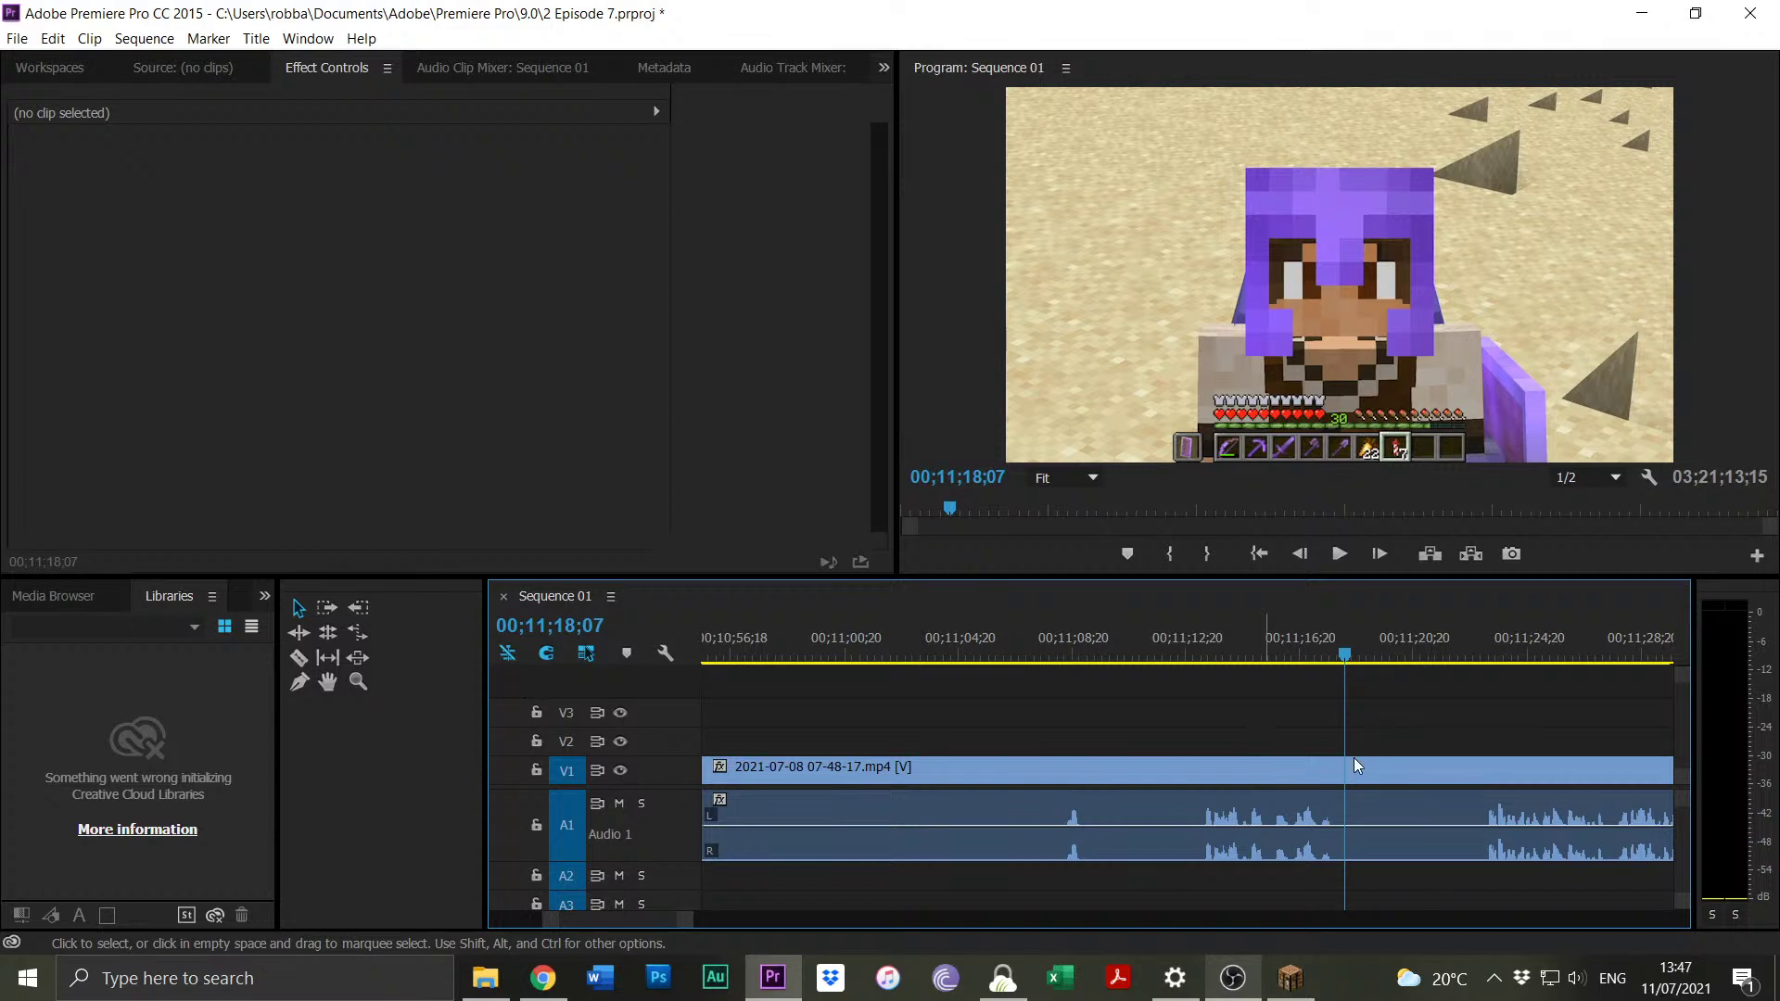
pyautogui.hotkey('ctrl', 'k')
pyautogui.click(986, 769)
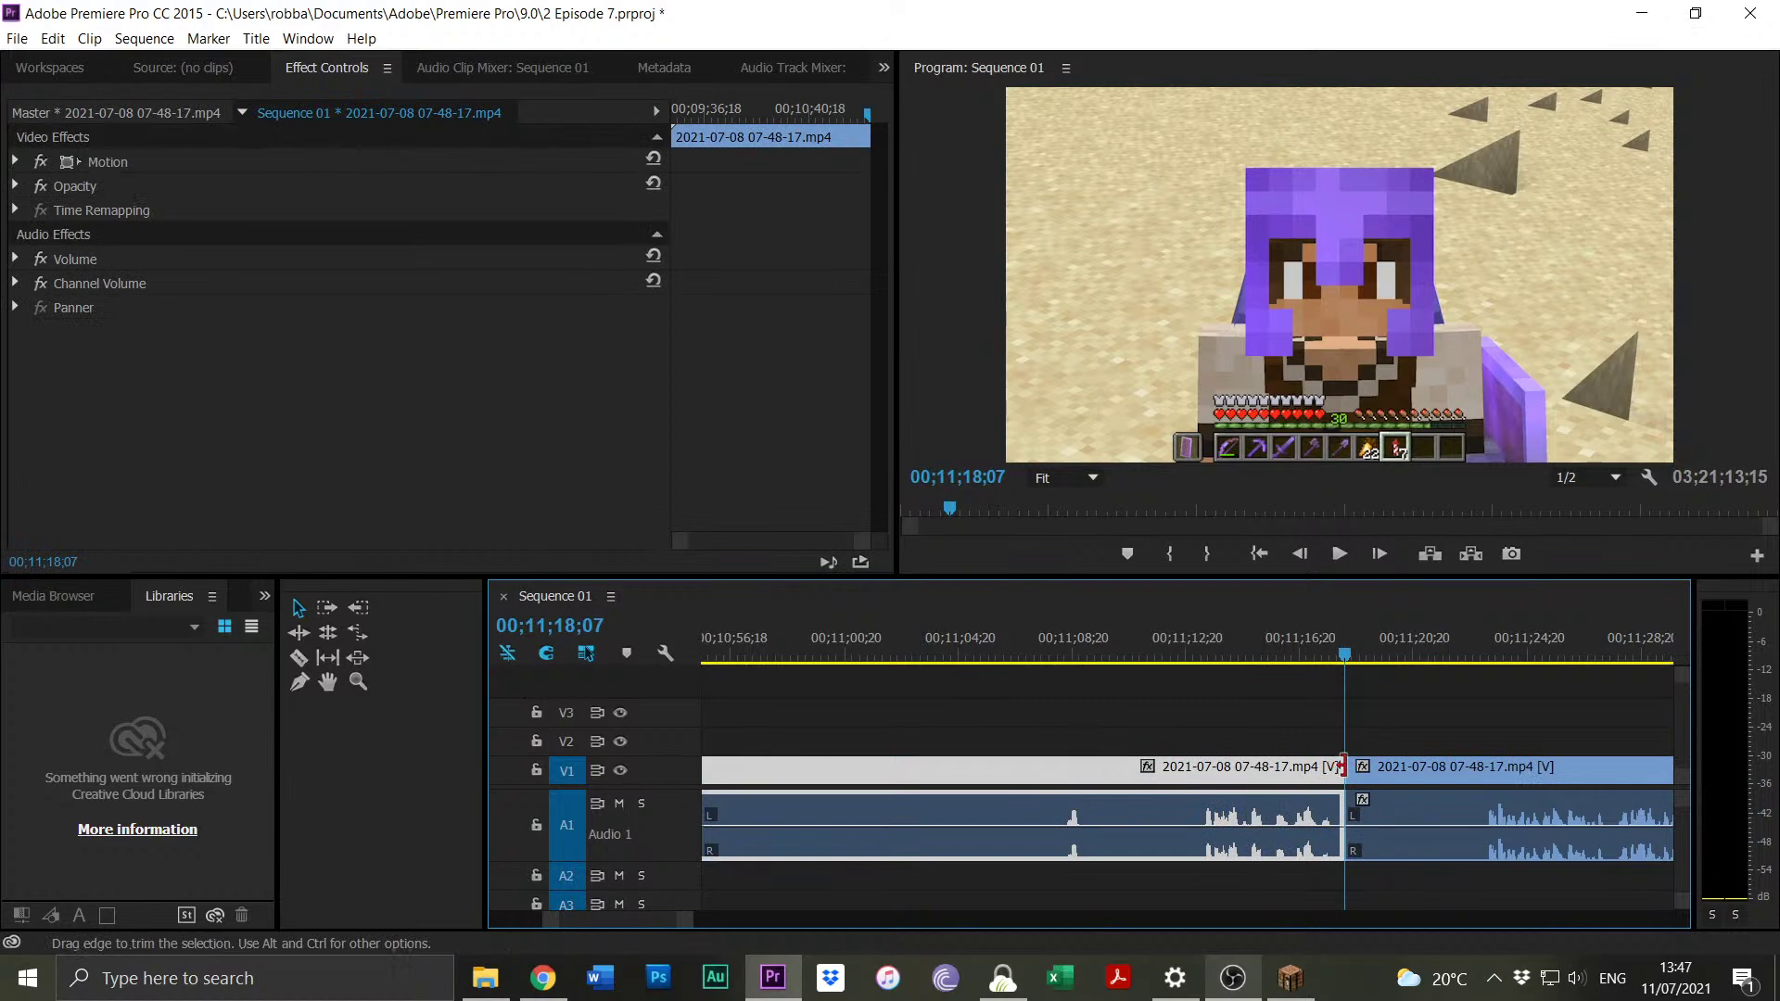
# Split the first clip at 00;11;13;09, where the speech begins, and delete the silent part before the cut.
pyautogui.click(1209, 653)
pyautogui.click(1207, 653)
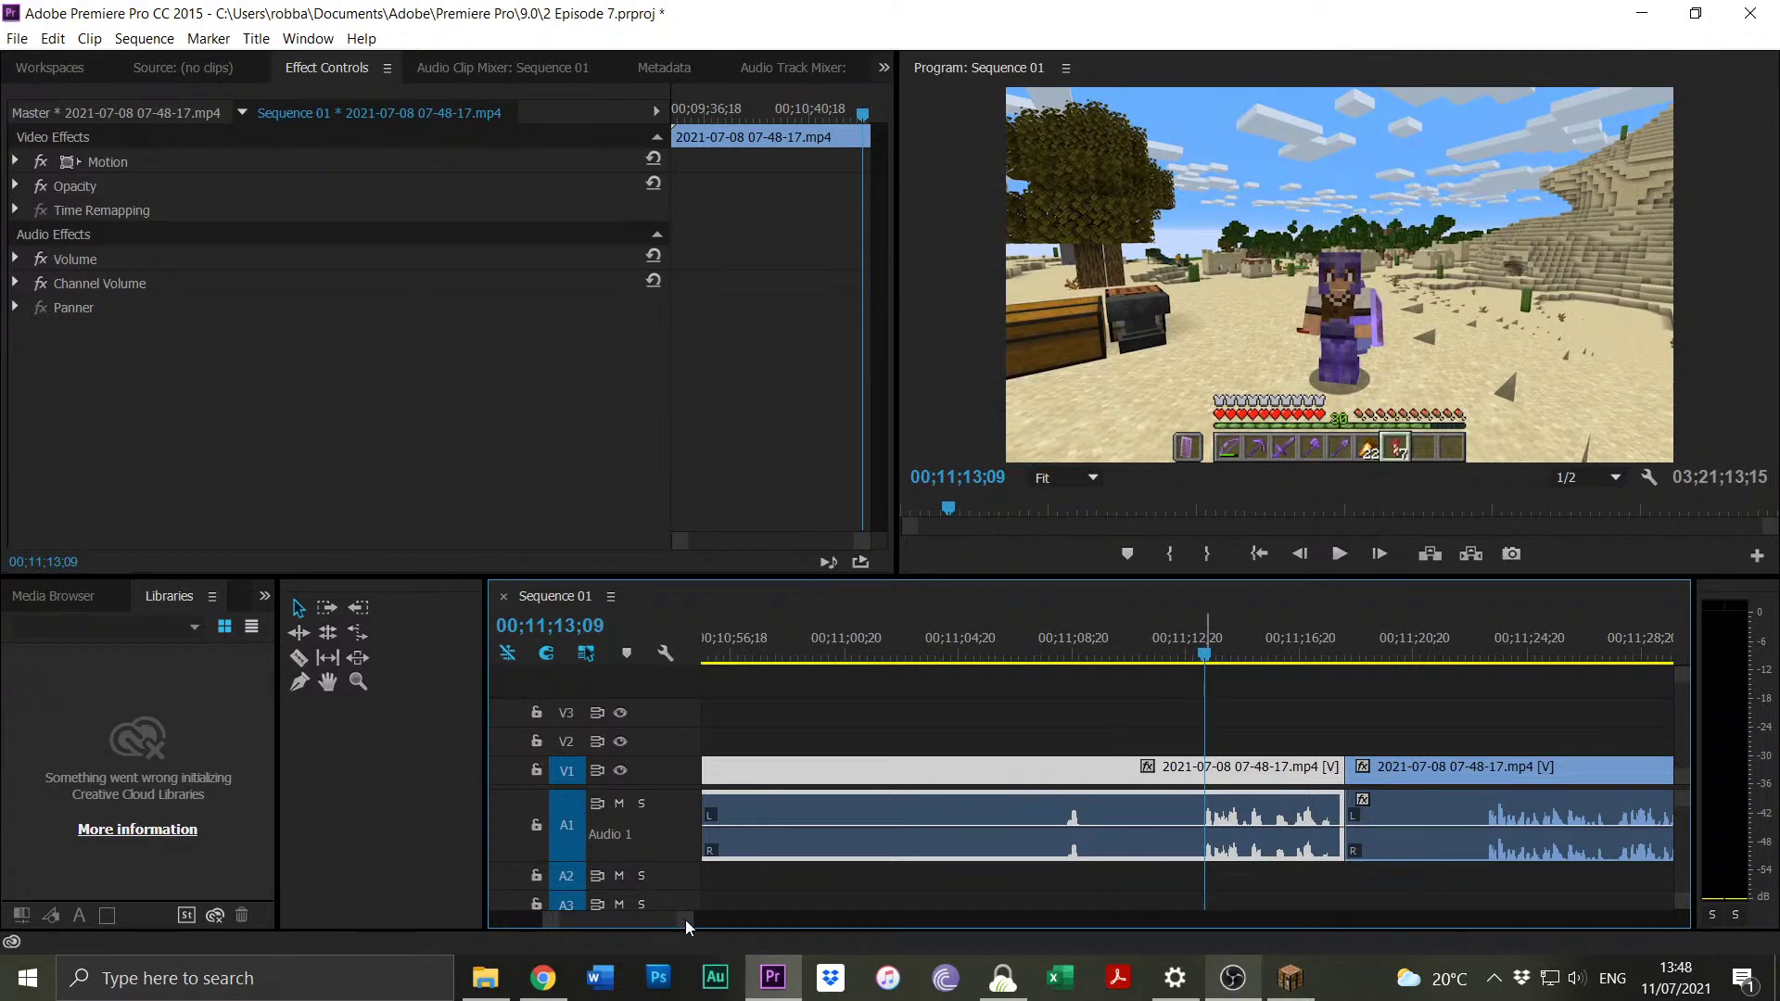
pyautogui.click(1284, 983)
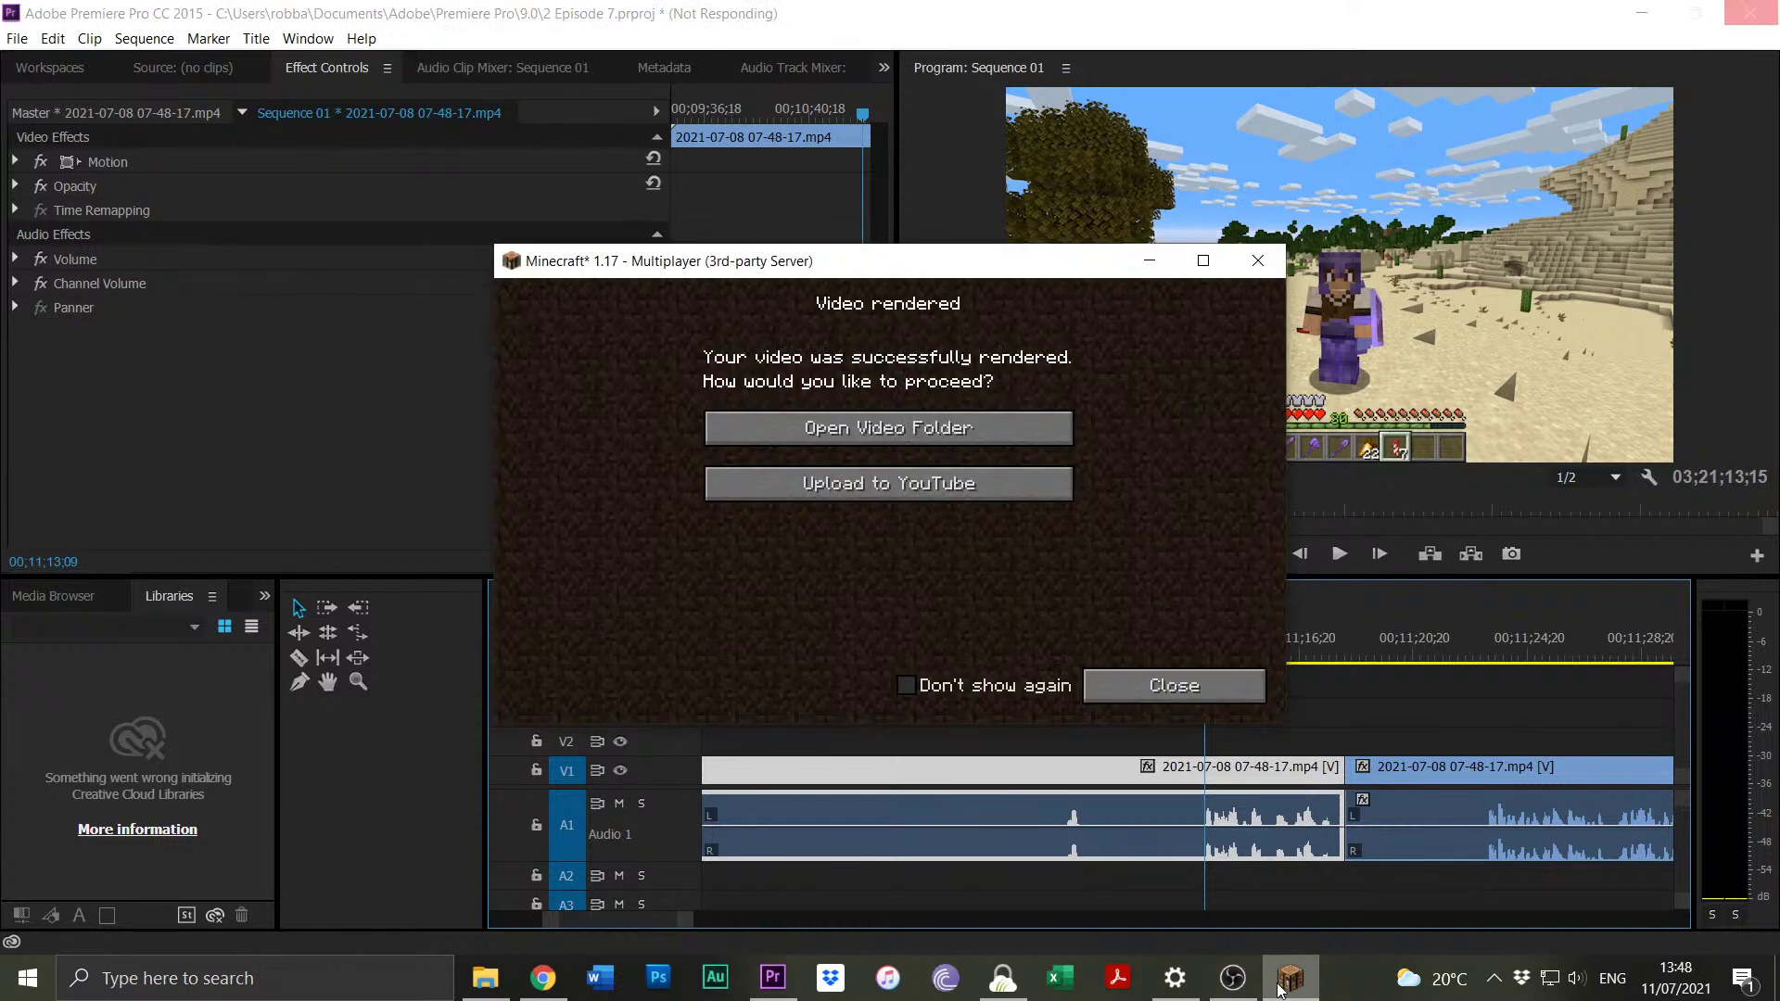
pyautogui.click(1284, 985)
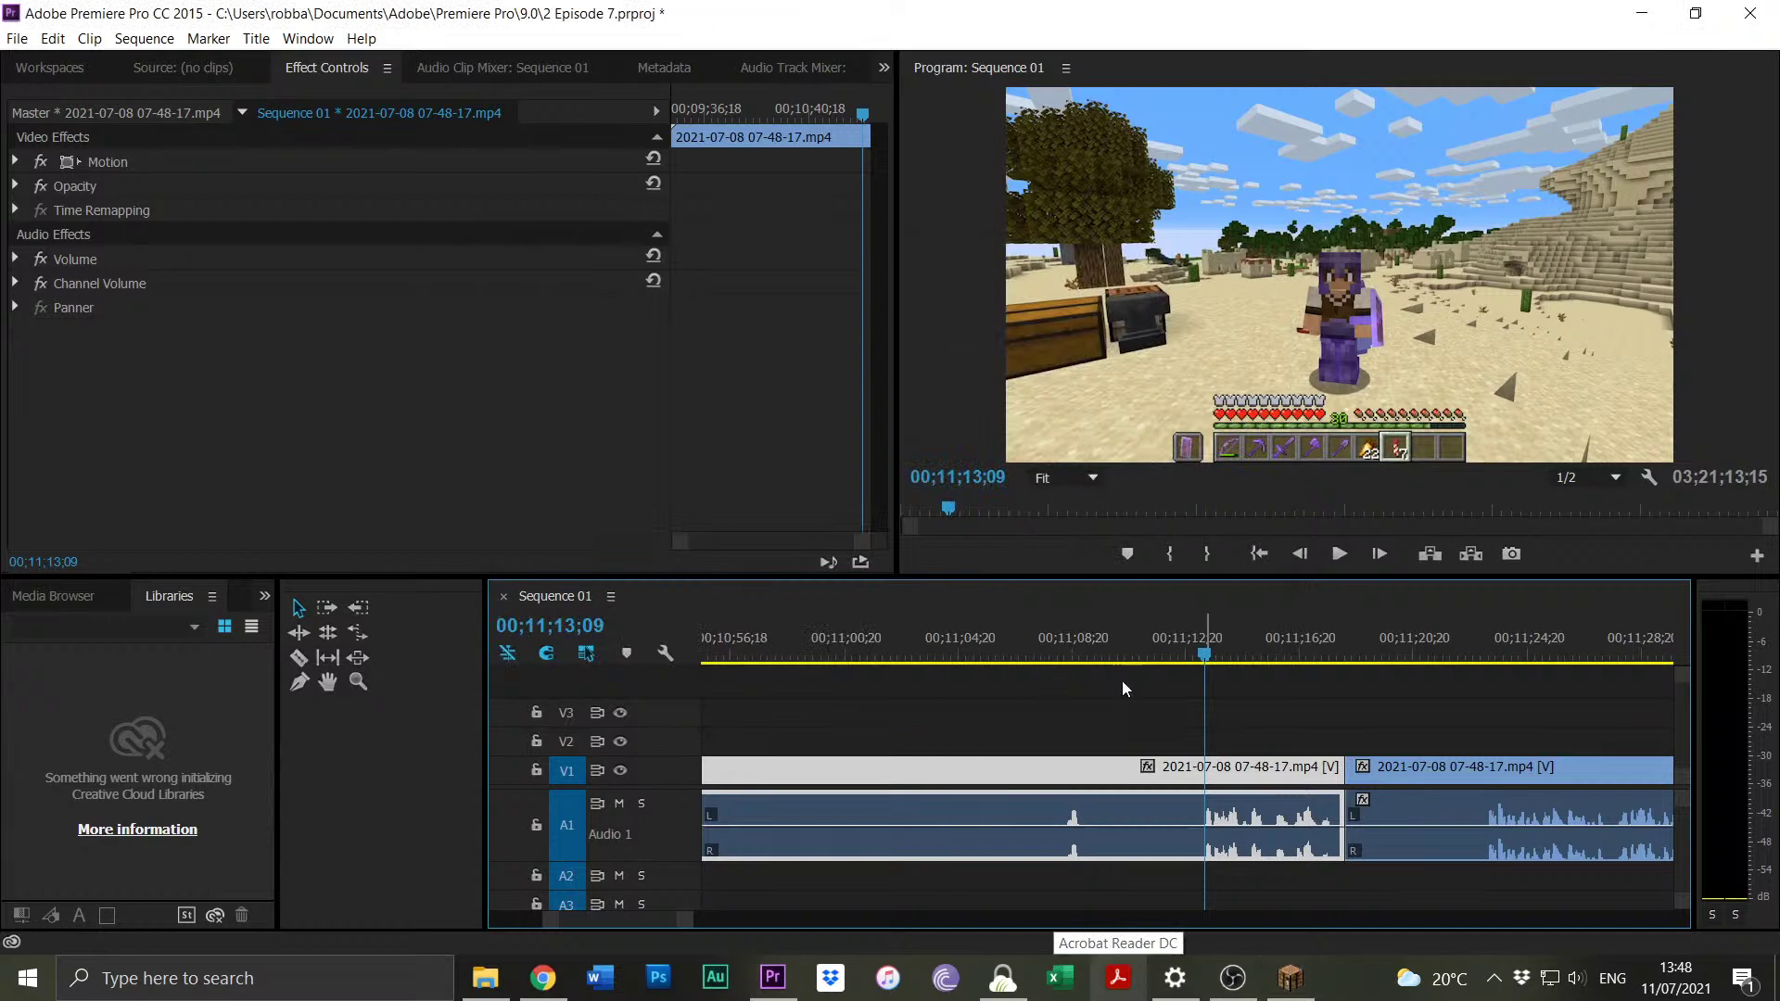
pyautogui.hotkey('ctrl', 'k')
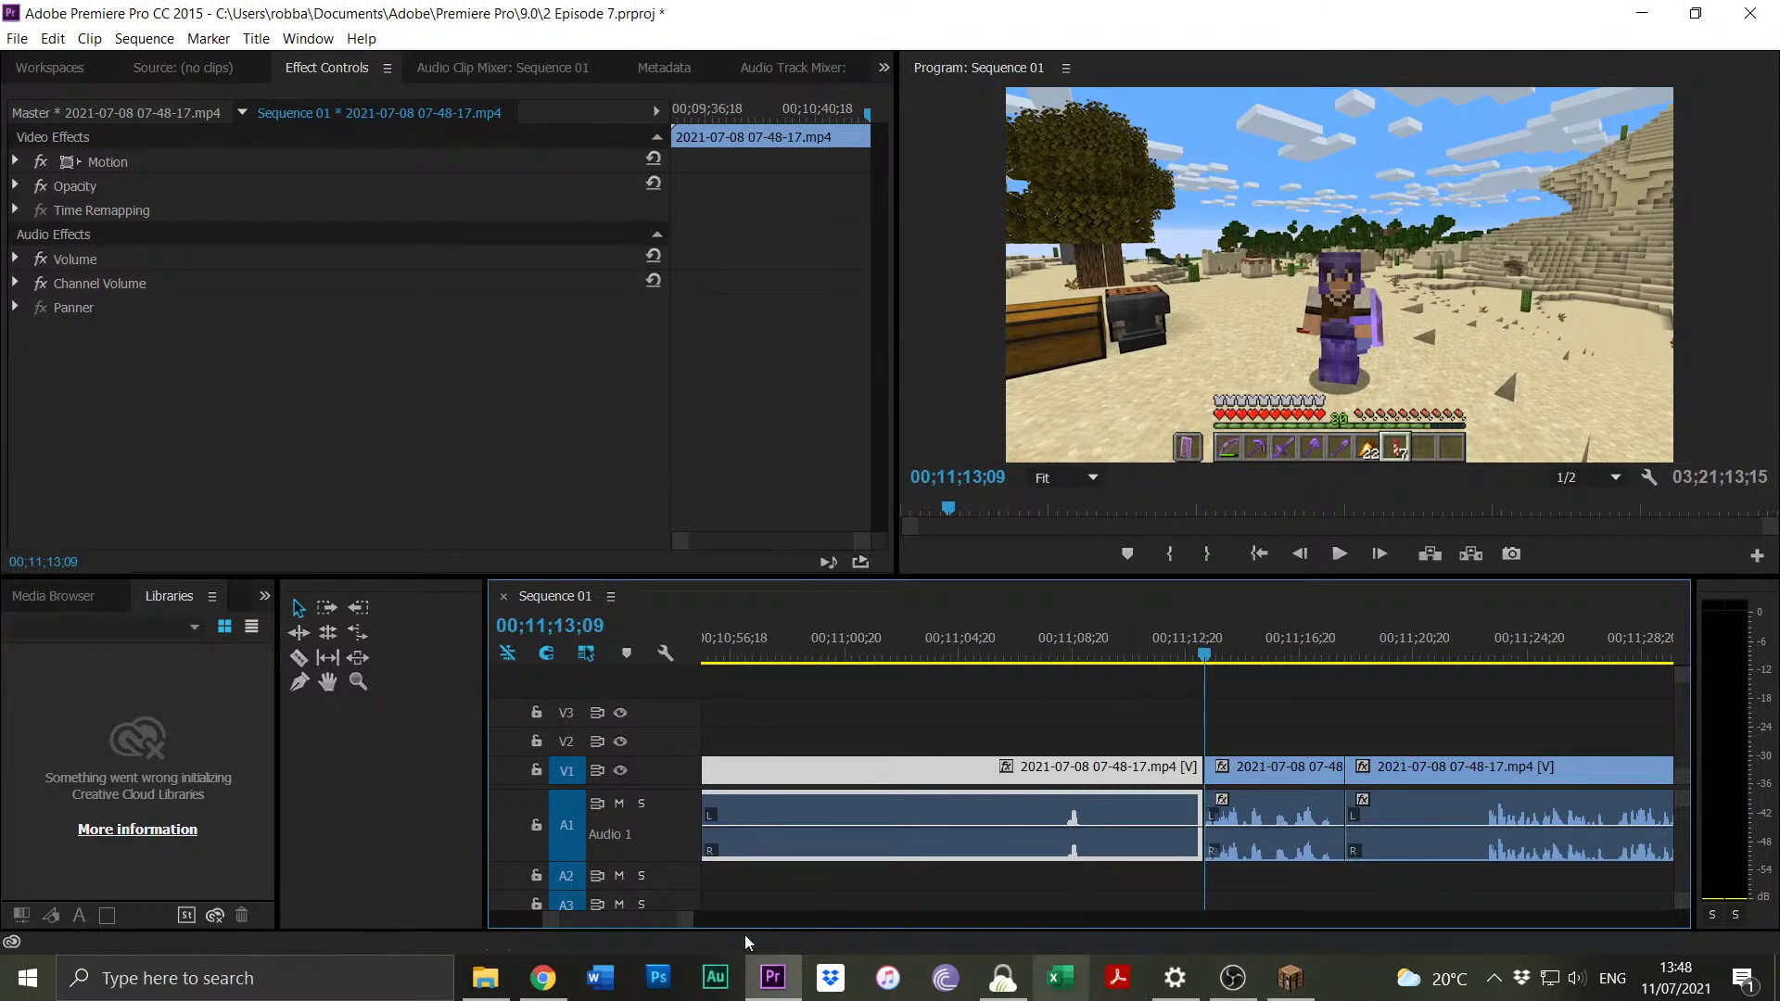
pyautogui.moveTo(685, 923); pyautogui.dragTo(1020, 922)
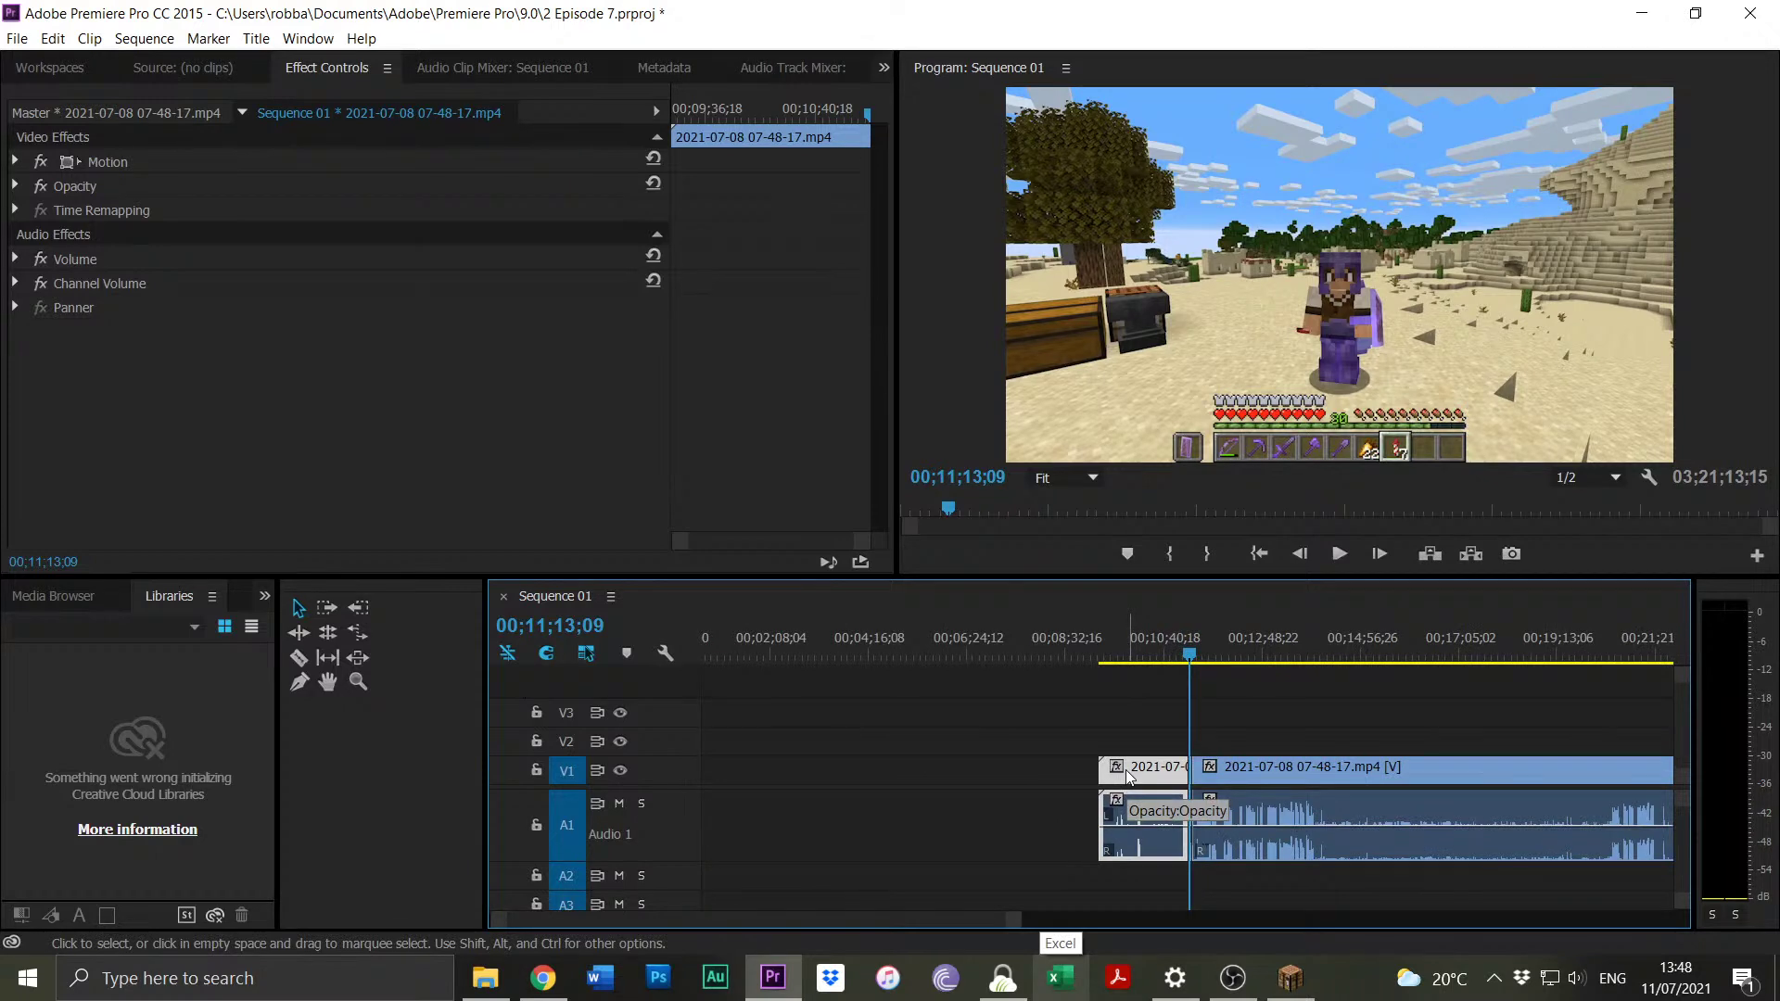
pyautogui.press('Delete')
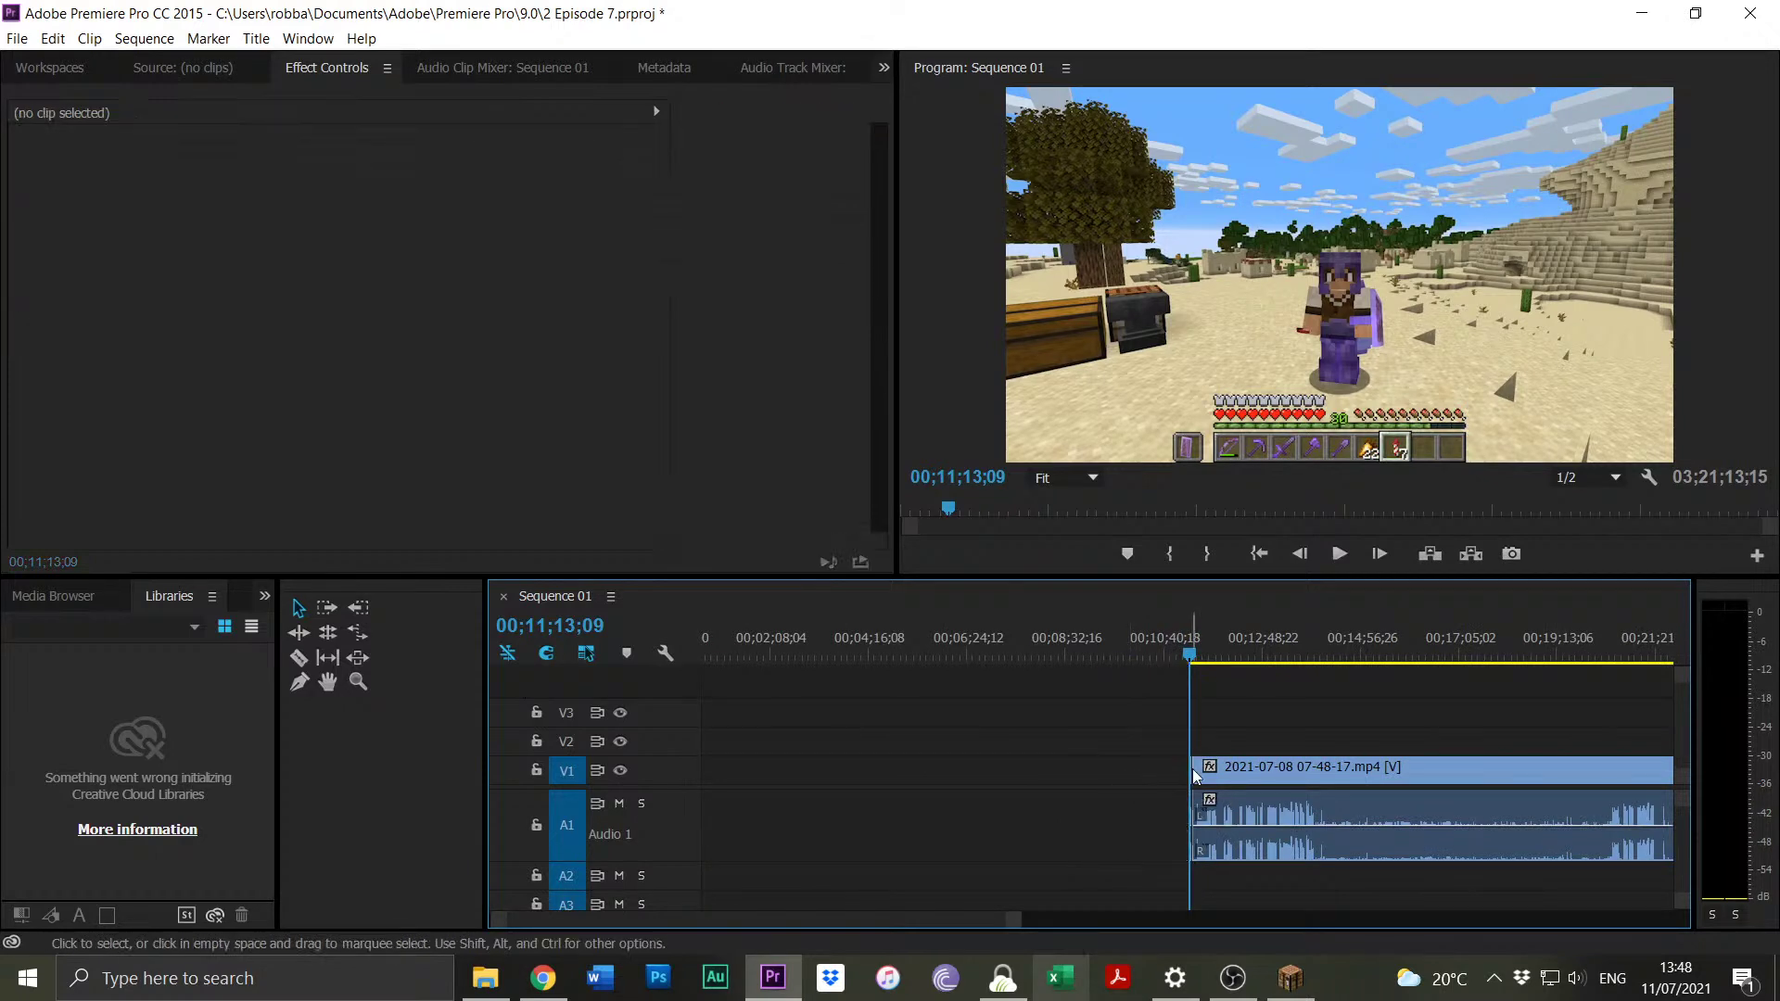
# Move the short opening phrase clip to 00;00;00;00 in the sequence and play it from the start.
pyautogui.moveTo(1191, 771); pyautogui.dragTo(710, 758)
pyautogui.moveTo(719, 639); pyautogui.dragTo(682, 643)
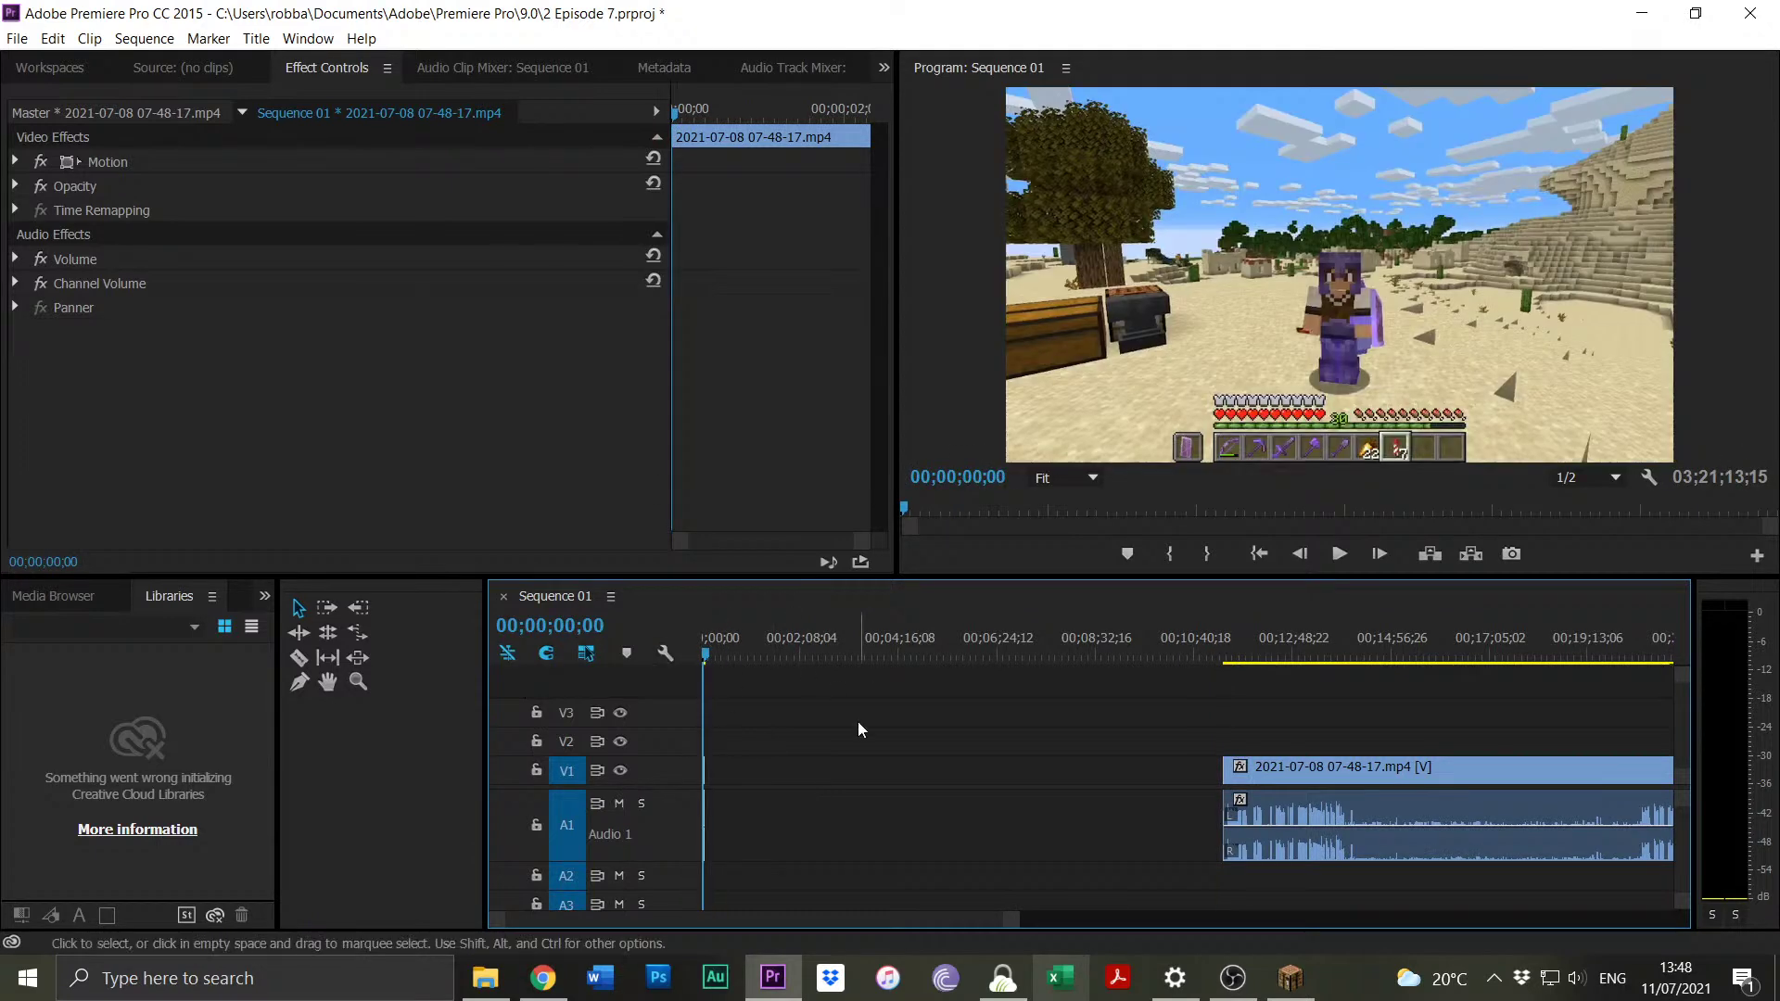
pyautogui.press('space')
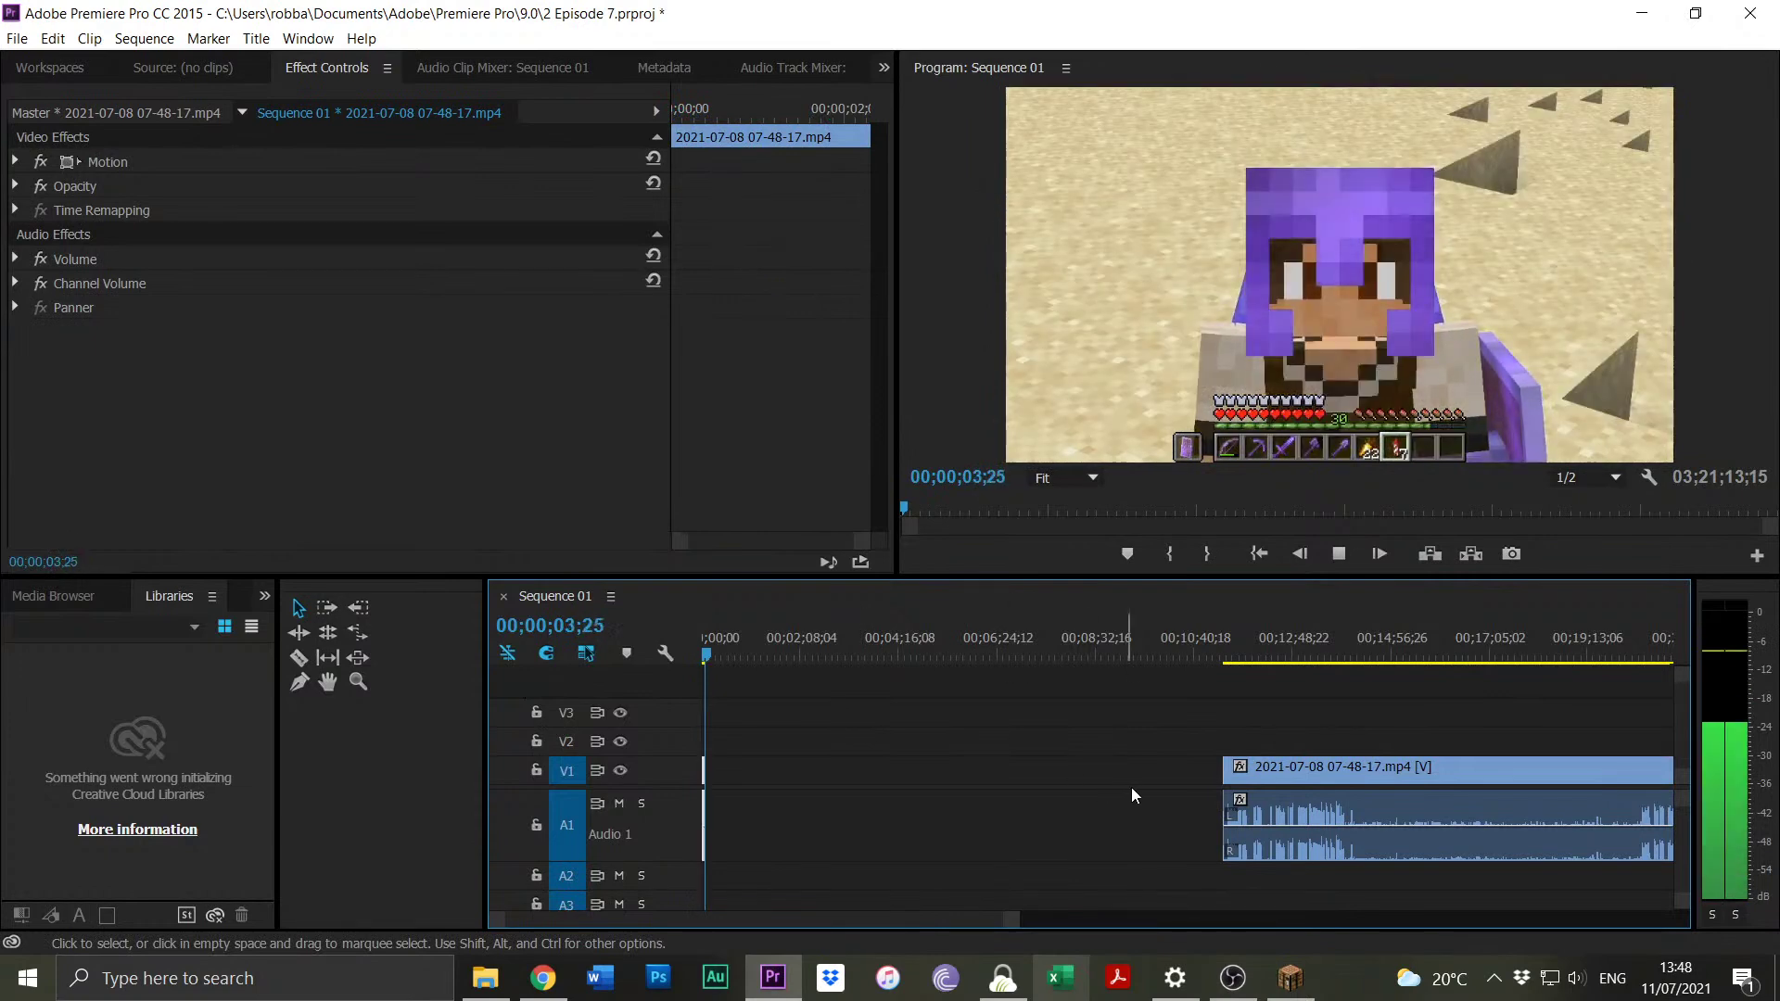
# Trim the start of the remaining footage to the speech at 00;00;40;07 and move it directly behind the opening clip.
pyautogui.moveTo(1293, 772); pyautogui.dragTo(802, 786)
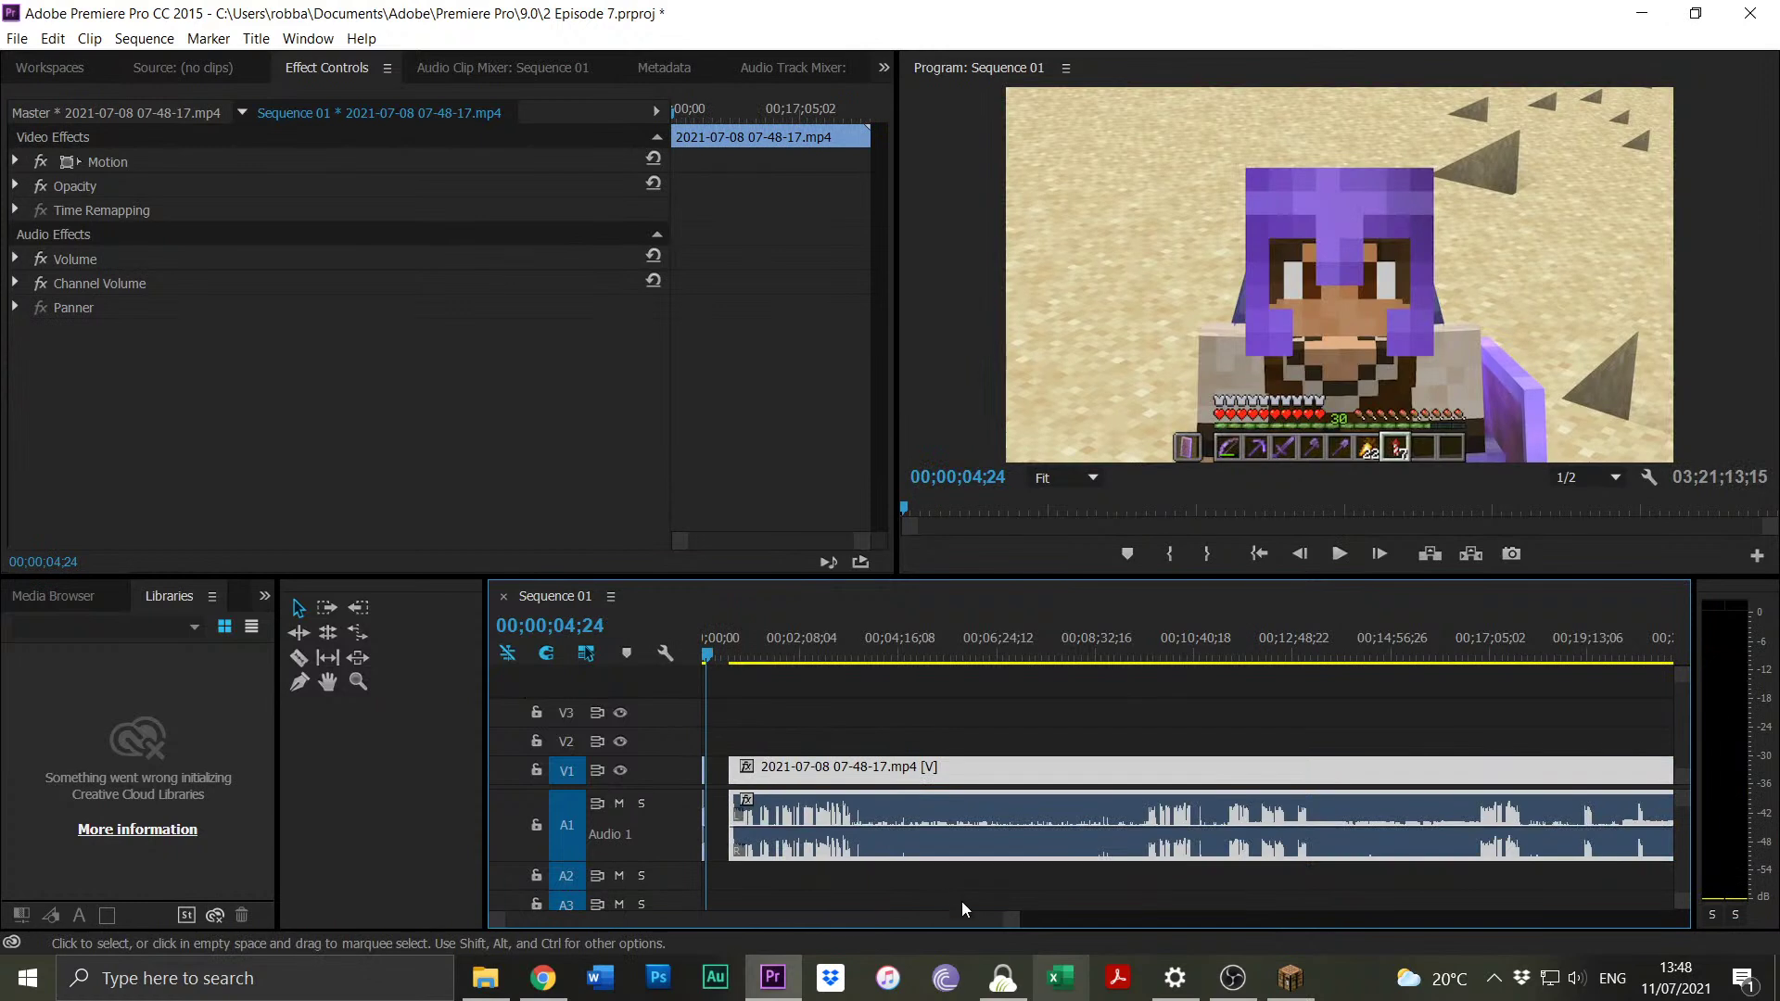
pyautogui.moveTo(1015, 921); pyautogui.dragTo(807, 913)
pyautogui.moveTo(1581, 660); pyautogui.dragTo(1611, 661)
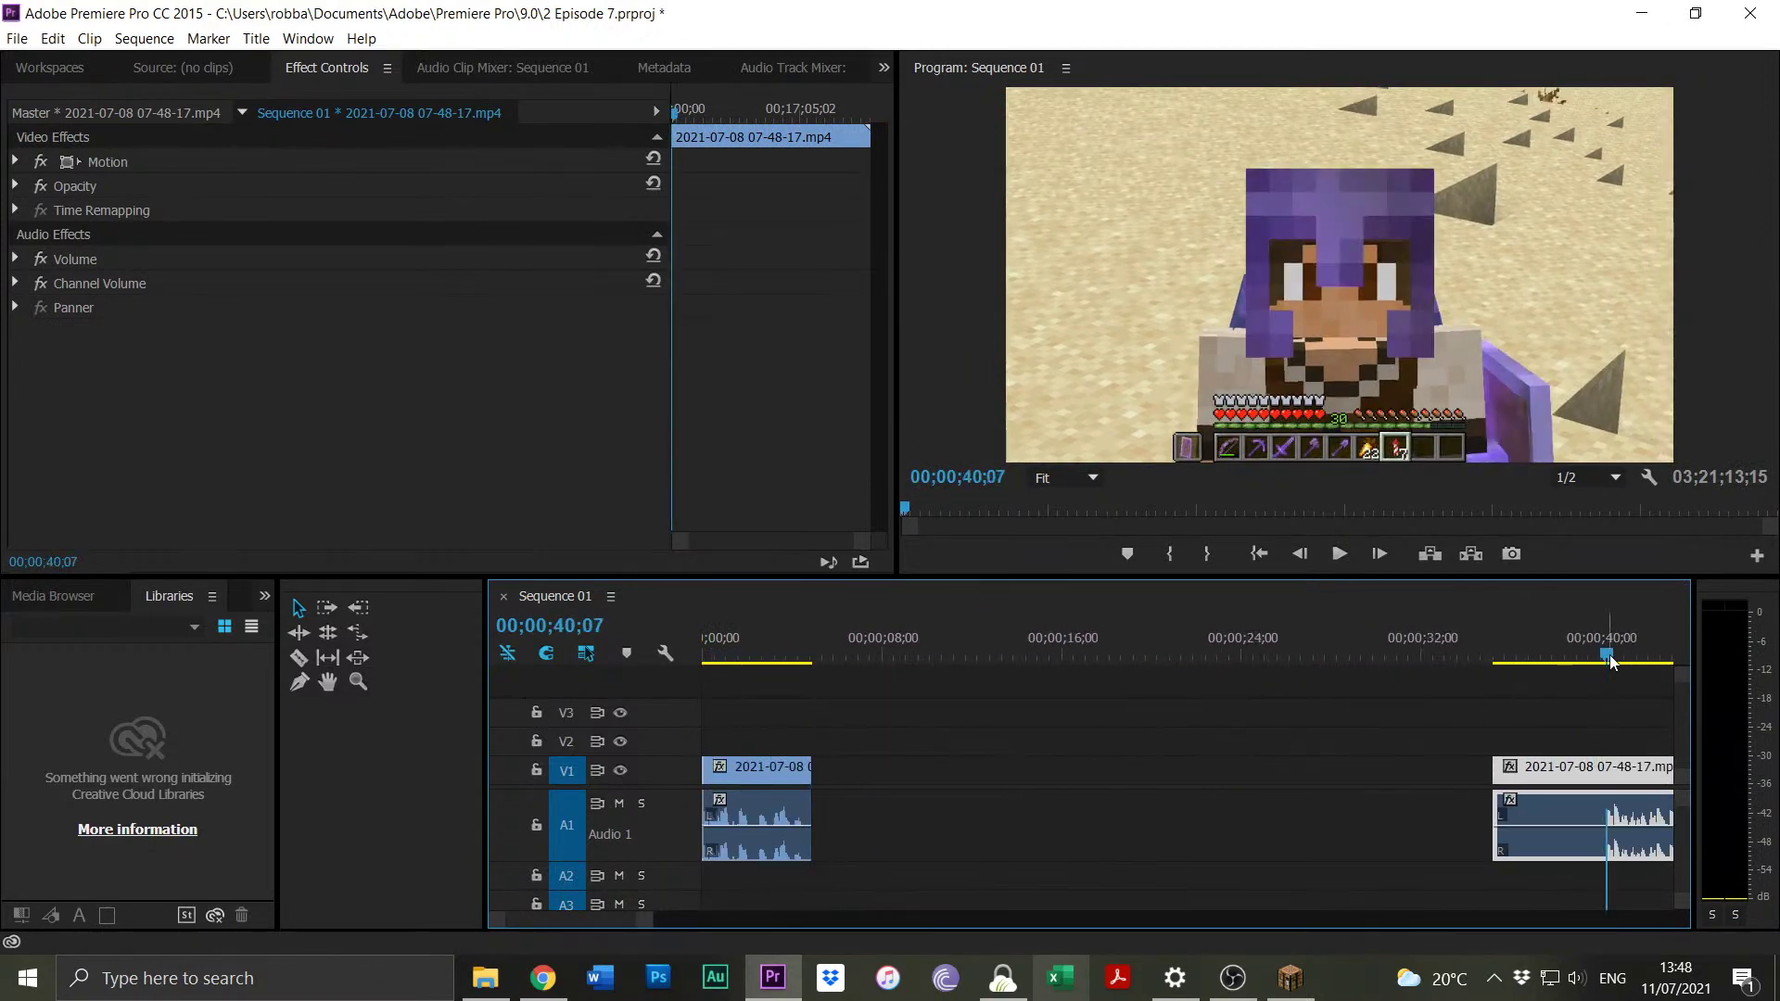
pyautogui.click(1497, 767)
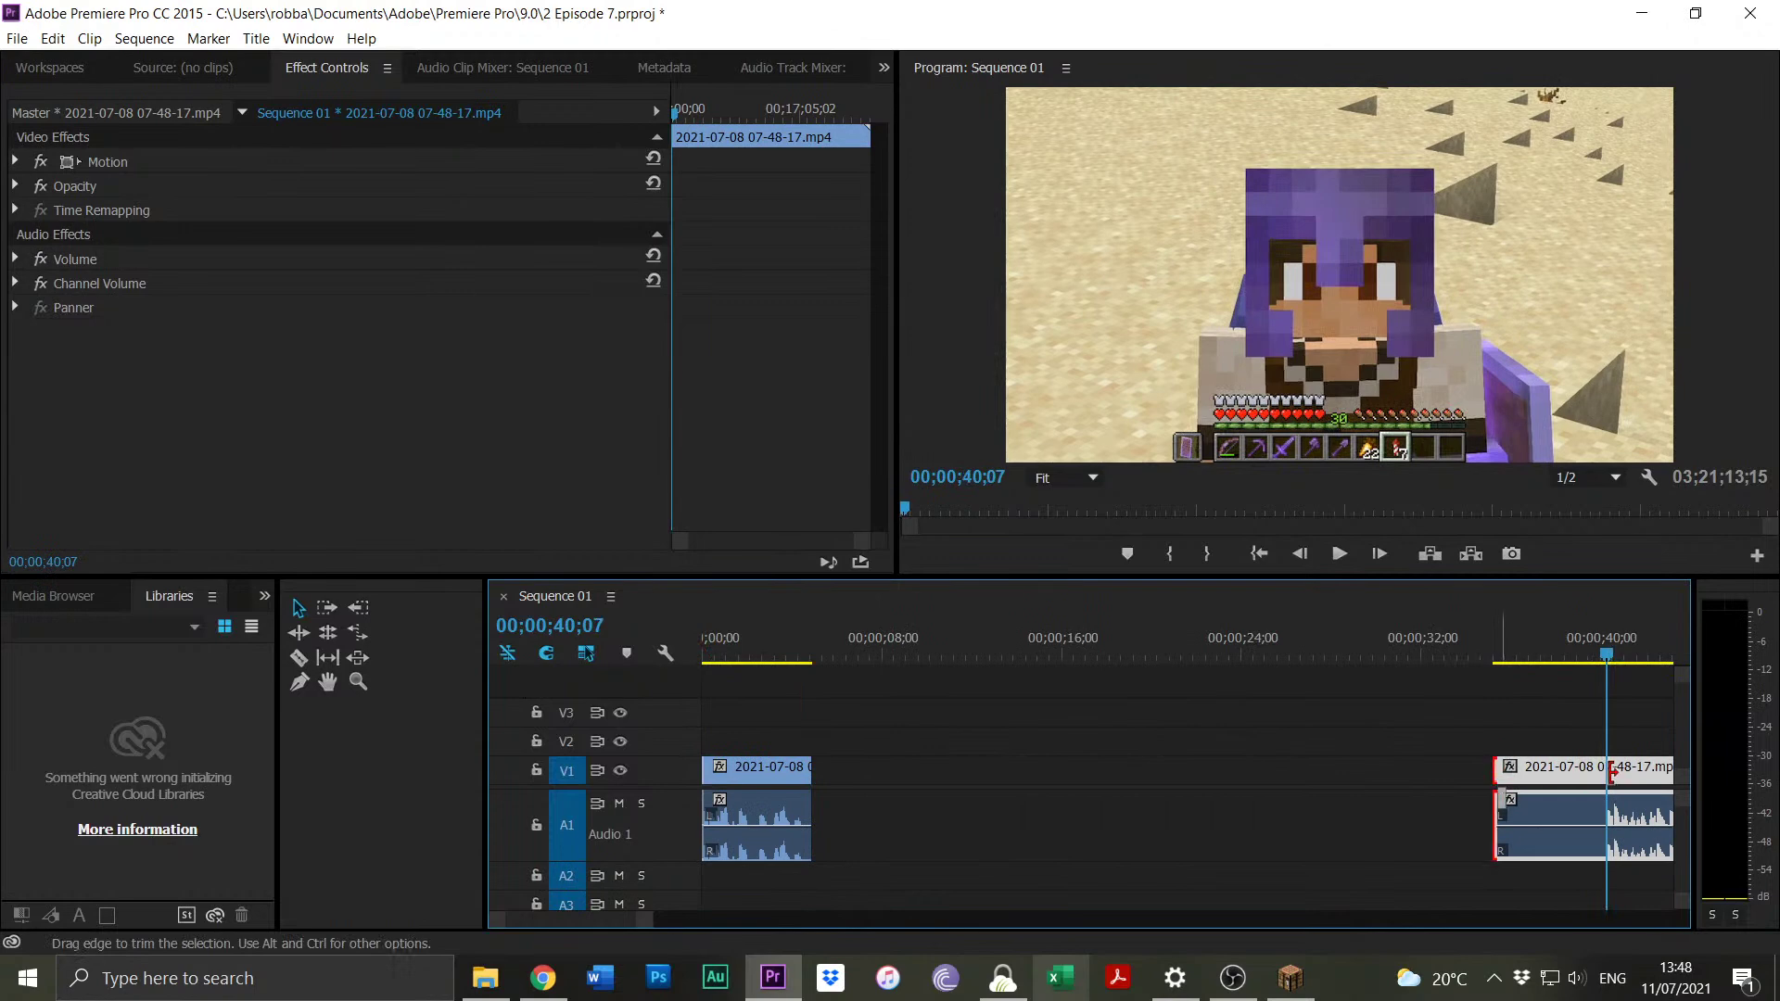
pyautogui.press('e')
pyautogui.moveTo(1409, 774); pyautogui.dragTo(839, 667)
# Play across the first join and split the second clip after the spoken passage at 00;00;22;18.
pyautogui.click(805, 643)
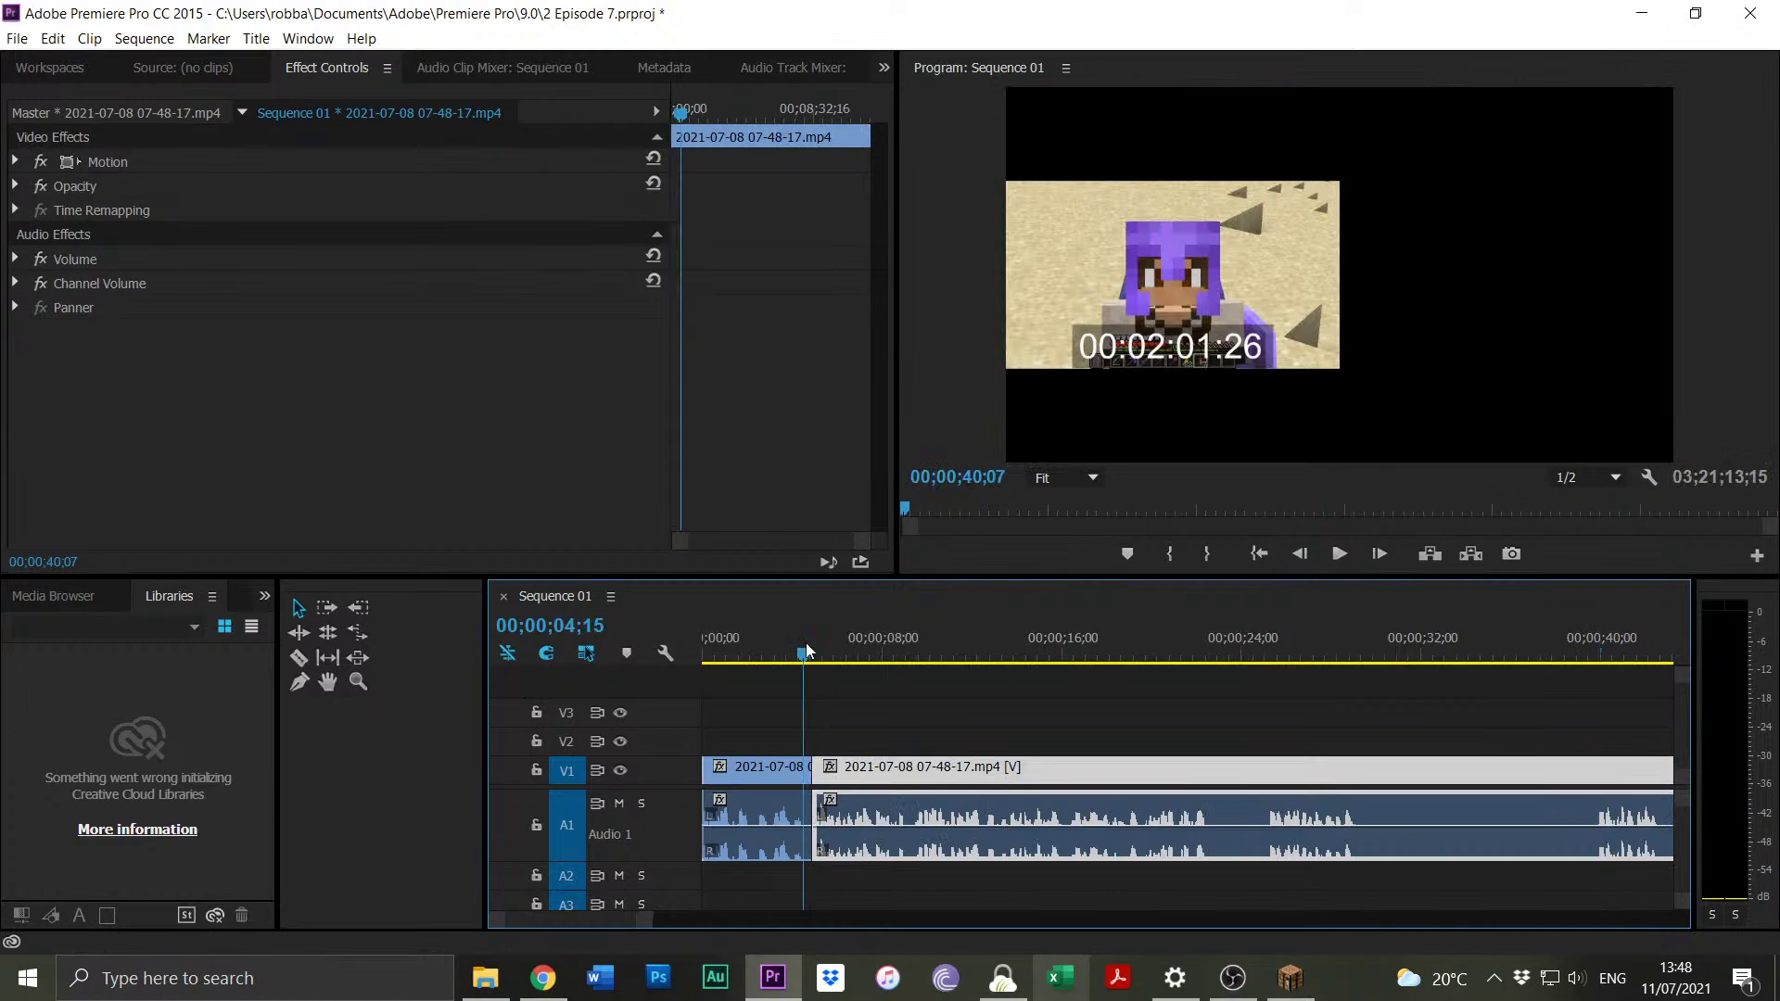
pyautogui.press('space')
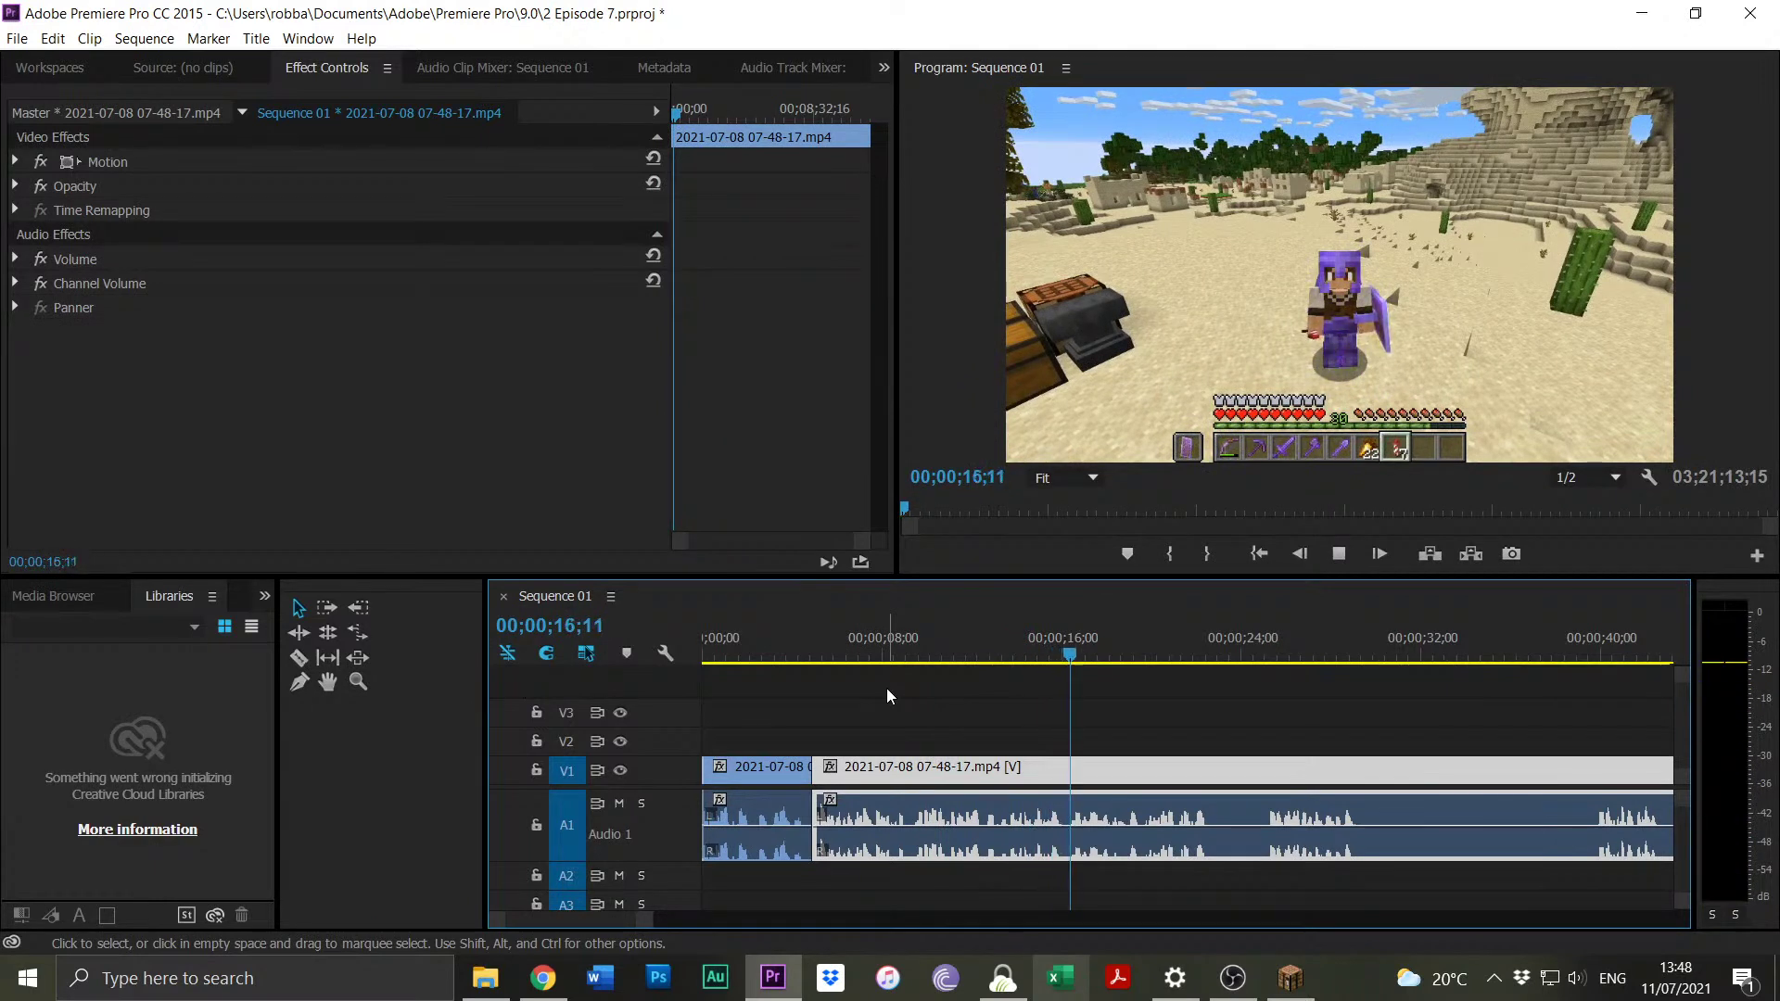
pyautogui.moveTo(644, 925); pyautogui.dragTo(653, 922)
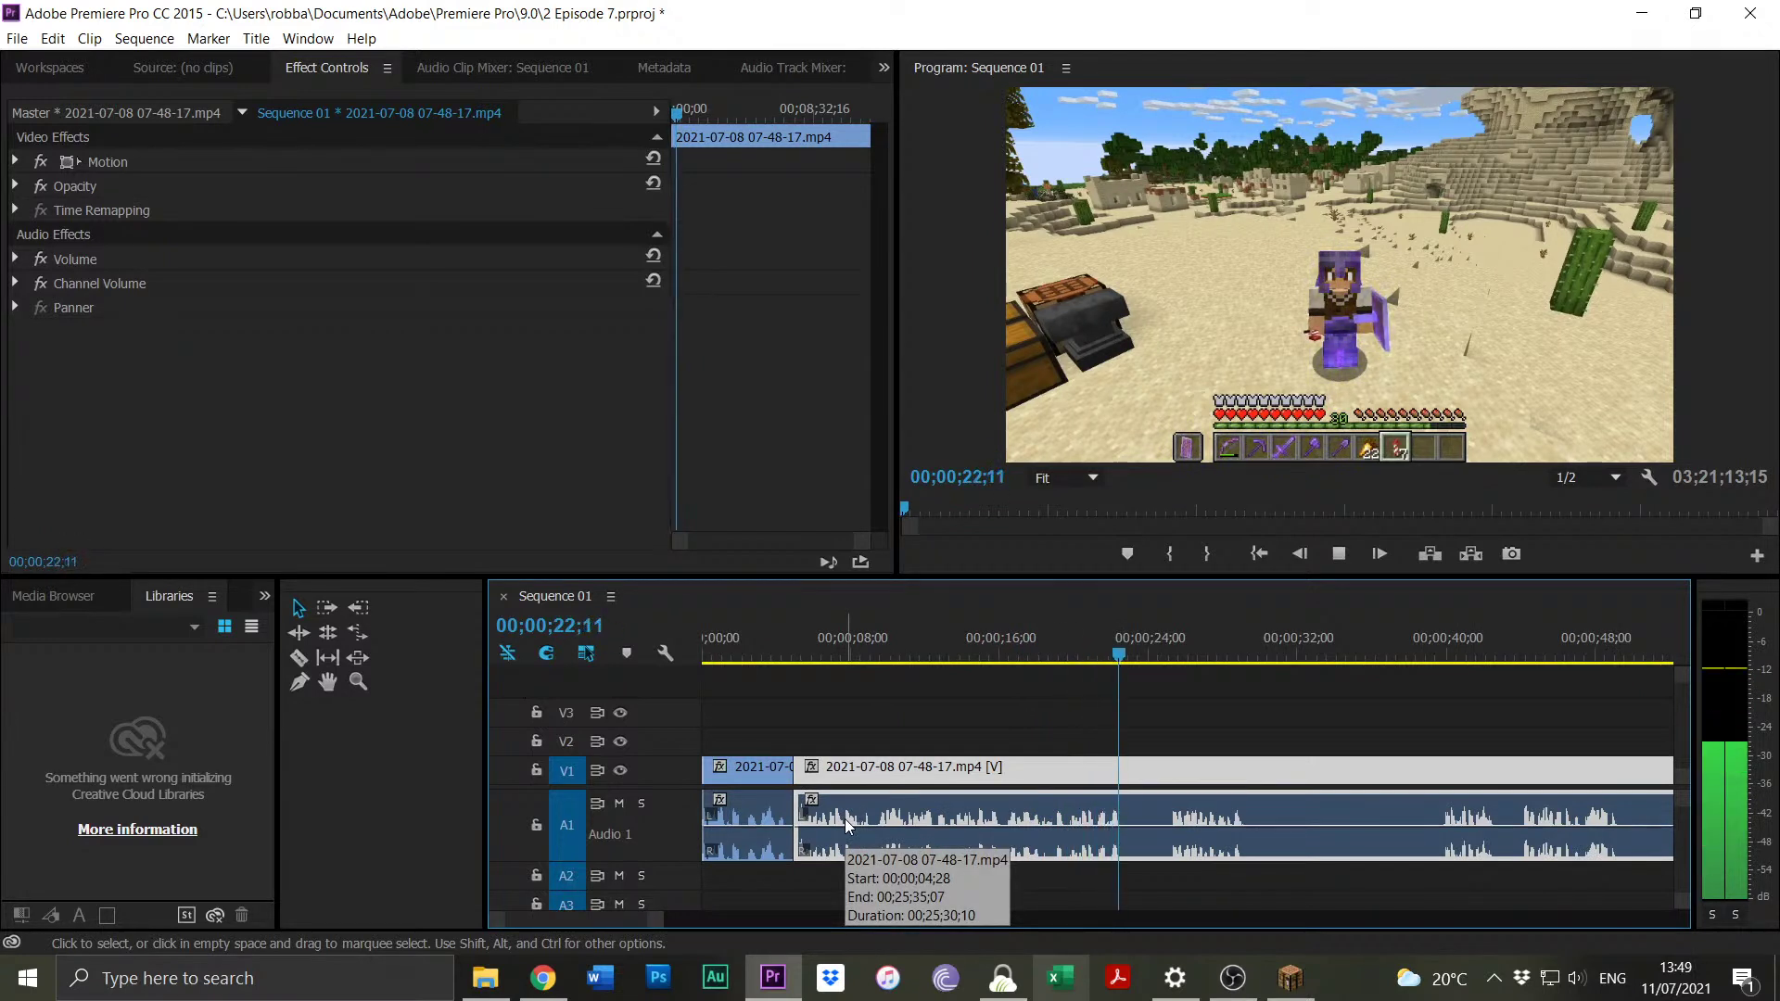
pyautogui.press('space')
pyautogui.hotkey('ctrl', 'k')
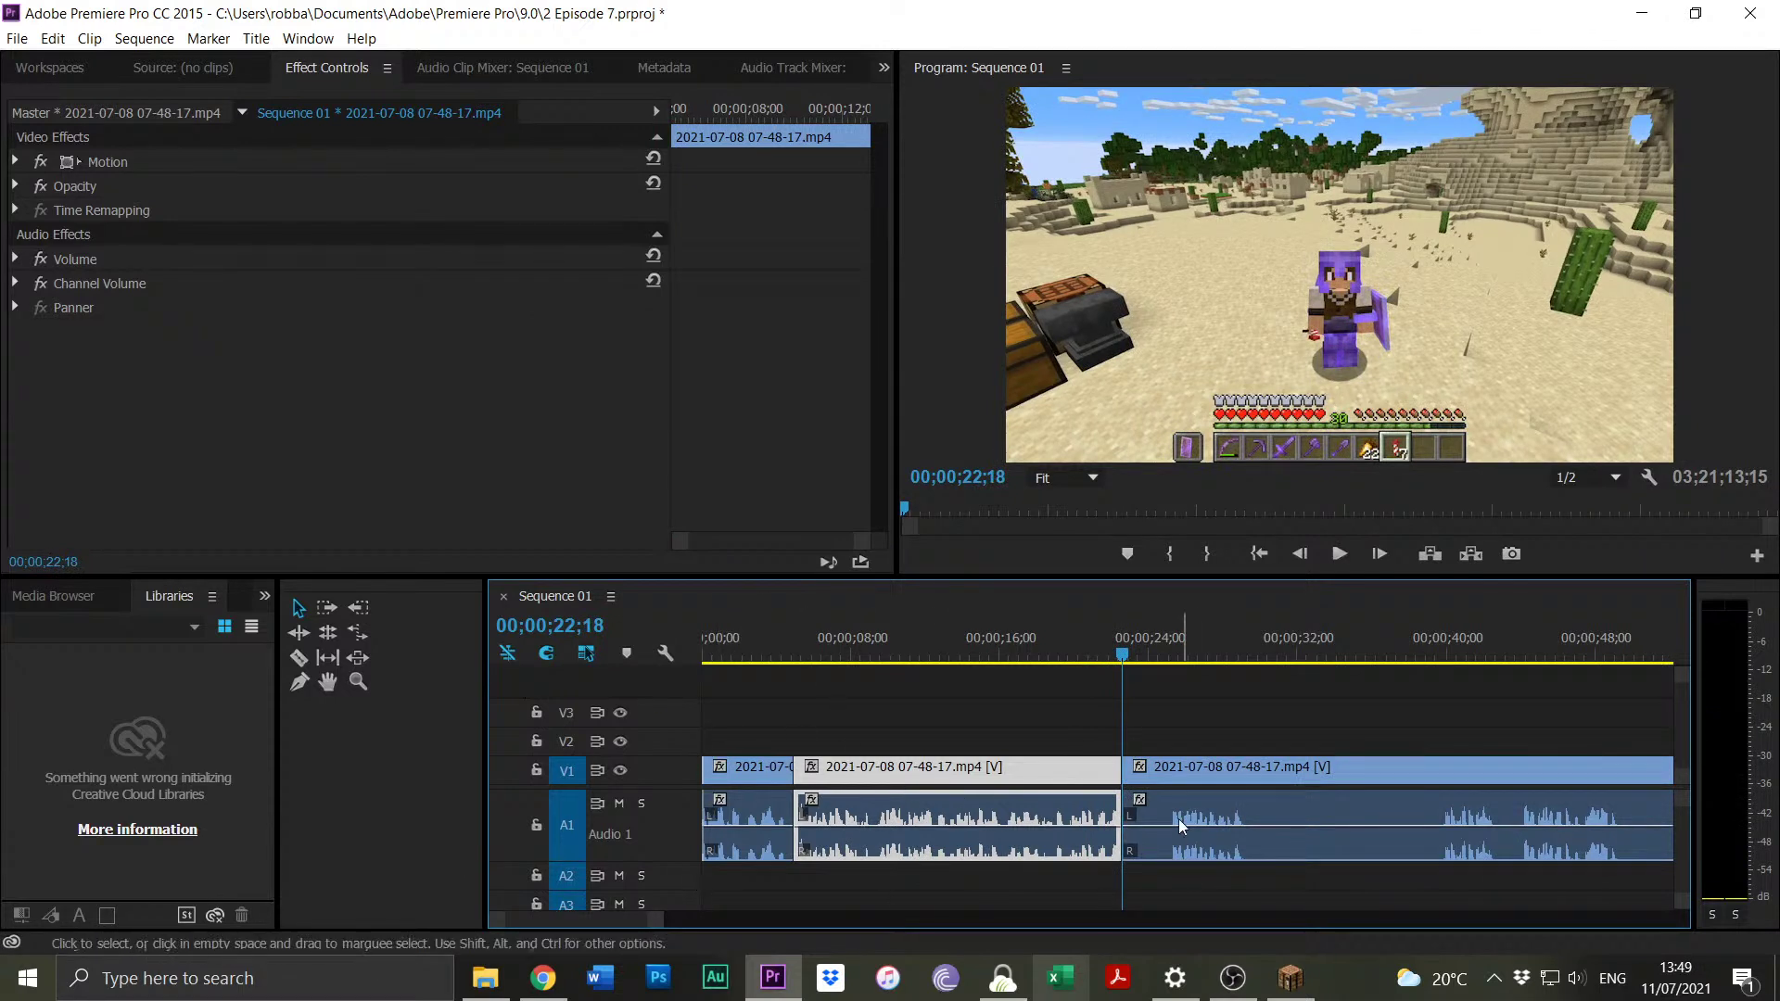
# Trim the silence after the 00;00;22;18 cut up to the speech at 00;00;25;08 and close the gap.
pyautogui.click(1172, 662)
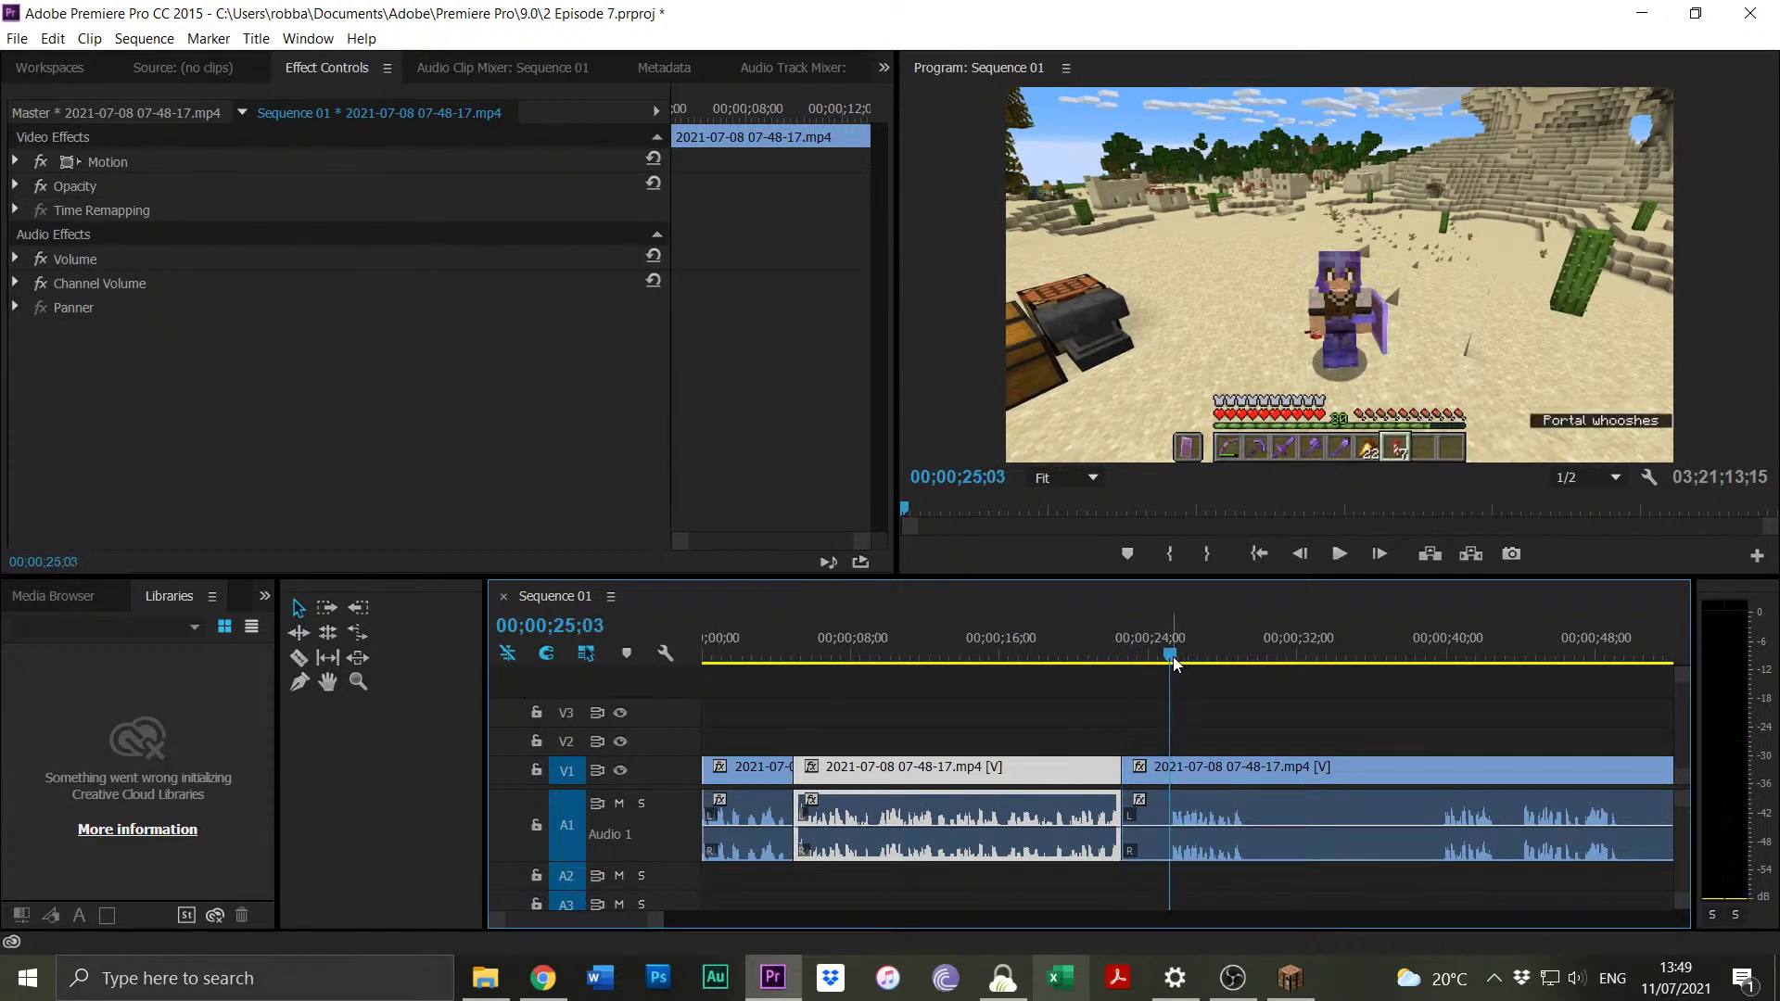
pyautogui.moveTo(661, 921); pyautogui.dragTo(593, 928)
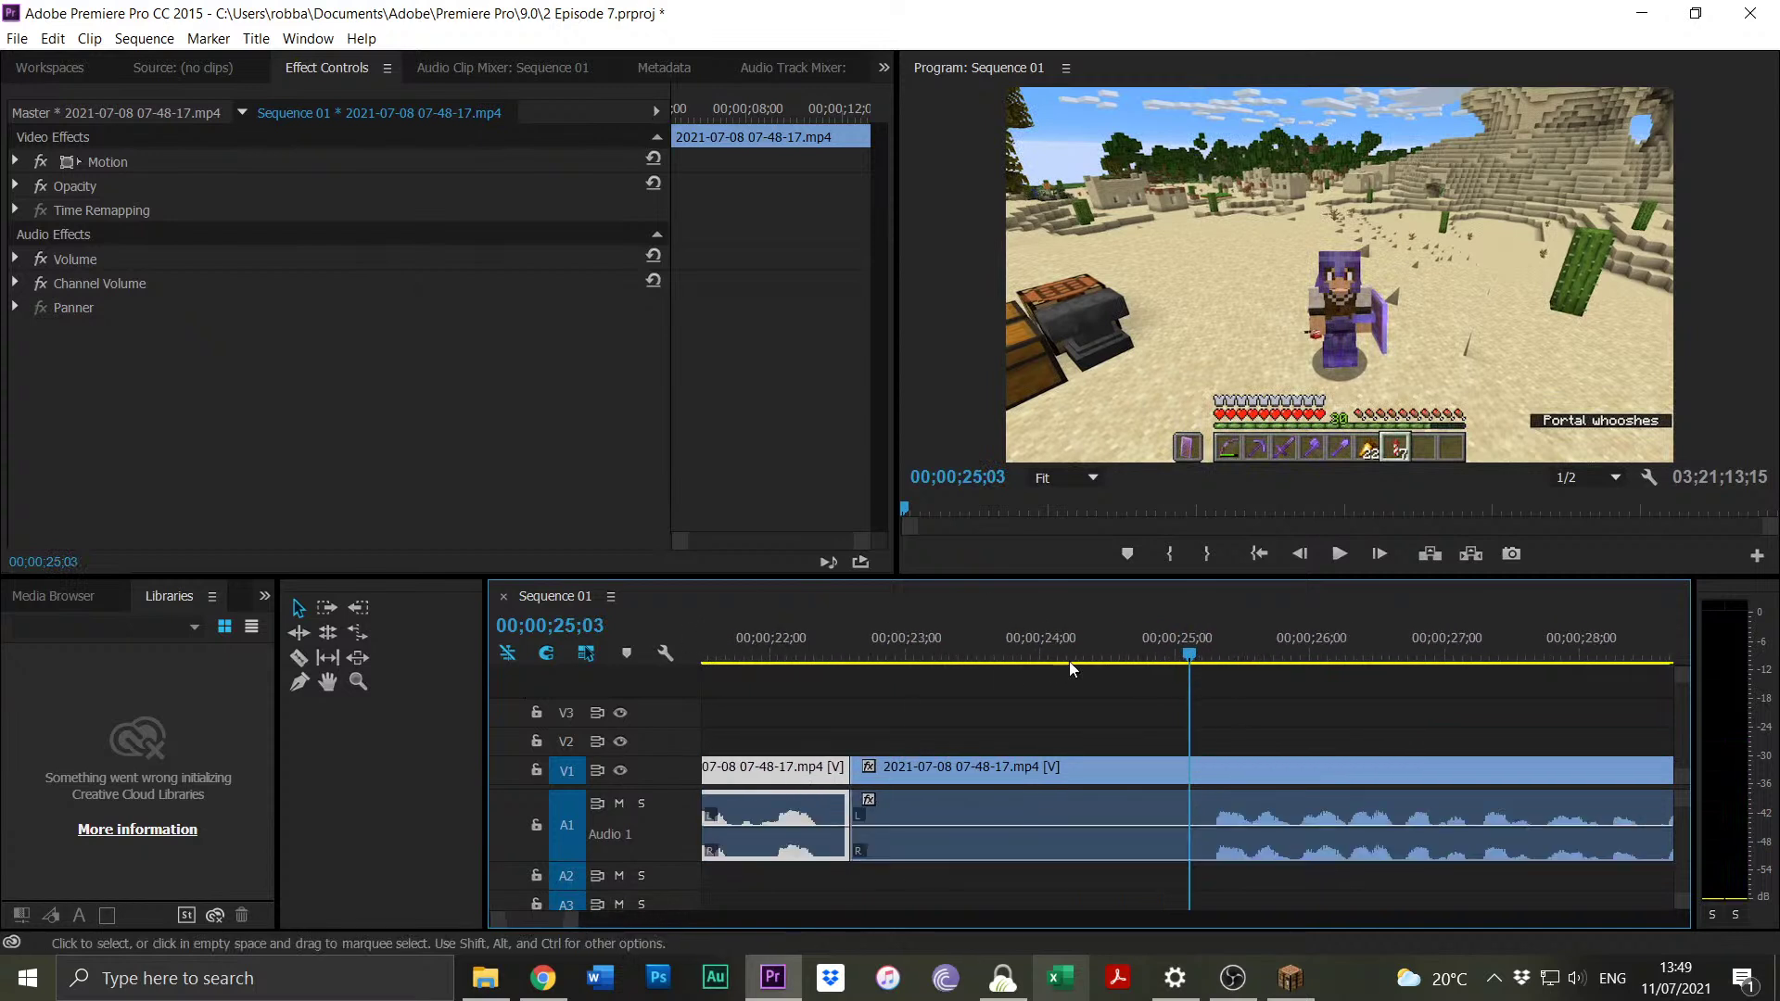
pyautogui.click(1211, 658)
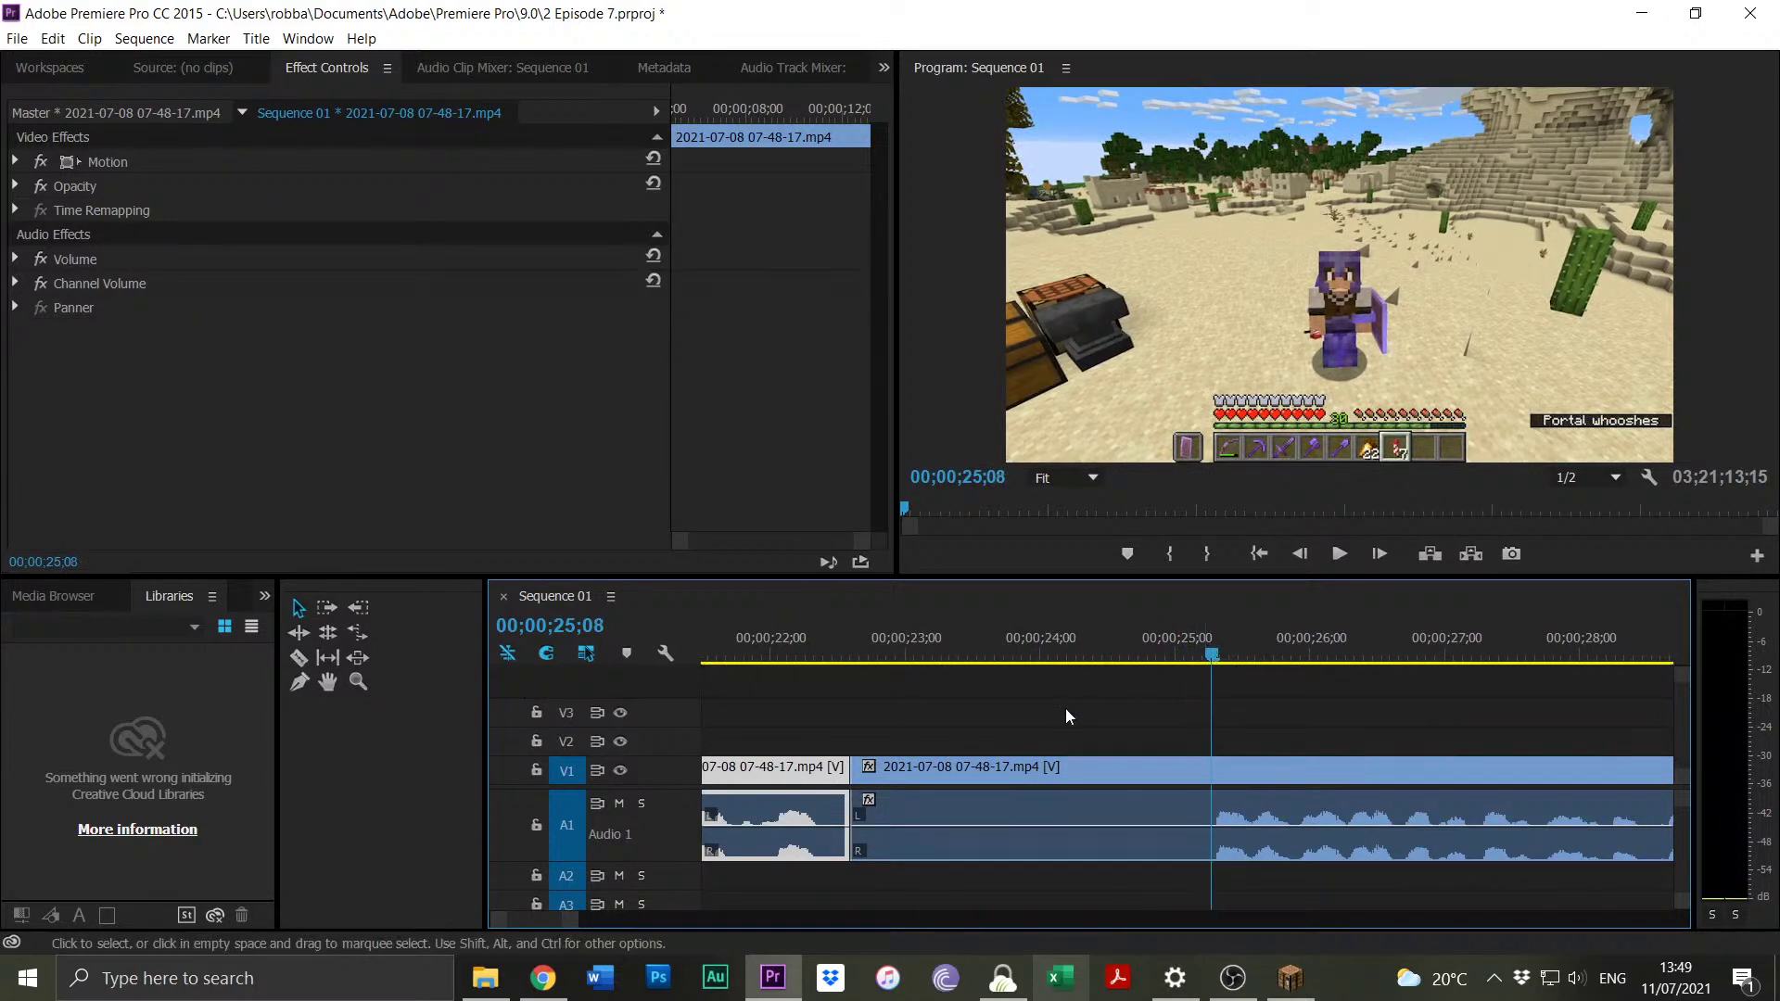
pyautogui.click(996, 734)
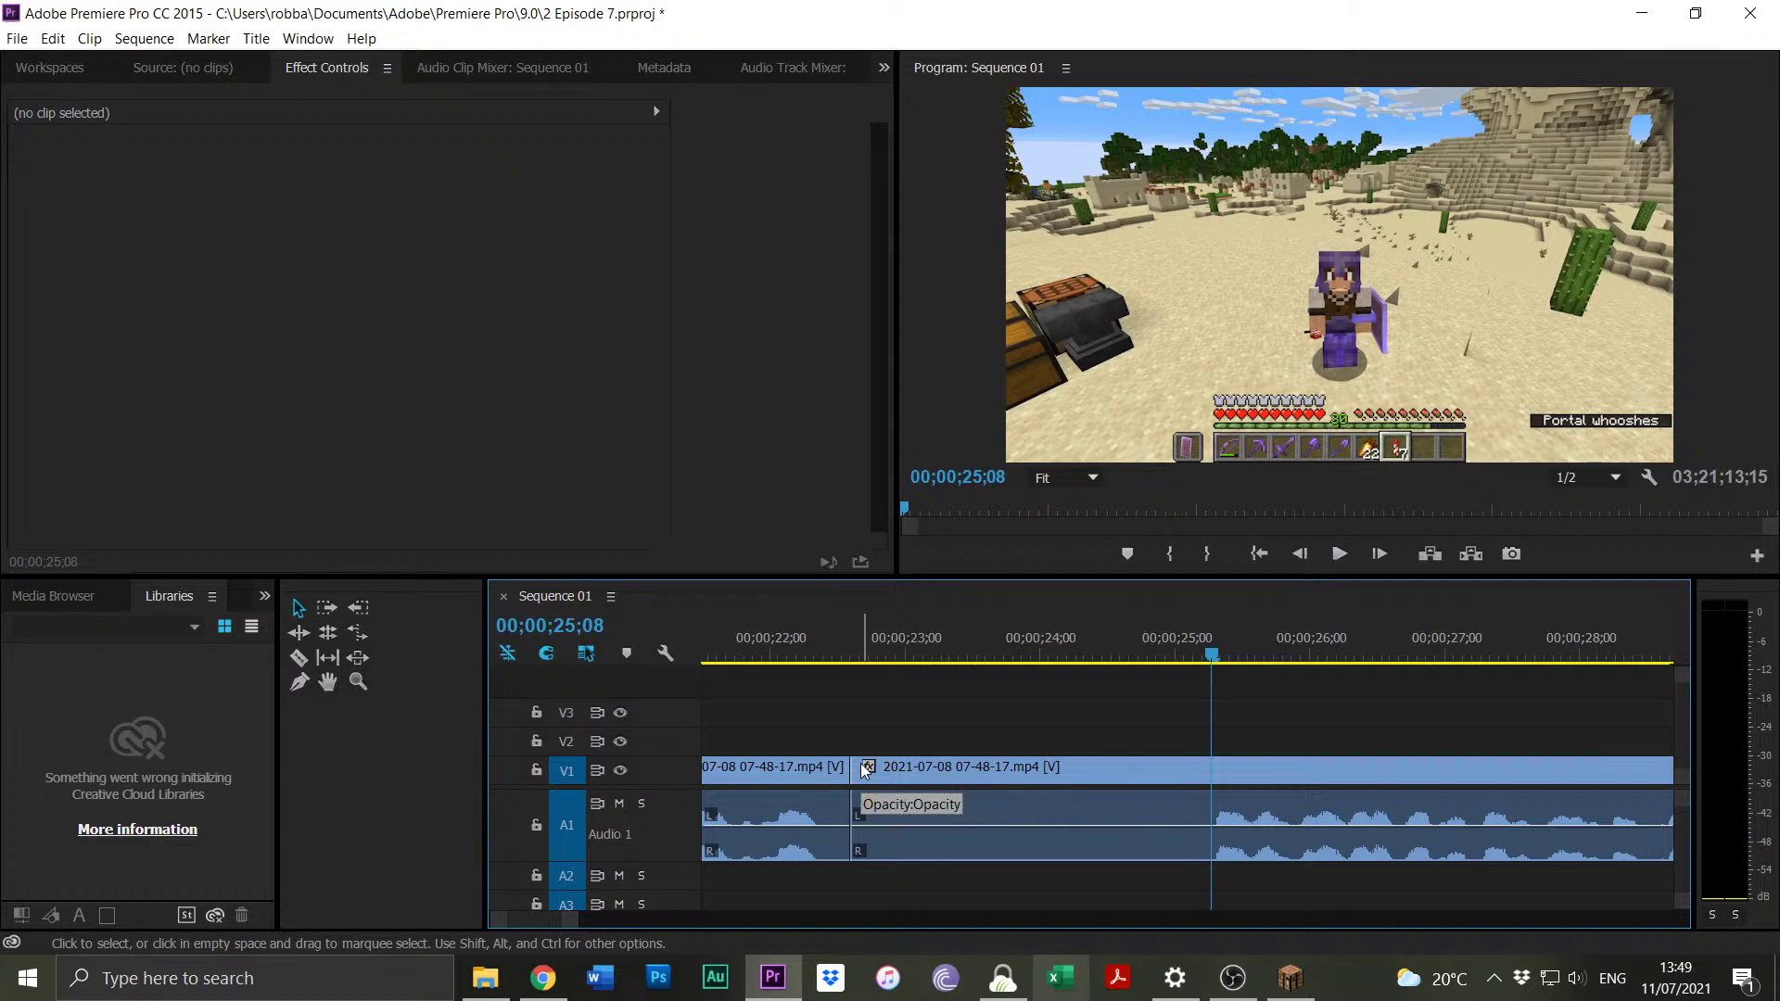
pyautogui.moveTo(865, 770)
pyautogui.mouseDown()
pyautogui.moveTo(1233, 784)
pyautogui.moveTo(872, 775)
pyautogui.mouseUp()
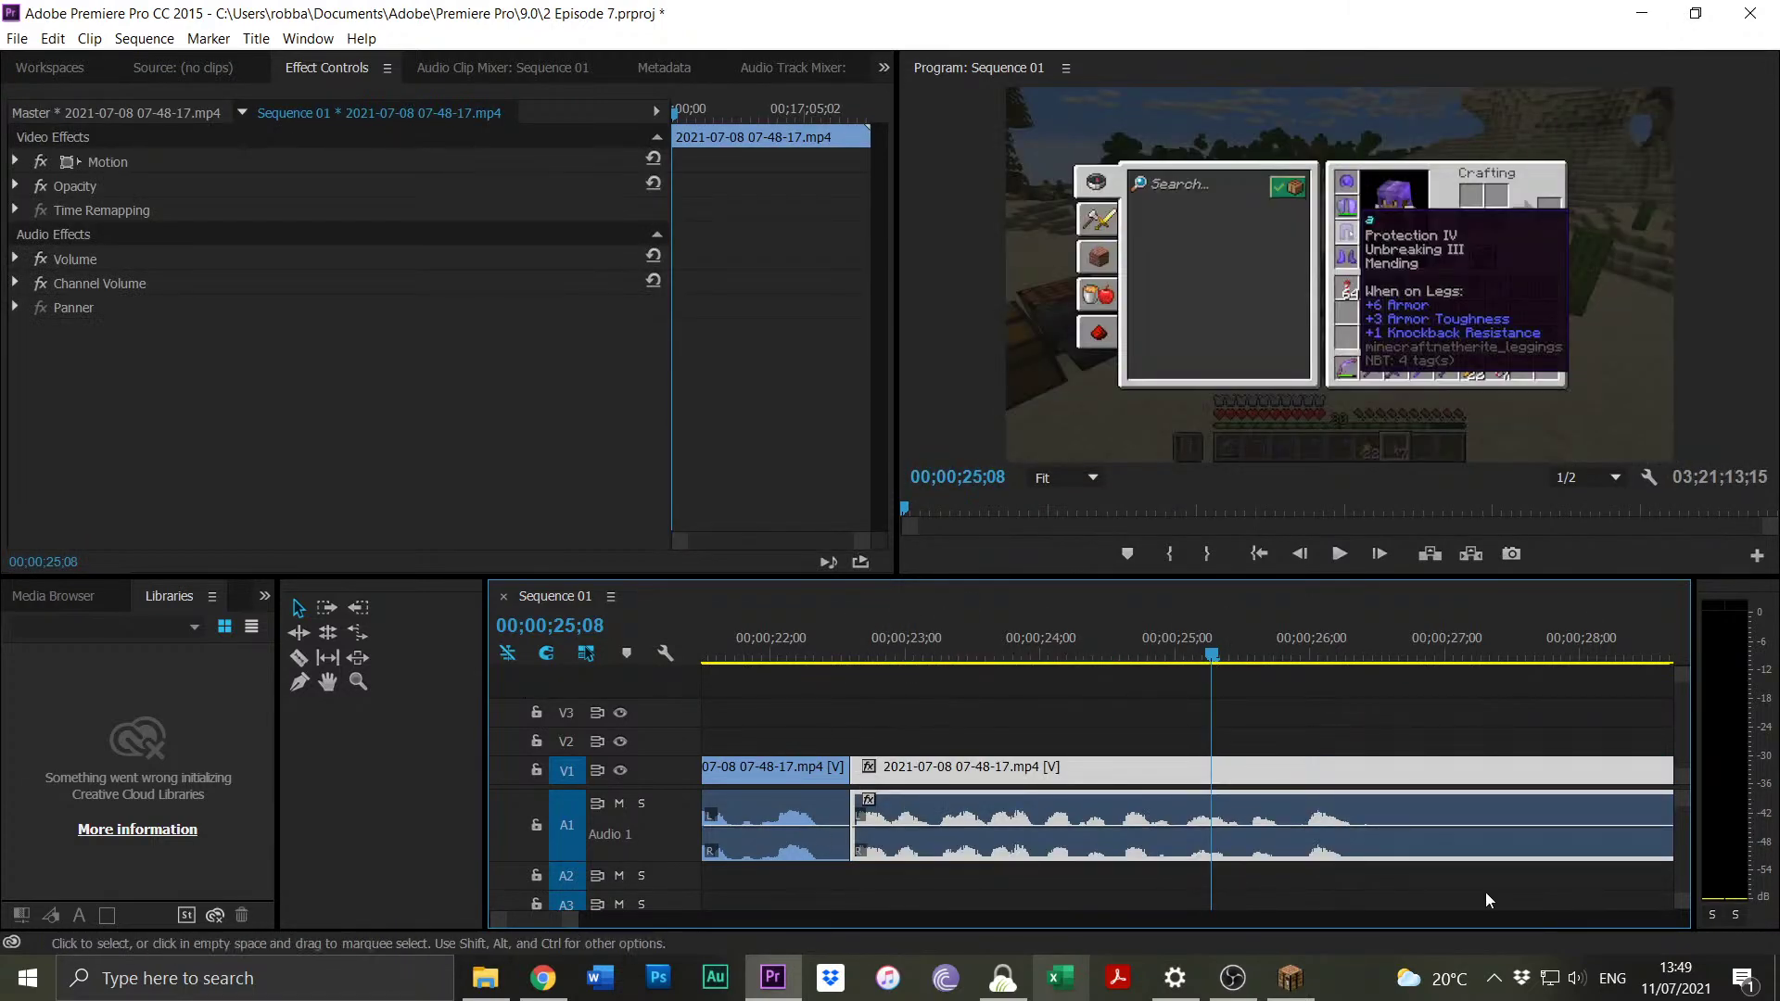
# Play from 00;00;22;09 across the new join and split the clip after the spoken phrase at 00;00;26;24.
pyautogui.click(812, 656)
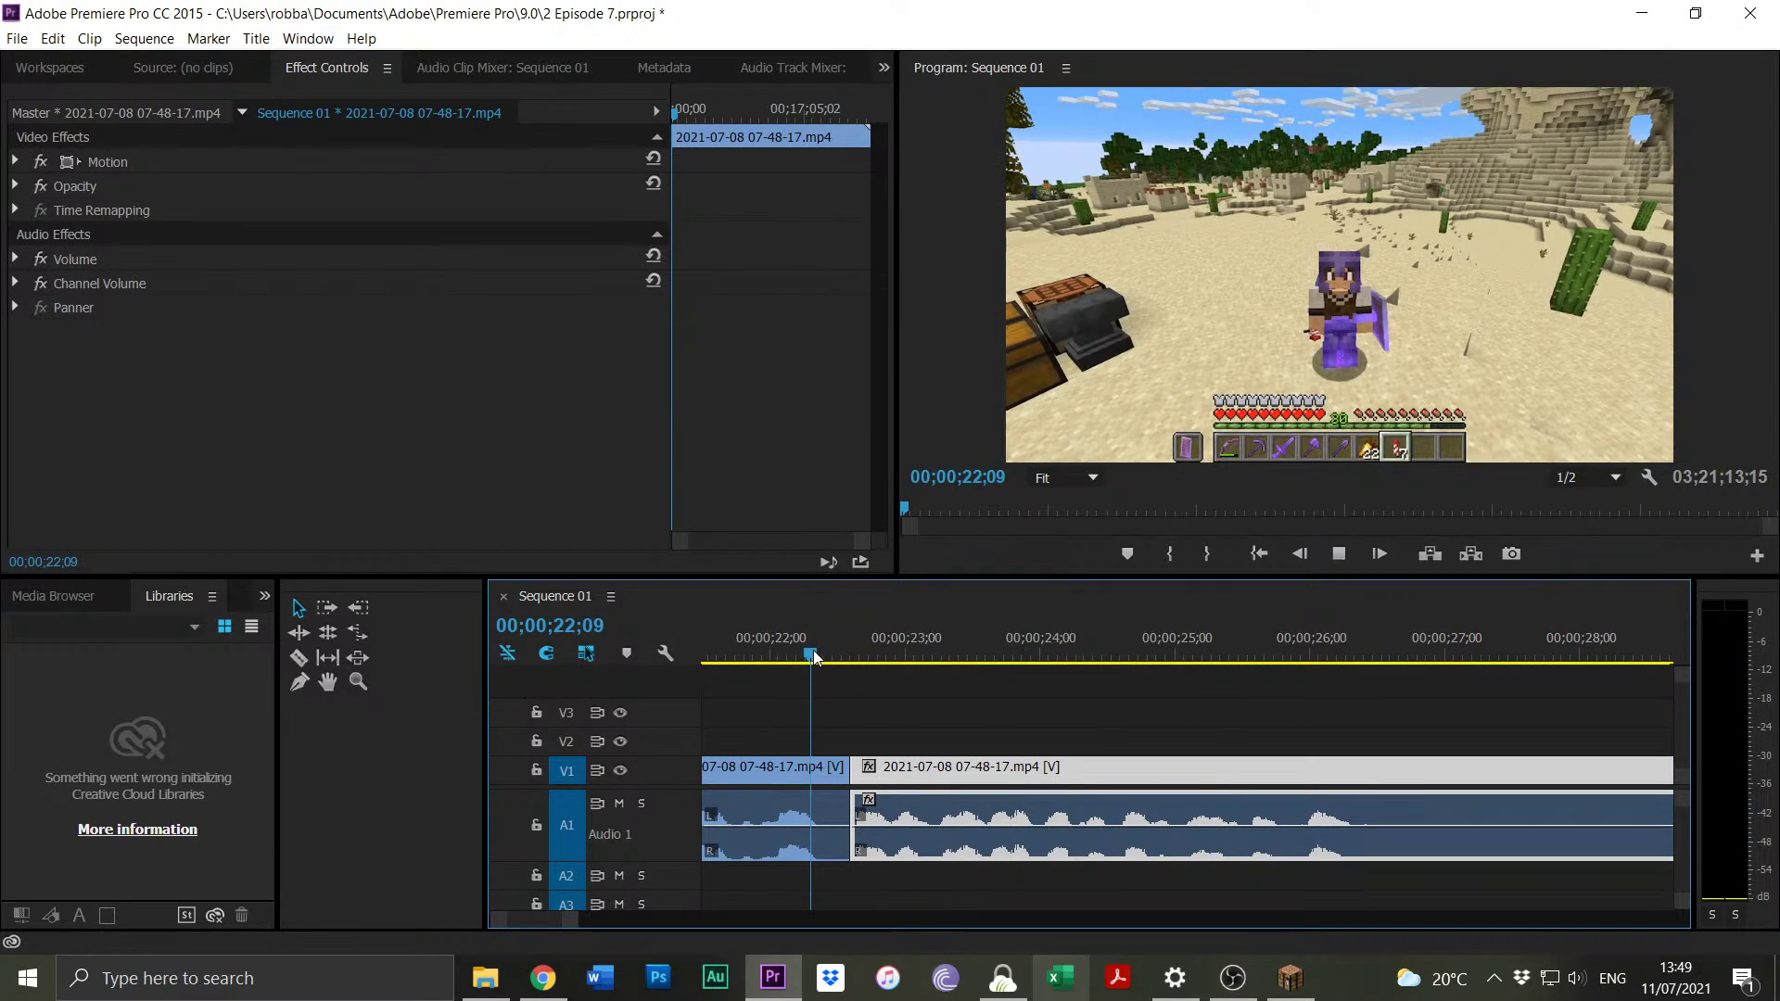
pyautogui.press('space')
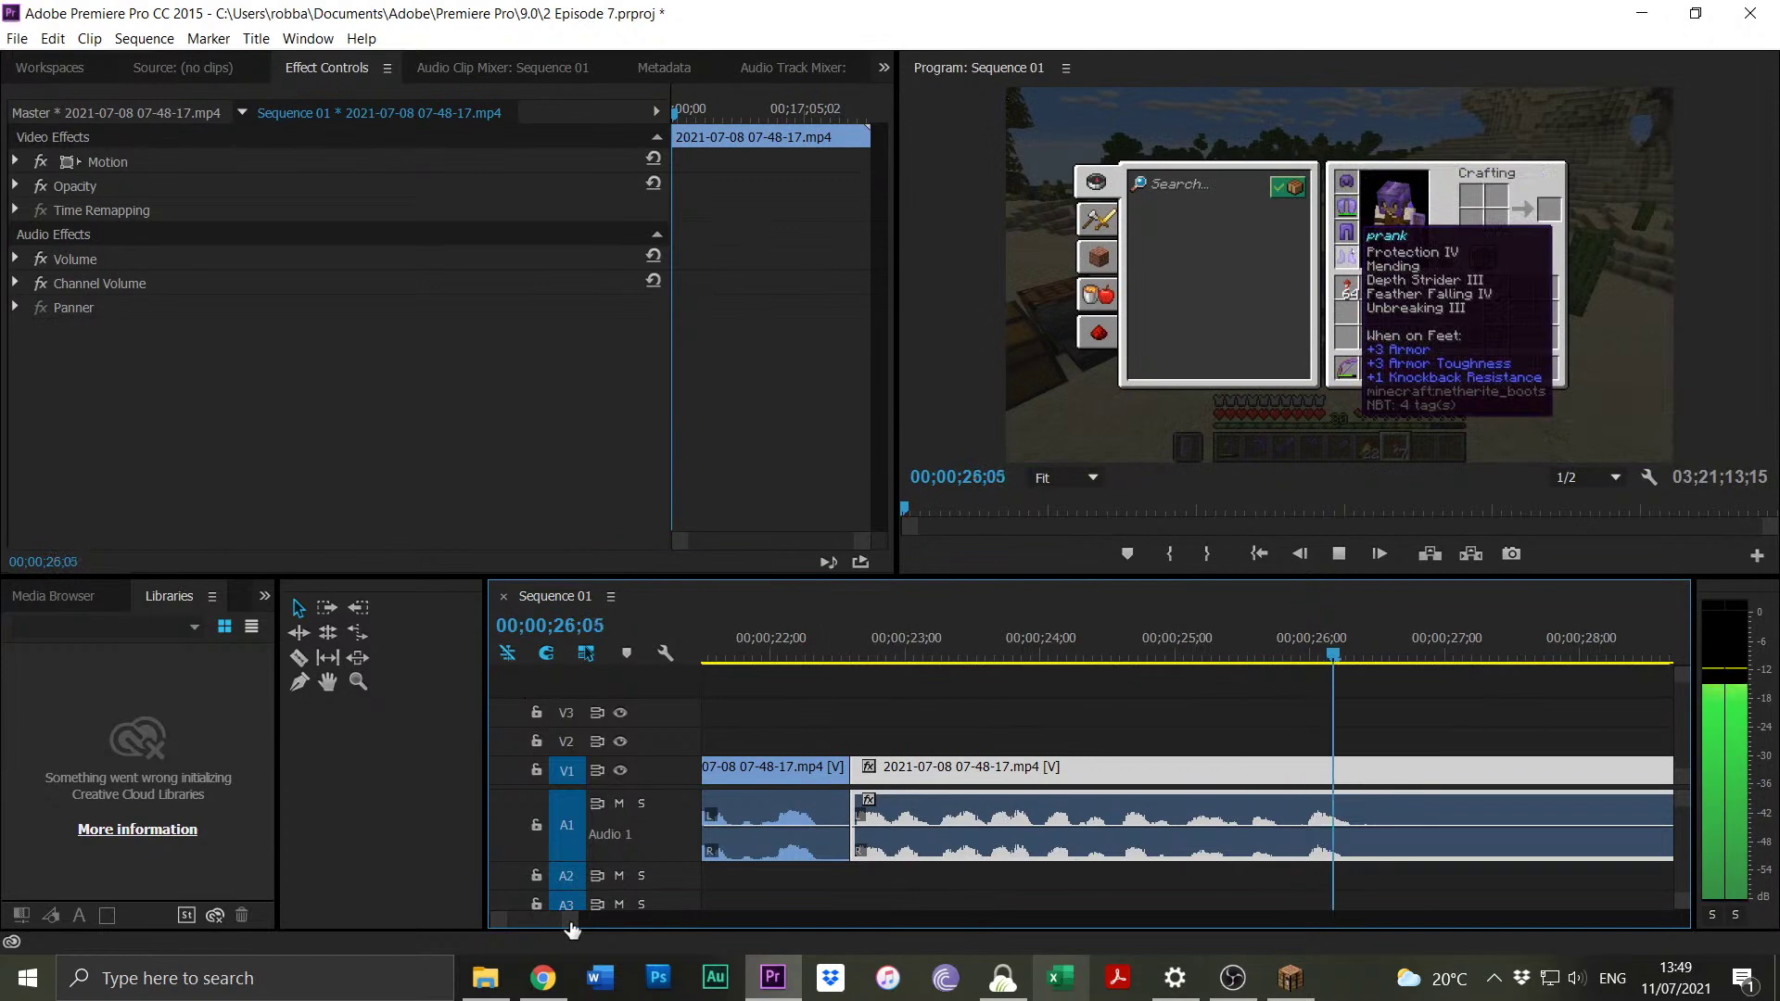
pyautogui.press('space')
pyautogui.hotkey('ctrl', 'k')
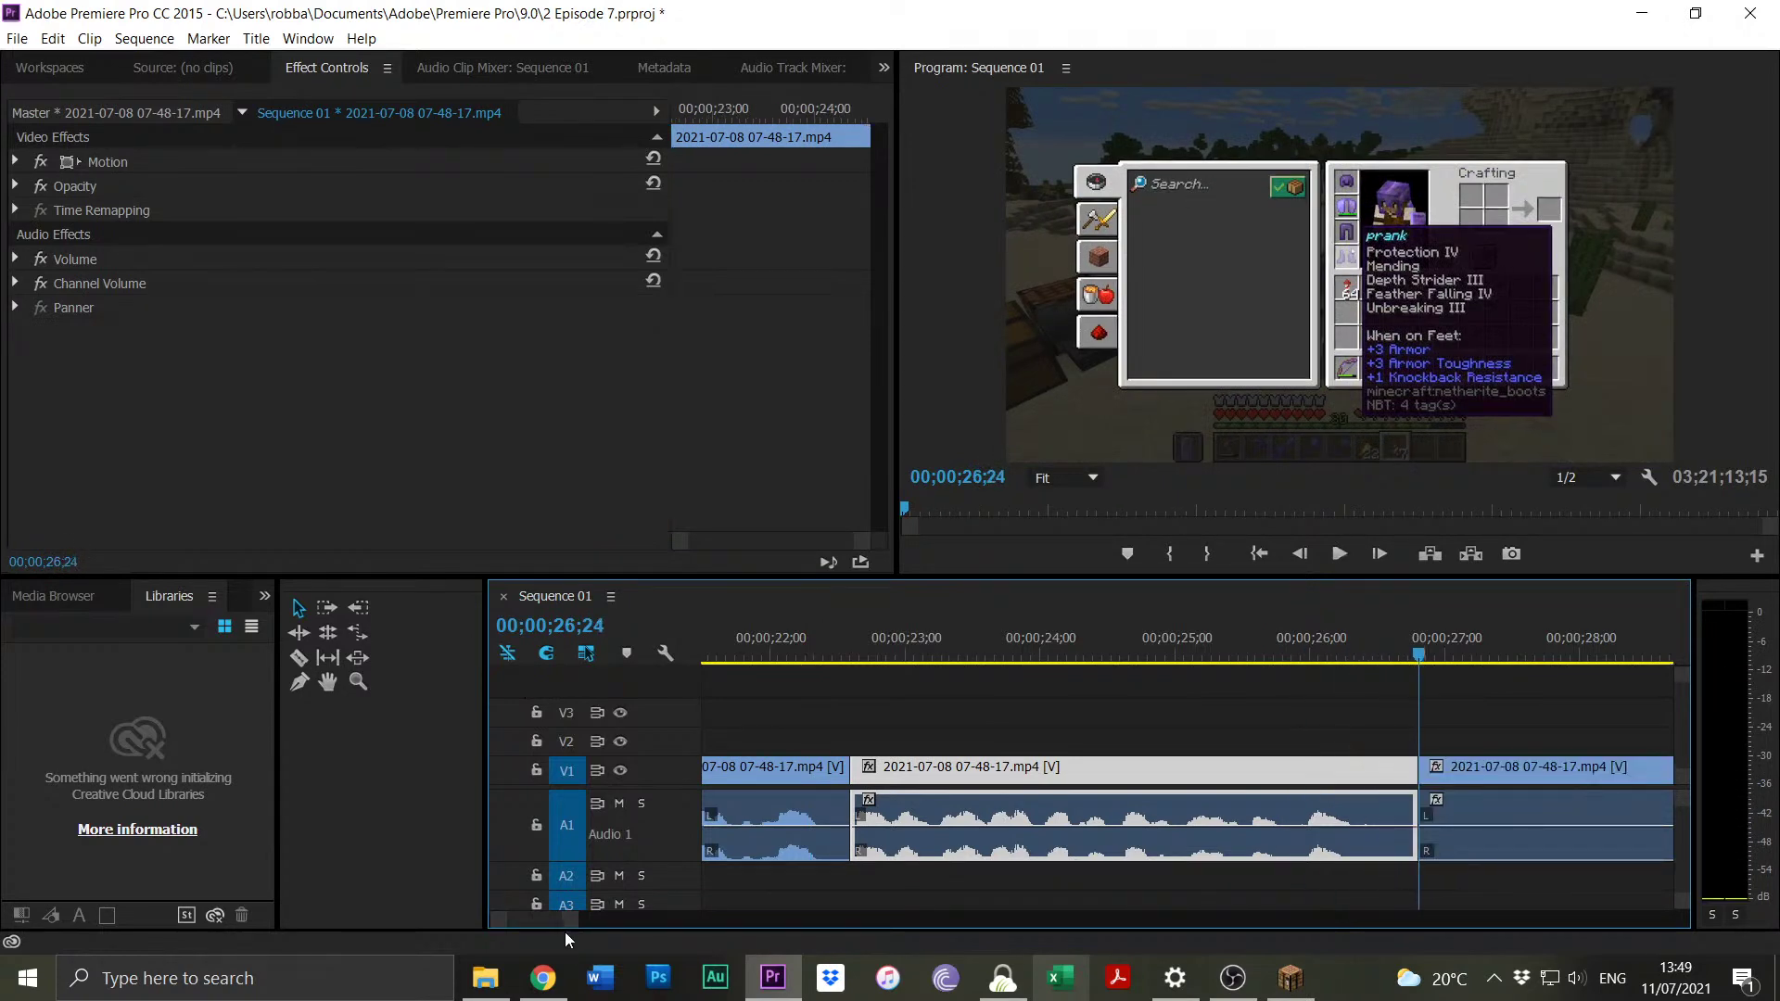
# Trim the start of the remaining clip to the speech at 00;00;37;03 and remove the empty gap before it.
pyautogui.press('-')
pyautogui.press('-')
pyautogui.press('-')
pyautogui.click(1300, 655)
pyautogui.moveTo(1300, 652); pyautogui.dragTo(1309, 661)
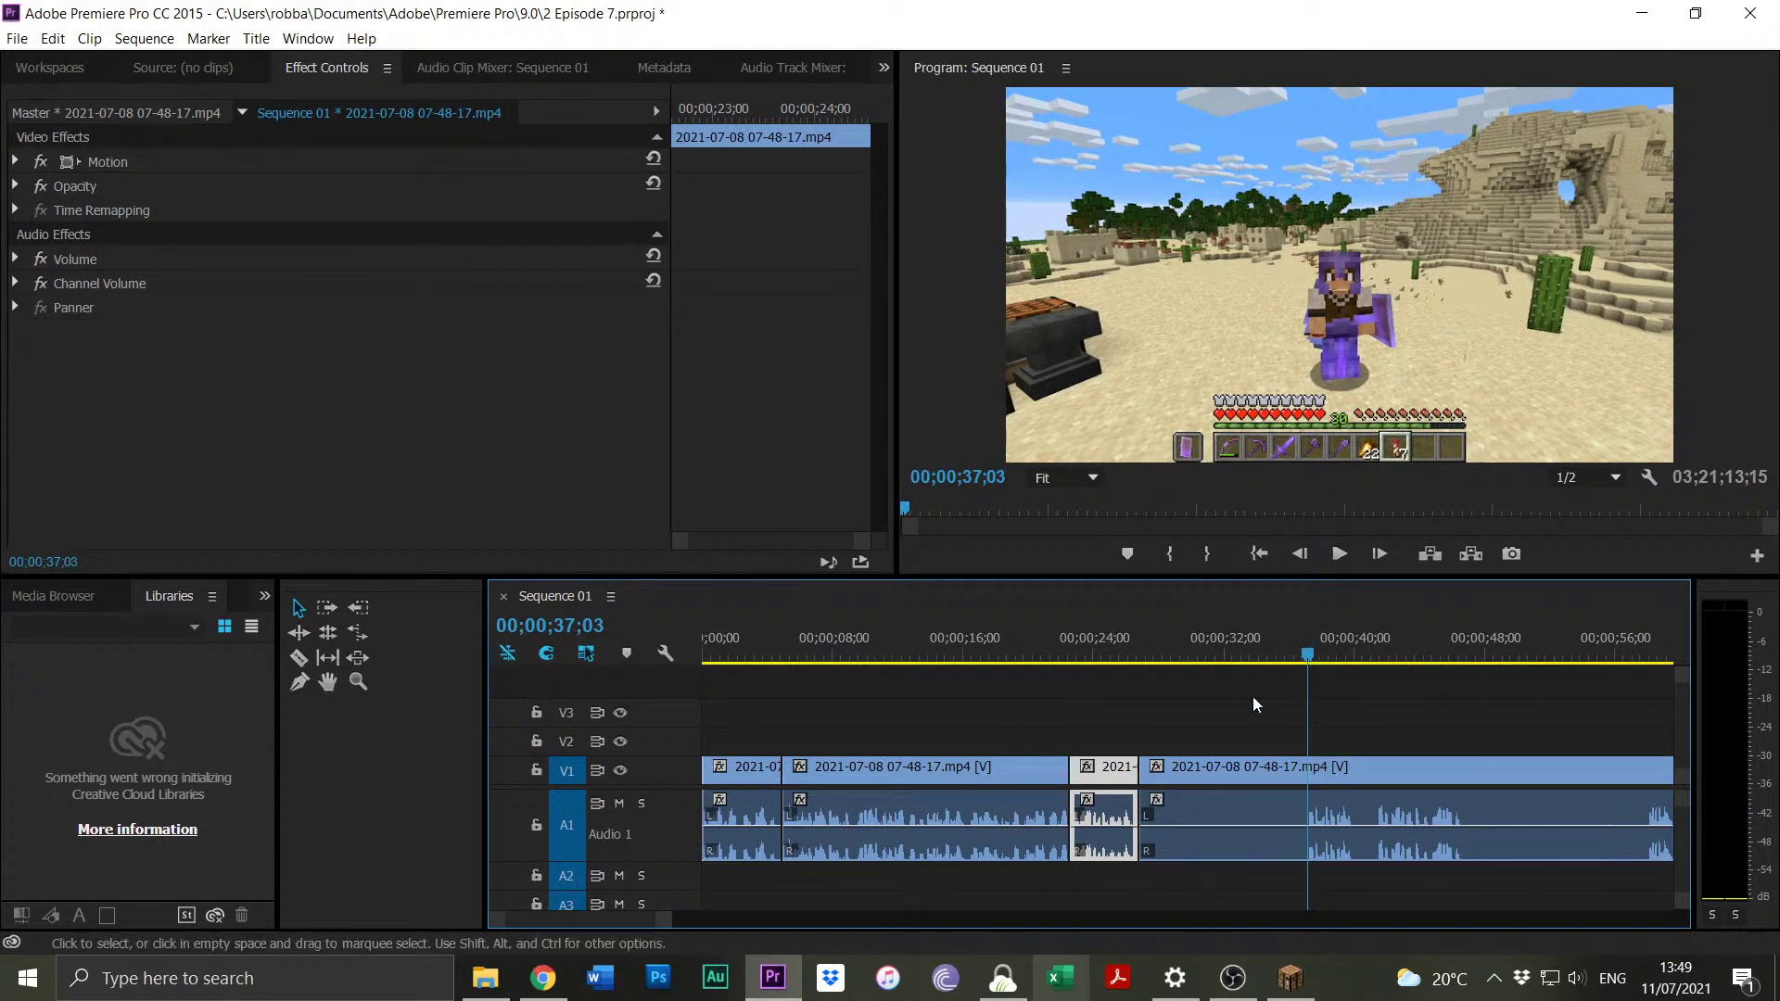
pyautogui.moveTo(1139, 766); pyautogui.dragTo(1308, 766)
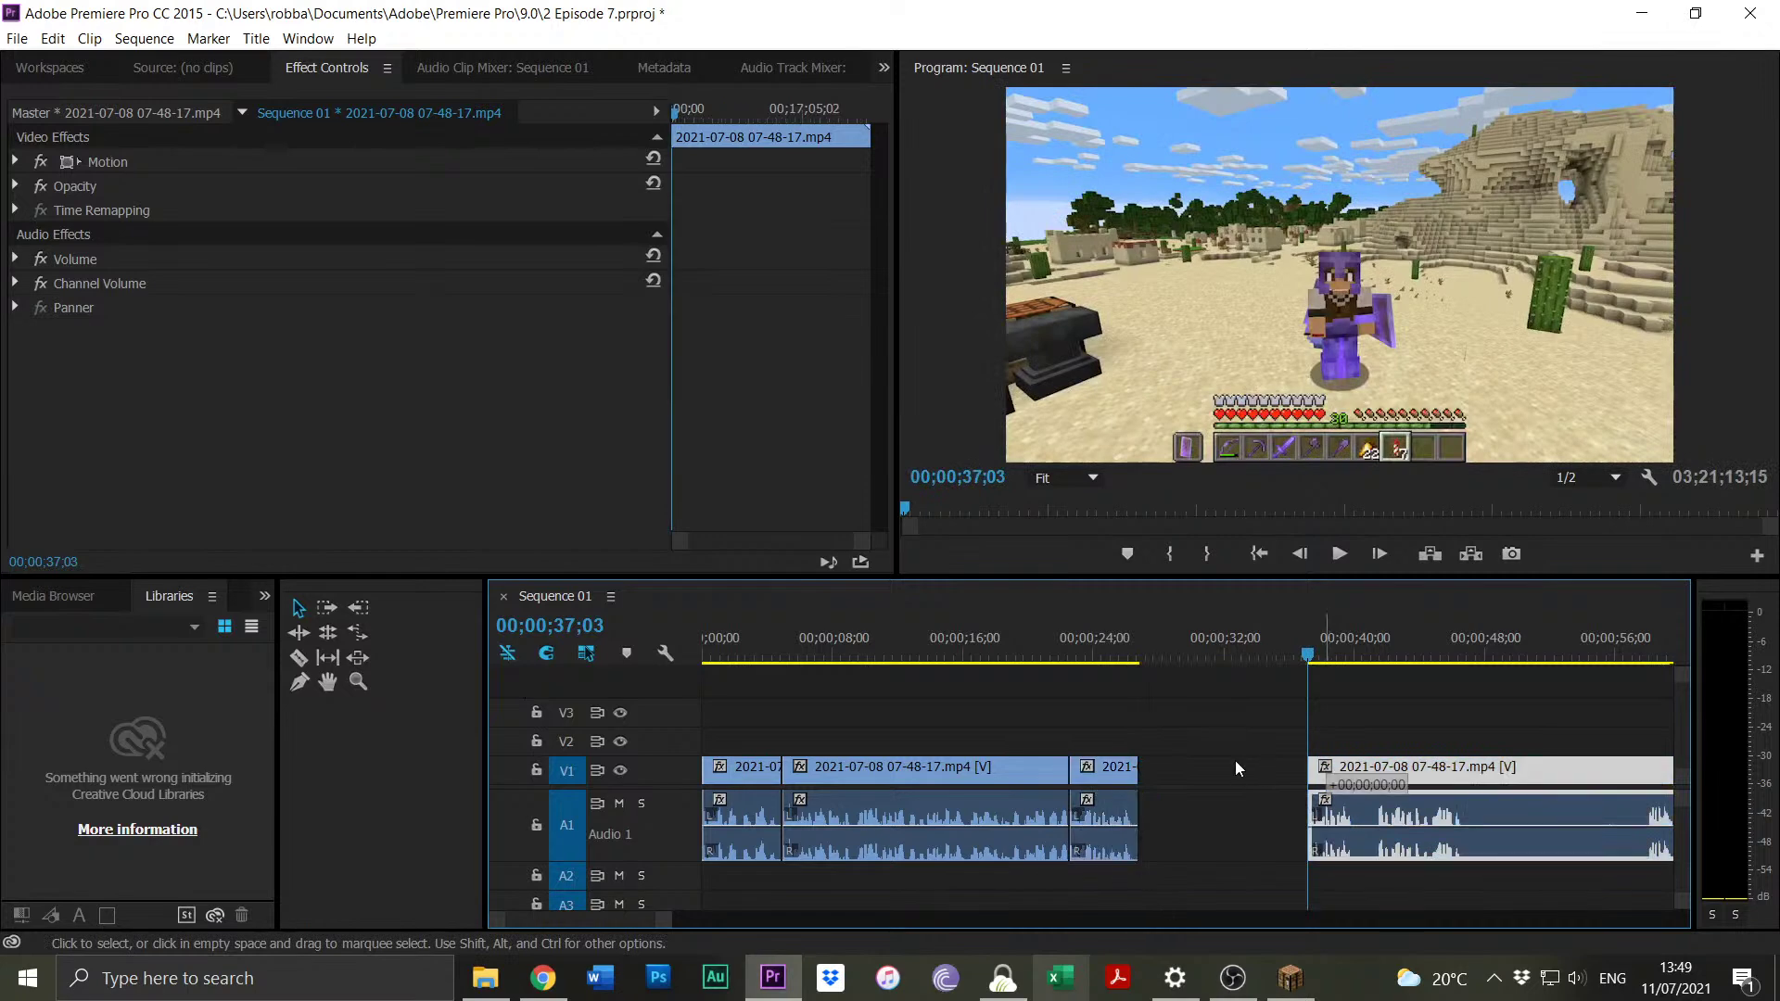
pyautogui.click(1235, 767)
pyautogui.press('Delete')
# Play across the latest join and split the remaining clip after the short phrase, at about 00;00;30.
pyautogui.click(1127, 623)
pyautogui.press('space')
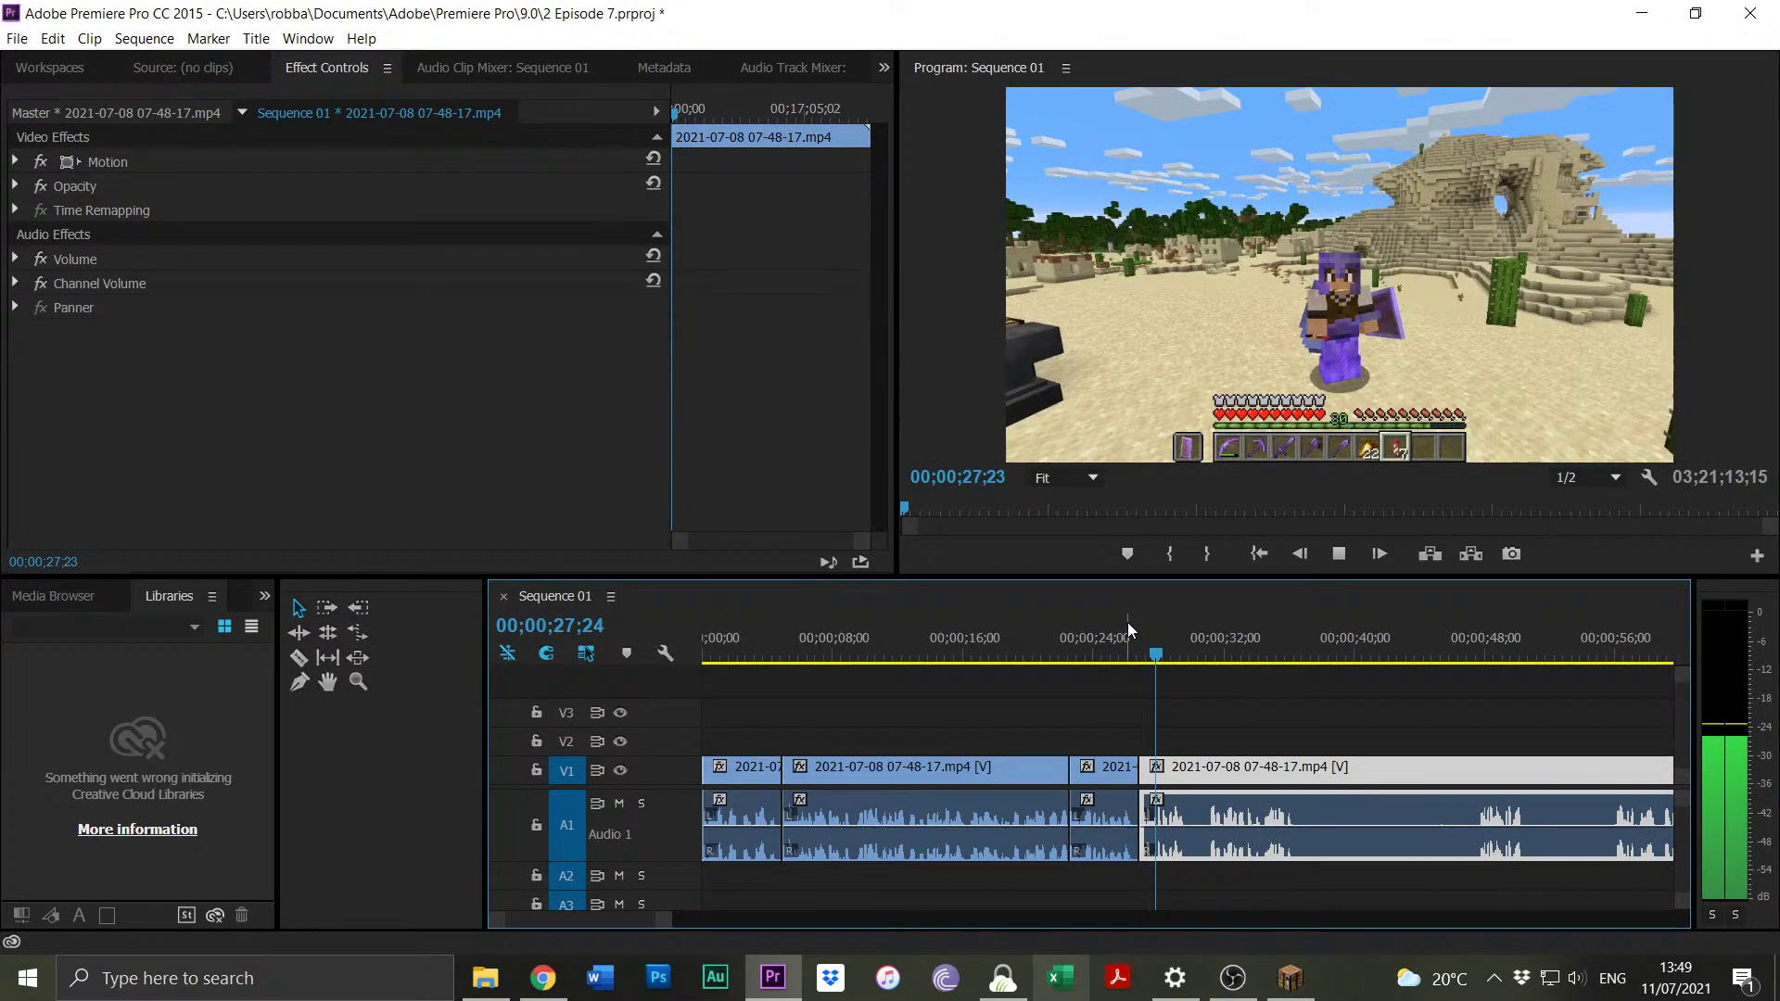
pyautogui.hotkey('ctrl', 'k')
# Play the following phrase from 00;00;30;29 and split the clip after it, at about 00;00;37.
pyautogui.moveTo(1127, 621); pyautogui.dragTo(1209, 642)
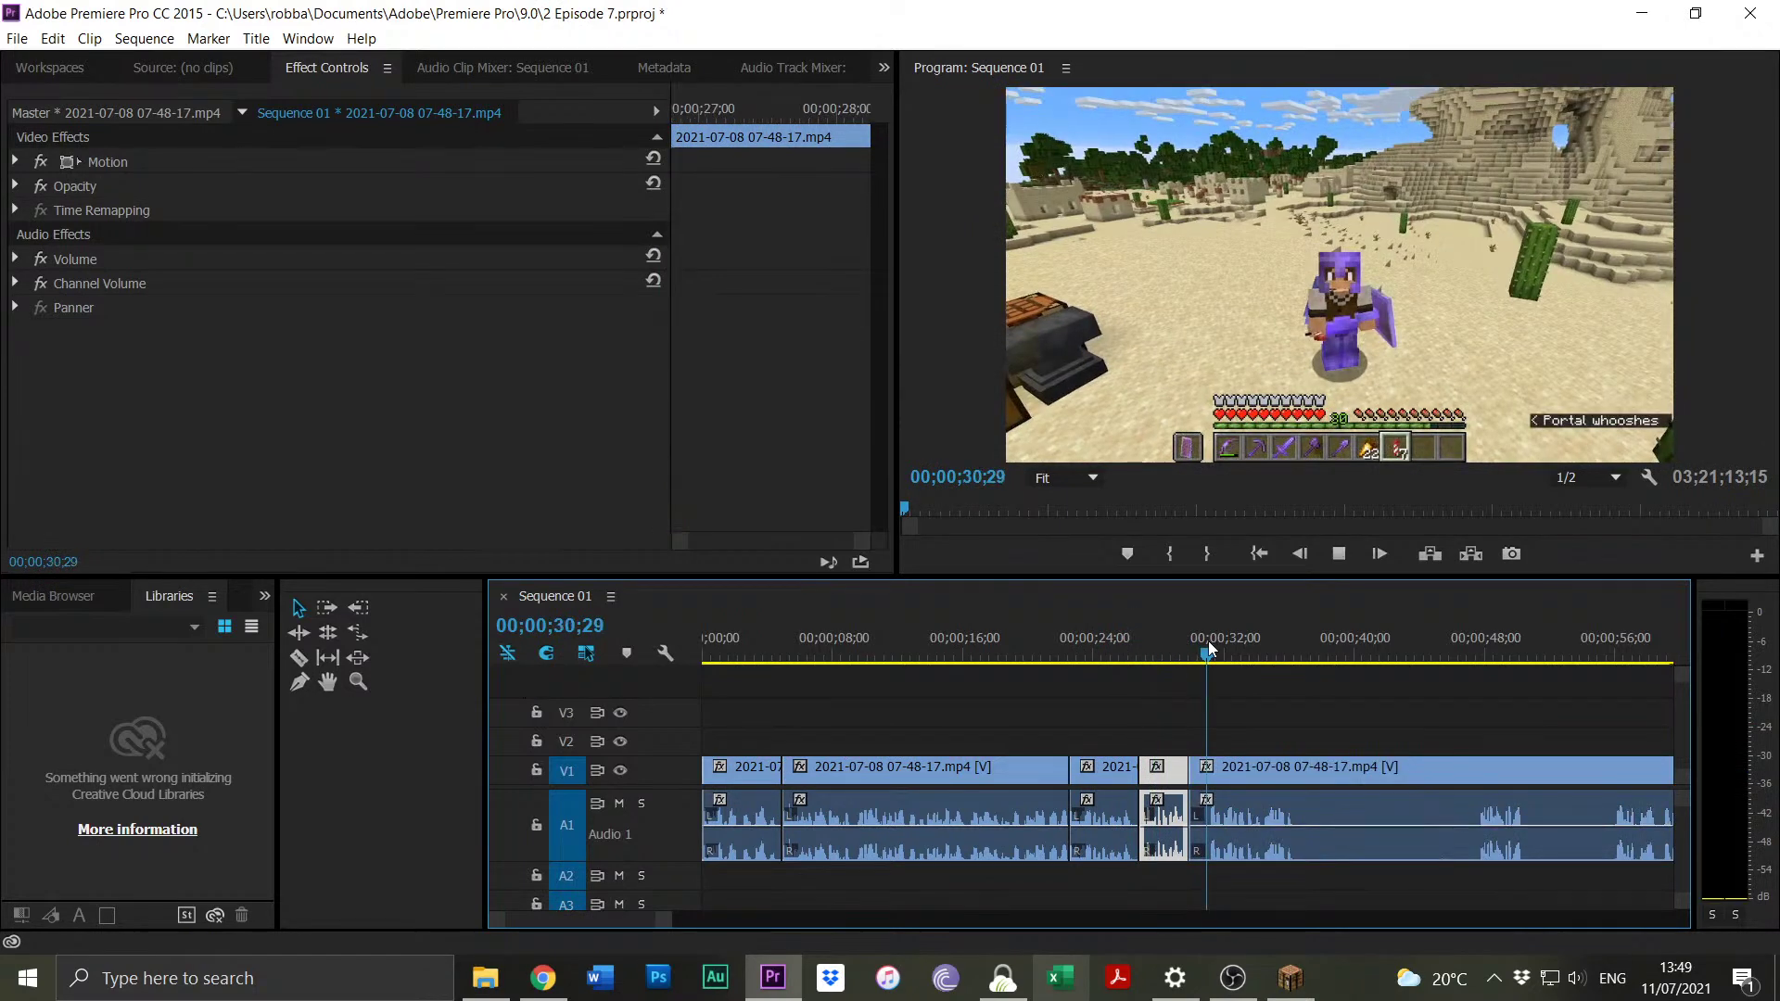
pyautogui.press('space')
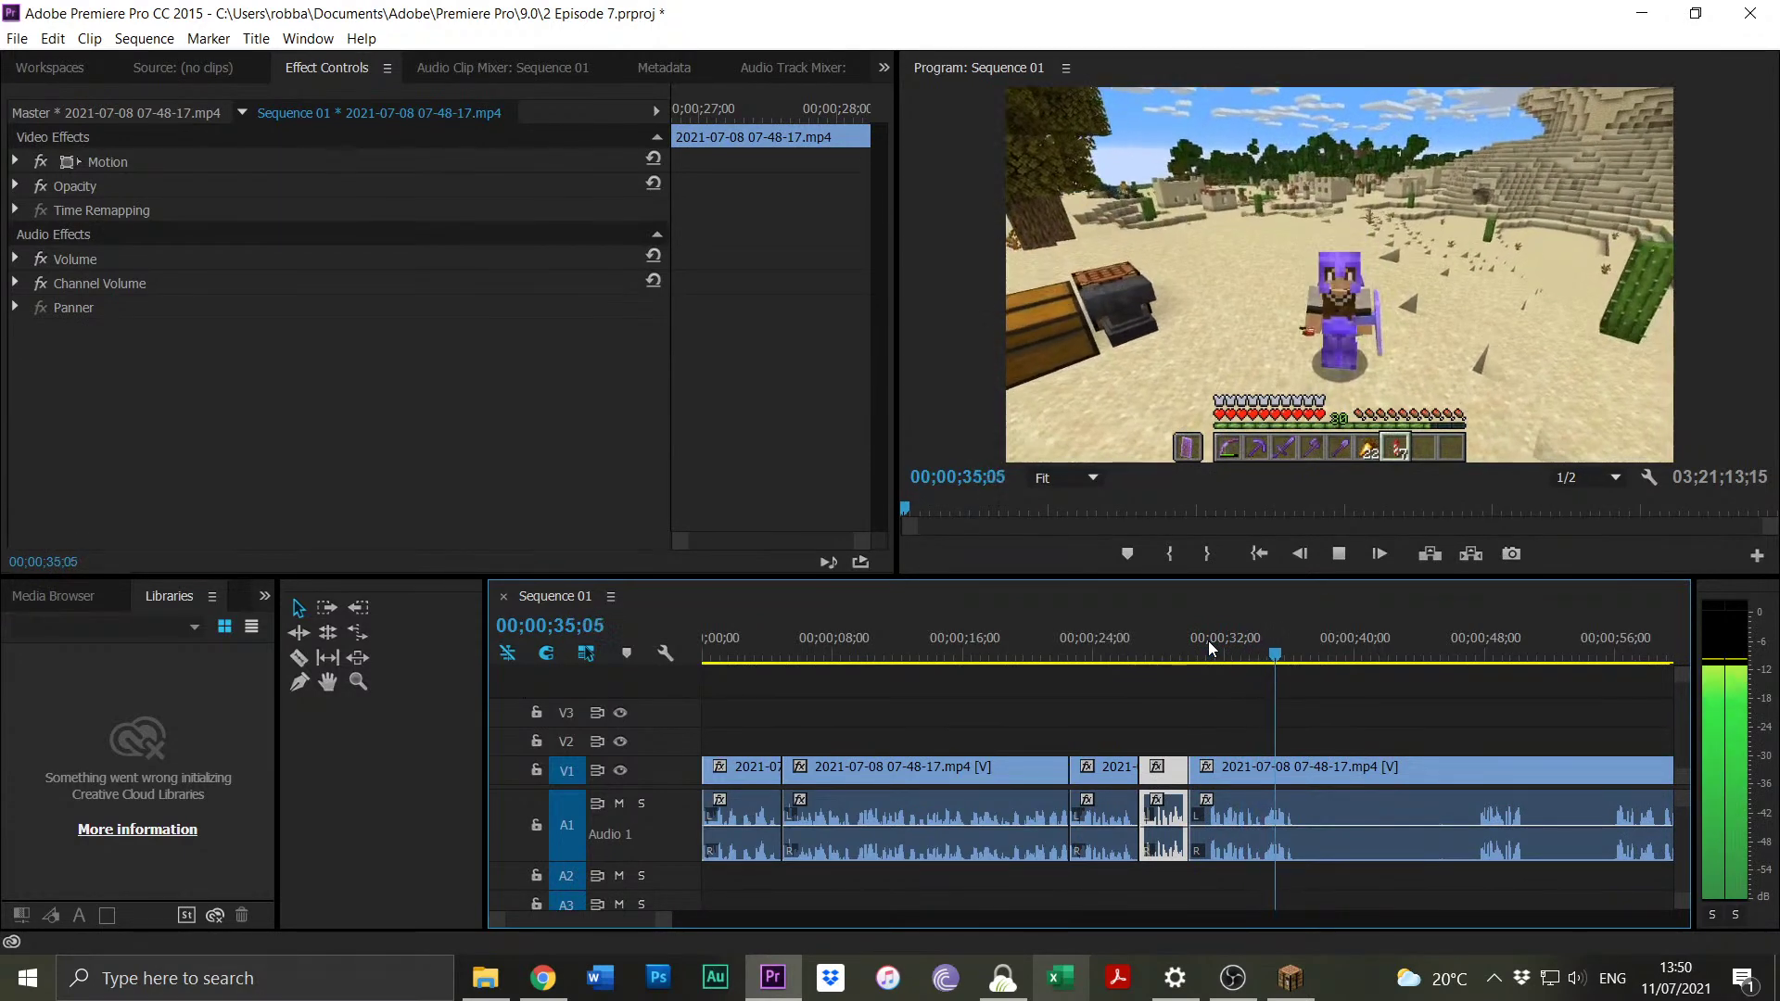
pyautogui.press('space')
pyautogui.hotkey('ctrl', 'k')
# Trim the newly split piece to start at the speech at 00;00;31;02, close the gap before it, and check its end at 00;00;35;10.
pyautogui.click(1209, 641)
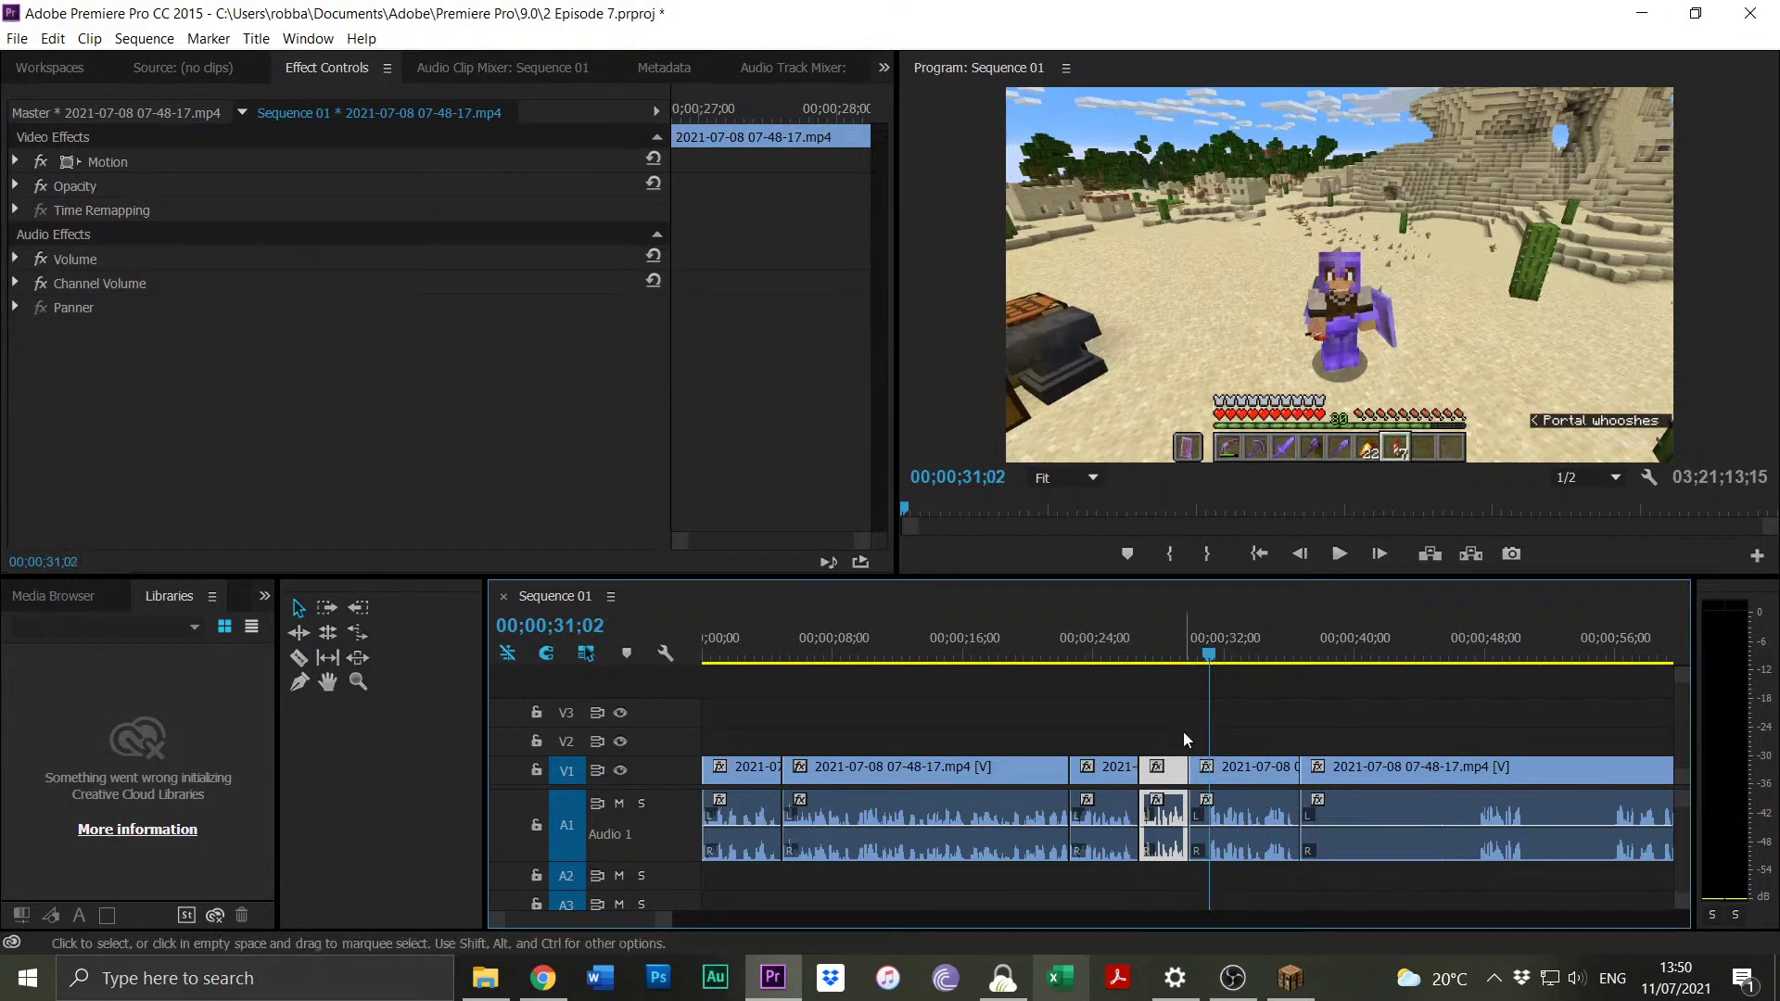
pyautogui.moveTo(1195, 778)
pyautogui.mouseDown()
pyautogui.moveTo(1230, 782)
pyautogui.moveTo(1201, 783)
pyautogui.mouseUp()
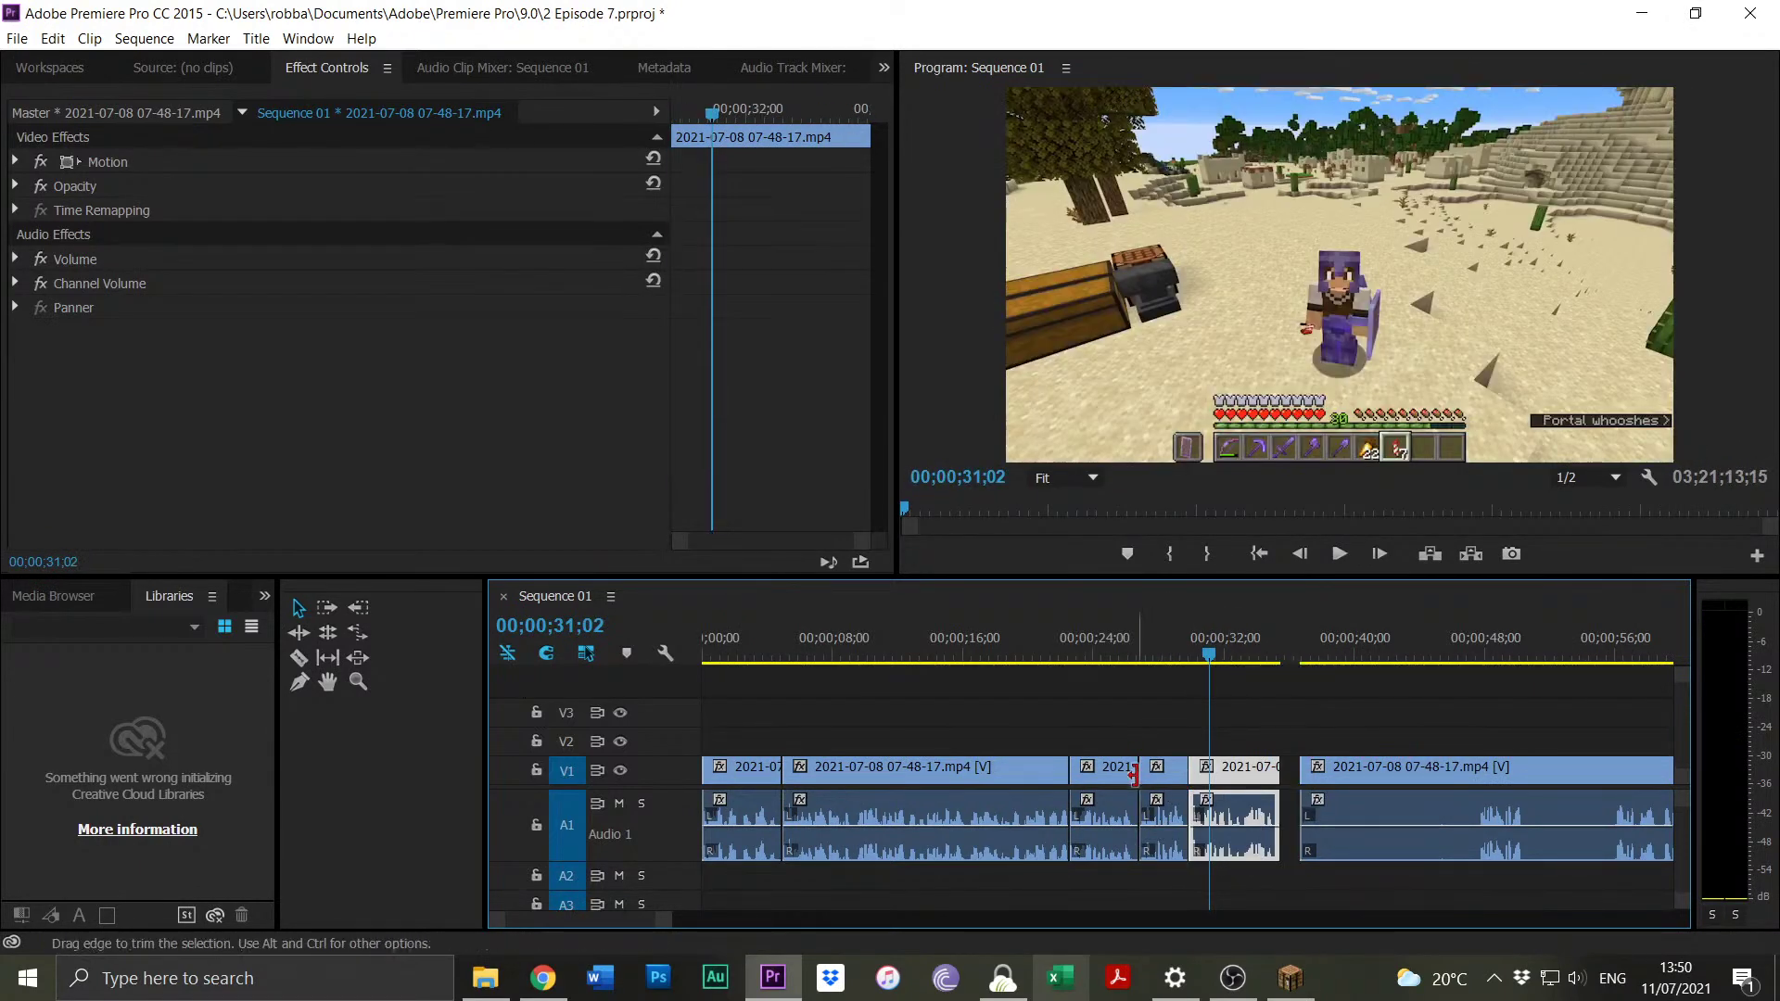
pyautogui.press('Home')
pyautogui.moveTo(709, 654); pyautogui.dragTo(1278, 658)
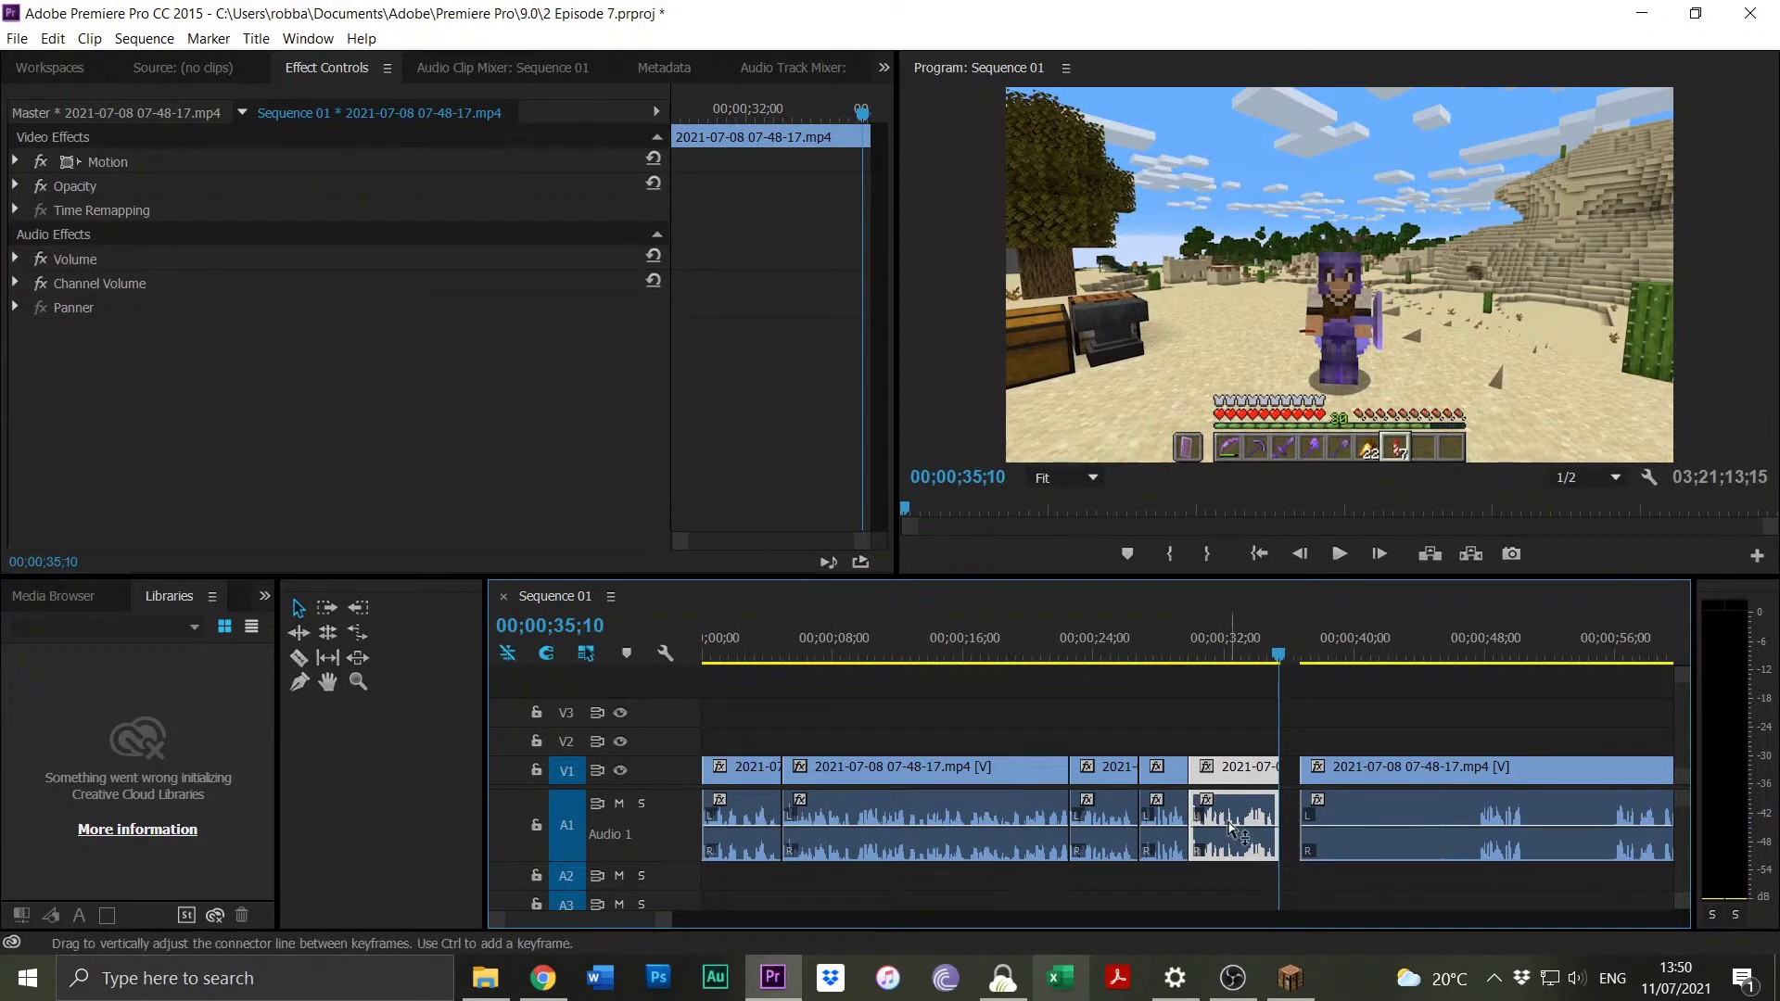
pyautogui.moveTo(1230, 826)
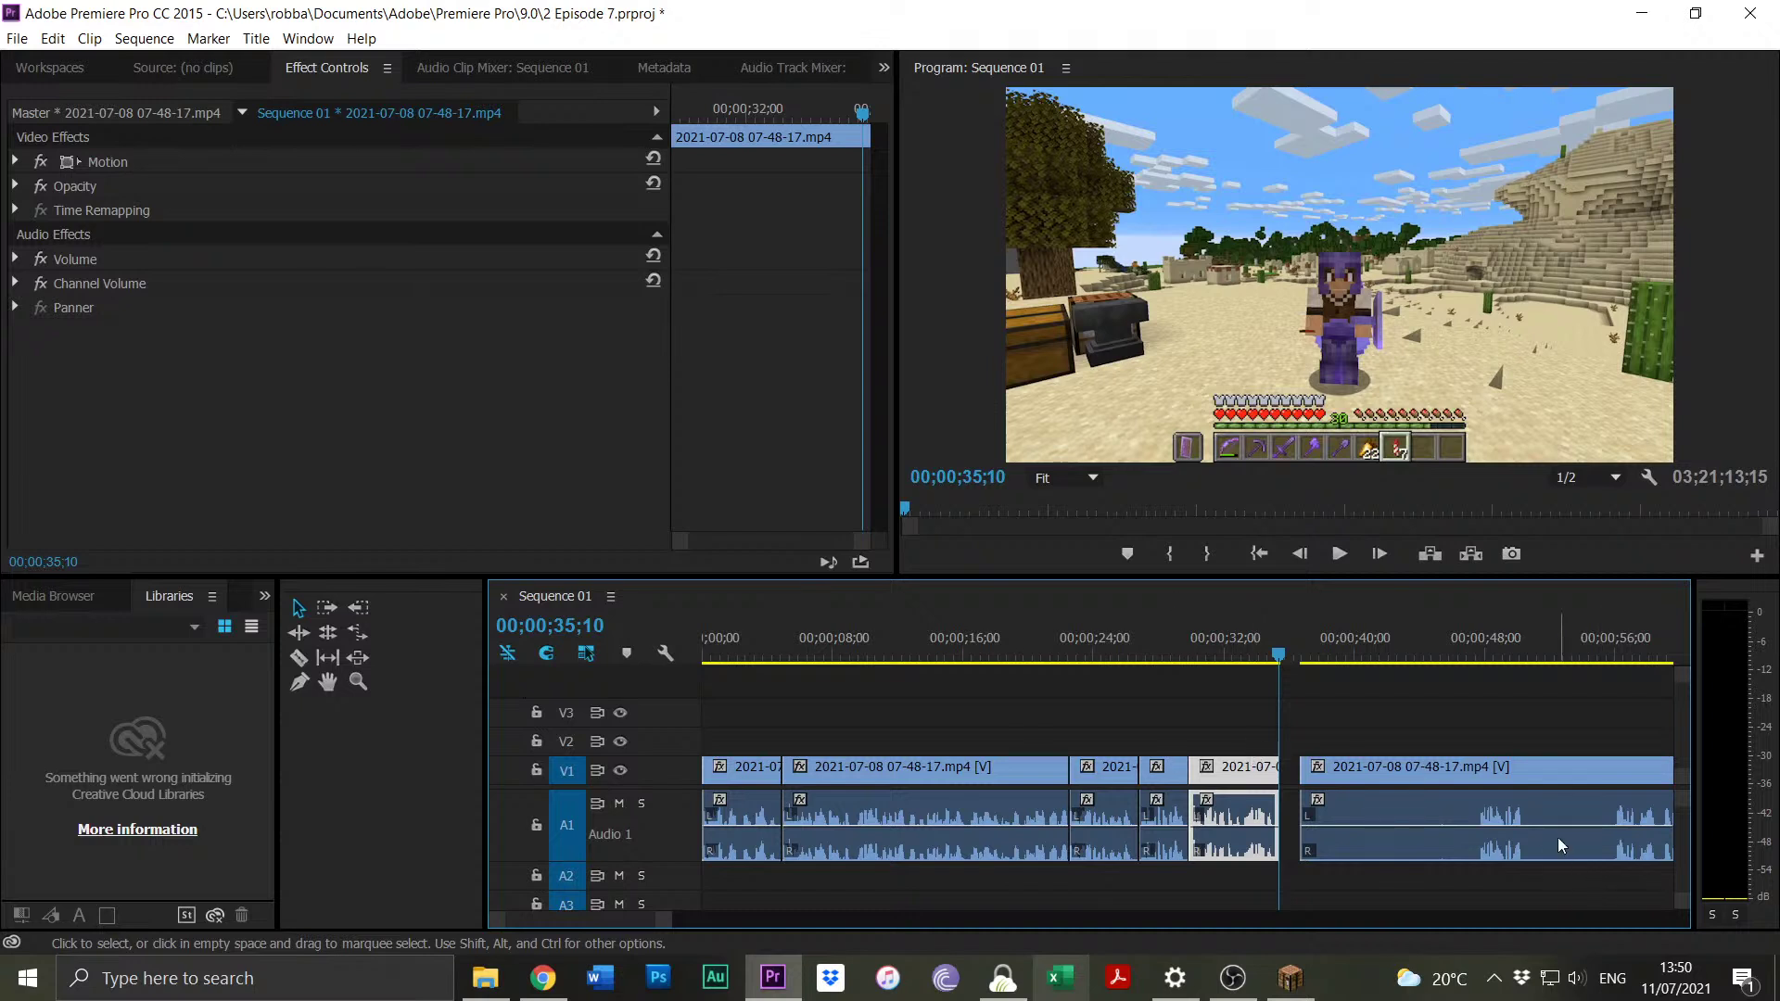
# Trim the start of the last clip to the speech at 00;00;47;19 and close the gap behind the preceding piece.
pyautogui.click(1481, 664)
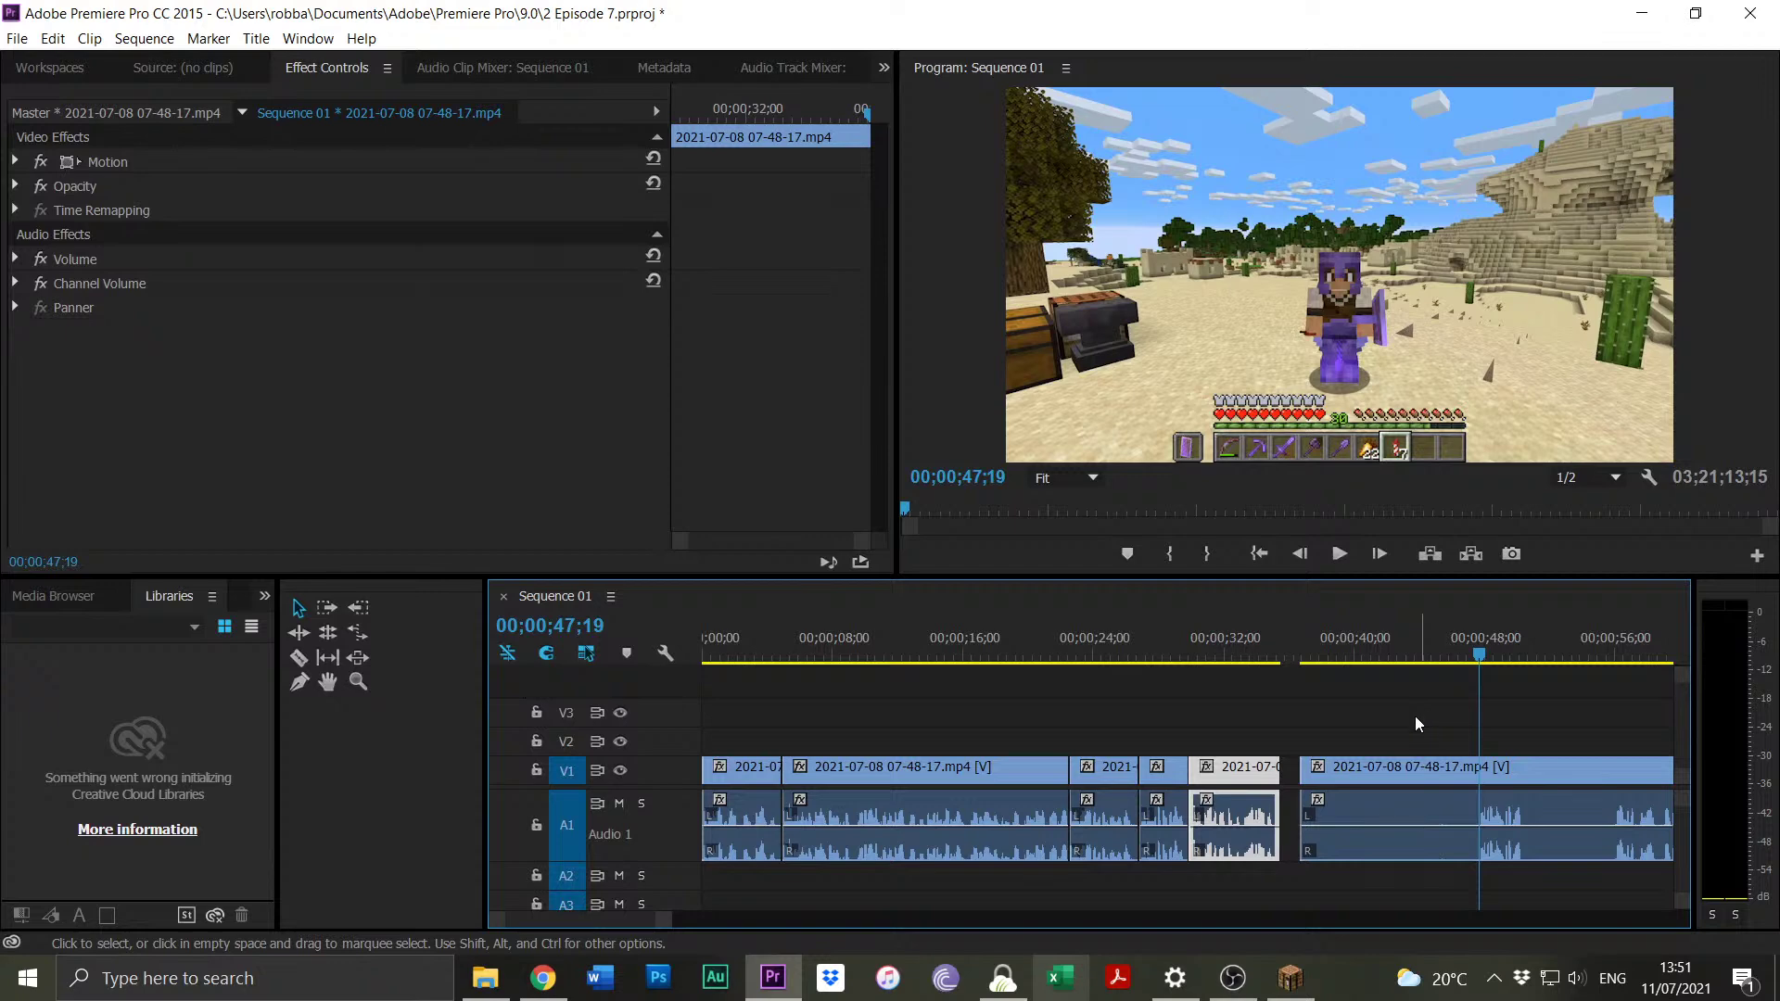
pyautogui.moveTo(1304, 774)
pyautogui.mouseDown()
pyautogui.moveTo(1479, 781)
pyautogui.moveTo(1327, 786)
pyautogui.mouseUp()
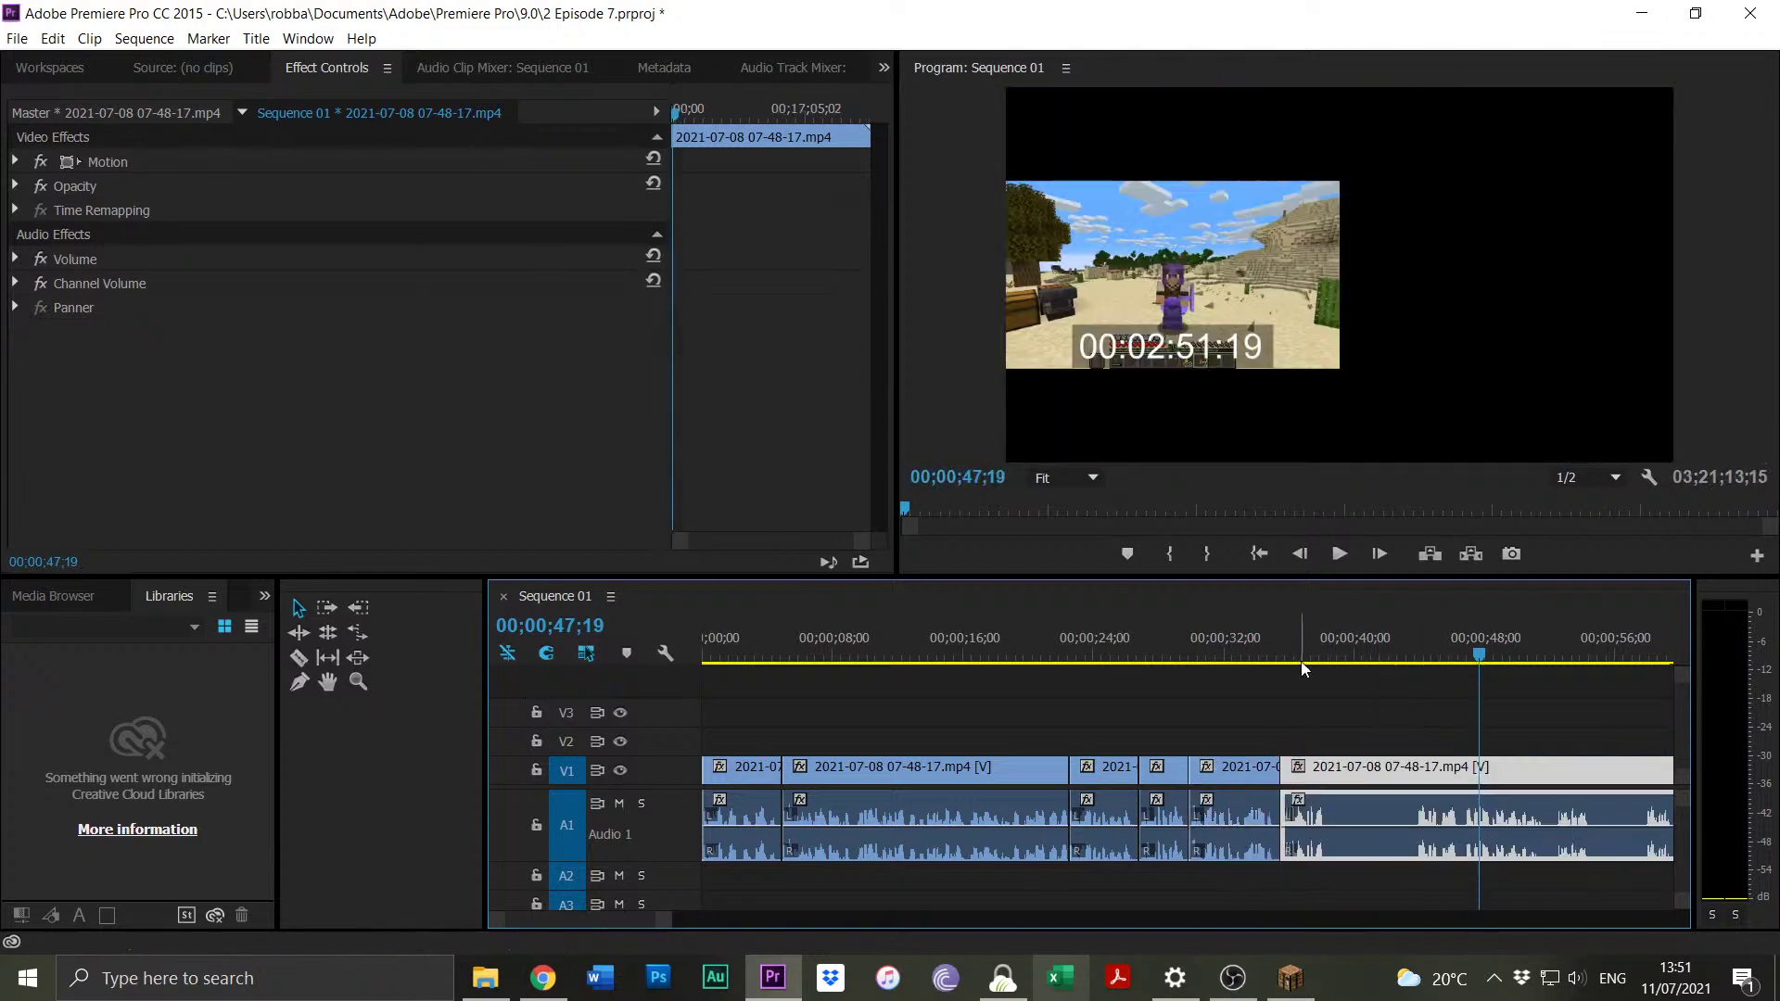
pyautogui.click(1276, 642)
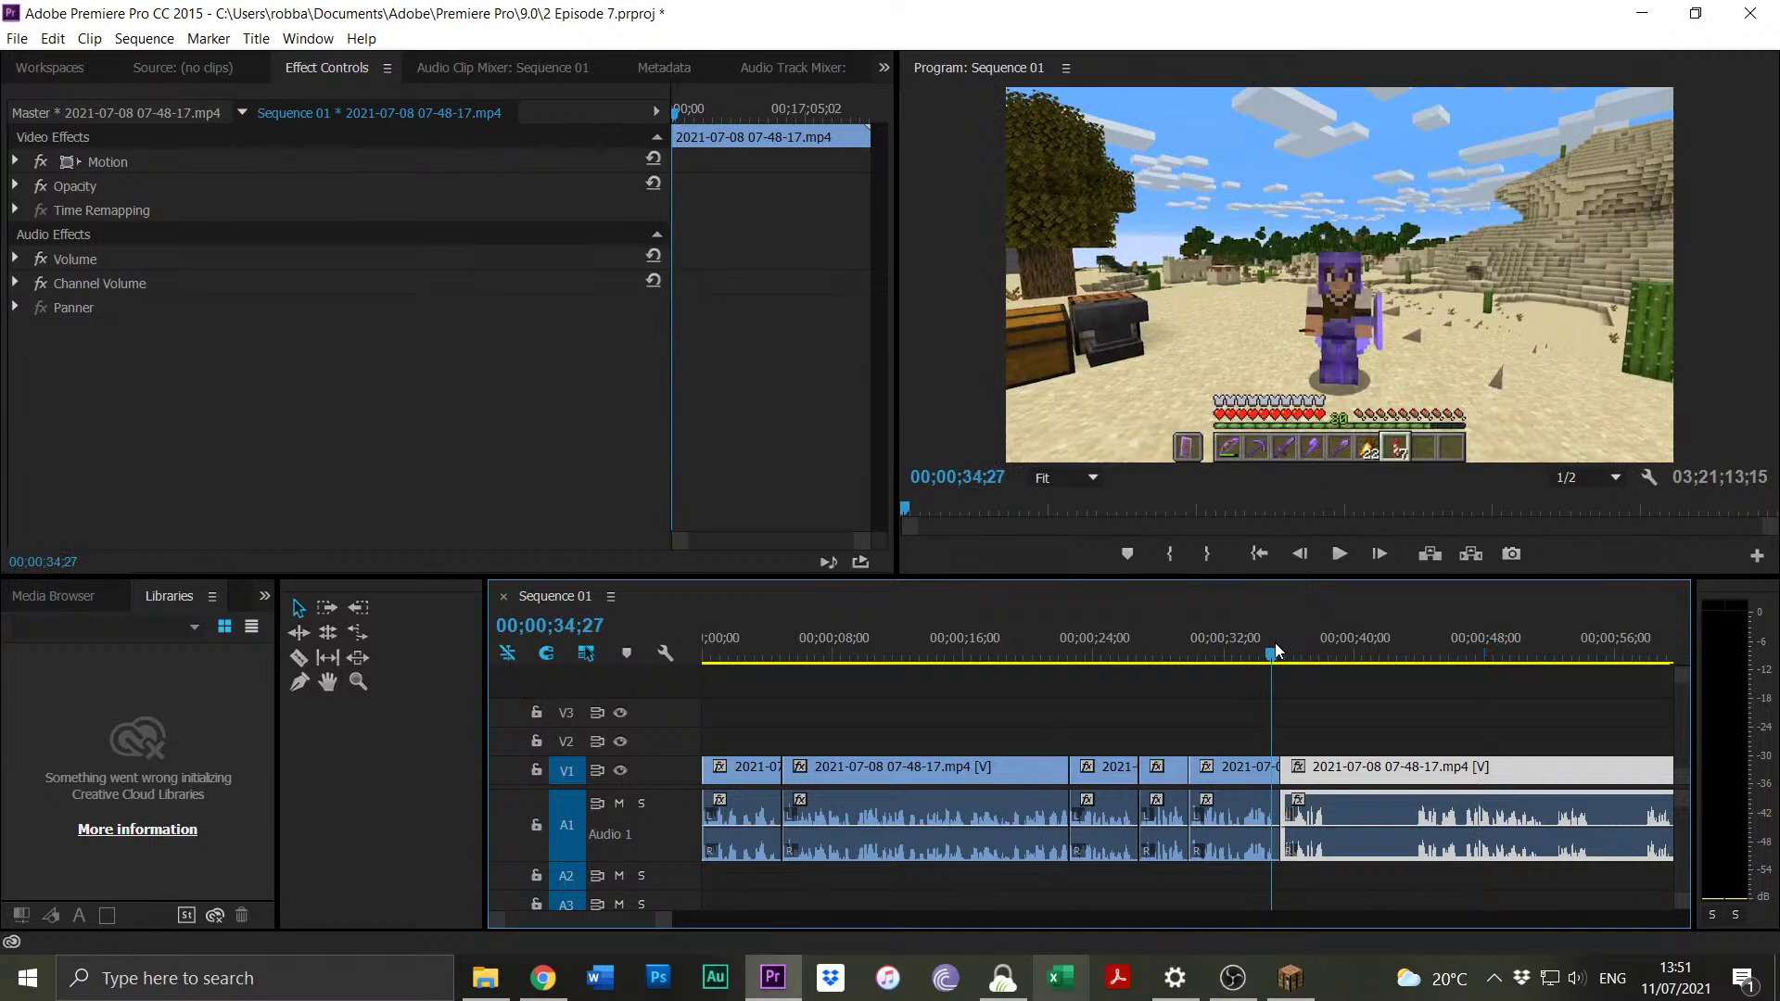
# Play across the latest join, trim the last clip's start to the speech at 00;00;43;26, and close the gap before it.
pyautogui.press('space')
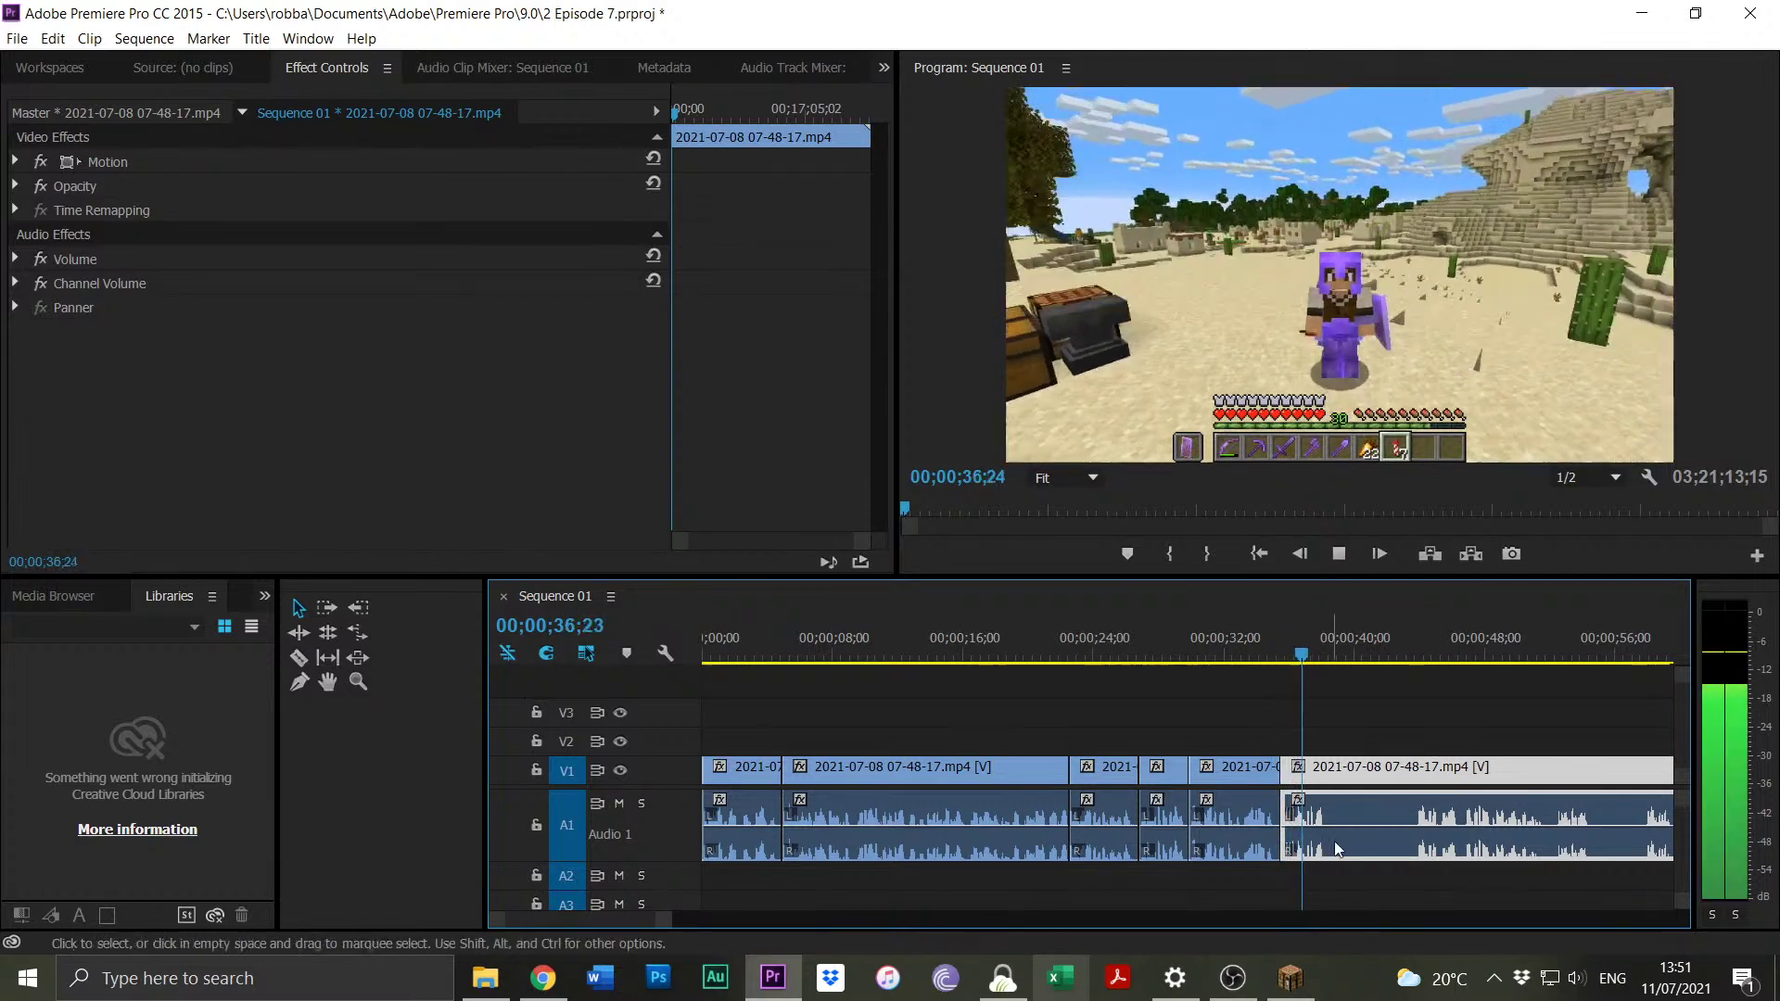
pyautogui.click(1416, 653)
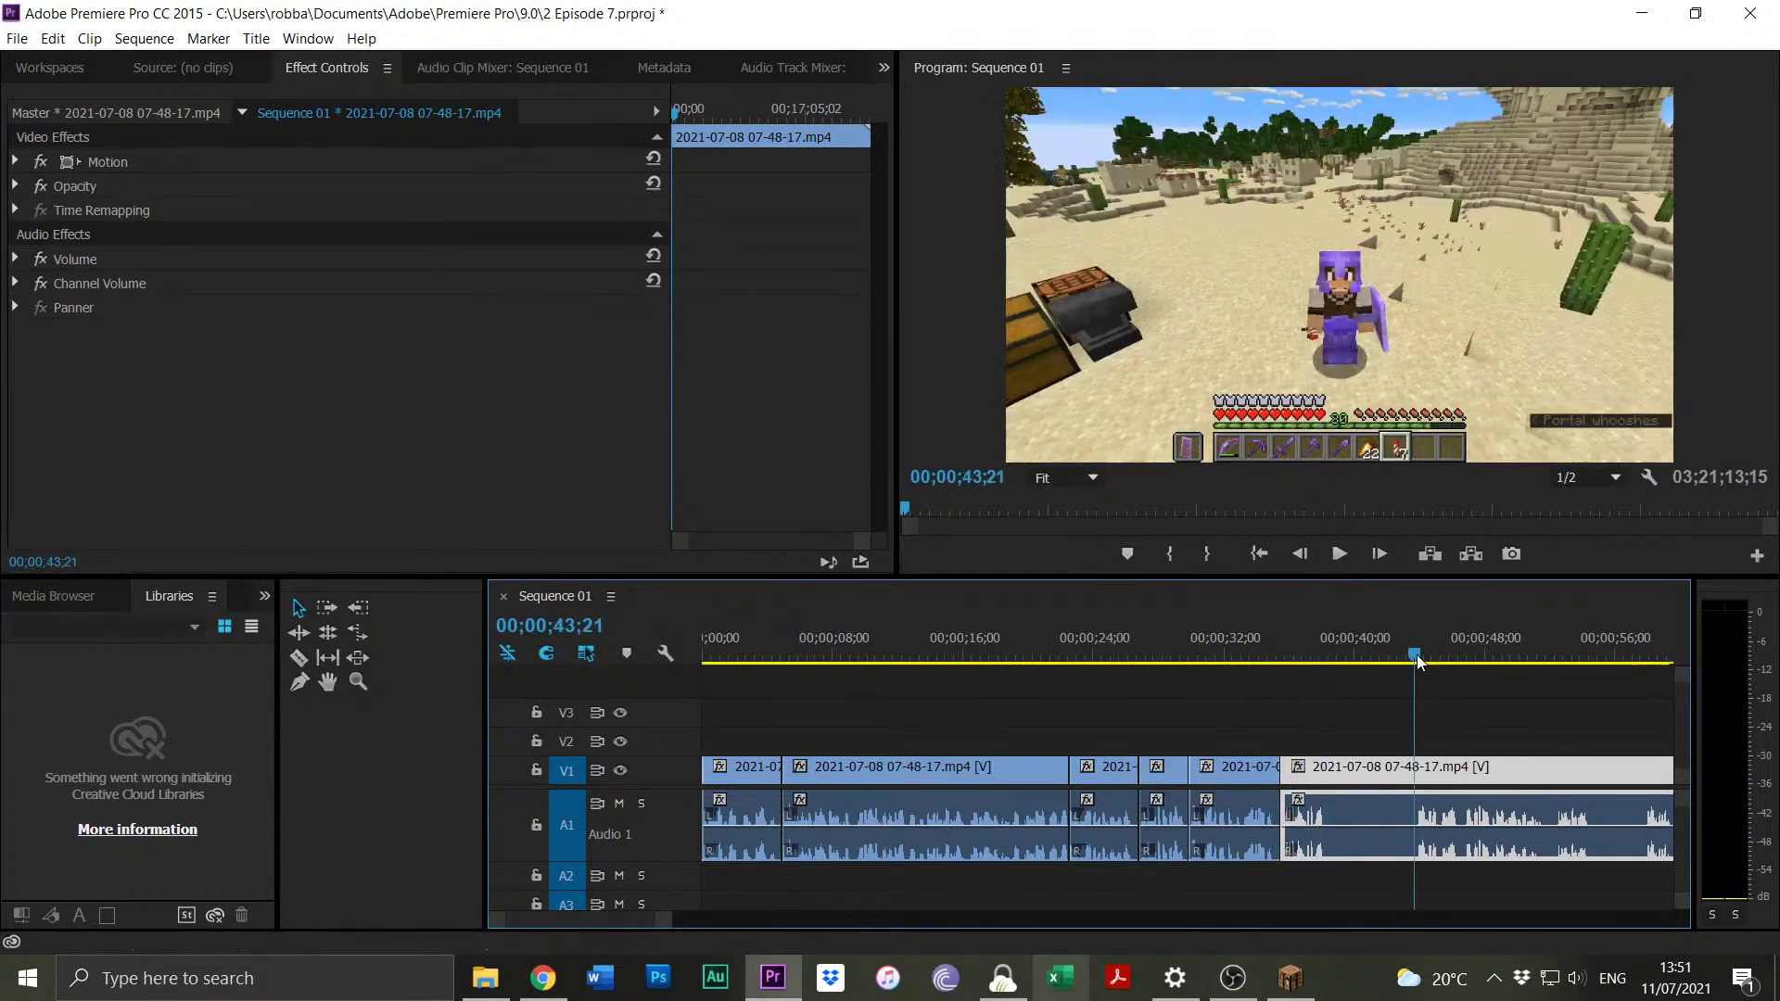
pyautogui.moveTo(1417, 654); pyautogui.dragTo(1420, 654)
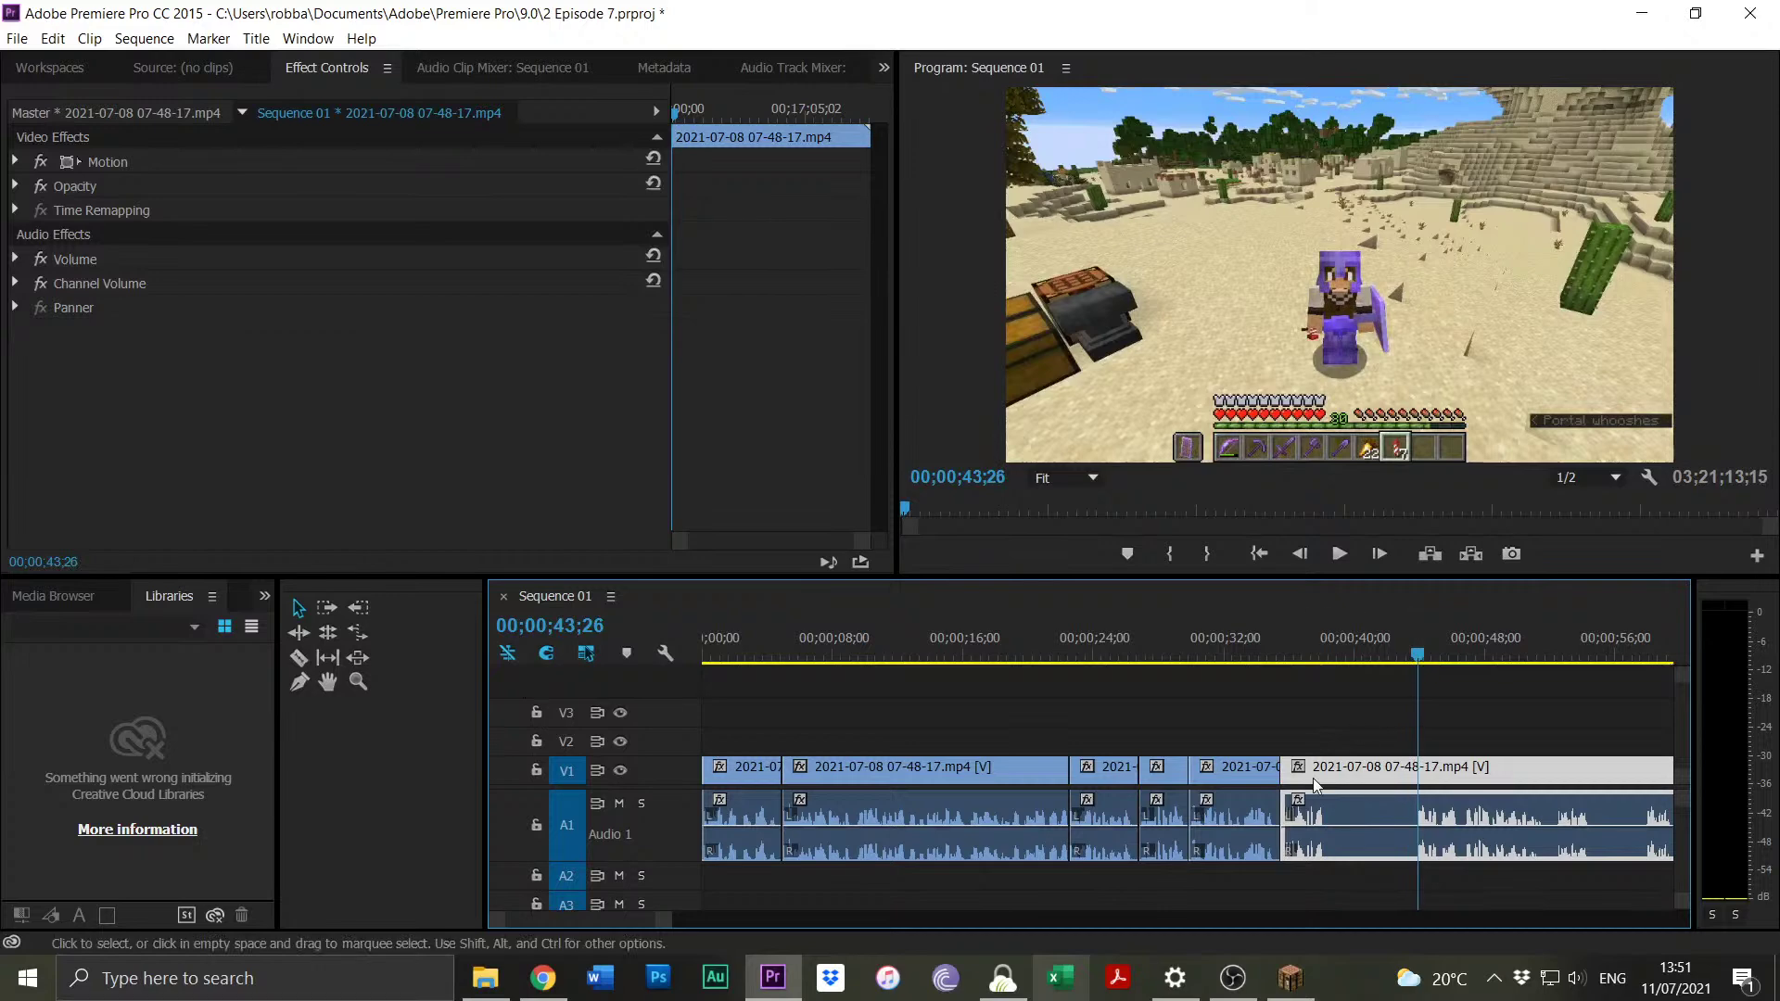
pyautogui.moveTo(1290, 765); pyautogui.dragTo(1282, 766)
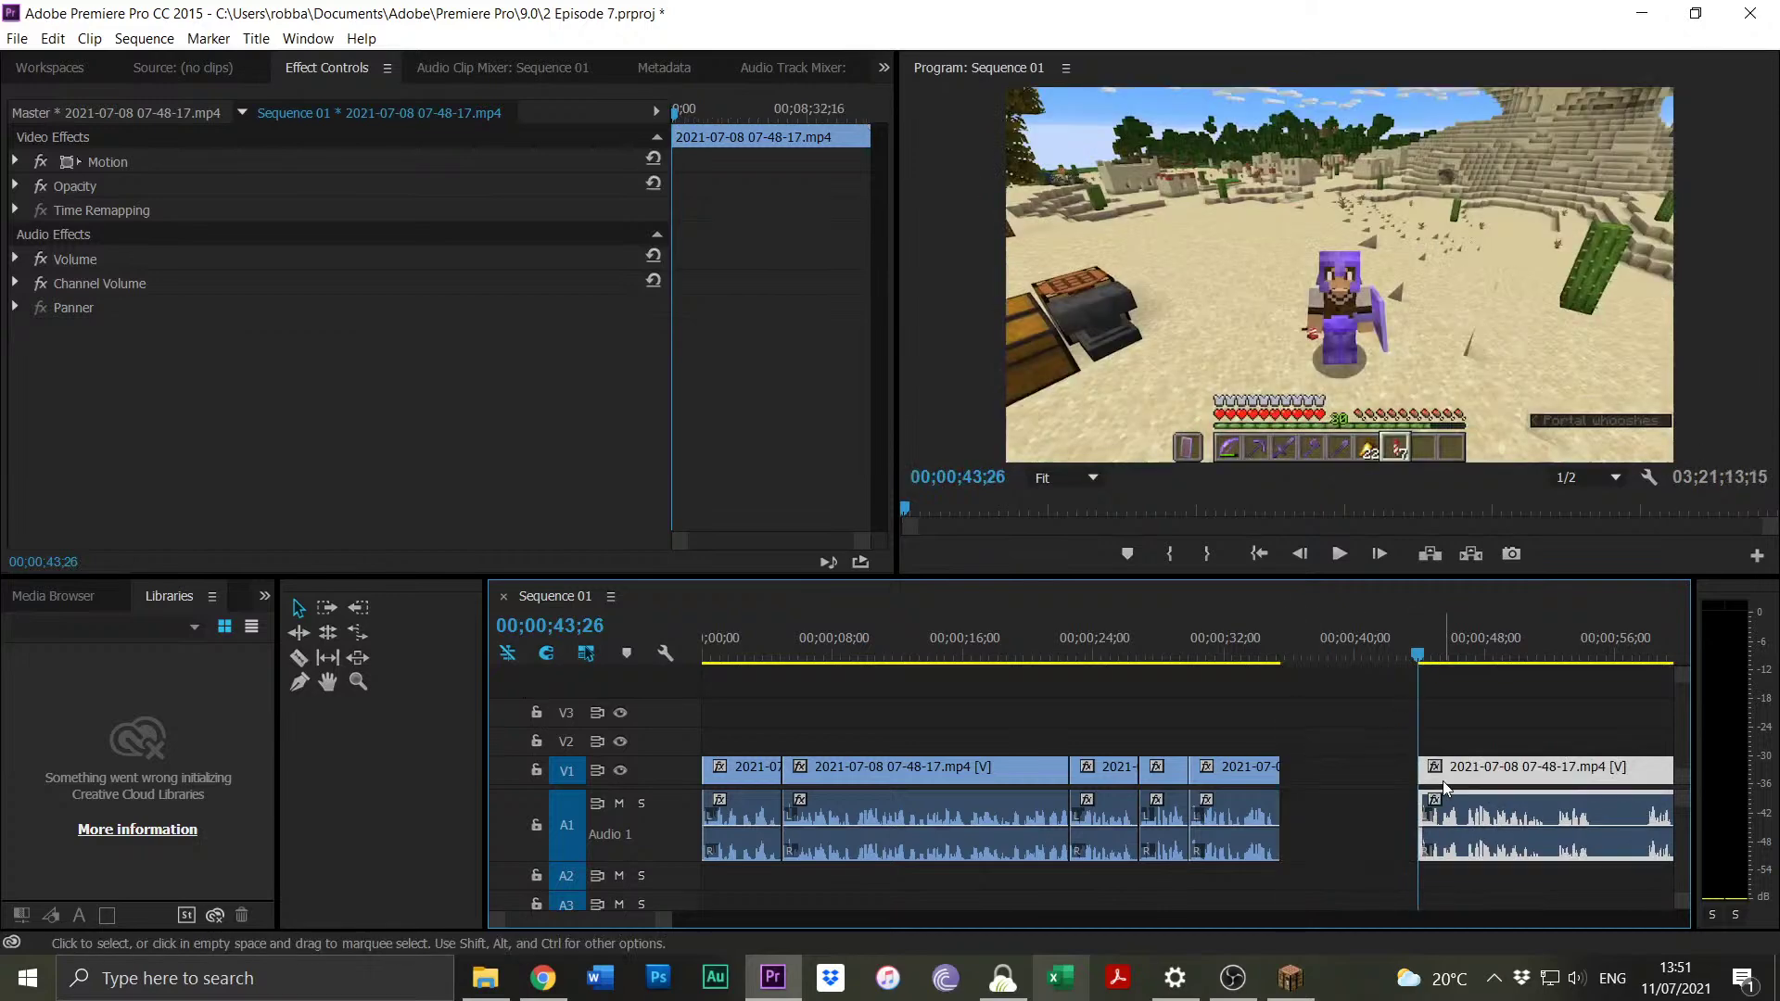
# Play the newly joined phrase and split the clip after it at 00;00;43;12.
pyautogui.press('space')
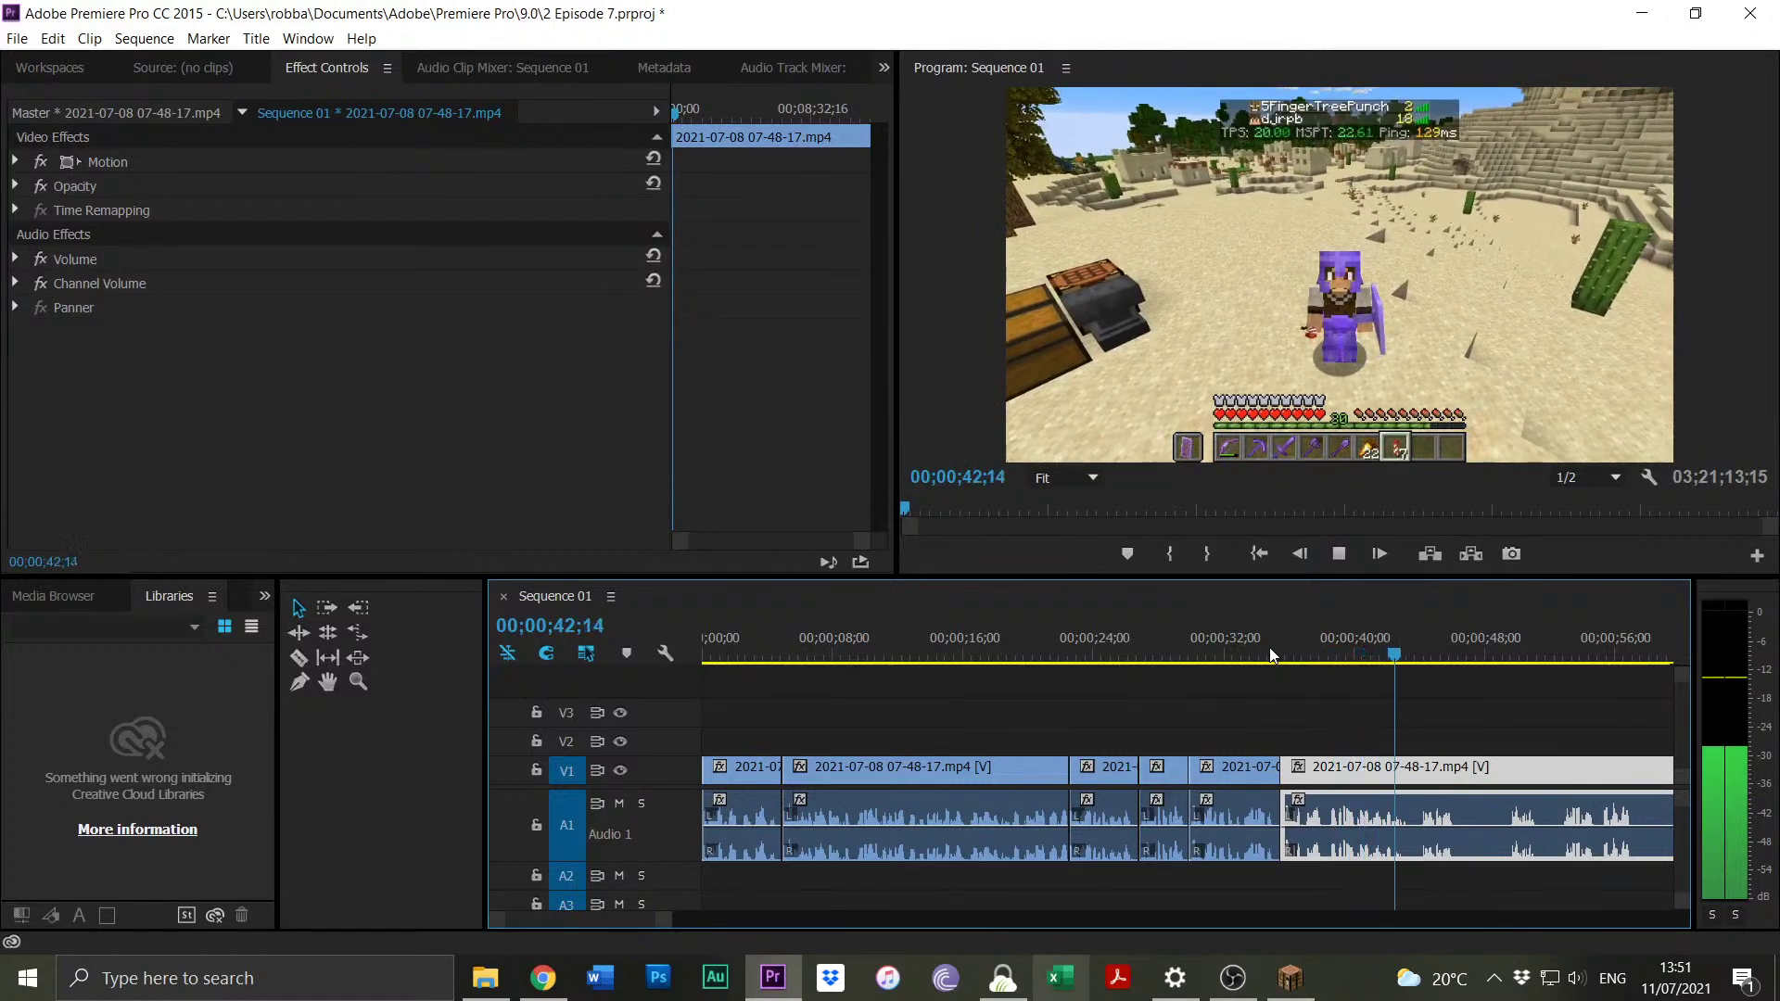
pyautogui.press('space')
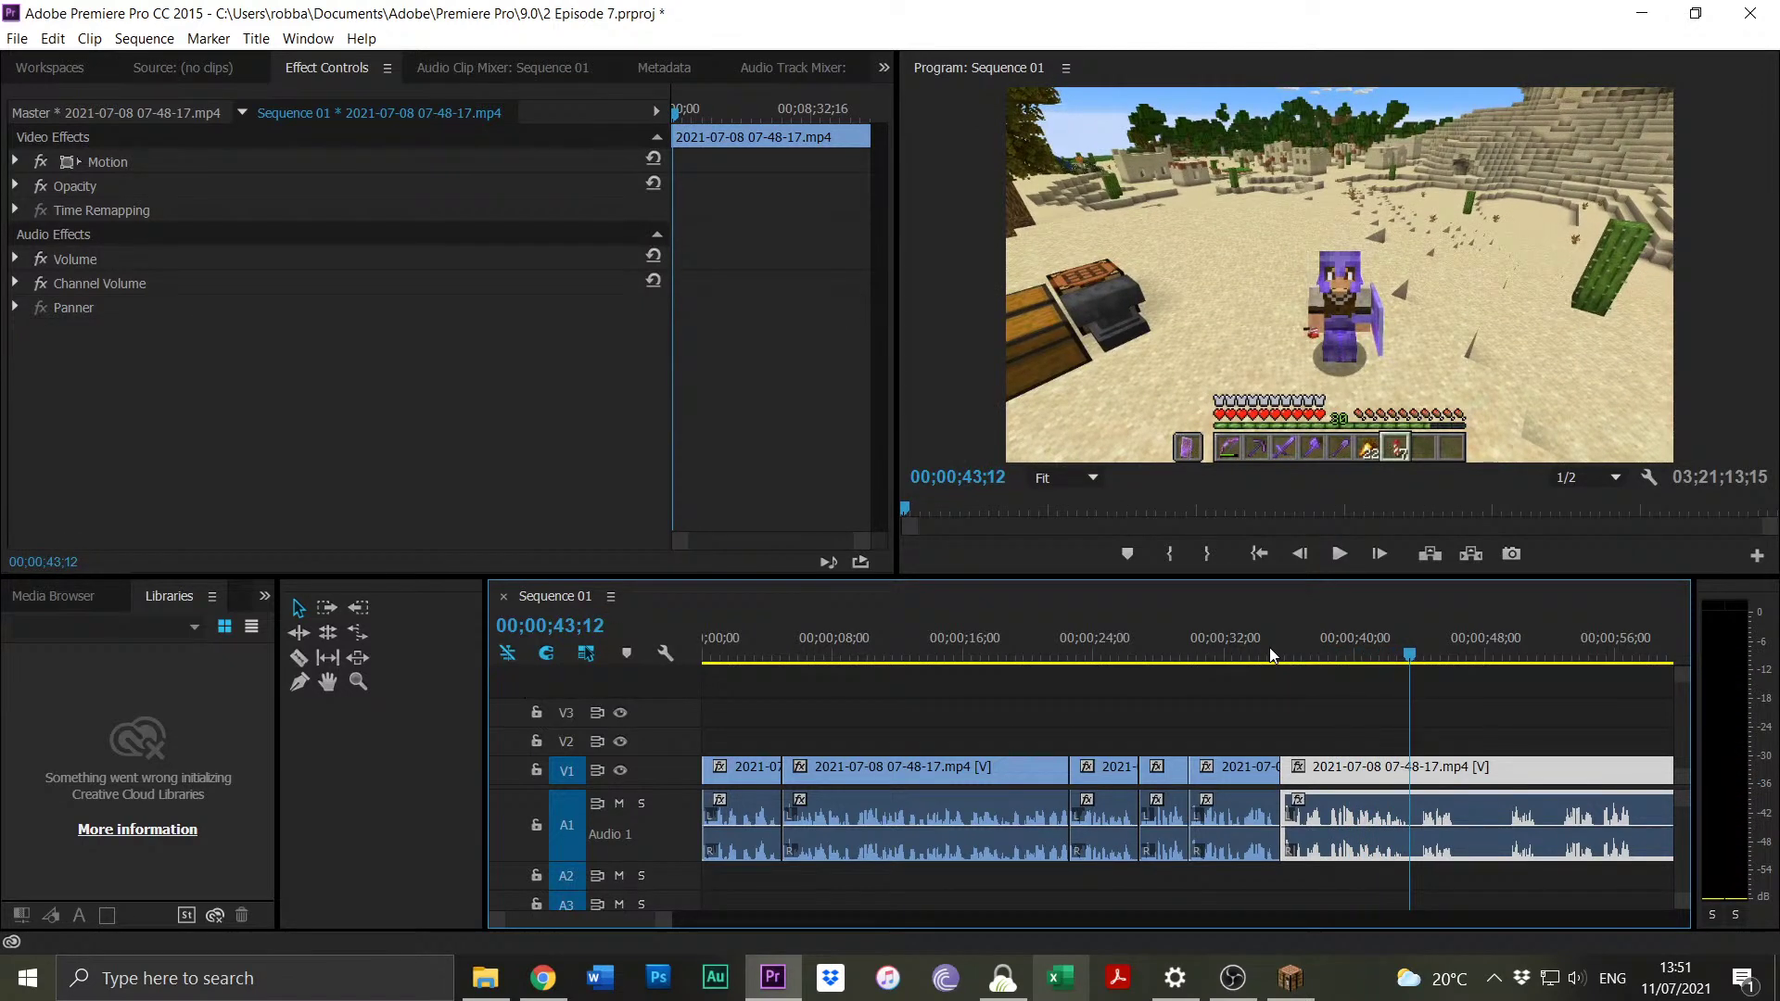
pyautogui.hotkey('ctrl', 'k')
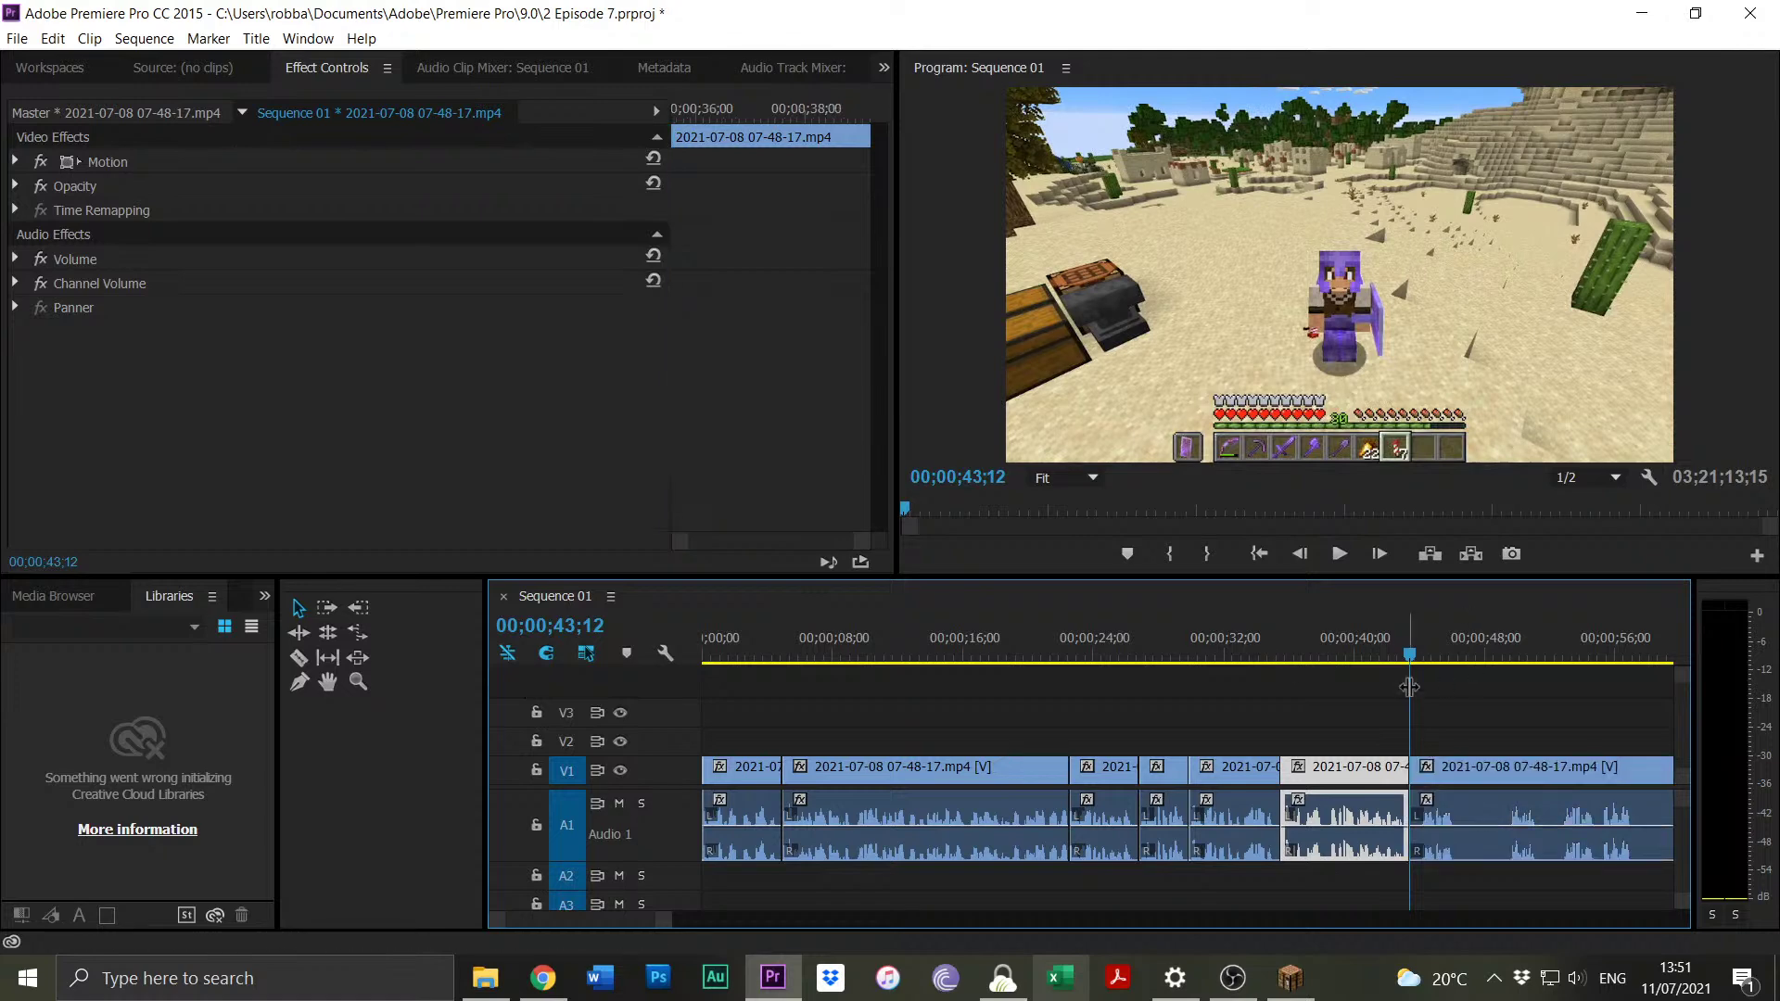
# Listen to the following phrases from about 00;00;44, 00;00;54, 00;01;05 and 00;01;23 to judge which speech to keep.
pyautogui.click(1424, 655)
pyautogui.press('space')
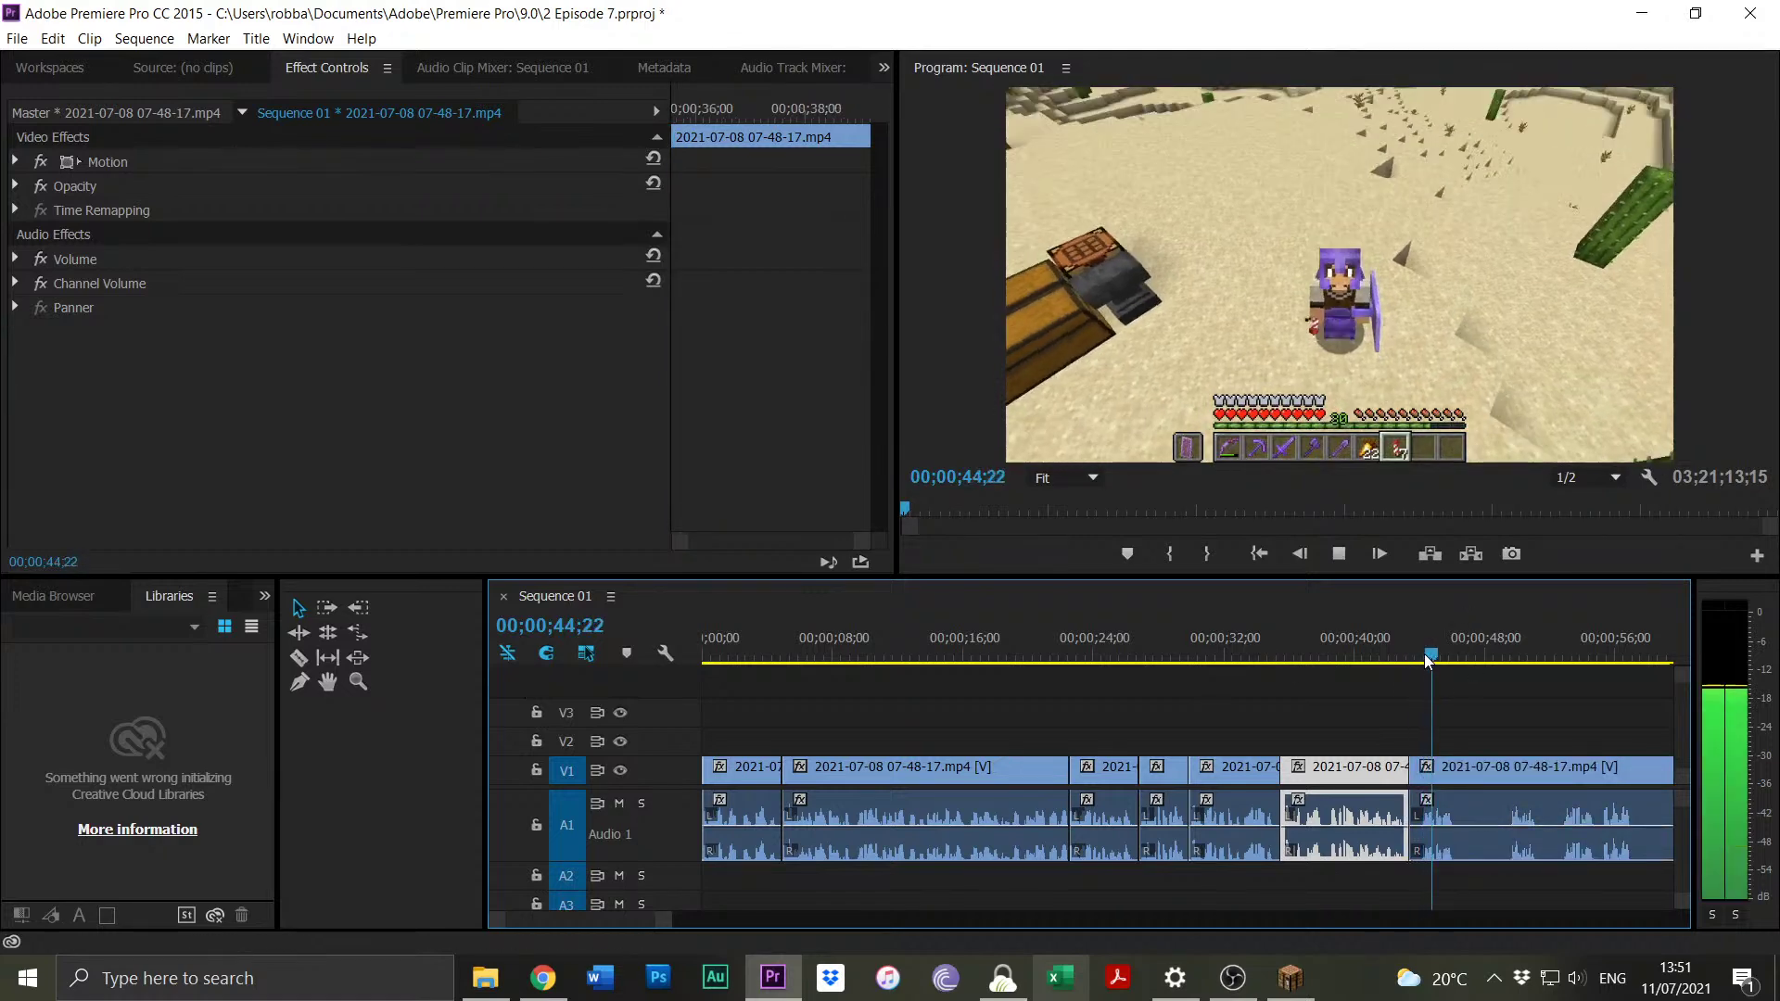
pyautogui.click(1527, 656)
pyautogui.moveTo(1527, 656); pyautogui.dragTo(1568, 662)
pyautogui.press('space')
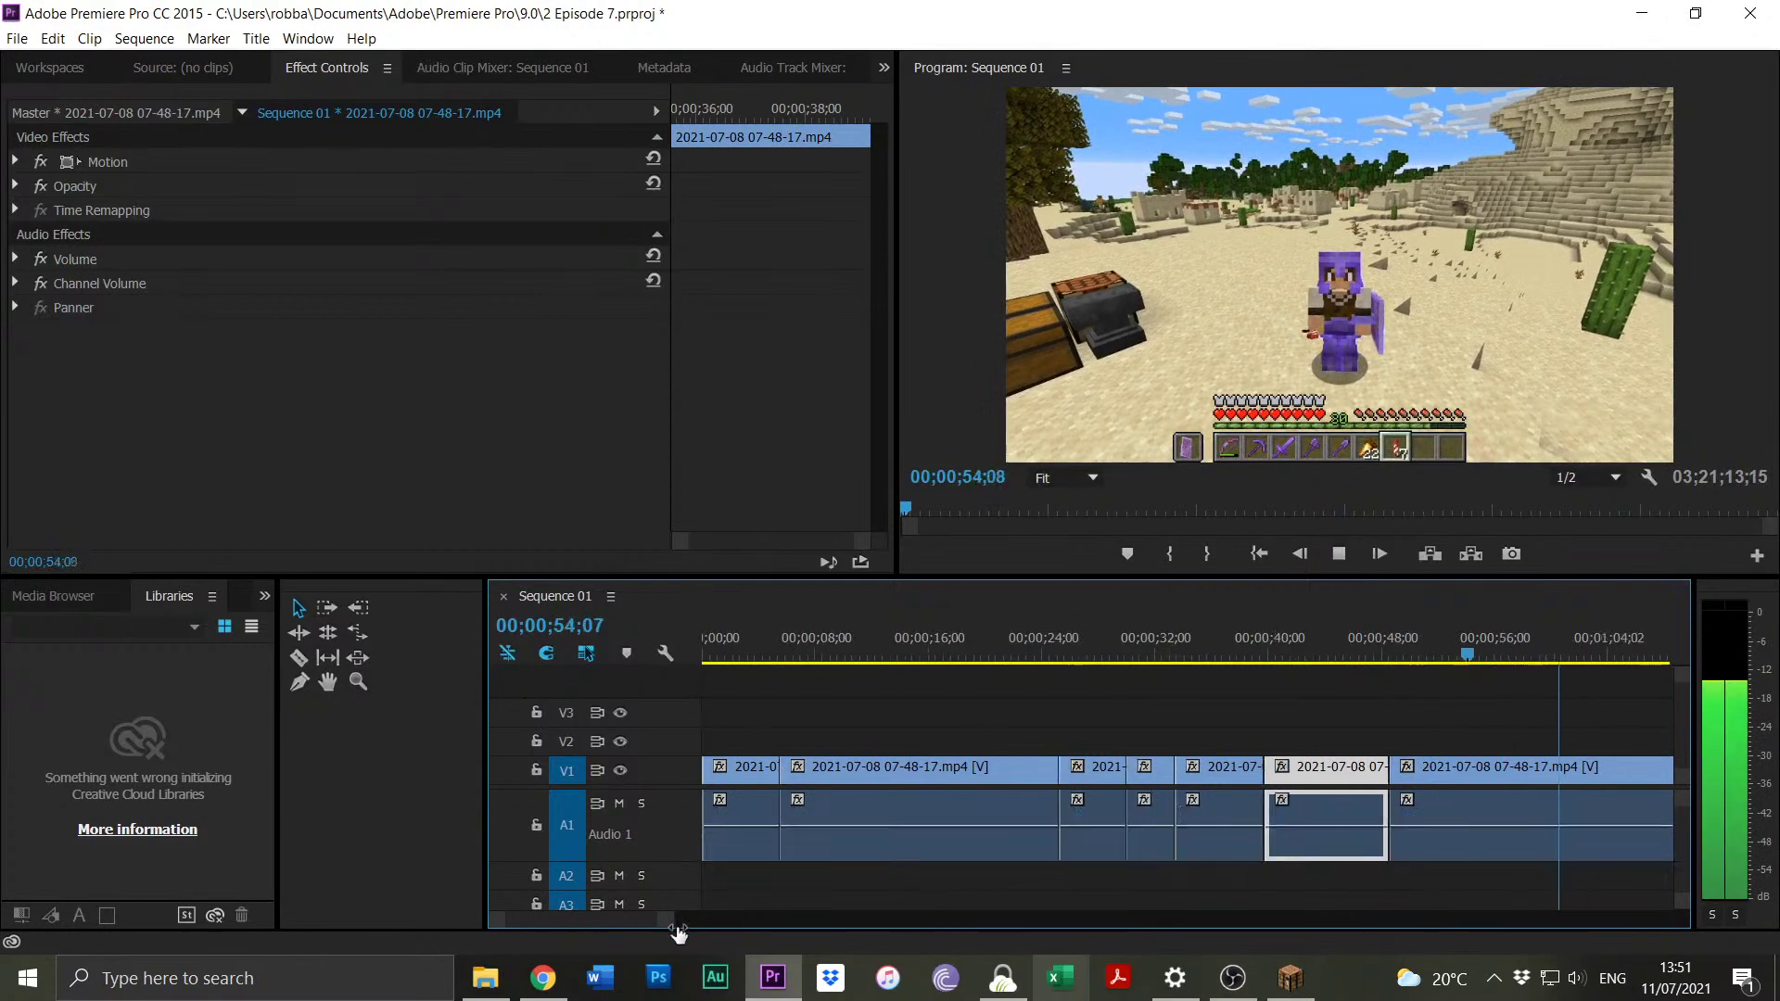
pyautogui.moveTo(676, 913); pyautogui.dragTo(718, 918)
pyautogui.press('space')
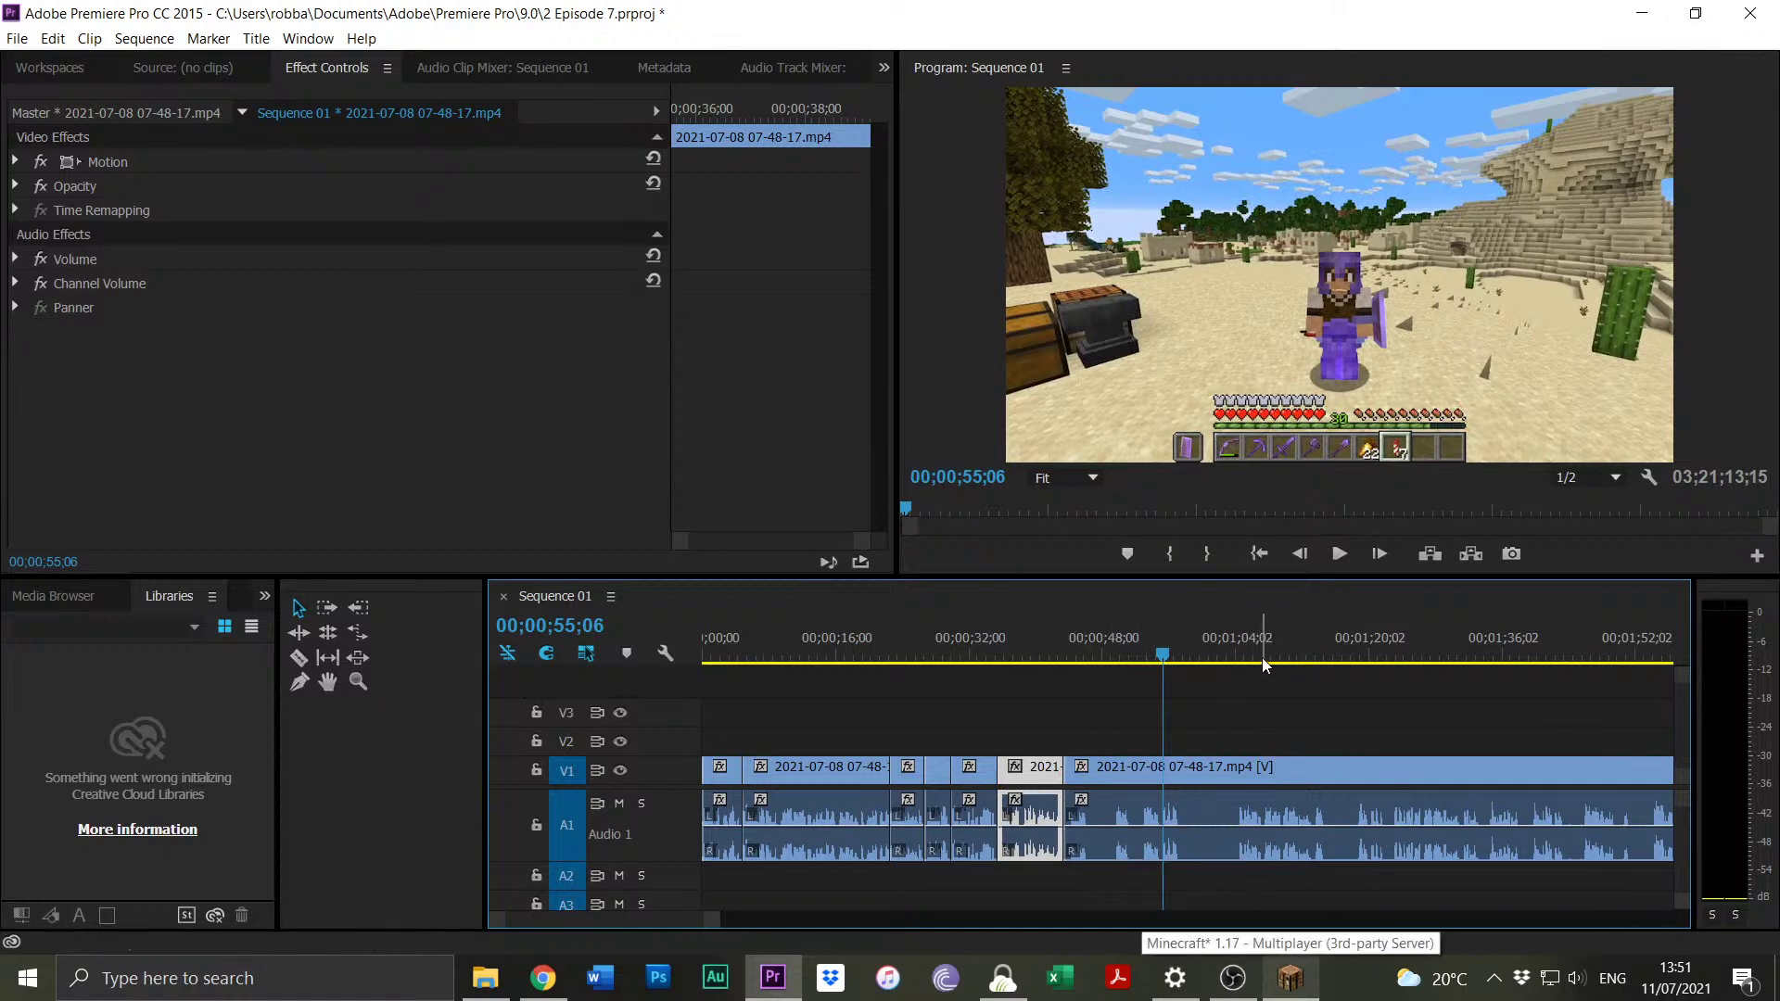
pyautogui.moveTo(1290, 660); pyautogui.dragTo(1238, 654)
pyautogui.press('space')
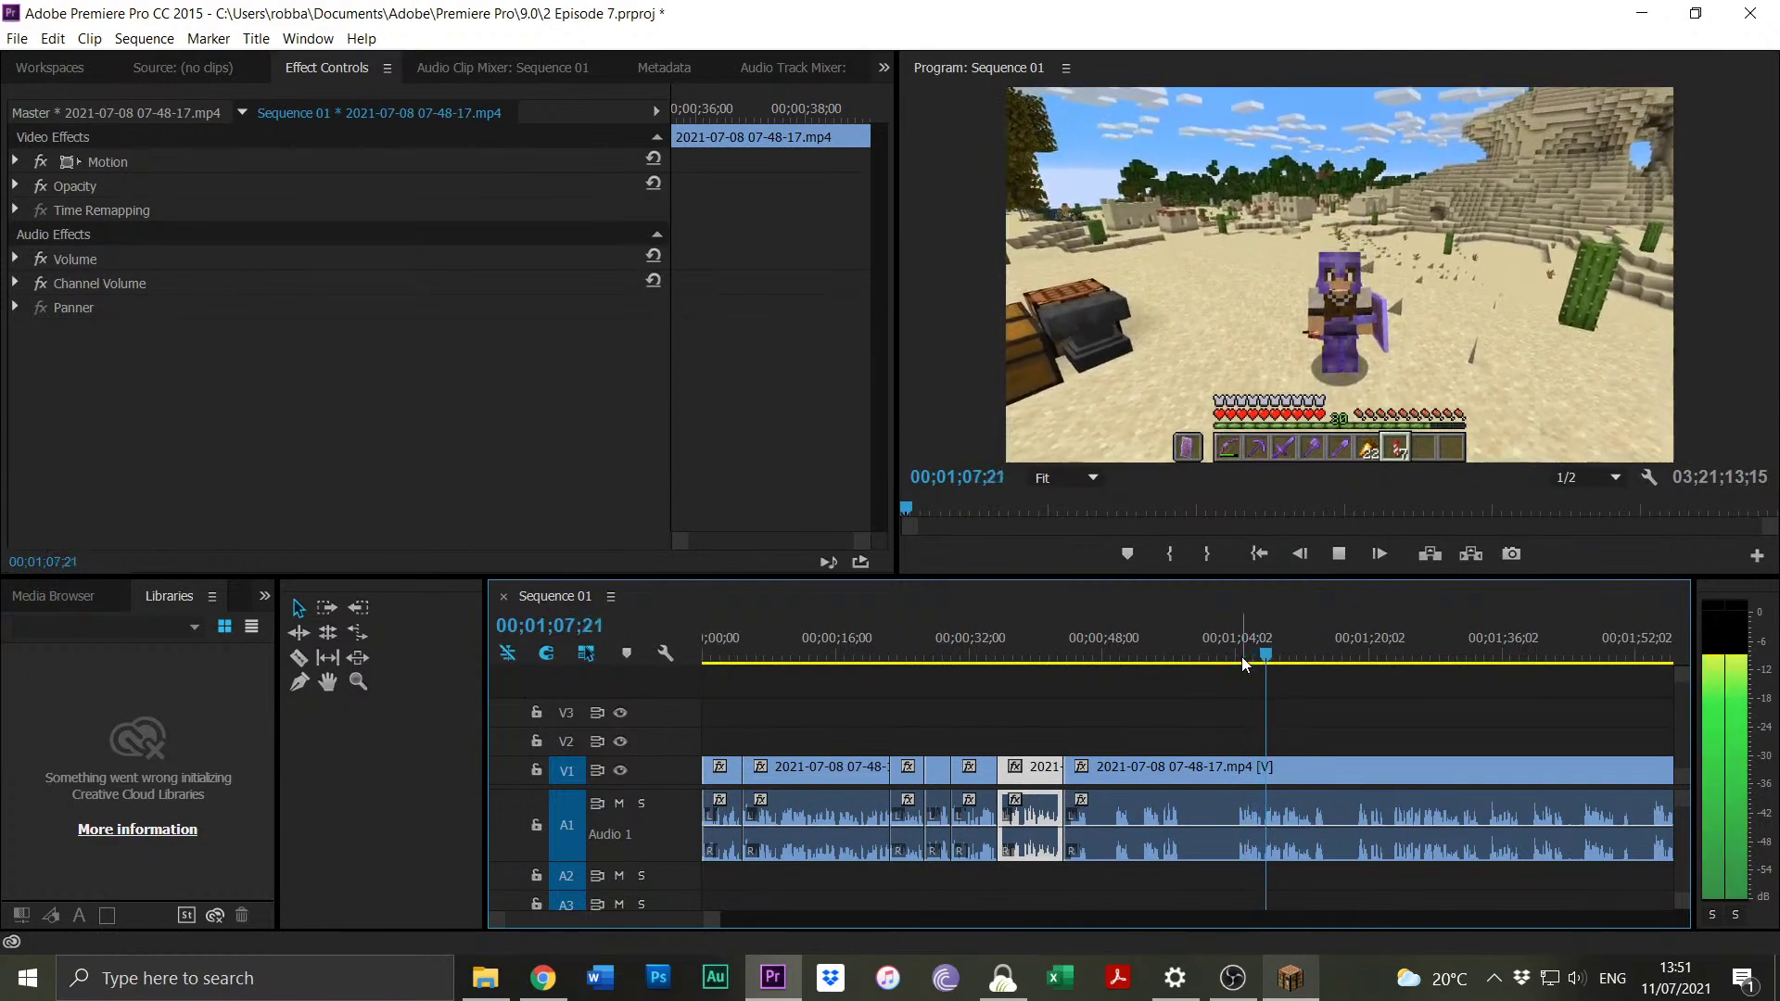
pyautogui.press('space')
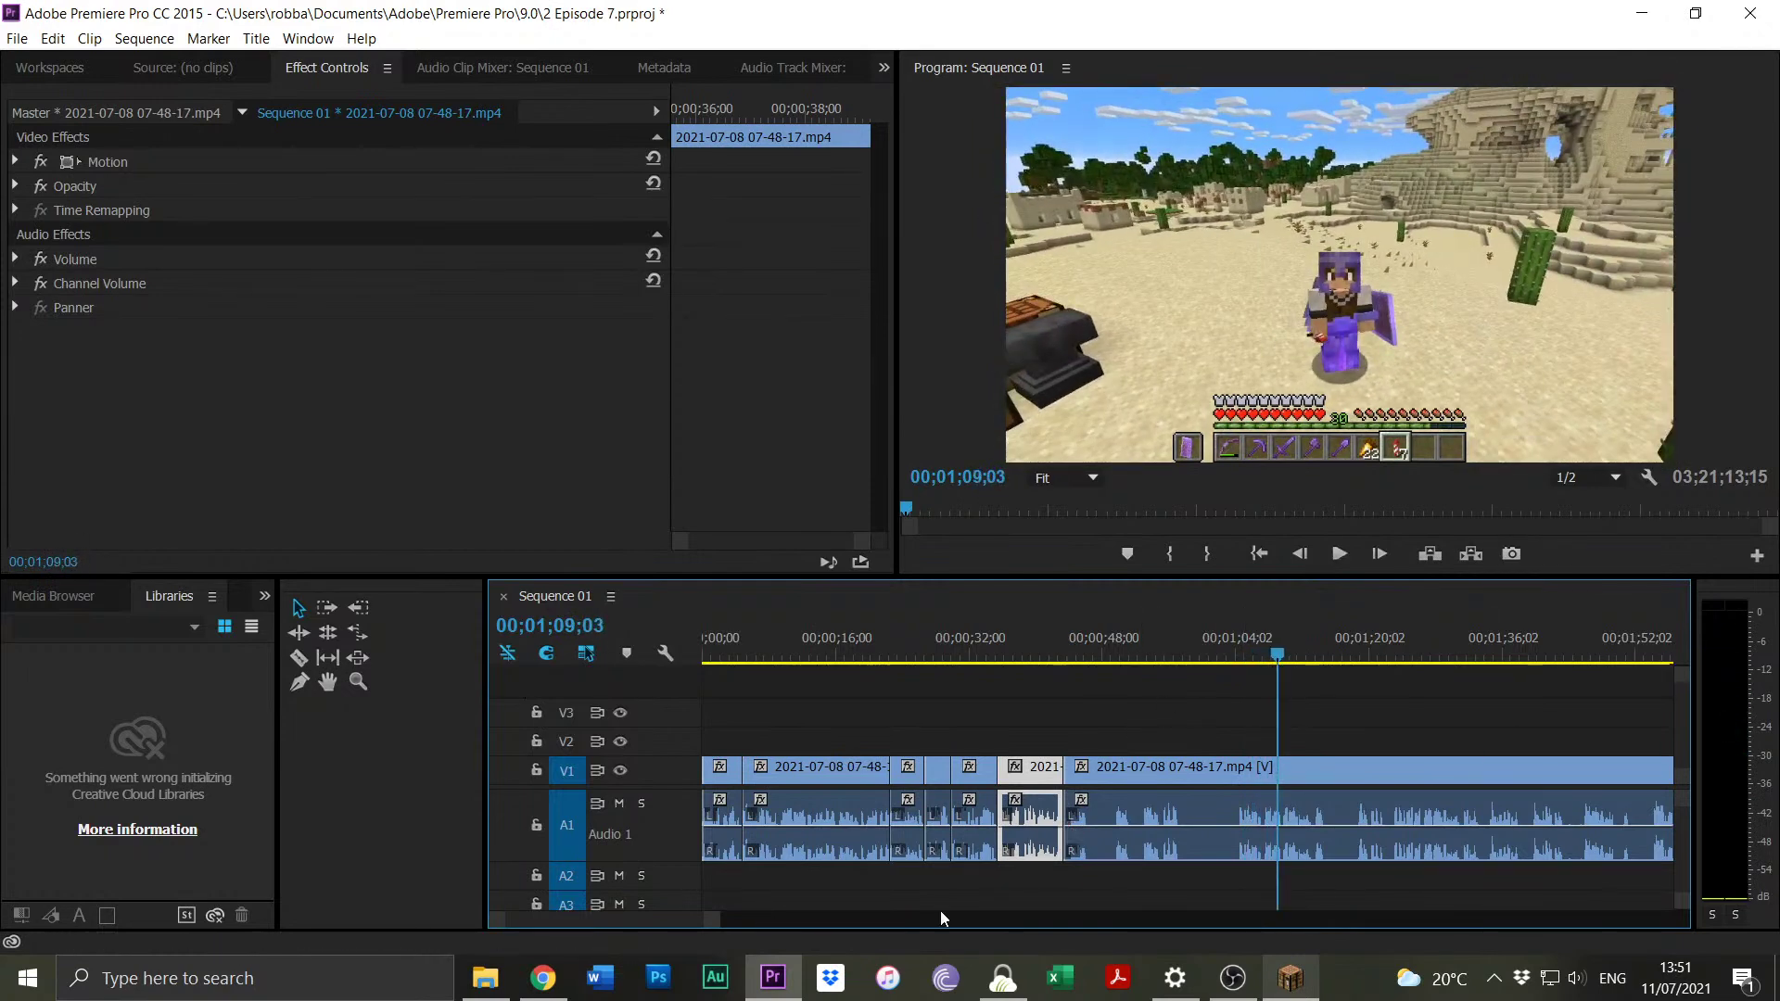
pyautogui.click(1394, 636)
pyautogui.press('space')
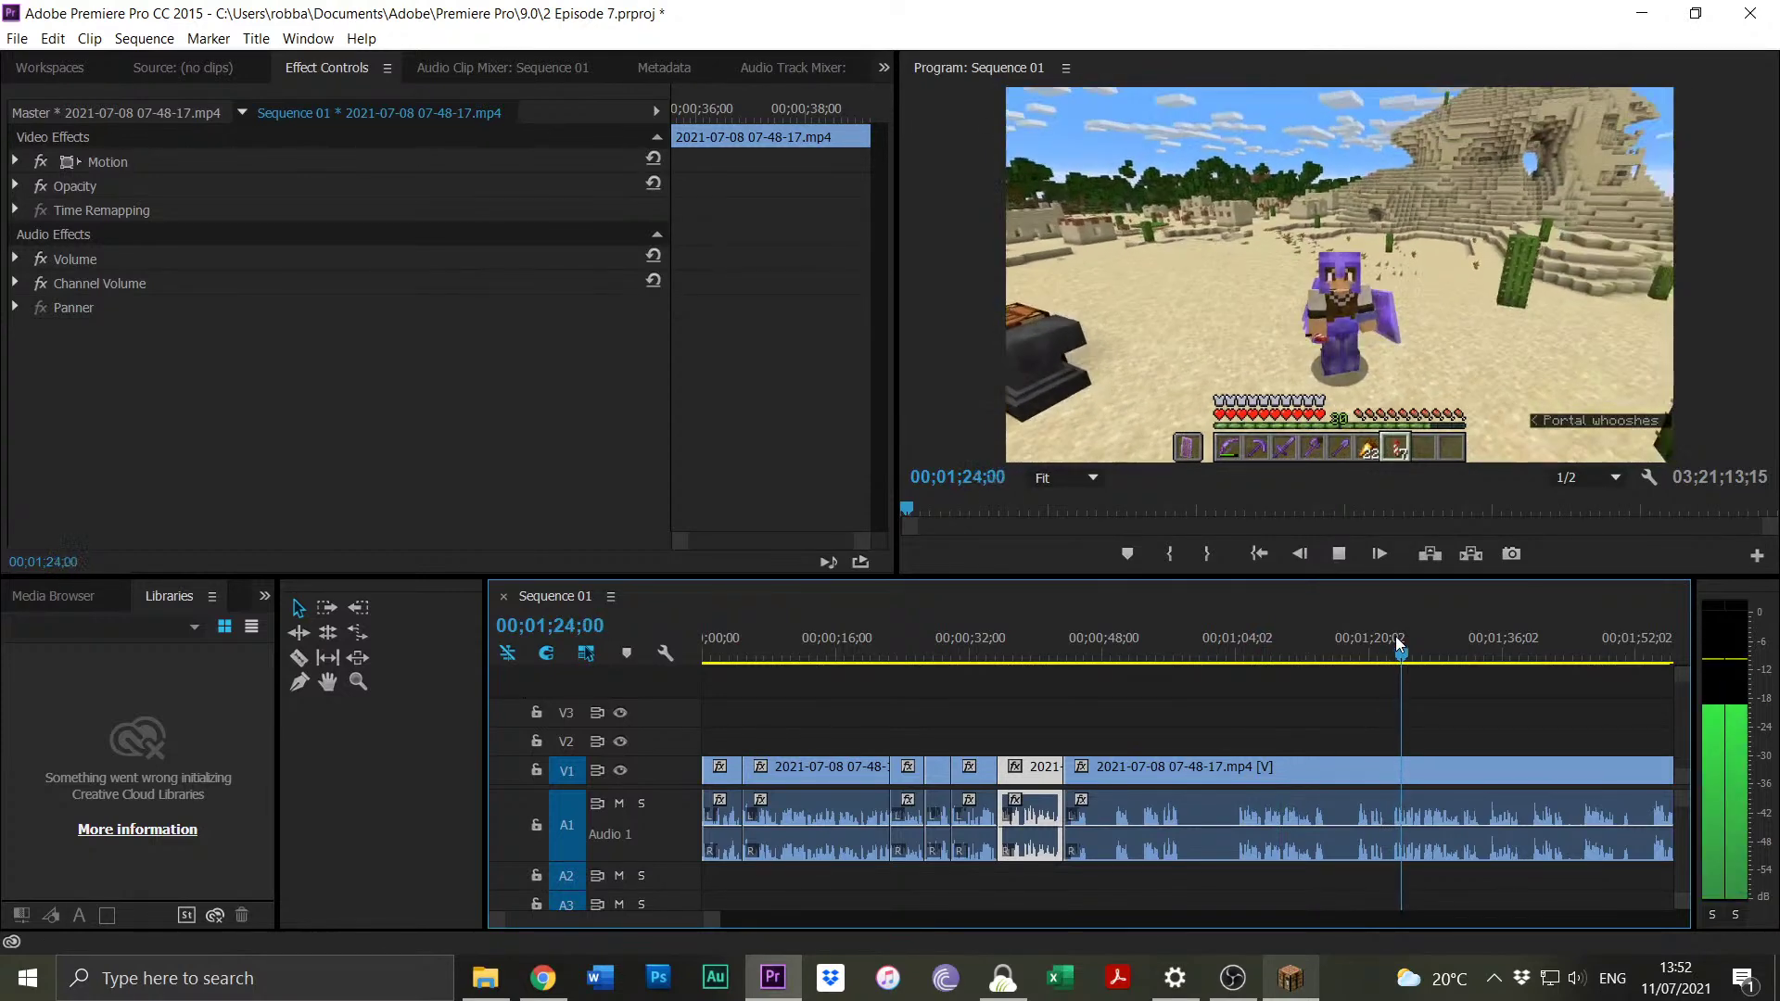
pyautogui.press('space')
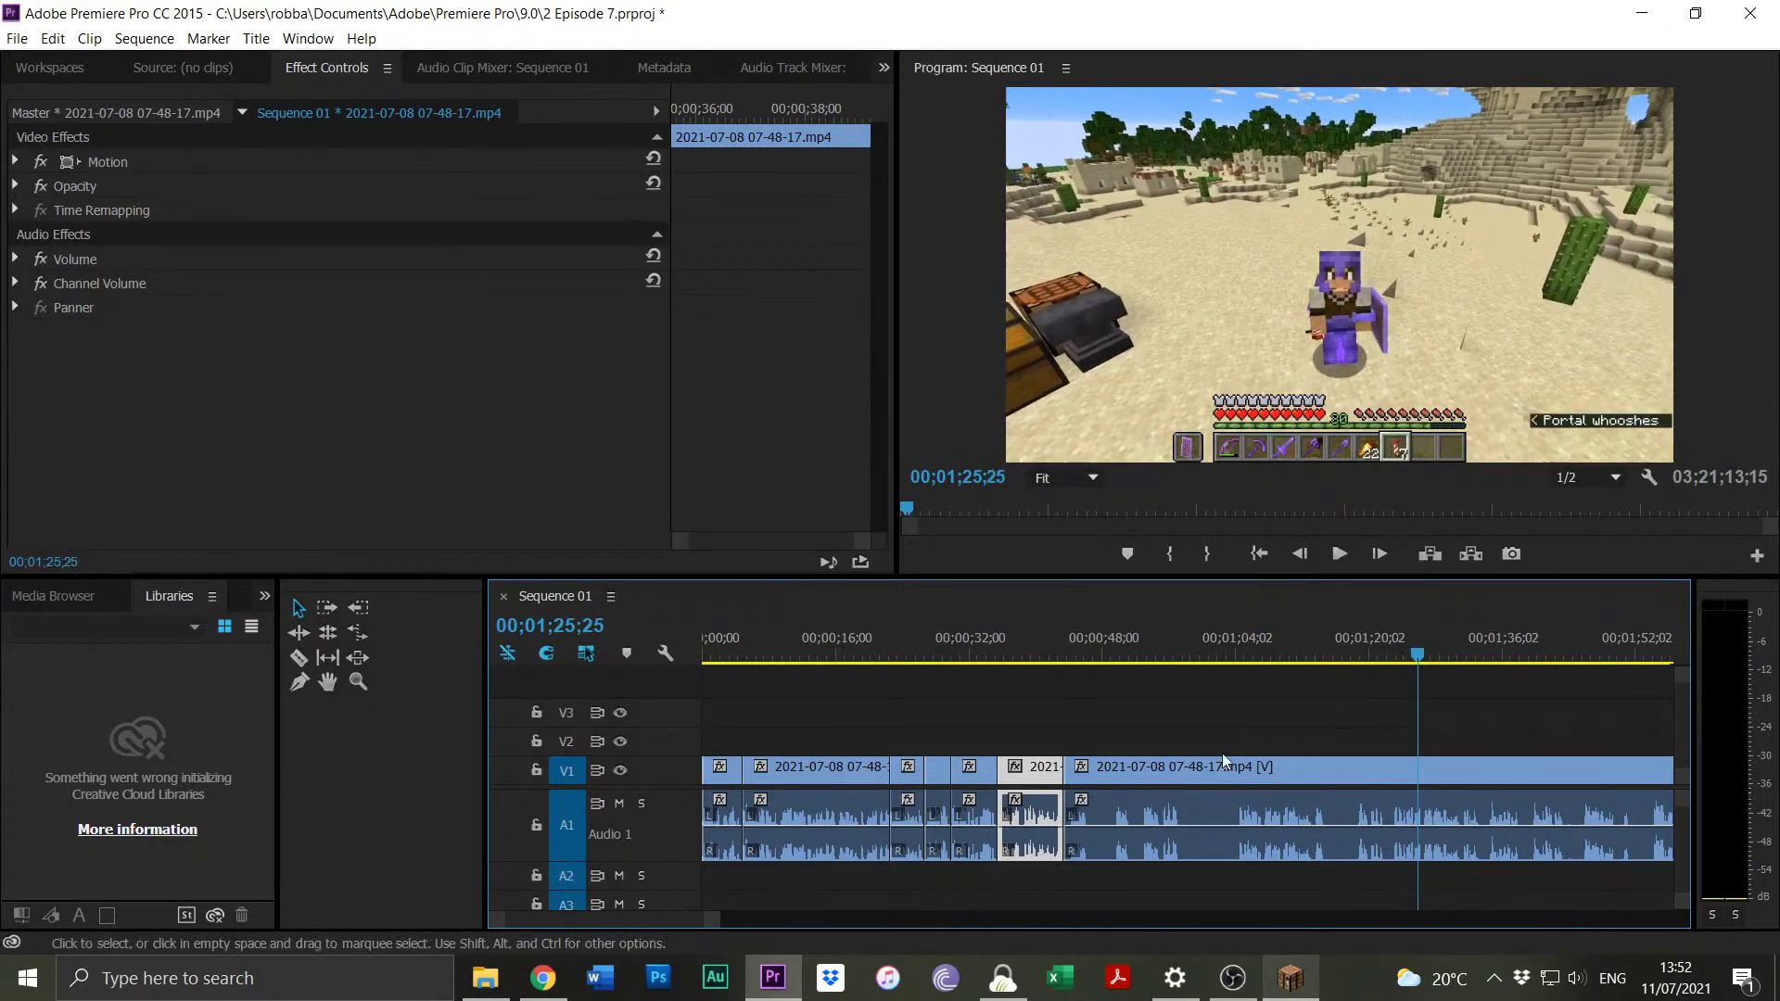
pyautogui.moveTo(714, 932); pyautogui.dragTo(778, 922)
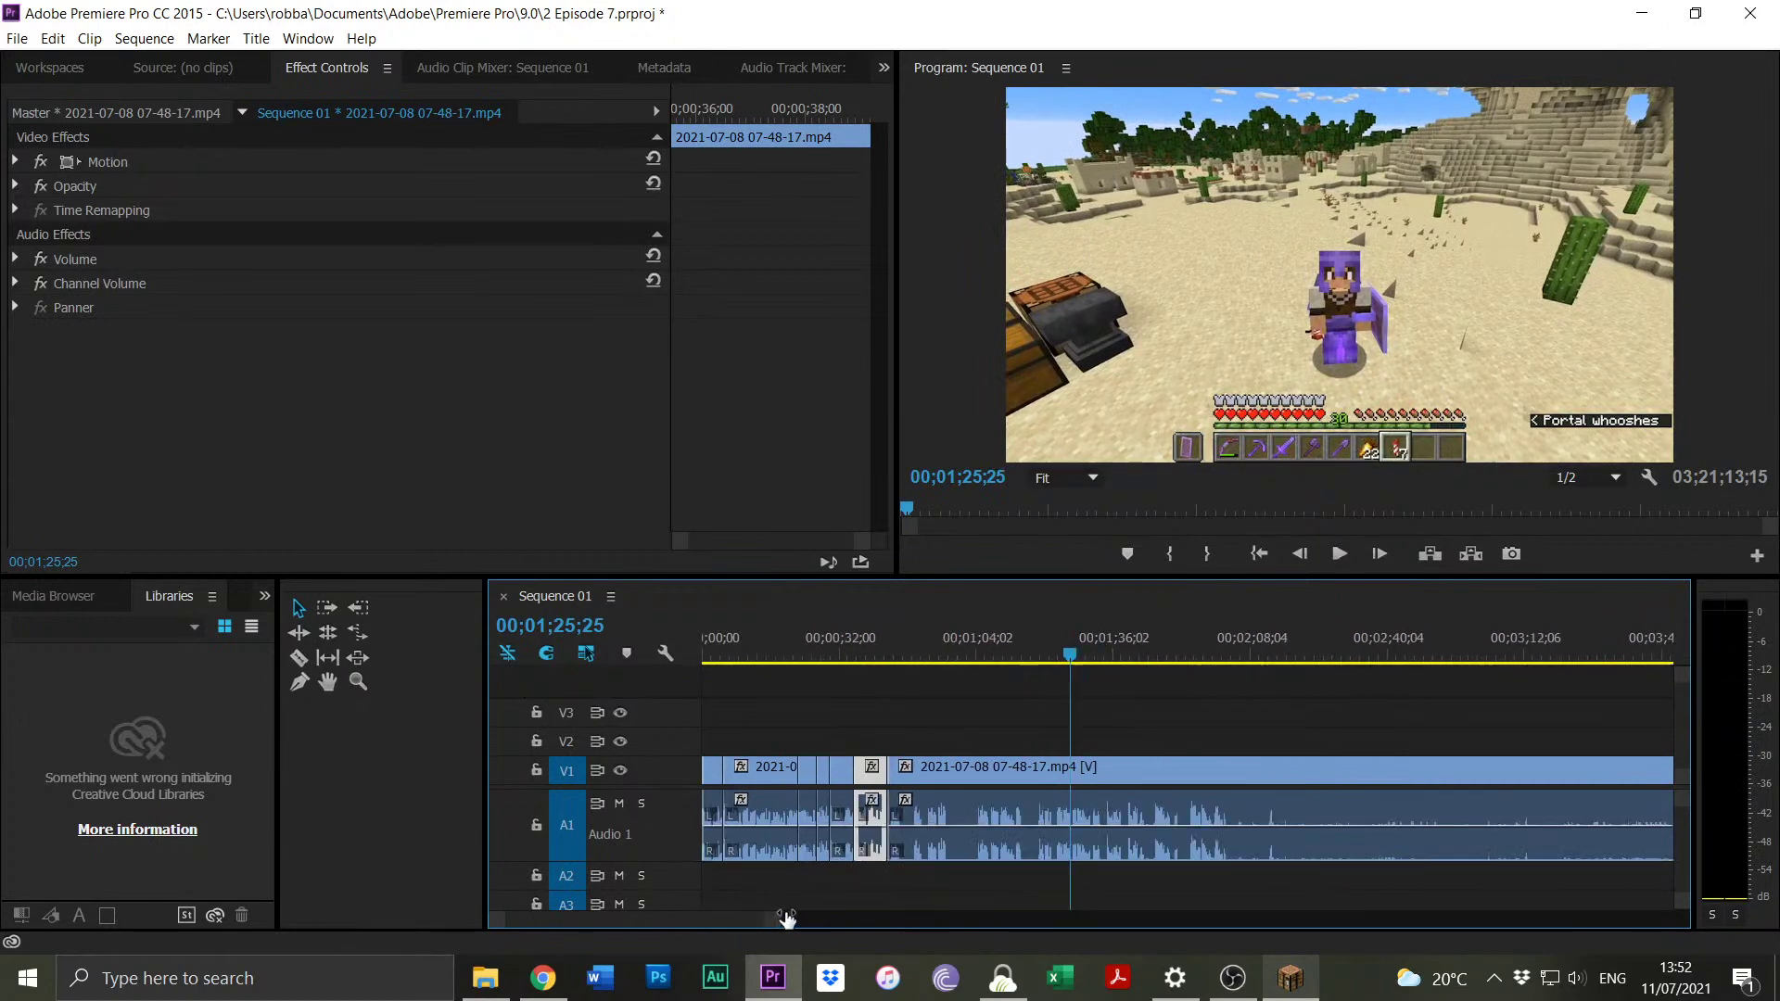
# Play the phrase near 00;01;55 and isolate it by splitting the clip at about 00;02;03 and at 00;01;54;03.
pyautogui.click(1198, 660)
pyautogui.click(1193, 660)
pyautogui.press('space')
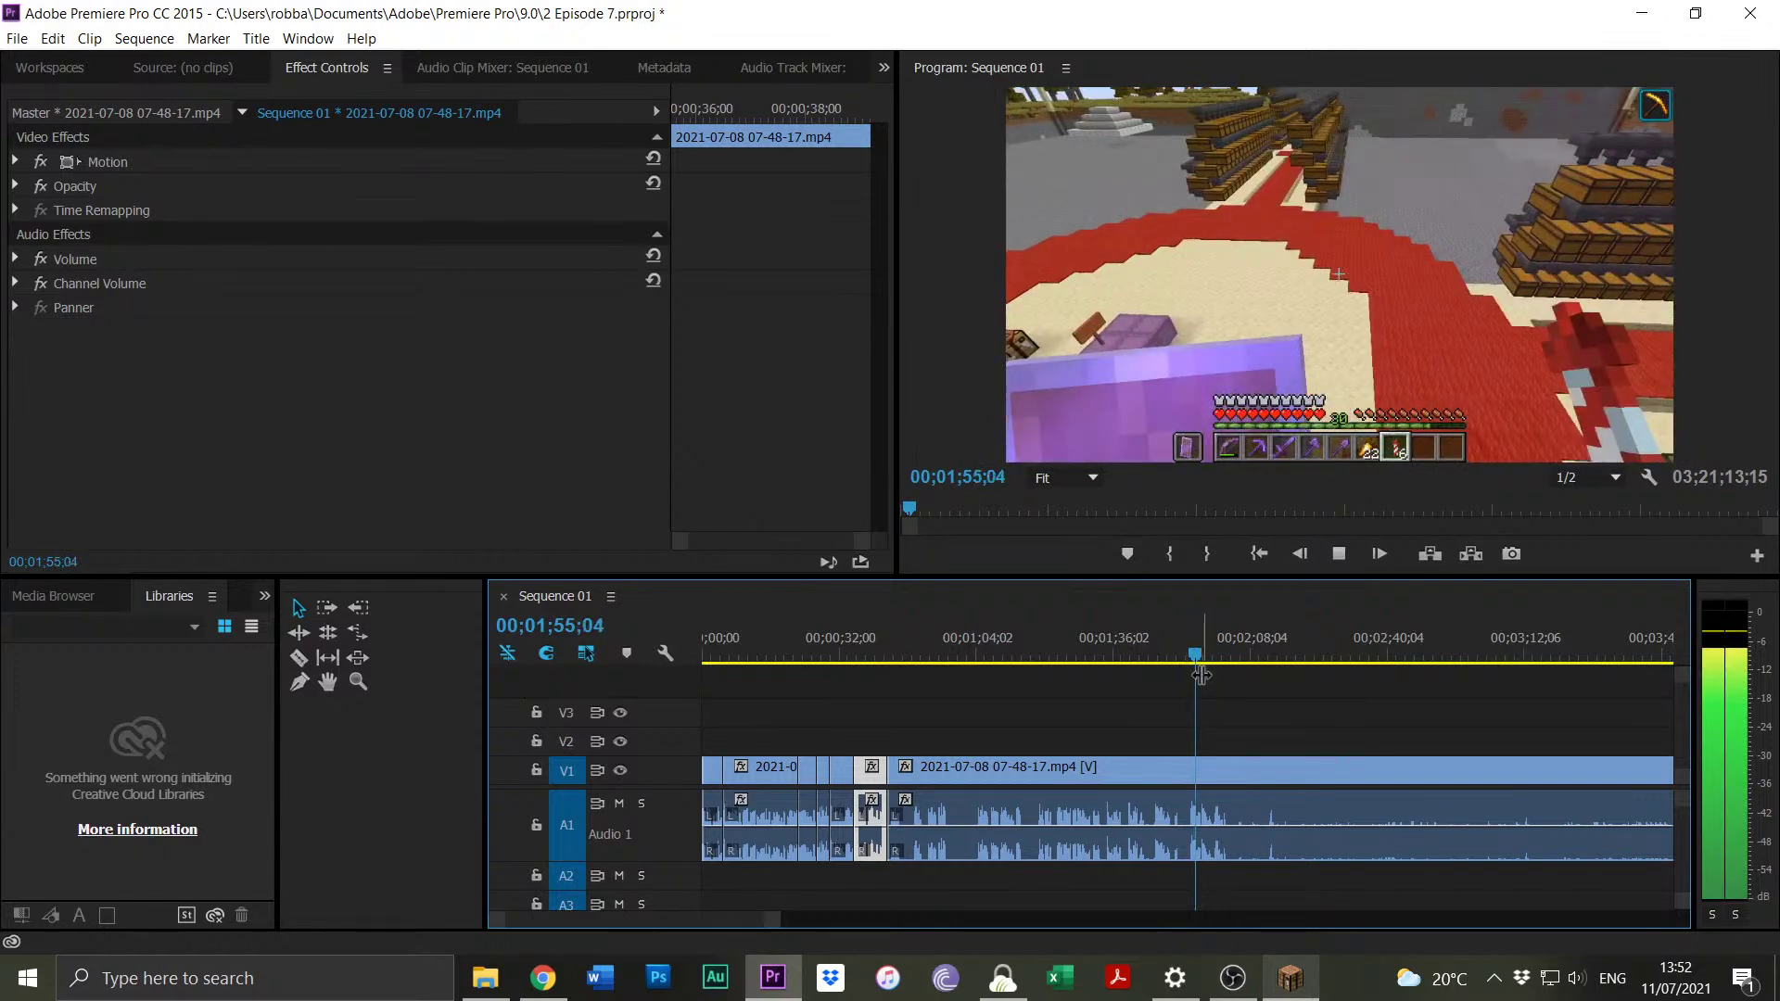
pyautogui.press('=')
pyautogui.press('=')
pyautogui.press('=')
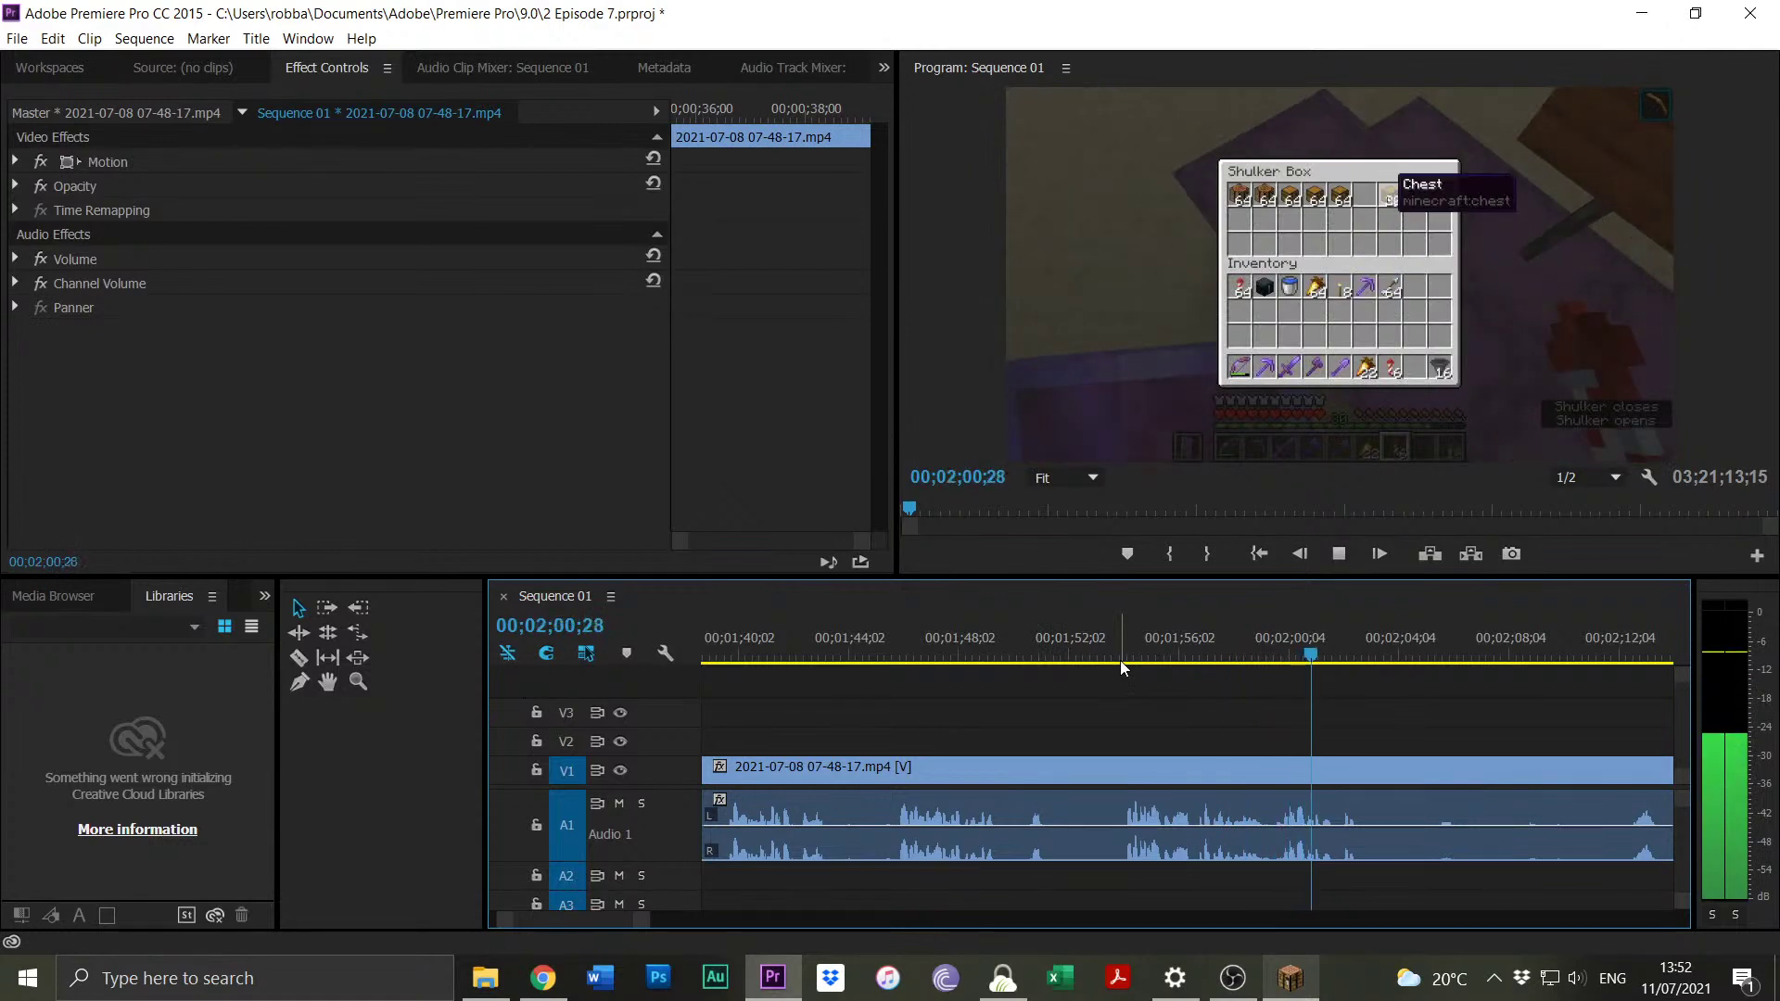
pyautogui.press('space')
pyautogui.hotkey('ctrl', 'k')
pyautogui.click(1122, 649)
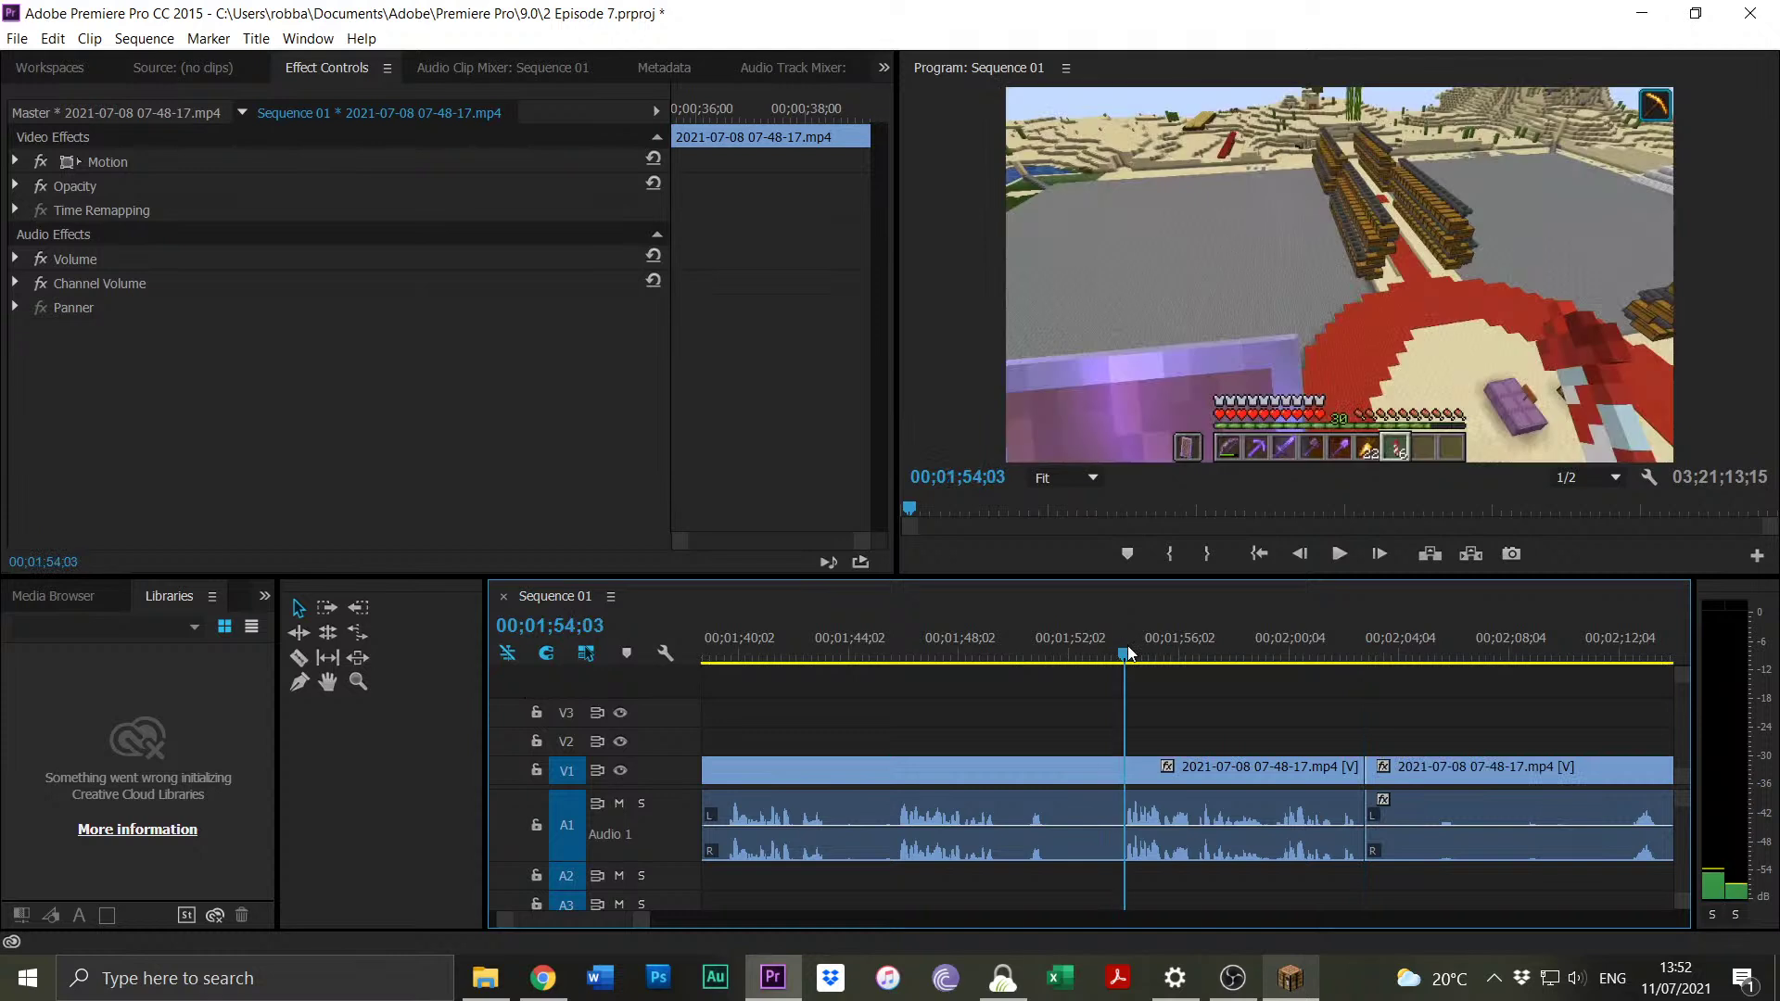
pyautogui.hotkey('ctrl', 'k')
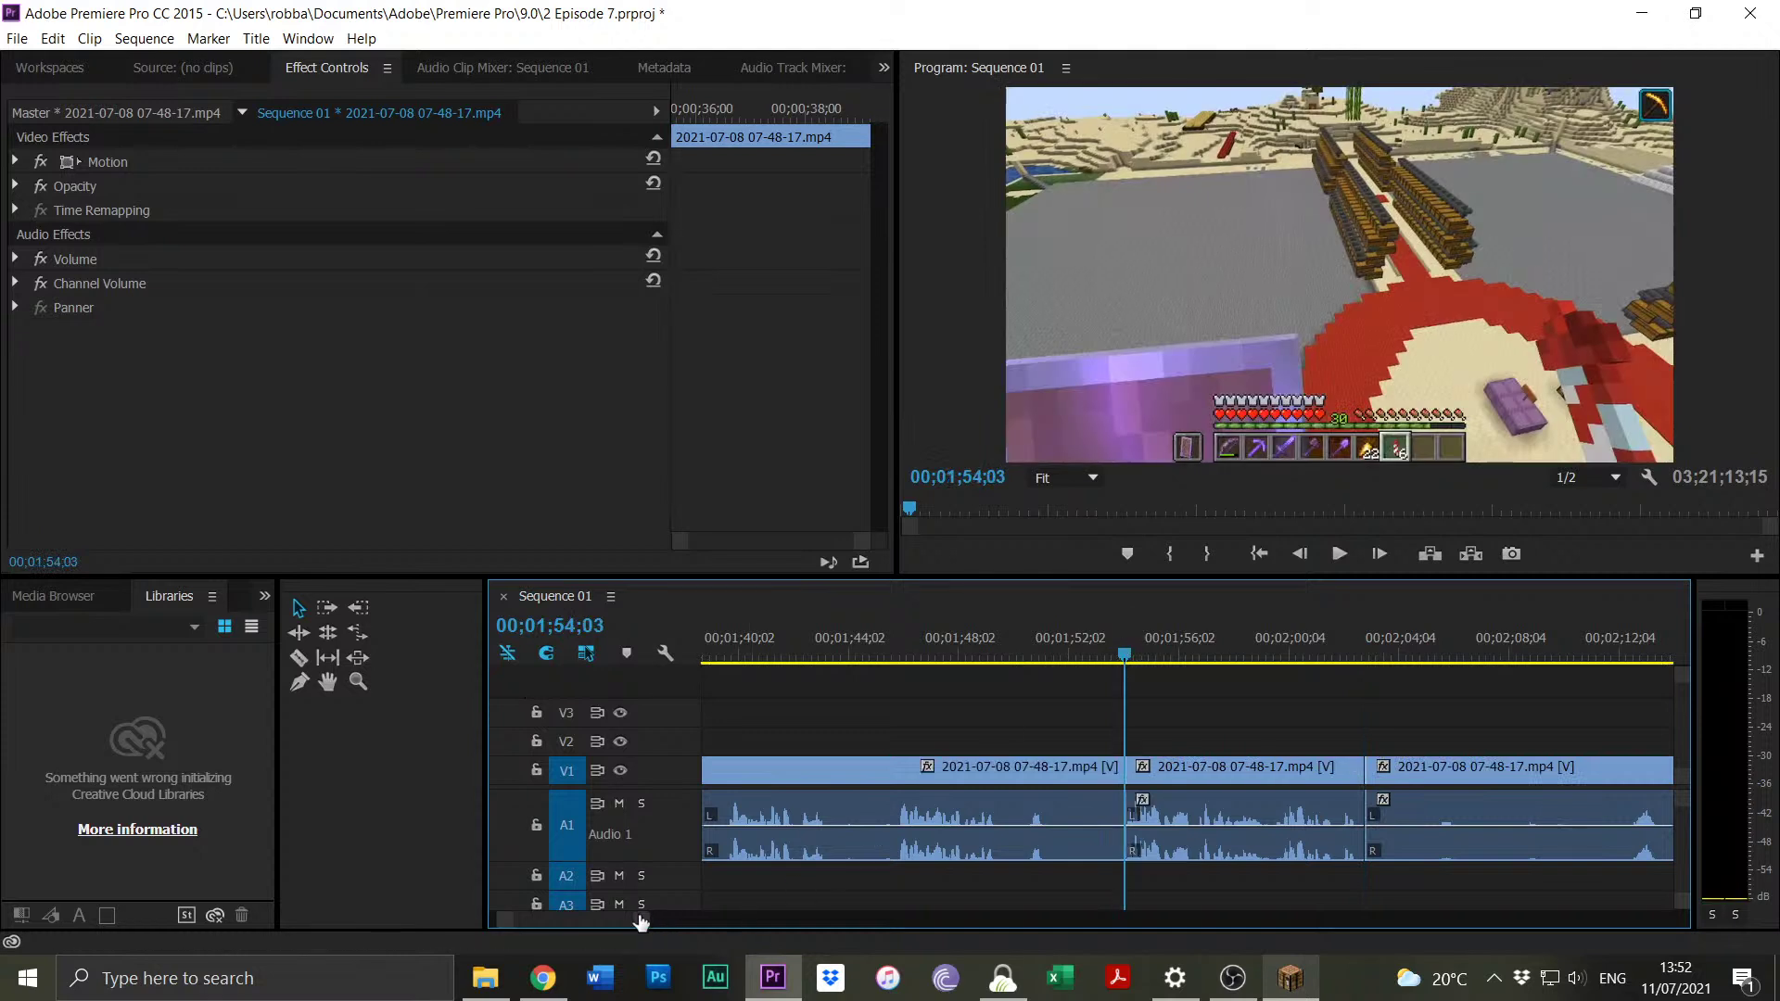
# Delete the unwanted clip between 00;00;43;12 and 00;01;54;02 and move the isolated phrase against the preceding kept piece.
pyautogui.moveTo(640, 919); pyautogui.dragTo(737, 927)
pyautogui.click(1068, 779)
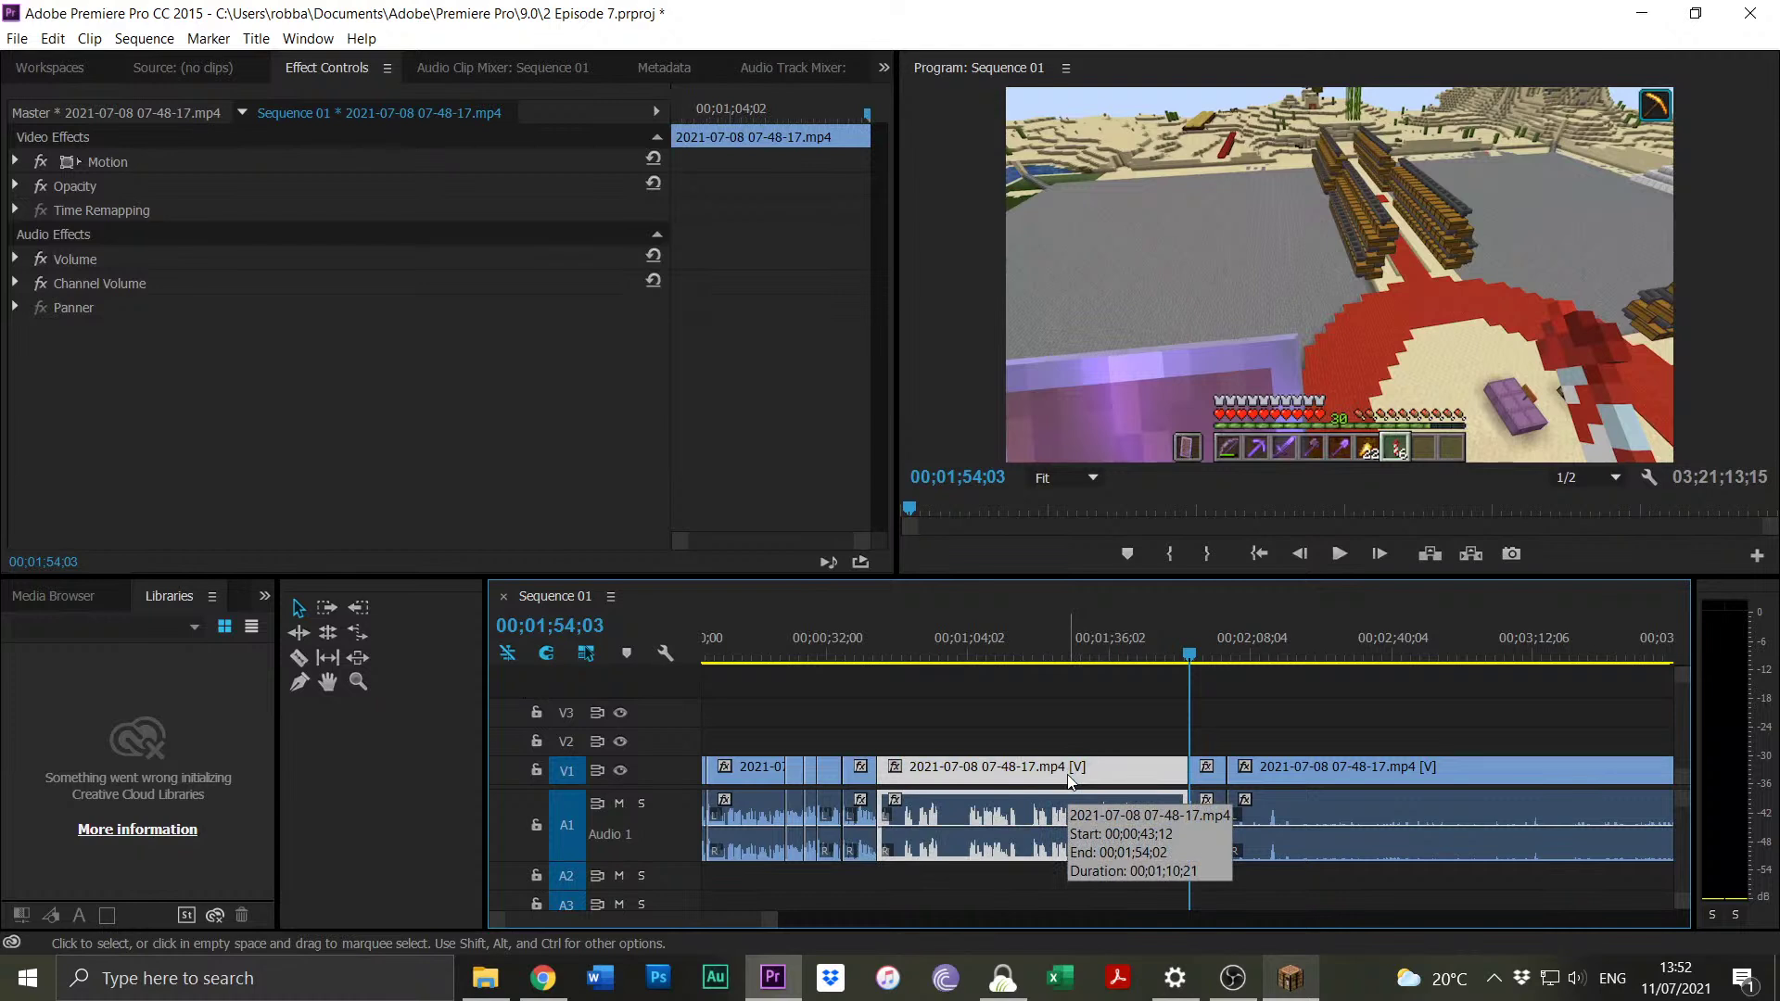
pyautogui.press('Delete')
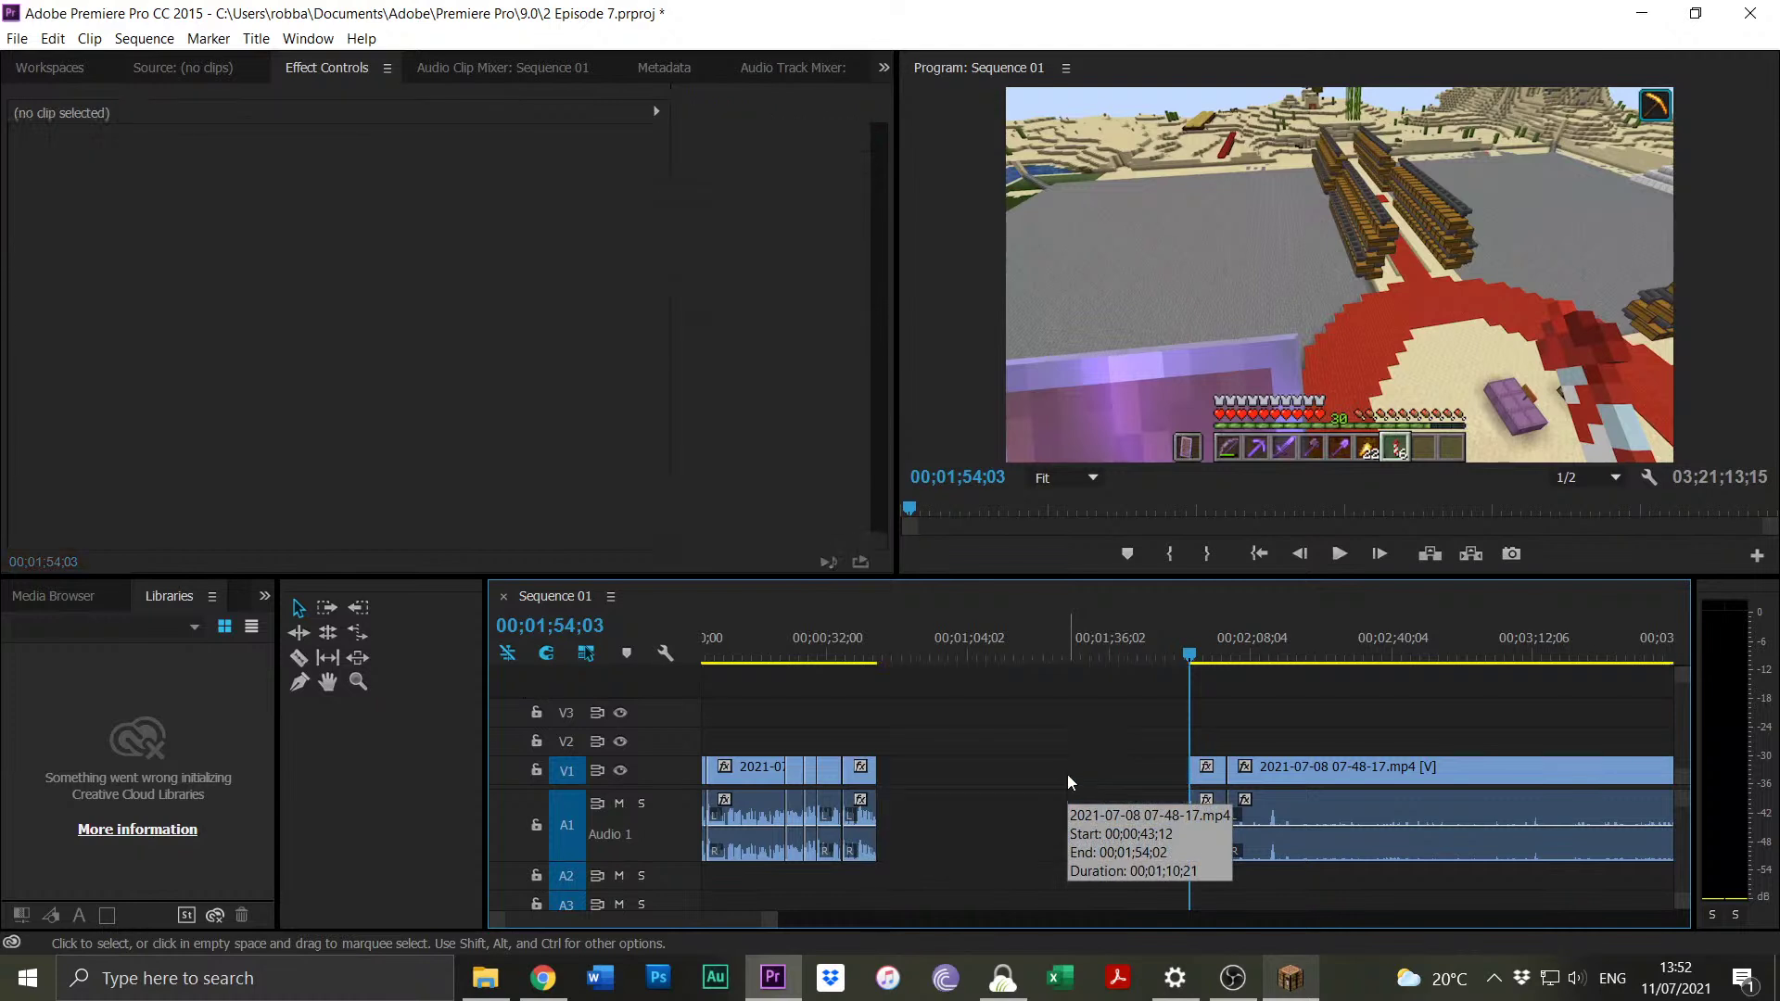
pyautogui.moveTo(1211, 769); pyautogui.dragTo(897, 769)
# Find the next speech after the long quiet stretch and split the remaining clip at its start, at 00;08;31;17.
pyautogui.click(1232, 654)
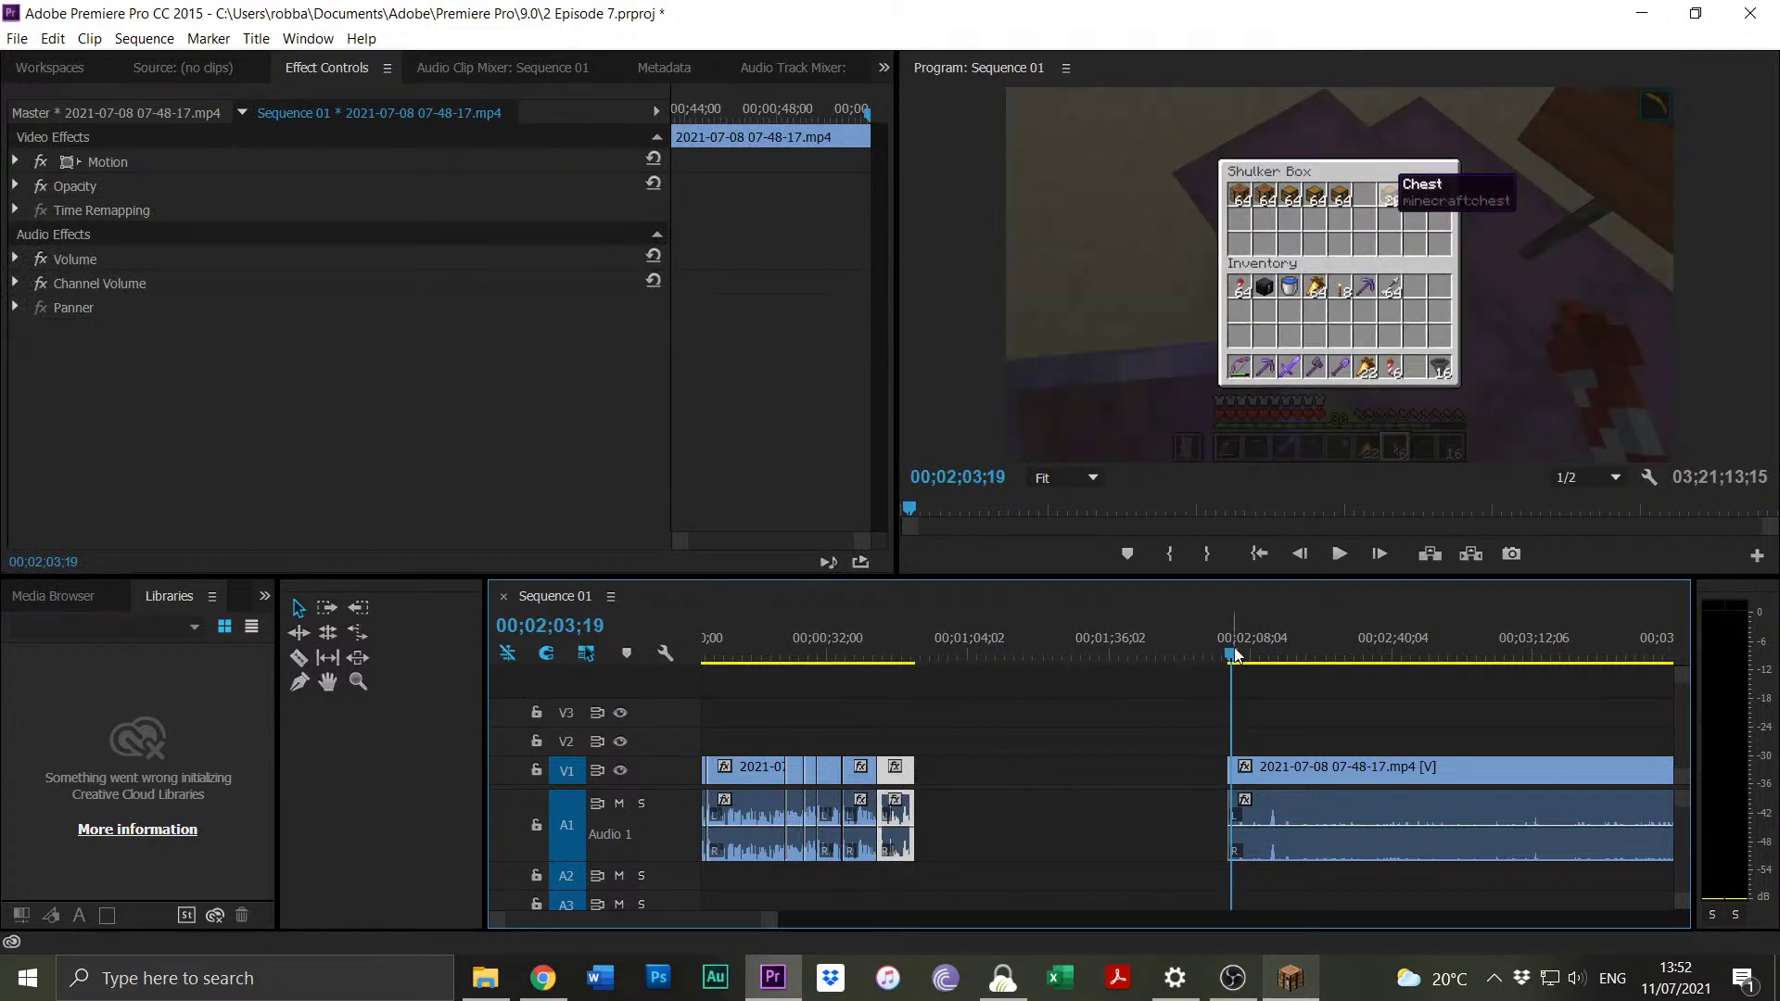
pyautogui.click(918, 656)
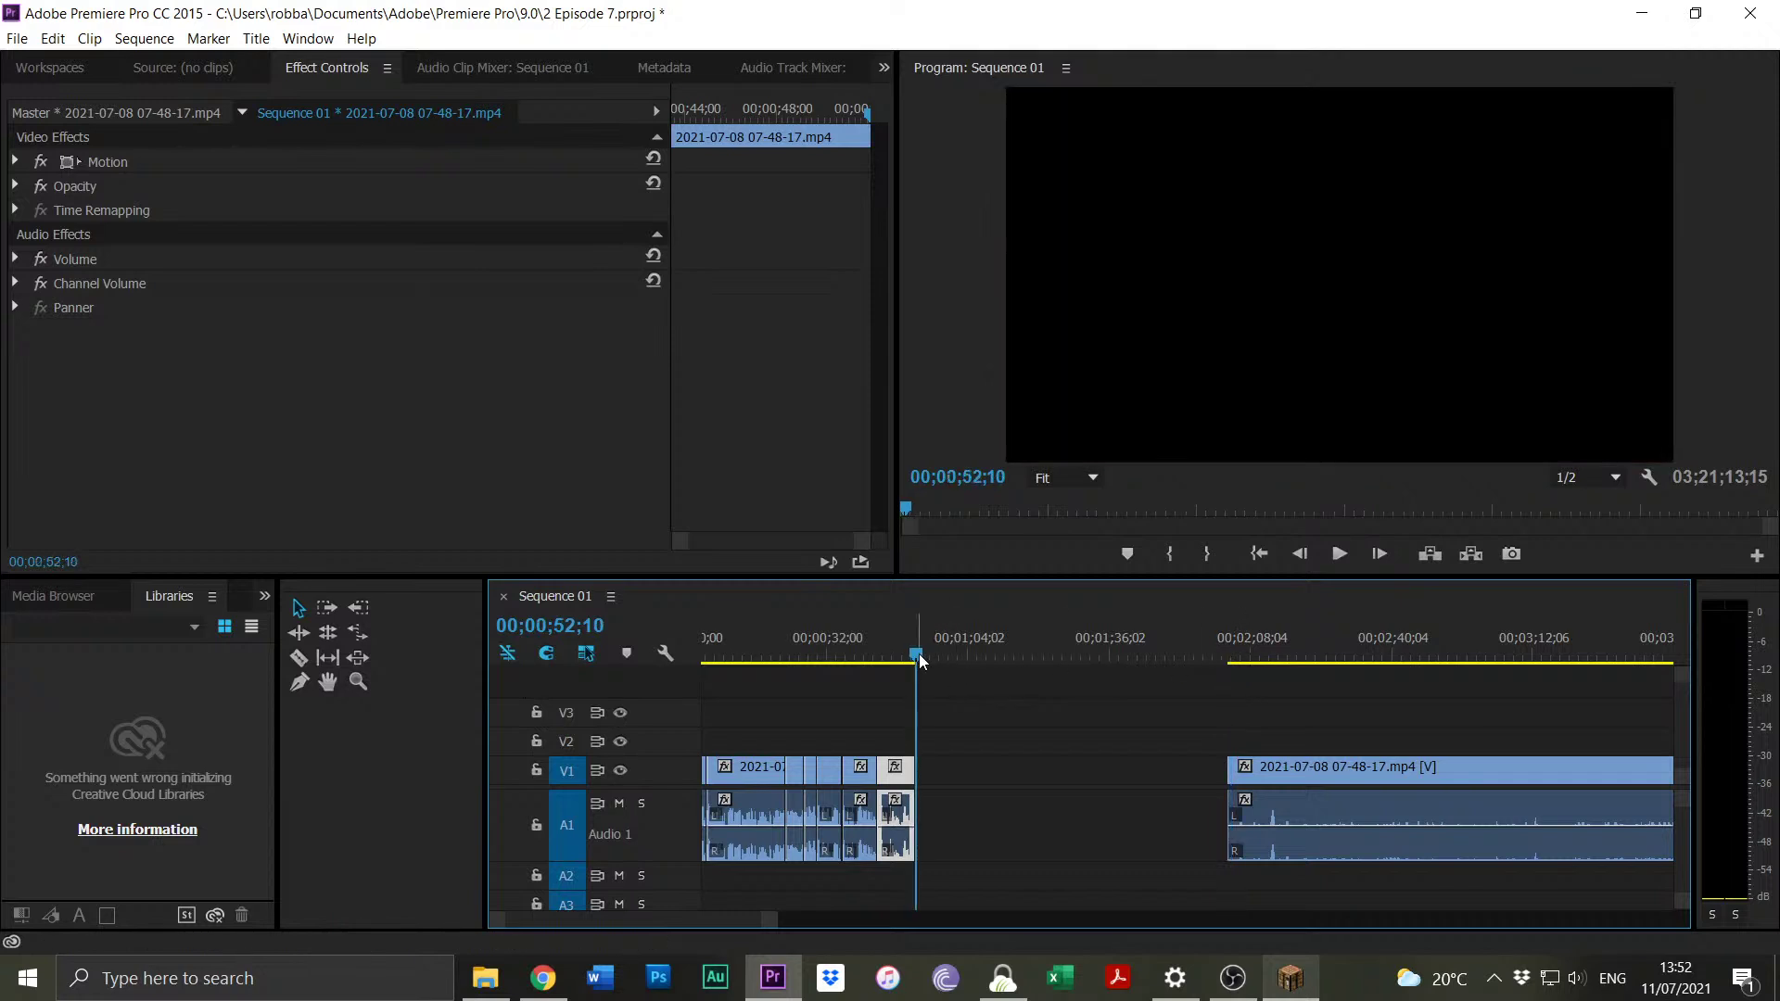
pyautogui.moveTo(775, 921); pyautogui.dragTo(930, 921)
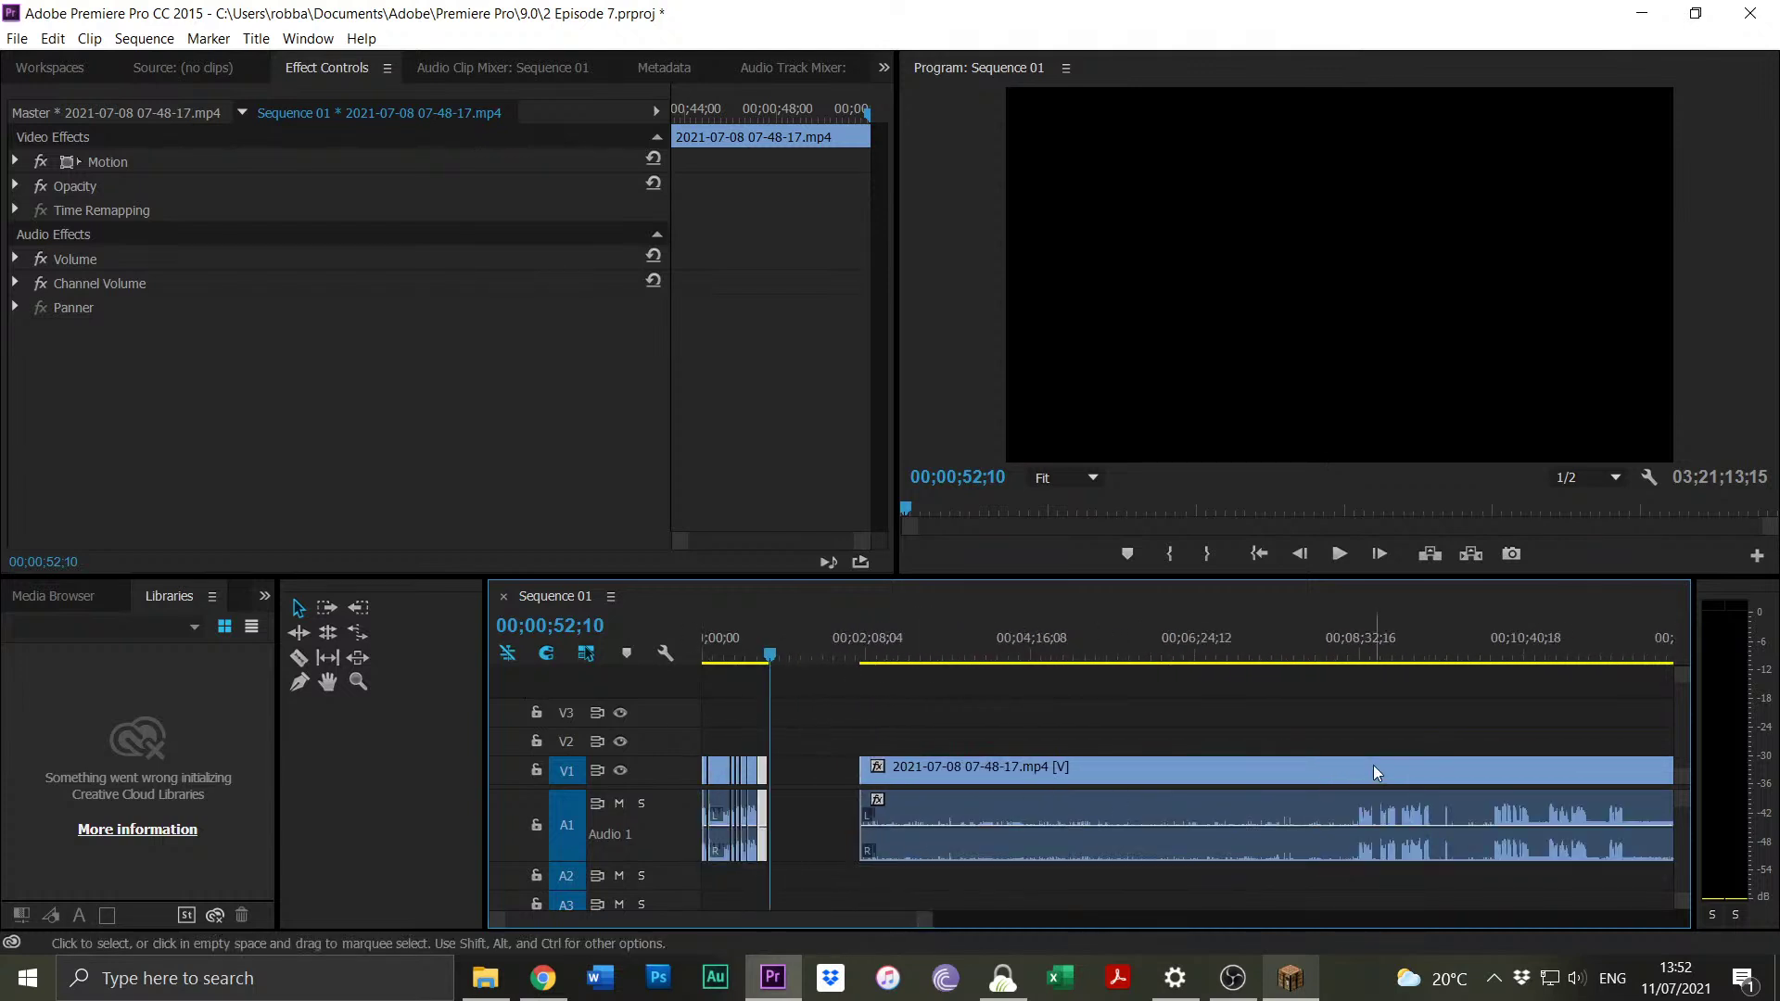
pyautogui.click(1356, 652)
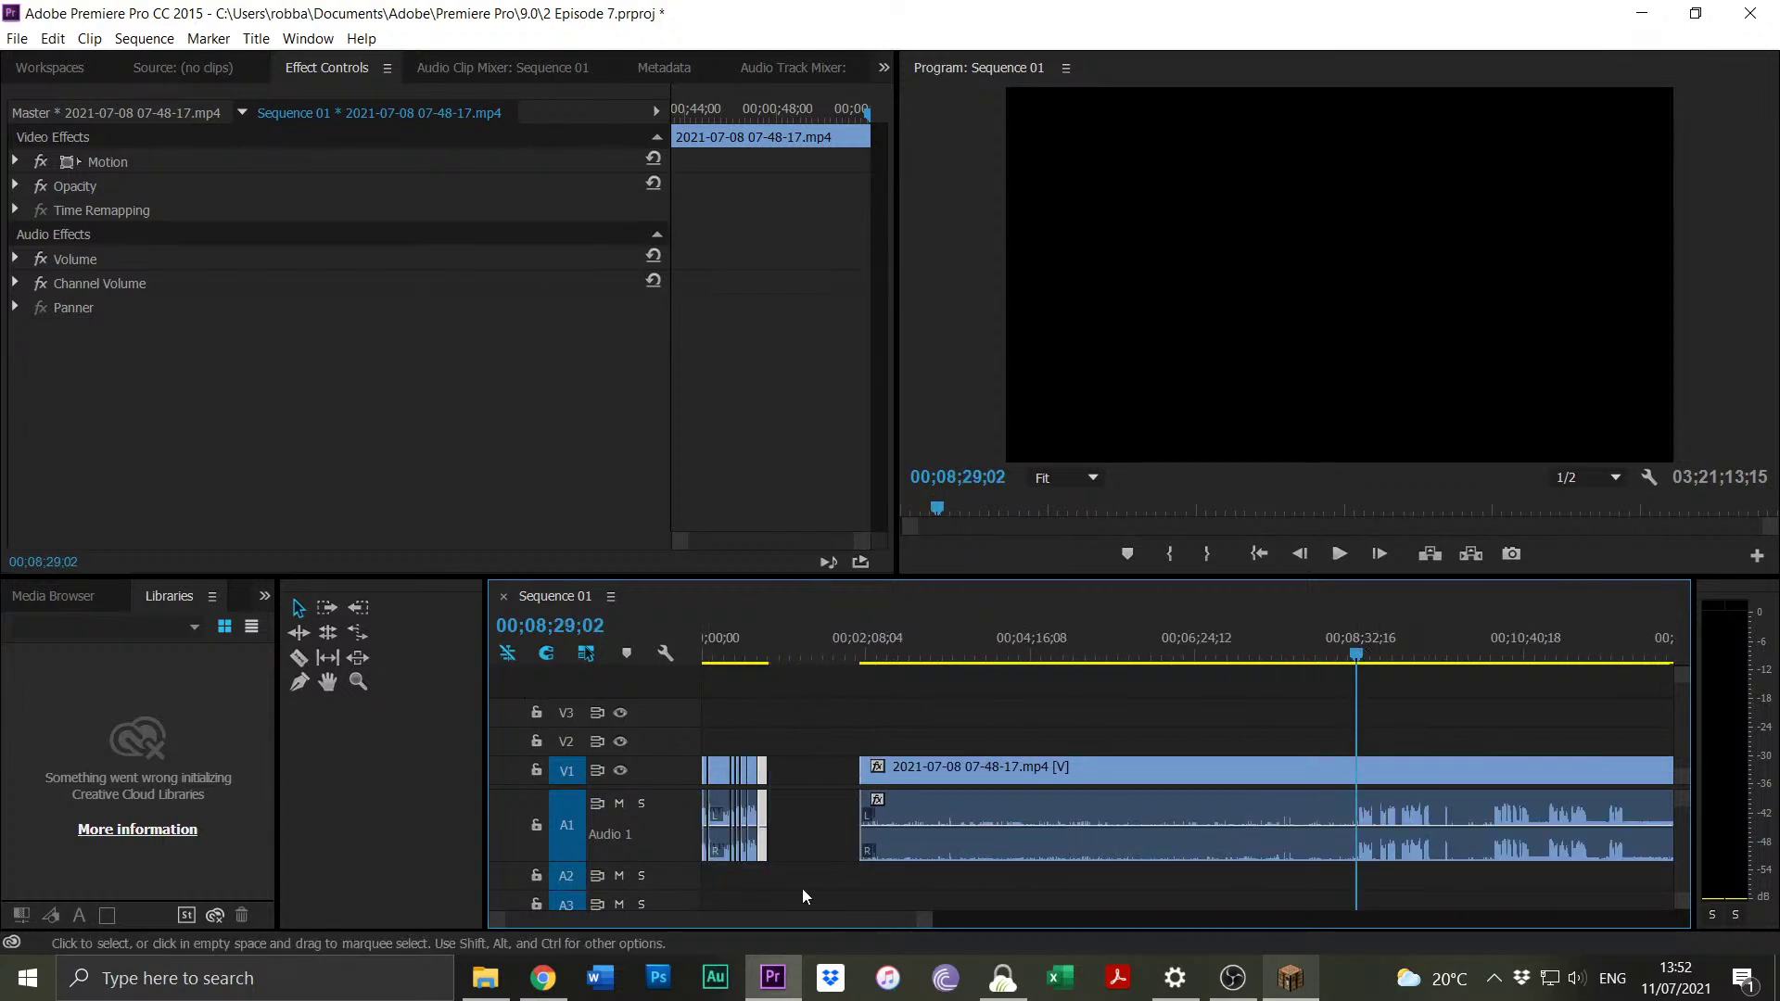
pyautogui.moveTo(927, 928); pyautogui.dragTo(775, 906)
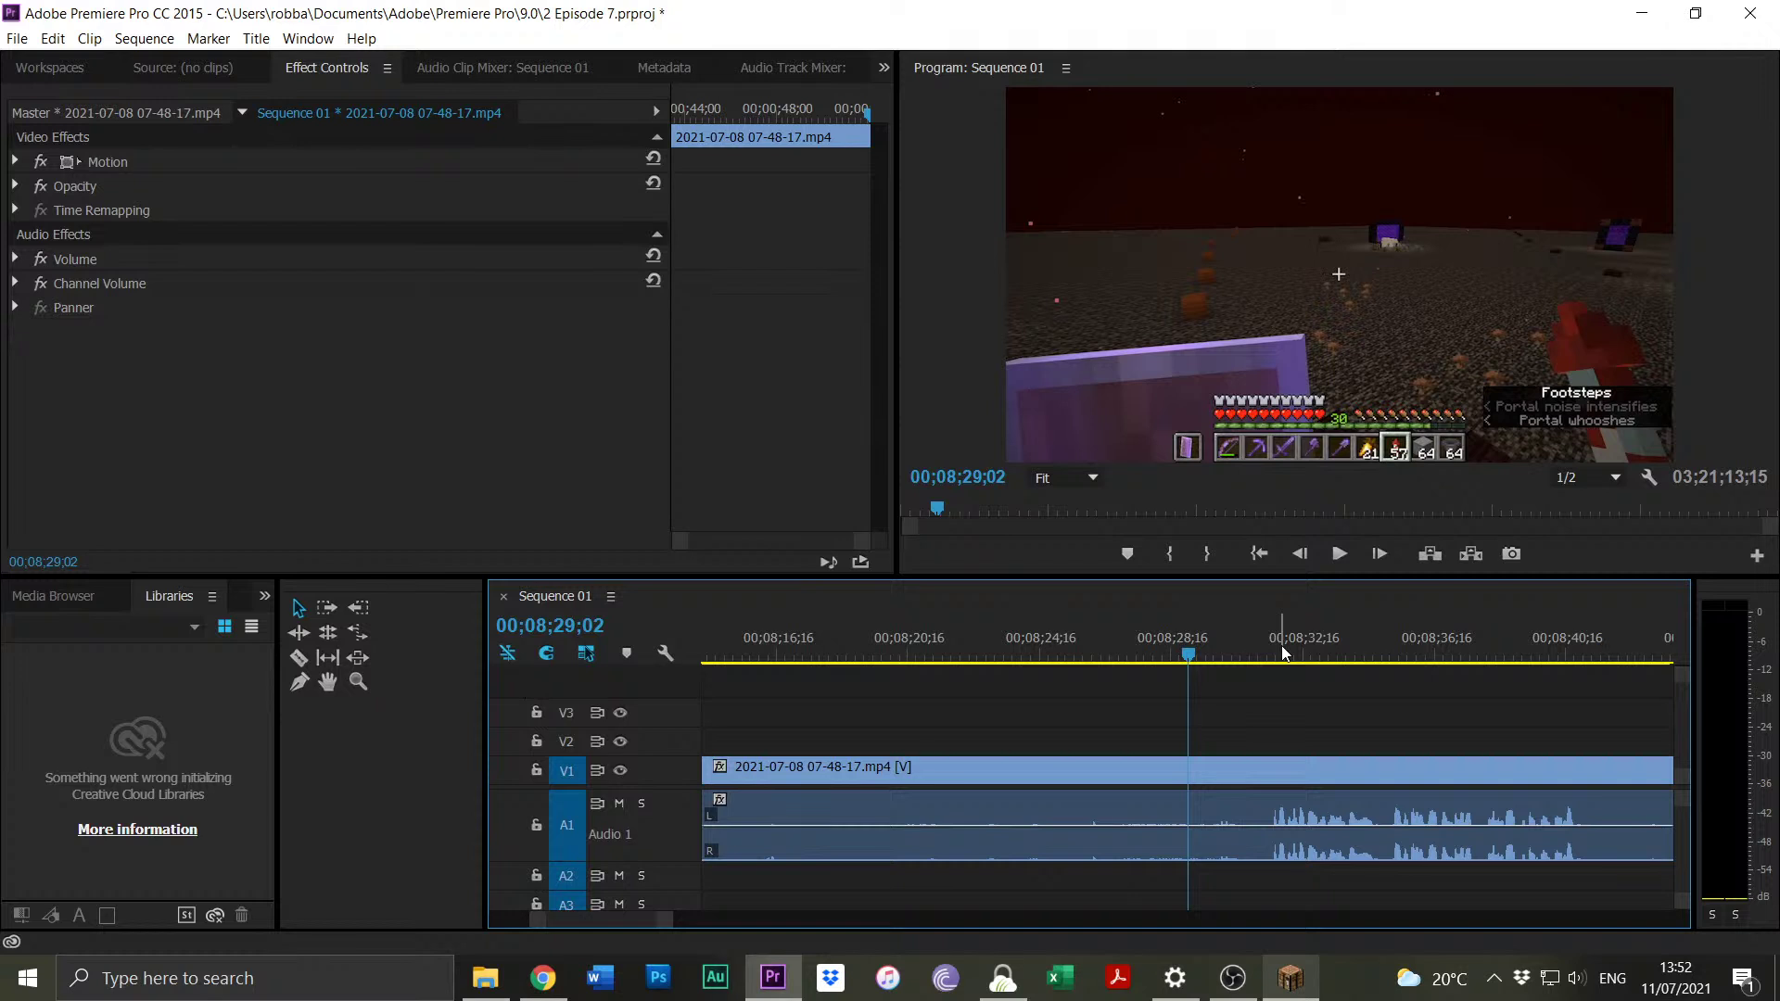
pyautogui.moveTo(1281, 643); pyautogui.dragTo(1274, 643)
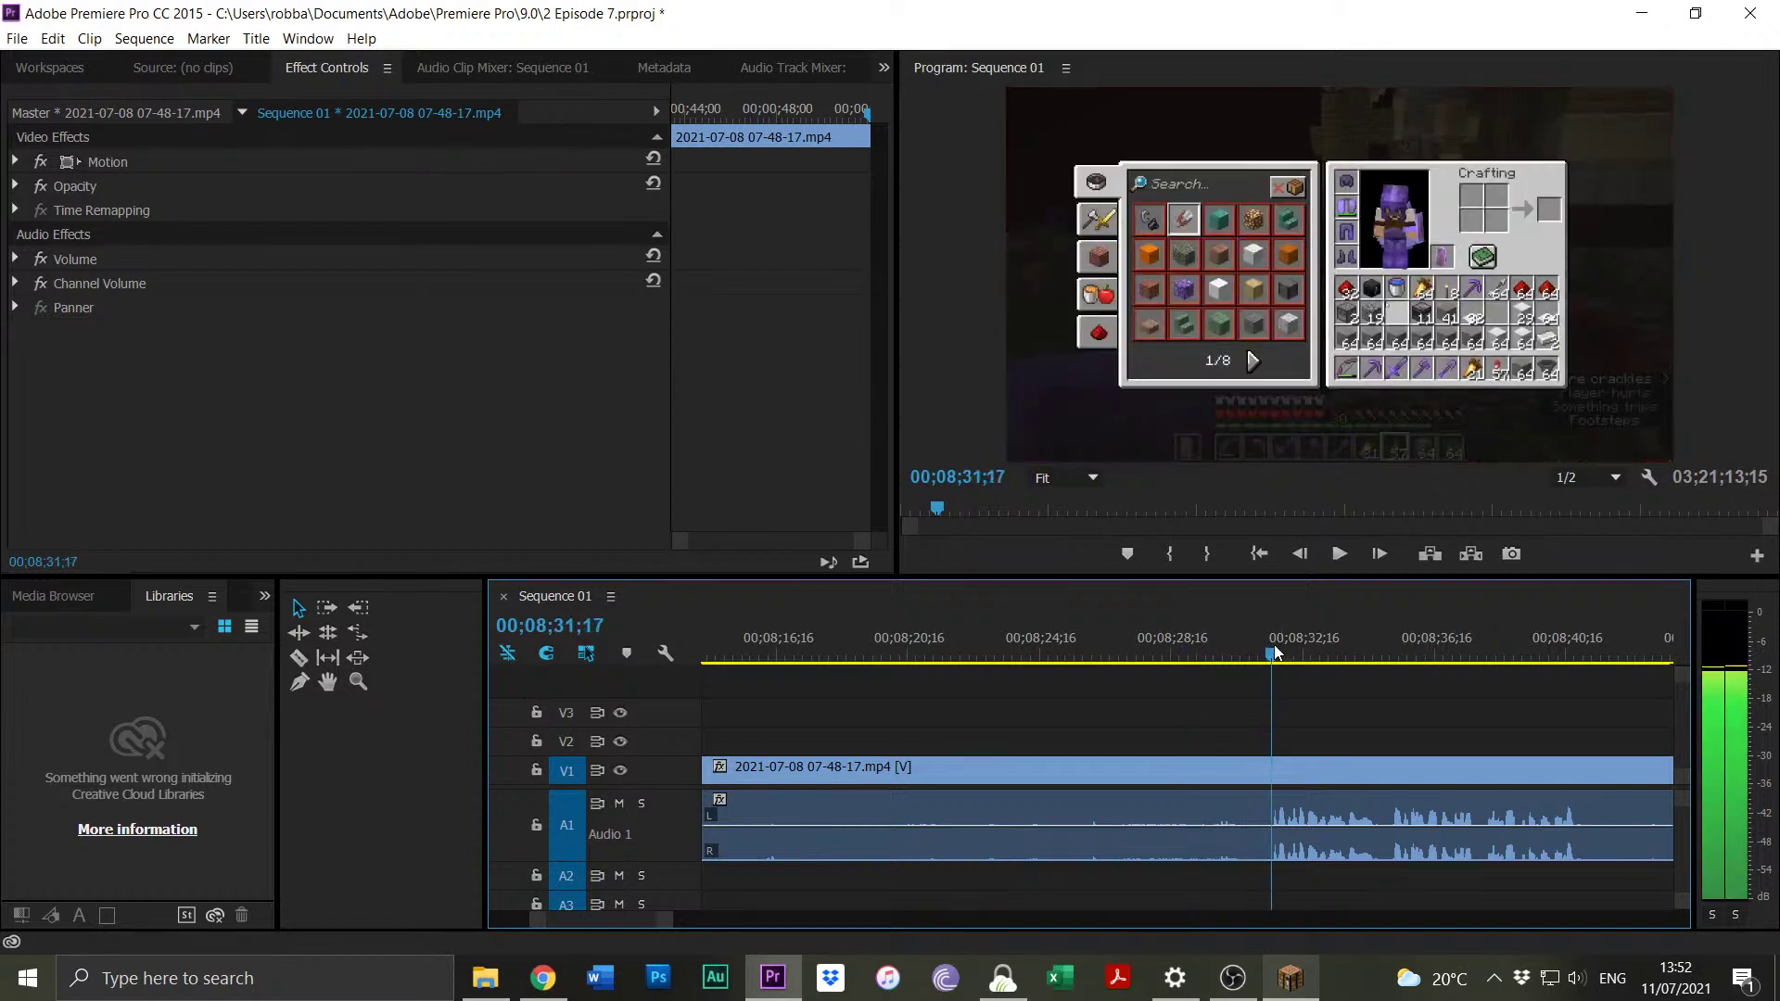
pyautogui.hotkey('ctrl', 'k')
# Delete the quiet piece before 00;08;31;17 and move the remaining clip against the end of the last kept phrase.
pyautogui.click(1204, 754)
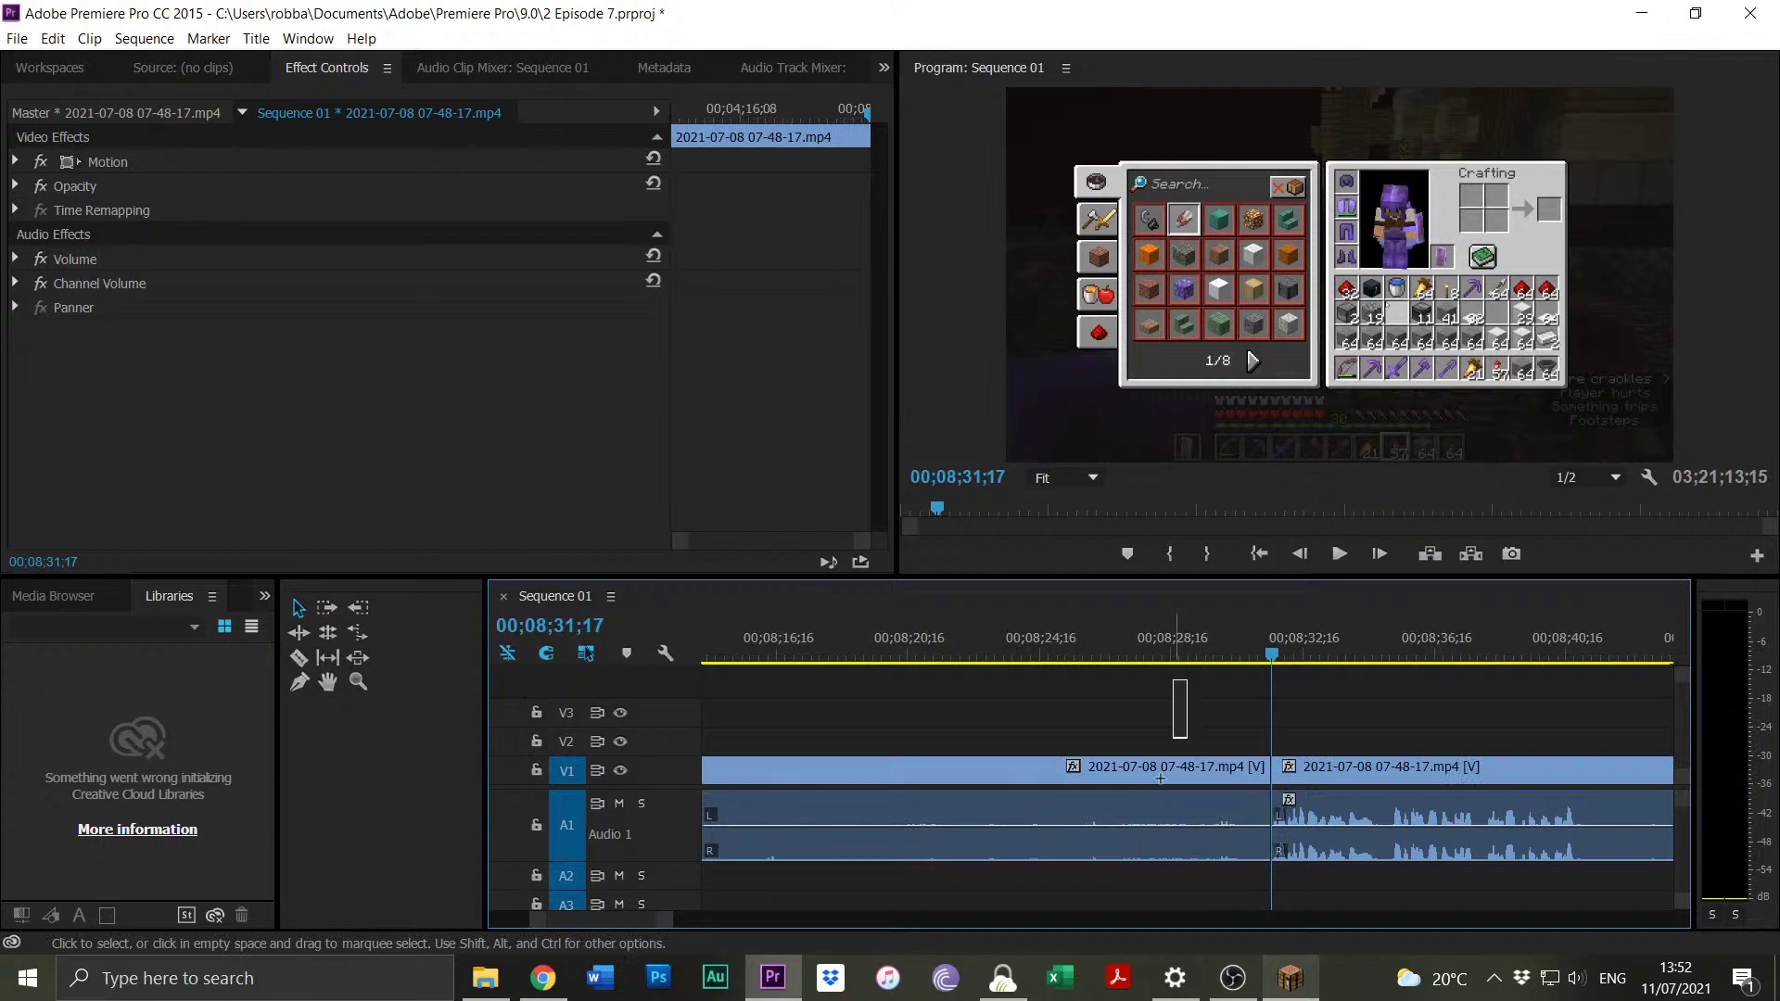
pyautogui.press('Delete')
pyautogui.moveTo(676, 927); pyautogui.dragTo(992, 928)
pyautogui.moveTo(1174, 782); pyautogui.dragTo(769, 797)
# Play across the new join from 00;00;50;21 and split the last clip after the phrase, at 00;01;02;02.
pyautogui.moveTo(751, 660); pyautogui.dragTo(744, 658)
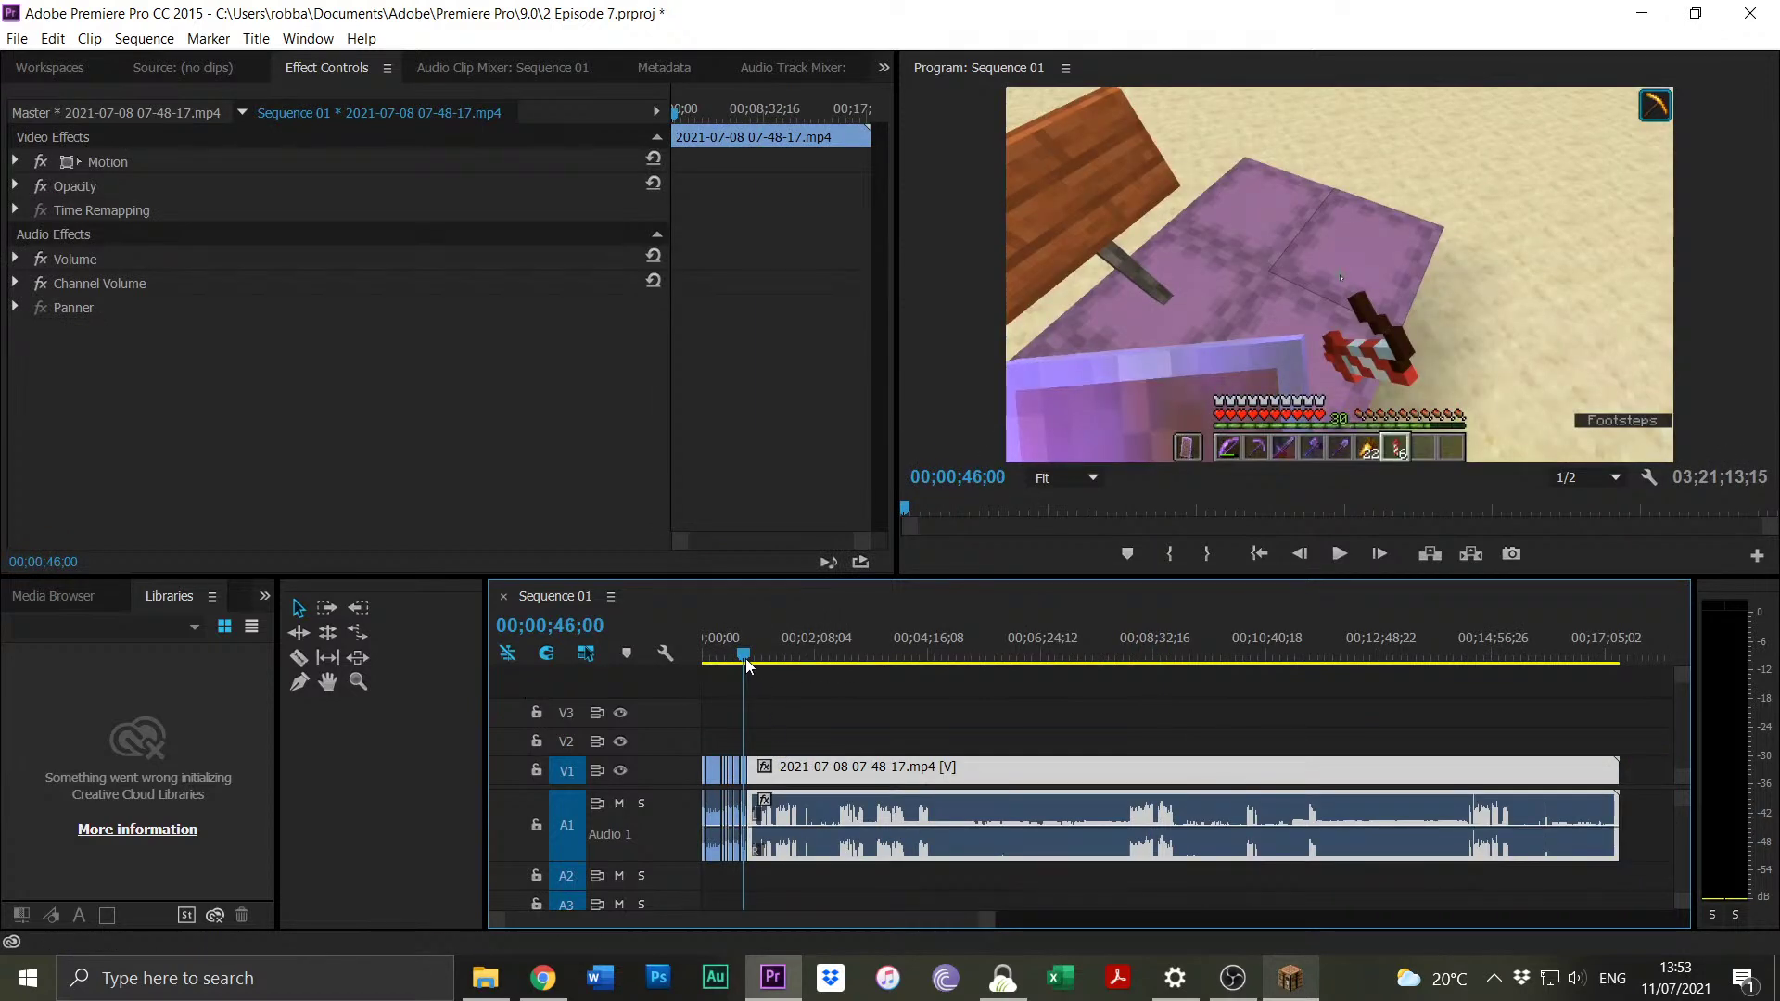
pyautogui.press('=')
pyautogui.click(1338, 641)
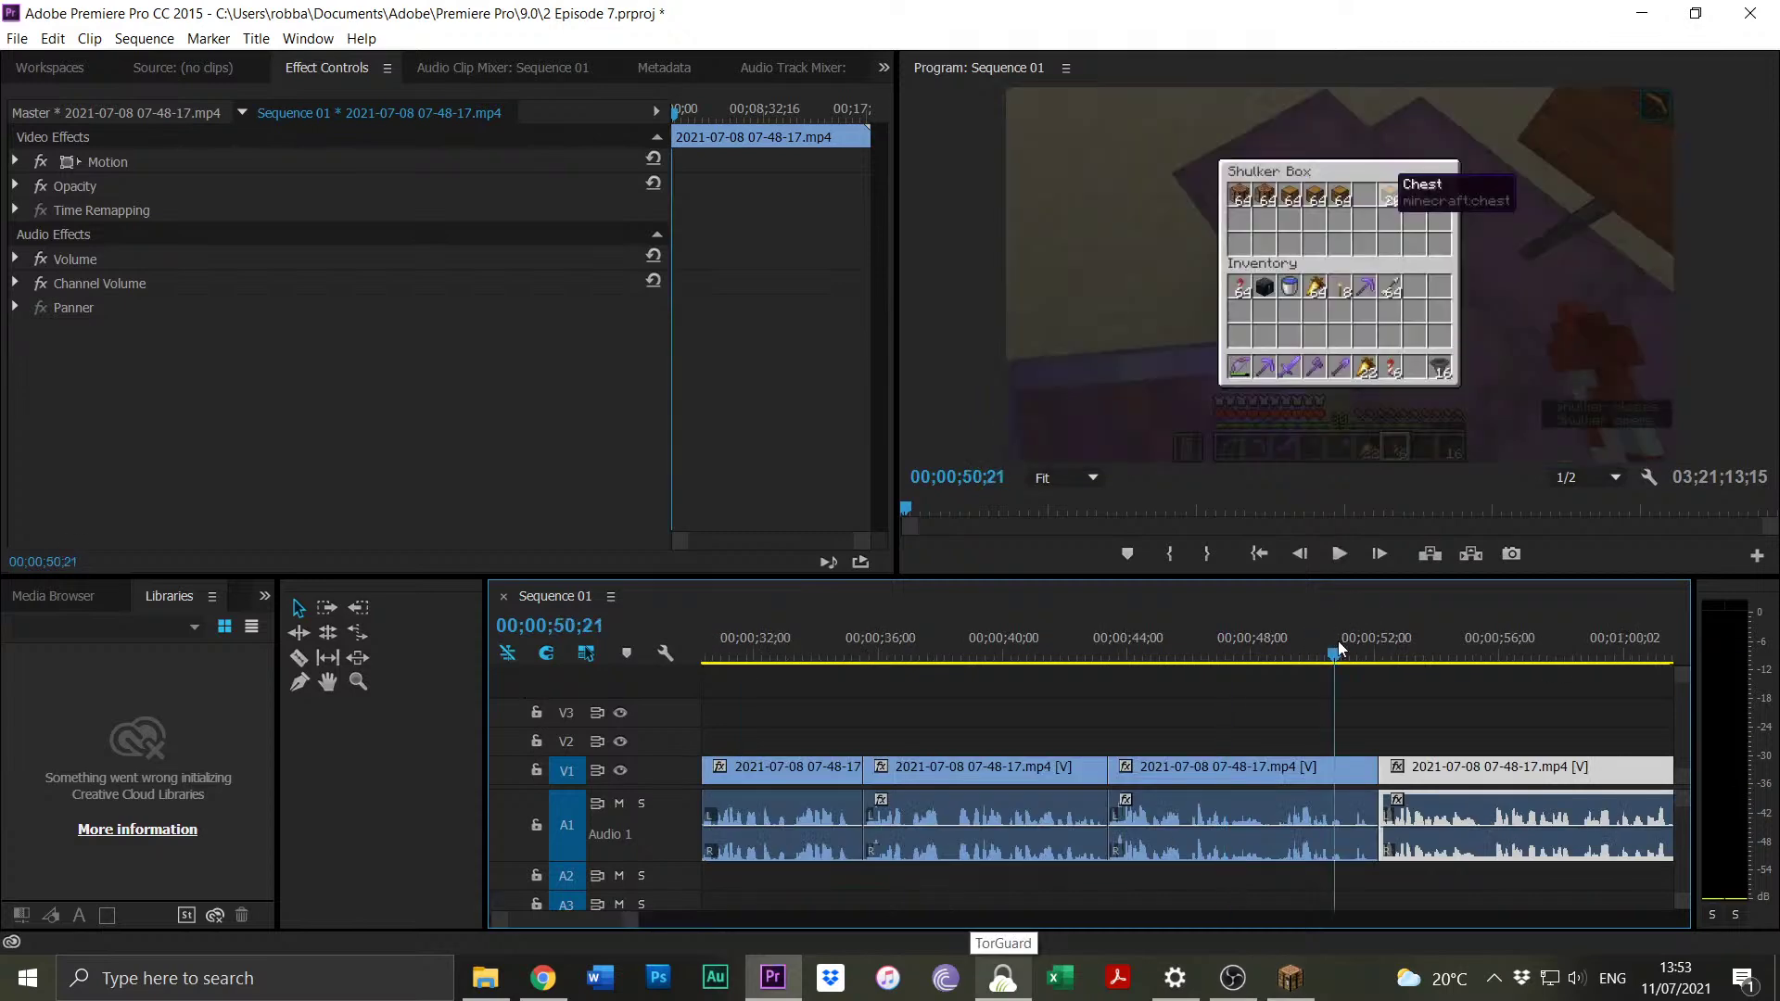
pyautogui.press('space')
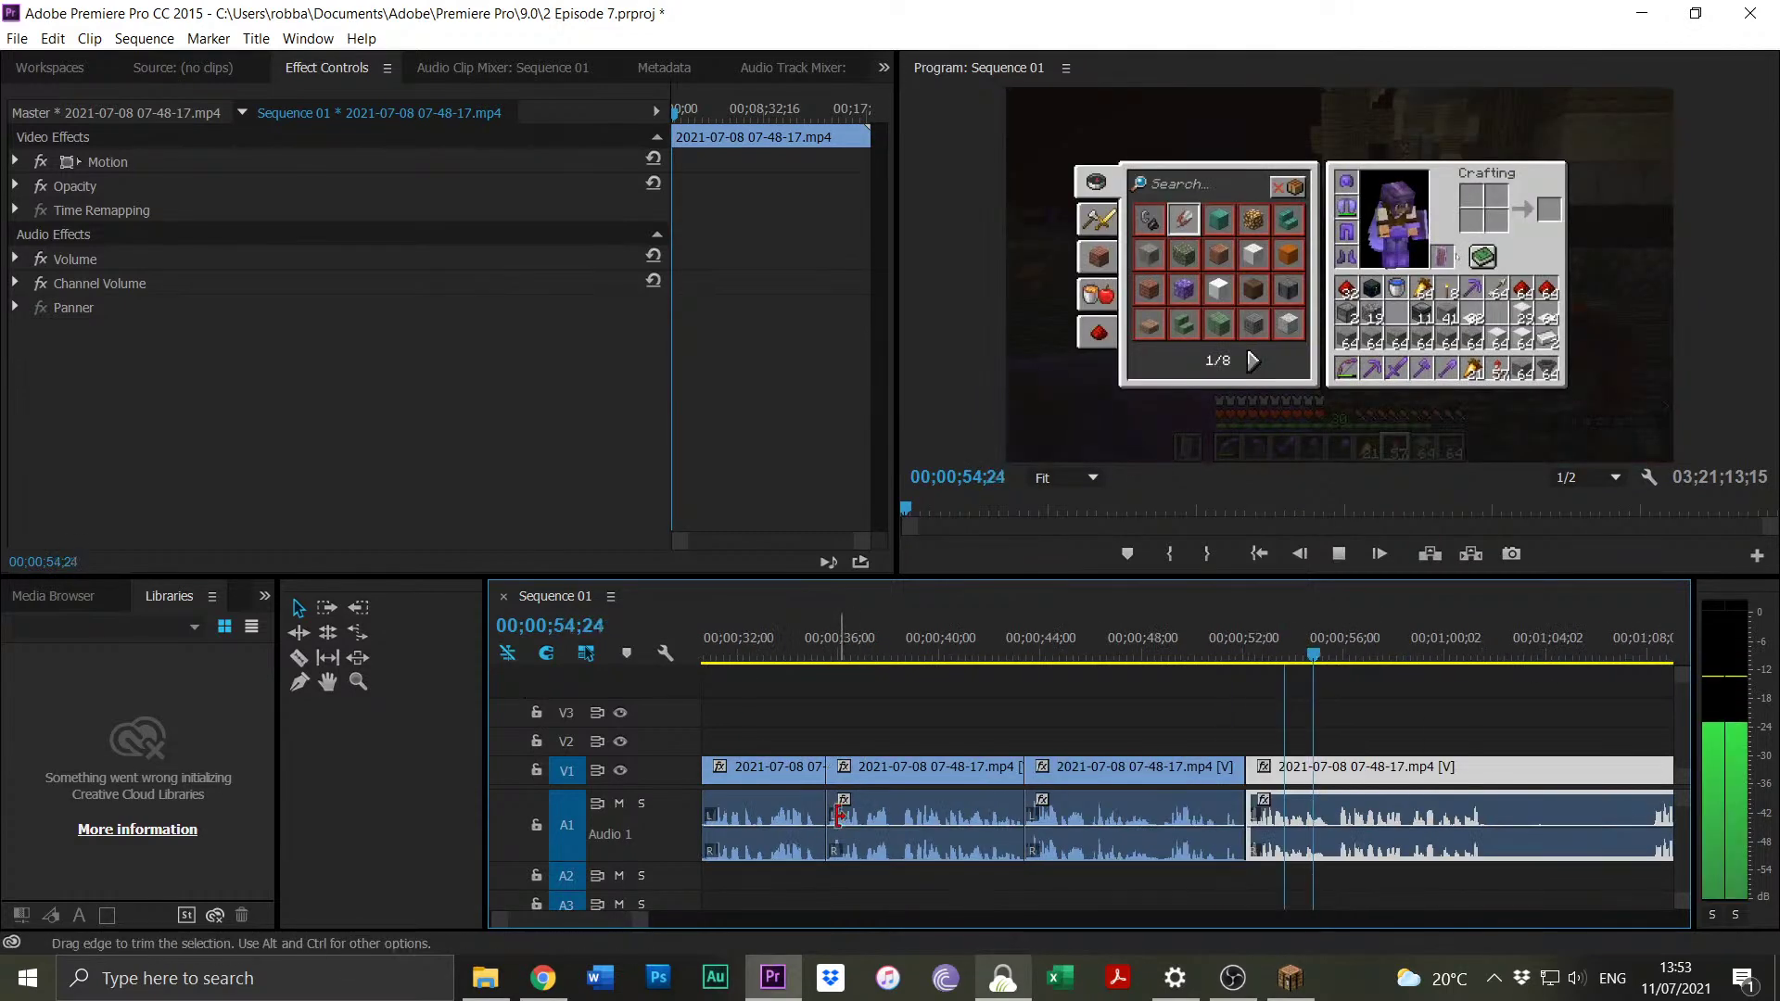
pyautogui.moveTo(629, 930); pyautogui.dragTo(649, 929)
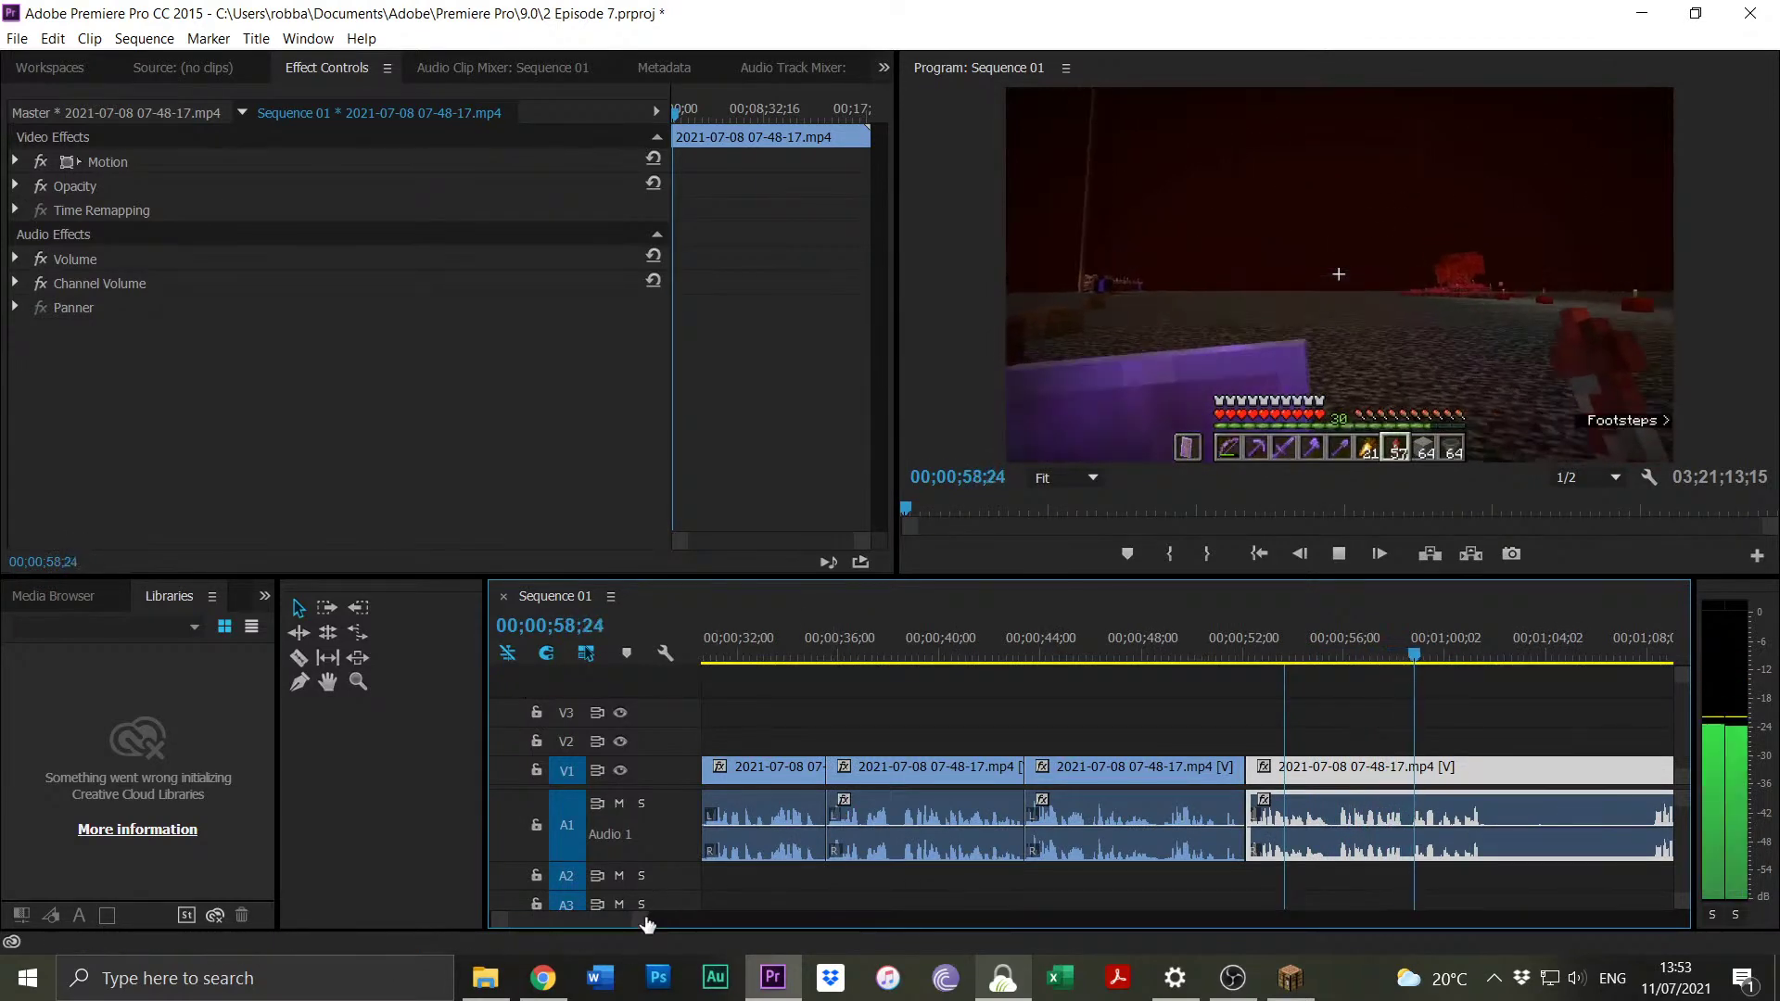
pyautogui.moveTo(640, 925); pyautogui.dragTo(627, 924)
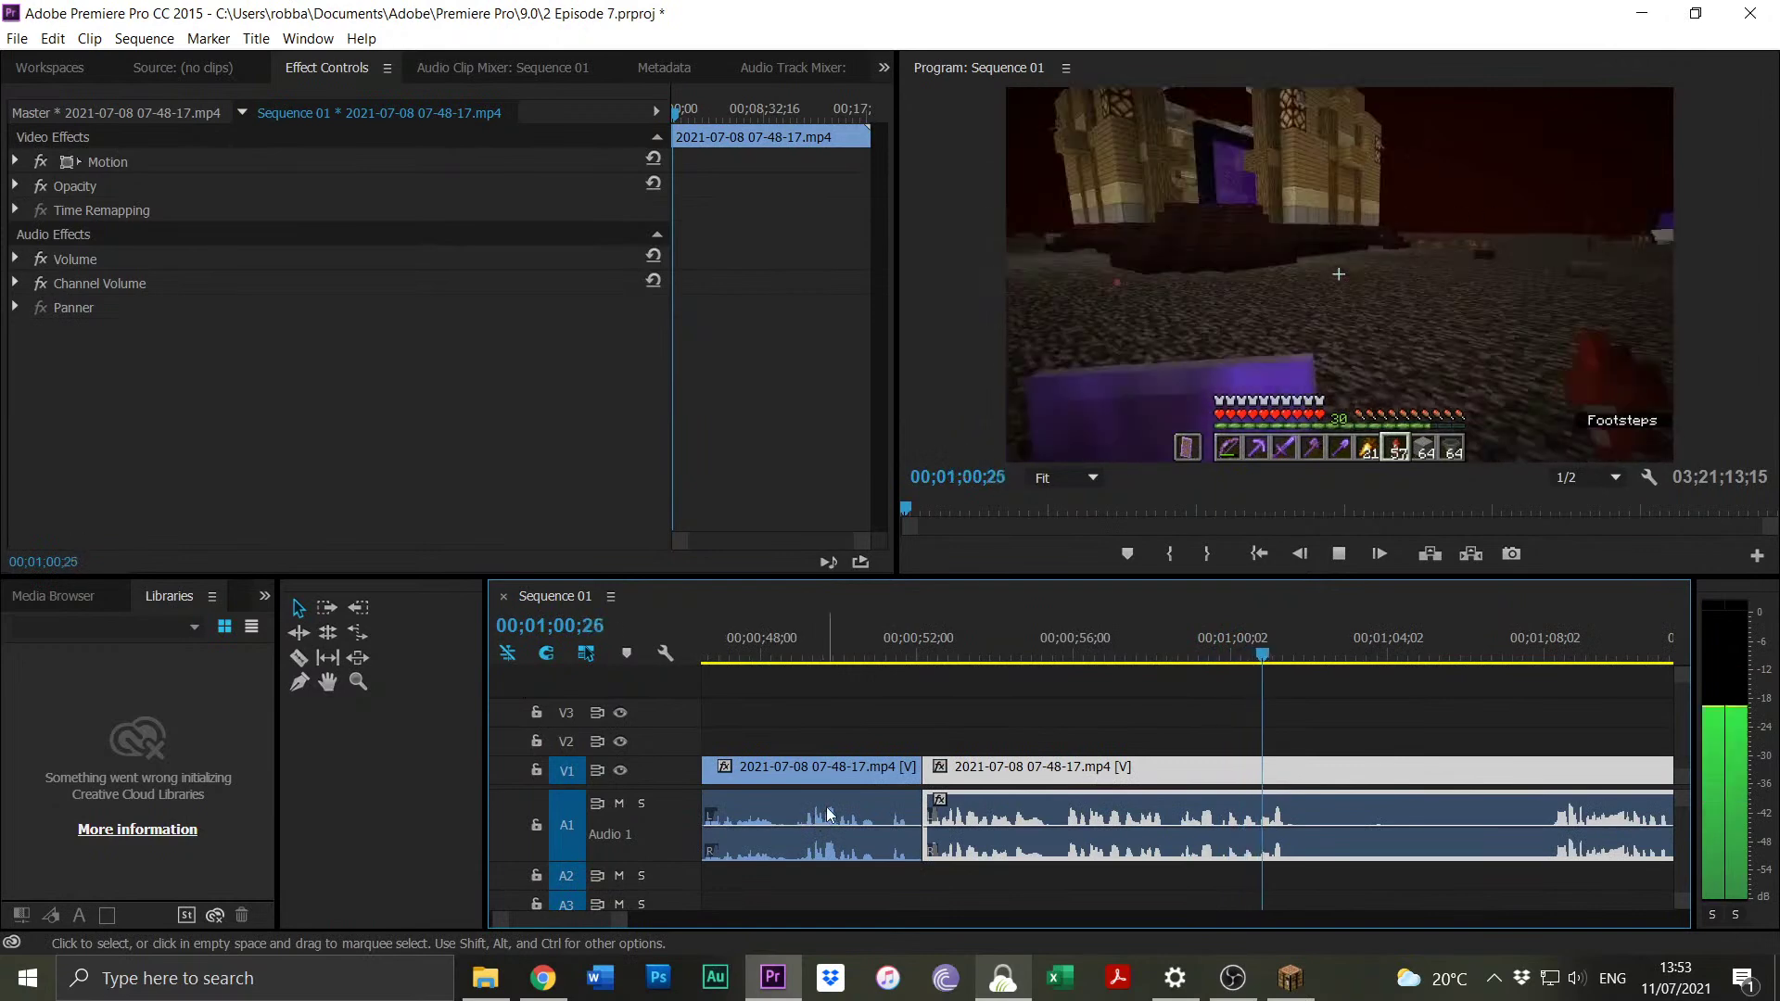
pyautogui.press('space')
pyautogui.hotkey('ctrl', 'k')
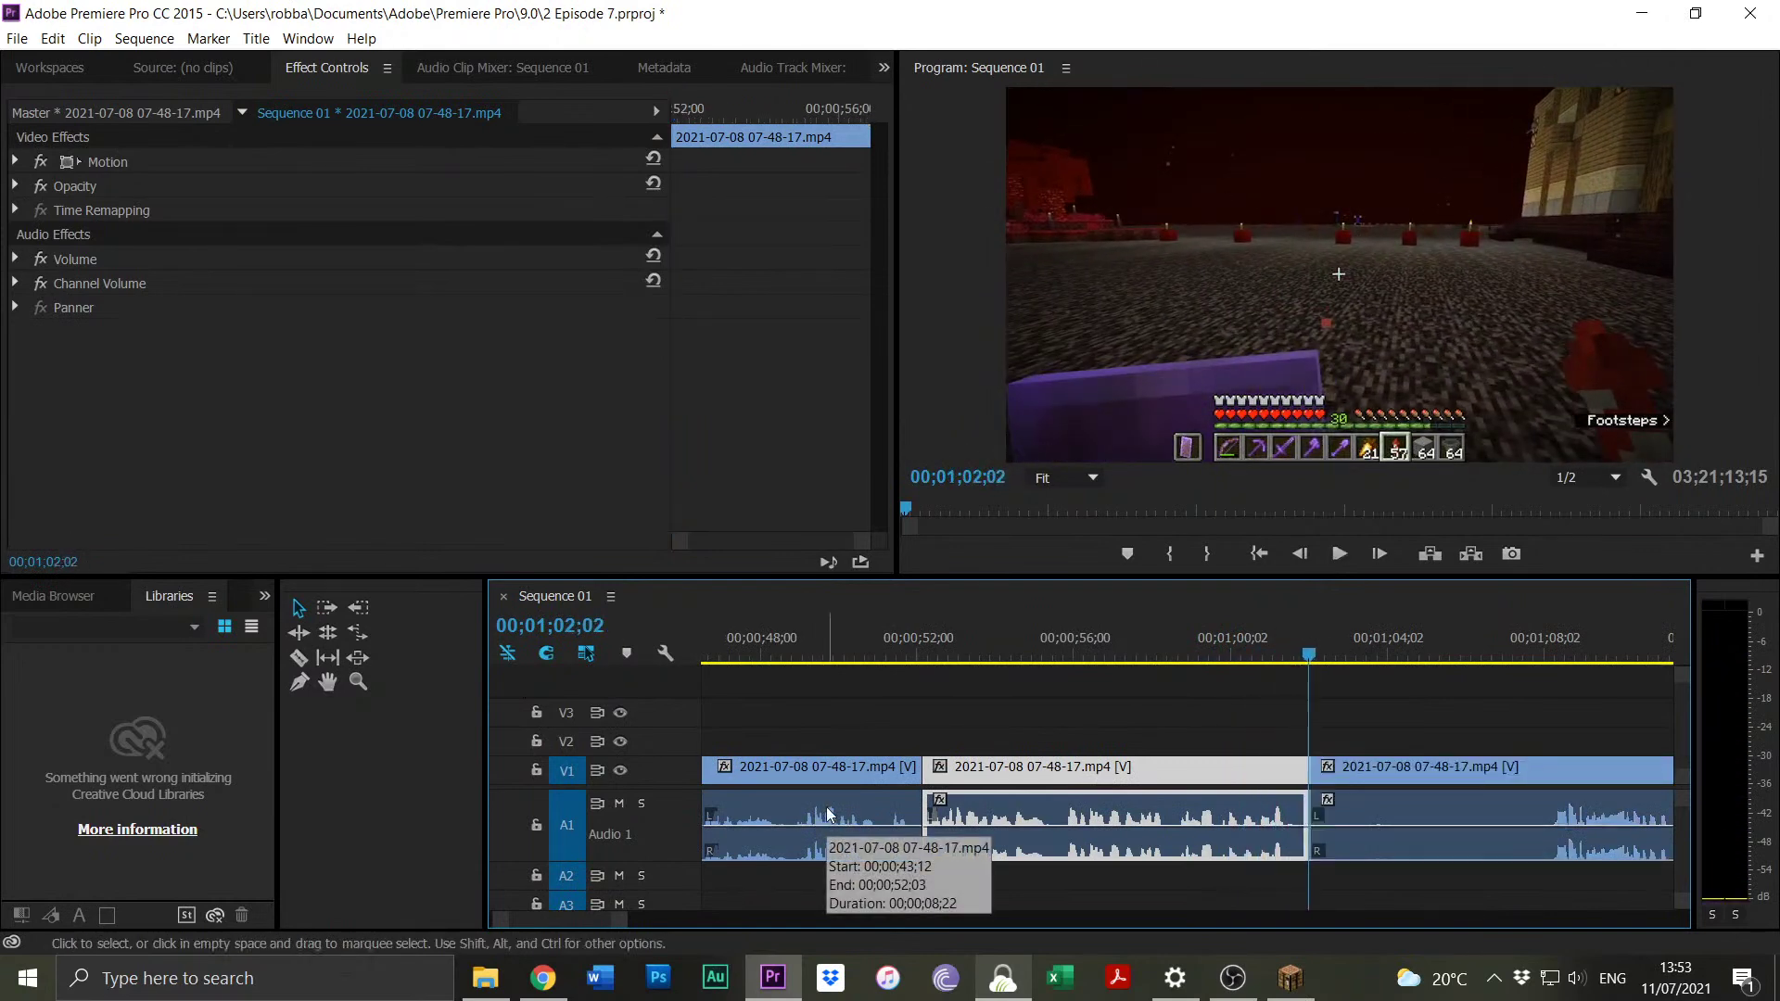
# Trim the last clip's quiet start to the speech at 00;01;08;08 and move the clip against the preceding kept piece.
pyautogui.click(1552, 653)
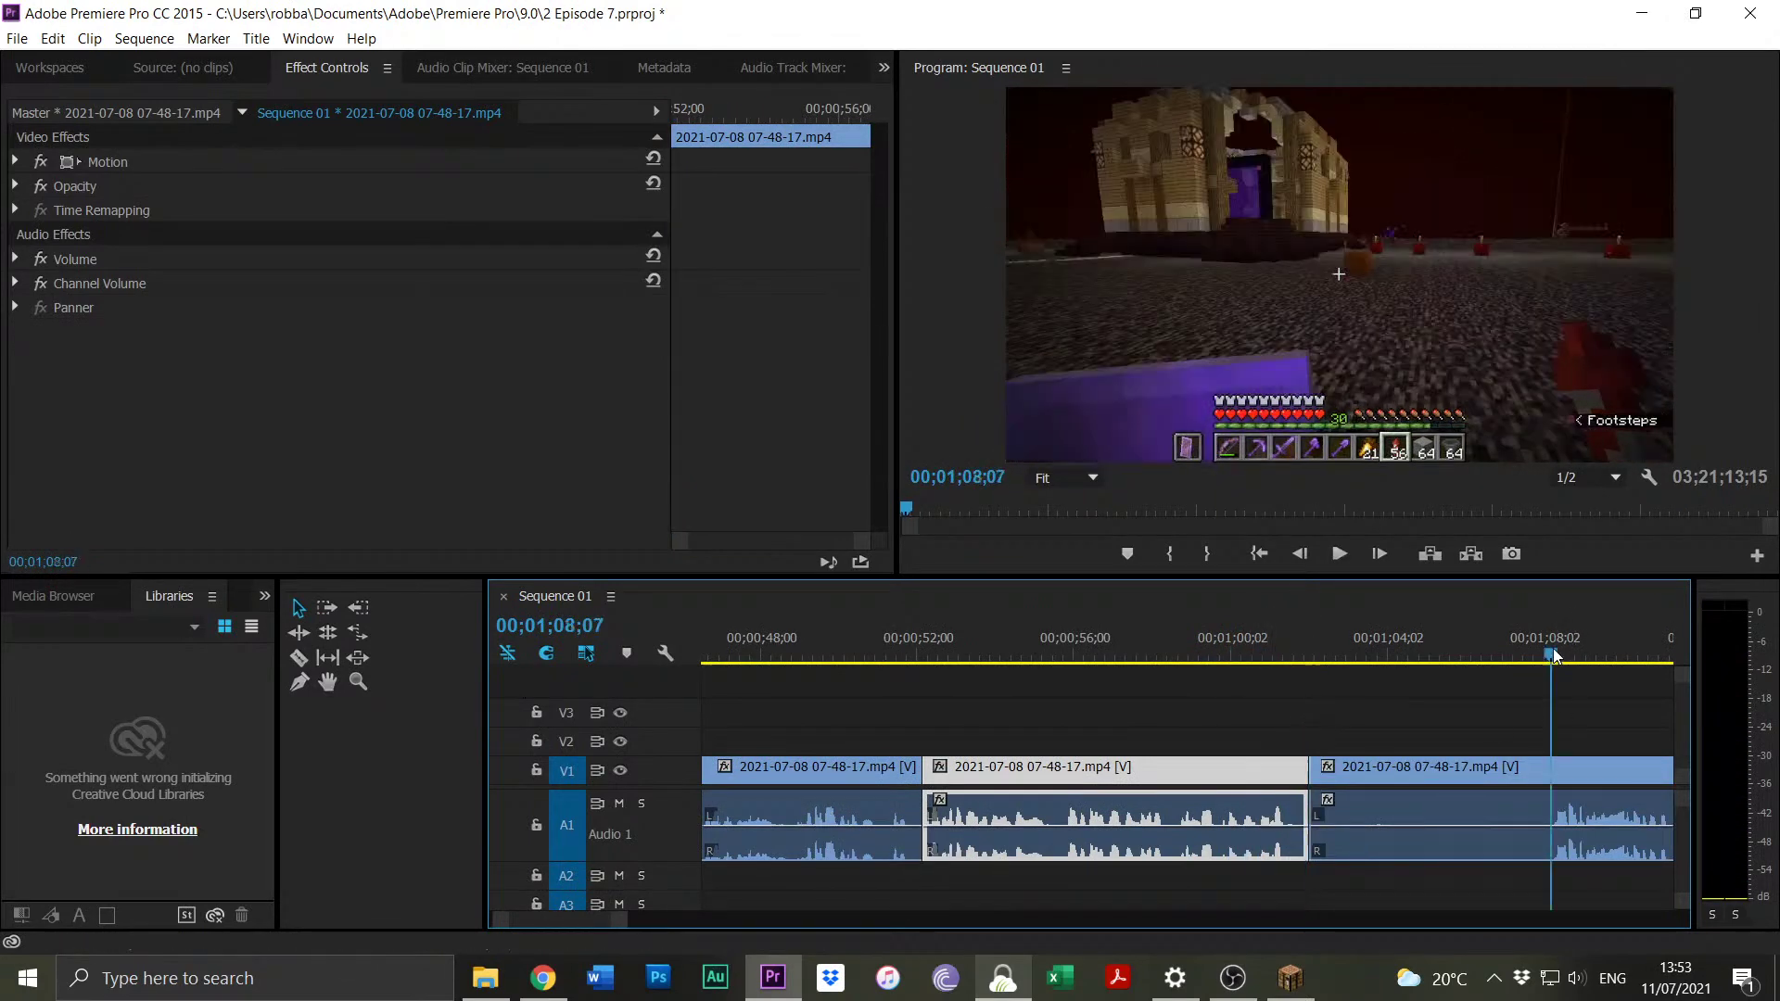
pyautogui.press('space')
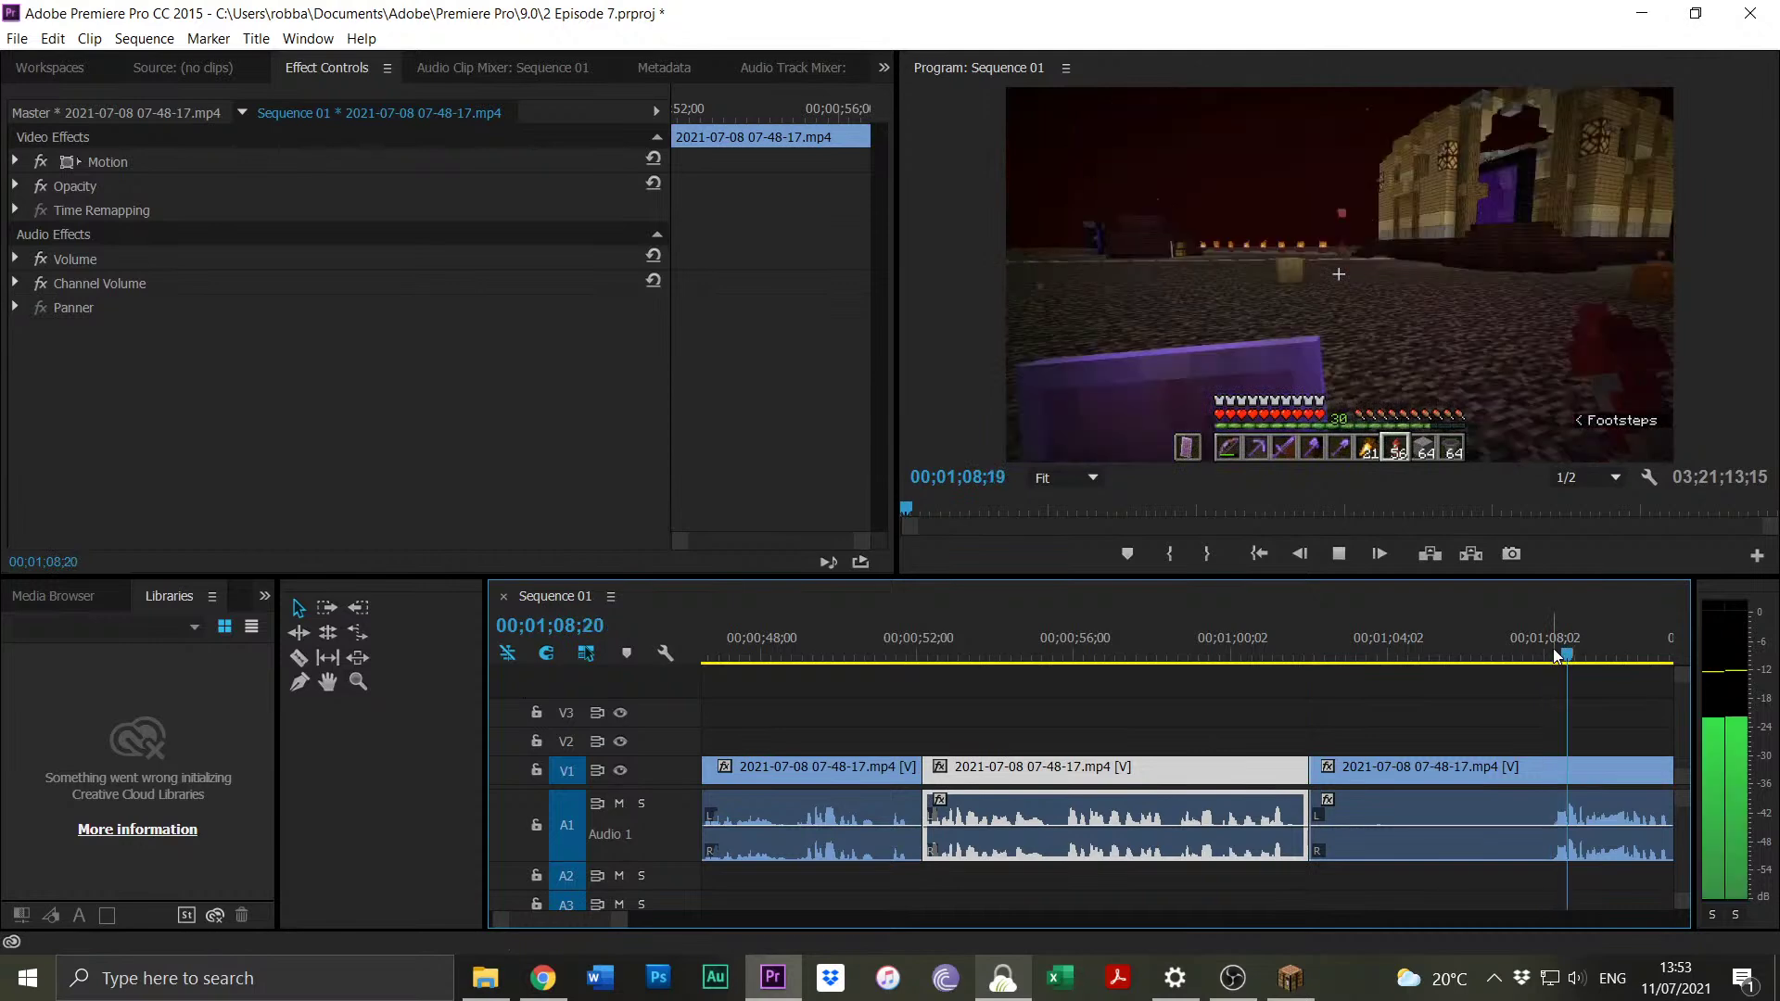
pyautogui.click(1551, 651)
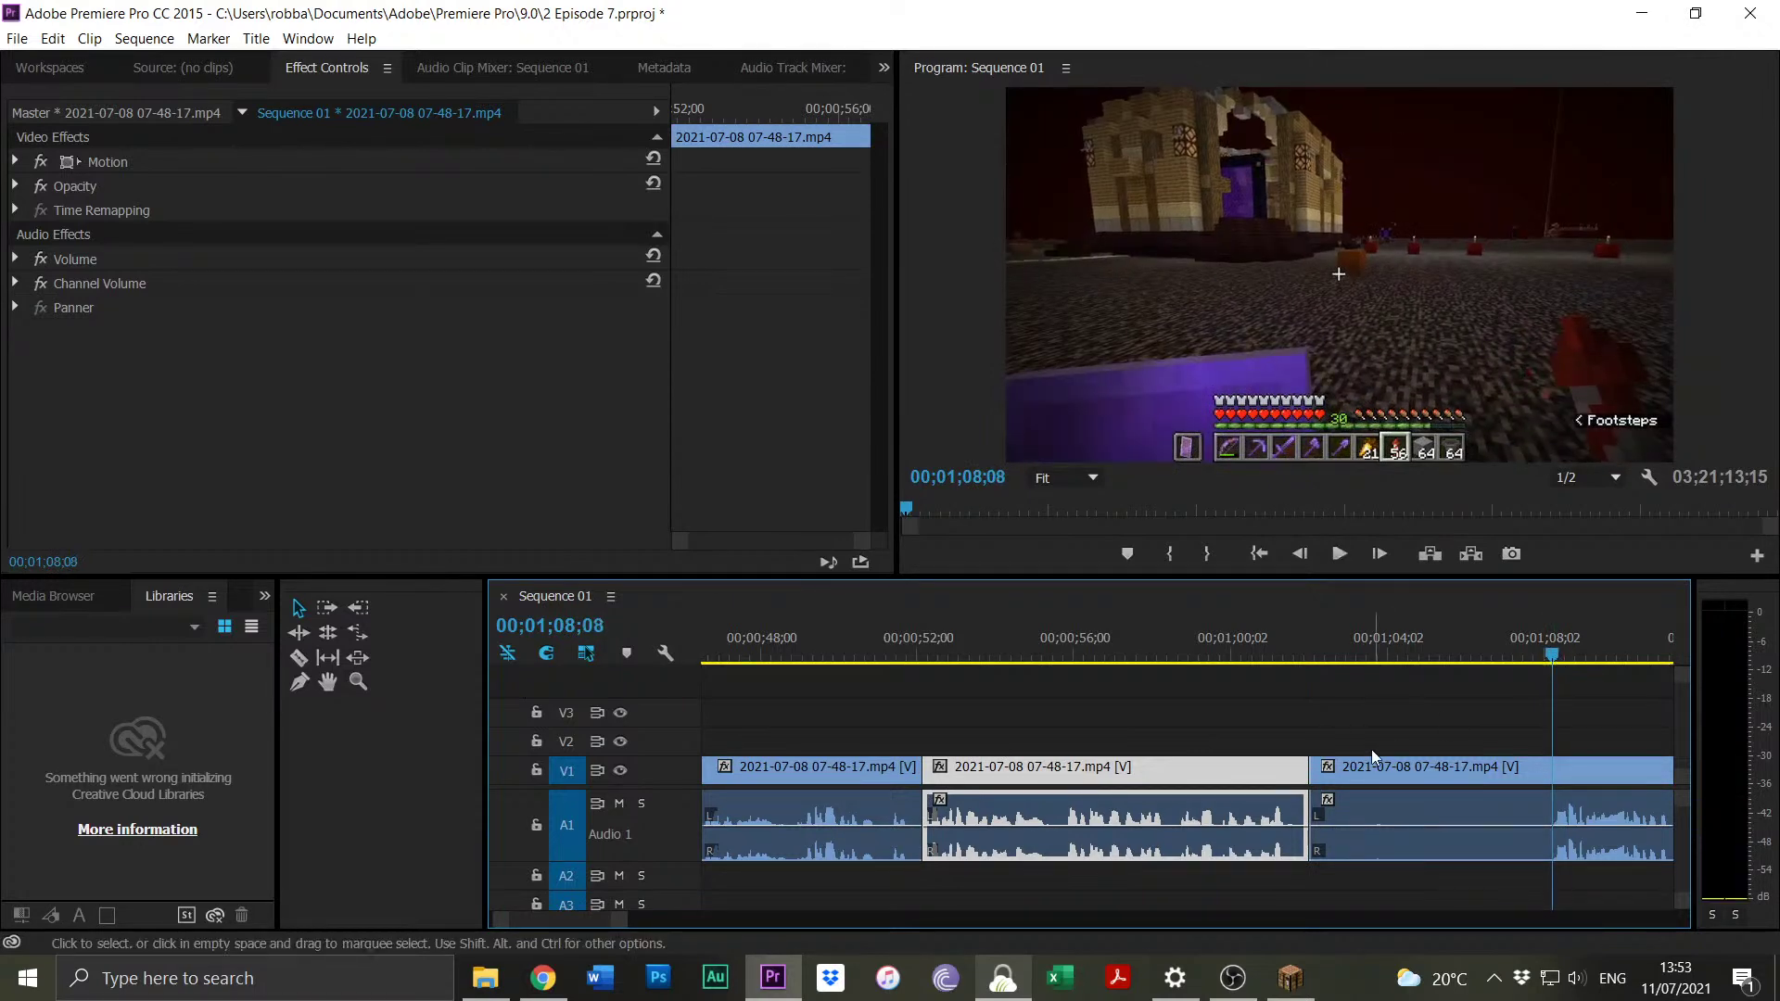
pyautogui.moveTo(1310, 799); pyautogui.dragTo(1554, 799)
pyautogui.hotkey('ctrl', 'z')
# Split the last clip after the phrase, at 00;01;06;19, and close up the silence between there and 00;01;09;05.
pyautogui.click(1281, 639)
pyautogui.press('space')
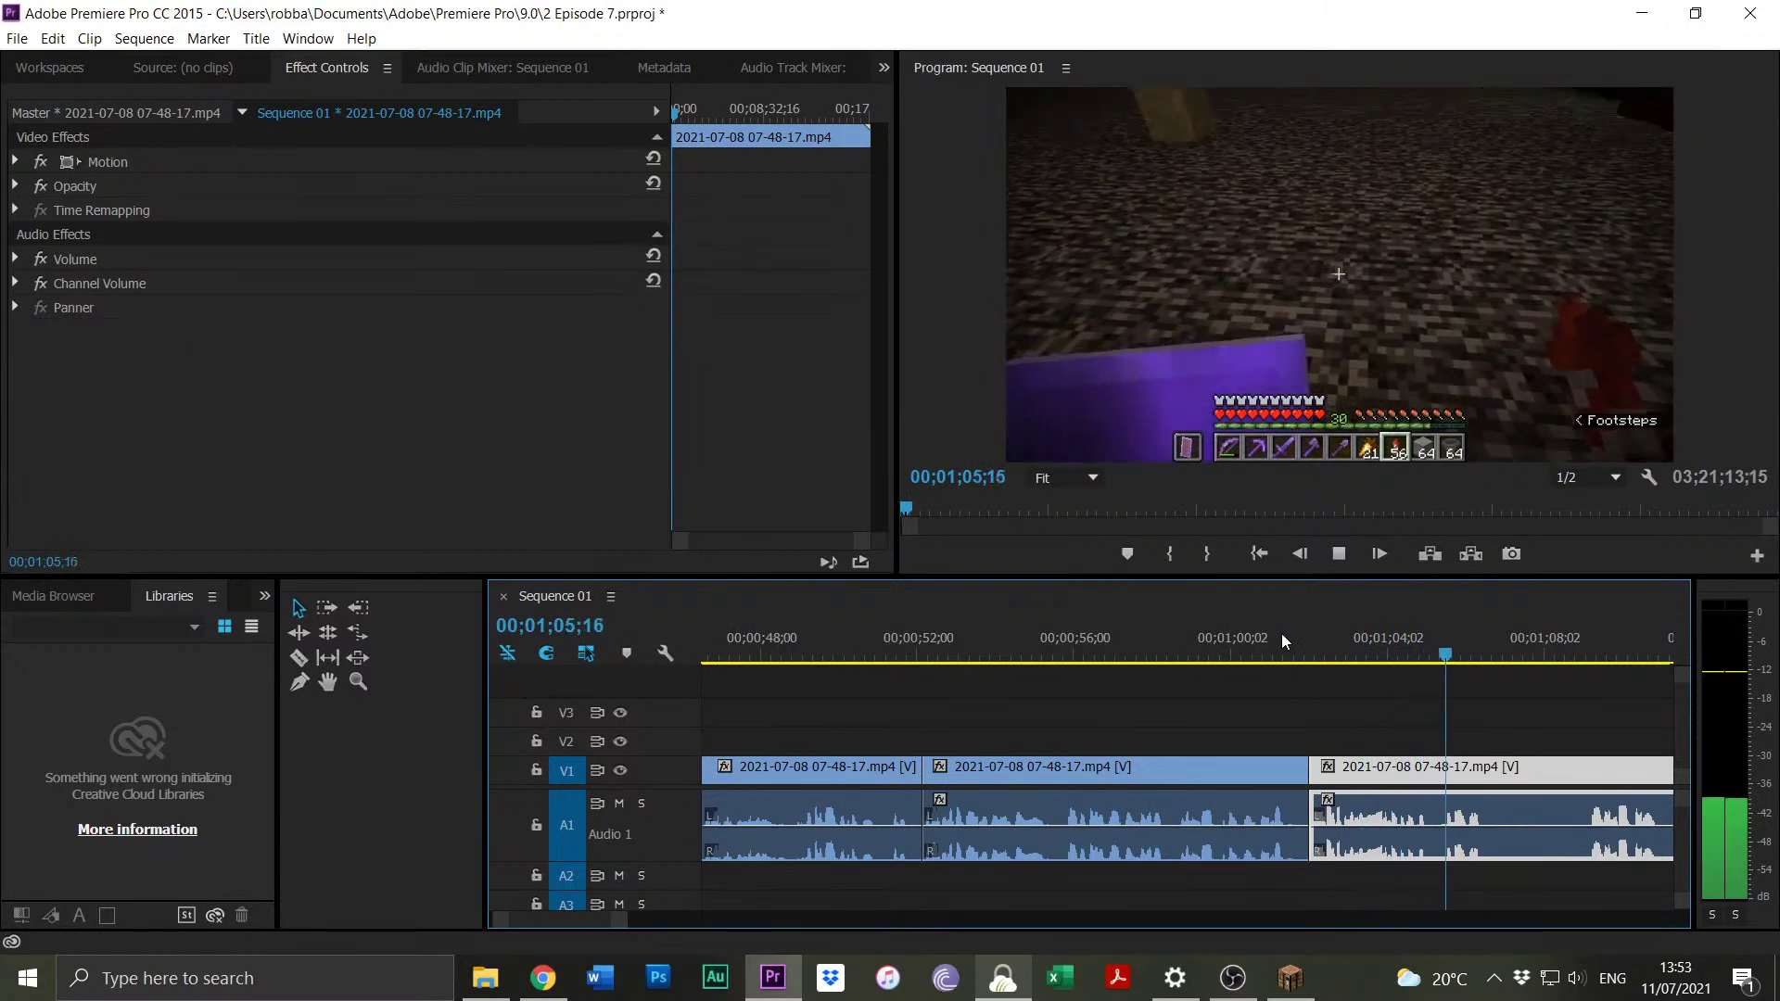
pyautogui.press('space')
pyautogui.hotkey('ctrl', 'k')
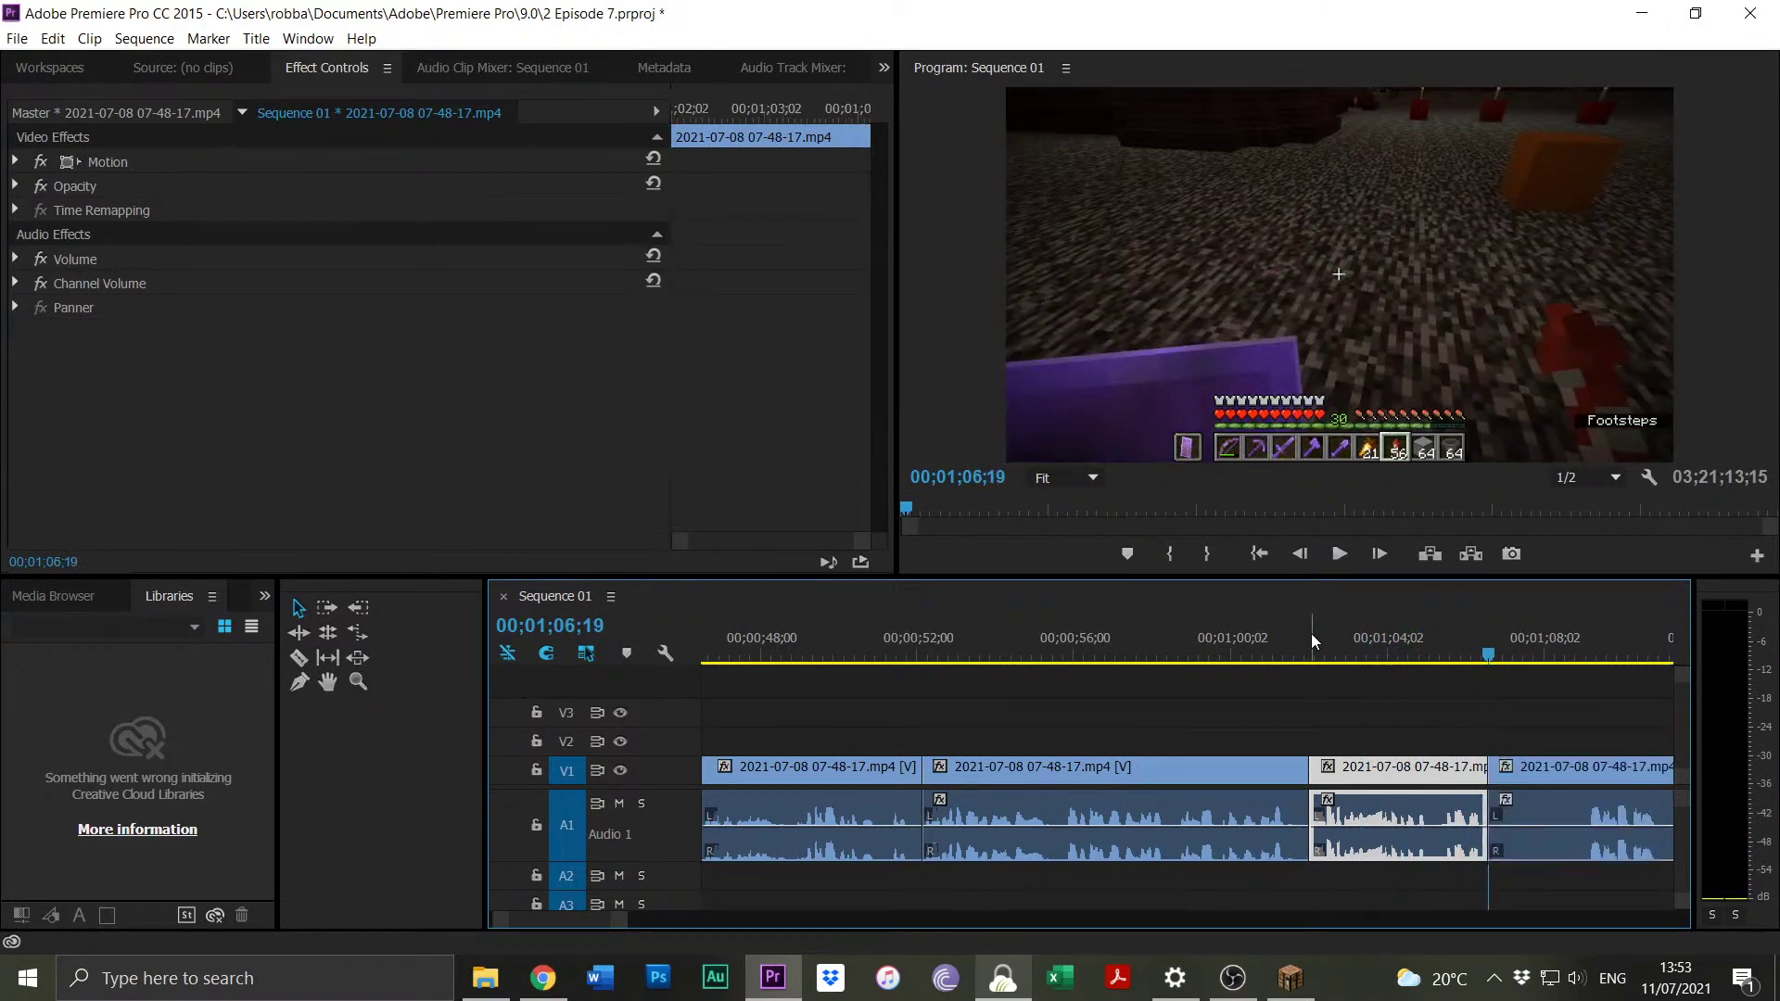
pyautogui.moveTo(1582, 638); pyautogui.dragTo(1587, 640)
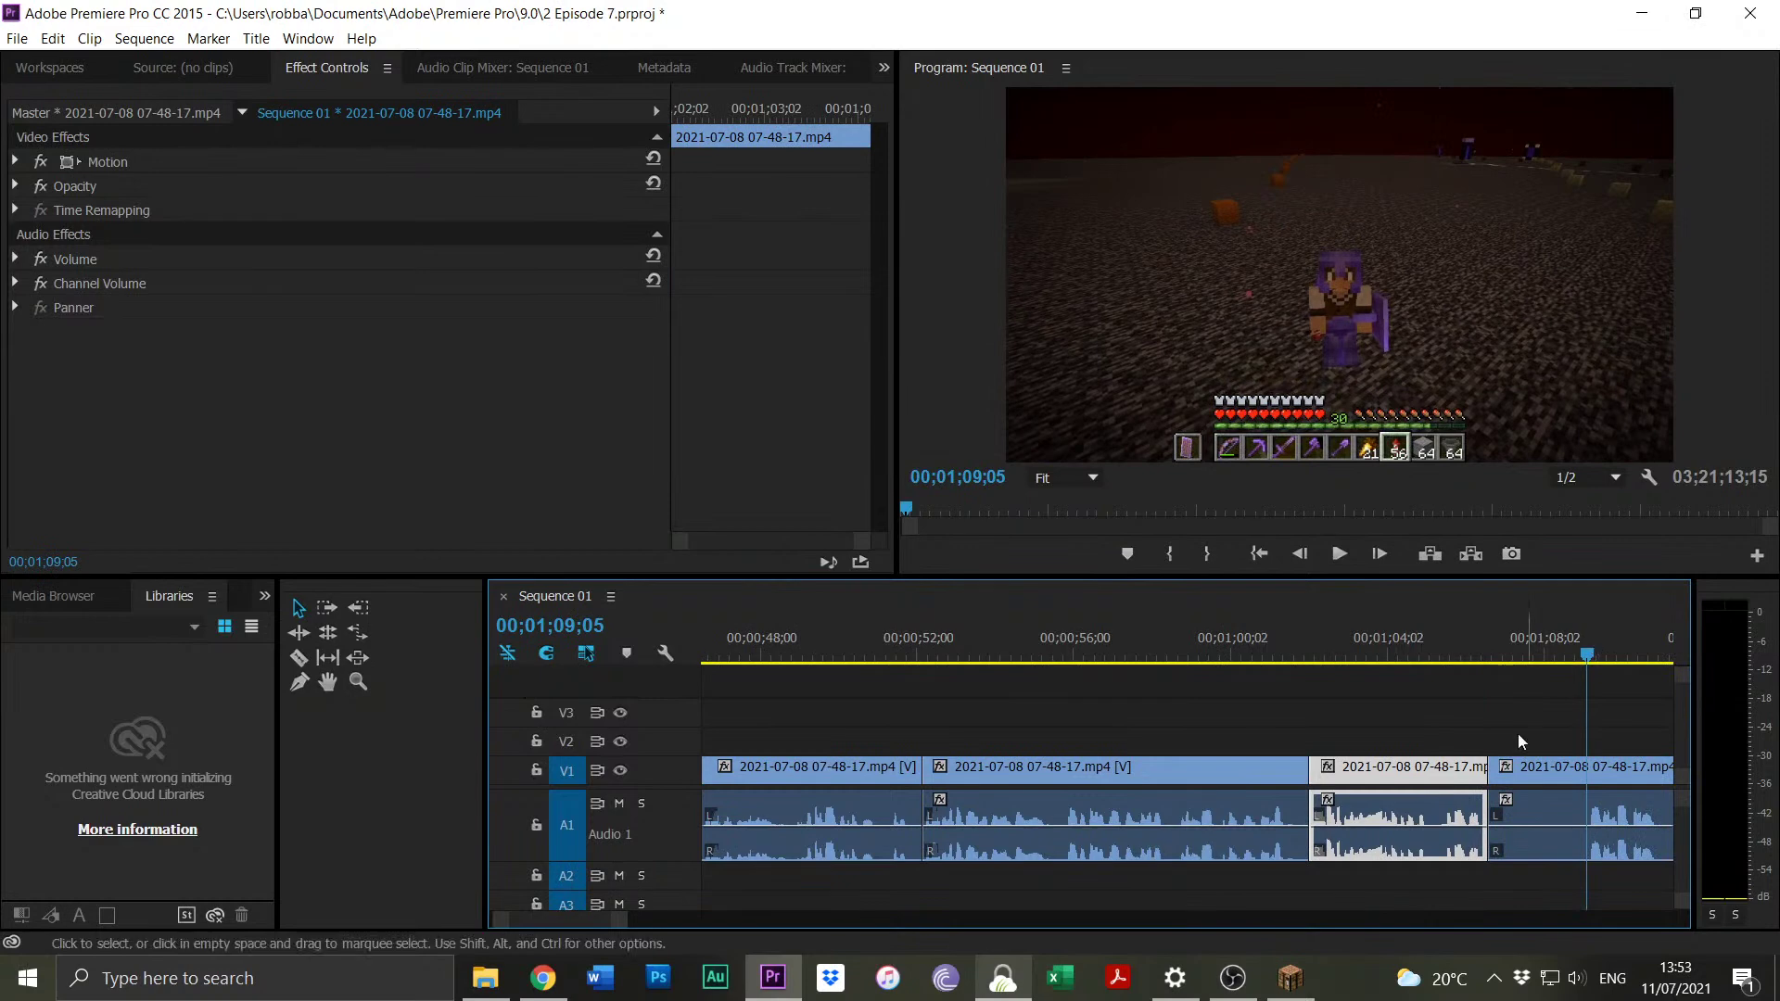
pyautogui.moveTo(1490, 769)
pyautogui.mouseDown()
pyautogui.moveTo(1591, 770)
pyautogui.moveTo(1490, 770)
pyautogui.mouseUp()
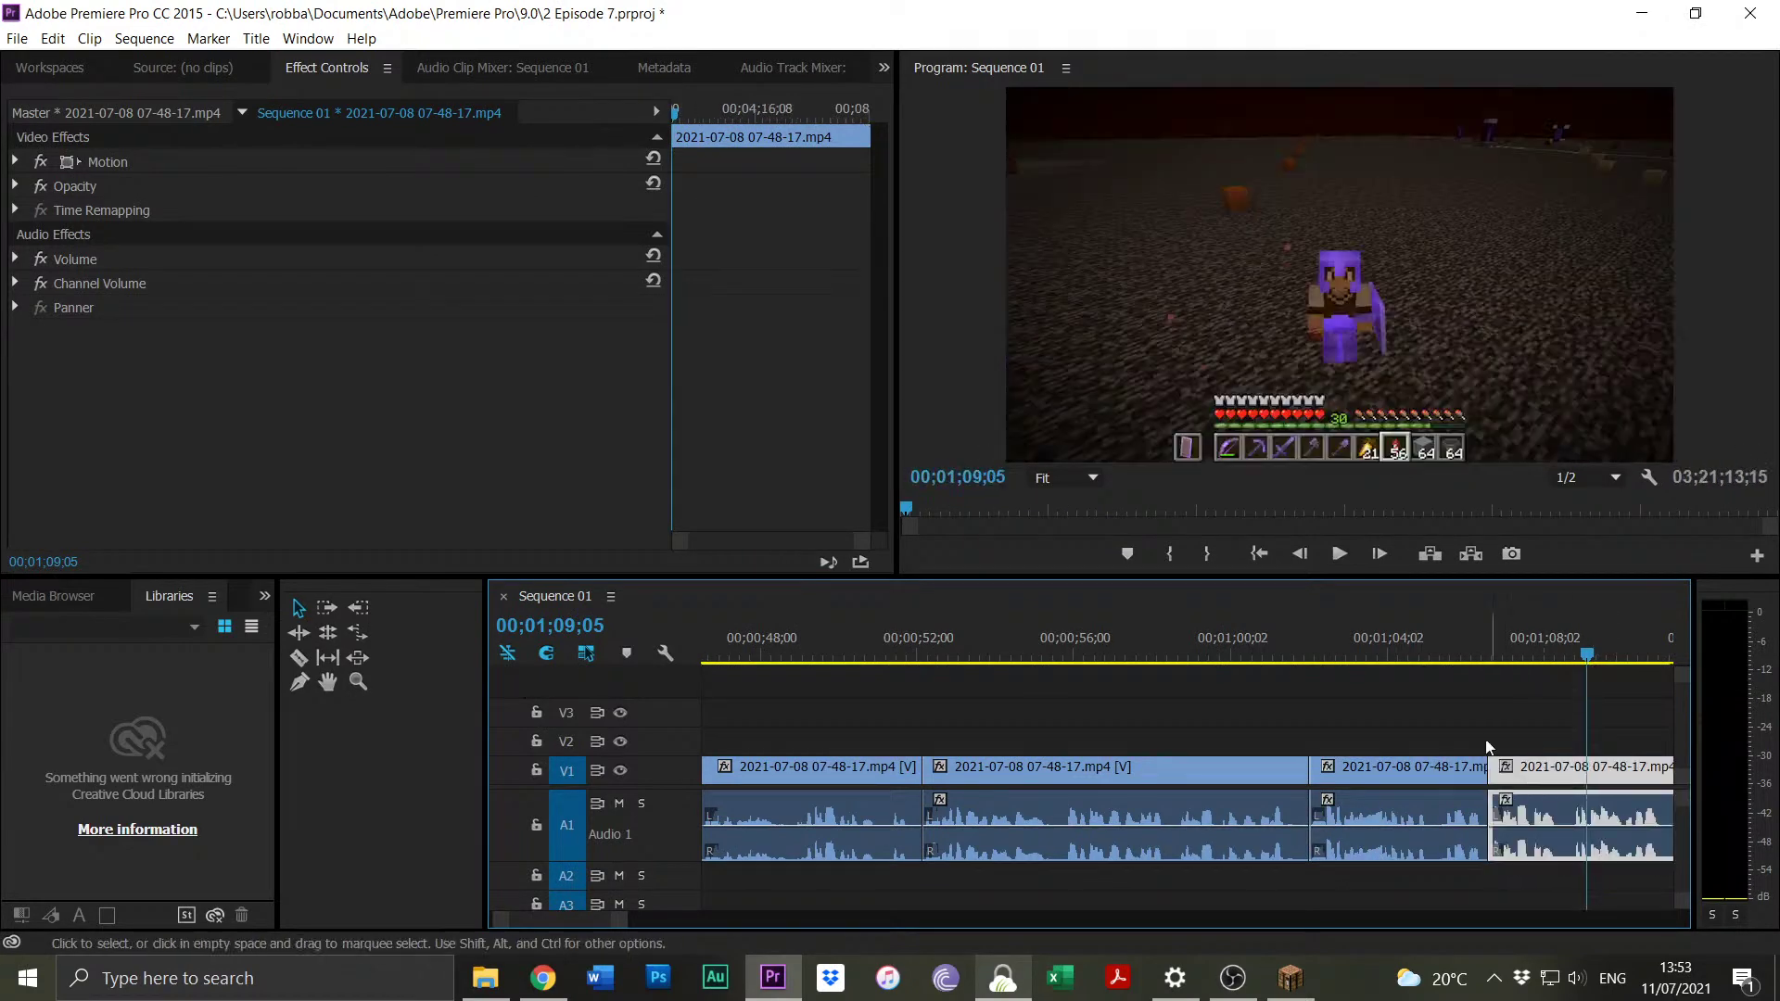
# Play across the new join from 00;01;06;10 and split the last clip after the phrase, at 00;01;11;12.
pyautogui.click(1479, 659)
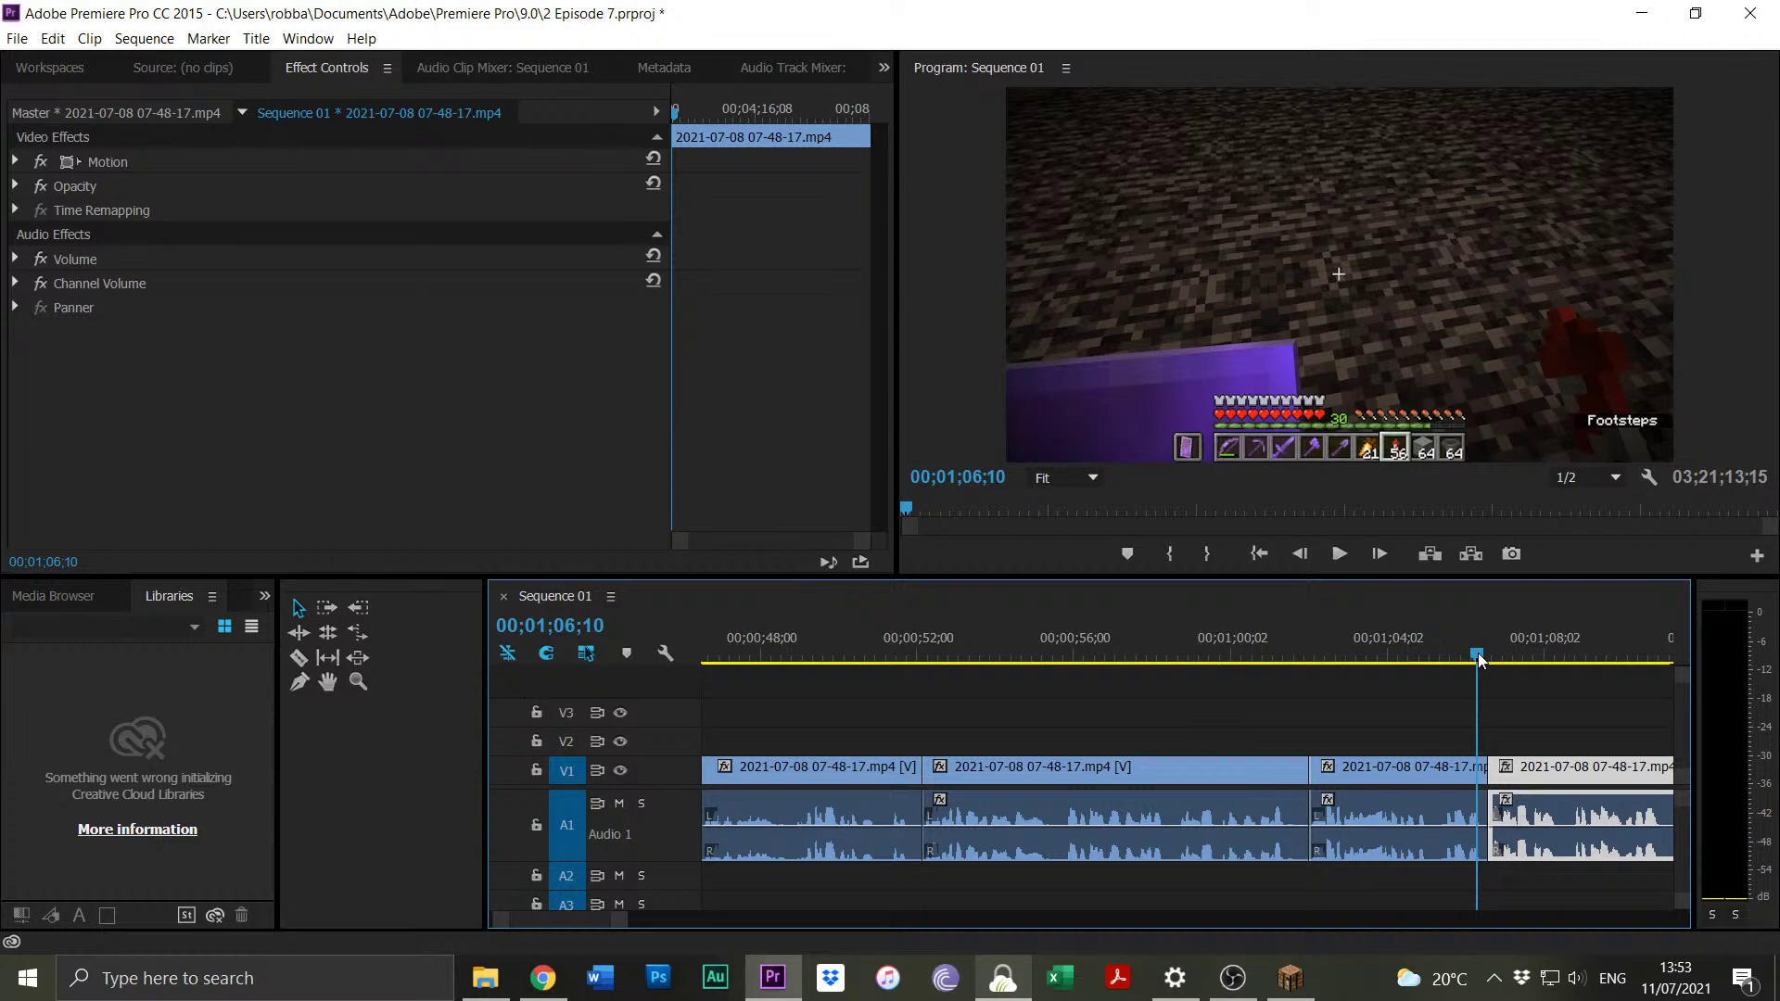
pyautogui.press('space')
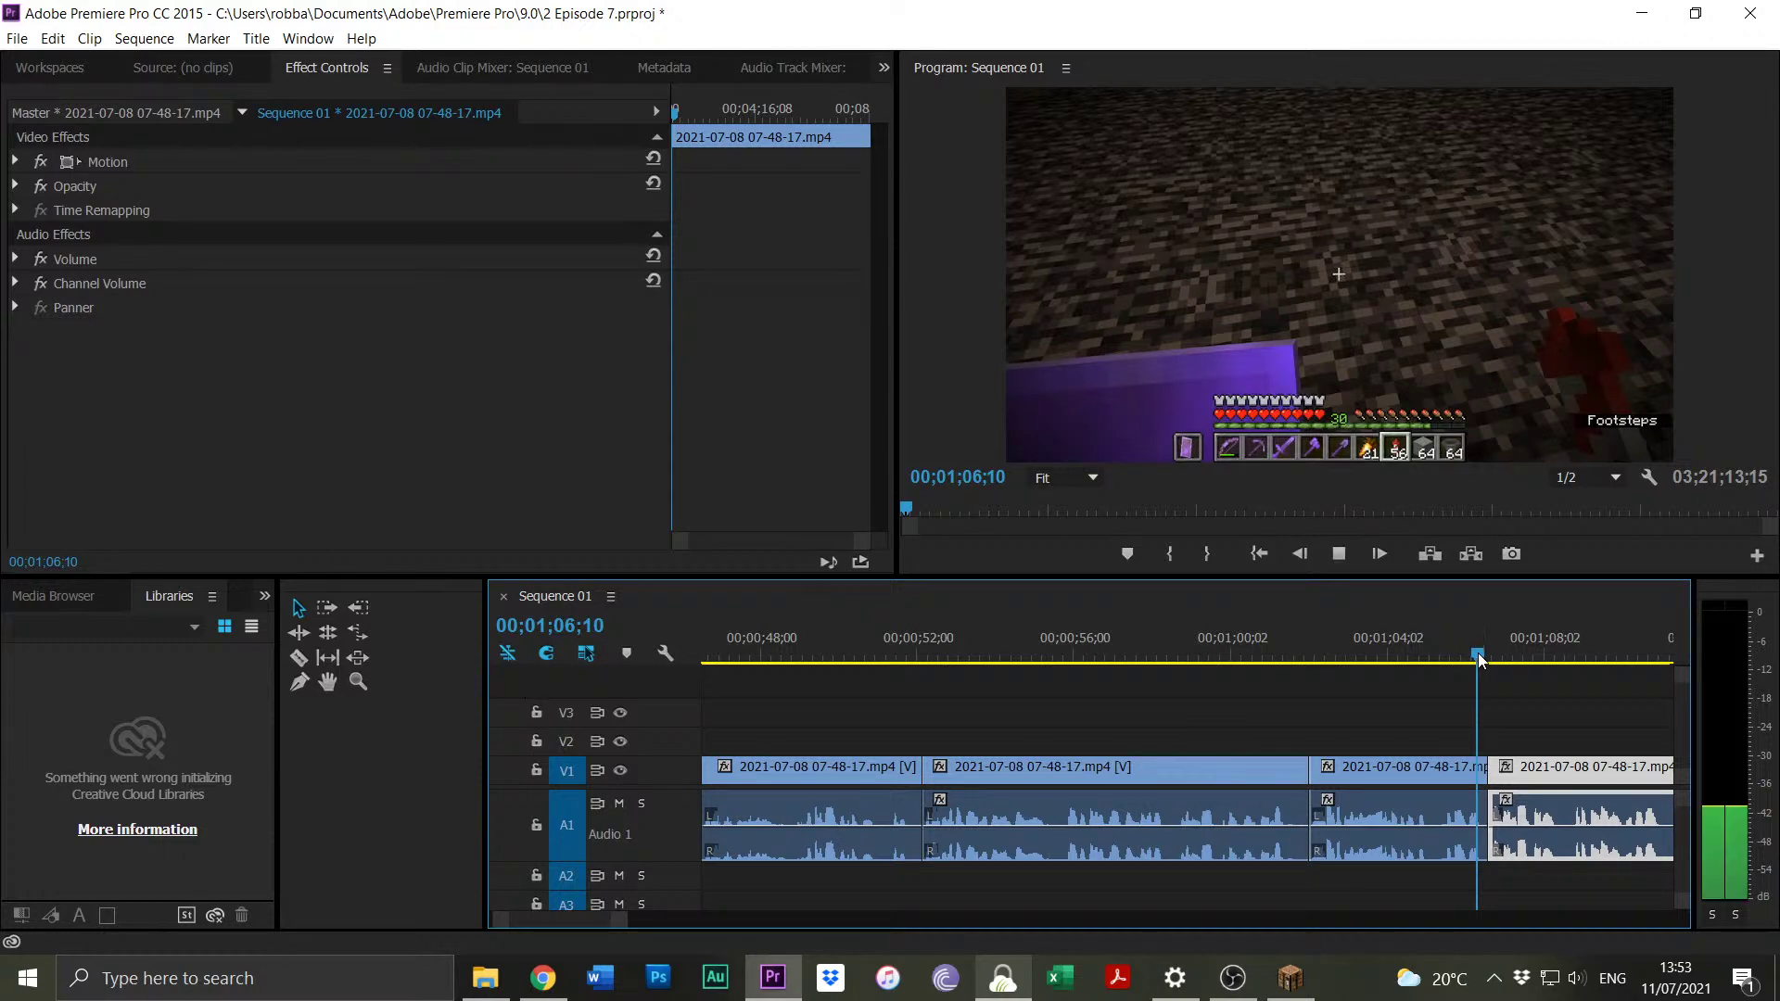
pyautogui.moveTo(623, 918); pyautogui.dragTo(649, 918)
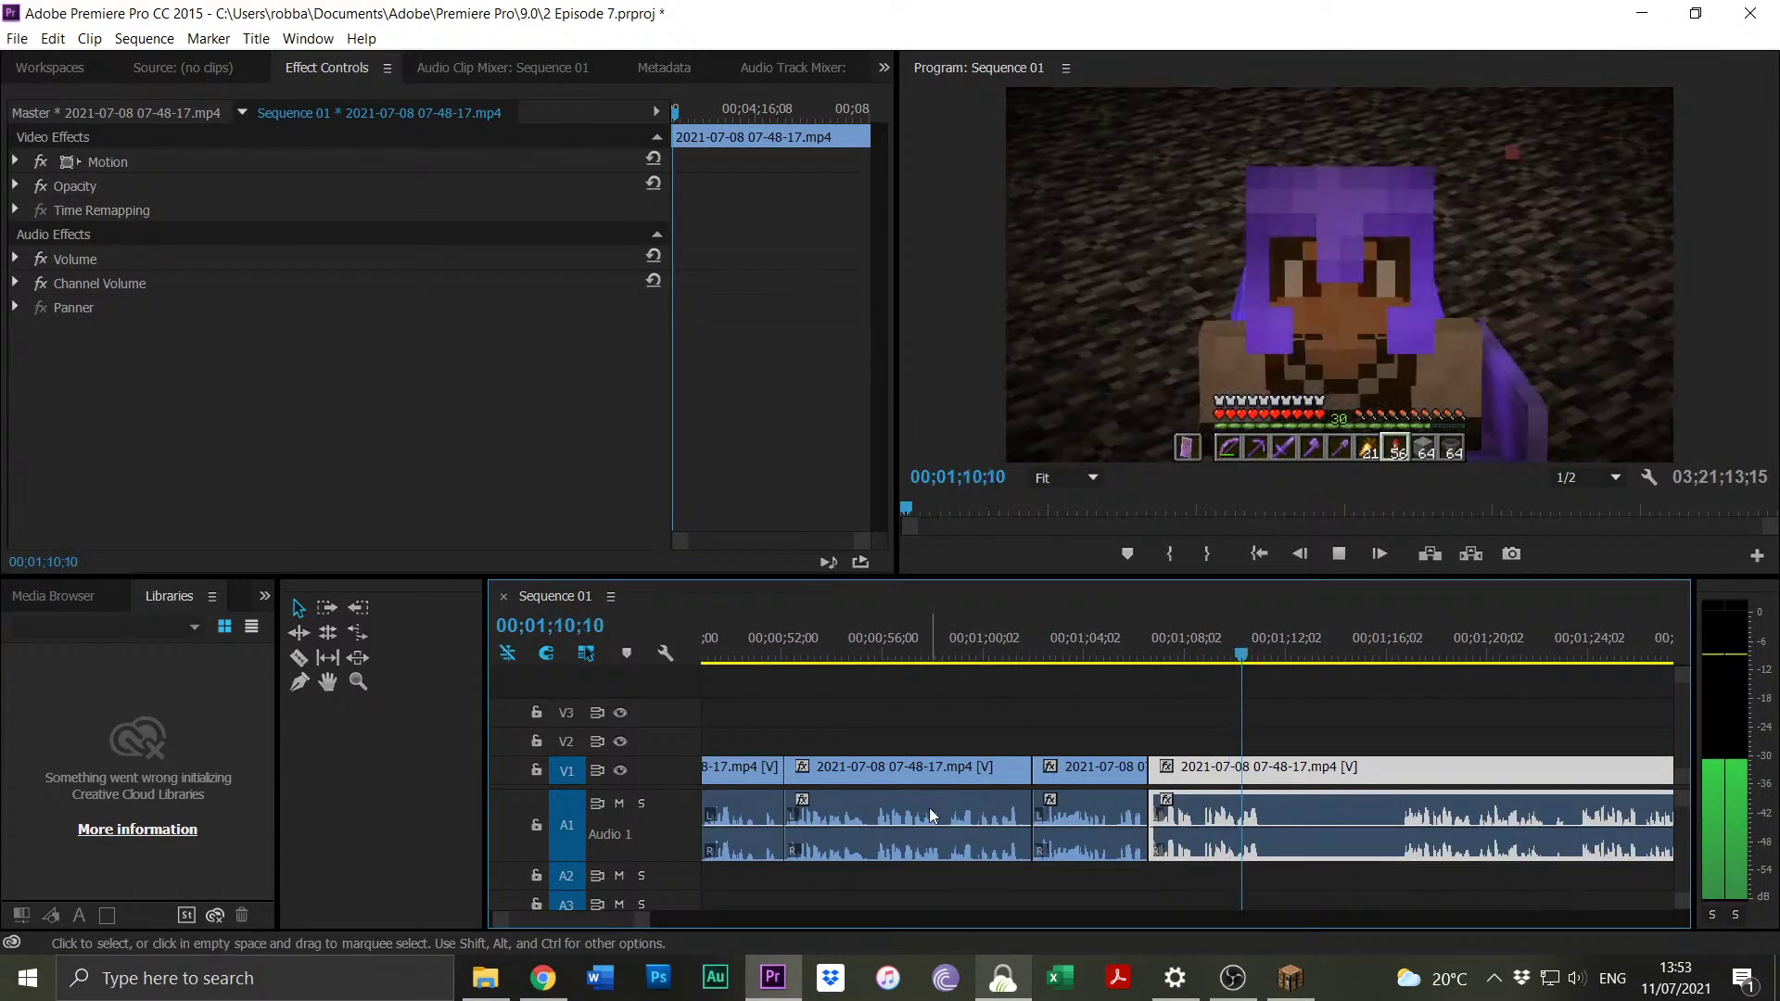
pyautogui.press('space')
pyautogui.hotkey('ctrl', 'k')
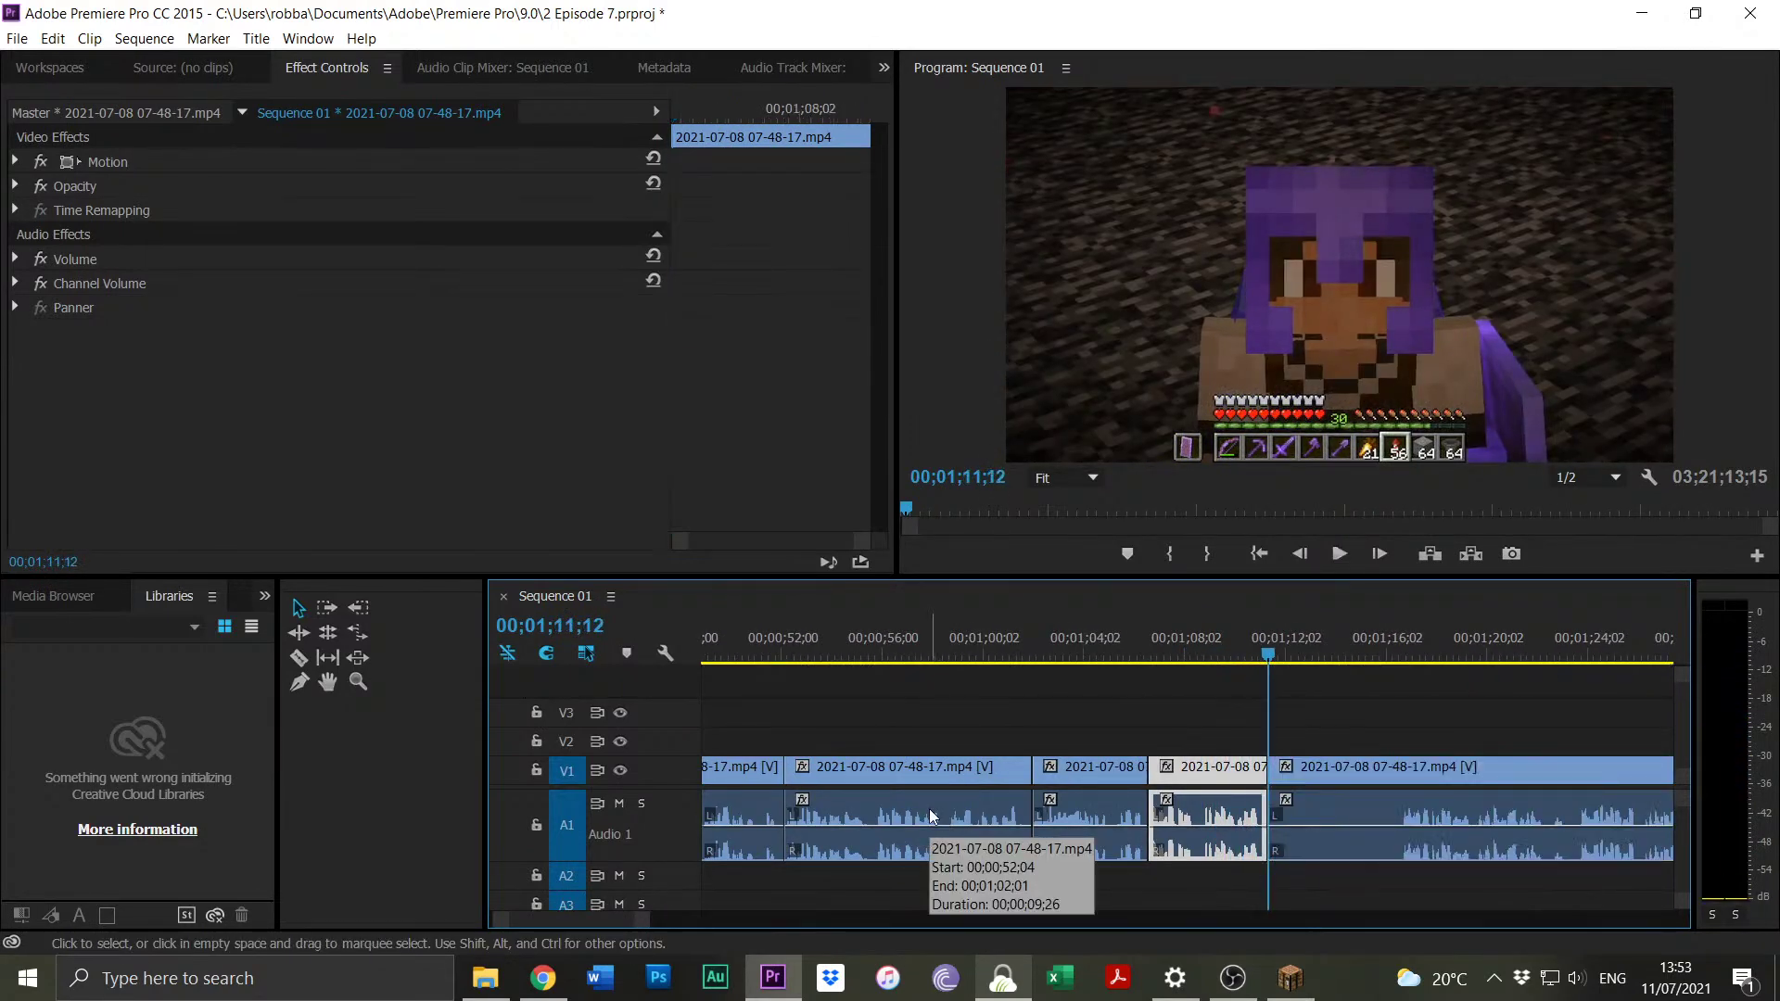
# Trim the last clip's quiet start to the speech at 00;01;16;19 and move the clip back to close the gap.
pyautogui.click(1402, 655)
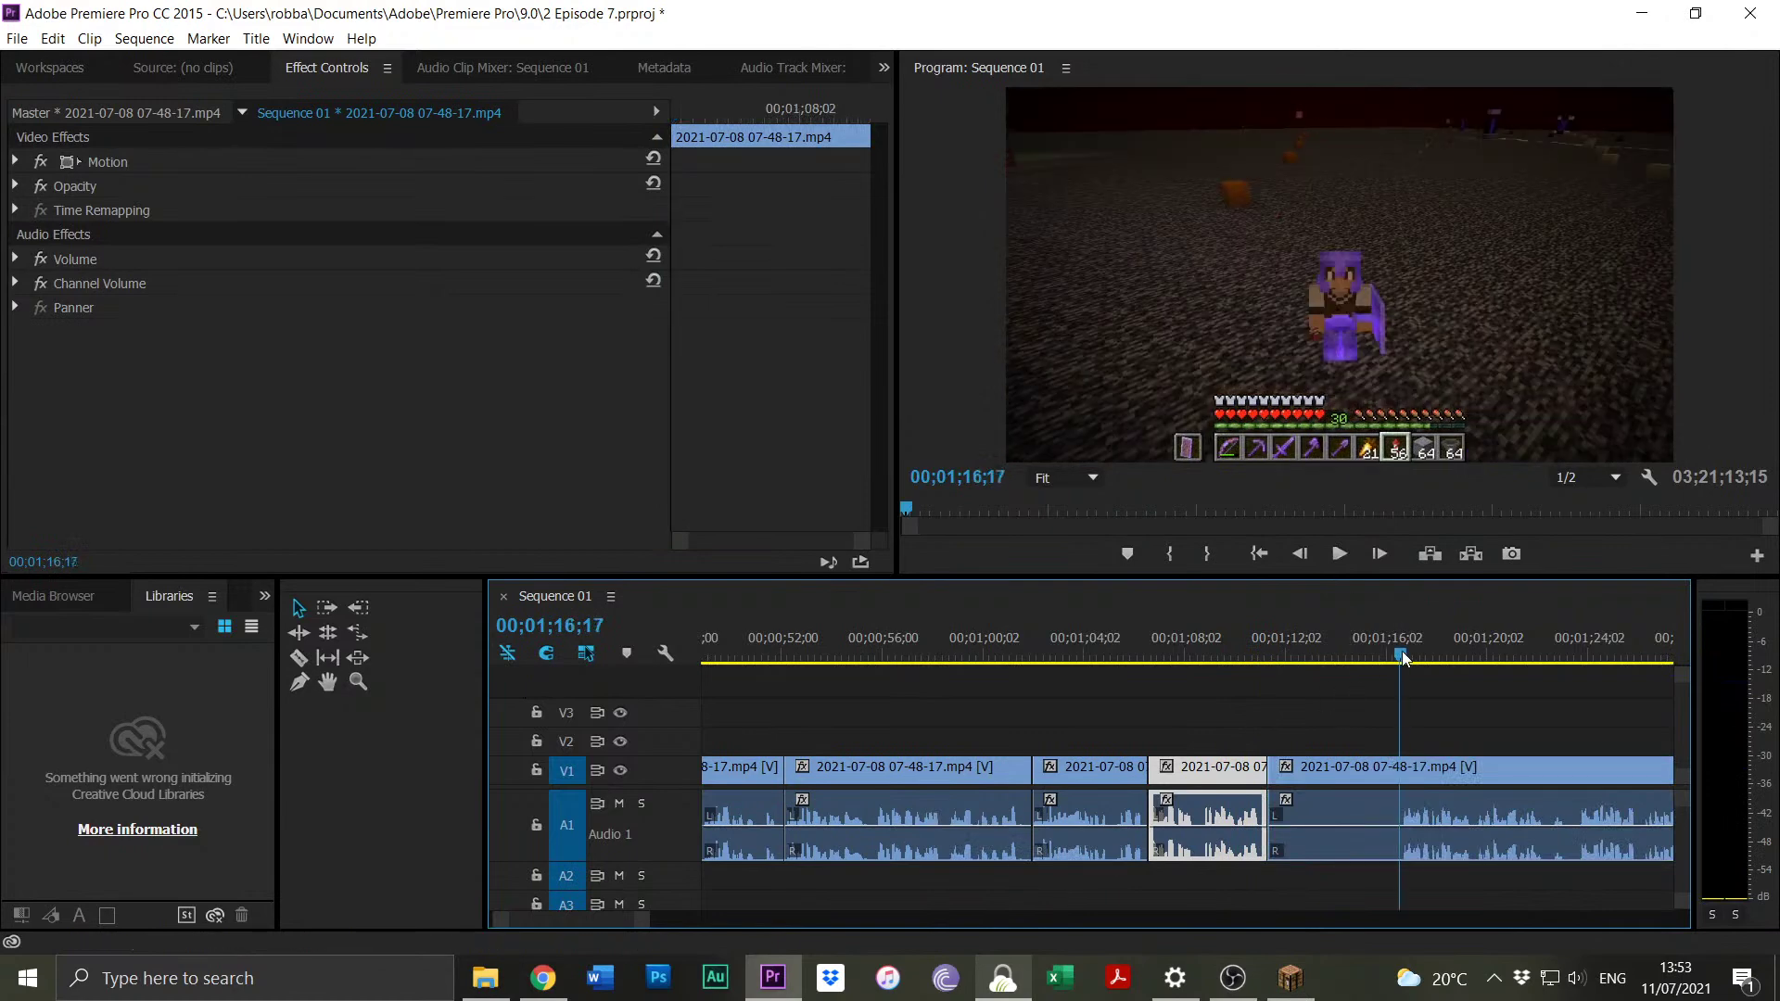
pyautogui.click(1272, 772)
pyautogui.moveTo(1351, 771); pyautogui.dragTo(1283, 770)
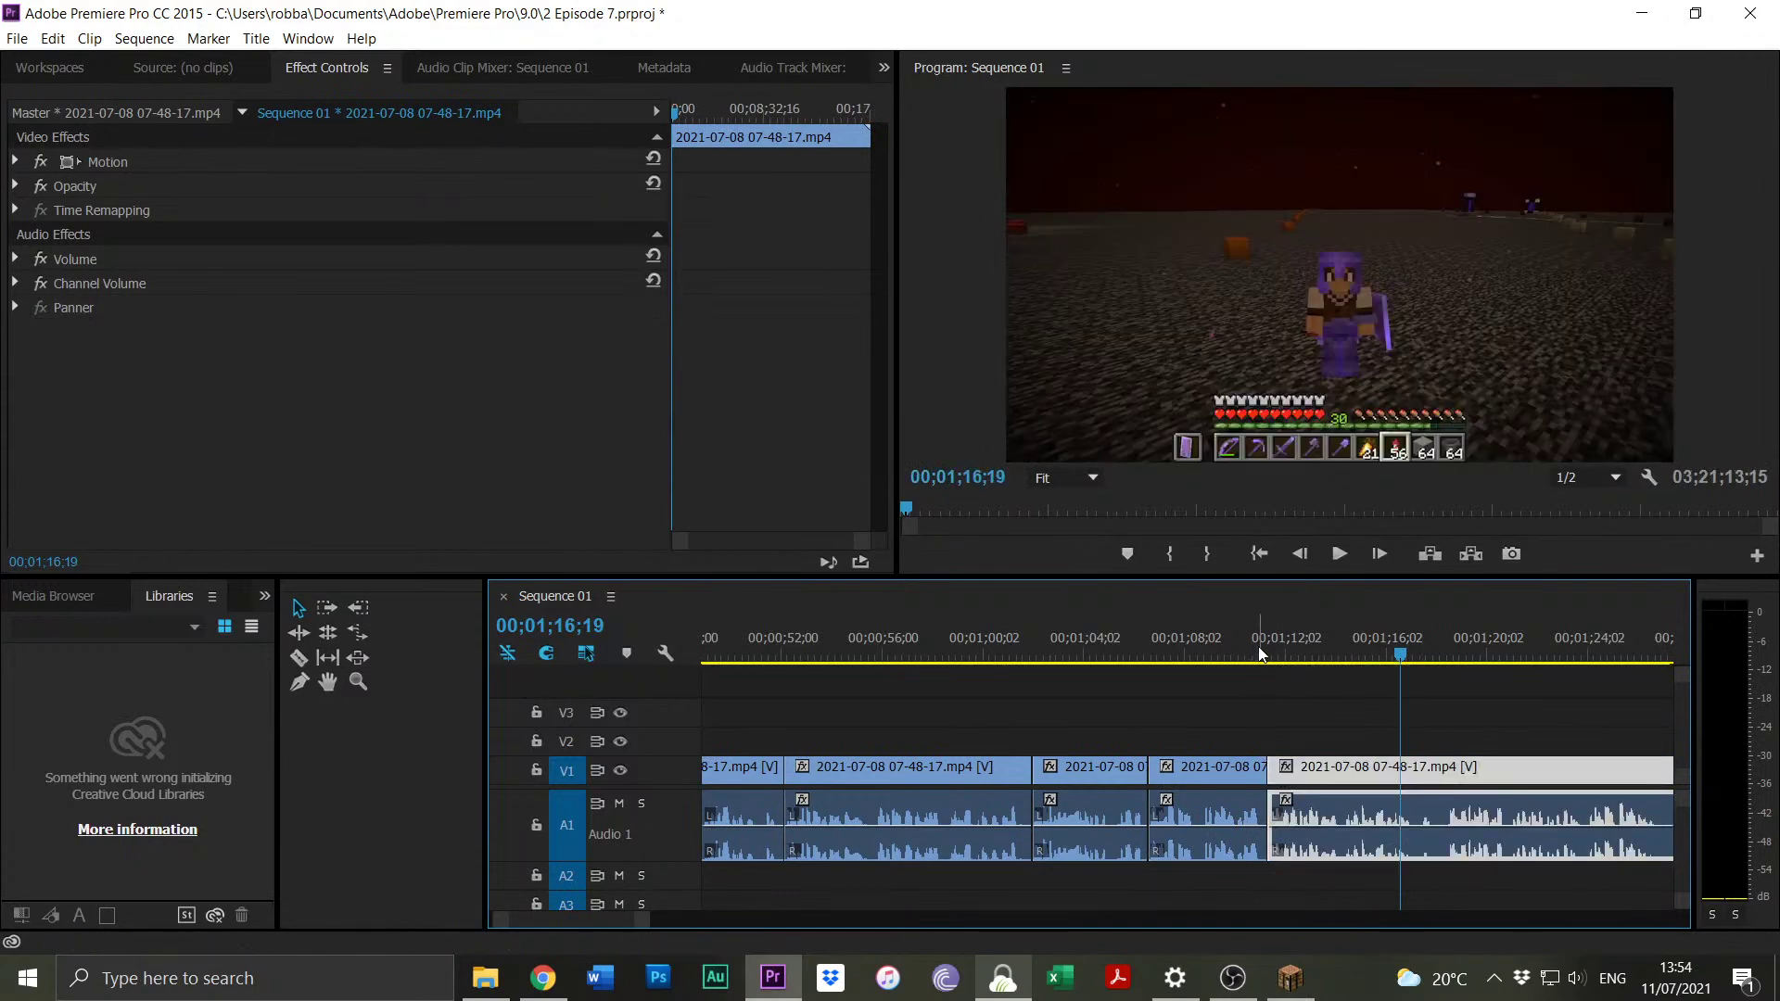
# Replay the new join, split the last clip at 00;01;14;09 and close up the unwanted stretch between there and 00;01;18;17.
pyautogui.click(1260, 654)
pyautogui.press('space')
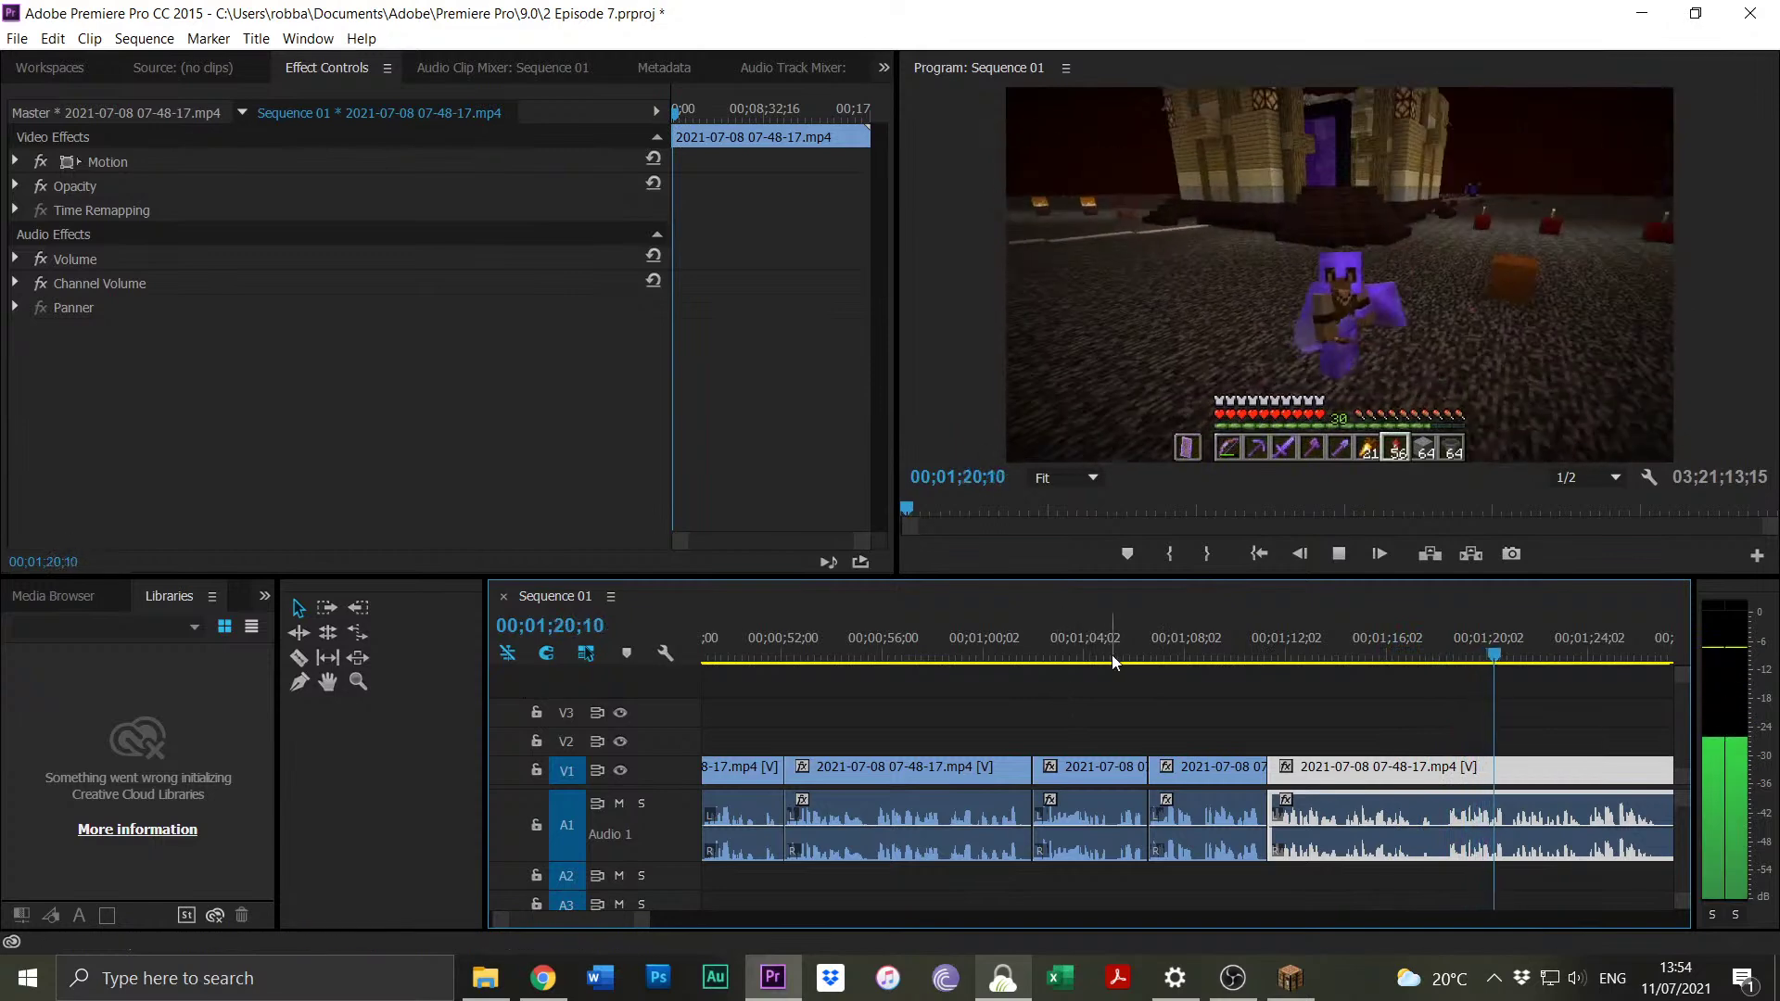
pyautogui.press('space')
pyautogui.click(1232, 630)
pyautogui.press('space')
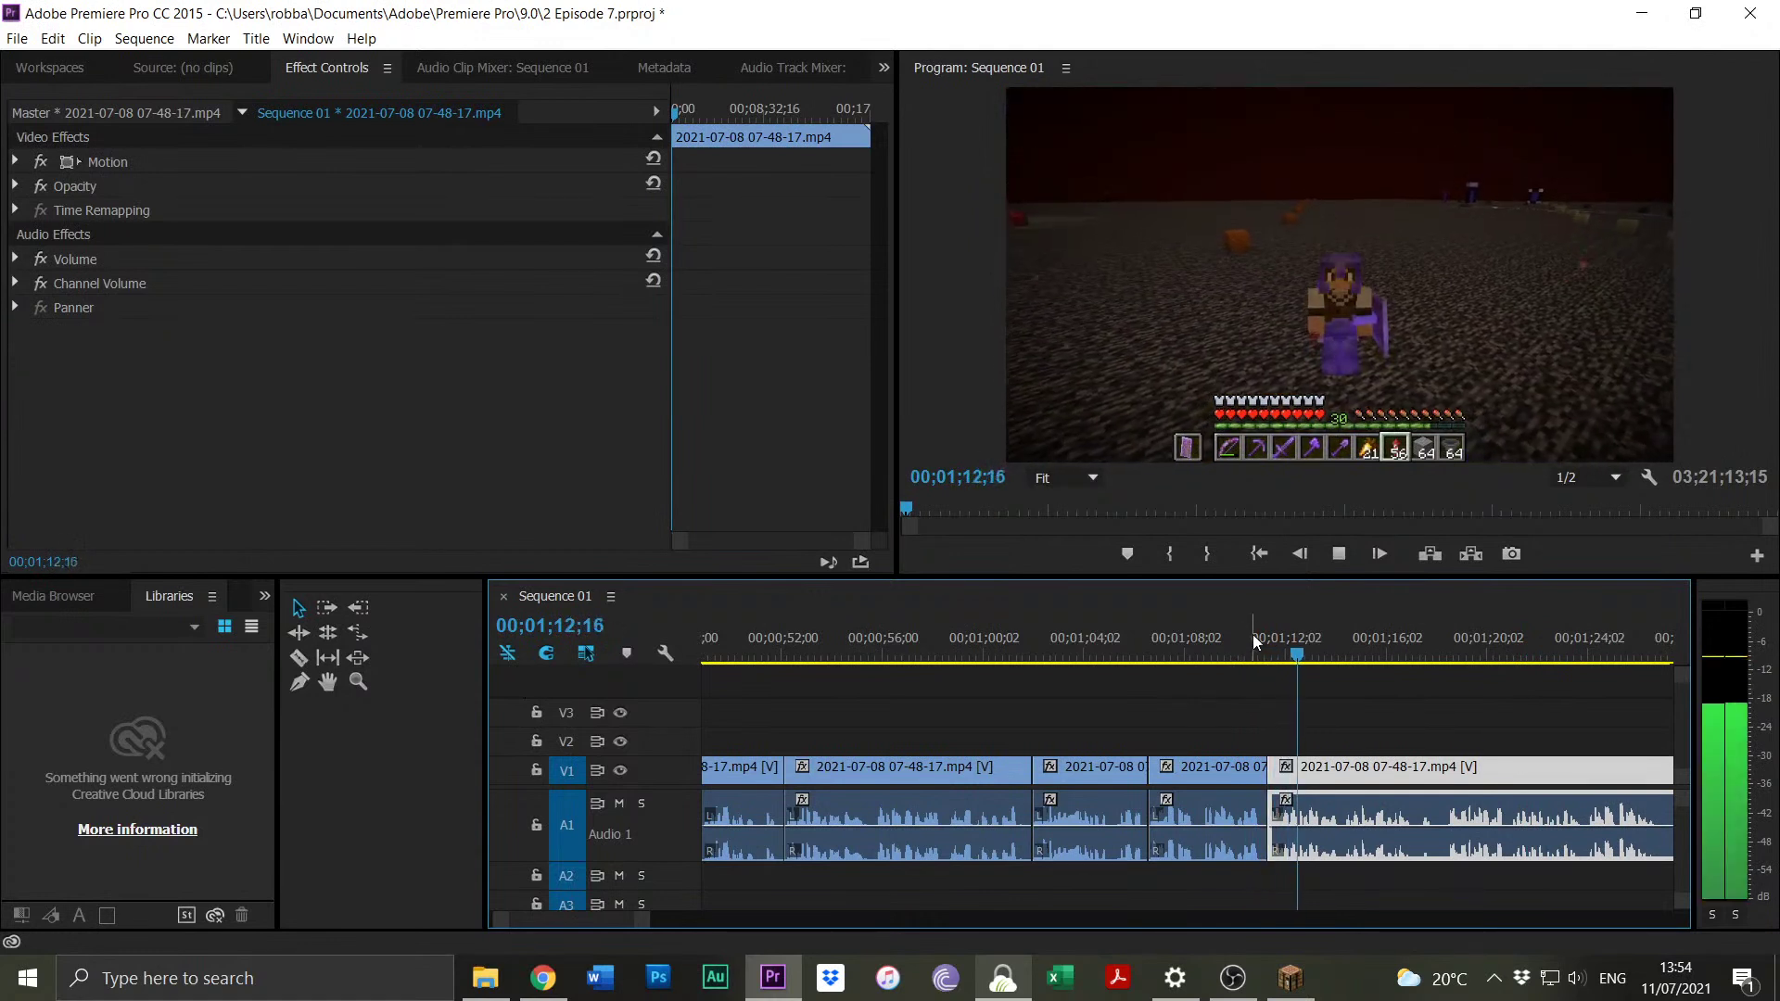
pyautogui.press('space')
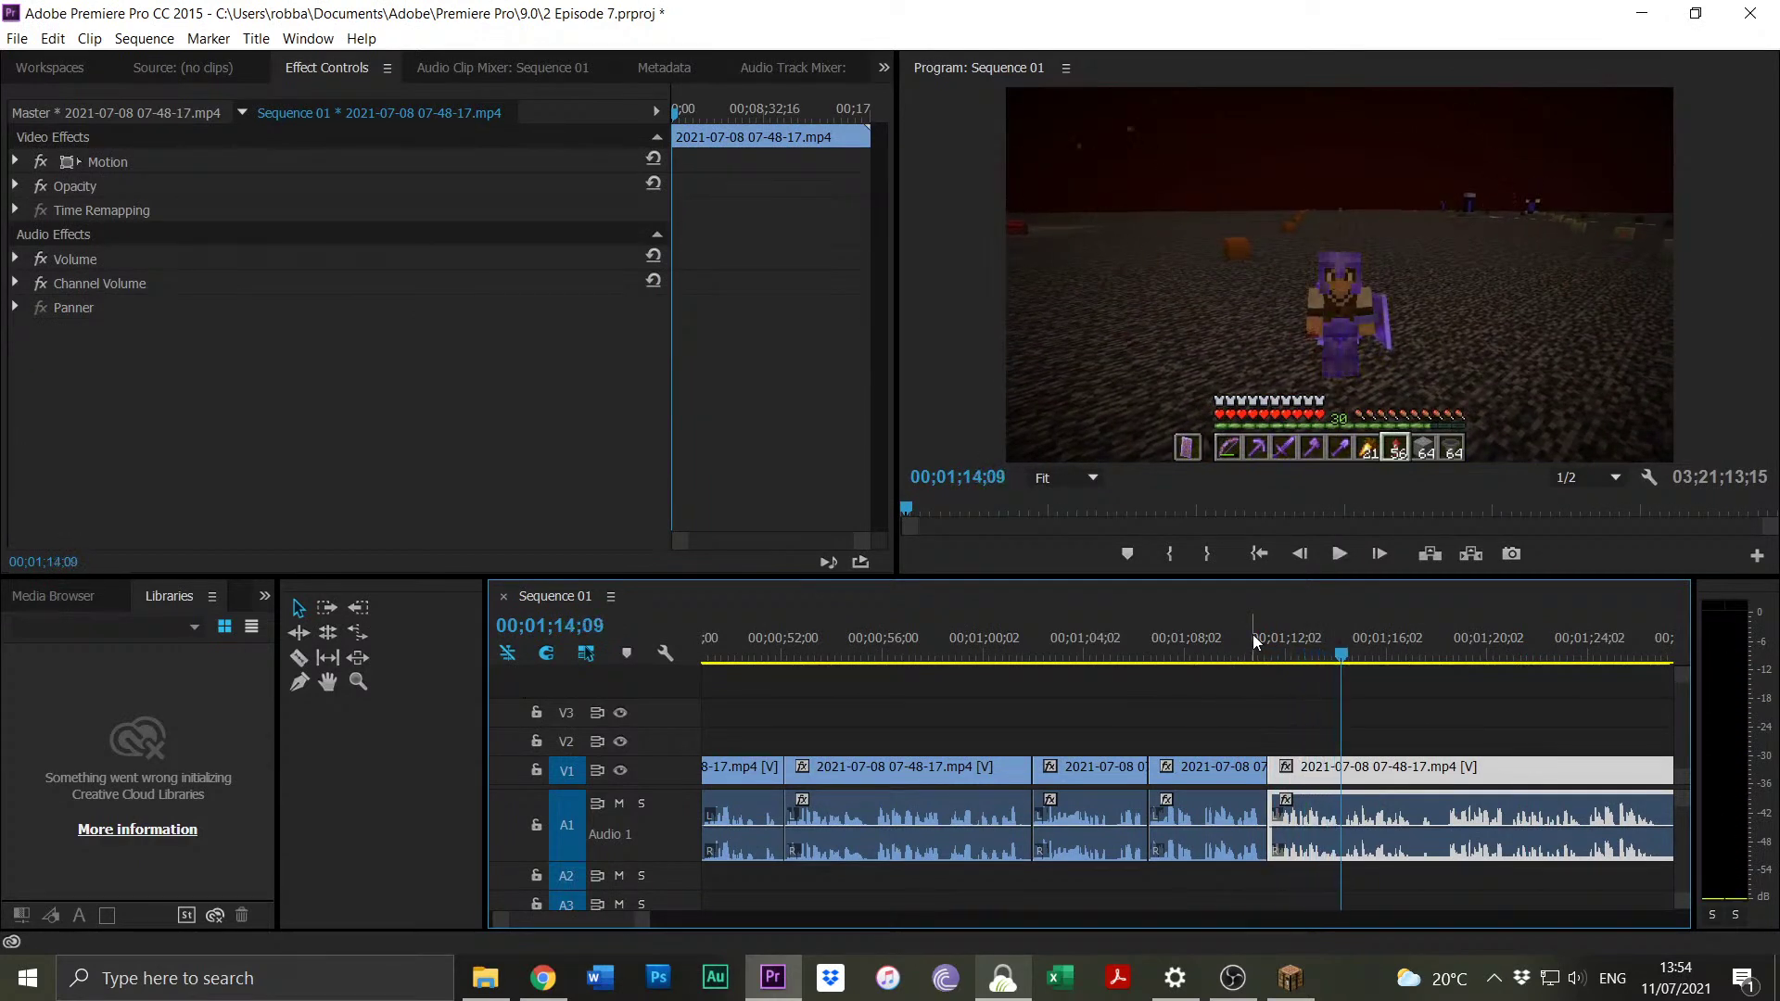
pyautogui.hotkey('ctrl', 'k')
pyautogui.moveTo(1340, 655); pyautogui.dragTo(1453, 653)
pyautogui.moveTo(1344, 770); pyautogui.dragTo(1435, 776)
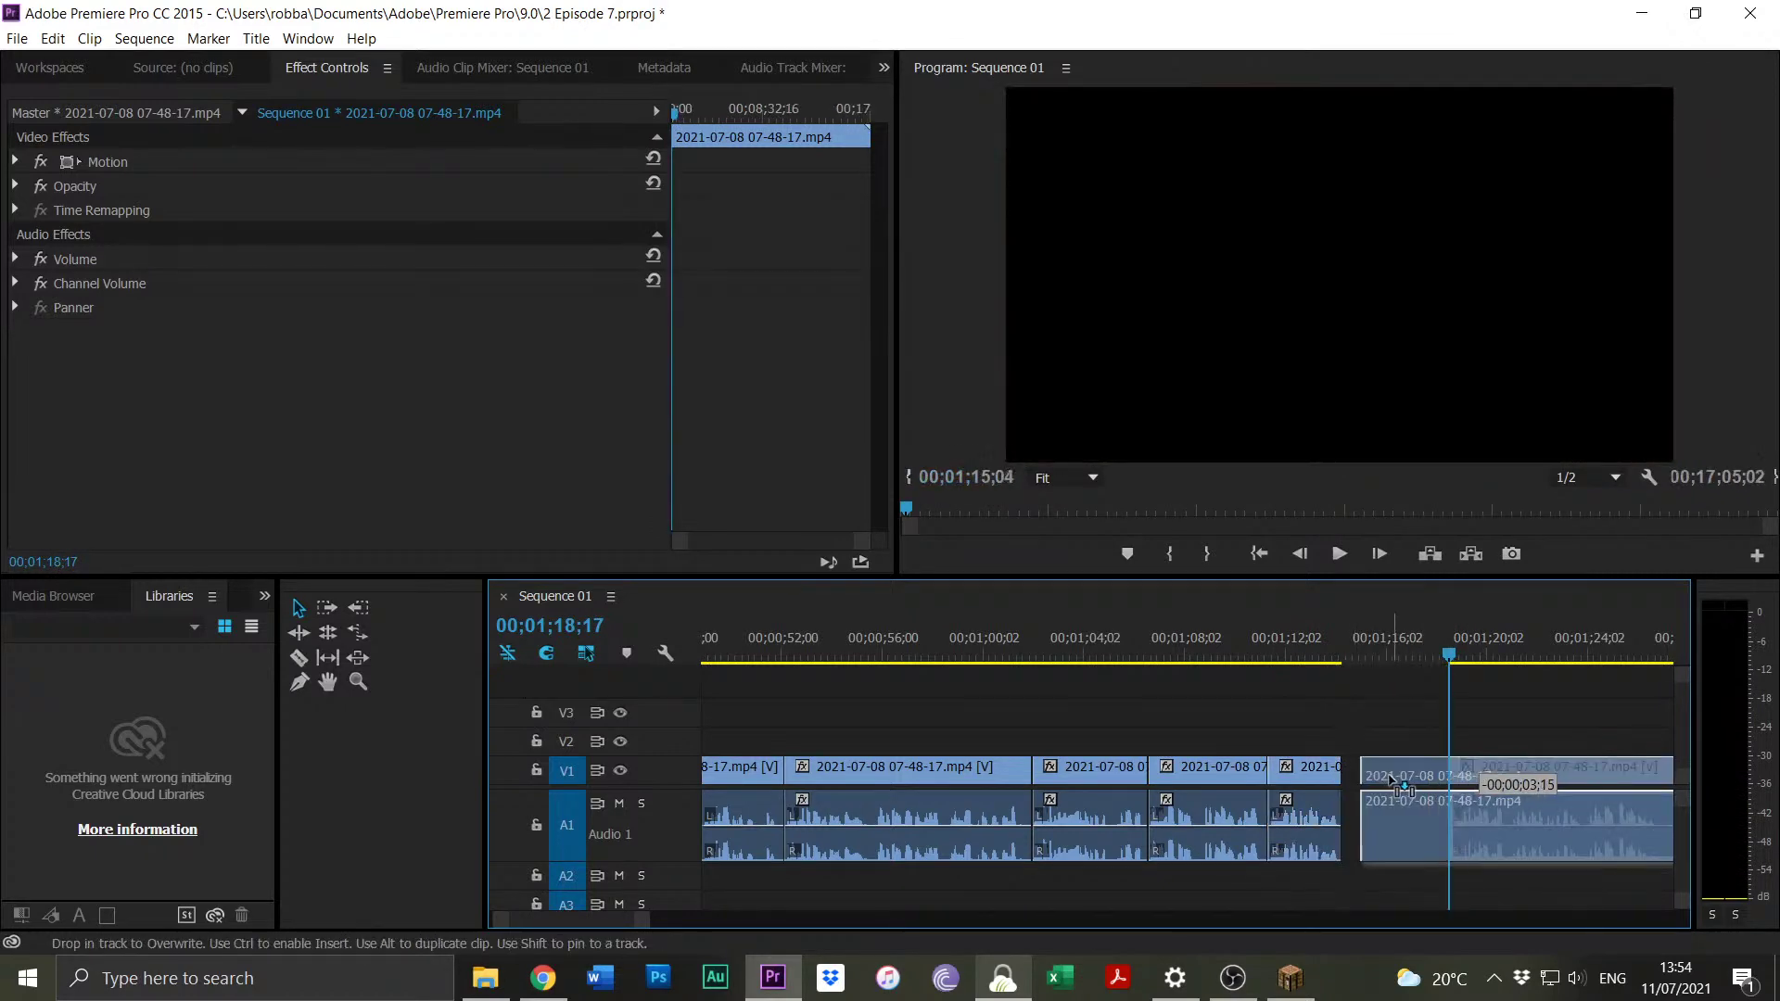
# Play from just before the latest join and split the last clip at the end of the speech, at 00;01;22;22.
pyautogui.click(1324, 649)
pyautogui.press('space')
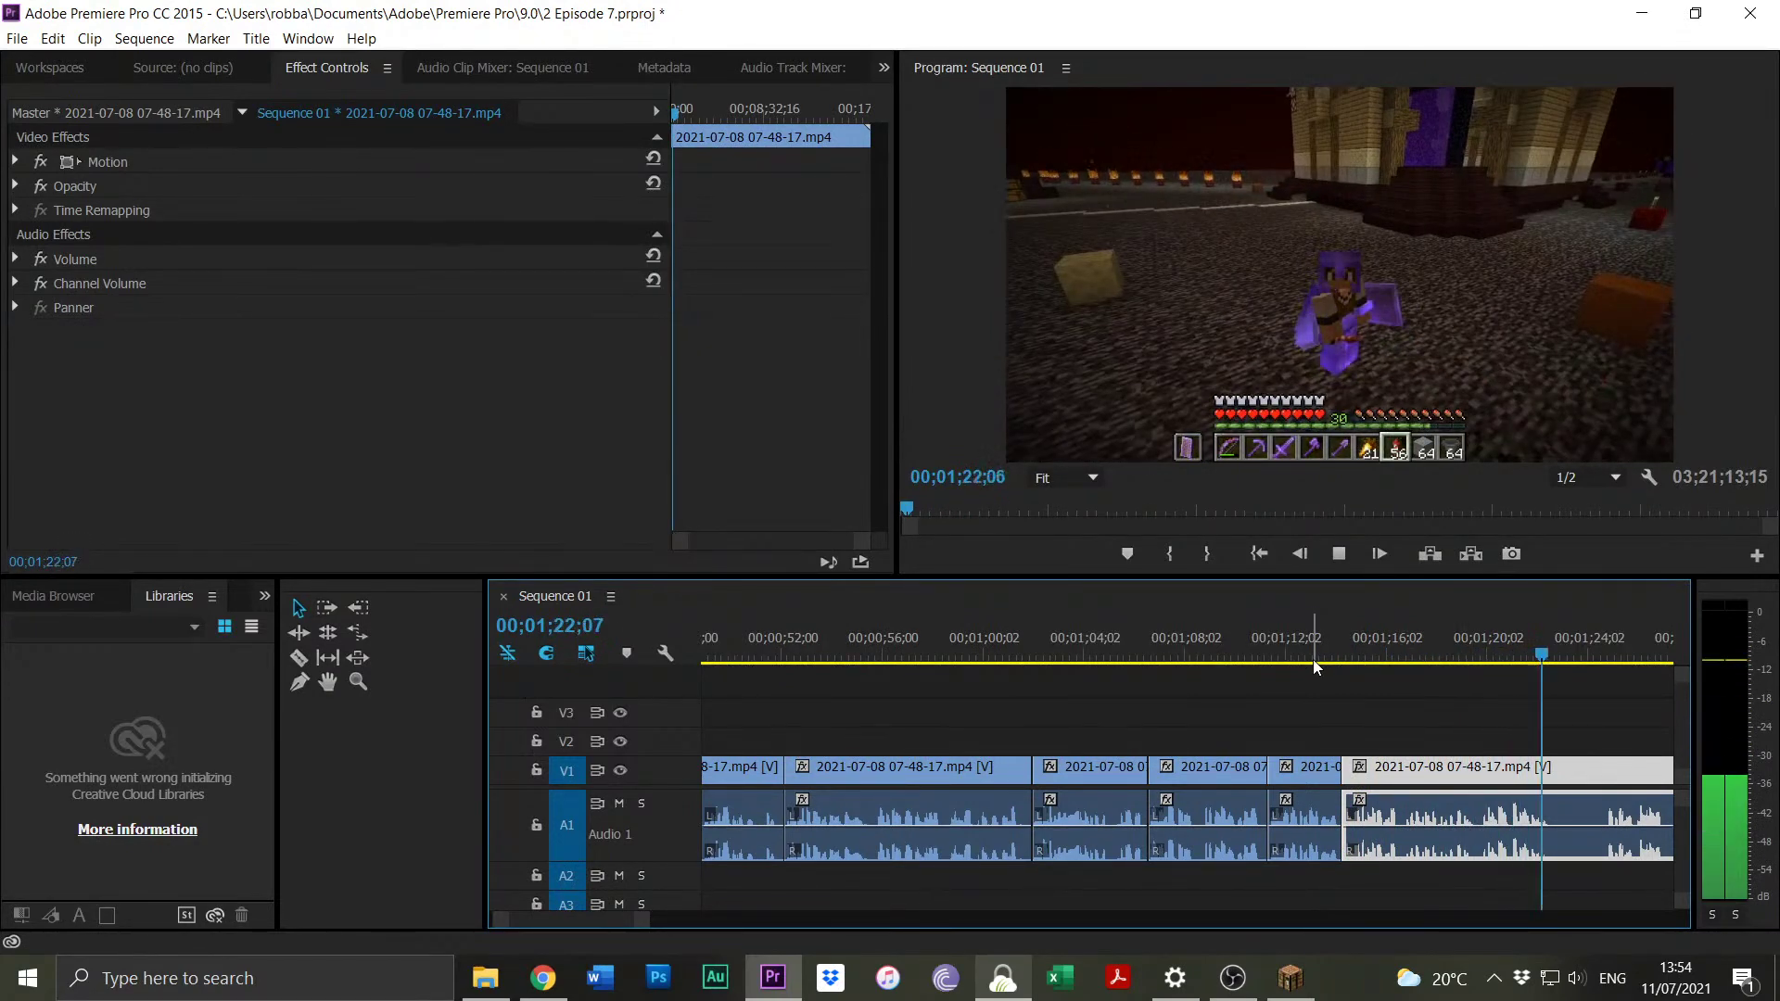
pyautogui.press('space')
pyautogui.hotkey('ctrl', 'k')
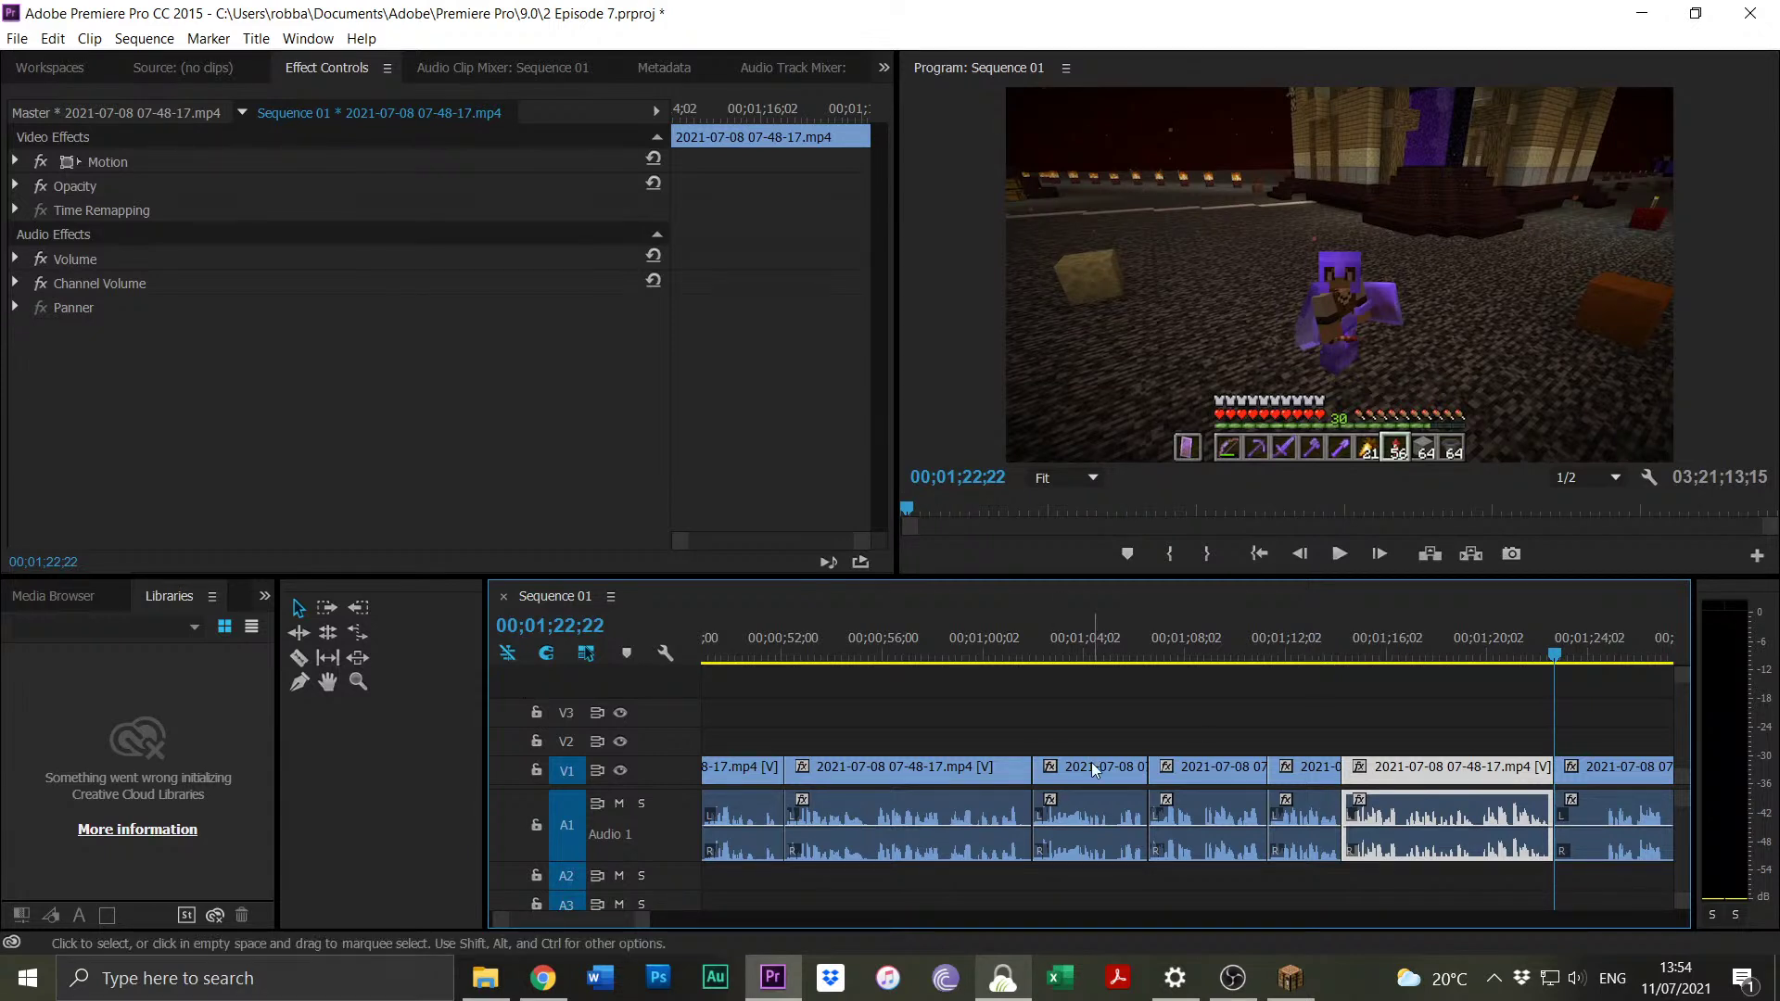
# Play the next phrase from 00;01;24;27 and split the clip at its end, at 00;01;27;01.
pyautogui.moveTo(646, 920); pyautogui.dragTo(634, 920)
pyautogui.click(1343, 658)
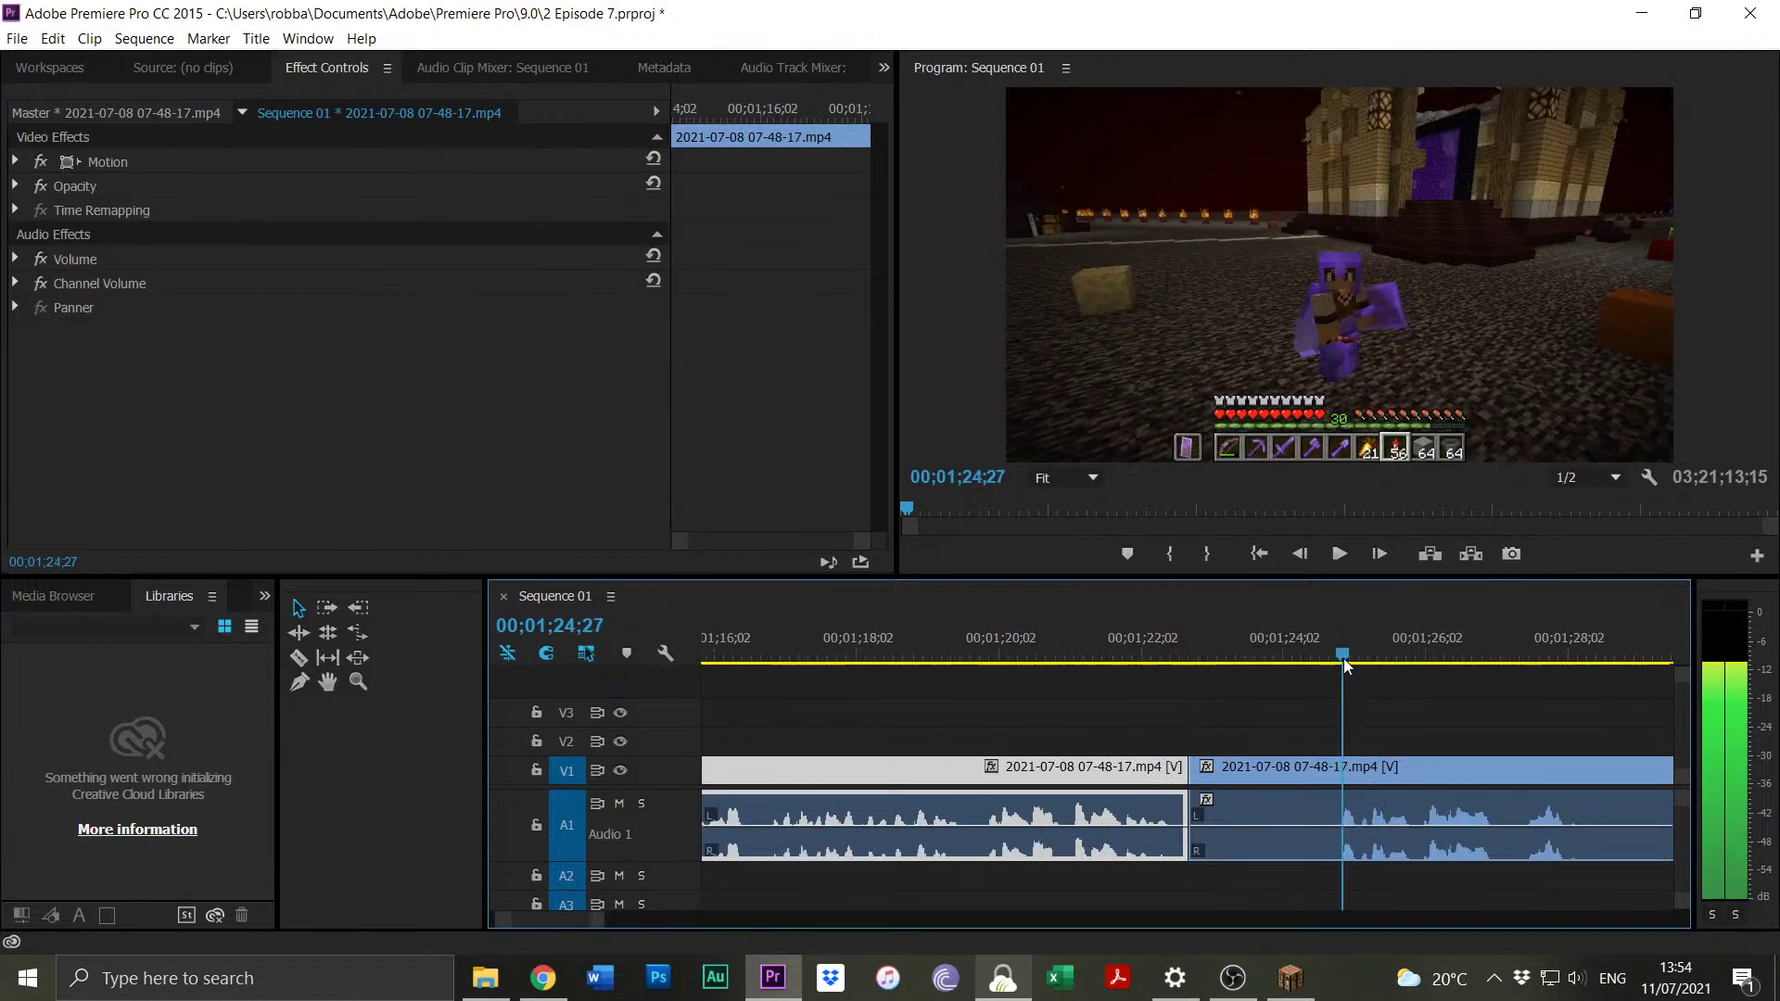
pyautogui.press('space')
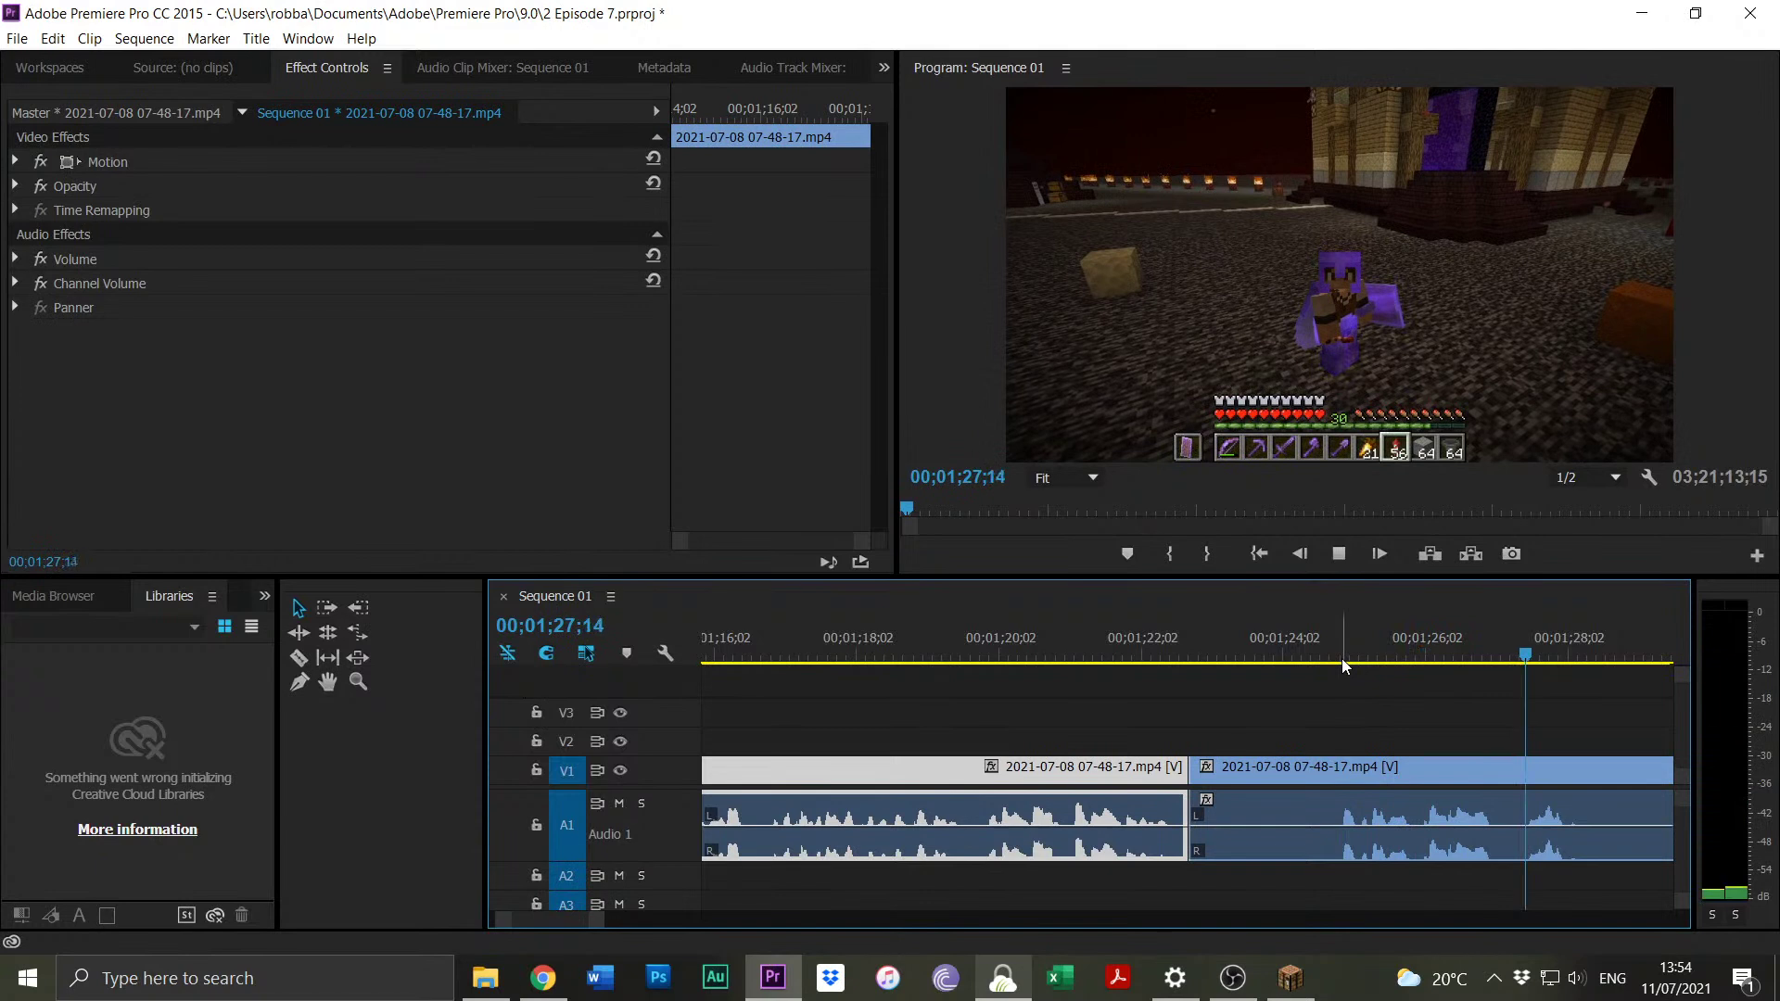
pyautogui.moveTo(1507, 643); pyautogui.dragTo(1497, 655)
pyautogui.hotkey('ctrl', 'k')
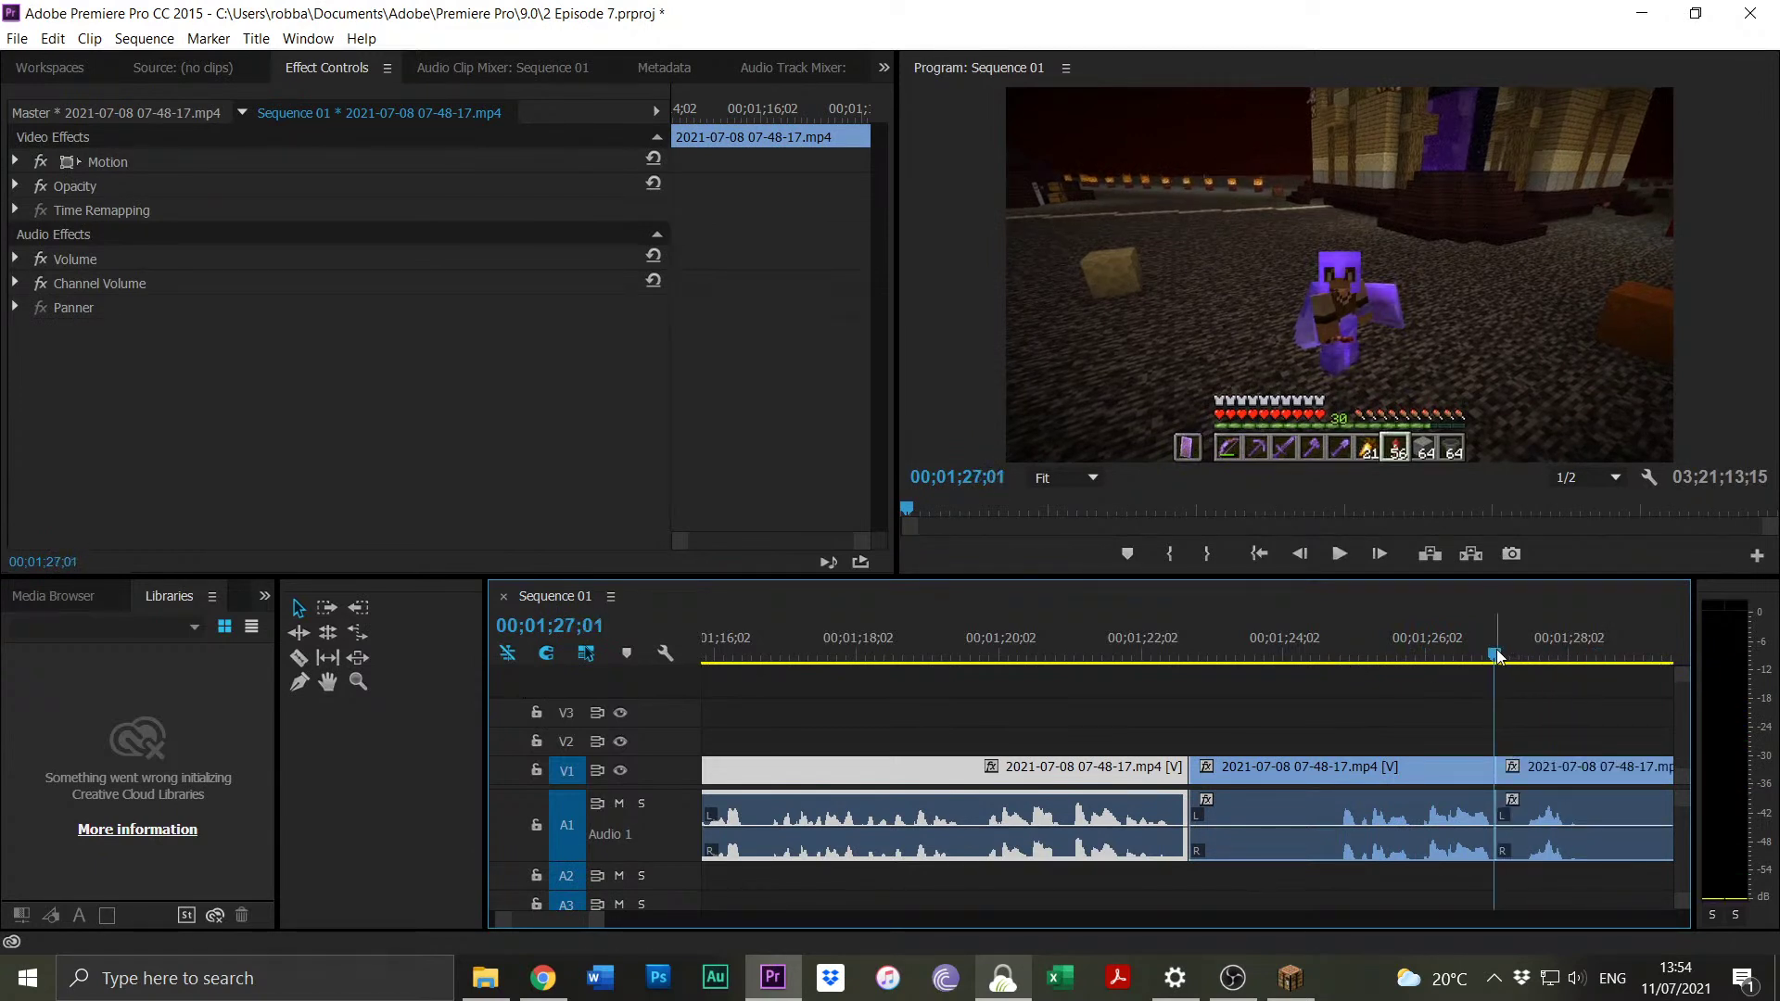
# Trim the short phrase's quiet start to 00;01;24;26 and move the piece against the preceding kept clip.
pyautogui.click(1343, 640)
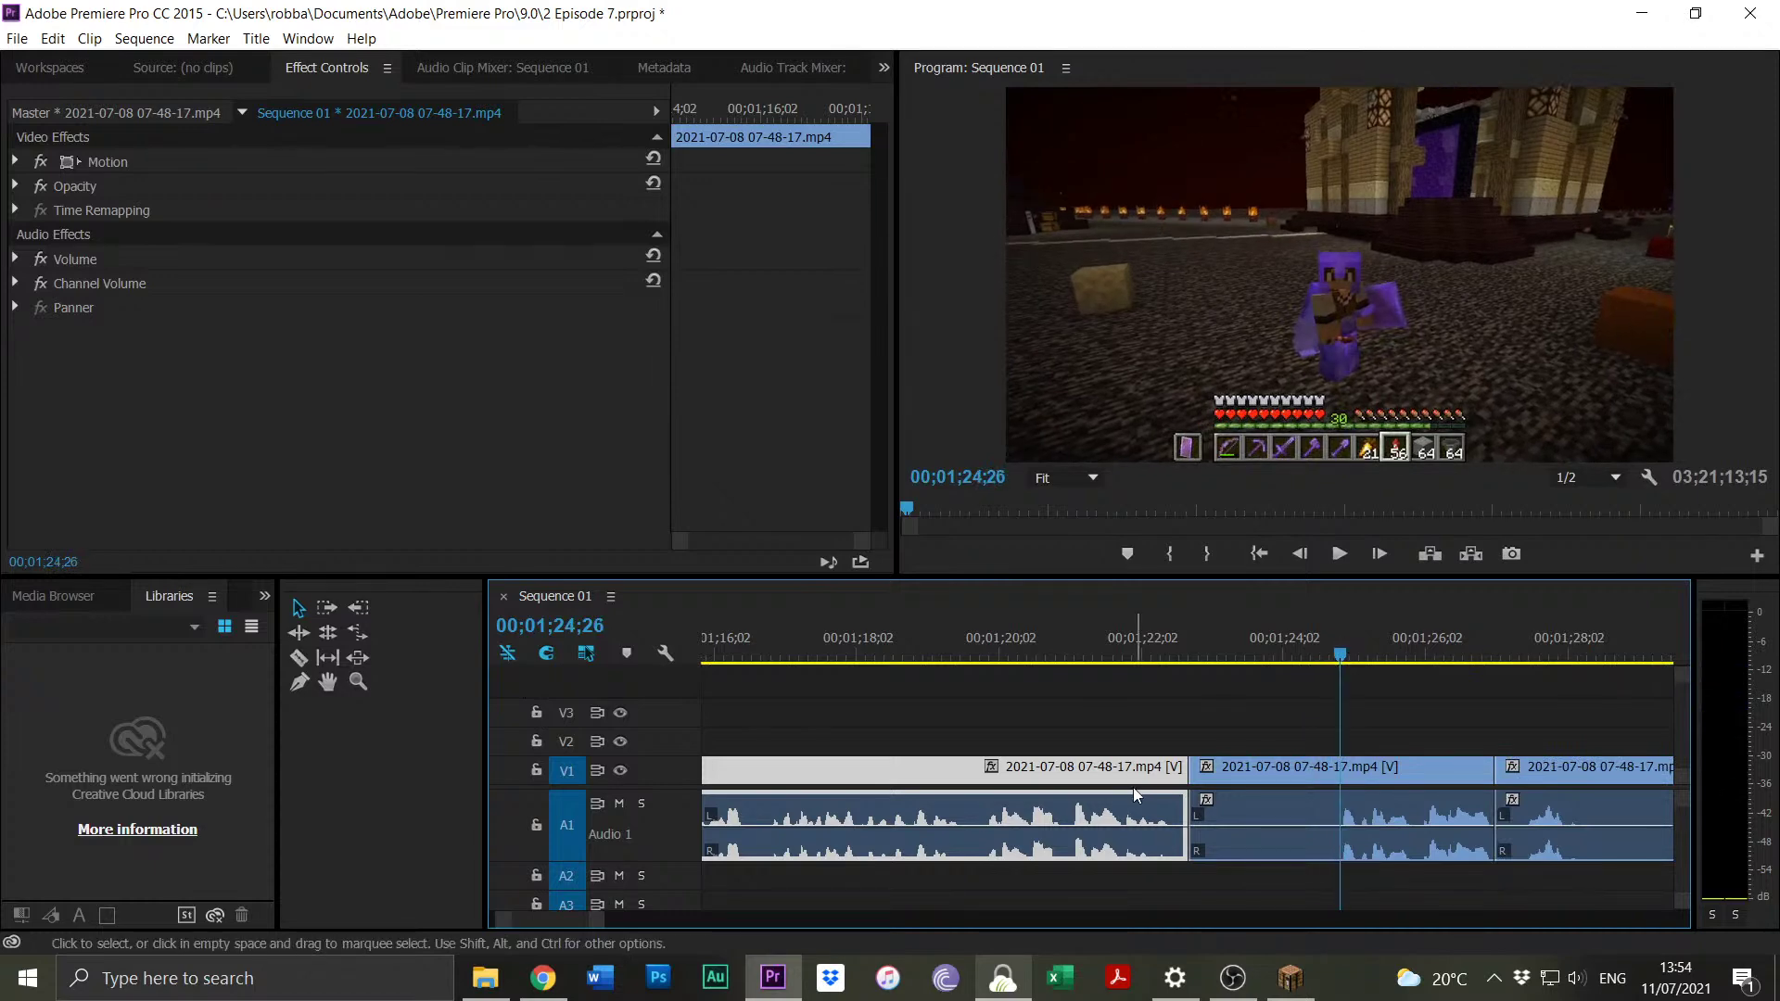
pyautogui.moveTo(1197, 767); pyautogui.dragTo(1350, 776)
pyautogui.moveTo(1392, 767); pyautogui.dragTo(1238, 773)
# Find the next short phrase in the remaining clip and isolate it with splits just after it and at 00;01;40;16.
pyautogui.moveTo(603, 930); pyautogui.dragTo(825, 918)
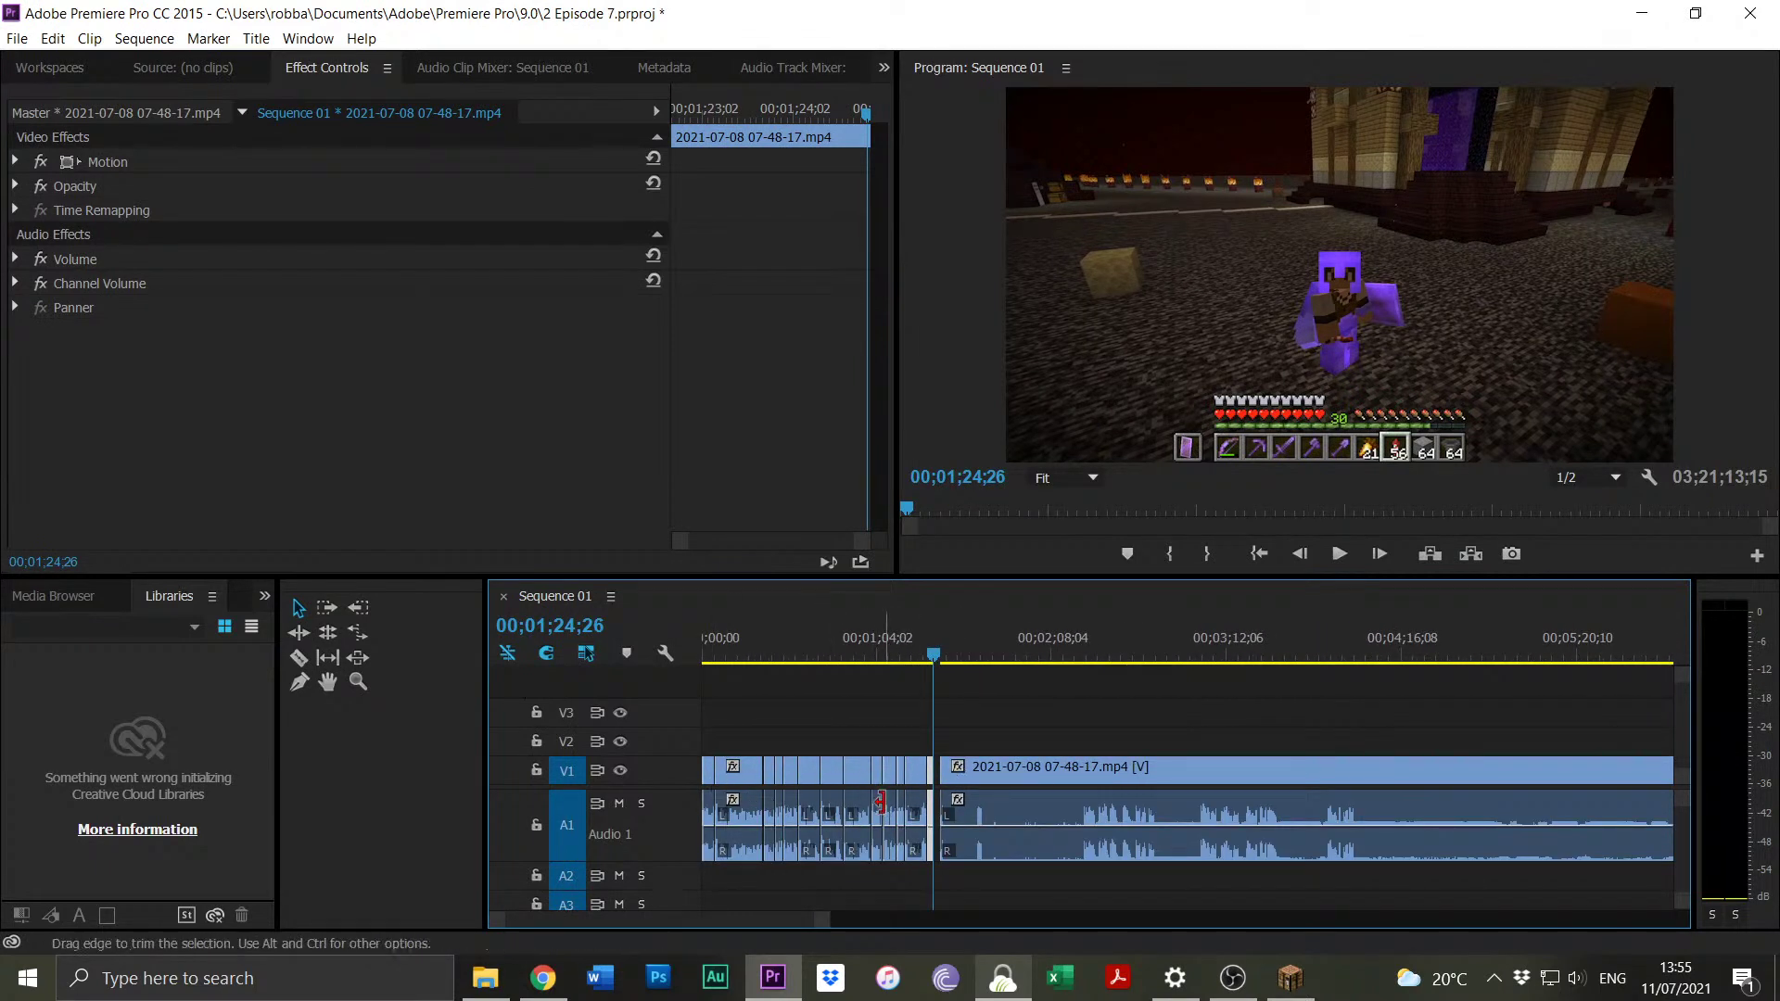
pyautogui.moveTo(824, 920); pyautogui.dragTo(779, 920)
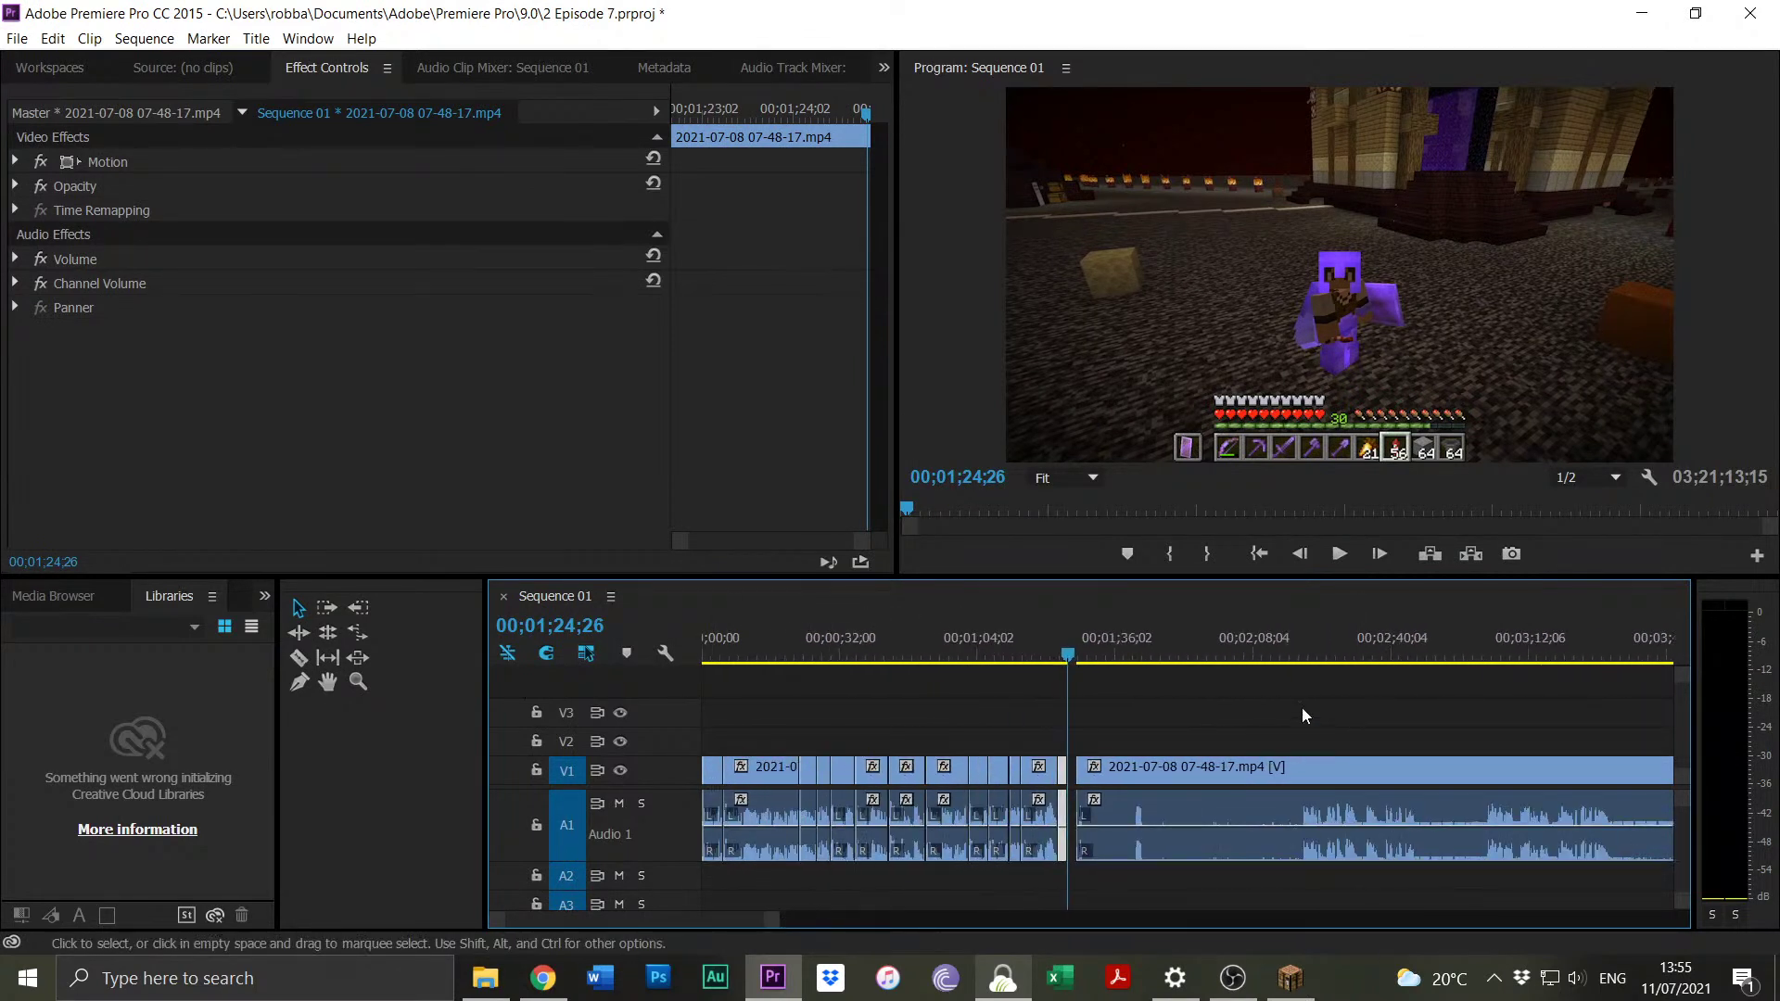
pyautogui.click(1136, 653)
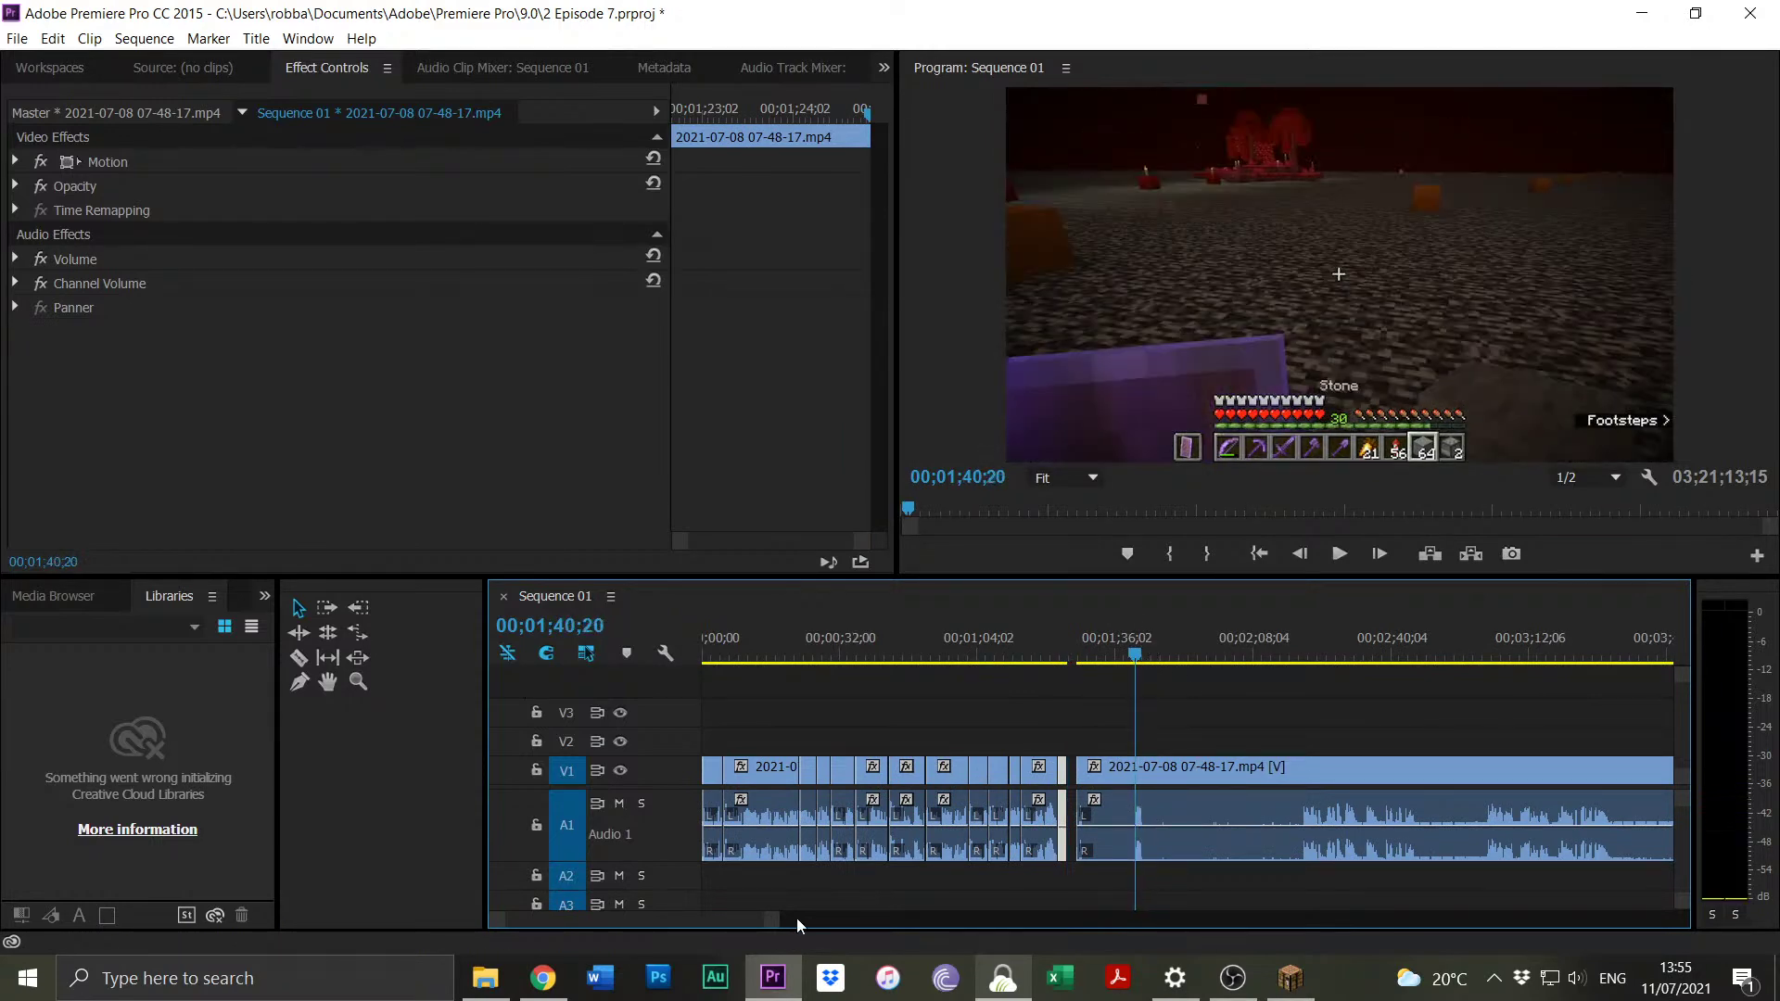
pyautogui.moveTo(779, 926); pyautogui.dragTo(687, 907)
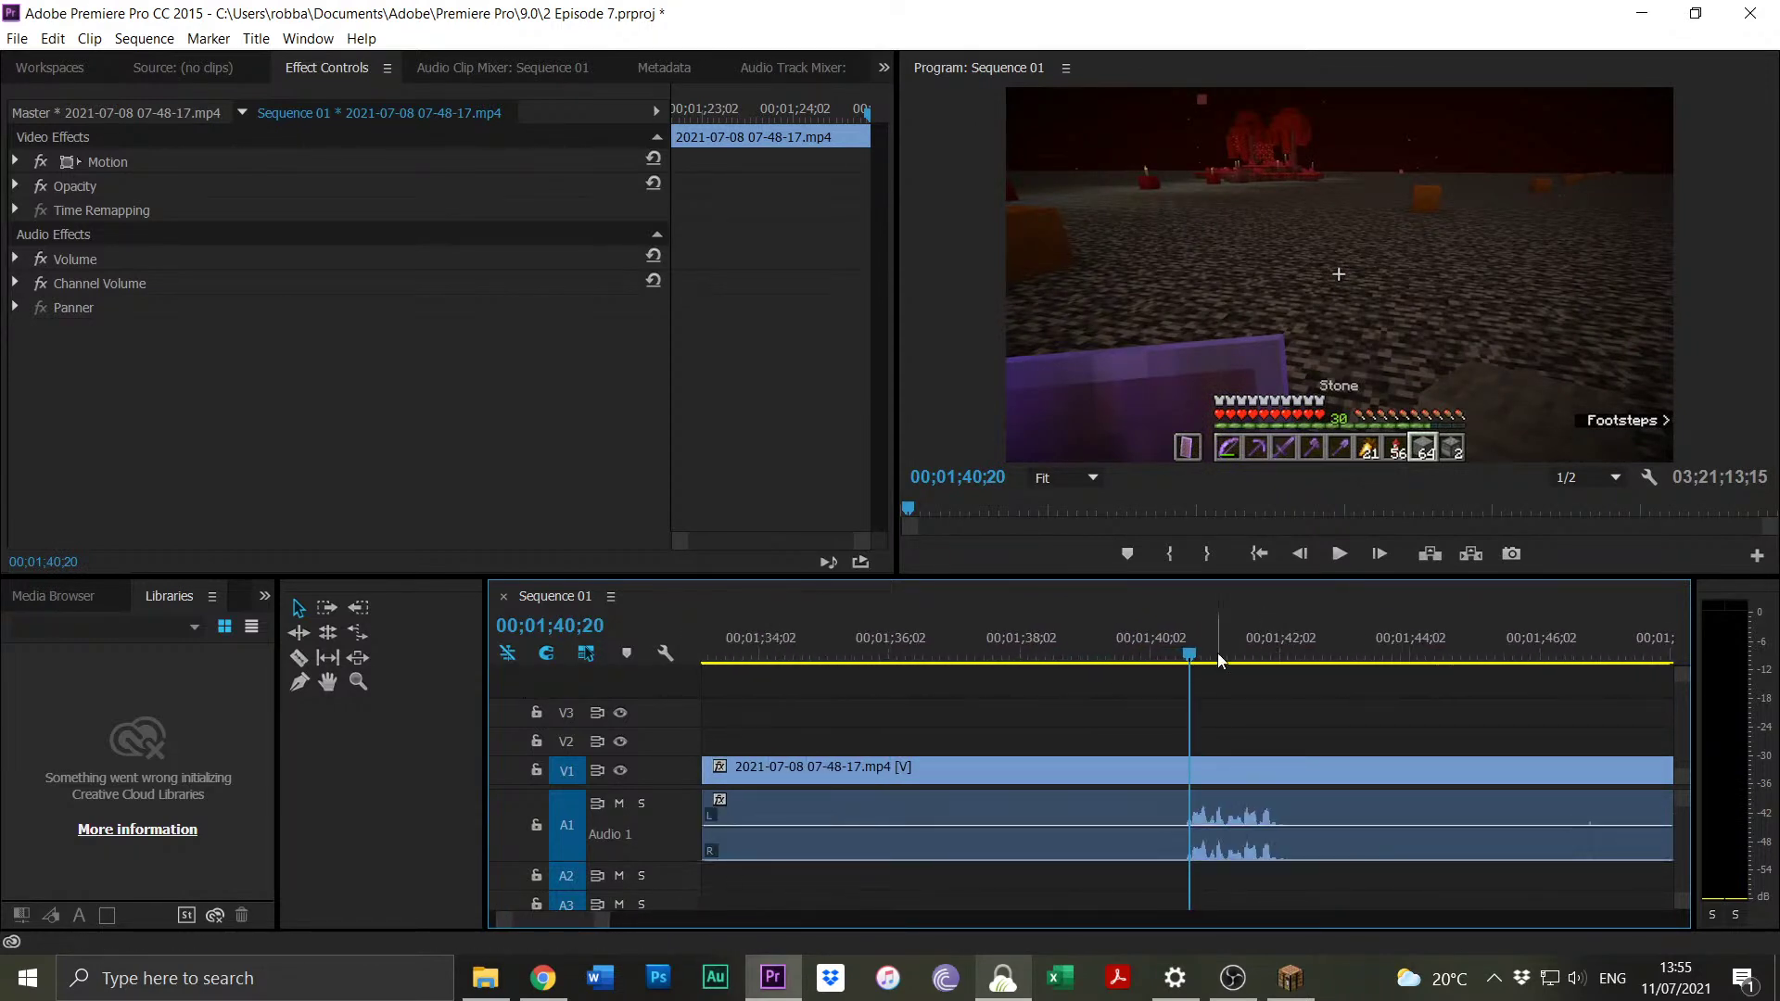
pyautogui.press('space')
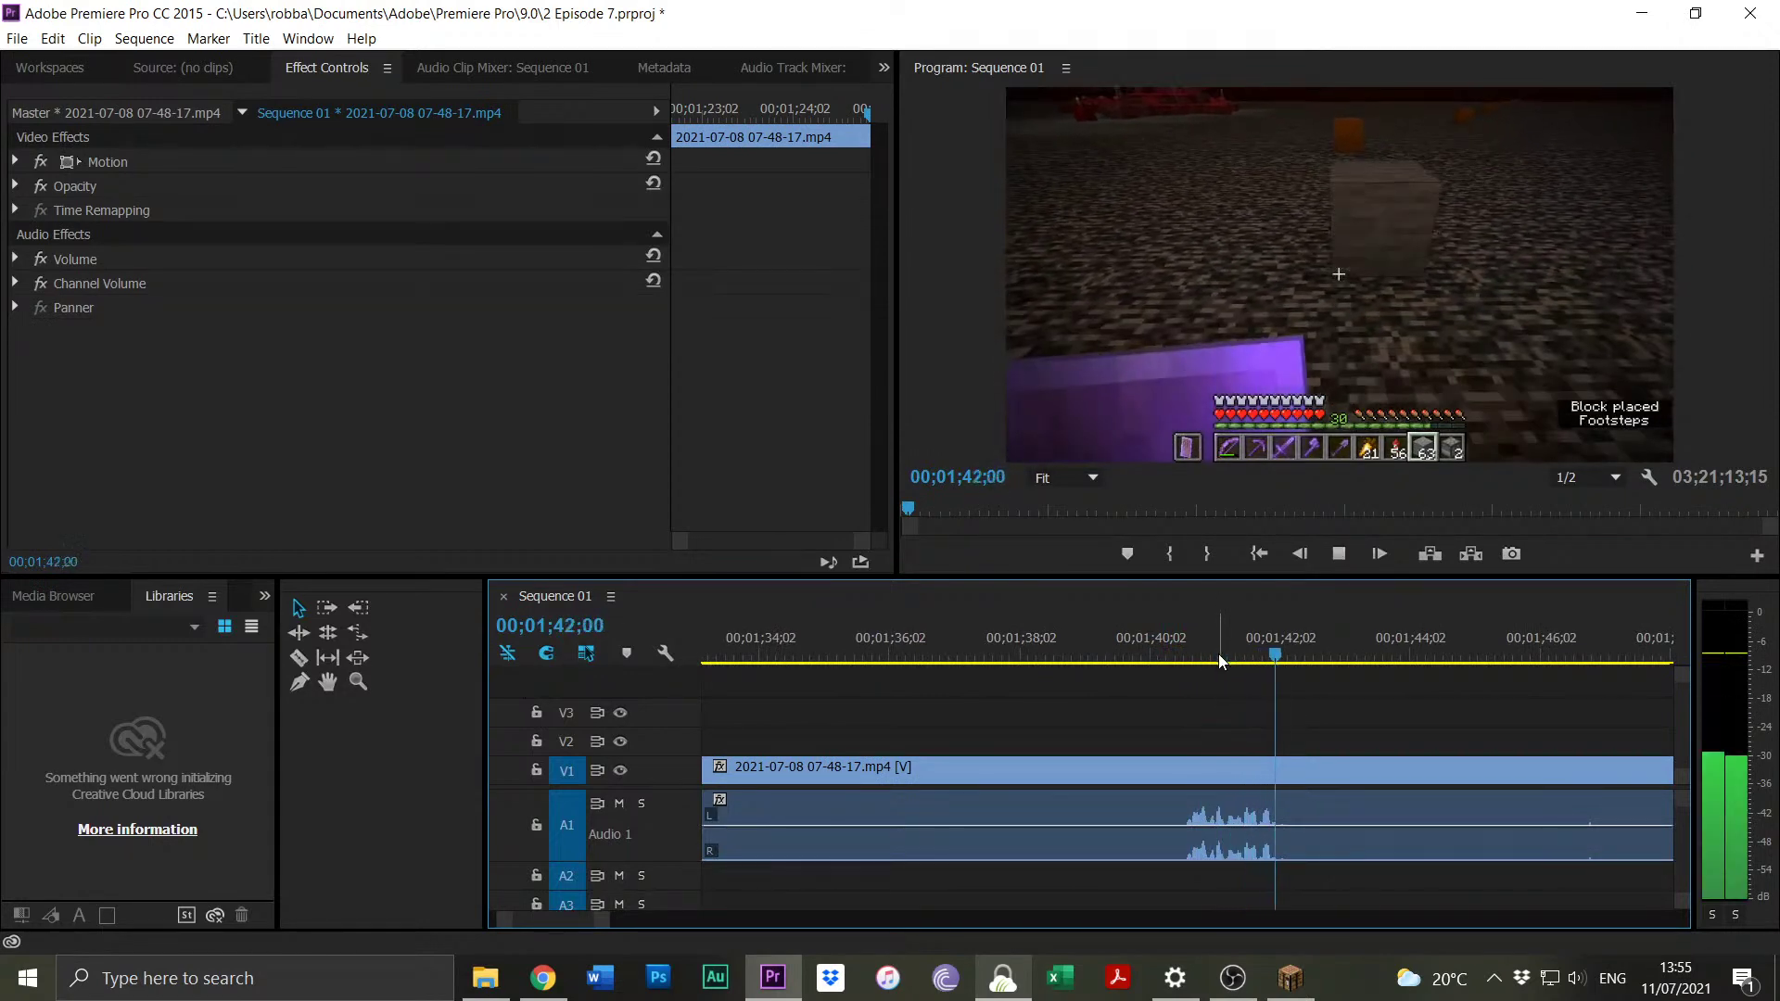
pyautogui.hotkey('ctrl', 'k')
pyautogui.moveTo(1176, 649); pyautogui.dragTo(1072, 795)
pyautogui.hotkey('ctrl', 'k')
# Delete the quiet piece before 00;01;40;16 and move the isolated phrase against the end of the last kept piece.
pyautogui.press('Delete')
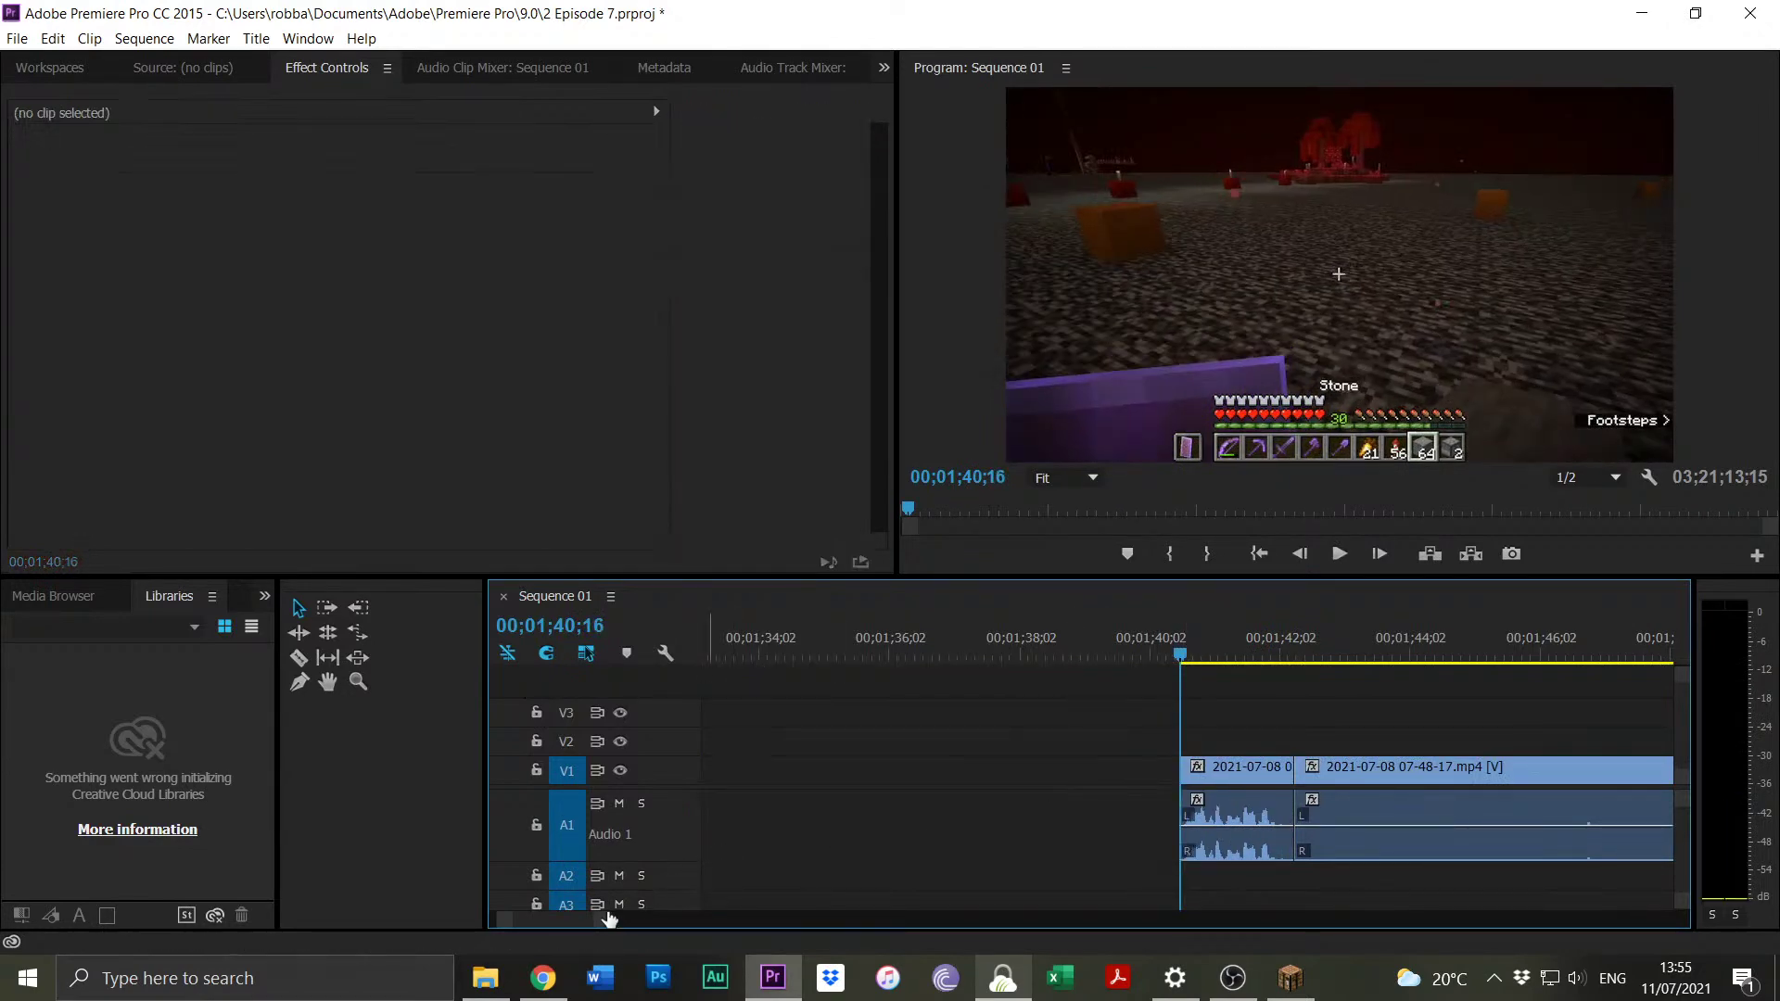
pyautogui.moveTo(610, 911); pyautogui.dragTo(636, 920)
pyautogui.moveTo(1195, 771); pyautogui.dragTo(1053, 770)
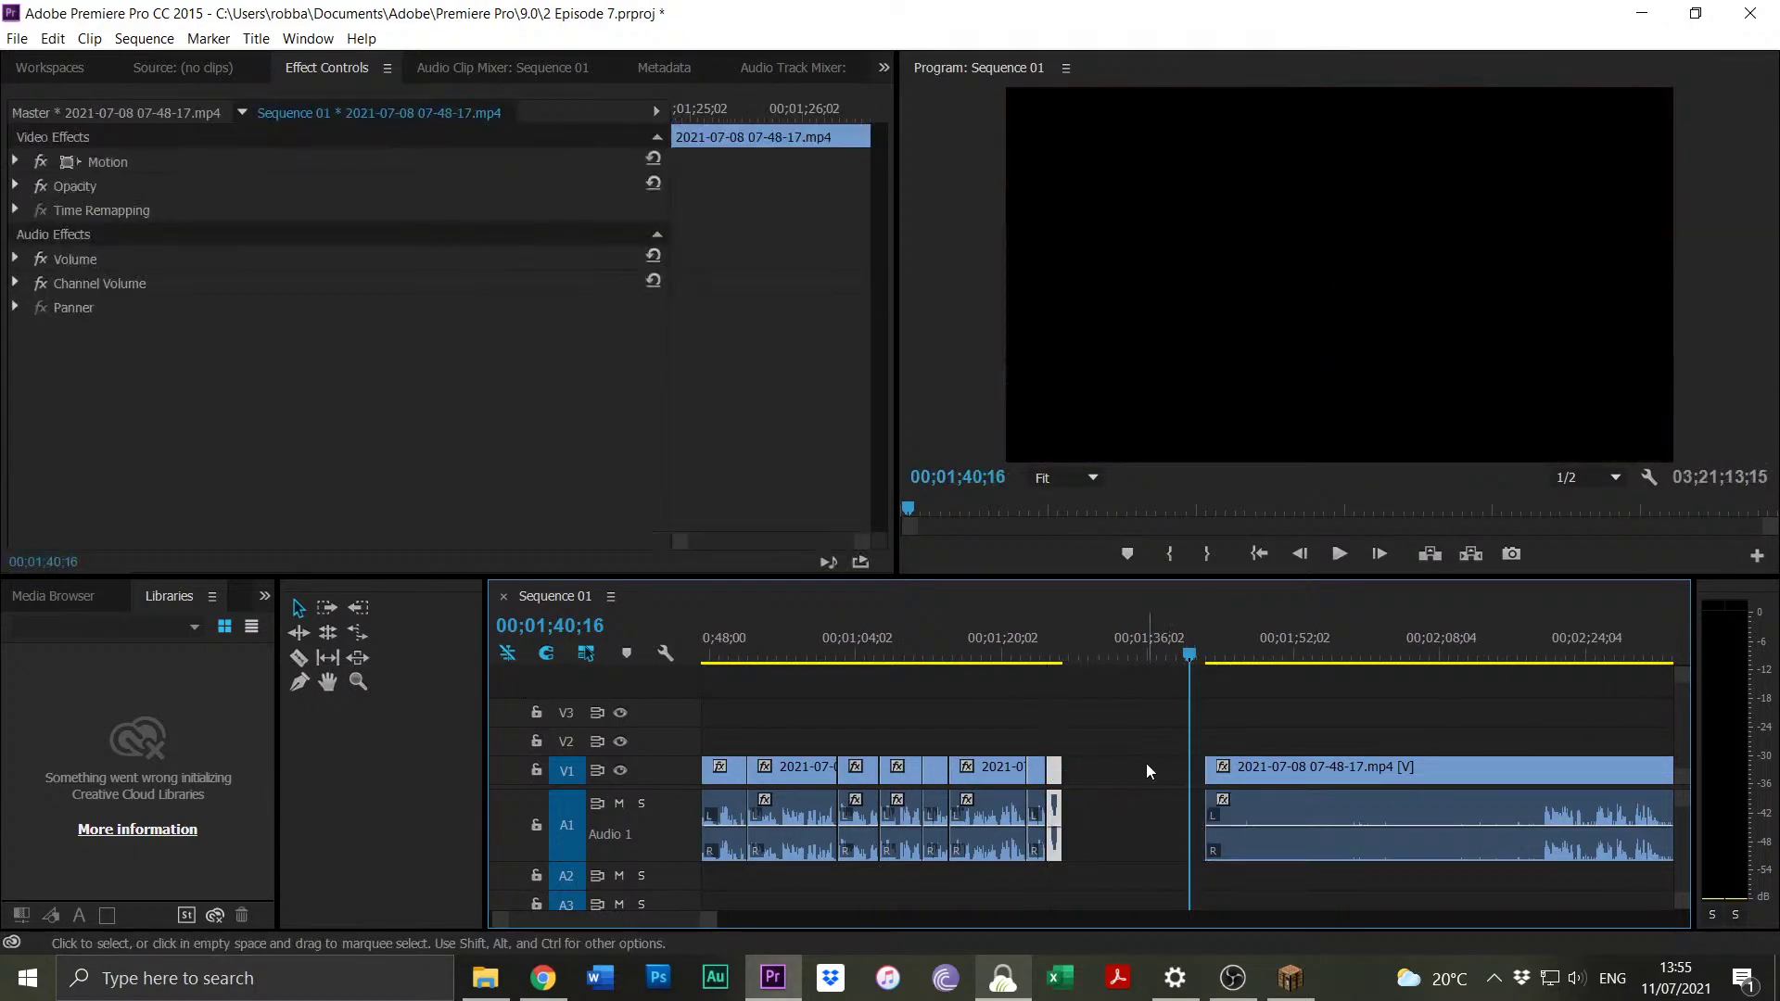
# Trim the last clip's quiet start to the speech at about 00;02;19;06 and move the clip against the isolated phrase.
pyautogui.click(1539, 660)
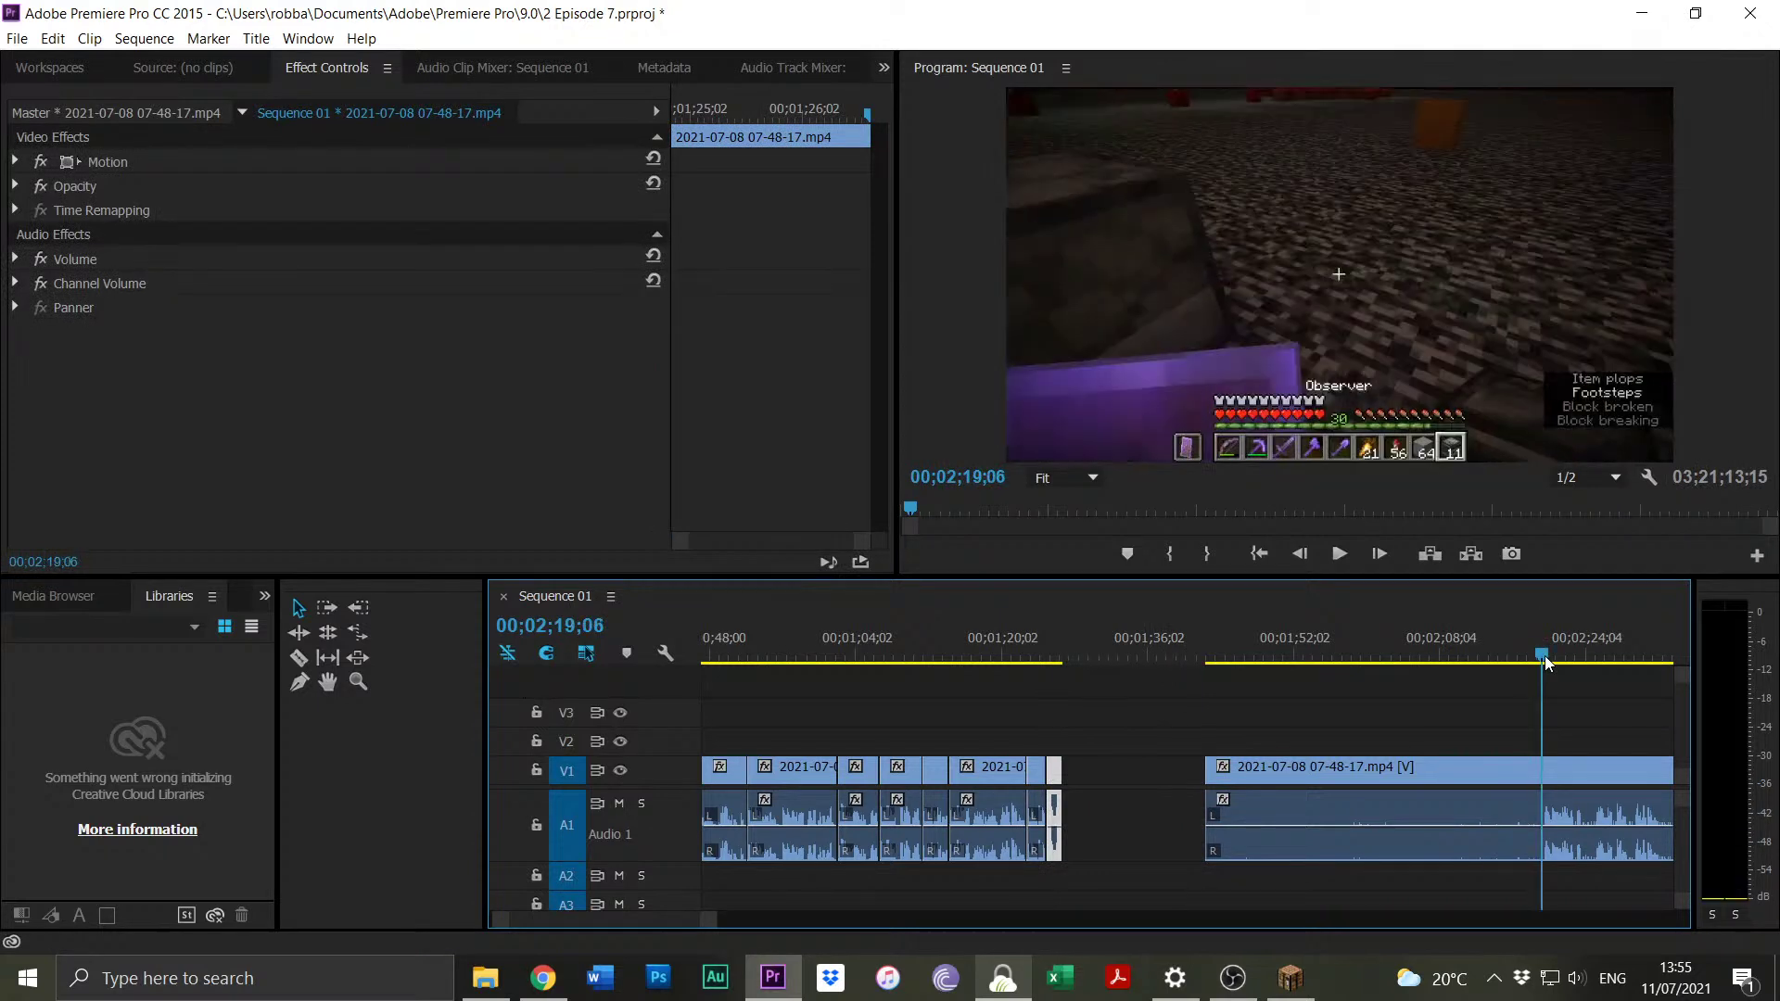
pyautogui.click(1544, 658)
pyautogui.moveTo(1207, 779); pyautogui.dragTo(1145, 839)
# Play across the new join, split the last clip after the speech, at 00;01;30;02, and listen to what follows.
pyautogui.click(1059, 653)
pyautogui.press('space')
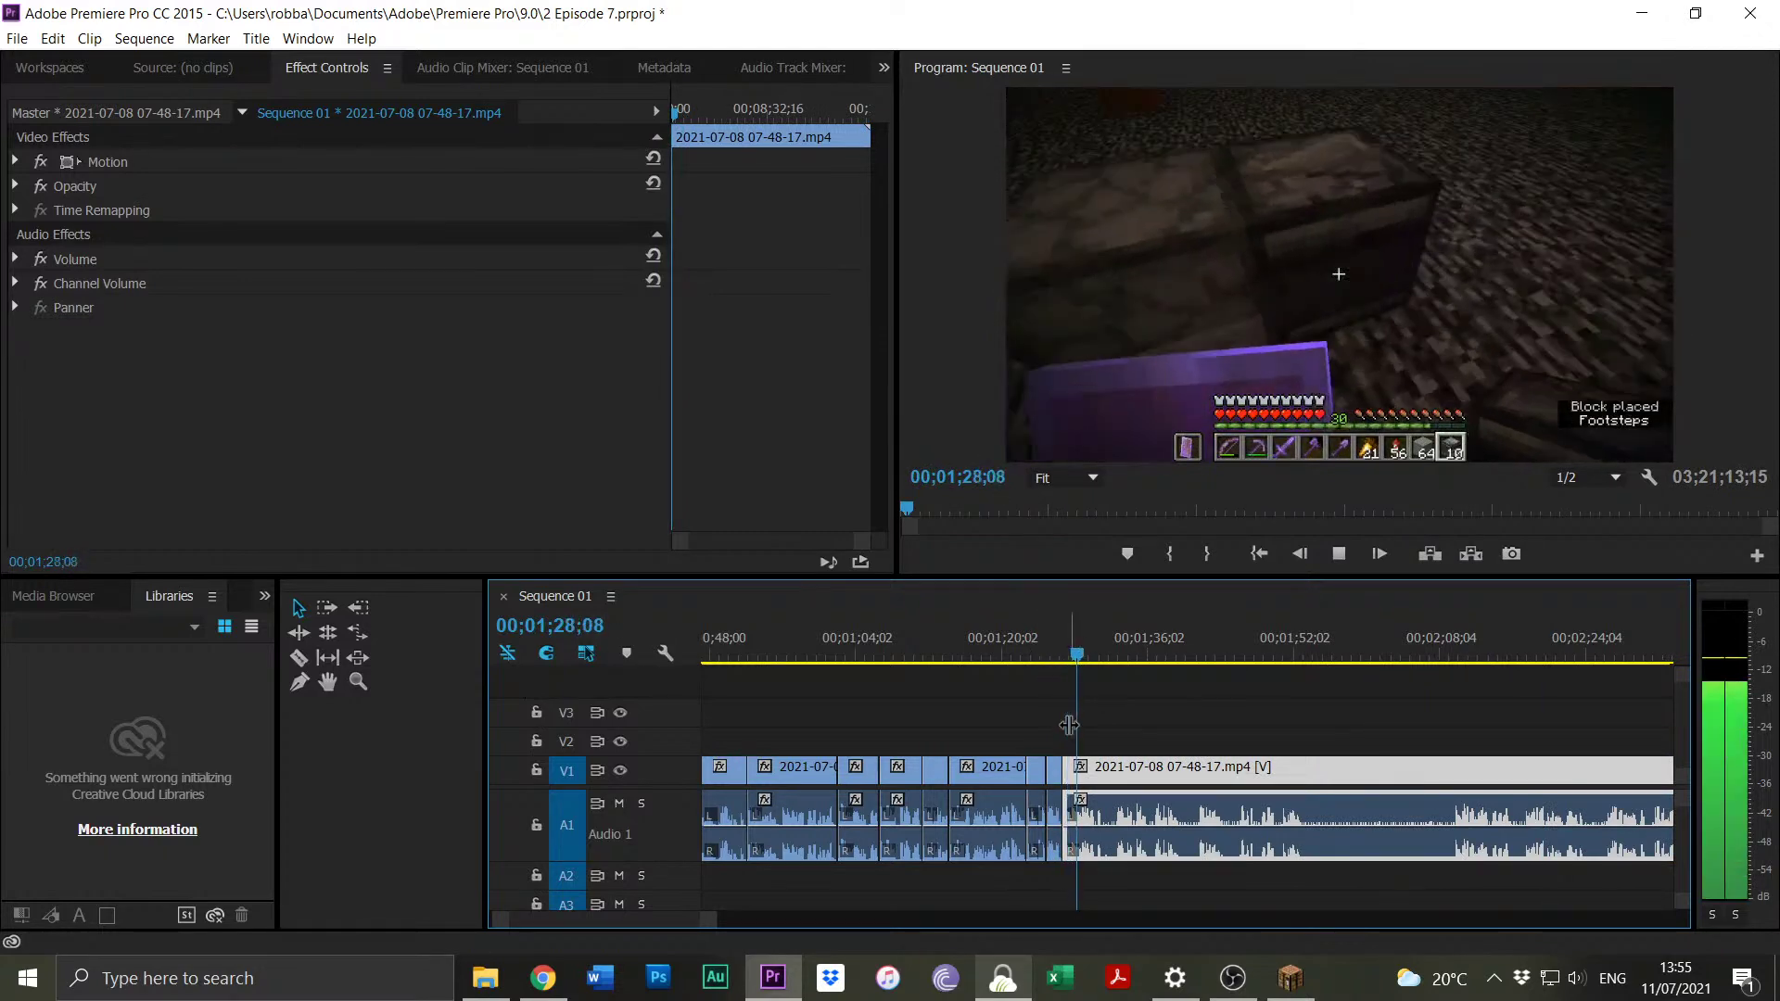
pyautogui.press('=')
pyautogui.press('=')
pyautogui.press('=')
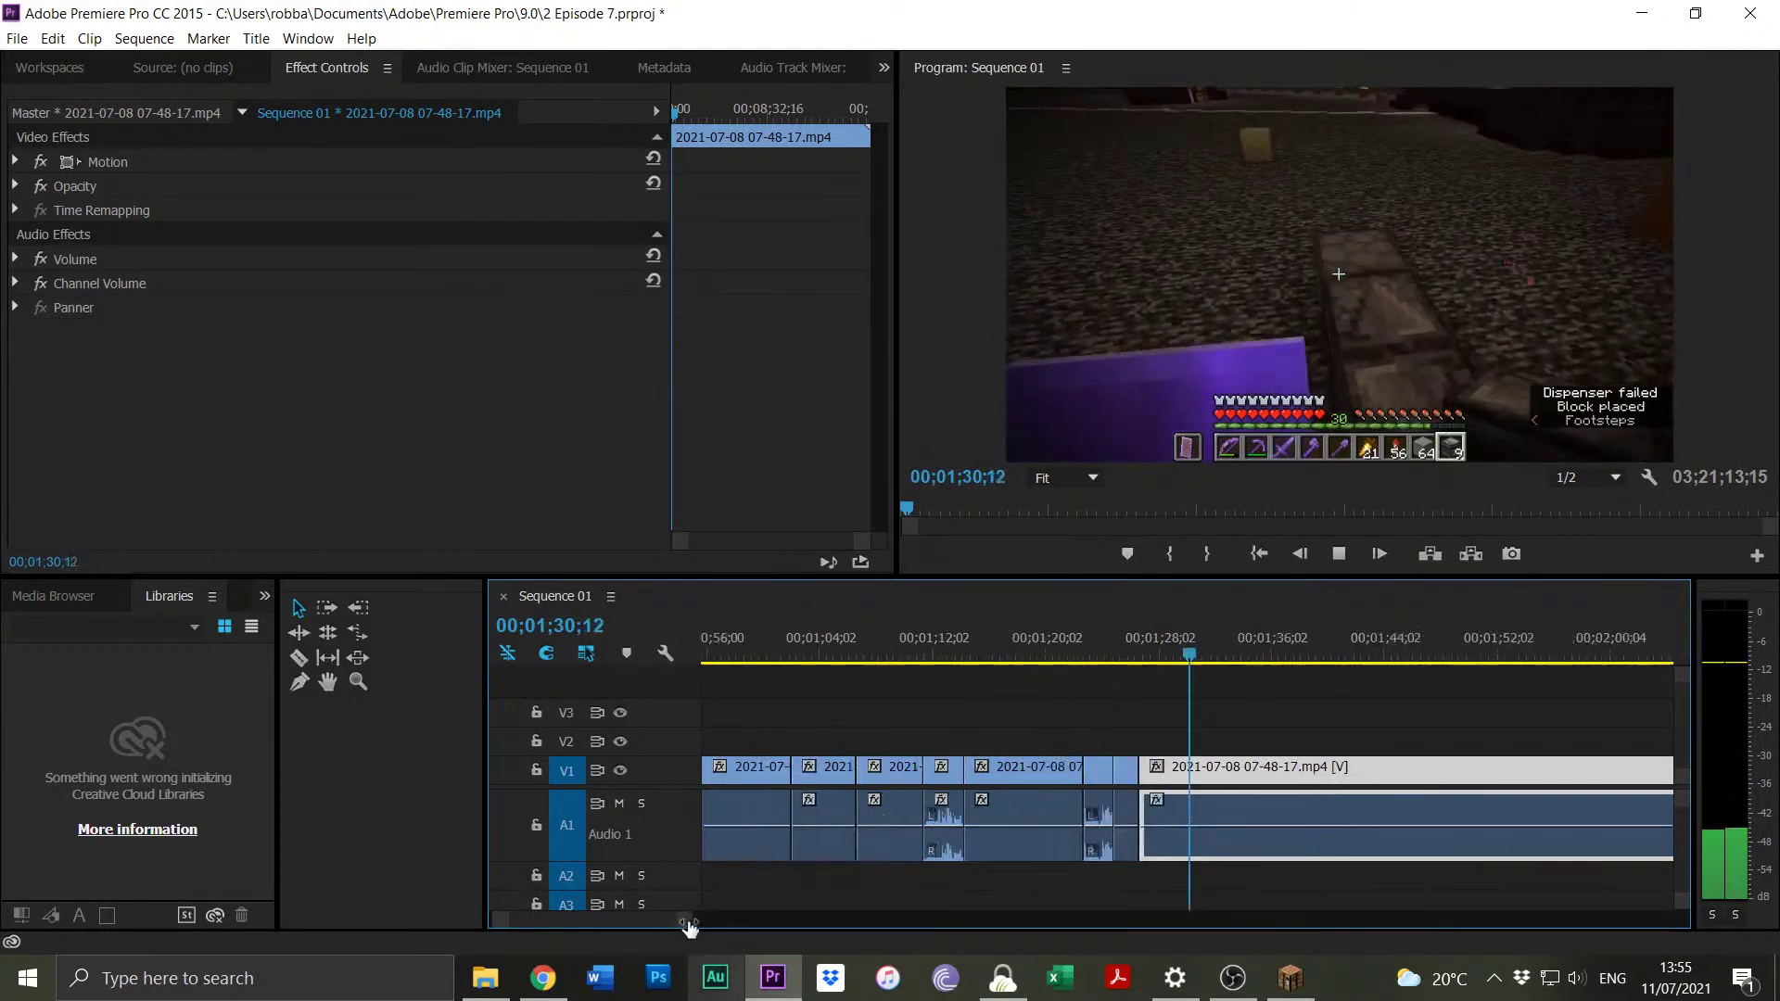
pyautogui.click(1182, 659)
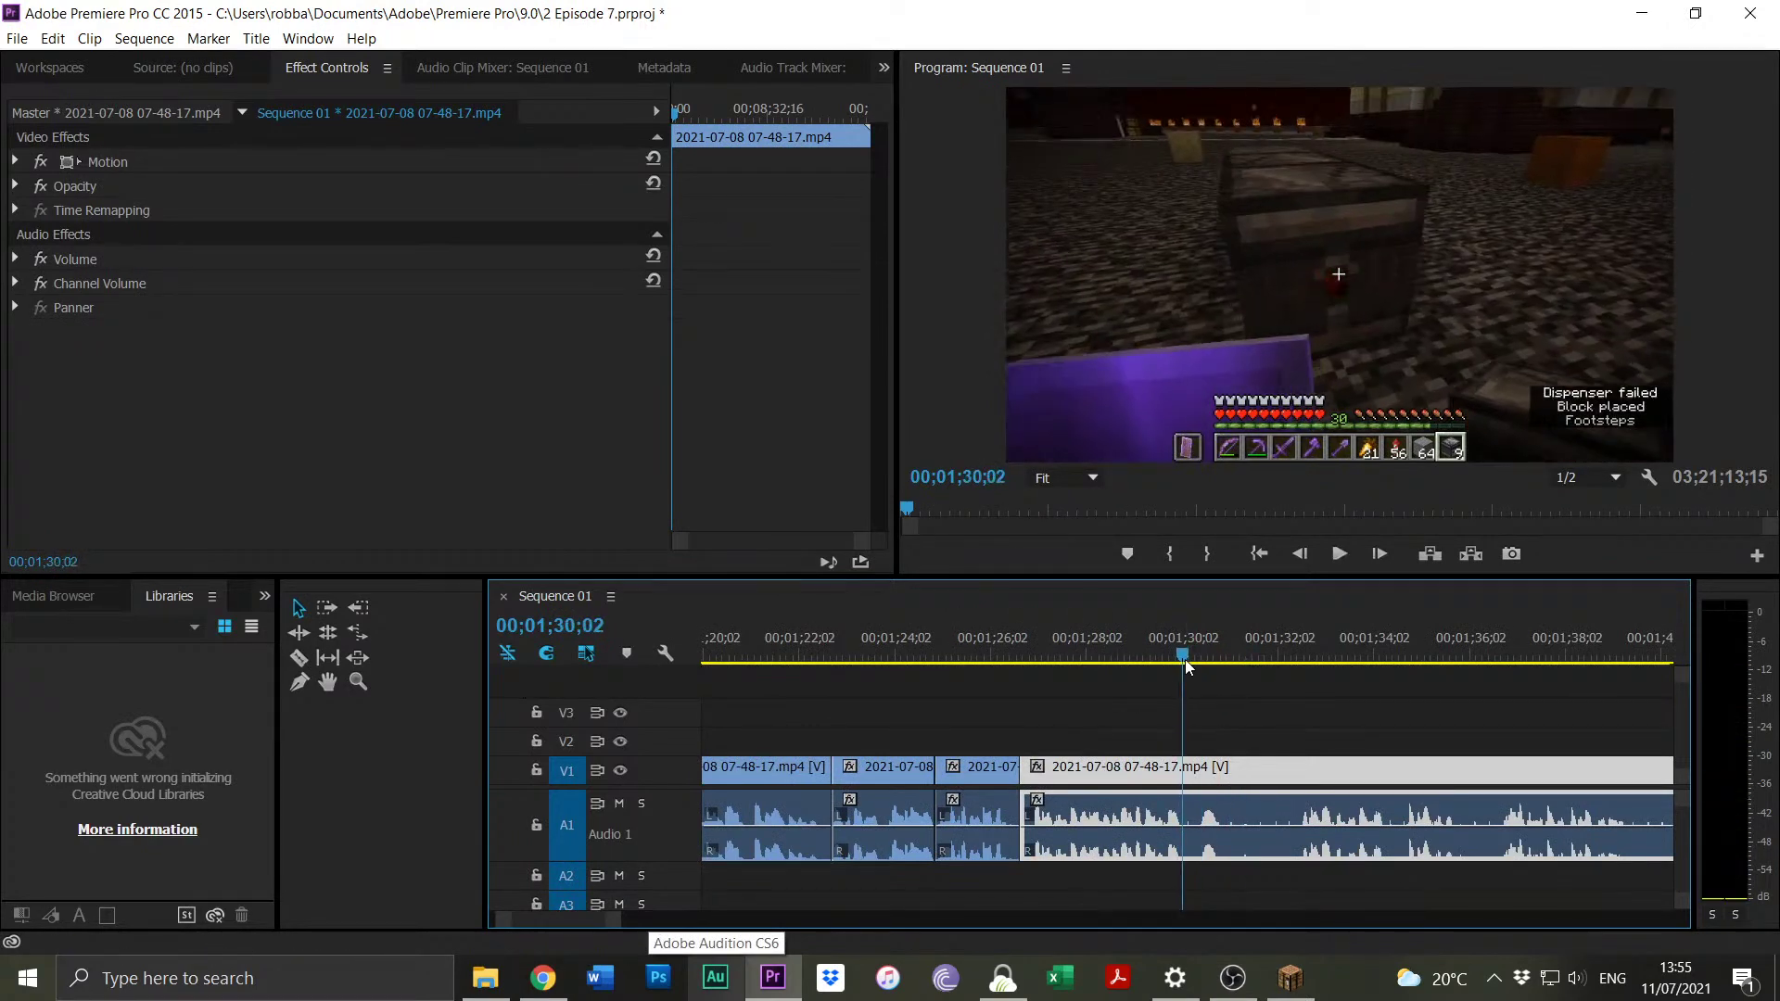
pyautogui.hotkey('ctrl', 'k')
pyautogui.press('space')
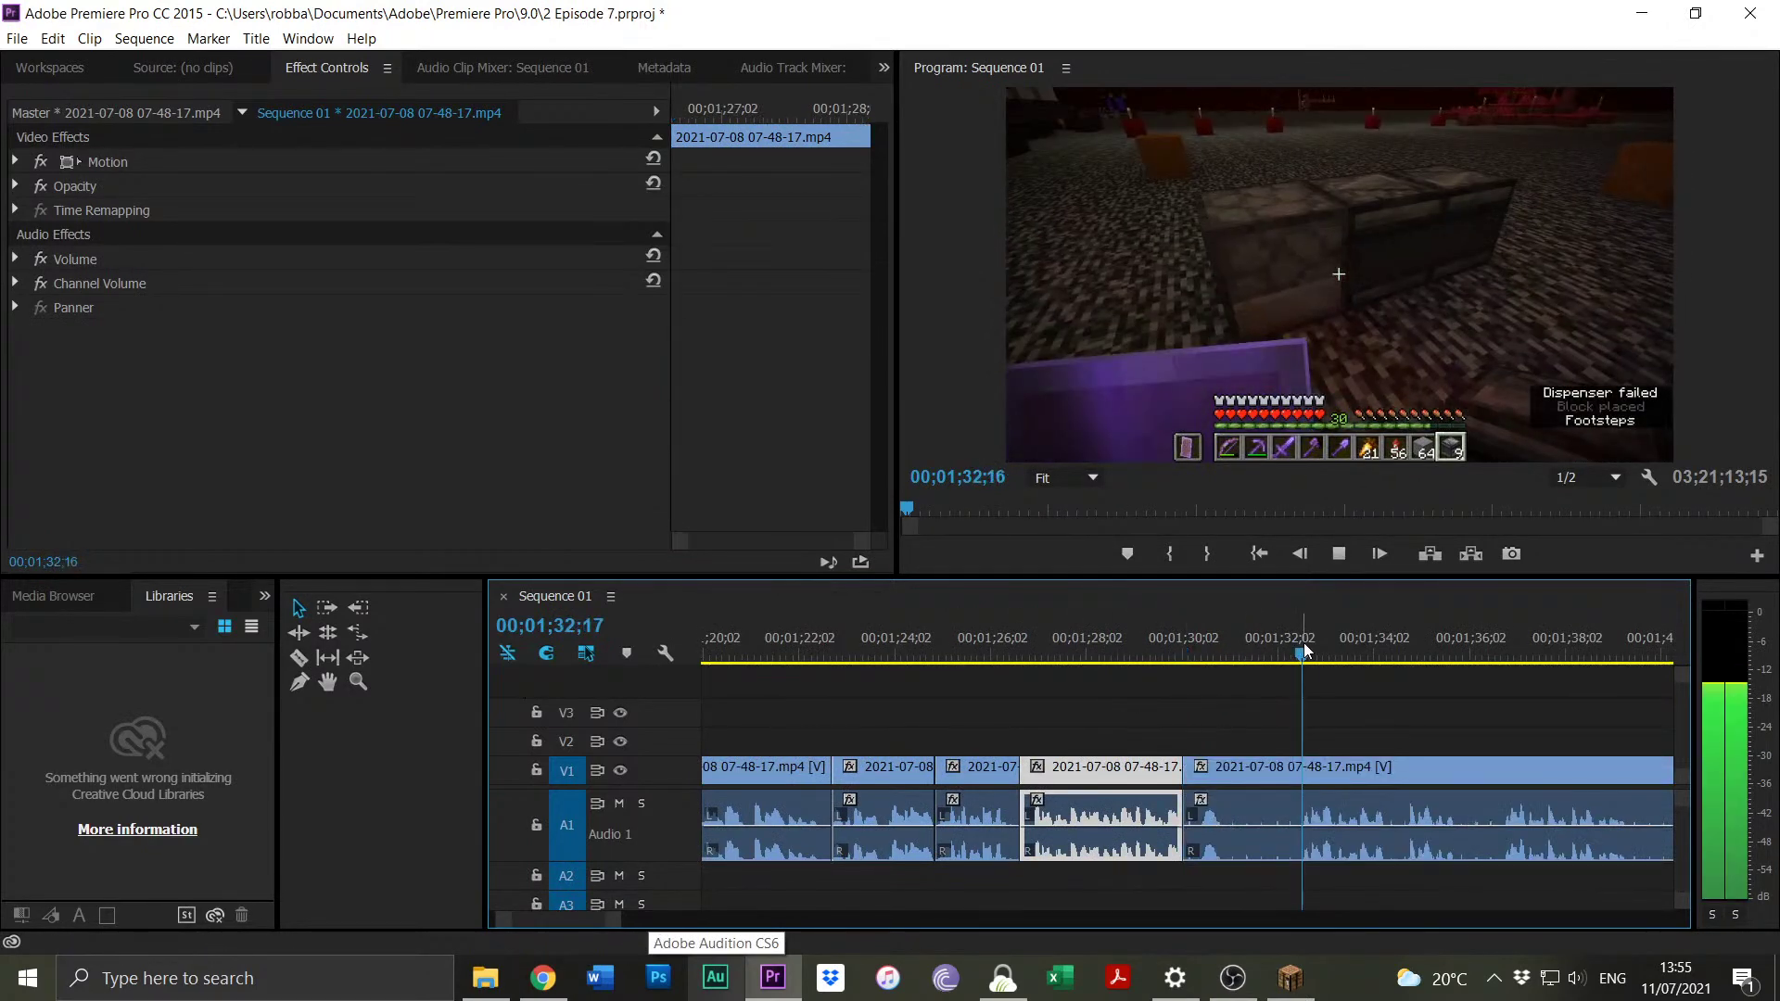
# Trim the last clip's start to 00;01;32;15, move it against the last kept piece and play across the join.
pyautogui.click(1304, 643)
pyautogui.moveTo(1187, 769); pyautogui.dragTo(1304, 782)
pyautogui.moveTo(1205, 781); pyautogui.dragTo(1203, 782)
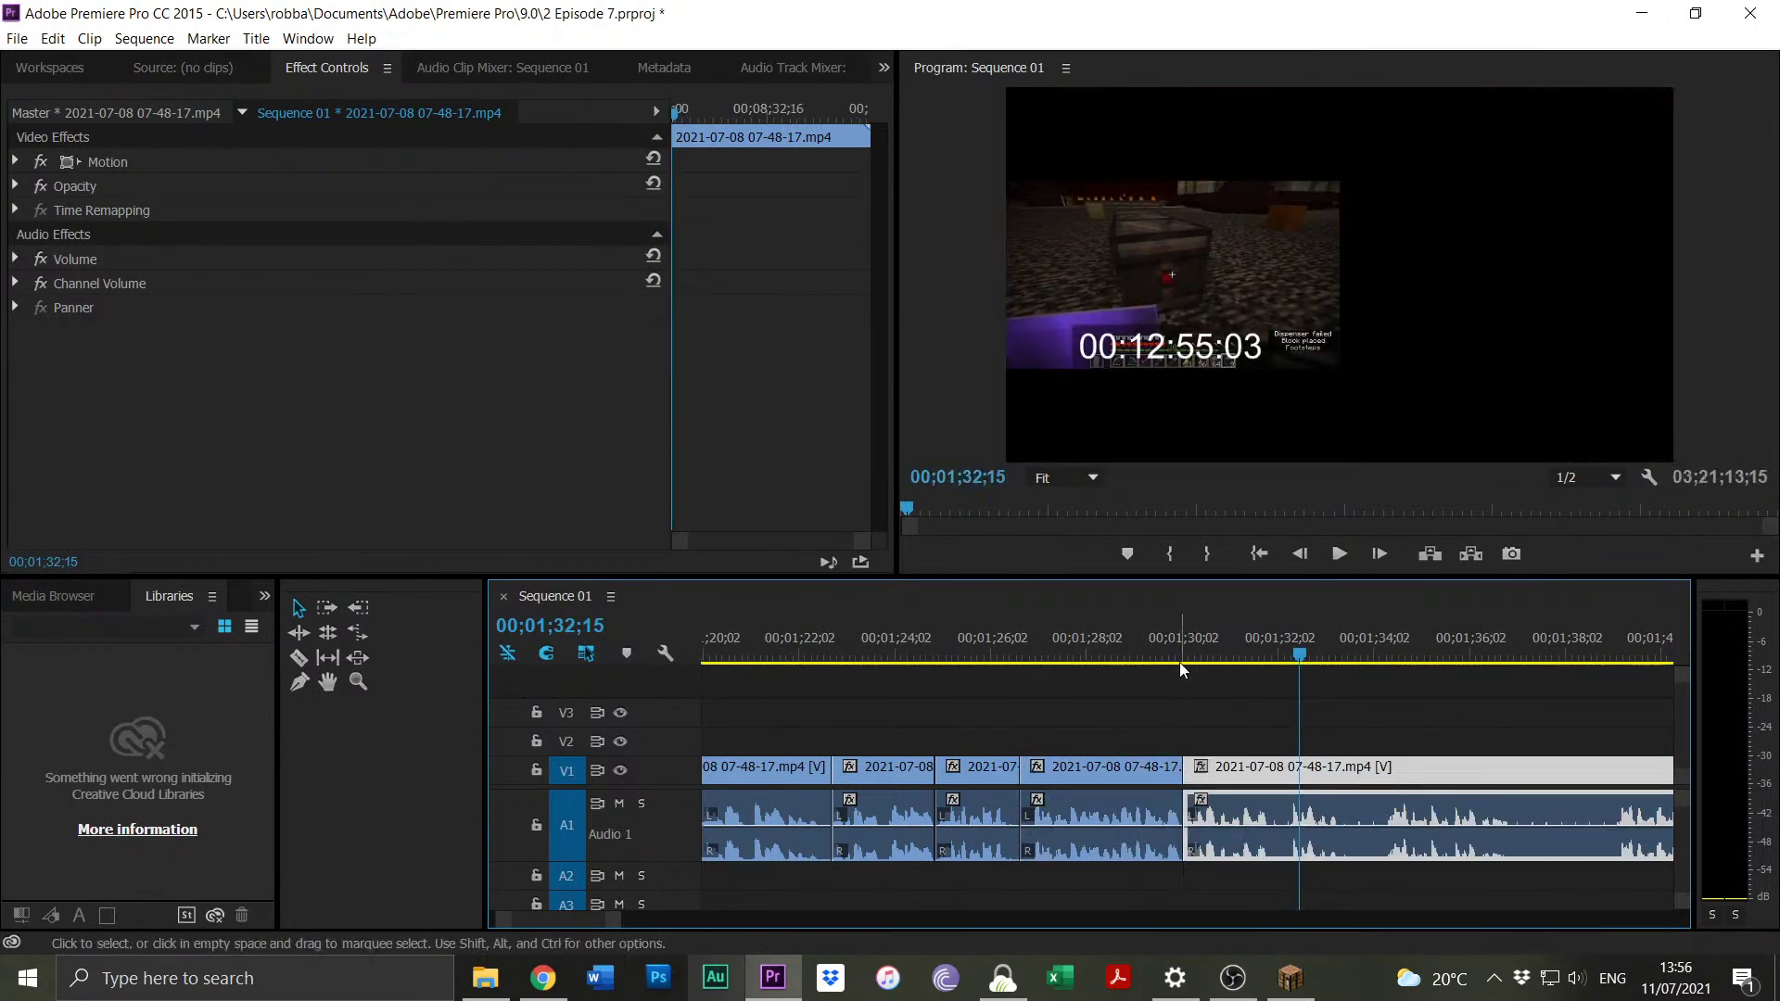
pyautogui.click(1167, 649)
pyautogui.press('space')
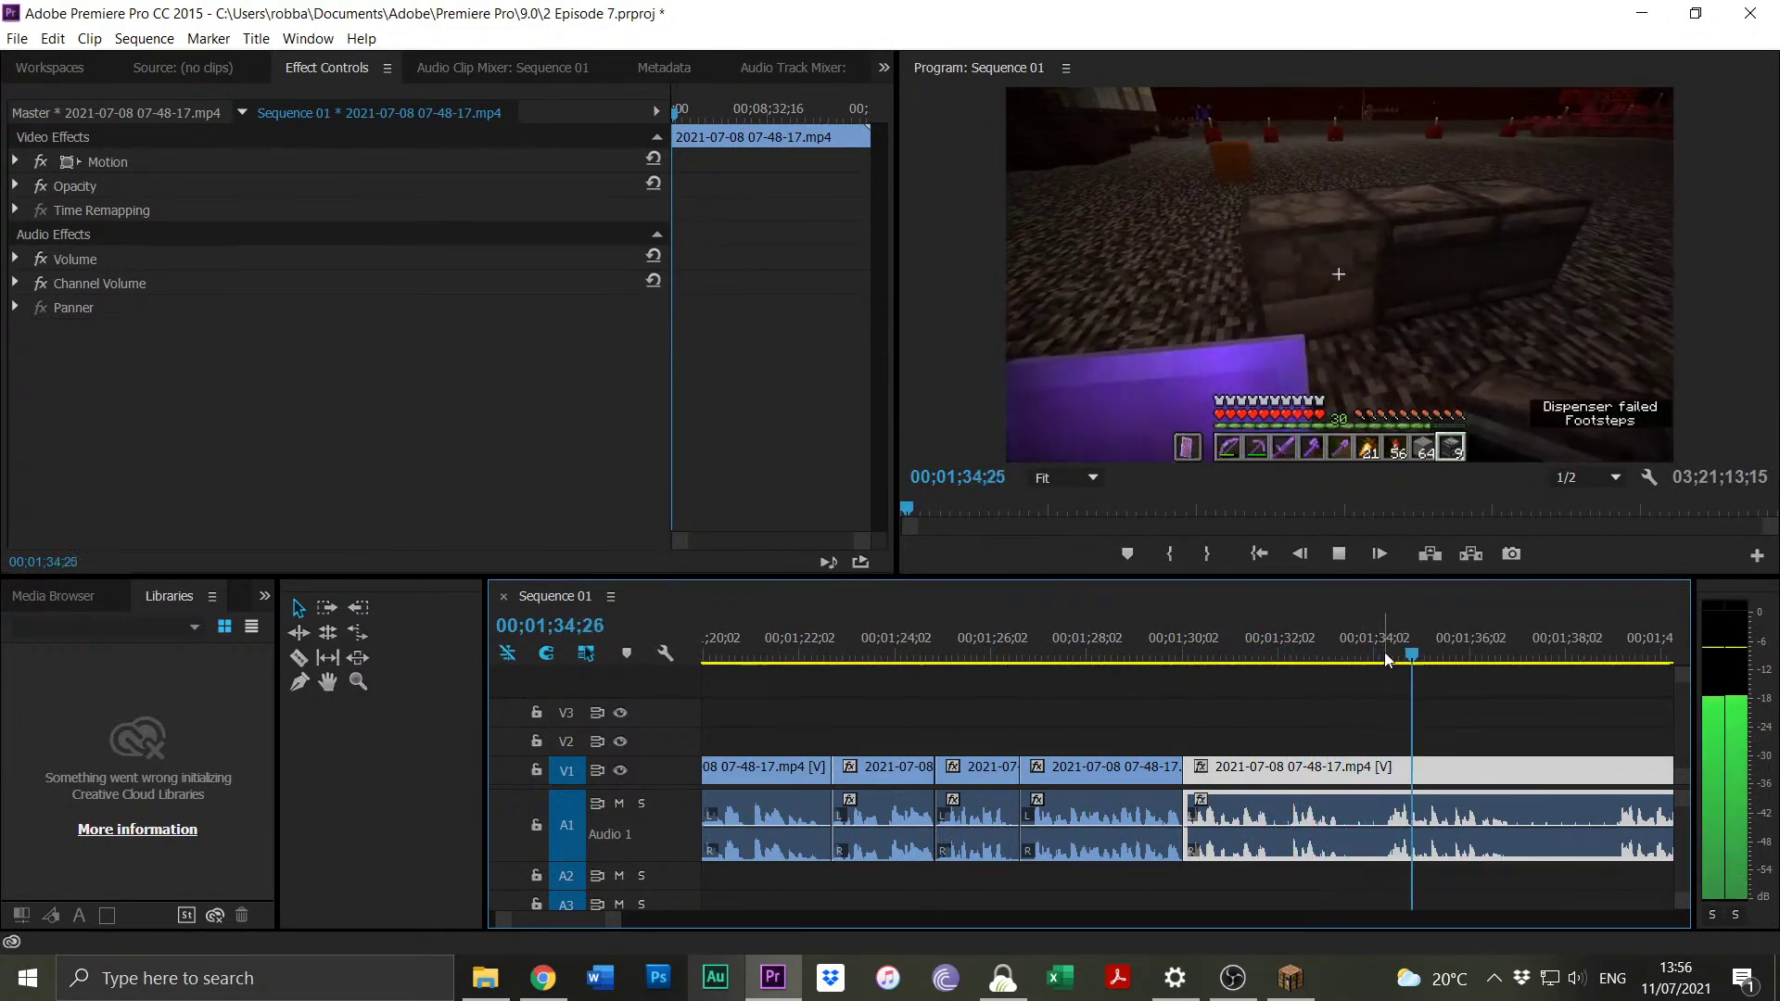
pyautogui.press('space')
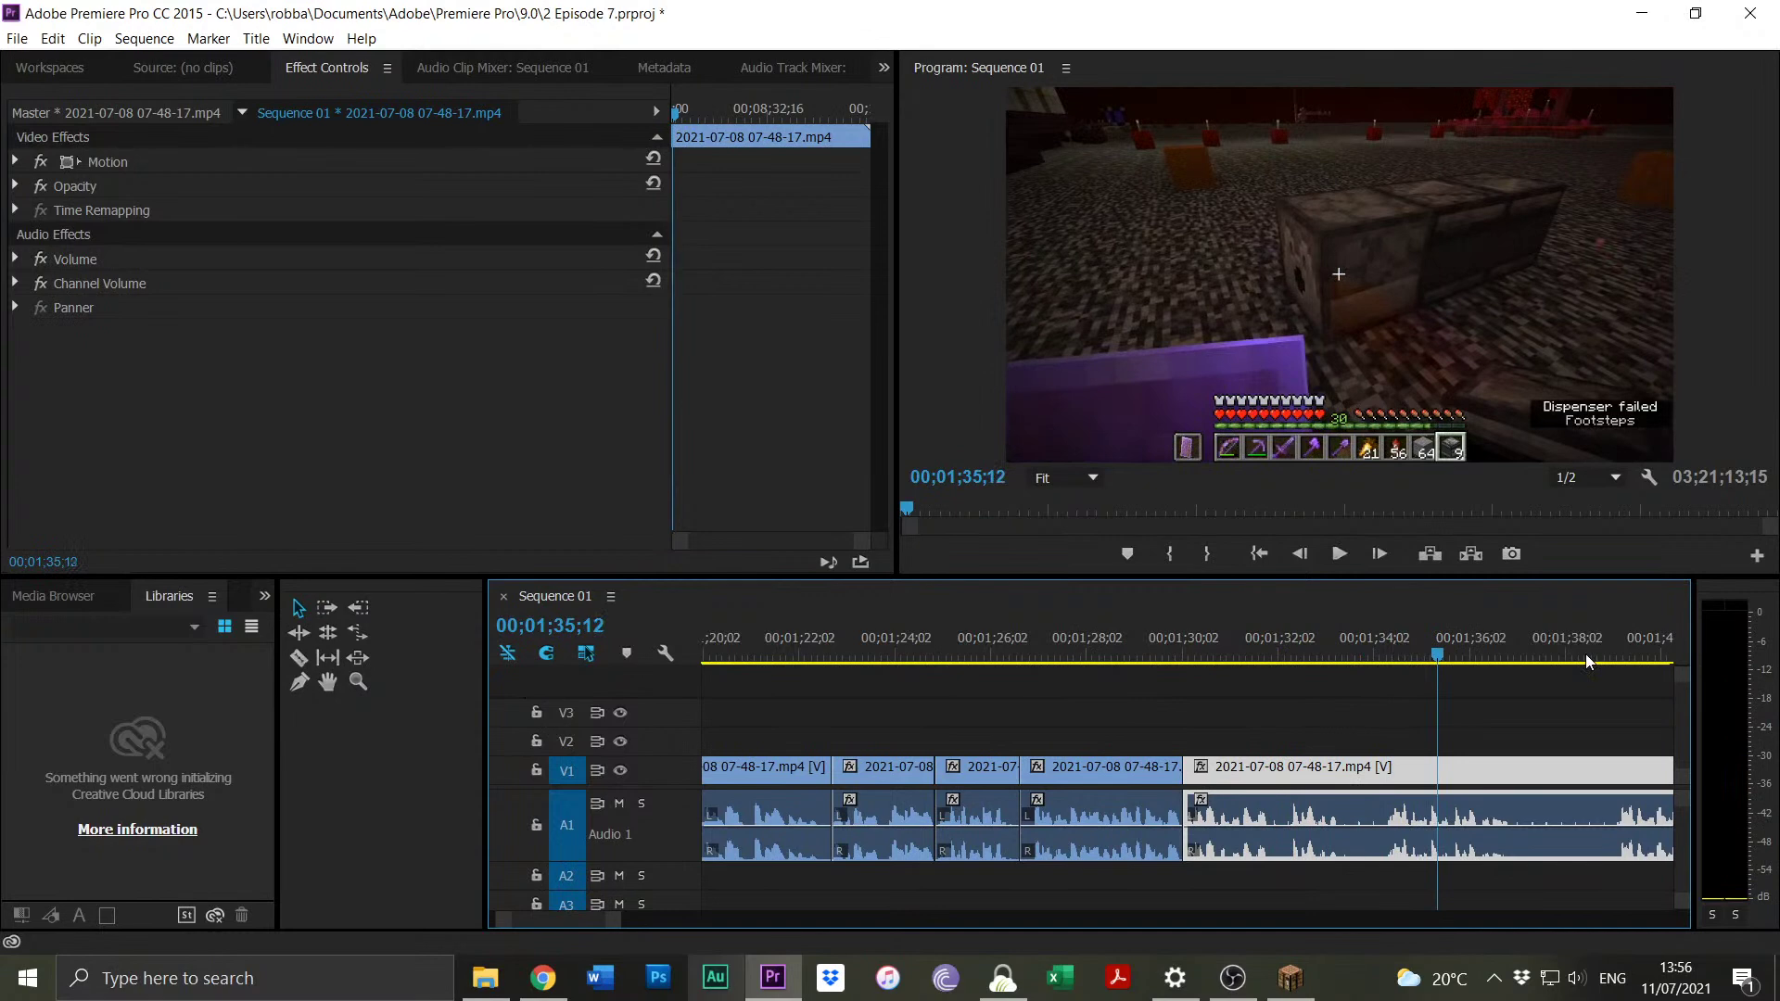
# Trim the last clip's start further to the speech at 00;01;39;02 and move the clip against the last kept piece.
pyautogui.click(1587, 661)
pyautogui.moveTo(728, 635); pyautogui.dragTo(739, 634)
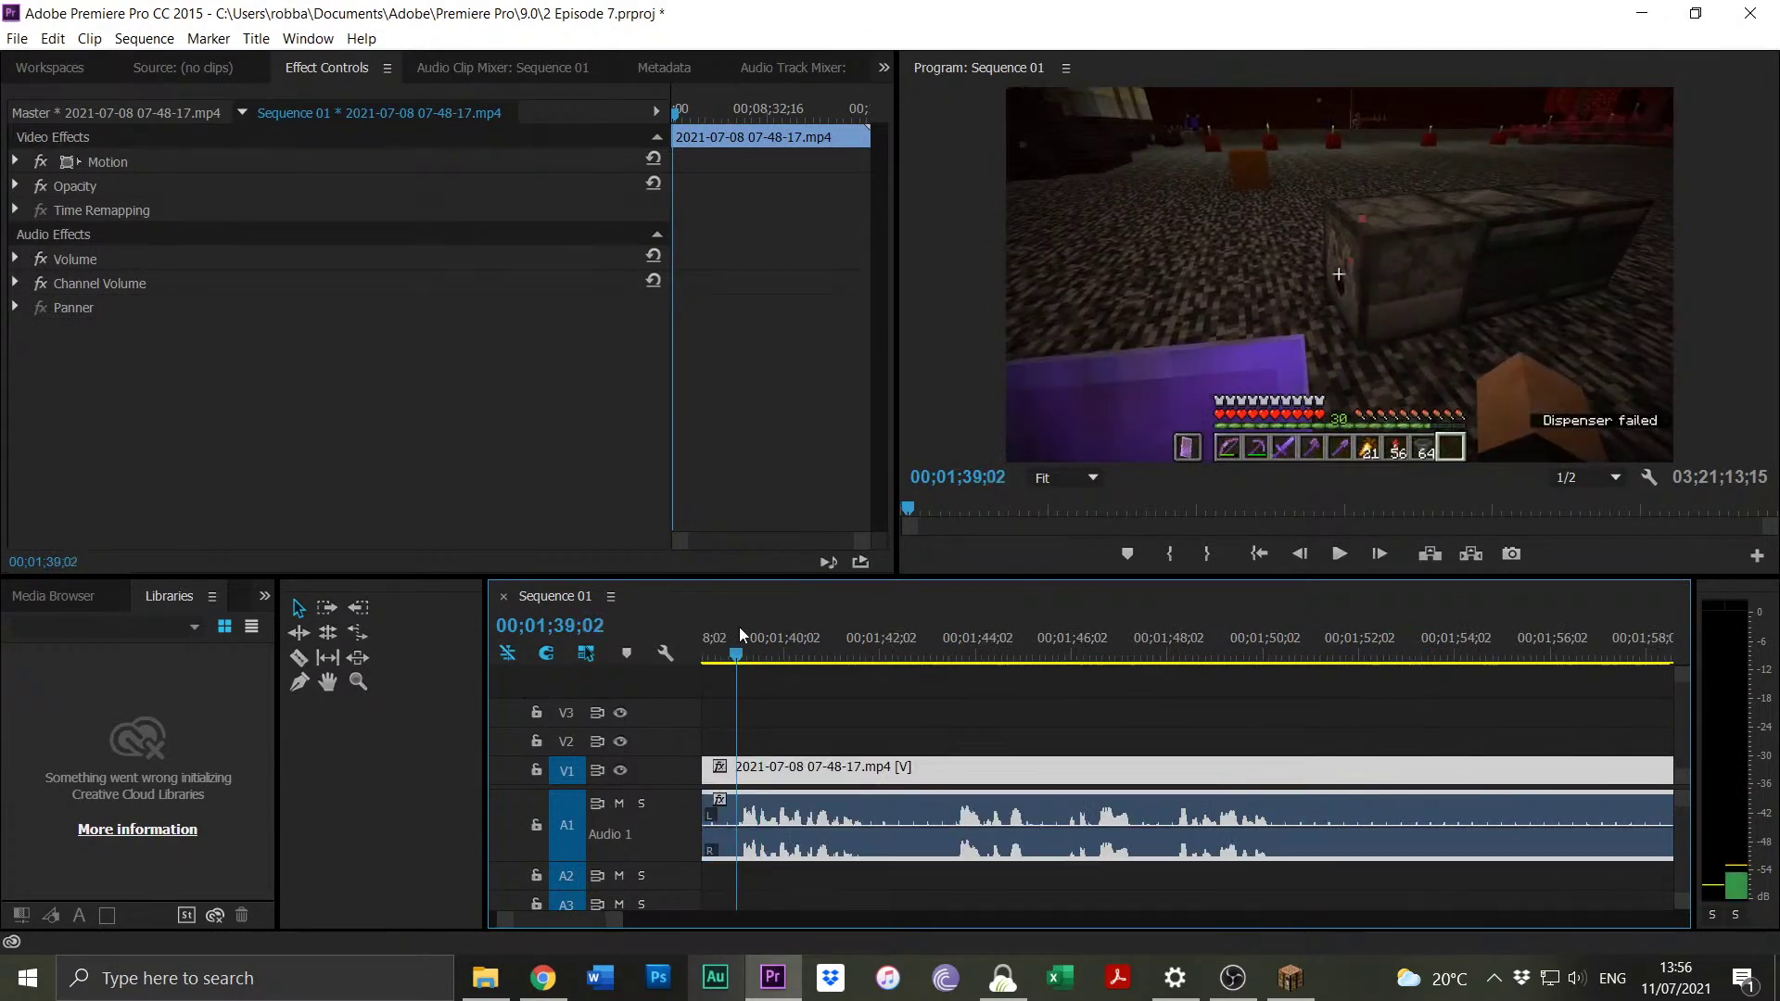
pyautogui.moveTo(618, 923); pyautogui.dragTo(675, 921)
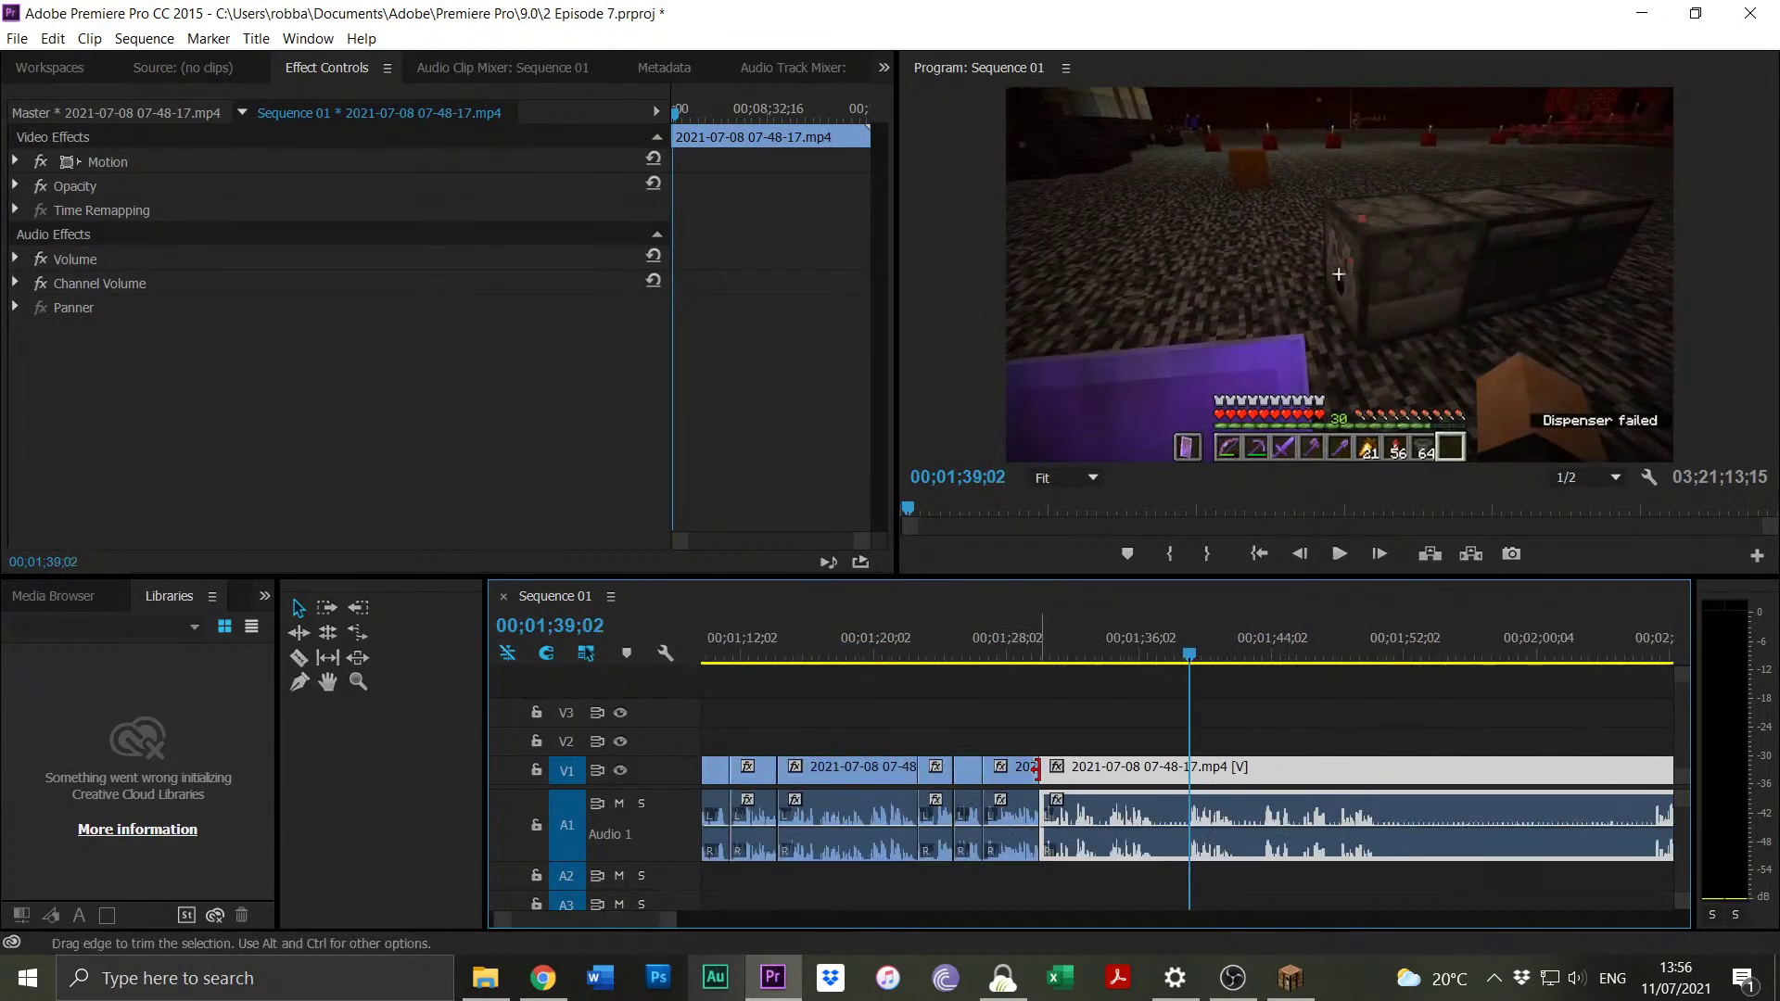
pyautogui.moveTo(1045, 766); pyautogui.dragTo(1081, 781)
# Play across the new join from 00;01;29;02 and split the last clip after the speech, at 00;01;33;00.
pyautogui.click(1026, 658)
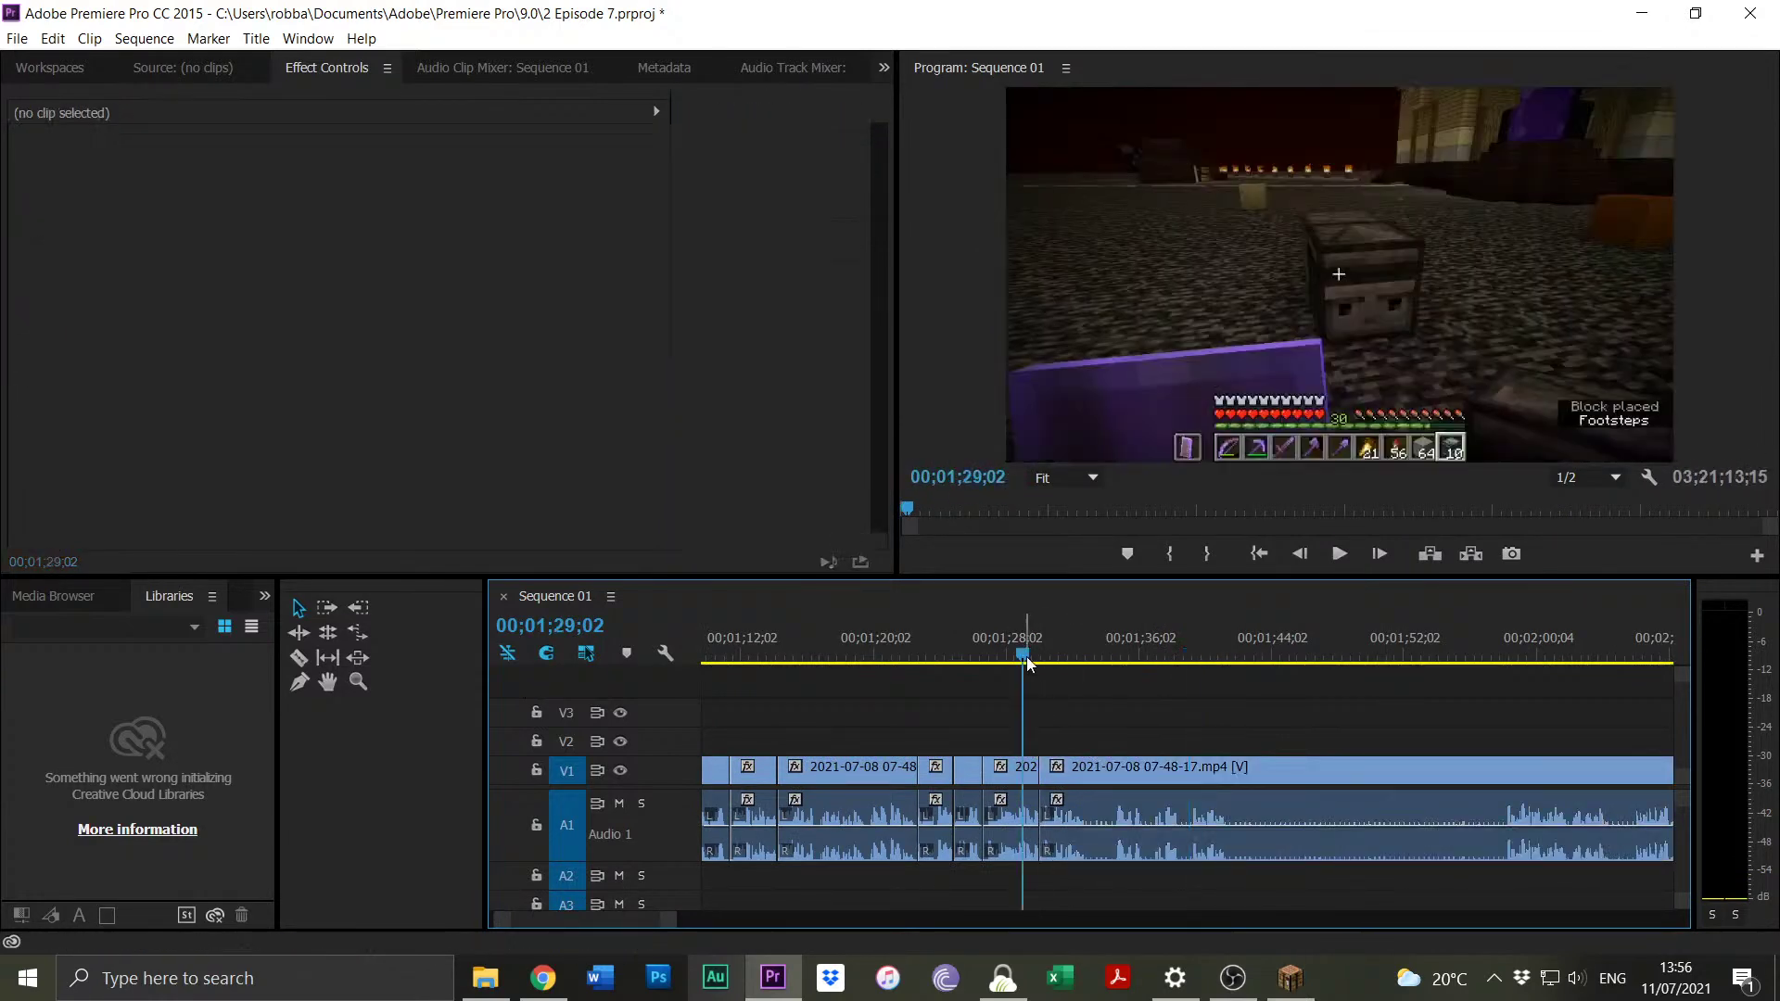
pyautogui.press('space')
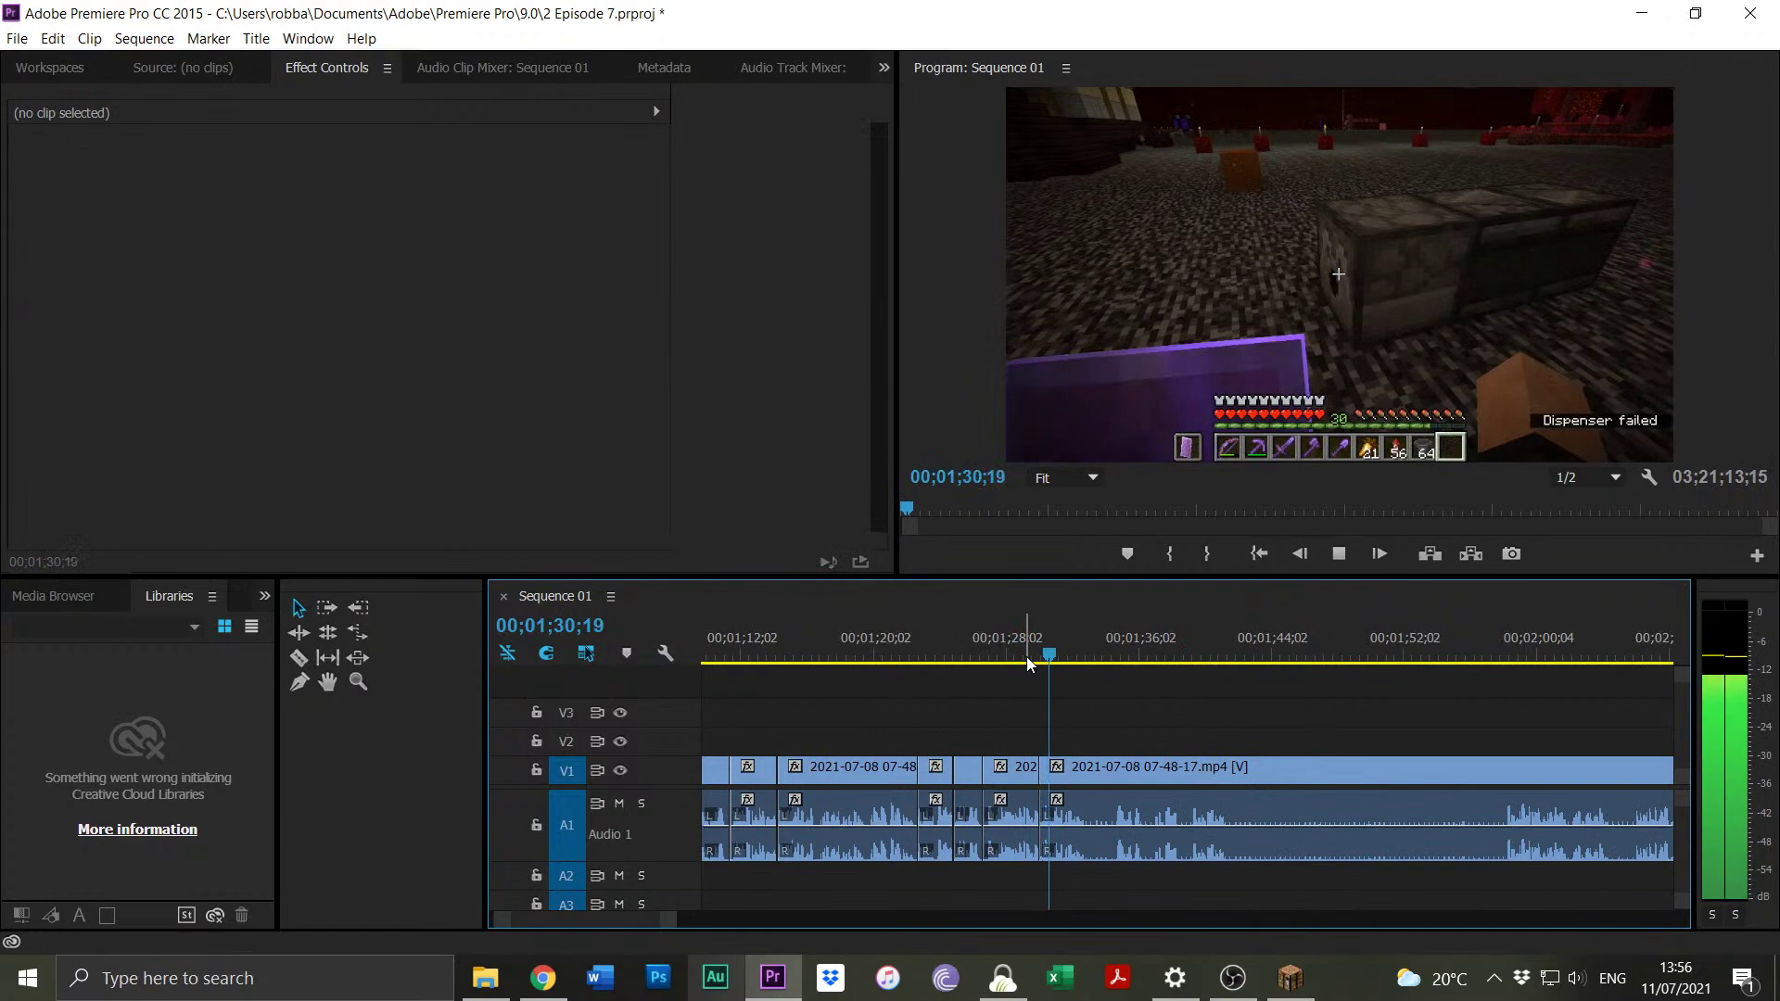
pyautogui.press('space')
pyautogui.hotkey('ctrl', 'k')
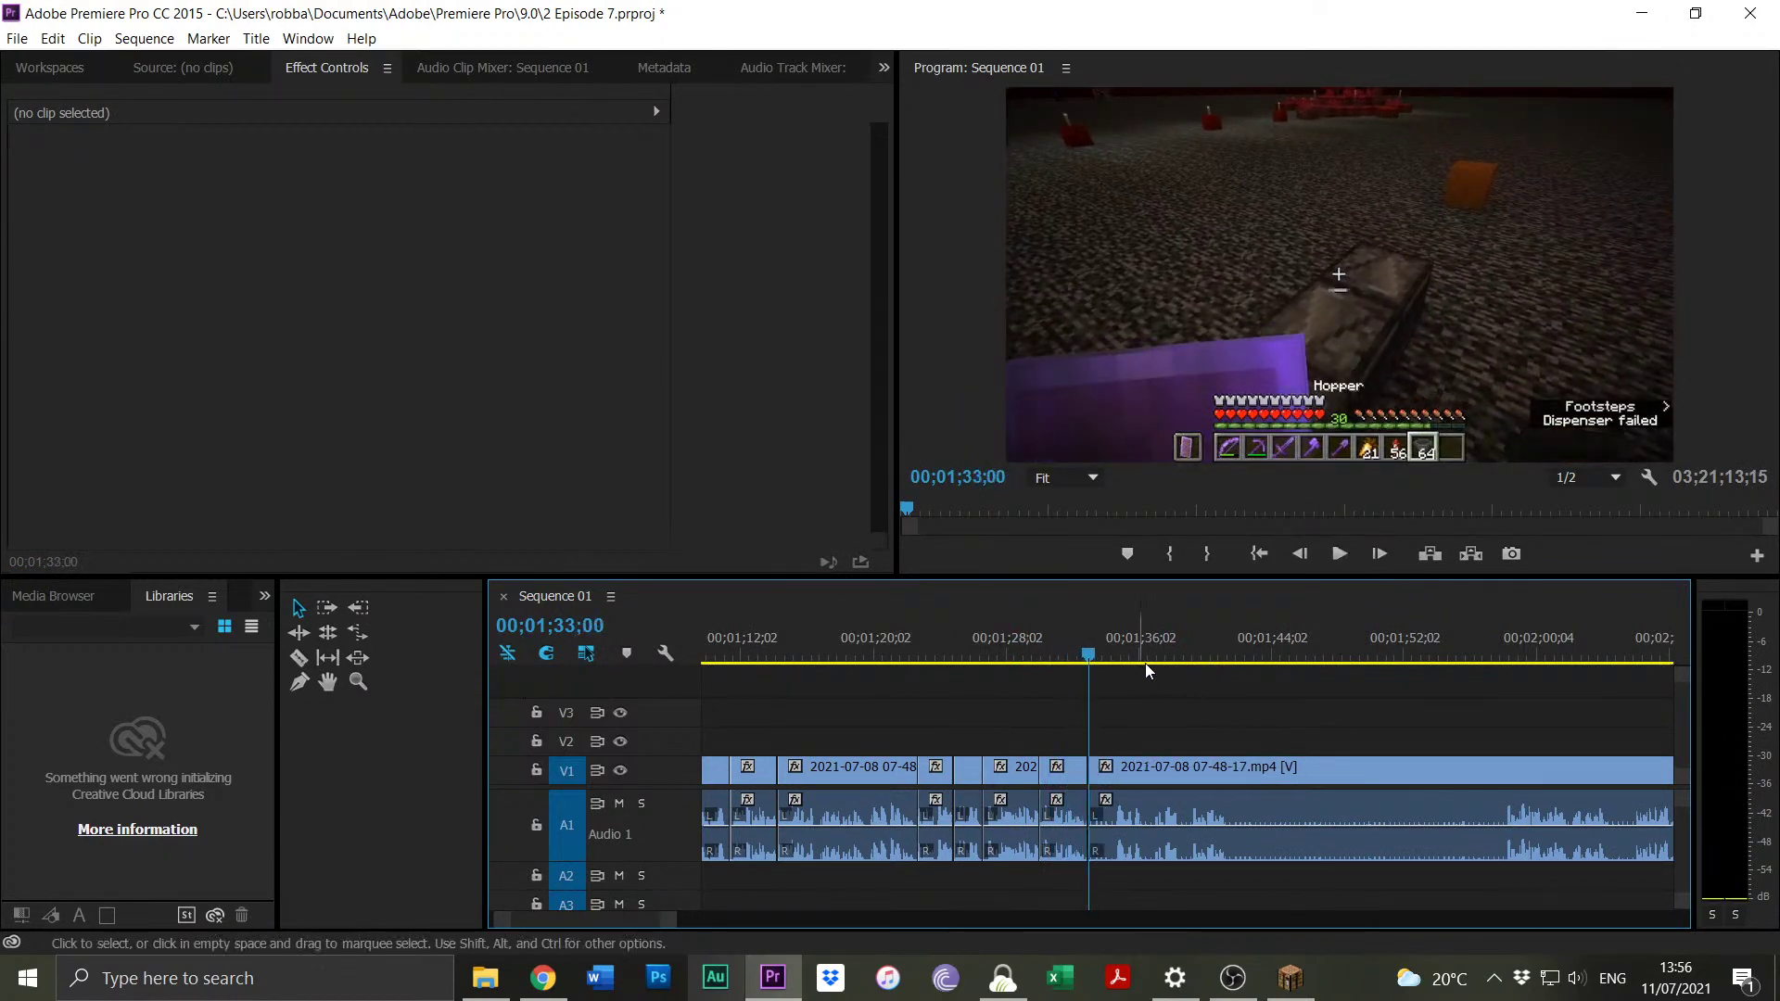
# Listen to the speech that follows the split, from 00;01;34;19 to about 00;01;41;29.
pyautogui.click(1177, 658)
pyautogui.press('space')
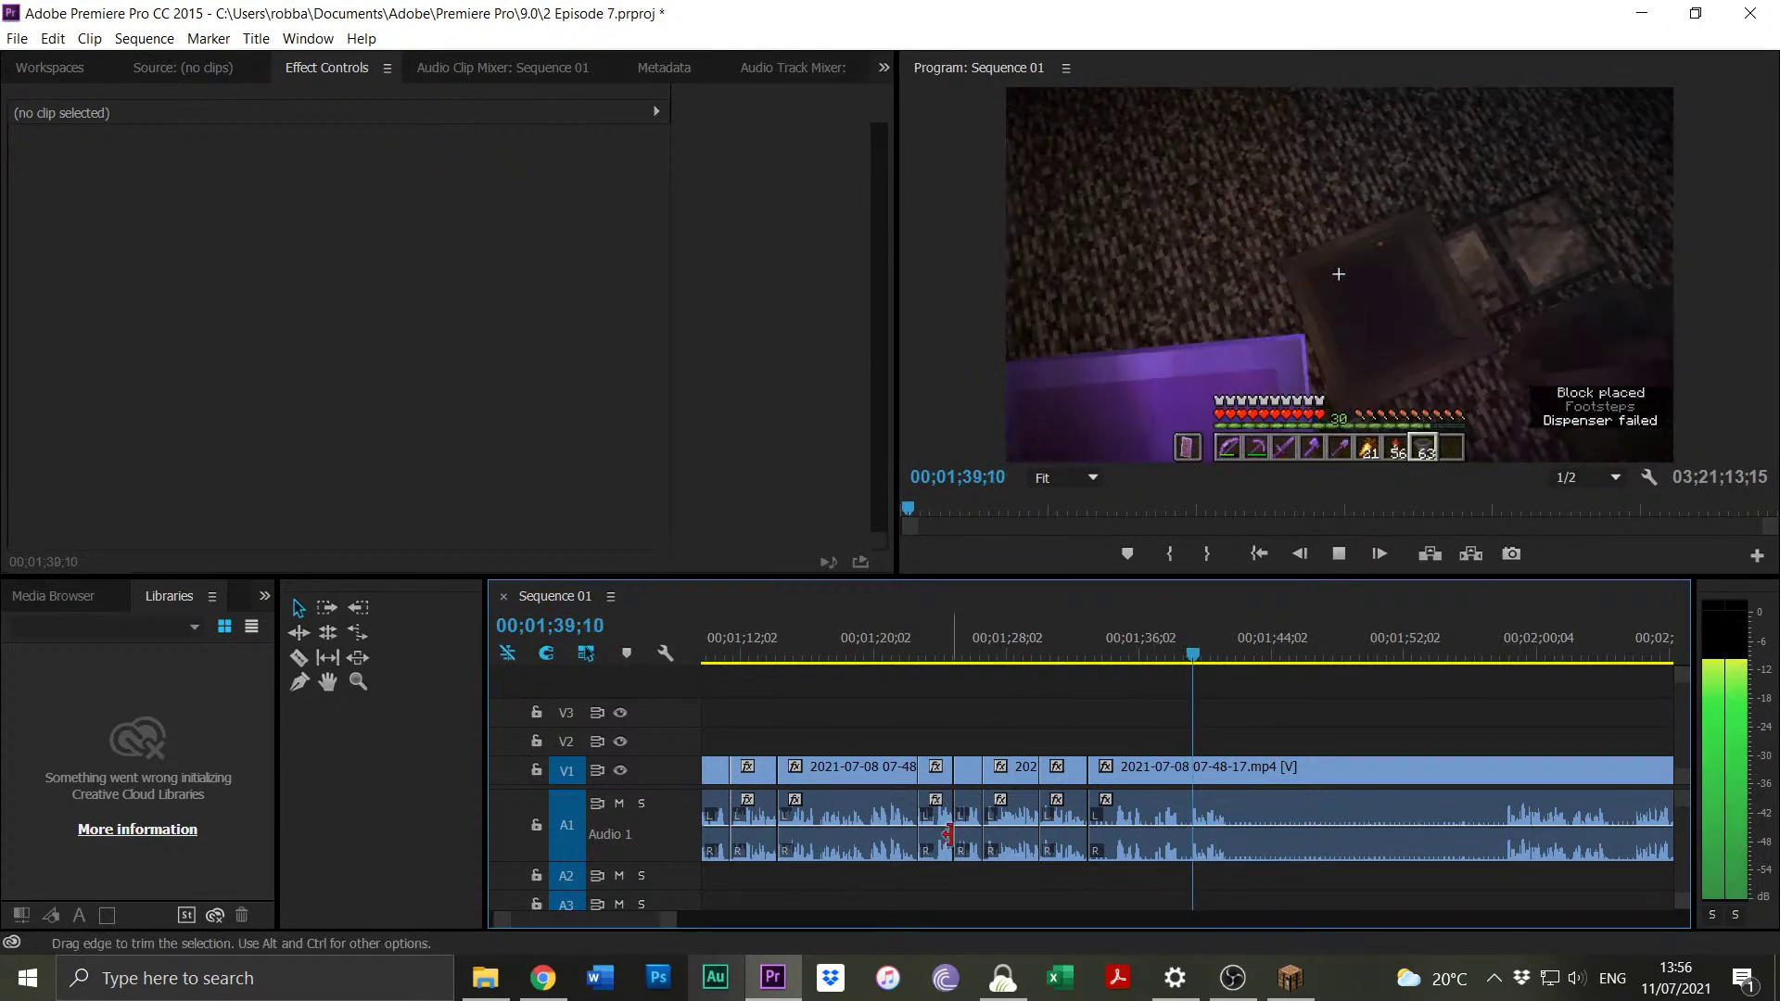
pyautogui.moveTo(675, 919); pyautogui.dragTo(624, 920)
pyautogui.click(771, 653)
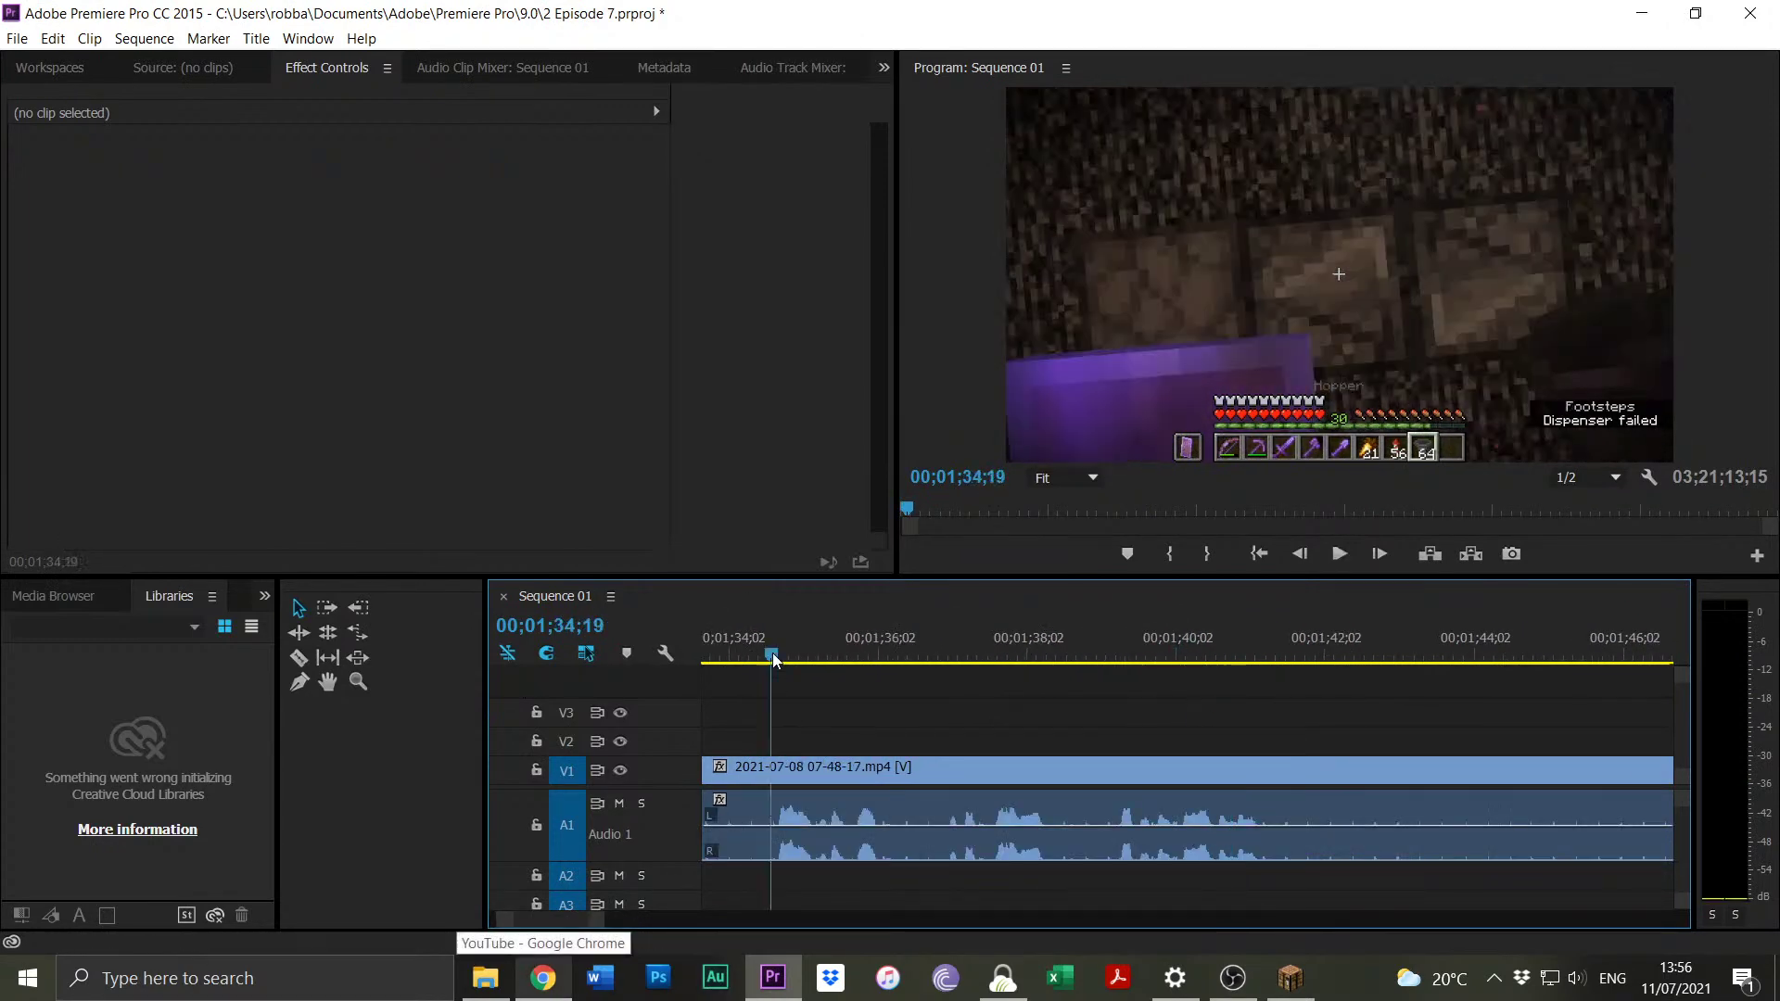
pyautogui.press('space')
pyautogui.moveTo(601, 920); pyautogui.dragTo(624, 921)
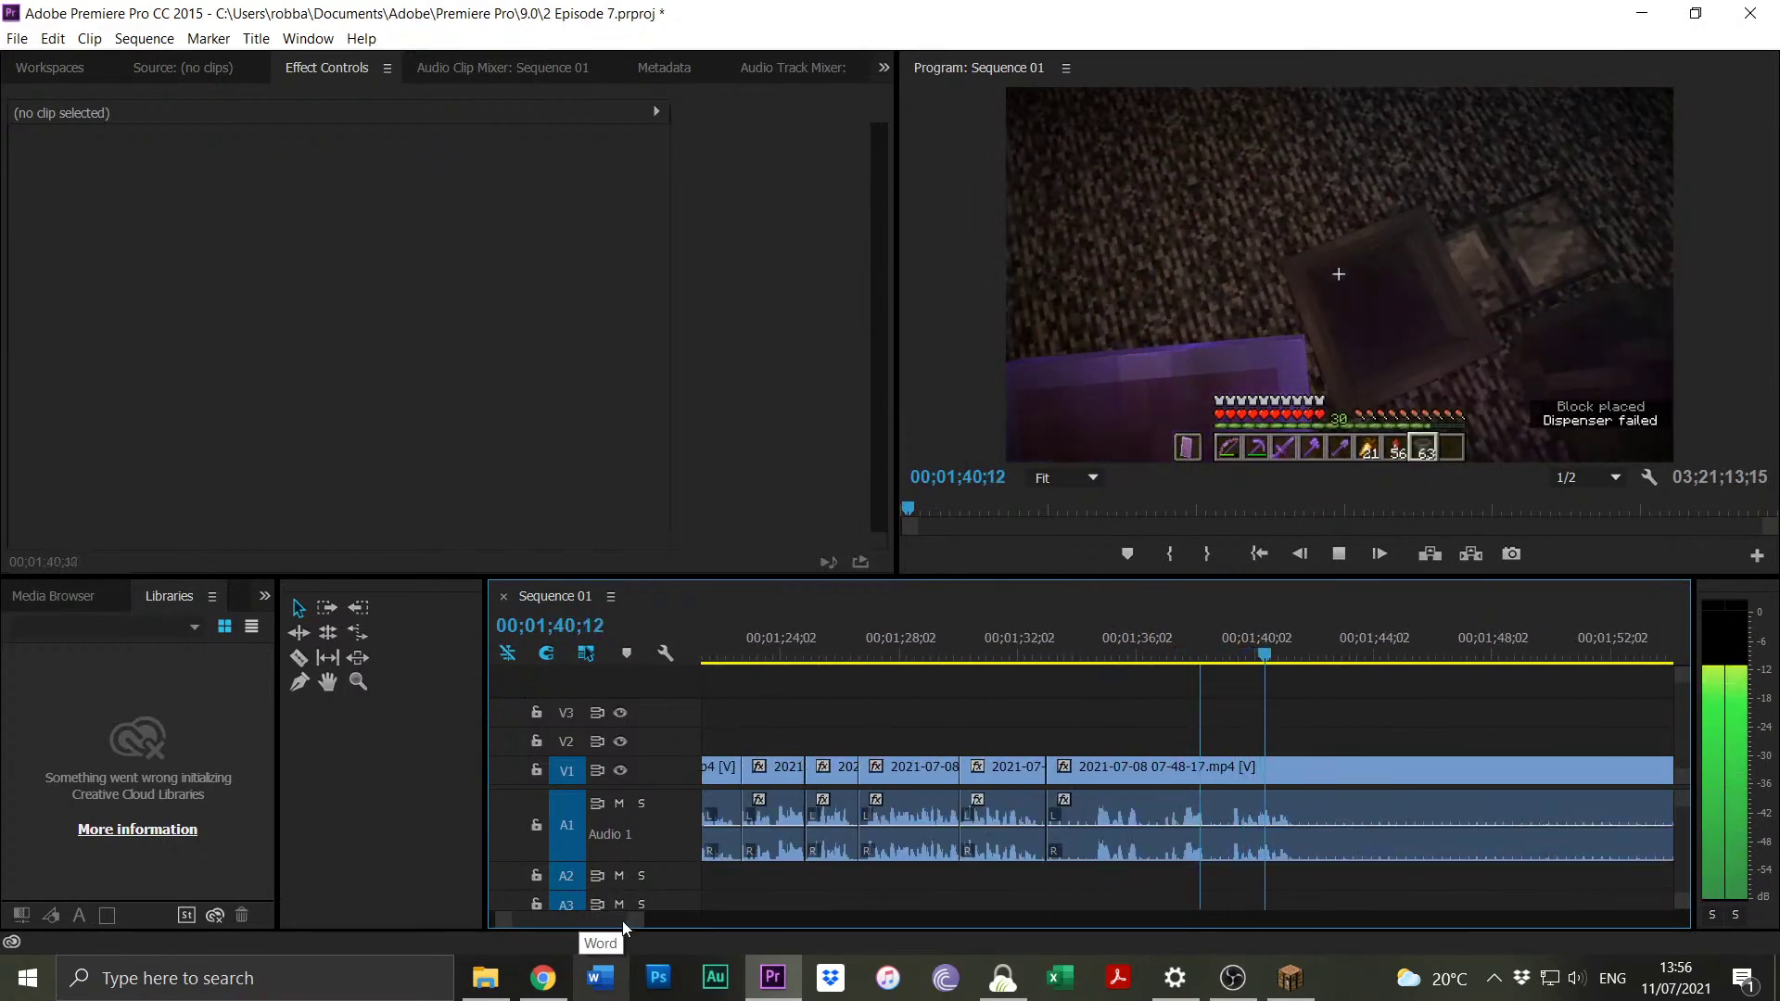
pyautogui.moveTo(627, 923); pyautogui.dragTo(688, 916)
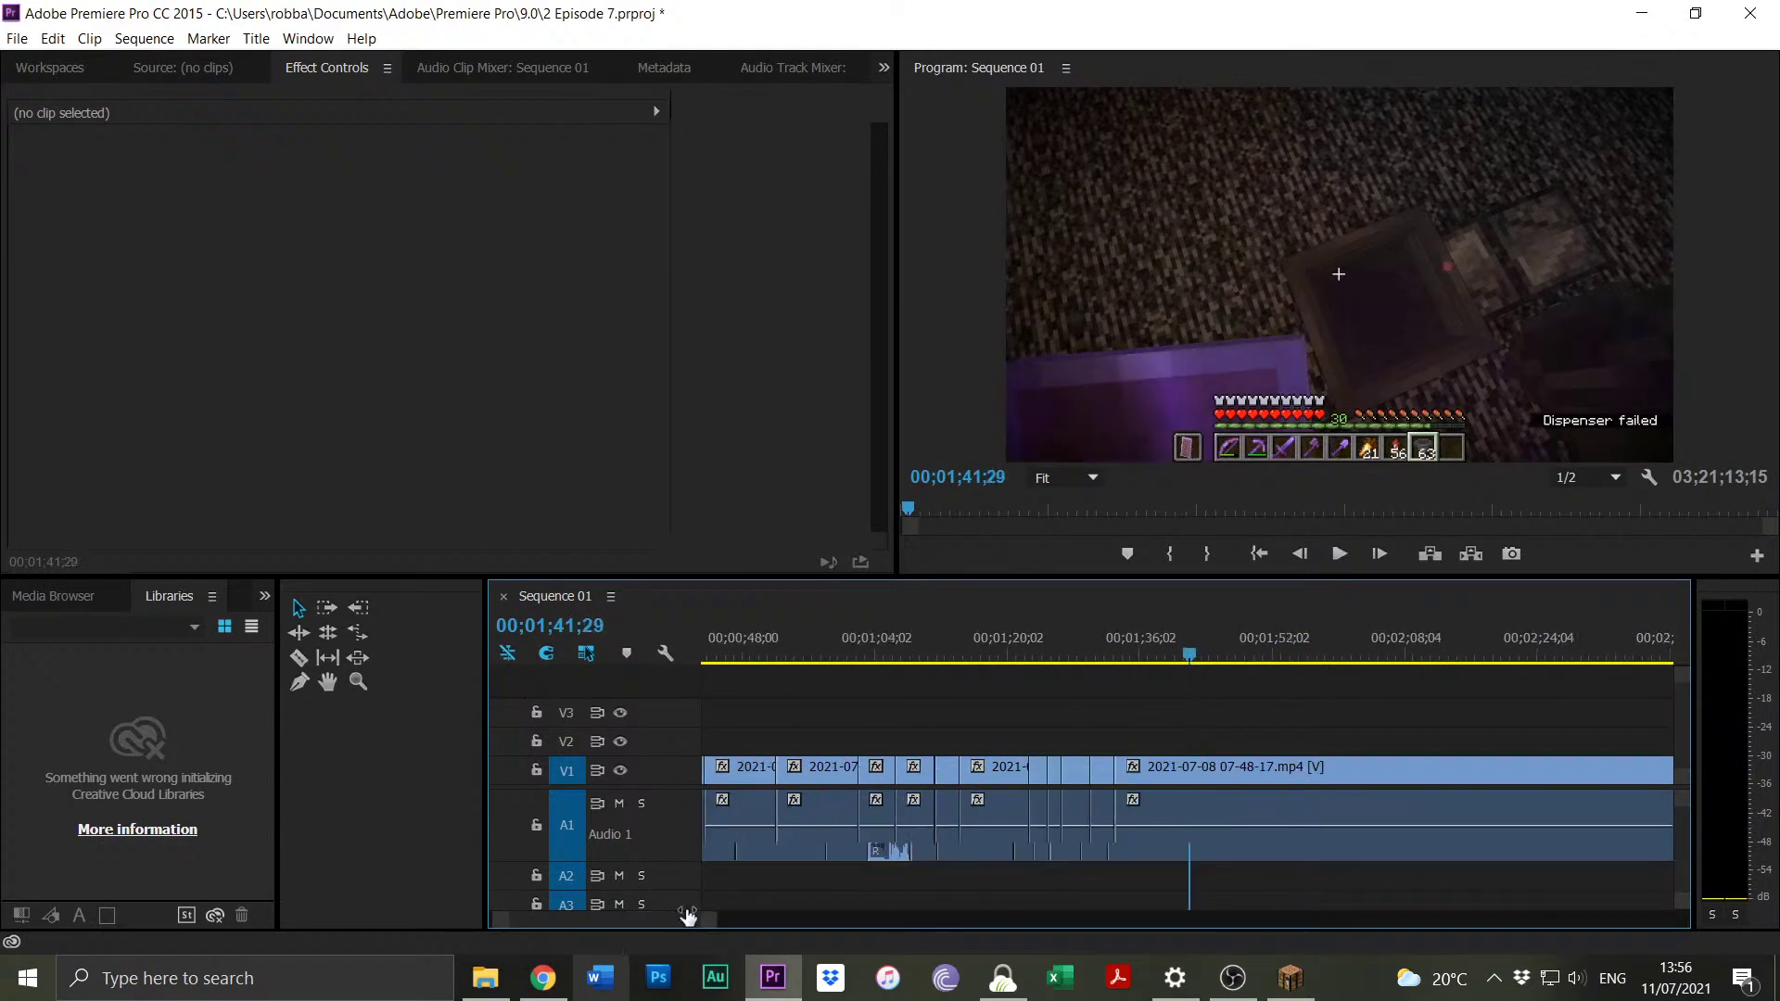
# Trim the last clip's start to the next speech at about 00;01;57;20 and move the clip against the split at 00;01;33;00.
pyautogui.click(1285, 658)
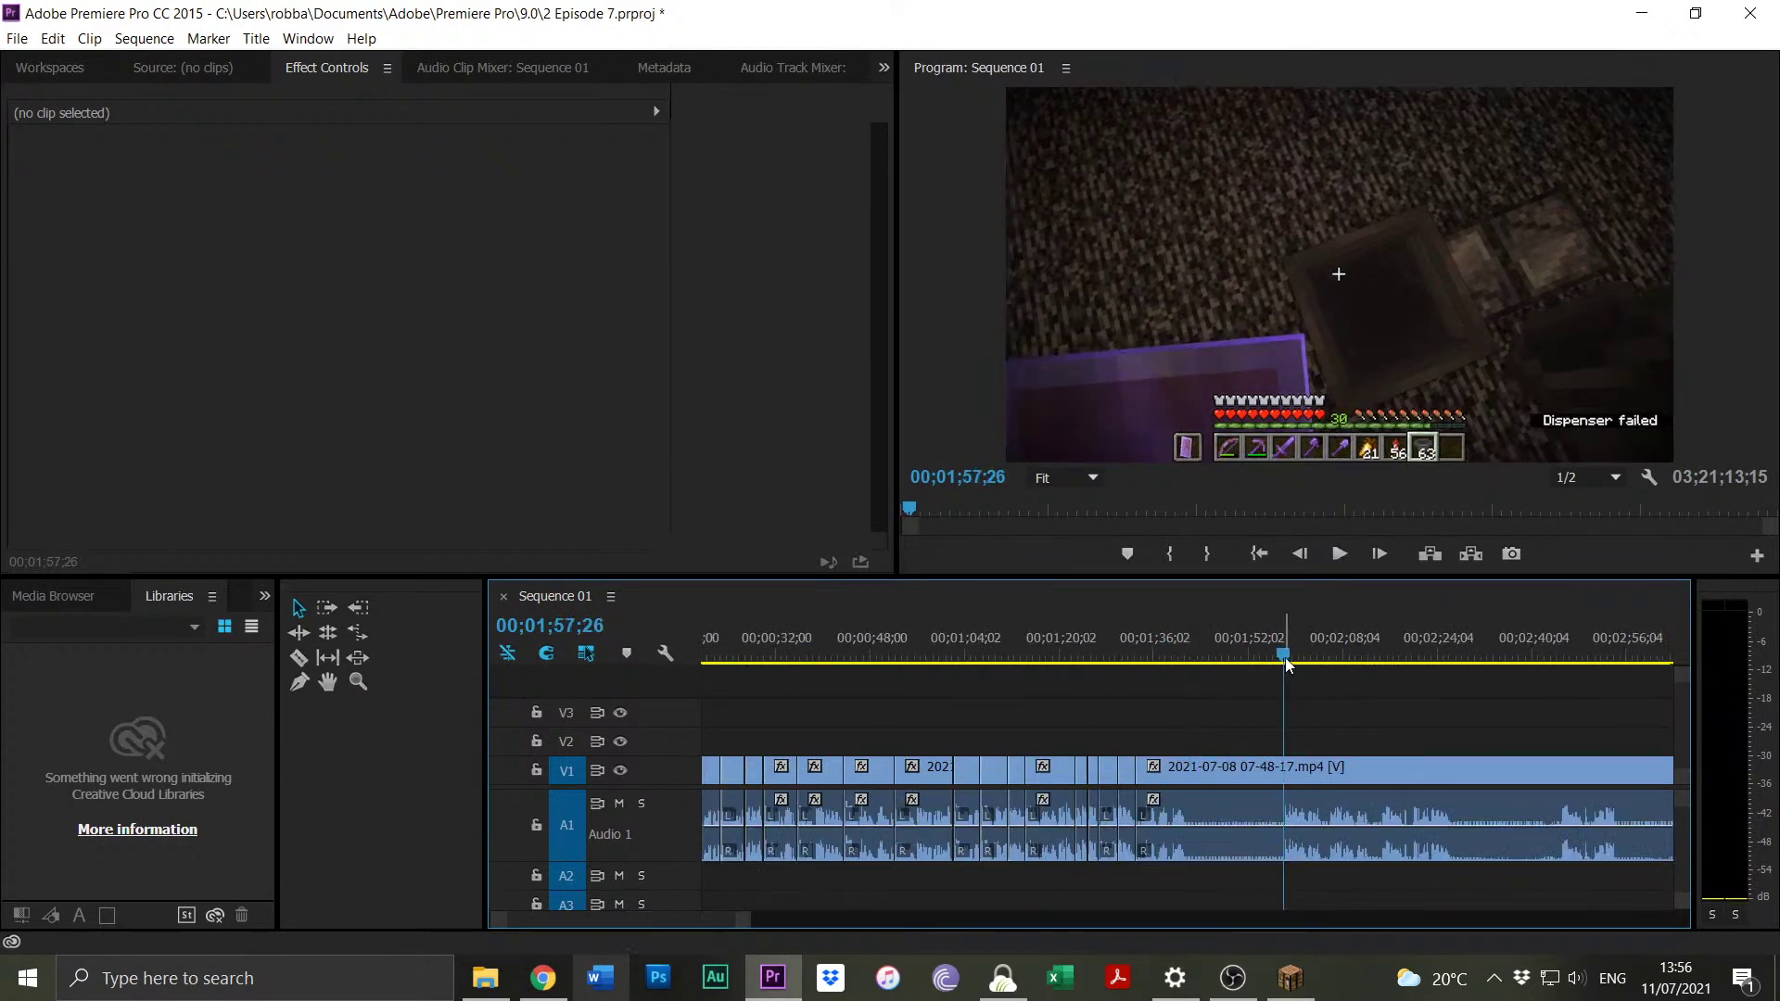
pyautogui.press('space')
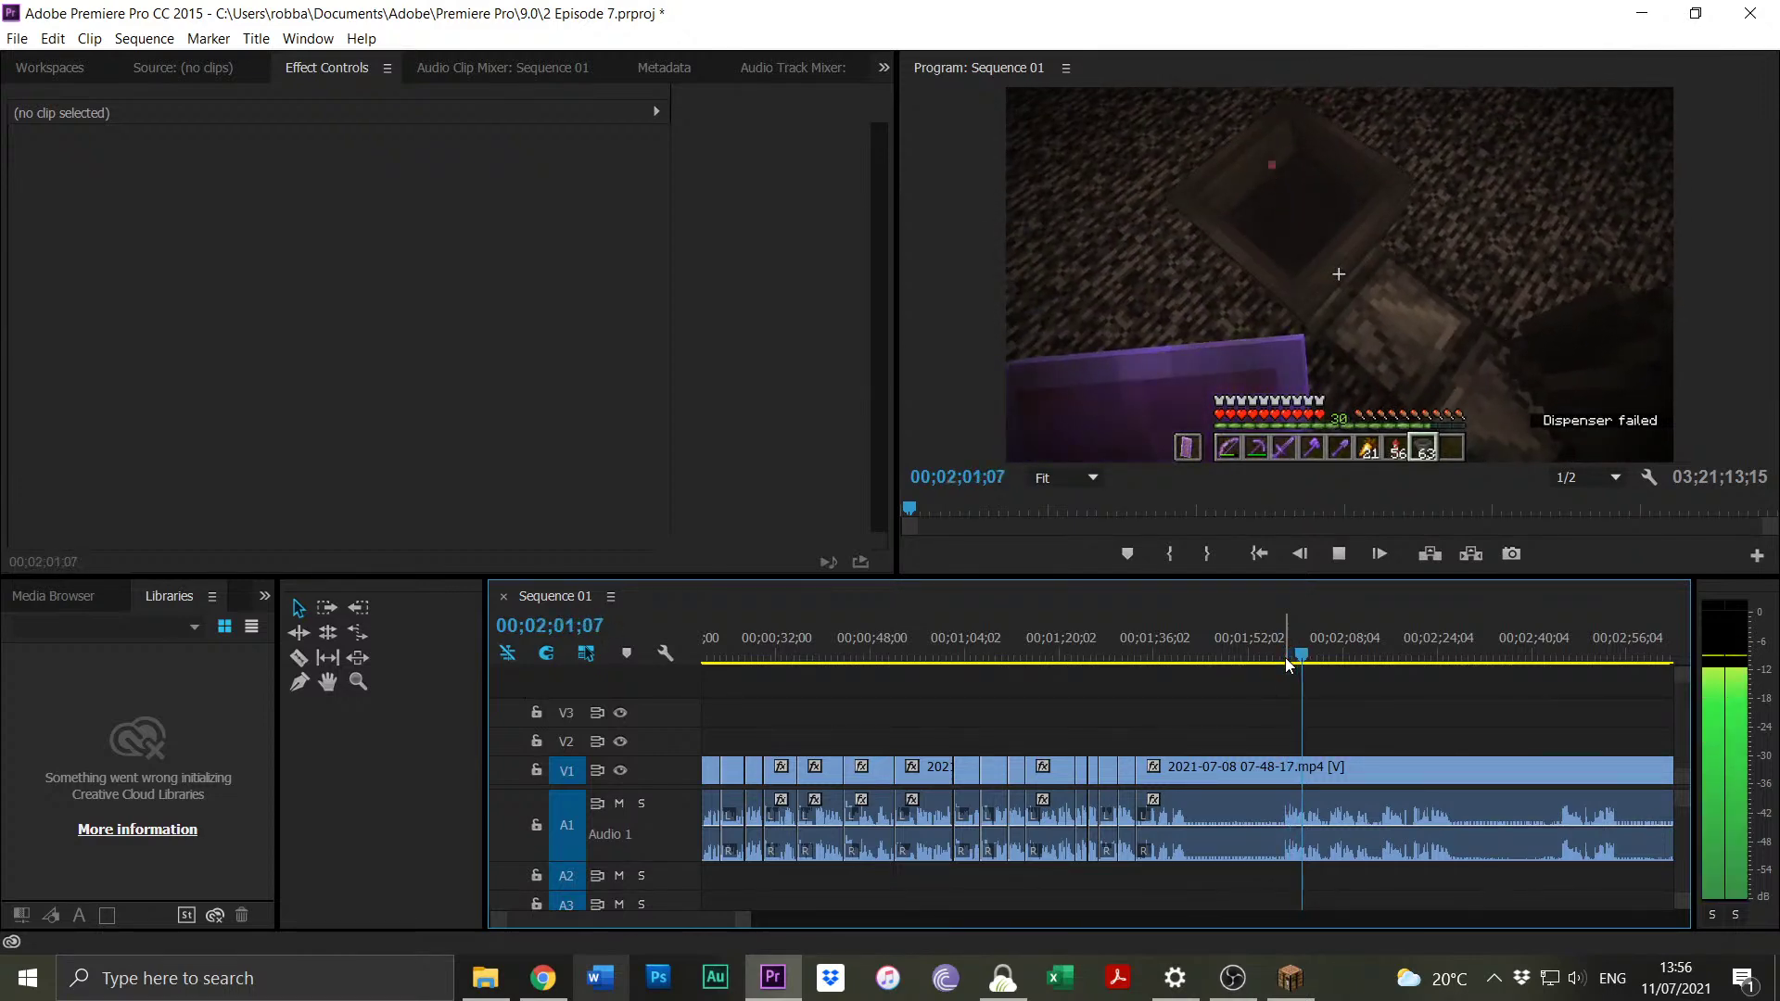
pyautogui.click(1285, 658)
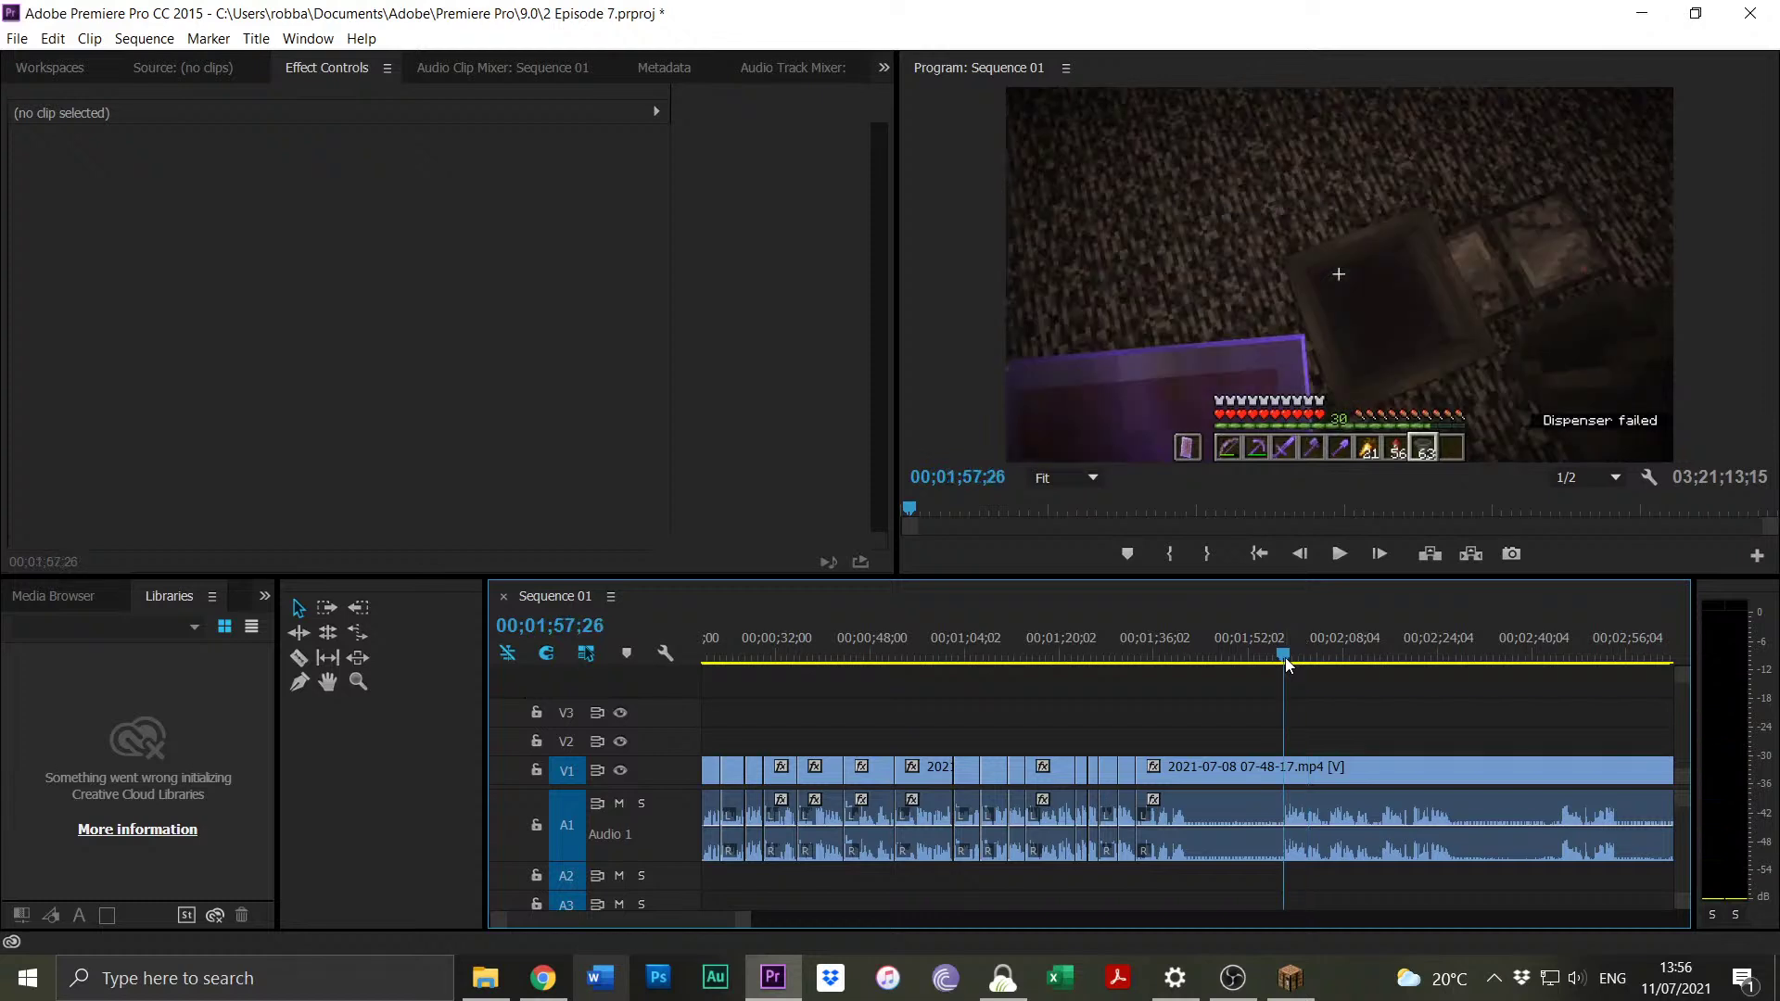
pyautogui.moveTo(1139, 766); pyautogui.dragTo(1296, 771)
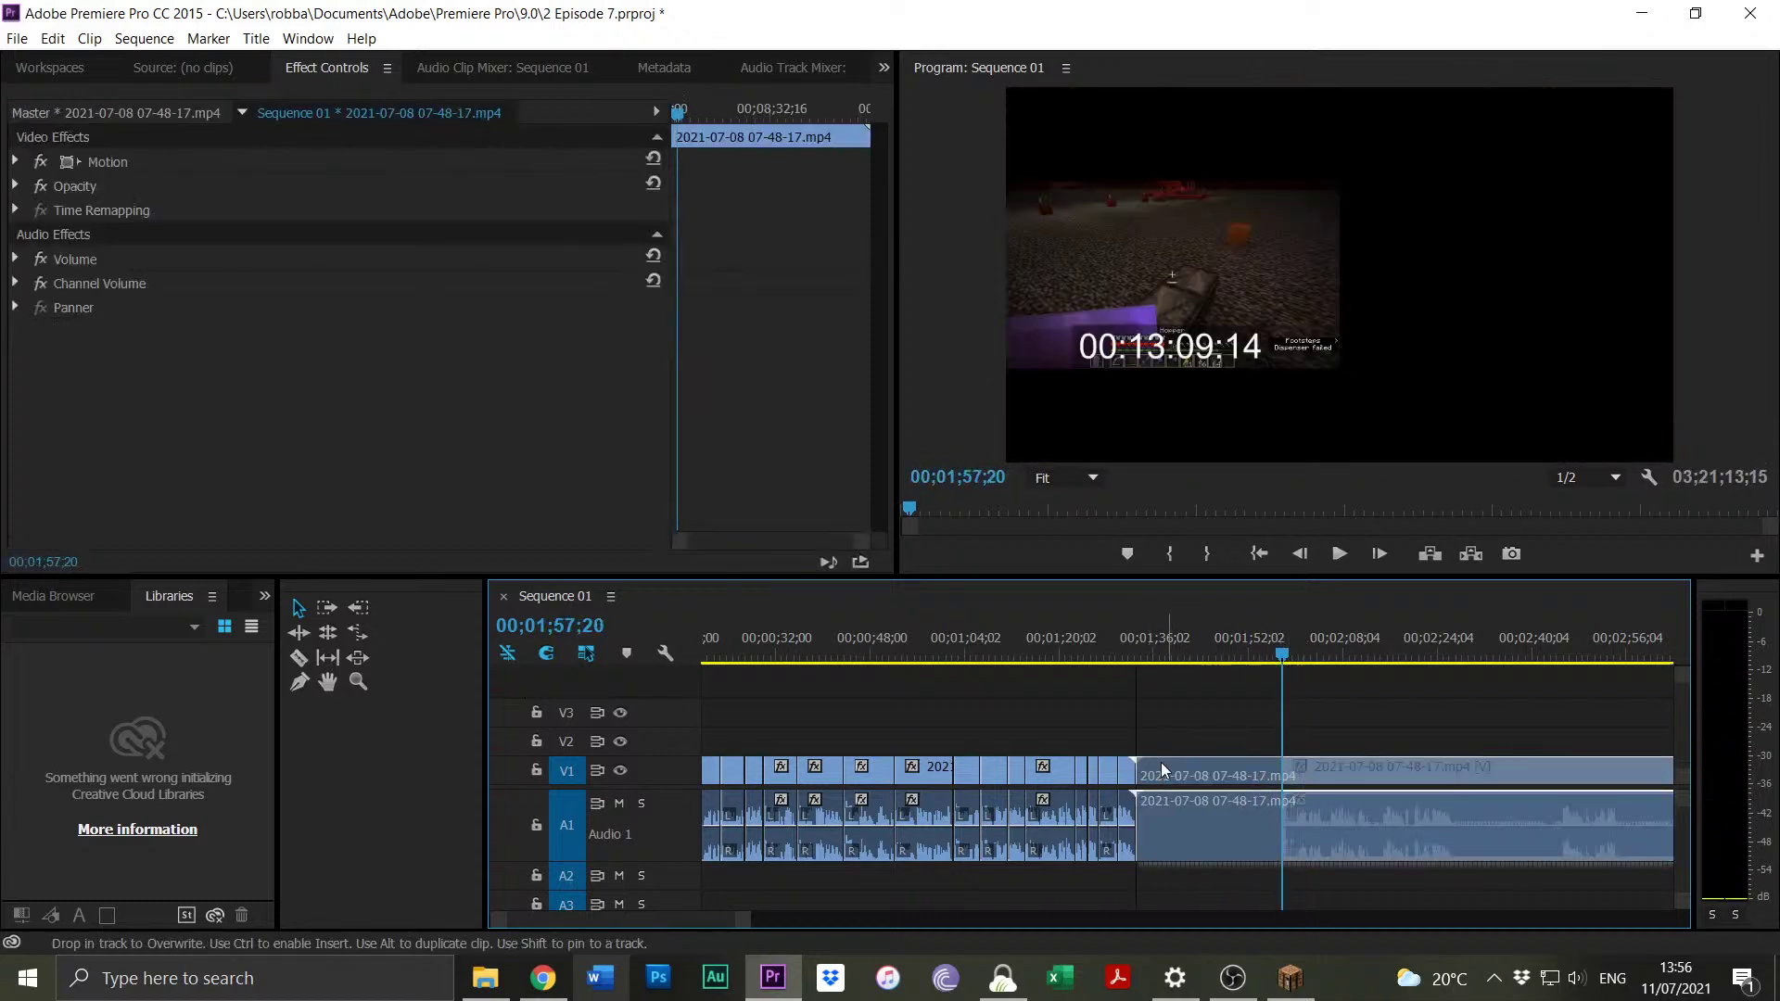
# Play across the new join, split the last clip at 00;01;39;25 and listen to what follows.
pyautogui.click(1116, 656)
pyautogui.press('space')
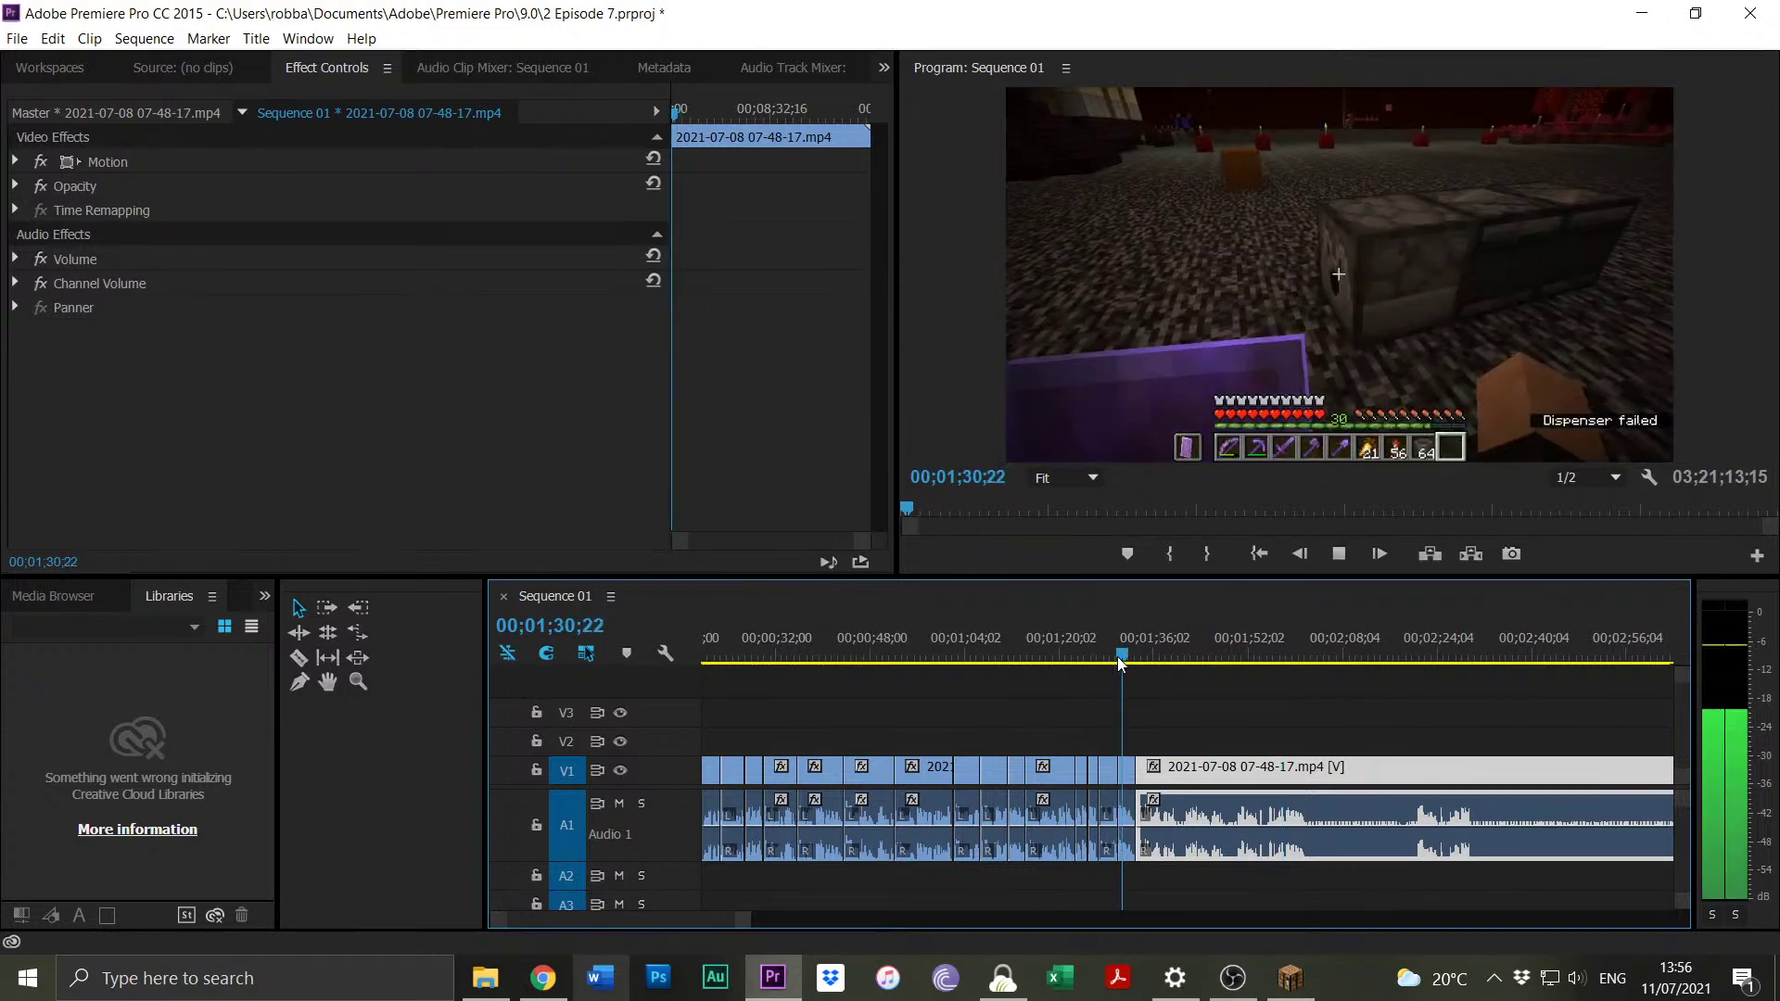
pyautogui.moveTo(751, 921); pyautogui.dragTo(670, 920)
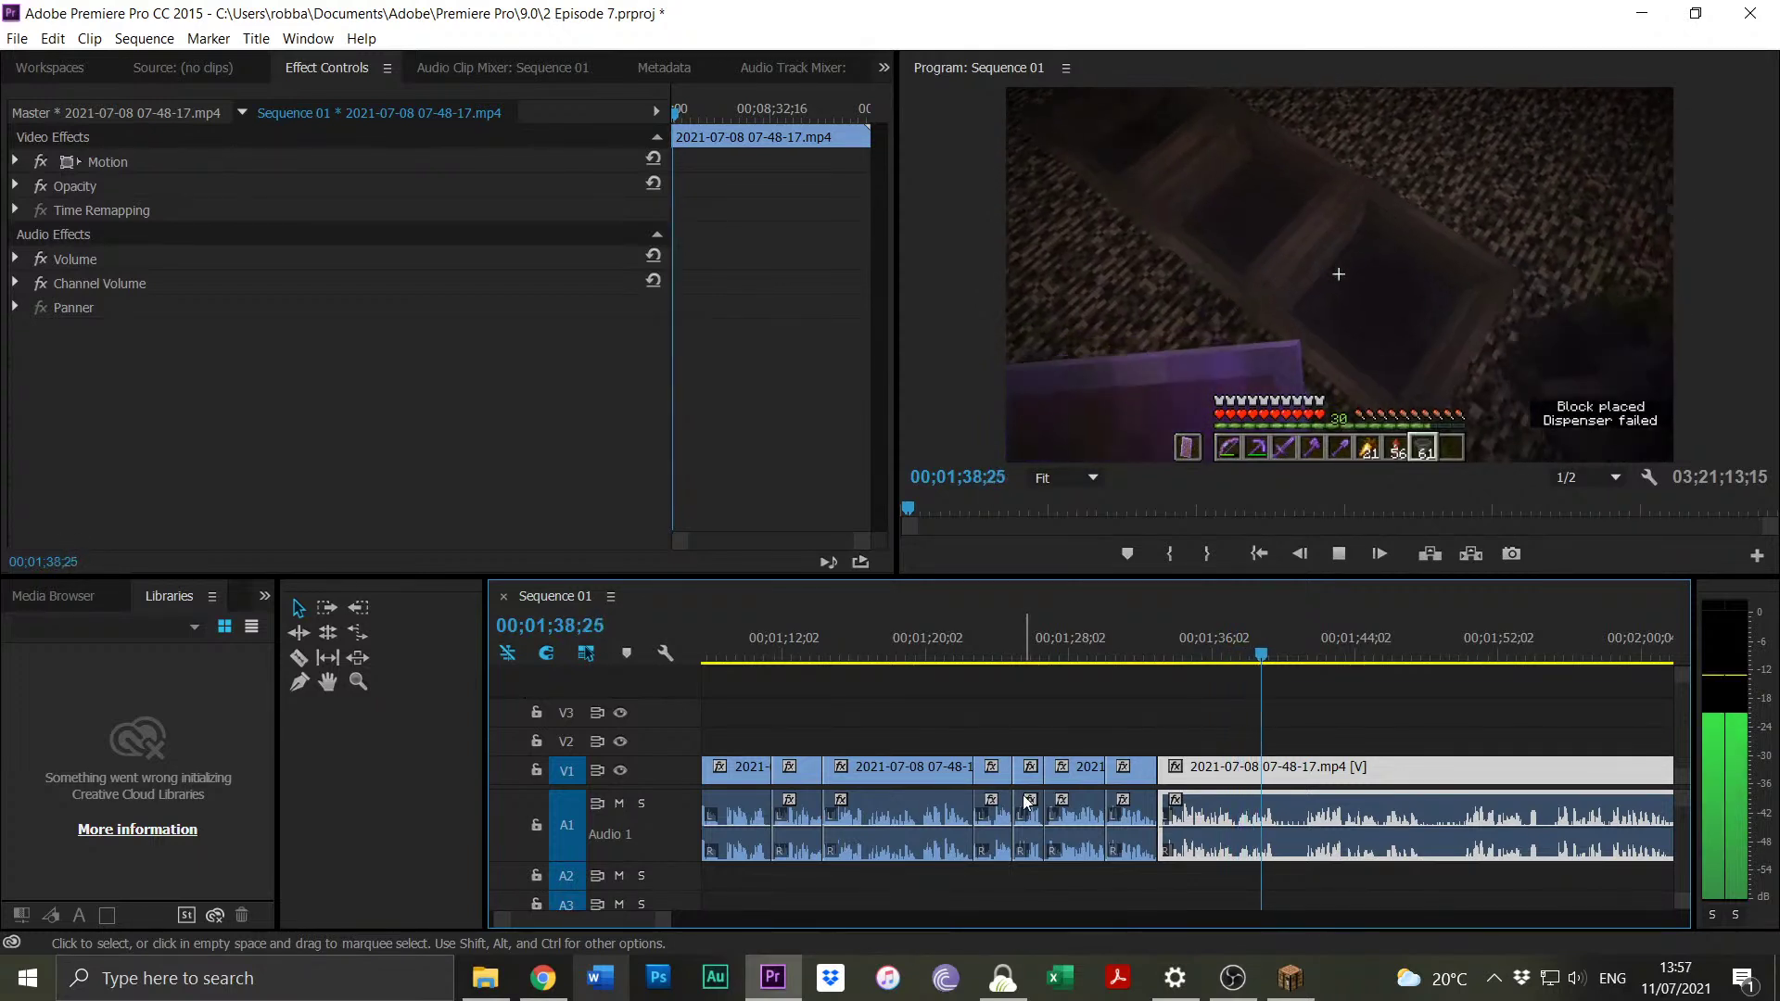
pyautogui.press('space')
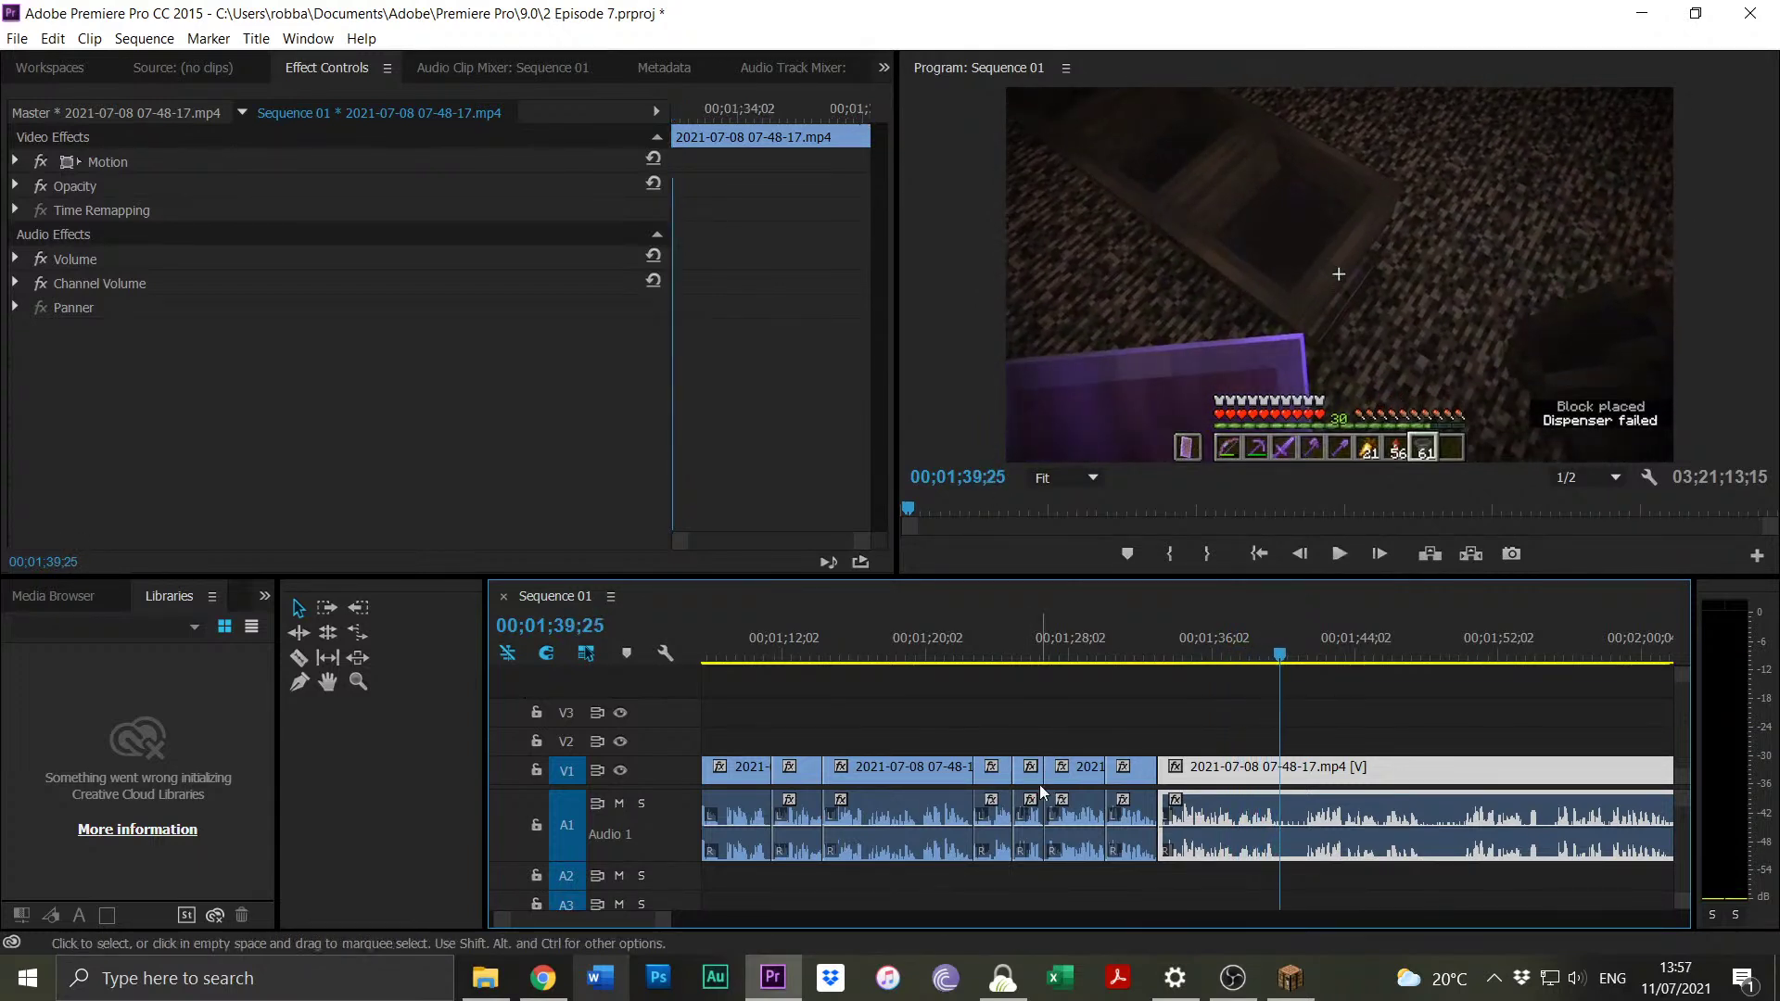
pyautogui.hotkey('ctrl', 'k')
pyautogui.press('space')
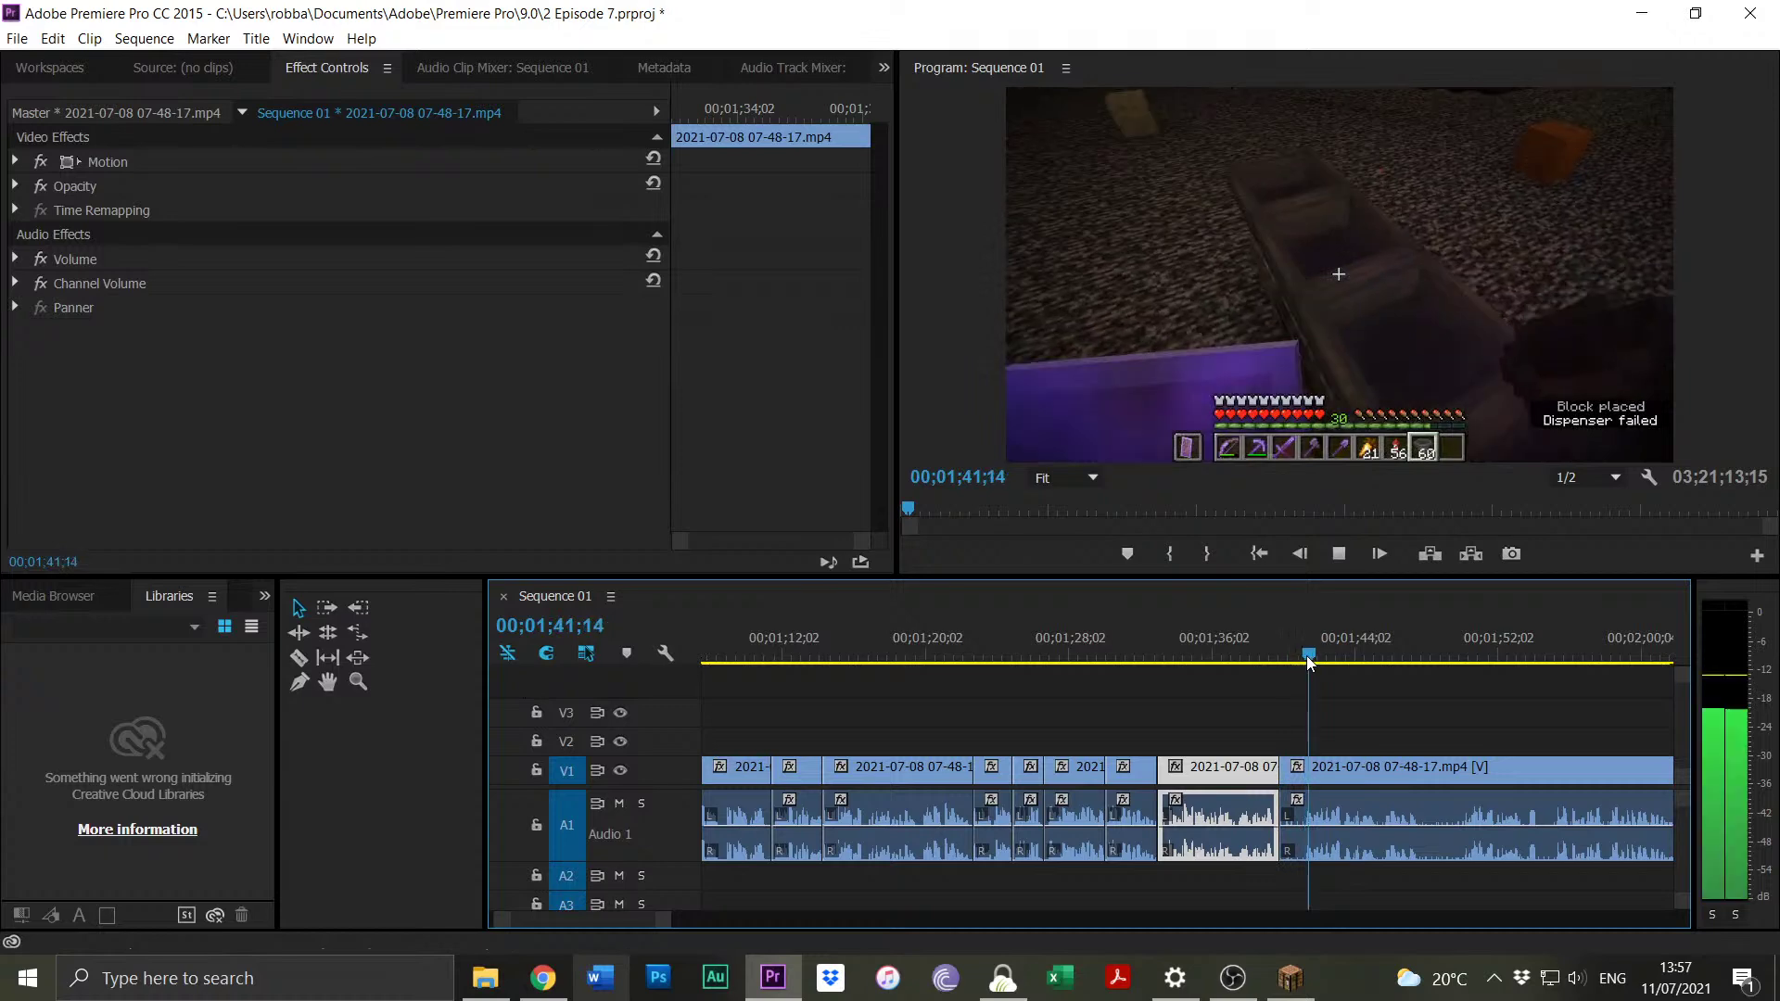
# Trim the start of the clip after the split to 00;01;49;28.
pyautogui.click(1456, 659)
pyautogui.click(1462, 660)
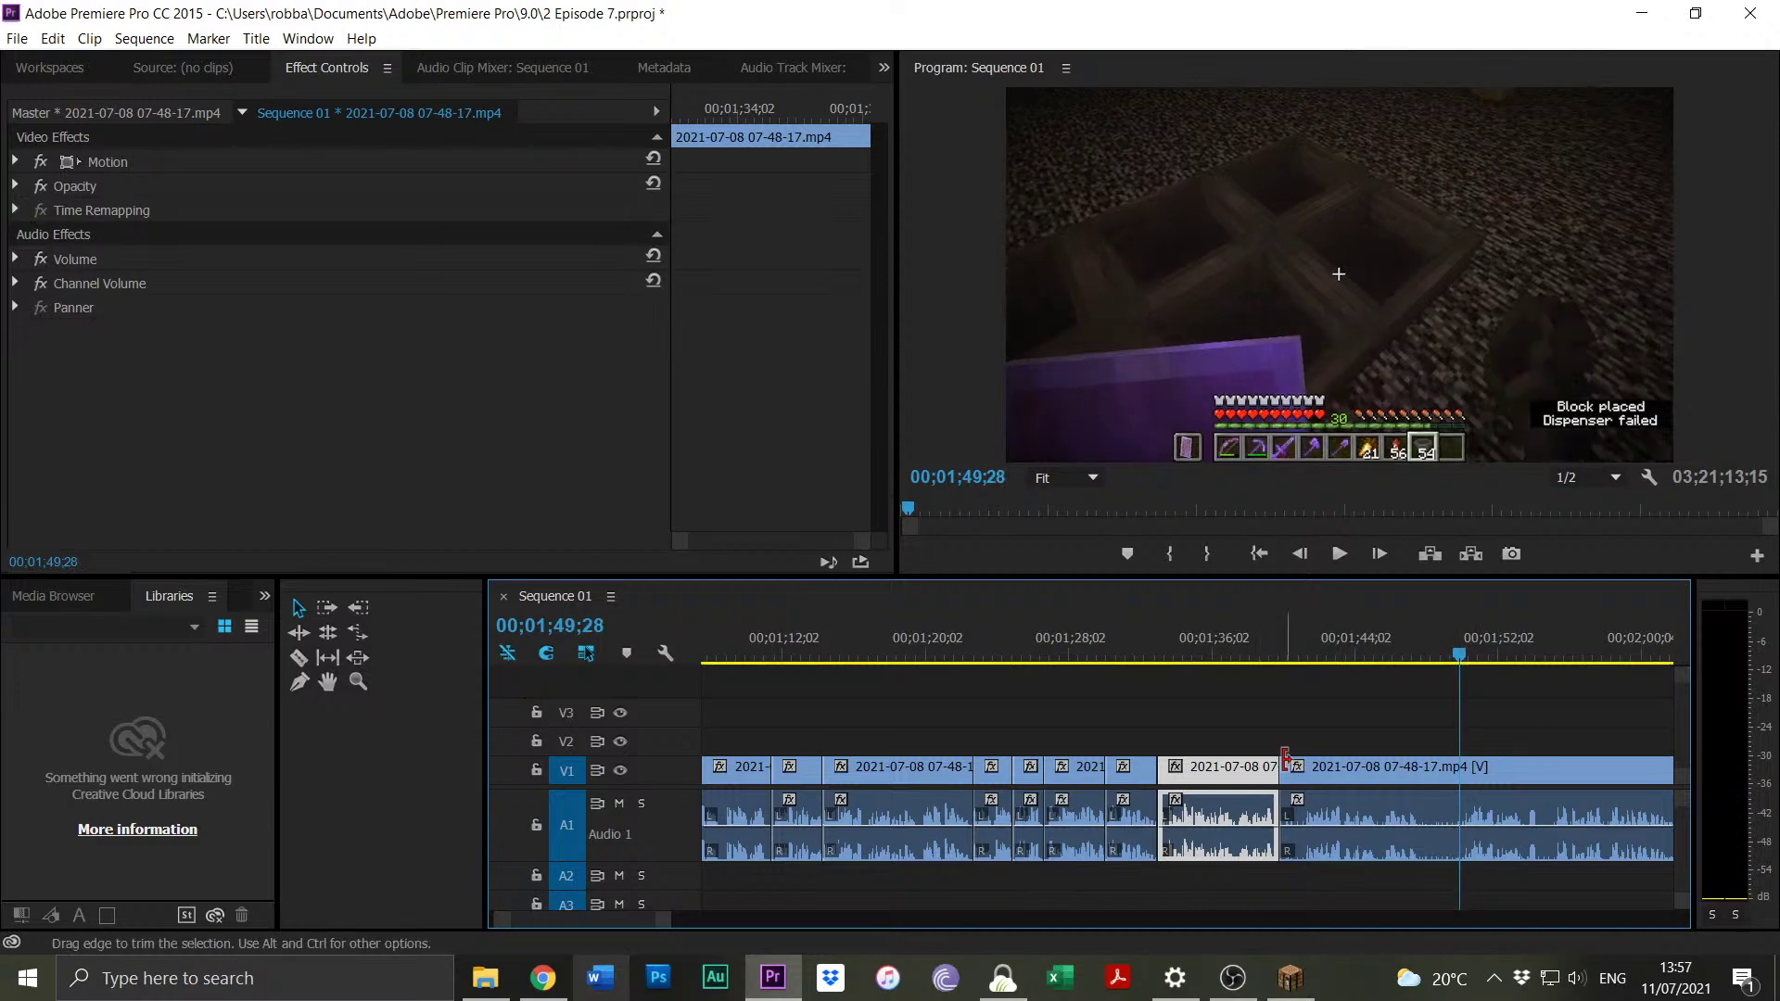
pyautogui.moveTo(1413, 767); pyautogui.dragTo(1462, 767)
# Delete the isolated piece between 00;01;33;00 and 00;01;39;25 and move the last clip against the last kept piece.
pyautogui.moveTo(1363, 716); pyautogui.dragTo(1243, 812)
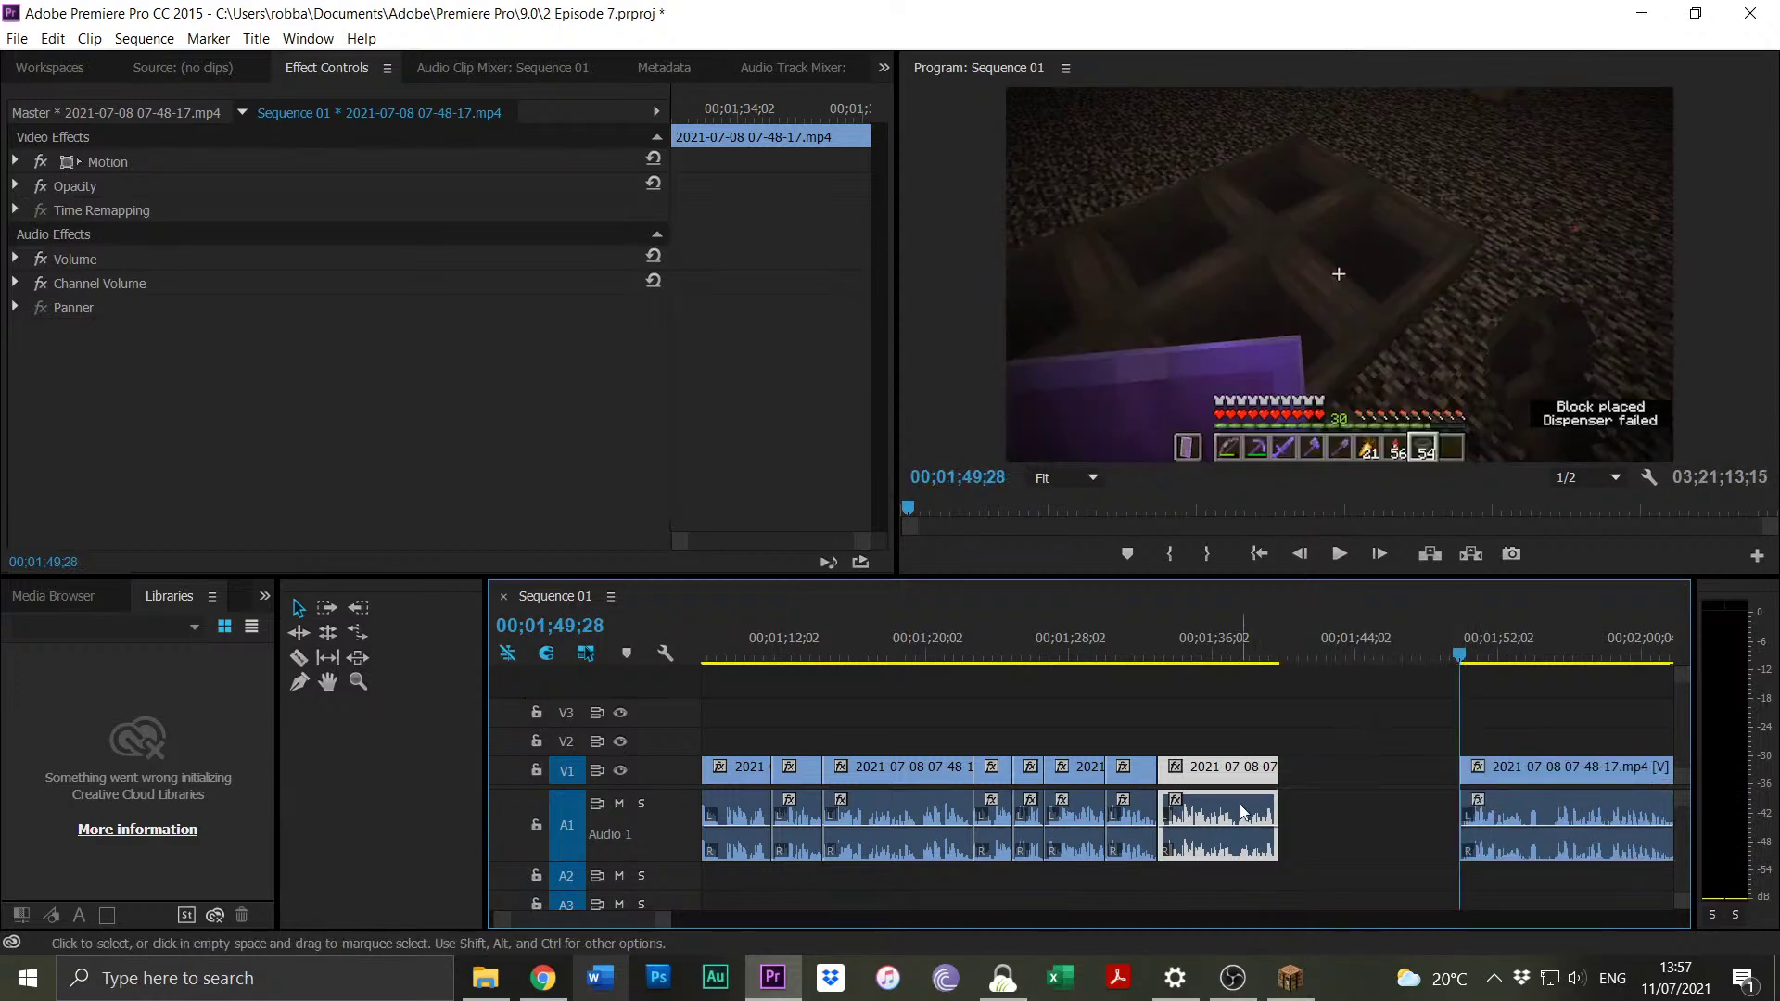
pyautogui.press('Delete')
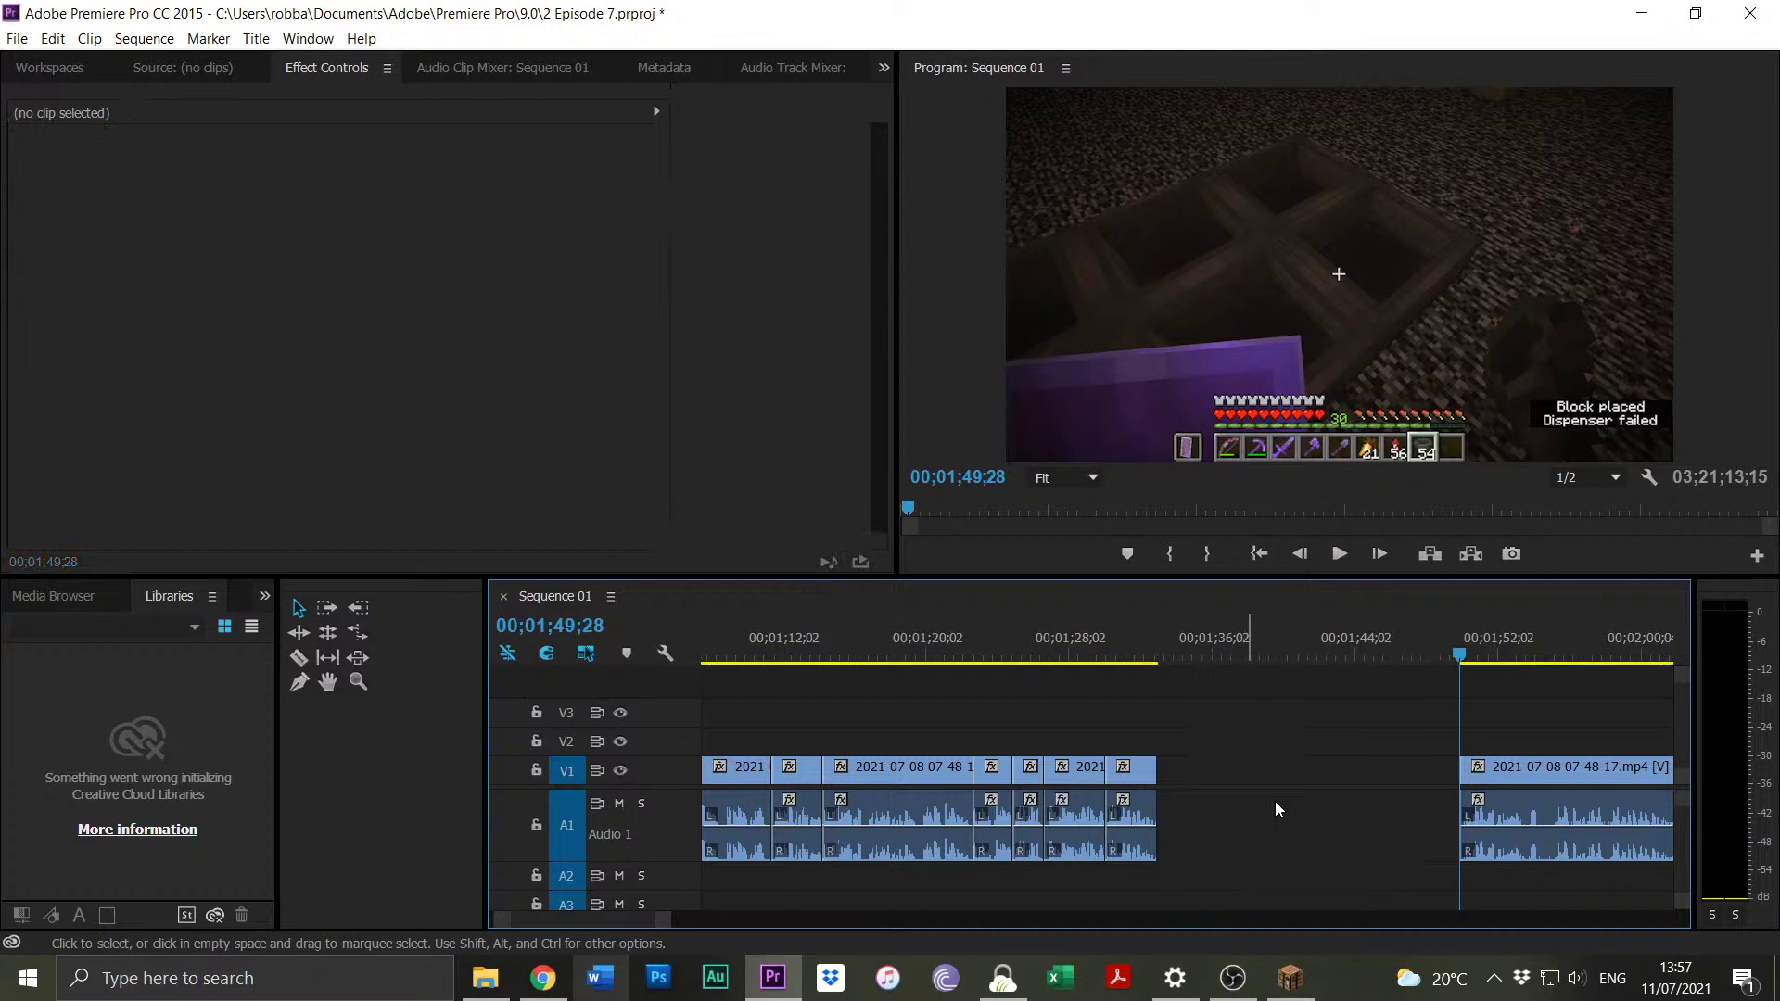
pyautogui.moveTo(1483, 781); pyautogui.dragTo(1181, 781)
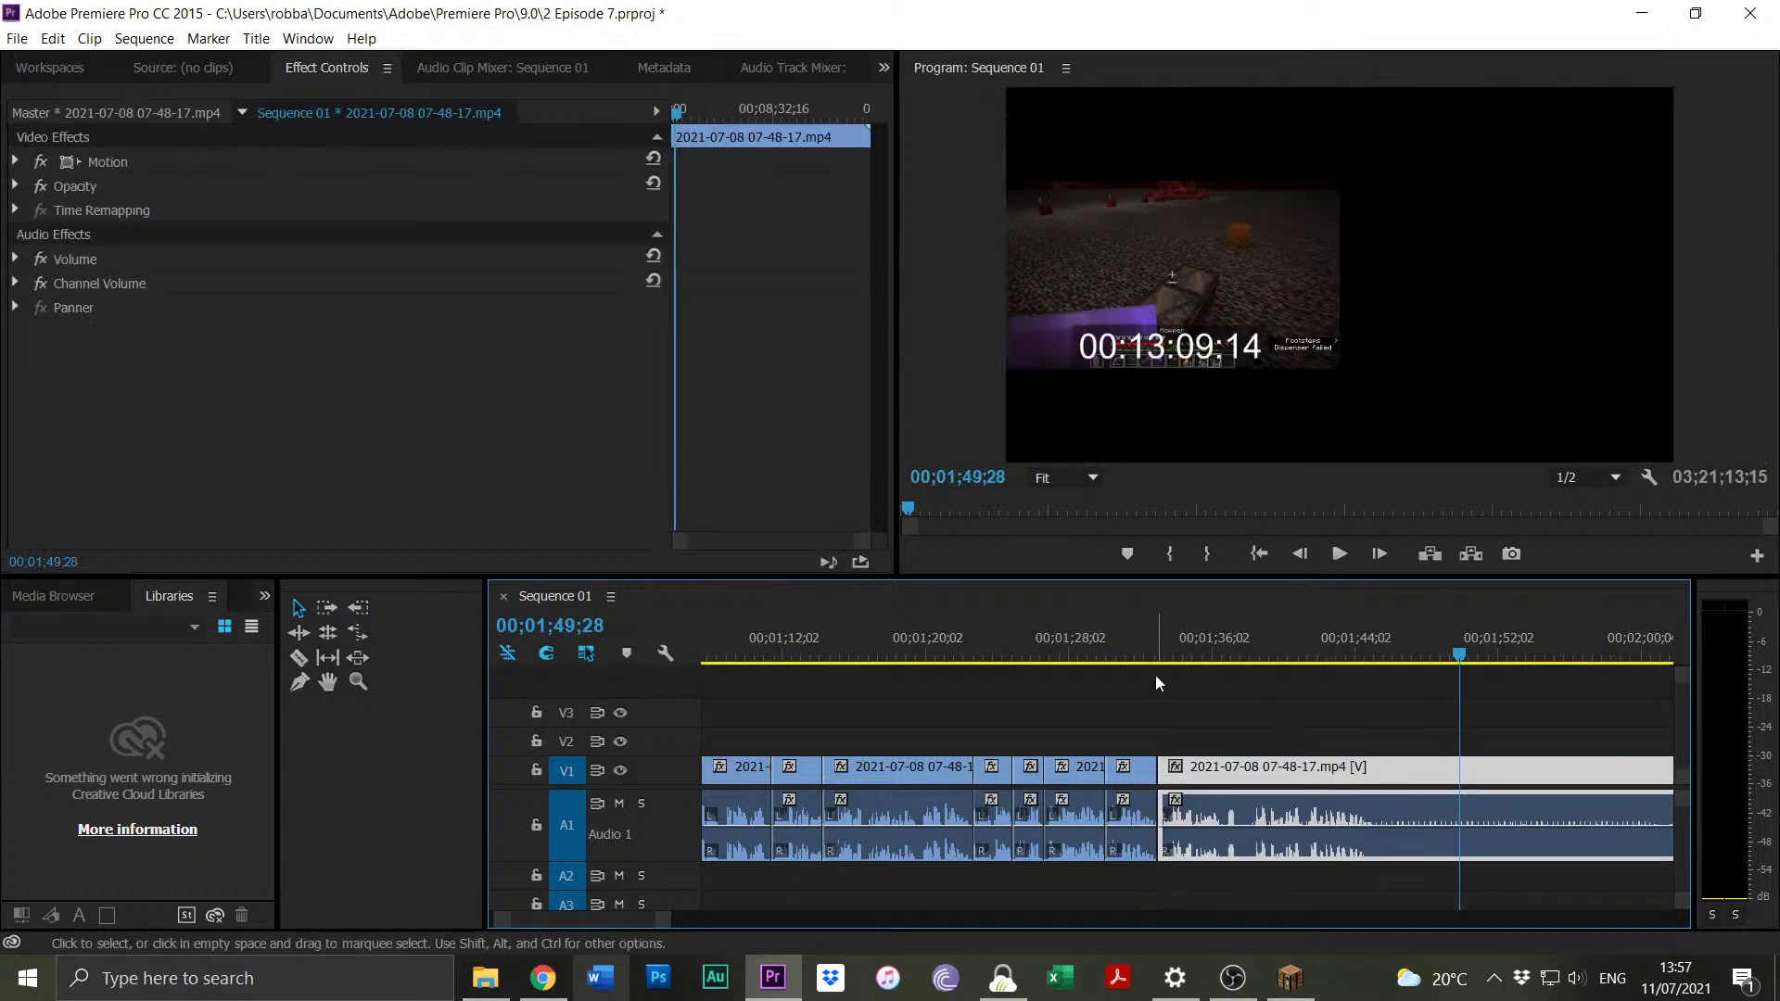
# Listen to the start of the last clip, trim it to 00;01;39;07 and close the gap before it.
pyautogui.click(1152, 658)
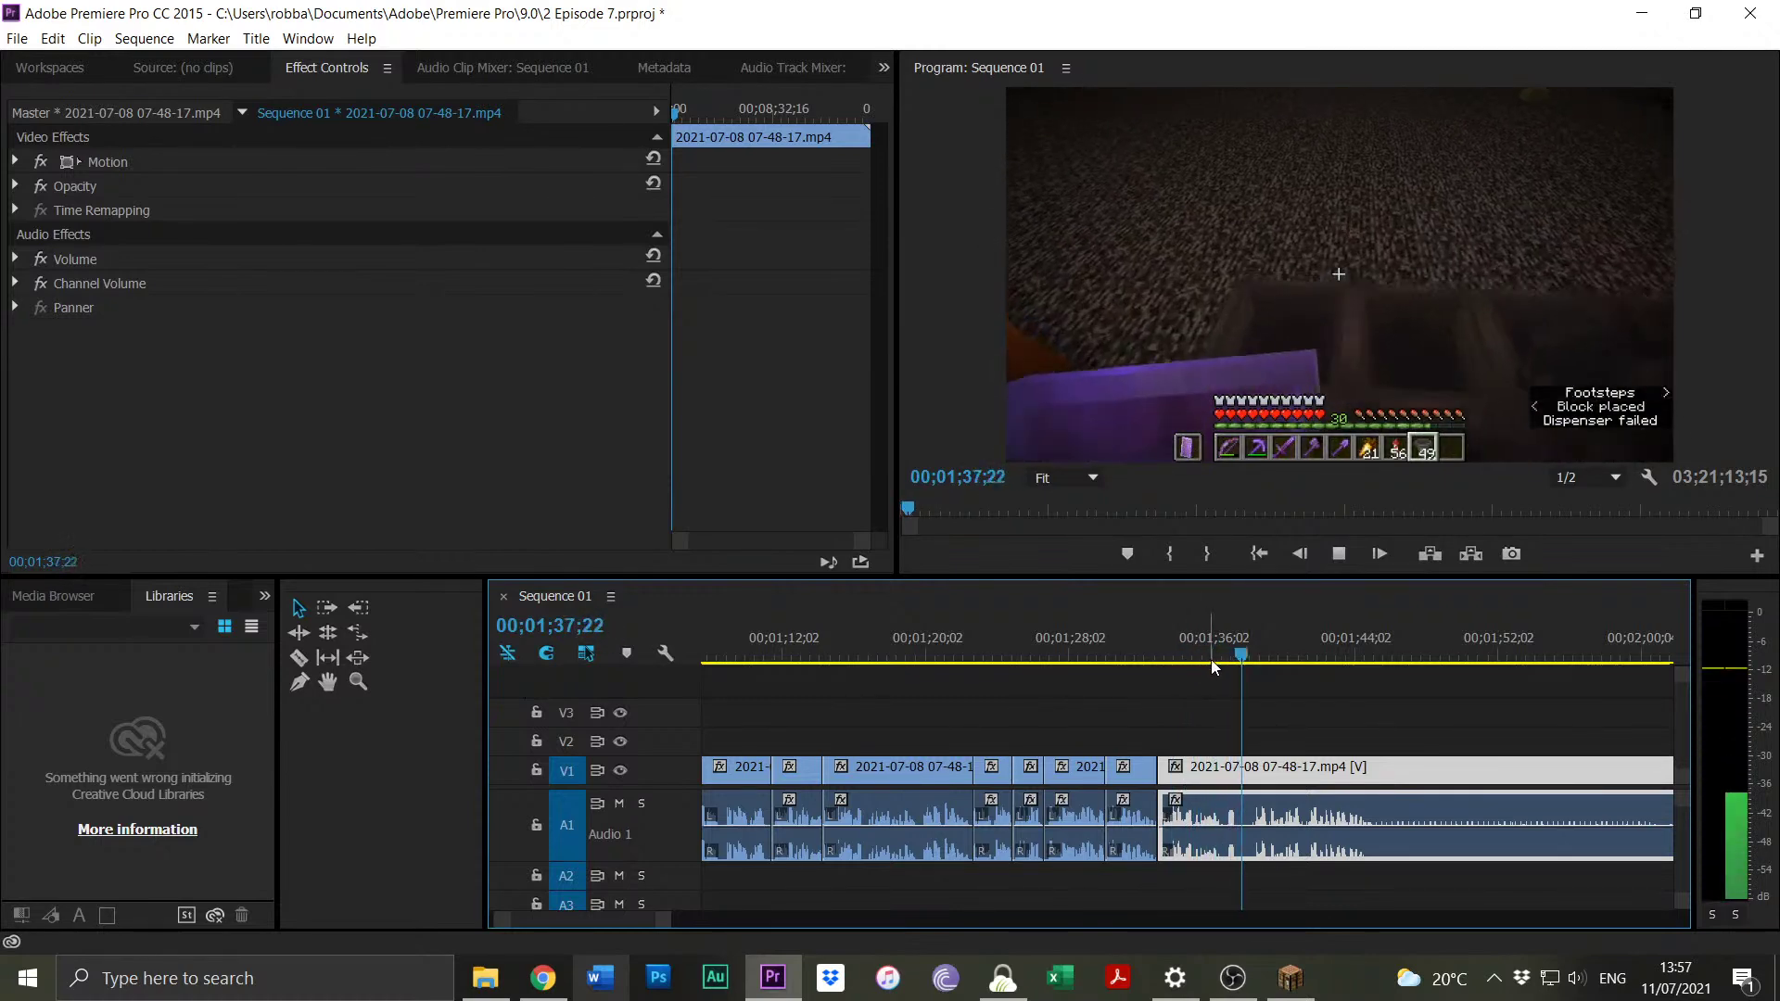
pyautogui.click(1269, 660)
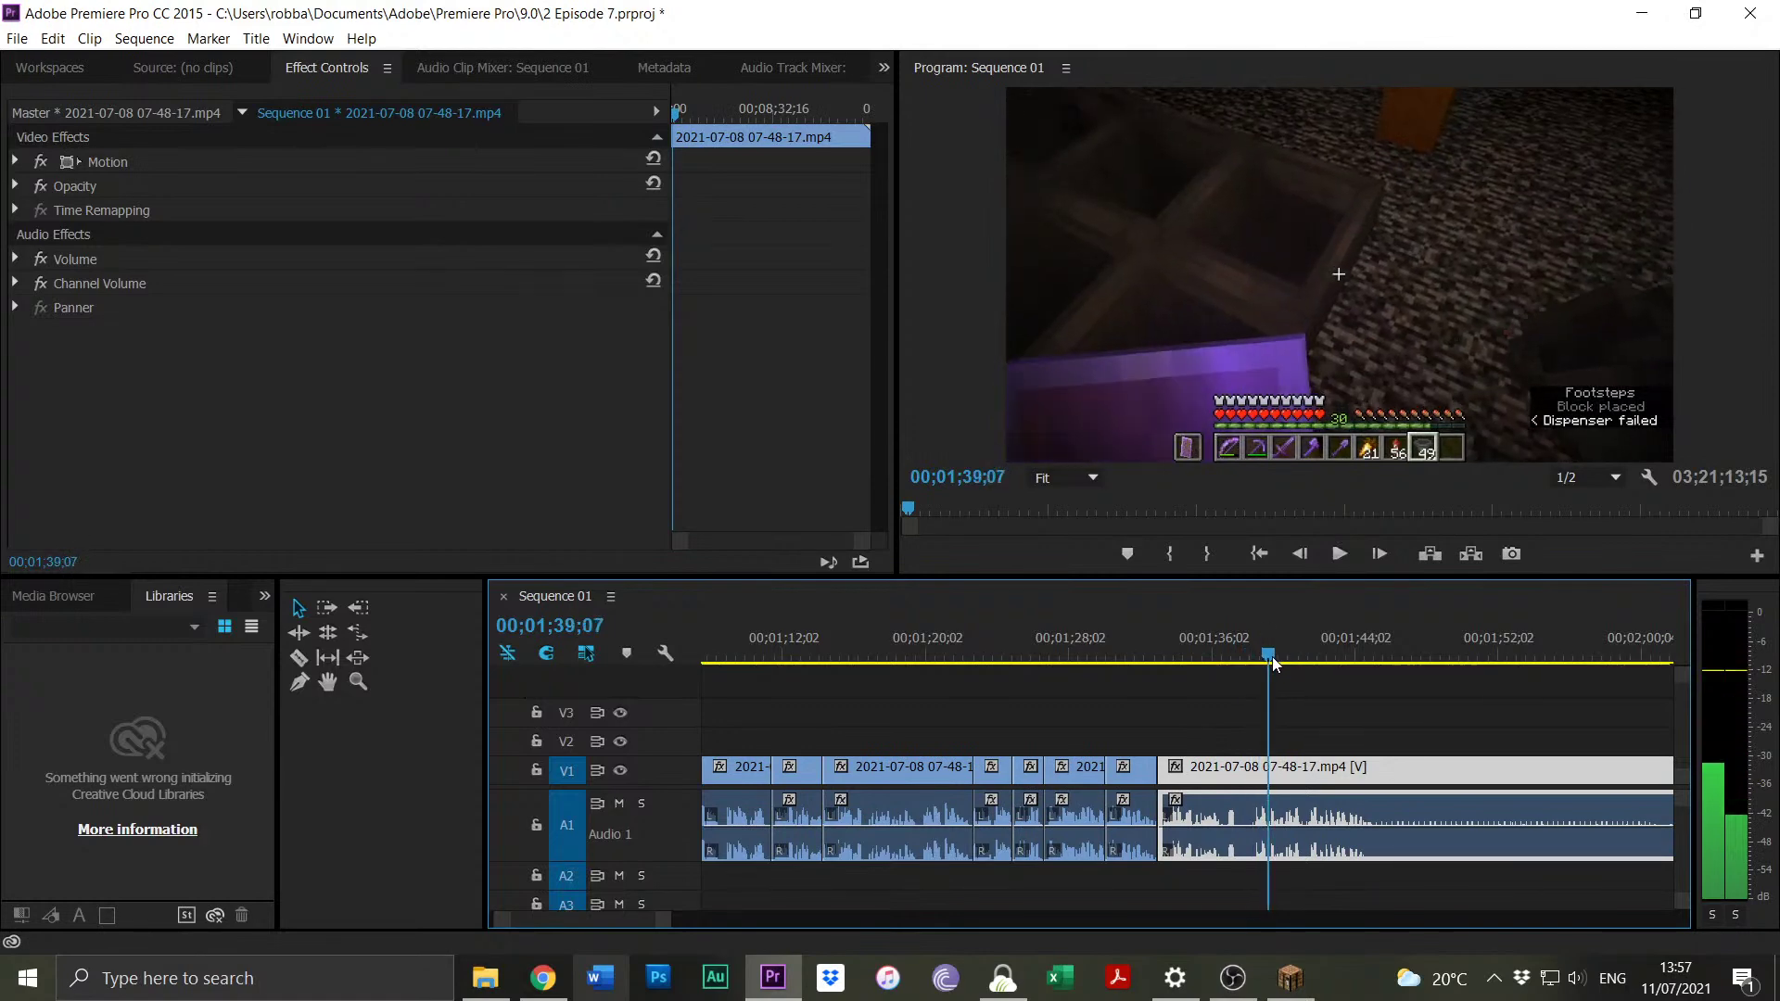
pyautogui.moveTo(1161, 769); pyautogui.dragTo(1270, 755)
pyautogui.click(1205, 769)
pyautogui.press('Delete')
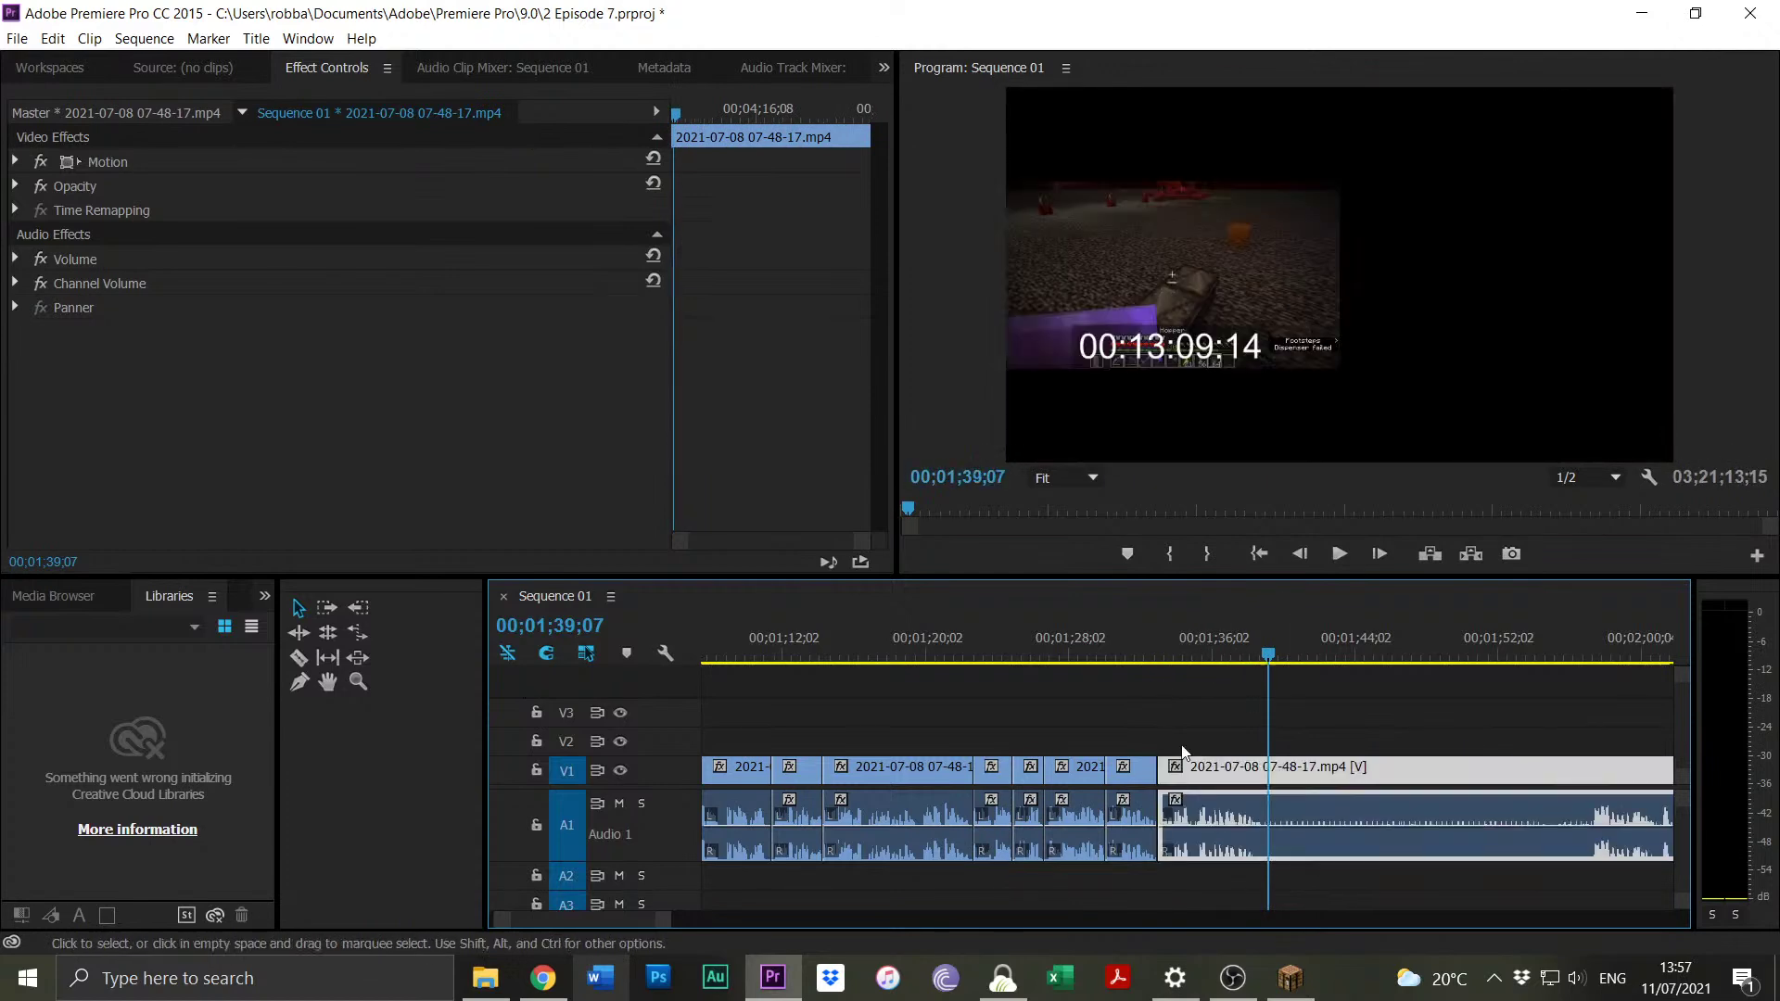
# Play across the closed gap and split the last clip after the speech, at about 00;01;39;00.
pyautogui.click(1145, 660)
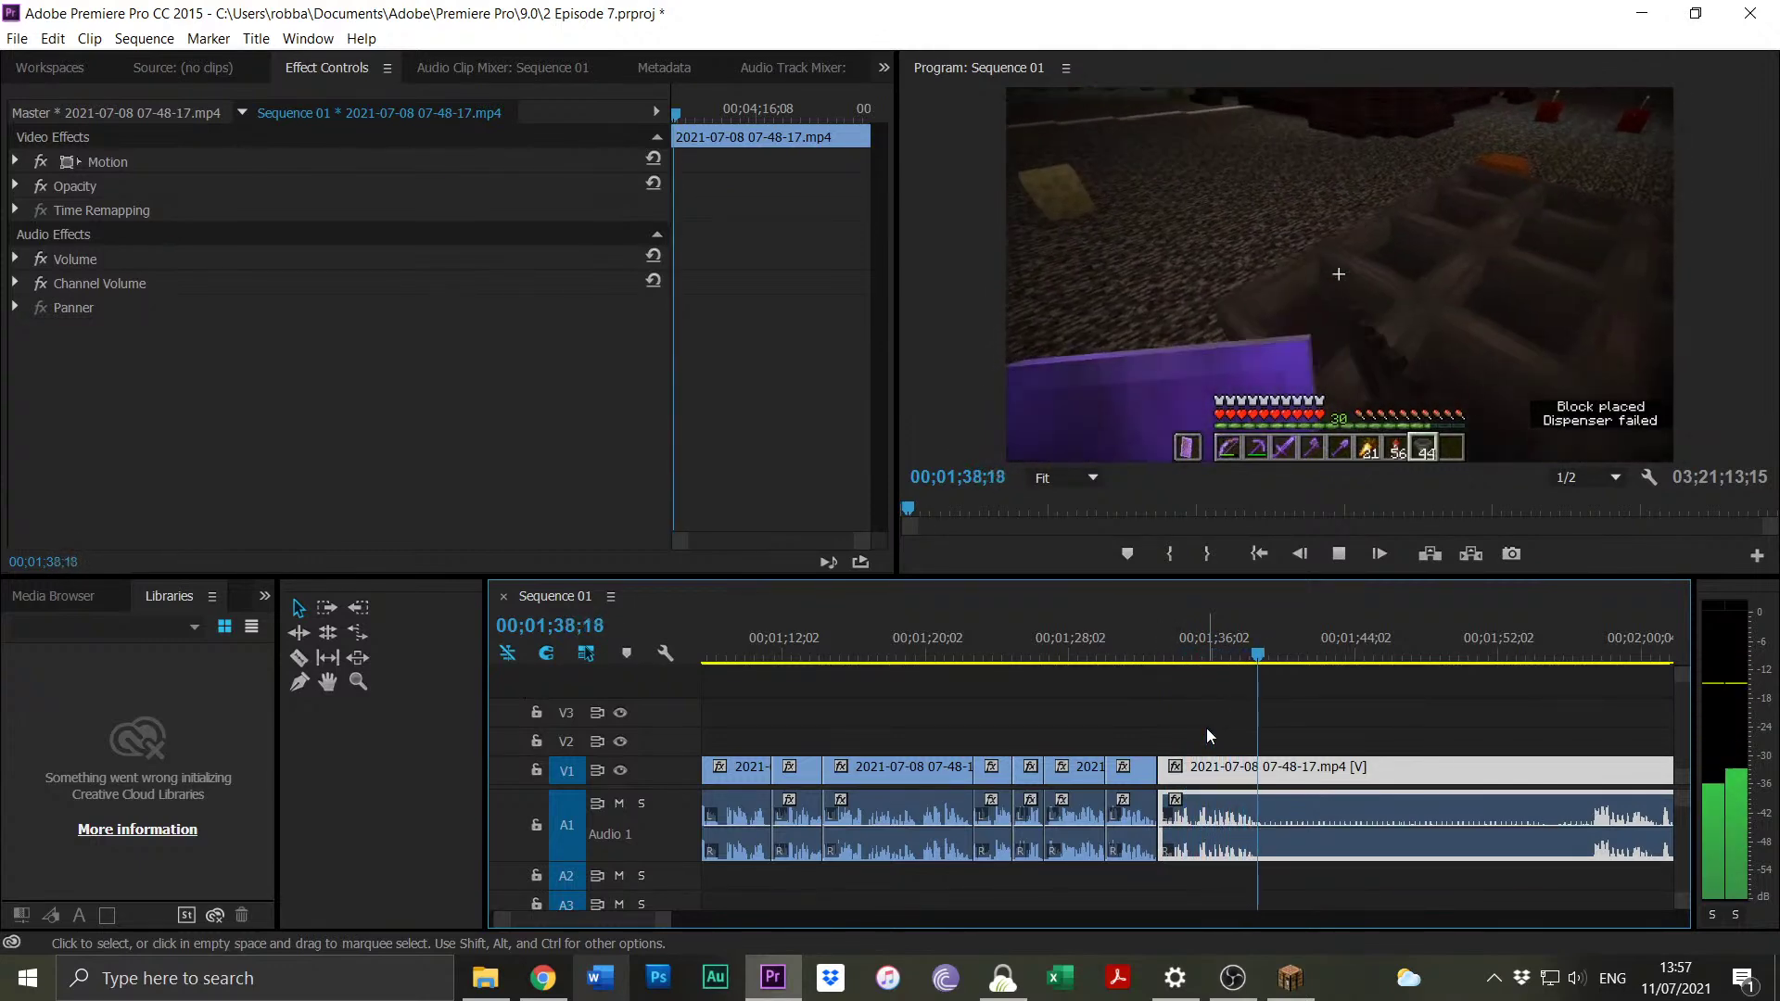
pyautogui.press('space')
pyautogui.hotkey('ctrl', 'k')
# Trim the last clip's quiet start to the speech at 00;01;57;02, move it against the previous piece and play across the join.
pyautogui.click(1589, 653)
pyautogui.moveTo(1266, 780); pyautogui.dragTo(1591, 770)
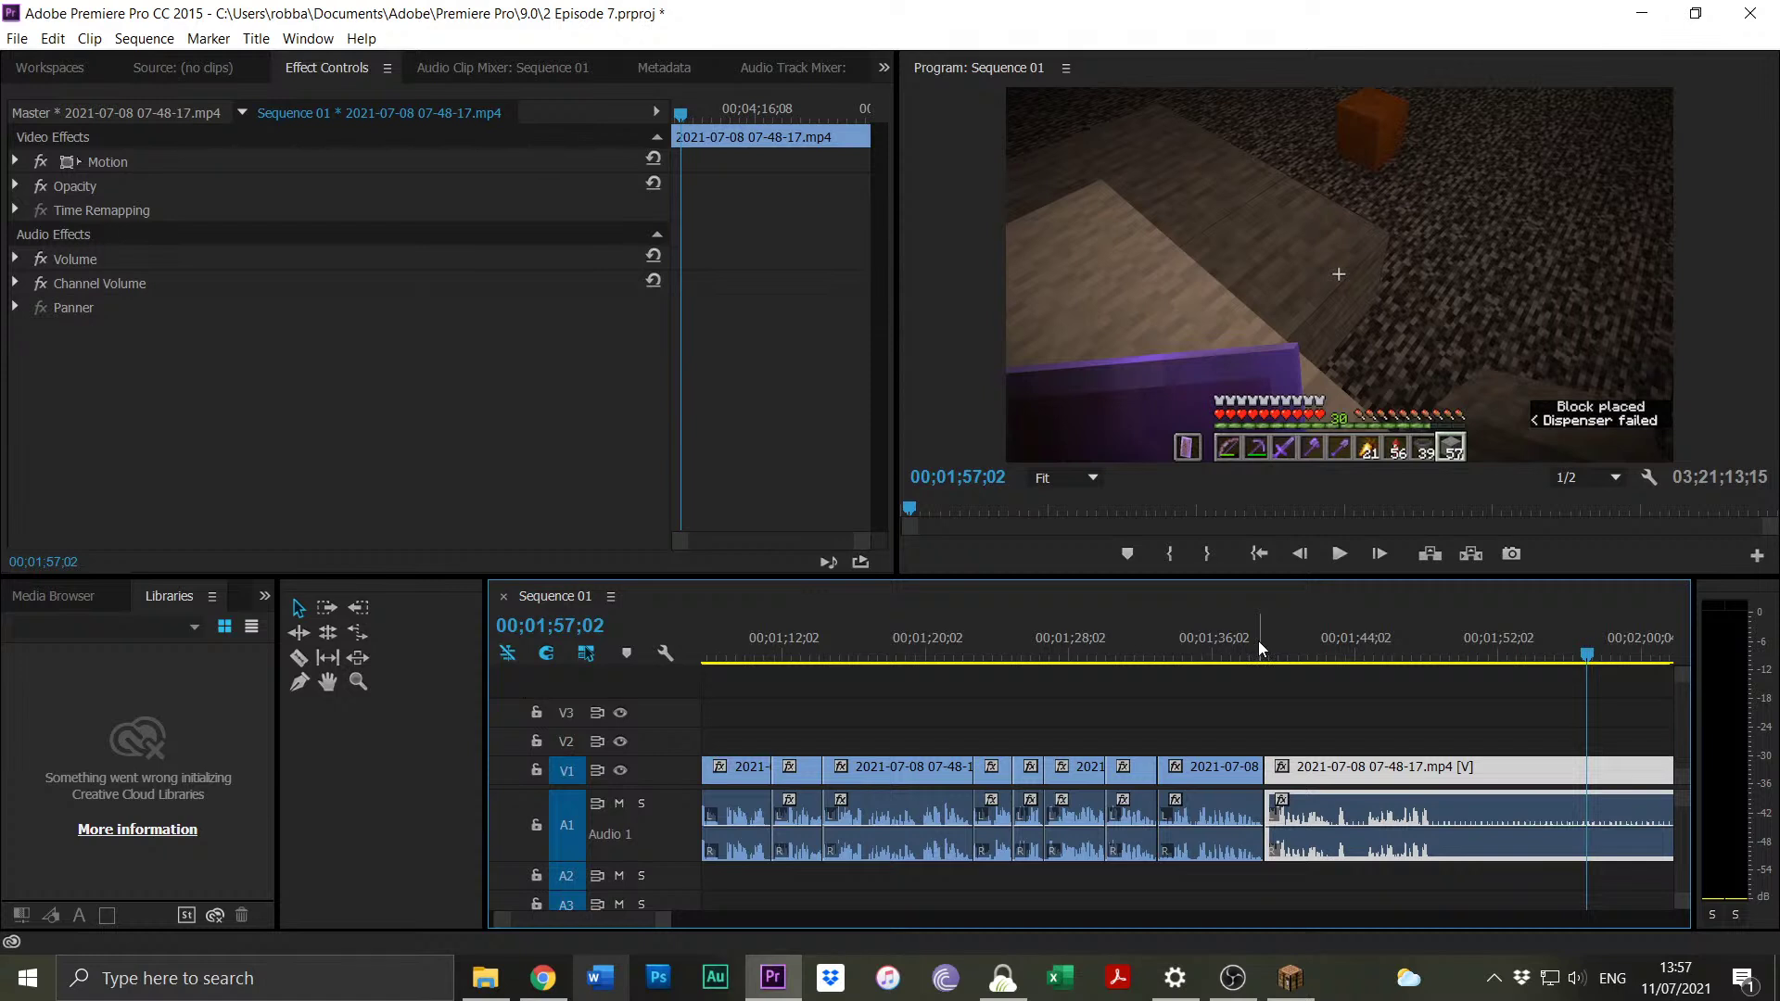
pyautogui.moveTo(1259, 642)
pyautogui.mouseDown()
pyautogui.moveTo(1224, 649)
pyautogui.moveTo(1242, 653)
pyautogui.mouseUp()
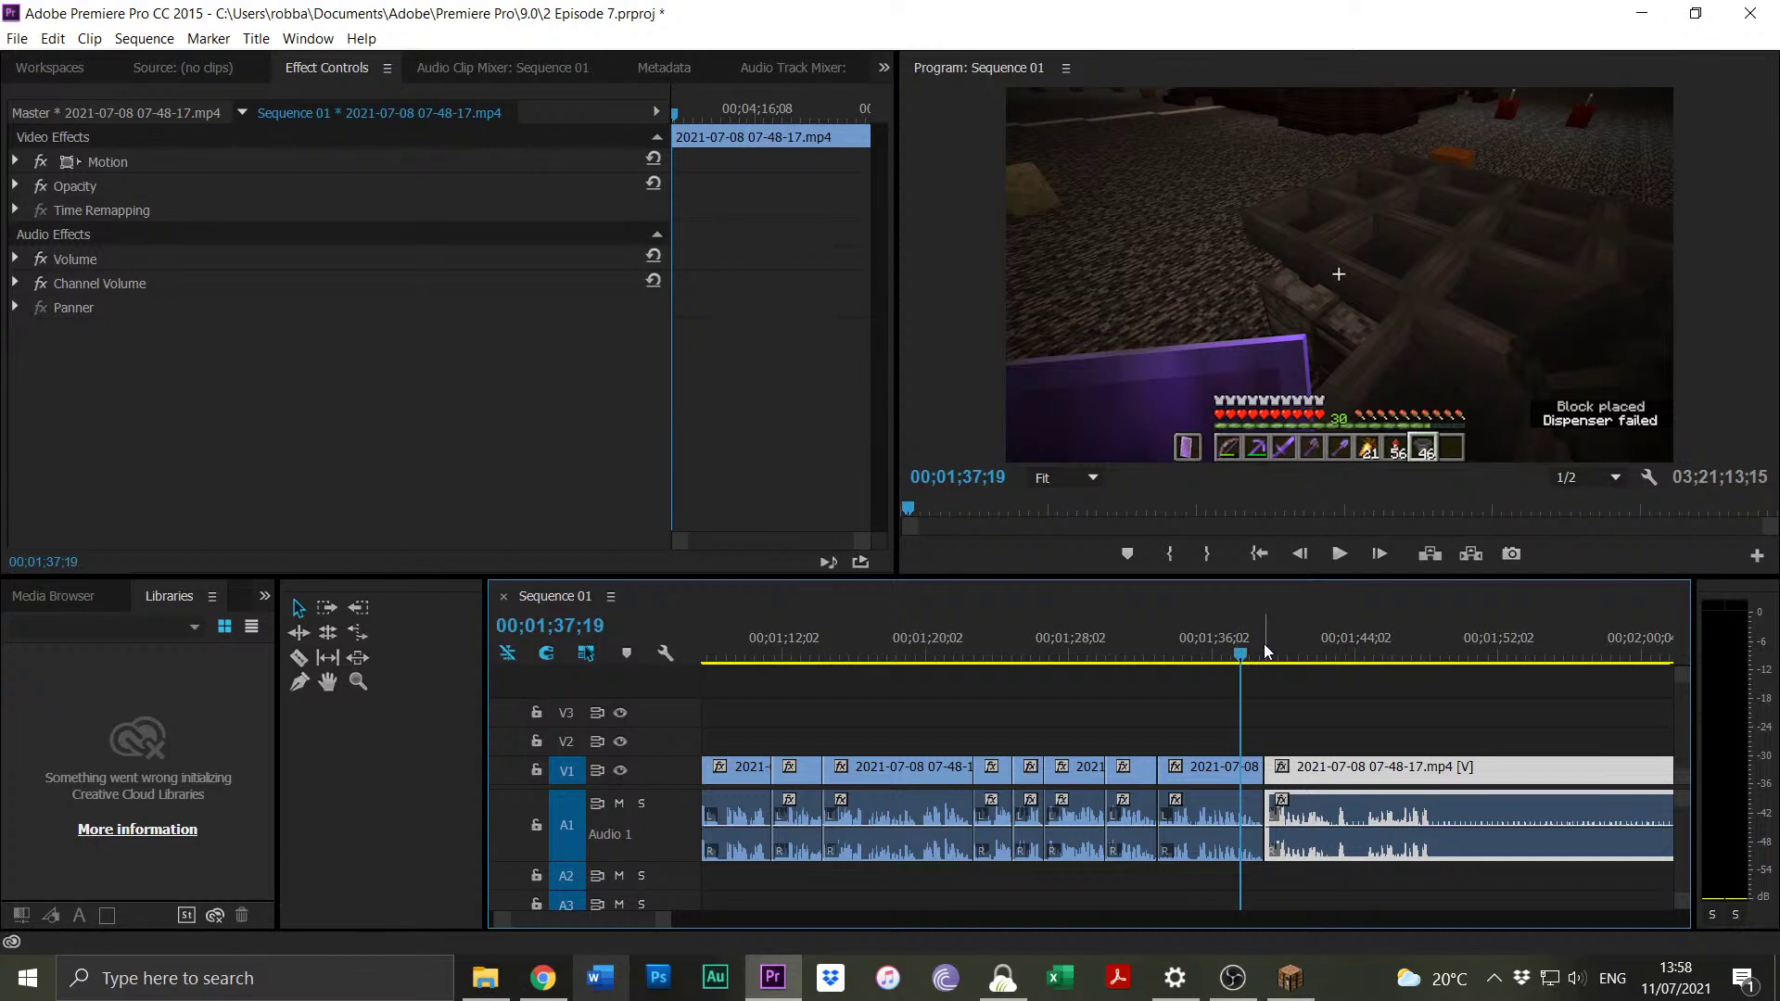
pyautogui.press('space')
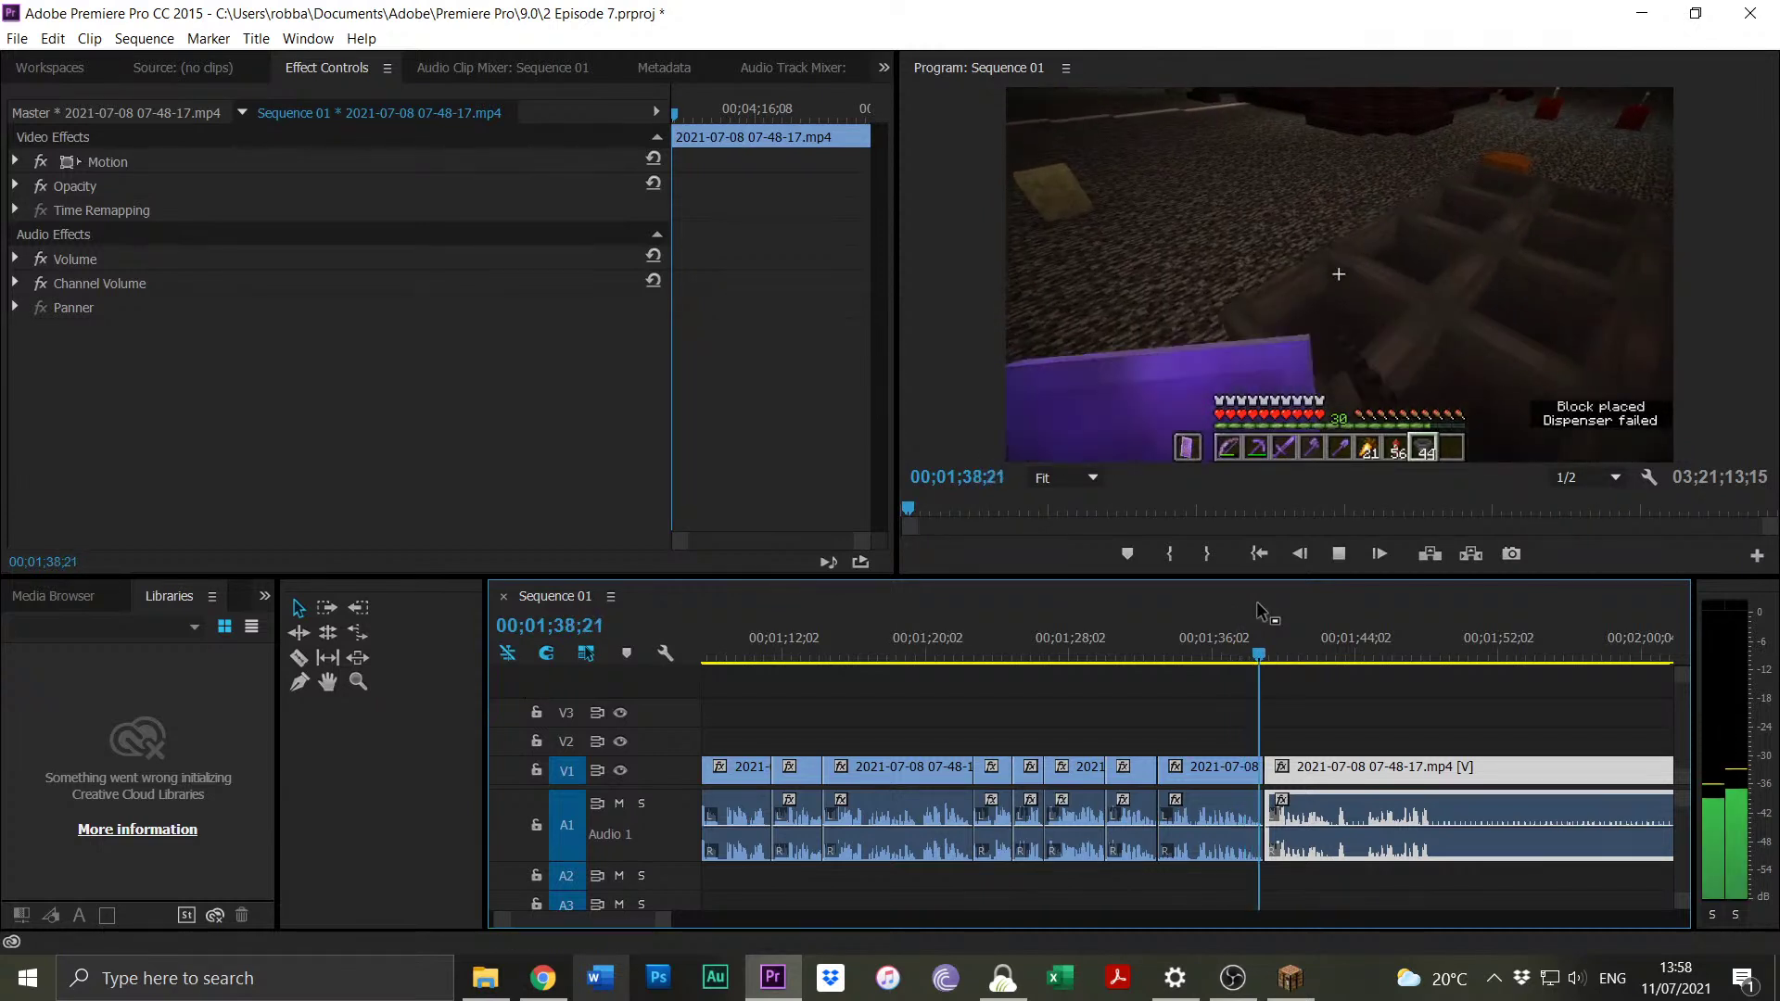
# Zoom in on the phrases after the join and split the last clip in the pause at 00;01;42;26.
pyautogui.moveTo(655, 919); pyautogui.dragTo(605, 927)
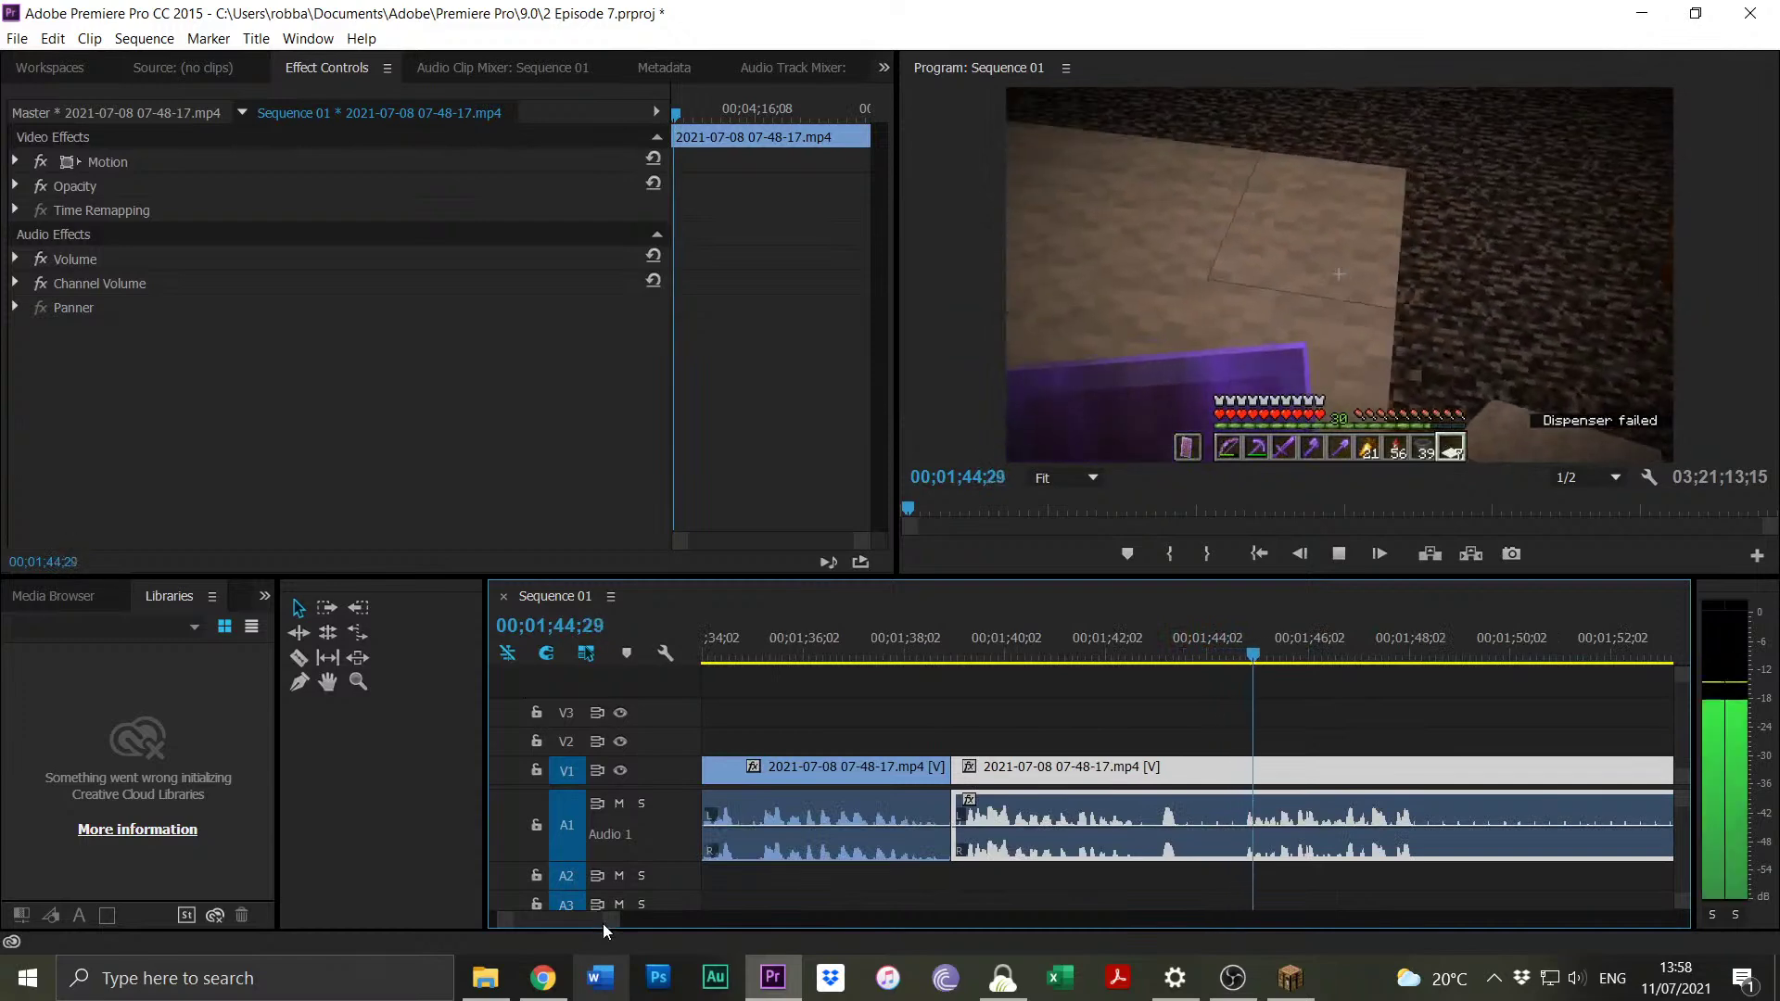
pyautogui.click(1148, 660)
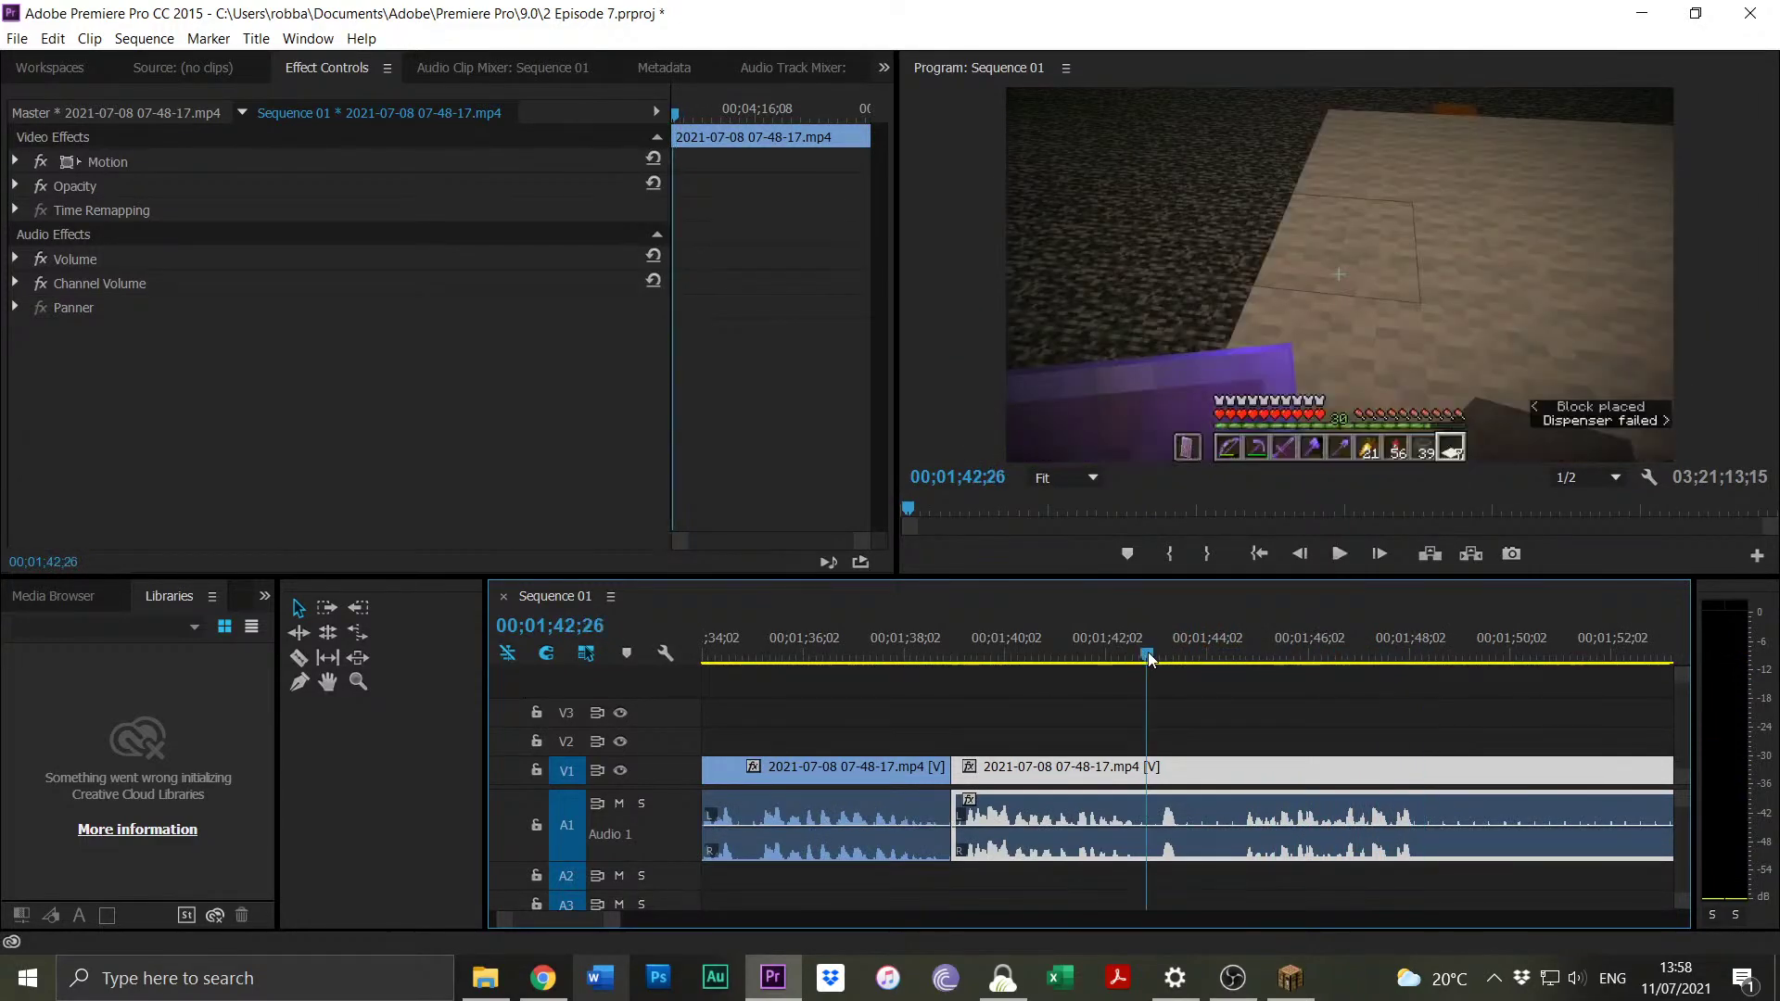
pyautogui.hotkey('ctrl', 'k')
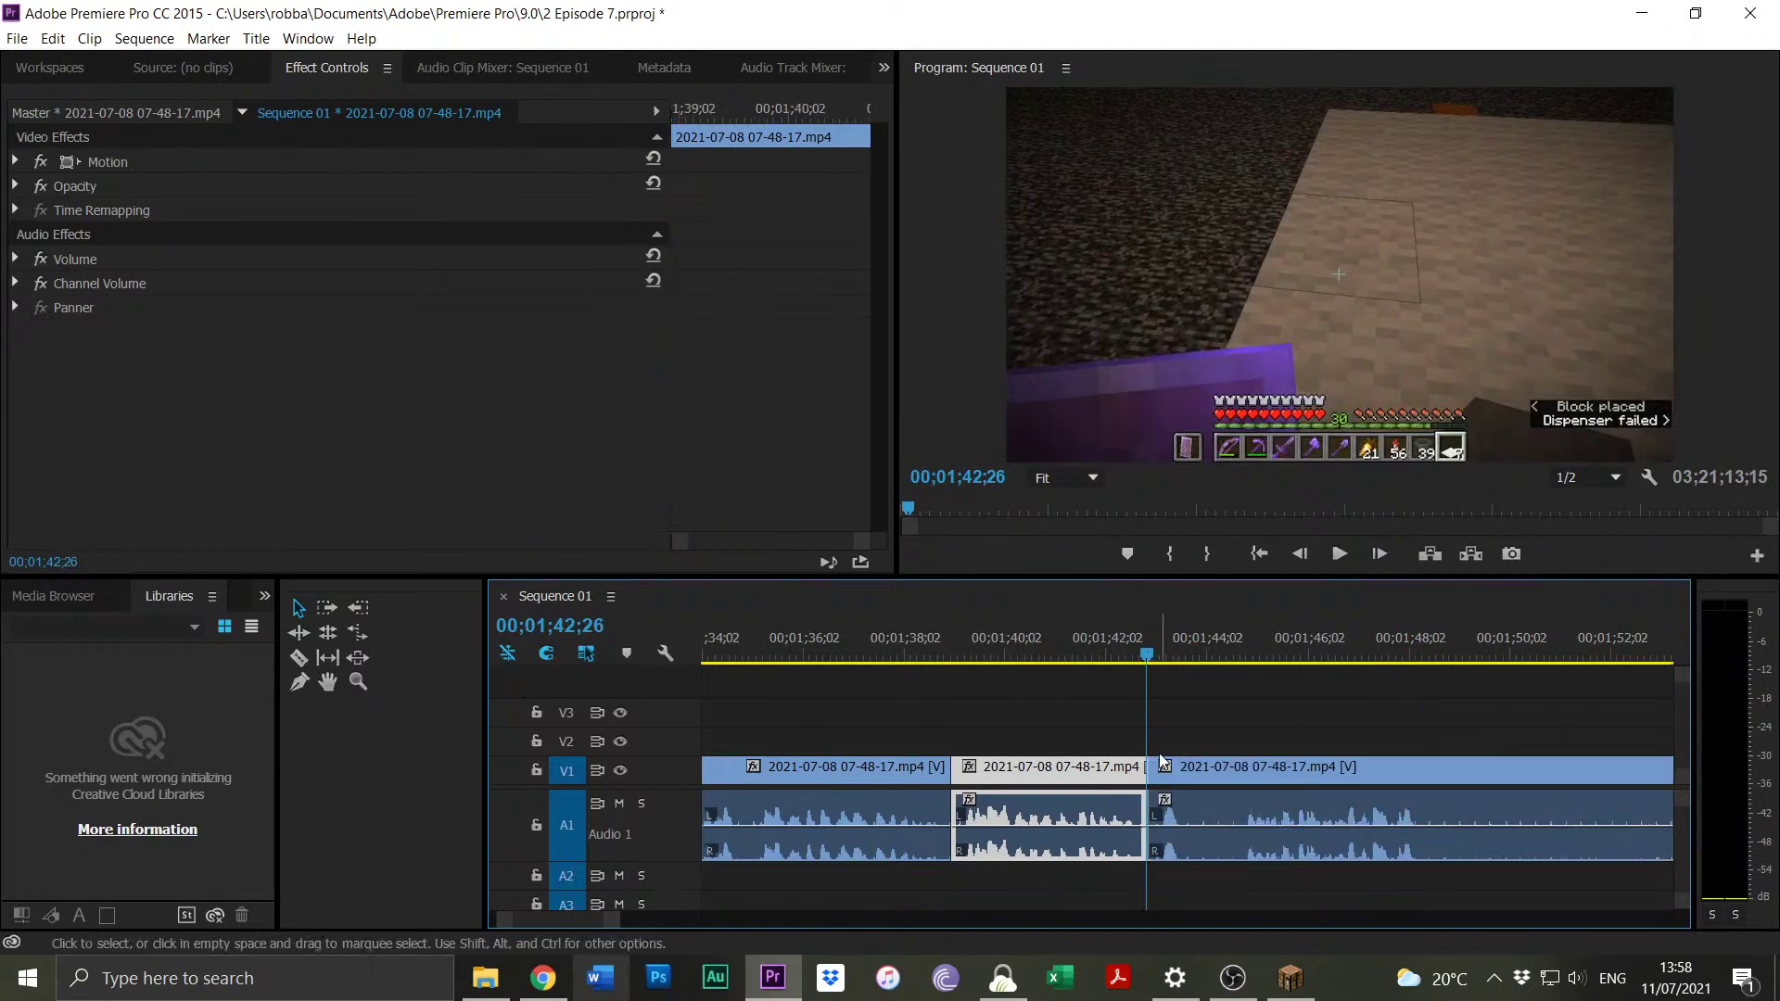
# Cut the pause from the remaining clip's start, join it to the previous phrase and split it after the speech, at 00;01;46;10.
pyautogui.moveTo(1151, 774); pyautogui.dragTo(1237, 780)
pyautogui.moveTo(1315, 656); pyautogui.dragTo(1324, 653)
pyautogui.hotkey('ctrl', 'k')
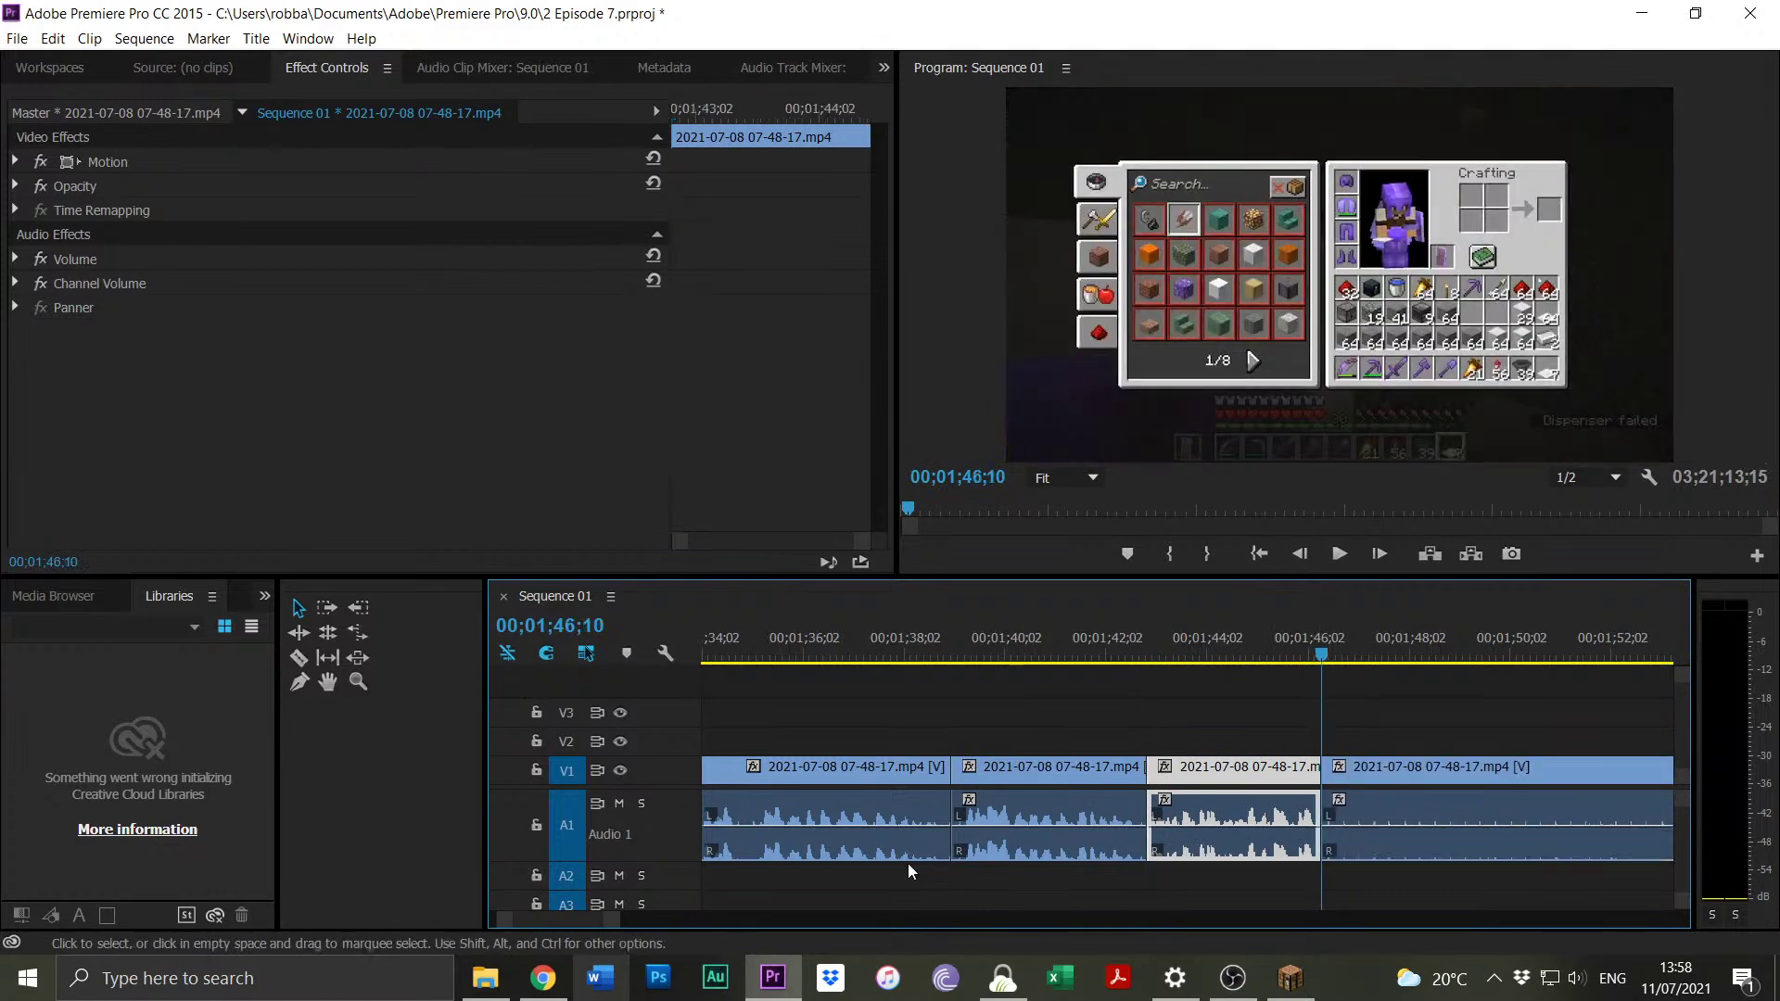
# Trim the last clip's long quiet start to the speech at 00;05;34;22 and move the clip against the previous piece.
pyautogui.moveTo(613, 921); pyautogui.dragTo(886, 924)
pyautogui.click(1293, 638)
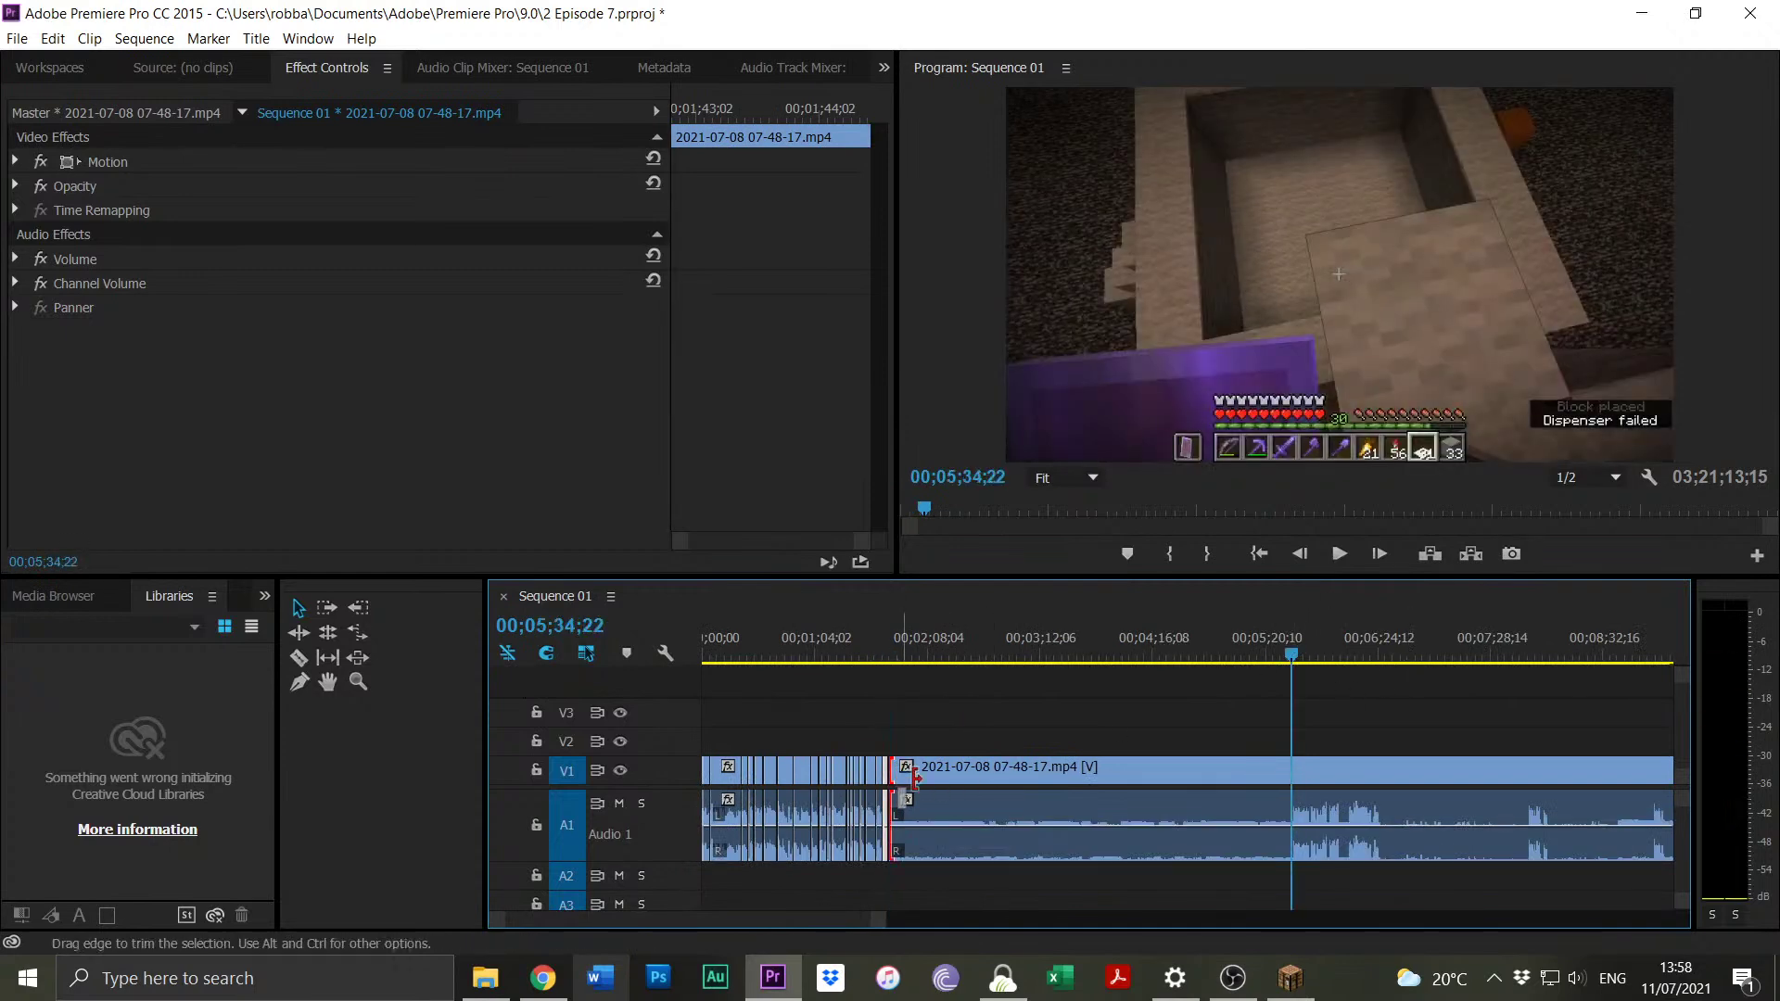
pyautogui.moveTo(914, 777); pyautogui.dragTo(1294, 795)
pyautogui.moveTo(1326, 769); pyautogui.dragTo(937, 807)
# Play across the new join, trim the last clip's start to about 00;01;47;09 and close it up to the previous piece.
pyautogui.click(886, 653)
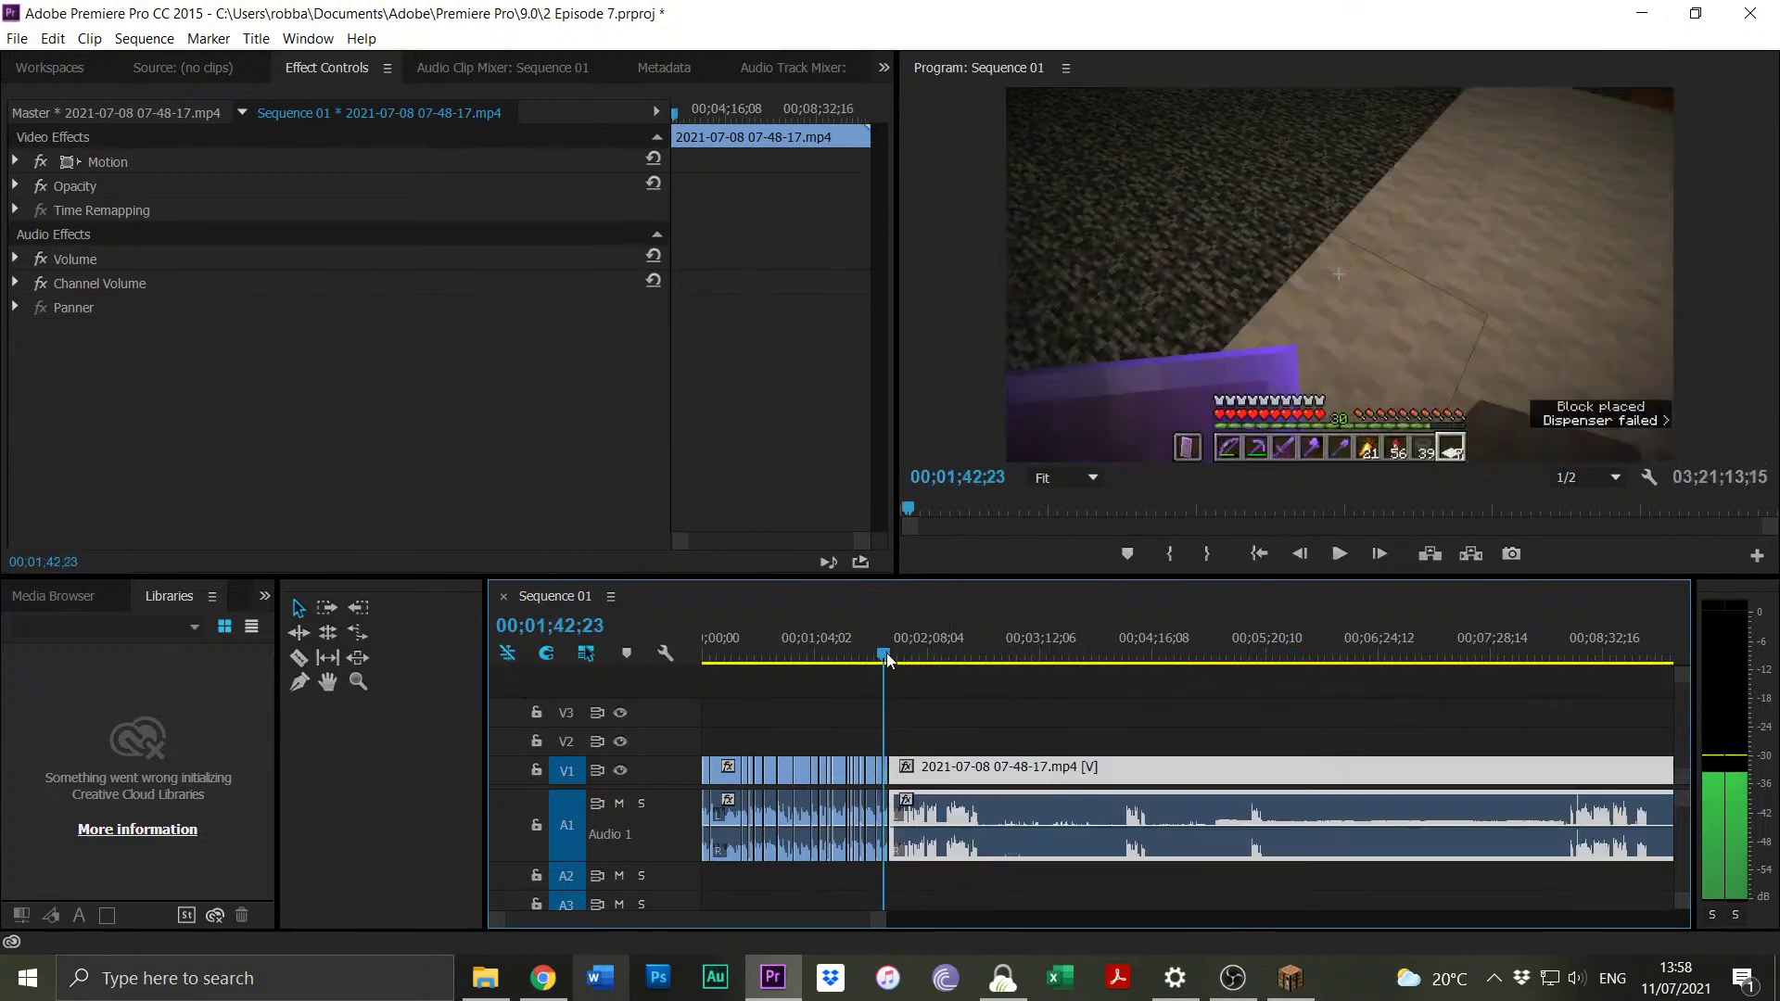
pyautogui.press('space')
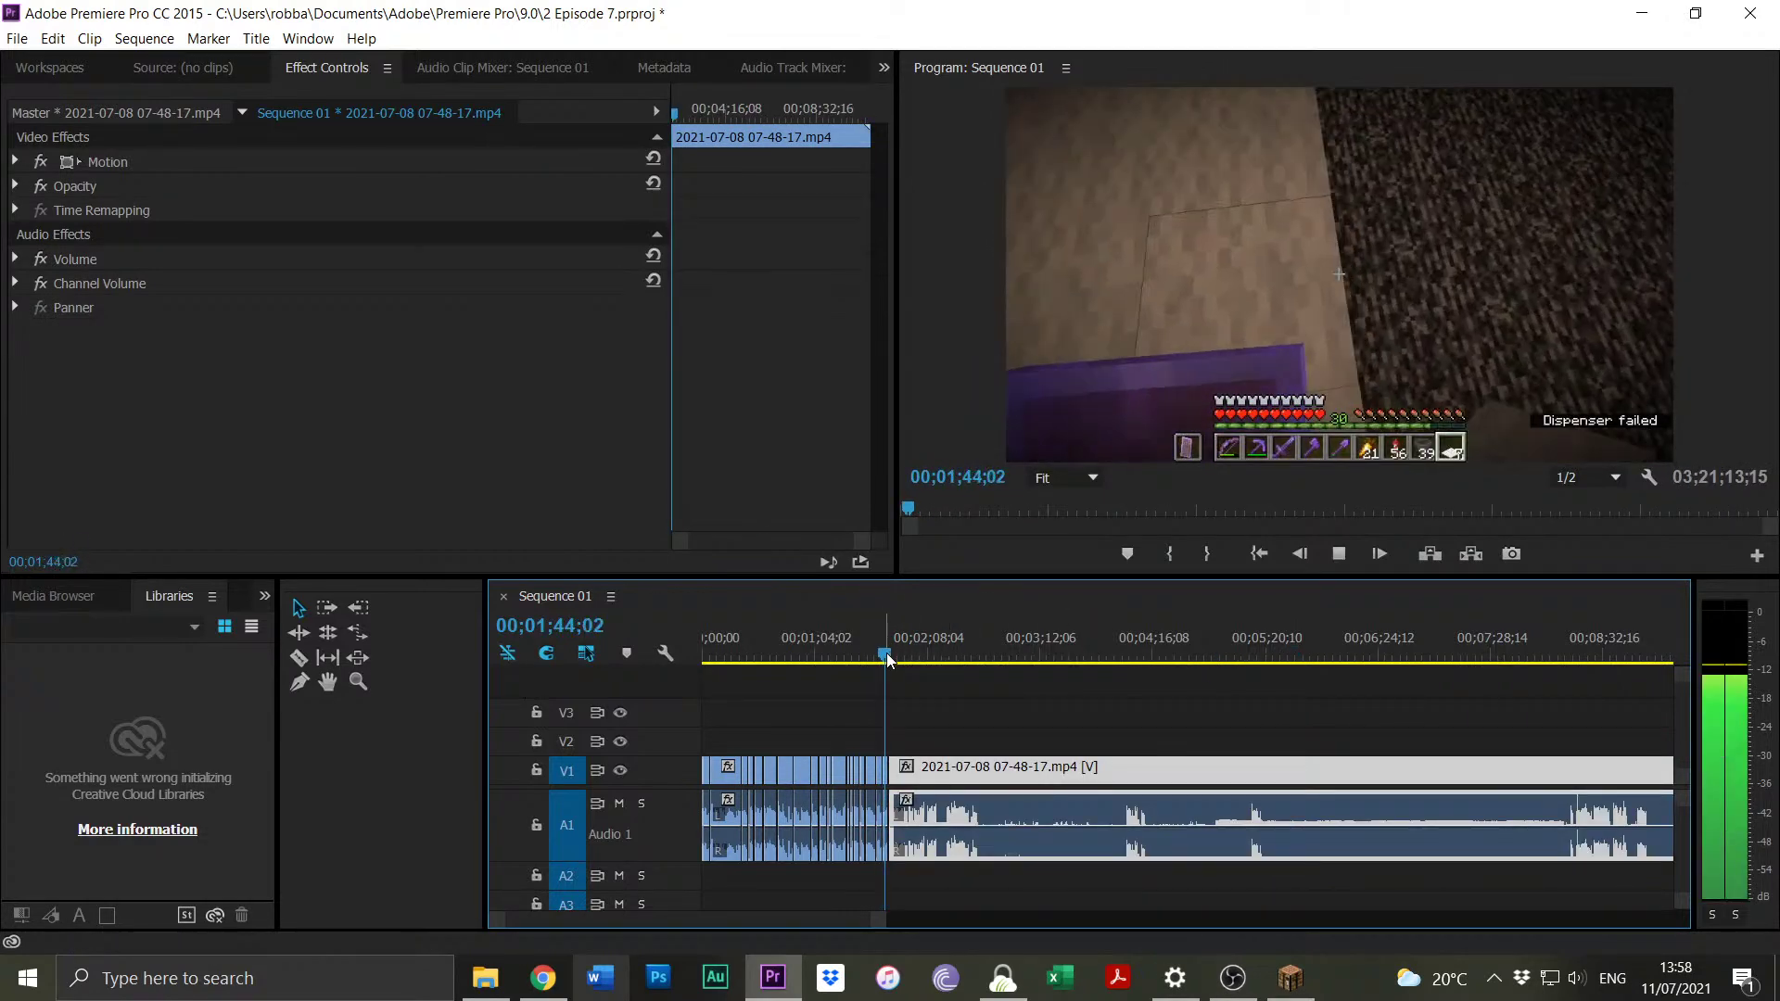
pyautogui.moveTo(877, 908); pyautogui.dragTo(683, 918)
pyautogui.press('space')
pyautogui.click(1155, 651)
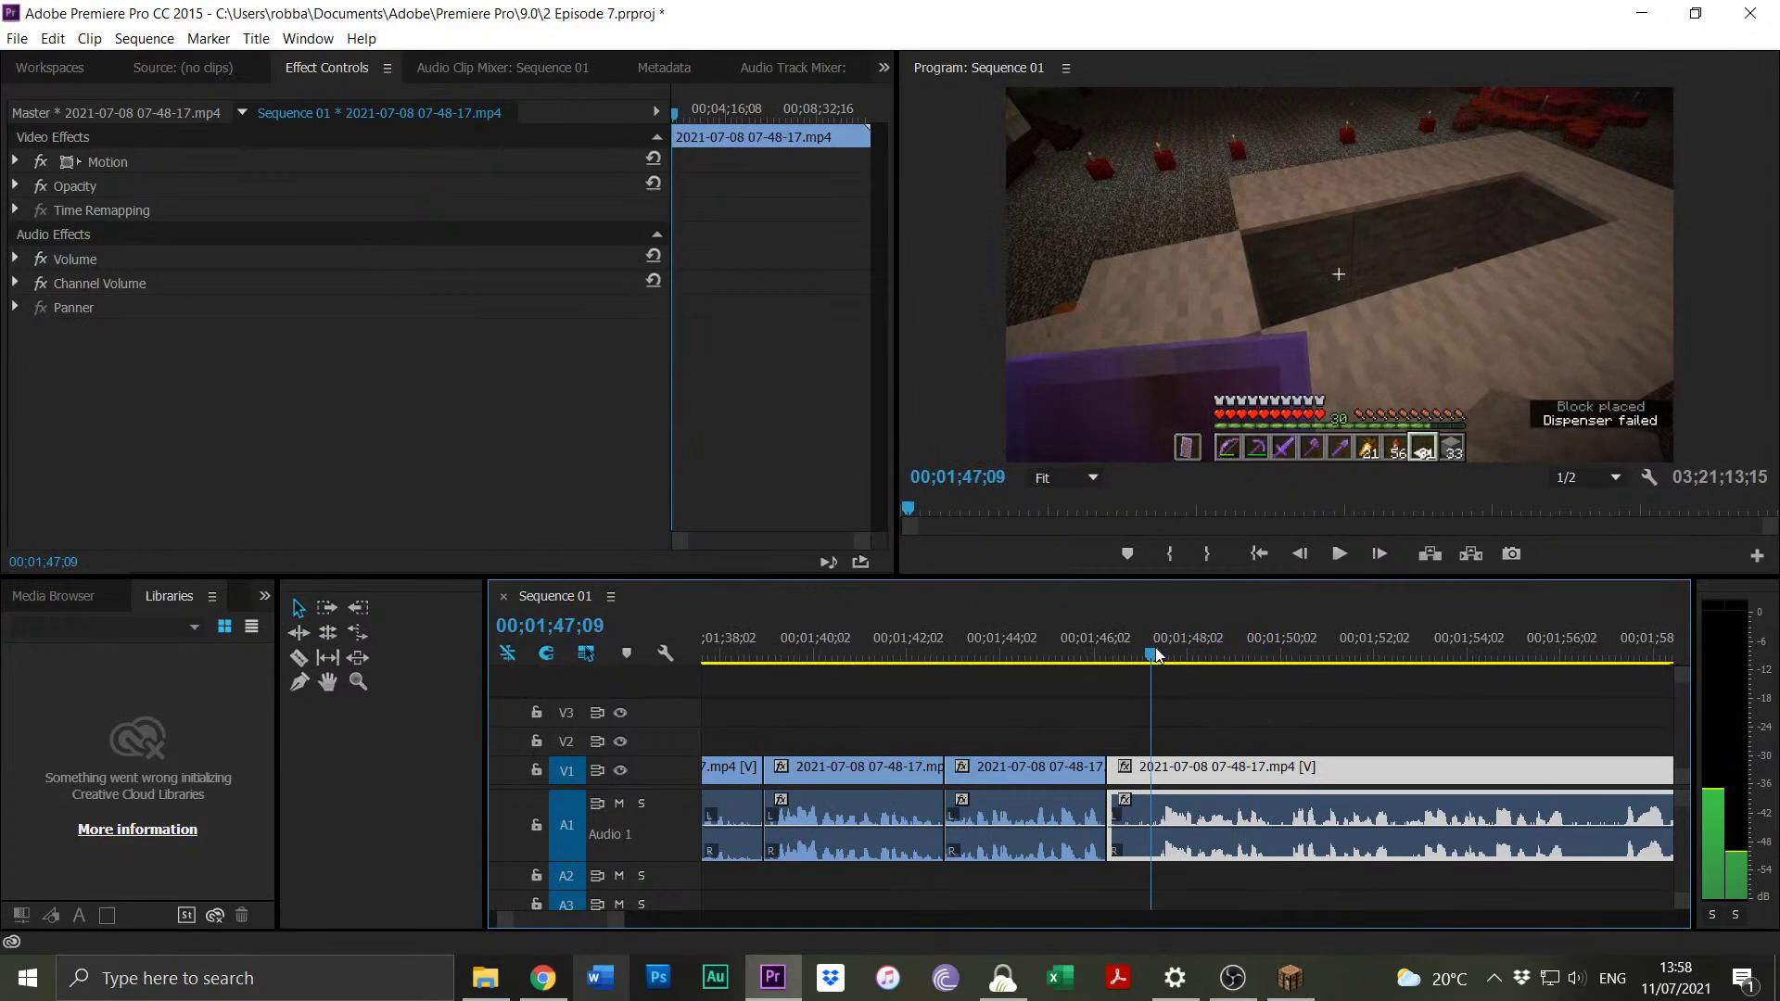
pyautogui.moveTo(1113, 762)
pyautogui.mouseDown()
pyautogui.moveTo(1157, 770)
pyautogui.moveTo(1127, 778)
pyautogui.mouseUp()
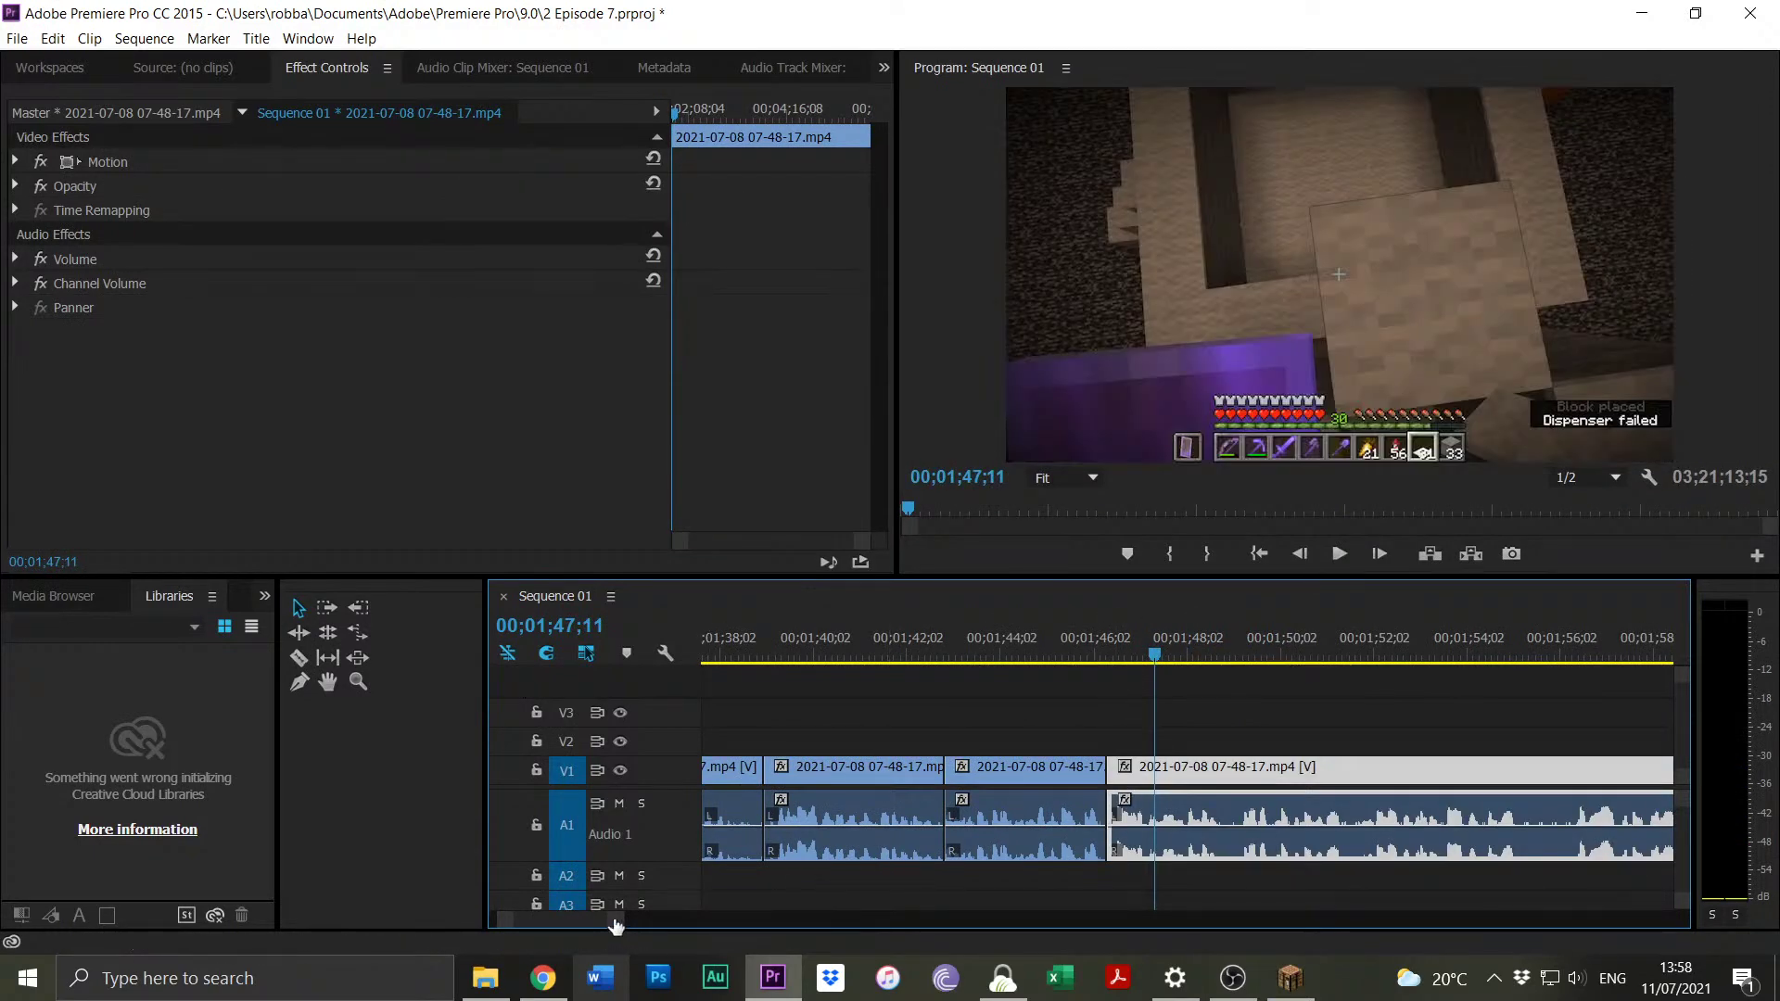
# Play through the recent joins, delete the two short clips after 00;01;38;27 and move the last clip into their place.
pyautogui.moveTo(617, 925); pyautogui.dragTo(638, 930)
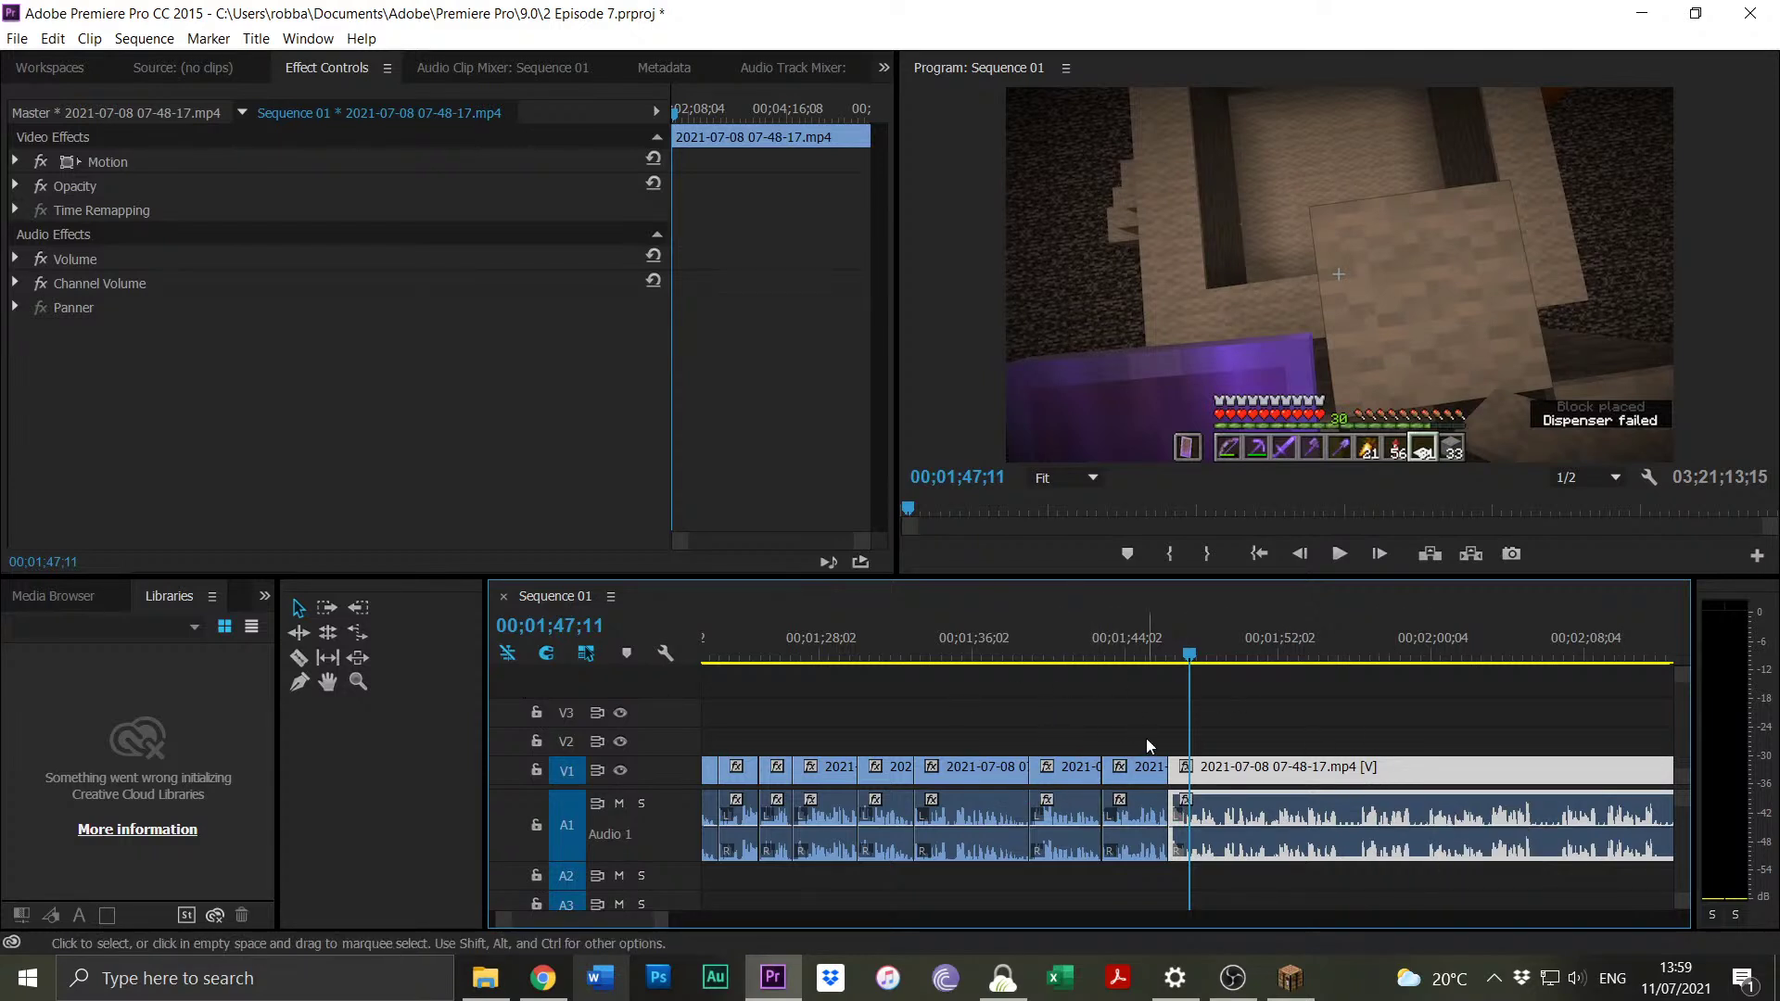
pyautogui.press('space')
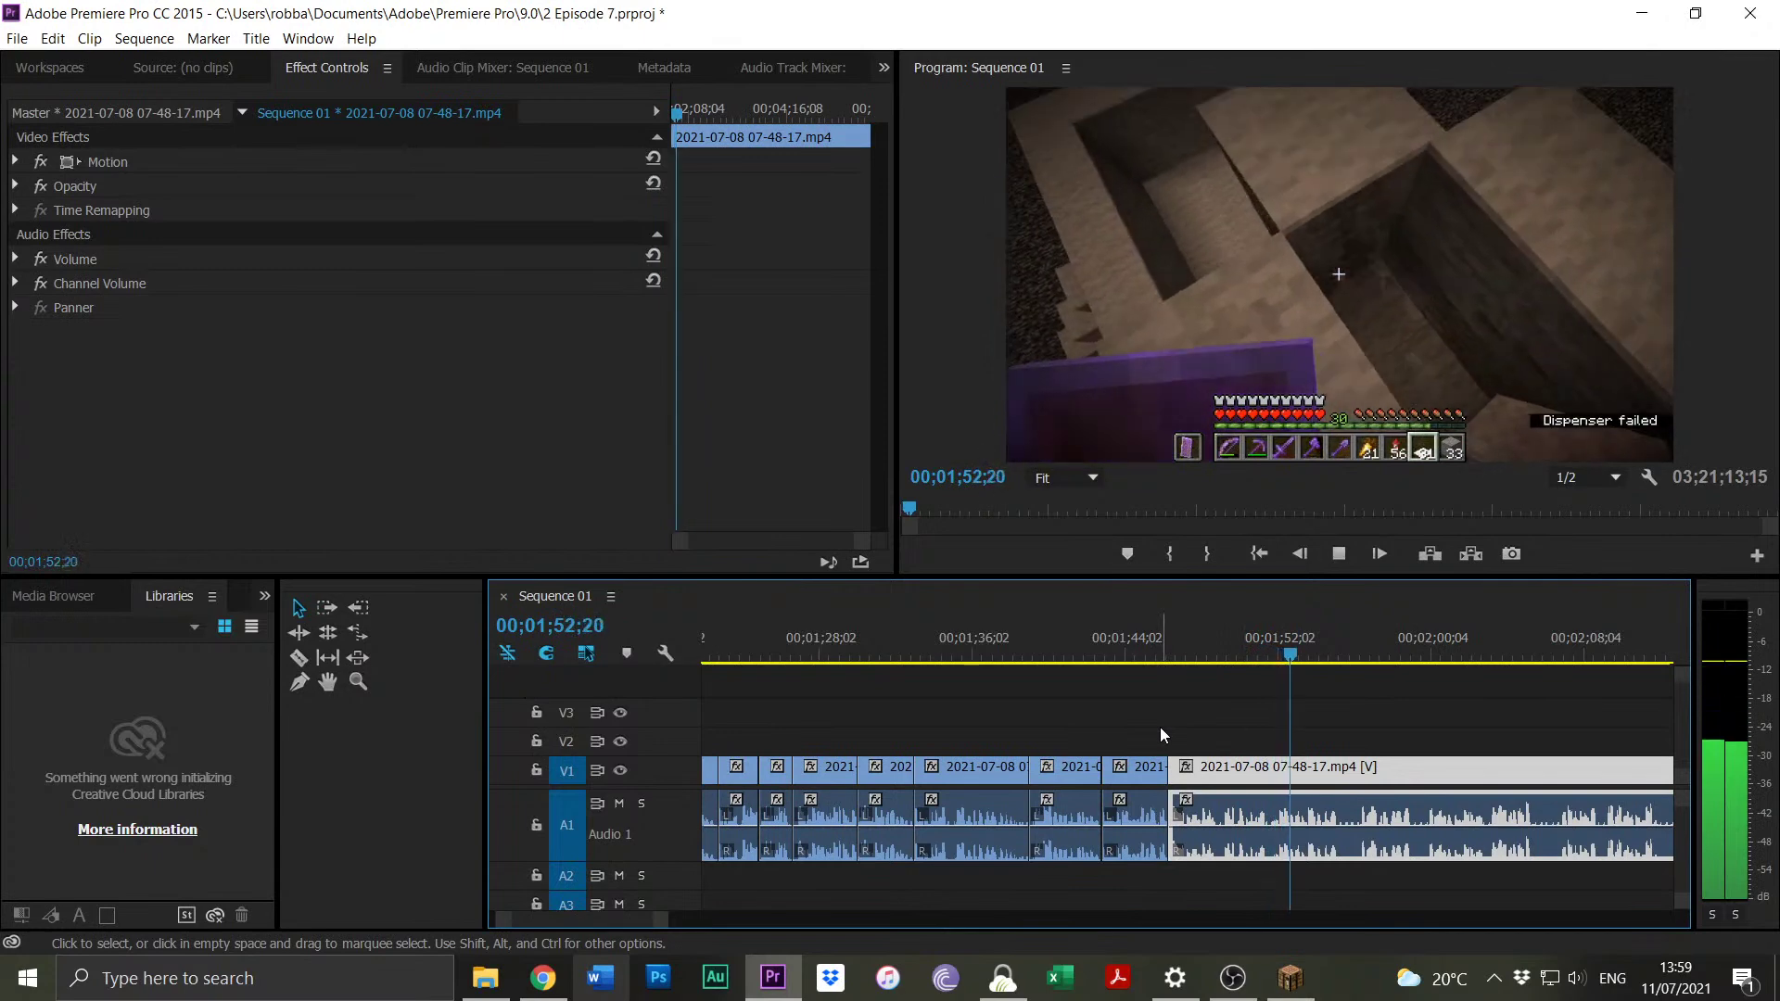
pyautogui.press('space')
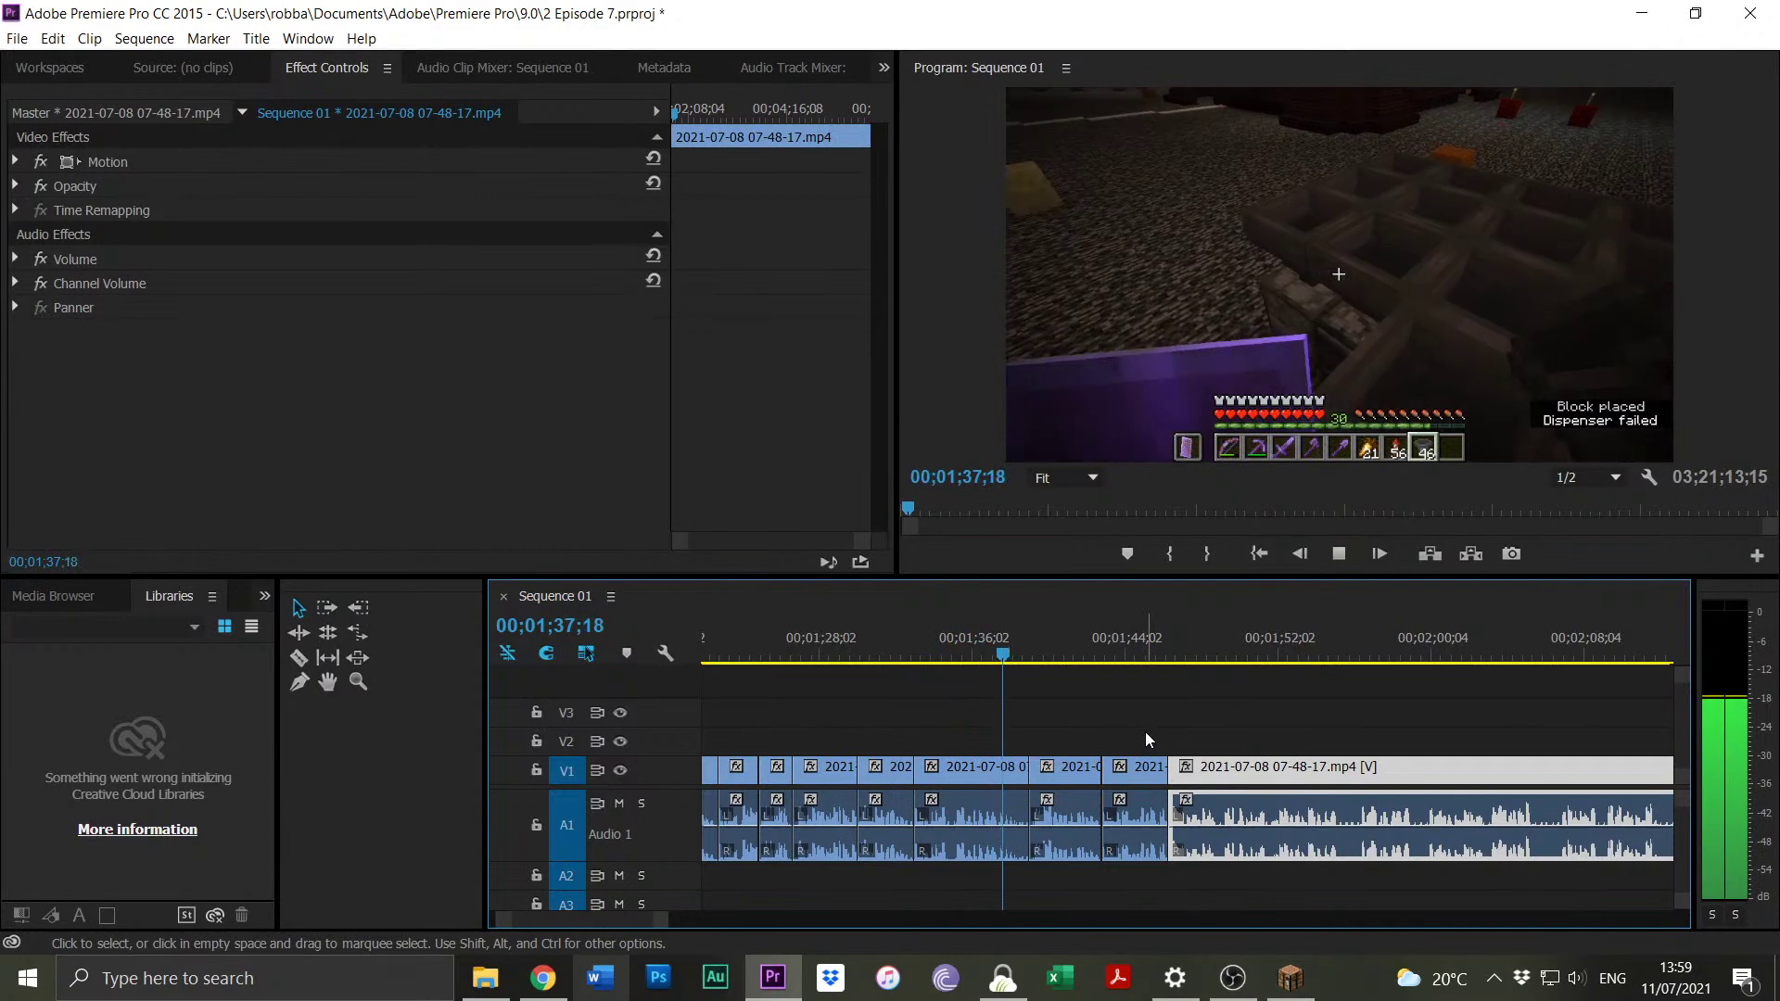
pyautogui.moveTo(1145, 733); pyautogui.dragTo(1077, 777)
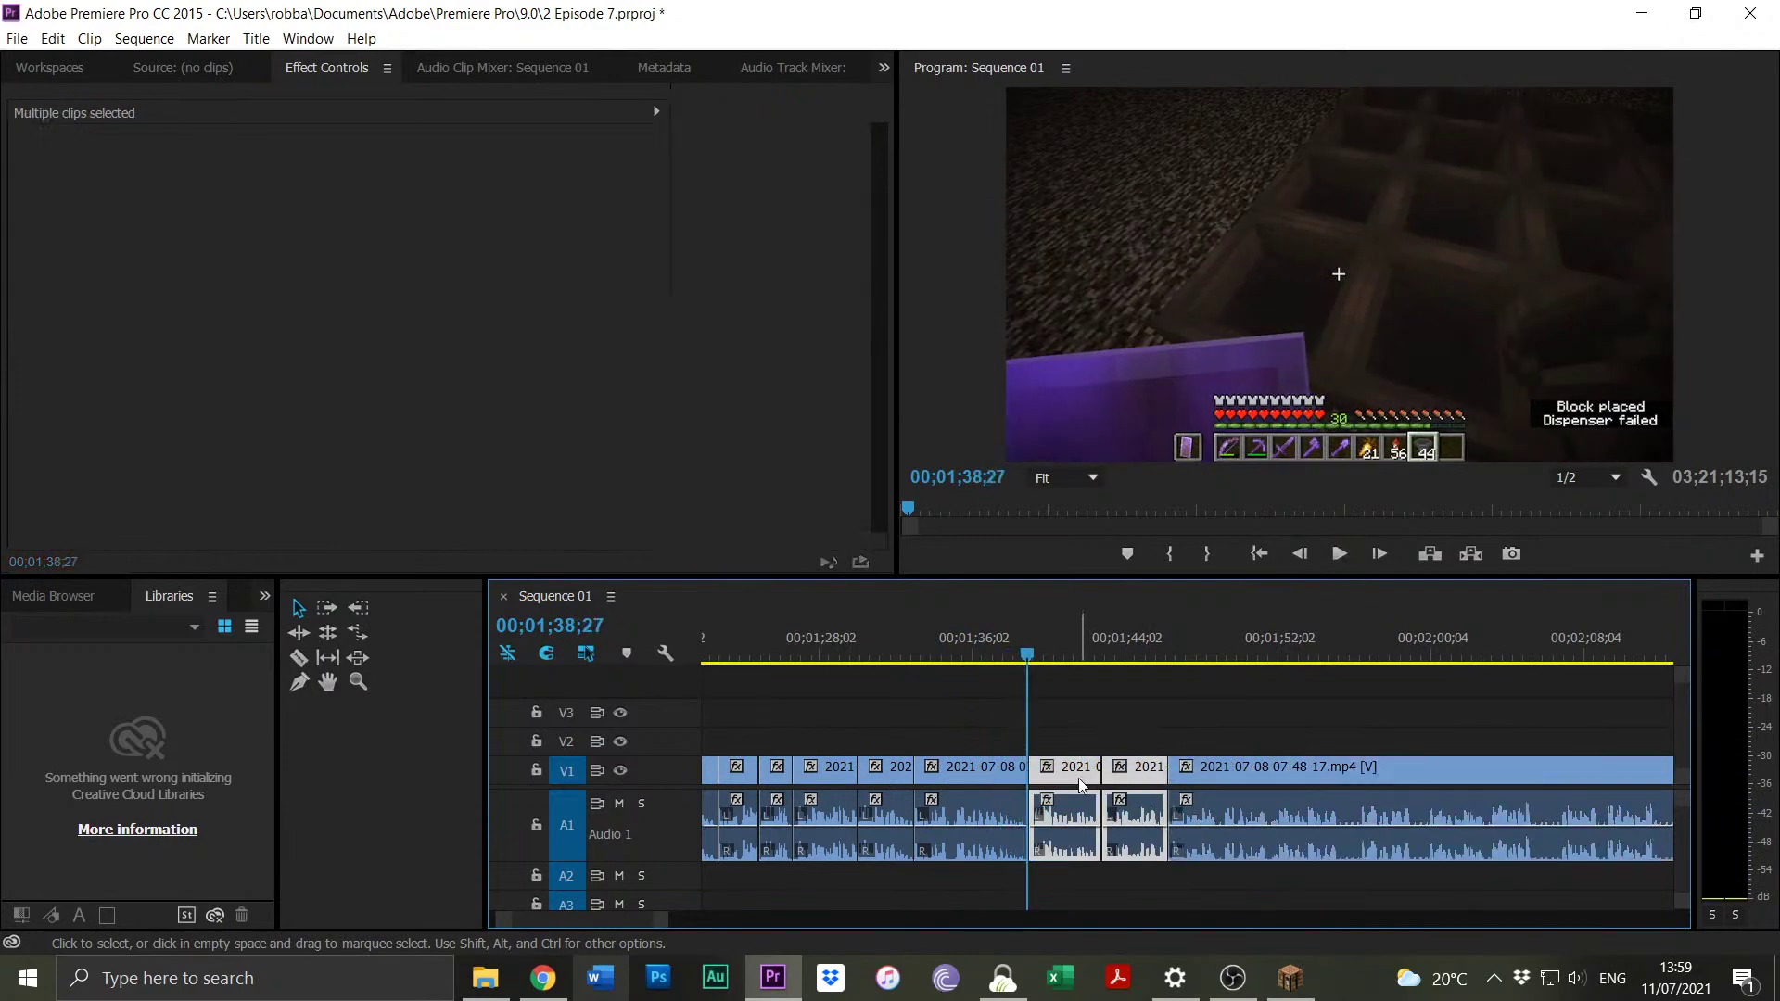
pyautogui.press('Delete')
pyautogui.click(1193, 779)
pyautogui.moveTo(1193, 779); pyautogui.dragTo(1065, 793)
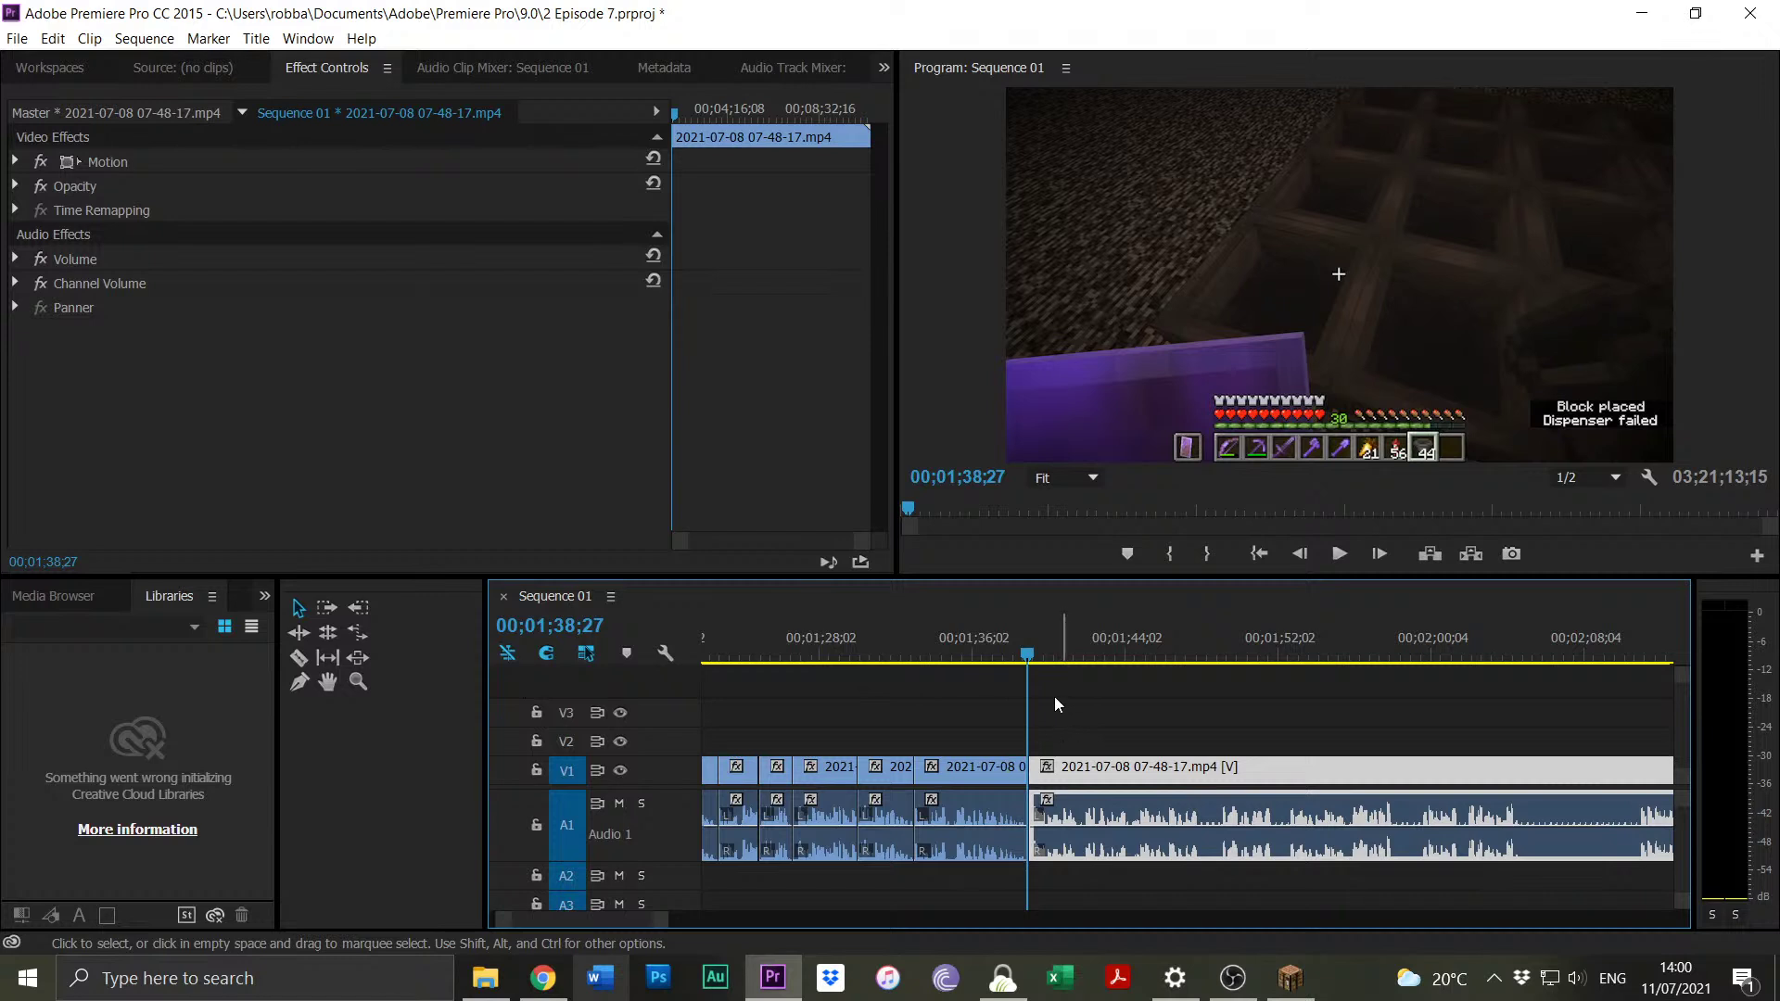
# Play across the join, split the last clip at 00;01;47;29 and cut the pause from the remaining clip's start, keeping the pieces joined.
pyautogui.click(1018, 659)
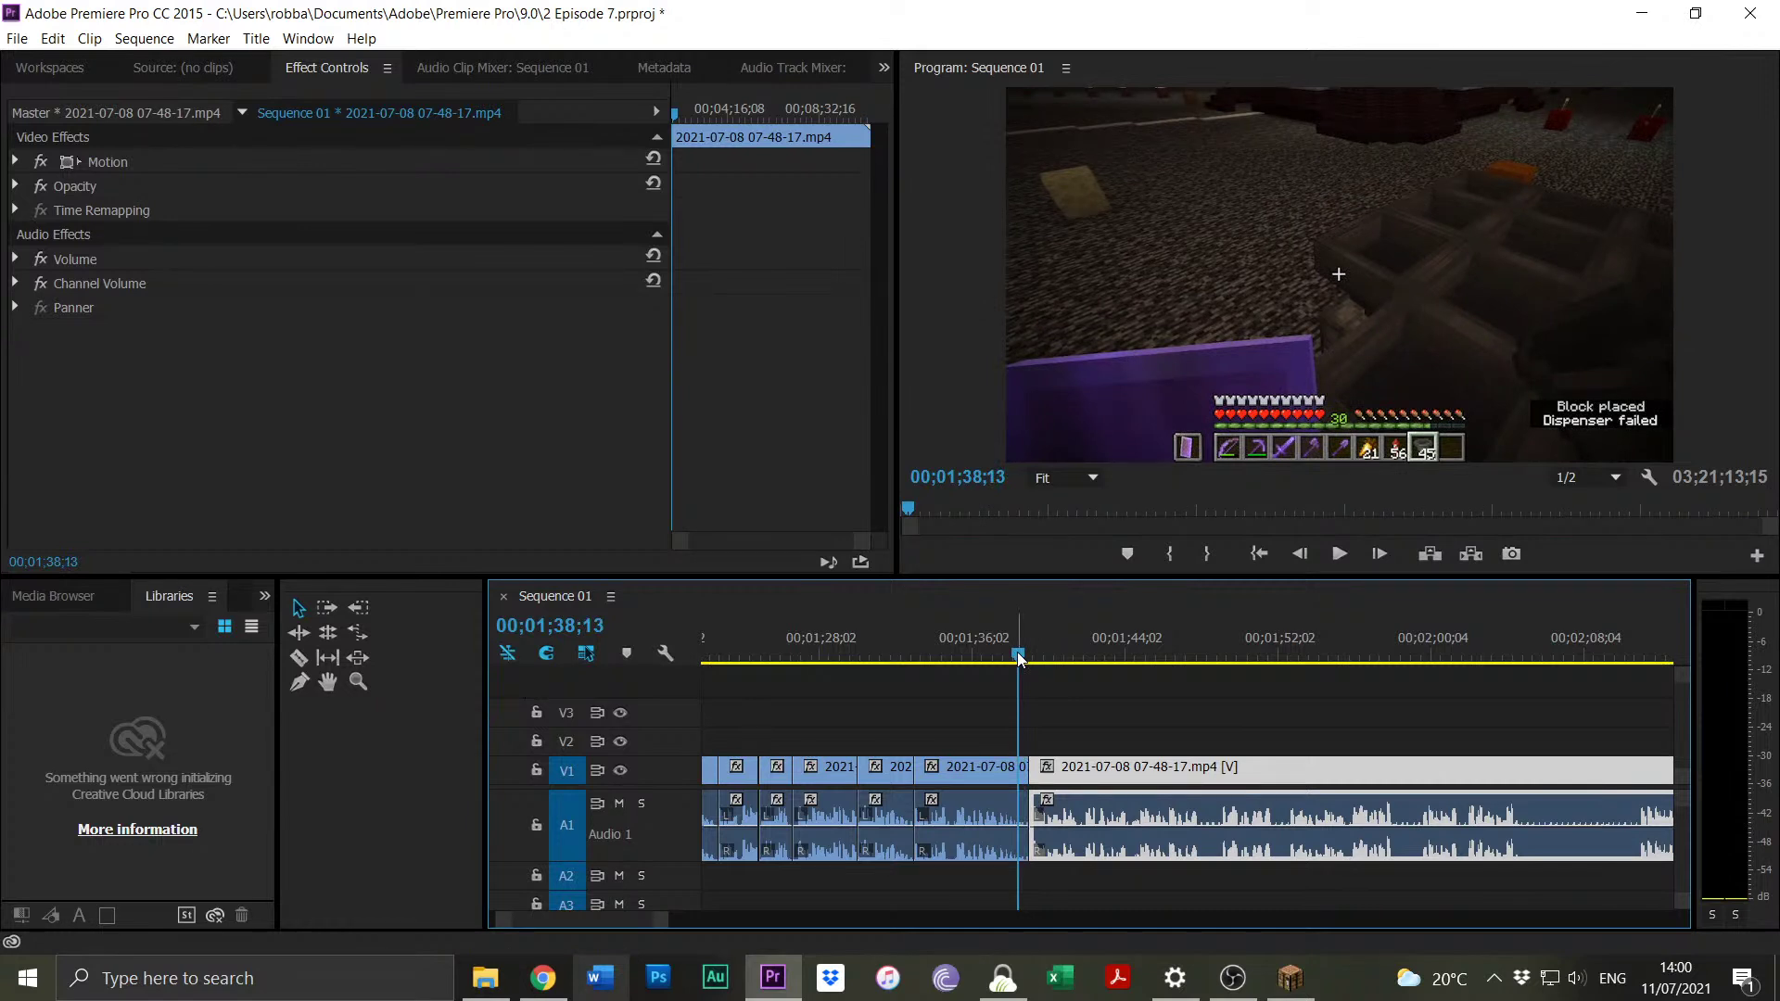
pyautogui.press('space')
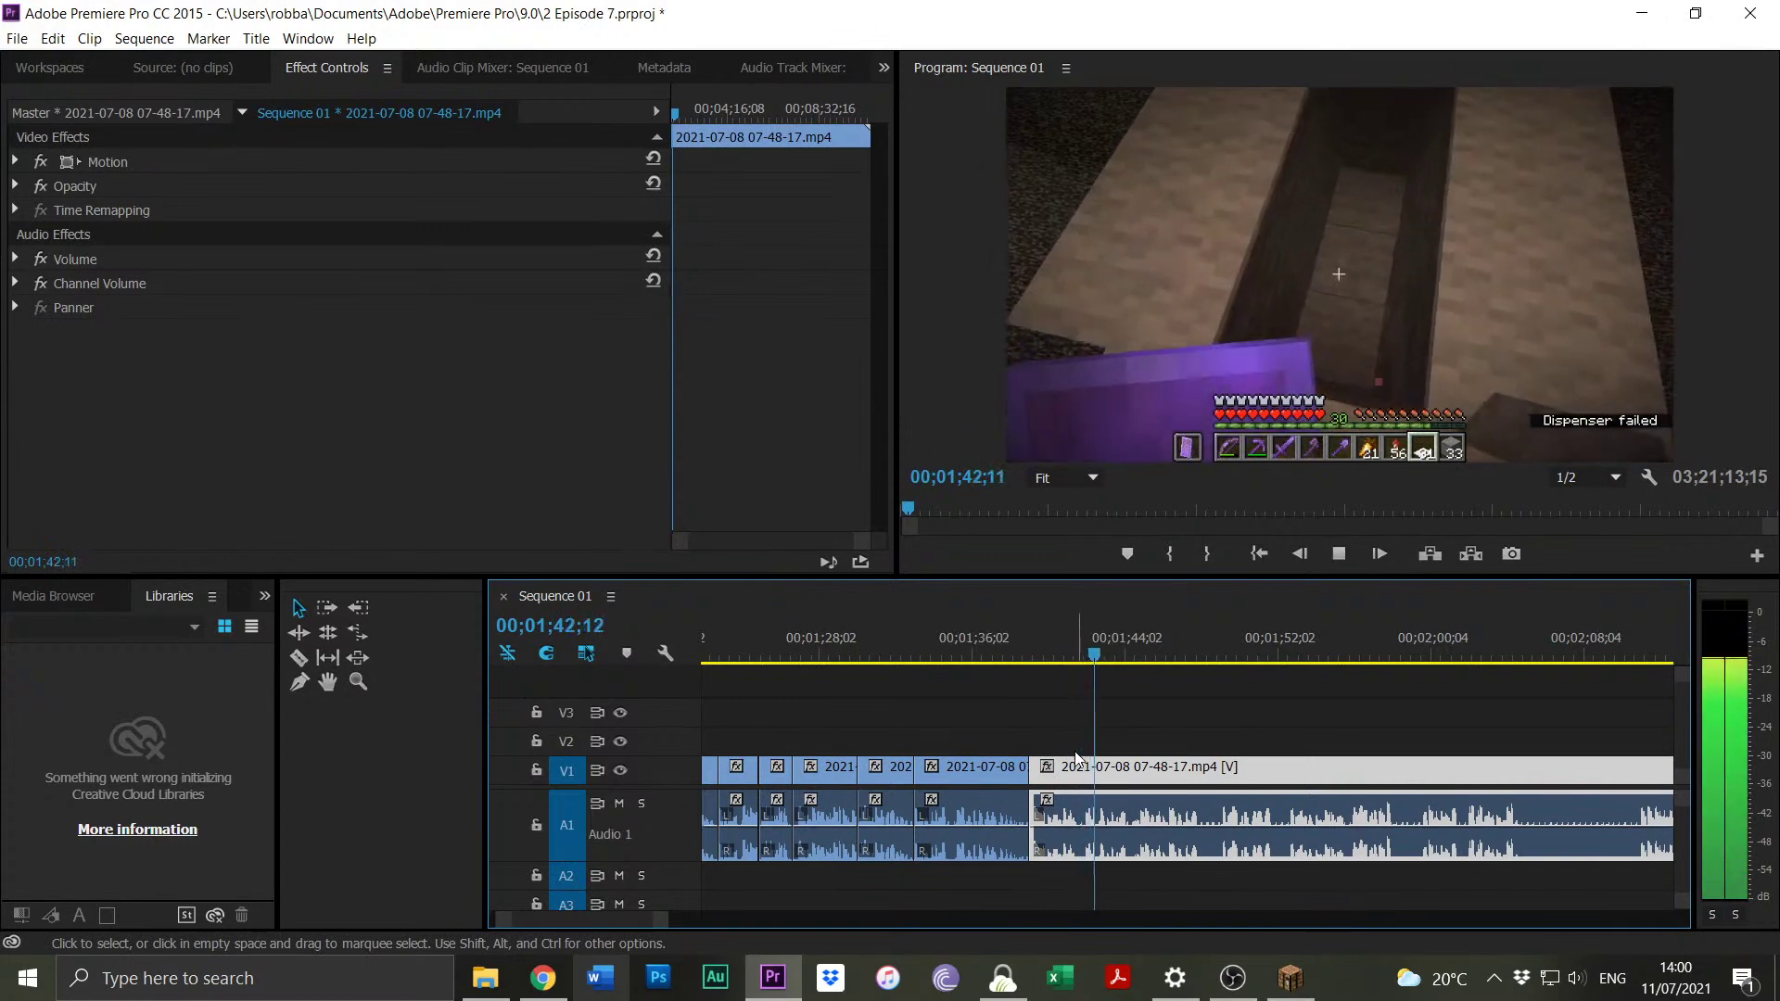
pyautogui.moveTo(660, 920); pyautogui.dragTo(640, 921)
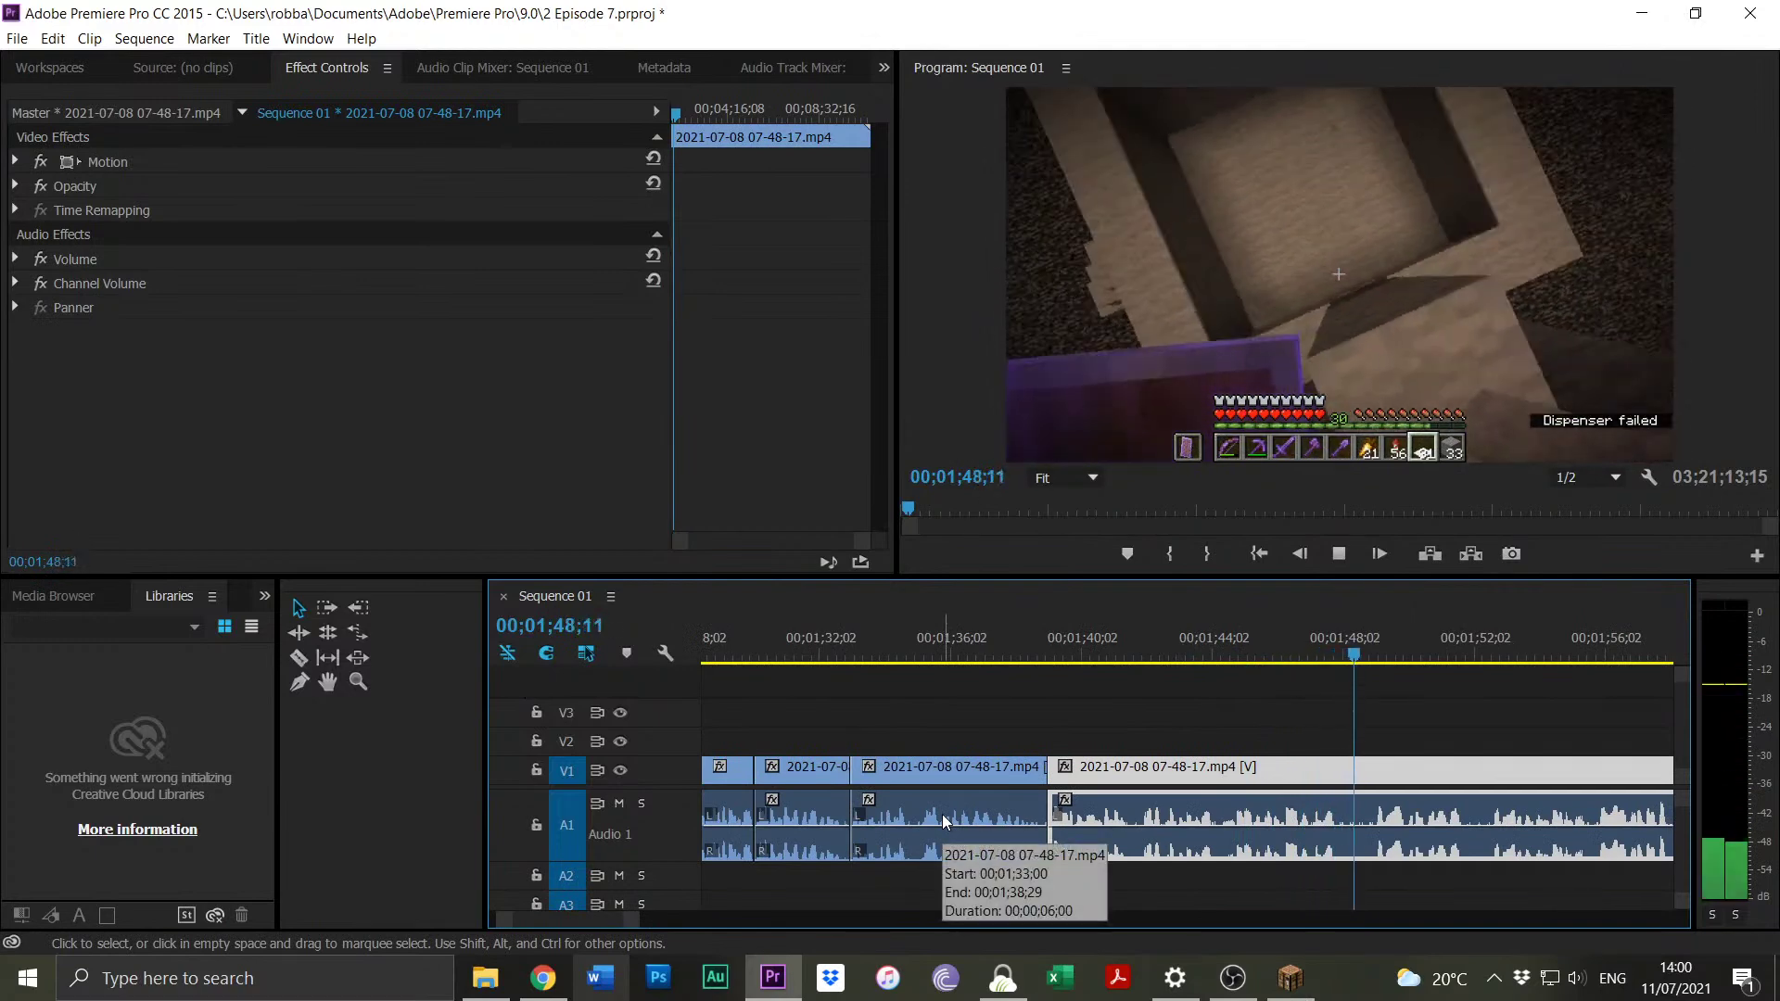
pyautogui.click(1341, 656)
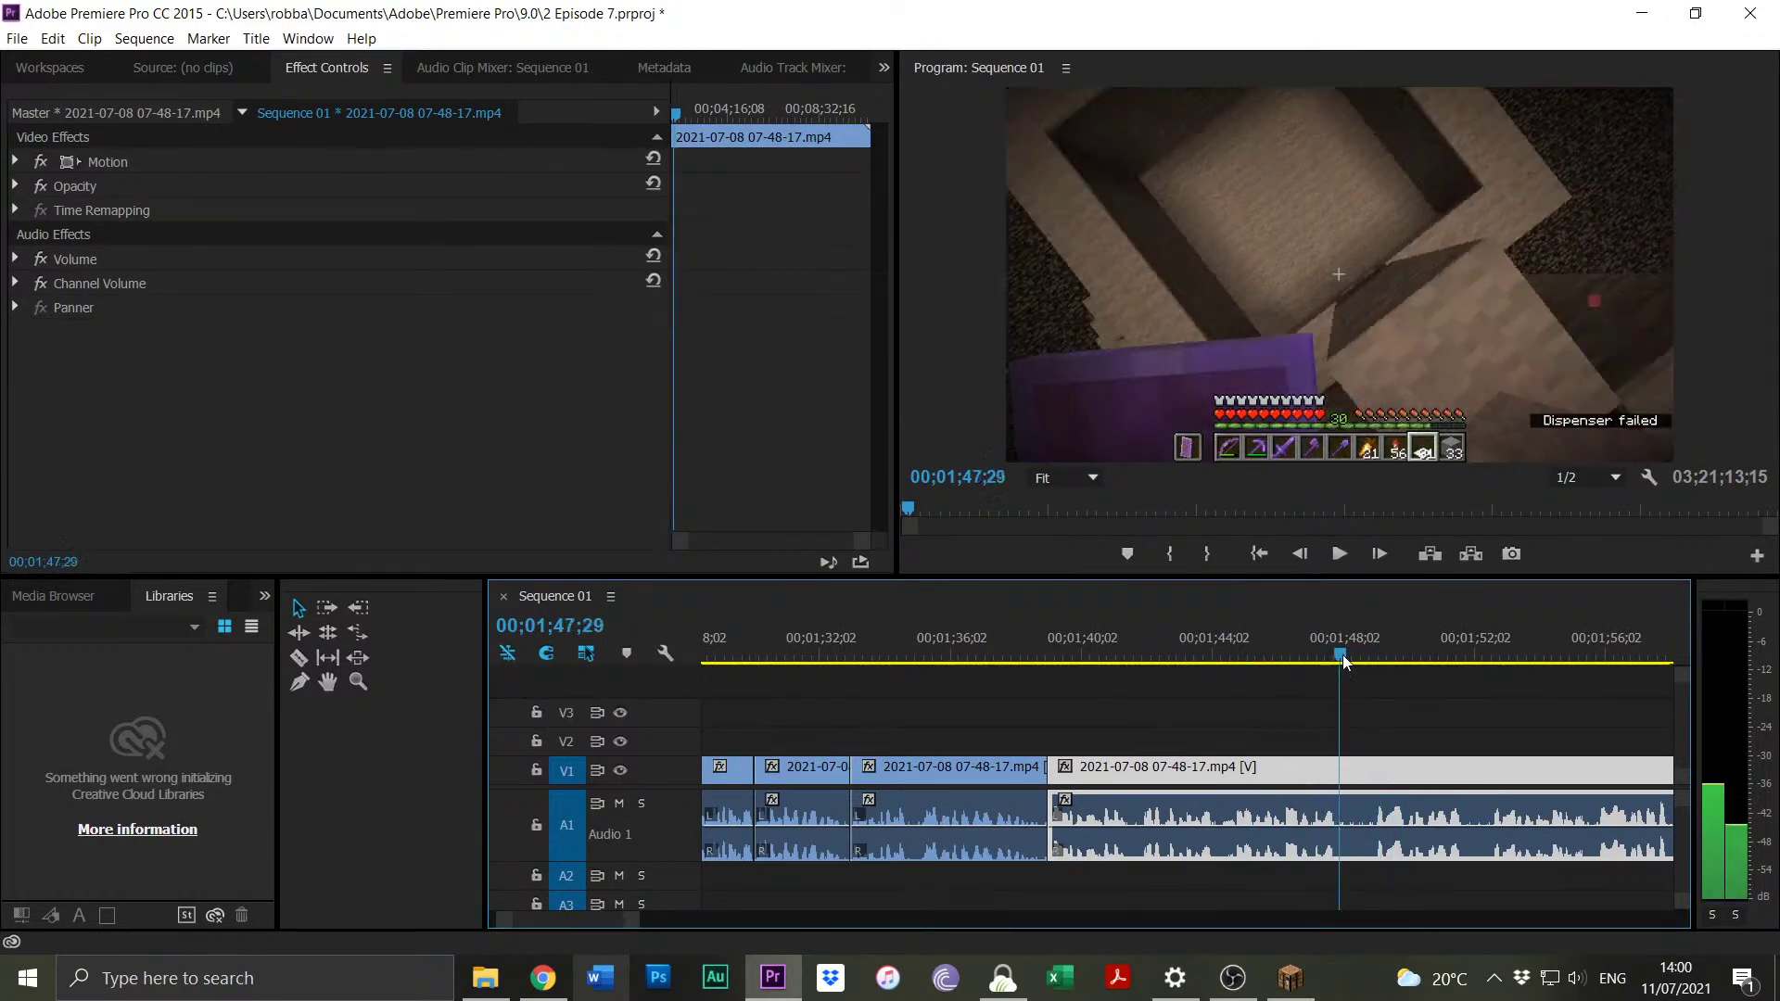
pyautogui.hotkey('ctrl', 'k')
pyautogui.moveTo(1343, 768)
pyautogui.mouseDown()
pyautogui.moveTo(1392, 778)
pyautogui.moveTo(1360, 775)
pyautogui.mouseUp()
# Play across the join and cut the last clip's opening up to 00;01;51;20, keeping it against the previous piece.
pyautogui.click(1313, 659)
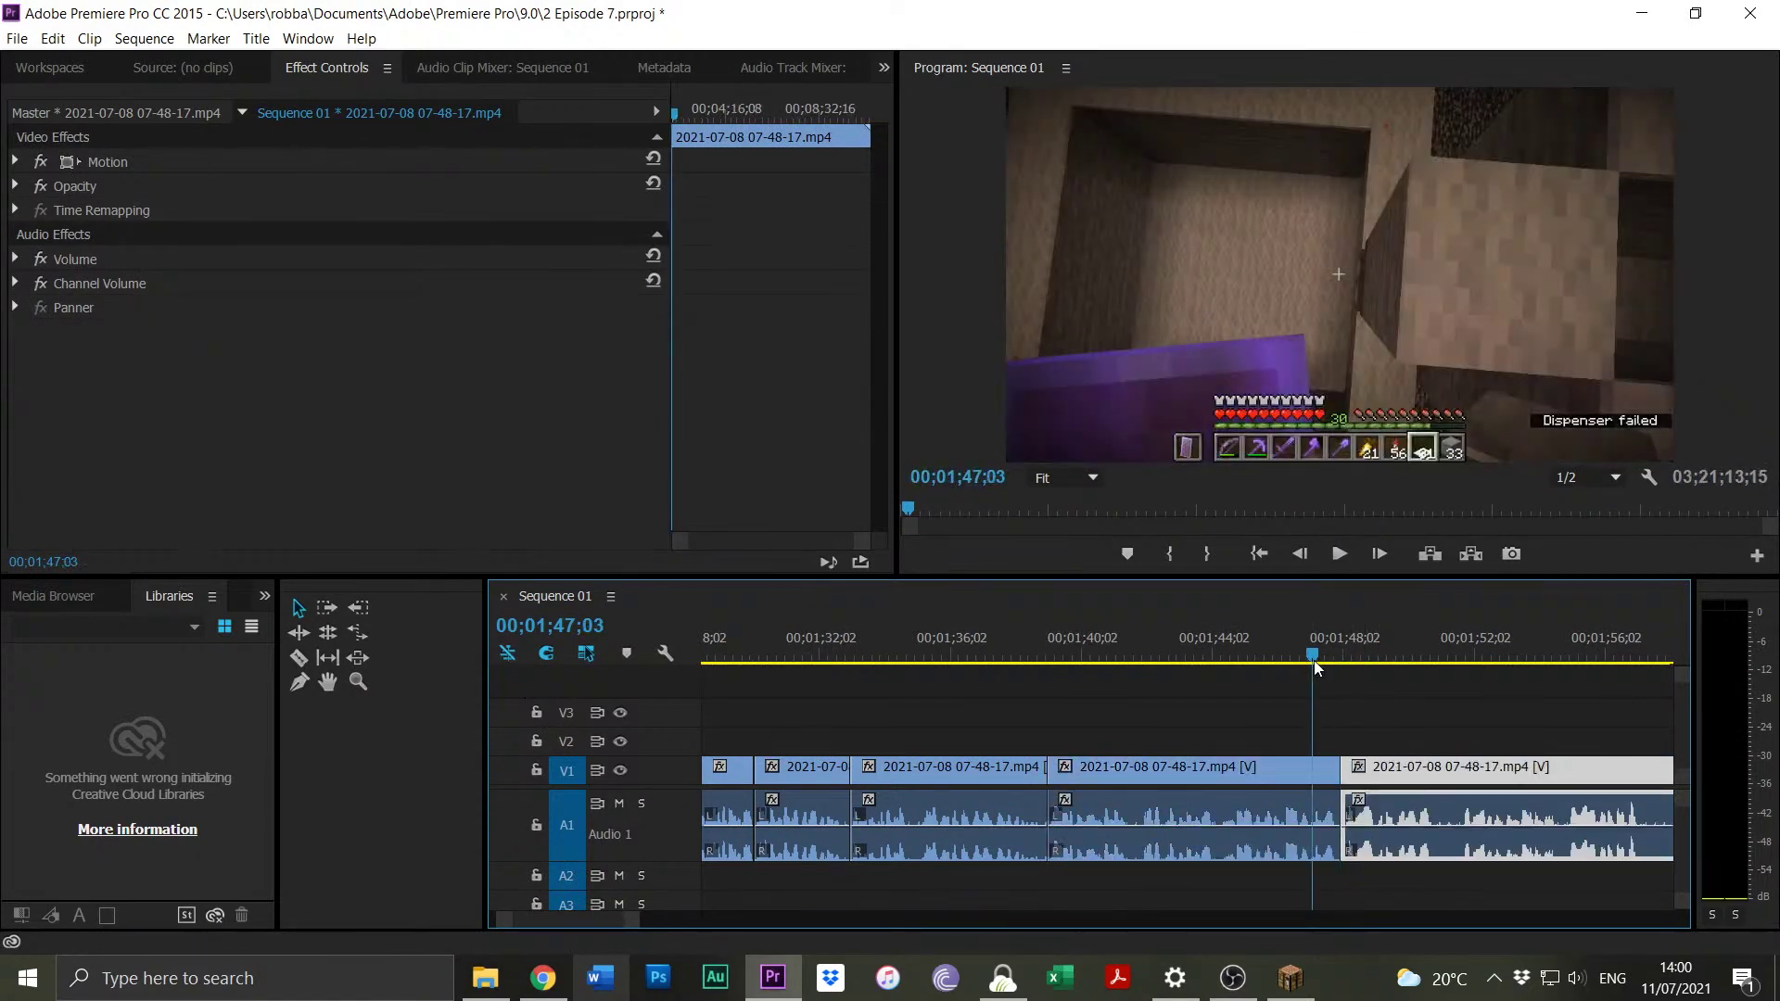
pyautogui.press('space')
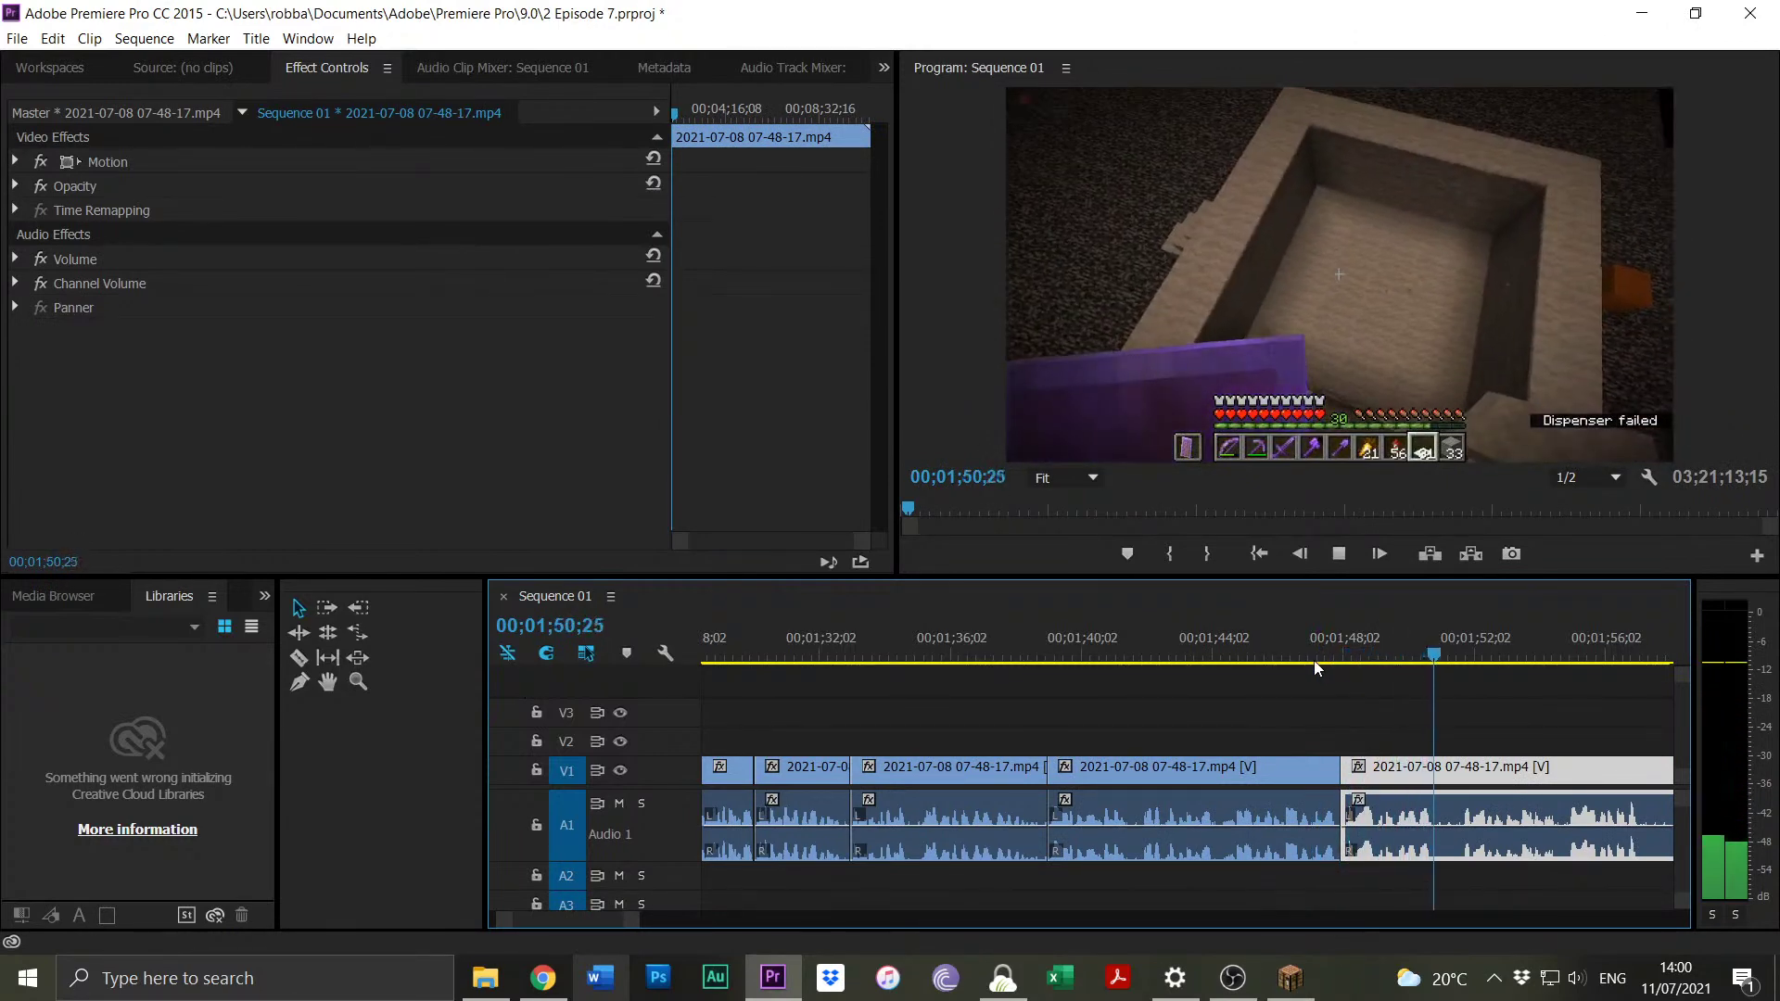
pyautogui.click(1450, 649)
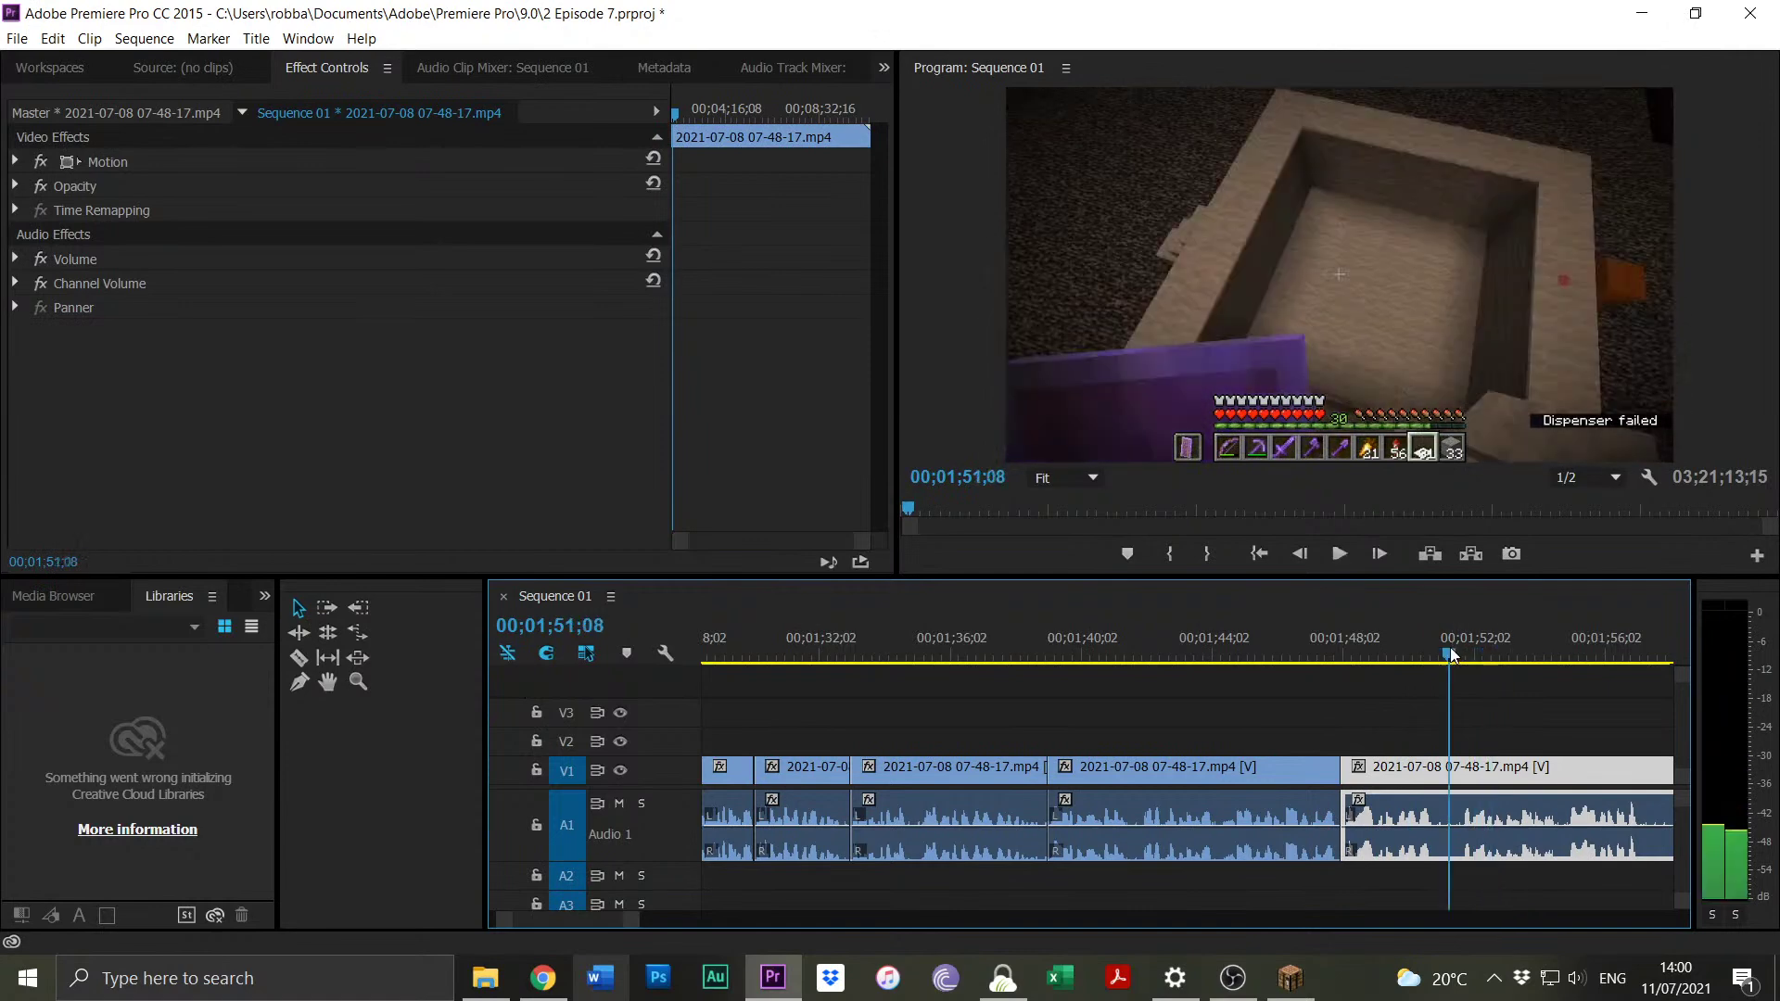
pyautogui.moveTo(1450, 649); pyautogui.dragTo(1461, 653)
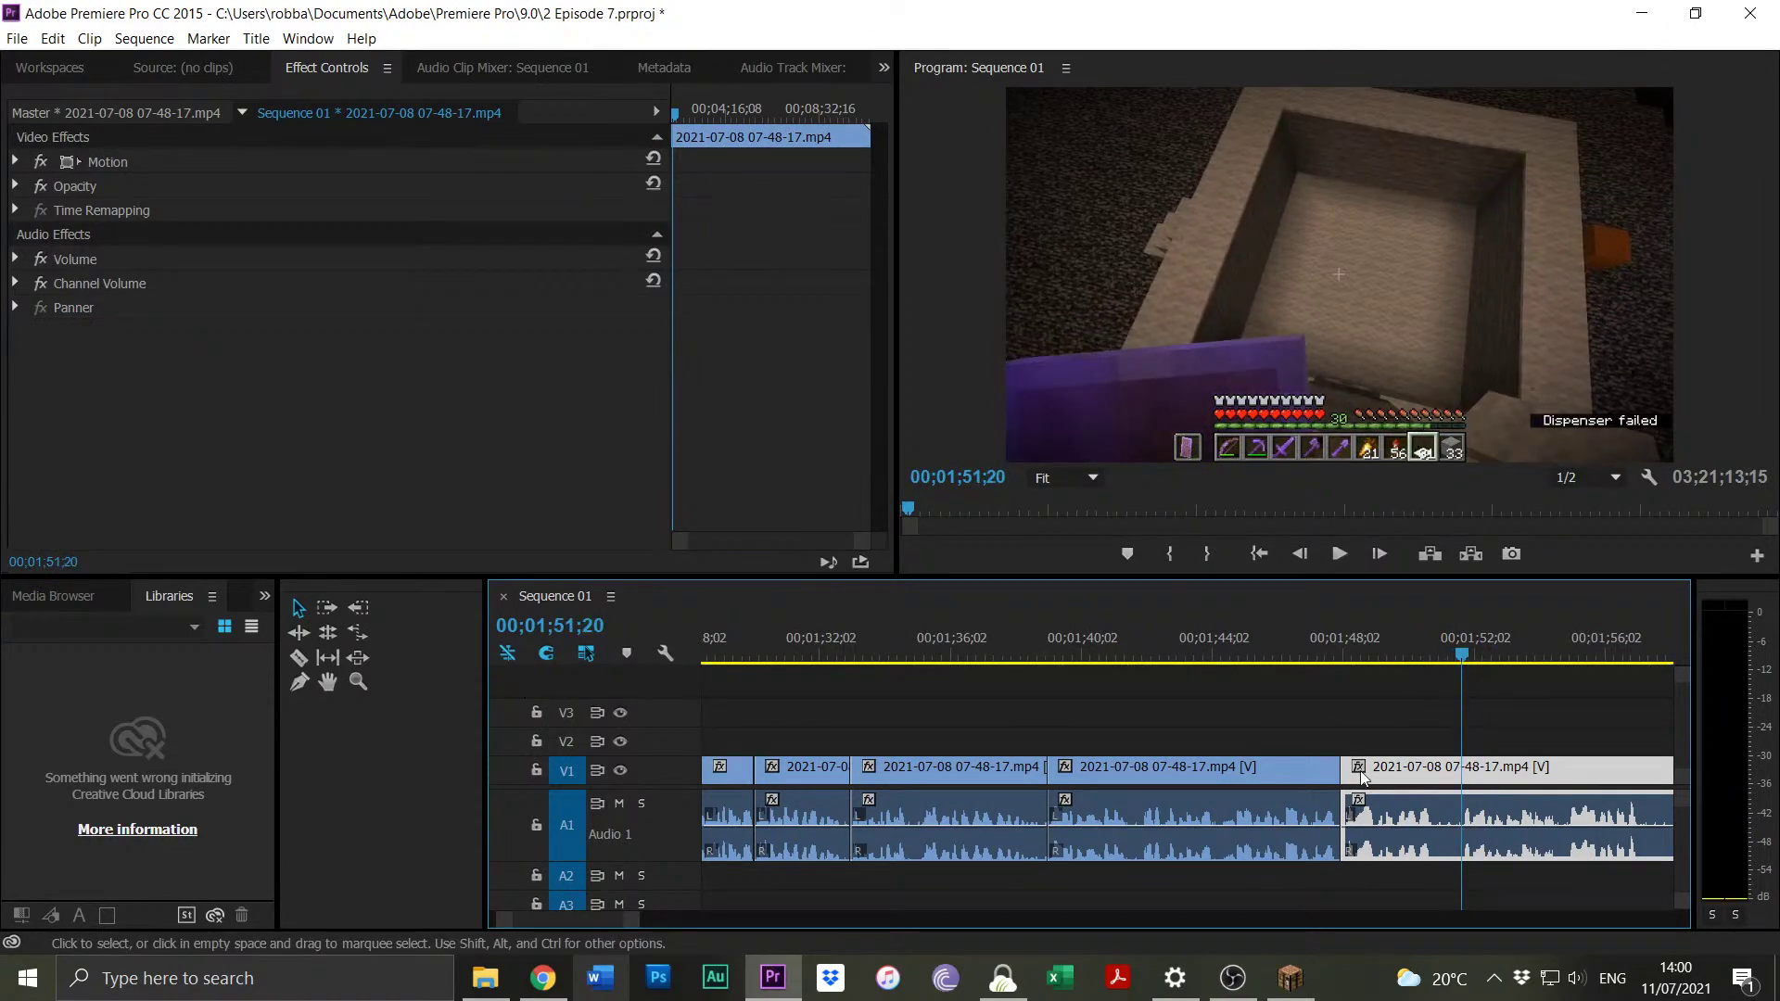
# Play the rejoined last clip and split it after the phrase, at 00;01;53;20.
pyautogui.click(1326, 649)
pyautogui.press('space')
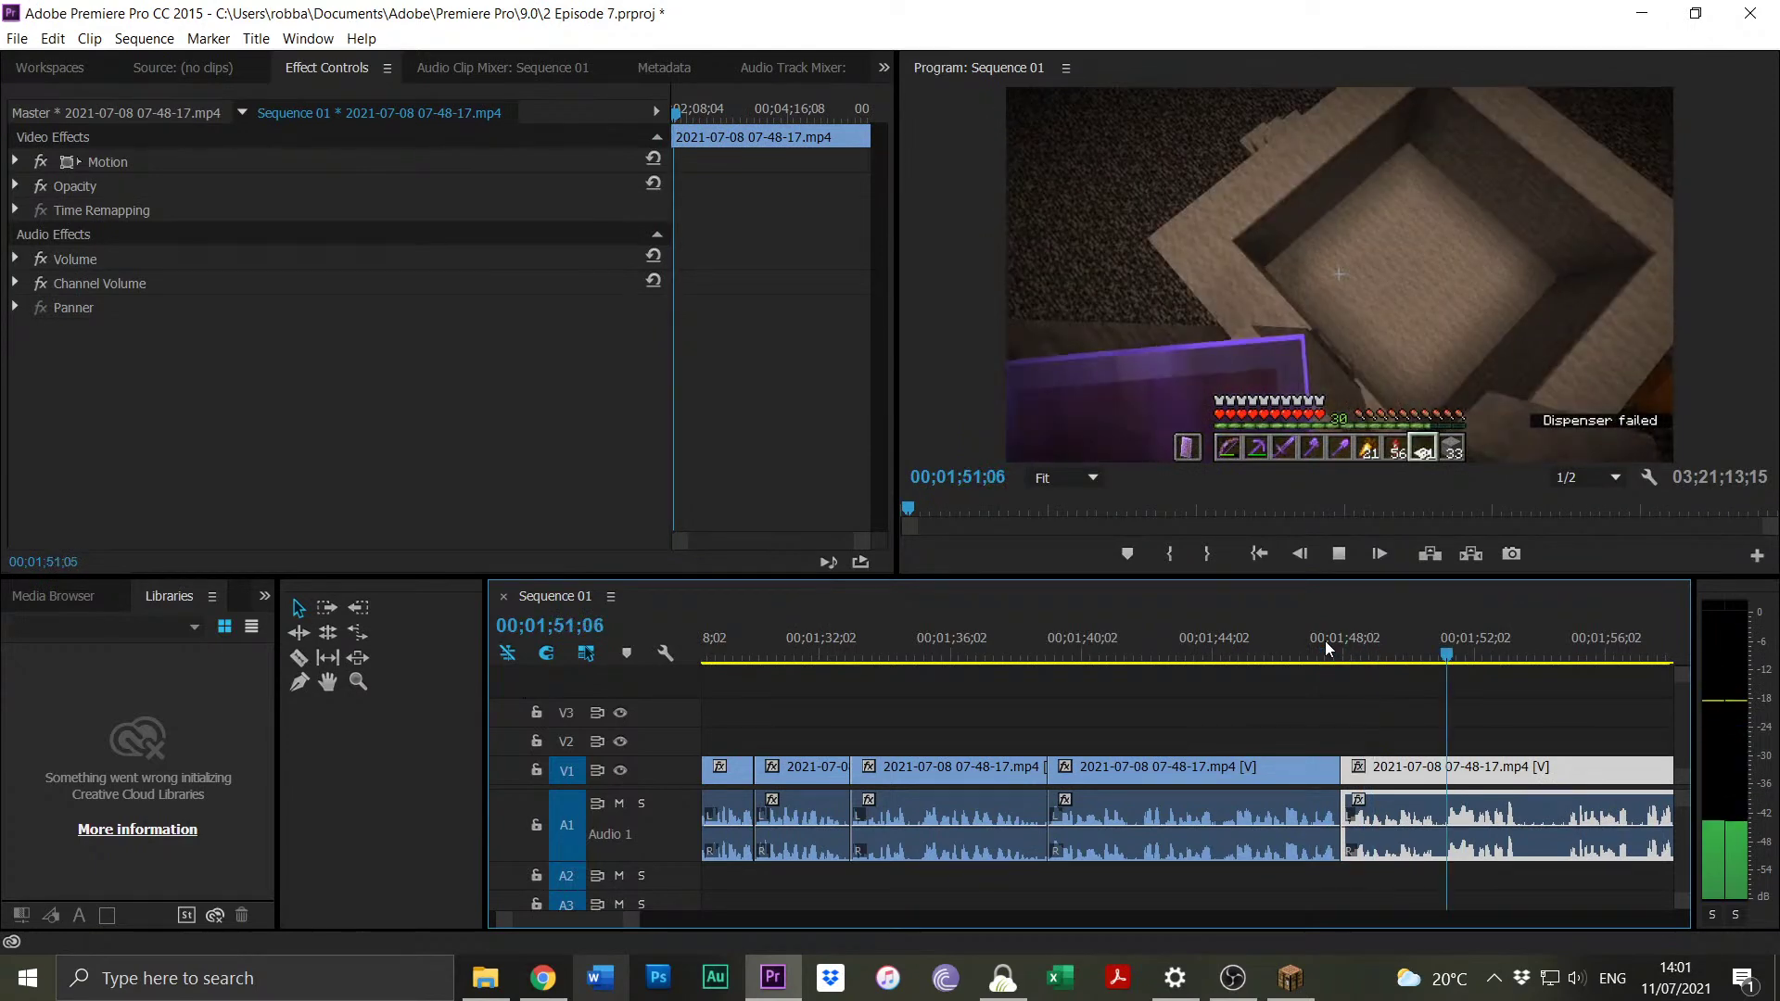
pyautogui.press('space')
pyautogui.hotkey('ctrl', 'k')
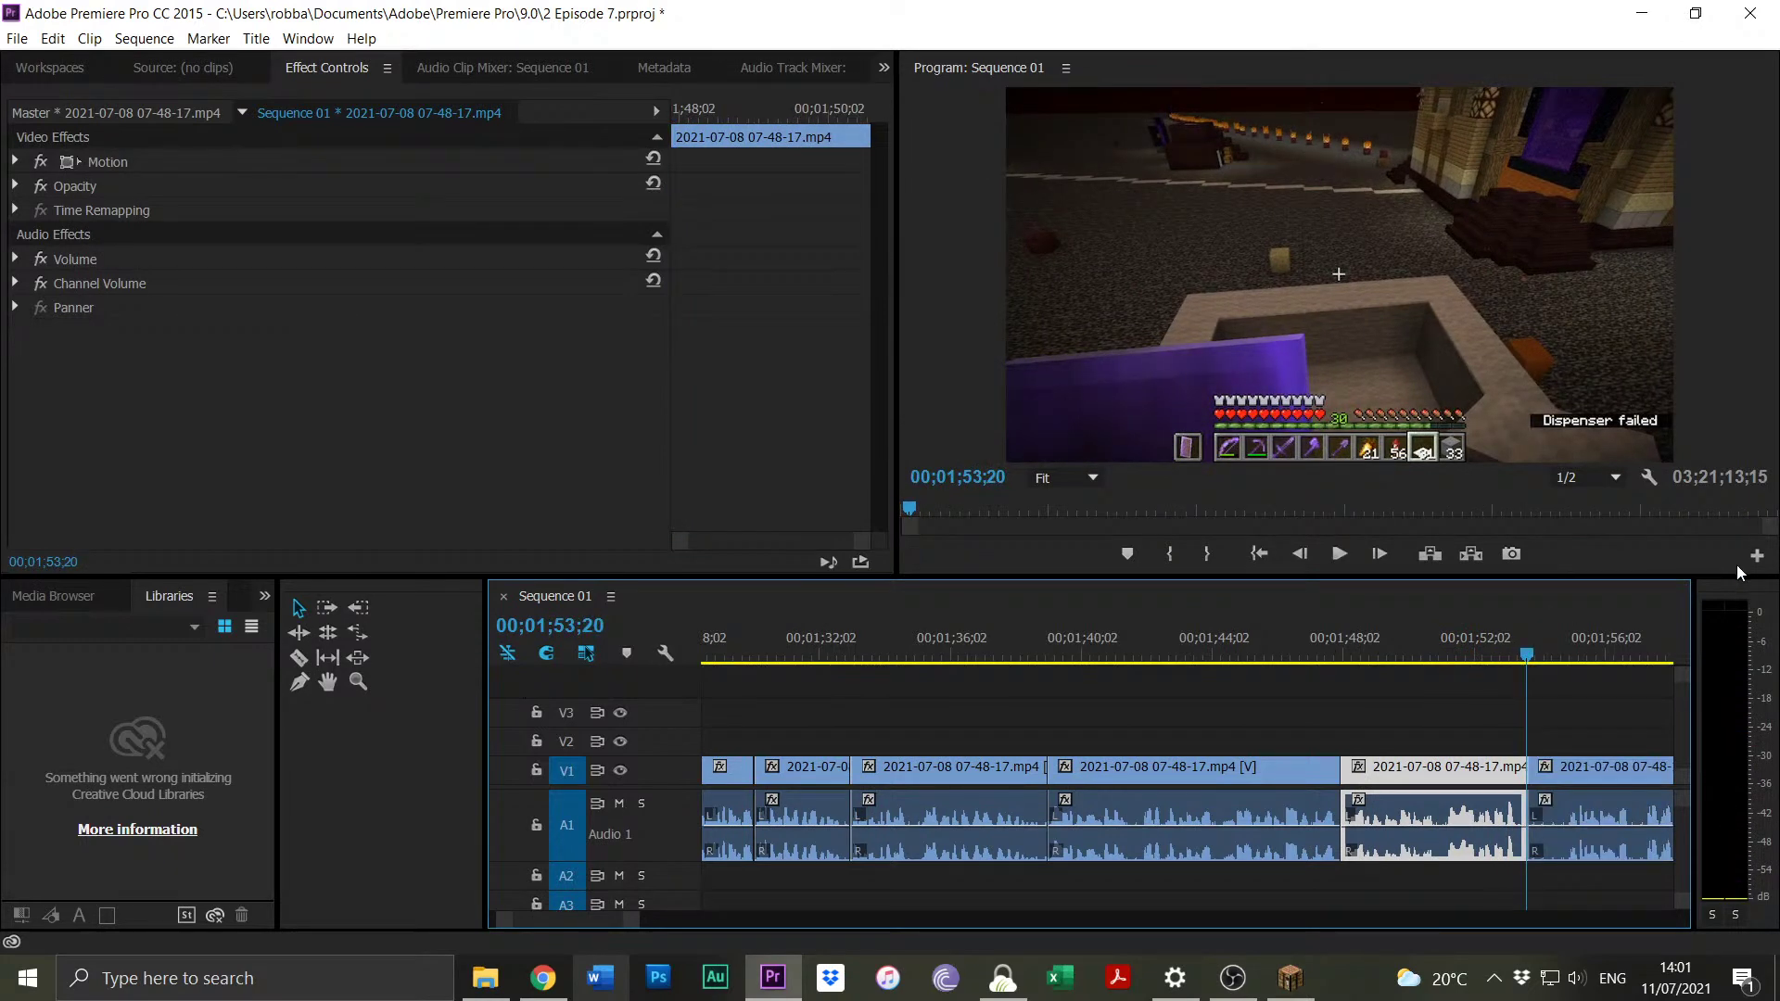
# Play the last clip's following phrases, skipping the quiet stretch, and split it after the speech at about 00;02;18.
pyautogui.press('space')
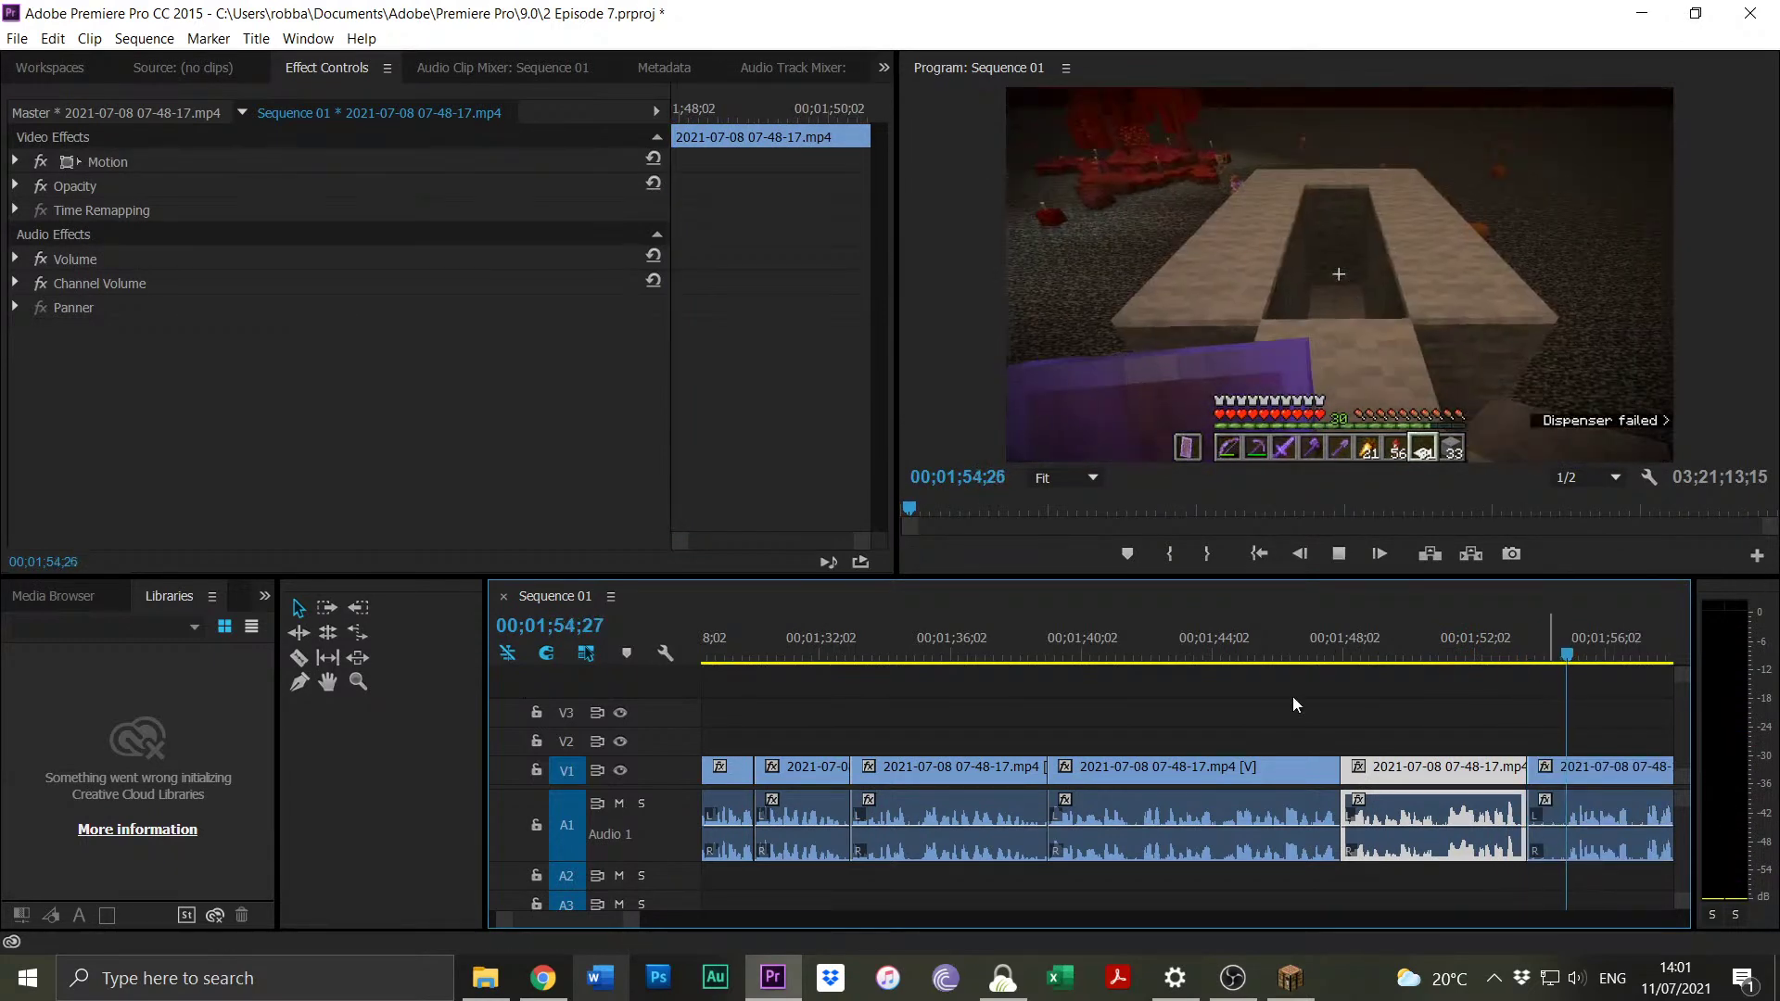
pyautogui.scroll(3, 617, 918)
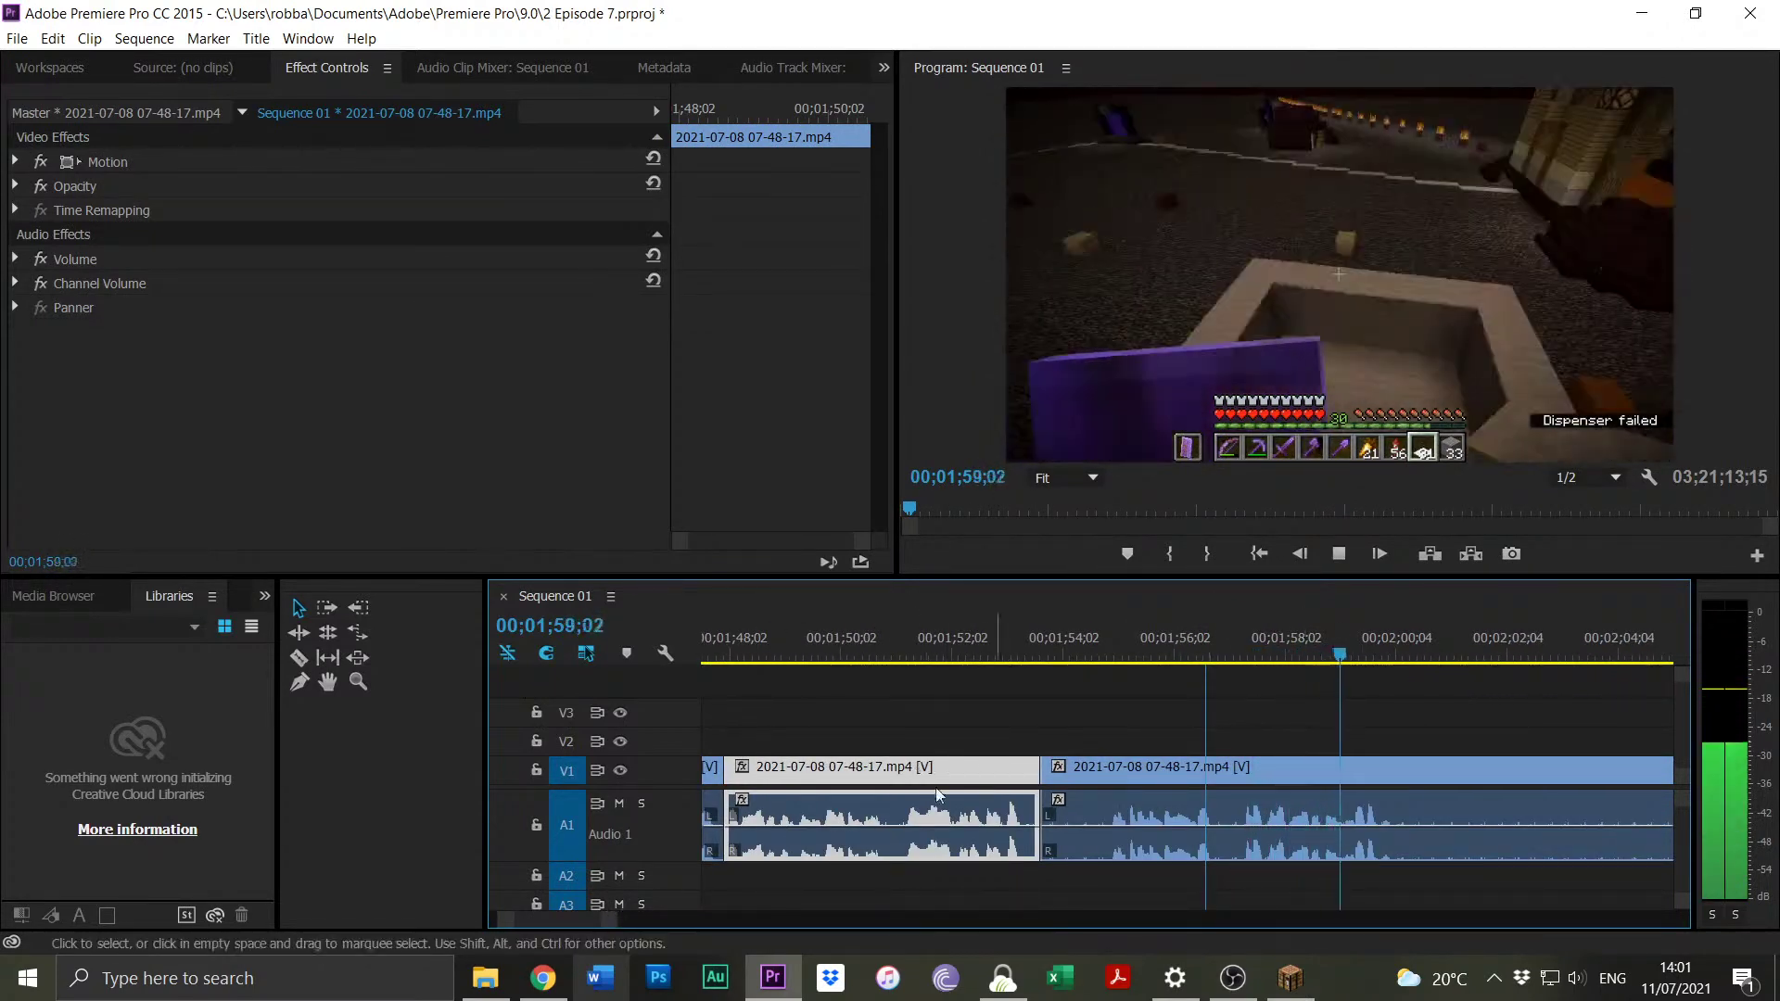
pyautogui.scroll(-2, 612, 916)
pyautogui.press('space')
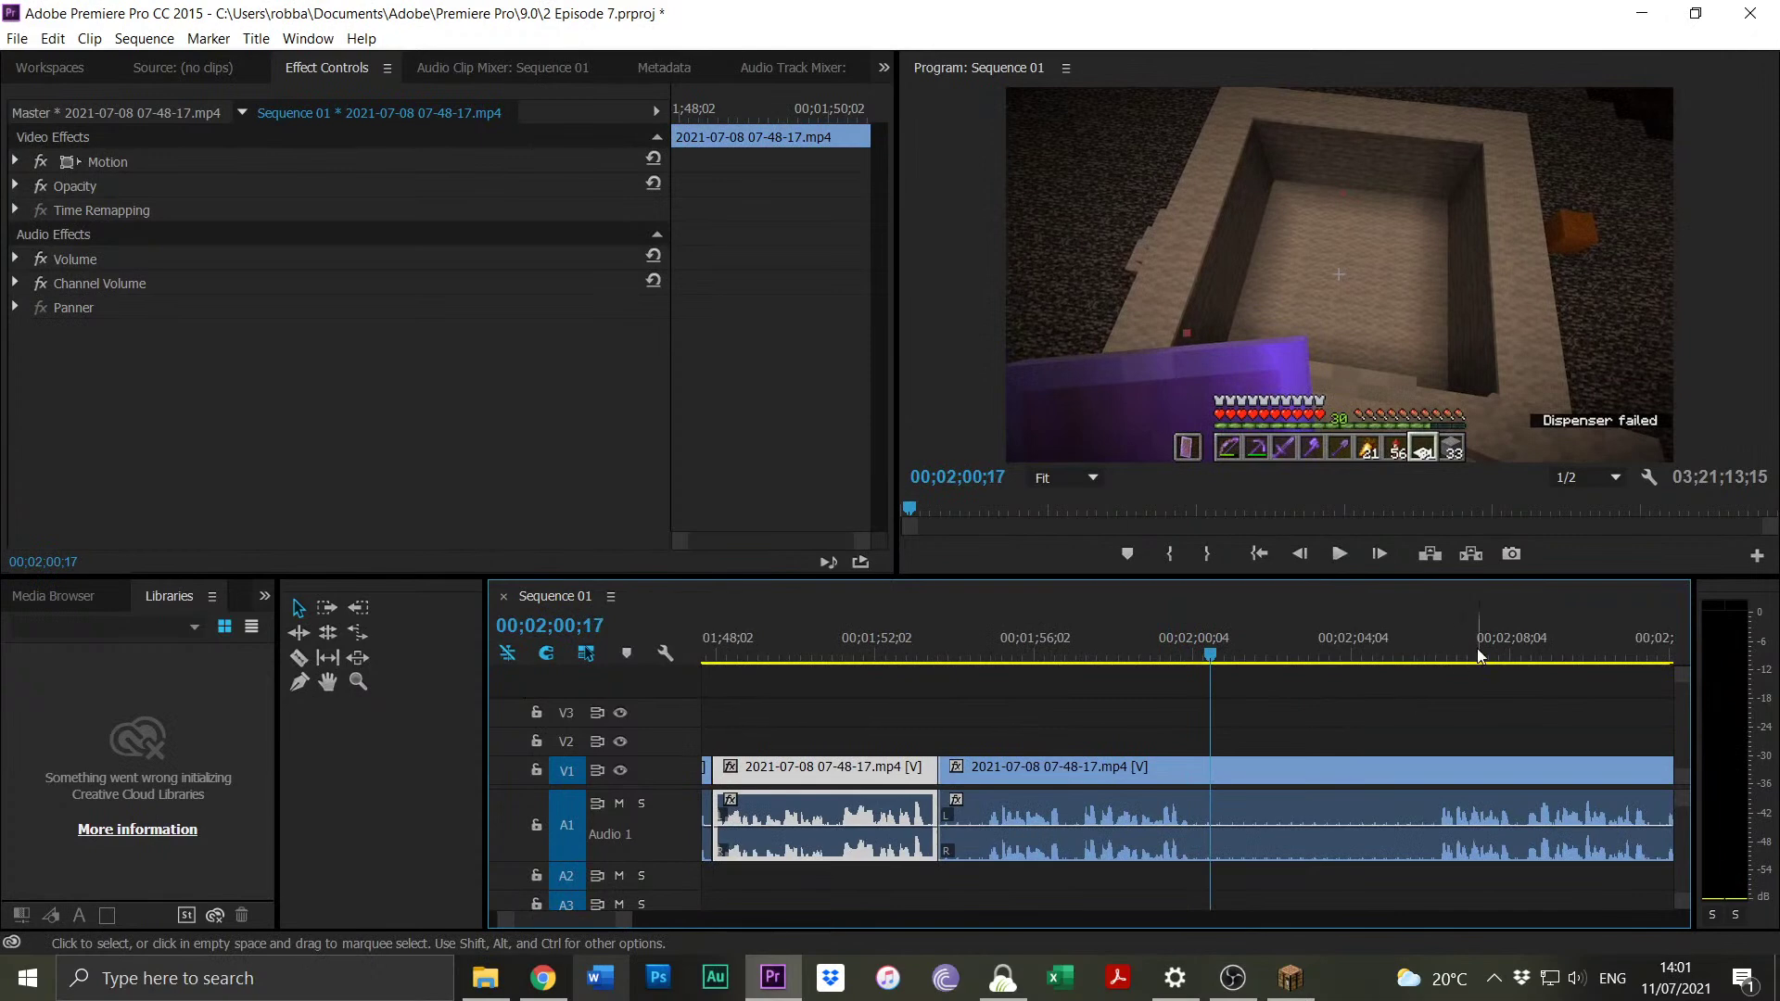
pyautogui.click(1442, 657)
pyautogui.press('space')
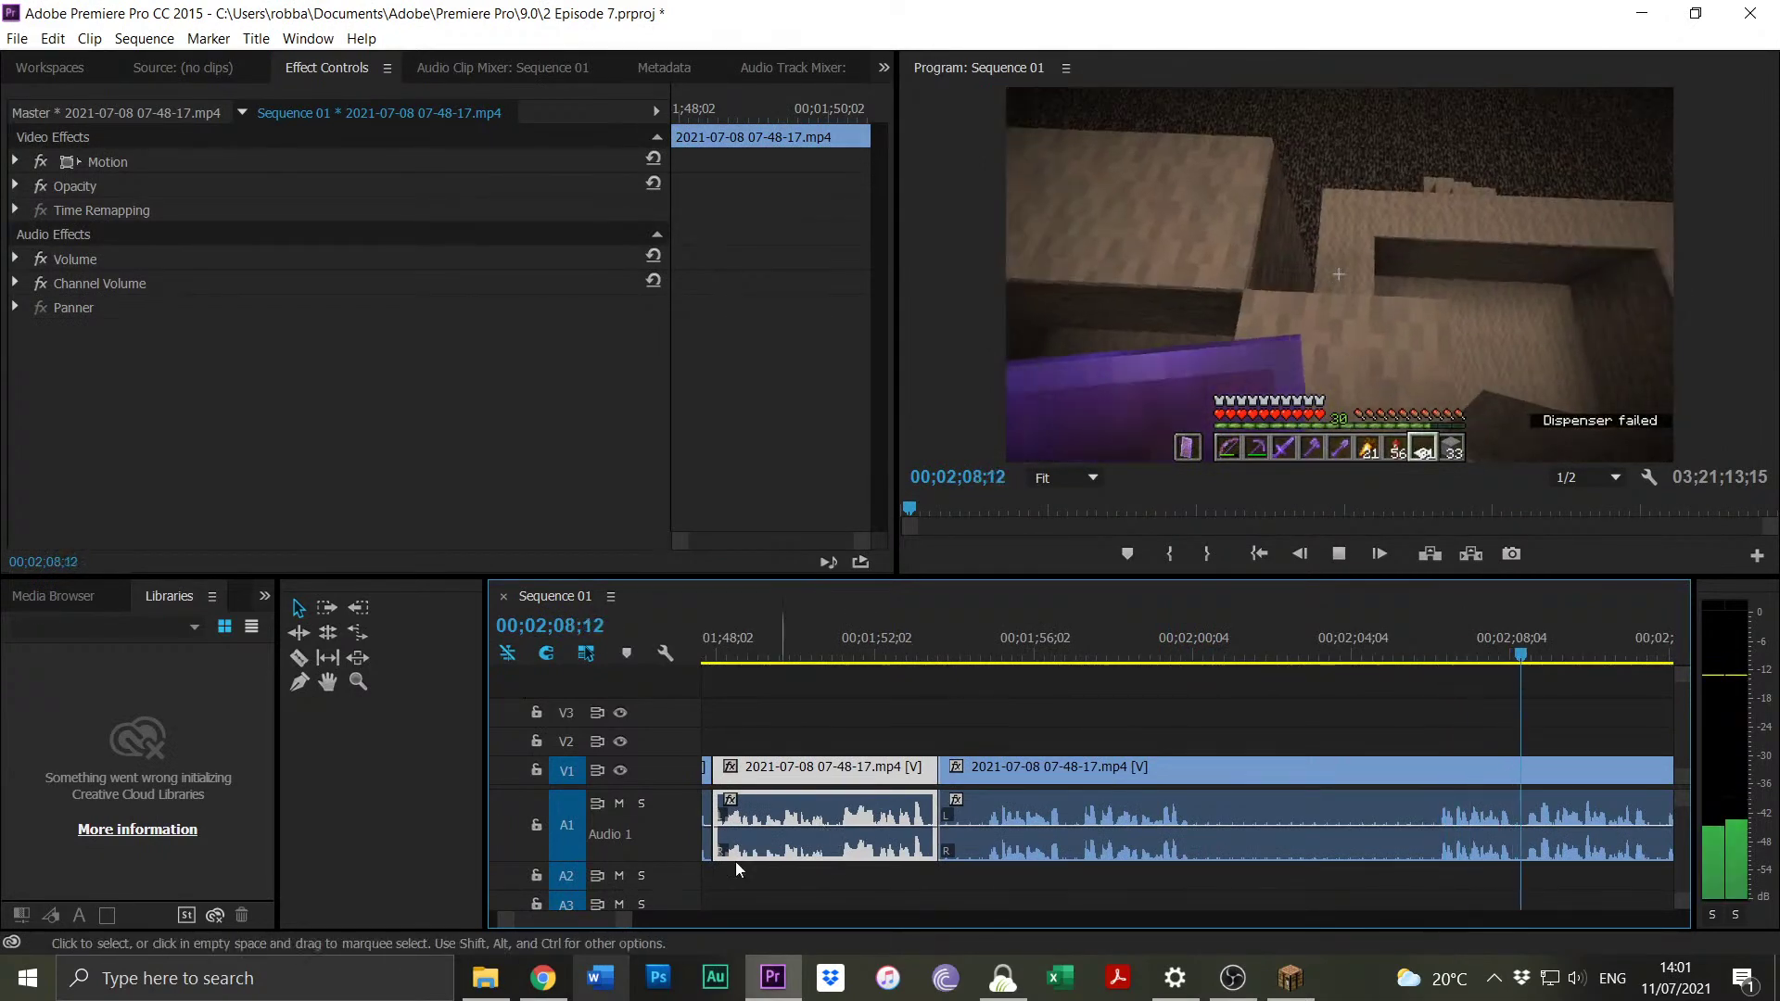
pyautogui.scroll(-1, 634, 918)
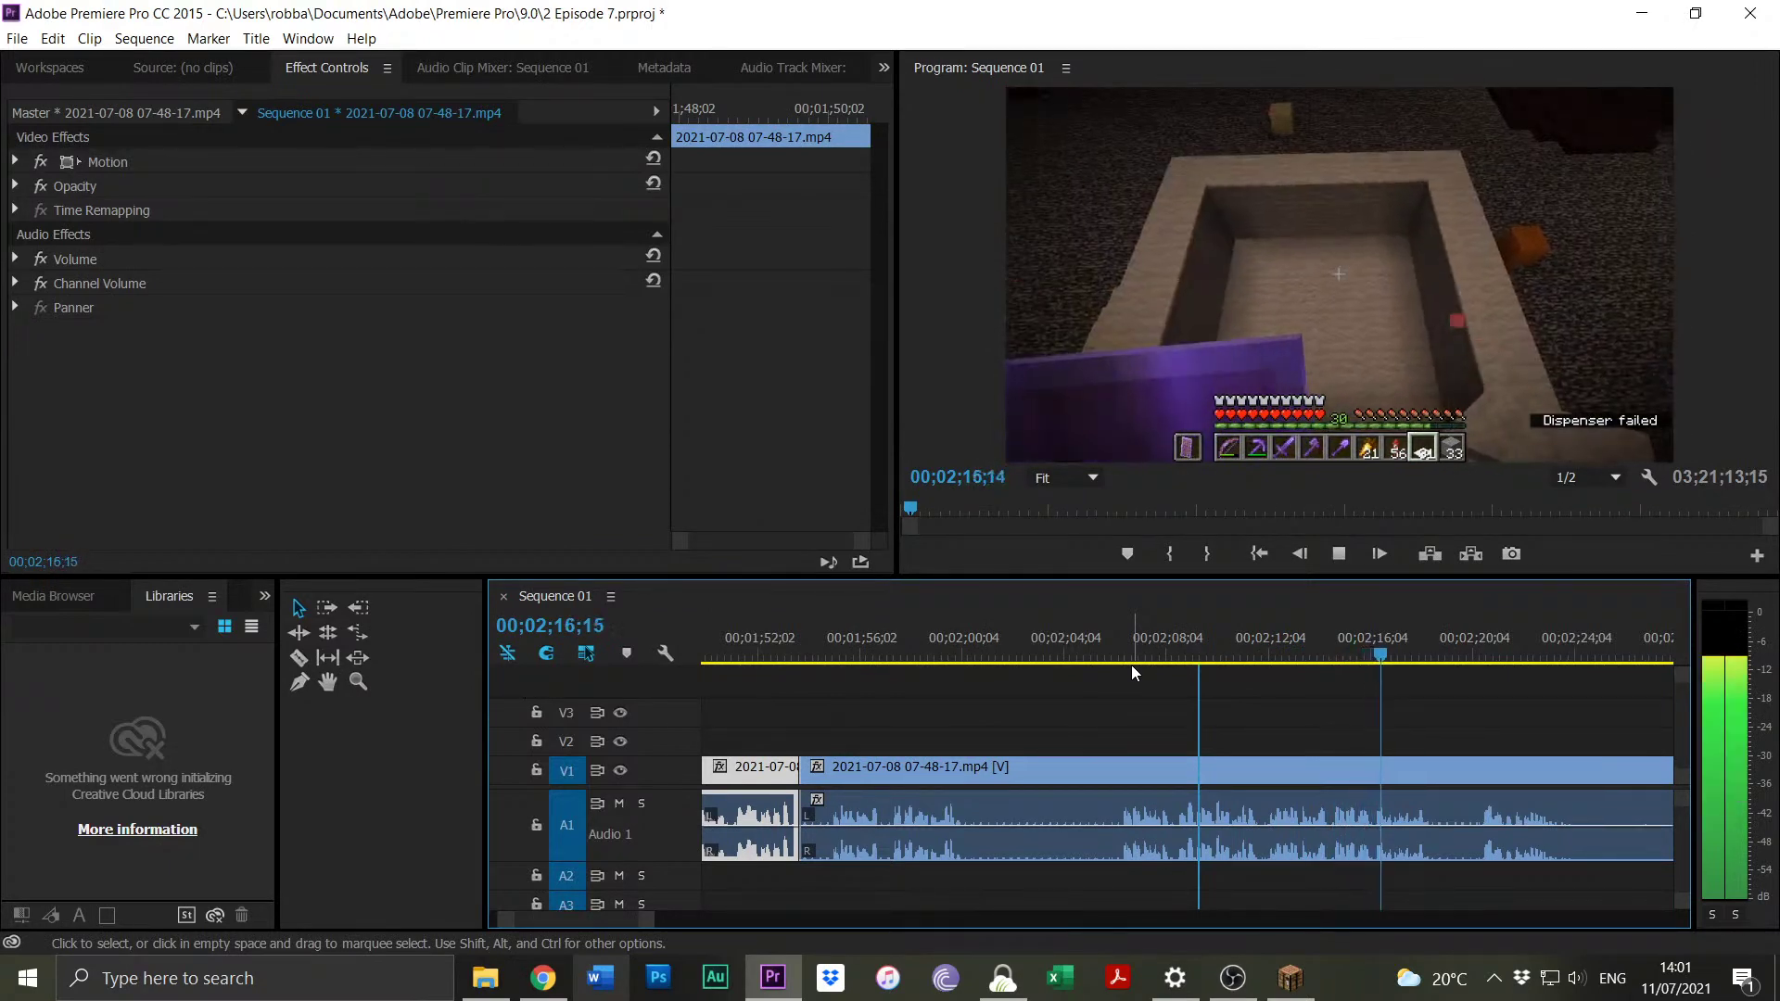
pyautogui.press('space')
pyautogui.hotkey('ctrl', 'k')
# Trim the split-off middle clip's start to the speech at about 00;02;06;10 and move it against the previous piece.
pyautogui.click(1159, 655)
pyautogui.press('space')
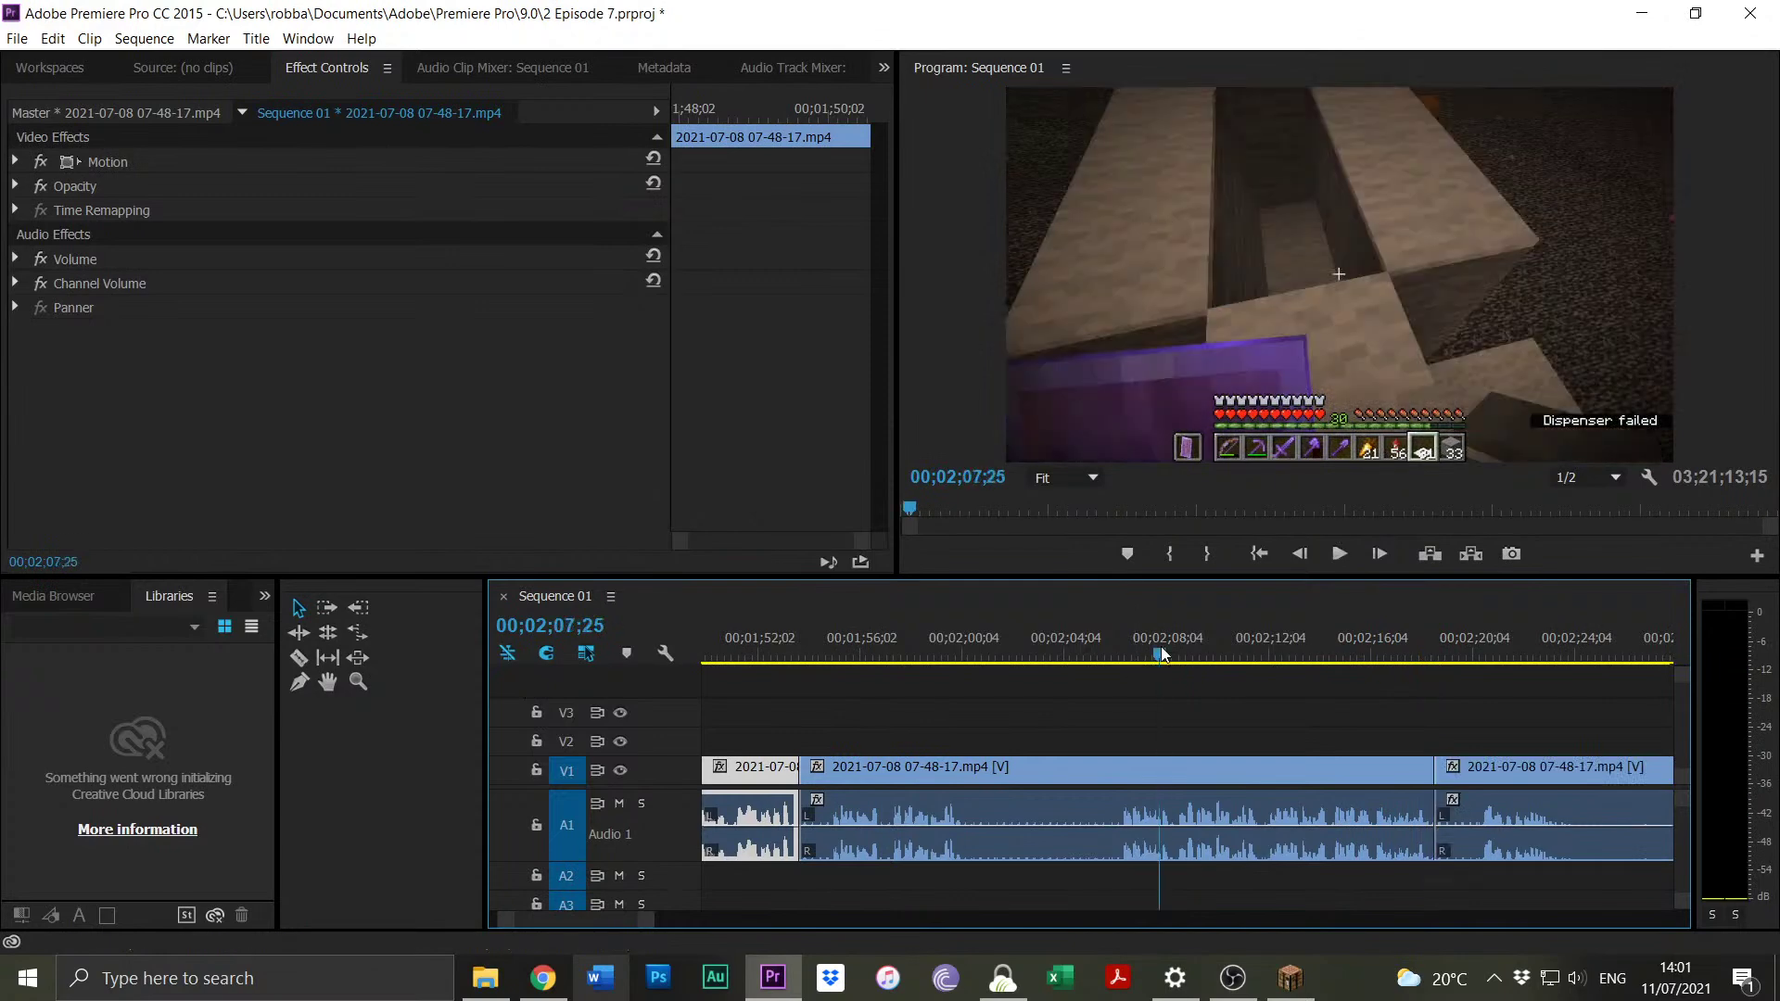
pyautogui.click(1124, 655)
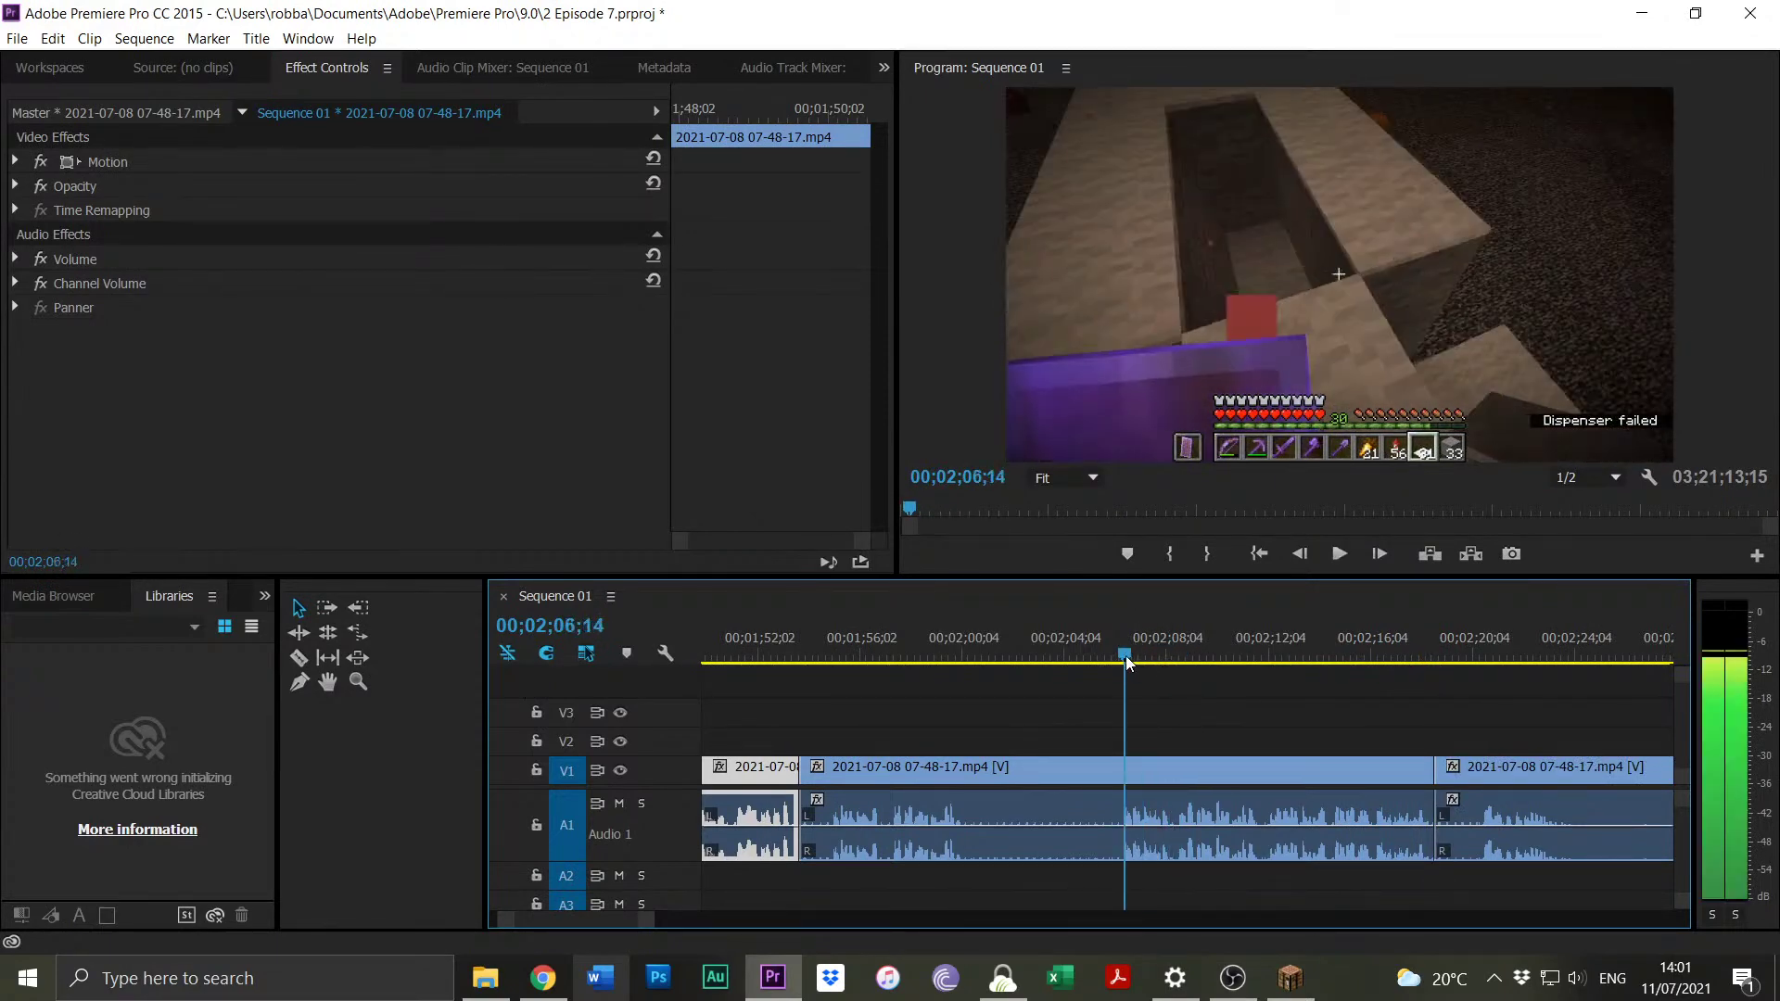
pyautogui.moveTo(803, 803)
pyautogui.mouseDown()
pyautogui.moveTo(1184, 783)
pyautogui.moveTo(833, 788)
pyautogui.mouseUp()
pyautogui.click(1135, 778)
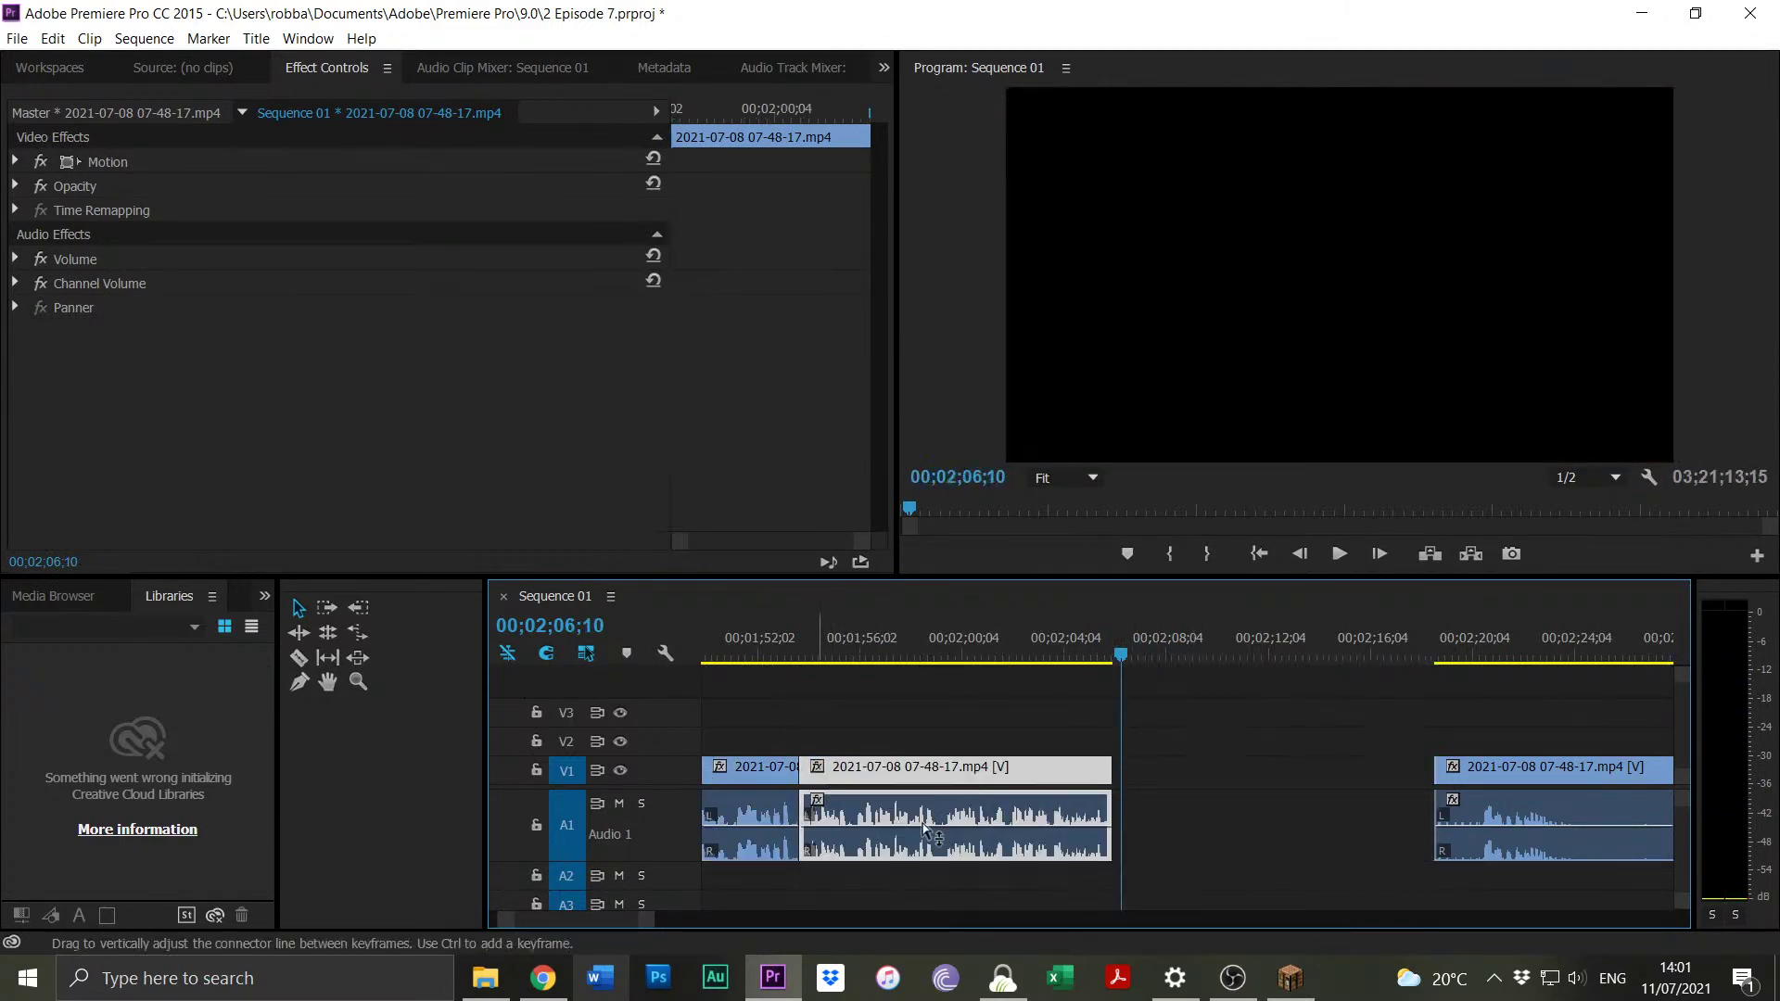
# Listen to the remaining clip's next speech sections after the gap, from about 00;02;20 and about 00;03;48.
pyautogui.click(1487, 647)
pyautogui.press('space')
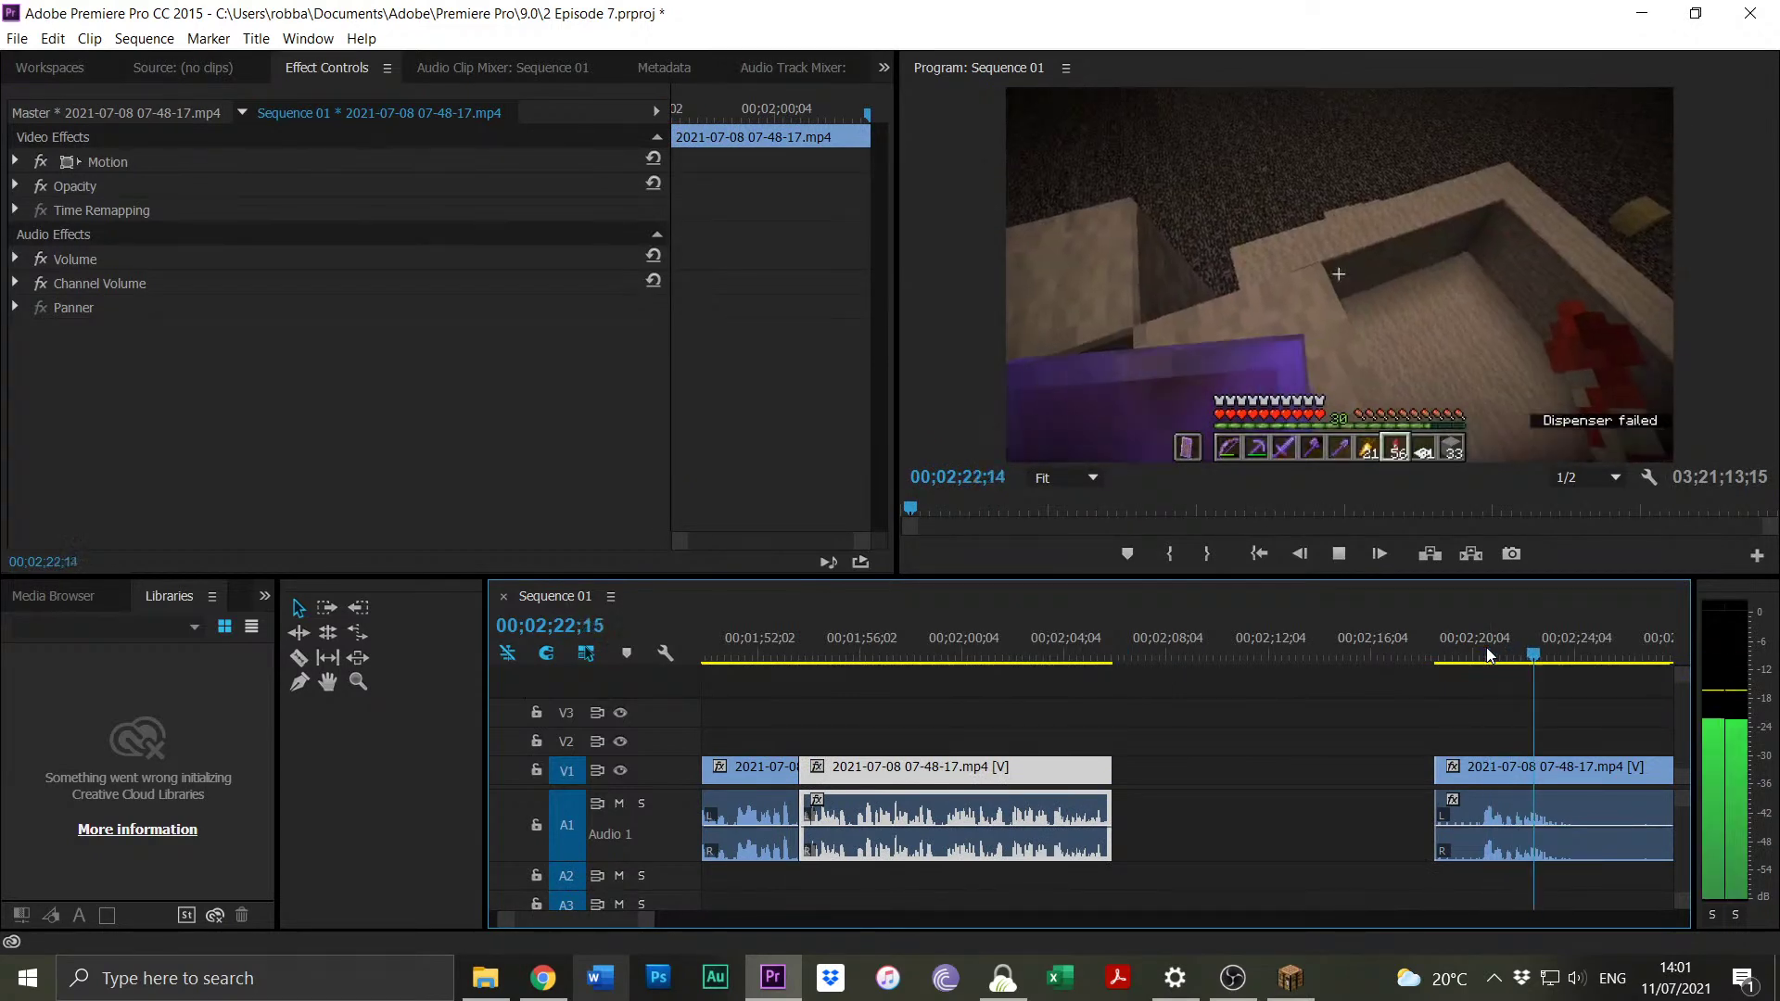
pyautogui.press('space')
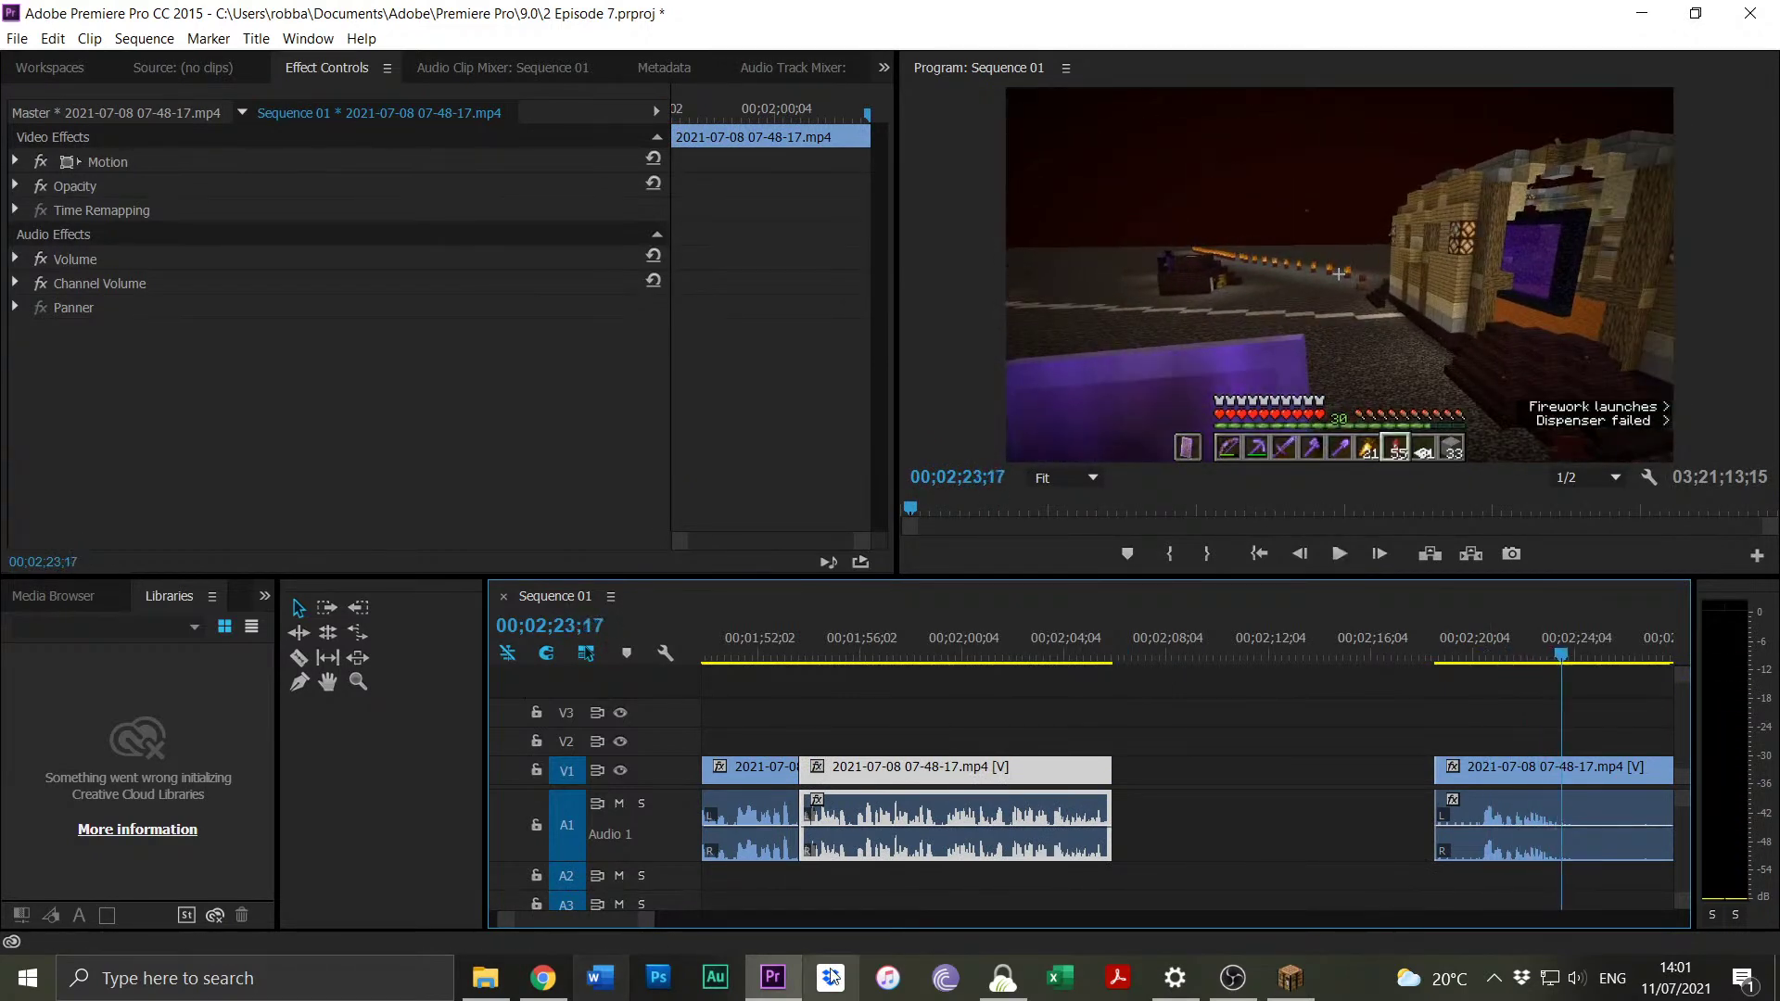
pyautogui.moveTo(644, 929); pyautogui.dragTo(885, 927)
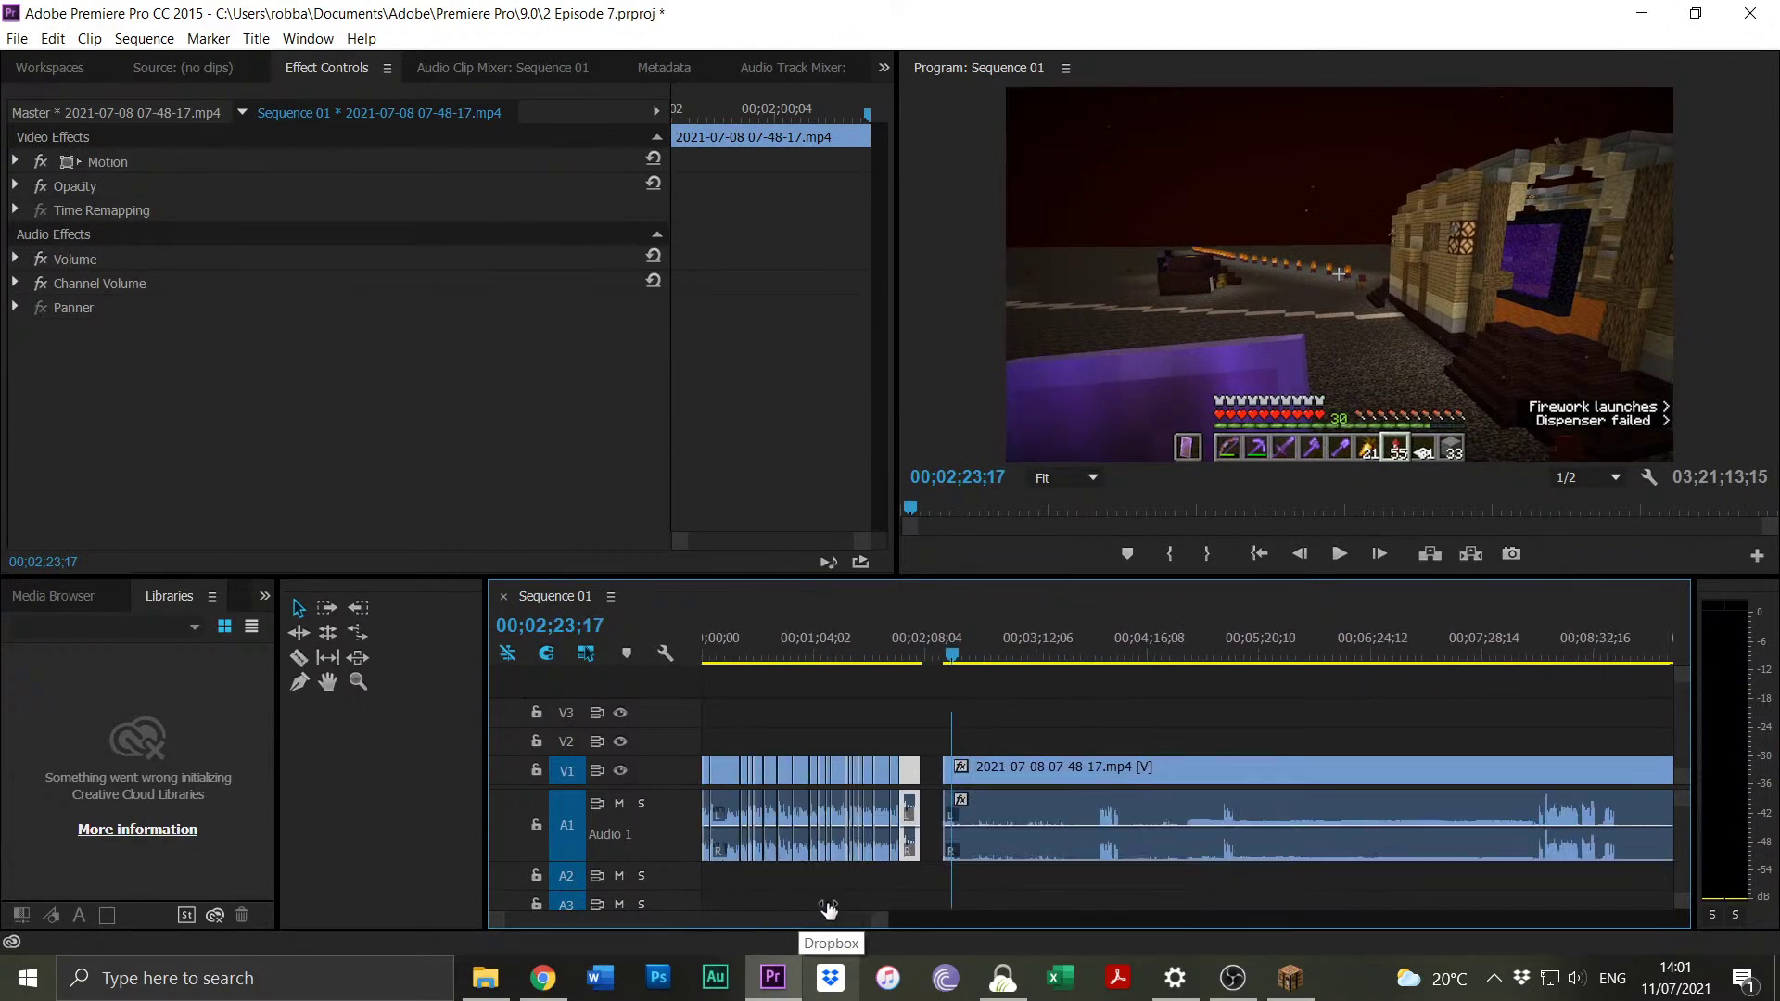
pyautogui.click(1096, 654)
pyautogui.click(1100, 654)
pyautogui.press('space')
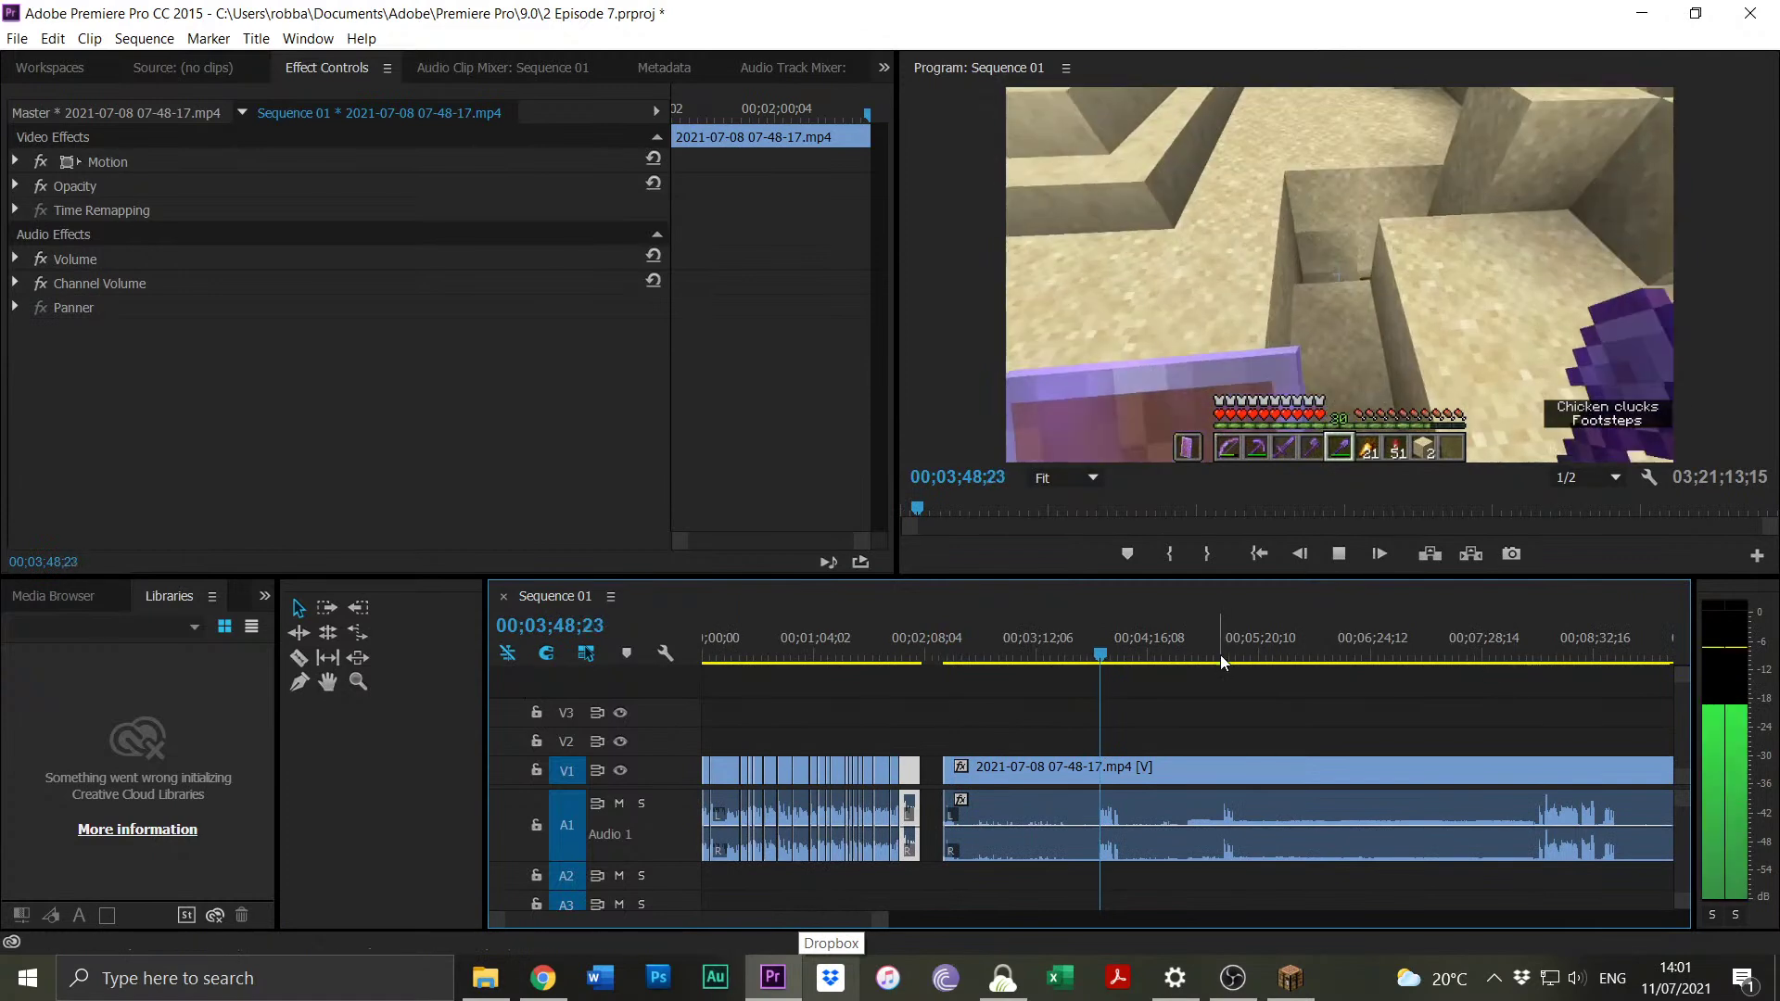
# Check the short speech section near 00;05;01 and split the last clip just before it, at 00;04;59;07.
pyautogui.click(1225, 655)
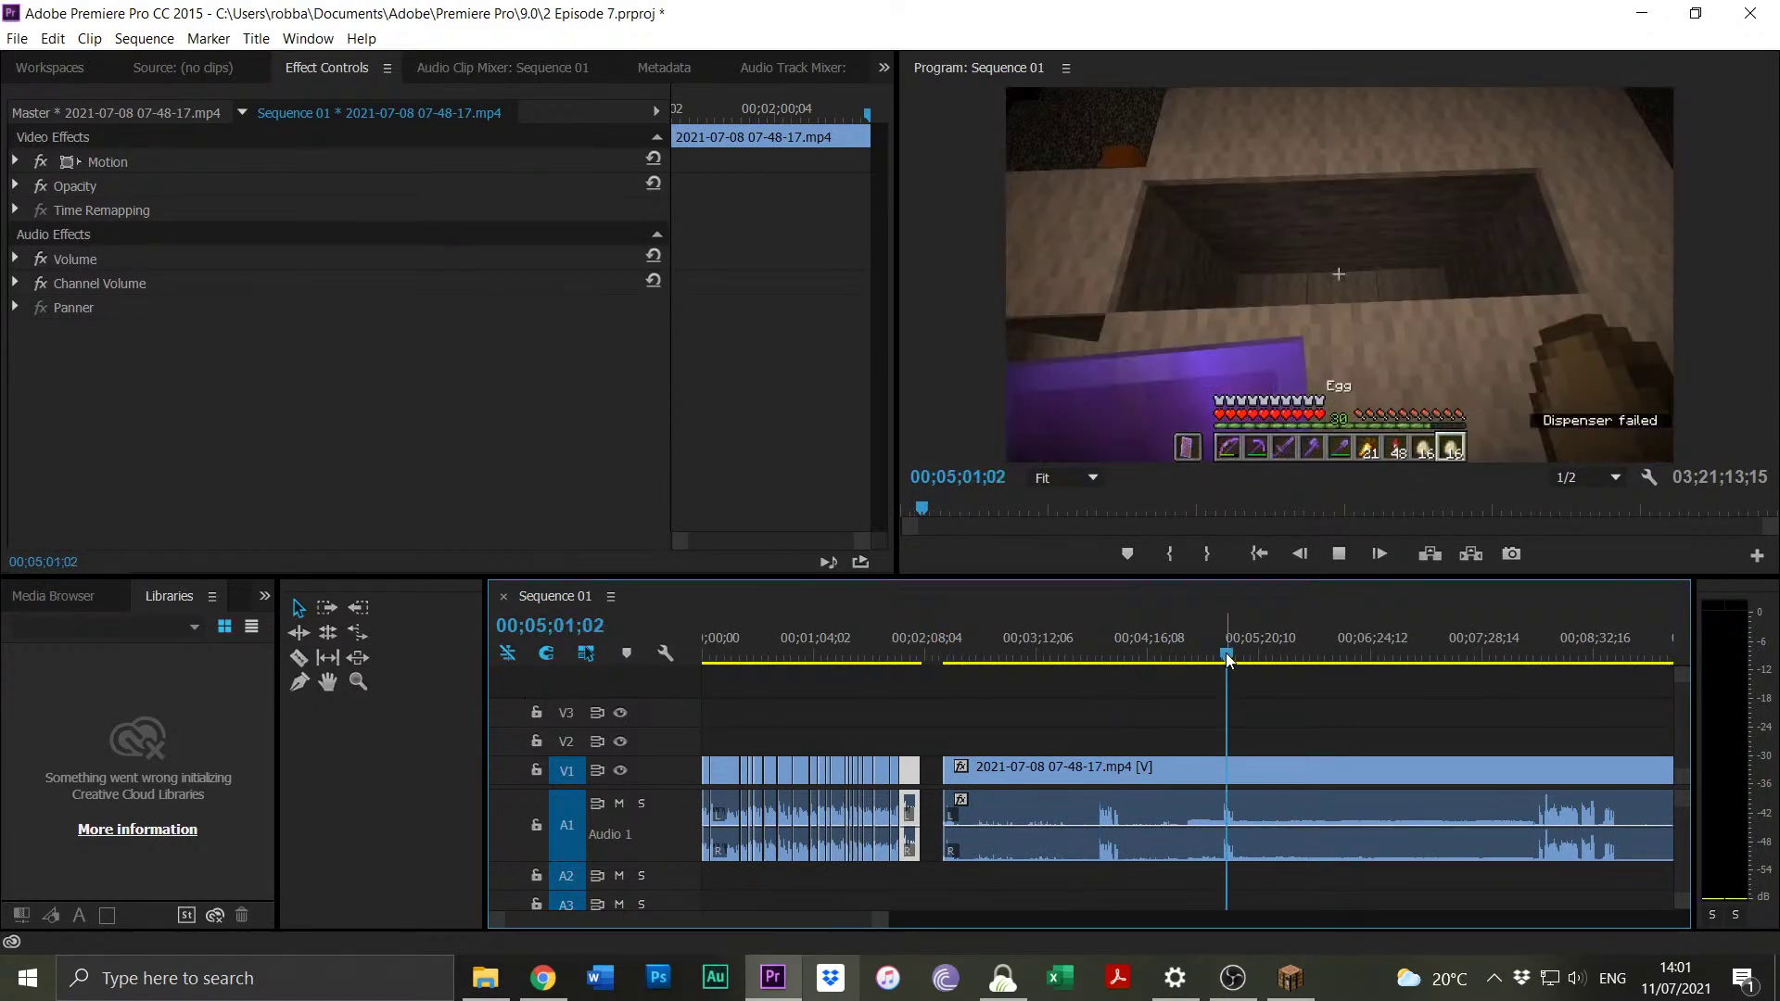
pyautogui.click(1222, 654)
pyautogui.moveTo(887, 914); pyautogui.dragTo(681, 914)
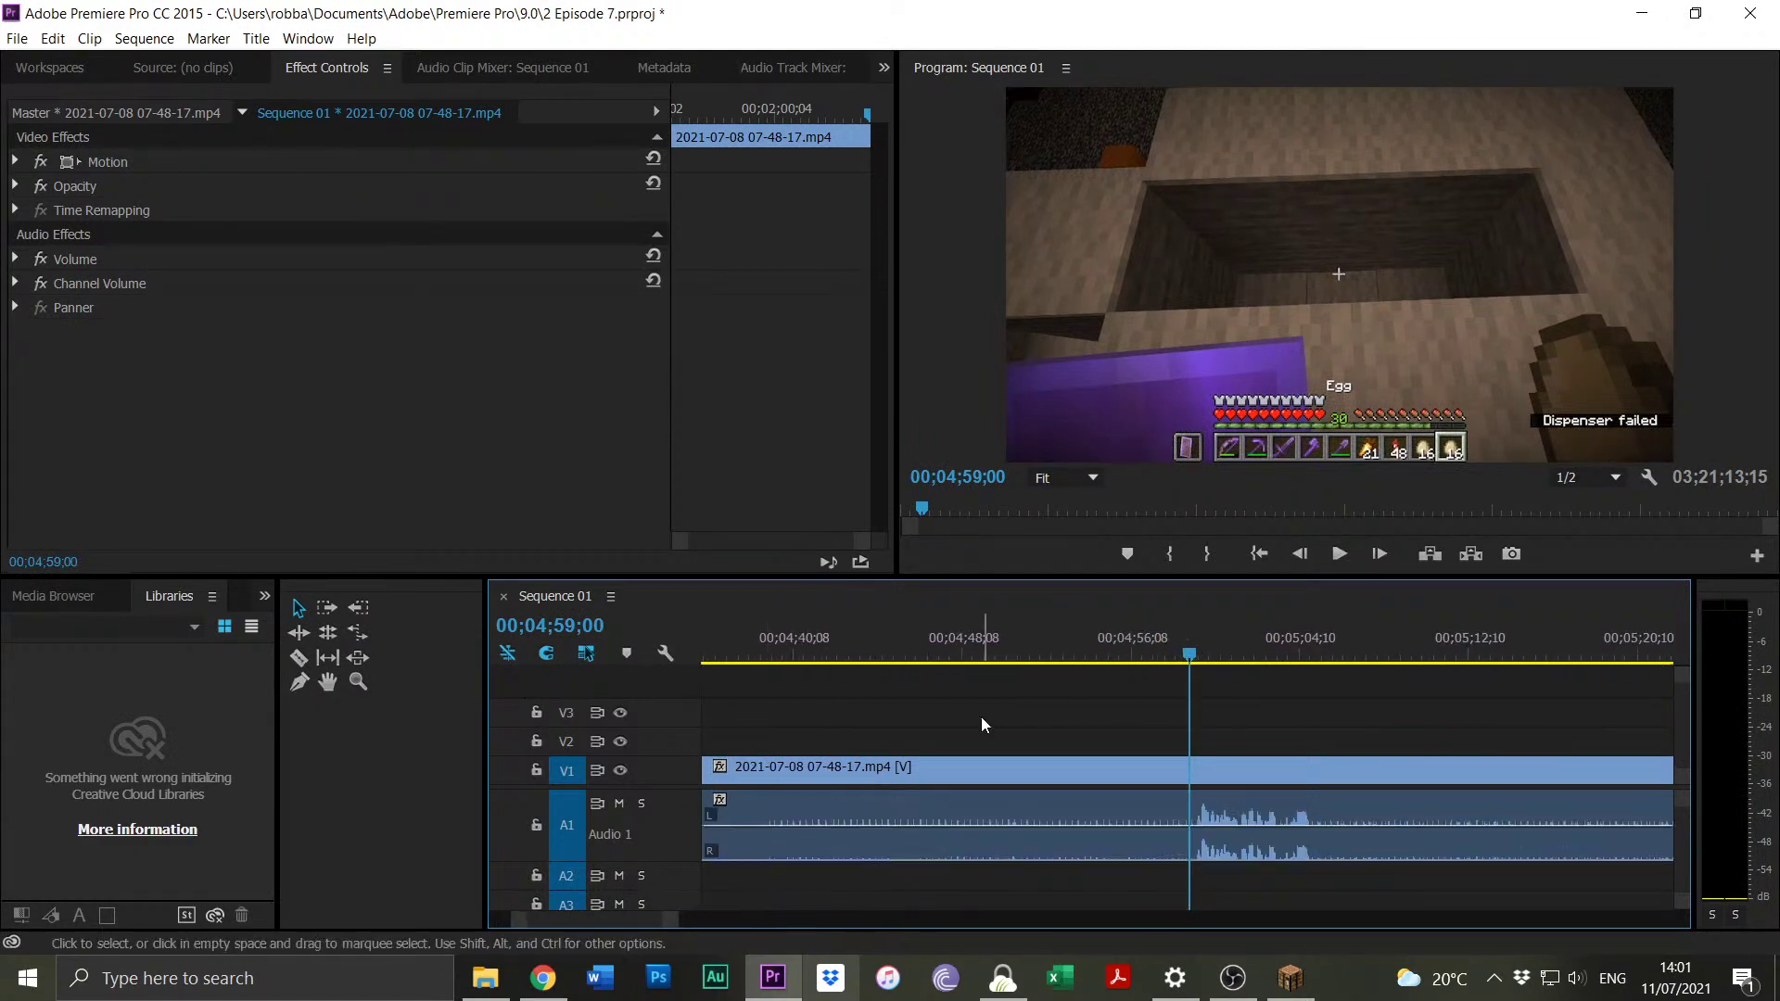
pyautogui.click(1195, 654)
pyautogui.hotkey('ctrl', 'k')
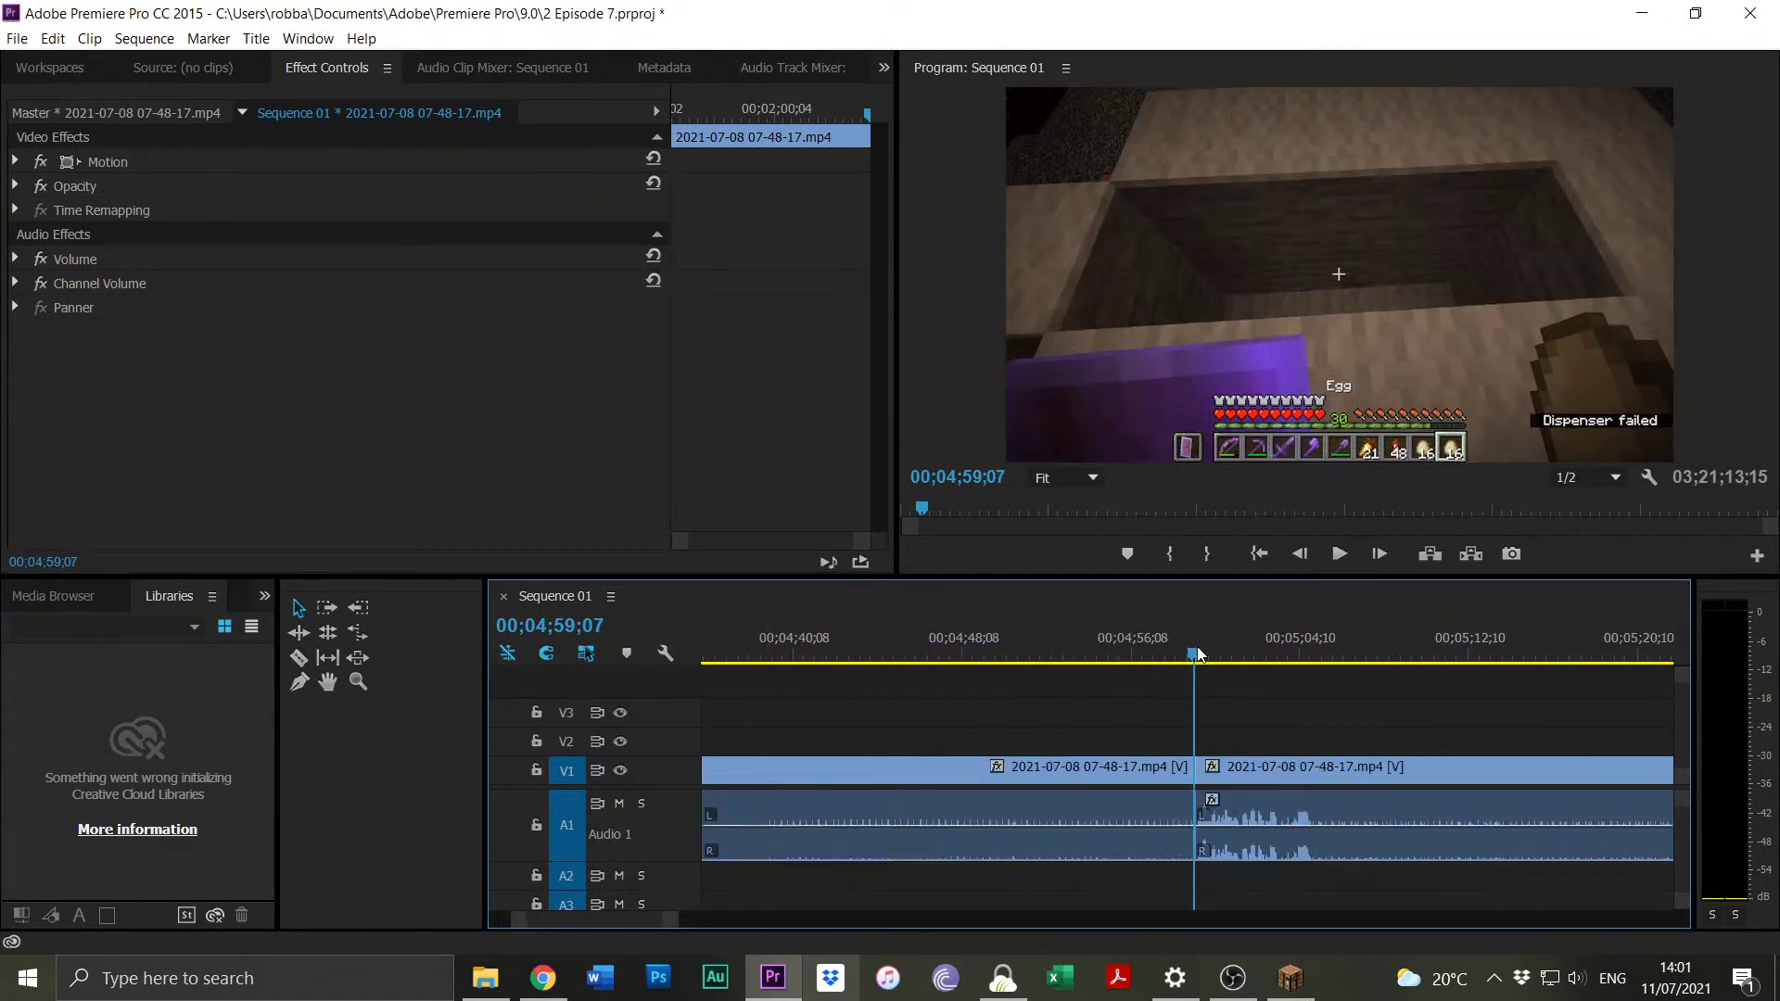
# Delete the clip before 00;04;59;07 and split the remaining clip after its short speech section, at 00;05;05;09.
pyautogui.click(1008, 780)
pyautogui.press('Delete')
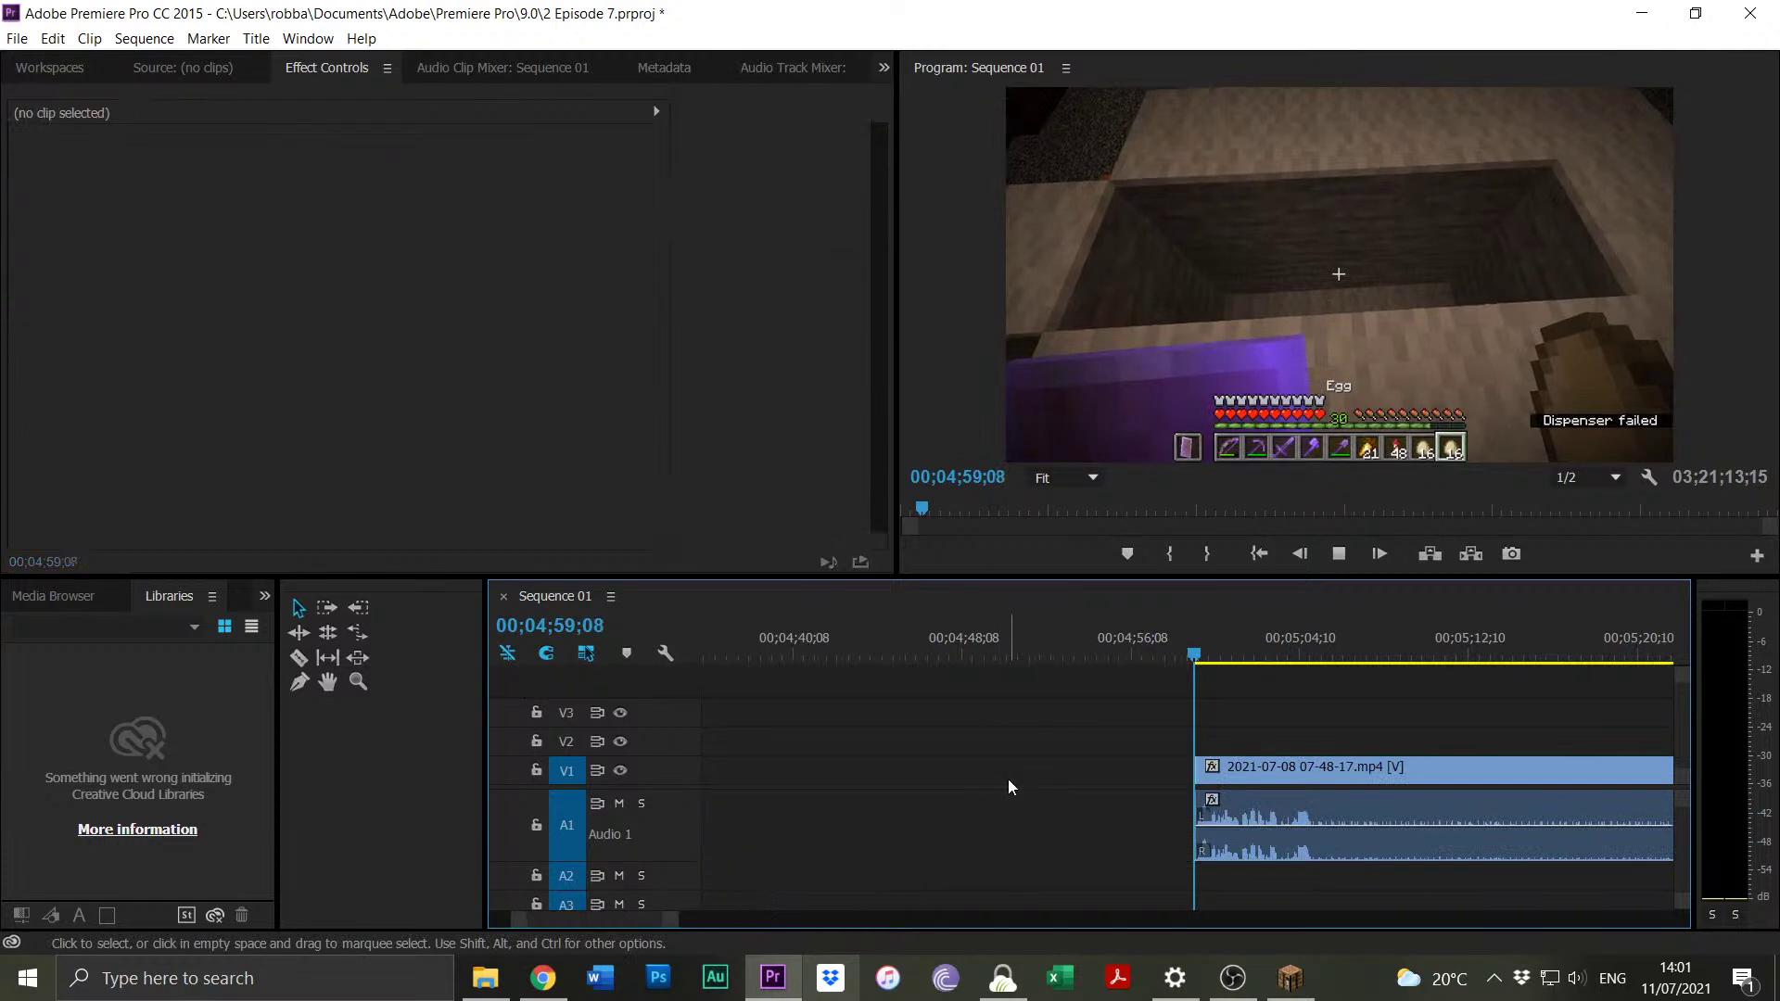
pyautogui.moveTo(676, 920); pyautogui.dragTo(693, 925)
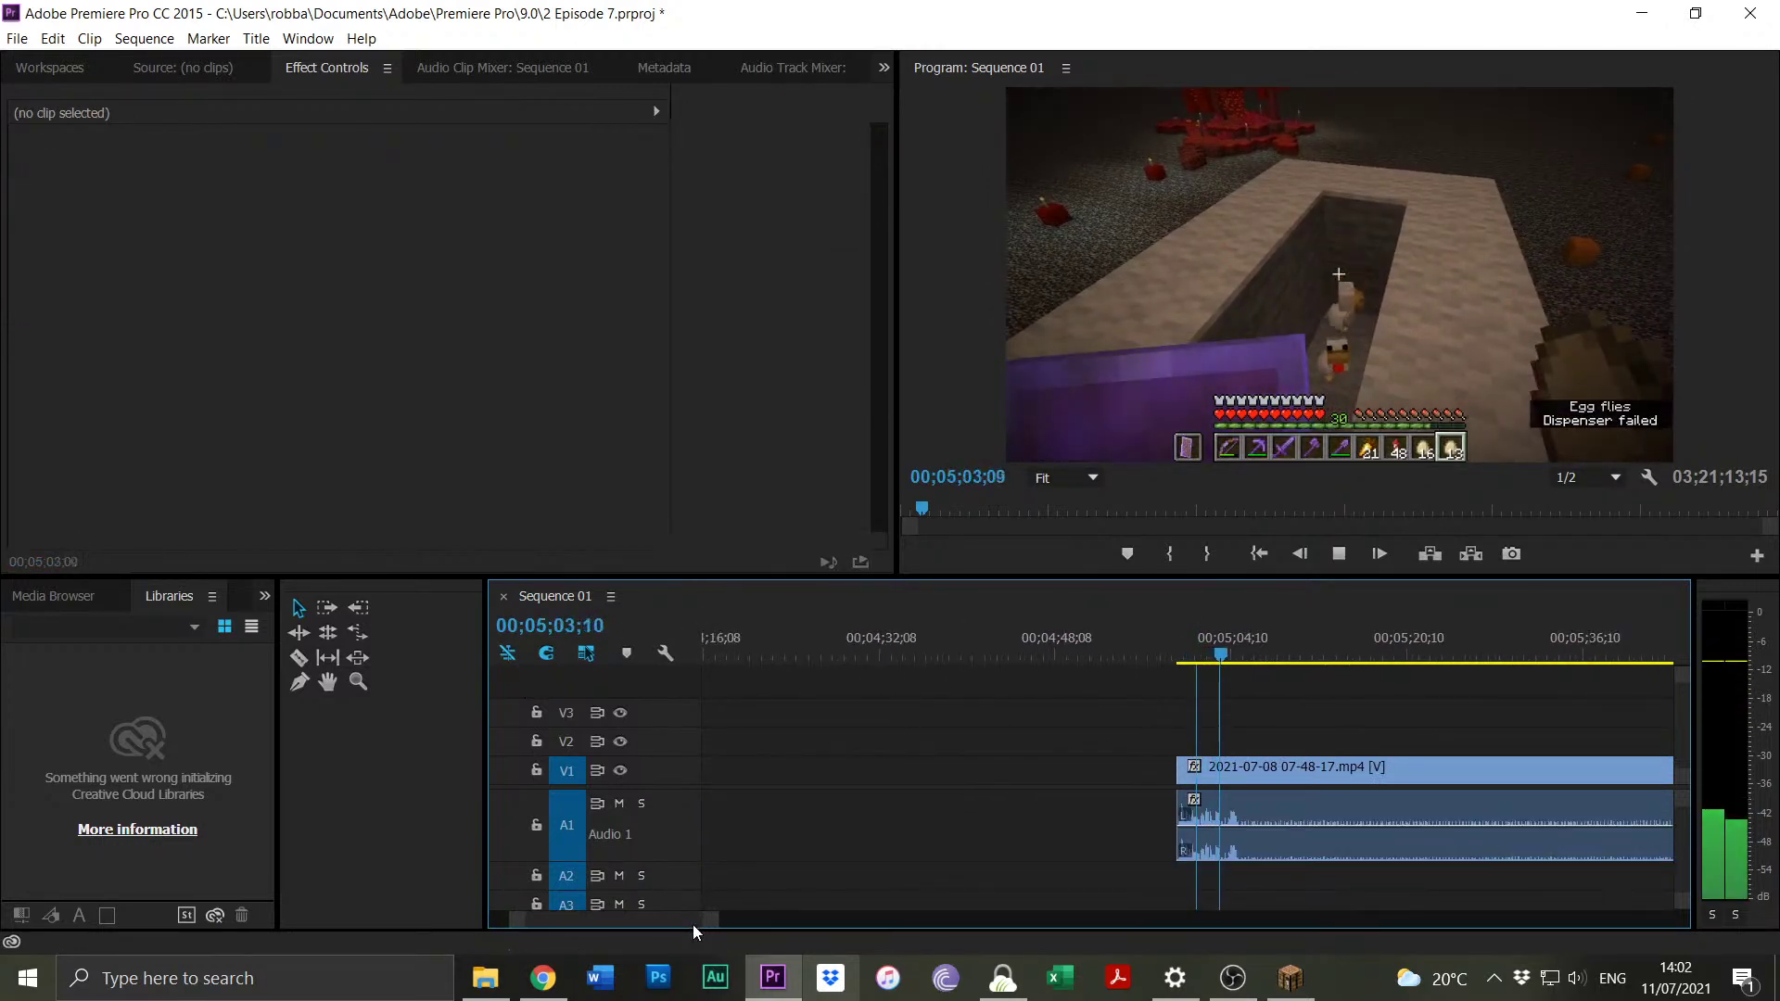
pyautogui.press('space')
pyautogui.hotkey('ctrl', 'k')
# Move the short speech piece and the clip following it back against the joined pieces near 00;02;05.
pyautogui.moveTo(717, 929); pyautogui.dragTo(862, 927)
pyautogui.moveTo(1178, 777); pyautogui.dragTo(801, 777)
pyautogui.moveTo(1179, 773); pyautogui.dragTo(863, 771)
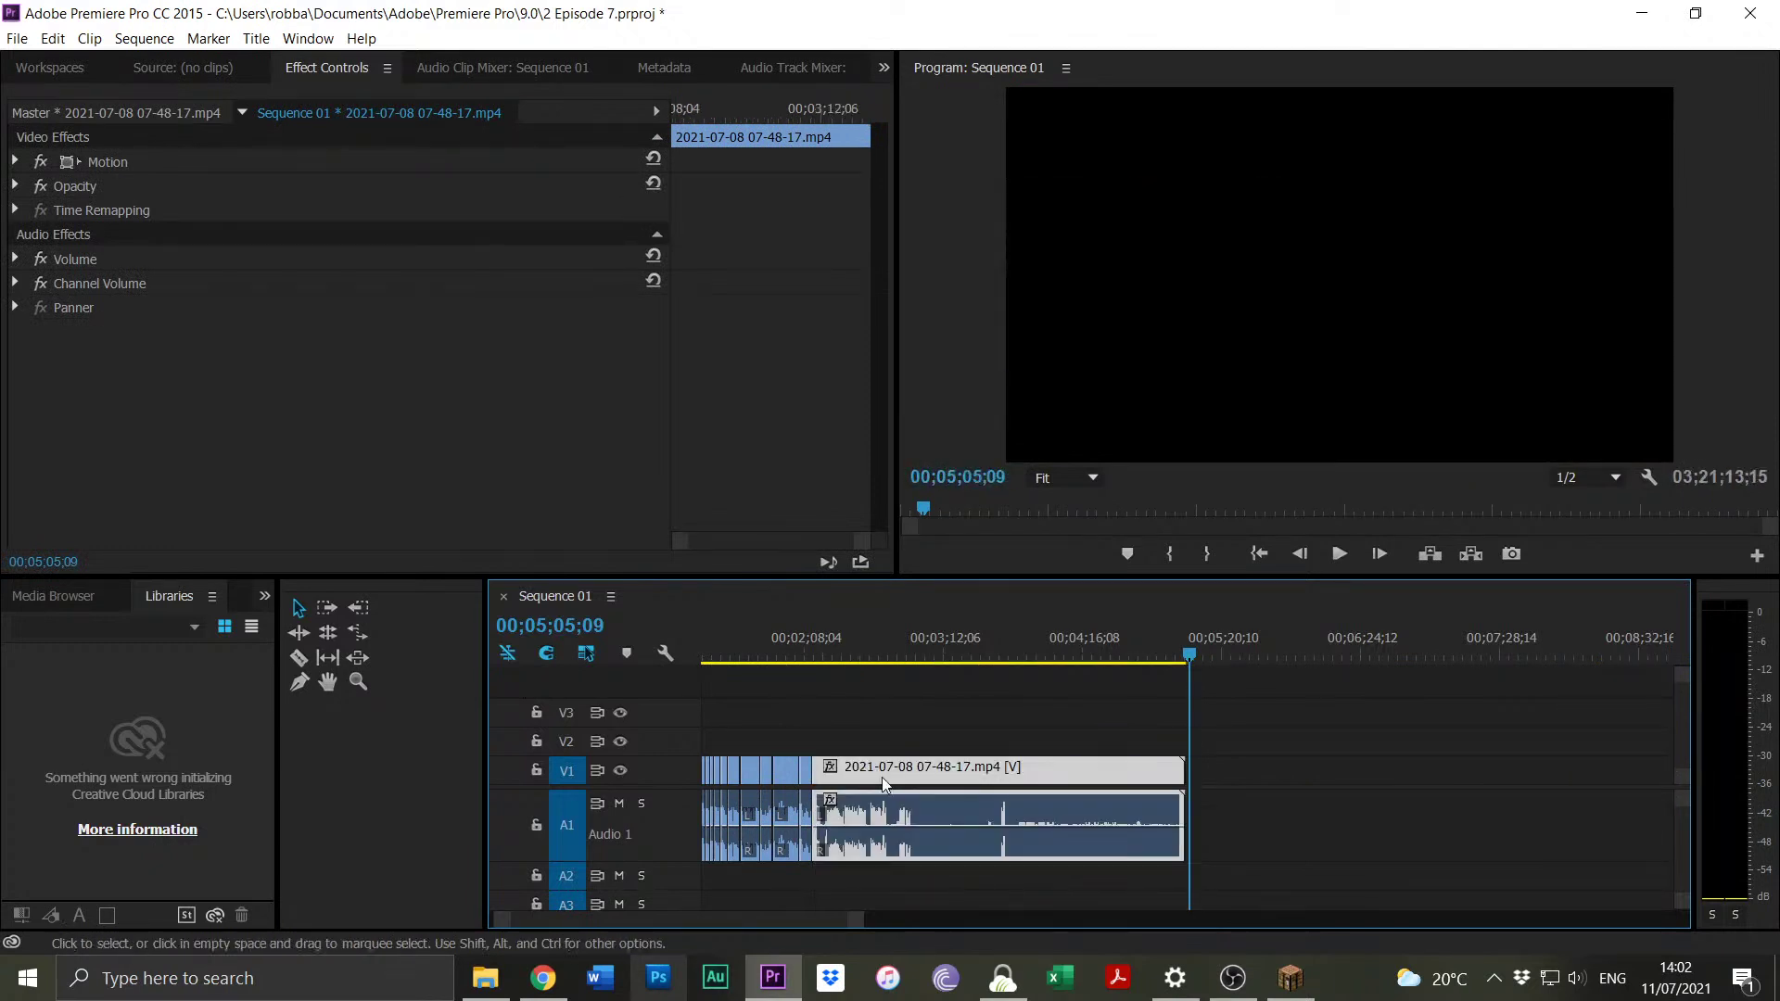
# Check the joined pieces around 00;01;58 and 00;02;07 and look over the footage further along the sequence.
pyautogui.moveTo(861, 920); pyautogui.dragTo(1283, 921)
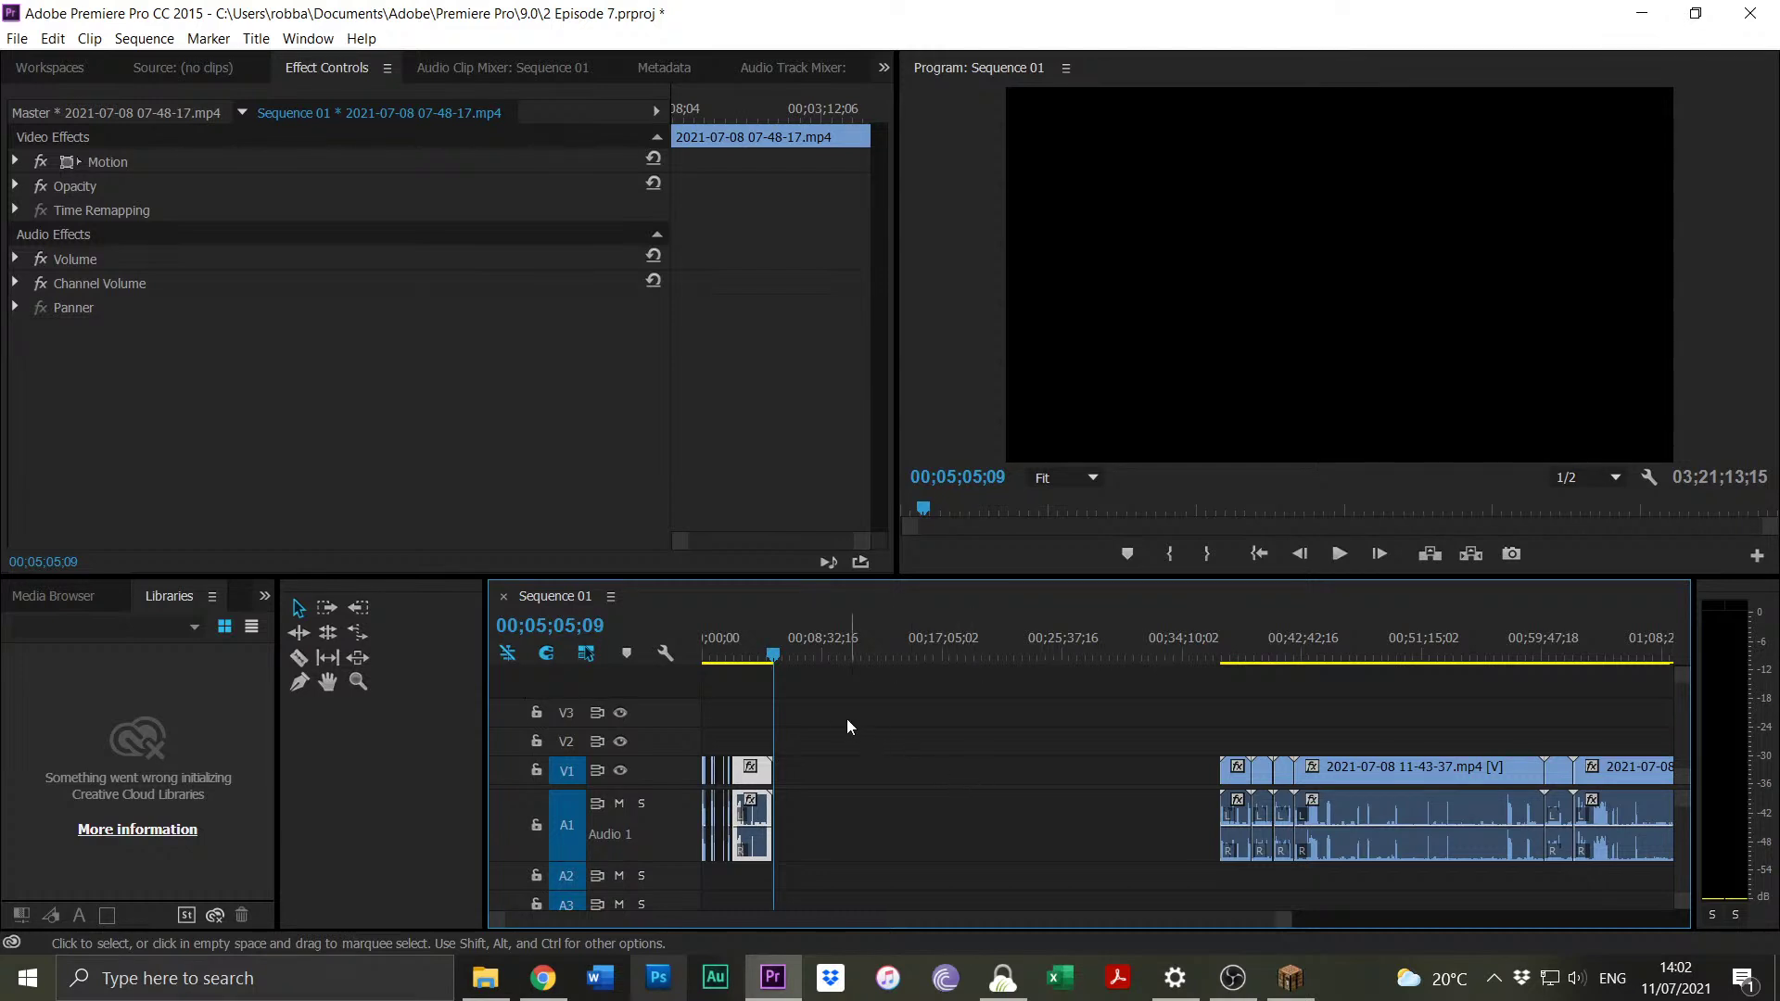
pyautogui.click(730, 654)
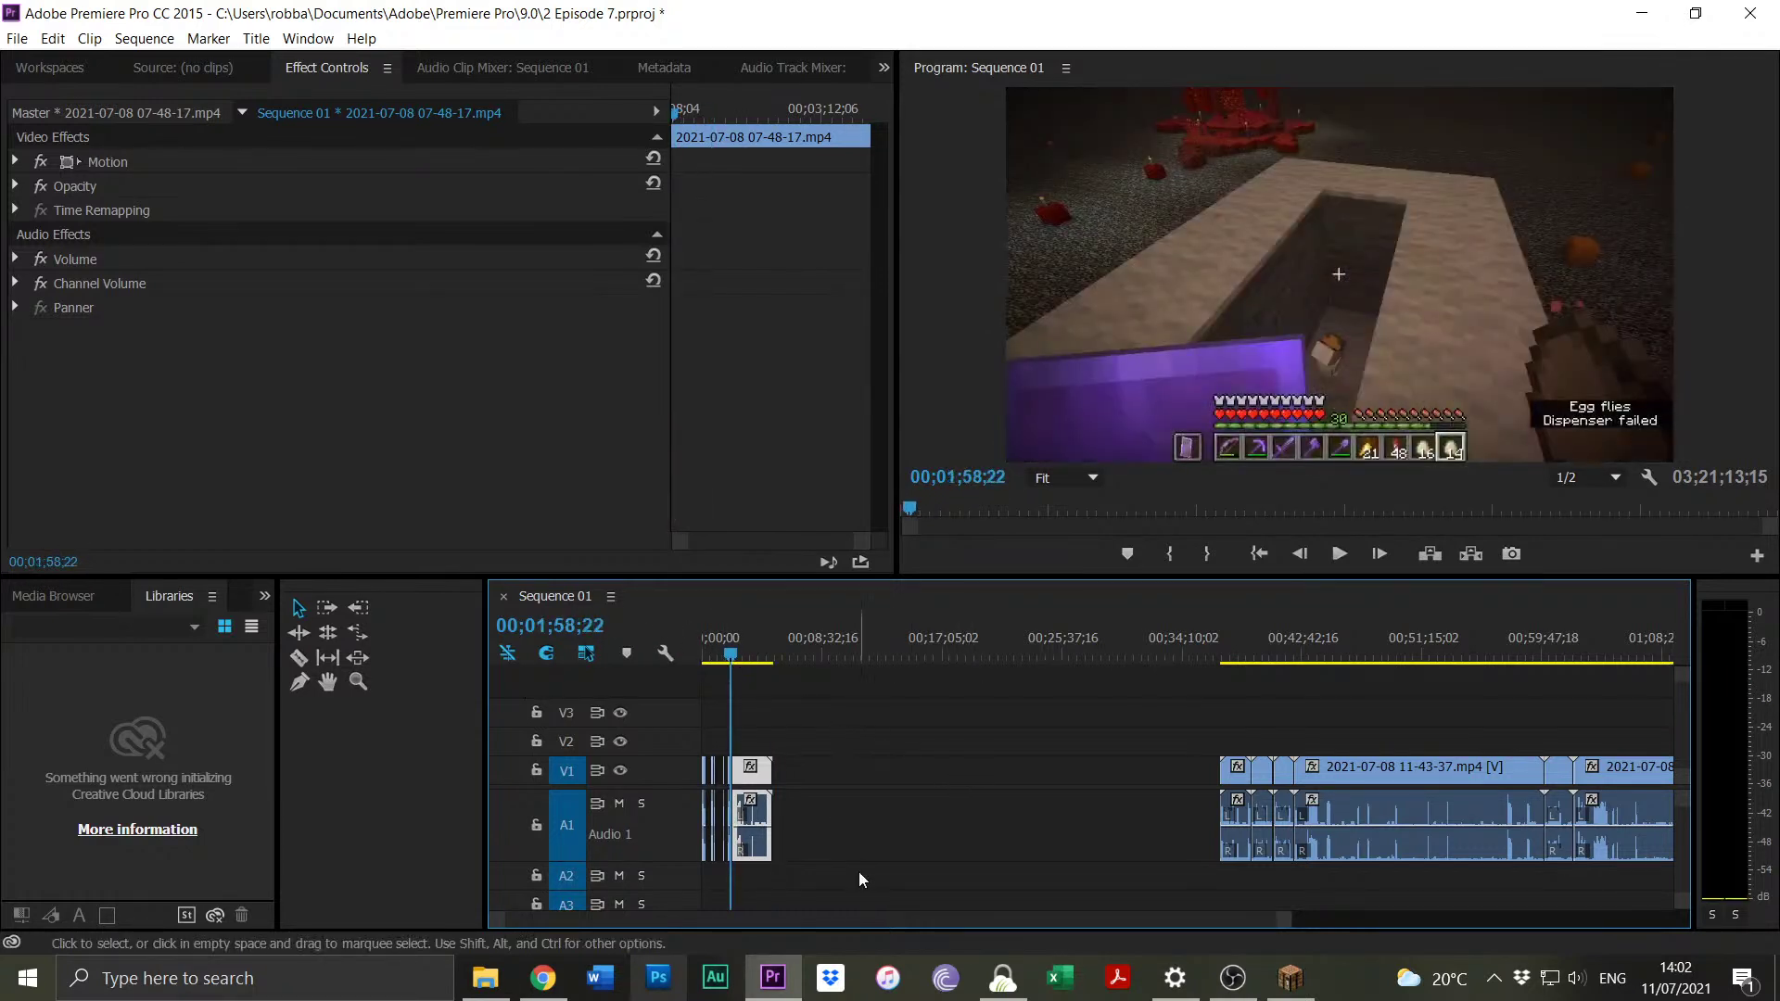
pyautogui.moveTo(1284, 925); pyautogui.dragTo(728, 925)
pyautogui.click(1263, 654)
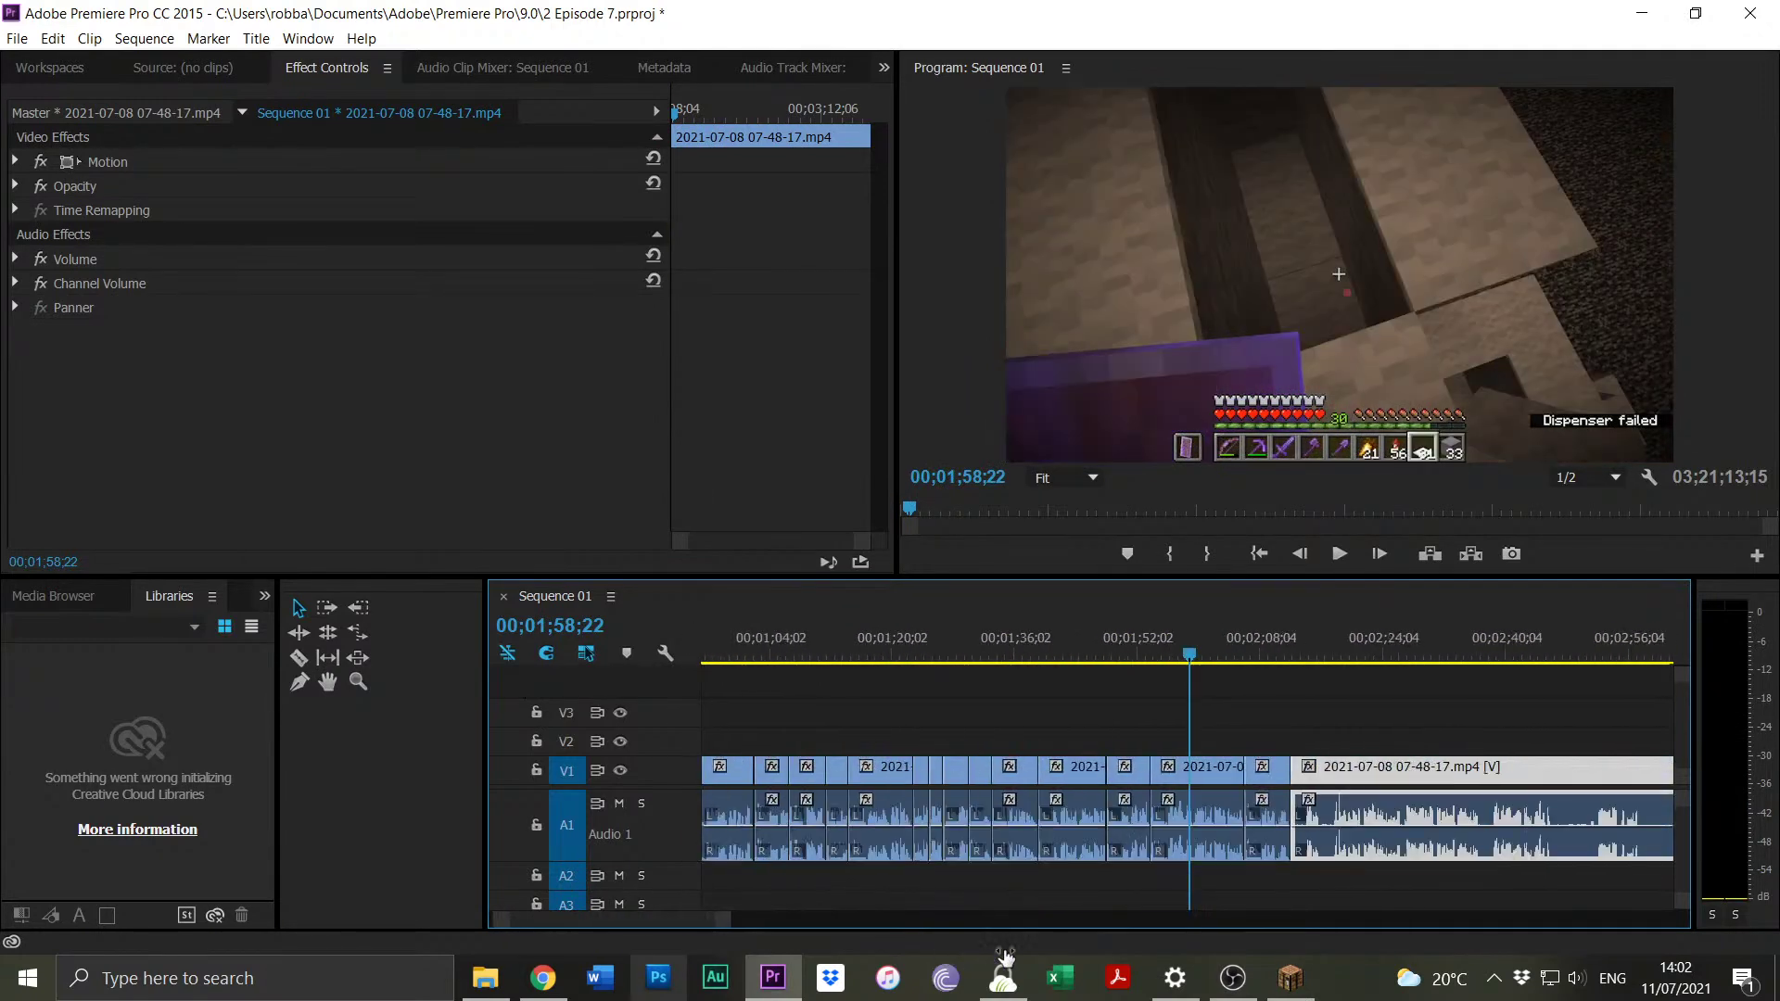
pyautogui.click(1261, 653)
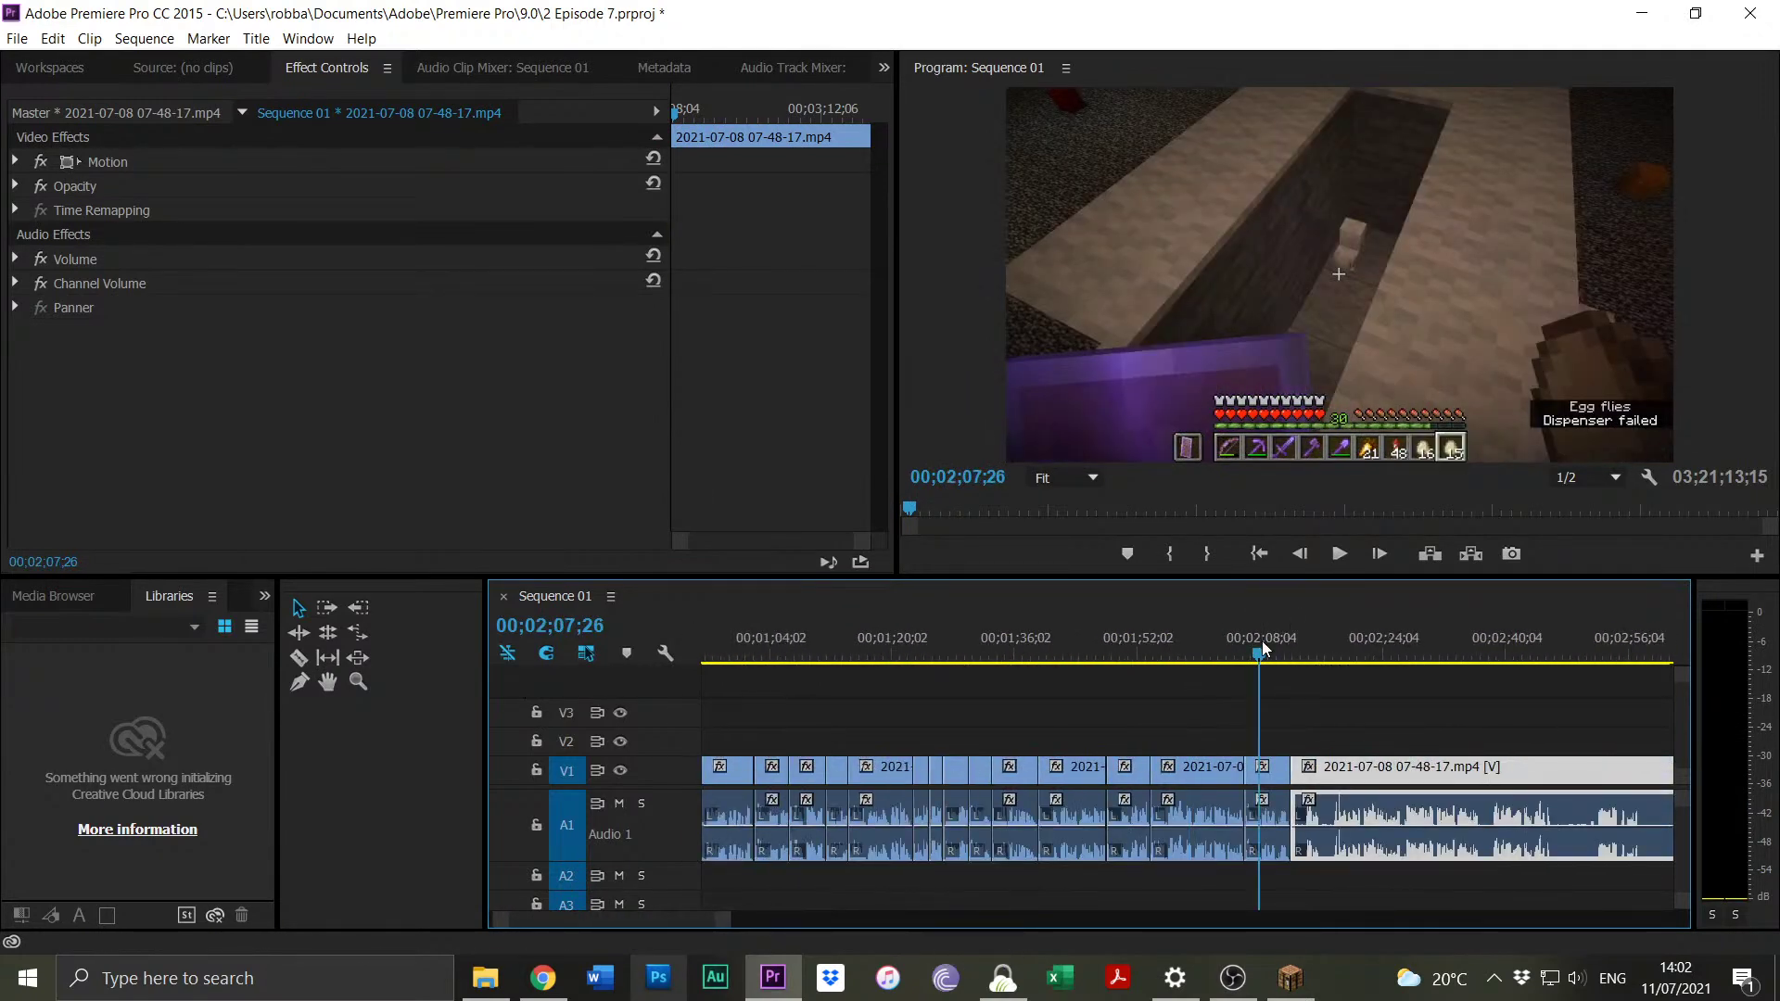
pyautogui.moveTo(720, 925); pyautogui.dragTo(959, 925)
pyautogui.press('\\')
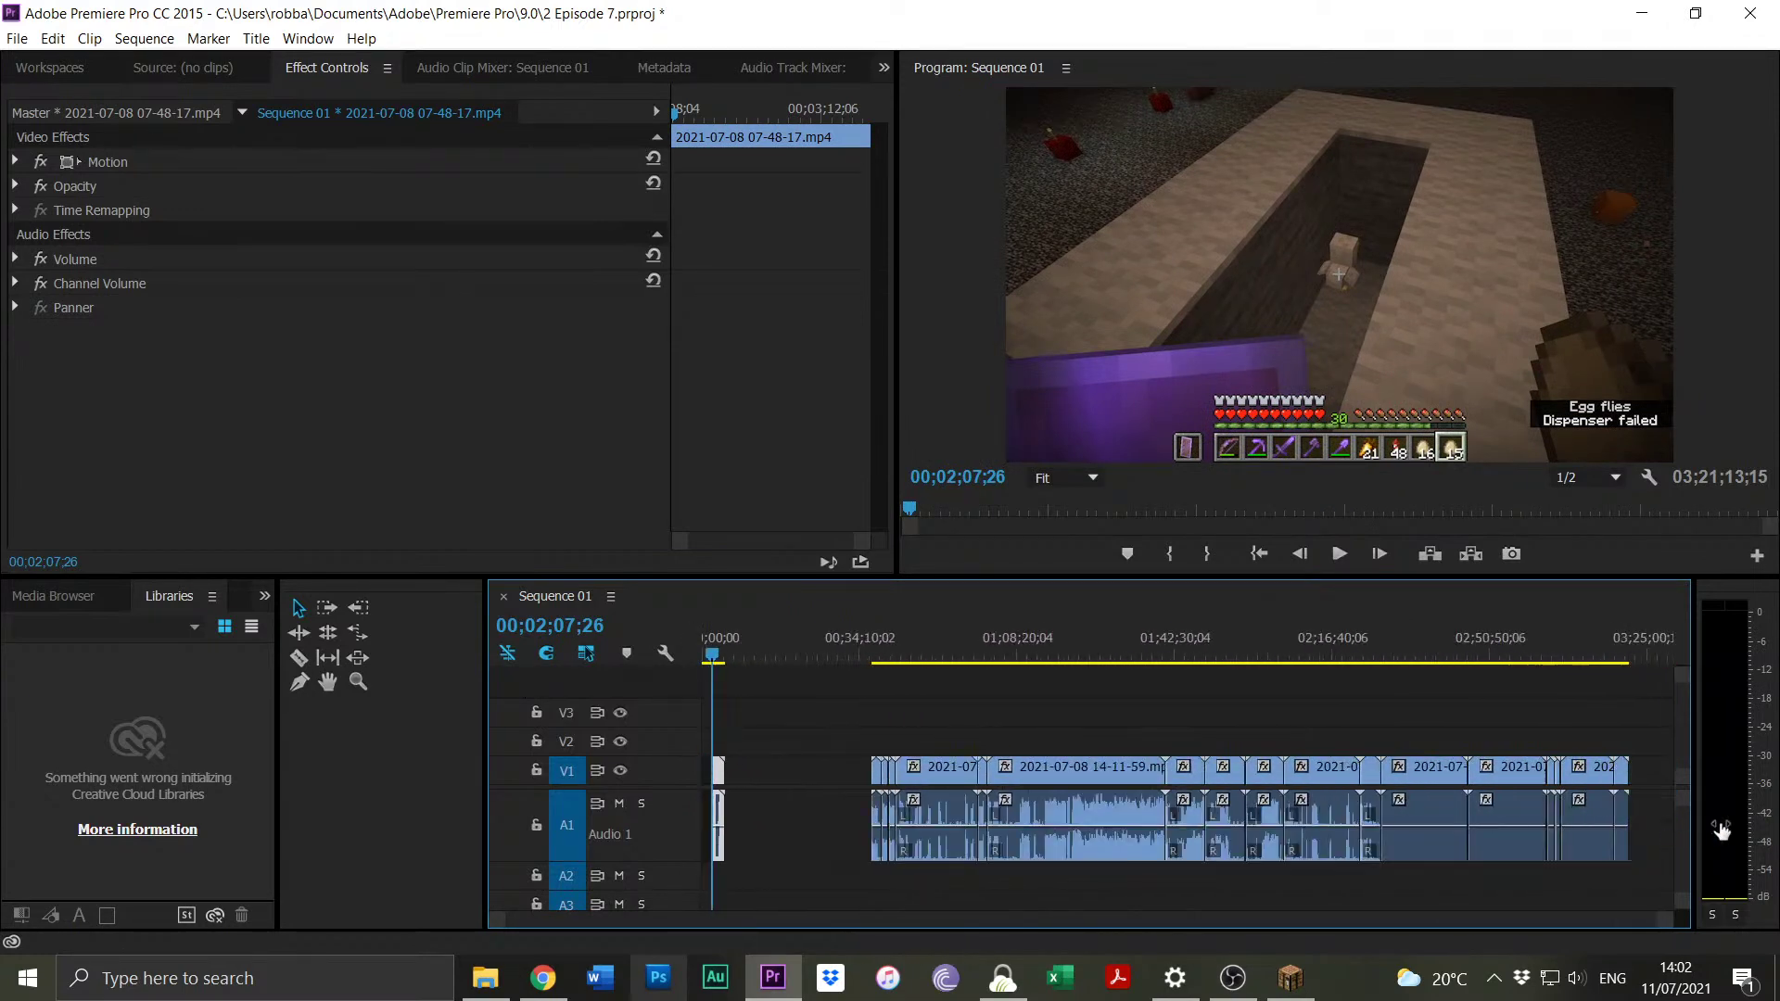
pyautogui.hotkey('ctrl', 'a')
pyautogui.rightClick(904, 799)
pyautogui.click(715, 717)
pyautogui.moveTo(720, 652); pyautogui.dragTo(717, 652)
pyautogui.press('\\')
pyautogui.press('=')
pyautogui.press('=')
pyautogui.press('=')
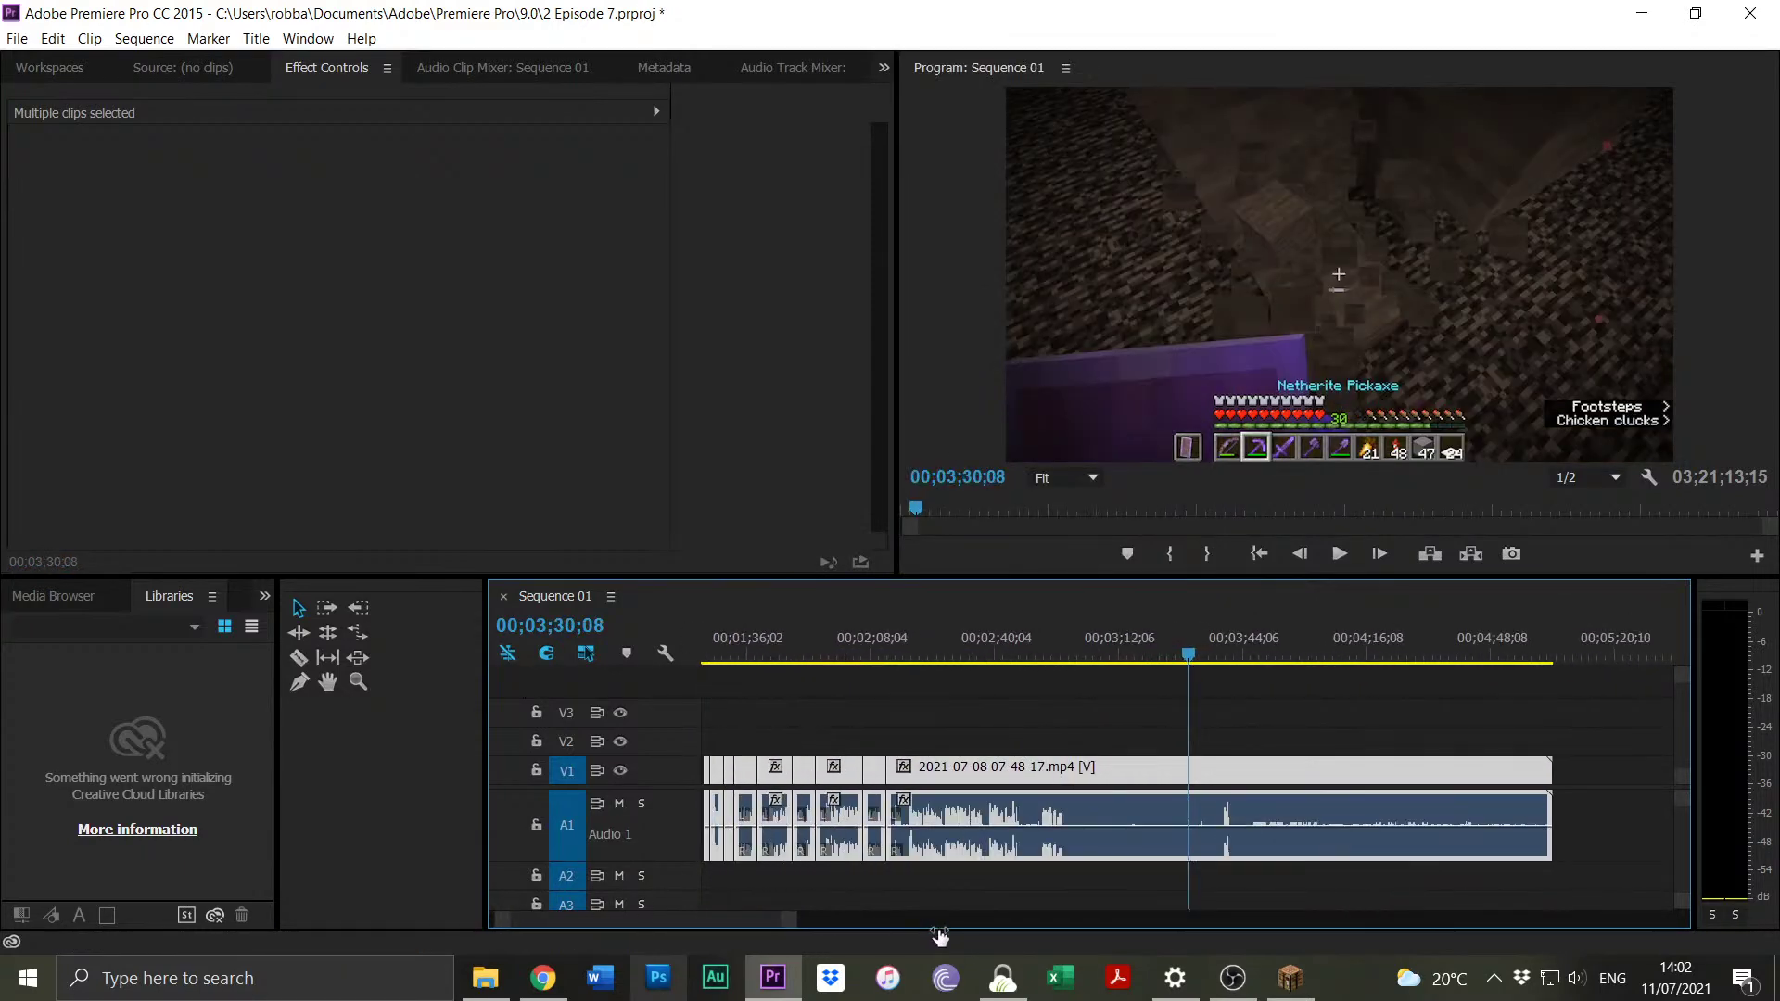
# Trim the last clip's start to the speech at 00;02;17;17 and move it against the previous piece.
pyautogui.click(887, 639)
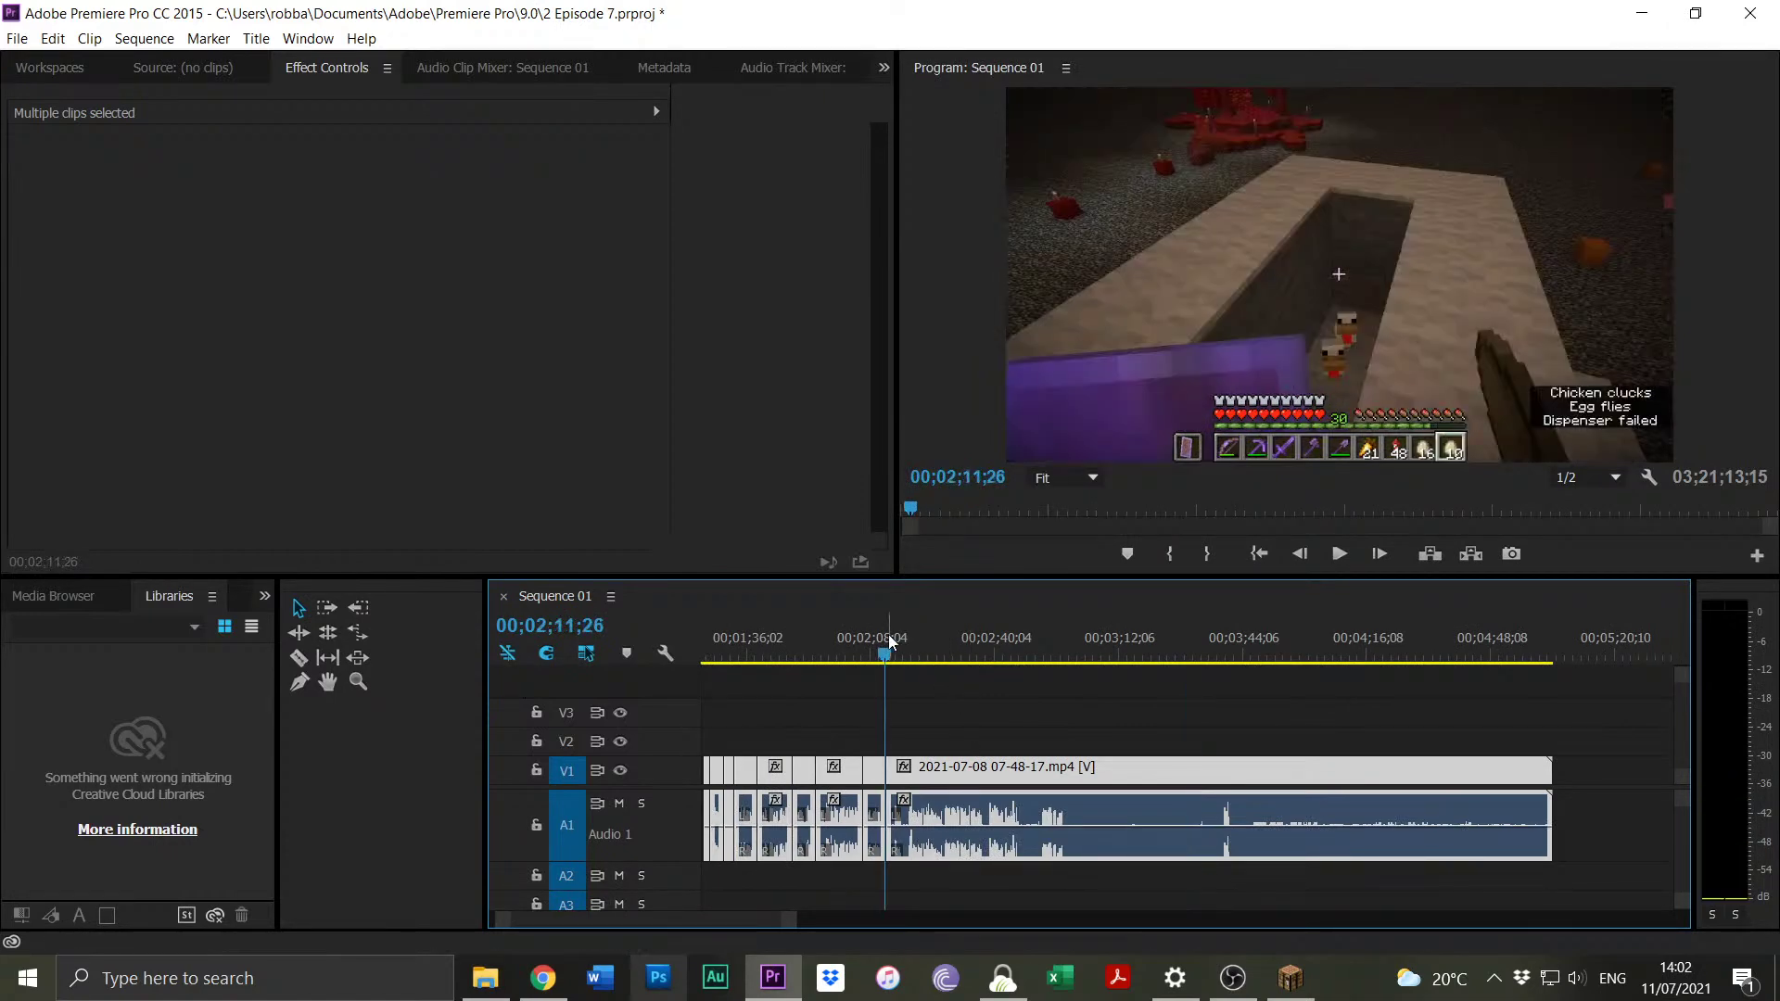
pyautogui.press('space')
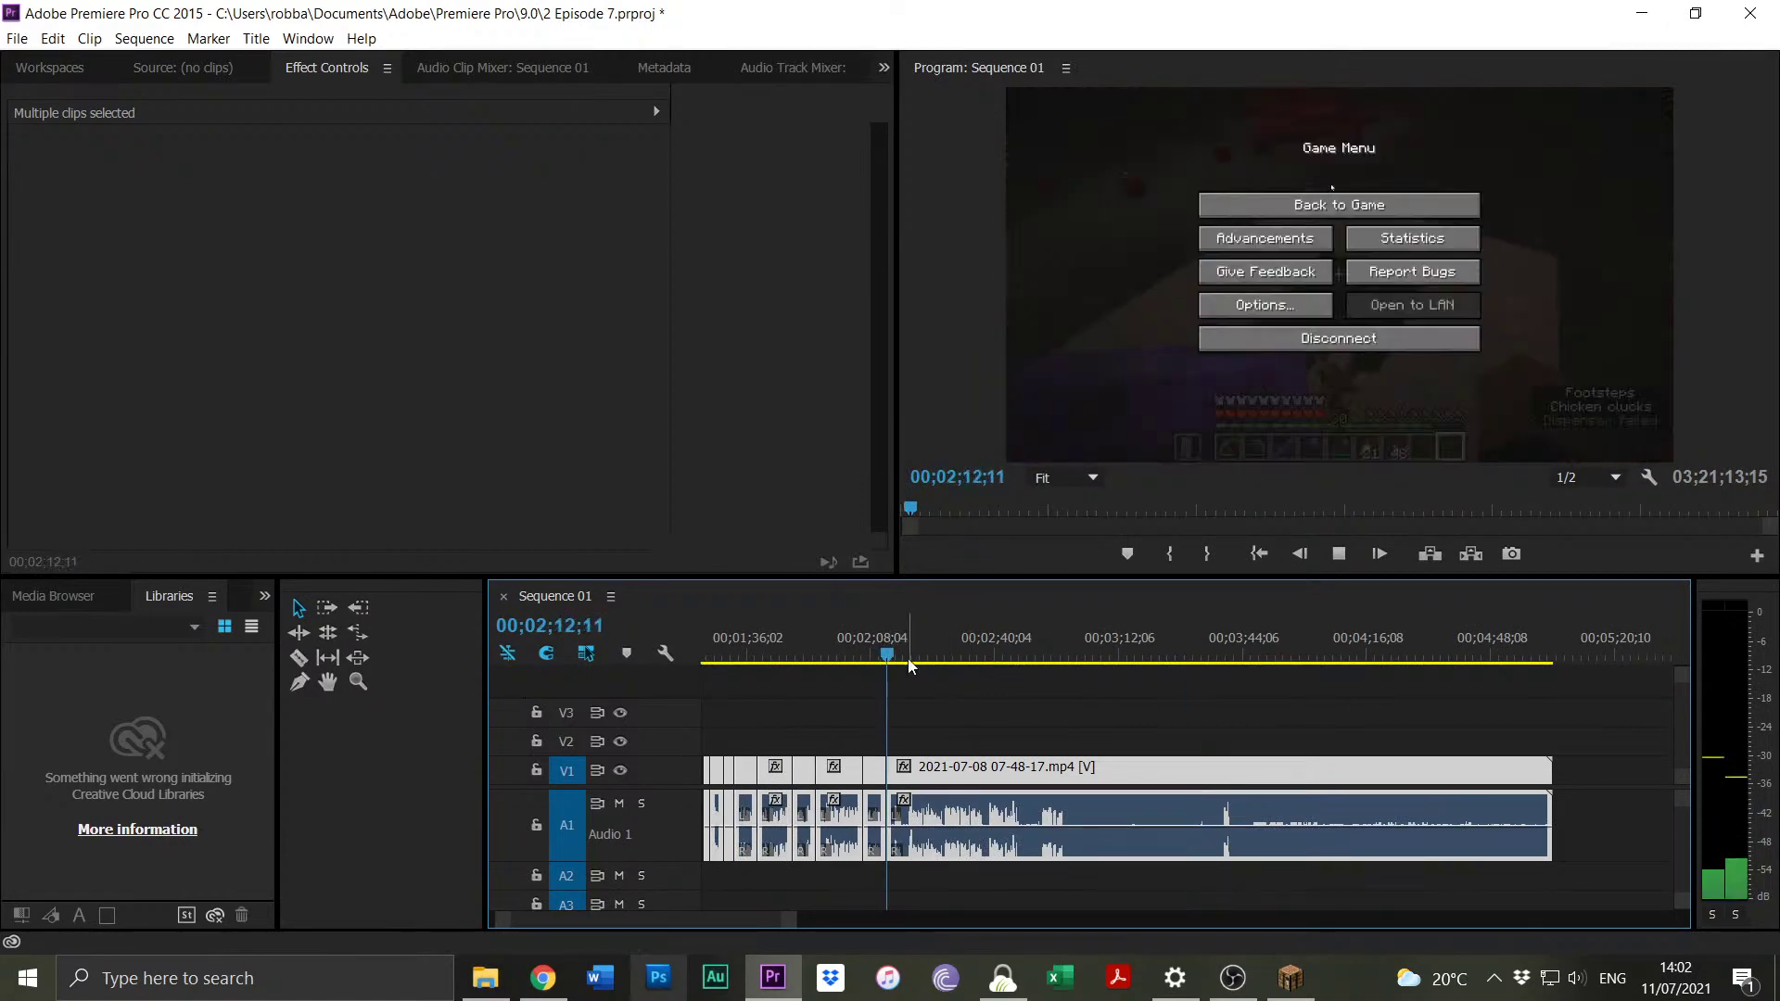
pyautogui.press('=')
pyautogui.press('=')
pyautogui.press('=')
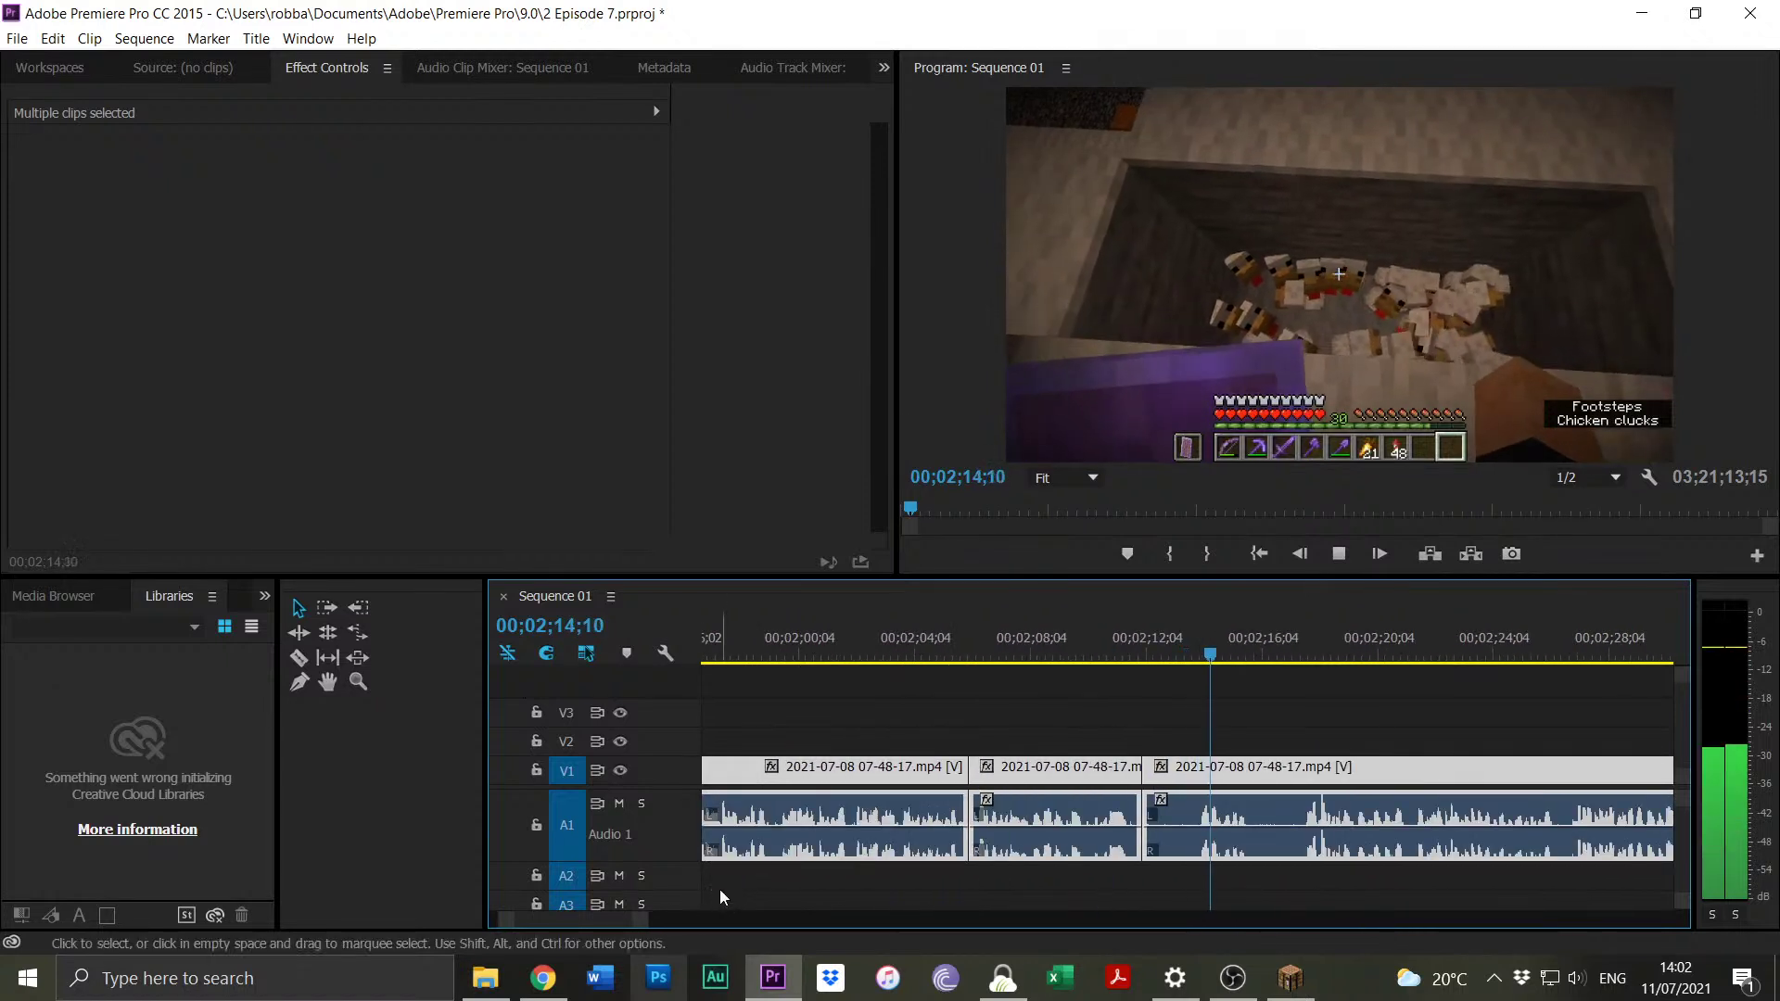
pyautogui.click(1305, 656)
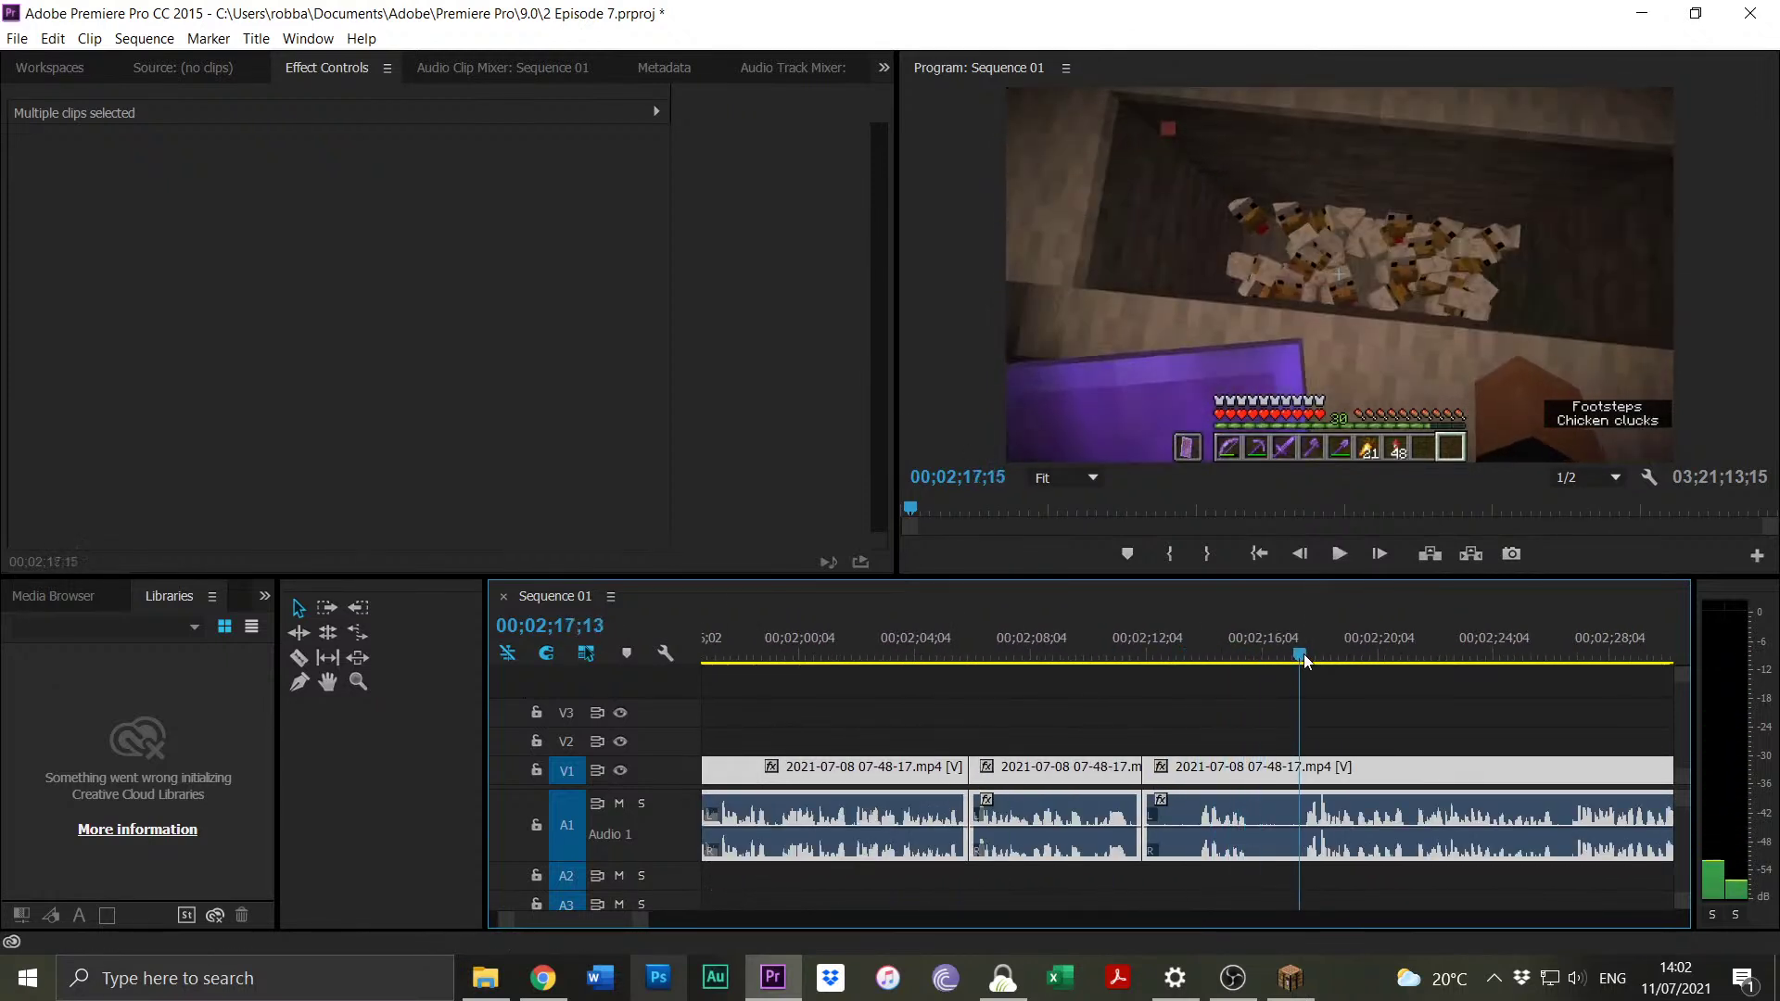
pyautogui.moveTo(1146, 767); pyautogui.dragTo(1307, 747)
pyautogui.click(1215, 764)
pyautogui.press('Delete')
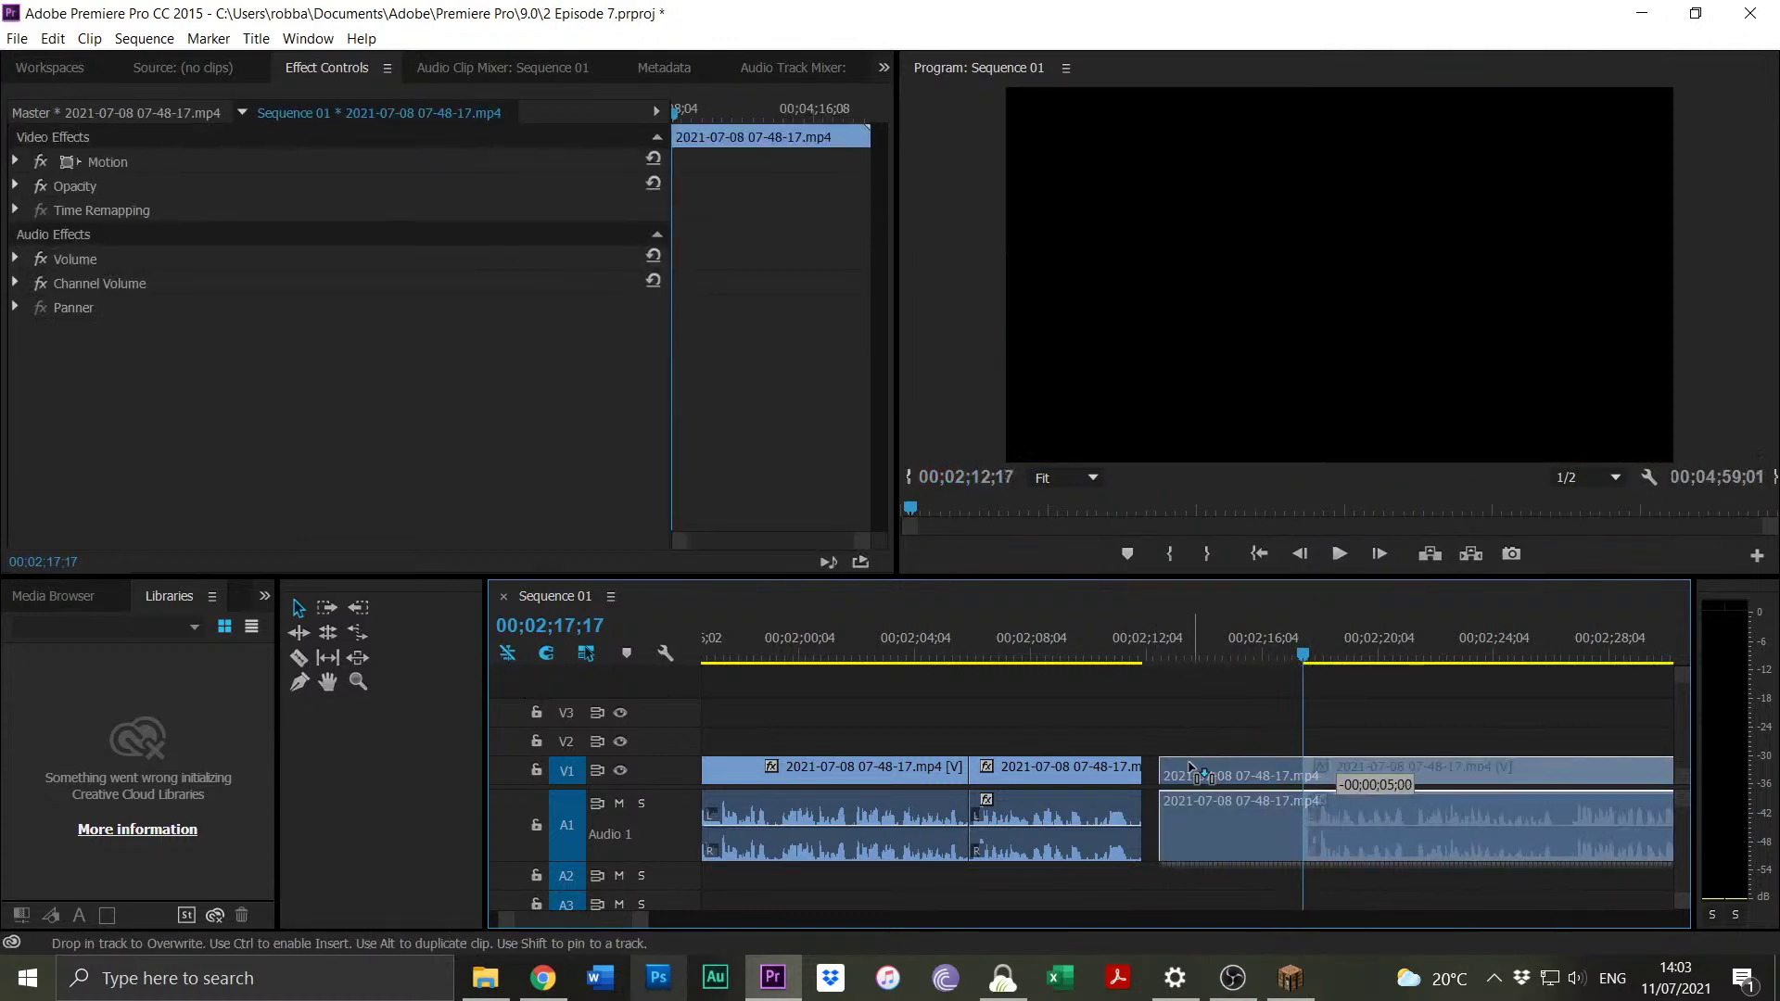
# Play the last clip from the join at about 00;02;12 and split it after the phrase at about 00;02;20.
pyautogui.click(1138, 657)
pyautogui.press('space')
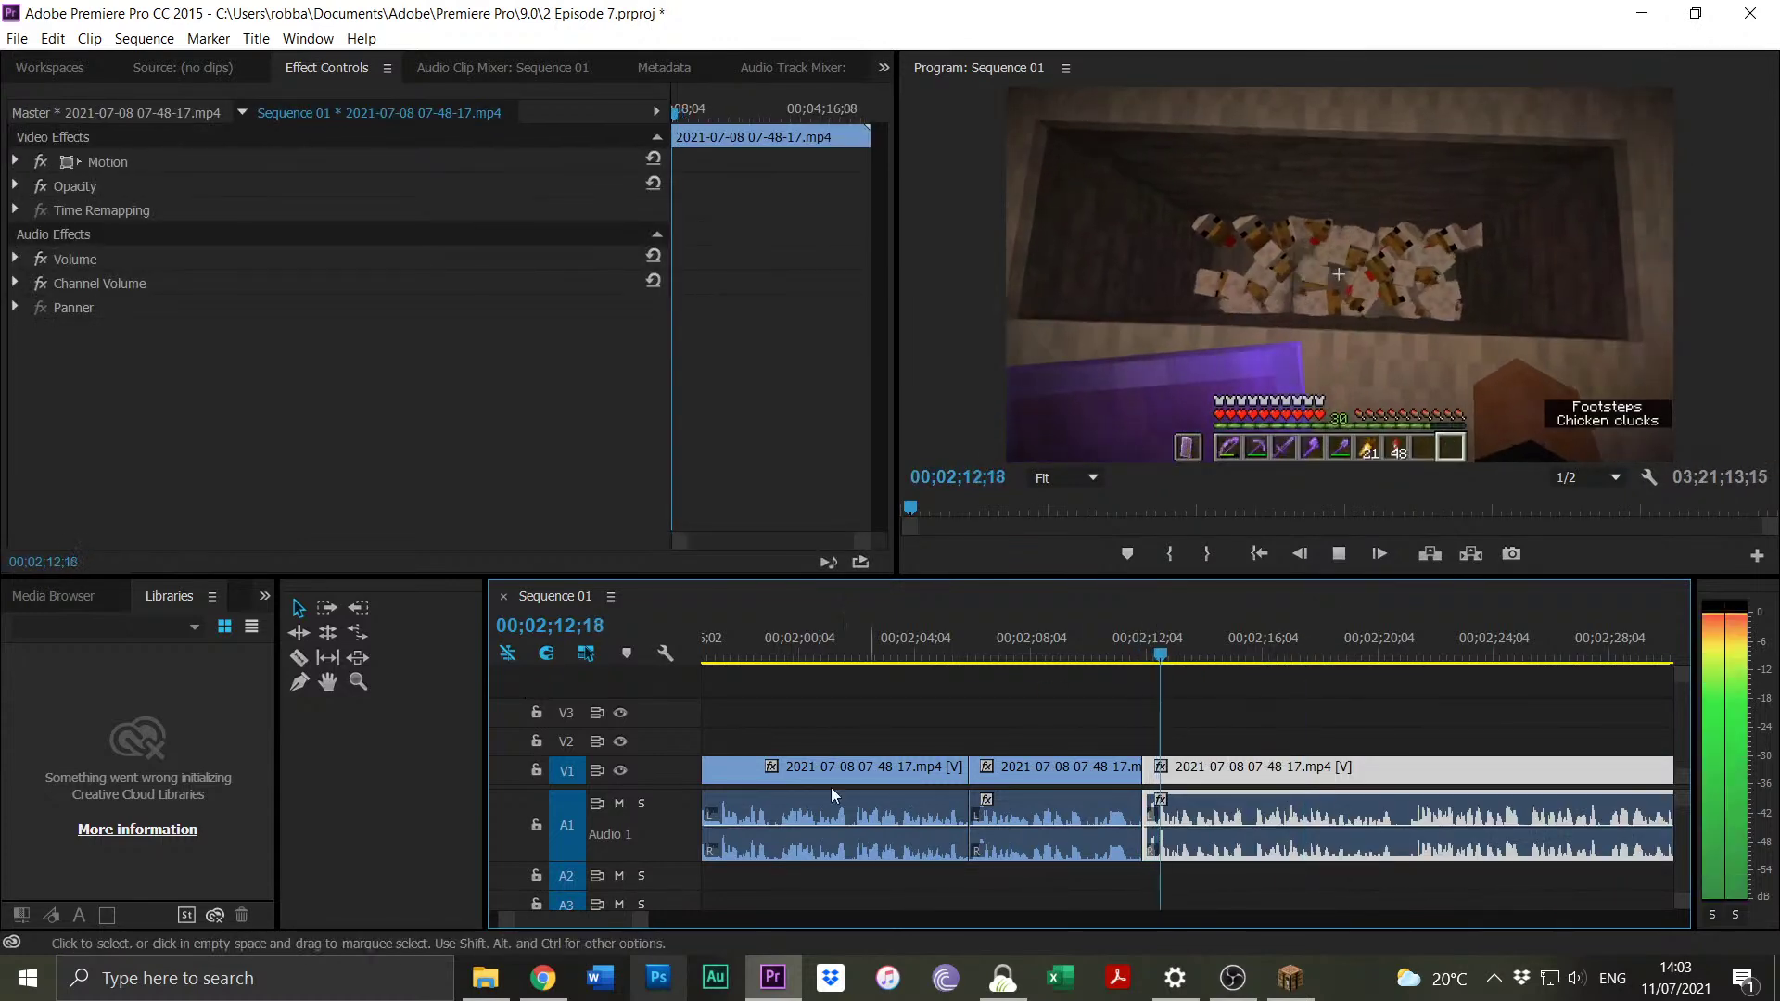
pyautogui.press('-')
pyautogui.press('-')
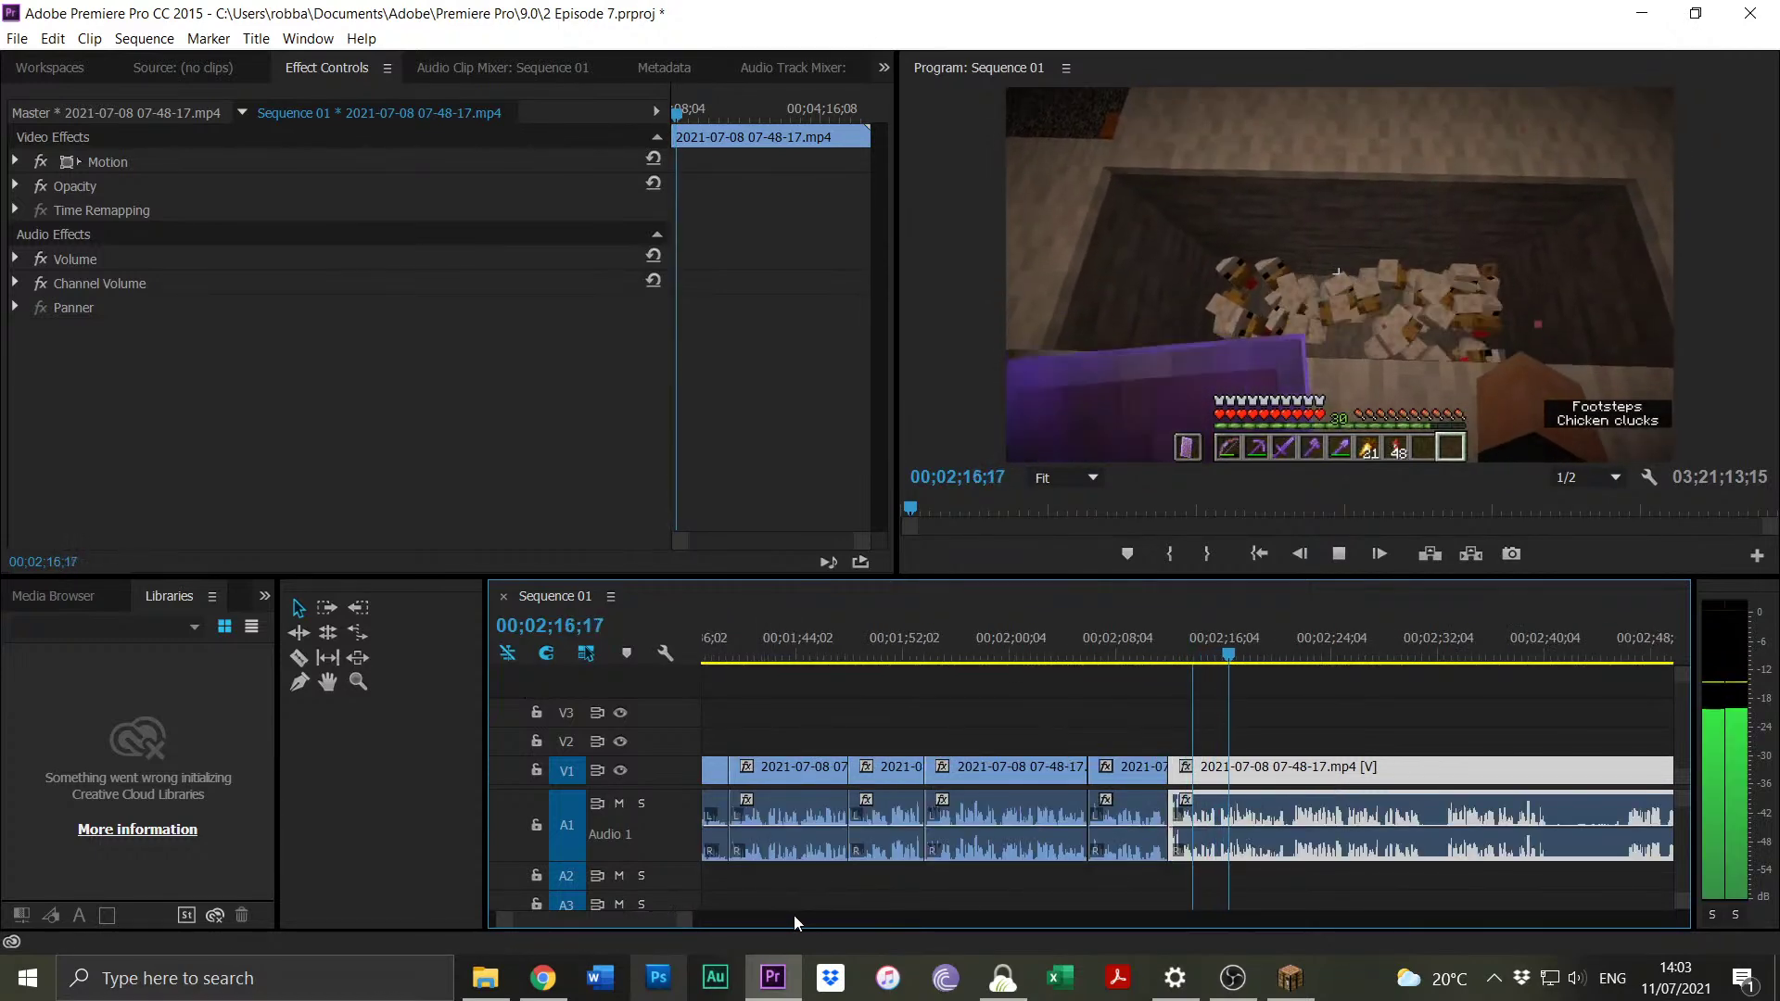
pyautogui.moveTo(688, 920); pyautogui.dragTo(669, 918)
pyautogui.press('space')
pyautogui.hotkey('ctrl', 'k')
# Listen to the phrases after the split, from about 00;02;32 and about 00;02;23, and undo the split.
pyautogui.press('space')
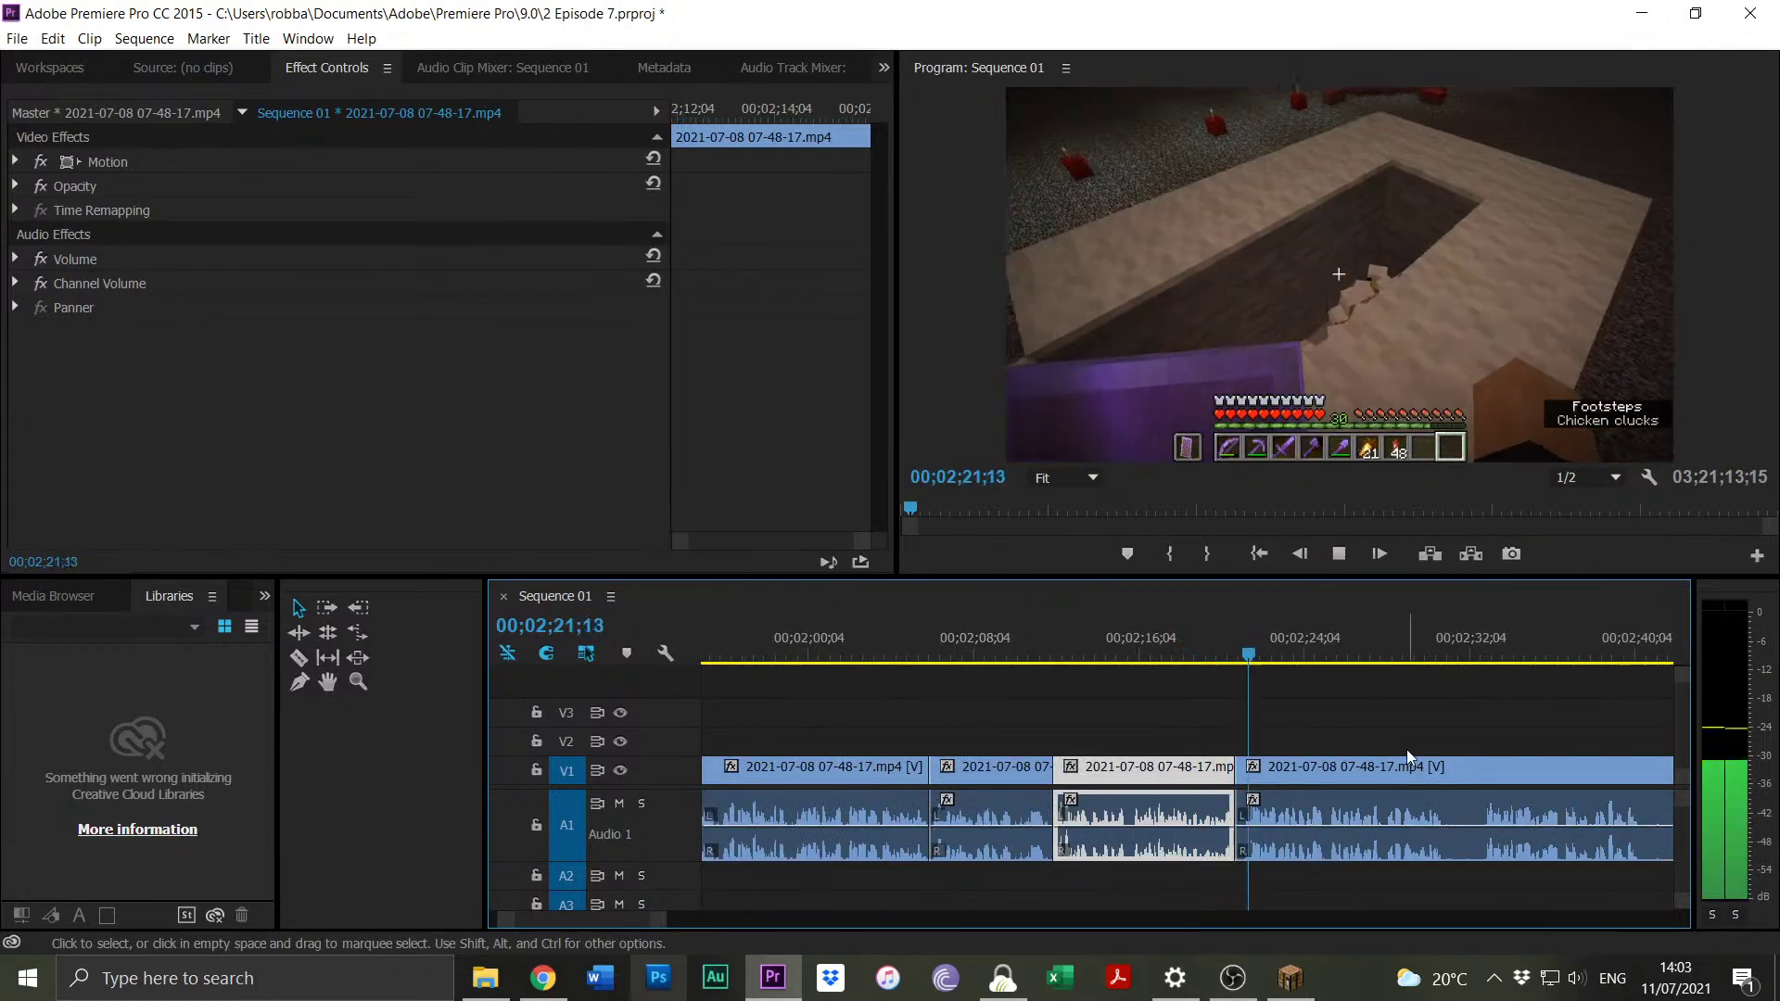
pyautogui.click(1491, 655)
pyautogui.press('space')
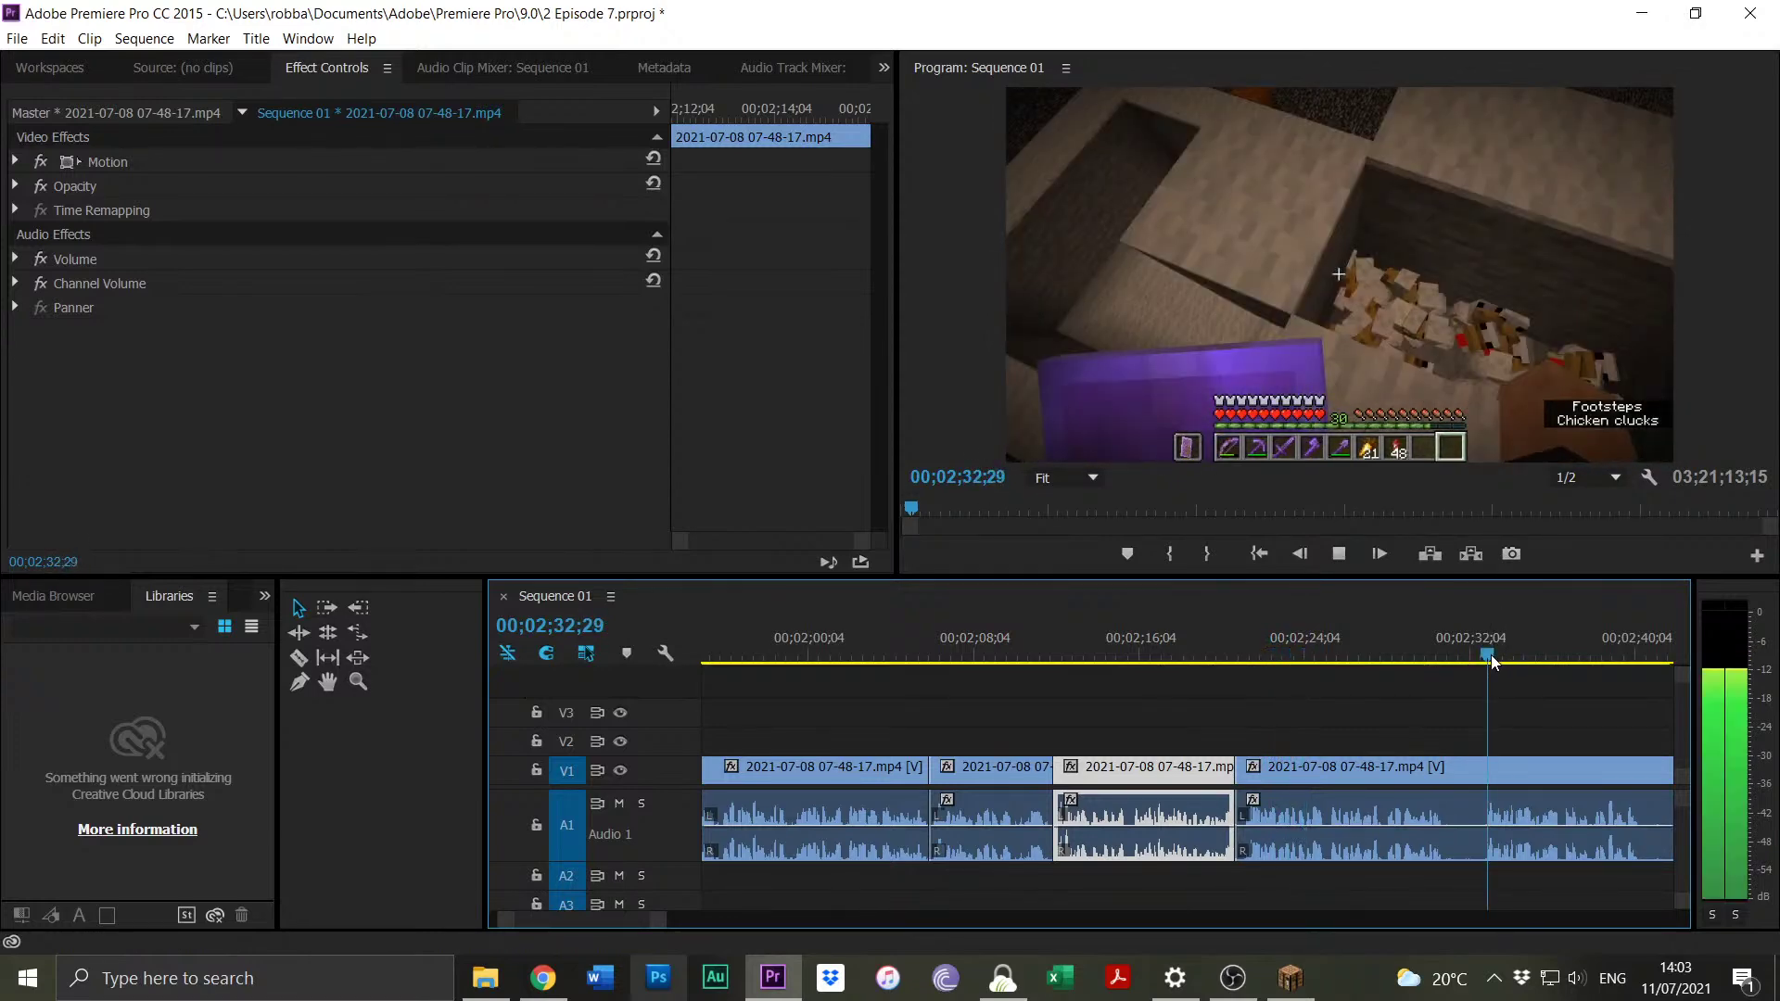
pyautogui.click(1286, 658)
pyautogui.press('space')
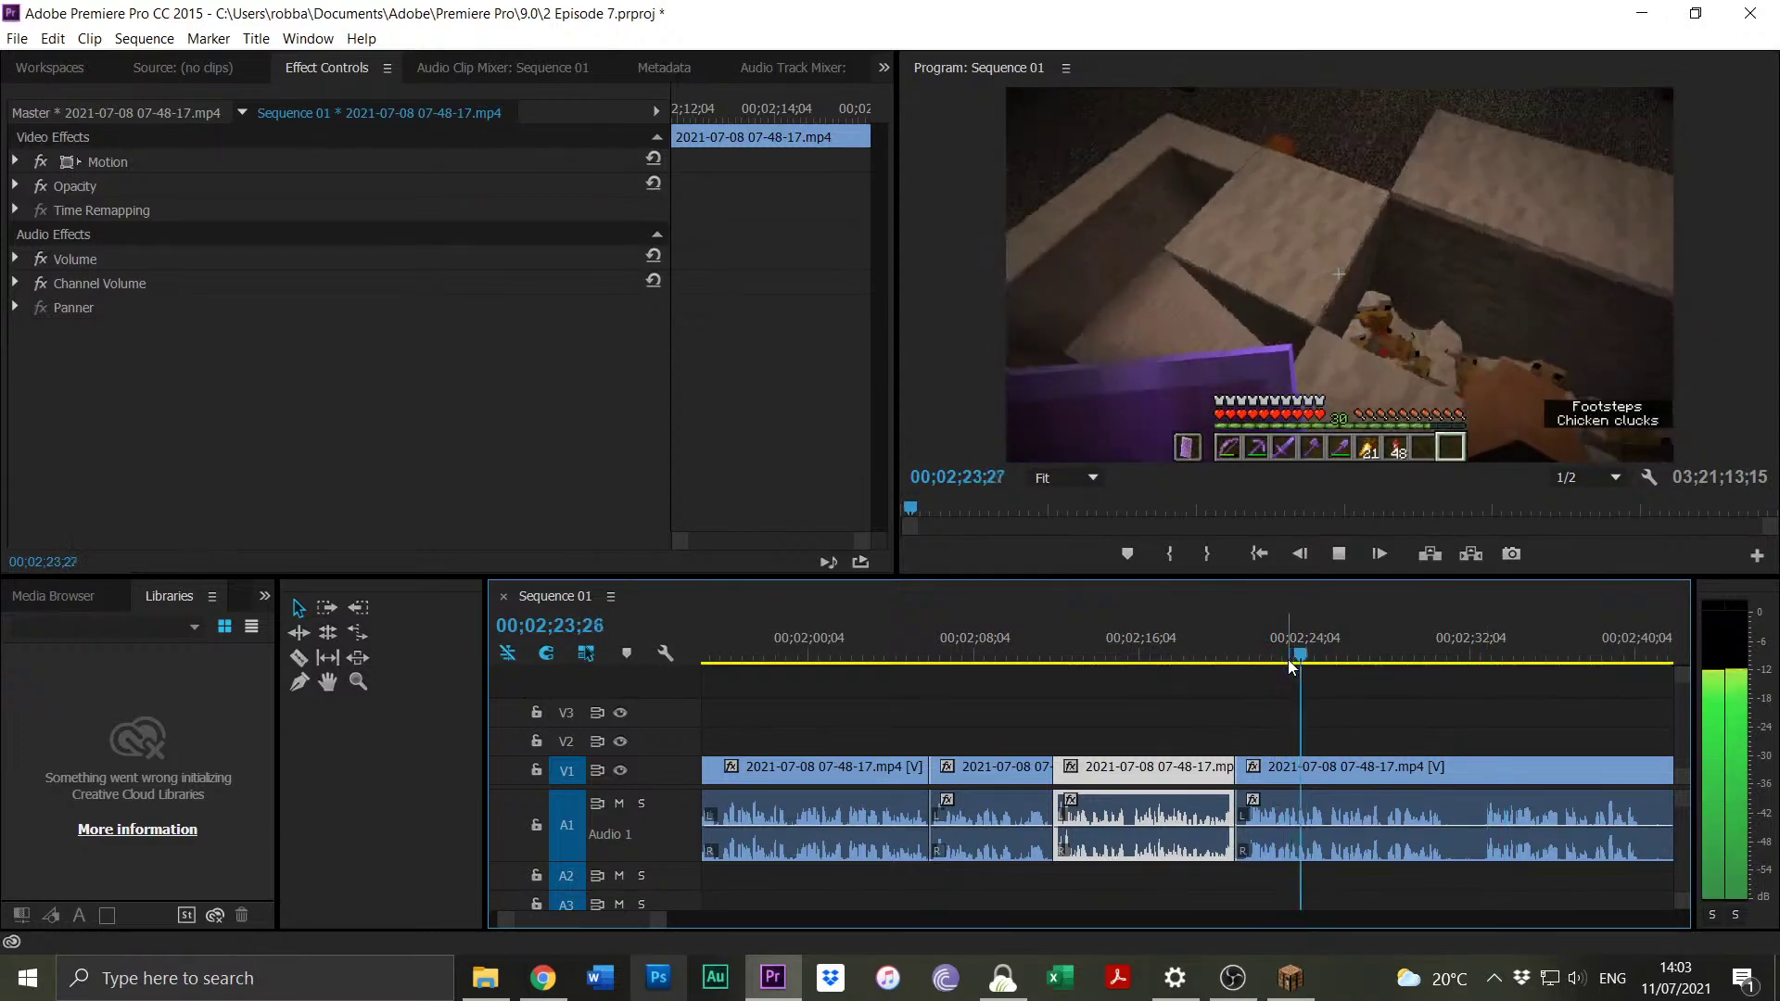
pyautogui.hotkey('ctrl', 'z')
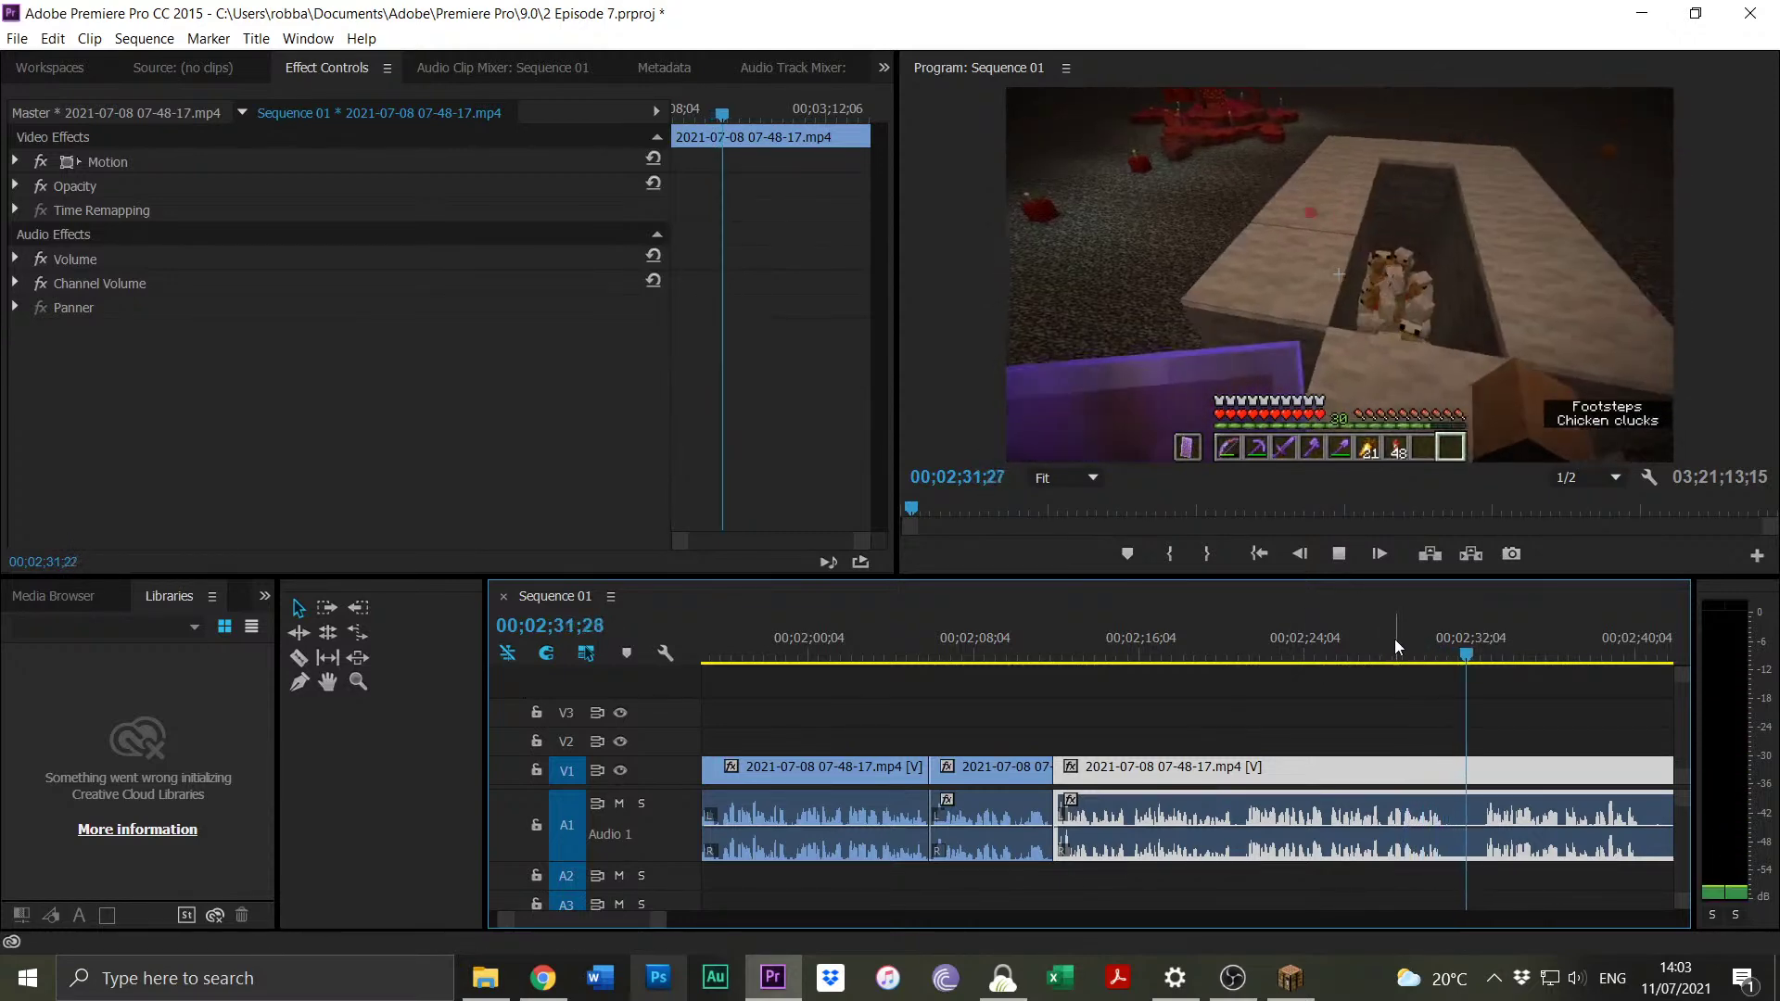
# Split the last clip at 00;02;25;04, cut the passage up to the speech near 00;02;32, and close the gap.
pyautogui.click(1307, 653)
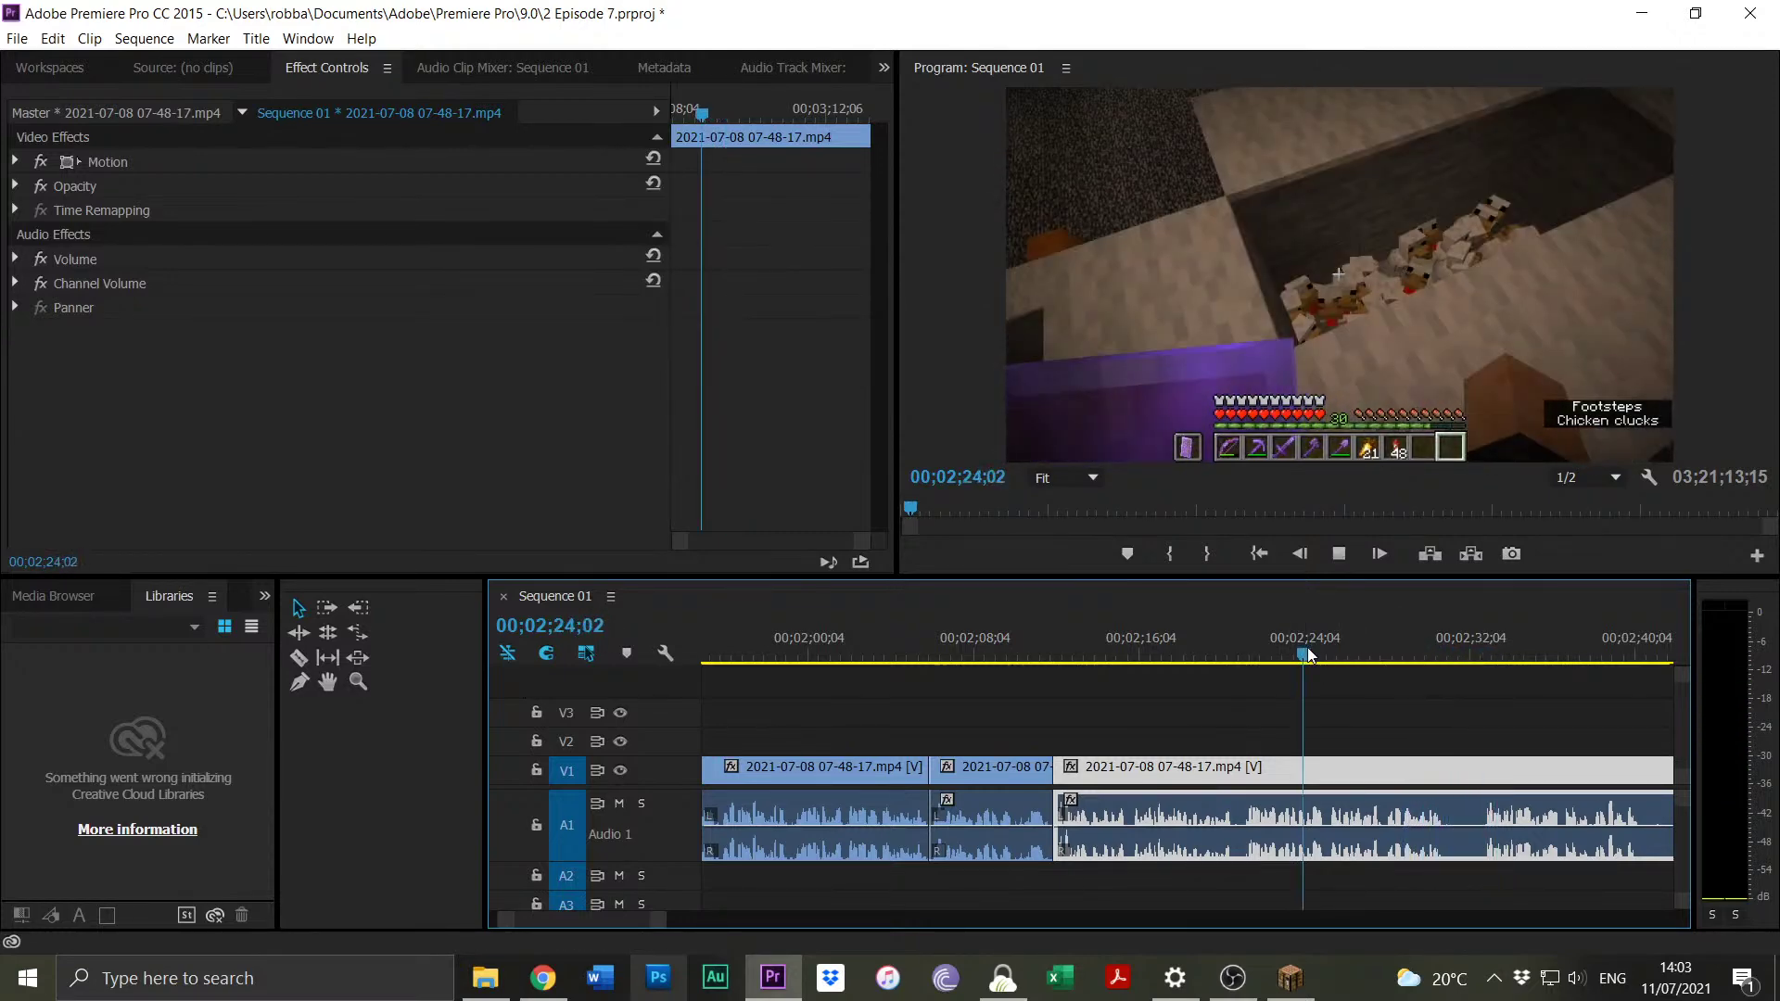
pyautogui.click(1331, 660)
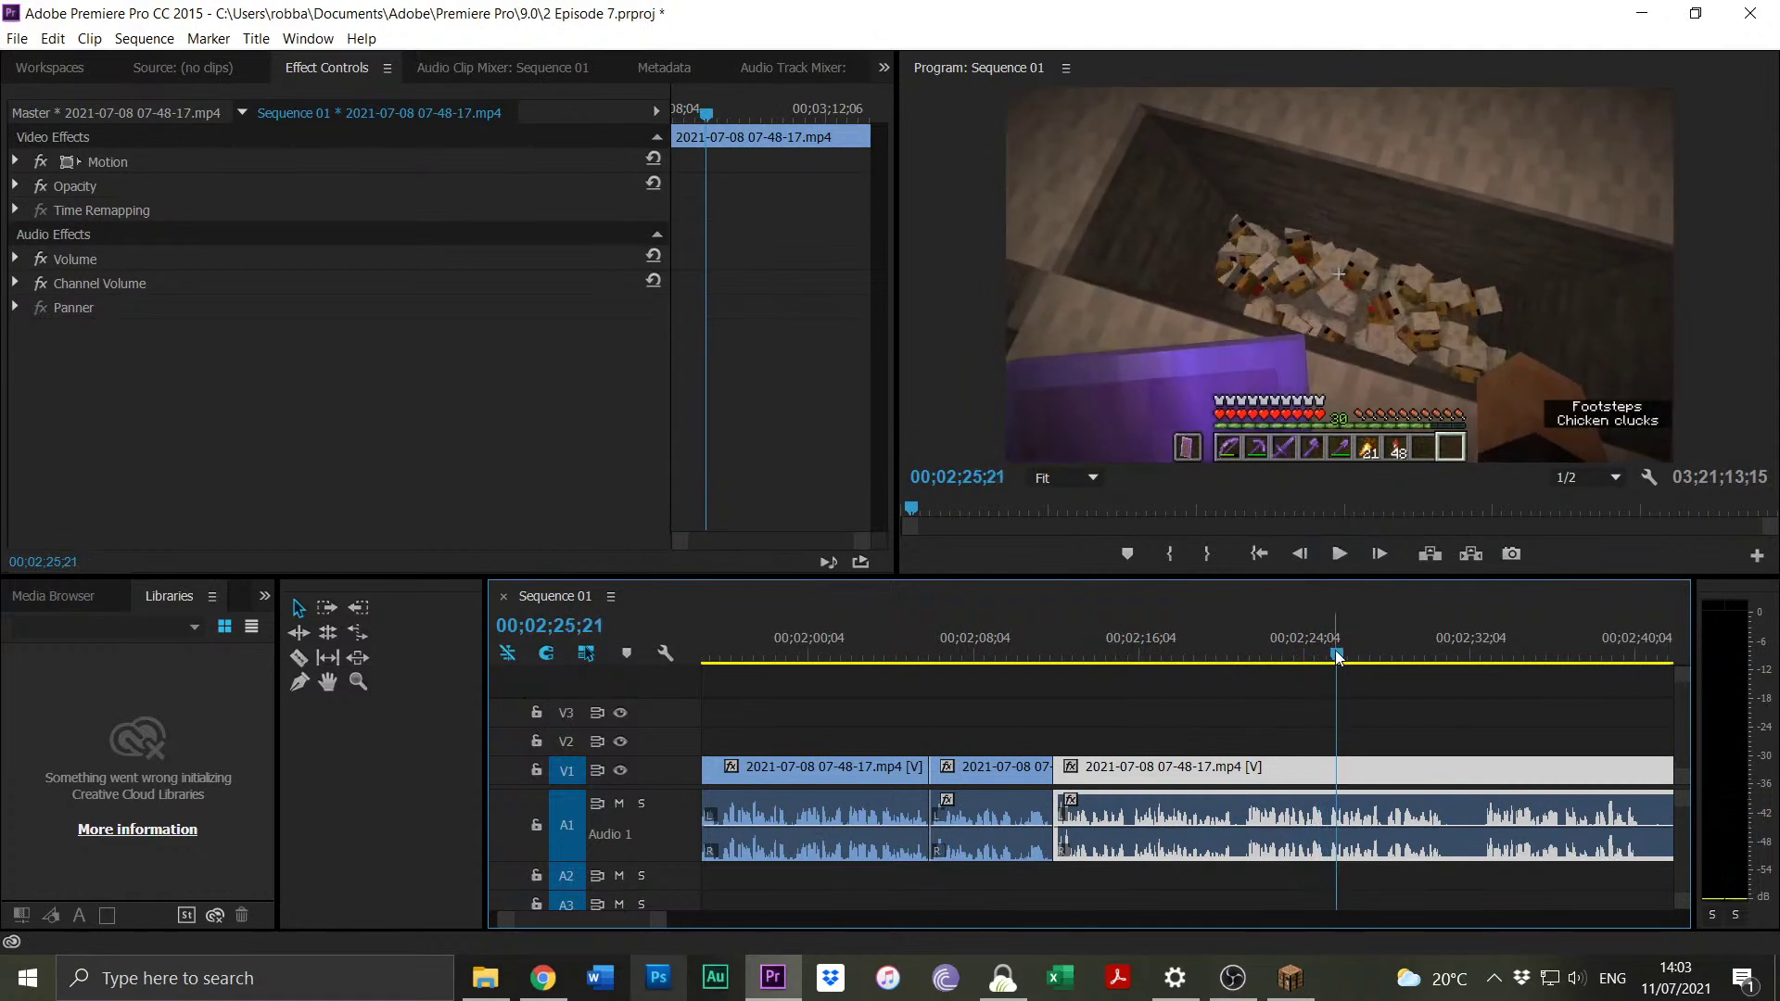
pyautogui.moveTo(1331, 660); pyautogui.dragTo(1326, 661)
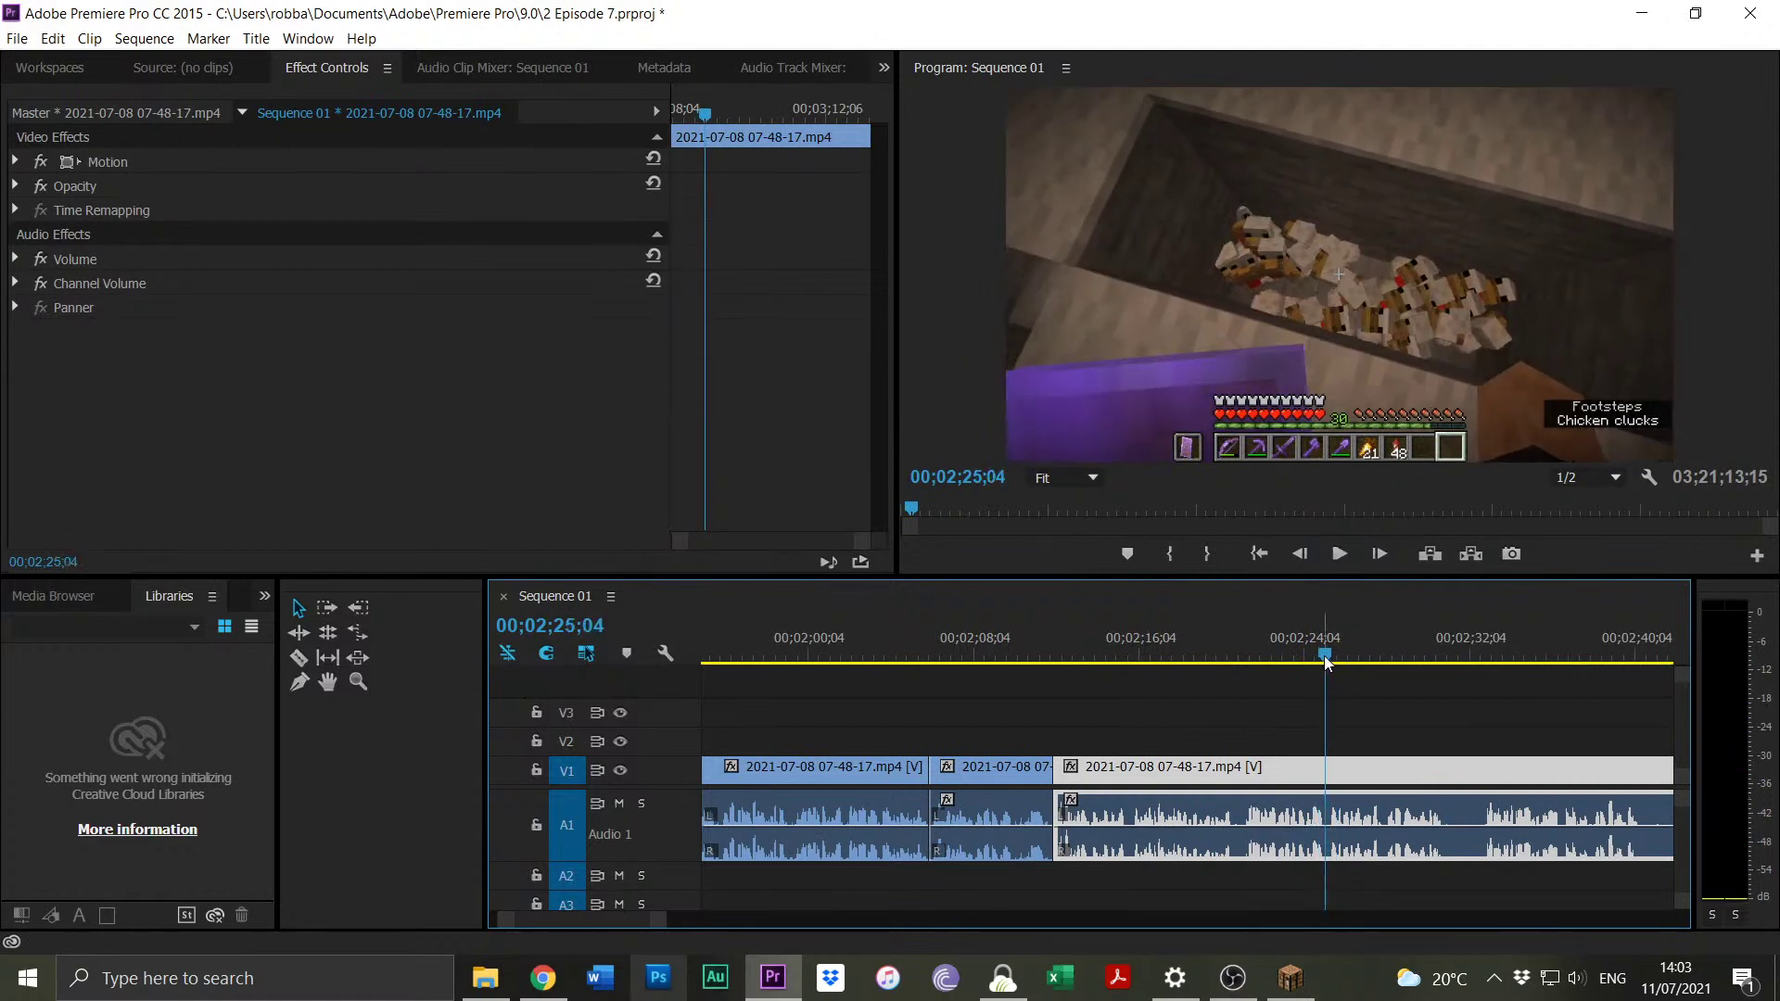
pyautogui.hotkey('ctrl', 'k')
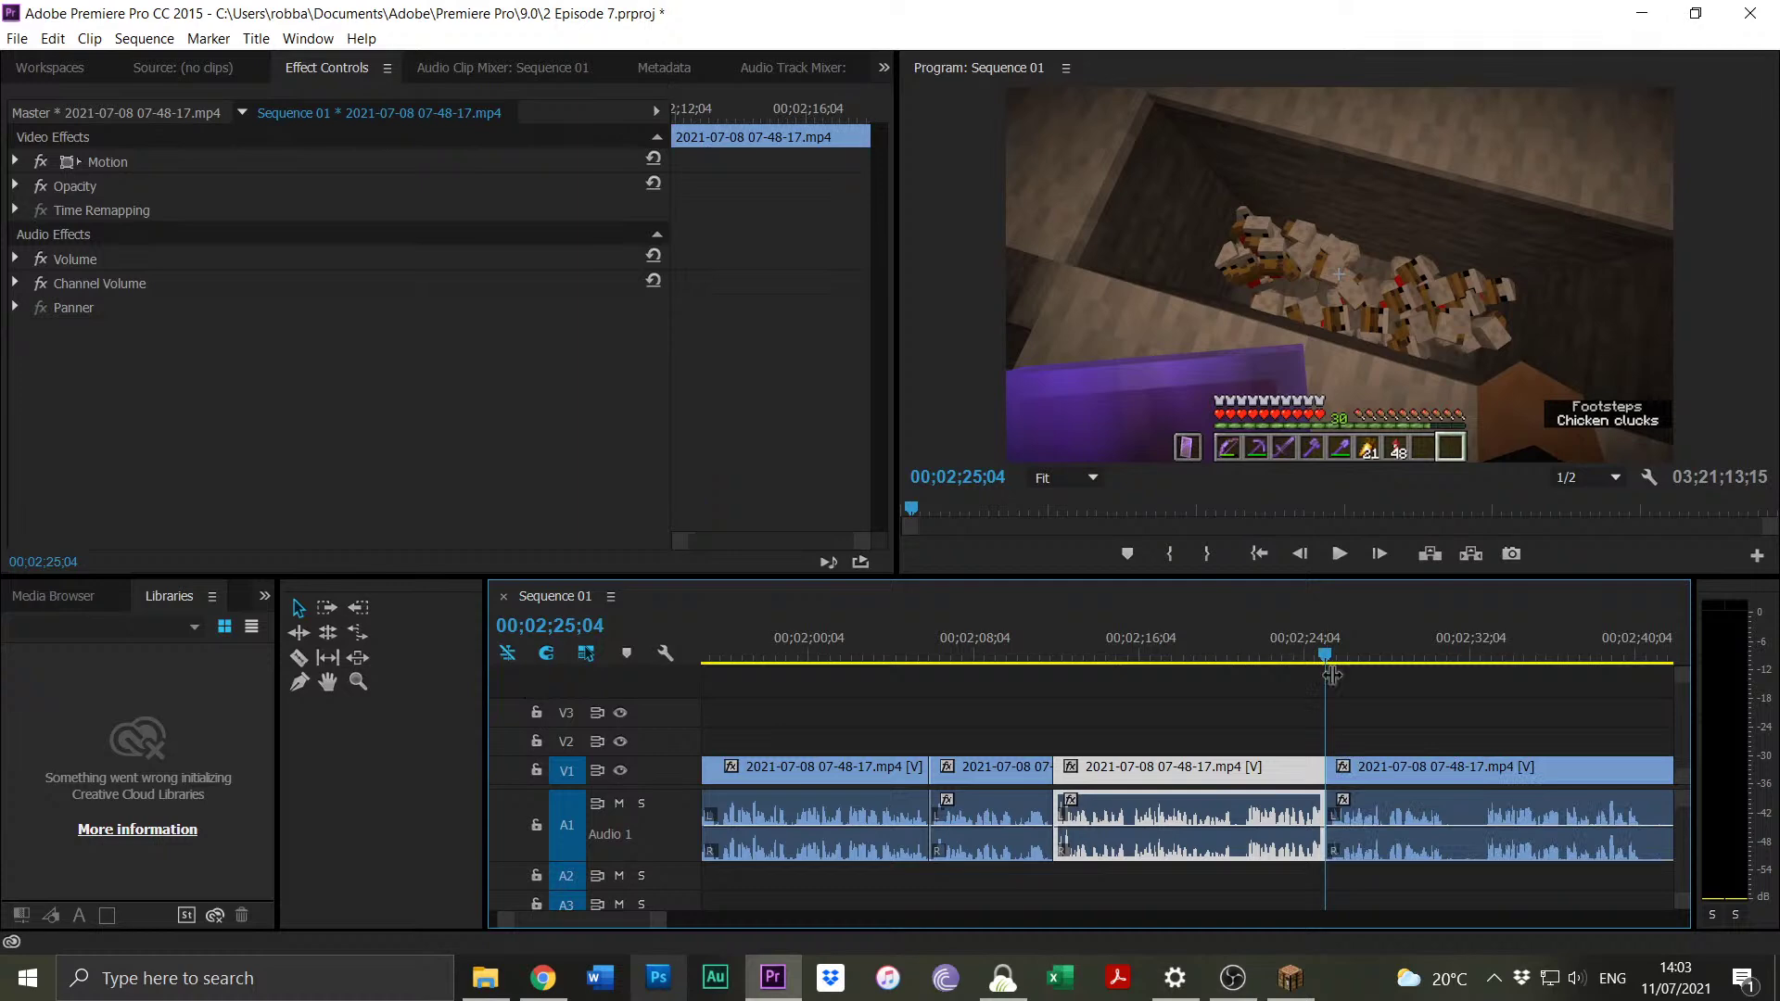
pyautogui.moveTo(1391, 758)
pyautogui.mouseDown()
pyautogui.moveTo(1513, 771)
pyautogui.moveTo(1363, 760)
pyautogui.mouseUp()
# Play the joined clip's next phrases and split it after the speech, at 00;02;32;27.
pyautogui.press('space')
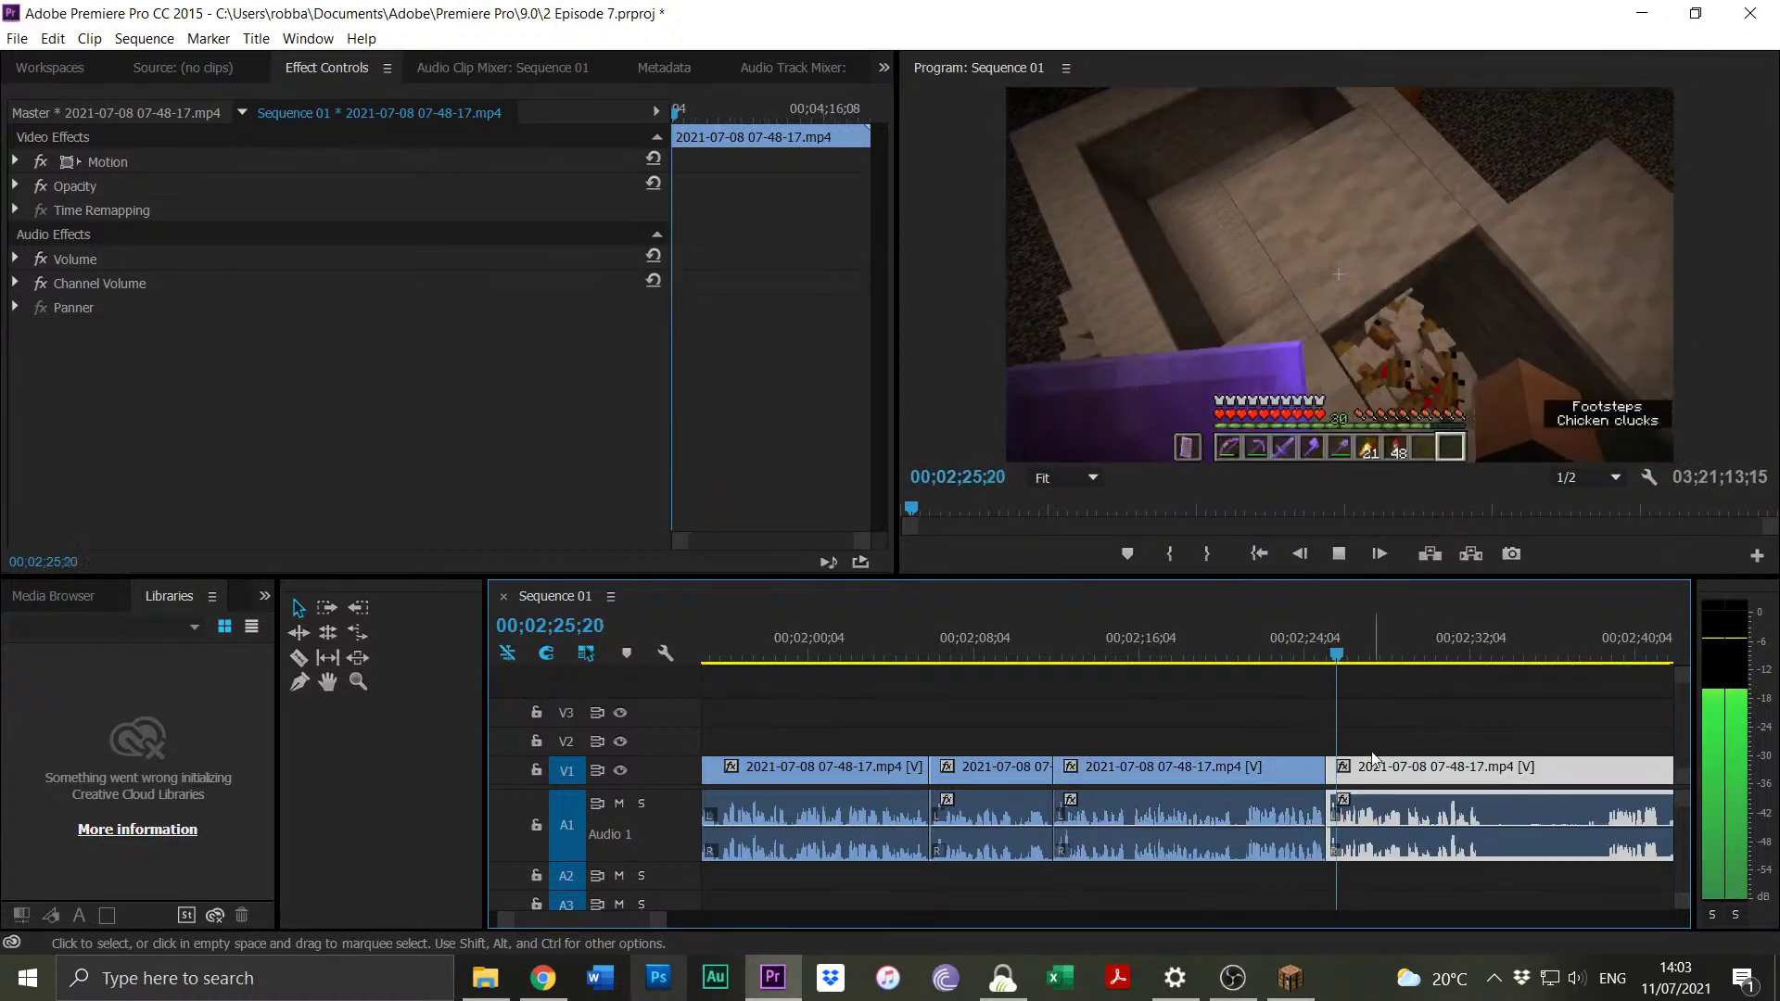
pyautogui.moveTo(666, 918); pyautogui.dragTo(680, 916)
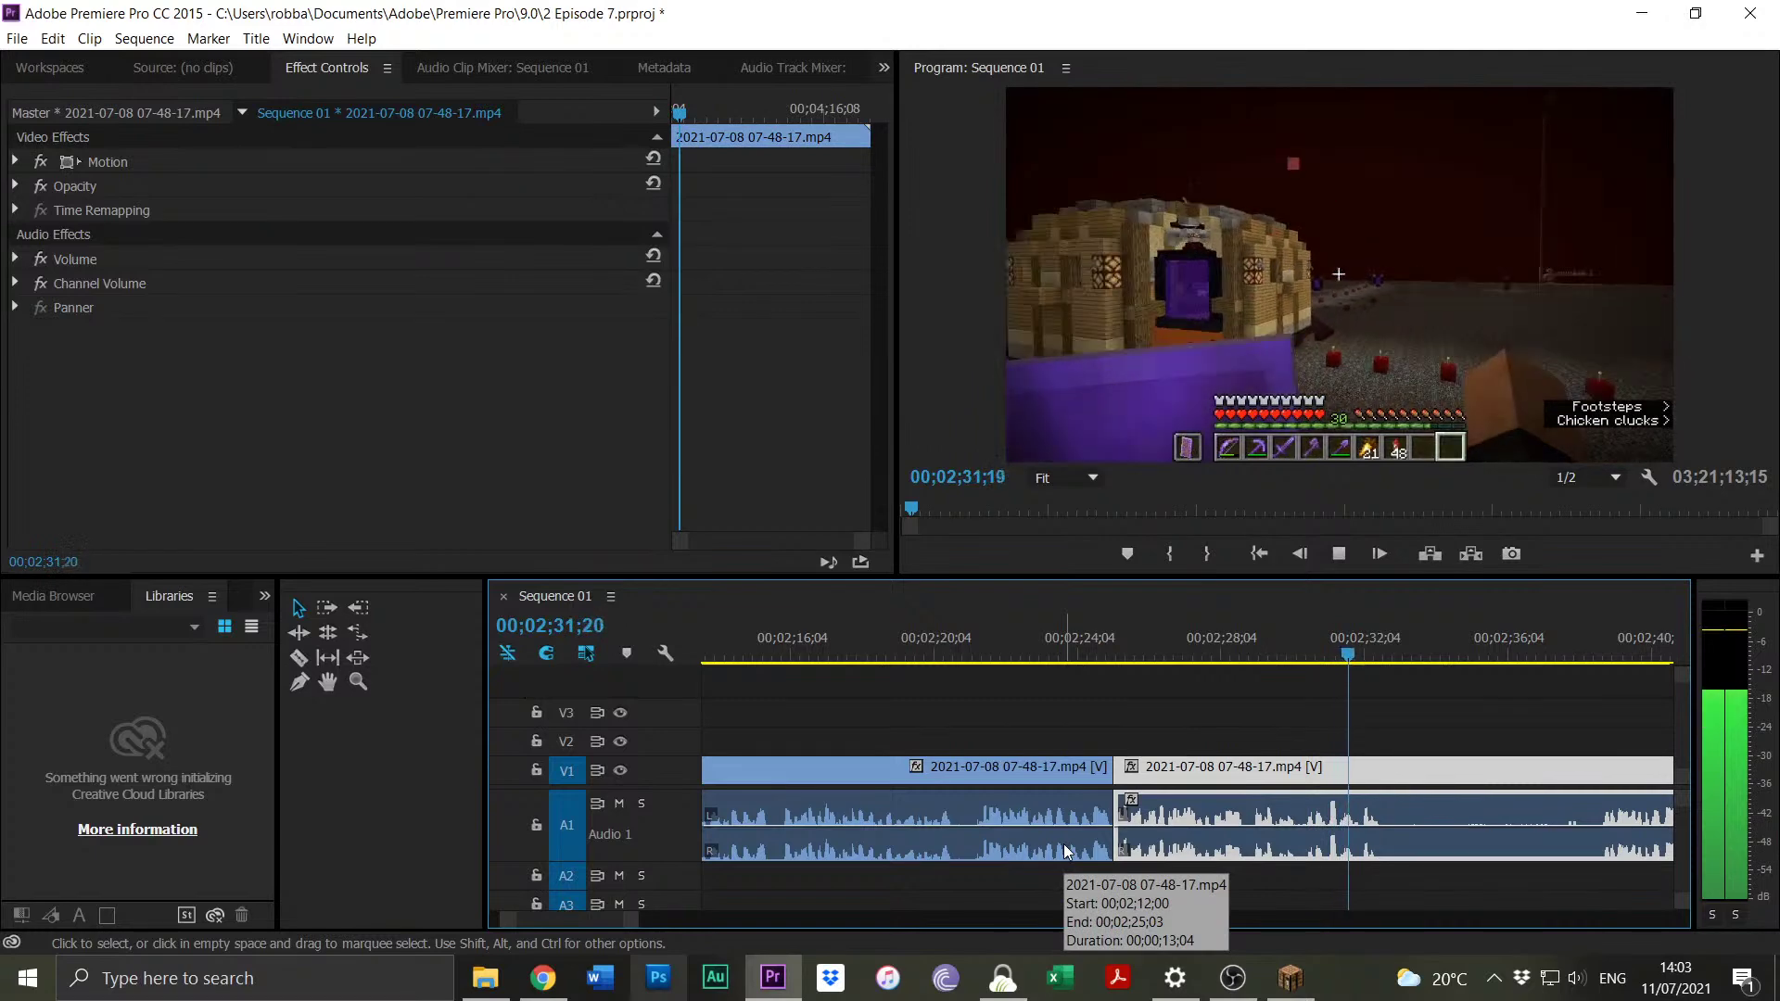
pyautogui.press('space')
pyautogui.hotkey('ctrl', 'k')
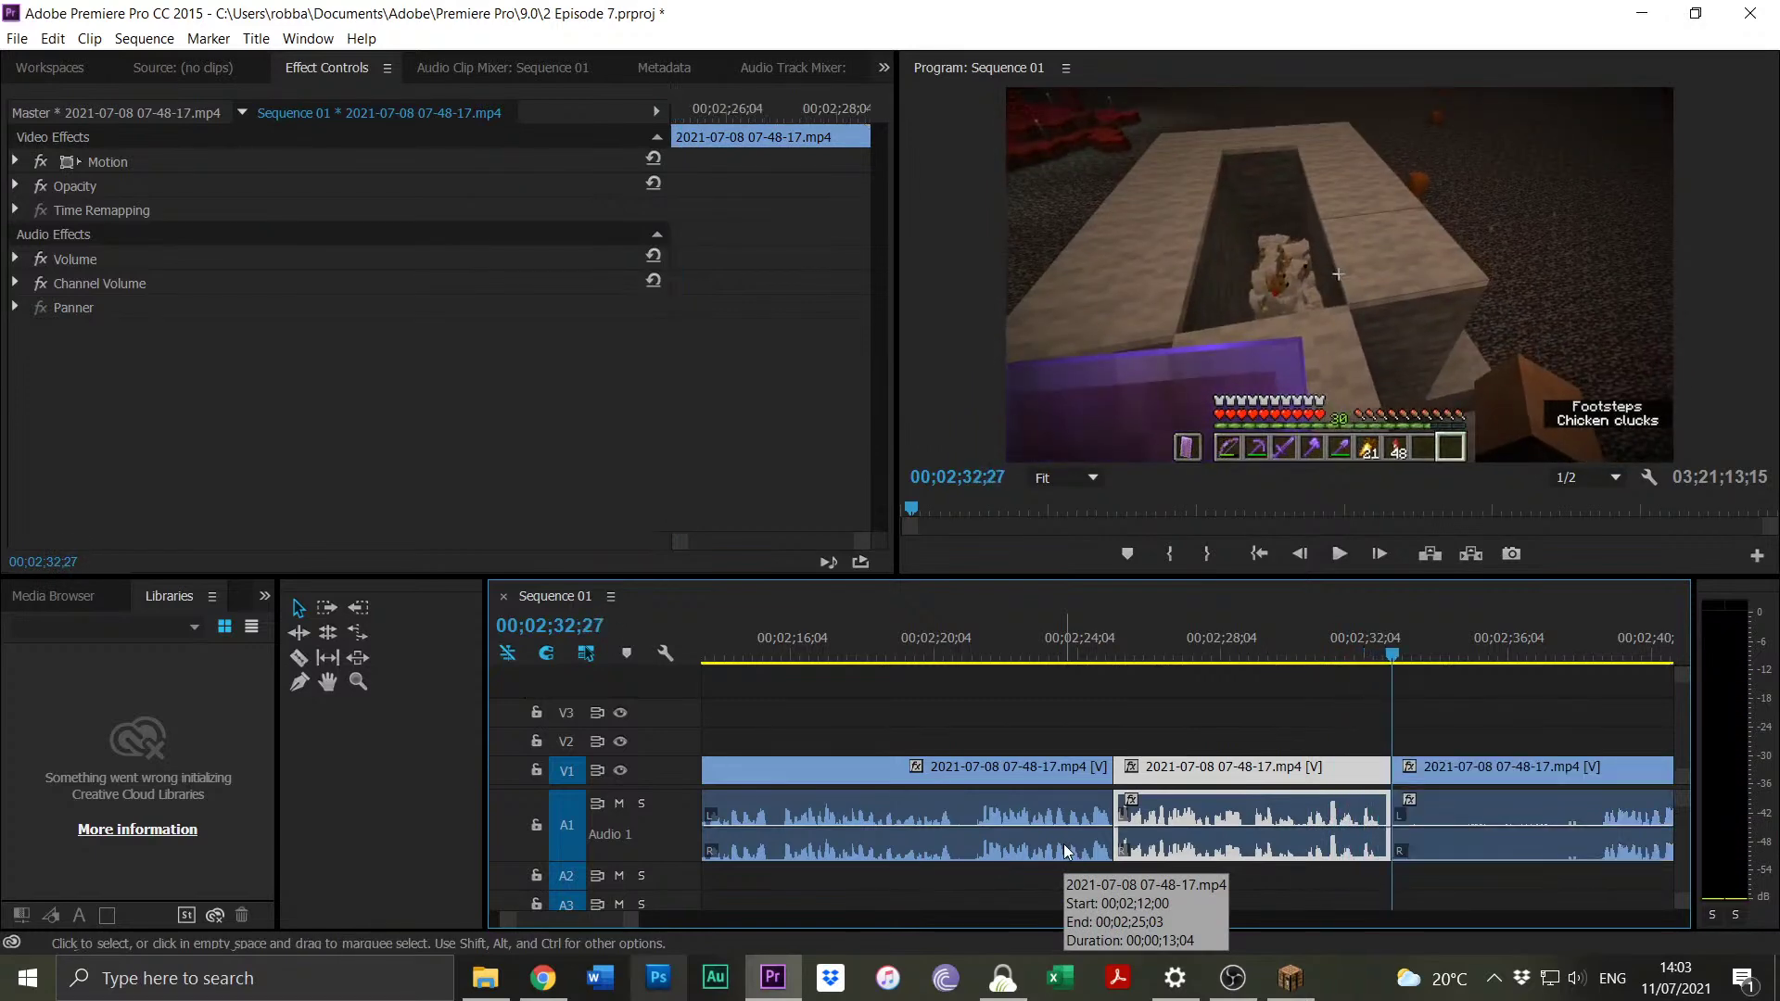
# Check the remaining clip's speech near 00;02;39 and 00;03;25, and delete the whole clip after 00;02;32;27.
pyautogui.click(1607, 663)
pyautogui.press('space')
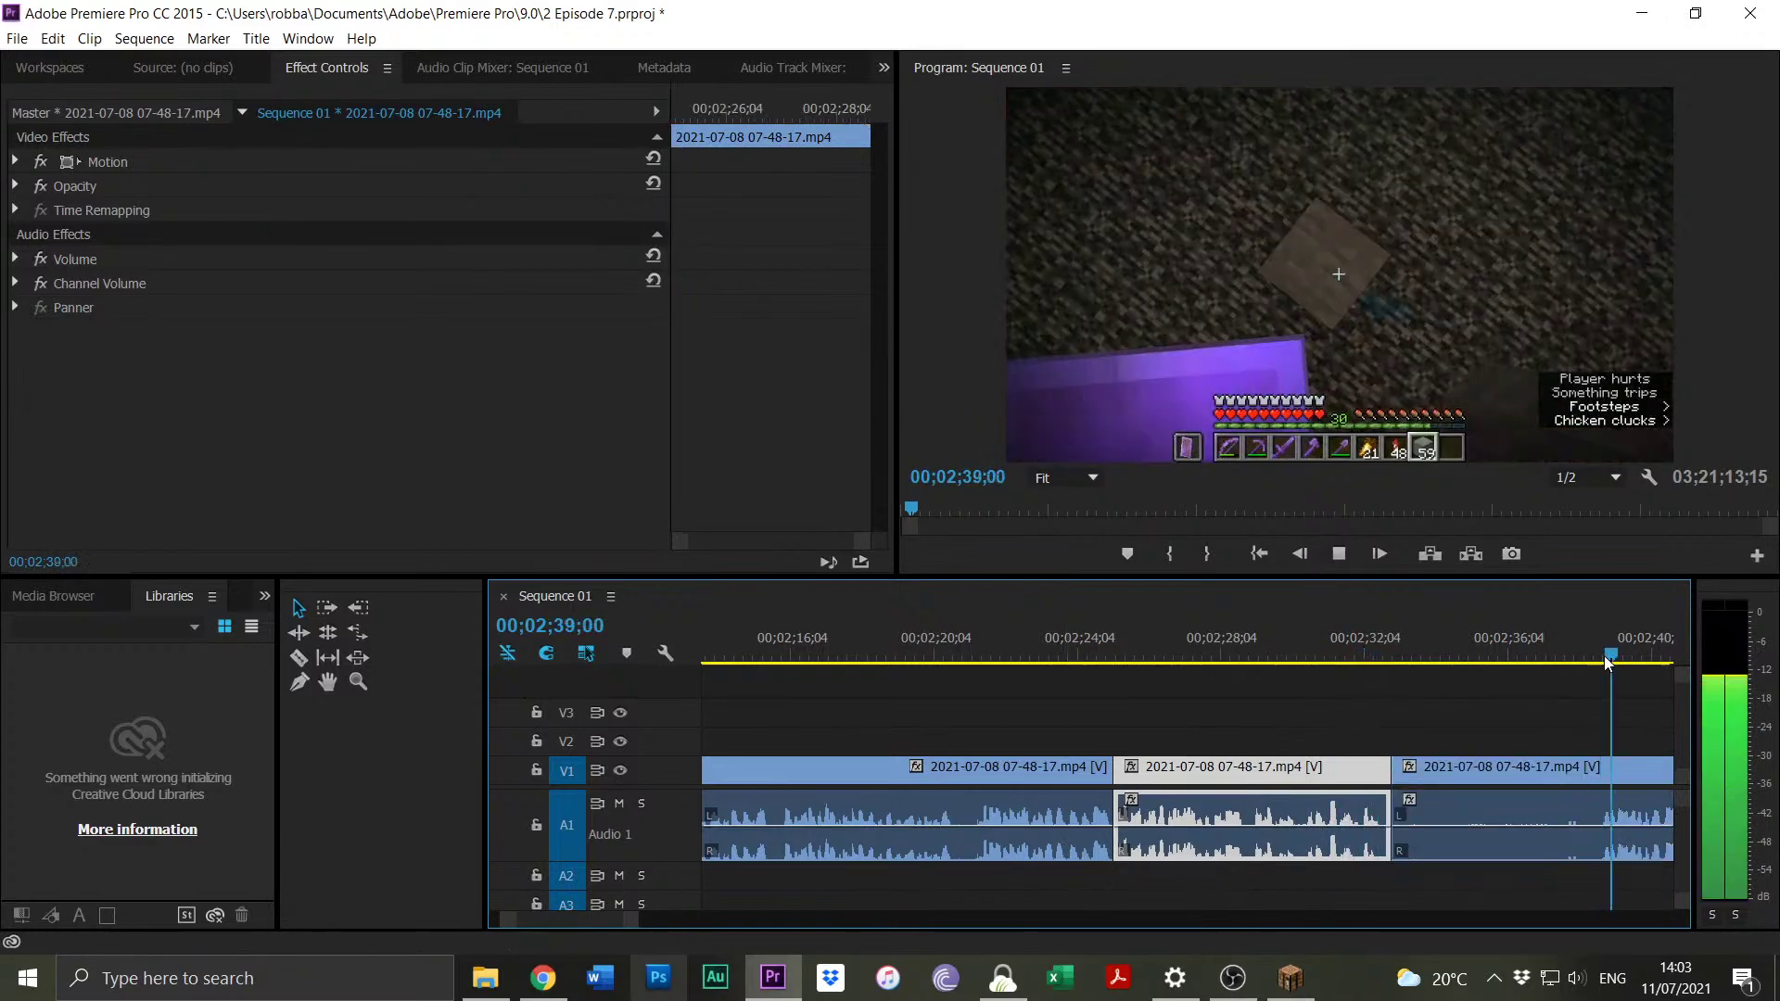
pyautogui.press('space')
pyautogui.press('-')
pyautogui.press('-')
pyautogui.press('-')
pyautogui.press('-')
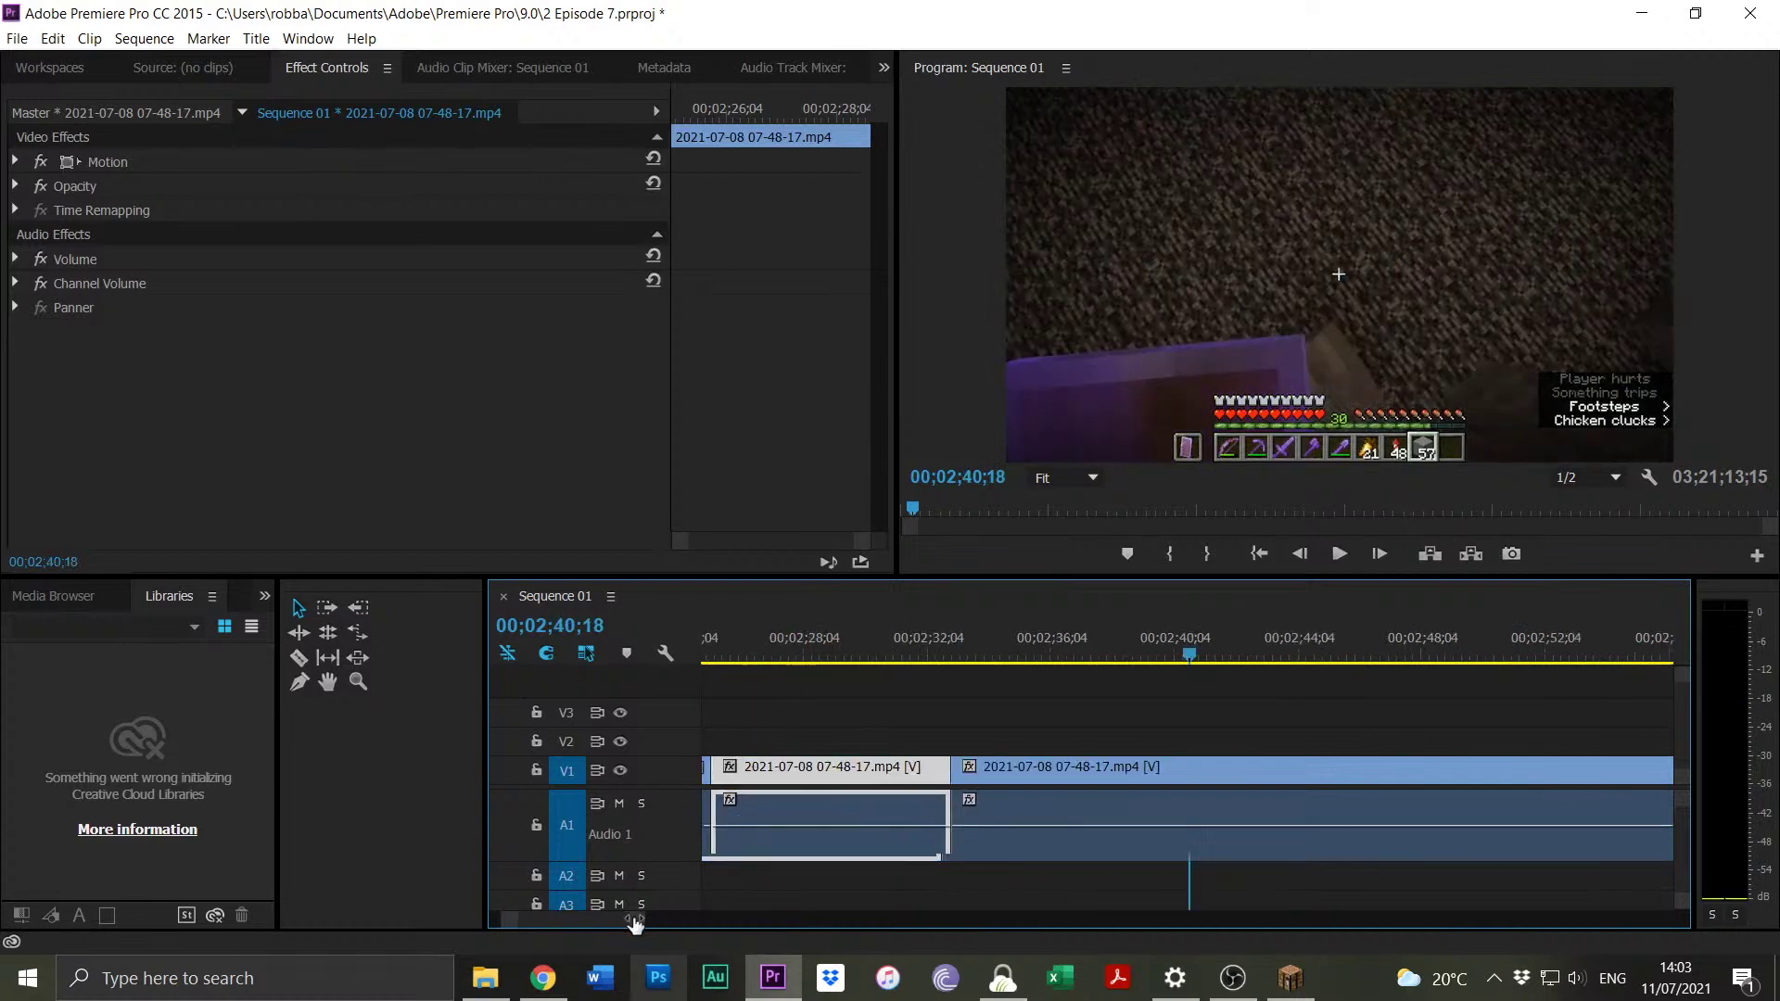
pyautogui.click(1326, 660)
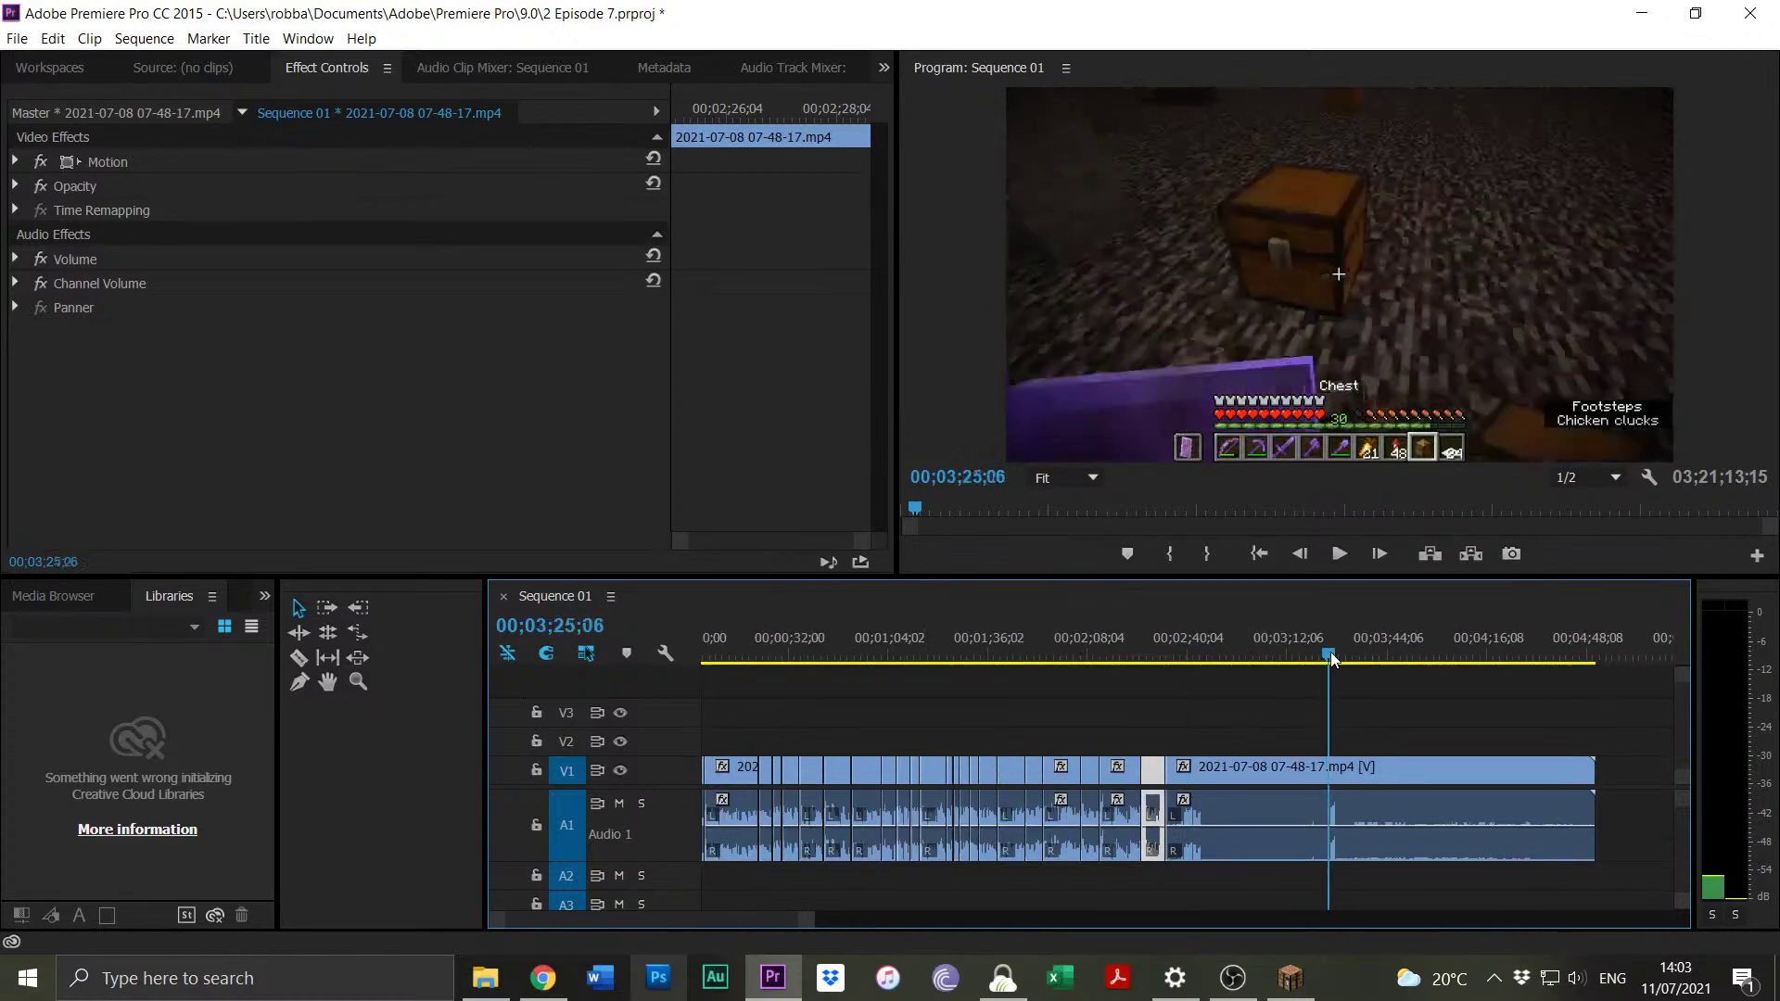
pyautogui.press('space')
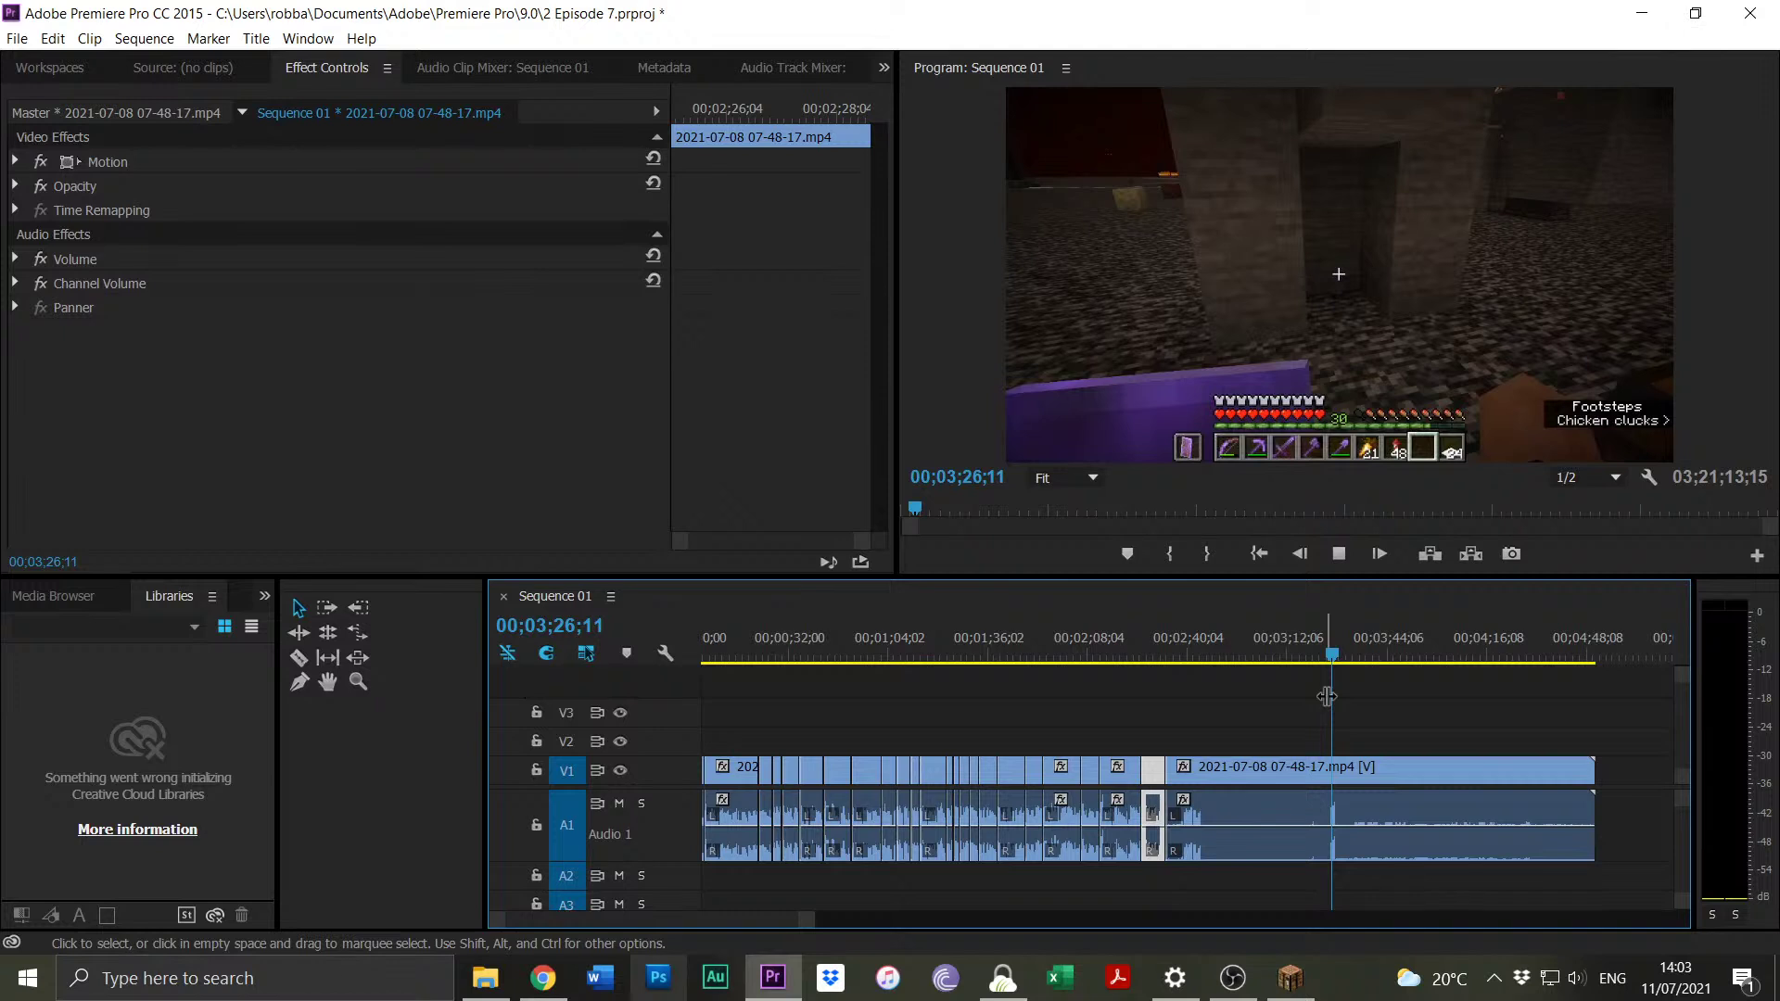
pyautogui.press('Delete')
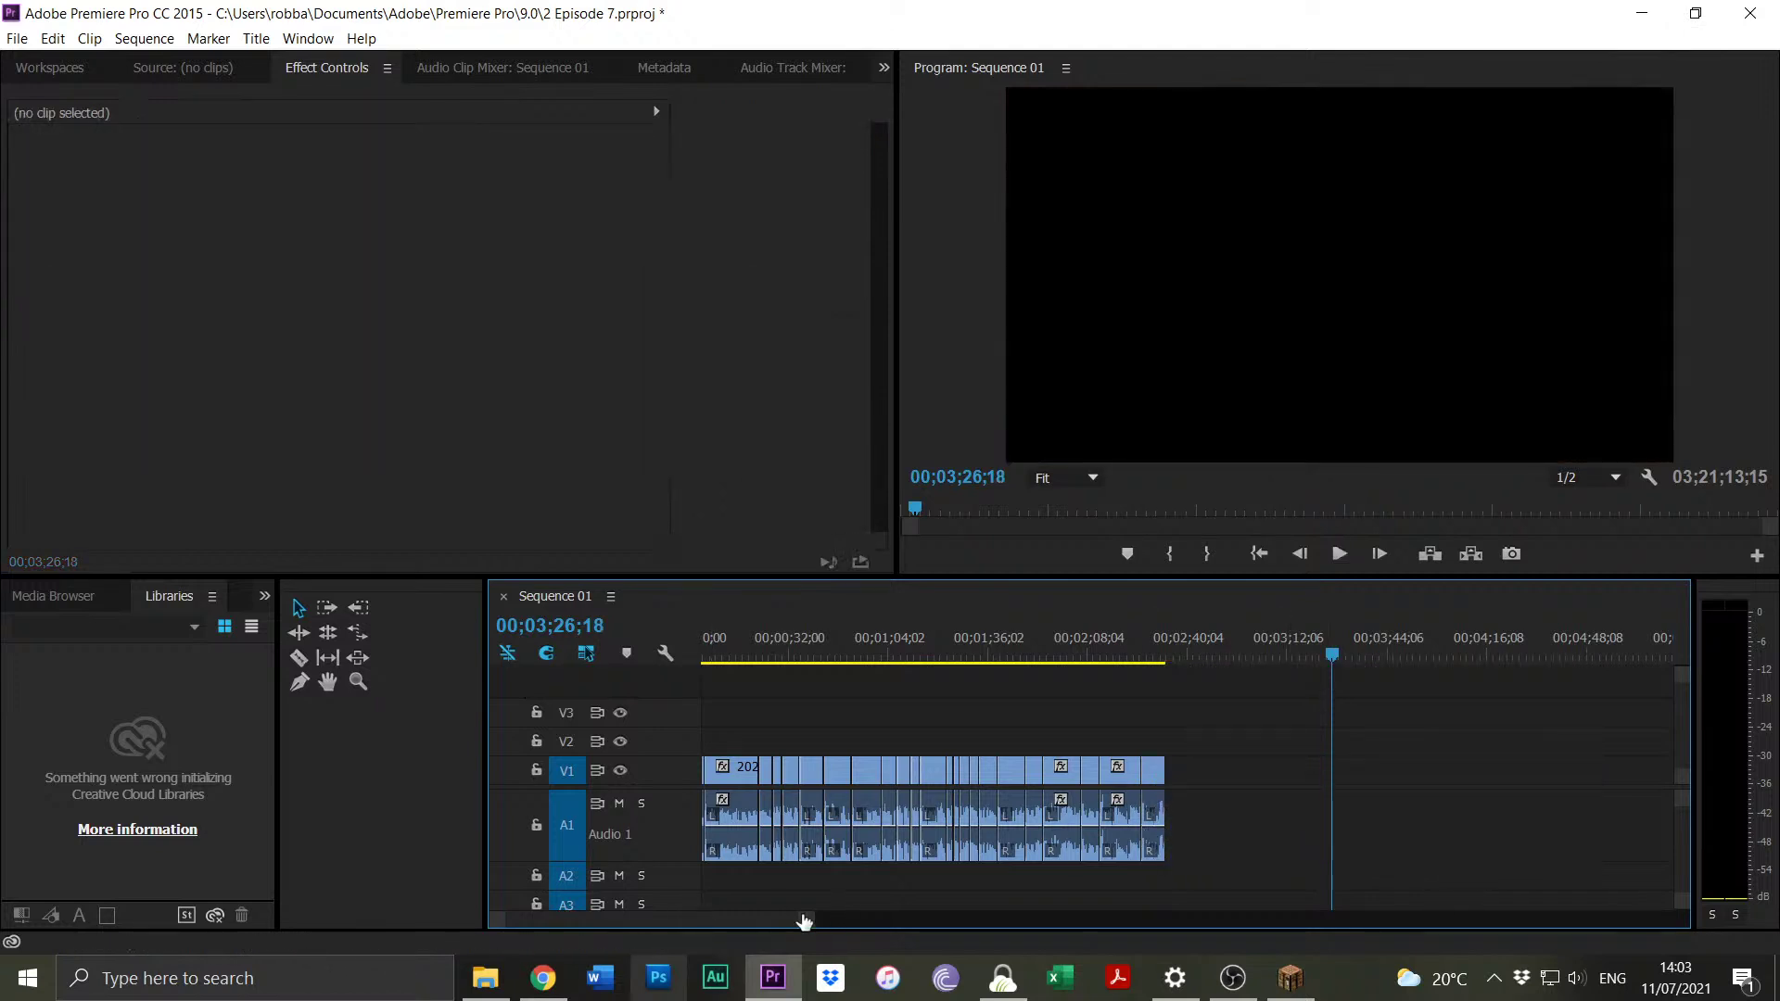
# Look over the footage further along and place the playhead at the end of the joined pieces, at about 00;02;33.
pyautogui.press('-')
pyautogui.press('-')
pyautogui.press('-')
pyautogui.press('-')
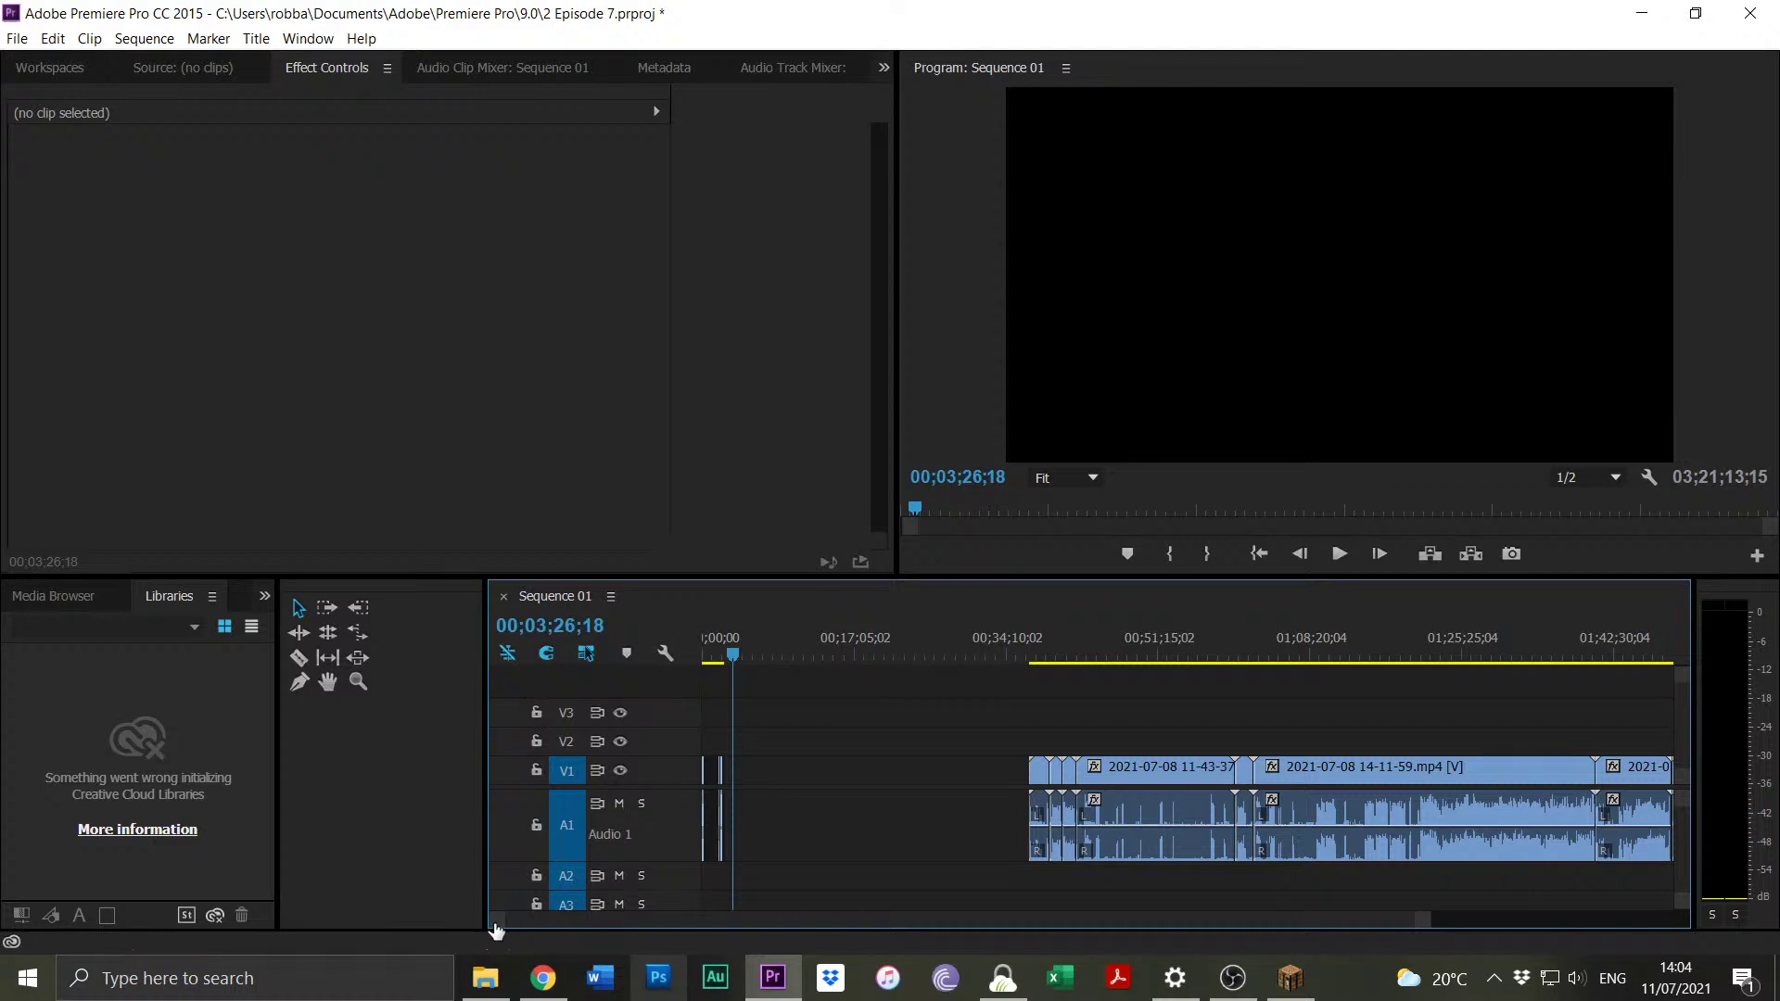
pyautogui.press('=')
pyautogui.press('=')
pyautogui.press('=')
pyautogui.press('=')
pyautogui.click(777, 654)
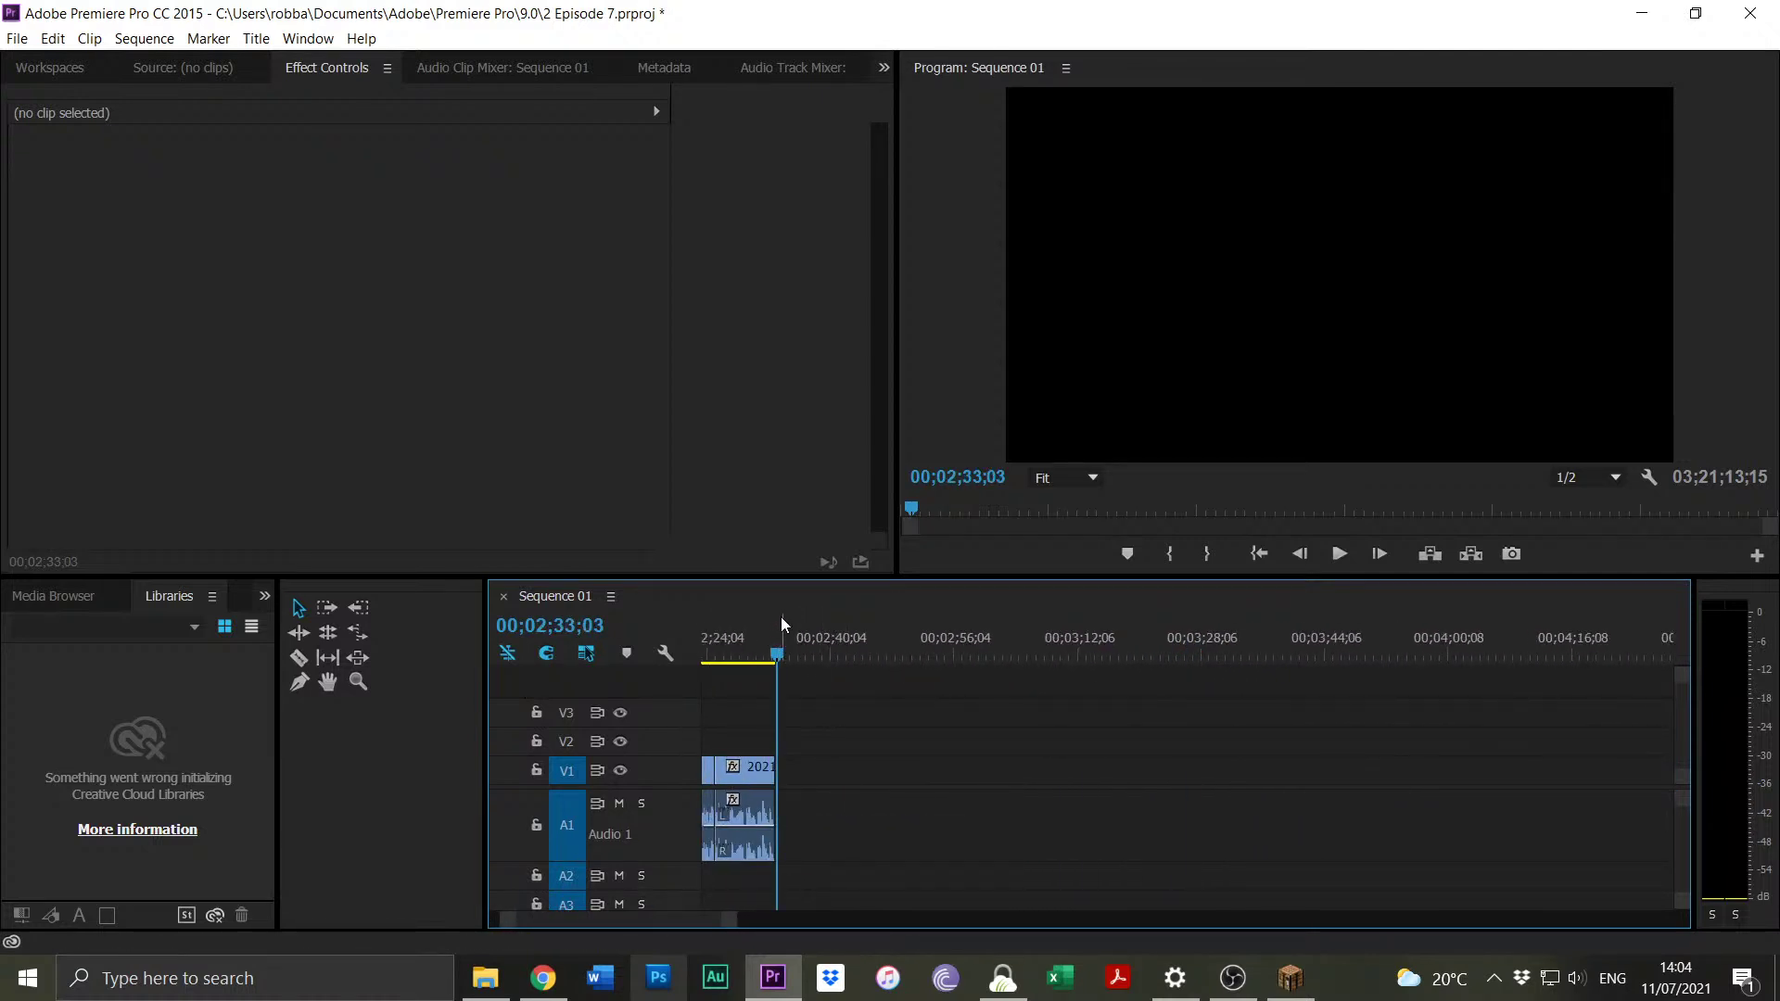
pyautogui.moveTo(720, 915); pyautogui.dragTo(898, 916)
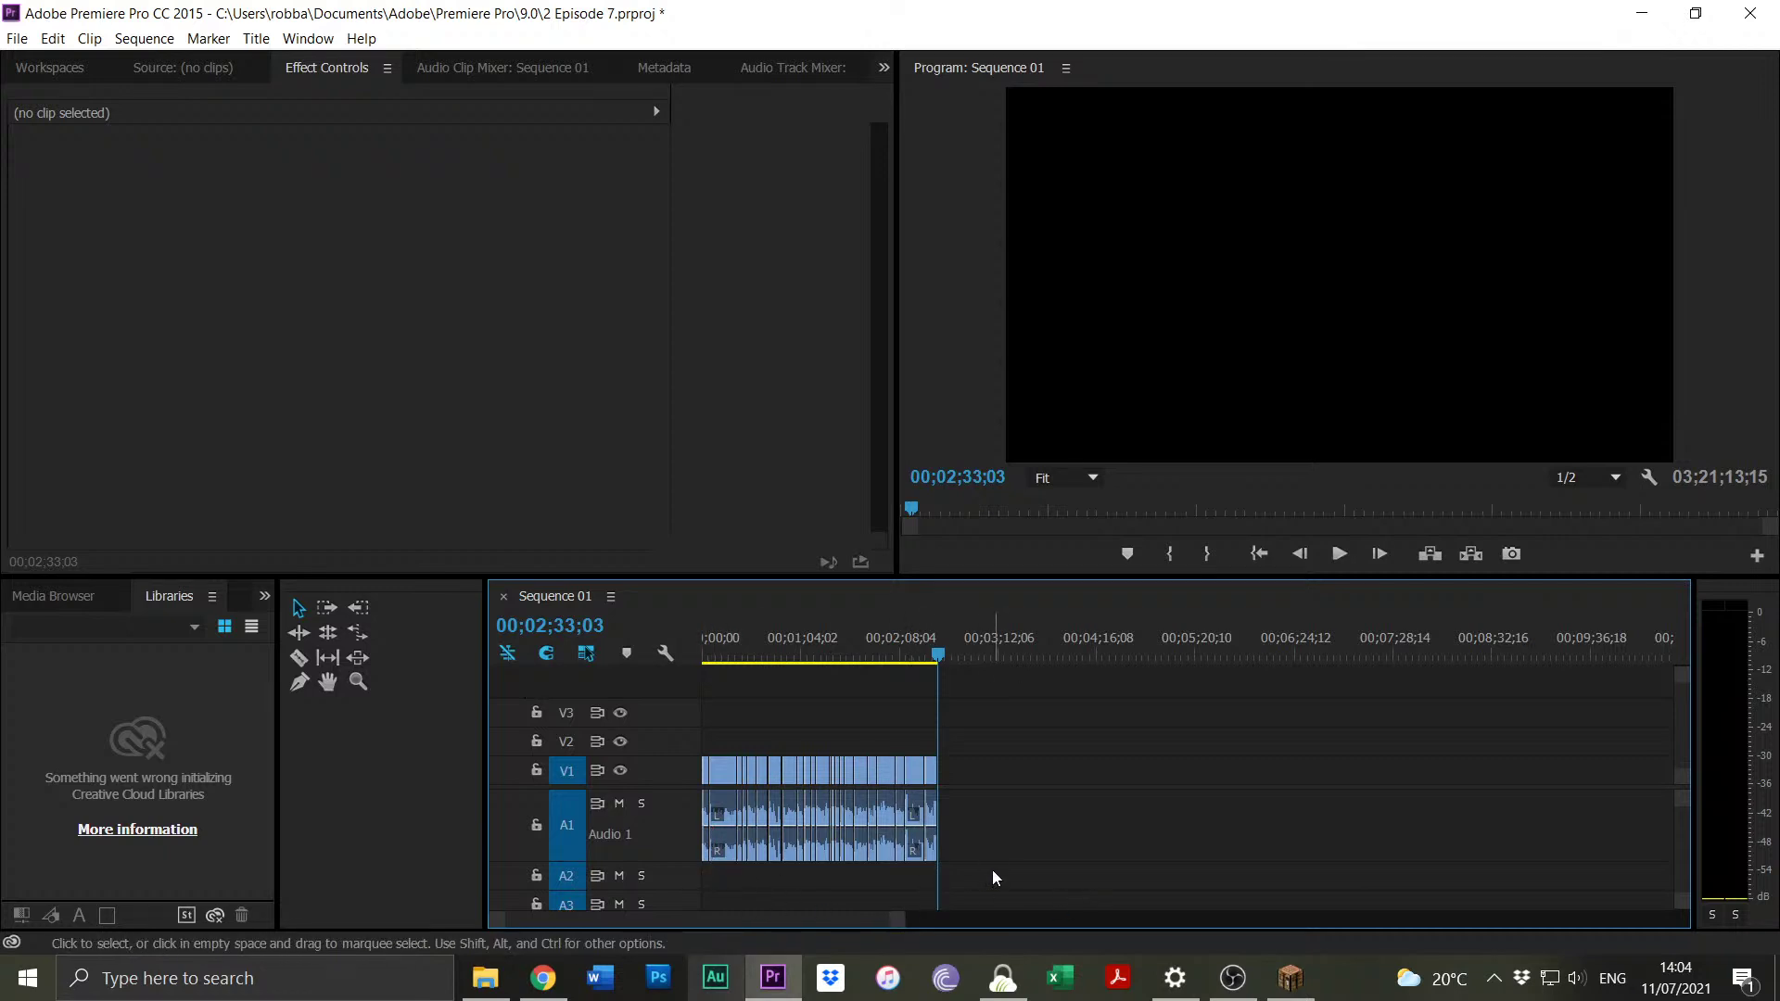
# Select all the remaining clips and move them up against the joined pieces at about 00;02;33.
pyautogui.moveTo(901, 921); pyautogui.dragTo(1692, 860)
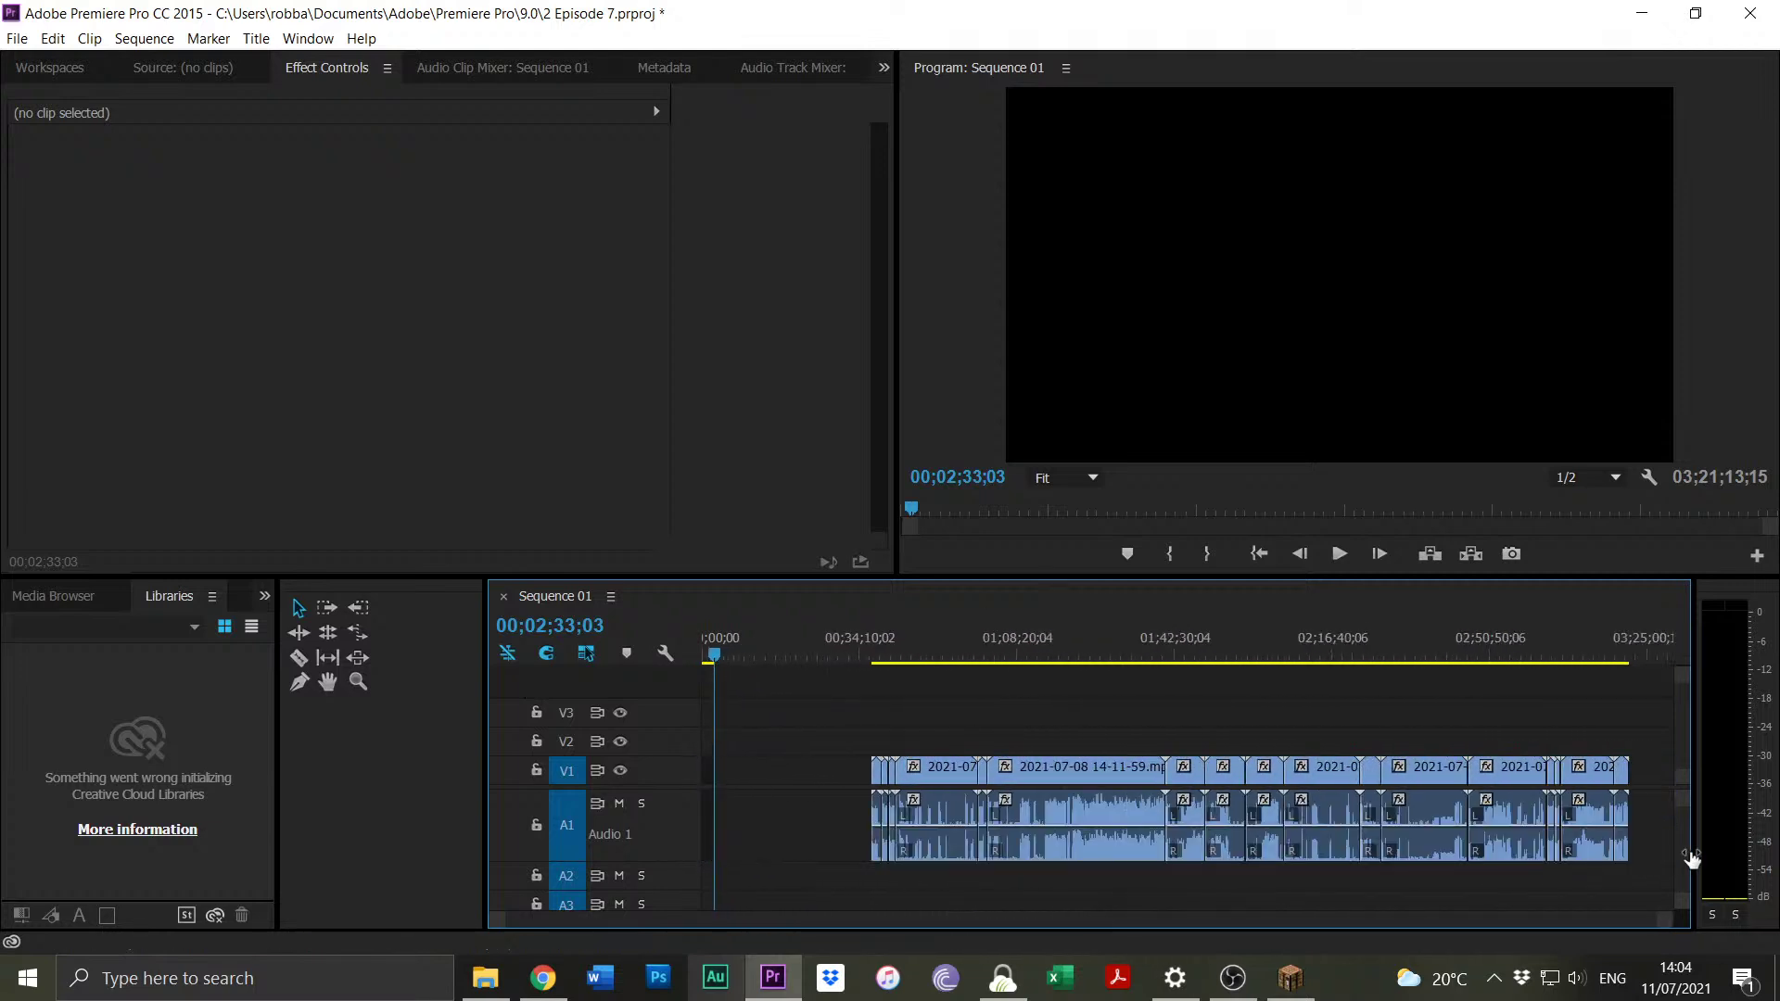
pyautogui.moveTo(1659, 747); pyautogui.dragTo(793, 781)
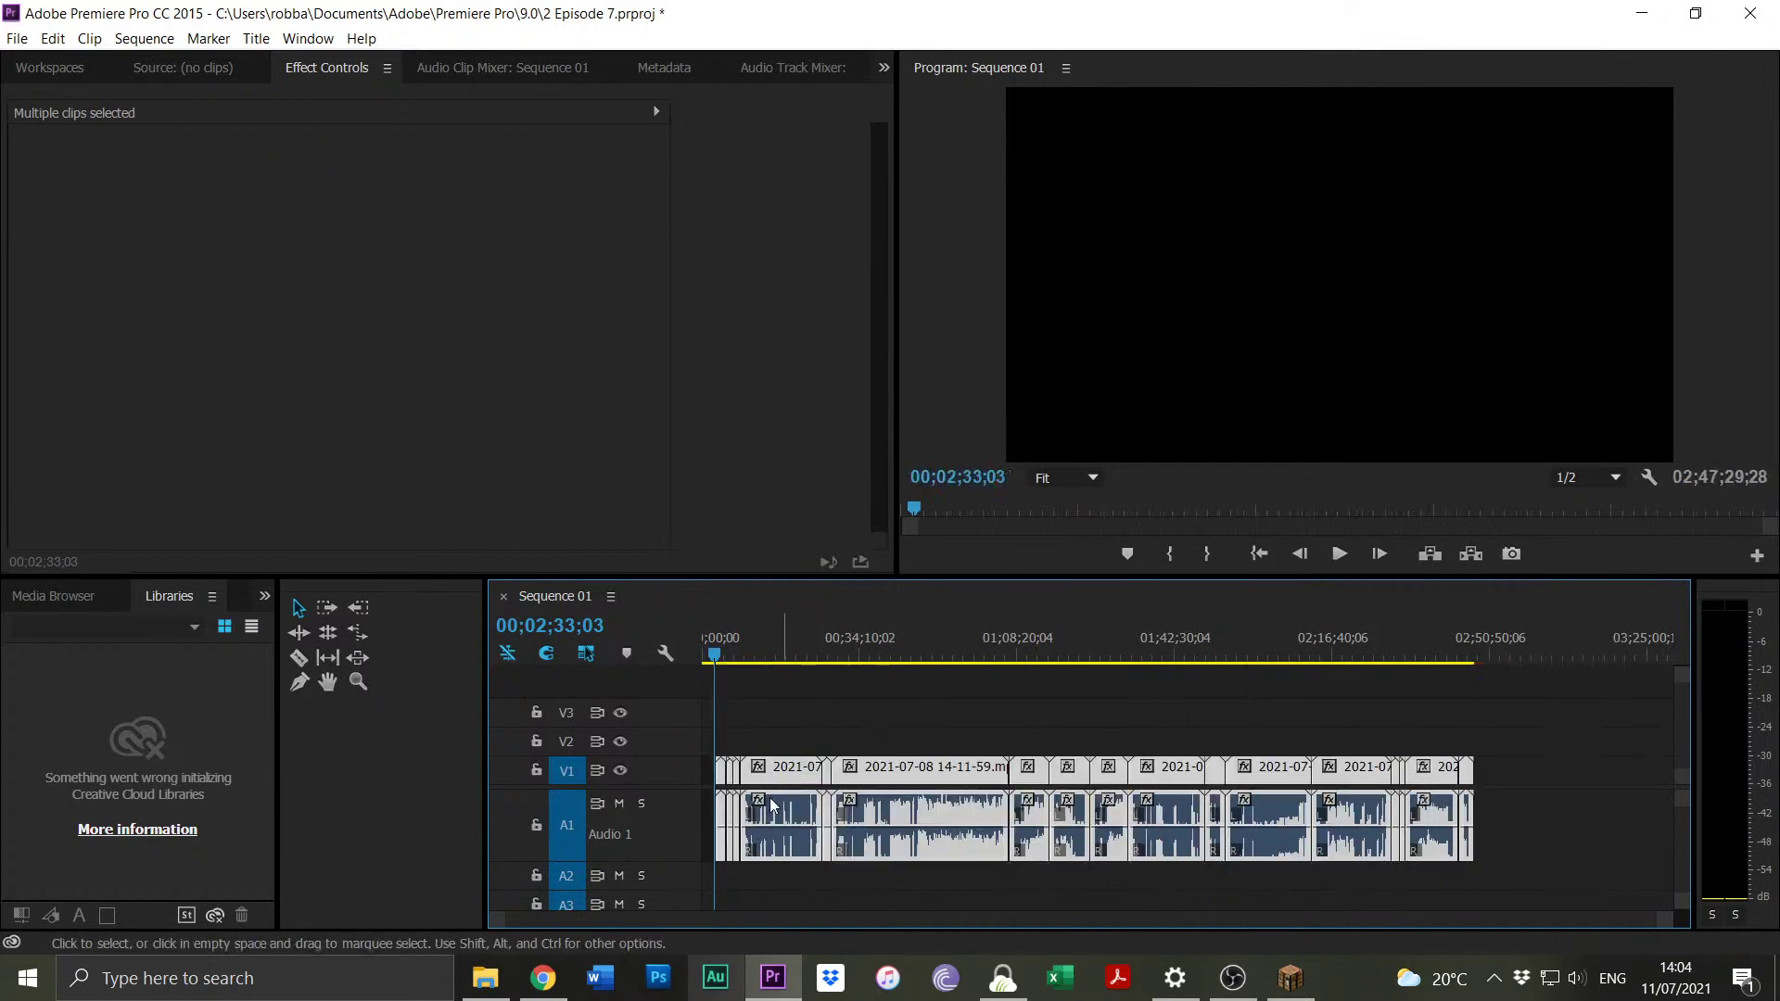
pyautogui.moveTo(501, 924); pyautogui.dragTo(950, 916)
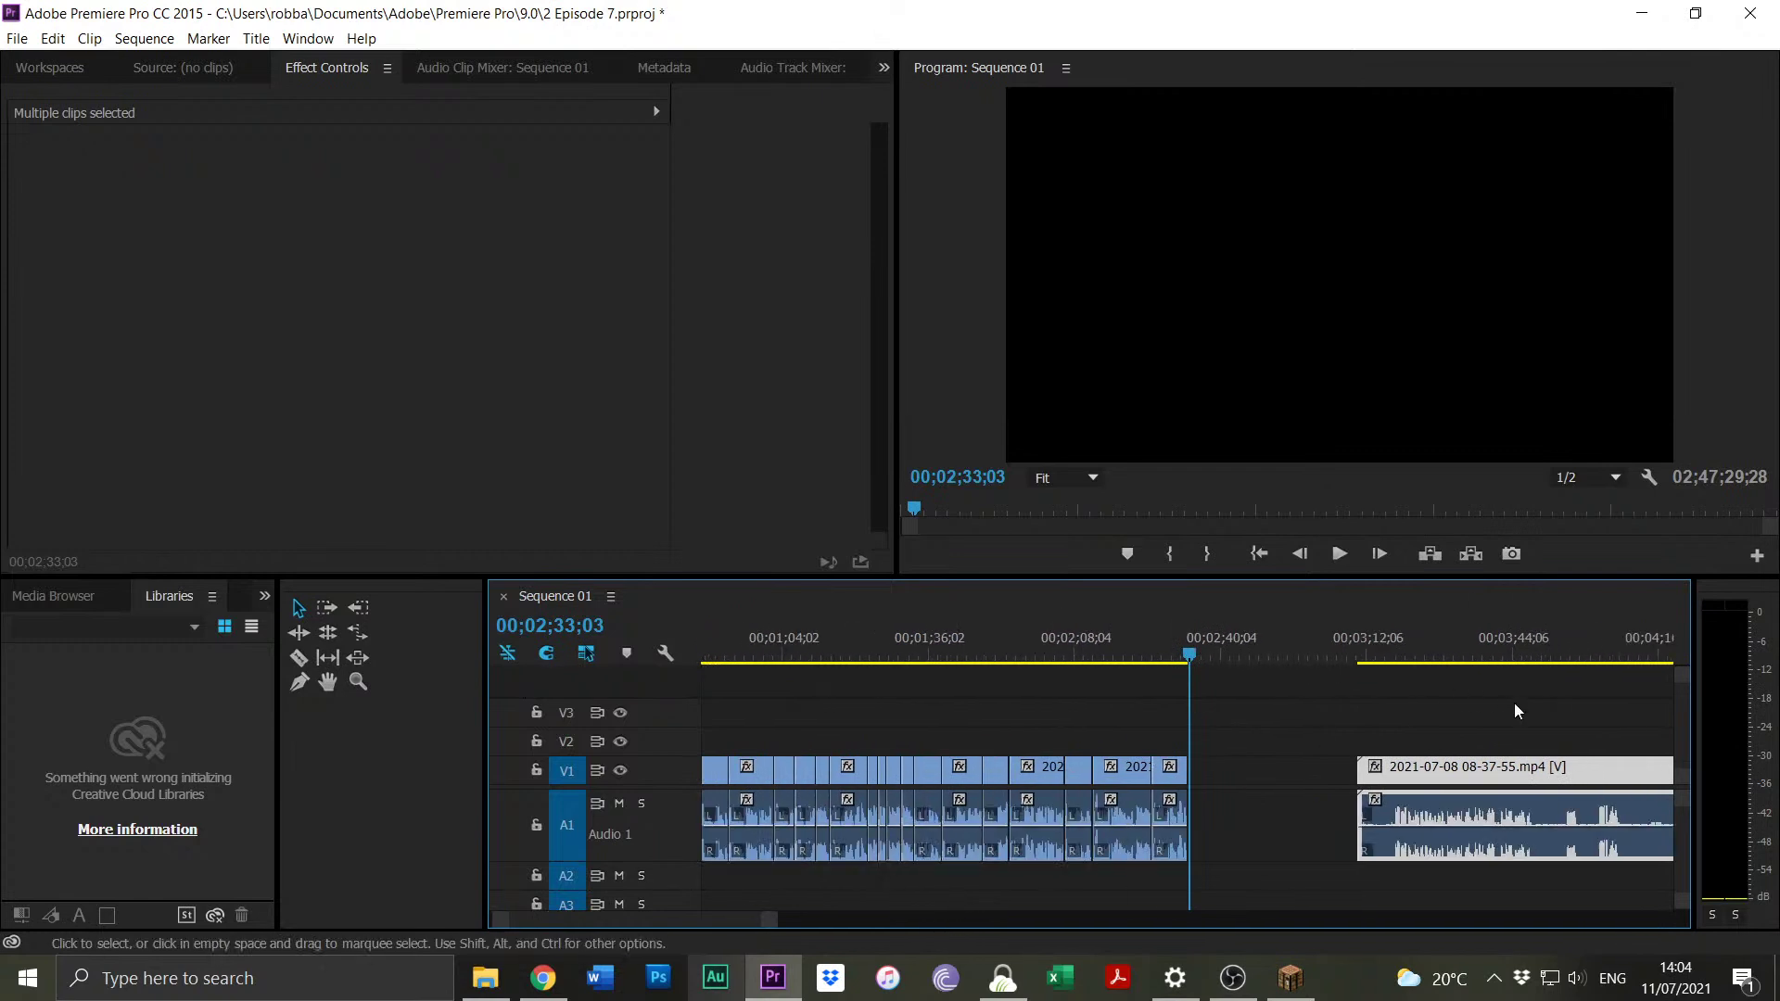
pyautogui.moveTo(1497, 770); pyautogui.dragTo(1335, 788)
pyautogui.click(1248, 640)
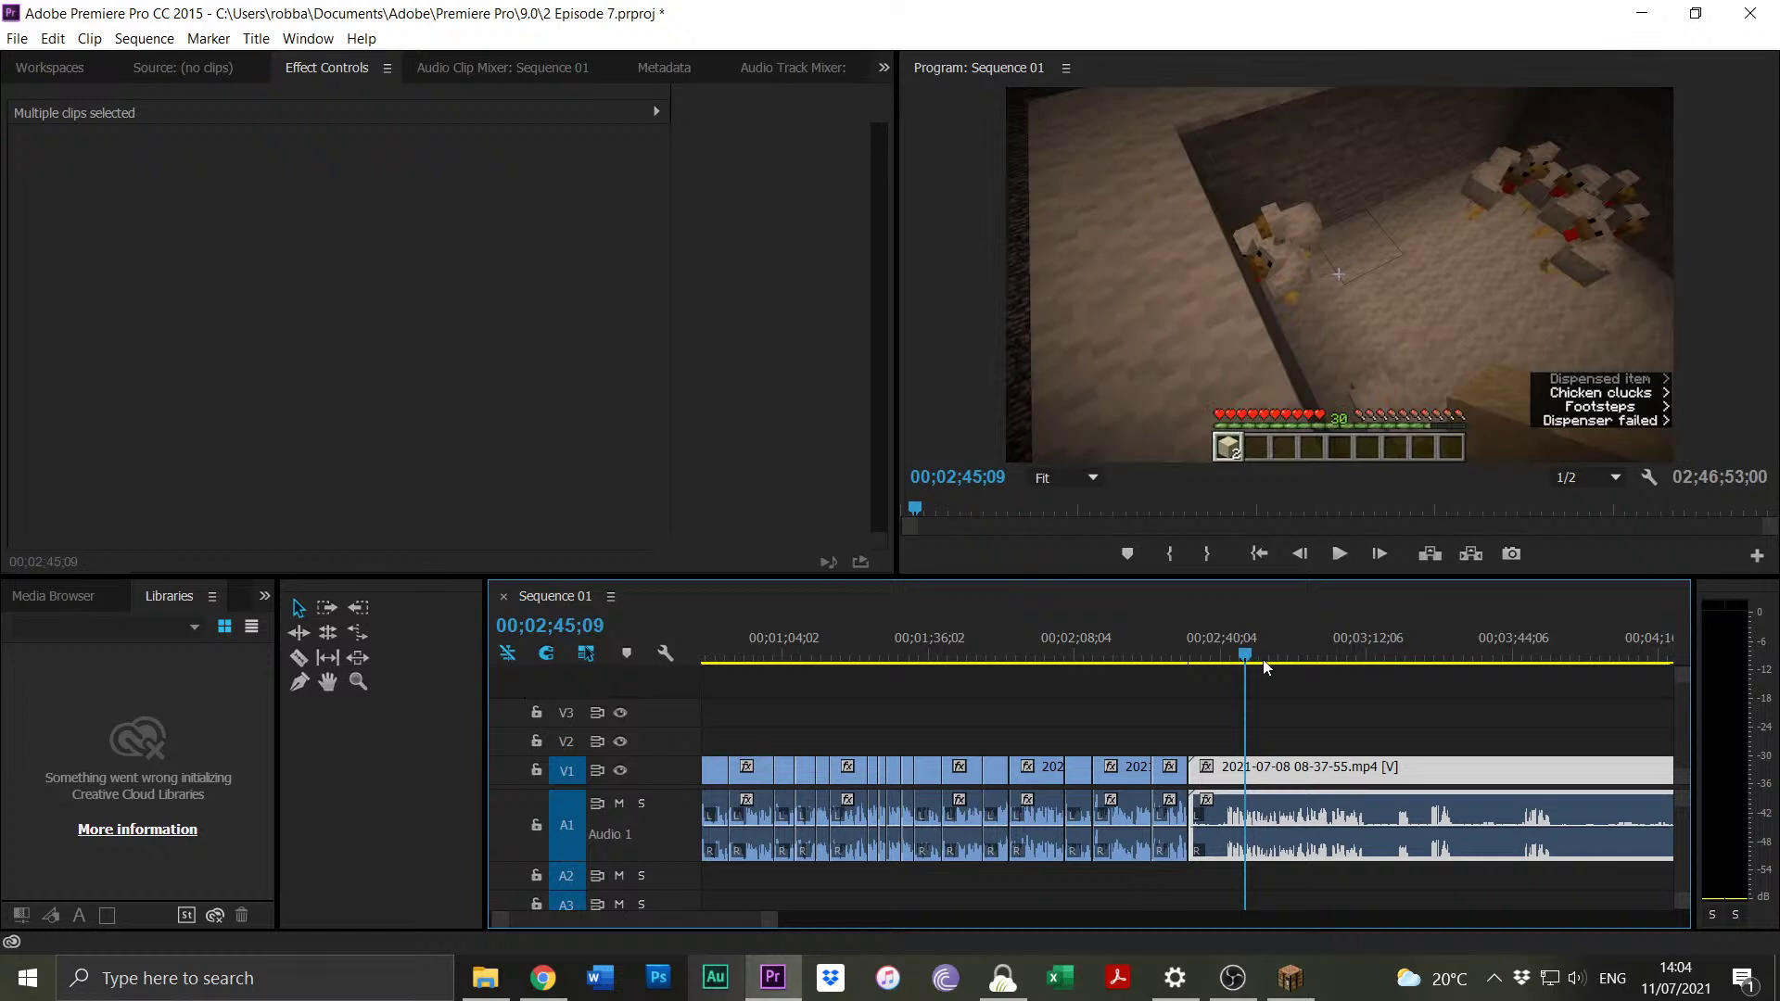
pyautogui.click(1283, 695)
pyautogui.click(1228, 638)
pyautogui.click(1229, 638)
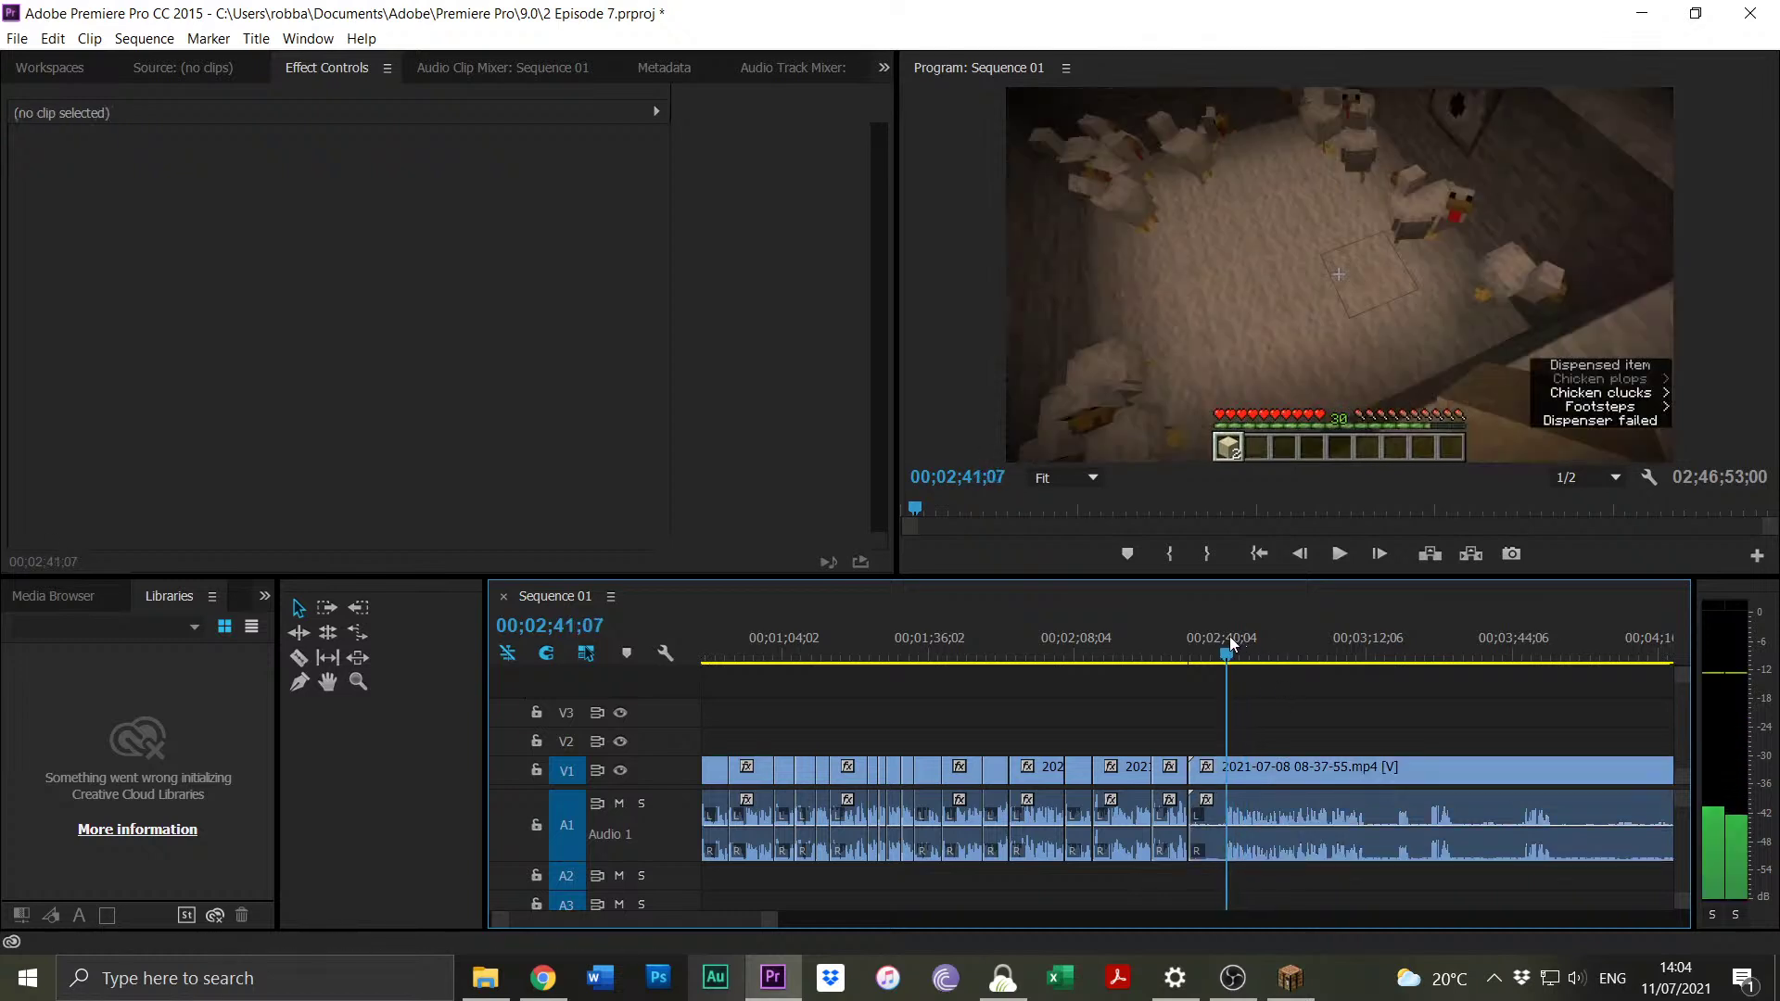
pyautogui.moveTo(769, 923); pyautogui.dragTo(651, 923)
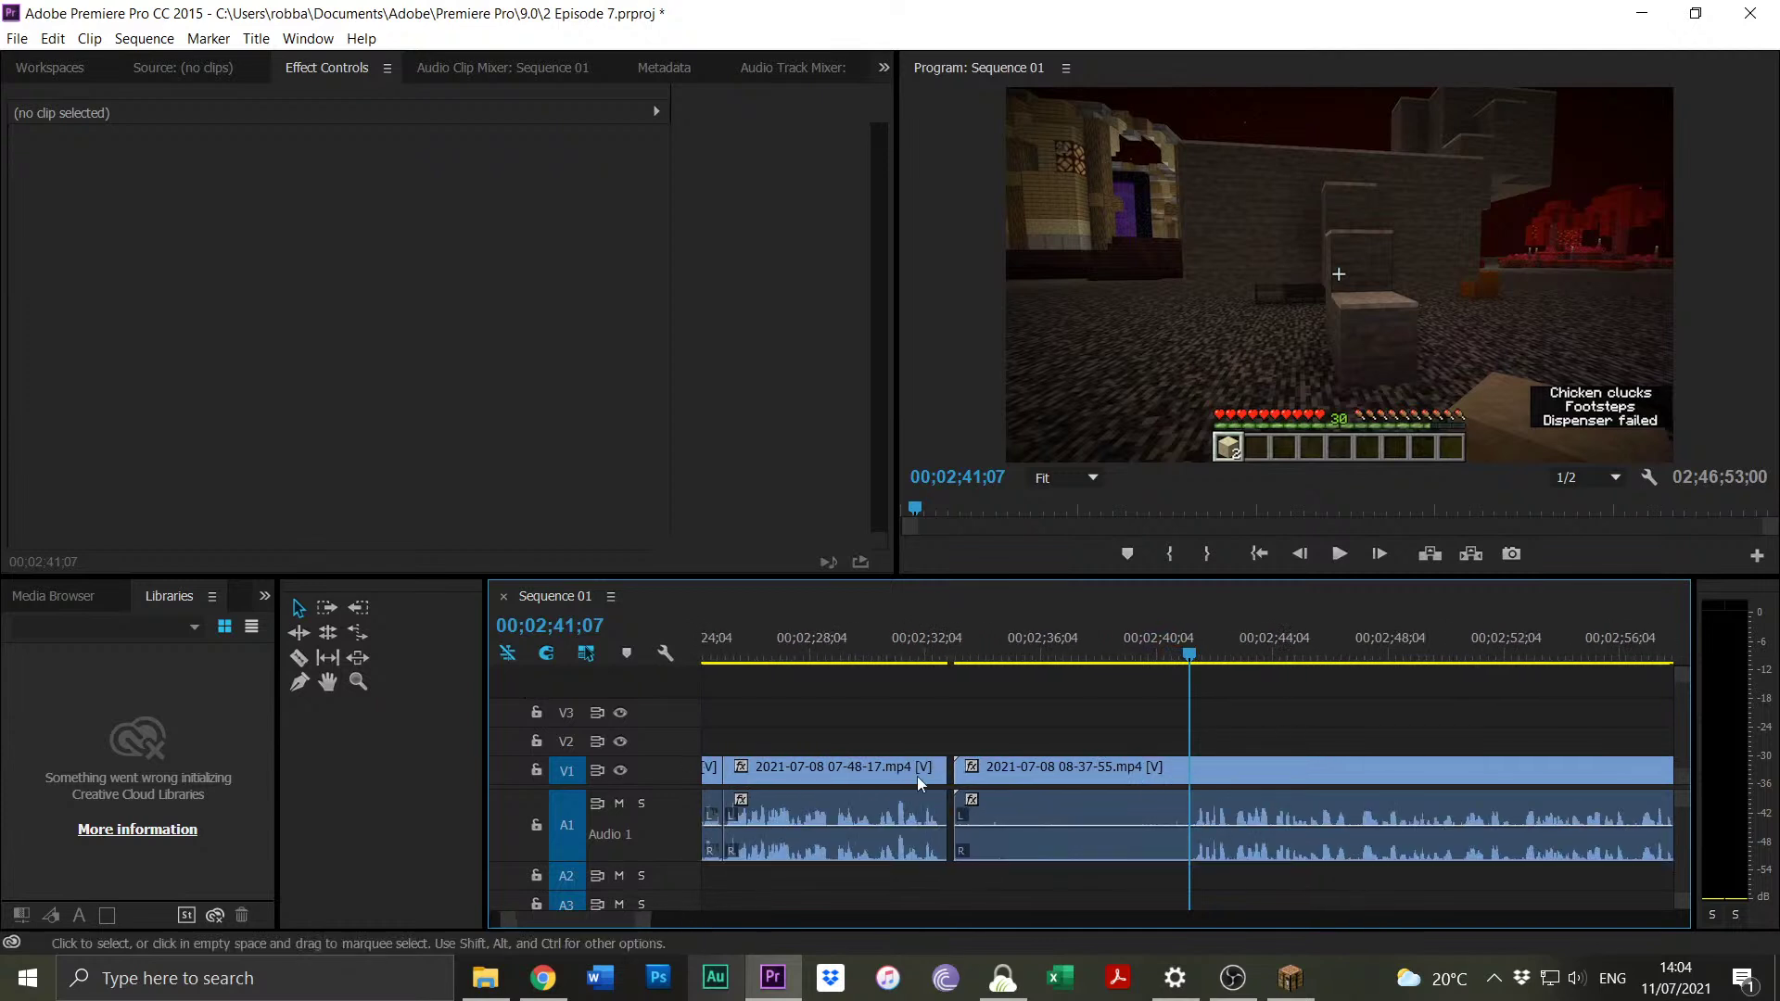
pyautogui.click(1198, 653)
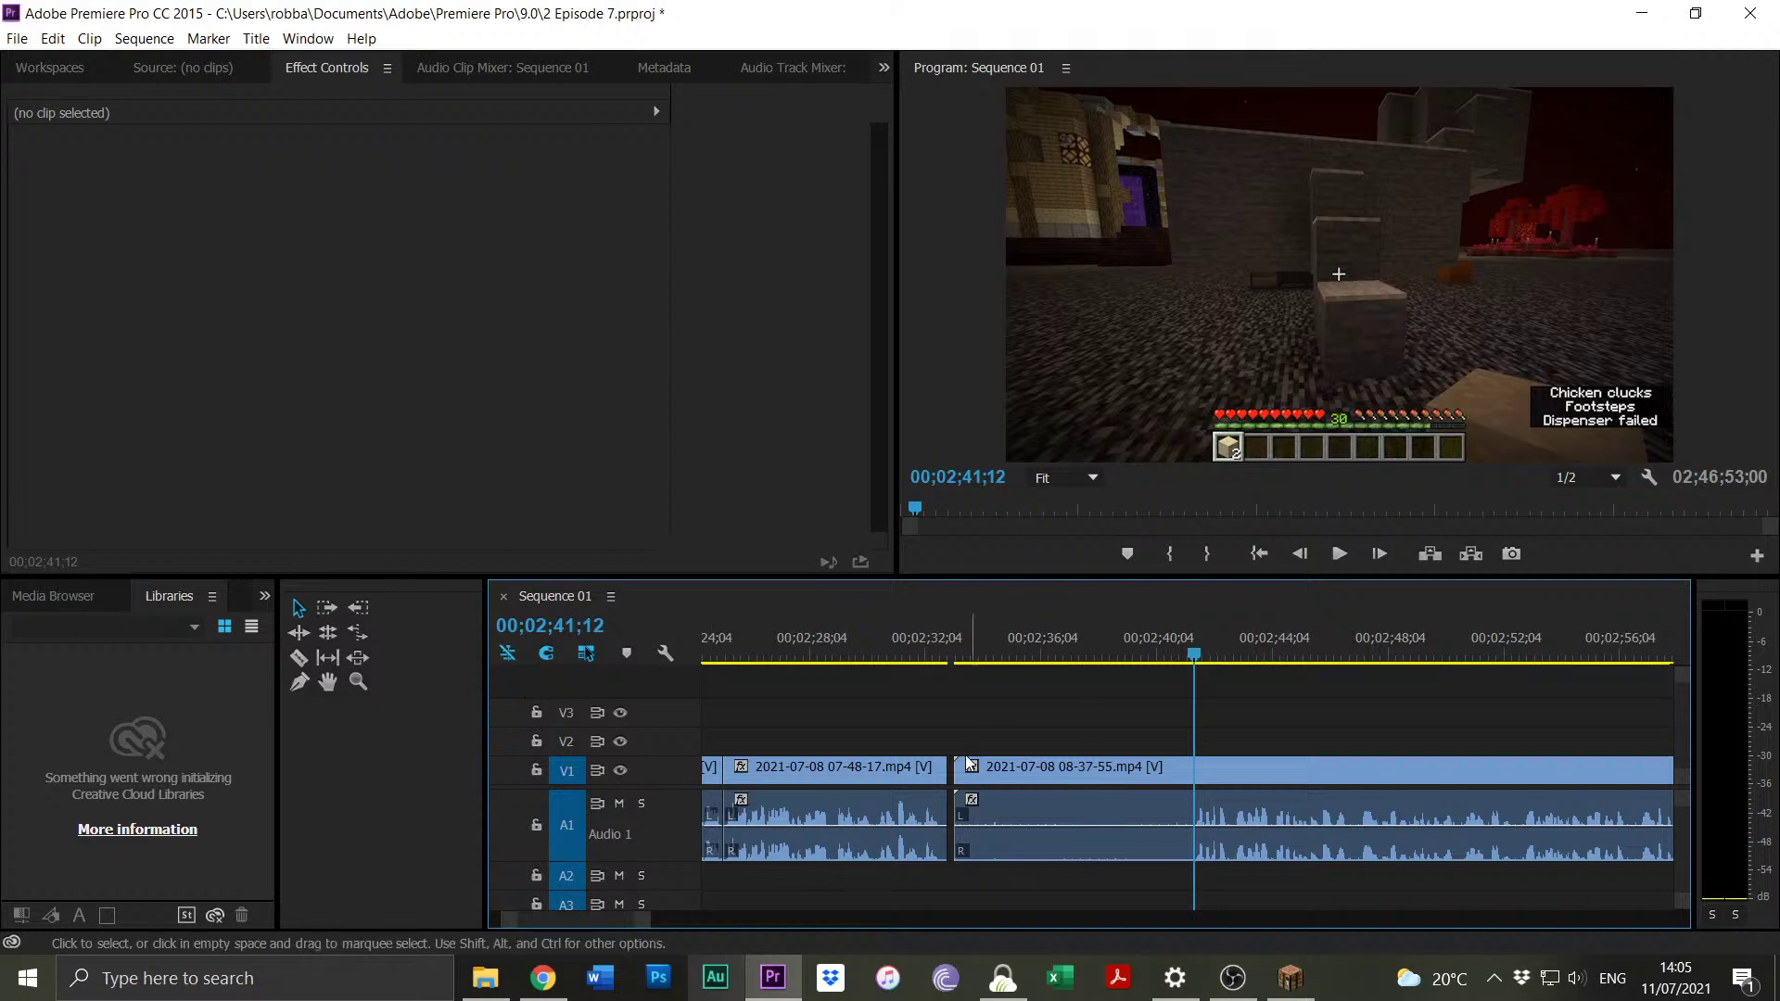
pyautogui.moveTo(958, 774); pyautogui.dragTo(1194, 777)
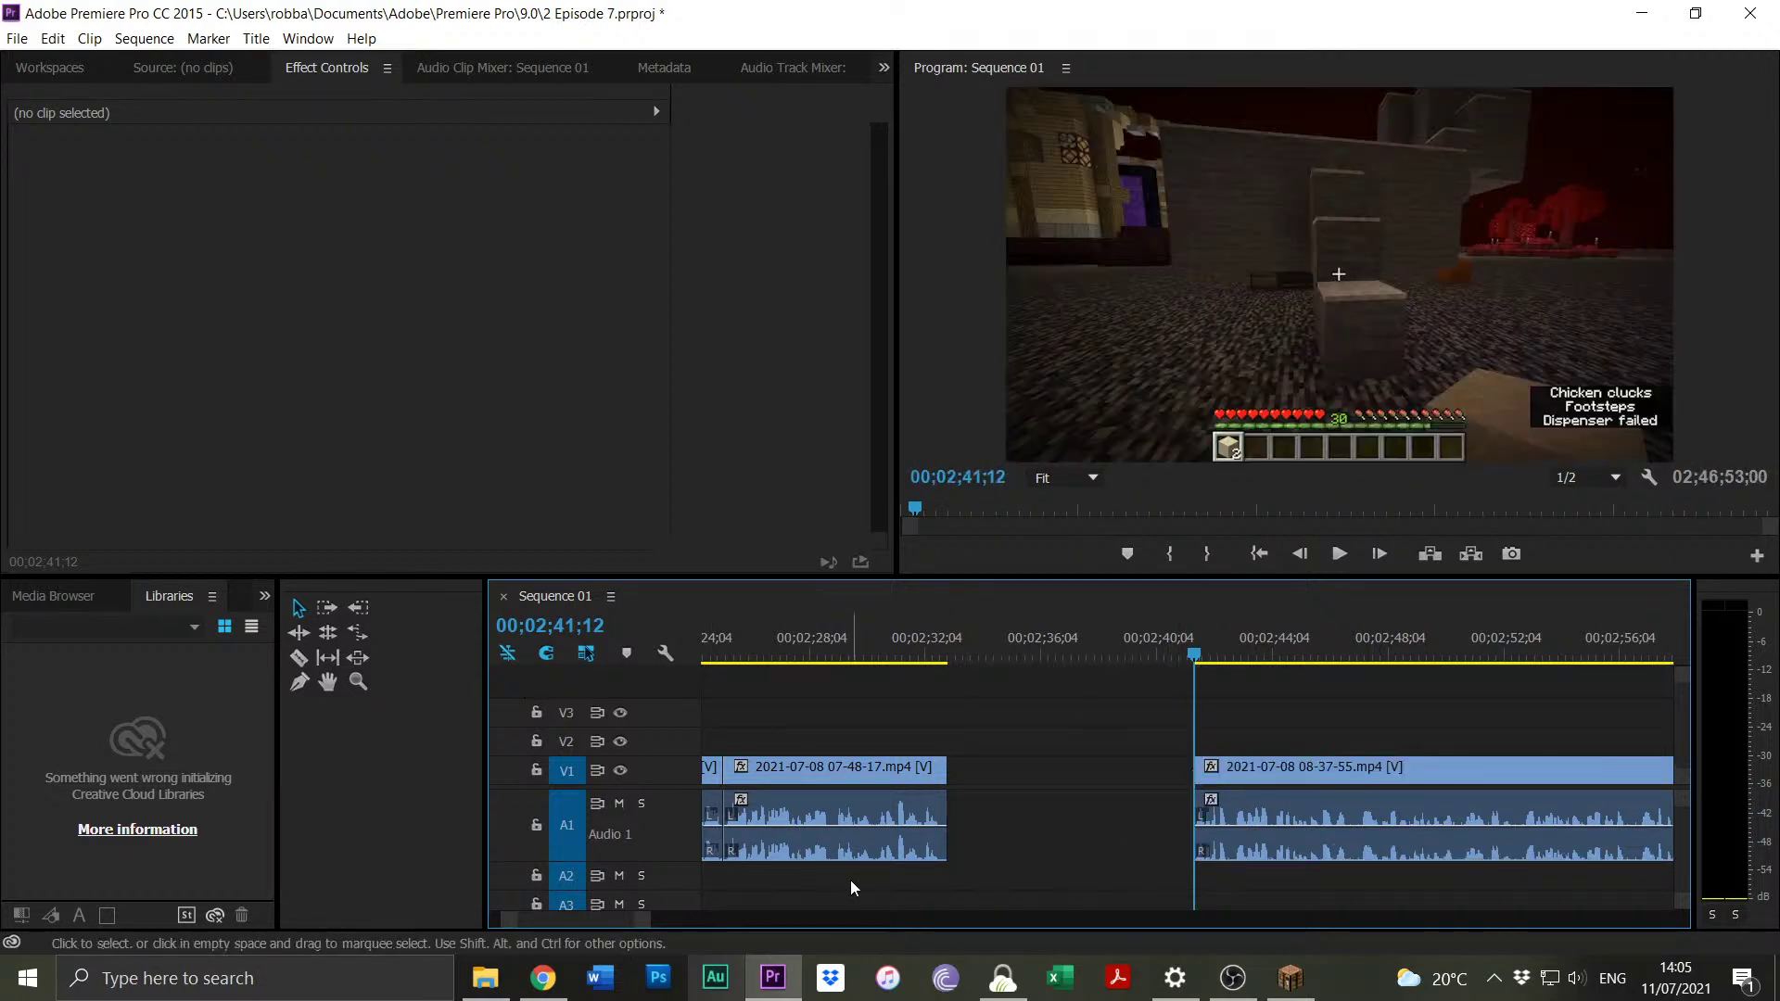
# Move the trimmed 08-37-55 clip against the joined pieces and play across the join from 00;02;32;10.
pyautogui.moveTo(649, 923); pyautogui.dragTo(874, 890)
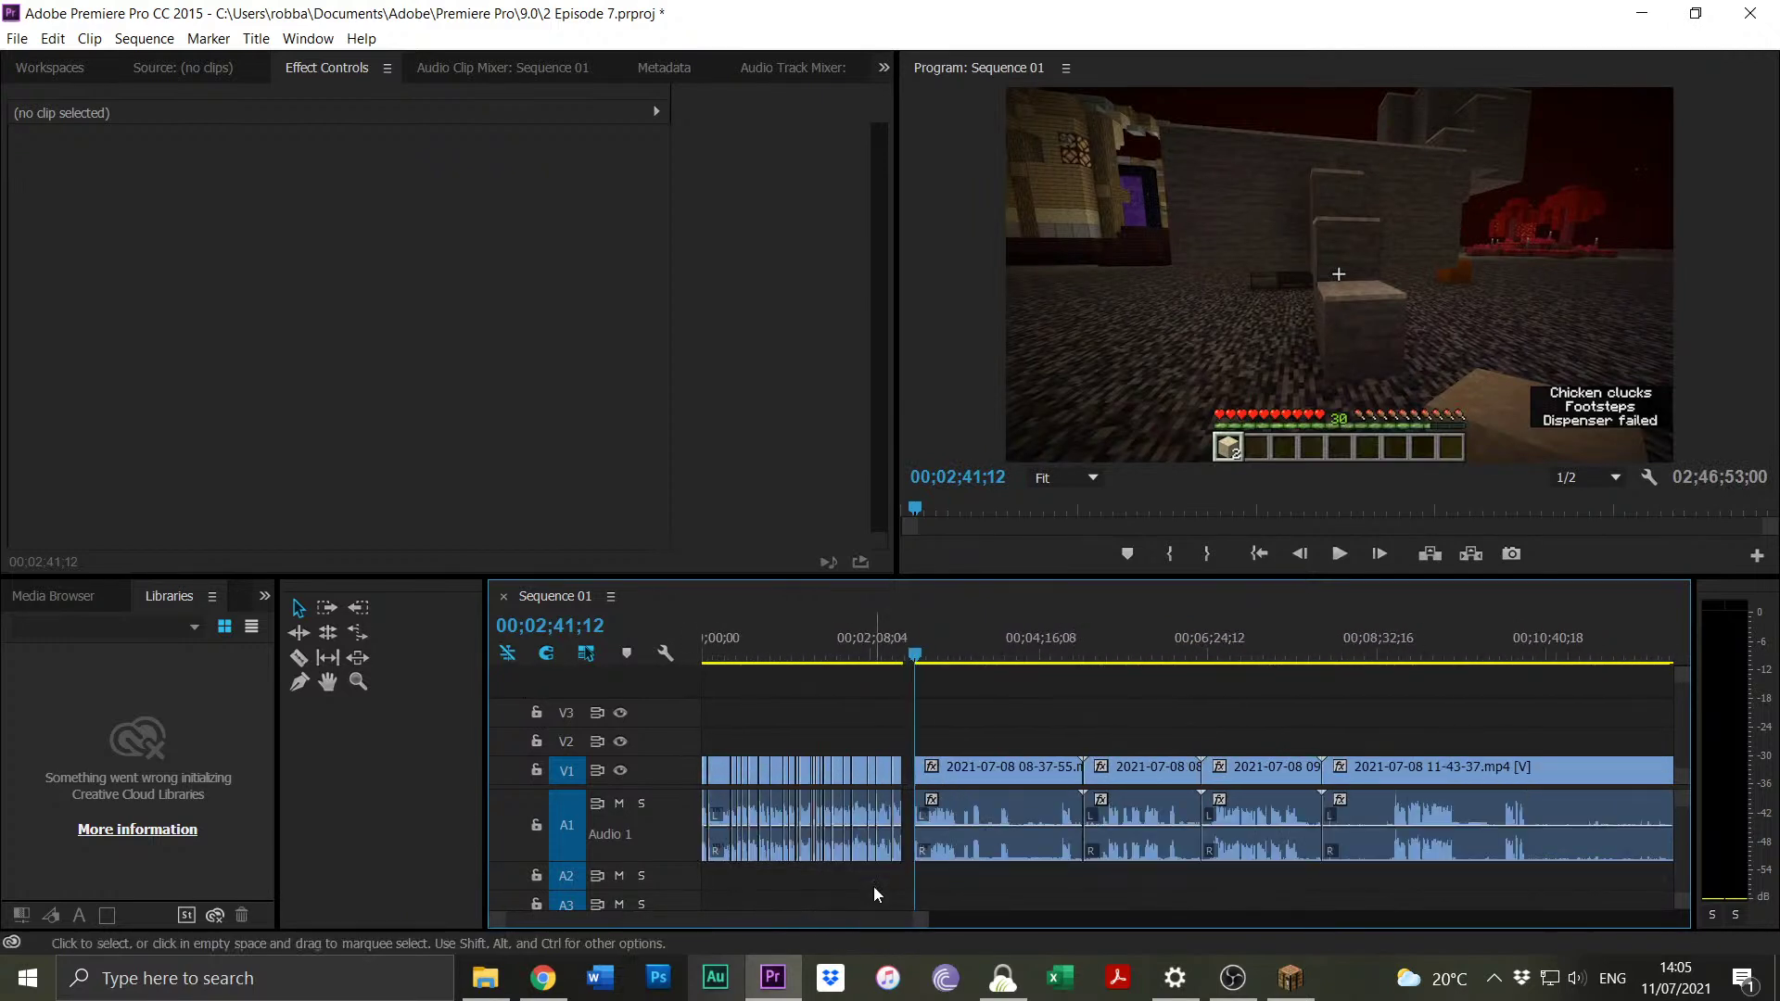
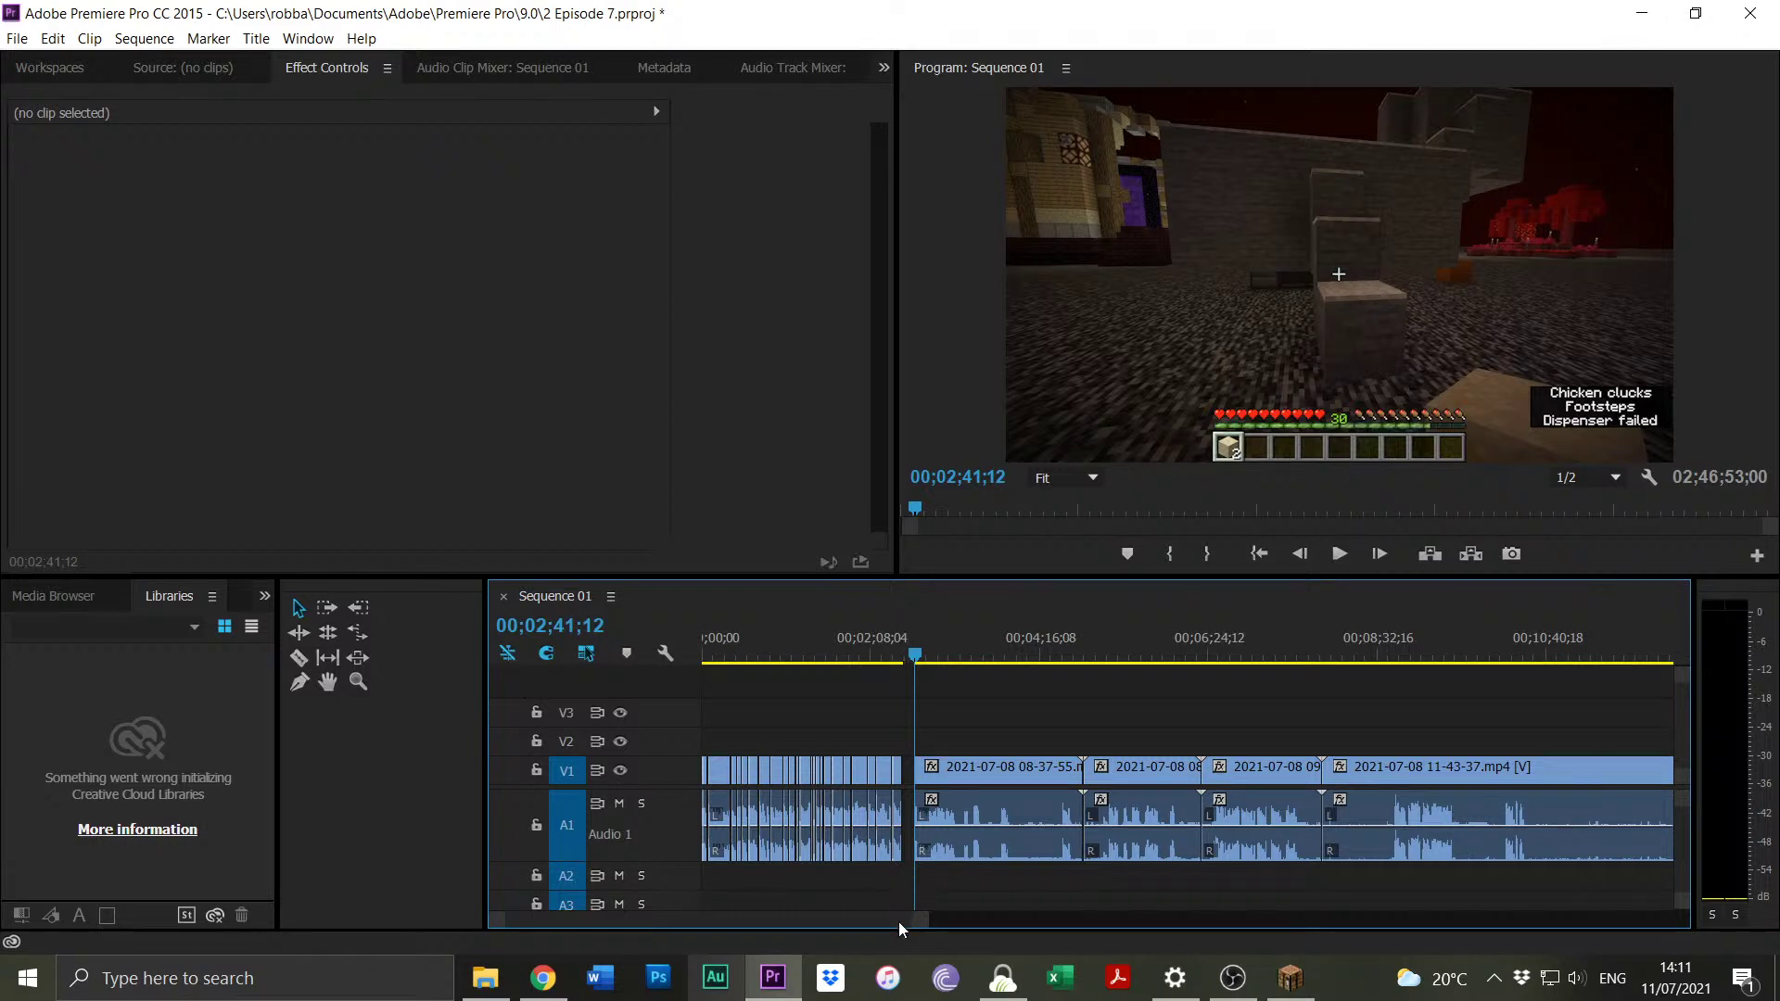
pyautogui.moveTo(920, 920); pyautogui.dragTo(825, 913)
pyautogui.moveTo(1215, 774); pyautogui.dragTo(1103, 722)
pyautogui.click(1094, 642)
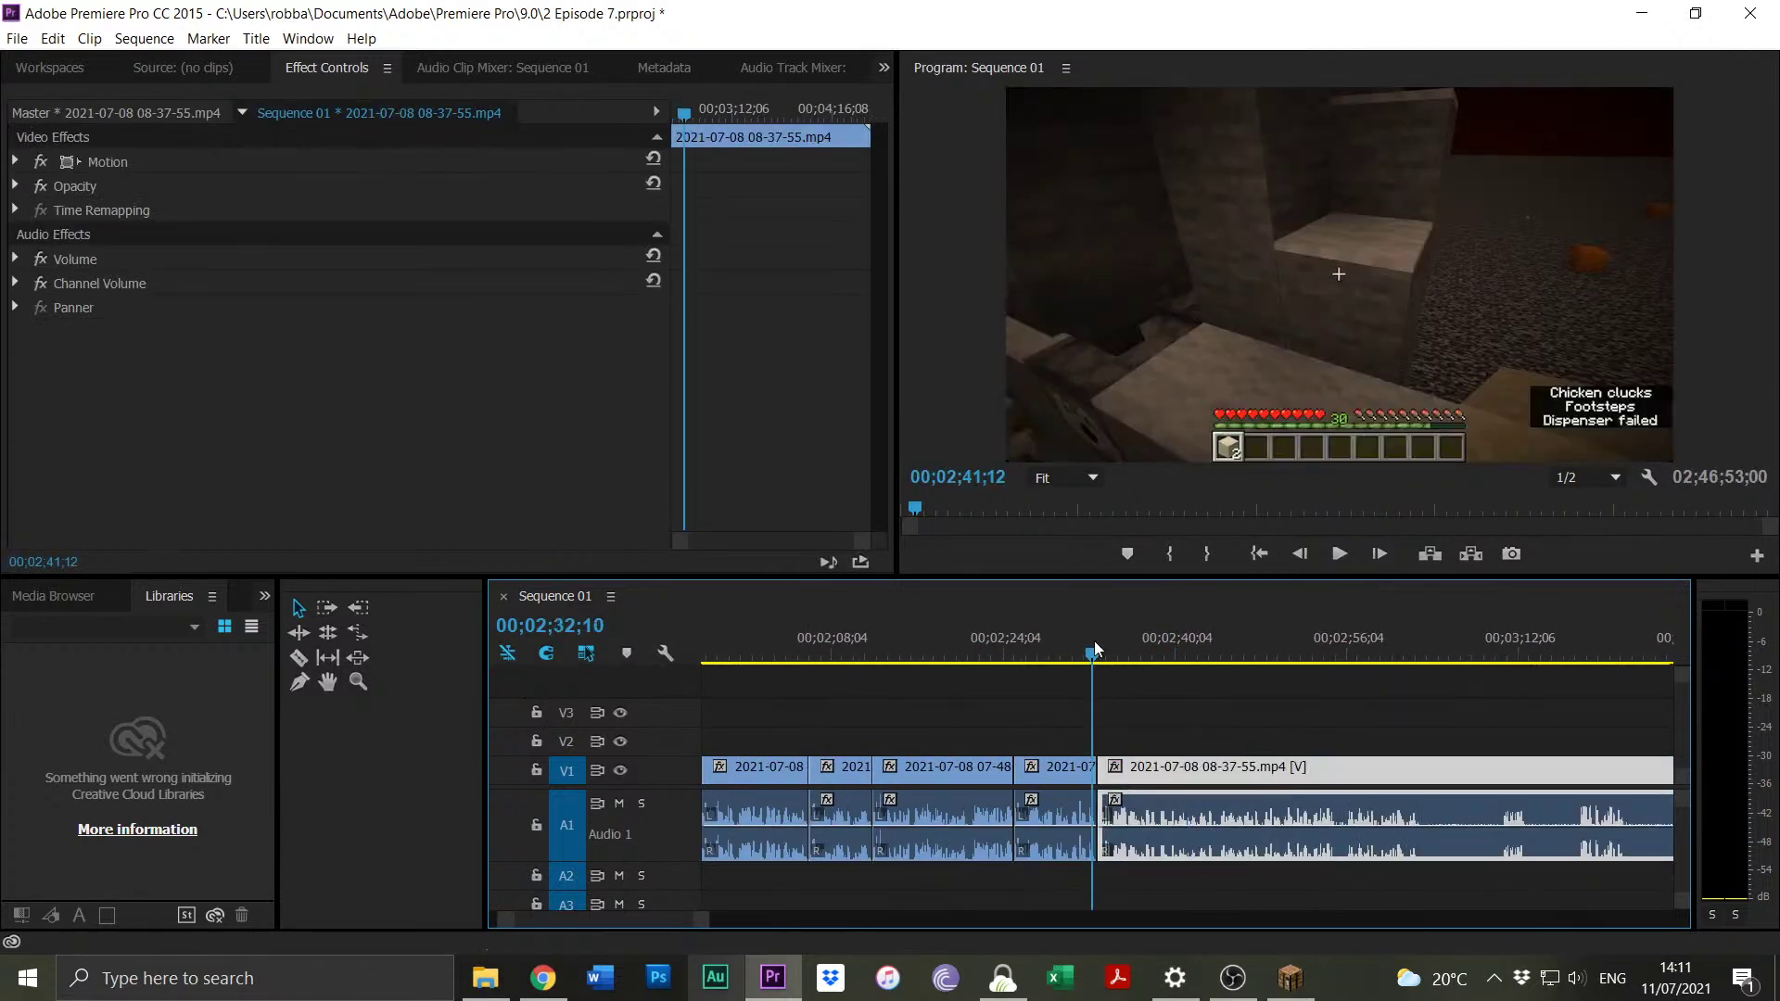
pyautogui.press('space')
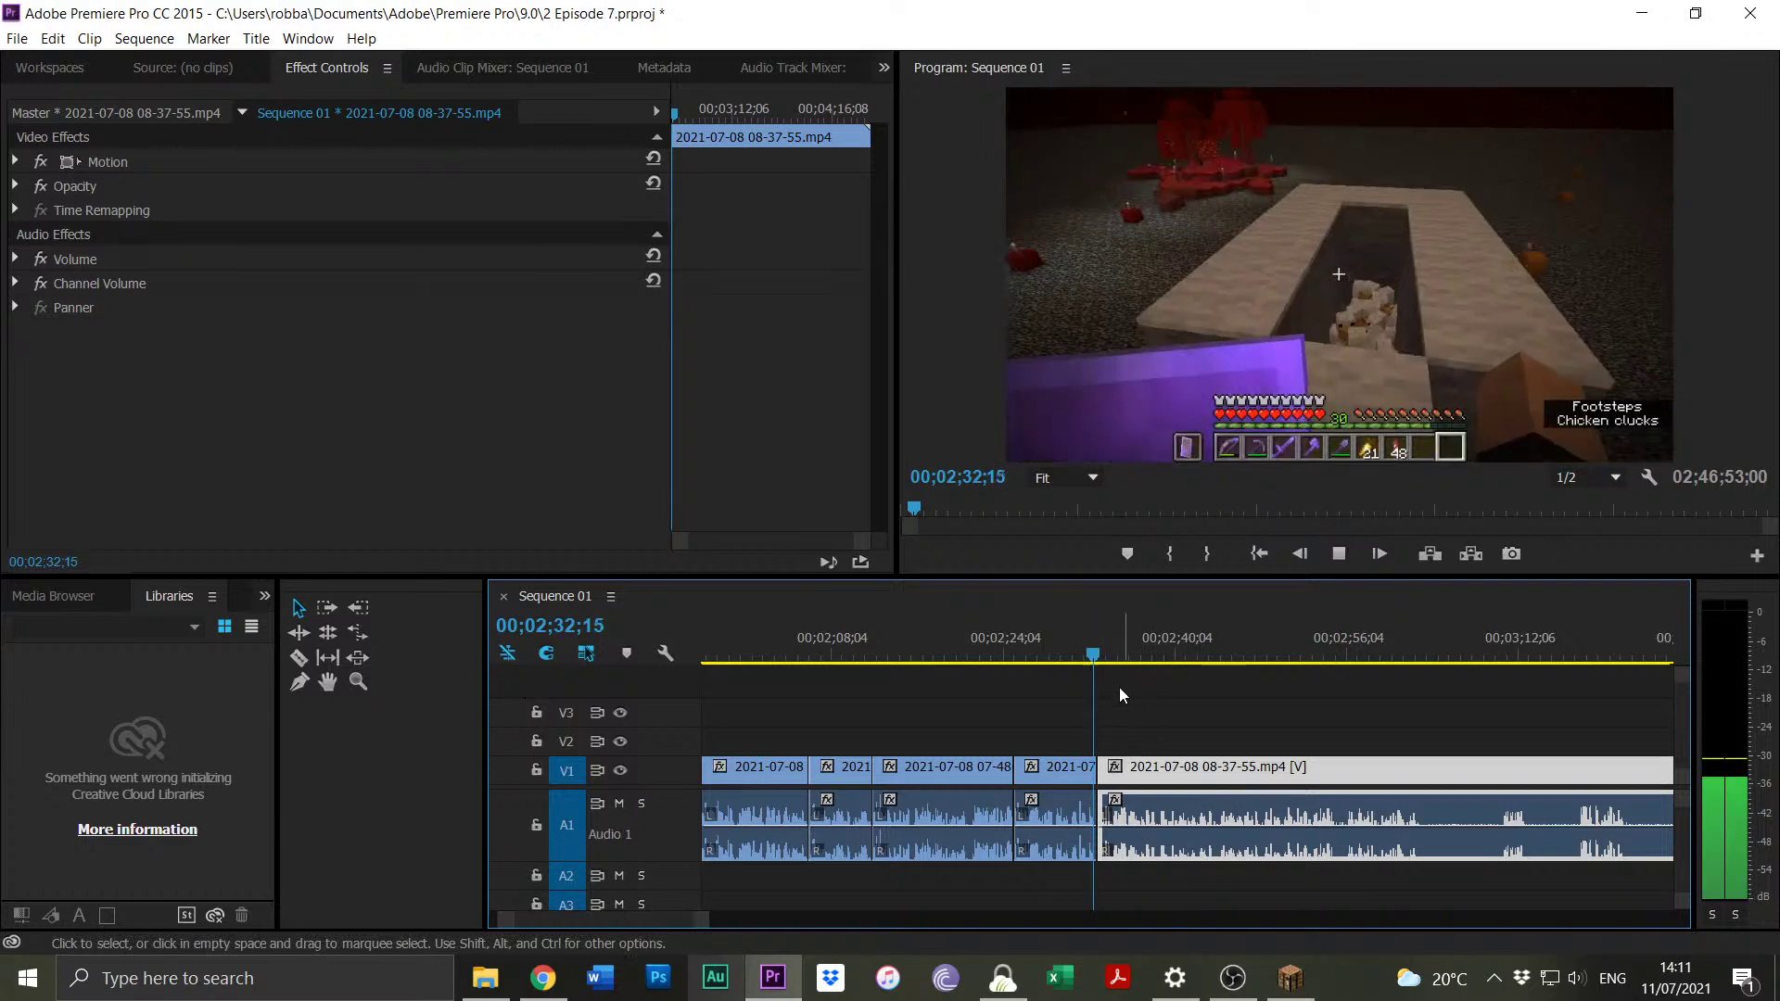
# Check the 08-37-55 clip's speech near 00;03;18 and 00;04;25, and delete the whole clip.
pyautogui.moveTo(708, 919); pyautogui.dragTo(886, 918)
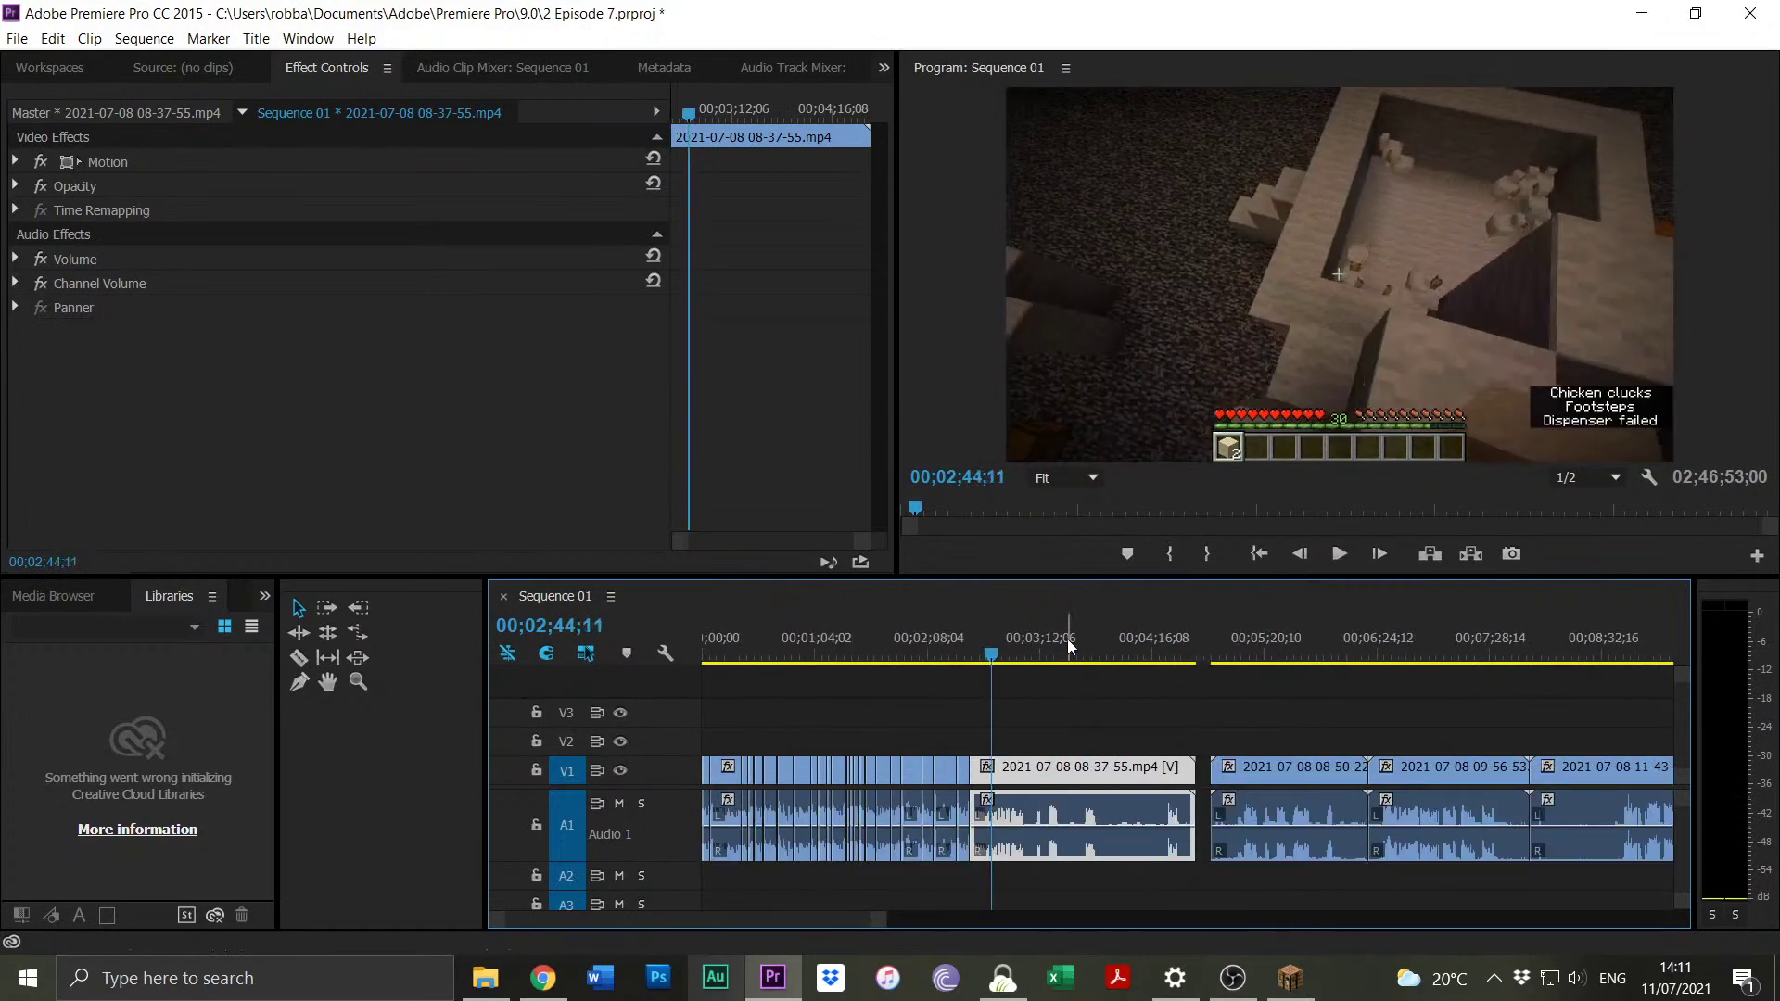
pyautogui.moveTo(1057, 638); pyautogui.dragTo(1050, 651)
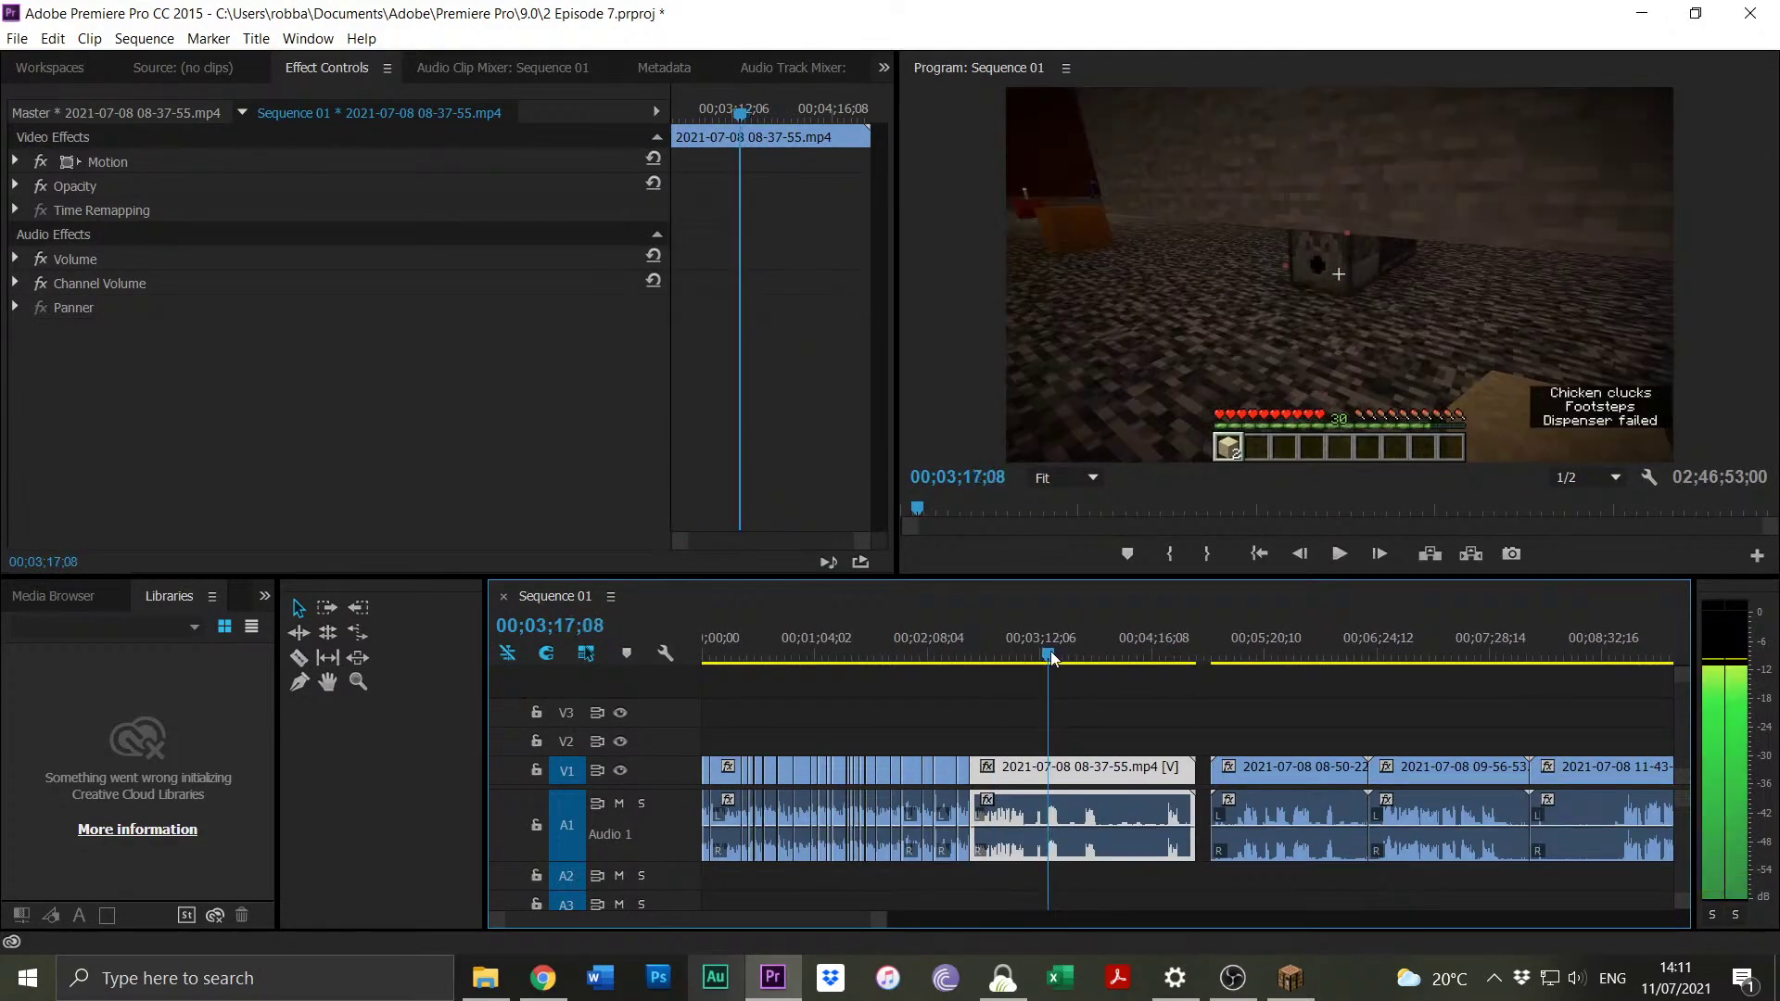
pyautogui.moveTo(885, 921); pyautogui.dragTo(742, 930)
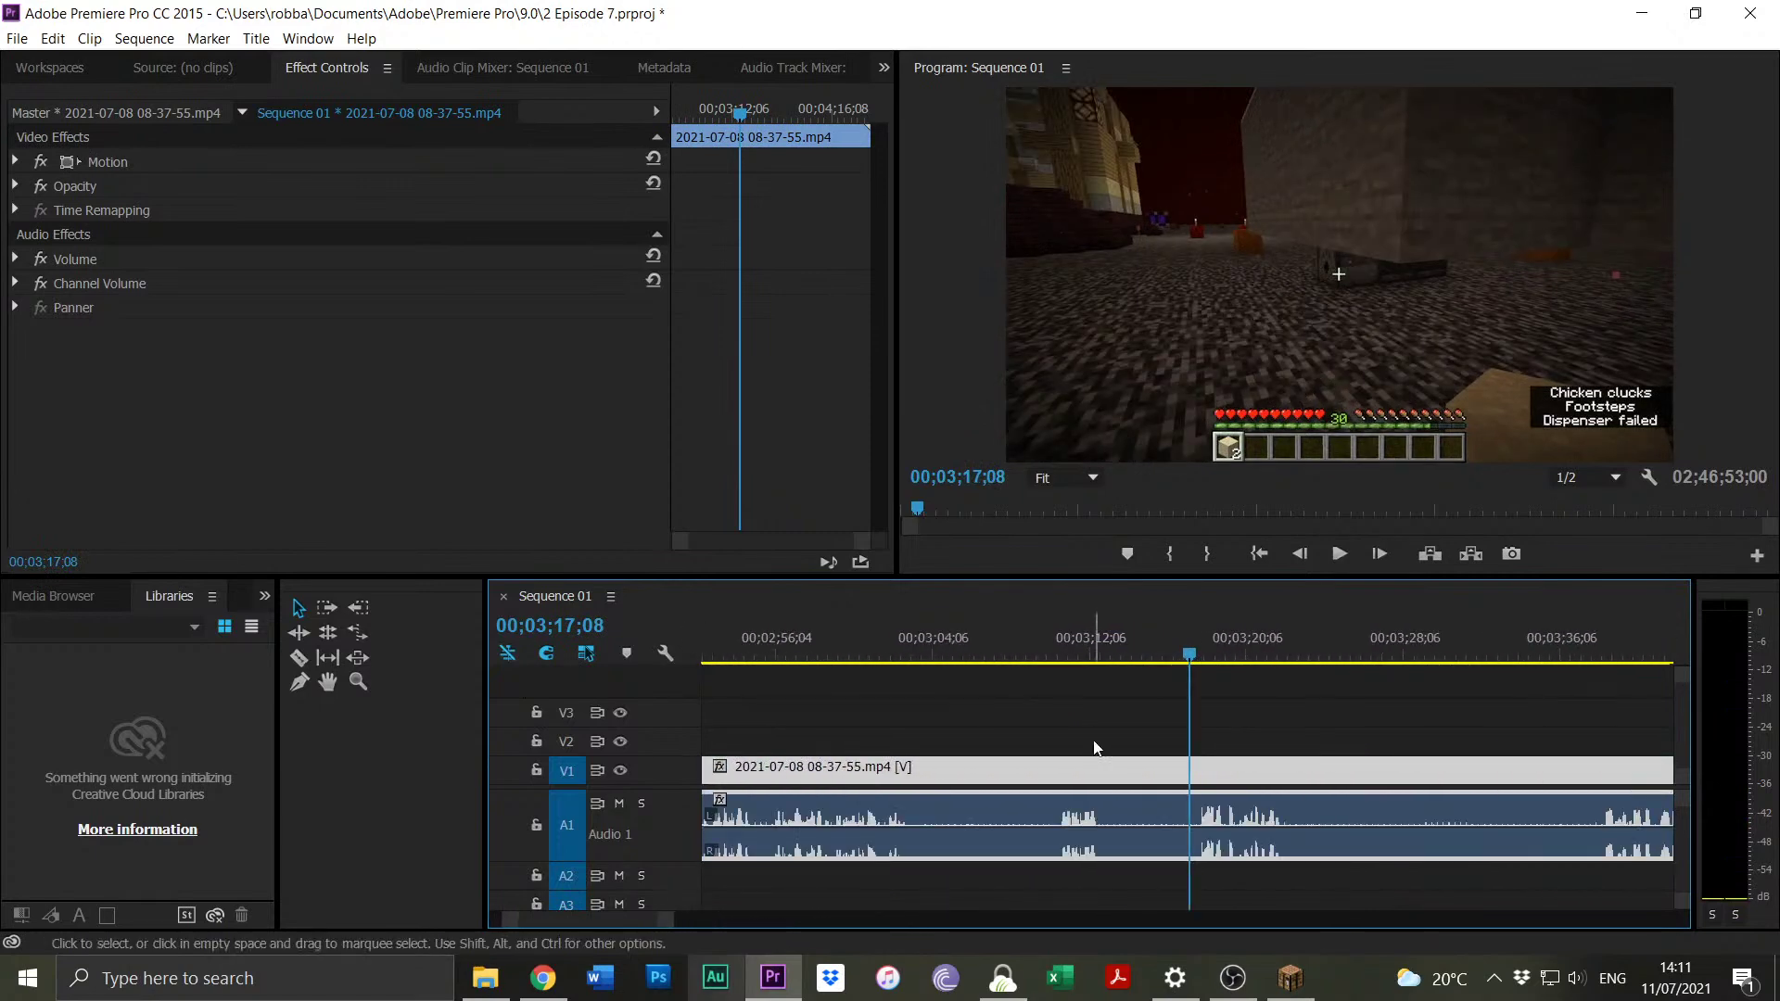
pyautogui.click(1203, 656)
pyautogui.press('space')
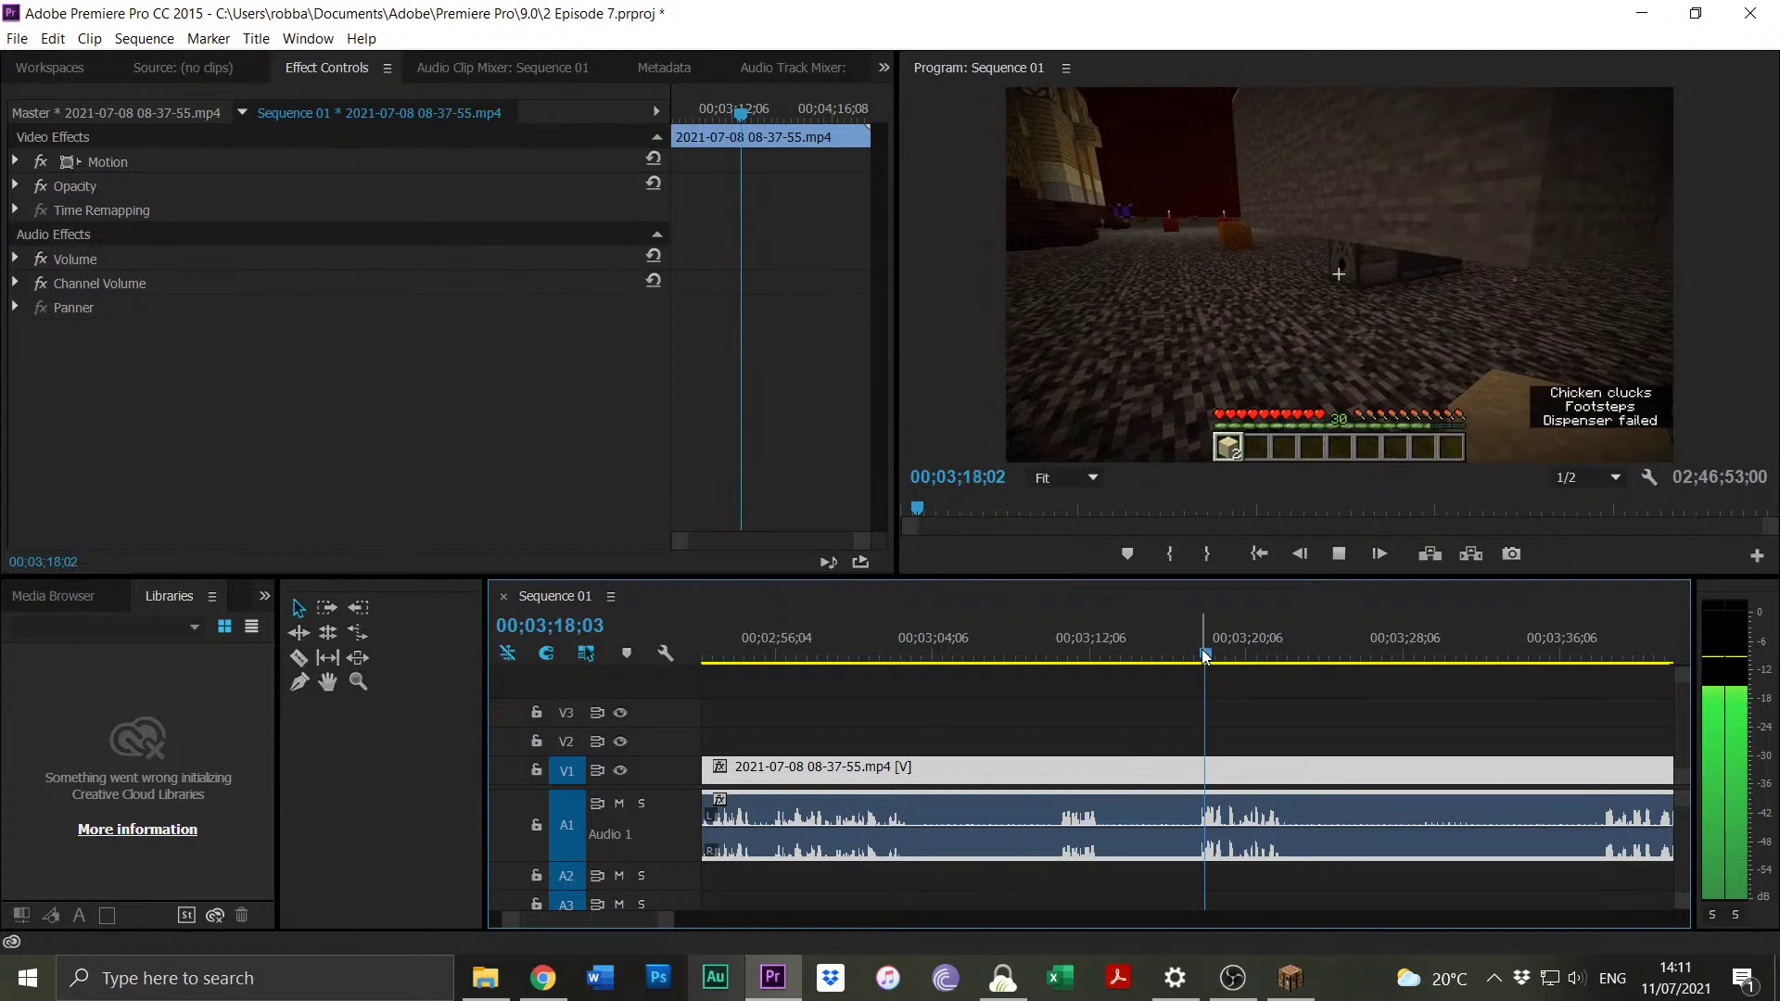
pyautogui.press('space')
pyautogui.moveTo(671, 919); pyautogui.dragTo(790, 921)
pyautogui.click(1458, 657)
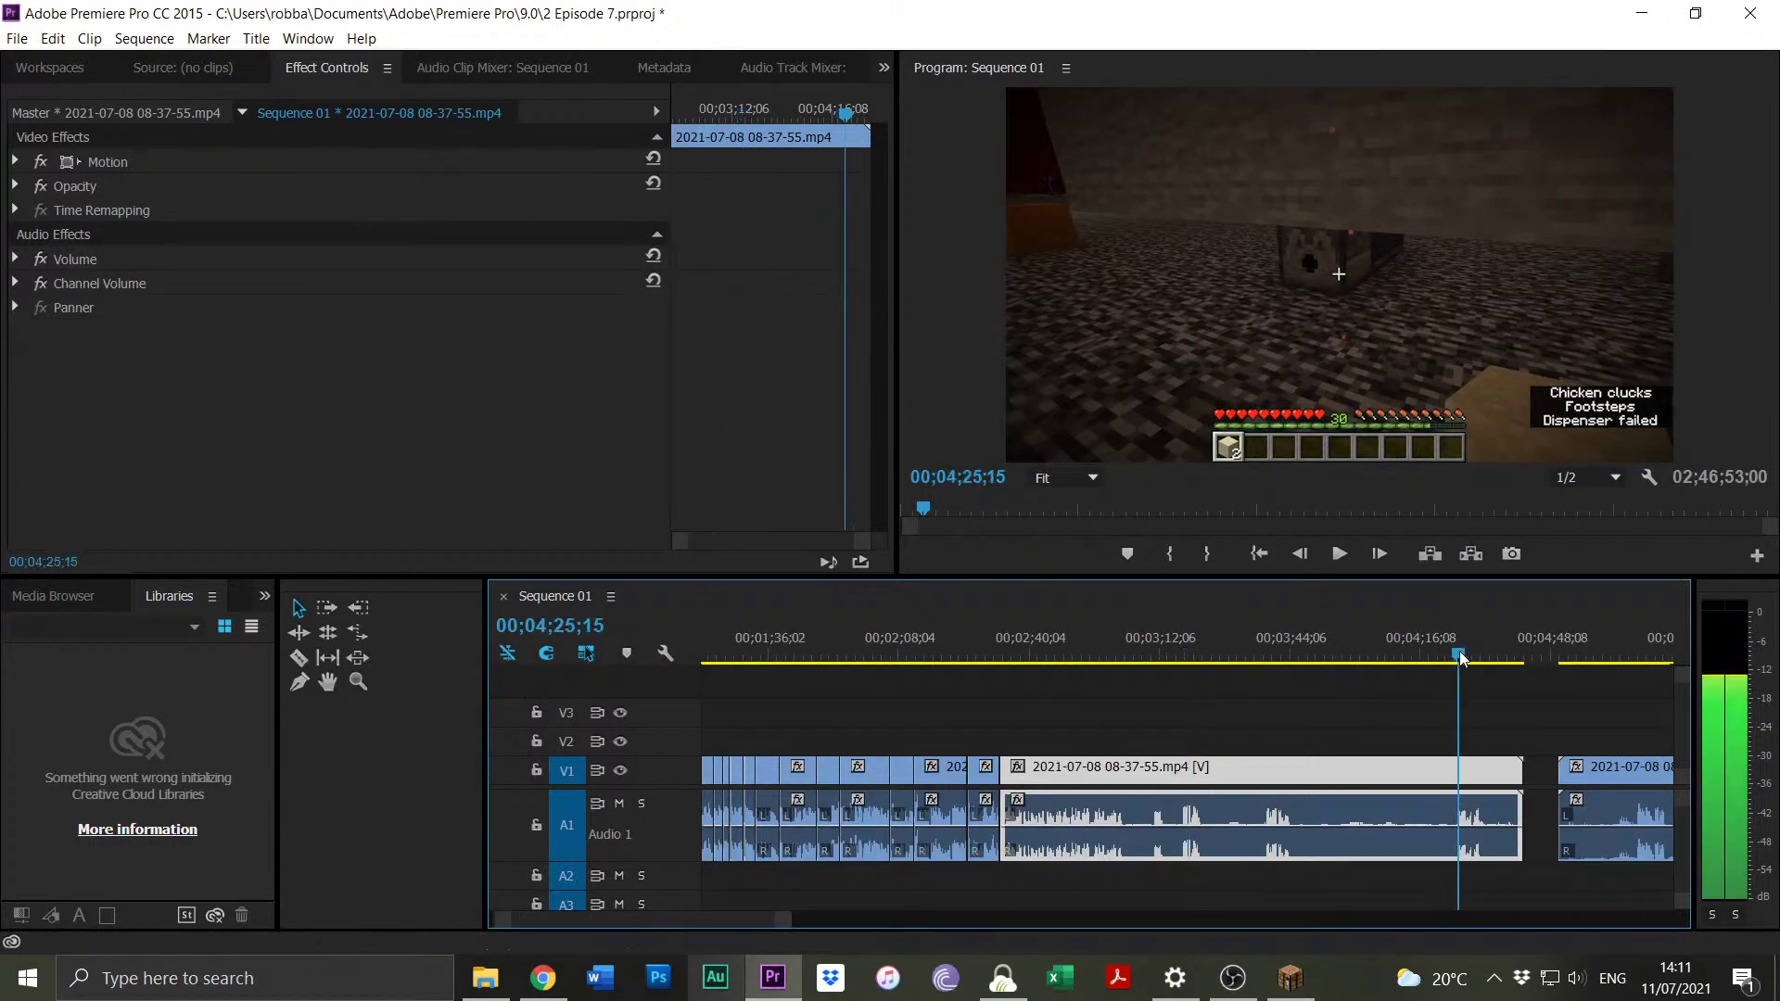
pyautogui.press('space')
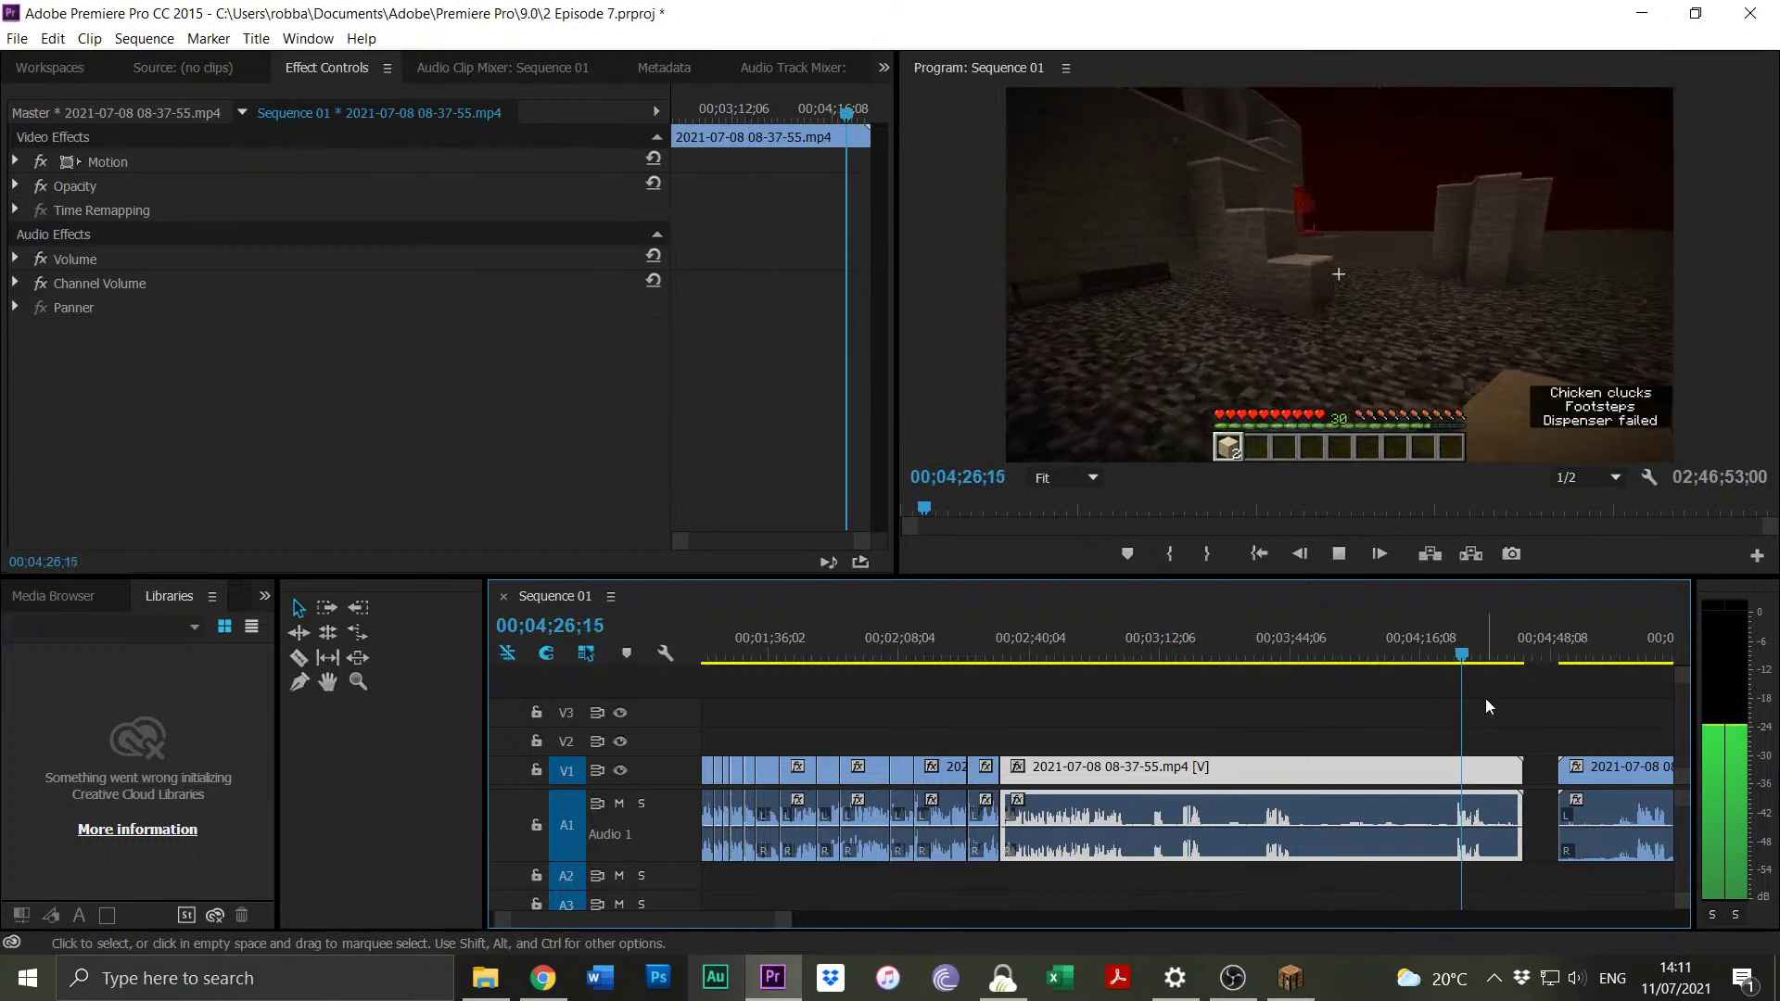
pyautogui.press('space')
pyautogui.press('Delete')
pyautogui.moveTo(1630, 766); pyautogui.dragTo(1102, 800)
pyautogui.click(1076, 656)
pyautogui.moveTo(1079, 660); pyautogui.dragTo(1083, 660)
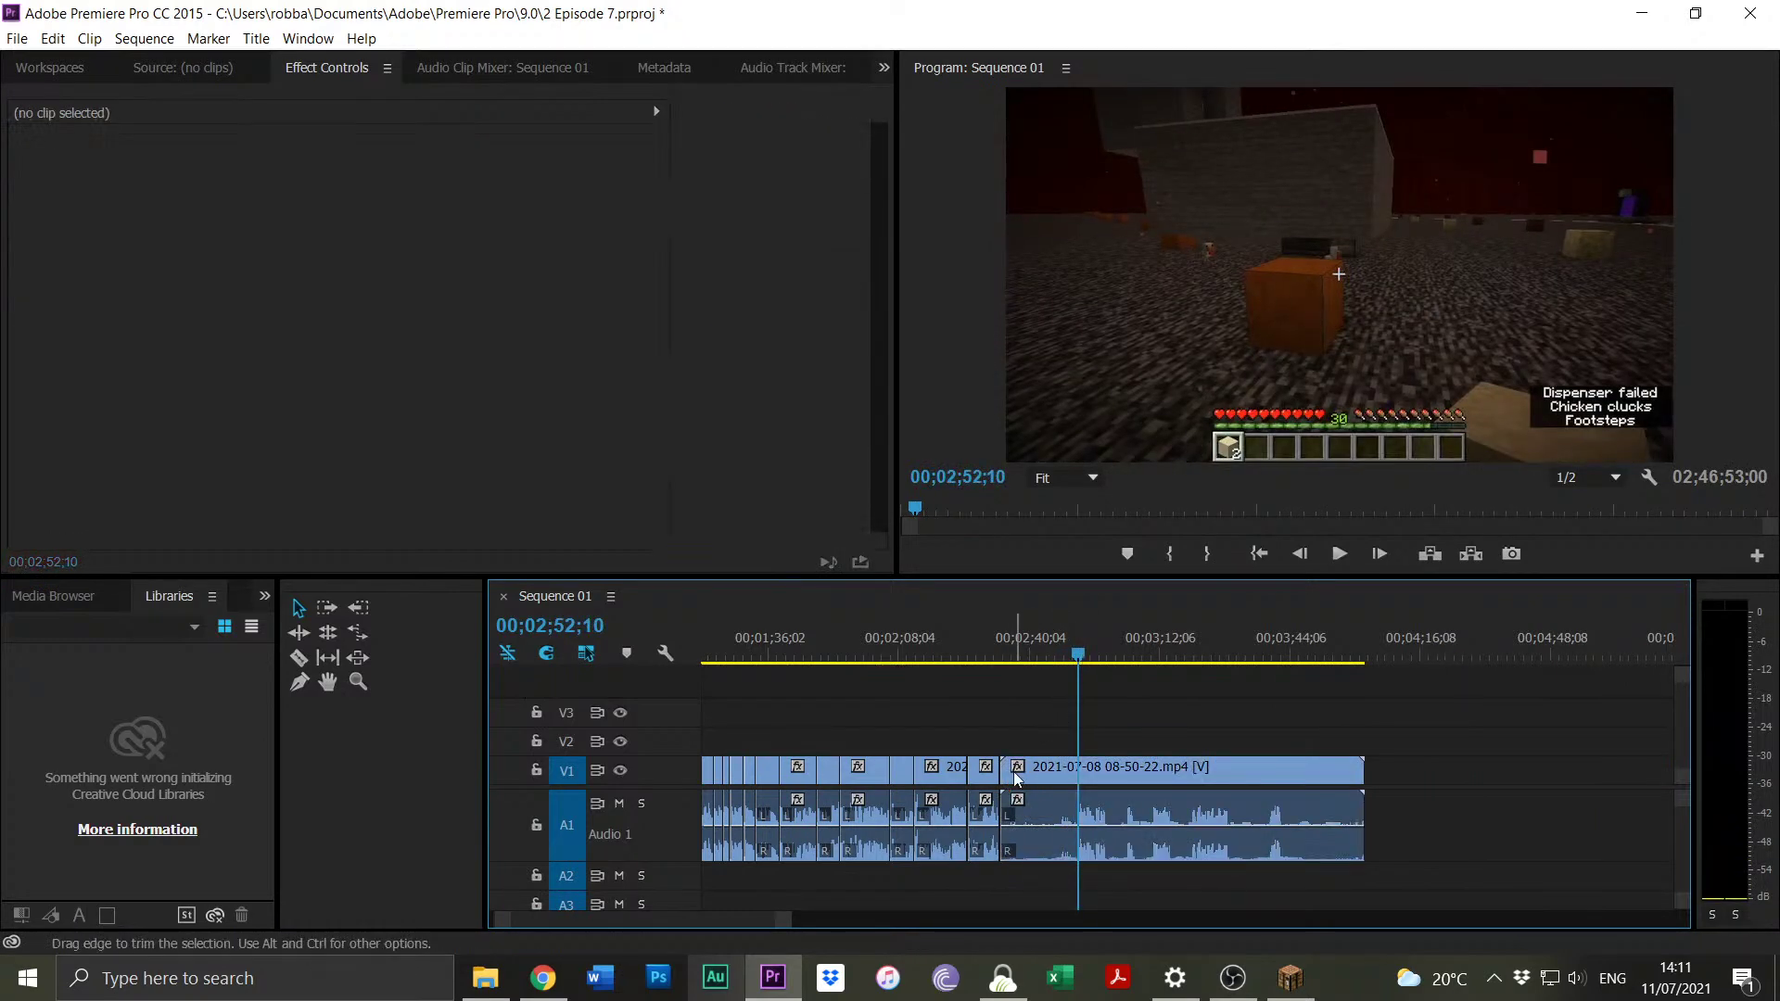
pyautogui.moveTo(1005, 767); pyautogui.dragTo(1008, 670)
# Play the joined 08-50-22 clip from 00;02;32;22 and split it after the speech, at 00;02;39;19.
pyautogui.click(1009, 667)
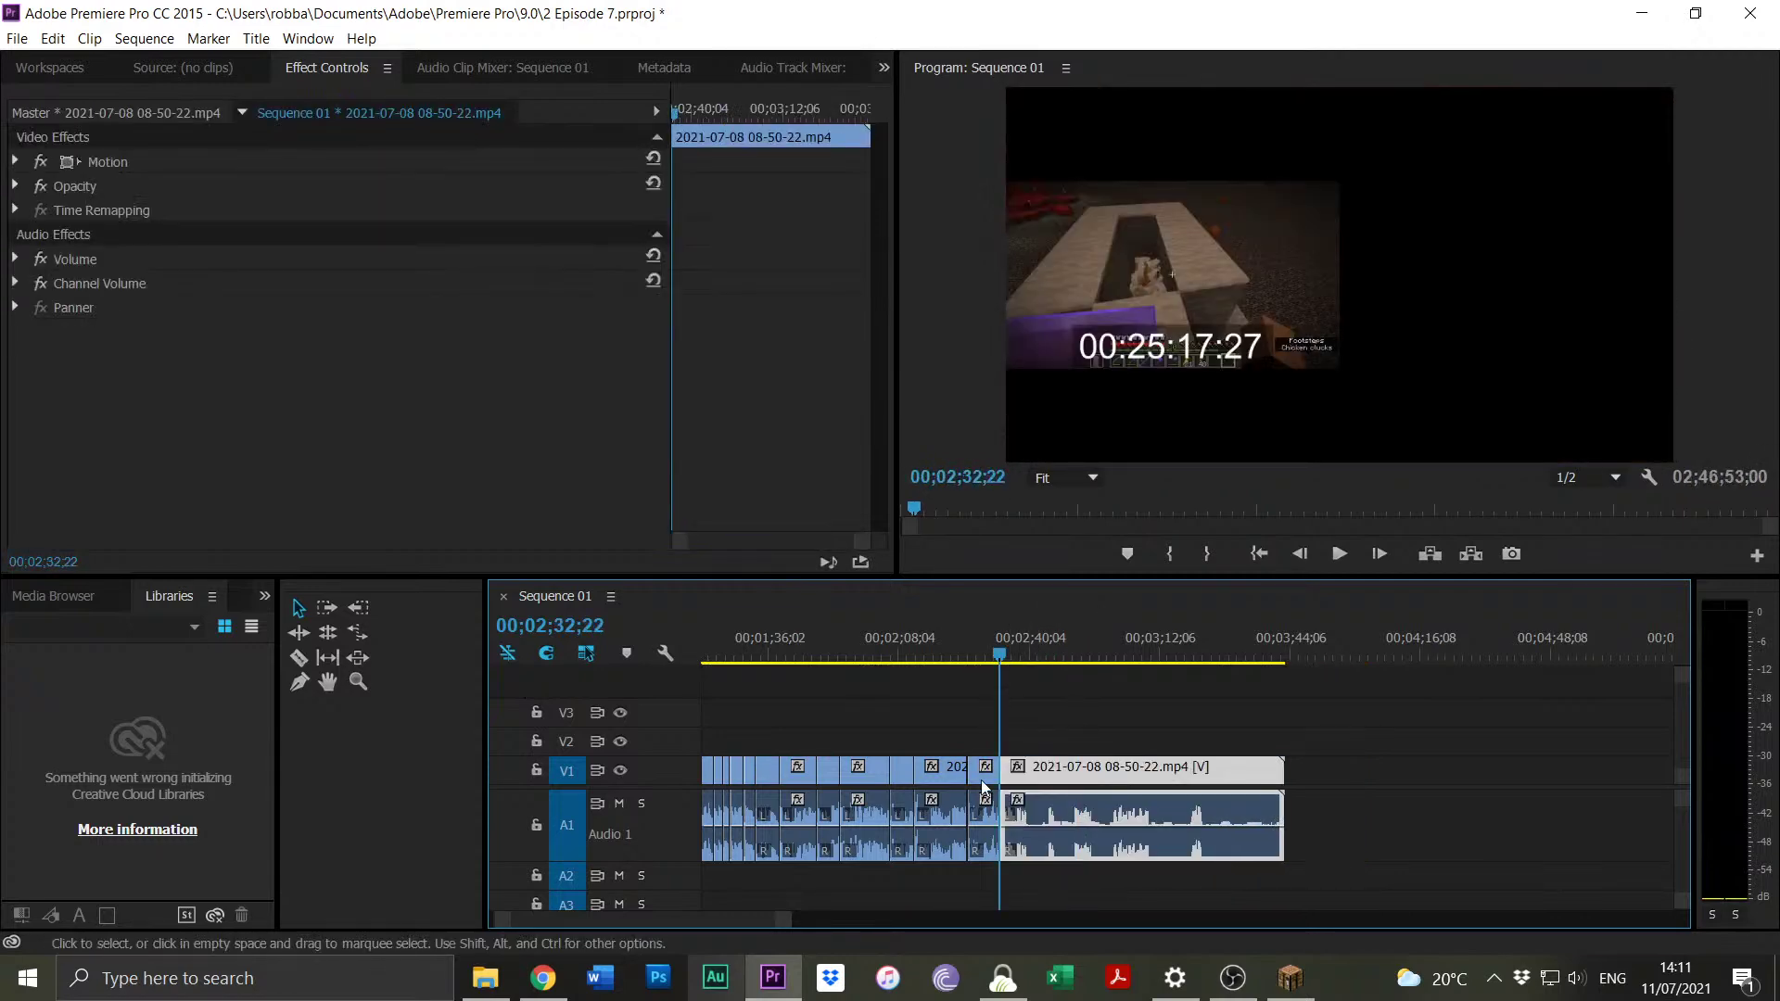
pyautogui.moveTo(758, 921); pyautogui.dragTo(660, 917)
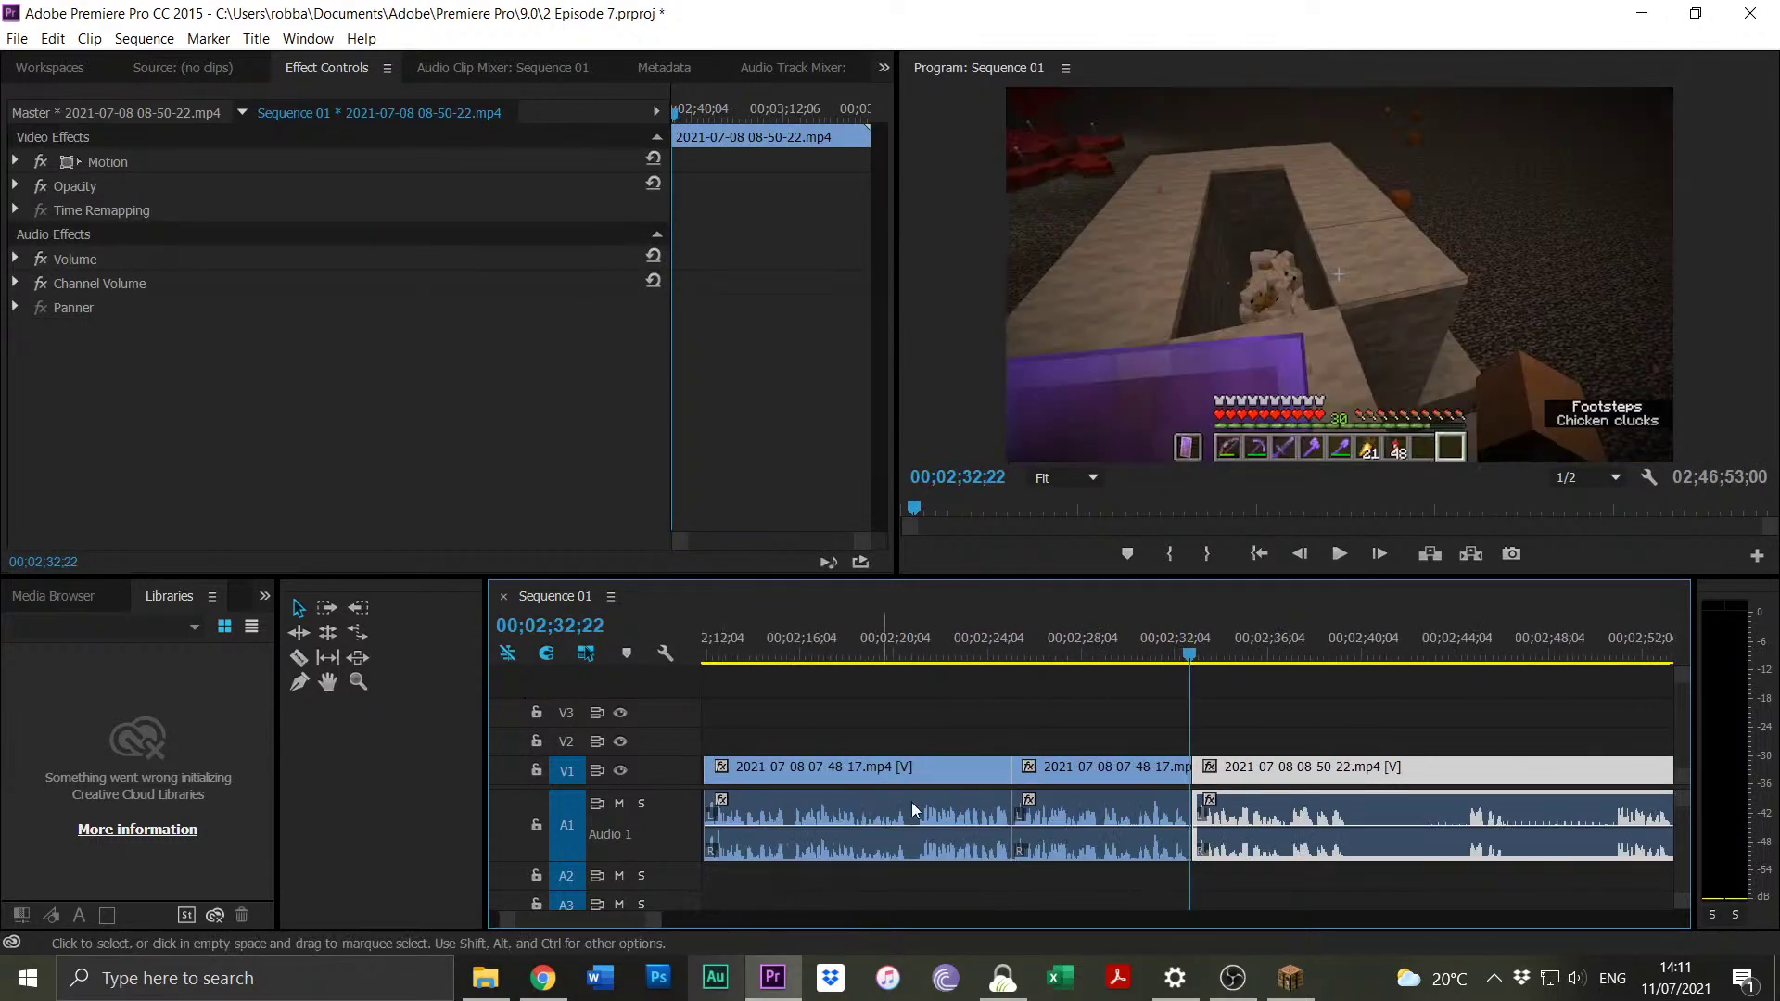
pyautogui.press('space')
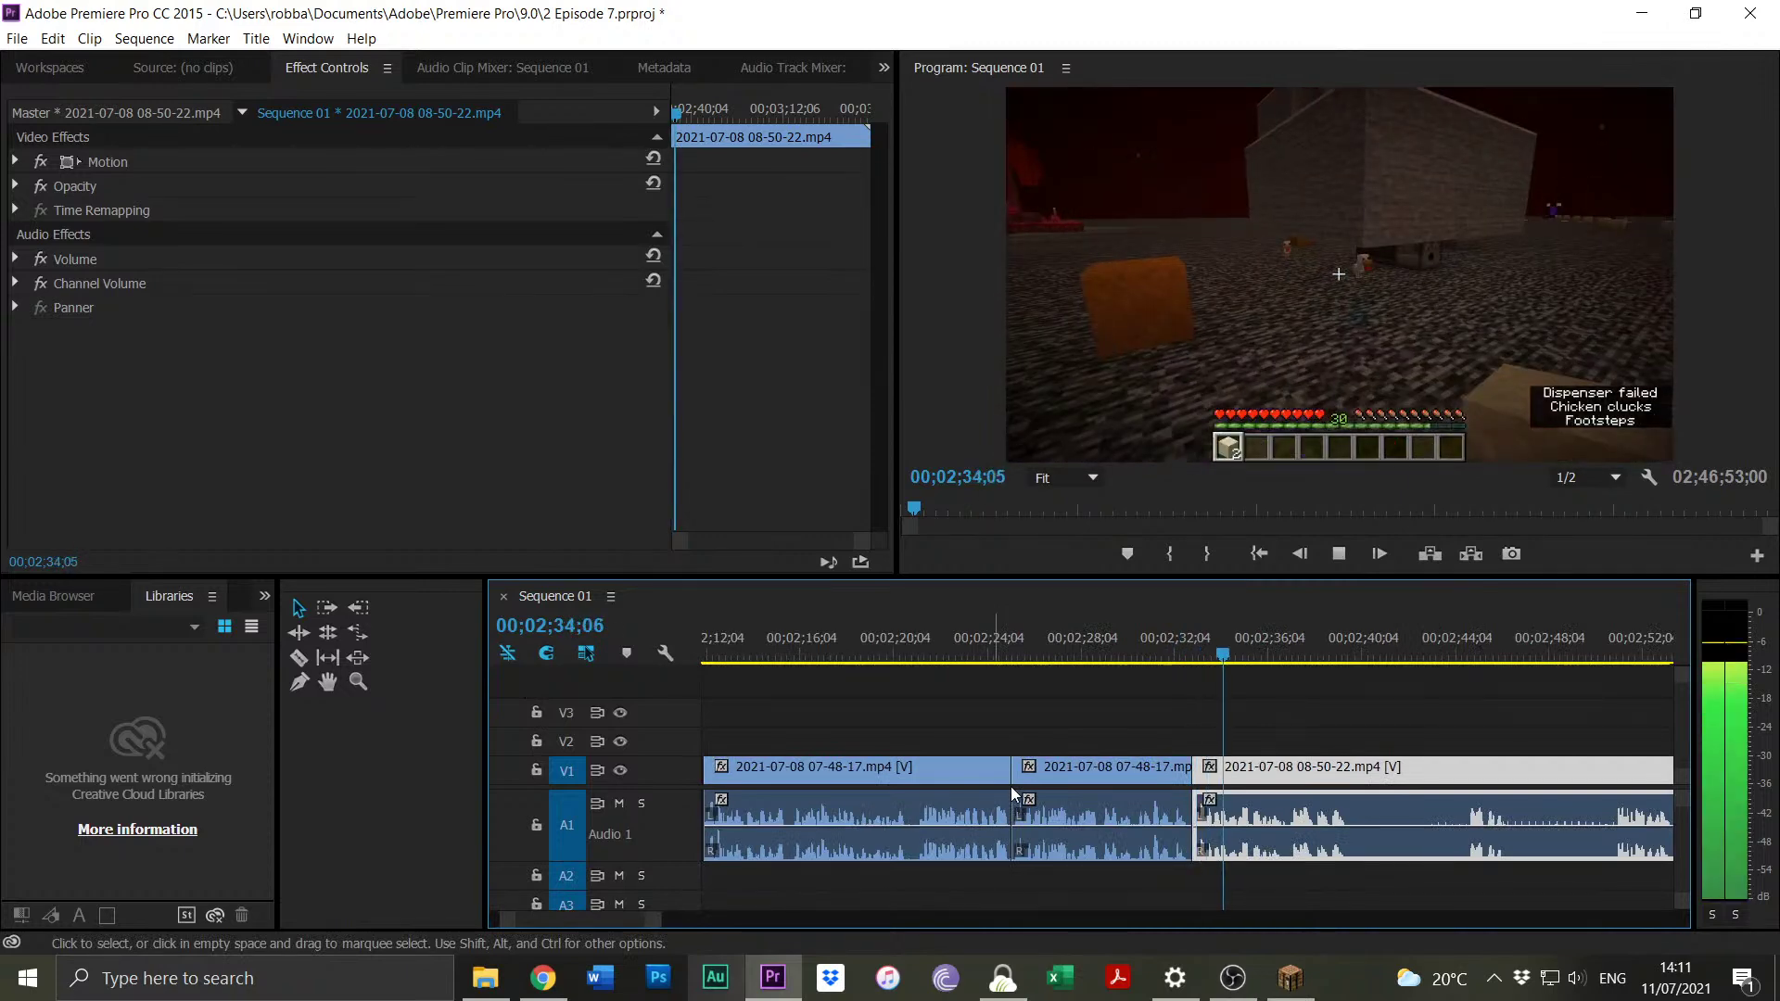
pyautogui.moveTo(660, 918); pyautogui.dragTo(636, 916)
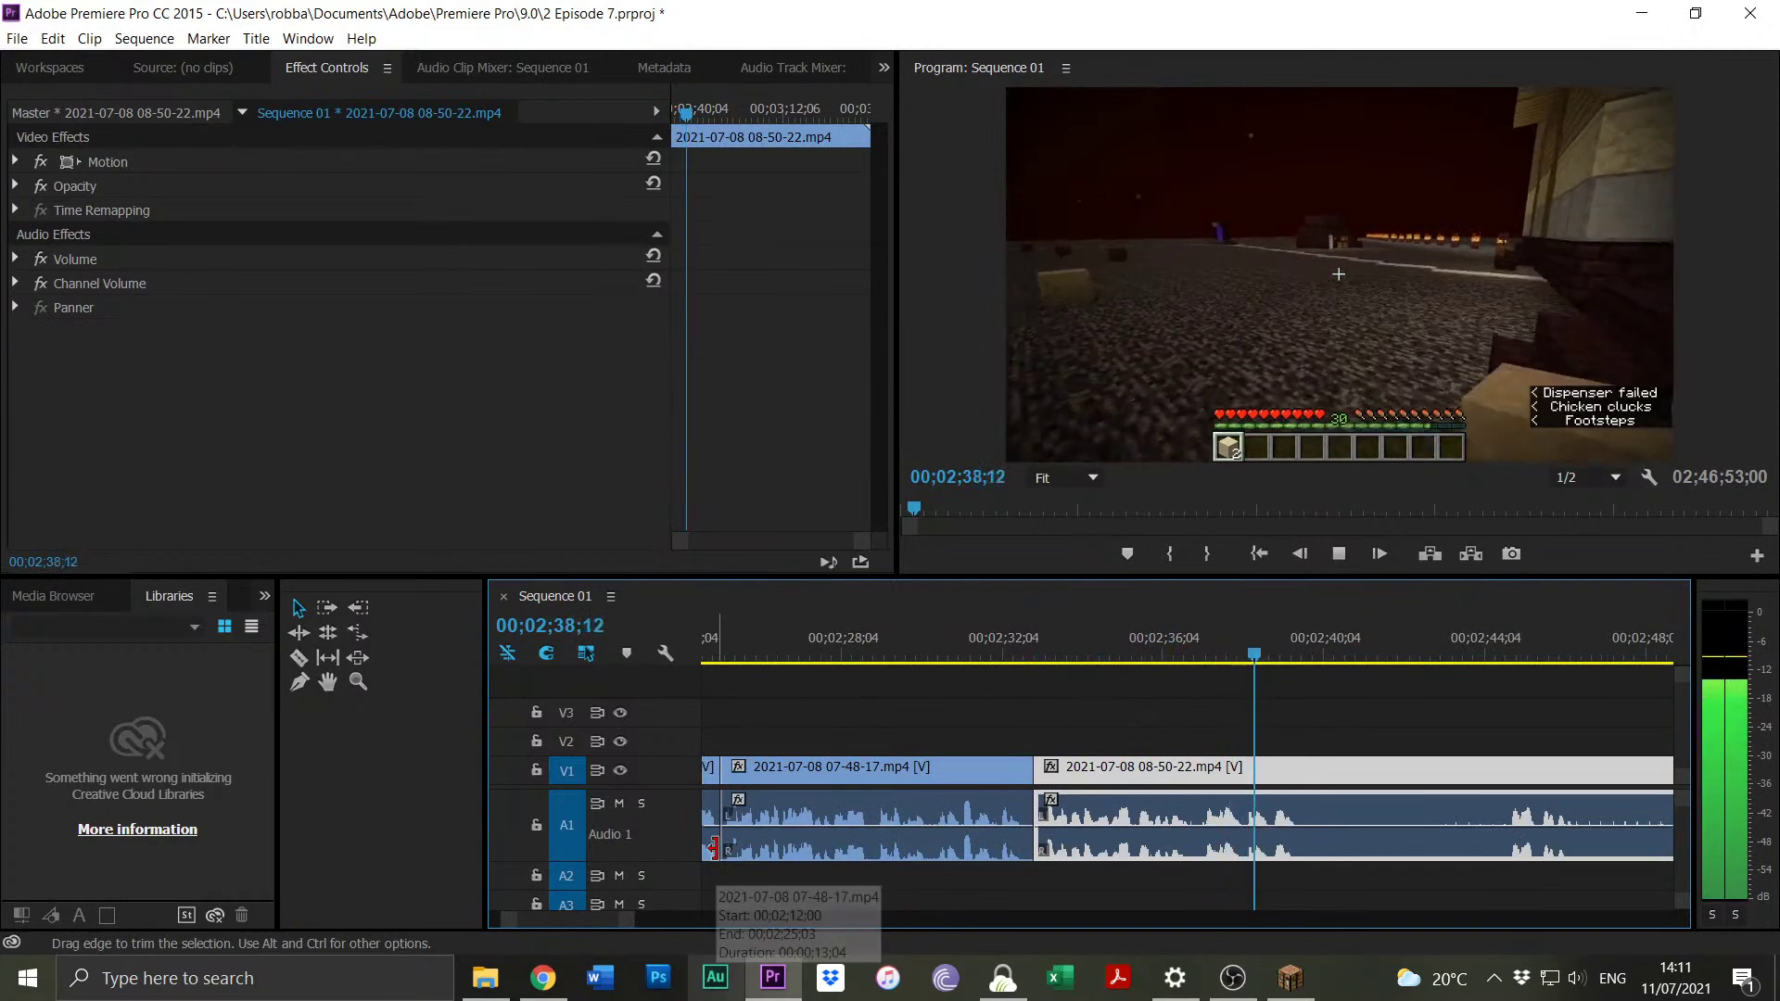
pyautogui.press('space')
pyautogui.hotkey('ctrl', 'k')
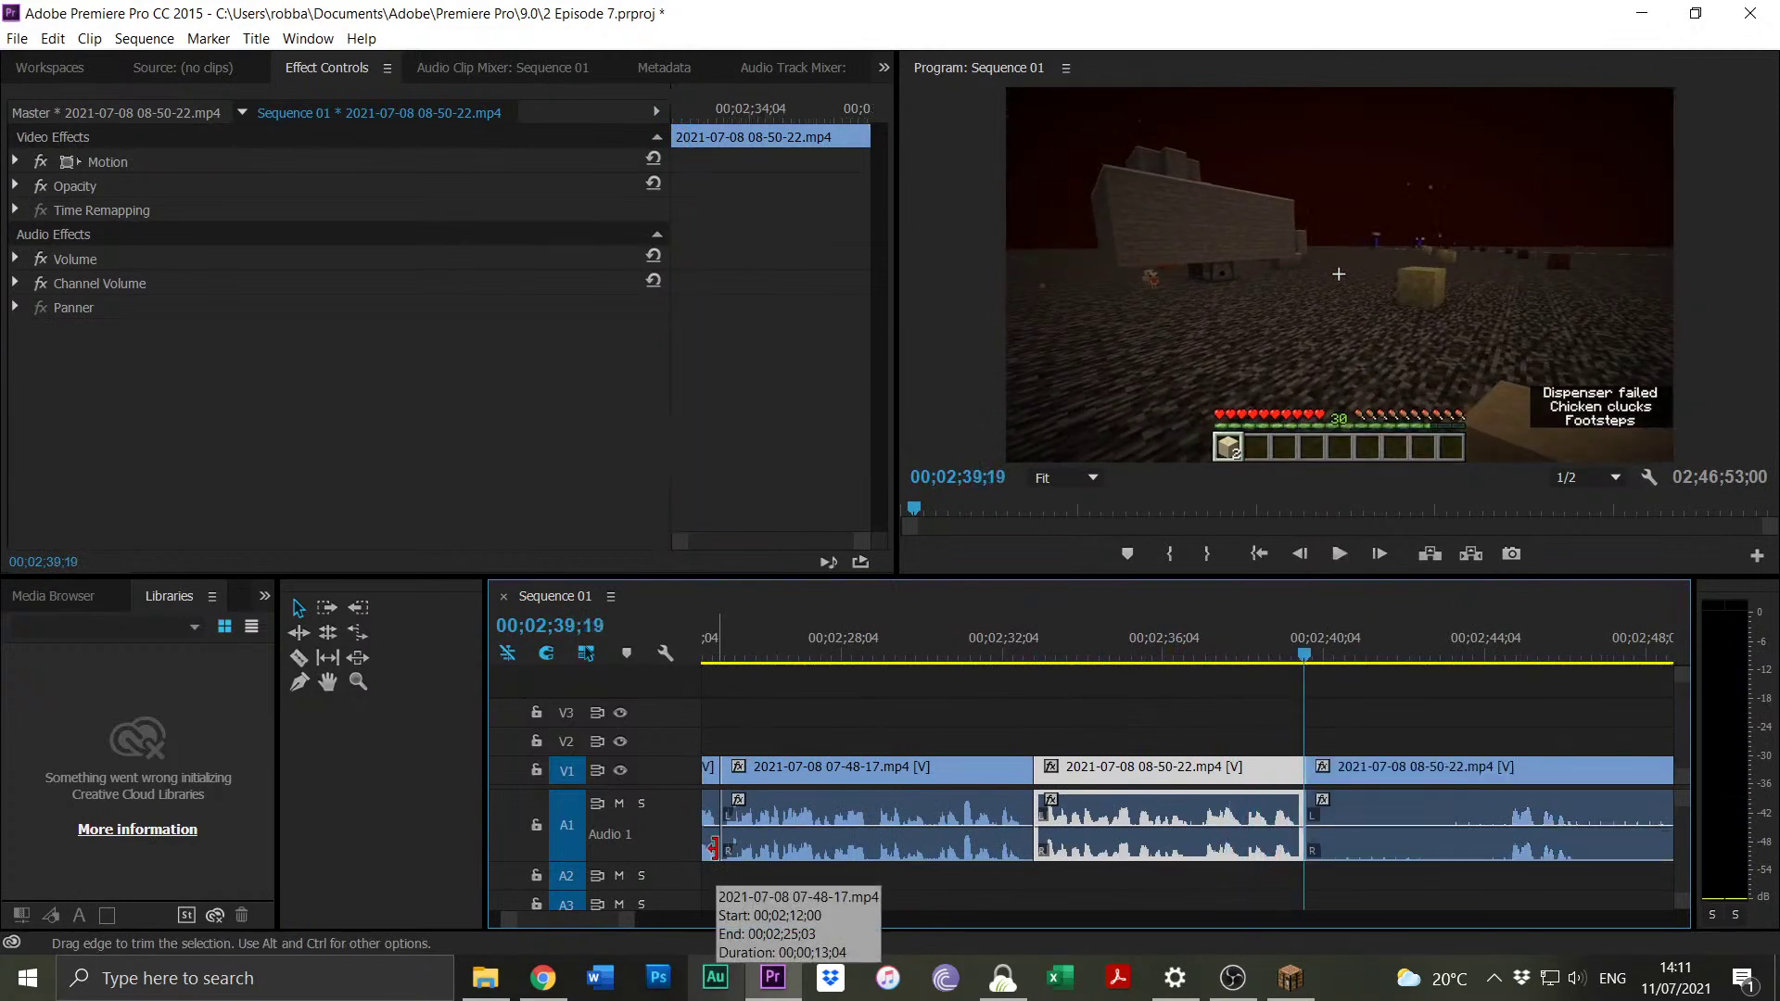
# Check the speech near 00;02;46, cut the passage from 00;02;39;19 to 00;02;50;28, and close the gap.
pyautogui.click(1517, 655)
pyautogui.press('space')
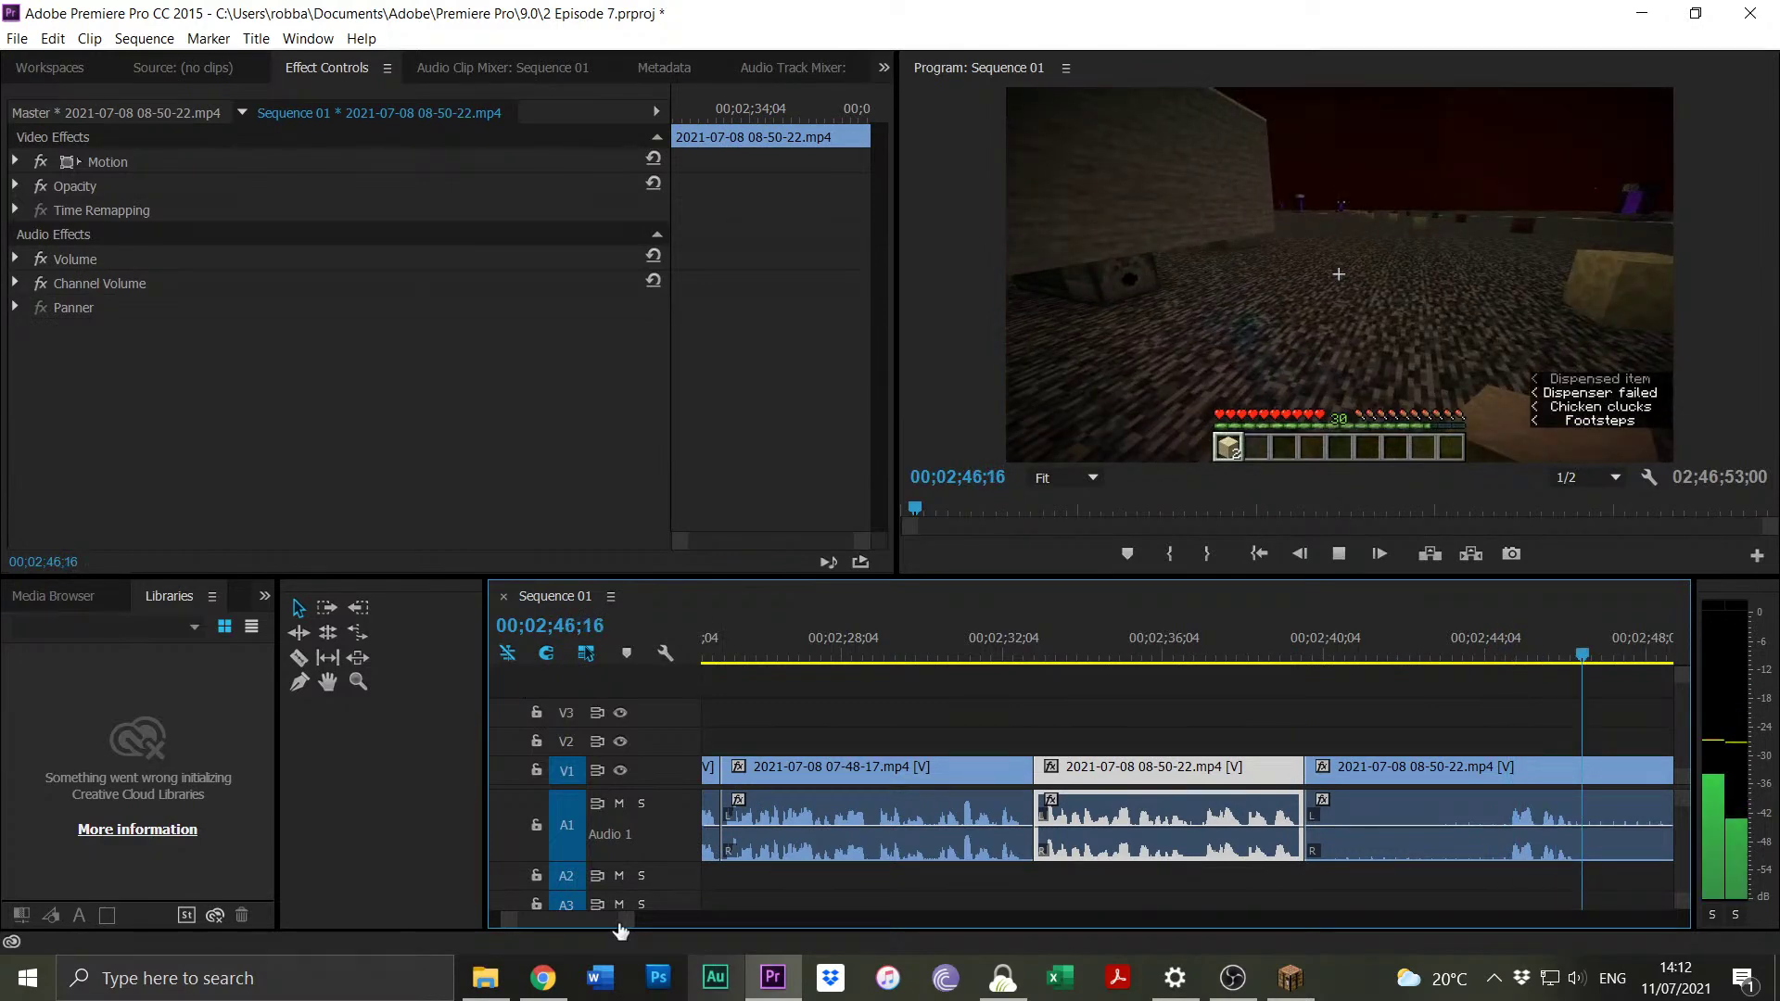
pyautogui.moveTo(620, 930); pyautogui.dragTo(702, 920)
pyautogui.press('space')
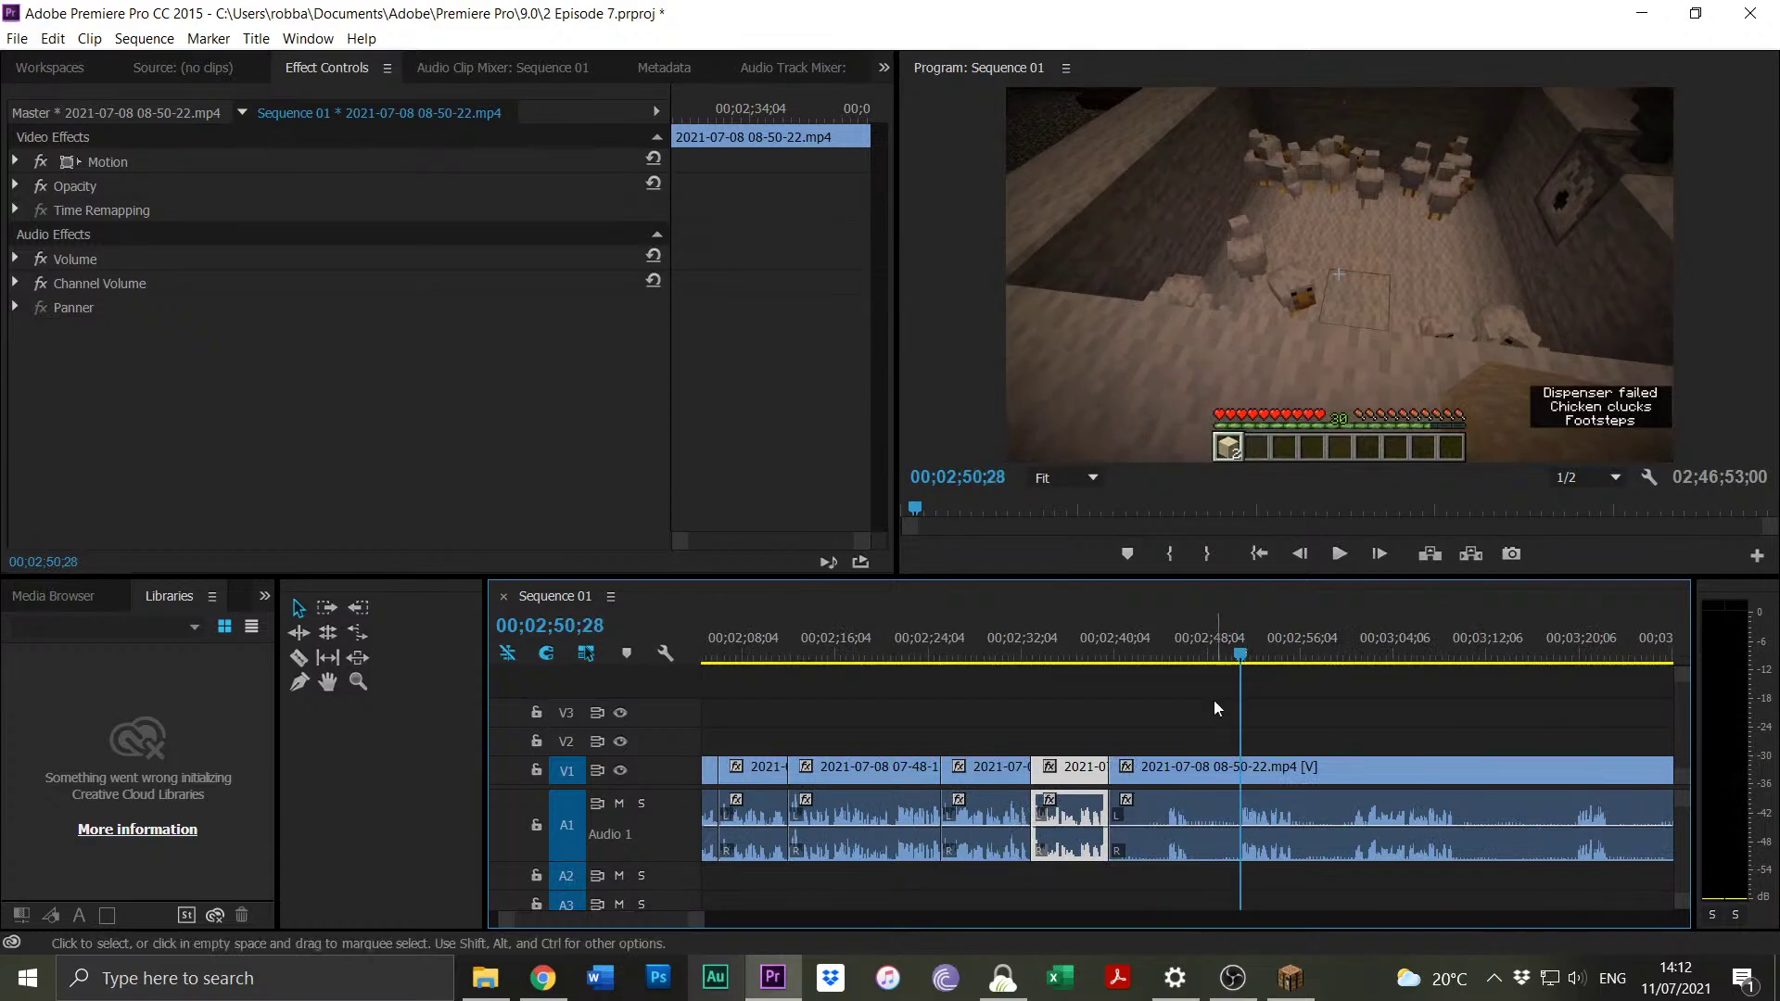
pyautogui.moveTo(1106, 766); pyautogui.dragTo(1224, 766)
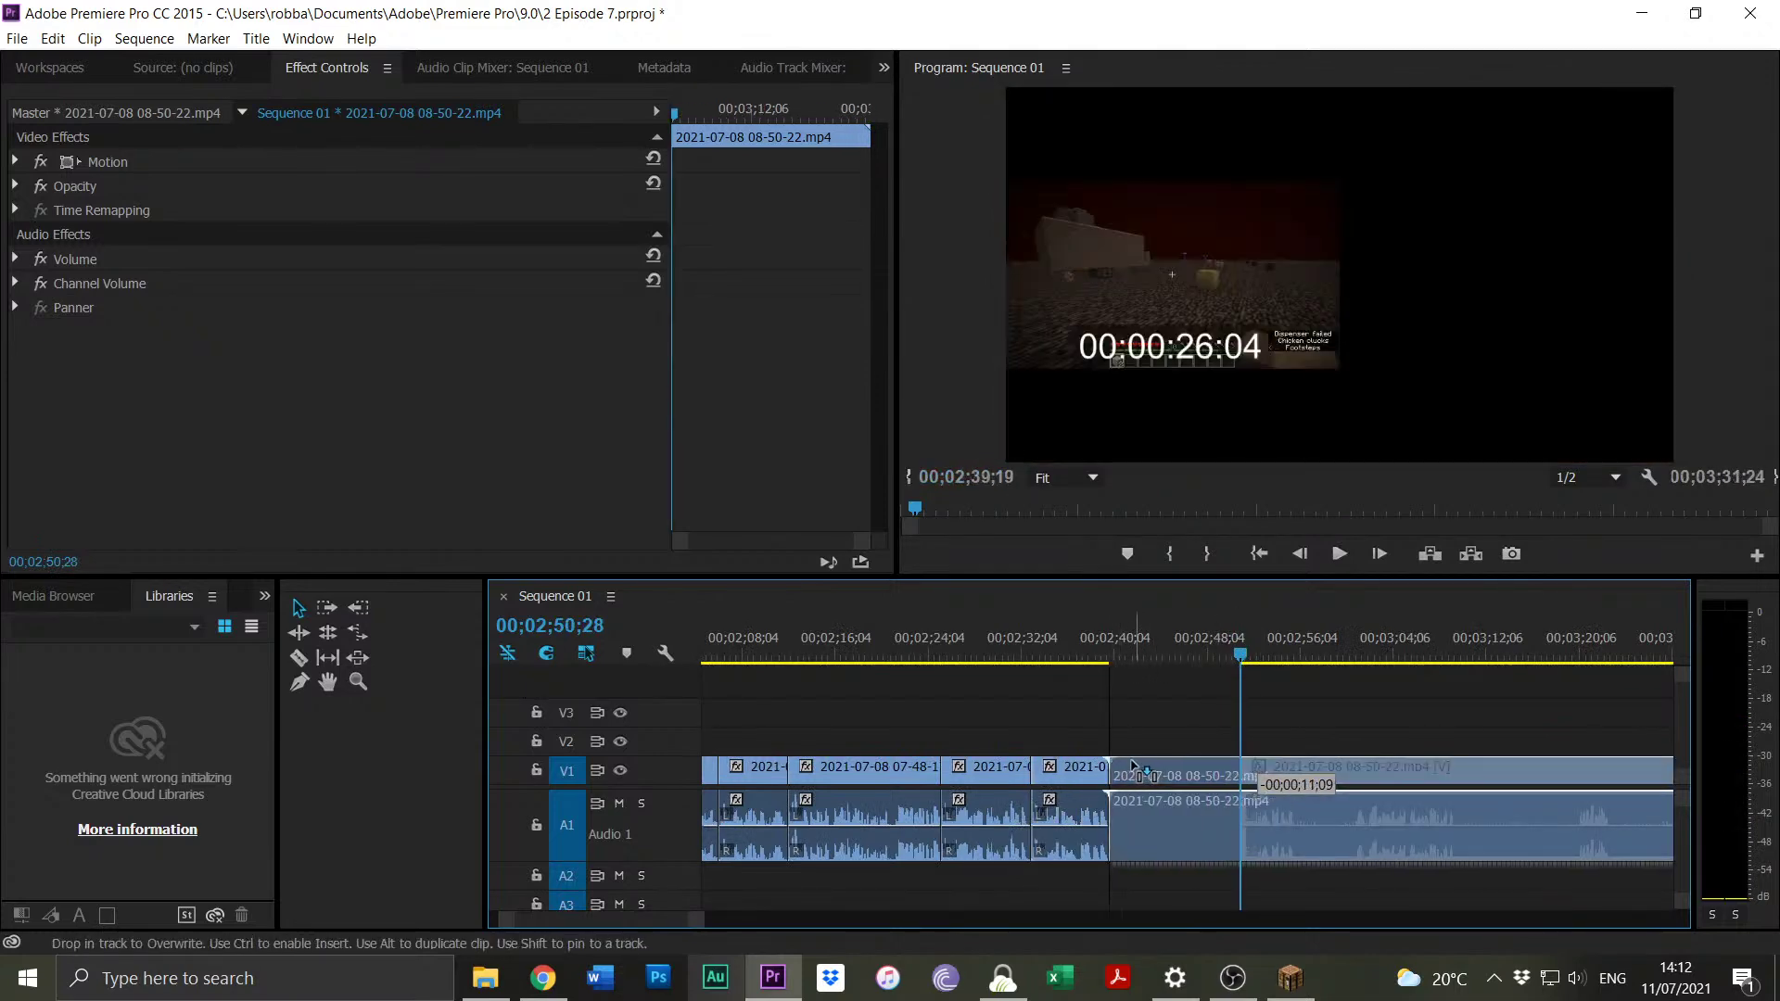
# Play across the new join and split the clip after the phrase, at 00;02;44;10.
pyautogui.click(1098, 661)
pyautogui.press('space')
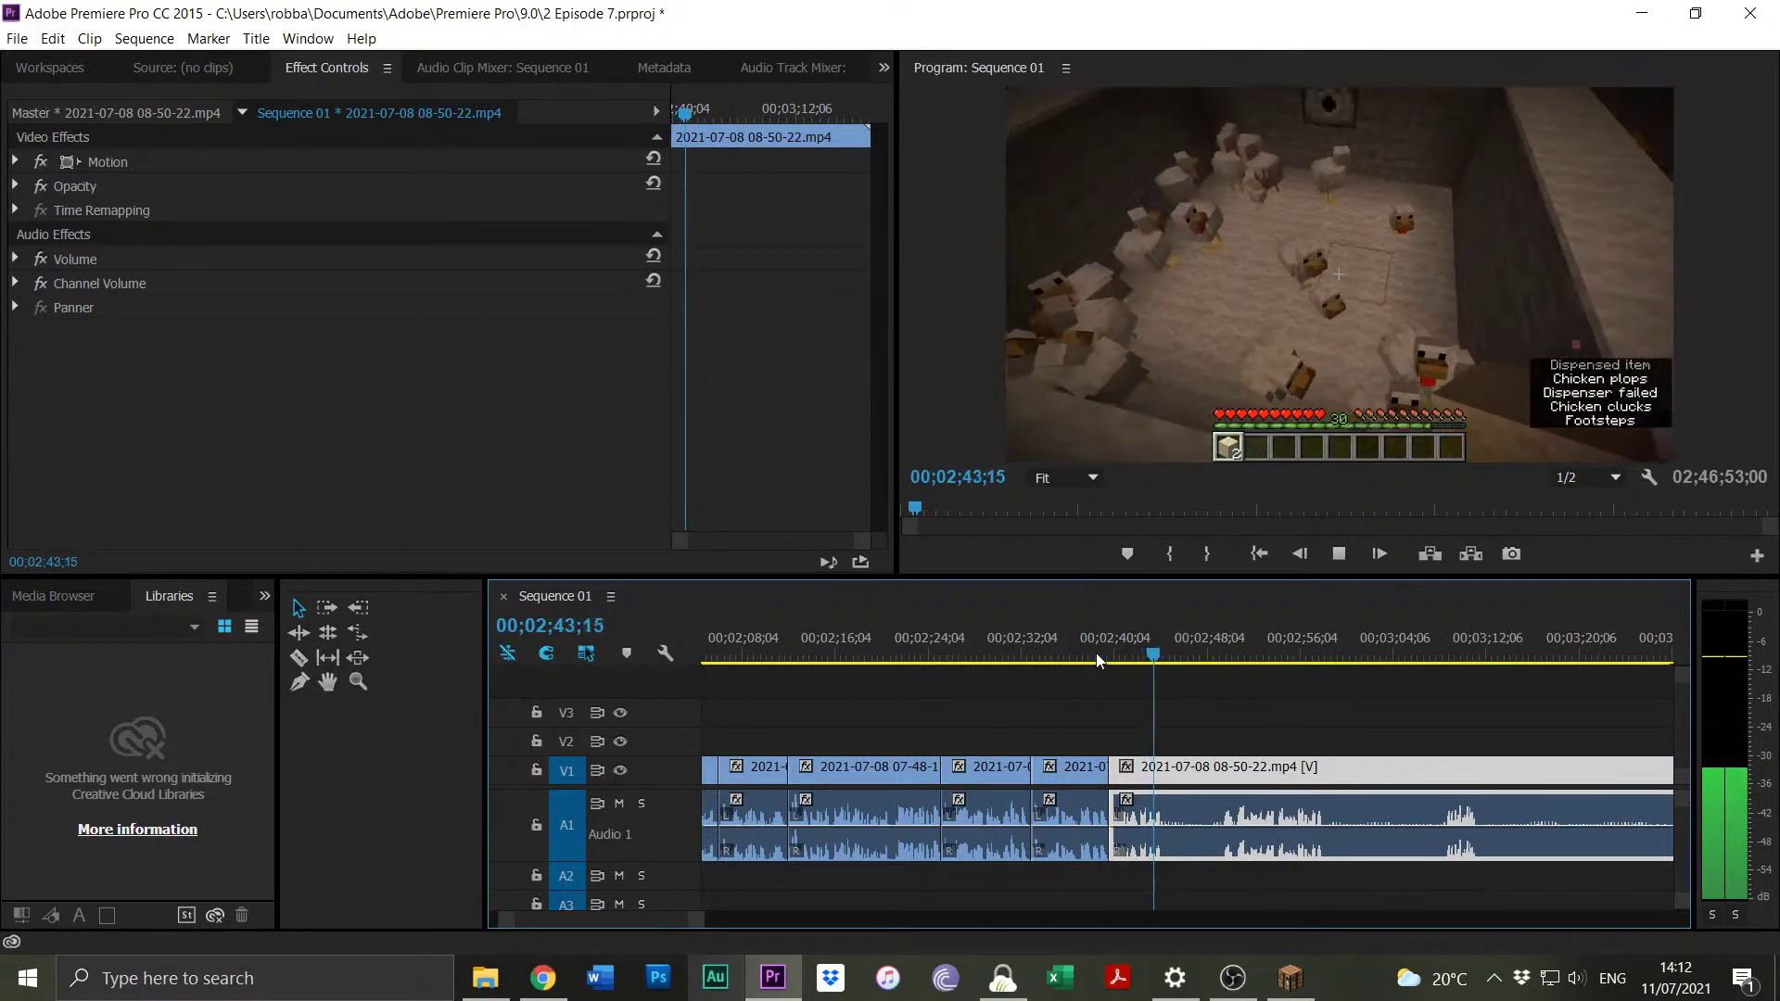
pyautogui.press('space')
pyautogui.hotkey('ctrl', 'k')
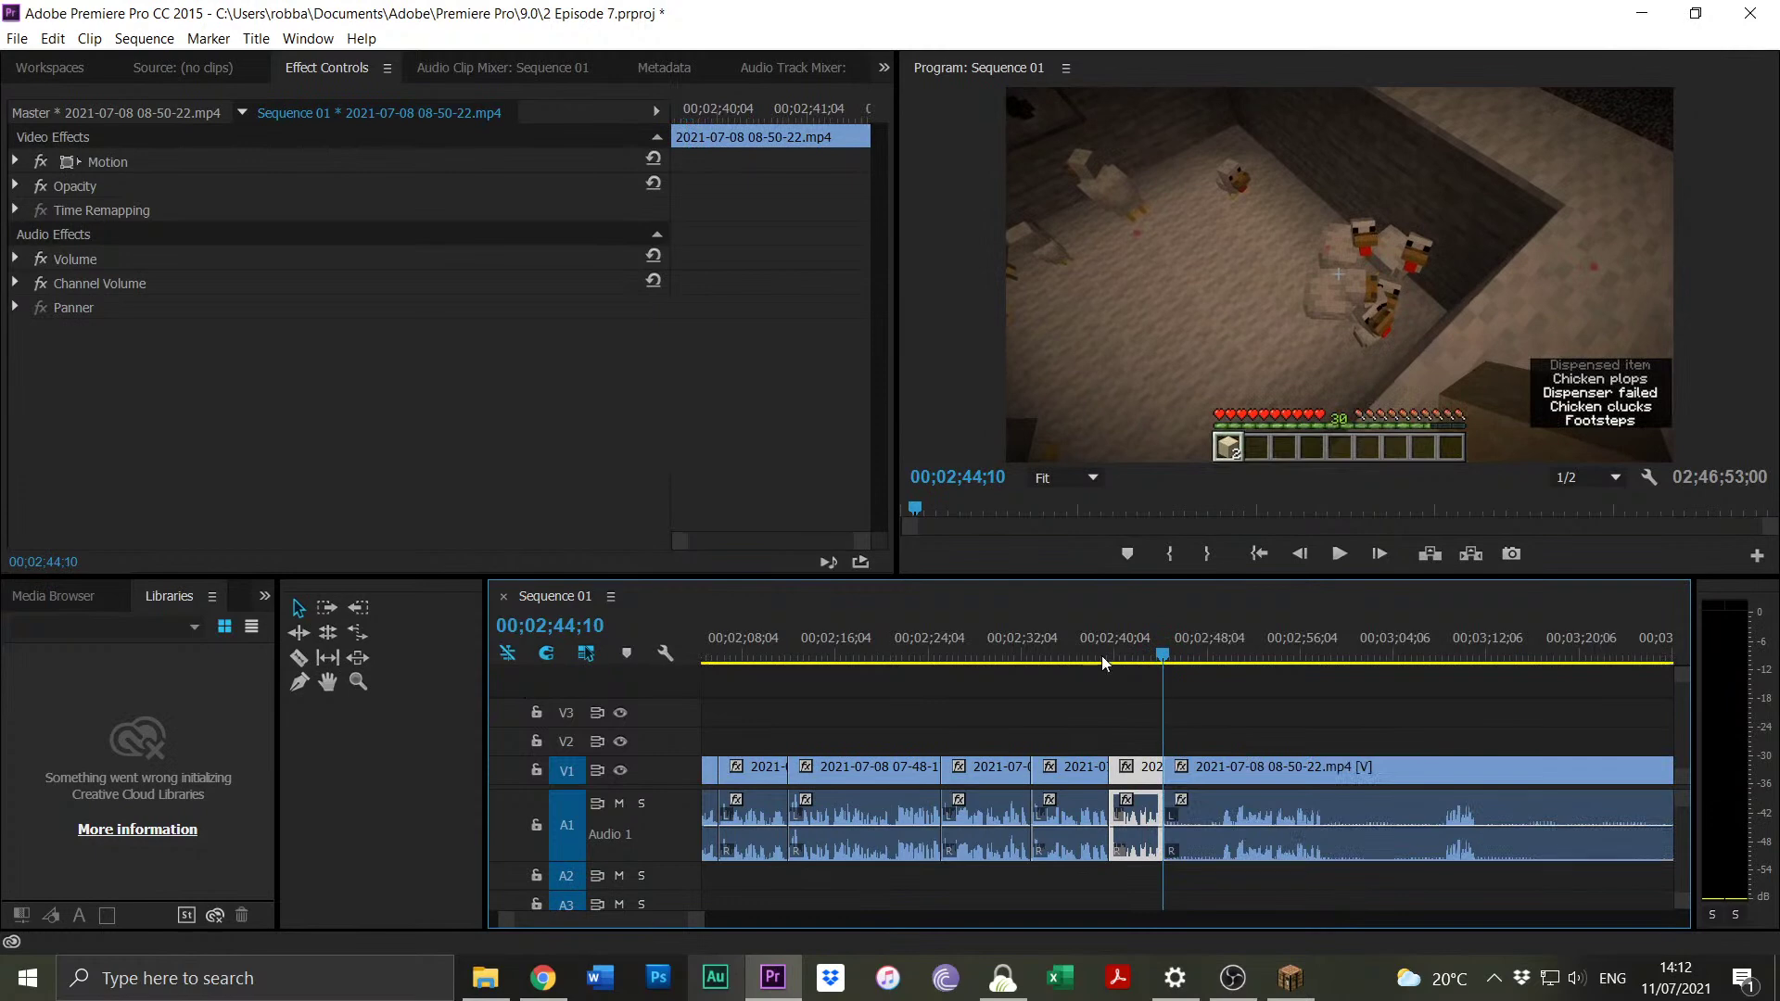
# Play the next phrases from near 00;02;49 and split the clip after them, at about 00;02;58.
pyautogui.click(1246, 647)
pyautogui.click(1226, 648)
pyautogui.press('space')
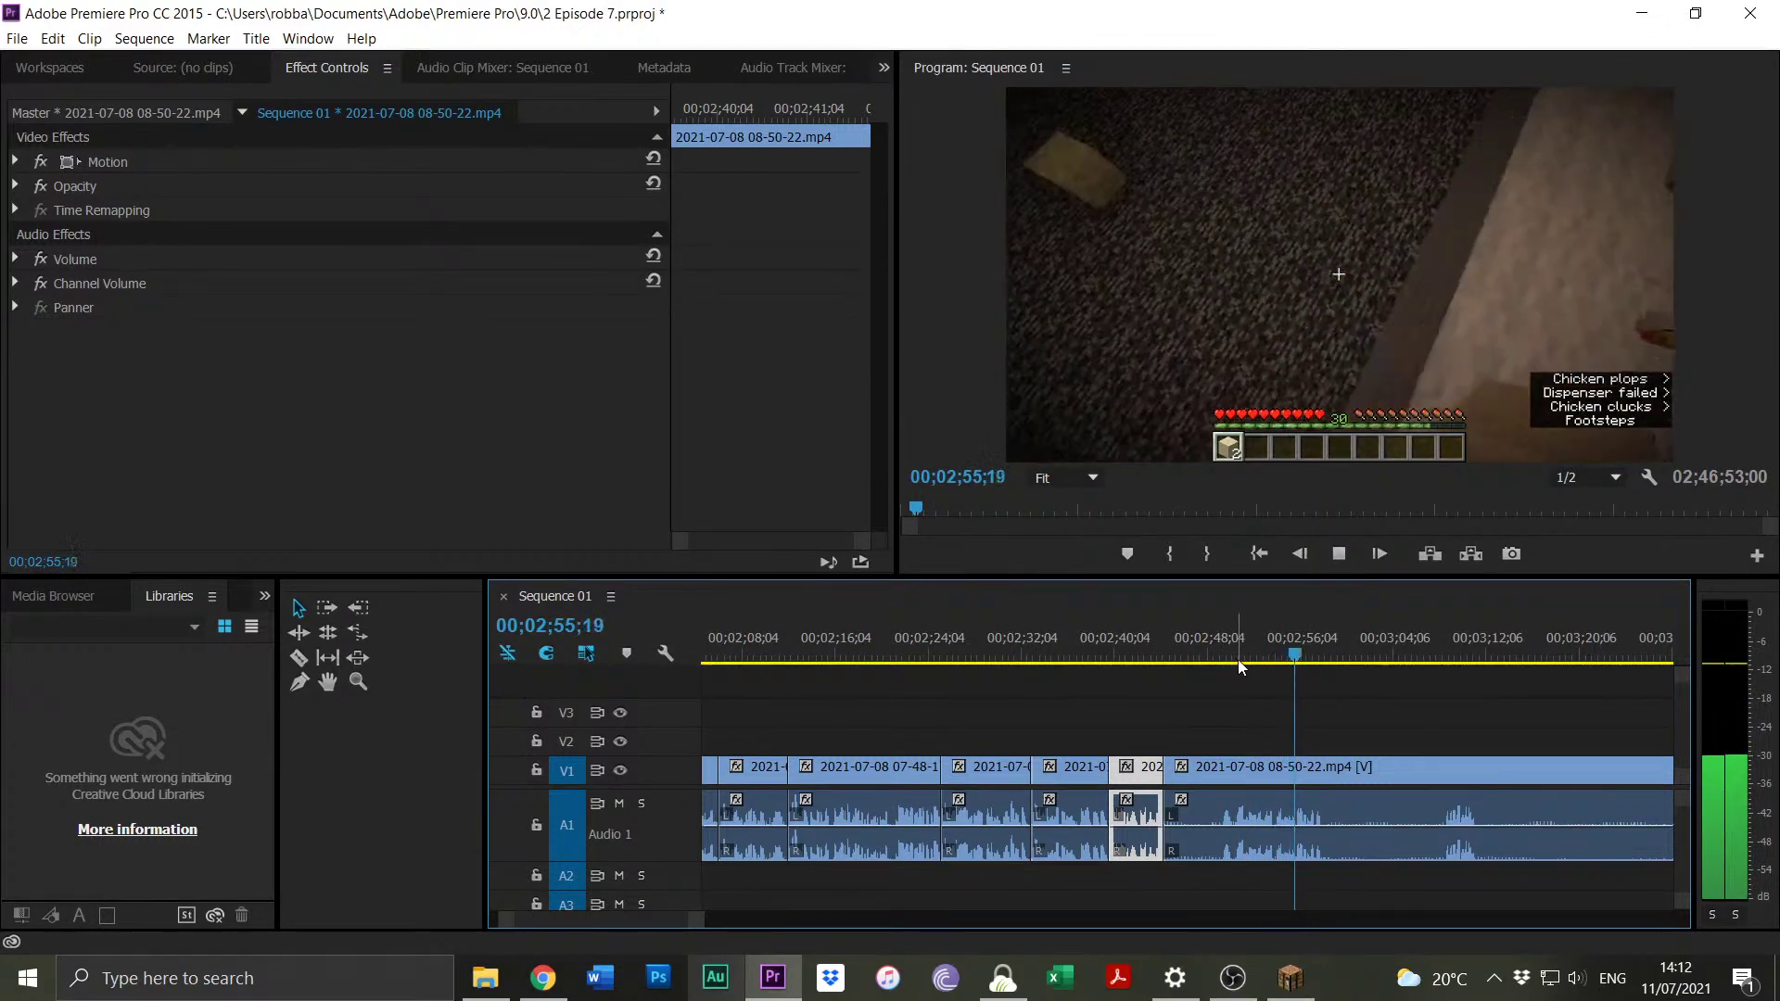
pyautogui.press('space')
pyautogui.hotkey('ctrl', 'k')
# Trim the new piece's silent start to 00;02;50;10, join it at 00;02;44;10, and play across the join.
pyautogui.click(1236, 659)
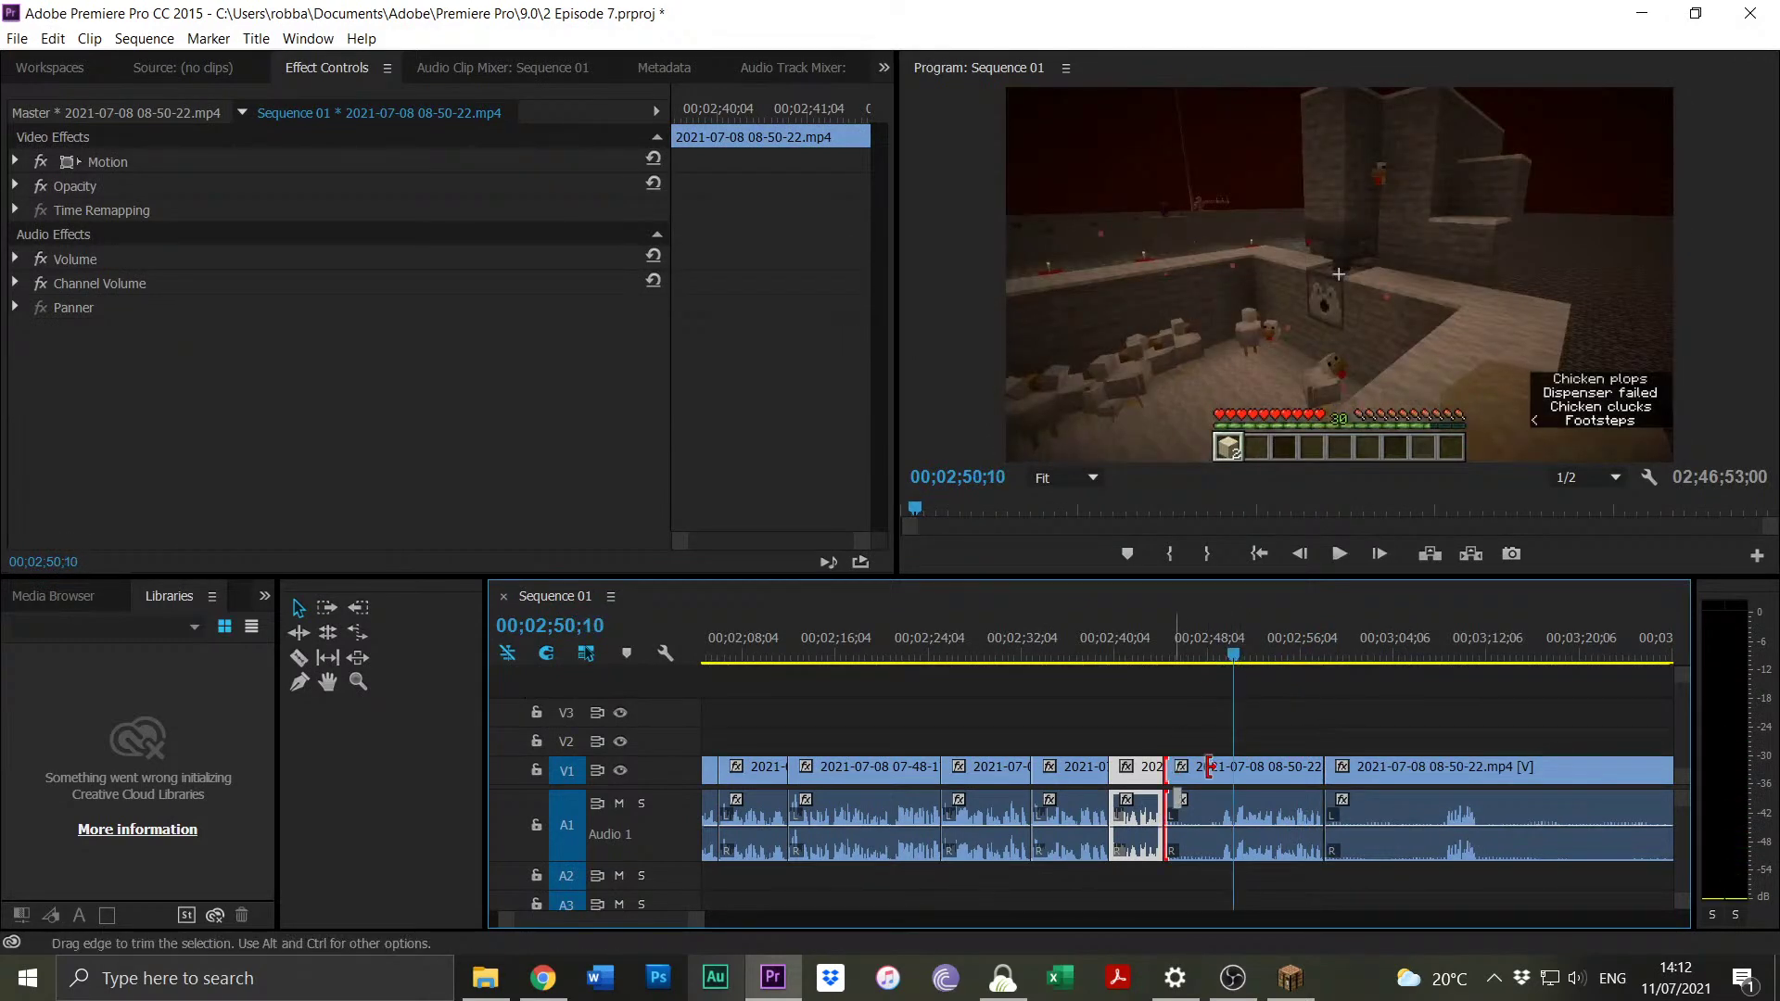
pyautogui.moveTo(1174, 761); pyautogui.dragTo(1205, 774)
pyautogui.click(1161, 659)
pyautogui.press('space')
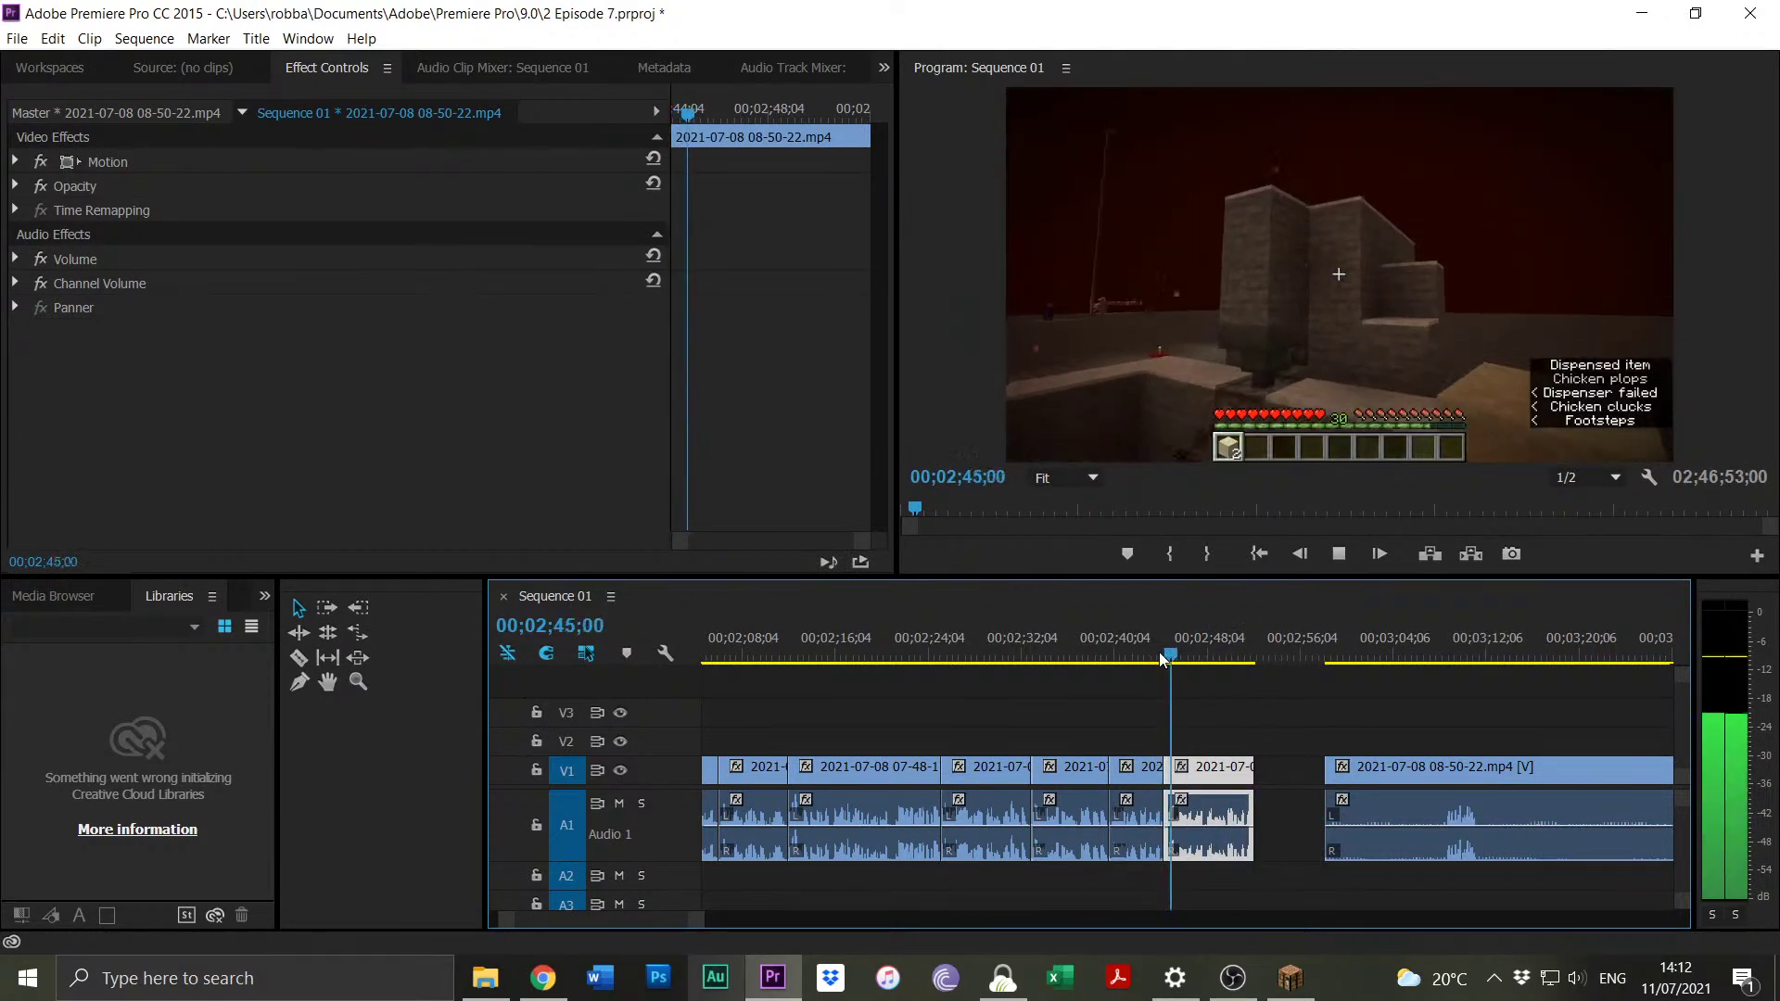
pyautogui.click(1443, 638)
pyautogui.press('space')
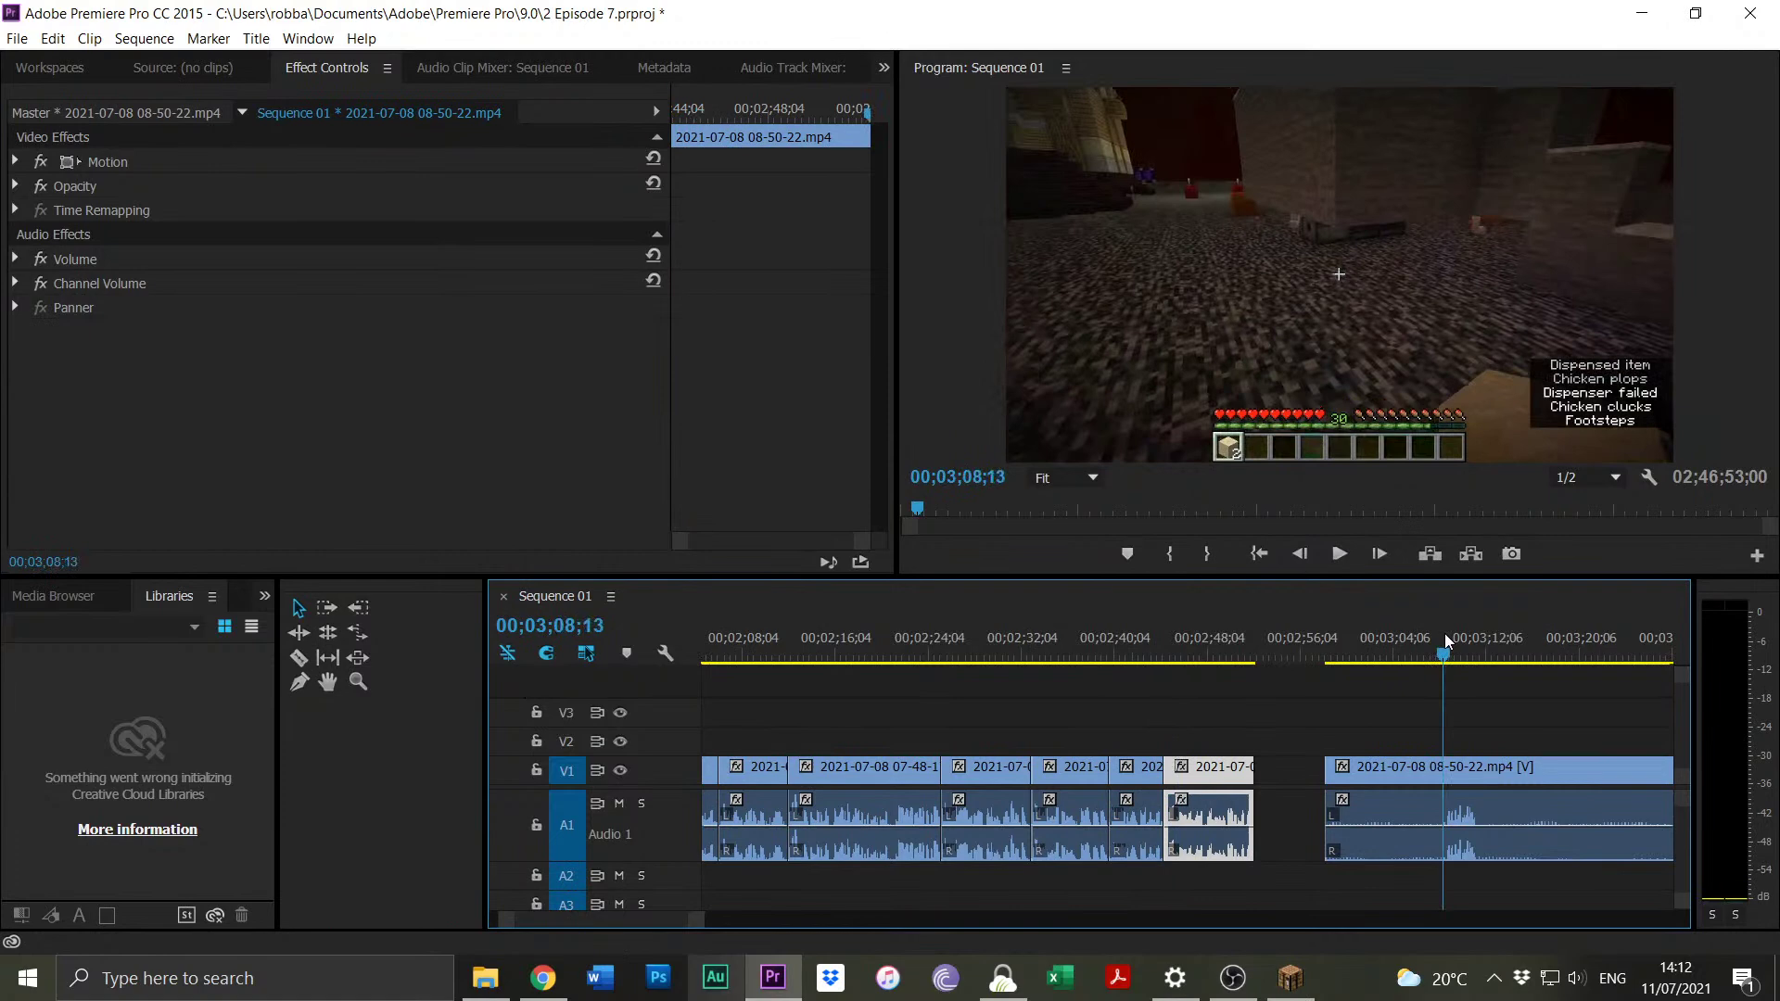
pyautogui.moveTo(709, 914); pyautogui.dragTo(731, 928)
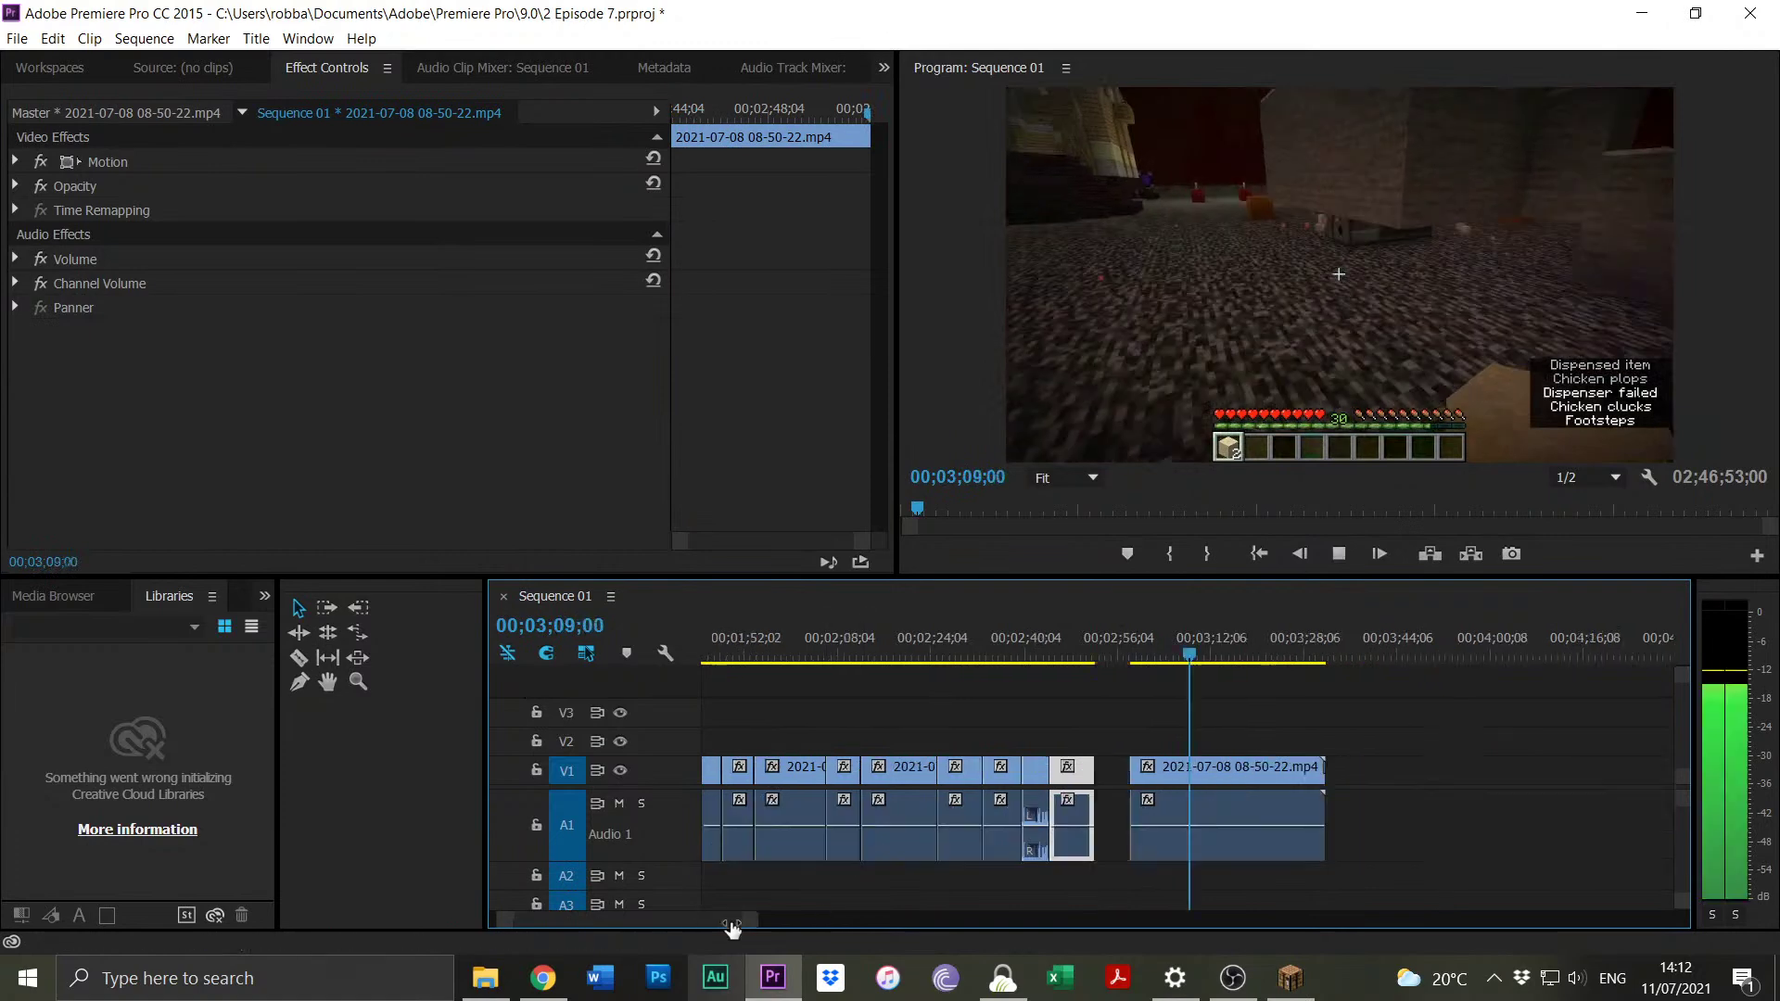
pyautogui.click(1239, 769)
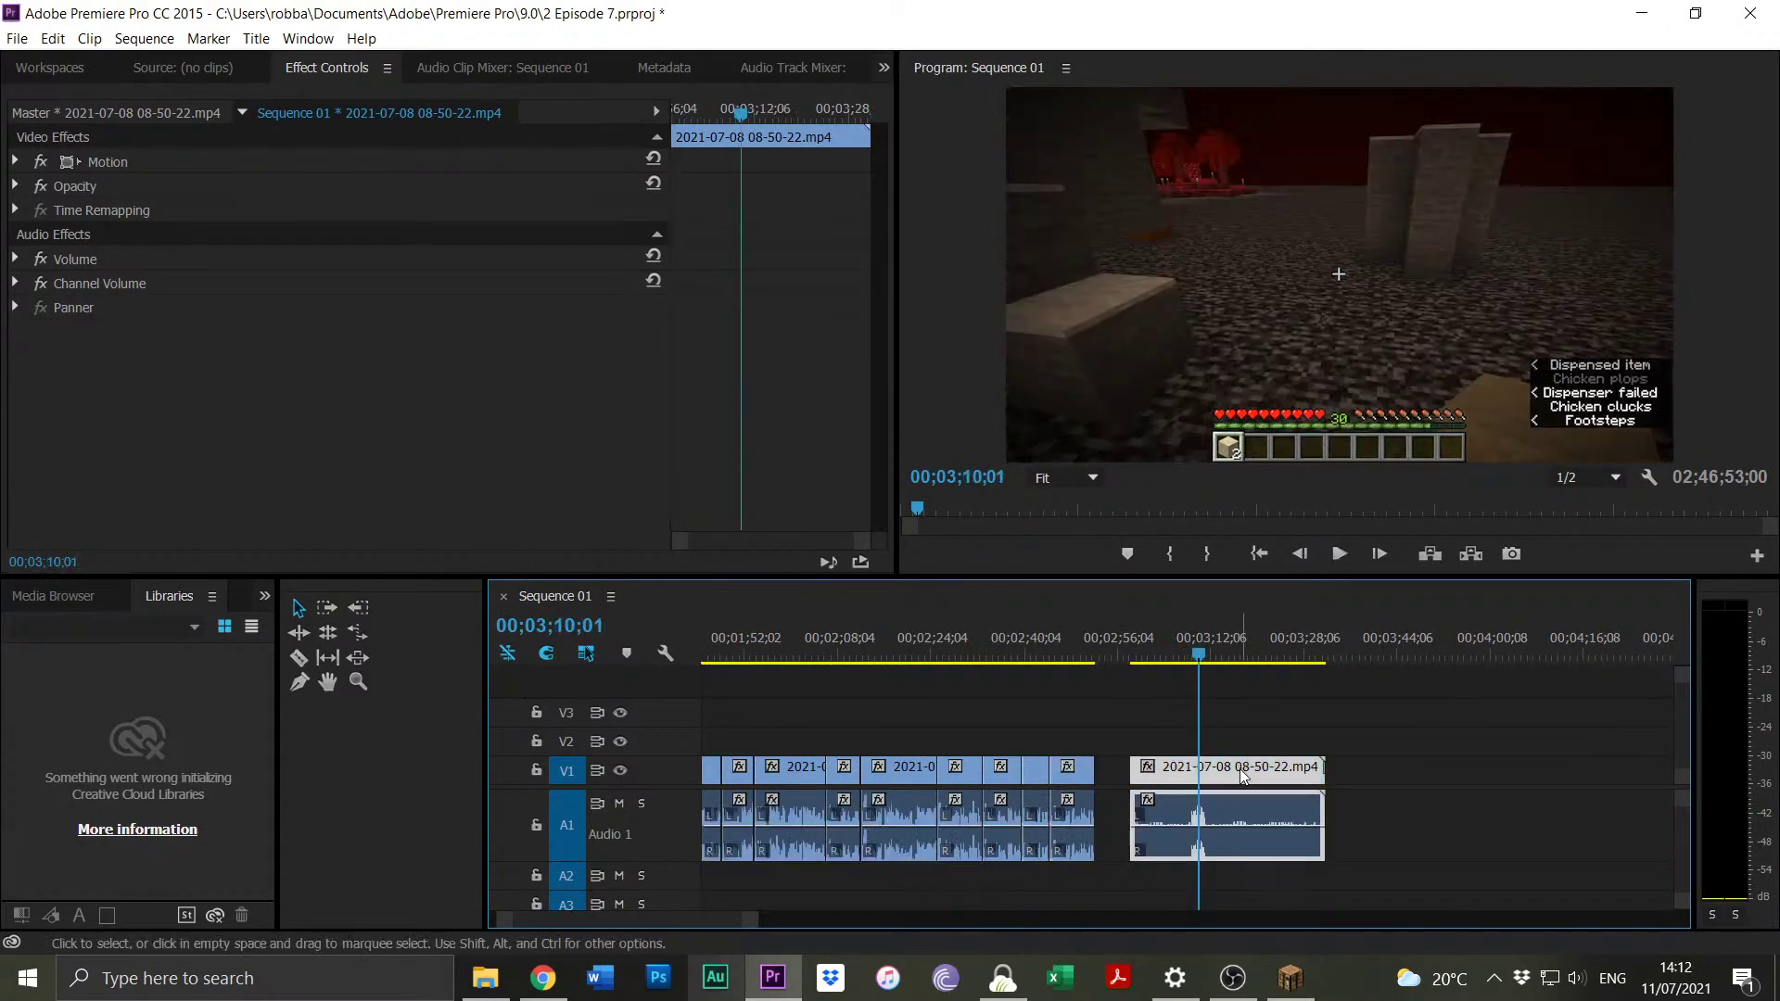
pyautogui.press('Delete')
pyautogui.moveTo(750, 925); pyautogui.dragTo(762, 775)
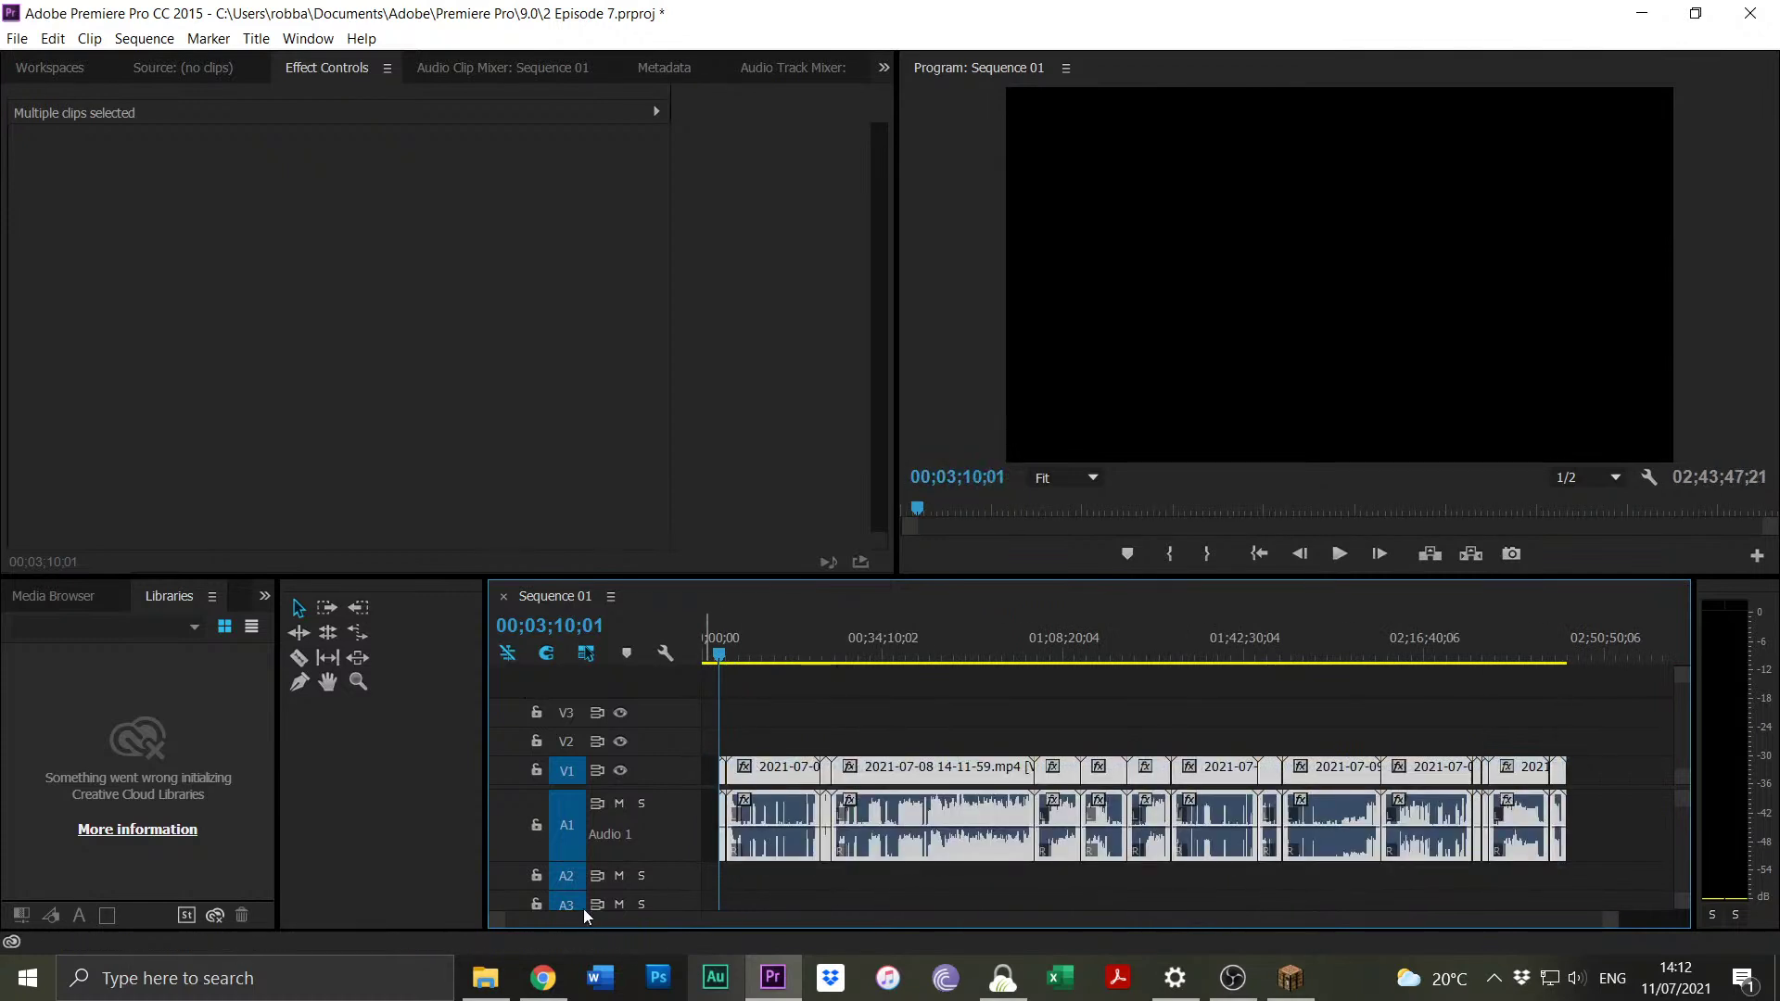
pyautogui.moveTo(502, 918); pyautogui.dragTo(974, 887)
pyautogui.click(1268, 655)
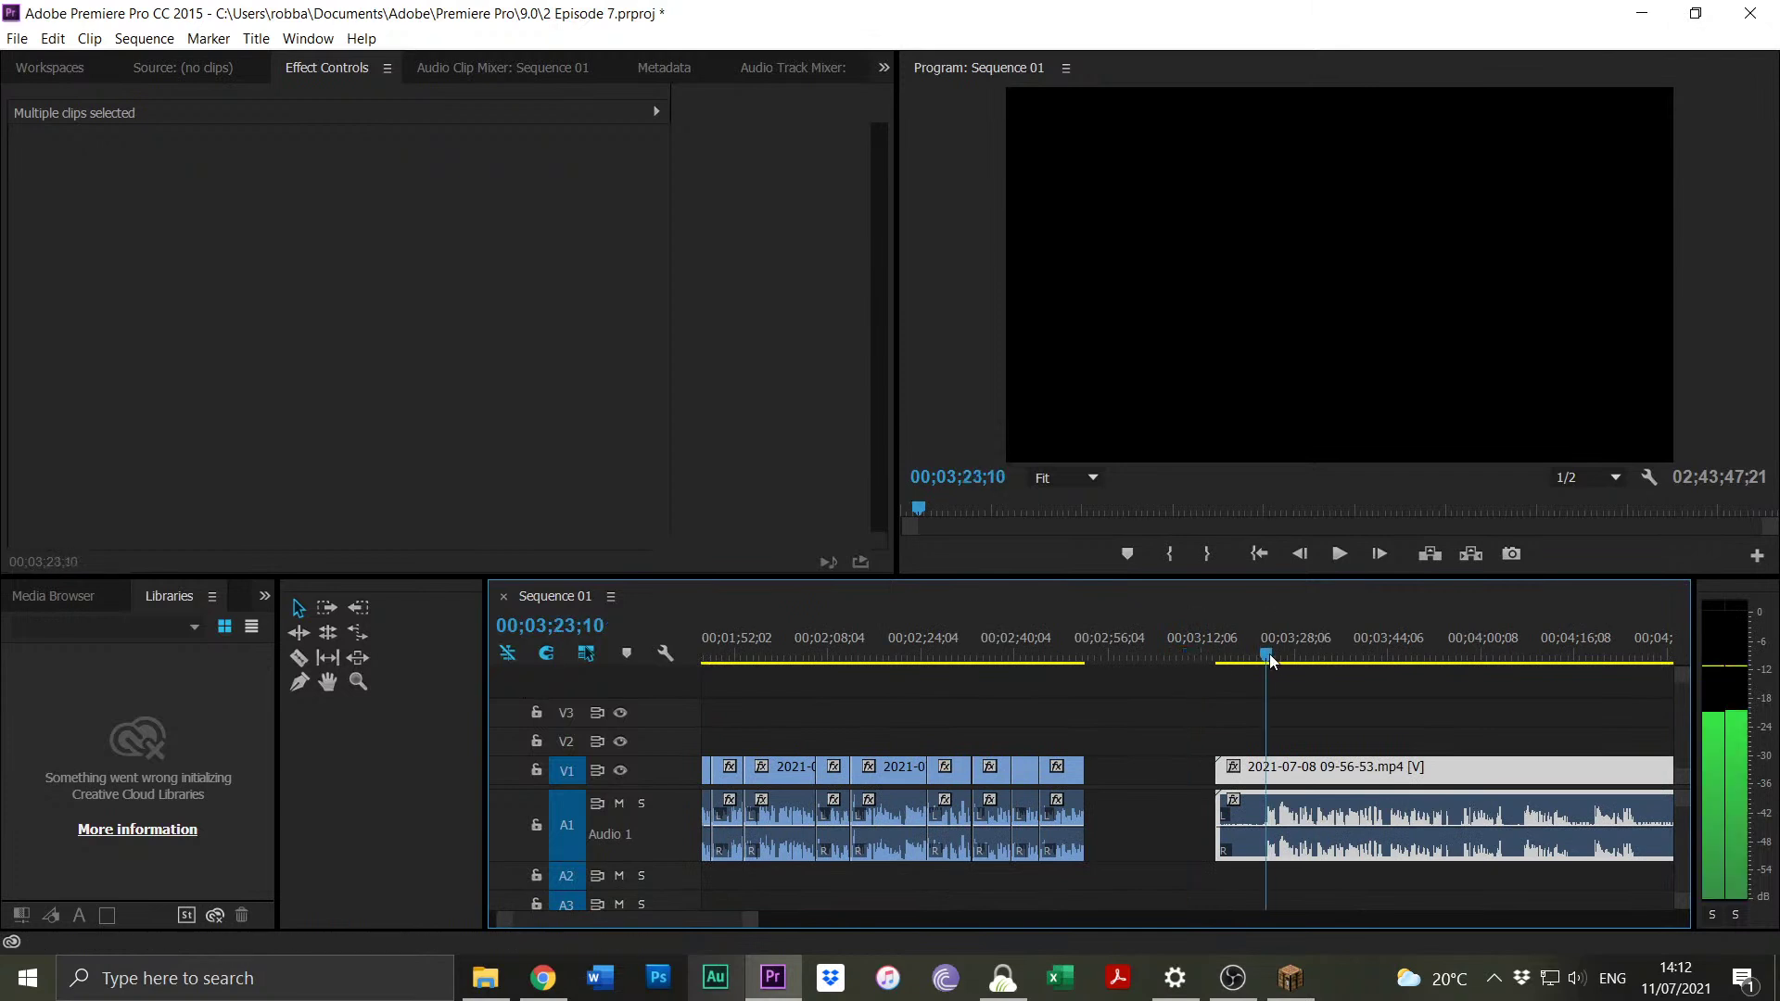
pyautogui.click(1287, 683)
pyautogui.moveTo(1216, 766); pyautogui.dragTo(1122, 721)
pyautogui.click(1077, 660)
pyautogui.press('space')
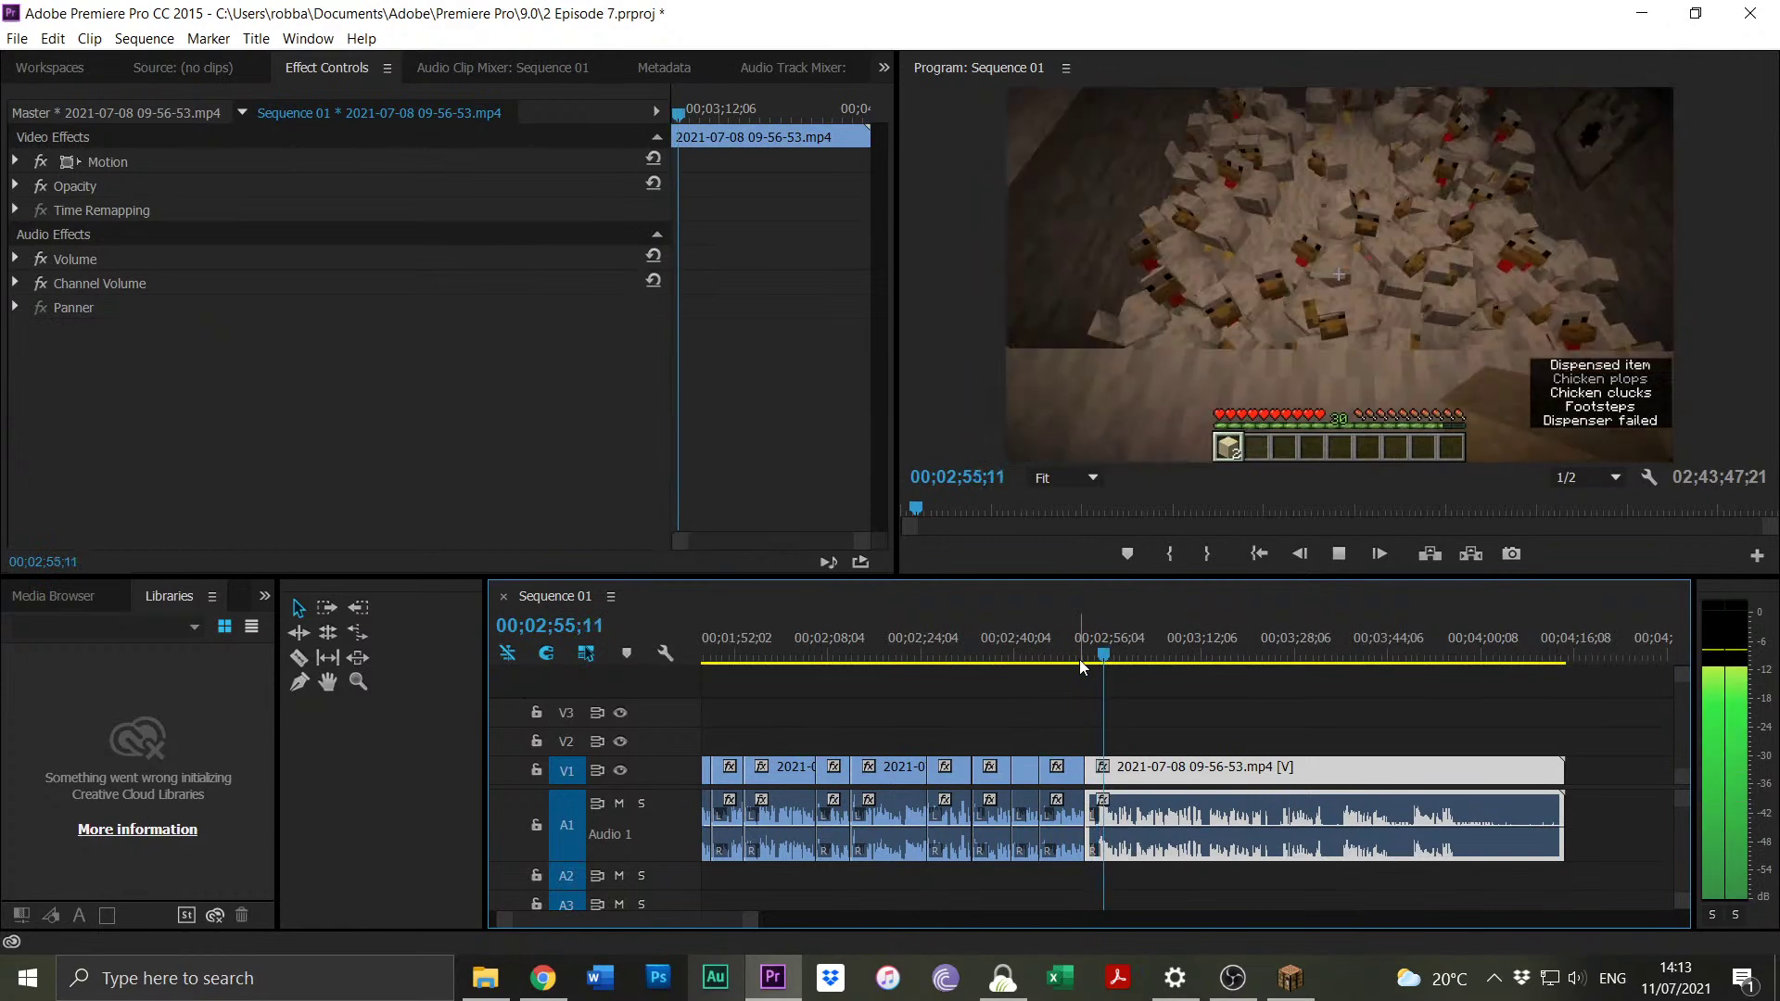
pyautogui.press('space')
pyautogui.press('=')
pyautogui.press('=')
pyautogui.press('=')
pyautogui.press('=')
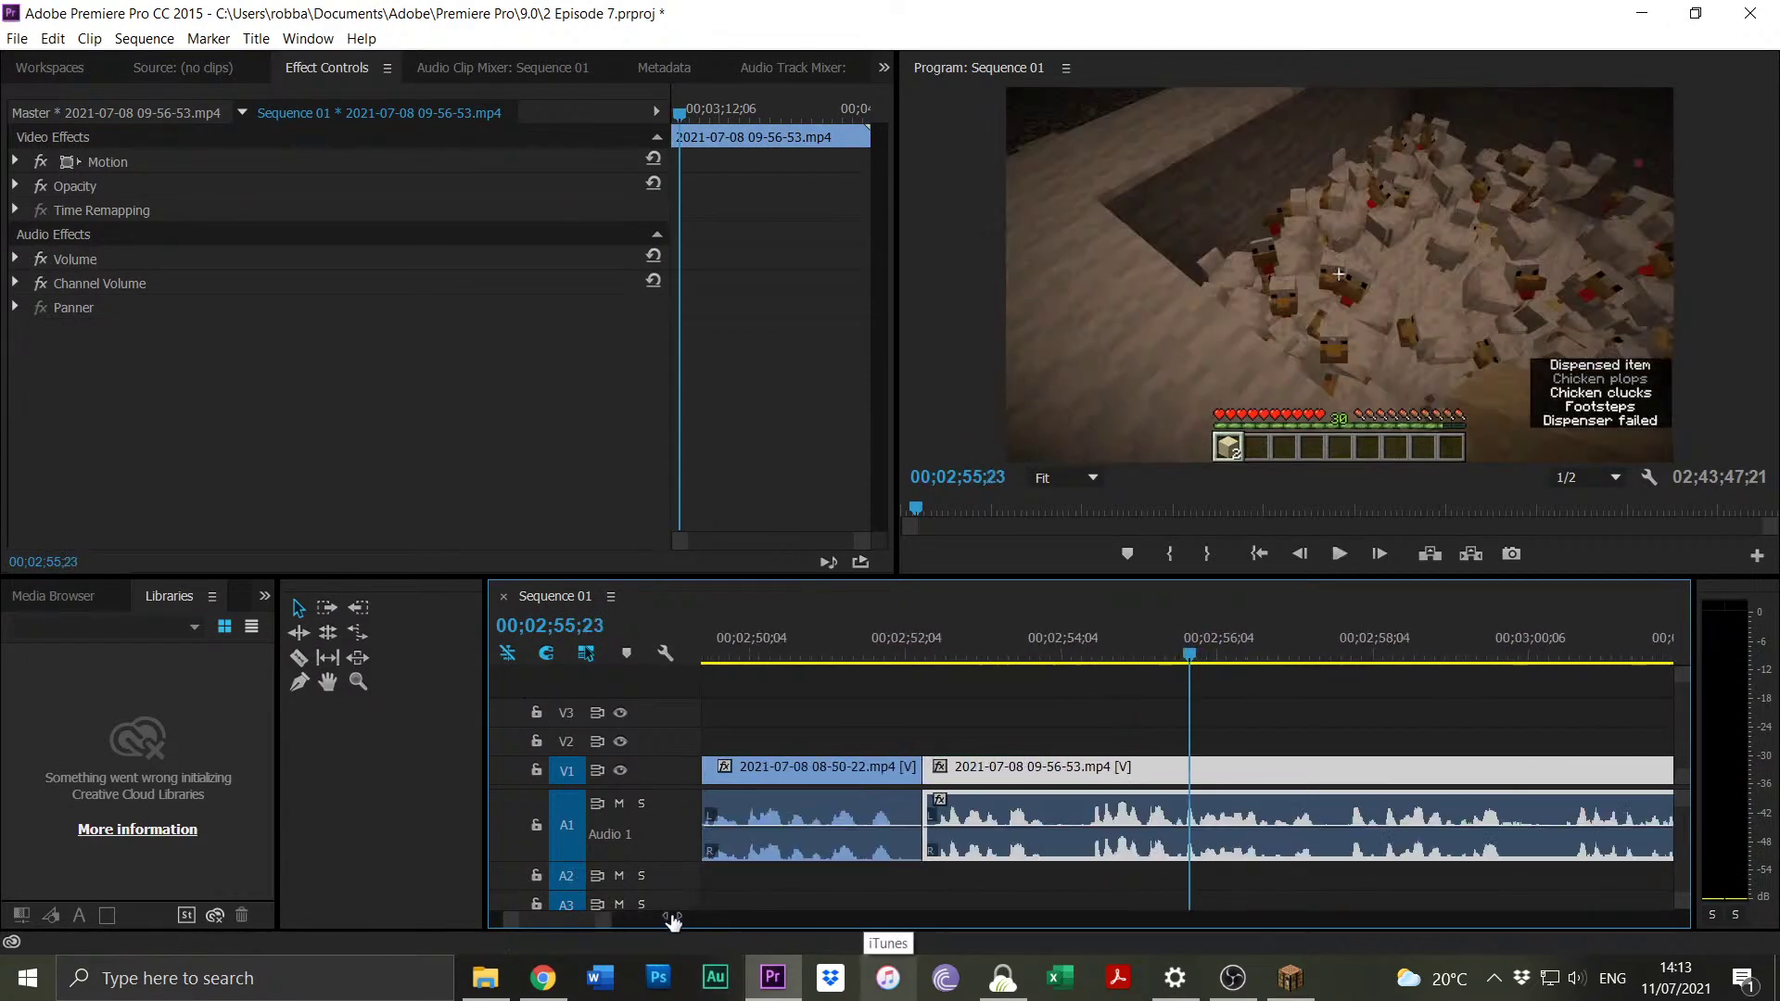
pyautogui.moveTo(1131, 662); pyautogui.dragTo(1077, 648)
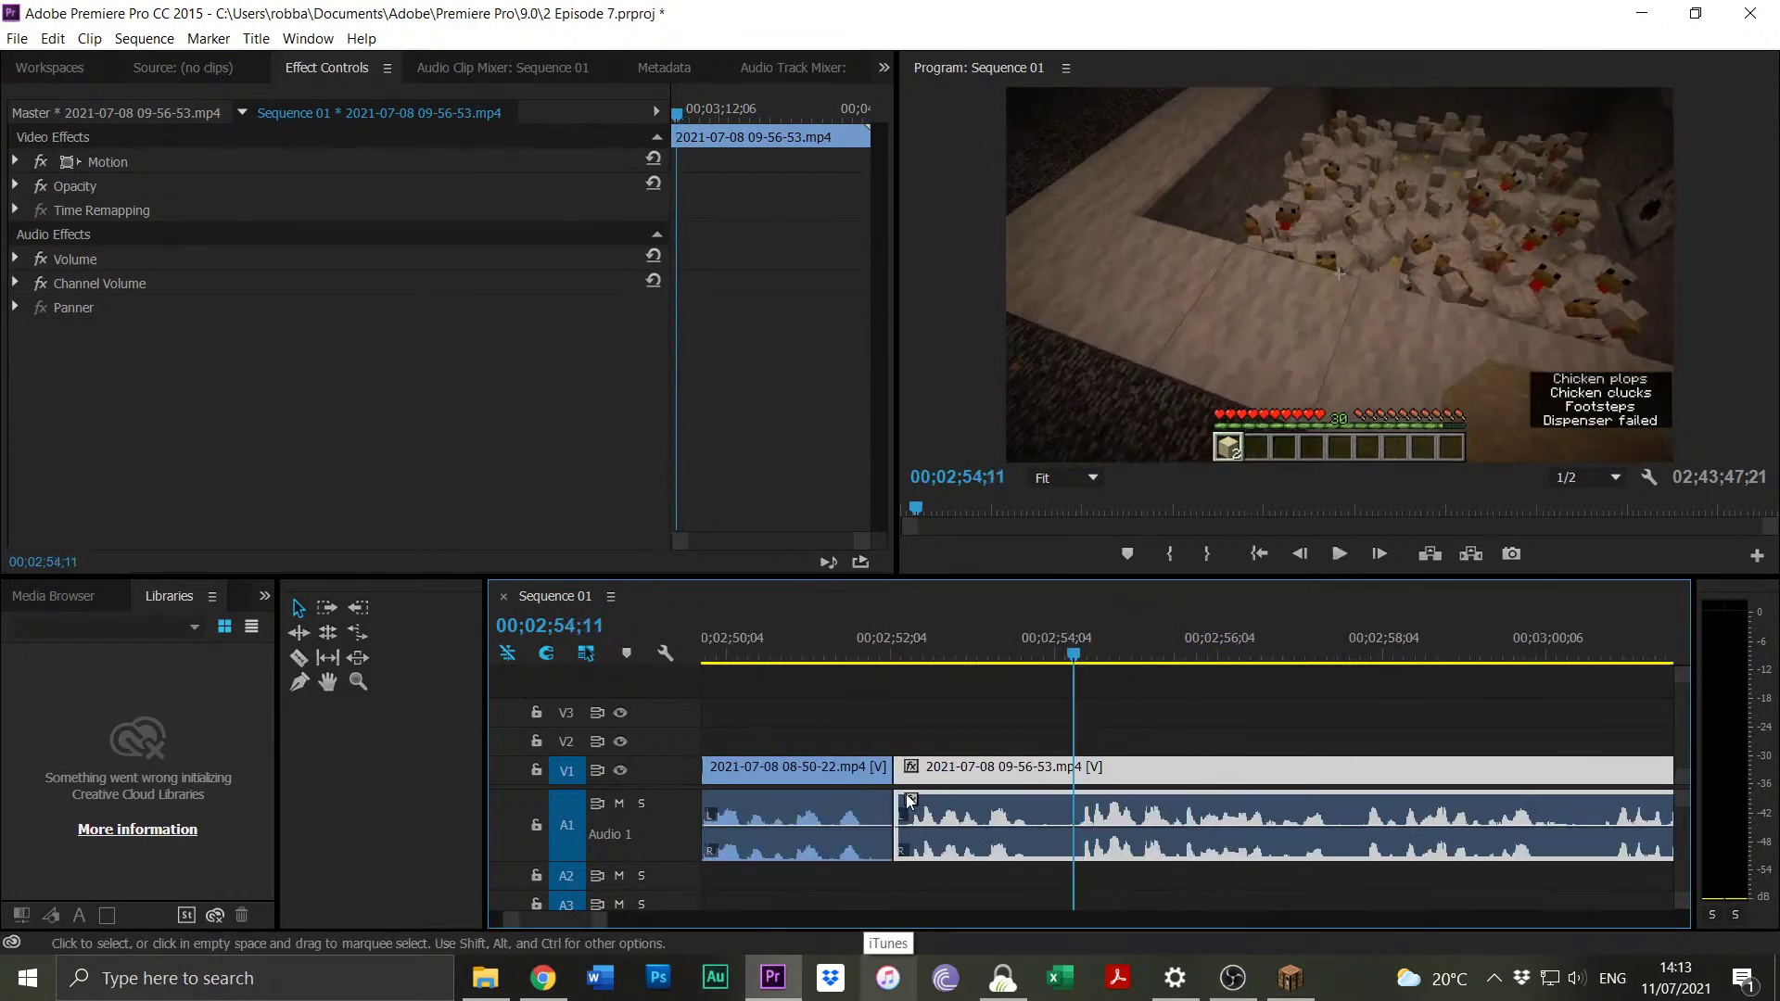
pyautogui.moveTo(1056, 760); pyautogui.dragTo(1074, 762)
pyautogui.click(807, 654)
pyautogui.press('space')
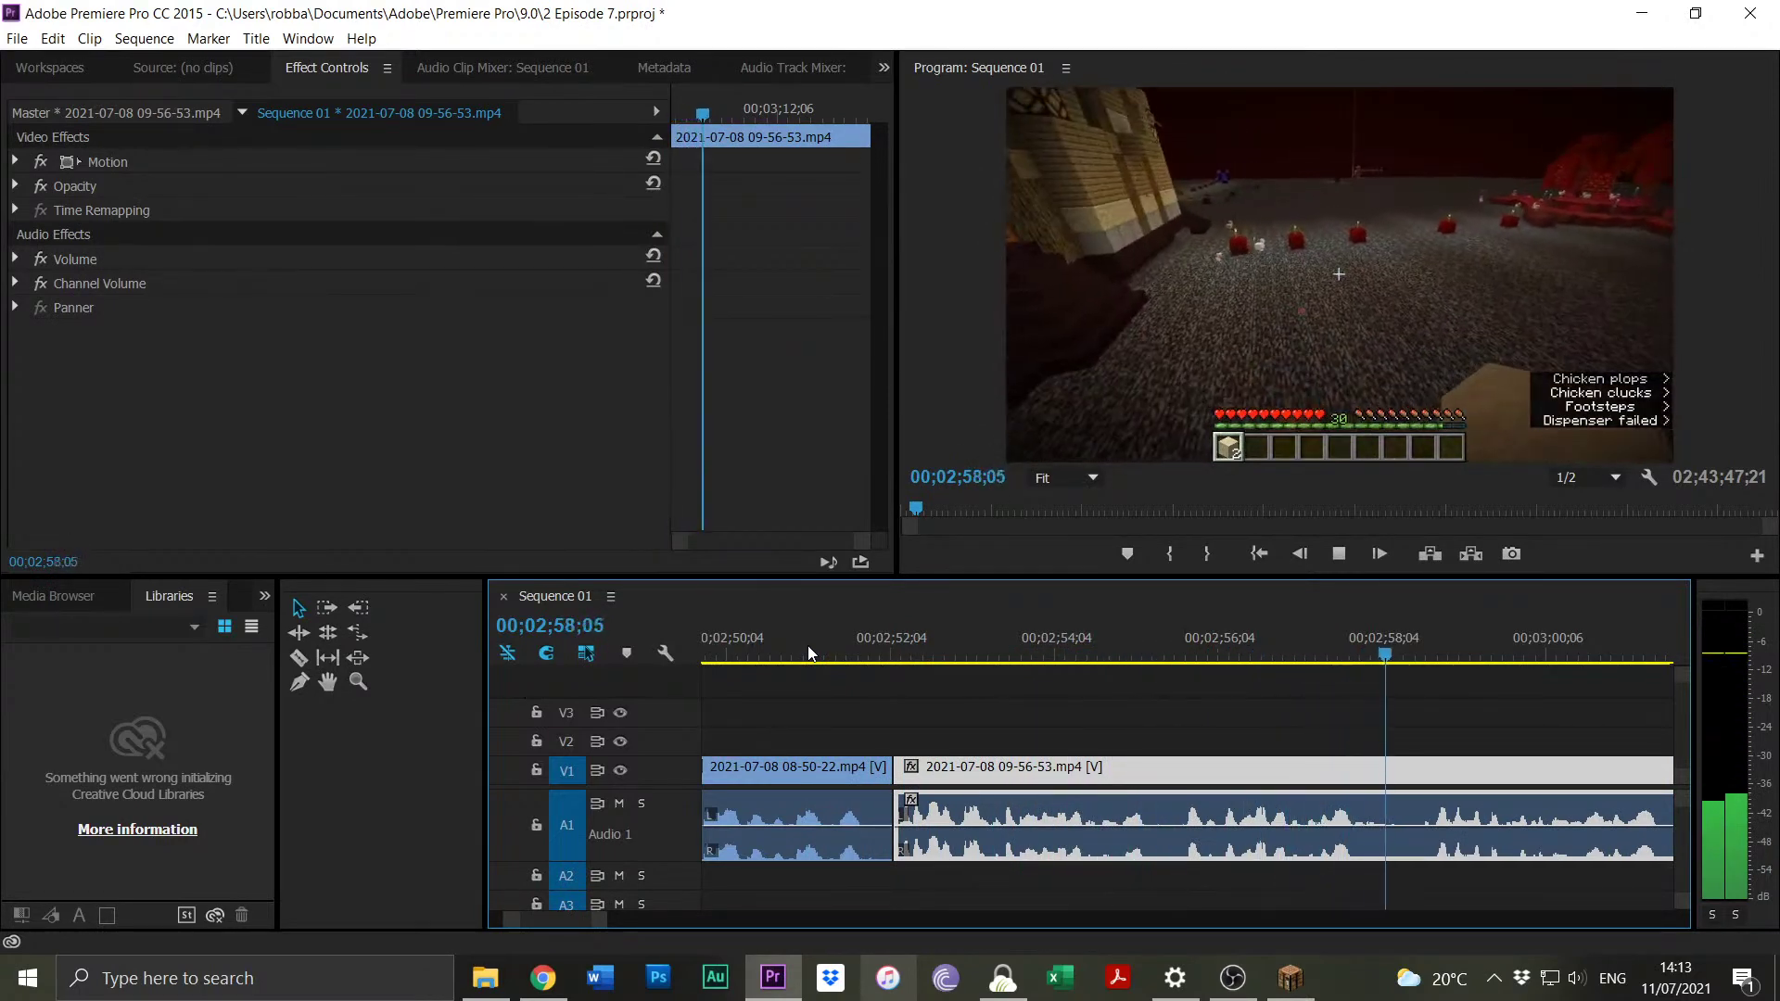
# Play the following phrases and split the clip after them, at 00;03;10;04.
pyautogui.moveTo(608, 916); pyautogui.dragTo(625, 920)
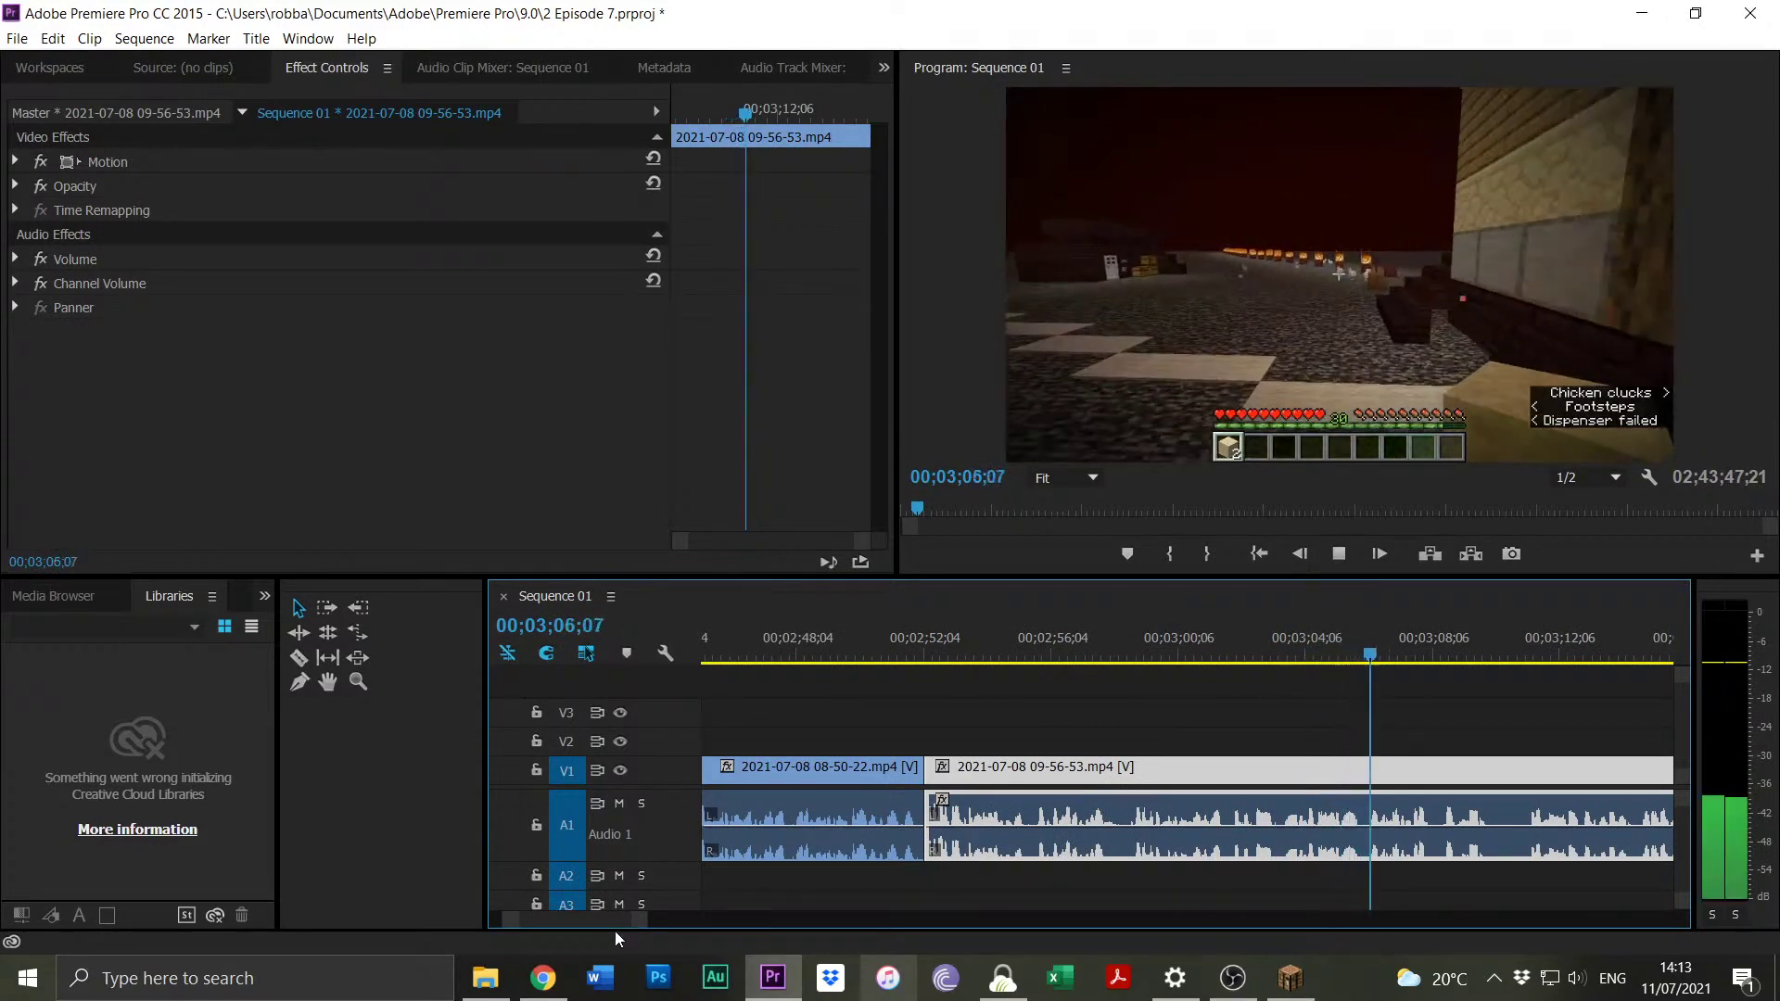
pyautogui.moveTo(631, 923); pyautogui.dragTo(643, 920)
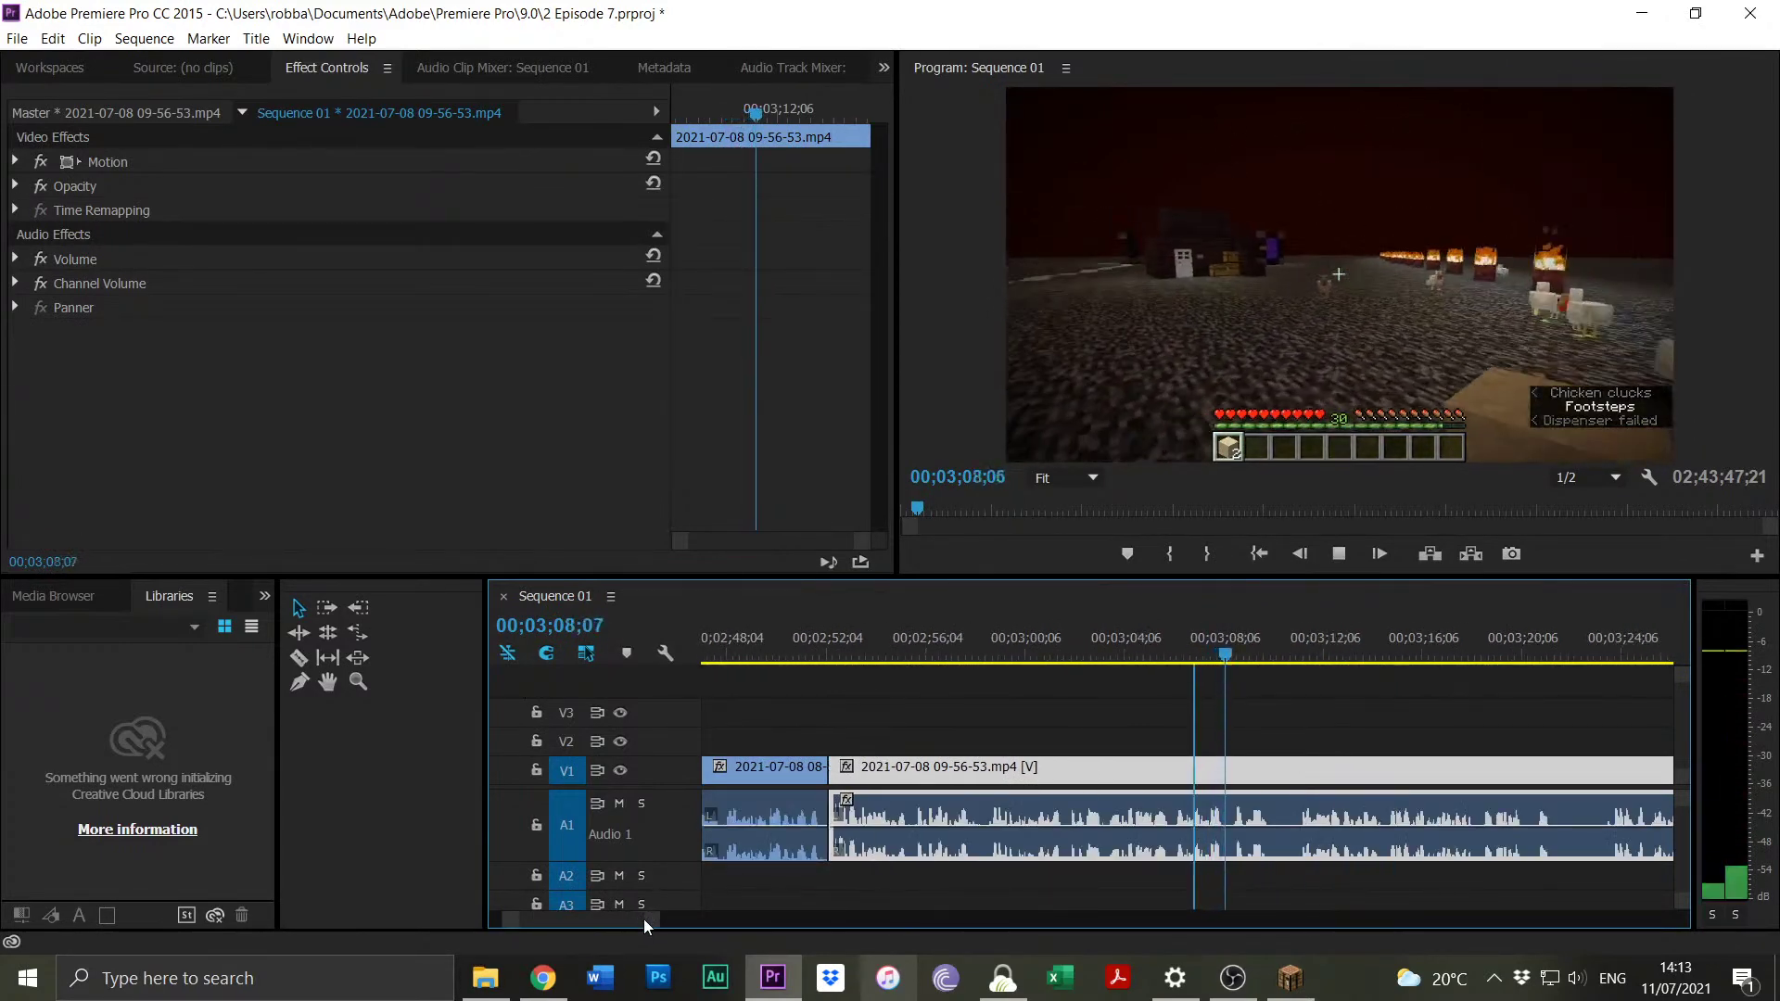
pyautogui.press('space')
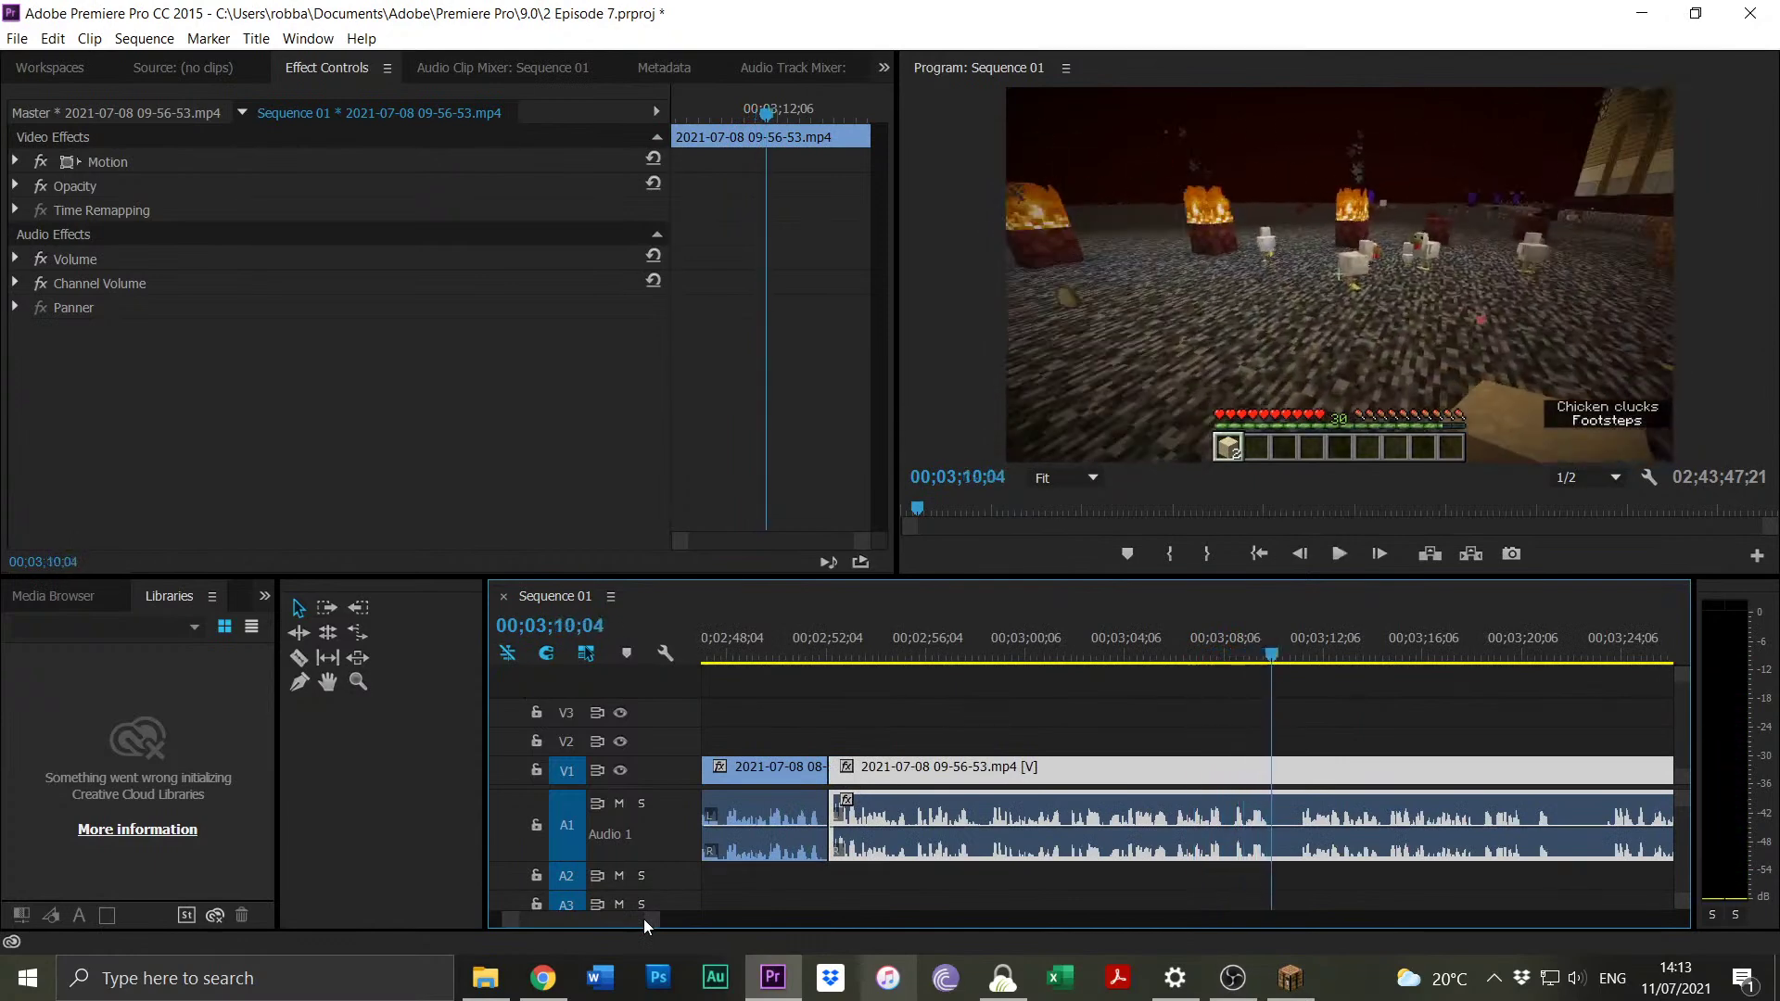
pyautogui.hotkey('ctrl', 'k')
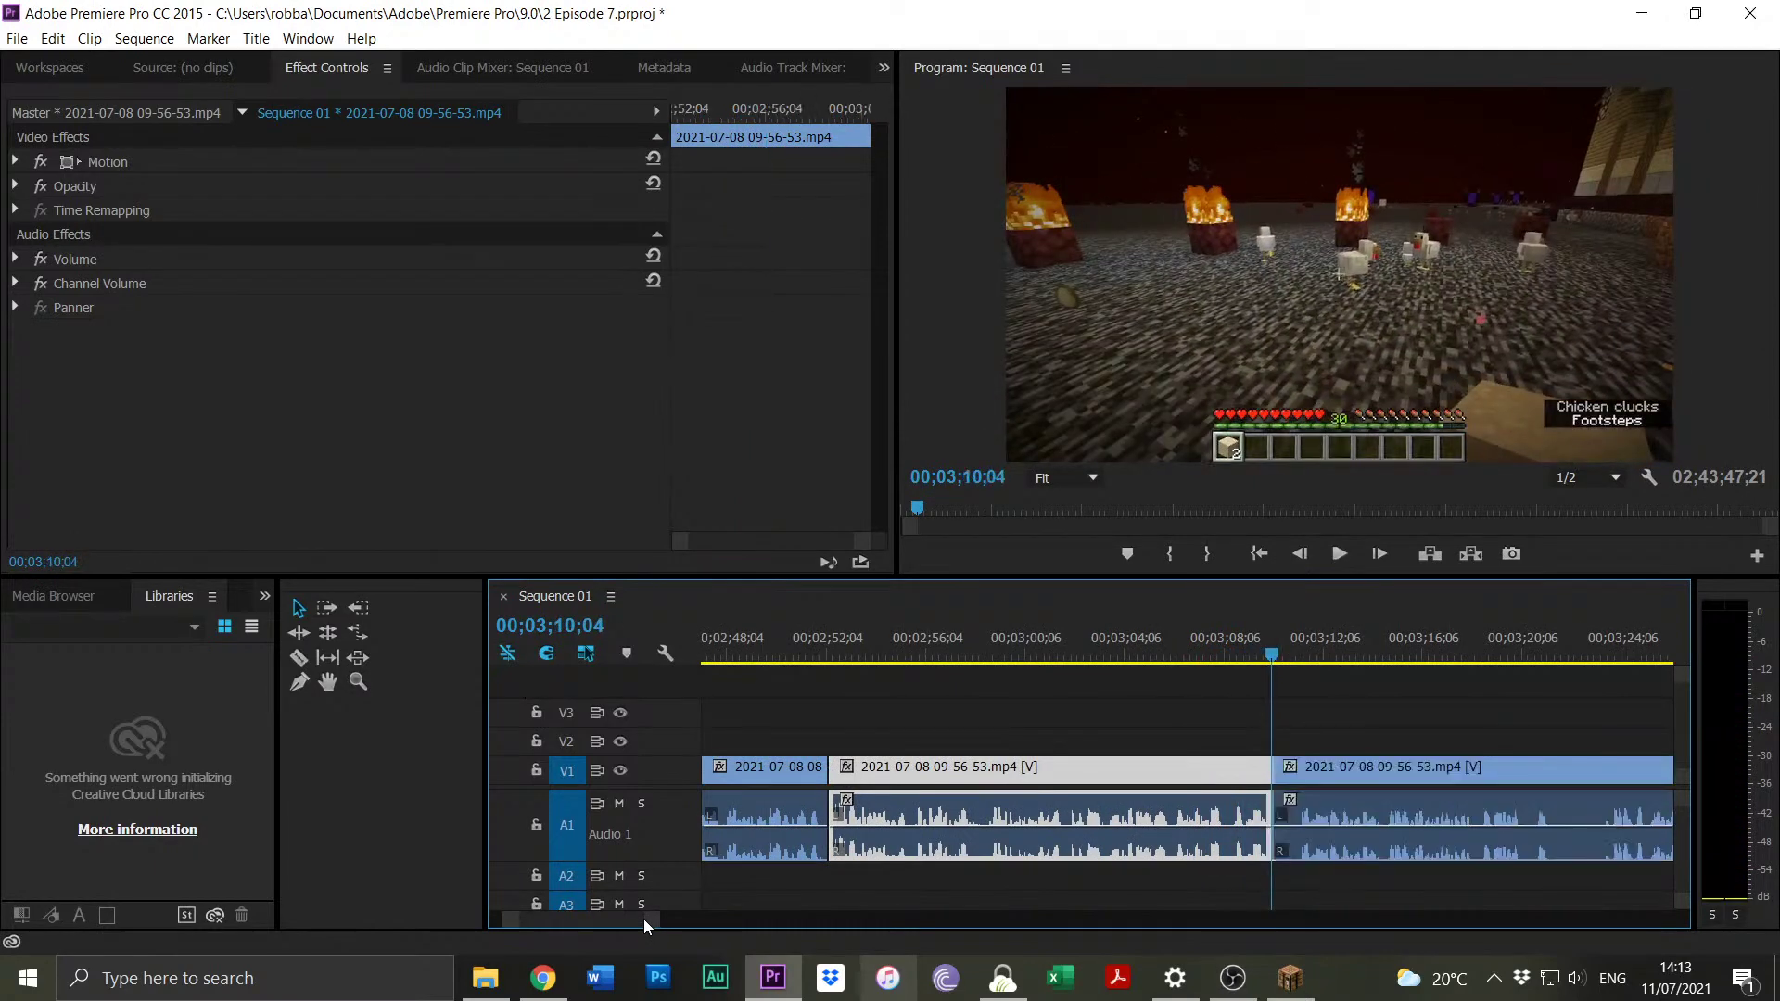
pyautogui.click(1294, 667)
pyautogui.press('space')
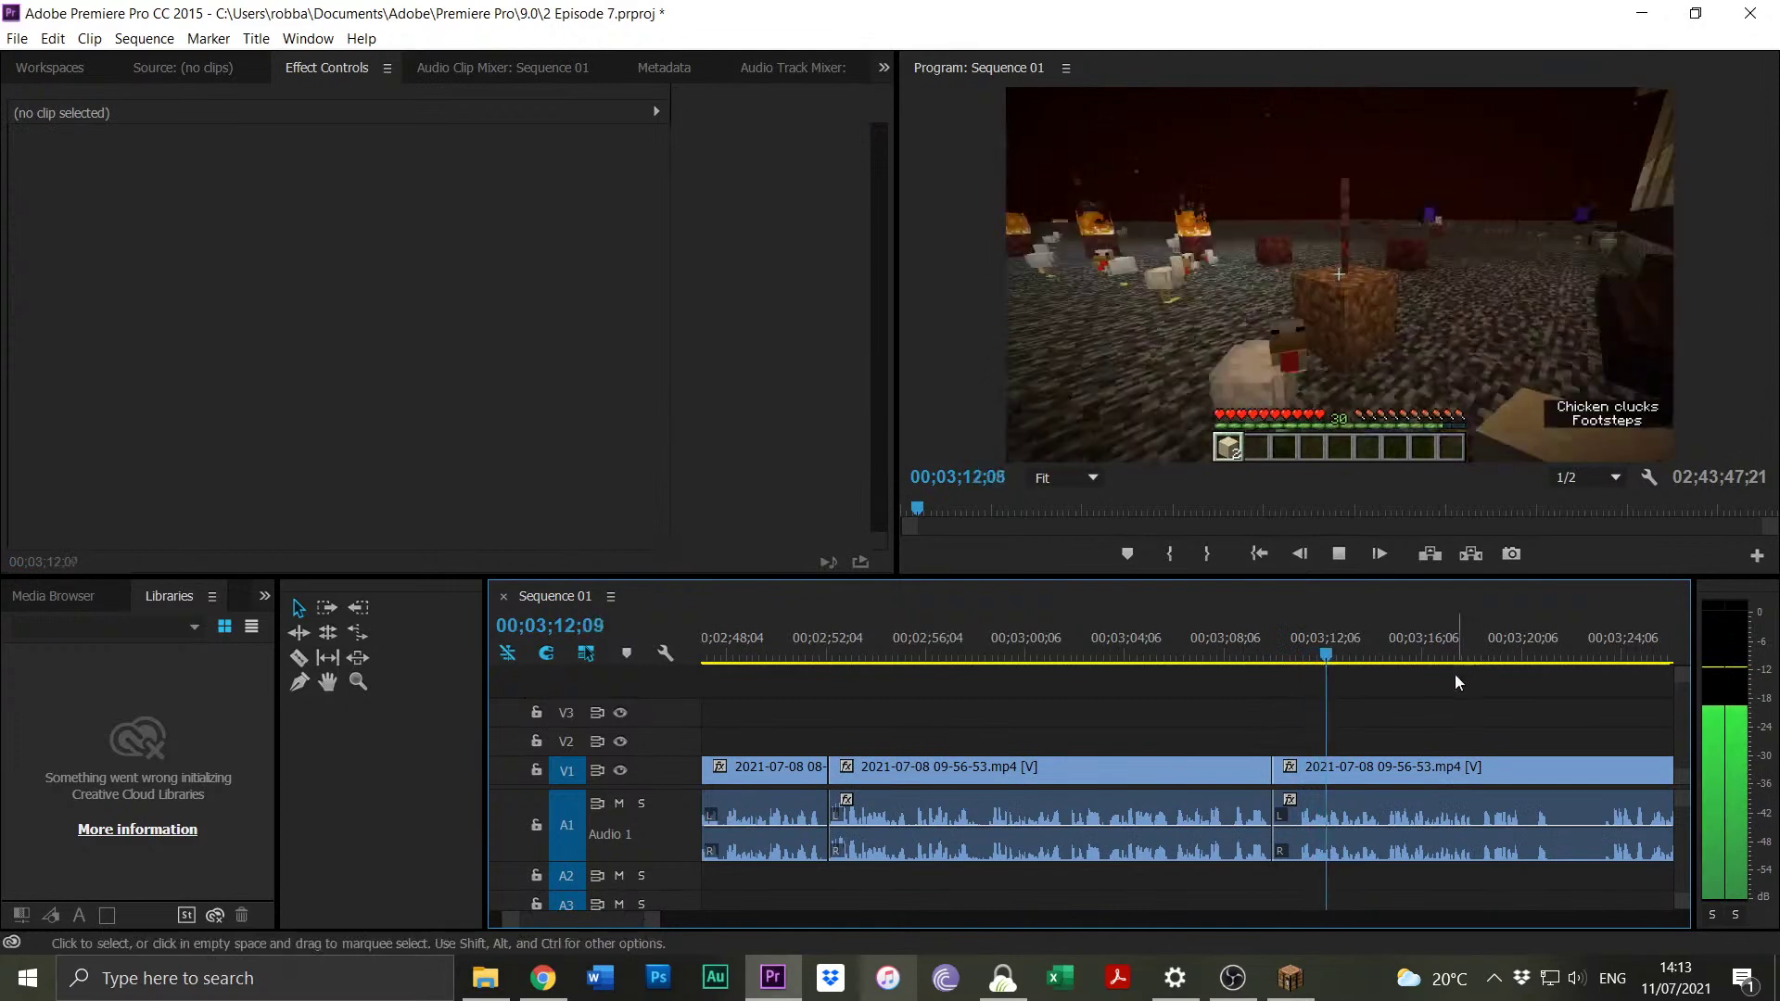
pyautogui.click(1604, 653)
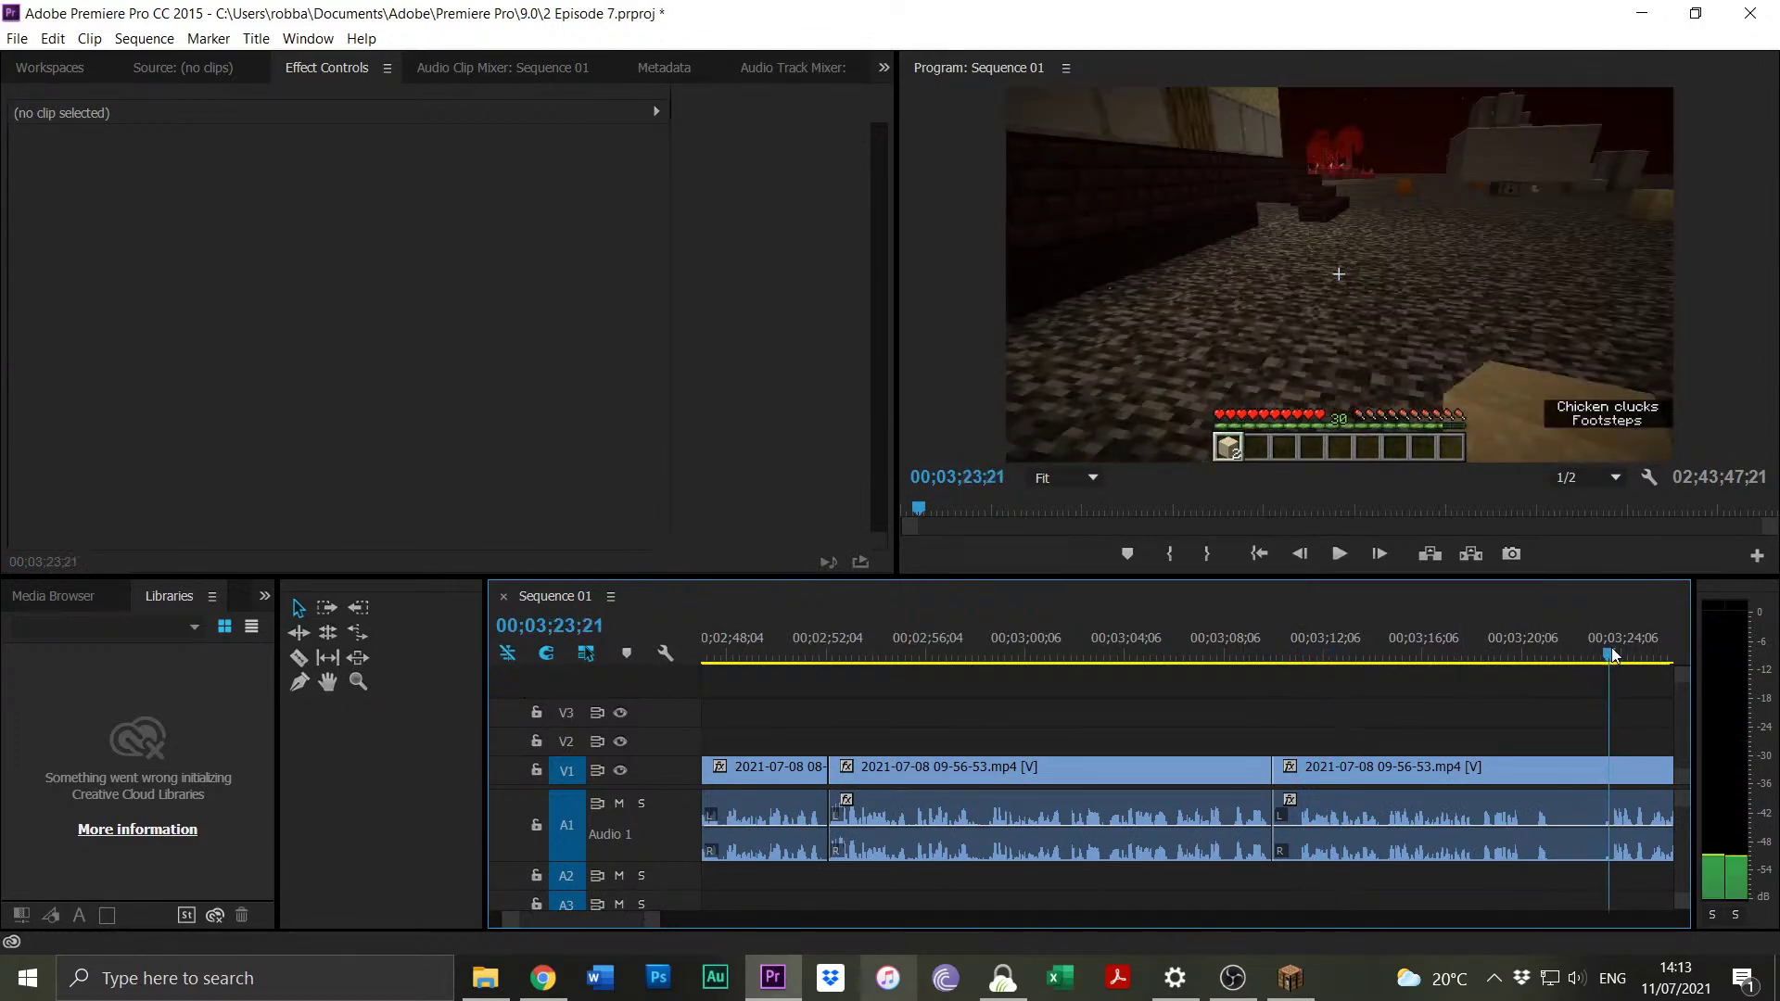
pyautogui.press('space')
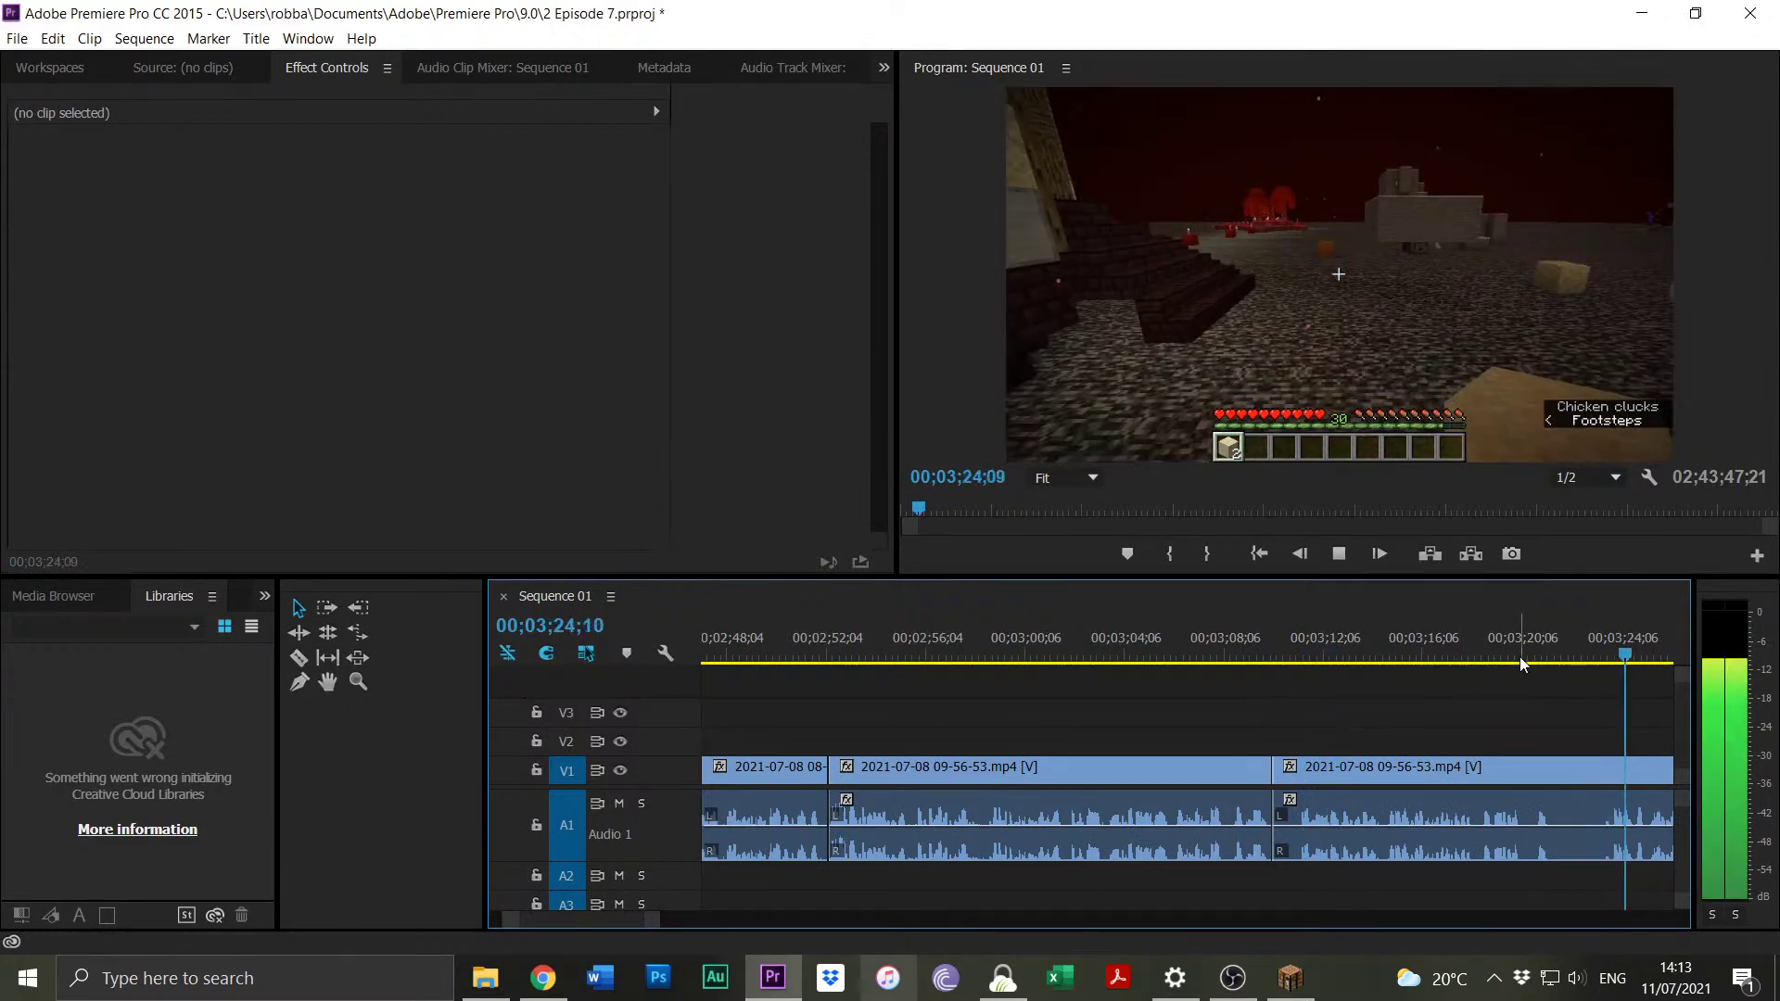
pyautogui.click(993, 653)
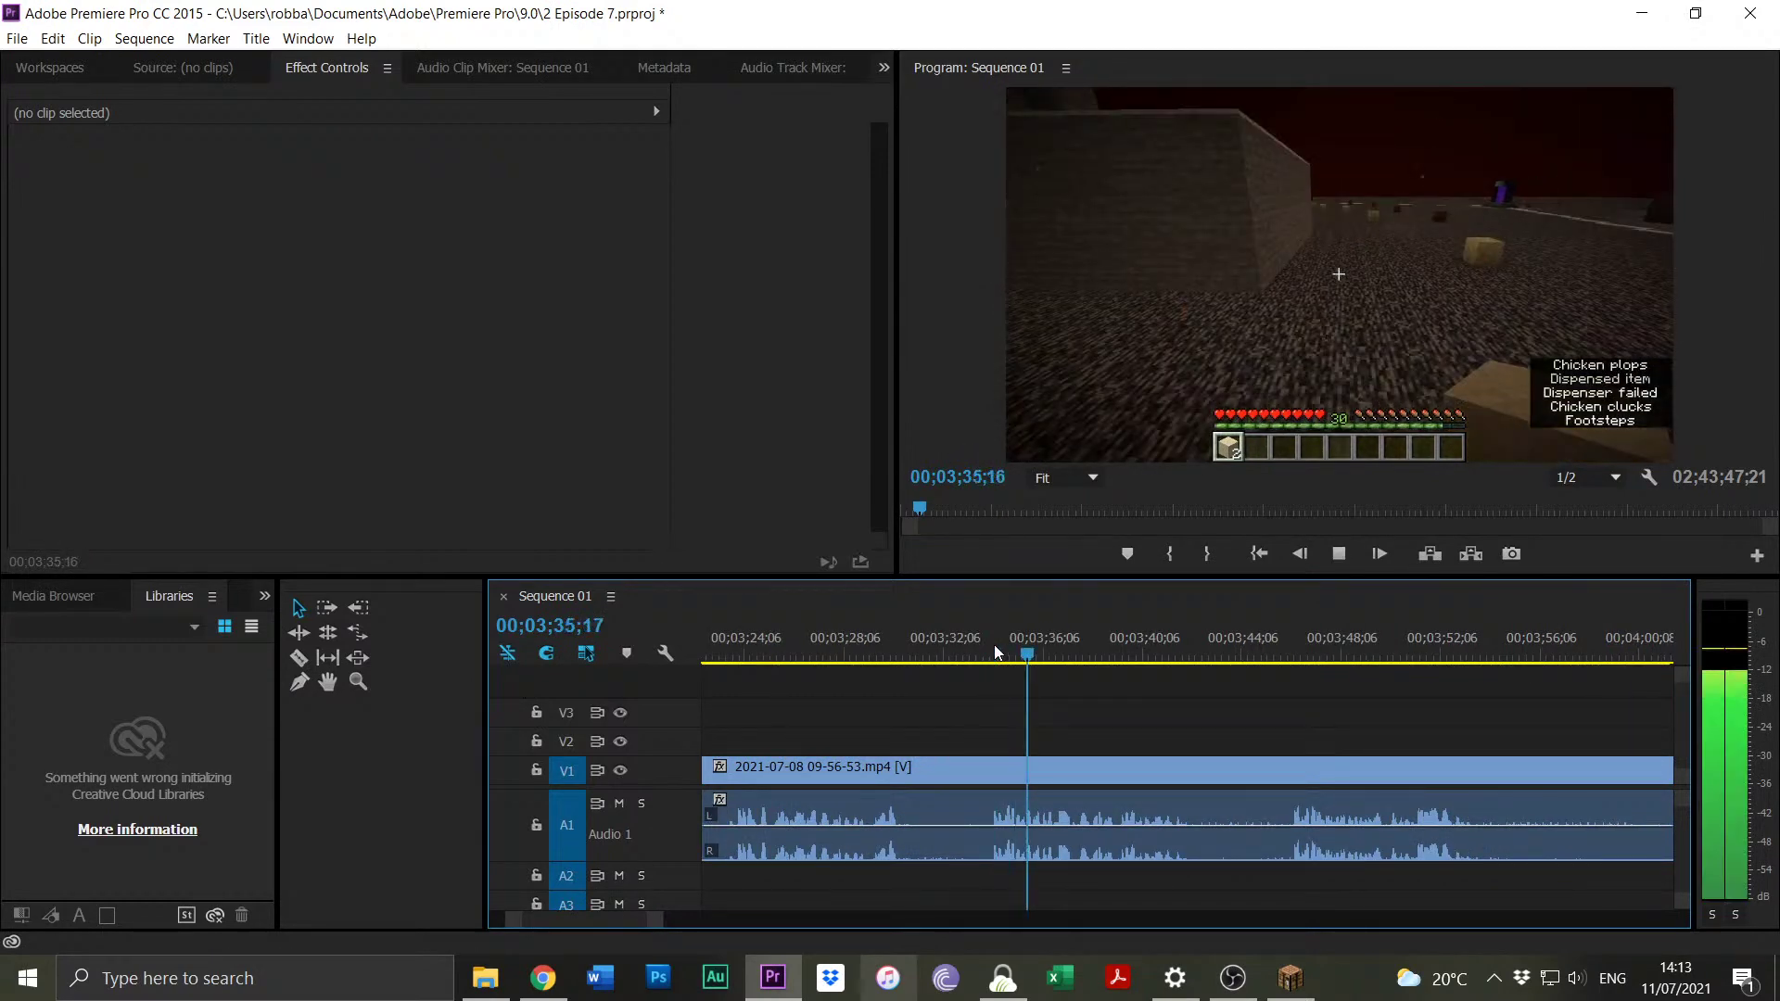
pyautogui.click(1287, 652)
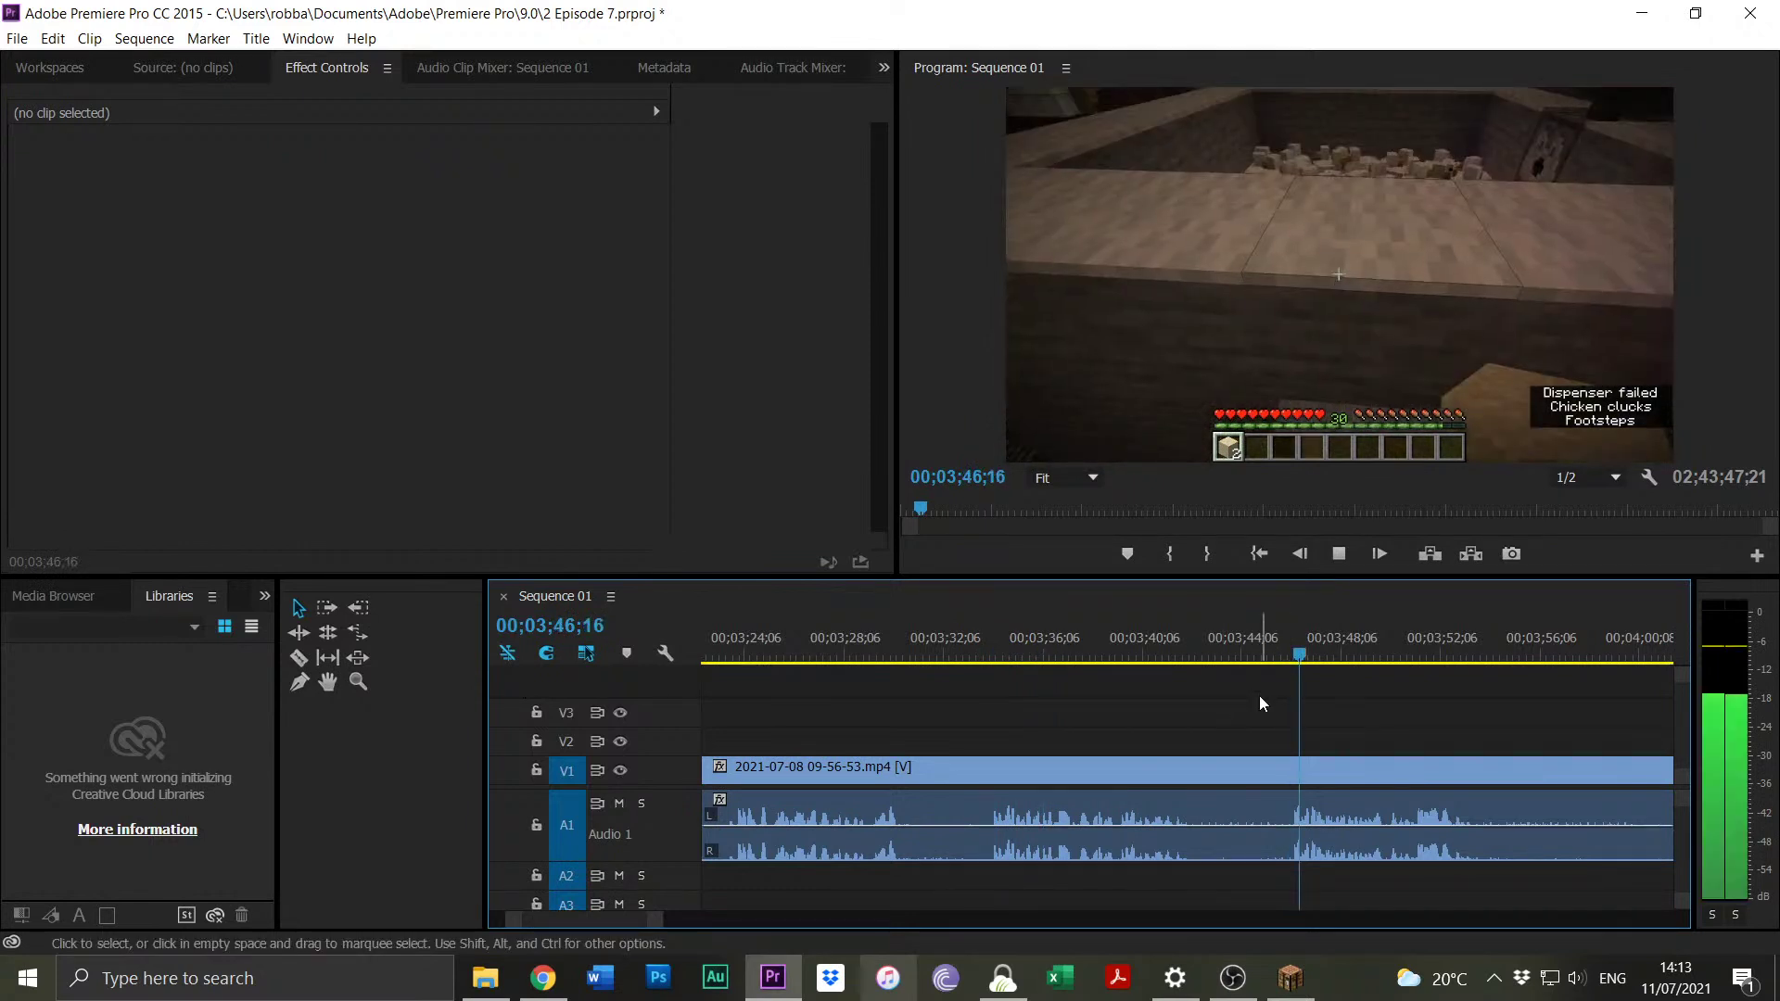
pyautogui.press('space')
pyautogui.press('-')
pyautogui.press('-')
pyautogui.press('-')
pyautogui.click(1255, 777)
pyautogui.press('Delete')
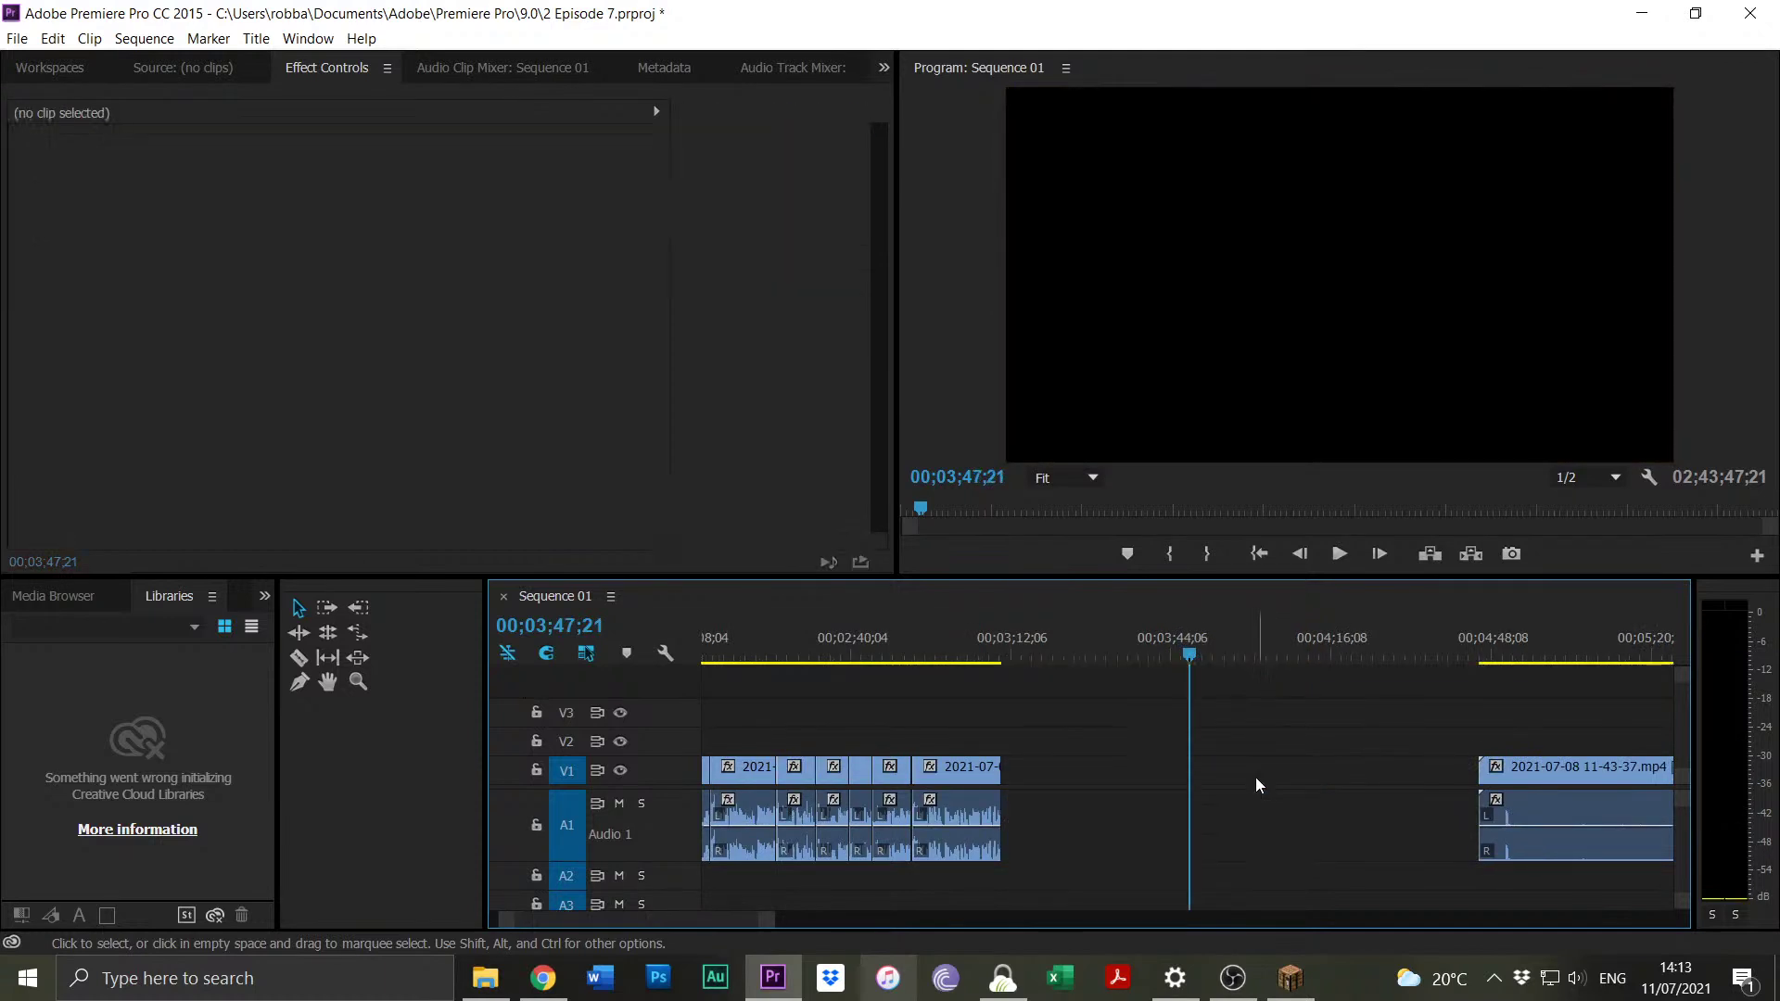
pyautogui.press('-')
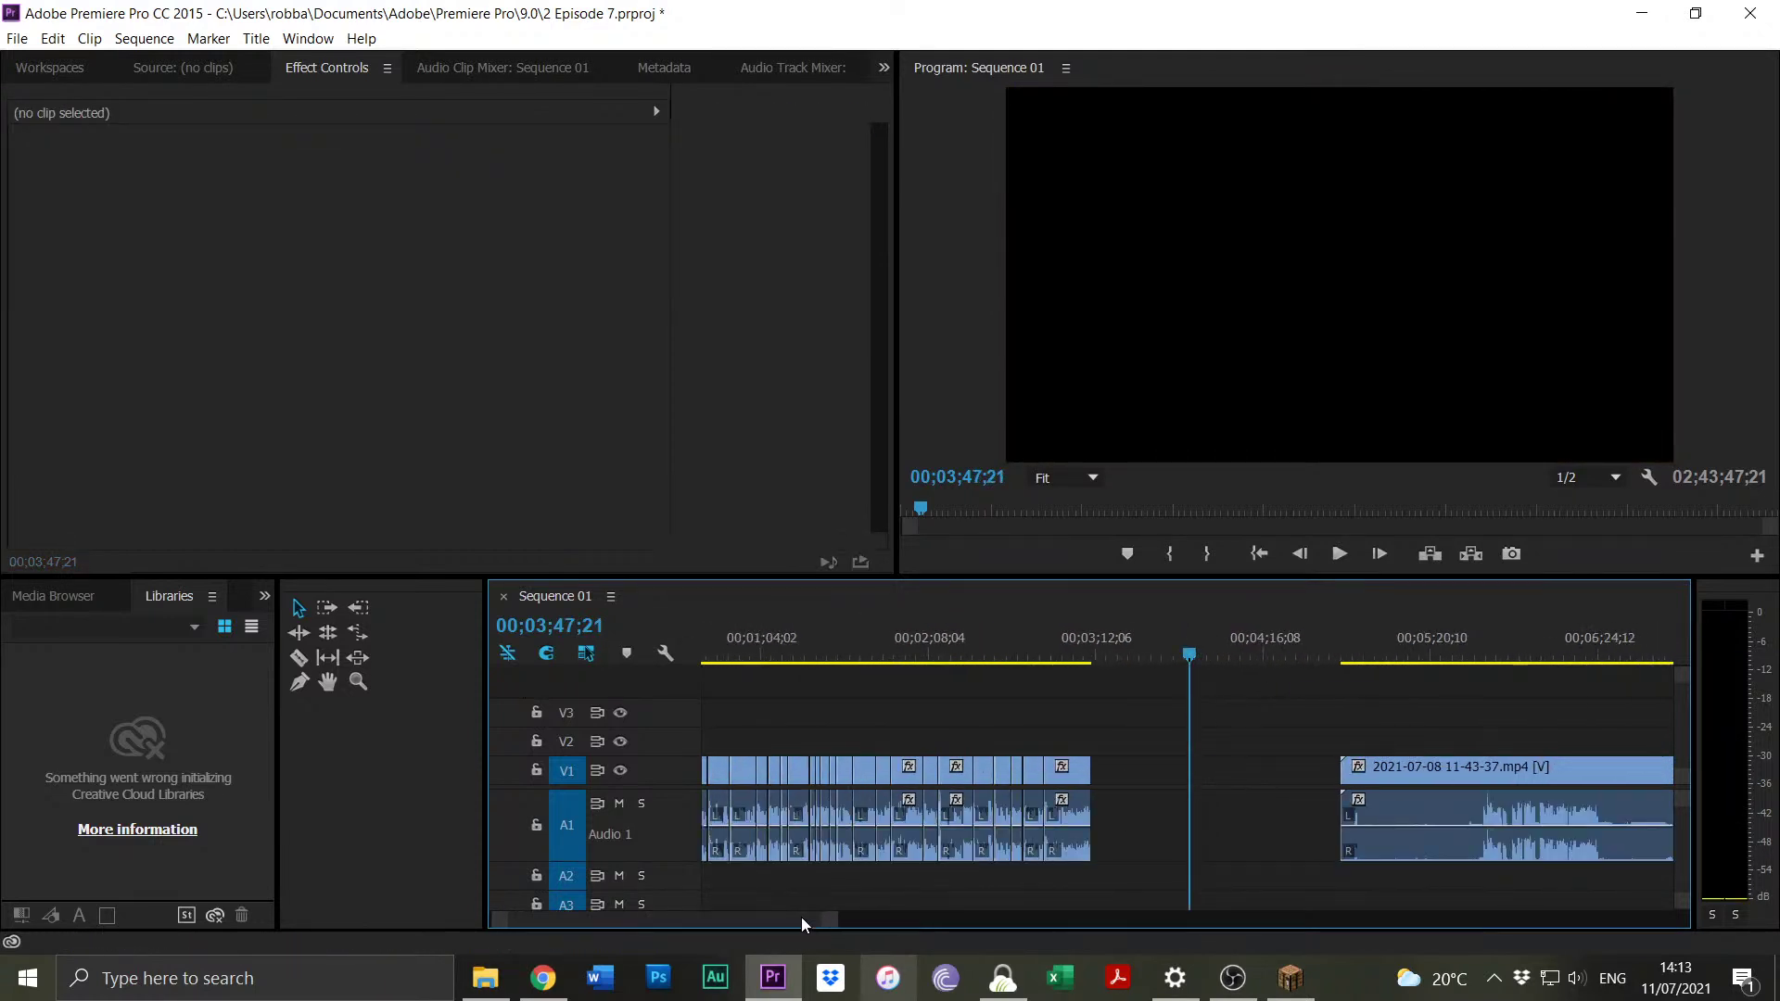
pyautogui.click(1481, 658)
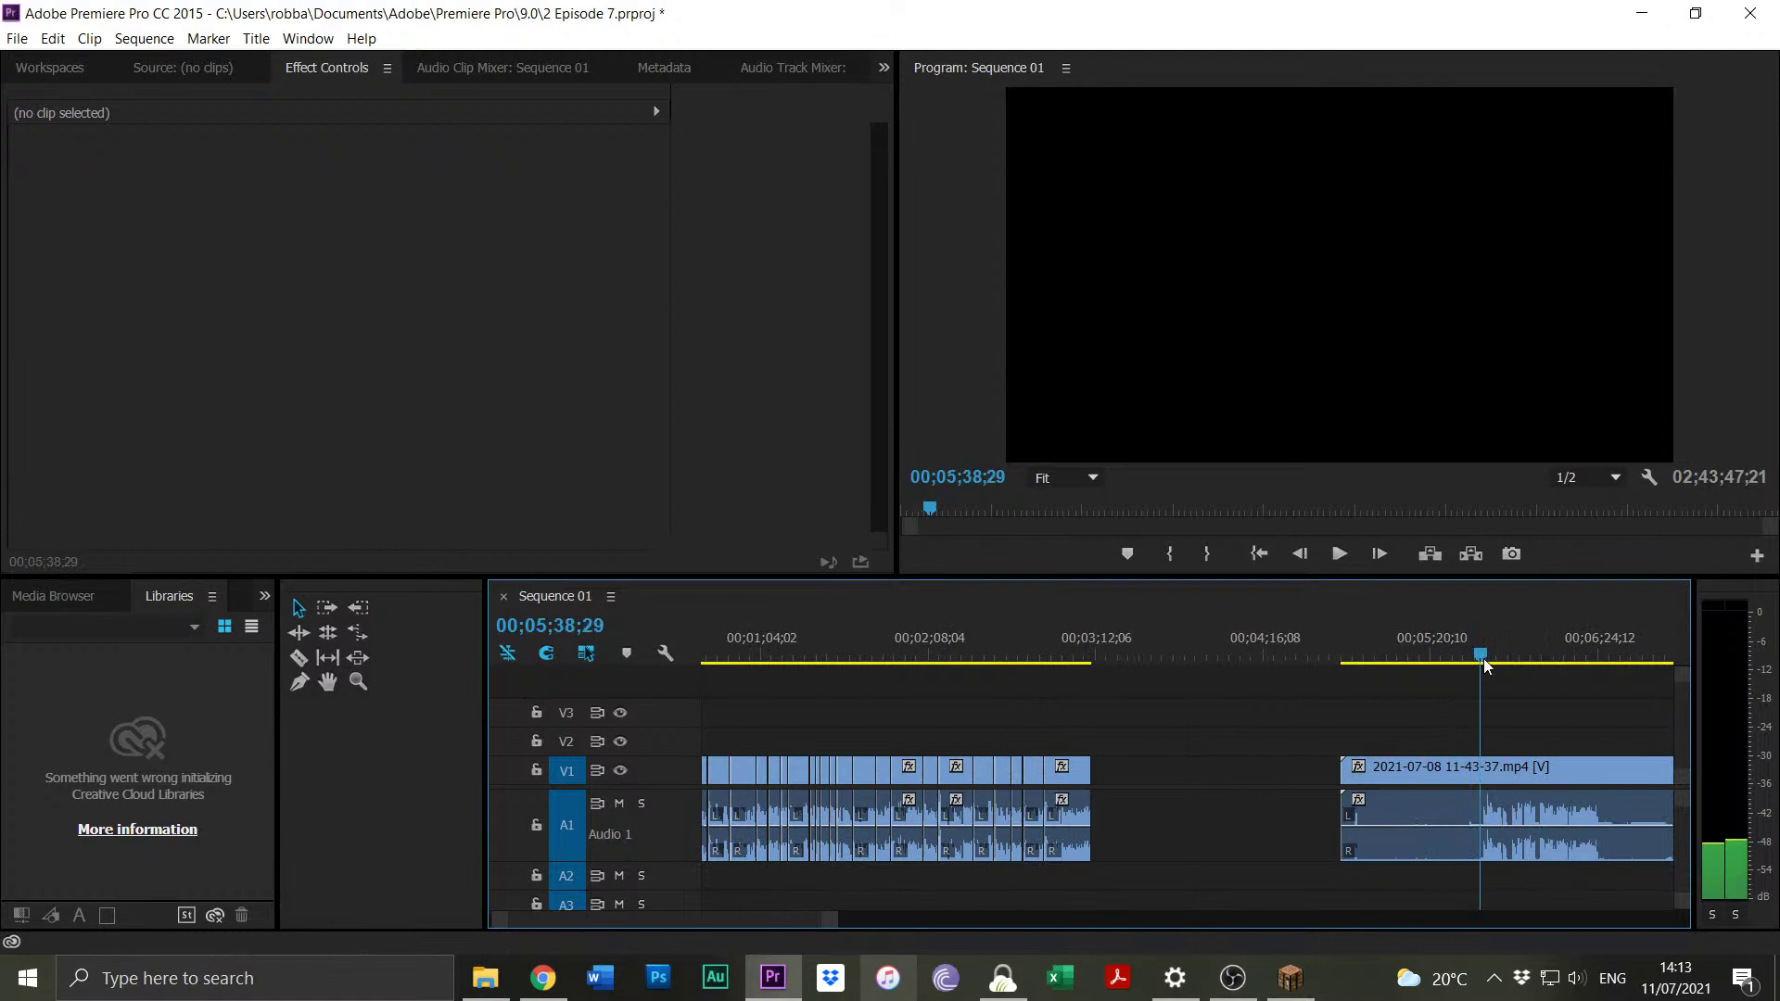
pyautogui.moveTo(1355, 769); pyautogui.dragTo(1124, 775)
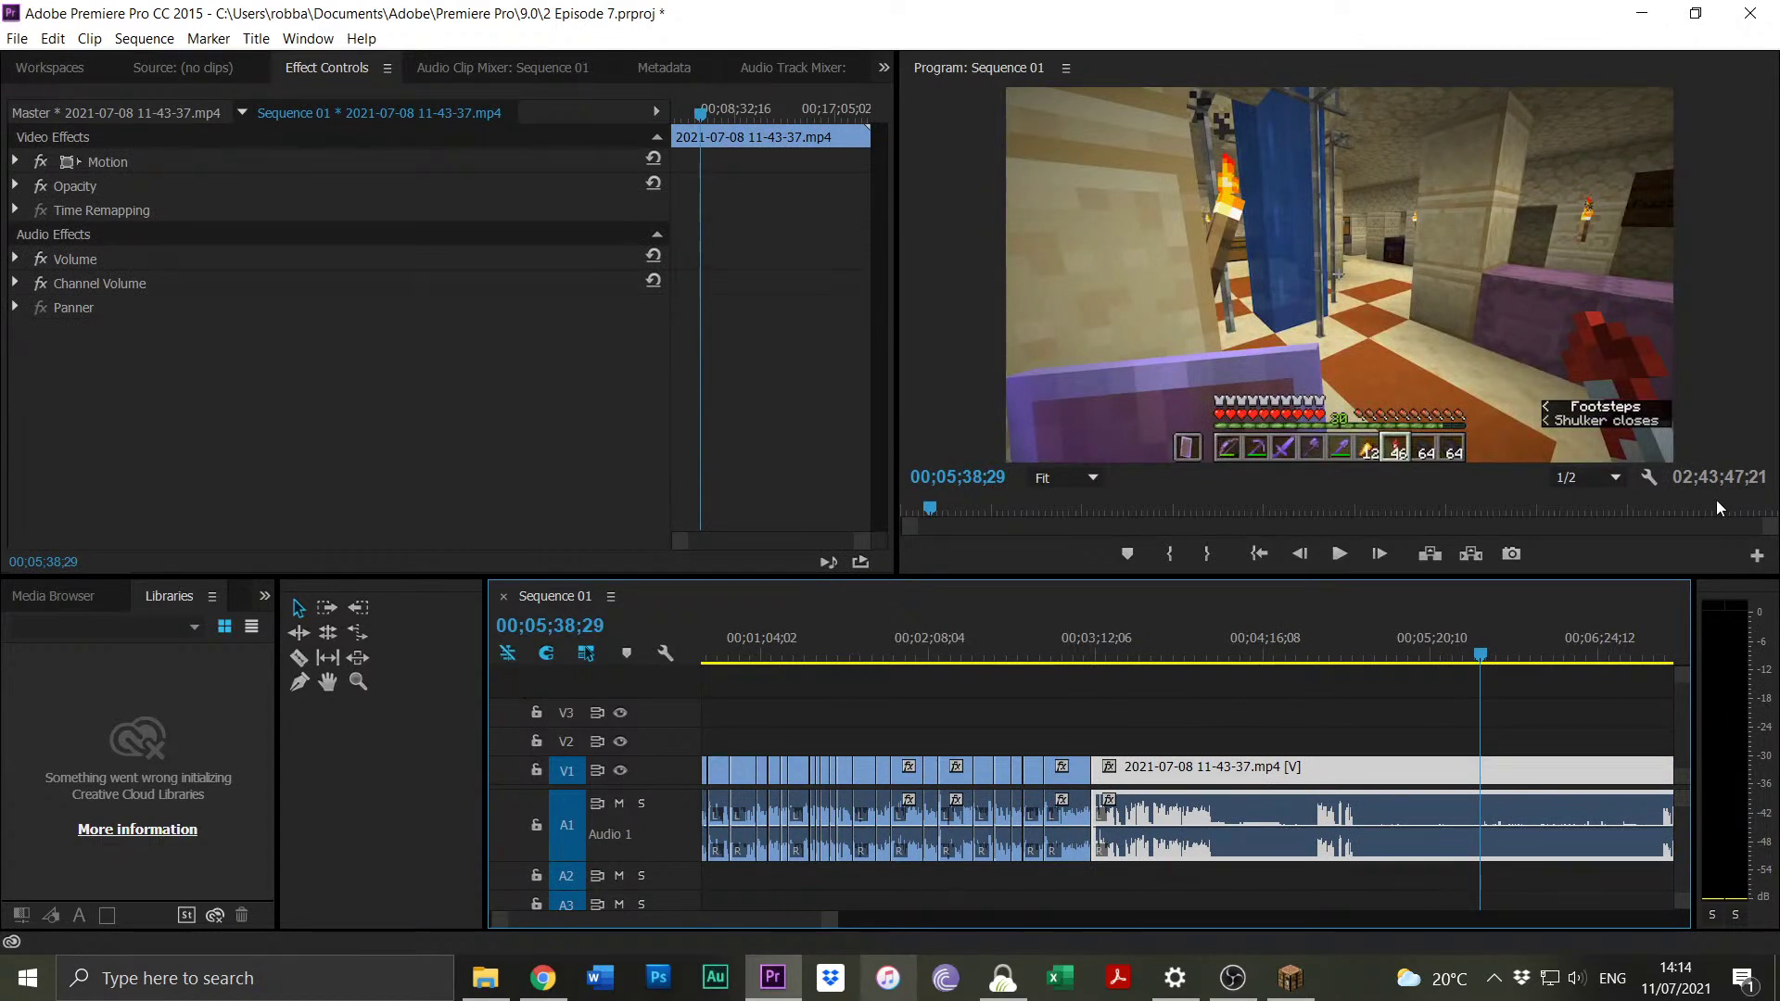
# Inspect the new join, play the speech from 00;03;11;17, and return the playhead to that point.
pyautogui.click(1088, 654)
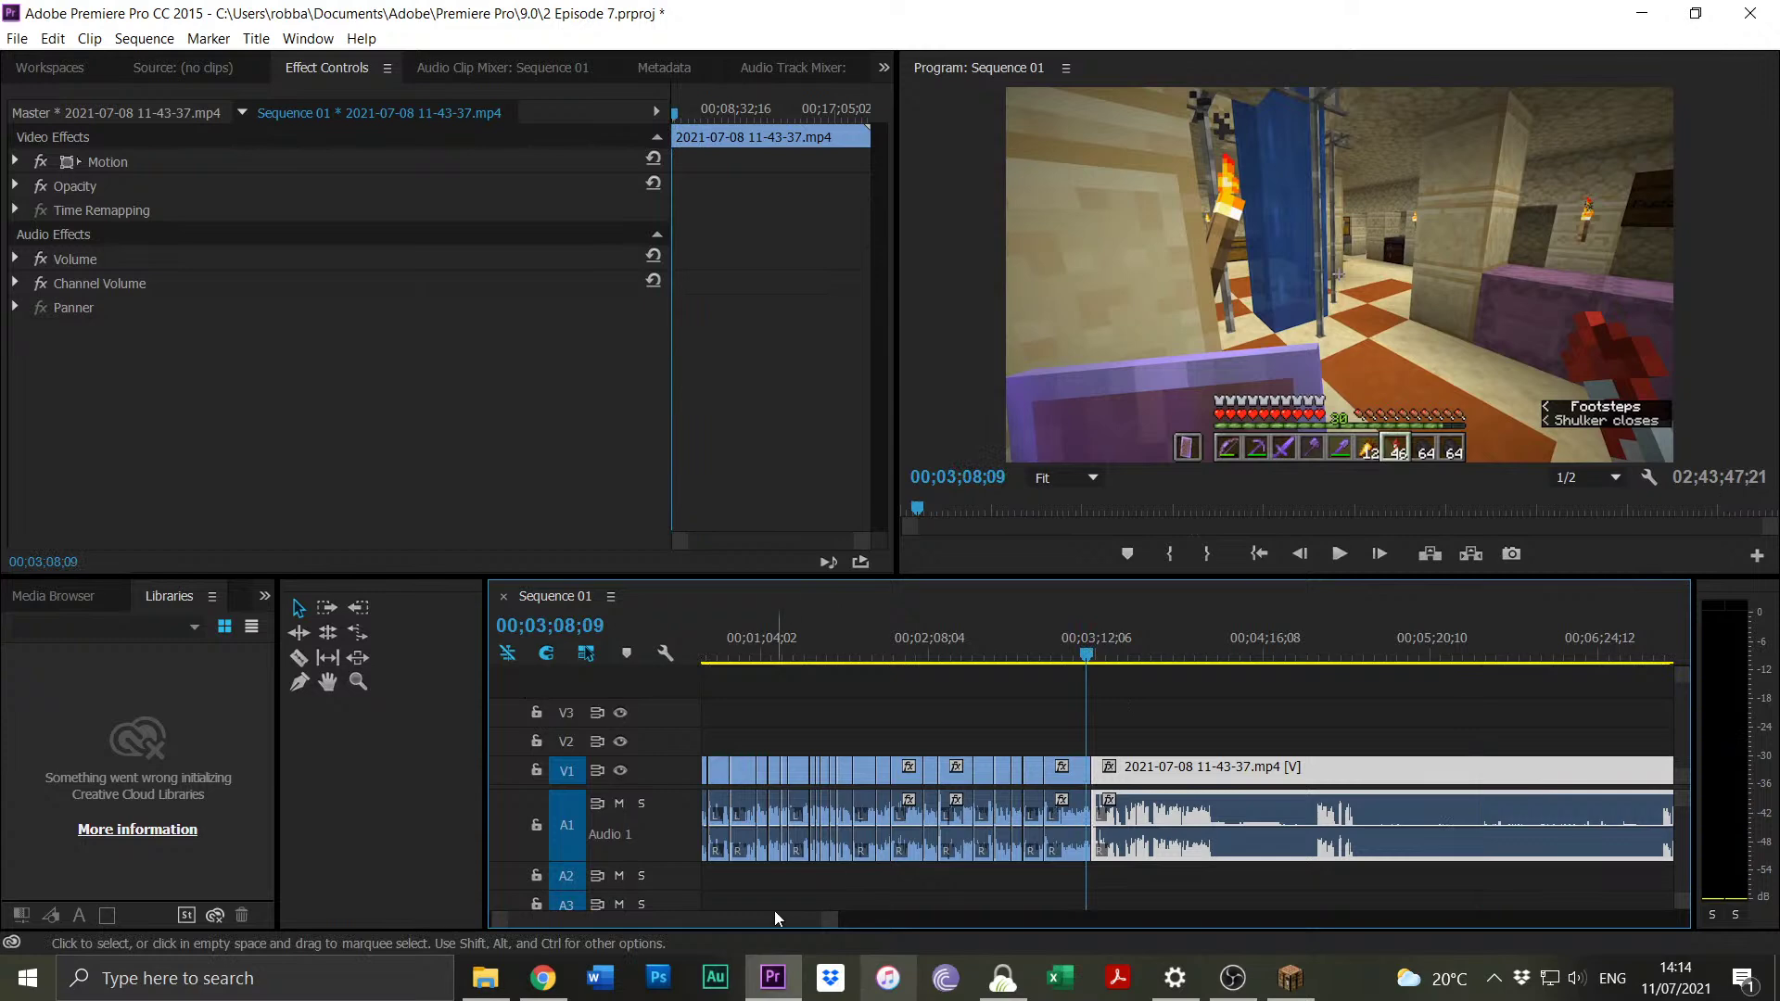
pyautogui.moveTo(831, 920); pyautogui.dragTo(721, 911)
pyautogui.click(1309, 655)
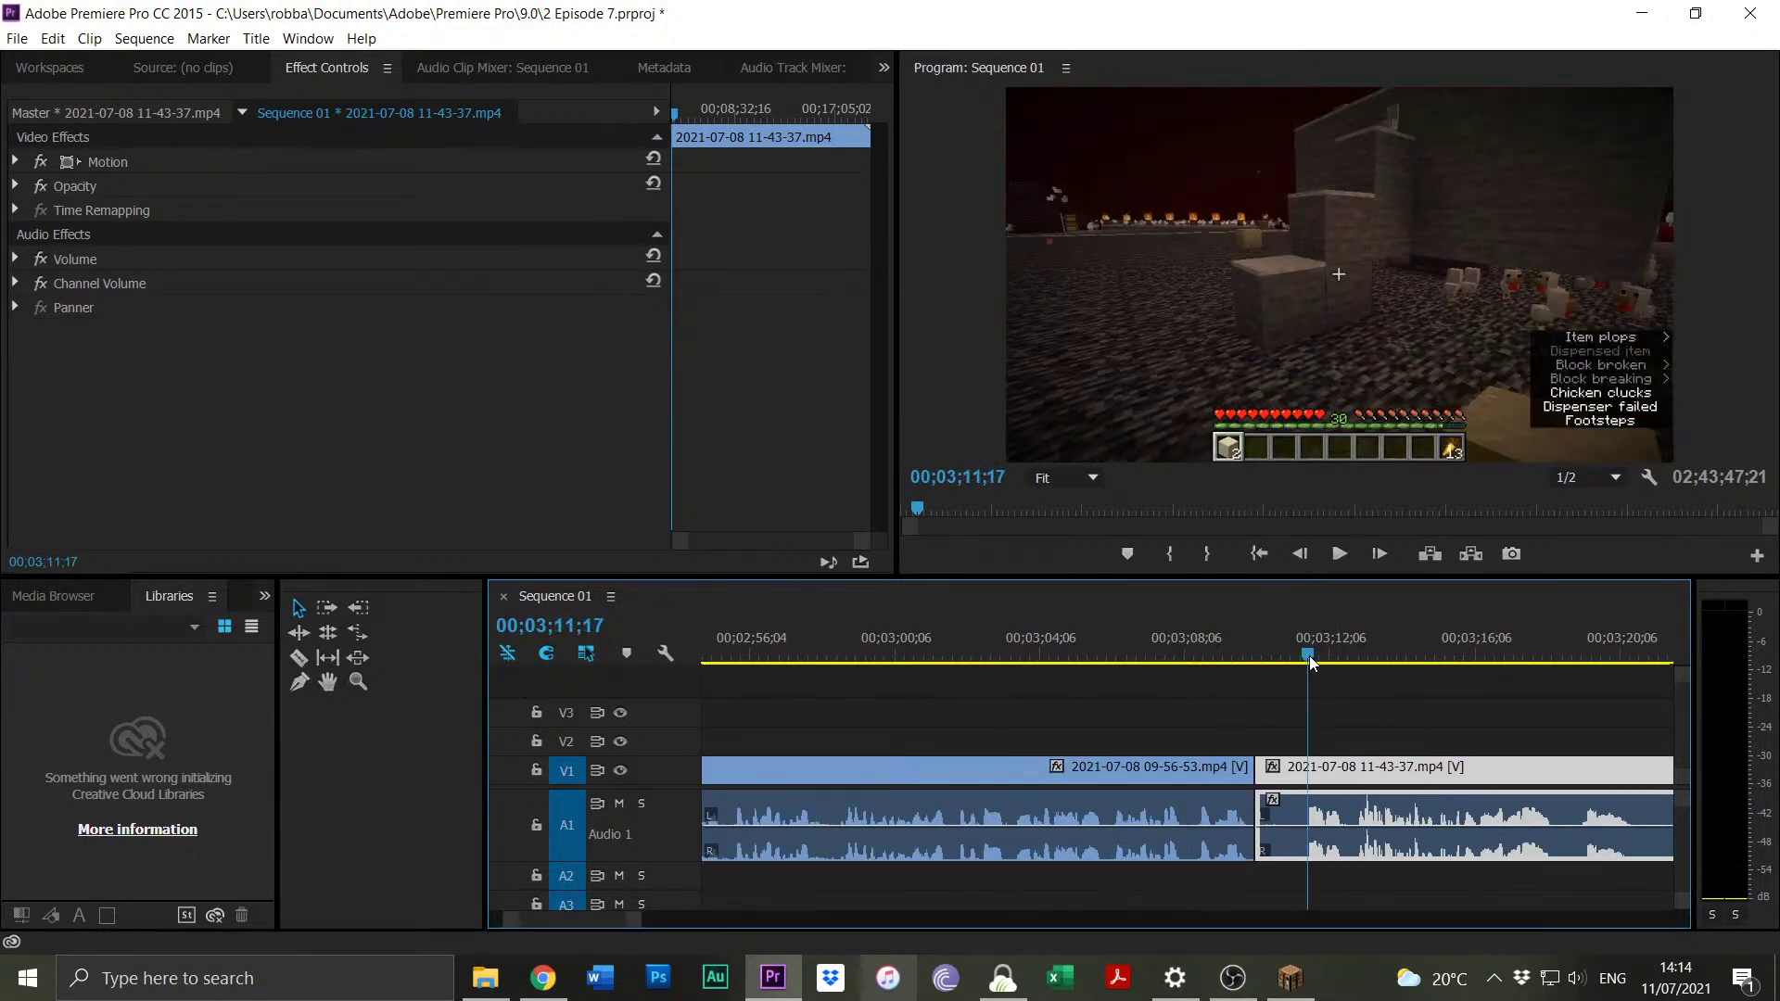
pyautogui.press('space')
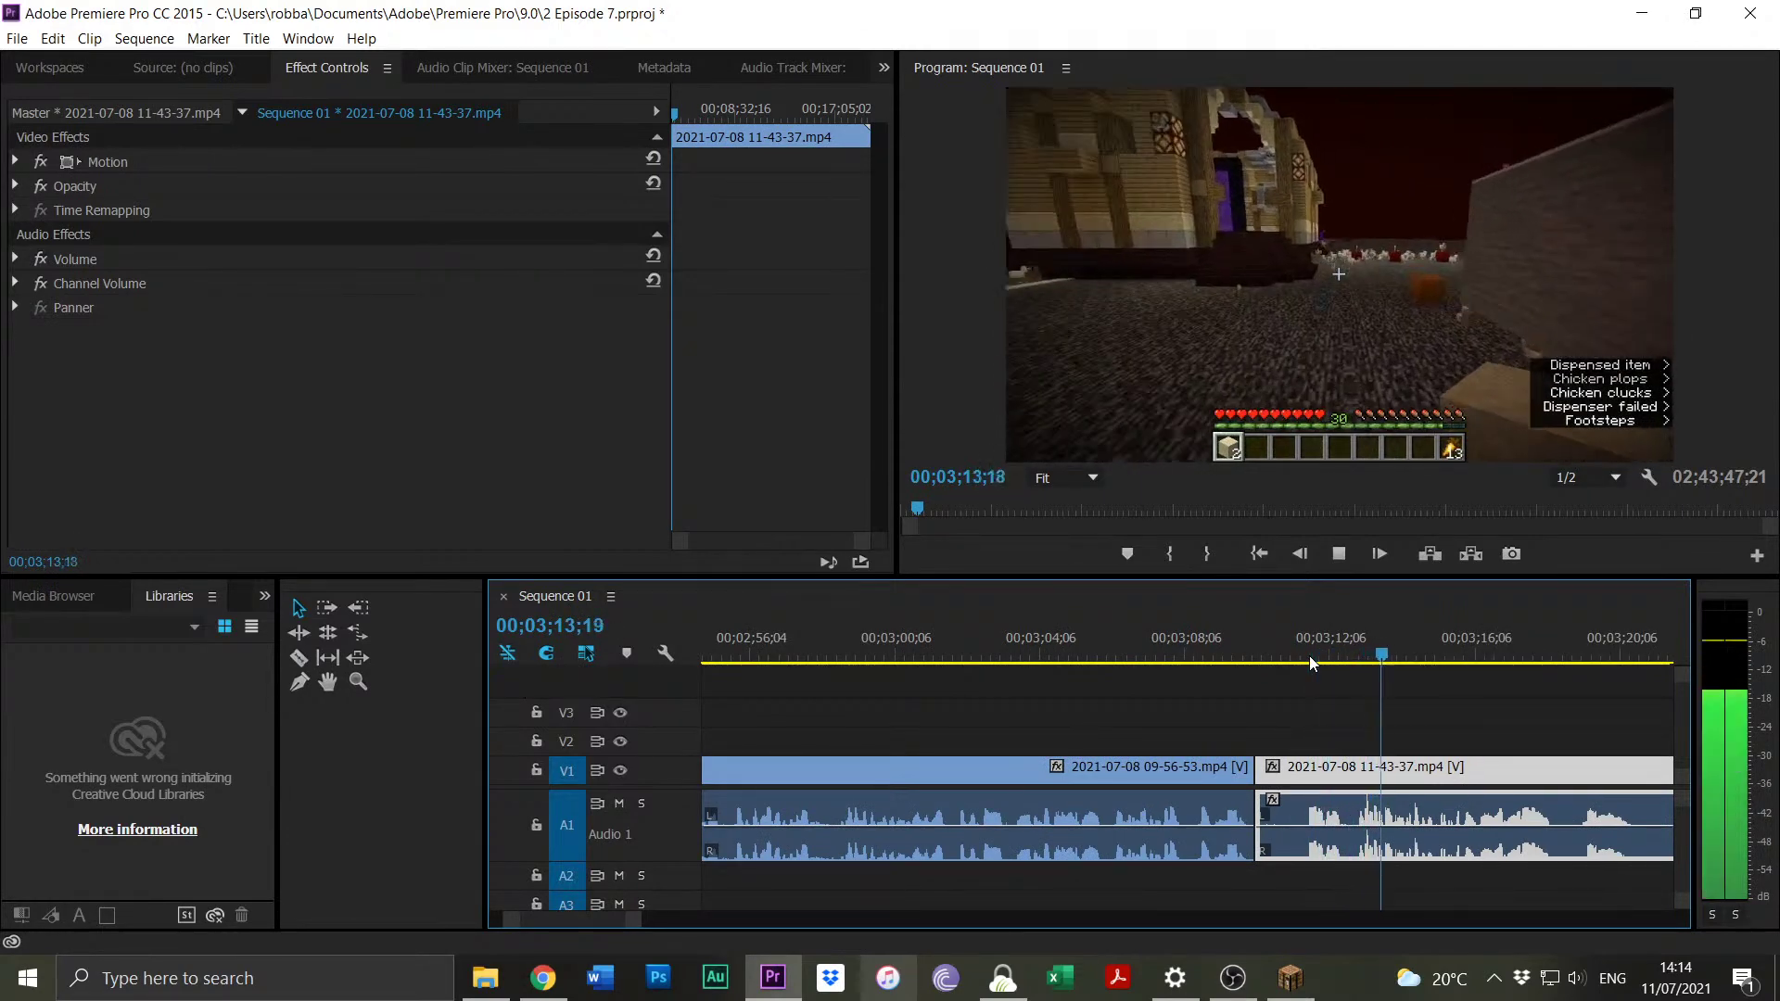
pyautogui.click(1310, 657)
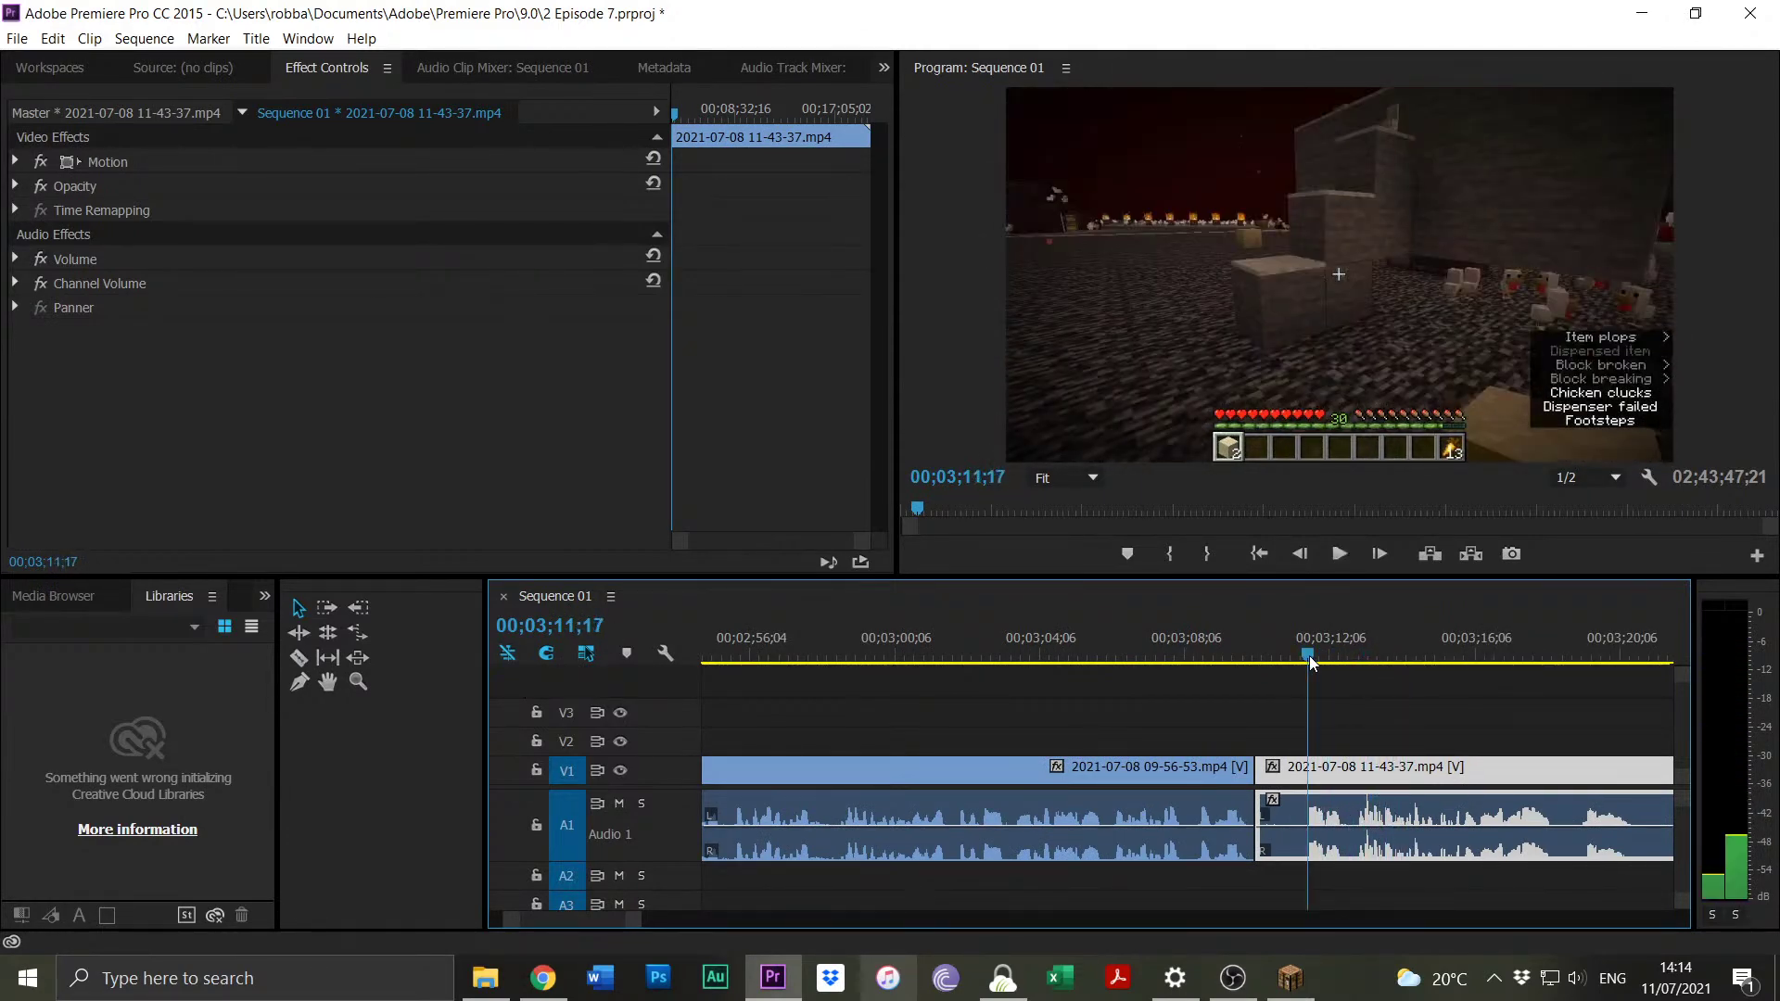
pyautogui.press('Left')
pyautogui.press('Left')
pyautogui.moveTo(1266, 766); pyautogui.dragTo(1238, 633)
pyautogui.press('space')
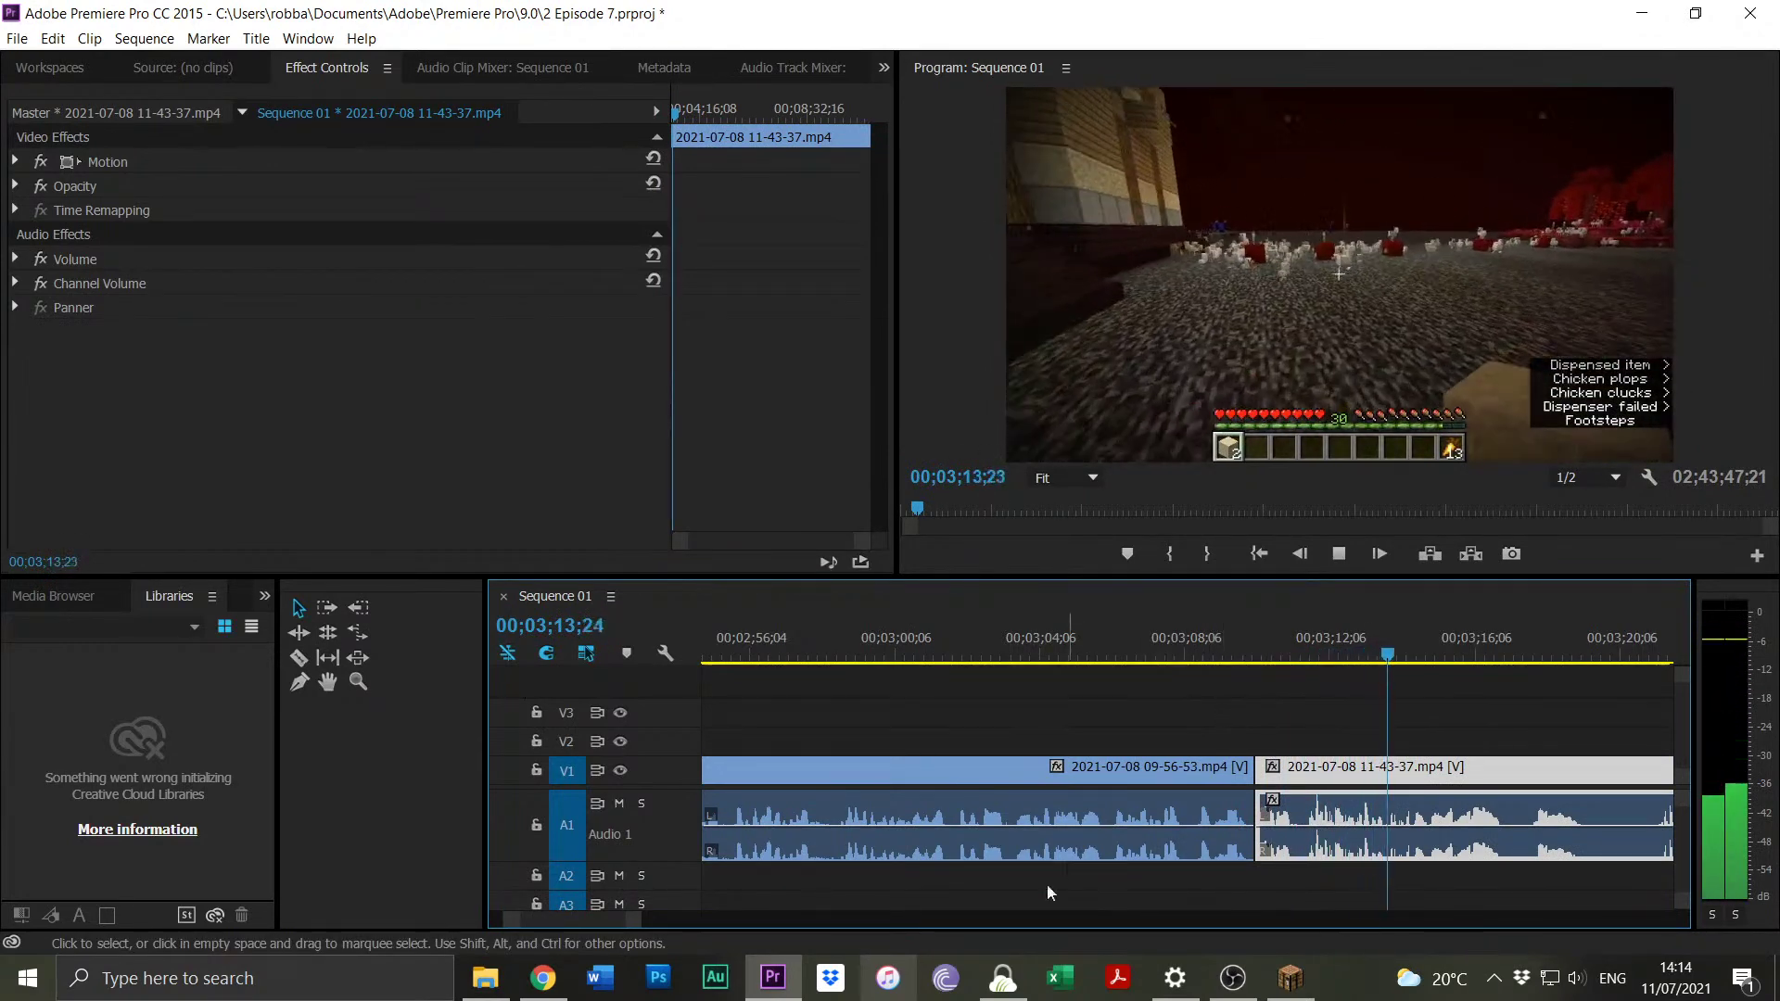
pyautogui.press('space')
pyautogui.click(1263, 660)
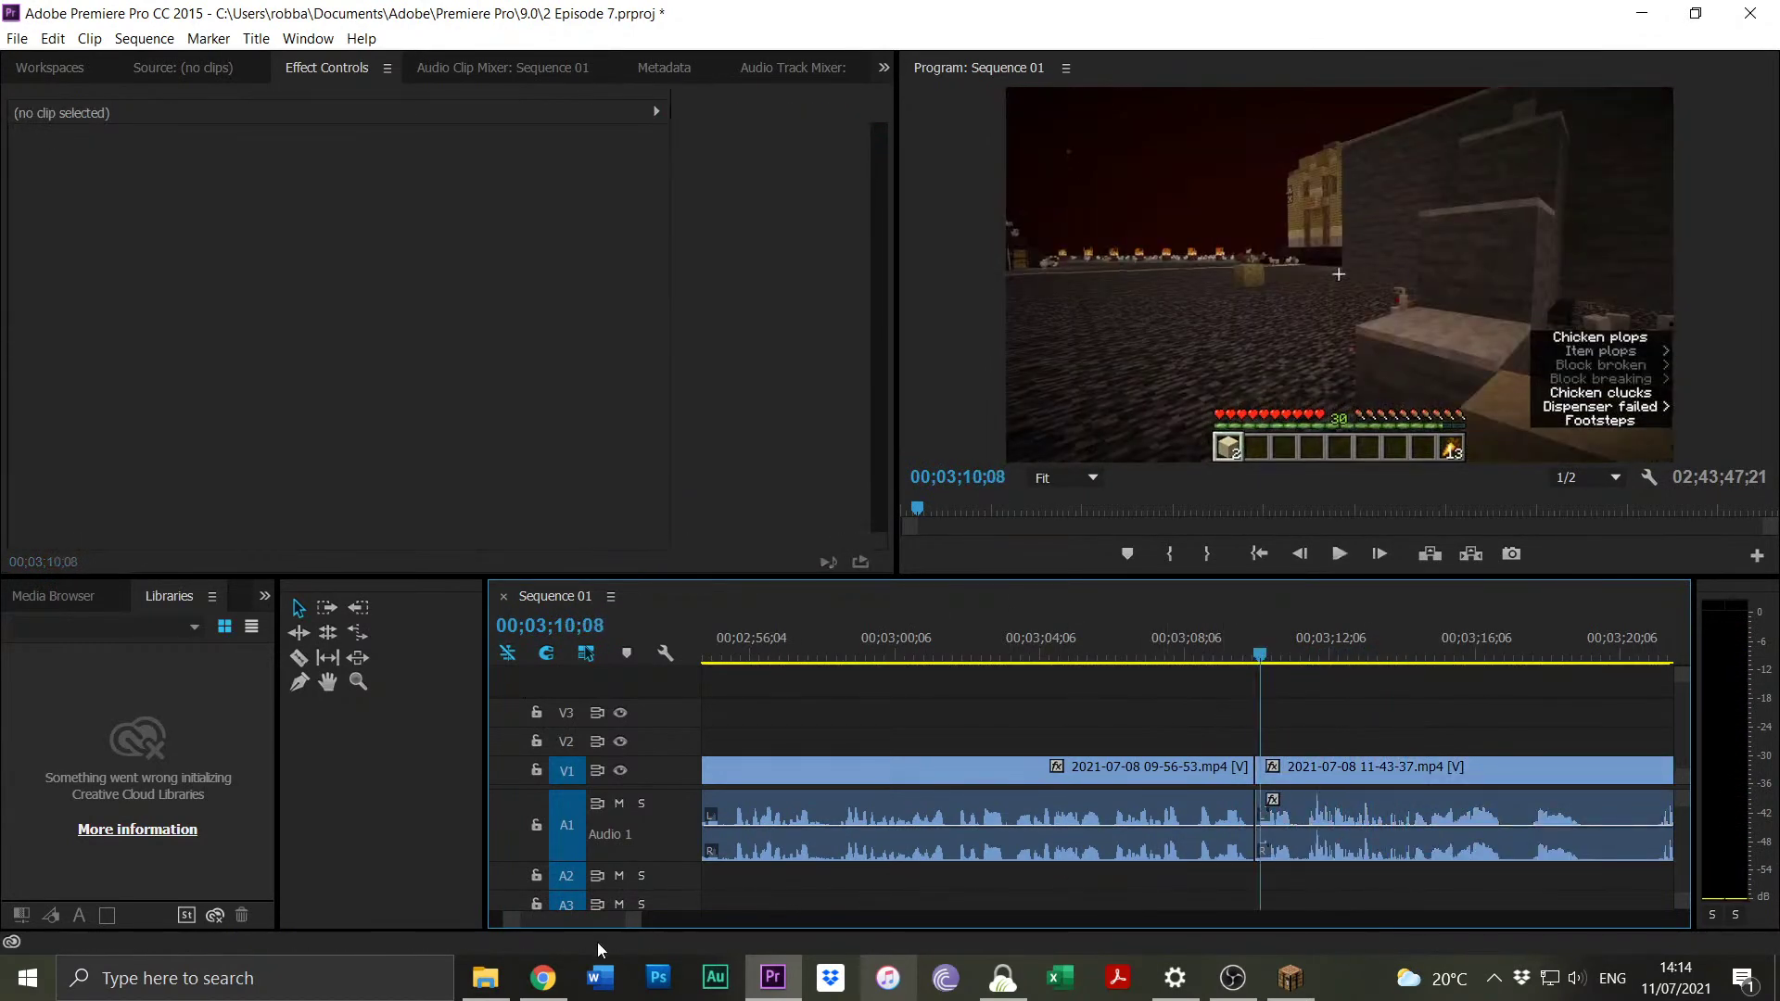
pyautogui.moveTo(636, 921); pyautogui.dragTo(573, 921)
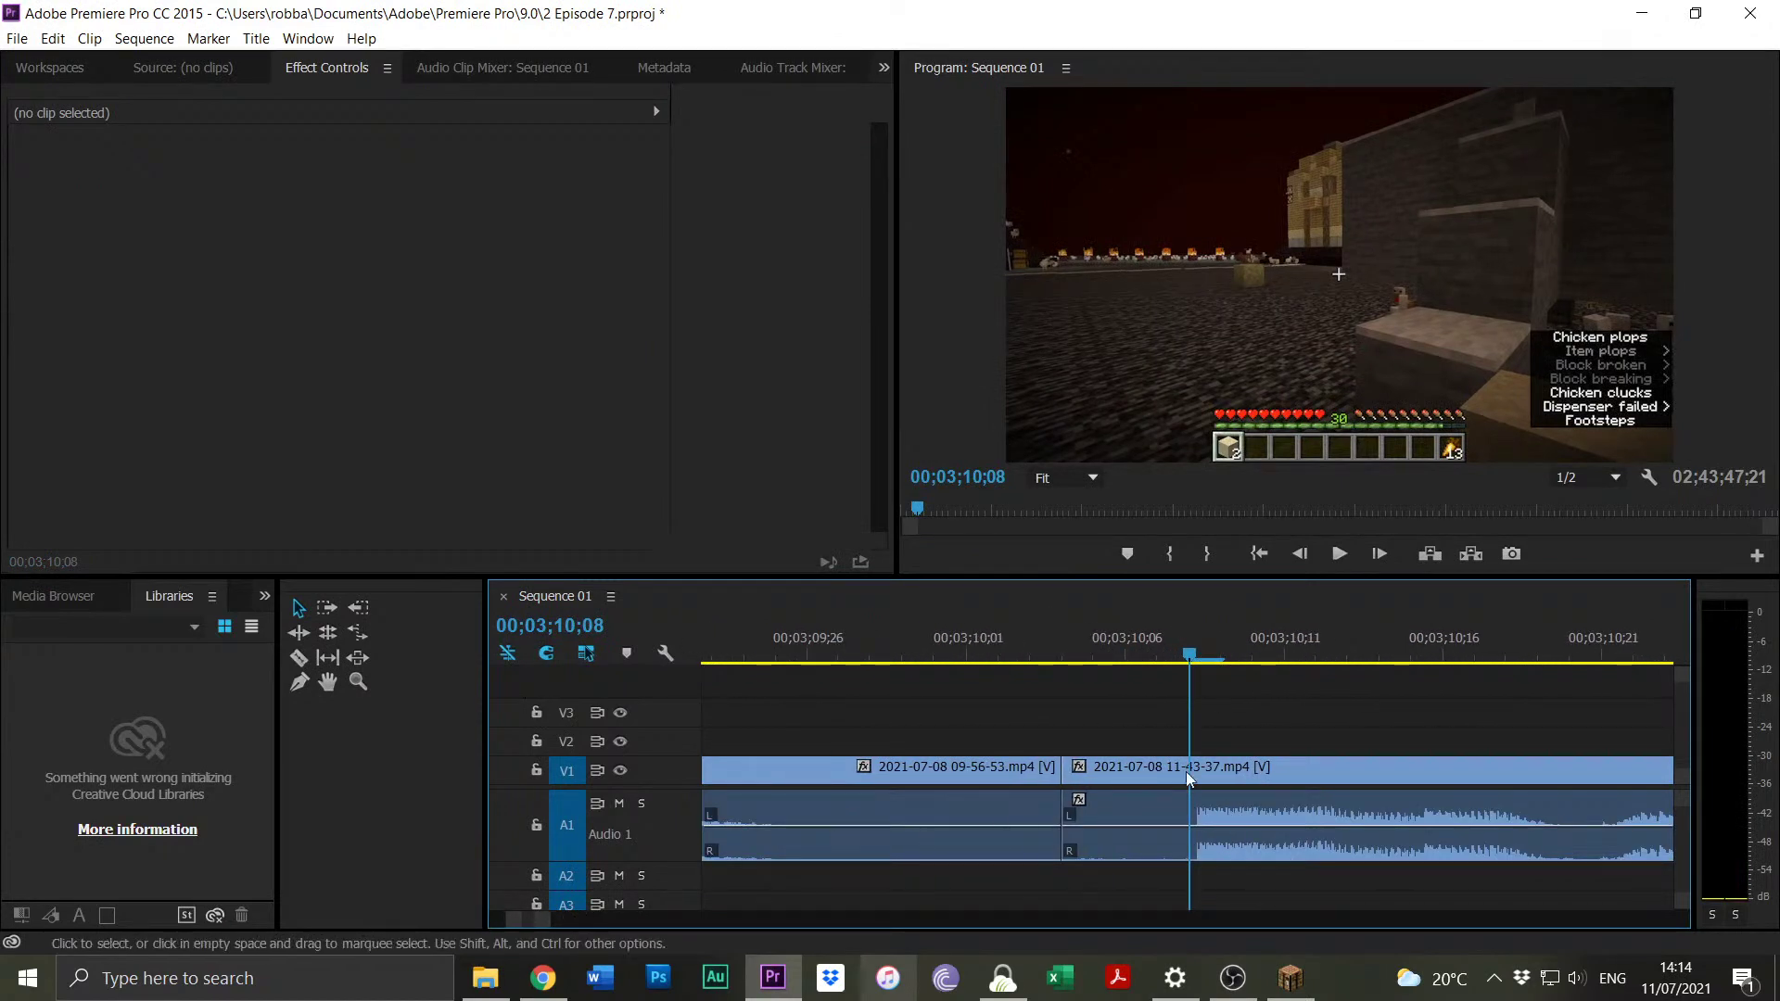
pyautogui.click(1155, 659)
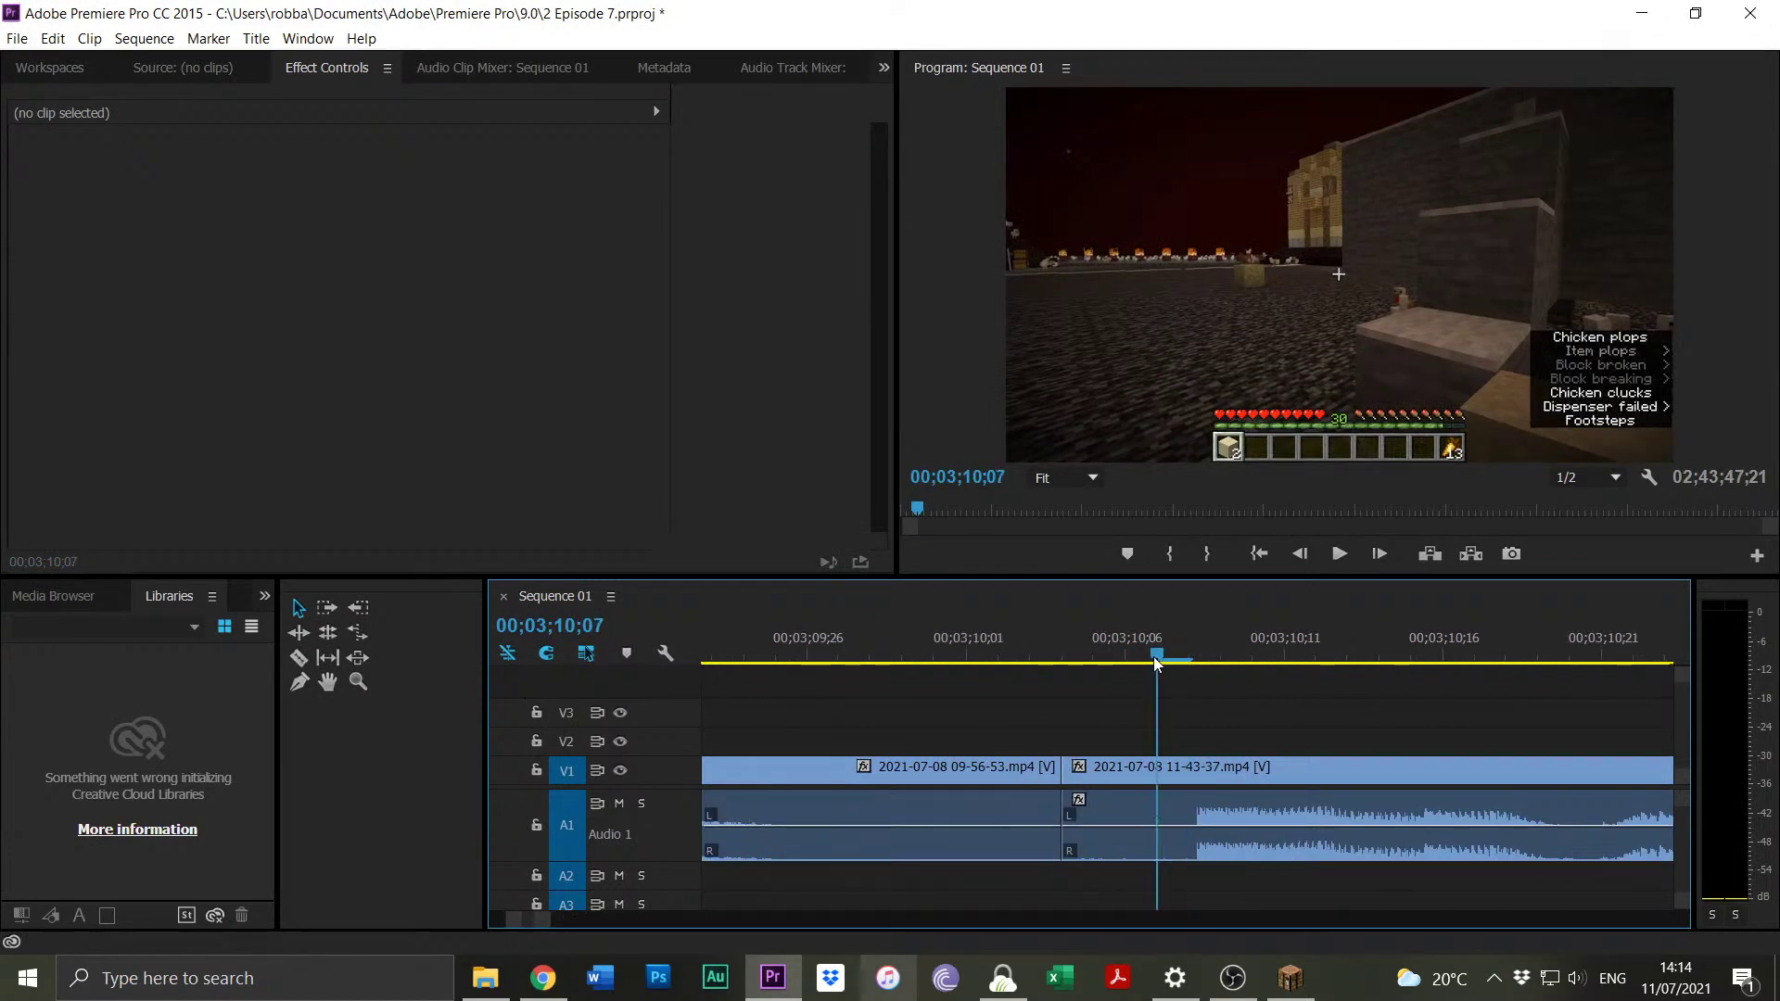
pyautogui.press('space')
pyautogui.press('space')
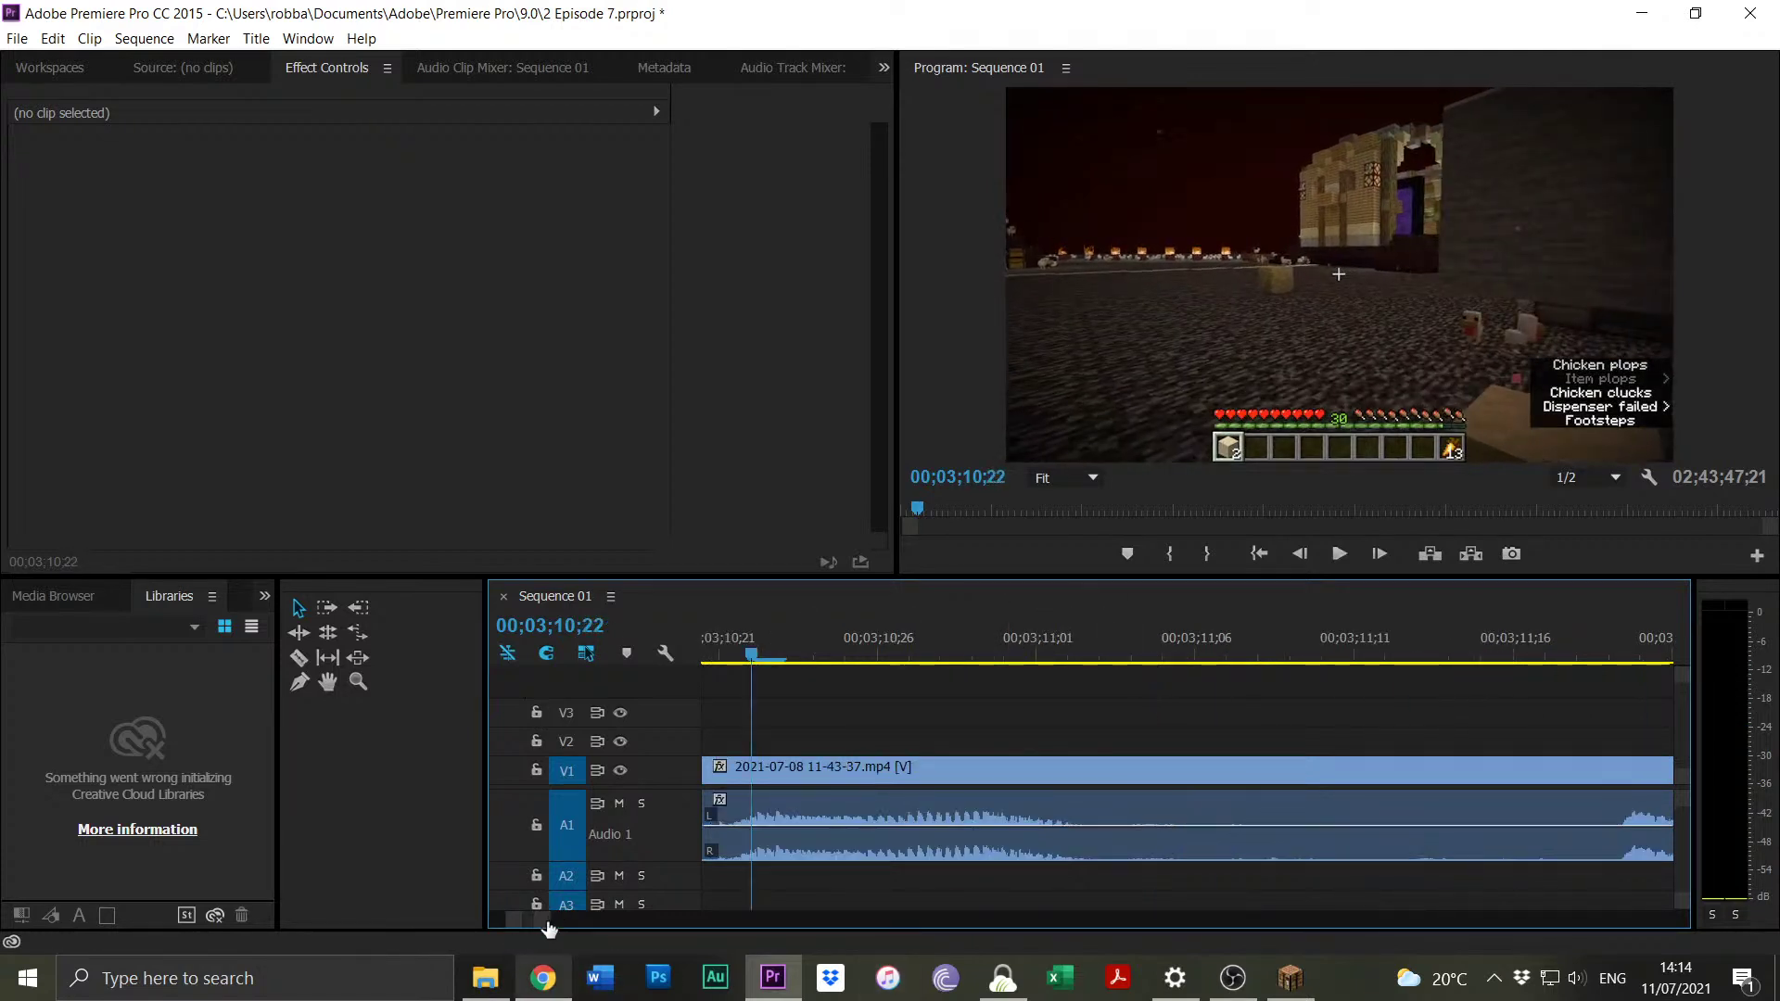
pyautogui.moveTo(555, 921); pyautogui.dragTo(560, 921)
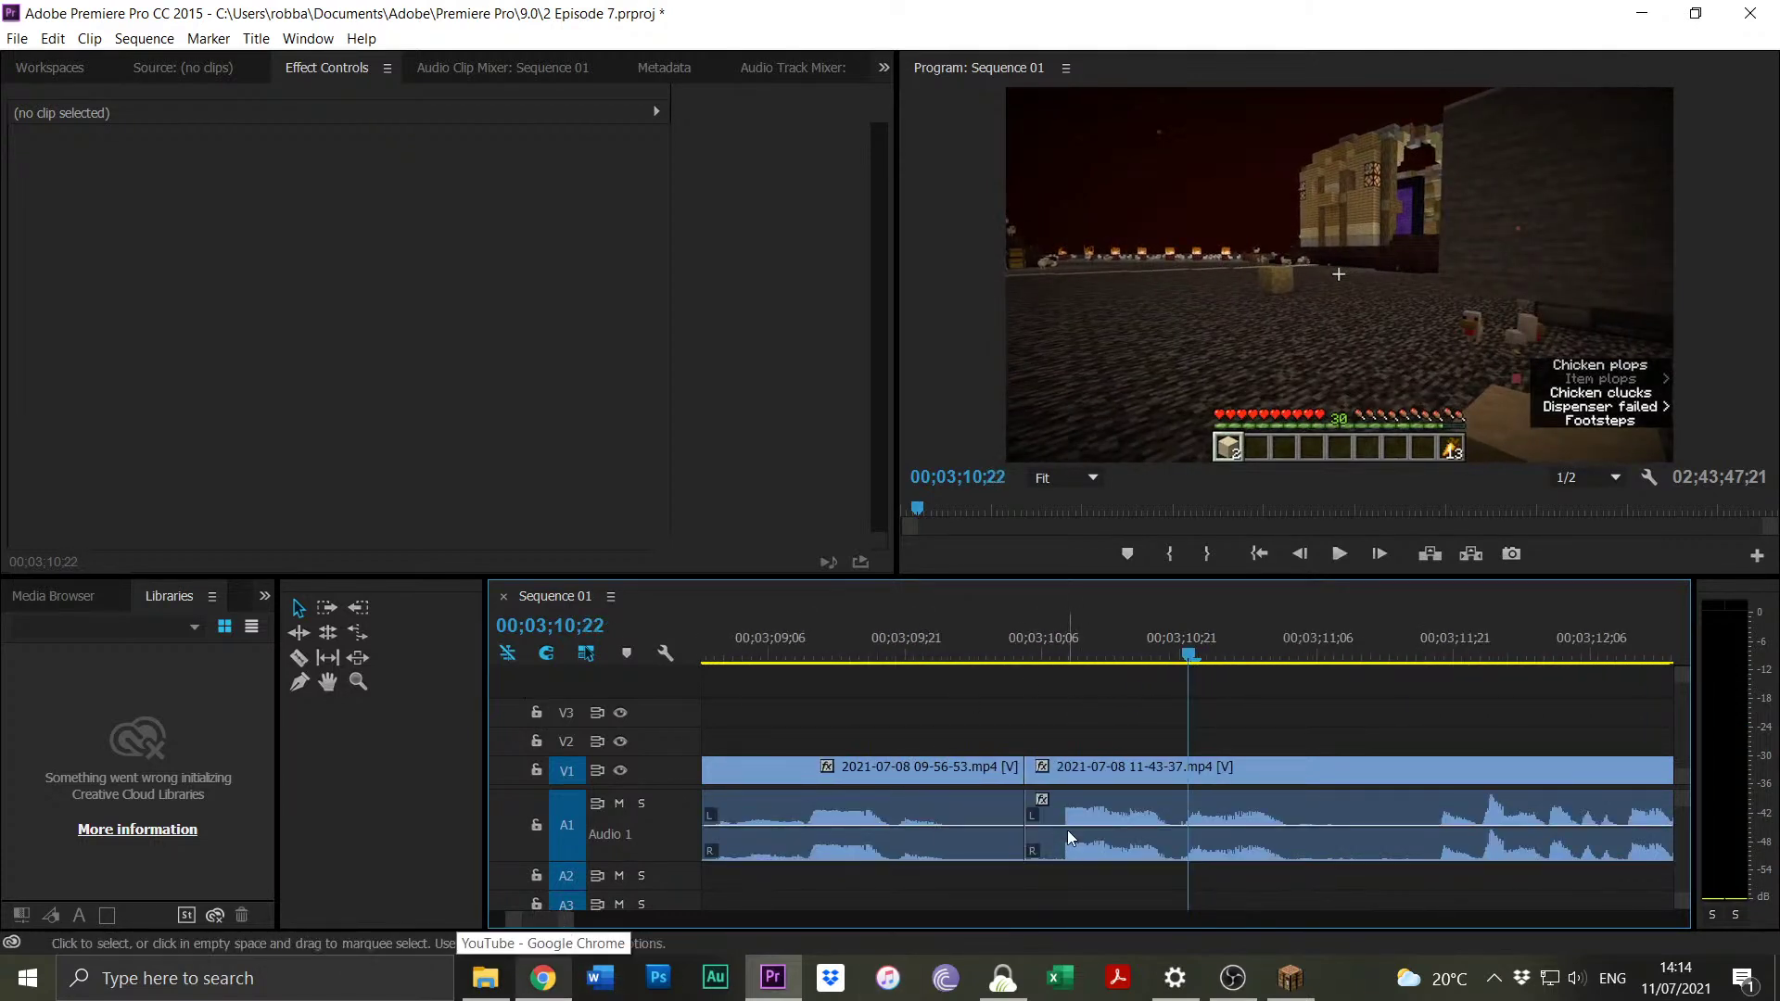
pyautogui.click(1061, 660)
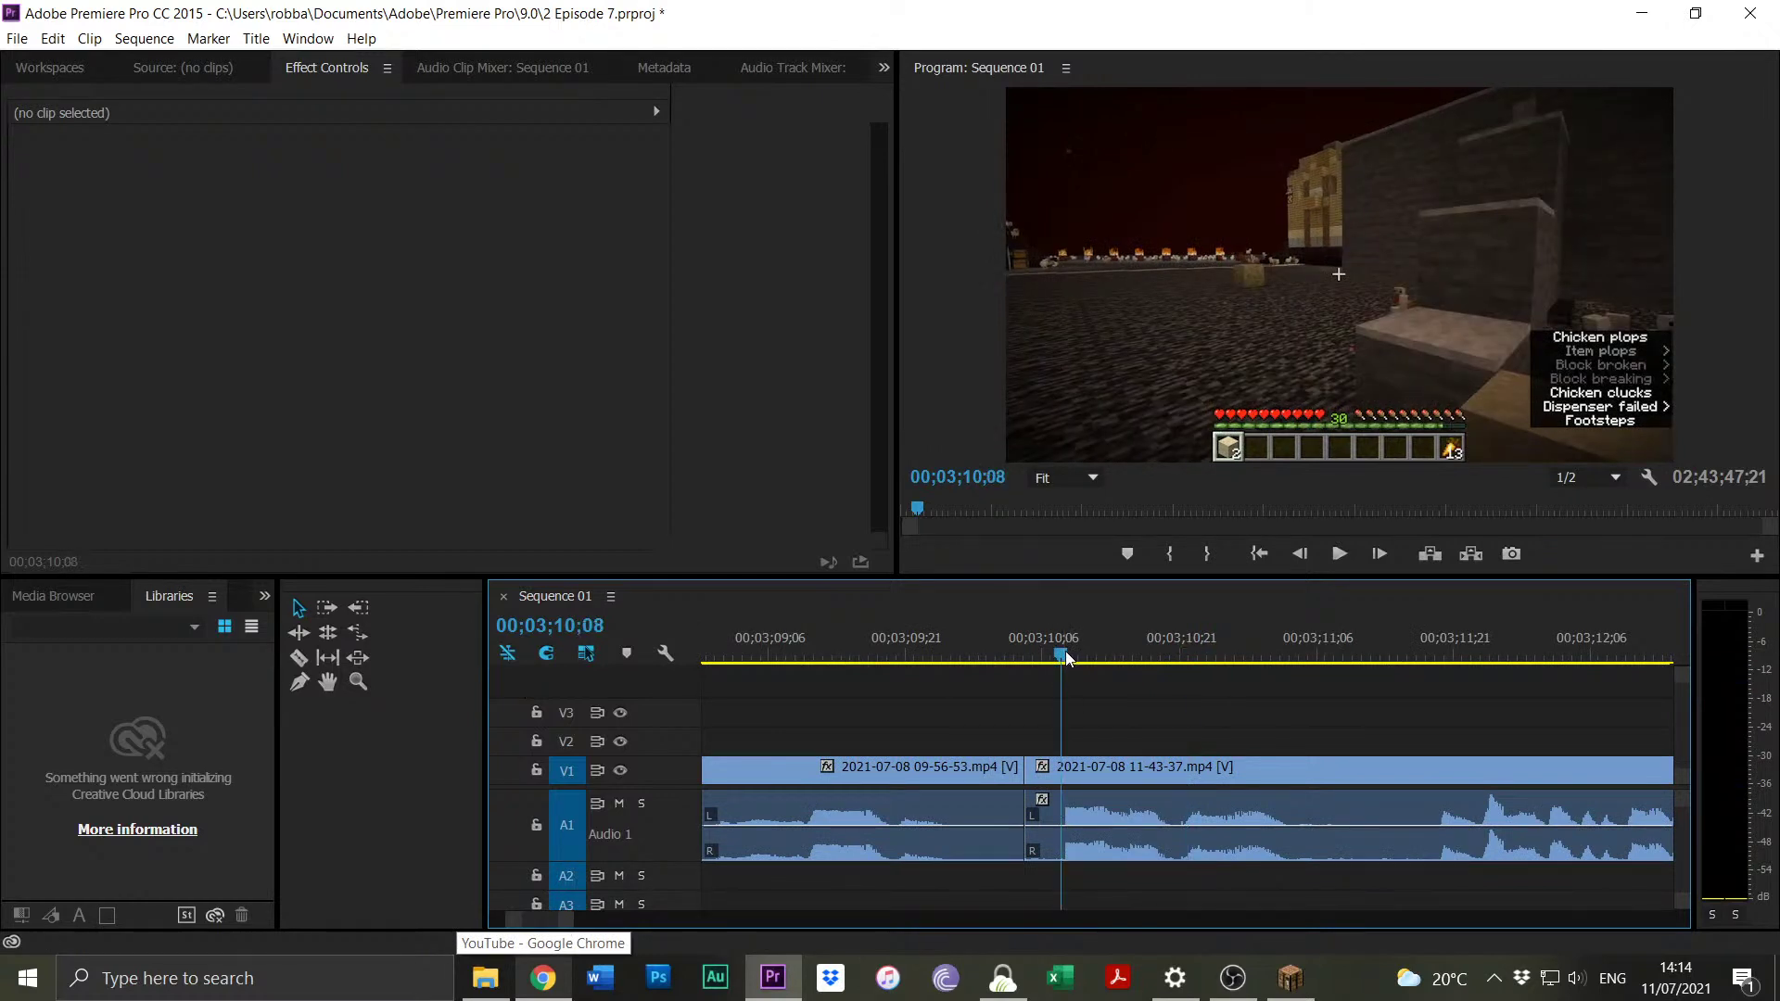
pyautogui.moveTo(569, 925); pyautogui.dragTo(521, 925)
pyautogui.moveTo(1198, 661); pyautogui.dragTo(1439, 640)
pyautogui.click(1159, 811)
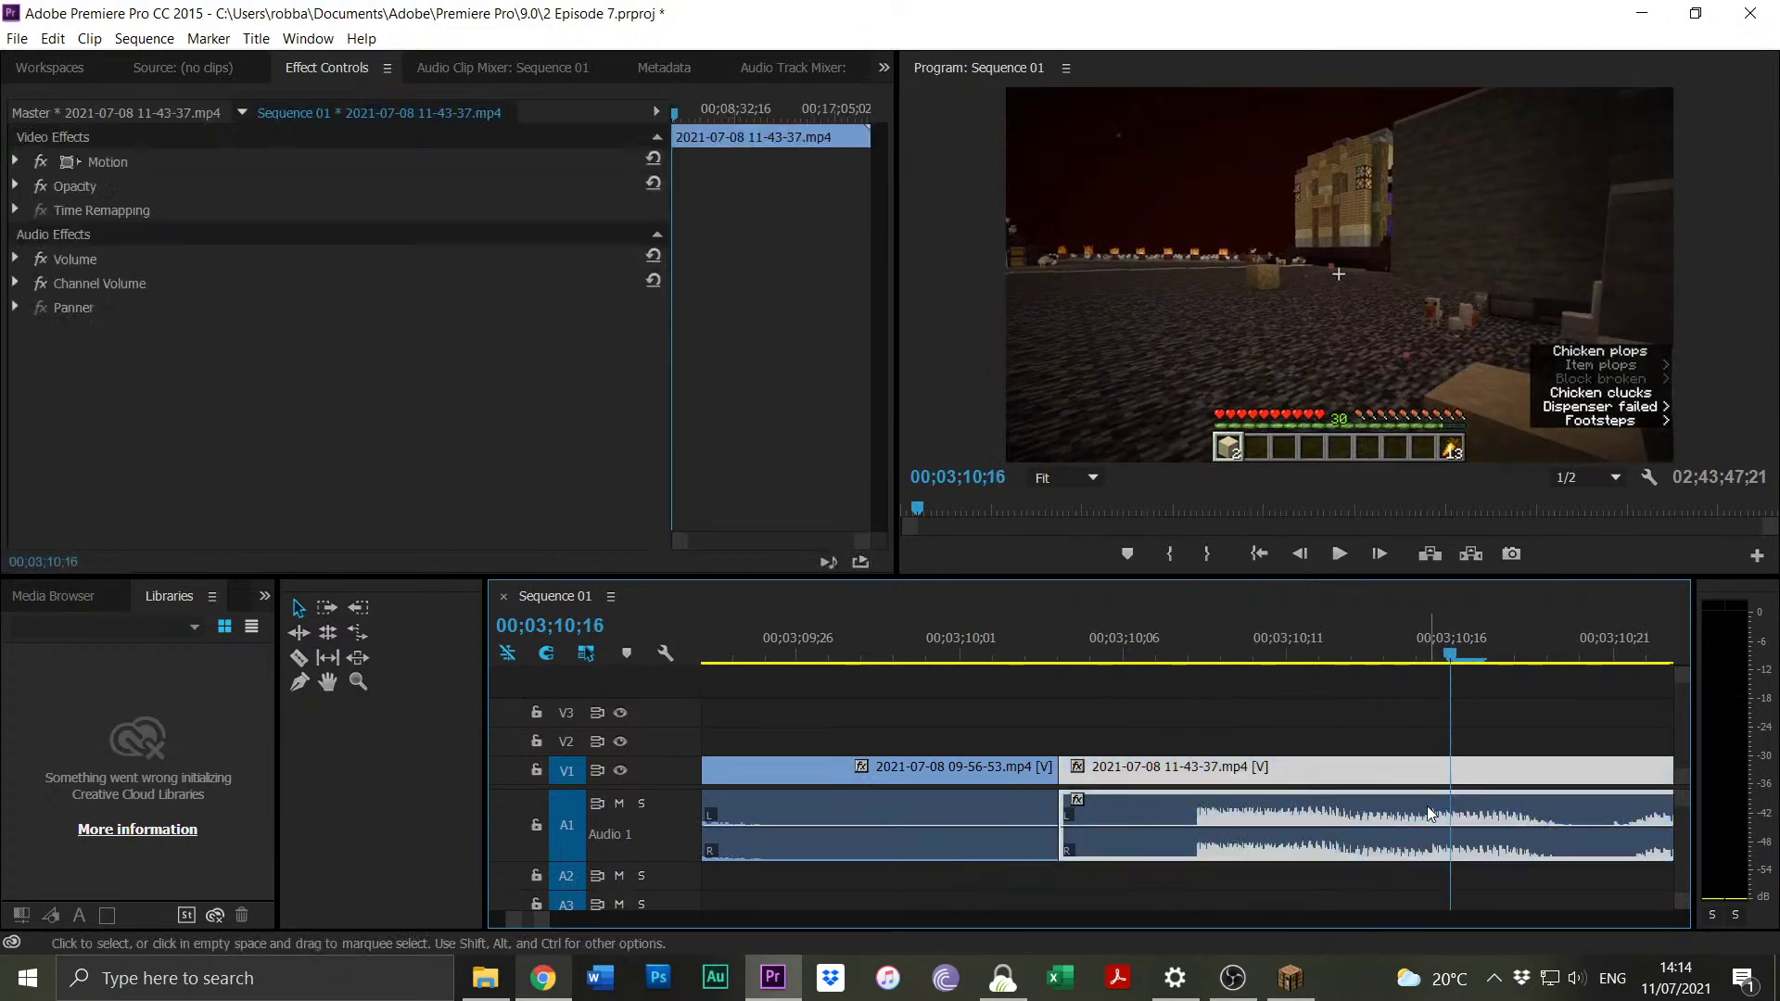
pyautogui.moveTo(1064, 770); pyautogui.dragTo(1126, 775)
pyautogui.moveTo(1251, 619); pyautogui.dragTo(1214, 619)
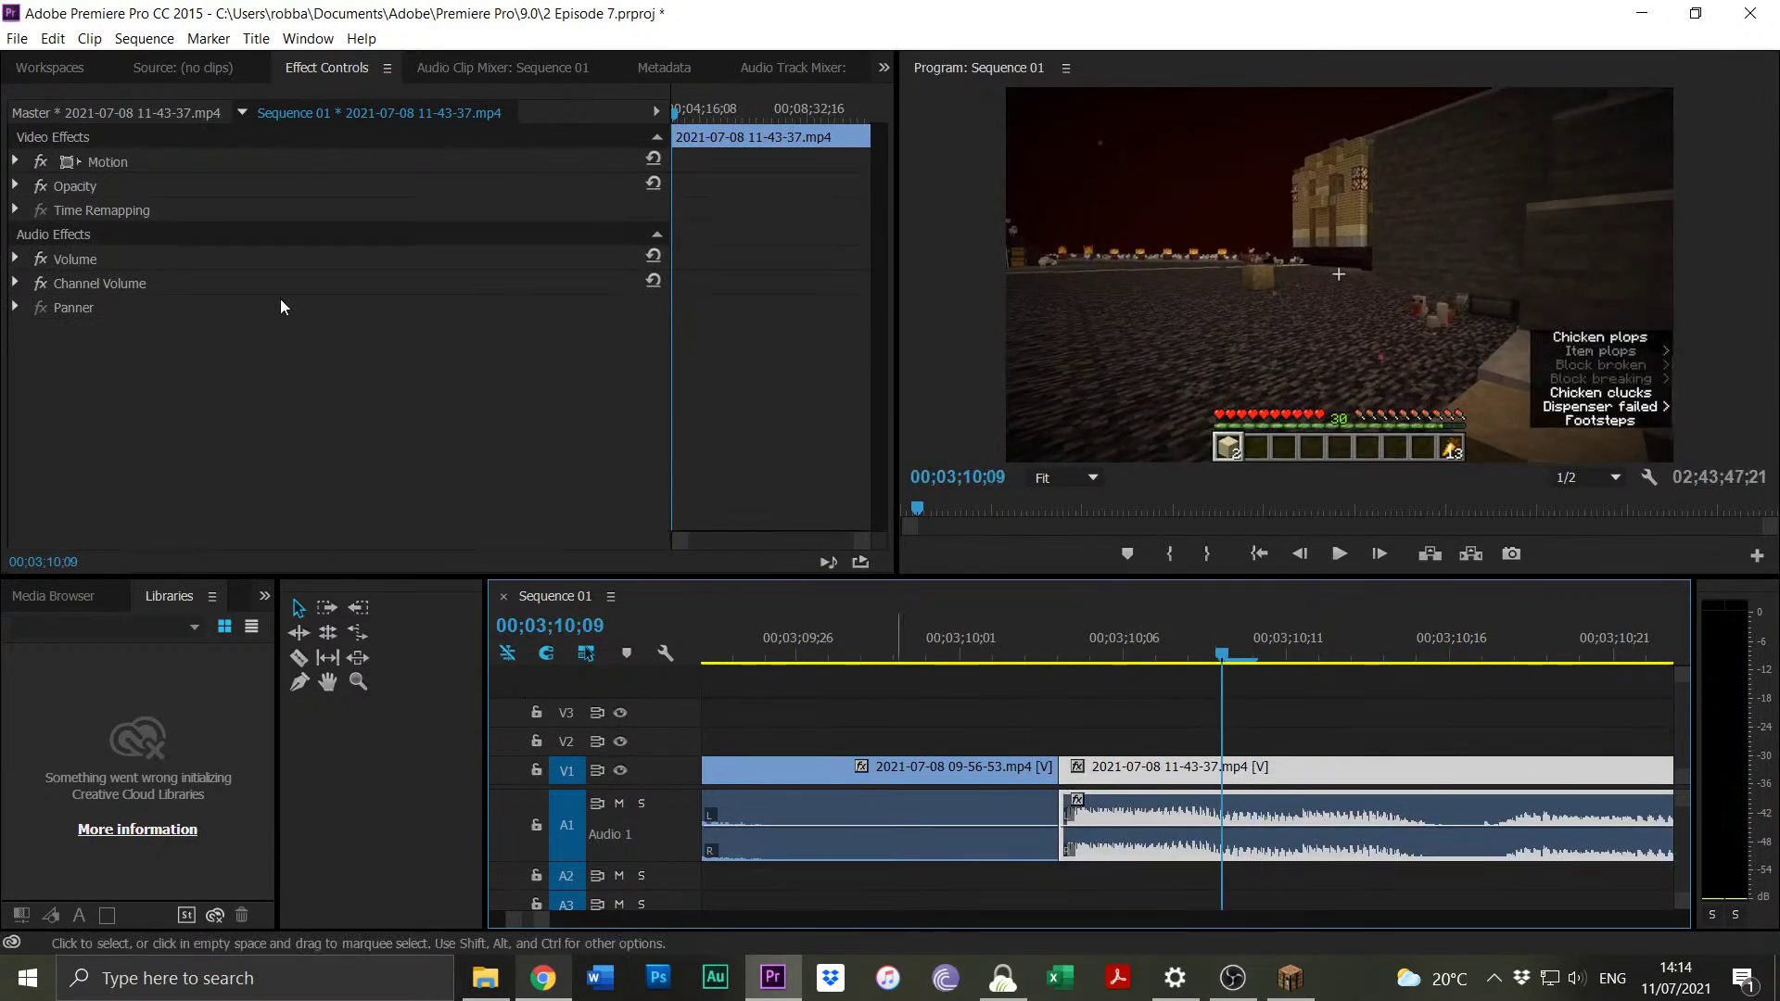
# Keyframe the clip's volume level from -200 dB at 00;03;10;04 up to 0 dB at 00;03;10;07 and play the fade-in.
pyautogui.moveTo(1089, 636); pyautogui.dragTo(1152, 652)
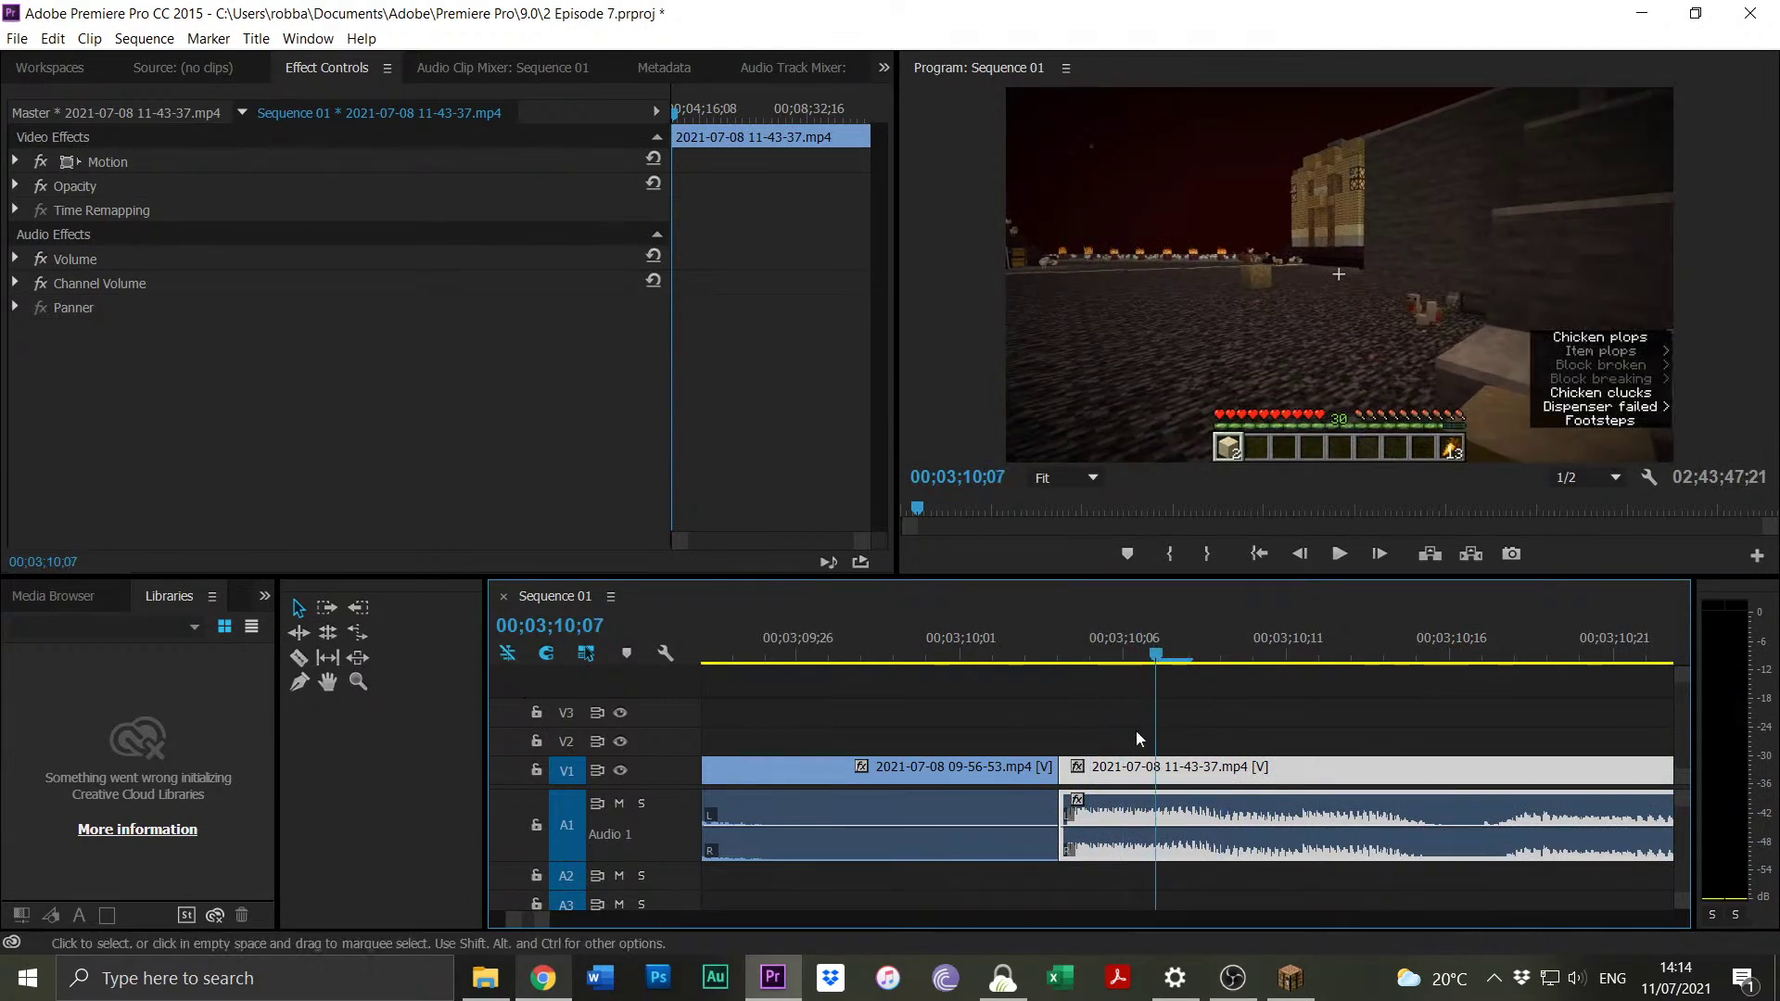
pyautogui.click(15, 260)
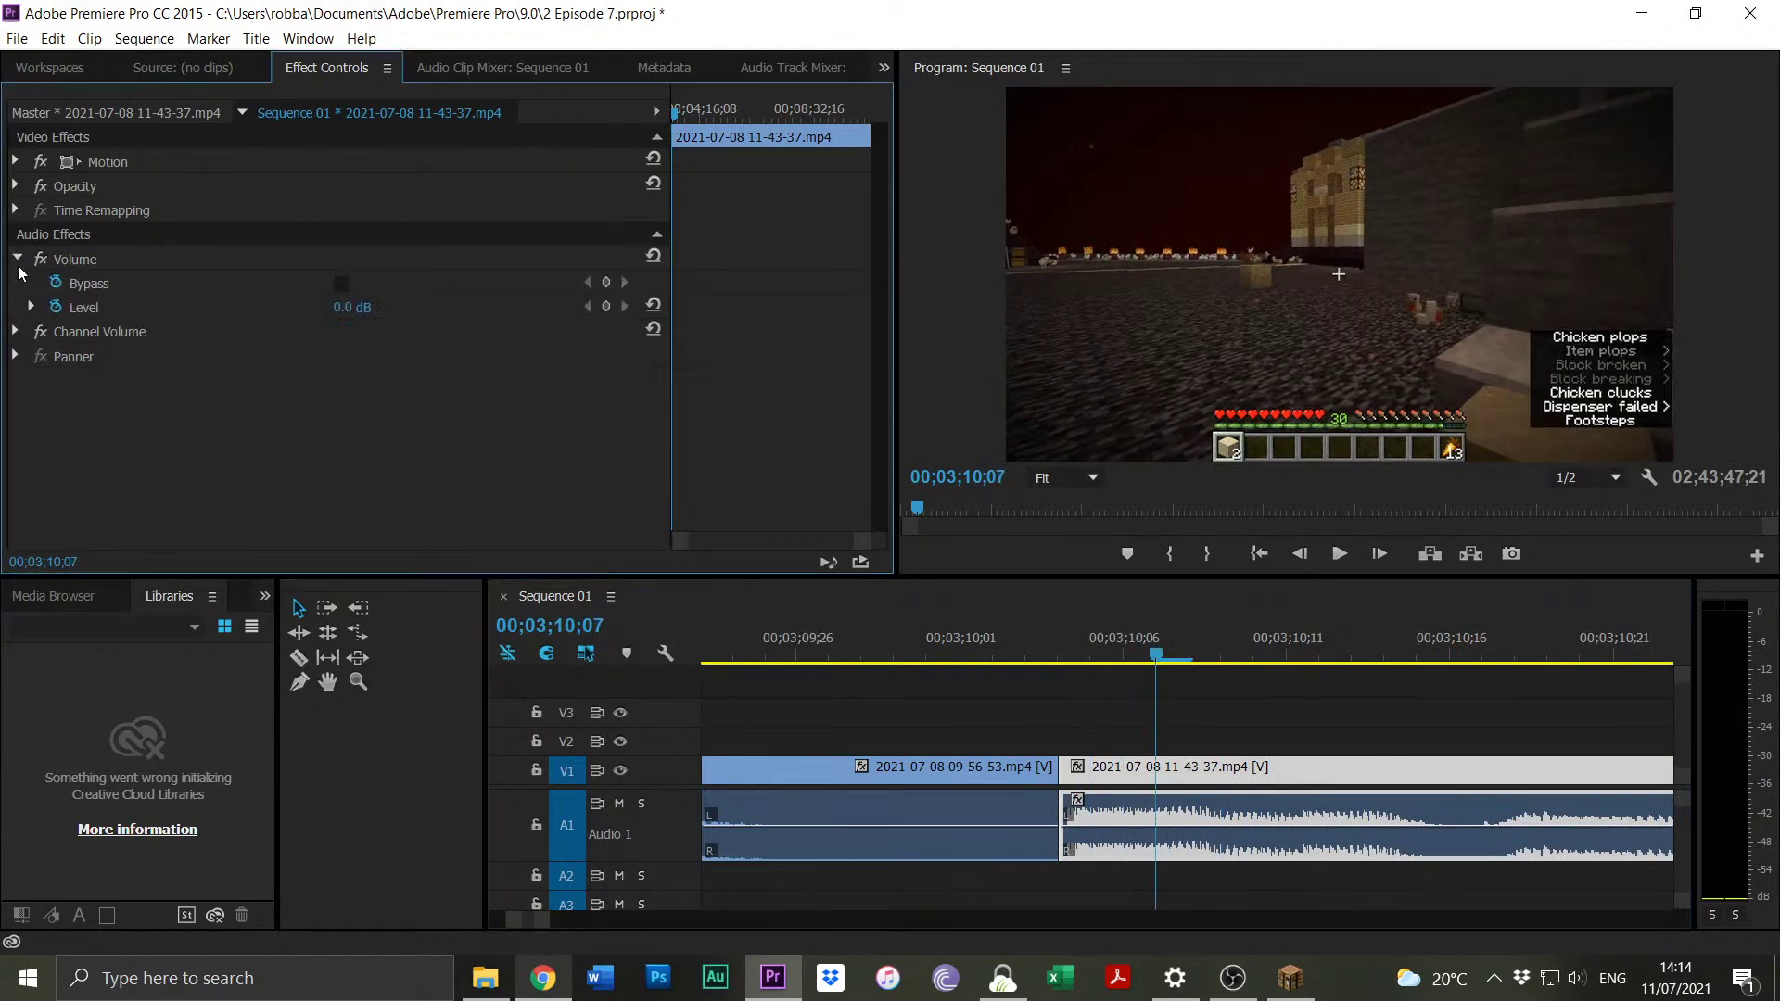
pyautogui.click(607, 308)
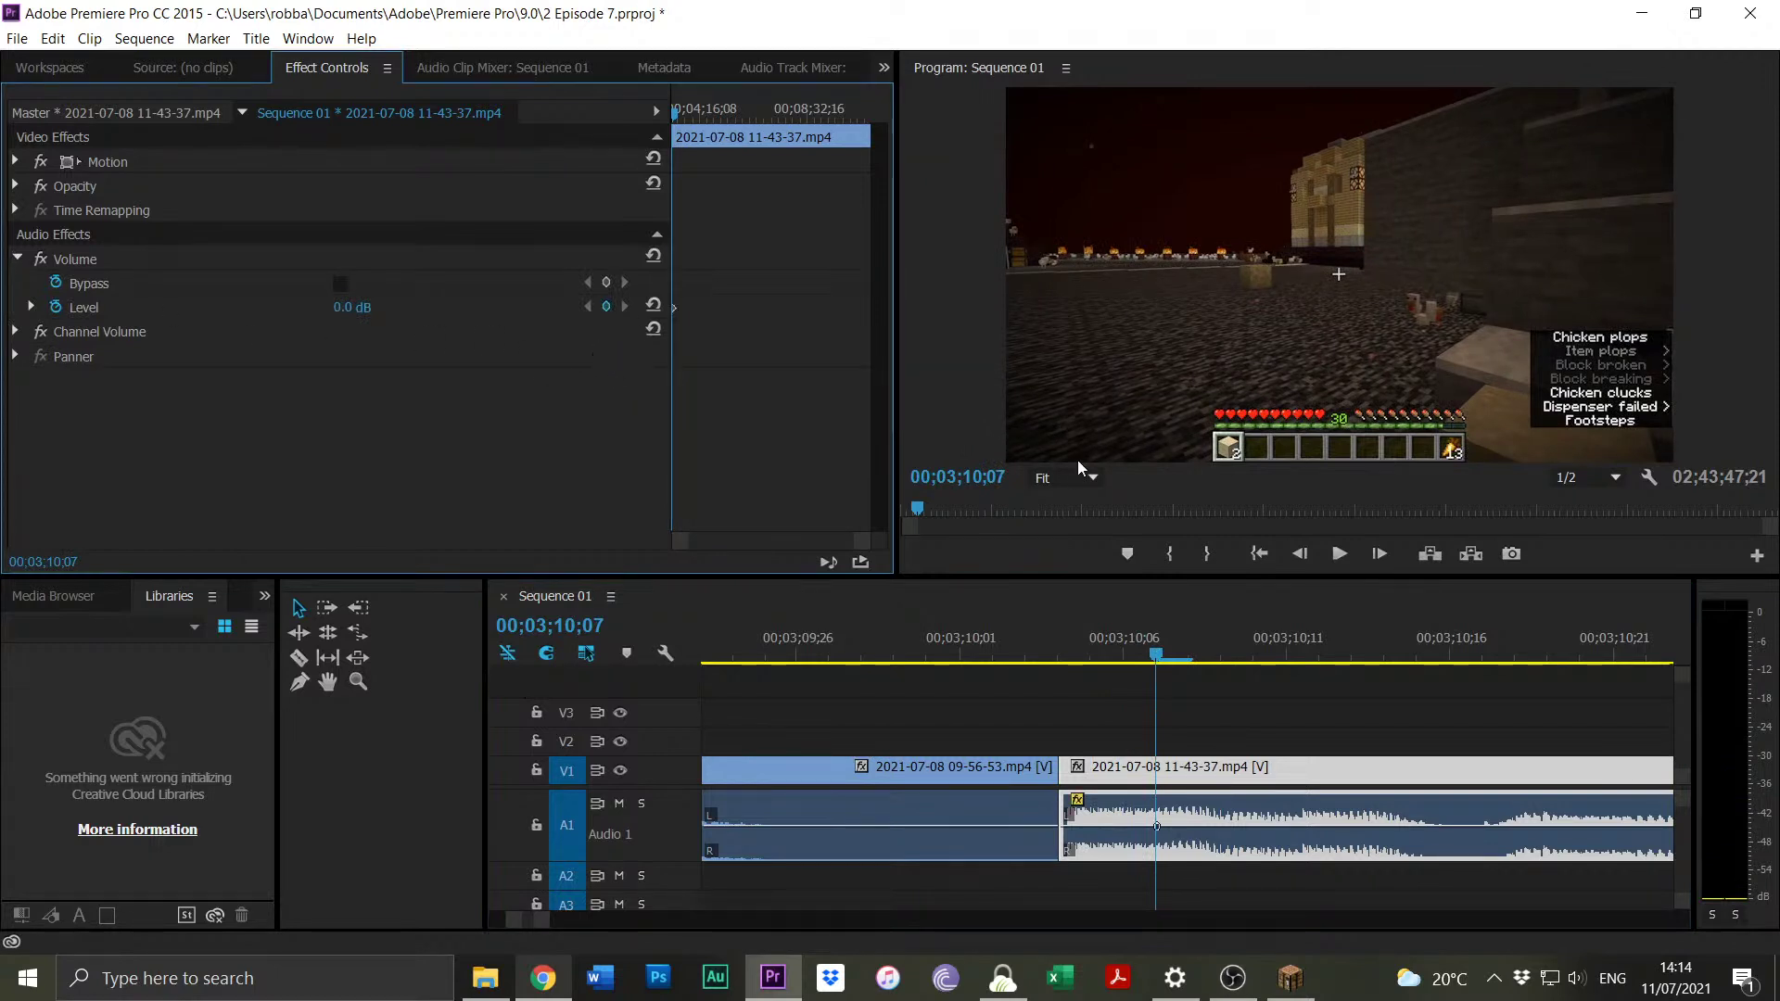
pyautogui.click(1068, 656)
pyautogui.click(614, 309)
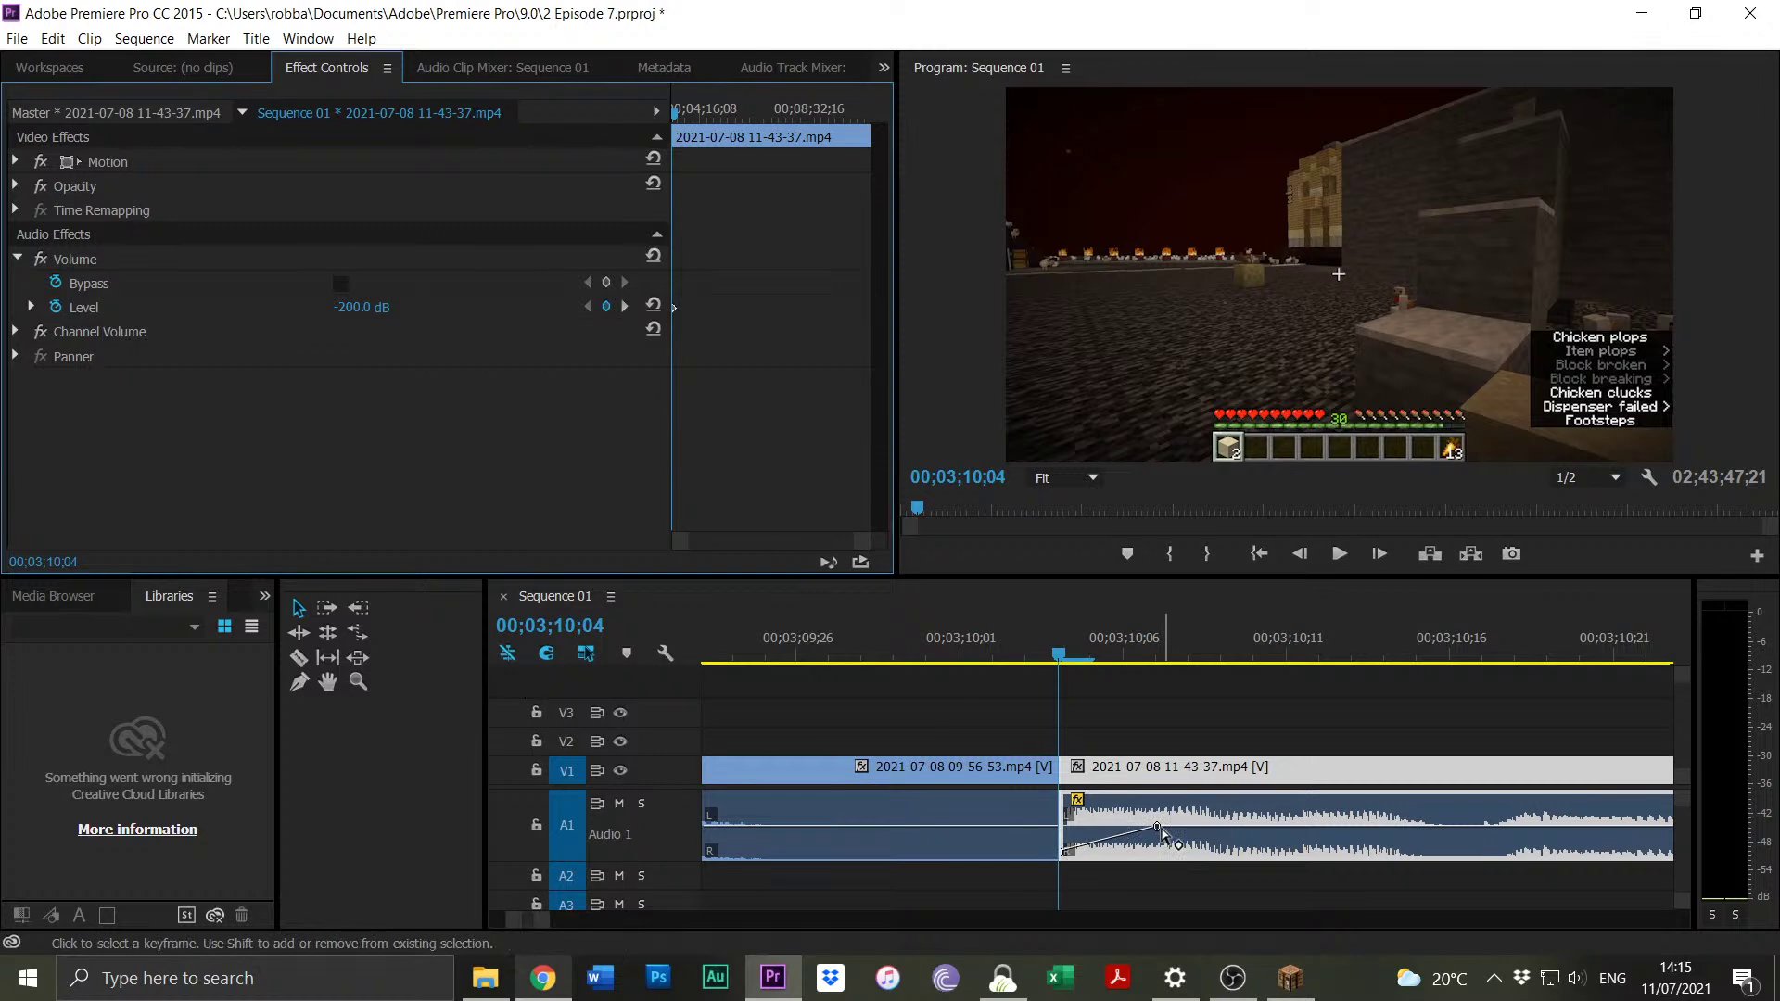
pyautogui.click(803, 644)
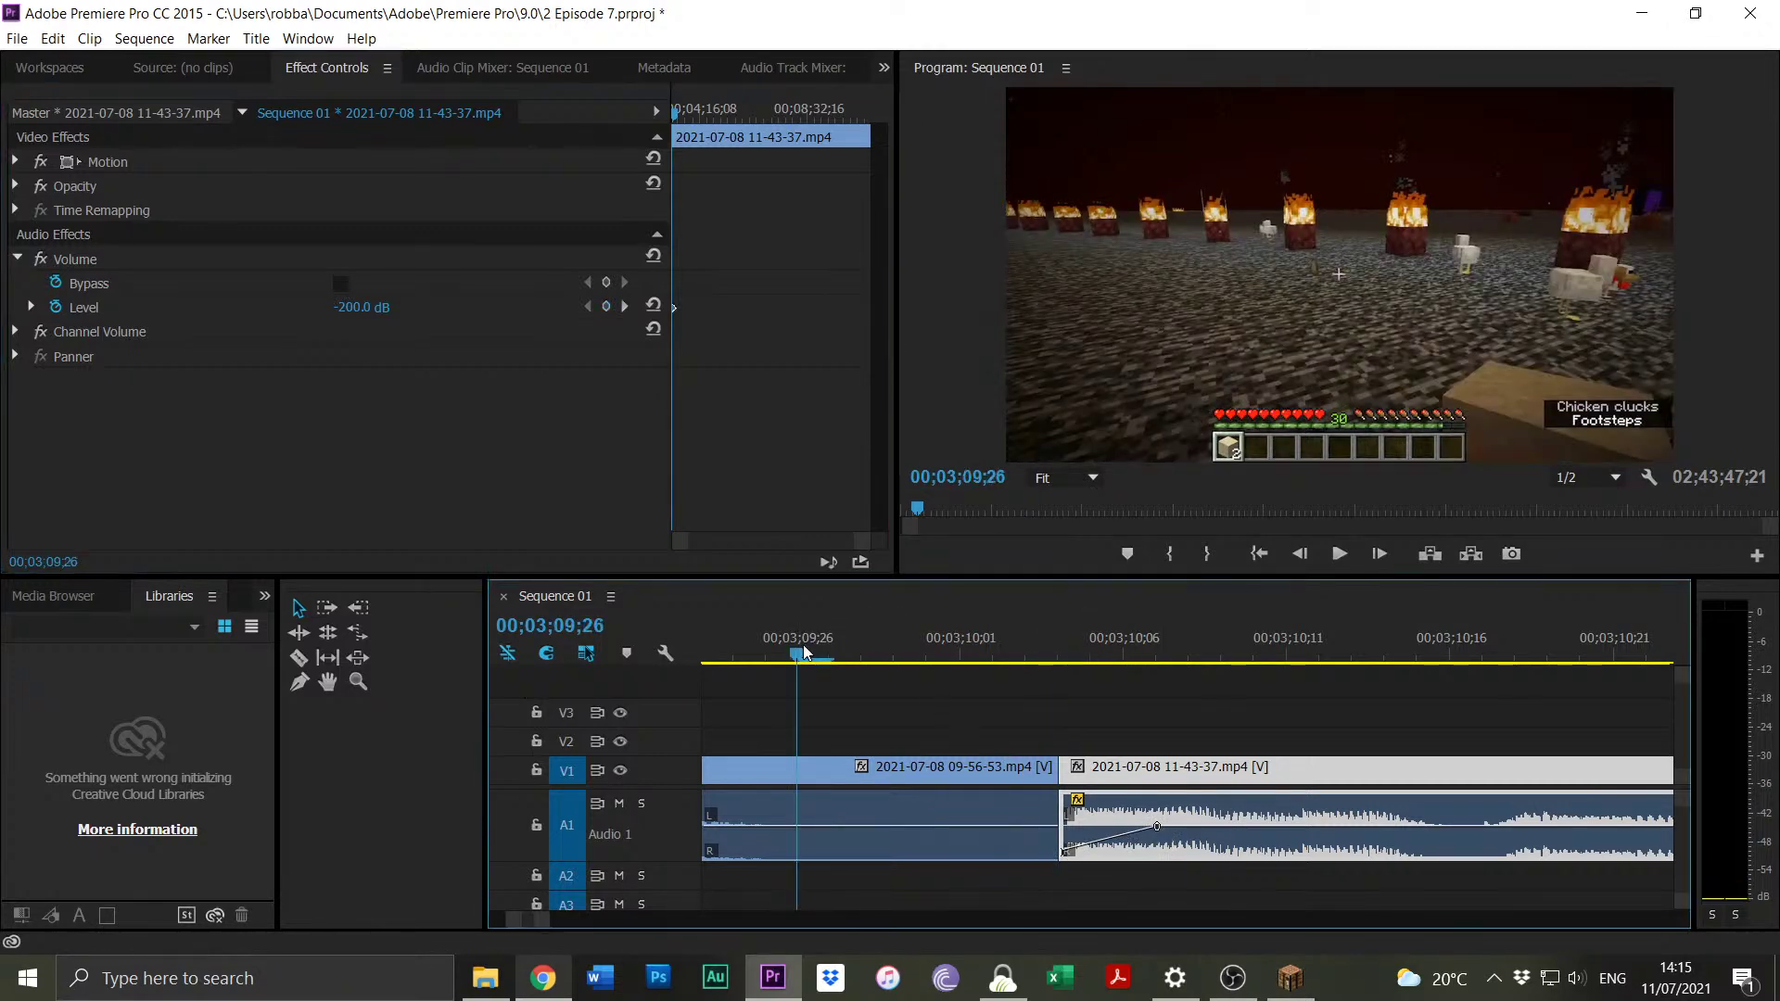
pyautogui.press('space')
pyautogui.press('space')
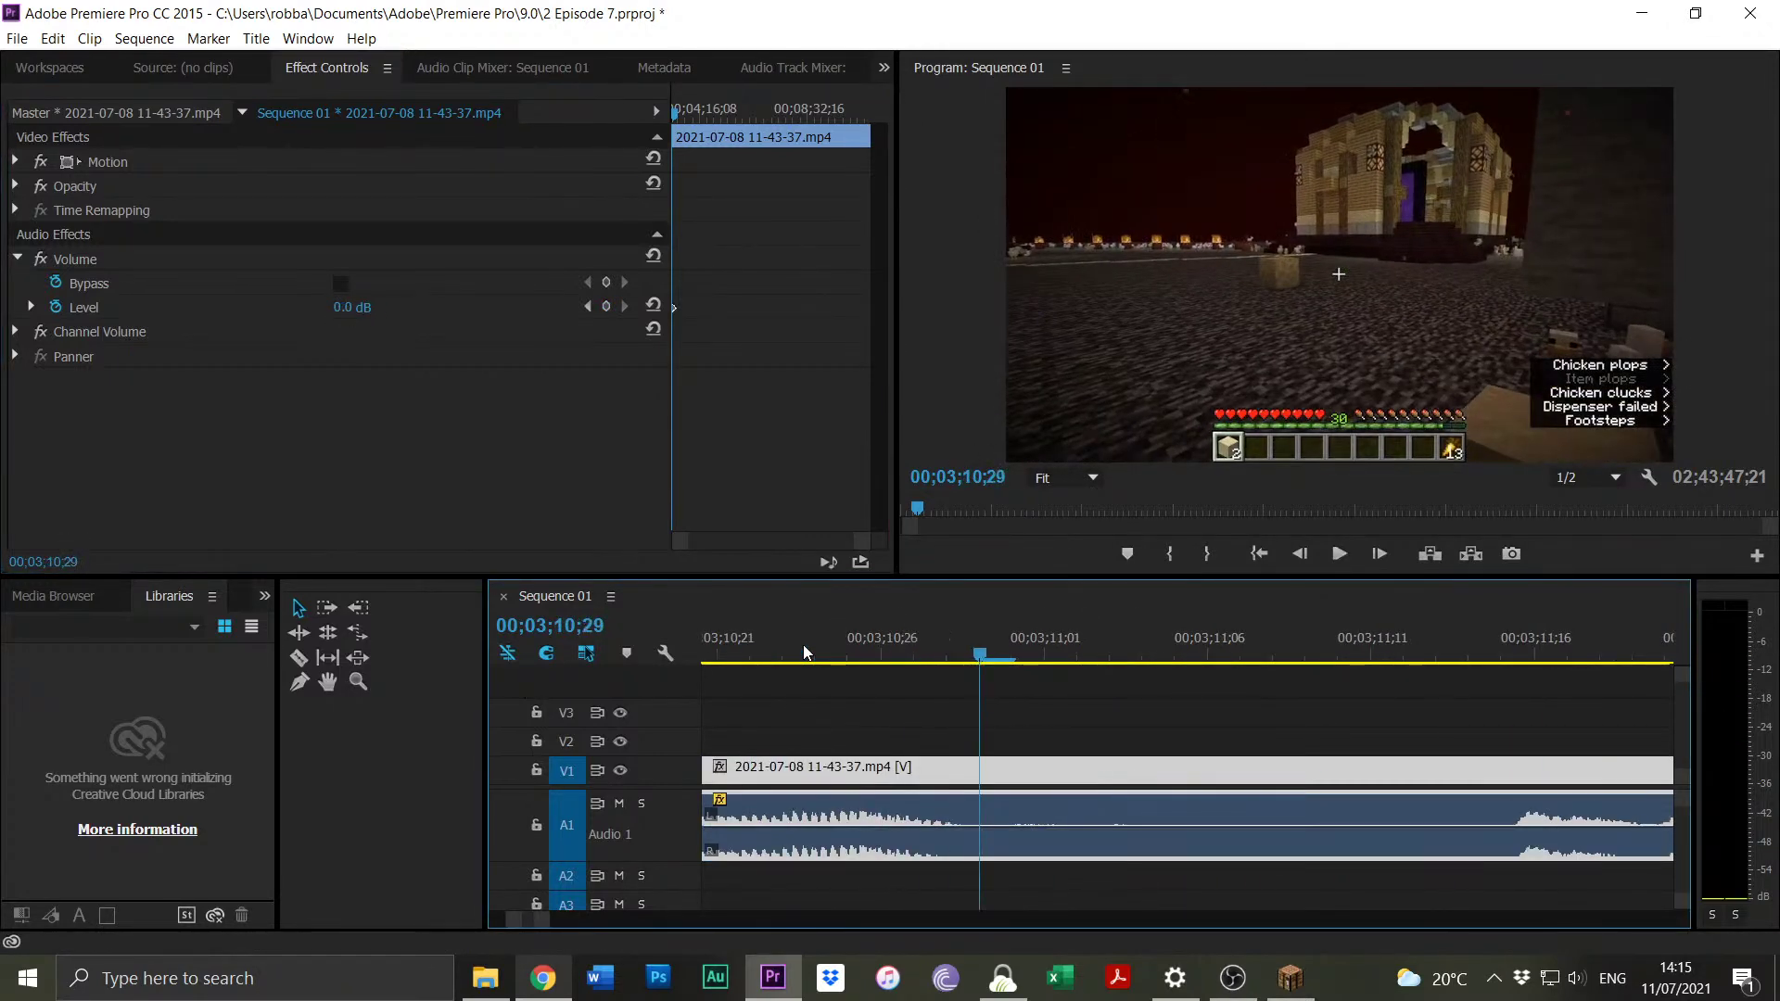
pyautogui.moveTo(549, 920); pyautogui.dragTo(582, 918)
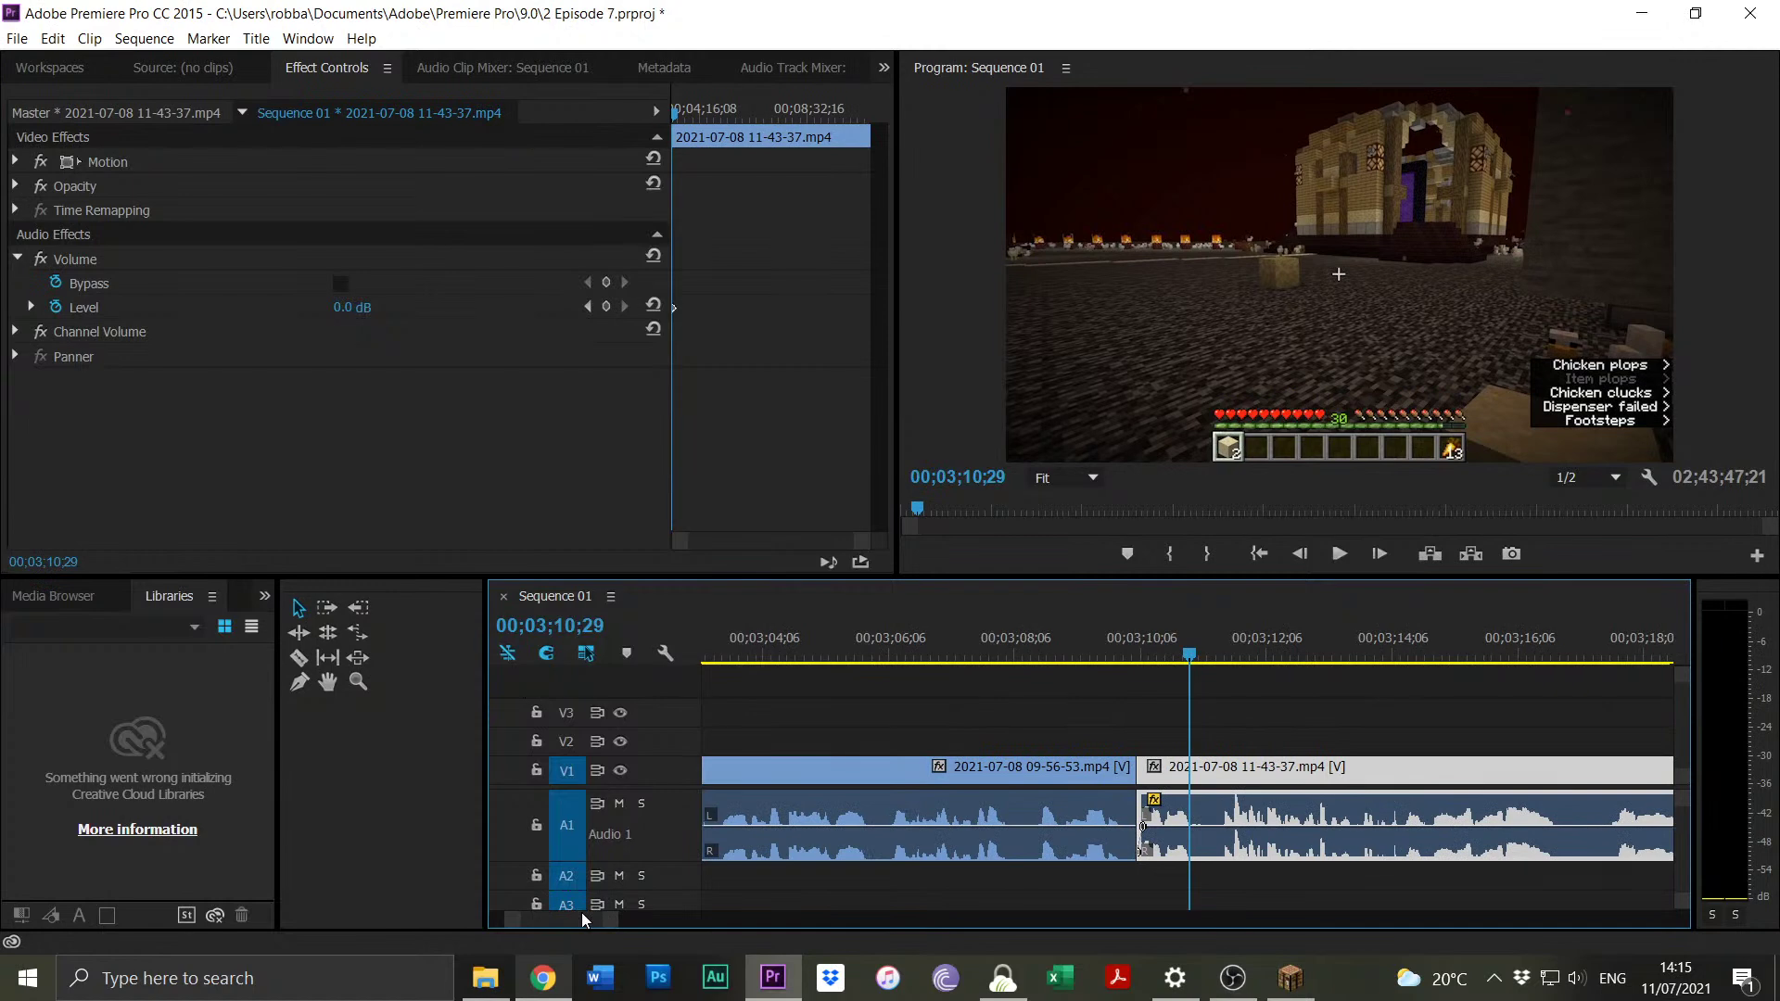
pyautogui.click(1210, 652)
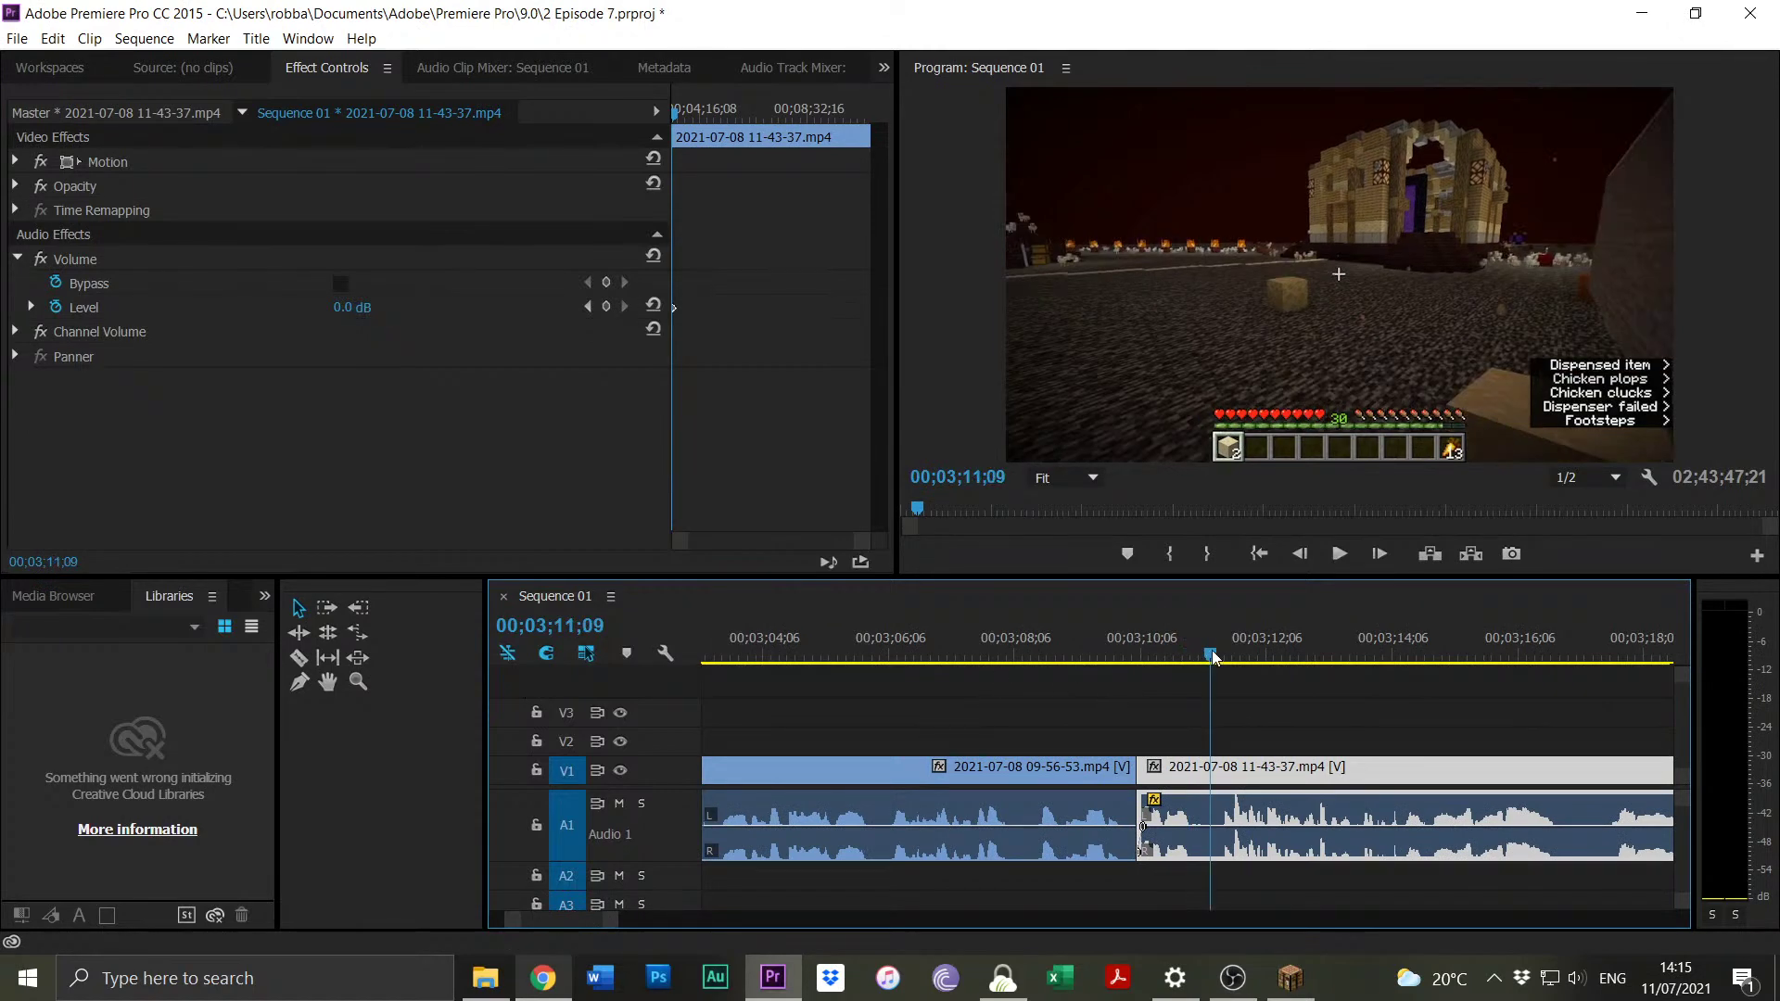
pyautogui.press('space')
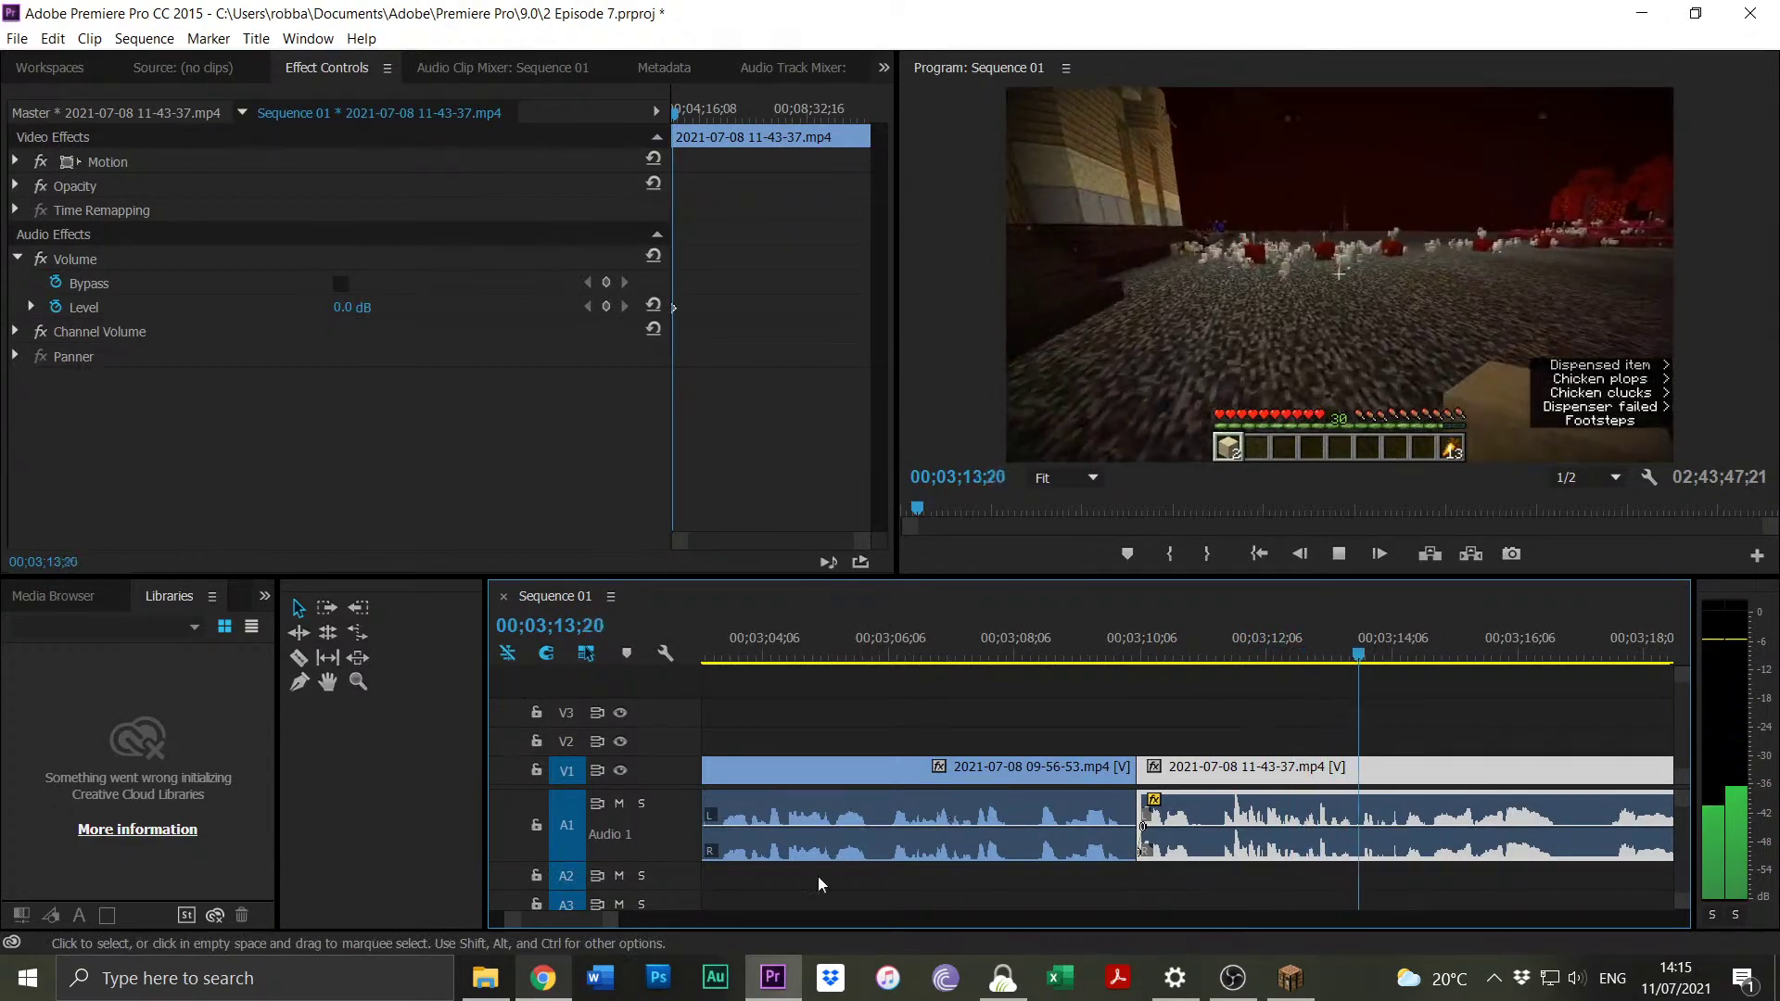
pyautogui.scroll(-3, 617, 929)
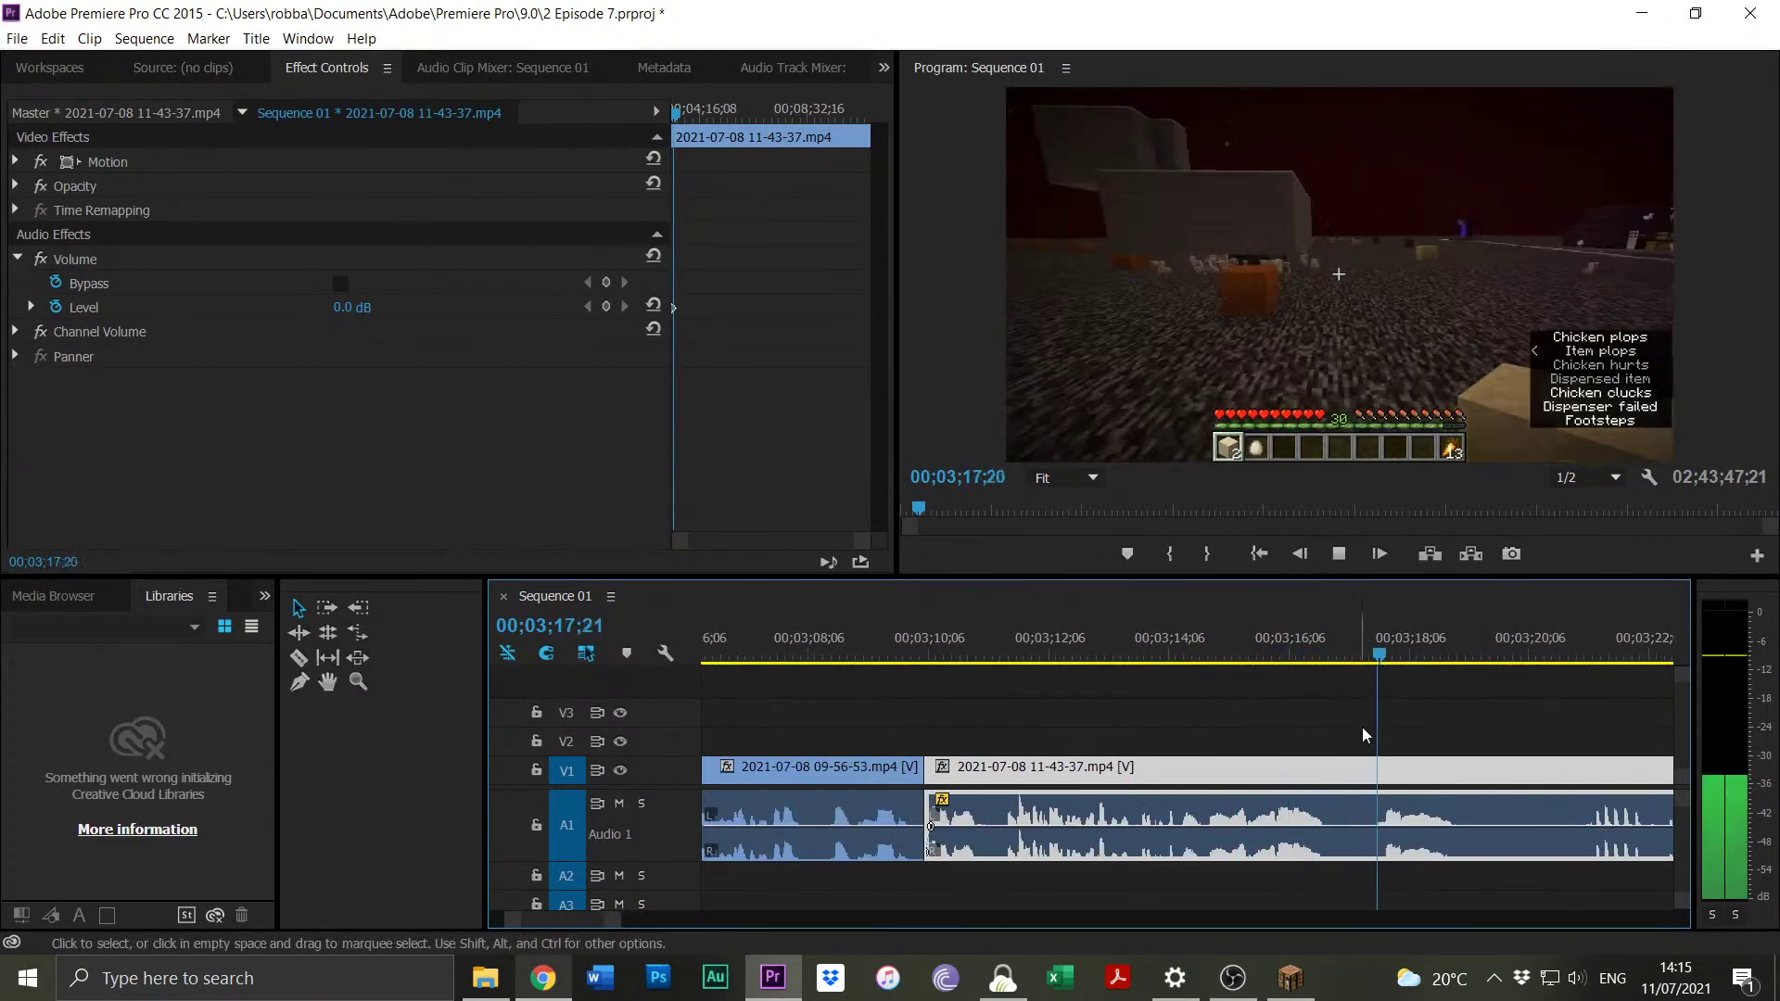
pyautogui.press('space')
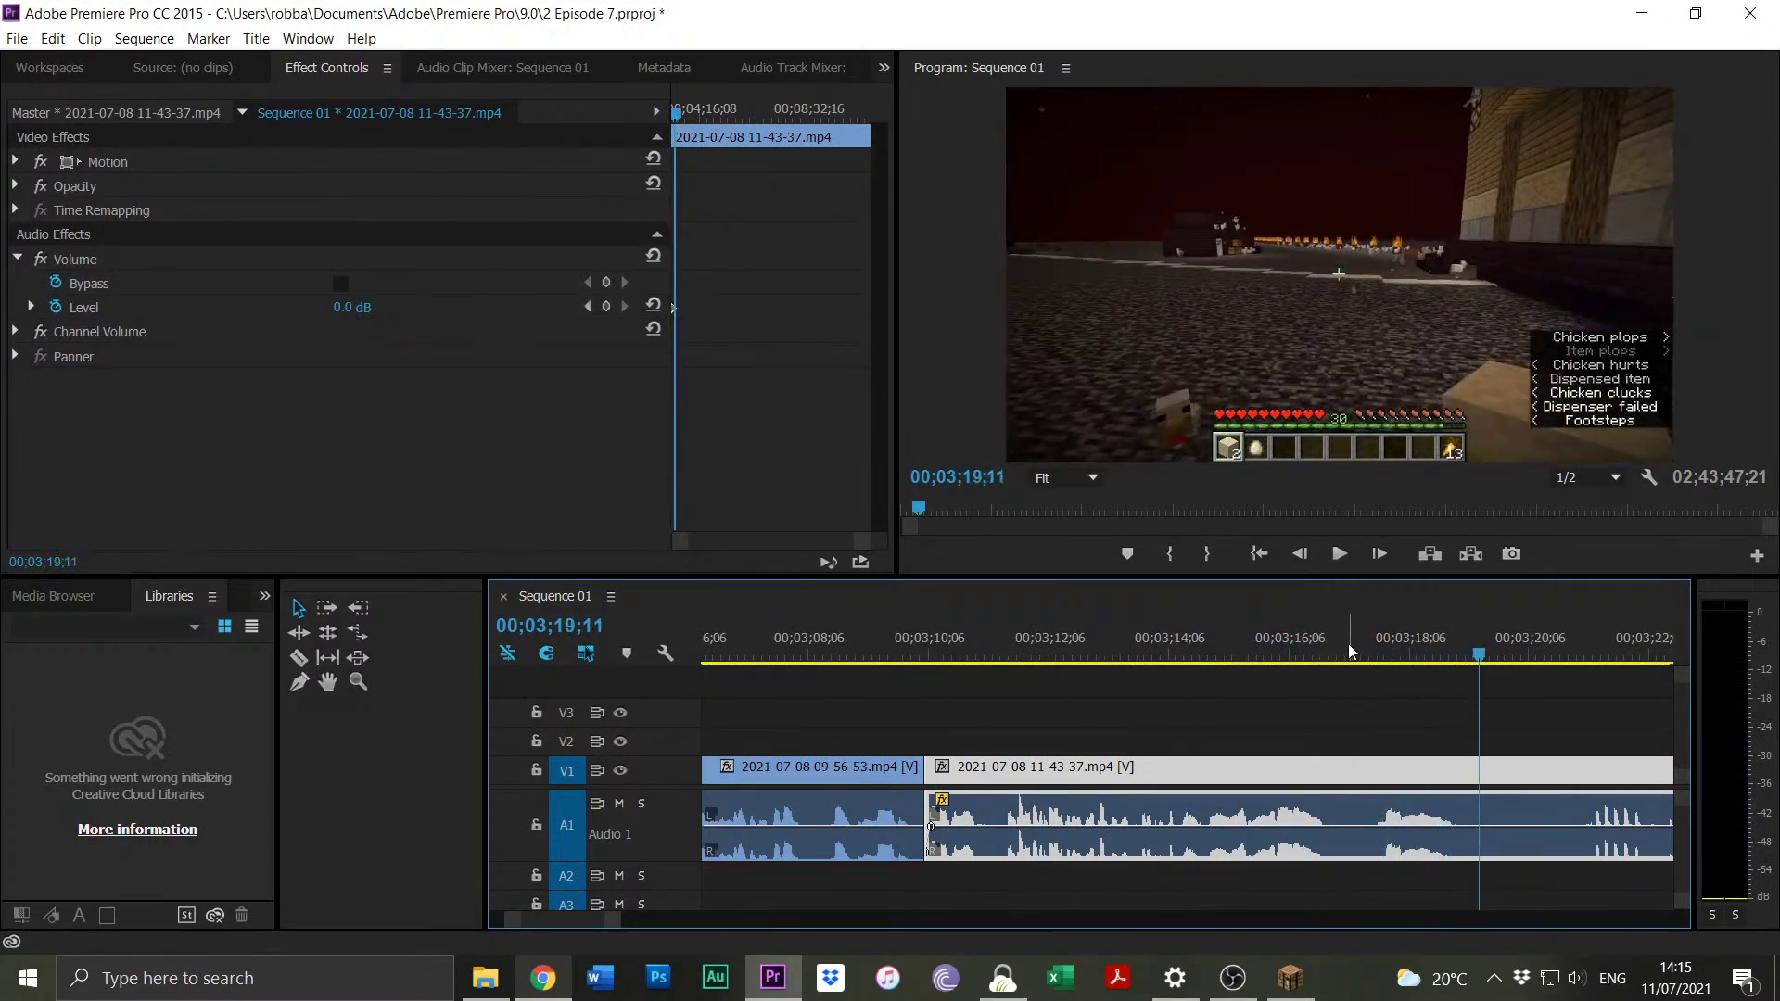
pyautogui.hotkey('ctrl', 'k')
# Preview the footage after the split and ripple-trim the start of the second piece to the speech at 00;03;23;04.
pyautogui.moveTo(617, 929); pyautogui.dragTo(666, 929)
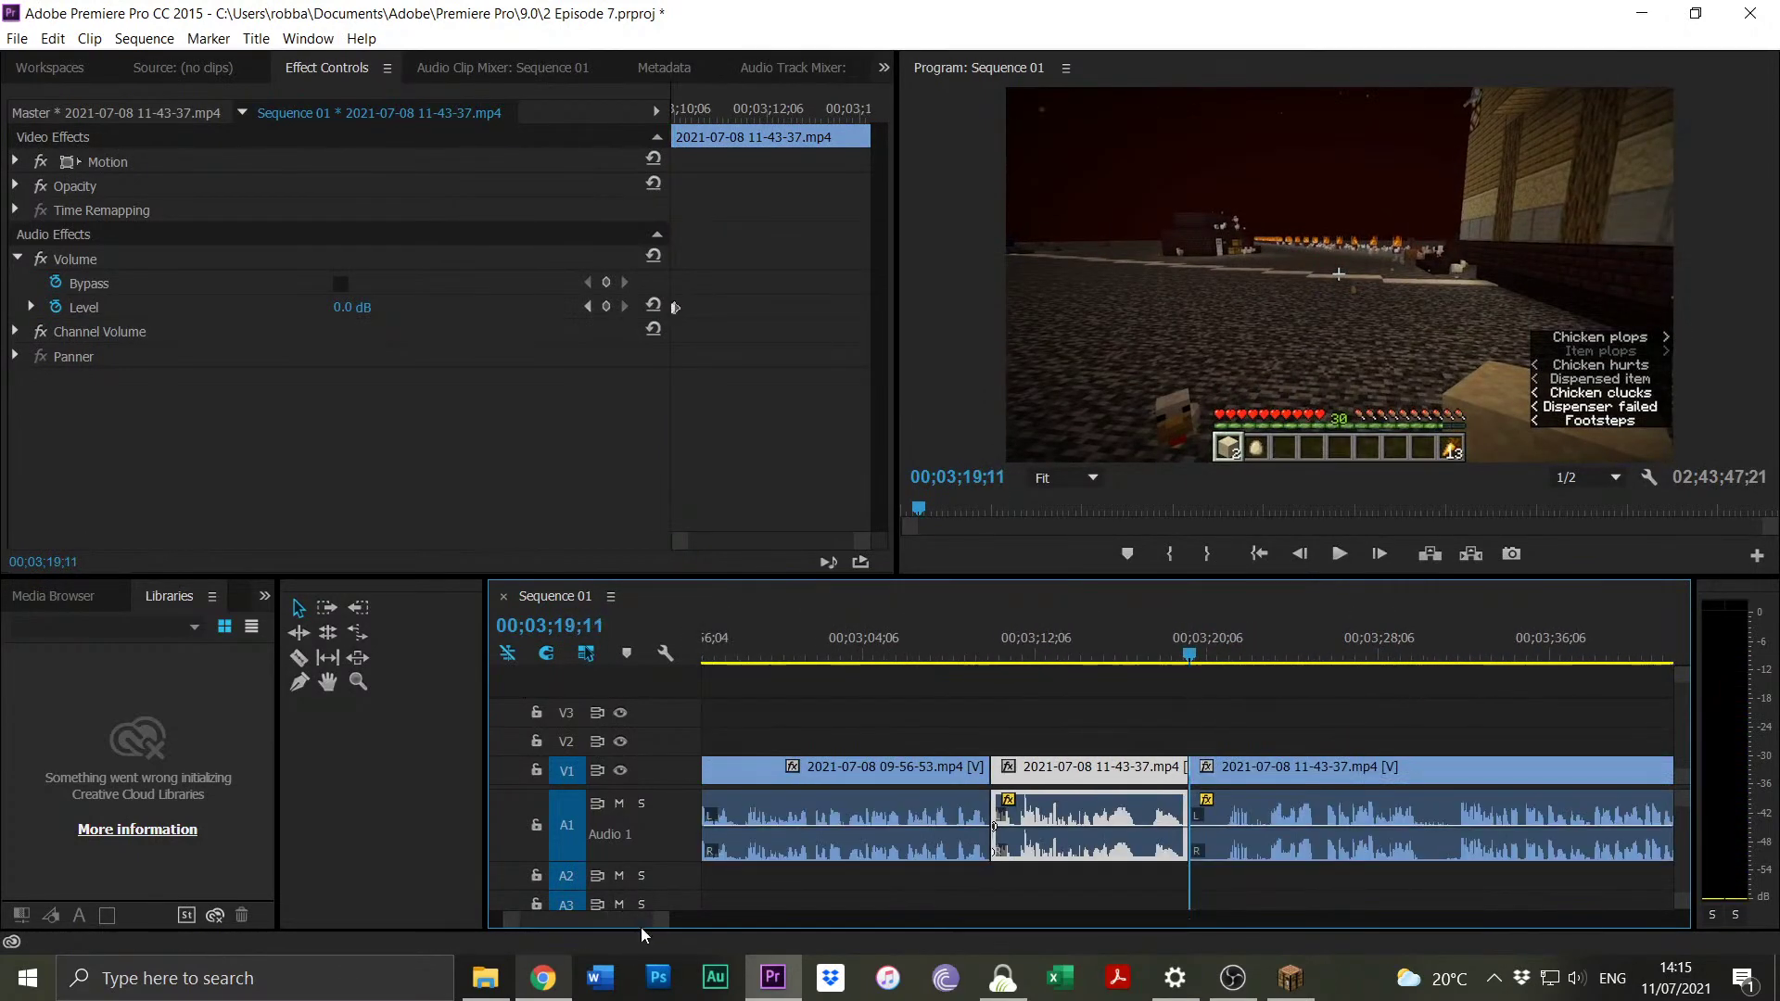
pyautogui.click(1276, 647)
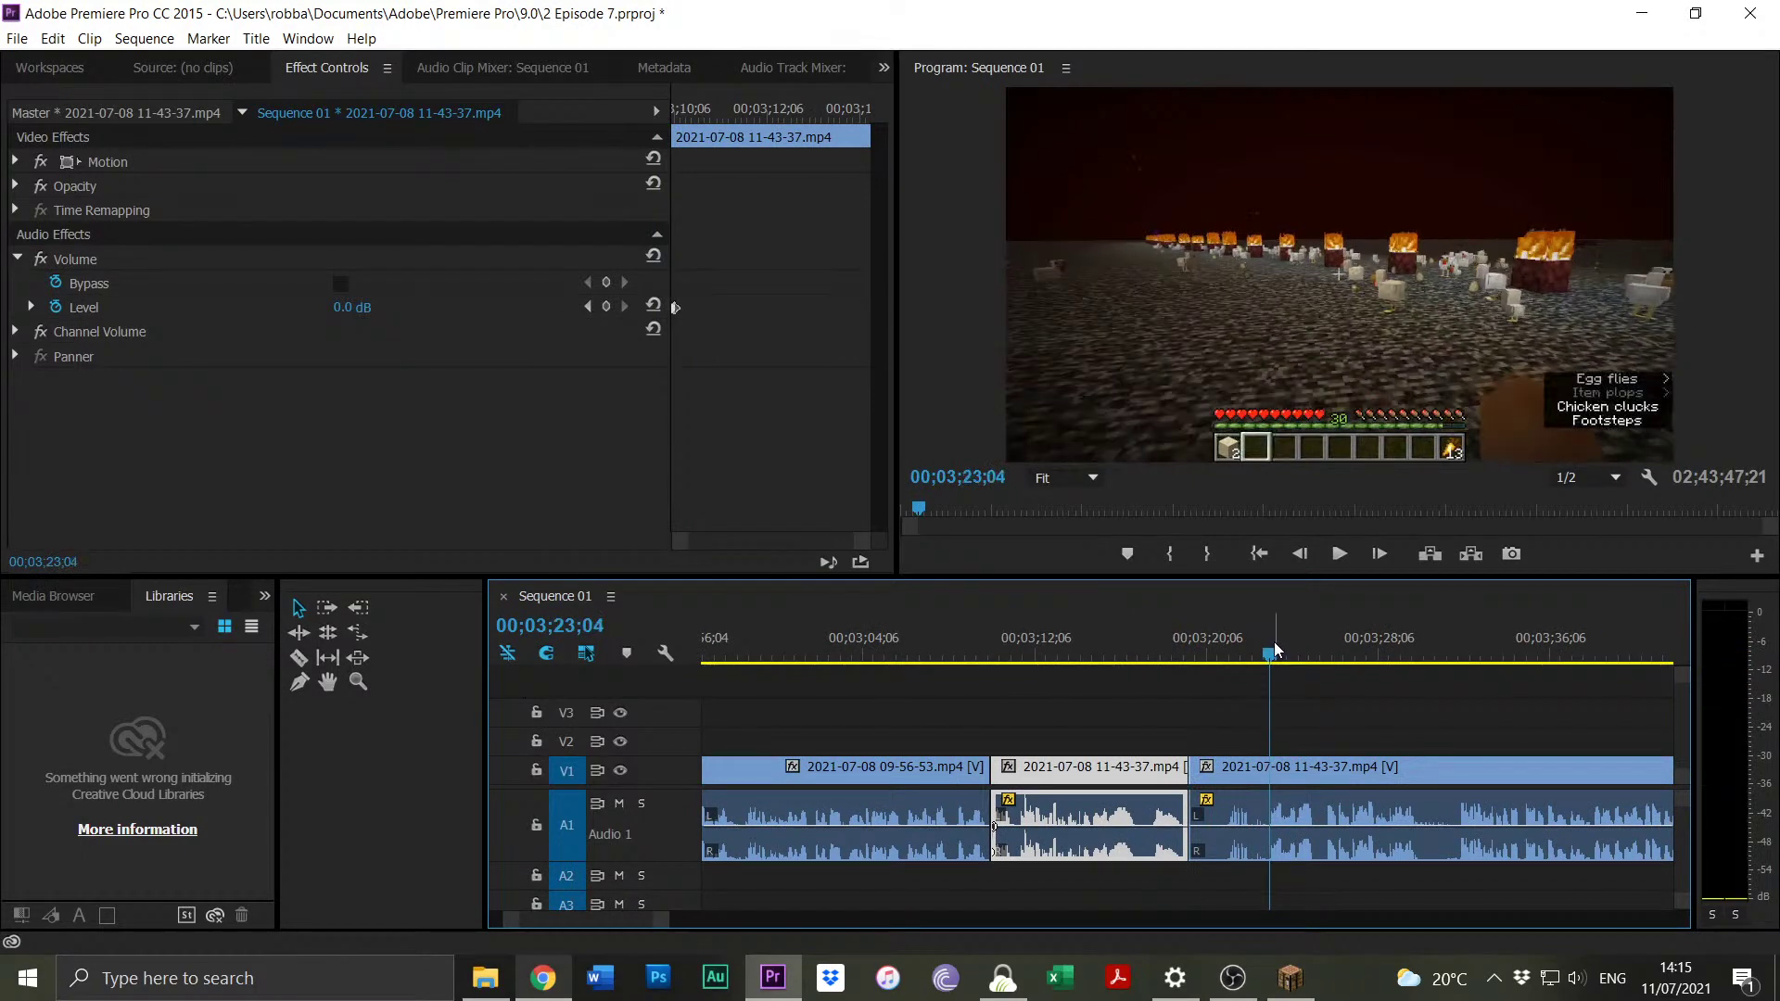
pyautogui.press('space')
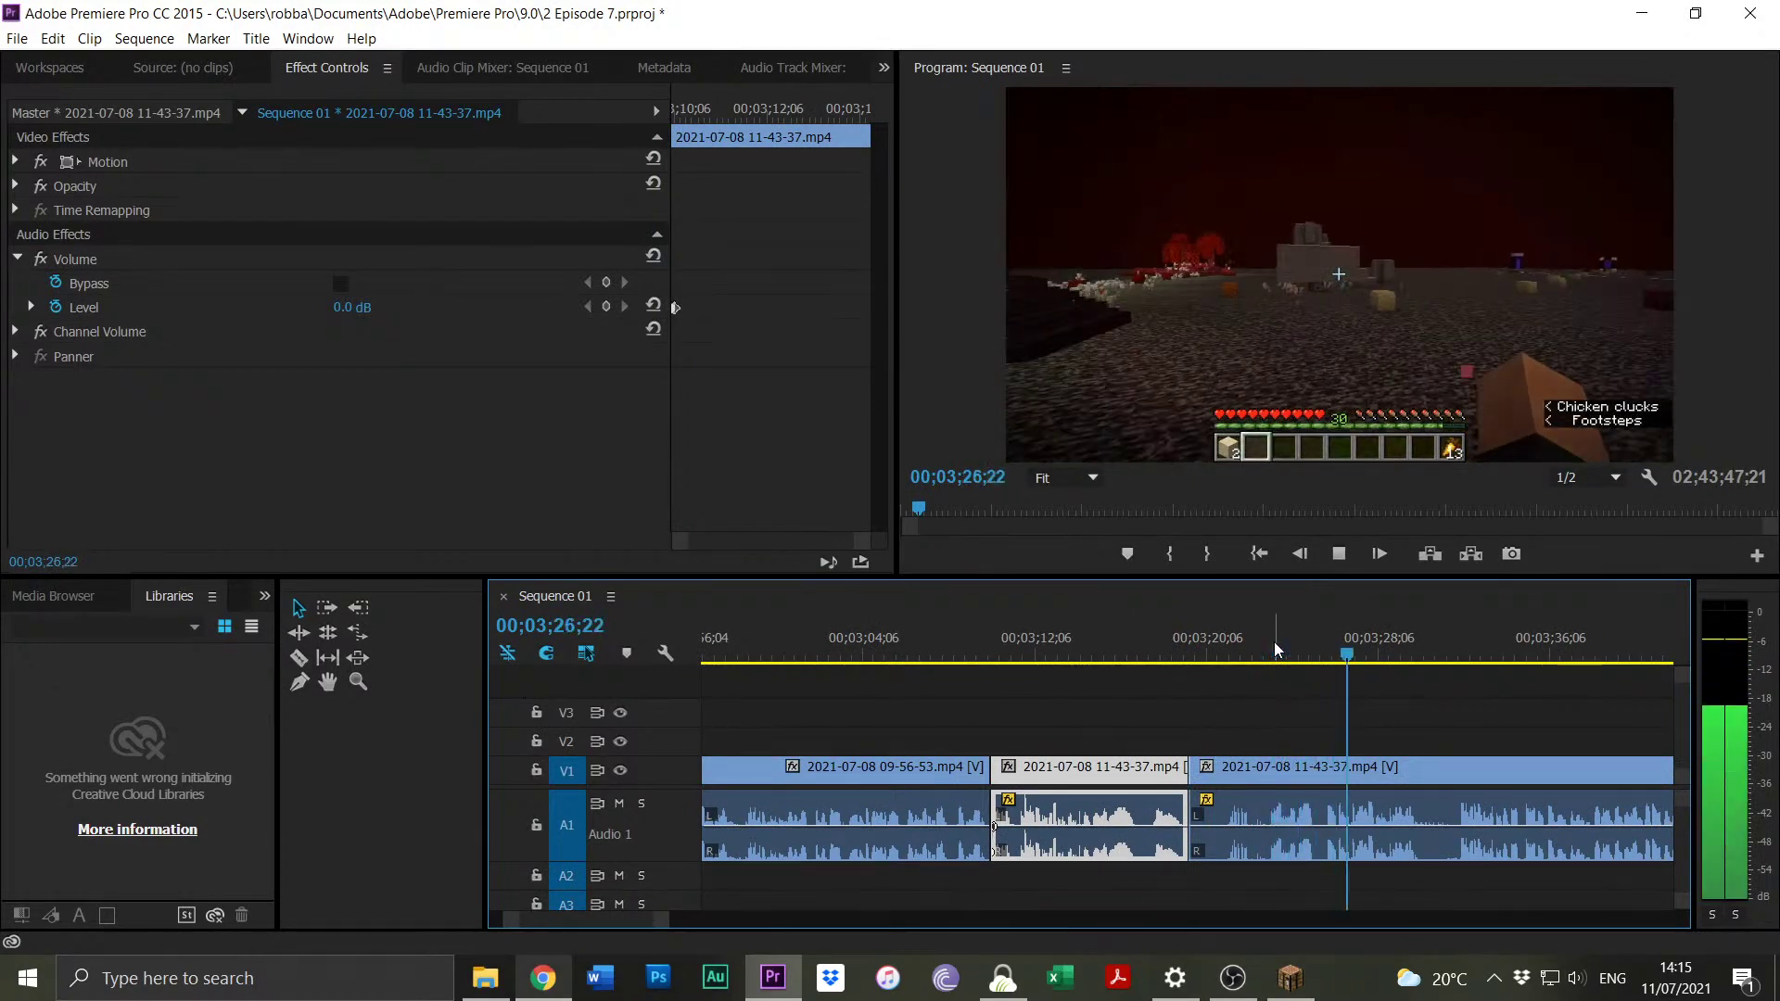
pyautogui.click(1449, 657)
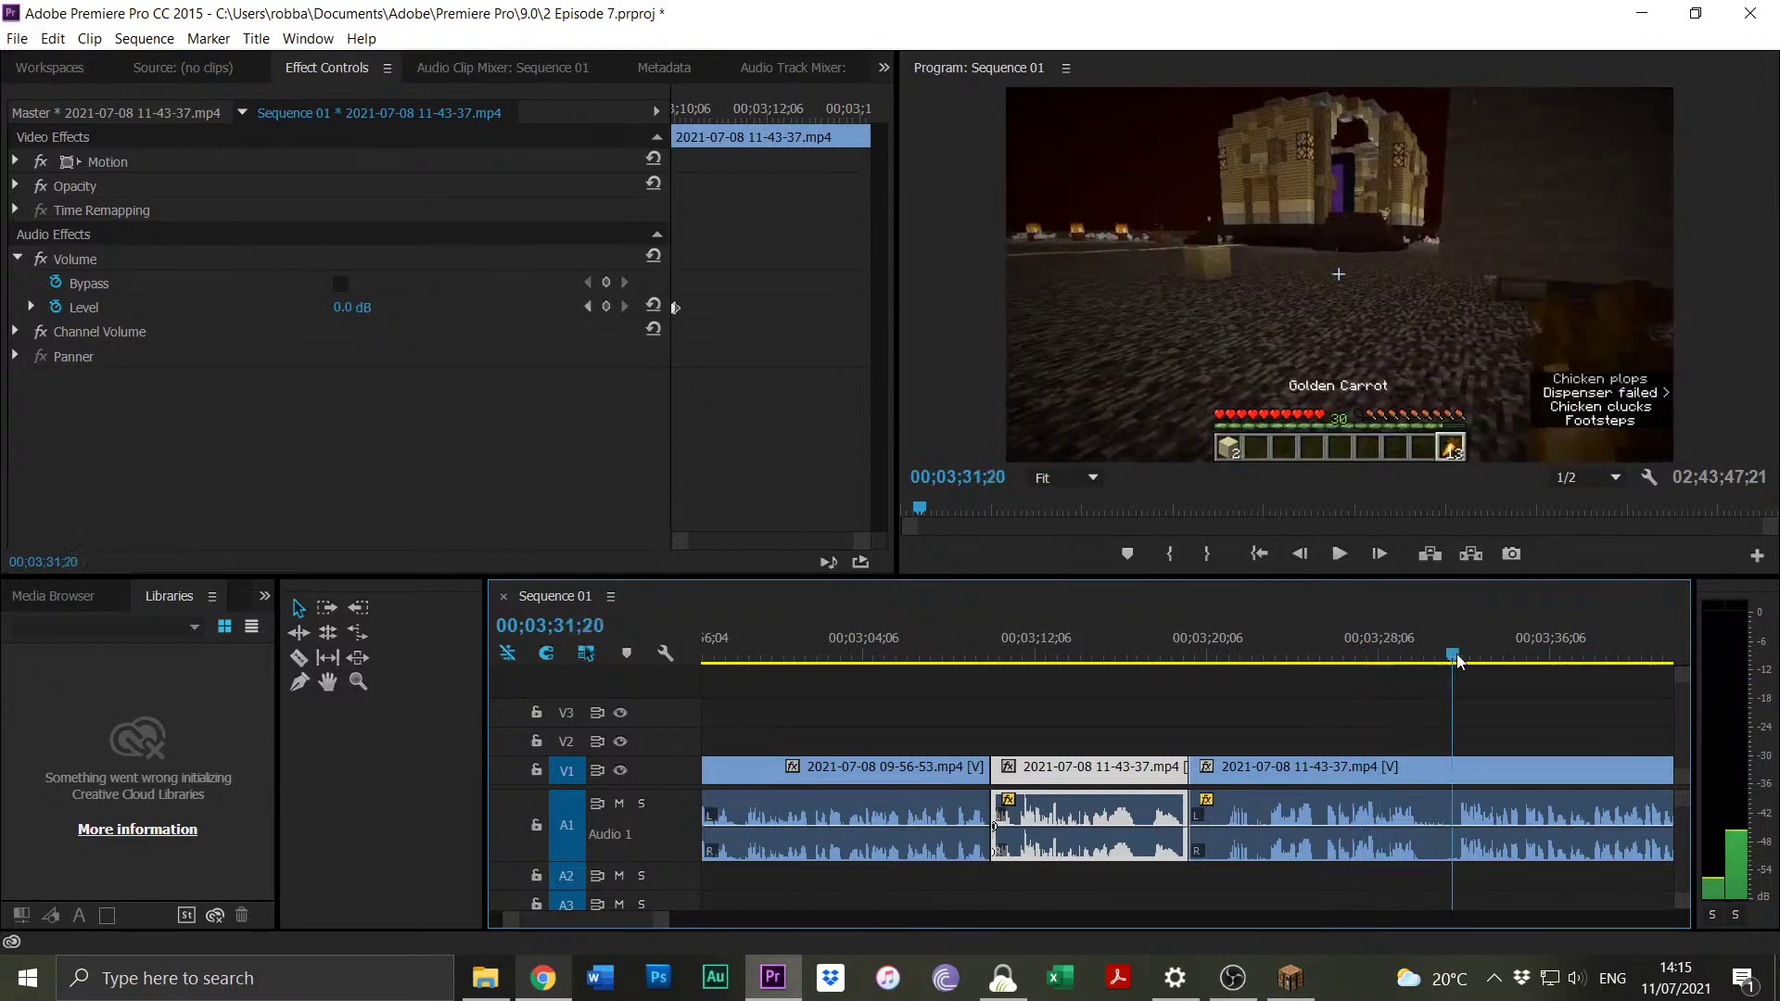
pyautogui.moveTo(1461, 659); pyautogui.dragTo(1270, 653)
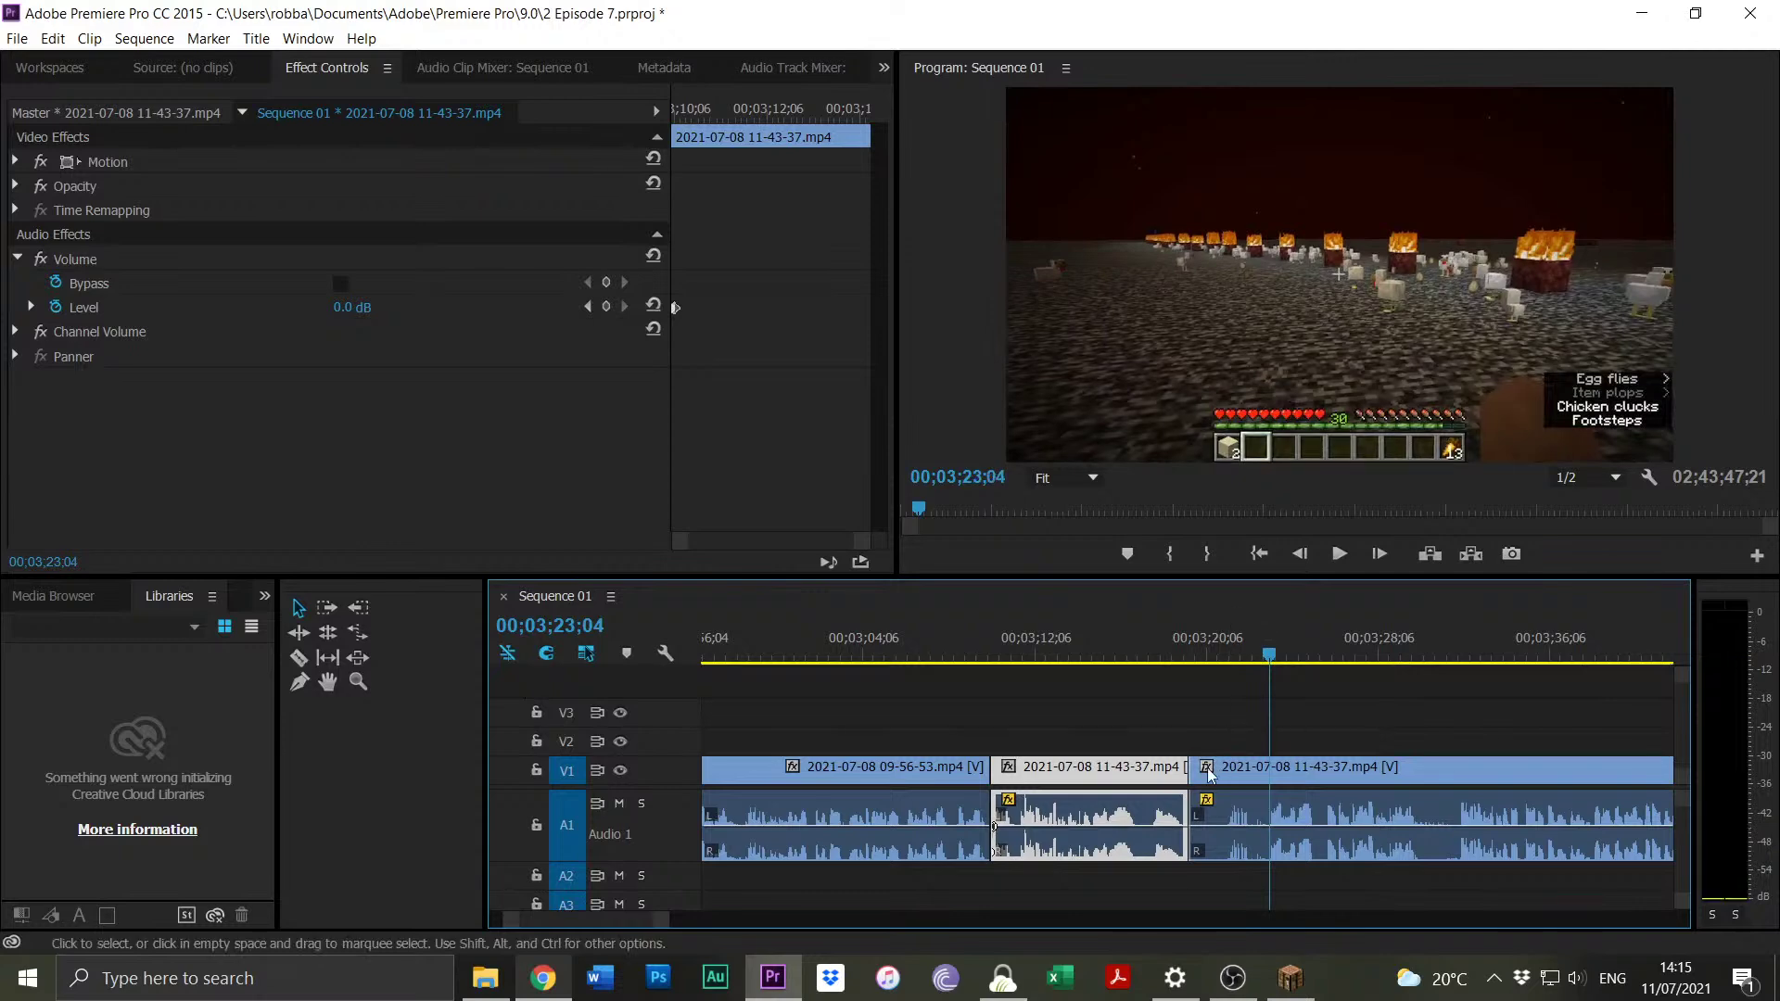
pyautogui.moveTo(1191, 779)
pyautogui.mouseDown()
pyautogui.moveTo(1269, 778)
pyautogui.moveTo(1227, 779)
pyautogui.mouseUp()
# Play across the trimmed cut and split the selected clip at 00;03;26;13.
pyautogui.click(1159, 653)
pyautogui.press('space')
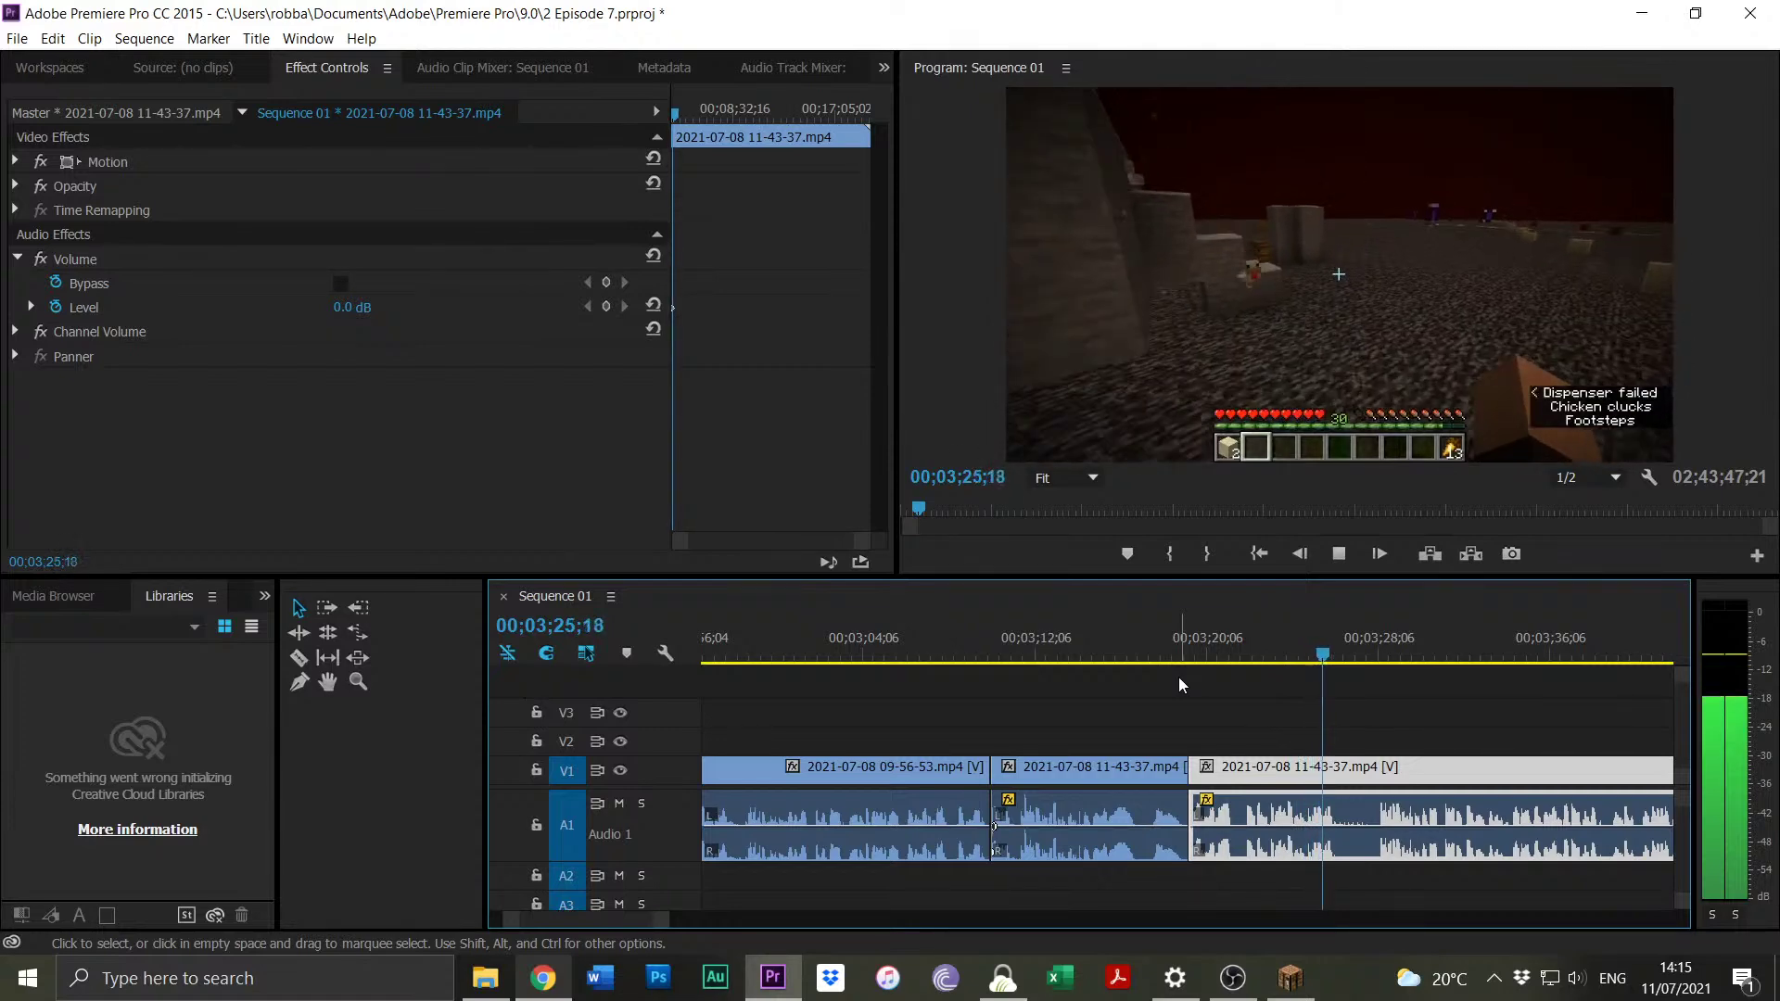
pyautogui.press('space')
pyautogui.hotkey('ctrl', 'k')
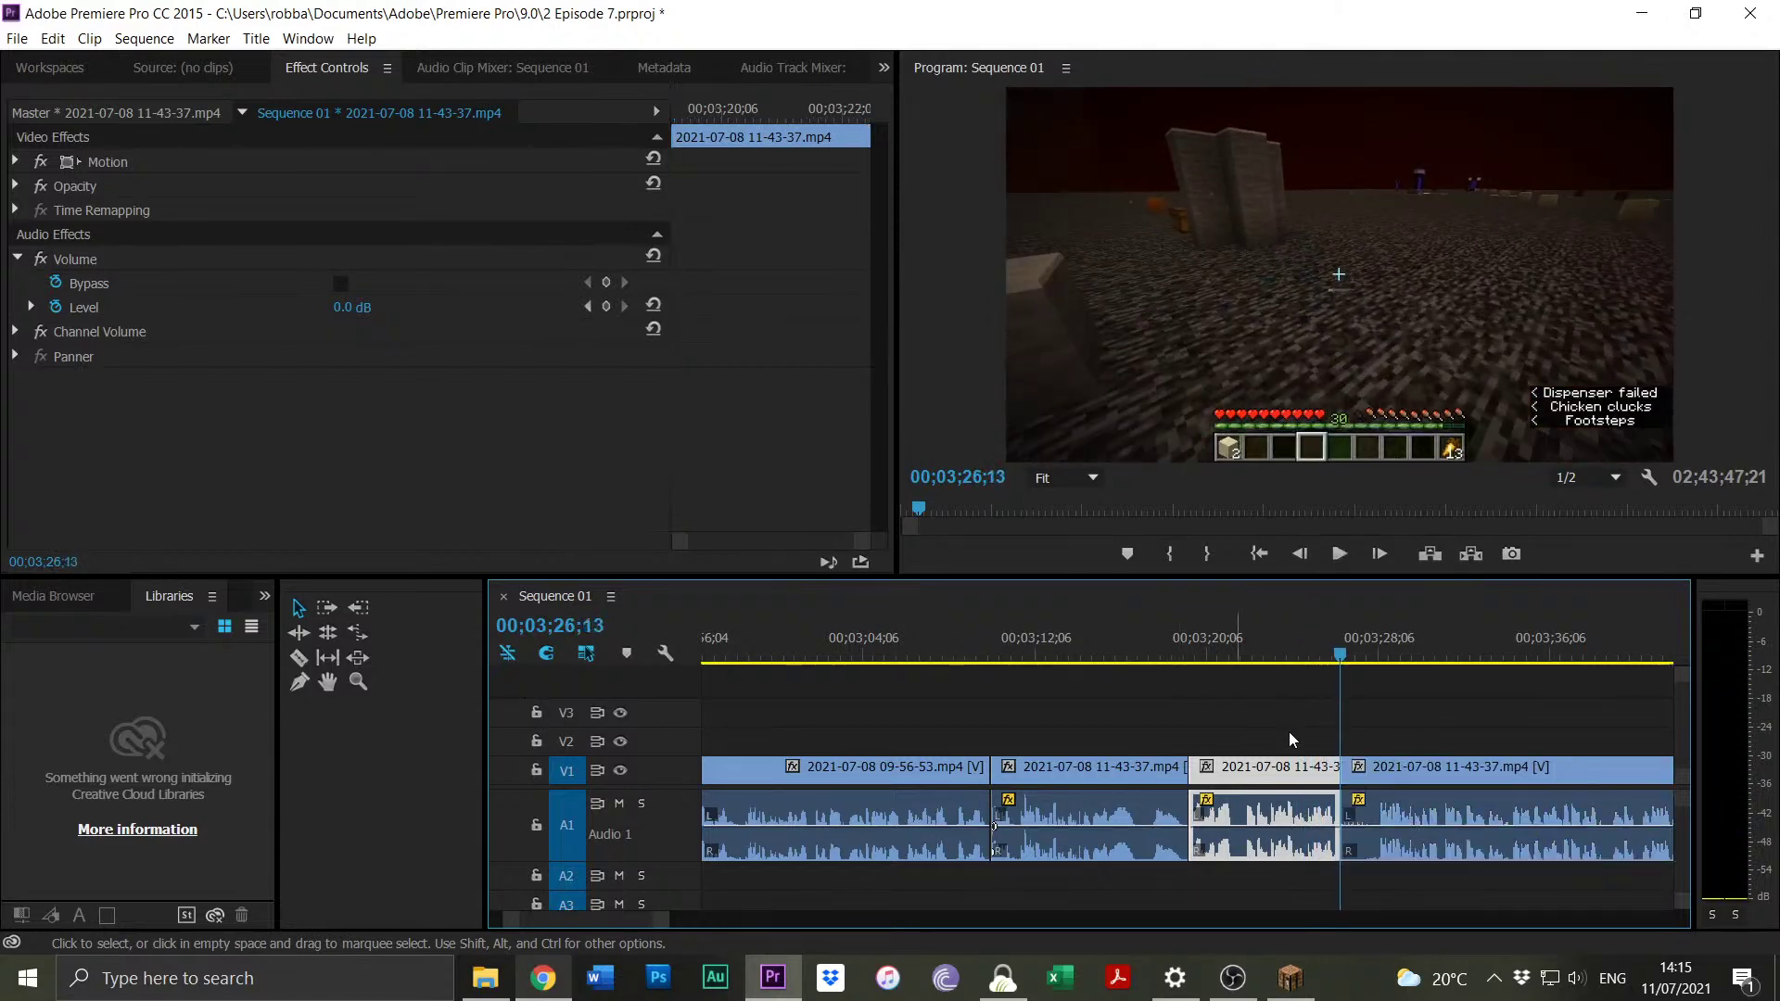
# Ripple-trim the start of the piece after 00;03;26;13 to the Golden Carrot shot and play across the cut from 00;03;24;25.
pyautogui.moveTo(1360, 771); pyautogui.dragTo(1378, 775)
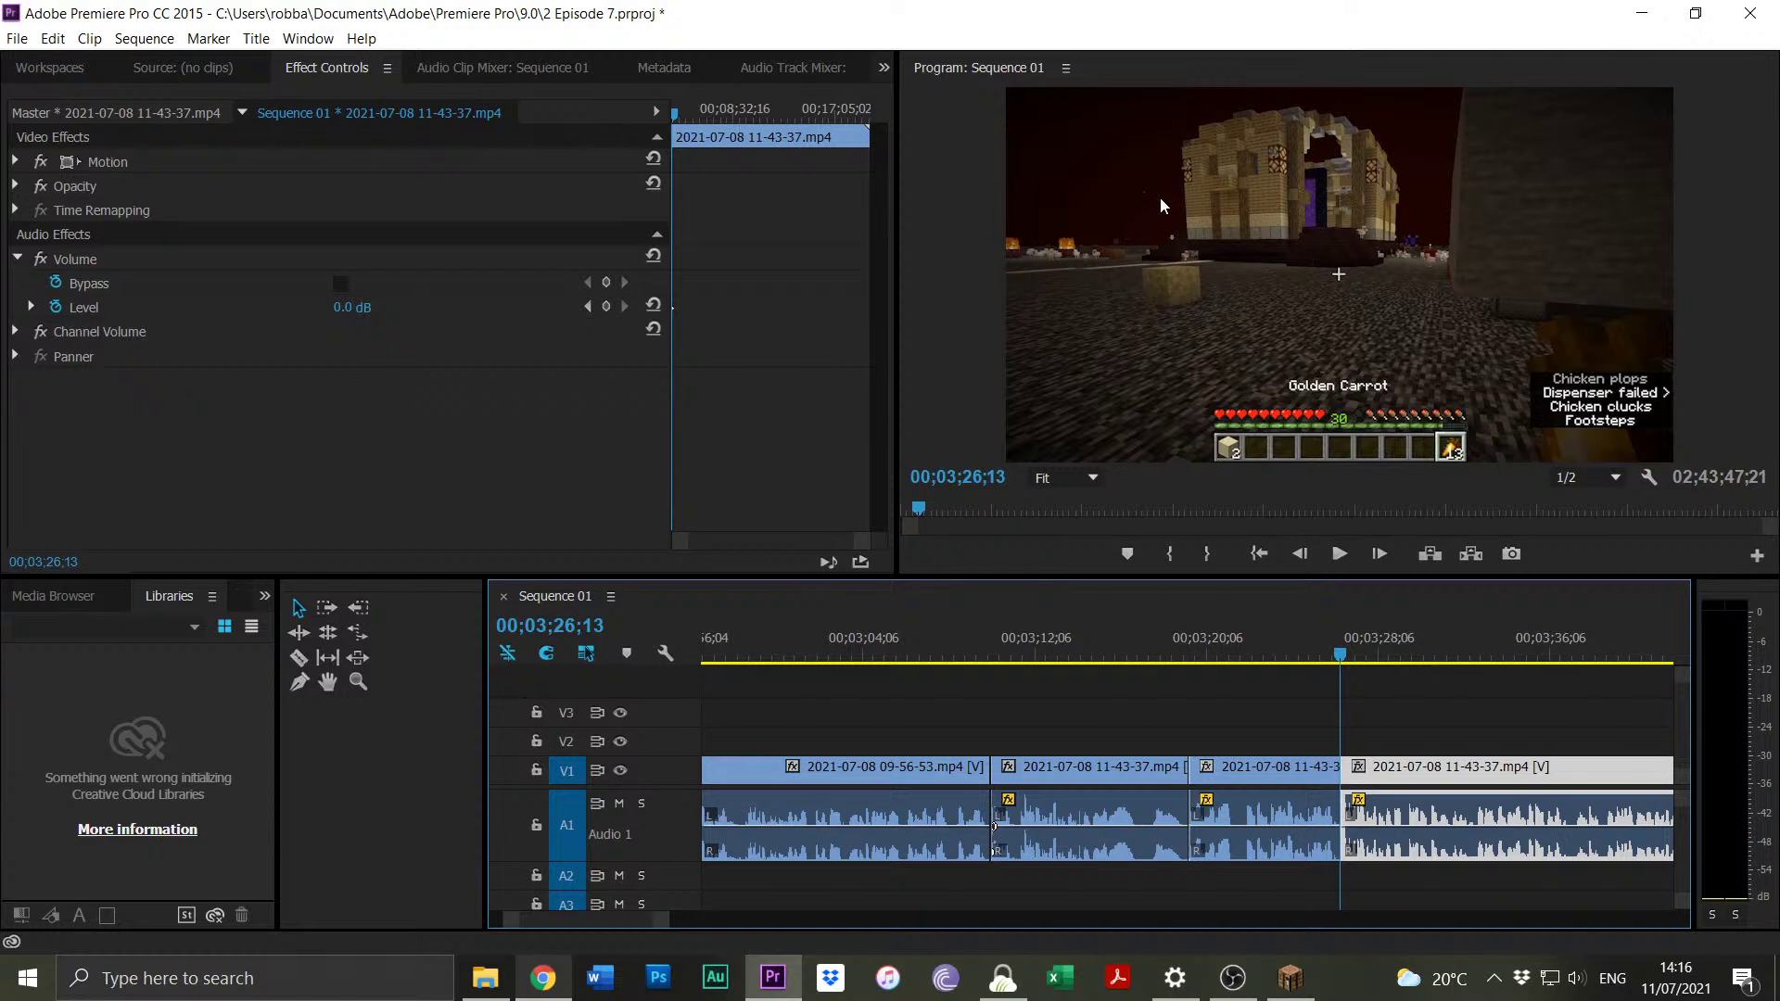
pyautogui.click(1309, 632)
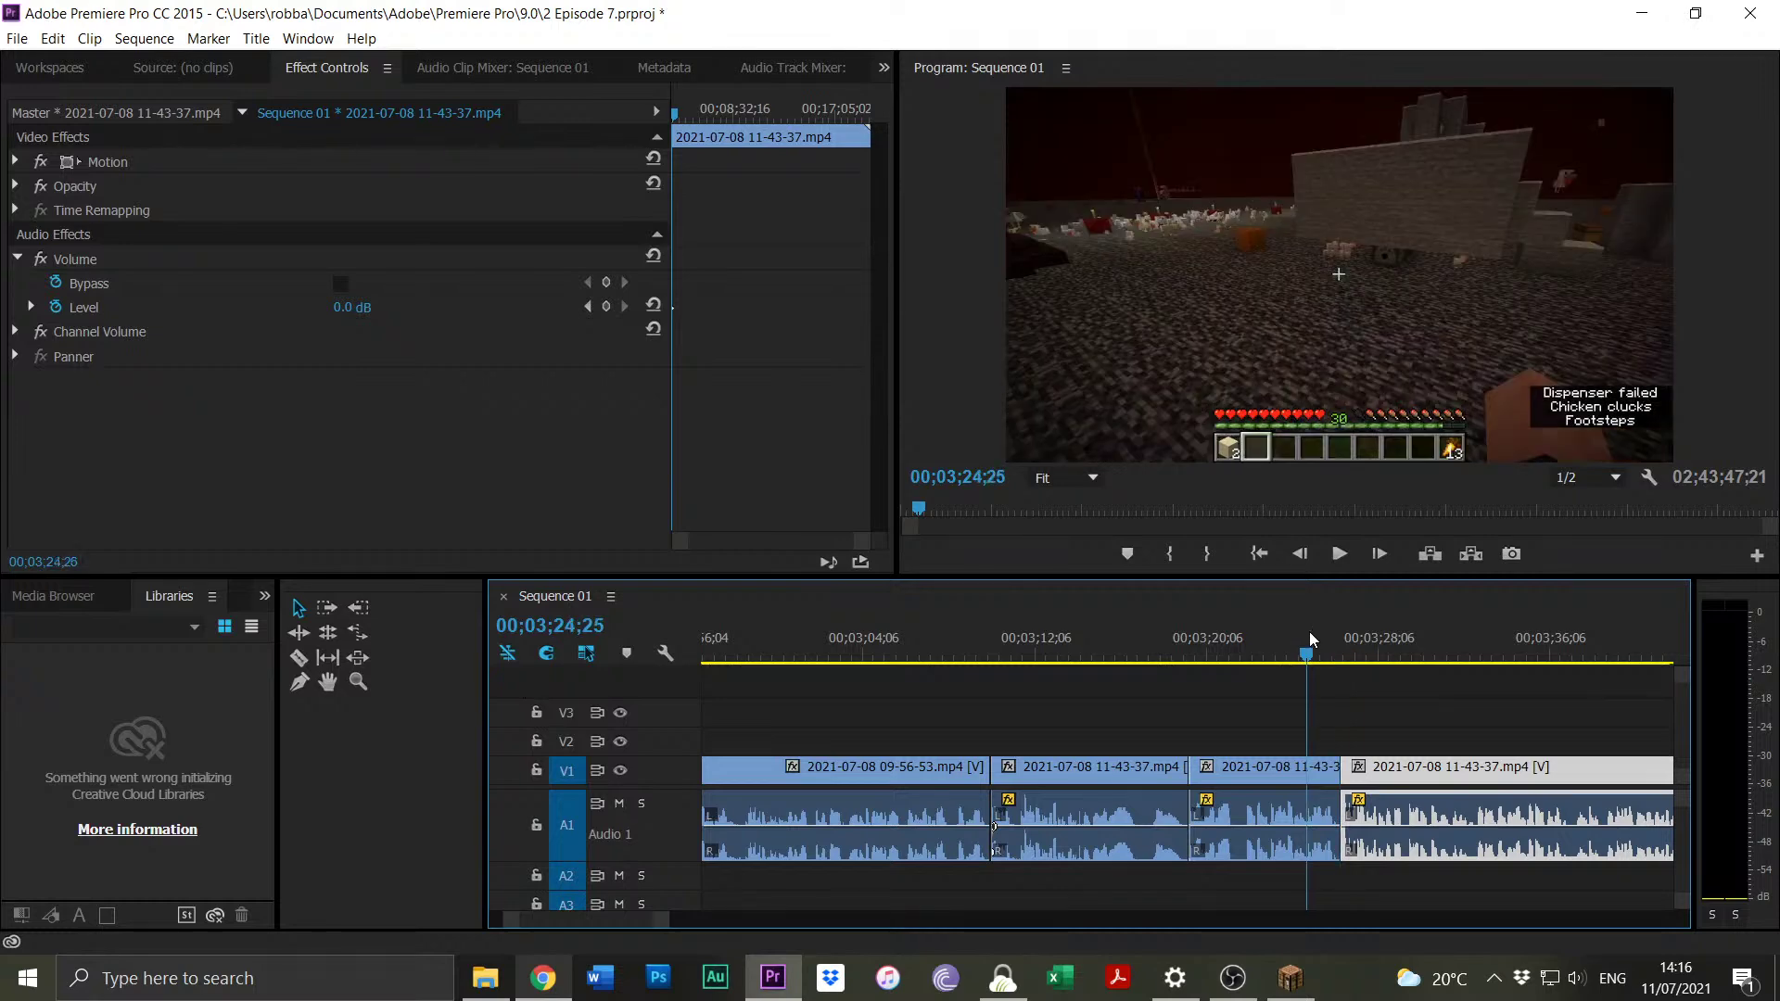
pyautogui.press('space')
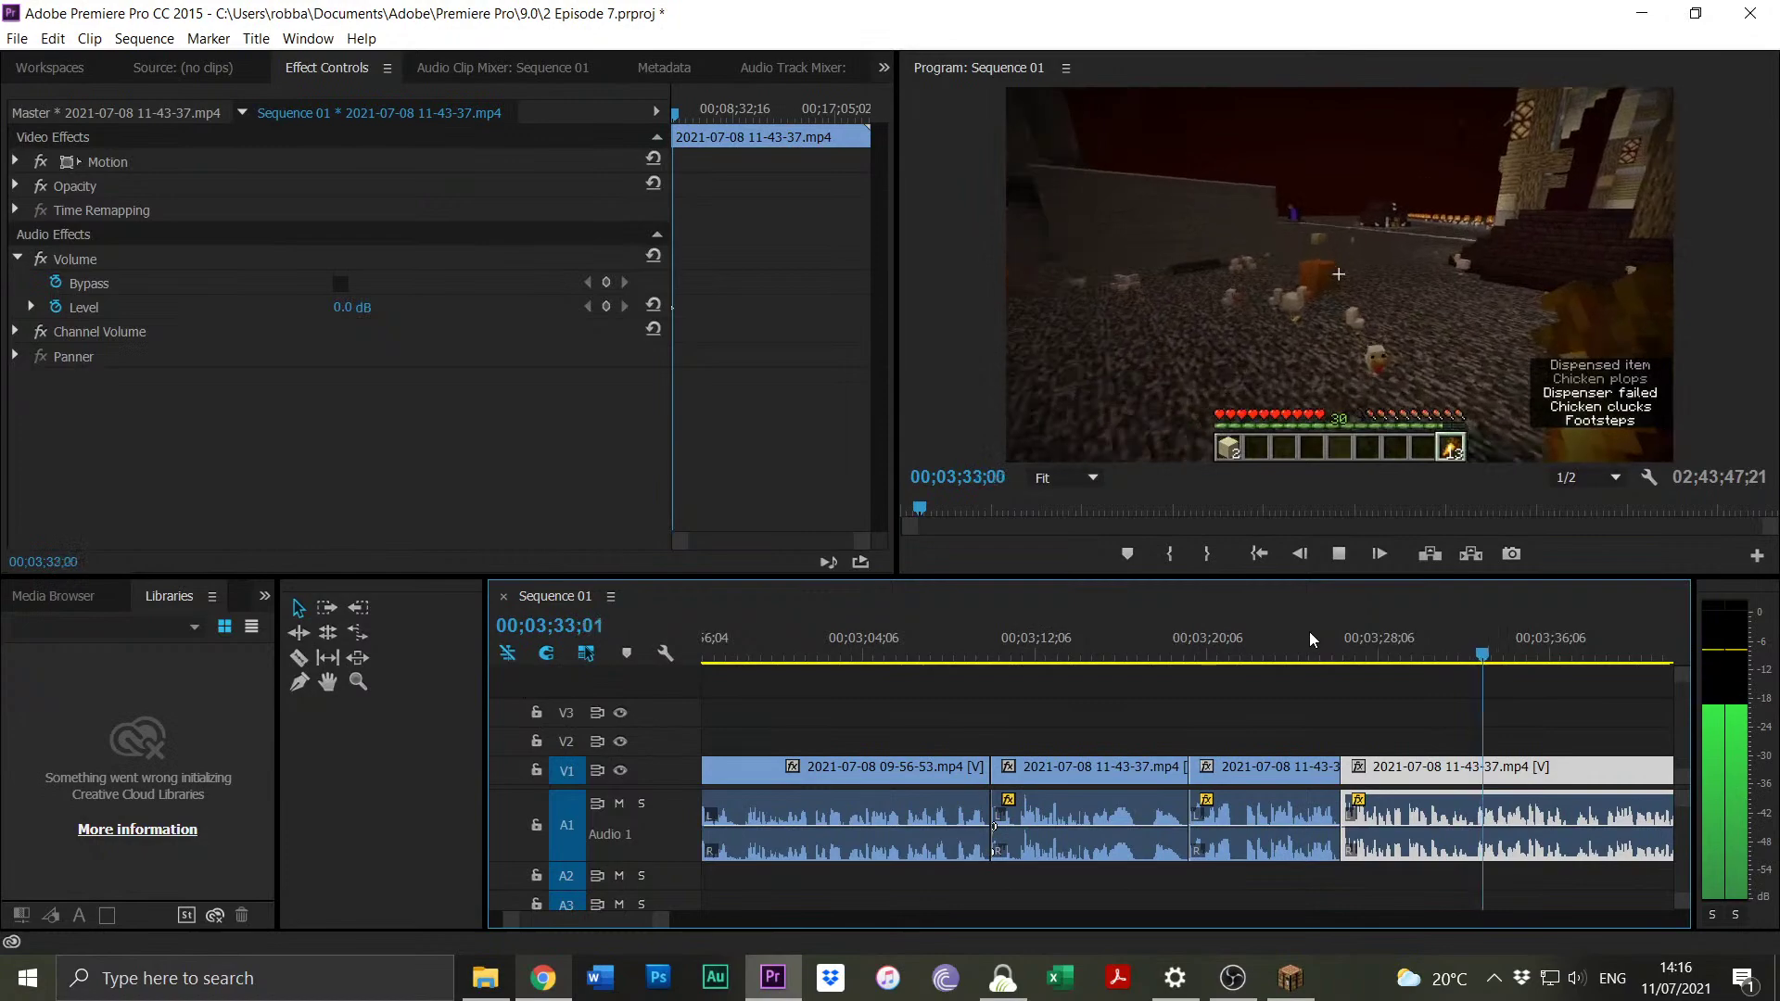
# Follow the playback to the end of the speech and split the clip at 00;03;48;20.
pyautogui.moveTo(668, 919)
pyautogui.mouseDown()
pyautogui.moveTo(694, 931)
pyautogui.moveTo(682, 909)
pyautogui.mouseUp()
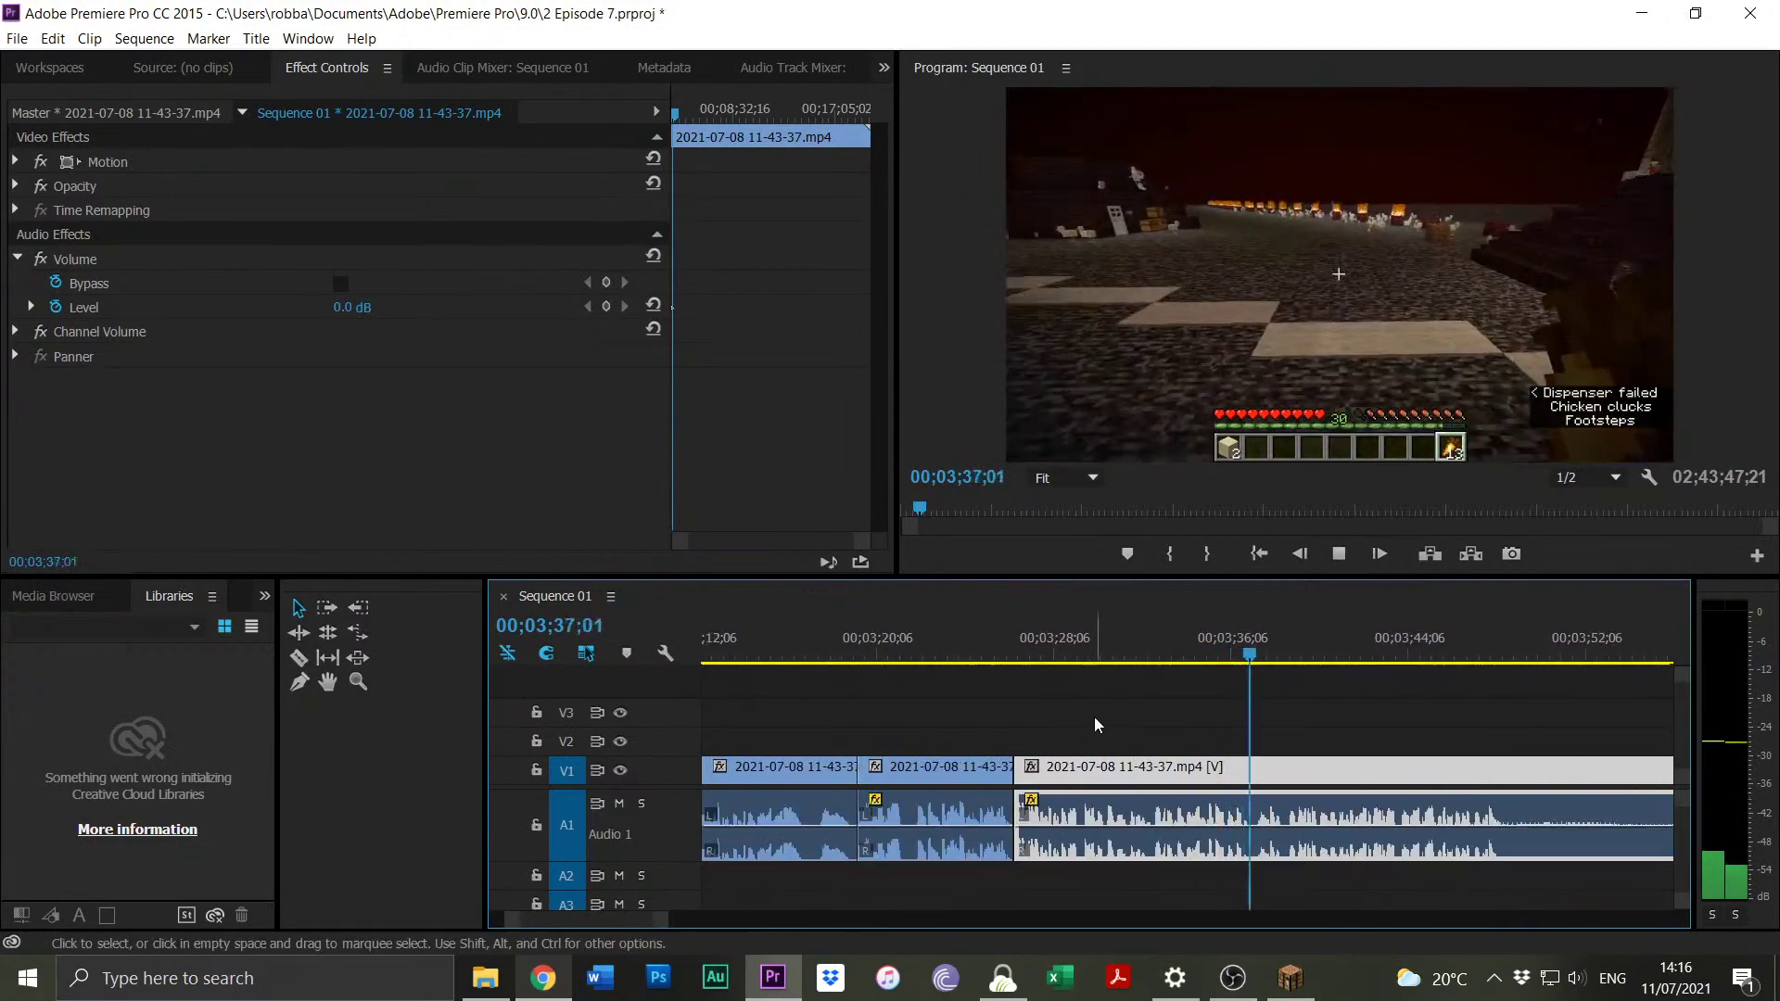
pyautogui.moveTo(662, 923); pyautogui.dragTo(654, 930)
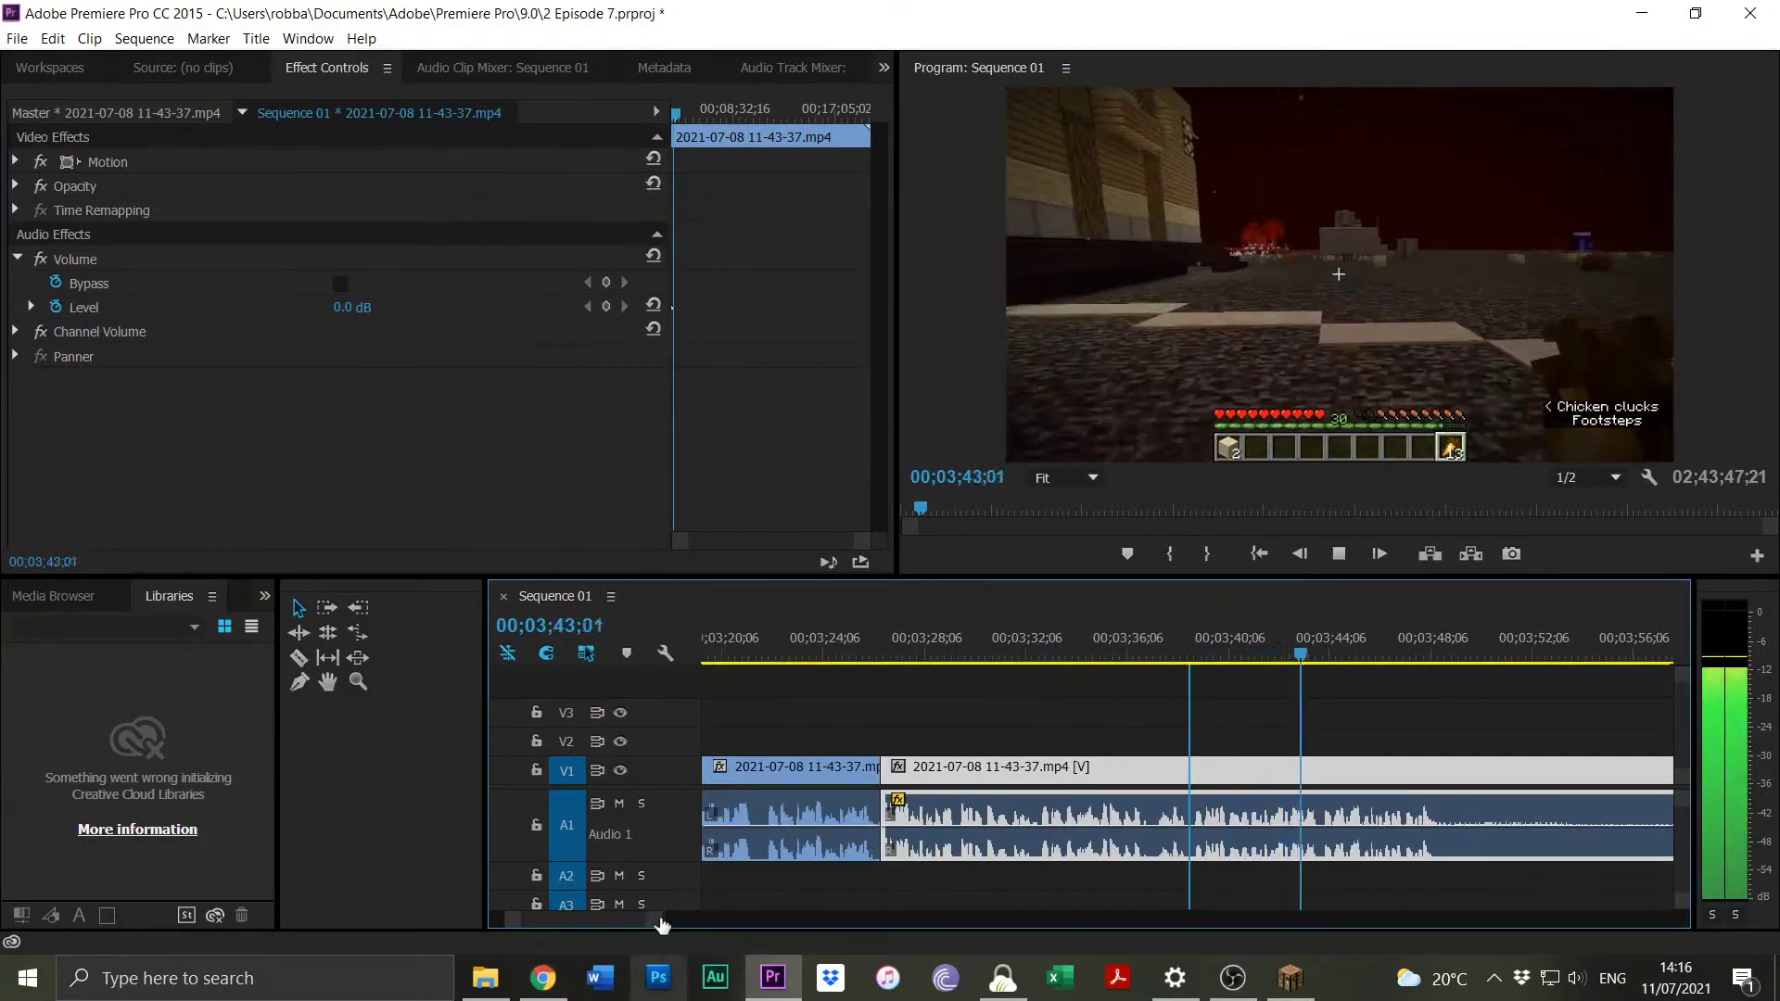
pyautogui.moveTo(665, 916); pyautogui.dragTo(640, 920)
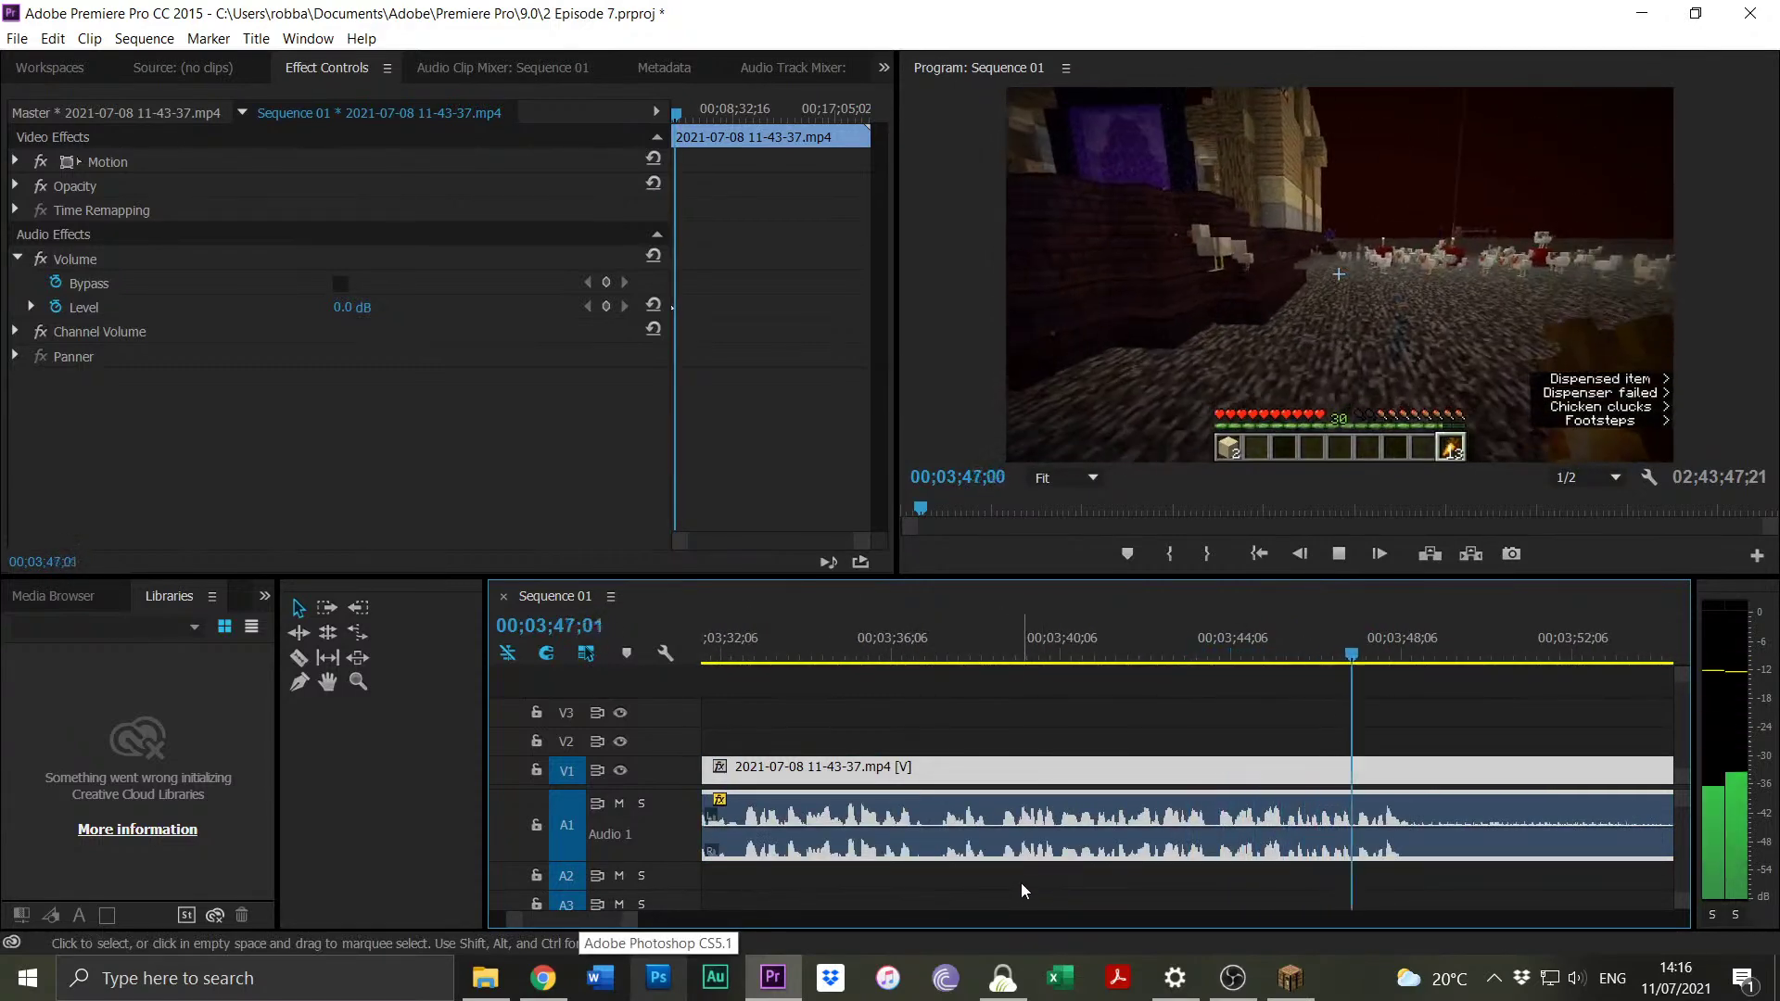
pyautogui.press('space')
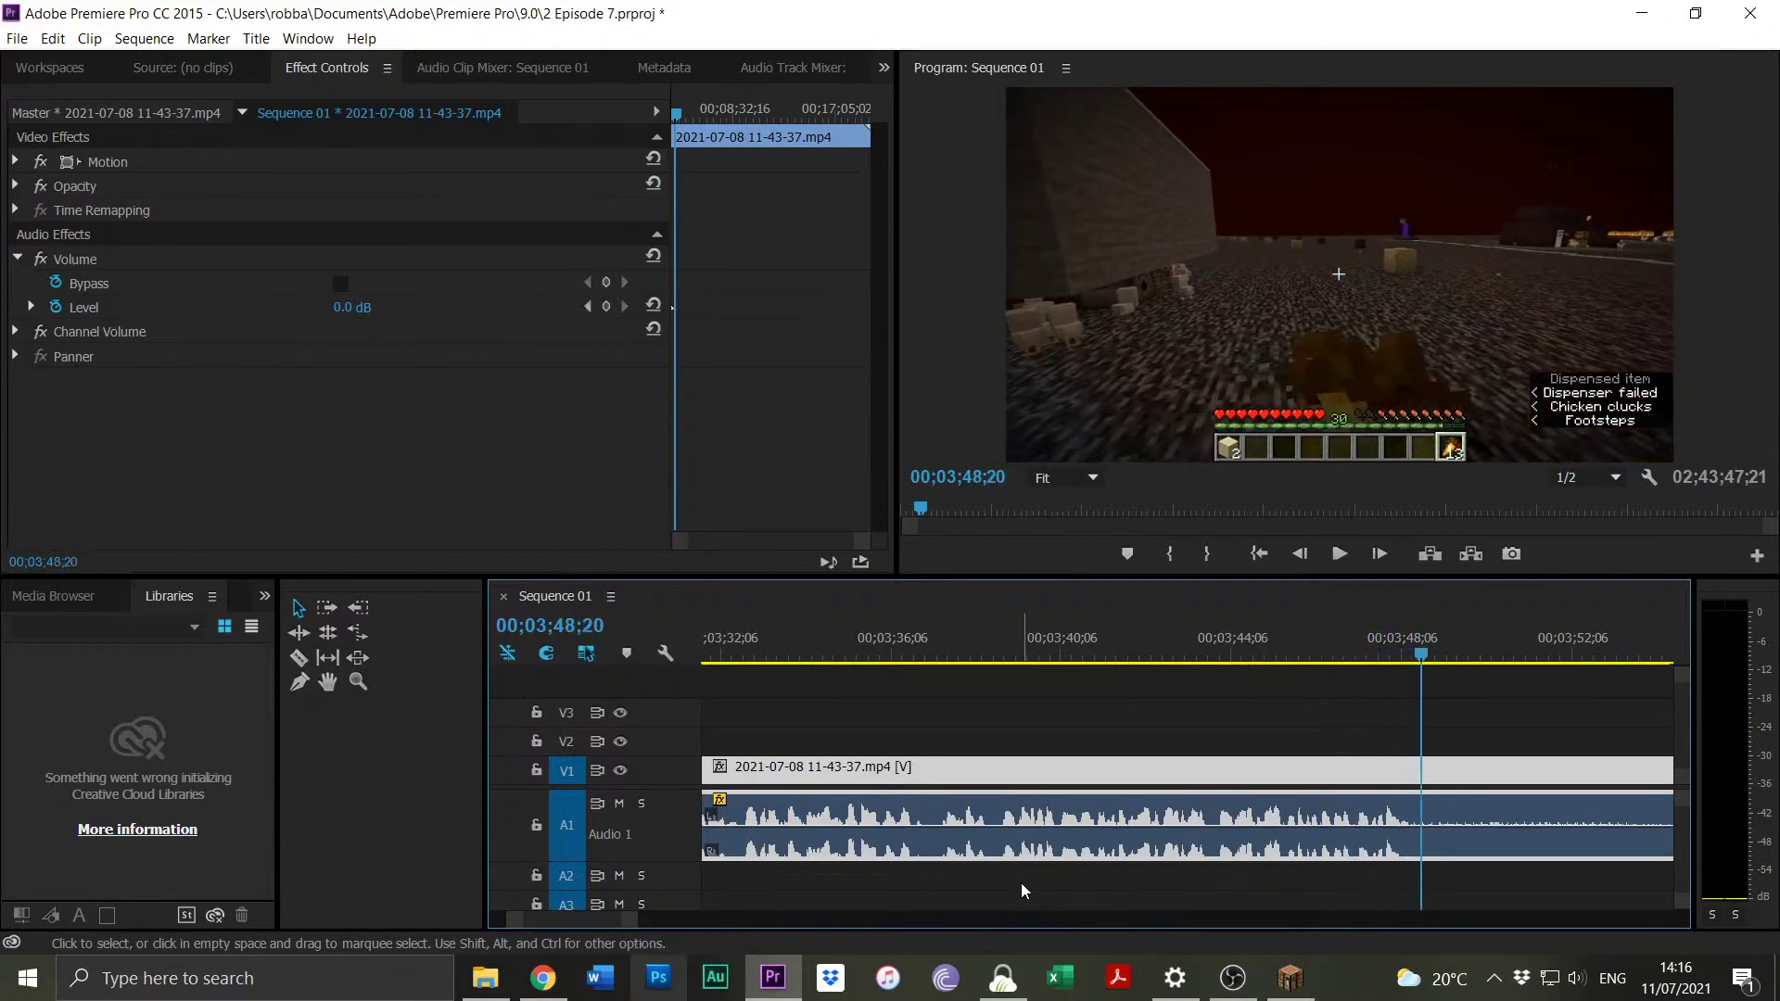
pyautogui.hotkey('ctrl', 'k')
pyautogui.moveTo(637, 921); pyautogui.dragTo(660, 922)
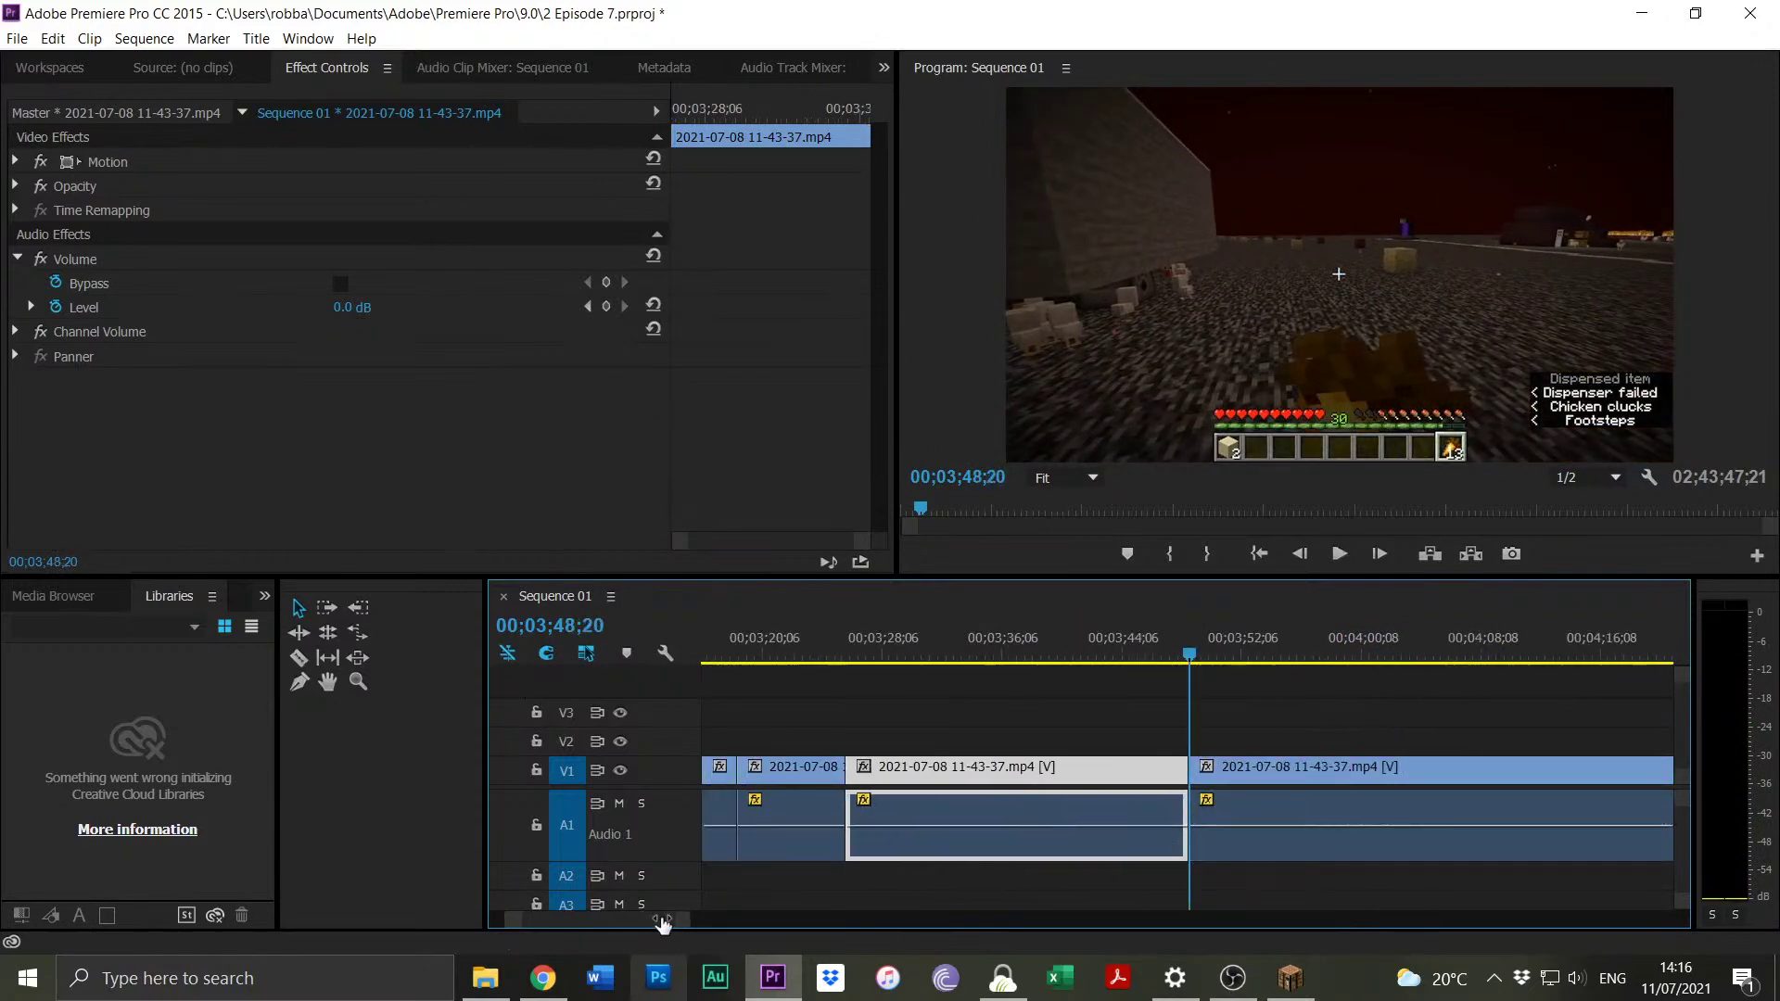
# Ripple-trim the start of the clip after 00;03;48;20 to the speech at 00;04;28;20.
pyautogui.moveTo(1487, 648); pyautogui.dragTo(1498, 653)
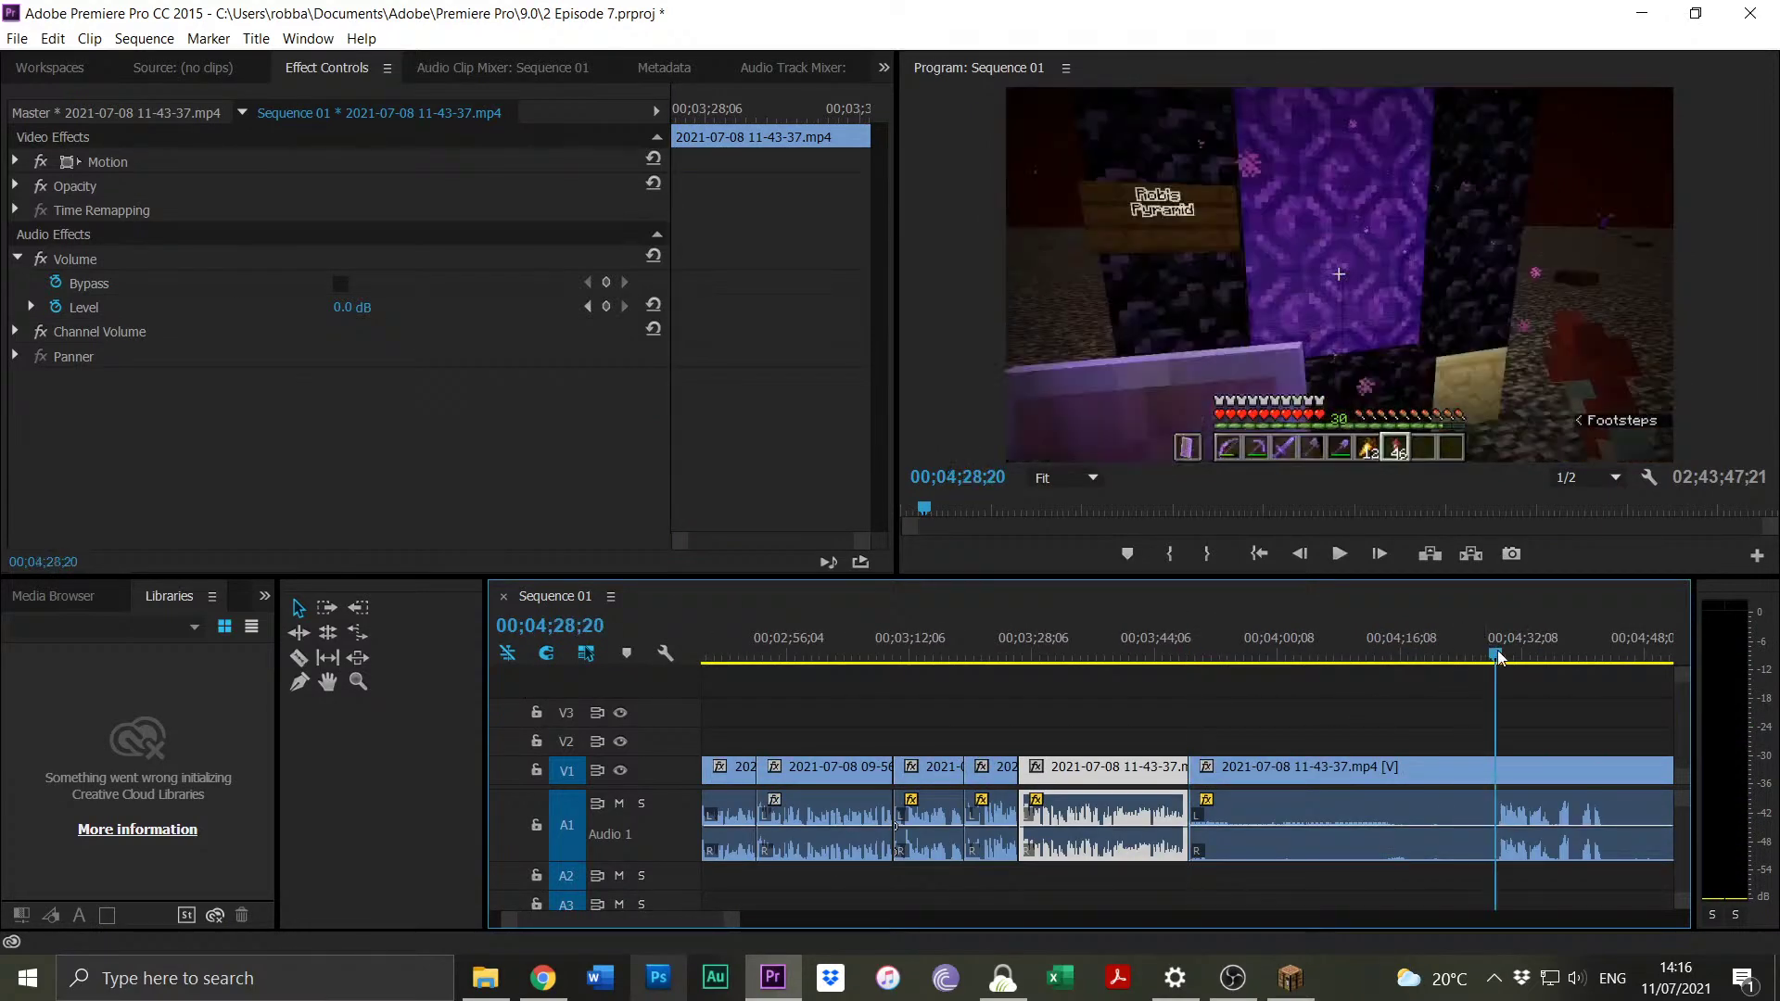
pyautogui.click(1192, 767)
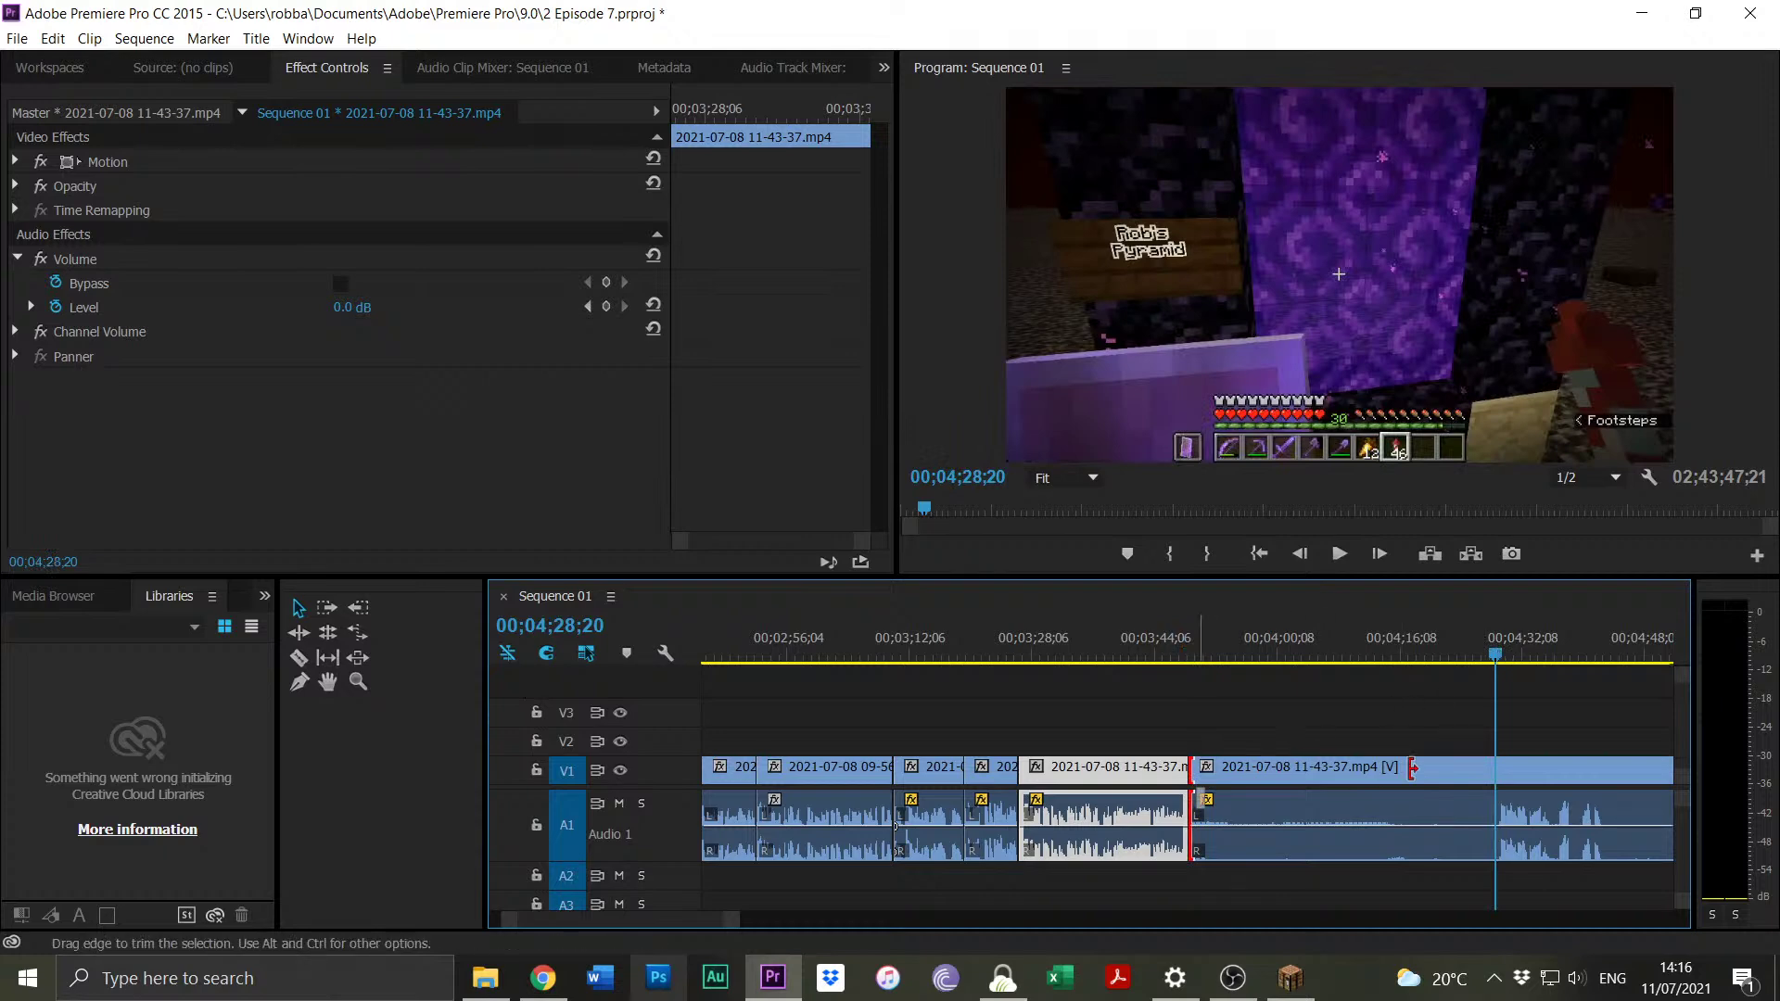
pyautogui.moveTo(1411, 768); pyautogui.dragTo(1496, 769)
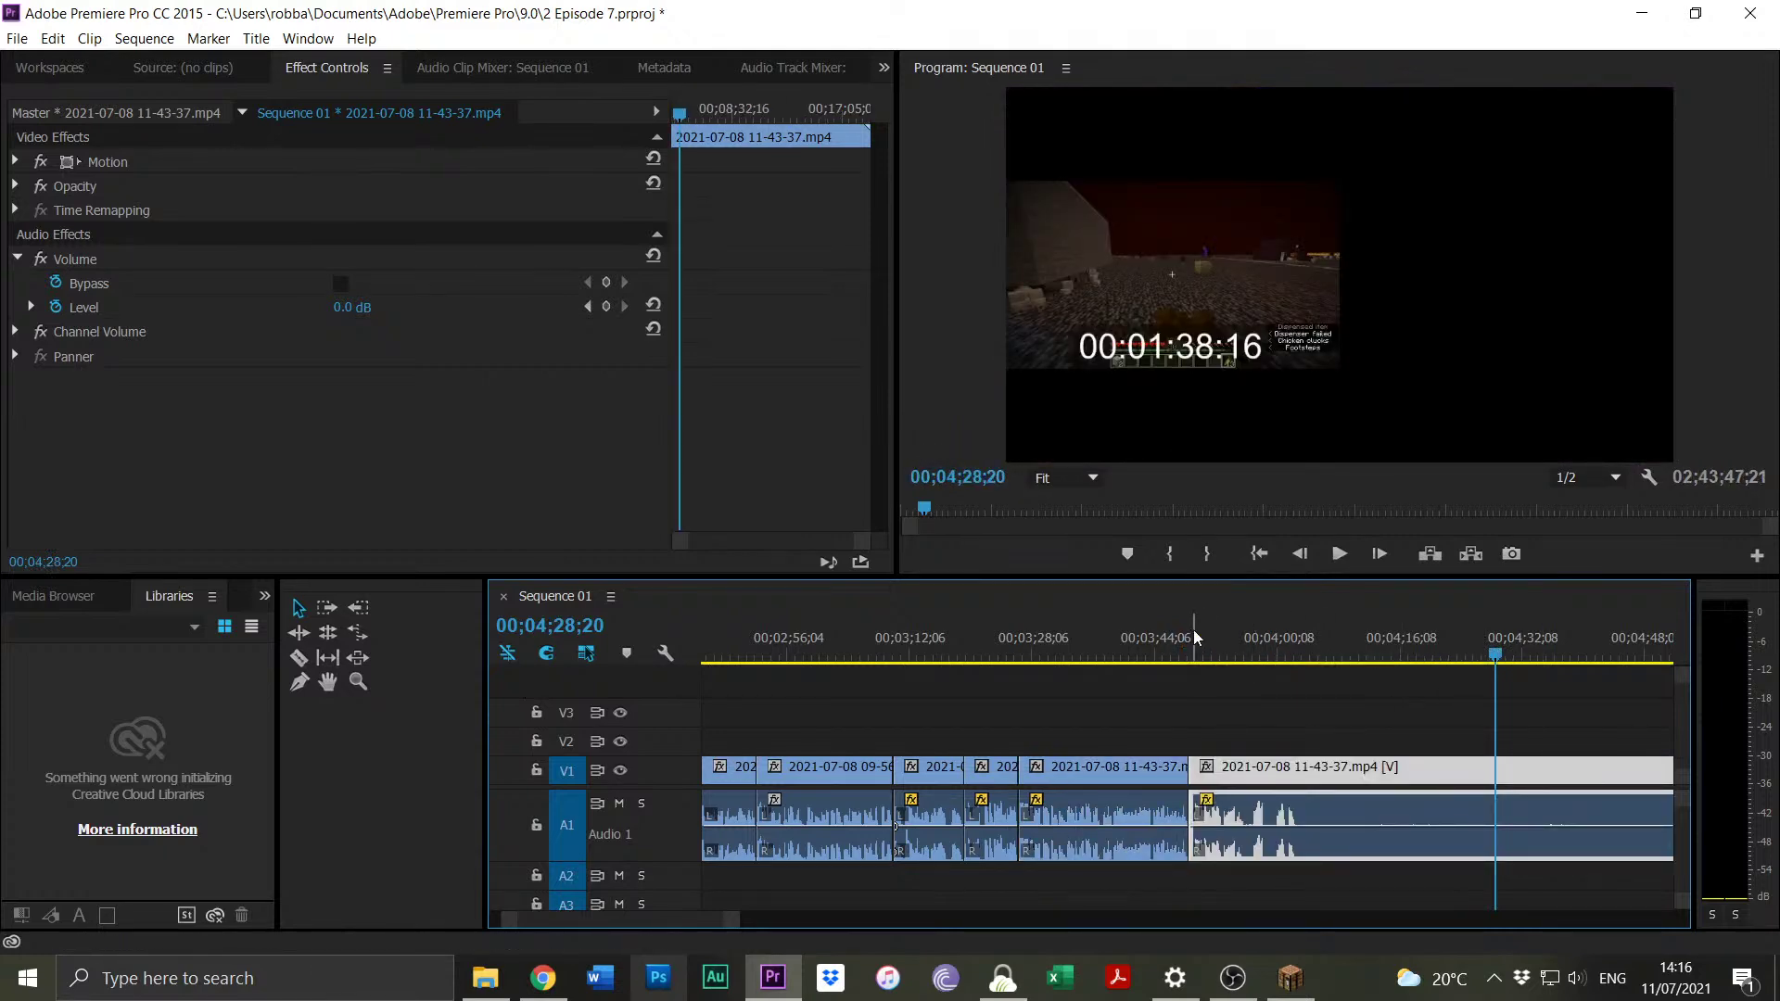
# Play across the trimmed cut at 00;03;48;20 and split the clip at 00;03;56;06.
pyautogui.click(1193, 631)
pyautogui.press('space')
pyautogui.moveTo(738, 920)
pyautogui.mouseDown()
pyautogui.moveTo(901, 927)
pyautogui.moveTo(714, 923)
pyautogui.mouseUp()
pyautogui.press('space')
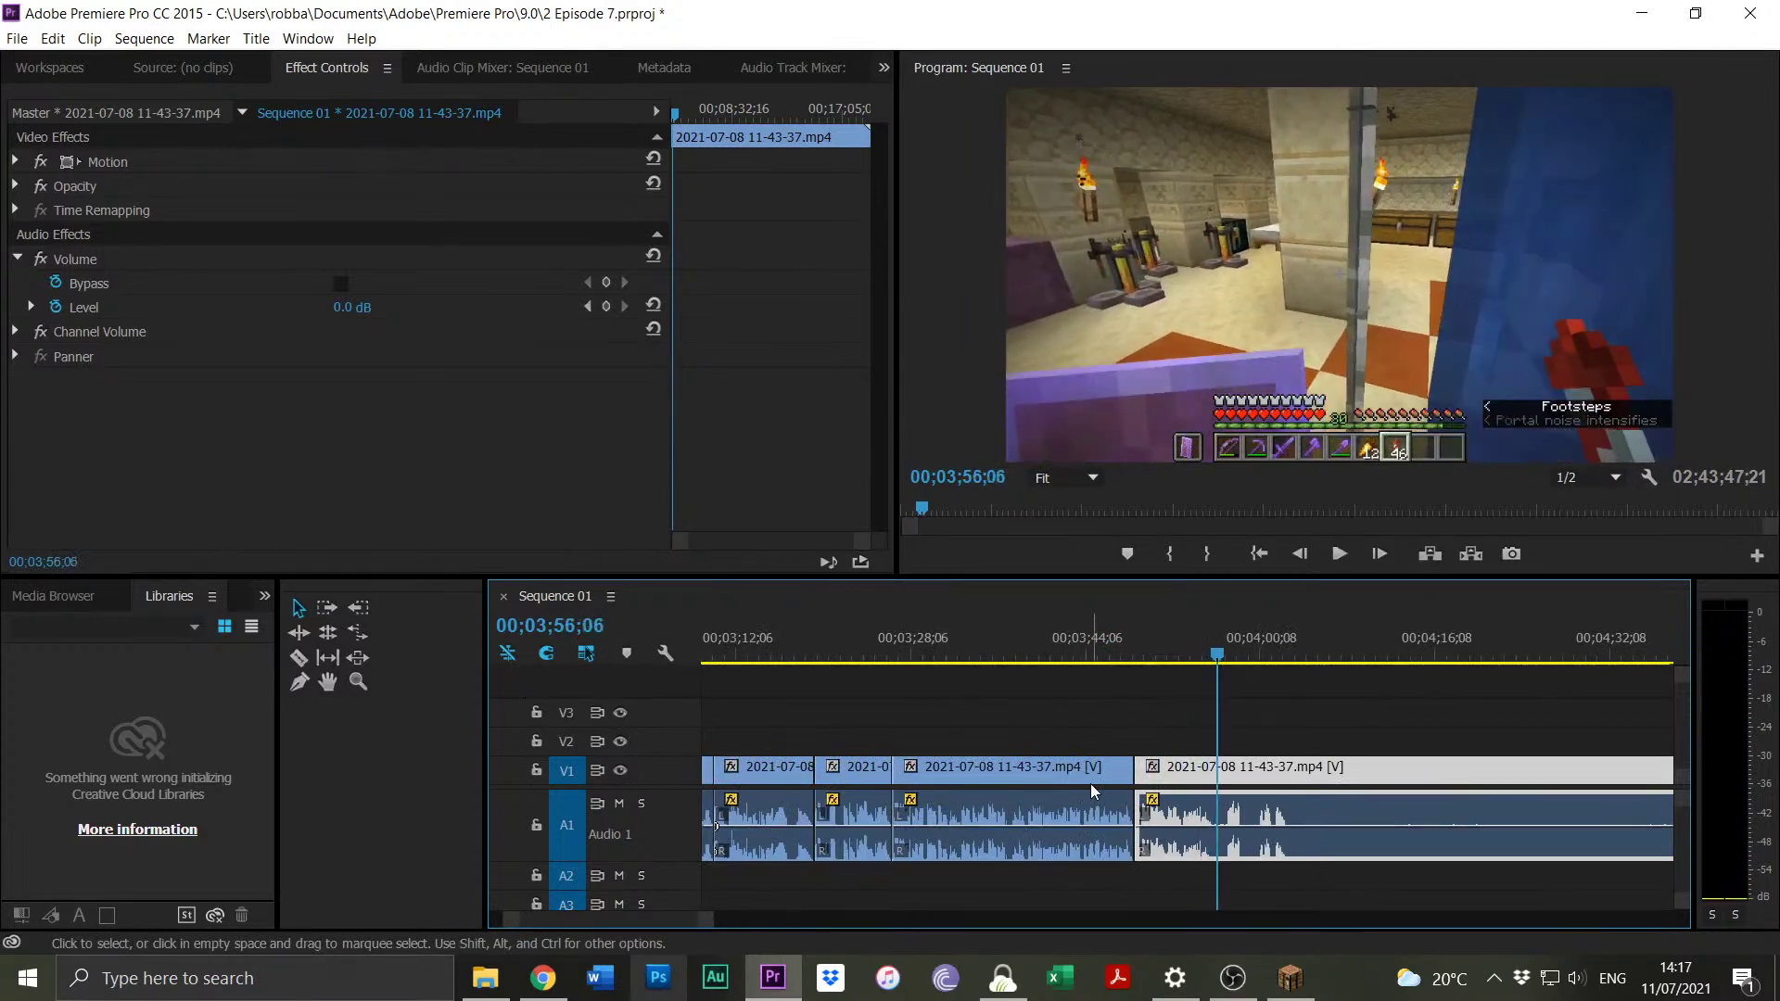
pyautogui.hotkey('ctrl', 'k')
pyautogui.moveTo(710, 923); pyautogui.dragTo(496, 925)
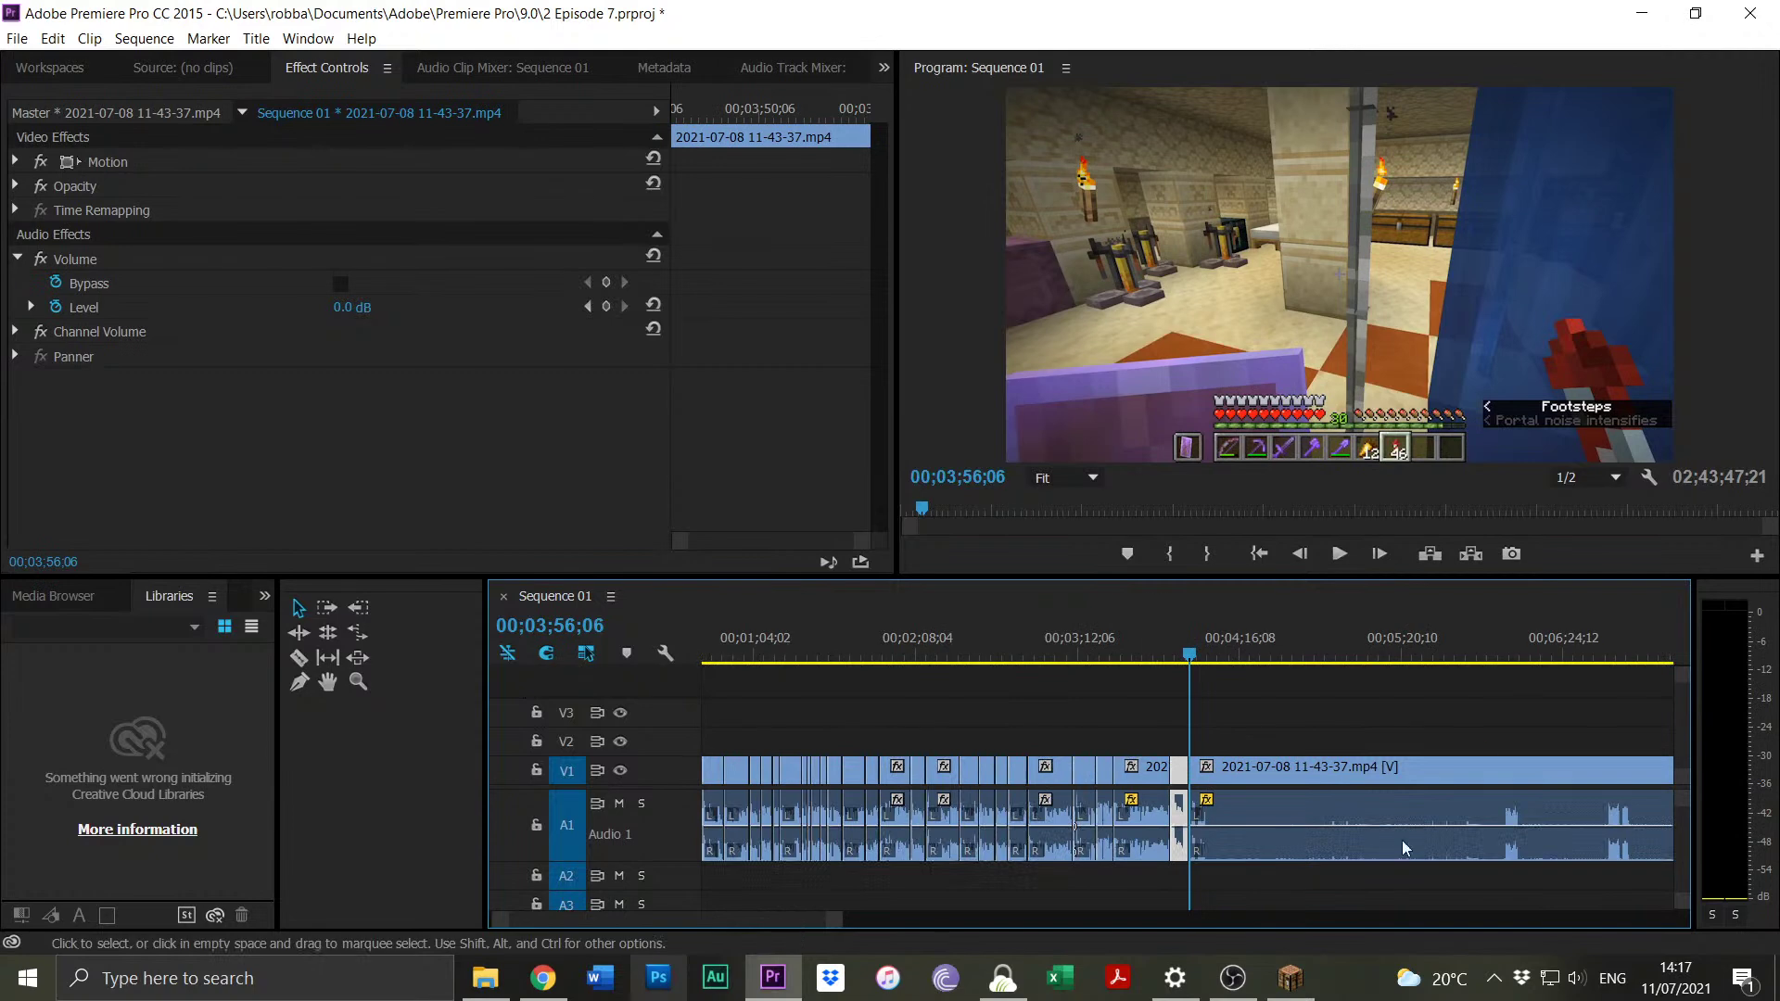
pyautogui.click(1504, 655)
pyautogui.moveTo(1509, 652); pyautogui.dragTo(1506, 653)
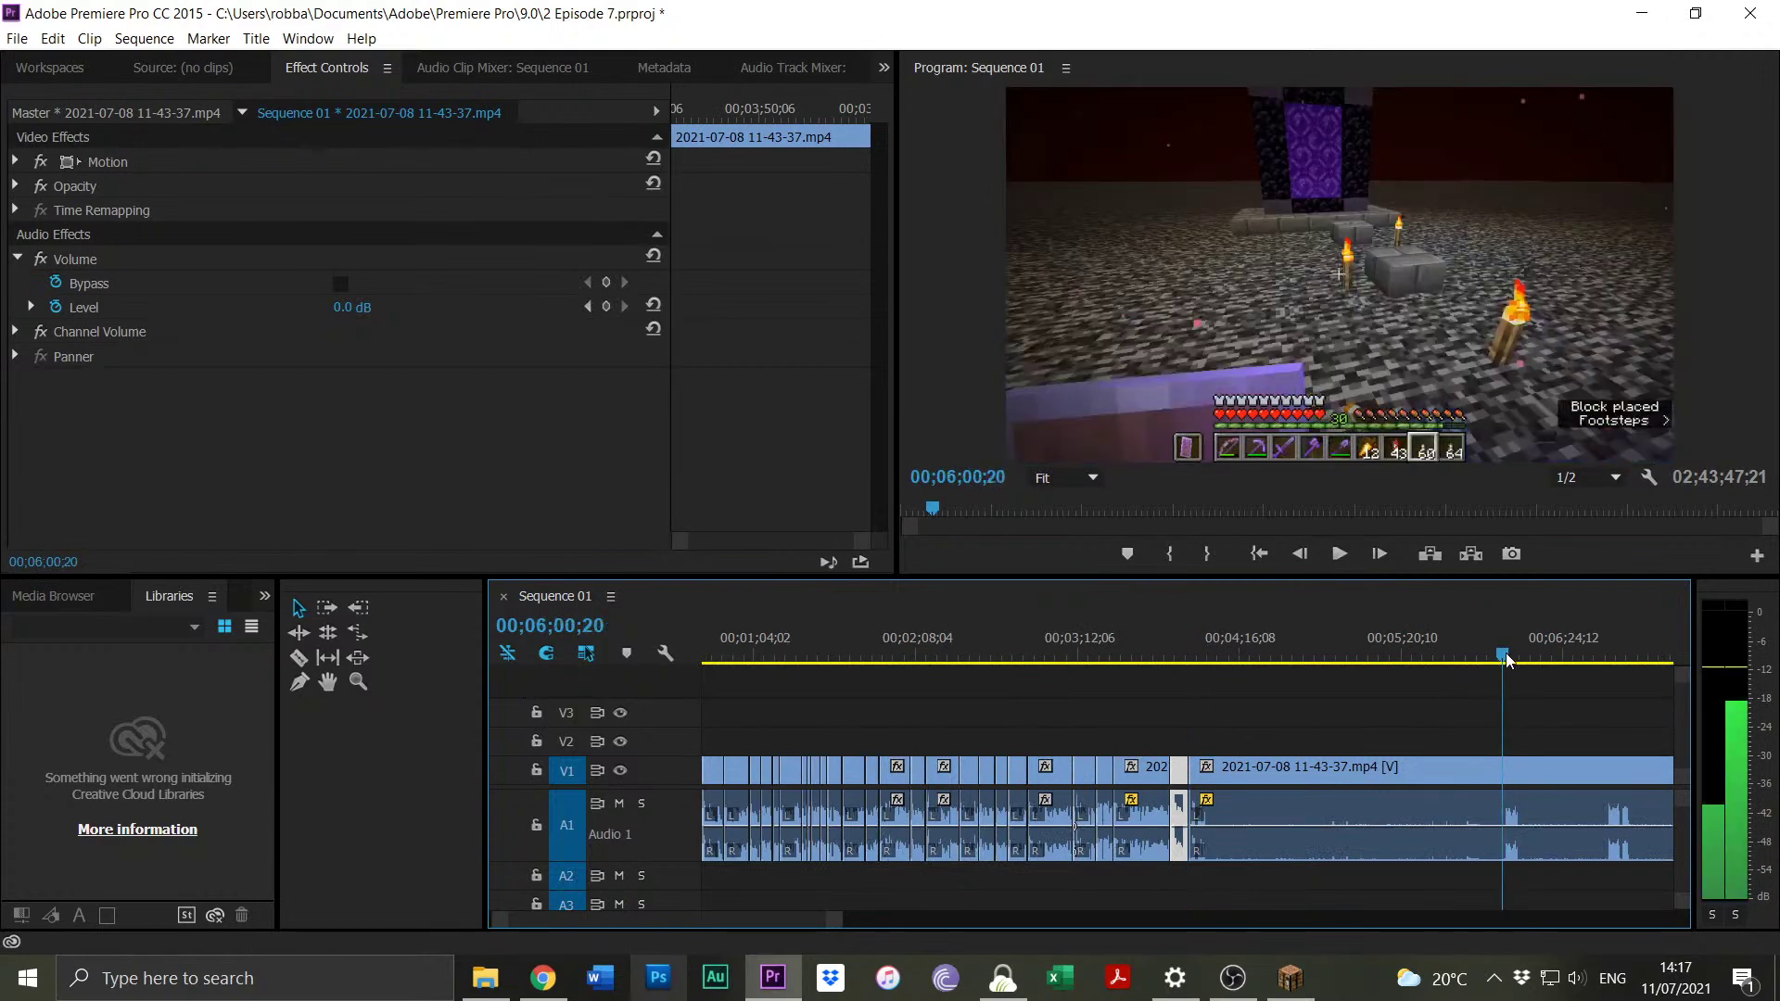
pyautogui.press('space')
pyautogui.moveTo(840, 921); pyautogui.dragTo(886, 921)
pyautogui.press('space')
pyautogui.moveTo(1502, 653); pyautogui.dragTo(1499, 653)
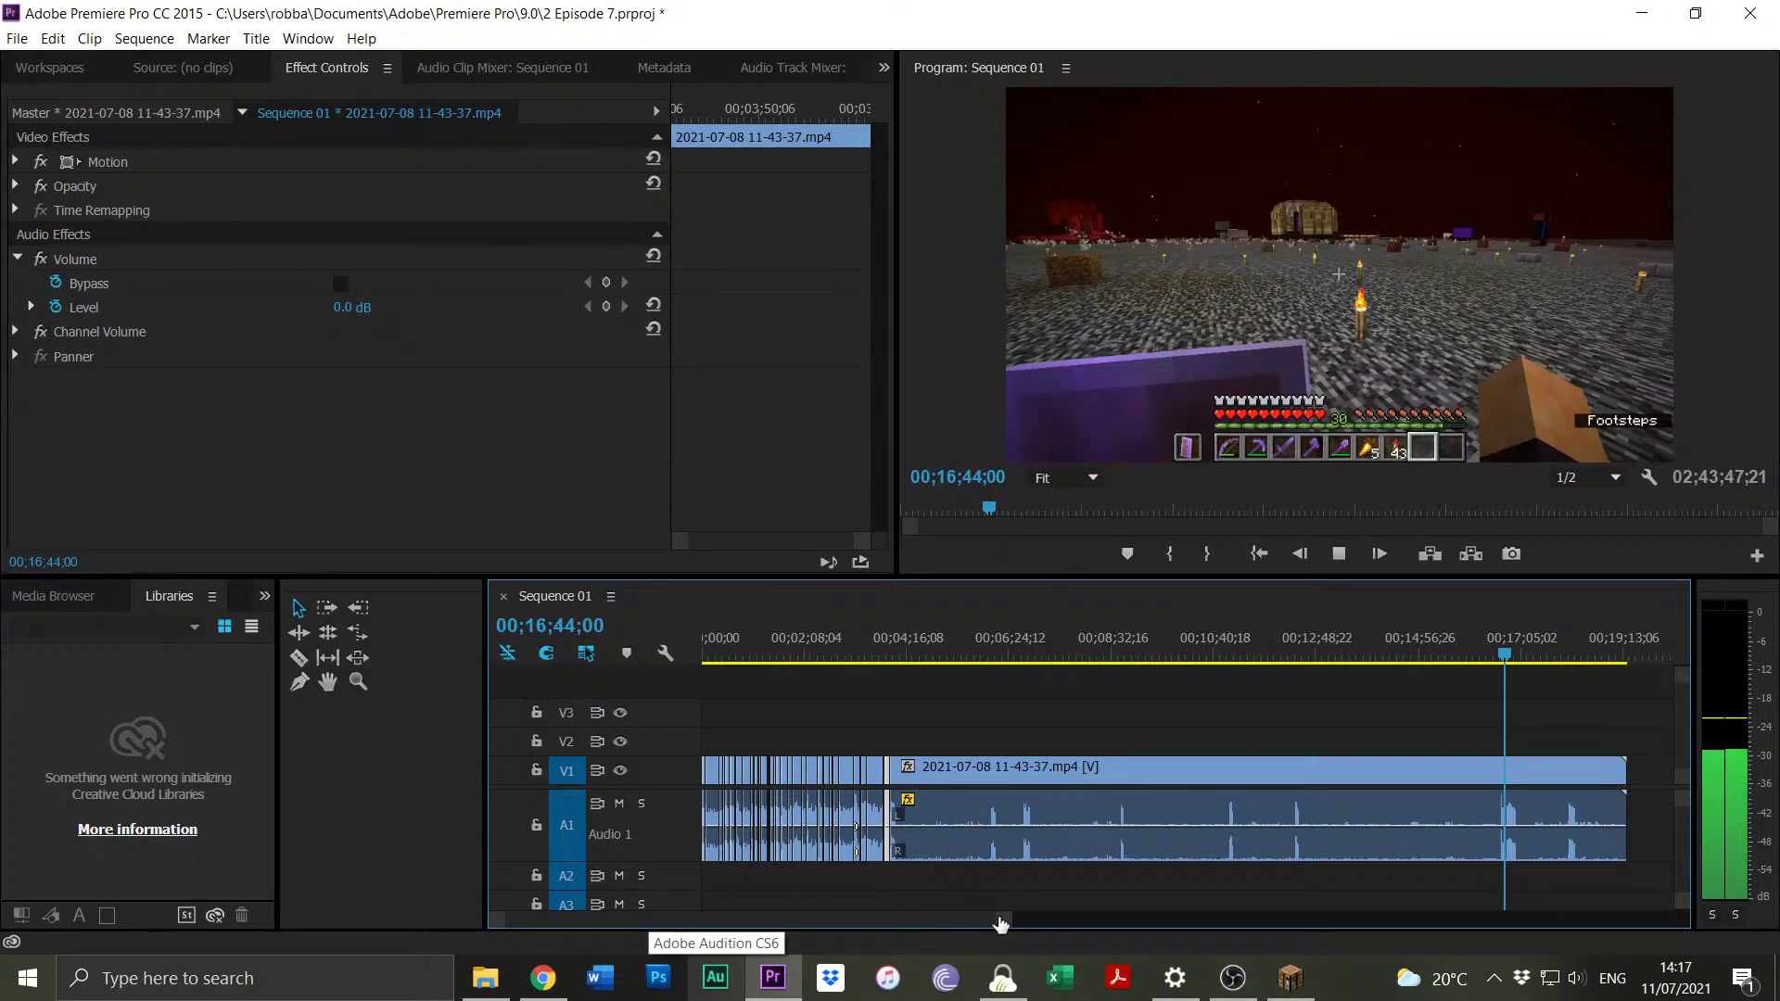
pyautogui.press('=')
pyautogui.press('=')
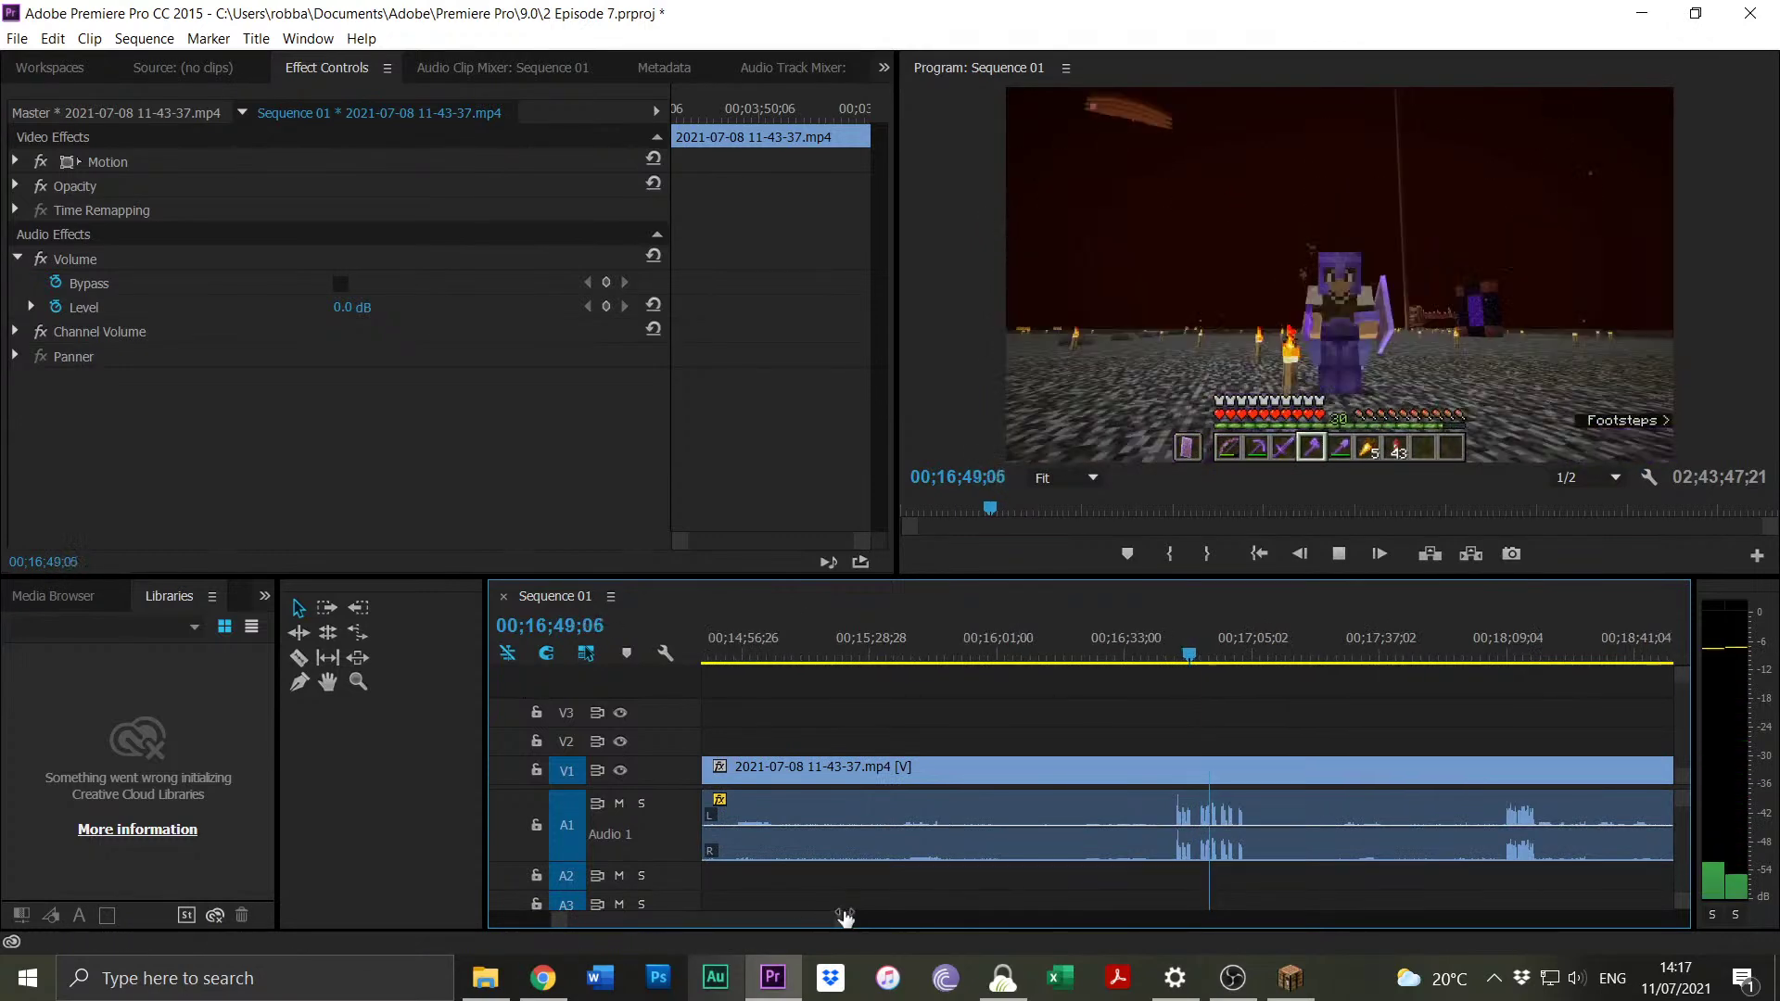
pyautogui.press('=')
pyautogui.press('space')
# Play the speech from 00;16;40;06, split the clip at 00;16;46;24 and delete the piece before the split.
pyautogui.click(1094, 695)
pyautogui.click(1107, 658)
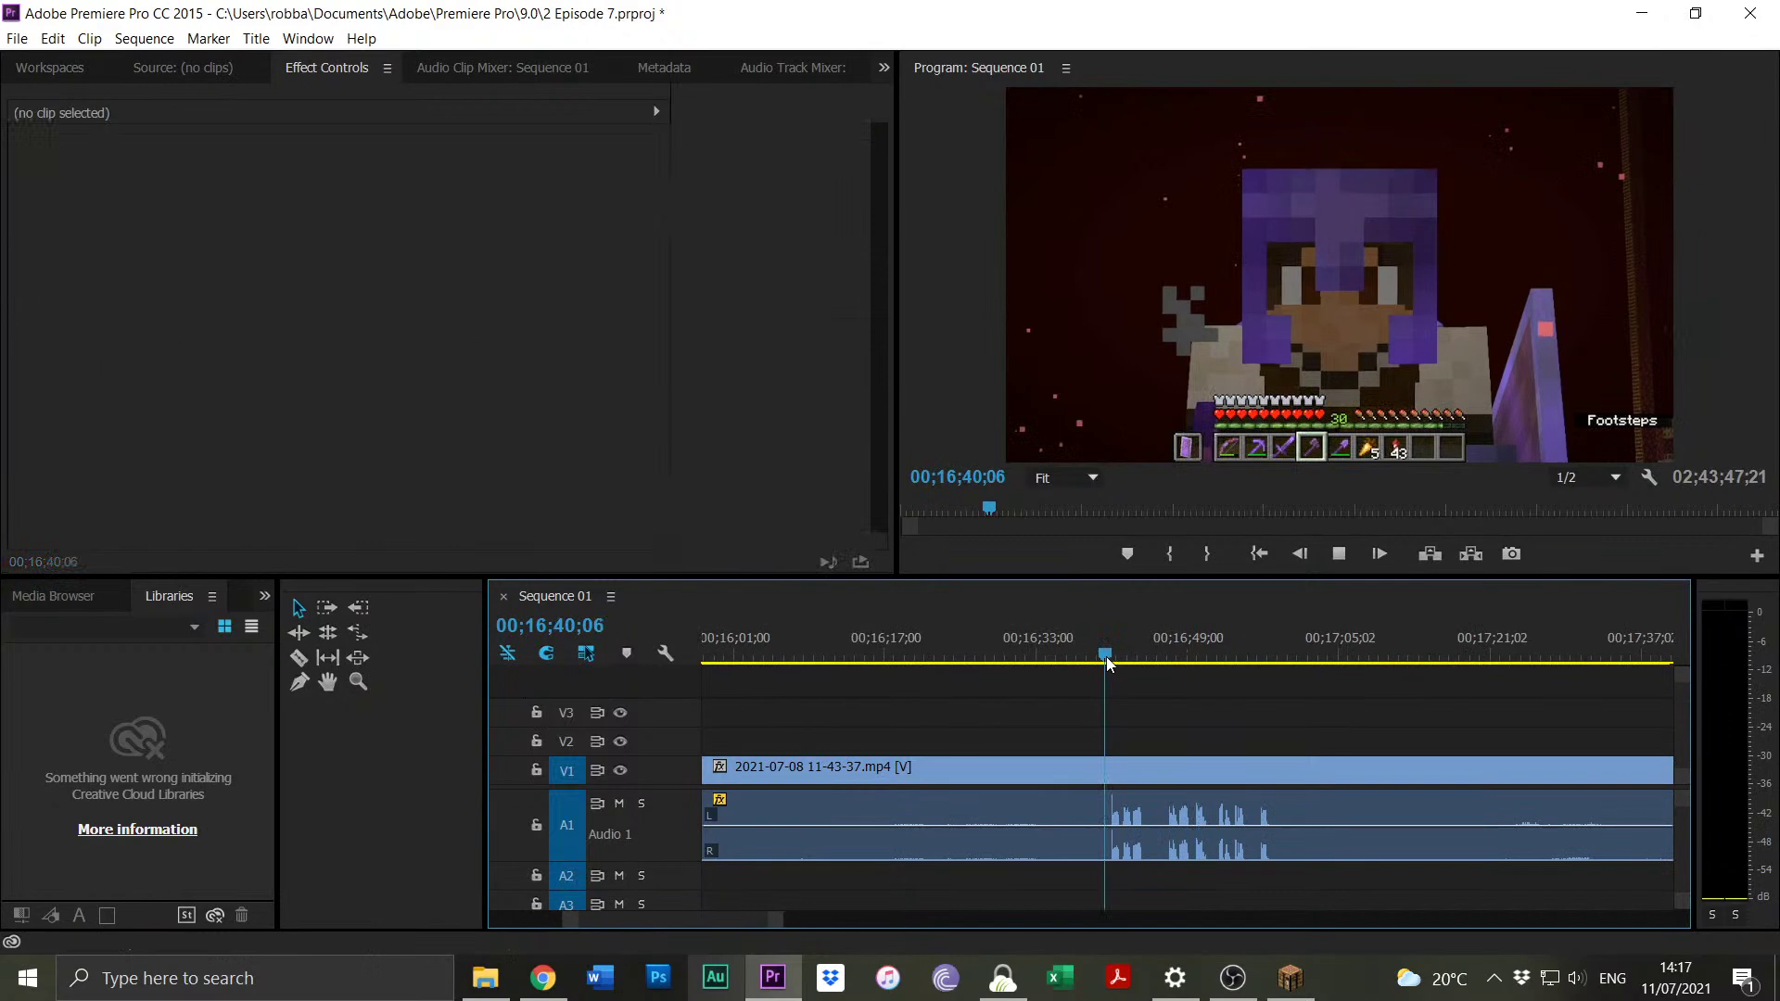
pyautogui.press('space')
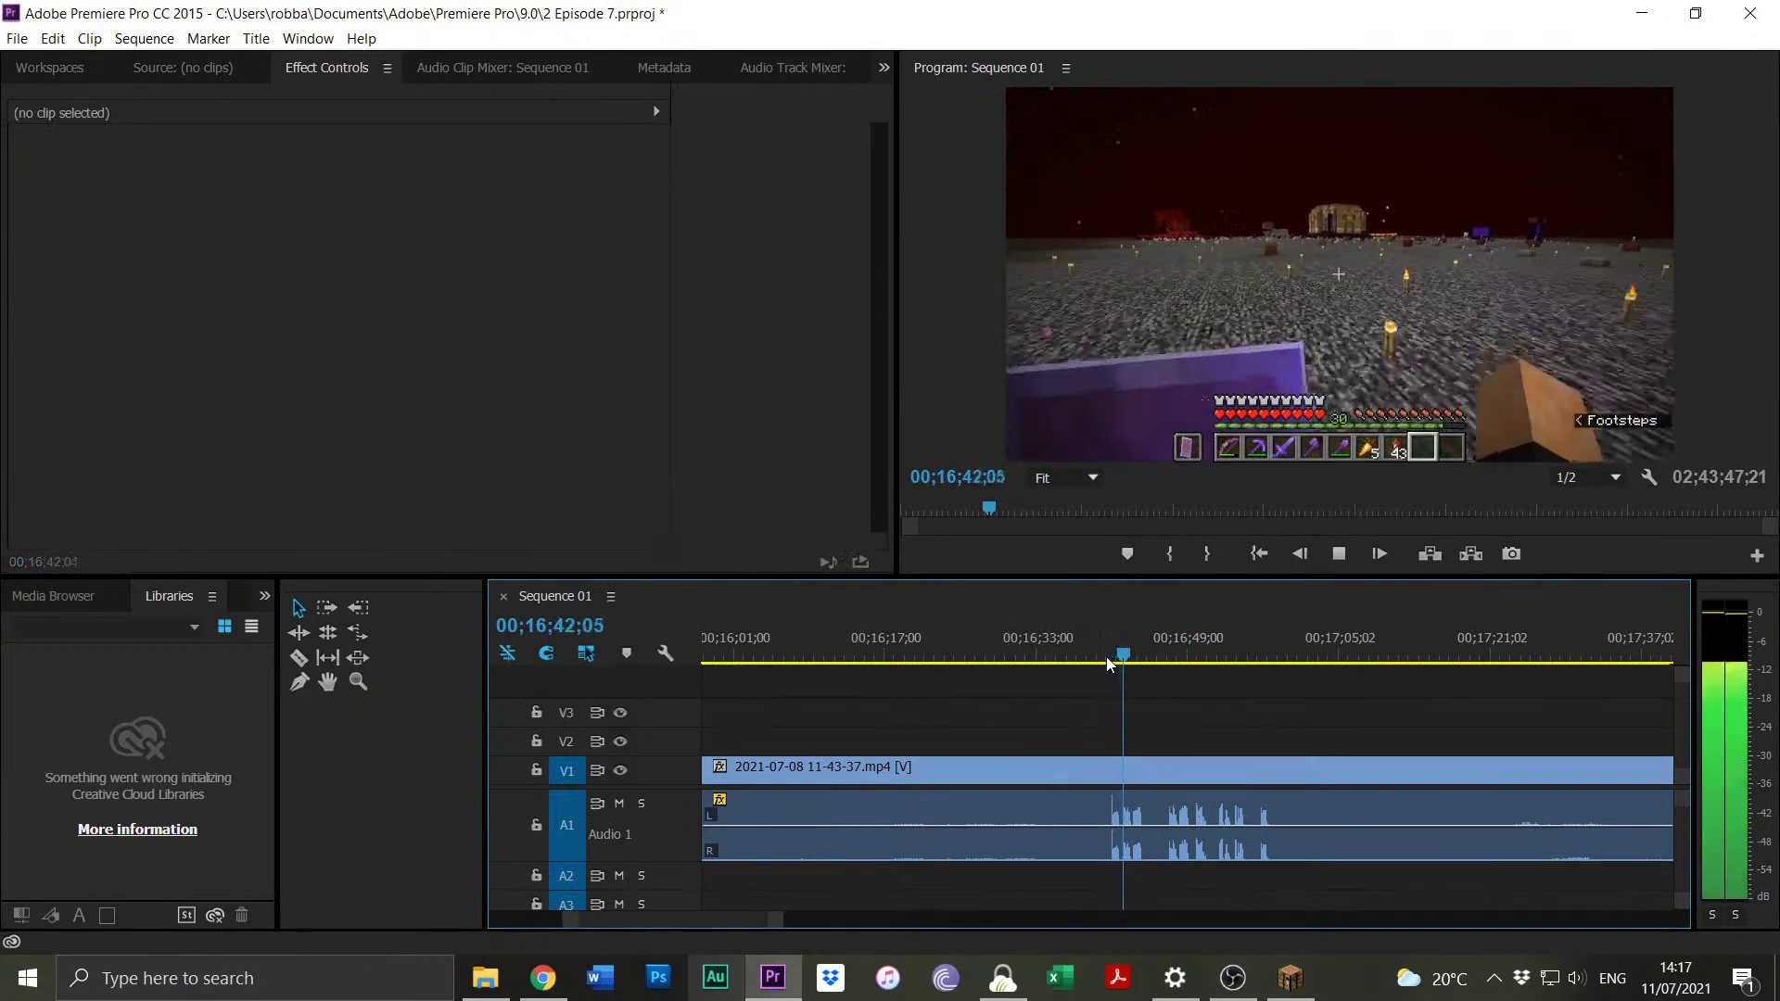
pyautogui.press('space')
pyautogui.moveTo(1181, 654); pyautogui.dragTo(1170, 655)
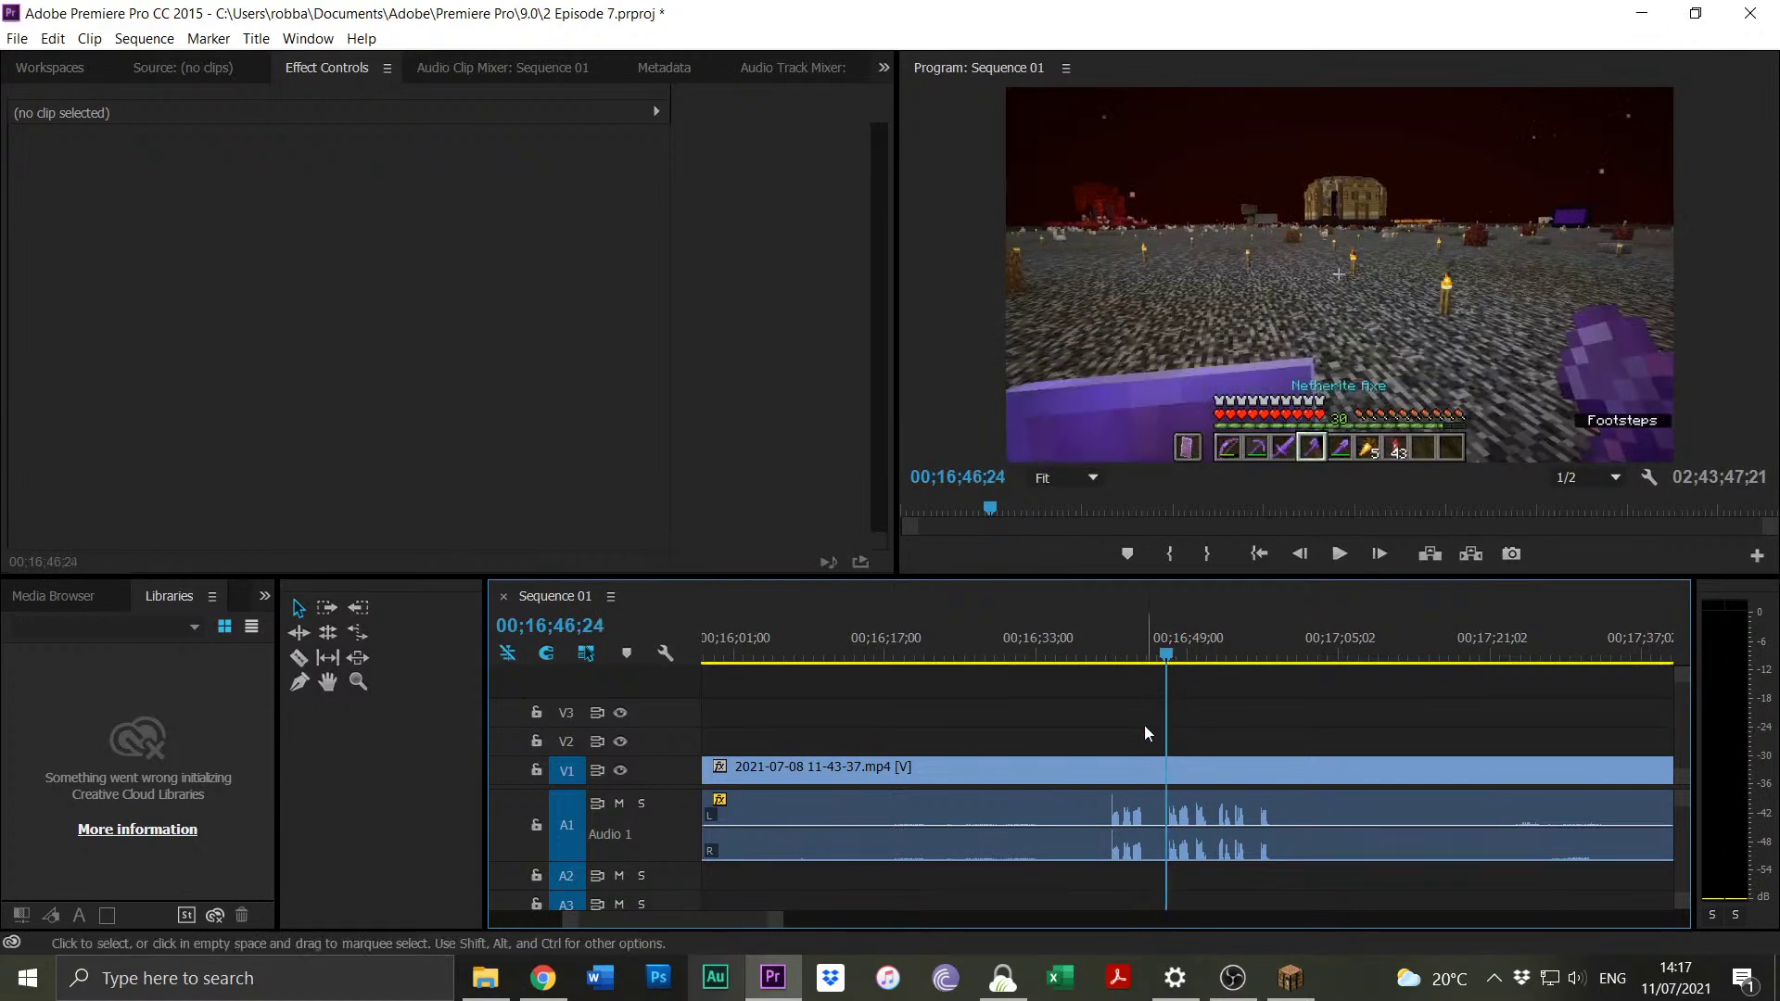
pyautogui.hotkey('ctrl', 'k')
pyautogui.click(1032, 832)
pyautogui.press('Delete')
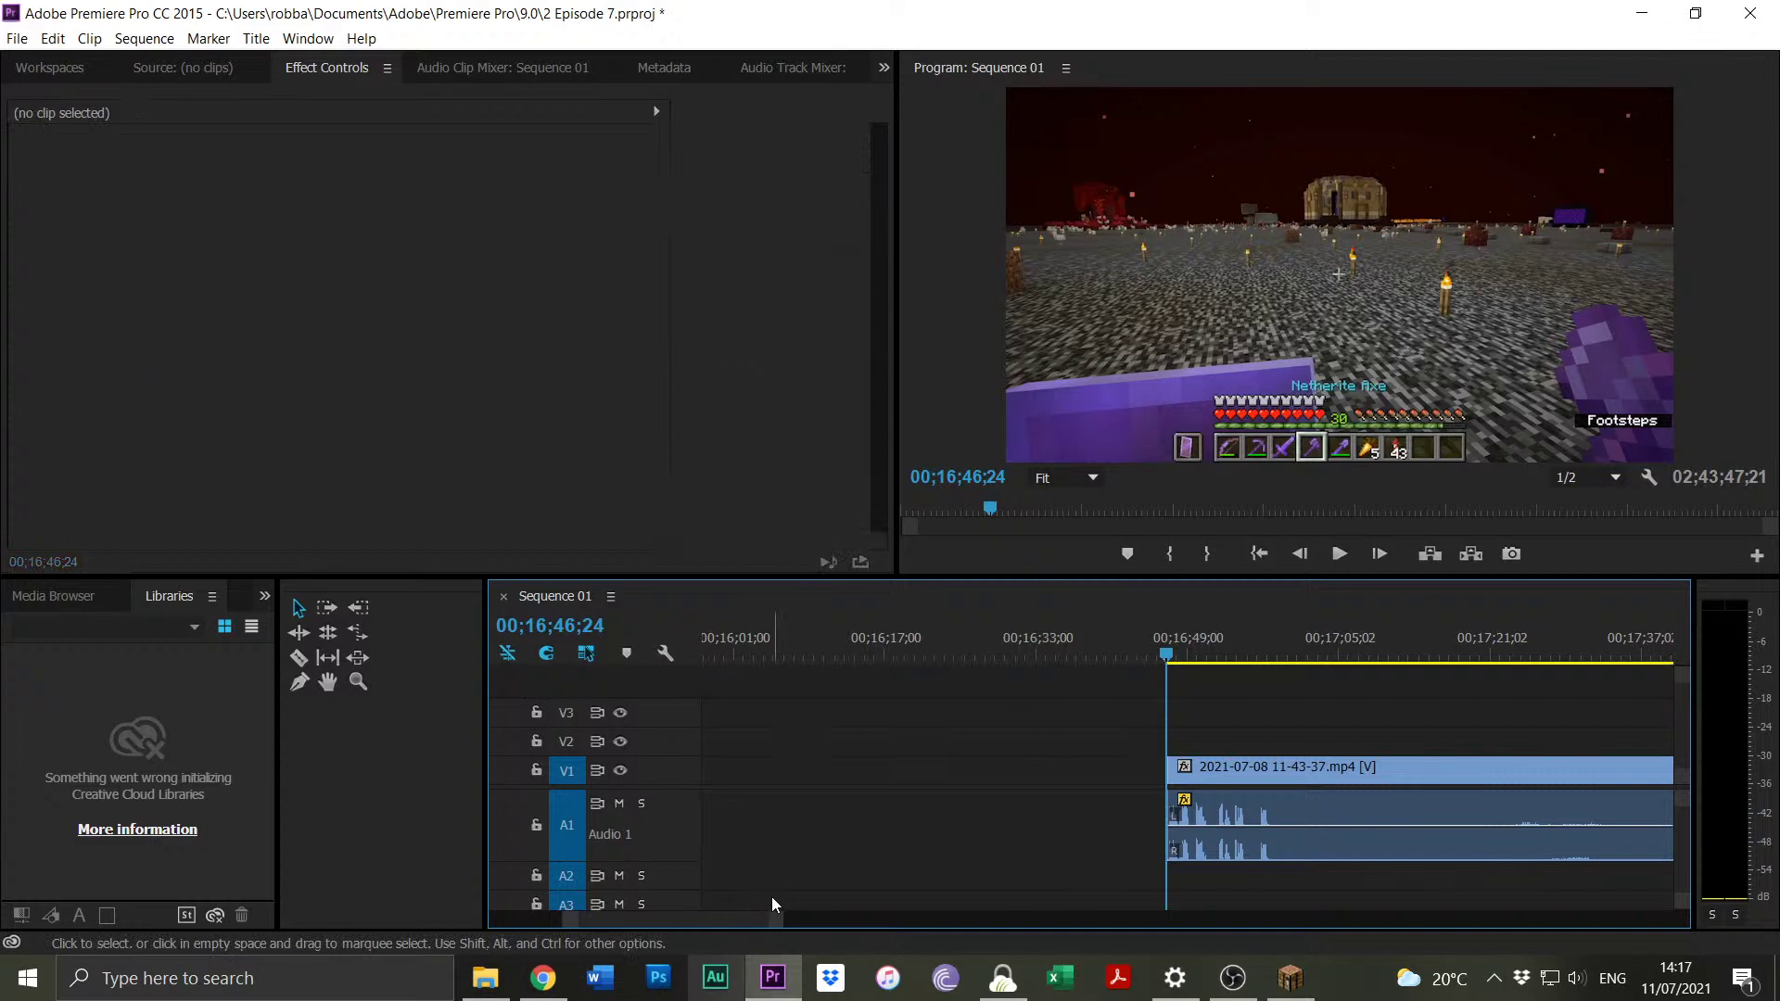
pyautogui.moveTo(782, 920); pyautogui.dragTo(1117, 920)
pyautogui.click(1191, 816)
pyautogui.moveTo(1177, 786); pyautogui.dragTo(814, 784)
# Play across the new join from 00;03;45;00 and split the clip at the end of the speech at 00;04;08;00.
pyautogui.click(809, 657)
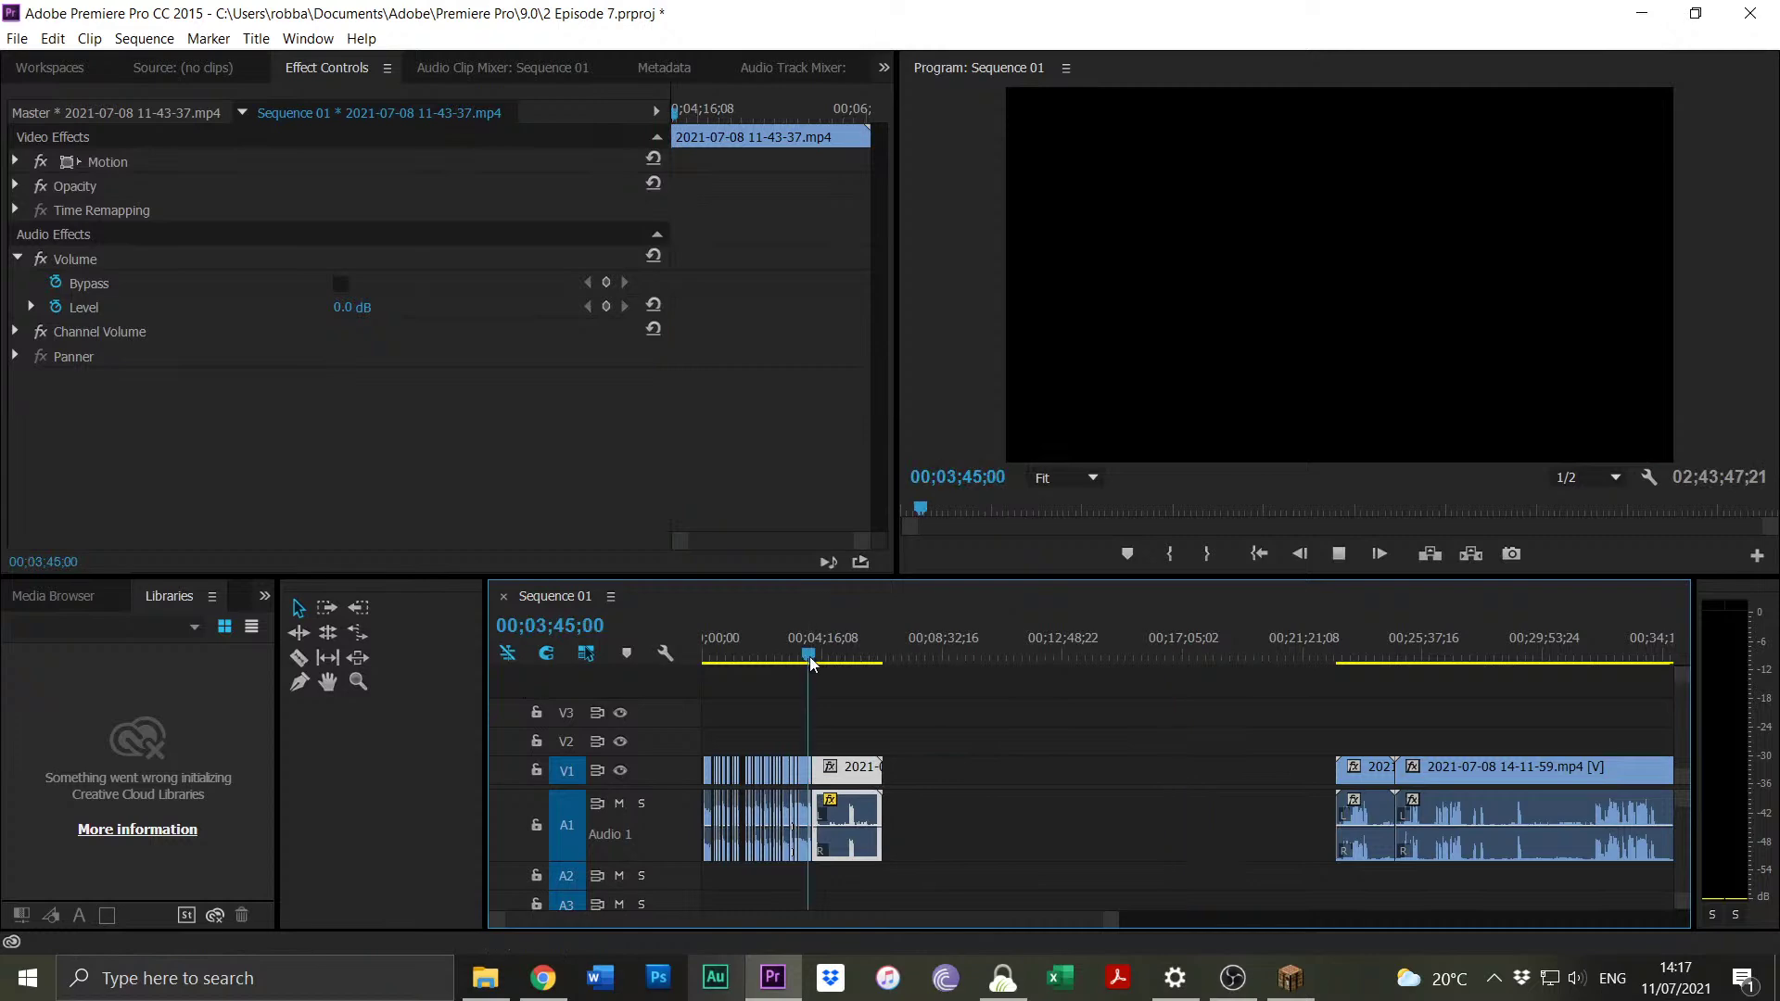
pyautogui.press('space')
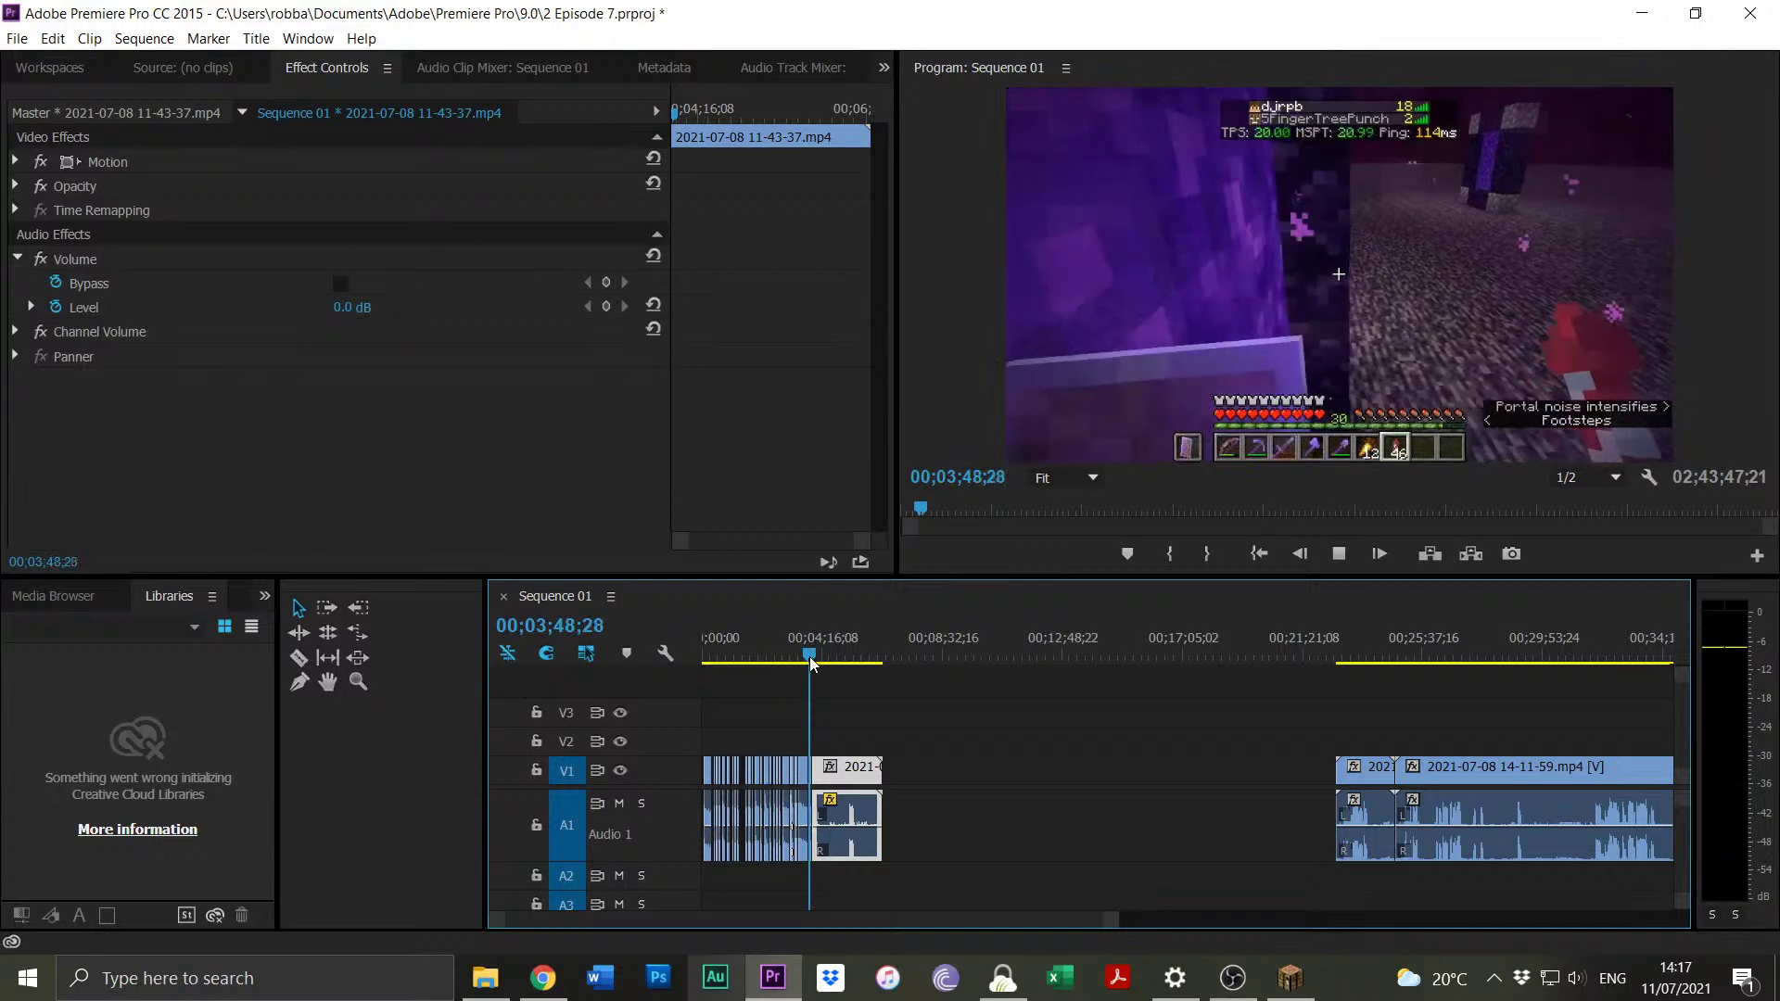
pyautogui.moveTo(1115, 919); pyautogui.dragTo(923, 919)
pyautogui.click(1220, 641)
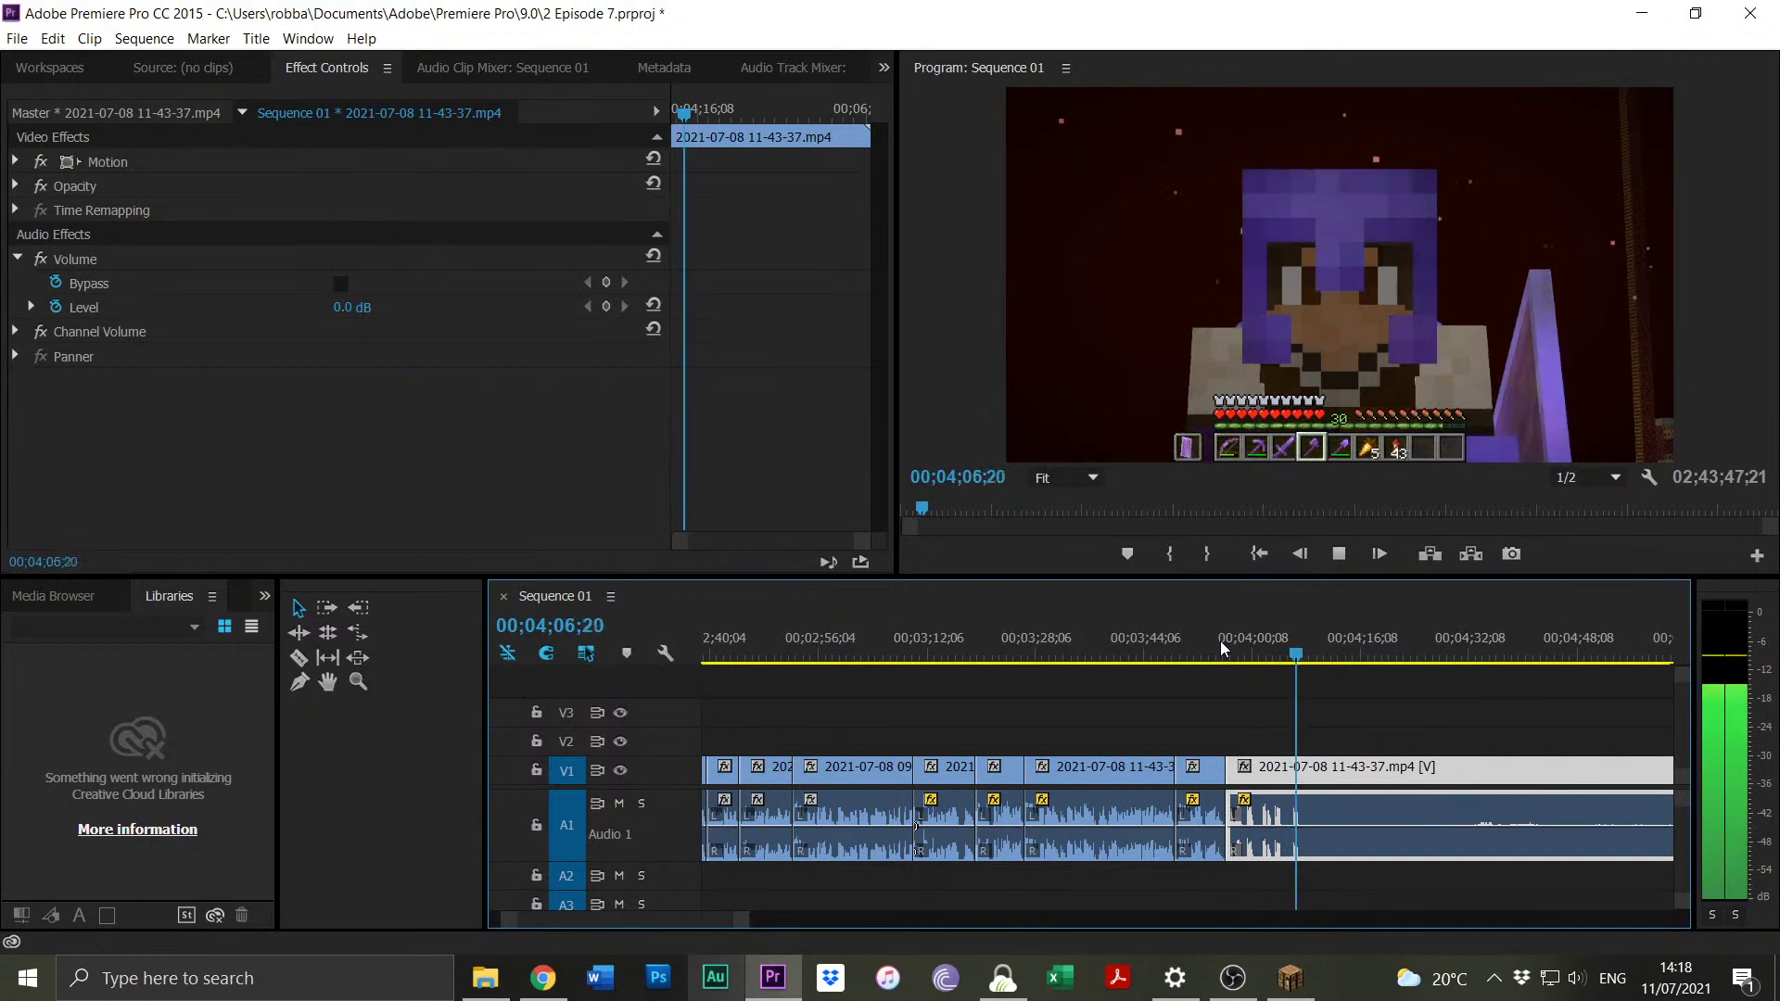
pyautogui.press('space')
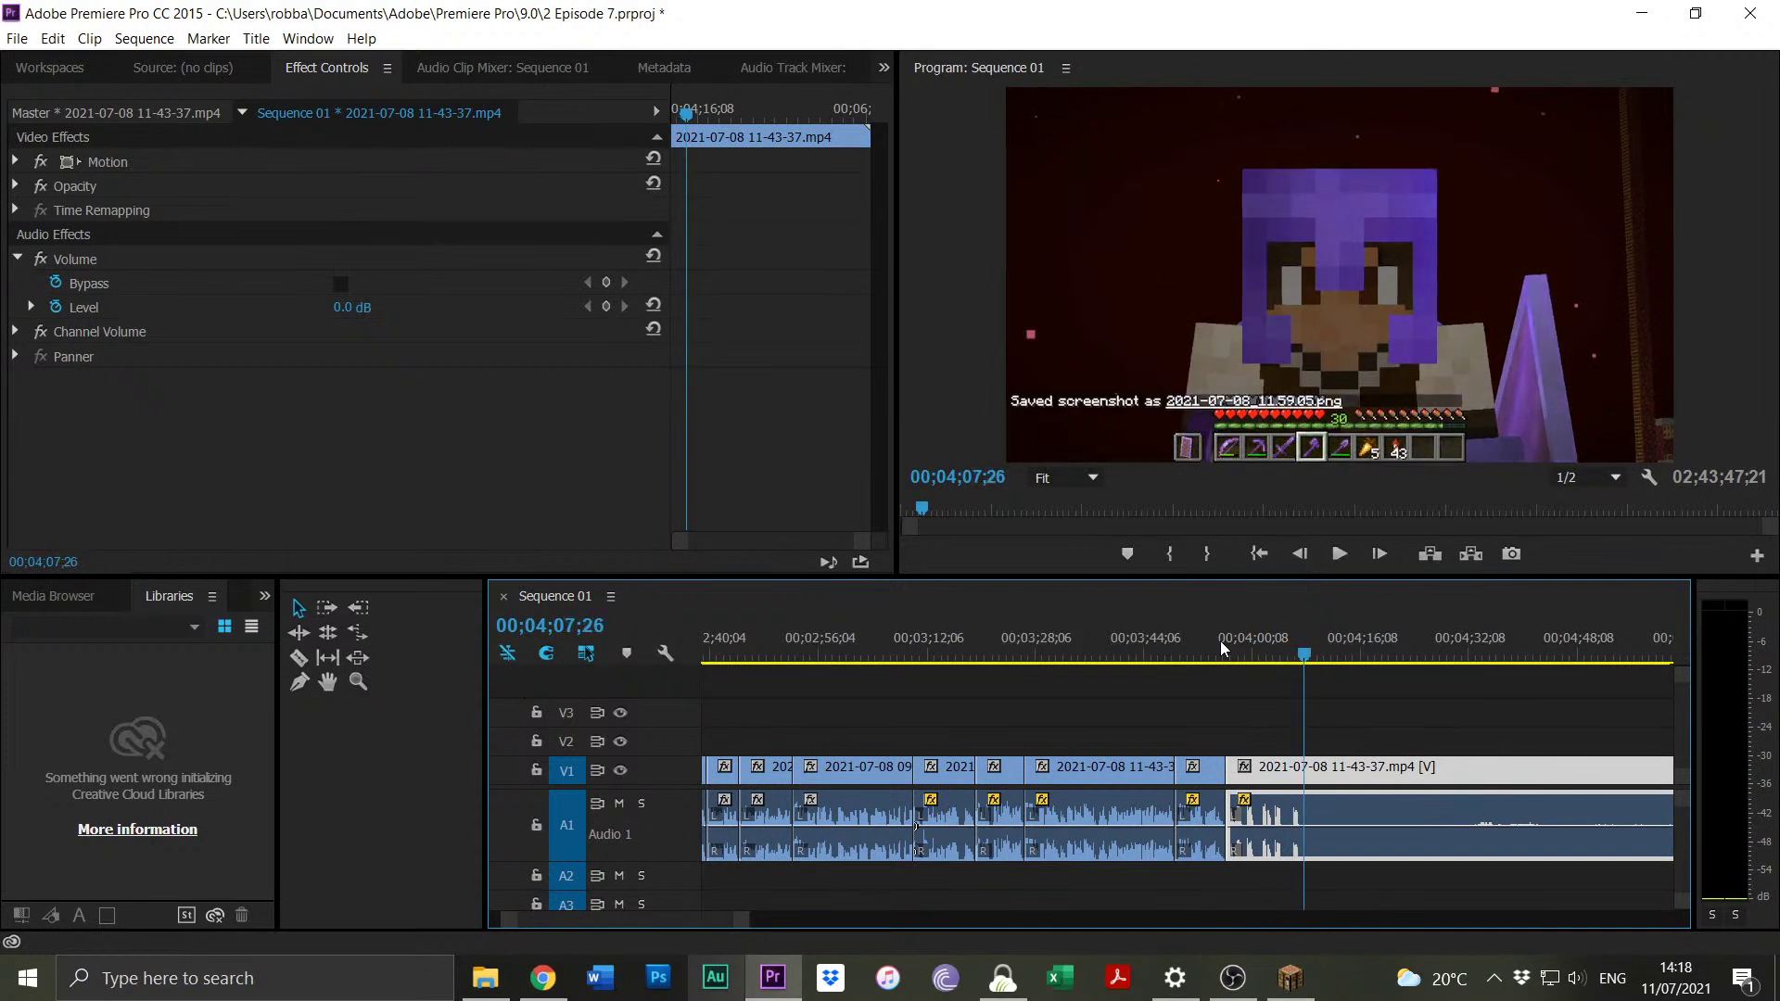
pyautogui.click(1305, 660)
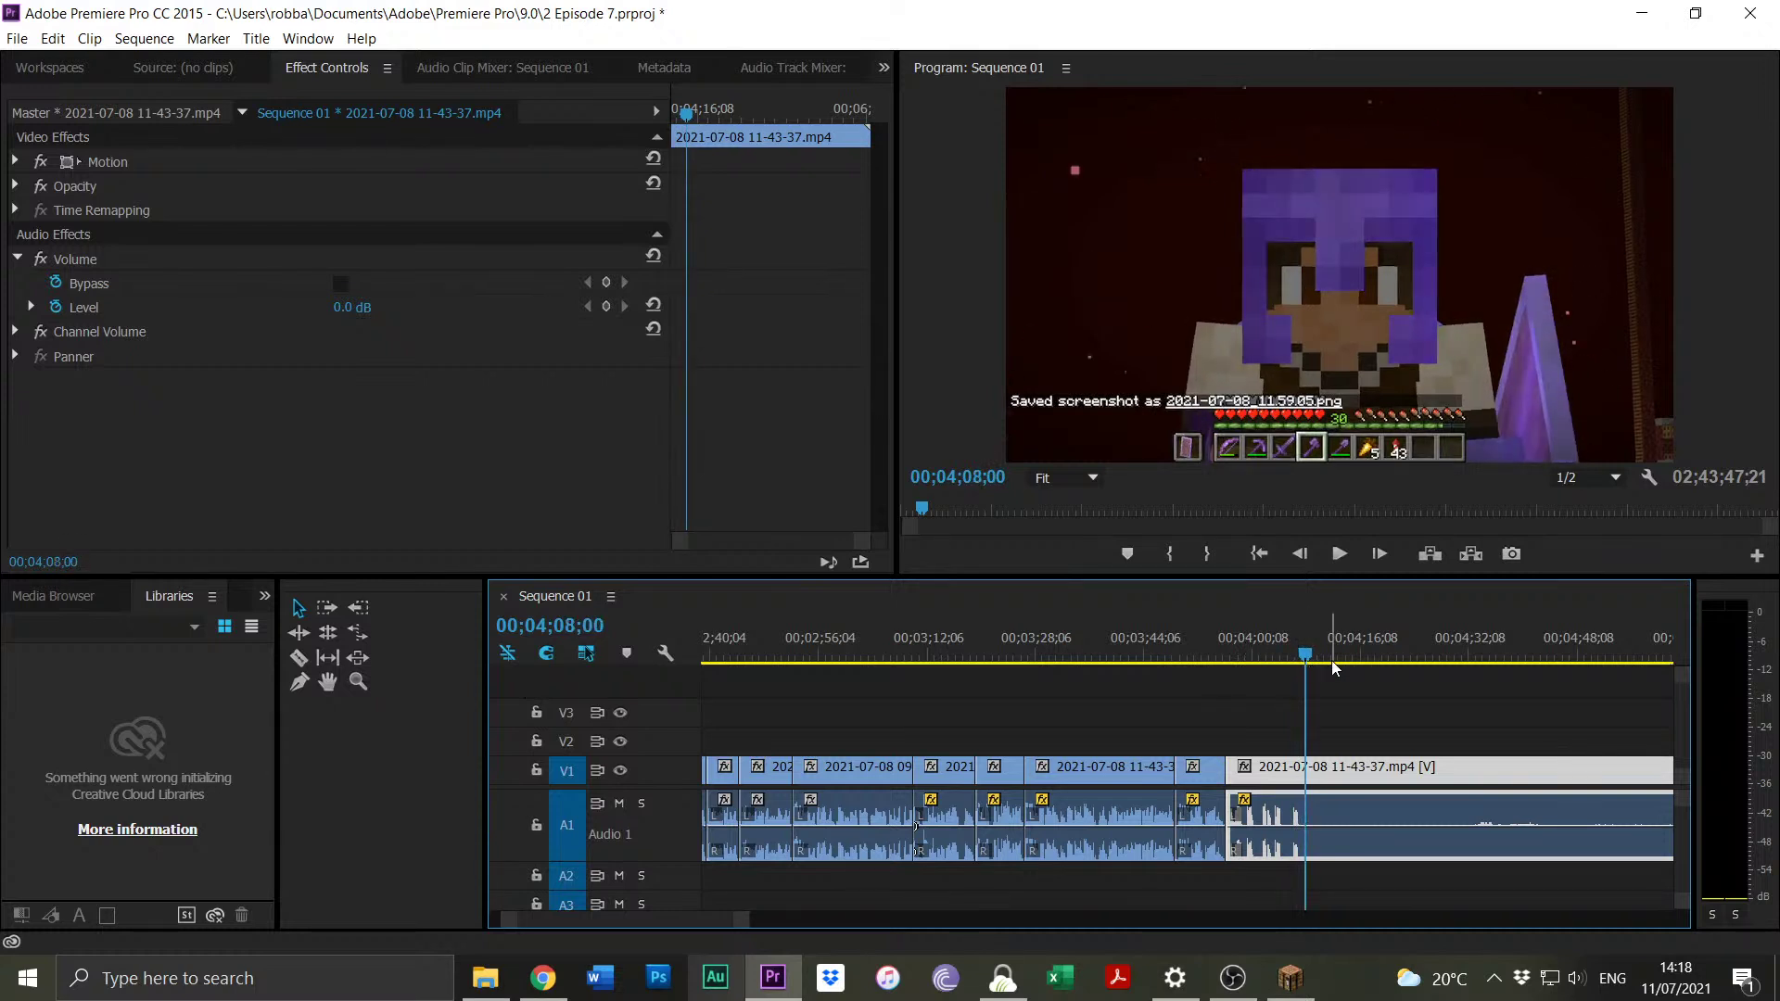
pyautogui.hotkey('ctrl', 'k')
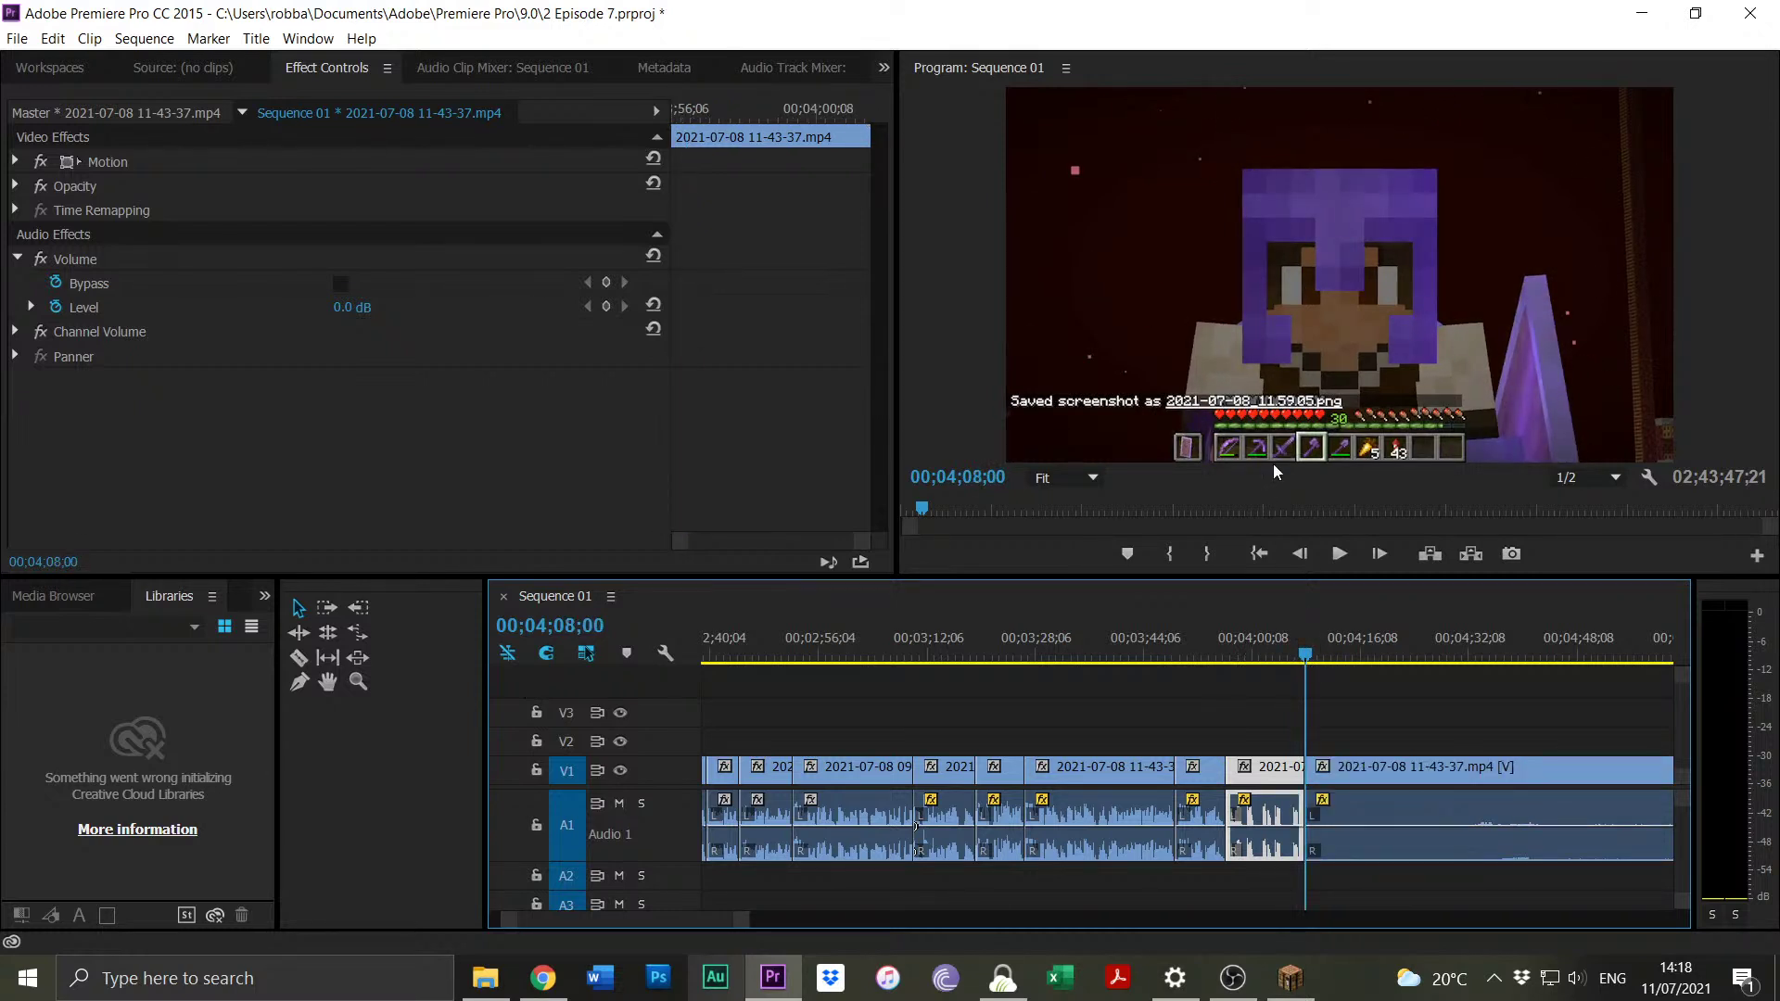
# Select the piece after the 00;04;08;00 split and play its speech section from 00;05;13;28.
pyautogui.click(1357, 814)
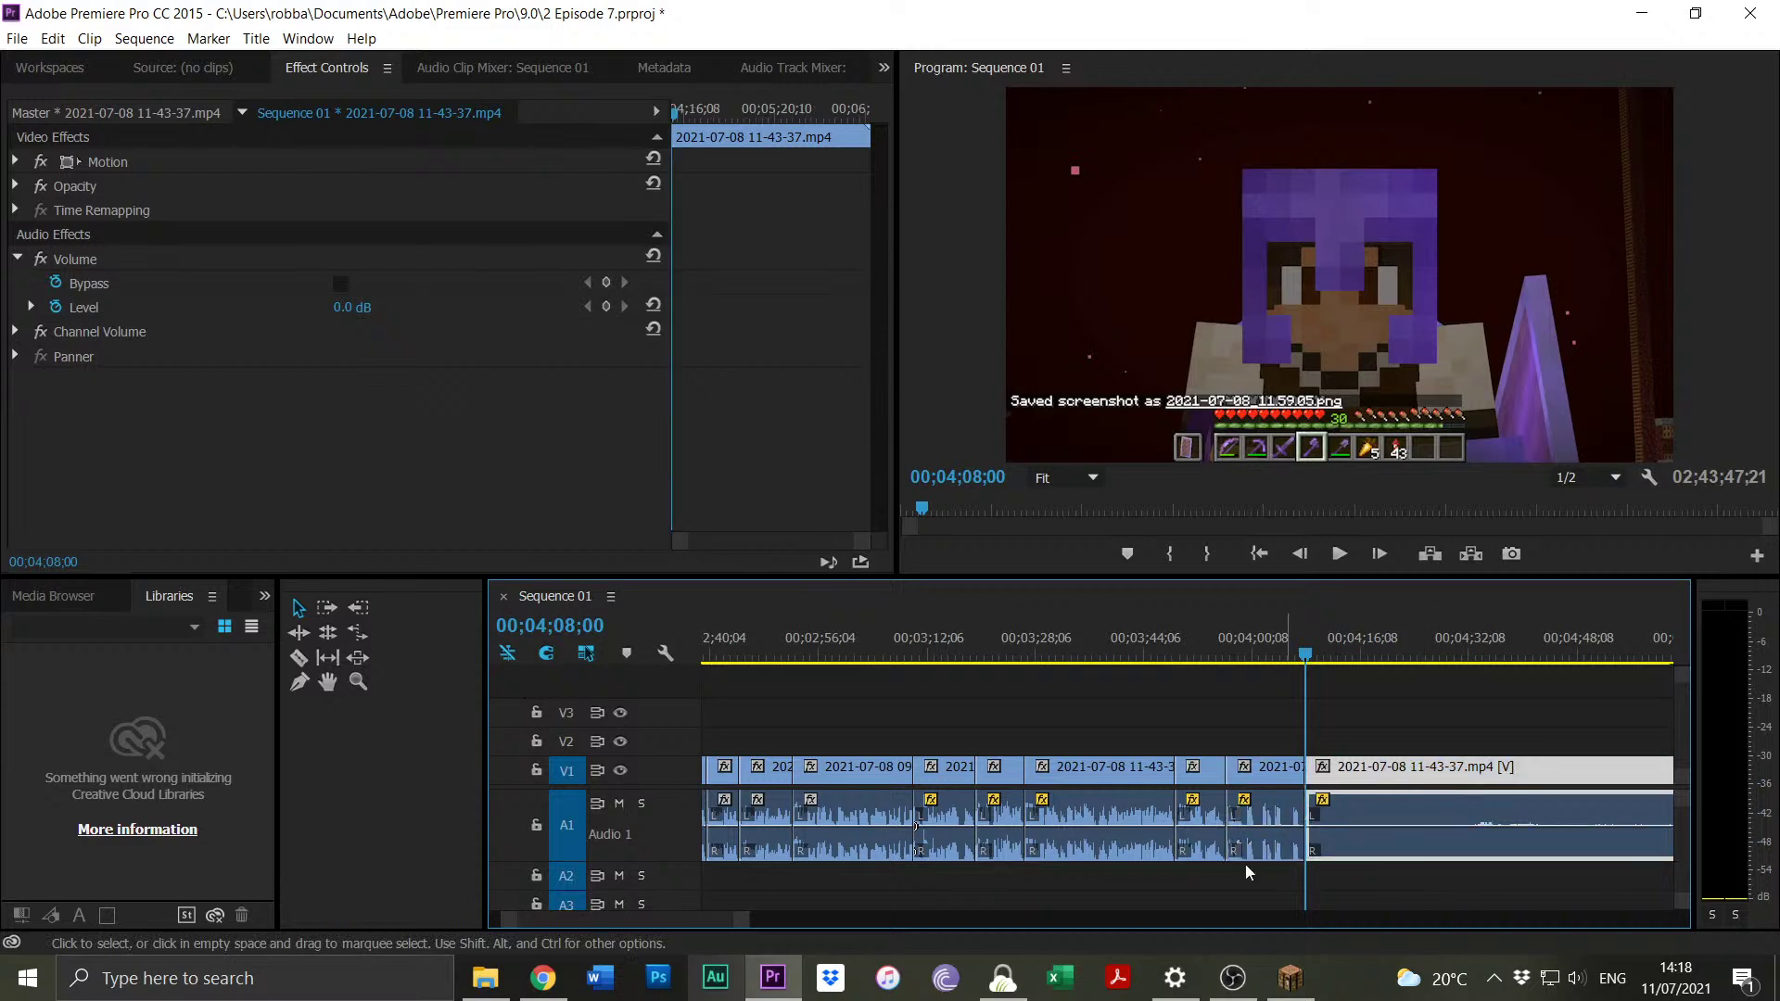
pyautogui.moveTo(741, 925); pyautogui.dragTo(820, 924)
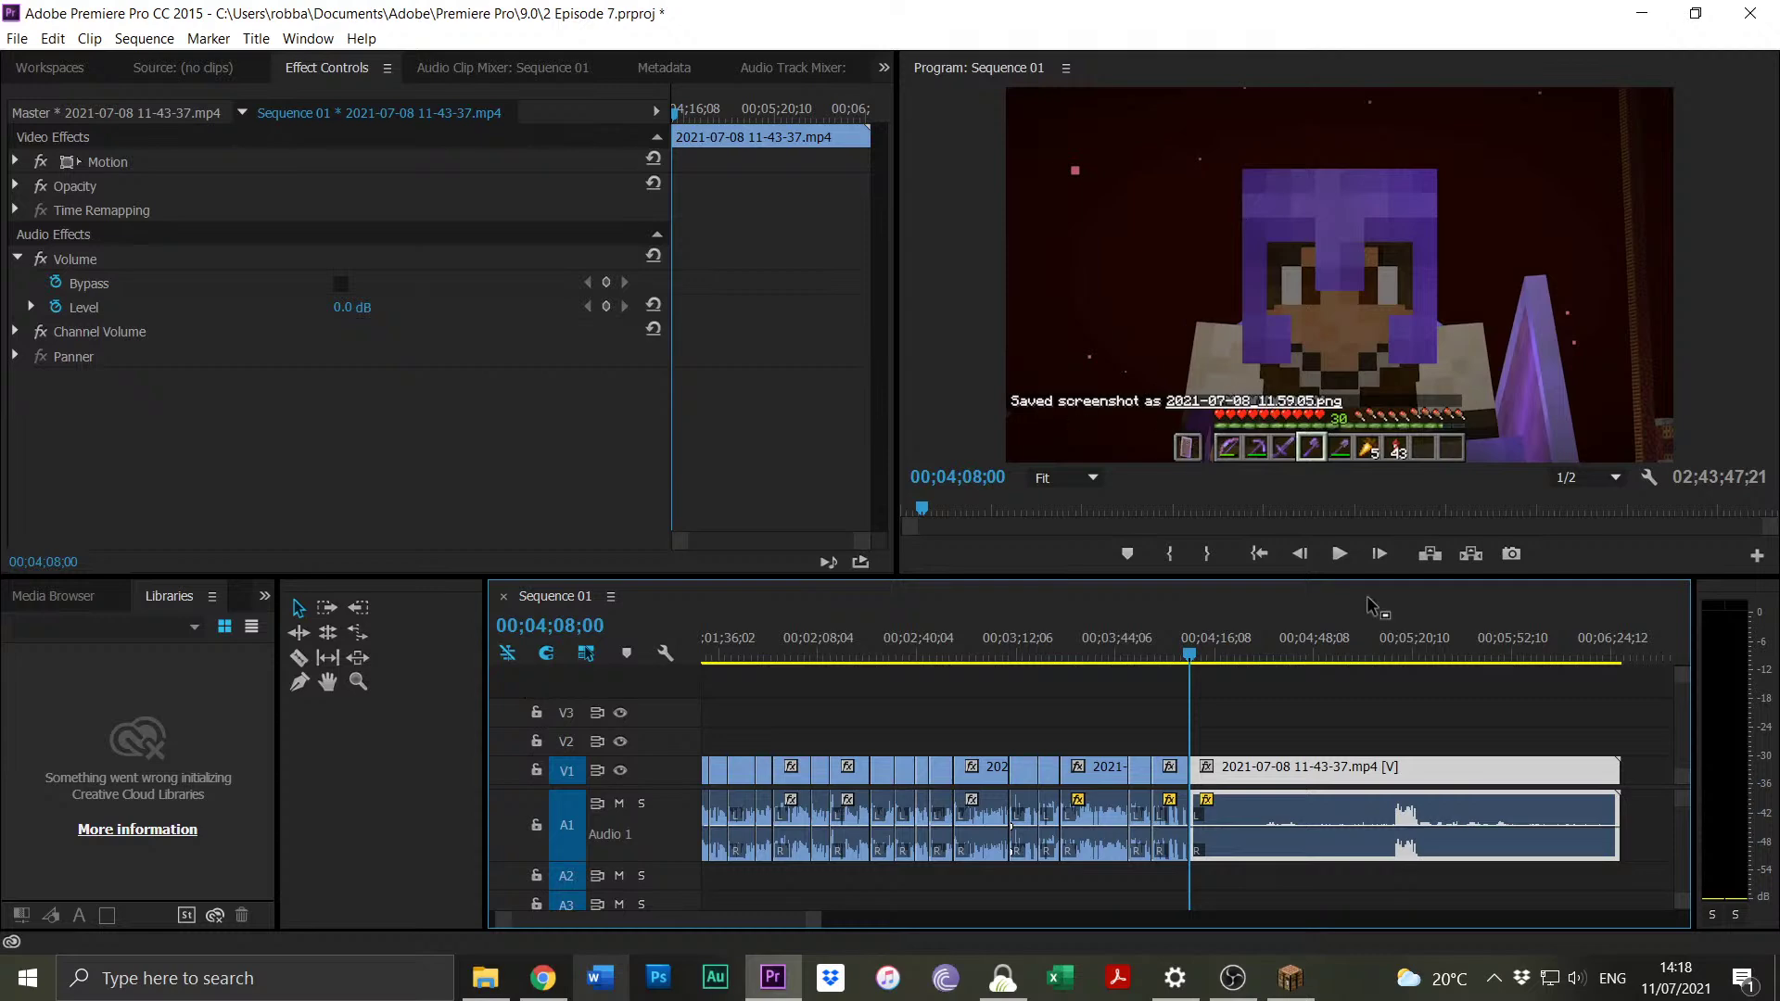
pyautogui.click(1390, 649)
pyautogui.moveTo(1391, 641); pyautogui.dragTo(1394, 642)
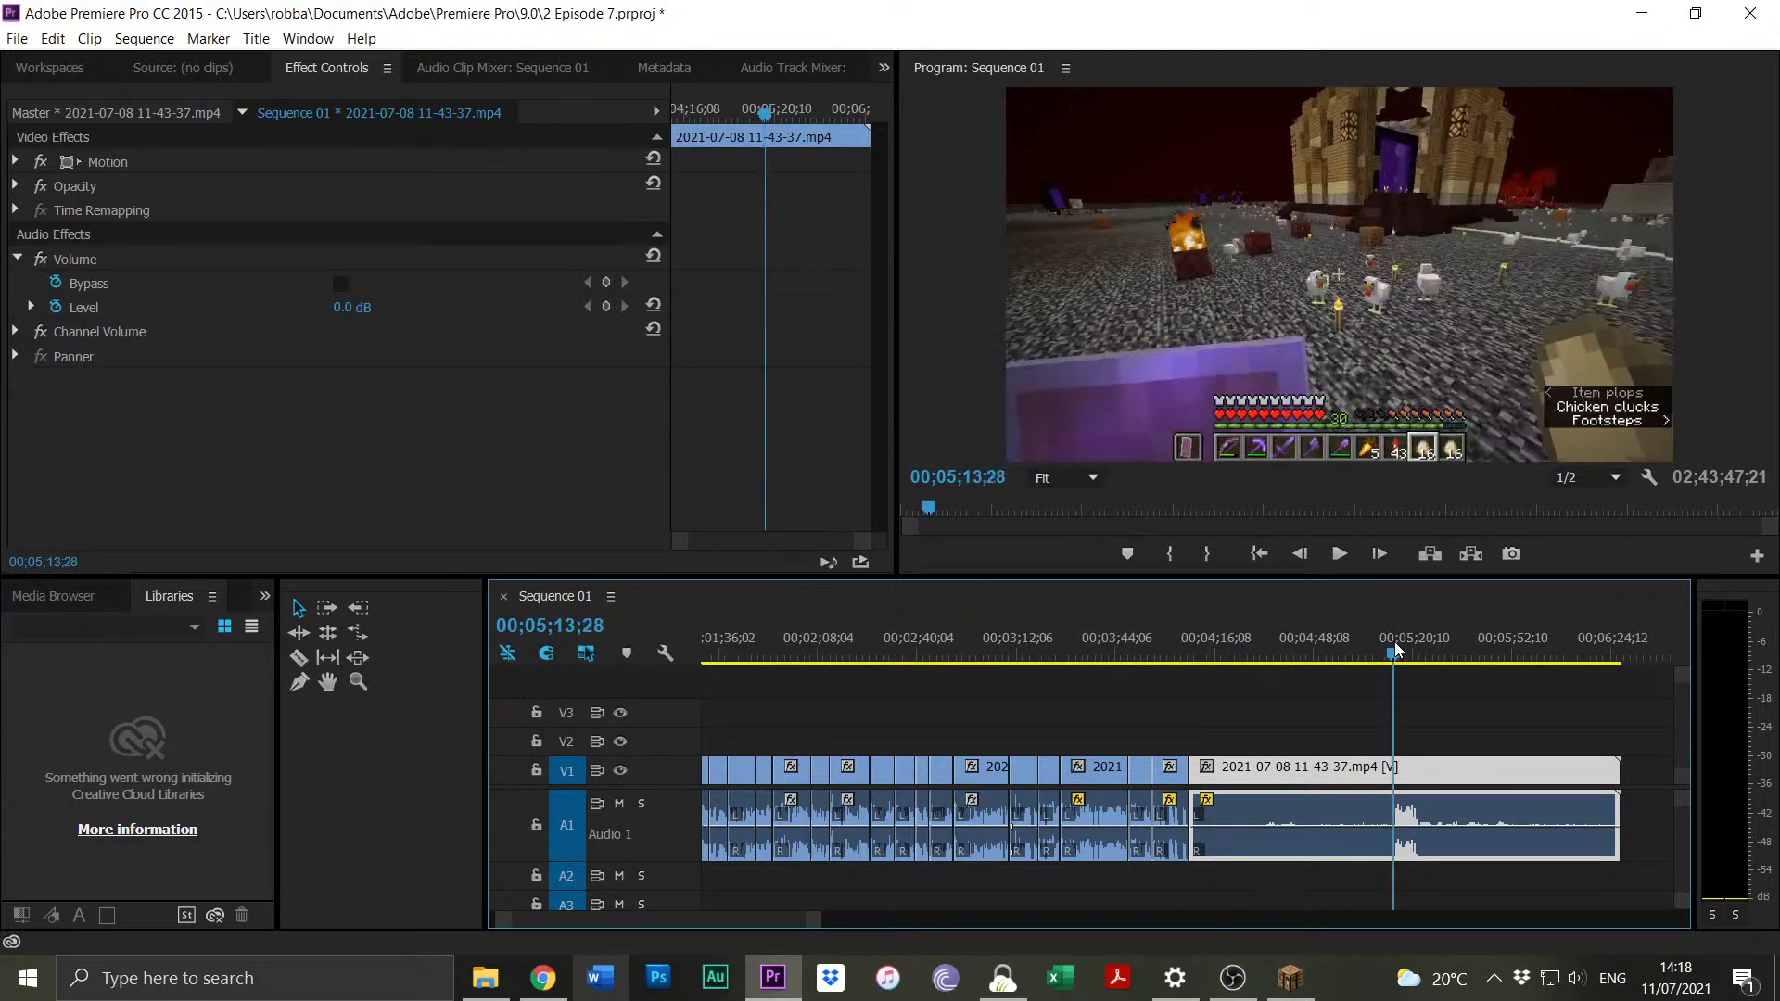
pyautogui.press('space')
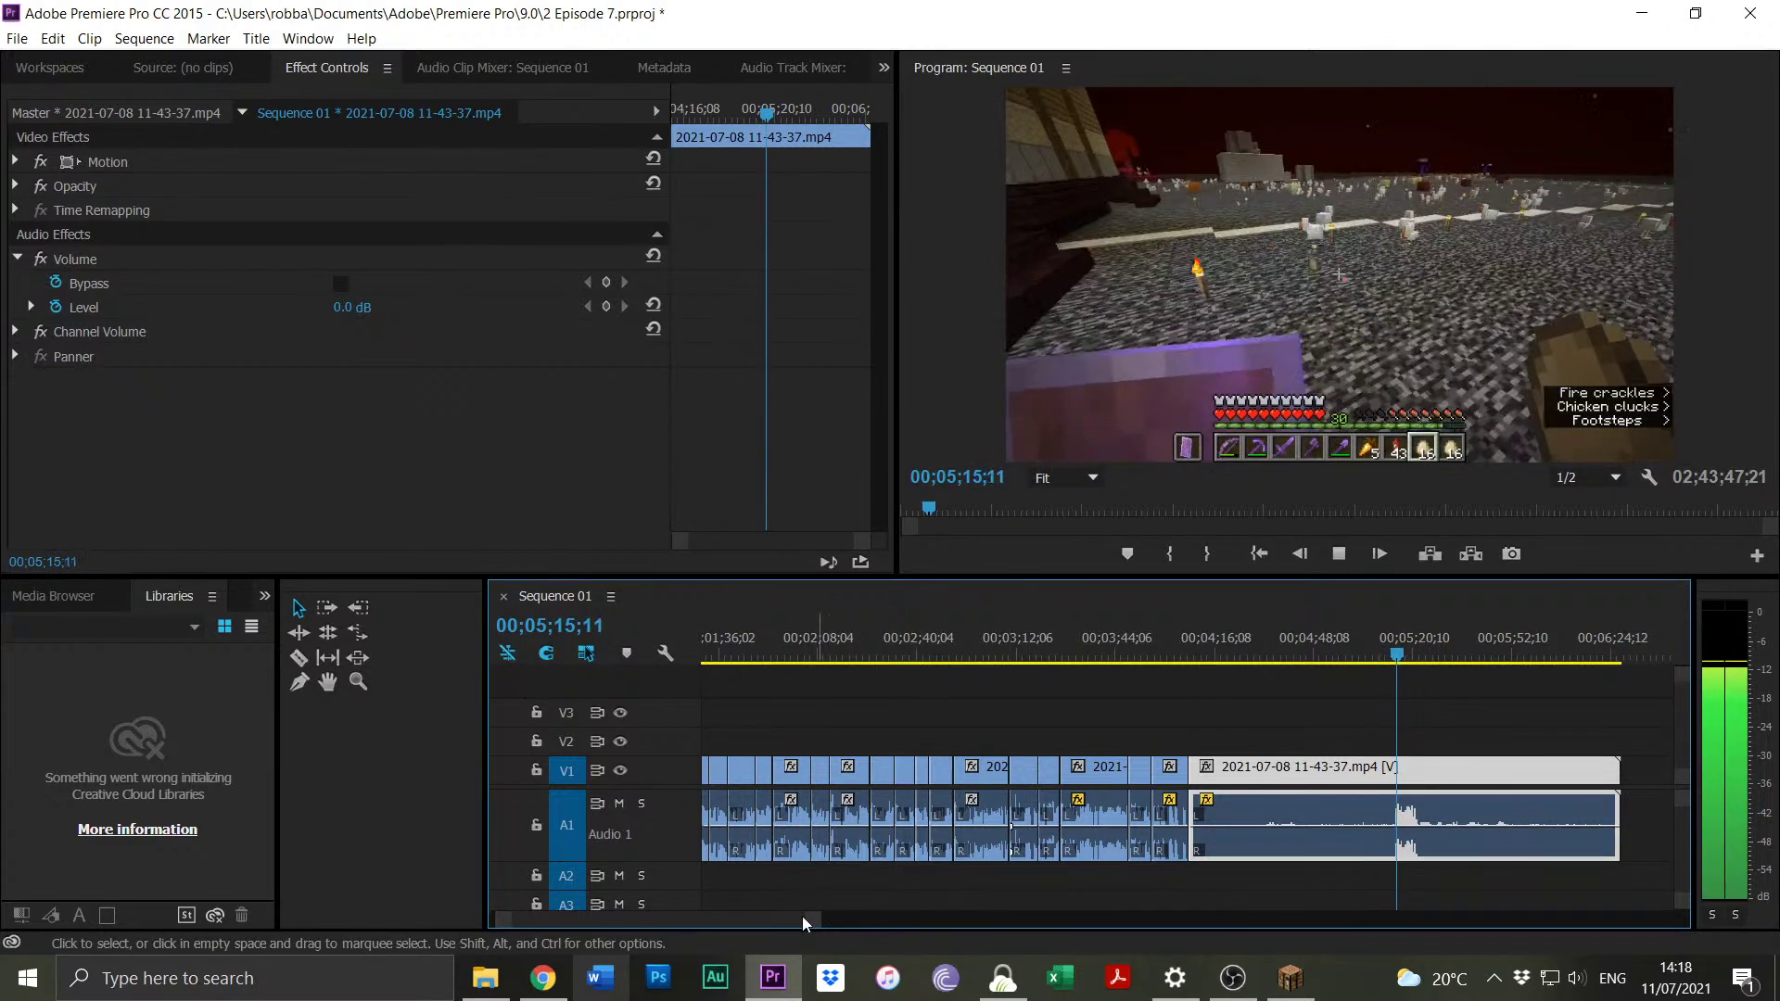
pyautogui.moveTo(809, 927); pyautogui.dragTo(756, 927)
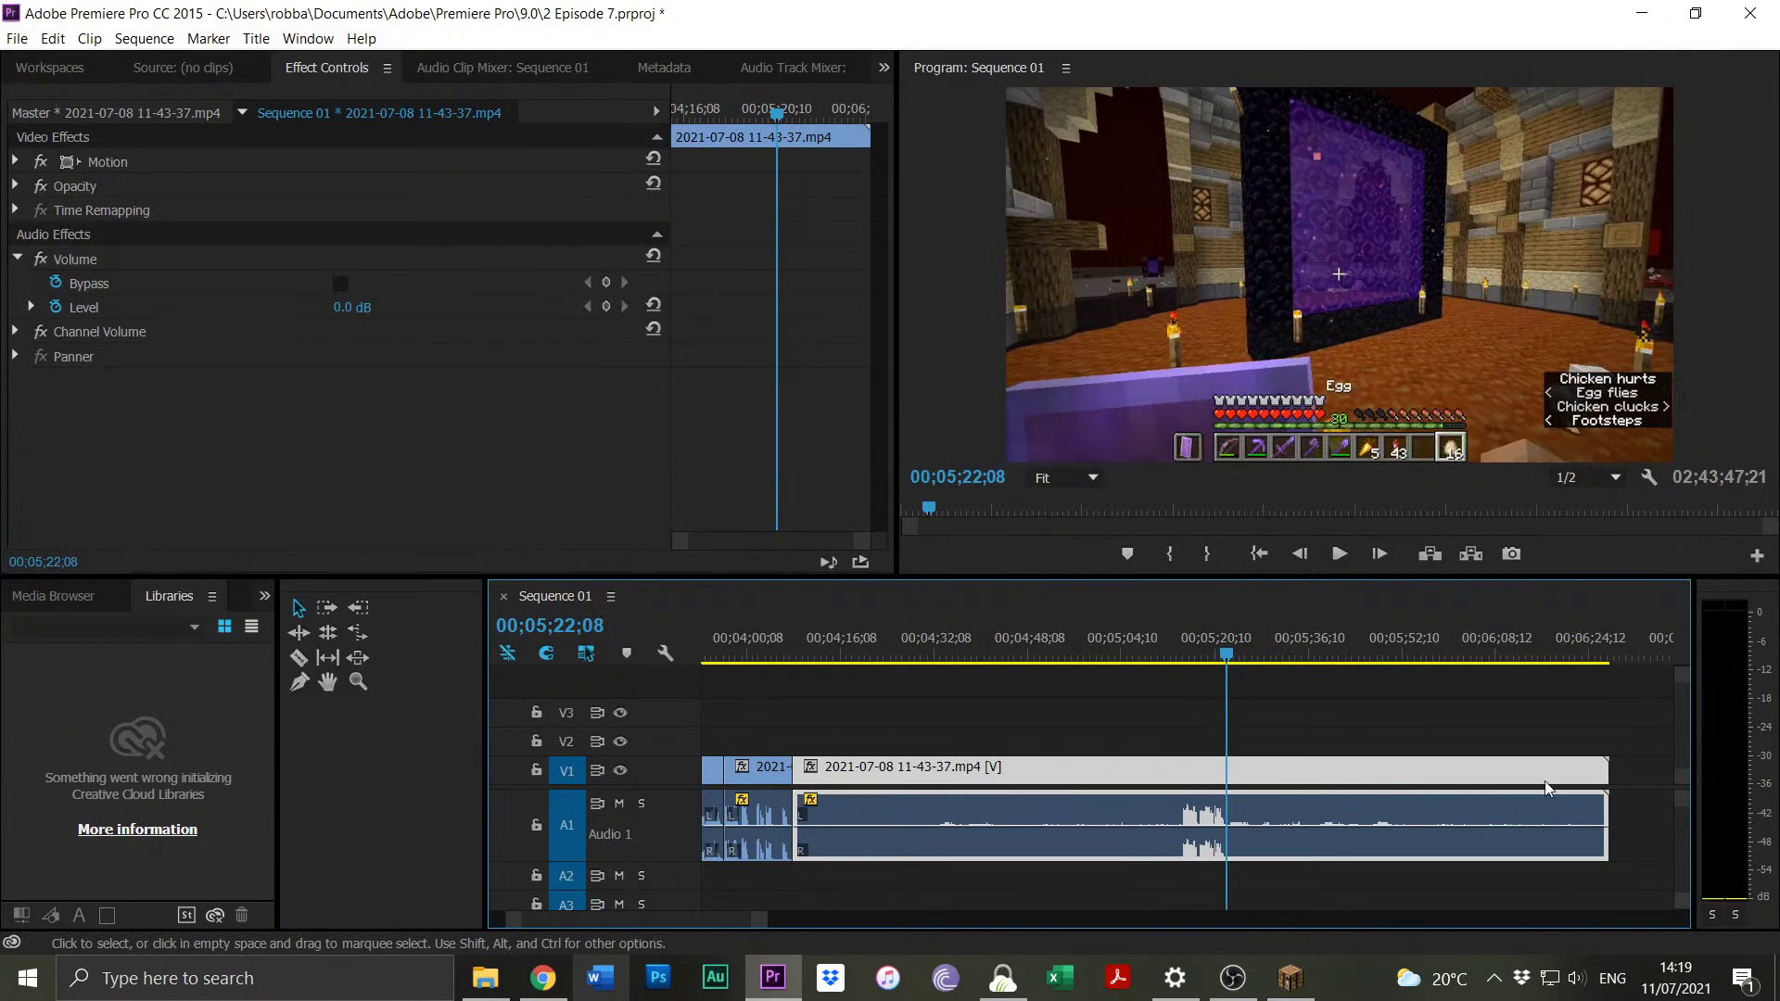
pyautogui.moveTo(1606, 768); pyautogui.dragTo(1226, 767)
pyautogui.click(1177, 640)
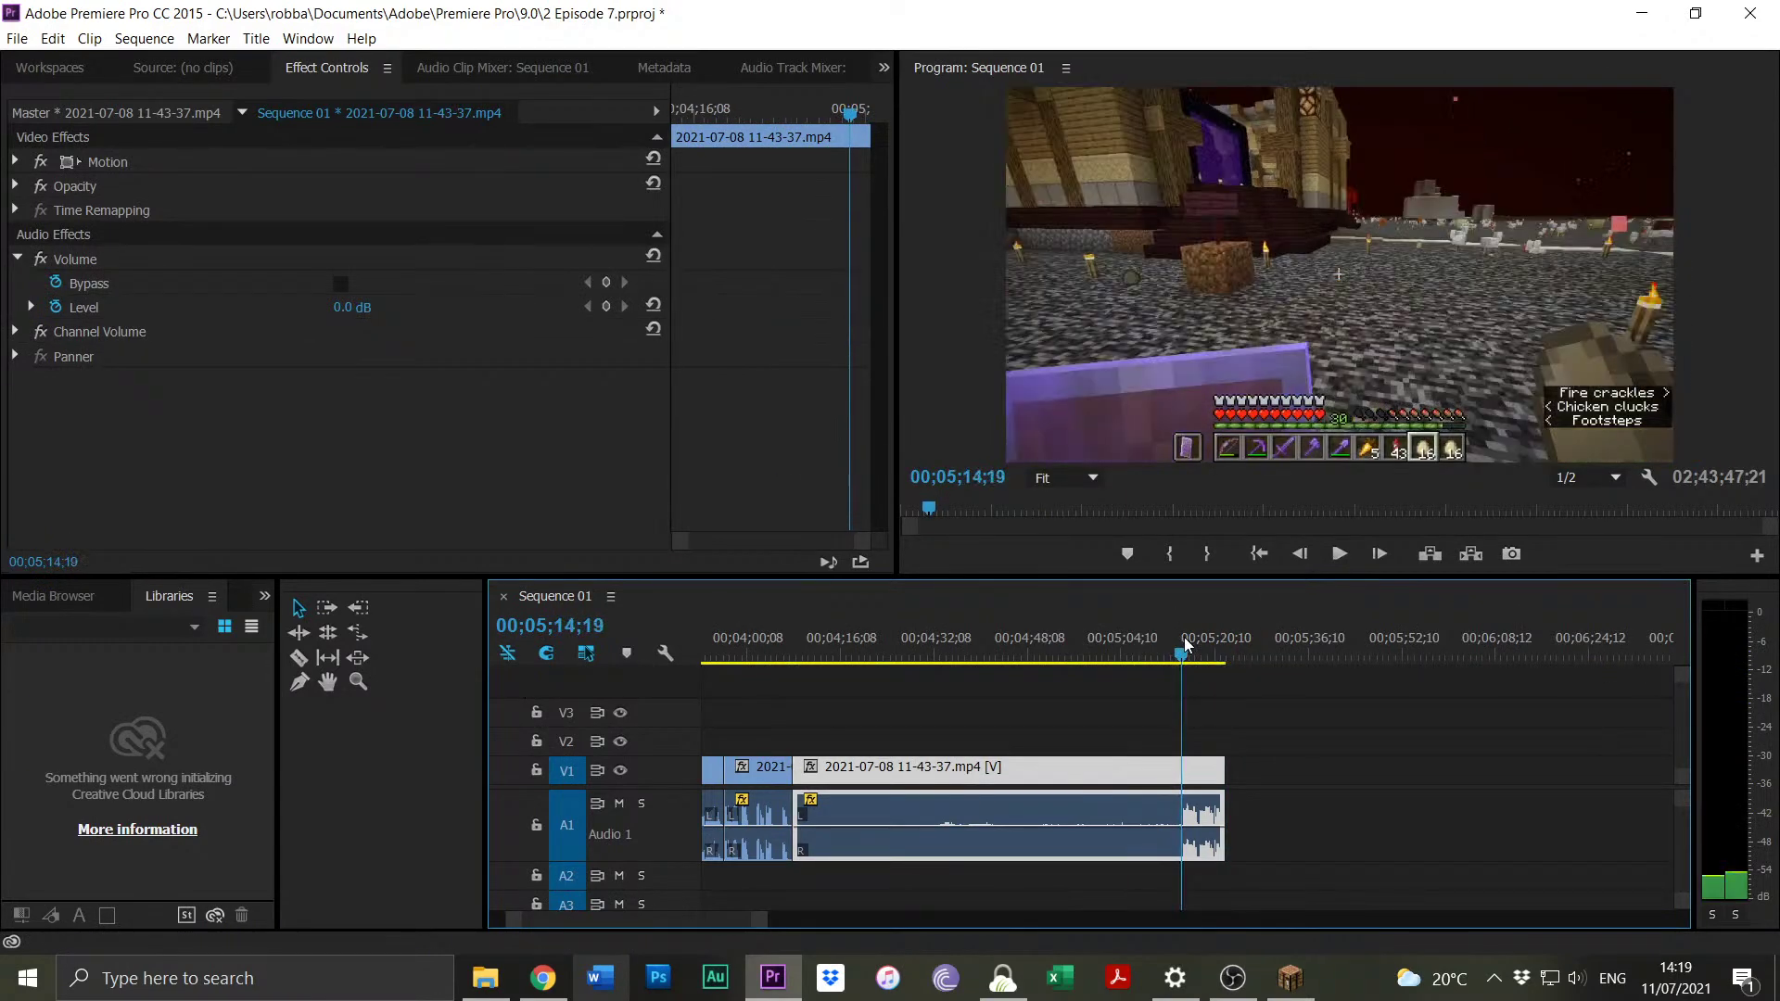
pyautogui.moveTo(795, 811); pyautogui.dragTo(807, 771)
pyautogui.moveTo(760, 920); pyautogui.dragTo(1629, 867)
pyautogui.moveTo(1585, 709); pyautogui.dragTo(799, 775)
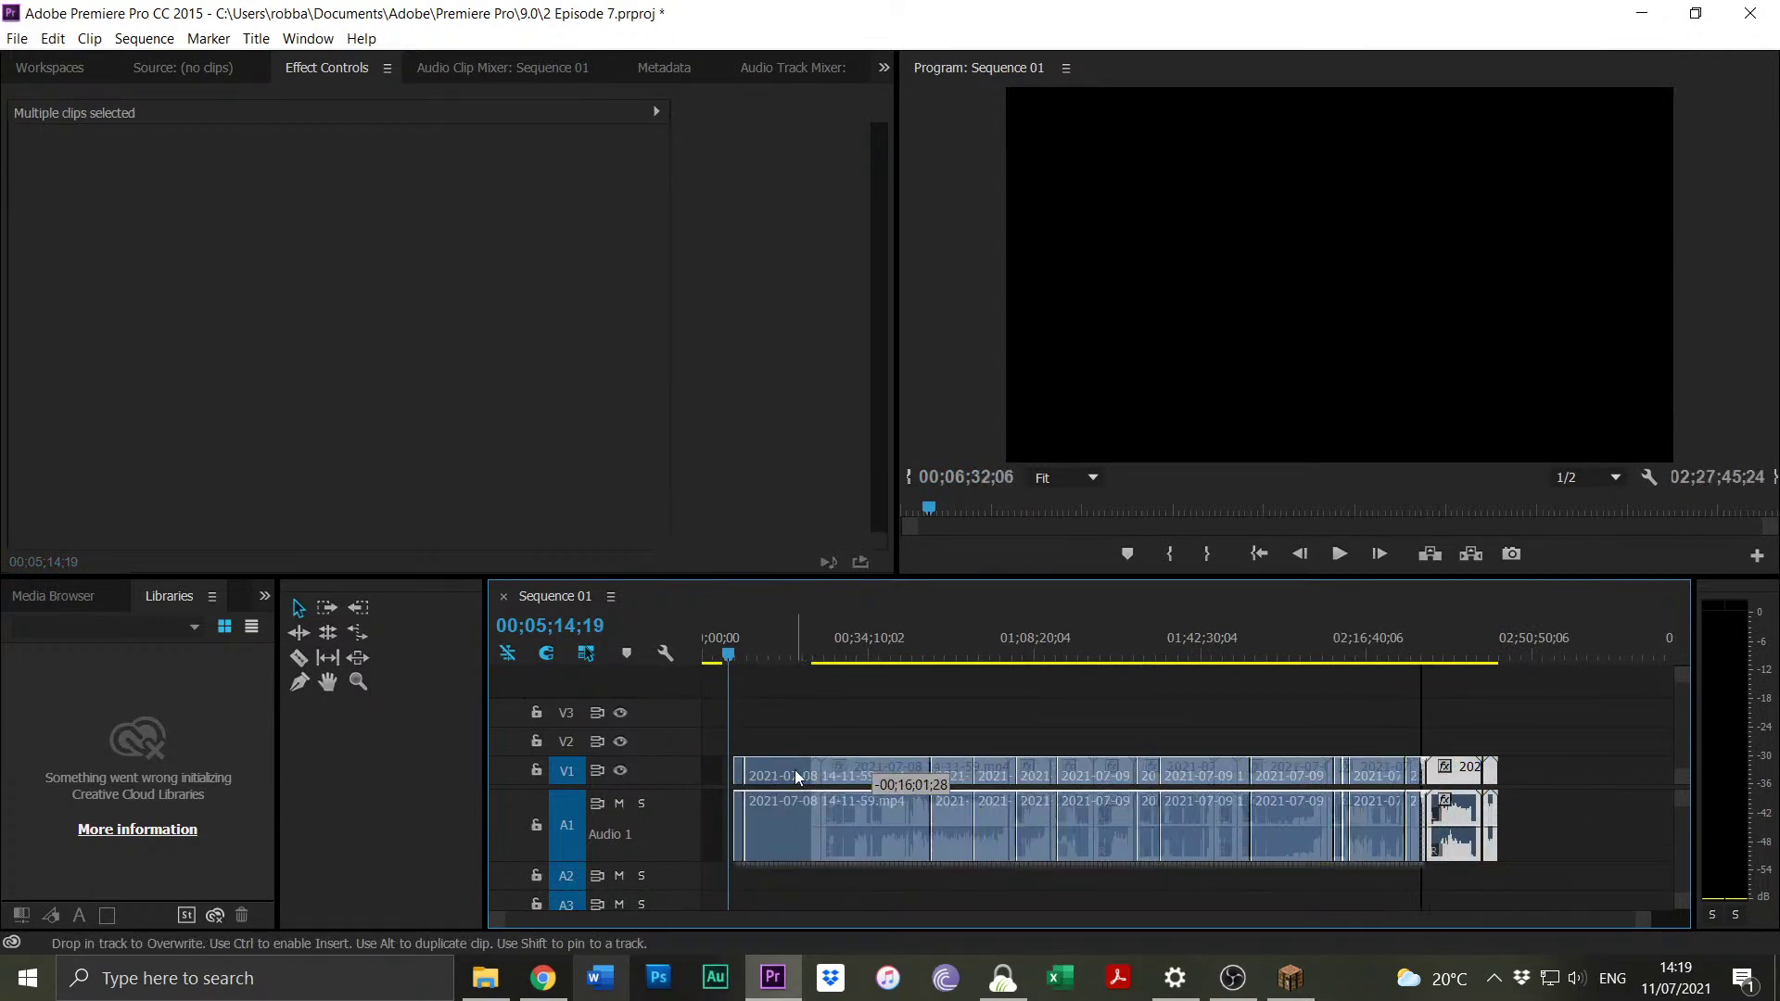
pyautogui.moveTo(795, 775); pyautogui.dragTo(704, 838)
pyautogui.moveTo(498, 927); pyautogui.dragTo(890, 922)
pyautogui.moveTo(1480, 776); pyautogui.dragTo(1326, 779)
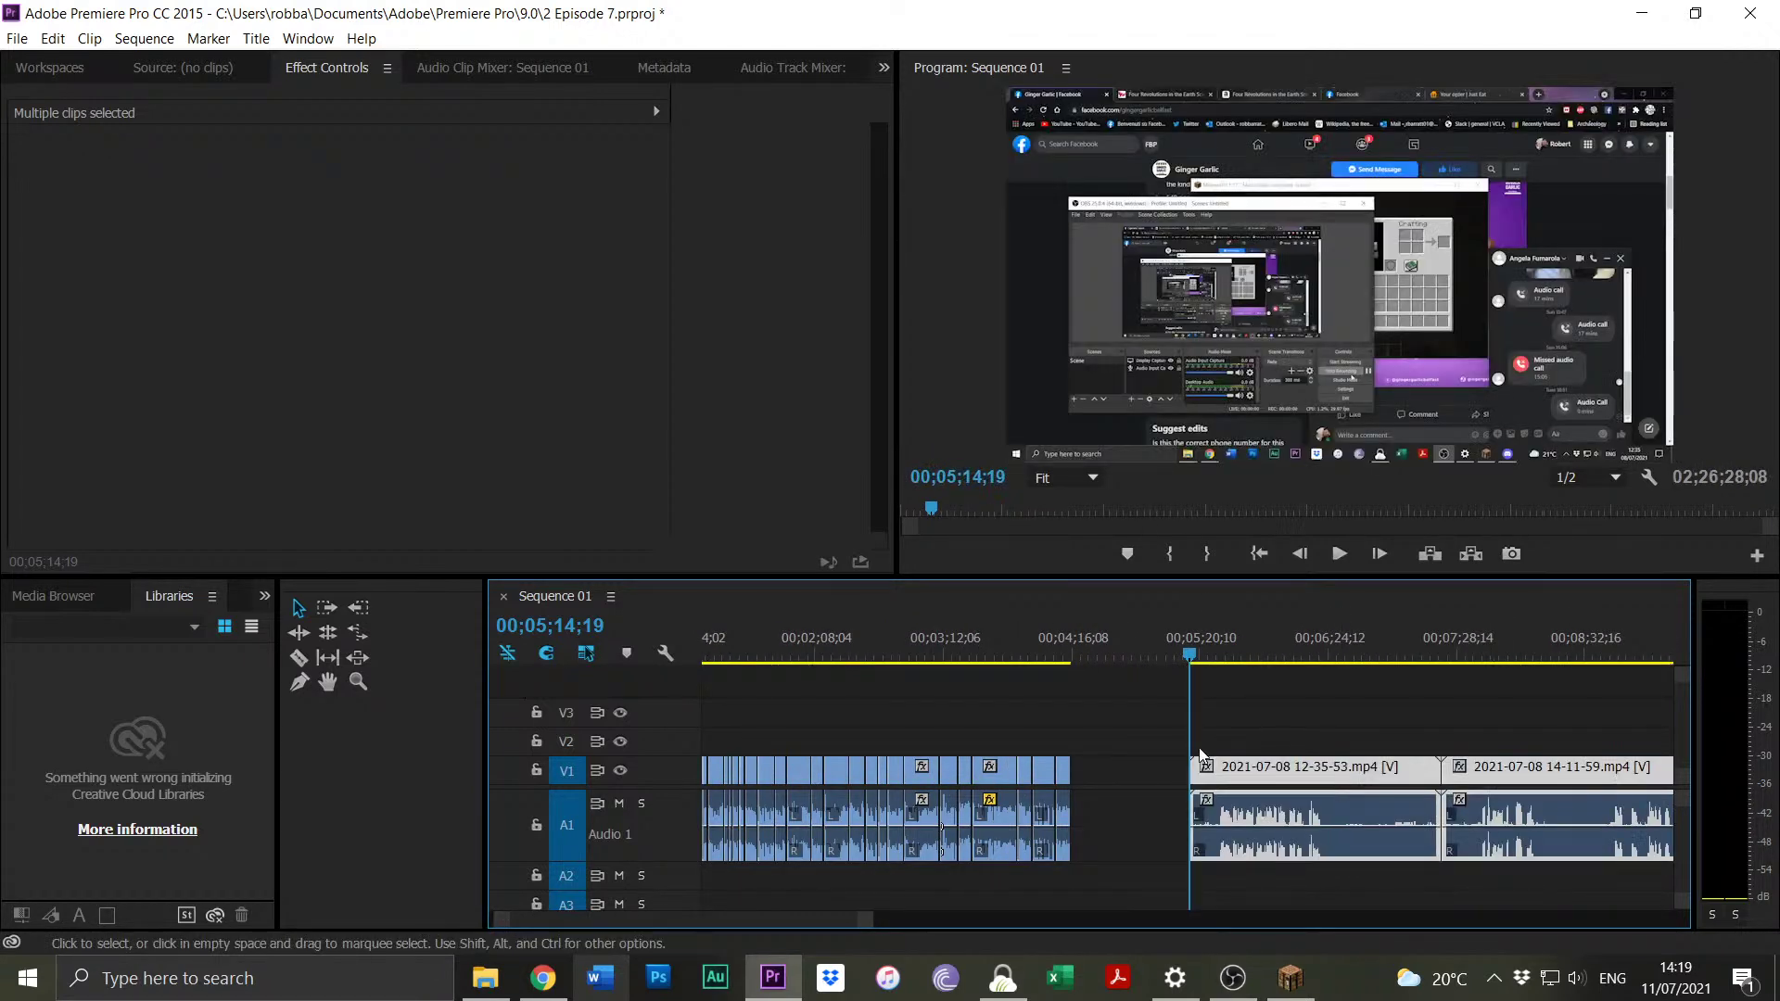
pyautogui.click(1205, 710)
pyautogui.moveTo(1210, 649); pyautogui.dragTo(1221, 644)
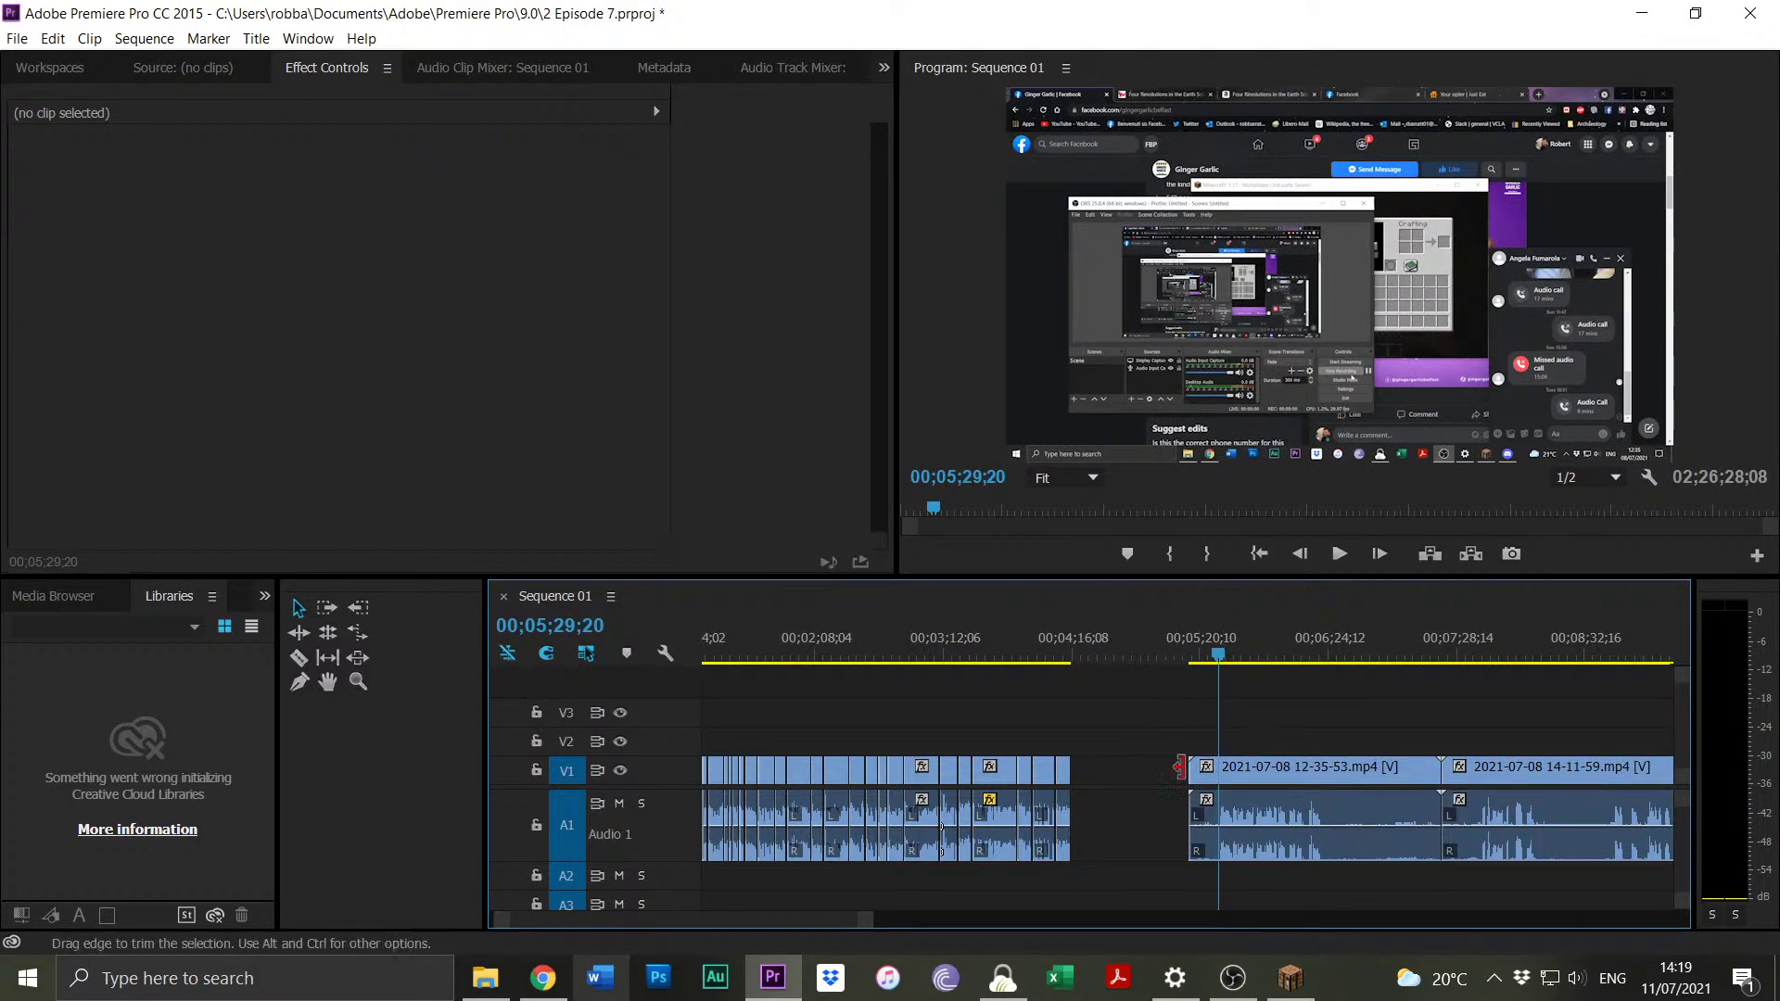
pyautogui.moveTo(1201, 784); pyautogui.dragTo(1102, 779)
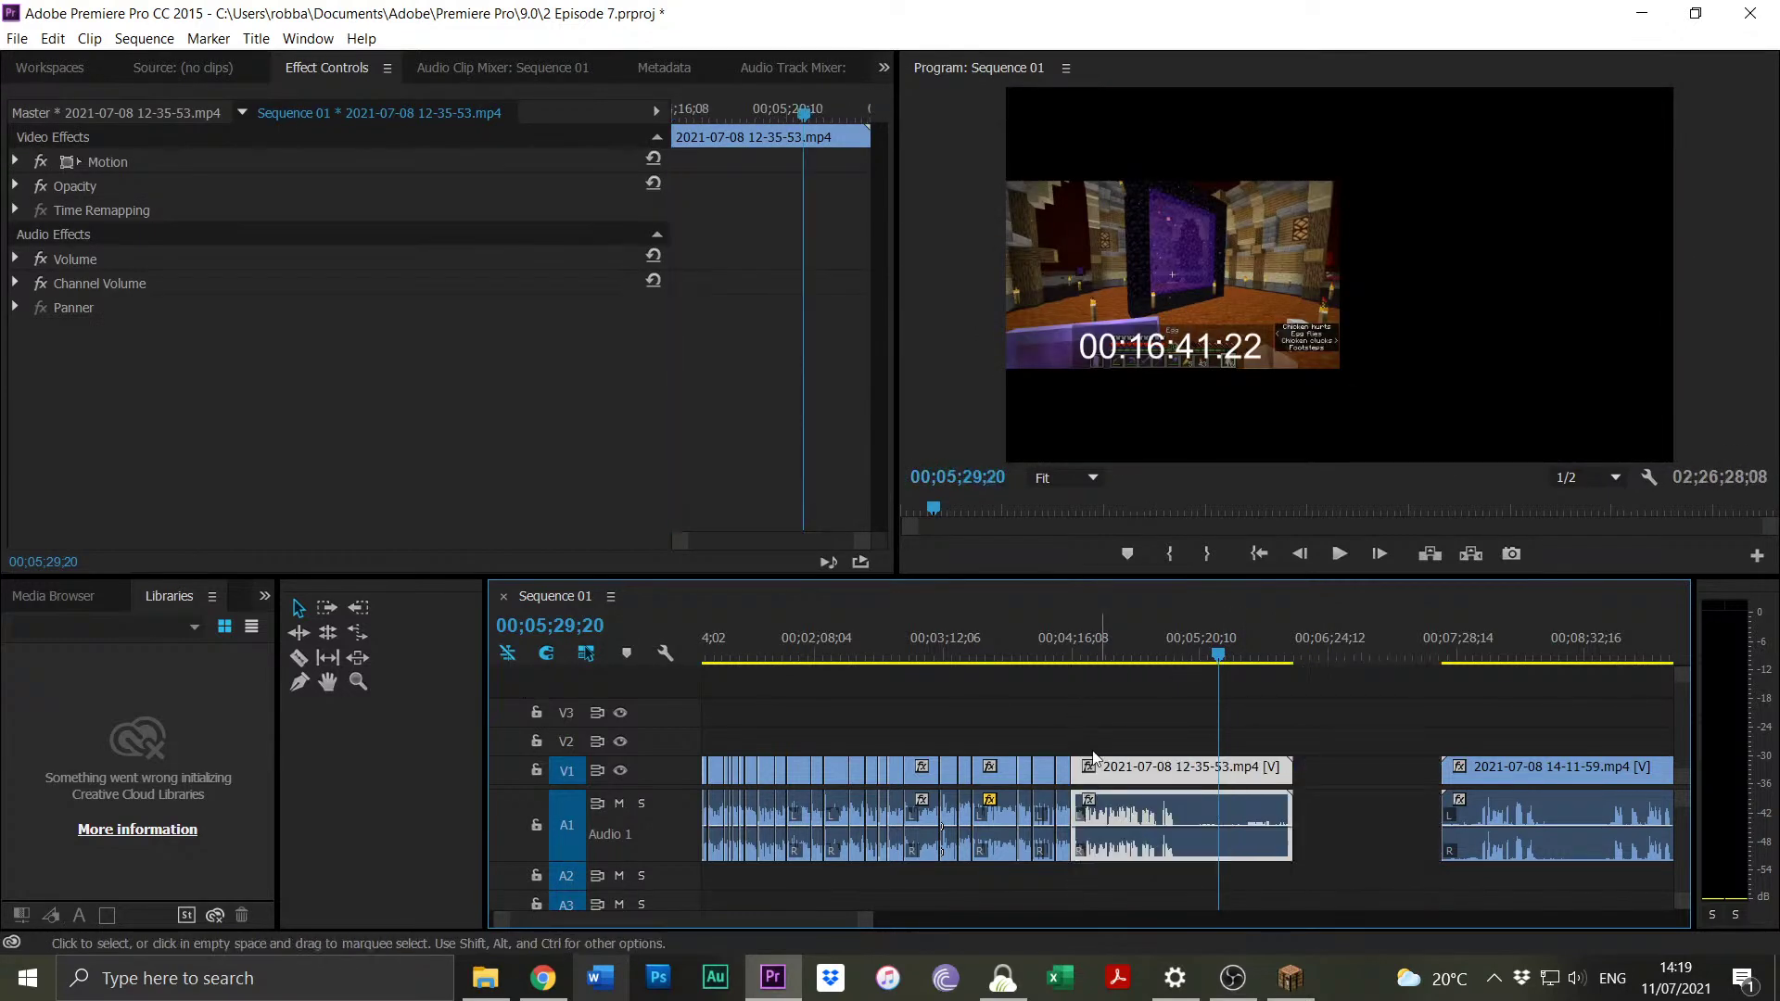
pyautogui.click(1071, 649)
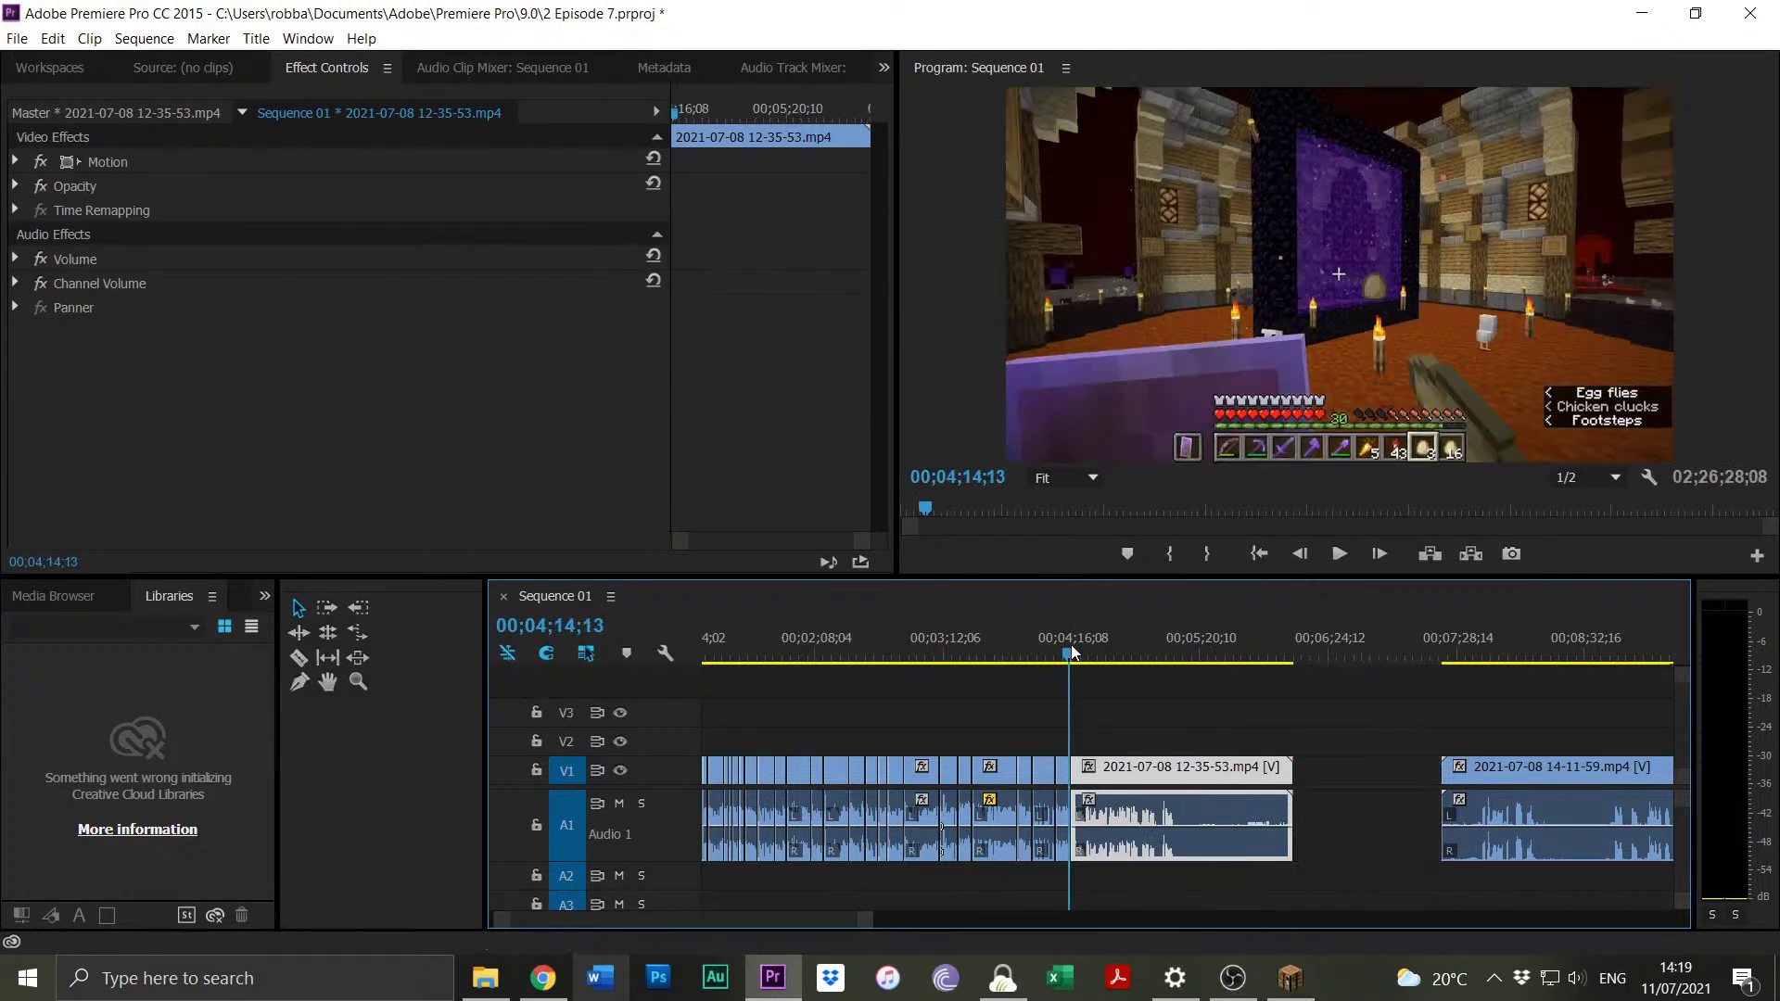
pyautogui.press('space')
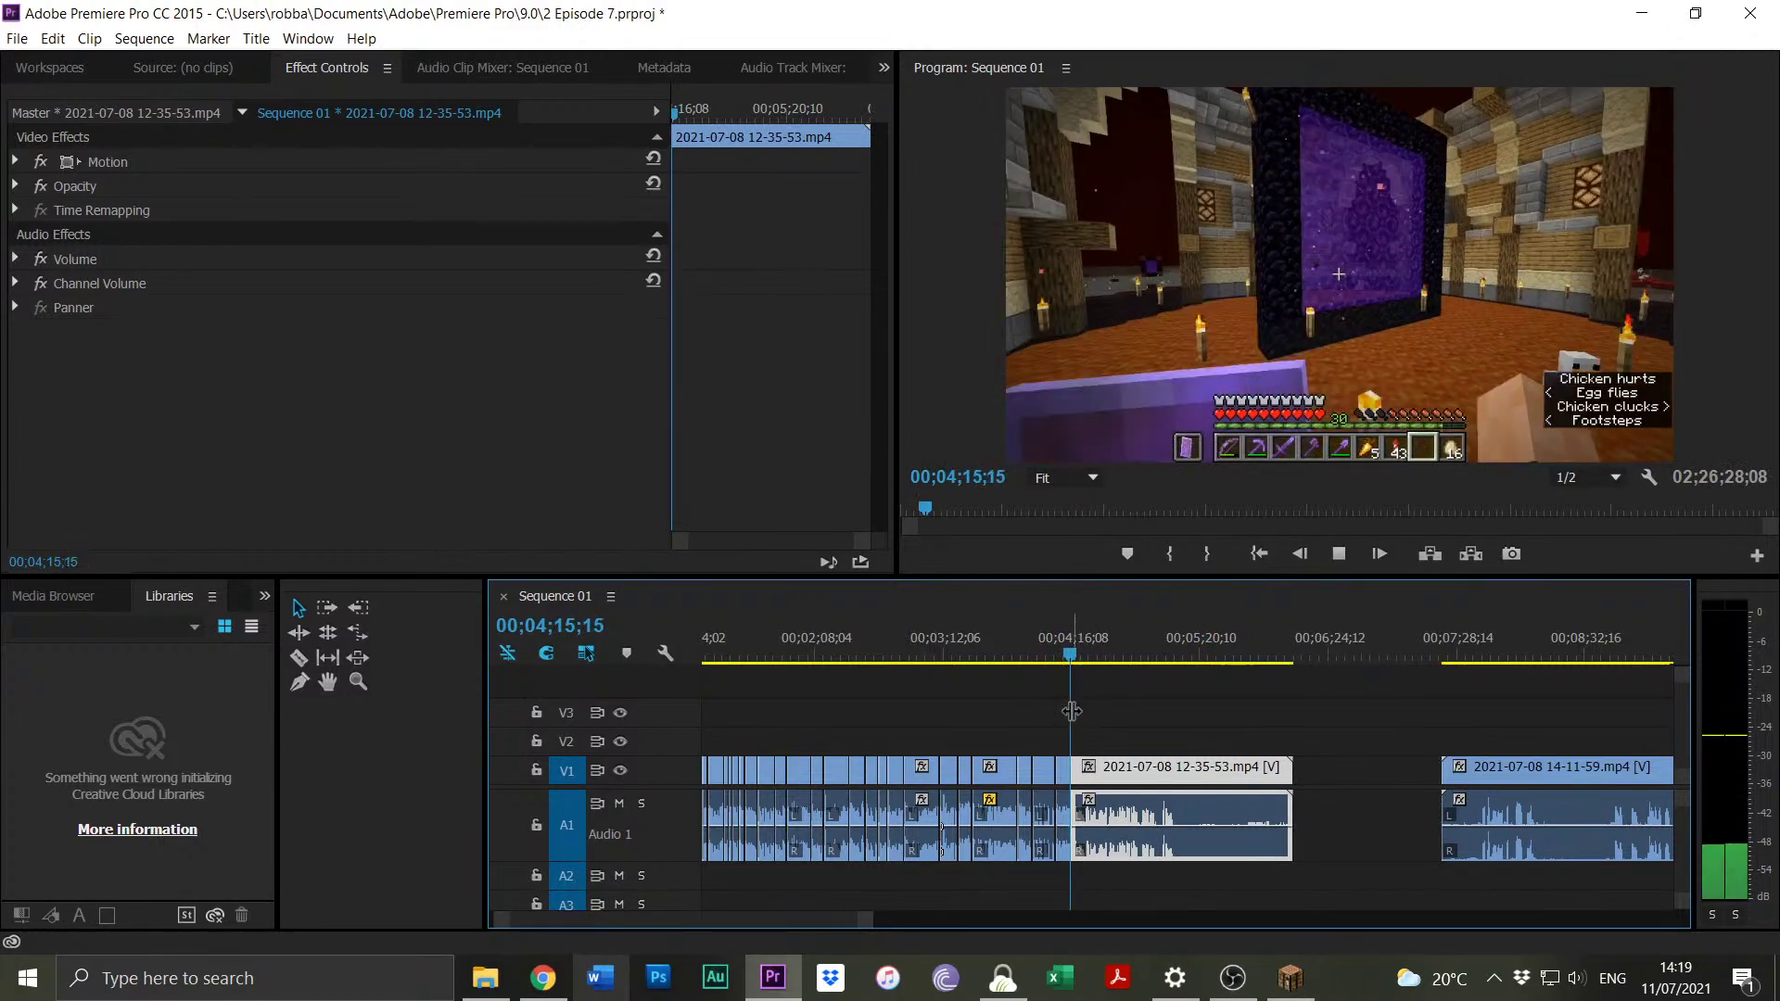
pyautogui.moveTo(866, 921); pyautogui.dragTo(741, 923)
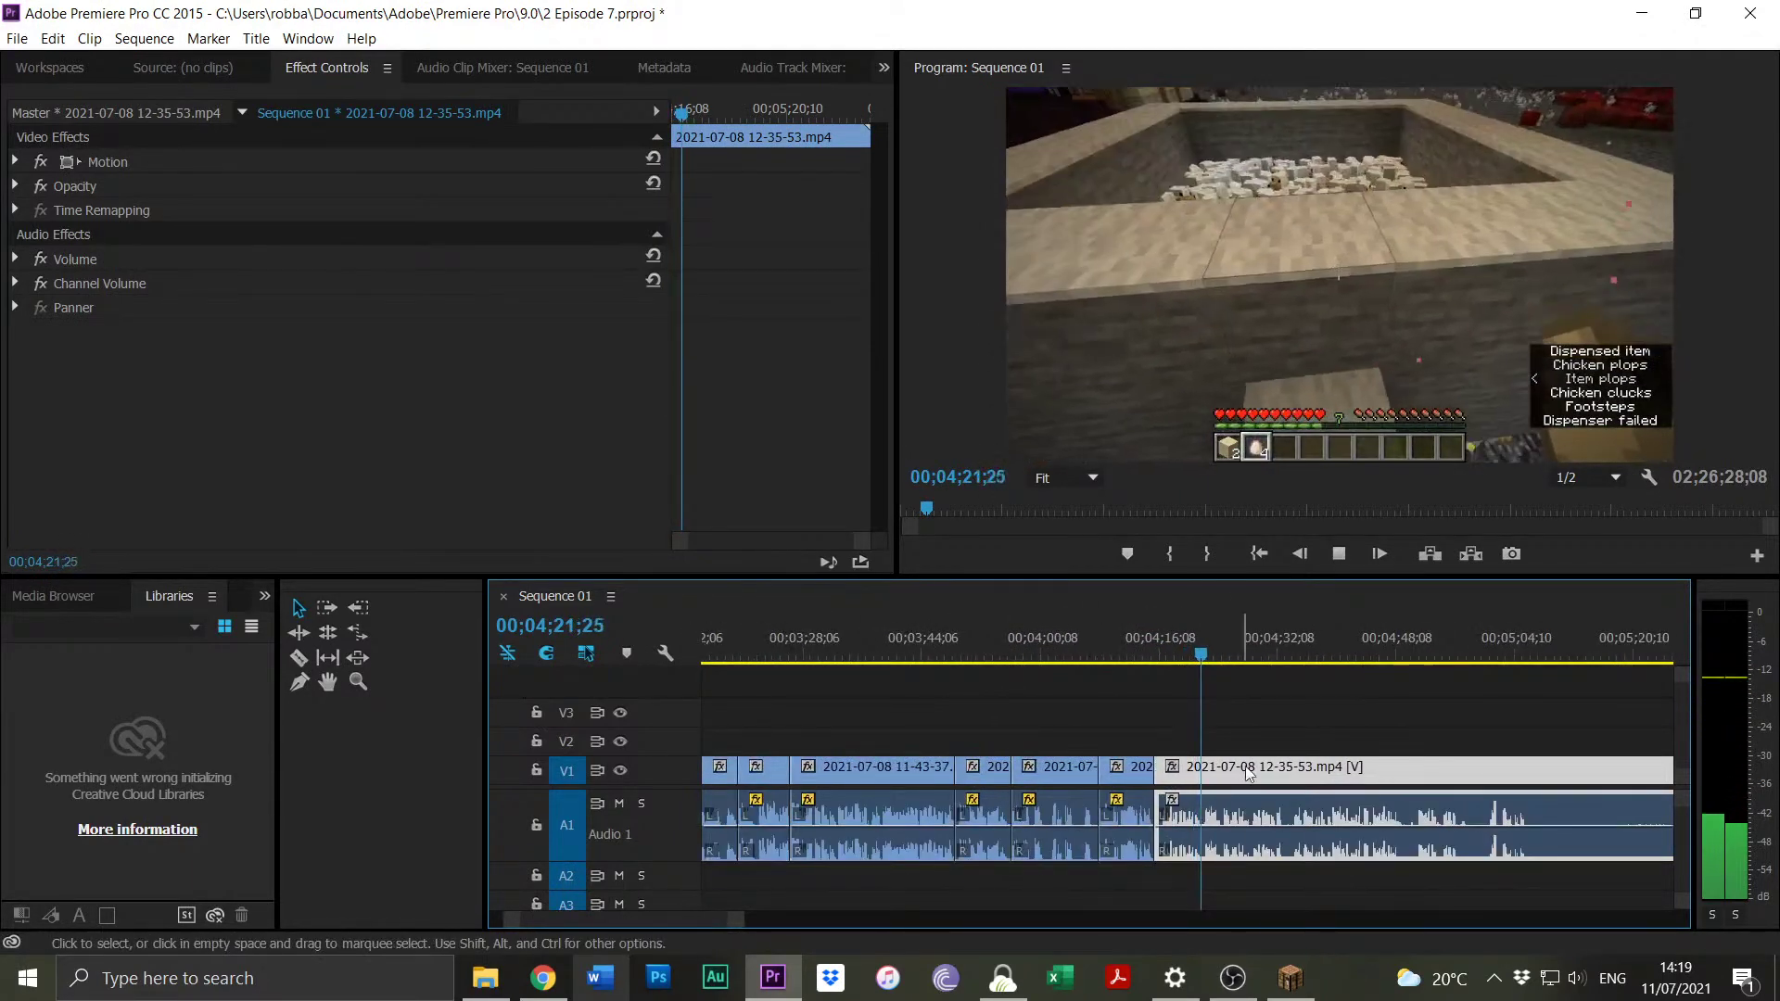
pyautogui.press('space')
pyautogui.press('Delete')
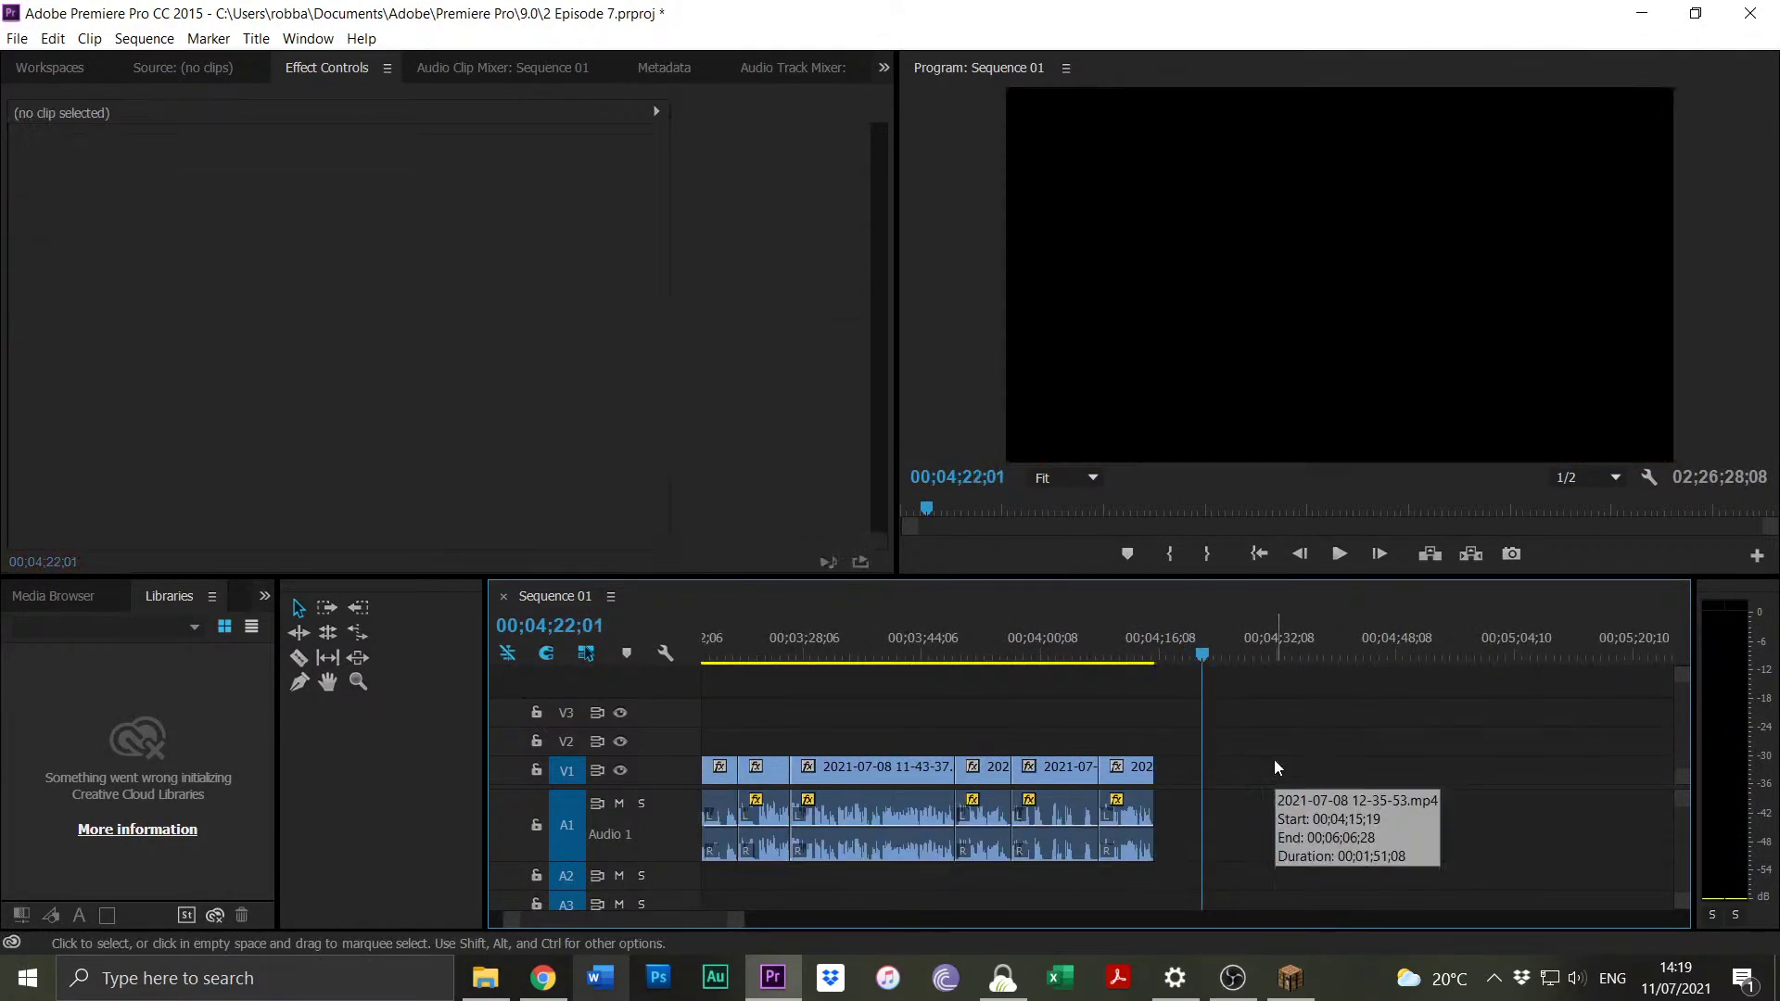
pyautogui.moveTo(741, 920); pyautogui.dragTo(918, 922)
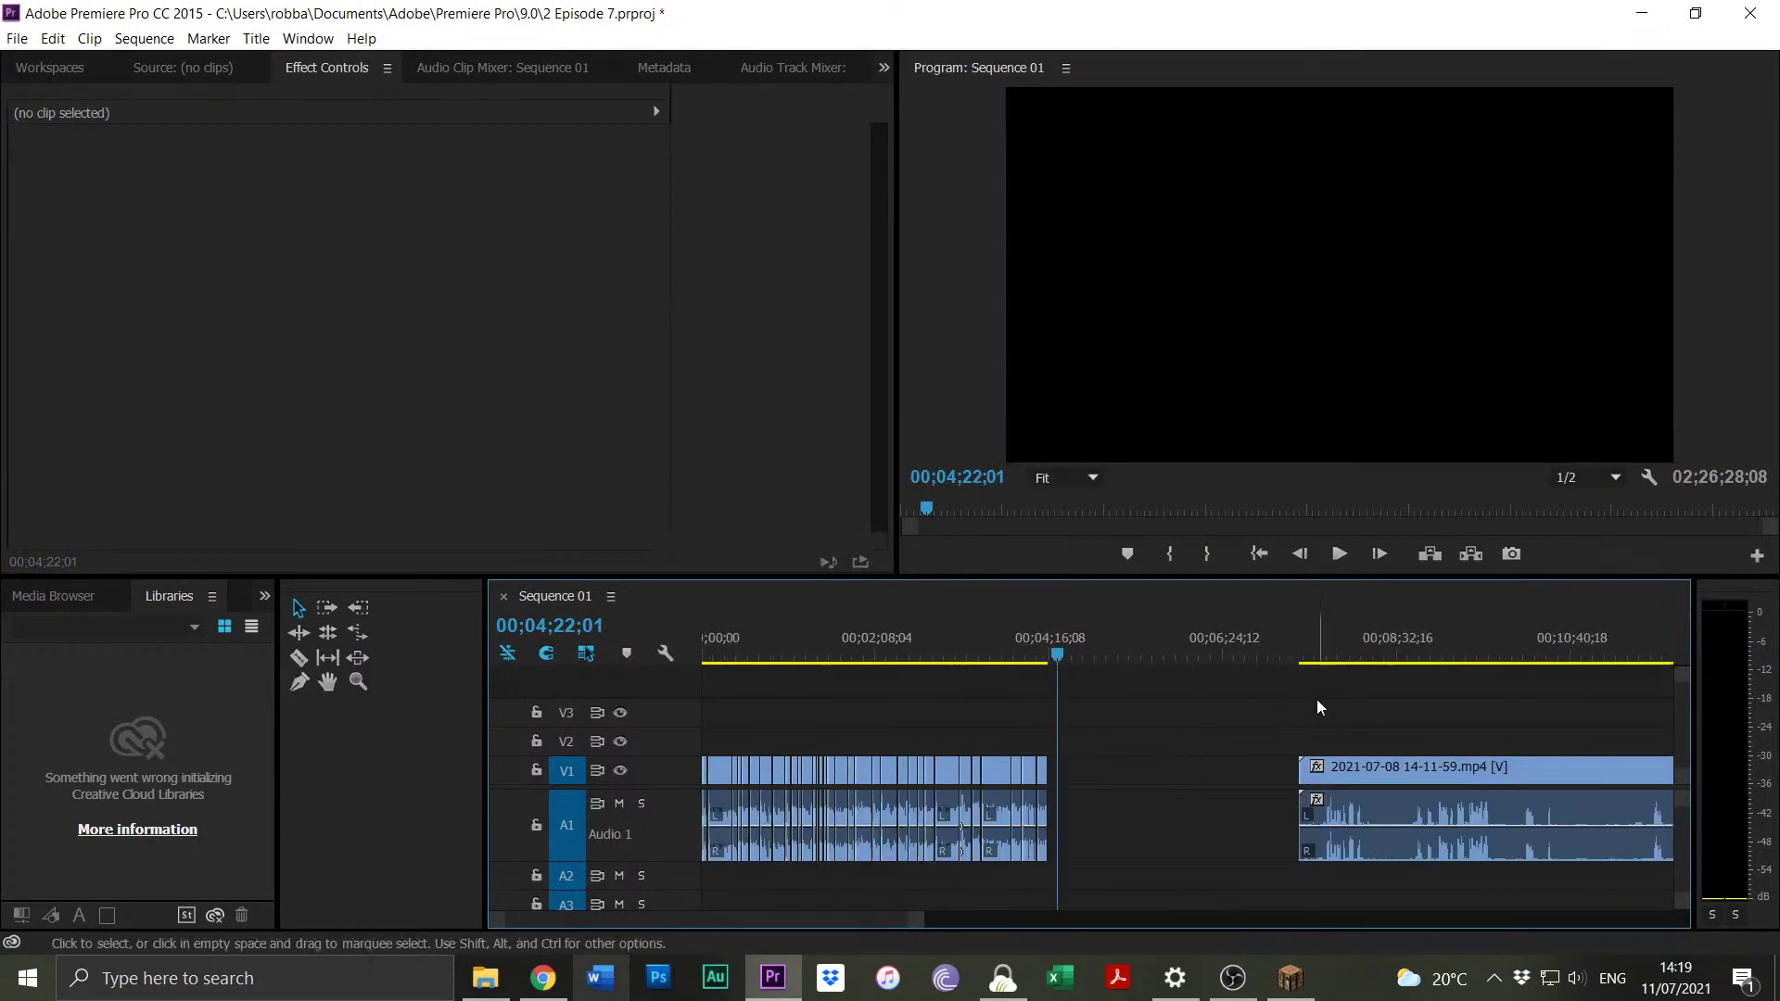
pyautogui.click(1330, 655)
pyautogui.moveTo(1333, 652); pyautogui.dragTo(1330, 653)
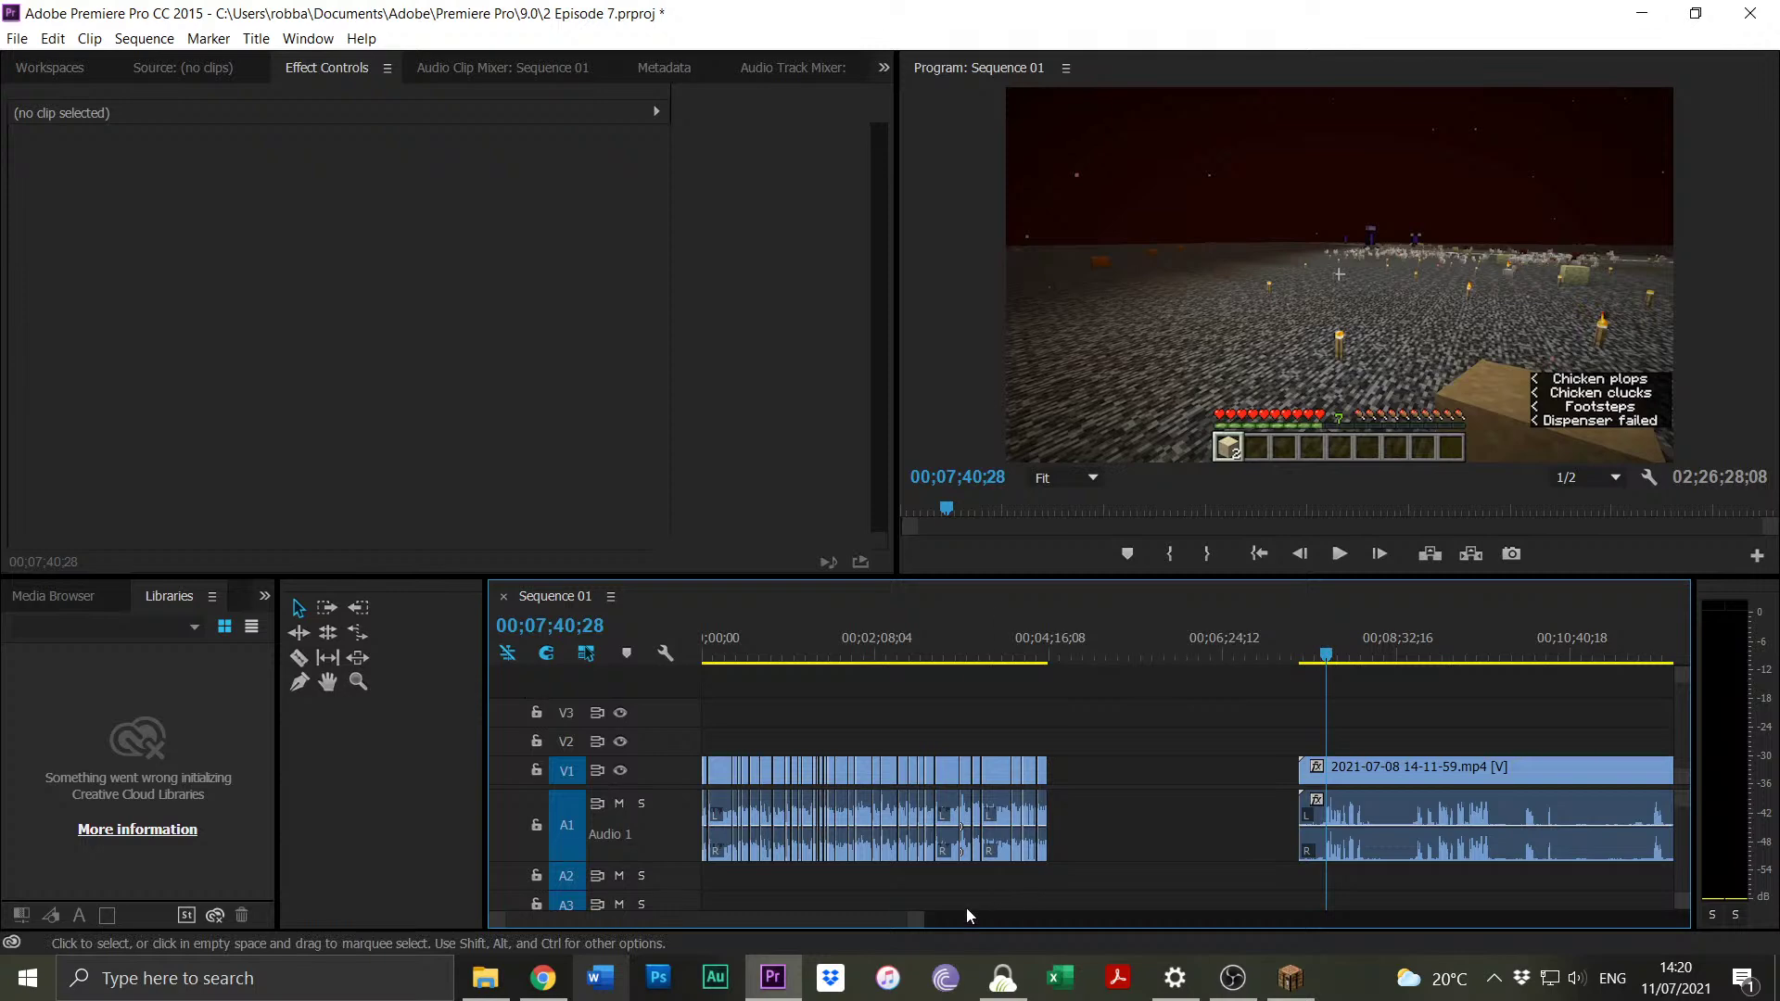
pyautogui.press('space')
pyautogui.moveTo(918, 920); pyautogui.dragTo(779, 921)
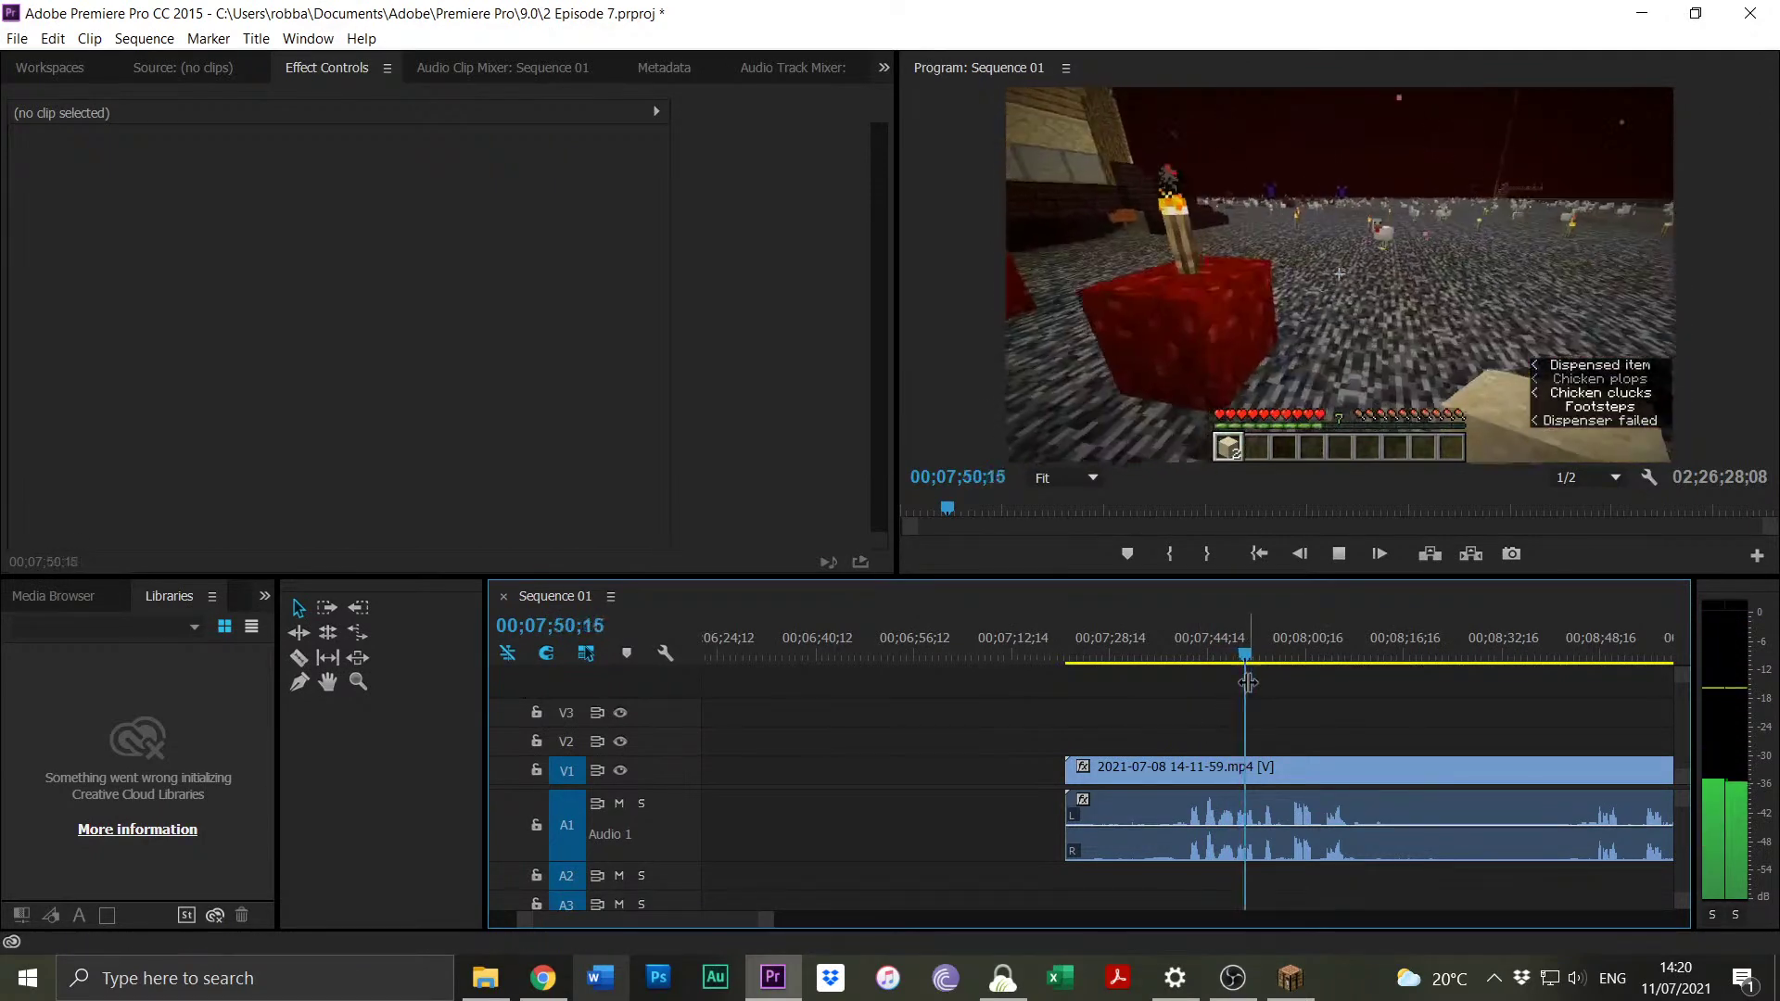
pyautogui.press('space')
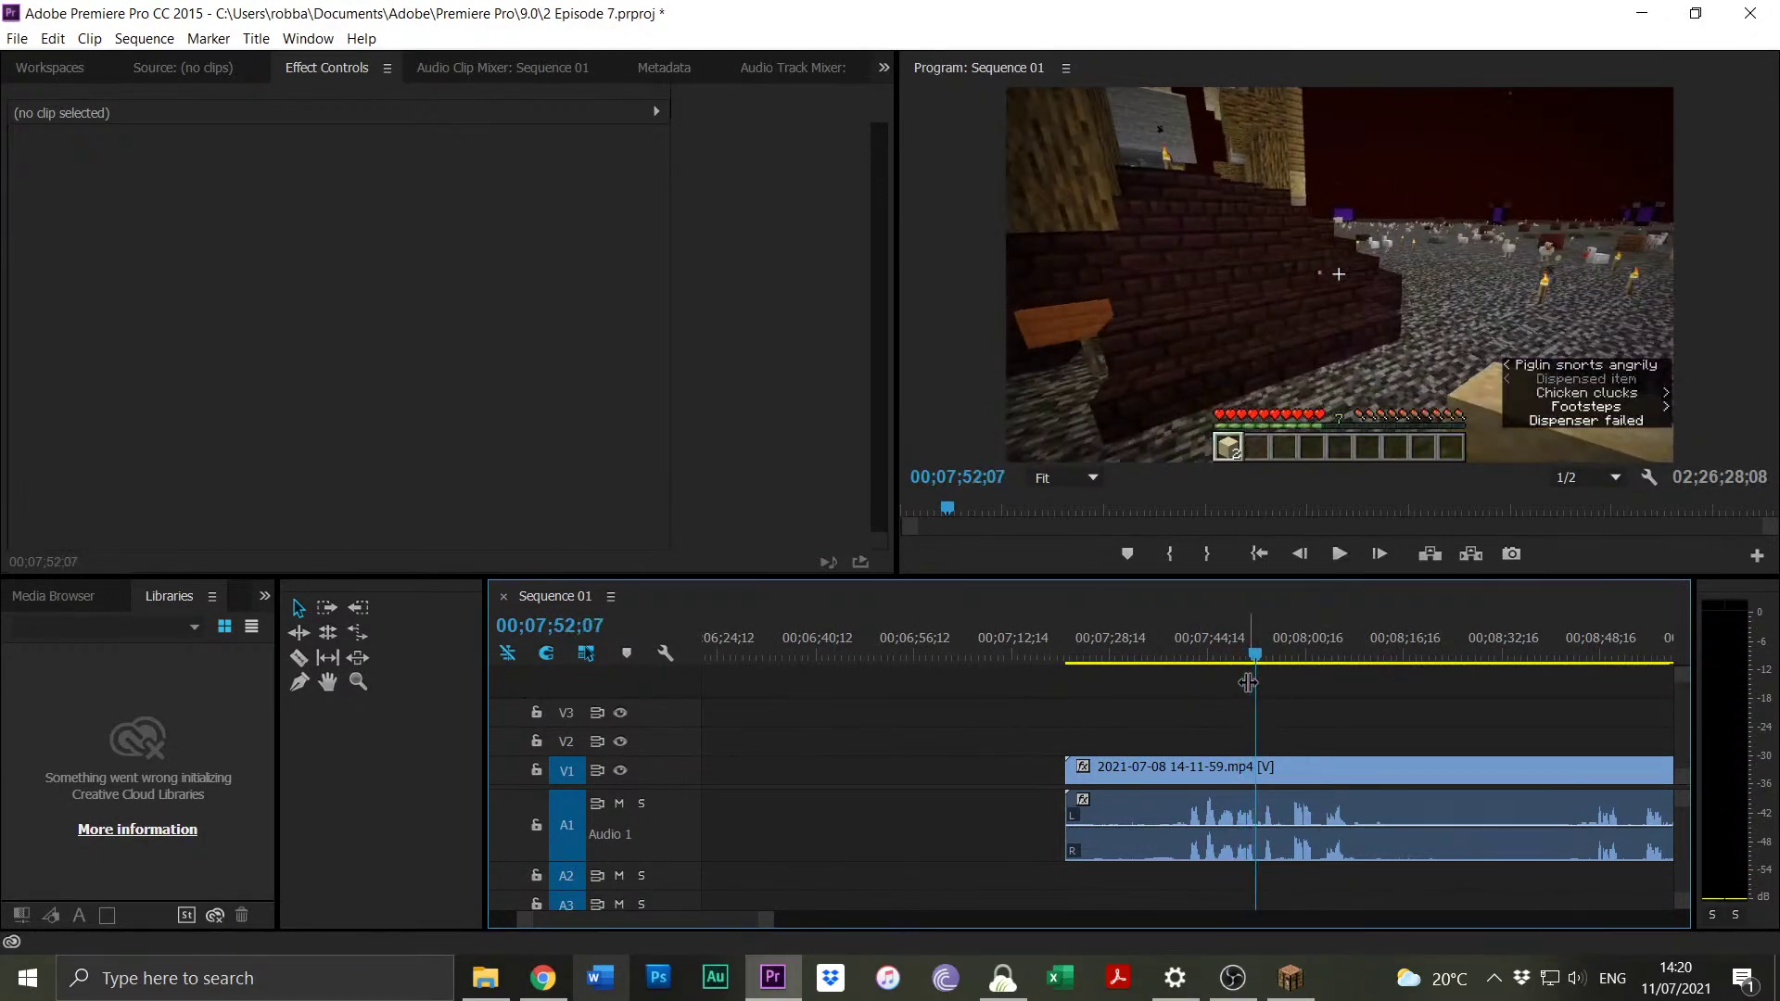
pyautogui.hotkey('ctrl', 'k')
pyautogui.moveTo(1200, 653); pyautogui.dragTo(1190, 649)
pyautogui.moveTo(1067, 806); pyautogui.dragTo(1188, 807)
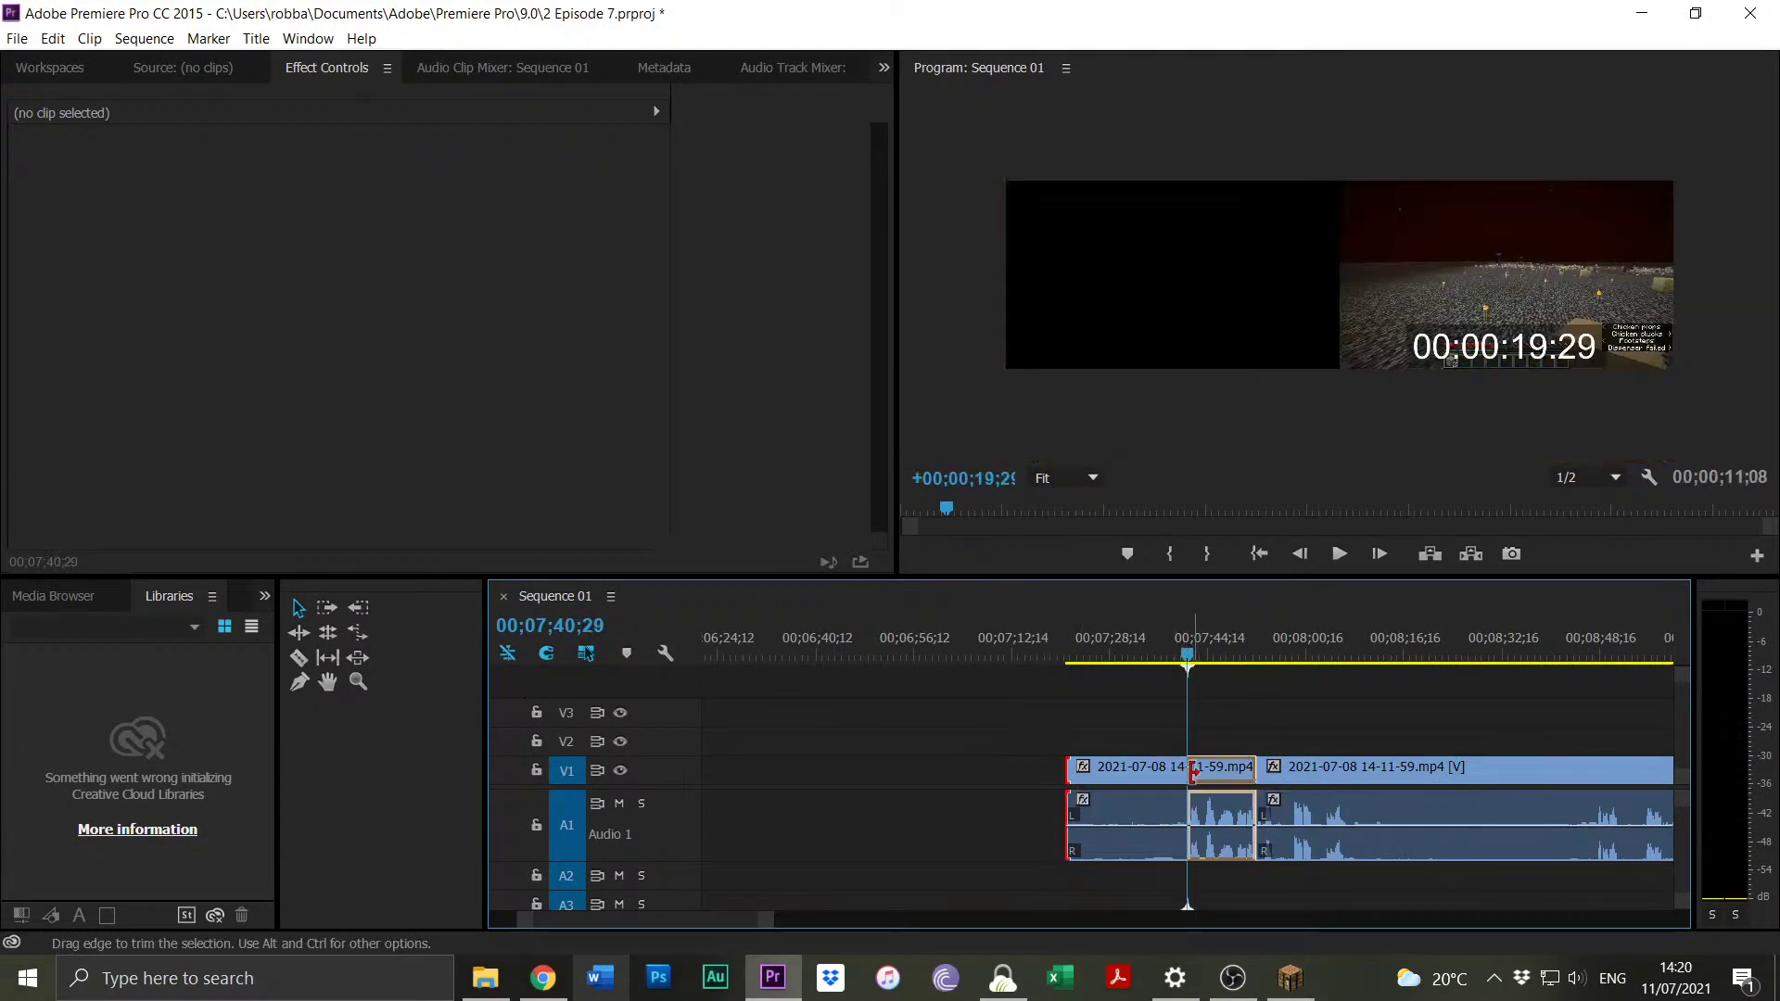
pyautogui.moveTo(776, 920); pyautogui.dragTo(938, 920)
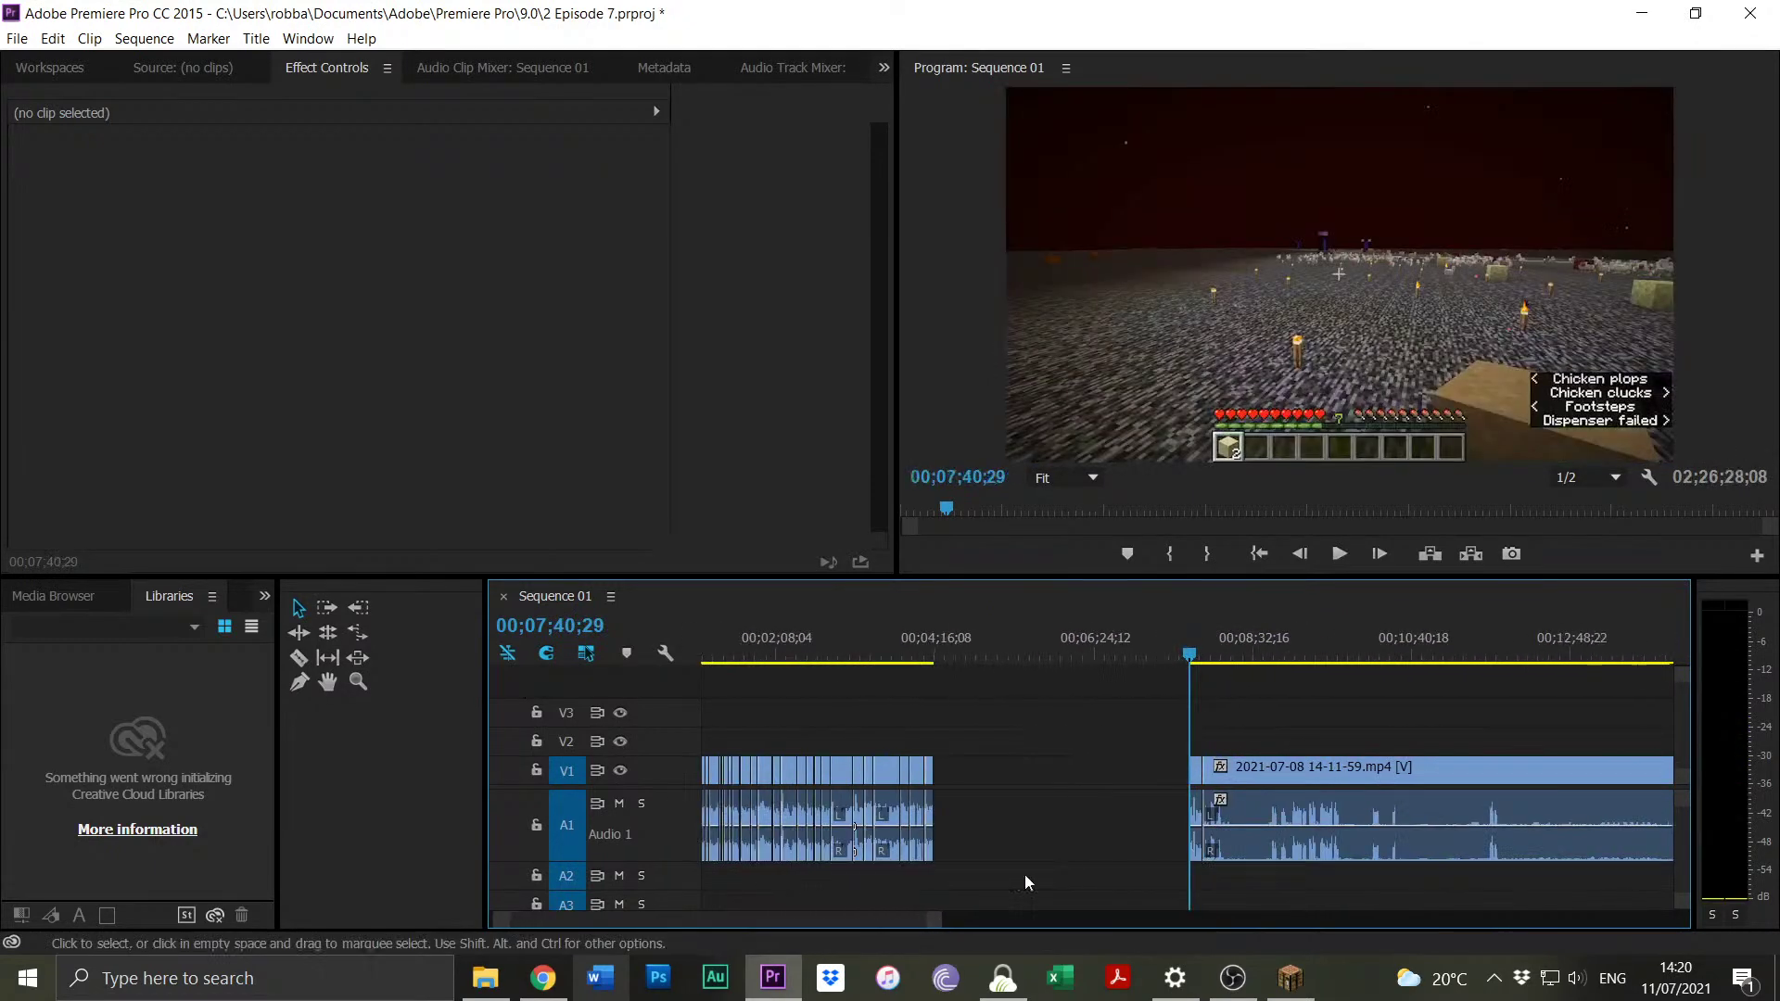
pyautogui.moveTo(1192, 771); pyautogui.dragTo(1204, 770)
pyautogui.moveTo(935, 774); pyautogui.dragTo(946, 775)
pyautogui.click(1271, 654)
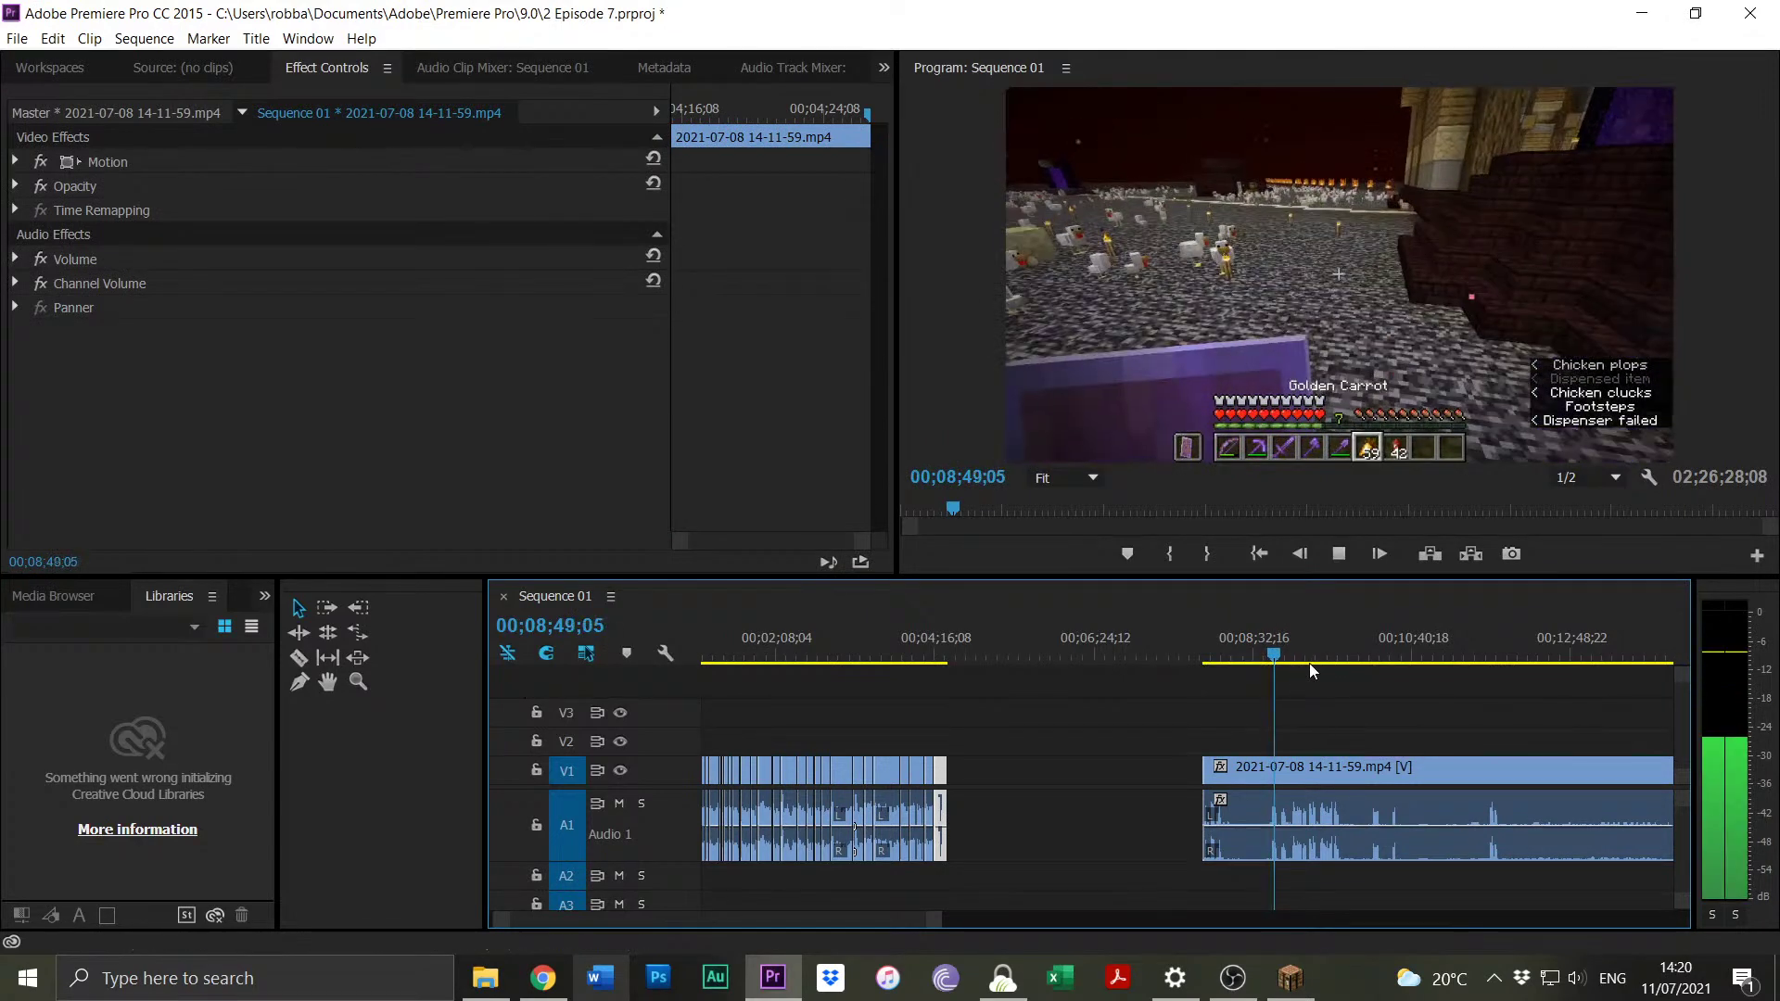
pyautogui.click(1293, 655)
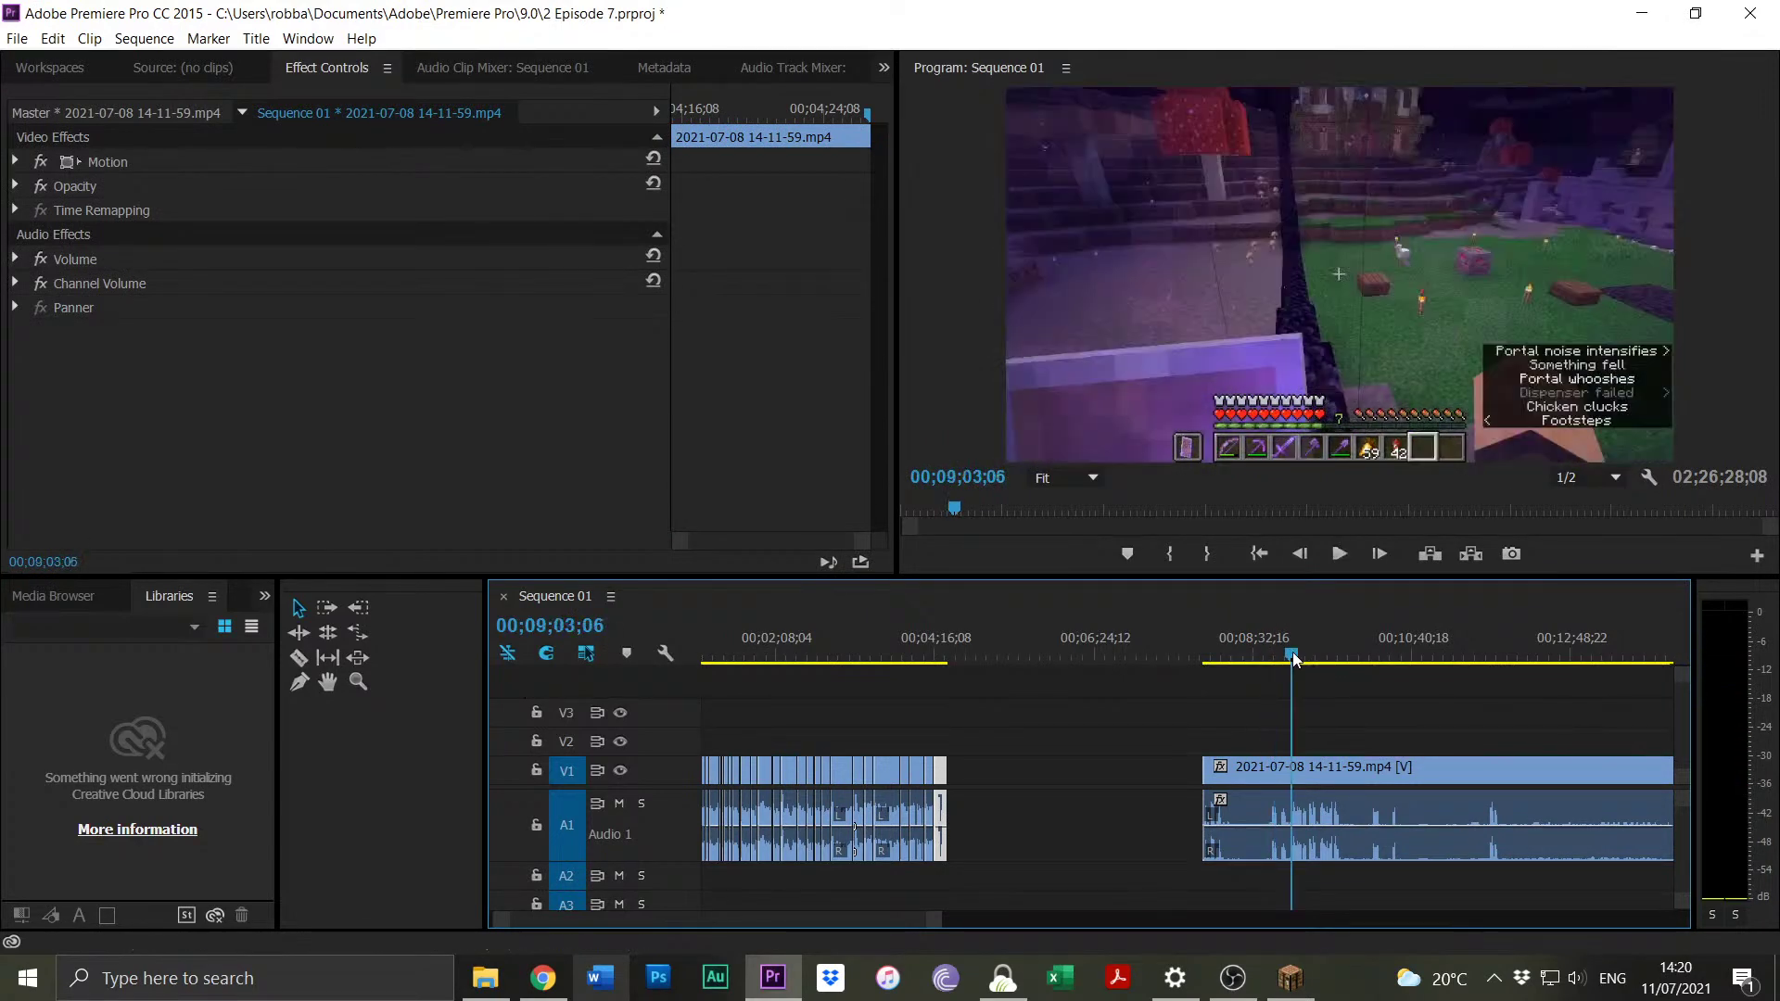
pyautogui.press('space')
pyautogui.moveTo(933, 920); pyautogui.dragTo(1009, 920)
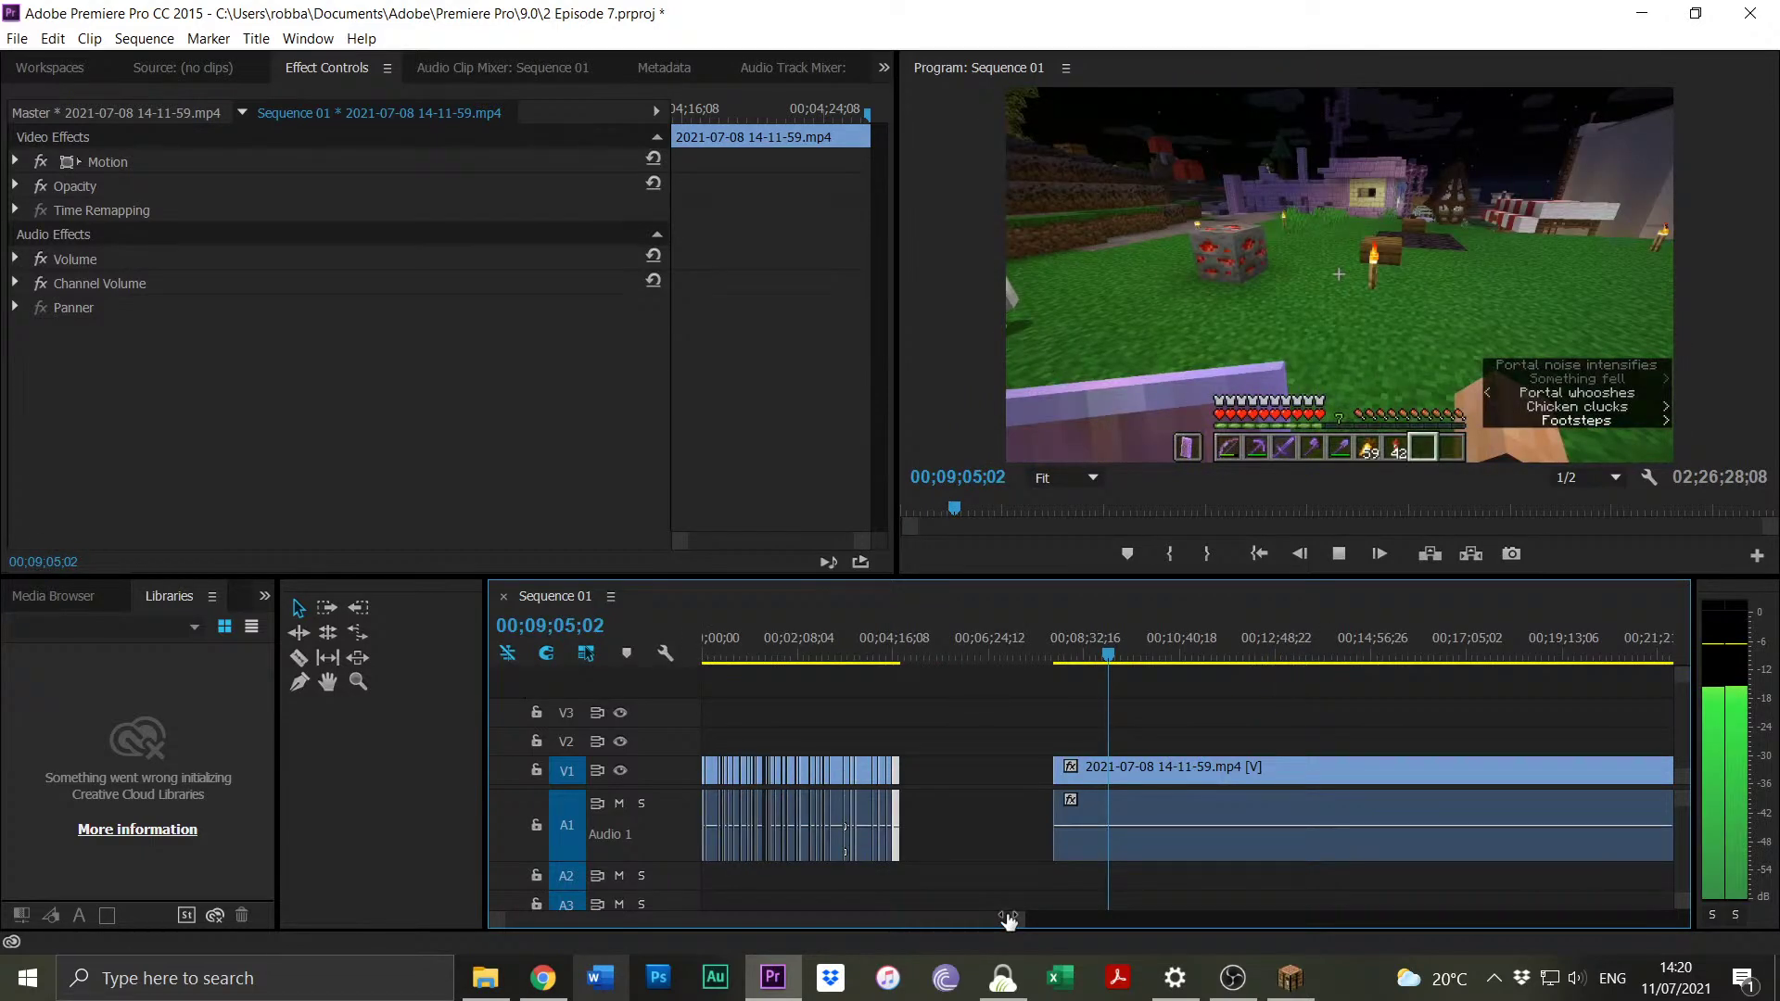
pyautogui.moveTo(1009, 920); pyautogui.dragTo(1043, 920)
pyautogui.click(1285, 655)
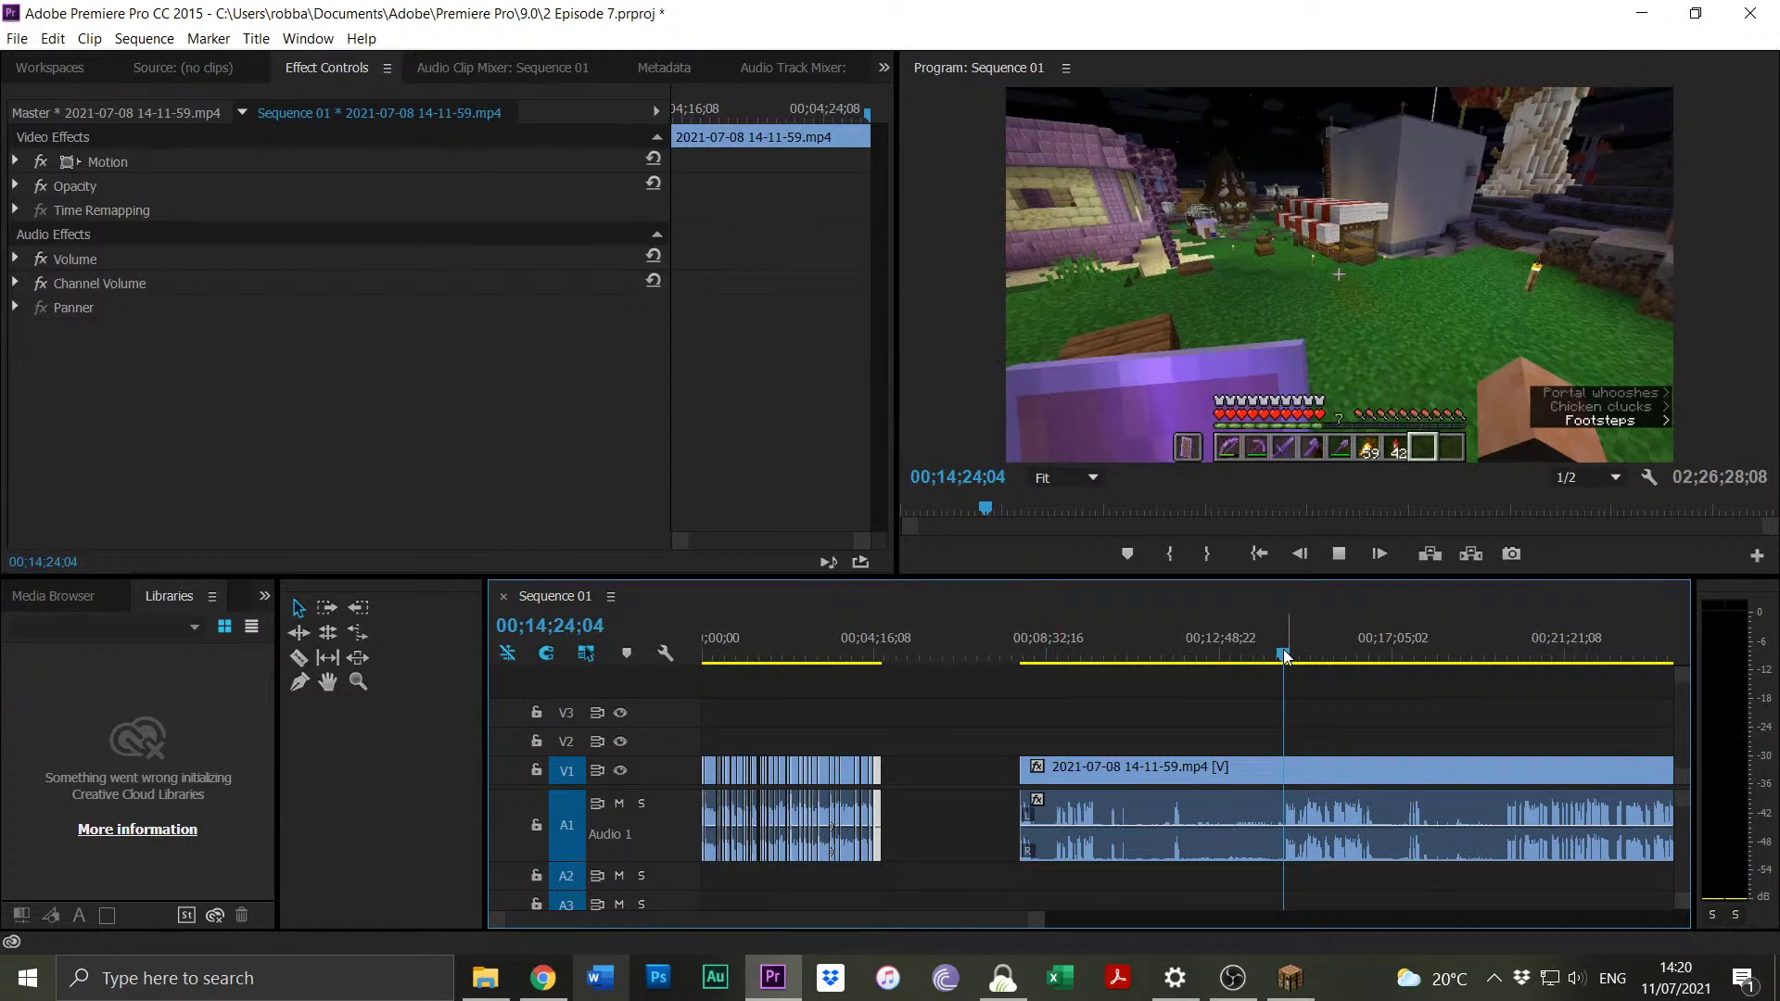
pyautogui.press('=')
pyautogui.press('space')
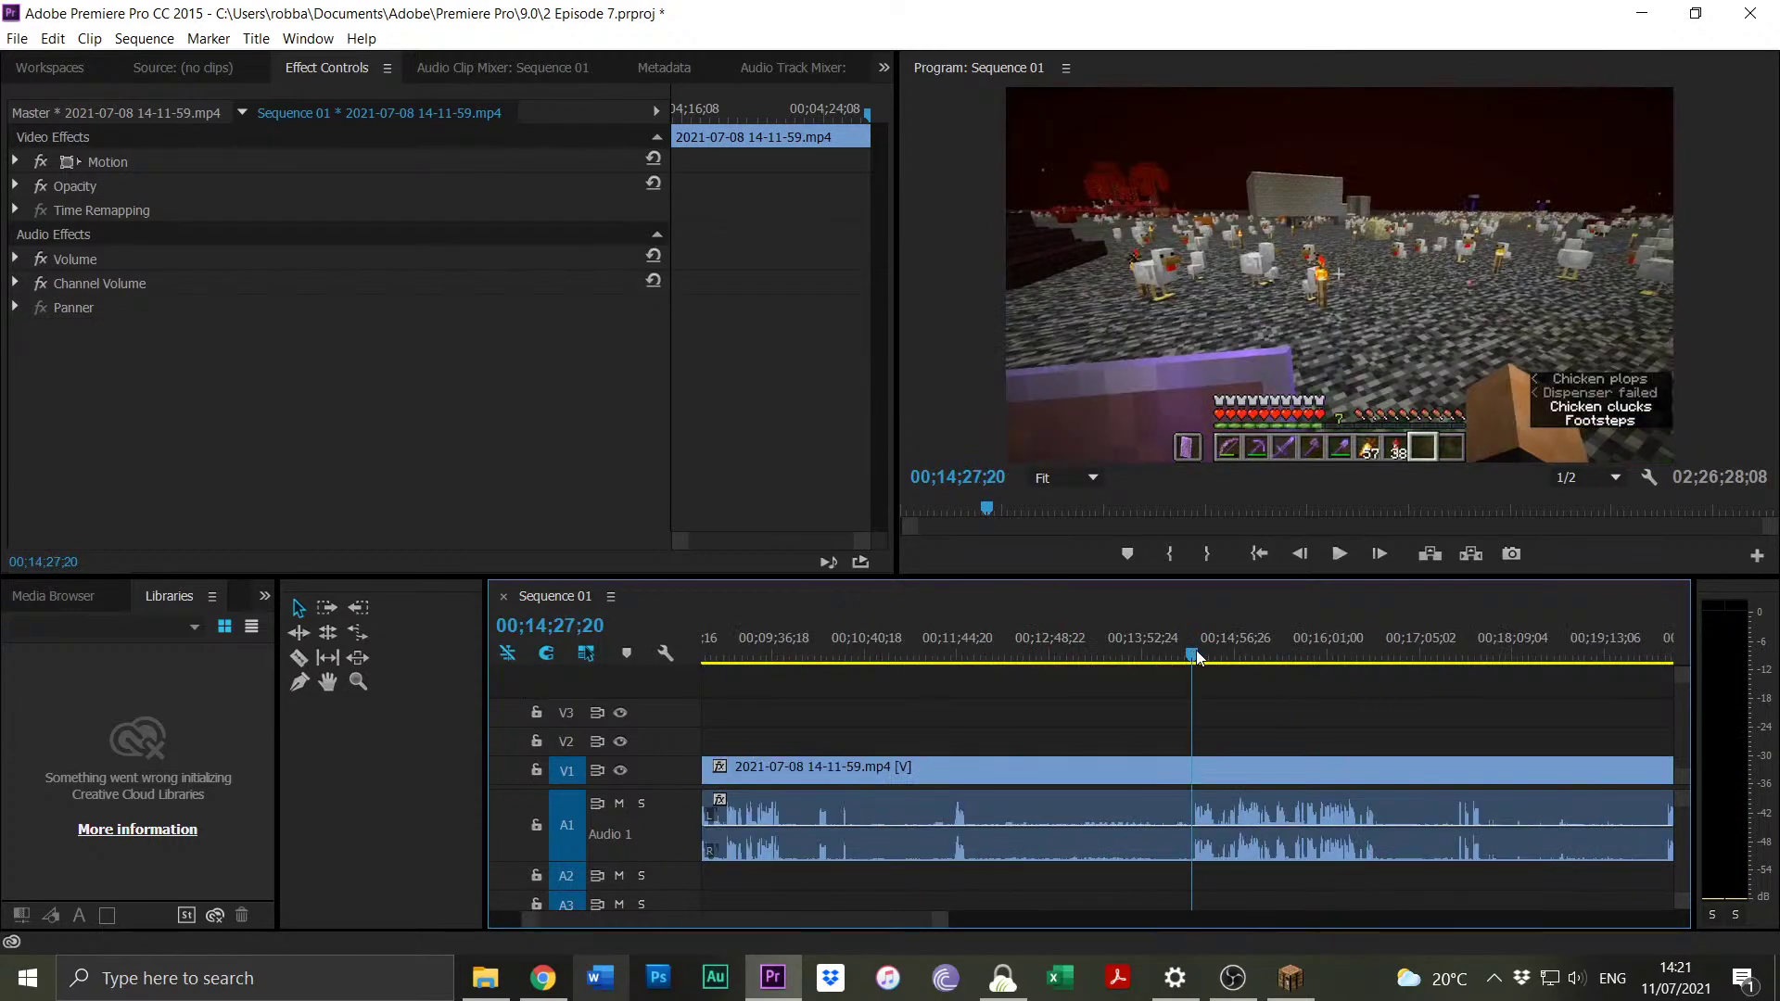
pyautogui.press('space')
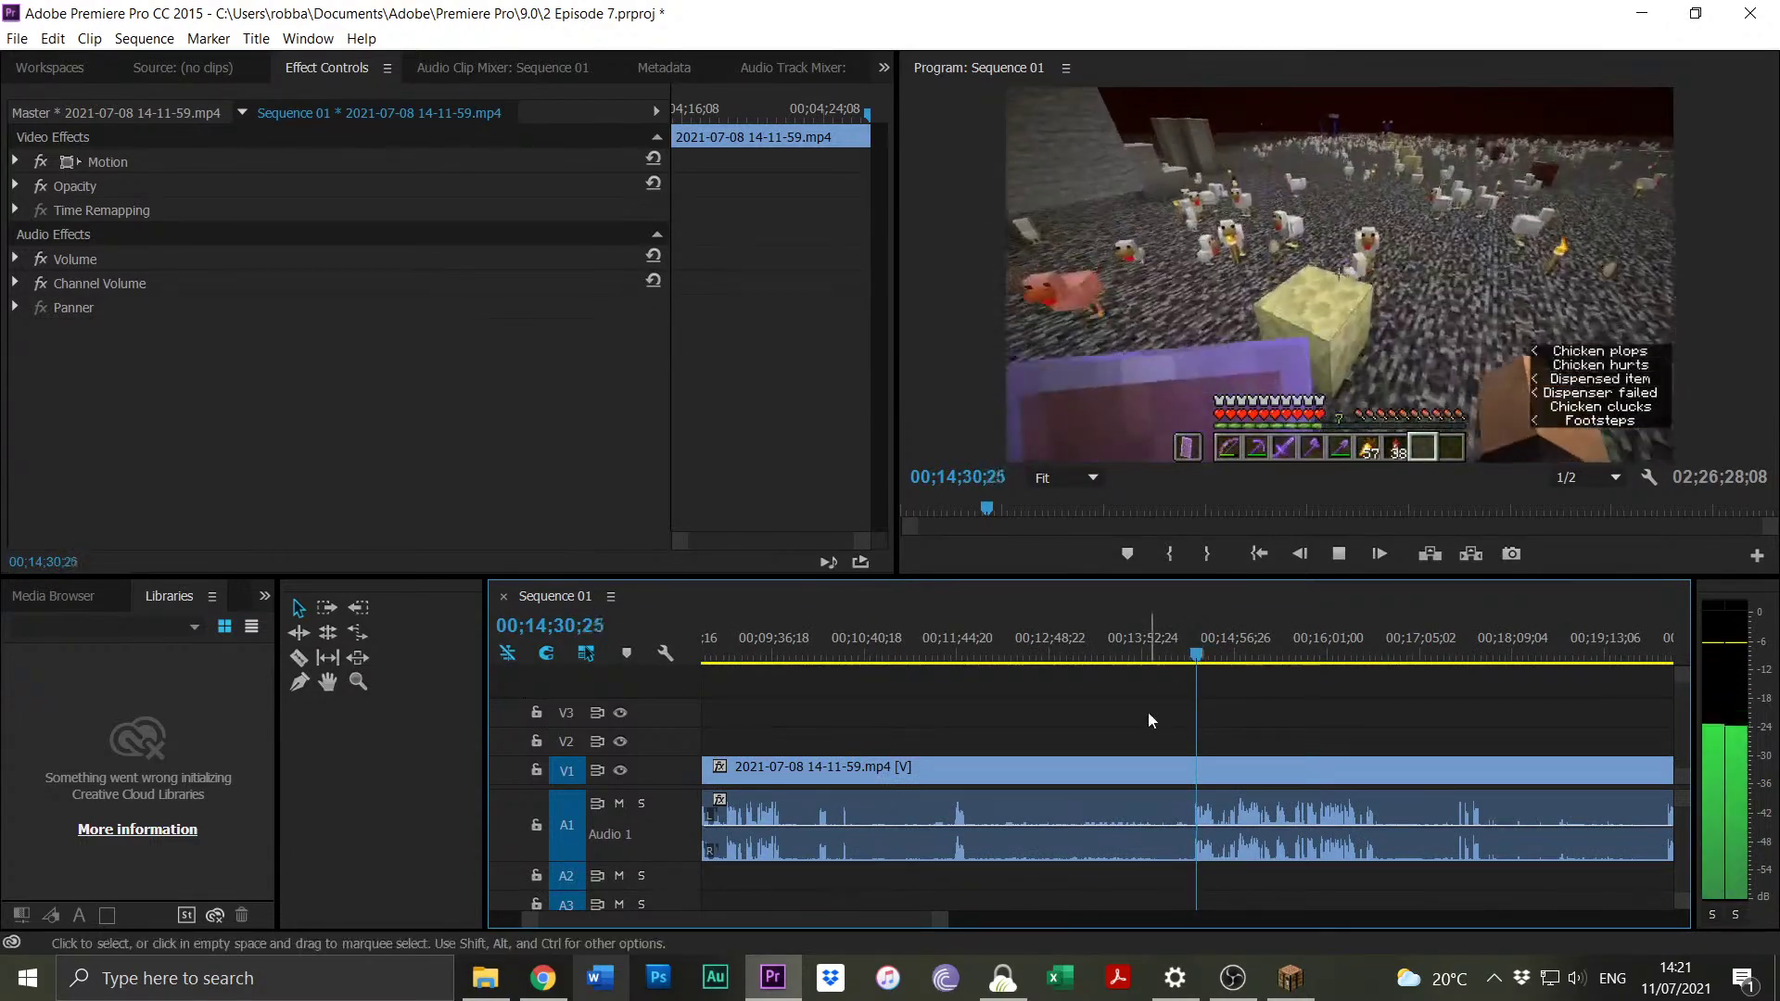
pyautogui.moveTo(941, 920); pyautogui.dragTo(860, 889)
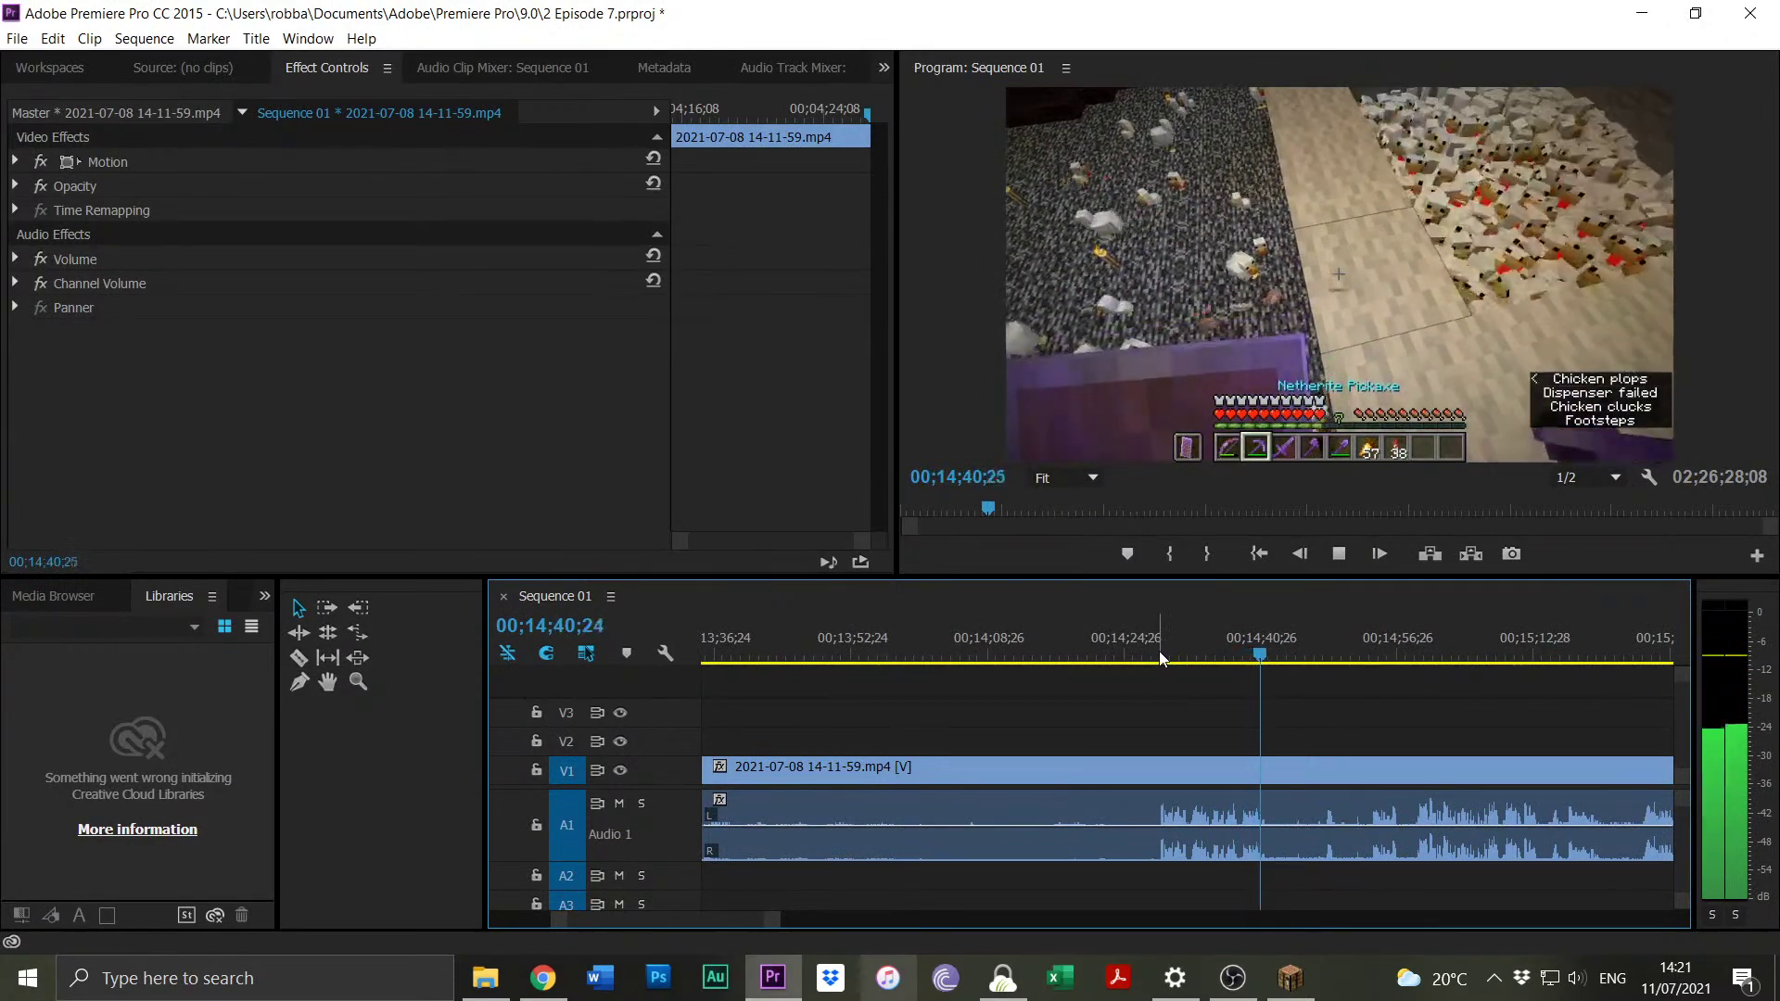
pyautogui.press('space')
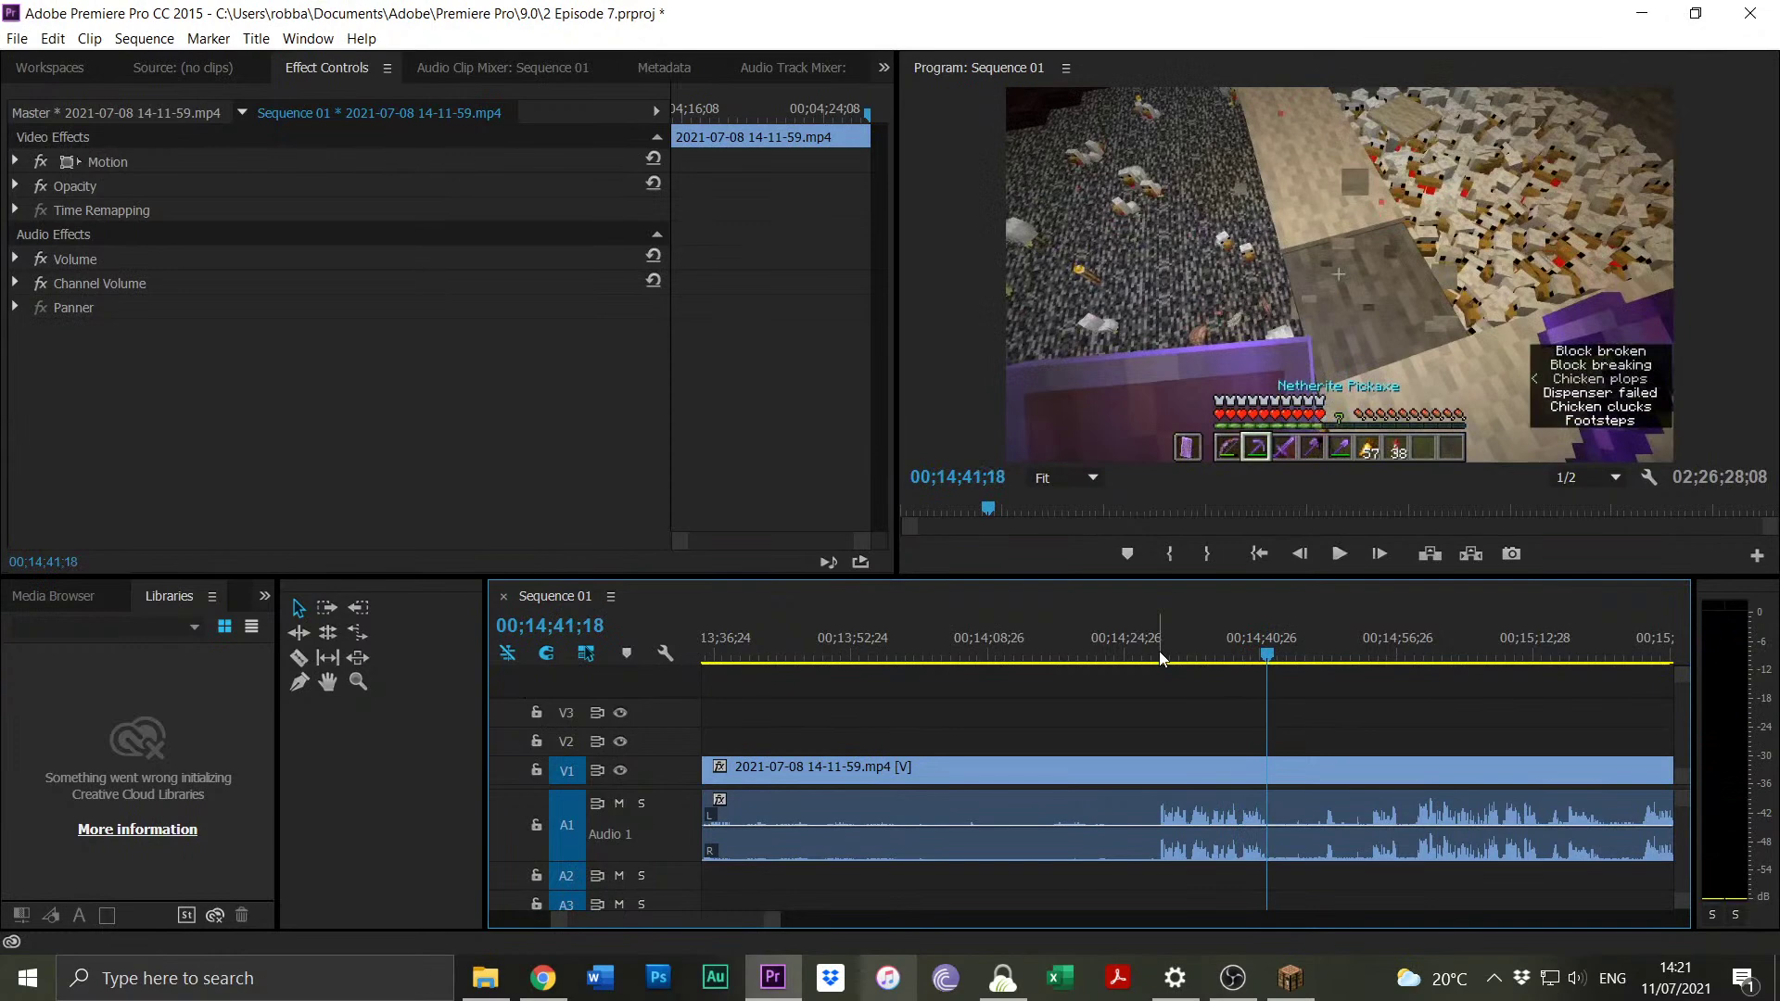
pyautogui.click(1238, 640)
pyautogui.hotkey('ctrl', 'k')
pyautogui.moveTo(1248, 641); pyautogui.dragTo(1166, 642)
pyautogui.hotkey('ctrl', 'k')
# Delete the footage before the 00;14;29;10 cut and move the short piece following it against the edited clips.
pyautogui.click(1026, 797)
pyautogui.press('Delete')
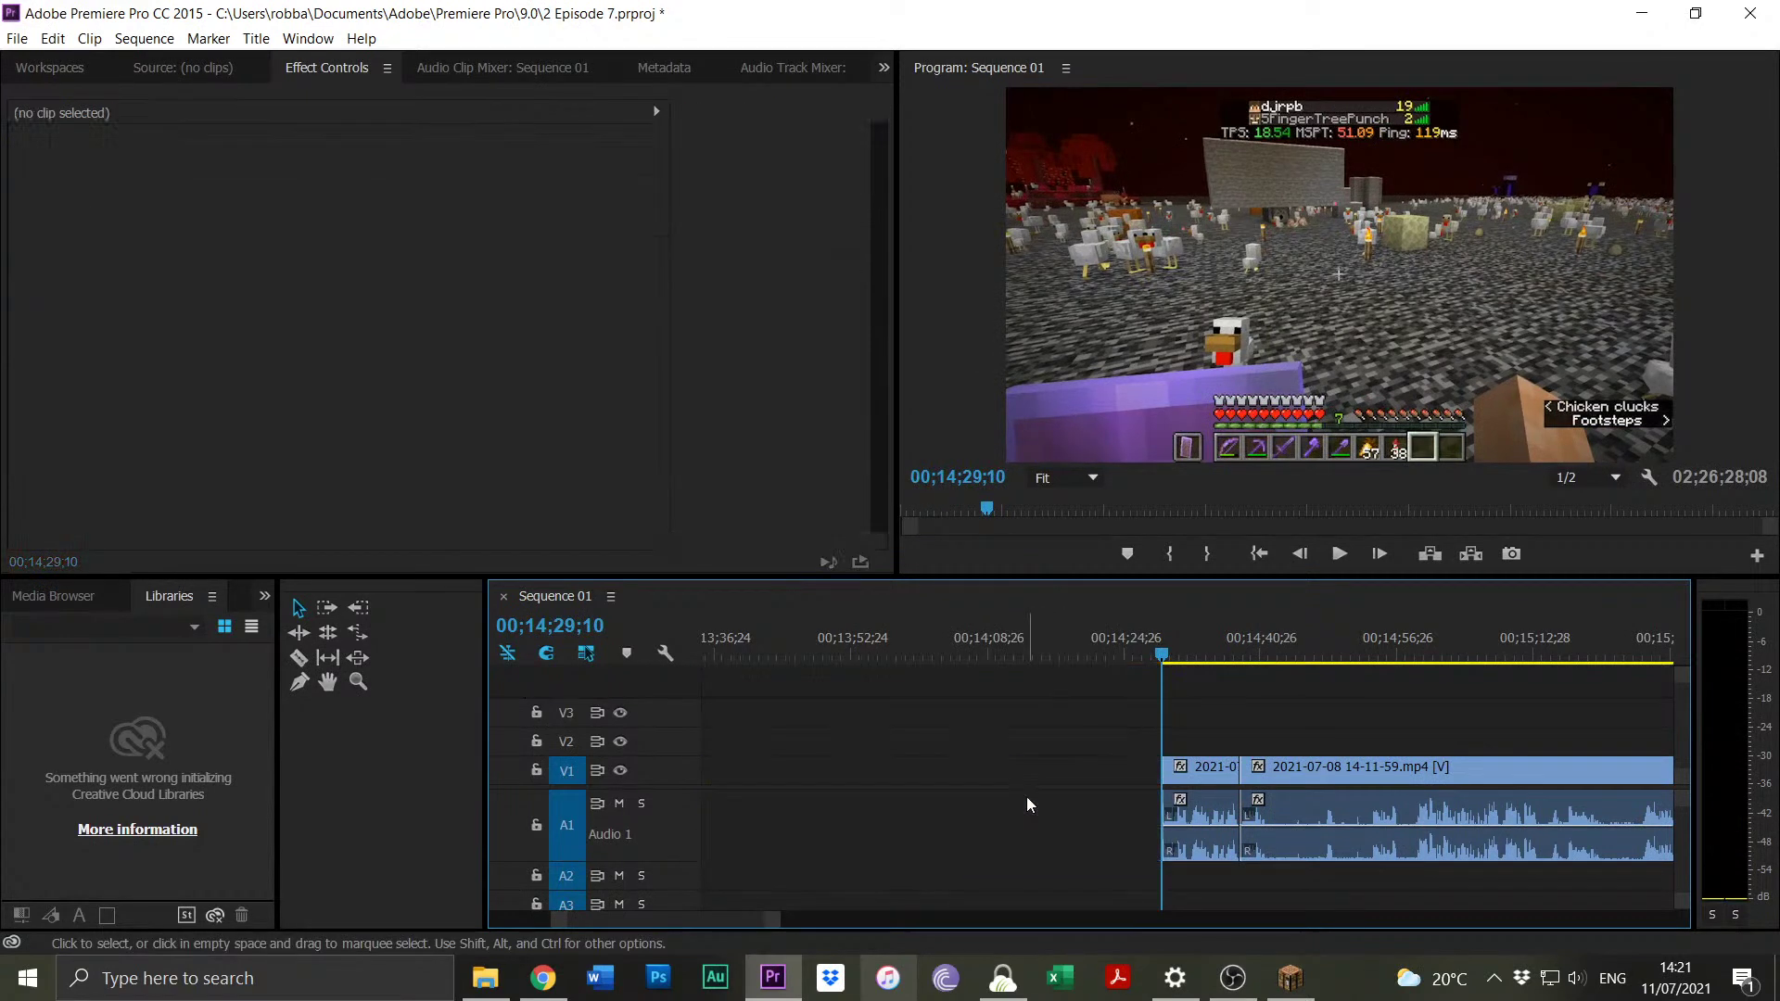
pyautogui.moveTo(766, 932); pyautogui.dragTo(1057, 923)
pyautogui.moveTo(1198, 768); pyautogui.dragTo(1203, 810)
pyautogui.moveTo(1240, 642); pyautogui.dragTo(1238, 653)
pyautogui.press('space')
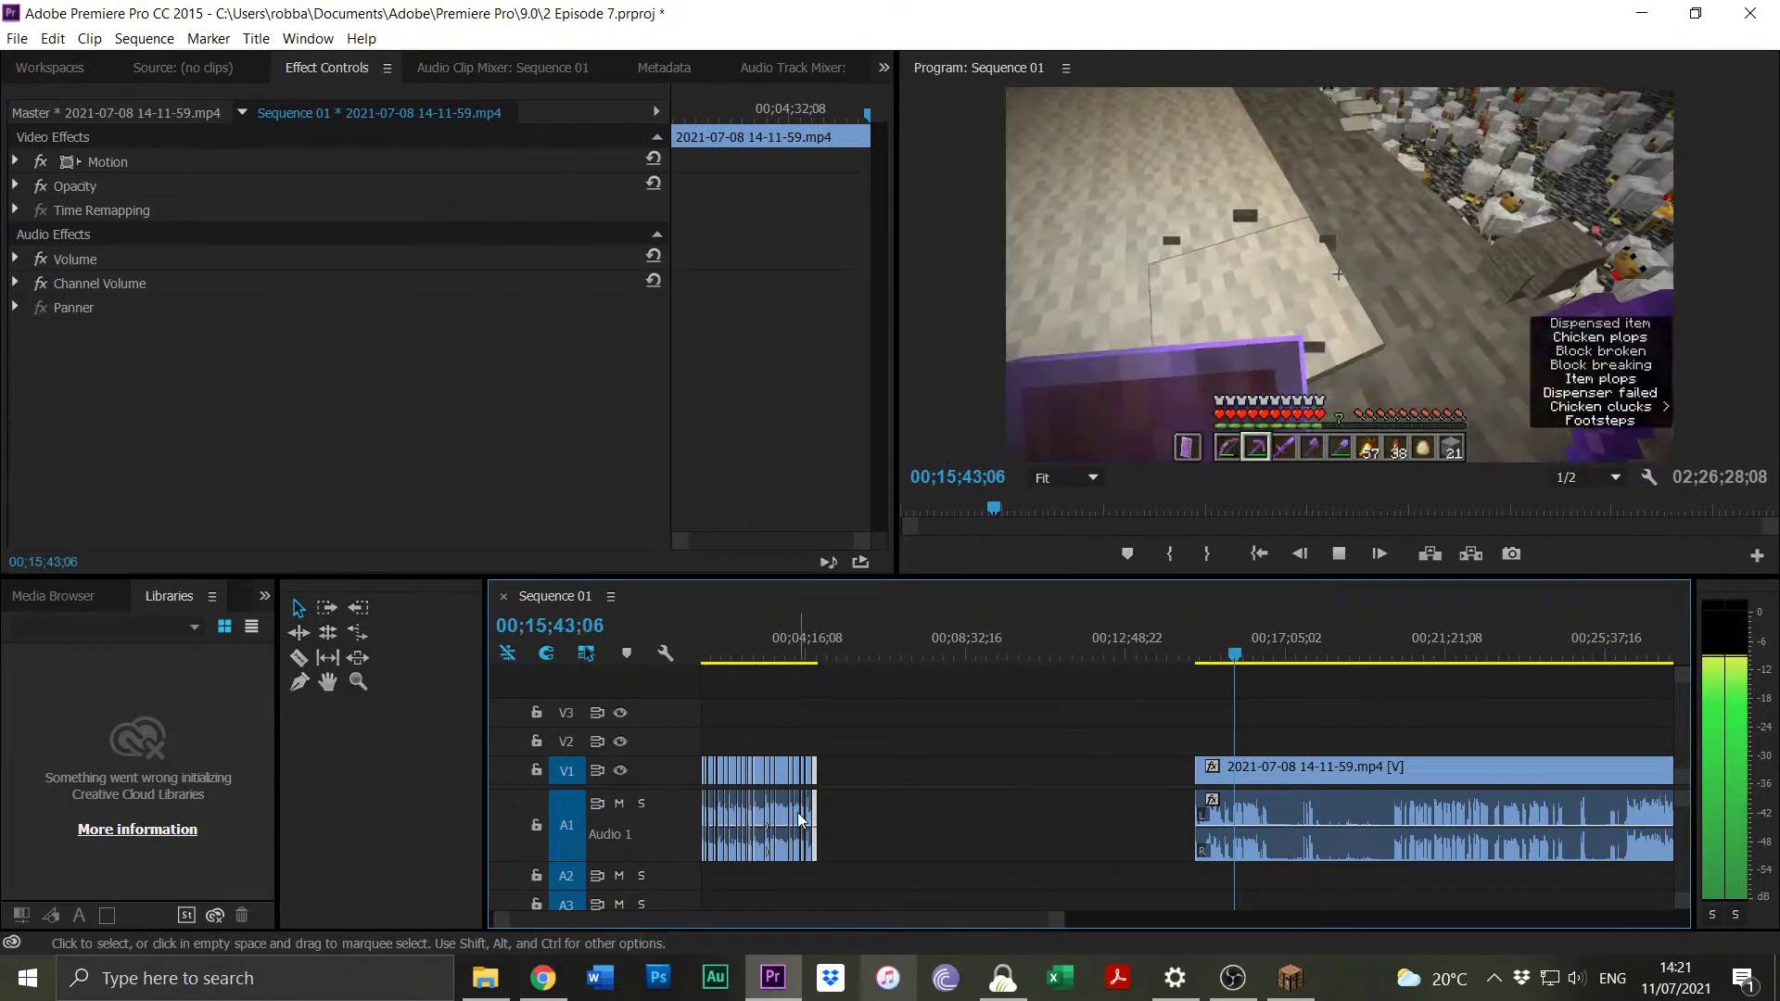
pyautogui.moveTo(1058, 920); pyautogui.dragTo(870, 918)
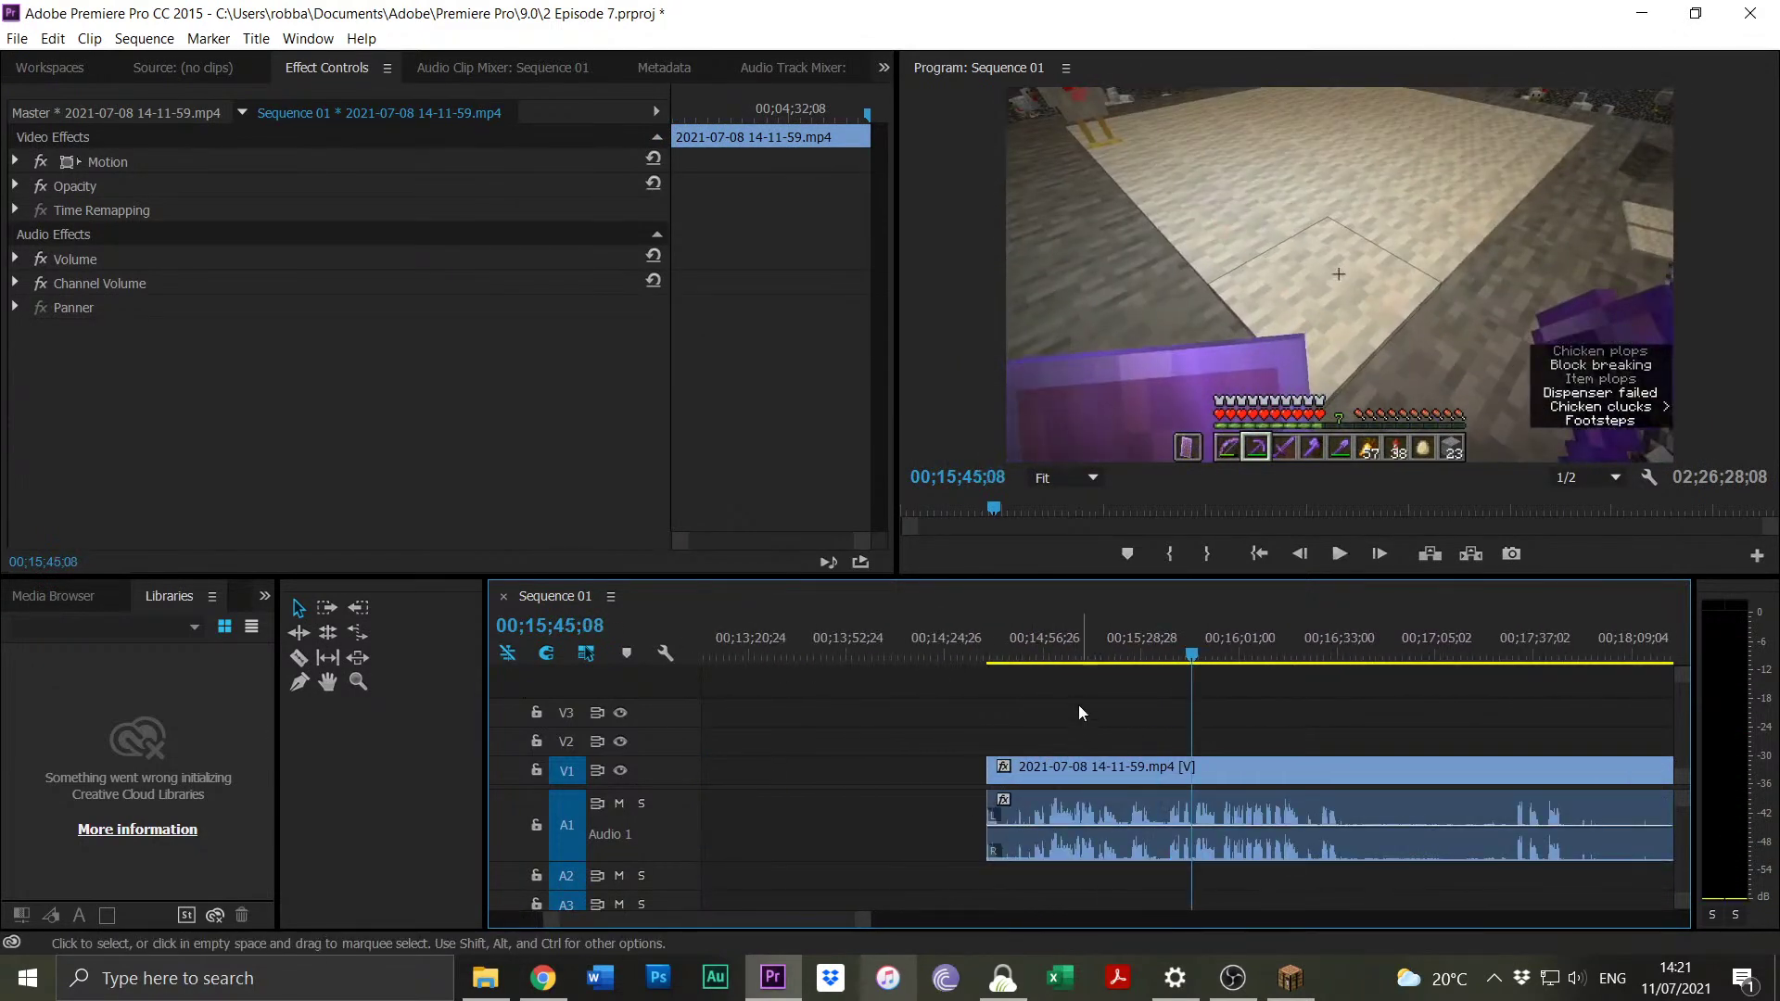
pyautogui.click(1049, 649)
pyautogui.moveTo(989, 768); pyautogui.dragTo(1051, 779)
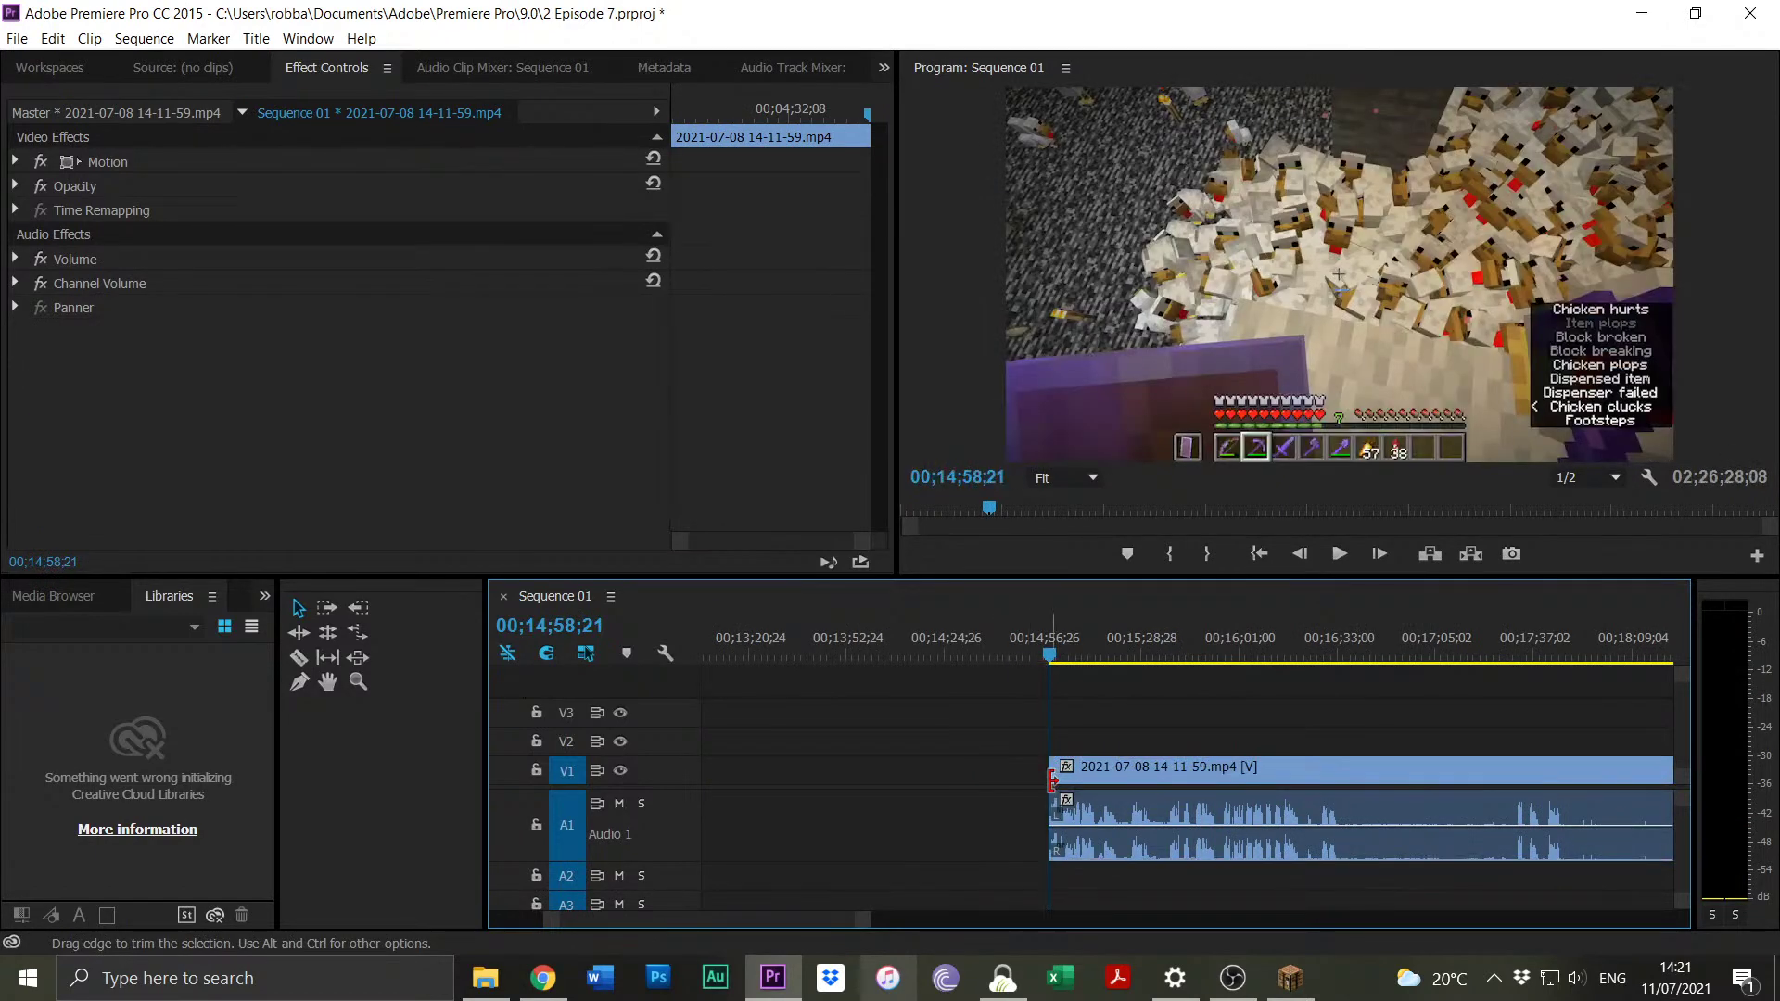
pyautogui.press('space')
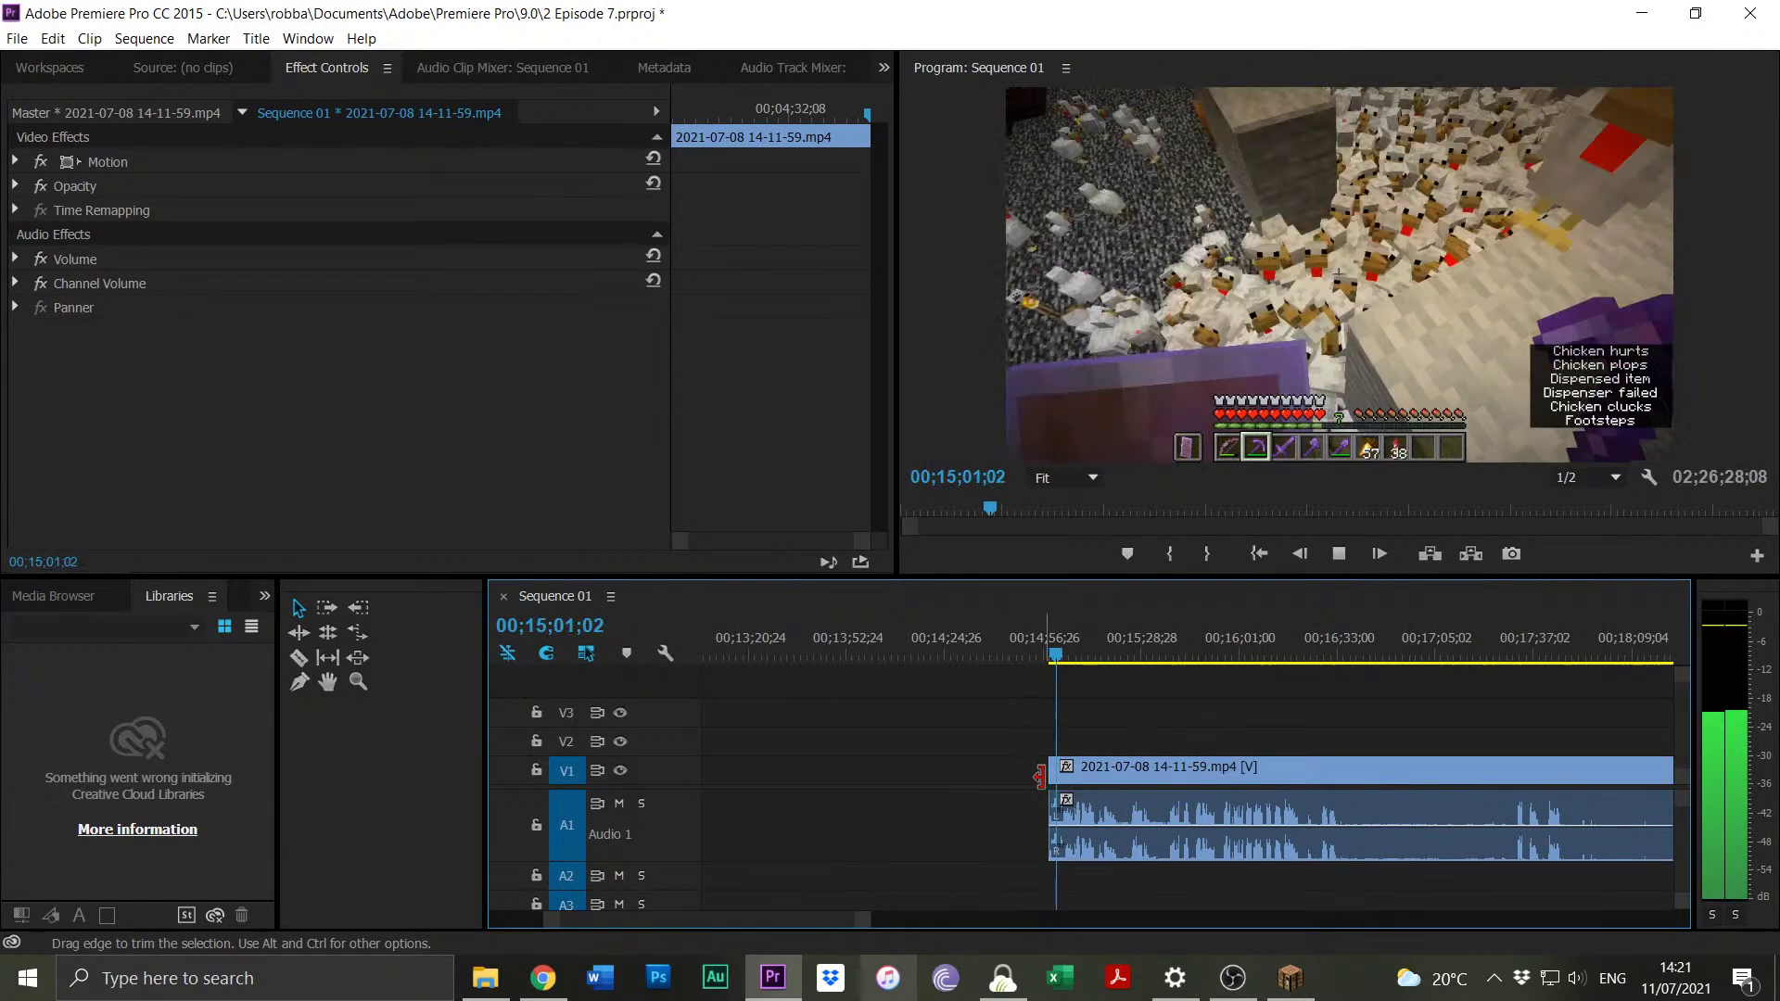
pyautogui.moveTo(849, 913); pyautogui.dragTo(824, 914)
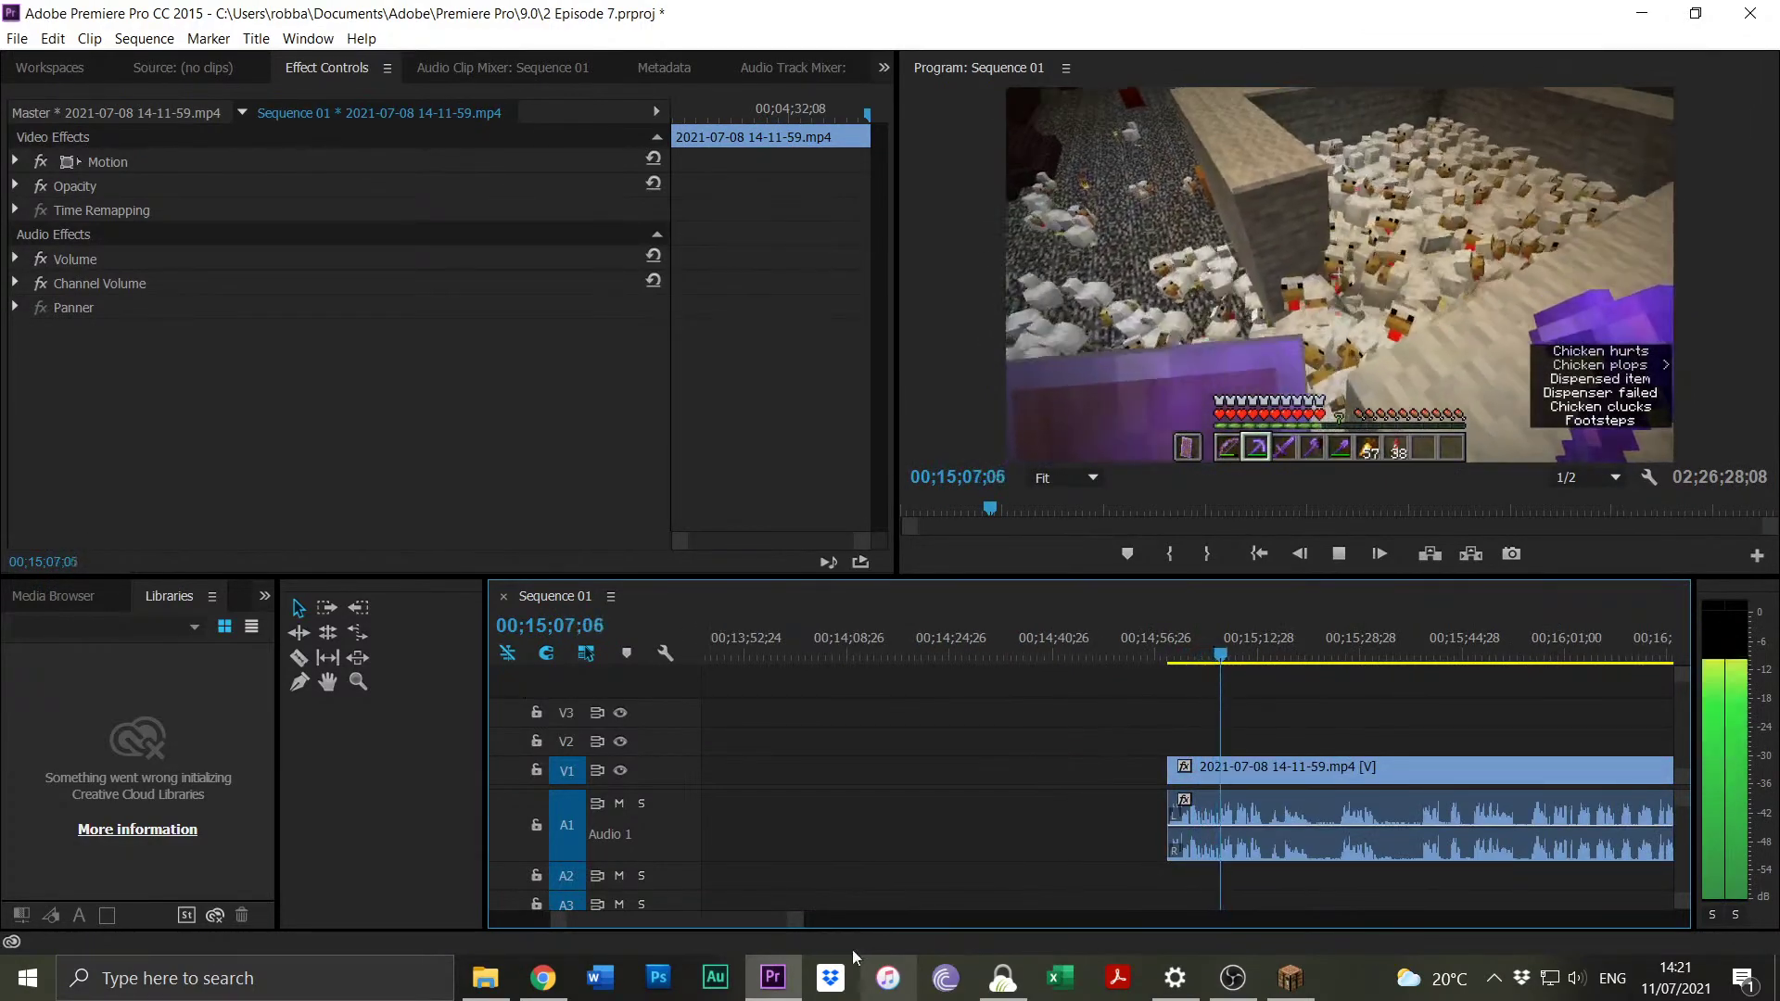
pyautogui.moveTo(799, 920); pyautogui.dragTo(737, 919)
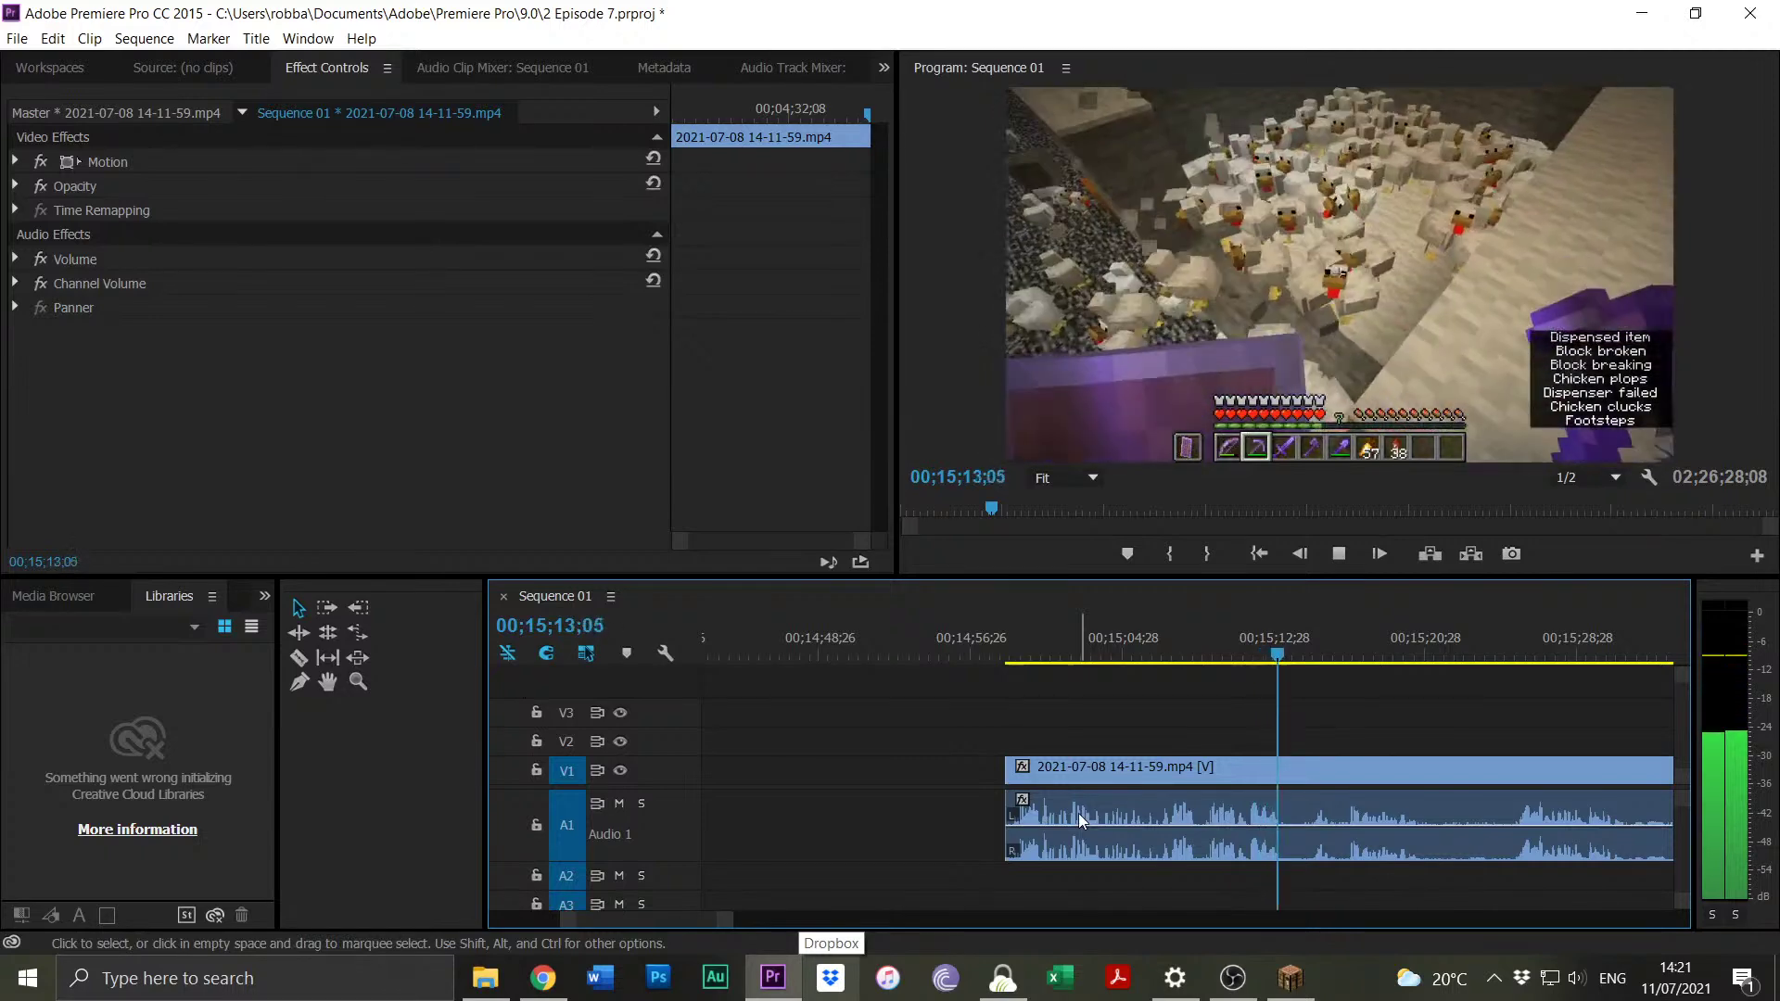
pyautogui.press('space')
pyautogui.hotkey('ctrl', 'k')
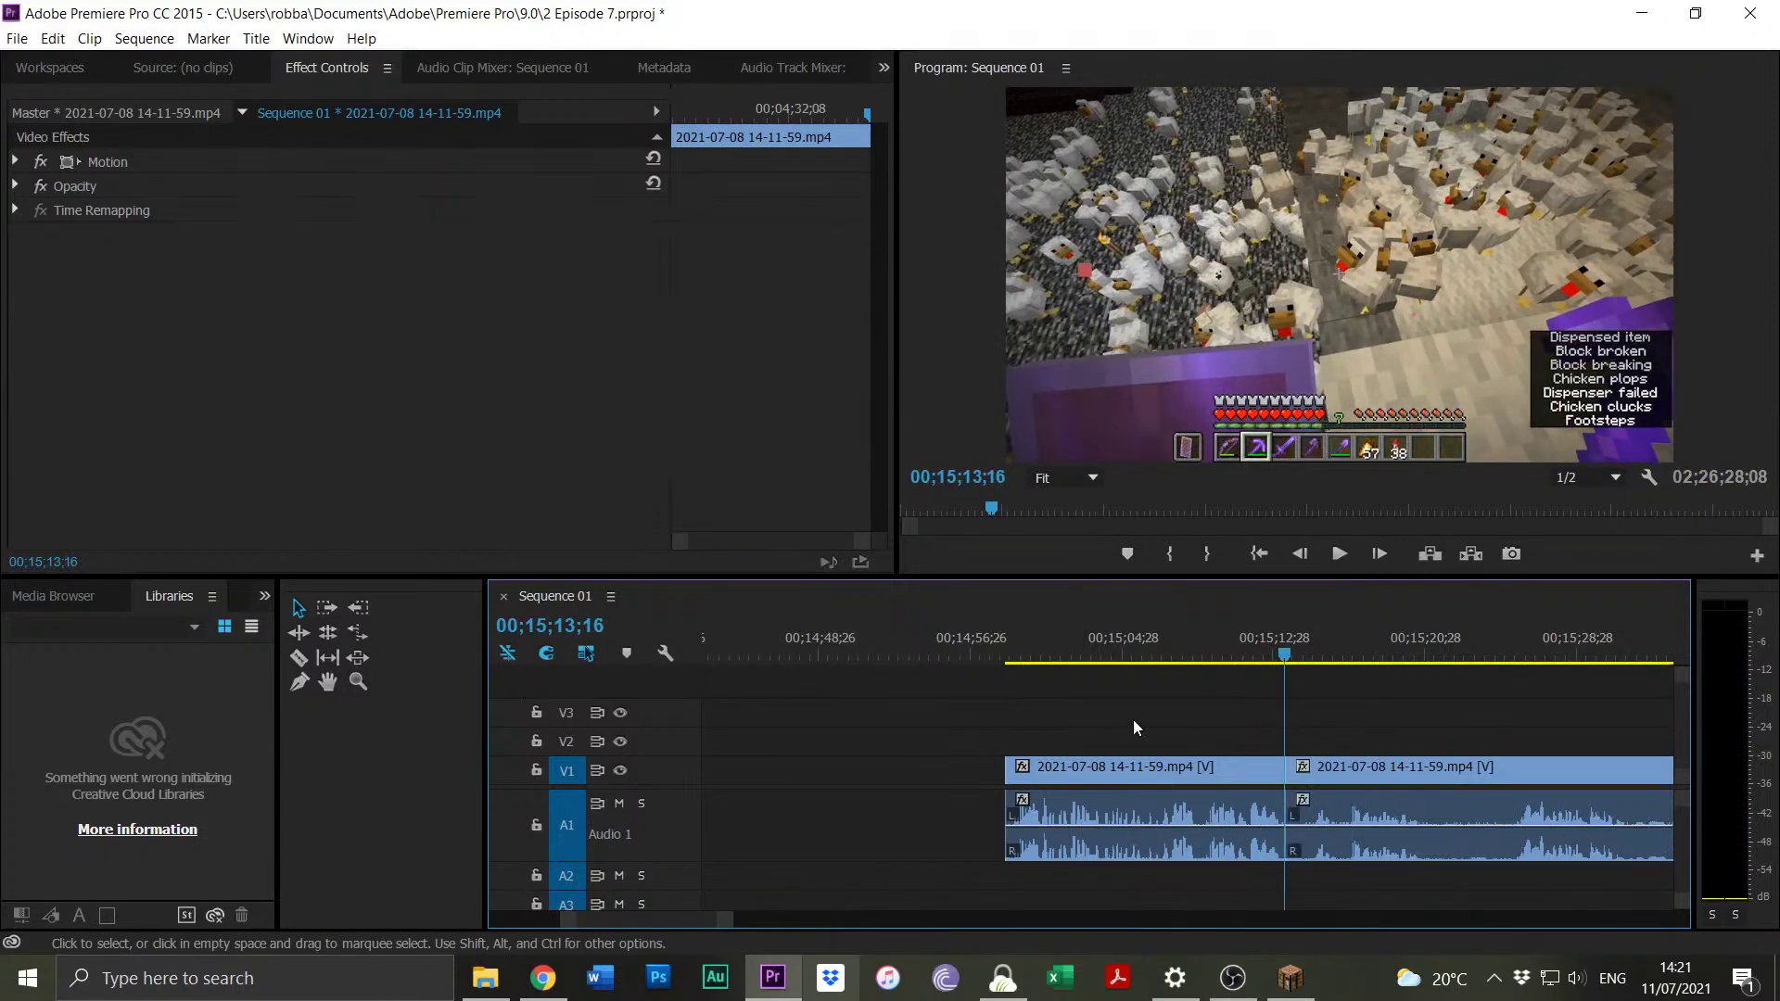
pyautogui.click(826, 876)
pyautogui.press('-')
pyautogui.press('-')
pyautogui.press('-')
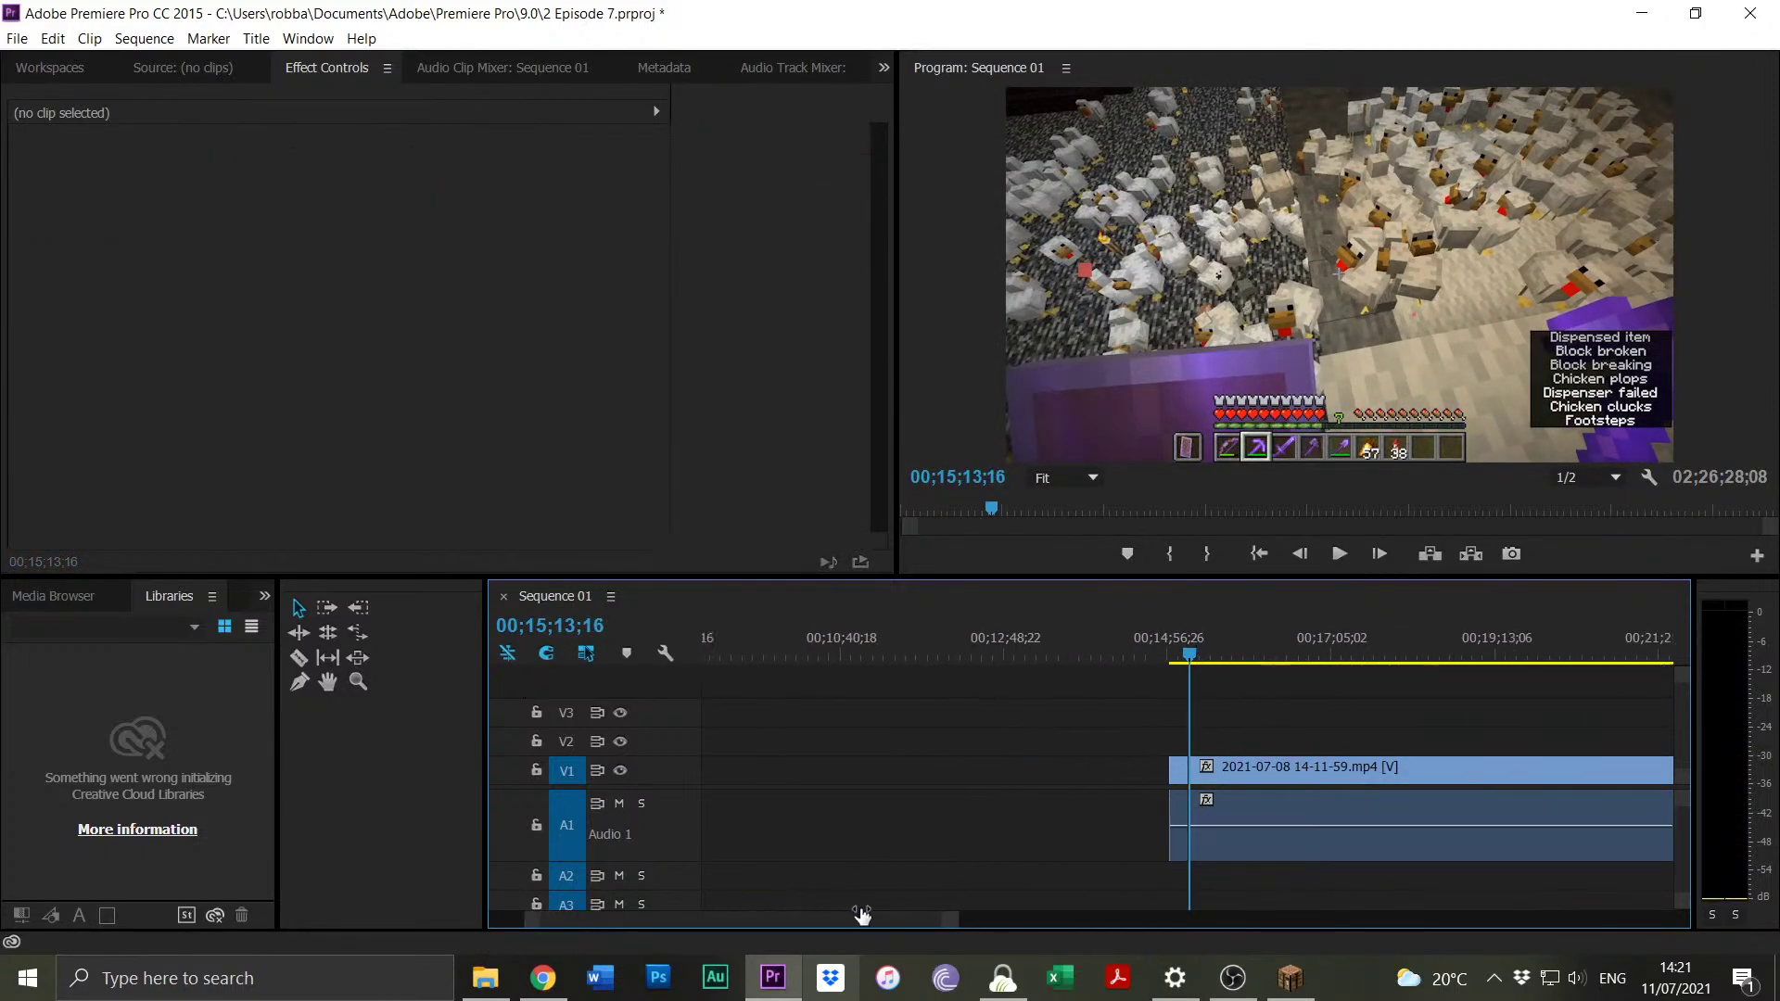
pyautogui.moveTo(1183, 770); pyautogui.dragTo(821, 845)
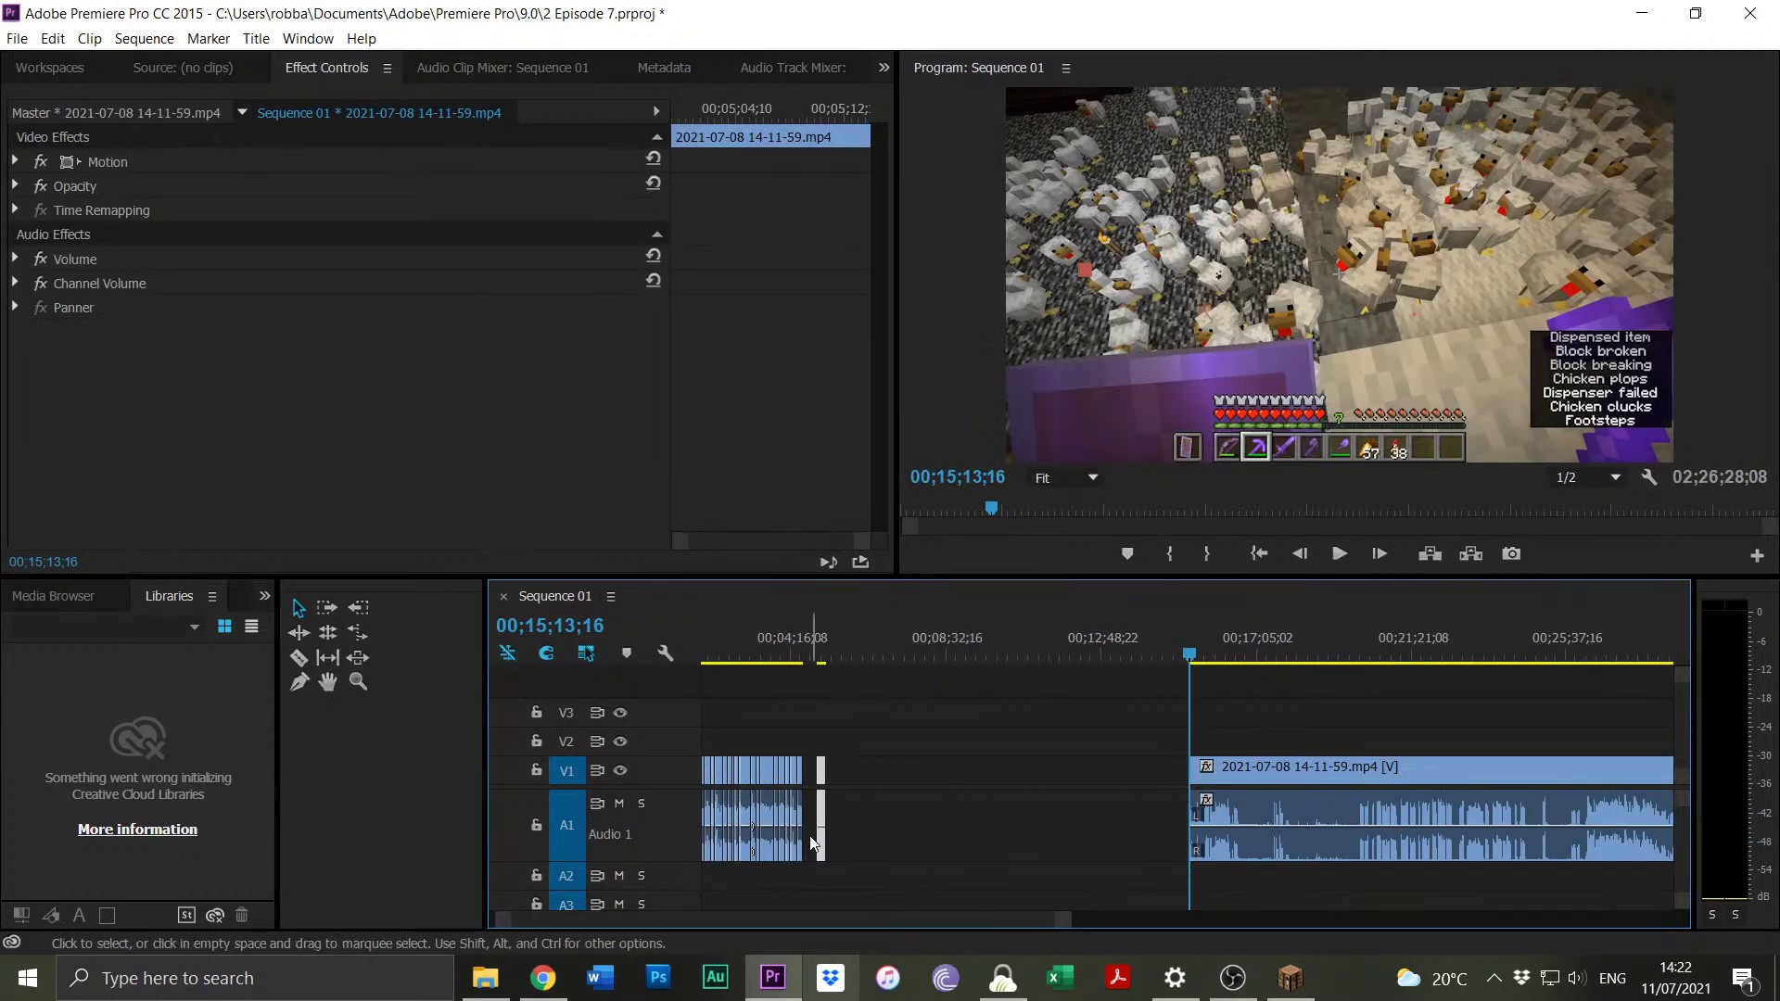
pyautogui.moveTo(830, 779); pyautogui.dragTo(816, 777)
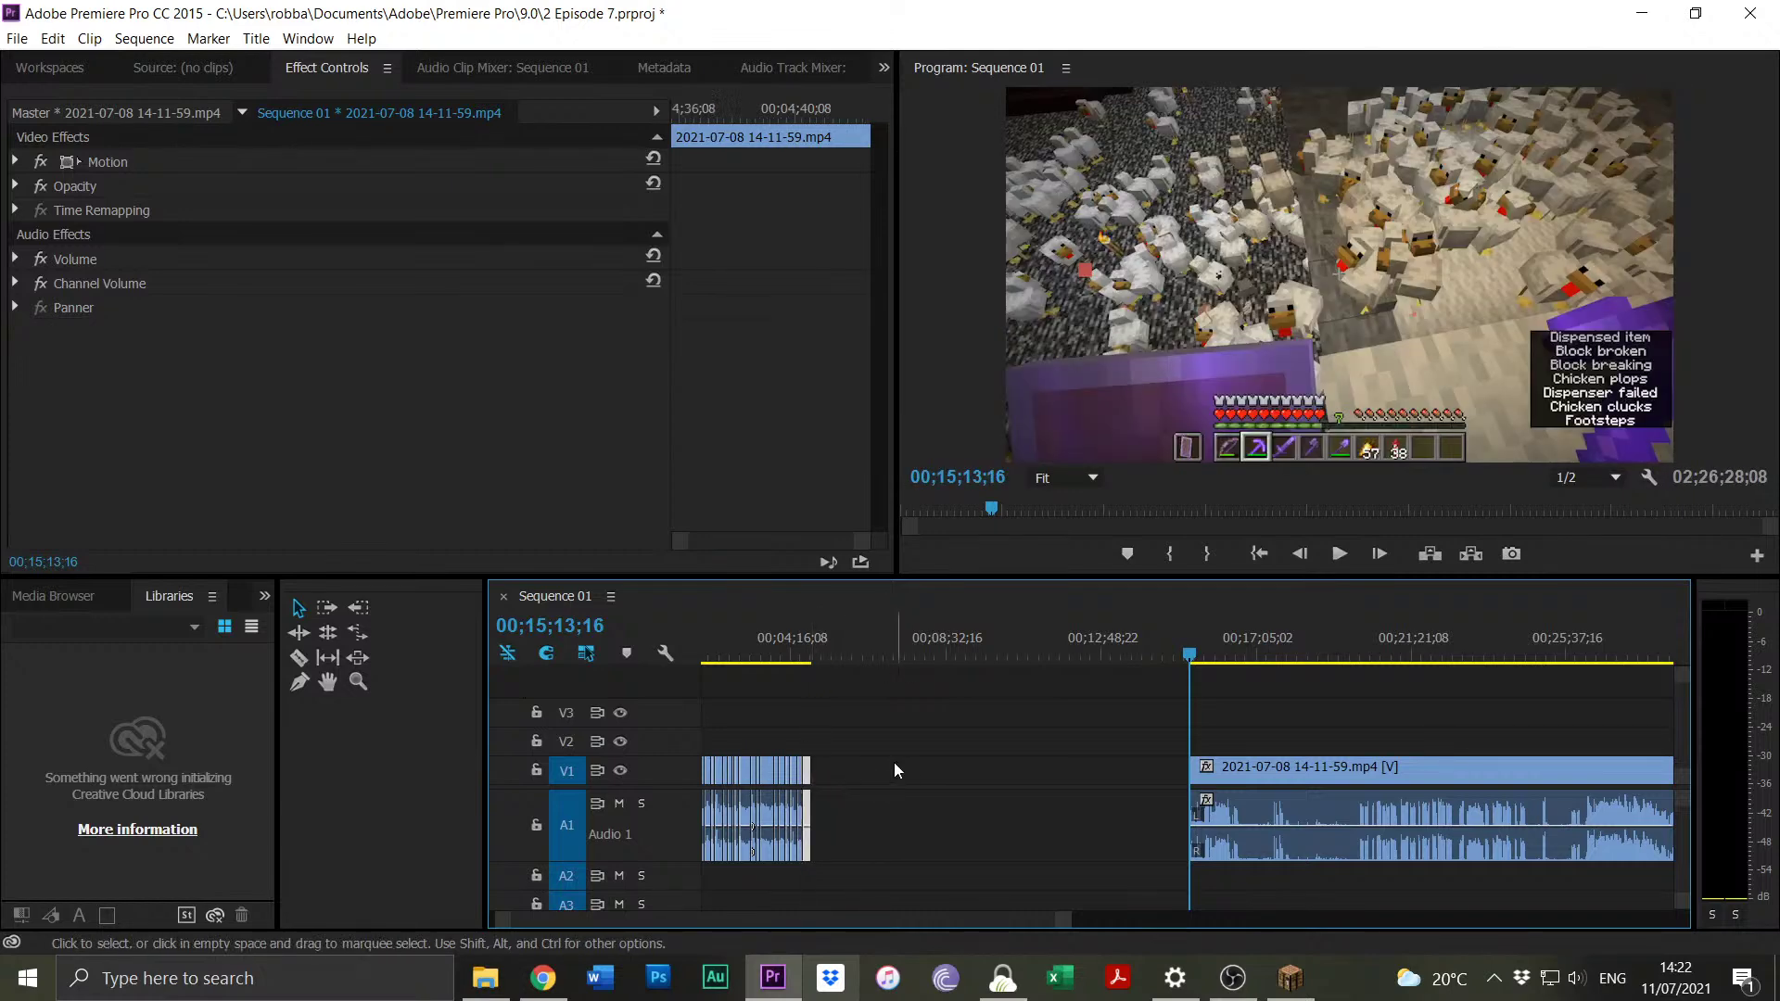
pyautogui.click(1360, 657)
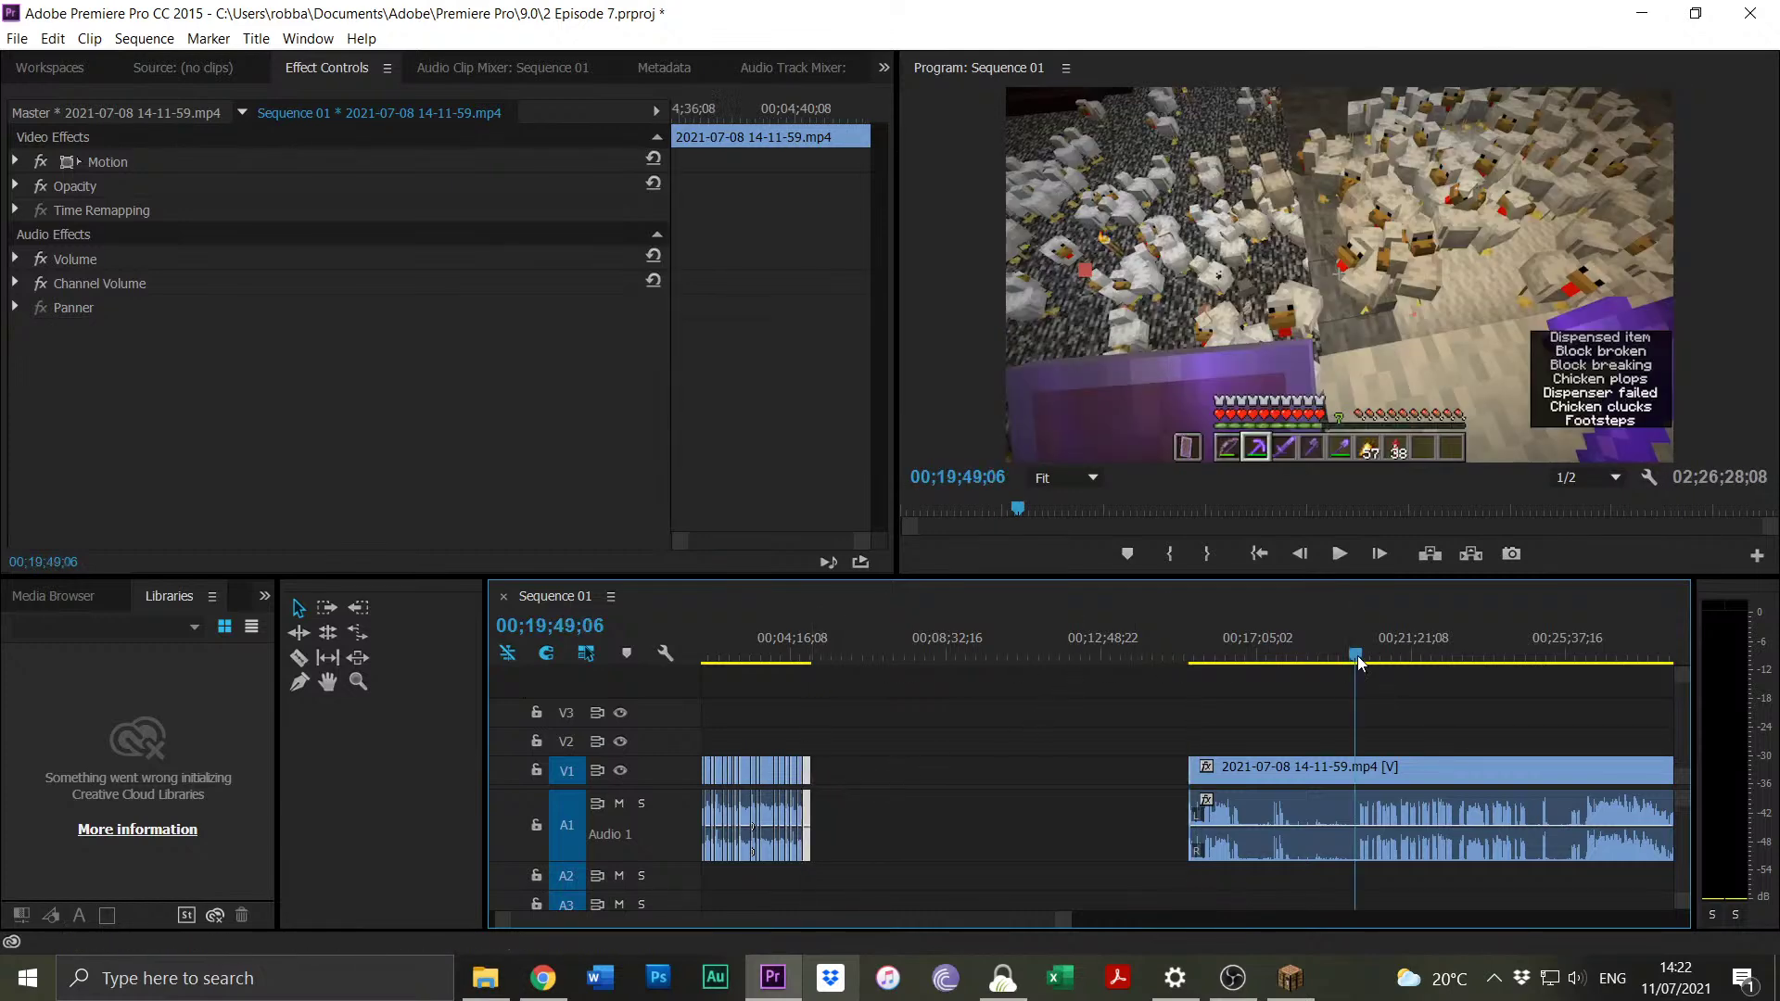
pyautogui.press('space')
pyautogui.moveTo(1067, 920); pyautogui.dragTo(969, 900)
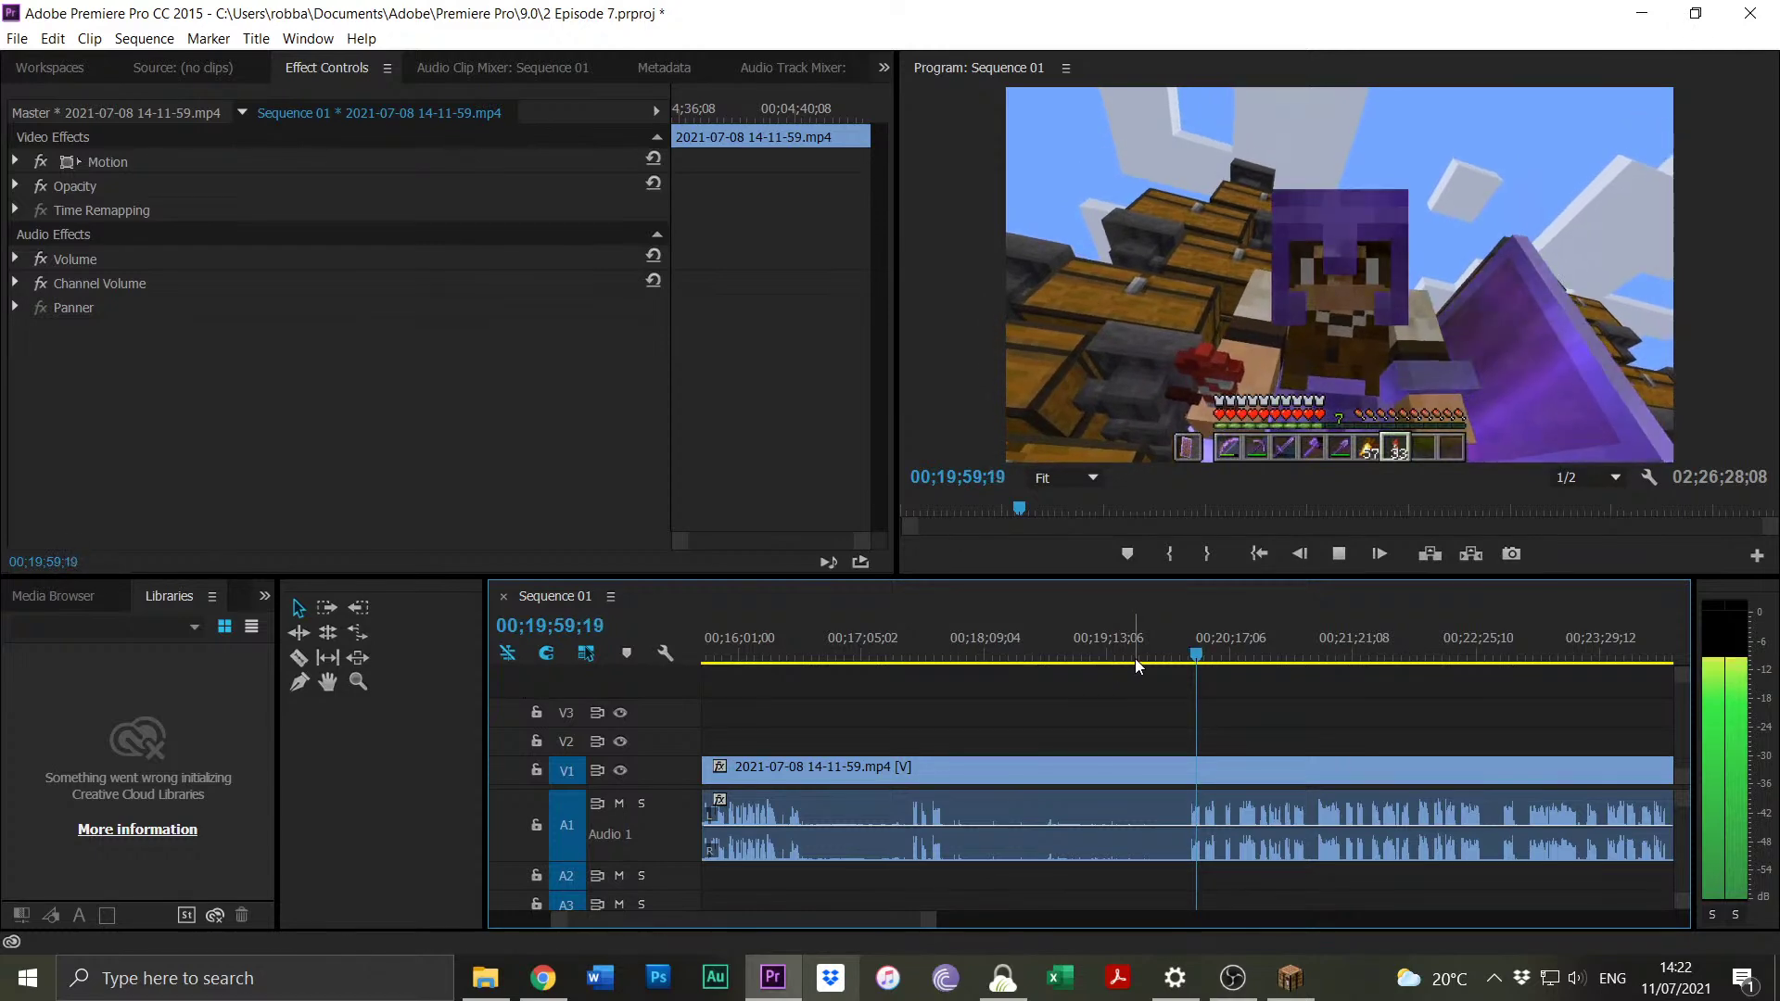
pyautogui.press('space')
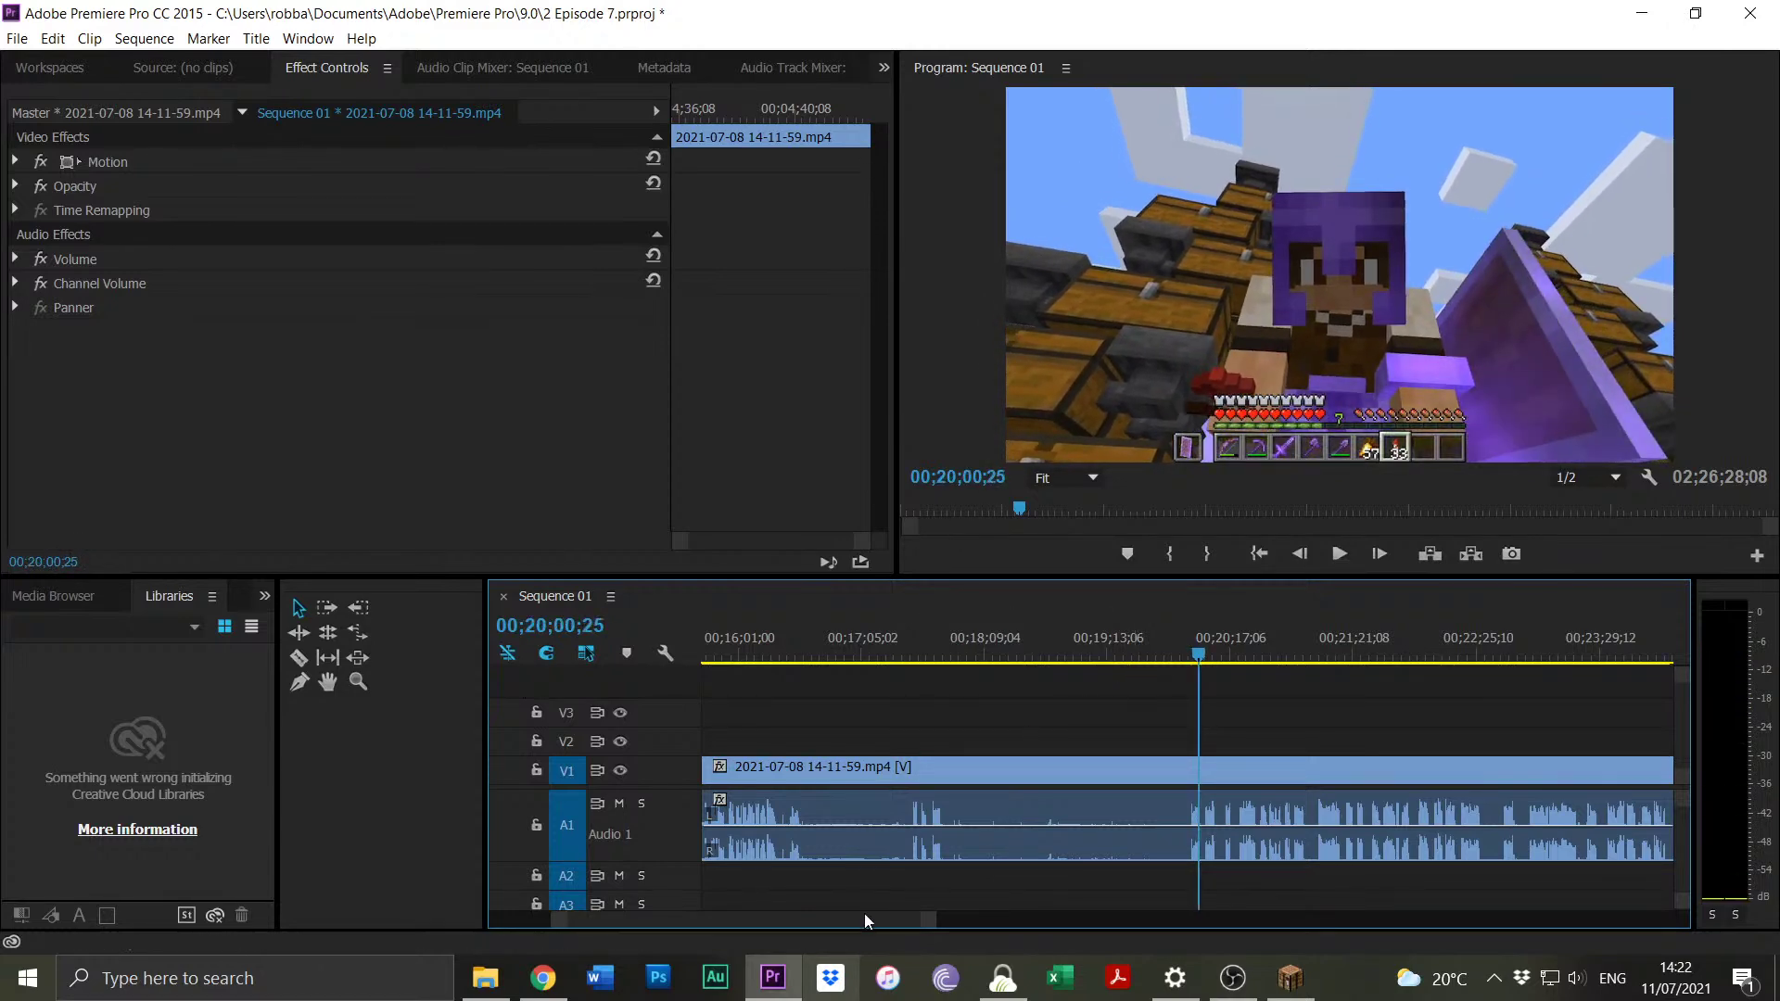
pyautogui.press('-')
pyautogui.click(1182, 654)
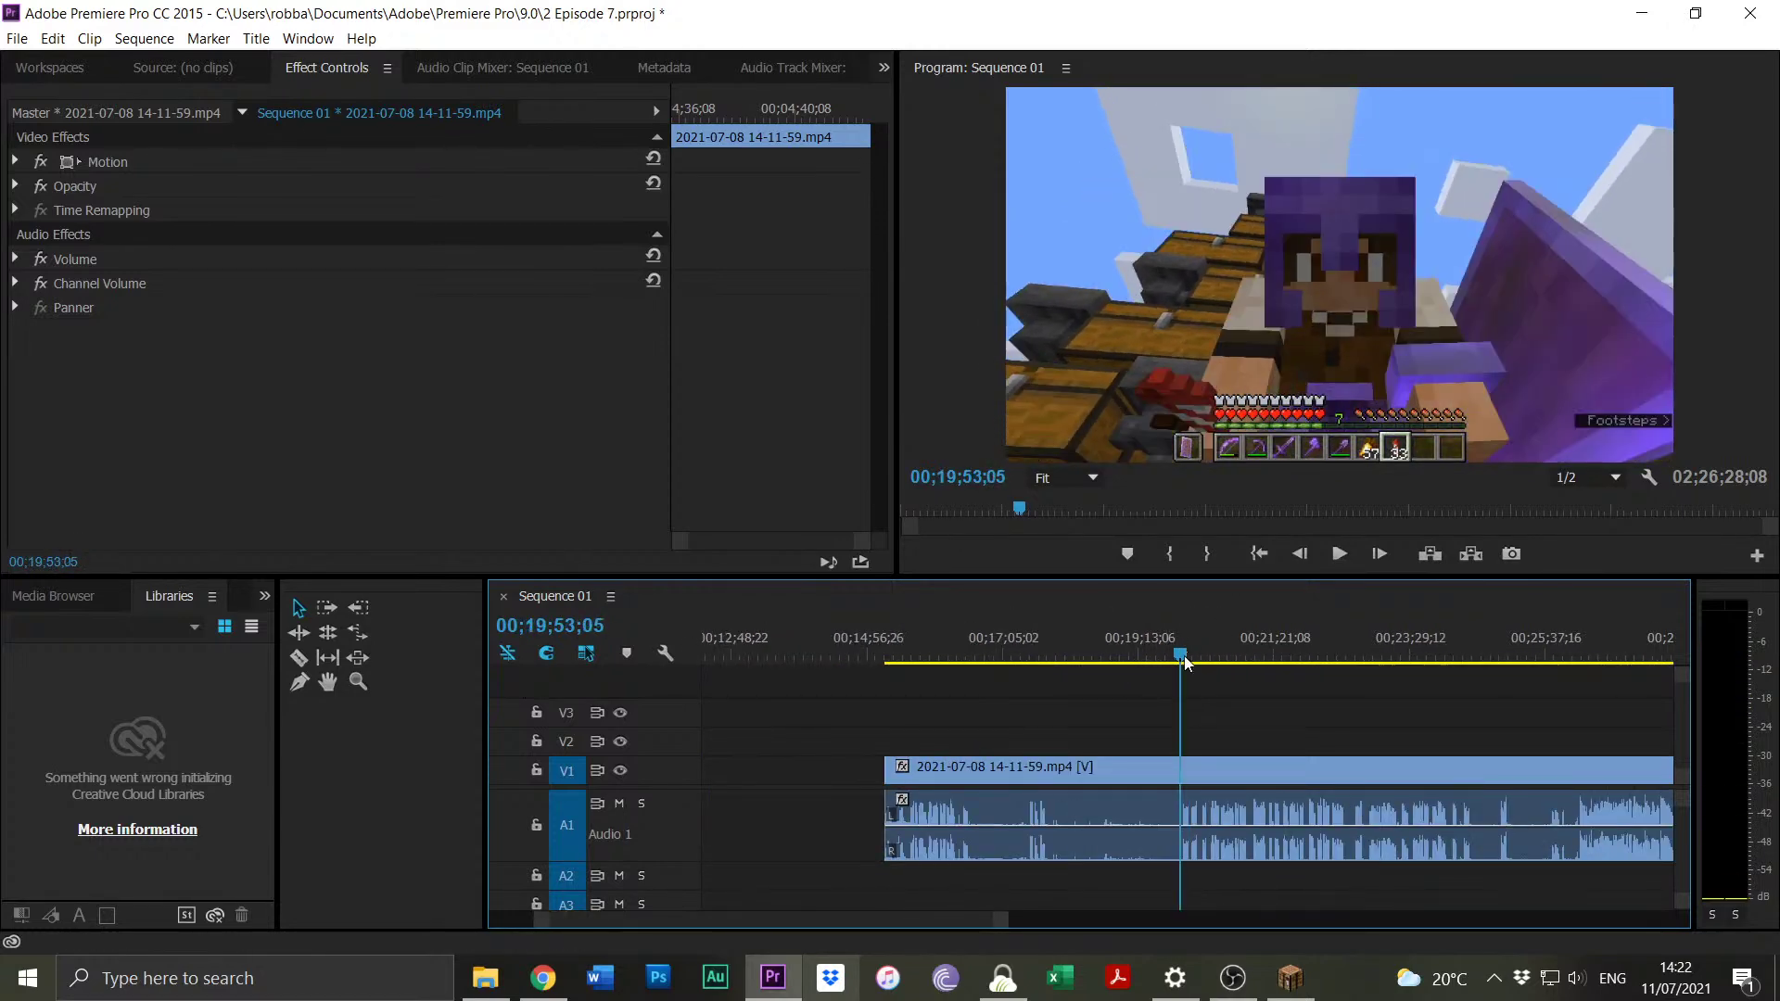
pyautogui.moveTo(887, 770); pyautogui.dragTo(1027, 779)
pyautogui.moveTo(1052, 660); pyautogui.dragTo(1035, 642)
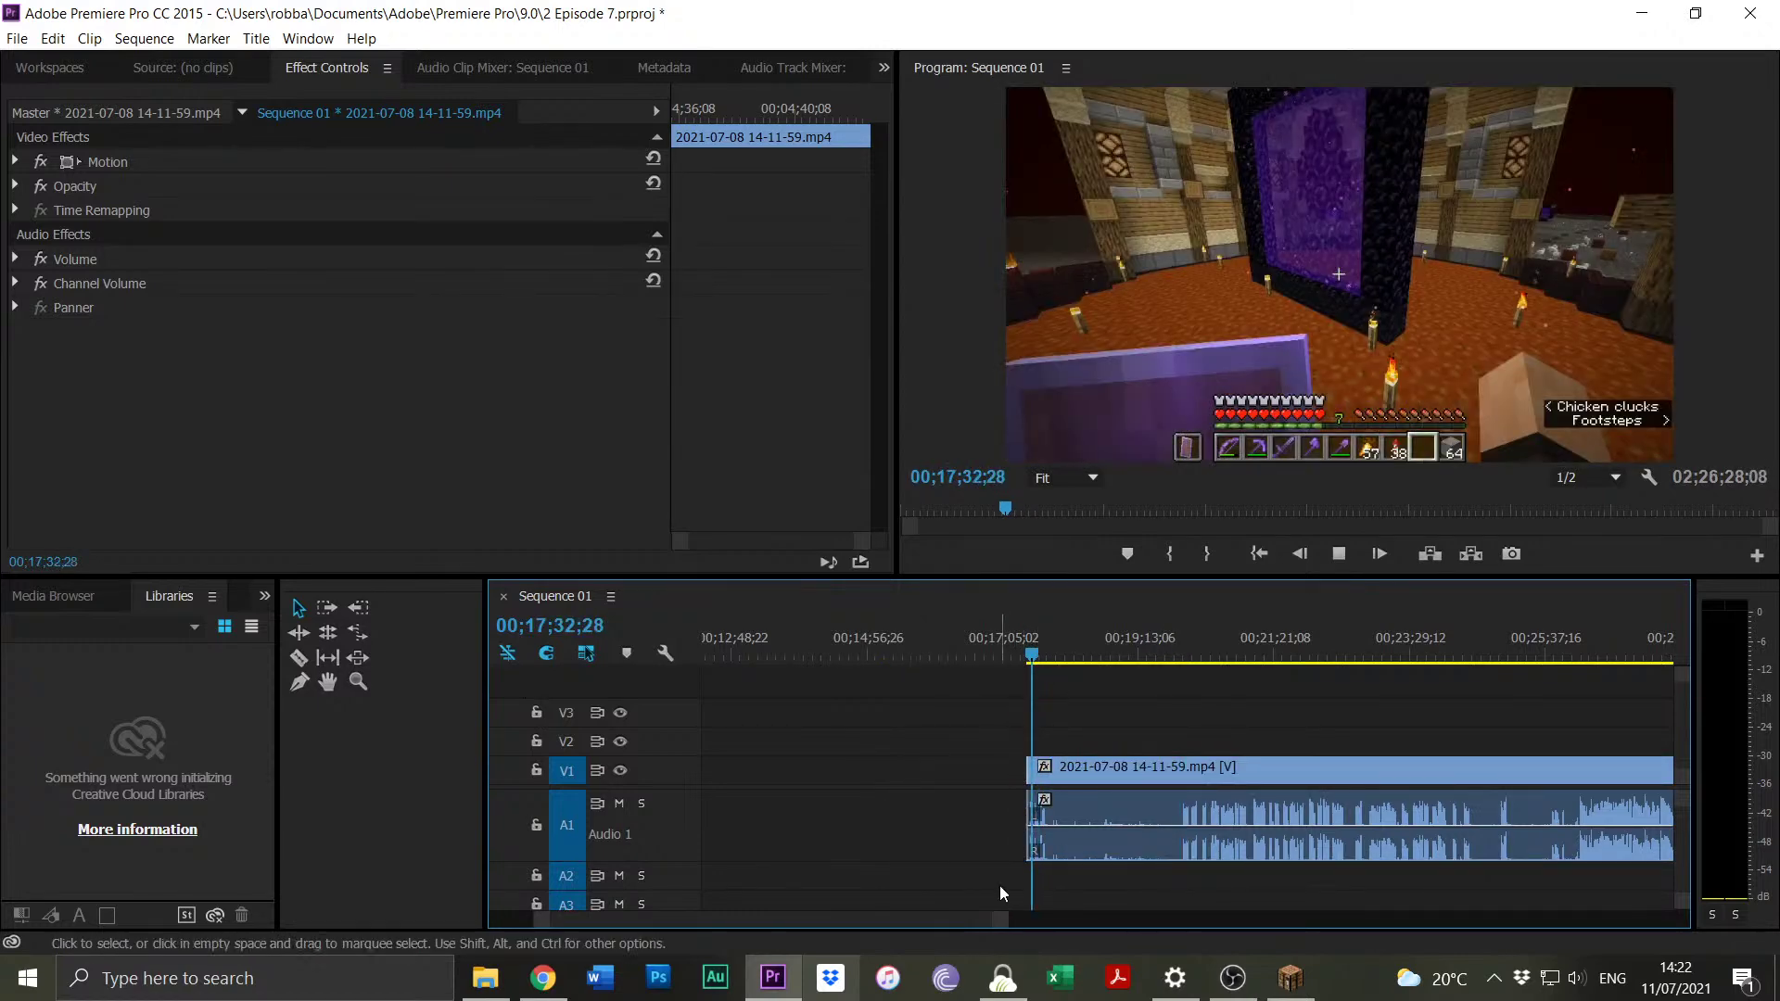
pyautogui.press('space')
pyautogui.moveTo(1006, 921); pyautogui.dragTo(950, 929)
pyautogui.click(1409, 654)
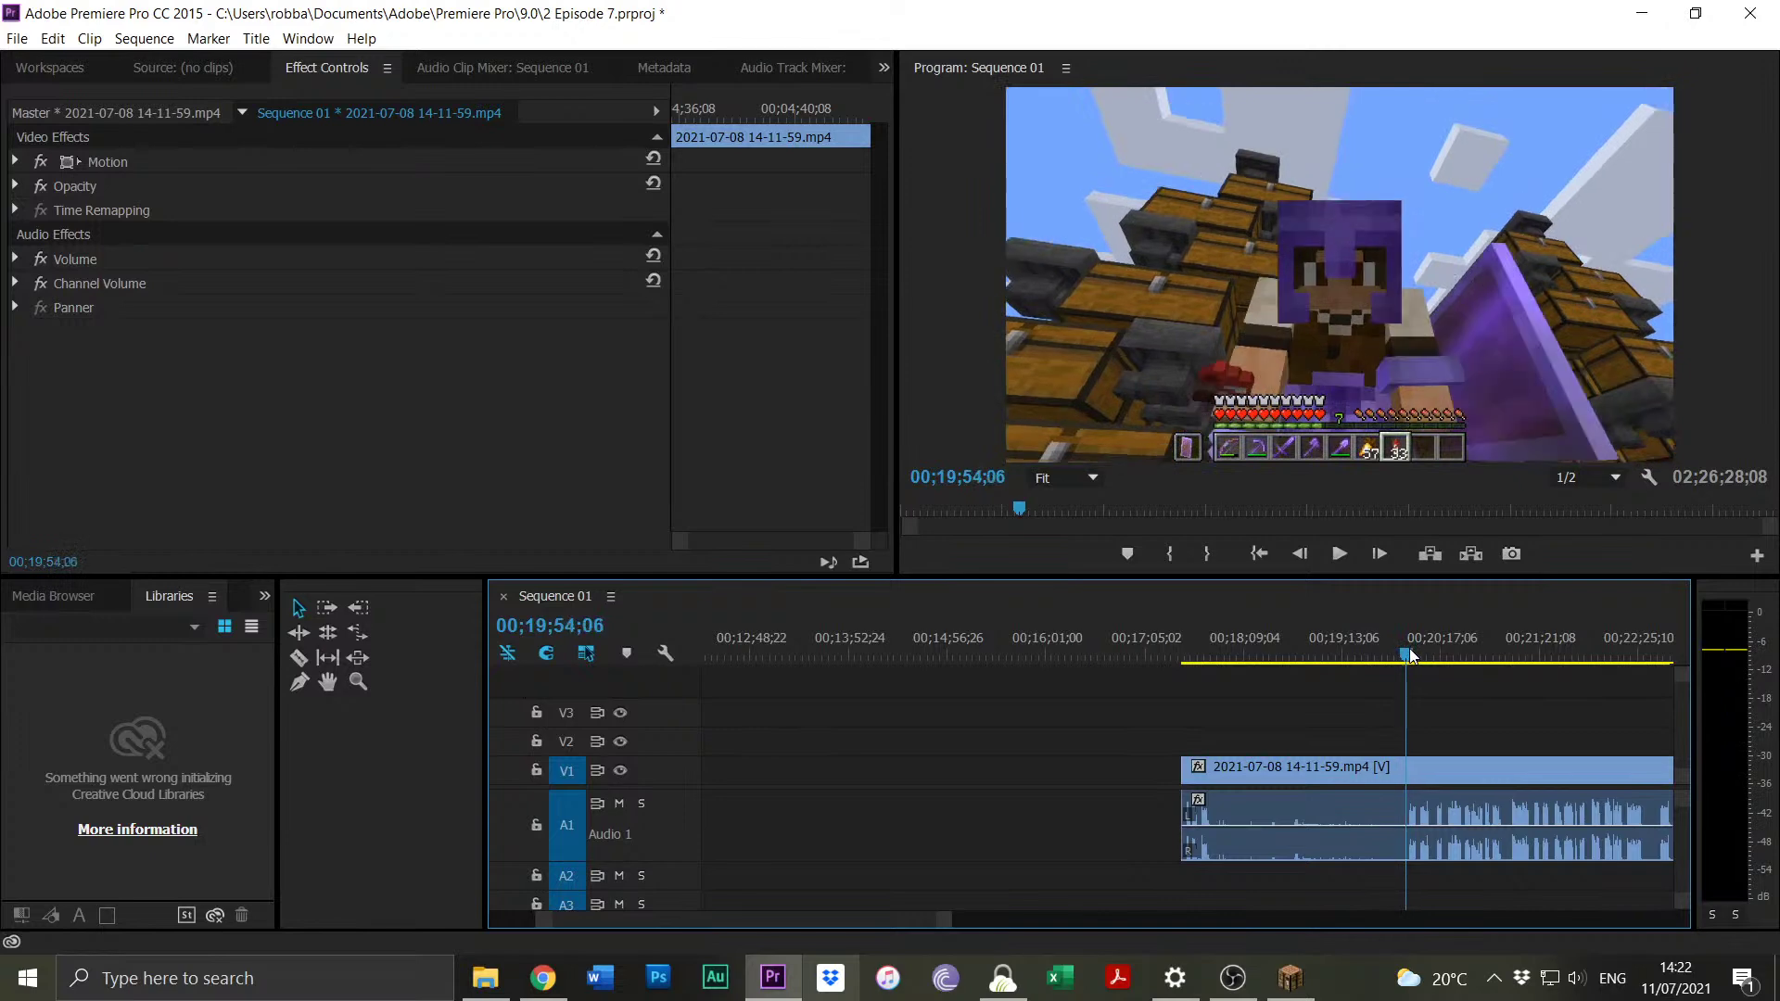
pyautogui.moveTo(1183, 768); pyautogui.dragTo(1398, 765)
pyautogui.moveTo(941, 922); pyautogui.dragTo(1335, 888)
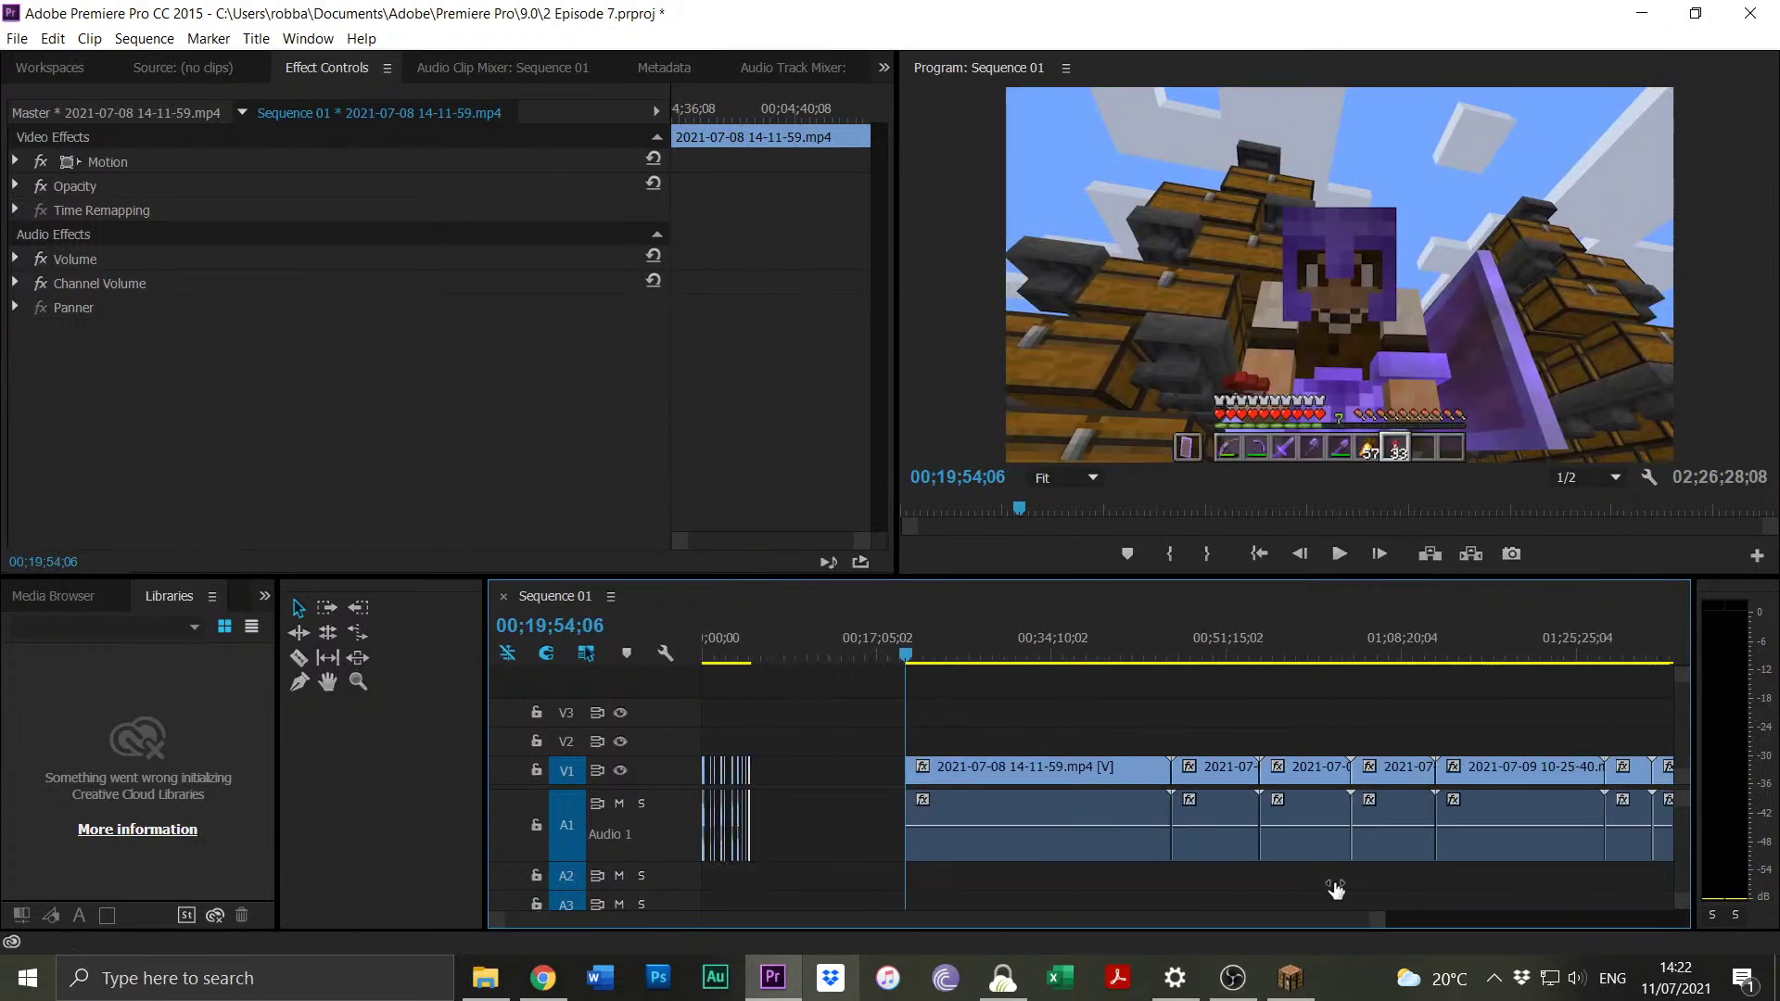
pyautogui.click(819, 723)
pyautogui.click(993, 659)
pyautogui.press('space')
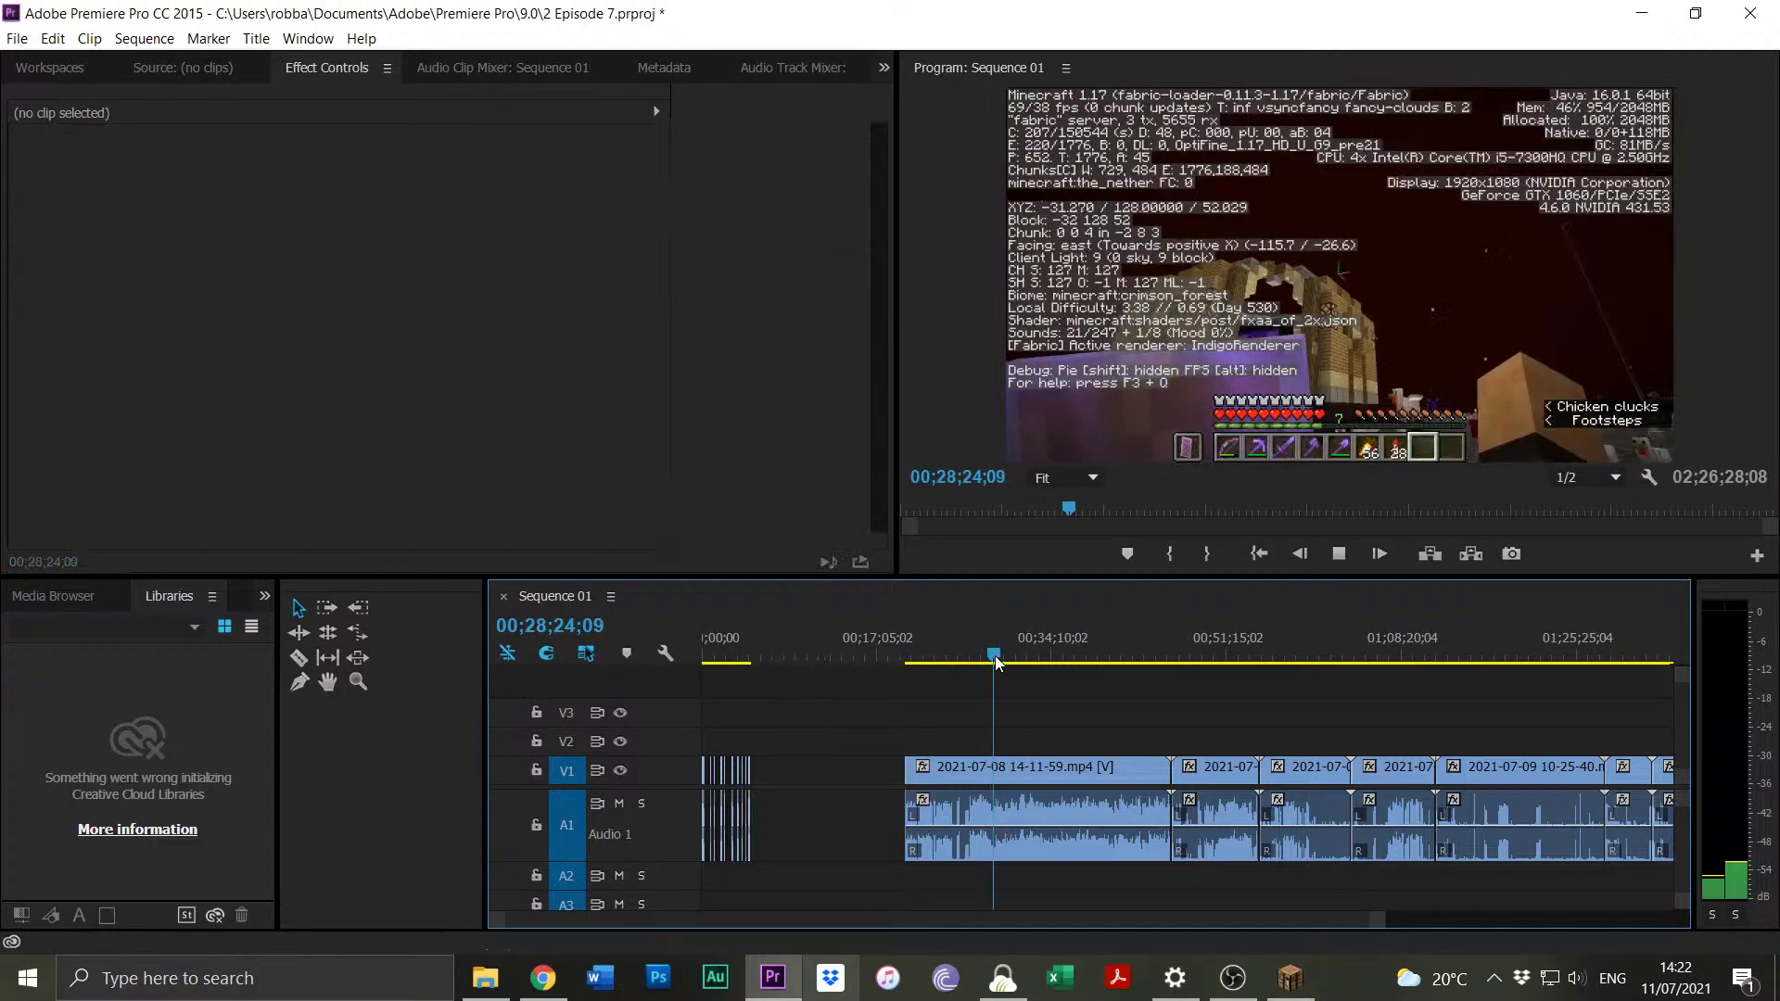
pyautogui.click(1018, 658)
pyautogui.press('space')
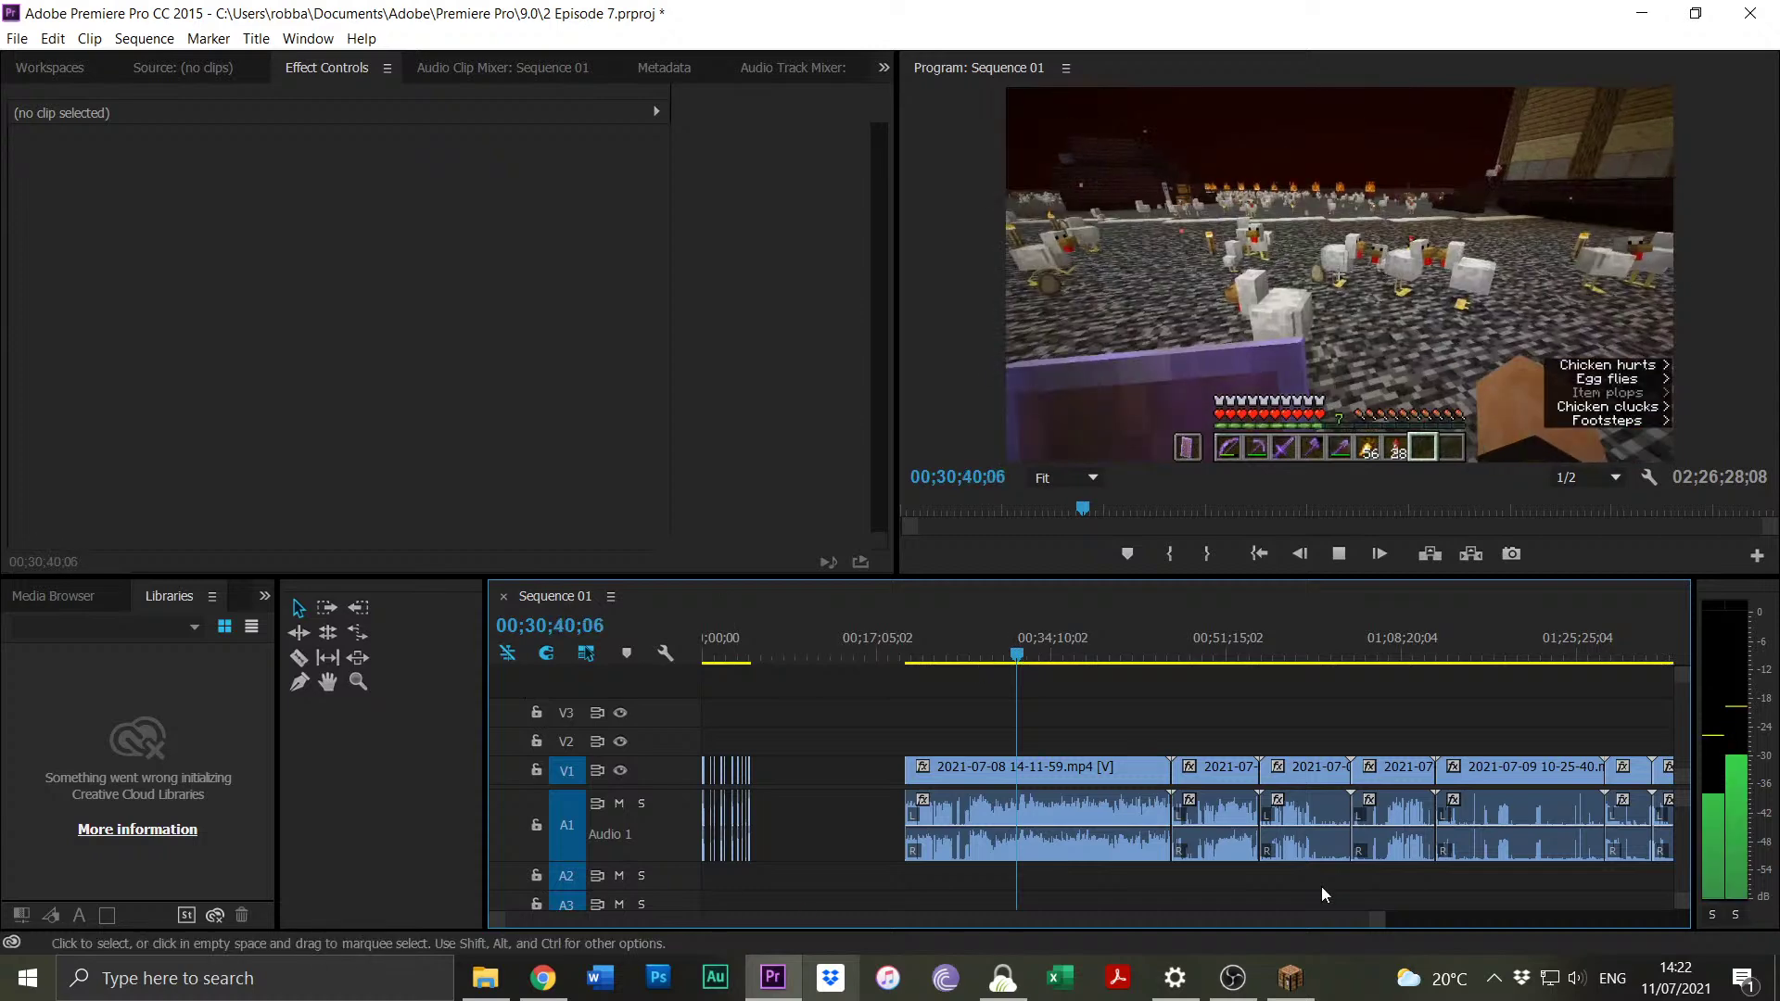
pyautogui.press('=')
pyautogui.click(1014, 630)
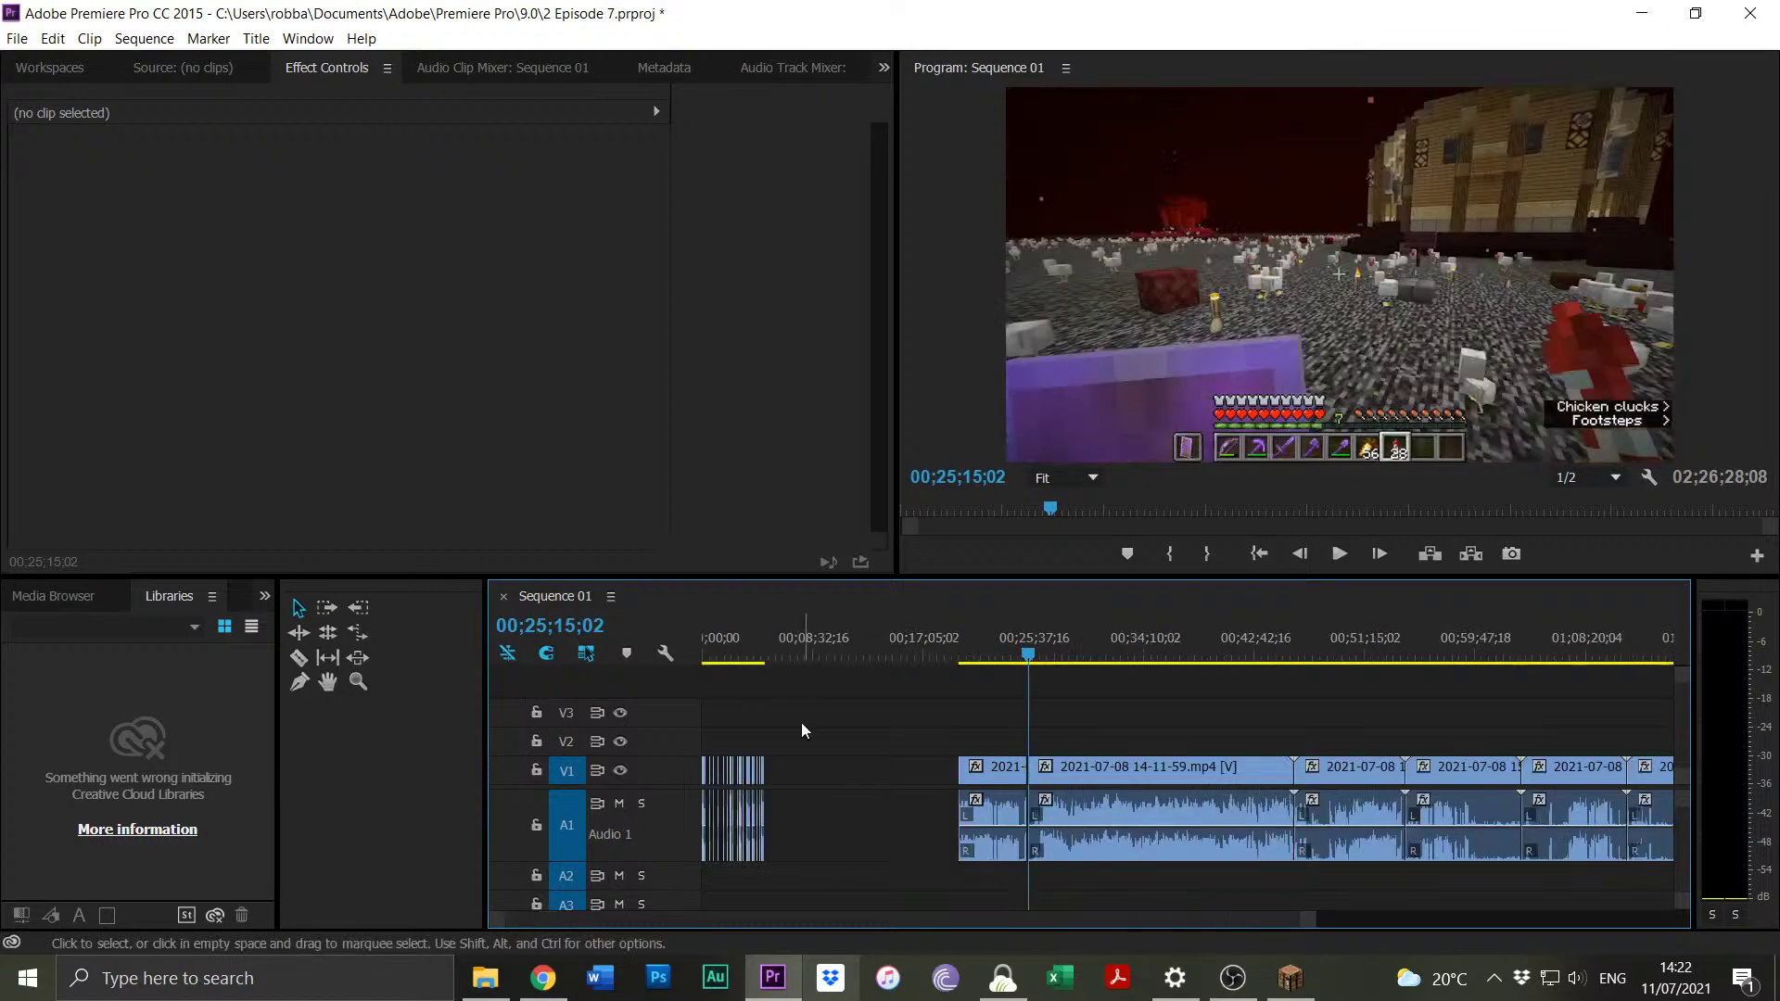
pyautogui.moveTo(801, 721); pyautogui.dragTo(869, 775)
pyautogui.moveTo(981, 768); pyautogui.dragTo(723, 770)
pyautogui.click(713, 652)
pyautogui.moveTo(714, 652); pyautogui.dragTo(691, 650)
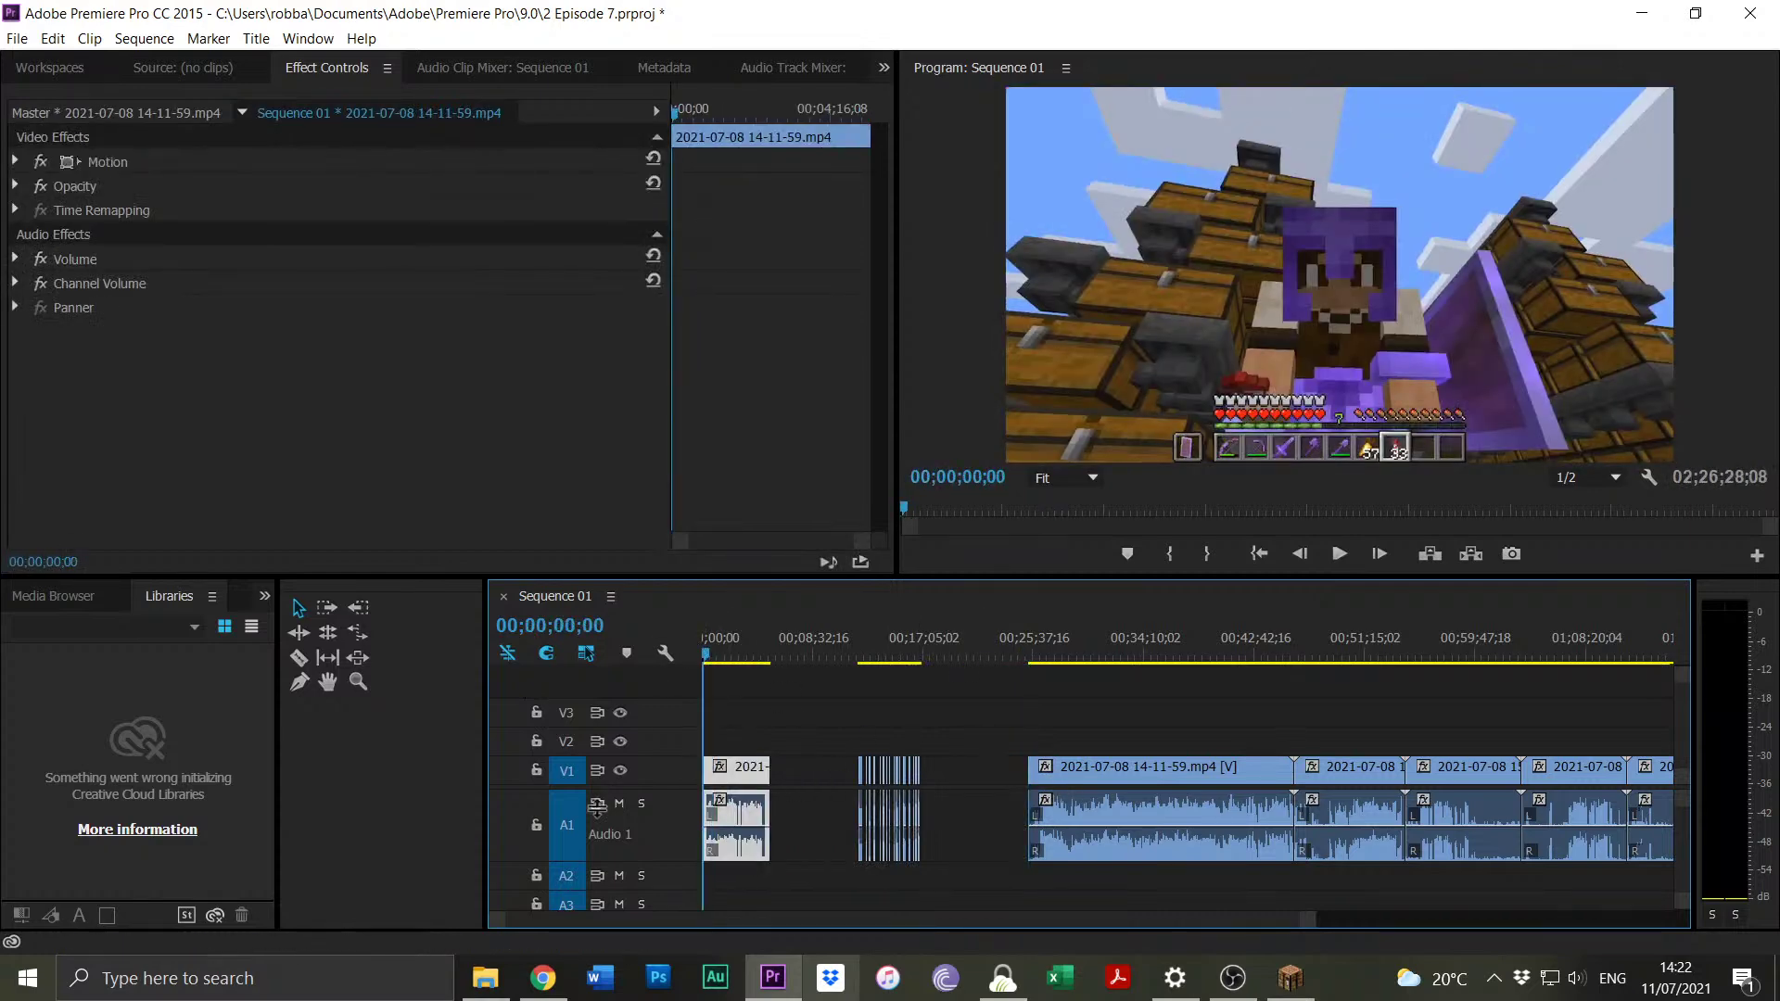
# Play the first clip from 00;00;09;06 and split it at 00;00;14;25 and 00;00;09;06.
pyautogui.press('=')
pyautogui.press('=')
pyautogui.press('=')
pyautogui.press('=')
pyautogui.press('=')
pyautogui.press('-')
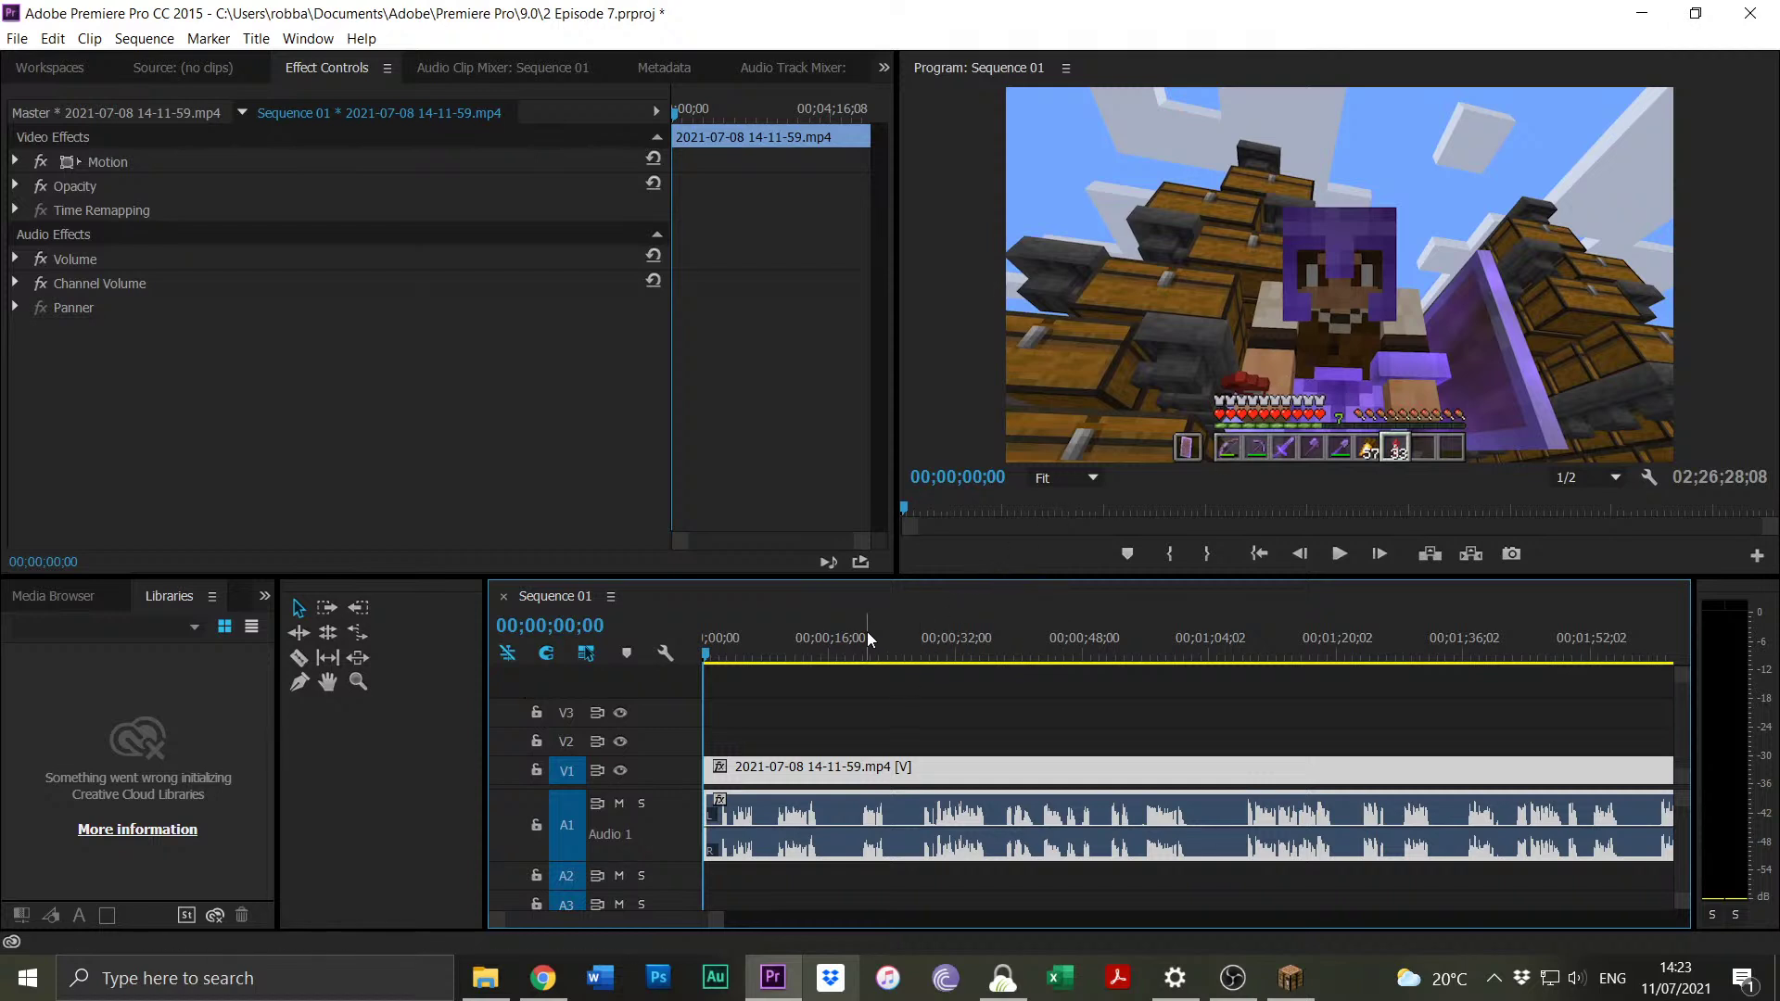
pyautogui.moveTo(801, 631); pyautogui.dragTo(777, 638)
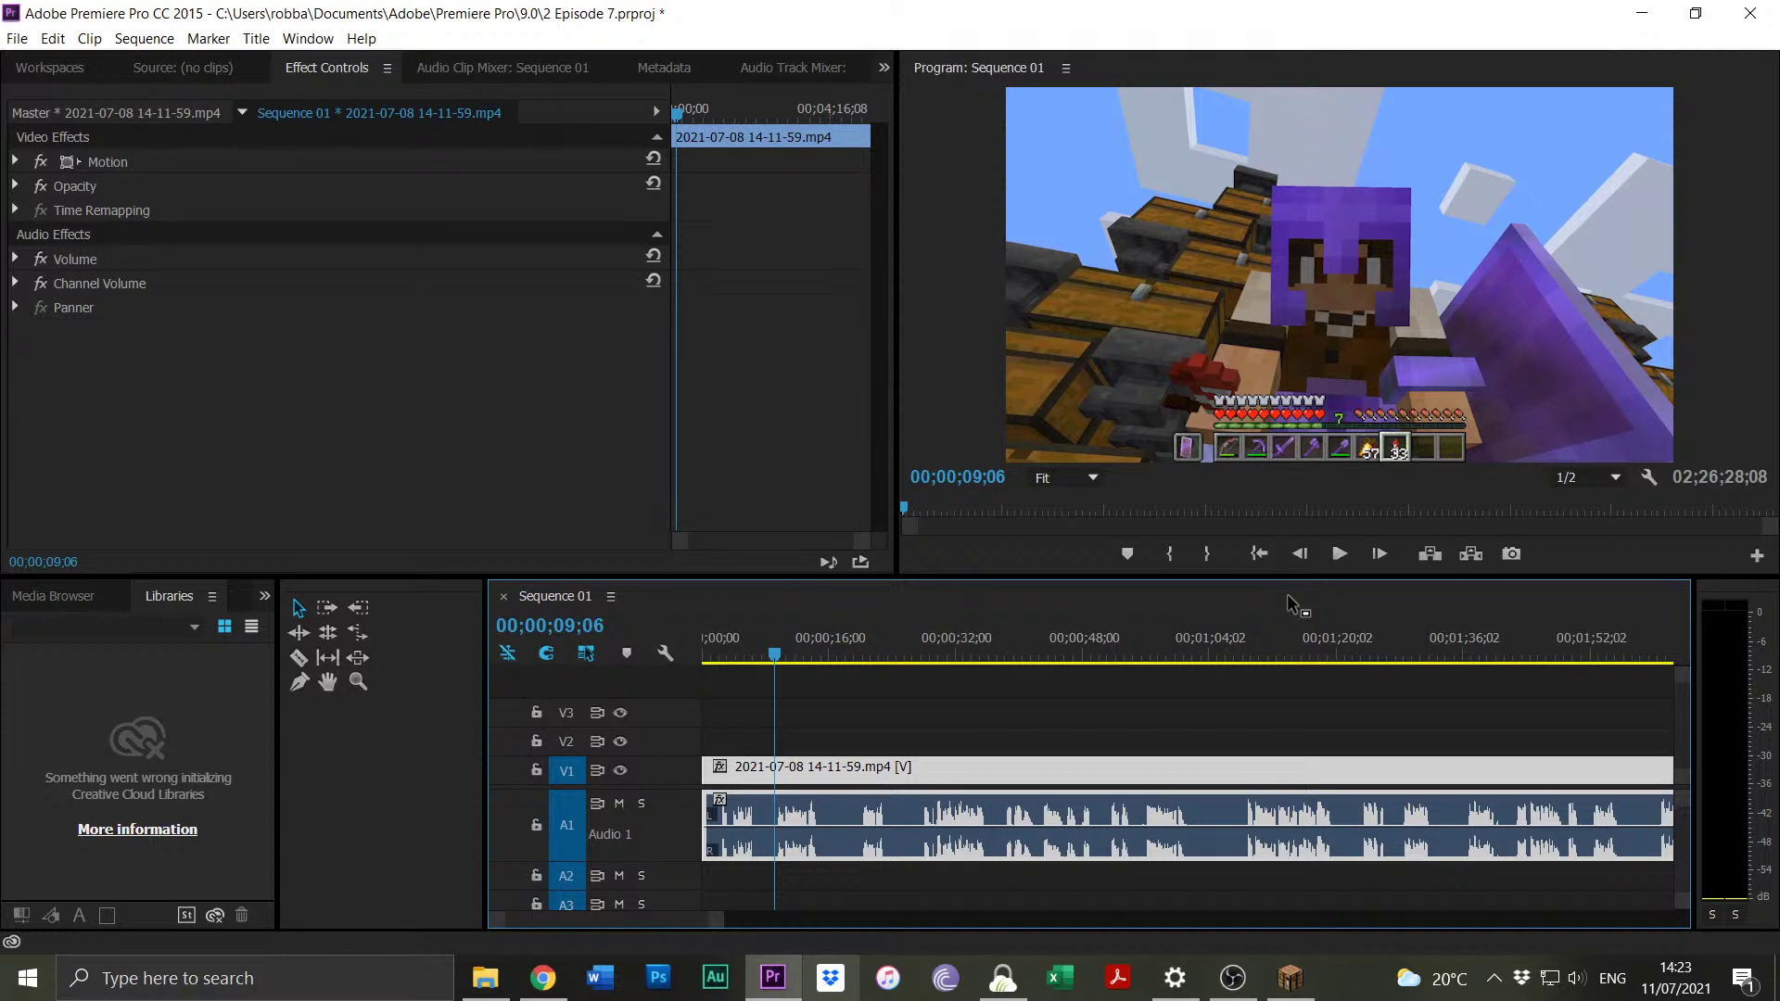
pyautogui.click(1206, 405)
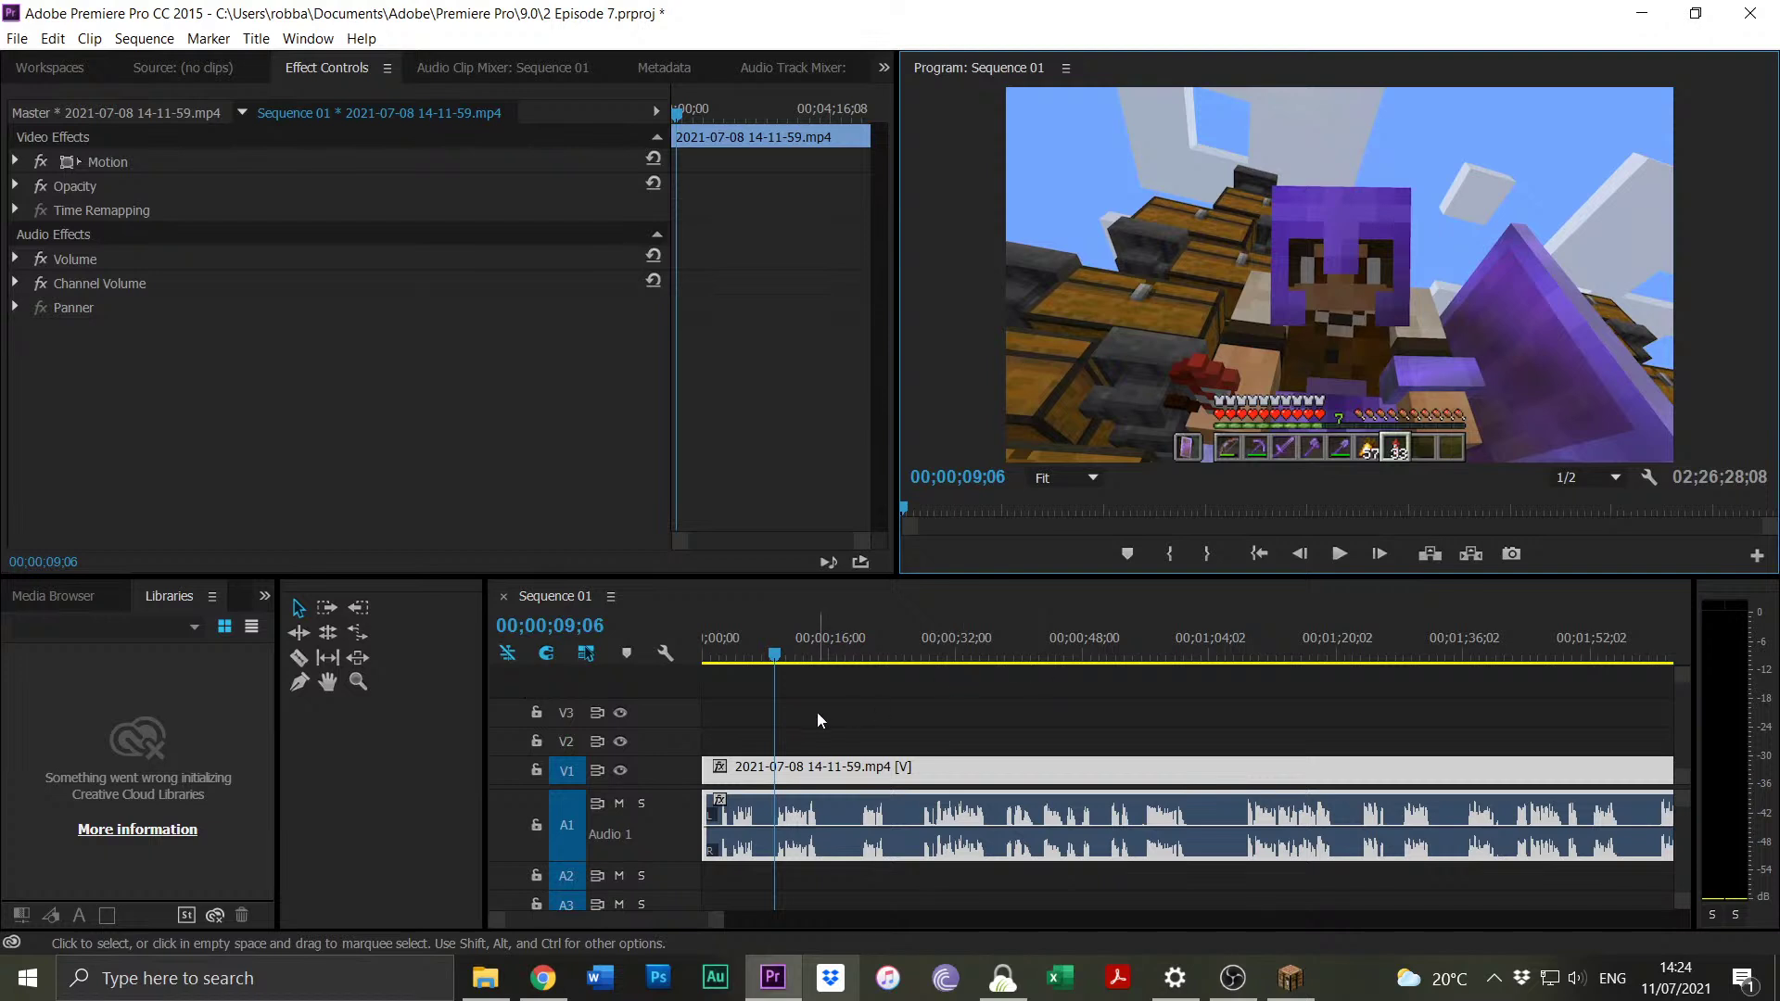
pyautogui.press('space')
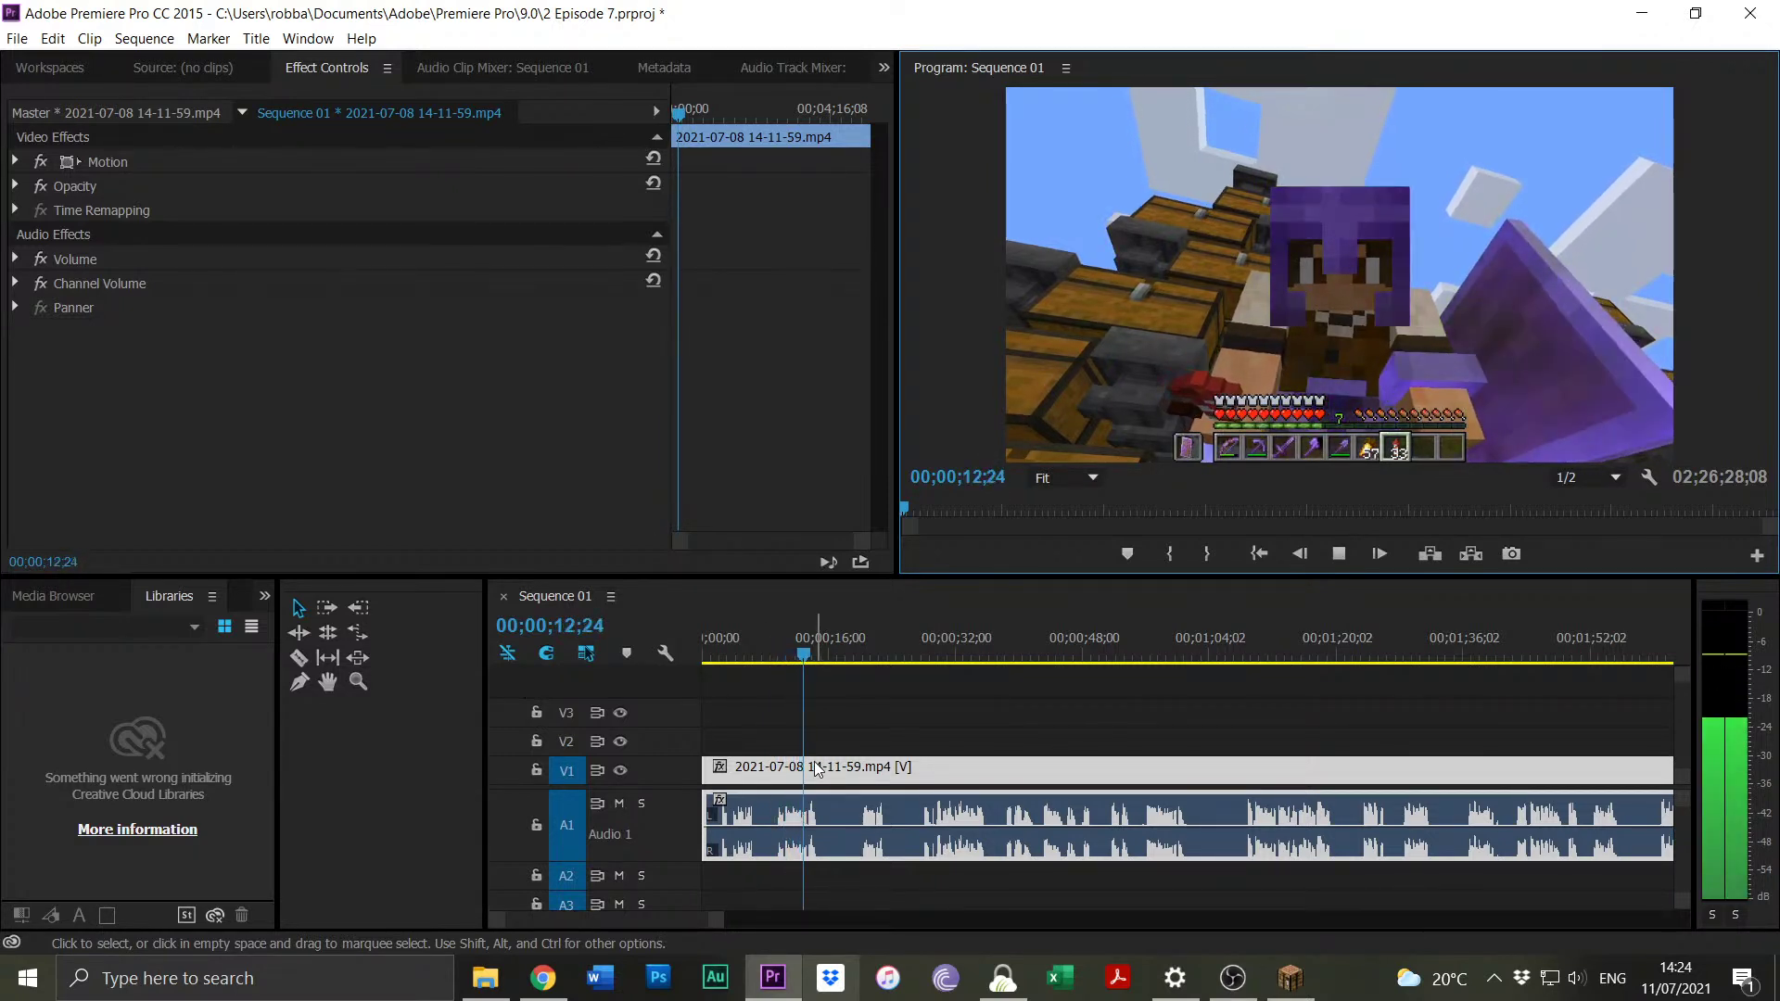
pyautogui.press('space')
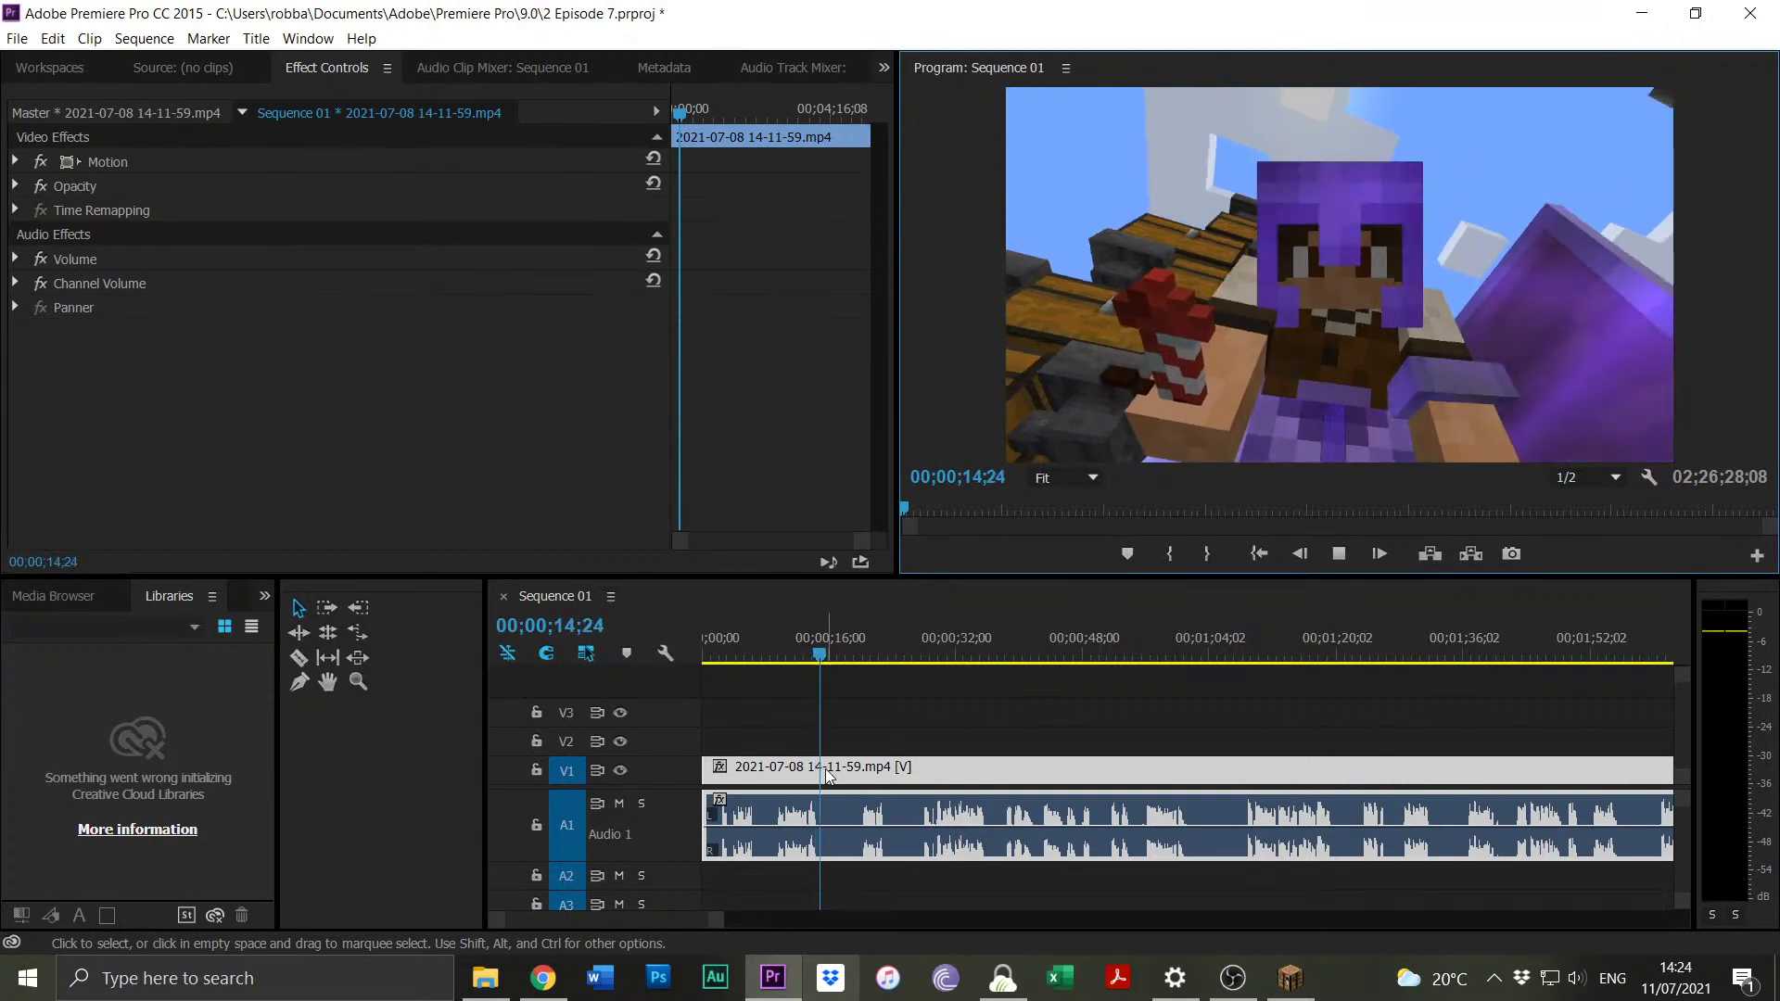
pyautogui.click(865, 738)
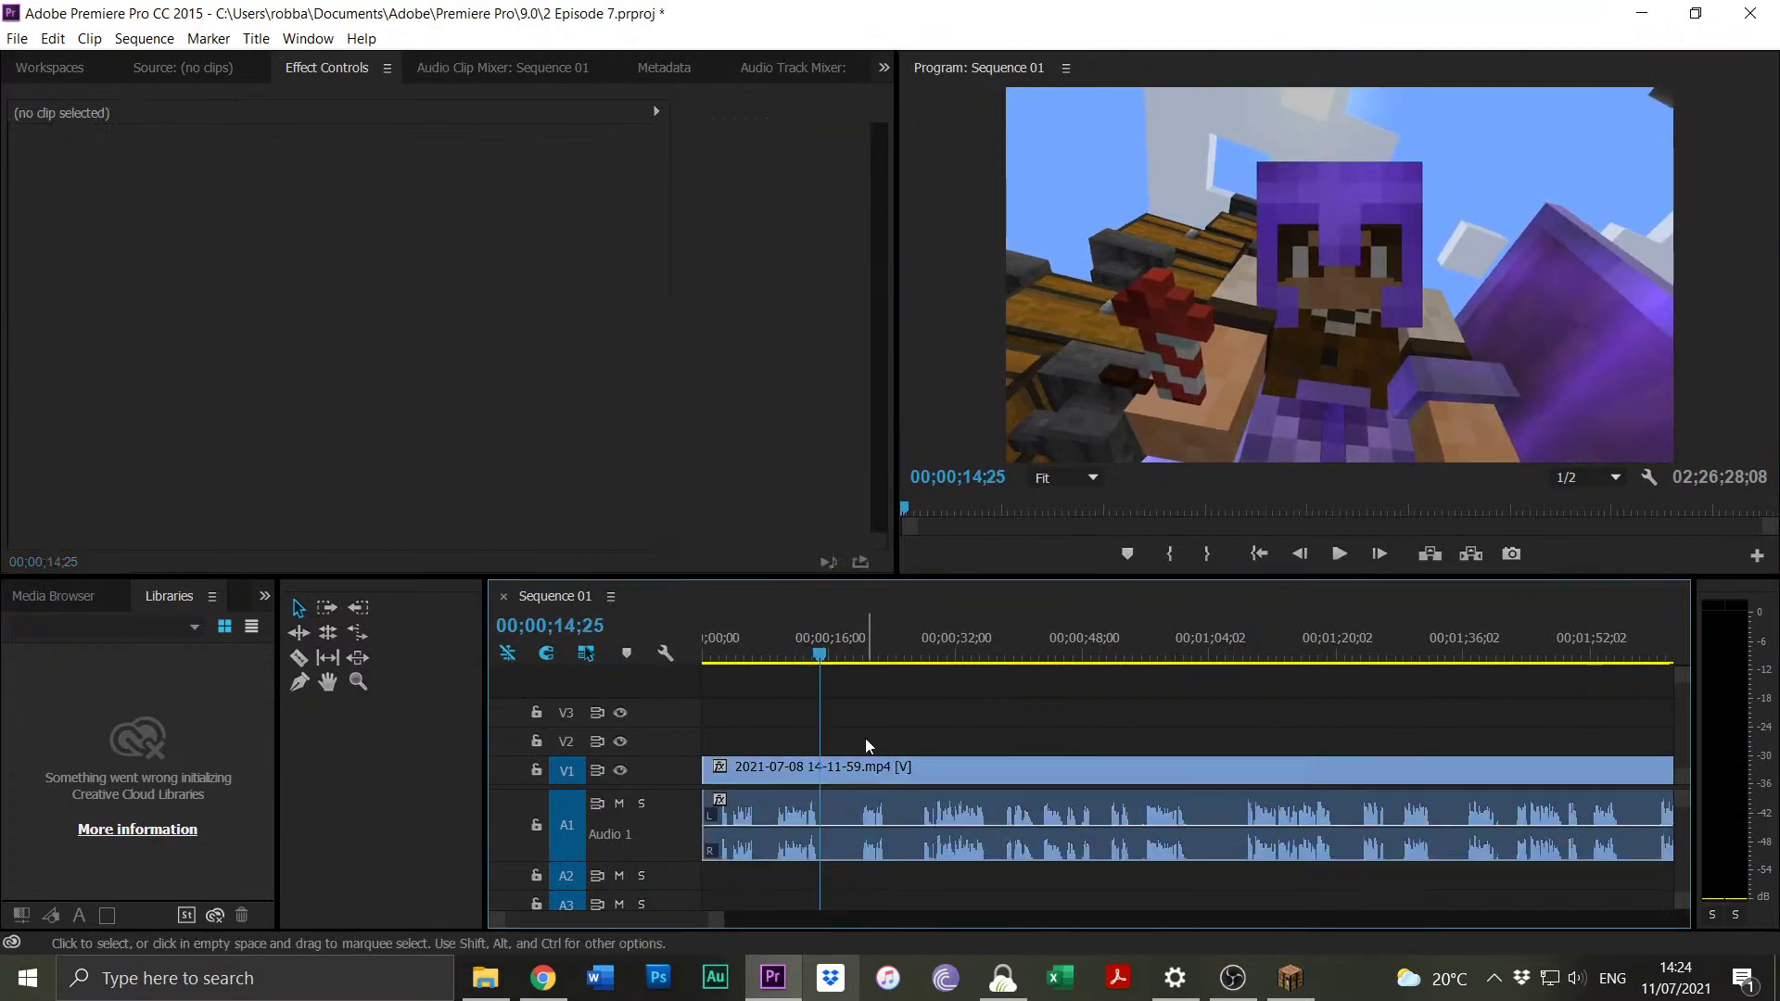
pyautogui.hotkey('ctrl', 'k')
pyautogui.click(782, 649)
pyautogui.moveTo(781, 654); pyautogui.dragTo(778, 654)
pyautogui.hotkey('ctrl', 'k')
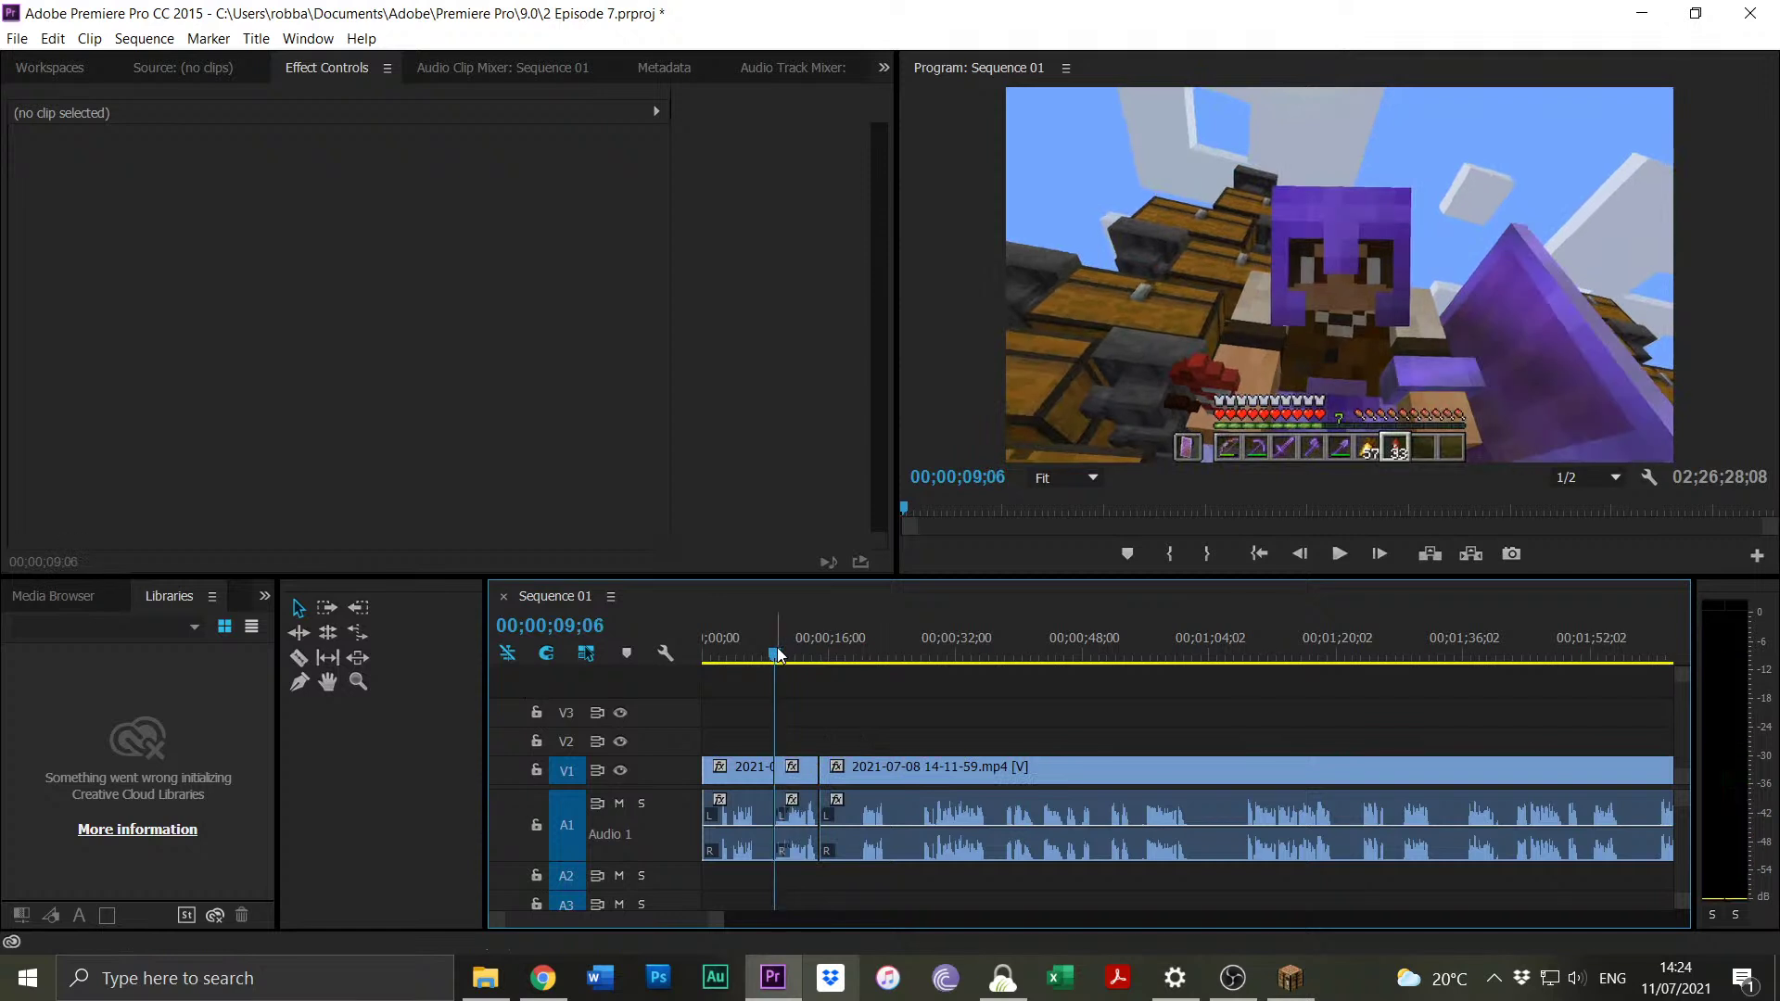
# Delete the opening piece before 00;00;09;06 and move the short piece ending at 00;00;14;25 to the sequence start.
pyautogui.click(752, 758)
pyautogui.press('Delete')
pyautogui.moveTo(797, 774); pyautogui.dragTo(724, 773)
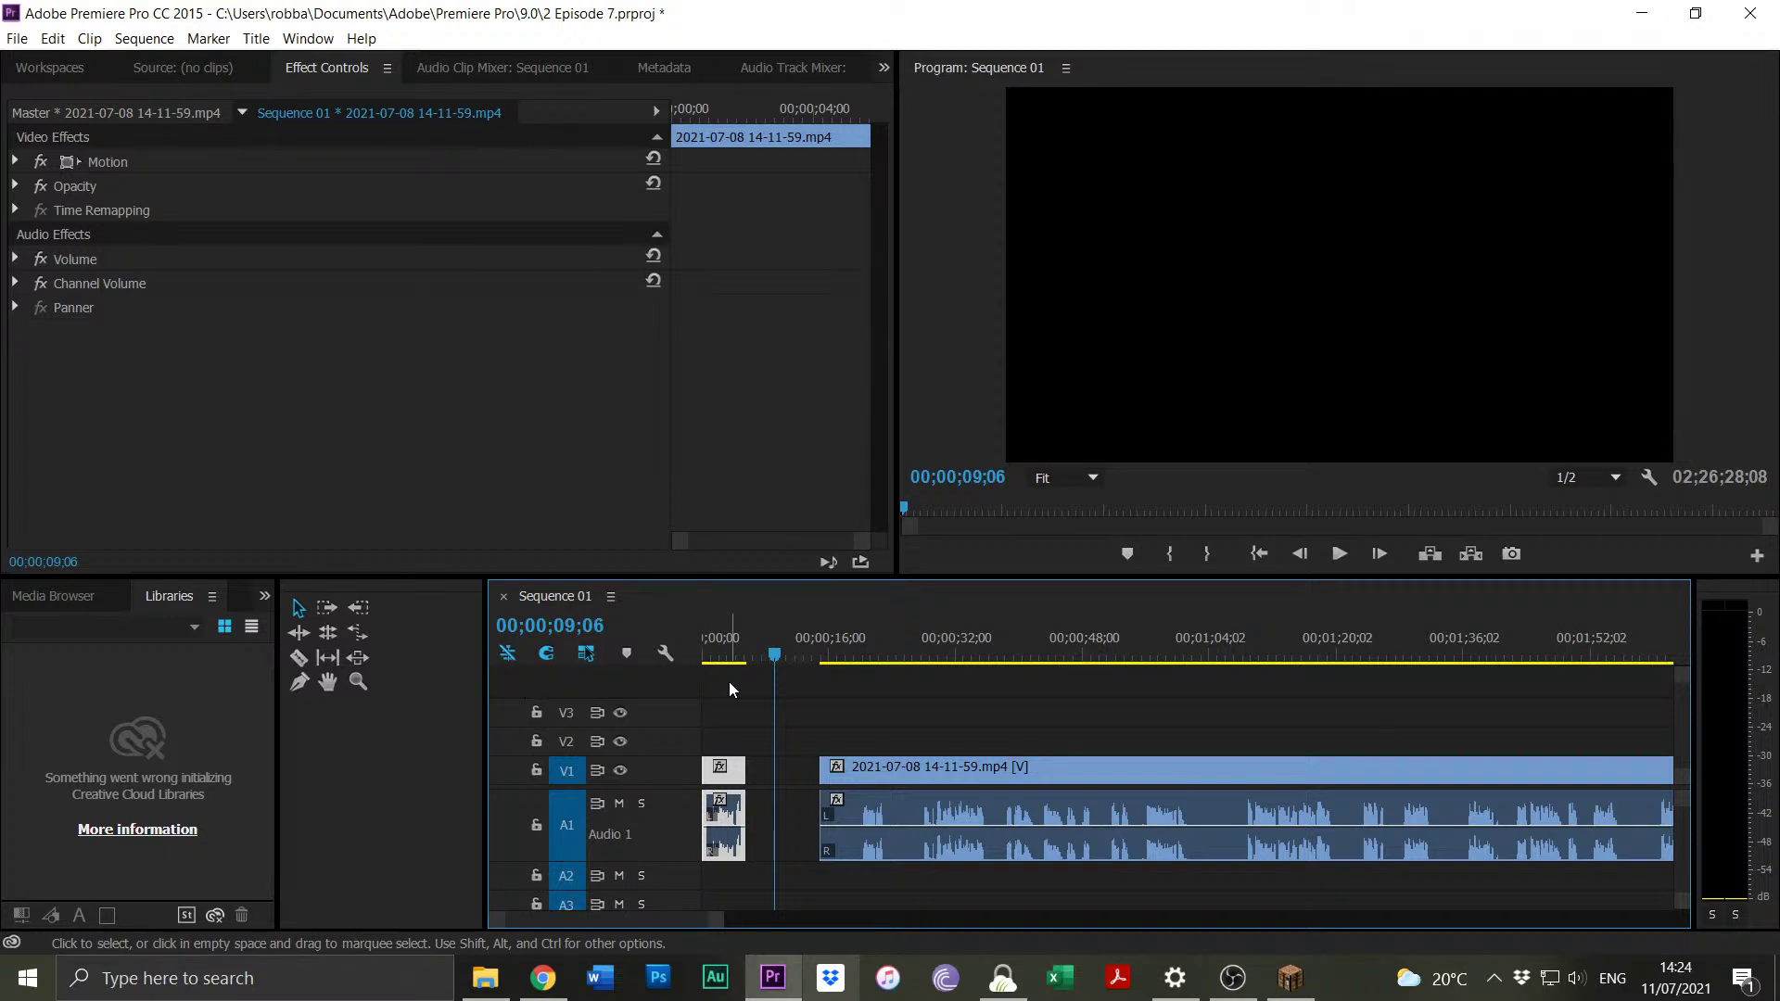
# Play the following clip around 00;01;09;06, 00;00;55;21 and 00;00;39;27, and split it at 00;00;54;06.
pyautogui.moveTo(904, 636); pyautogui.dragTo(1249, 654)
pyautogui.press('space')
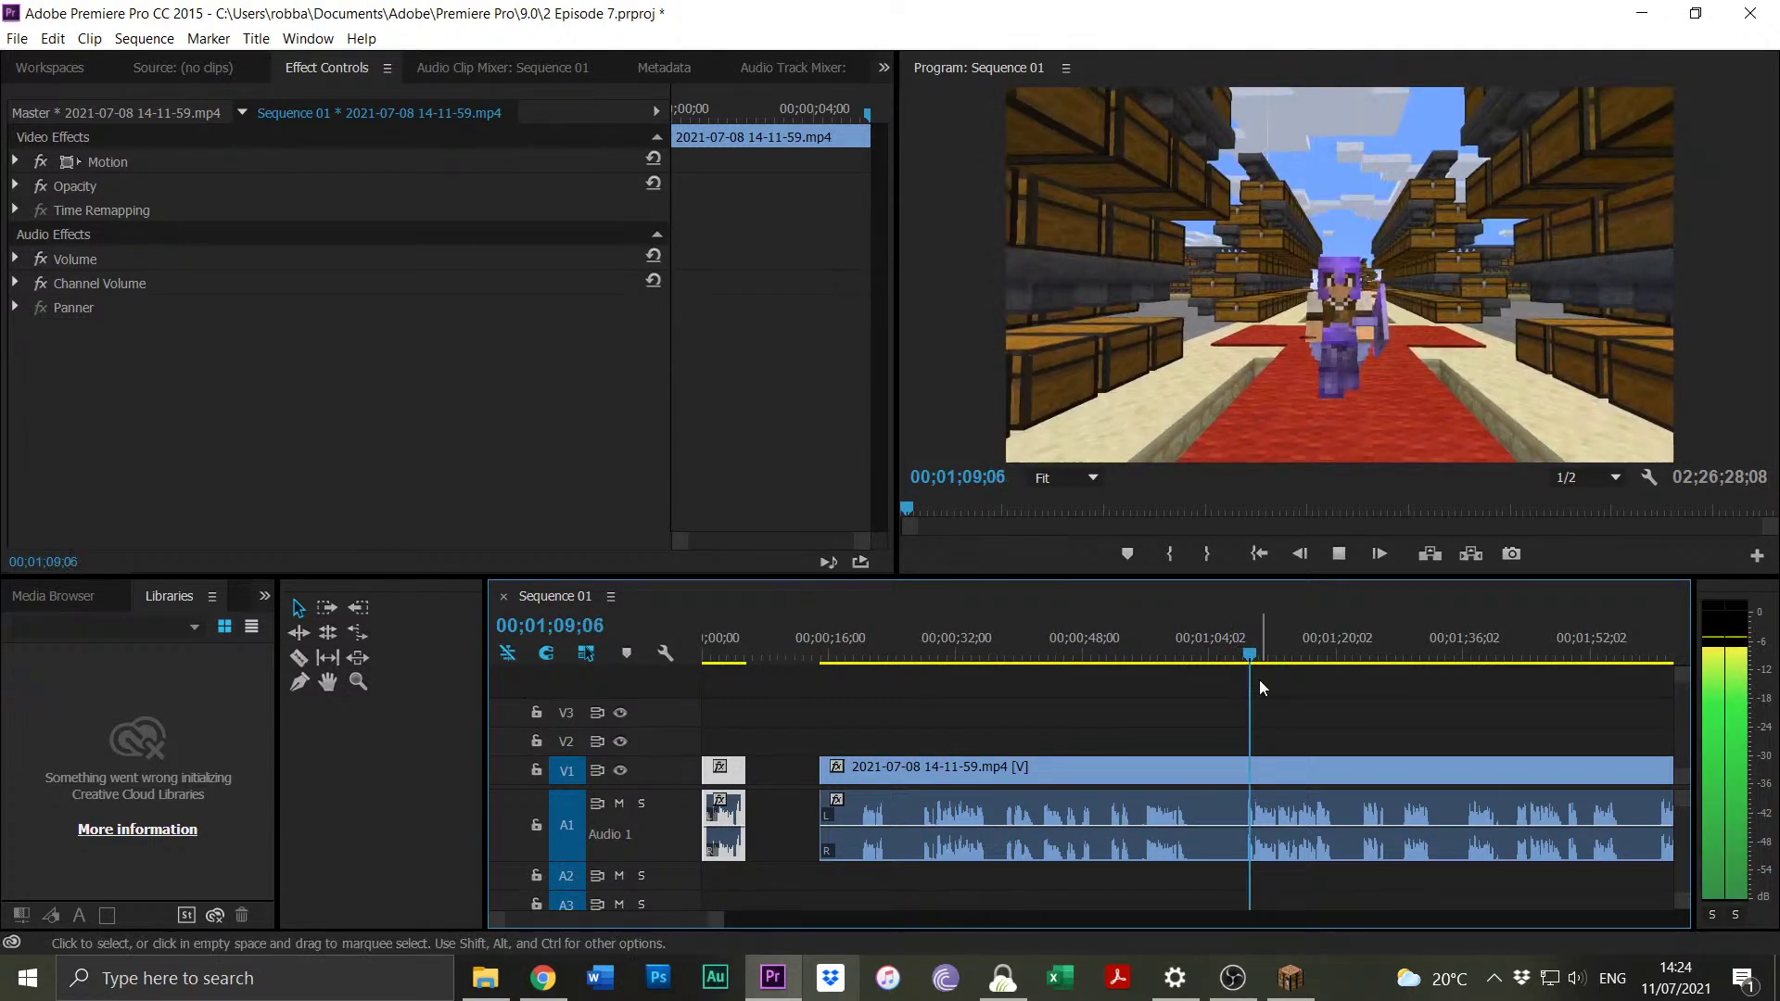
pyautogui.click(1147, 658)
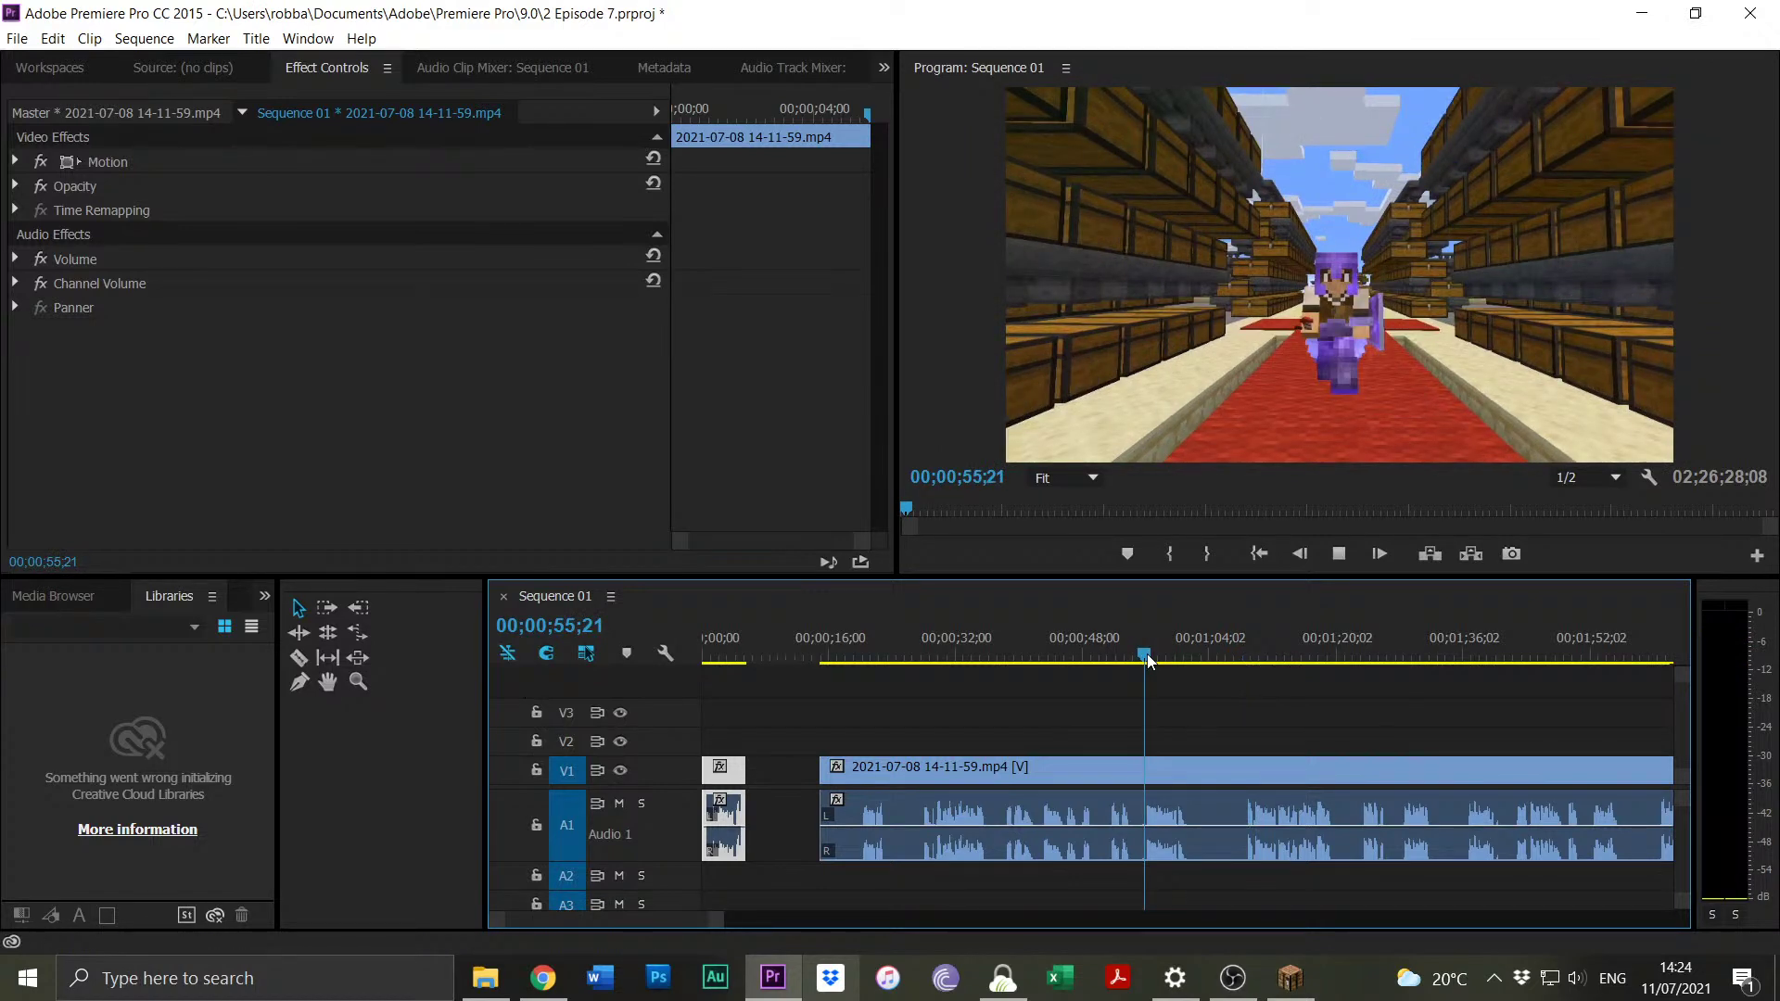
pyautogui.click(937, 656)
pyautogui.click(1019, 656)
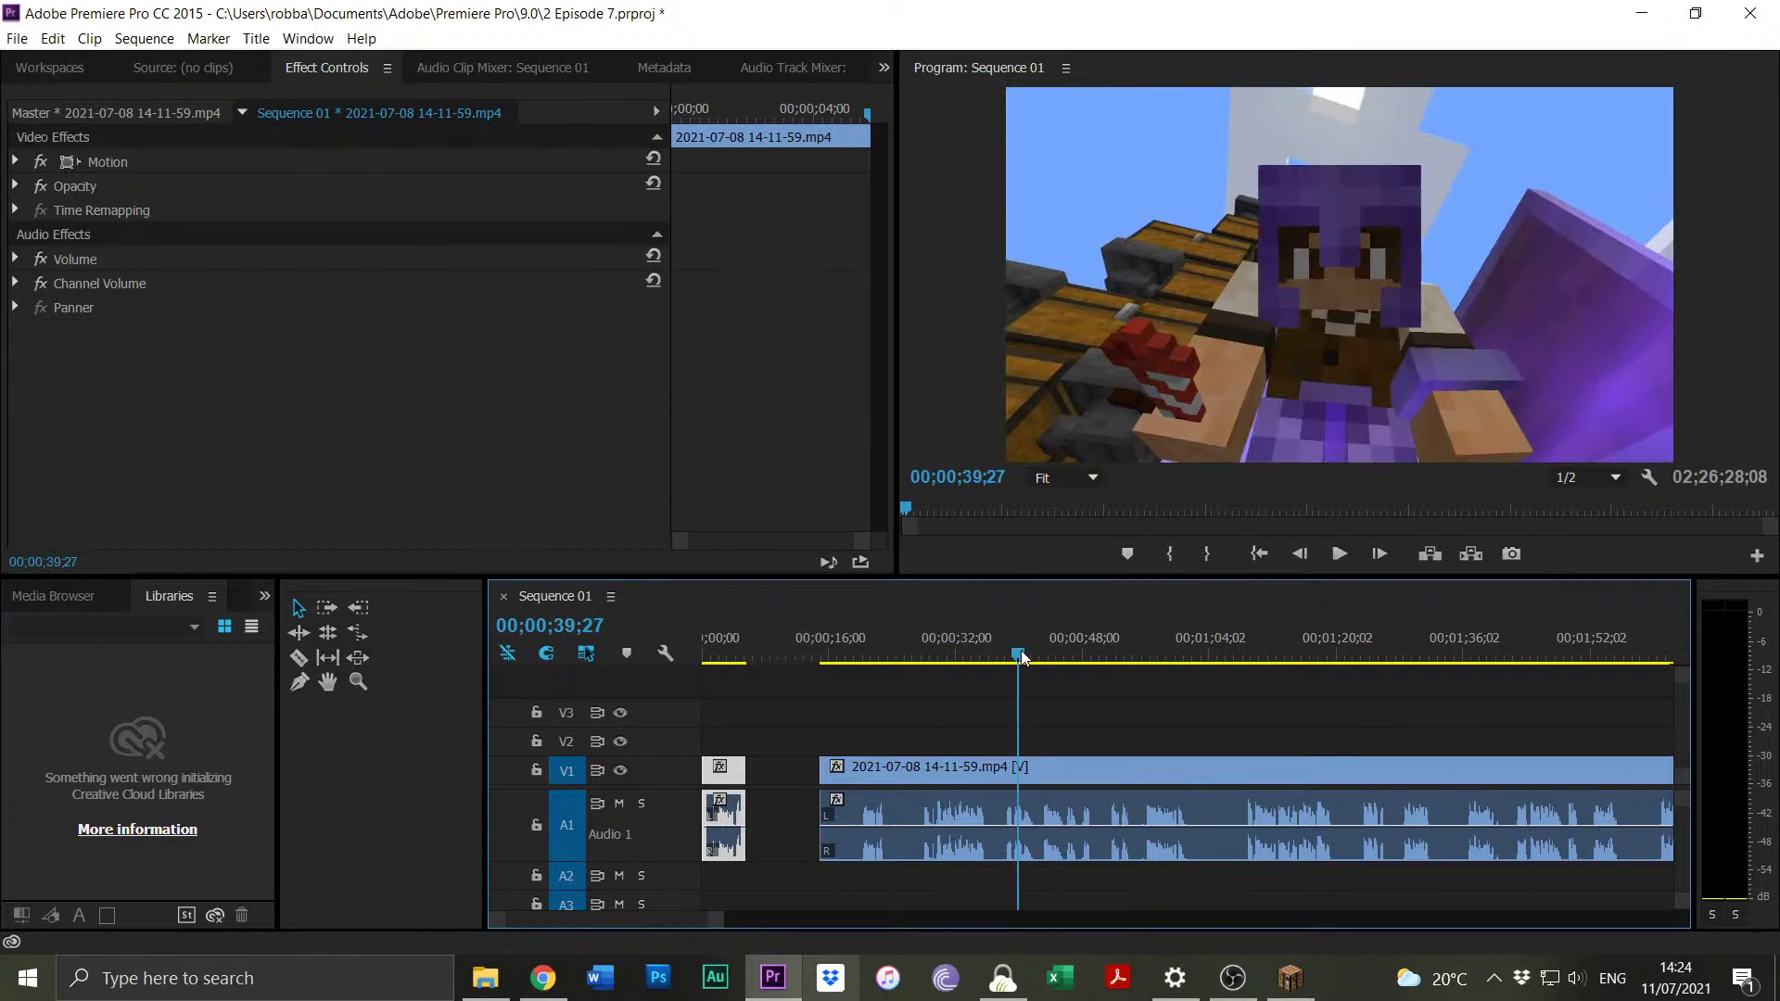
pyautogui.click(1038, 657)
pyautogui.press('space')
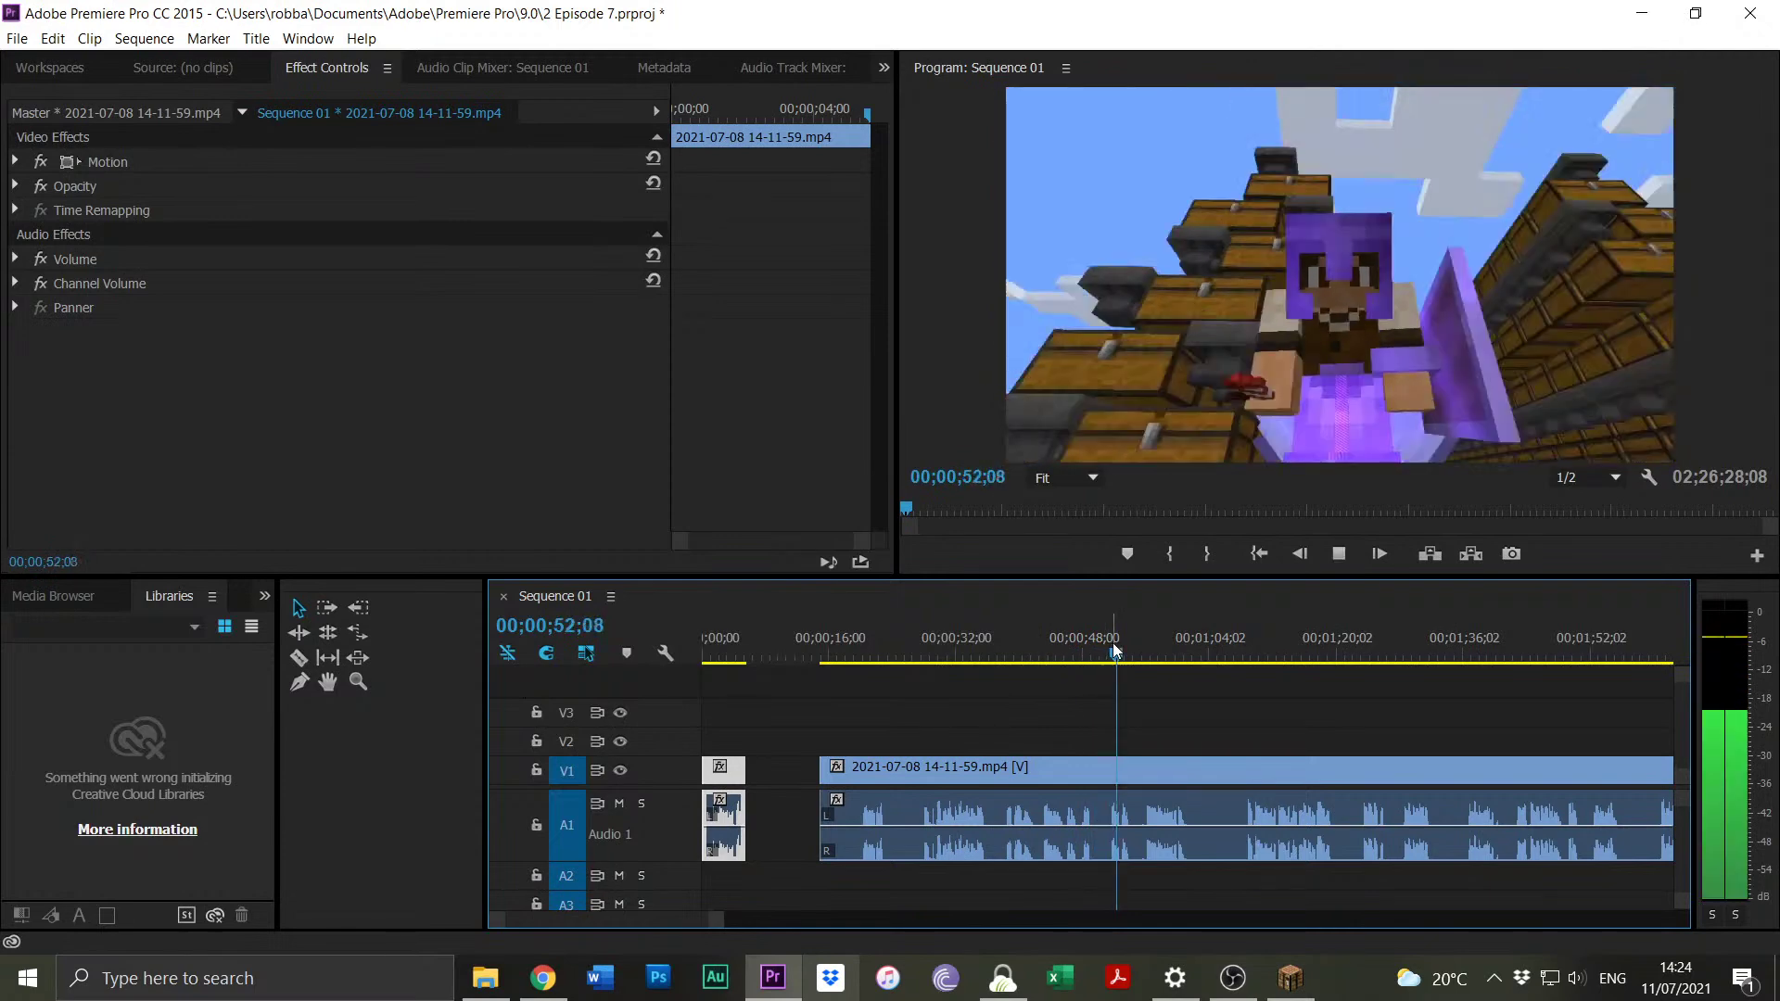
pyautogui.press('space')
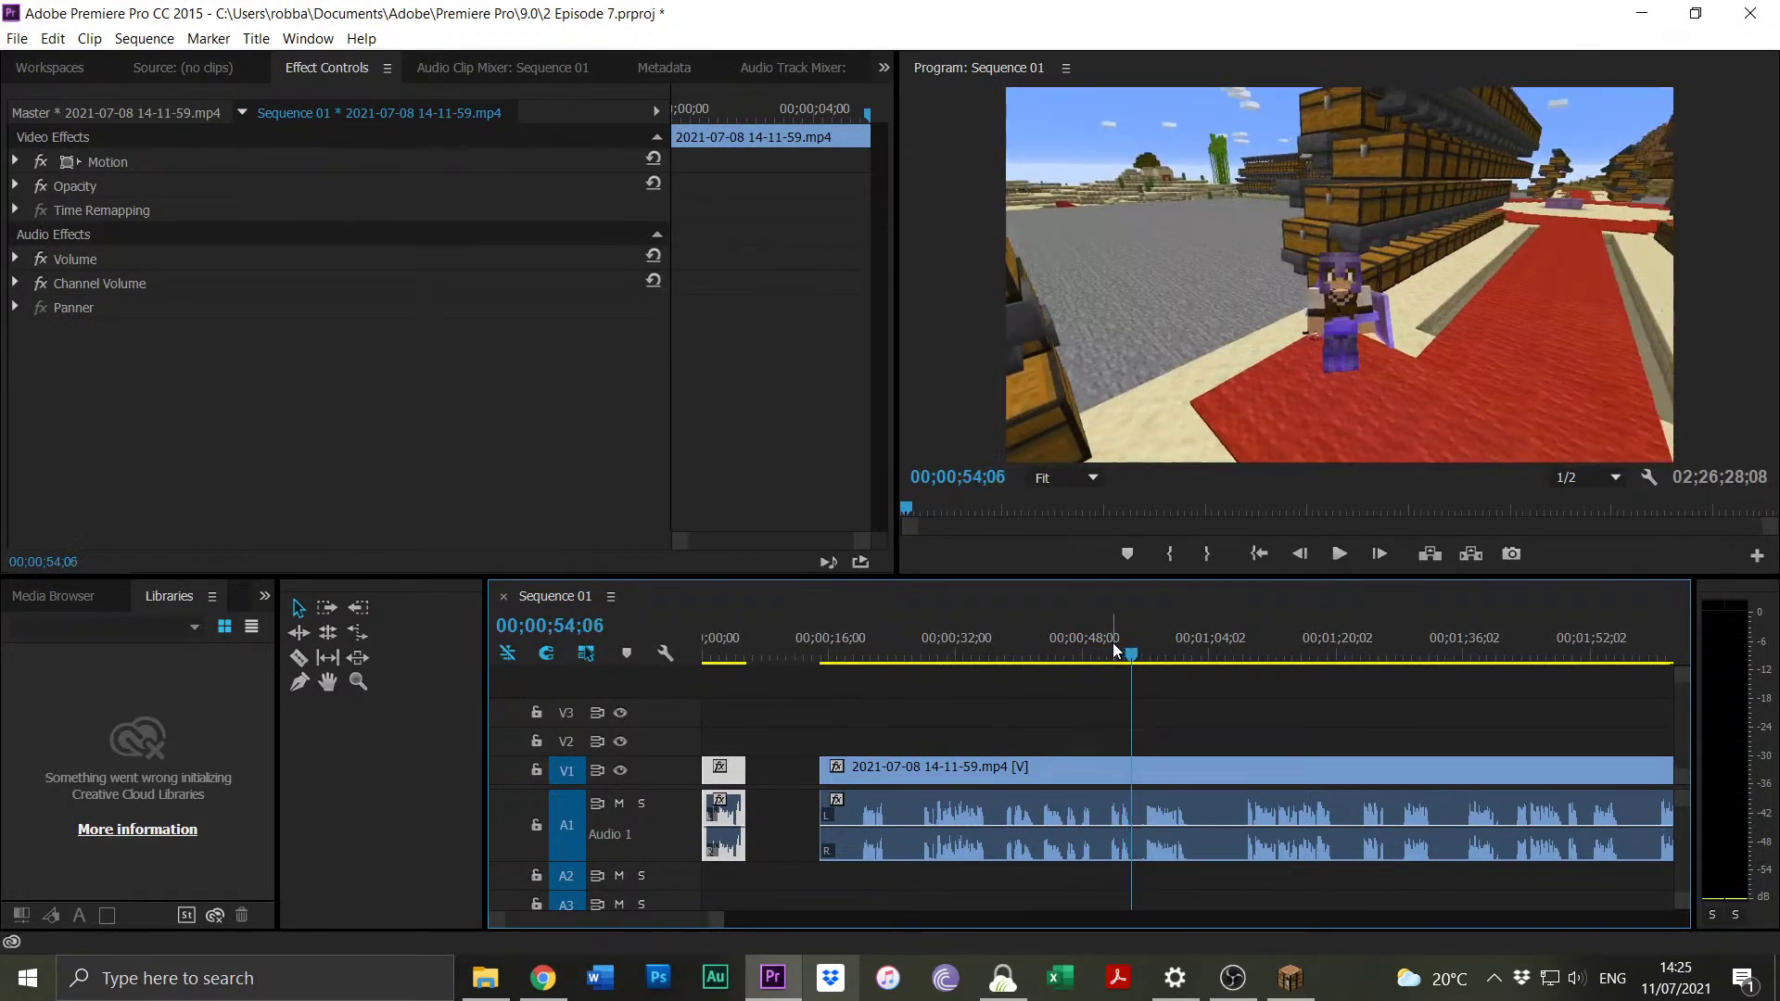
pyautogui.hotkey('ctrl', 'k')
# Find the start of the speech just before the 00;00;54;06 cut and split the clip at 00;00;51;11.
pyautogui.click(1110, 643)
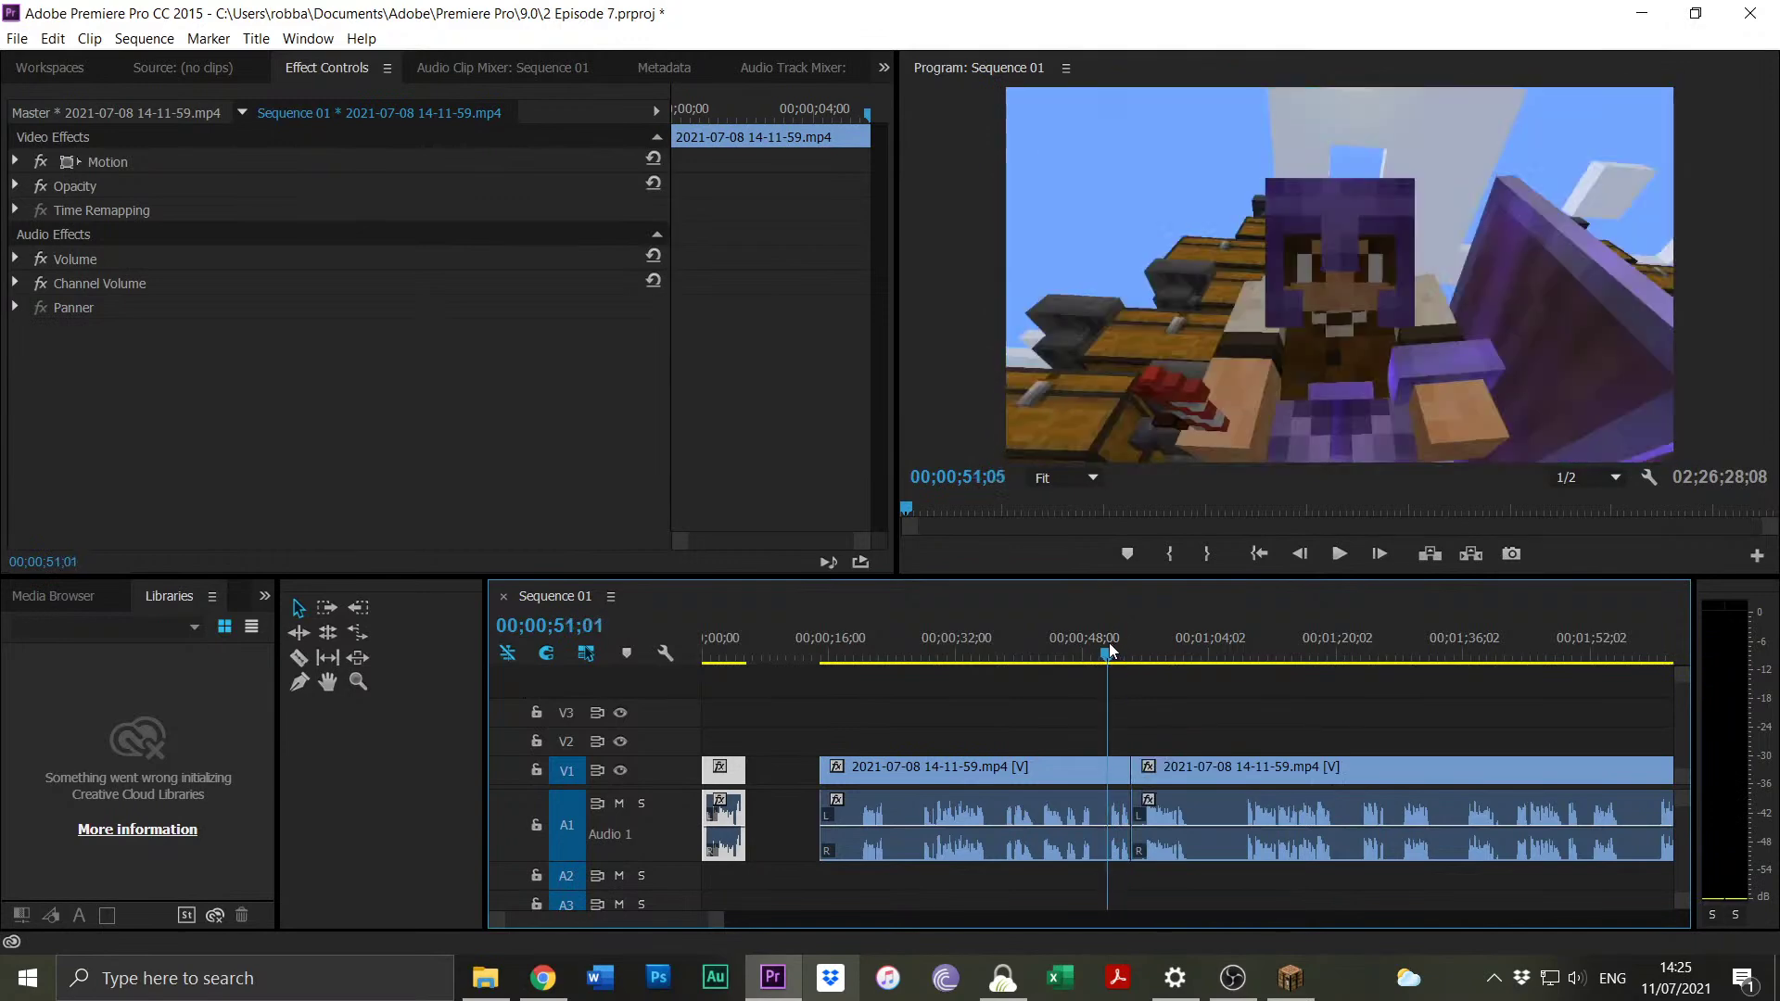
pyautogui.click(1111, 646)
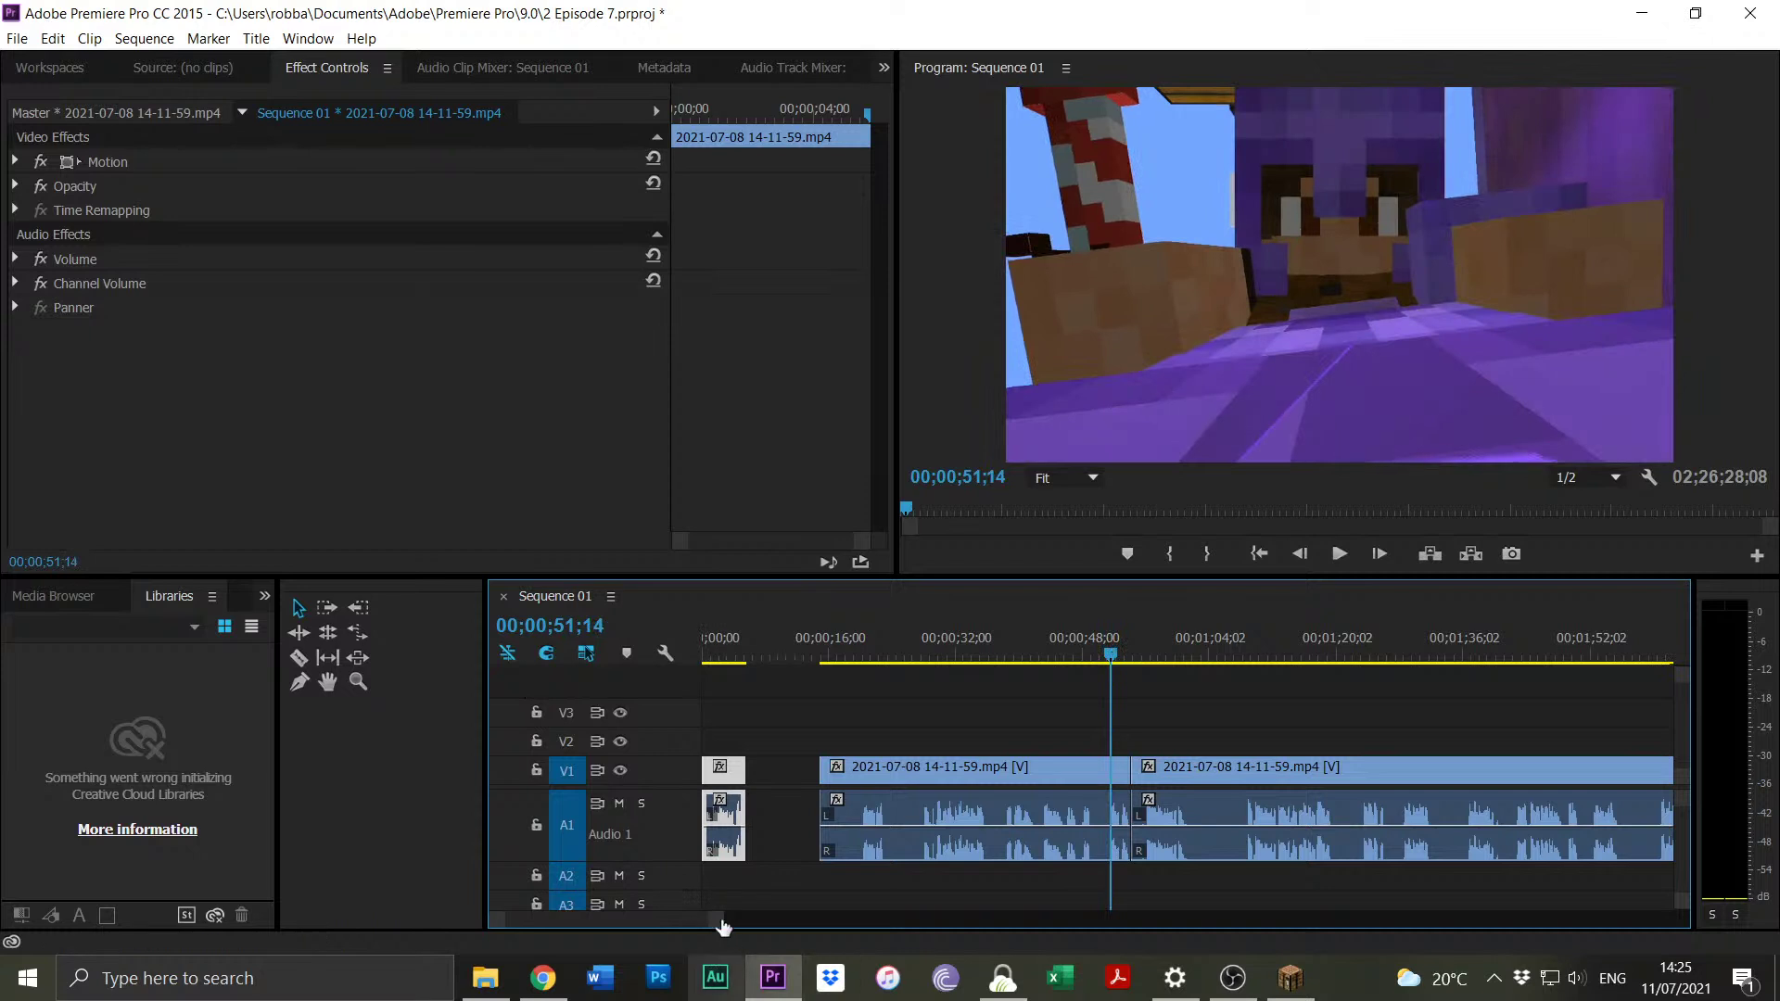
pyautogui.moveTo(724, 927); pyautogui.dragTo(641, 927)
pyautogui.click(1187, 656)
pyautogui.moveTo(1187, 657); pyautogui.dragTo(1184, 657)
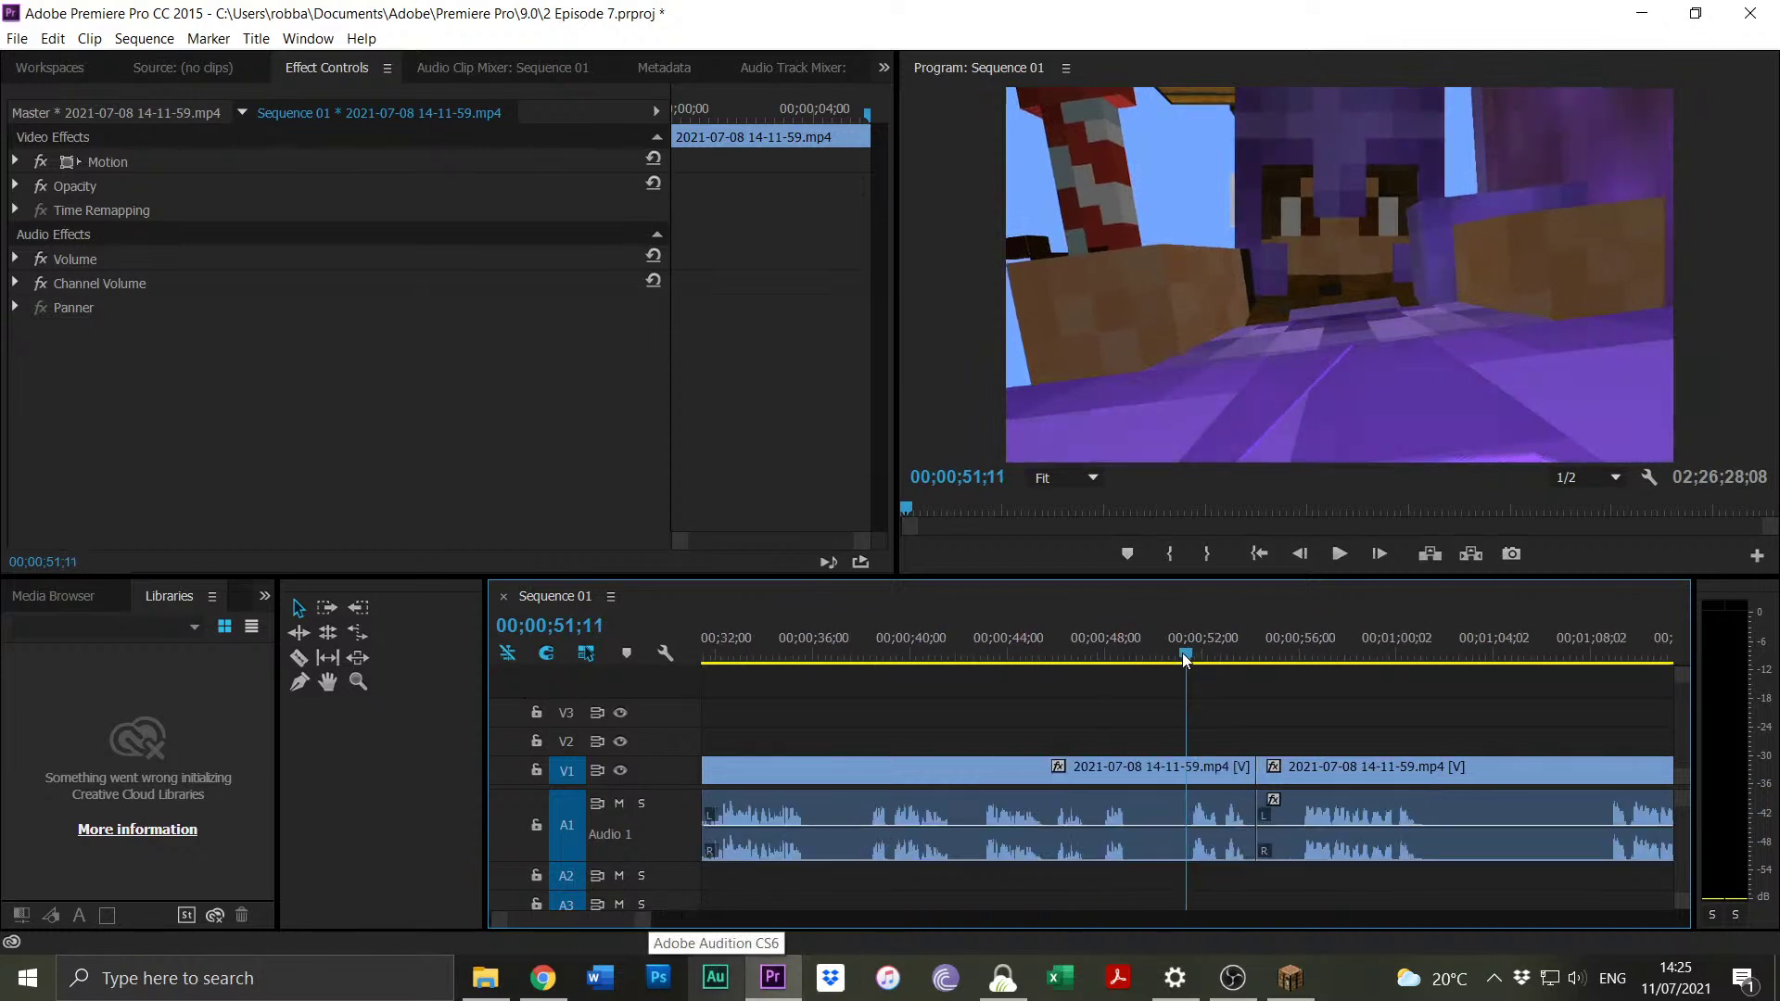
pyautogui.click(1159, 714)
pyautogui.hotkey('ctrl', 'k')
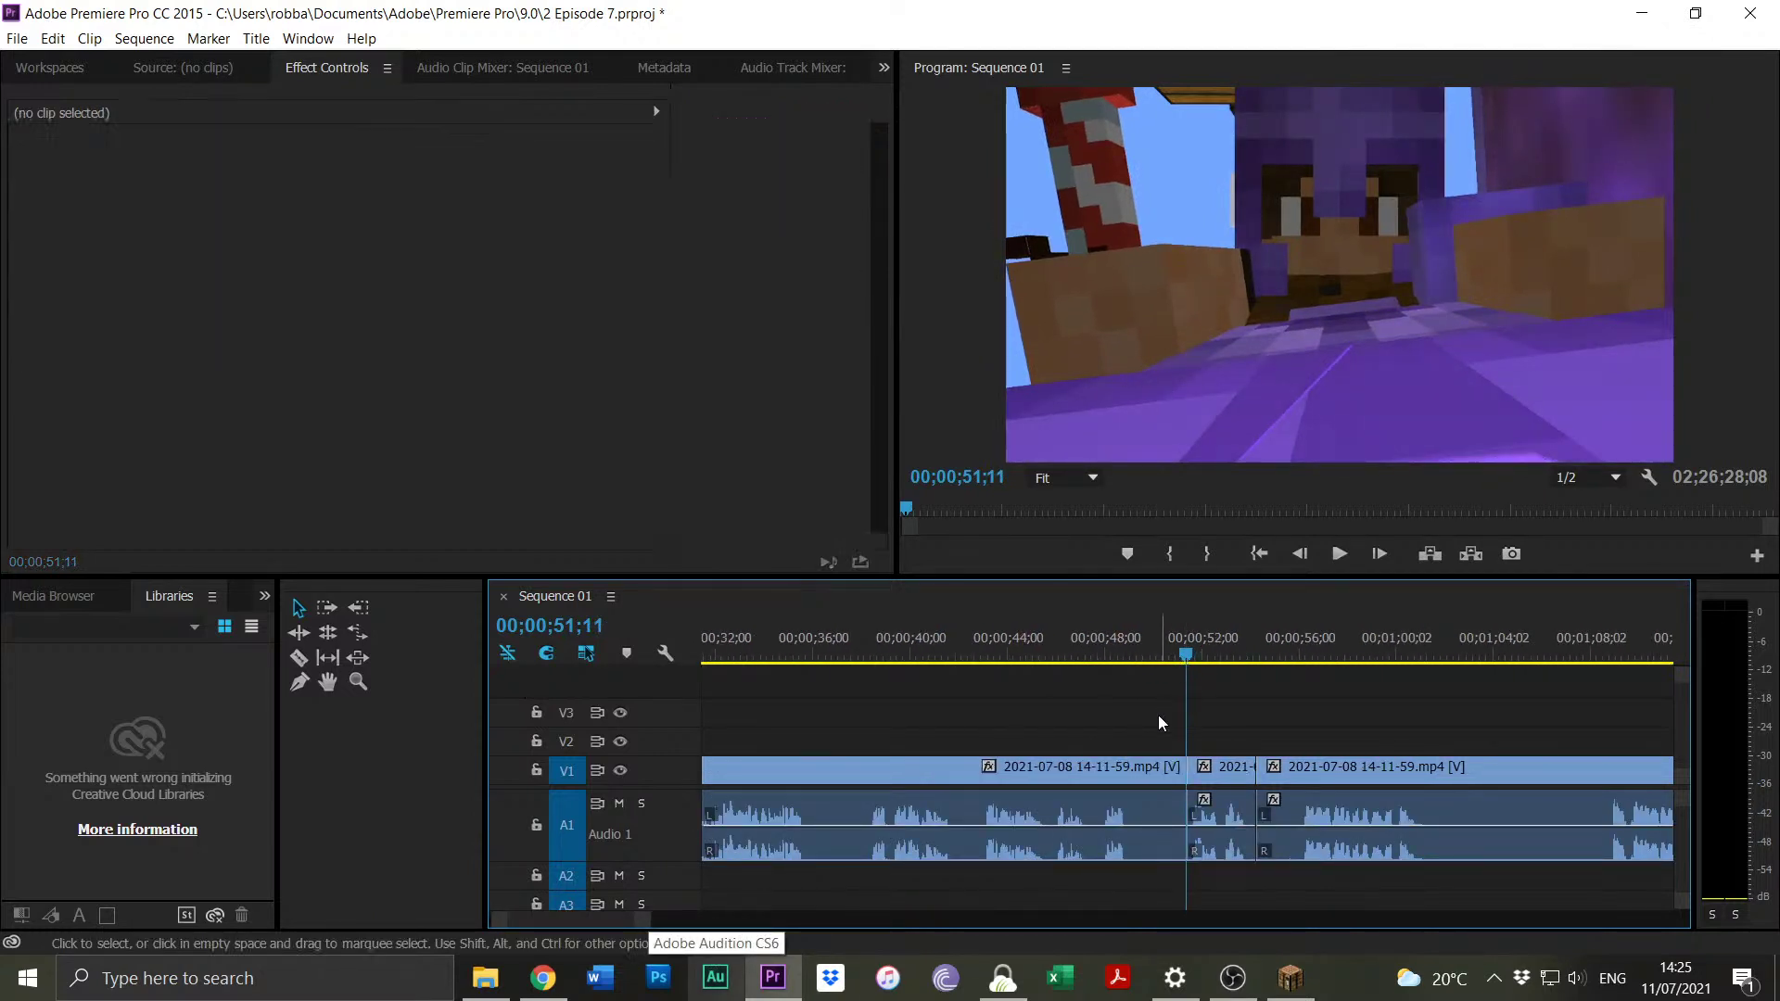
# Delete the piece before 00;00;51;11 and move the short piece ending at 00;00;54;06 directly against the end of the opening piece.
pyautogui.click(1100, 766)
pyautogui.press('Delete')
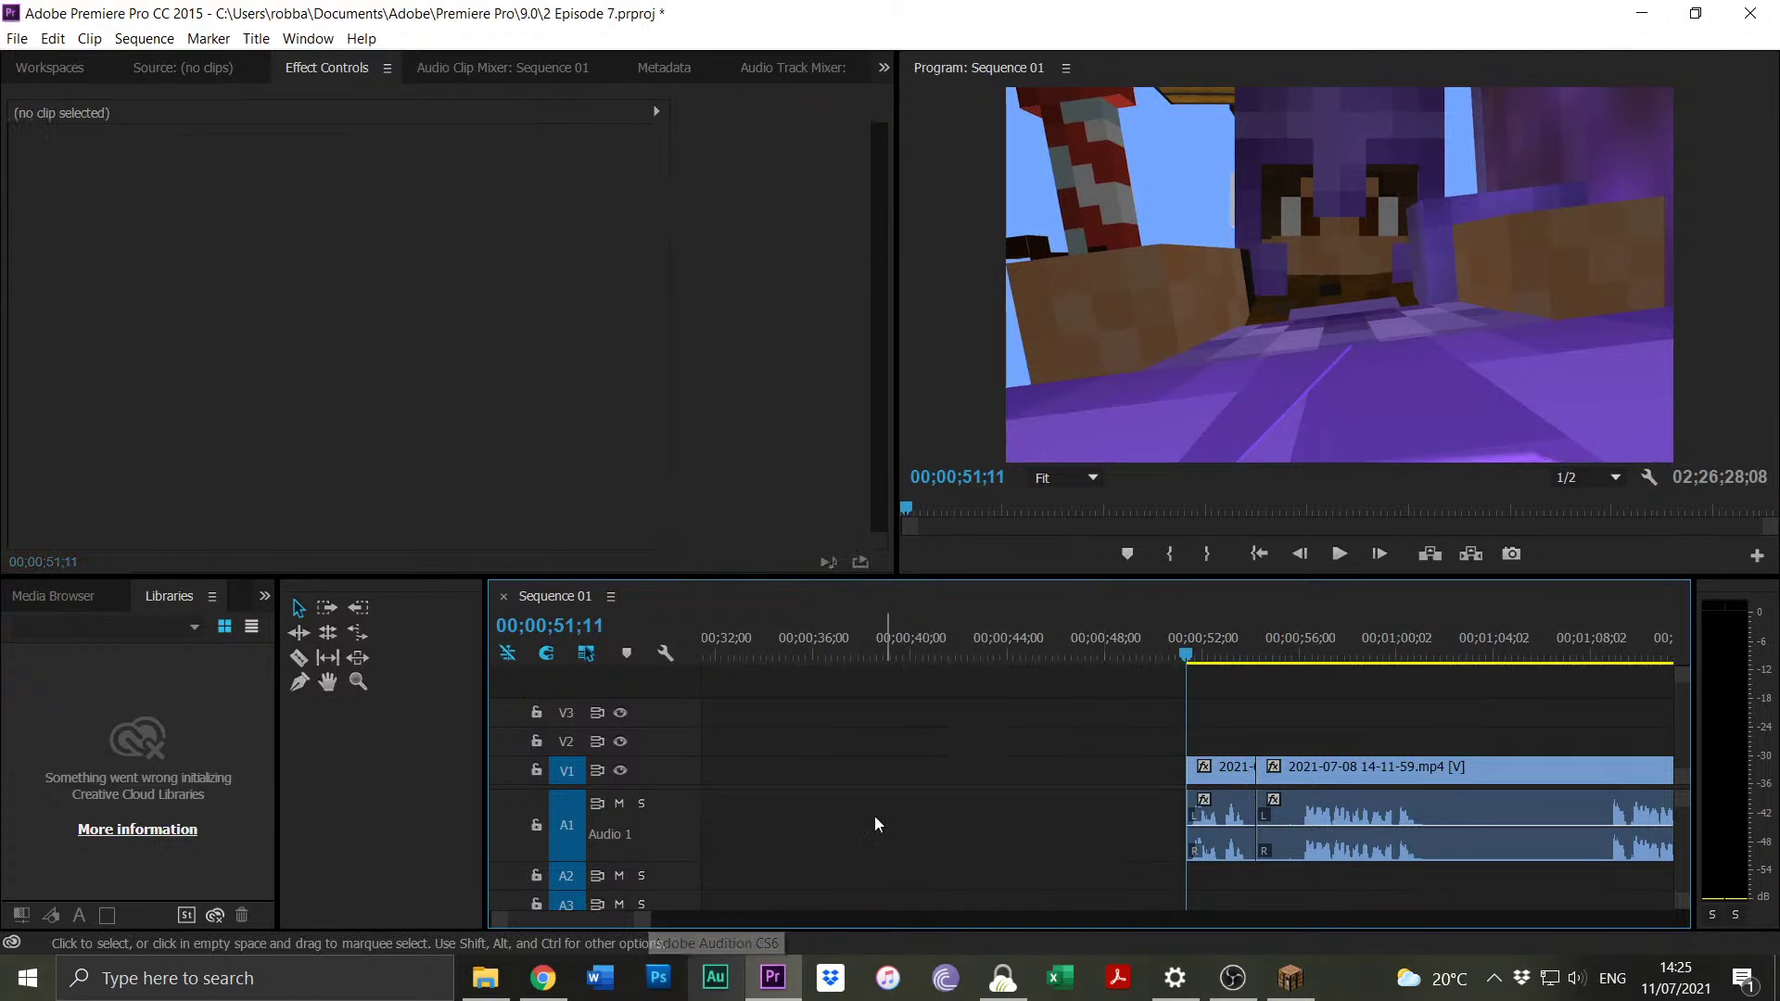
pyautogui.moveTo(649, 921); pyautogui.dragTo(781, 921)
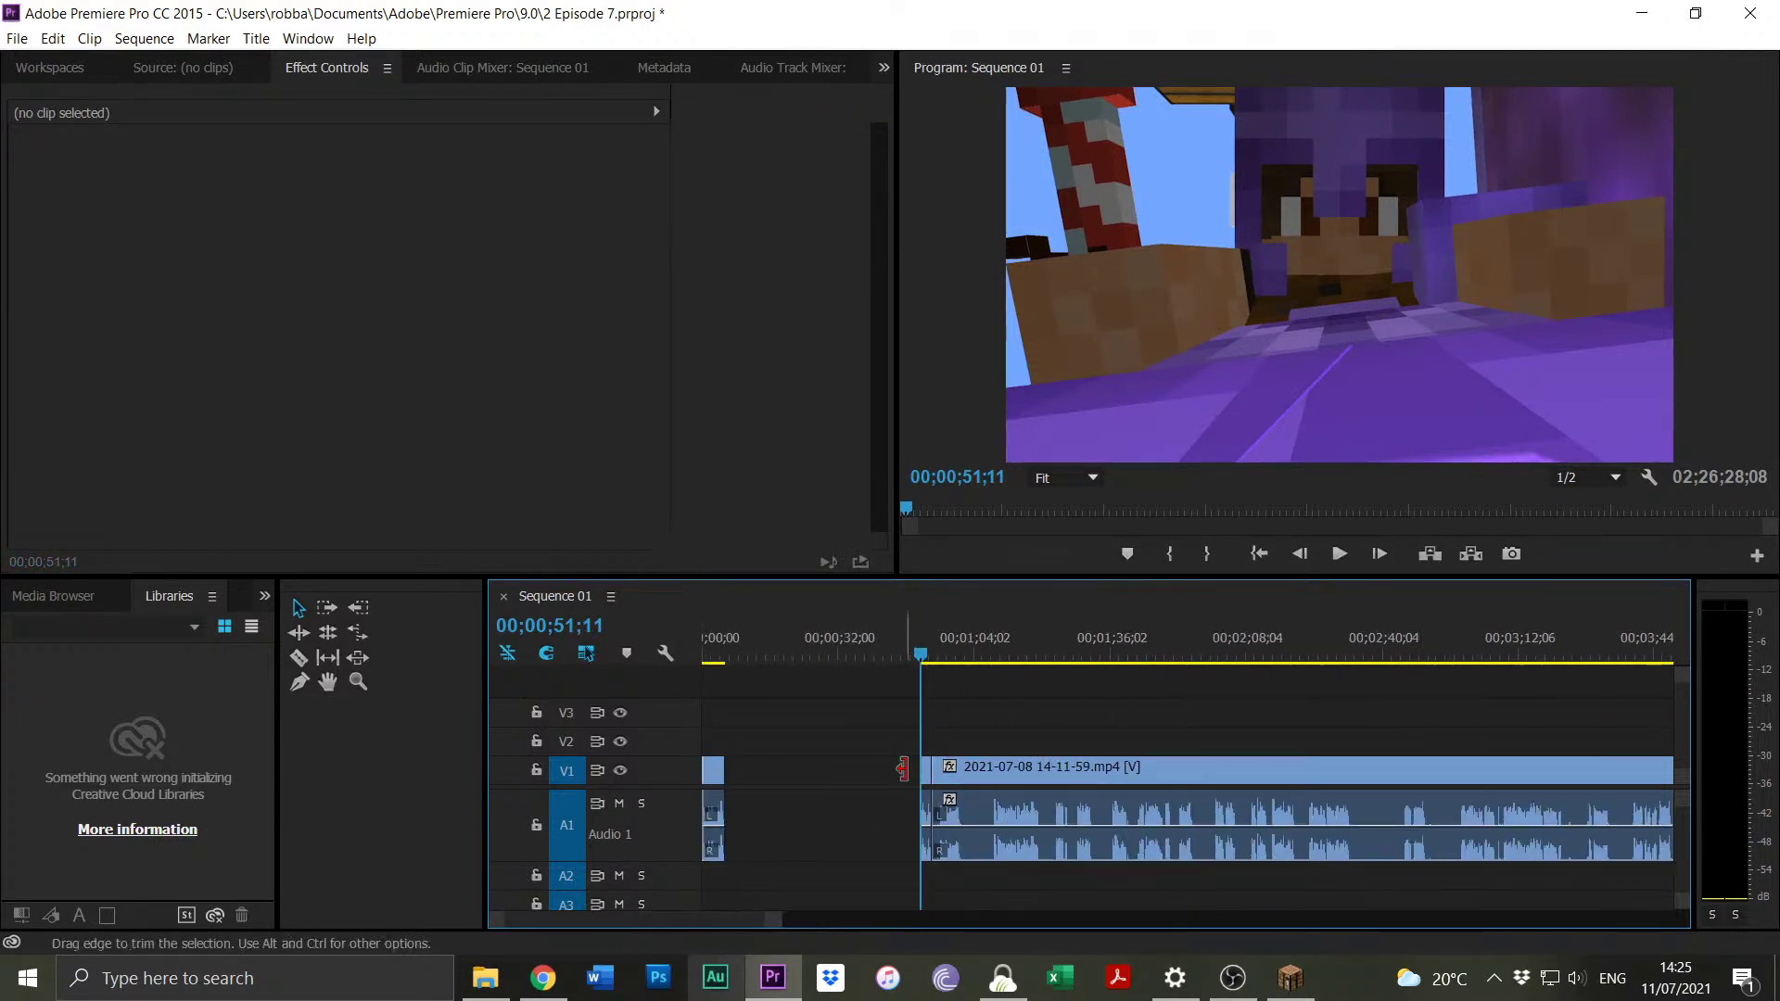
pyautogui.moveTo(923, 773); pyautogui.dragTo(931, 774)
pyautogui.moveTo(725, 795); pyautogui.dragTo(741, 794)
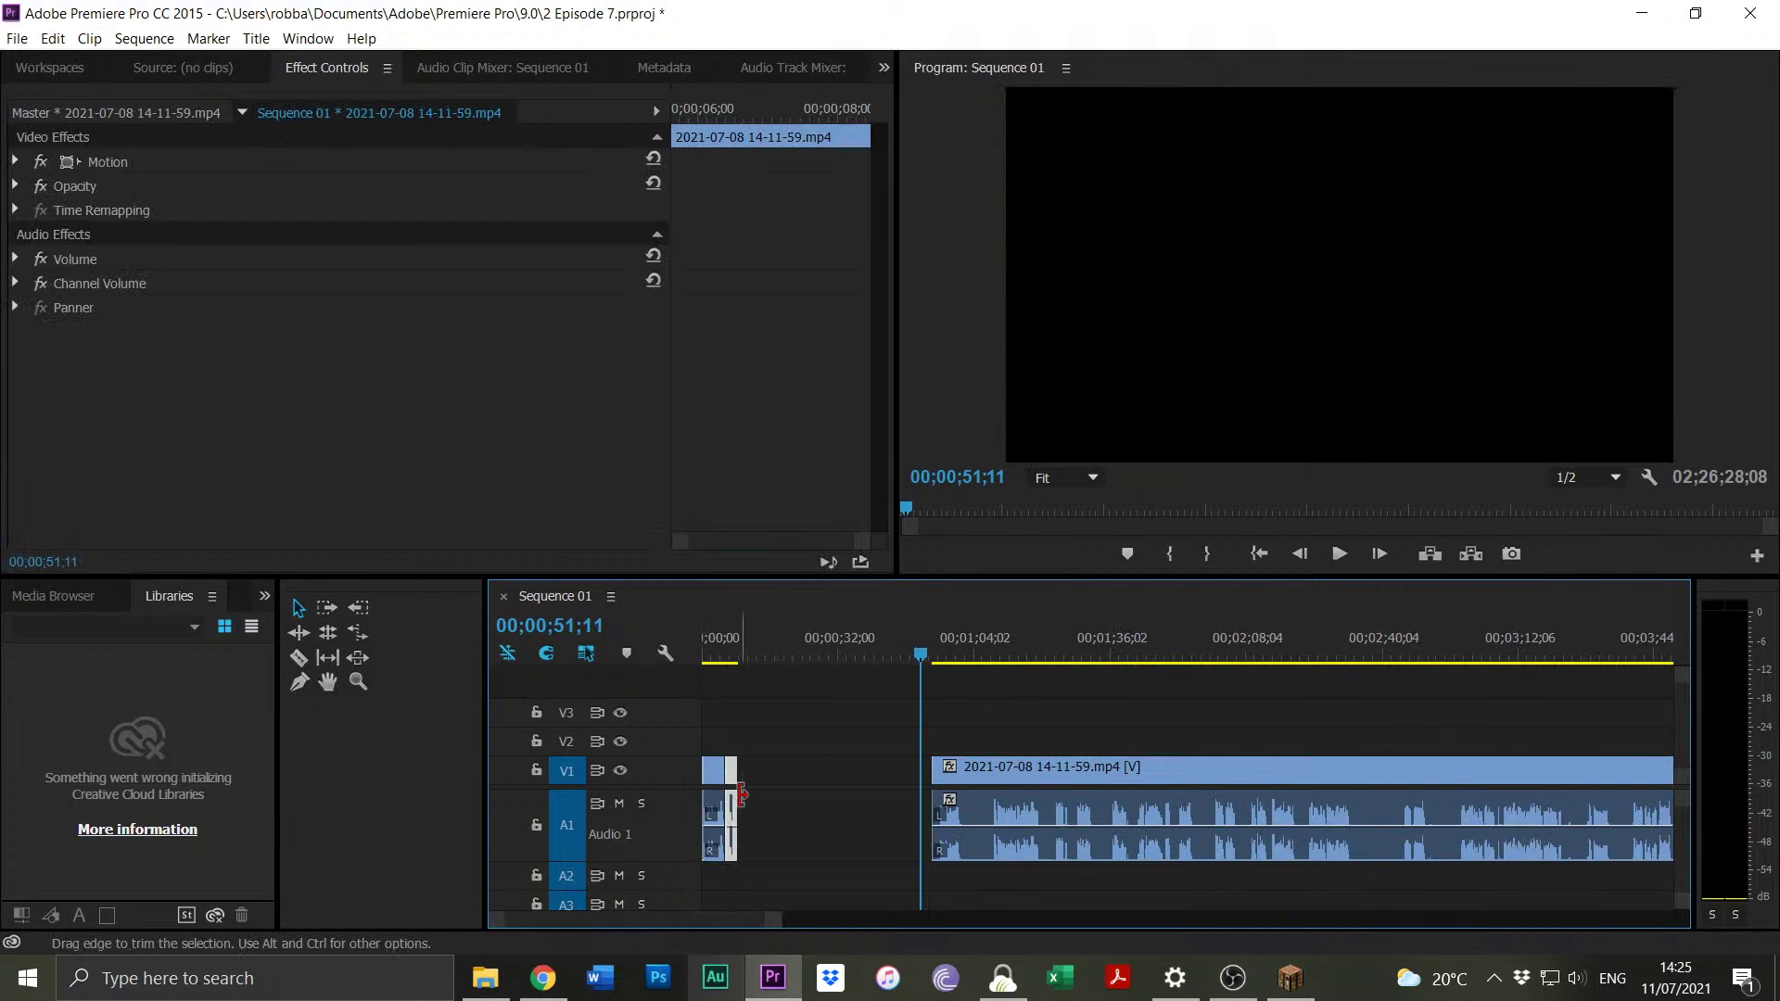
# Play the remaining clip from 00;01;08;22 and split it at 00;01;09;17.
pyautogui.click(991, 649)
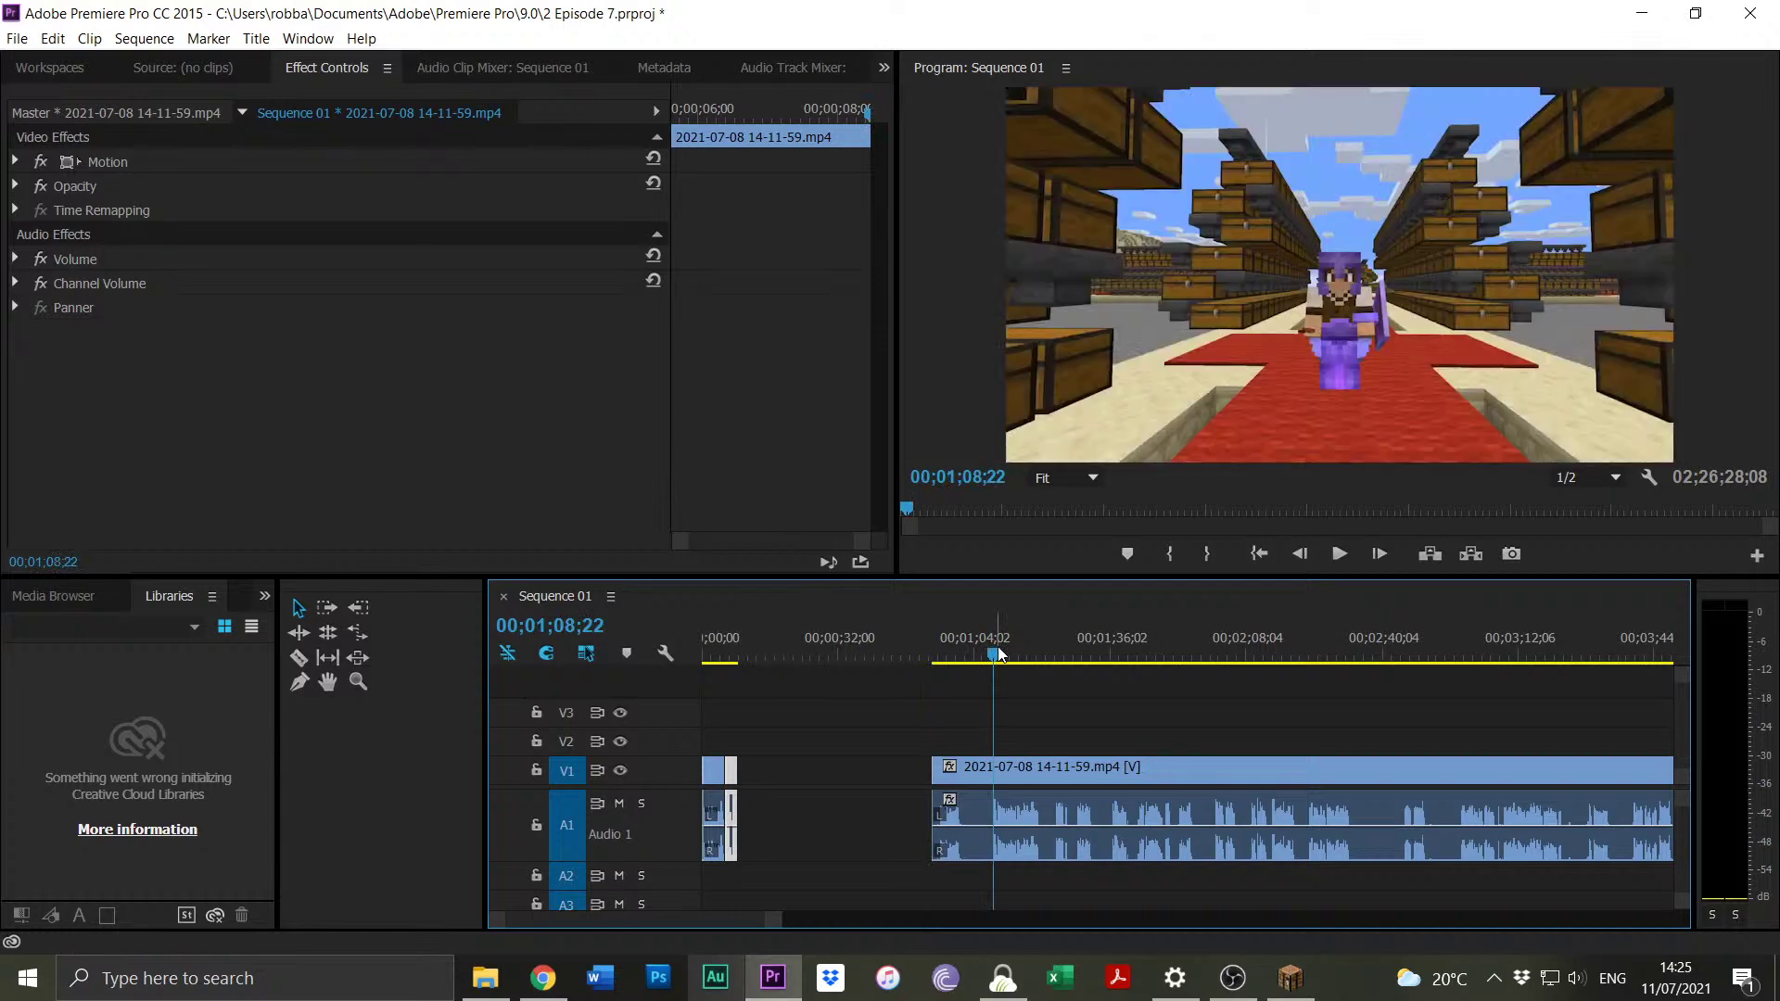
pyautogui.press('space')
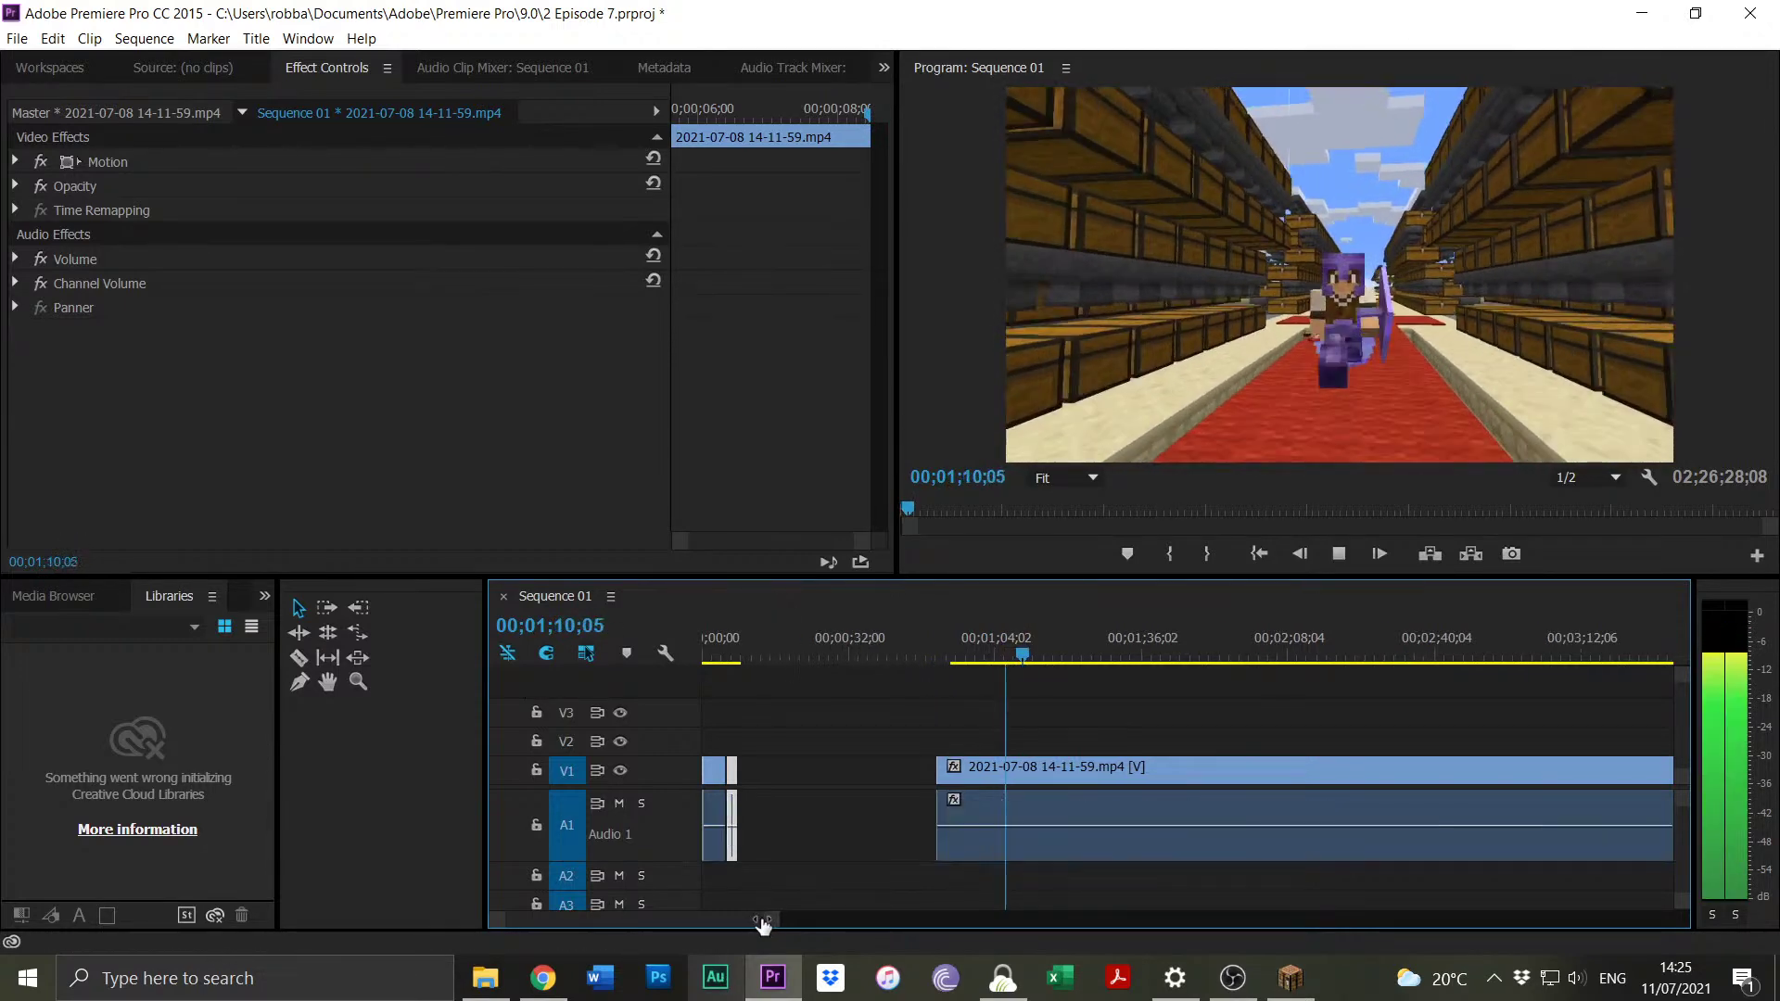
pyautogui.press('=')
pyautogui.click(1189, 654)
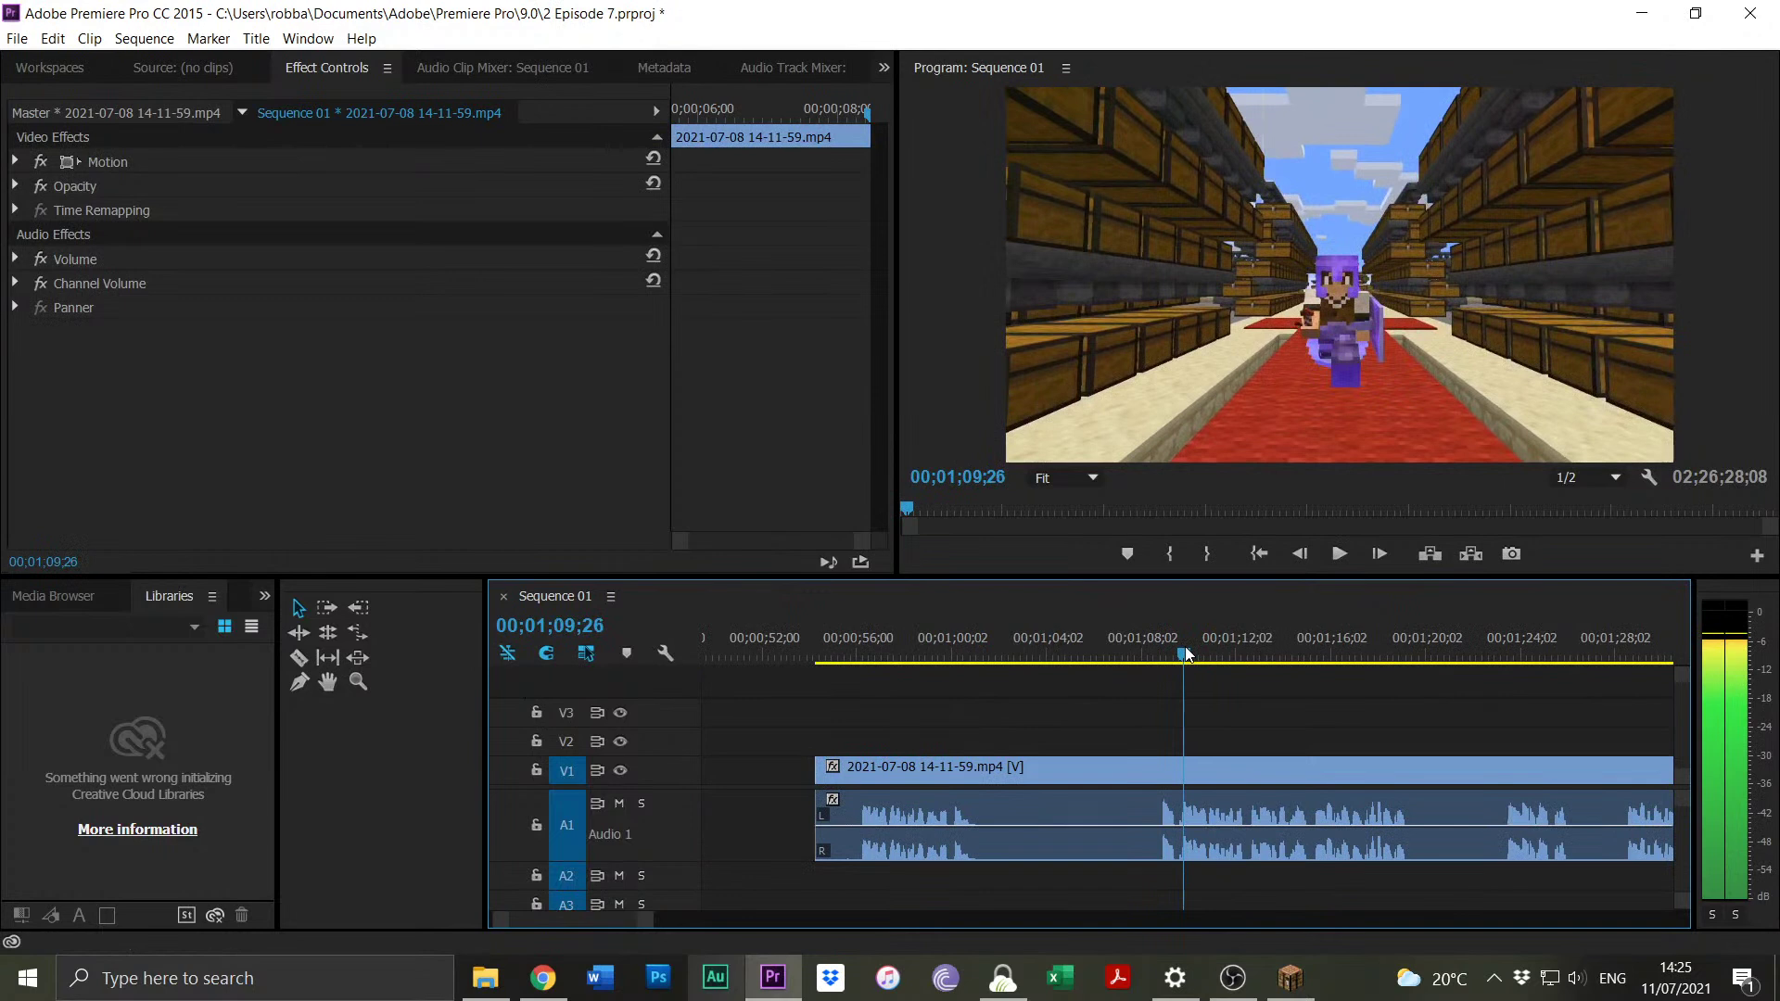
pyautogui.click(1177, 655)
pyautogui.hotkey('ctrl', 'k')
# Delete the piece between 00;00;54;06 and 00;01;09;17 and move the following clip directly against the end of the two opening pieces.
pyautogui.click(938, 779)
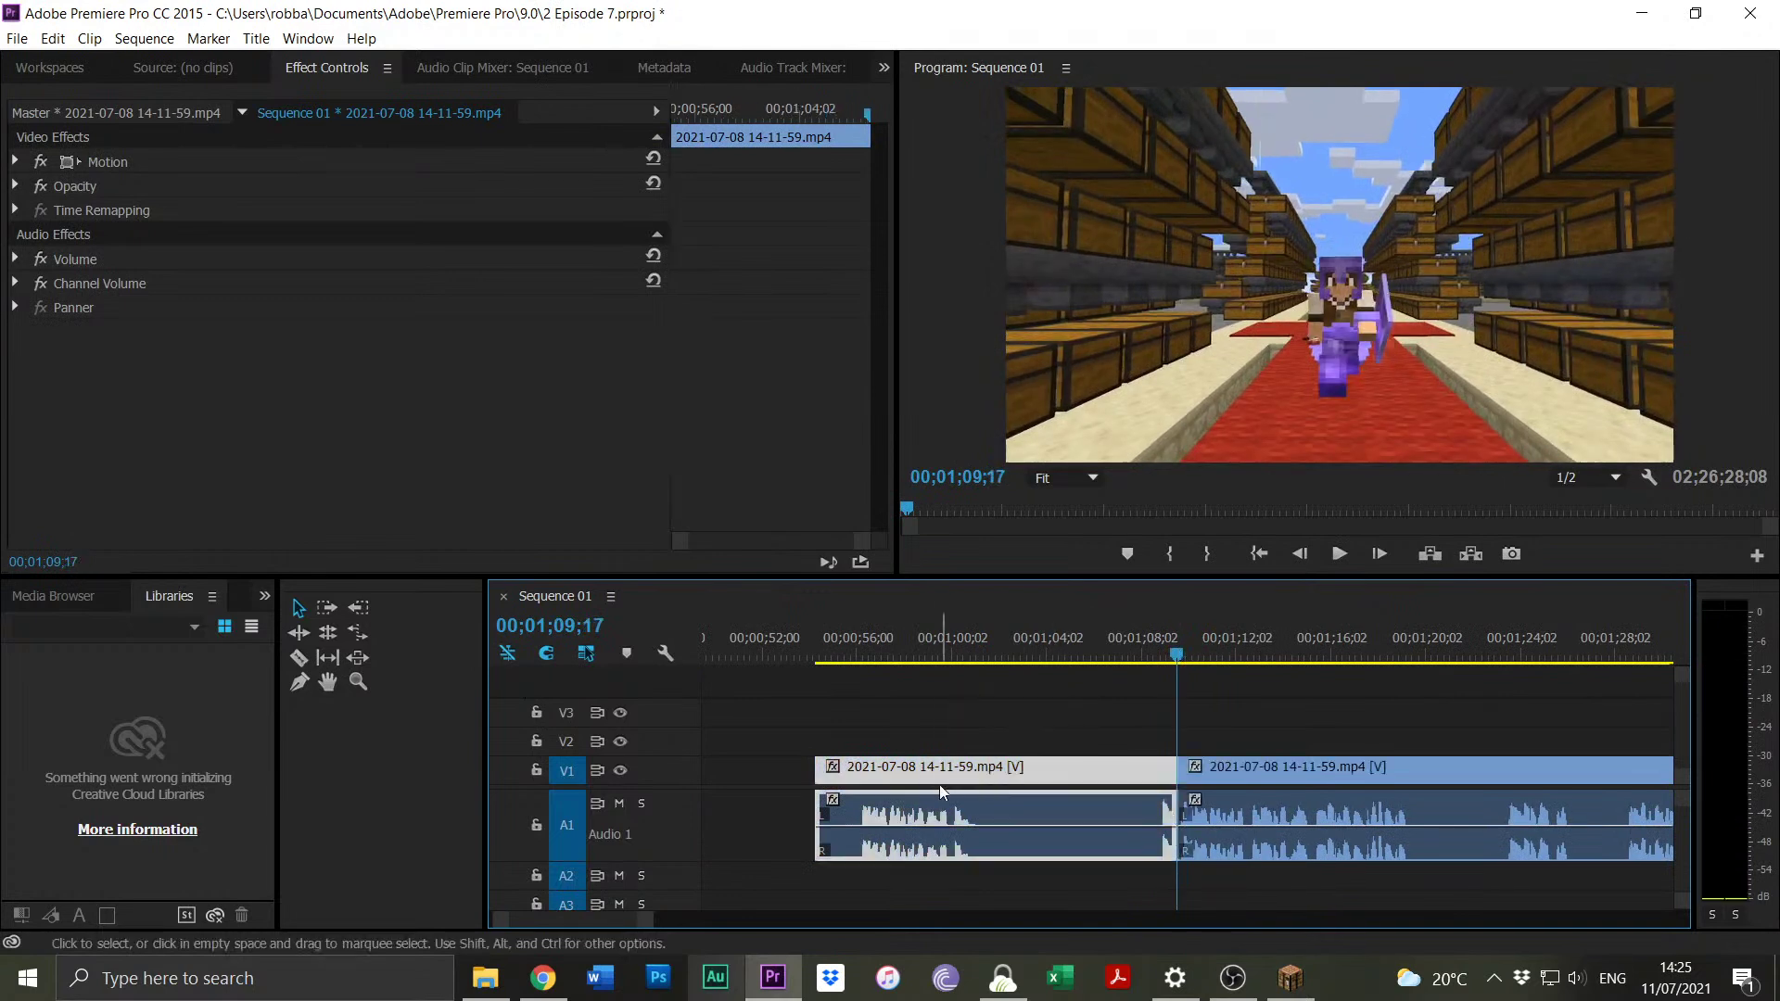
pyautogui.press('Delete')
pyautogui.moveTo(650, 920); pyautogui.dragTo(730, 920)
pyautogui.moveTo(1333, 758); pyautogui.dragTo(897, 775)
# Play the third clip from its beginning up to 00;00;18;12 to review the speech after the joined cuts.
pyautogui.click(759, 649)
pyautogui.press('space')
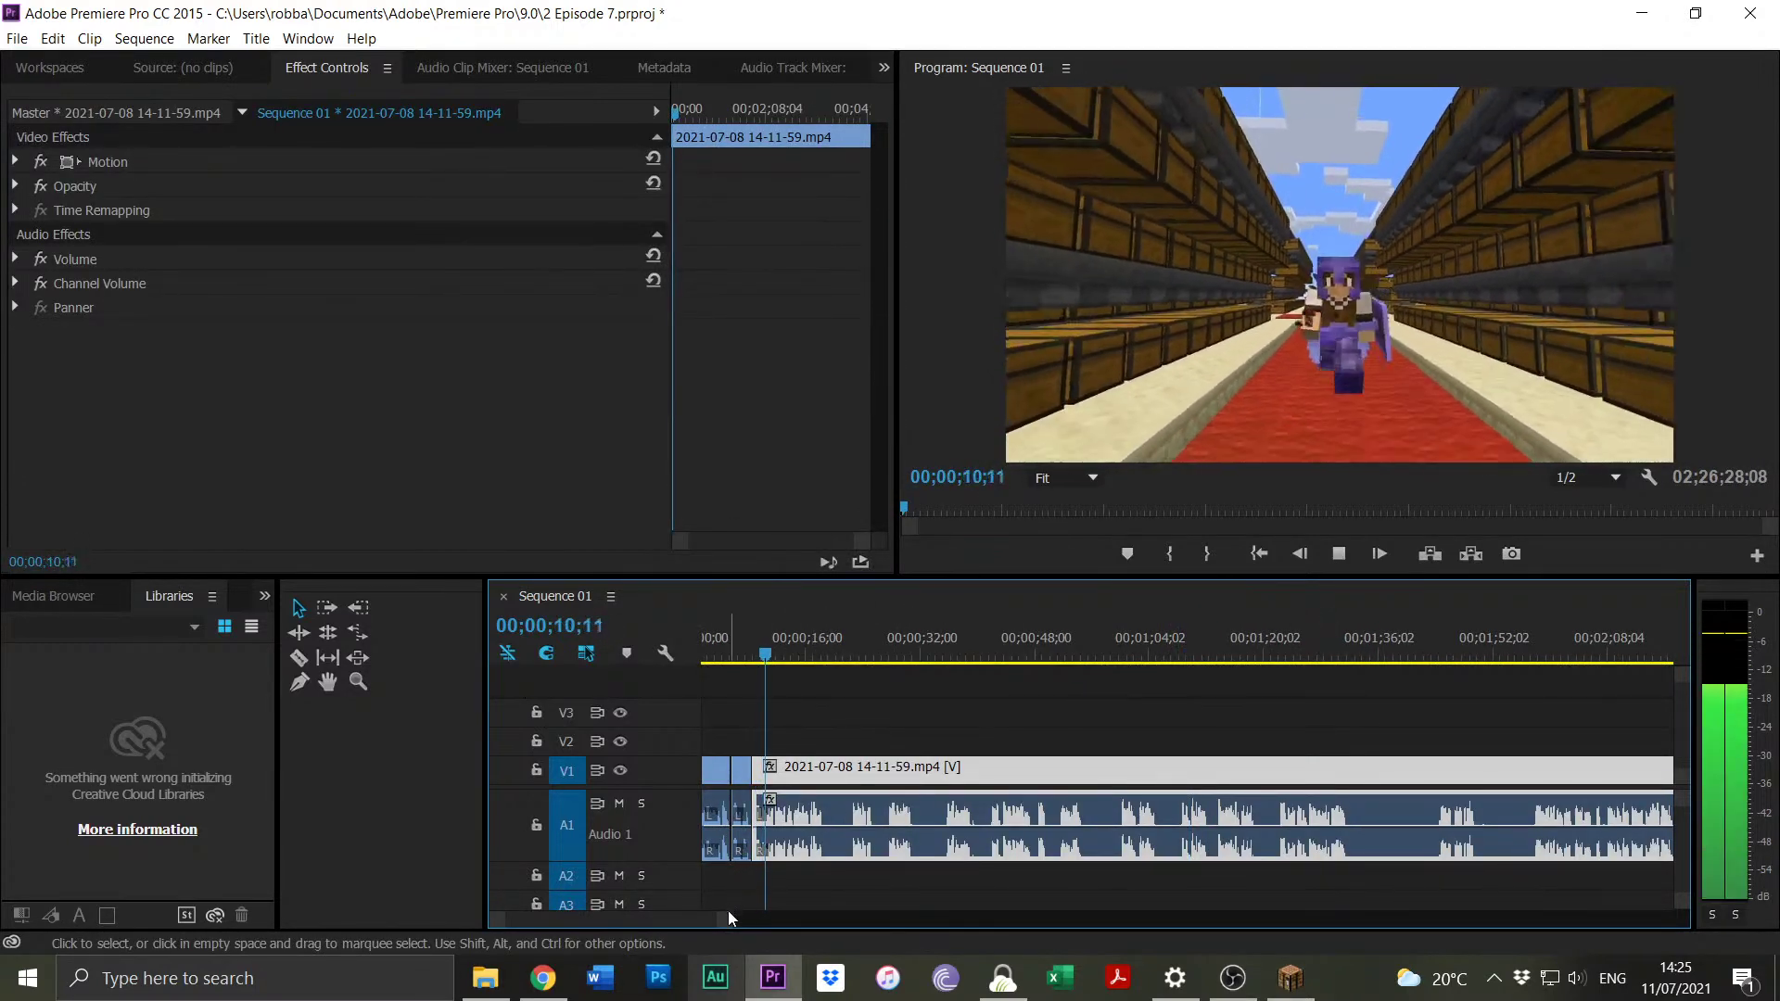
pyautogui.press('=')
pyautogui.press('=')
pyautogui.press('=')
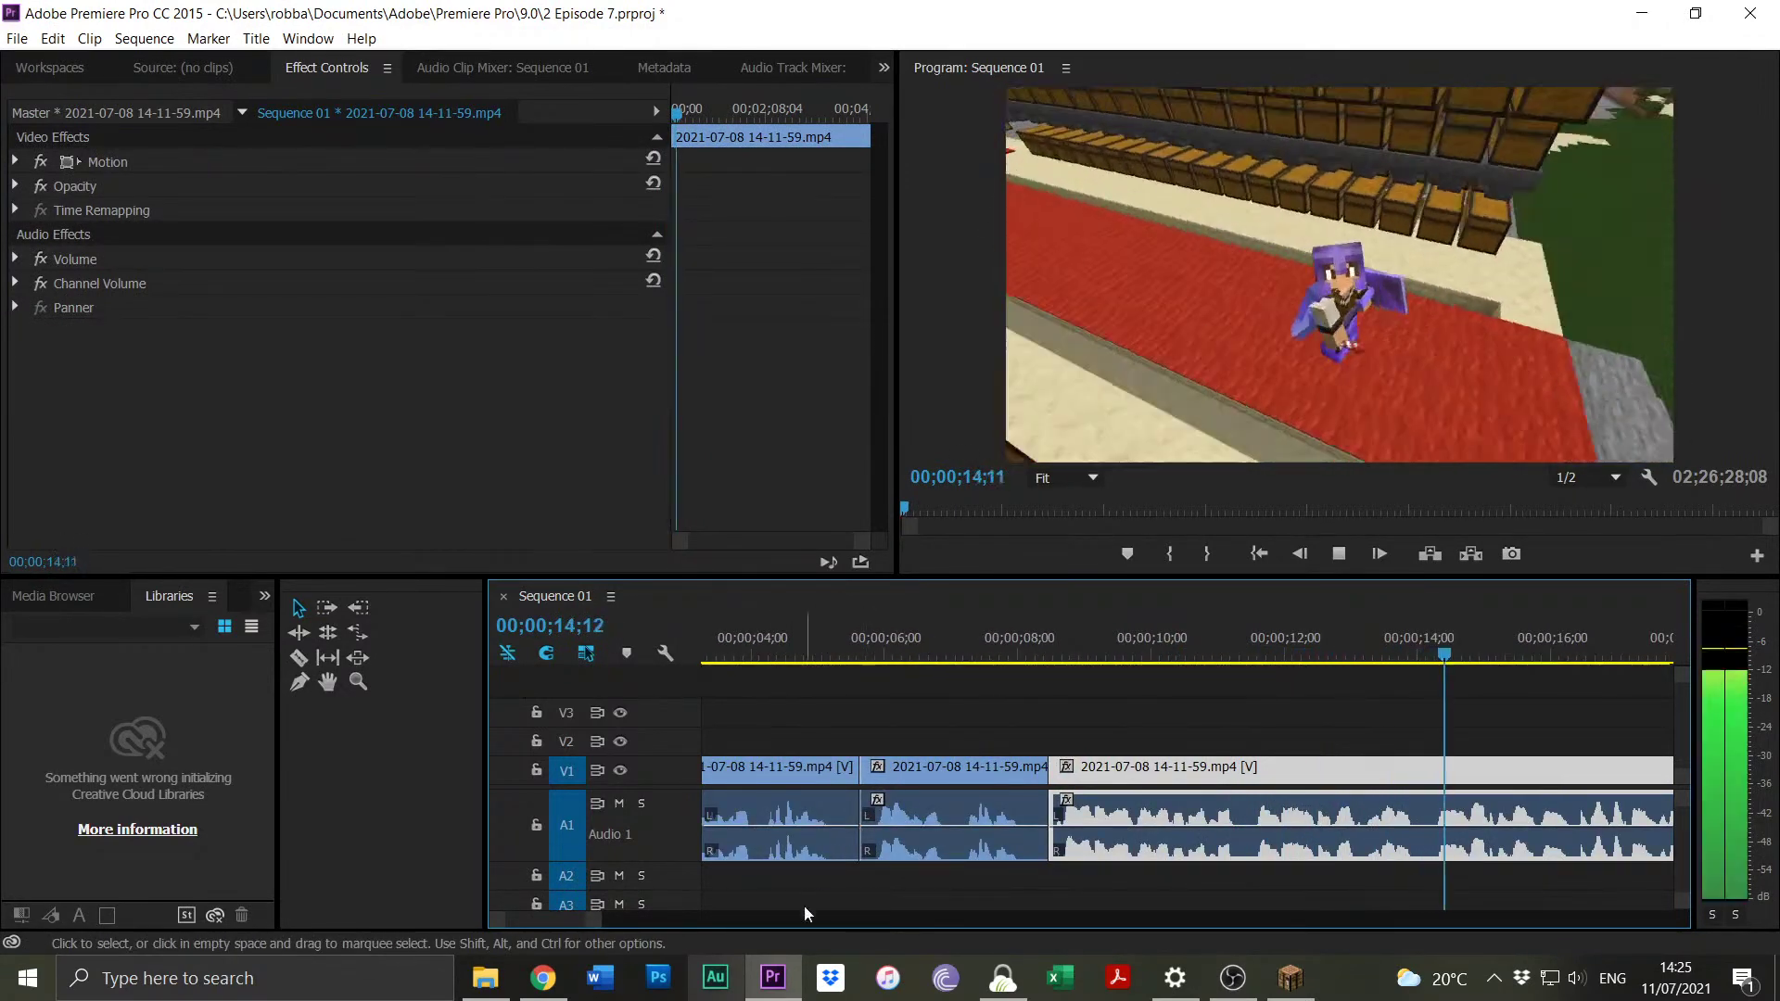
pyautogui.moveTo(592, 929); pyautogui.dragTo(602, 931)
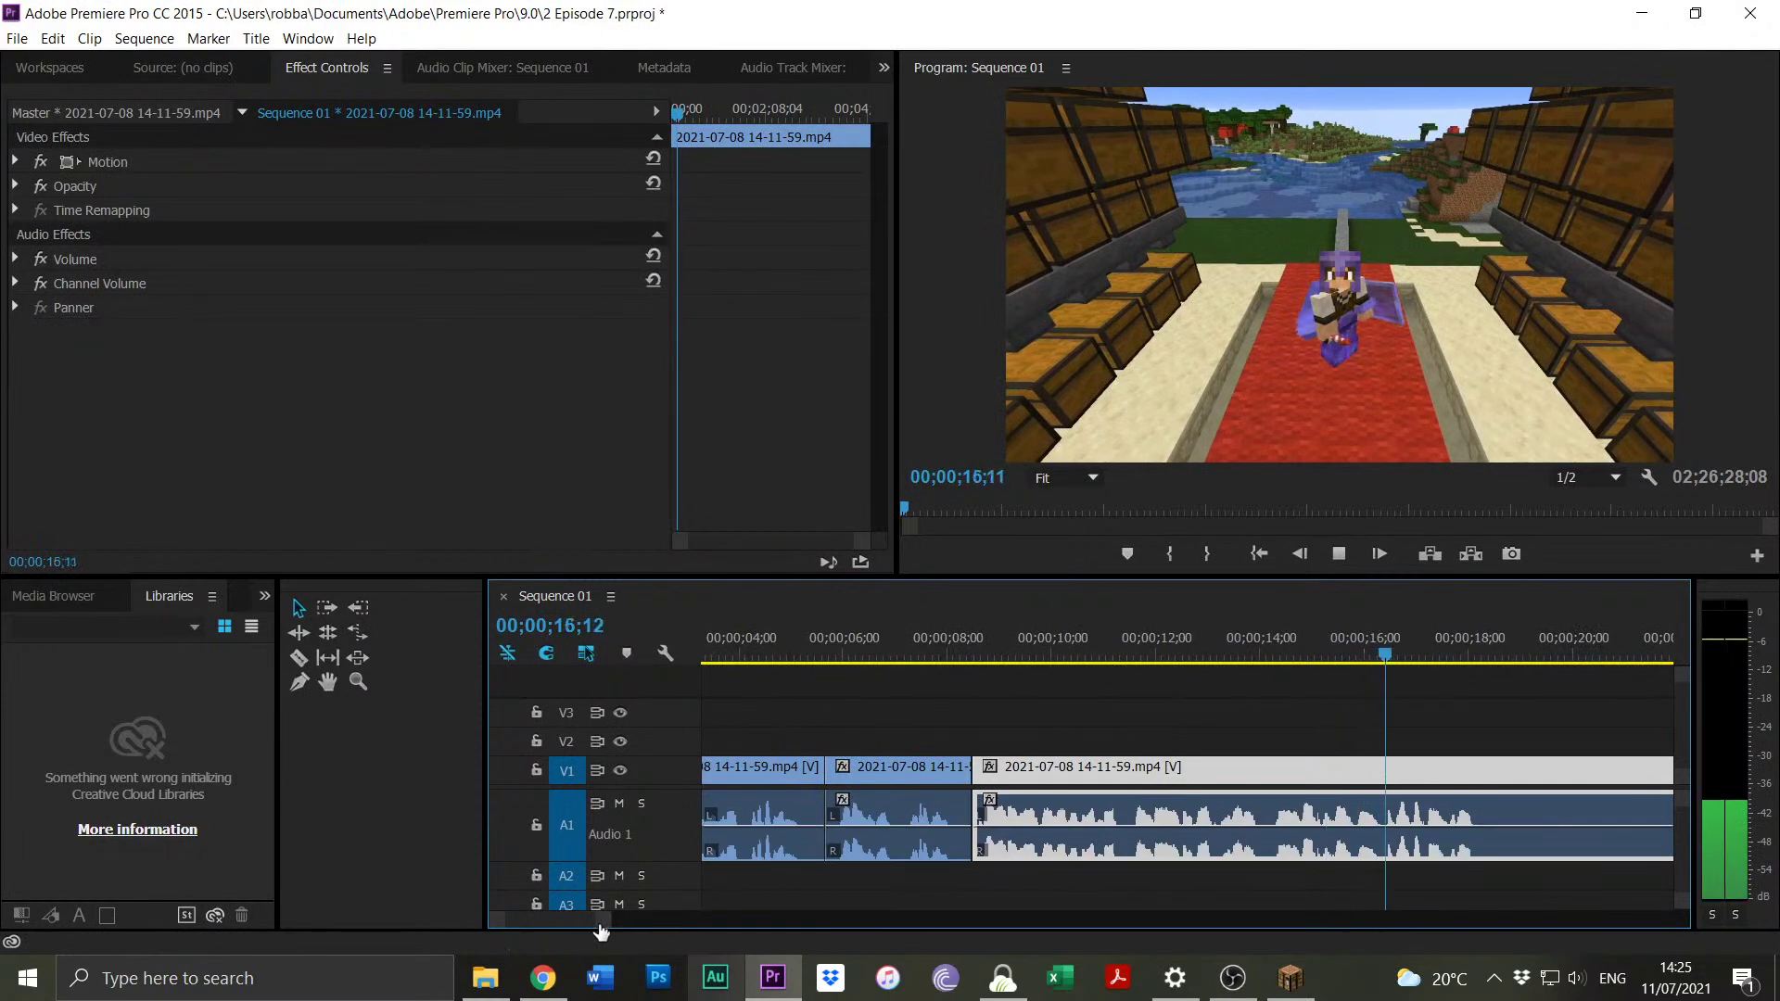
pyautogui.press('space')
pyautogui.moveTo(604, 930); pyautogui.dragTo(628, 938)
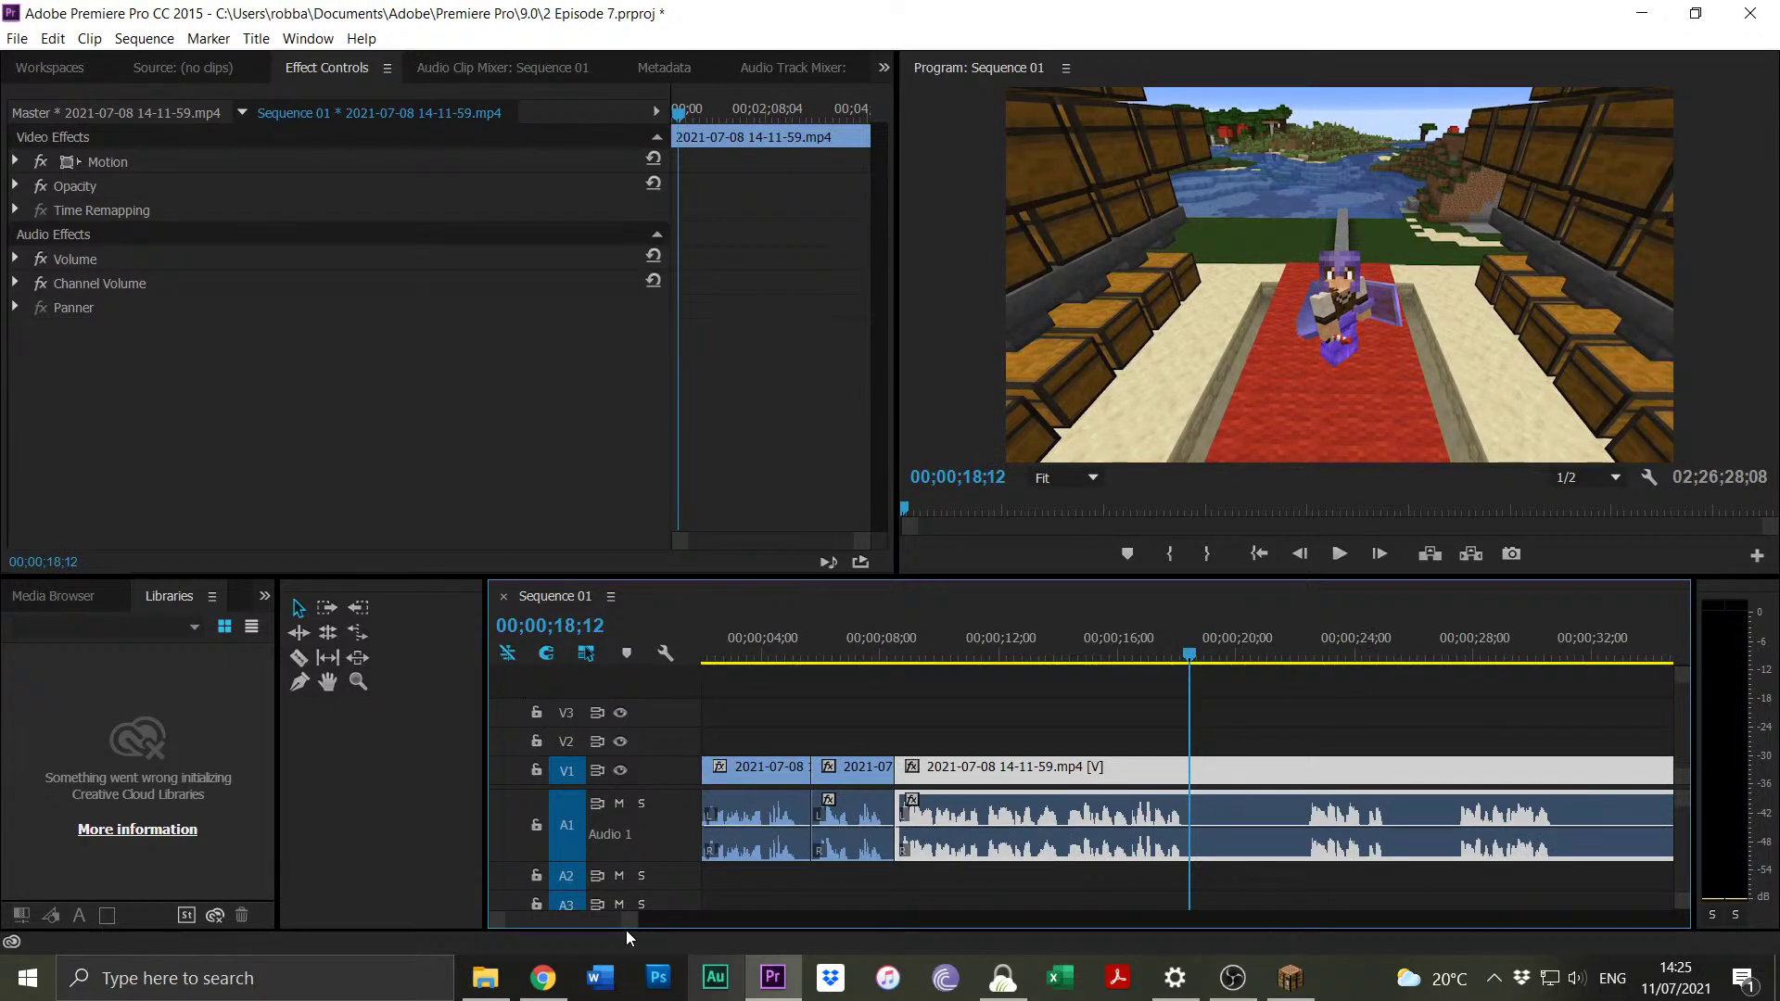
# Play the third clip around 00;00;22;12 and 00;00;12;12, and split it at 00;00;14;03.
pyautogui.click(1301, 658)
pyautogui.press('space')
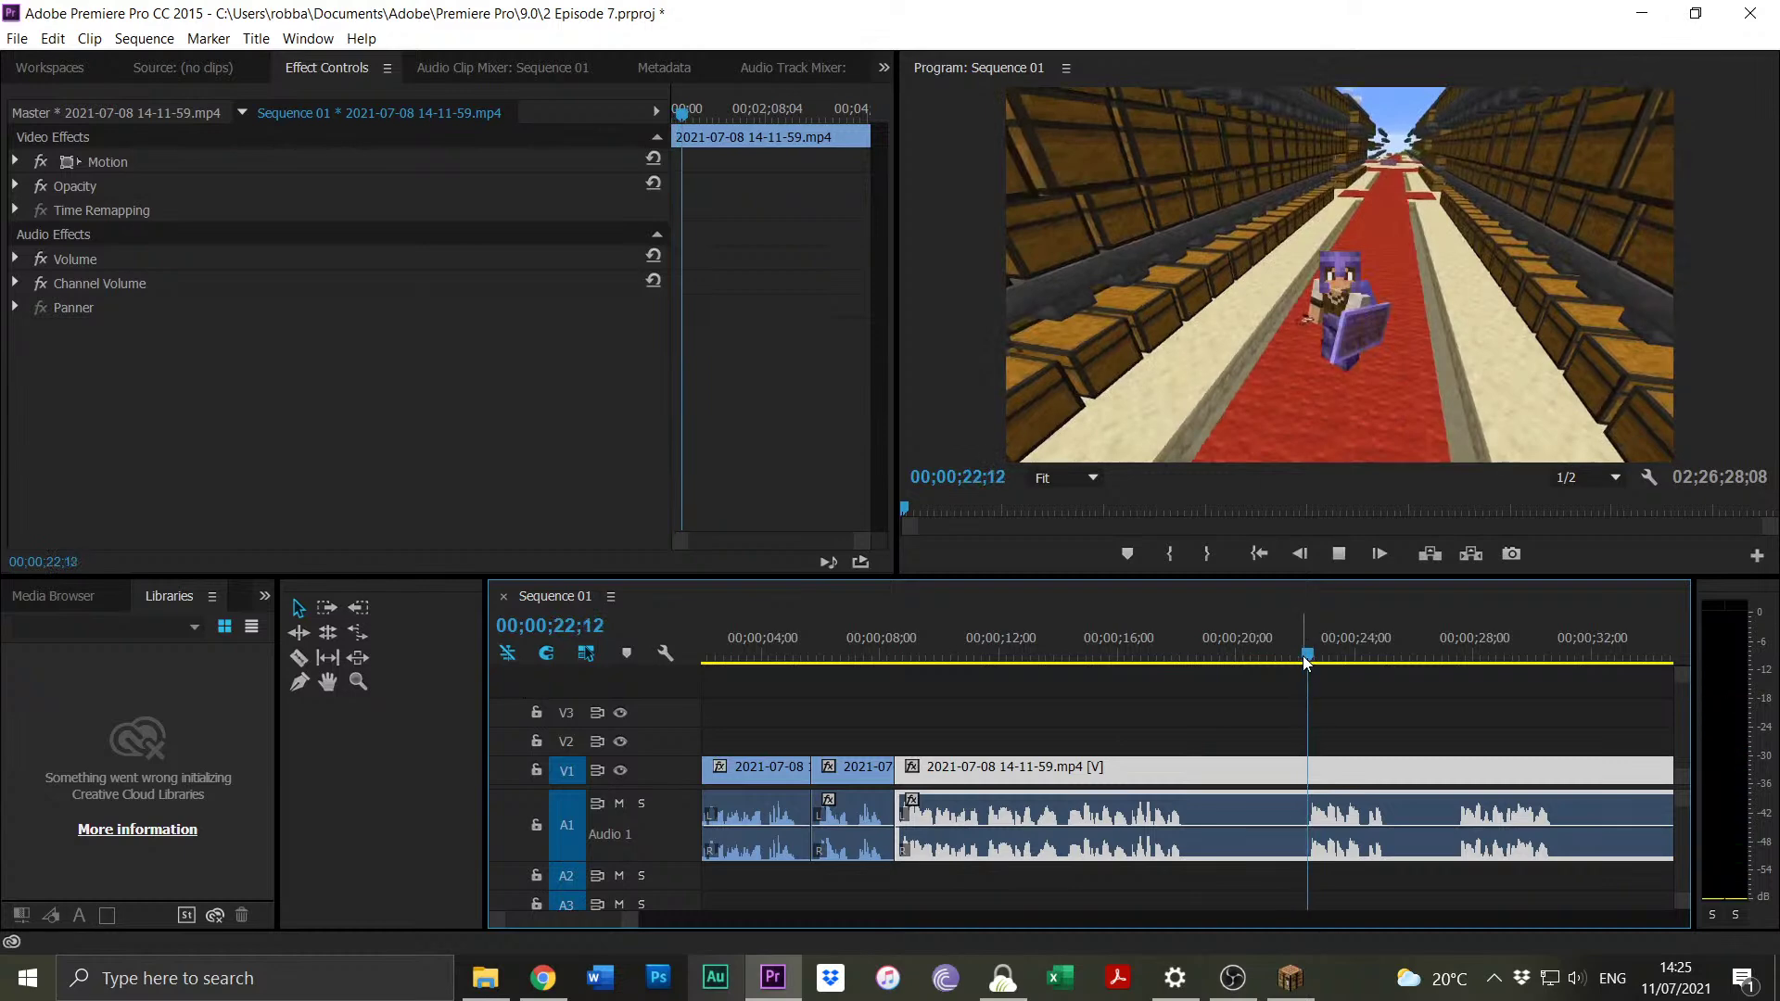
pyautogui.click(1001, 626)
pyautogui.press('space')
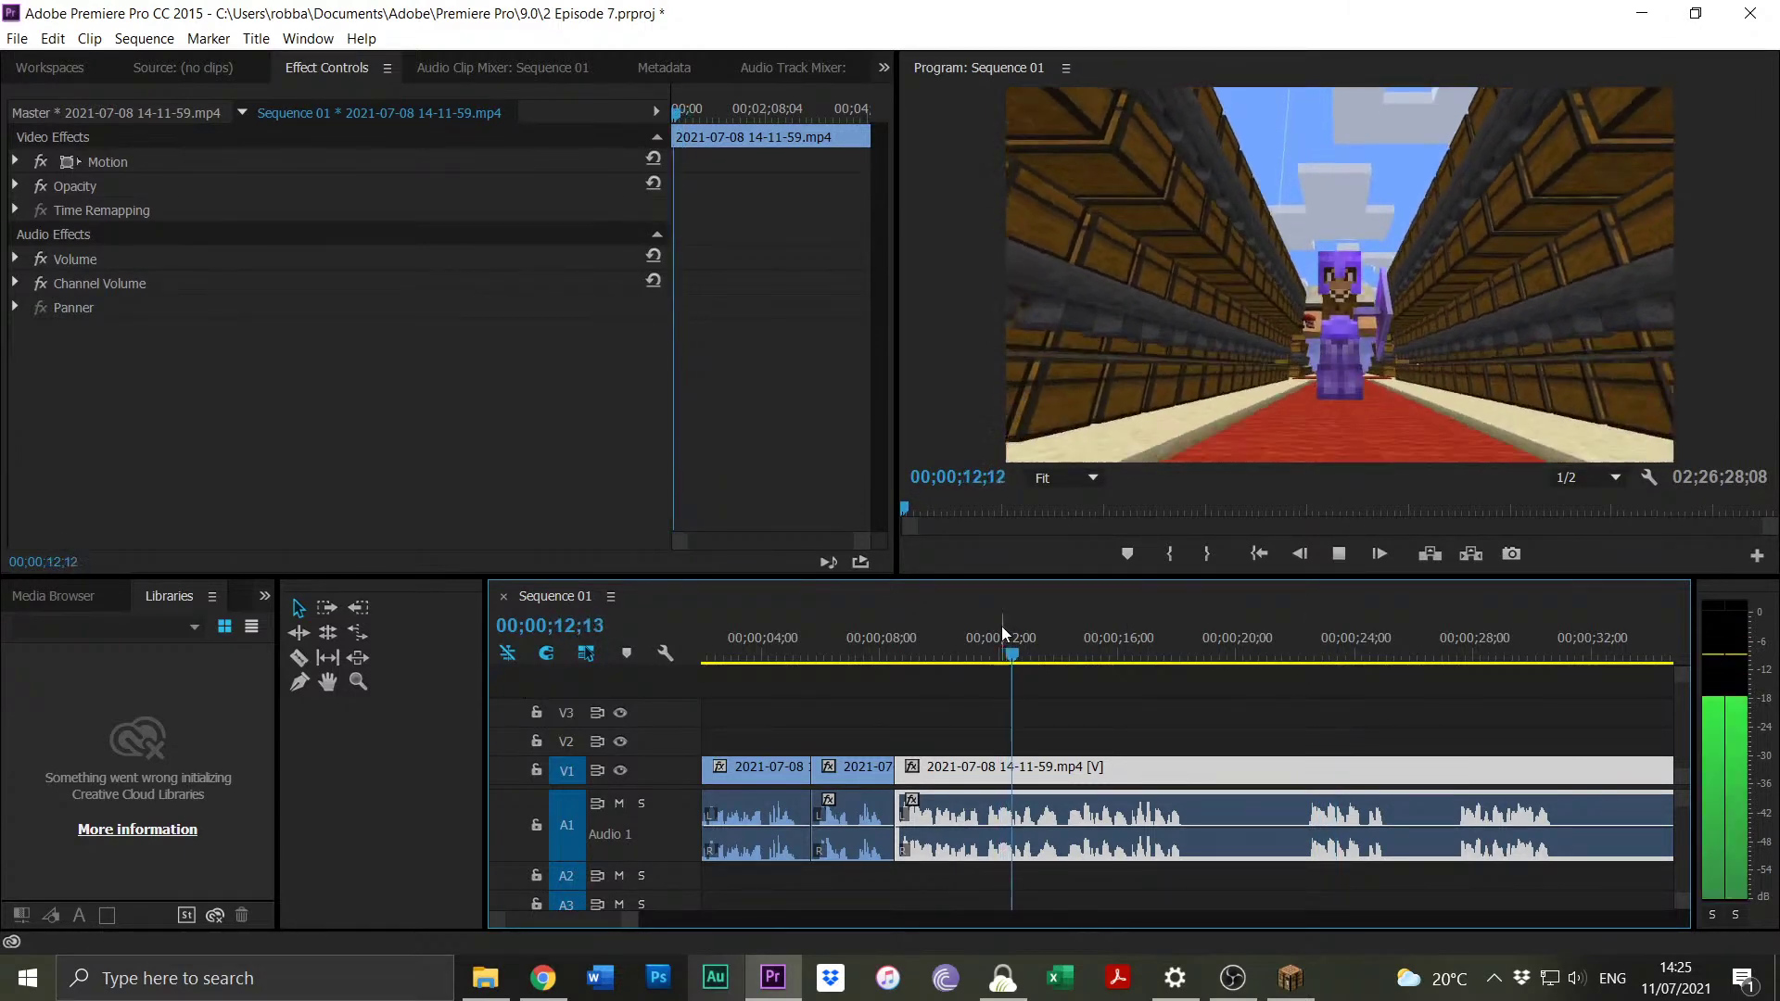
pyautogui.press('space')
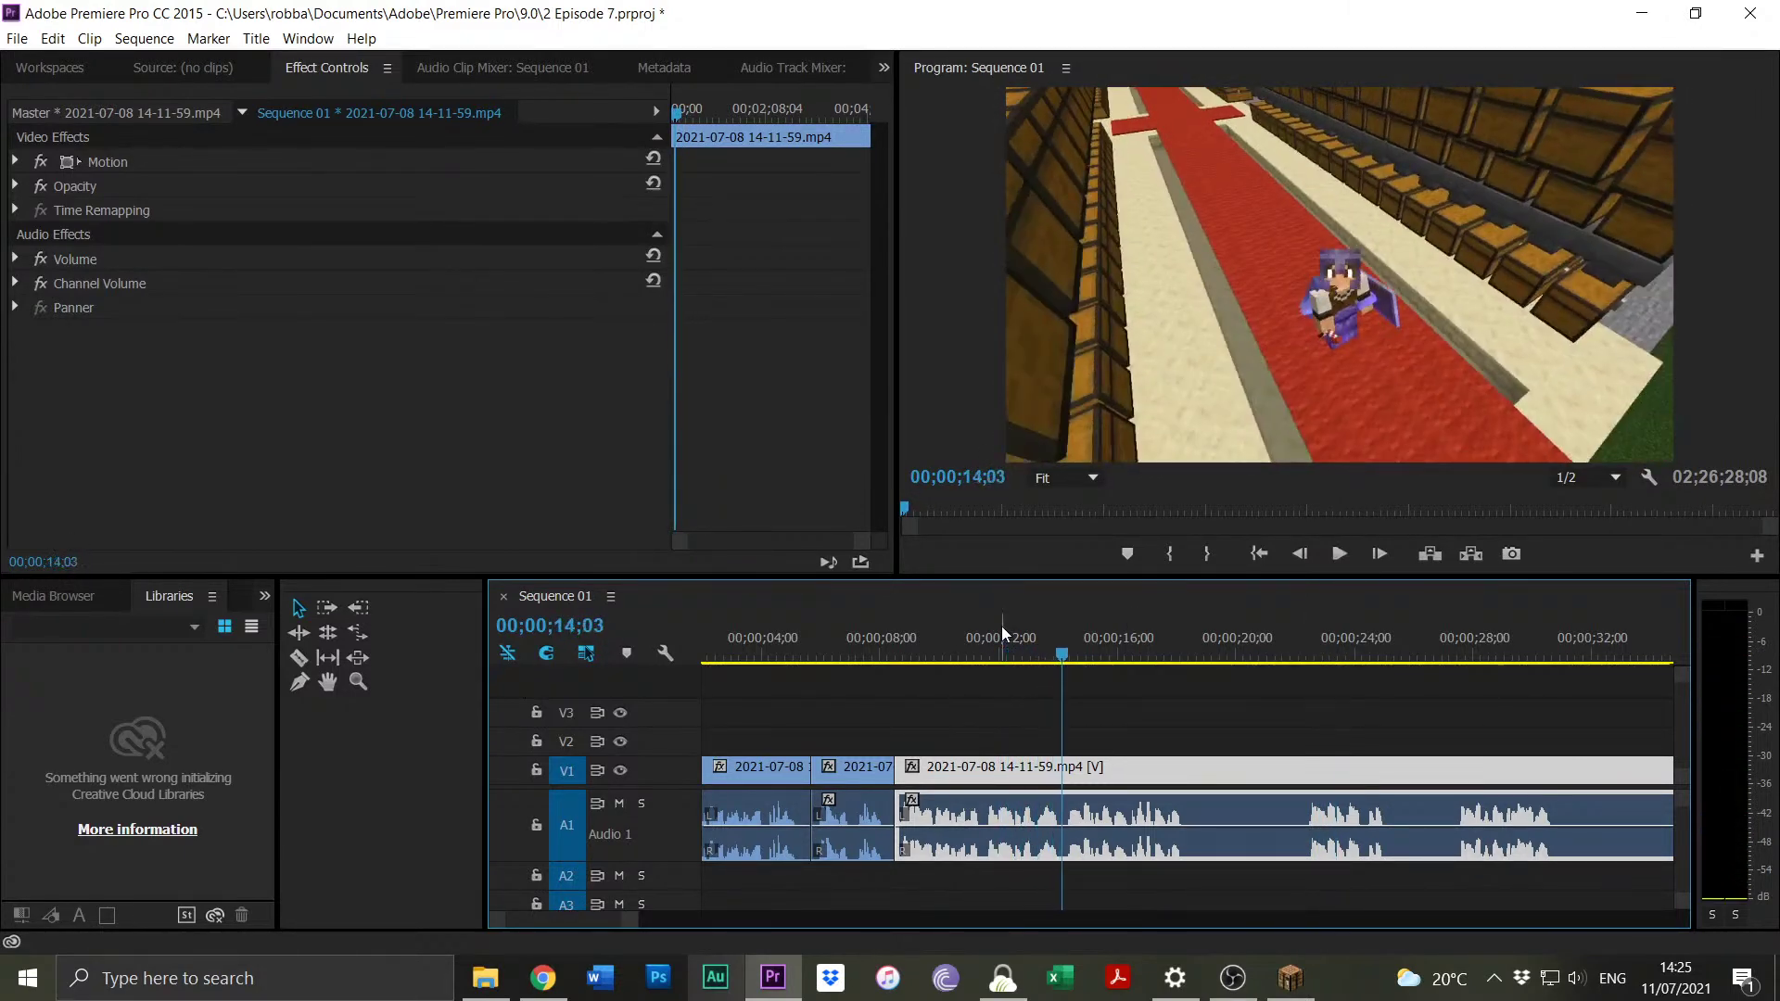
pyautogui.hotkey('ctrl', 'k')
# Cut out the section from 00;00;14;03 to 00;00;27;14 and close the gap with the rest of the clip.
pyautogui.click(1465, 654)
pyautogui.press('space')
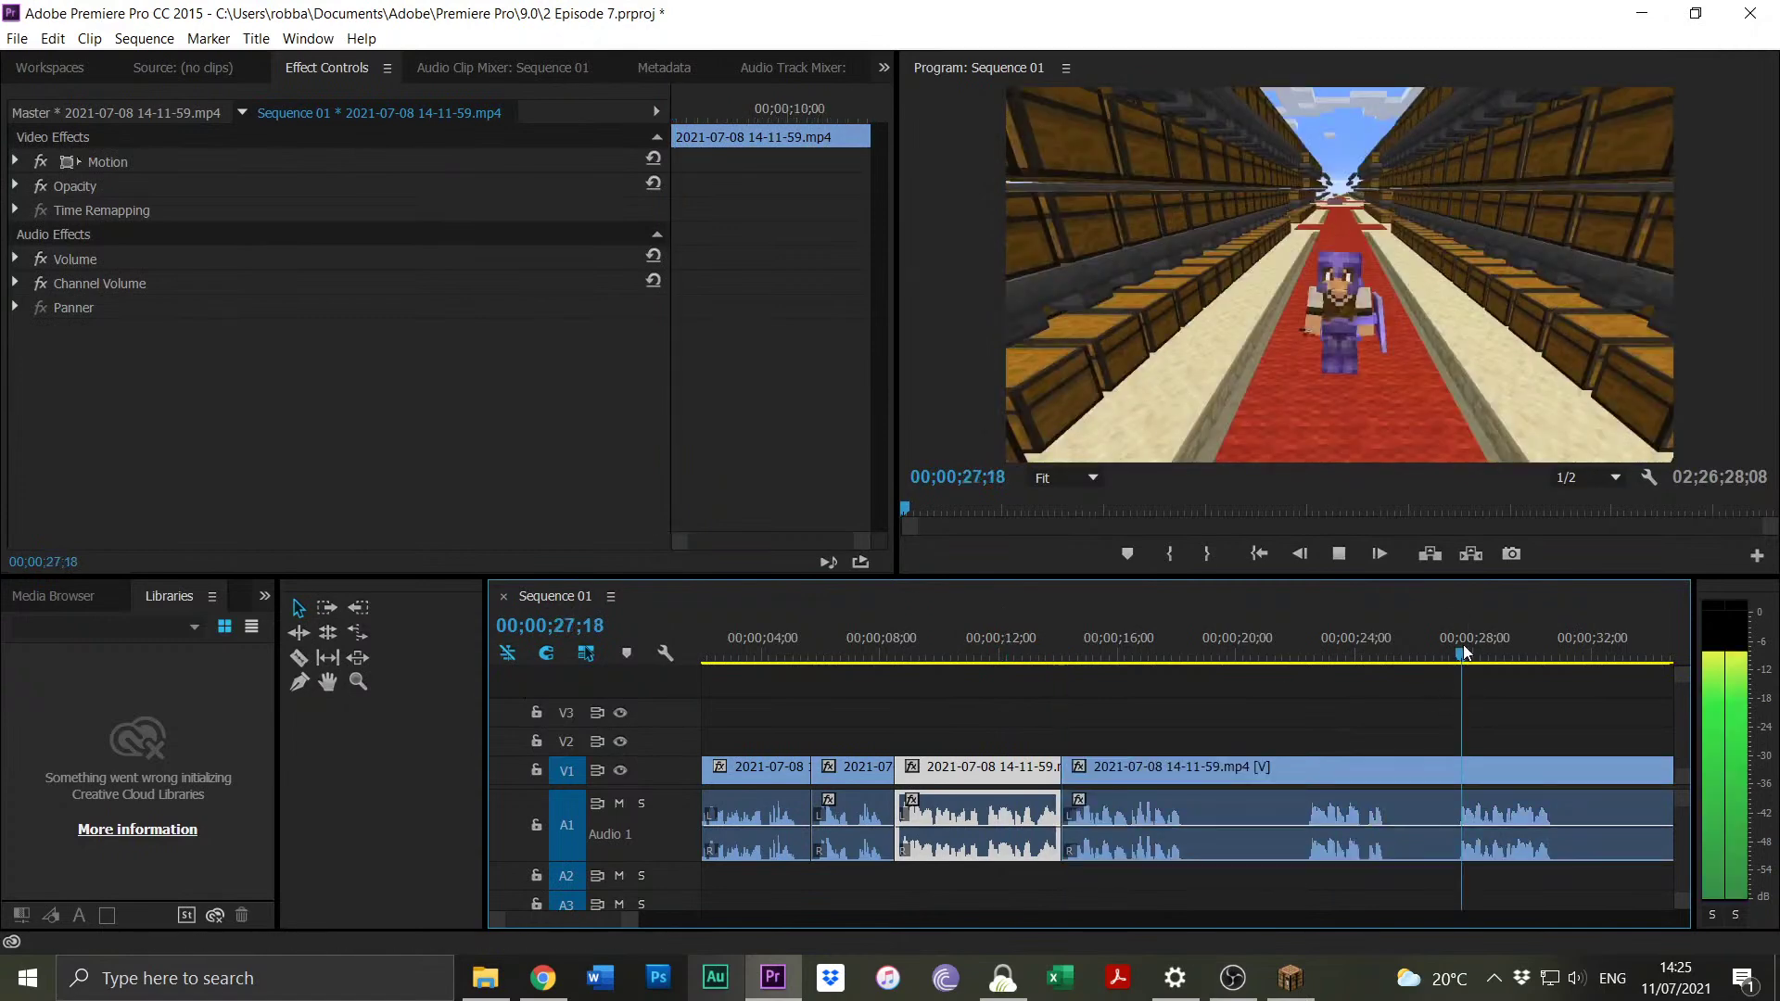
pyautogui.click(1454, 653)
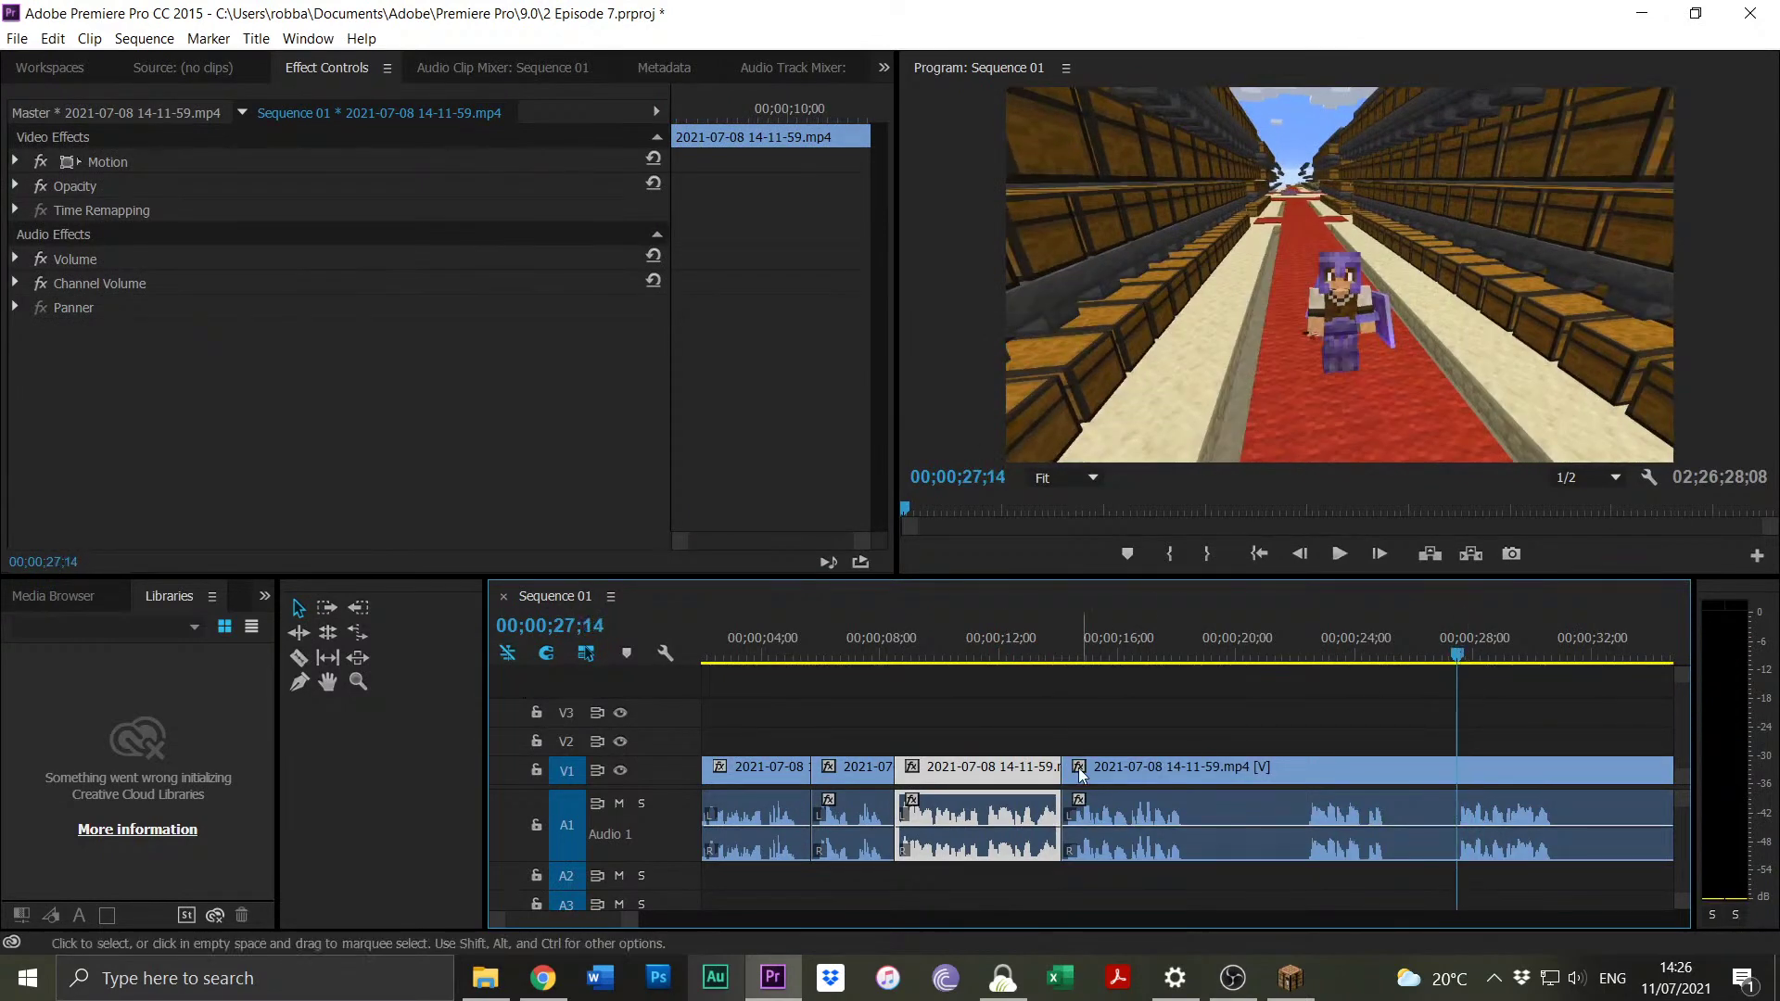
pyautogui.moveTo(1064, 770); pyautogui.dragTo(1092, 794)
# Trim the start of the clip at 00;00;14;03 up to 00;00;29;29 and move it back against the preceding piece.
pyautogui.click(1519, 654)
pyautogui.press('space')
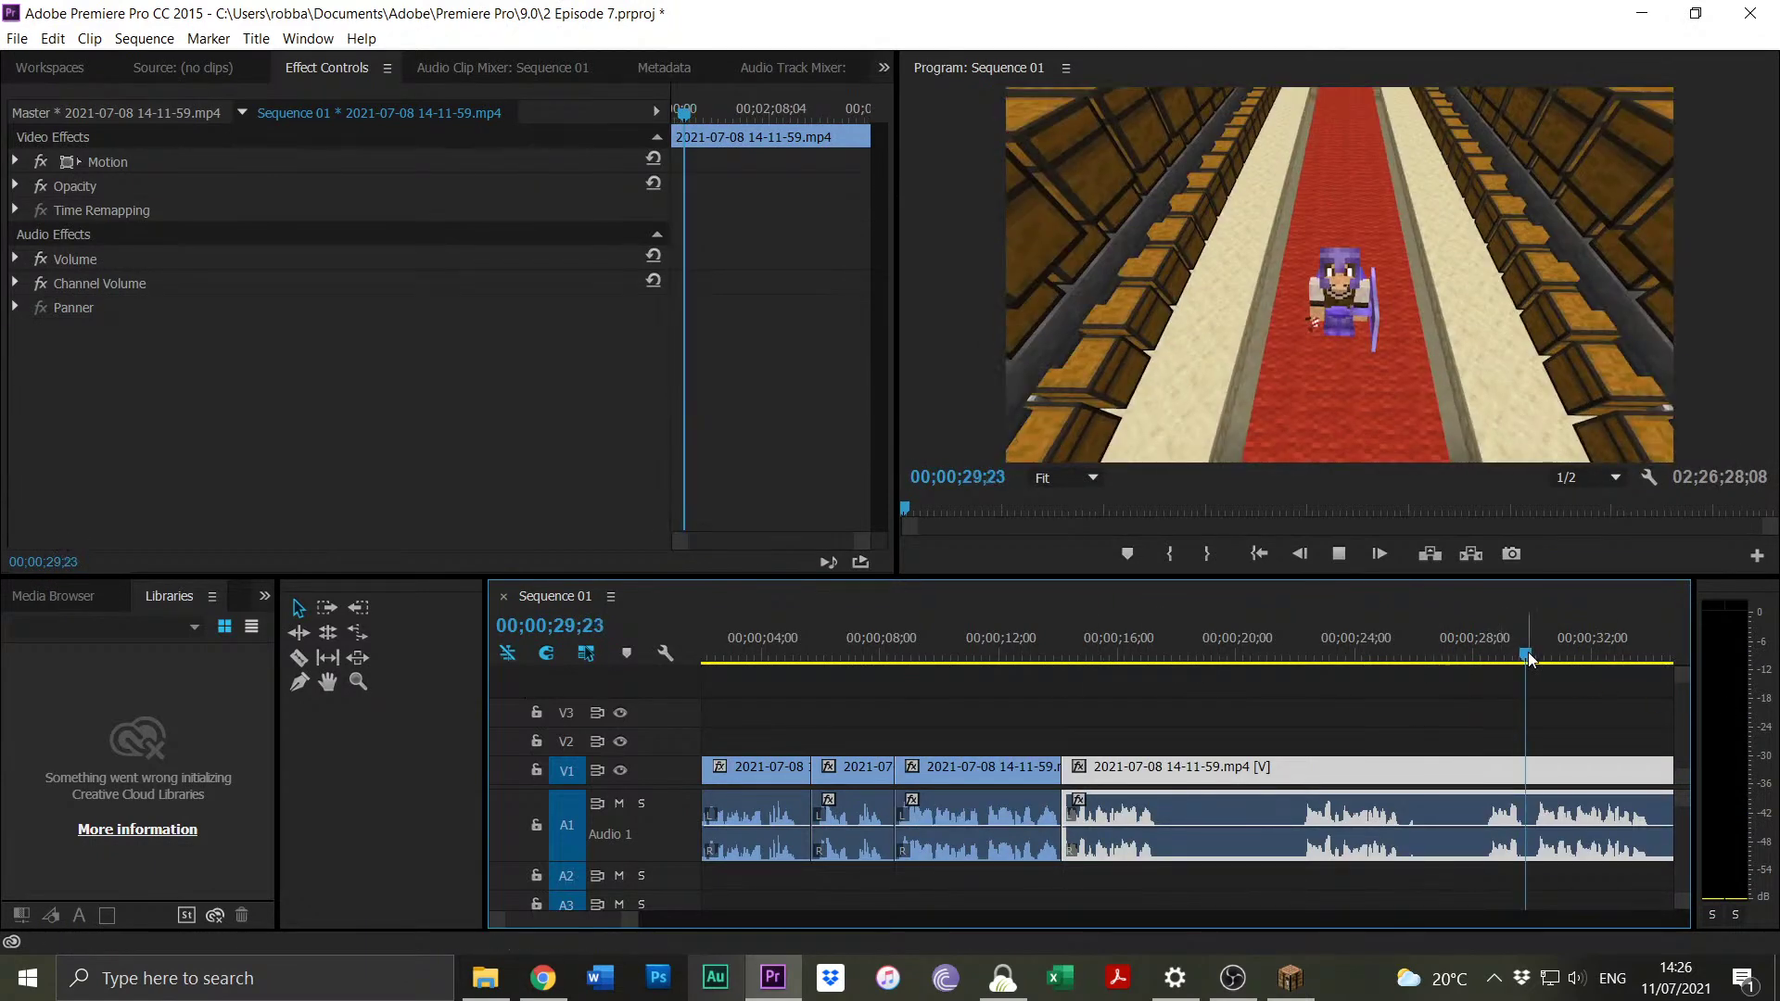
pyautogui.click(1531, 656)
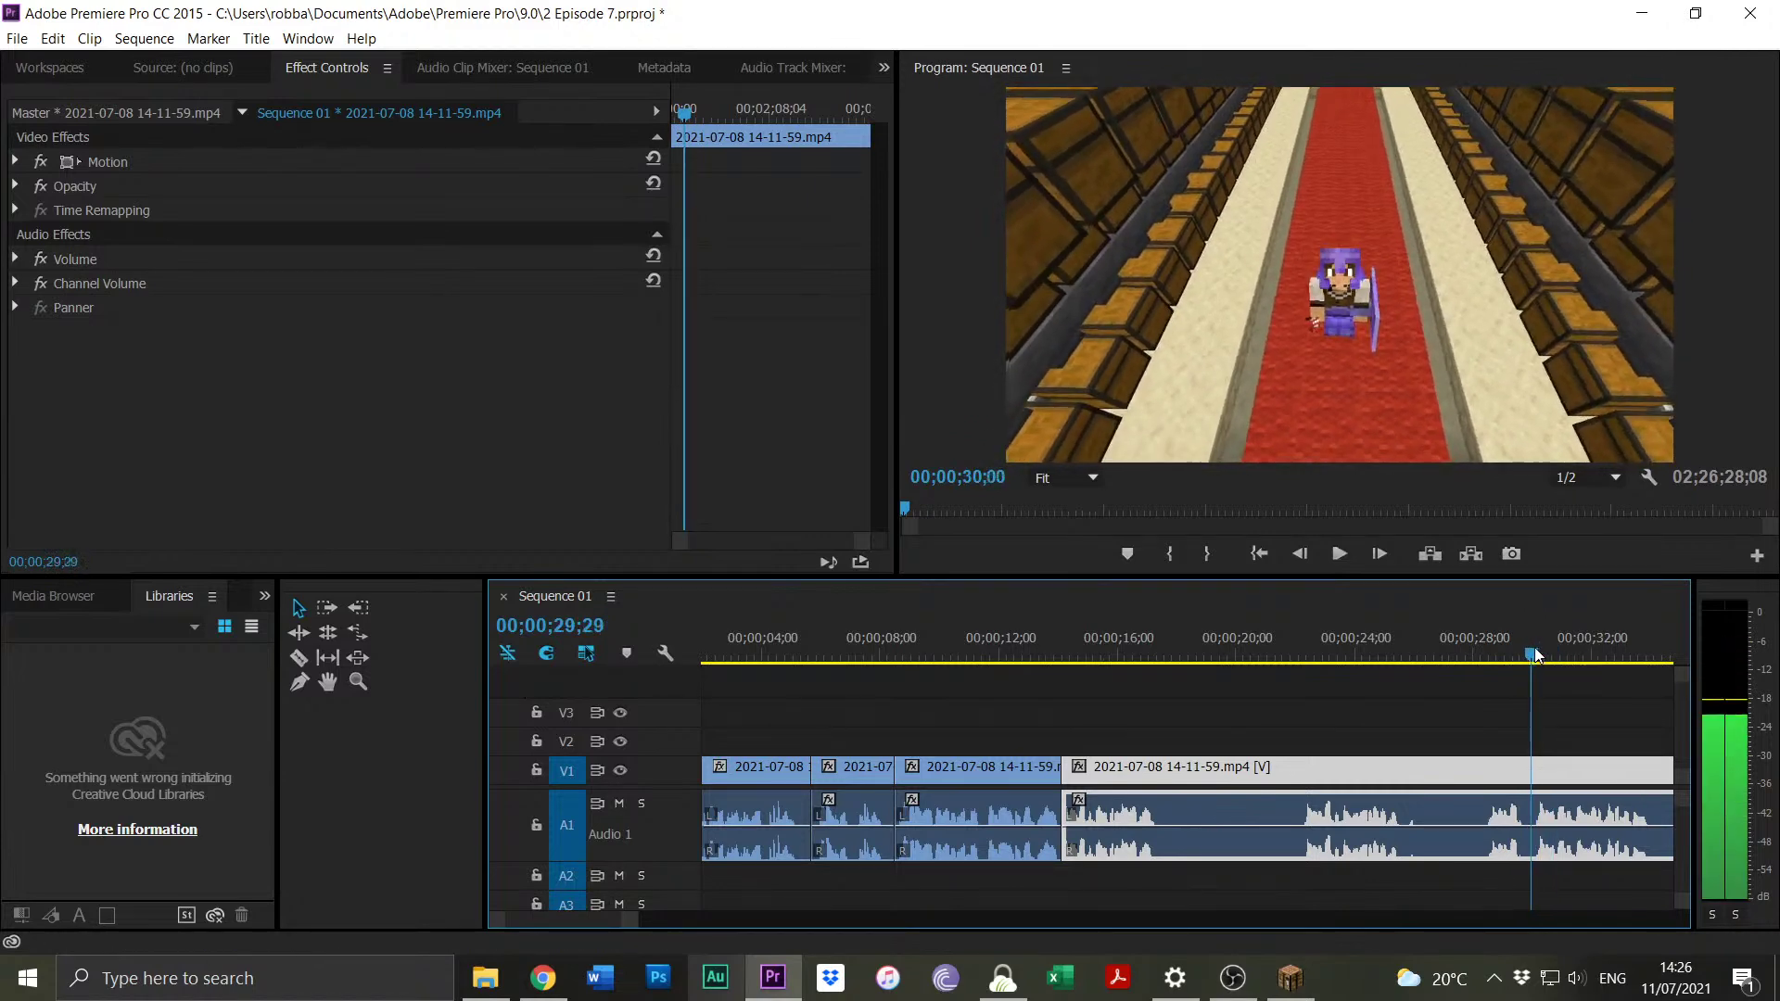
pyautogui.moveTo(1150, 762); pyautogui.dragTo(1064, 751)
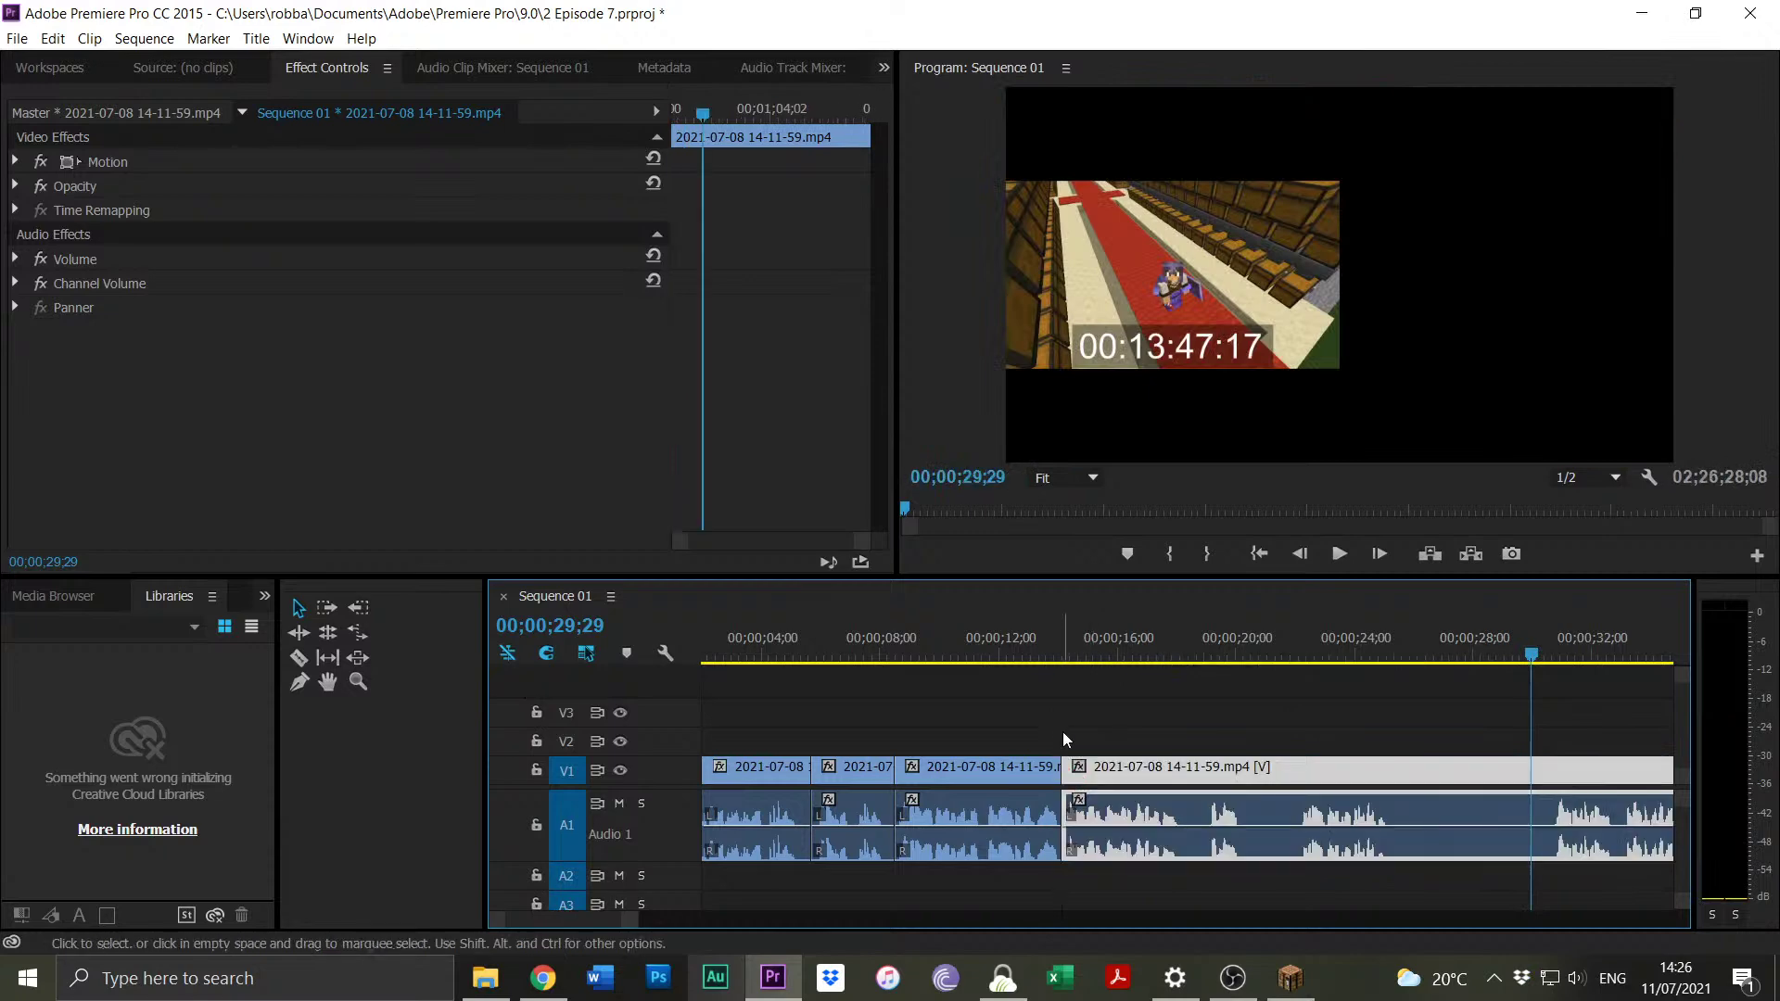
# Play the footage across the join at 00;00;14;03 and split the last clip at 00;00;18;08.
pyautogui.press('space')
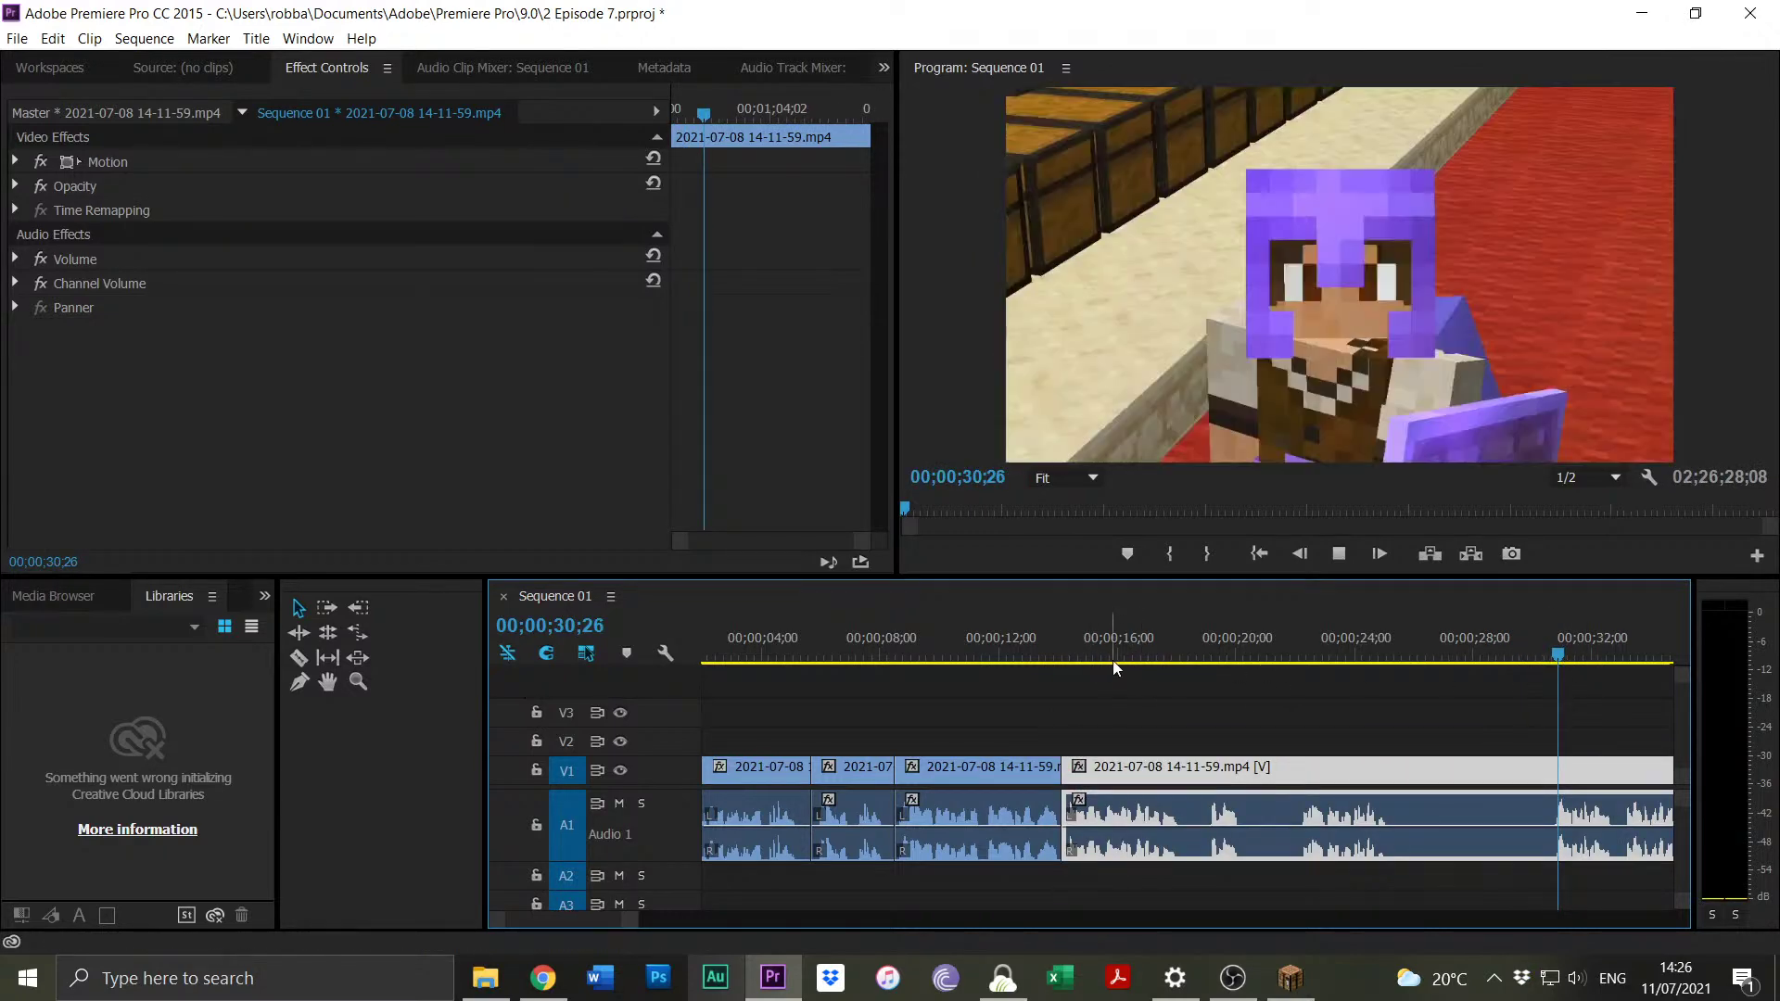
pyautogui.click(1298, 664)
pyautogui.moveTo(1230, 664); pyautogui.dragTo(1049, 637)
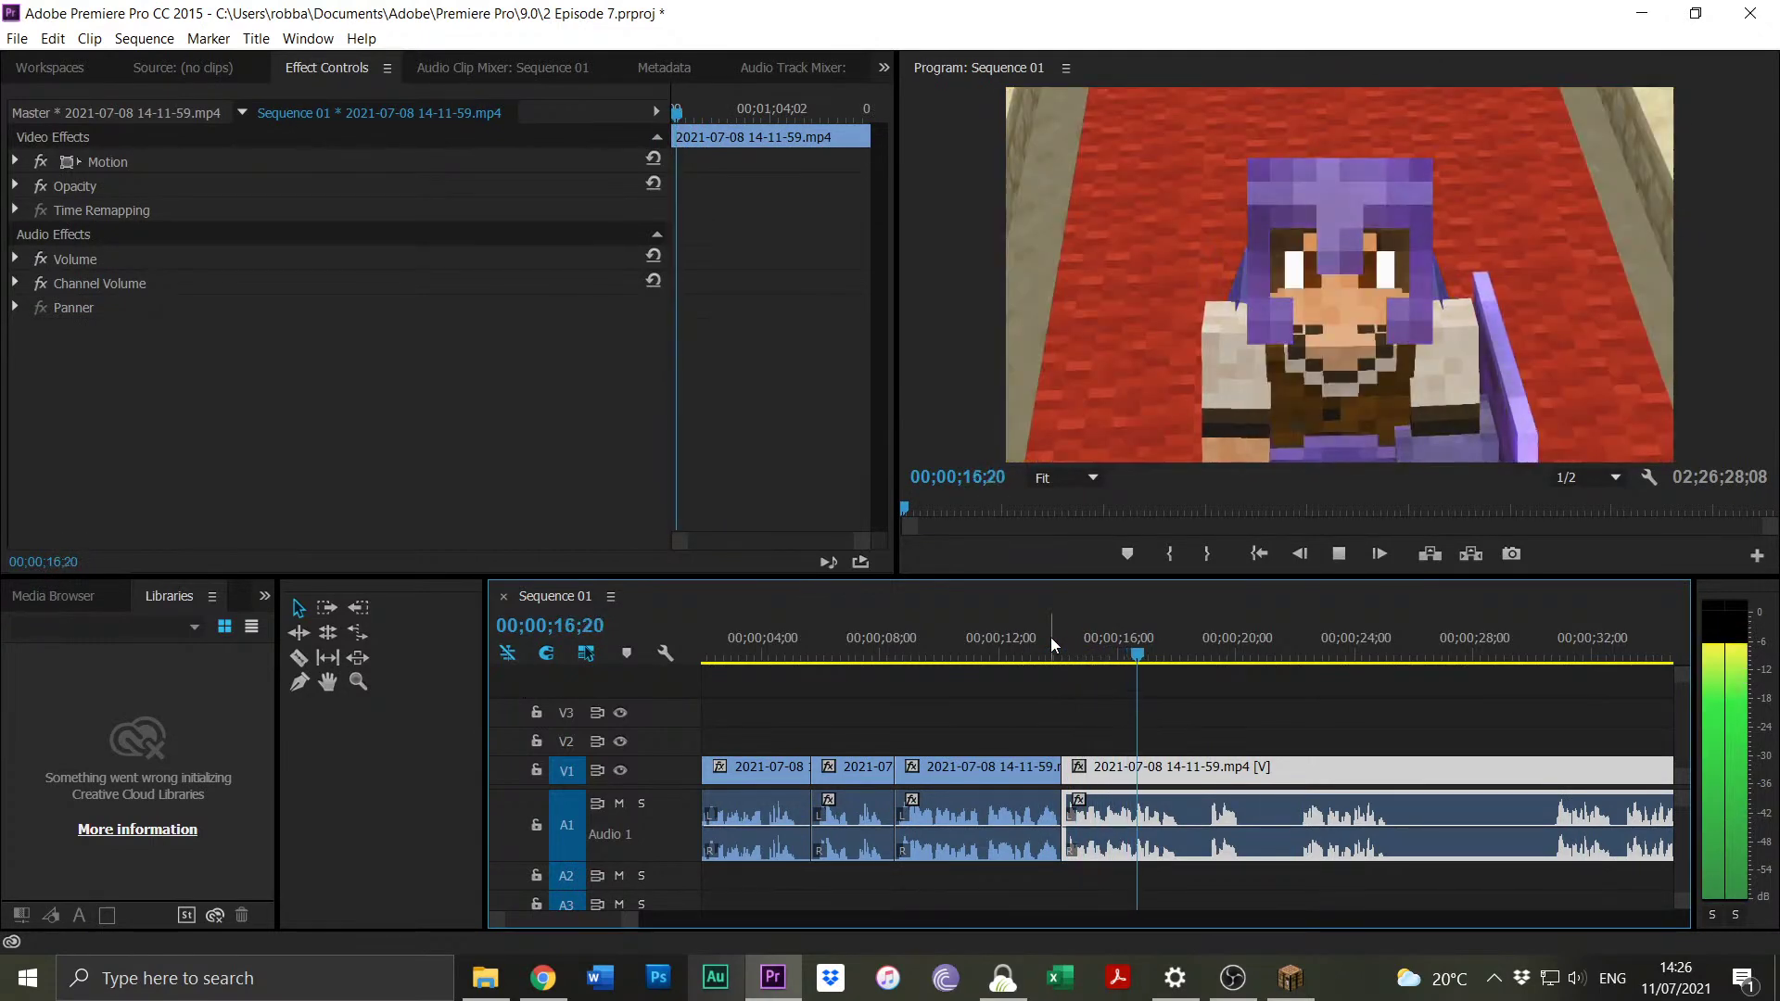
pyautogui.press('space')
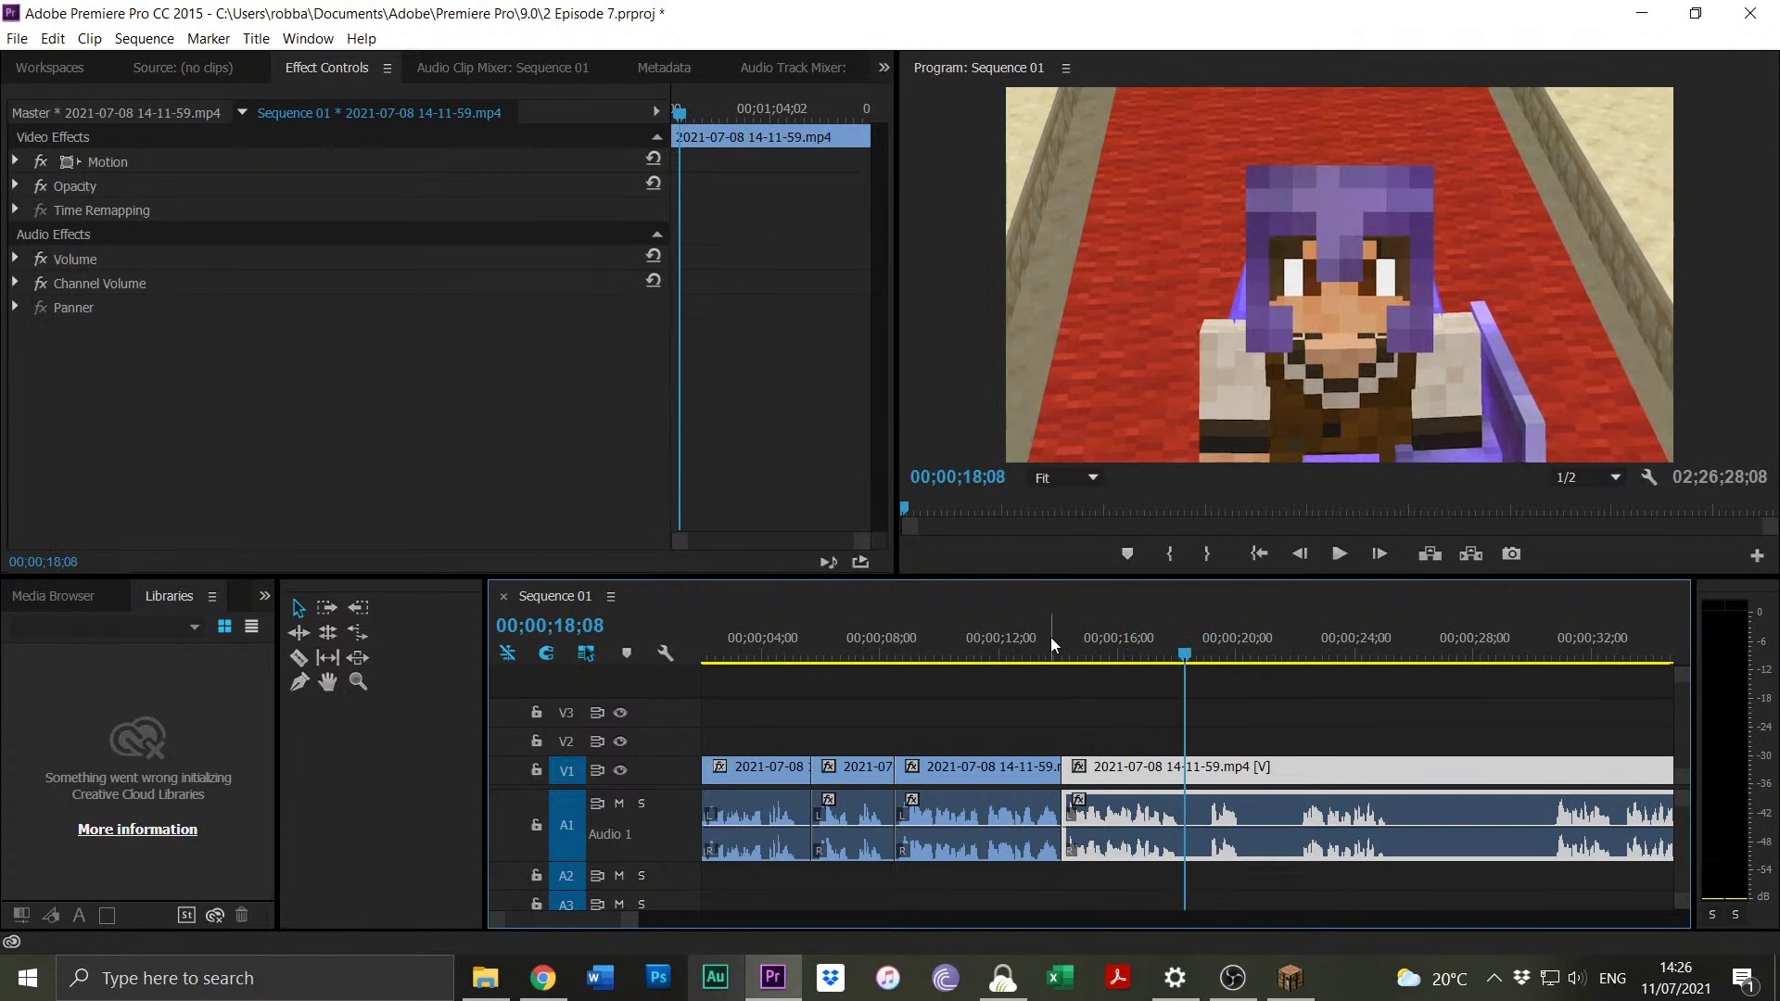
pyautogui.hotkey('ctrl', 'k')
# Cut out the section from 00;00;18;08 to 00;00;22;05 and close the gap with the rest of the clip.
pyautogui.press('space')
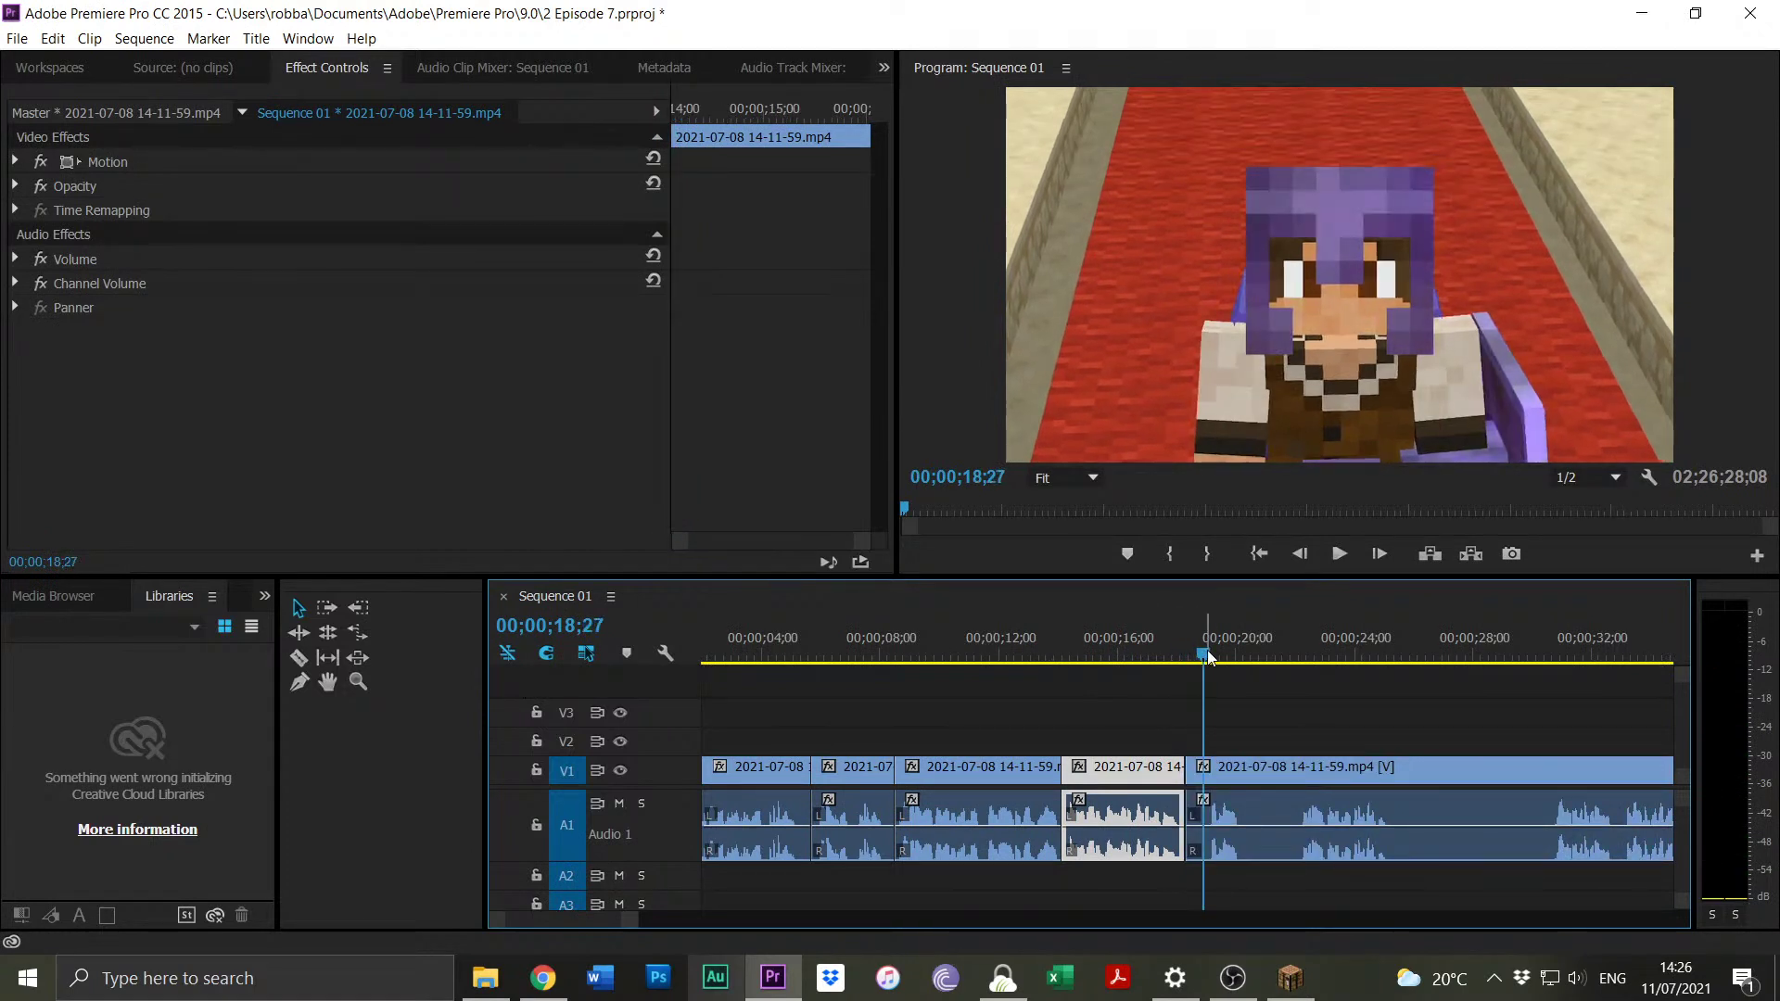
pyautogui.click(1303, 654)
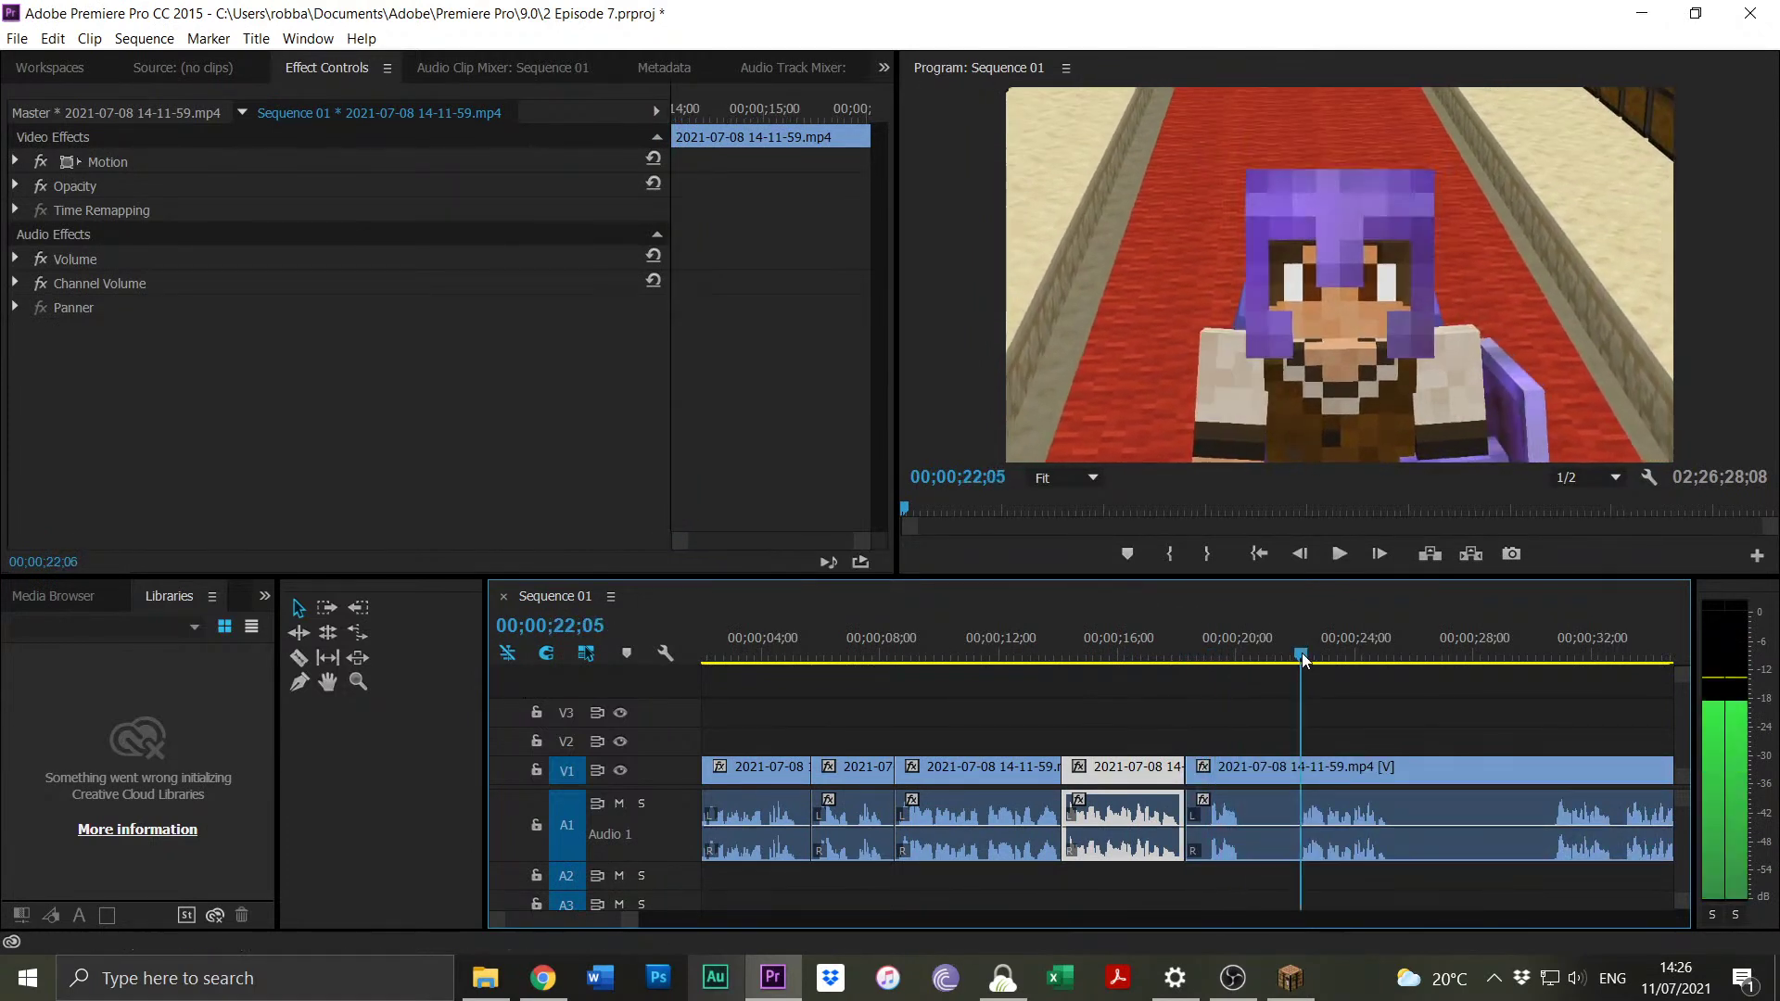
pyautogui.press('space')
pyautogui.moveTo(1300, 656); pyautogui.dragTo(1292, 658)
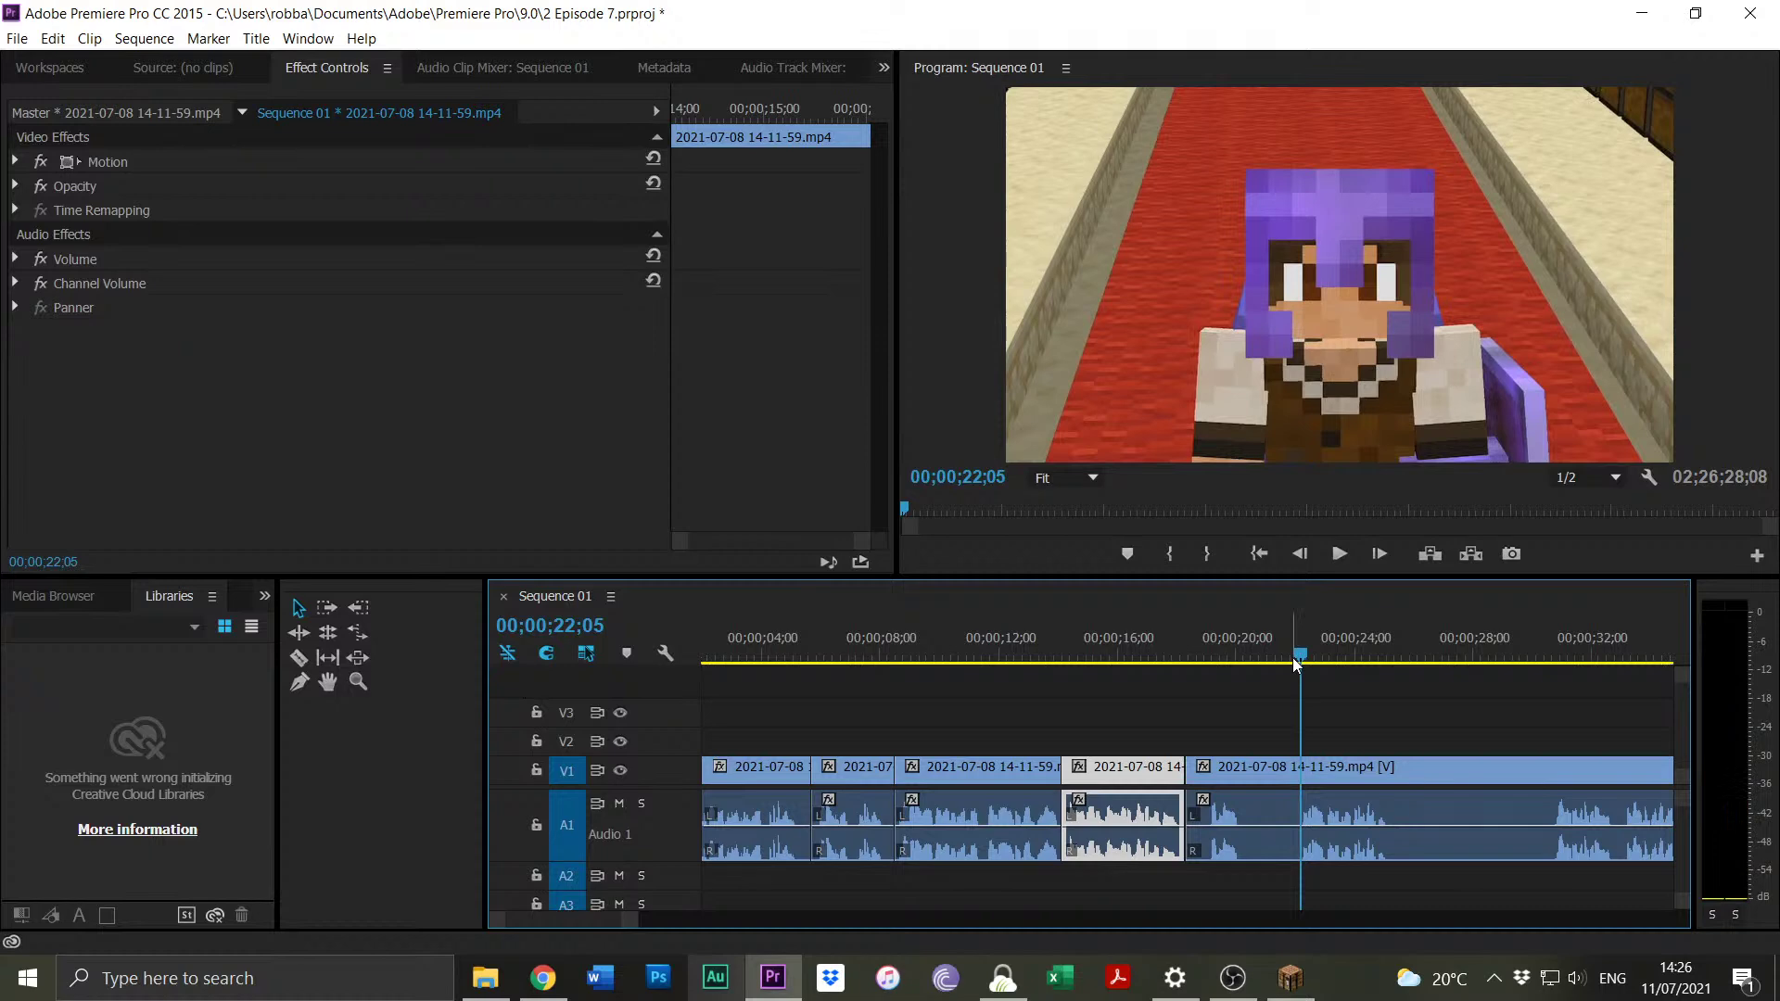
pyautogui.moveTo(1239, 777)
pyautogui.mouseDown()
pyautogui.moveTo(1310, 770)
pyautogui.moveTo(1216, 765)
pyautogui.mouseUp()
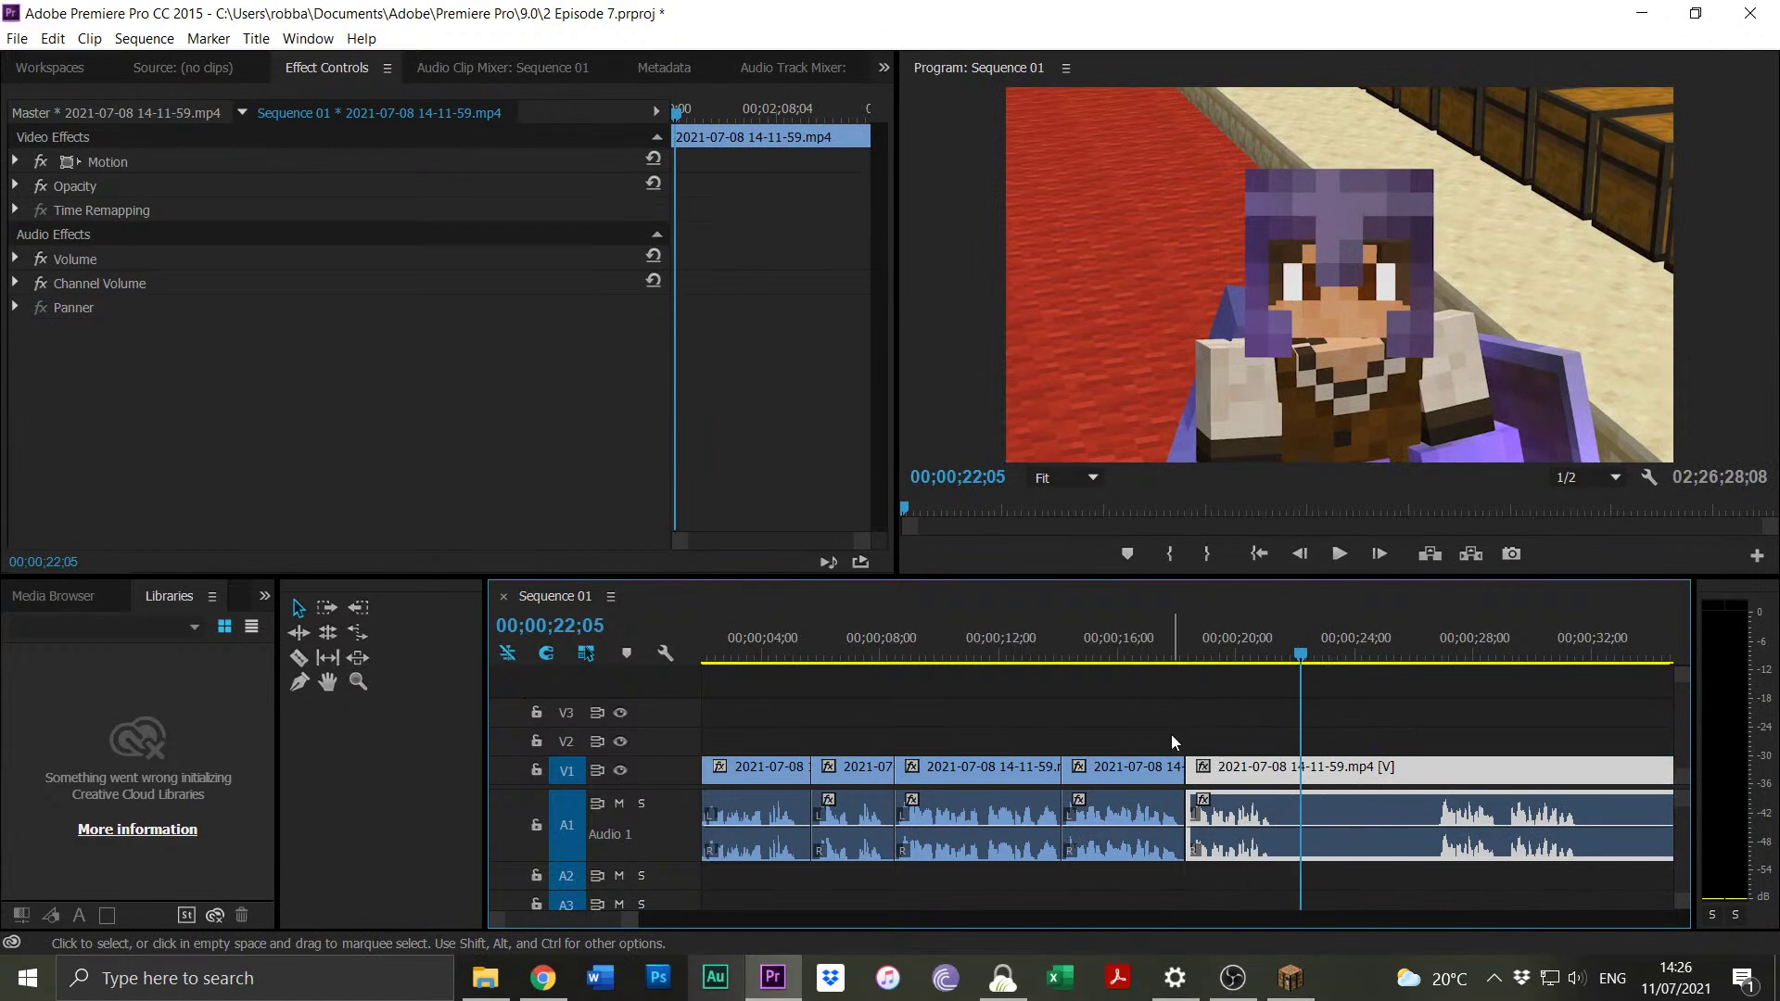
# Split the last clip at 00;00;21;12, cut out the silence up to 00;00;26;24 and close the gap.
pyautogui.click(1183, 654)
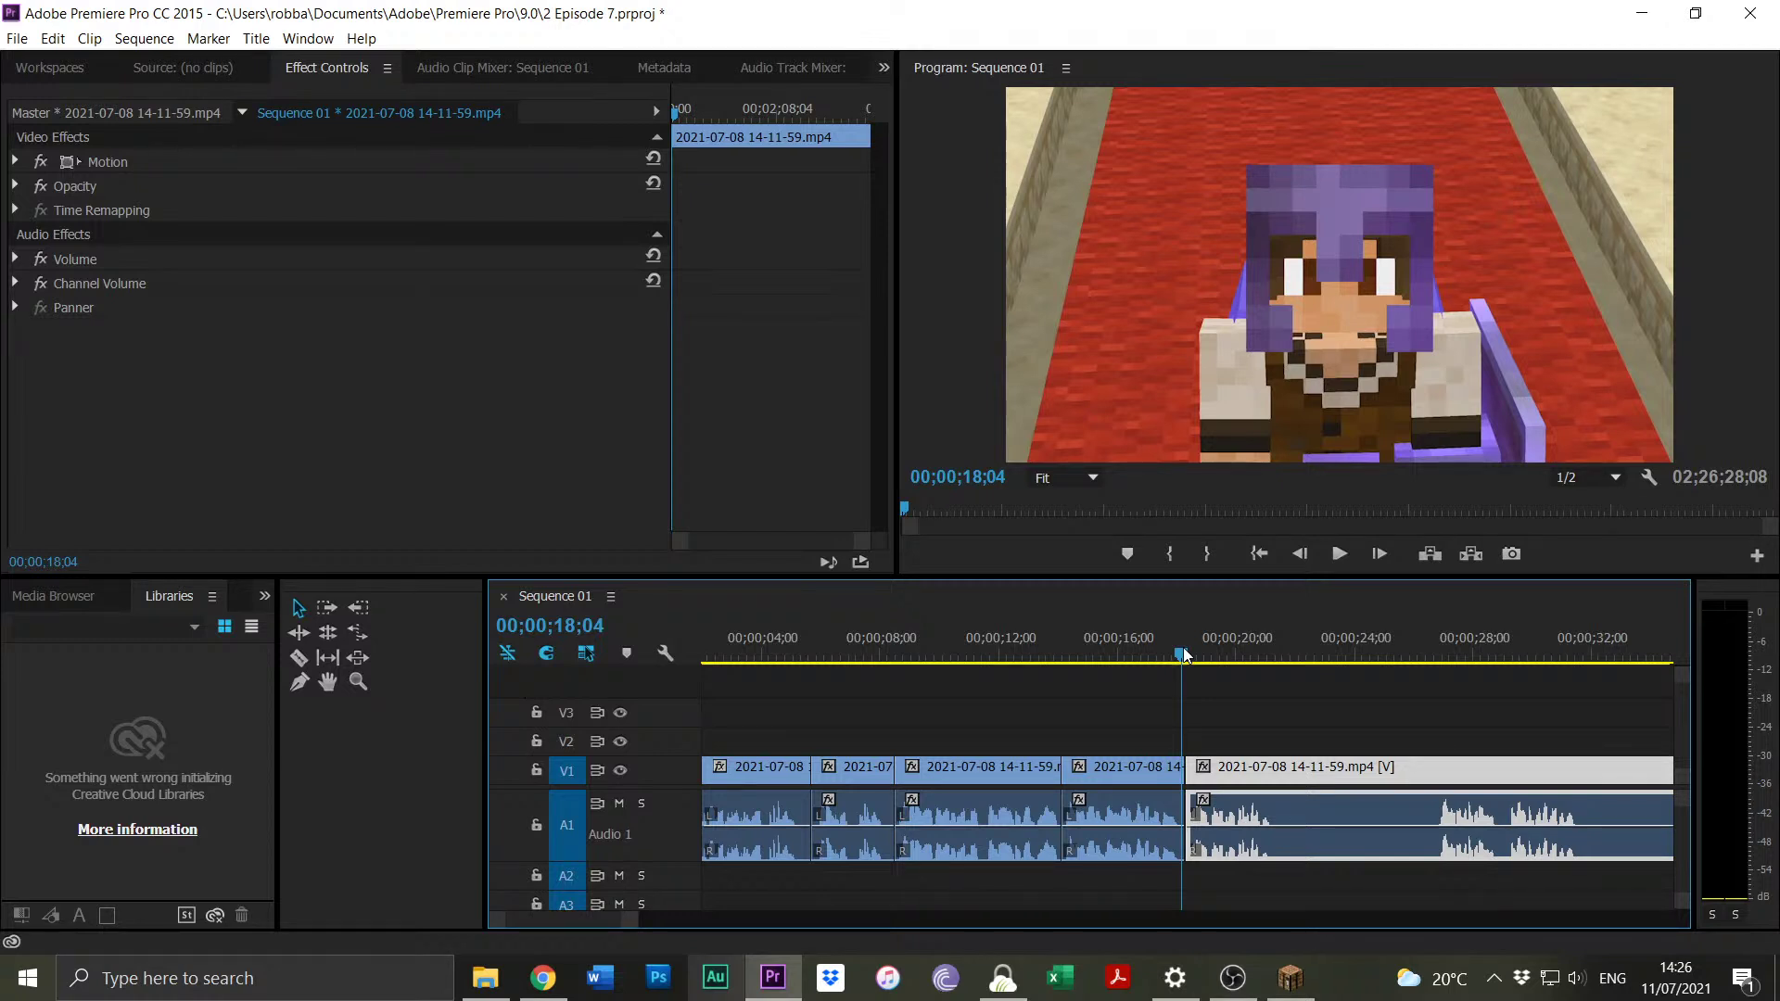
pyautogui.moveTo(1182, 654); pyautogui.dragTo(1161, 642)
pyautogui.press('space')
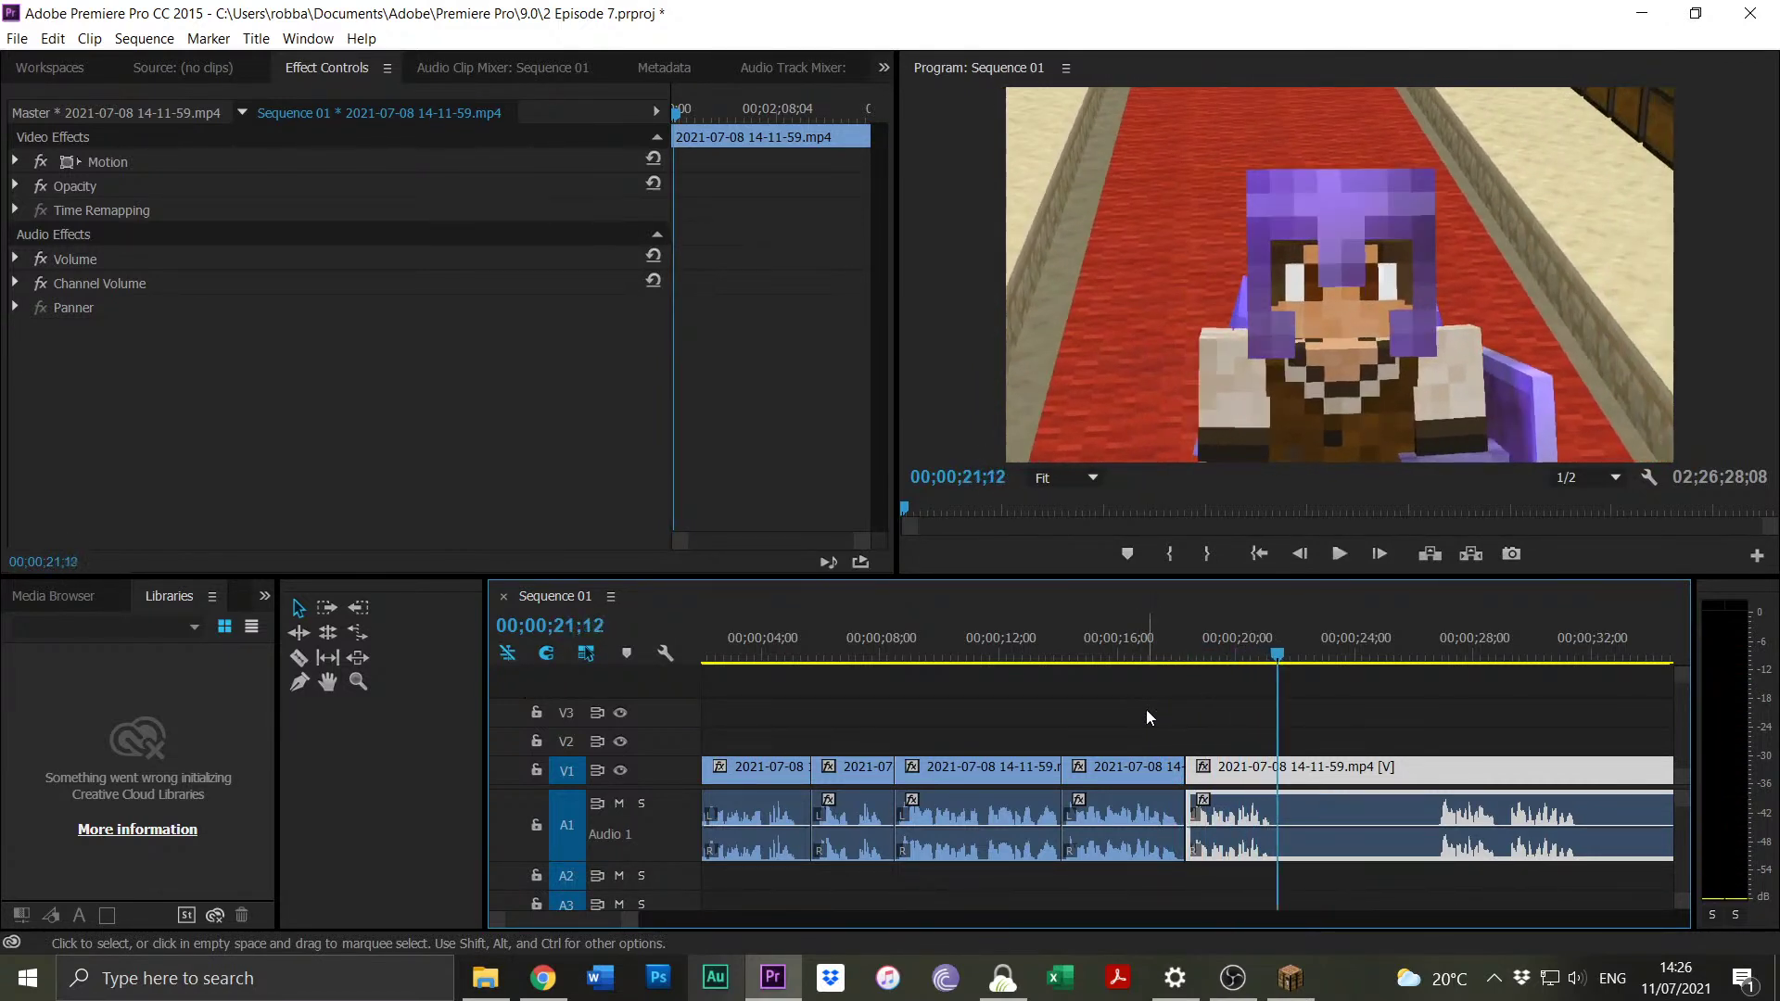
pyautogui.press('space')
pyautogui.hotkey('ctrl', 'k')
pyautogui.click(1438, 649)
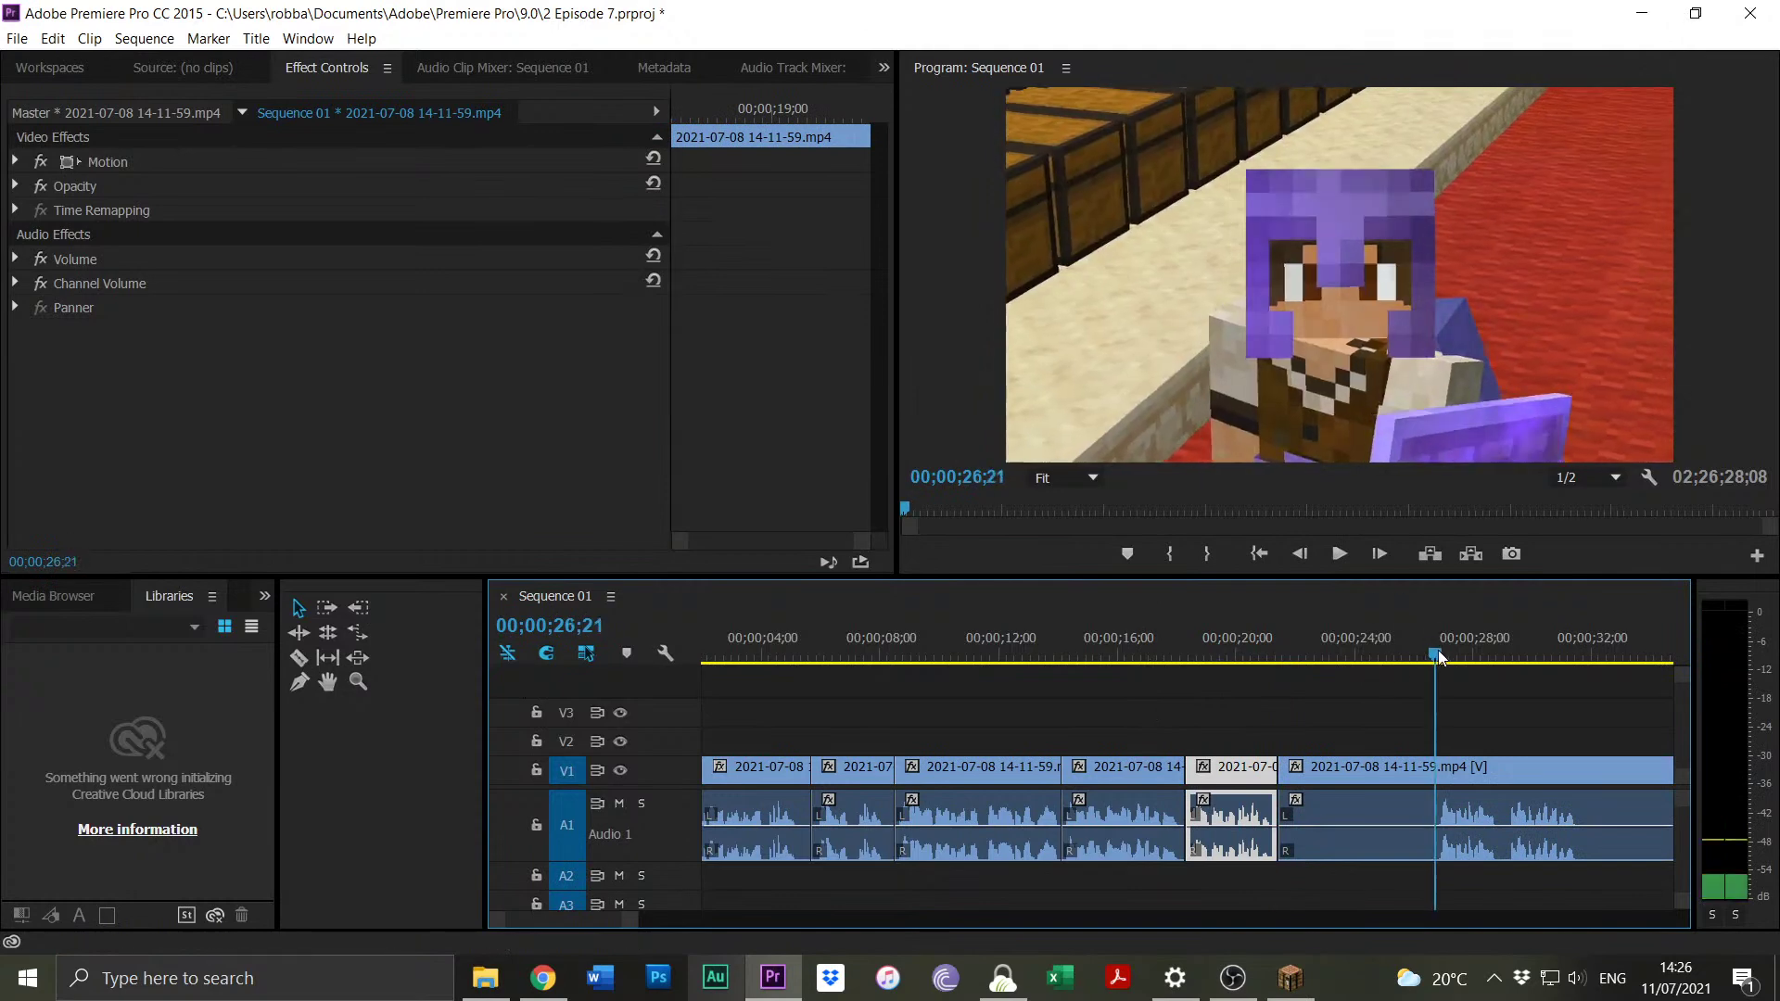
pyautogui.moveTo(1279, 767); pyautogui.dragTo(1321, 765)
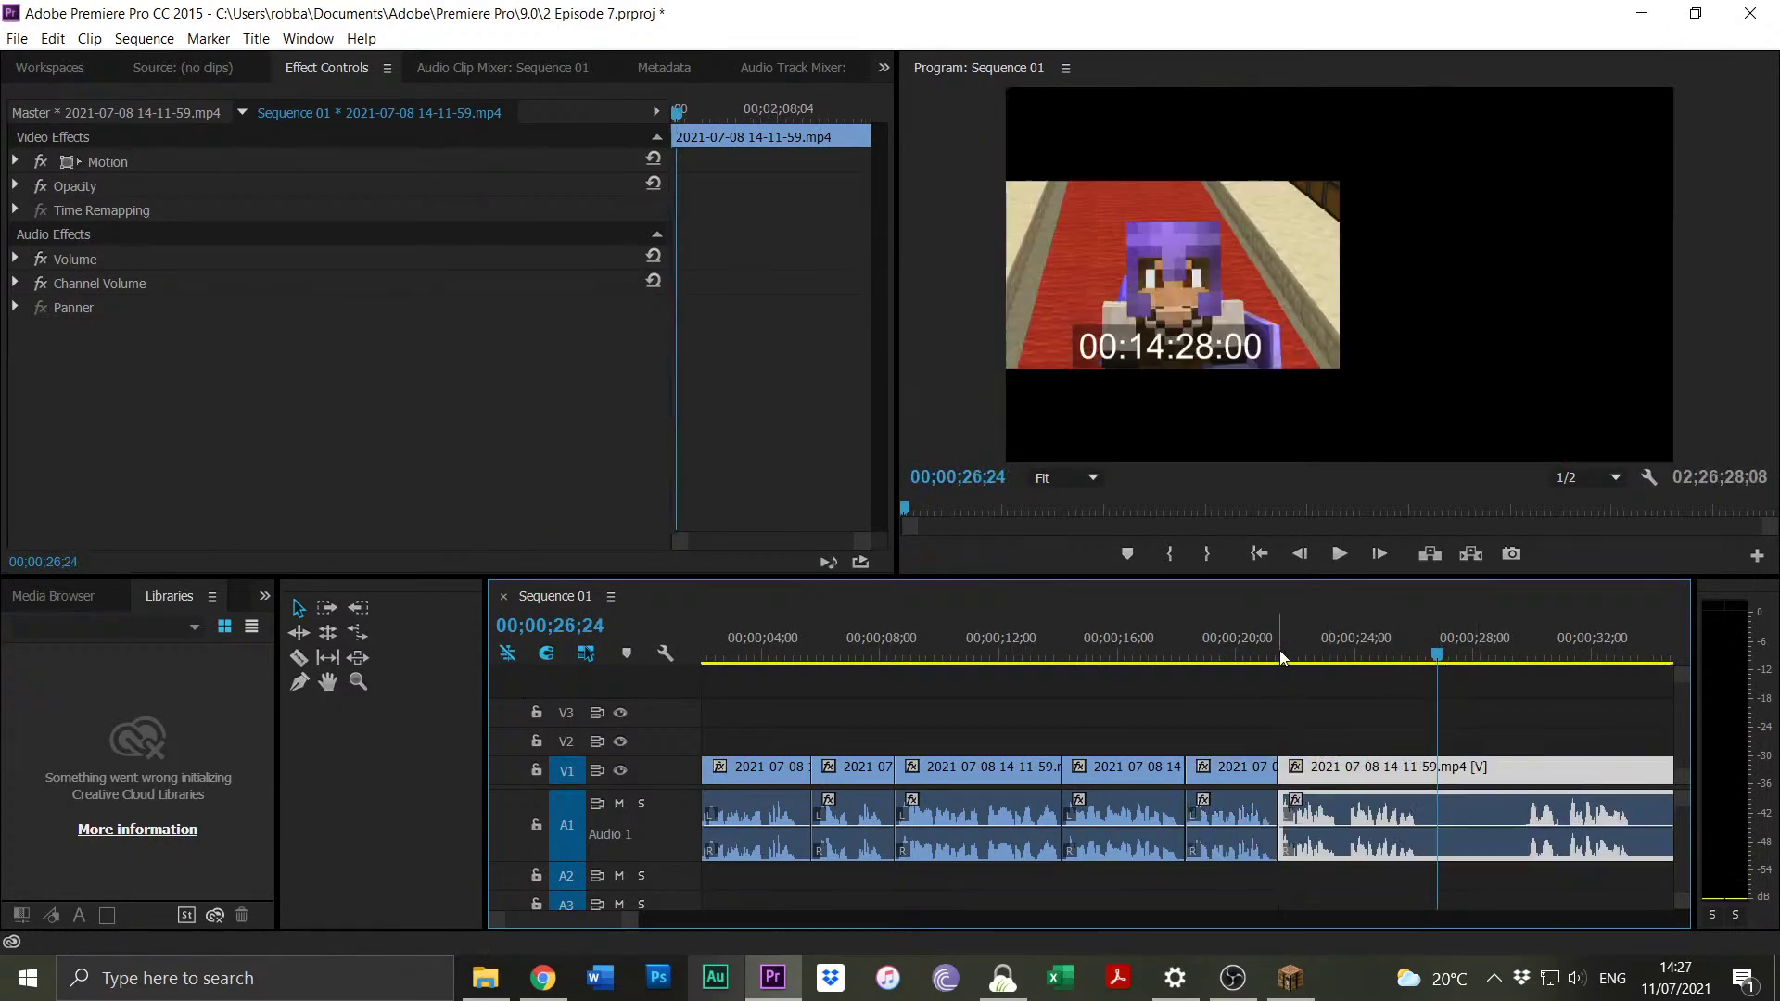
# Play the footage across the join at 00;00;21;12 and split the last clip at 00;00;26;07.
pyautogui.click(1265, 655)
pyautogui.press('space')
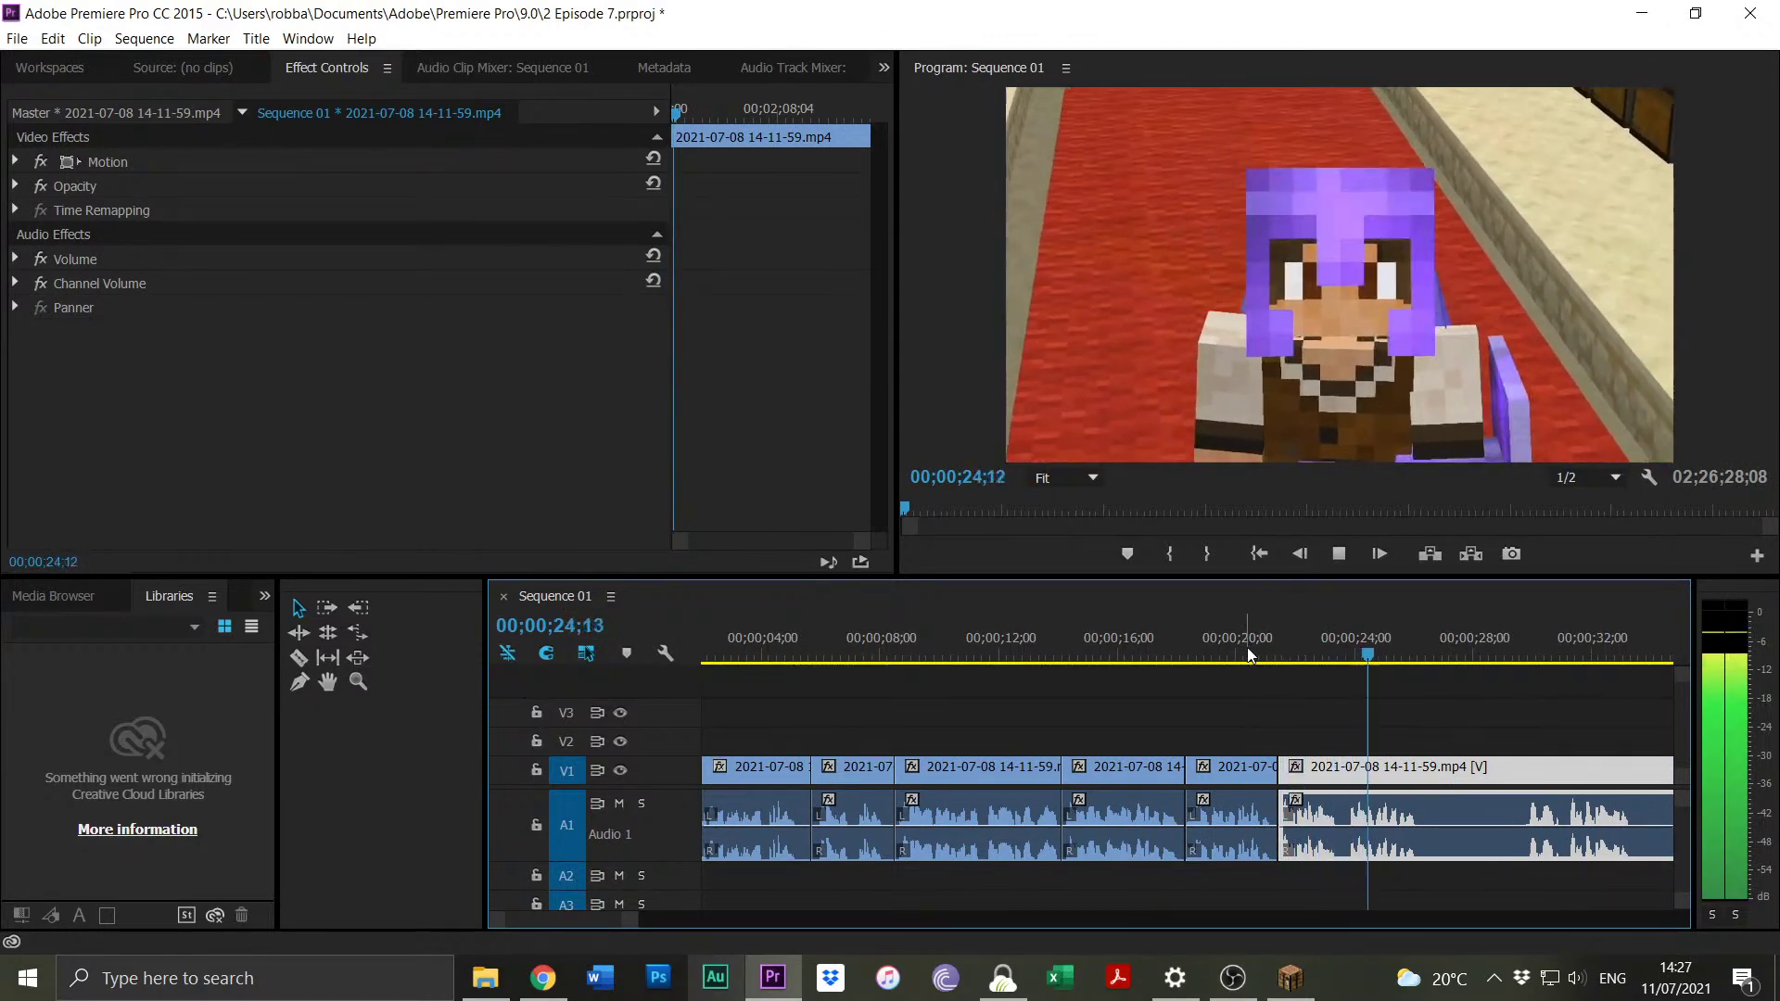
pyautogui.press('space')
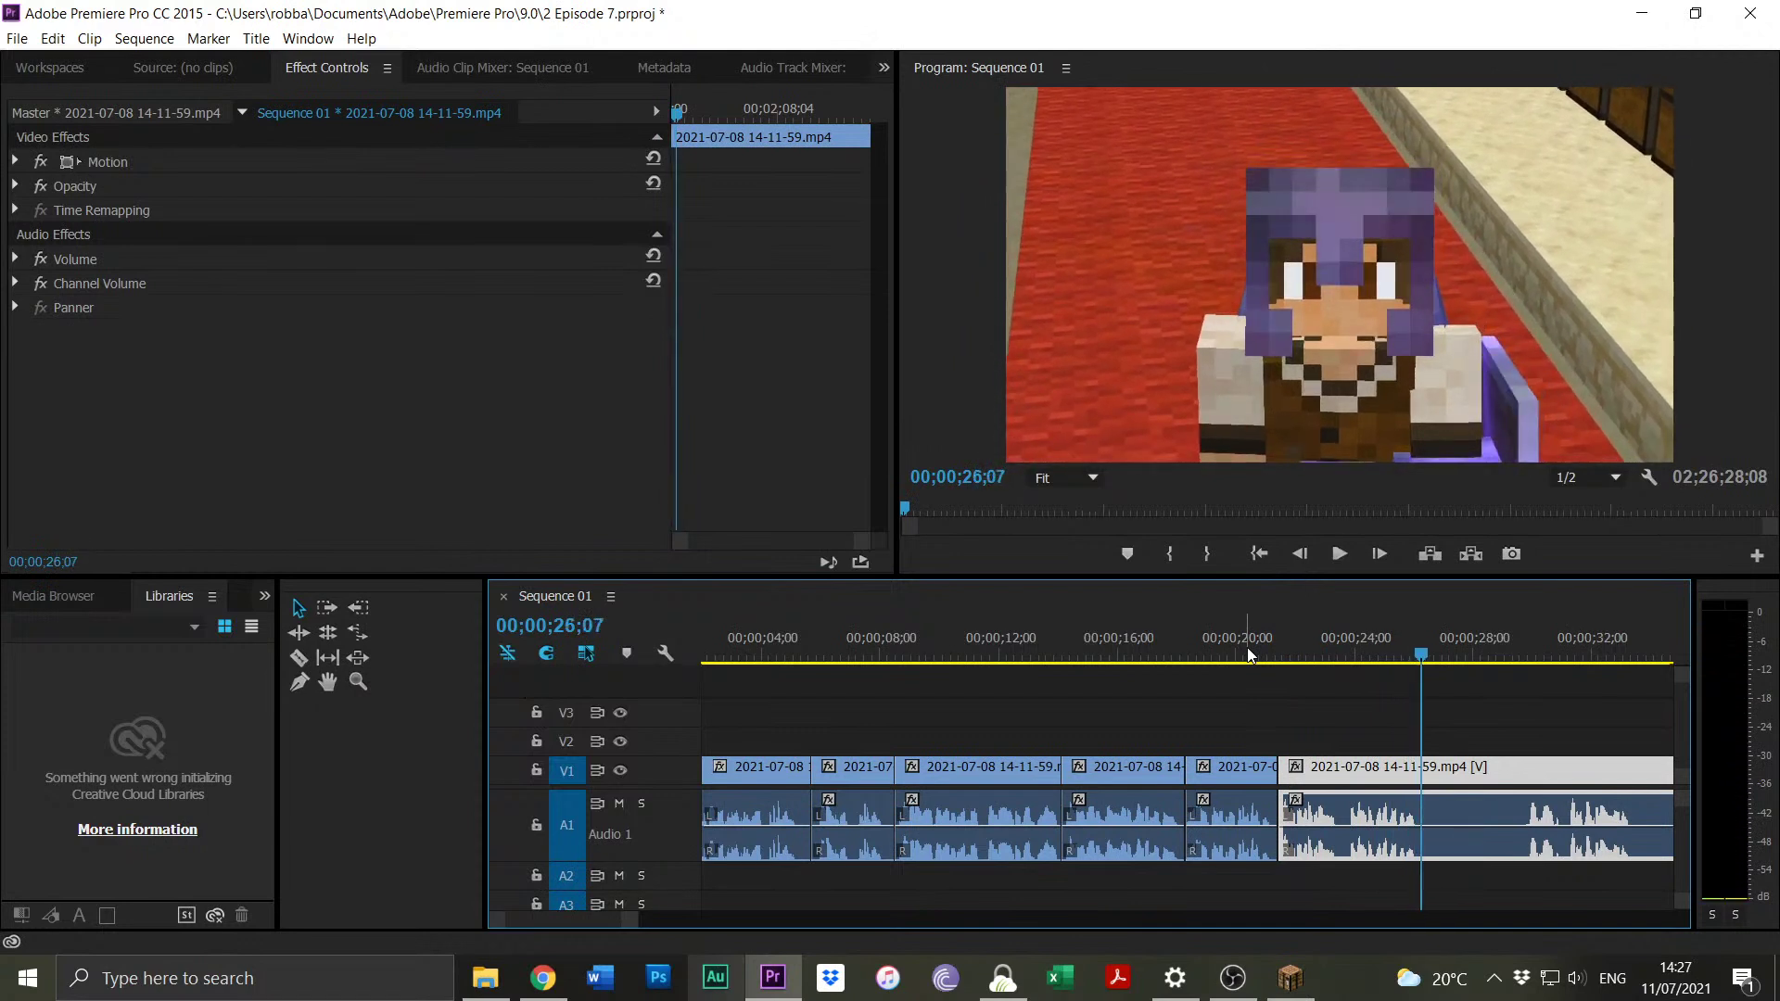
pyautogui.hotkey('ctrl', 'k')
# Cut out the section from 00;00;26;07 to 00;00;29;22 and move the remaining clip against the previous piece.
pyautogui.moveTo(627, 923); pyautogui.dragTo(1015, 920)
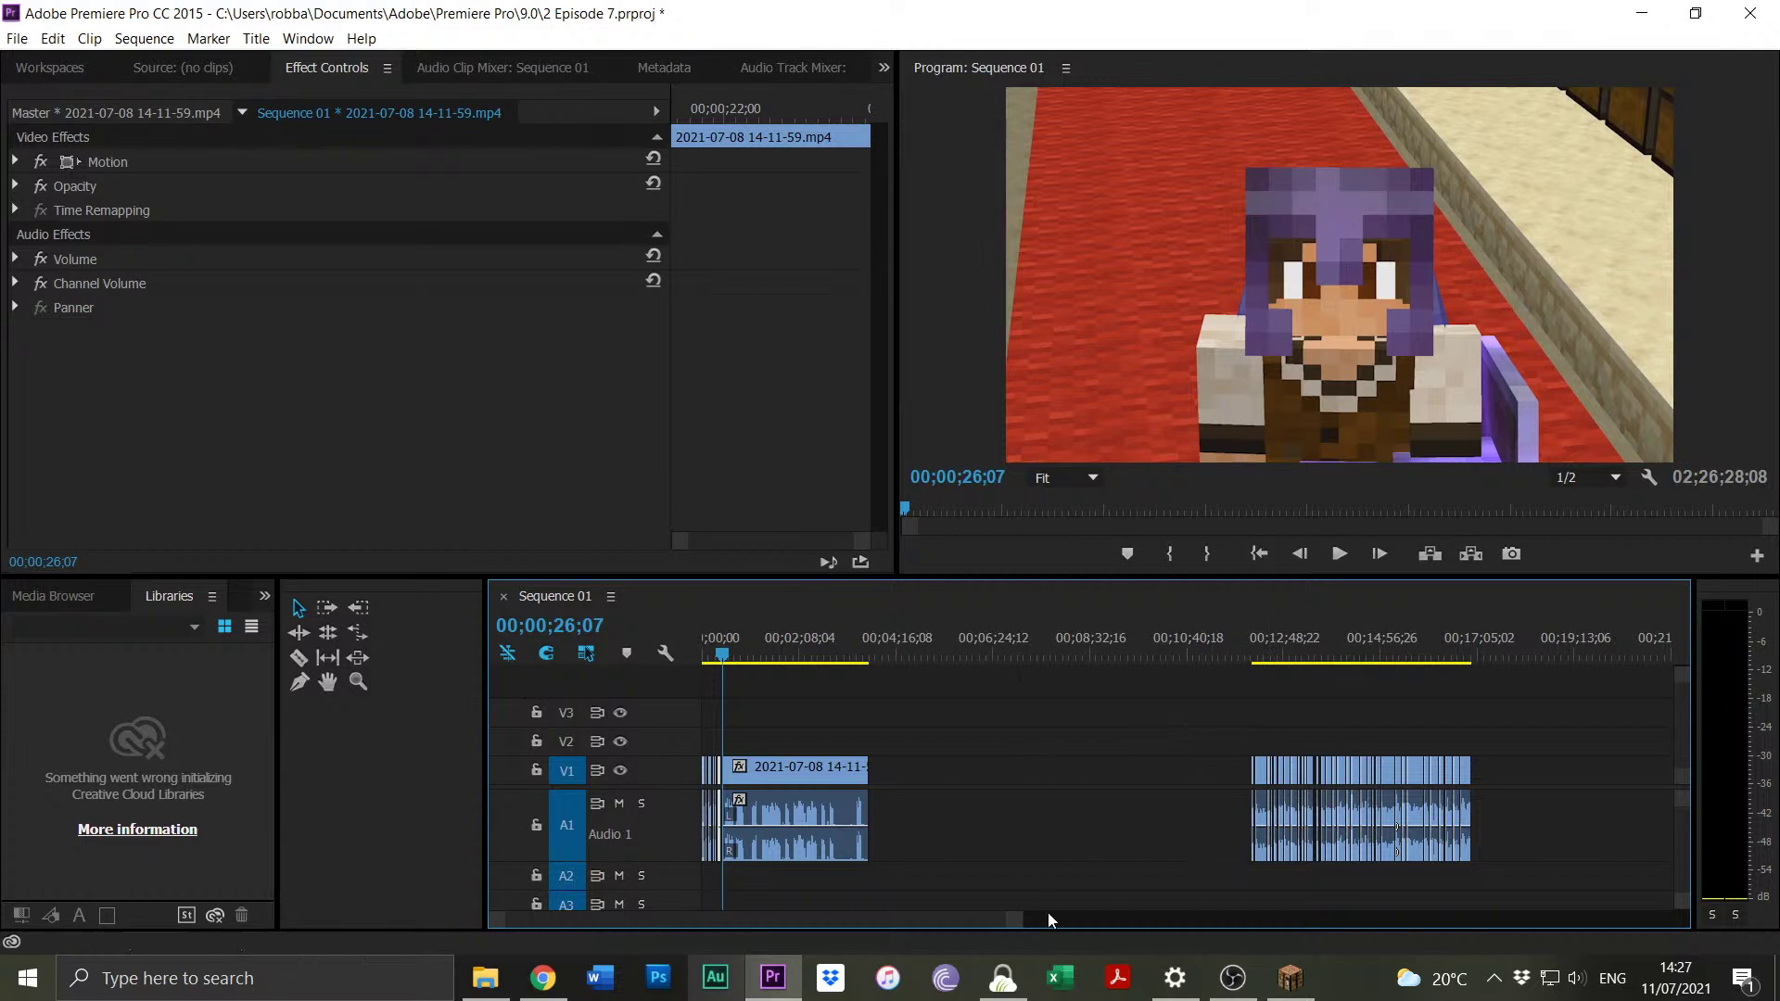
pyautogui.moveTo(1010, 921); pyautogui.dragTo(816, 915)
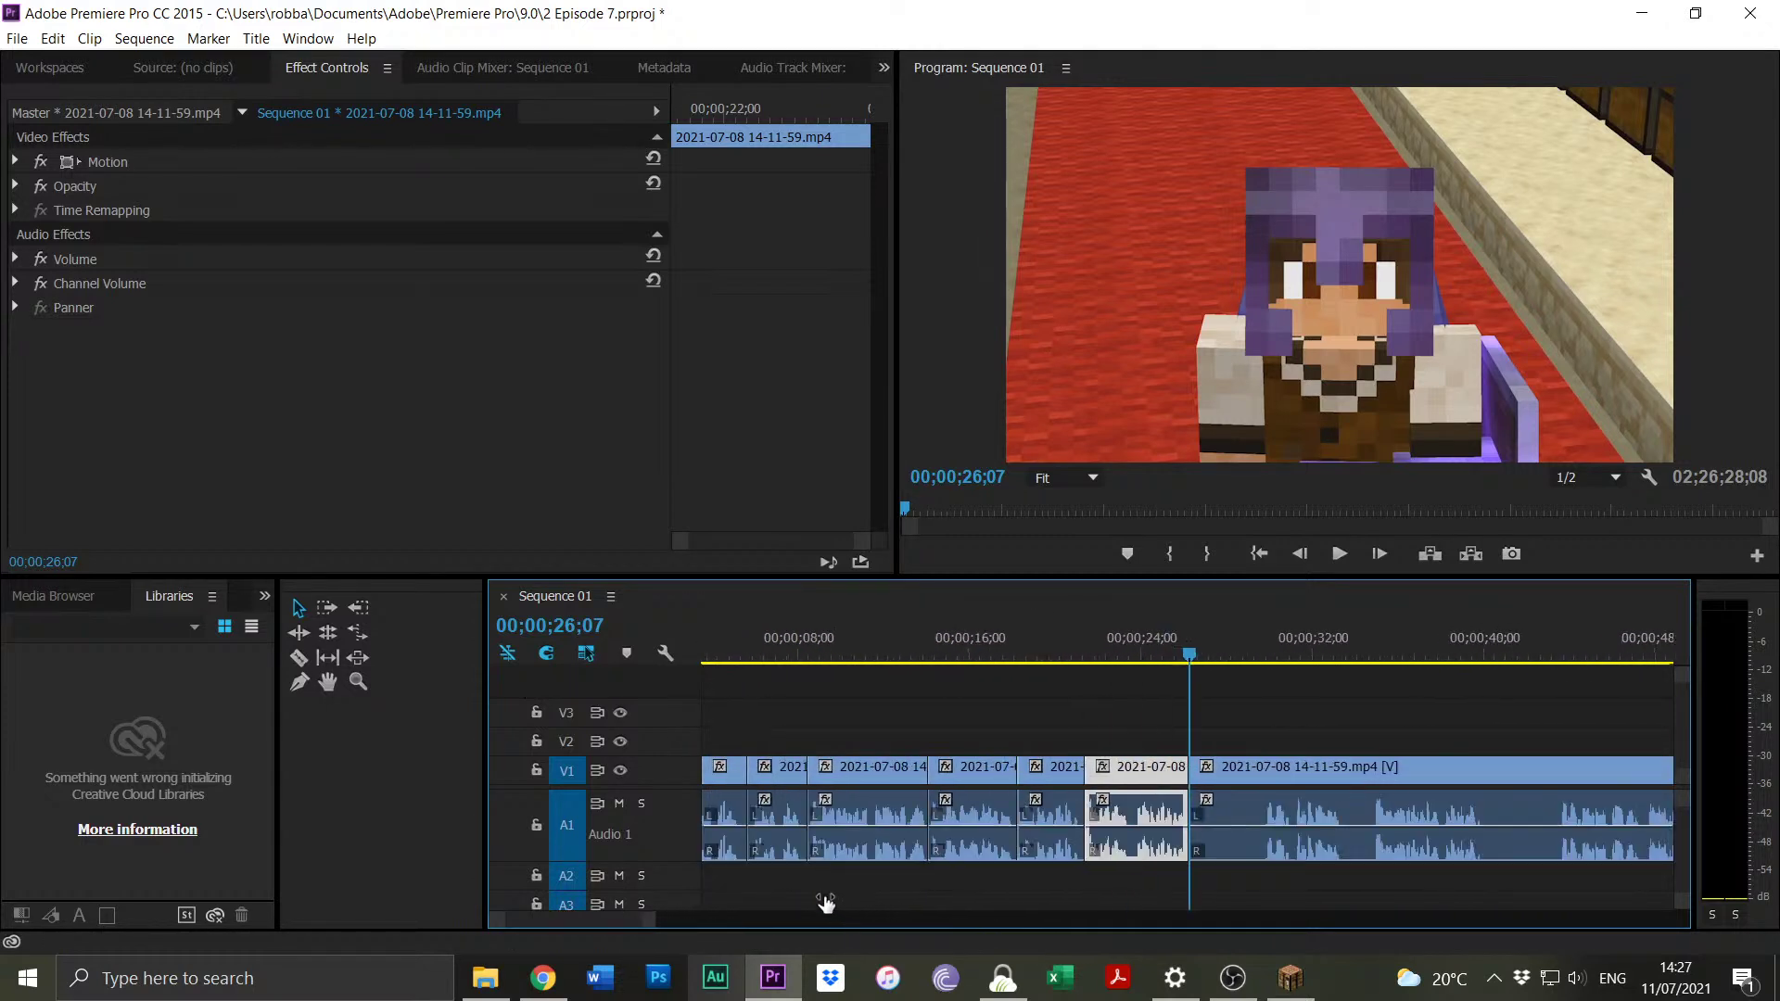
pyautogui.click(1262, 654)
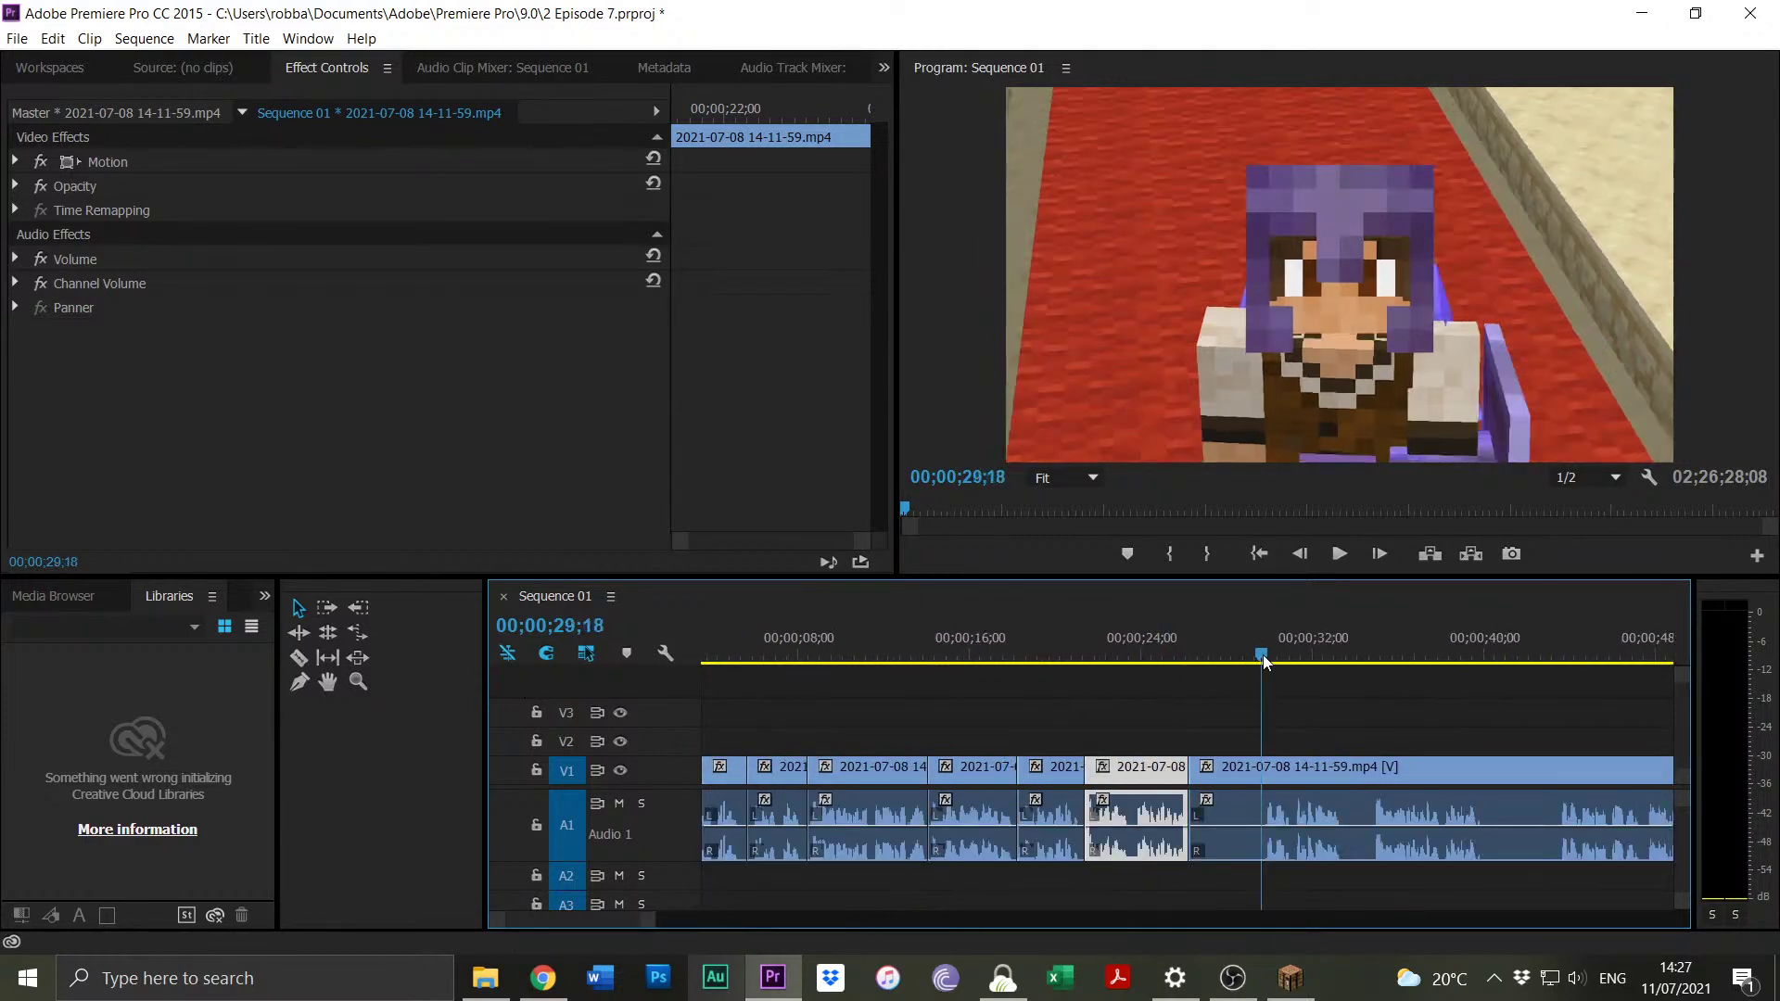
pyautogui.moveTo(1191, 767)
pyautogui.mouseDown()
pyautogui.moveTo(1265, 767)
pyautogui.moveTo(1212, 782)
pyautogui.mouseUp()
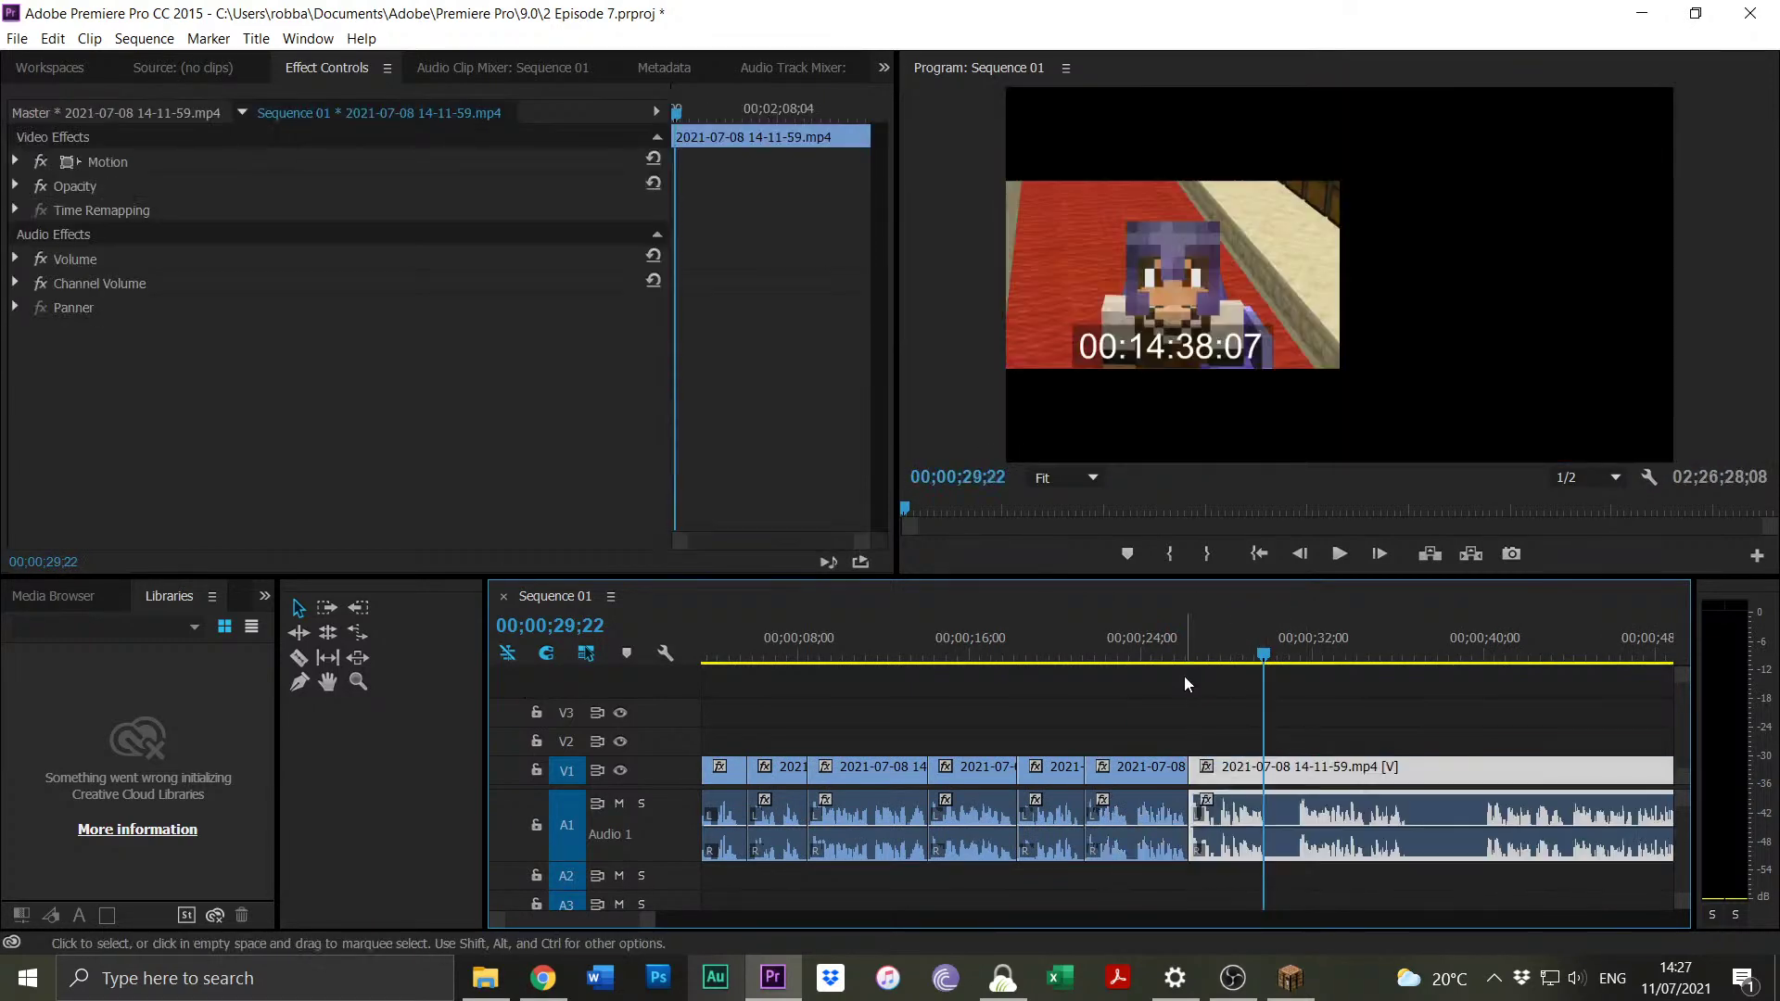
# Play the footage across the join at 00;00;26;07 and split the last clip at the end of its first phrase.
pyautogui.click(1182, 660)
pyautogui.press('space')
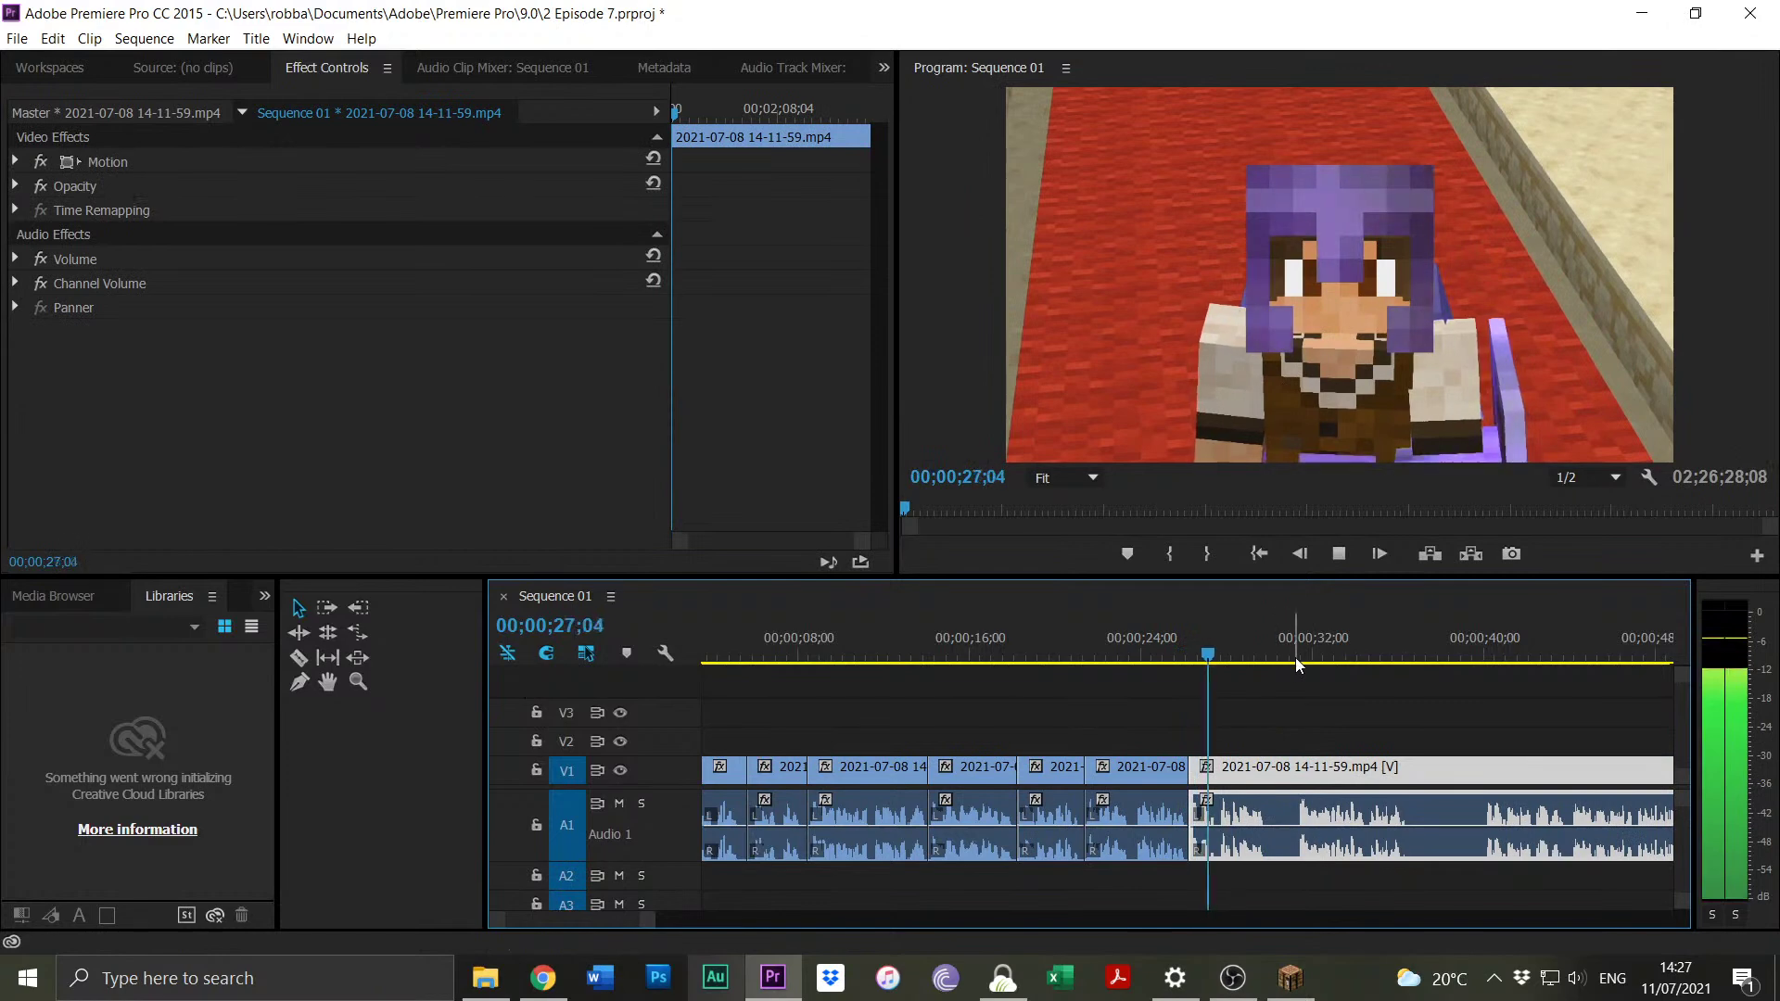
pyautogui.click(1294, 658)
pyautogui.click(1199, 639)
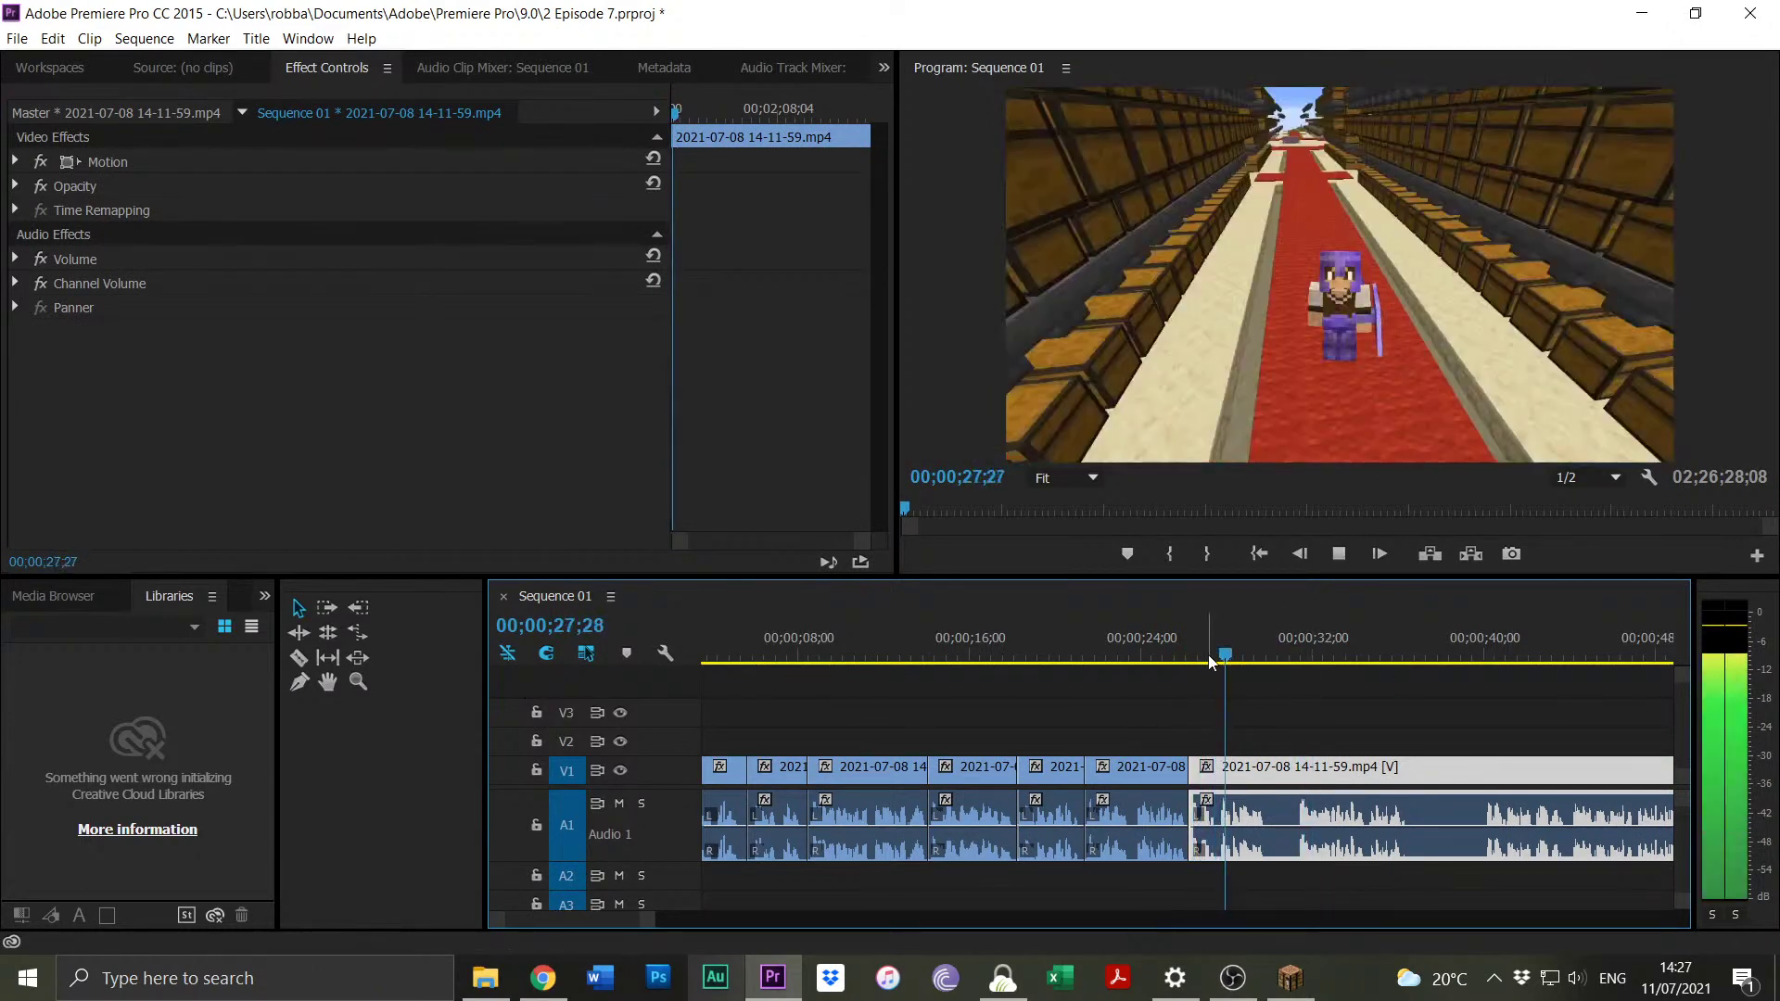
pyautogui.press('space')
pyautogui.hotkey('ctrl', 'k')
# Cut out the silence between the newest split and 00;00;31;13, and close the gap with the remaining clip.
pyautogui.click(1301, 649)
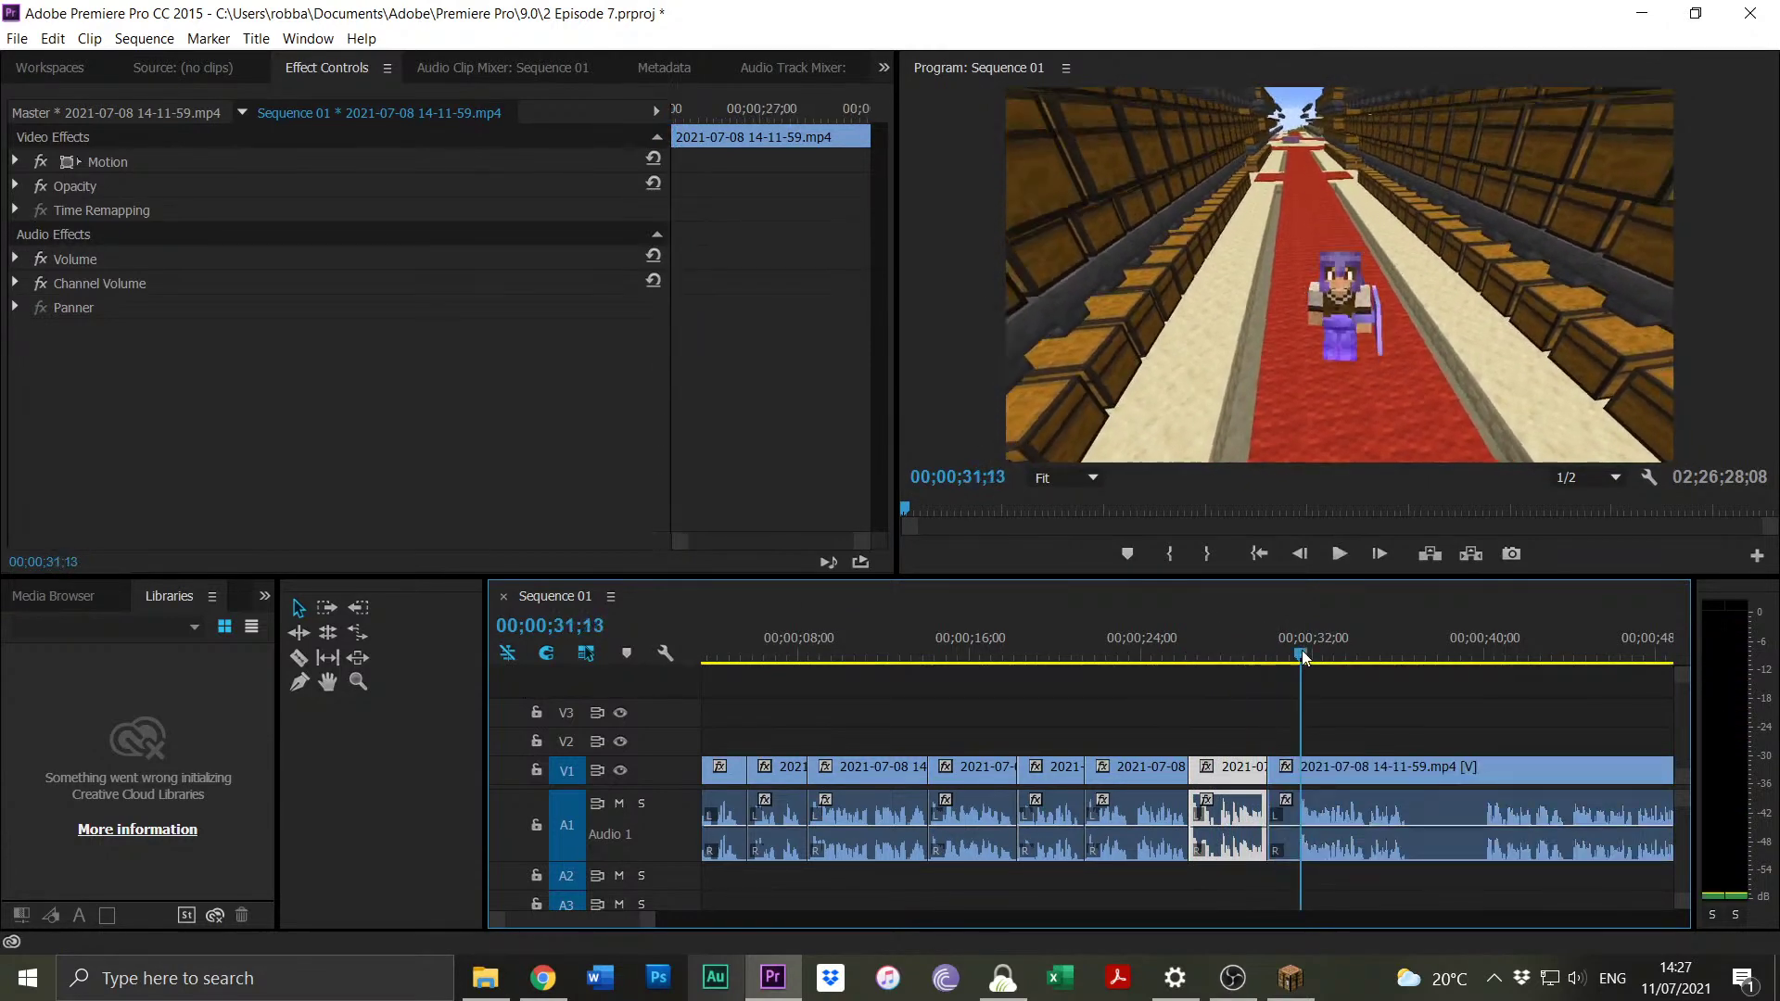
pyautogui.click(1299, 649)
pyautogui.moveTo(1281, 766); pyautogui.dragTo(1302, 767)
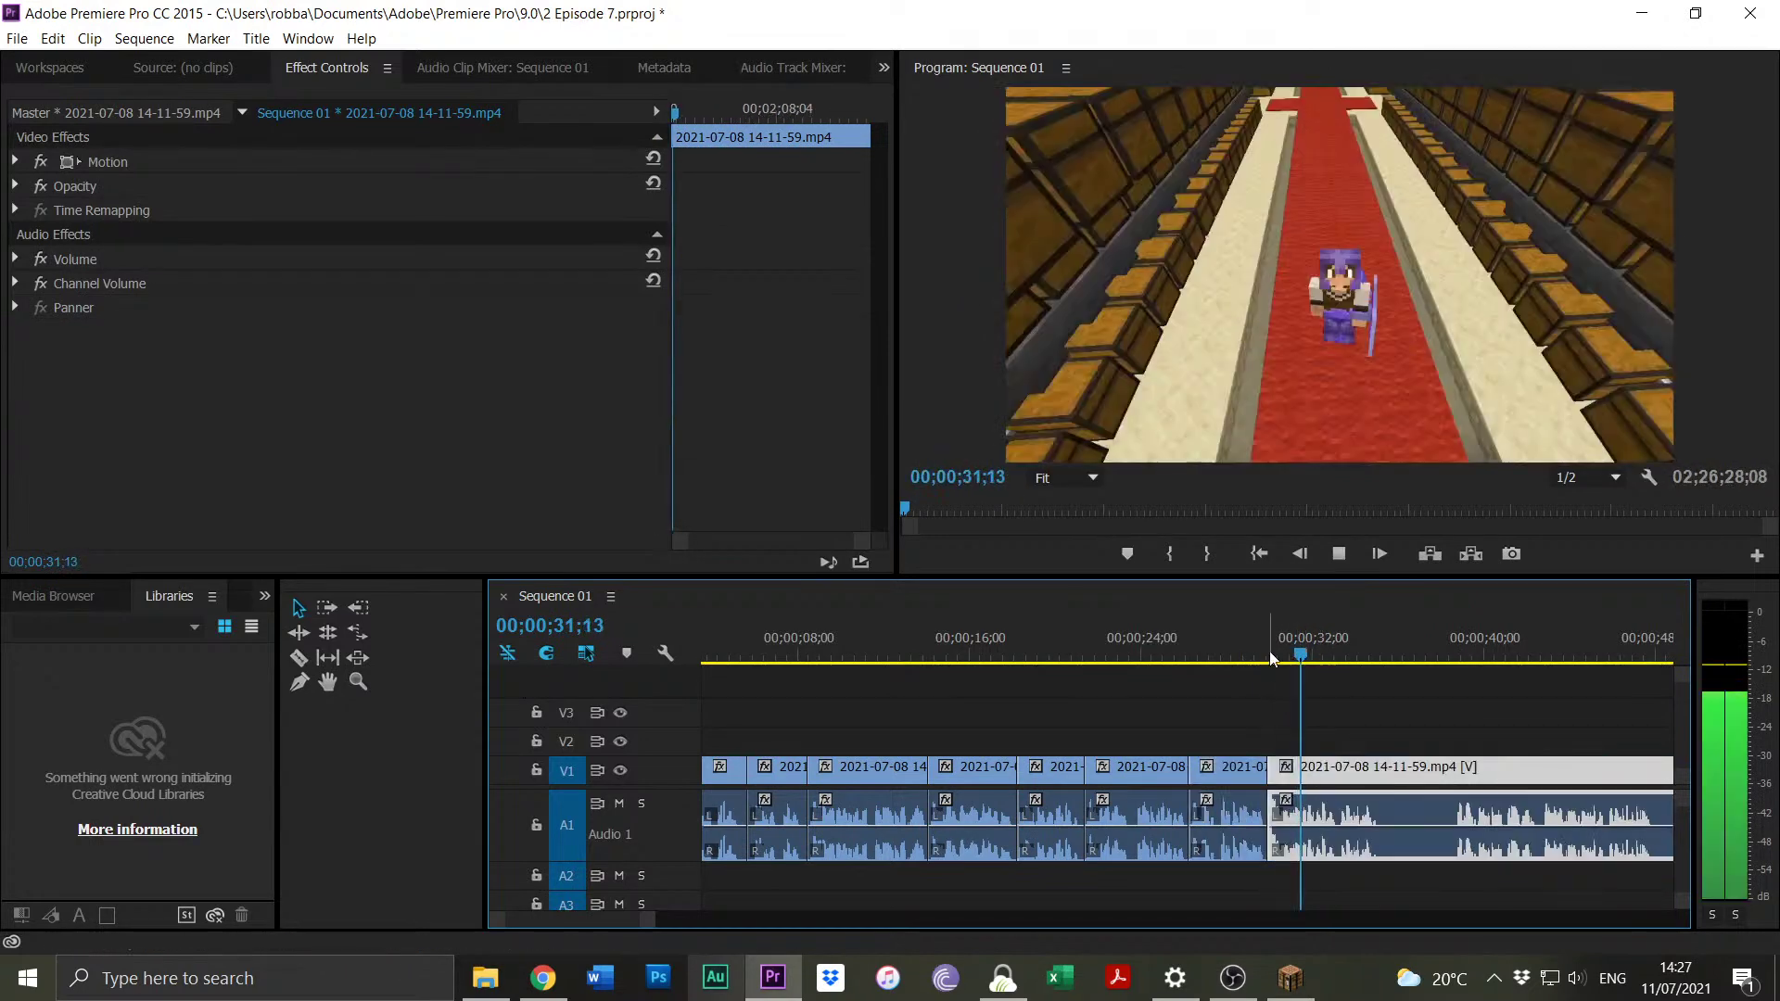
# Split the last clip after its opening speech, cut out the silence up to 00;00;38;19 and close the gap.
pyautogui.moveTo(1270, 643)
pyautogui.mouseDown()
pyautogui.moveTo(1287, 649)
pyautogui.moveTo(1264, 633)
pyautogui.mouseUp()
pyautogui.press('space')
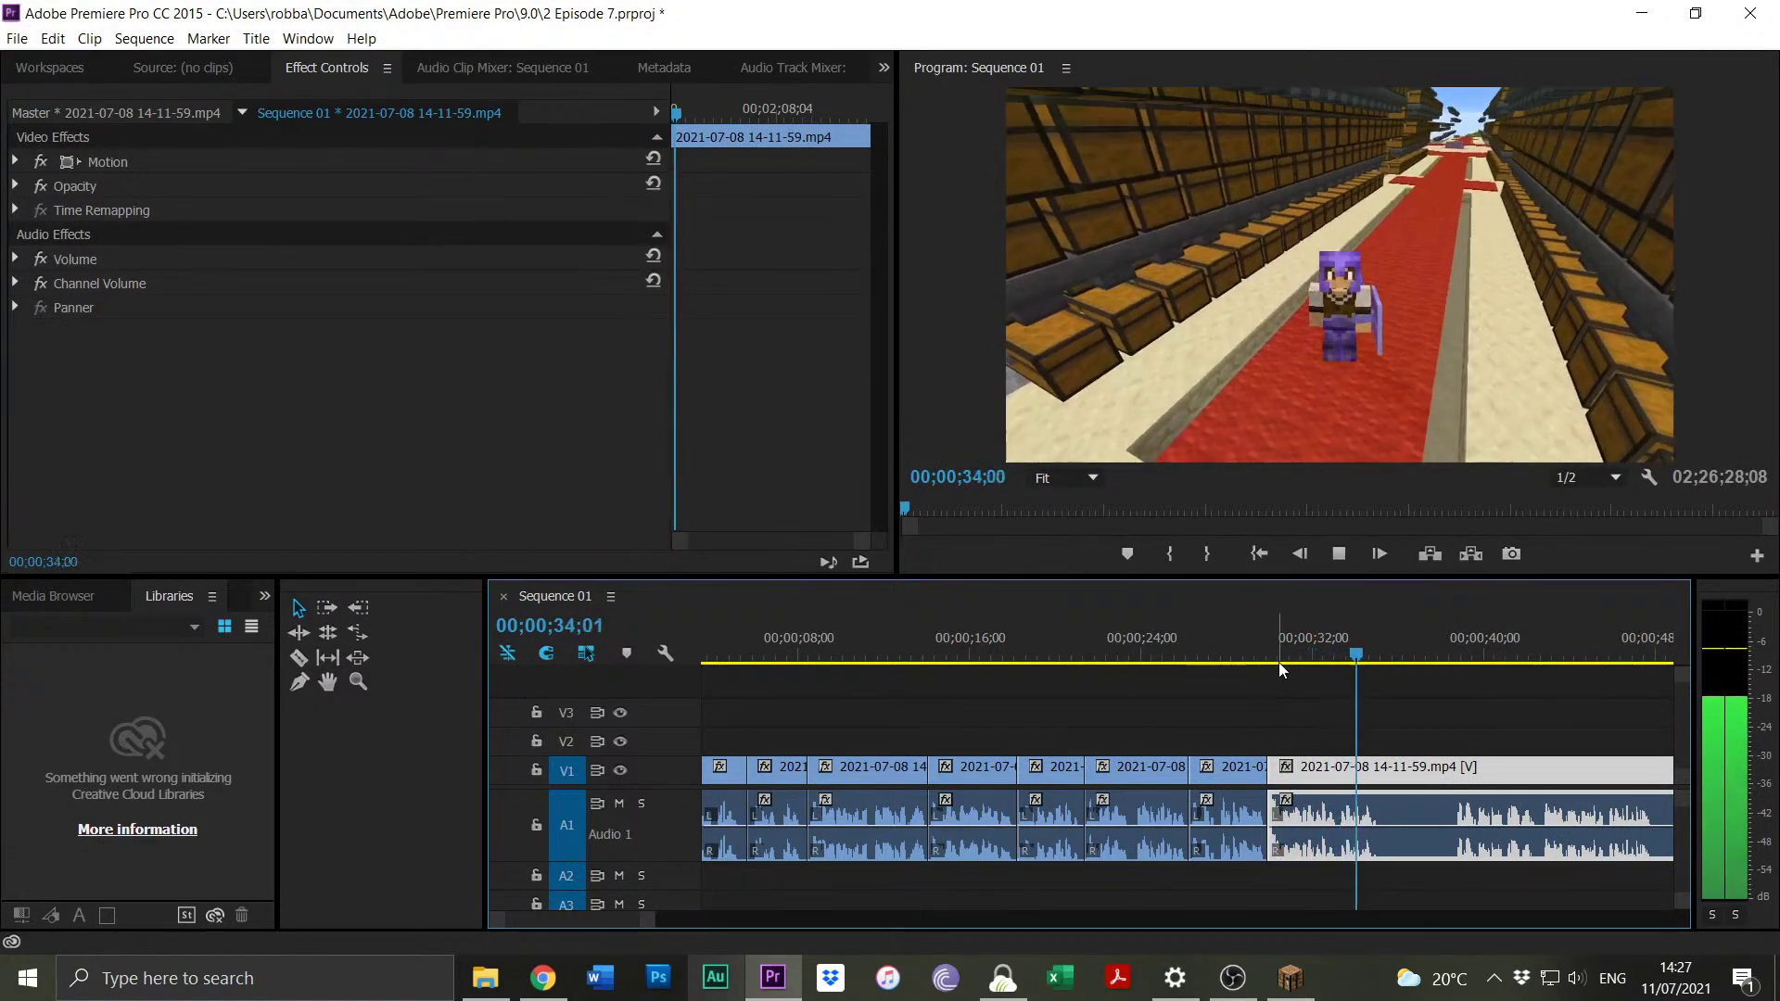
pyautogui.press('space')
pyautogui.hotkey('ctrl', 'k')
pyautogui.click(1453, 660)
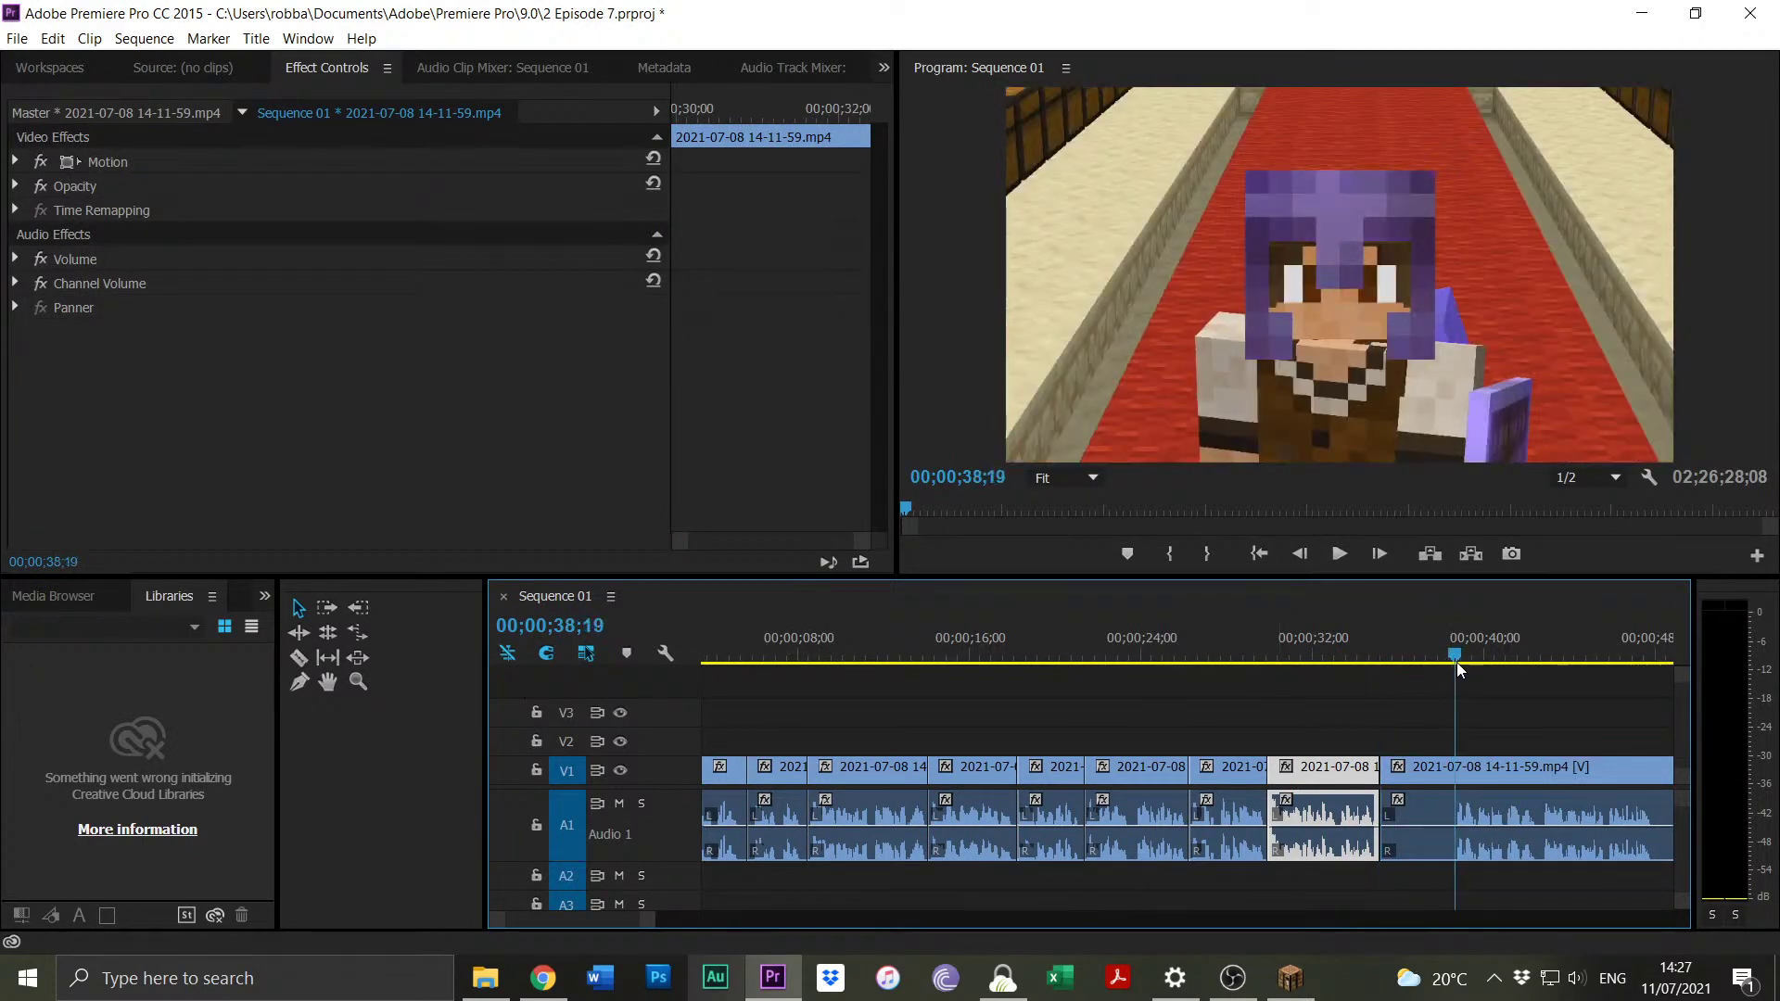
pyautogui.moveTo(1383, 767)
pyautogui.mouseDown()
pyautogui.moveTo(1457, 767)
pyautogui.moveTo(1383, 768)
pyautogui.mouseUp()
# Play from 00;00;34;18 through the next speech and split the last clip at 00;00;44;21.
pyautogui.click(1369, 658)
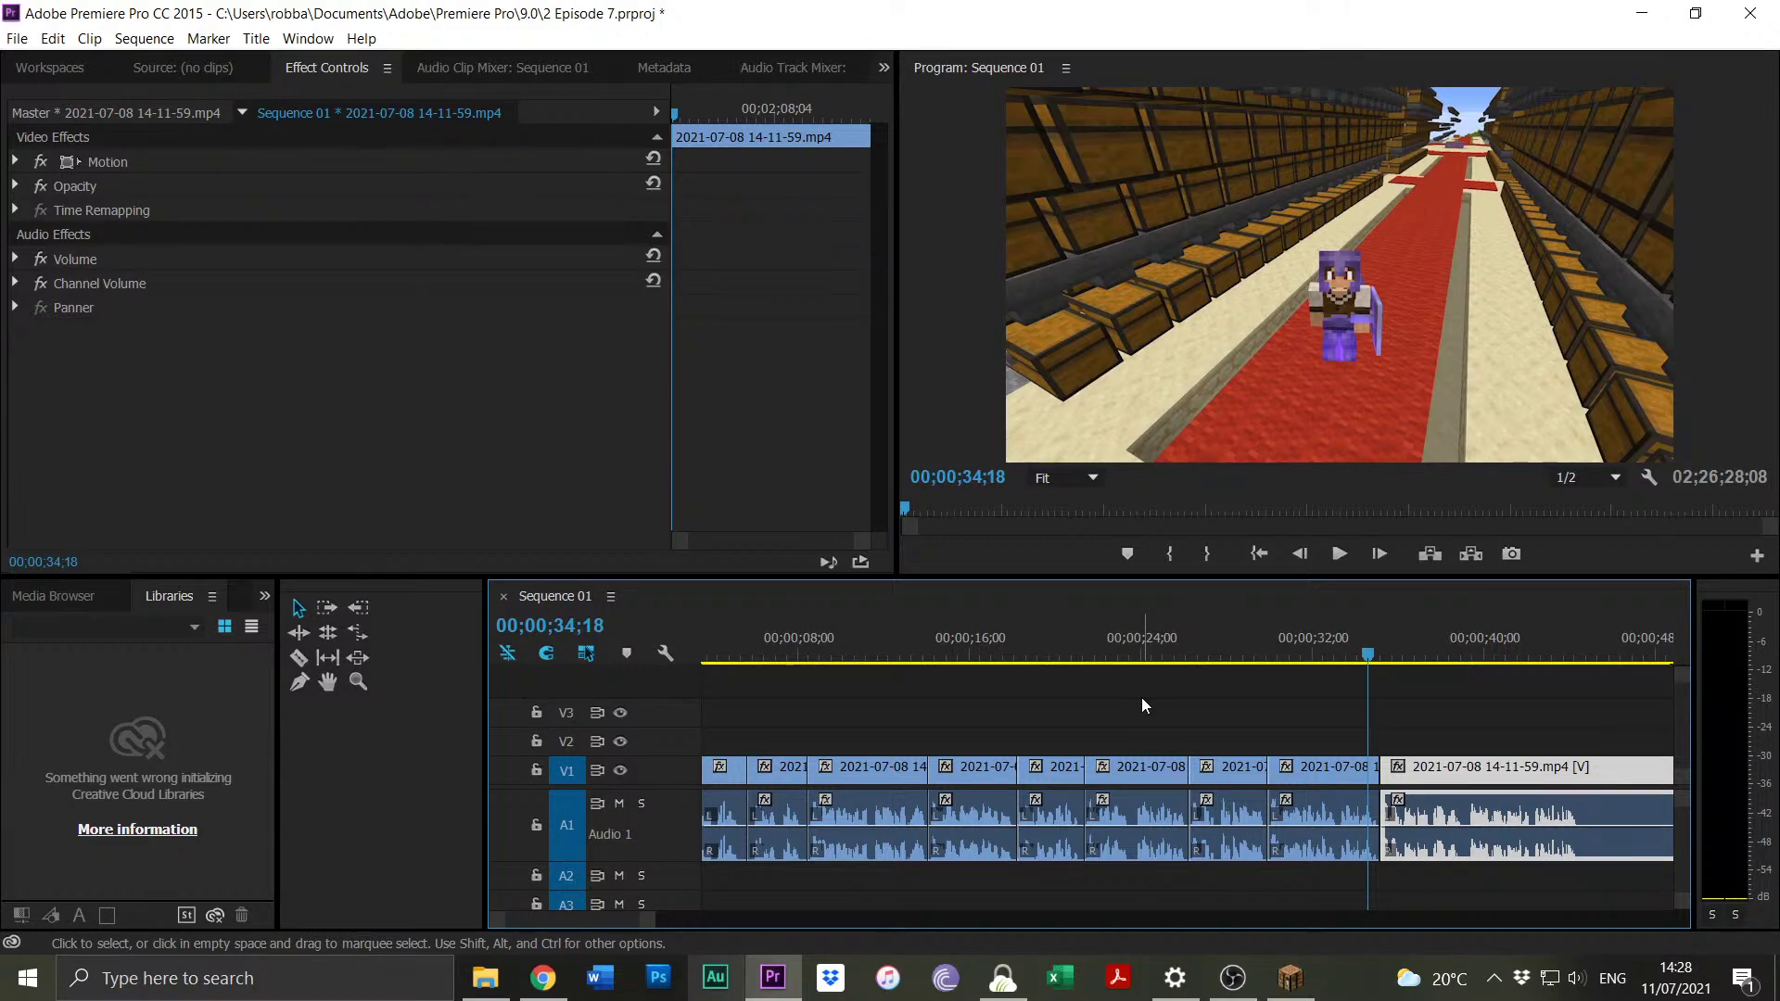
pyautogui.press('space')
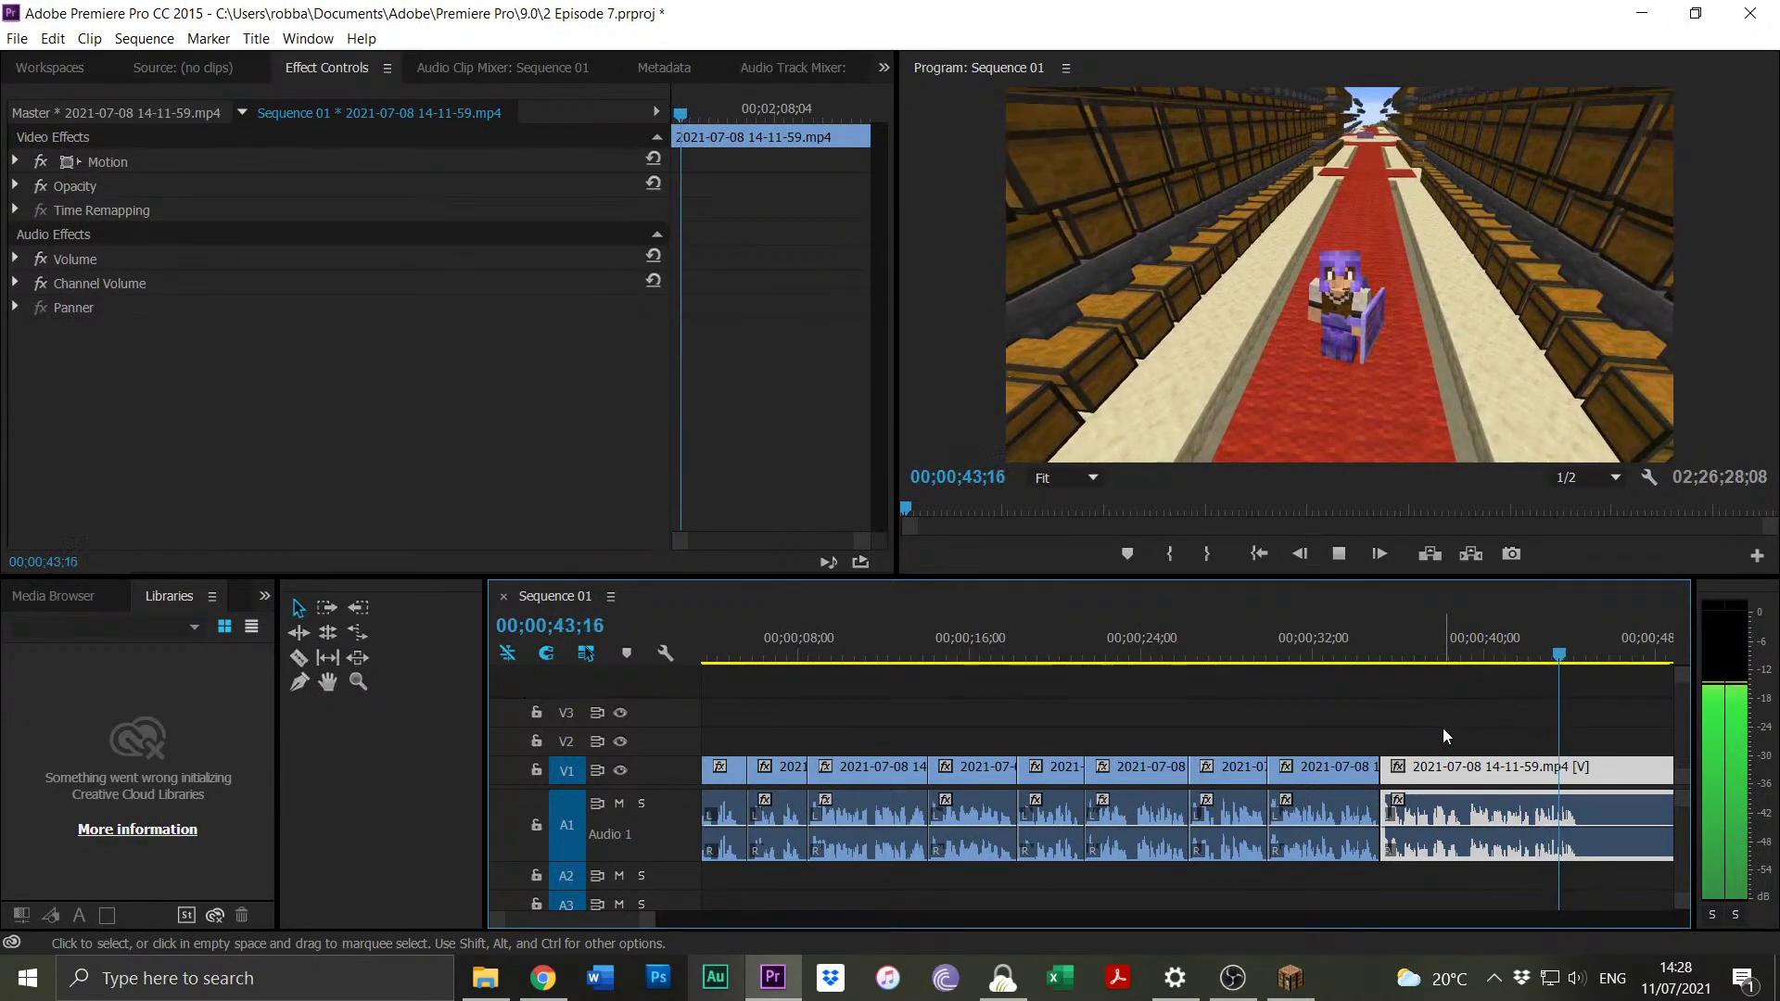
pyautogui.press('space')
pyautogui.hotkey('ctrl', 'k')
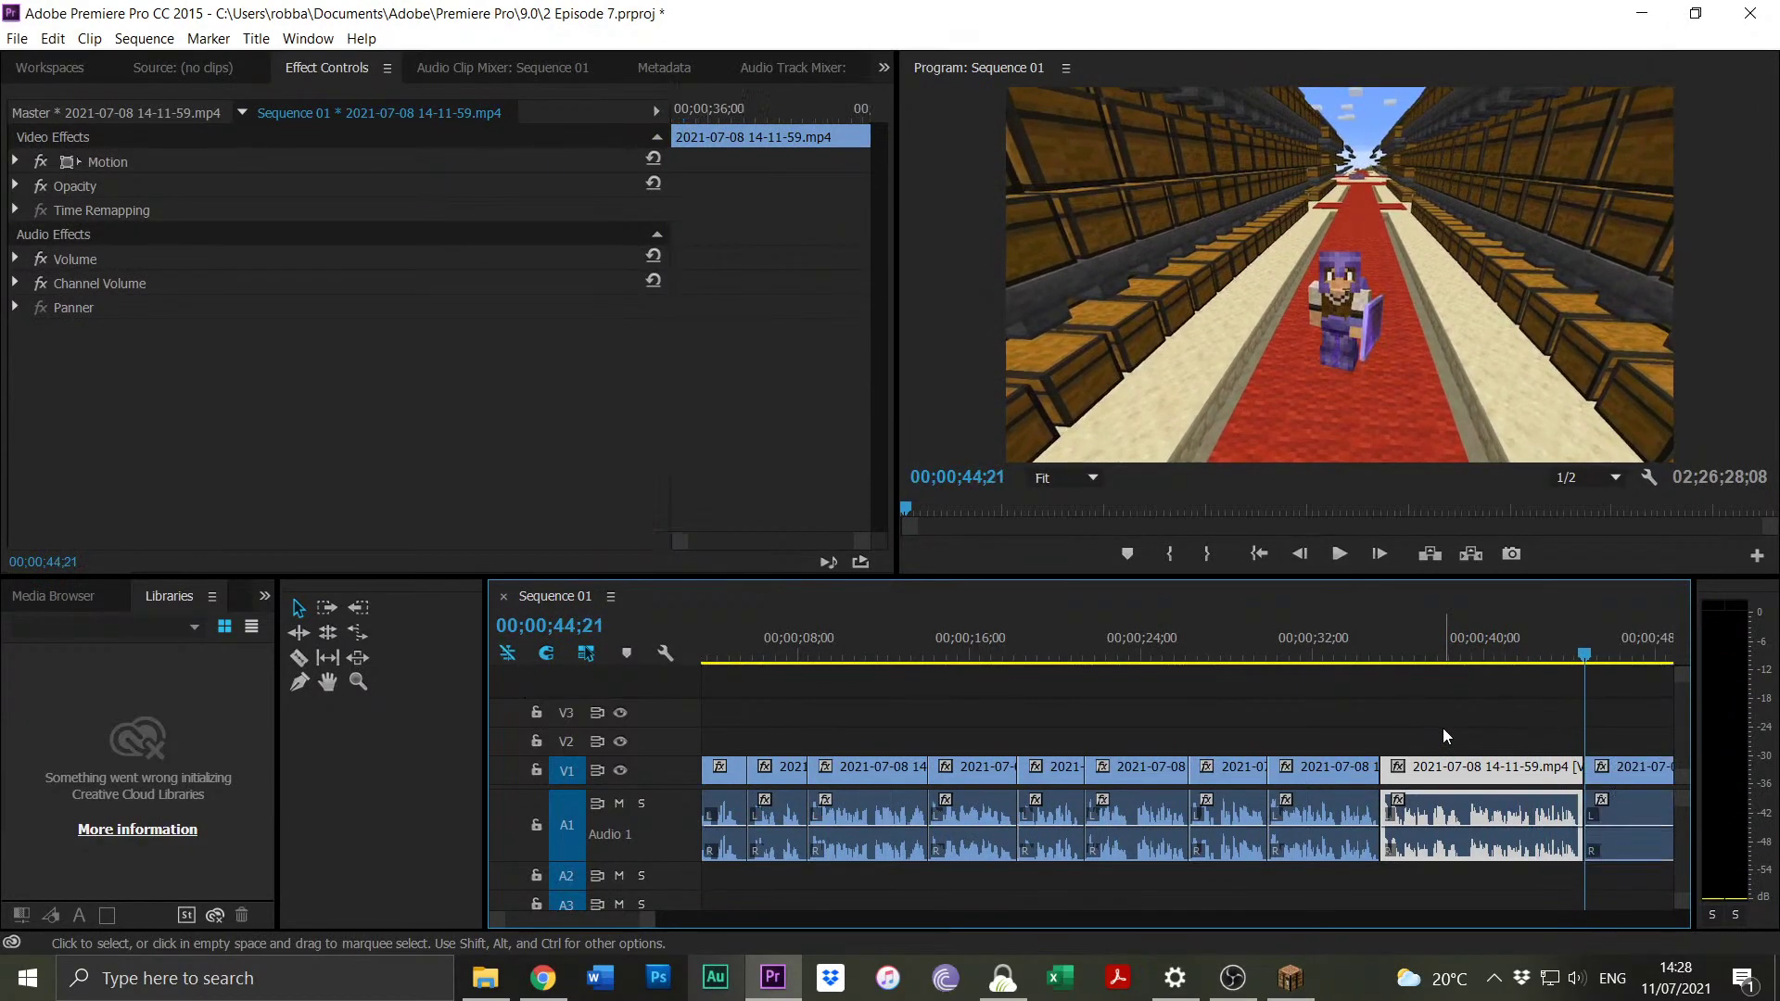
# Delete the two short pieces after 00;00;26;07 and move the piece ending at 00;00;44;21 into their place.
pyautogui.click(1177, 649)
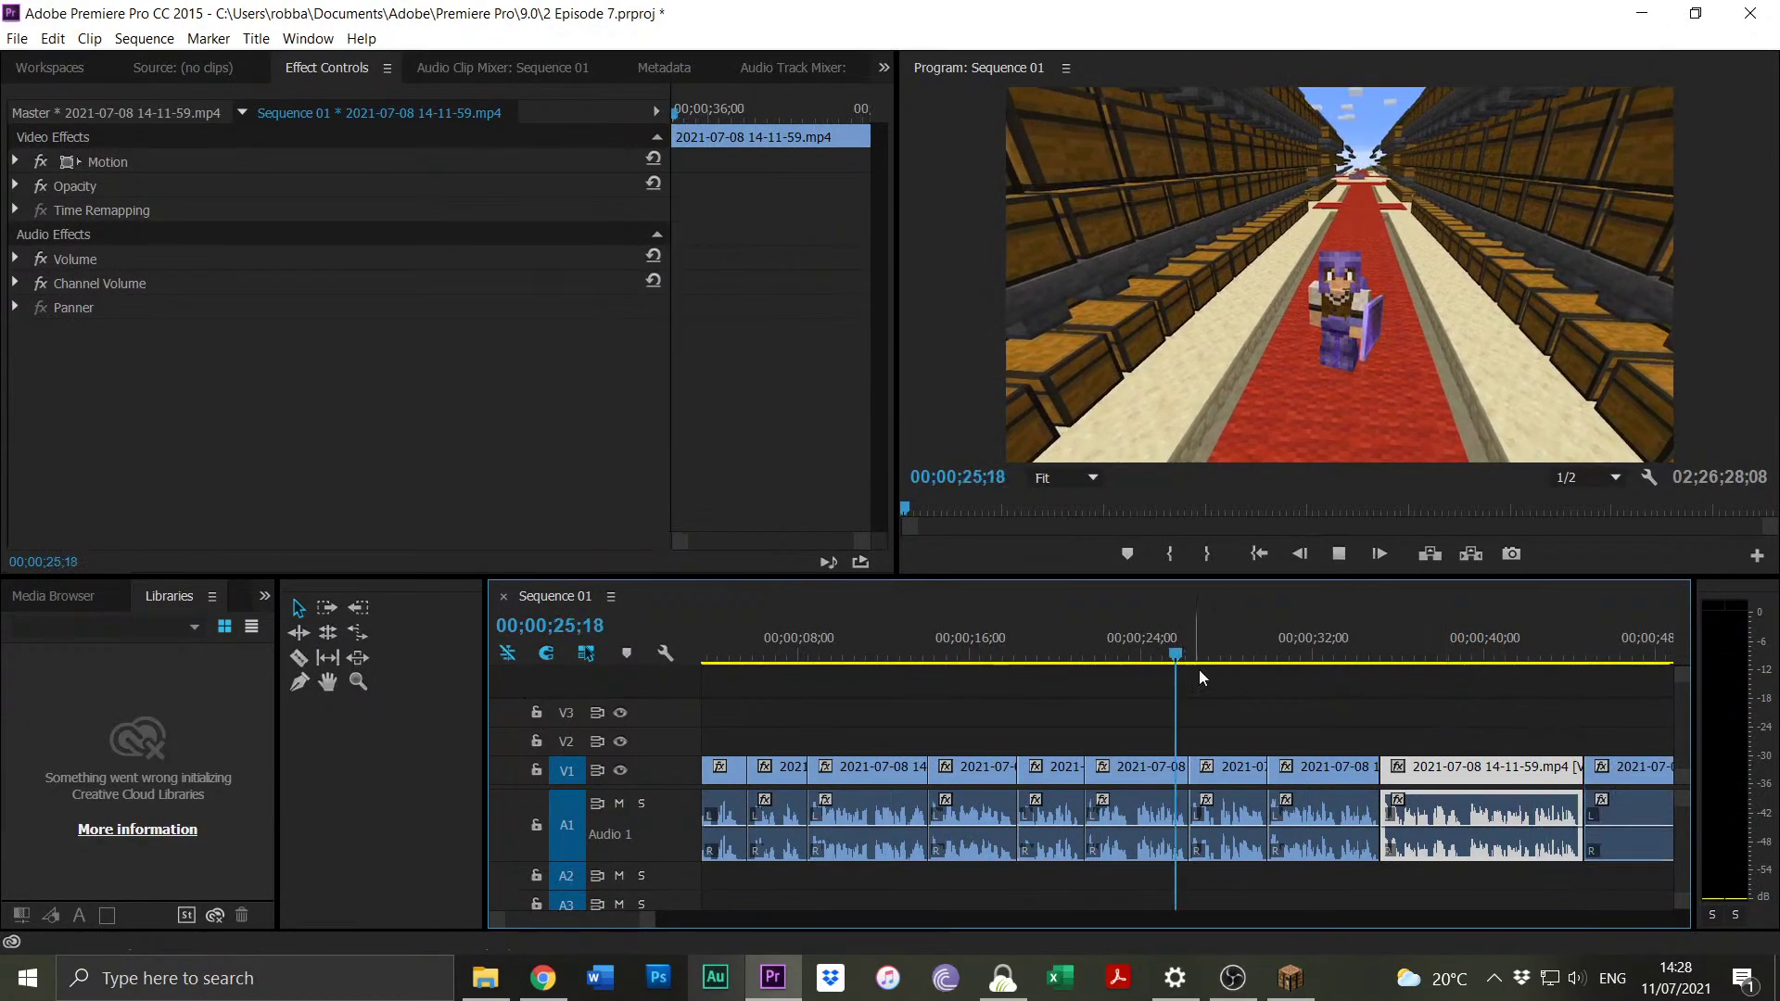
pyautogui.press('space')
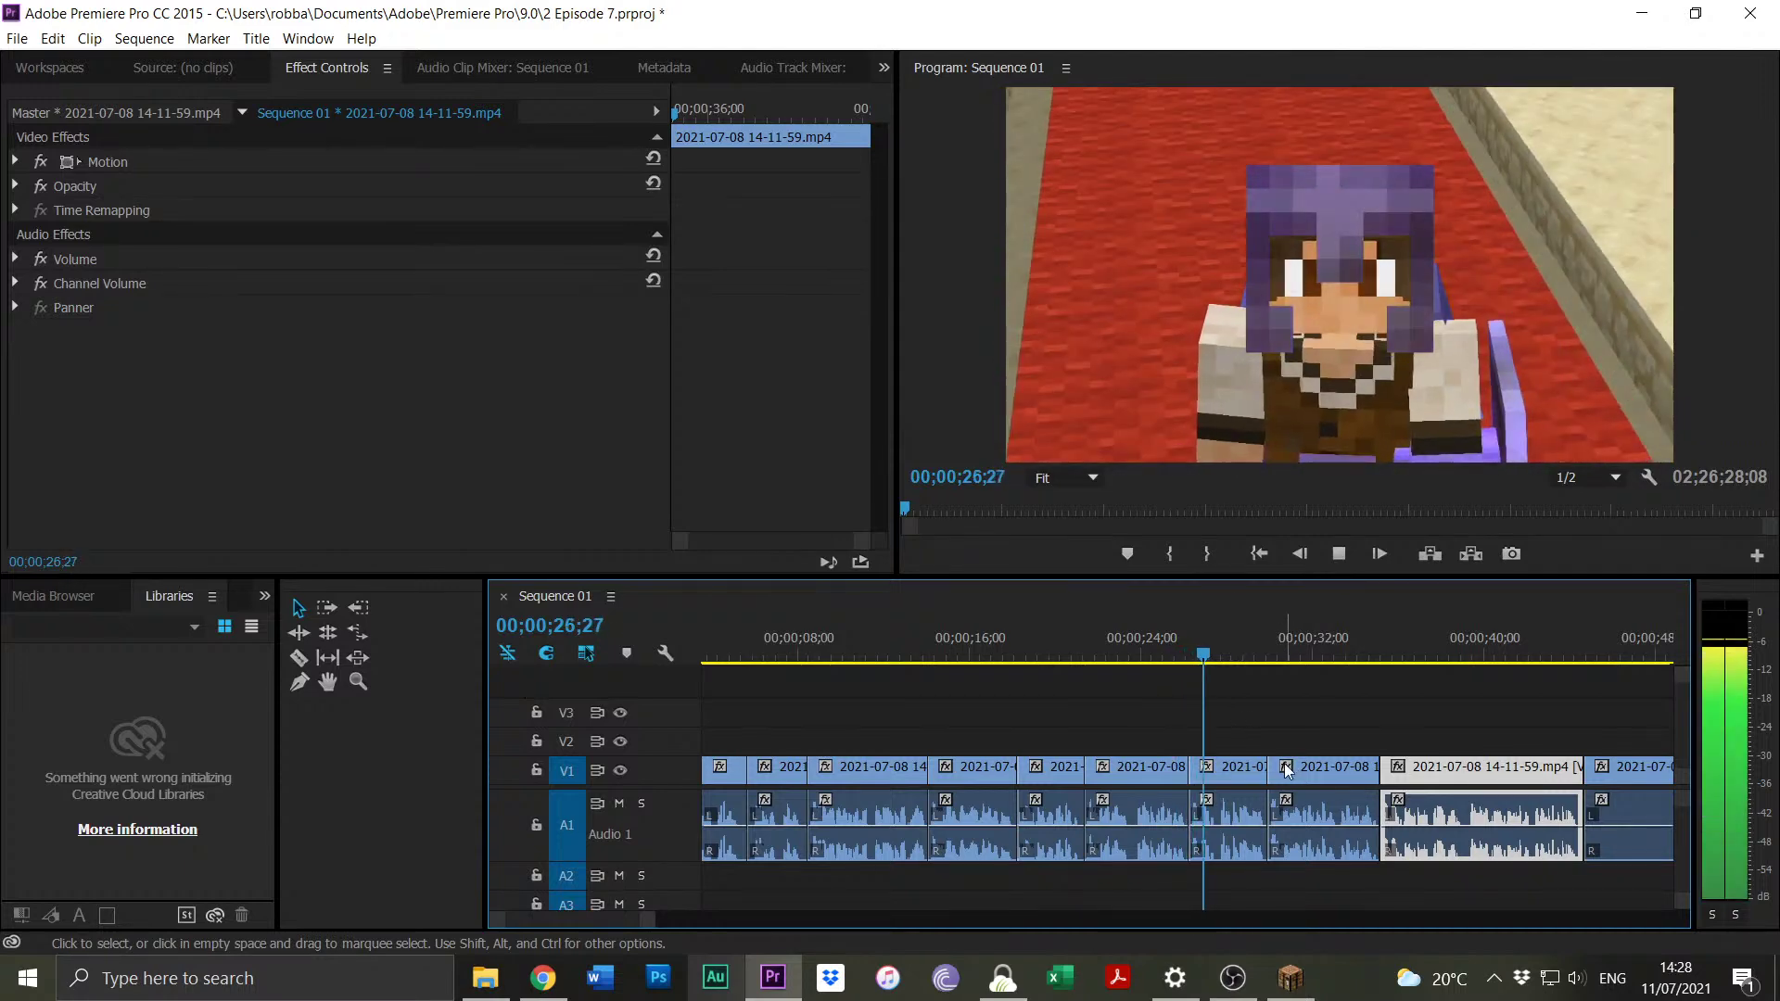
pyautogui.click(1391, 649)
pyautogui.moveTo(1288, 728); pyautogui.dragTo(1222, 766)
pyautogui.press('Delete')
pyautogui.moveTo(1437, 774); pyautogui.dragTo(1246, 782)
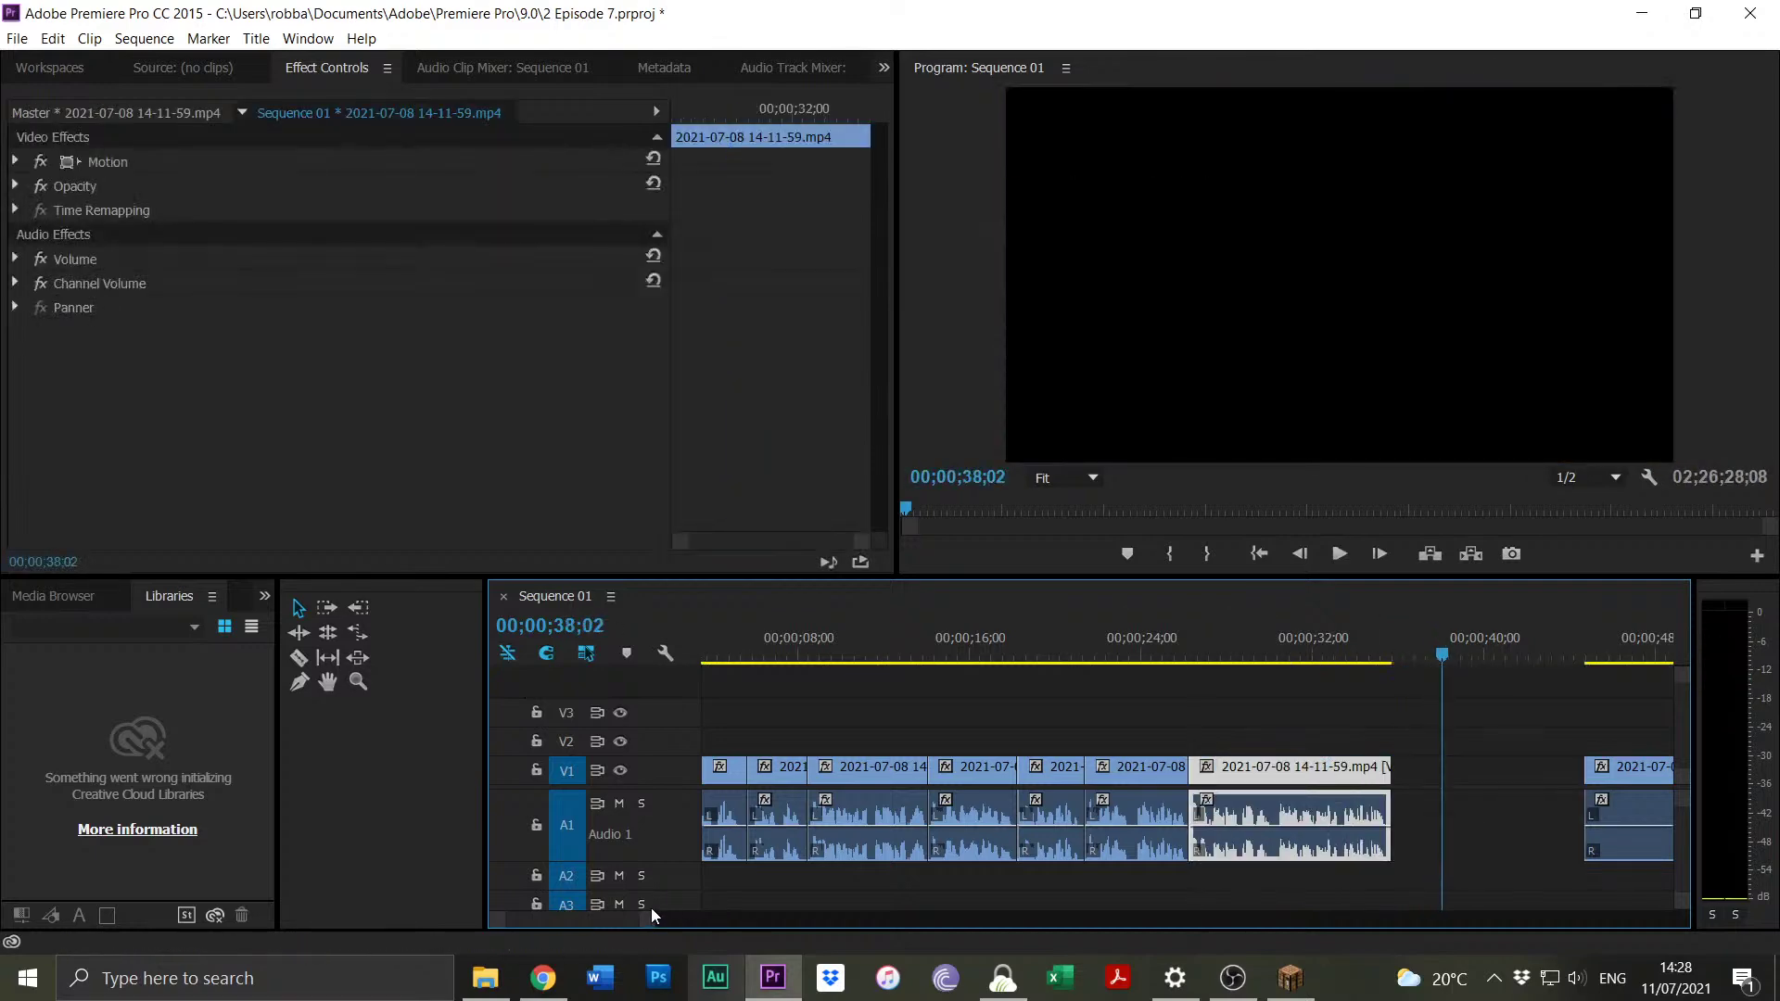
# Play the first speech in the long clip after the gap and split the clip where that speech ends.
pyautogui.moveTo(649, 921); pyautogui.dragTo(697, 921)
pyautogui.click(1339, 655)
pyautogui.press('space')
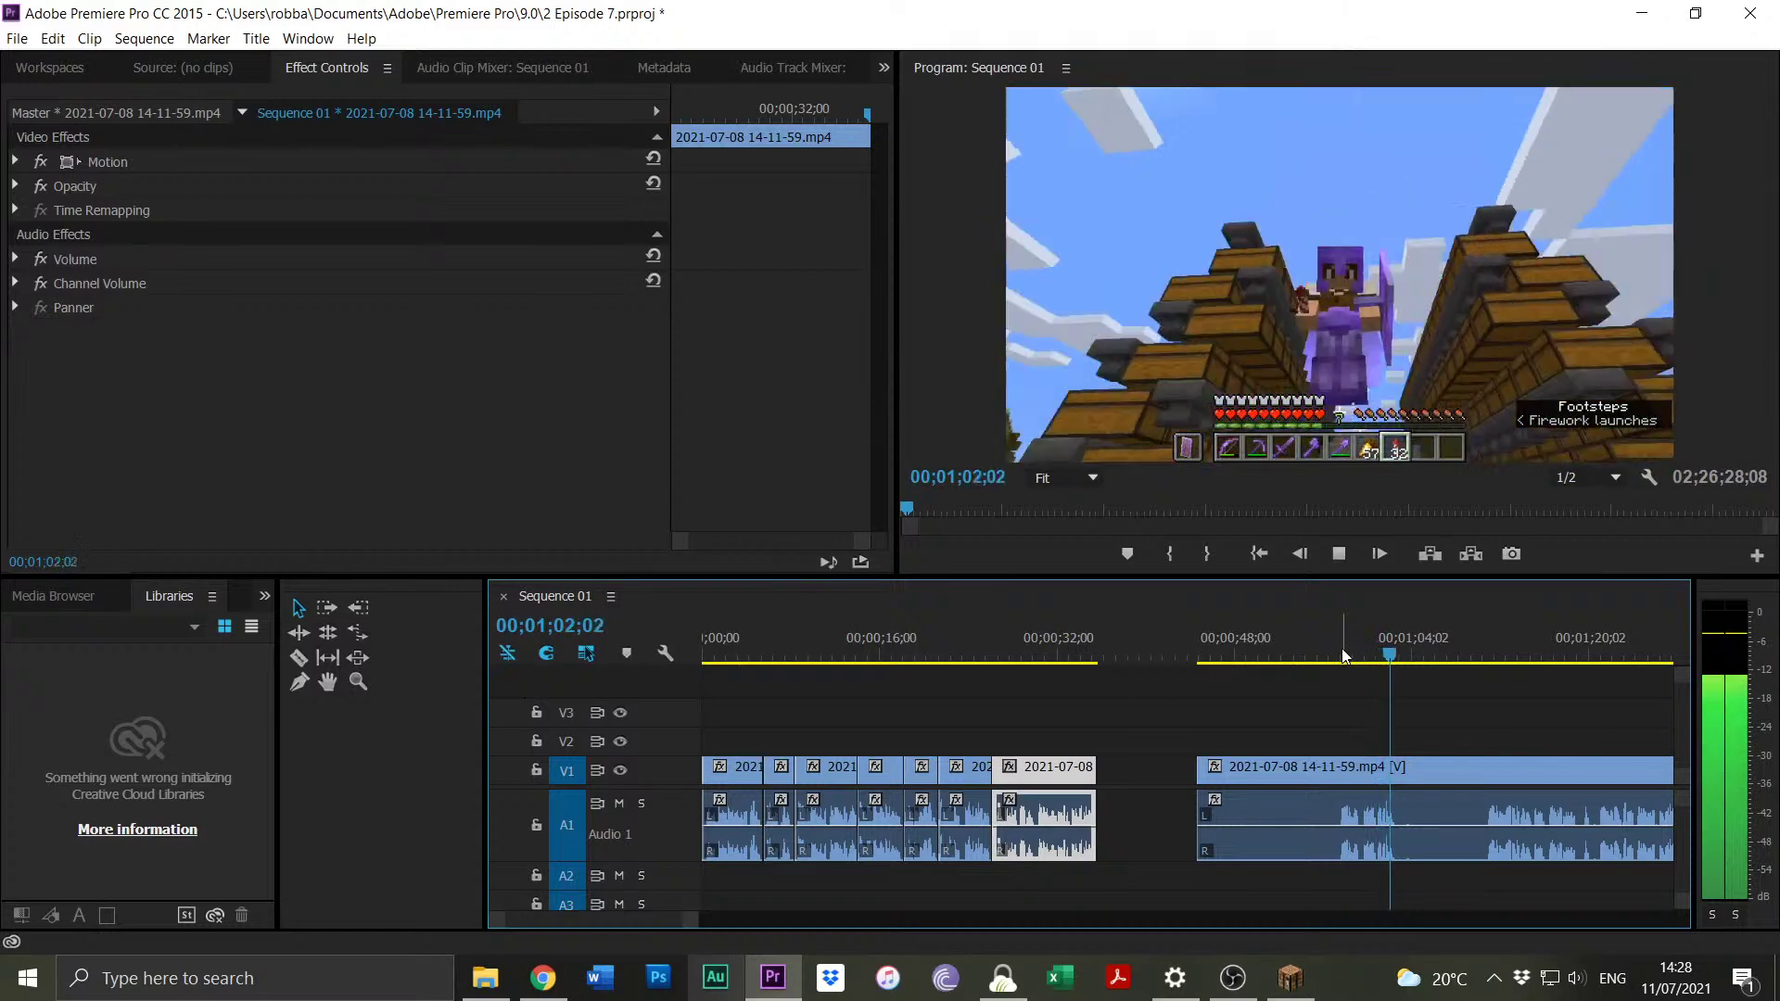
pyautogui.press('space')
pyautogui.hotkey('ctrl', 'k')
# Trim the separated piece's silent start up to 00;00;57;12 and move the piece against the end of the joined clips.
pyautogui.click(1332, 657)
pyautogui.moveTo(1337, 659); pyautogui.dragTo(1343, 665)
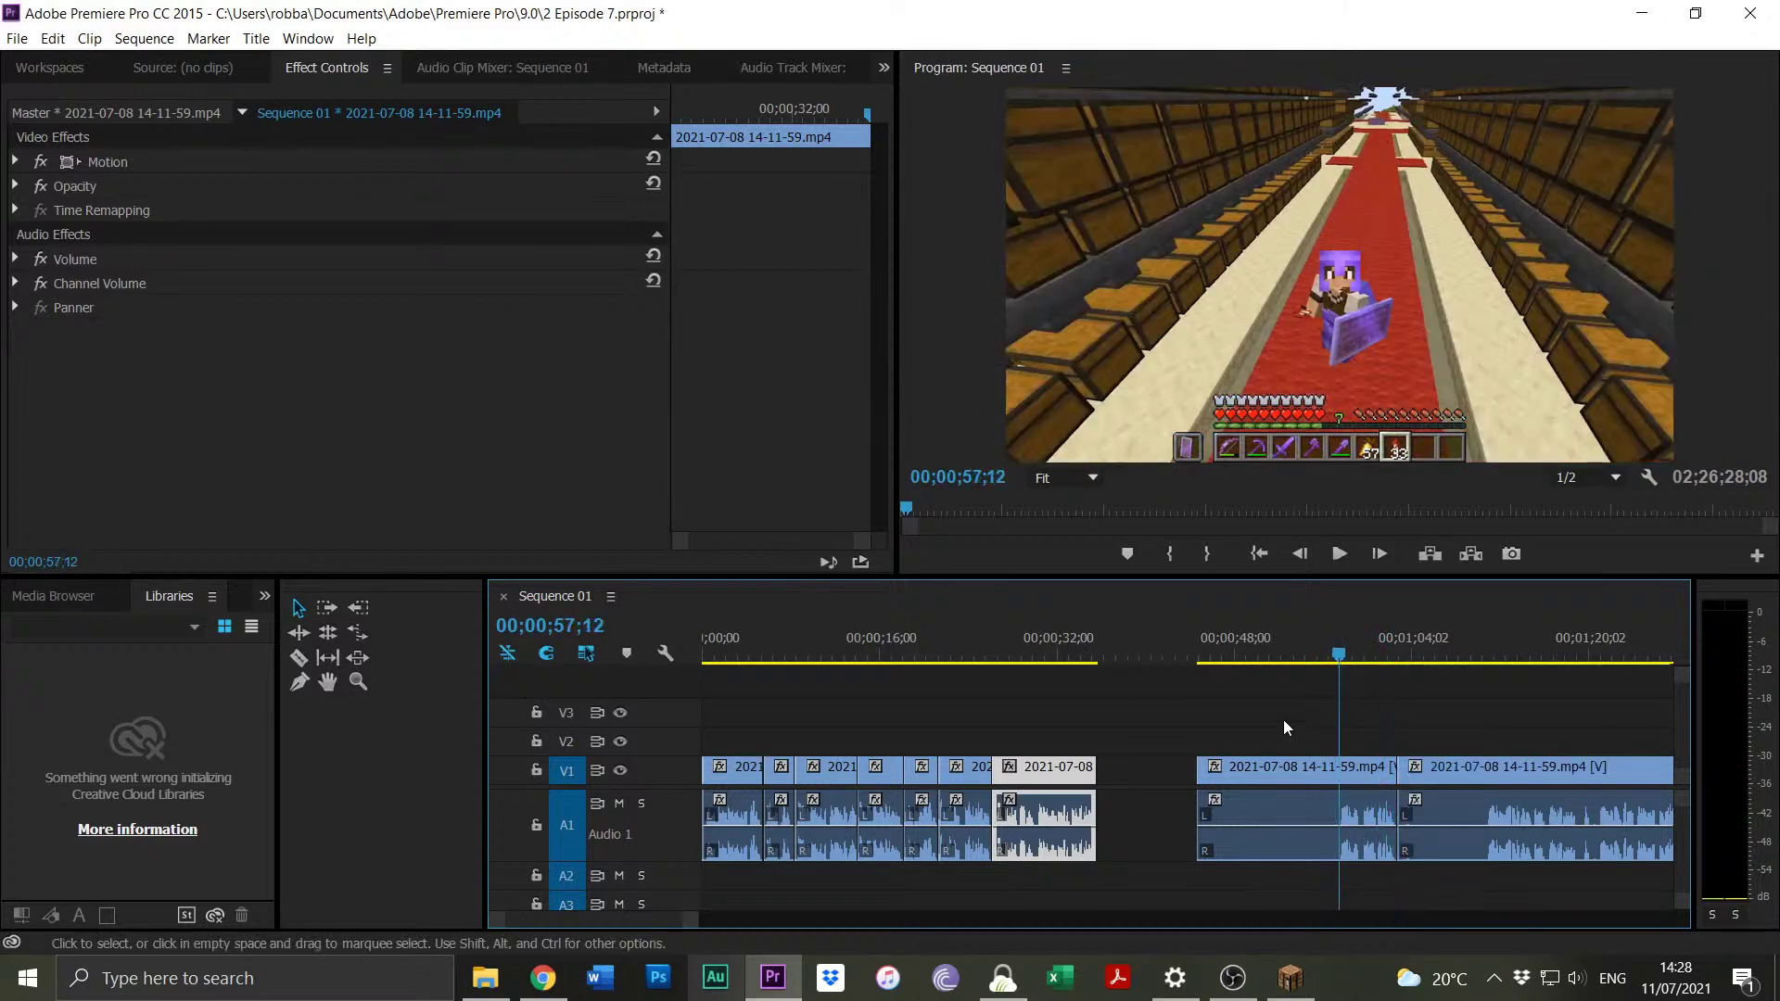
pyautogui.moveTo(1209, 767); pyautogui.dragTo(1136, 783)
# Trim the long clip's silent start up to 00;01;10;19 and move the clip against the end of the joined clips.
pyautogui.click(1487, 649)
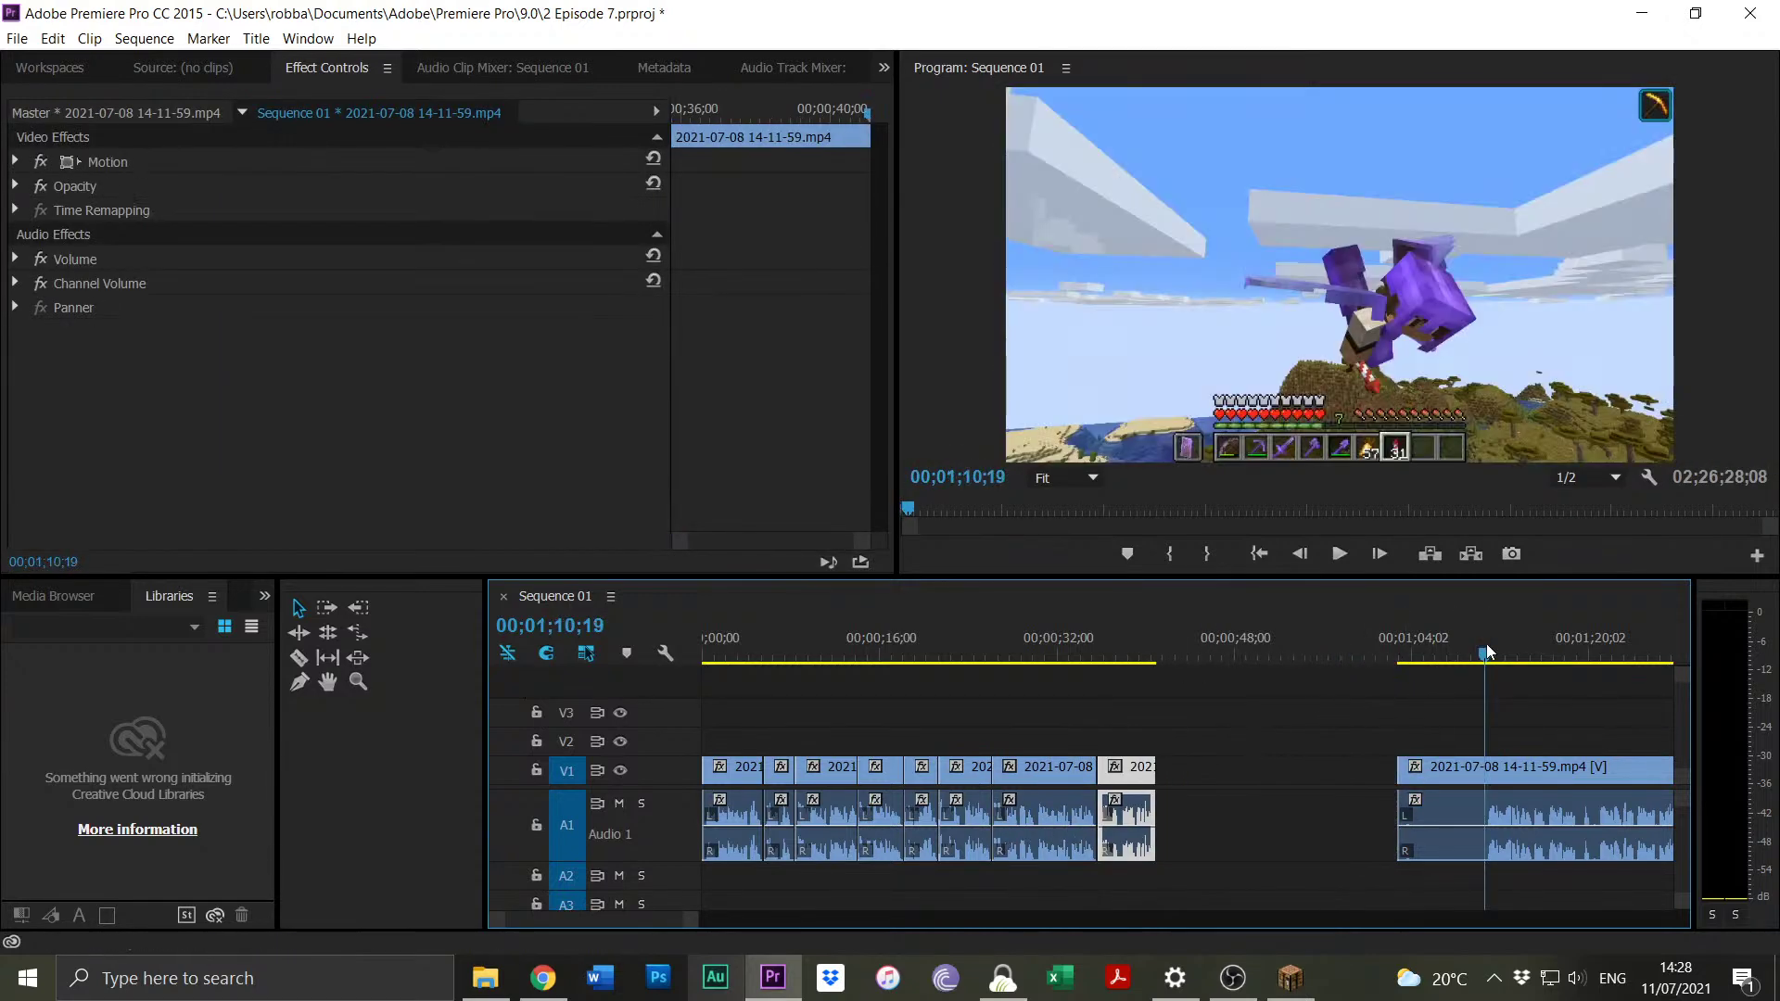
pyautogui.moveTo(1406, 775); pyautogui.dragTo(1501, 769)
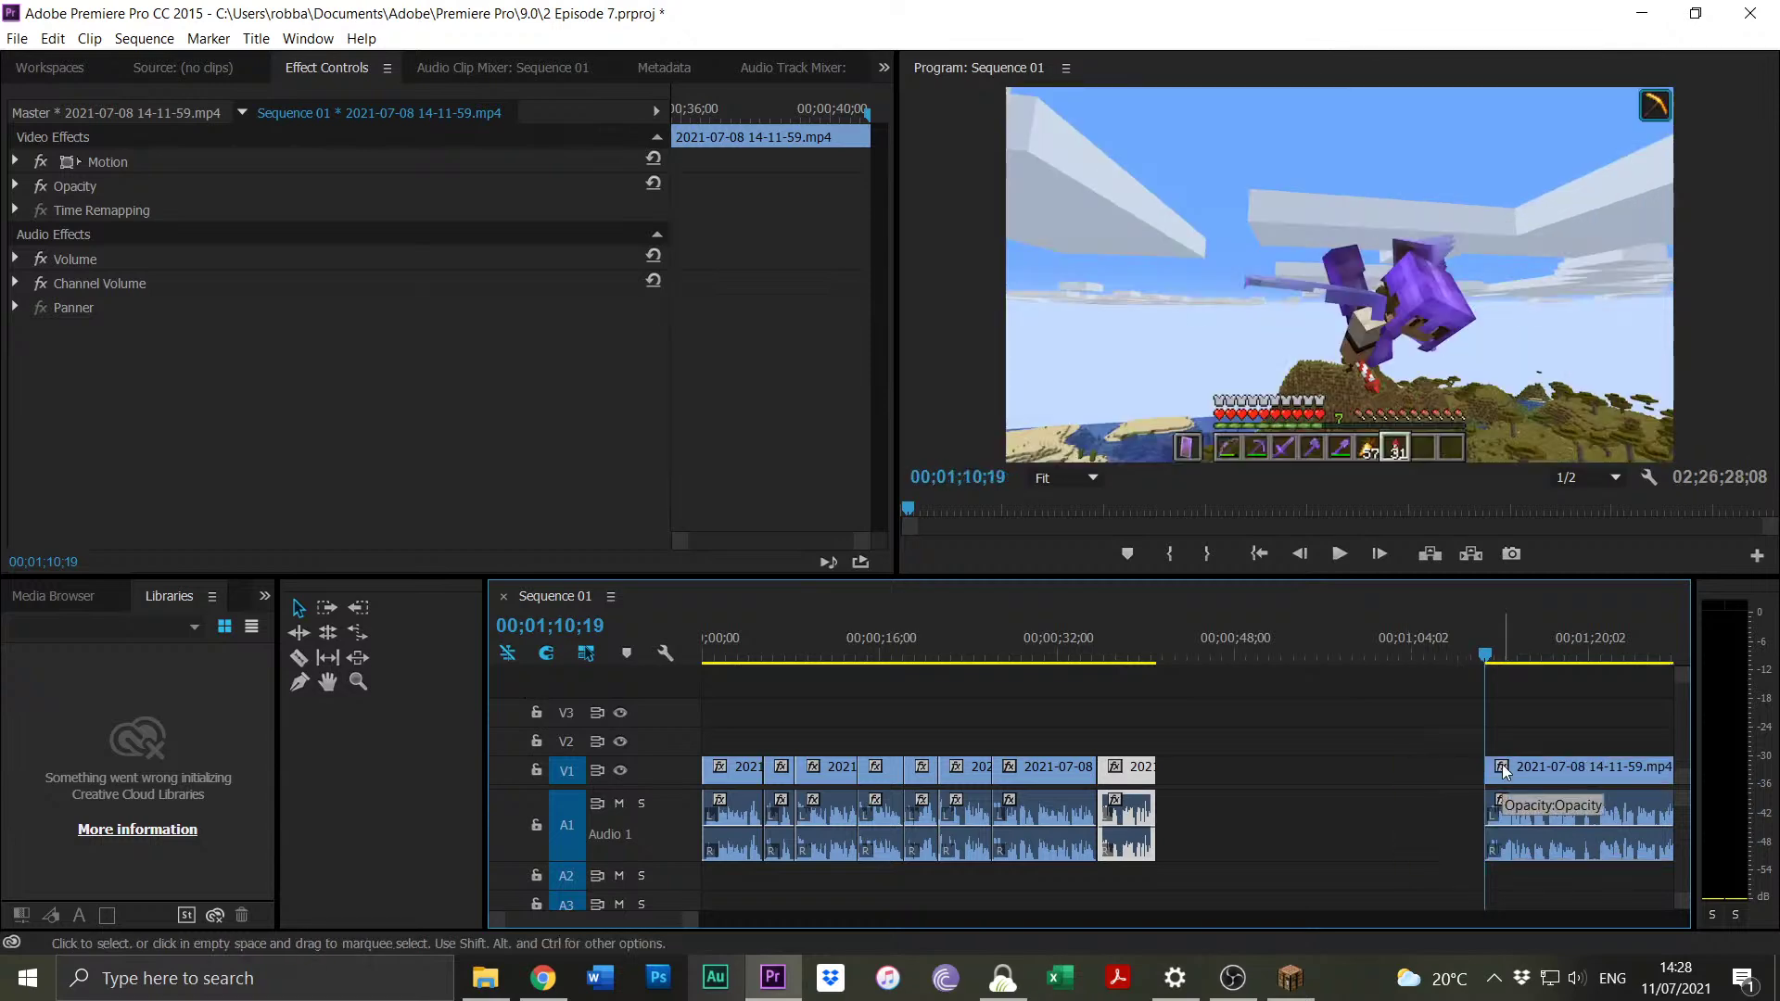
pyautogui.moveTo(1502, 764); pyautogui.dragTo(1226, 788)
# Play from 00;00;40;17 through the following speech and split the long clip at 00;00;49;04.
pyautogui.click(1153, 659)
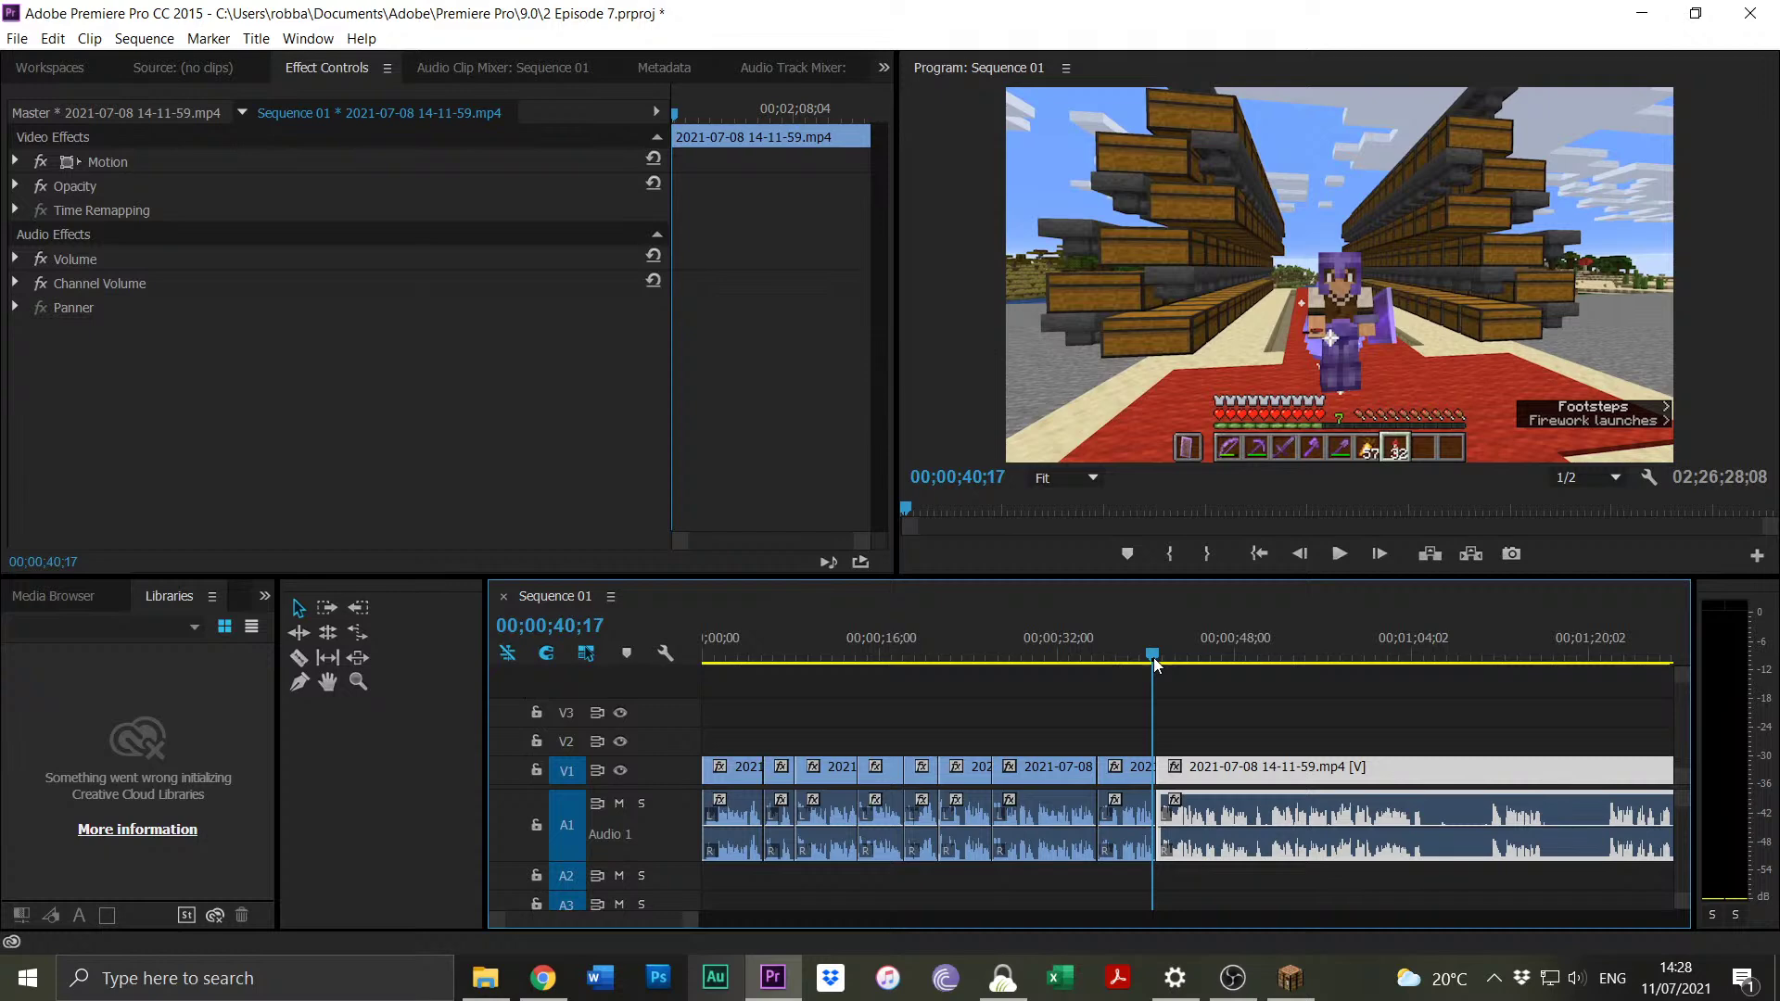
pyautogui.press('space')
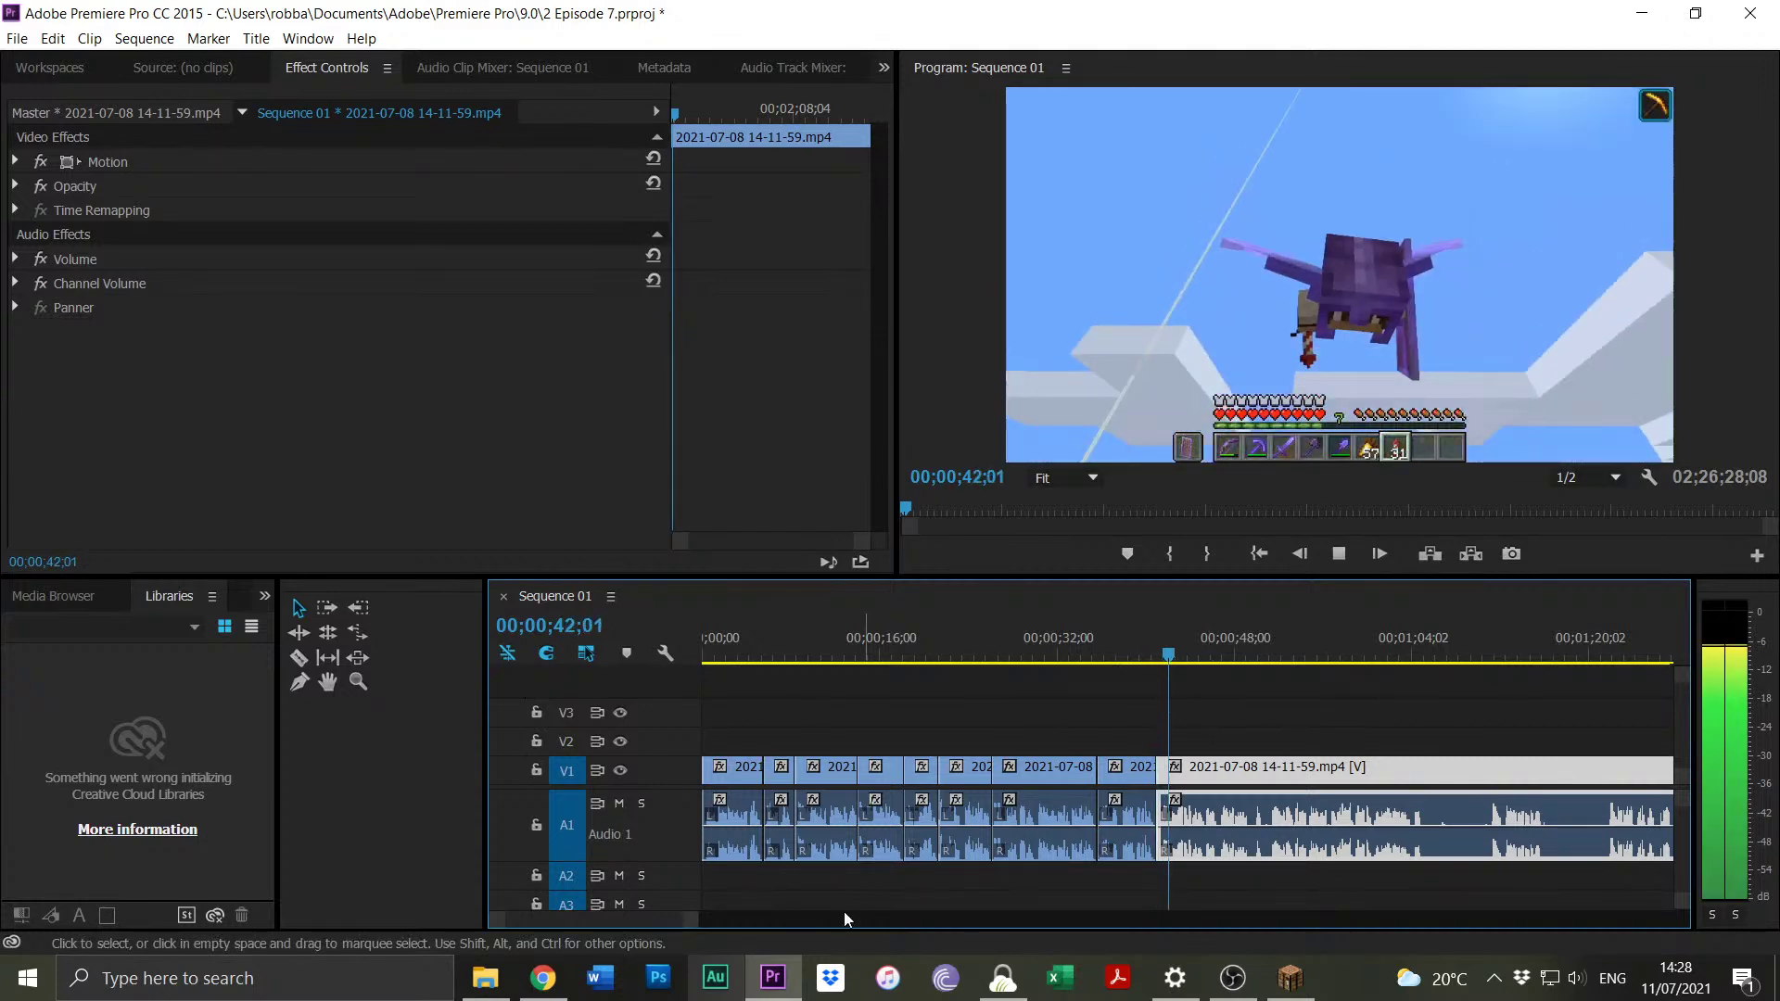
pyautogui.press('=')
pyautogui.moveTo(1007, 774); pyautogui.dragTo(1000, 782)
pyautogui.press('space')
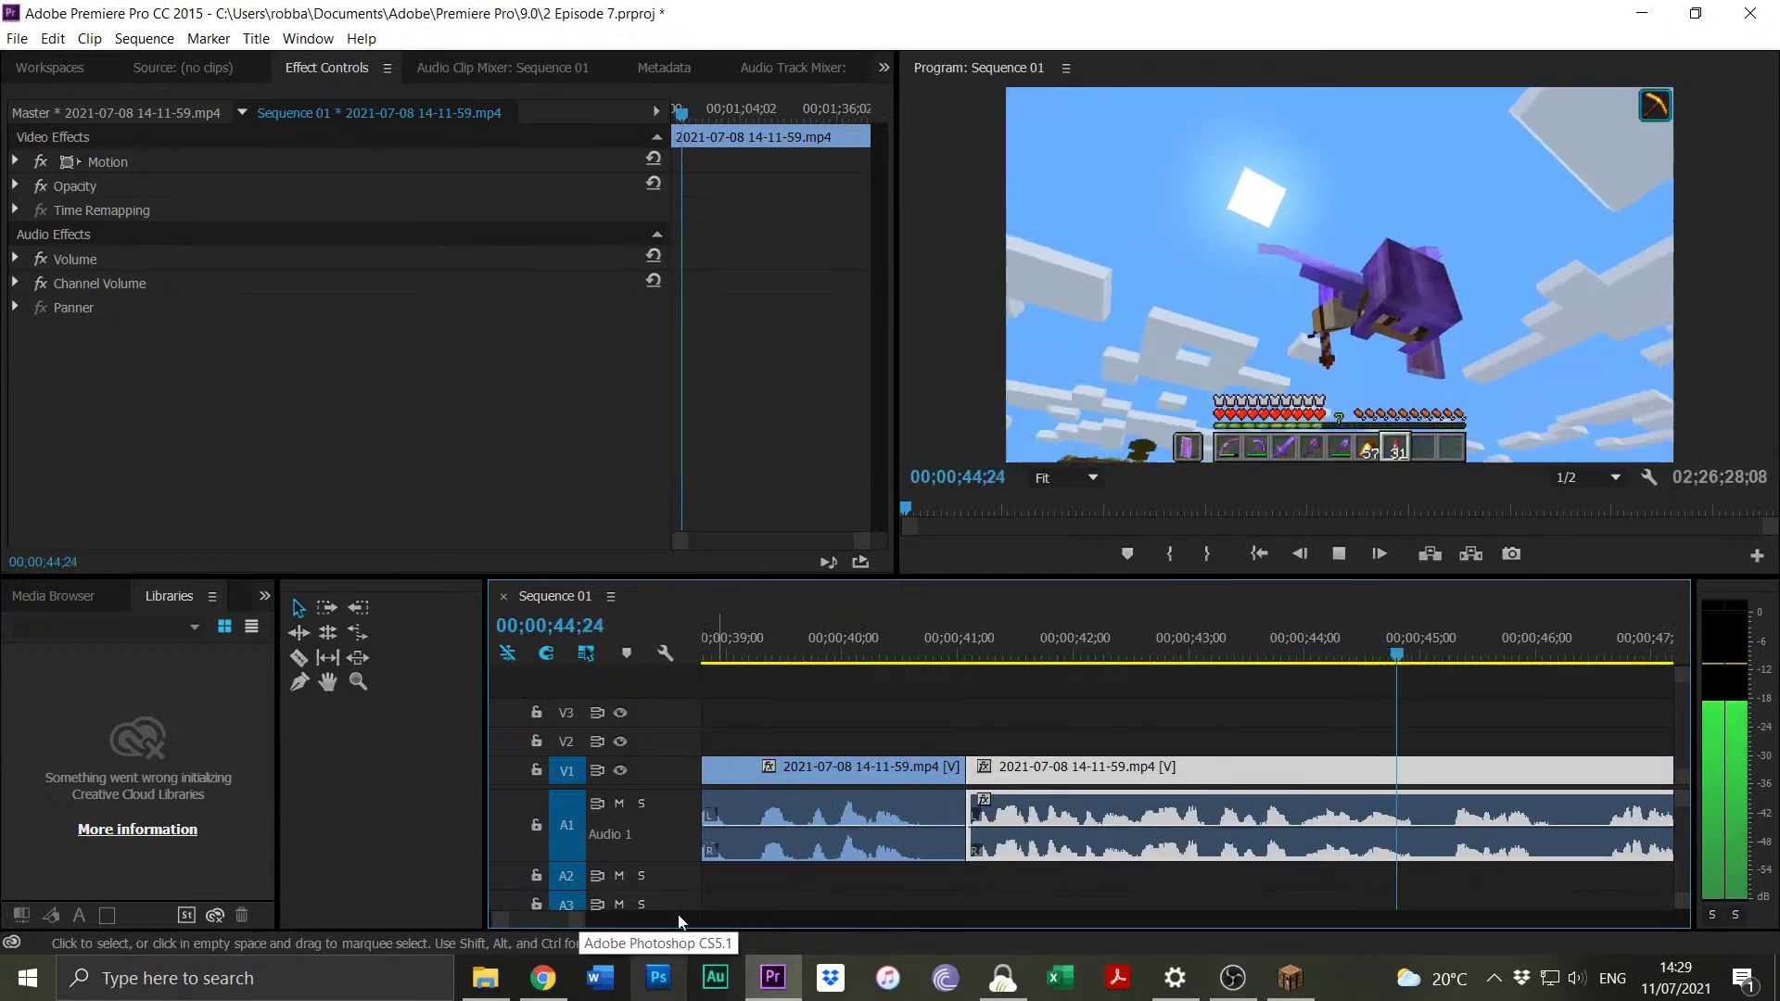
pyautogui.press('-')
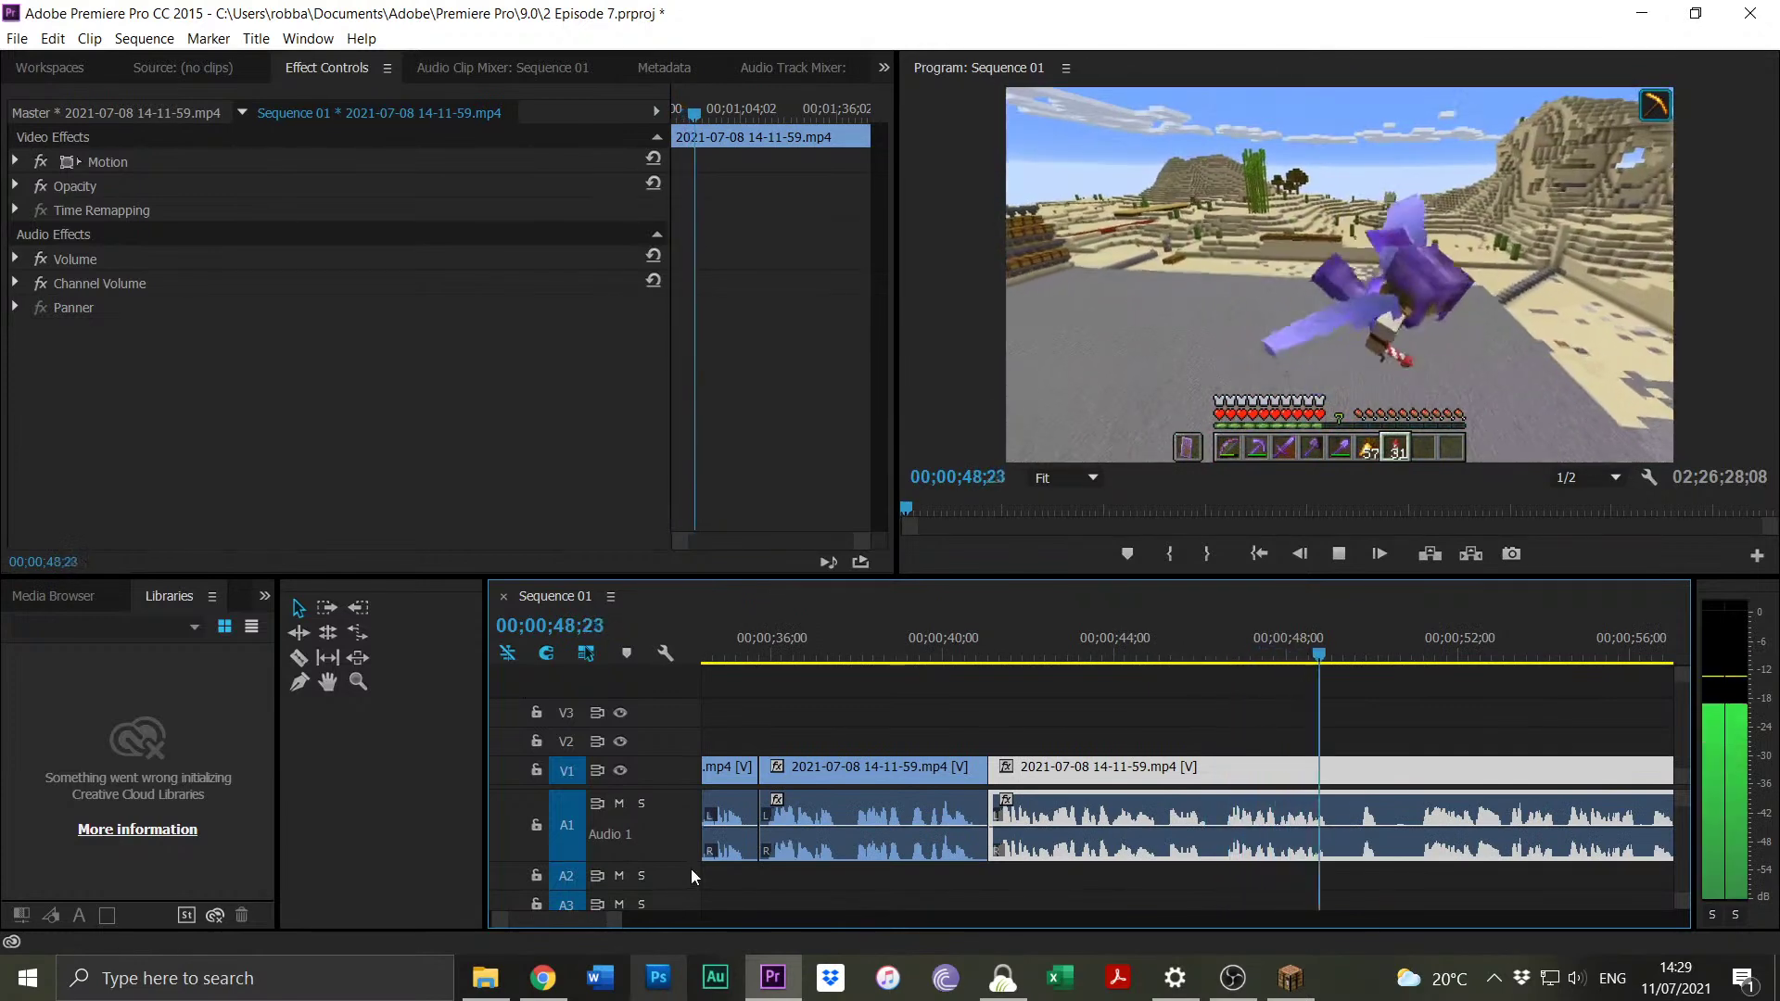
pyautogui.press('space')
pyautogui.hotkey('ctrl', 'k')
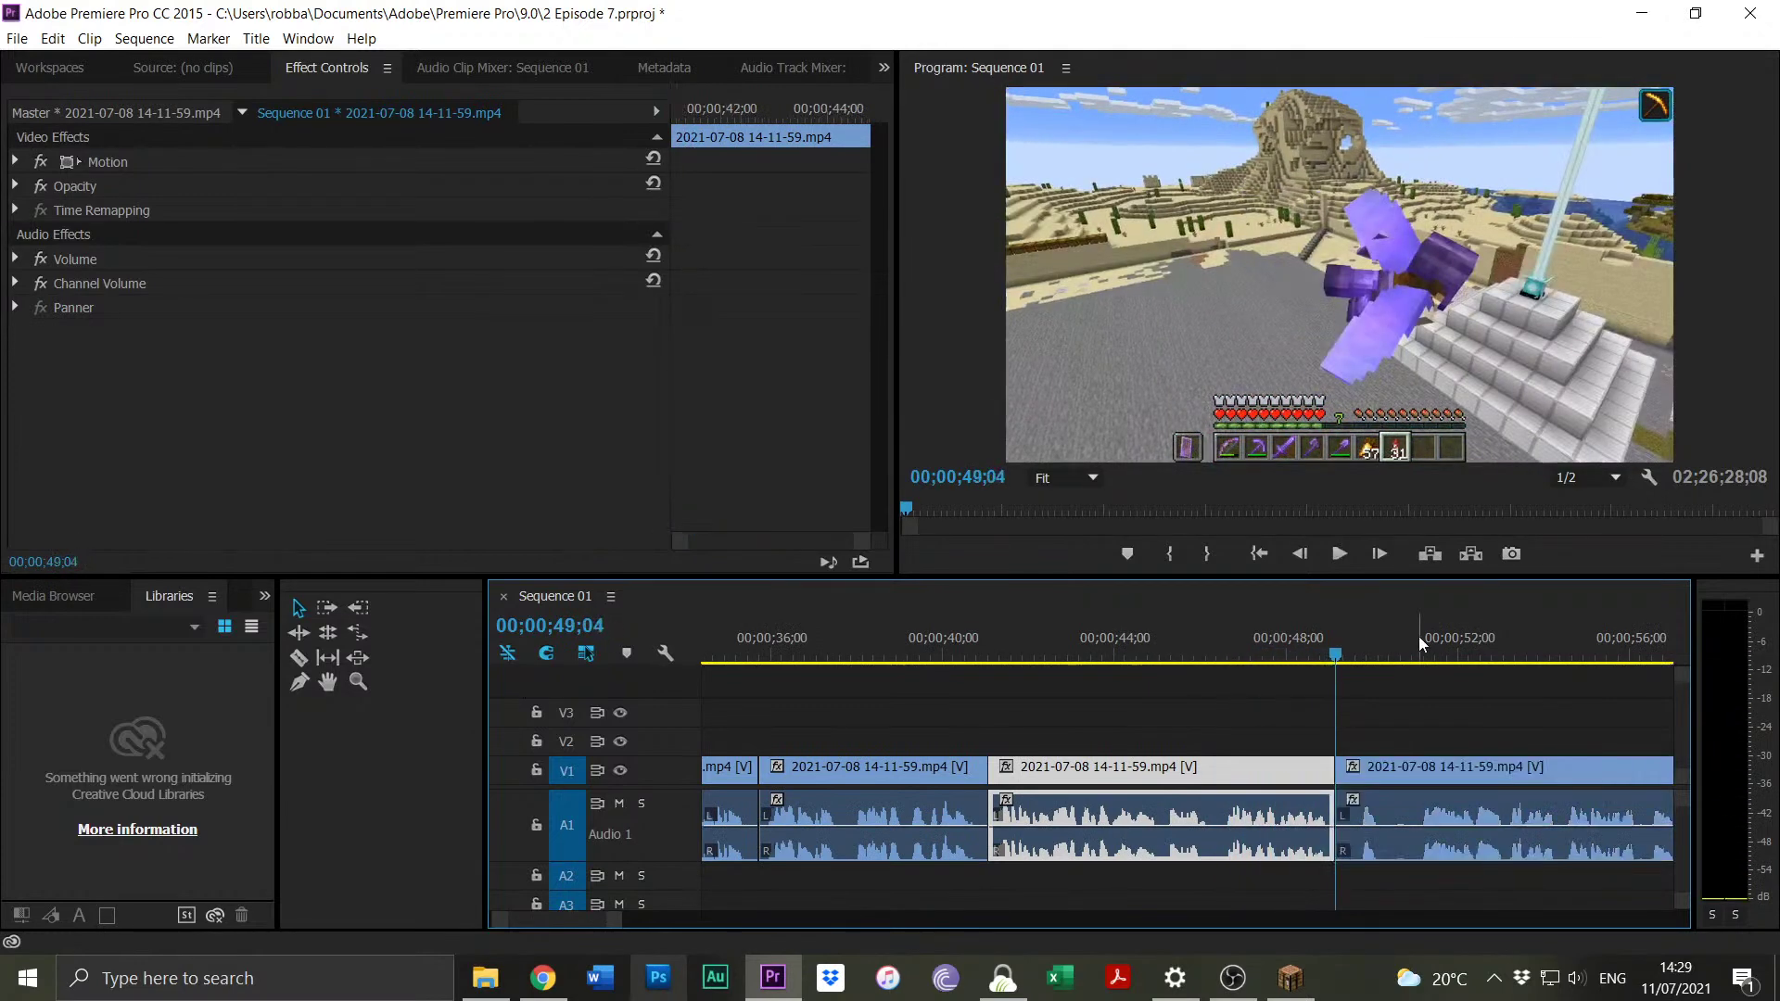
# Trim the silent start of the clip after 00;00;49;04 up to its first speech and close the gap.
pyautogui.click(1420, 637)
pyautogui.moveTo(1347, 756); pyautogui.dragTo(1421, 766)
pyautogui.moveTo(1456, 768); pyautogui.dragTo(1368, 767)
# Play from 00;00;48;15 across the new cut and split the last clip at 00;01;03;06, where the speech ends.
pyautogui.click(1335, 675)
pyautogui.click(1309, 653)
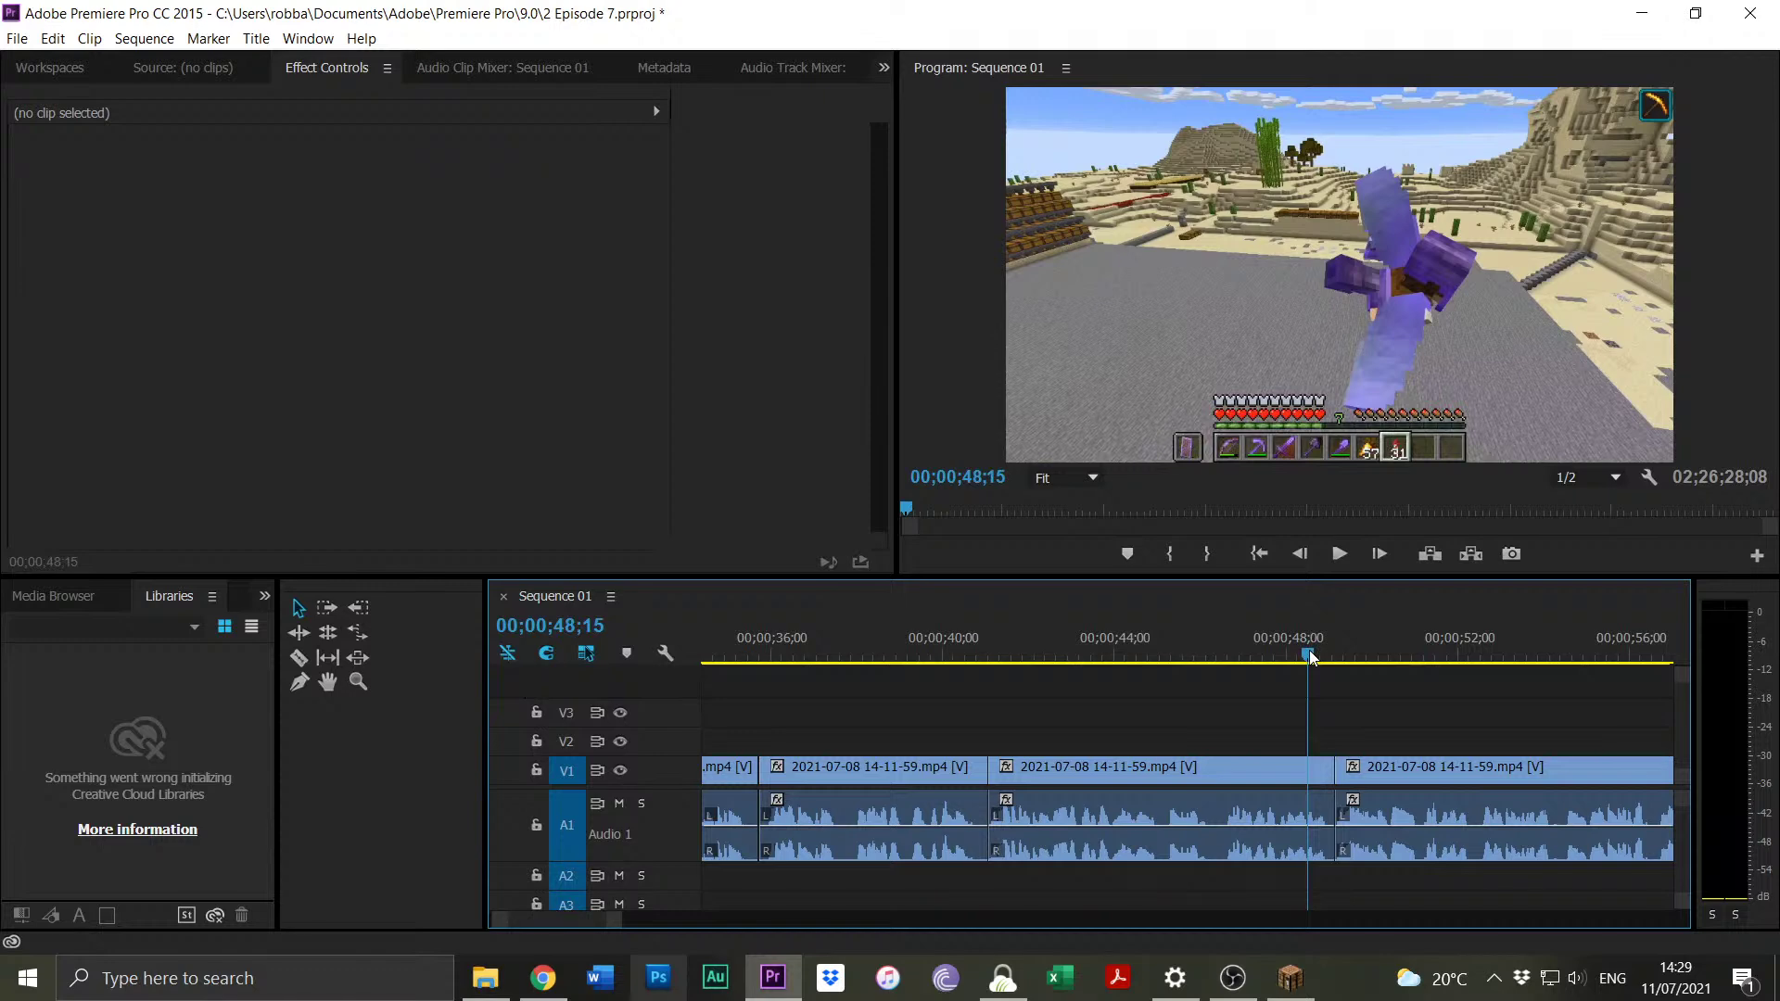
pyautogui.press('space')
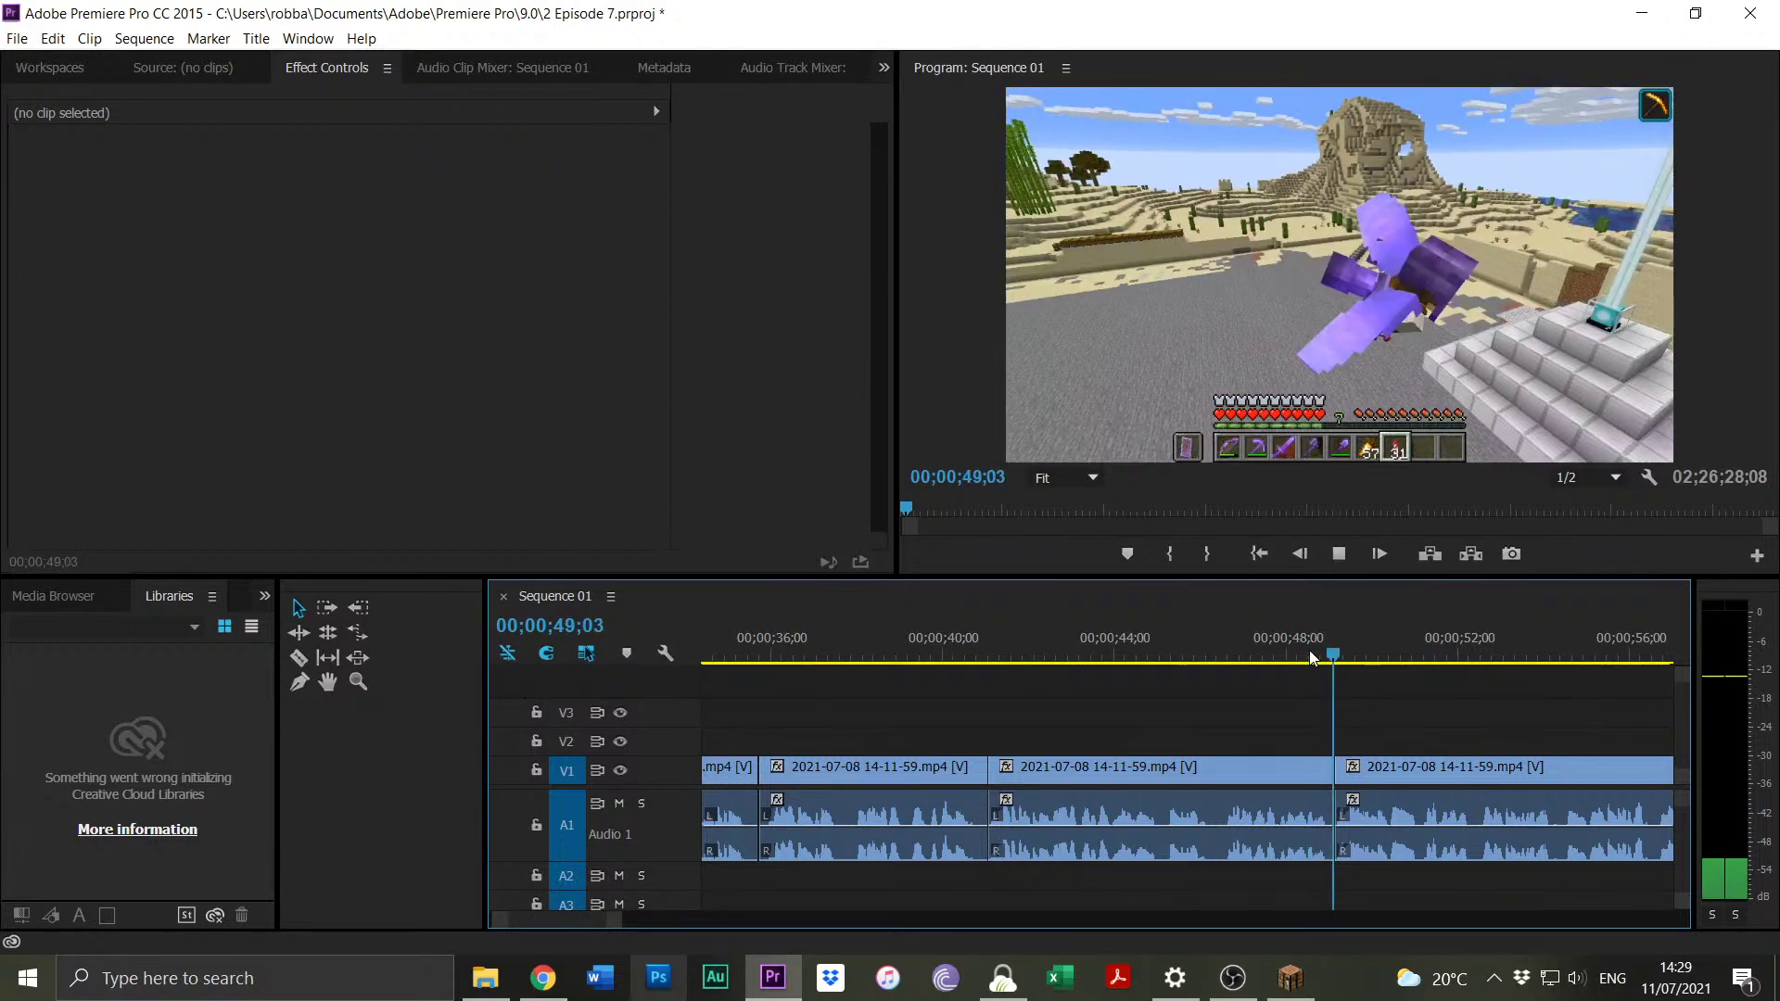
pyautogui.moveTo(612, 920); pyautogui.dragTo(623, 925)
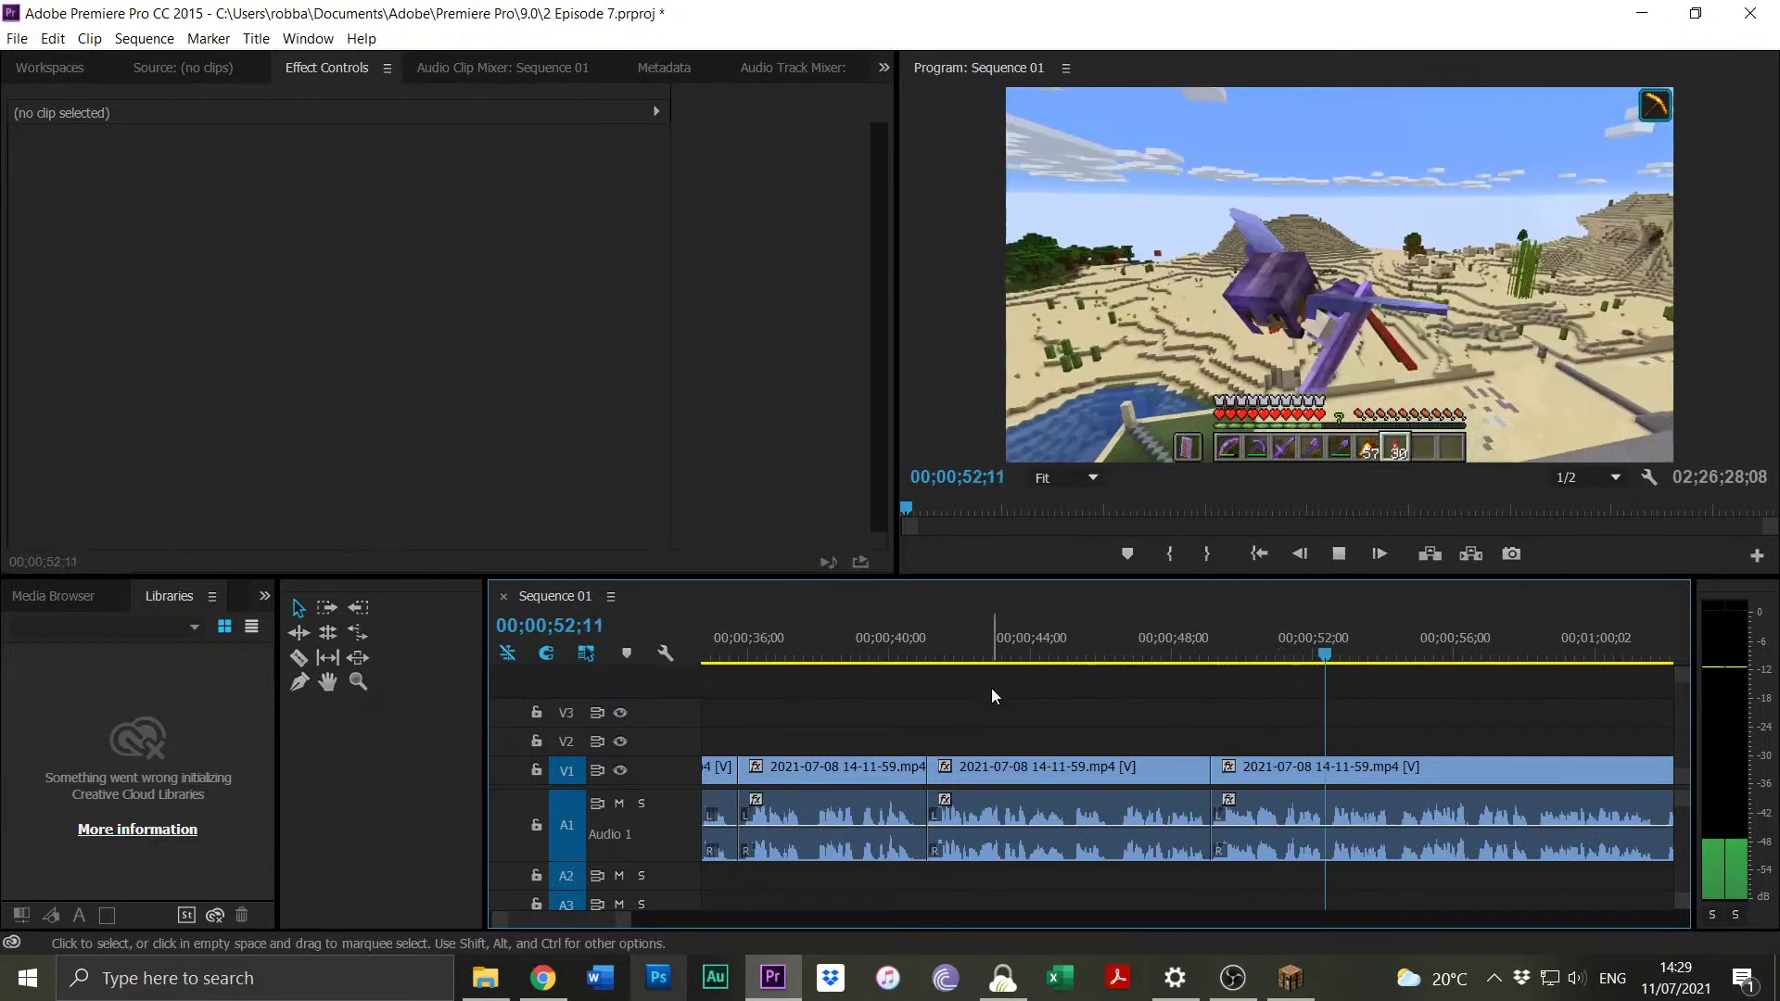
pyautogui.moveTo(624, 920); pyautogui.dragTo(653, 916)
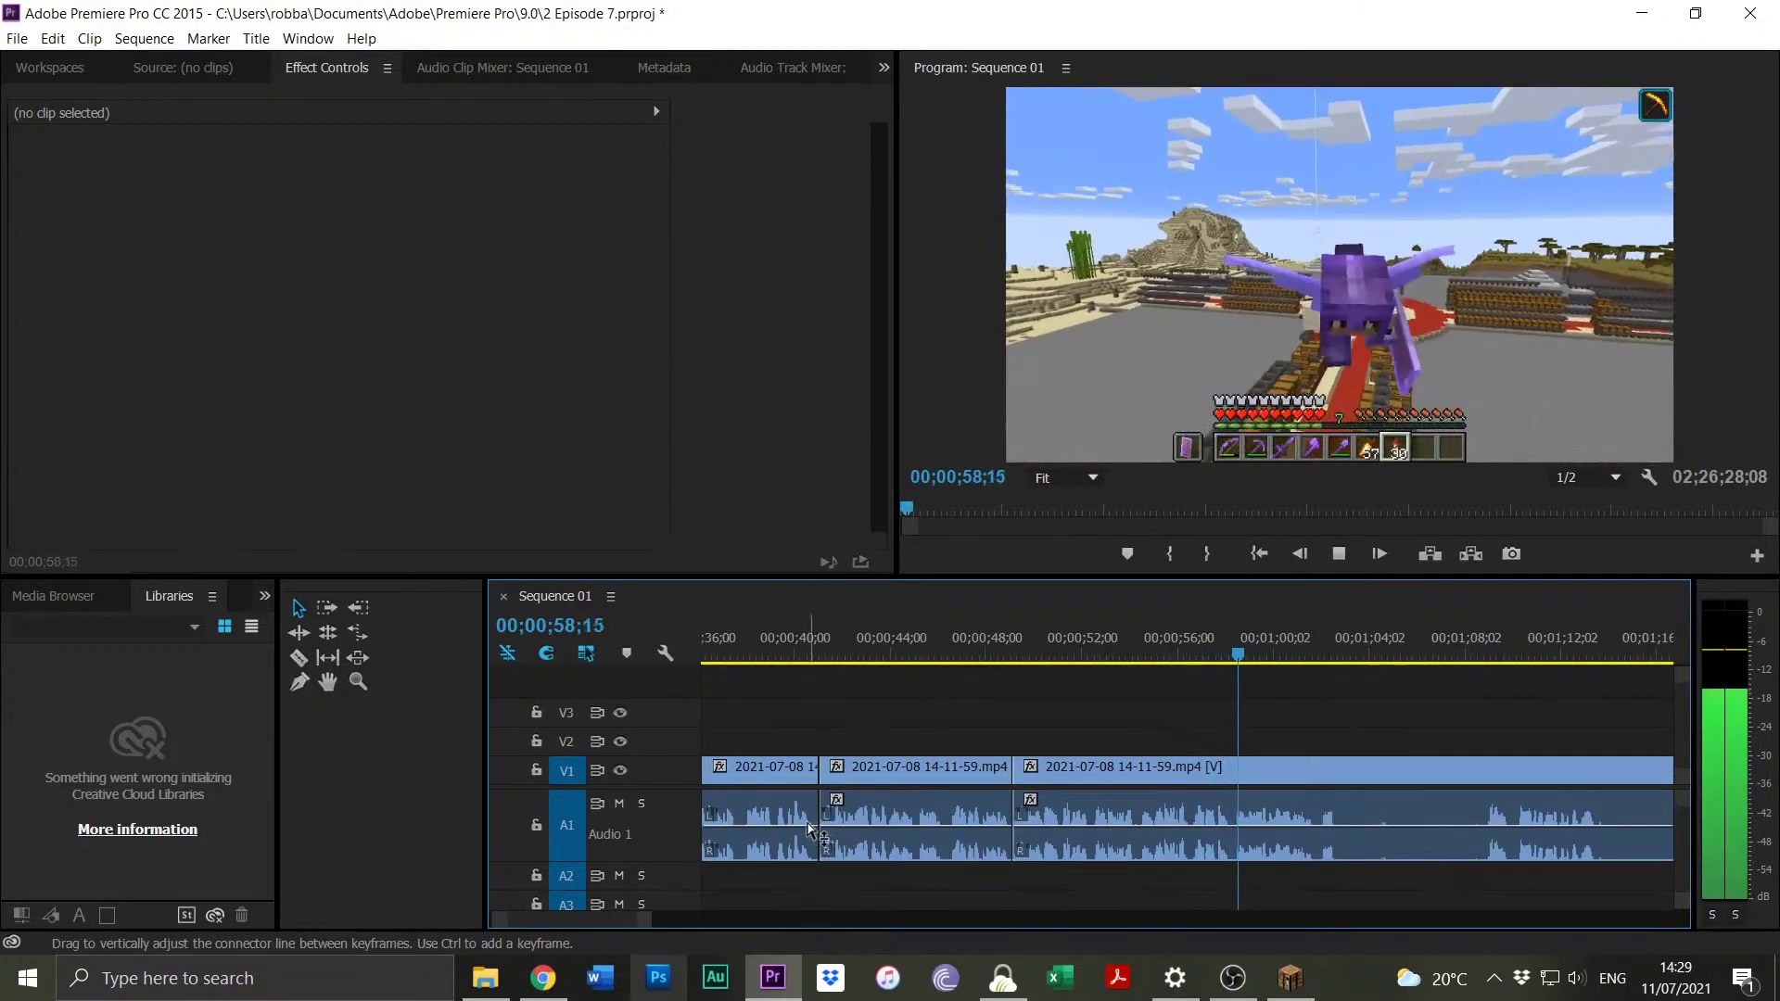
pyautogui.moveTo(644, 922); pyautogui.dragTo(633, 920)
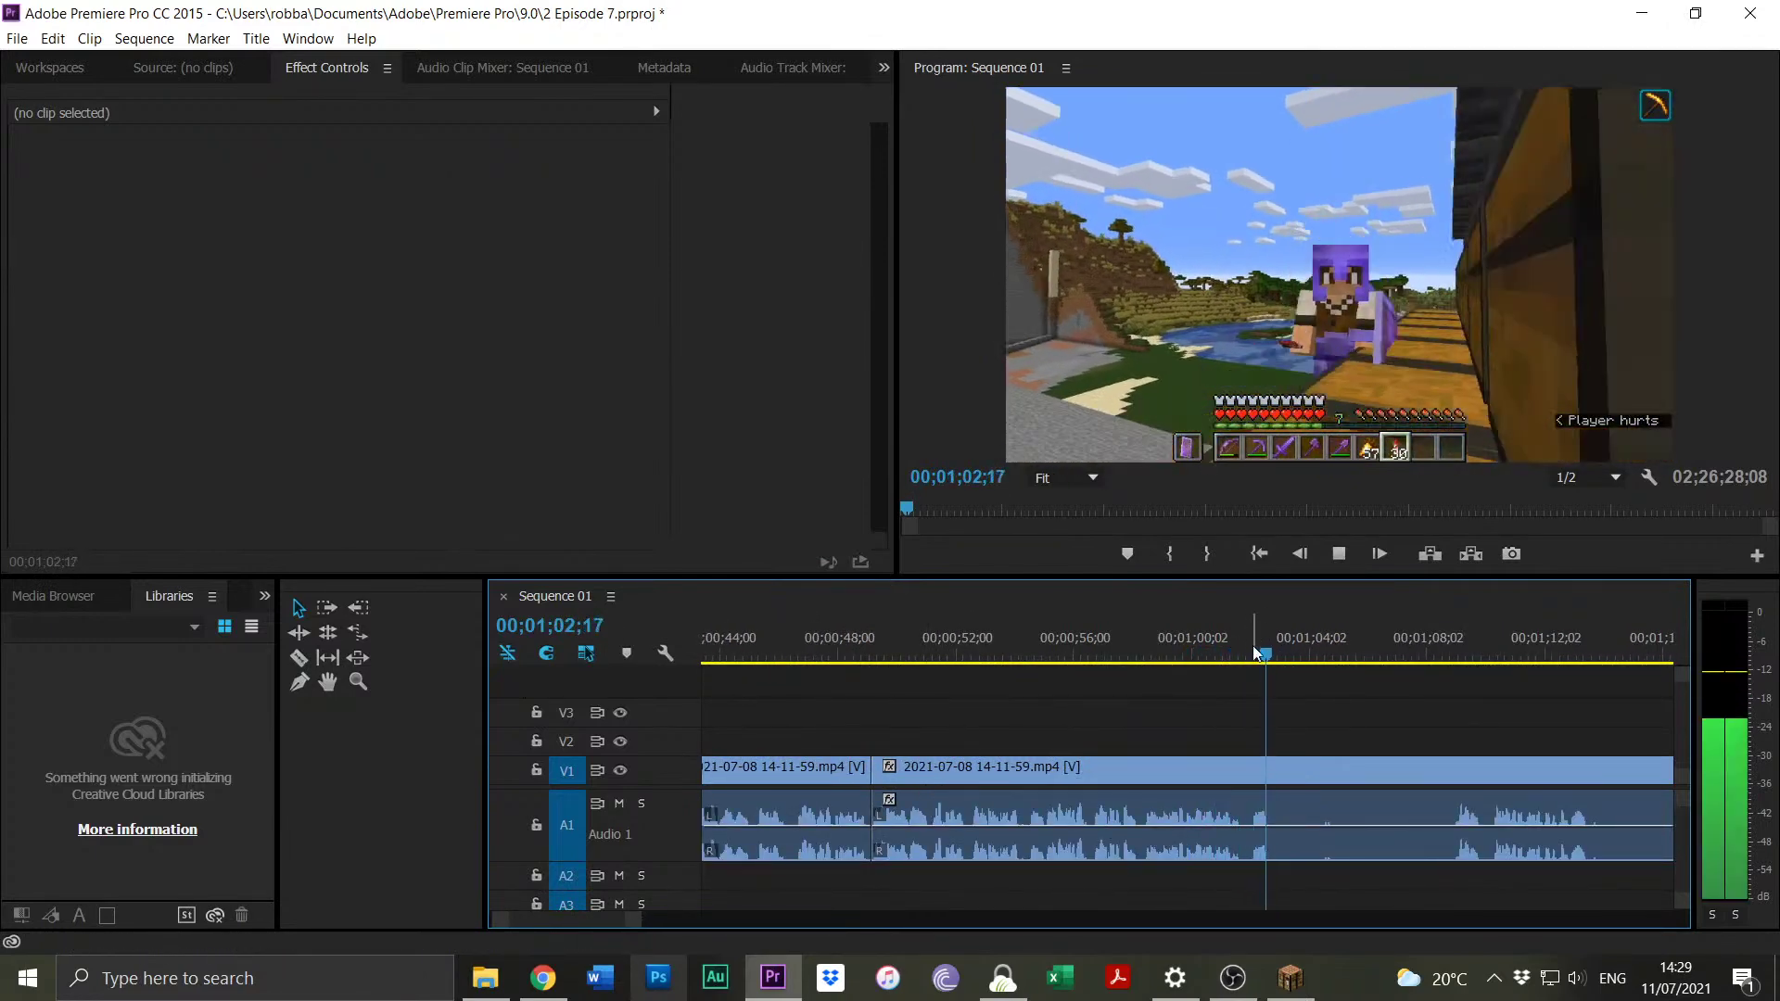
pyautogui.press('space')
pyautogui.hotkey('ctrl', 'k')
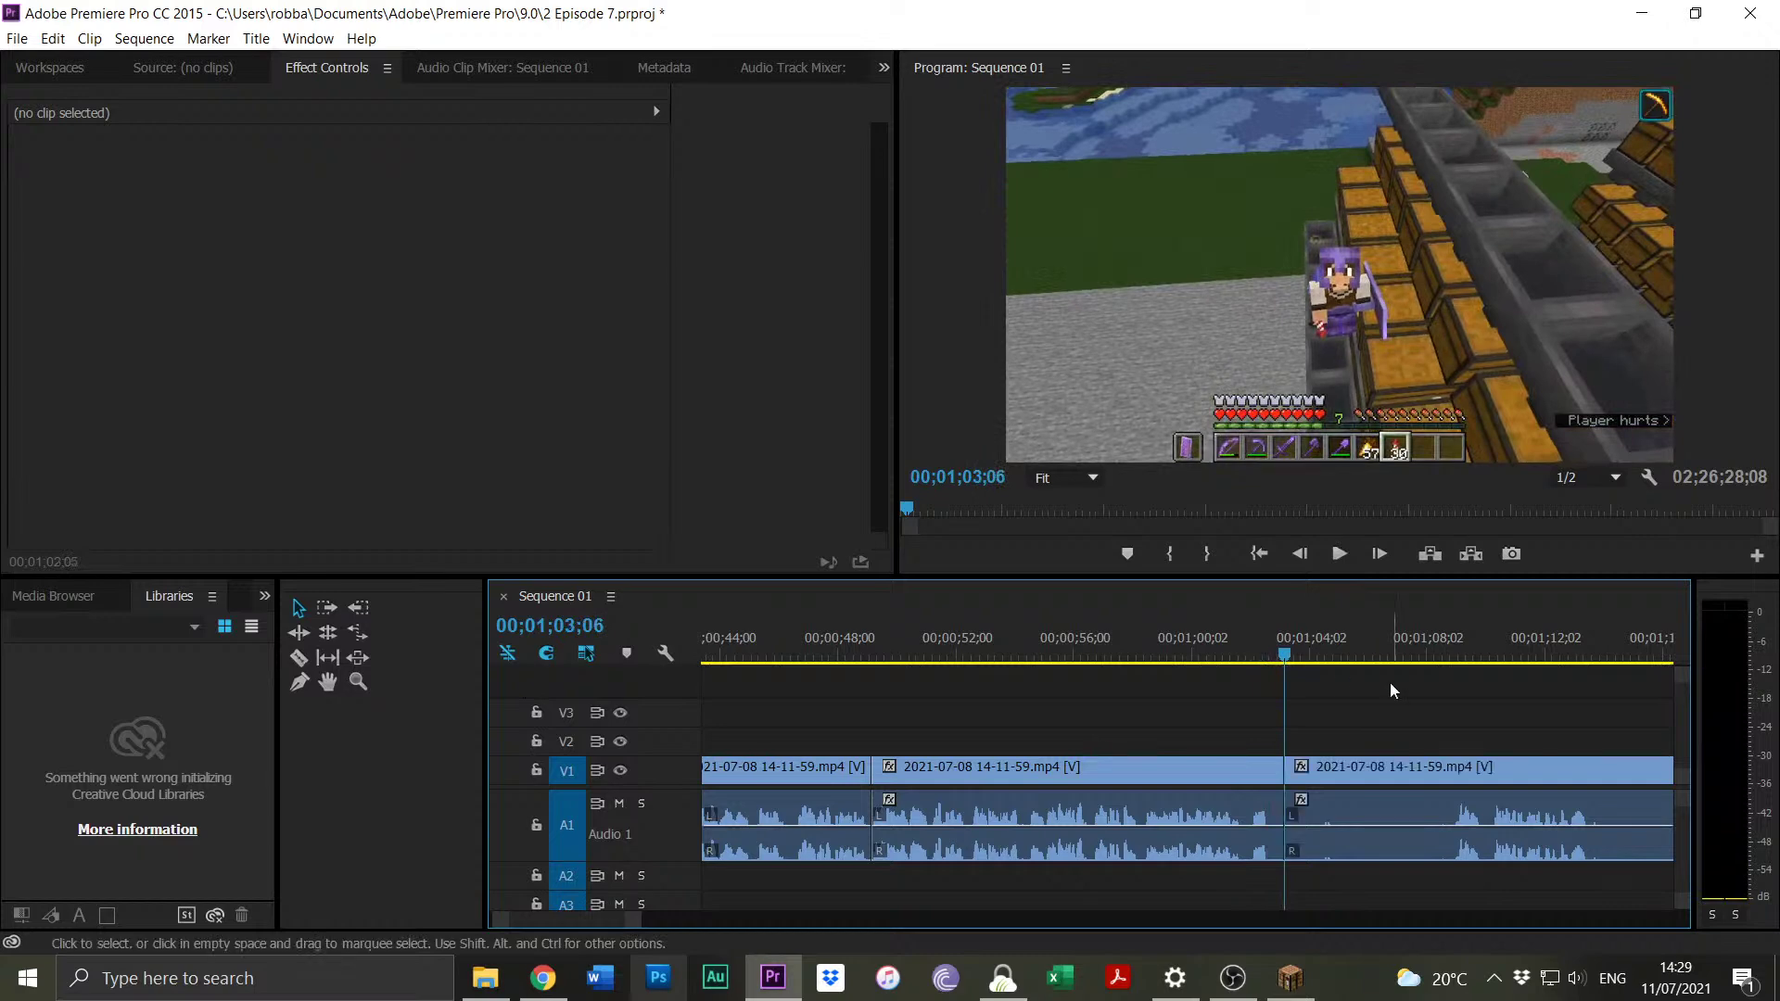
# Trim the last clip's silent start up to 00;01;08;23 and move the clip back against the cut at 00;01;03;06.
pyautogui.click(1448, 664)
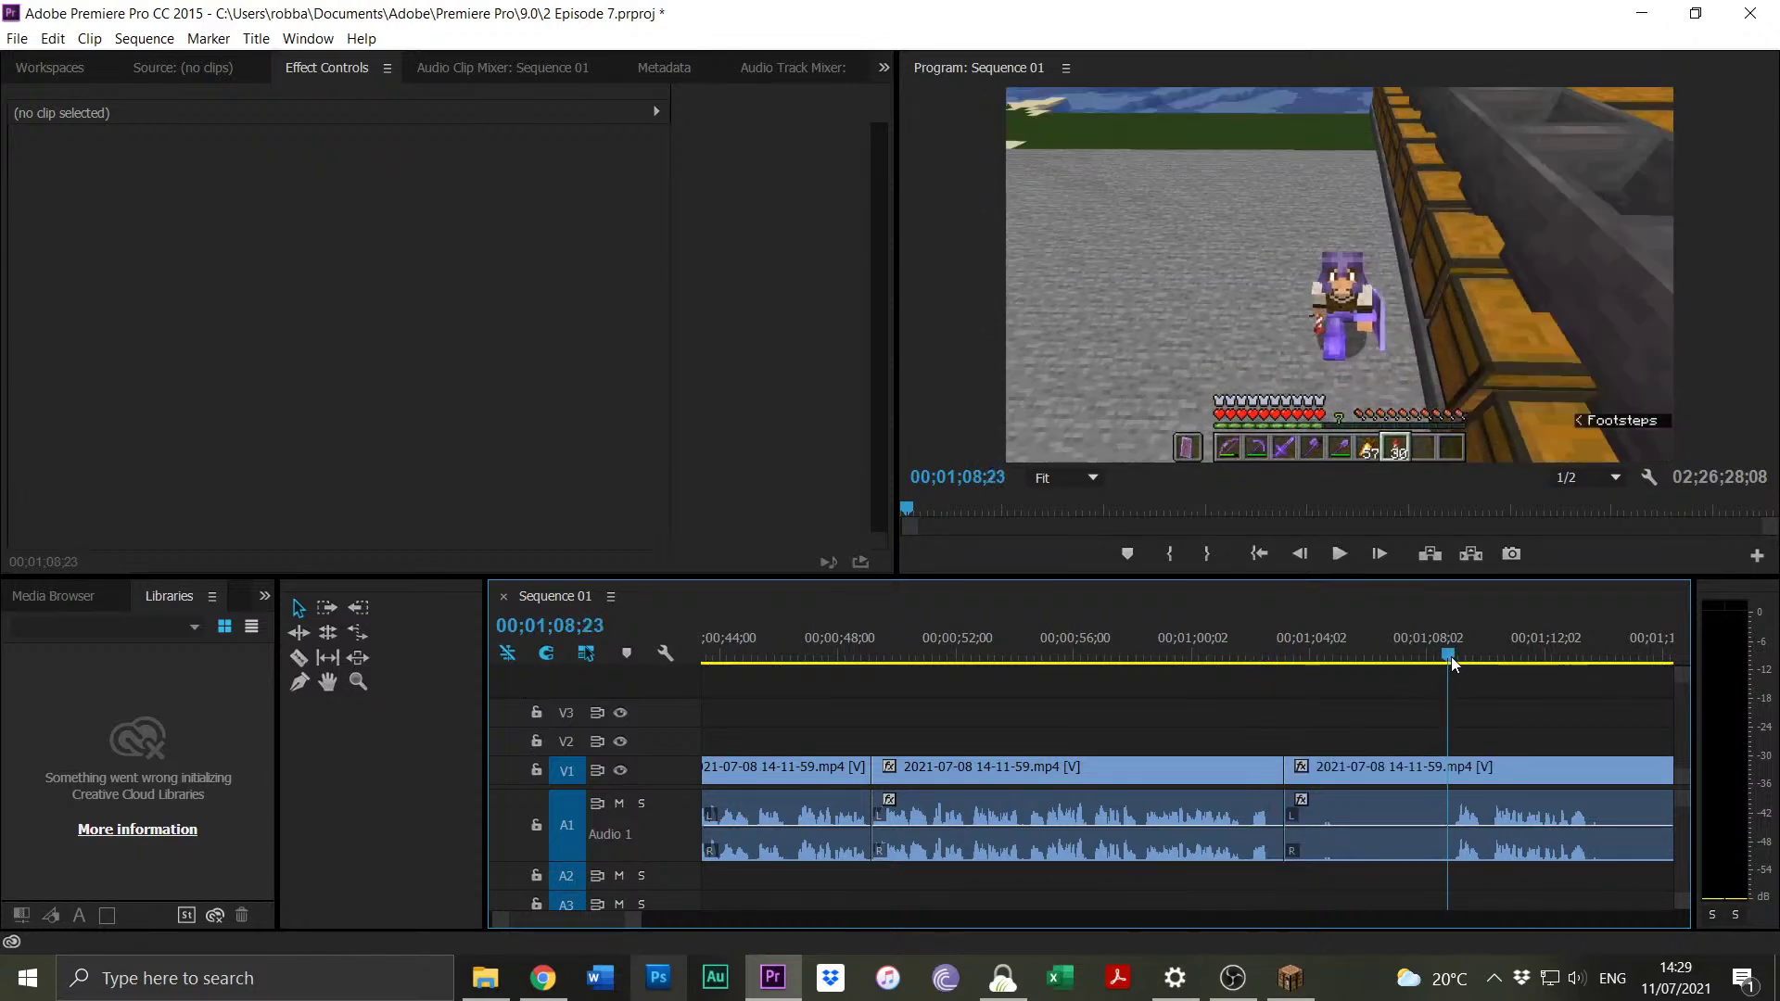
pyautogui.moveTo(1289, 768)
pyautogui.mouseDown()
pyautogui.moveTo(1448, 768)
pyautogui.moveTo(1315, 785)
pyautogui.mouseUp()
# Play from just before 00;01;03;06 through the short speech and split the last clip at 00;01;08;04.
pyautogui.click(1272, 654)
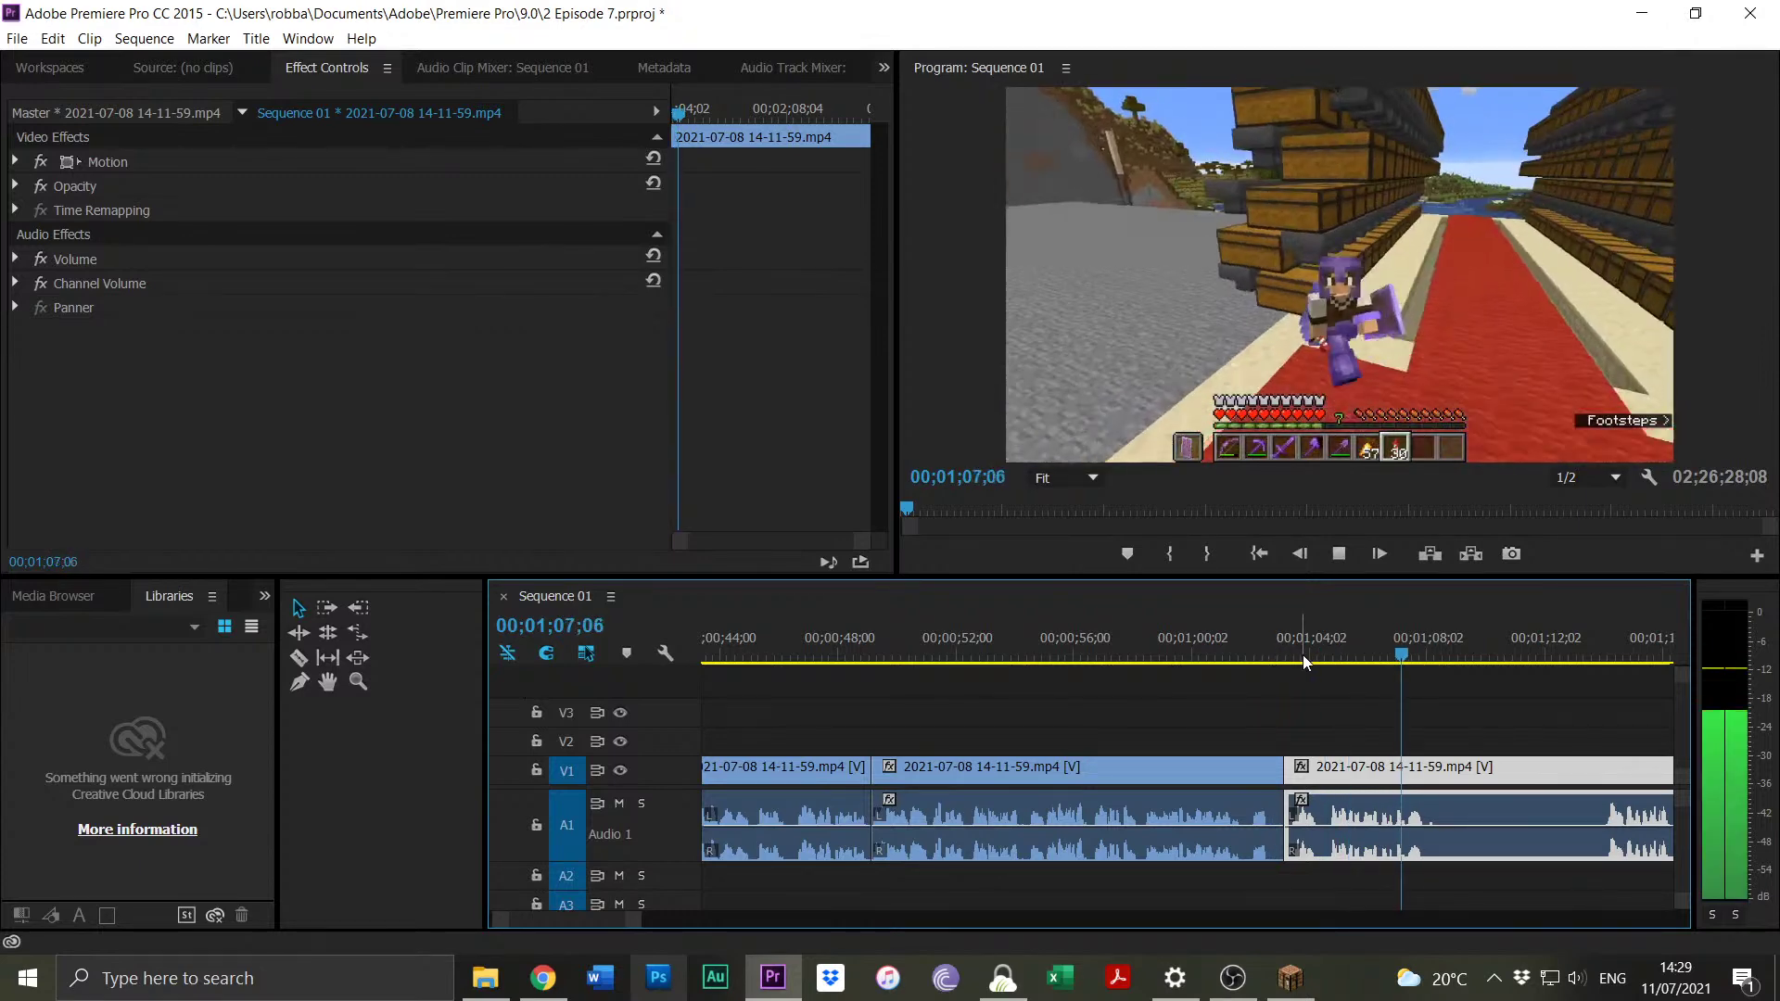
pyautogui.press('space')
pyautogui.hotkey('ctrl', 'k')
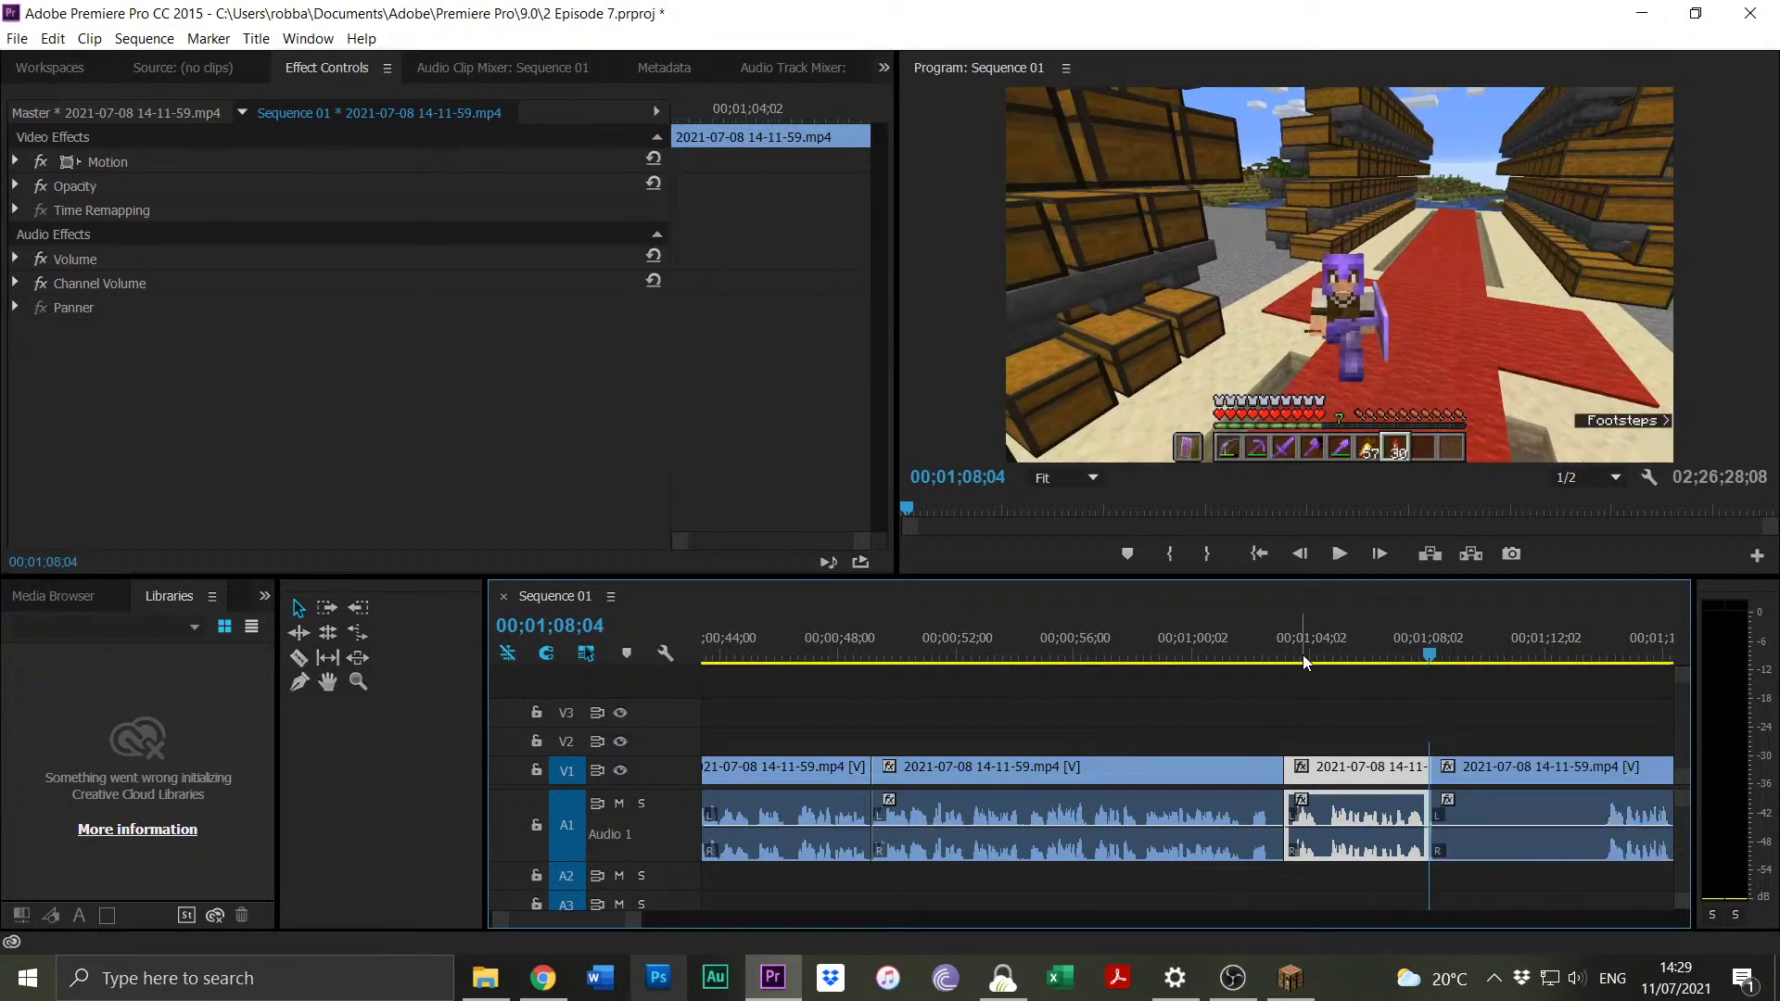
# Trim the start of the clip after 00;01;08;04 up to 00;01;14;00 and close the gap.
pyautogui.click(1602, 655)
pyautogui.moveTo(1453, 765)
pyautogui.mouseDown()
pyautogui.moveTo(1576, 797)
pyautogui.moveTo(1458, 777)
pyautogui.mouseUp()
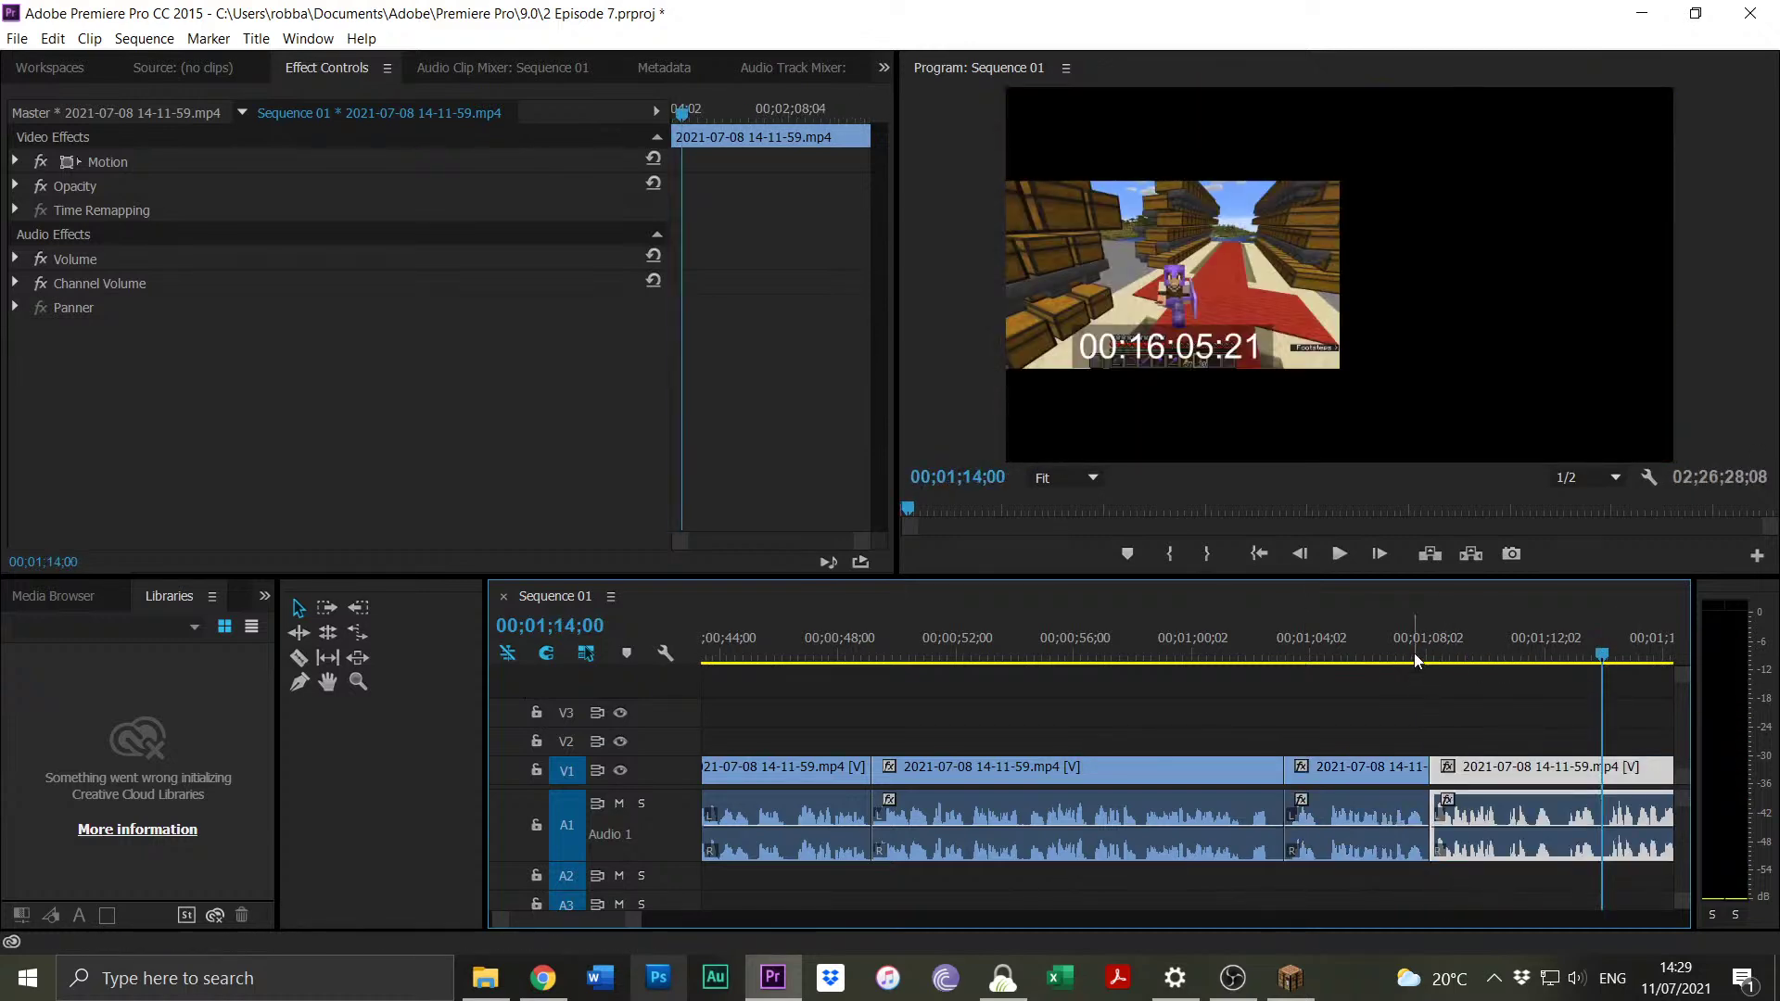
# Play past the cut at 00;01;08;04, cut out the section from there to 00;01;18;06 and close the gap.
pyautogui.click(1414, 654)
pyautogui.press('space')
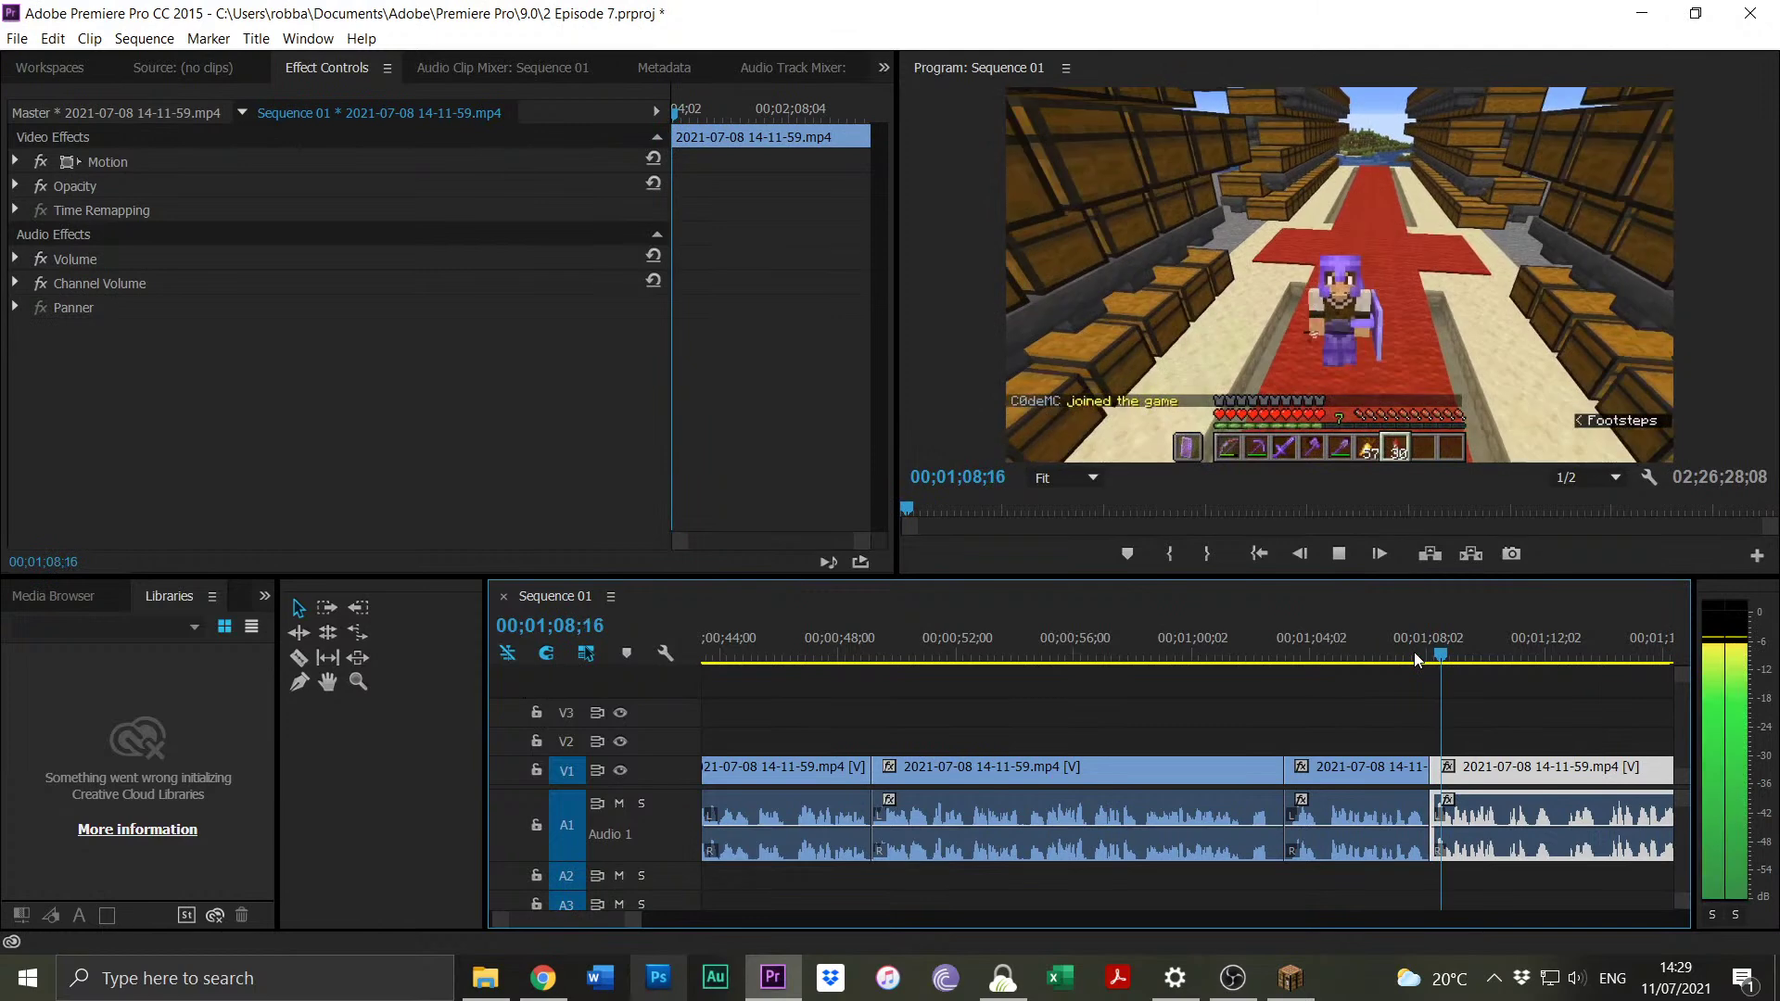
pyautogui.click(1351, 784)
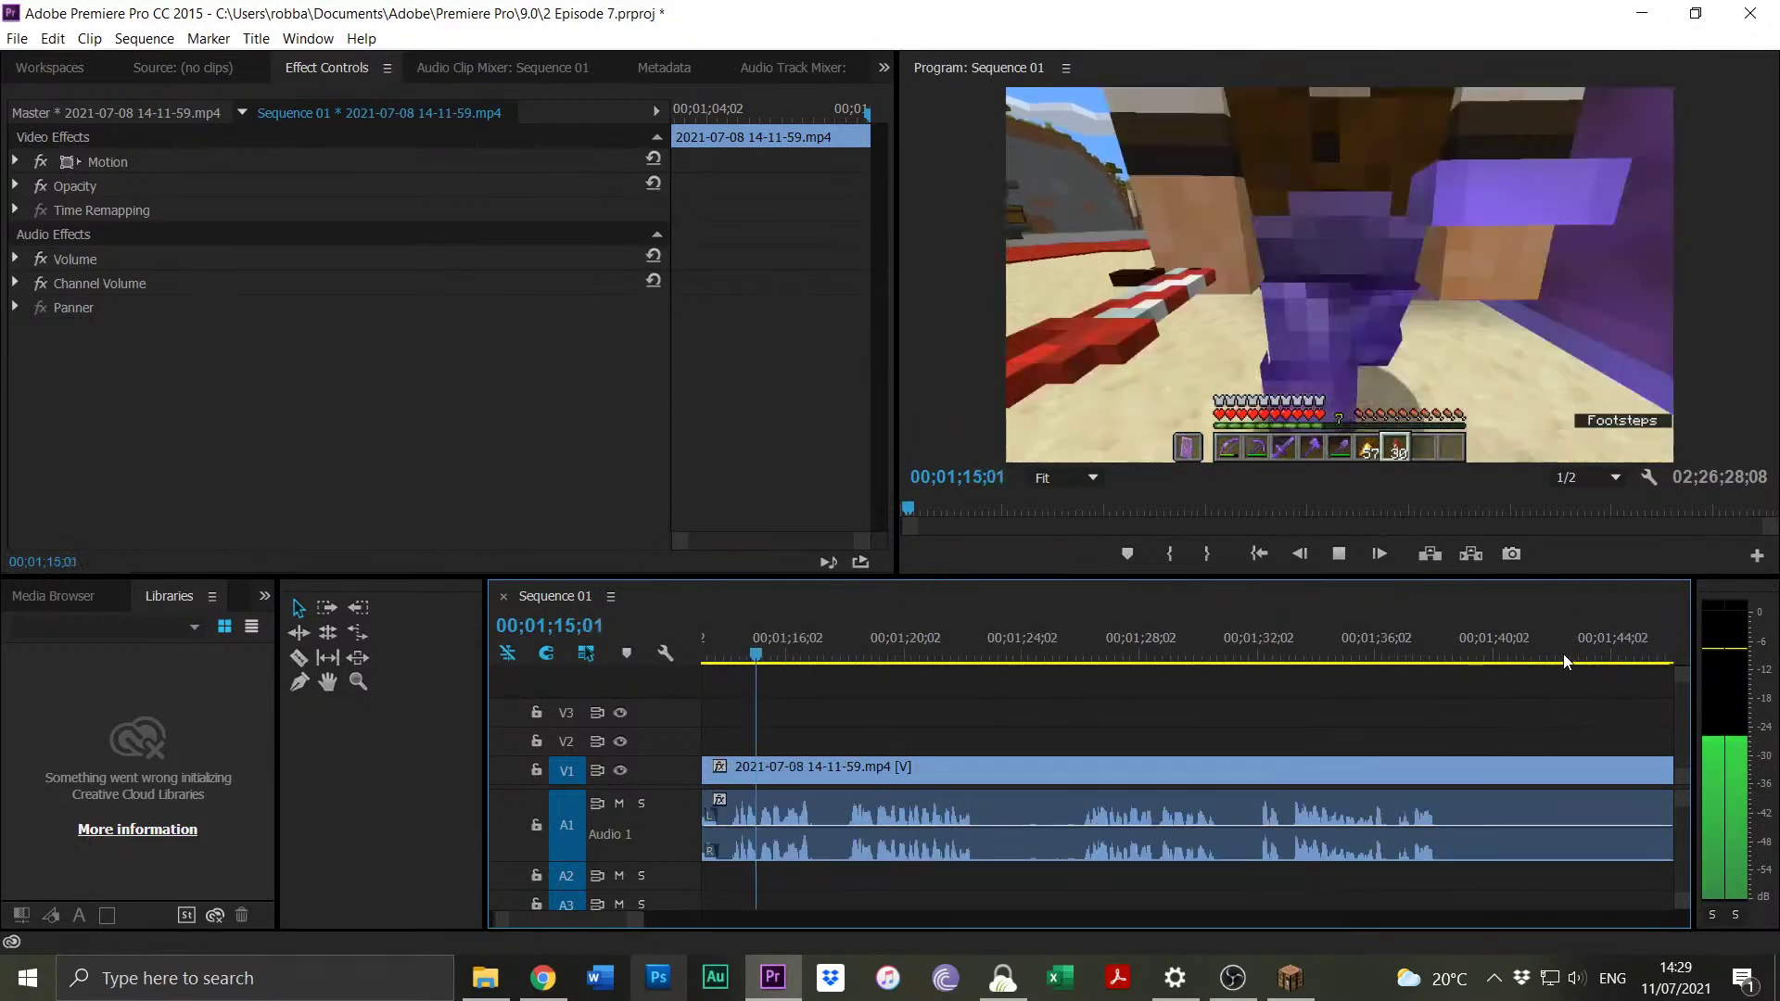
pyautogui.click(844, 661)
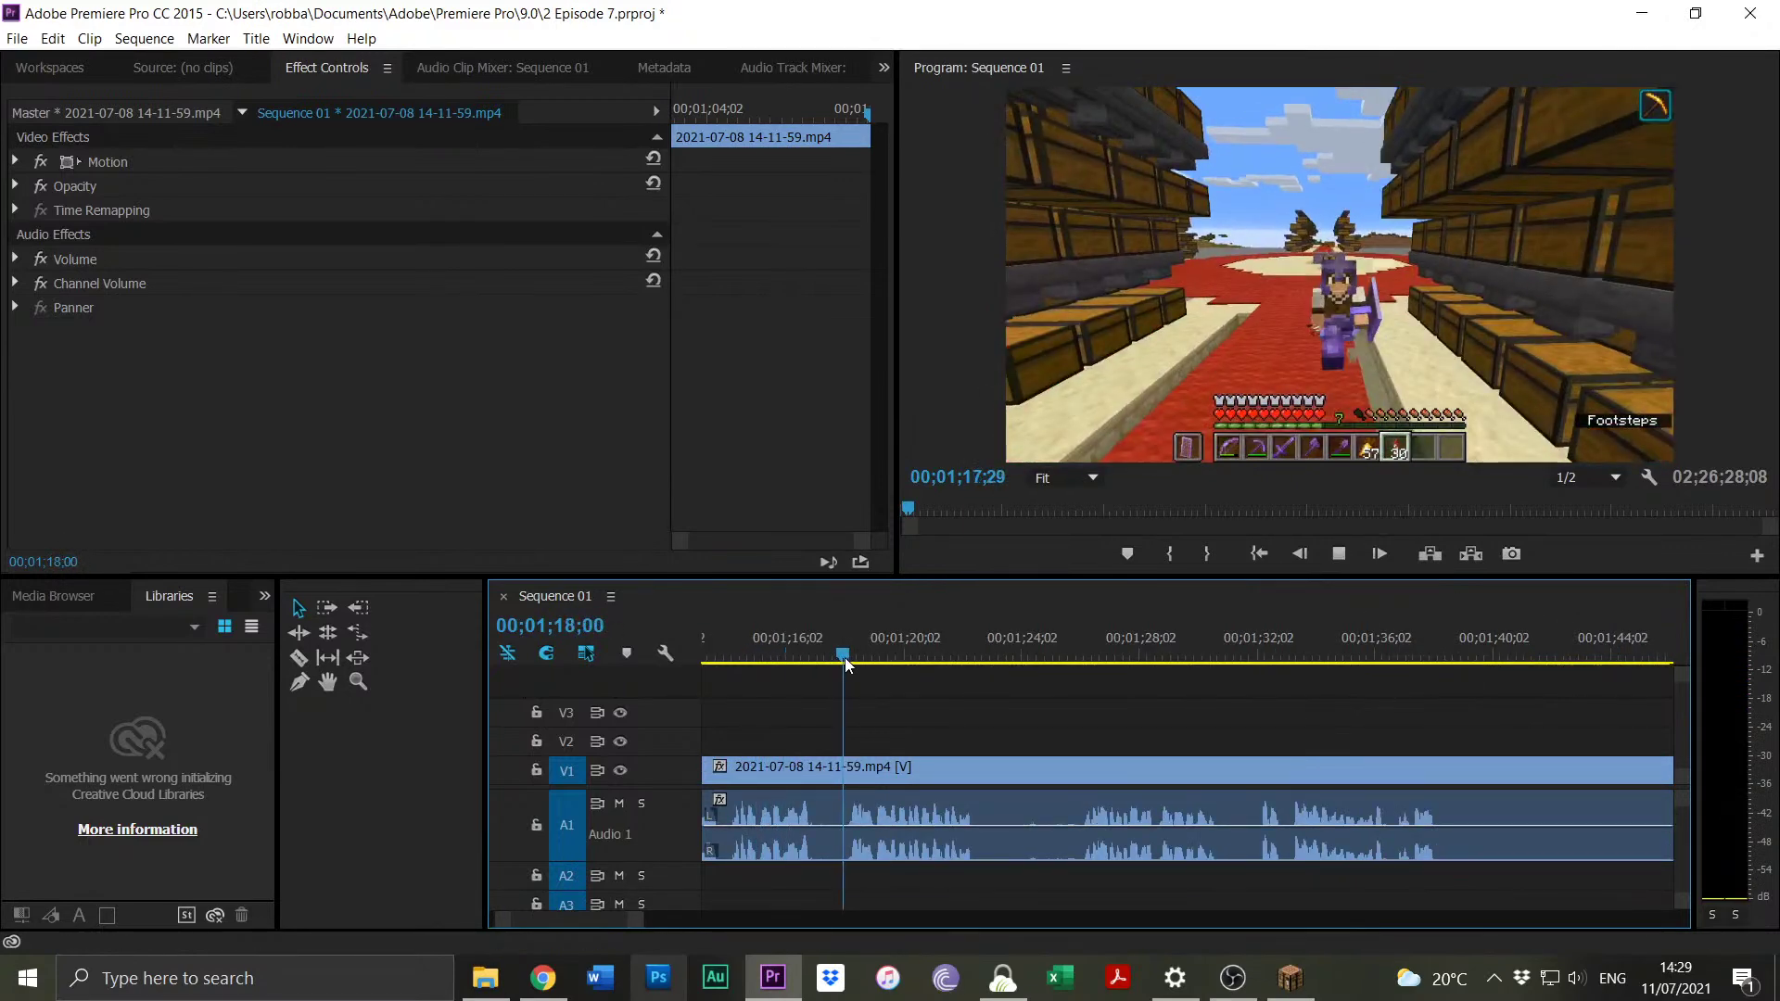
pyautogui.click(846, 661)
pyautogui.click(850, 660)
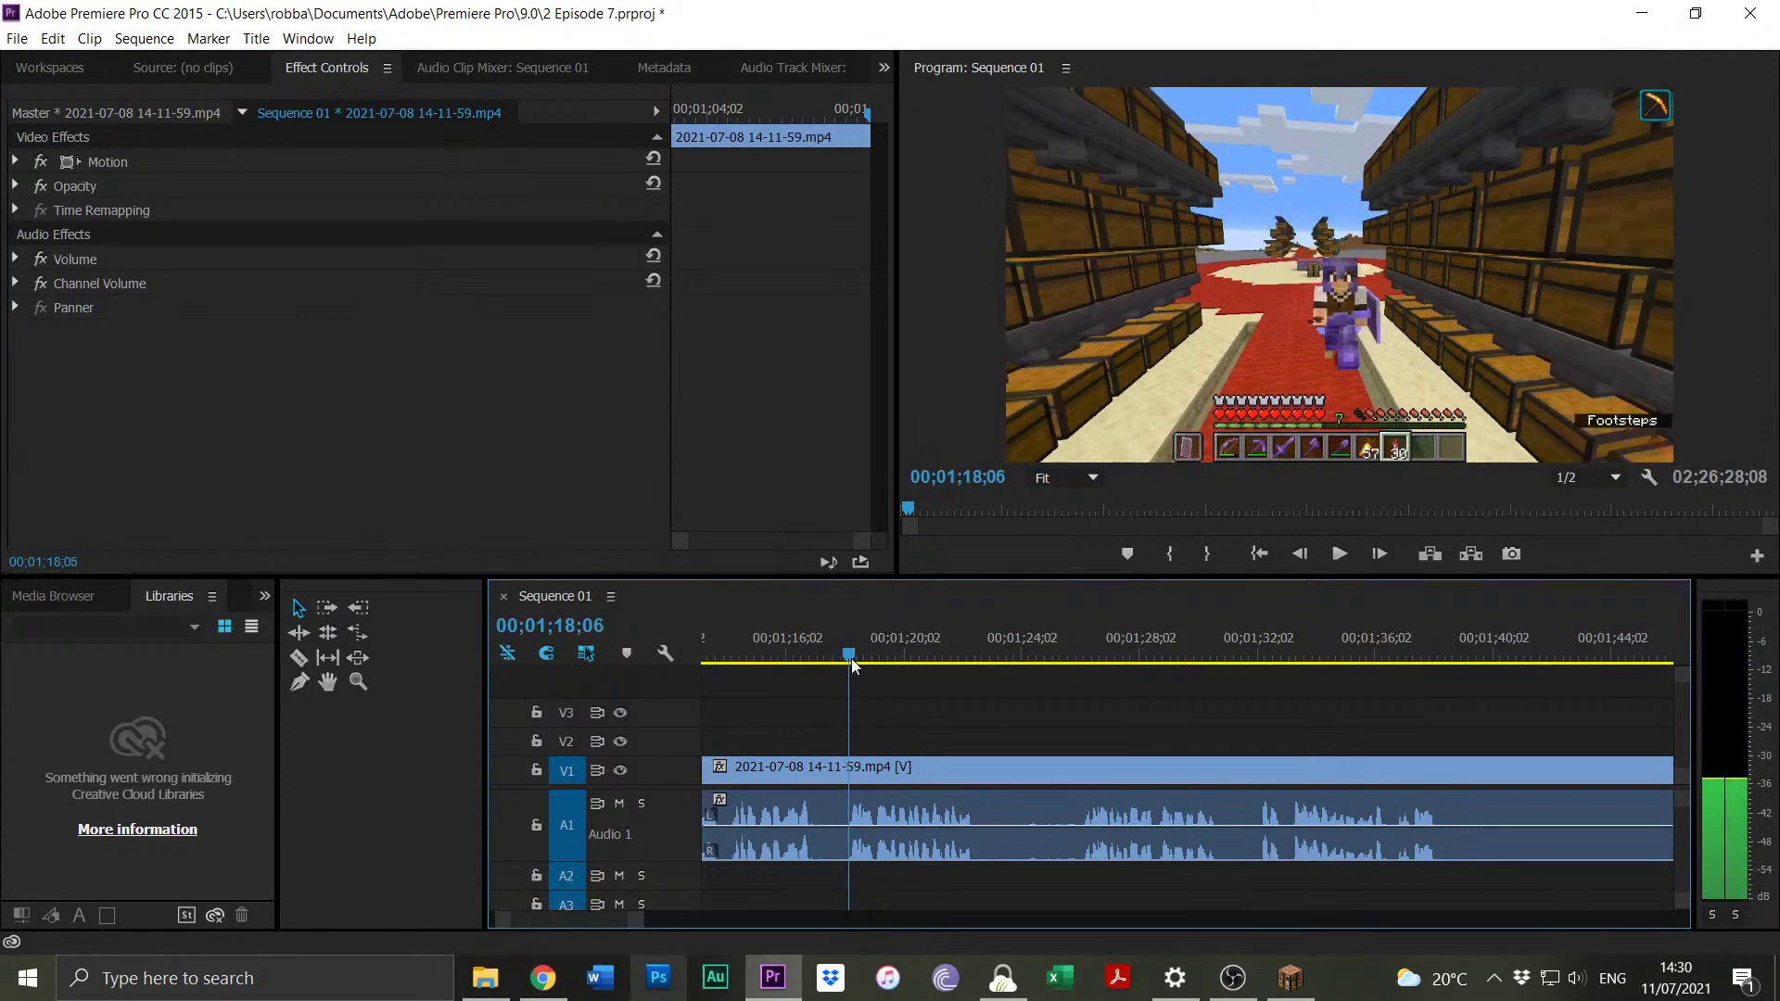
pyautogui.click(829, 704)
pyautogui.hotkey('ctrl', 'k')
pyautogui.click(819, 764)
pyautogui.press('Delete')
pyautogui.moveTo(623, 914); pyautogui.dragTo(666, 914)
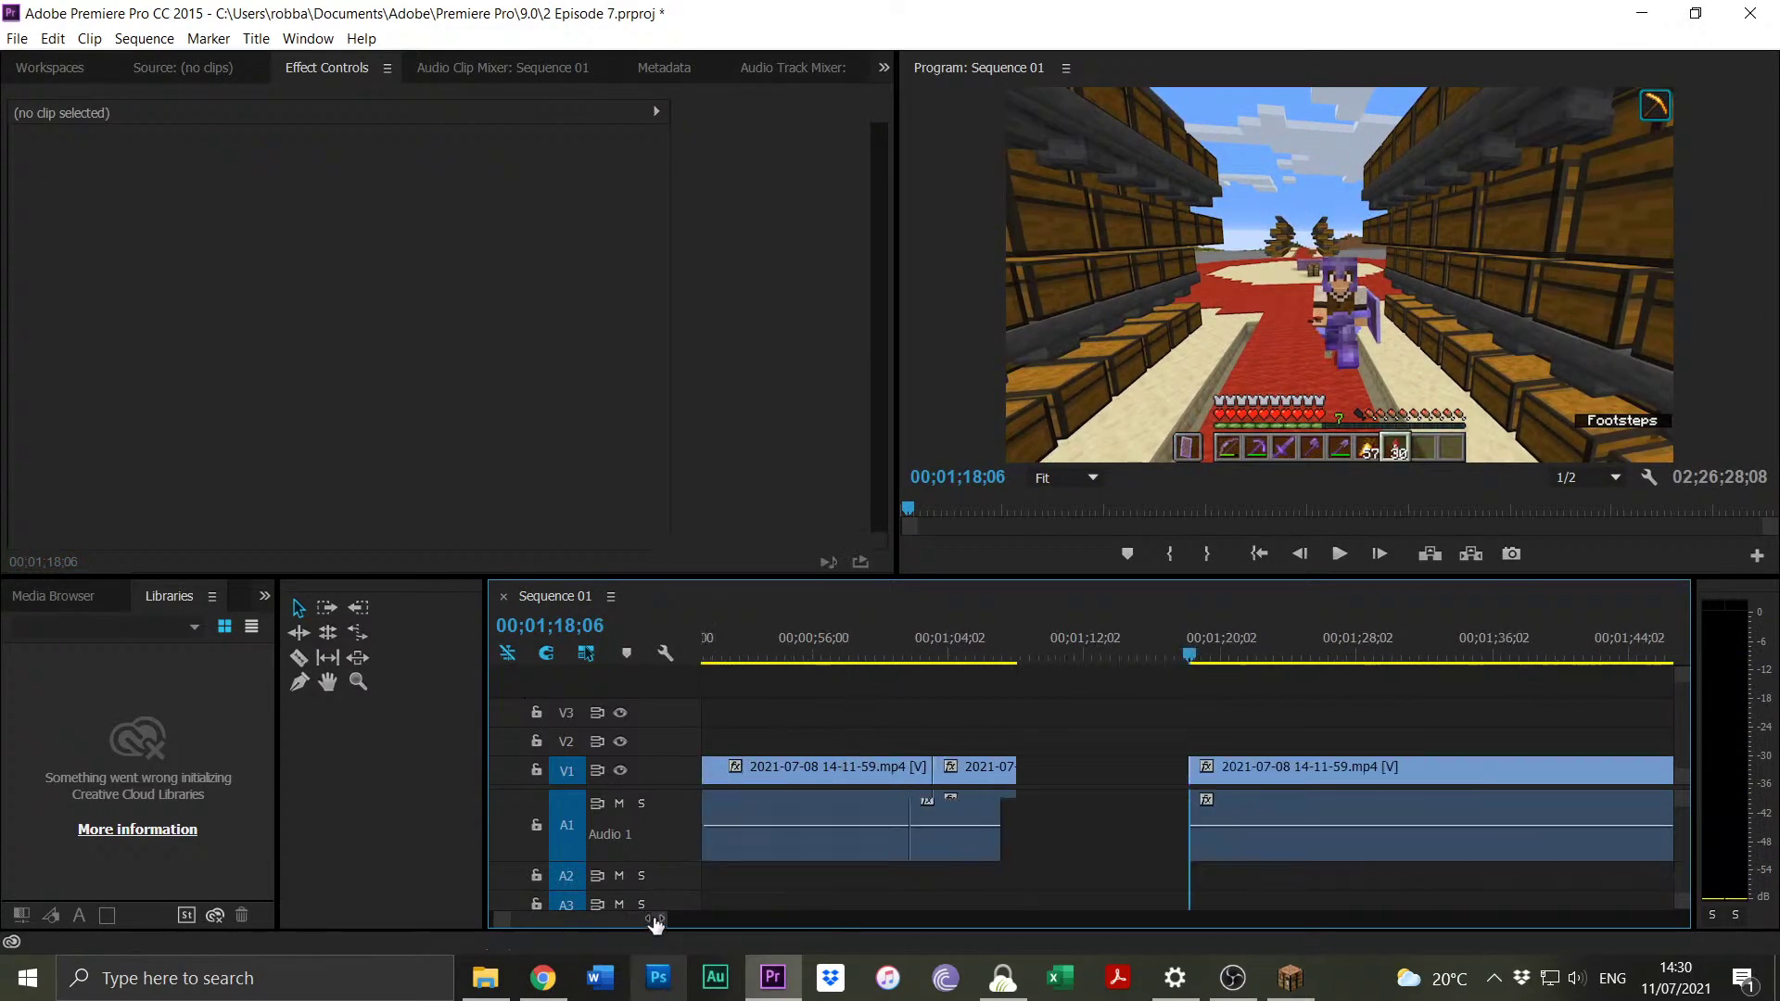
pyautogui.moveTo(1214, 782); pyautogui.dragTo(1072, 794)
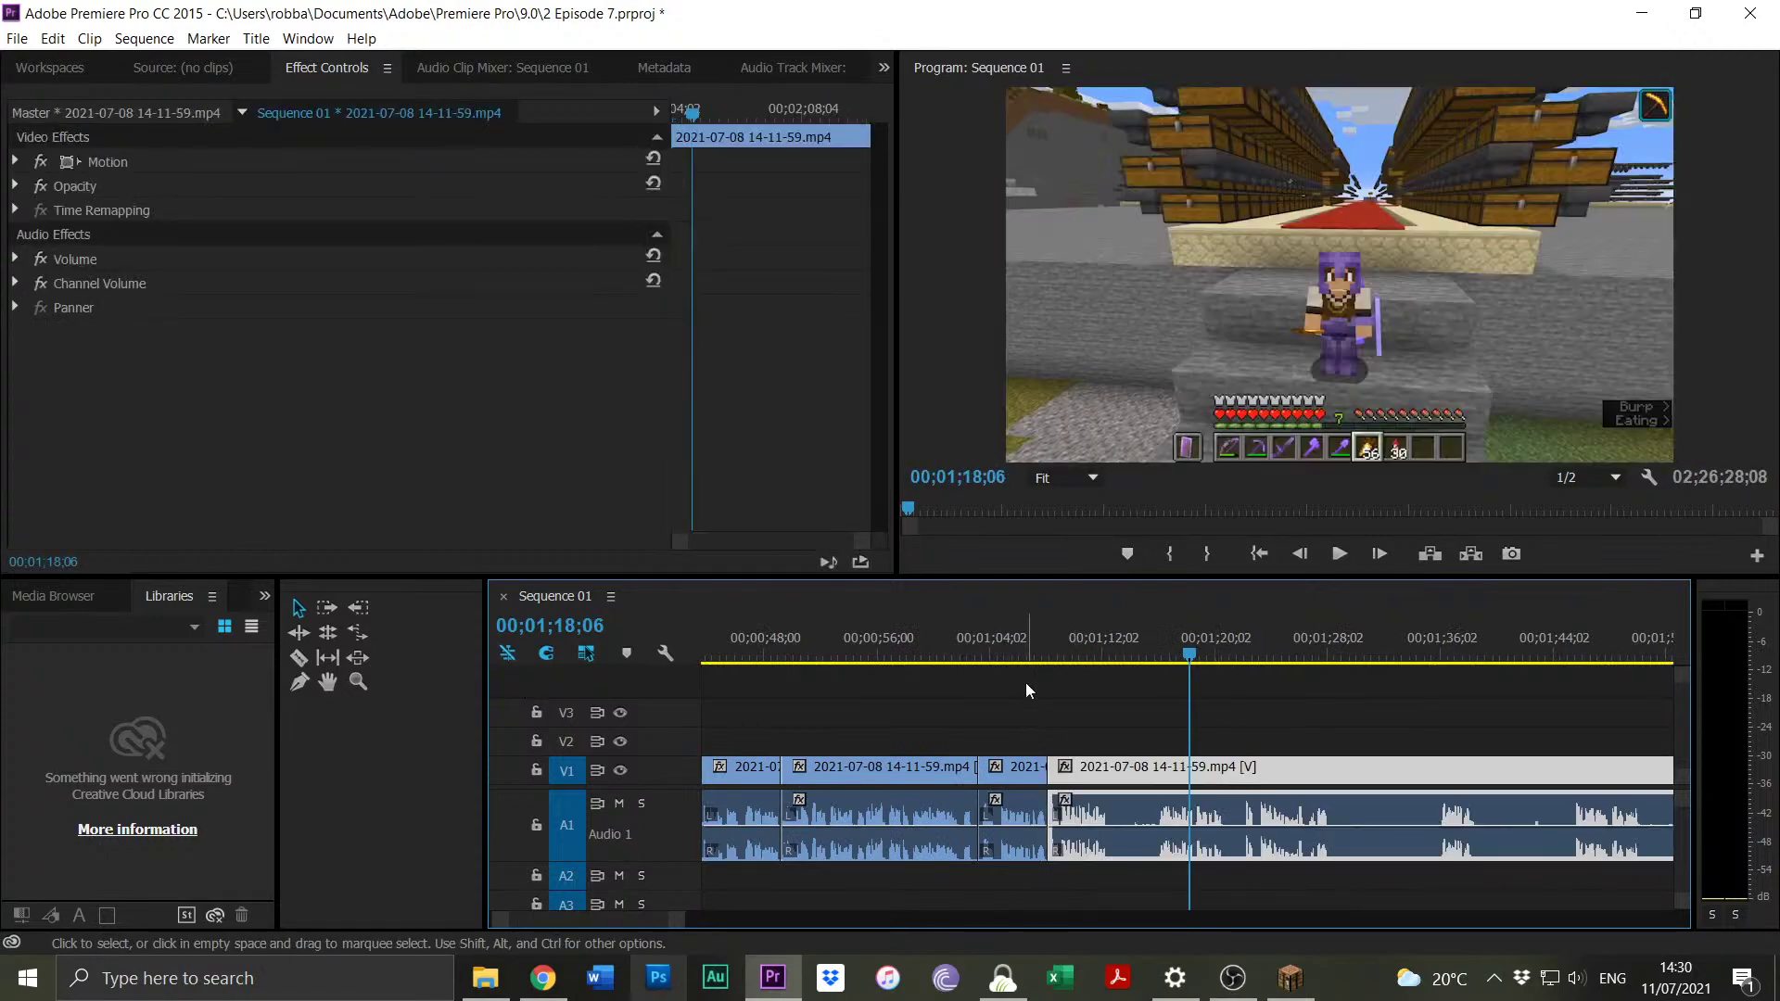
# Play across the join at 00;01;08;04 and split the last clip at 00;01;12;12, after its first speech.
pyautogui.click(1043, 660)
pyautogui.press('space')
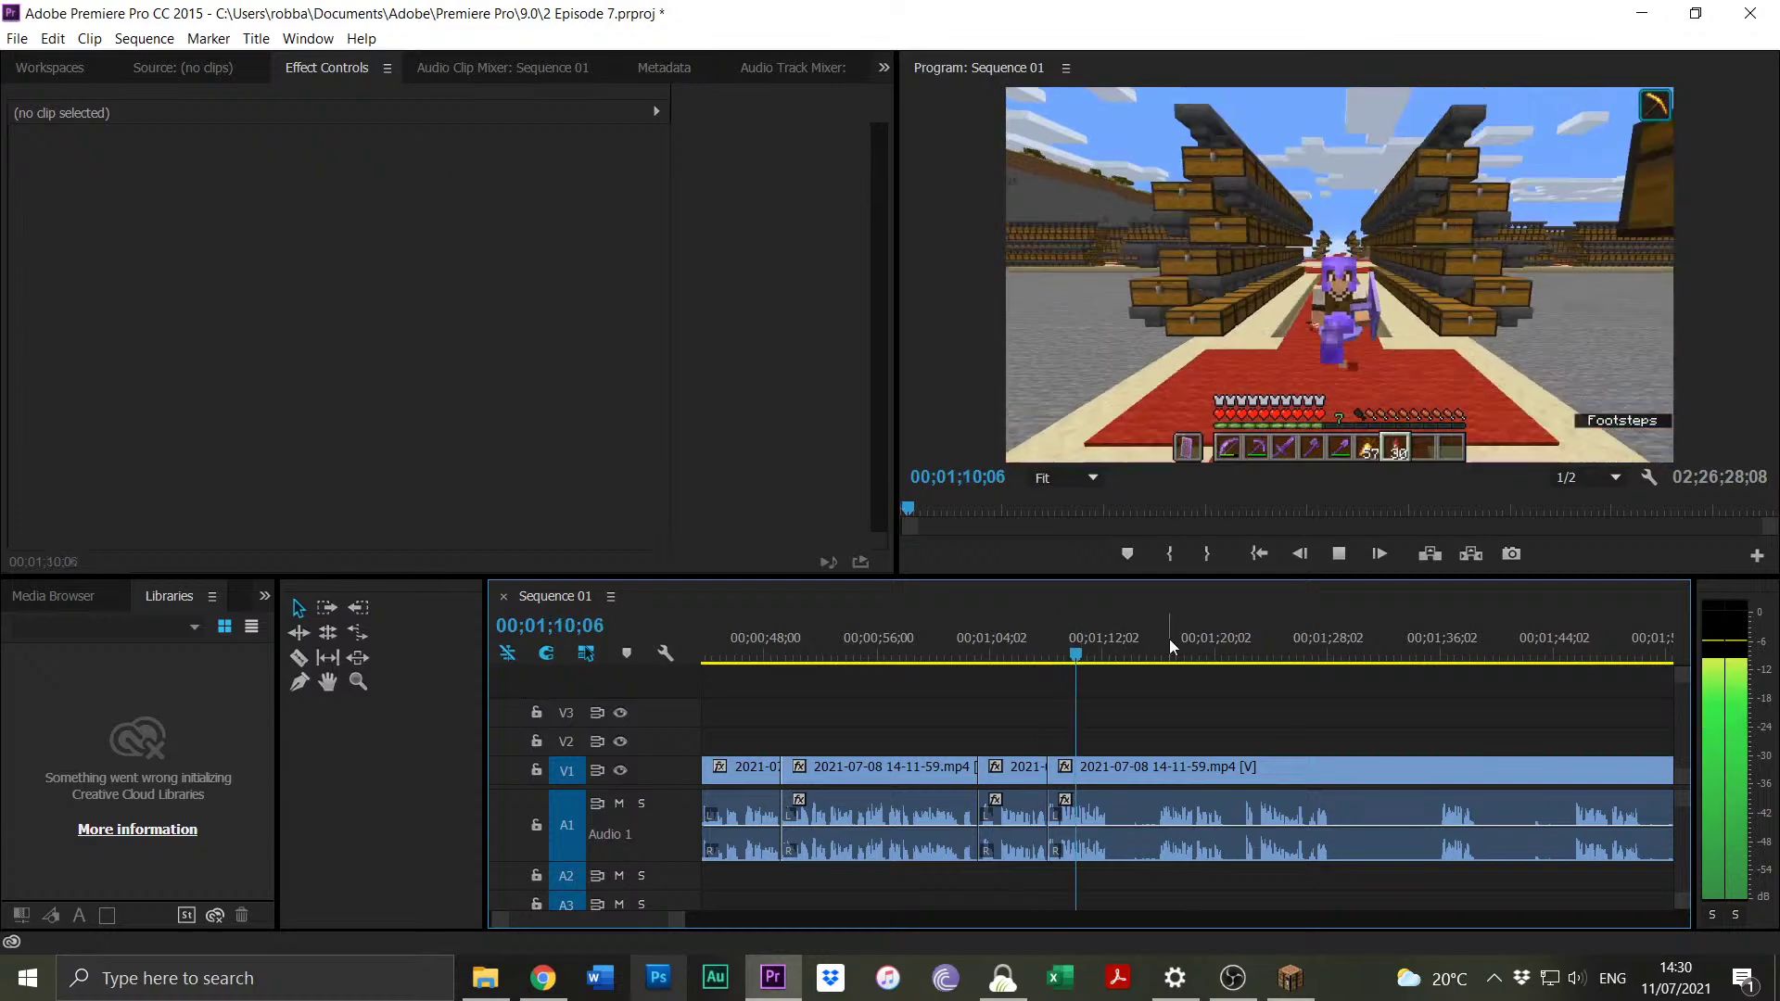
pyautogui.press('space')
pyautogui.hotkey('ctrl', 'k')
# Trim the last clip's silent start up to 00;01;15;29 and move the clip against the cut at 00;01;12;12.
pyautogui.moveTo(1165, 645); pyautogui.dragTo(1157, 654)
pyautogui.moveTo(1120, 760); pyautogui.dragTo(1154, 762)
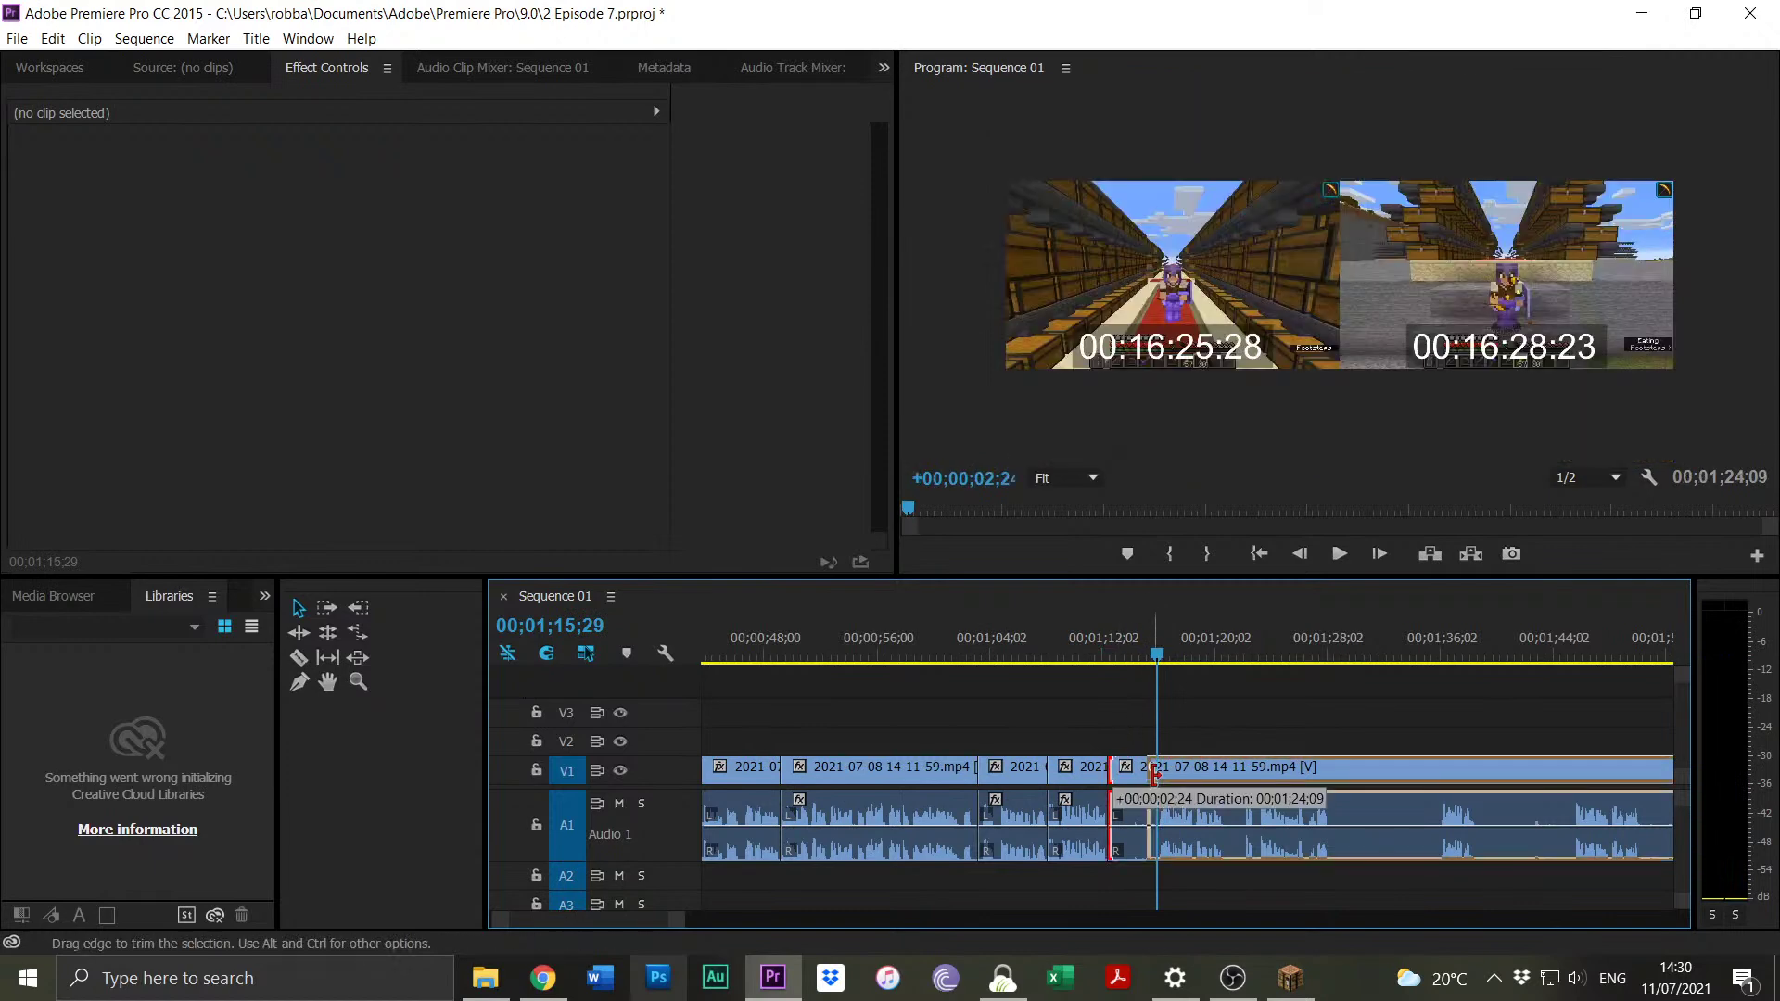
# Play from just before 00;01;12;12 through the next speech and split the last clip at 00;01;17;07.
pyautogui.click(1100, 653)
pyautogui.press('space')
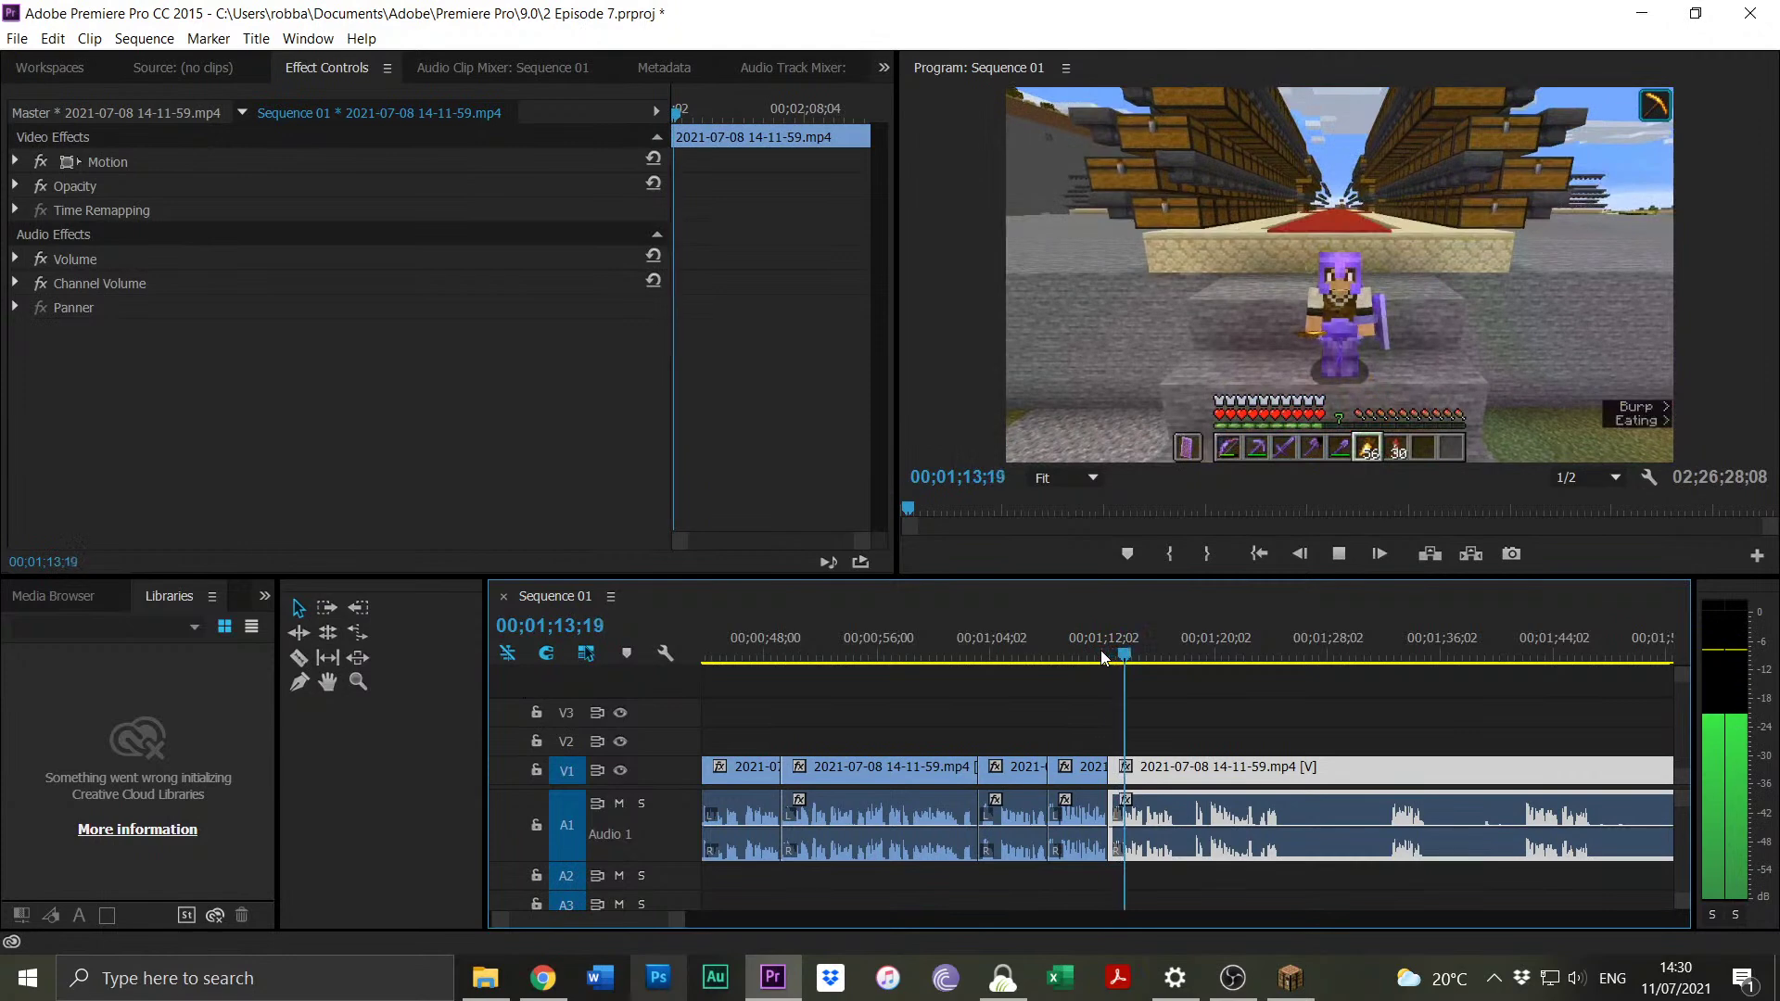
pyautogui.moveTo(678, 920); pyautogui.dragTo(653, 916)
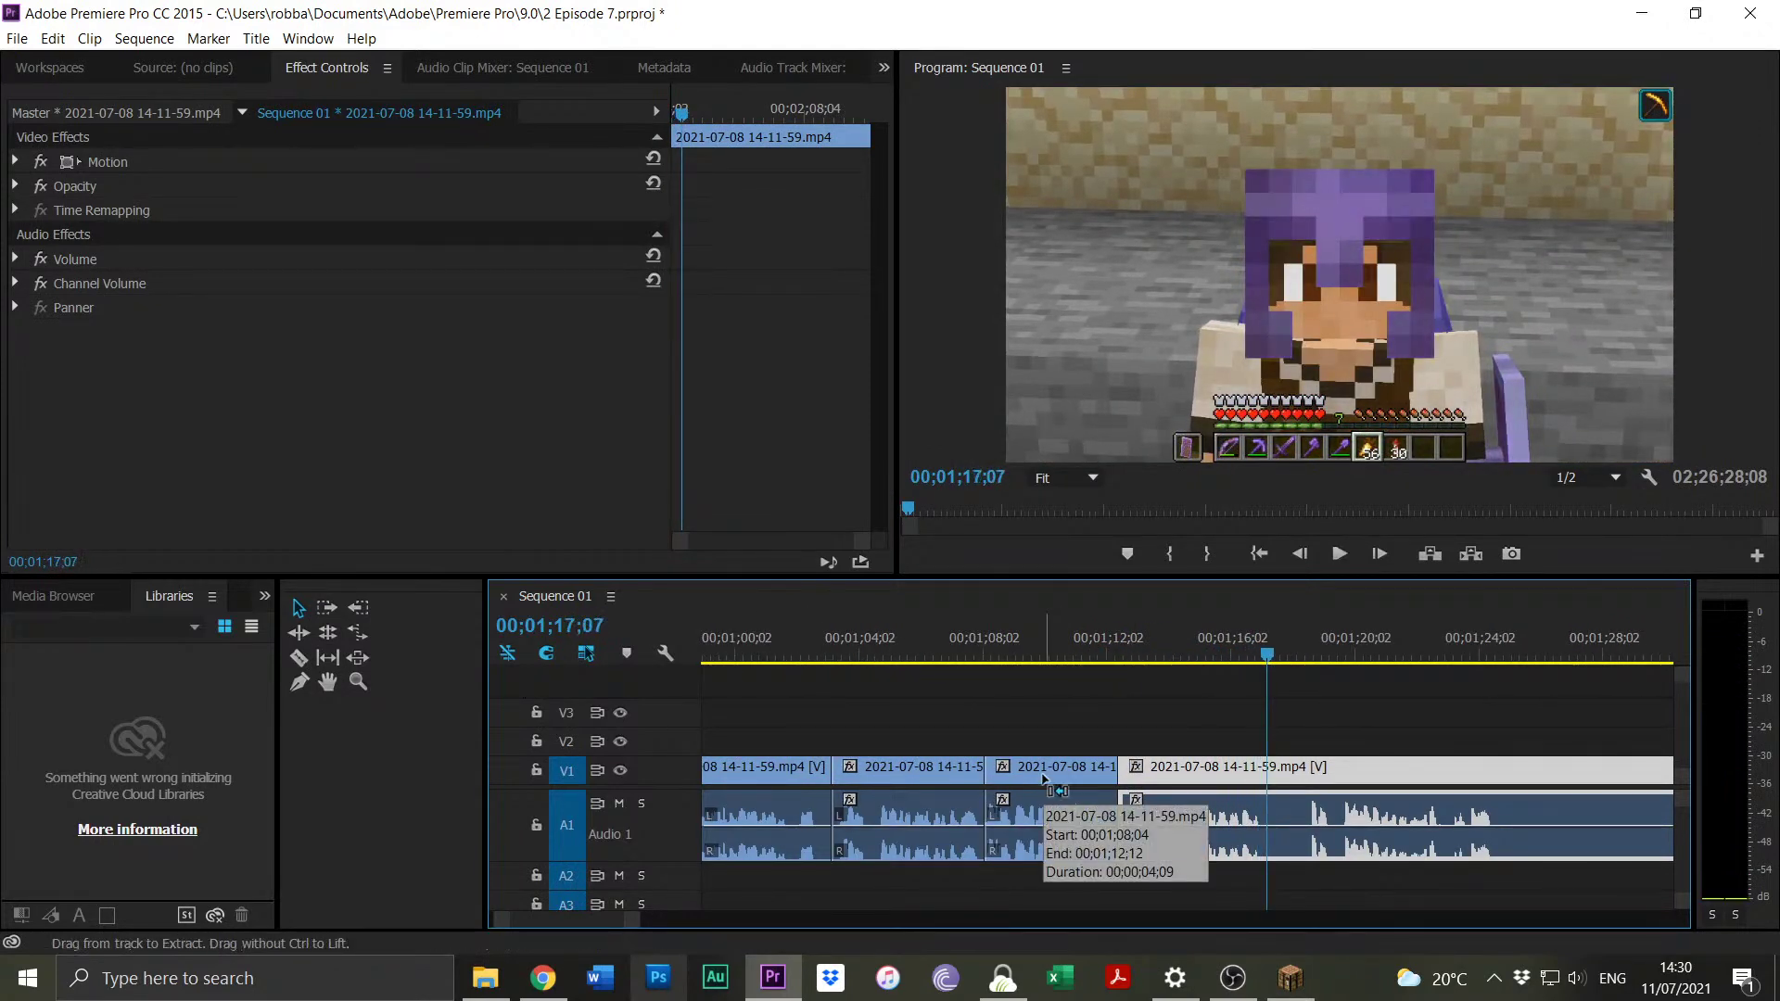
pyautogui.hotkey('ctrl', 'k')
# Trim the start of the clip after 00;01;17;07 up to 00;01;19;18 and move it against the previous piece.
pyautogui.click(1352, 656)
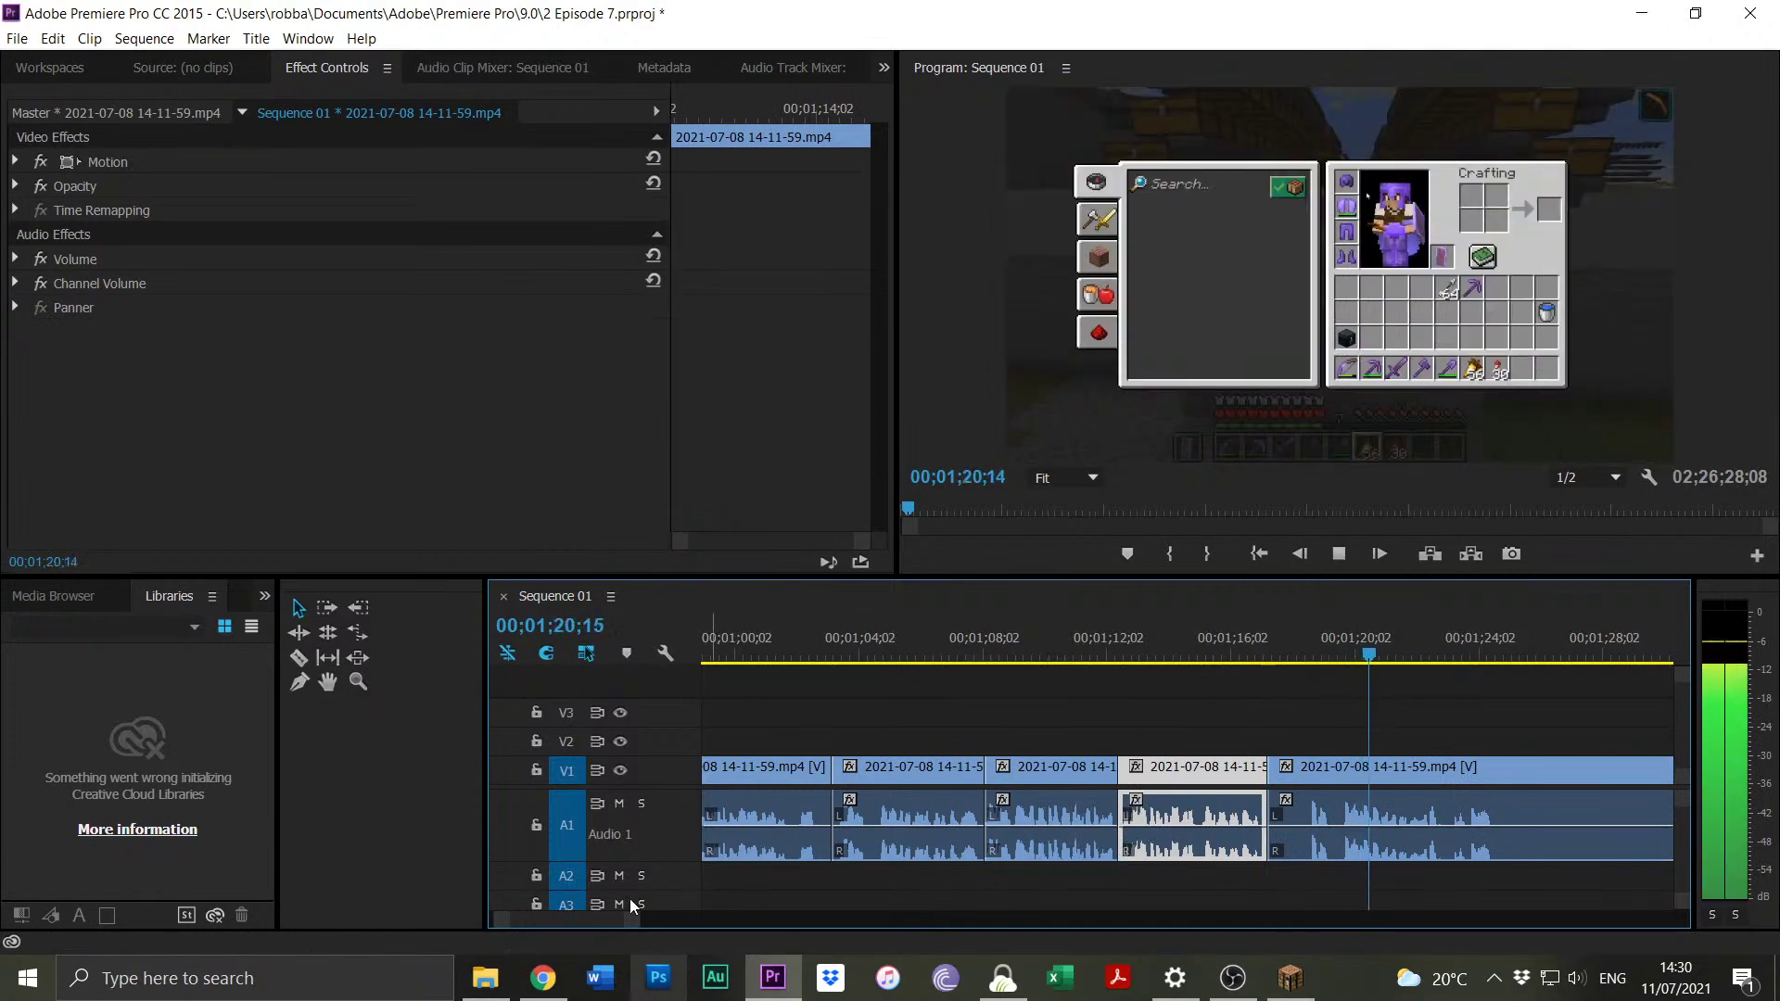
pyautogui.moveTo(637, 921); pyautogui.dragTo(632, 921)
pyautogui.moveTo(1094, 658); pyautogui.dragTo(1140, 656)
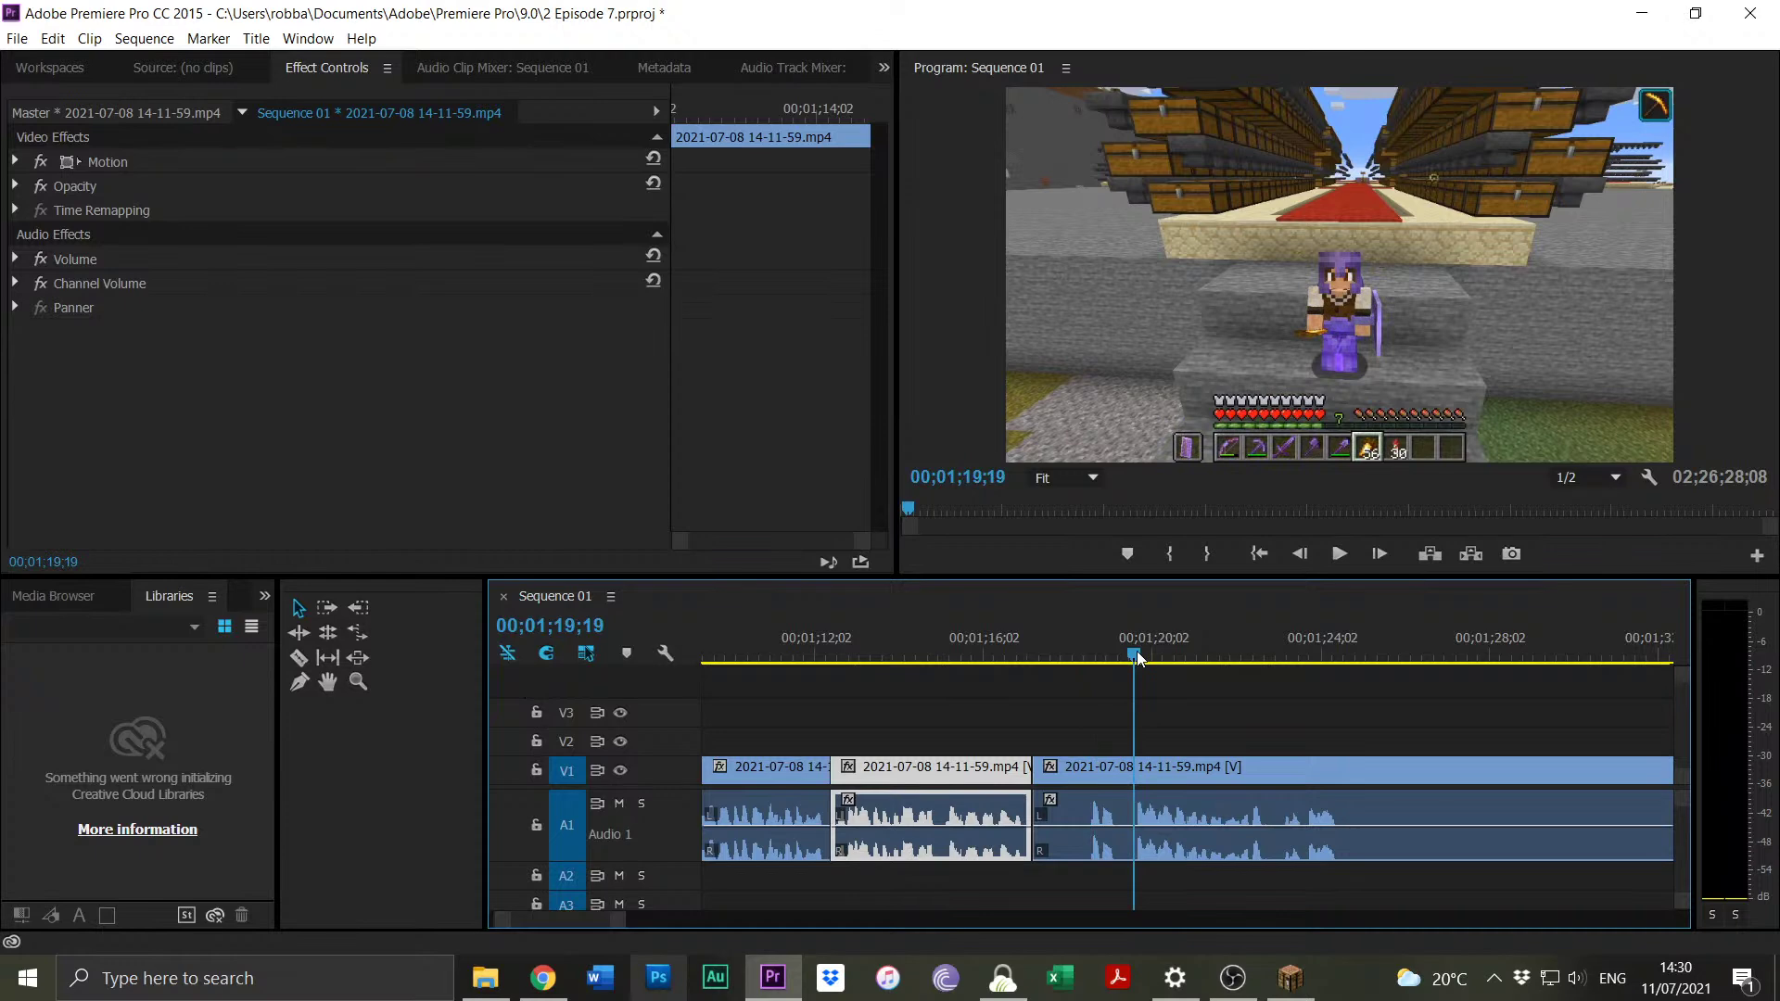
pyautogui.moveTo(1035, 770); pyautogui.dragTo(1154, 762)
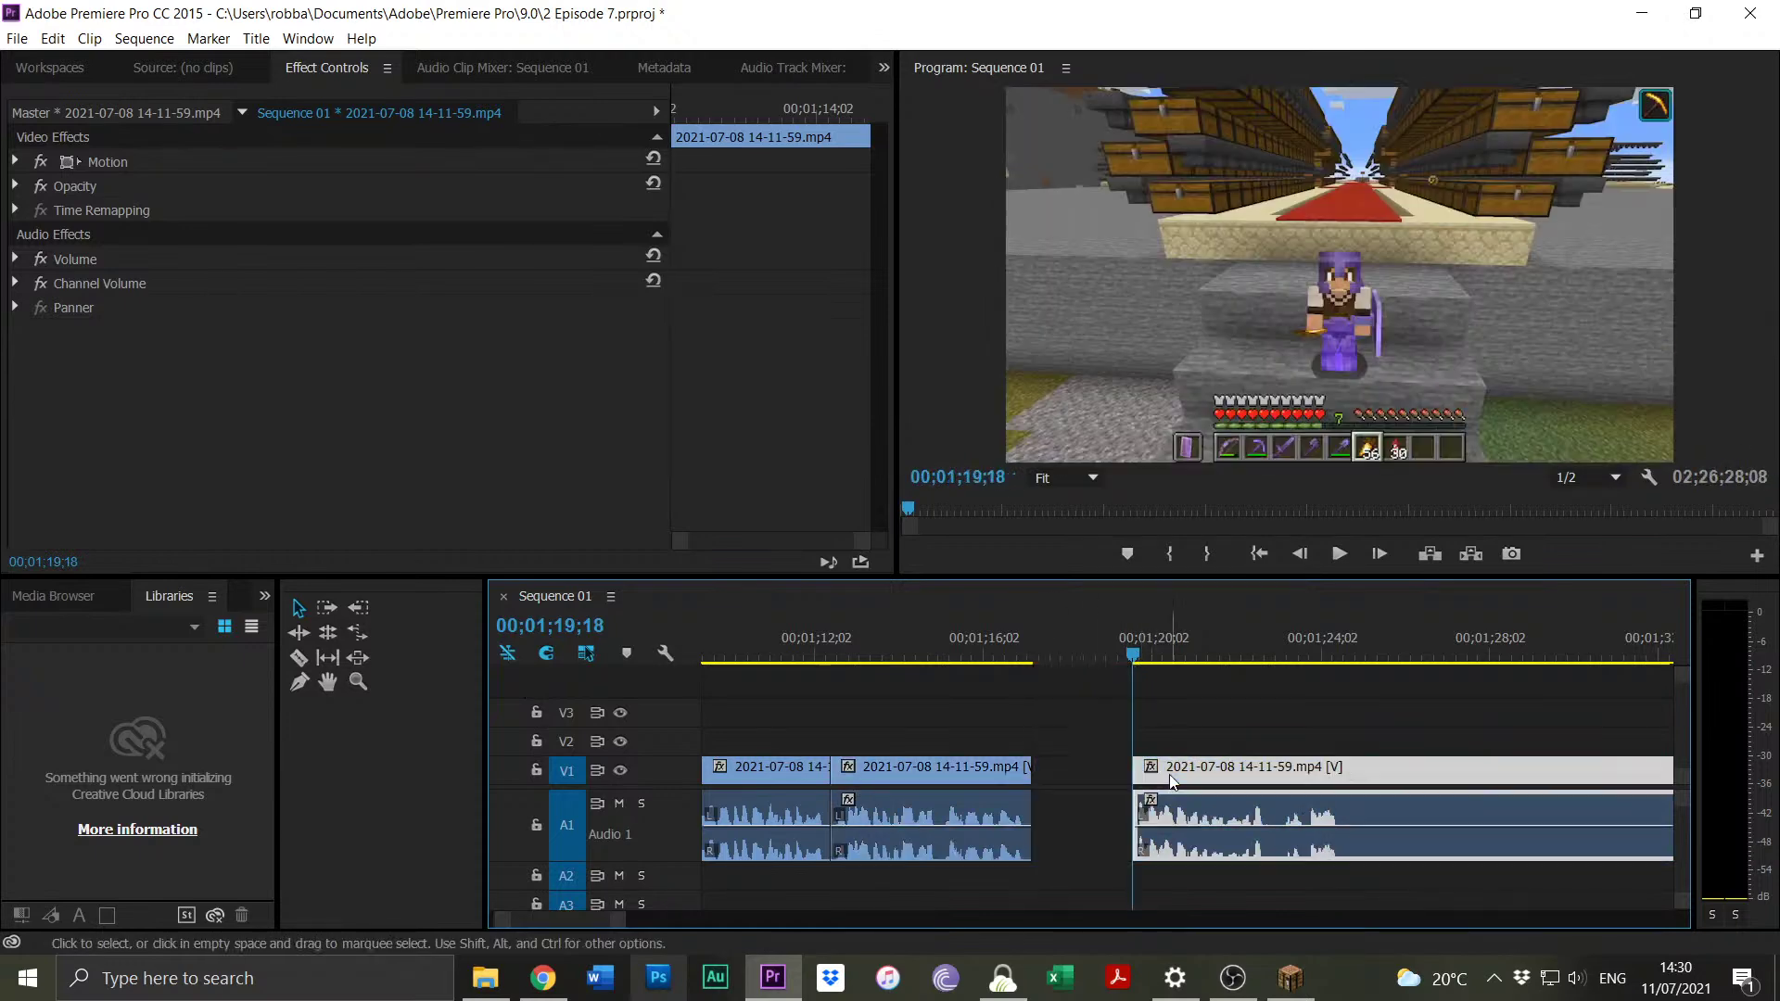
# Play from 00;01;16;27 across the join and split the last clip where its first stretch of speech ends.
pyautogui.click(1020, 658)
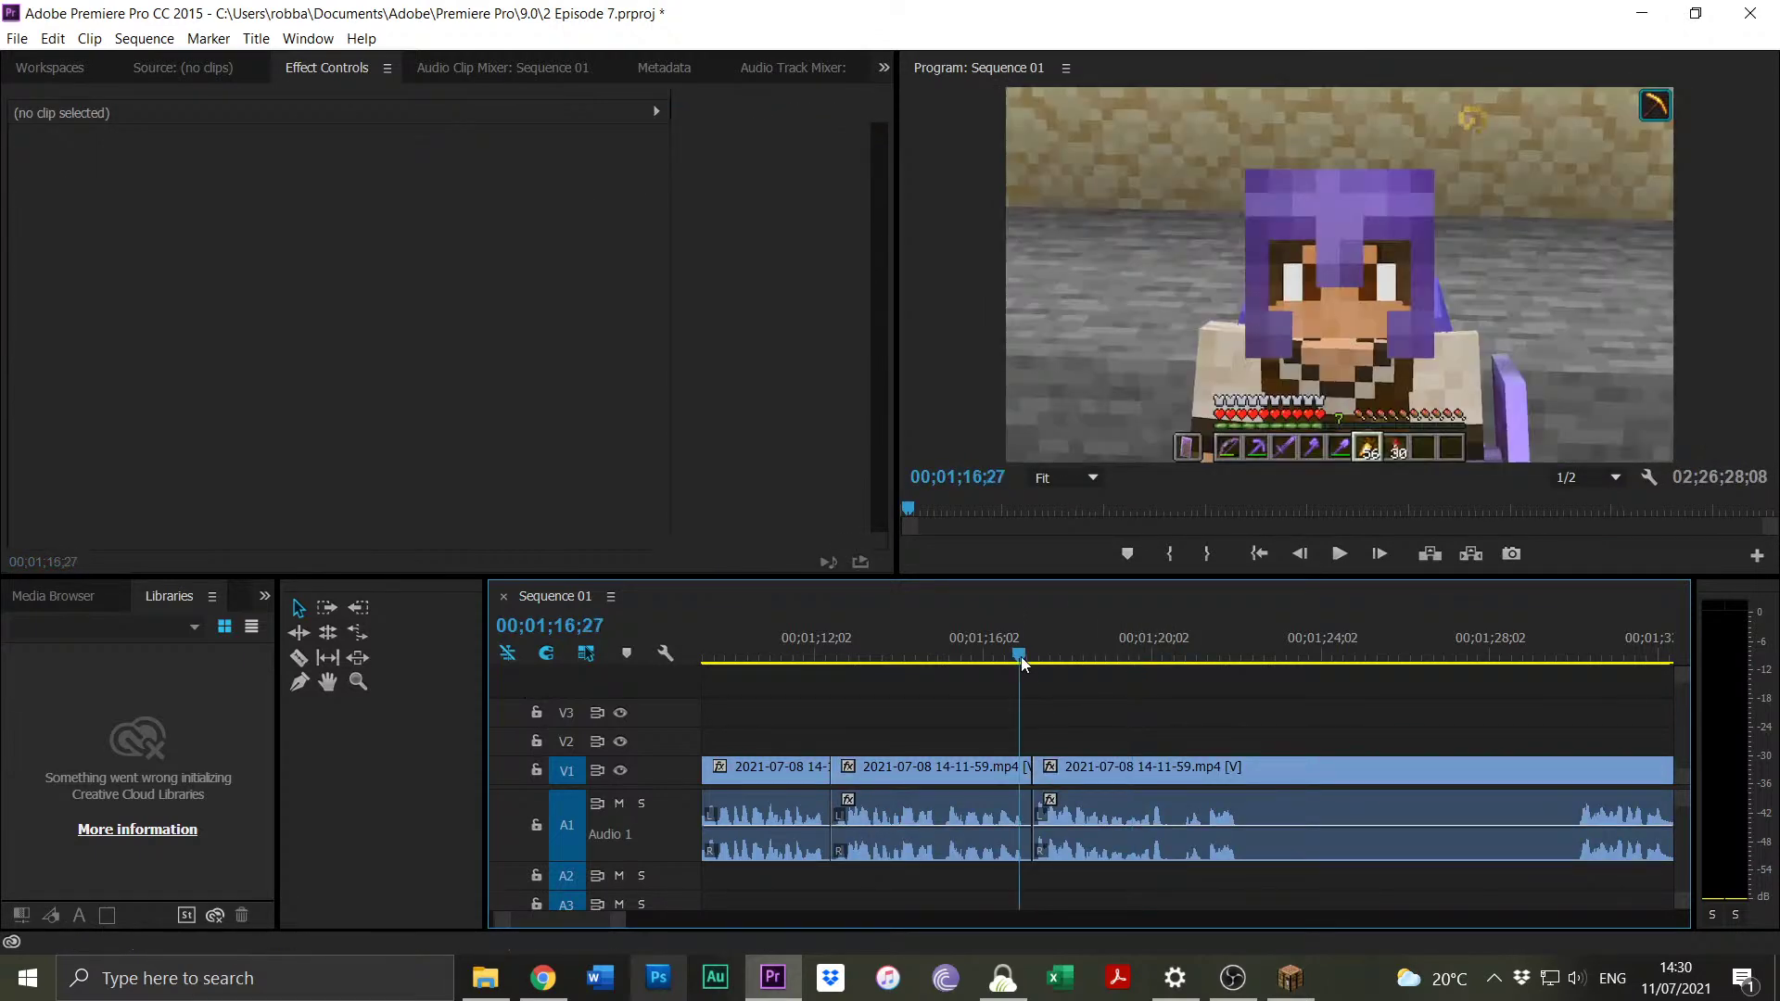
pyautogui.press('space')
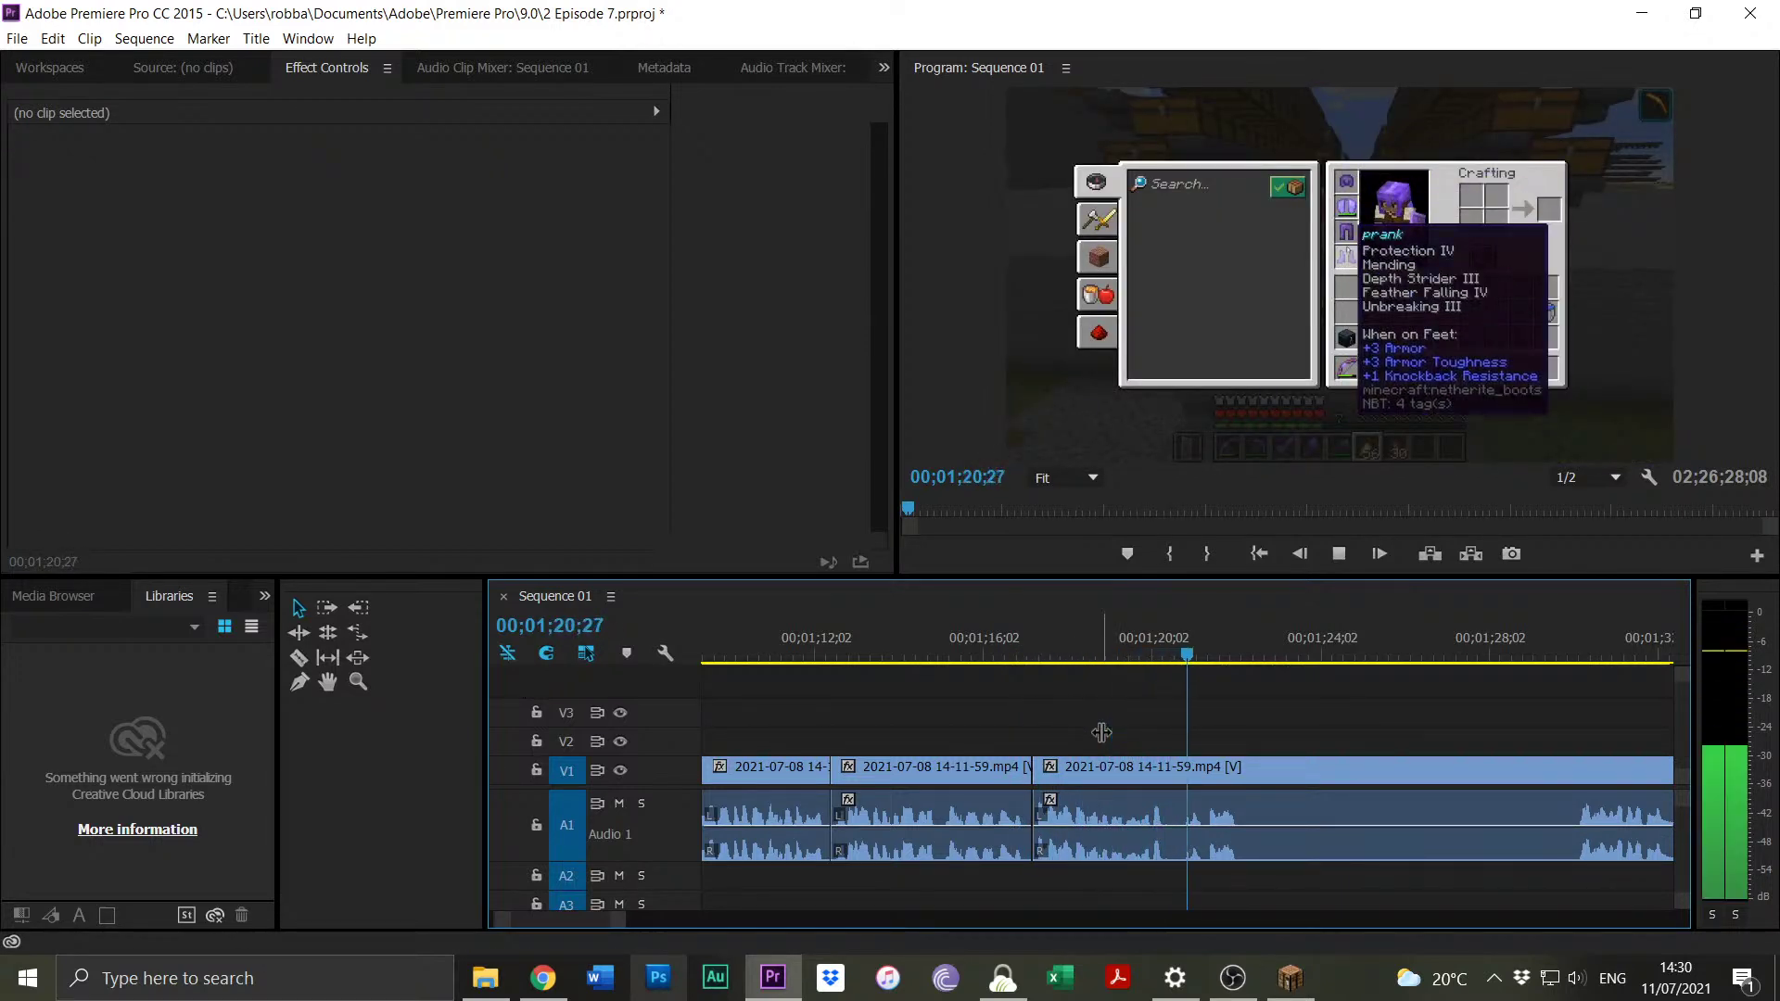
pyautogui.press('space')
pyautogui.hotkey('ctrl', 'k')
# Trim the last clip's silent start up to 00;01;30;05 and move the clip against the end of the joined clips.
pyautogui.moveTo(1570, 658); pyautogui.dragTo(1582, 658)
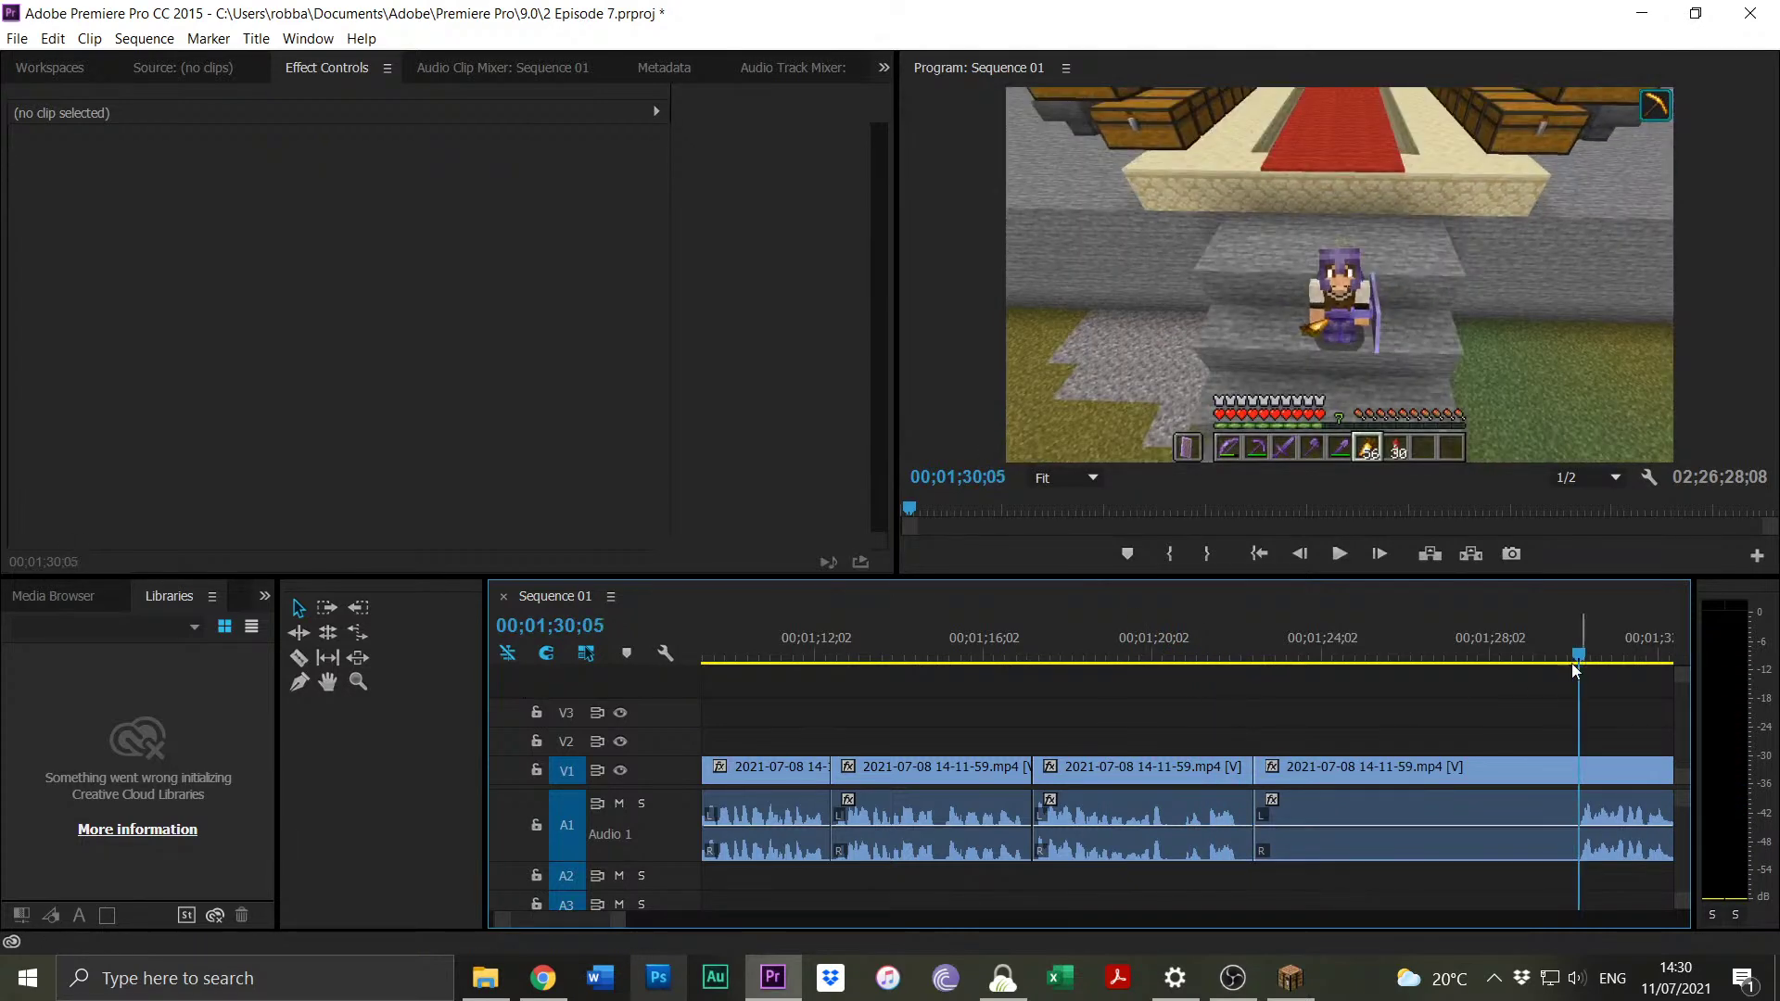
pyautogui.moveTo(1256, 775); pyautogui.dragTo(1581, 774)
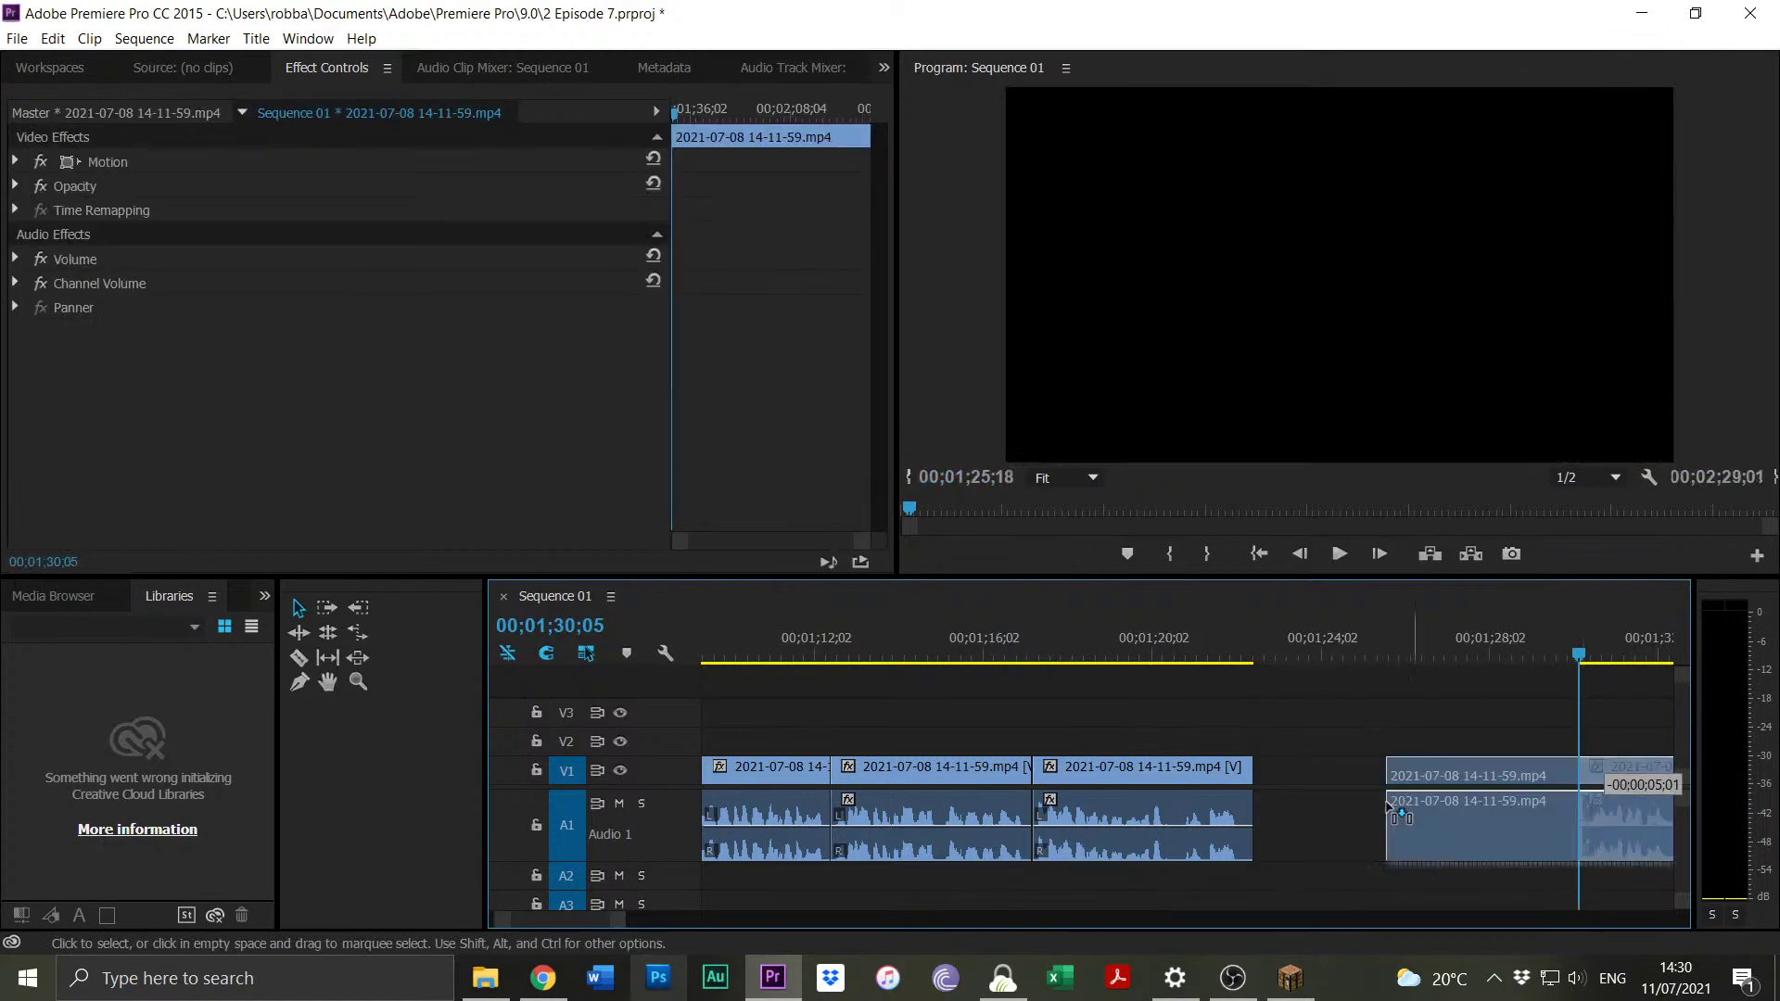
# Play across the newest join, sample the last clip's next speech, and split that clip at 00;01;25;00.
pyautogui.press('space')
pyautogui.click(1237, 660)
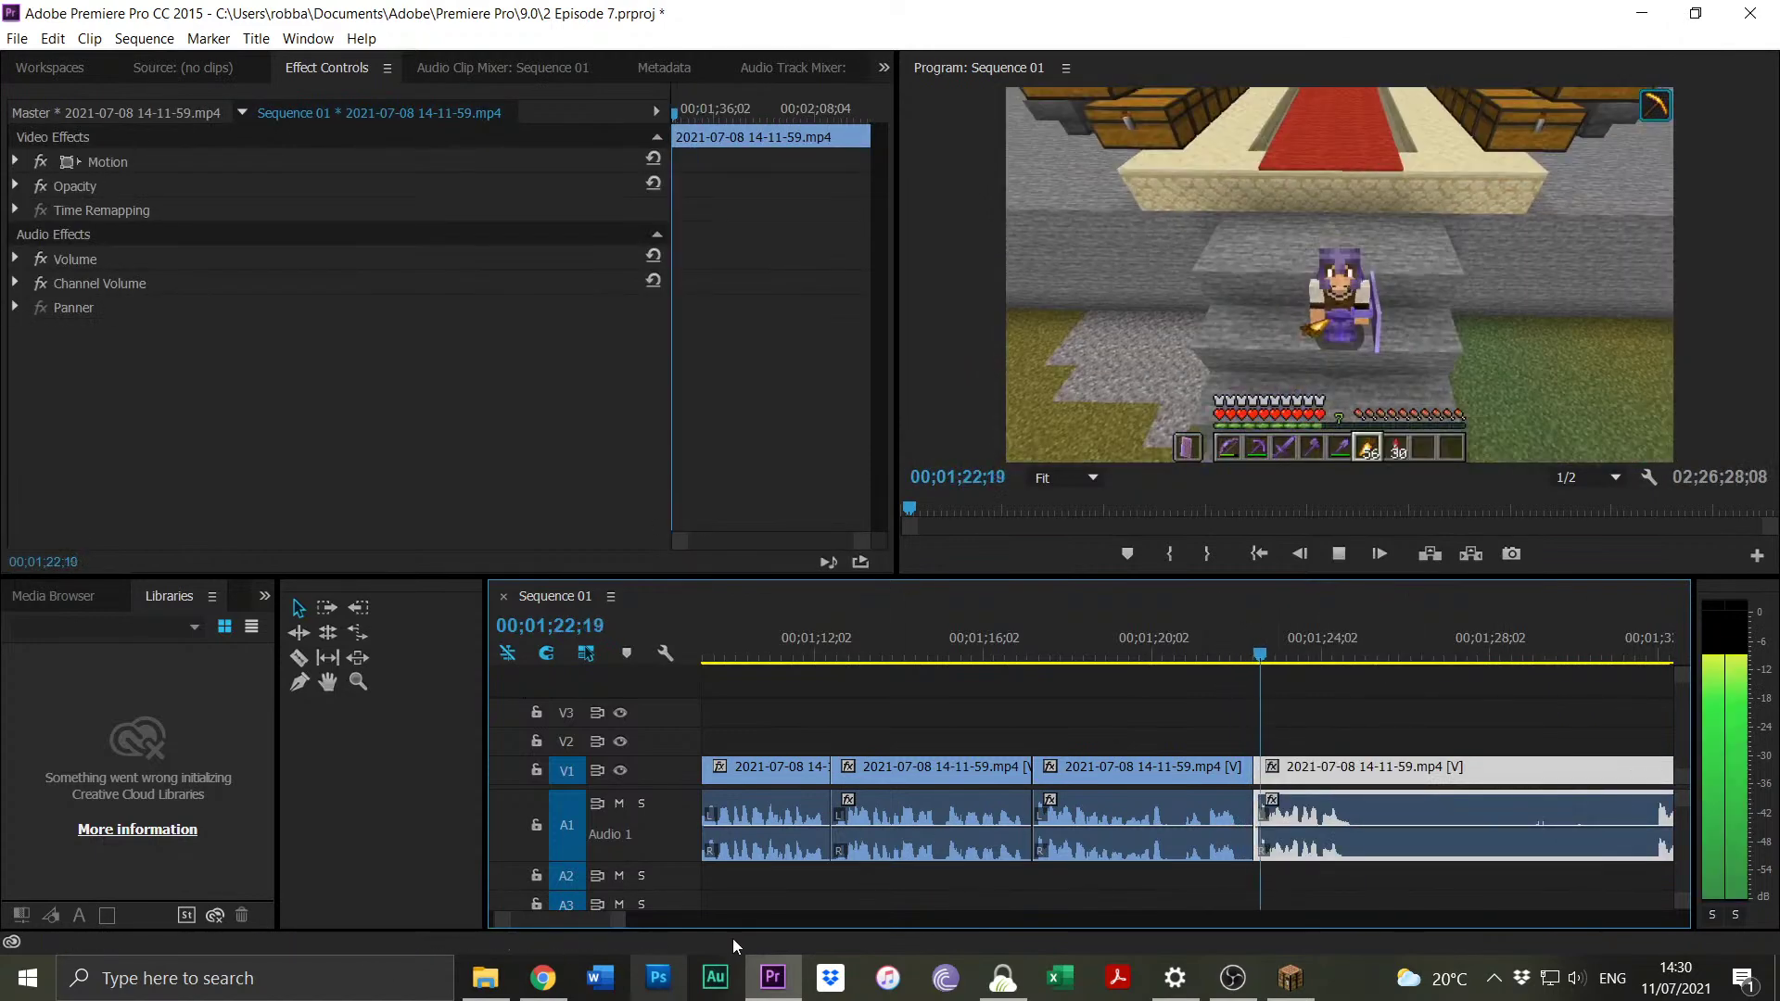
pyautogui.moveTo(625, 921); pyautogui.dragTo(649, 932)
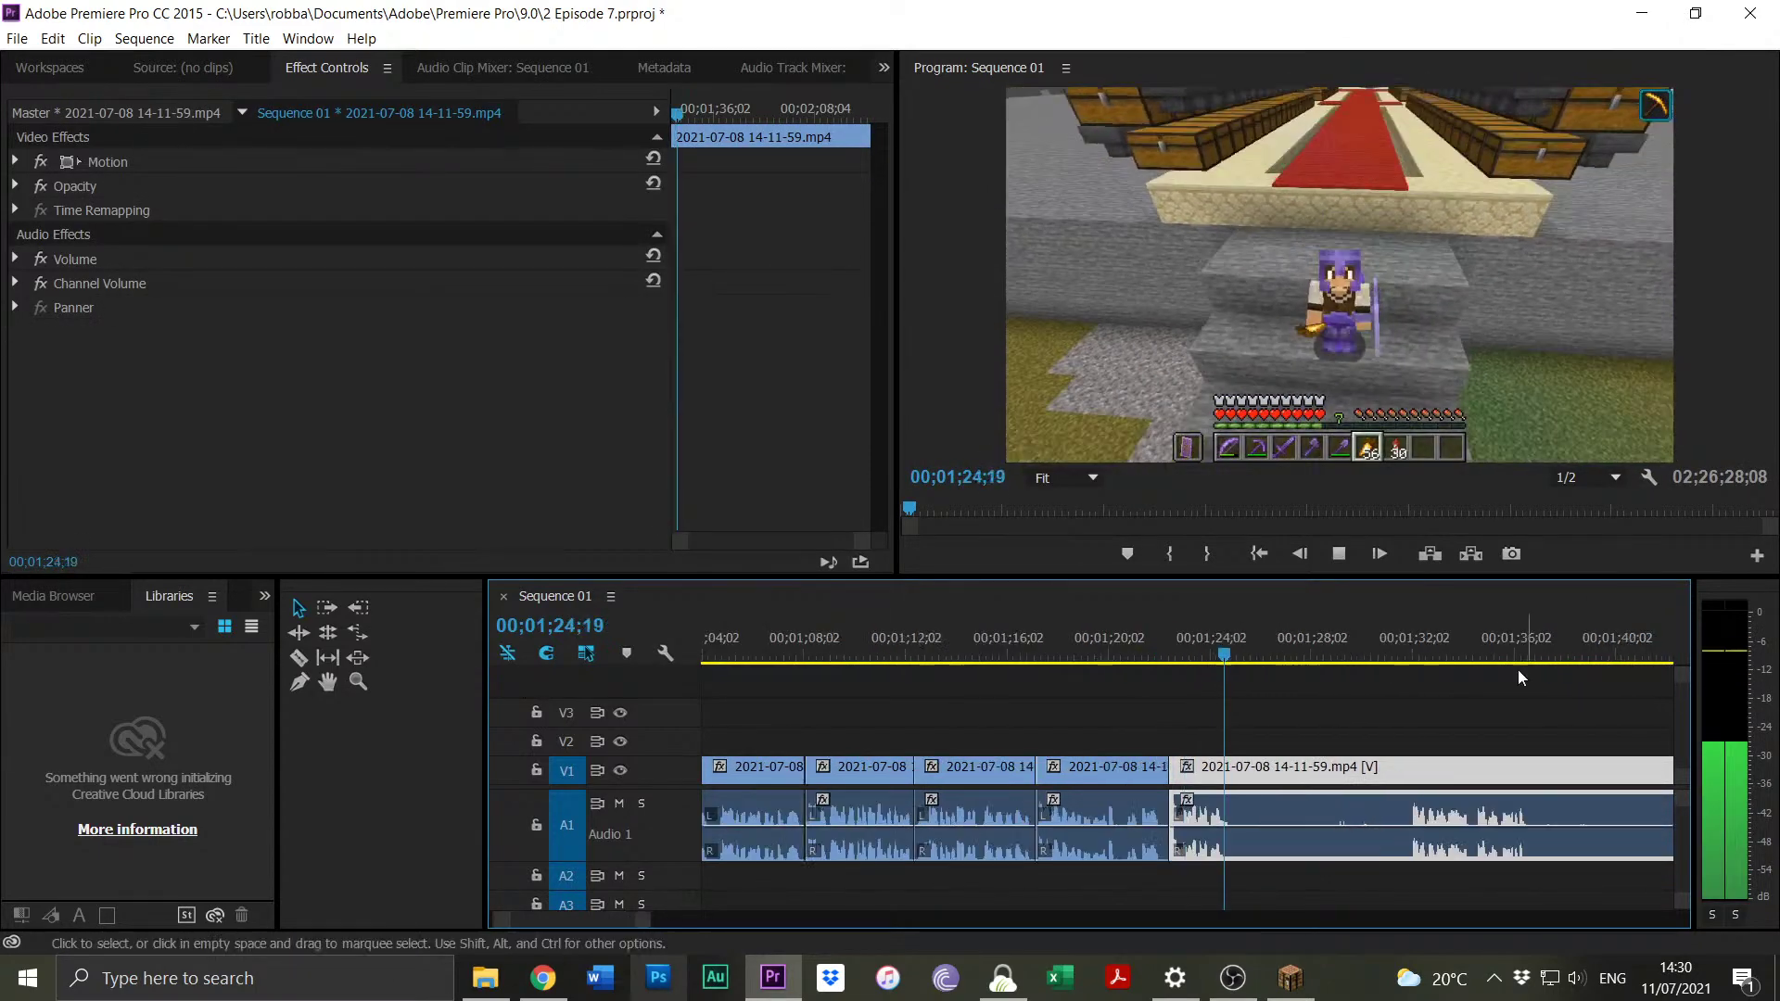
pyautogui.click(1411, 649)
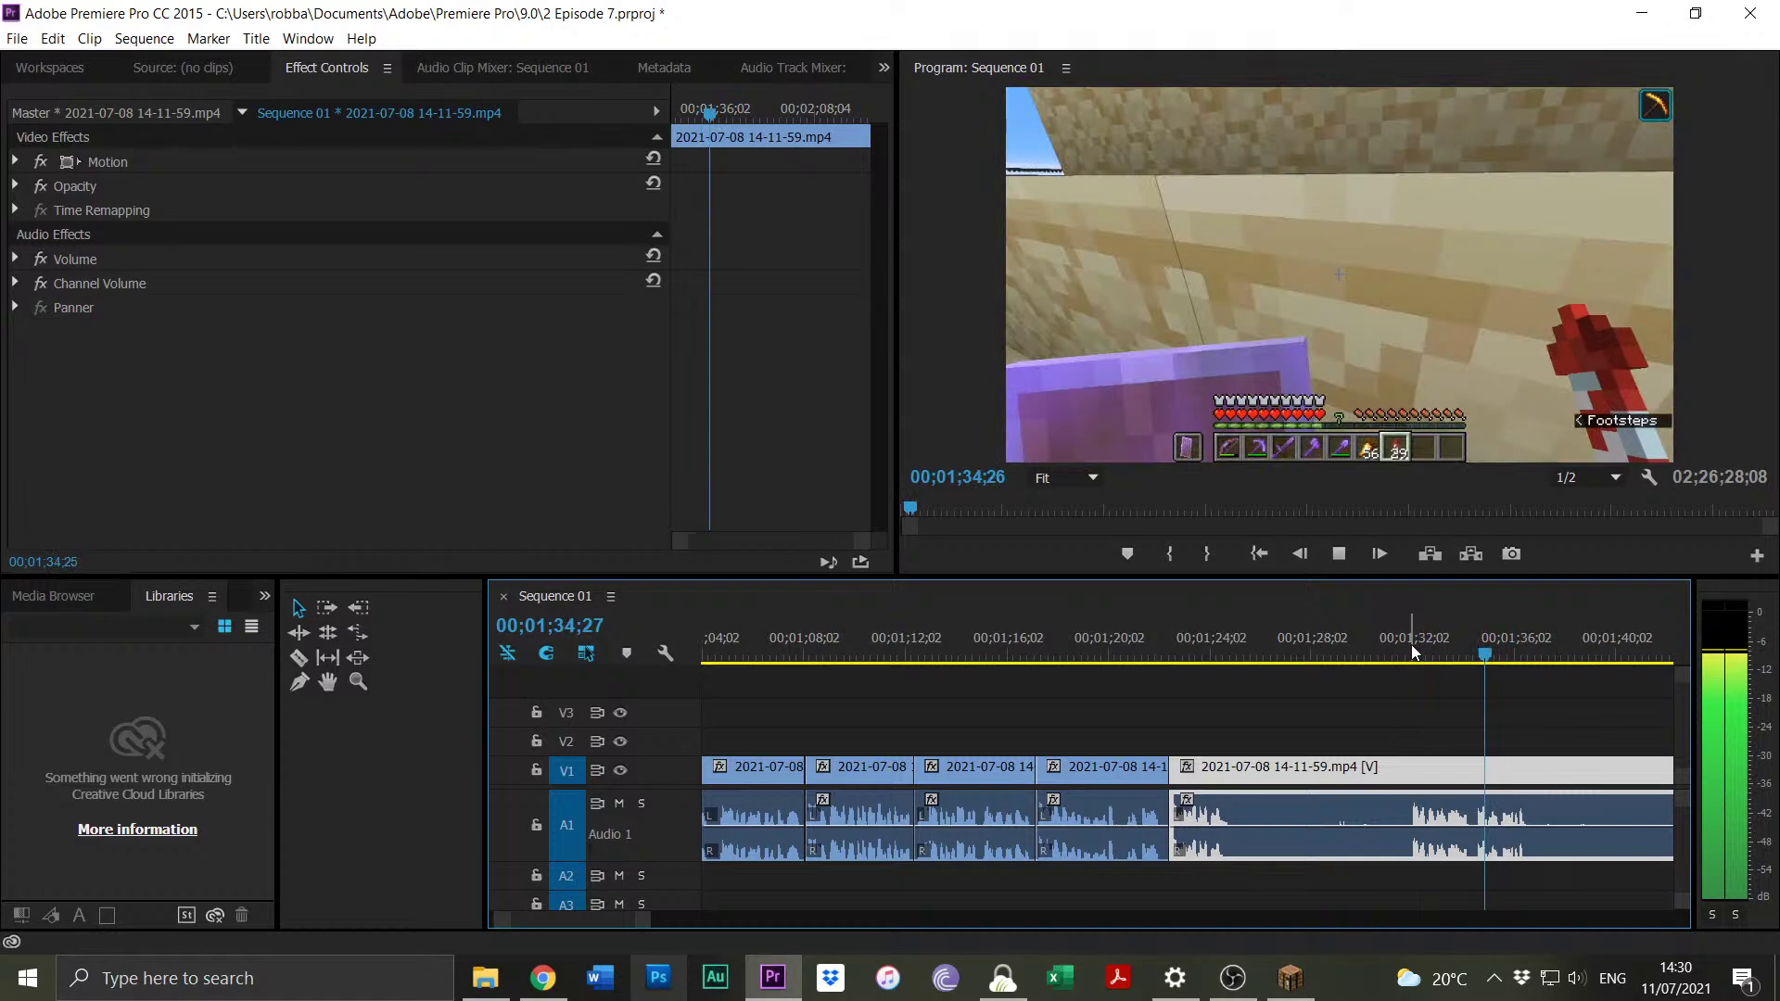
pyautogui.click(1214, 634)
pyautogui.press('space')
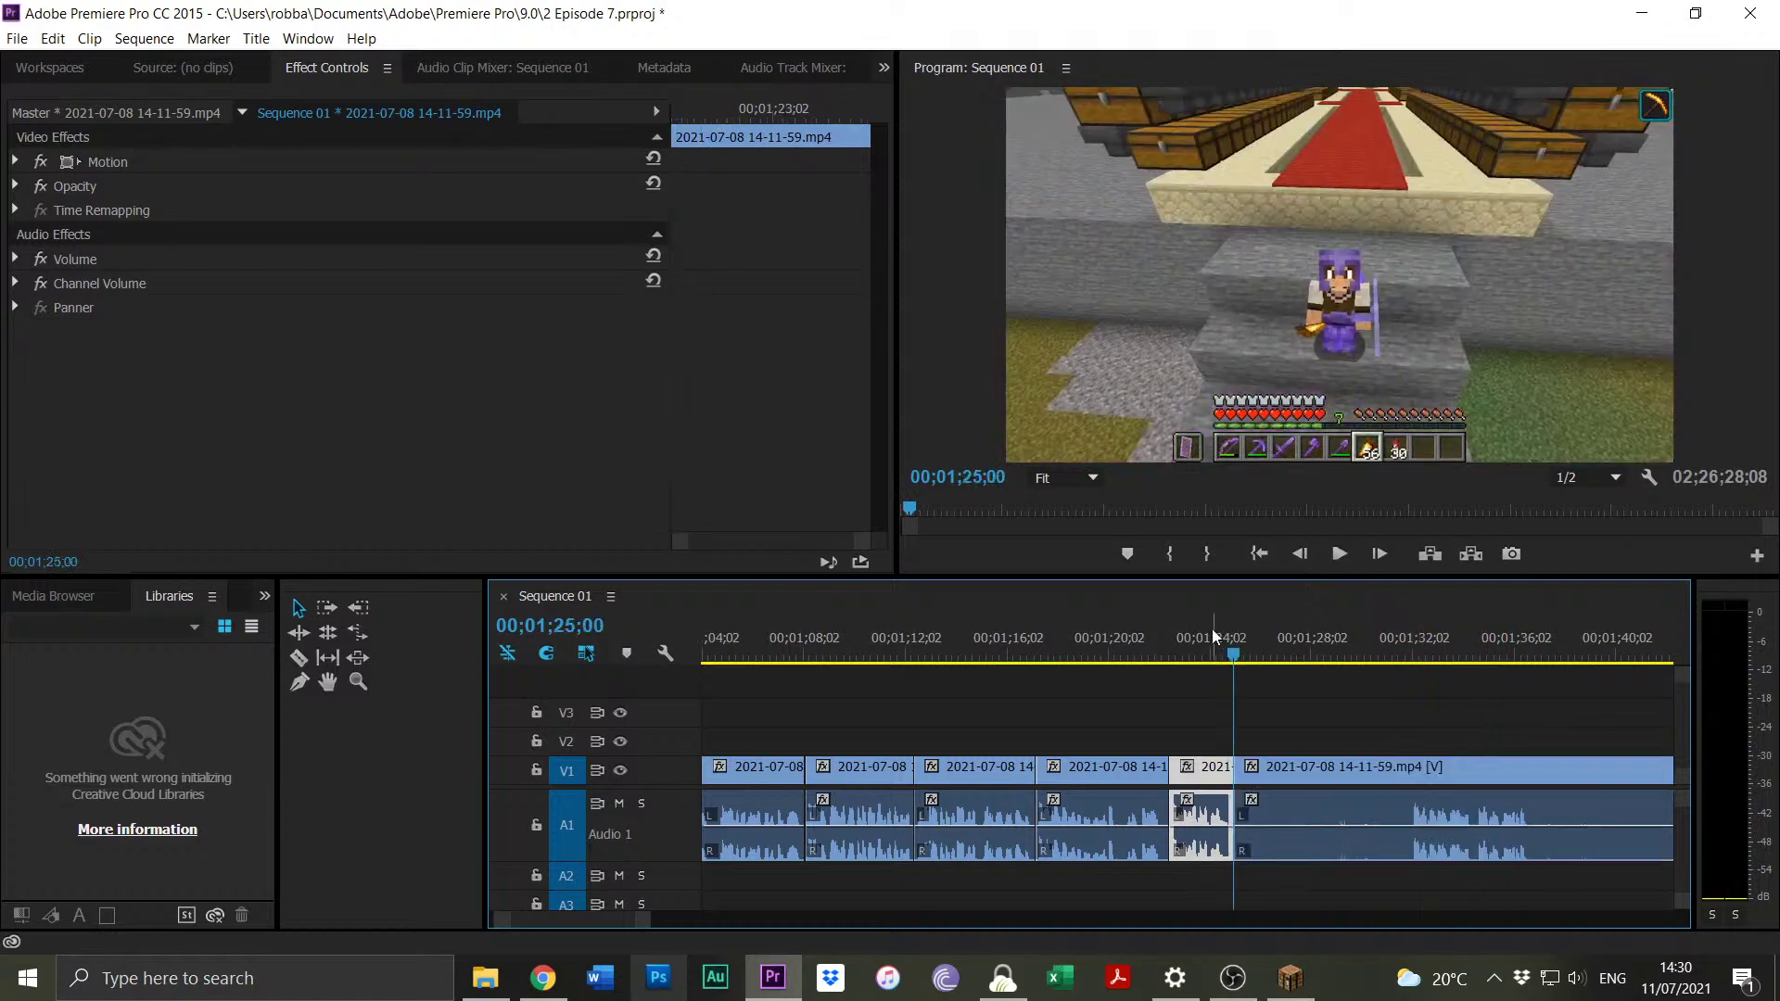
pyautogui.moveTo(646, 920); pyautogui.dragTo(1137, 890)
pyautogui.moveTo(751, 774); pyautogui.dragTo(1298, 793)
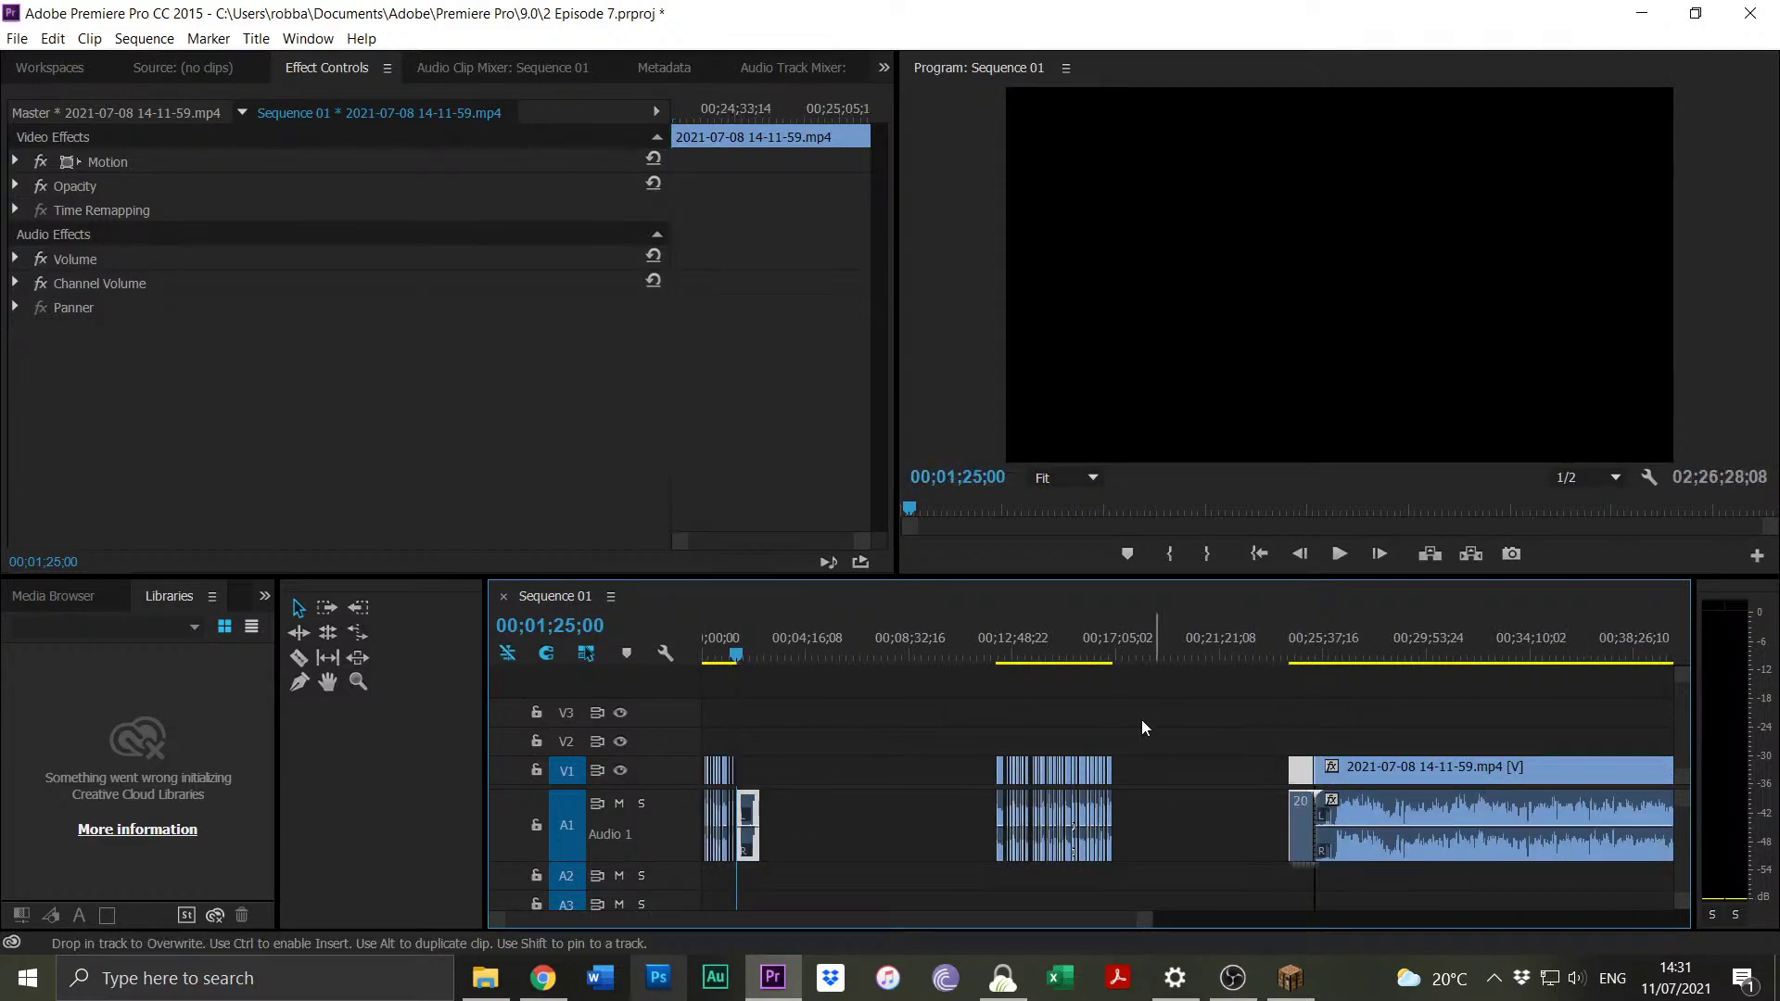
pyautogui.click(1040, 786)
pyautogui.moveTo(910, 807); pyautogui.dragTo(791, 793)
pyautogui.moveTo(501, 927); pyautogui.dragTo(710, 918)
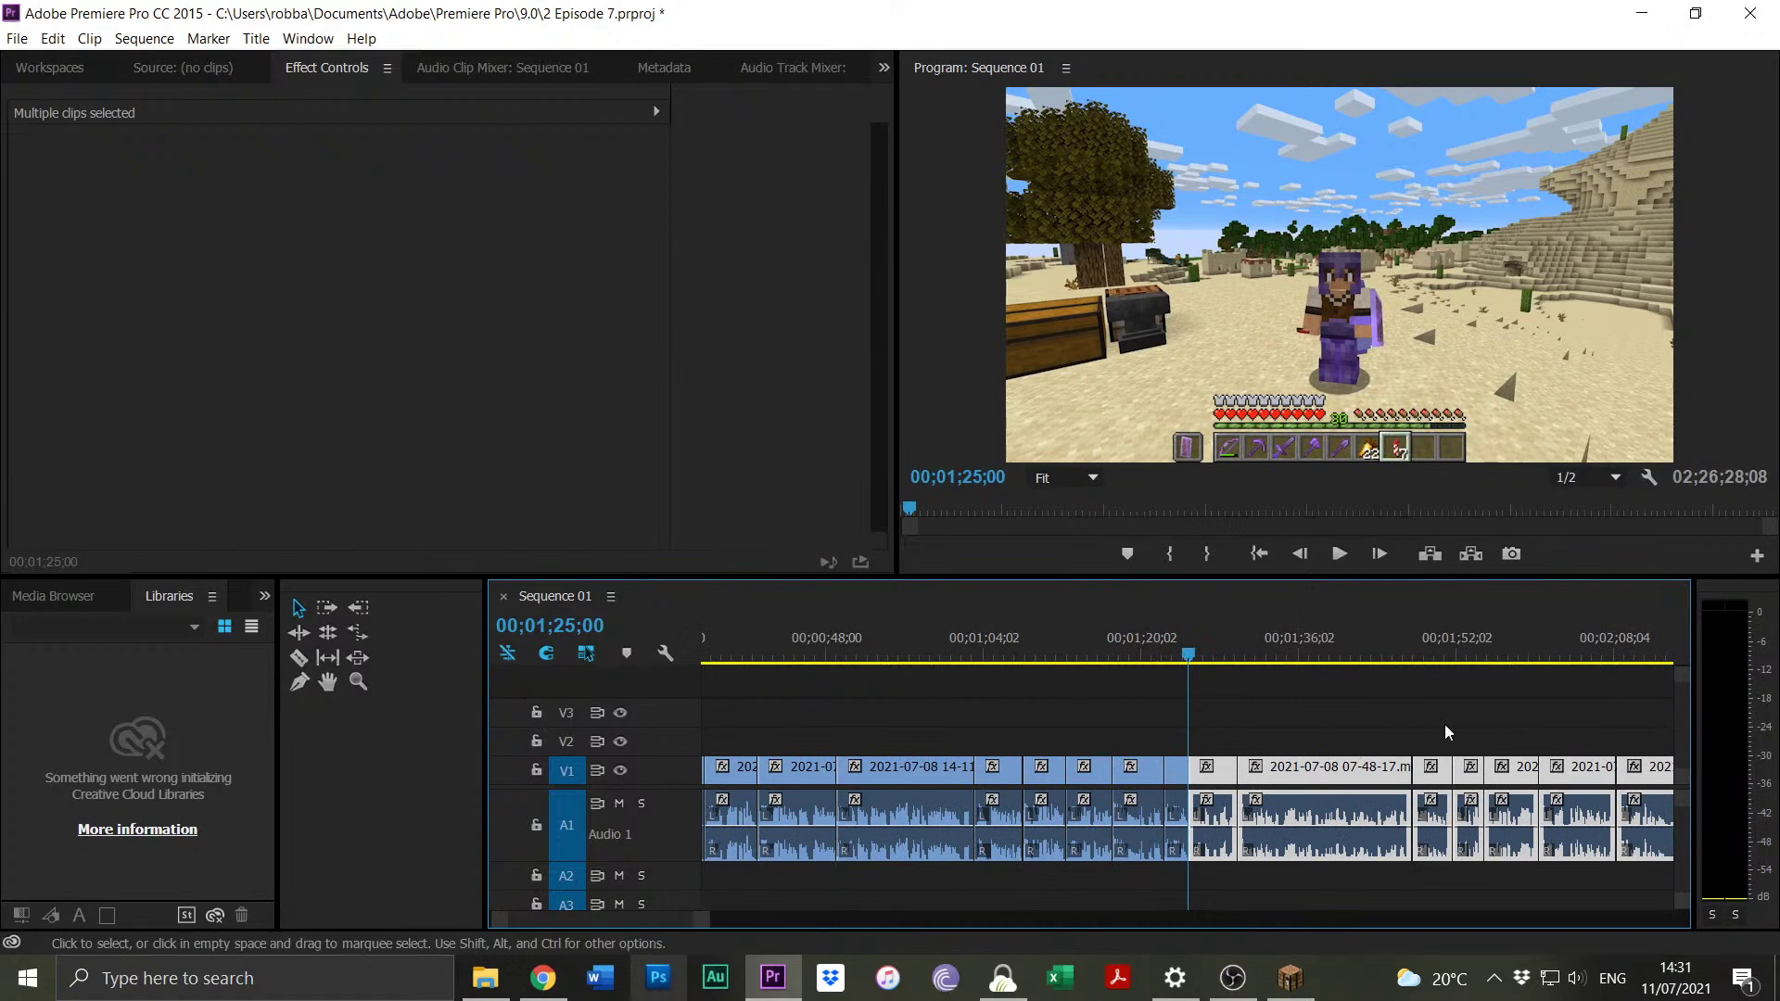
pyautogui.click(1566, 649)
pyautogui.press('space')
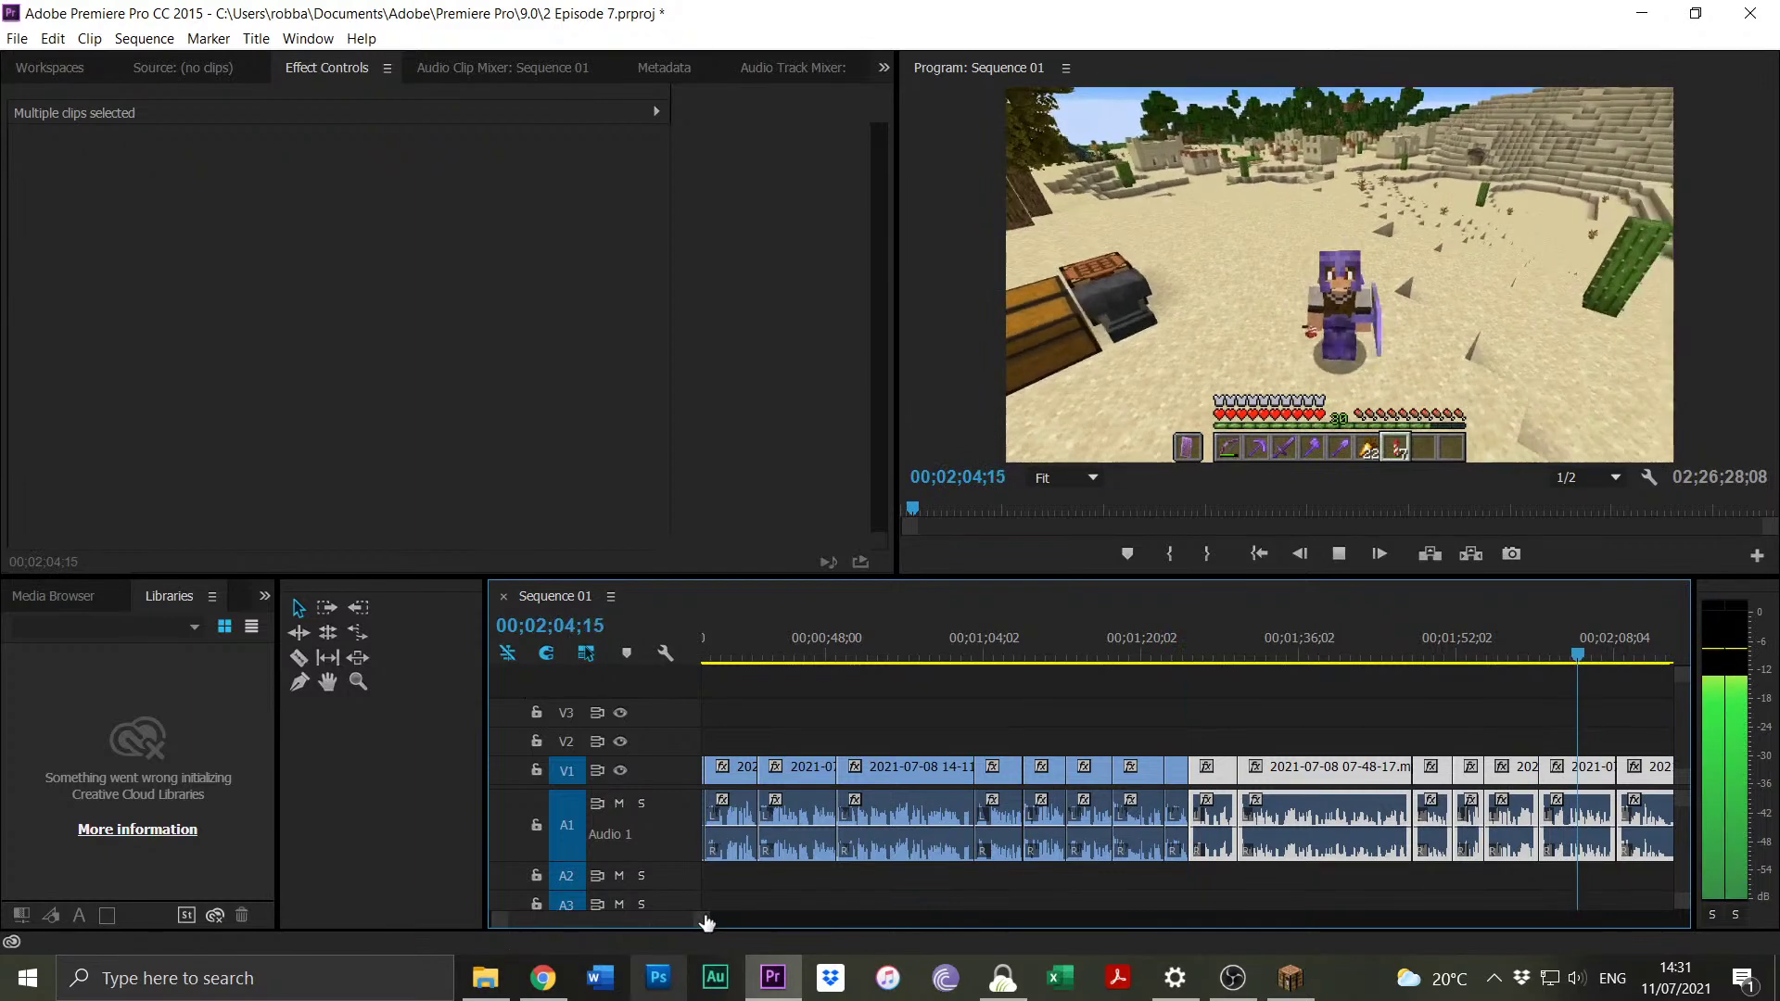
pyautogui.moveTo(709, 921); pyautogui.dragTo(716, 920)
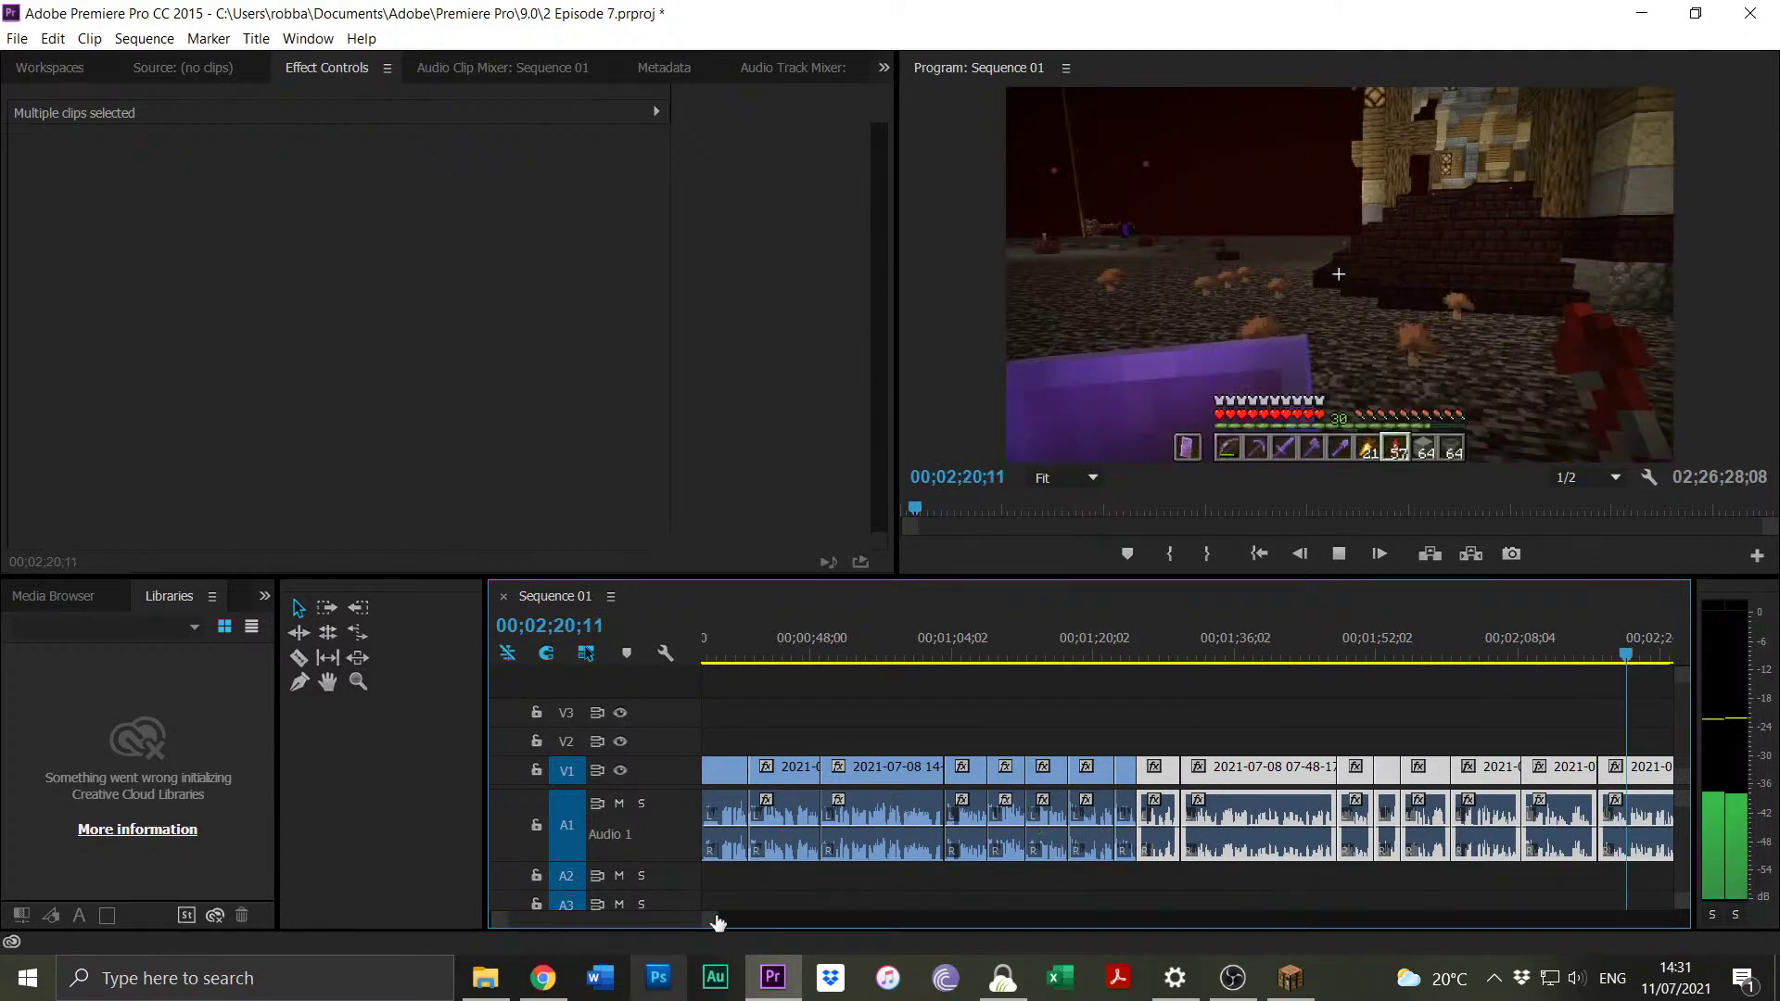
pyautogui.moveTo(717, 920); pyautogui.dragTo(658, 921)
pyautogui.click(916, 660)
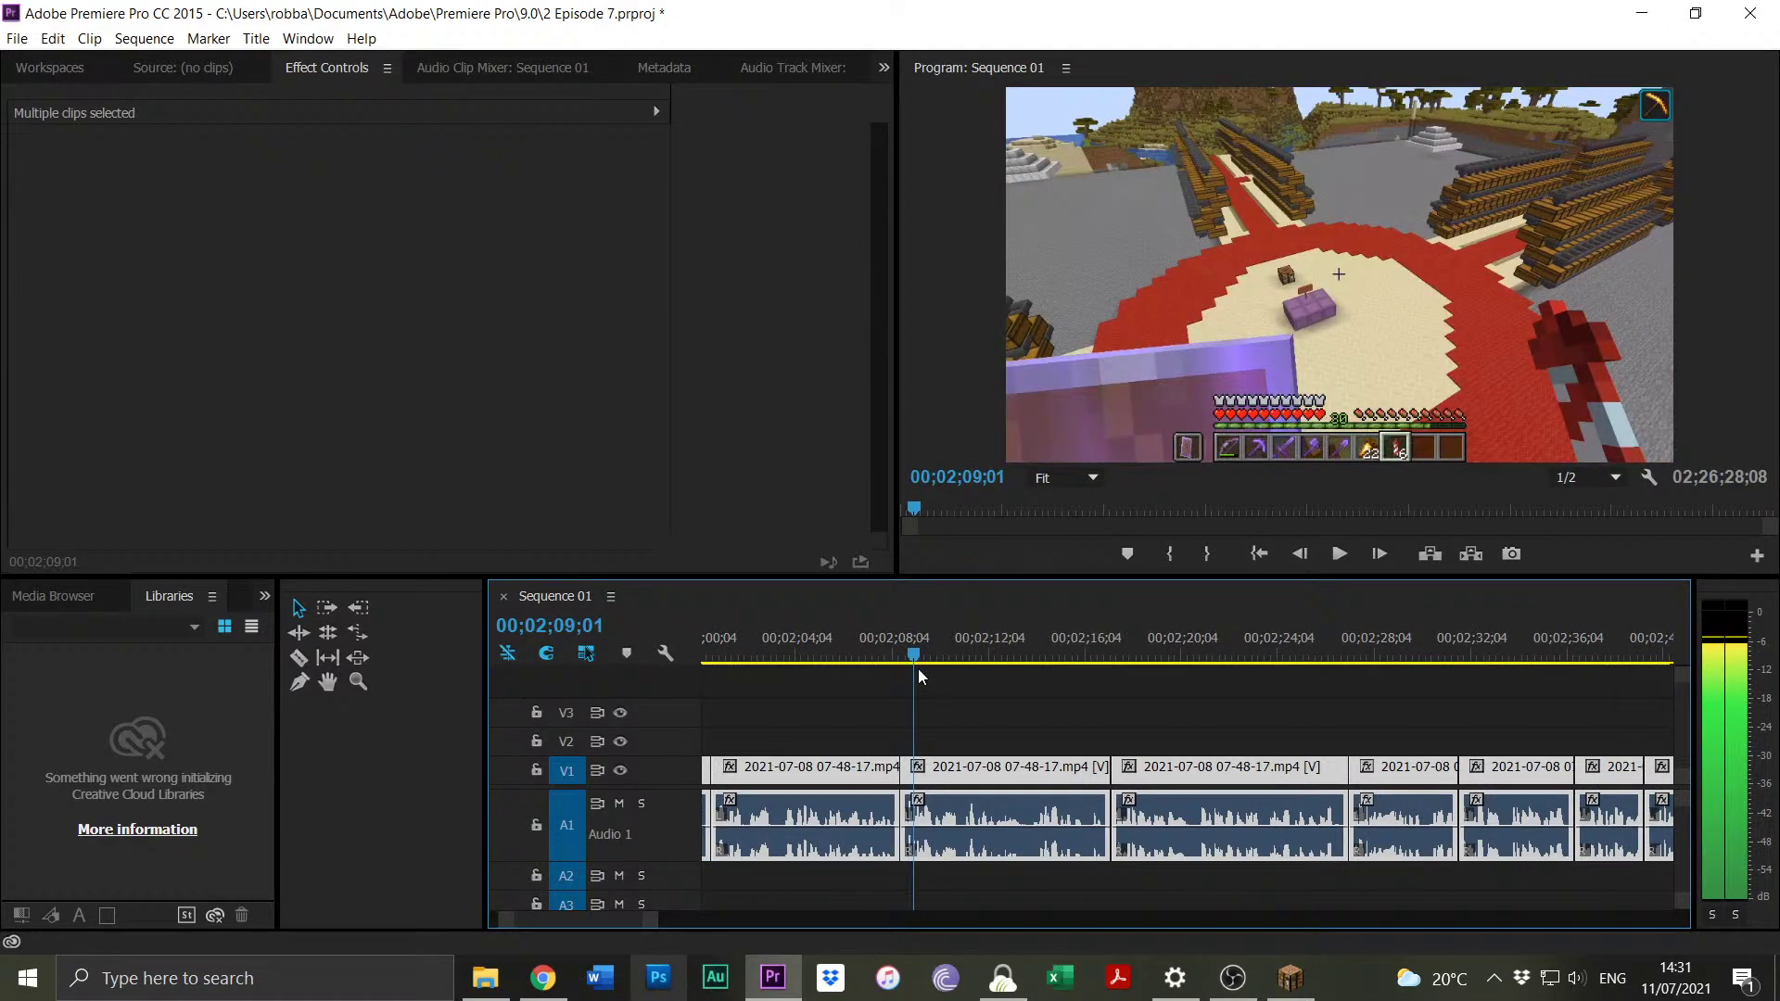
pyautogui.press('space')
pyautogui.scroll(5, 1296, 653)
pyautogui.click(1296, 653)
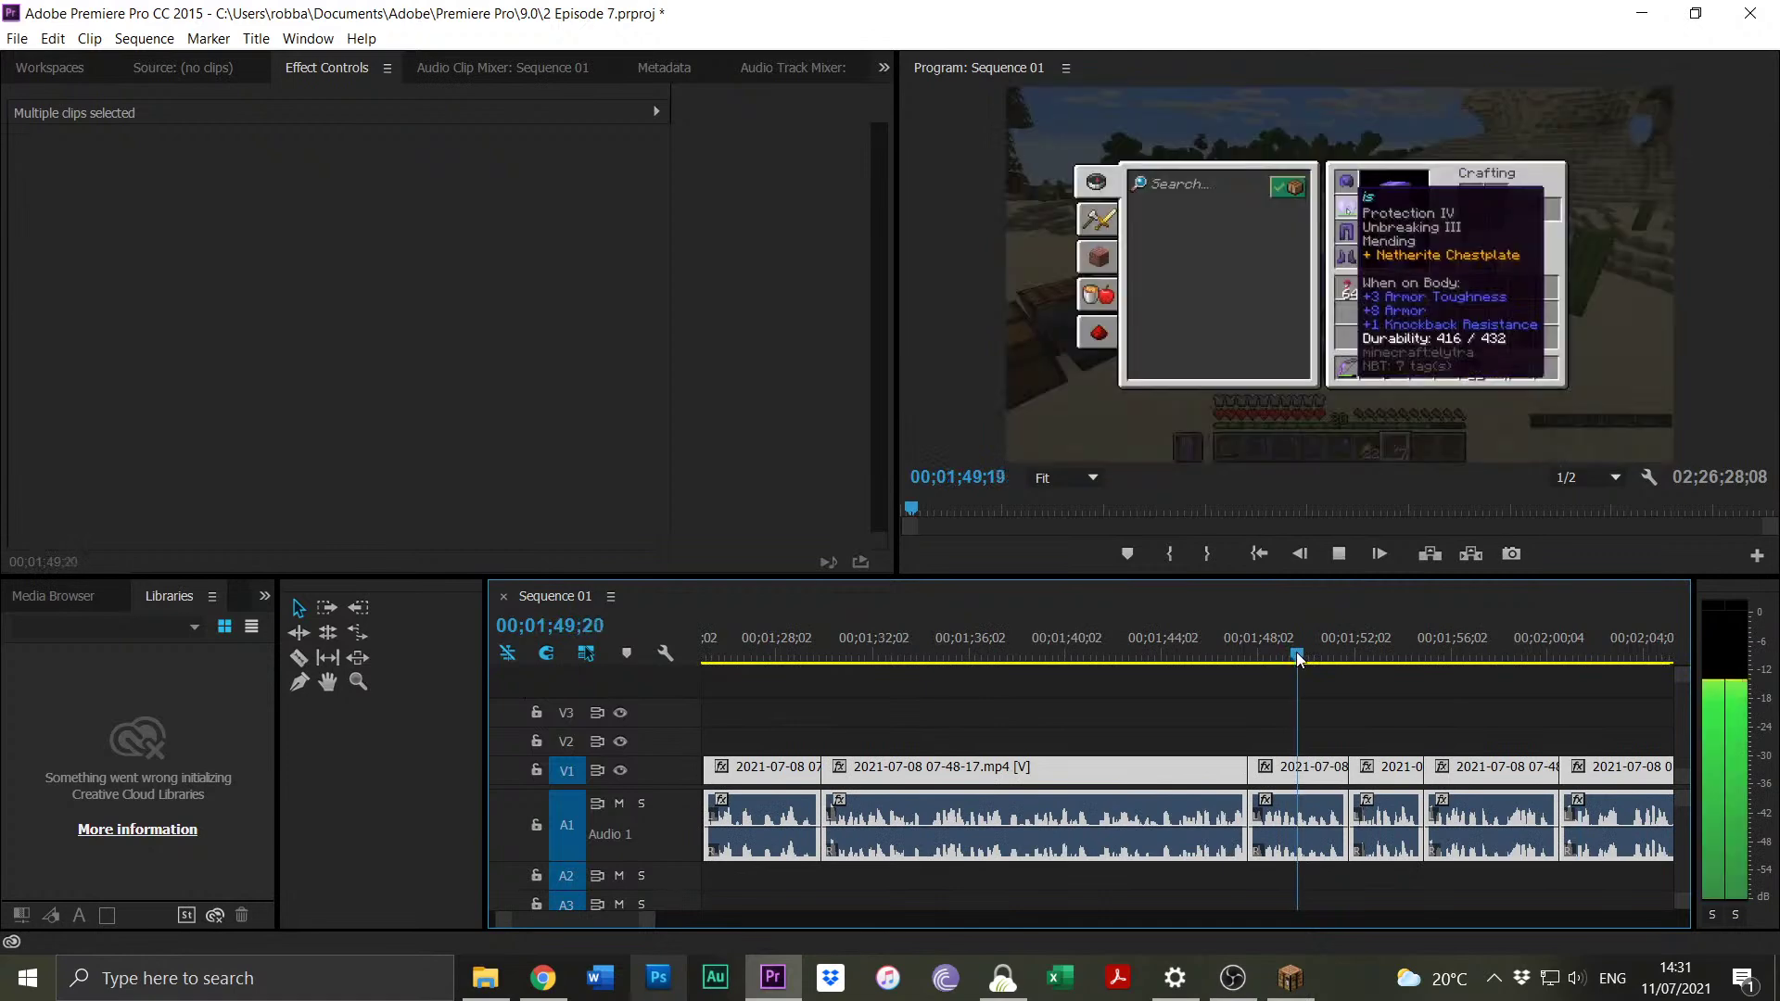
pyautogui.click(1362, 632)
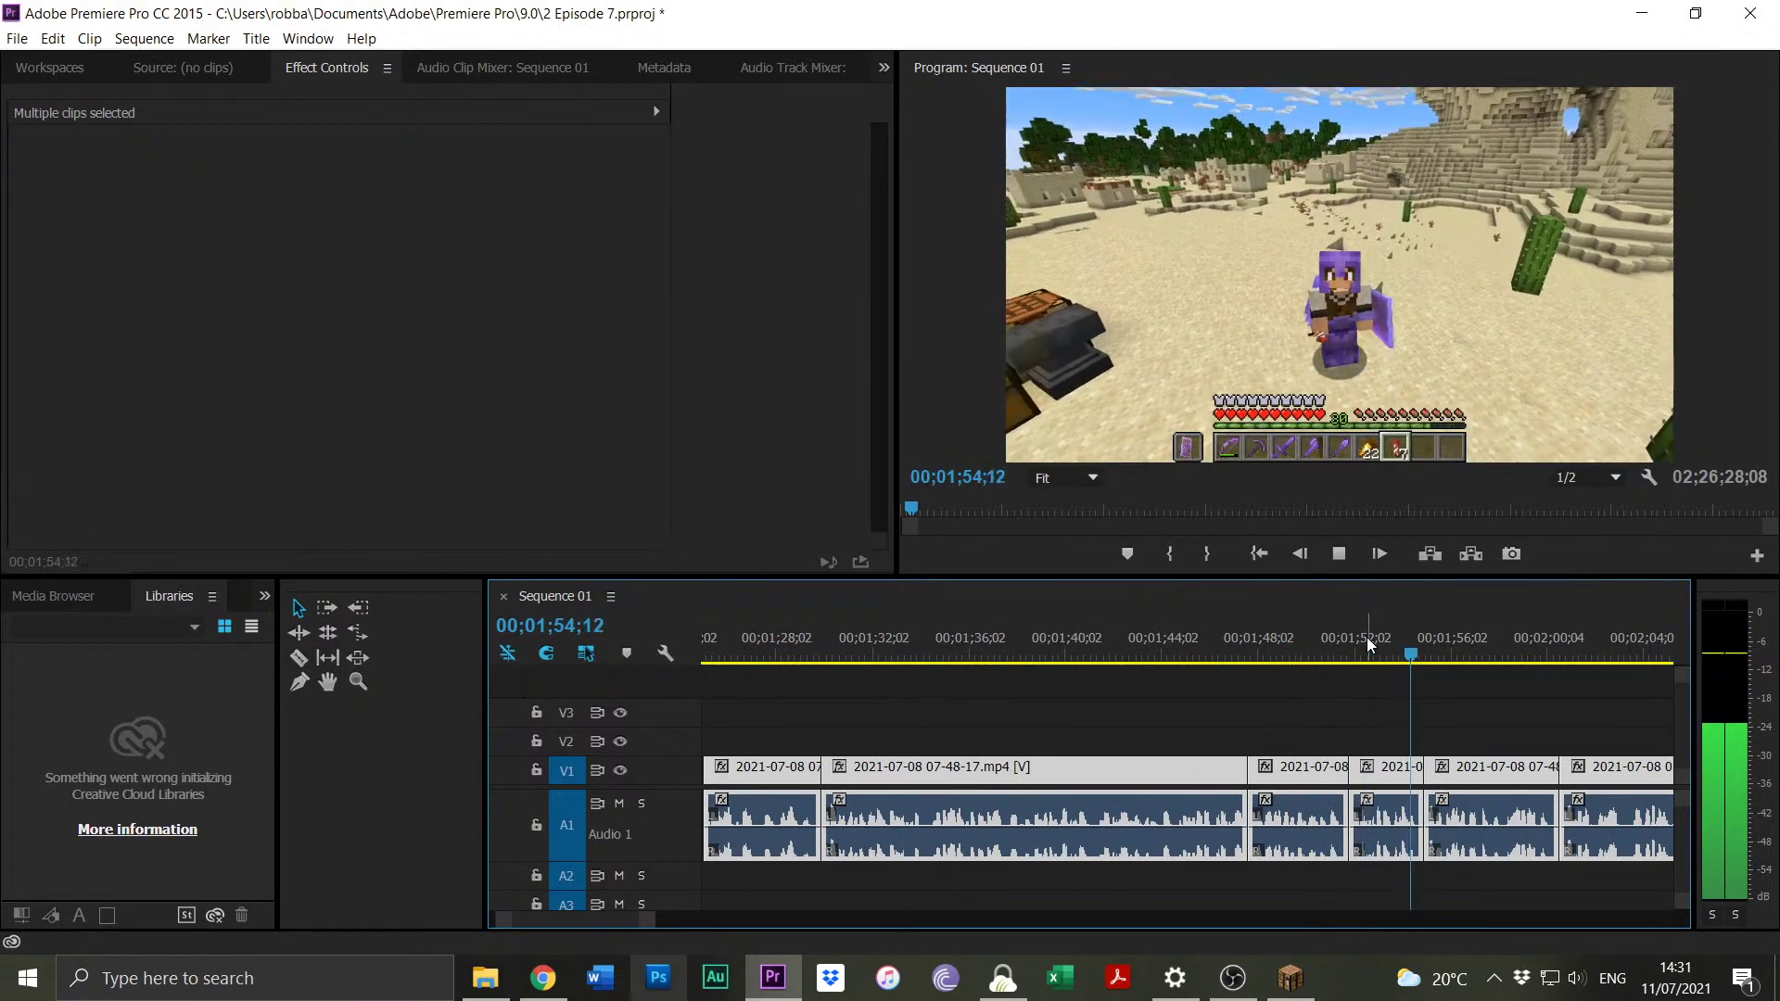
pyautogui.click(1570, 653)
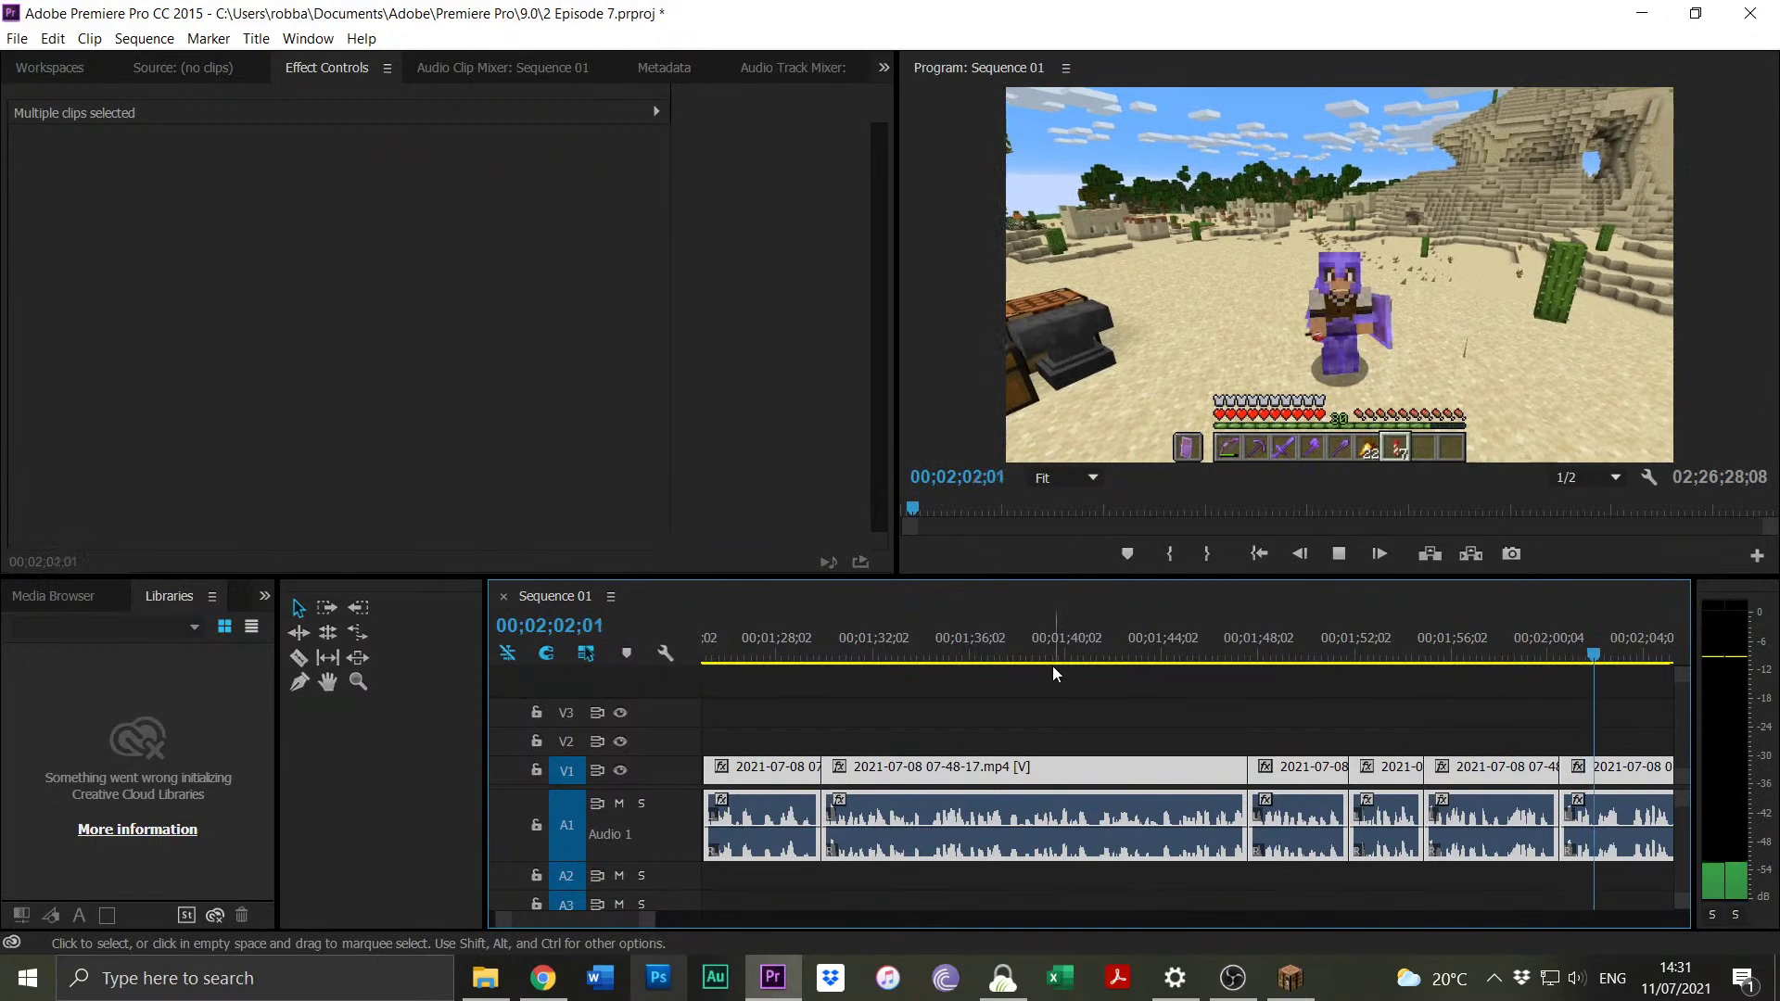
pyautogui.click(1557, 654)
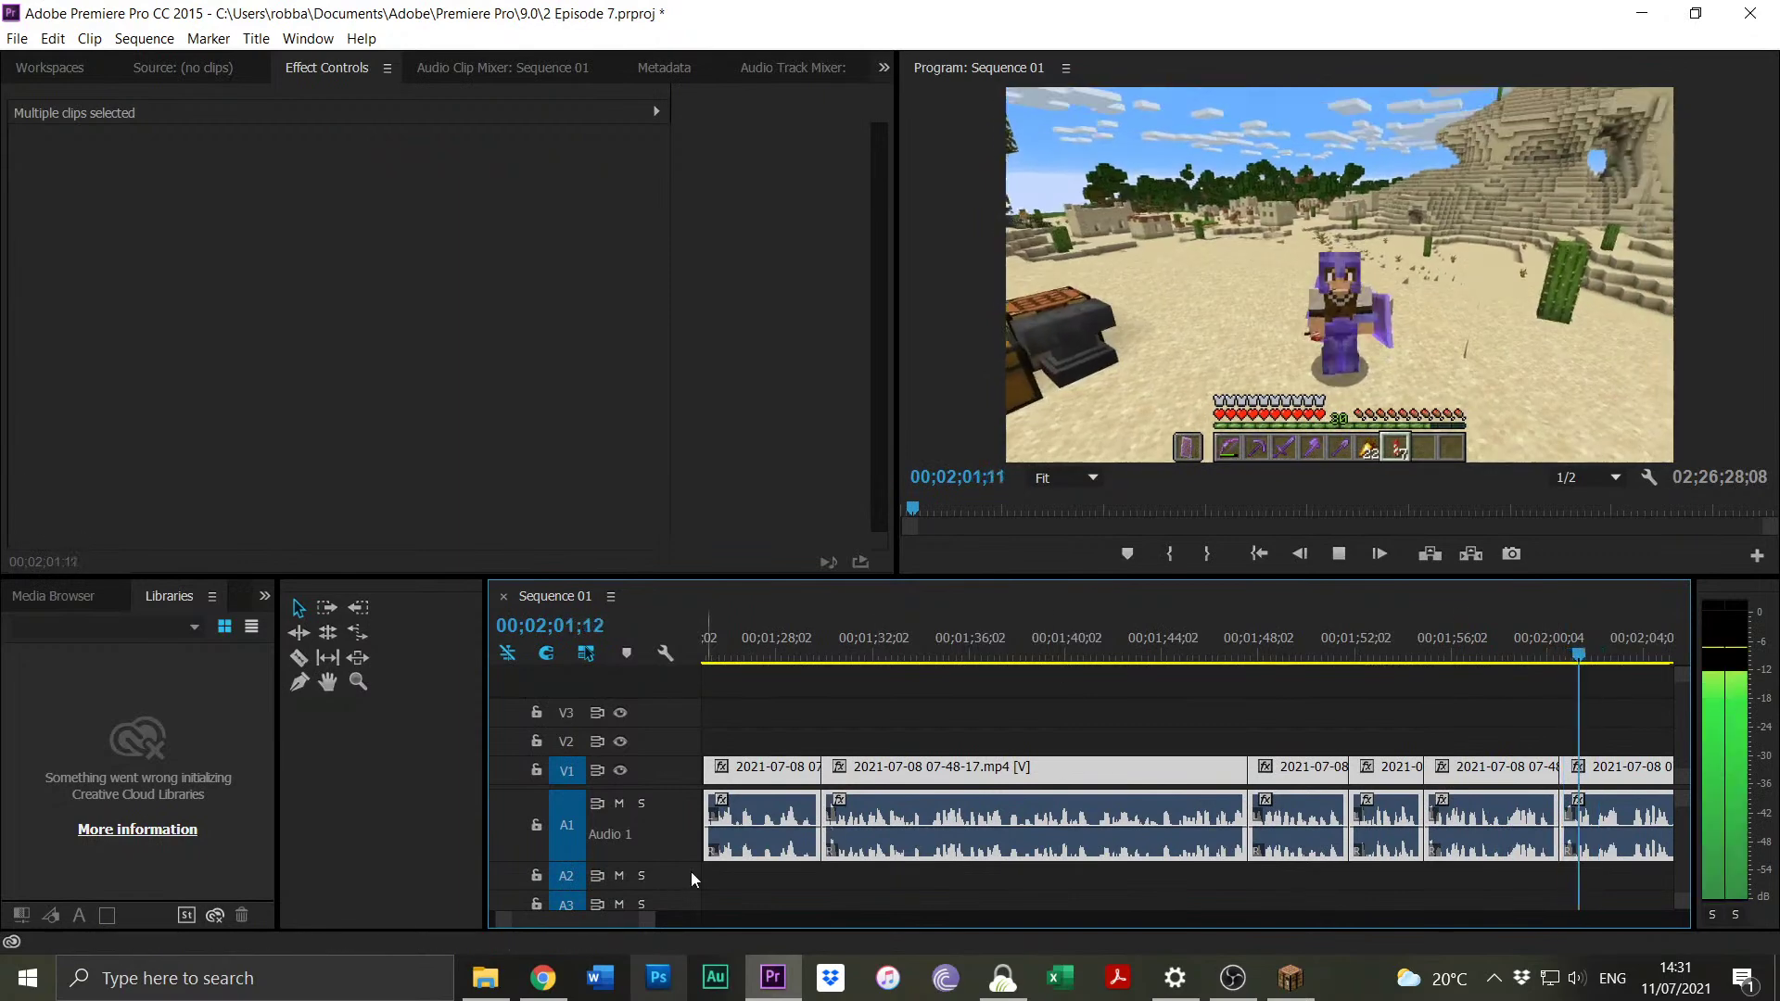
# Delete the first five clips of the moved group, directly after 00;01;25;00, and play the end of the preceding clip.
pyautogui.moveTo(654, 920); pyautogui.dragTo(756, 923)
pyautogui.moveTo(1170, 729); pyautogui.dragTo(1009, 788)
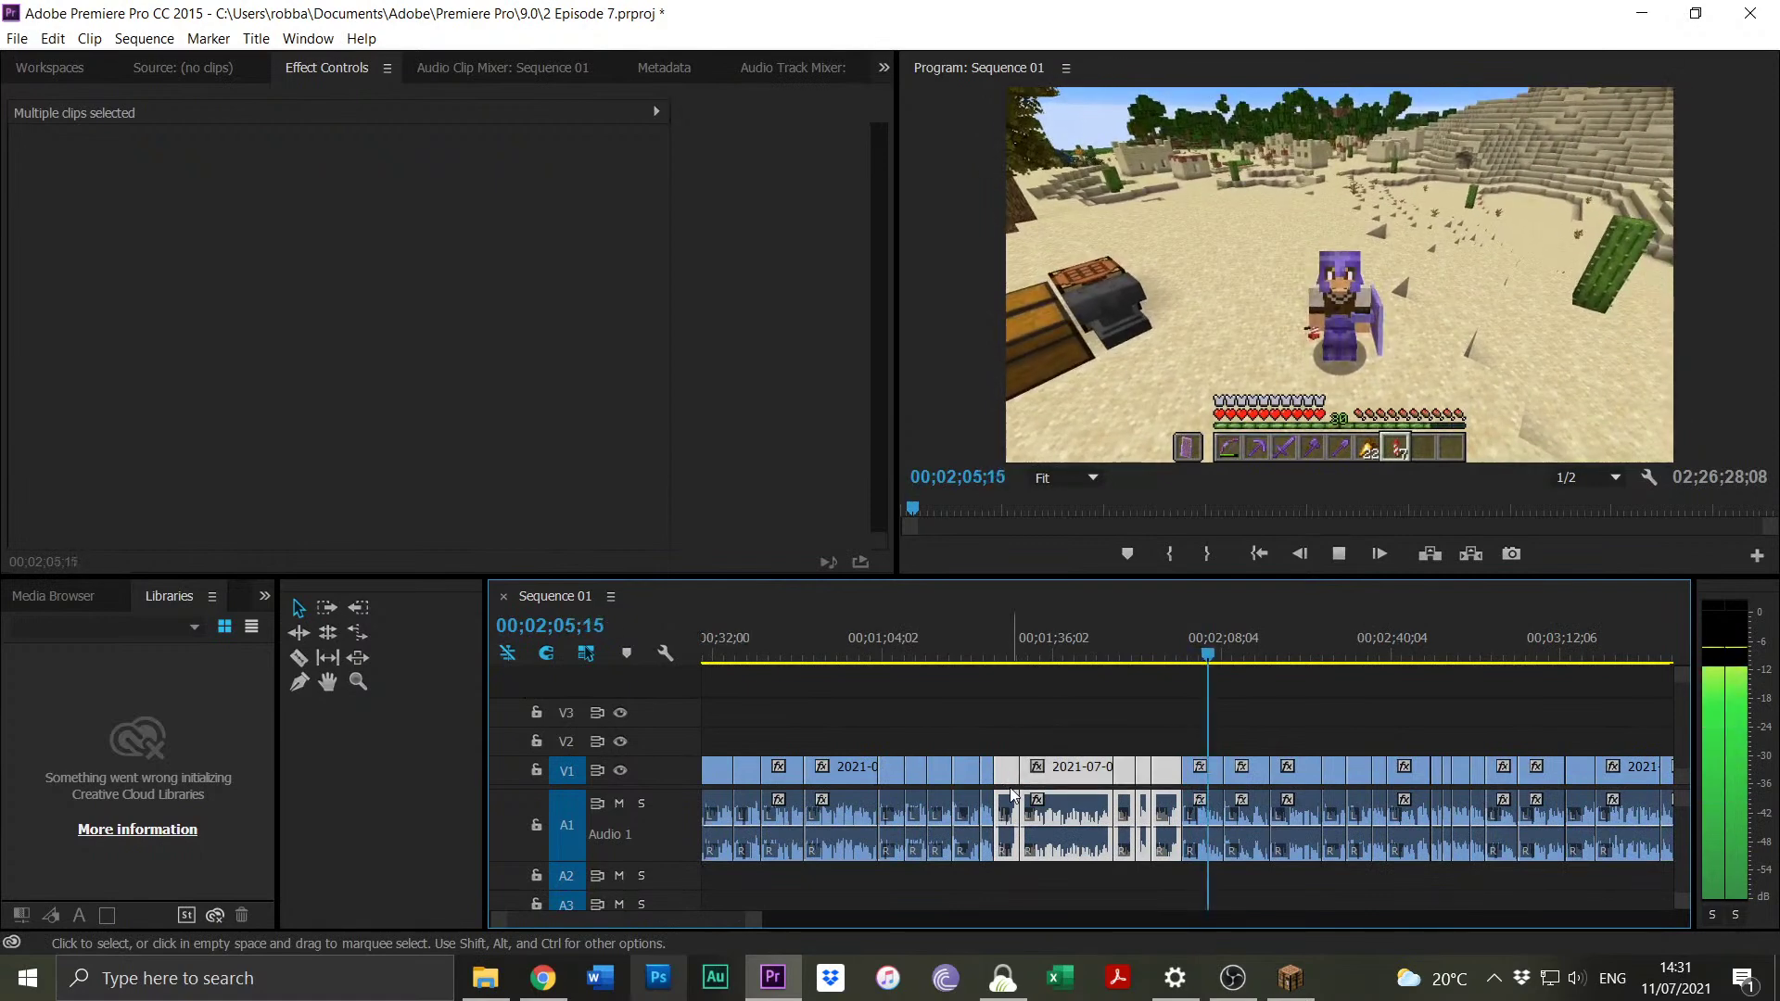
pyautogui.press('Delete')
pyautogui.click(984, 654)
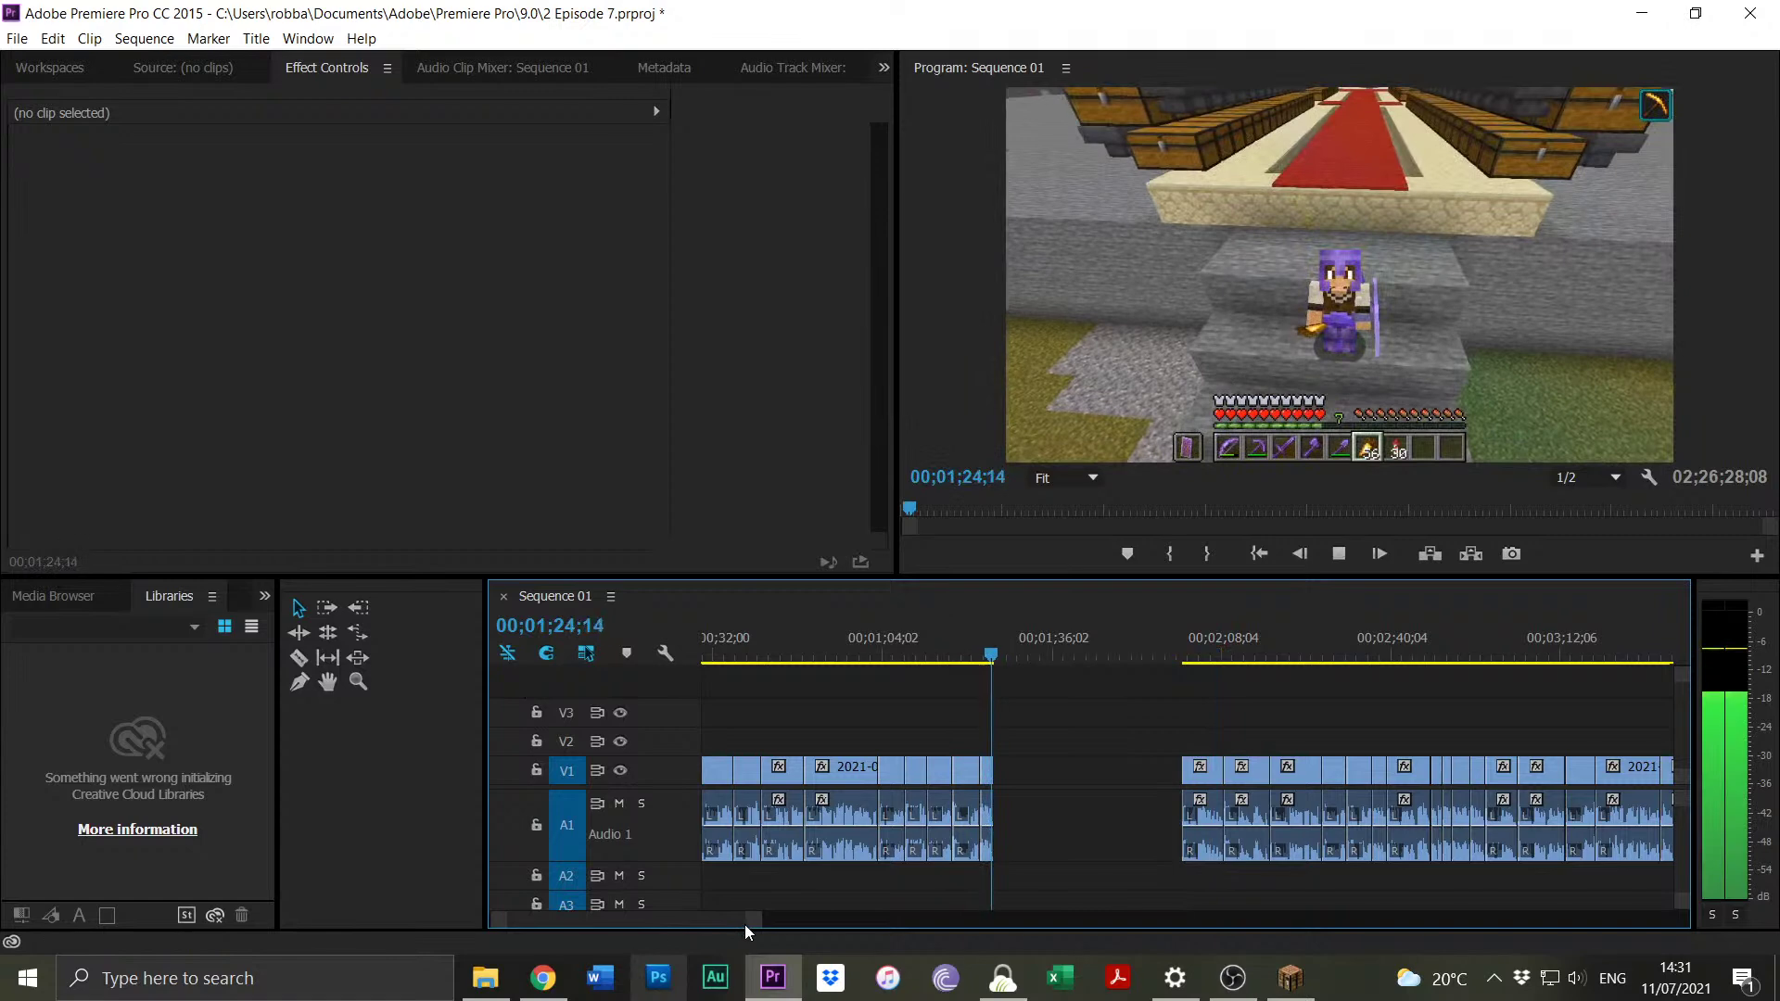
# Move the rest of the group against the joined clips at 00;01;25;00 and play the result up to 00;01;44;01.
pyautogui.moveTo(756, 922); pyautogui.dragTo(890, 914)
pyautogui.moveTo(1317, 708); pyautogui.dragTo(862, 839)
pyautogui.moveTo(914, 916); pyautogui.dragTo(825, 921)
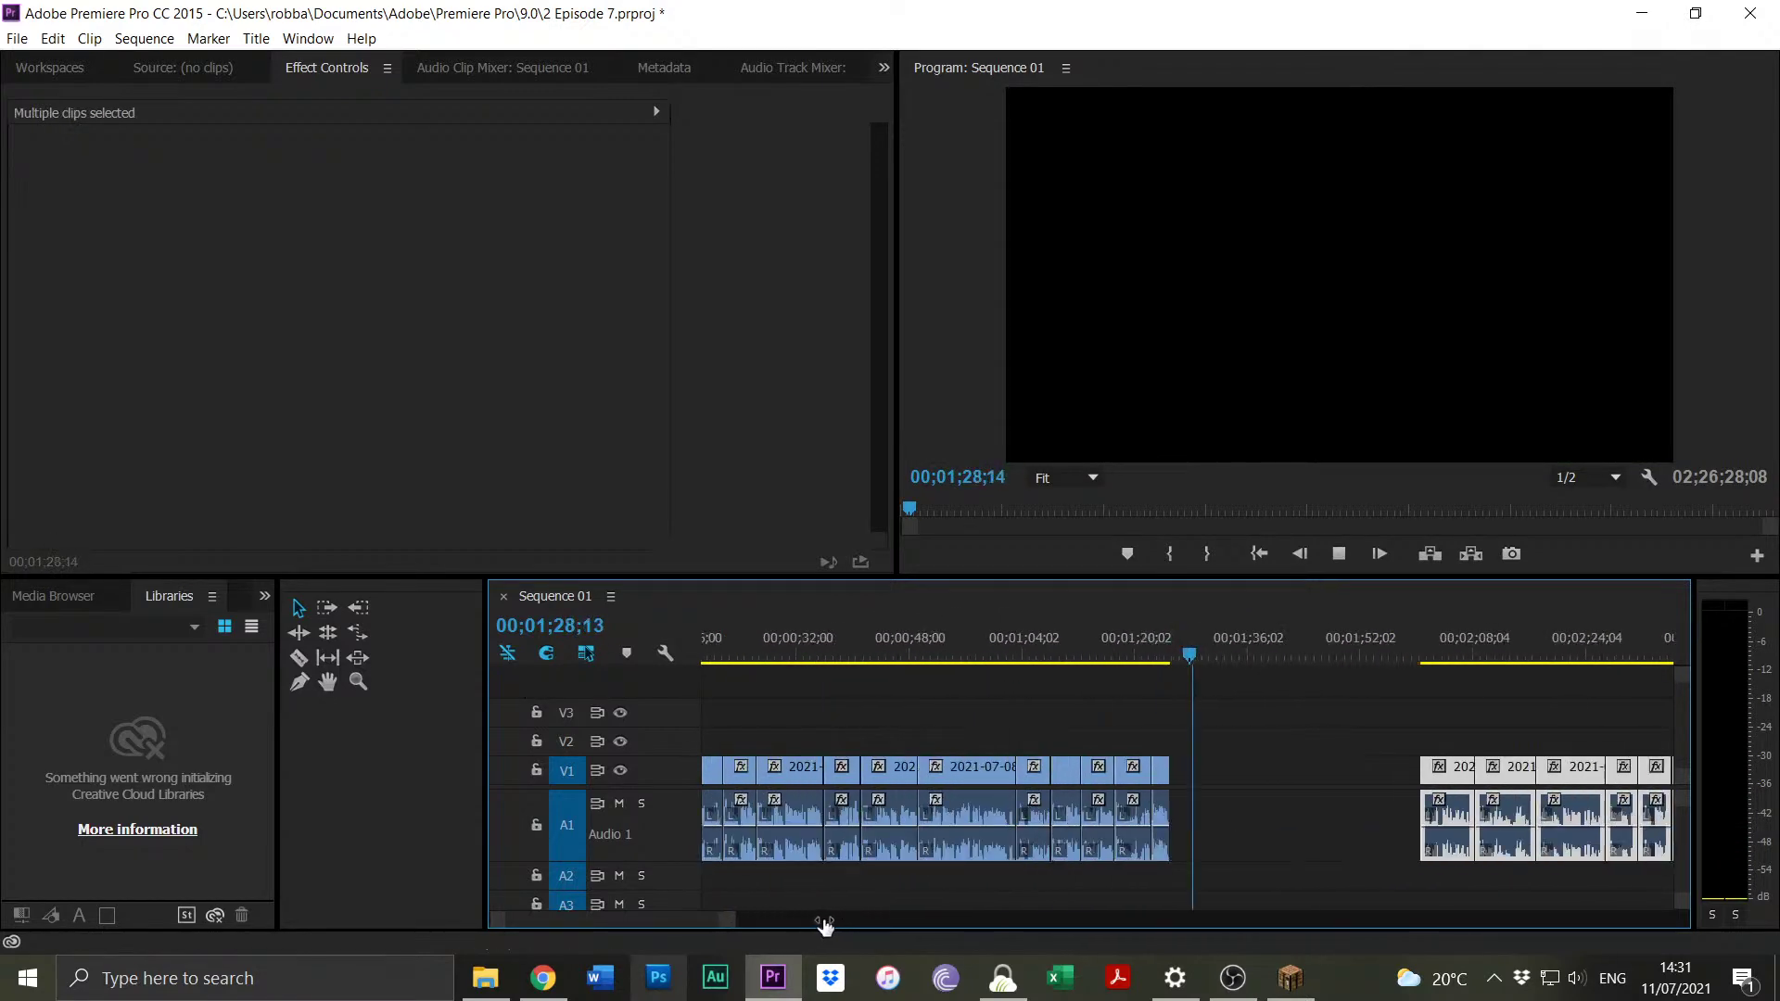
pyautogui.moveTo(1440, 777); pyautogui.dragTo(1197, 771)
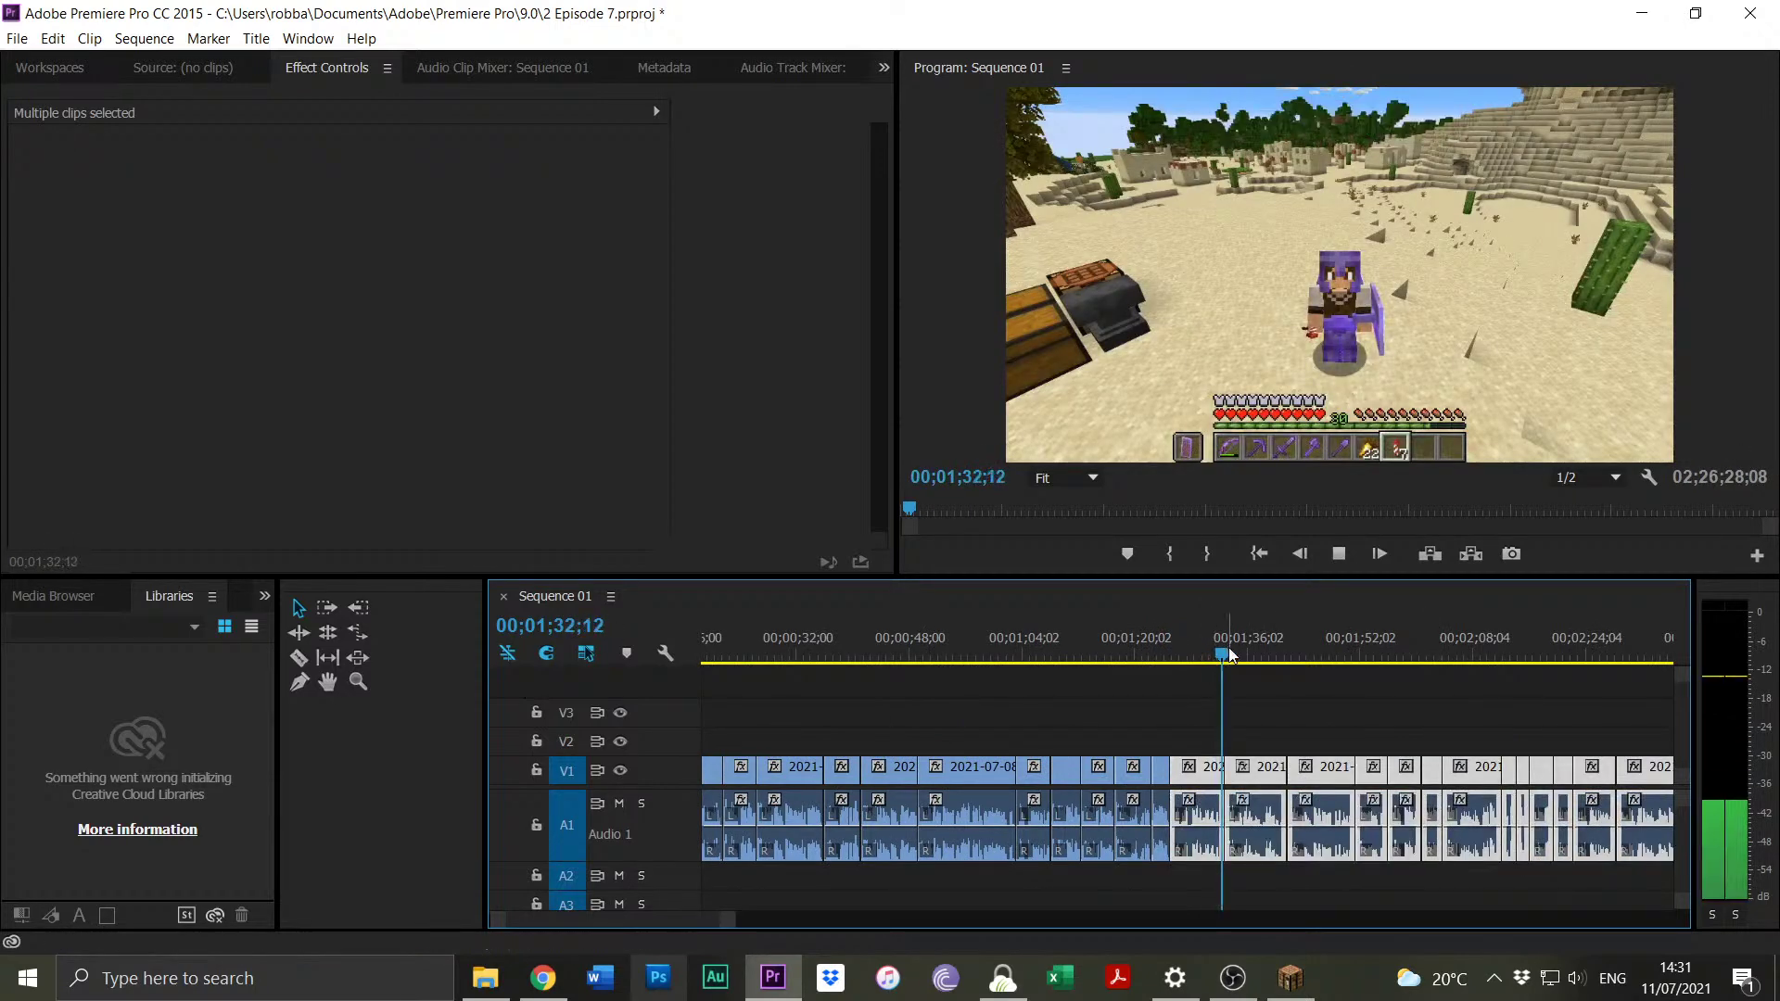
pyautogui.click(1300, 683)
pyautogui.click(1298, 654)
pyautogui.press('space')
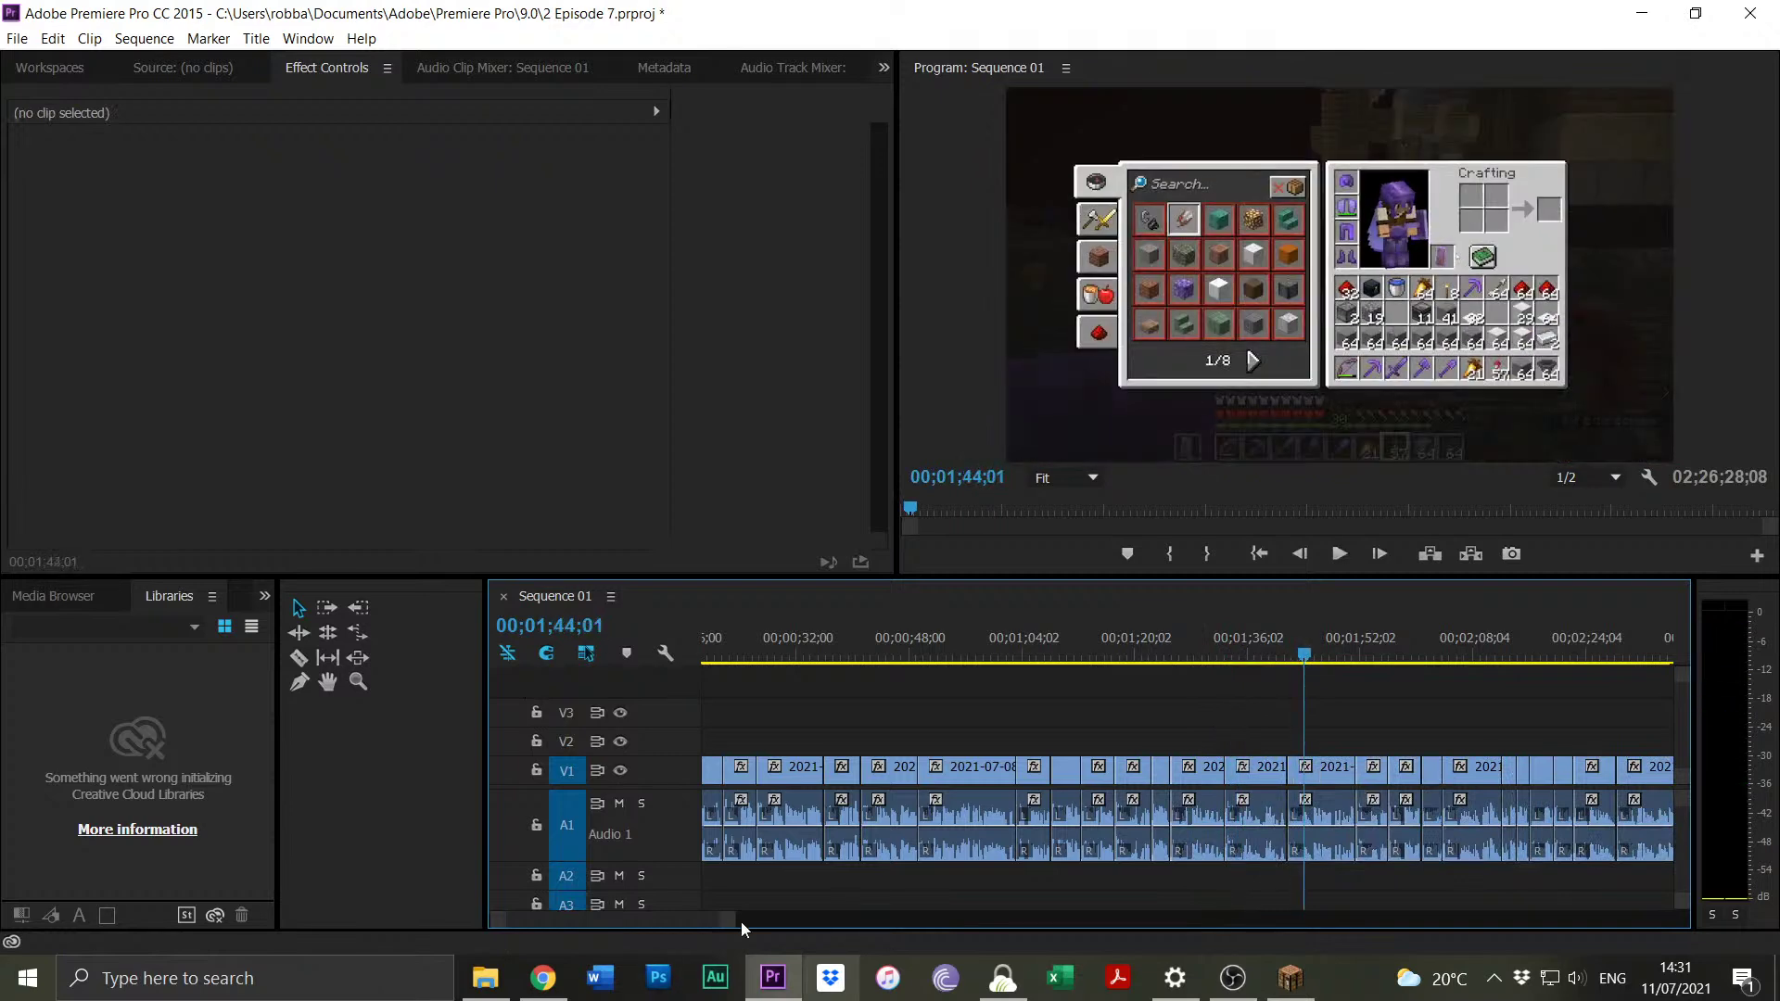
# Save the project.
pyautogui.moveTo(735, 919); pyautogui.dragTo(936, 921)
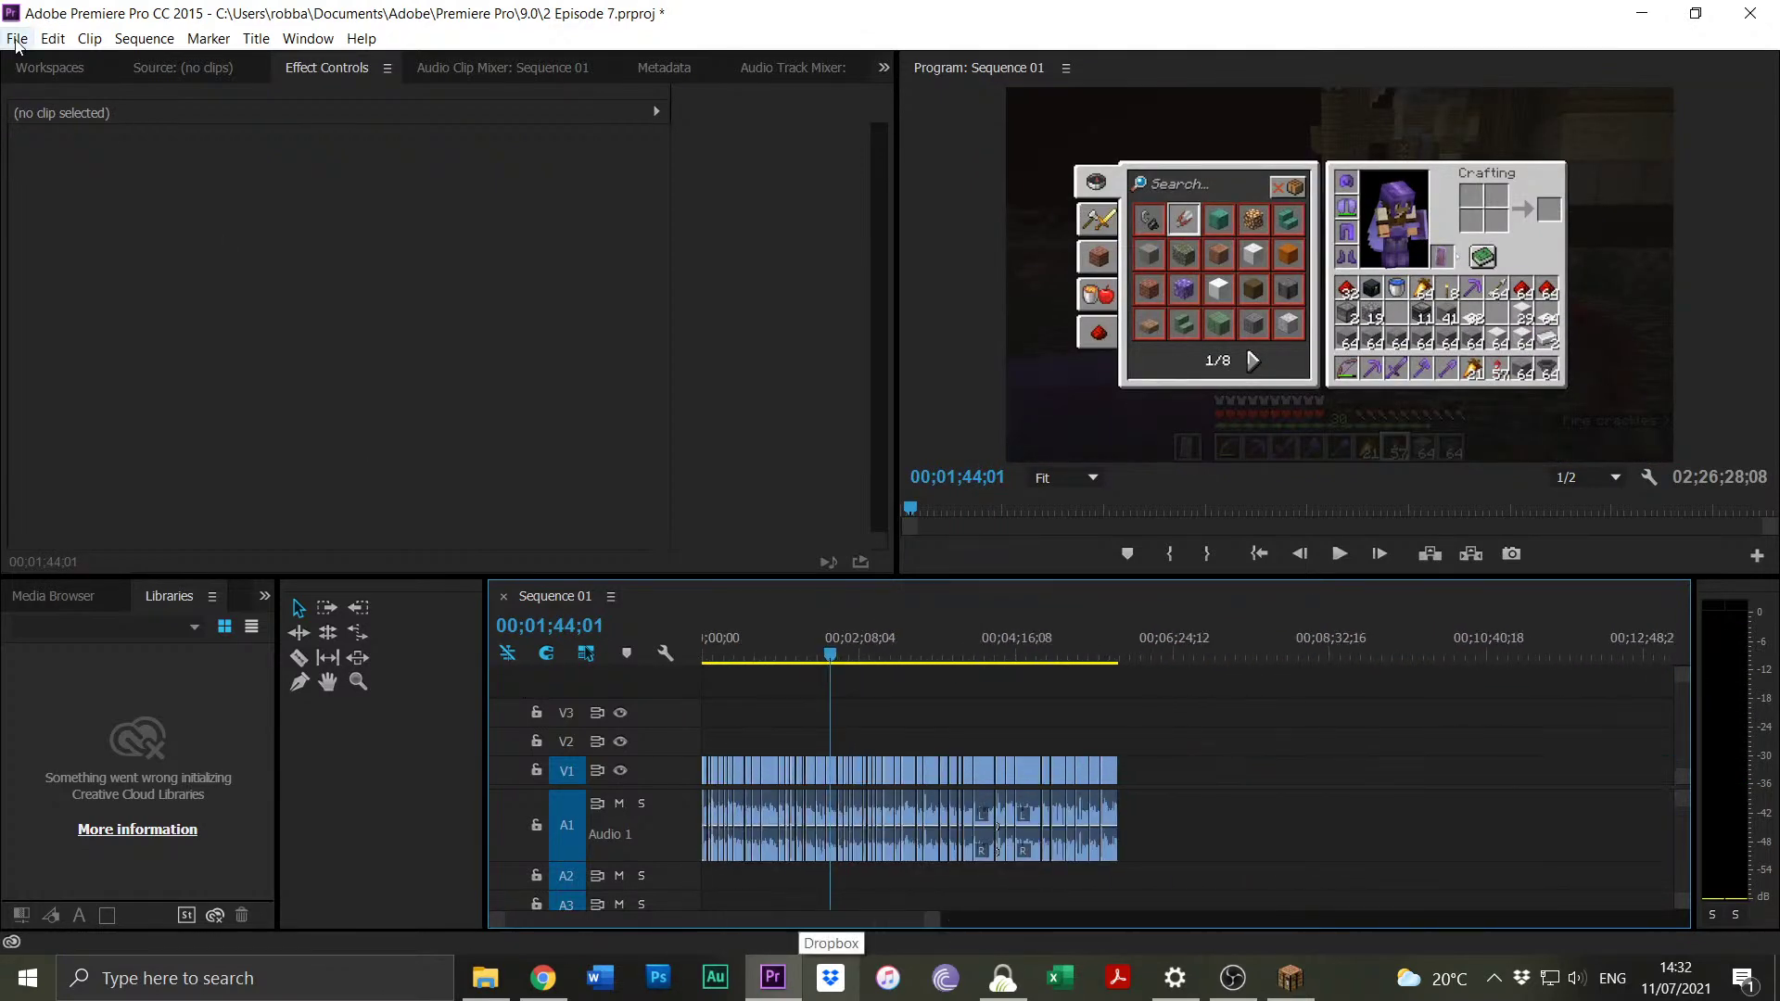
pyautogui.click(17, 39)
pyautogui.click(47, 176)
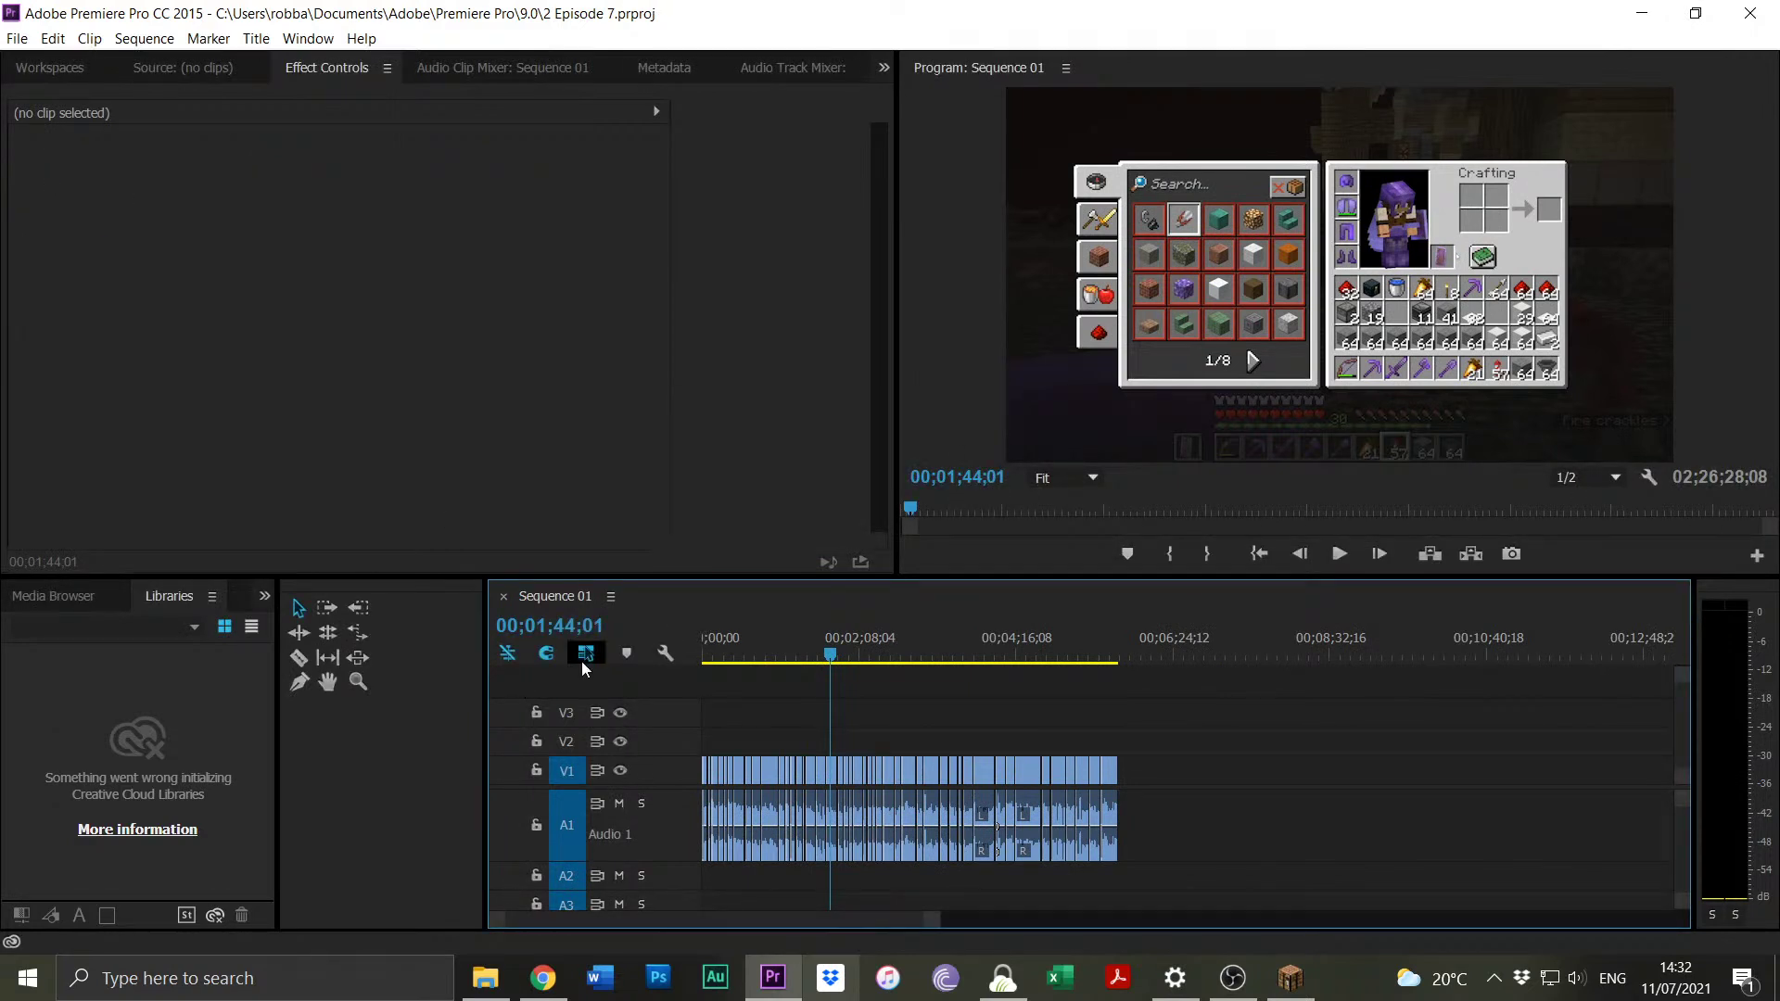
# Move all the clips after the long gap together so that they start at 00;07;09;14.
pyautogui.moveTo(934, 921); pyautogui.dragTo(1089, 920)
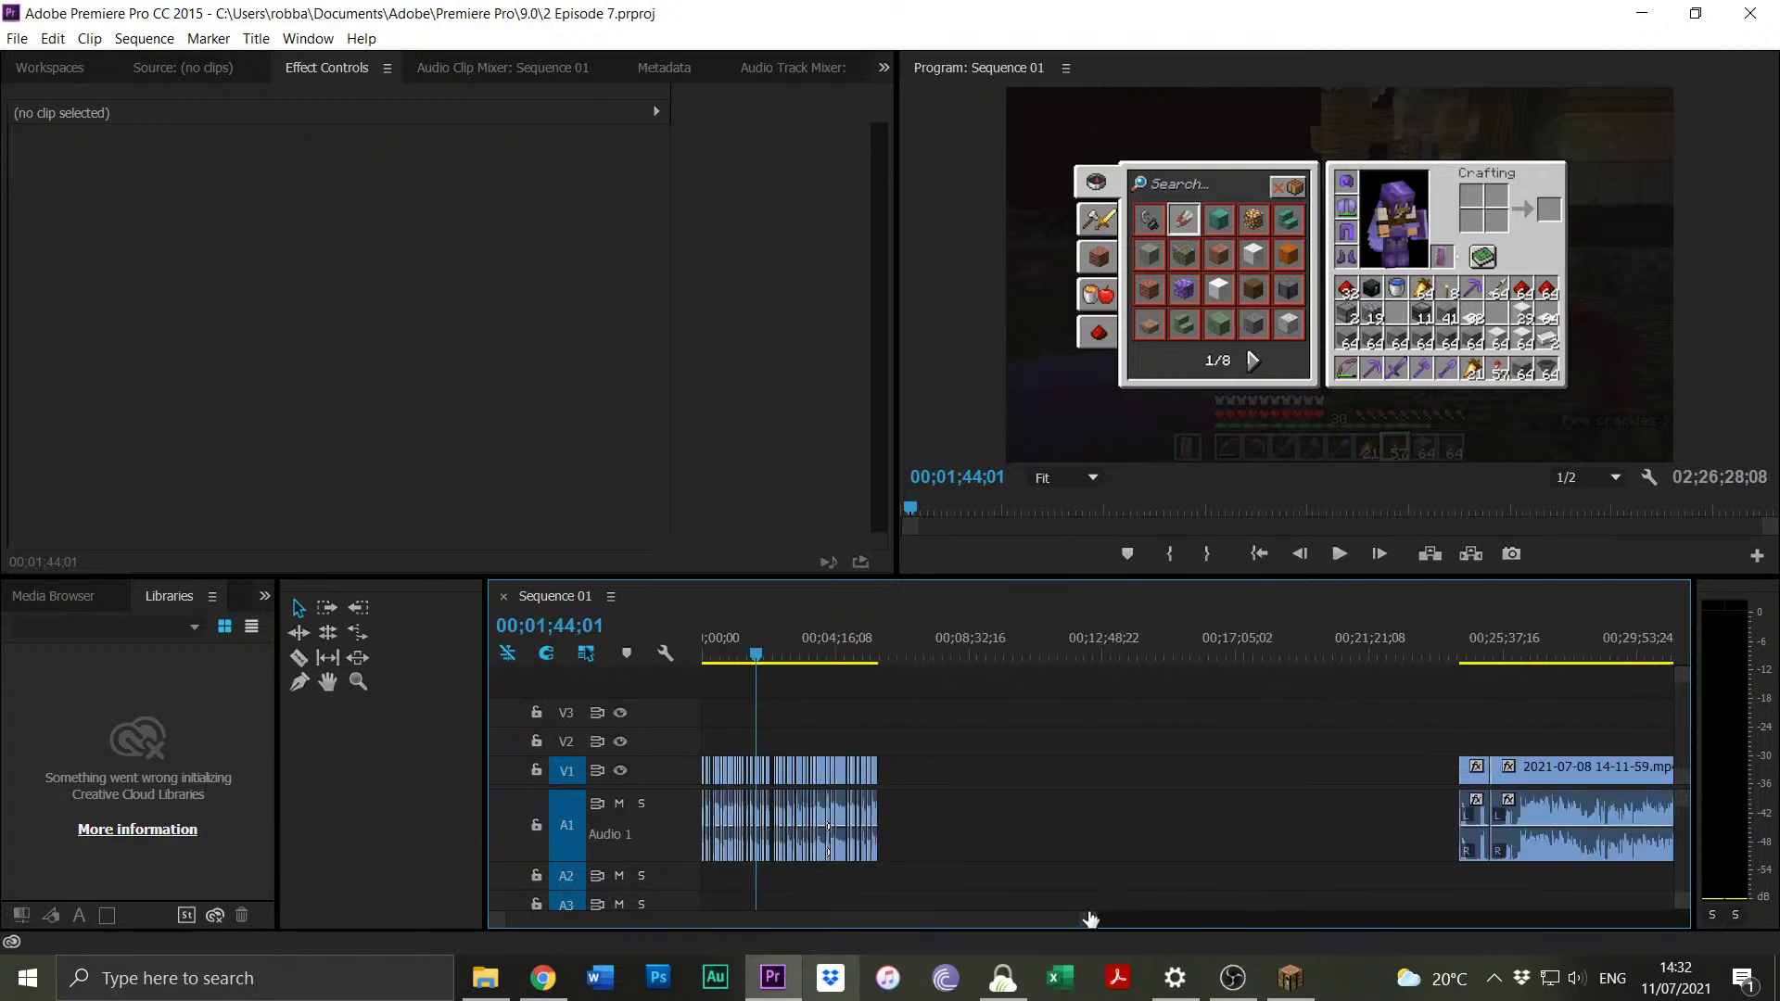
pyautogui.click(925, 649)
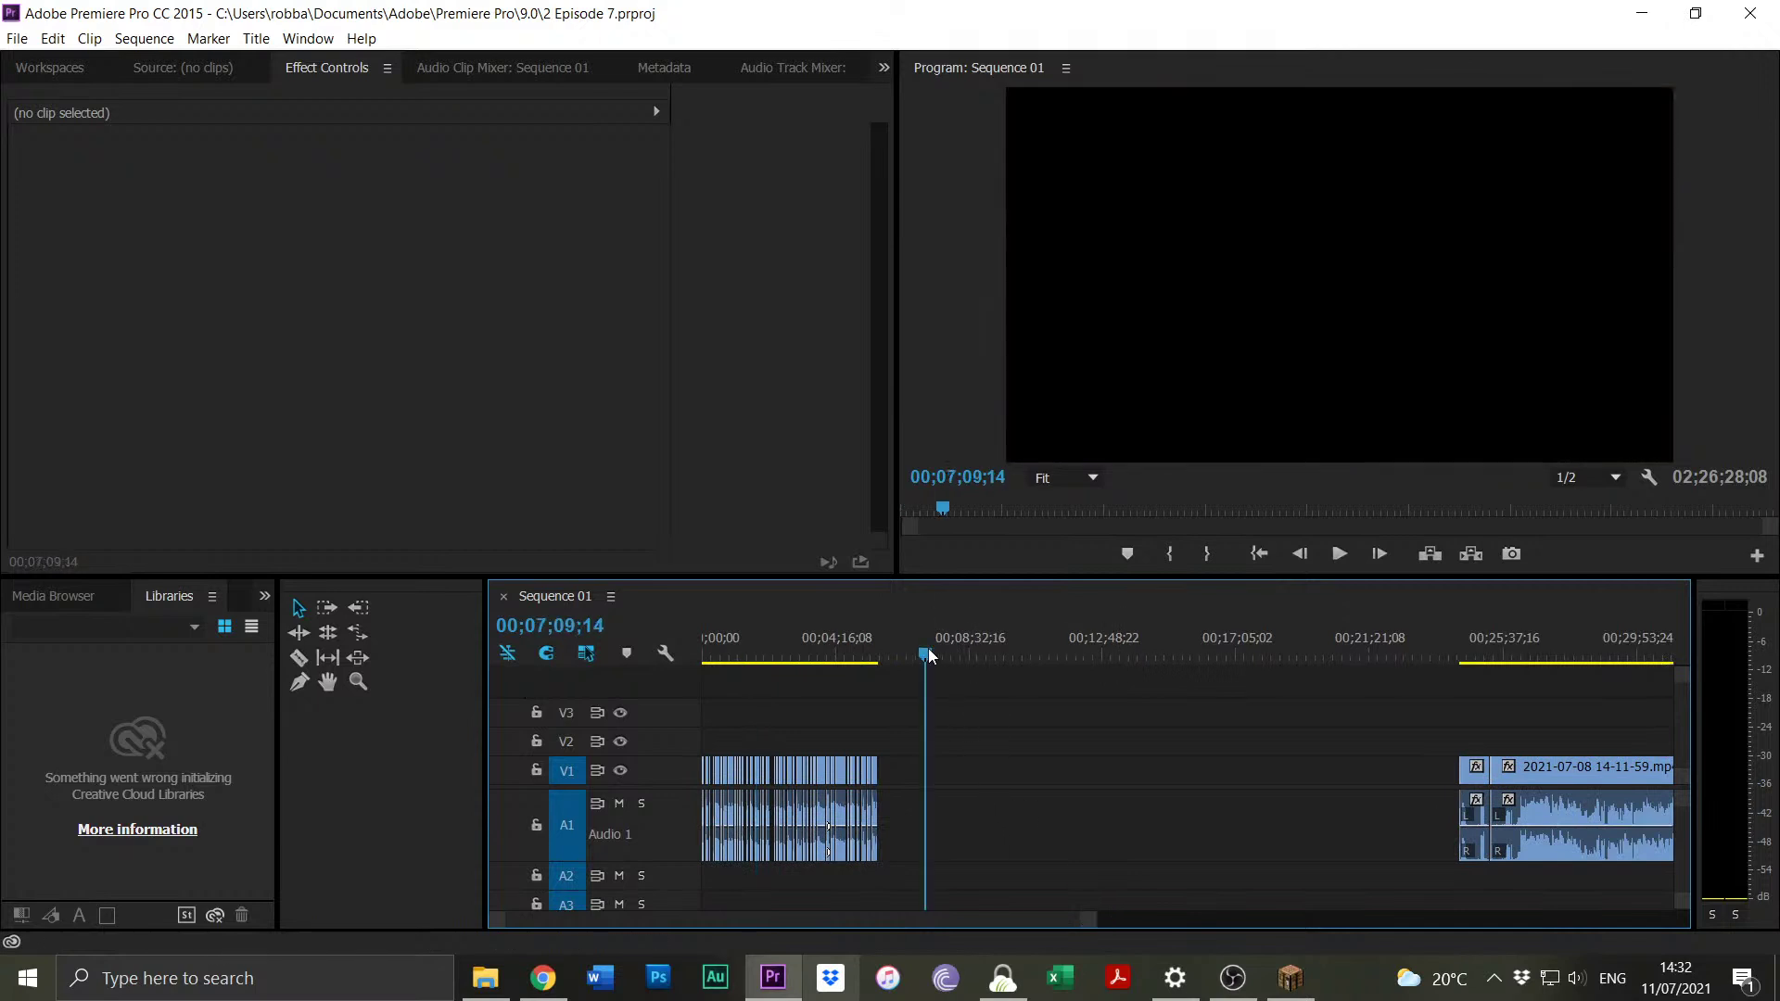
pyautogui.moveTo(1096, 921); pyautogui.dragTo(1583, 921)
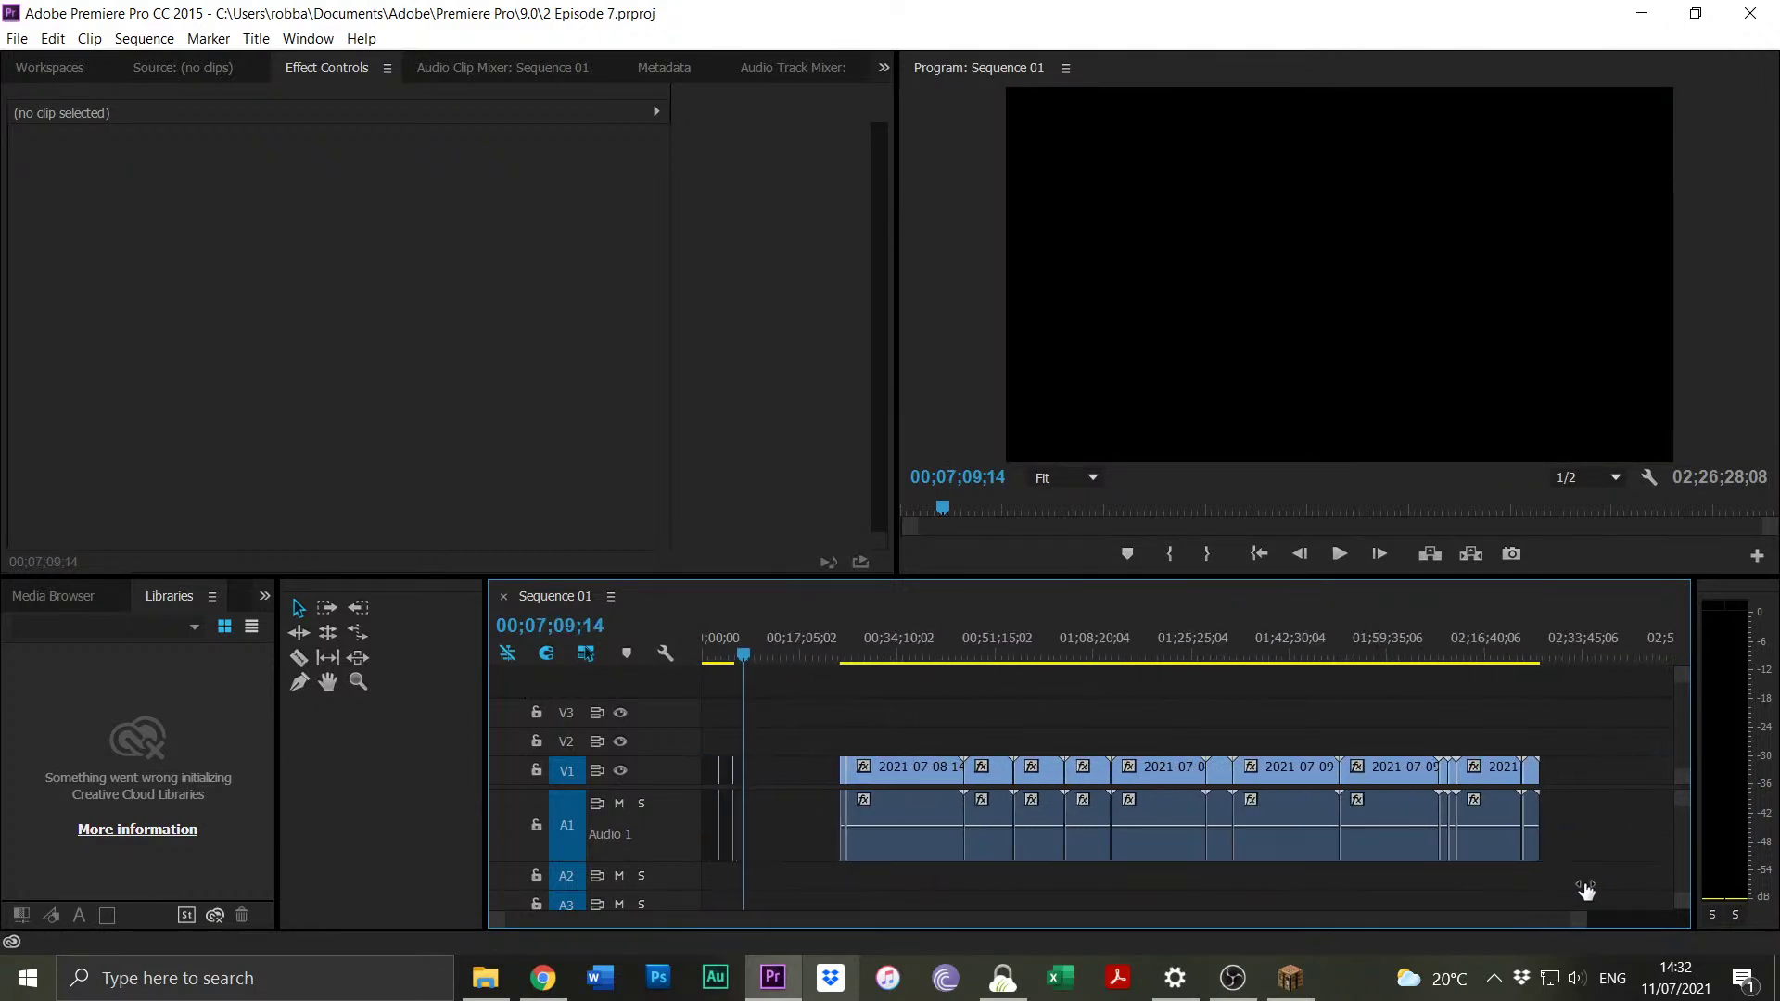
pyautogui.moveTo(1582, 758); pyautogui.dragTo(834, 861)
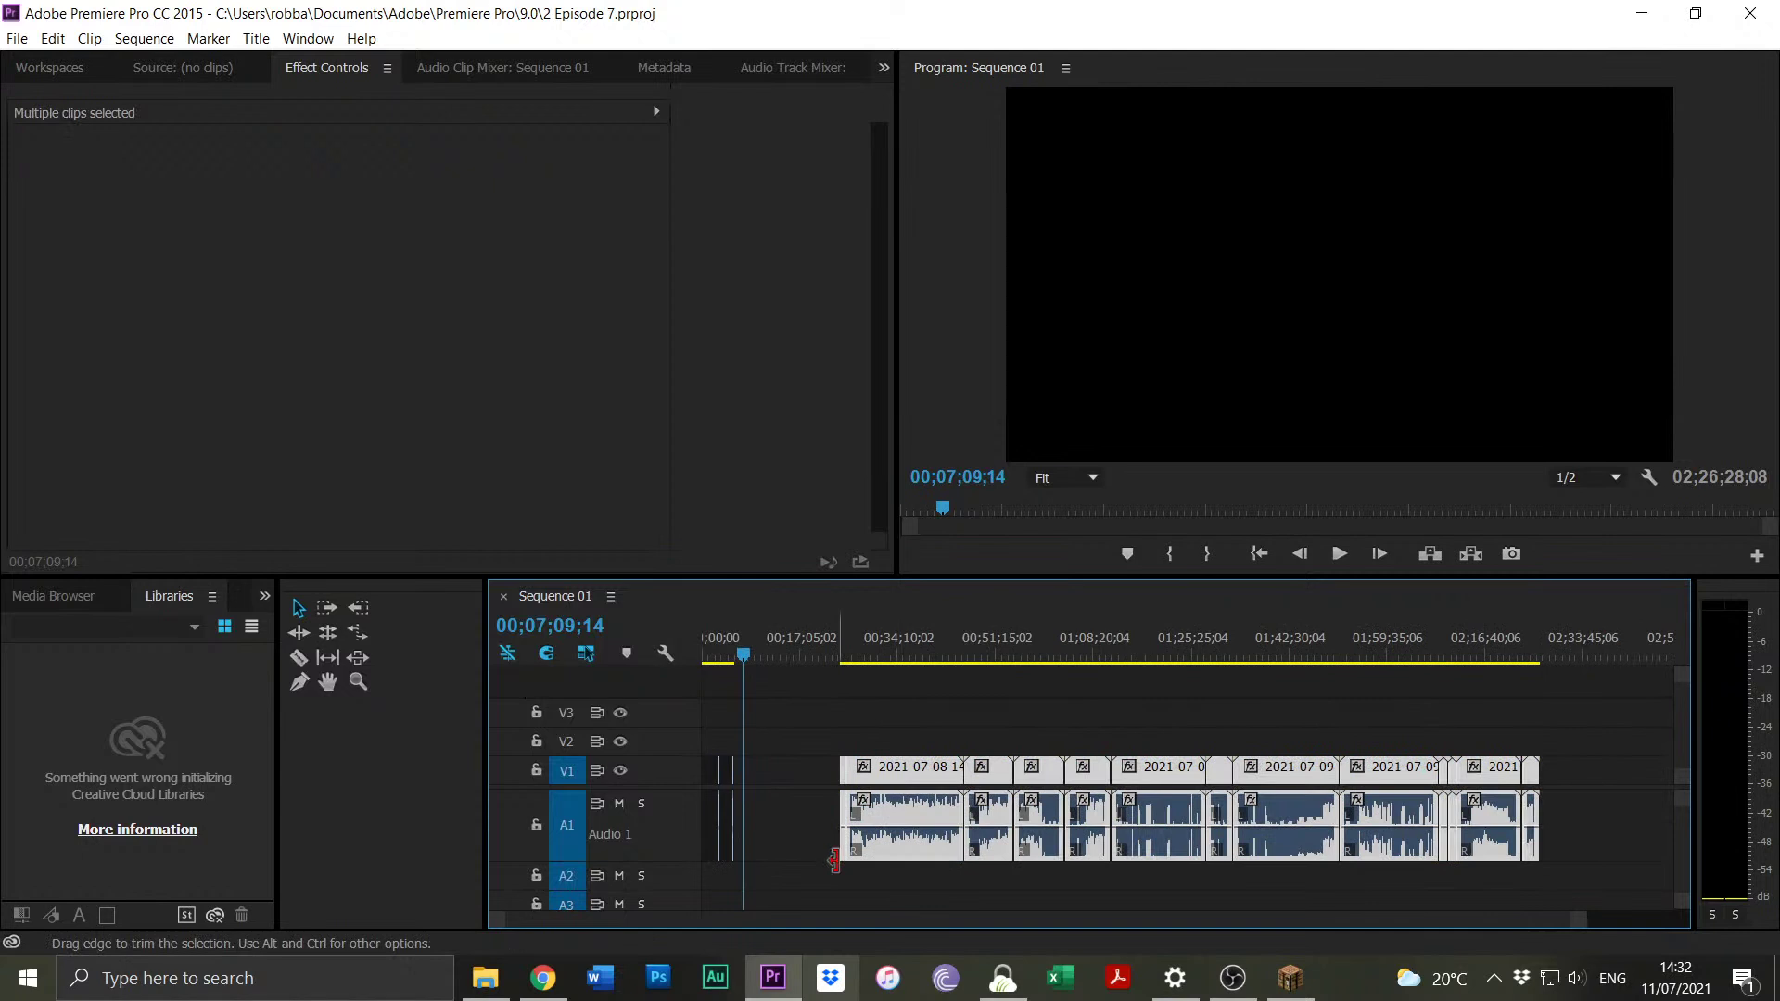
pyautogui.moveTo(875, 844); pyautogui.dragTo(779, 856)
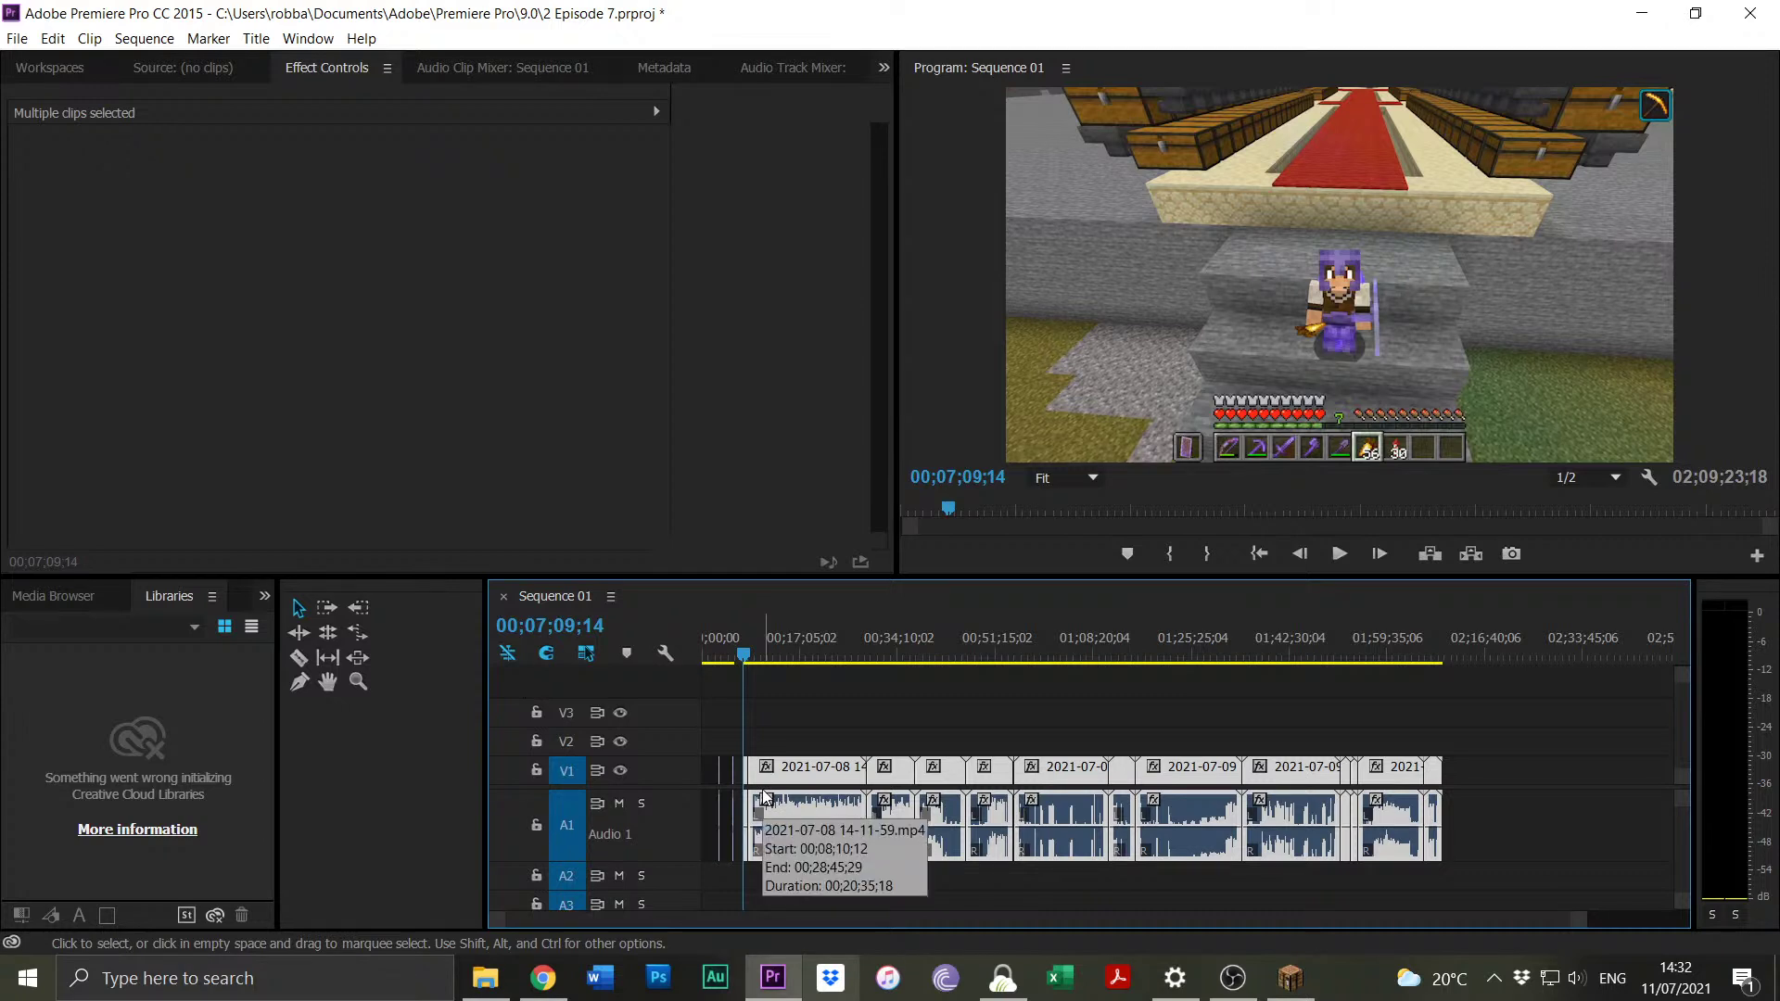
# Trim the silent start of the first clip after the gap up to 00;07;16;11.
pyautogui.moveTo(501, 927); pyautogui.dragTo(888, 880)
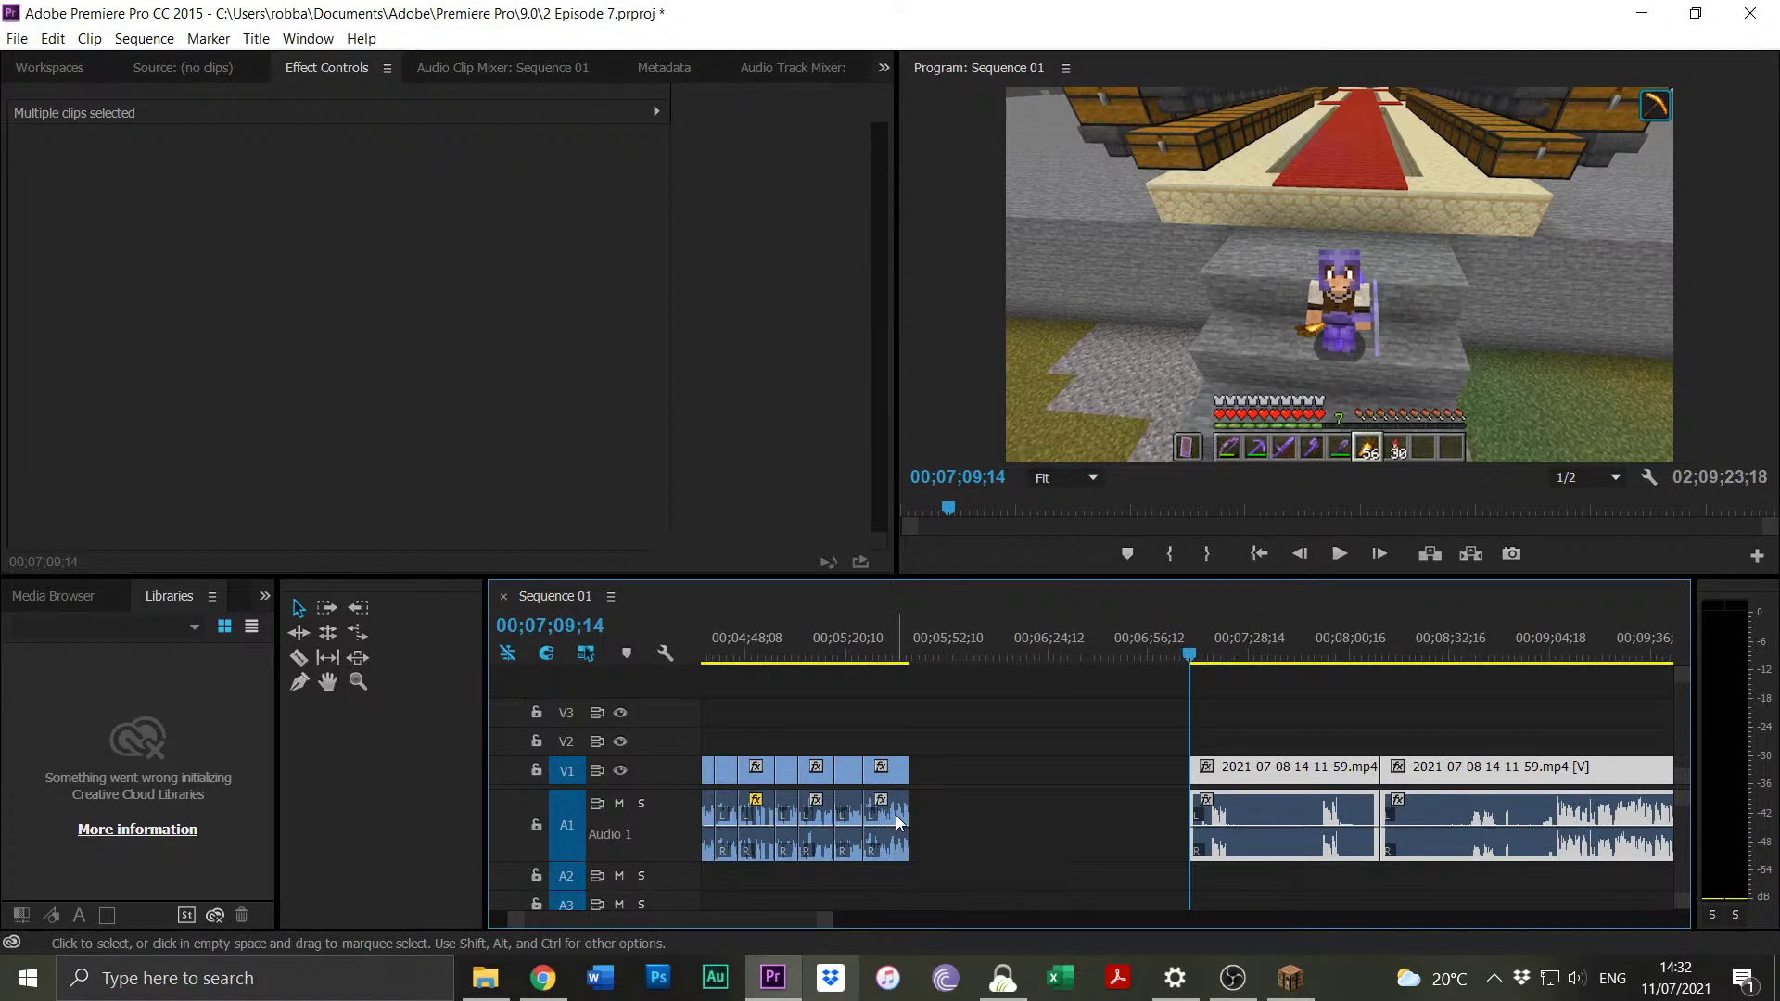
pyautogui.click(1216, 660)
pyautogui.moveTo(1218, 663); pyautogui.dragTo(1212, 662)
pyautogui.click(1233, 690)
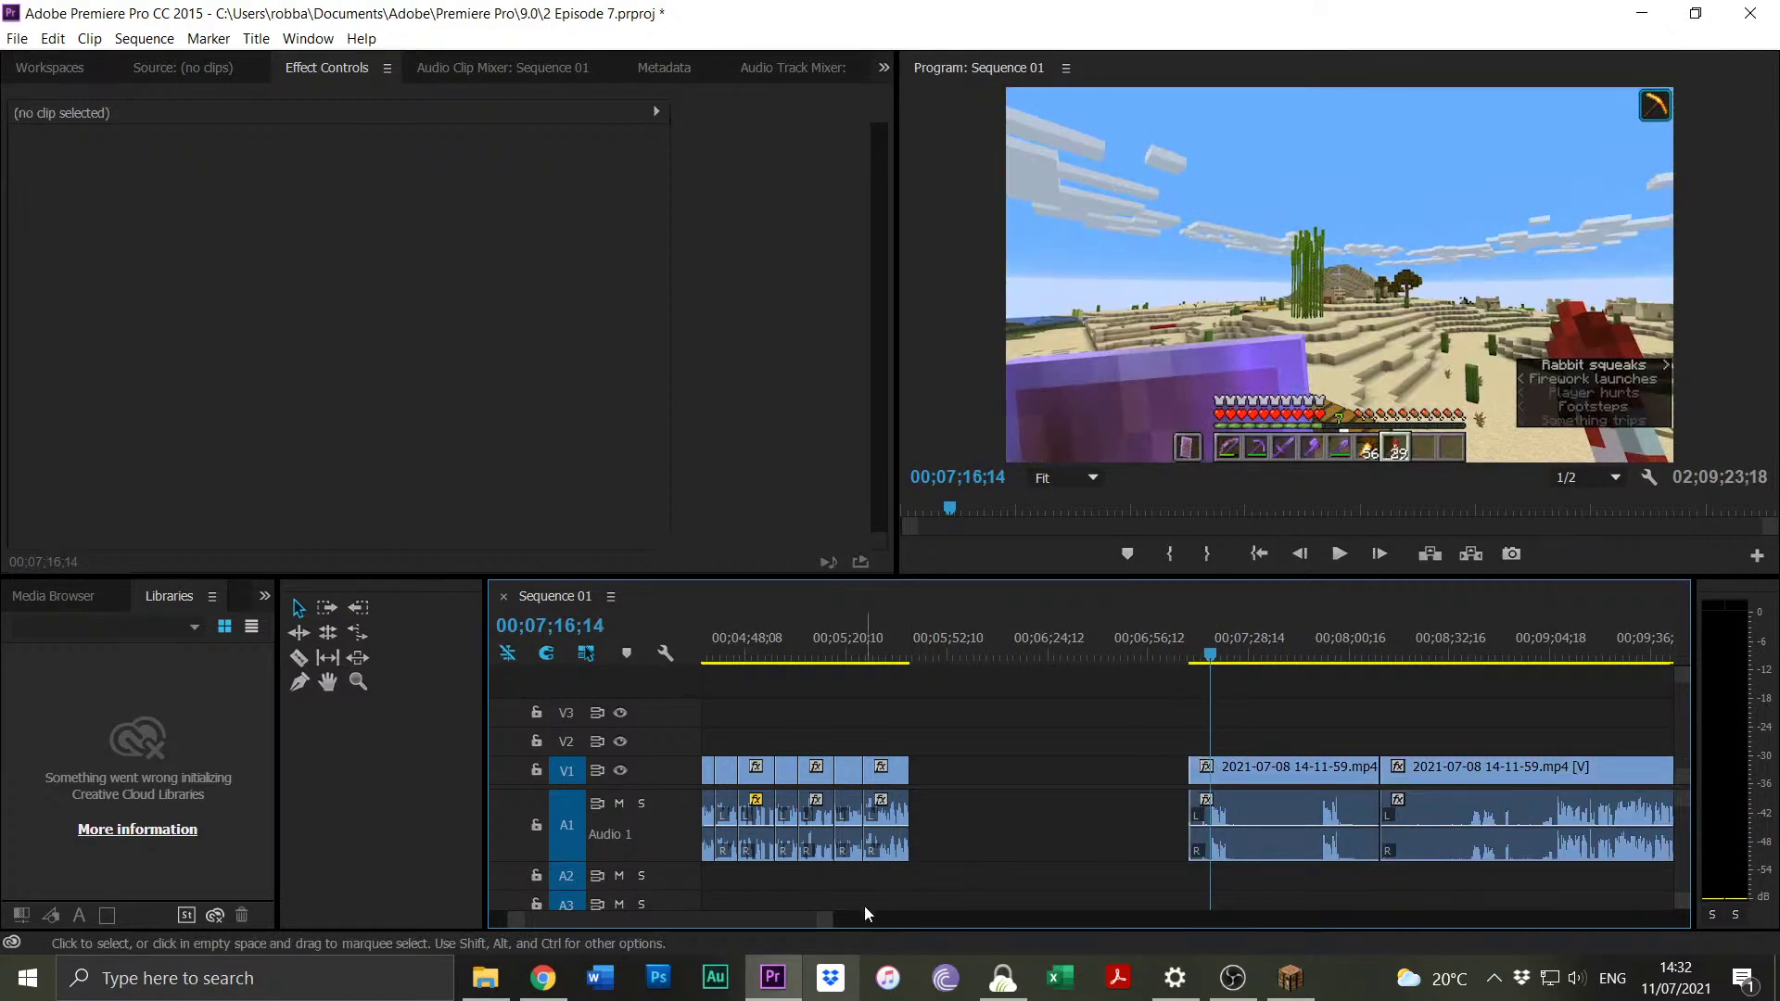
pyautogui.moveTo(822, 920); pyautogui.dragTo(736, 925)
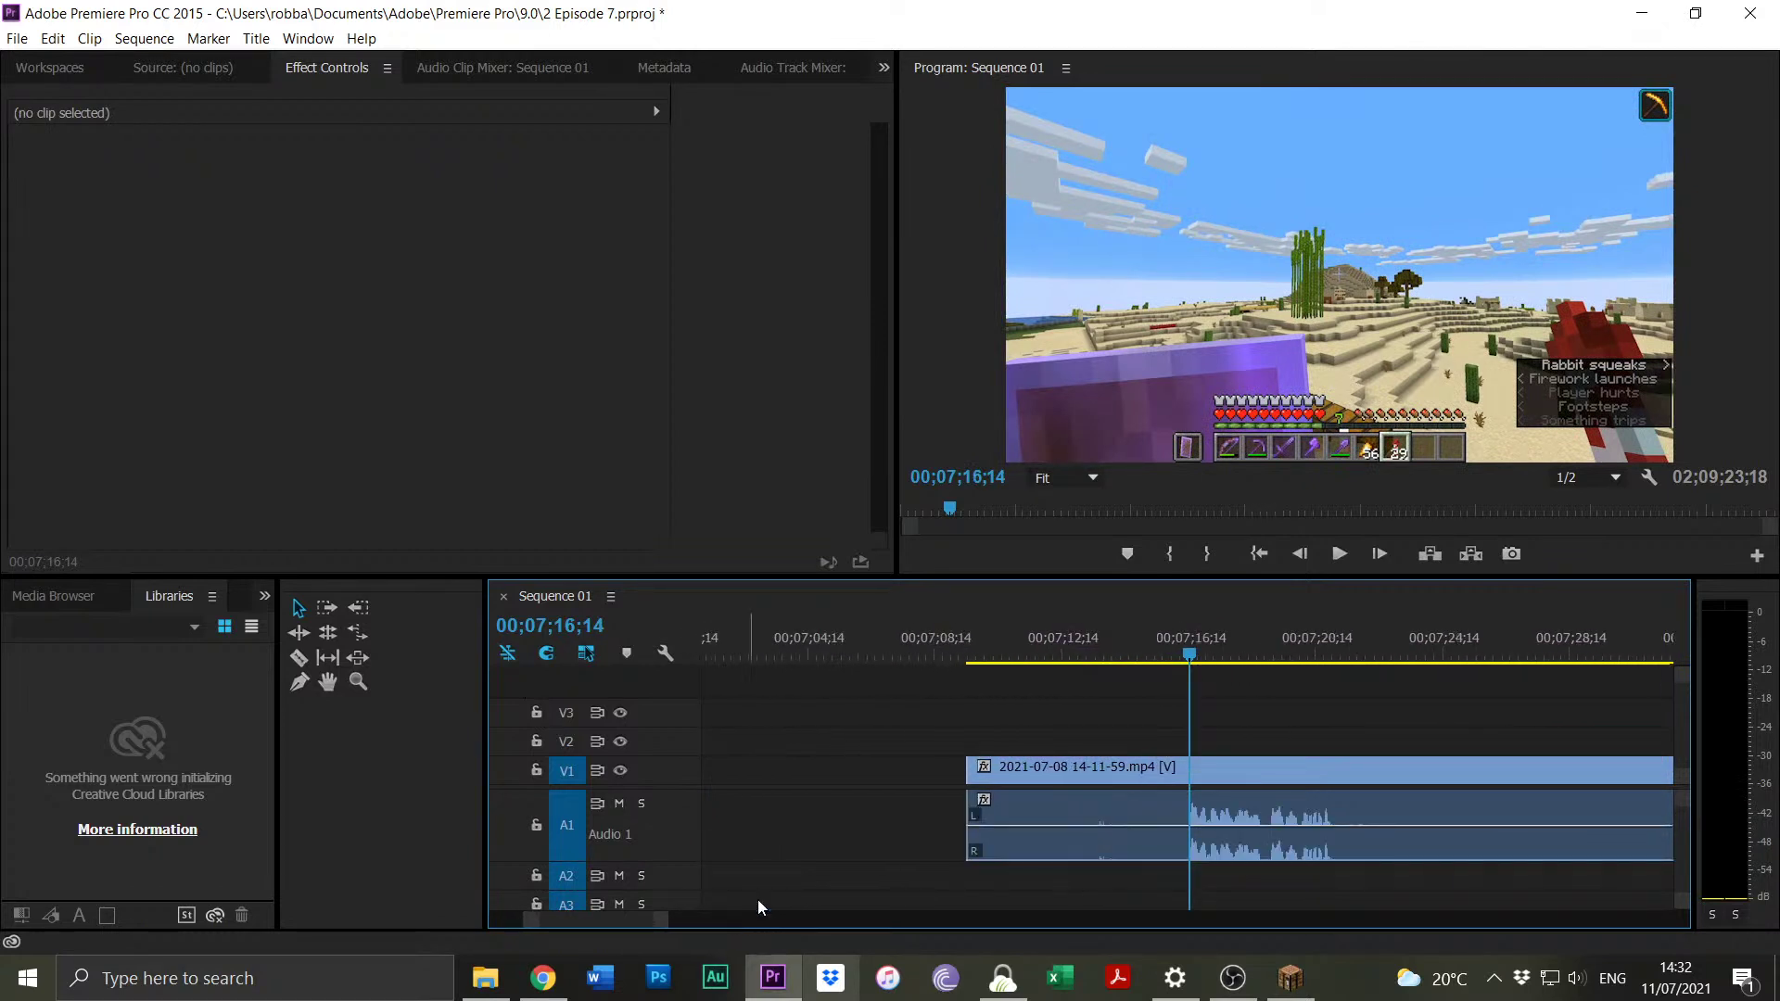
pyautogui.moveTo(1189, 656); pyautogui.dragTo(1186, 656)
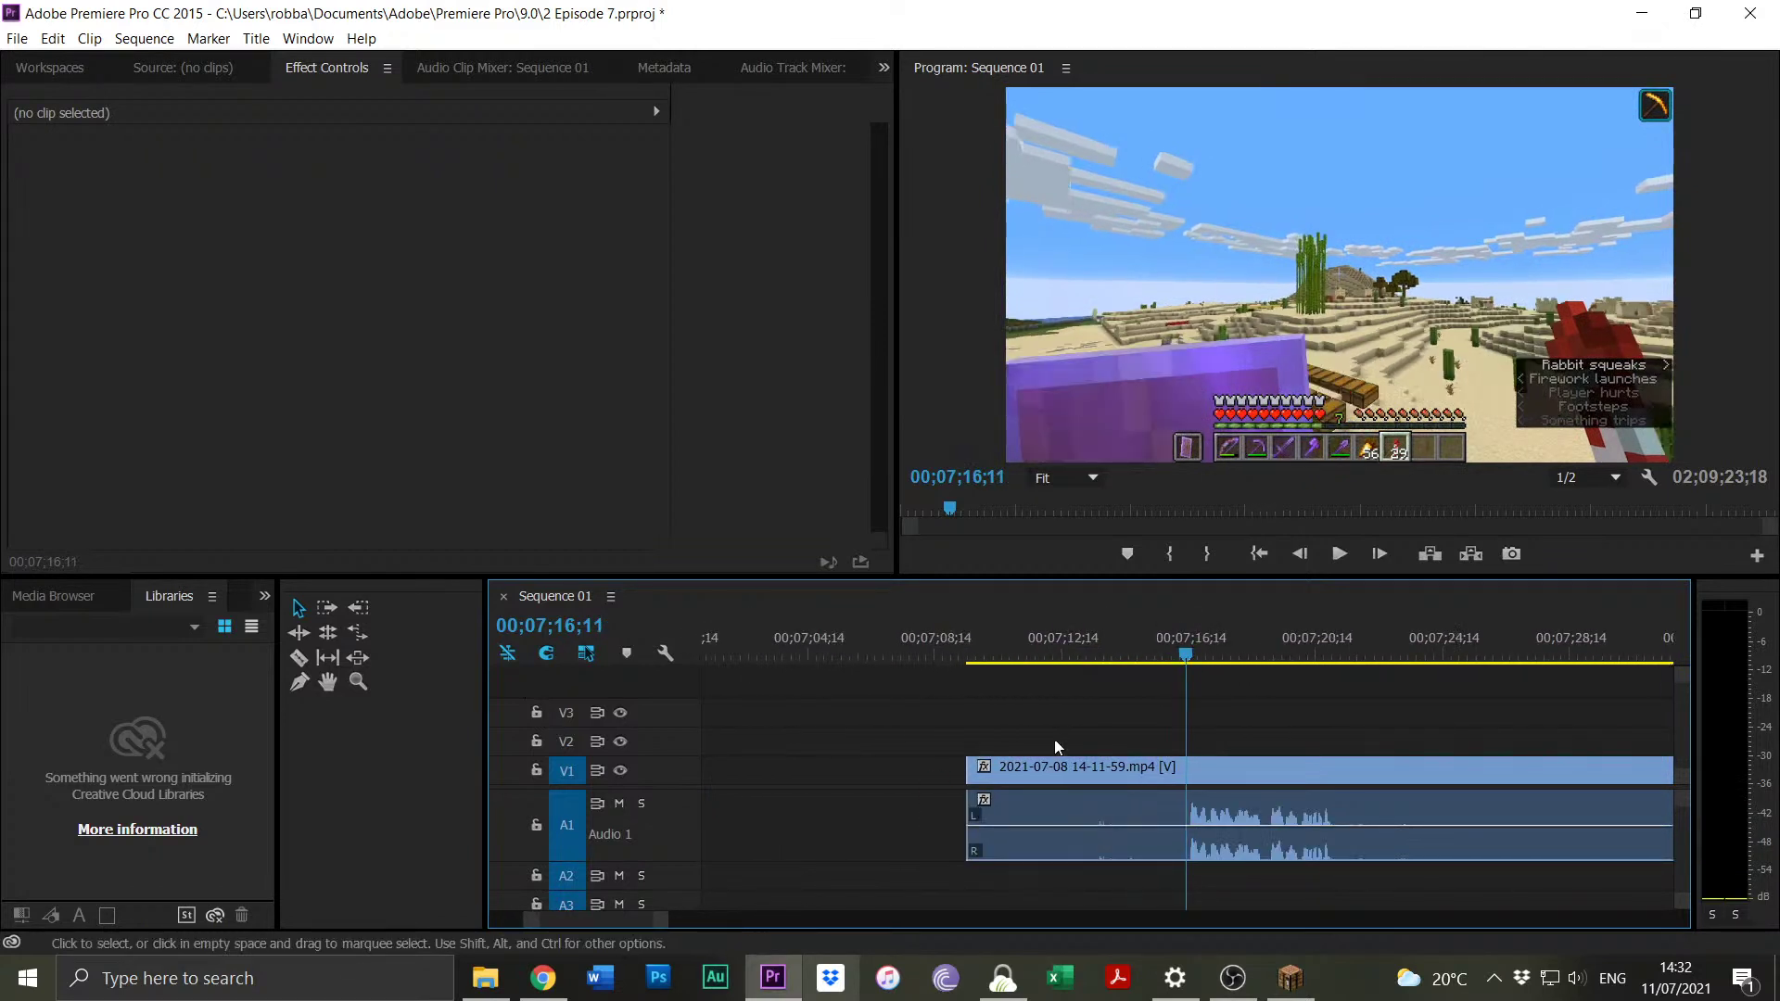
pyautogui.moveTo(968, 770); pyautogui.dragTo(1186, 769)
# Play the trimmed clip's speech, split it at 00;07;21;12, and move the spoken piece against the end of the joined clips.
pyautogui.press('space')
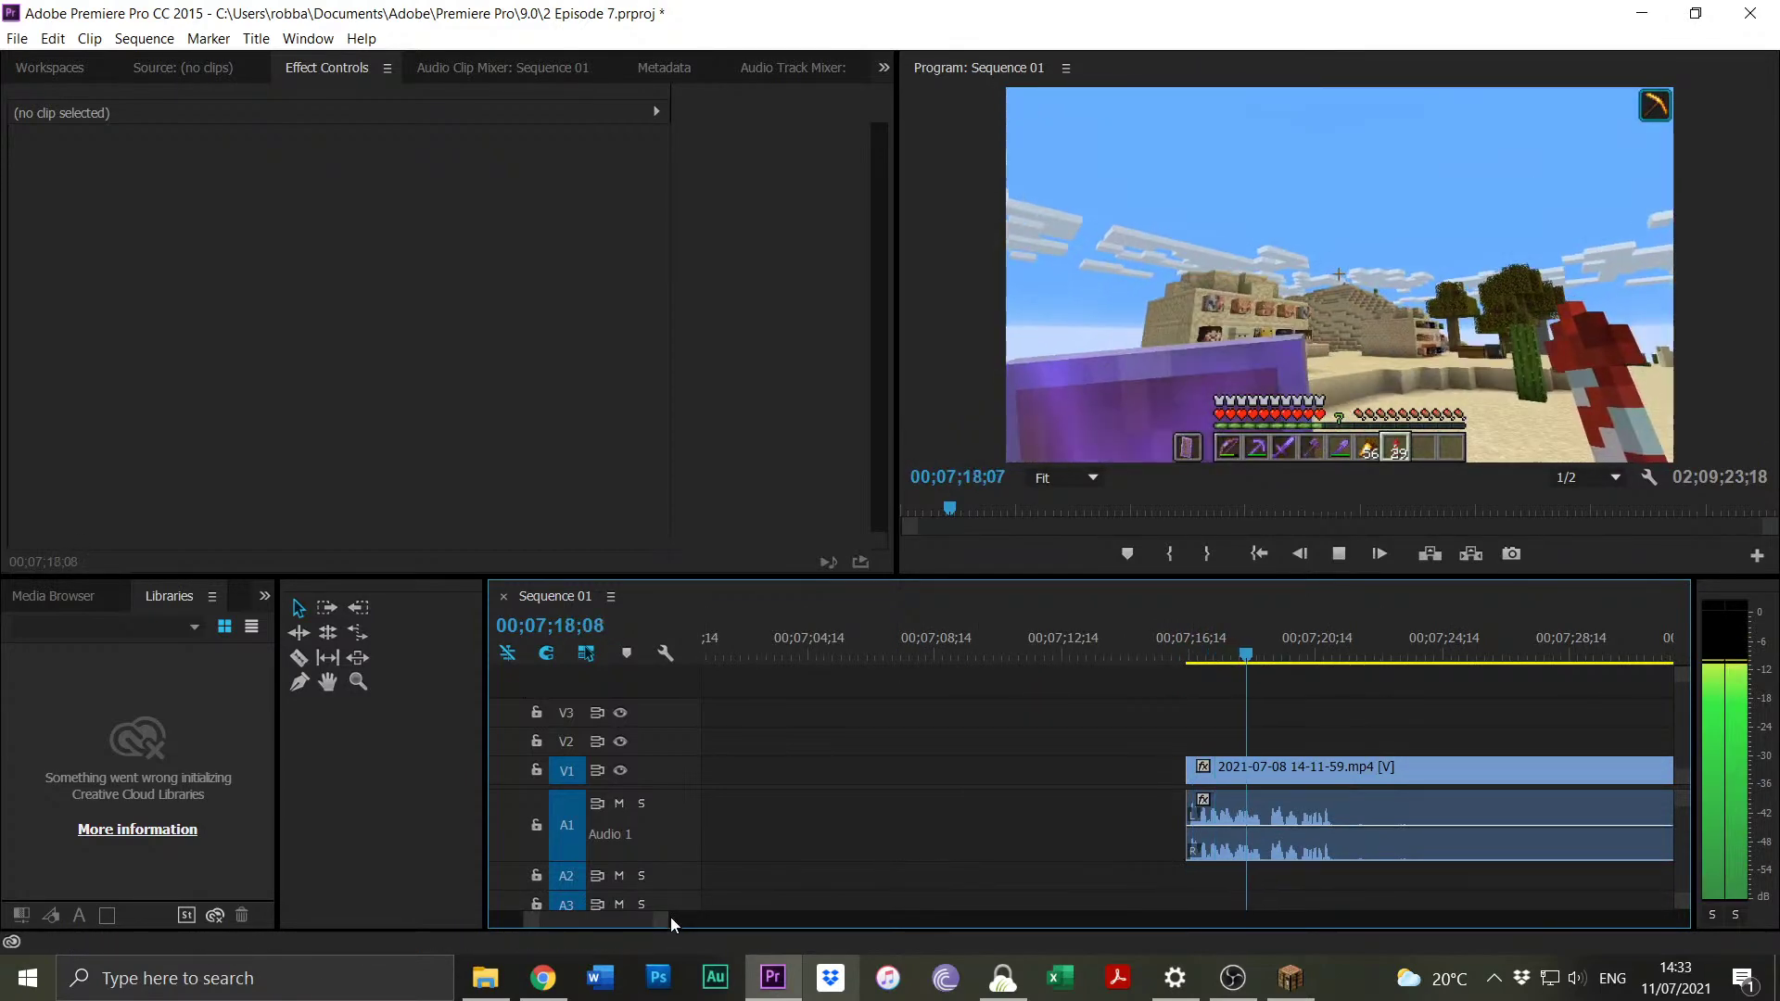
pyautogui.moveTo(670, 918); pyautogui.dragTo(712, 924)
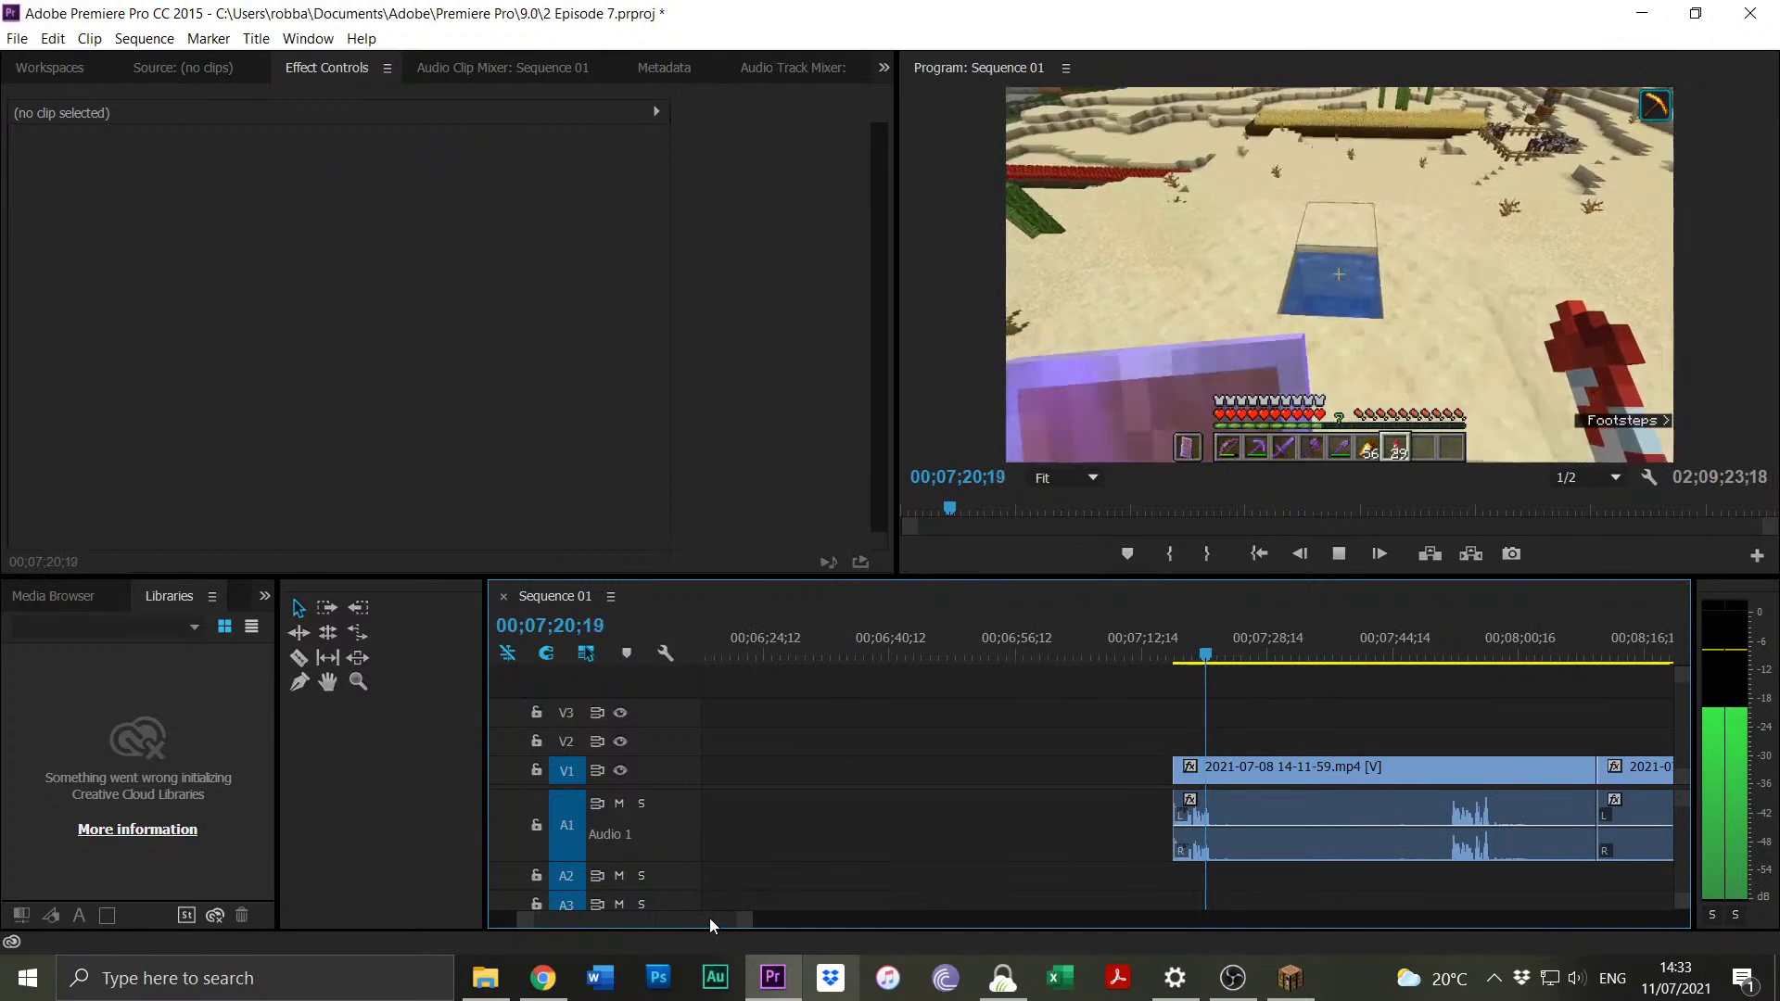
pyautogui.press('space')
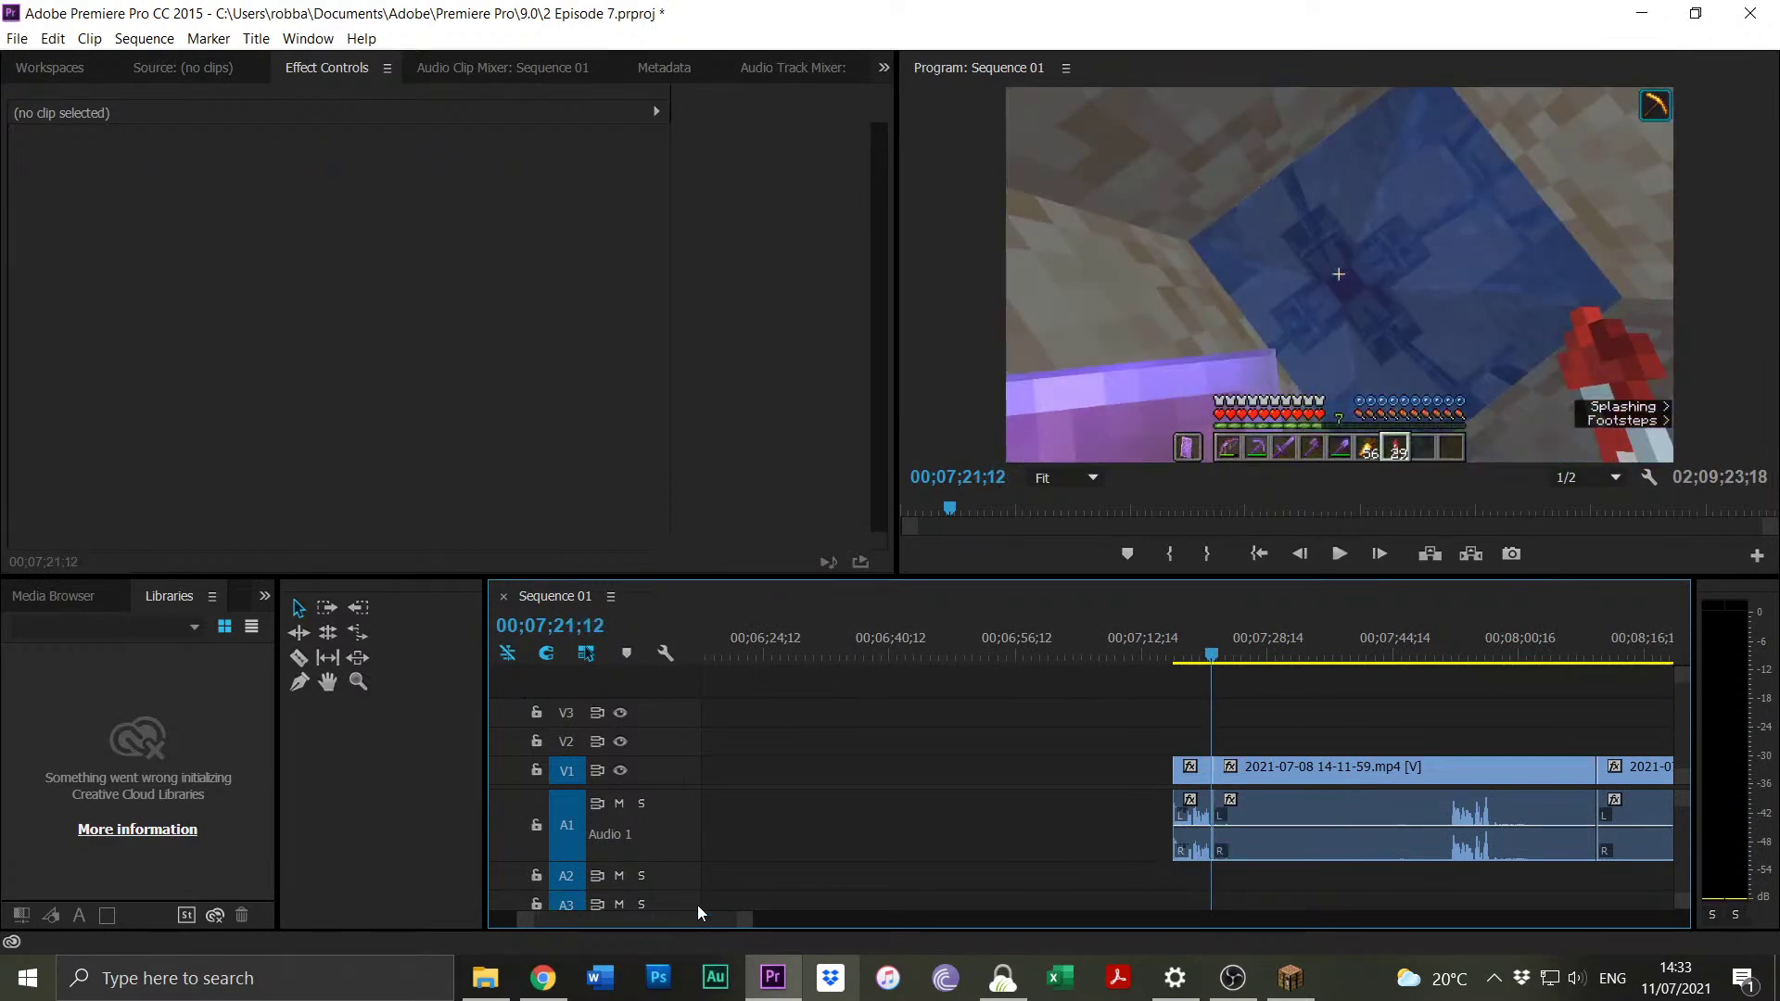
pyautogui.moveTo(758, 923); pyautogui.dragTo(802, 923)
pyautogui.moveTo(1183, 796); pyautogui.dragTo(773, 796)
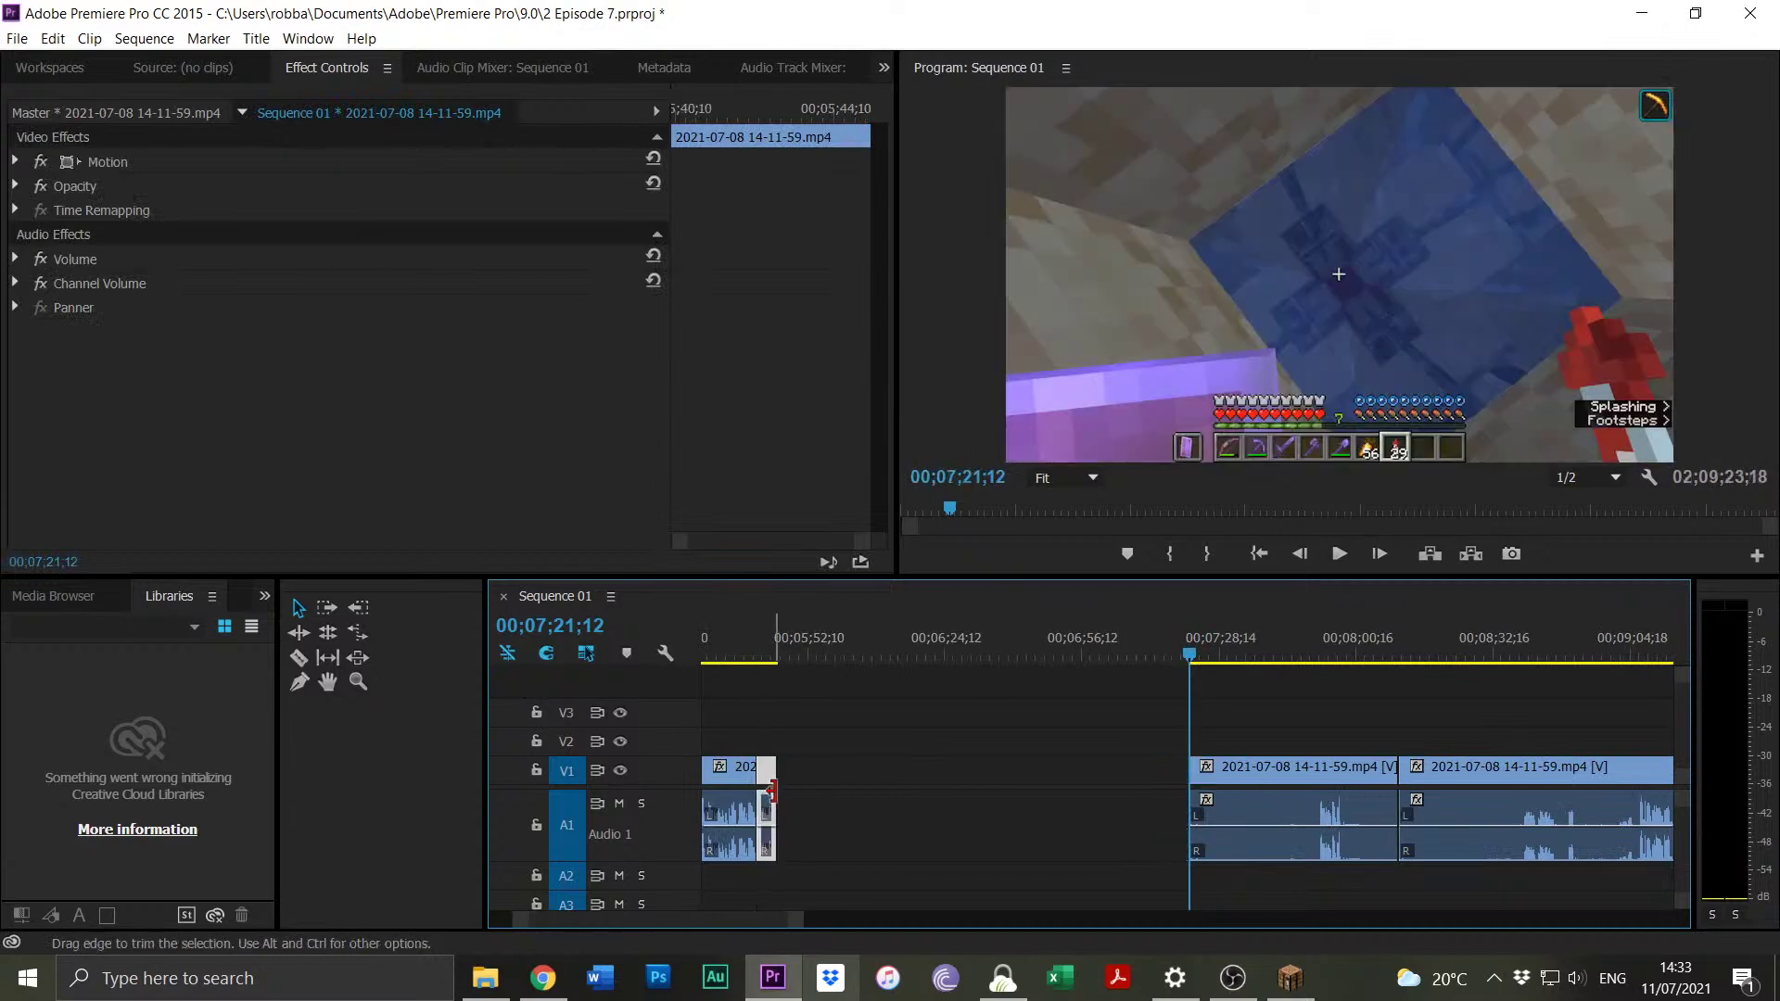
# Delete the unwanted remainder after 00;07;21;12 and move the following long clip against the end of the joined clips.
pyautogui.click(1265, 768)
pyautogui.press('Delete')
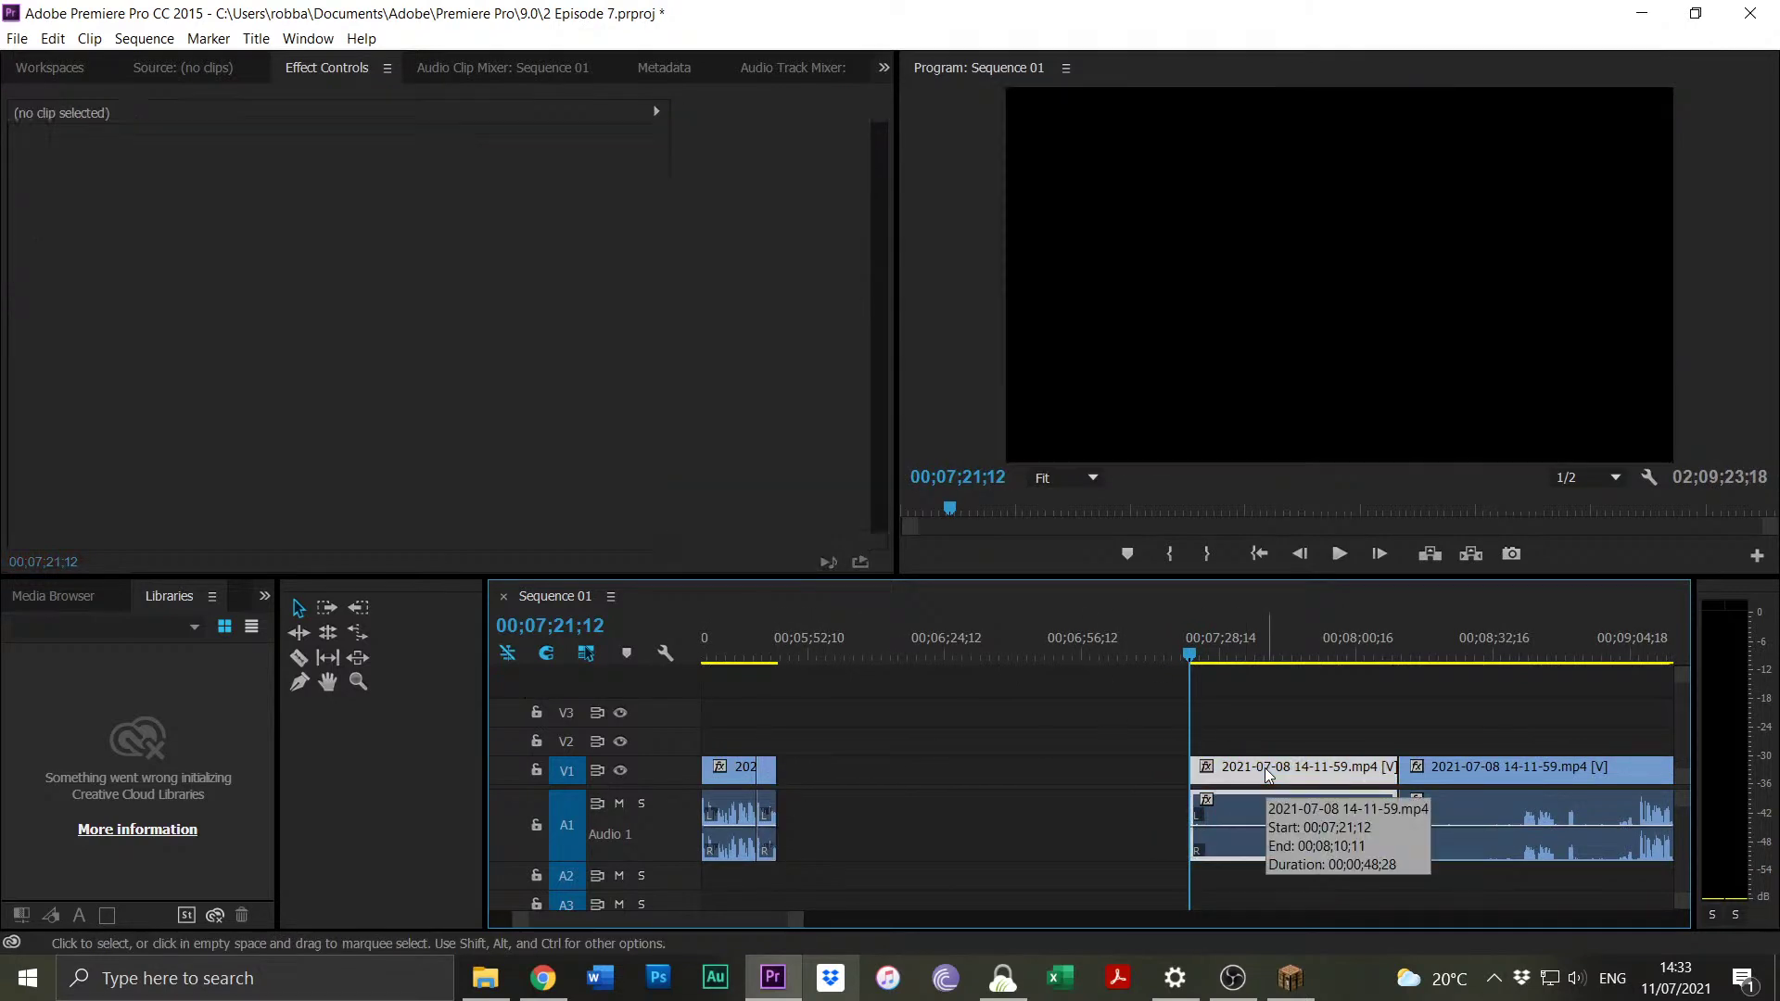
pyautogui.moveTo(1472, 765); pyautogui.dragTo(887, 817)
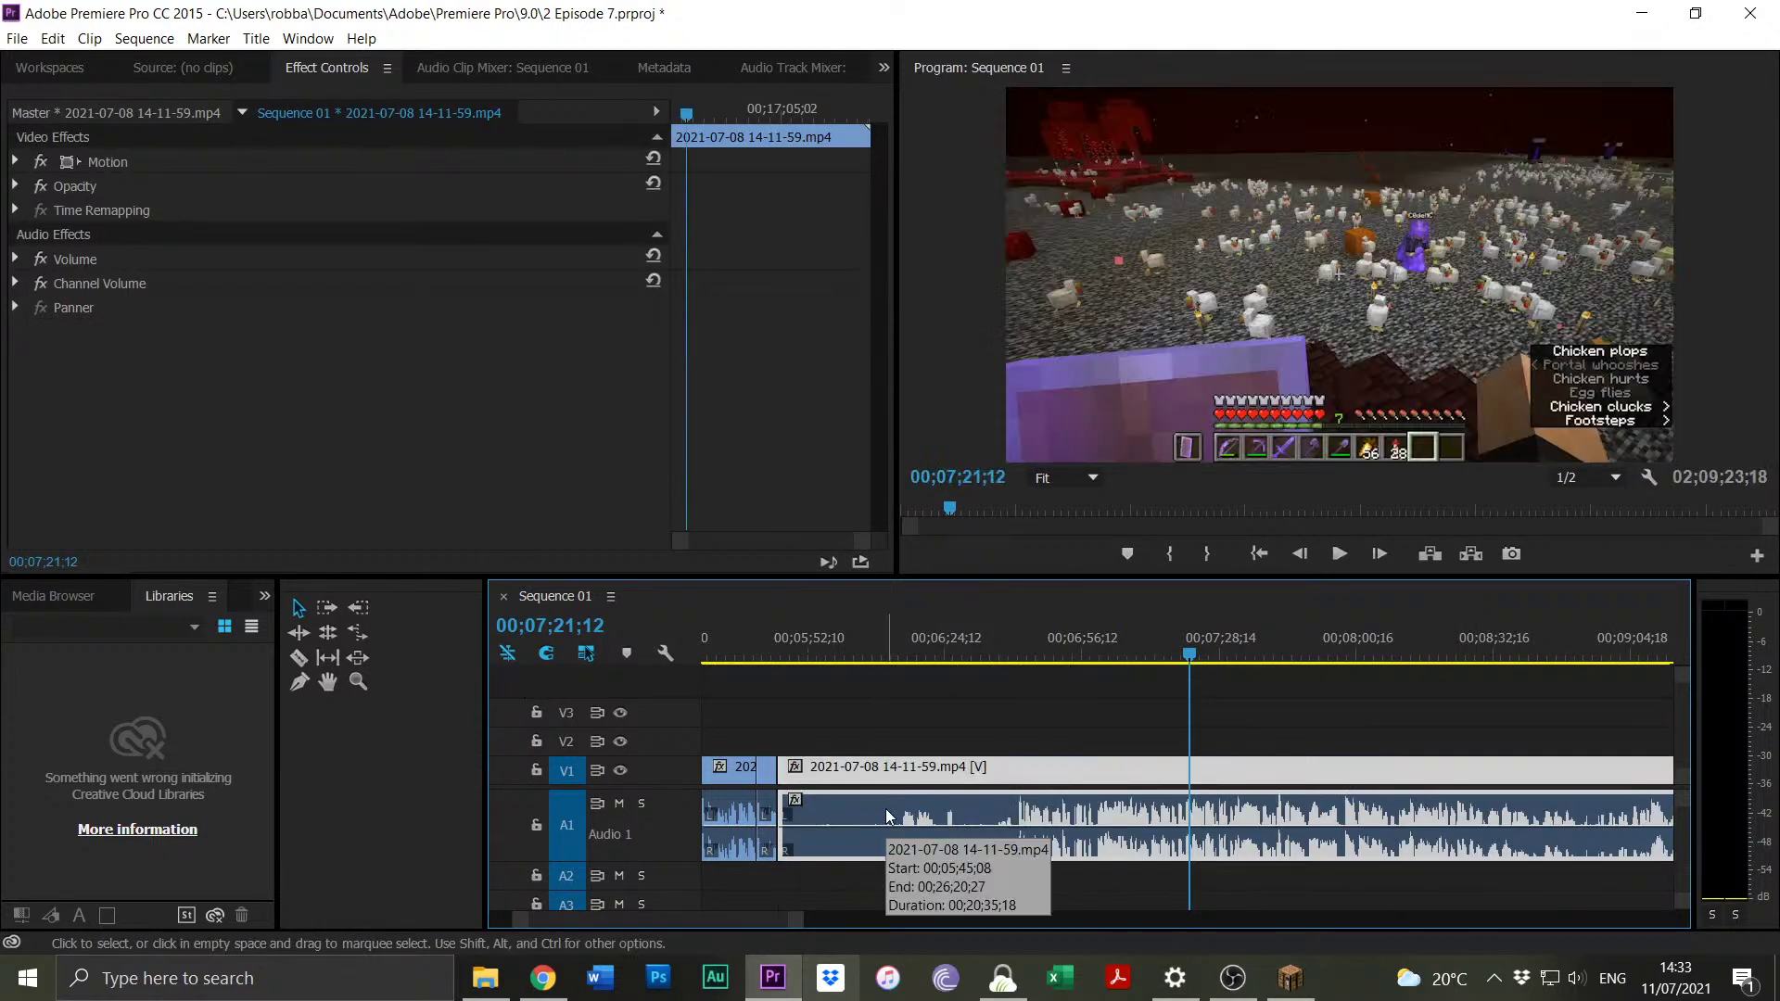
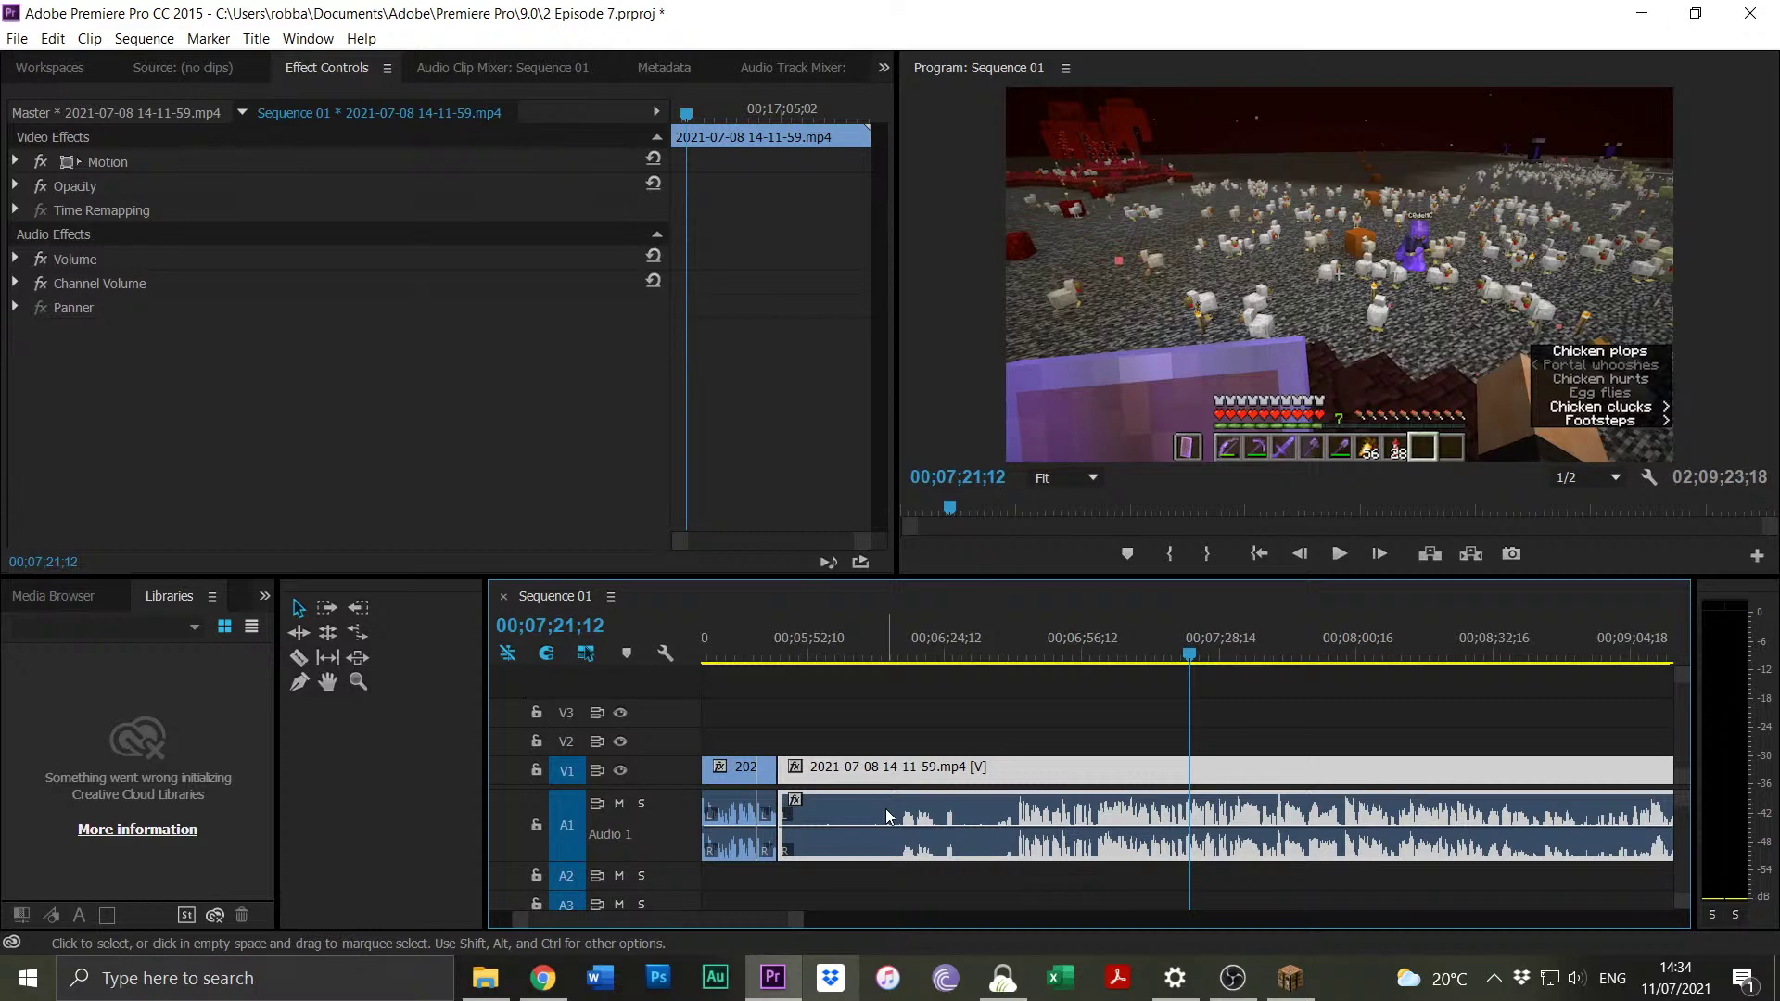
# Trim the long clip's start up to 00;06;41;01 and close the gap to the end of the joined clips.
pyautogui.click(1016, 656)
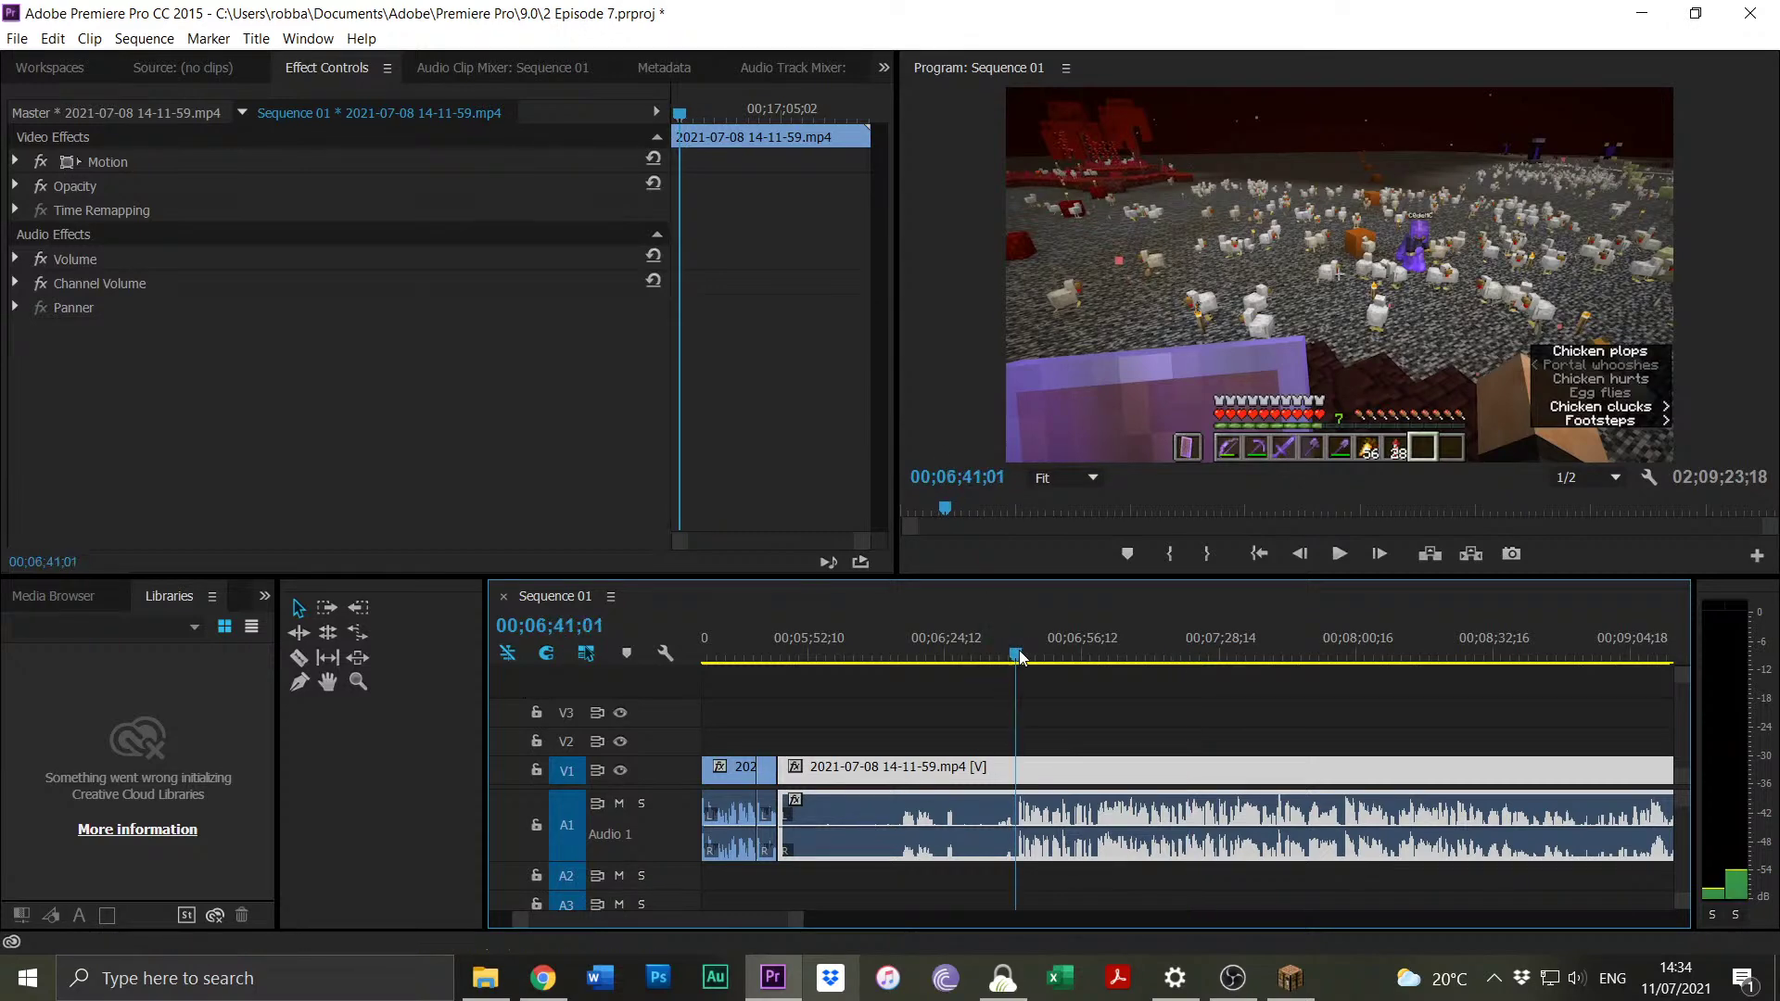
pyautogui.click(904, 704)
pyautogui.moveTo(785, 760)
pyautogui.mouseDown()
pyautogui.moveTo(1020, 764)
pyautogui.moveTo(784, 776)
pyautogui.mouseUp()
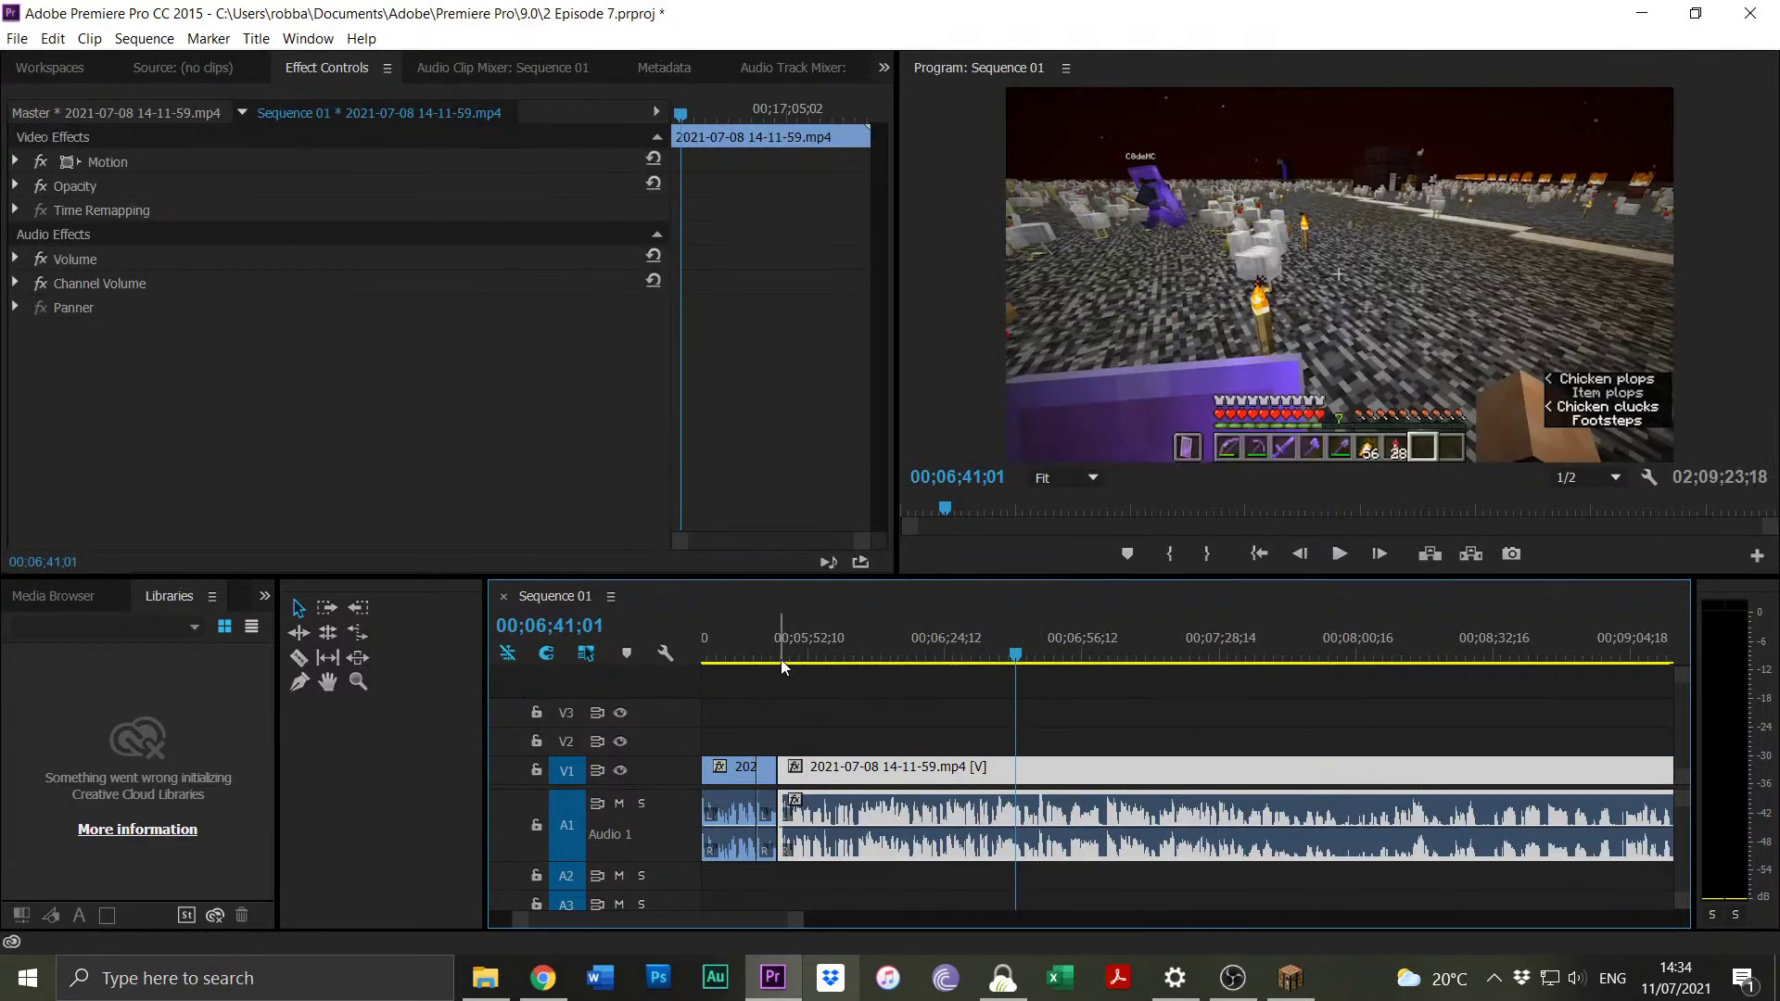
# Play across the new cut, trim the long clip's start up to 00;05;48;15, and close the gap to the joined clips.
pyautogui.moveTo(782, 666); pyautogui.dragTo(776, 660)
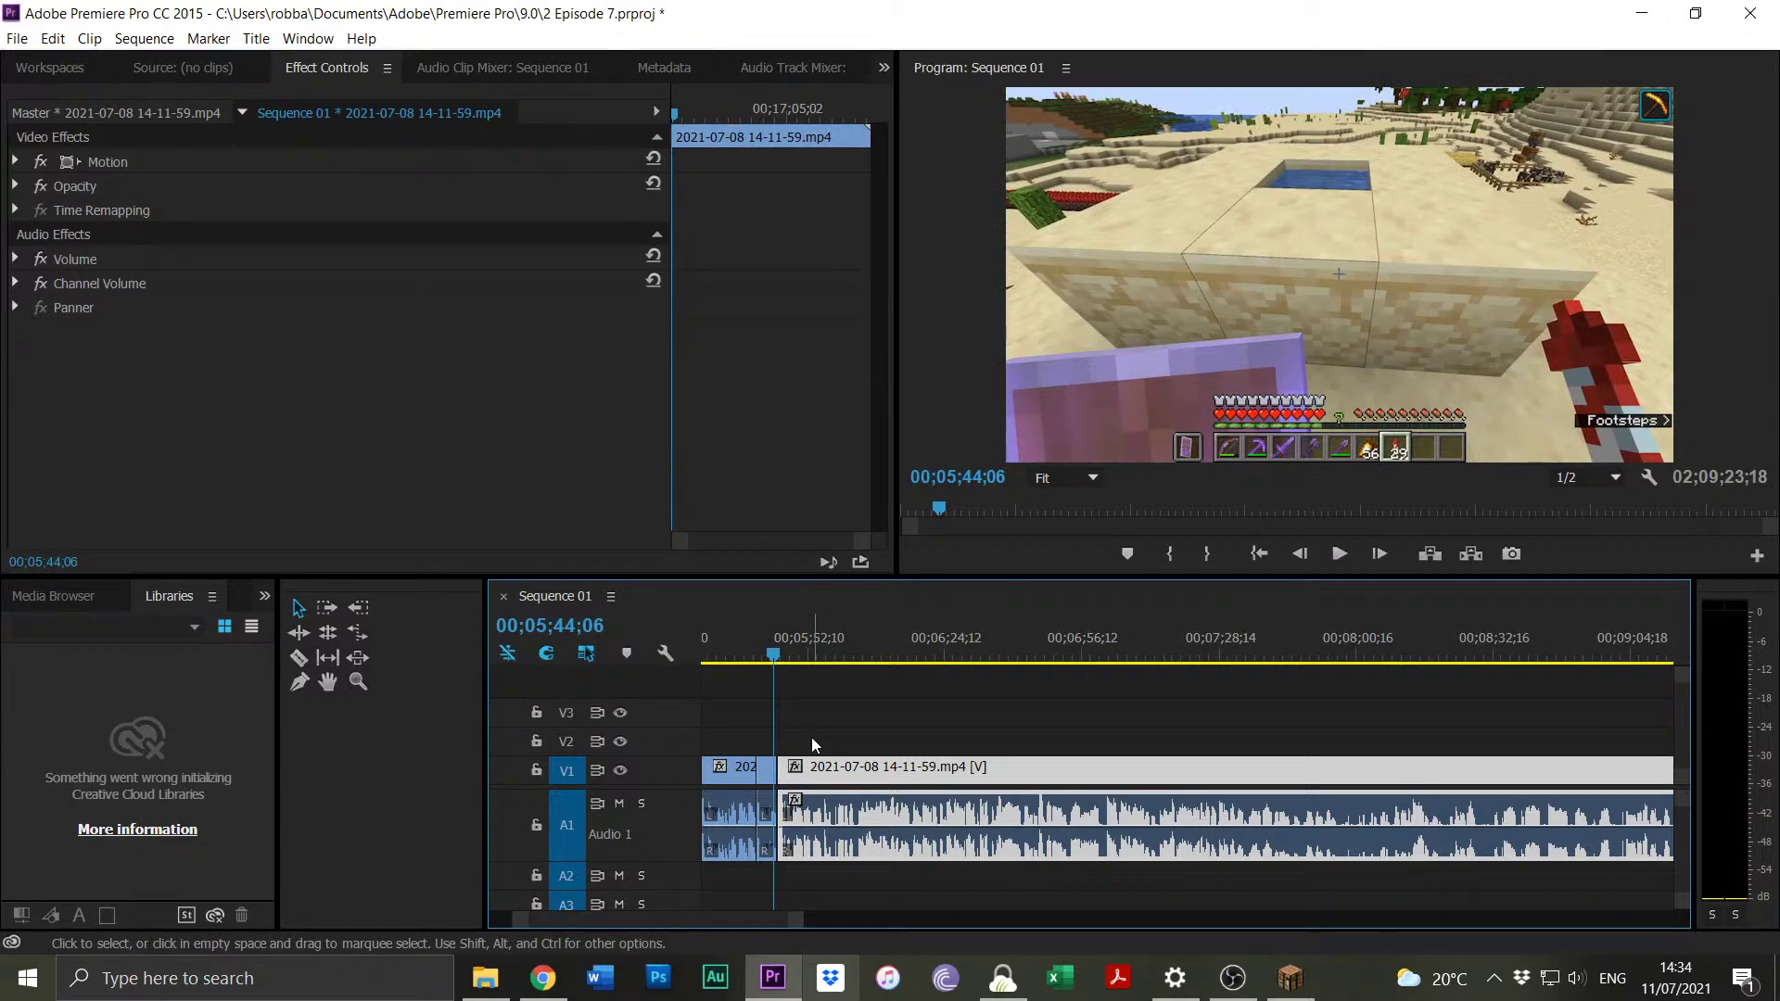
pyautogui.press('space')
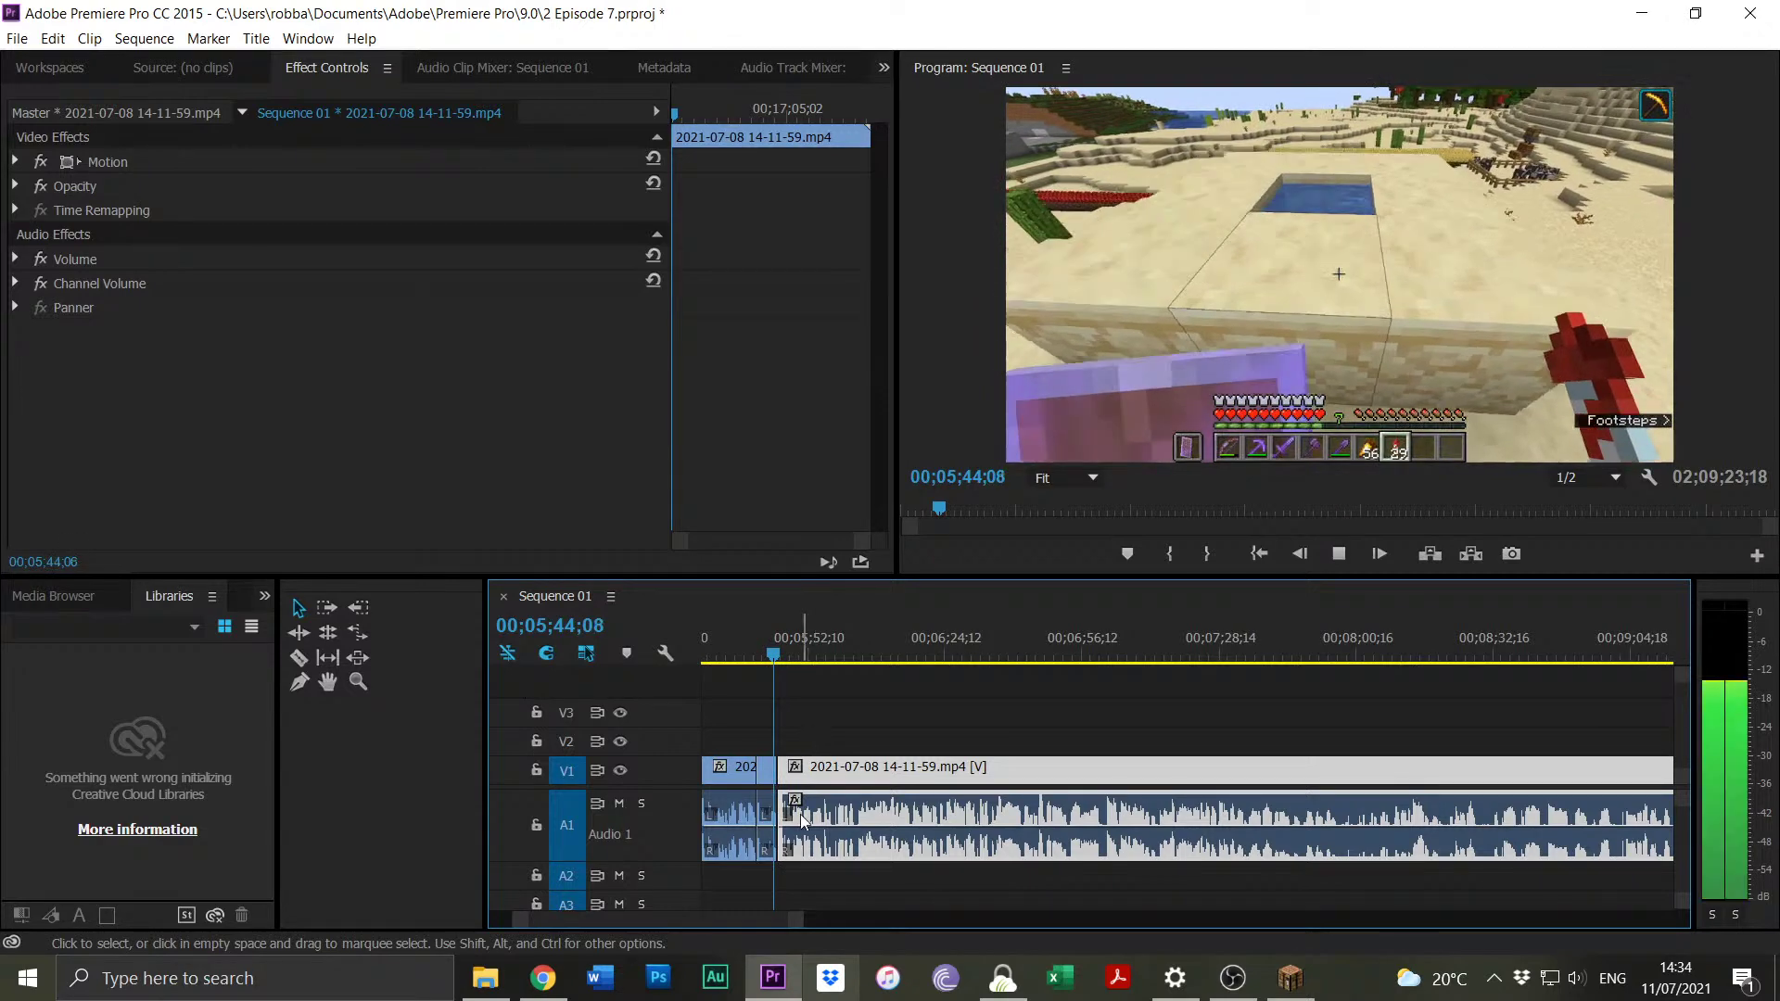
pyautogui.moveTo(796, 926); pyautogui.dragTo(754, 910)
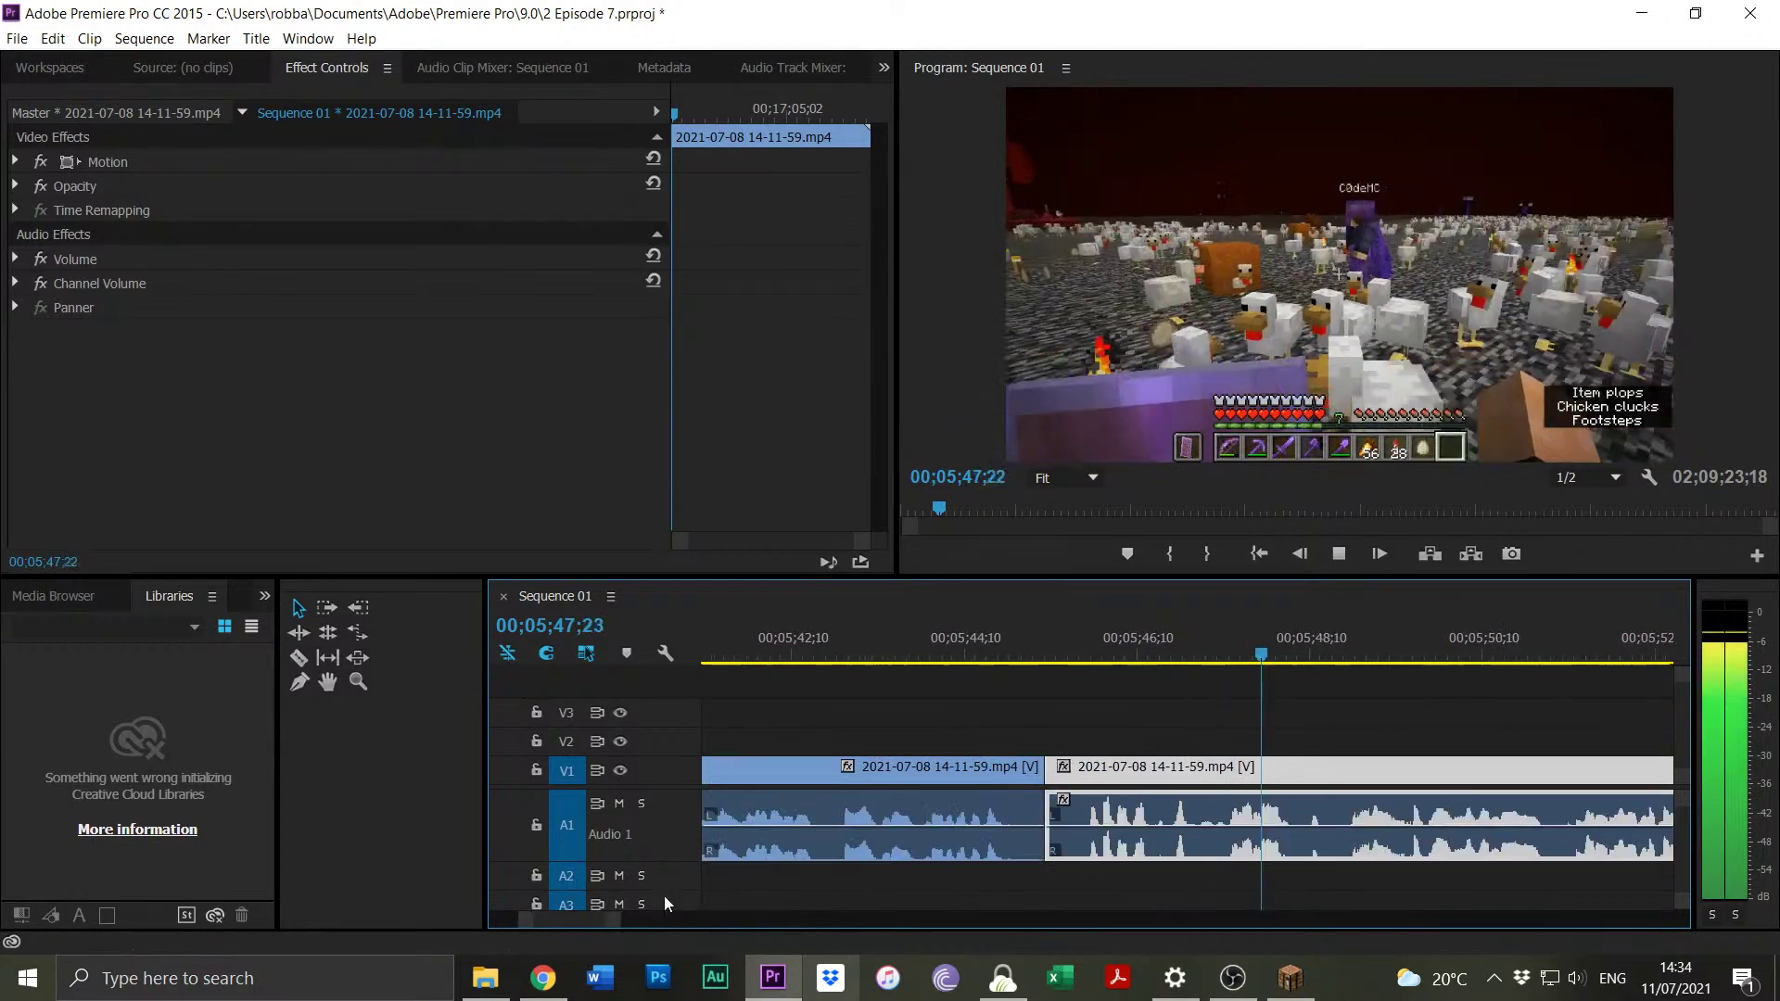
pyautogui.click(1221, 654)
pyautogui.moveTo(1222, 654); pyautogui.dragTo(1324, 654)
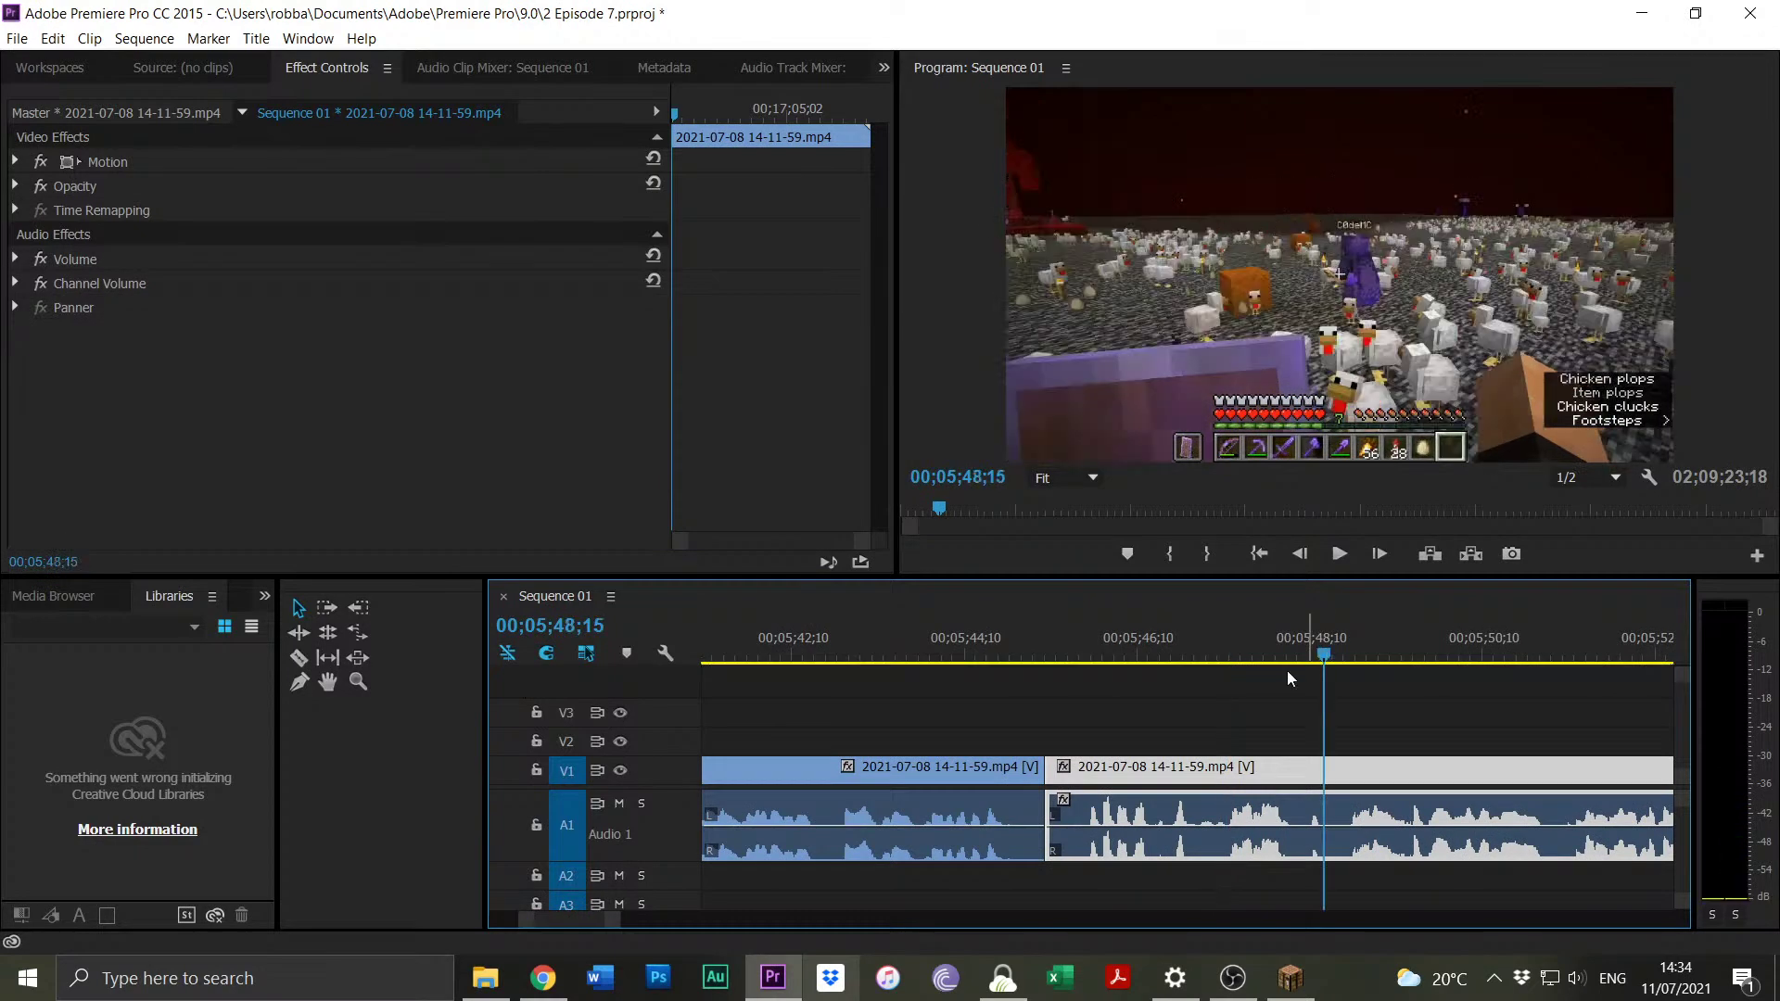
pyautogui.moveTo(1049, 771); pyautogui.dragTo(1084, 783)
# Play the speech after the adjusted cut and split the long clip at 00;05;54;25.
pyautogui.click(1006, 660)
pyautogui.press('space')
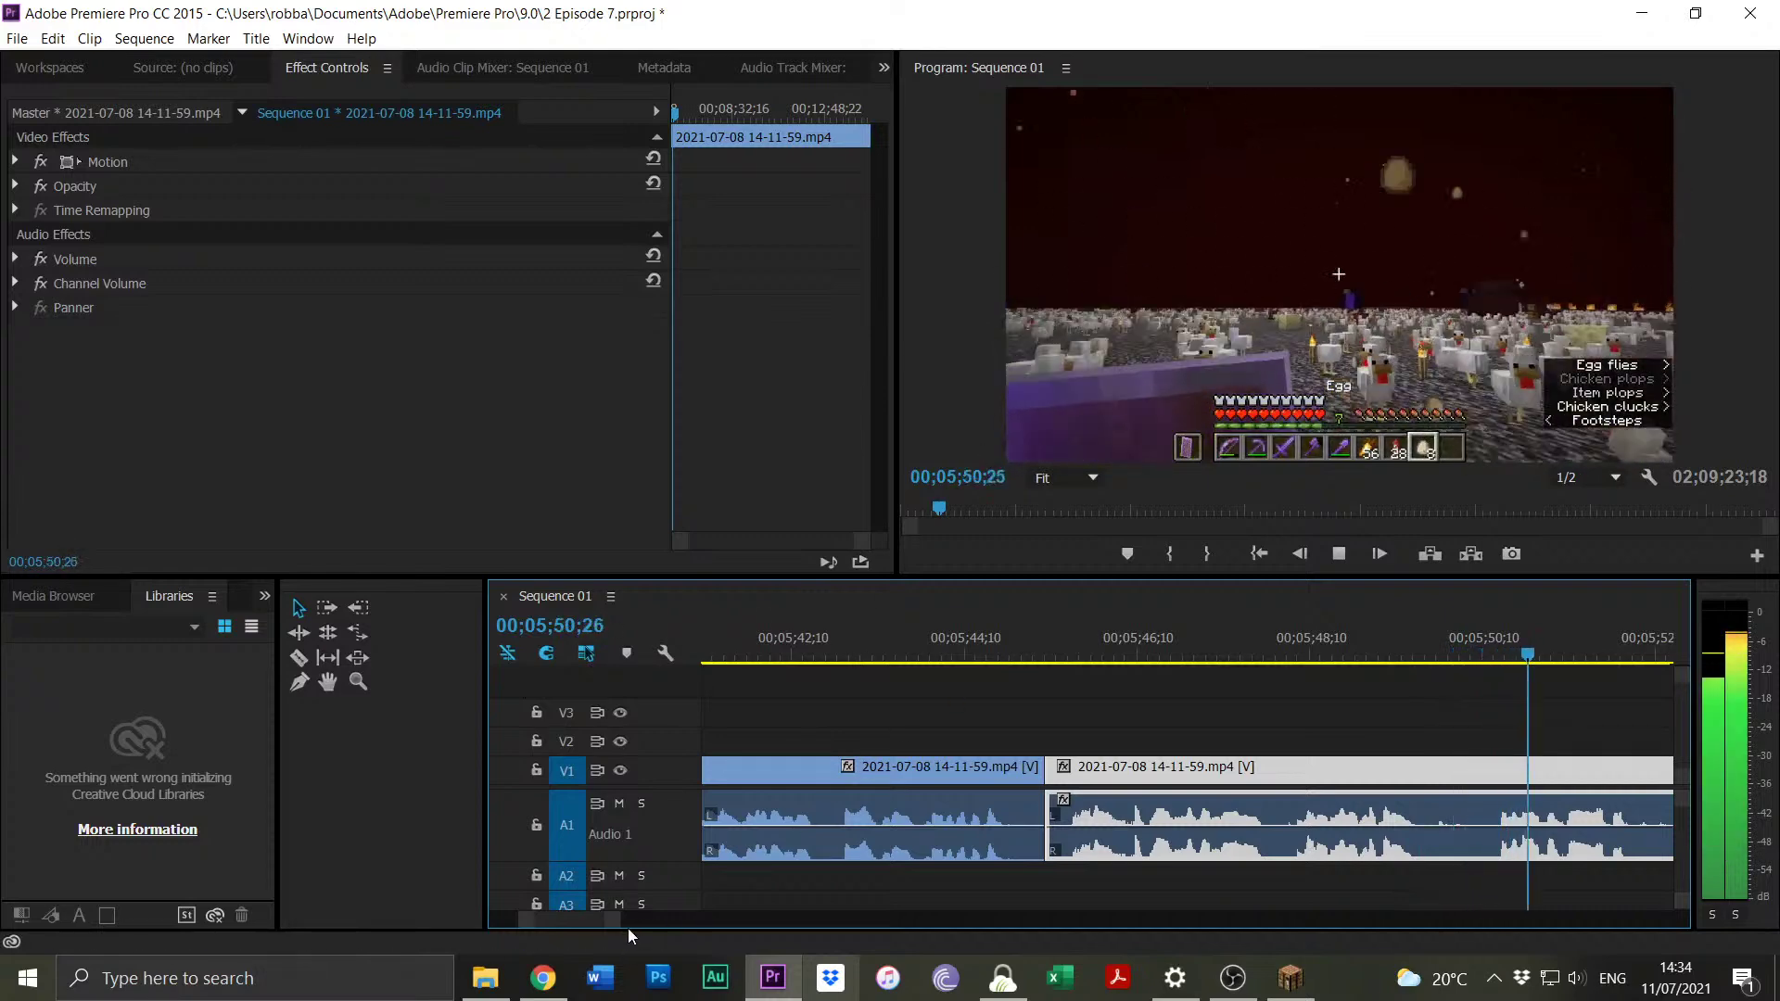
pyautogui.moveTo(618, 920); pyautogui.dragTo(652, 927)
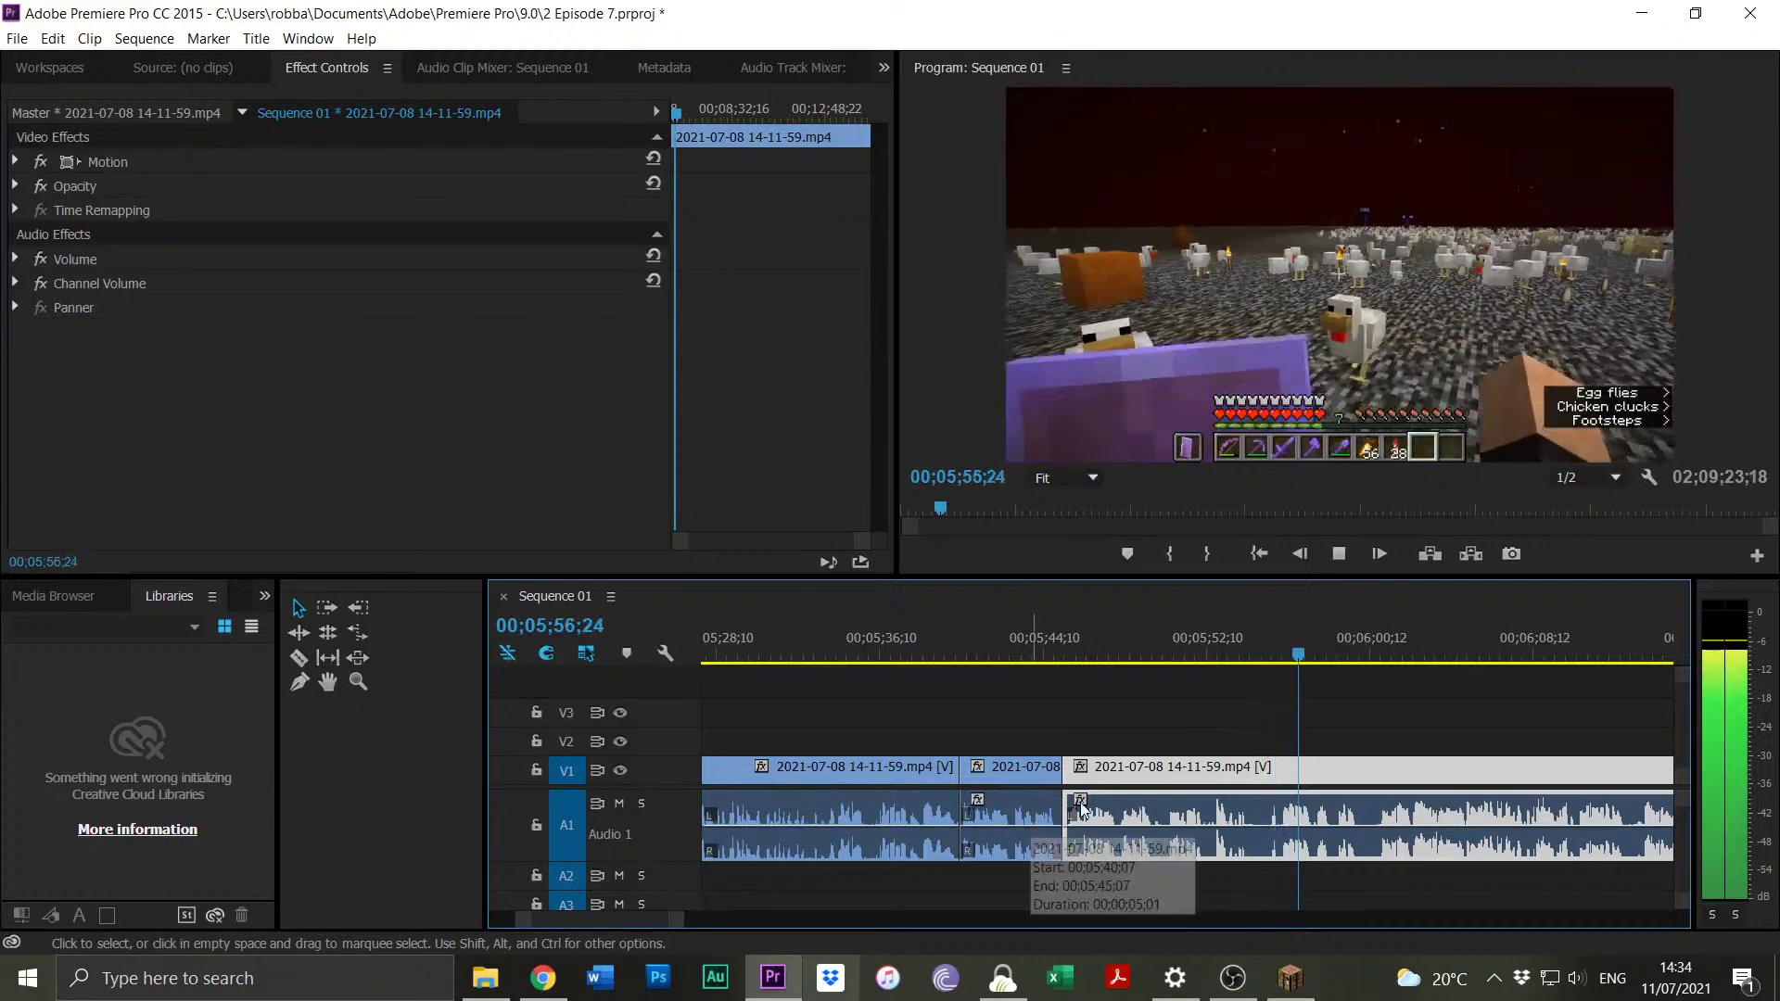
pyautogui.click(1243, 659)
pyautogui.press('space')
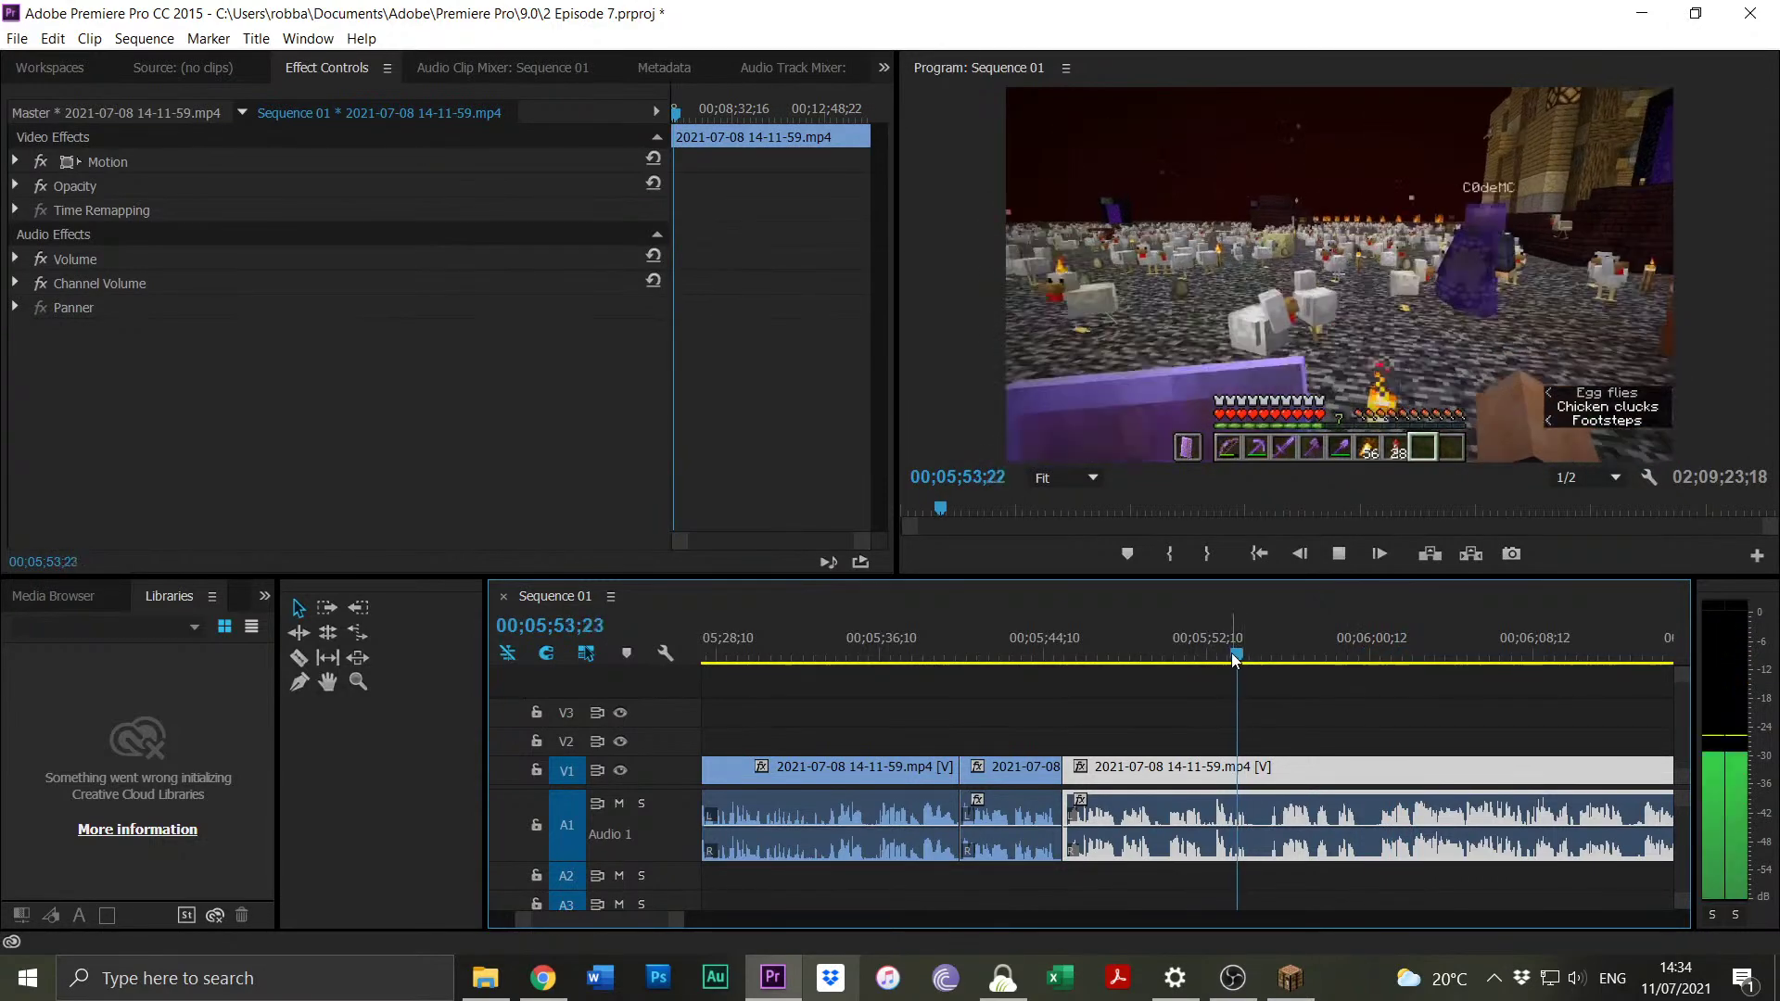
pyautogui.press('space')
pyautogui.hotkey('ctrl', 'k')
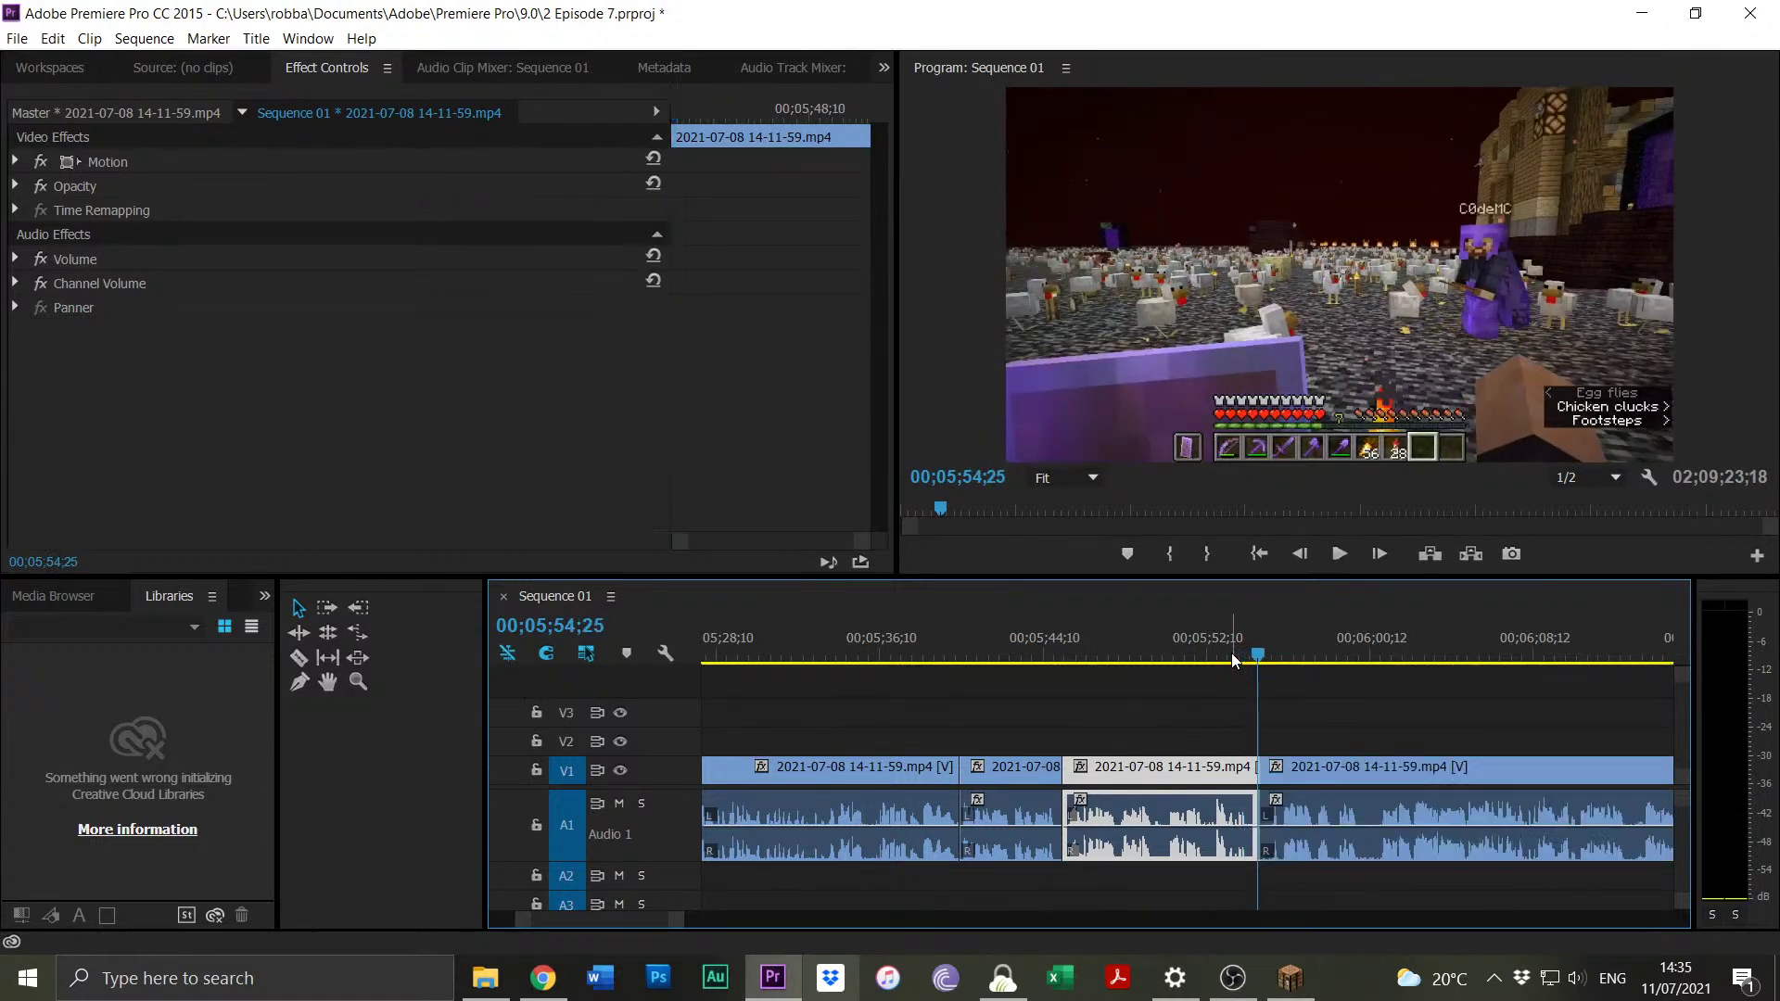
# Examine the remaining long clip at 00;06;00;24, 00;08;05;19 and 00;07;32;12 for footage worth keeping.
pyautogui.click(1378, 657)
pyautogui.moveTo(686, 922); pyautogui.dragTo(1031, 885)
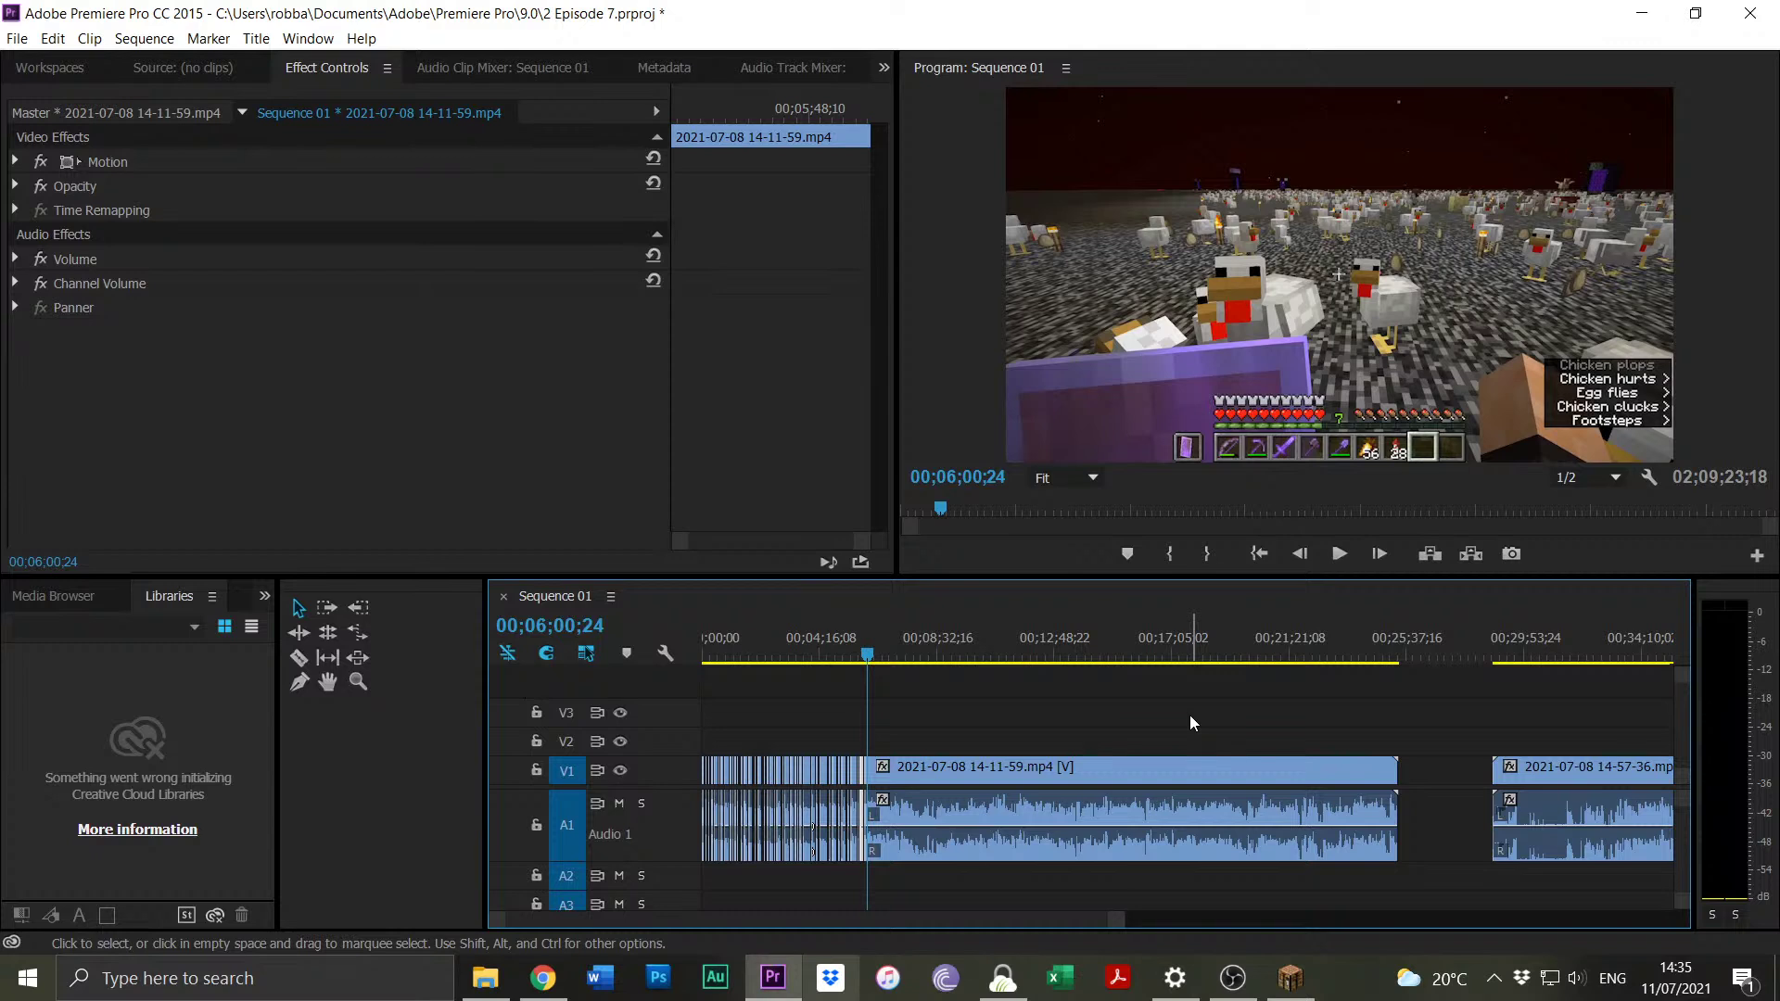
pyautogui.moveTo(943, 658); pyautogui.dragTo(927, 654)
pyautogui.moveTo(1118, 921); pyautogui.dragTo(953, 918)
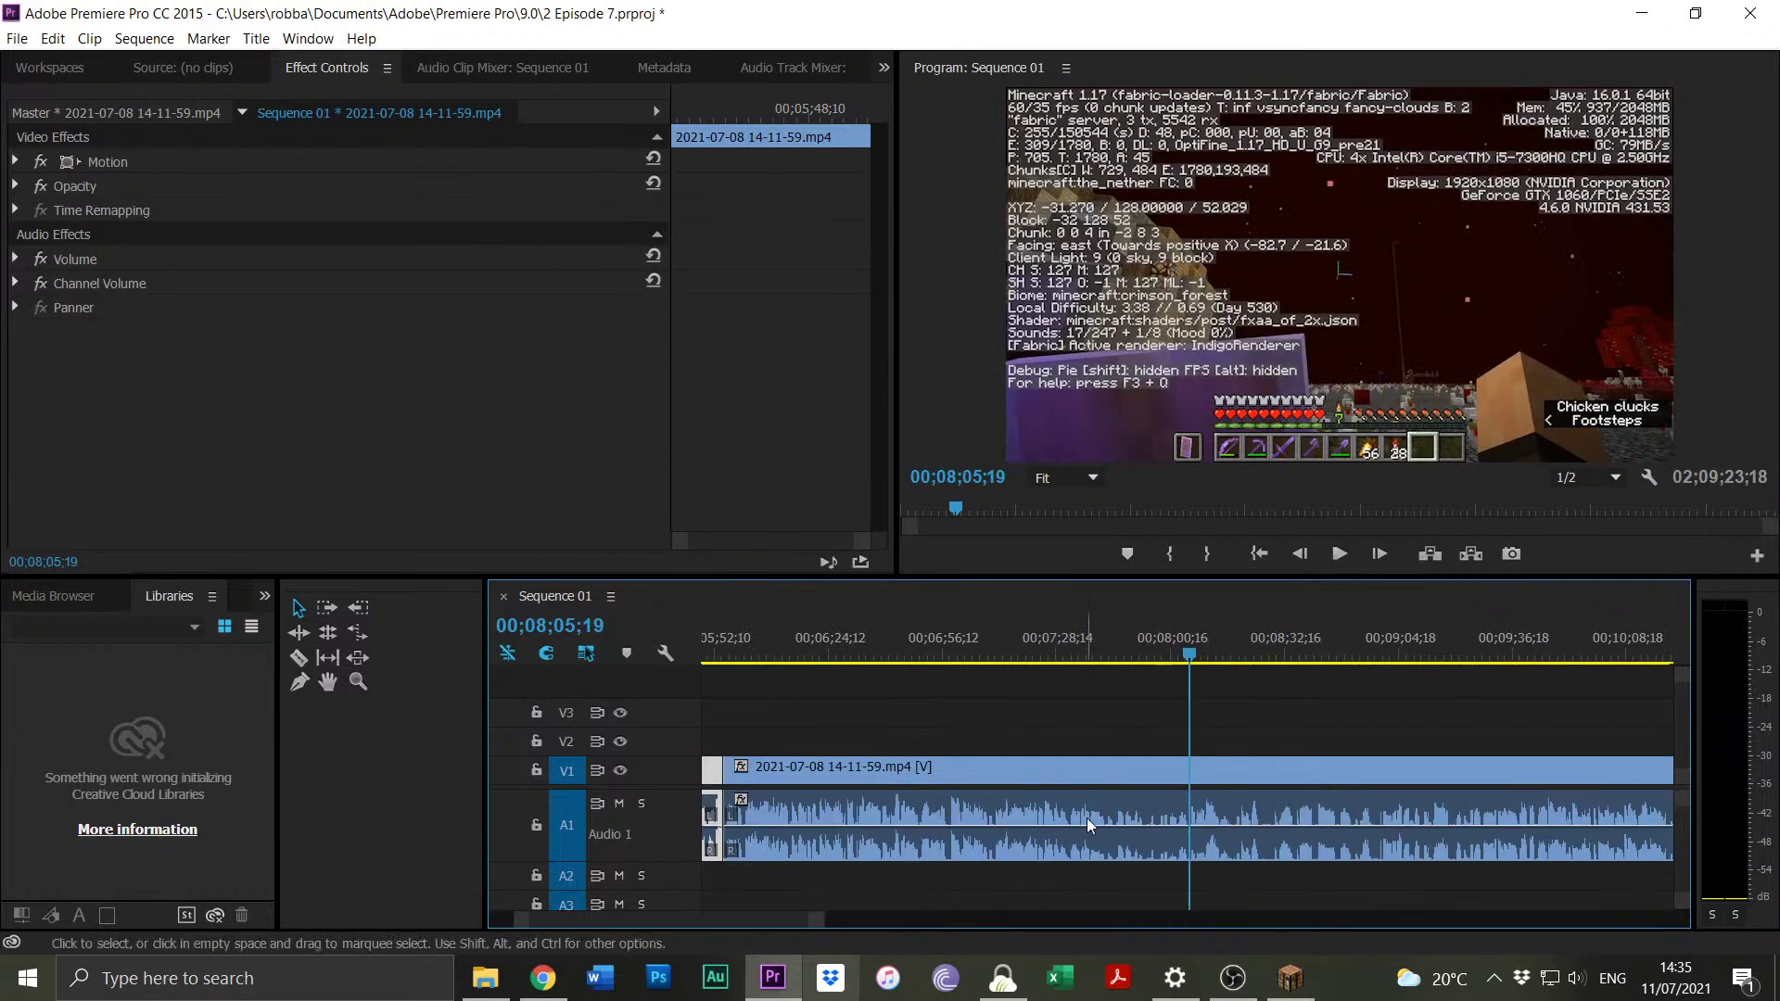
pyautogui.click(1069, 660)
pyautogui.moveTo(1070, 661); pyautogui.dragTo(1073, 660)
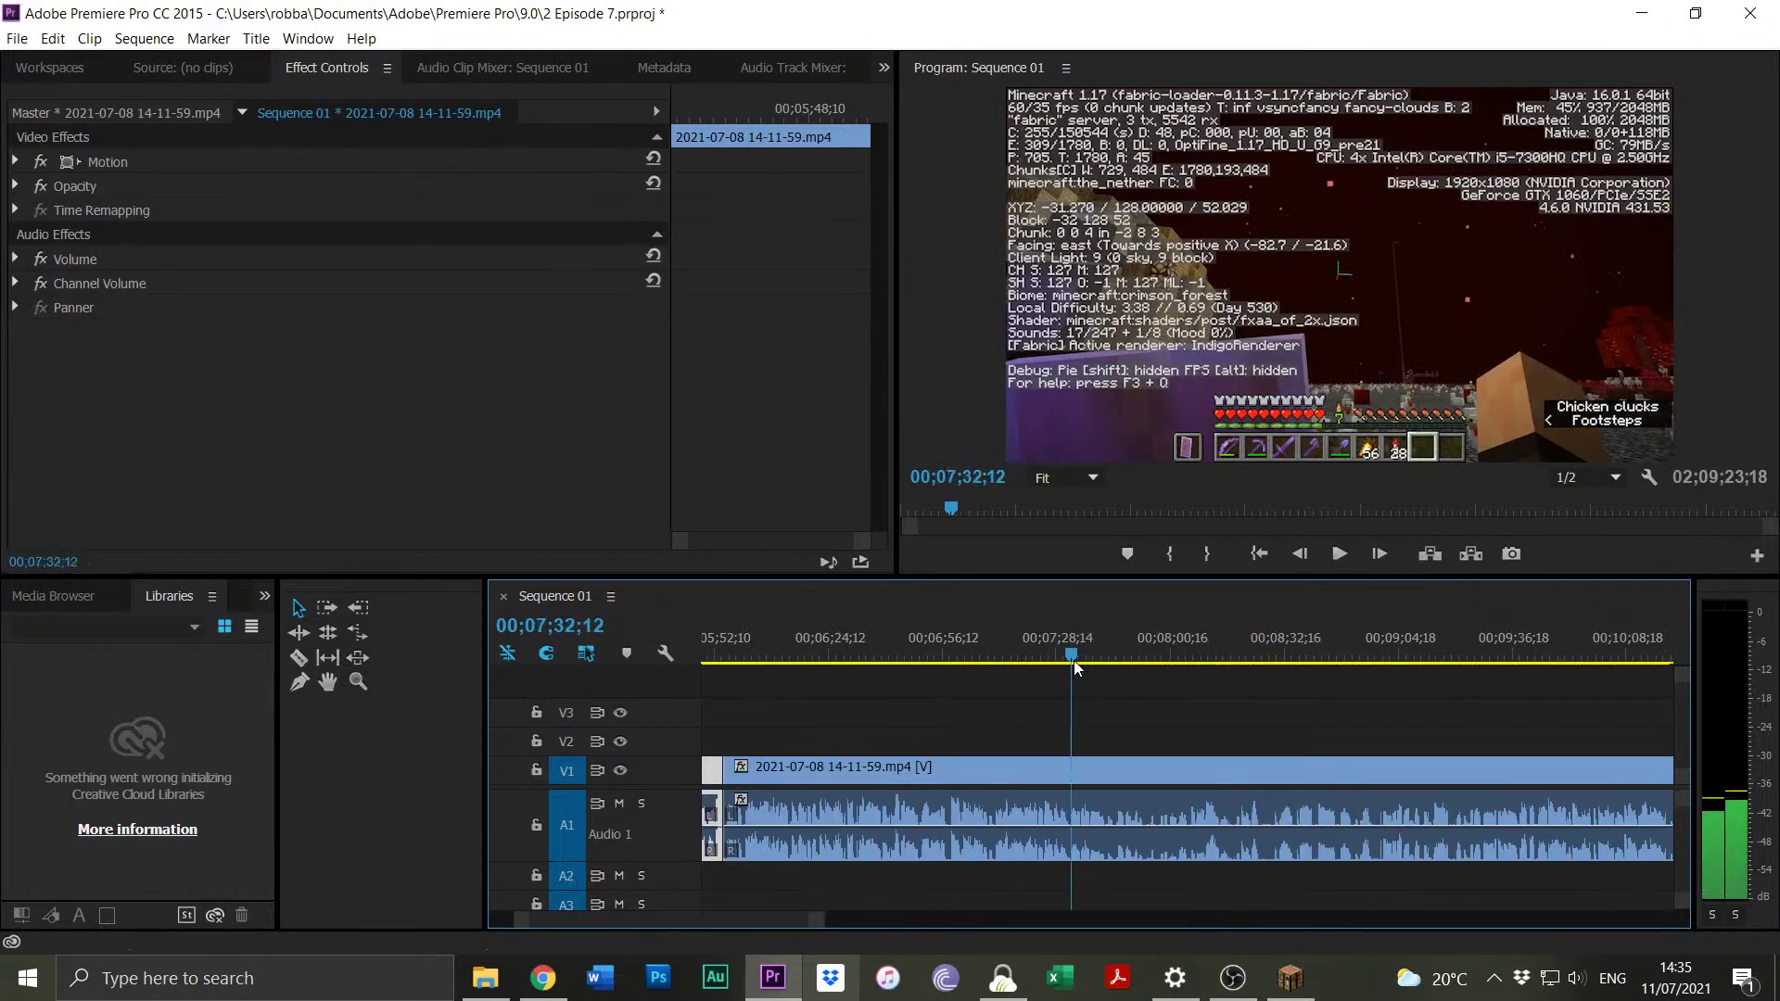
pyautogui.press('space')
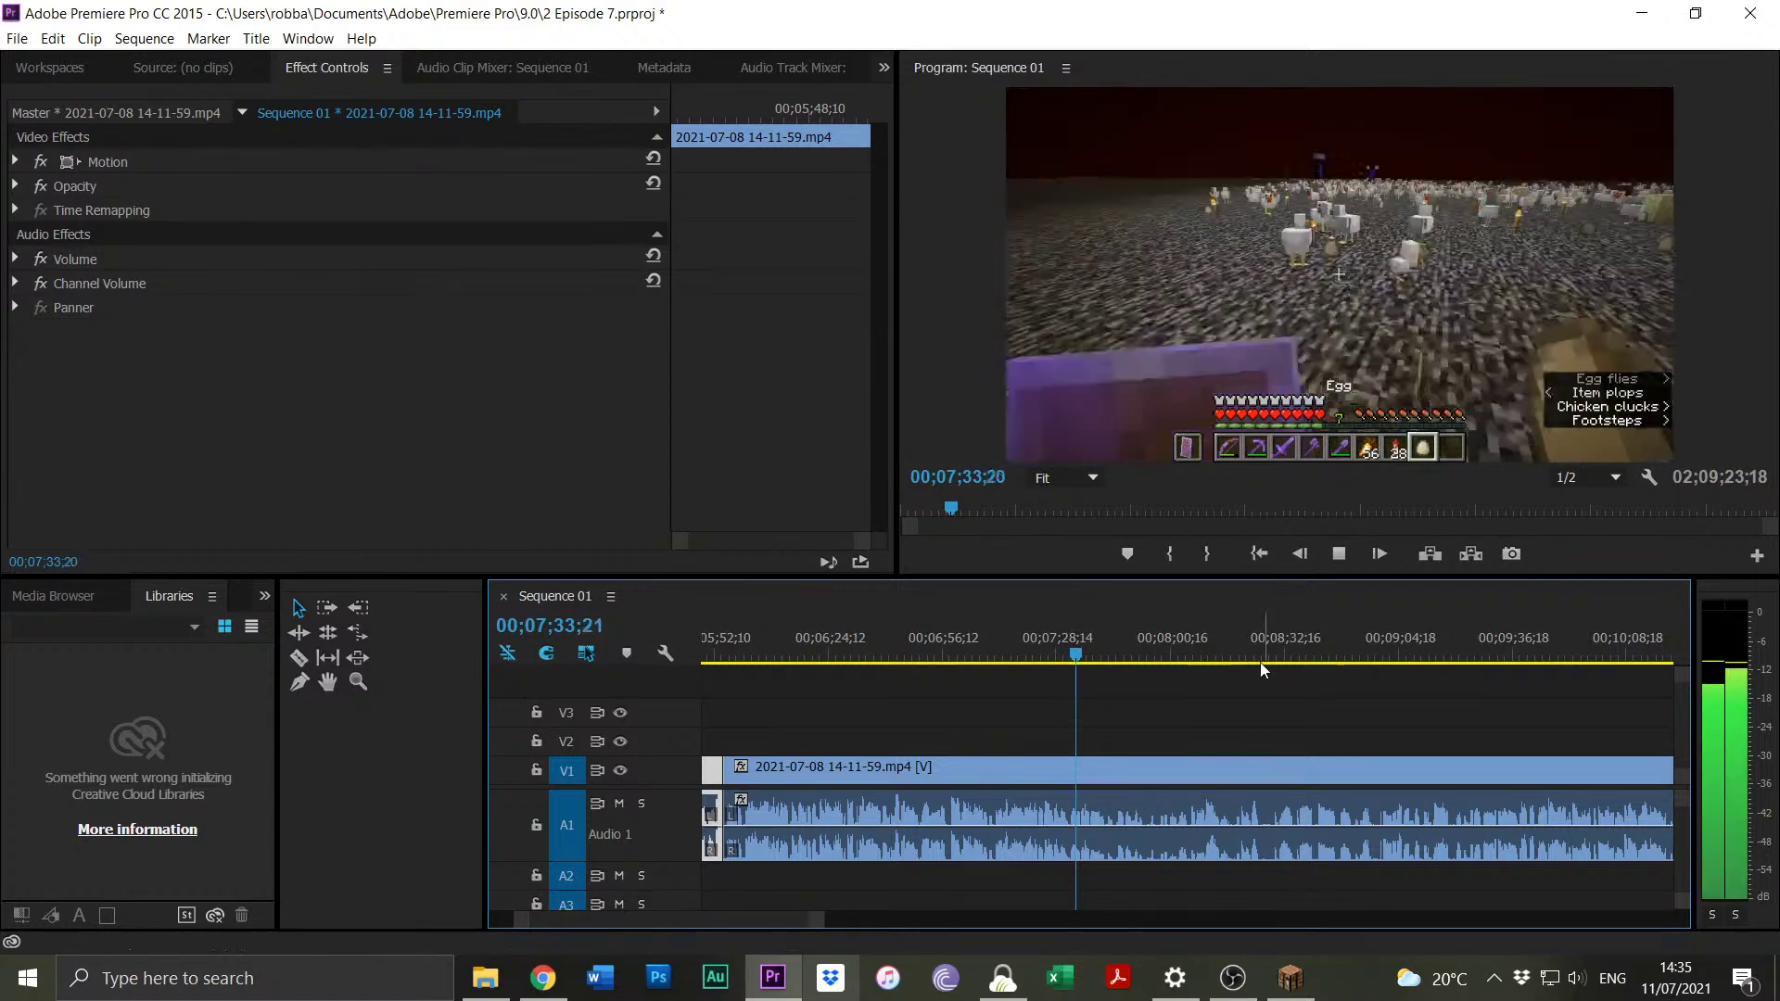
# Play the remaining clip from 00;06;12;19, trim its start up to 00;06;21;17, and close the gap to the joined clips.
pyautogui.moveTo(932, 638); pyautogui.dragTo(788, 636)
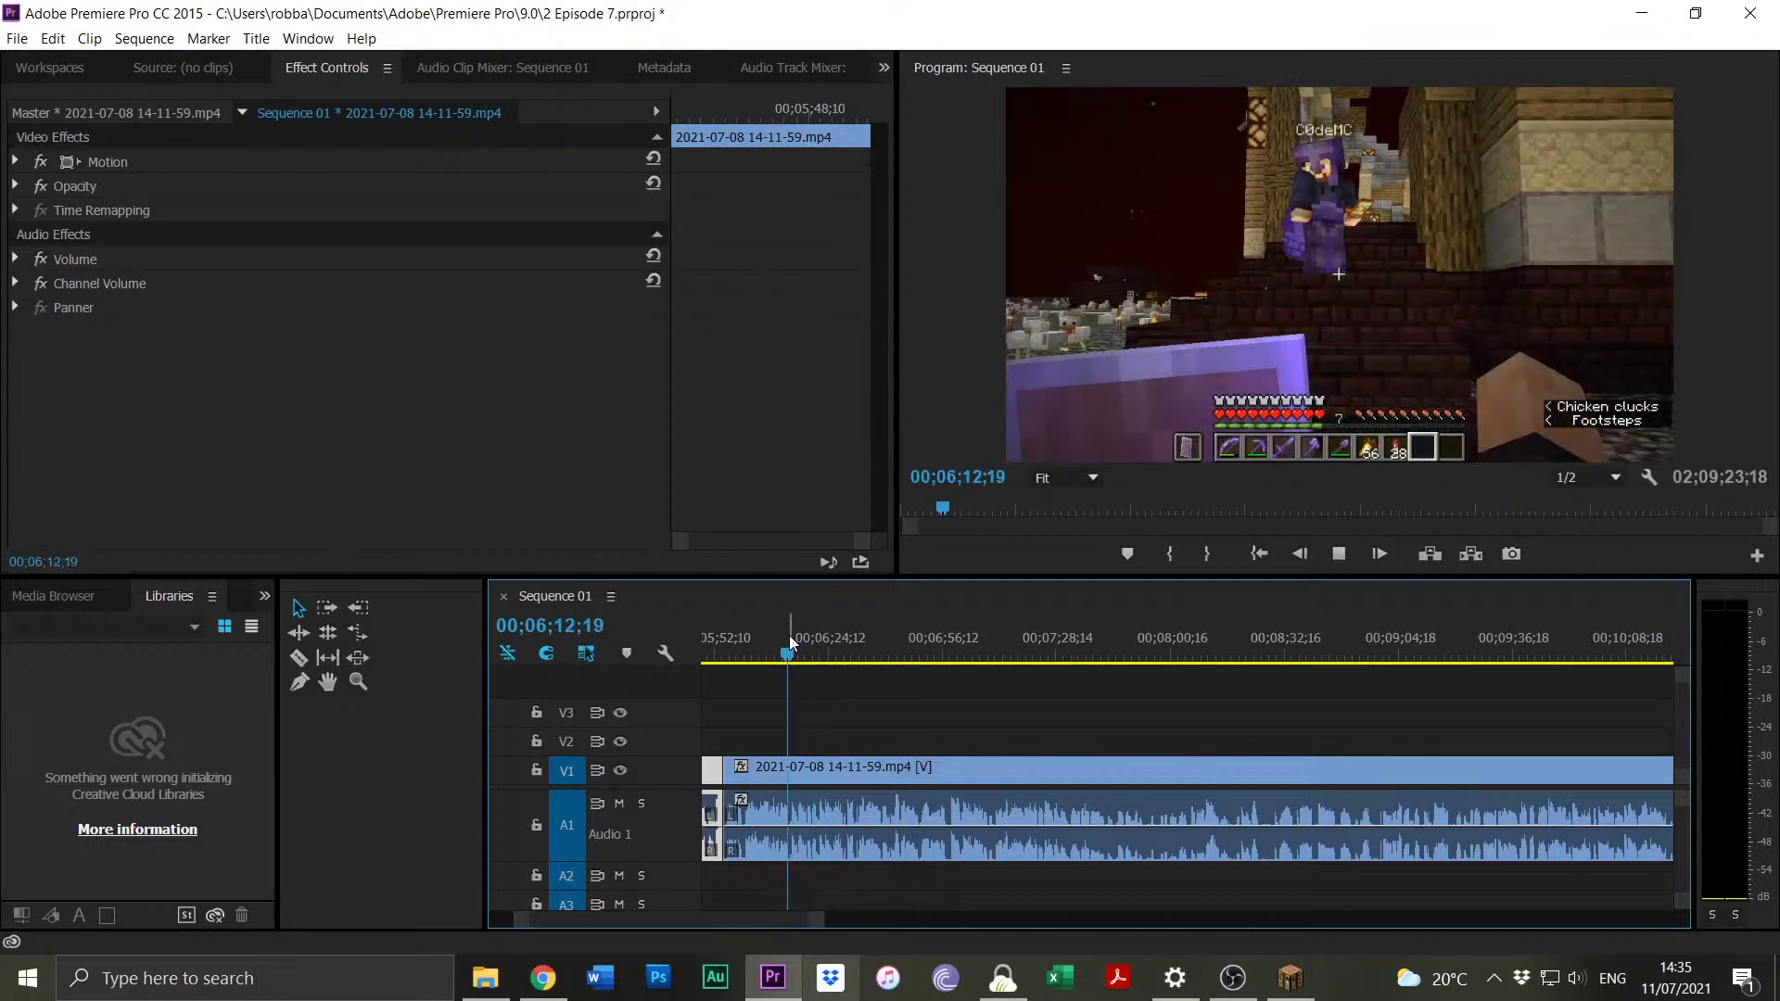
pyautogui.press('space')
pyautogui.moveTo(823, 920); pyautogui.dragTo(788, 920)
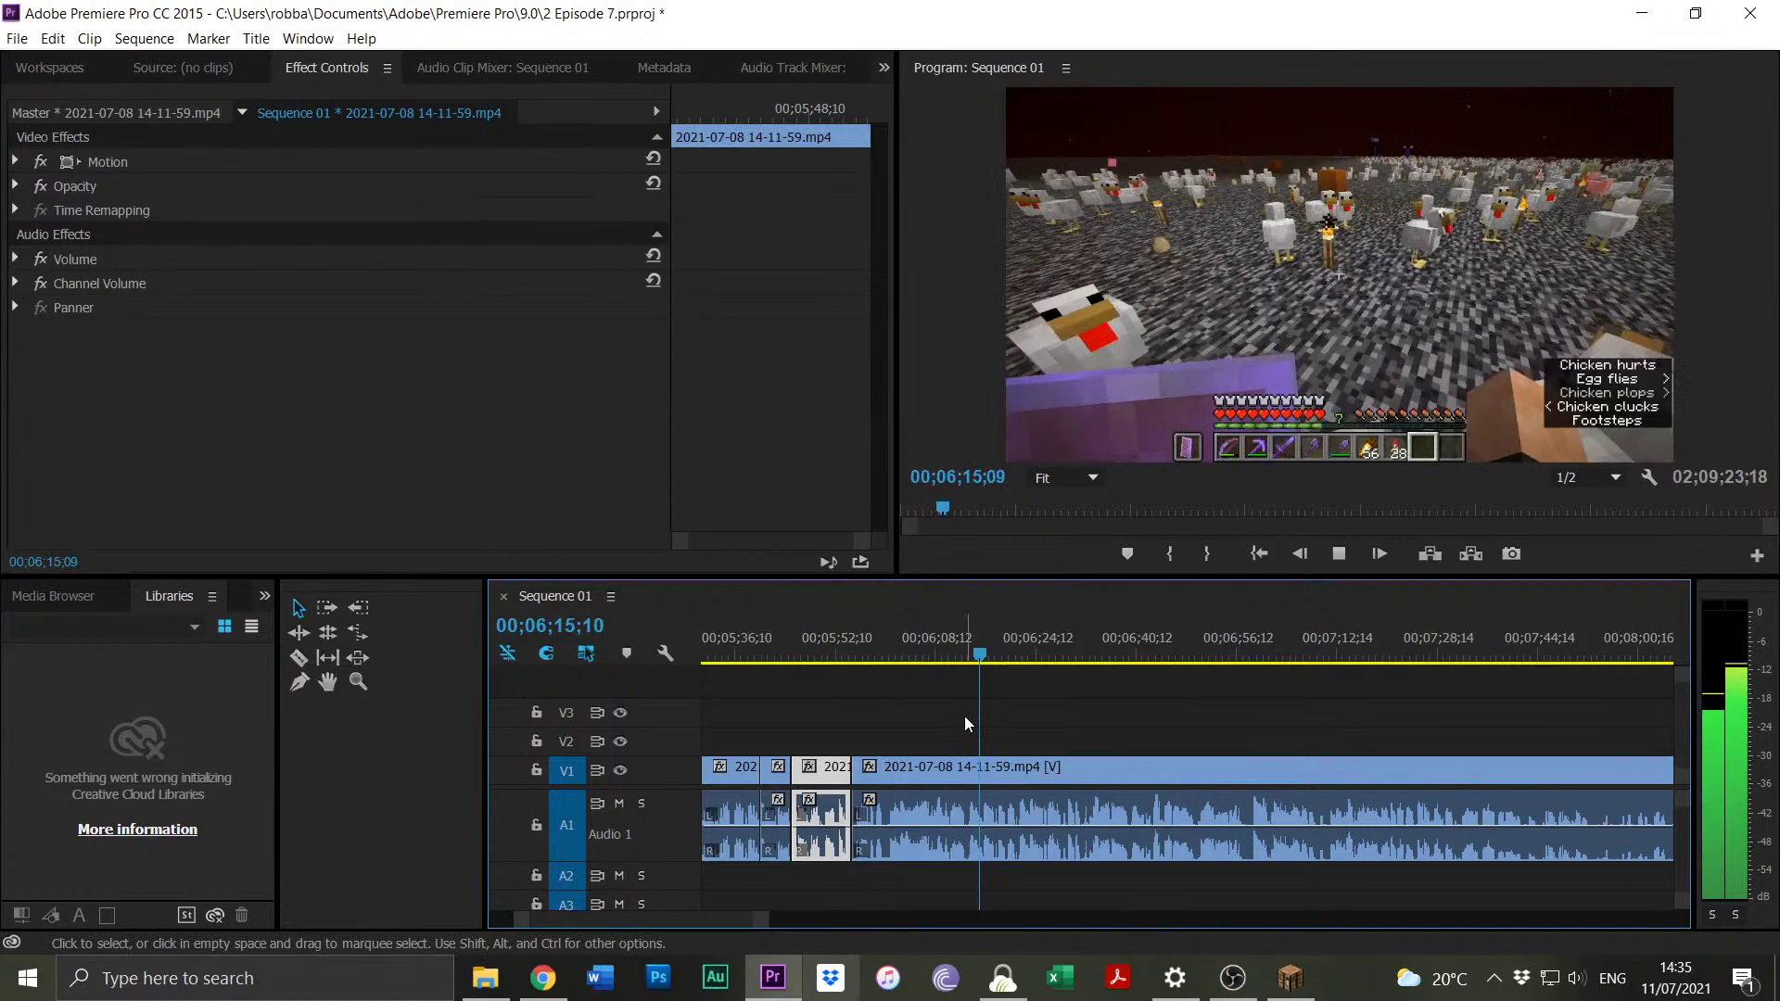
pyautogui.moveTo(770, 920); pyautogui.dragTo(745, 919)
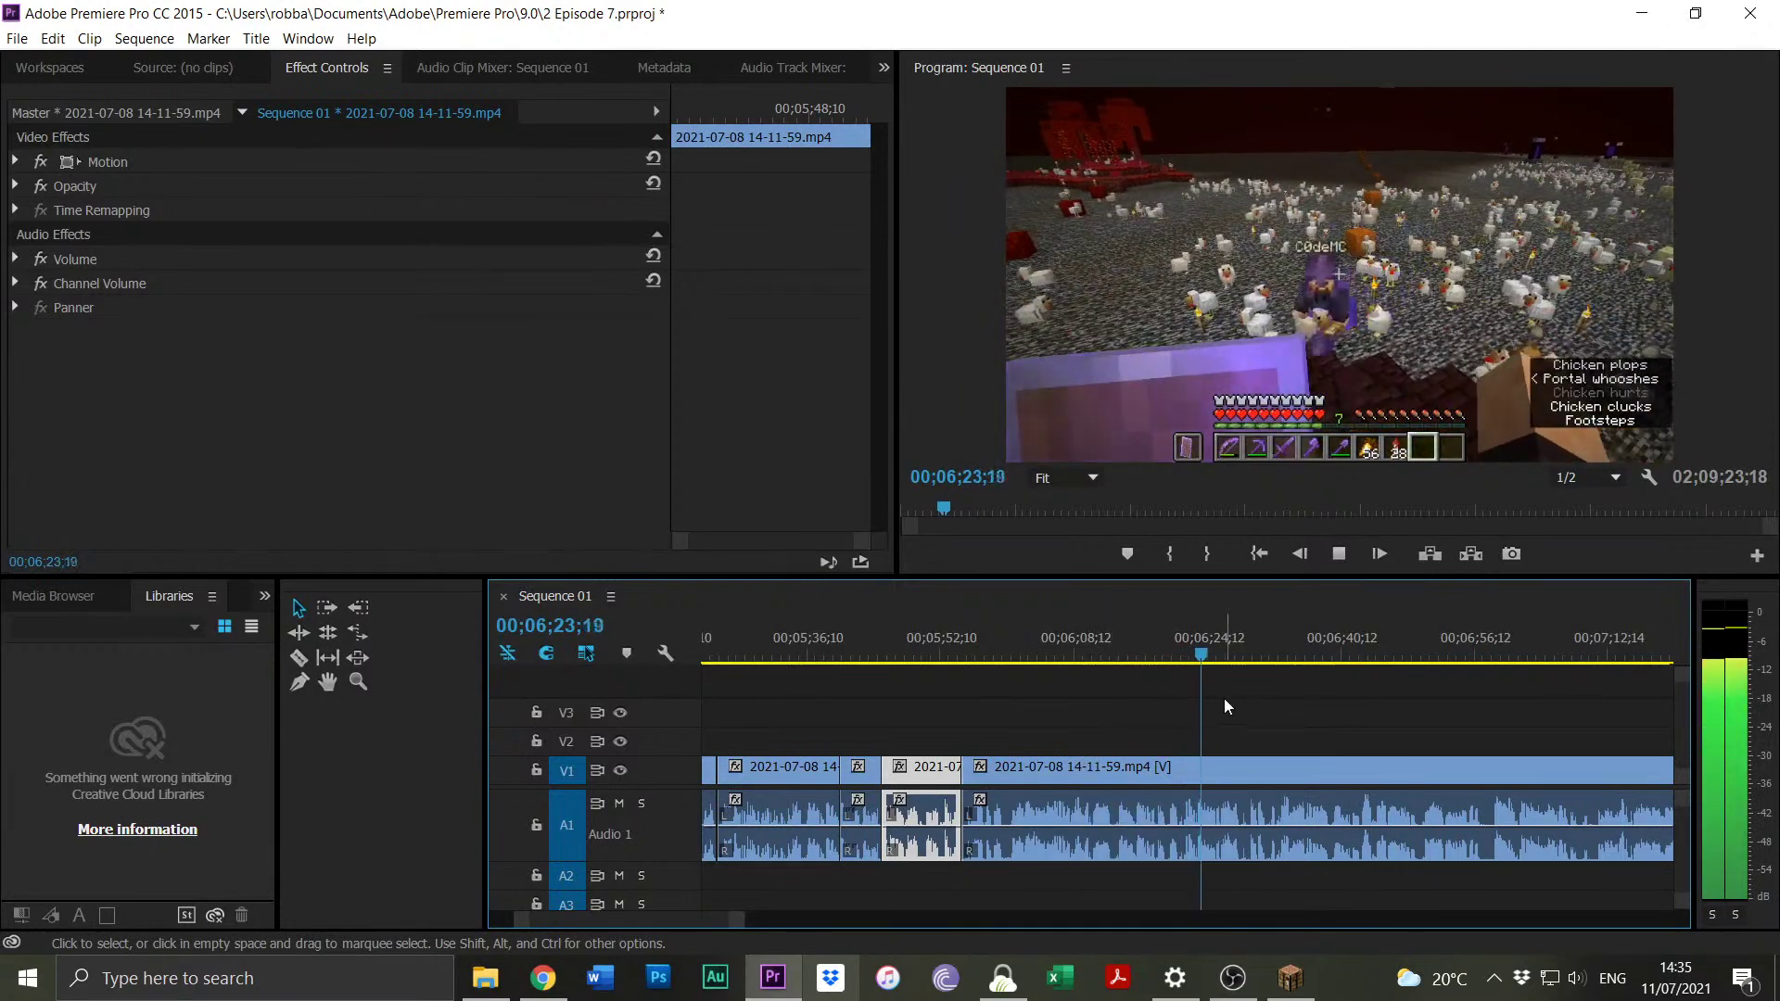
pyautogui.moveTo(747, 919); pyautogui.dragTo(719, 921)
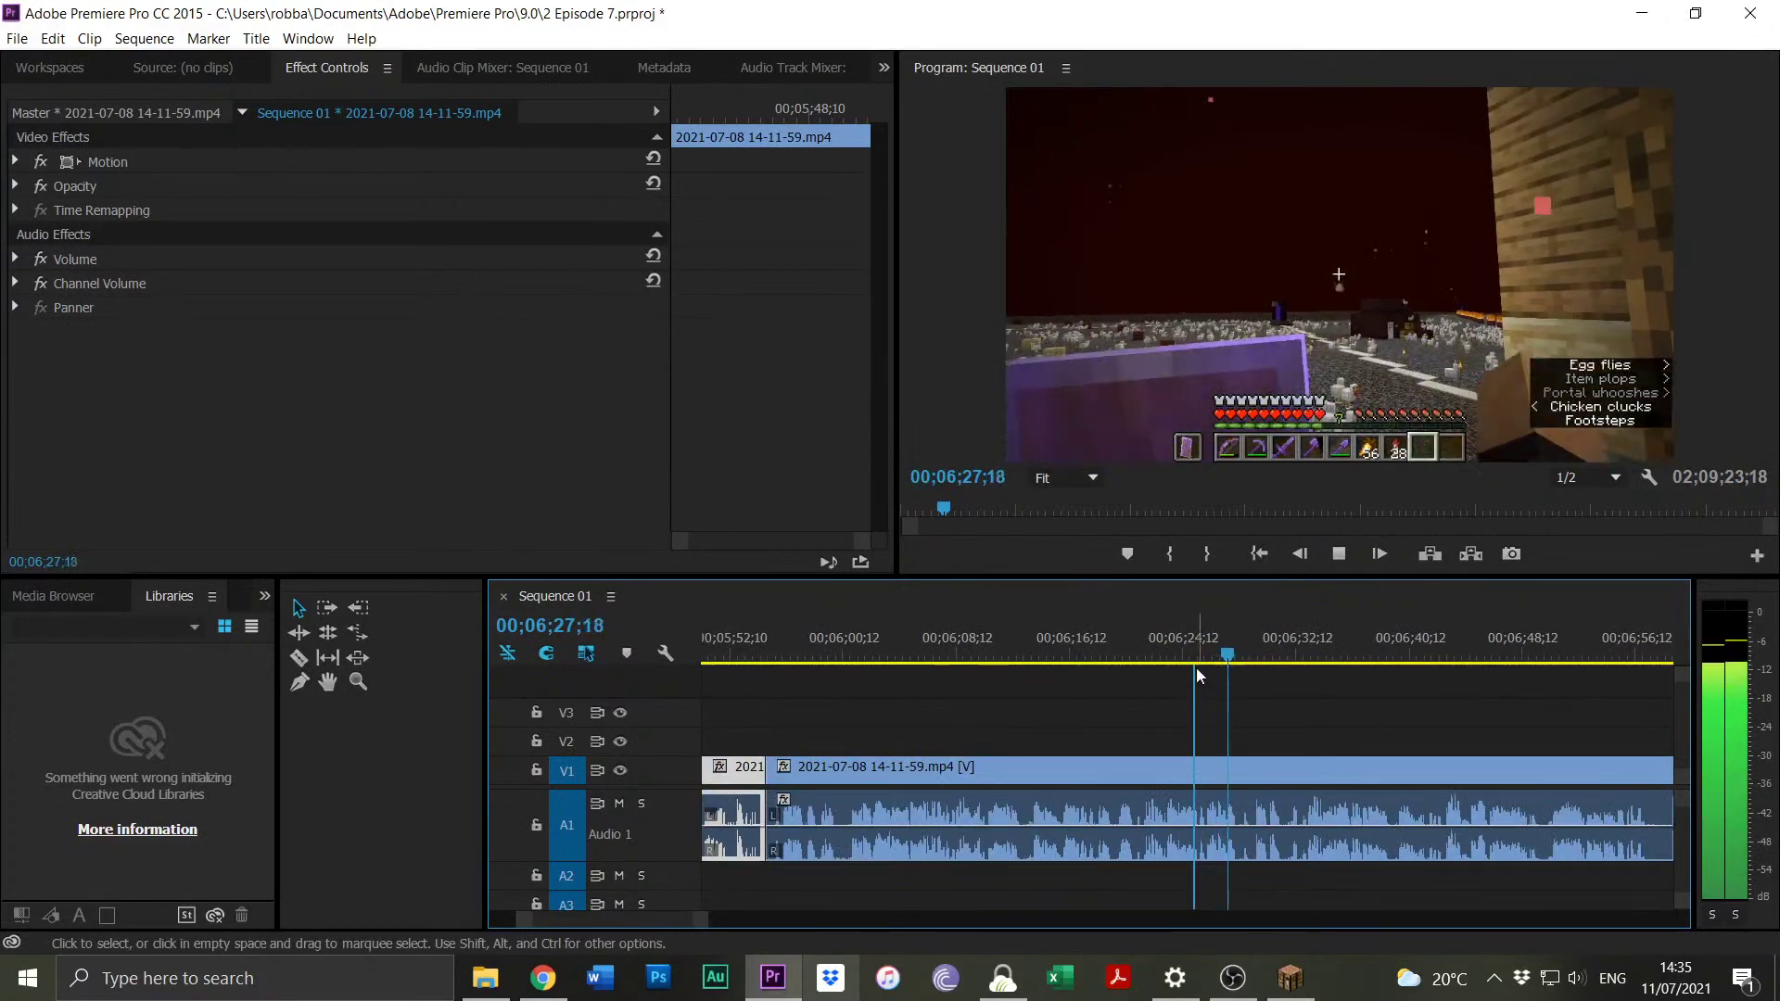
pyautogui.click(1150, 654)
pyautogui.moveTo(1150, 653); pyautogui.dragTo(1146, 654)
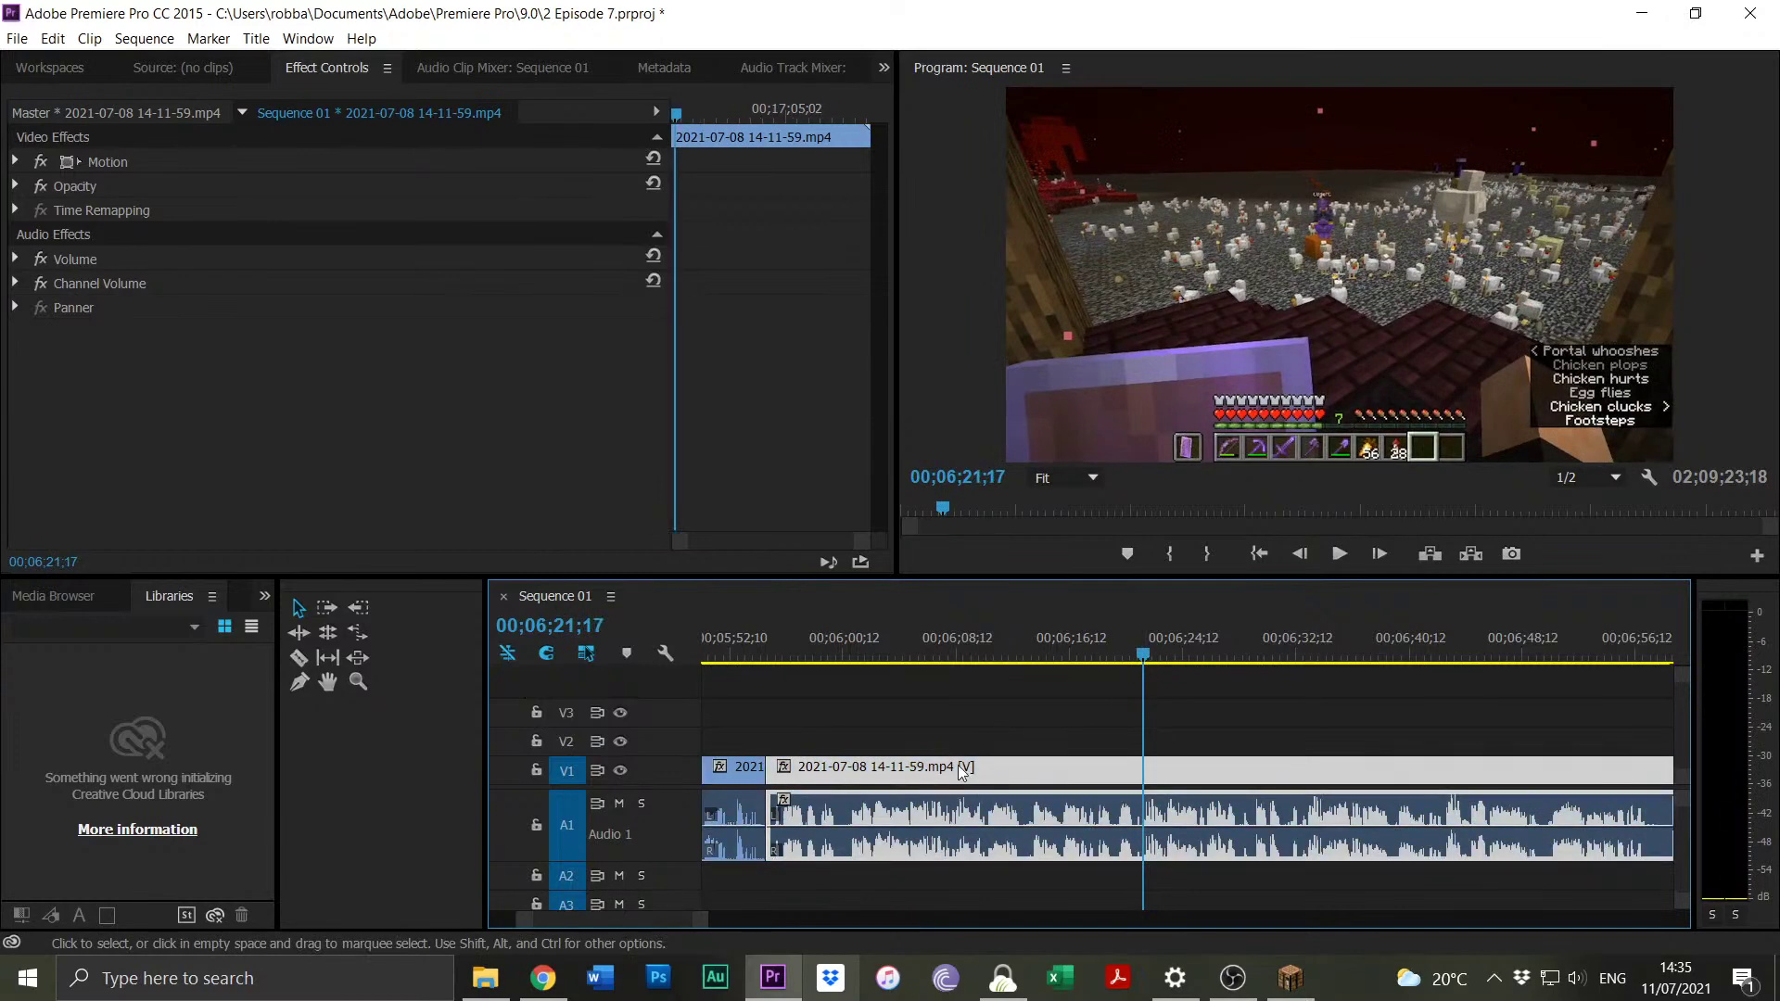
pyautogui.moveTo(770, 770); pyautogui.dragTo(766, 639)
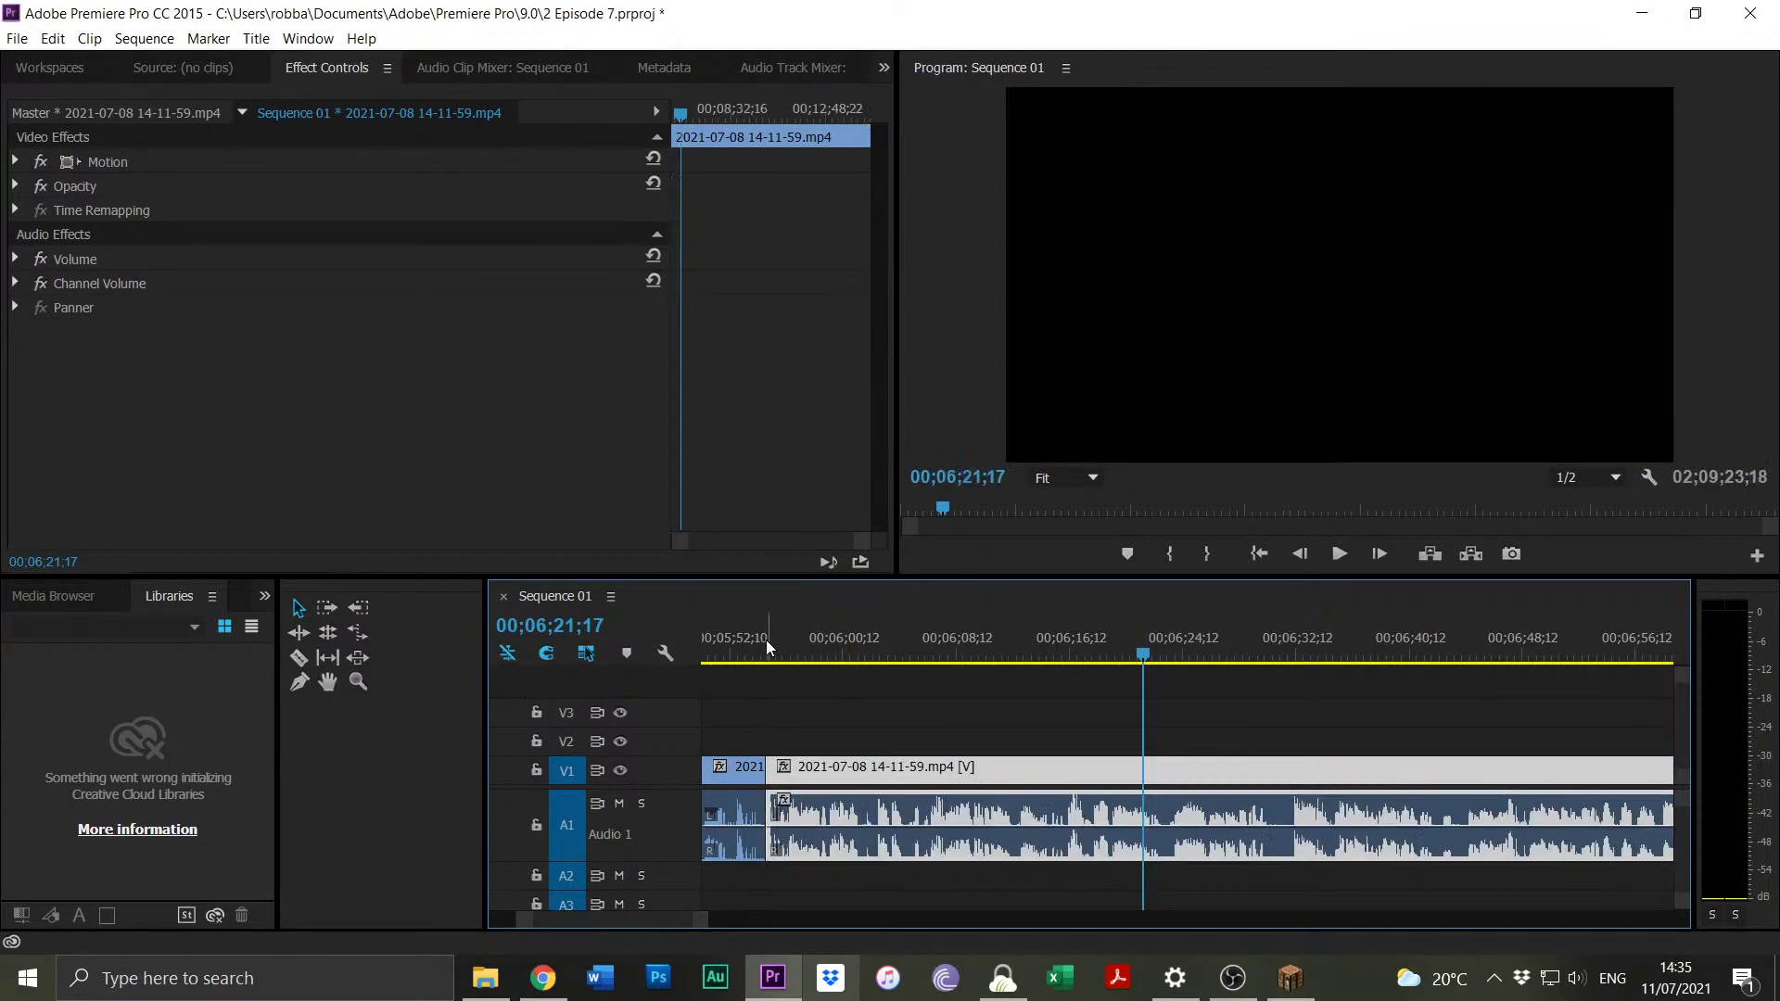
# Play across the new cut from 00;05;54;06 and split the long clip at 00;06;12;15.
pyautogui.click(758, 644)
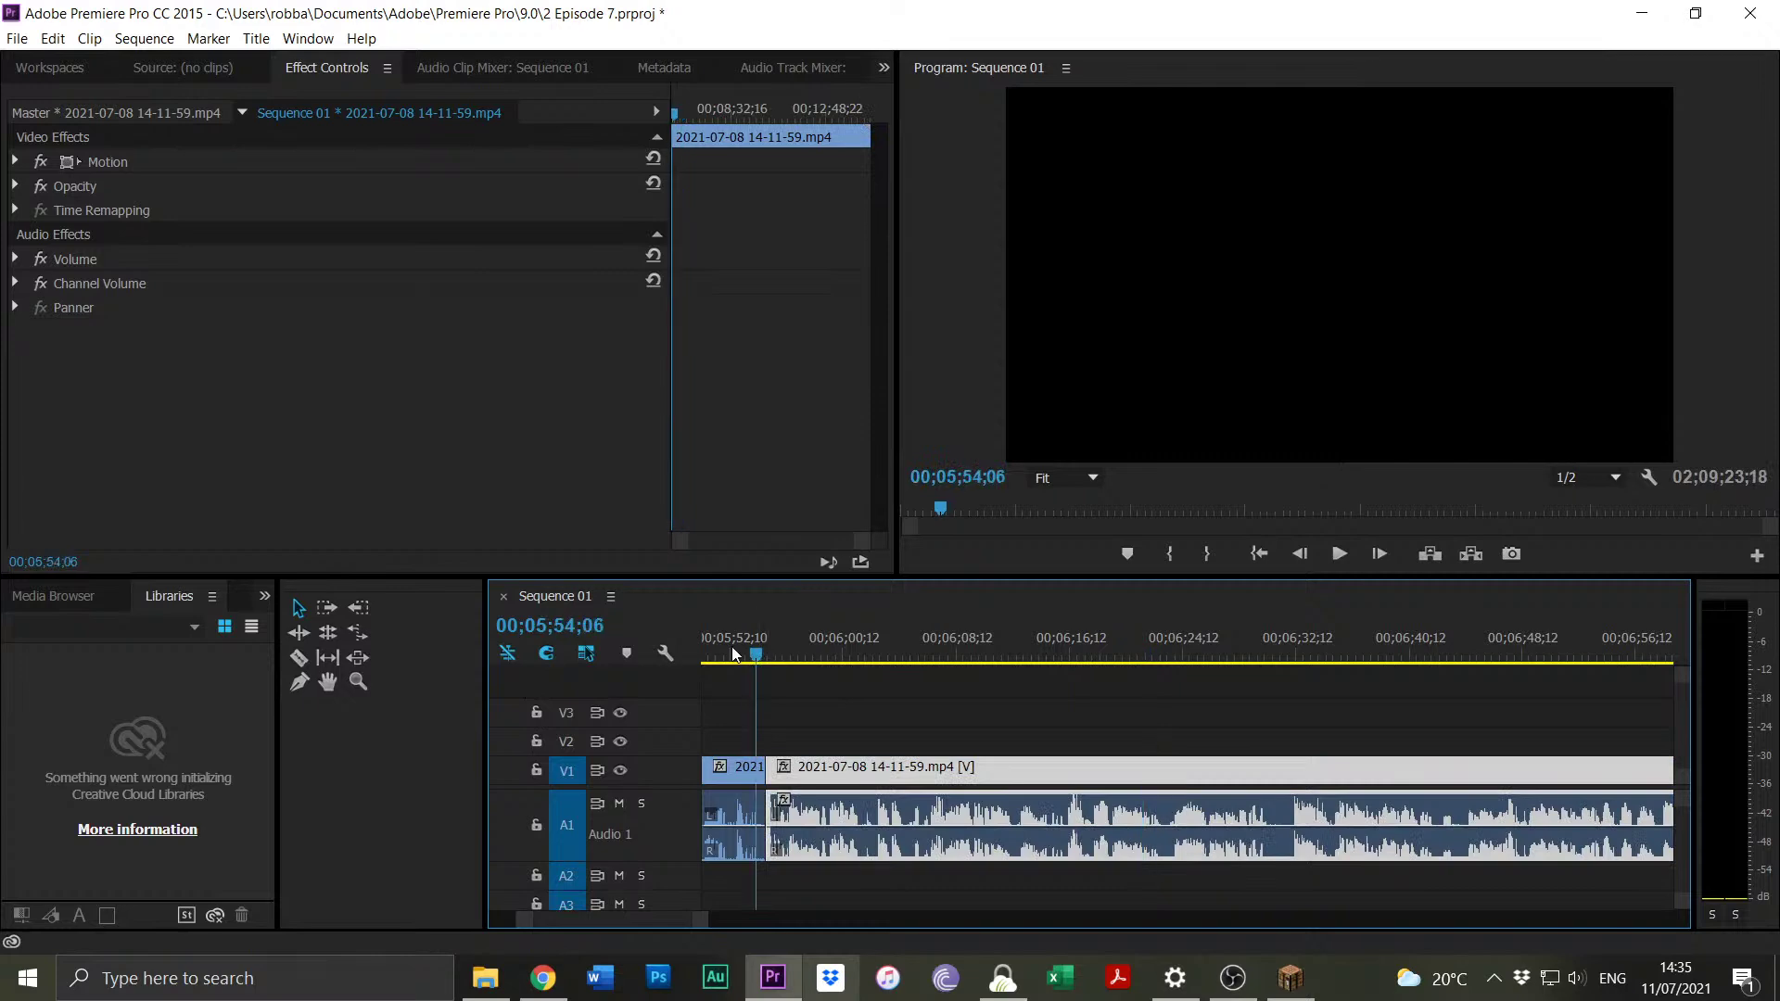
pyautogui.press('space')
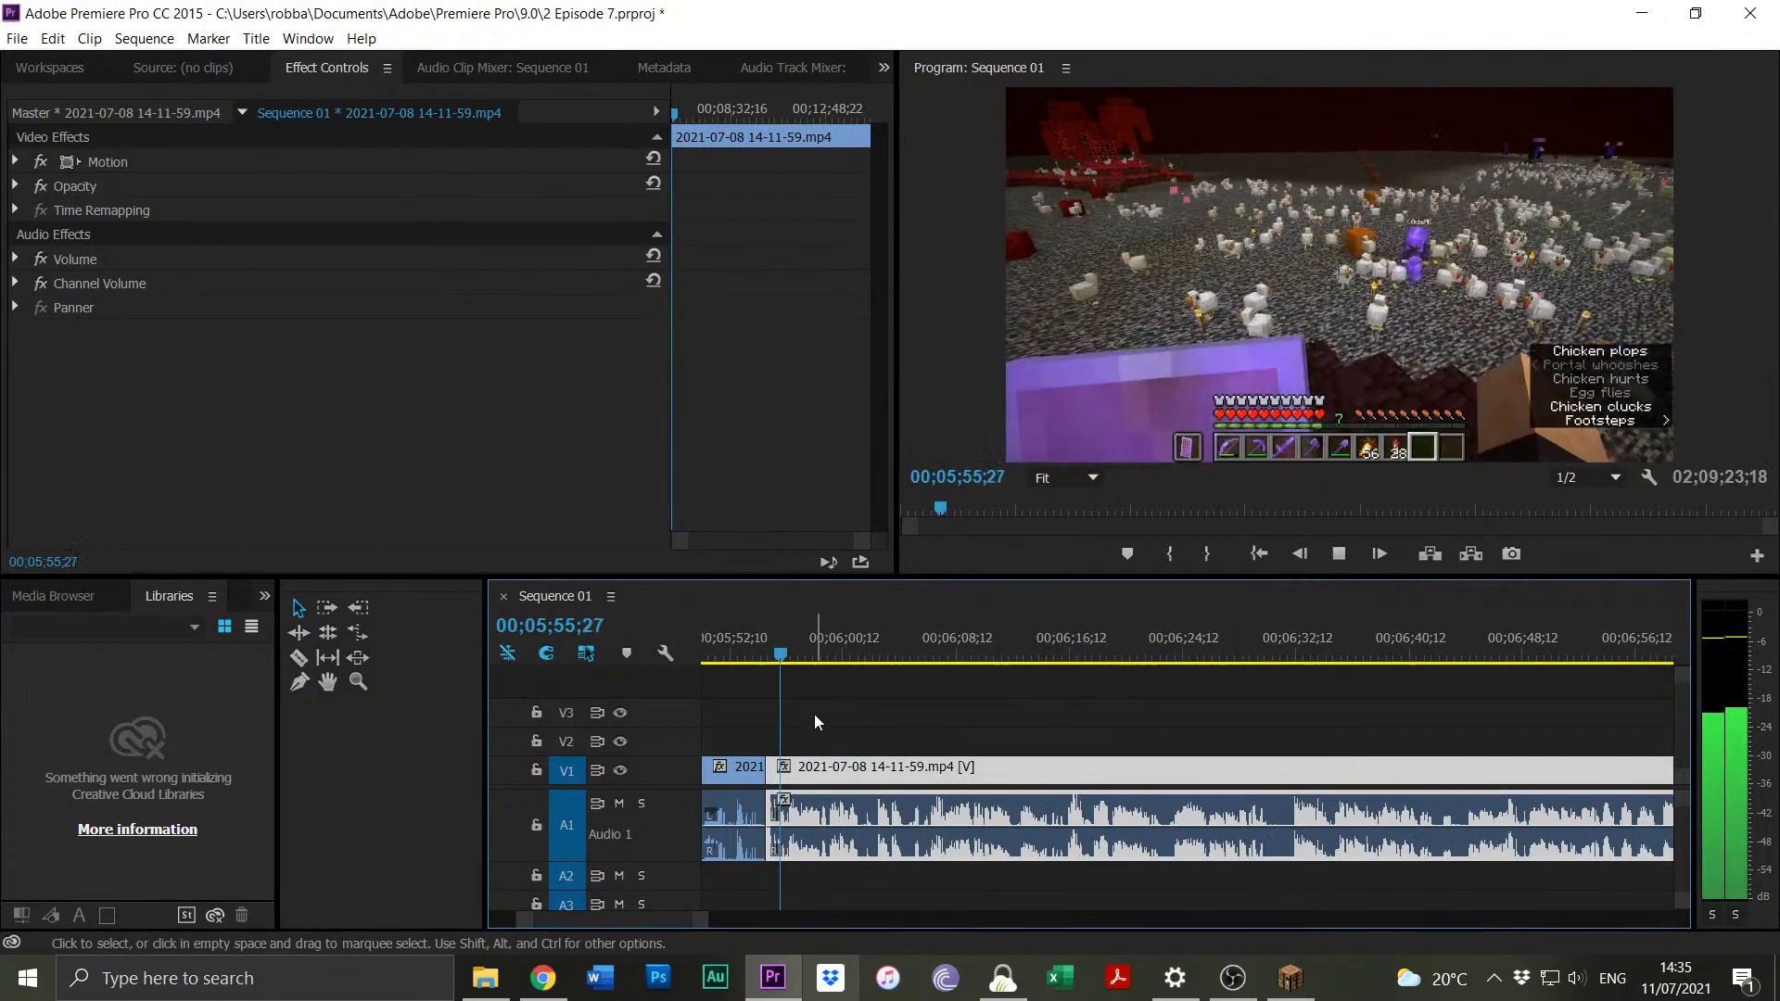
pyautogui.moveTo(696, 927); pyautogui.dragTo(684, 927)
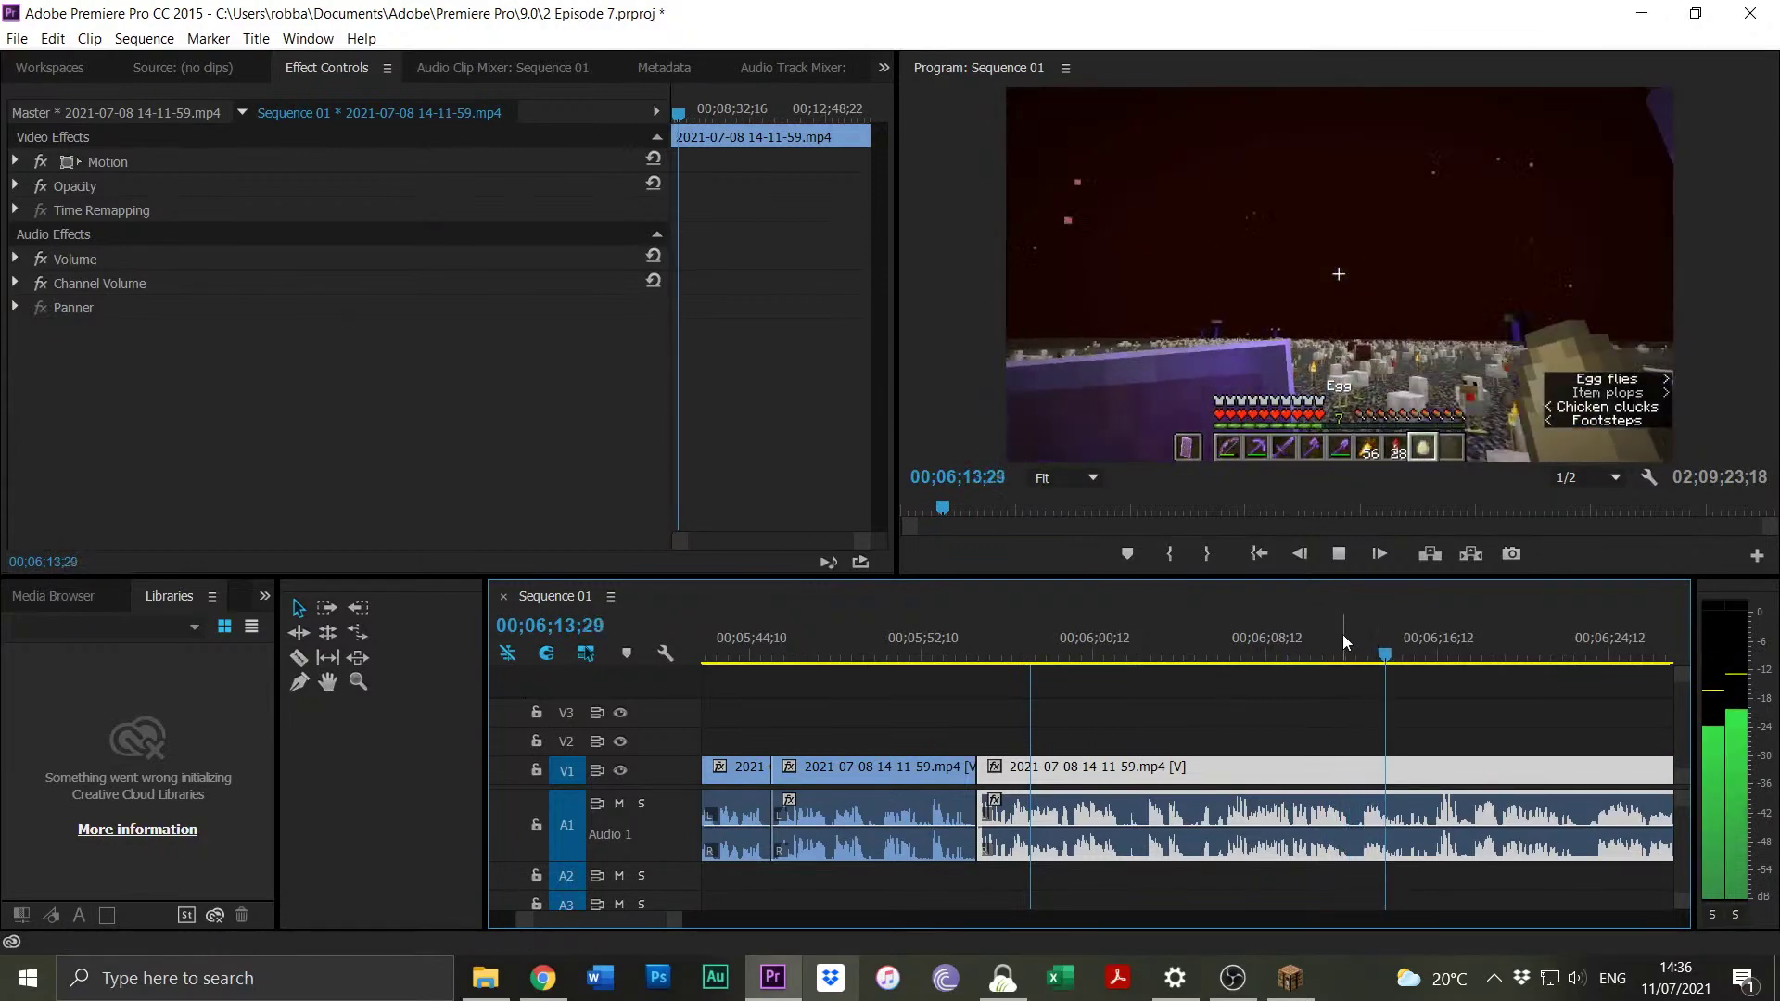
pyautogui.click(1346, 644)
pyautogui.click(1355, 645)
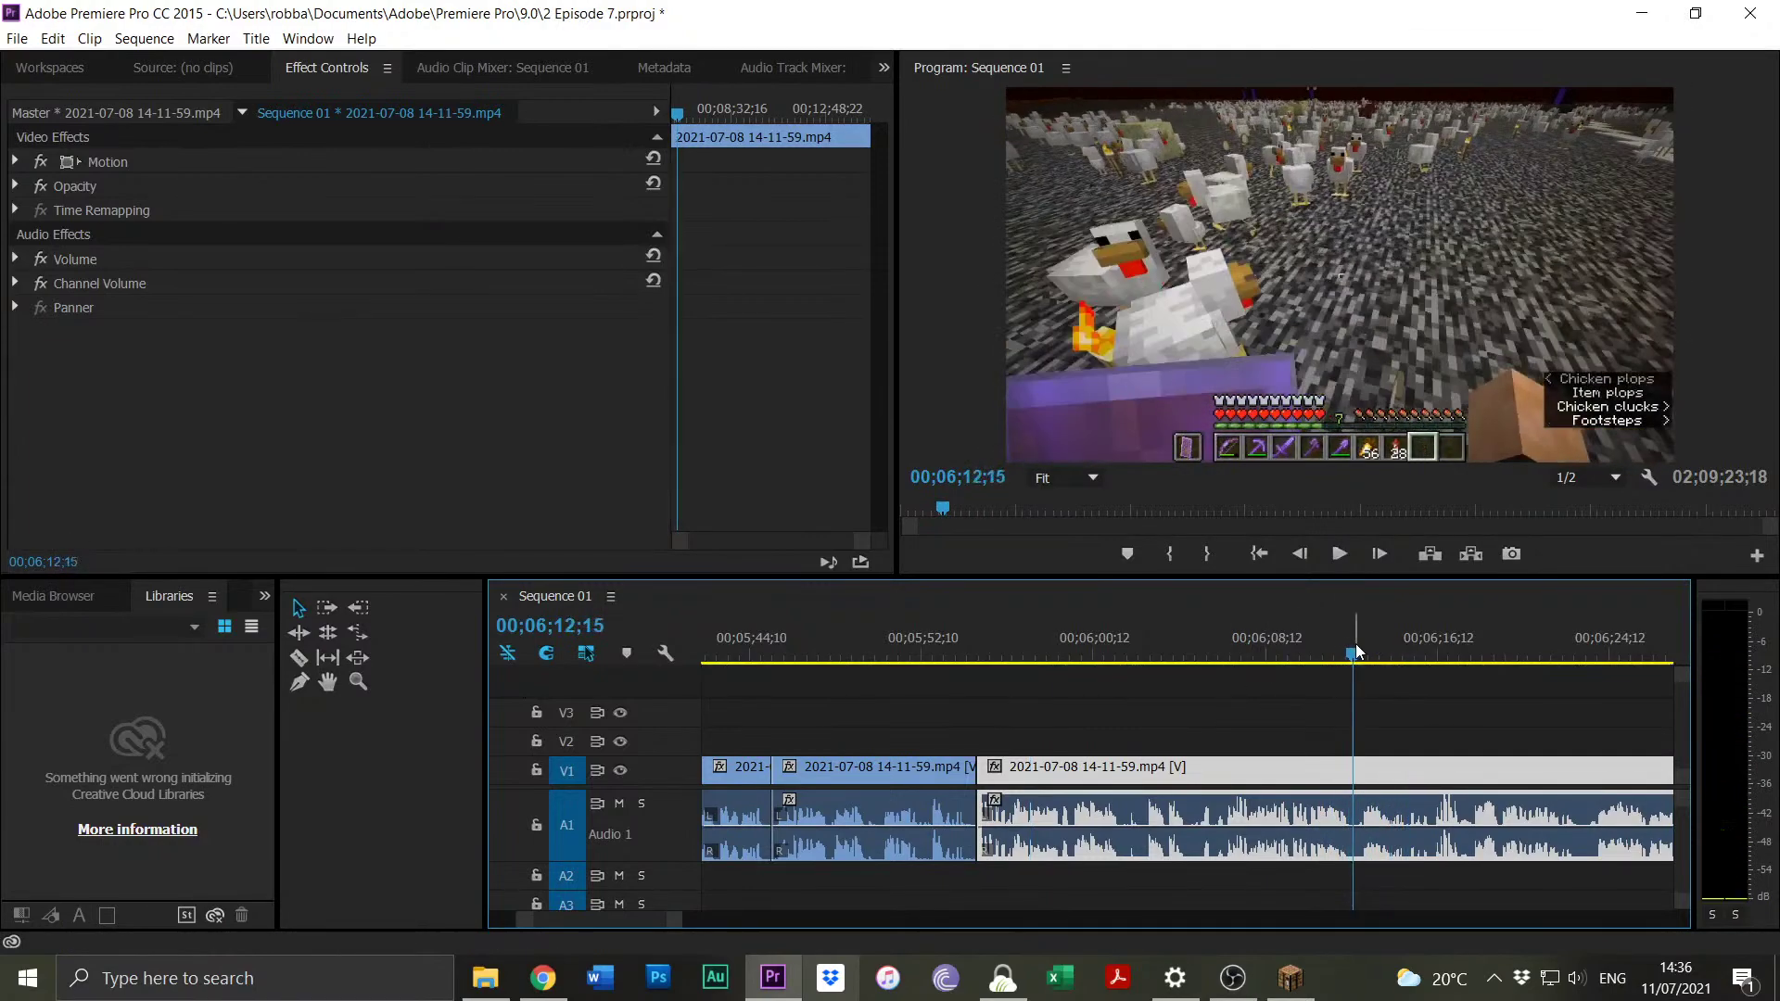
pyautogui.hotkey('ctrl', 'k')
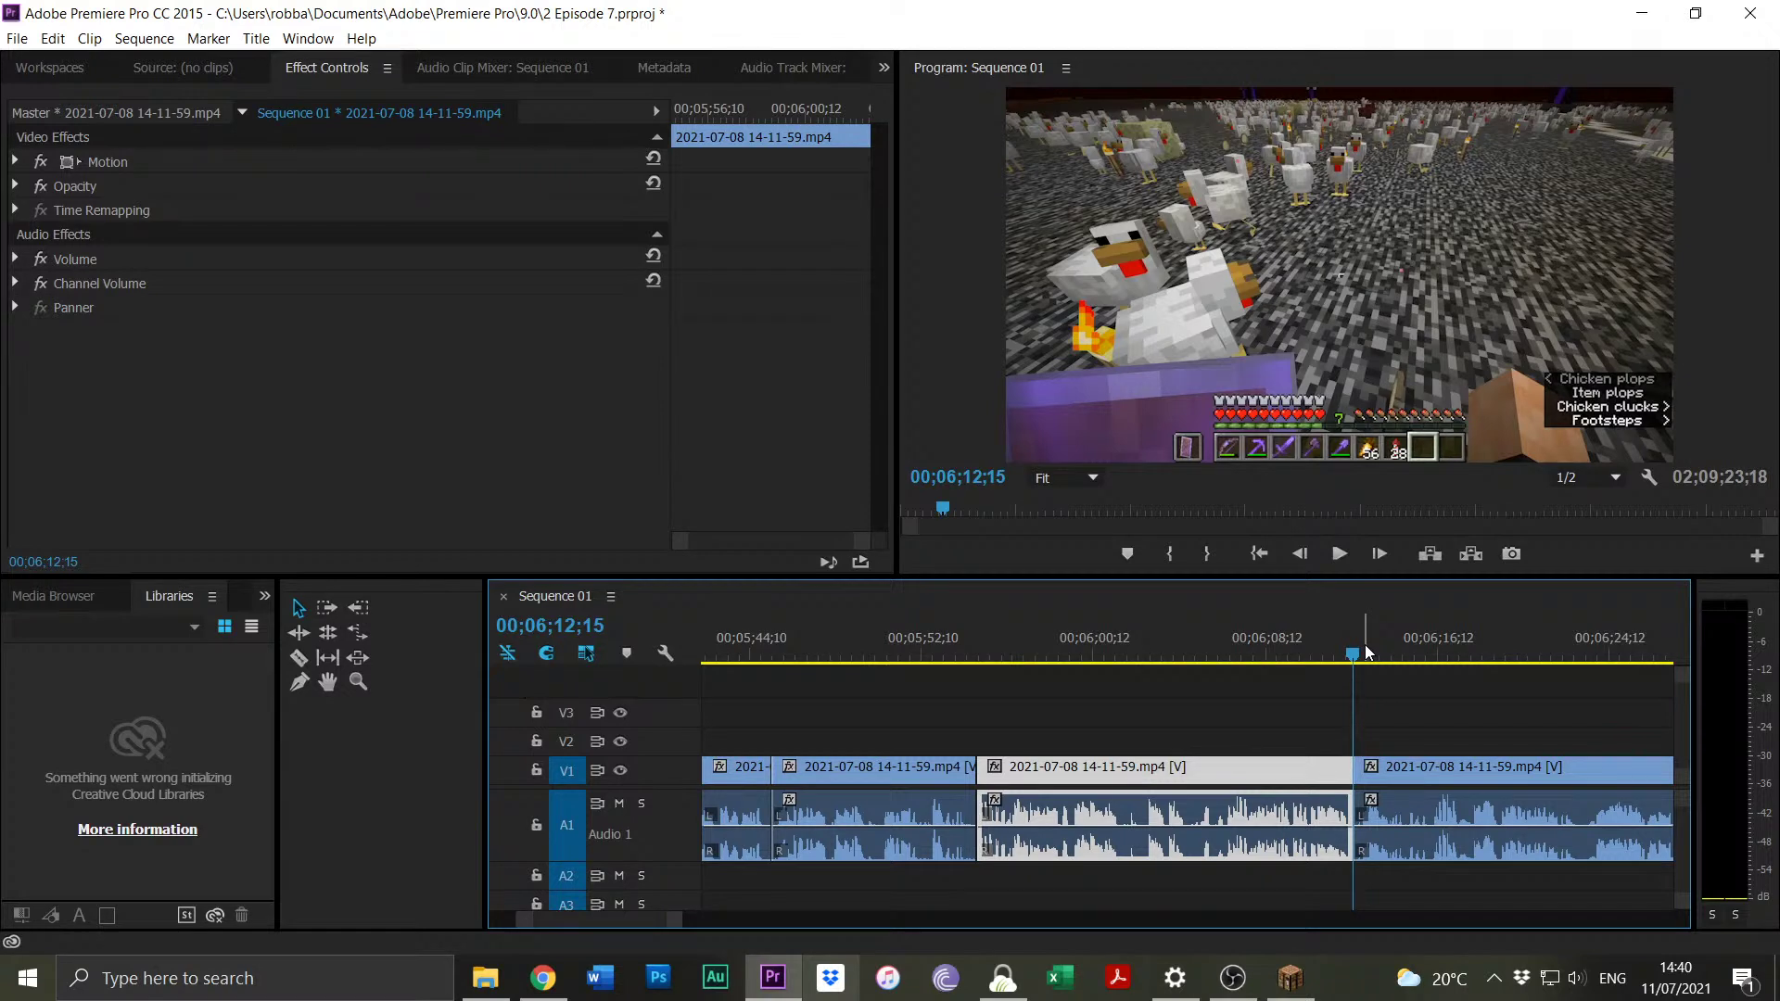
# Switch to Minecraft and open the folder that contains the rendered replay video.
pyautogui.moveTo(679, 920); pyautogui.dragTo(1220, 877)
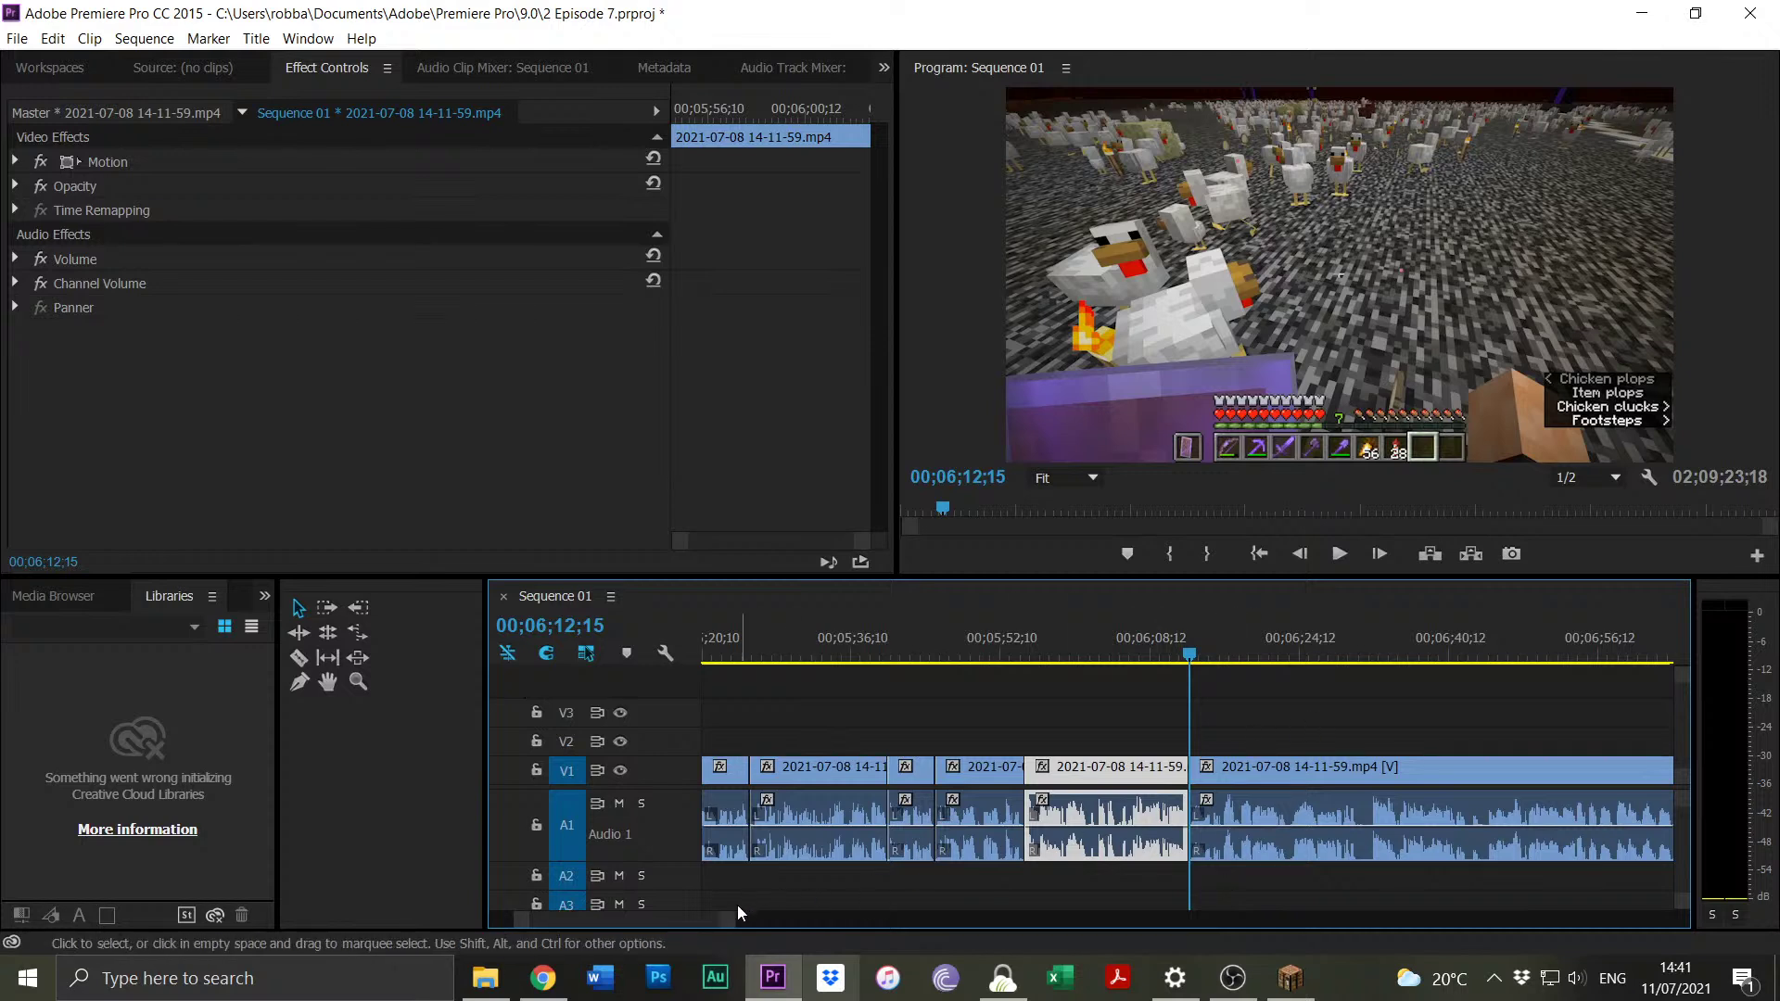
pyautogui.moveTo(732, 923); pyautogui.dragTo(1590, 916)
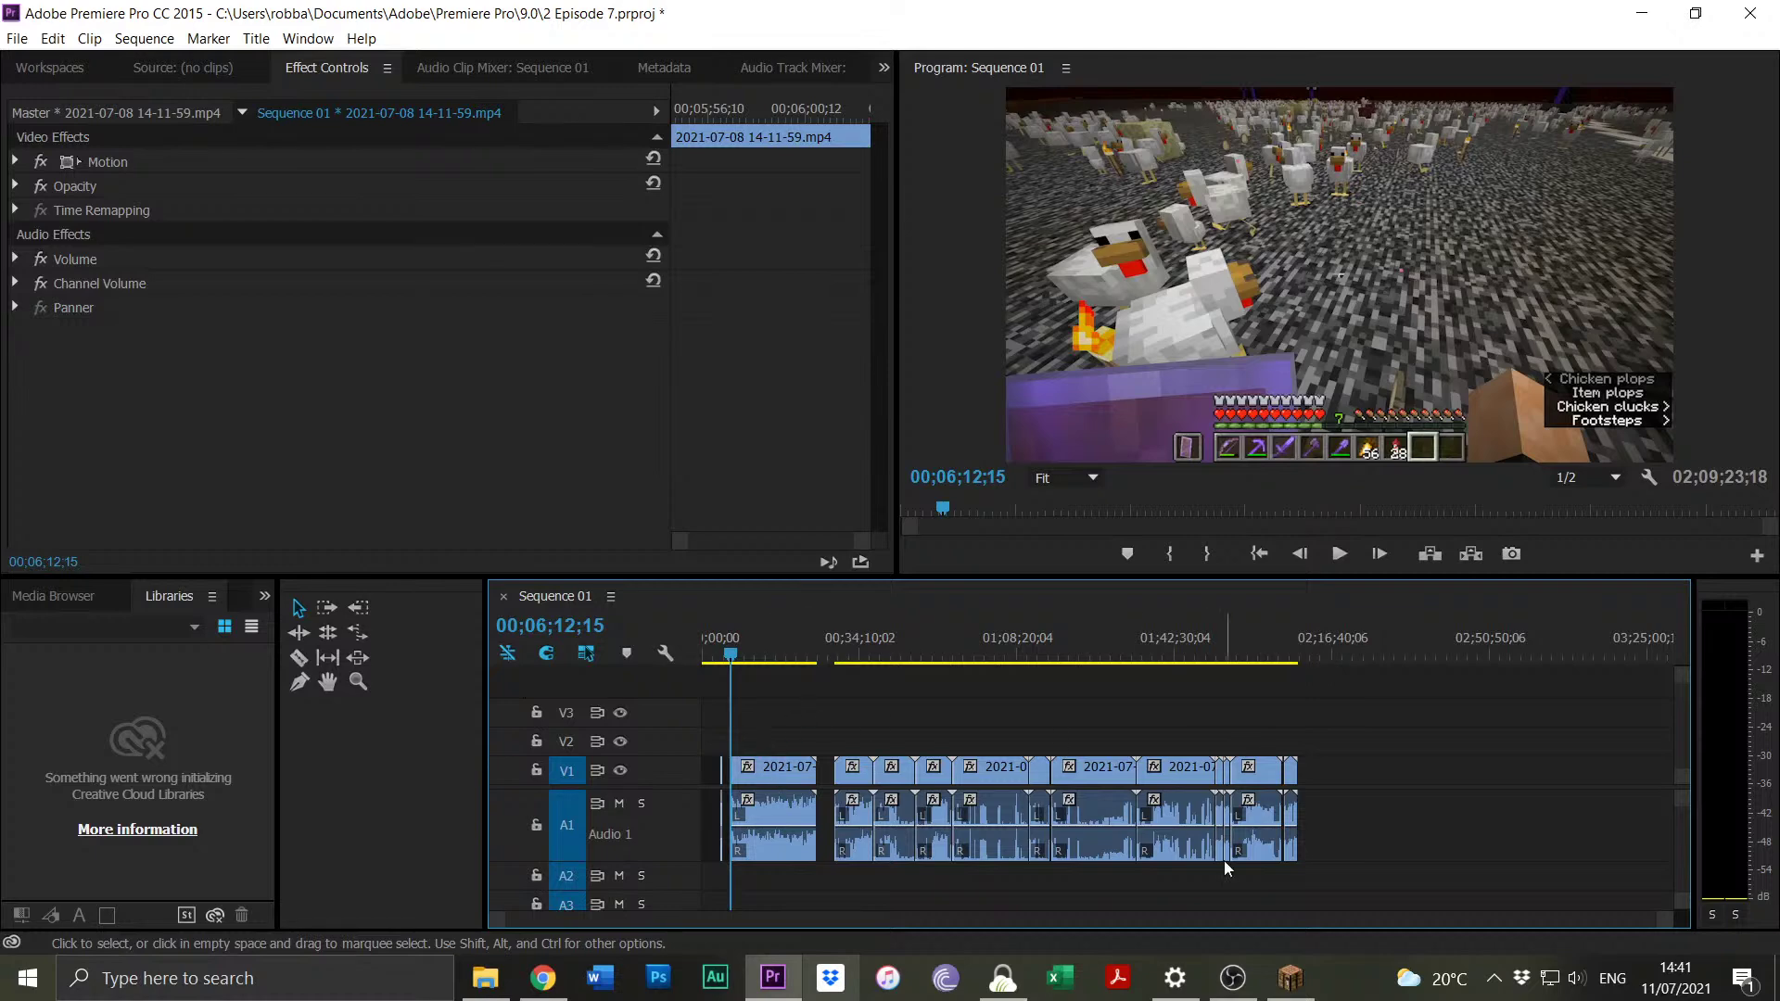
pyautogui.click(1289, 973)
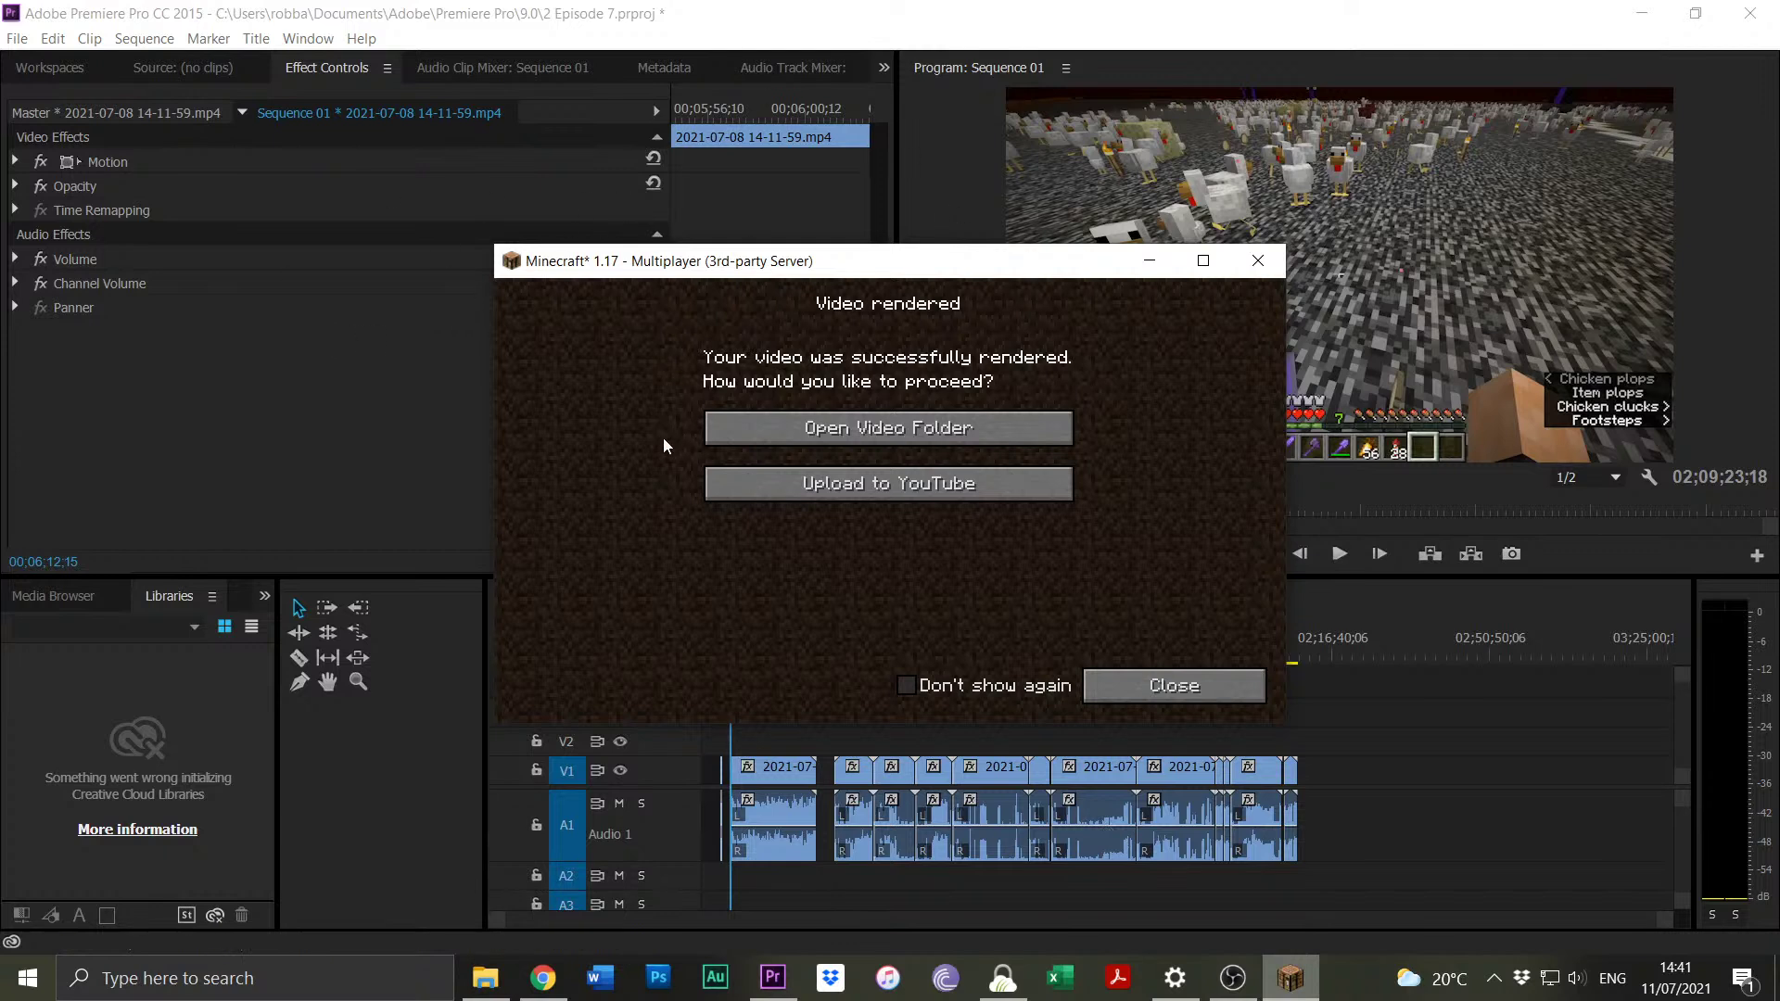
pyautogui.click(784, 18)
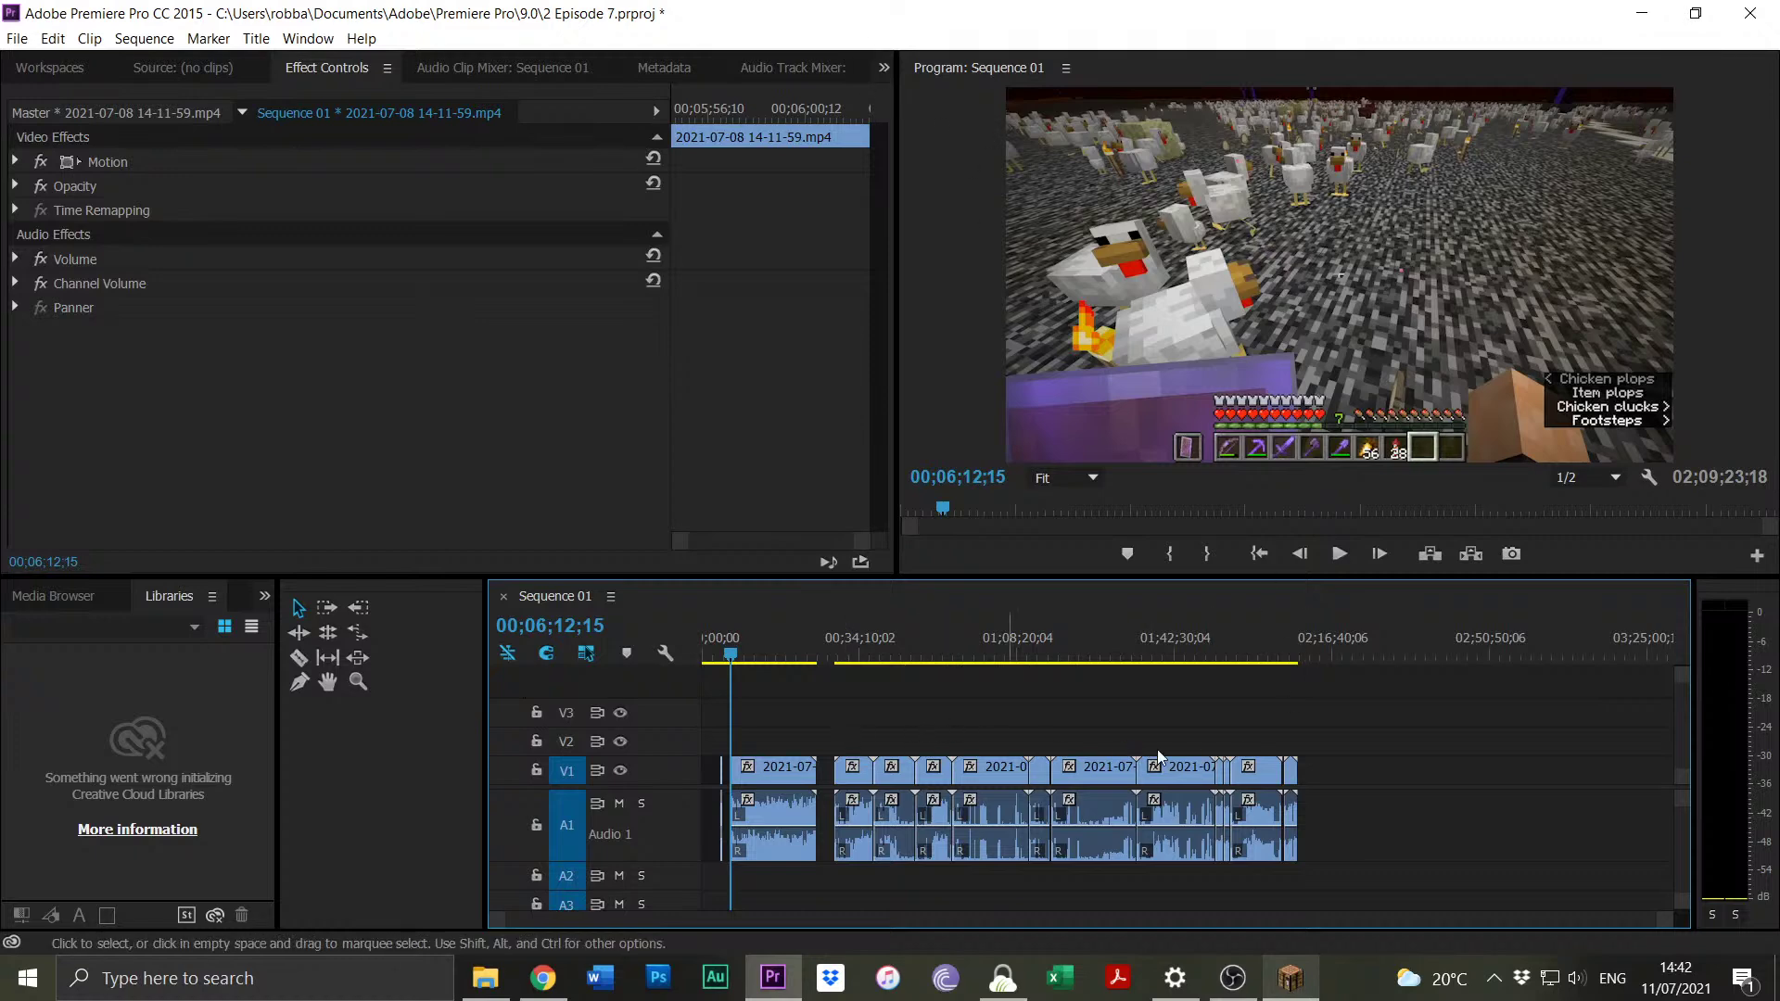
pyautogui.moveTo(1666, 920); pyautogui.dragTo(1726, 910)
pyautogui.click(1301, 960)
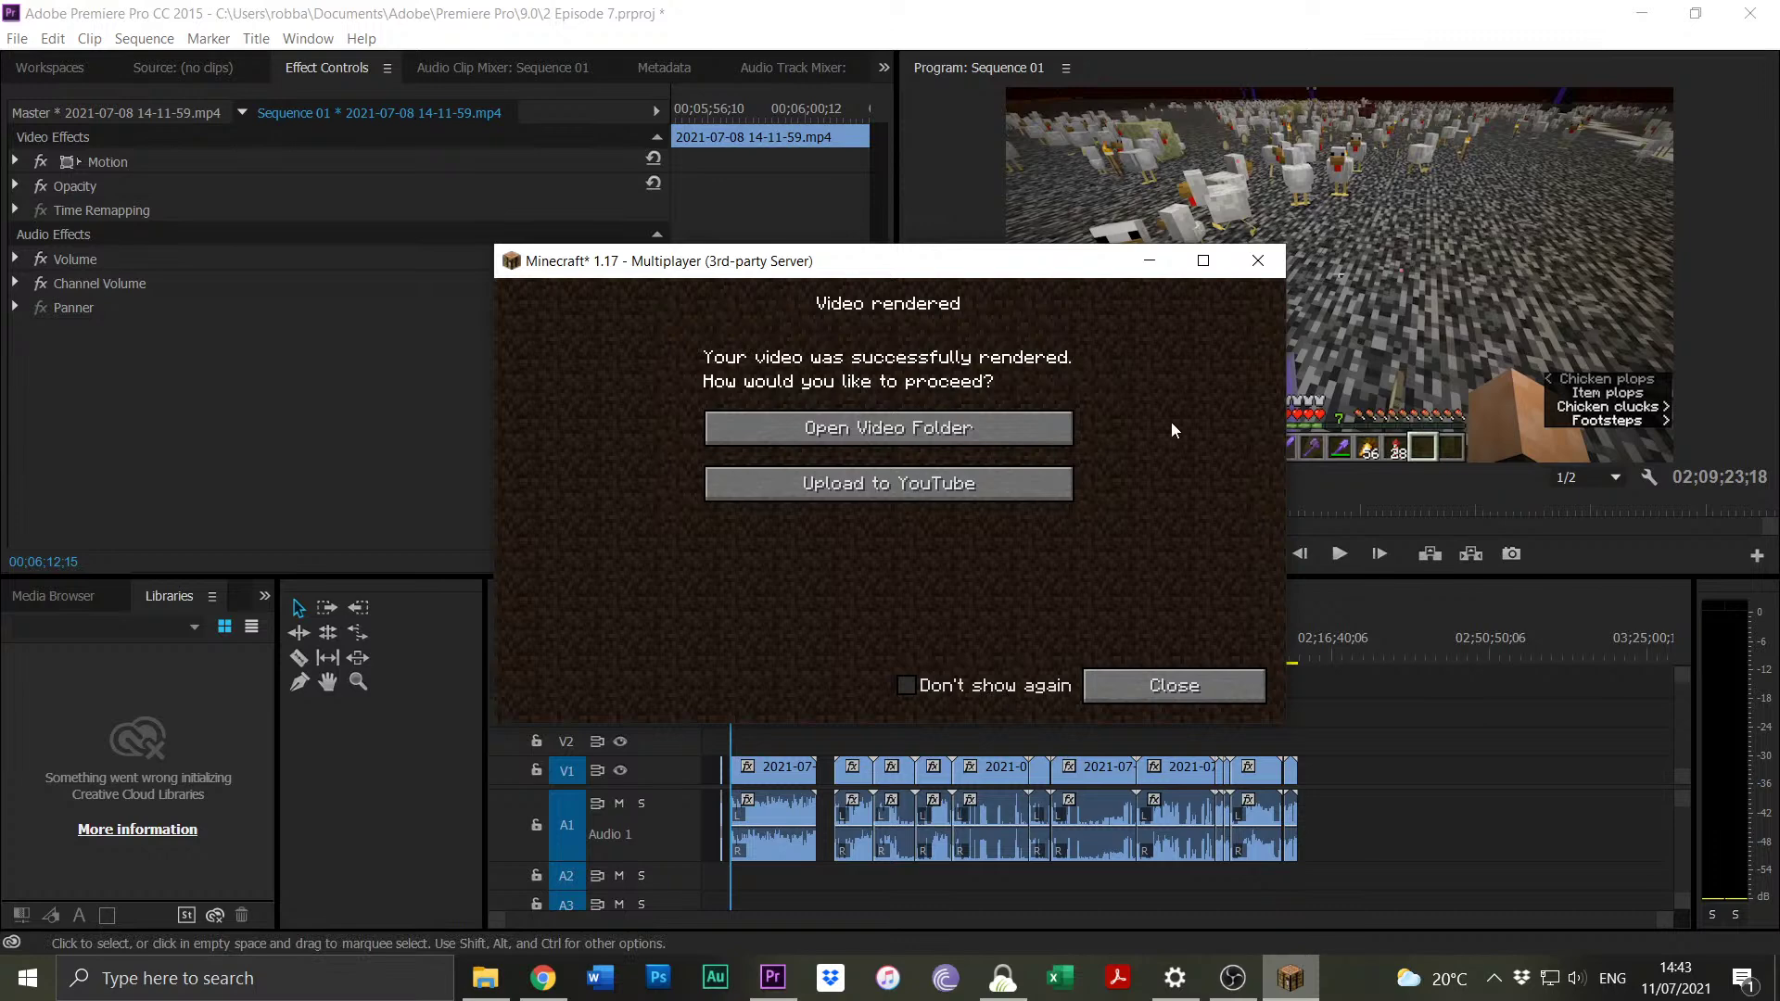
pyautogui.click(894, 440)
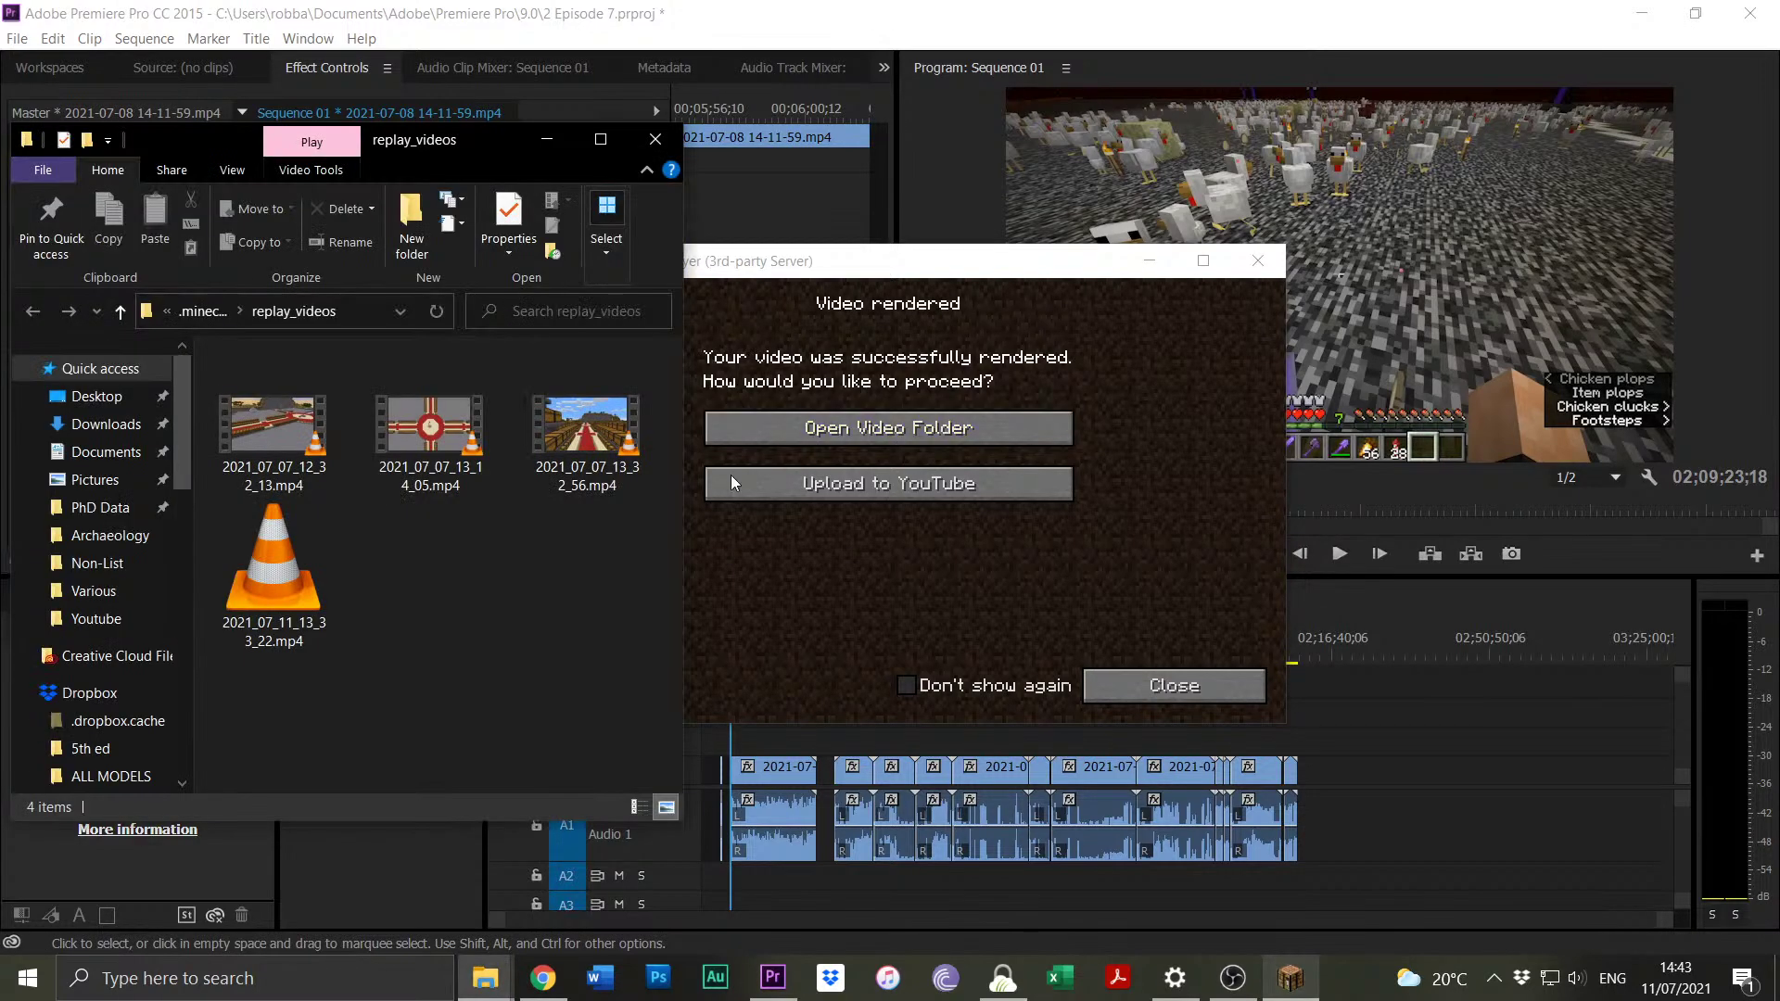
# Delete the three 2021_07_07 replay videos and place 2021_07_11_13_33_22.mp4 on track V1 in the empty space after the last clip.
pyautogui.moveTo(658, 417); pyautogui.dragTo(269, 474)
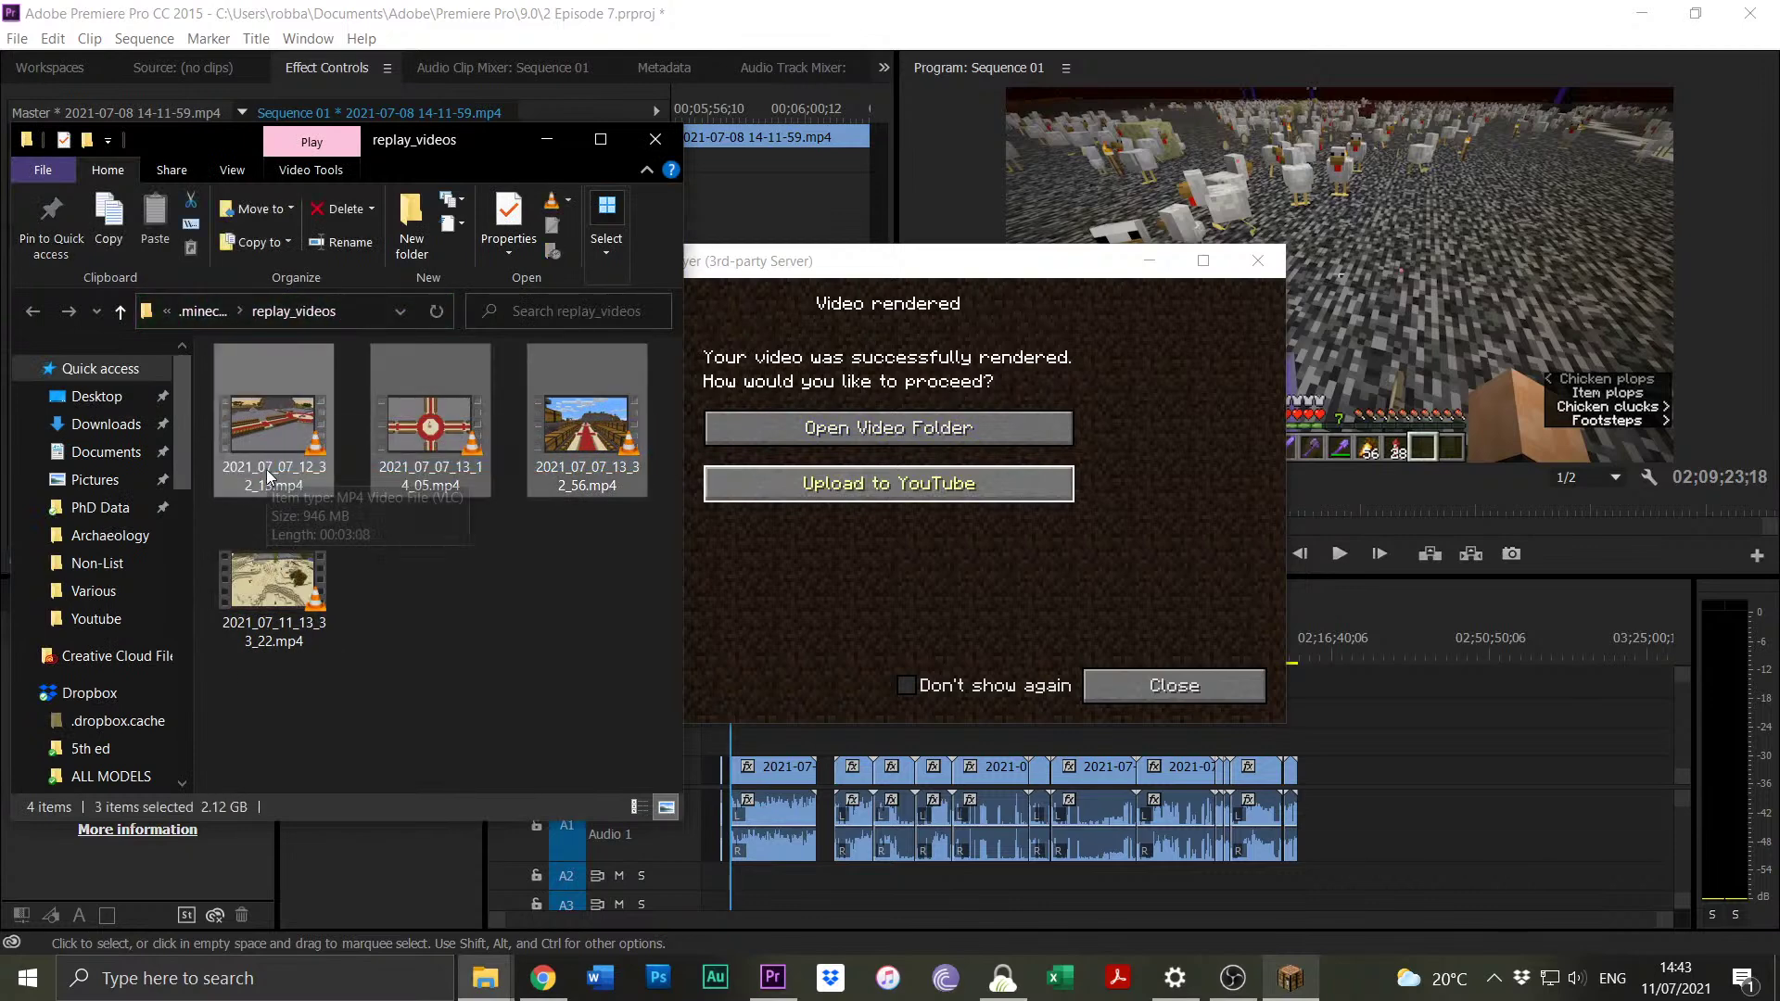
pyautogui.press('Delete')
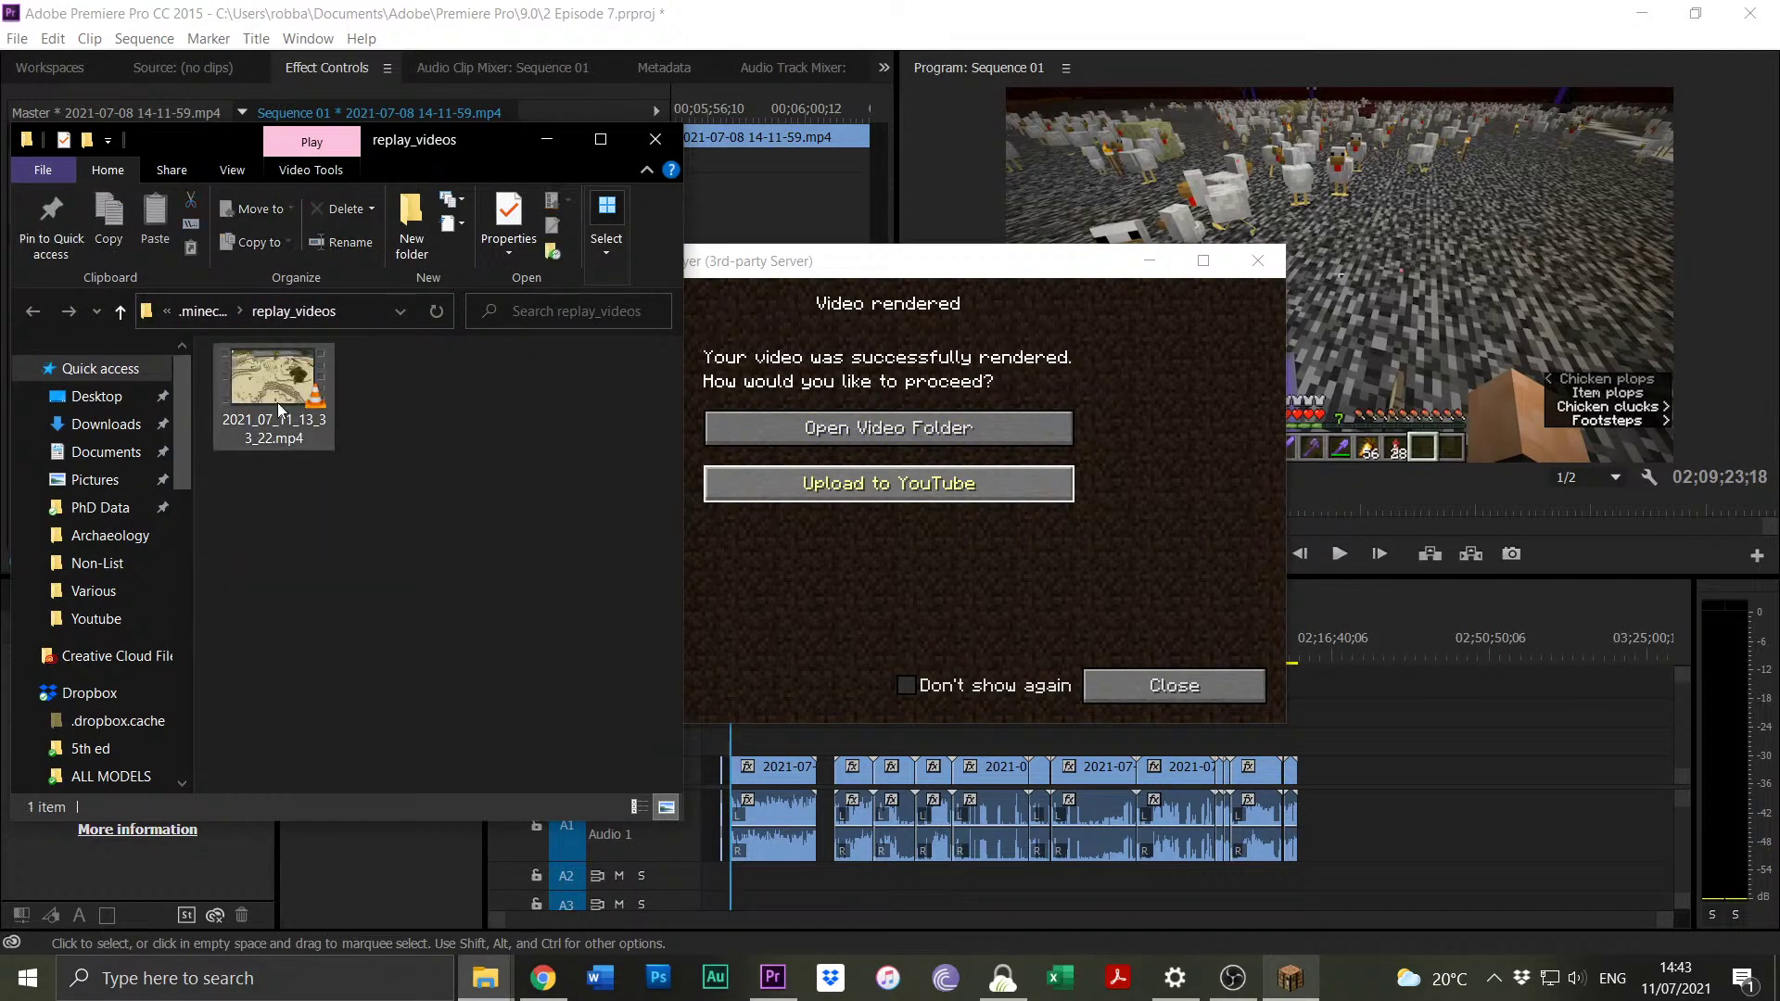
pyautogui.moveTo(235, 382); pyautogui.dragTo(1402, 769)
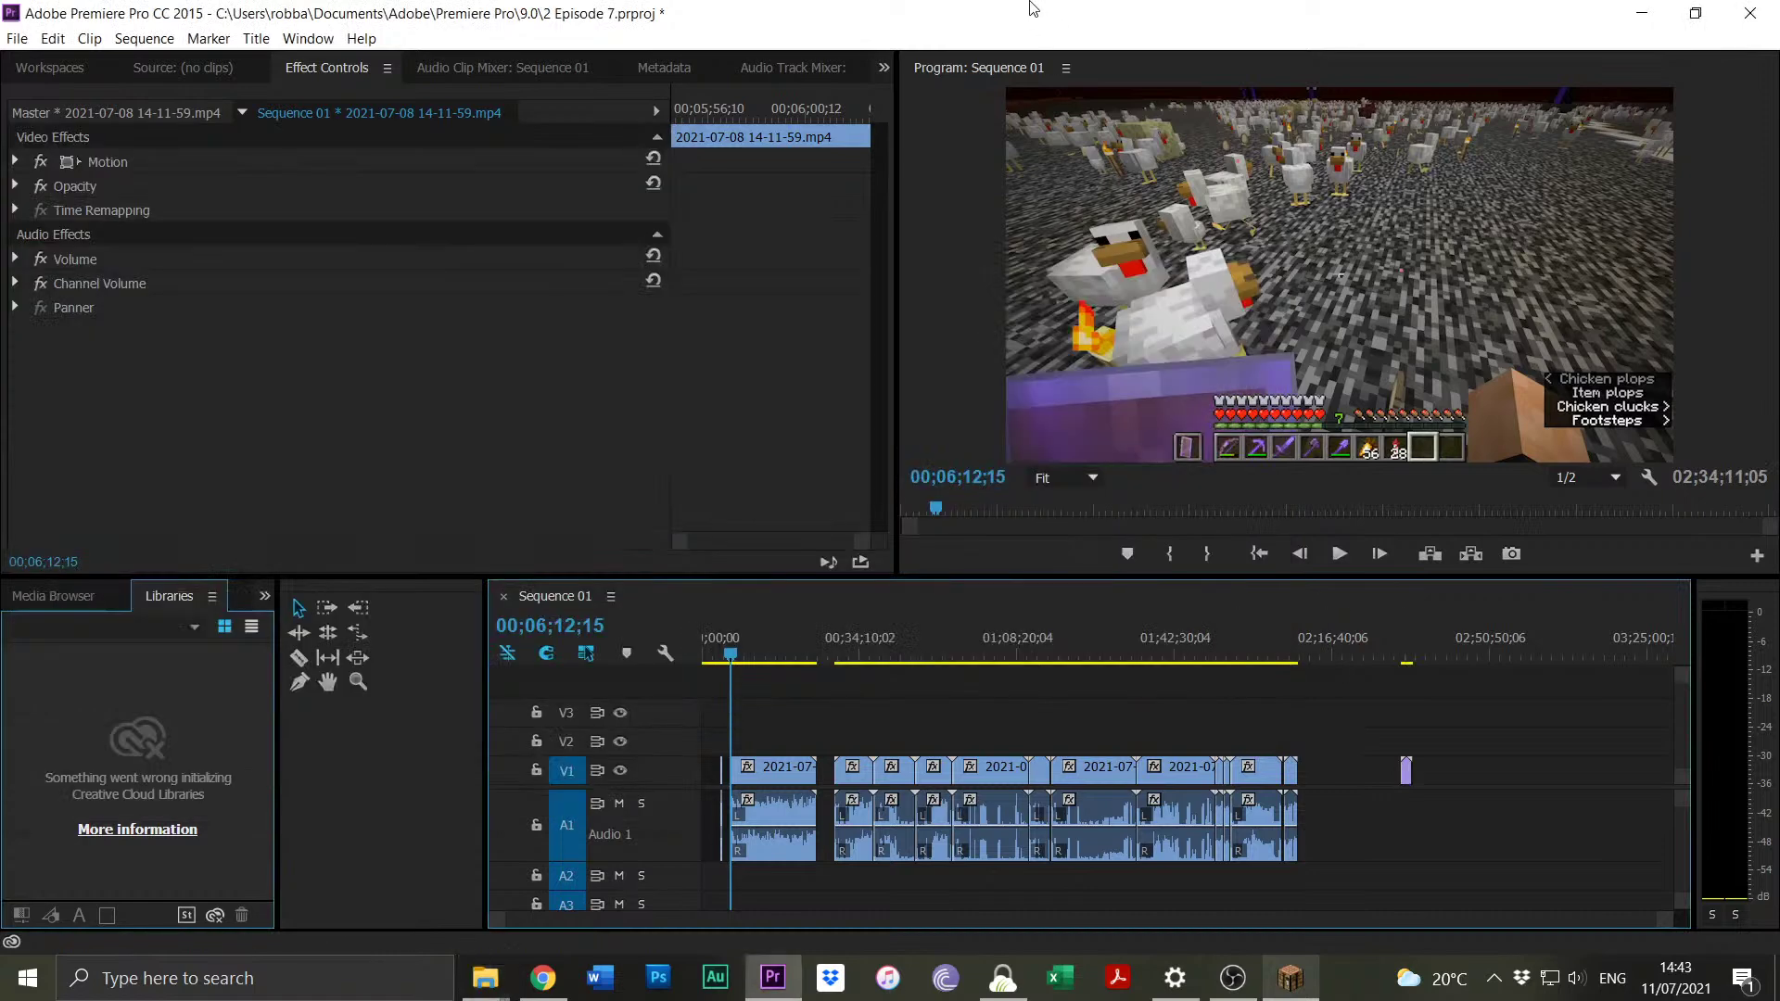
# Save the project and move the 2021_07_11_13_33_22.mp4 replay clip directly against the last clip on V1.
pyautogui.click(17, 38)
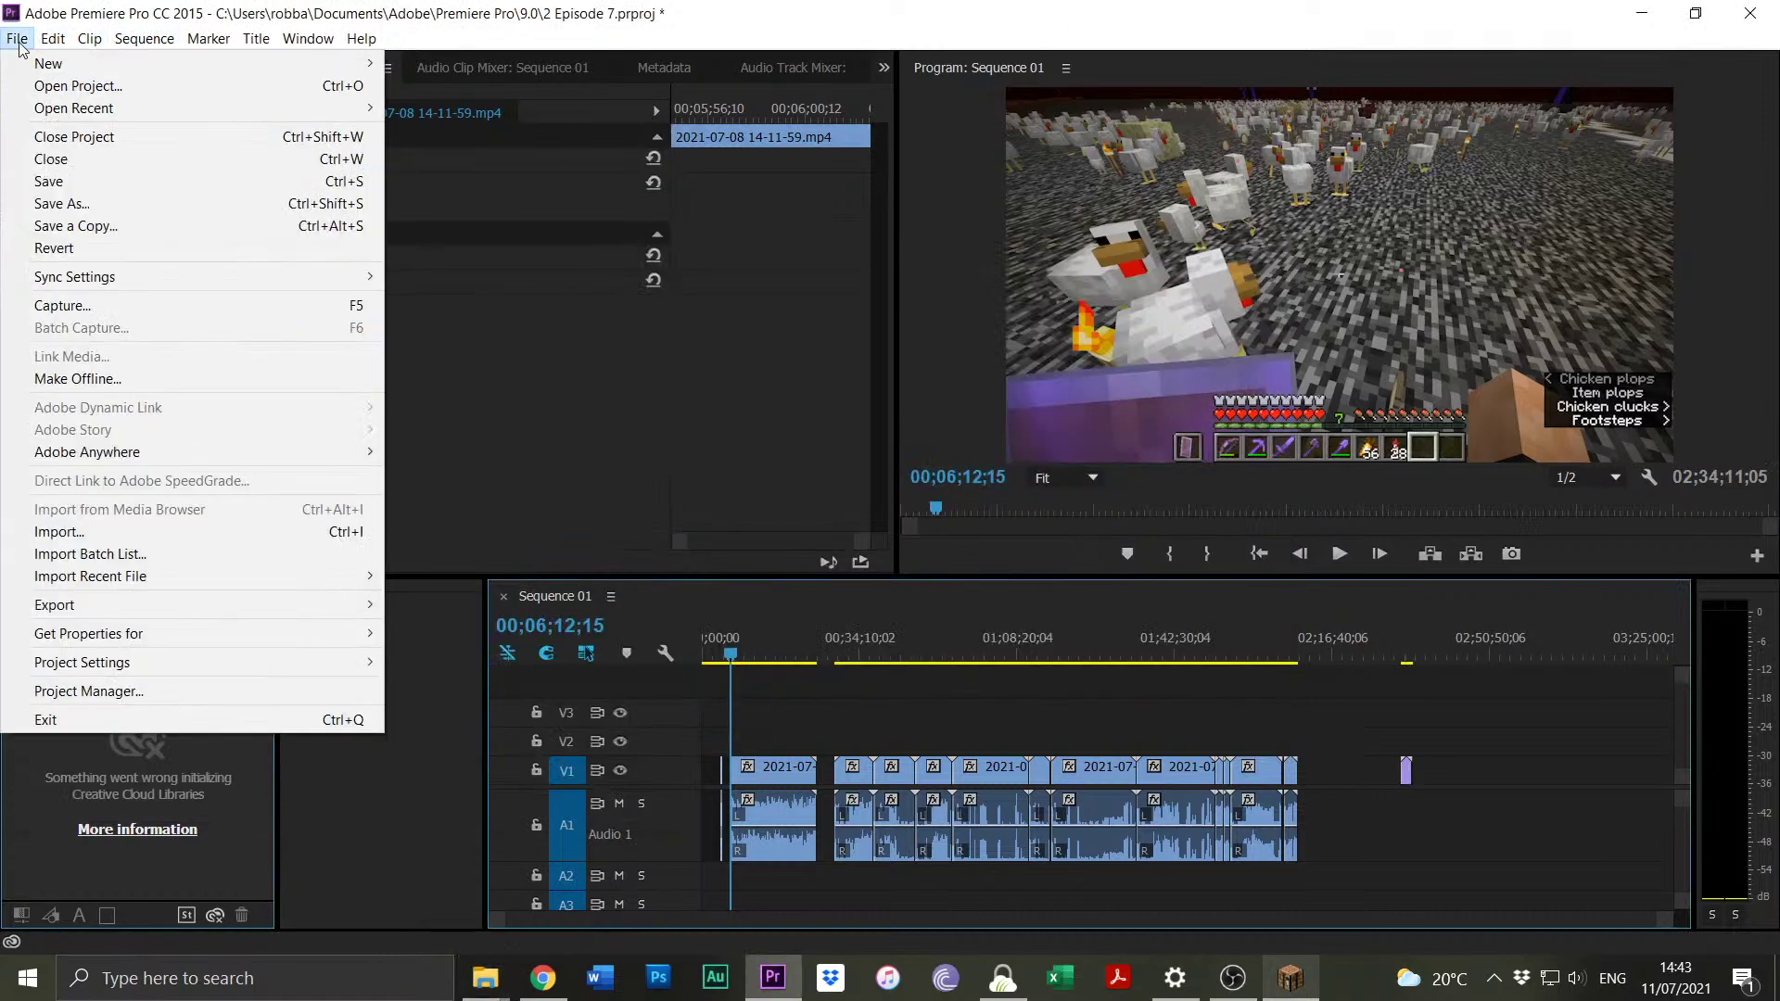
pyautogui.click(51, 180)
pyautogui.moveTo(1405, 771); pyautogui.dragTo(1304, 770)
pyautogui.click(1296, 638)
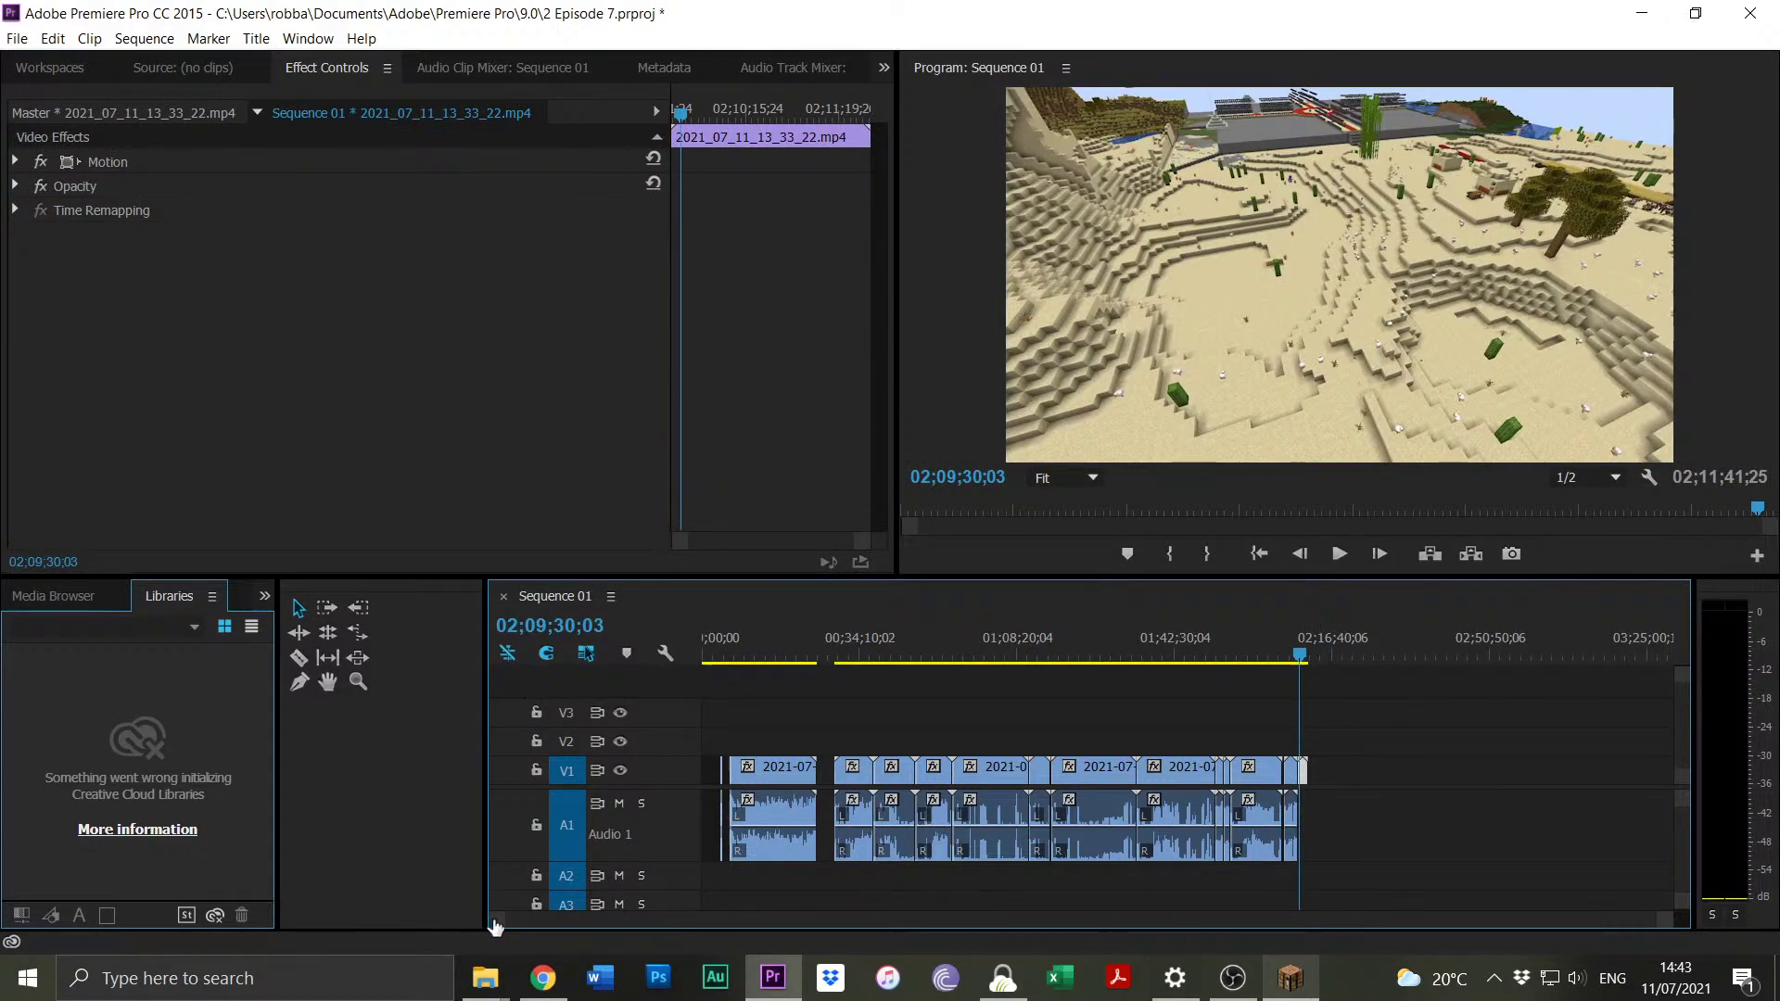
# Check the join between the last gameplay clip and the replay clip, placing the playhead at 02;09;24;05.
pyautogui.moveTo(494, 923); pyautogui.dragTo(954, 927)
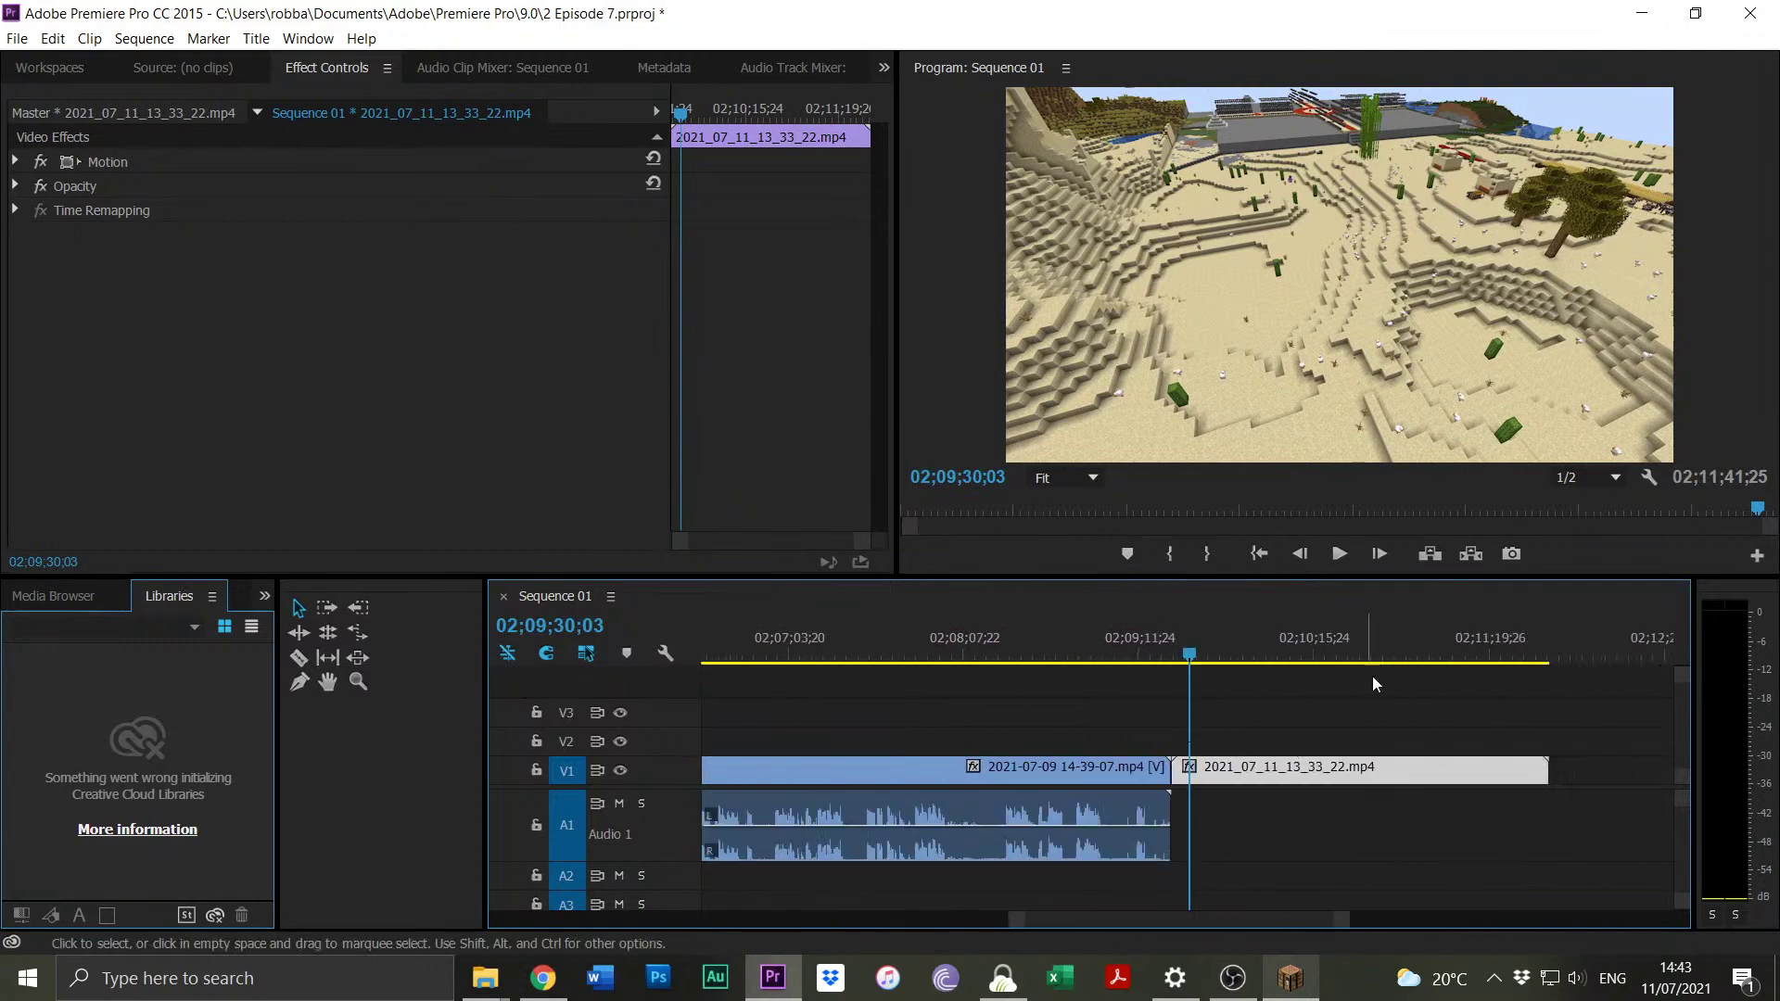
pyautogui.click(1183, 652)
pyautogui.moveTo(1183, 653); pyautogui.dragTo(1170, 834)
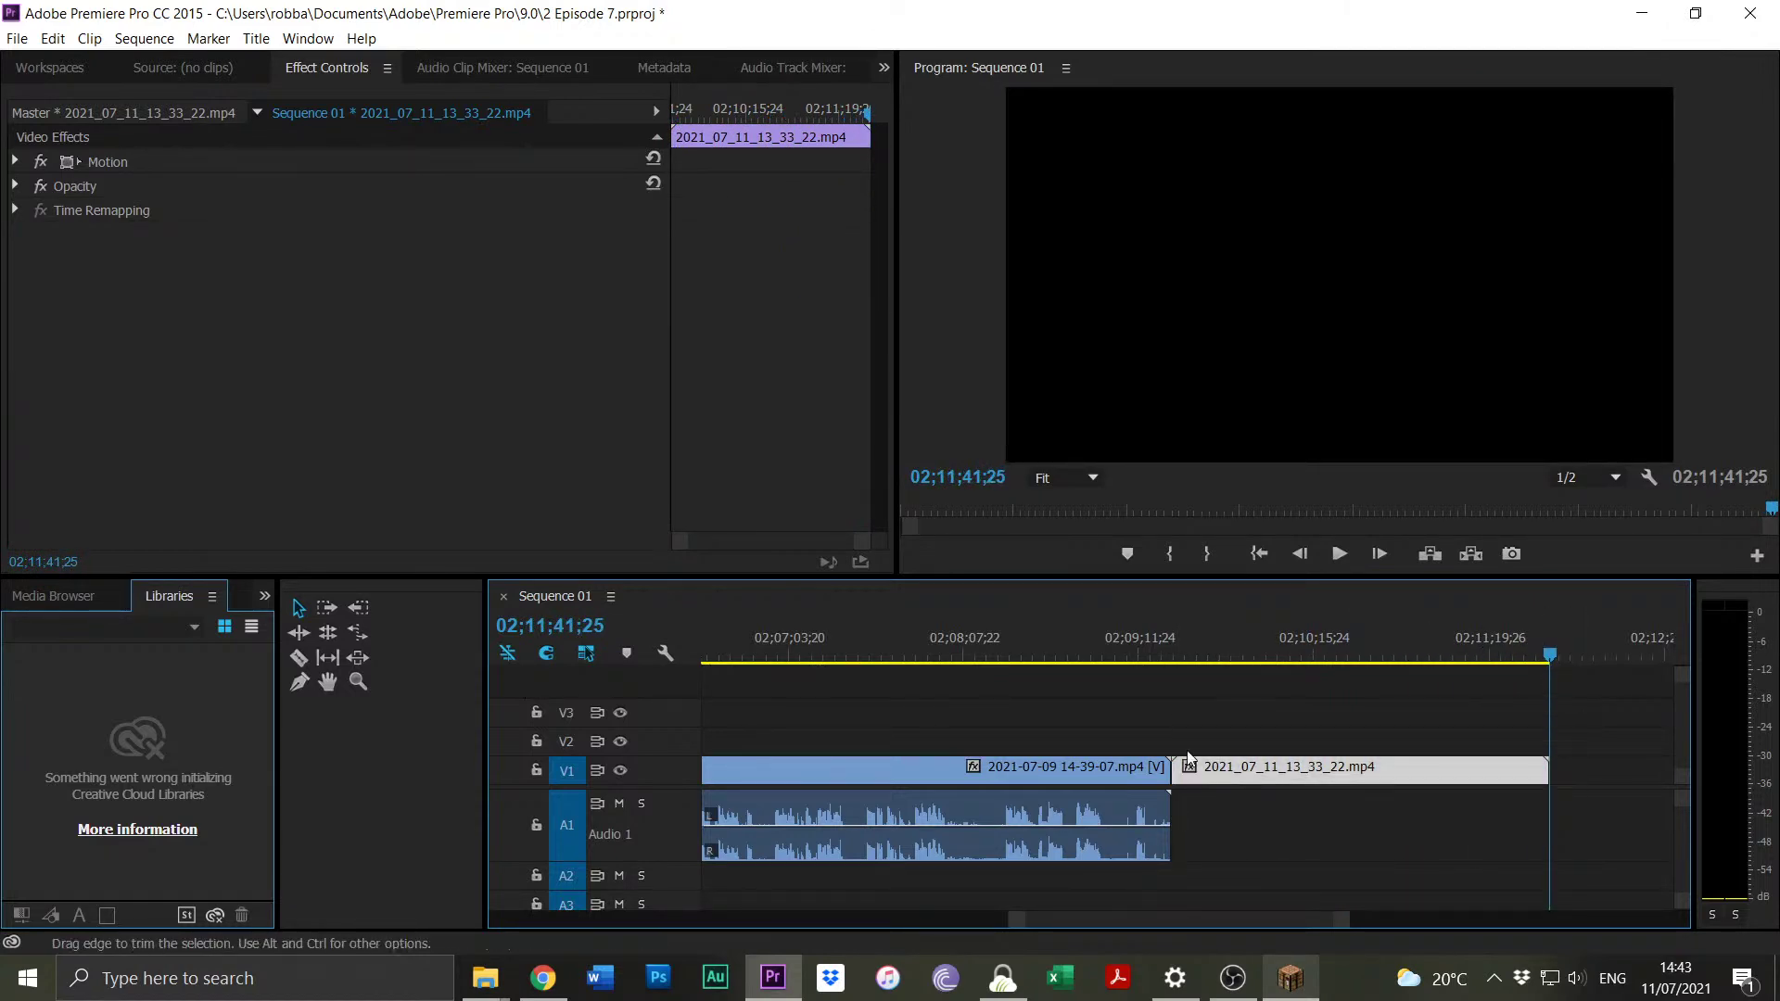
pyautogui.click(1174, 653)
pyautogui.click(1176, 651)
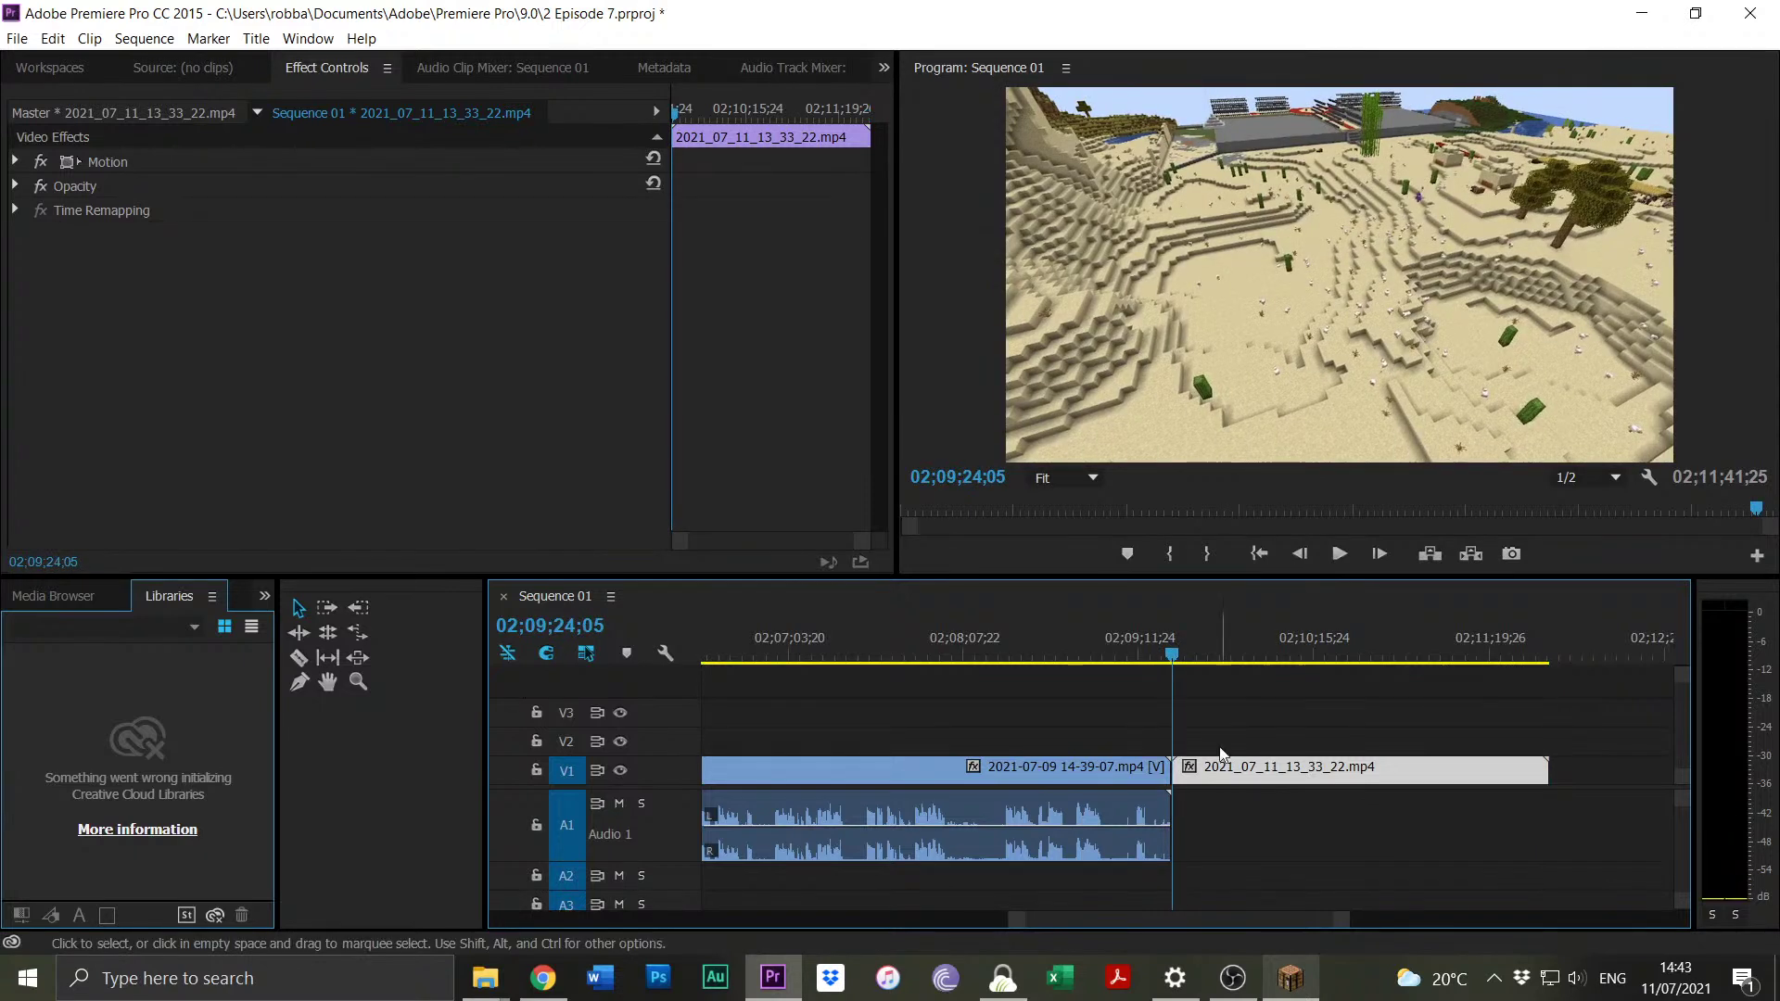
# Change the replay clip's duration to 20;00 through its Speed/Duration settings.
pyautogui.rightClick(1311, 771)
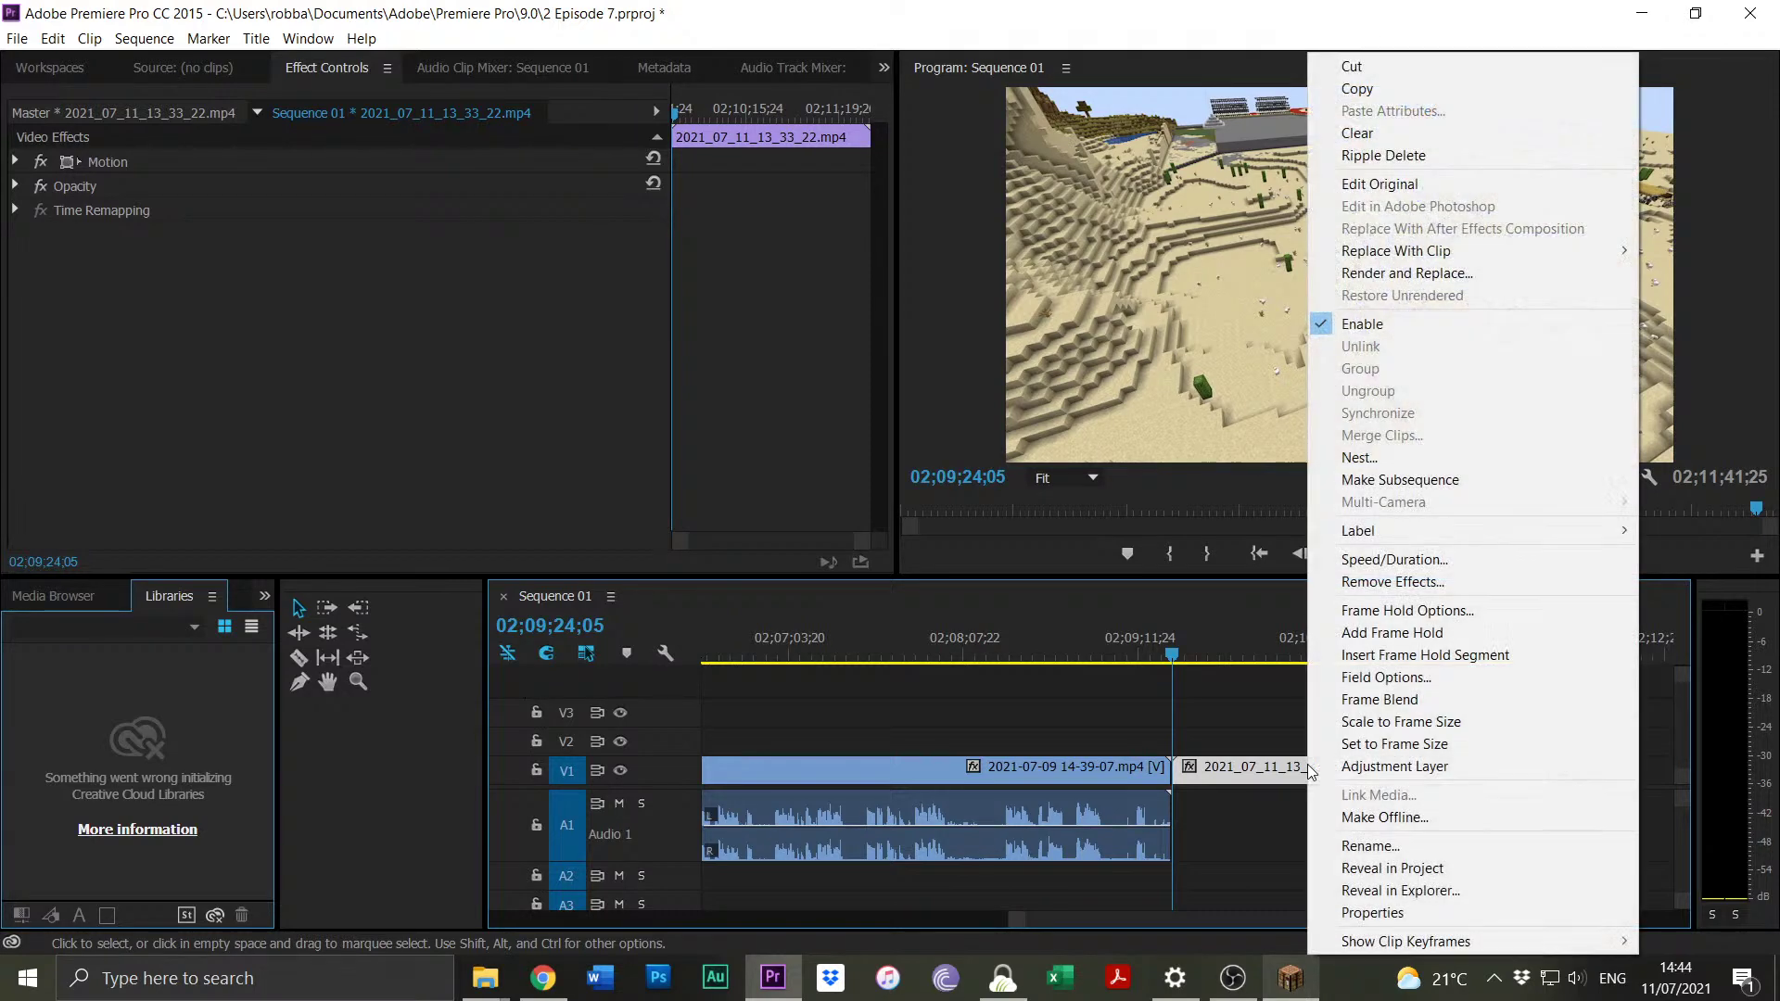
pyautogui.click(1363, 561)
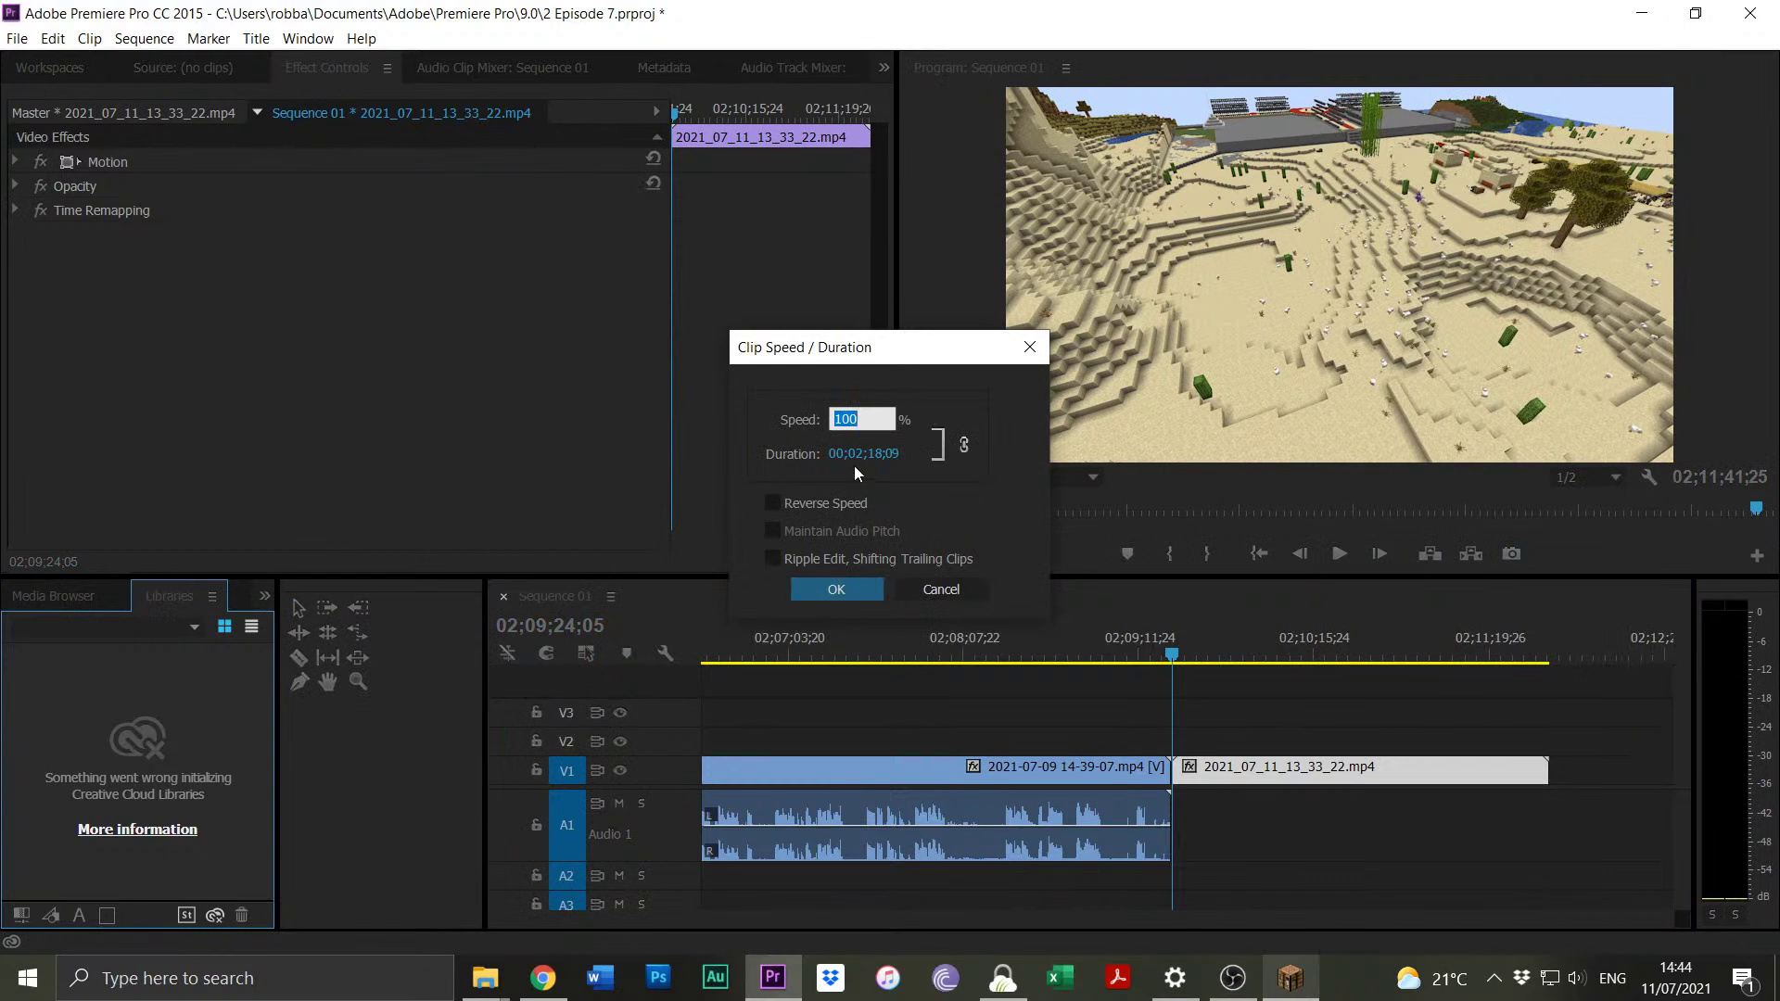
pyautogui.click(863, 453)
pyautogui.press('BackSpace')
pyautogui.write('0')
pyautogui.press('BackSpace')
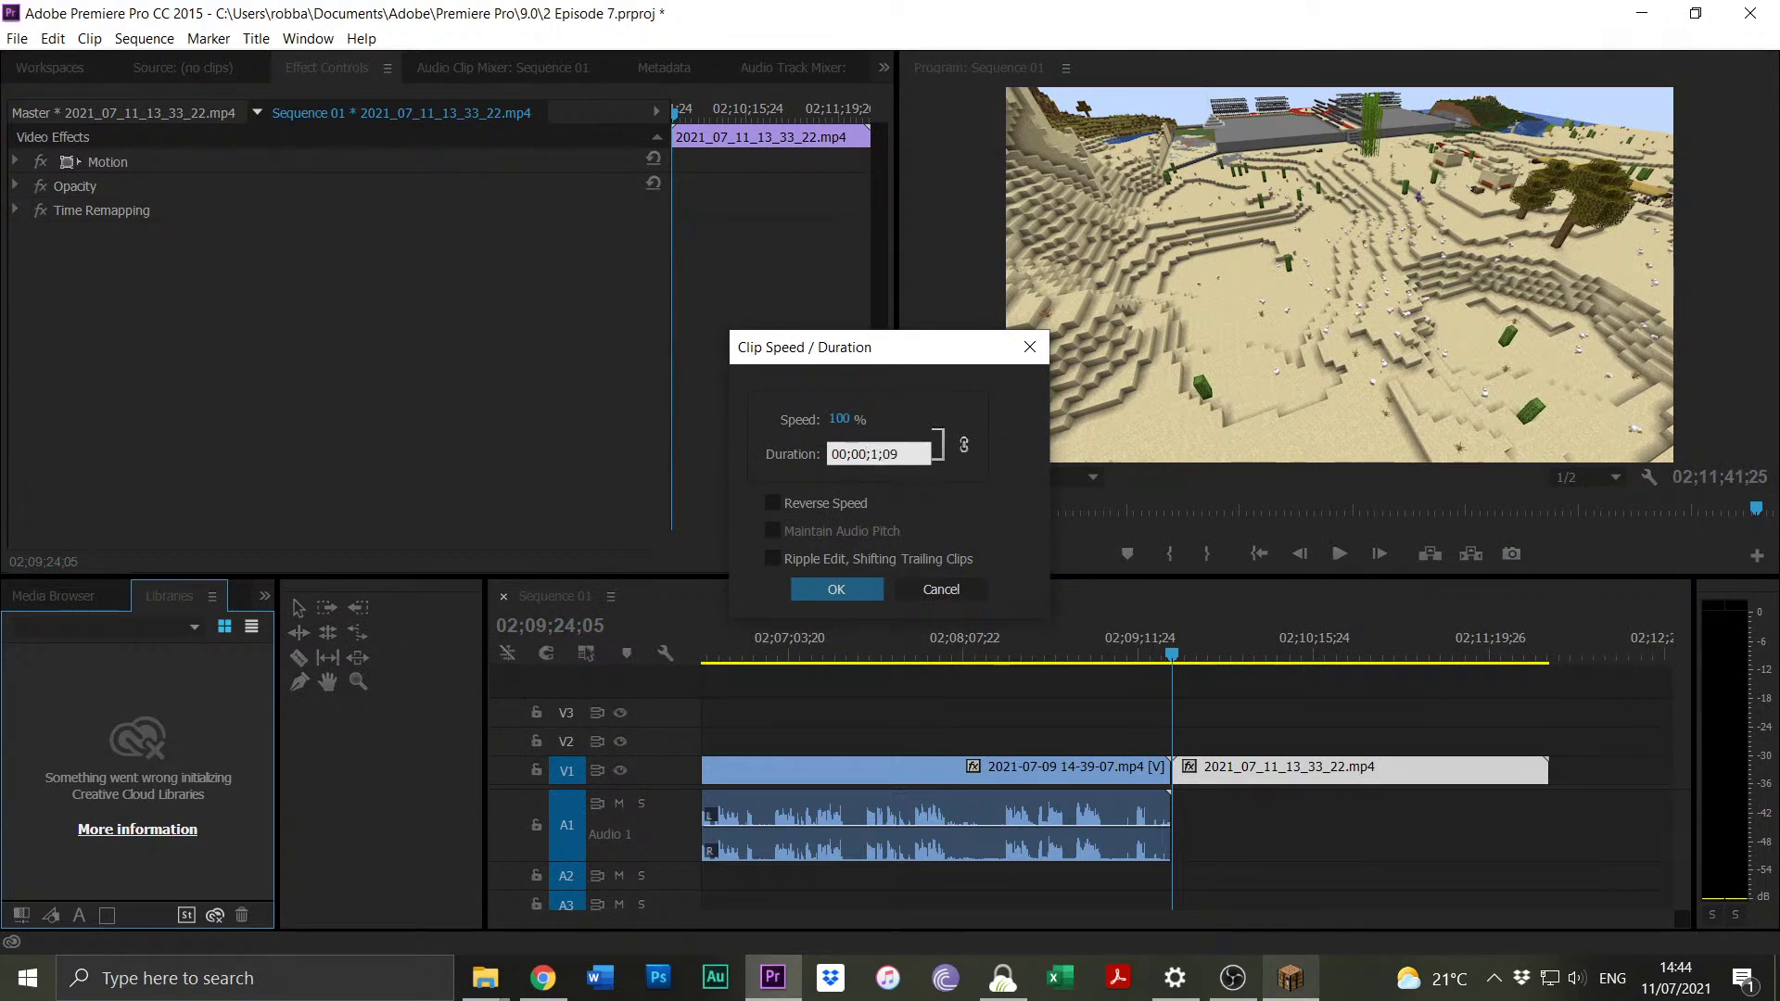
pyautogui.press('BackSpace')
pyautogui.write('15')
pyautogui.press('BackSpace')
pyautogui.press('BackSpace')
pyautogui.press('BackSpace')
pyautogui.press('BackSpace')
pyautogui.press('BackSpace')
pyautogui.write('20;00')
pyautogui.click(819, 599)
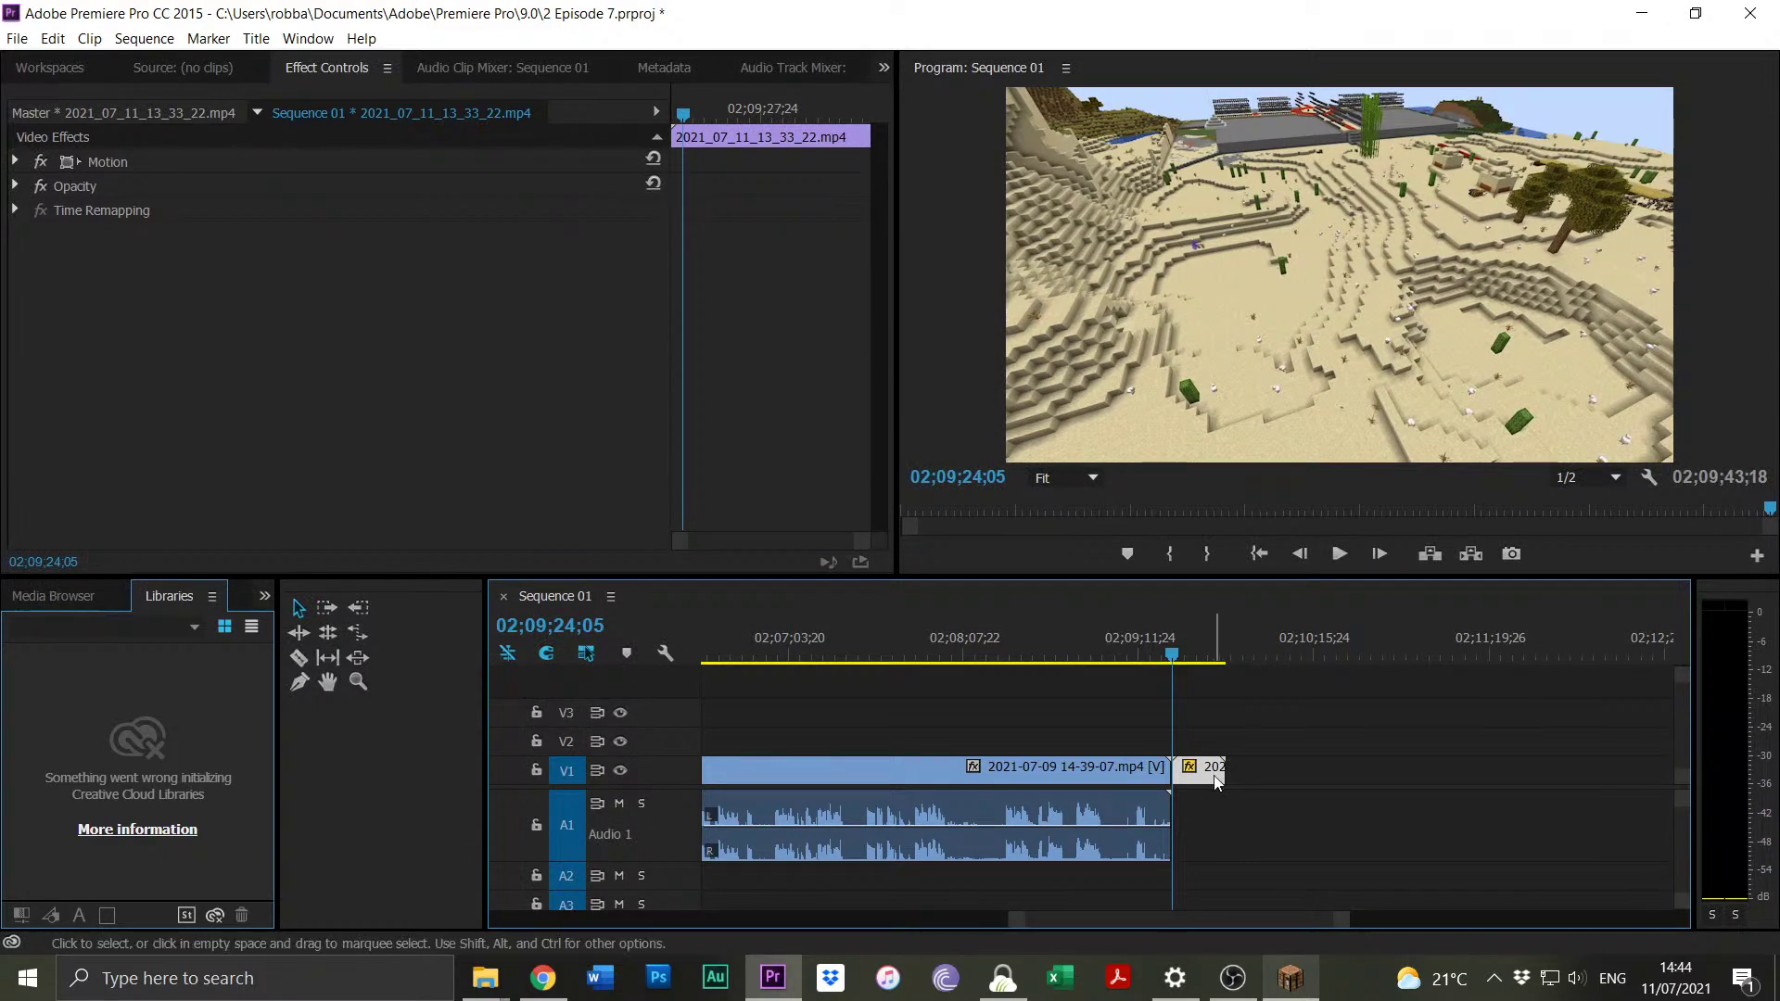
# Run Render Selection on the shortened replay clip and play it from 02;09;24;05 to 02;09;27;28.
pyautogui.click(193, 41)
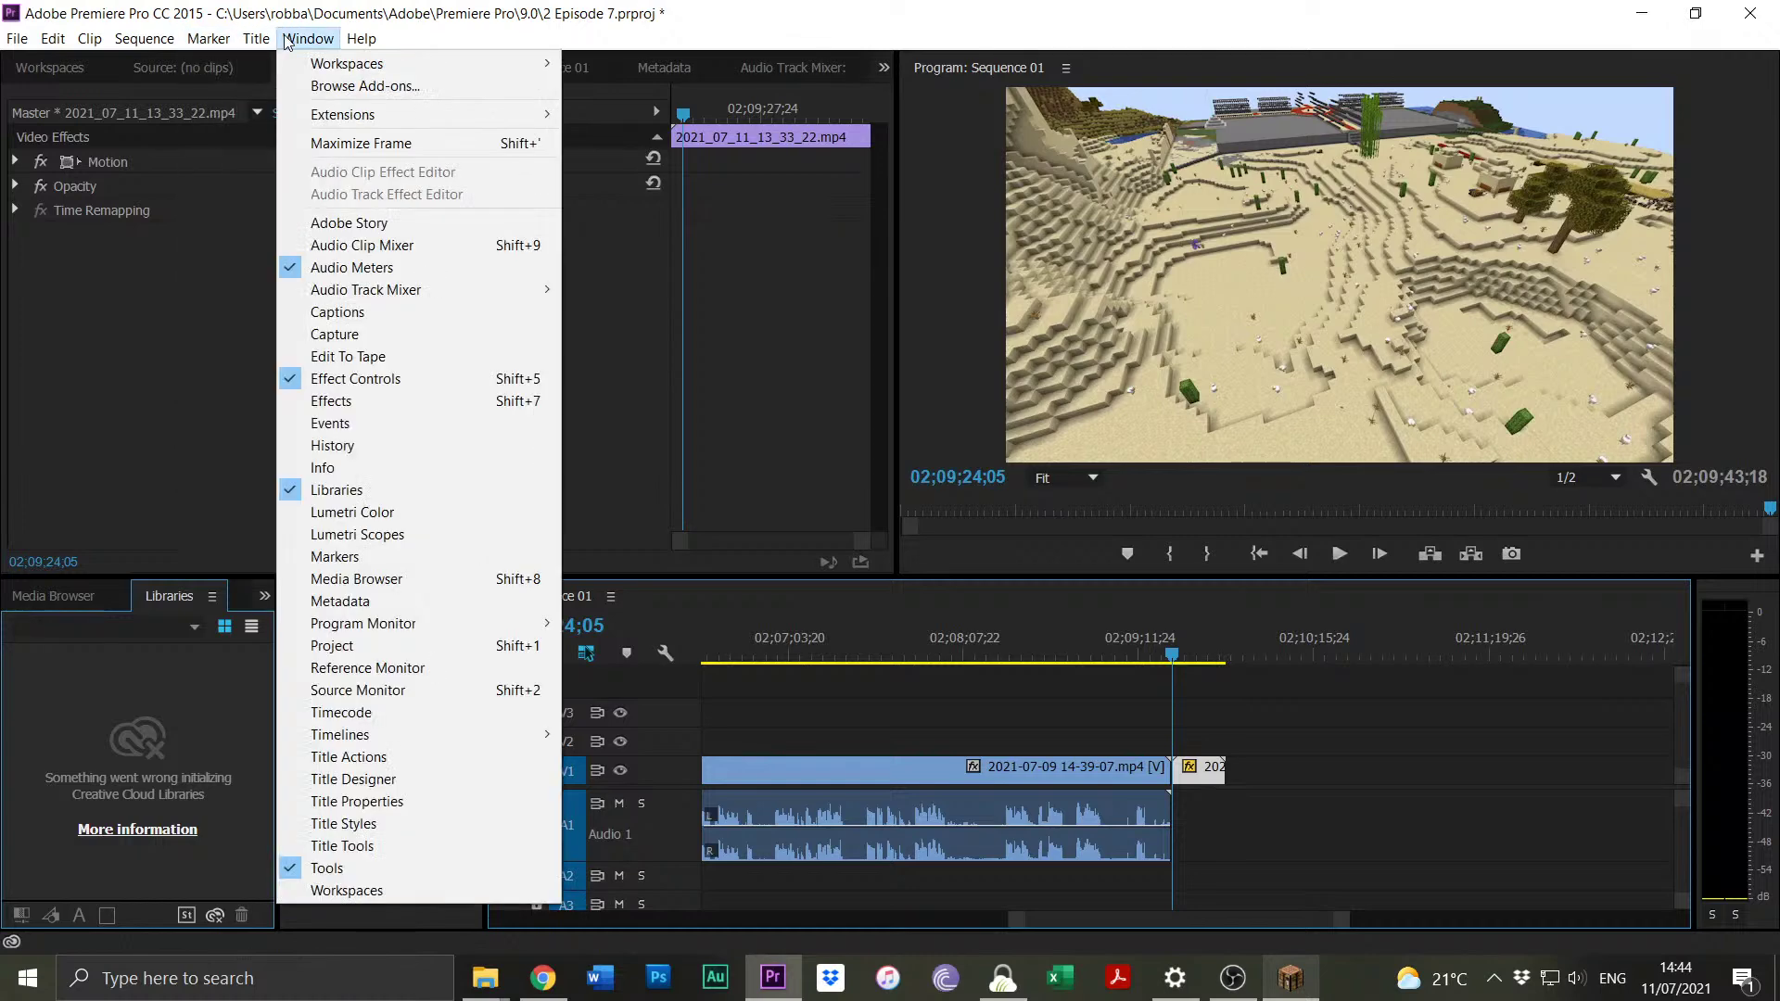
pyautogui.moveTo(264, 46)
pyautogui.moveTo(141, 43)
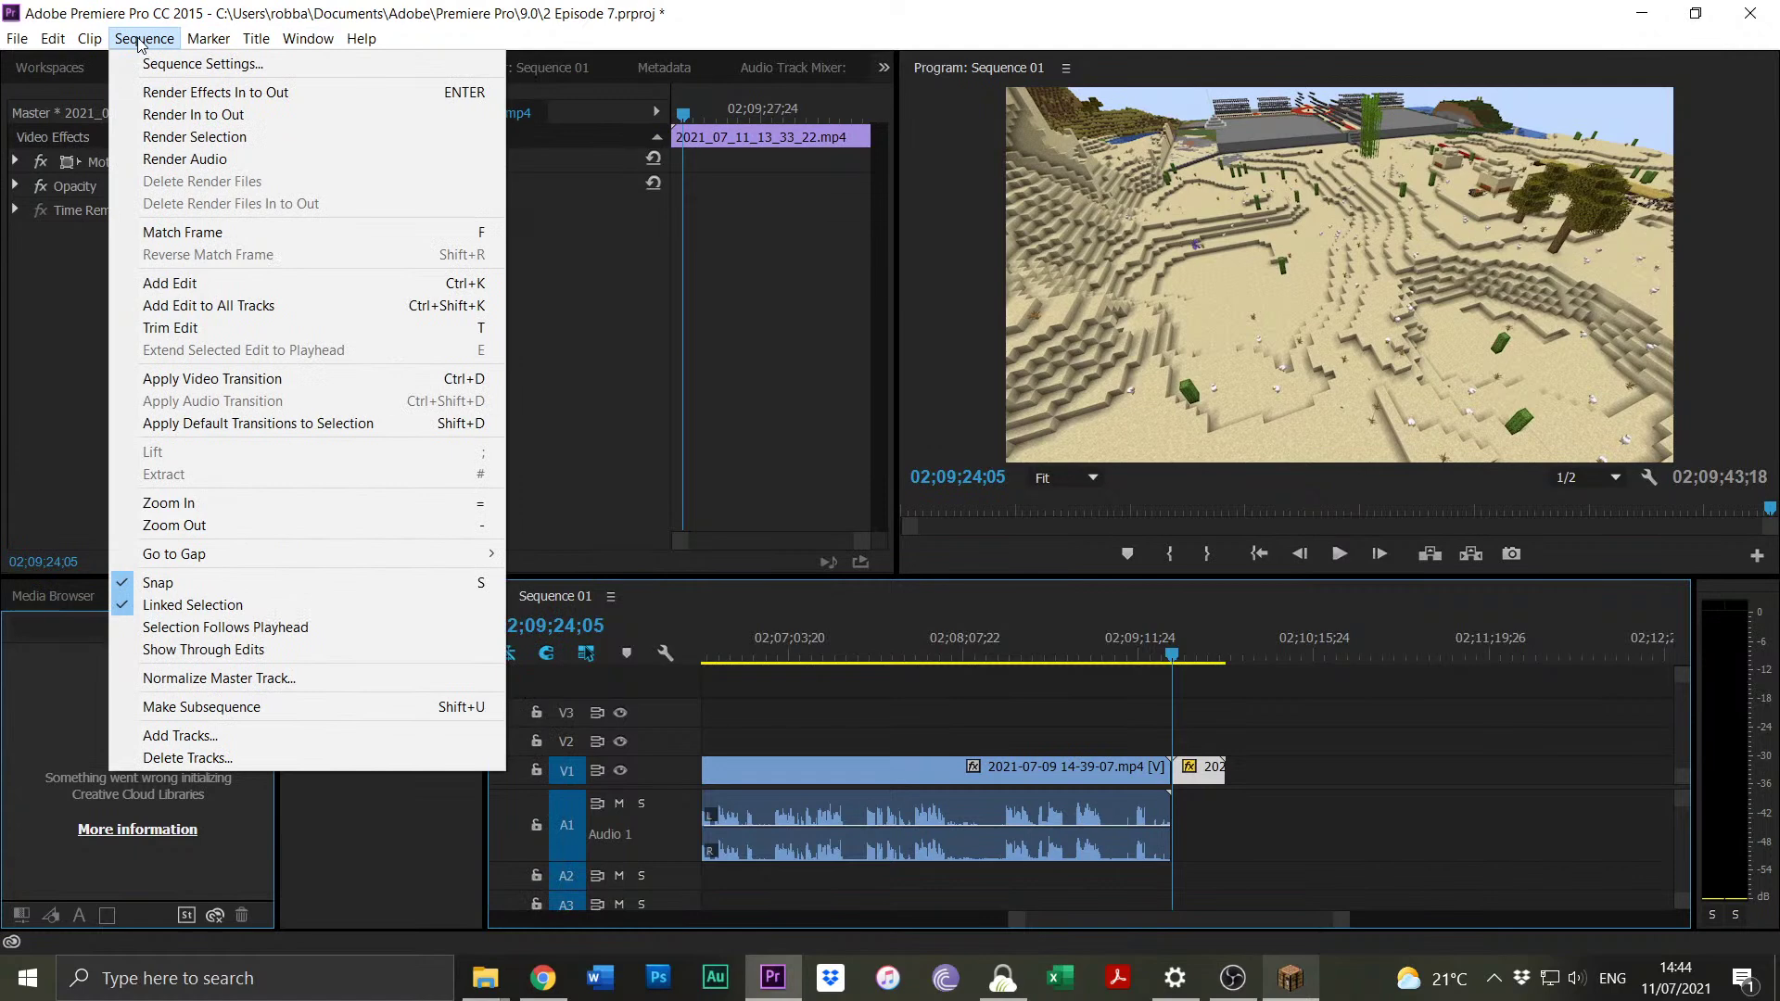
pyautogui.click(192, 137)
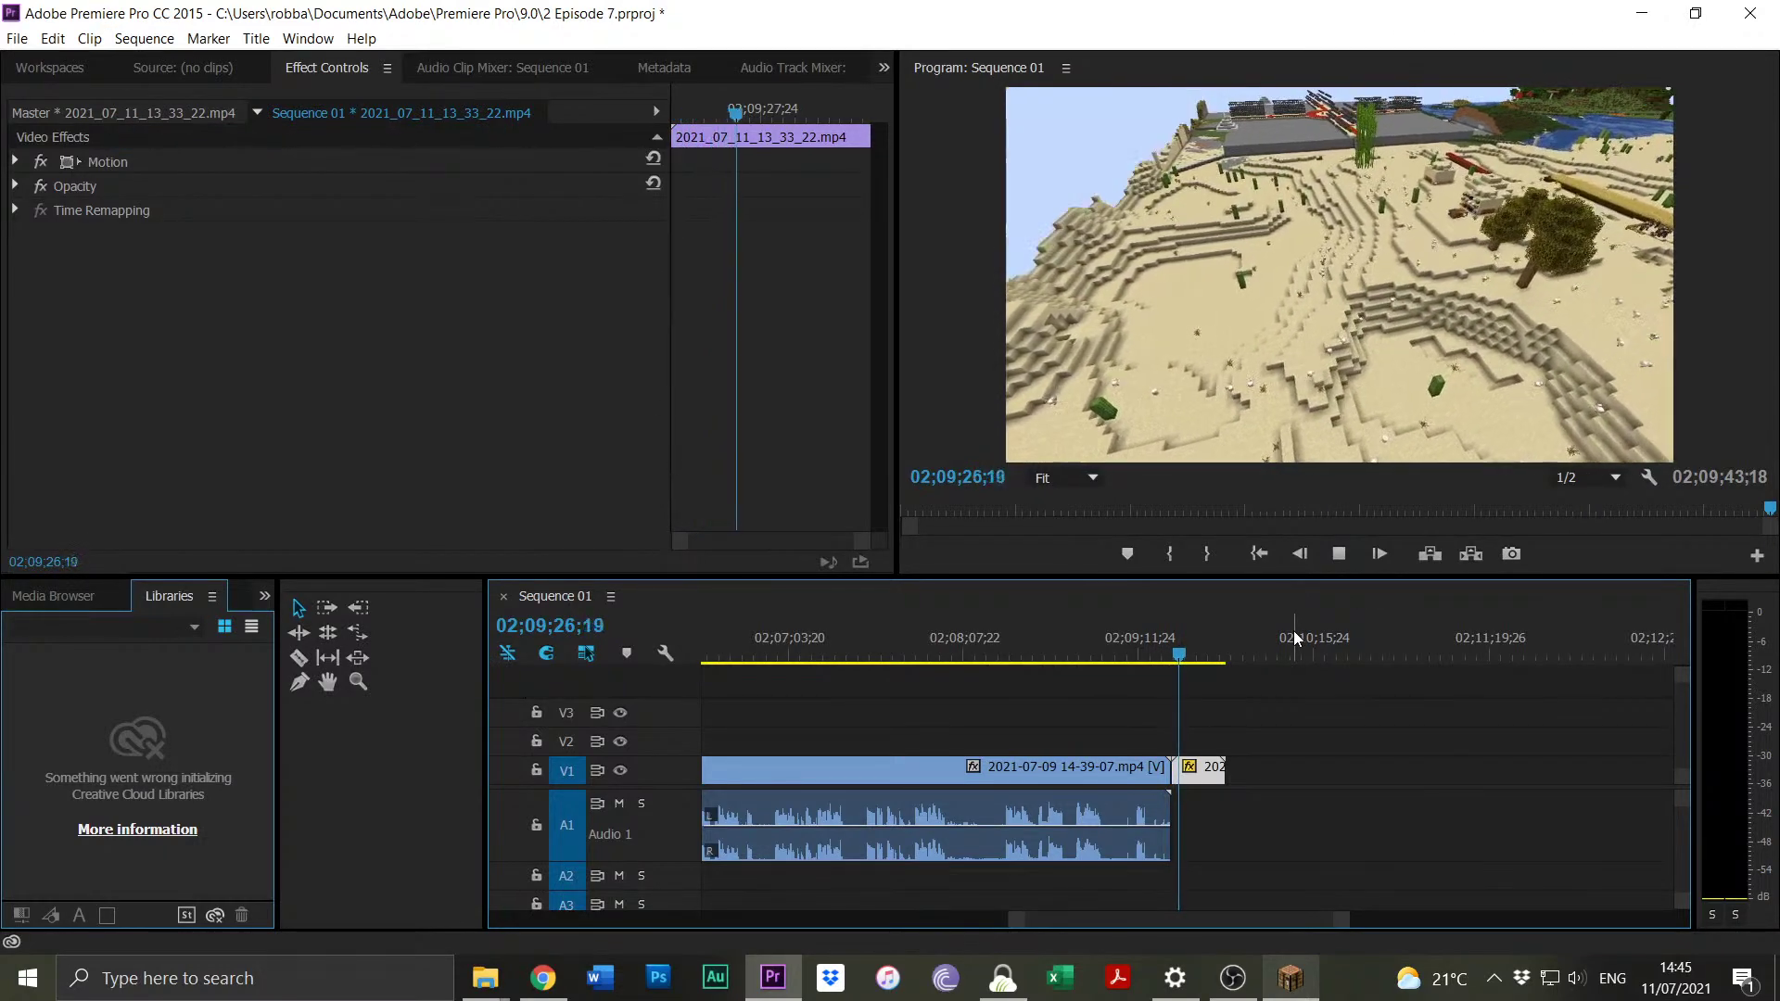
pyautogui.click(1267, 872)
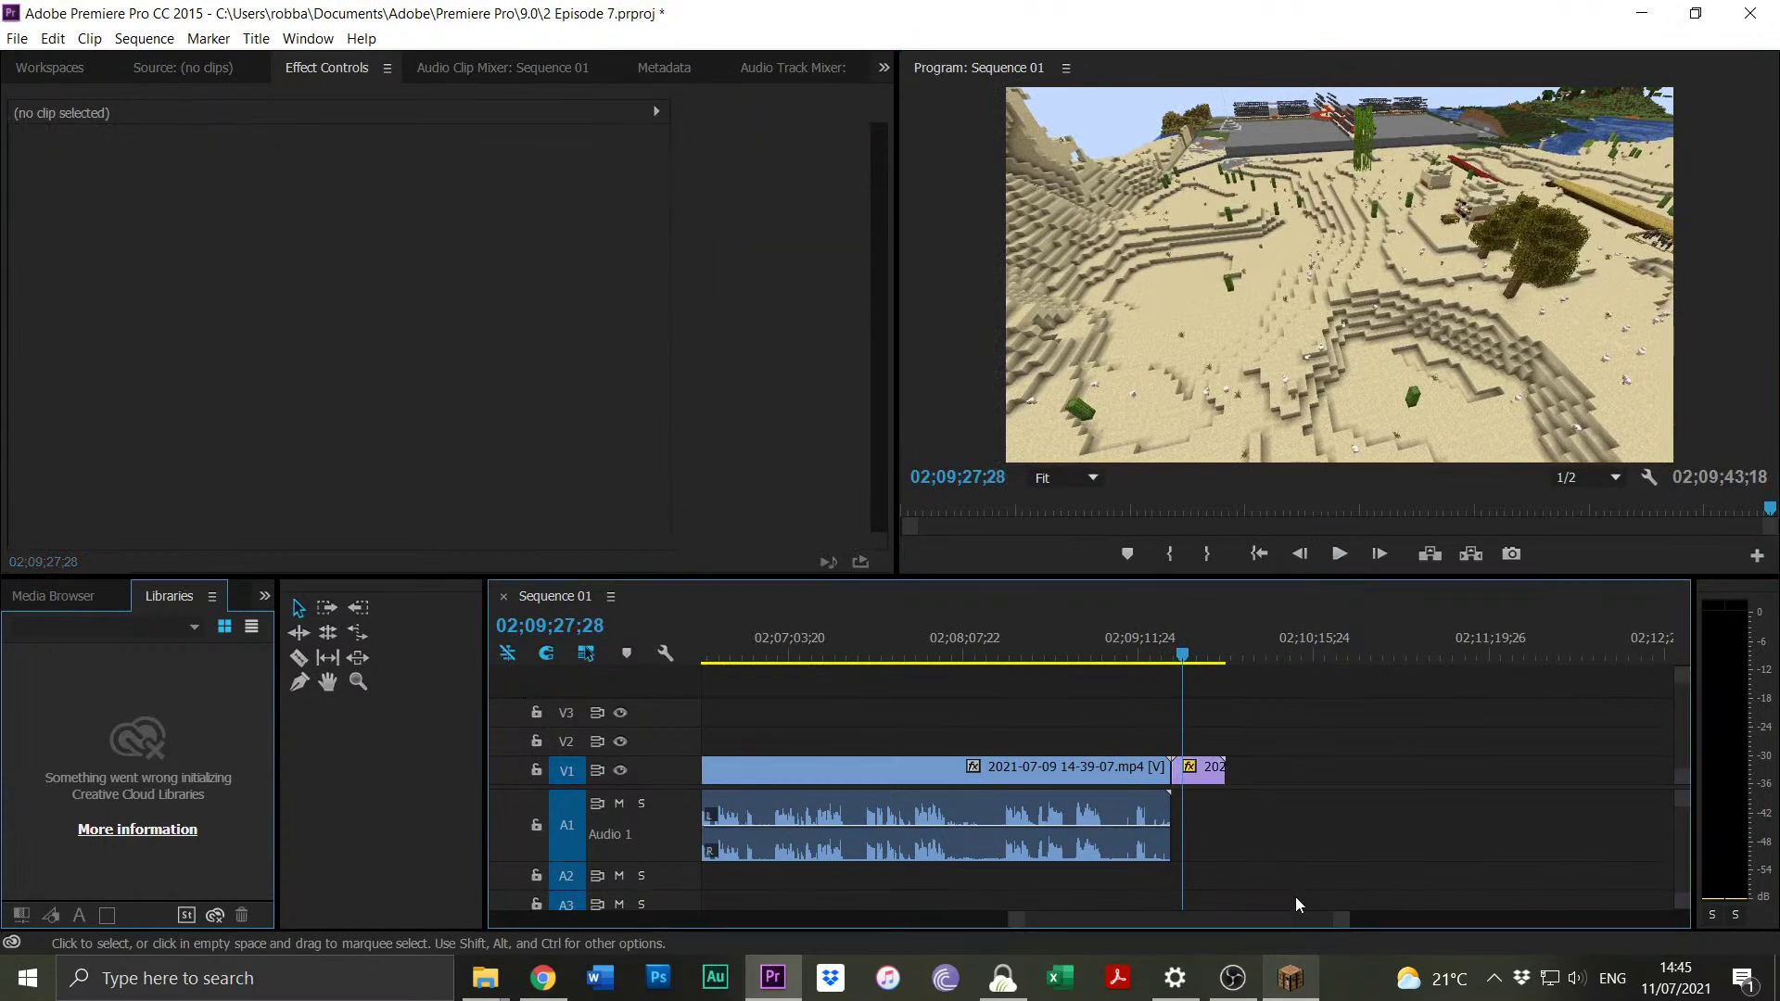
pyautogui.click(1204, 769)
pyautogui.click(256, 38)
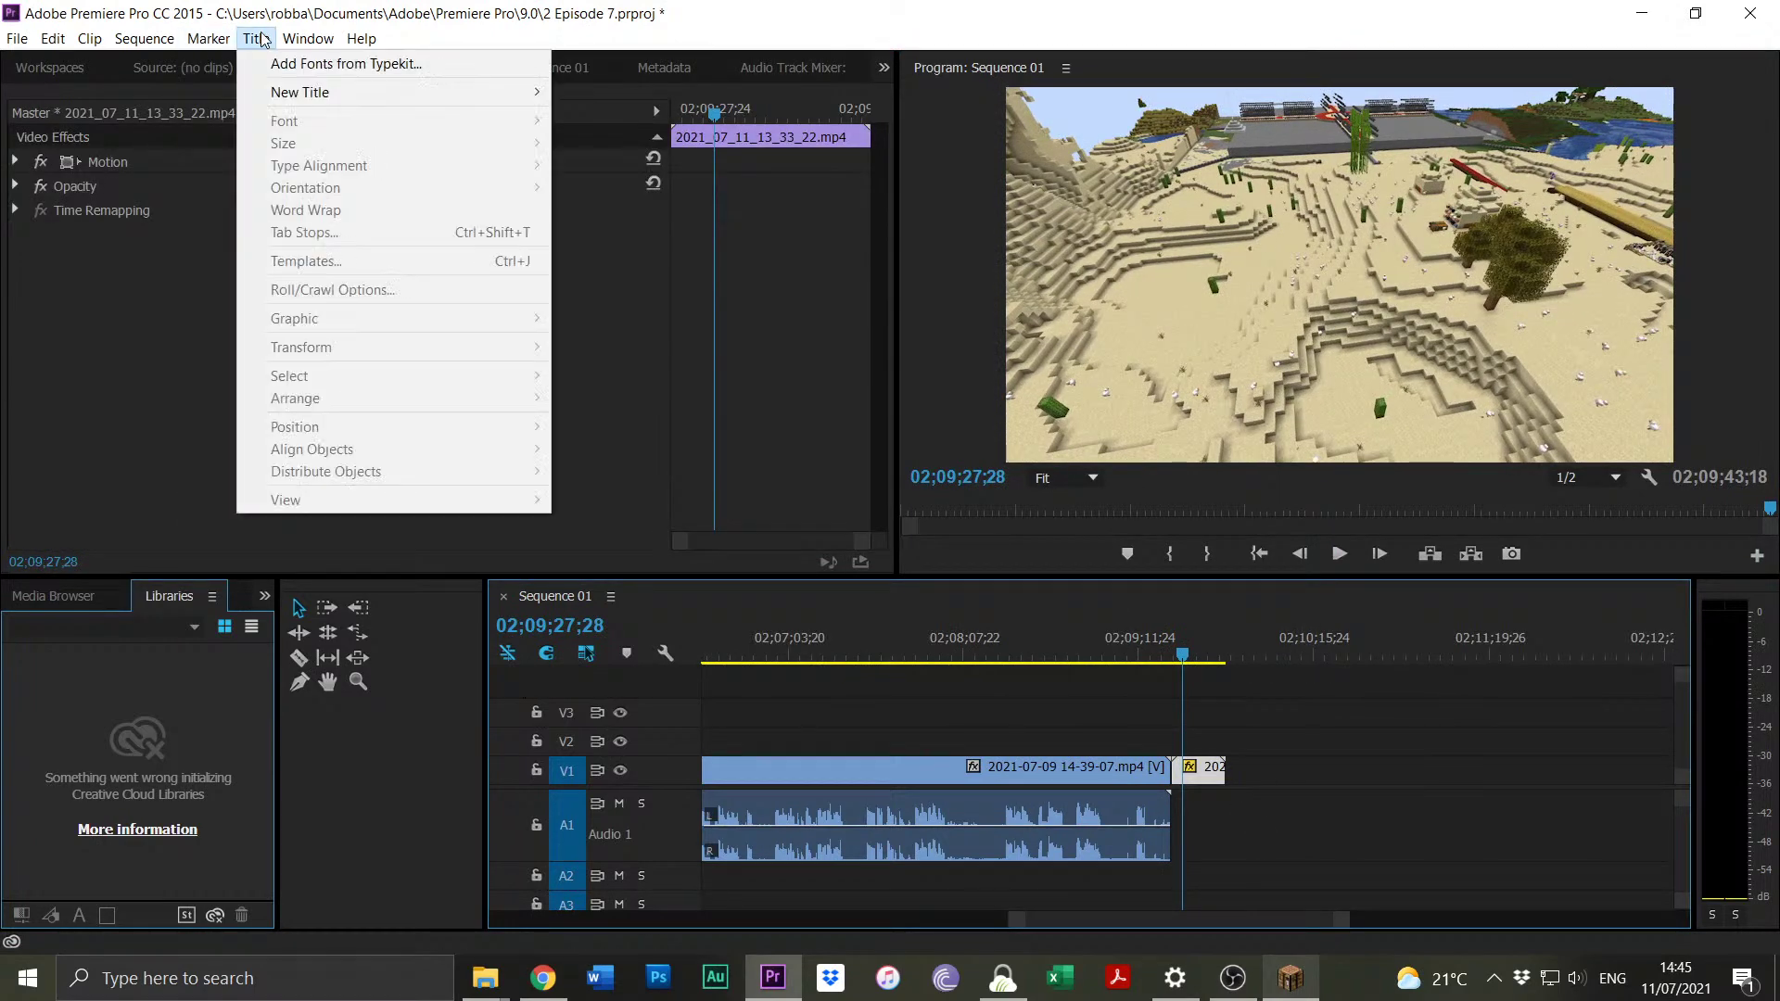
pyautogui.click(1205, 770)
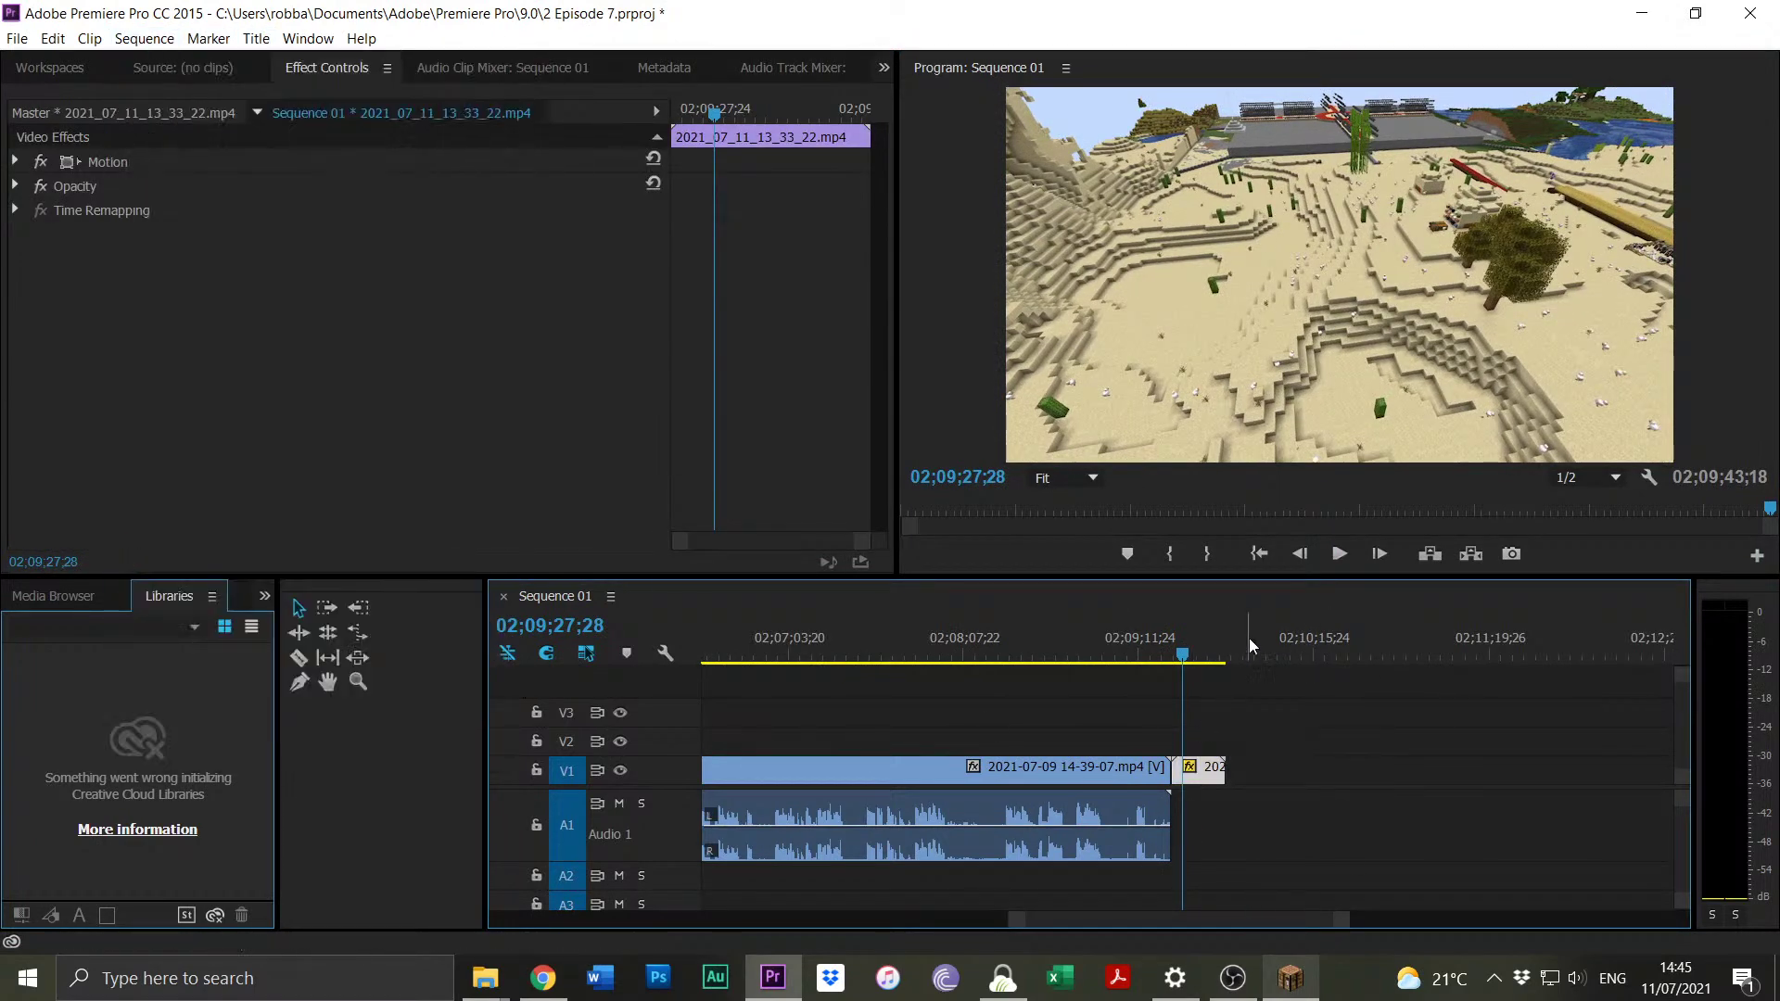
pyautogui.press('Up')
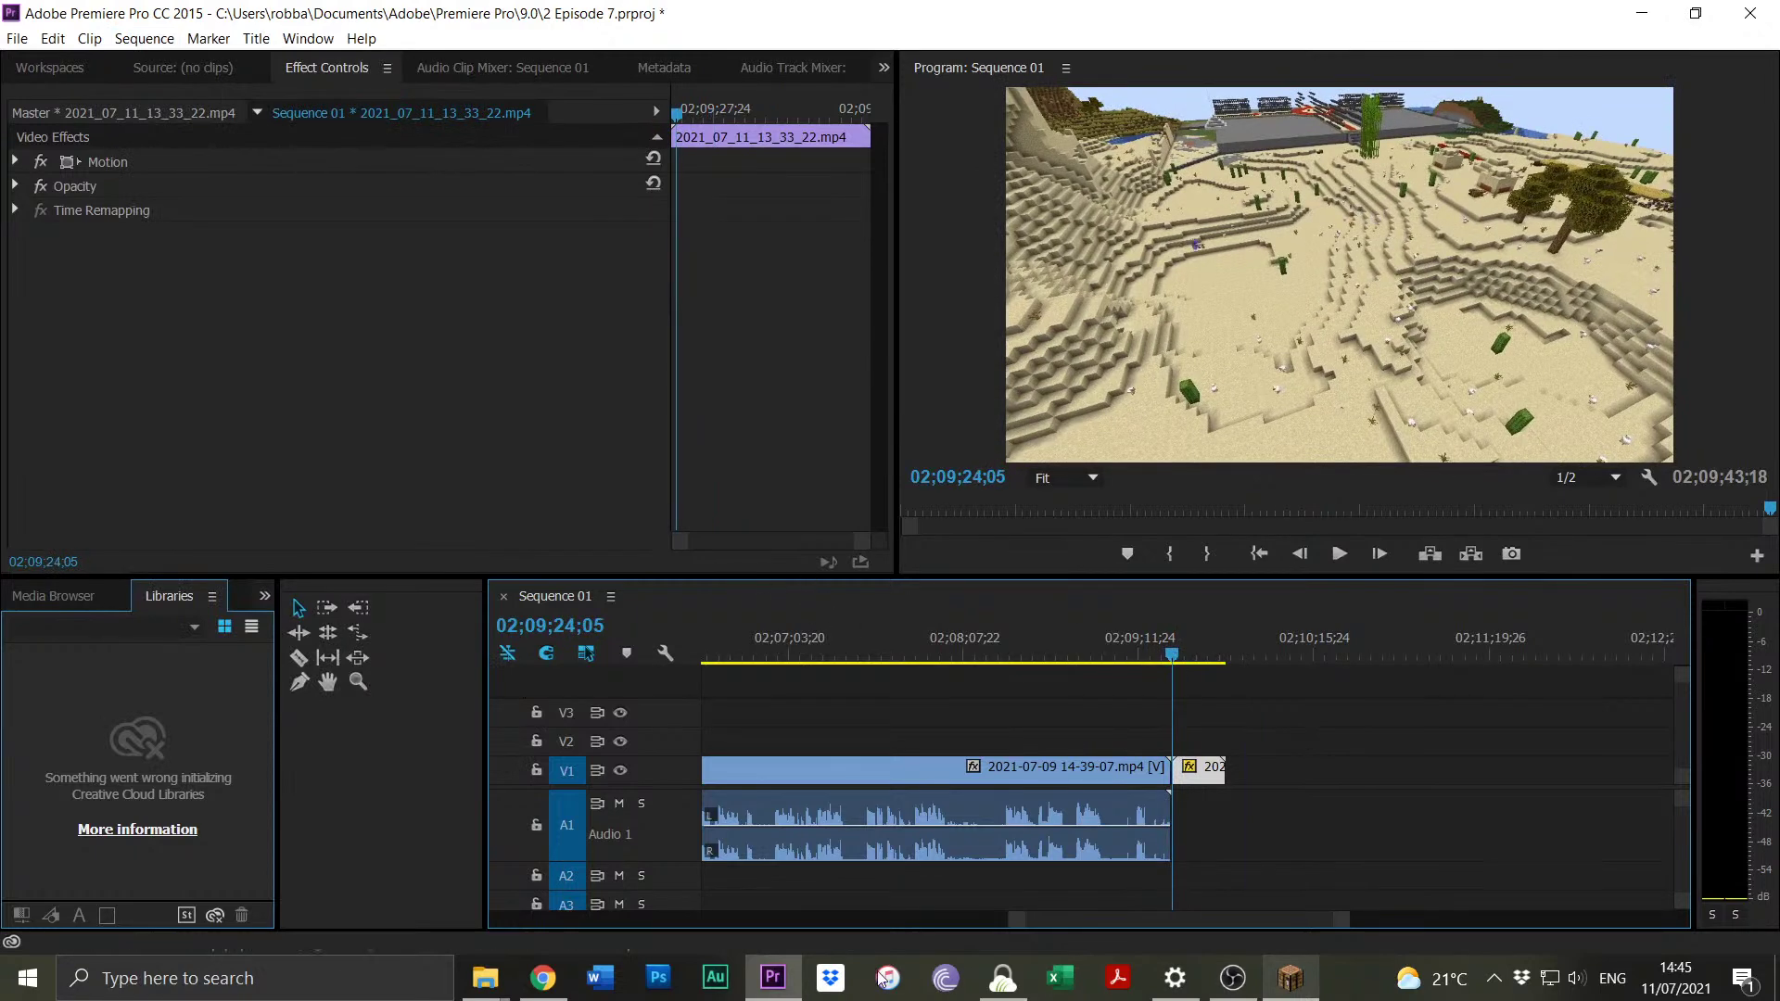
pyautogui.press('\\')
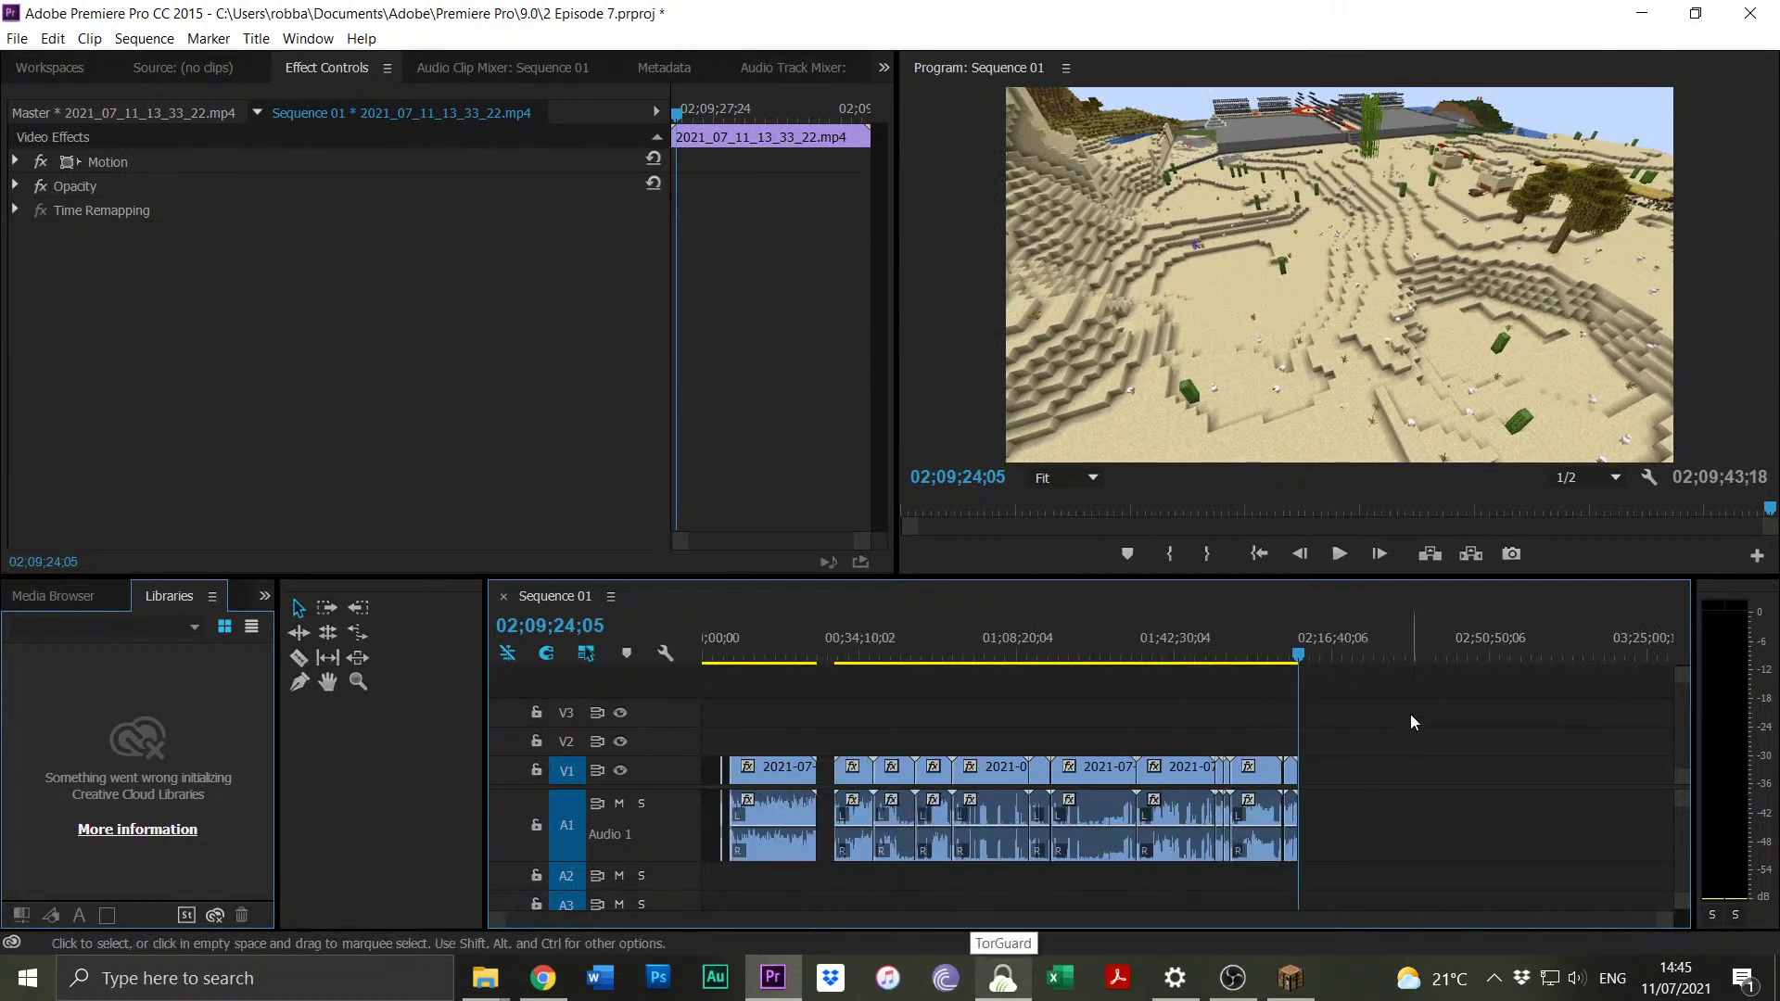
pyautogui.click(1413, 721)
pyautogui.moveTo(742, 793)
pyautogui.mouseDown()
pyautogui.moveTo(964, 779)
pyautogui.moveTo(762, 795)
pyautogui.mouseUp()
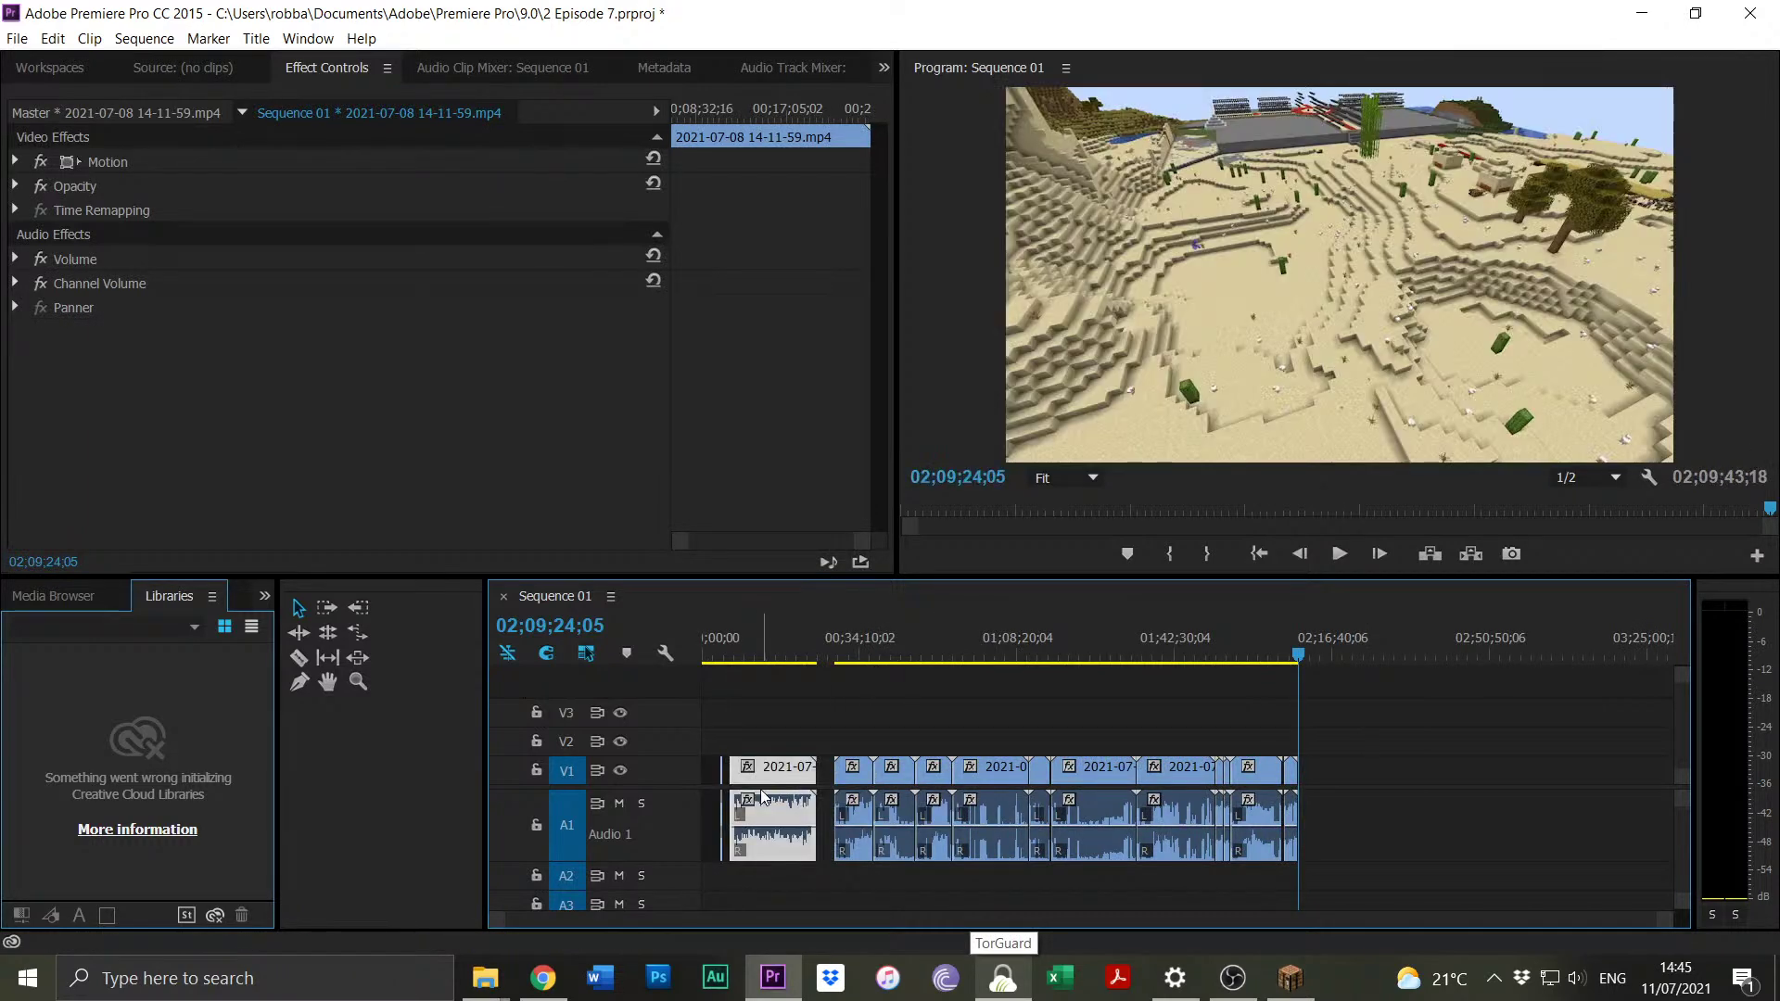
pyautogui.moveTo(1440, 726); pyautogui.dragTo(1170, 845)
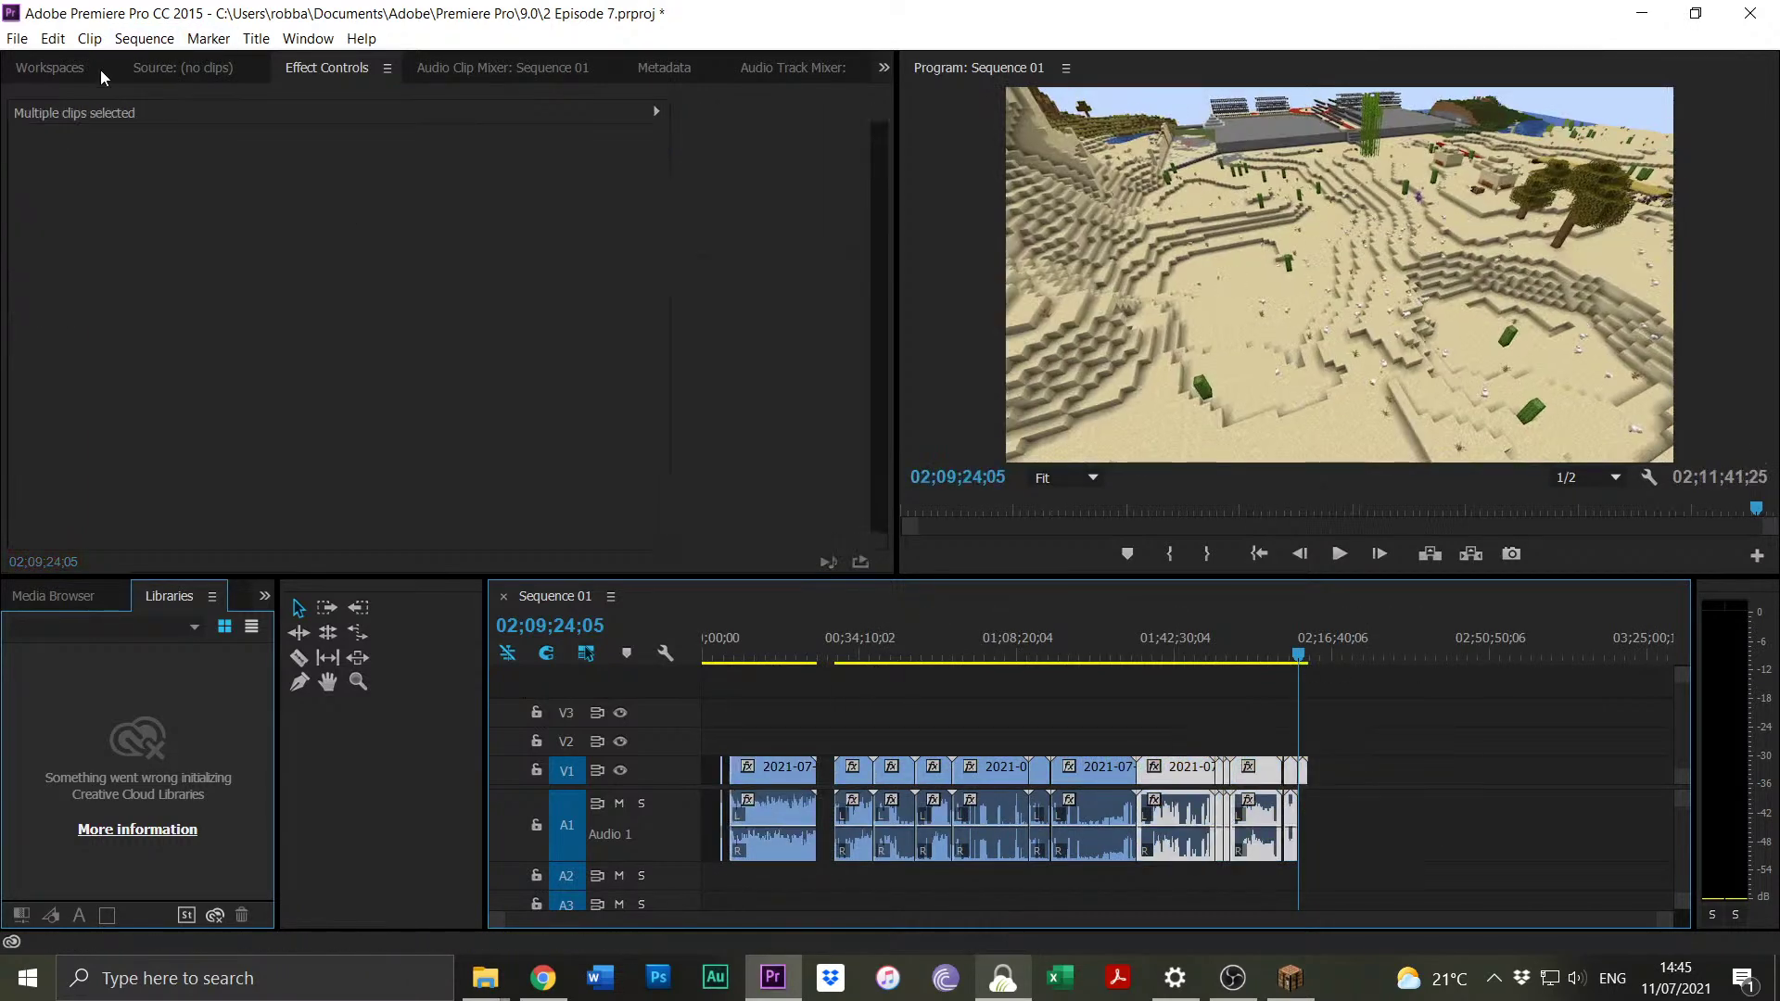
pyautogui.click(52, 38)
pyautogui.click(74, 59)
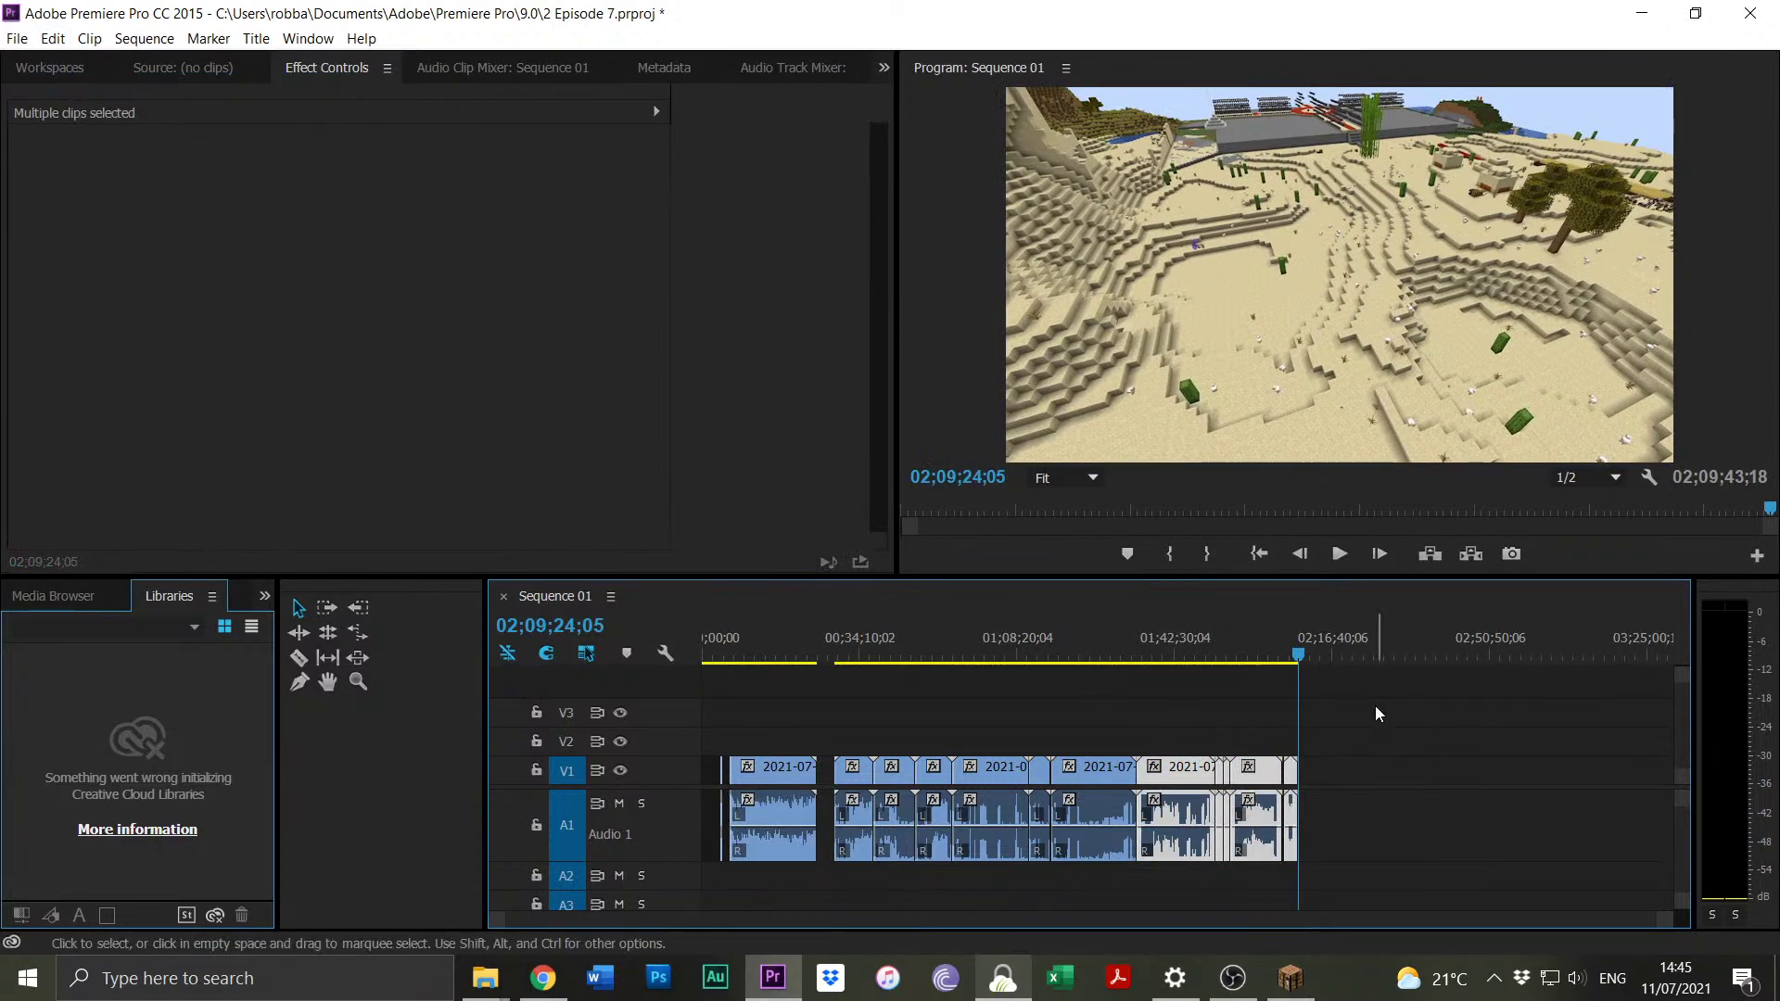
# Select all clips in the sequence and shift them about 49 minutes later to leave empty space at the start.
pyautogui.moveTo(1377, 714); pyautogui.dragTo(719, 858)
pyautogui.moveTo(768, 777); pyautogui.dragTo(994, 770)
pyautogui.click(1595, 755)
# Cut the shortened replay clip from the end of the sequence.
pyautogui.click(1536, 644)
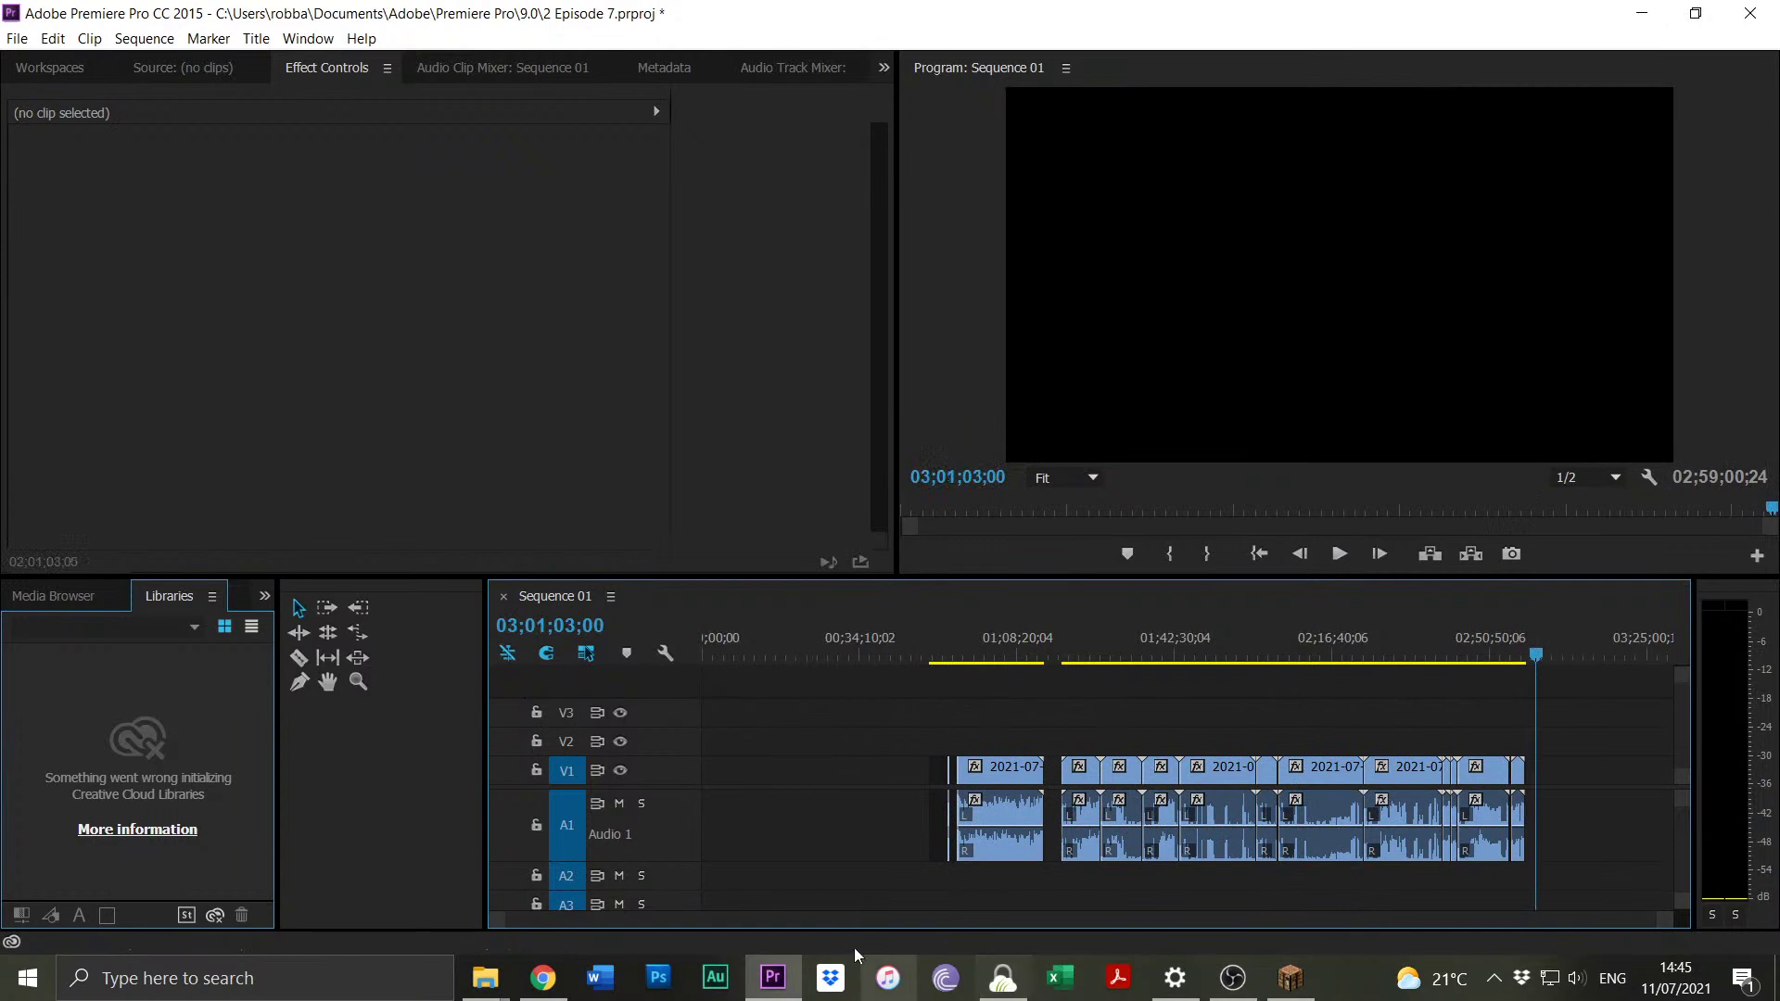
pyautogui.press('=')
pyautogui.press('=')
pyautogui.press('=')
pyautogui.press('=')
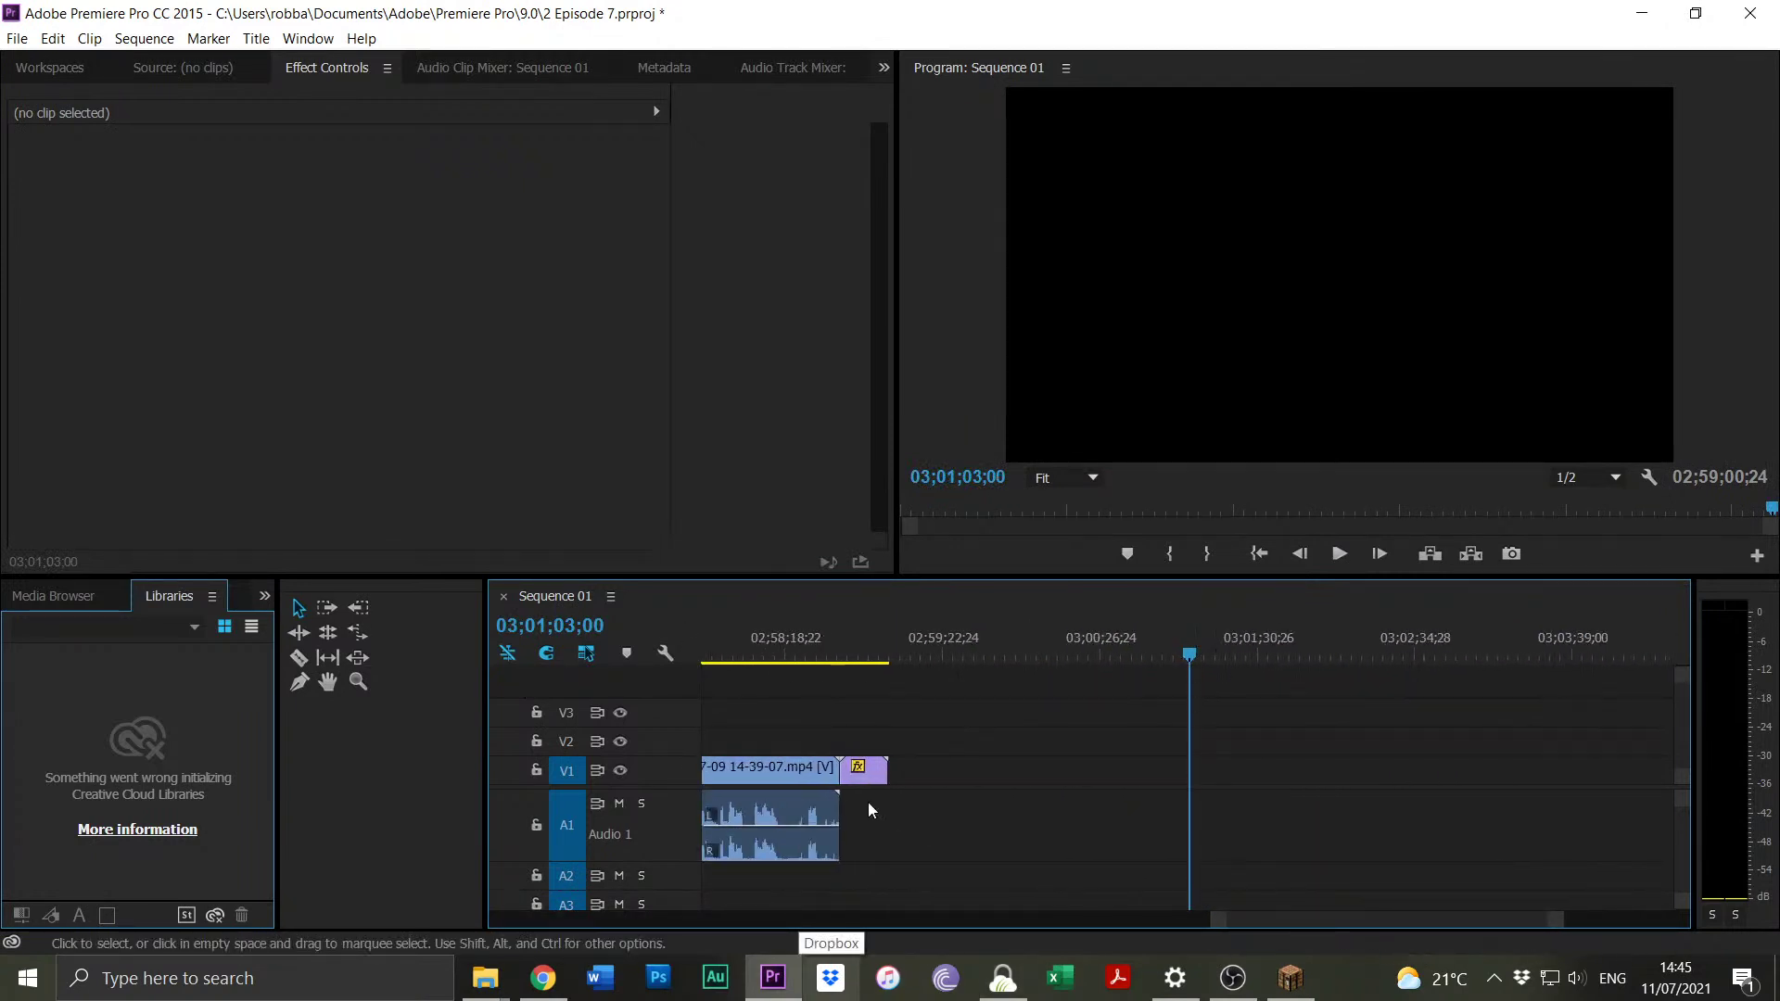
pyautogui.click(866, 775)
pyautogui.click(1066, 808)
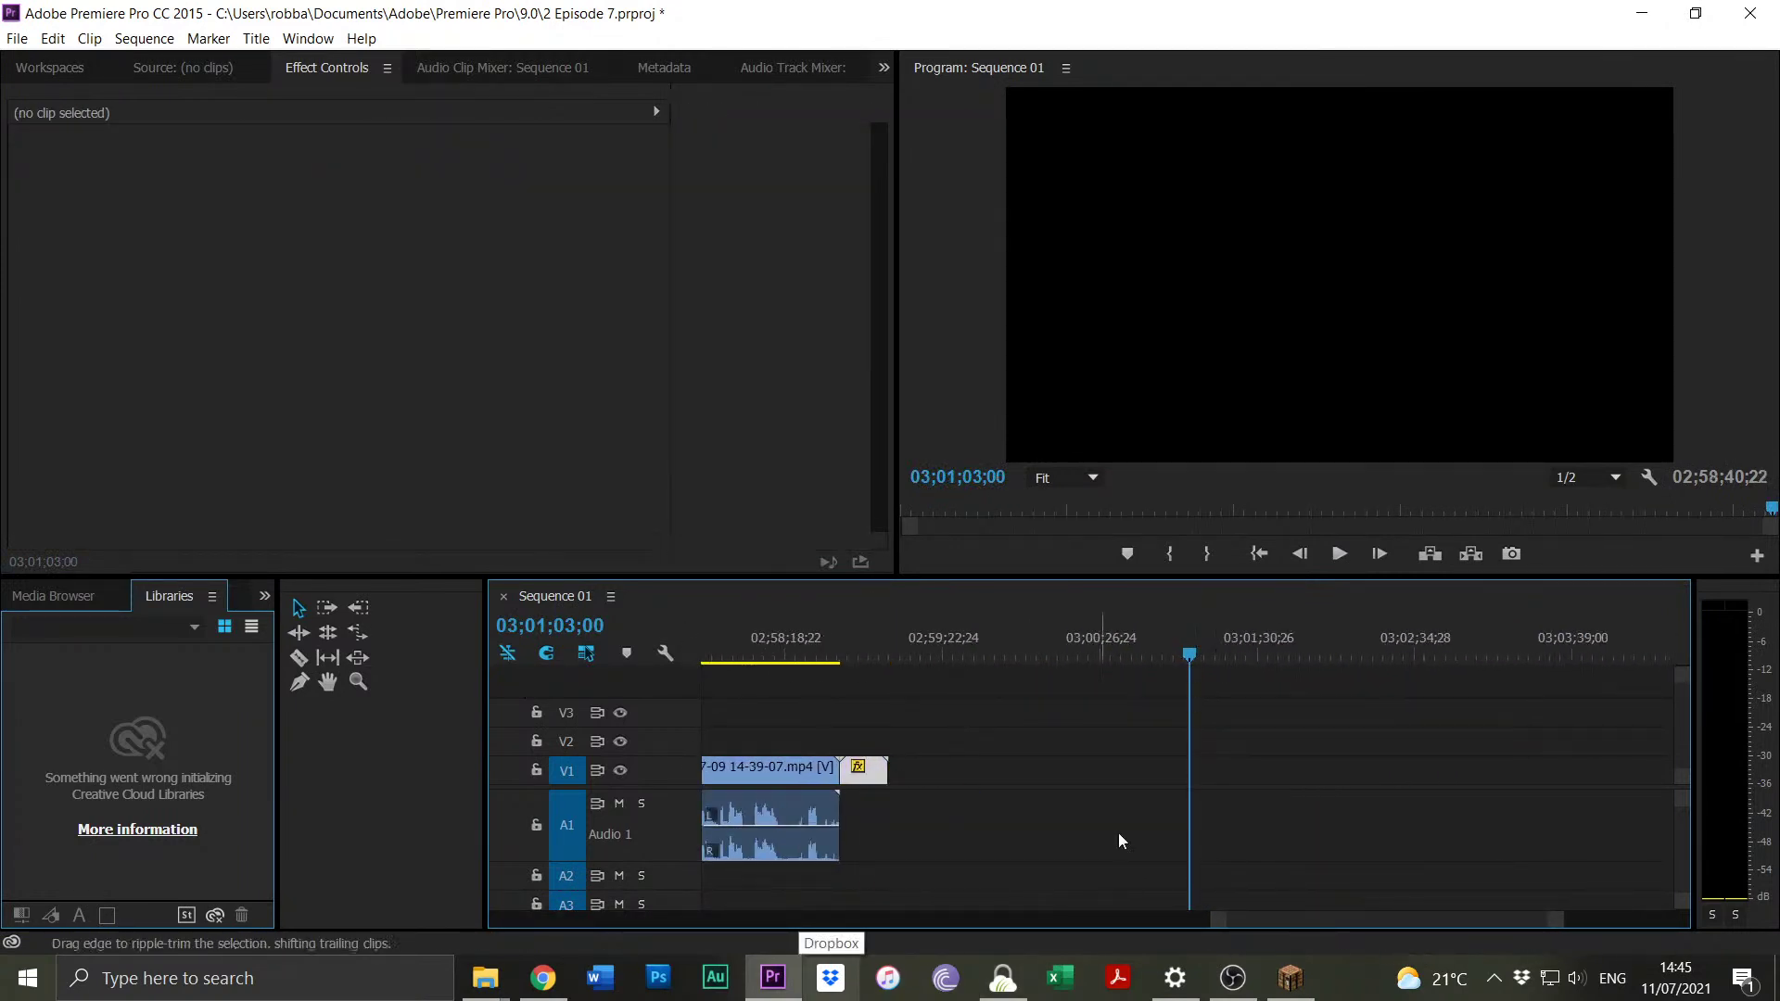
# Paste the cut replay clip at 00;00;00;00 on track V1.
pyautogui.press('-')
pyautogui.press('-')
pyautogui.press('-')
pyautogui.press('-')
pyautogui.press('-')
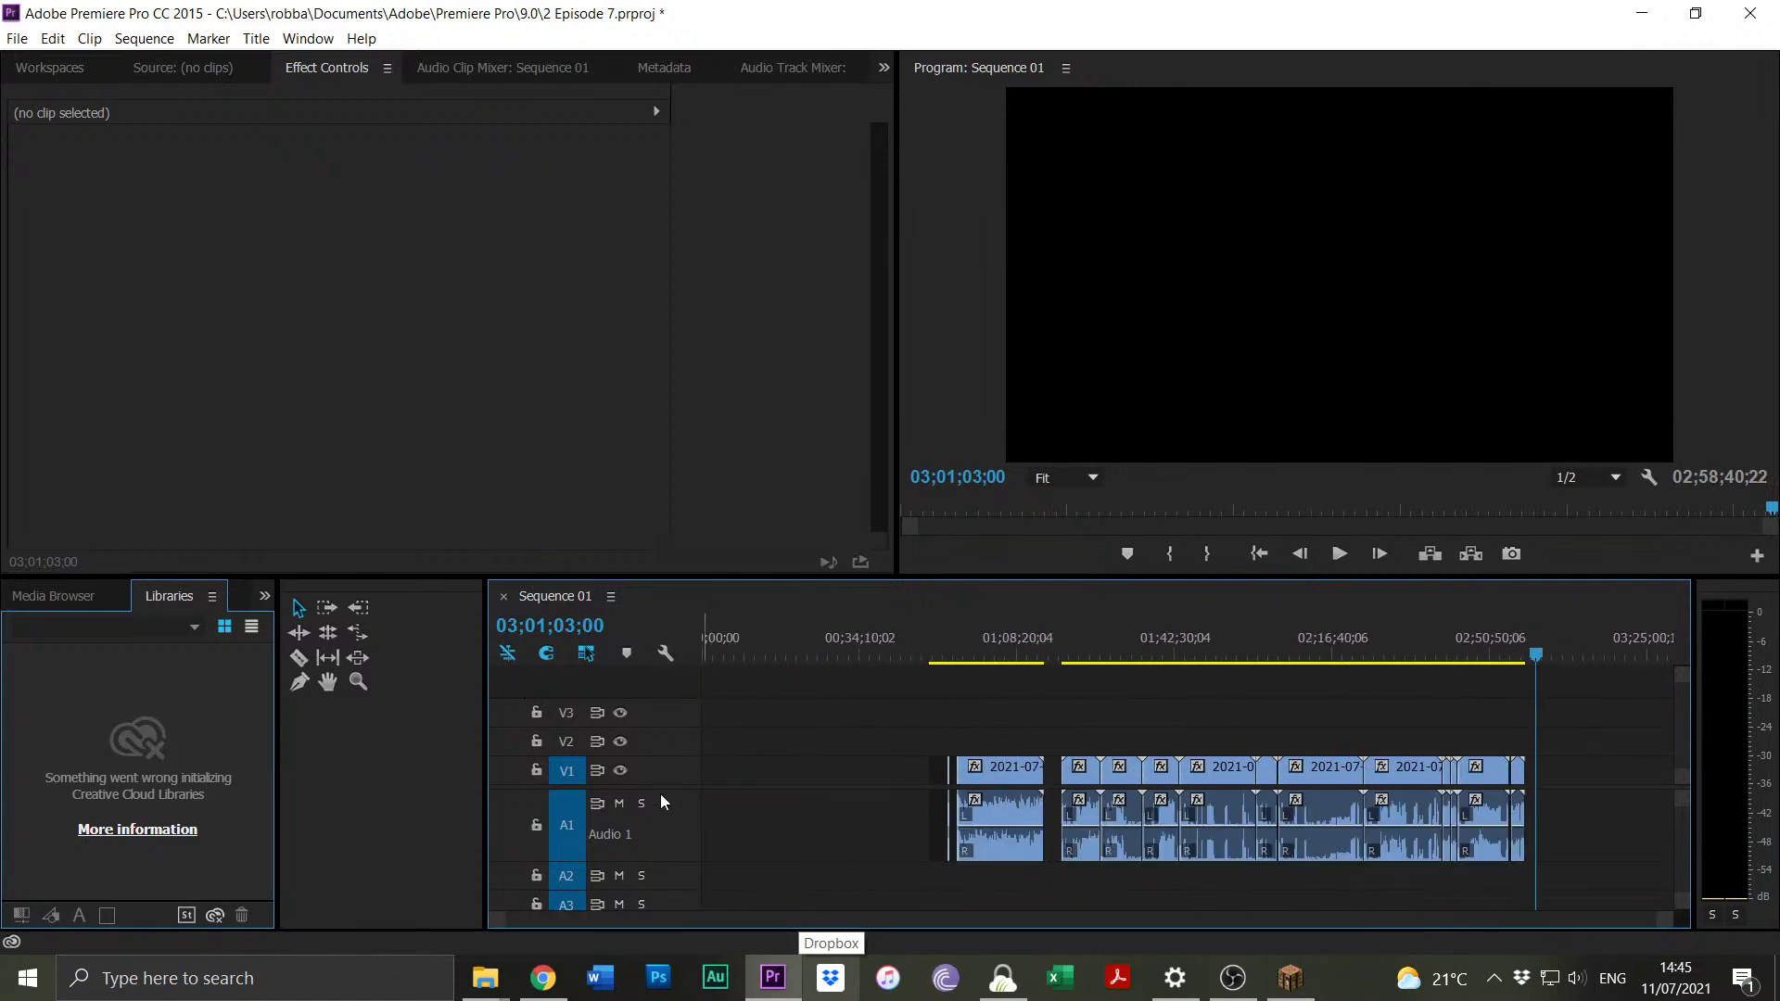
pyautogui.click(709, 641)
pyautogui.click(730, 774)
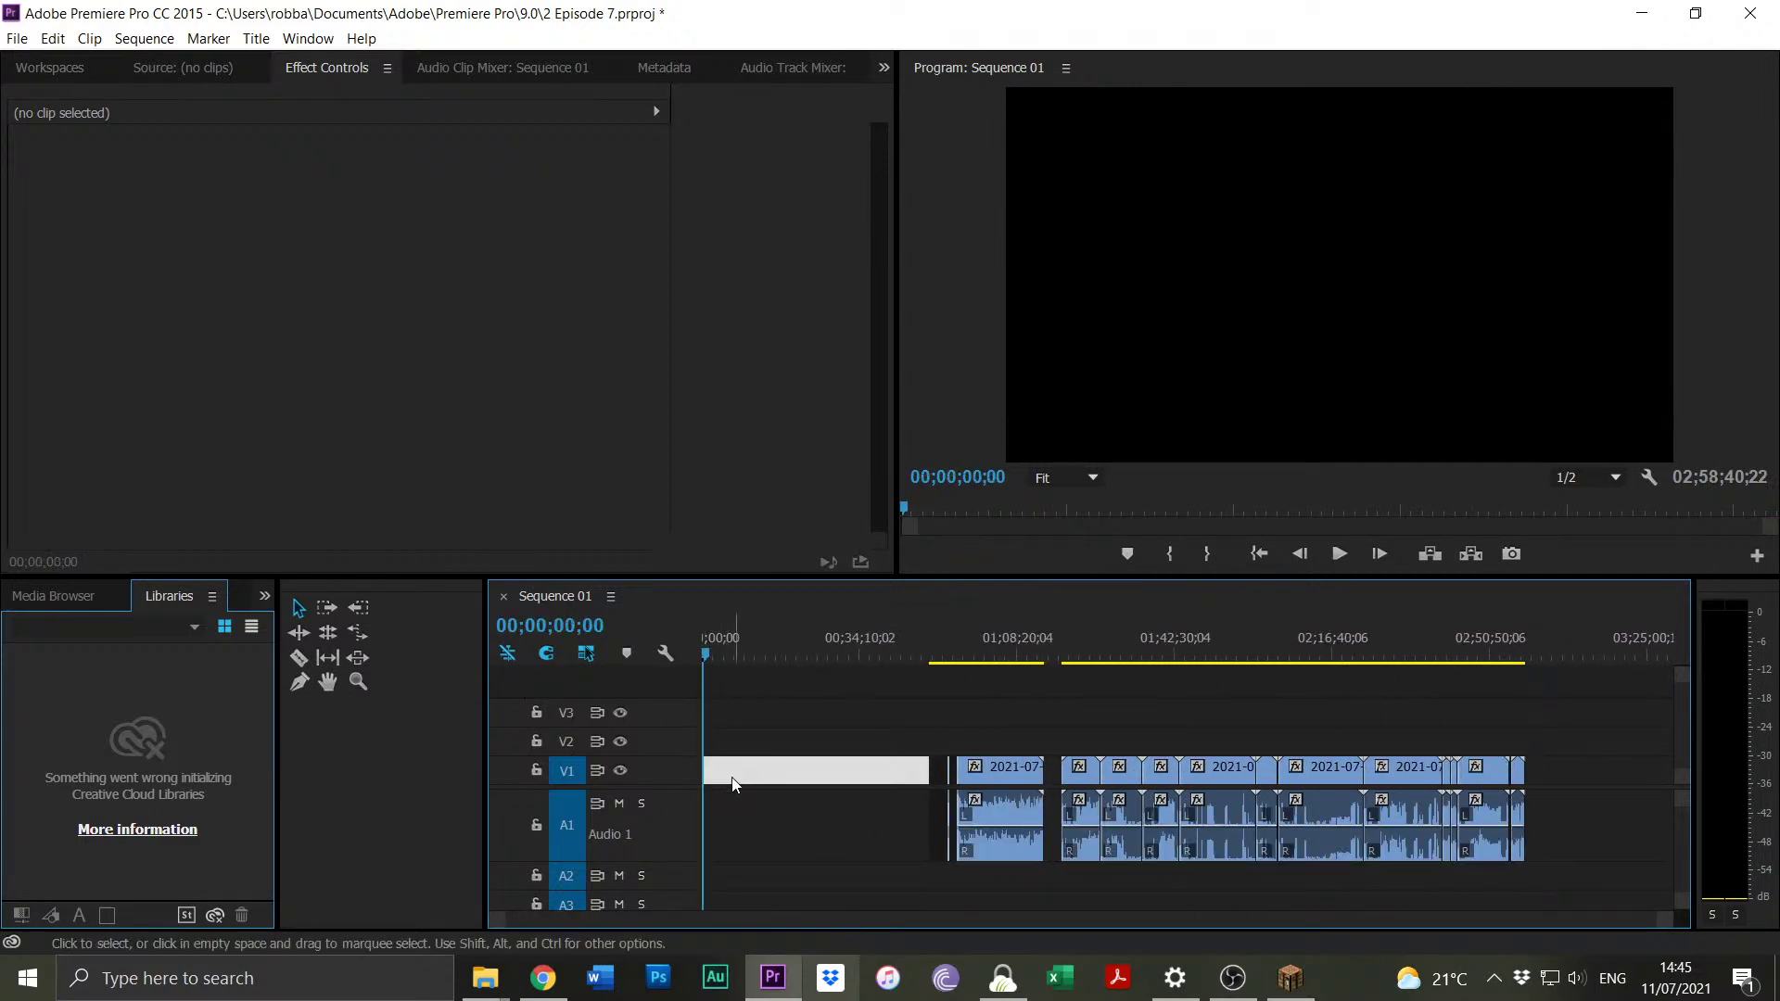
pyautogui.hotkey('ctrl', 'v')
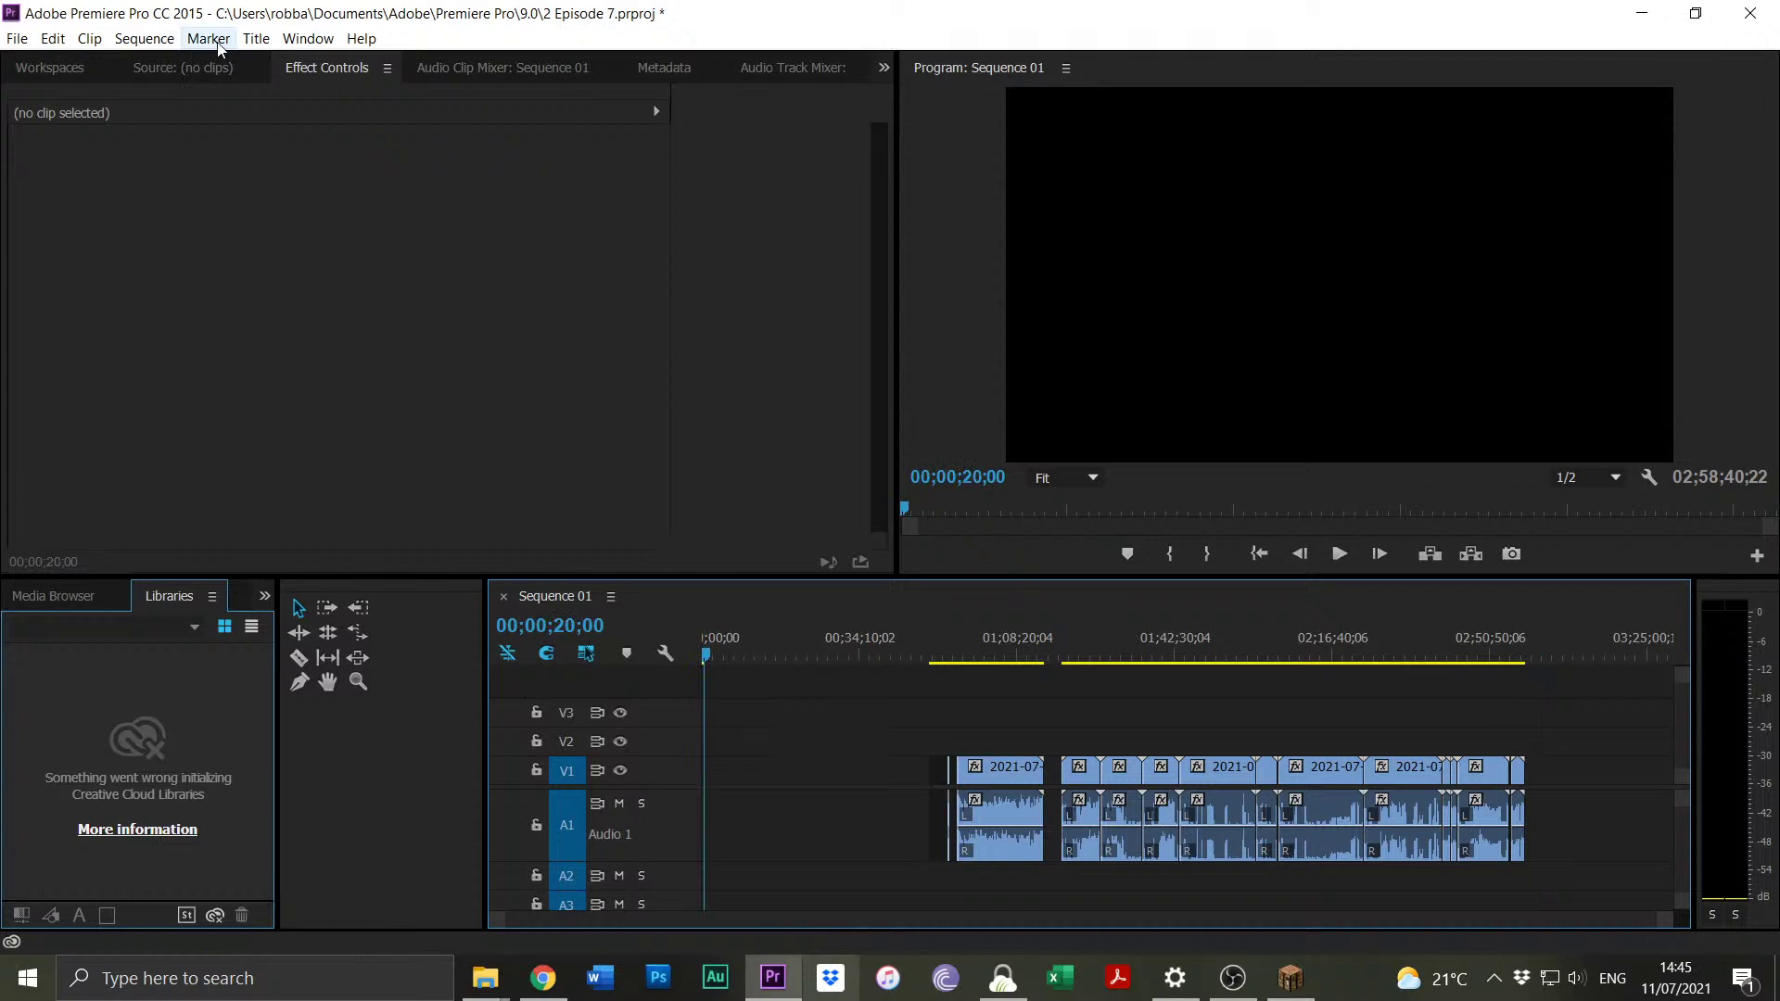
# Run Render In to Out on the sequence and cancel it while the second video preview is rendering.
pyautogui.click(167, 37)
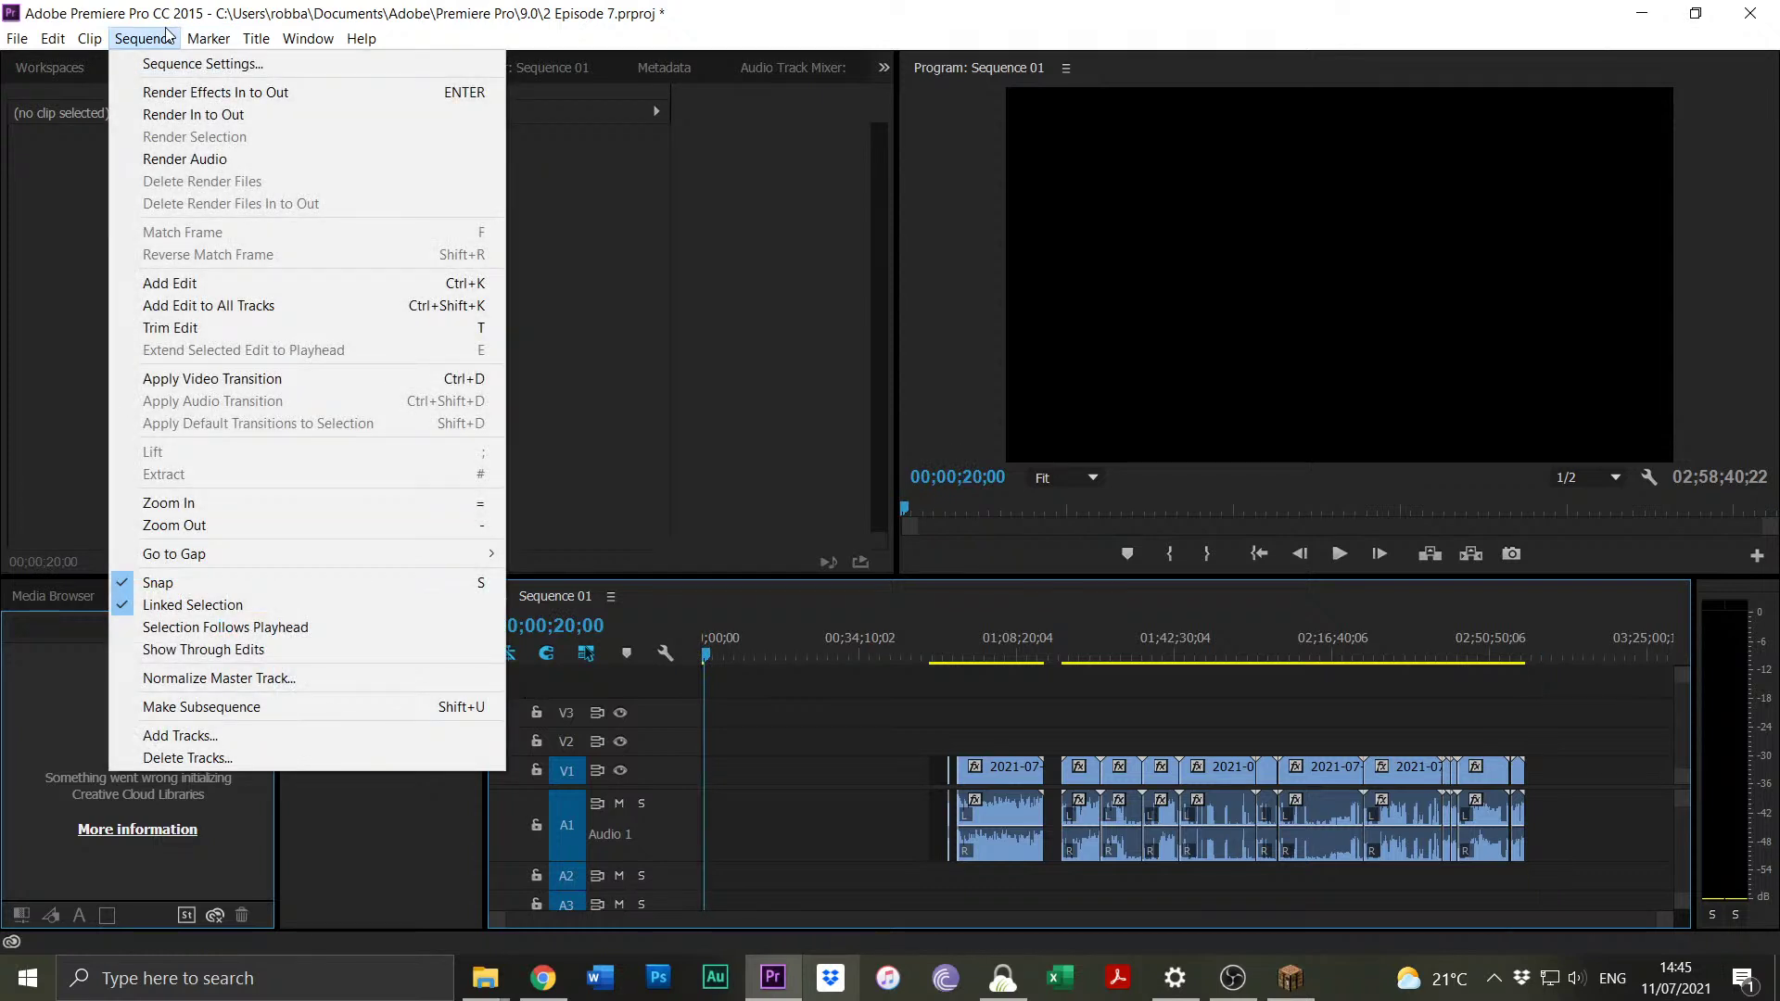
pyautogui.click(199, 123)
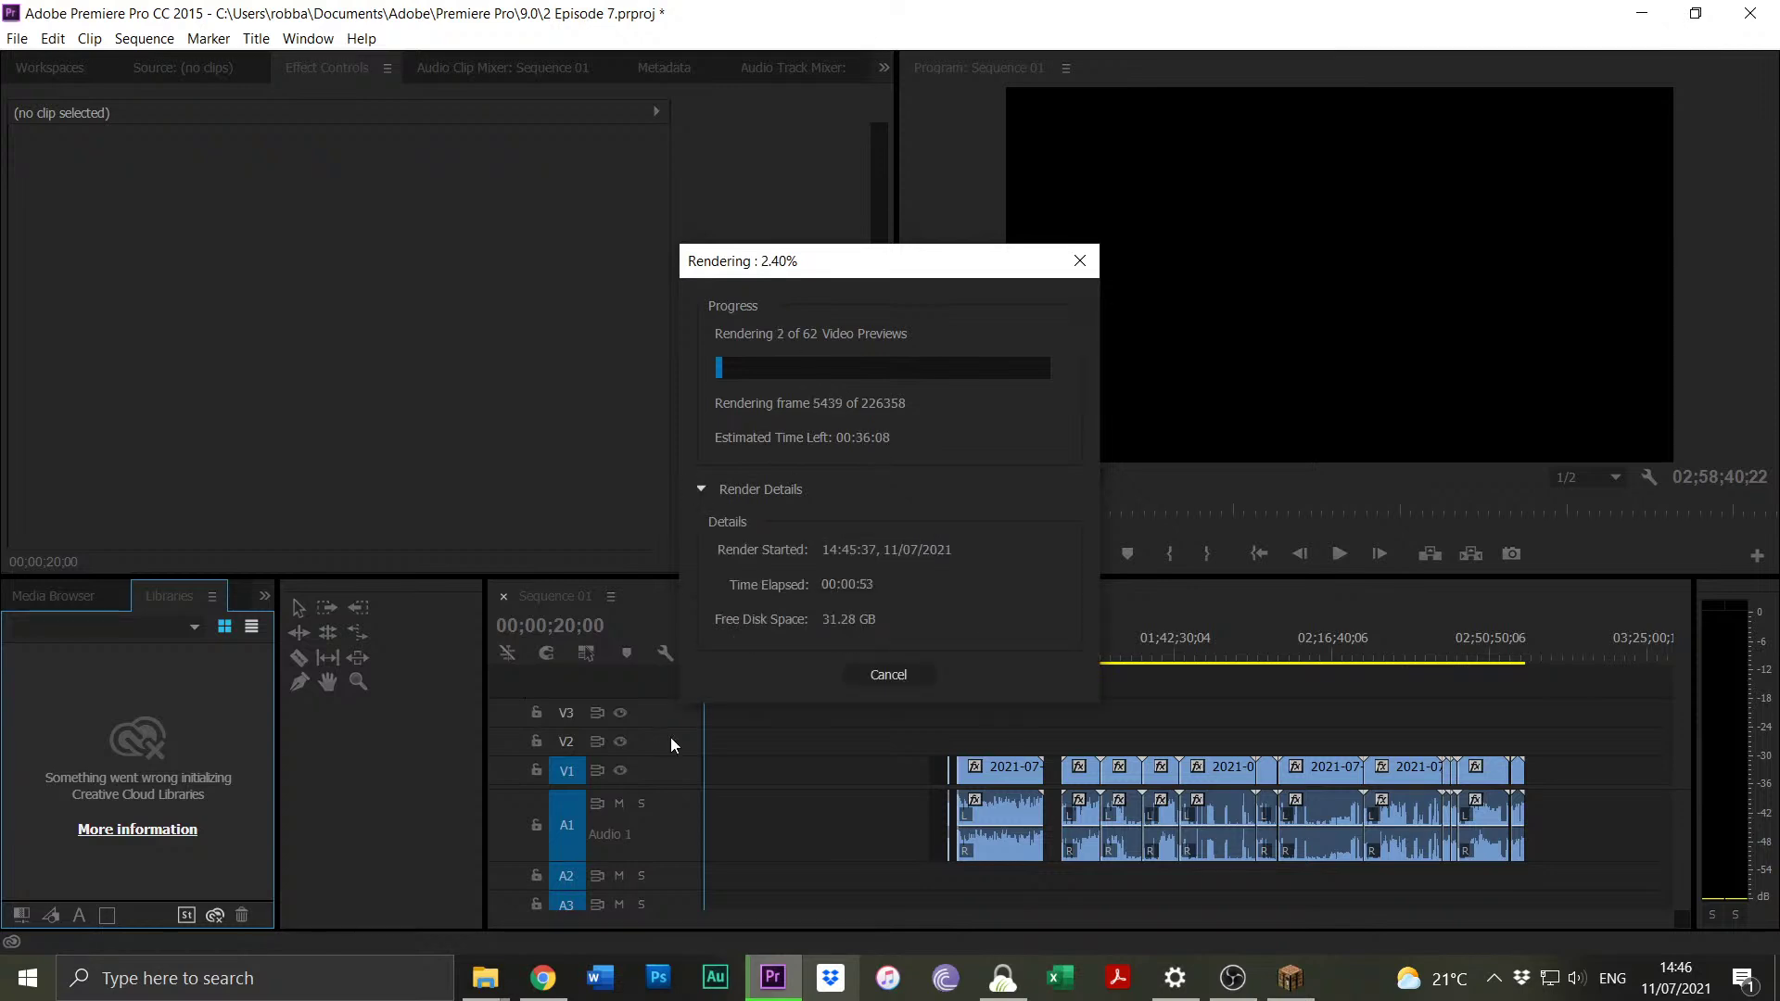
pyautogui.click(888, 675)
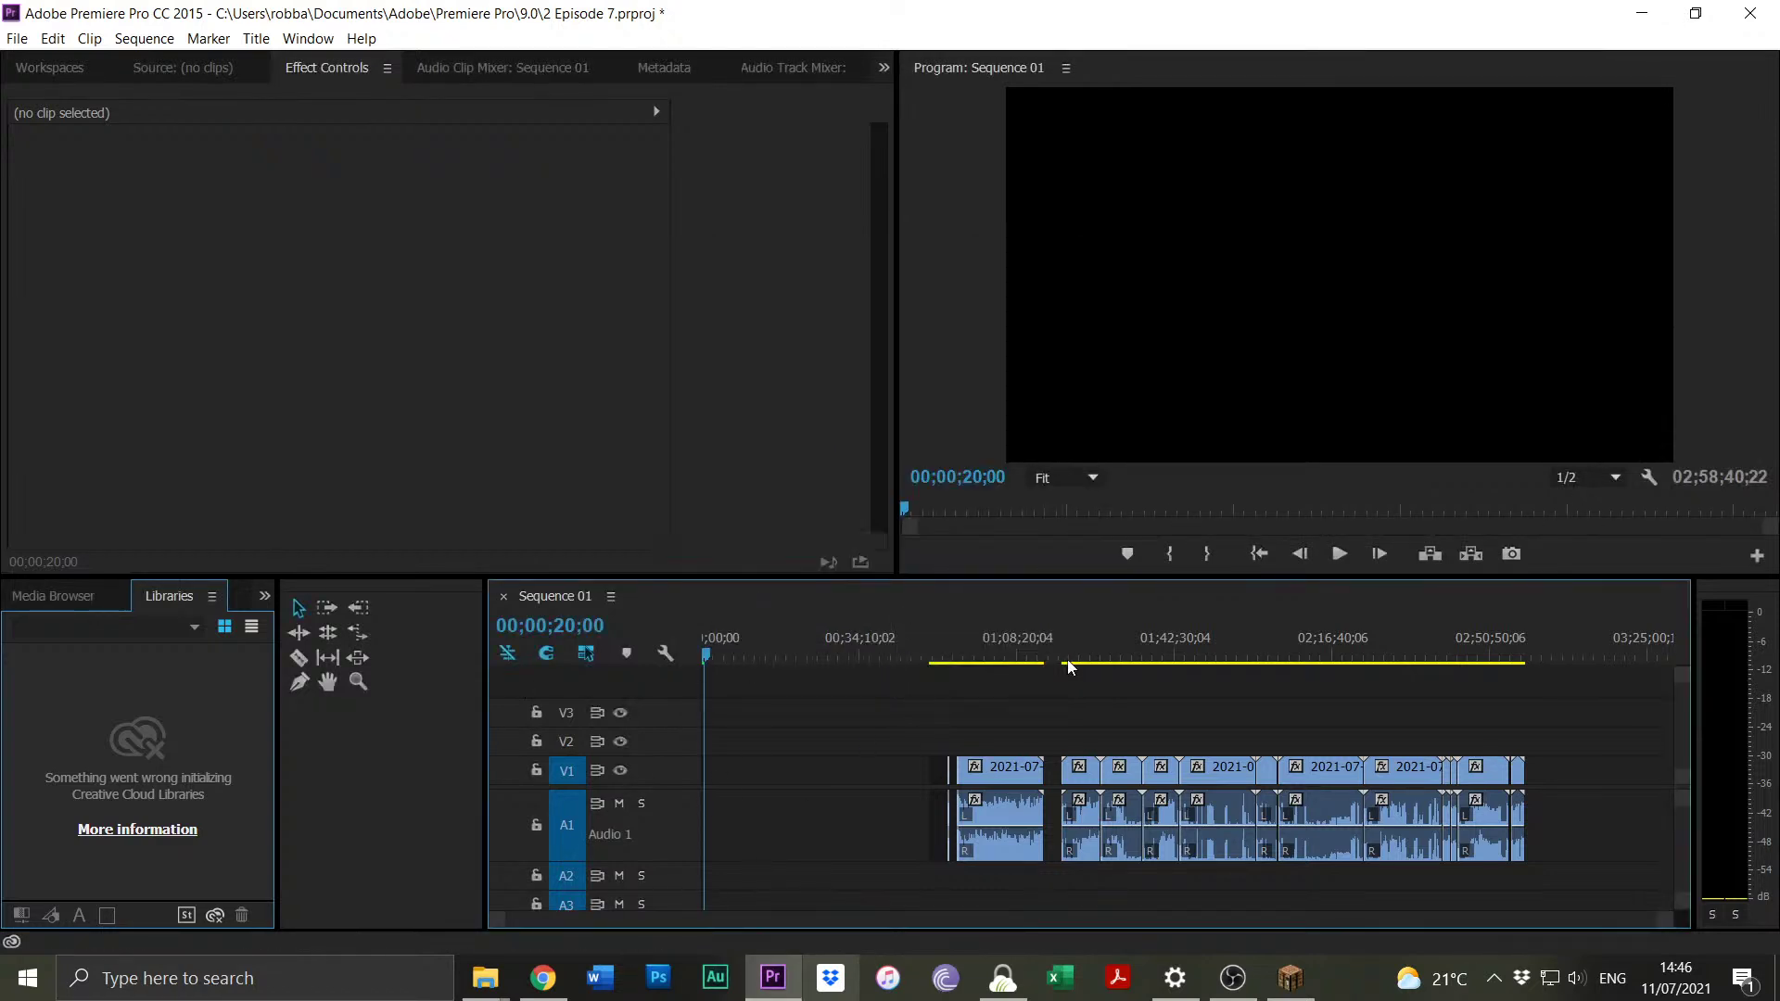
# Play the replay clip from the sequence start to about 00;00;19;22 and scrub through its opening seconds.
pyautogui.moveTo(486, 921); pyautogui.dragTo(719, 707)
pyautogui.press('Home')
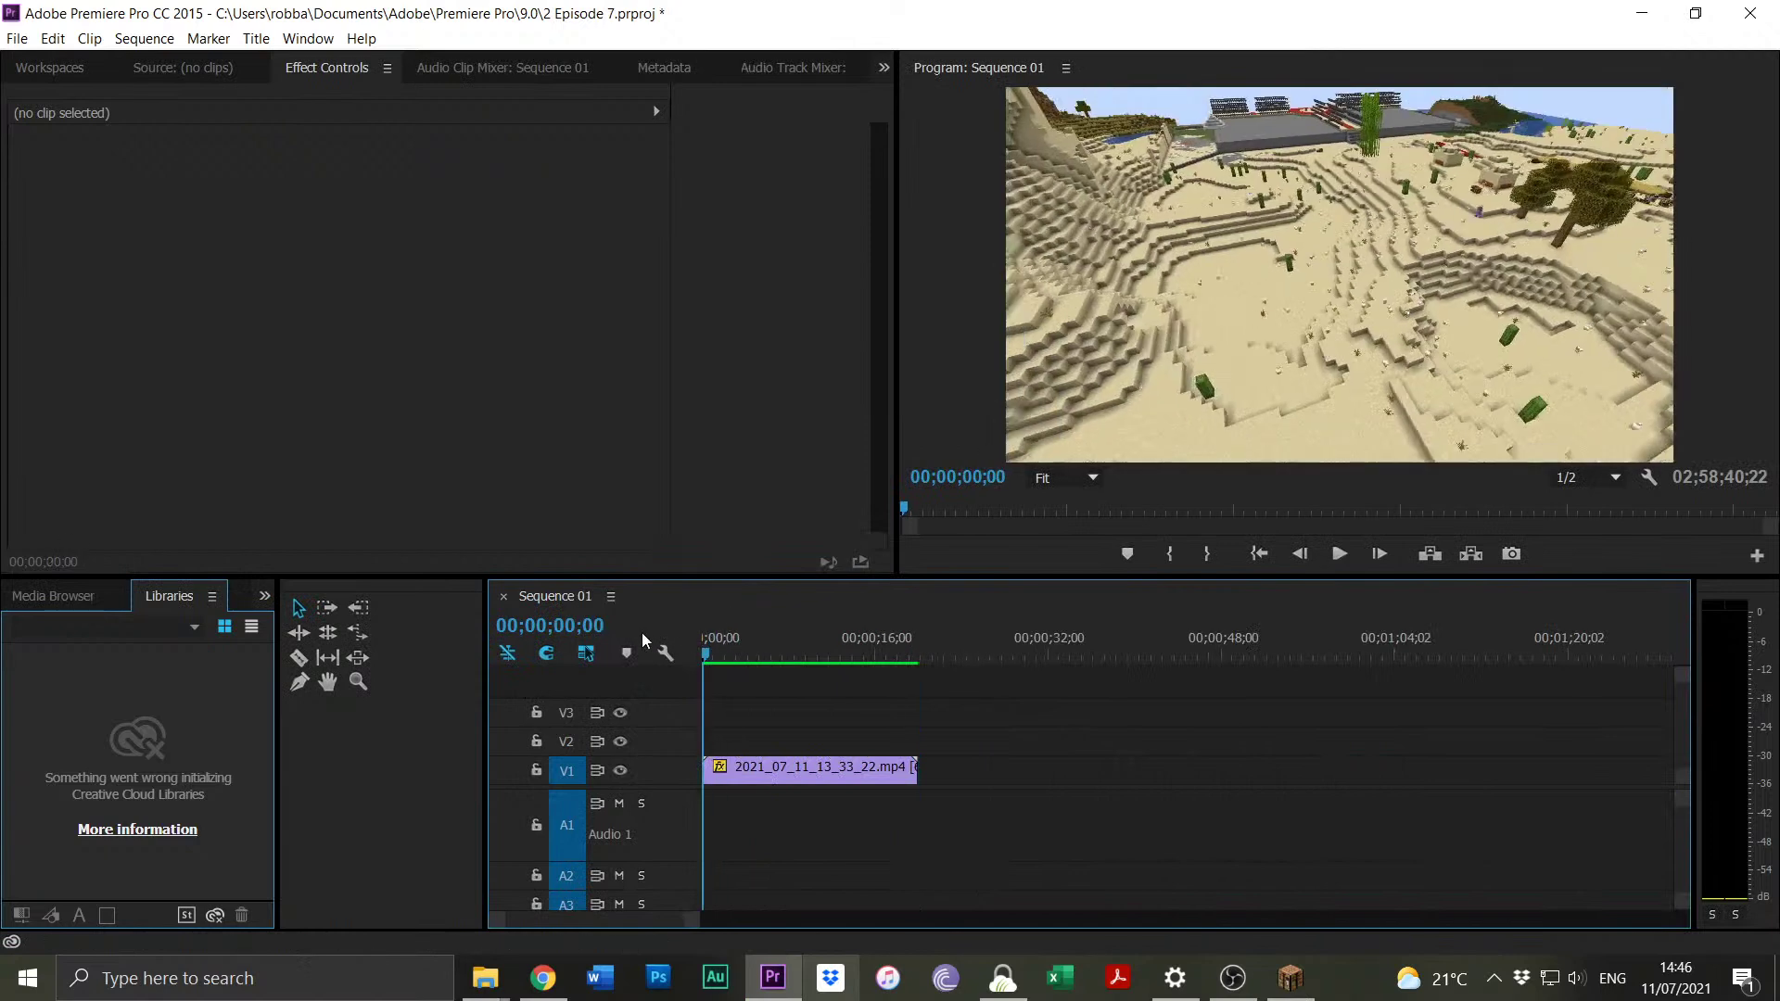
pyautogui.click(1341, 556)
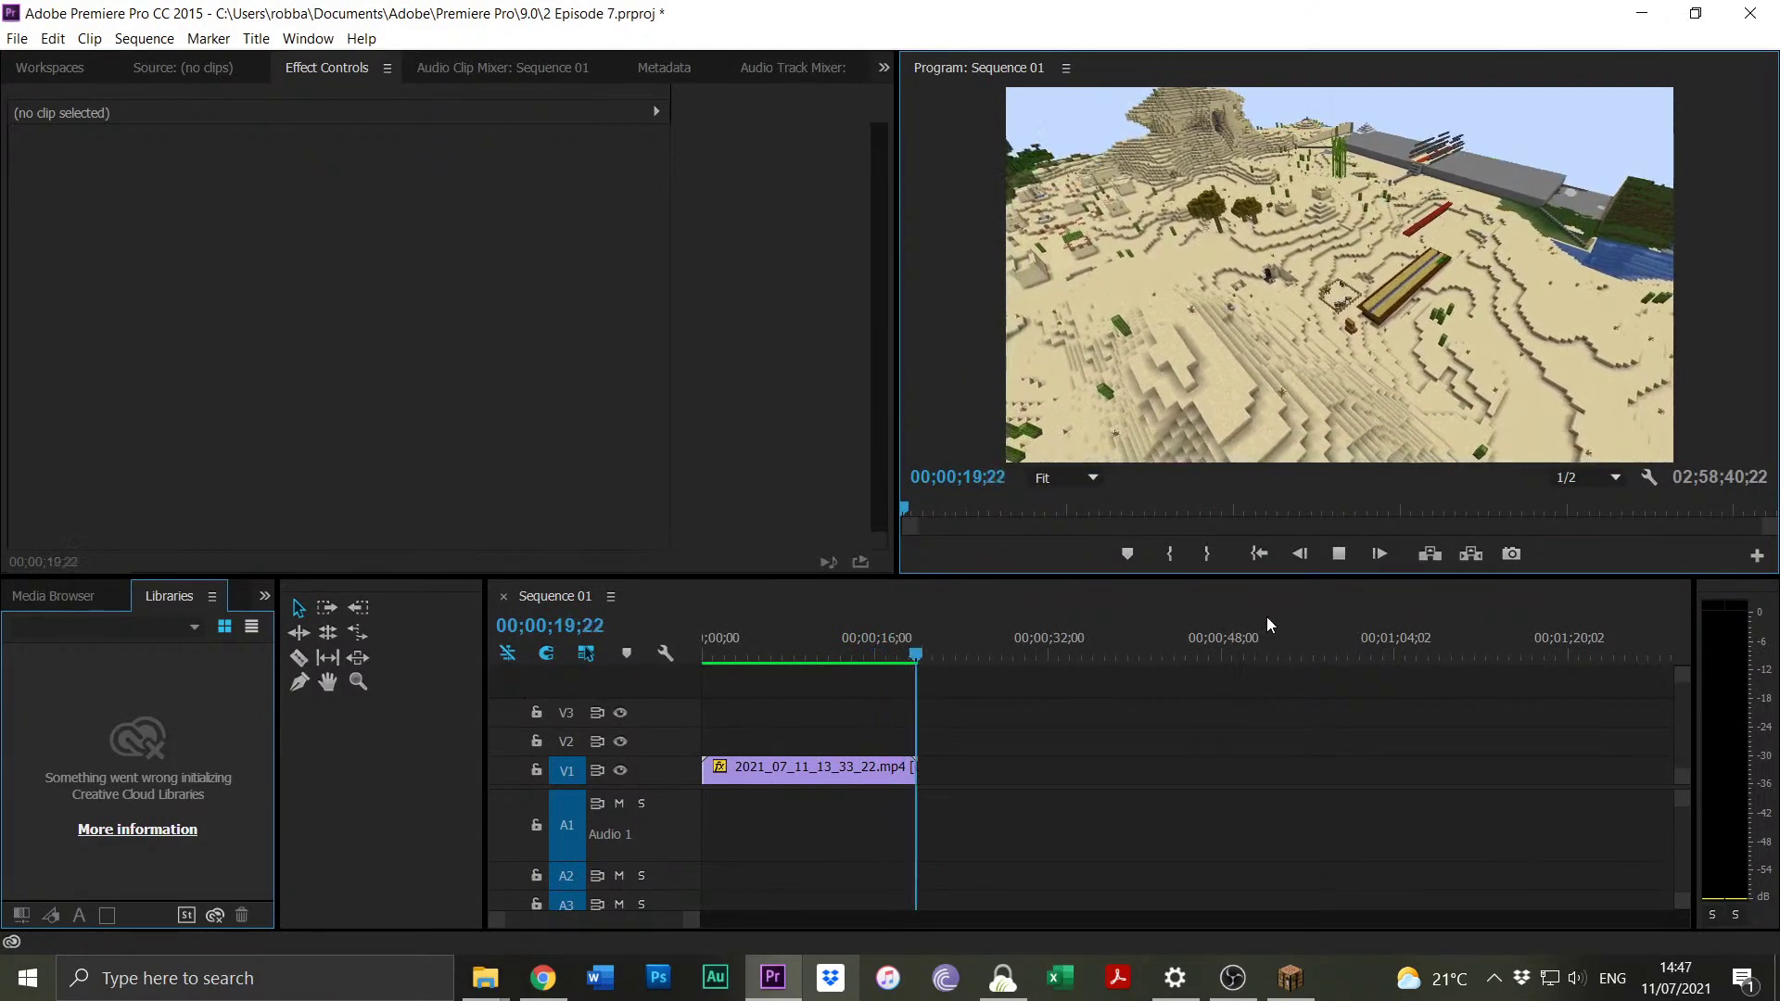
pyautogui.click(1338, 554)
pyautogui.click(877, 655)
pyautogui.moveTo(877, 655); pyautogui.dragTo(698, 655)
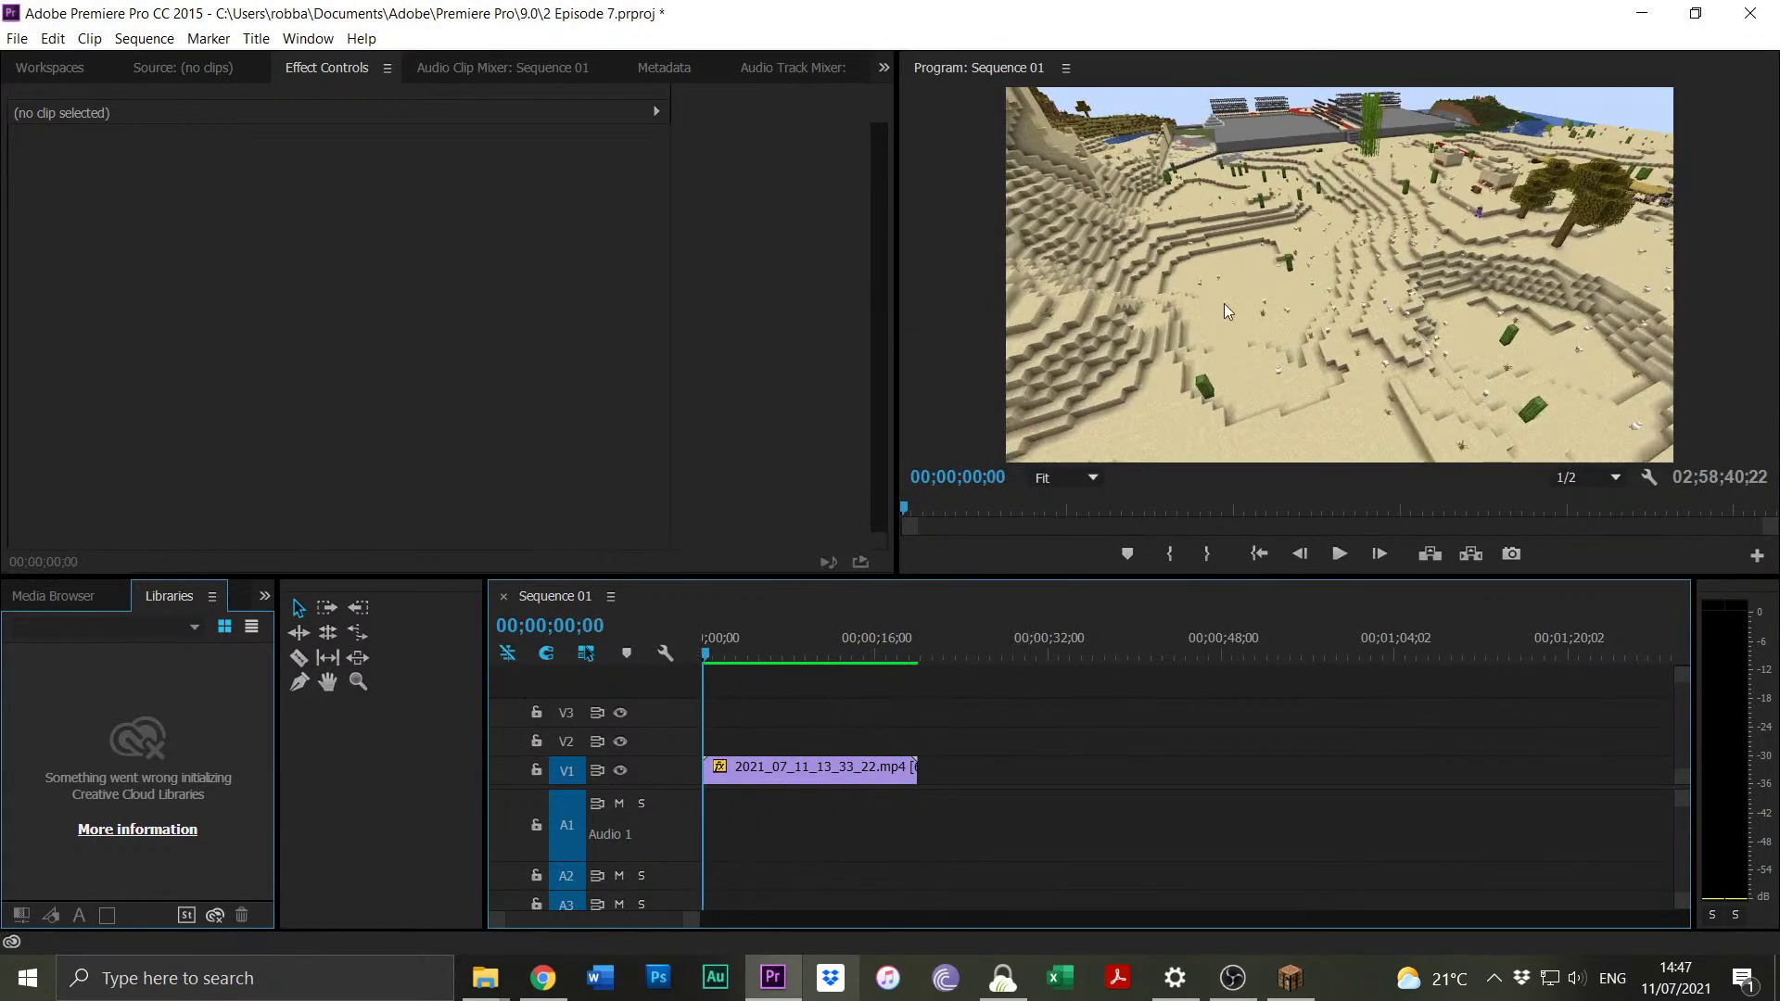
pyautogui.moveTo(695, 919); pyautogui.dragTo(763, 658)
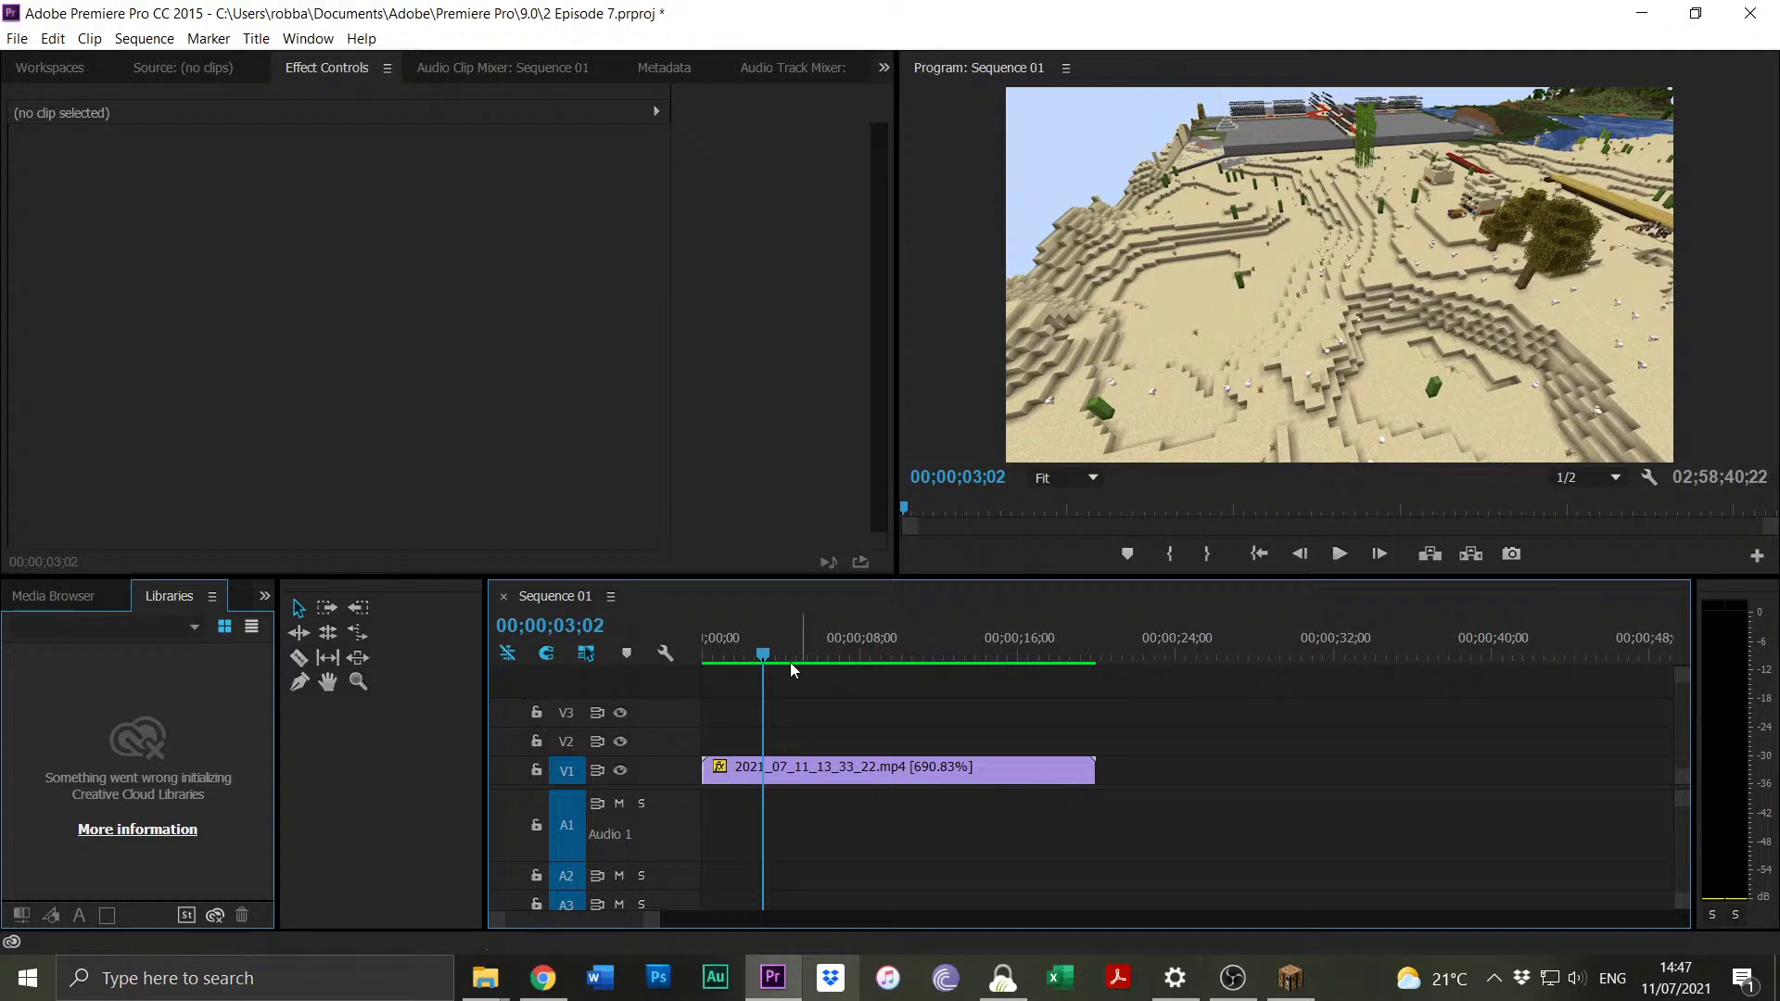
pyautogui.click(703, 631)
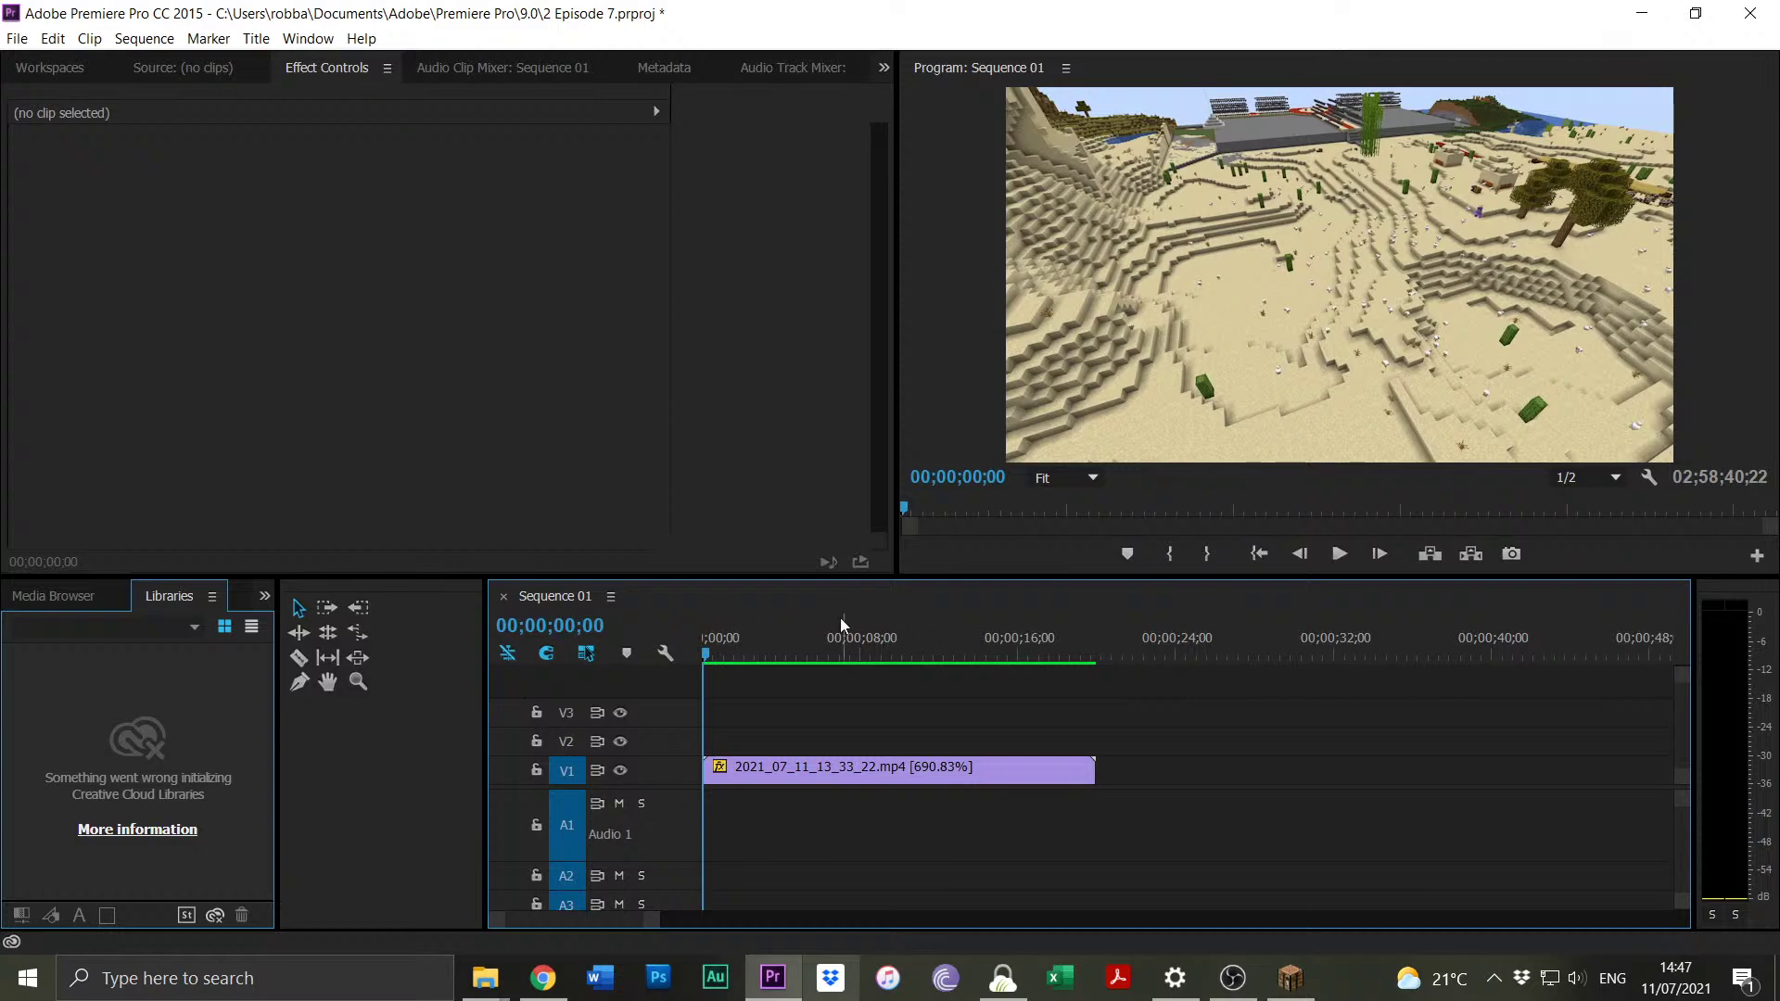
pyautogui.click(736, 656)
pyautogui.moveTo(738, 660); pyautogui.dragTo(845, 660)
pyautogui.press('Home')
pyautogui.click(816, 776)
pyautogui.rightClick(814, 781)
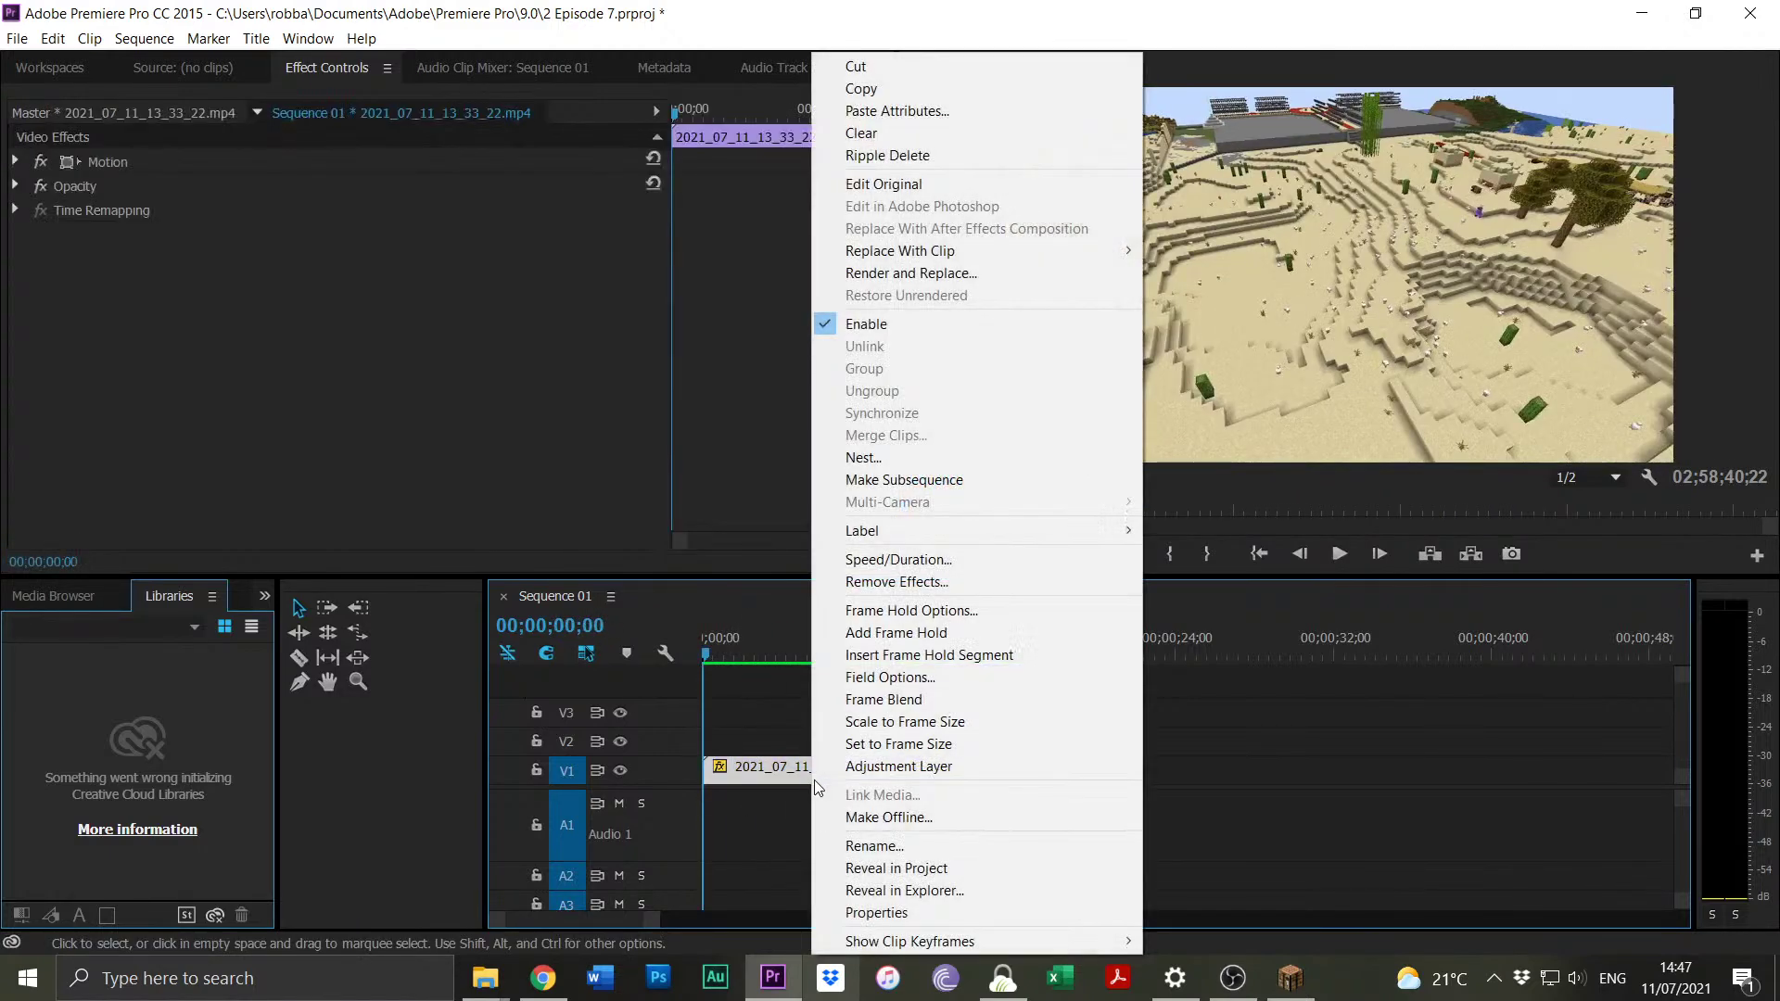
pyautogui.click(1272, 674)
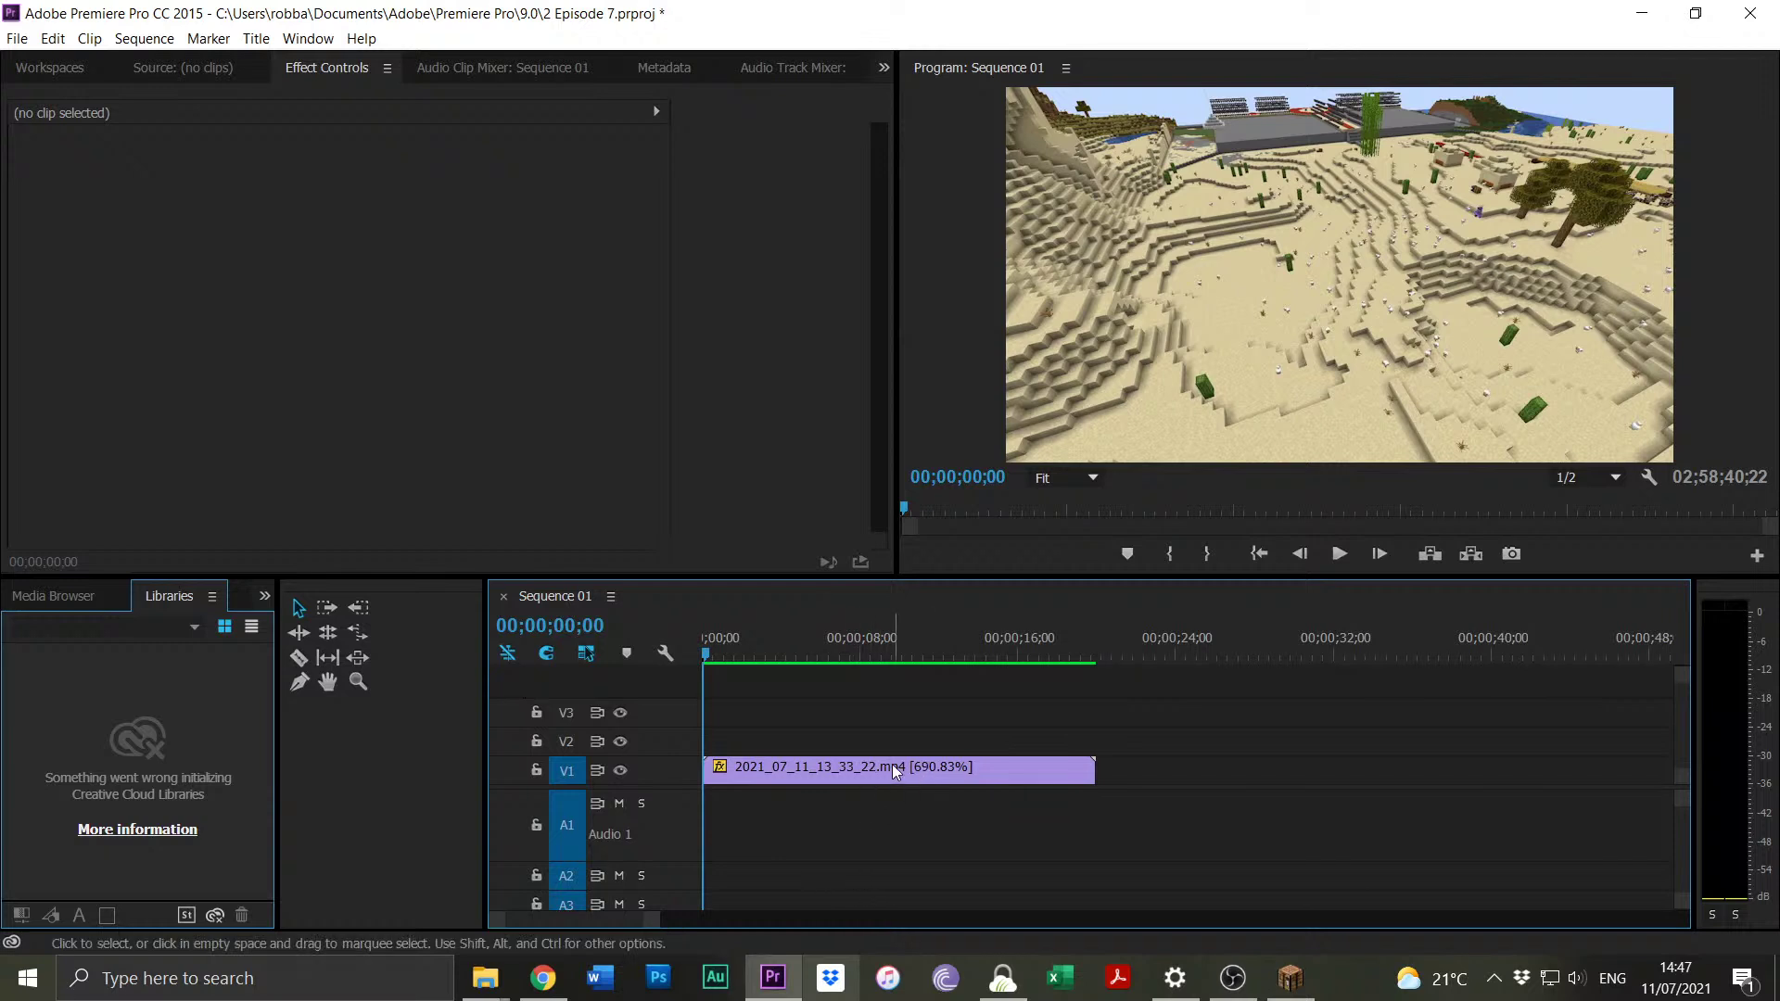
# Move the replay clip from the start of the sequence to 03;01;07;28 on V1, after the last episode clip.
pyautogui.hotkey('ctrl', 's')
pyautogui.moveTo(638, 923); pyautogui.dragTo(1697, 853)
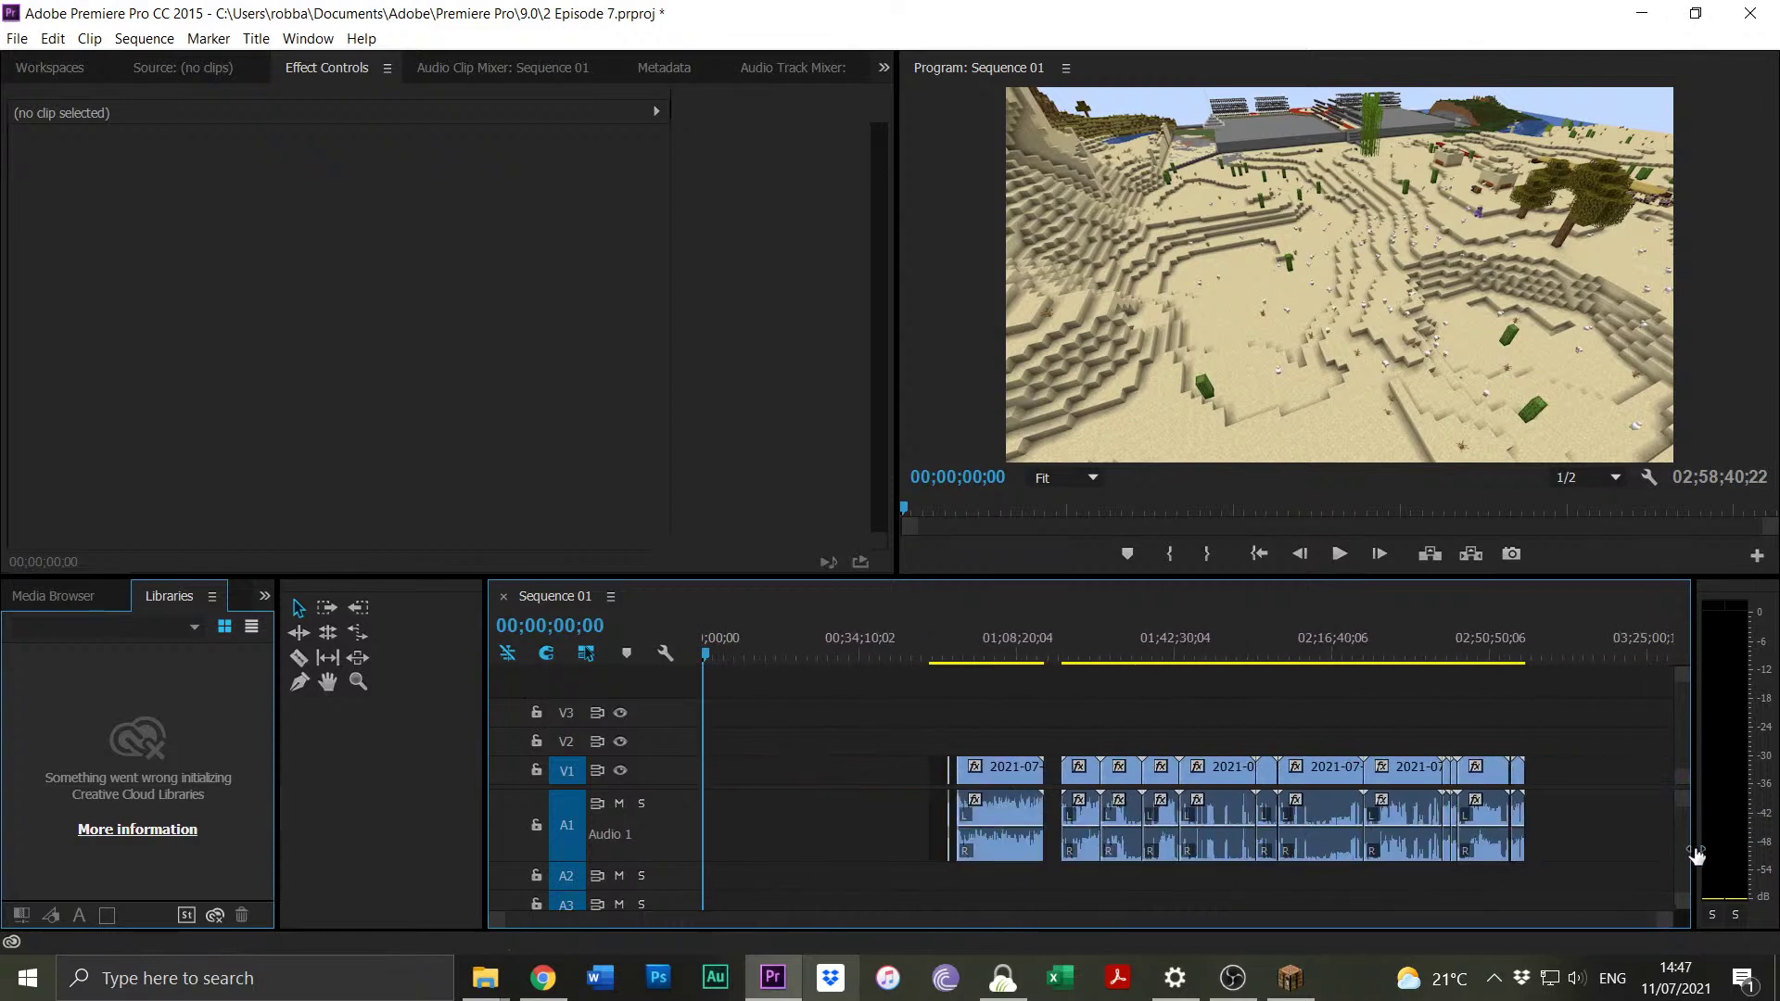
pyautogui.moveTo(502, 920); pyautogui.dragTo(933, 862)
pyautogui.click(752, 779)
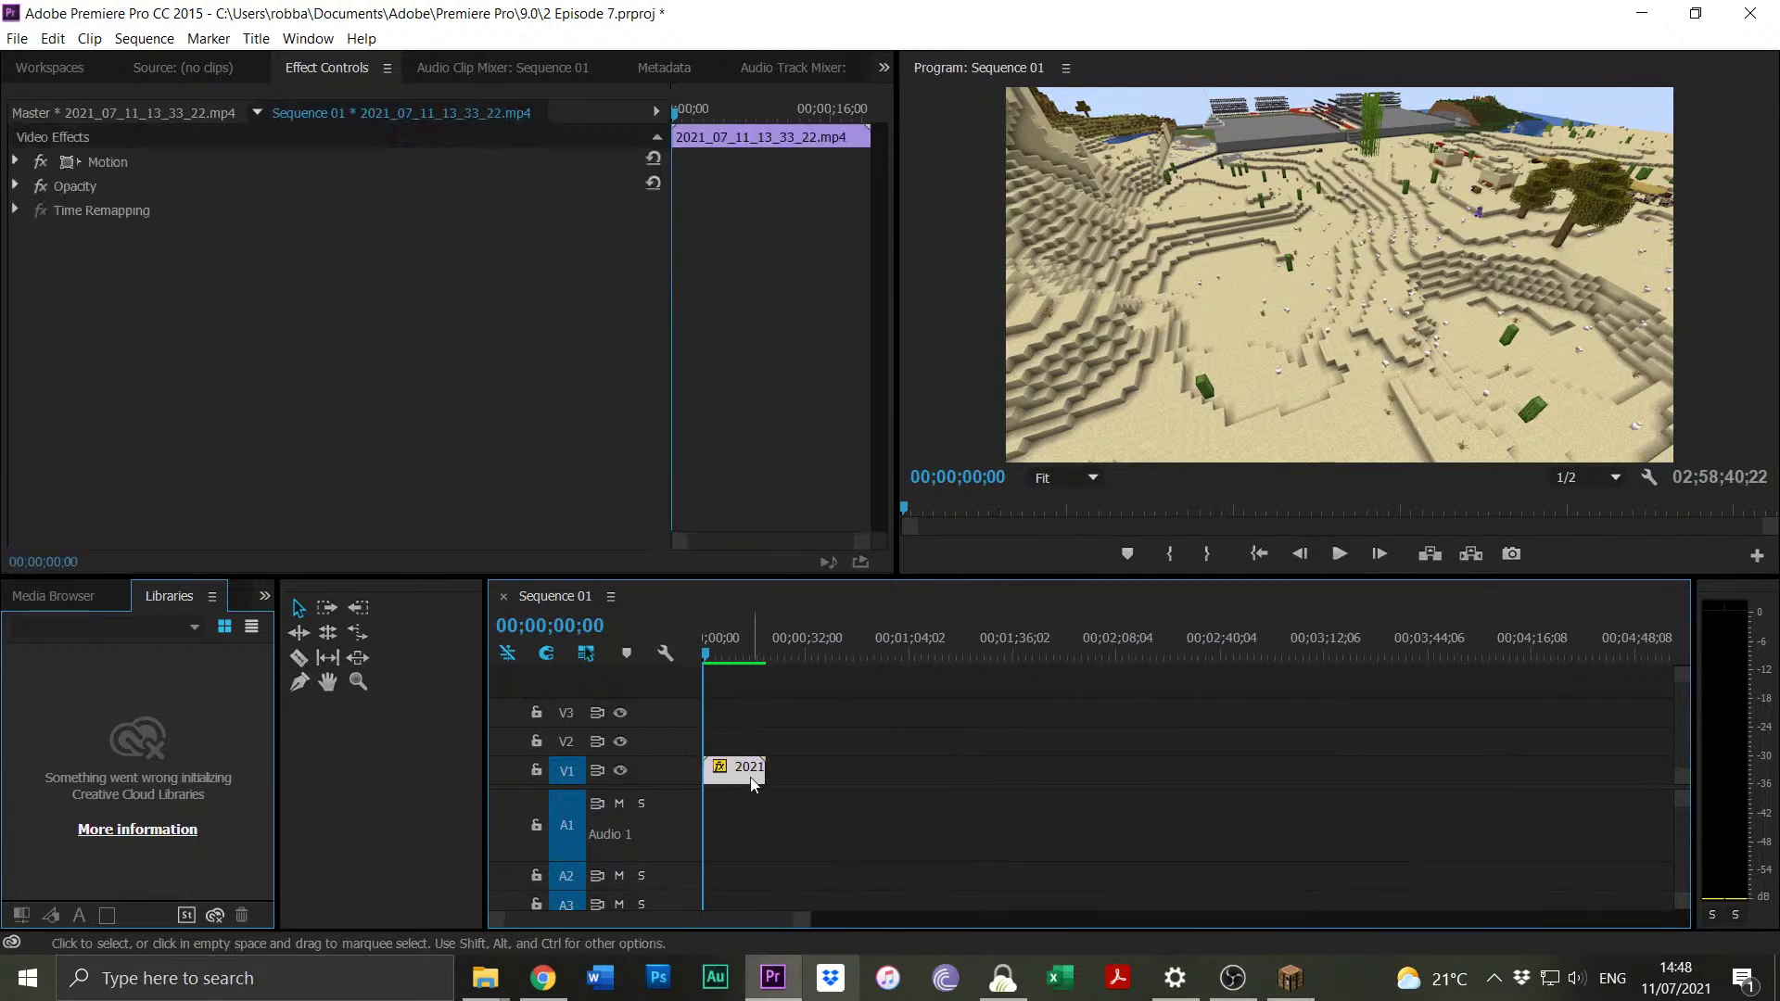
pyautogui.press('Delete')
pyautogui.moveTo(808, 921); pyautogui.dragTo(1604, 744)
pyautogui.click(1557, 659)
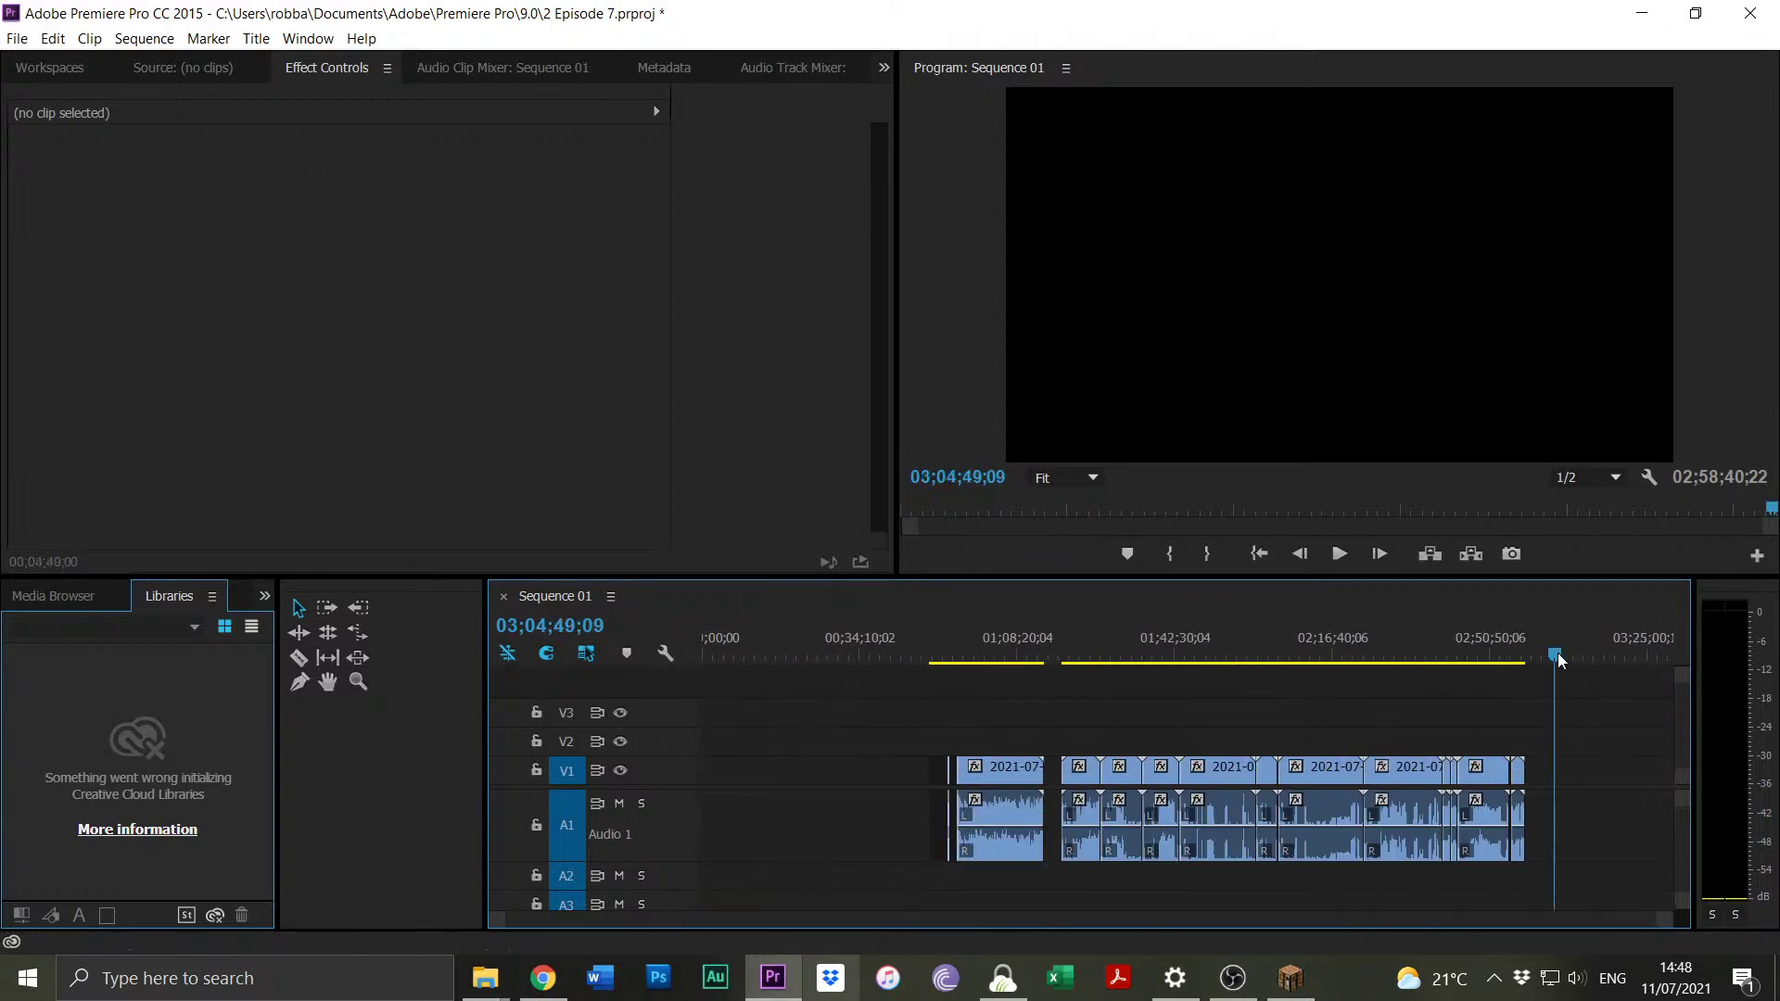
pyautogui.moveTo(1561, 661); pyautogui.dragTo(1540, 655)
# Select all clips on the timeline and move them together so the footage begins at 00;00;00;00.
pyautogui.moveTo(1602, 729); pyautogui.dragTo(798, 882)
pyautogui.moveTo(1023, 779); pyautogui.dragTo(681, 782)
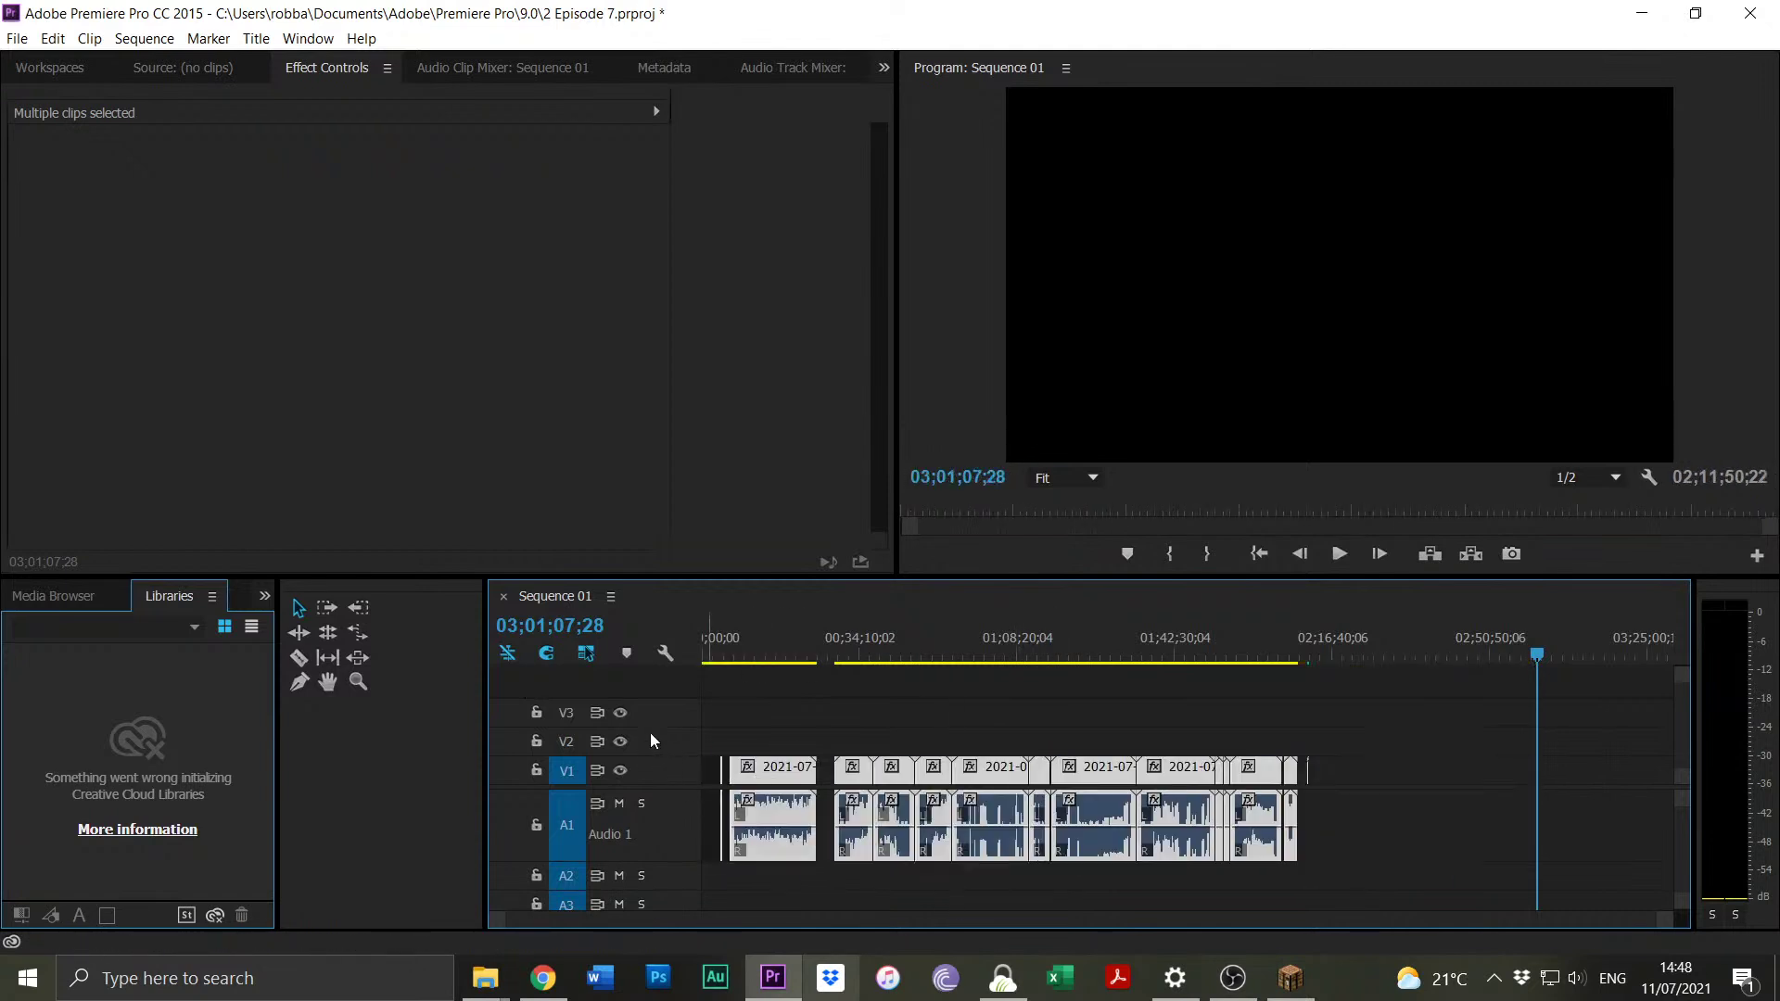
pyautogui.press('Home')
# Save the project and deselect all clips in the sequence.
pyautogui.moveTo(498, 928); pyautogui.dragTo(918, 893)
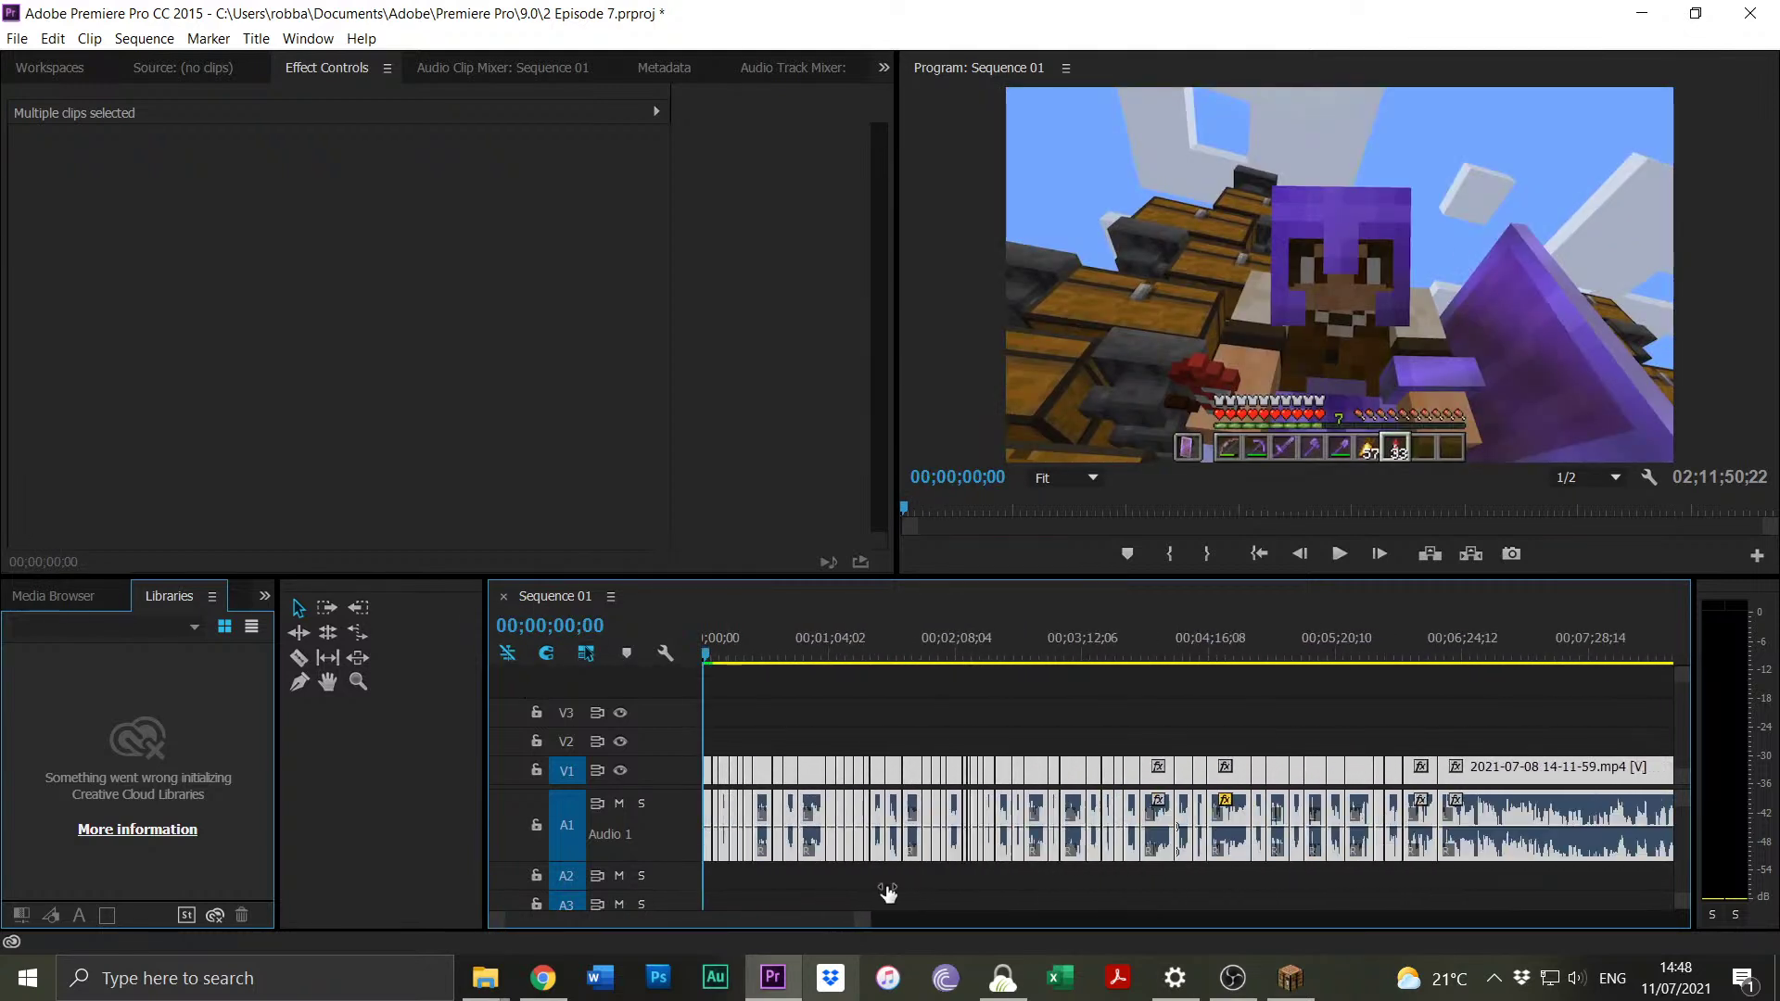
pyautogui.click(17, 38)
pyautogui.click(49, 181)
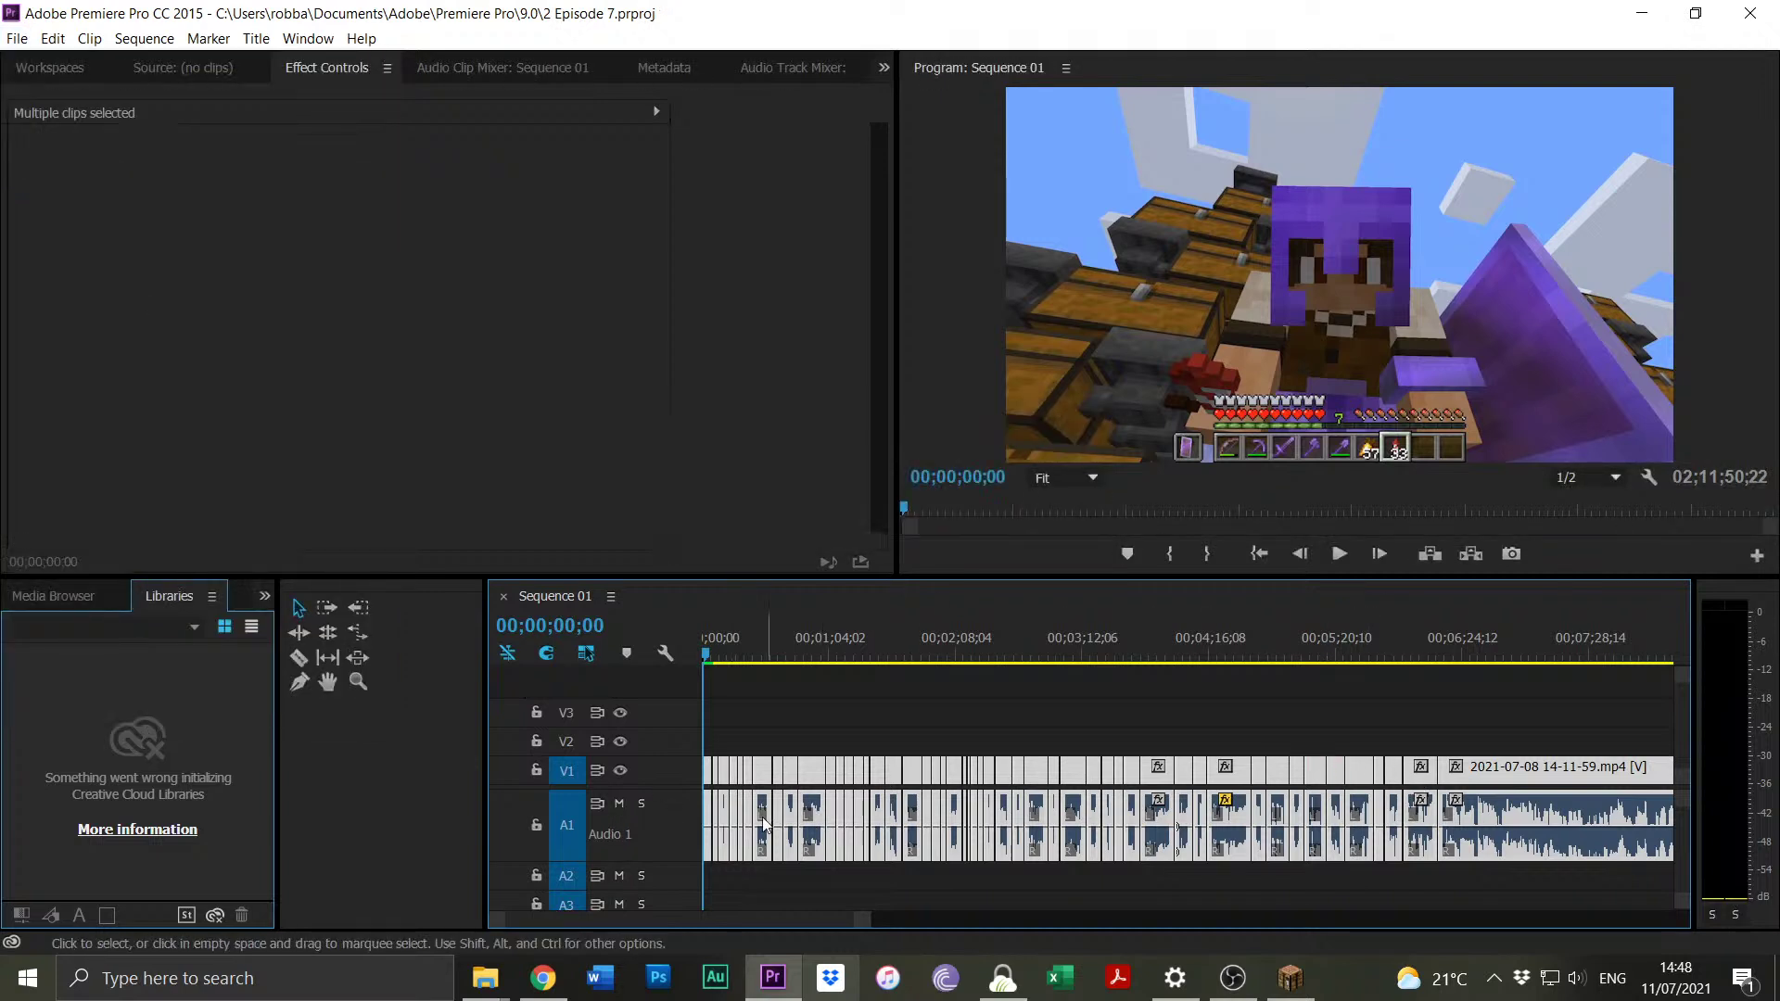
pyautogui.click(1177, 888)
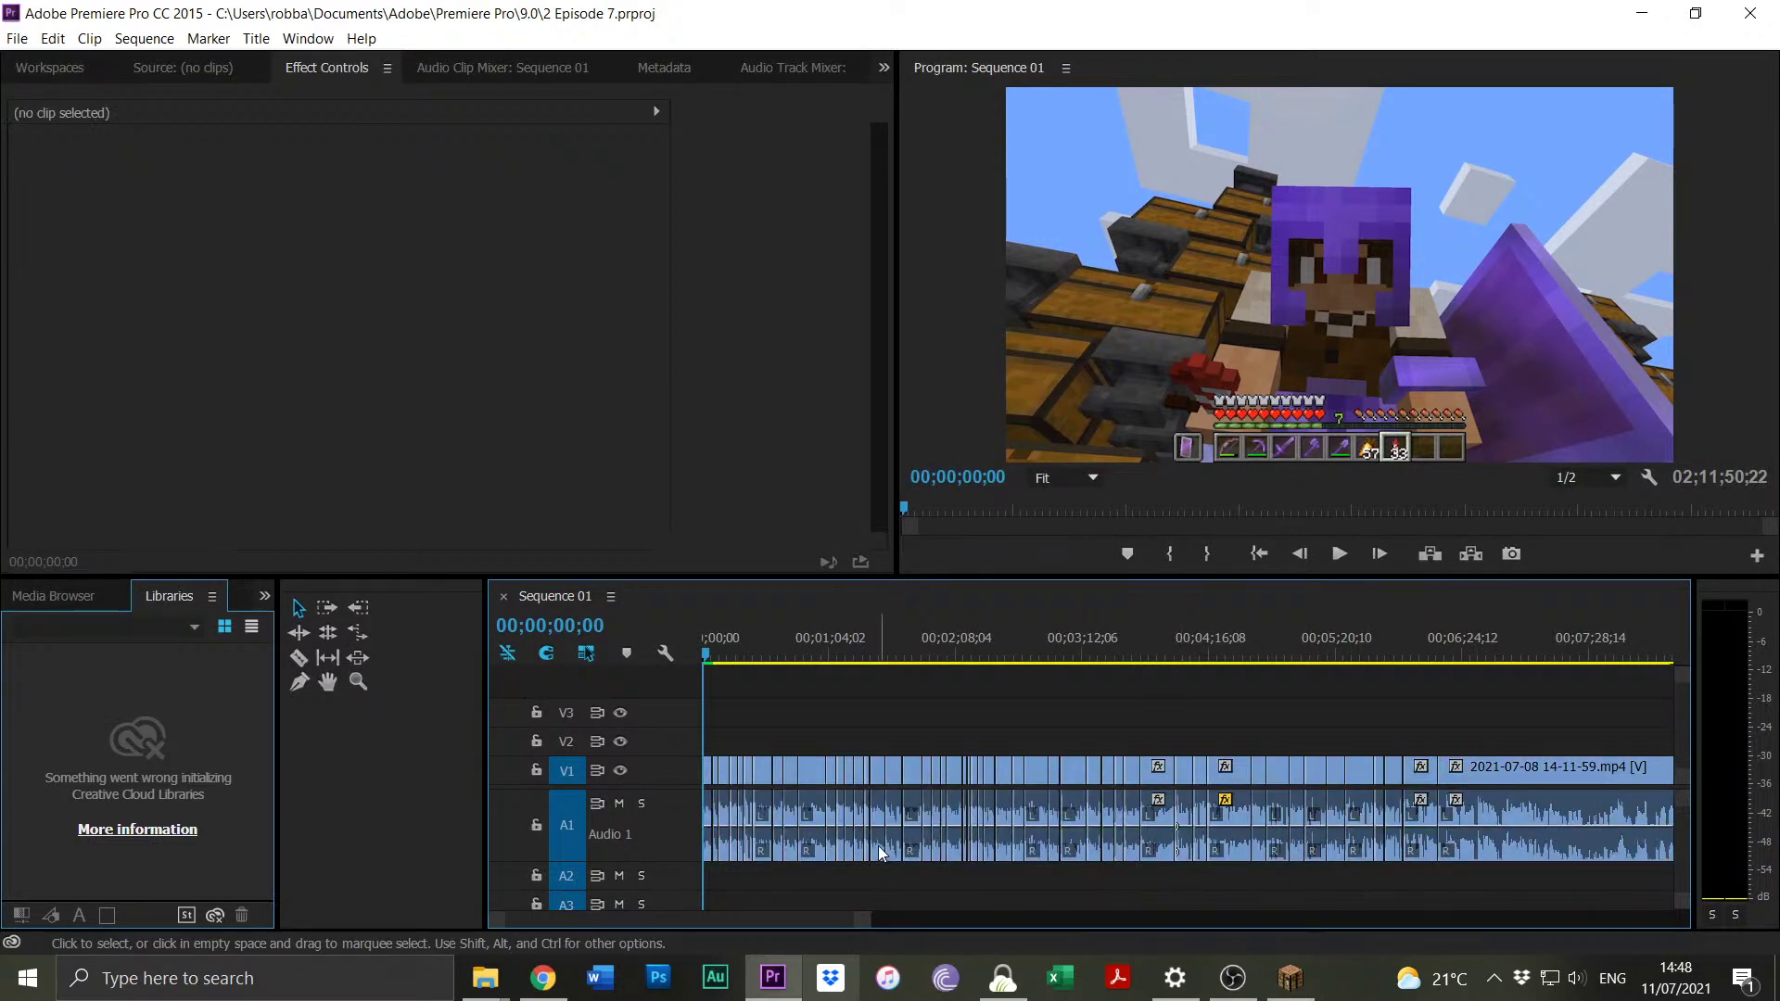
pyautogui.moveTo(867, 920); pyautogui.dragTo(930, 921)
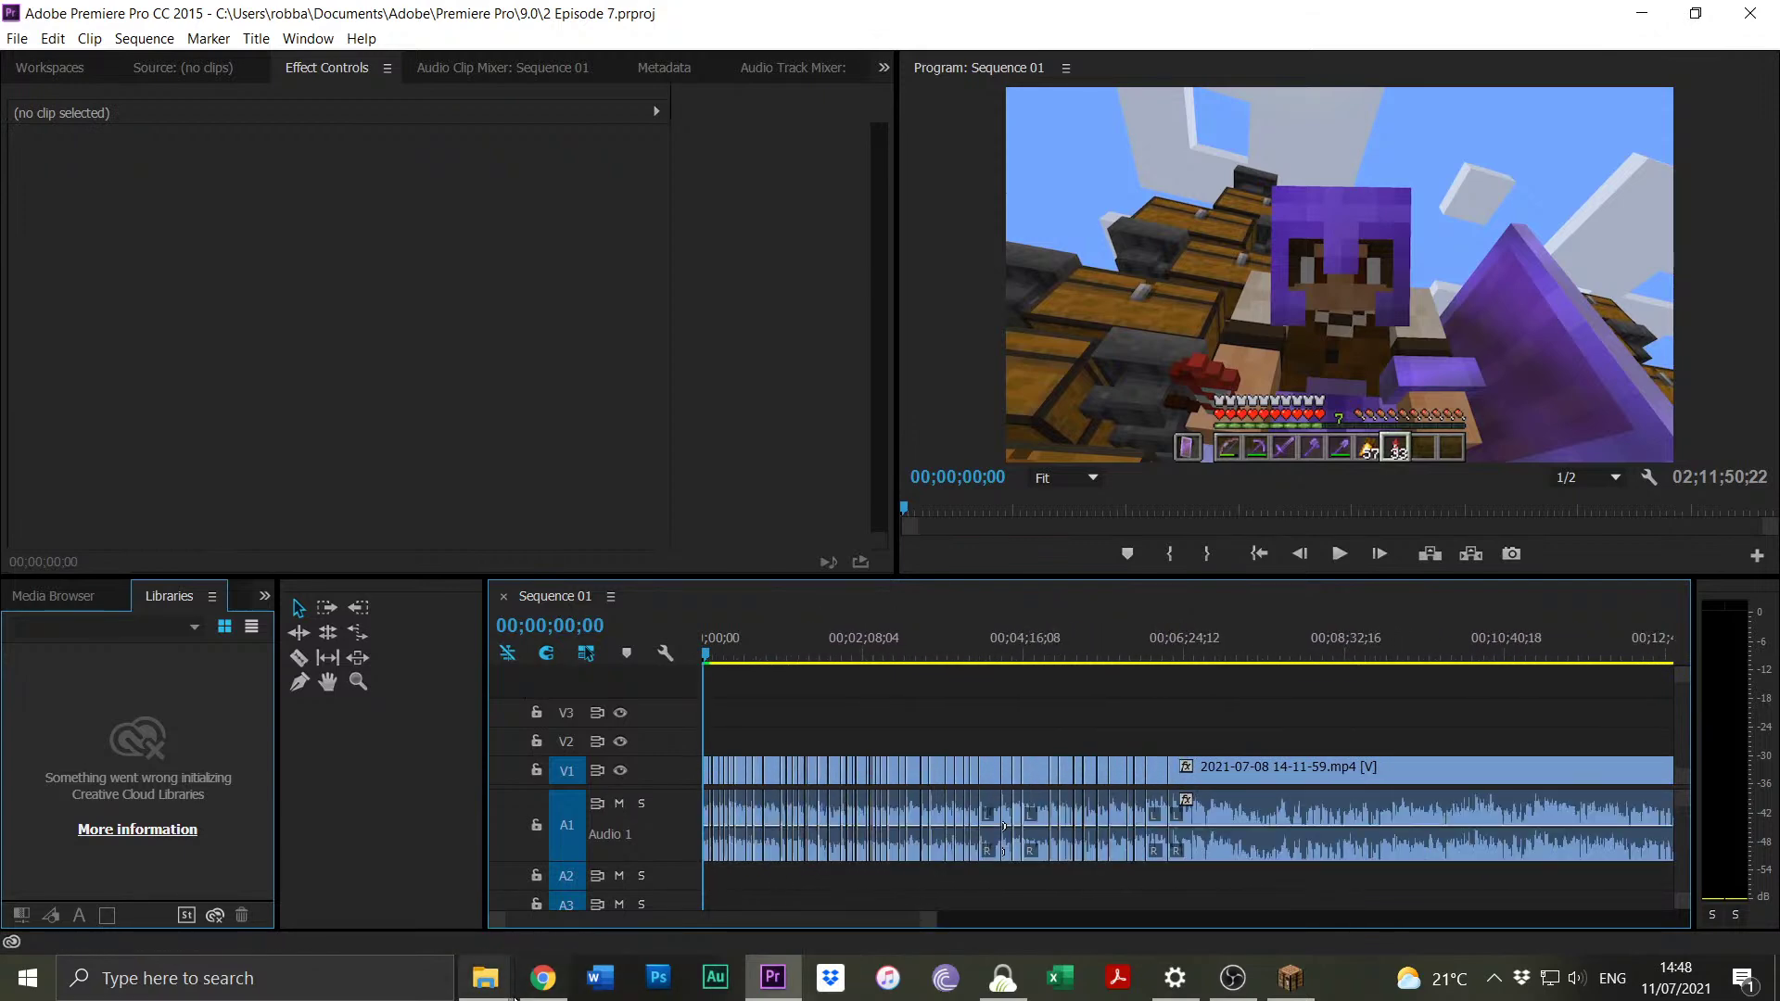
# Switch to File Explorer and open the BEDS 2 music folder inside Dropbox's YouTube > Minecraft folder.
pyautogui.click(485, 978)
pyautogui.moveTo(550, 853)
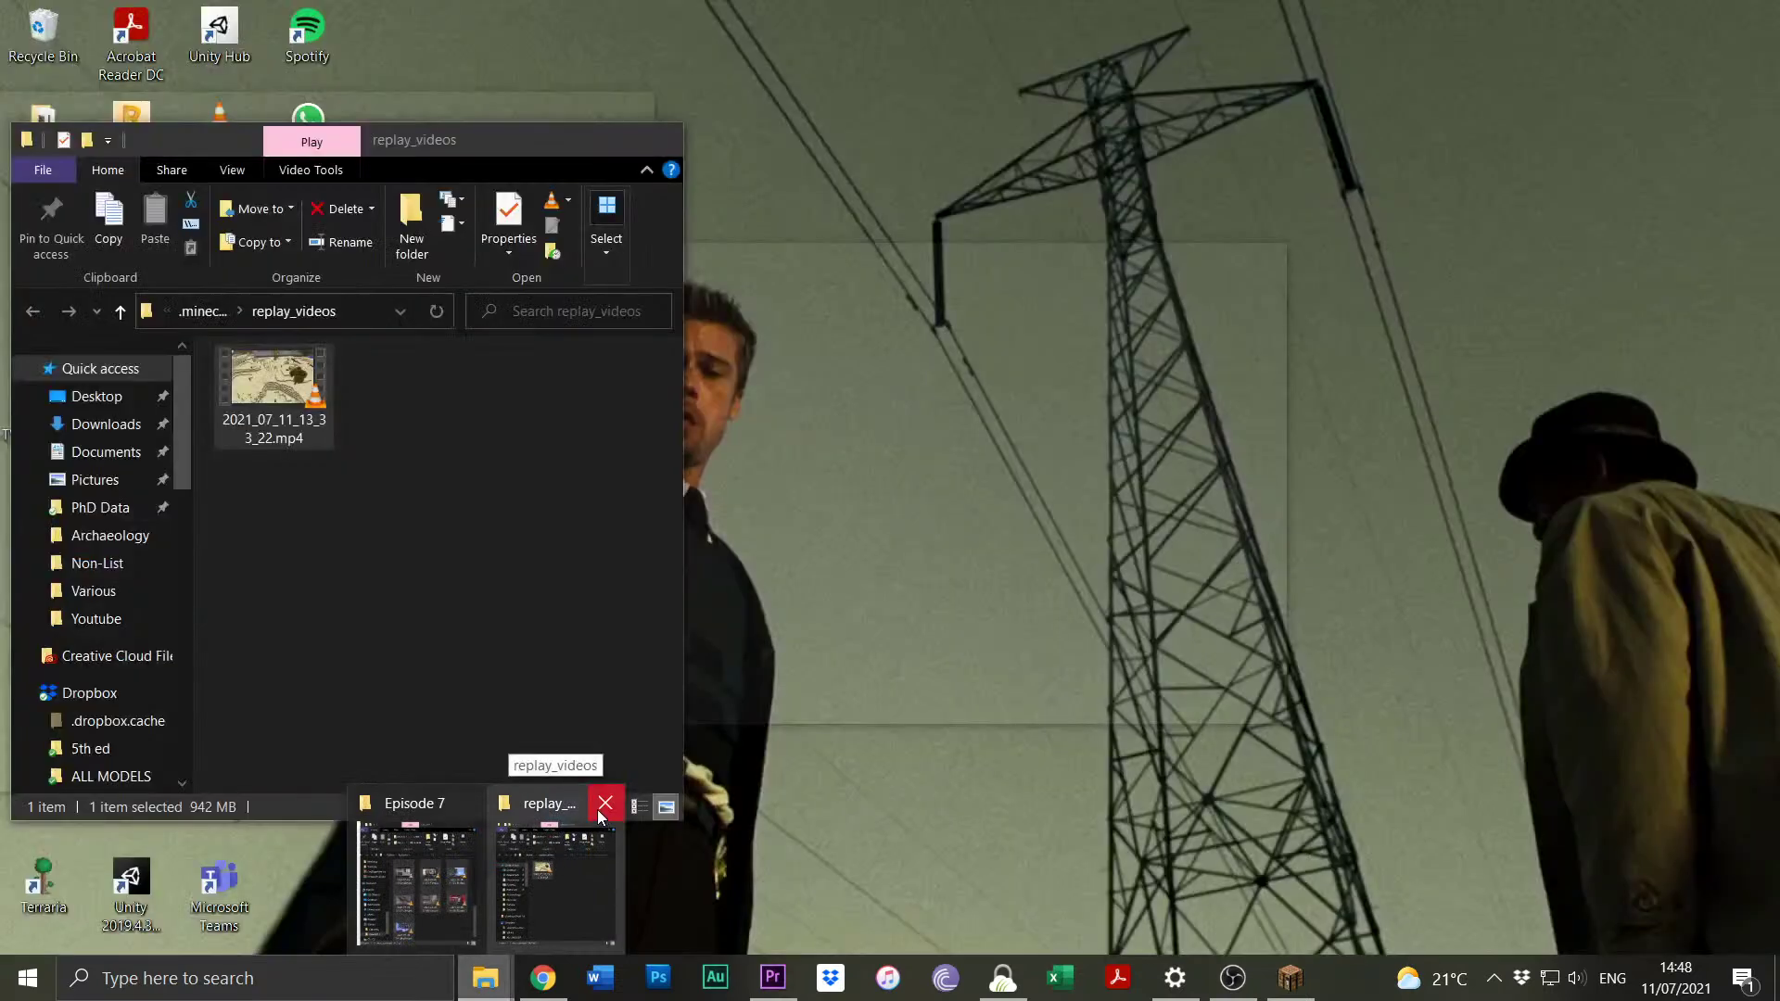
pyautogui.click(469, 881)
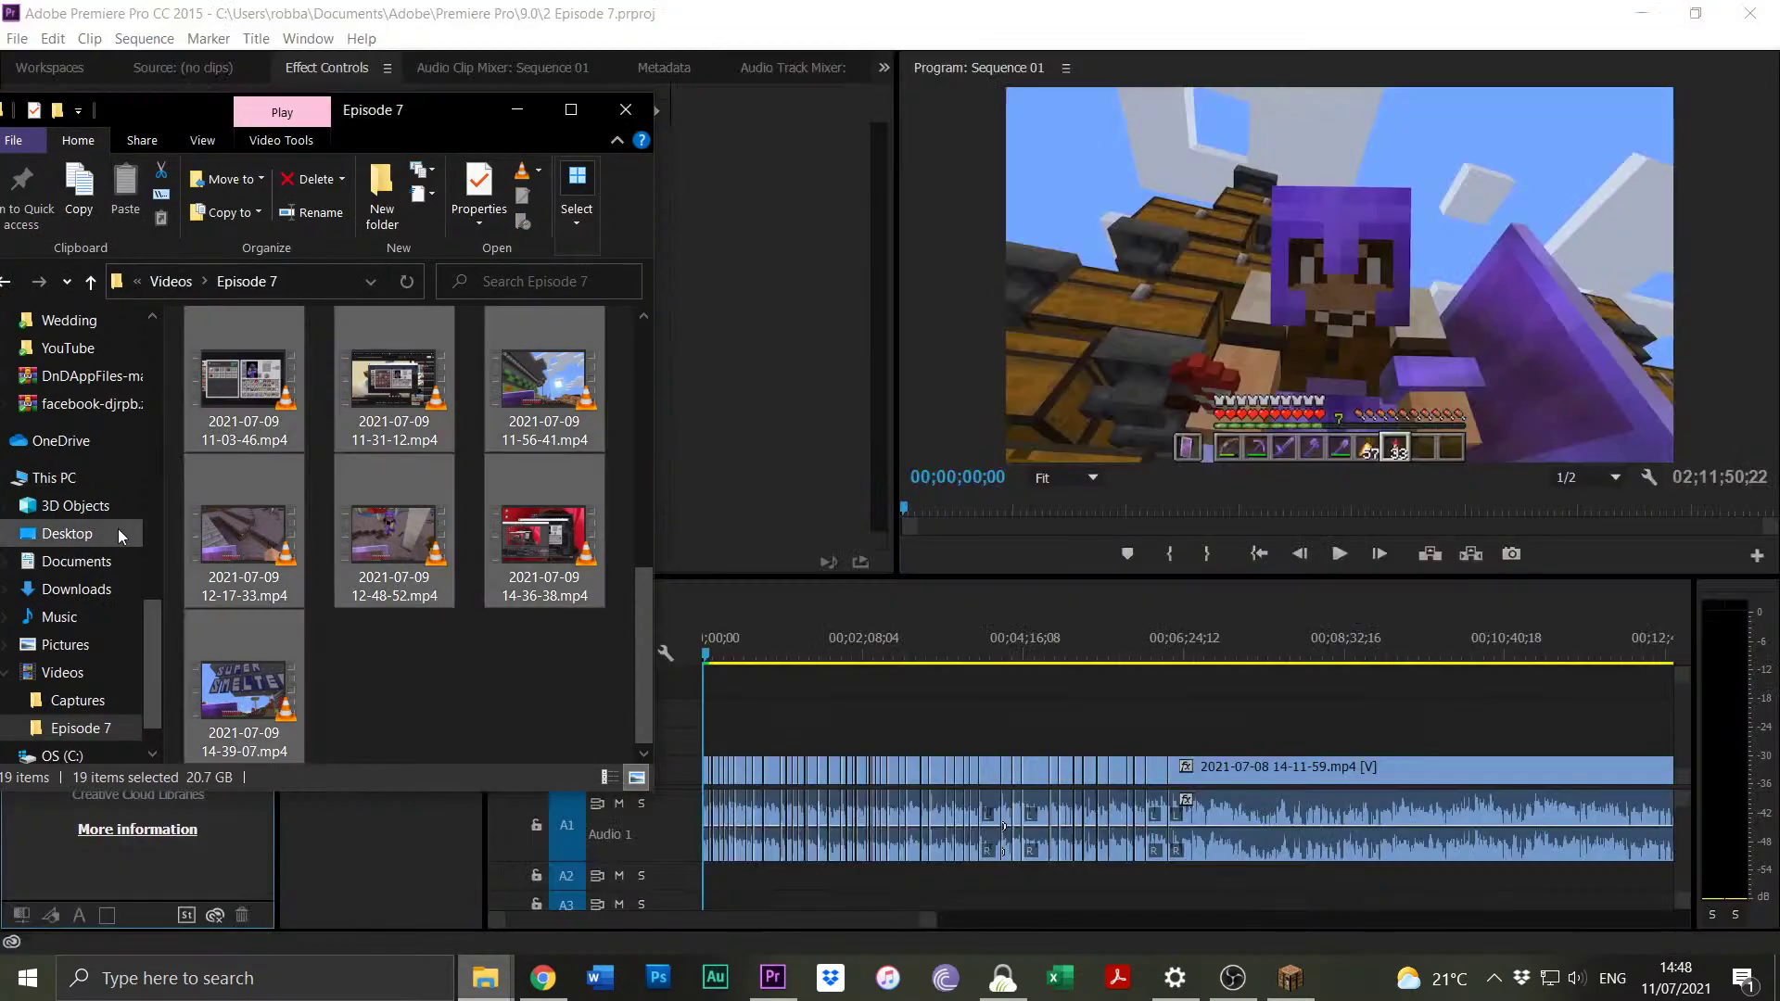
pyautogui.scroll(3, 139, 605)
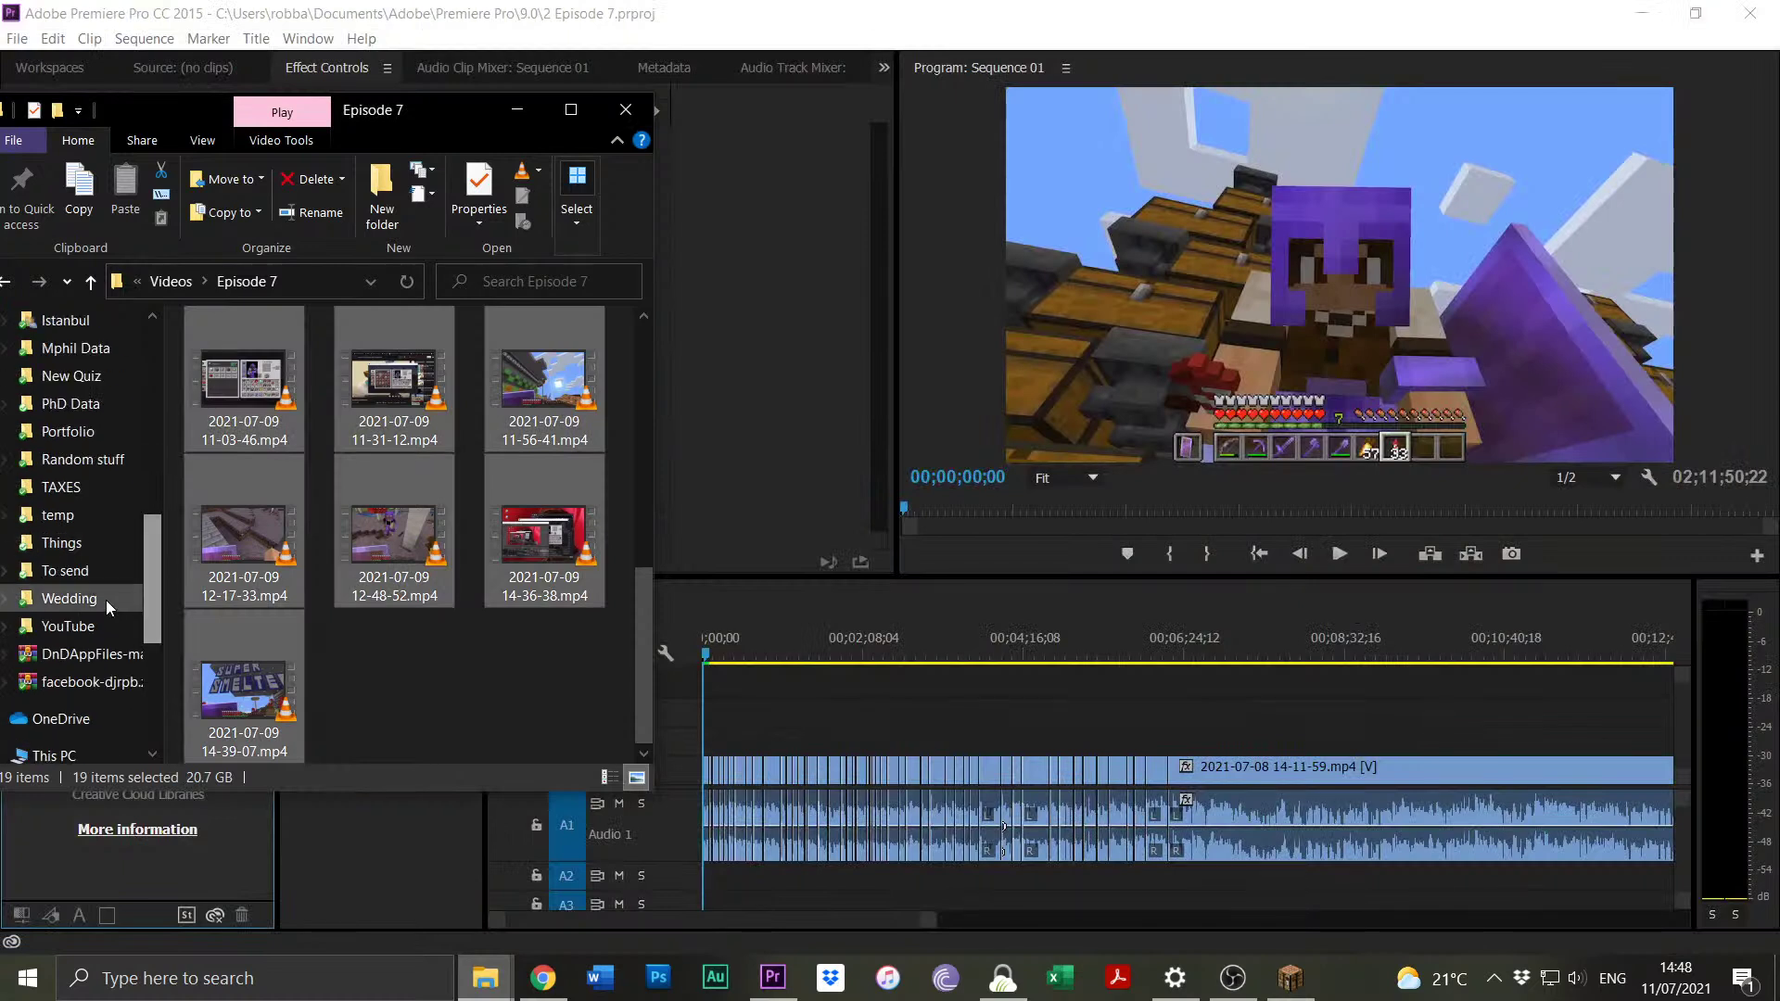
pyautogui.click(94, 628)
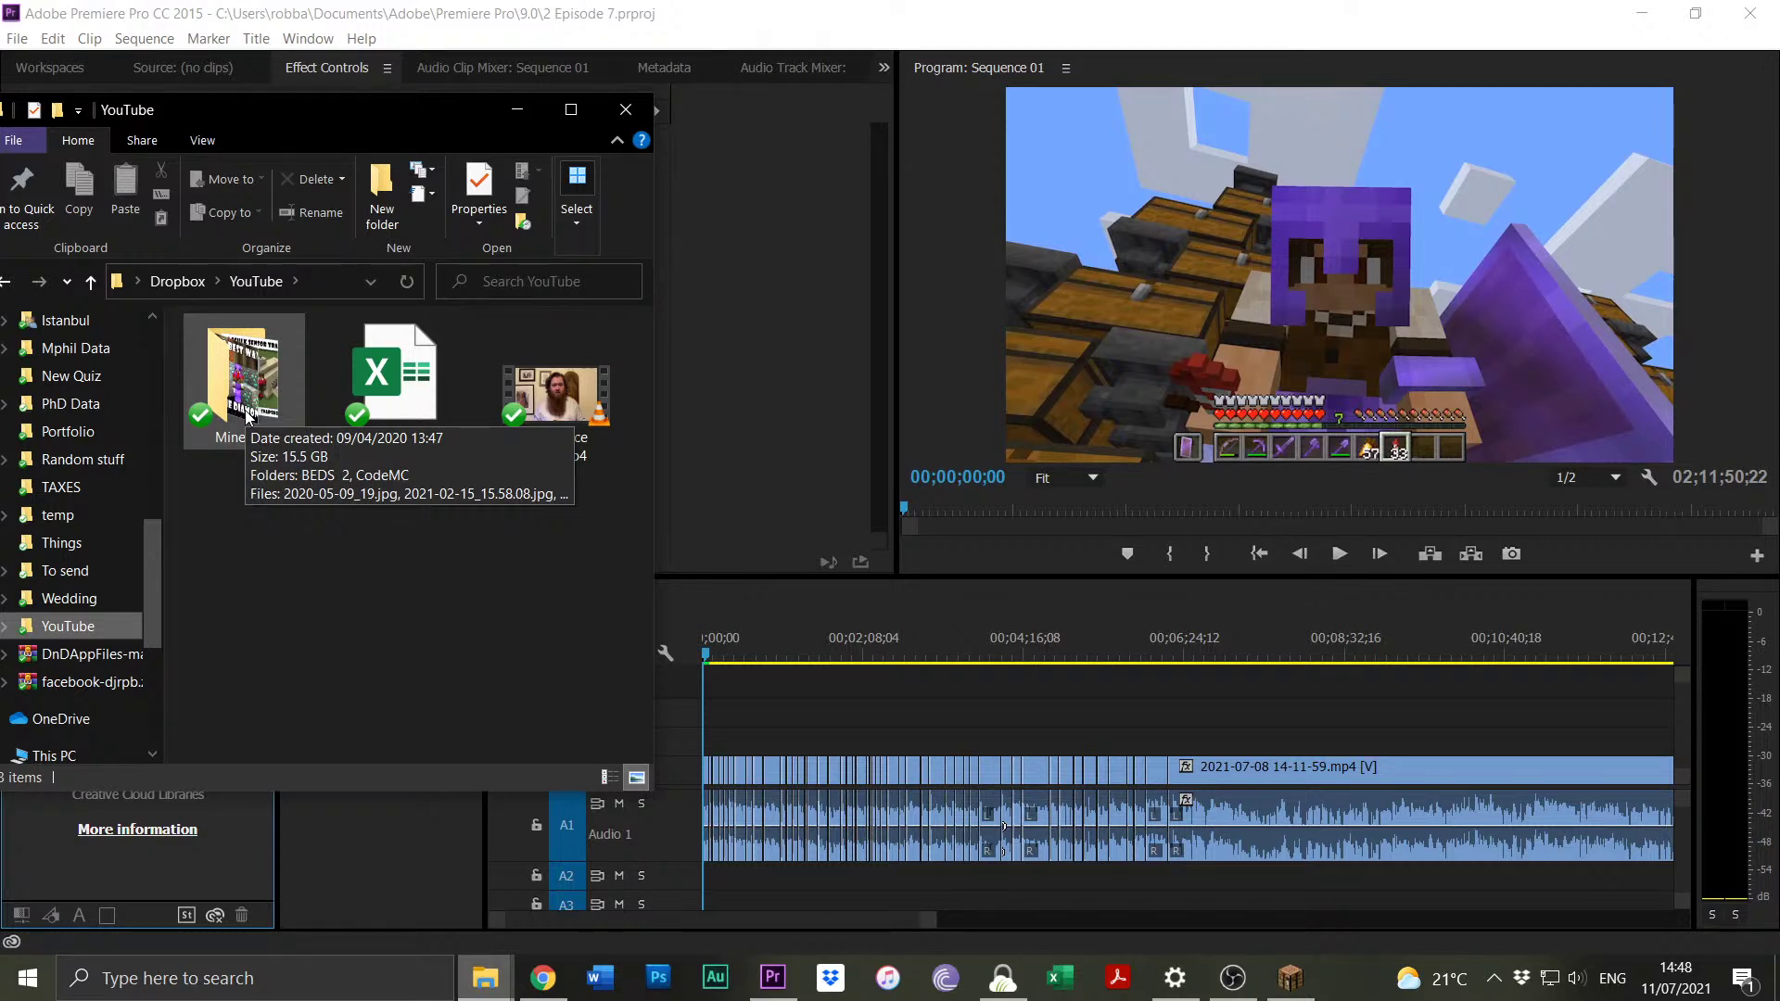
pyautogui.doubleClick(249, 418)
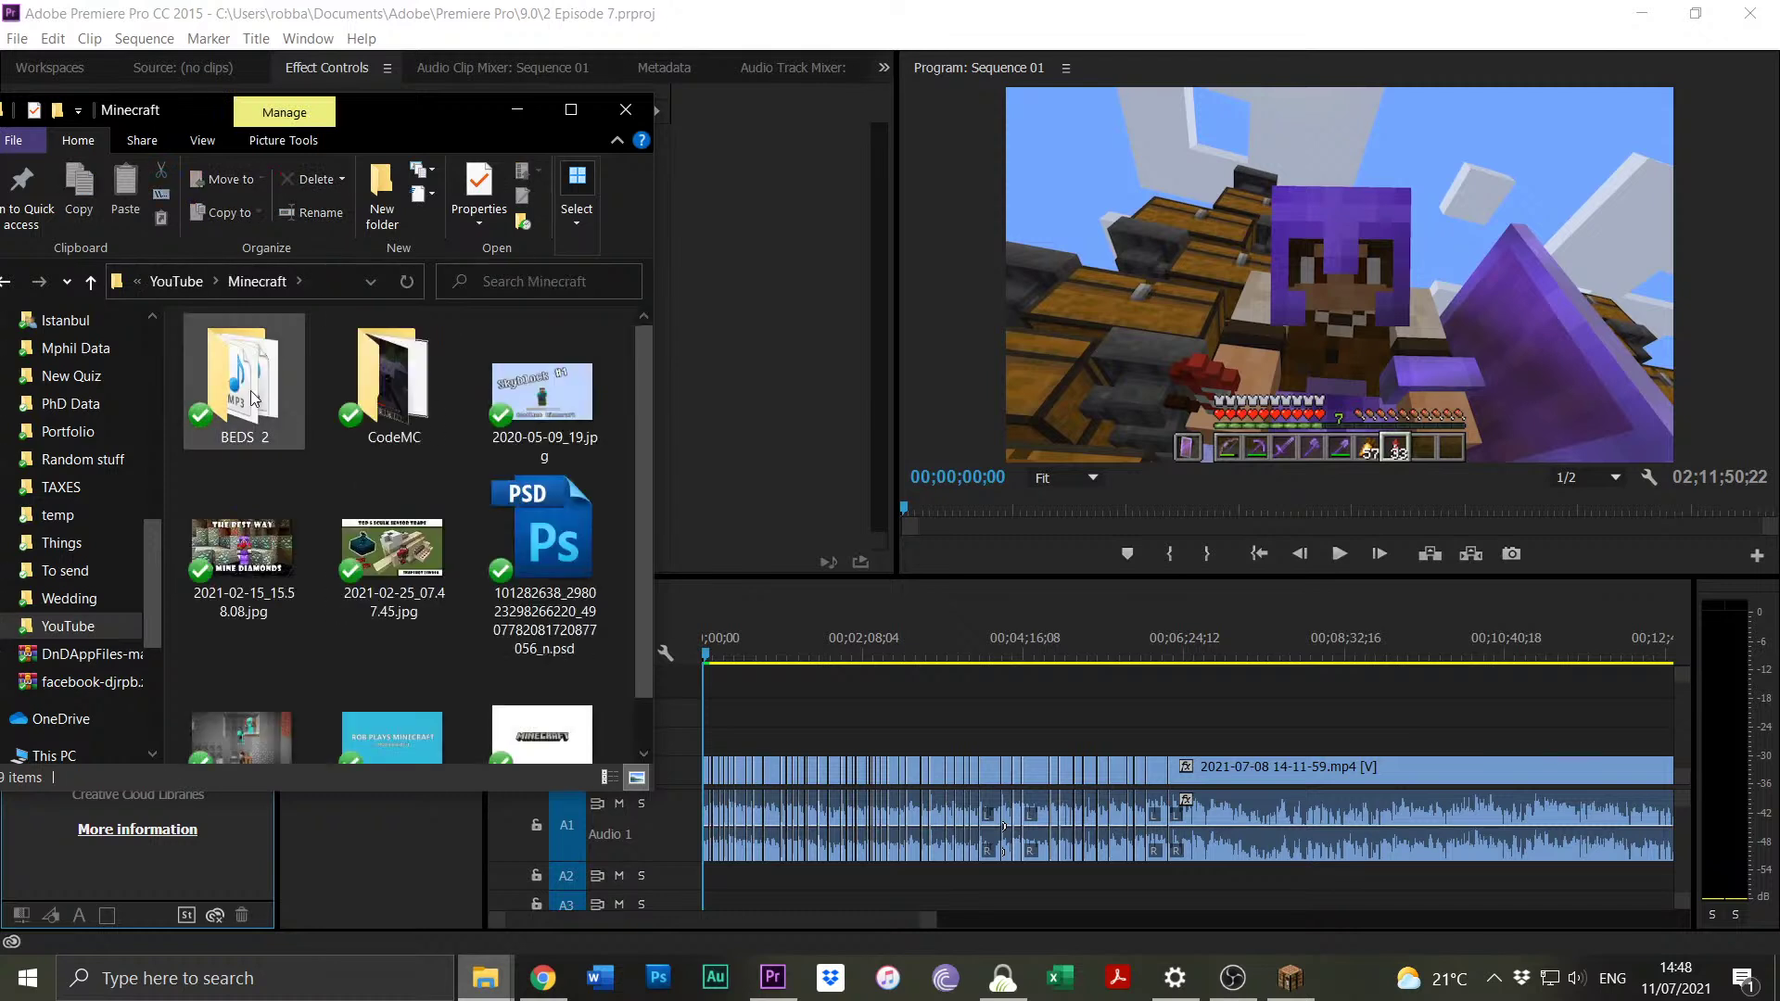
pyautogui.doubleClick(279, 412)
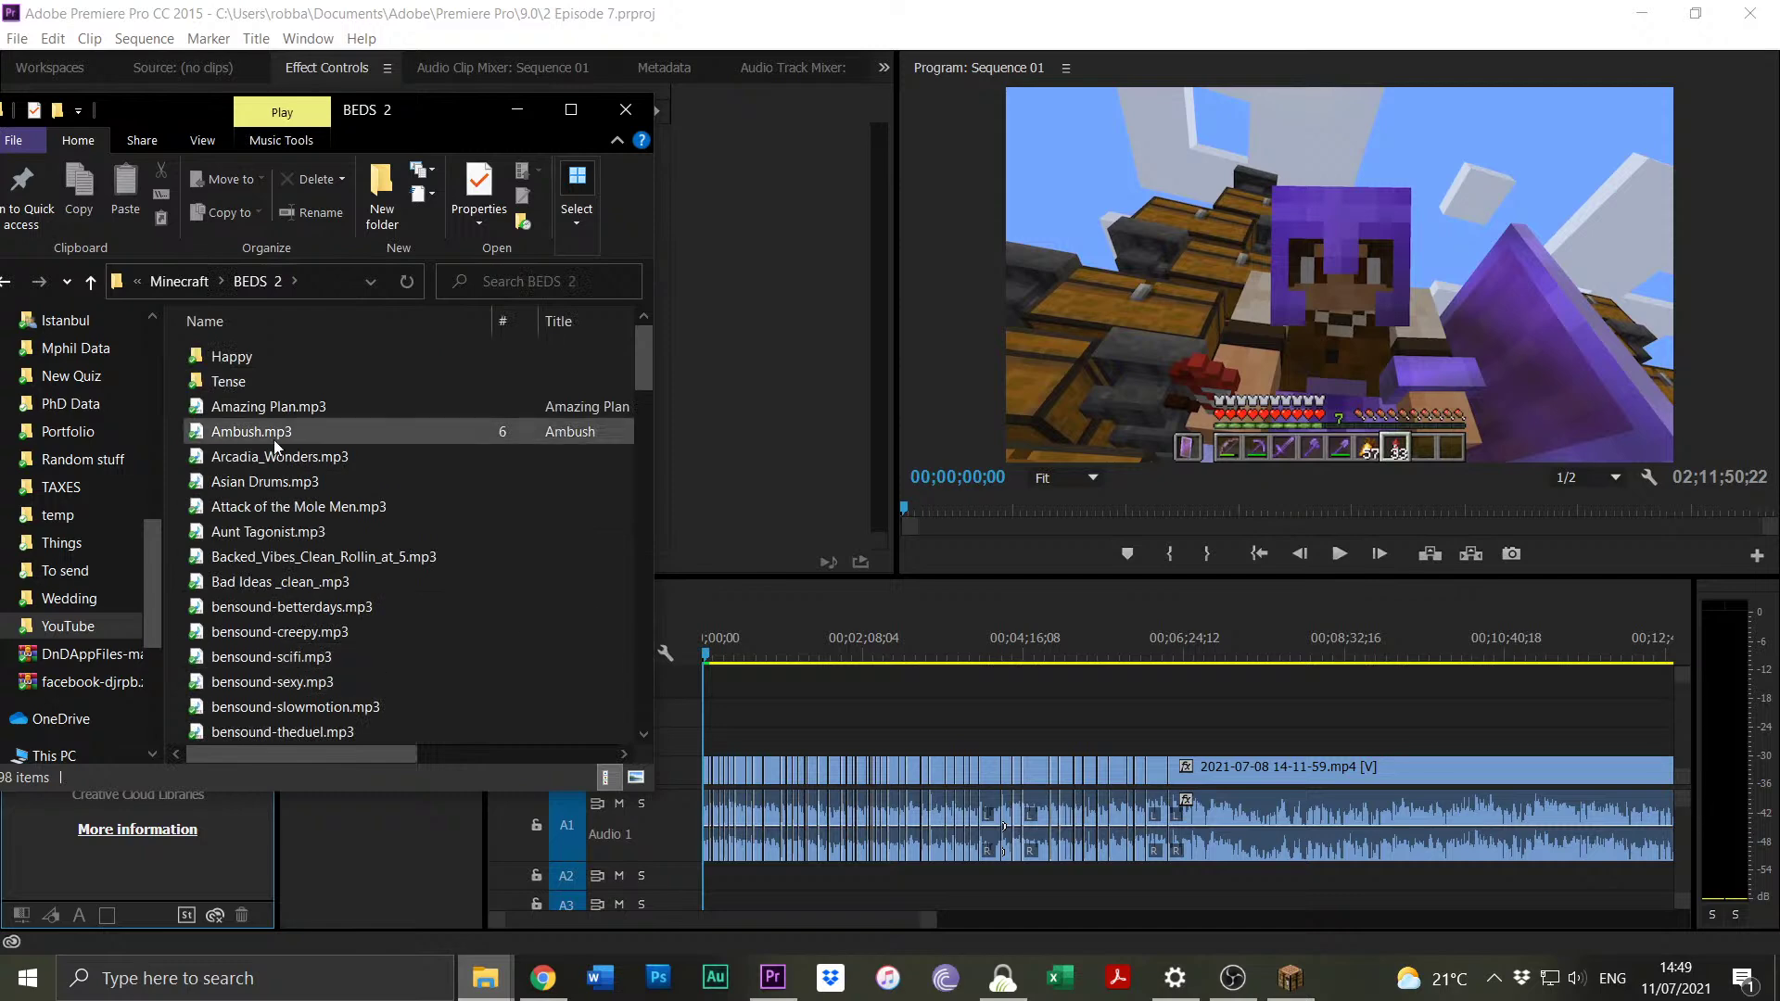
# Look through the music tracks in the BEDS 2 folder and in its Happy subfolder.
pyautogui.scroll(-15, 246, 598)
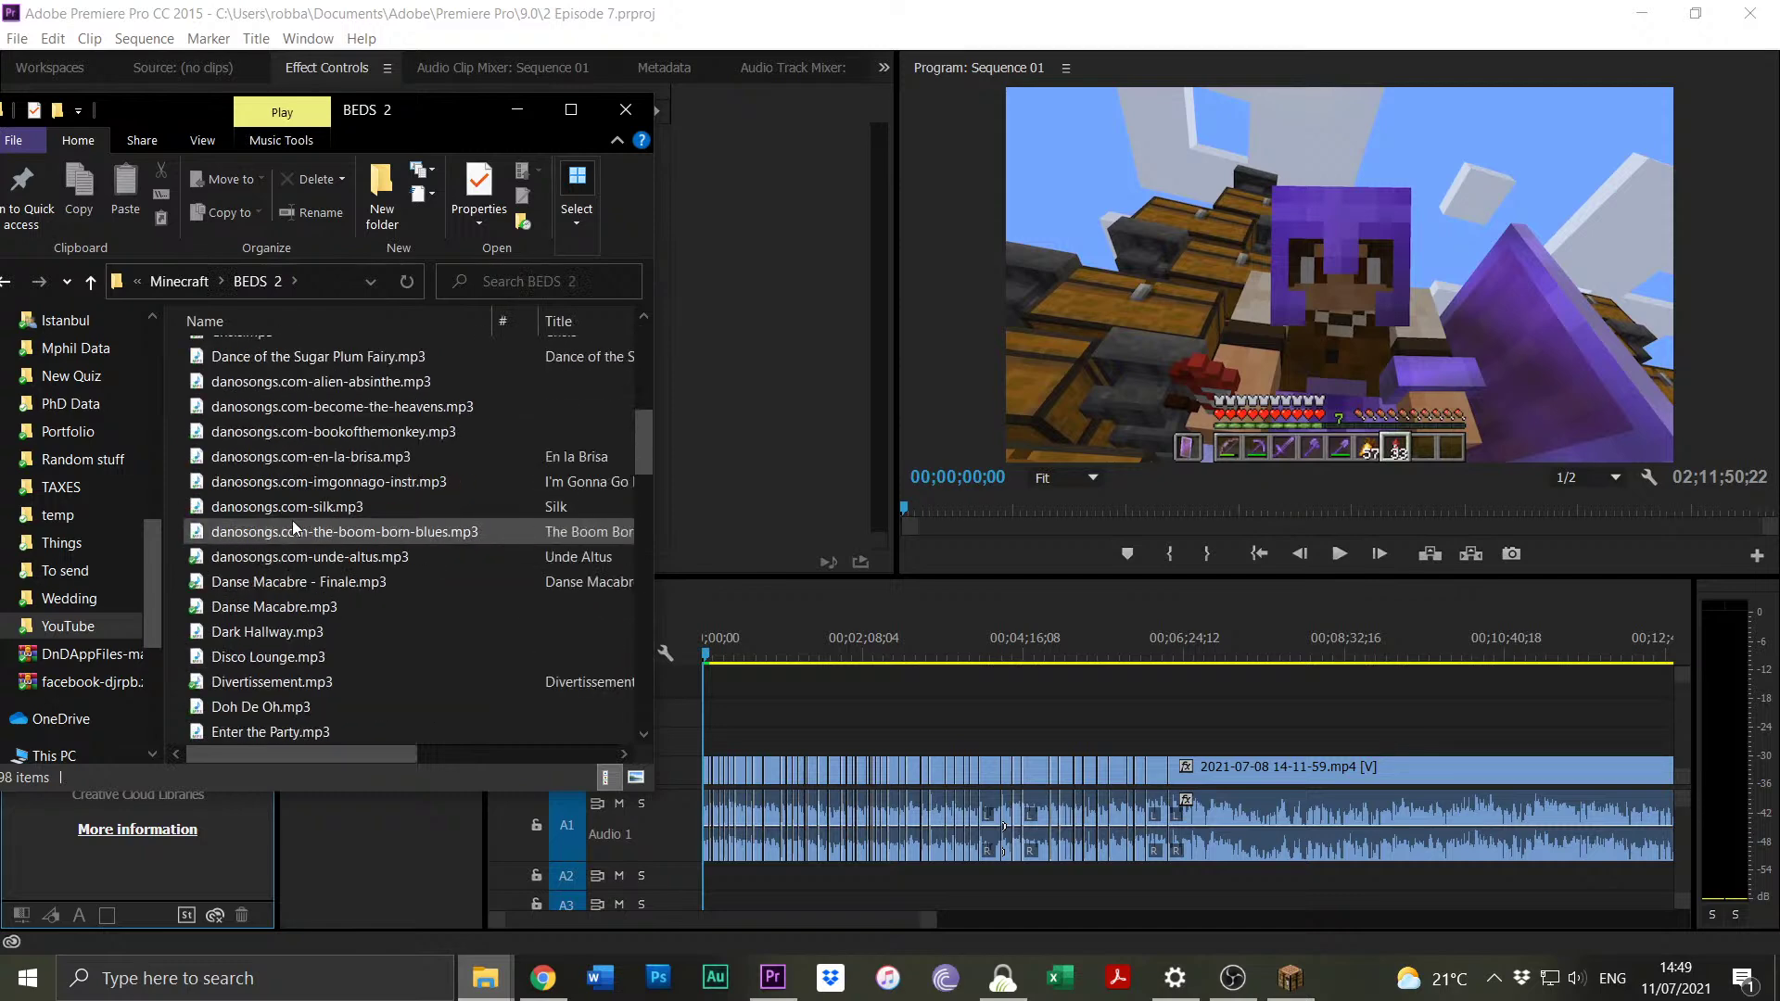
pyautogui.scroll(-10, 293, 525)
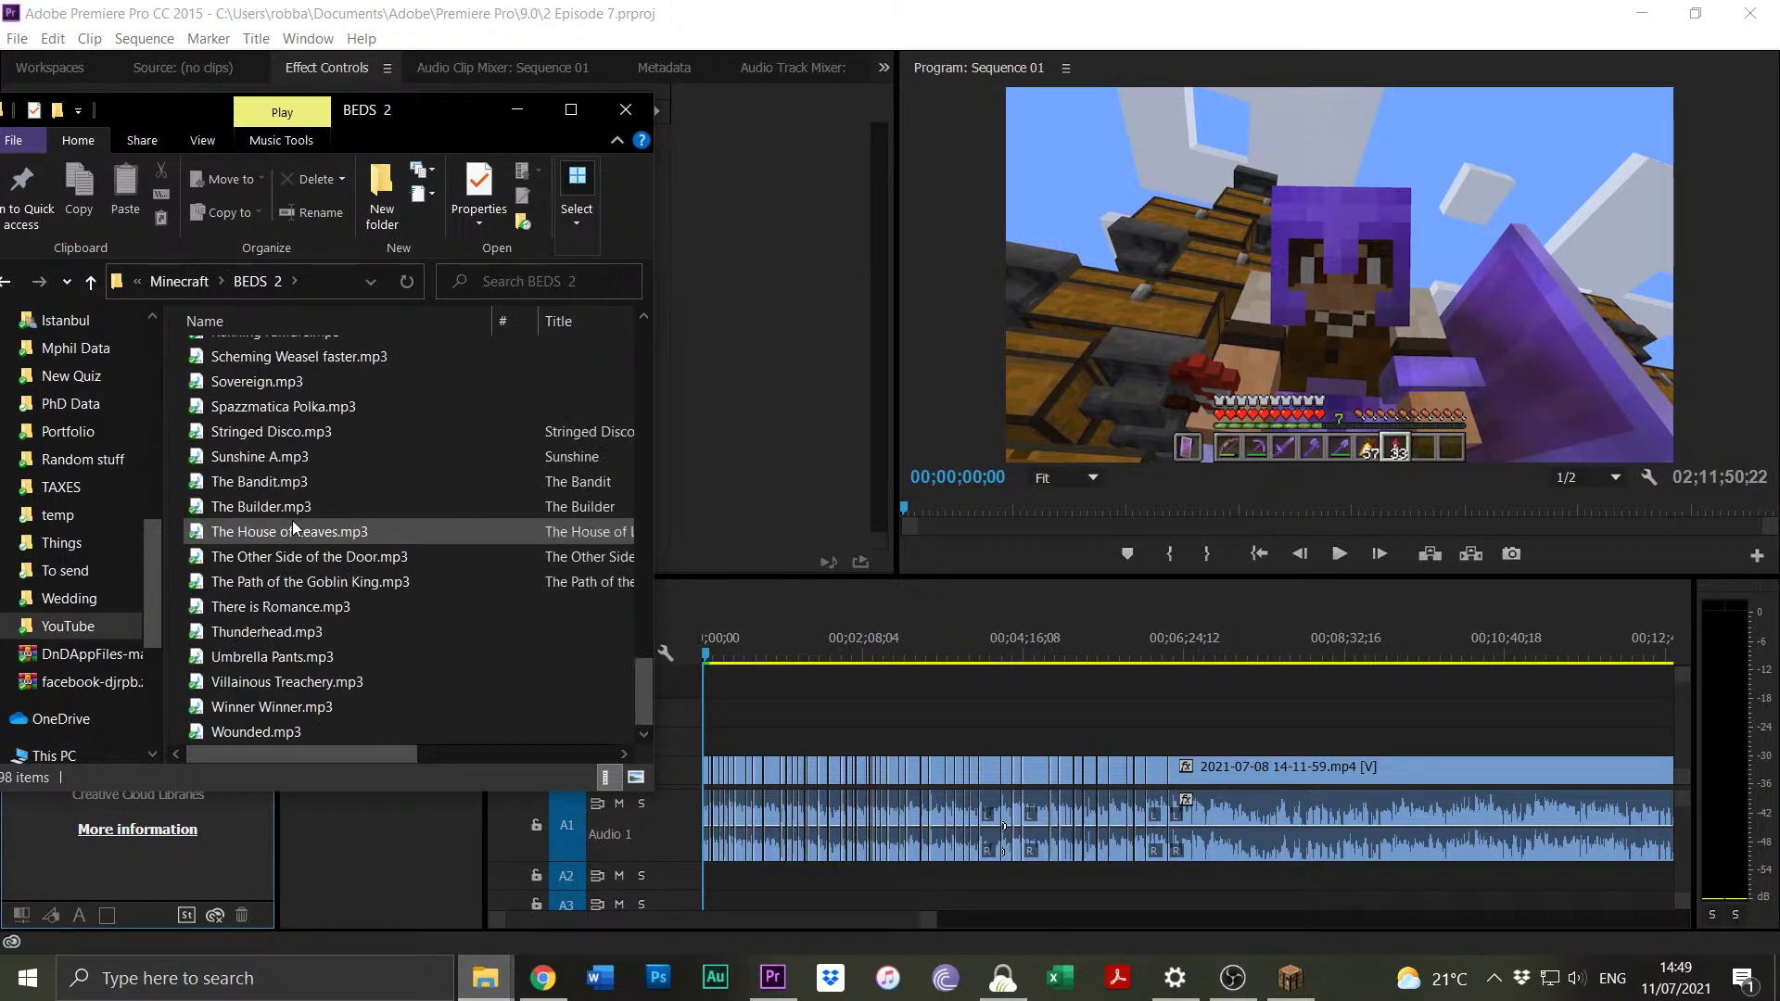
pyautogui.scroll(18, 306, 557)
pyautogui.scroll(12, 310, 559)
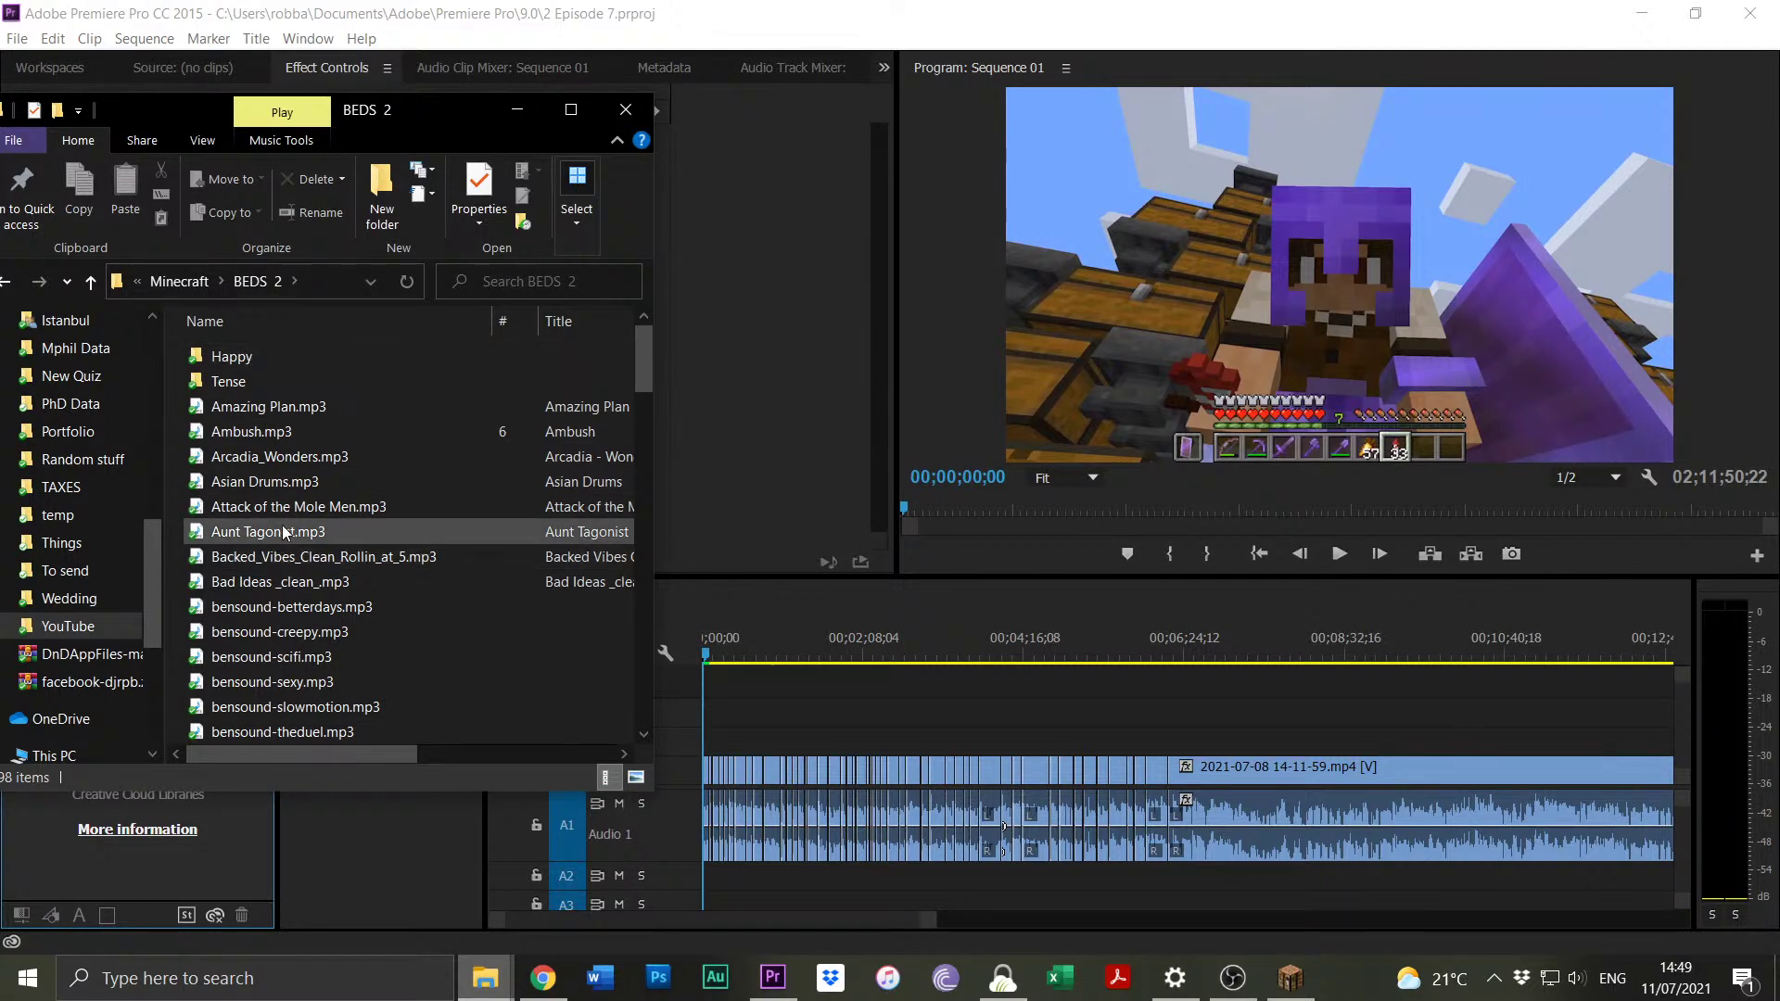
pyautogui.doubleClick(224, 360)
pyautogui.scroll(-7, 381, 480)
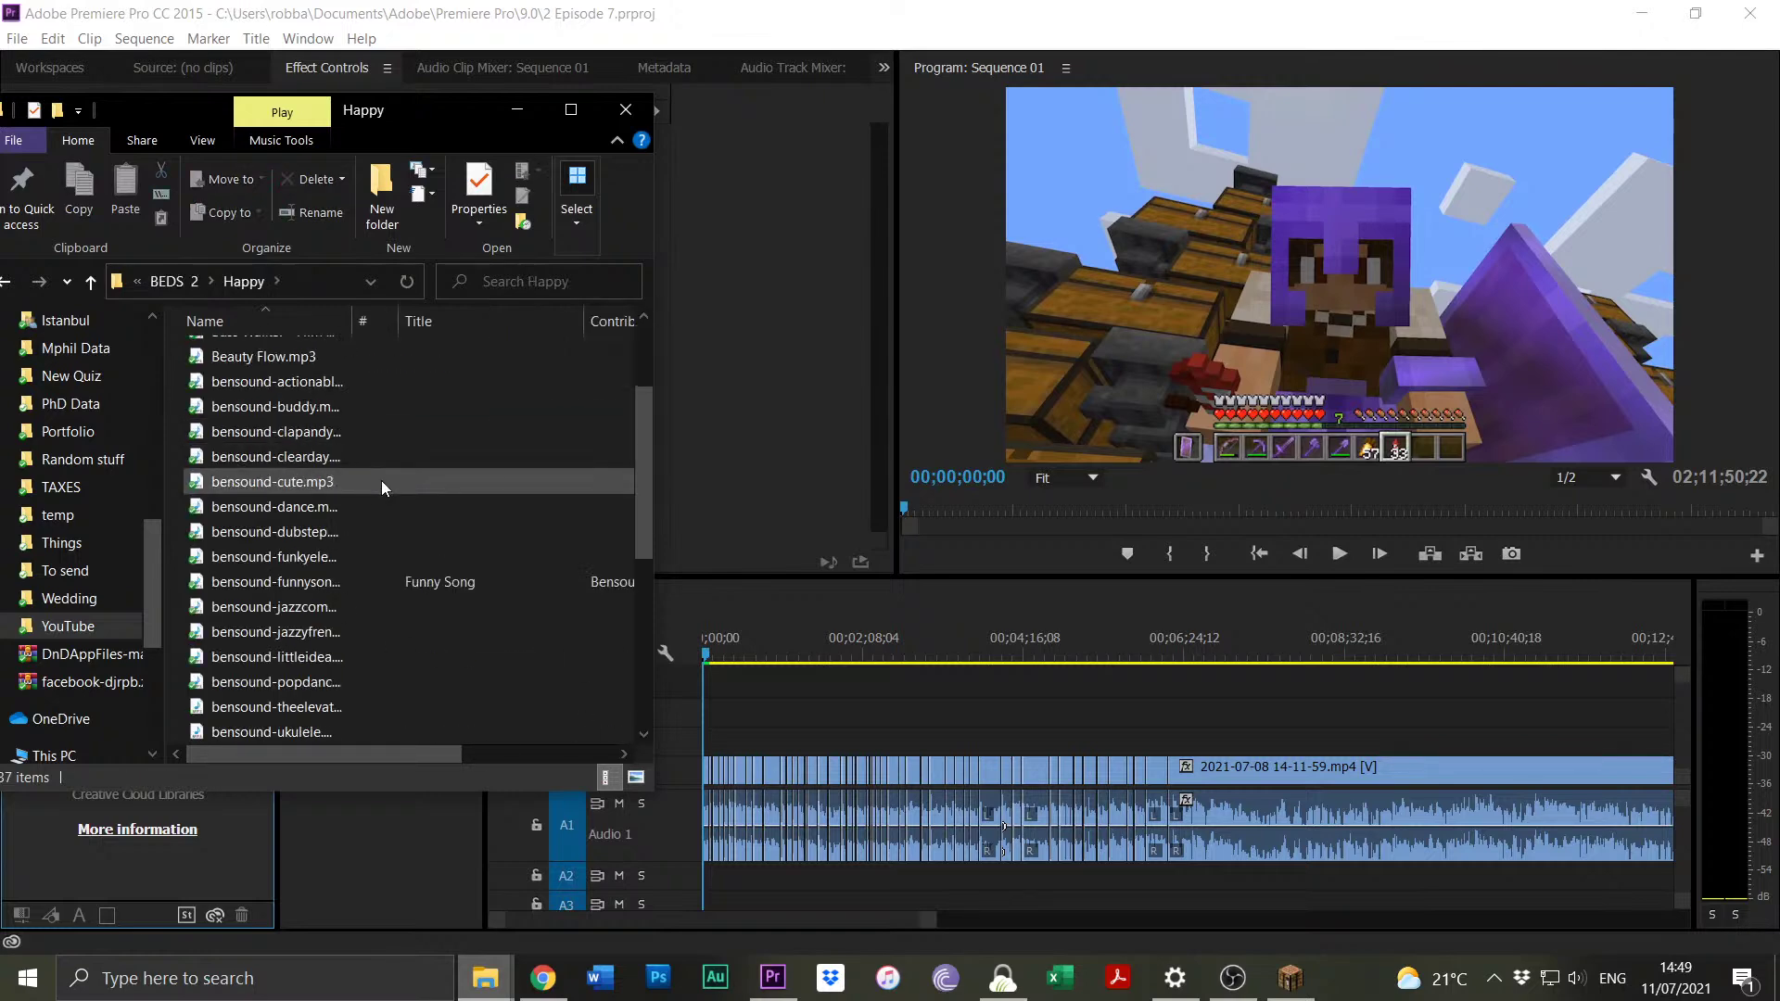
pyautogui.scroll(-7, 320, 556)
pyautogui.scroll(7, 321, 557)
pyautogui.scroll(-7, 321, 557)
pyautogui.scroll(6, 321, 556)
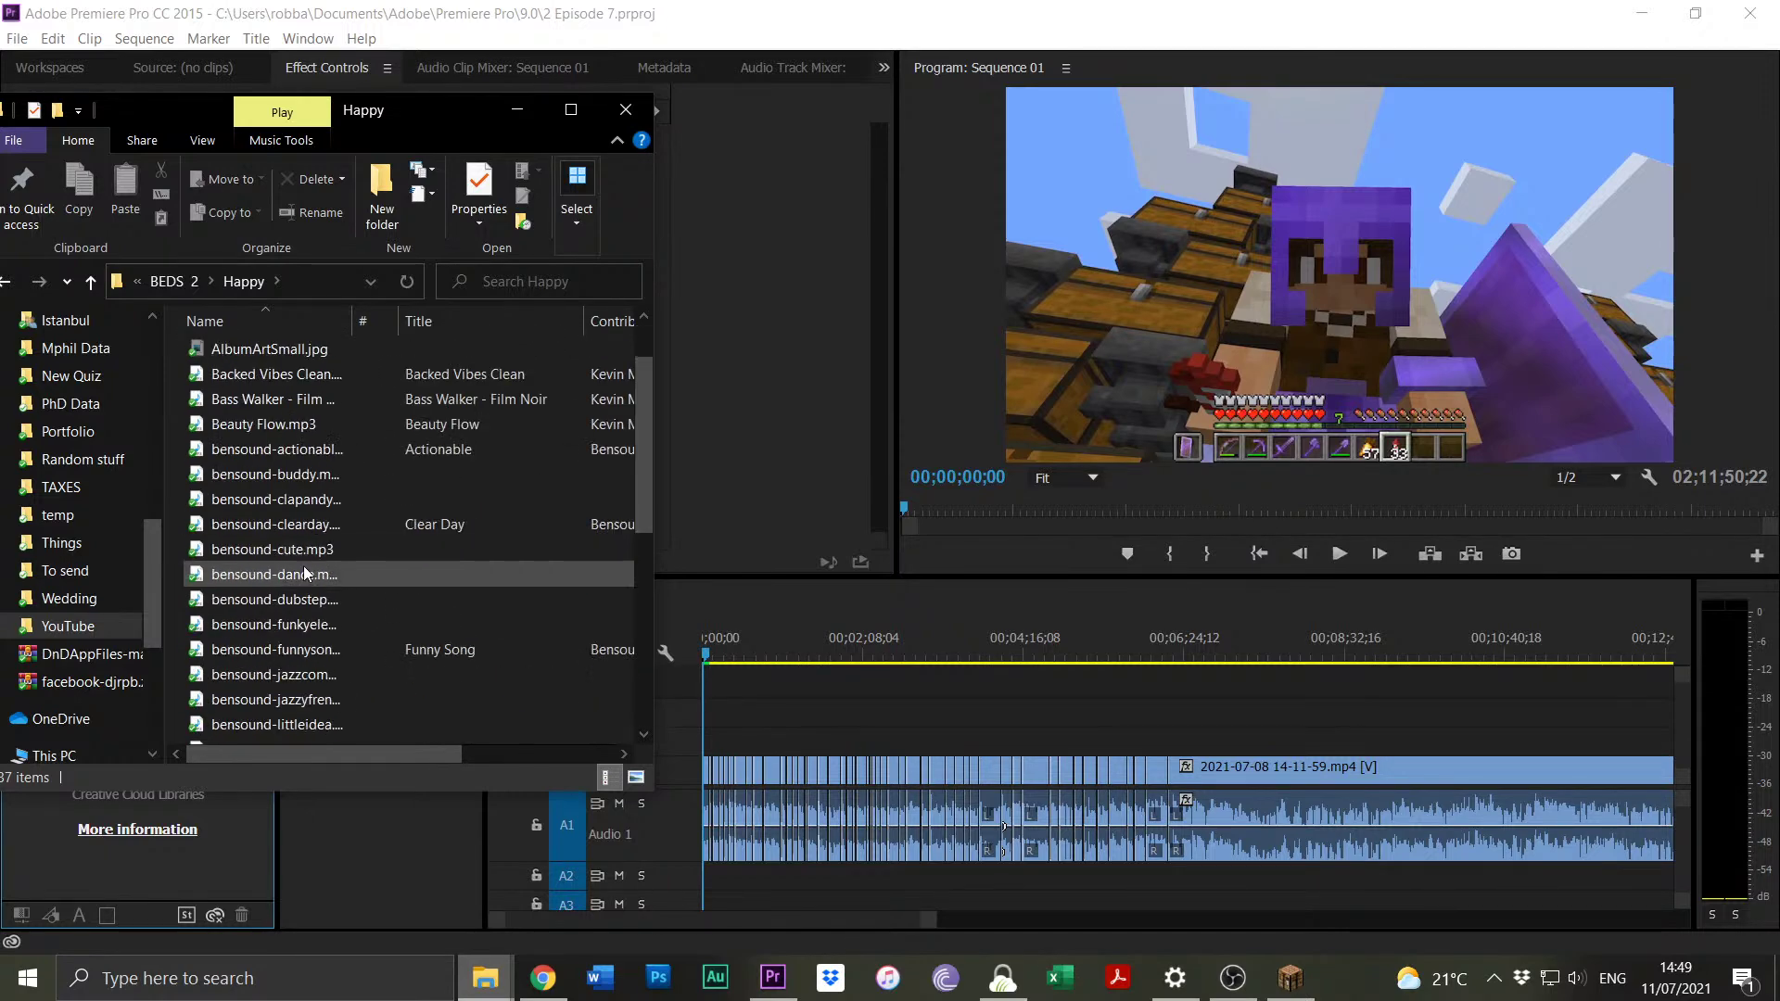
# Play the bensound-dance track as a preview and look further down the Happy folder's music list.
pyautogui.click(301, 574)
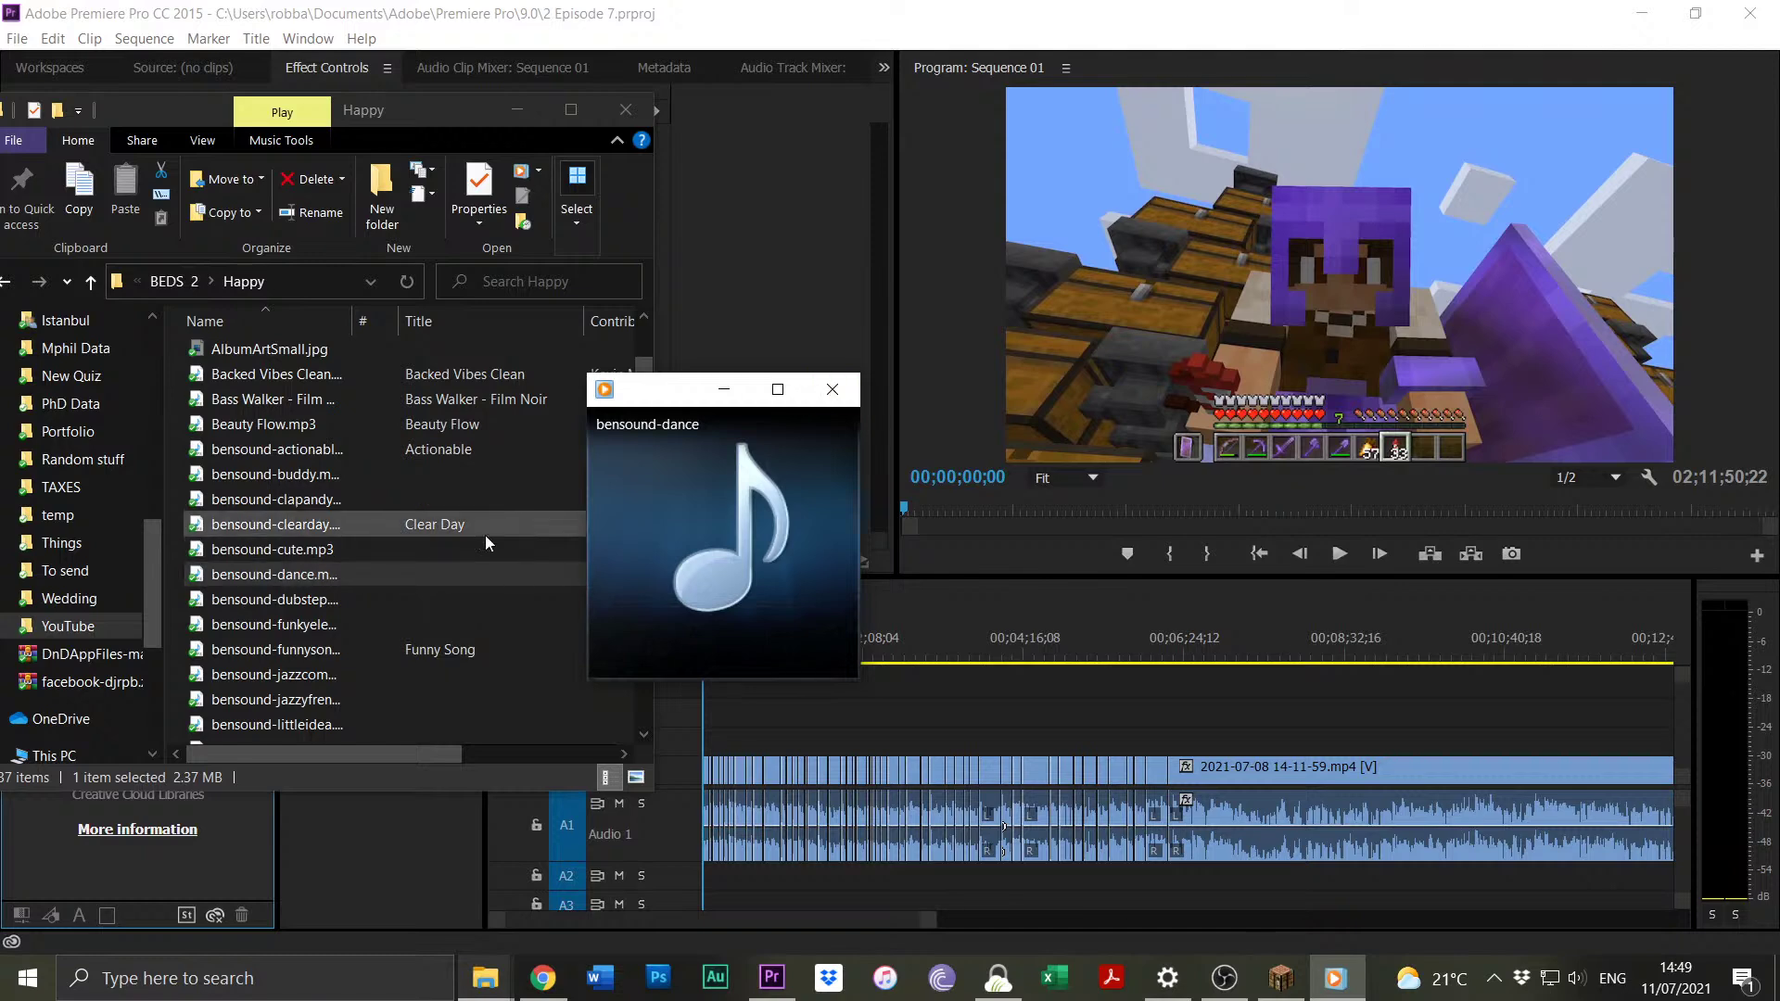
pyautogui.scroll(-7, 359, 591)
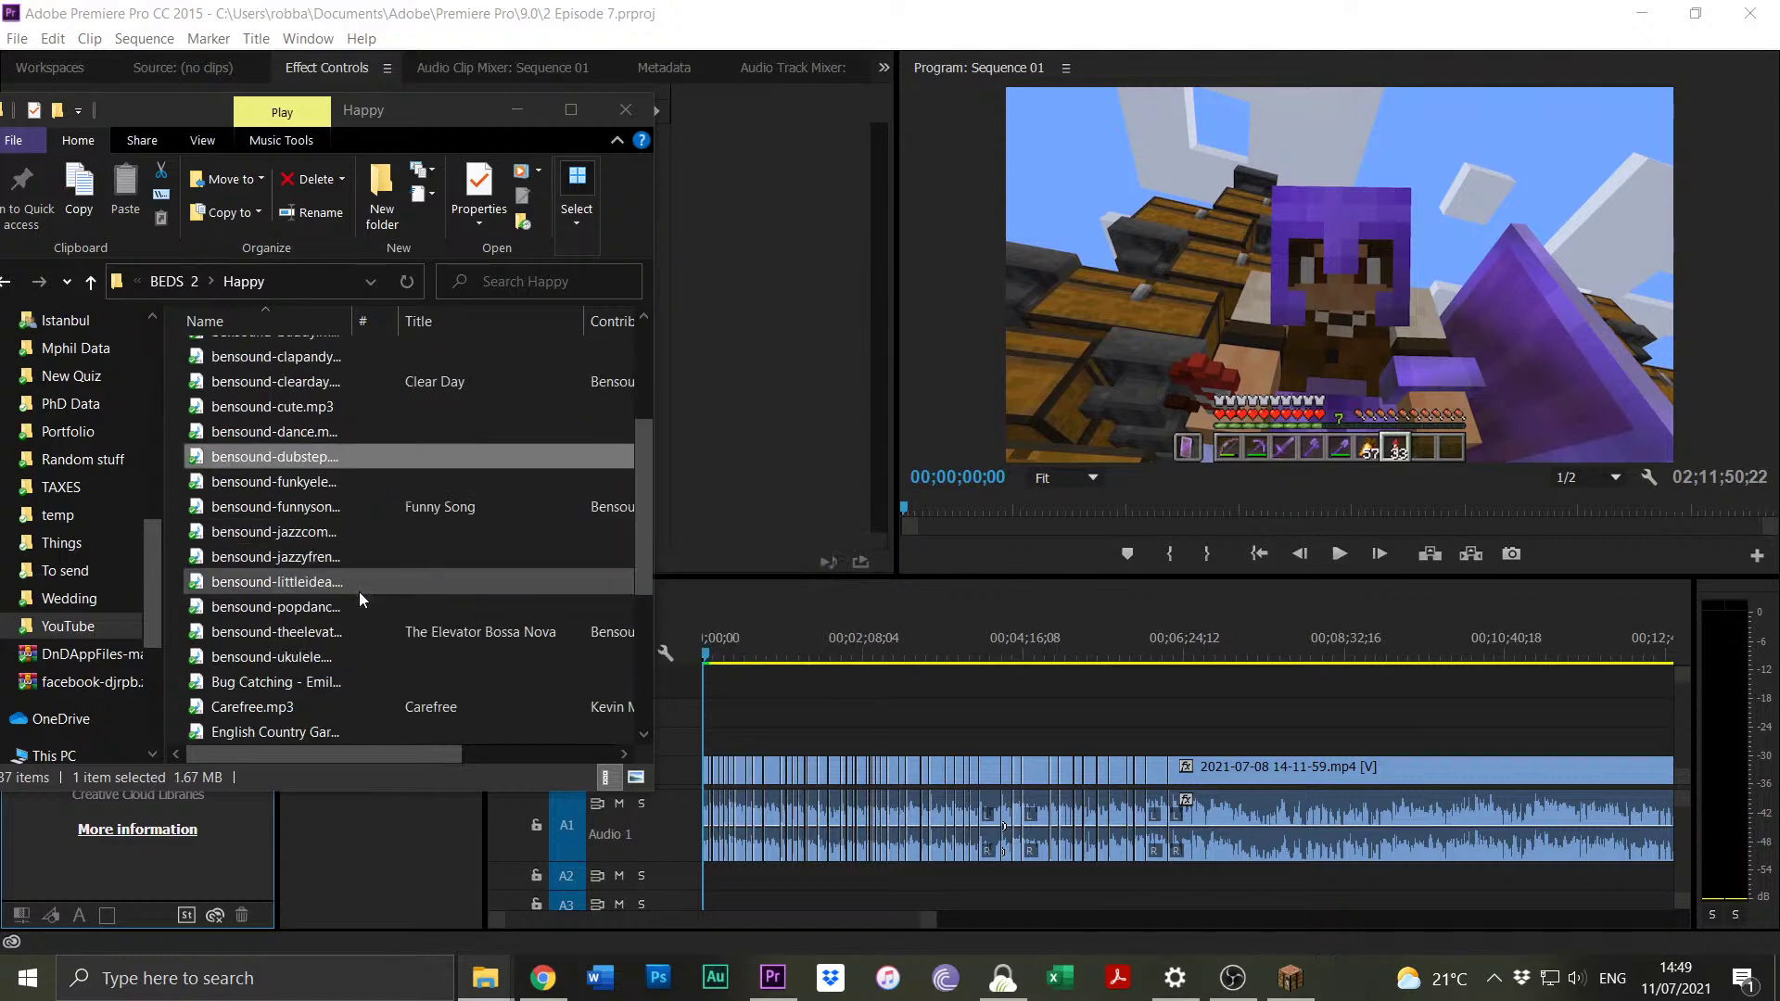
pyautogui.click(358, 582)
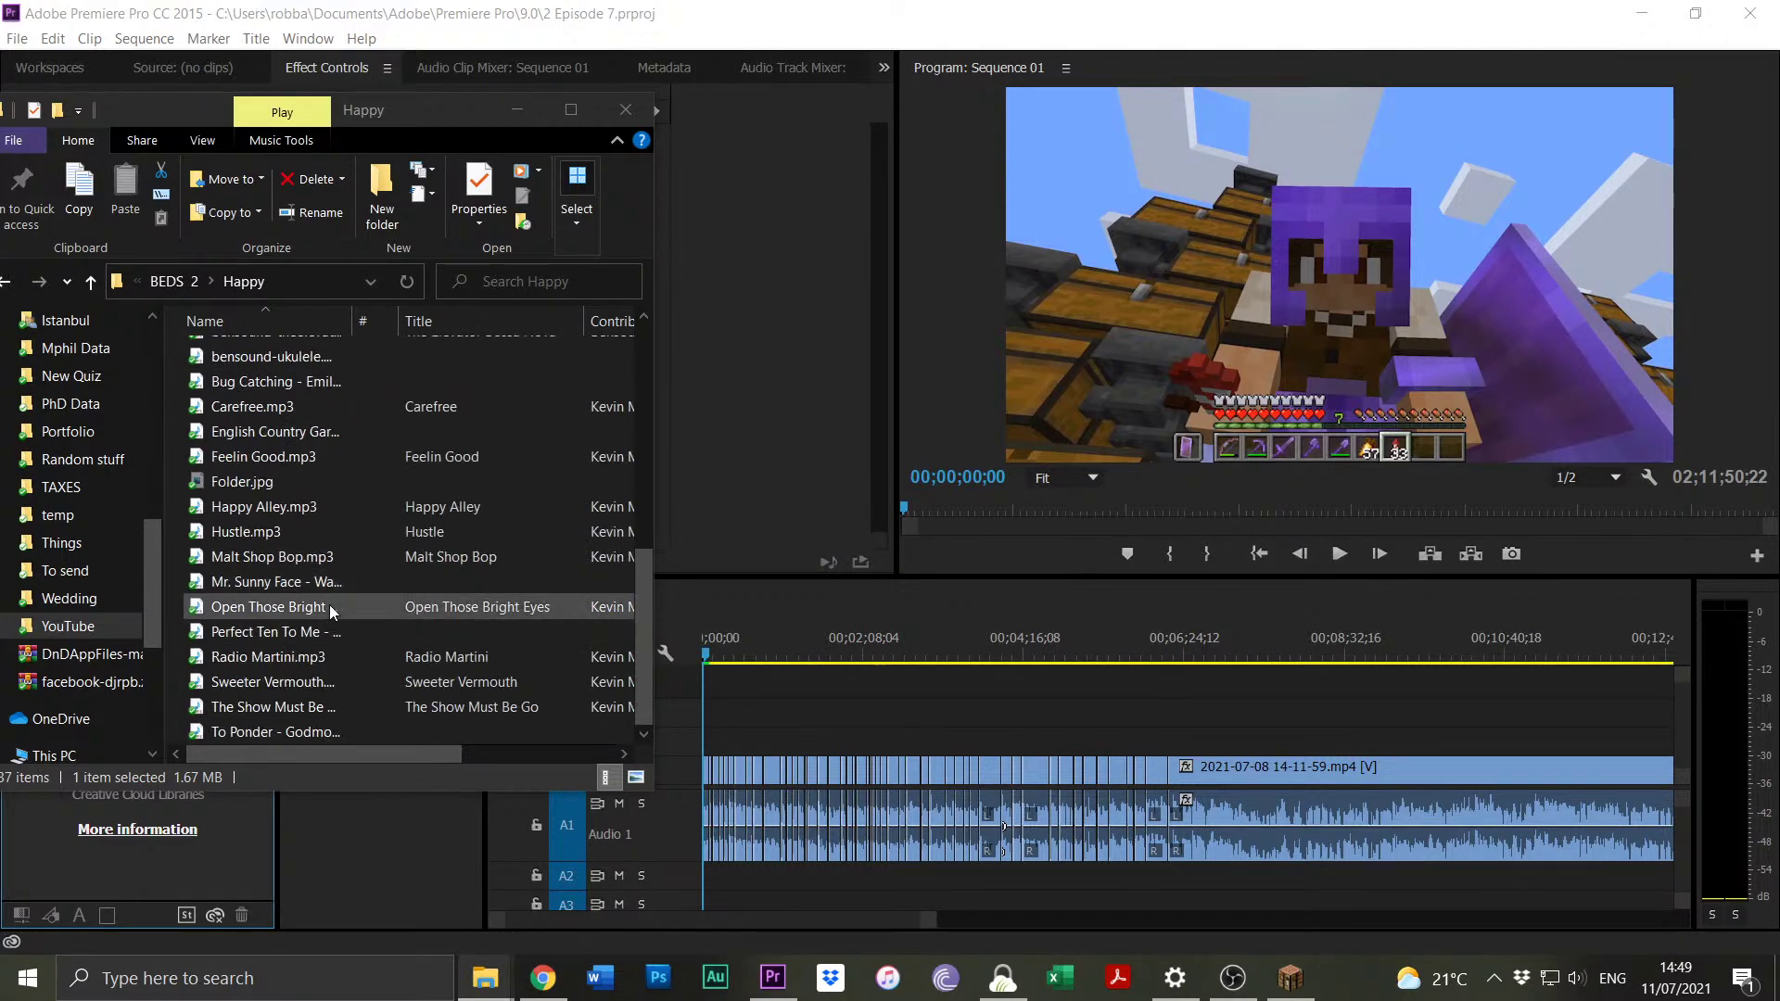
# Look through the music tracks in the Happy folder and then in its parent folder, BEDS 2.
pyautogui.scroll(7, 353, 636)
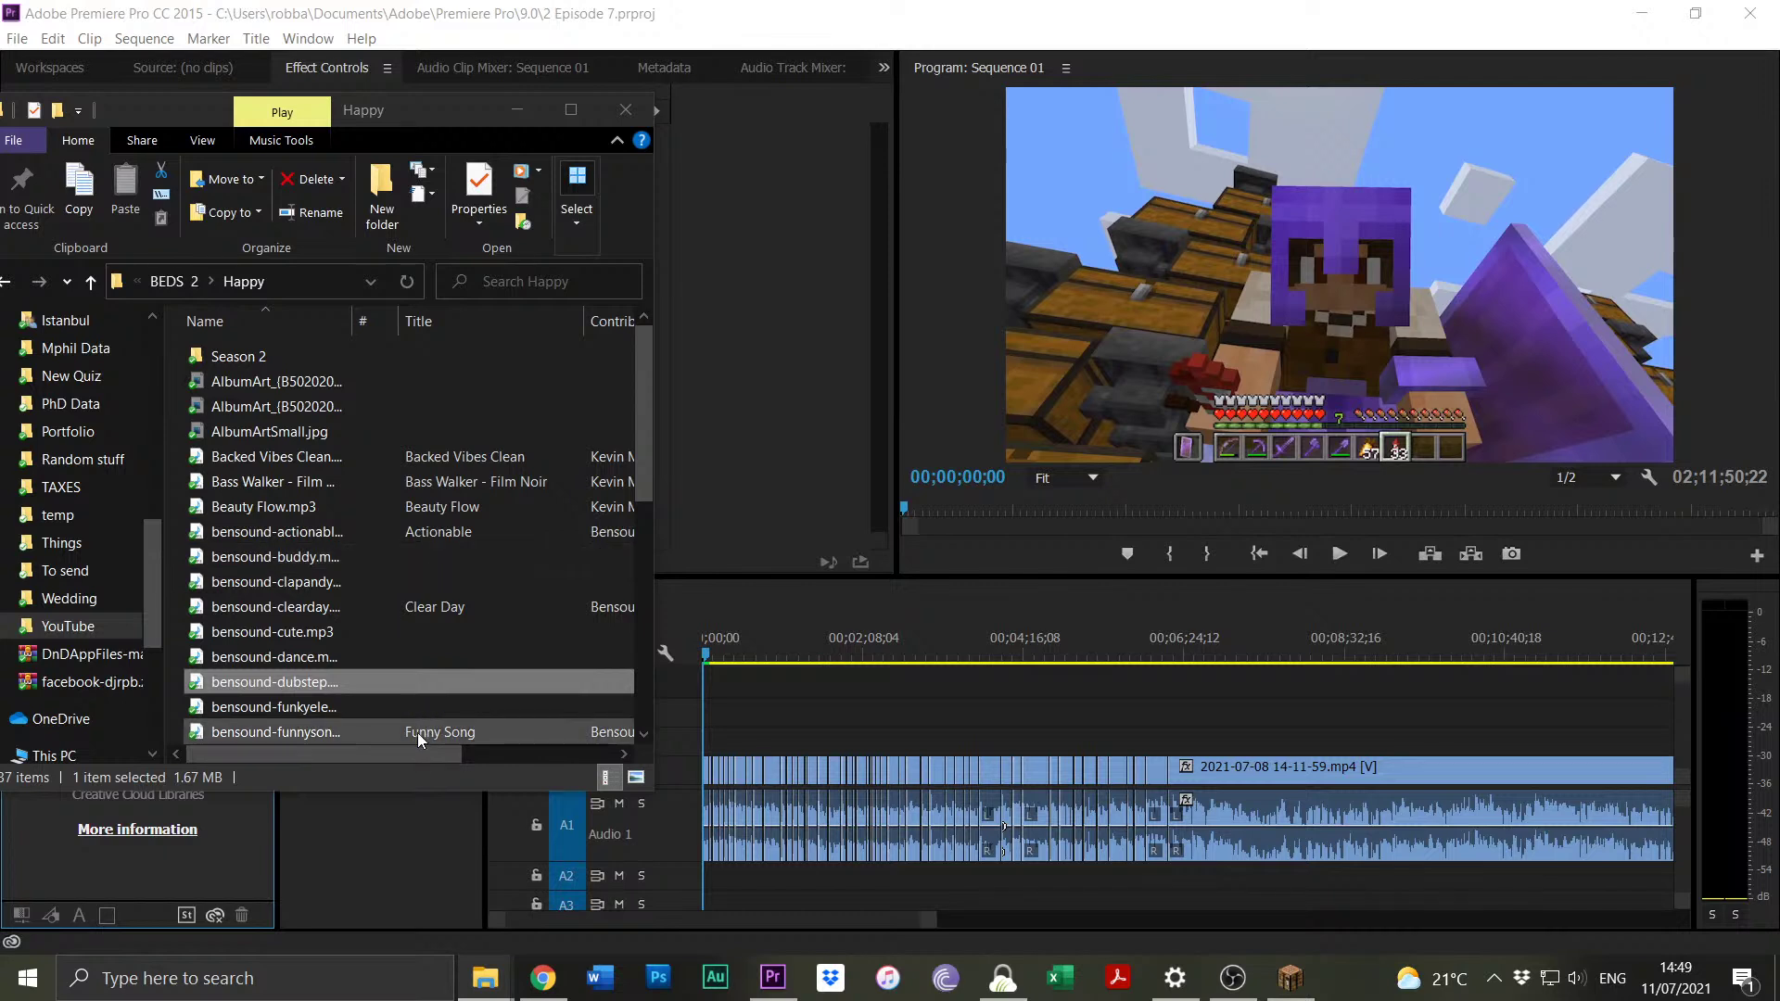
pyautogui.moveTo(415, 751); pyautogui.dragTo(486, 756)
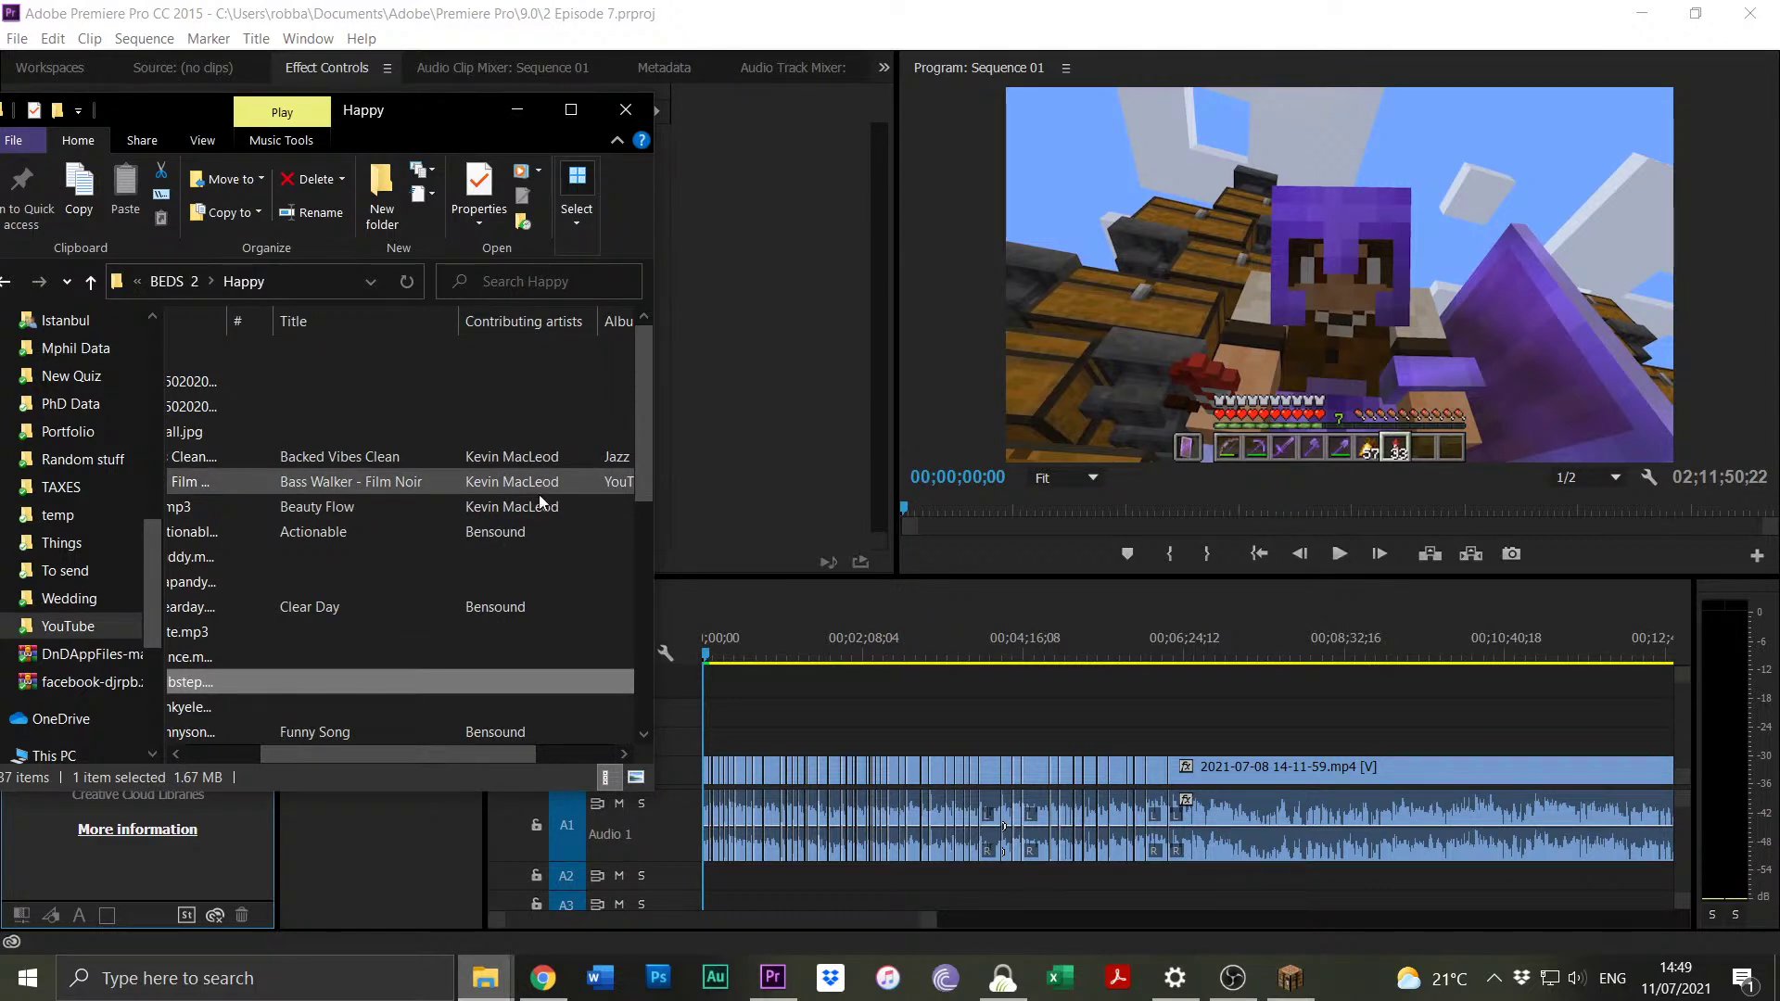
pyautogui.moveTo(431, 749); pyautogui.dragTo(336, 729)
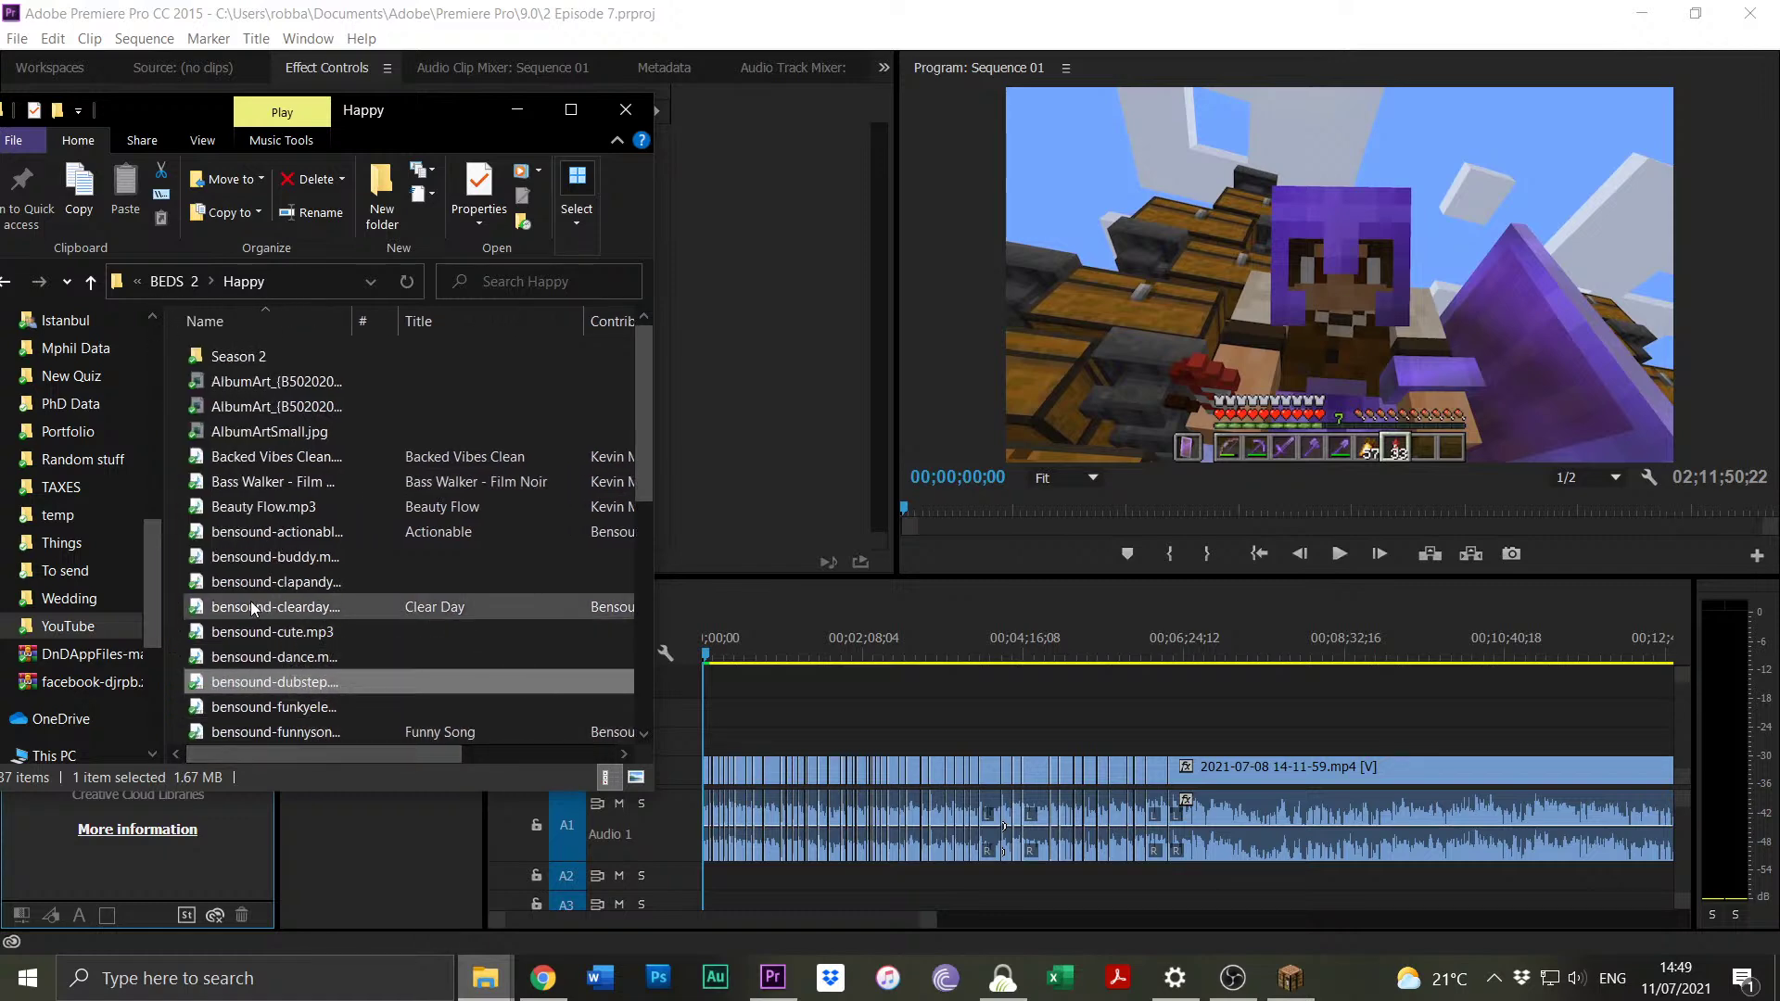
pyautogui.scroll(-6, 252, 608)
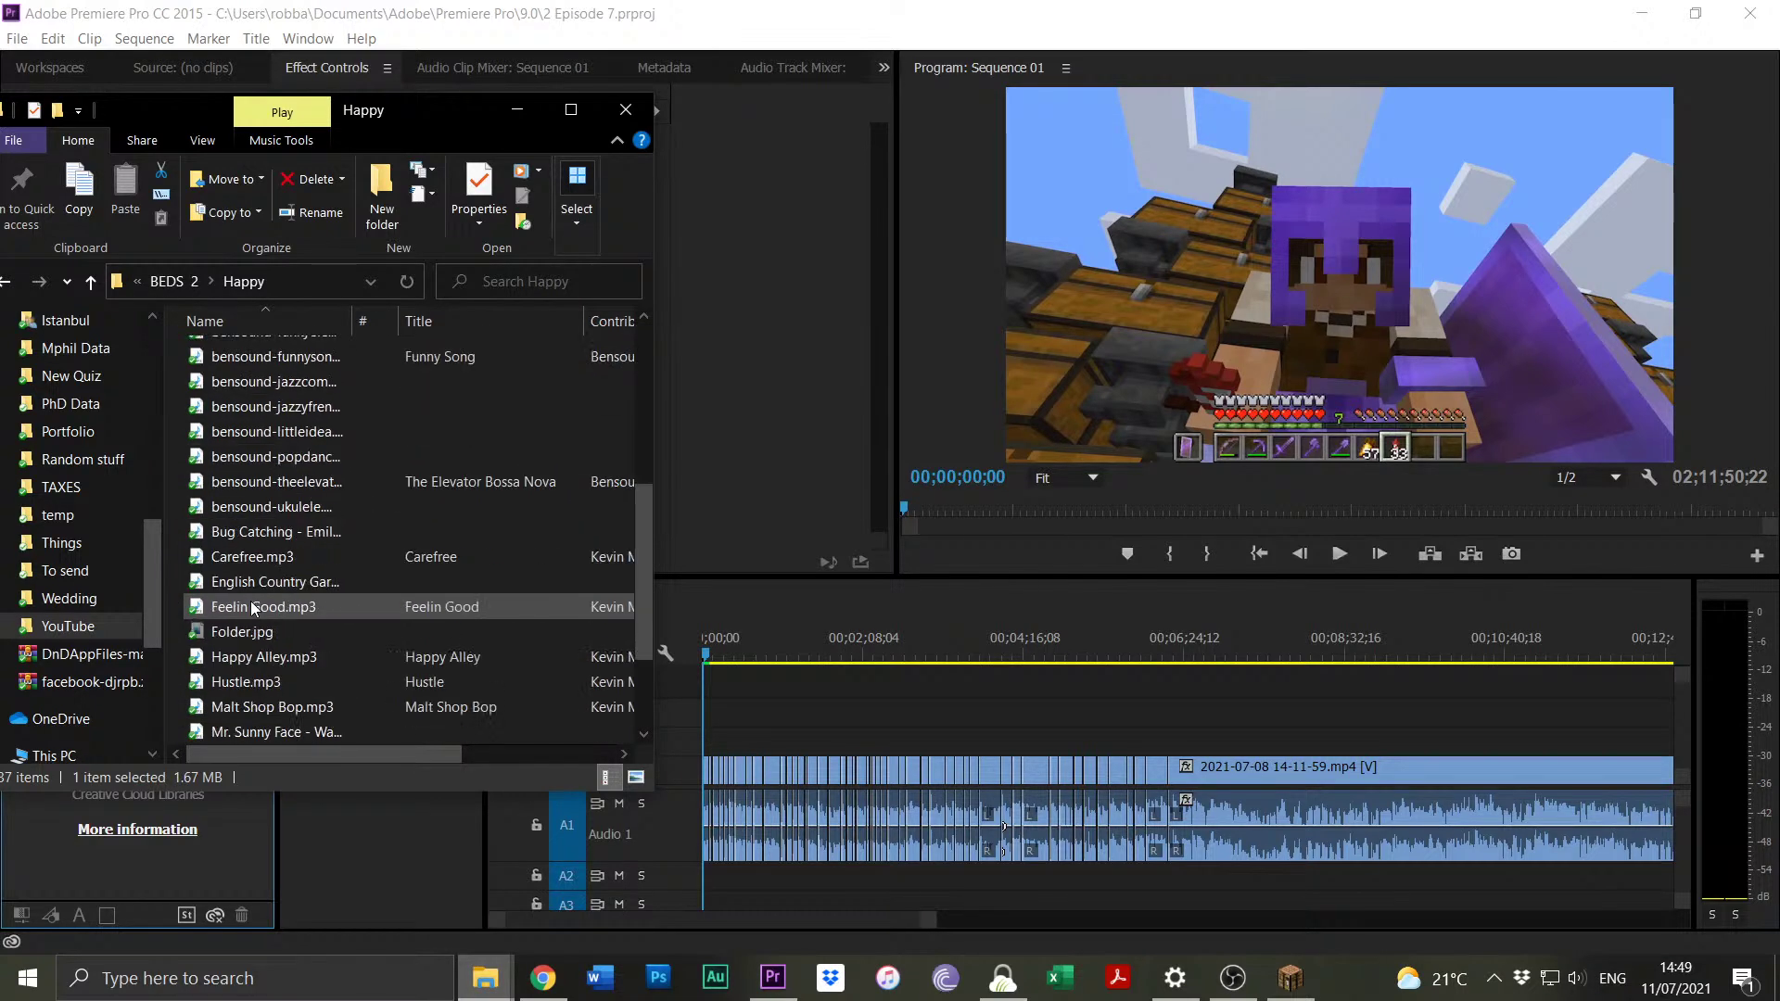
pyautogui.click(165, 282)
pyautogui.scroll(-7, 371, 452)
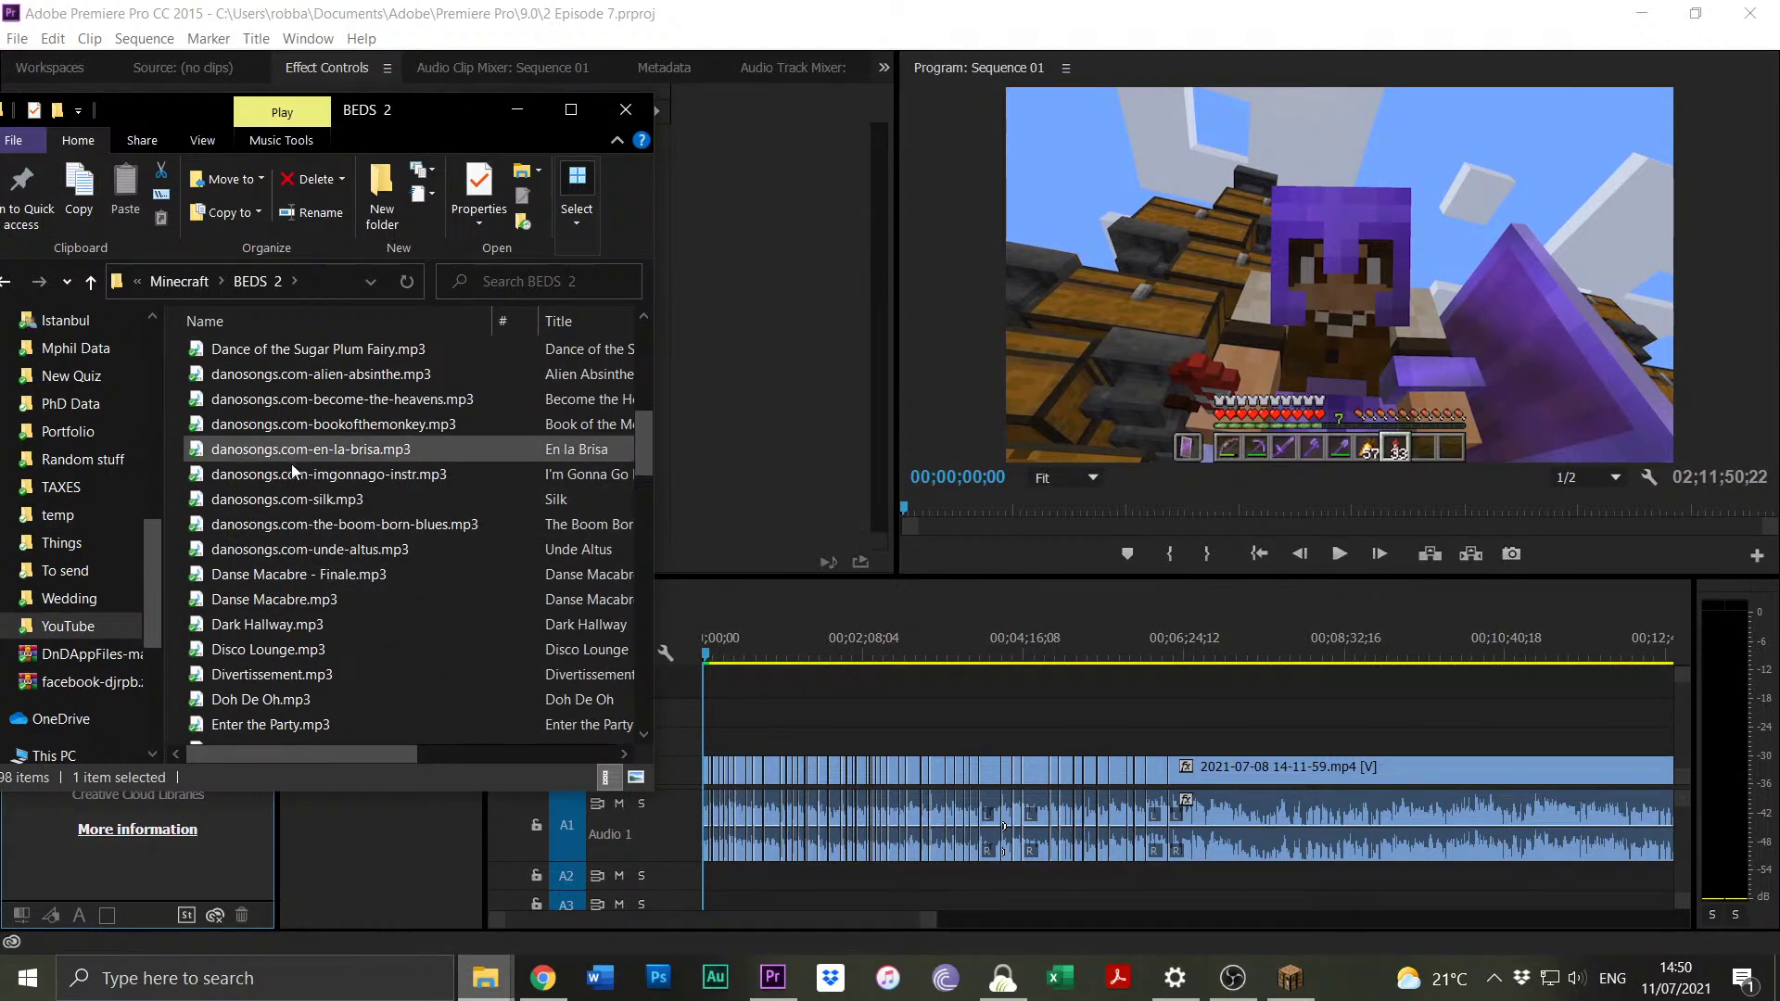
# Switch to Chrome and open the channel's Audio library in YouTube Studio.
pyautogui.click(544, 980)
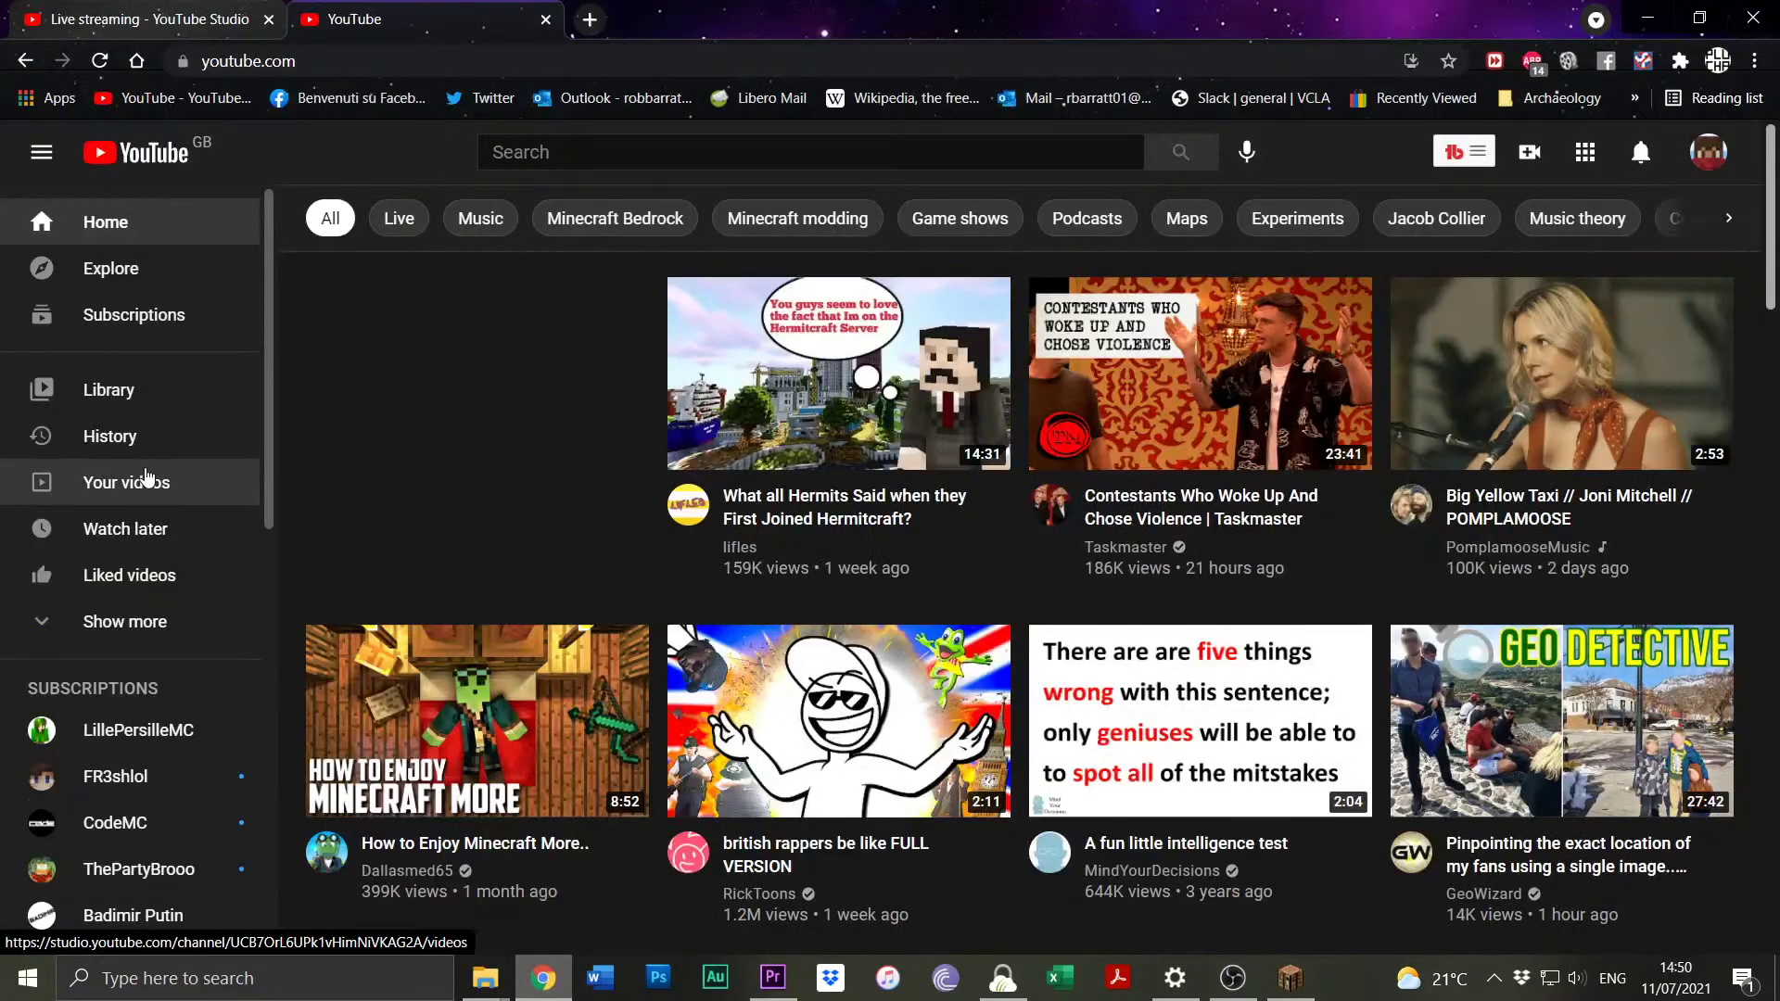
pyautogui.click(155, 483)
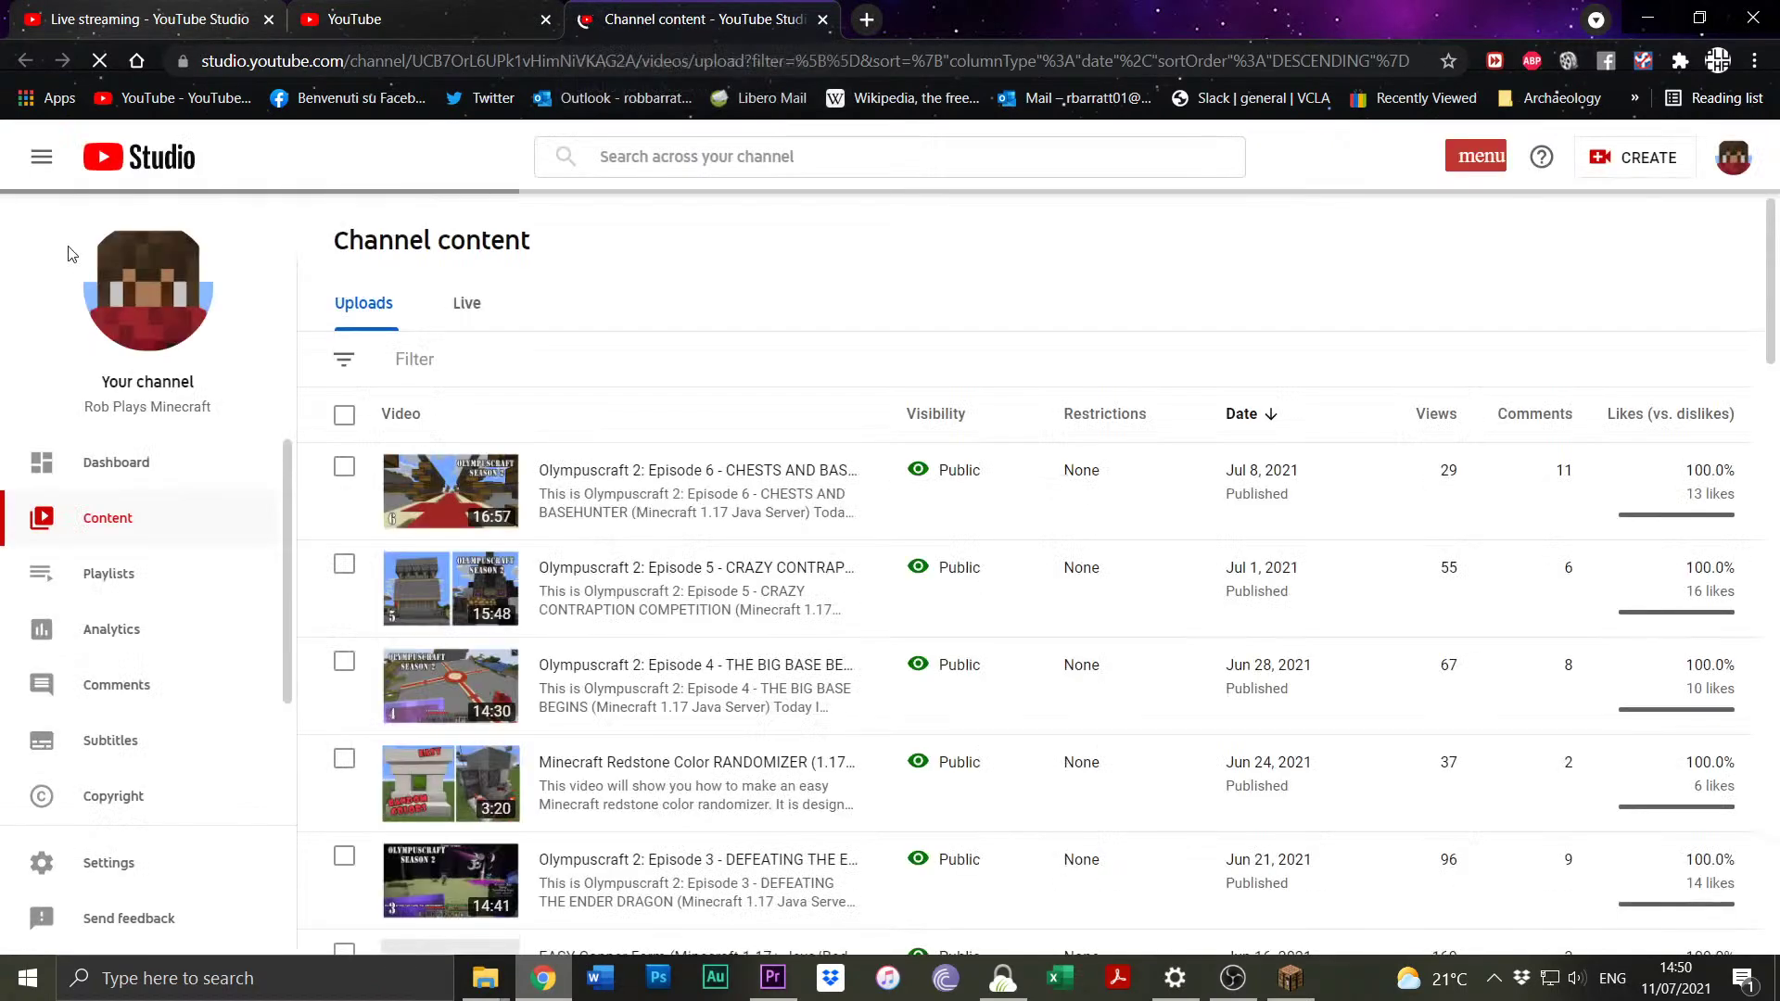
pyautogui.scroll(-2, 64, 601)
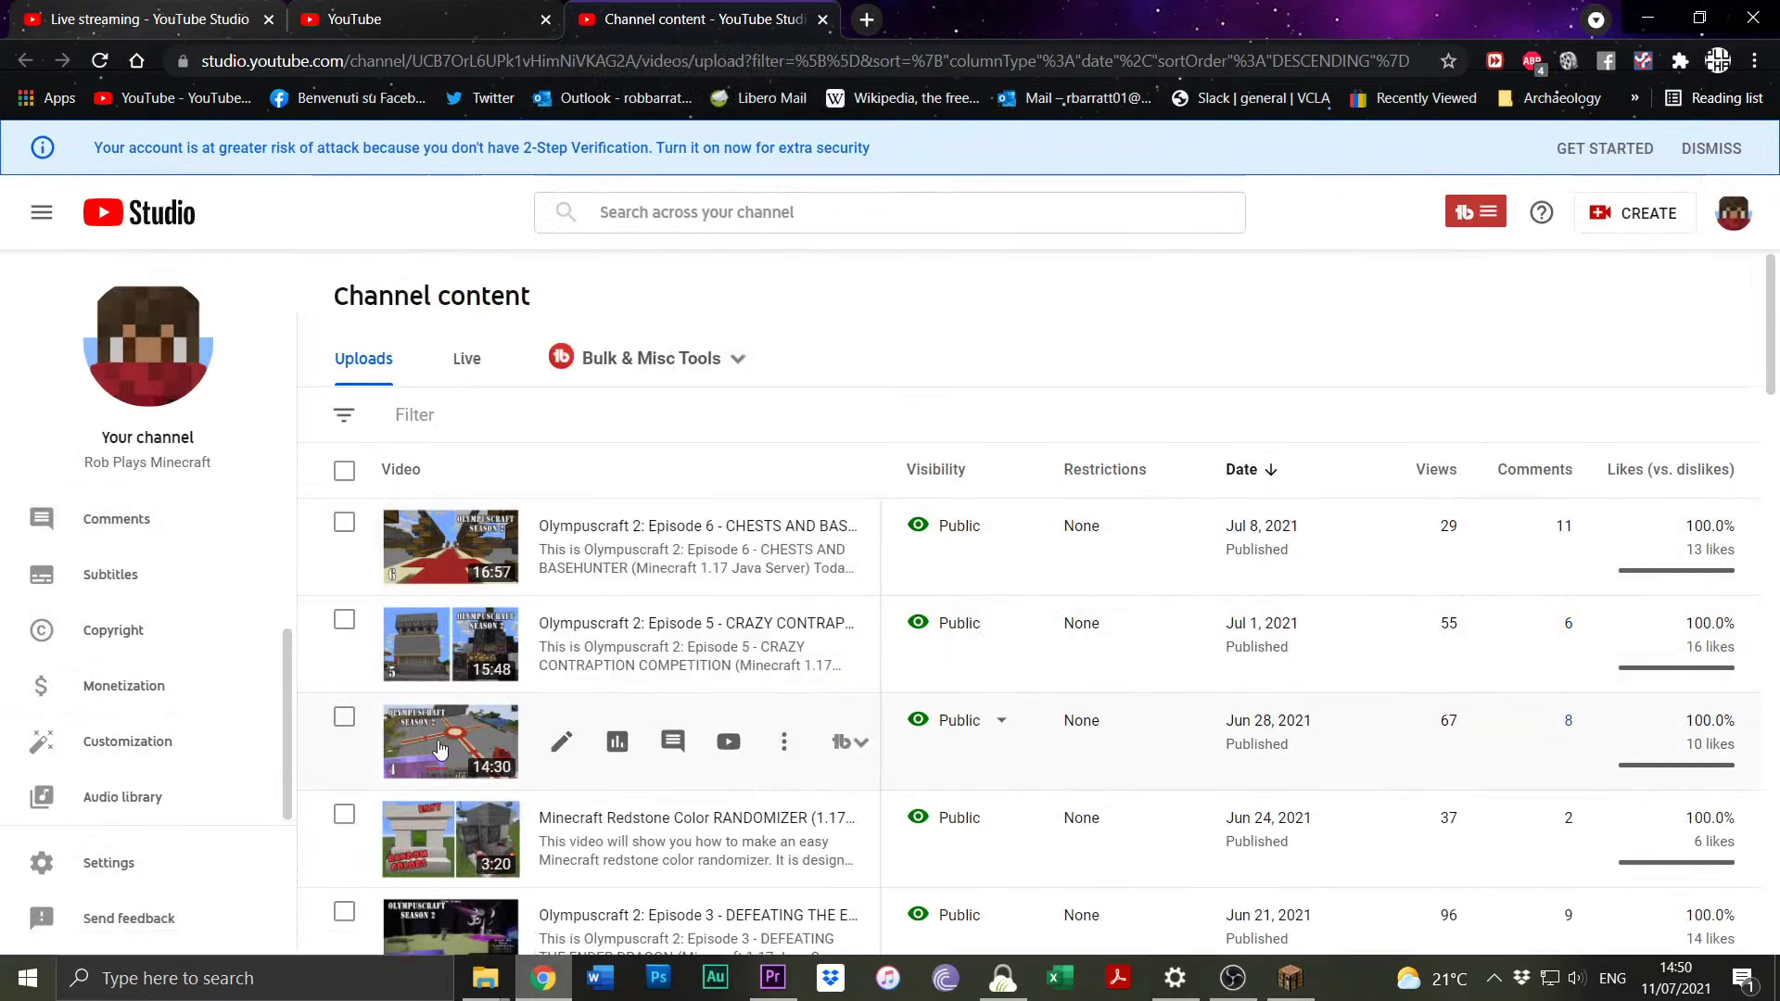
pyautogui.click(149, 810)
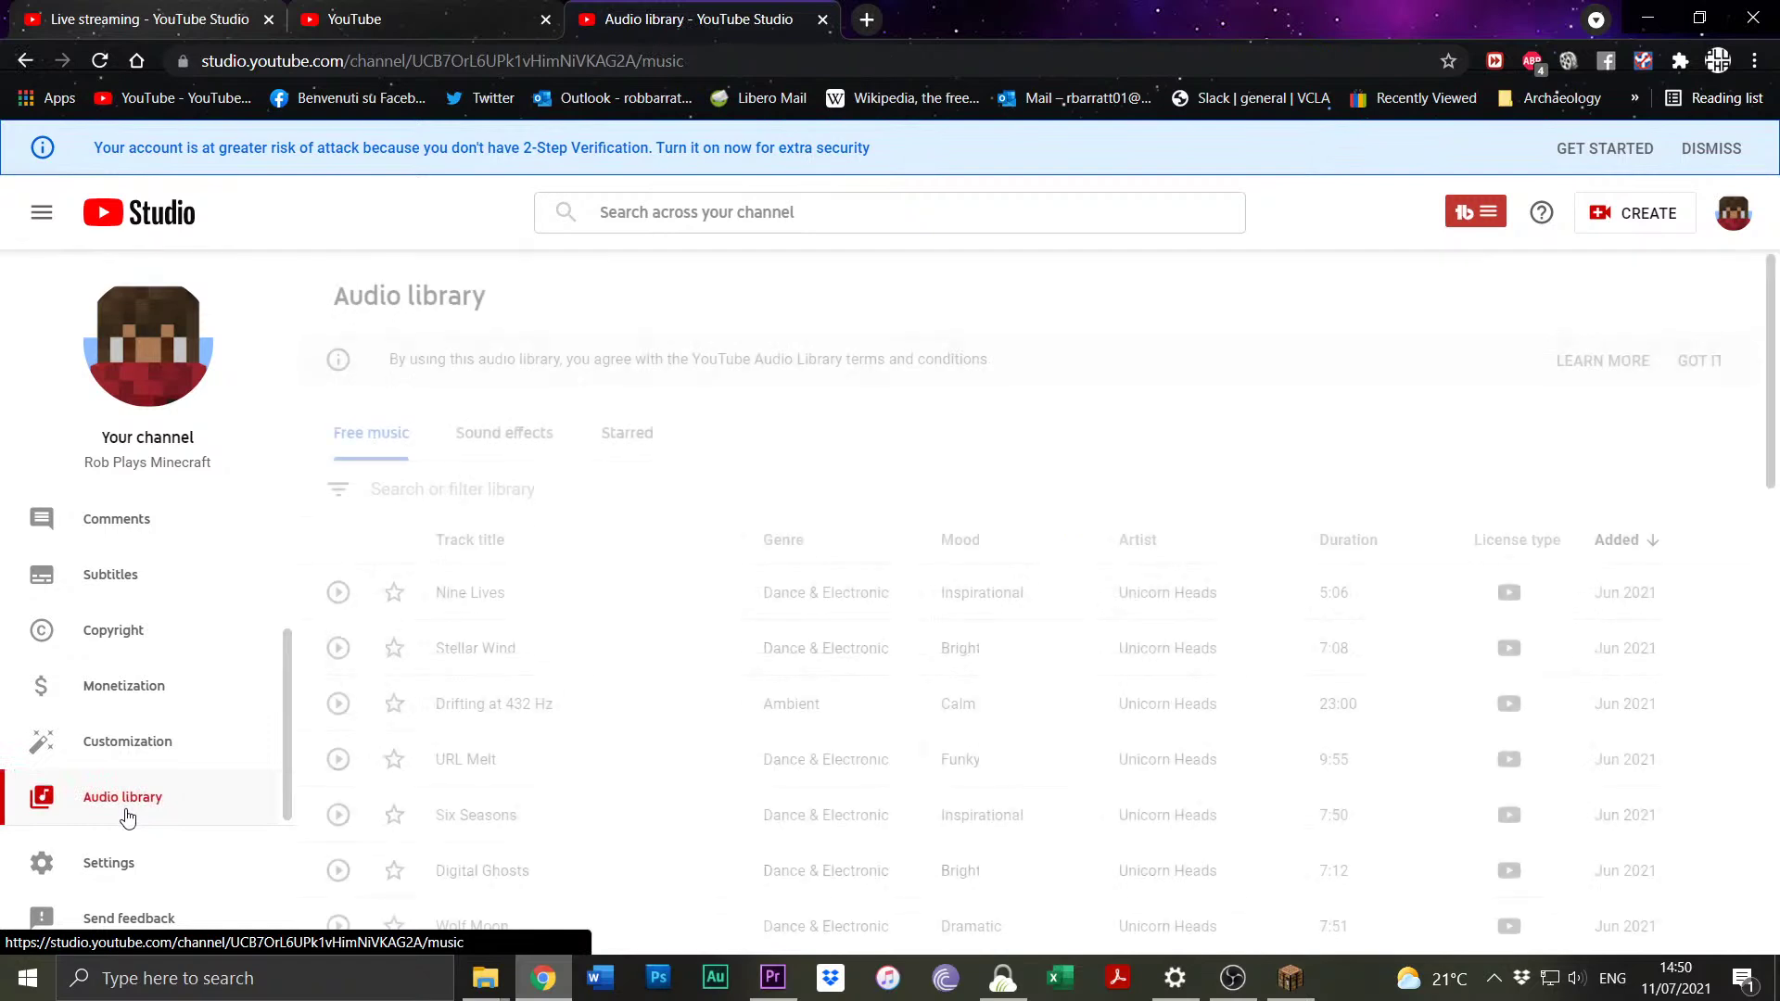
# Examine the list of free music tracks in the Audio library, dismissing the welcome tip, and return to the editing project.
pyautogui.scroll(-10, 695, 649)
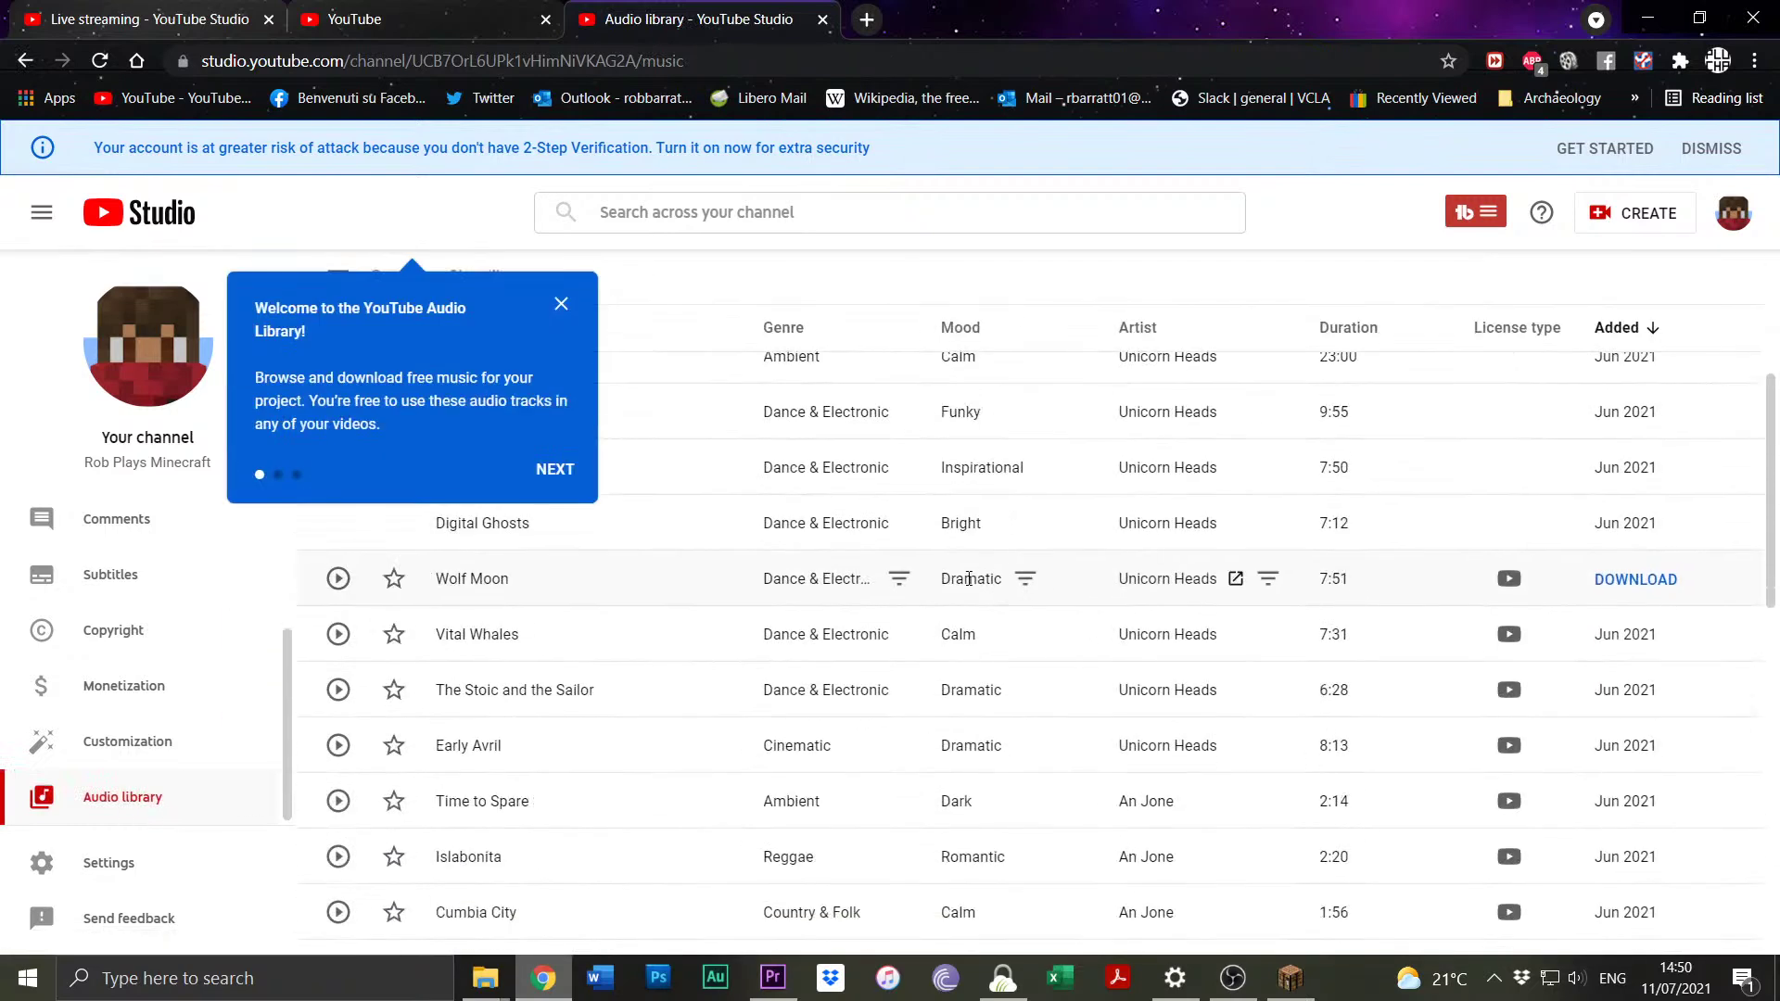
pyautogui.click(598, 335)
pyautogui.scroll(-2, 881, 556)
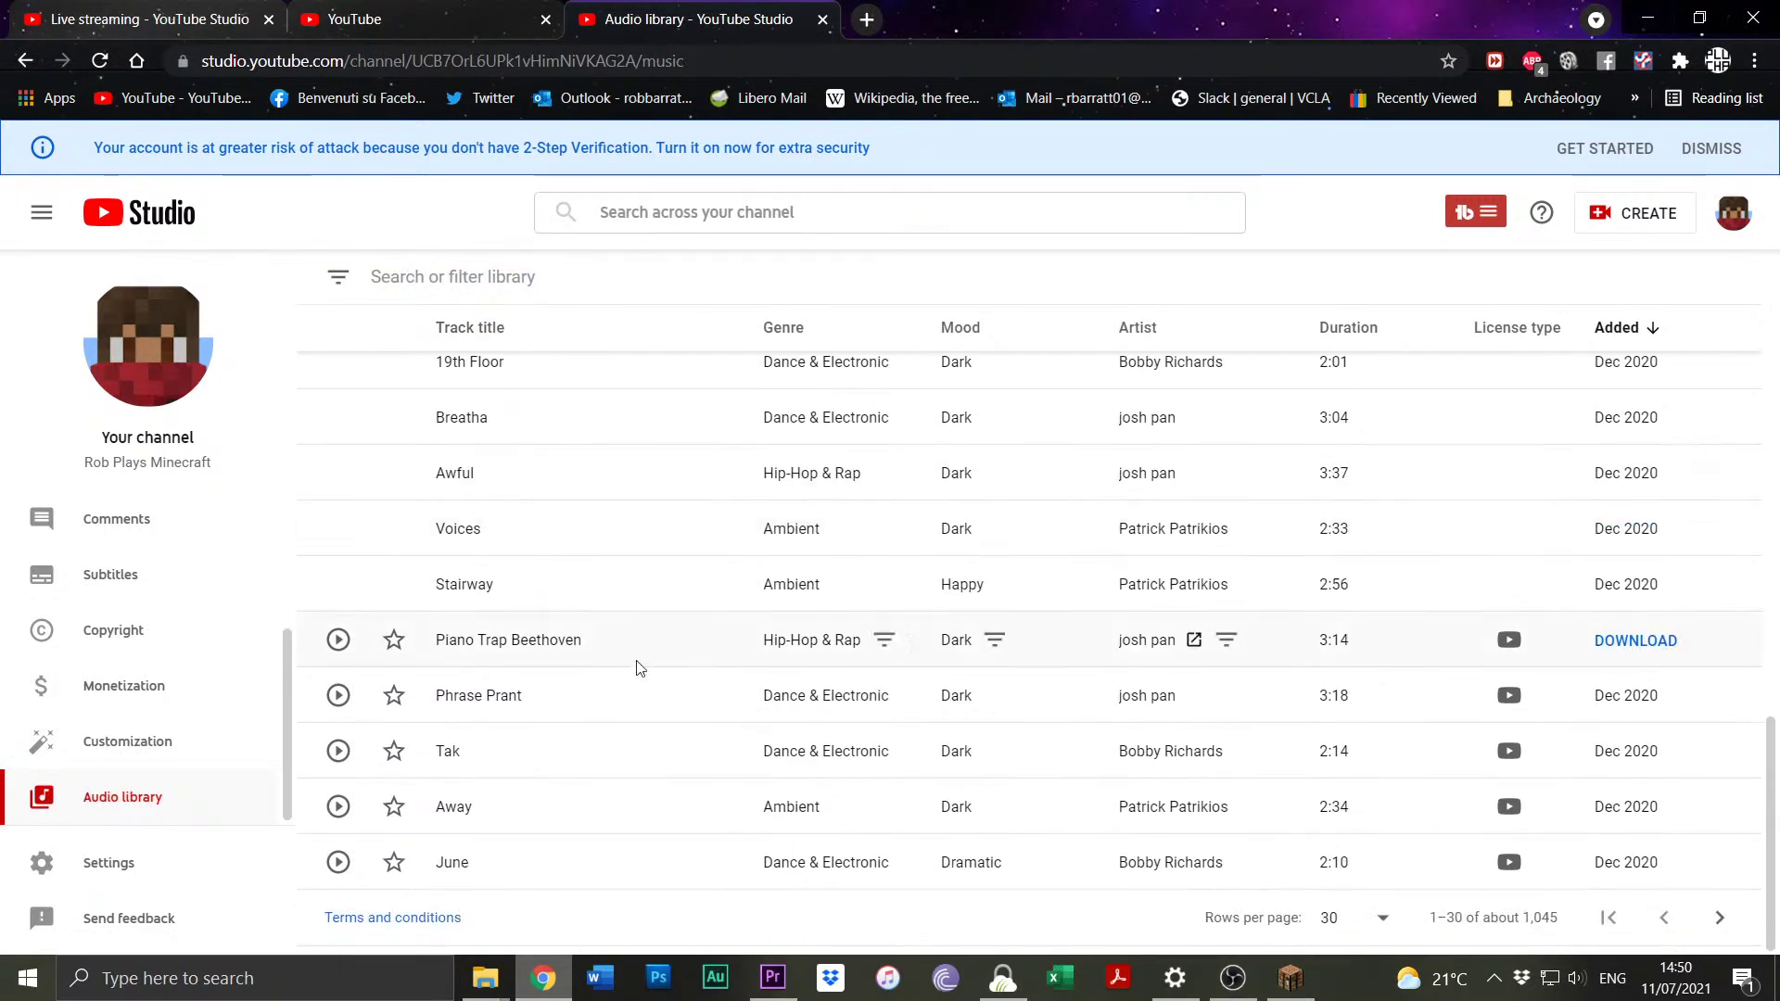
pyautogui.scroll(15, 723, 519)
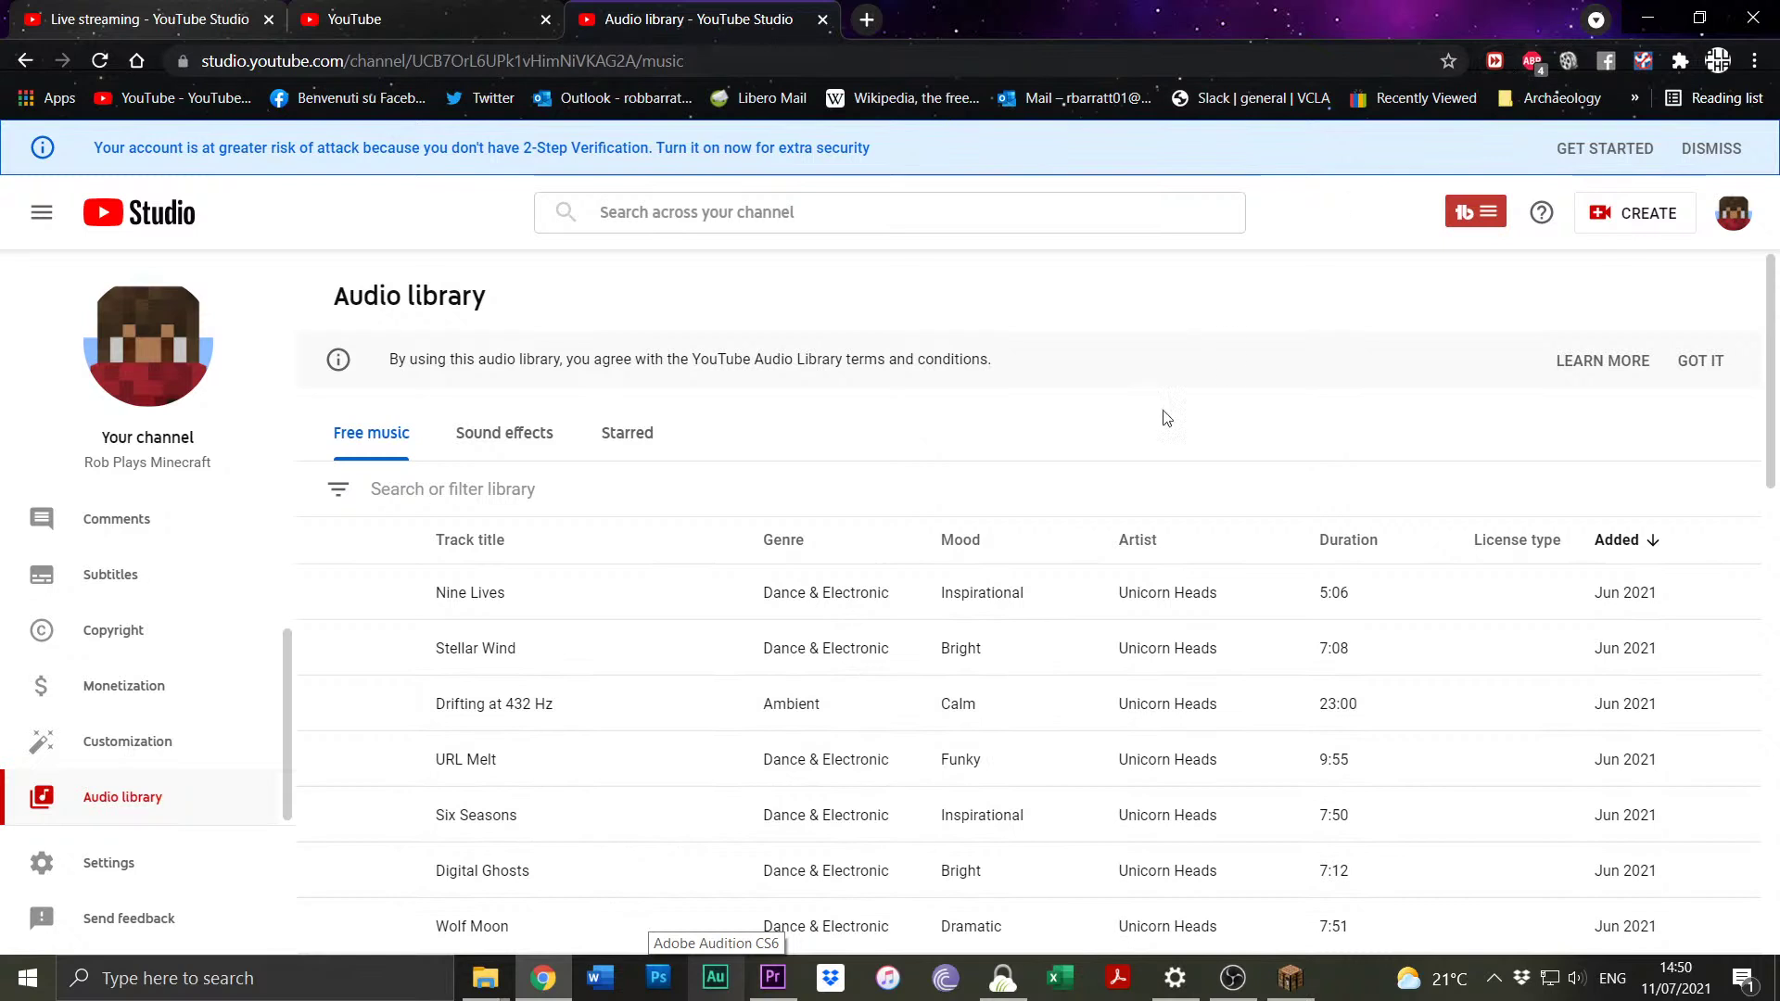
pyautogui.click(1650, 18)
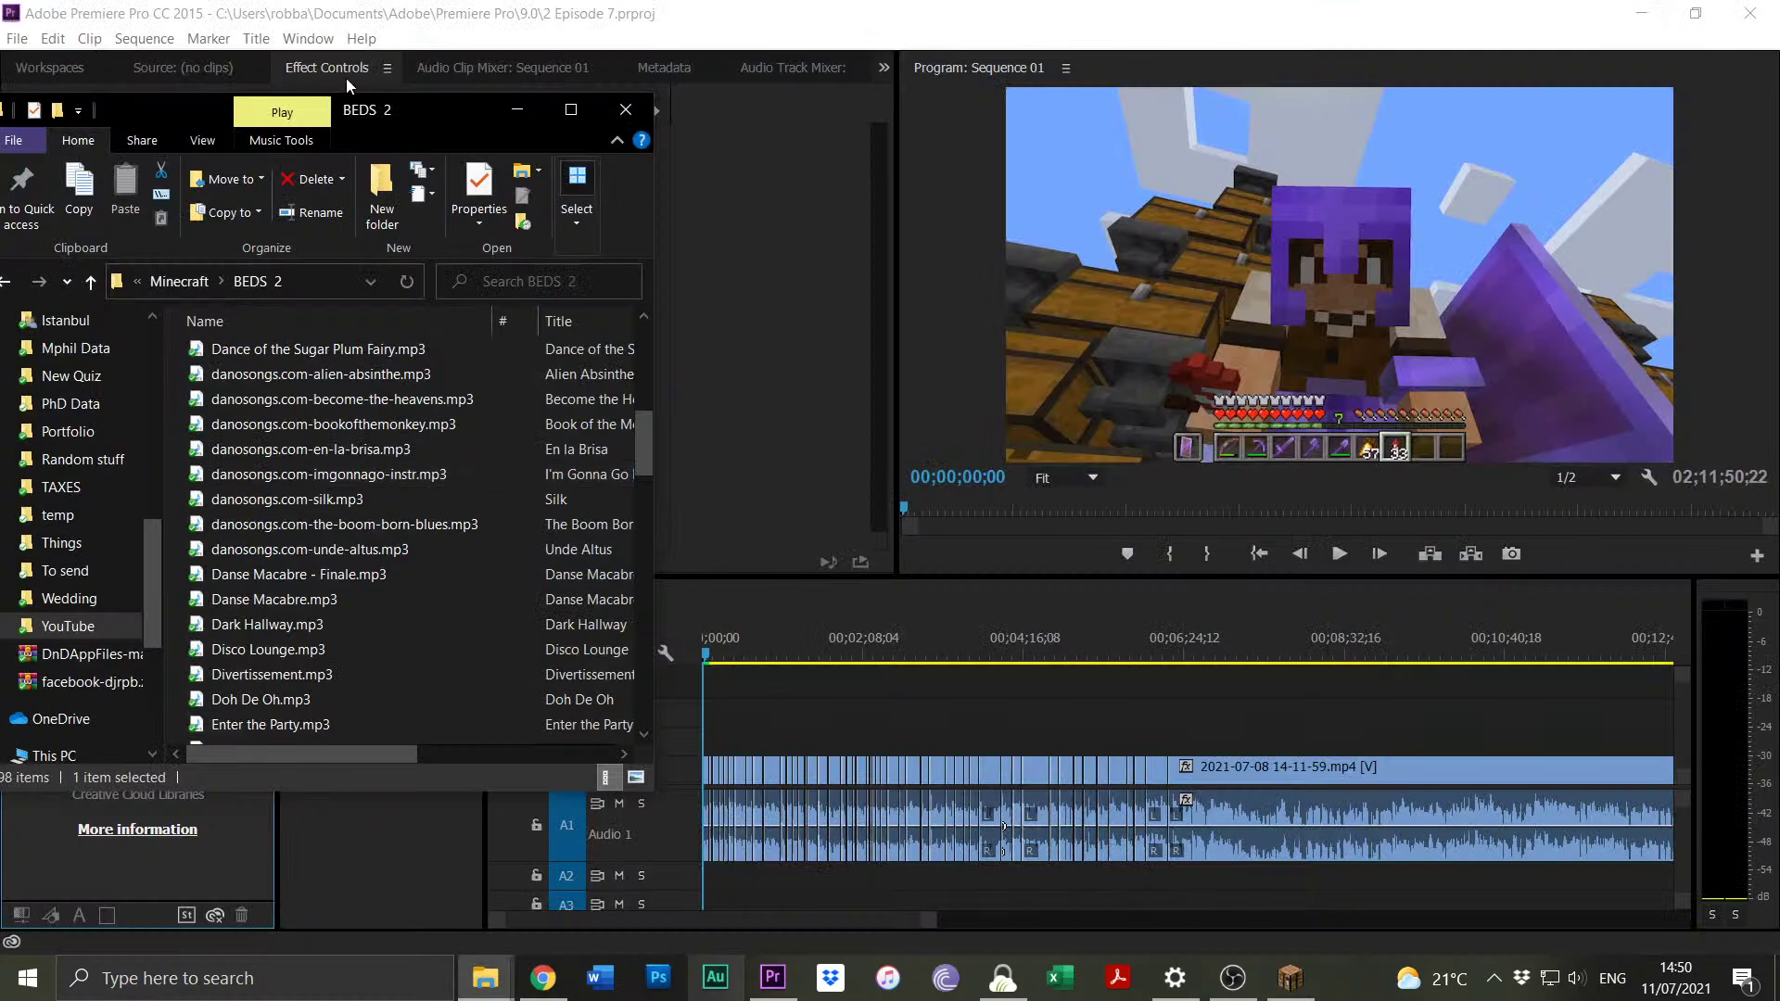
# Look through the music files in the BEDS 2 folder, highlighting the bensound tracks from betterdays to theduel.
pyautogui.moveTo(377, 114); pyautogui.dragTo(567, 136)
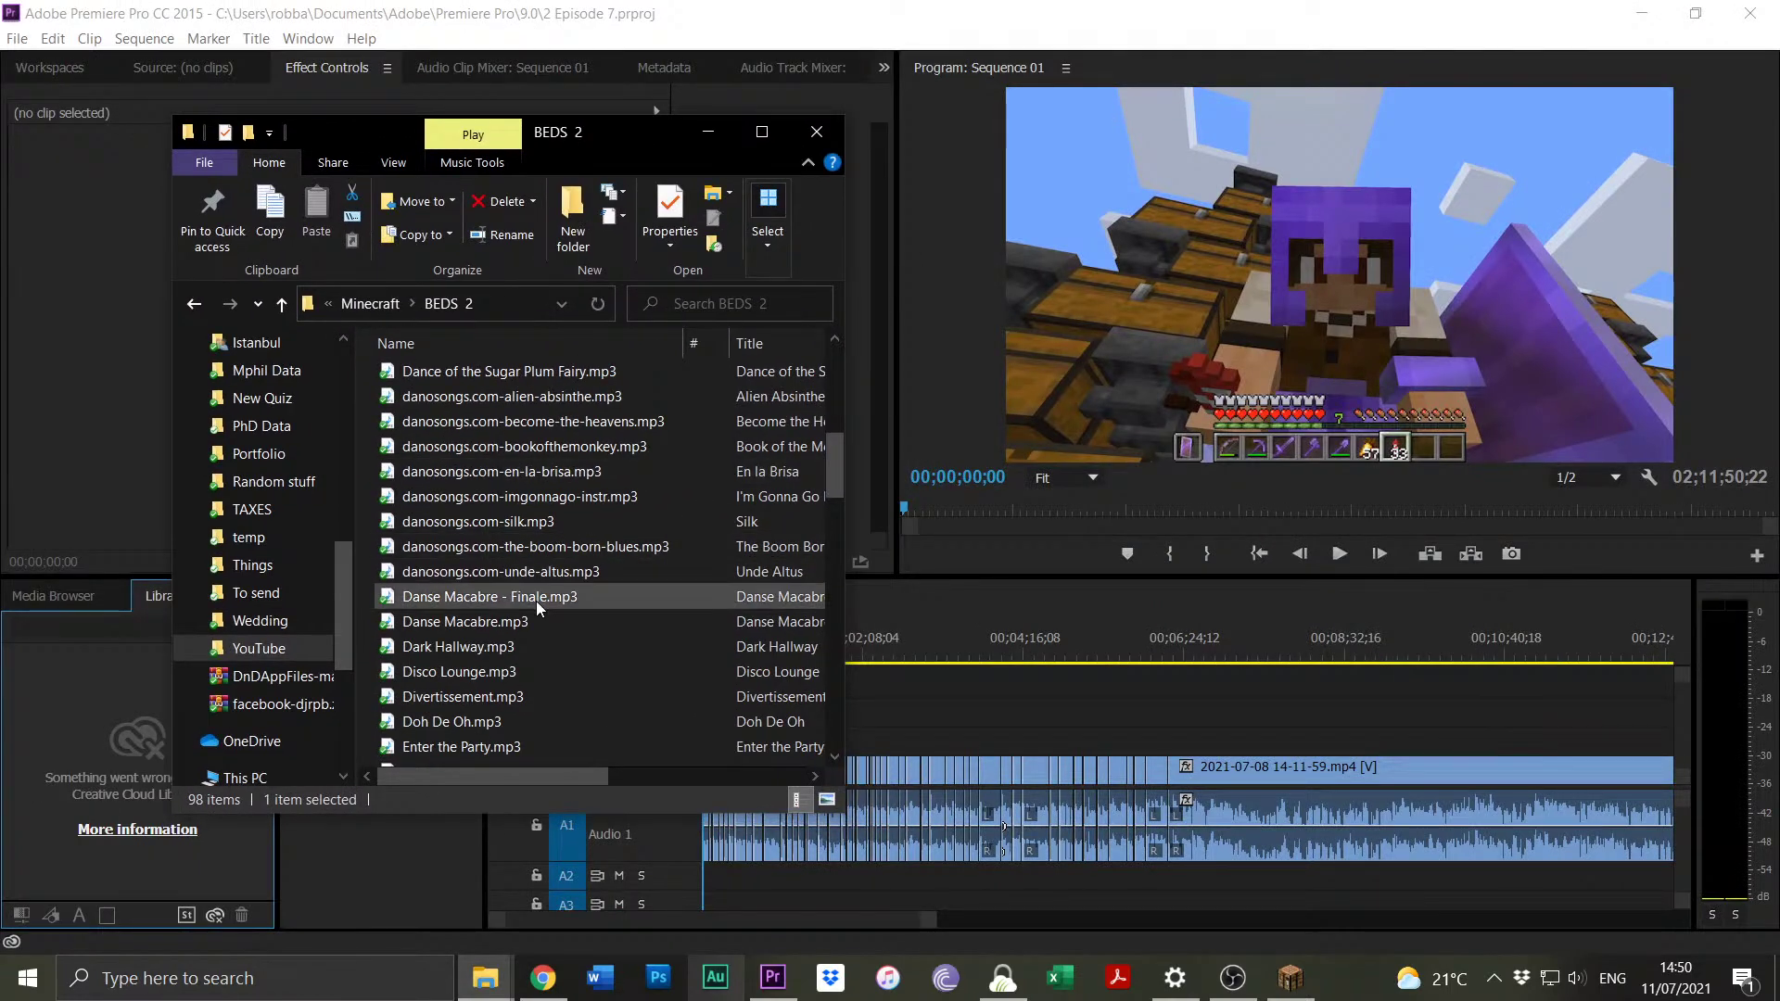
pyautogui.scroll(10, 536, 600)
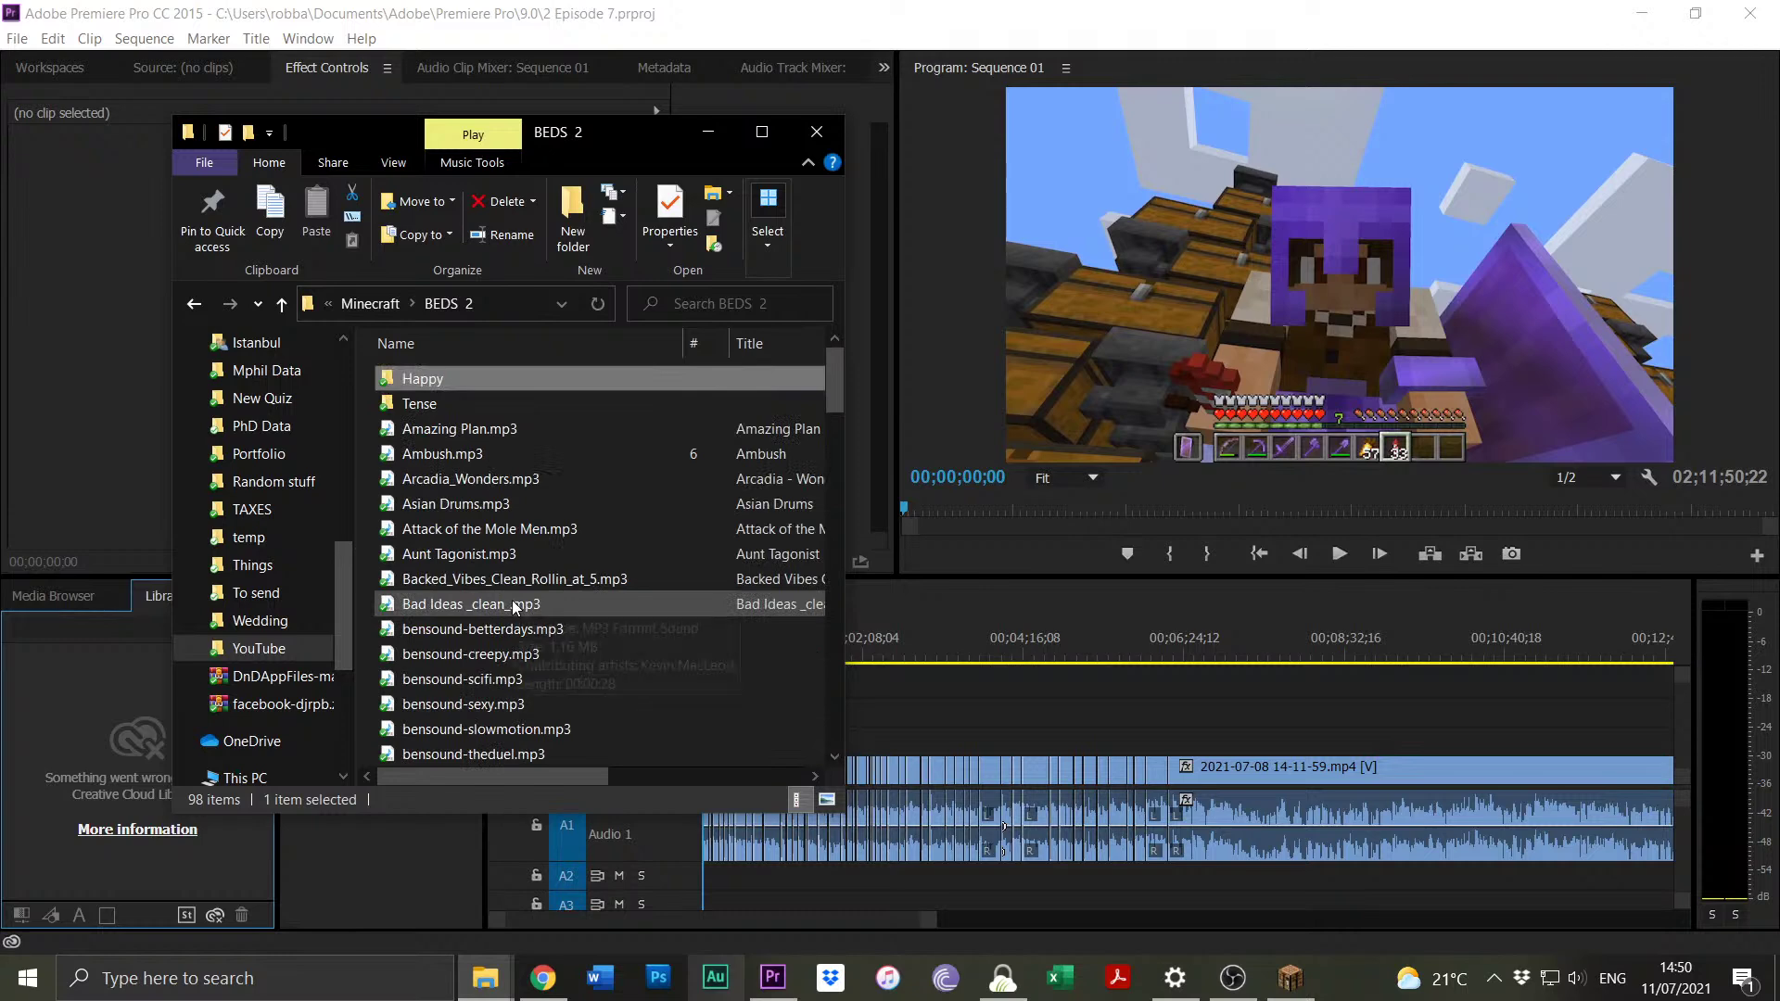
pyautogui.scroll(-1, 456, 591)
pyautogui.click(436, 558)
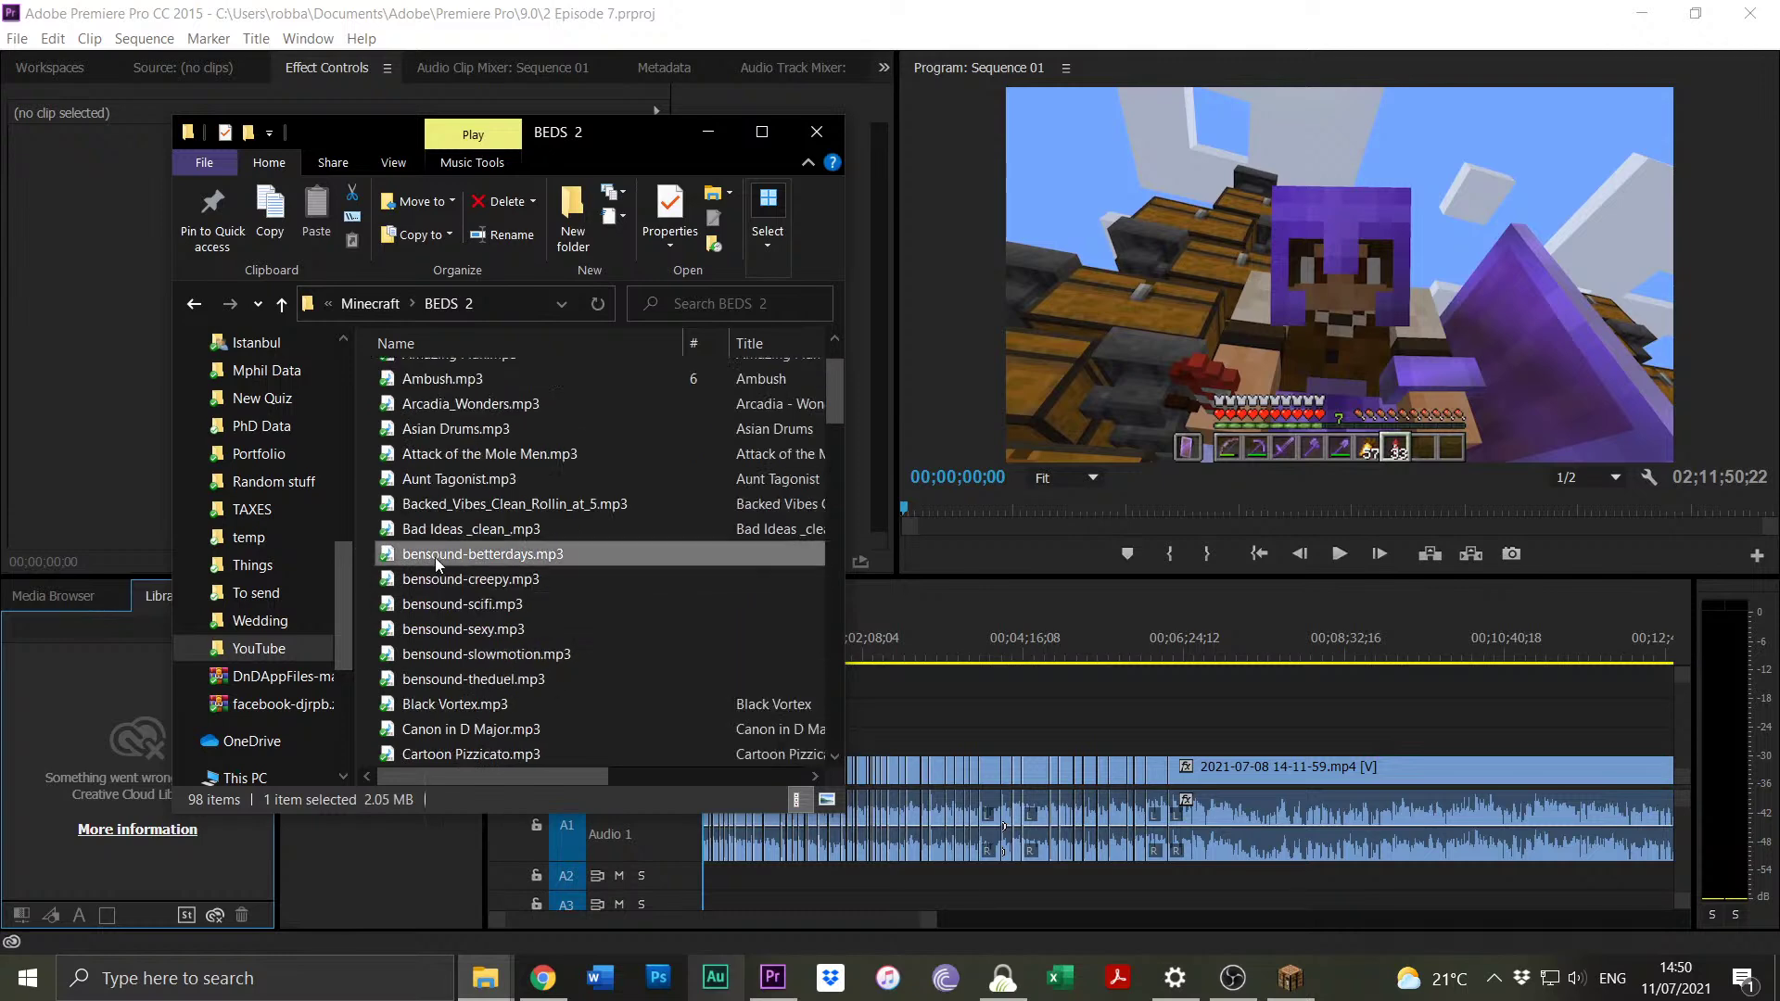
pyautogui.keyDown('shift'); pyautogui.click(495, 682); pyautogui.keyUp('shift')
pyautogui.scroll(-10, 490, 664)
pyautogui.scroll(-10, 490, 664)
pyautogui.scroll(20, 489, 663)
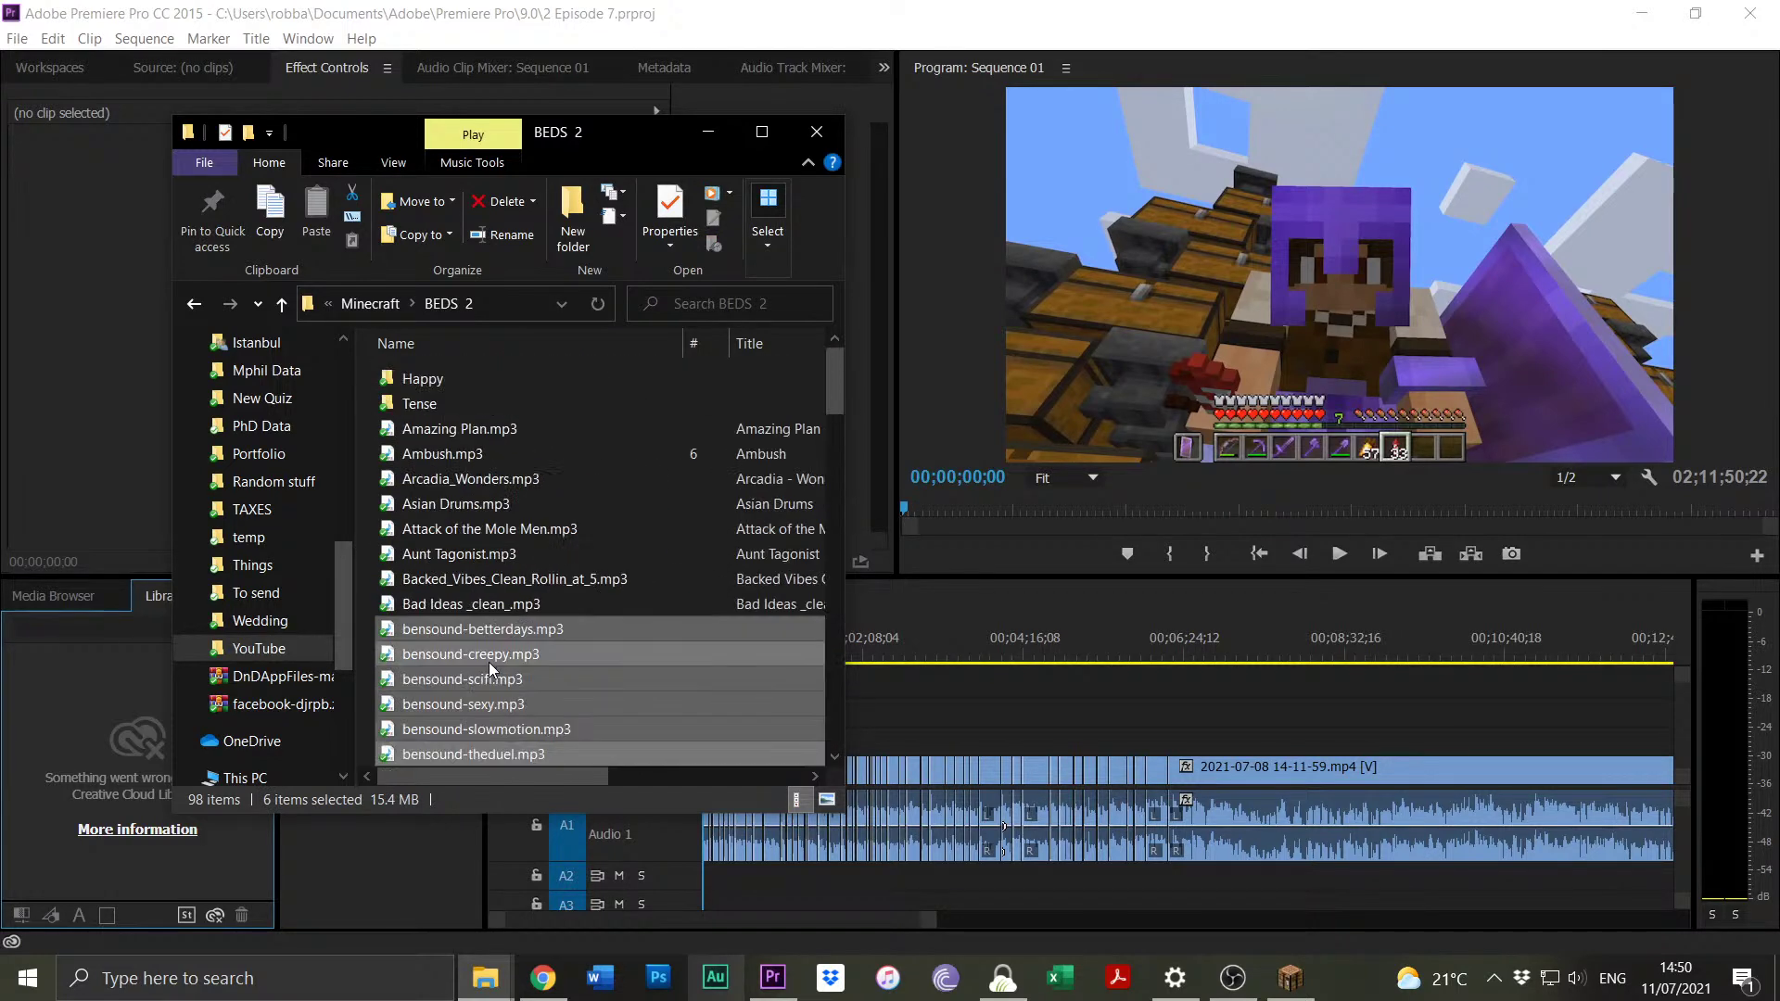
pyautogui.click(475, 529)
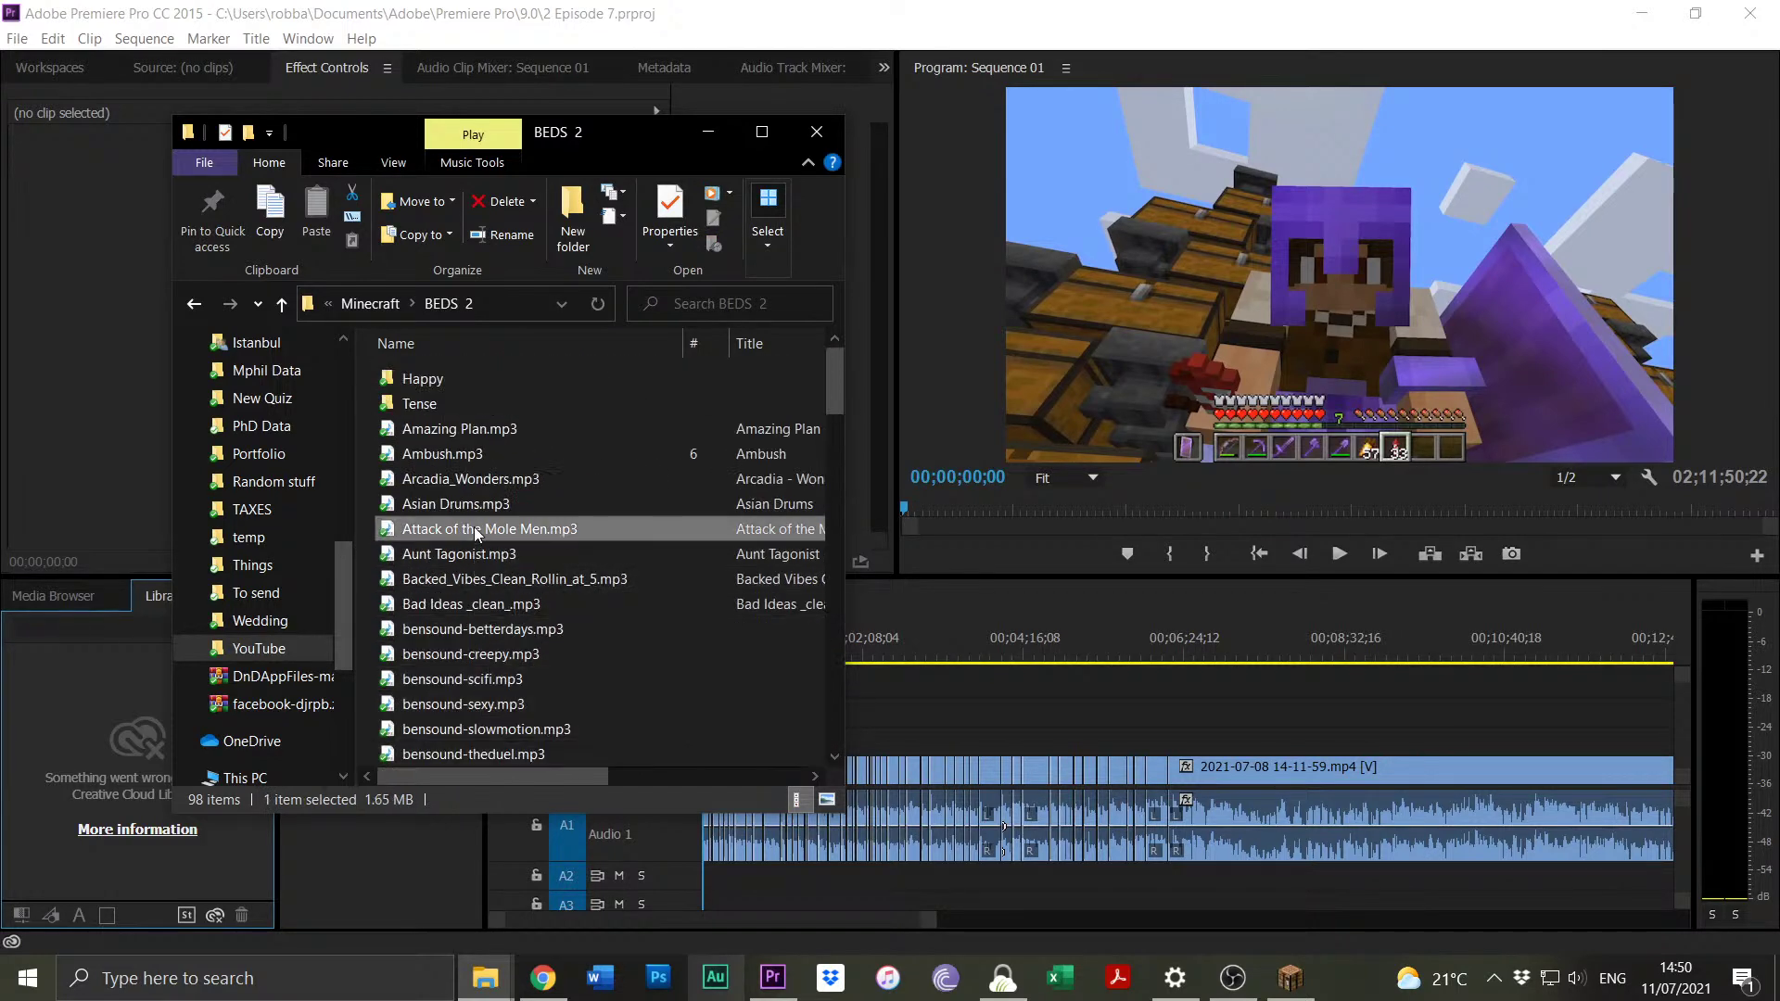
# Open the Season 2 folder inside Happy and preview the 64 Sundays track in the media player.
pyautogui.doubleClick(437, 386)
pyautogui.click(426, 380)
pyautogui.doubleClick(426, 380)
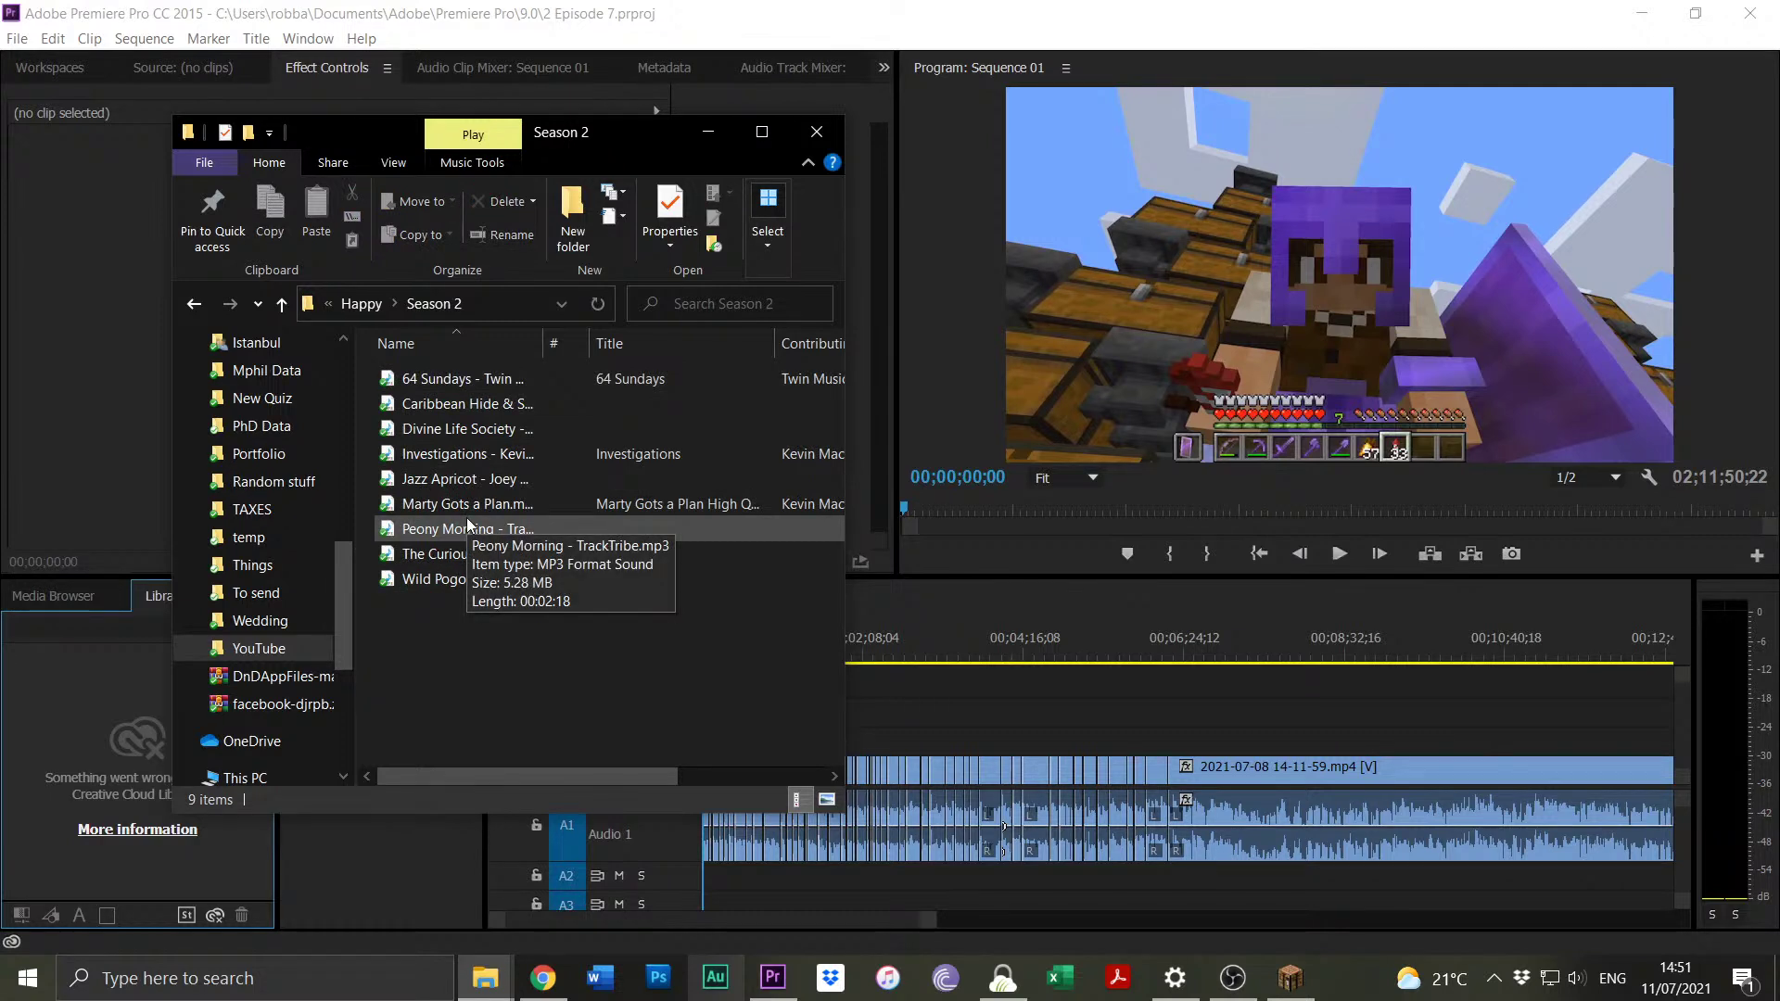
pyautogui.click(433, 382)
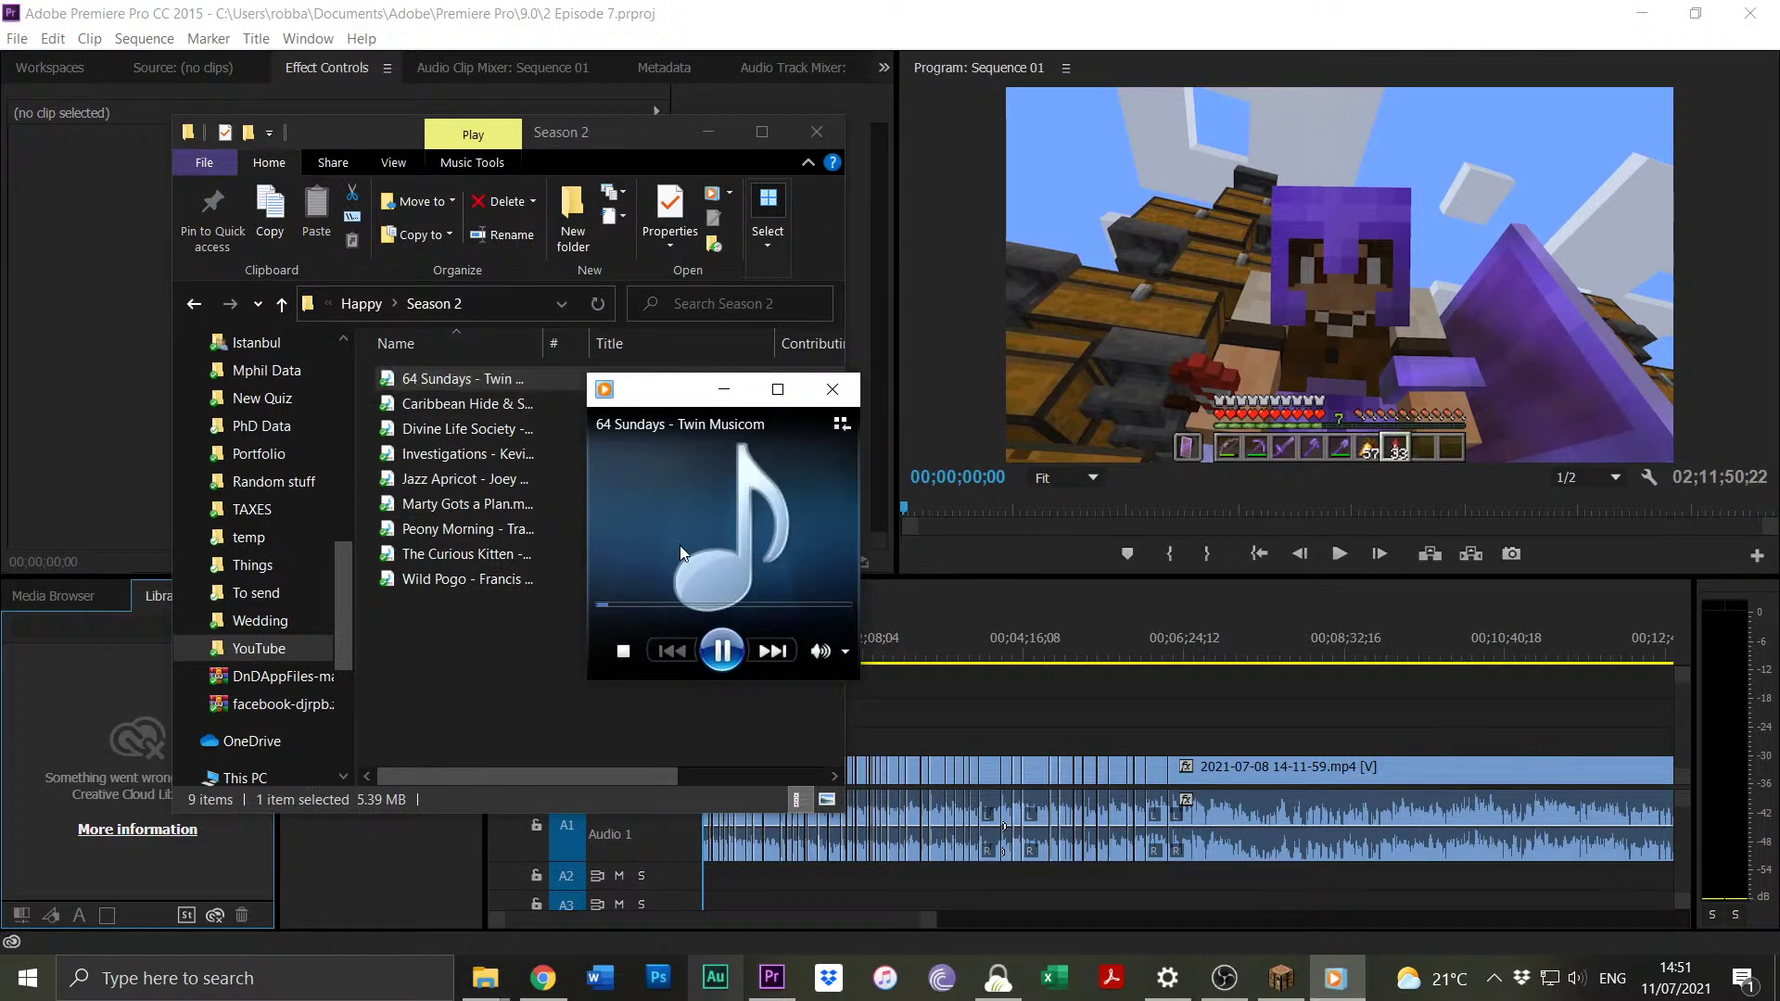
pyautogui.click(831, 389)
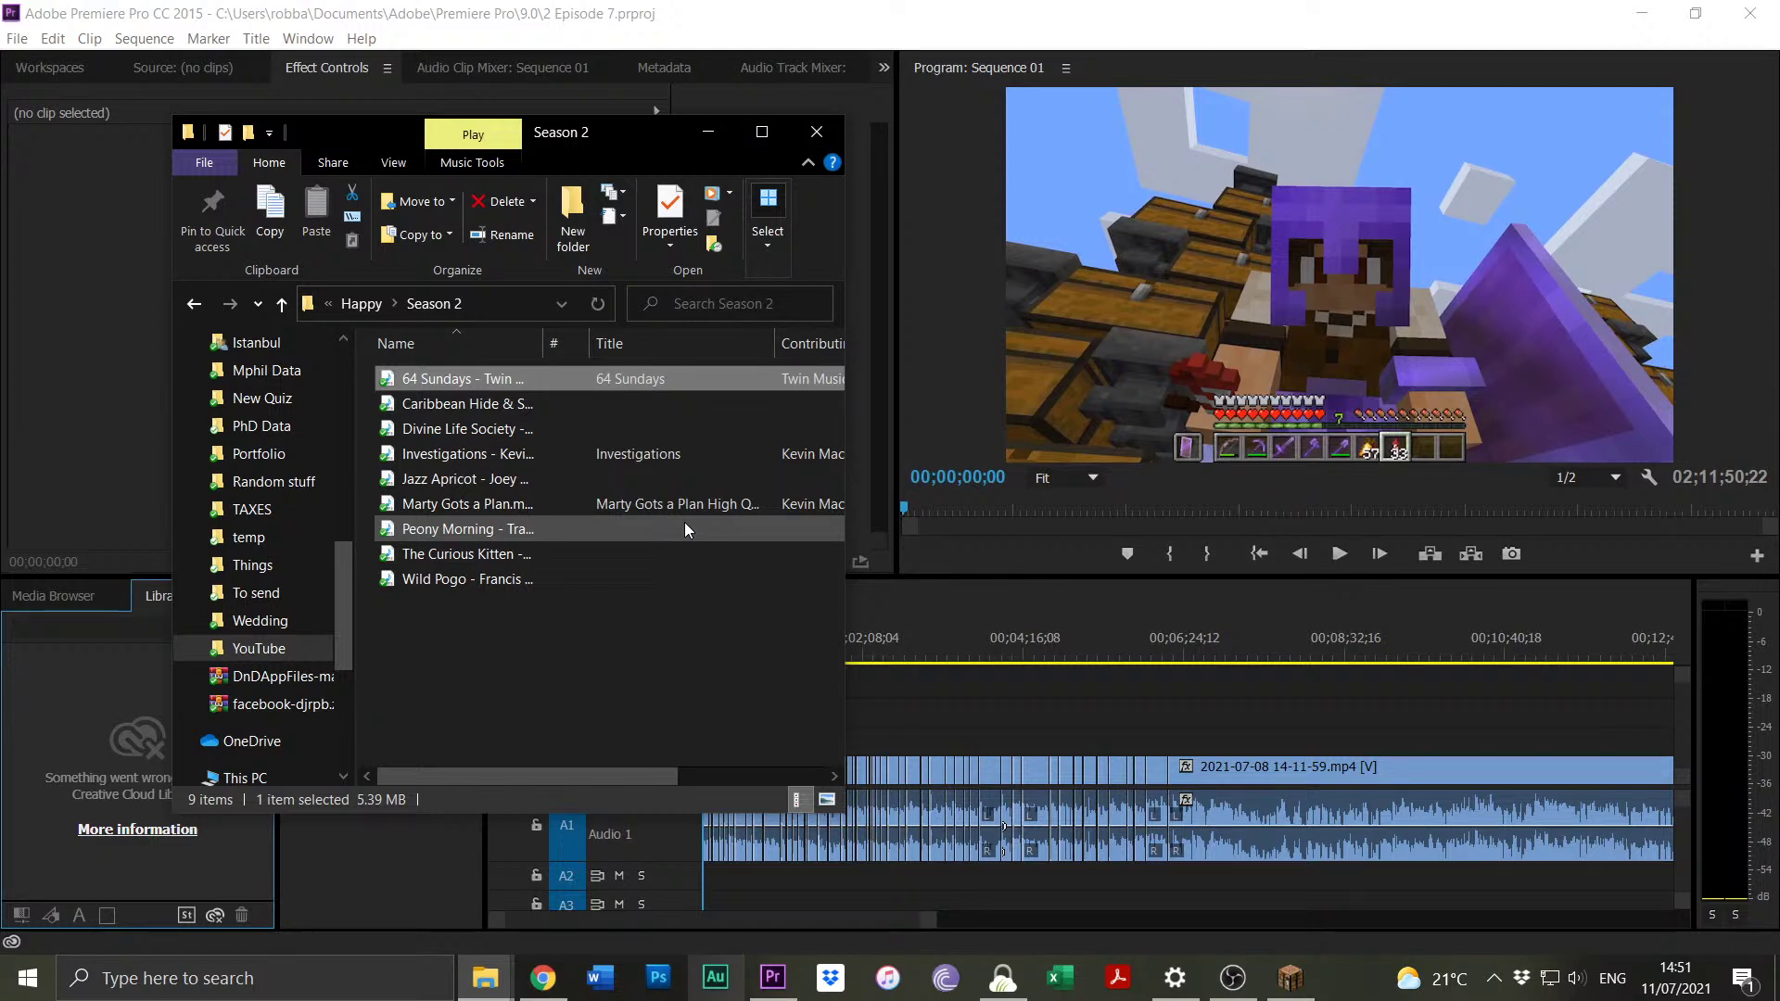
# Add all nine Season 2 music tracks to audio track A2 beneath the gameplay footage and expand that track's height.
pyautogui.moveTo(553, 631); pyautogui.dragTo(1163, 909)
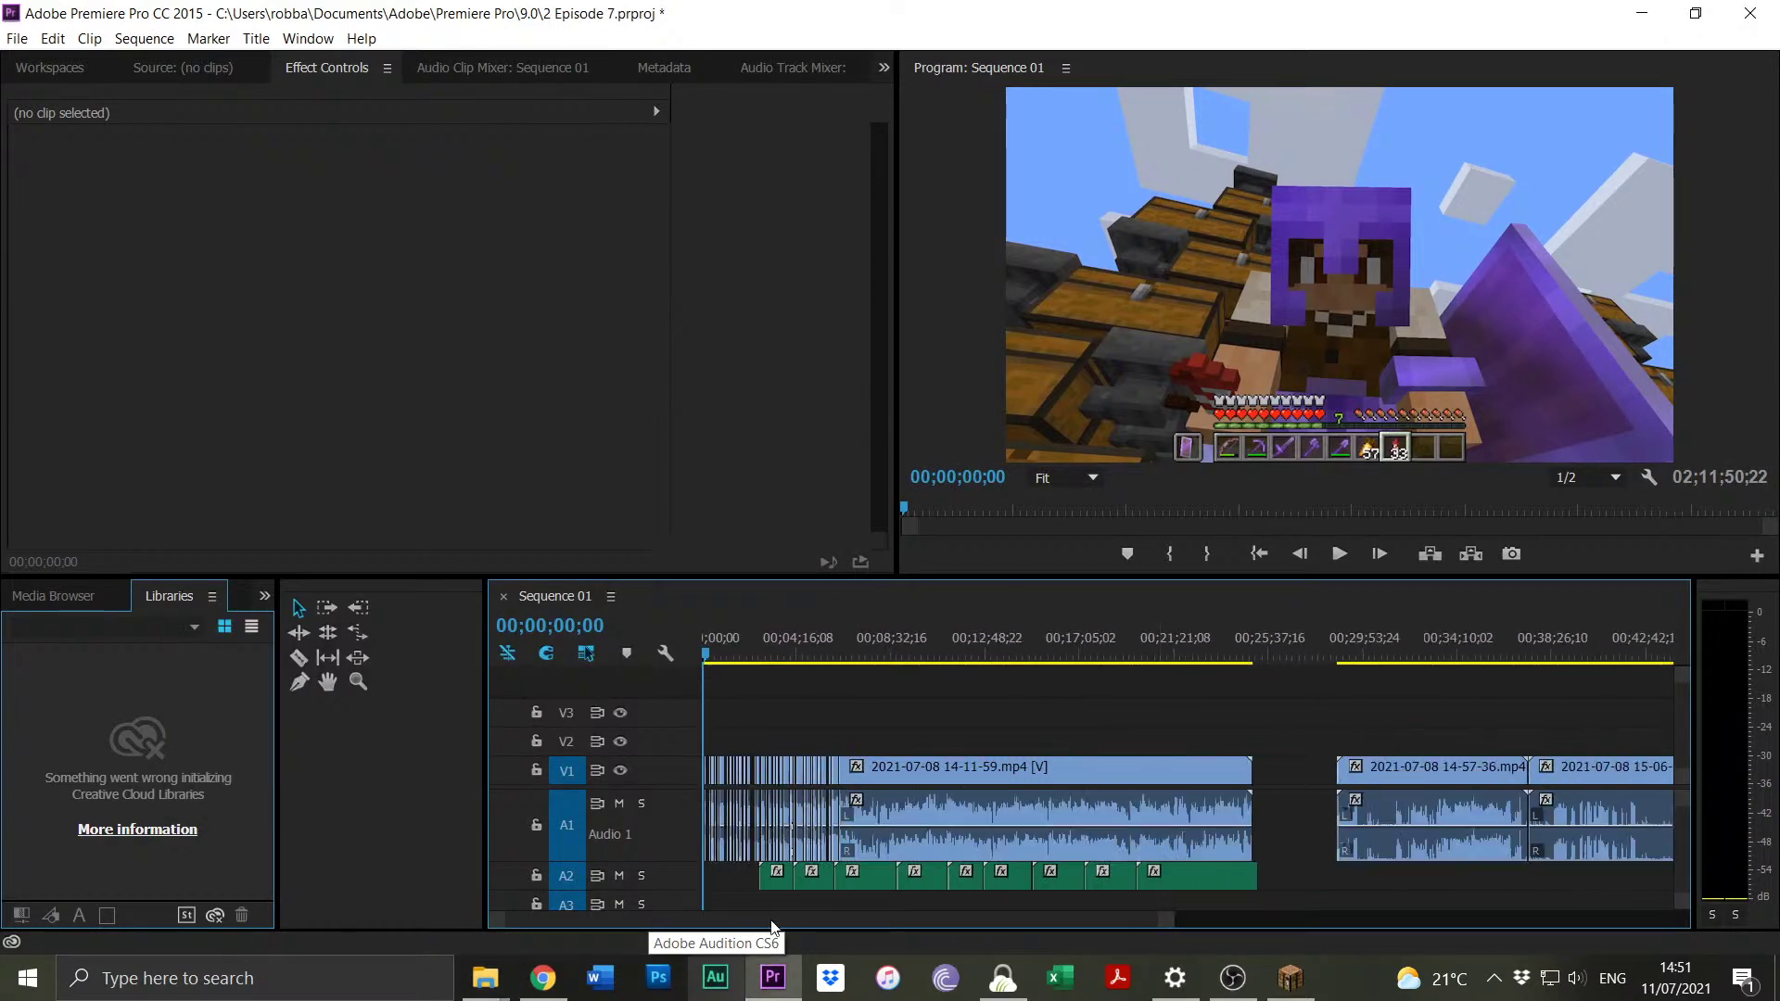
pyautogui.doubleClick(656, 888)
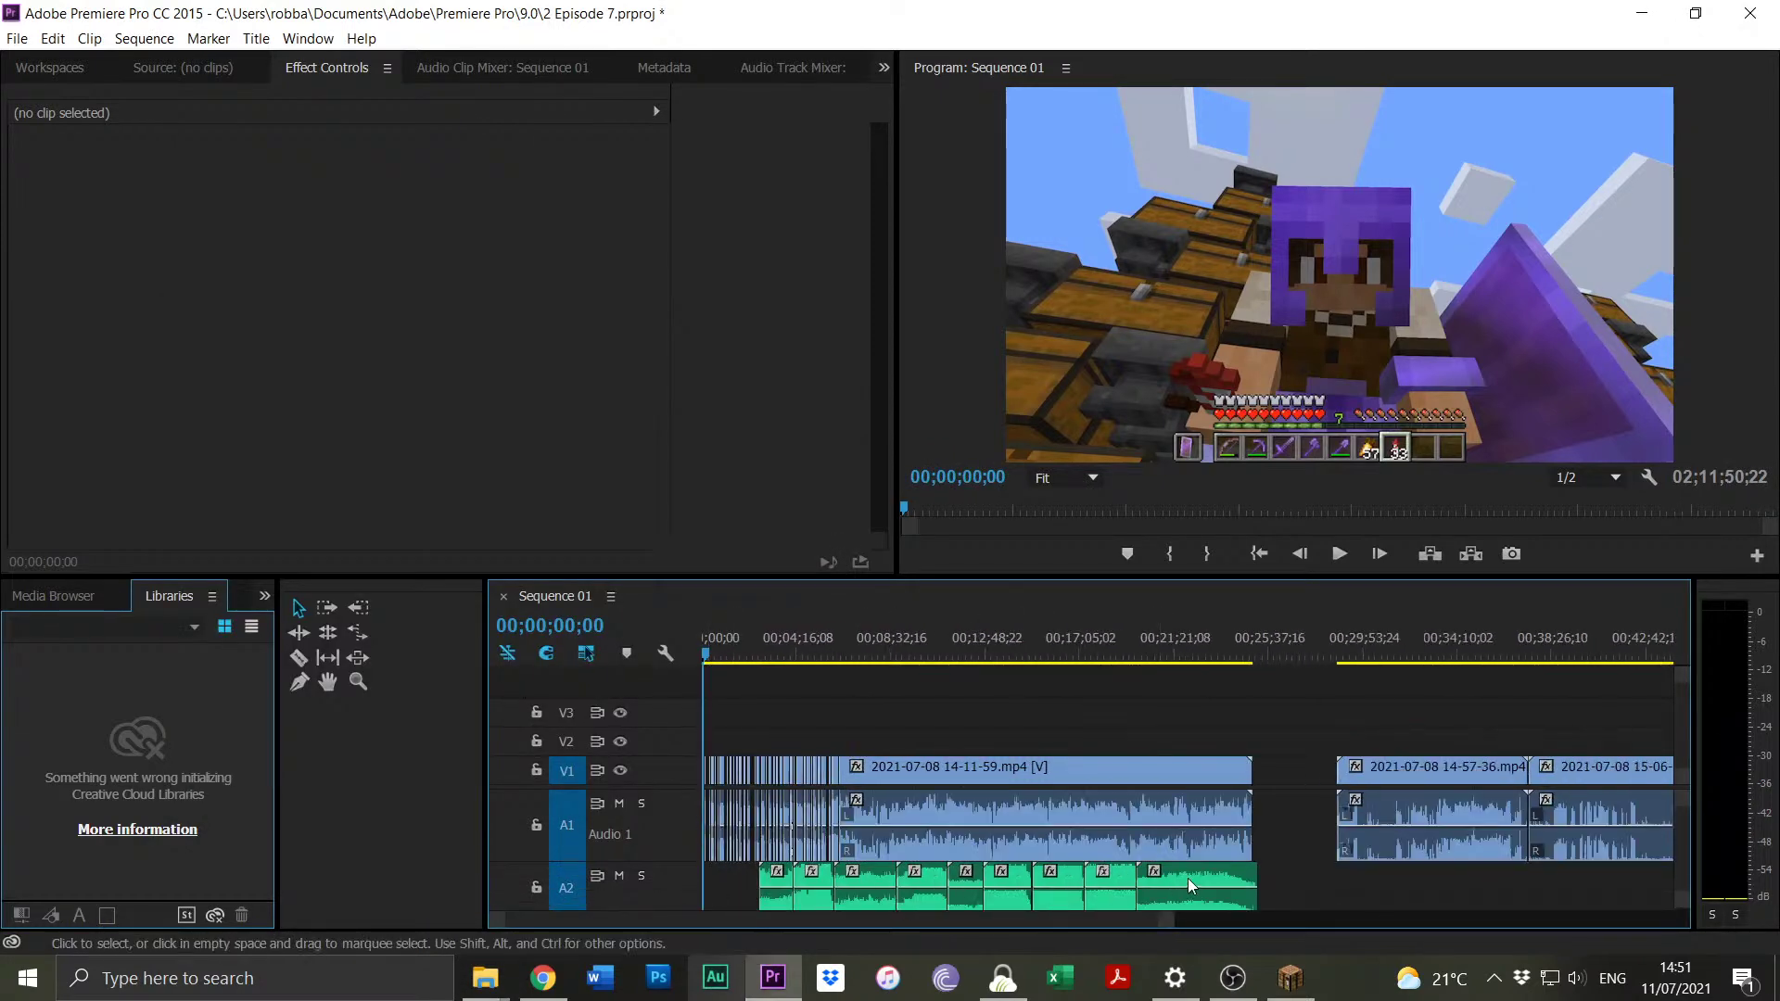
# Select all the music clips on audio track A2 and set their audio gain to a negative dB value.
pyautogui.moveTo(1279, 886); pyautogui.dragTo(788, 918)
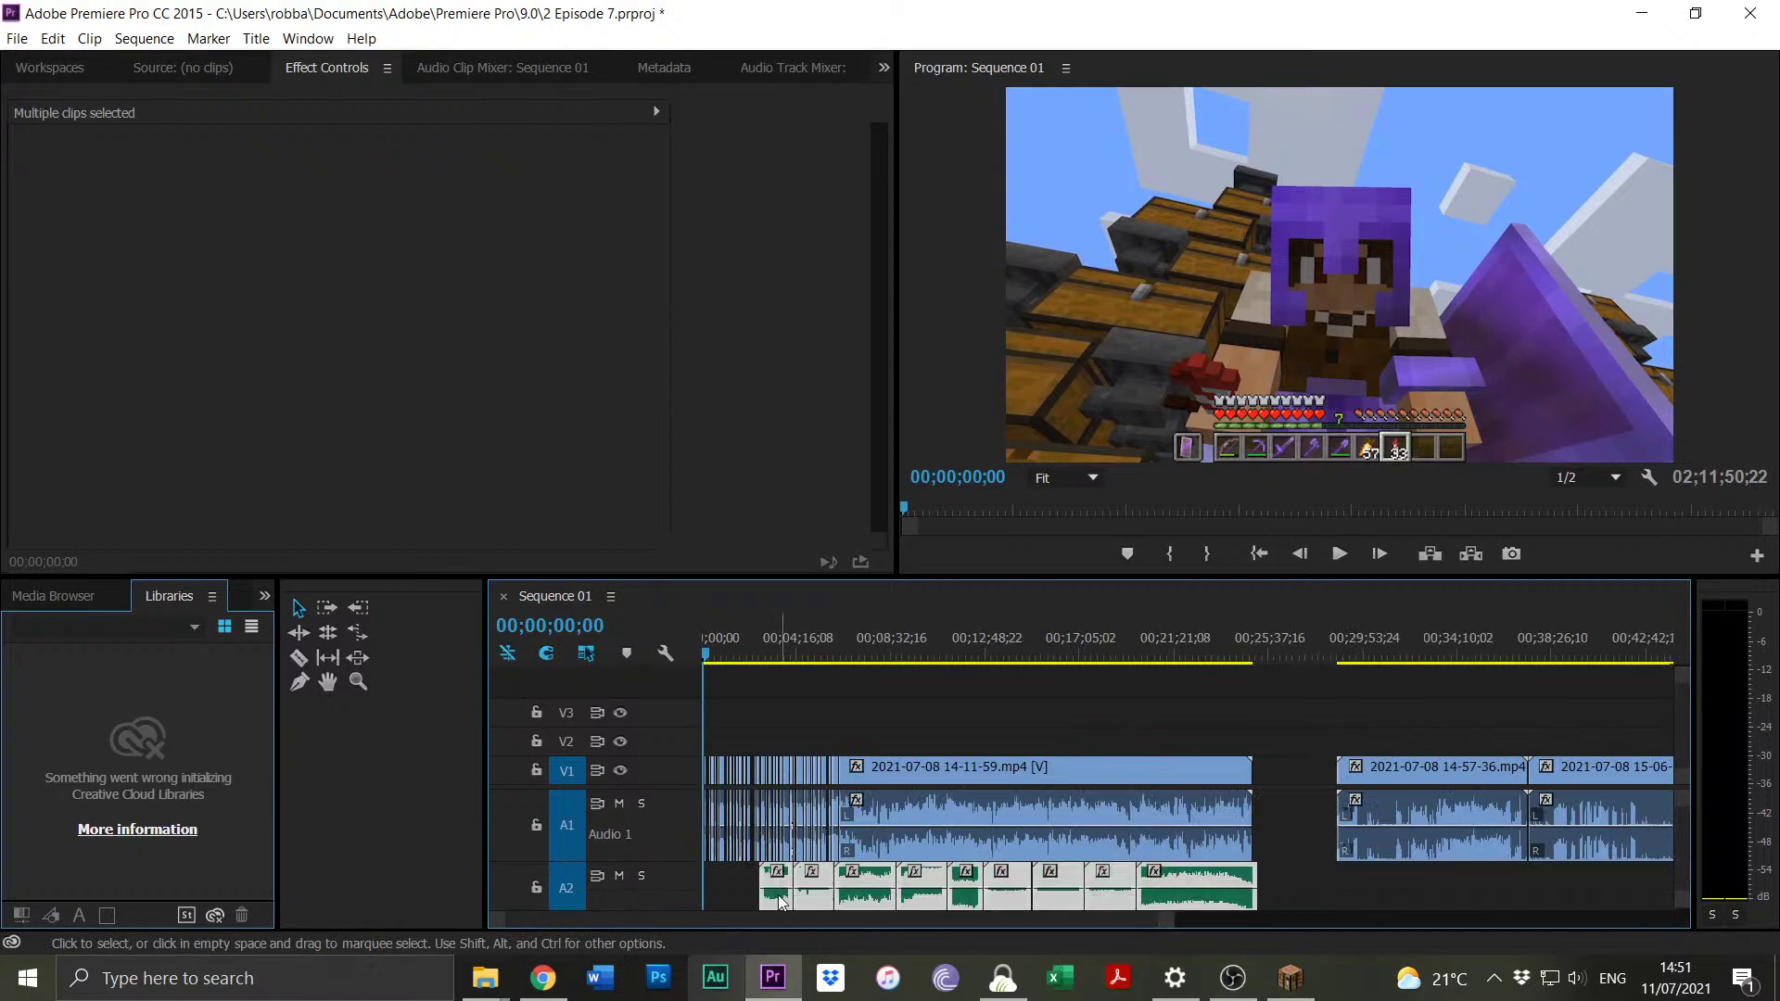
pyautogui.rightClick(781, 895)
pyautogui.click(872, 710)
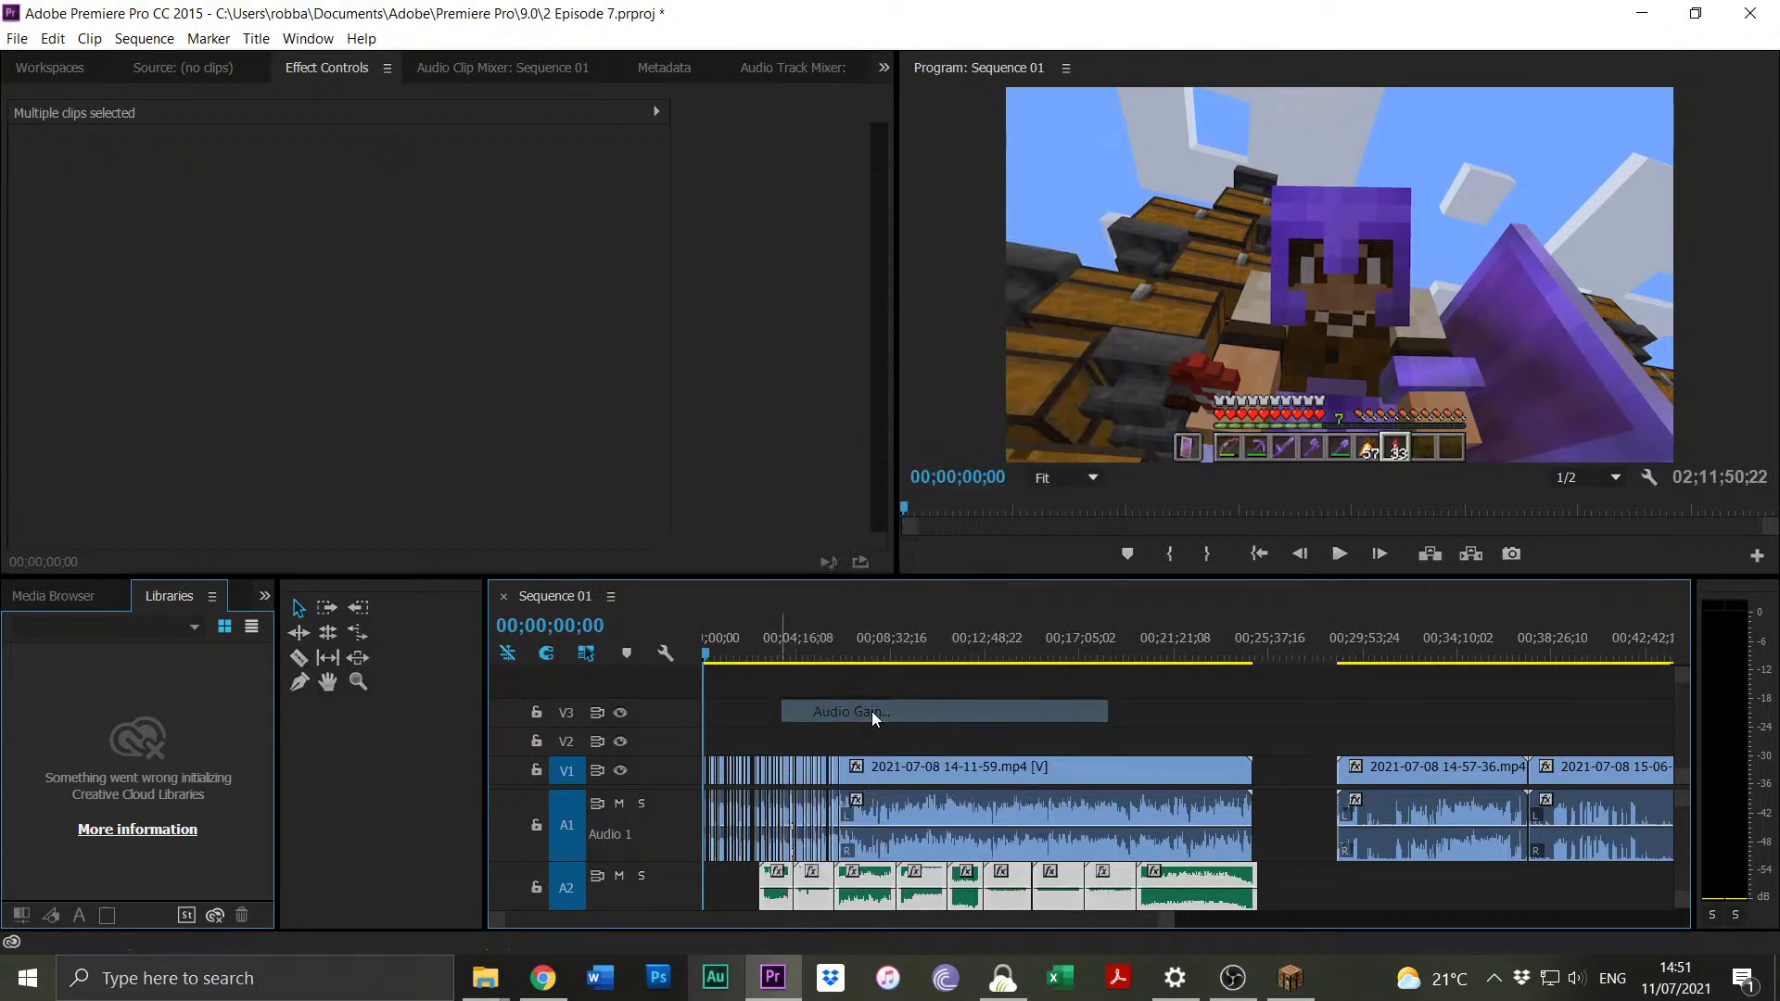
pyautogui.click(784, 436)
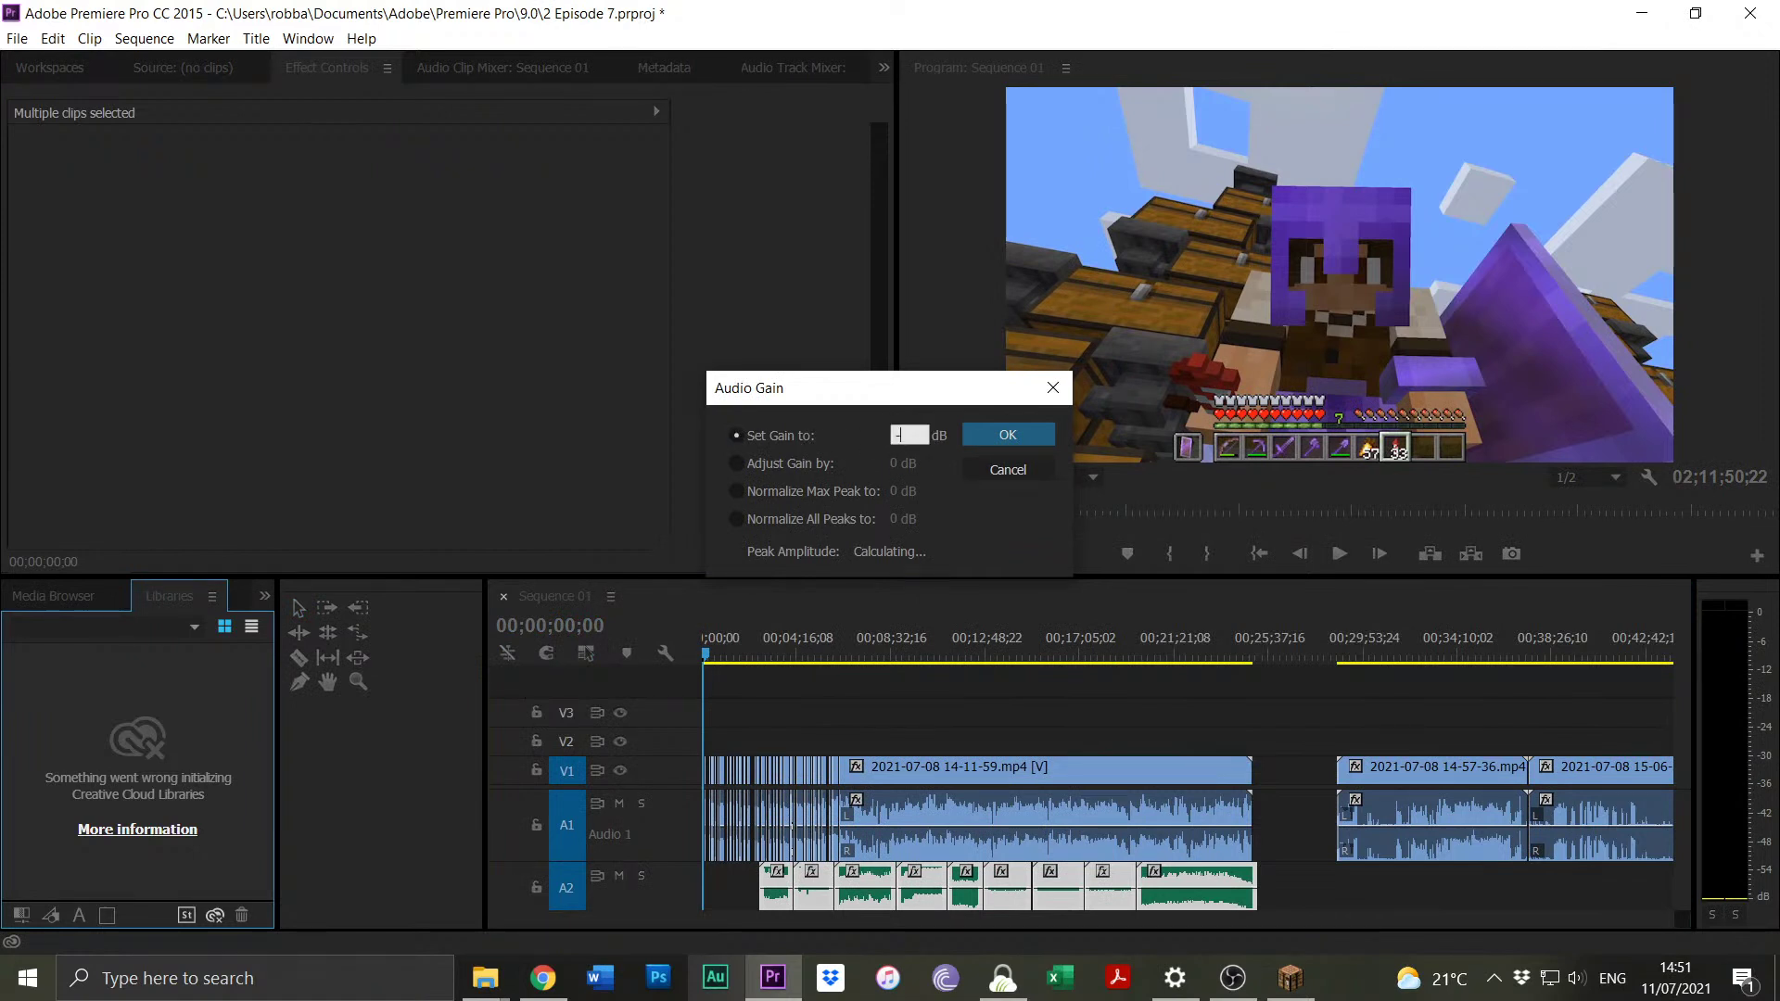
pyautogui.press('Return')
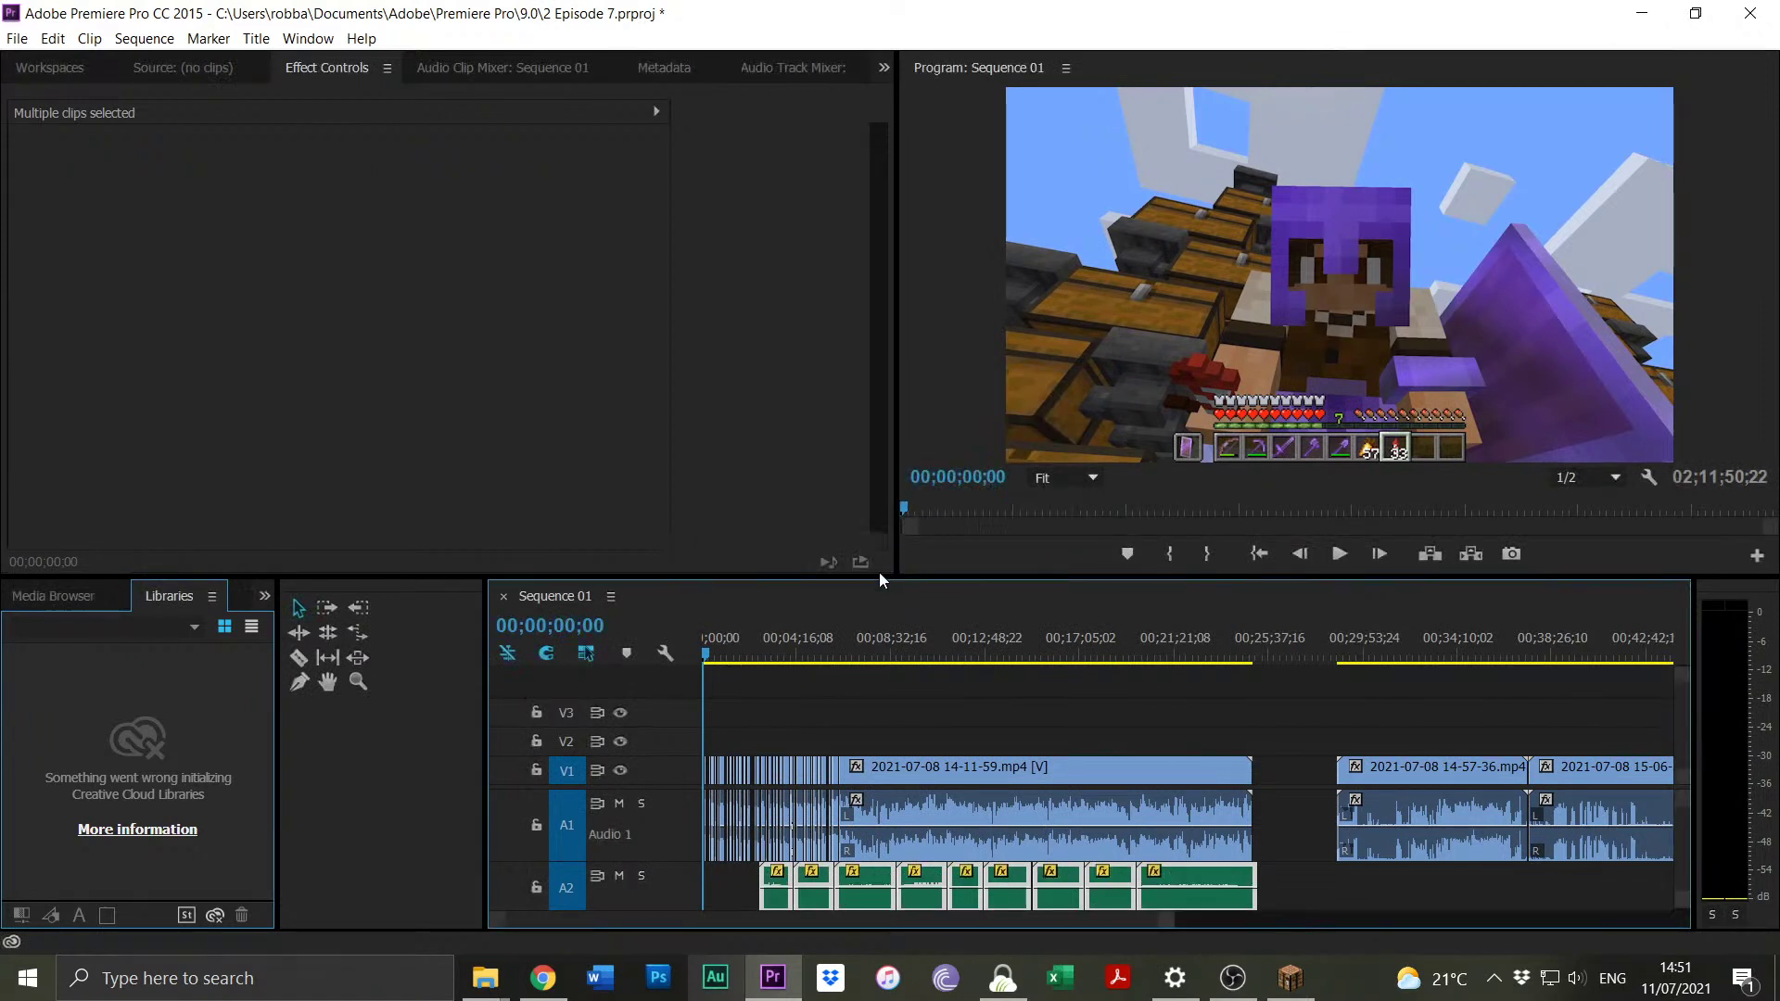
# Play the sequence from about 00;07;26;26 to check the music level against the gameplay audio.
pyautogui.click(870, 656)
pyautogui.press('alt')
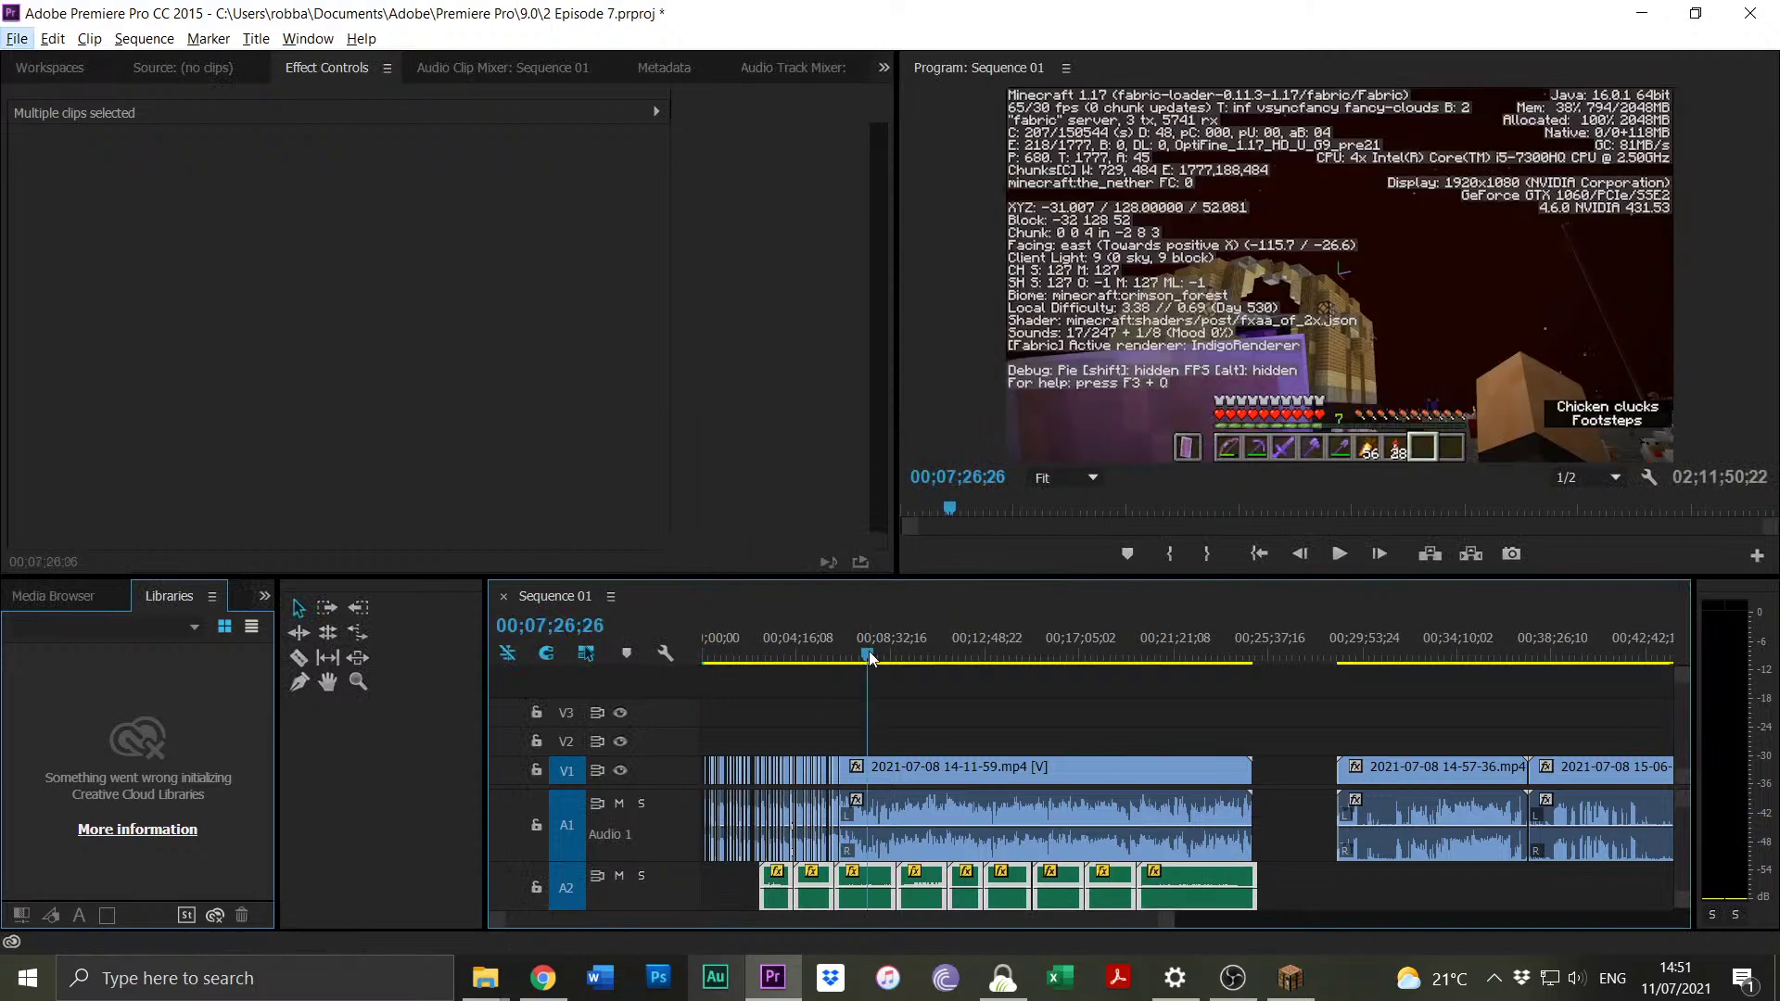
pyautogui.hotkey('alt', 'space')
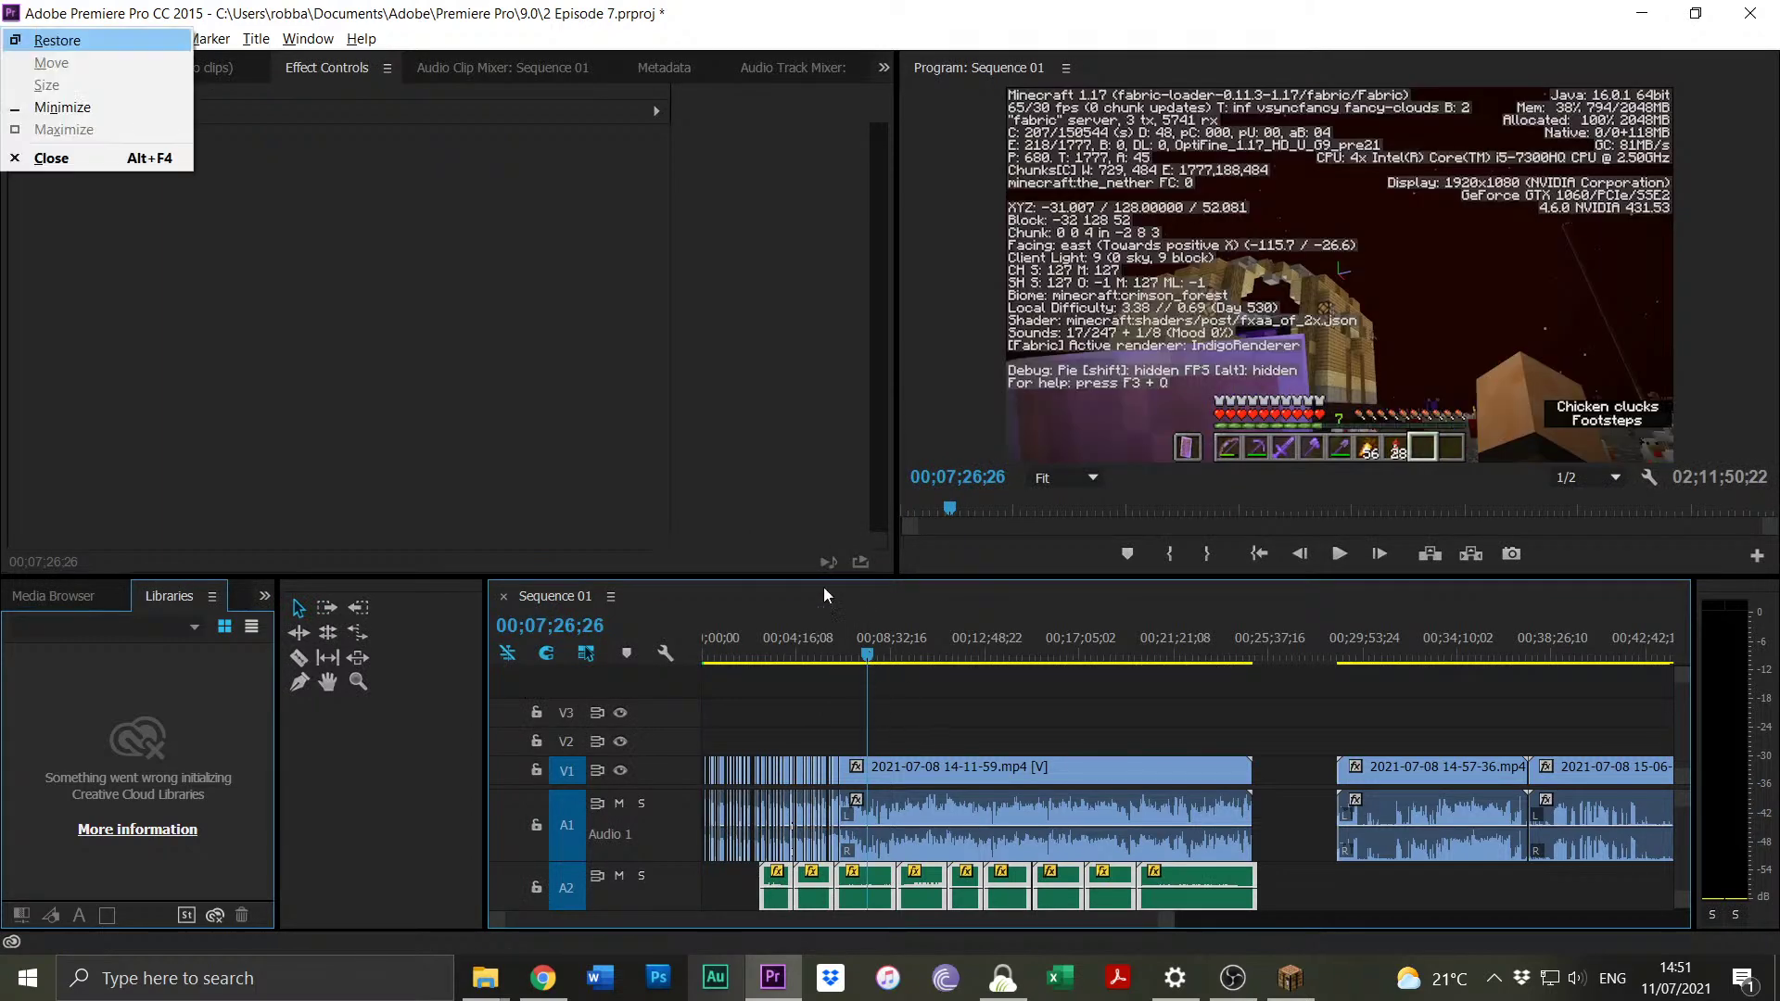
pyautogui.click(833, 503)
pyautogui.press('space')
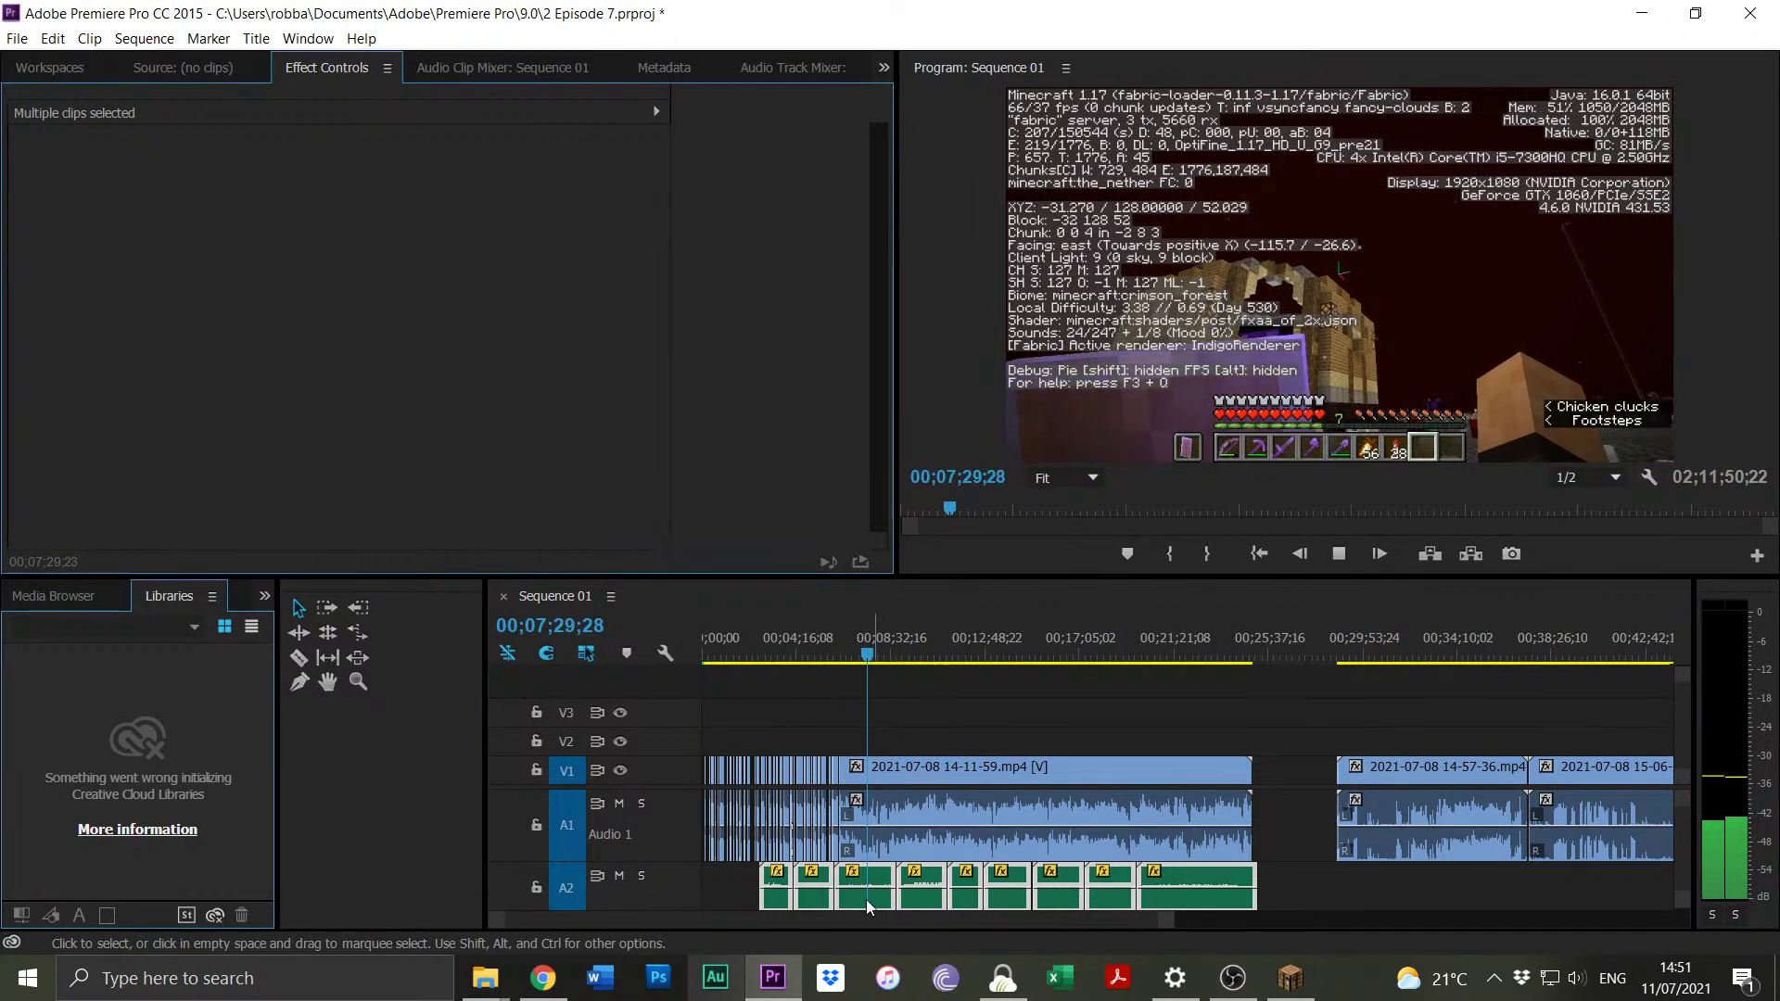
pyautogui.press('space')
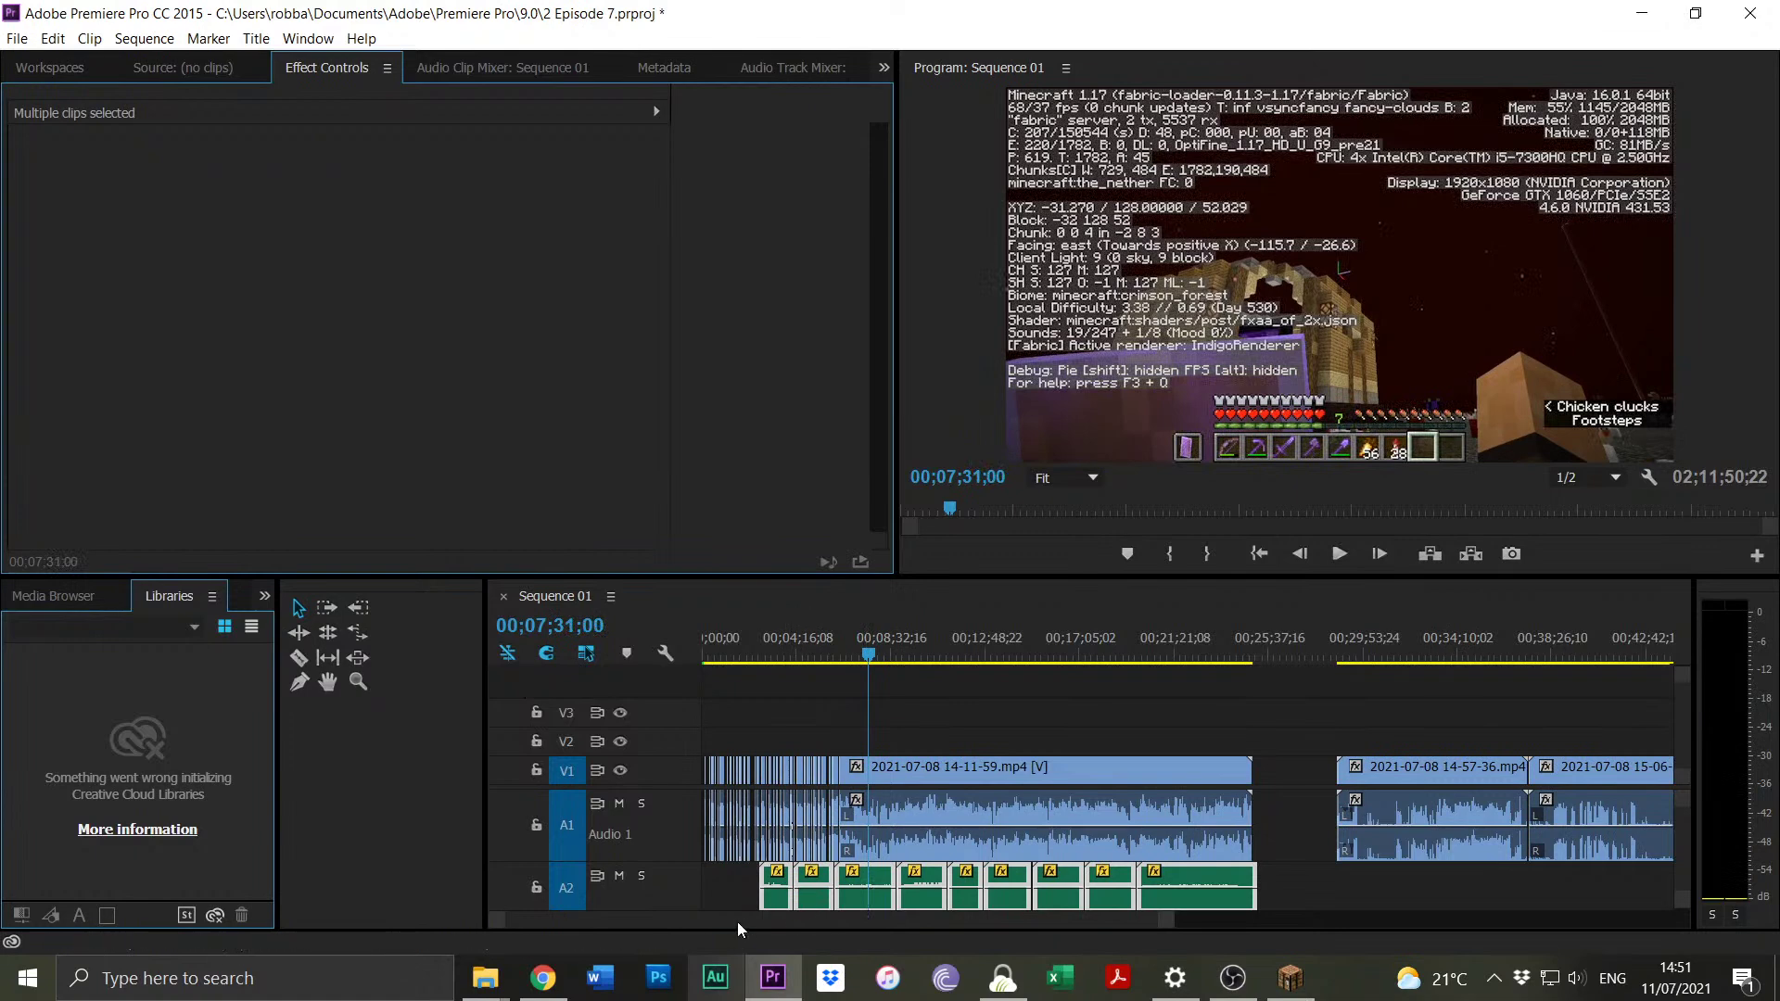
# Deselect the music clips and select only the Marty Gots a Plan clip on audio track A2.
pyautogui.moveTo(498, 921); pyautogui.dragTo(631, 920)
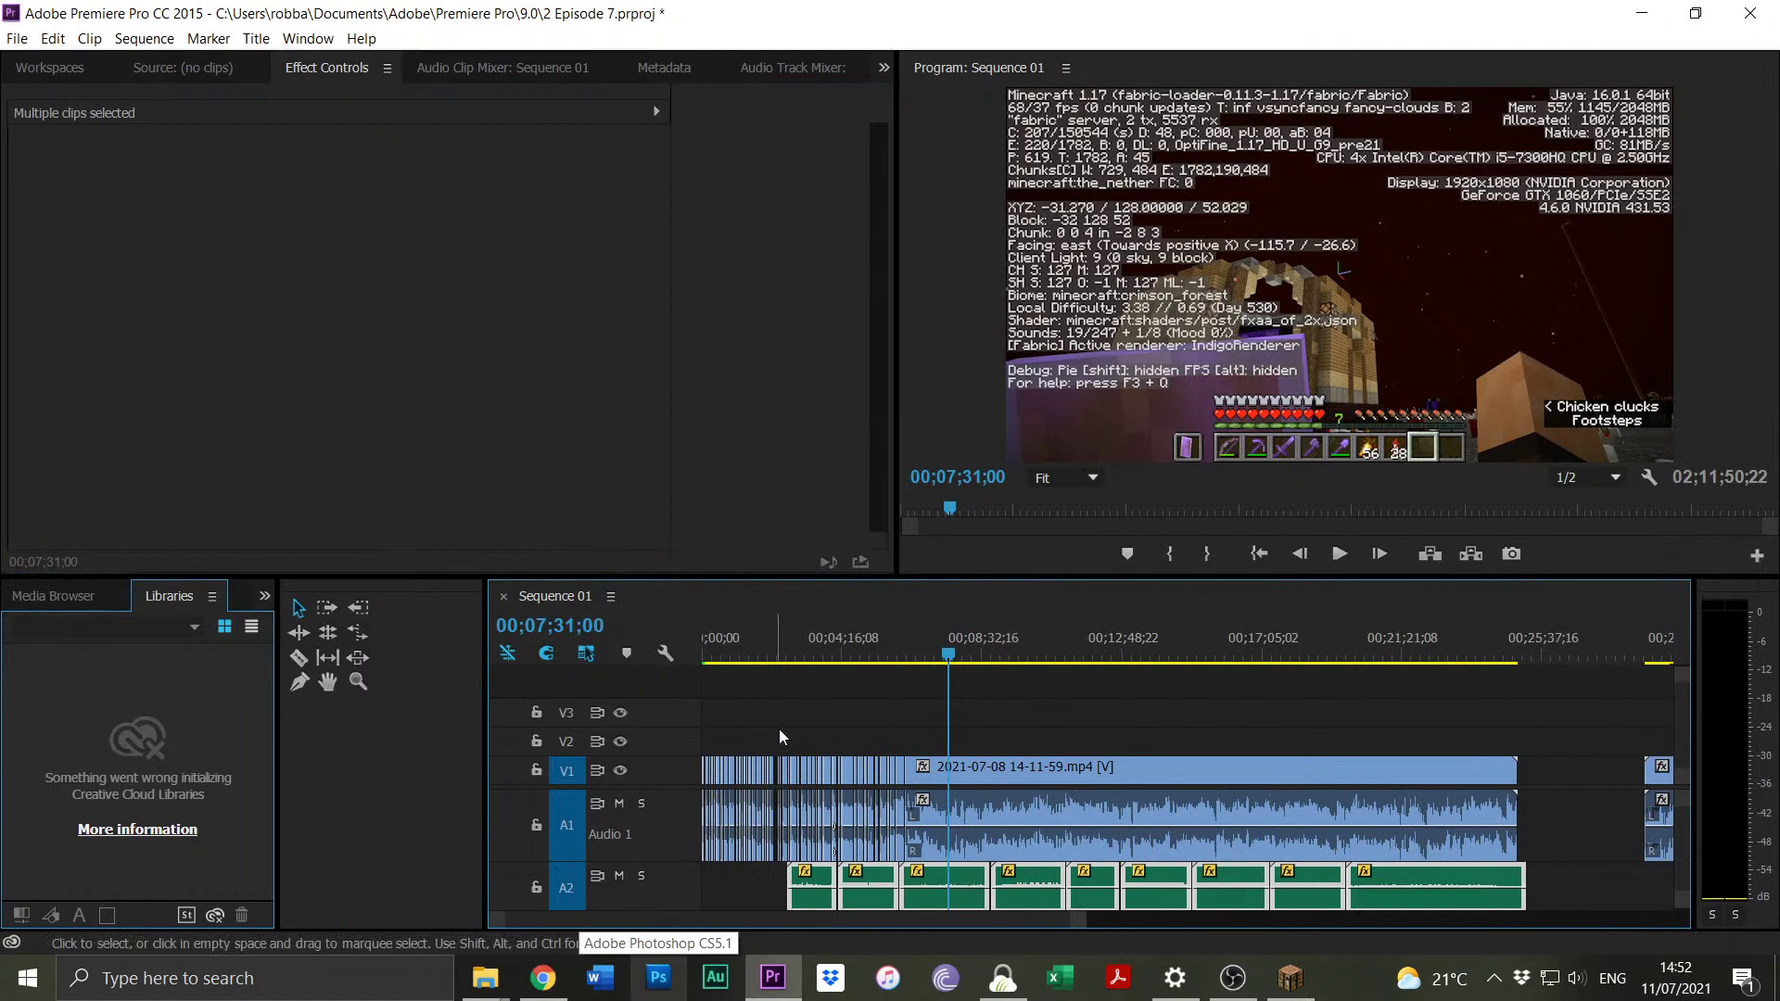
pyautogui.click(876, 673)
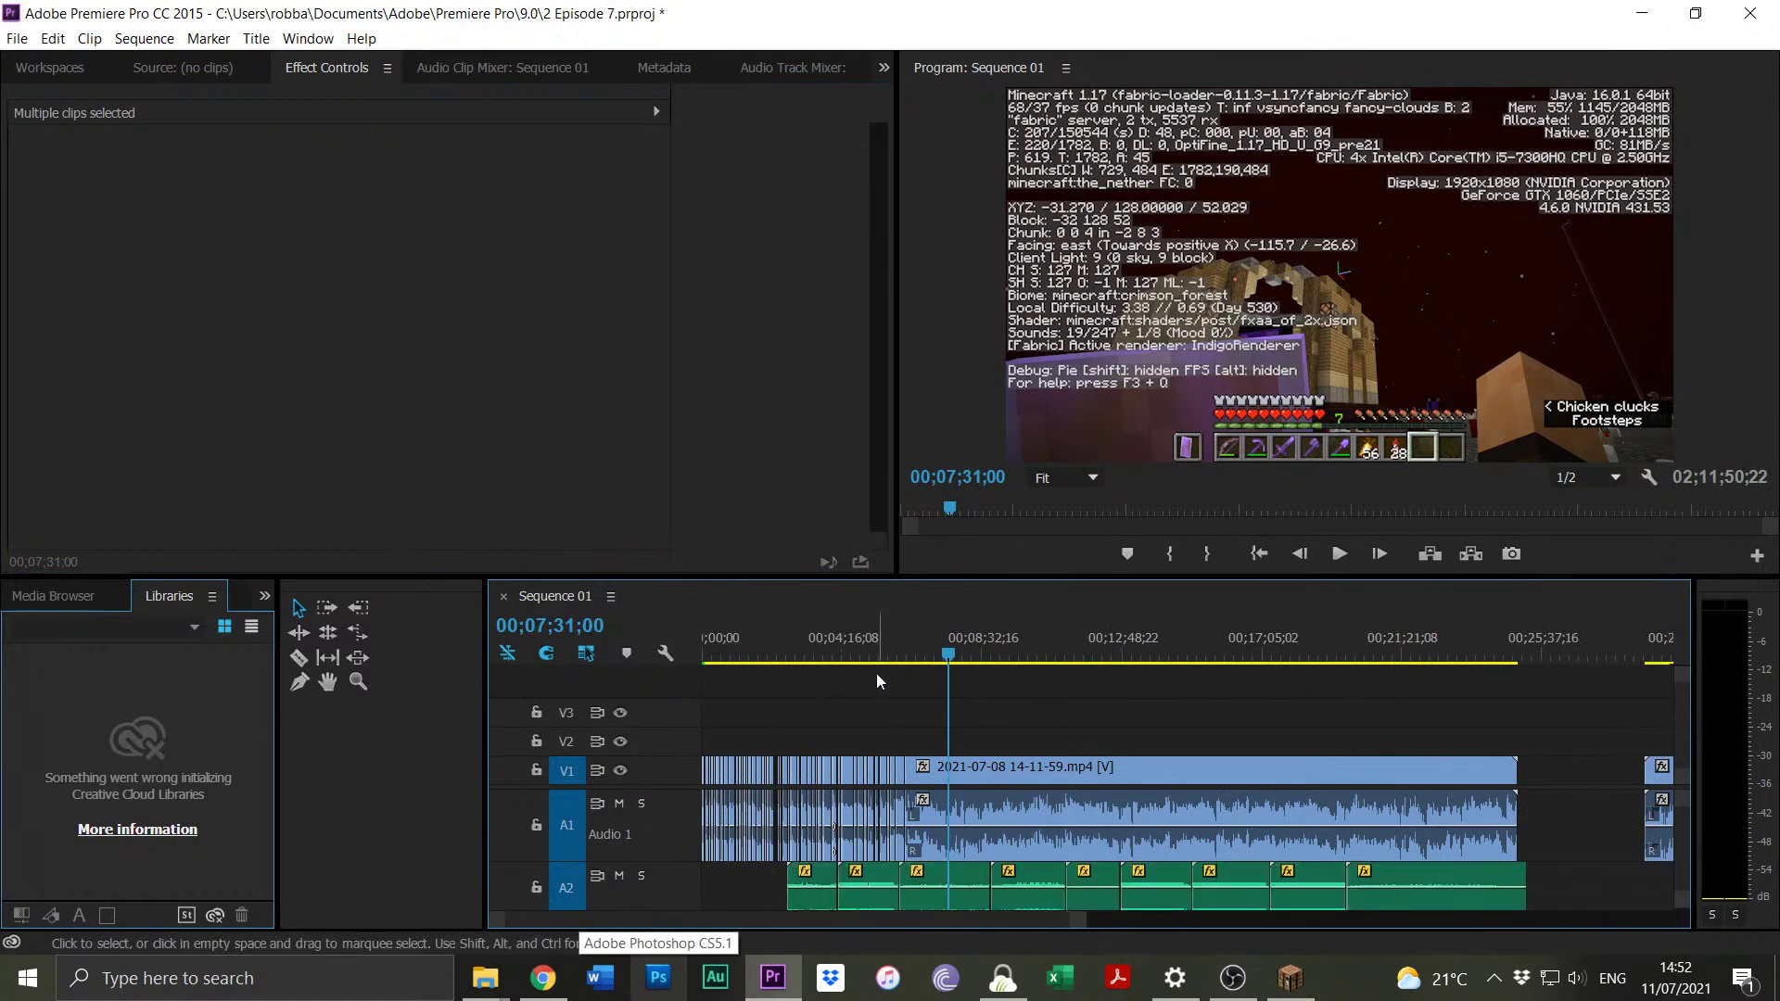
pyautogui.click(945, 876)
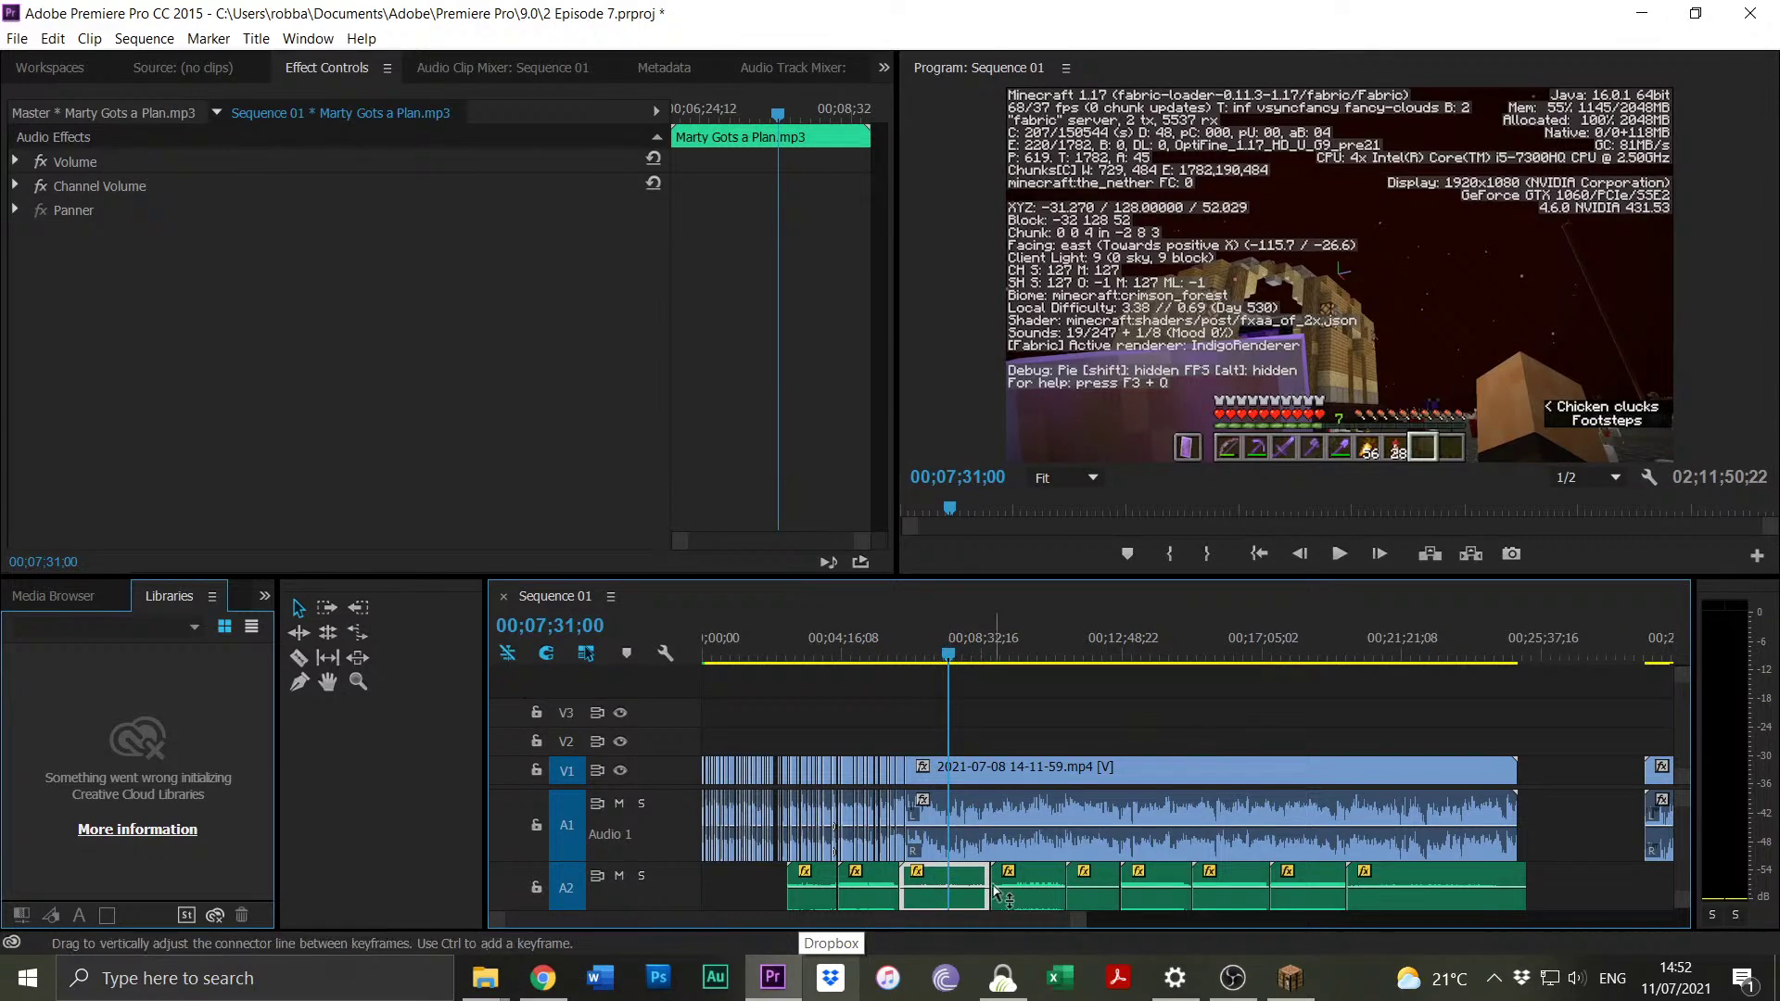
pyautogui.moveTo(975, 881)
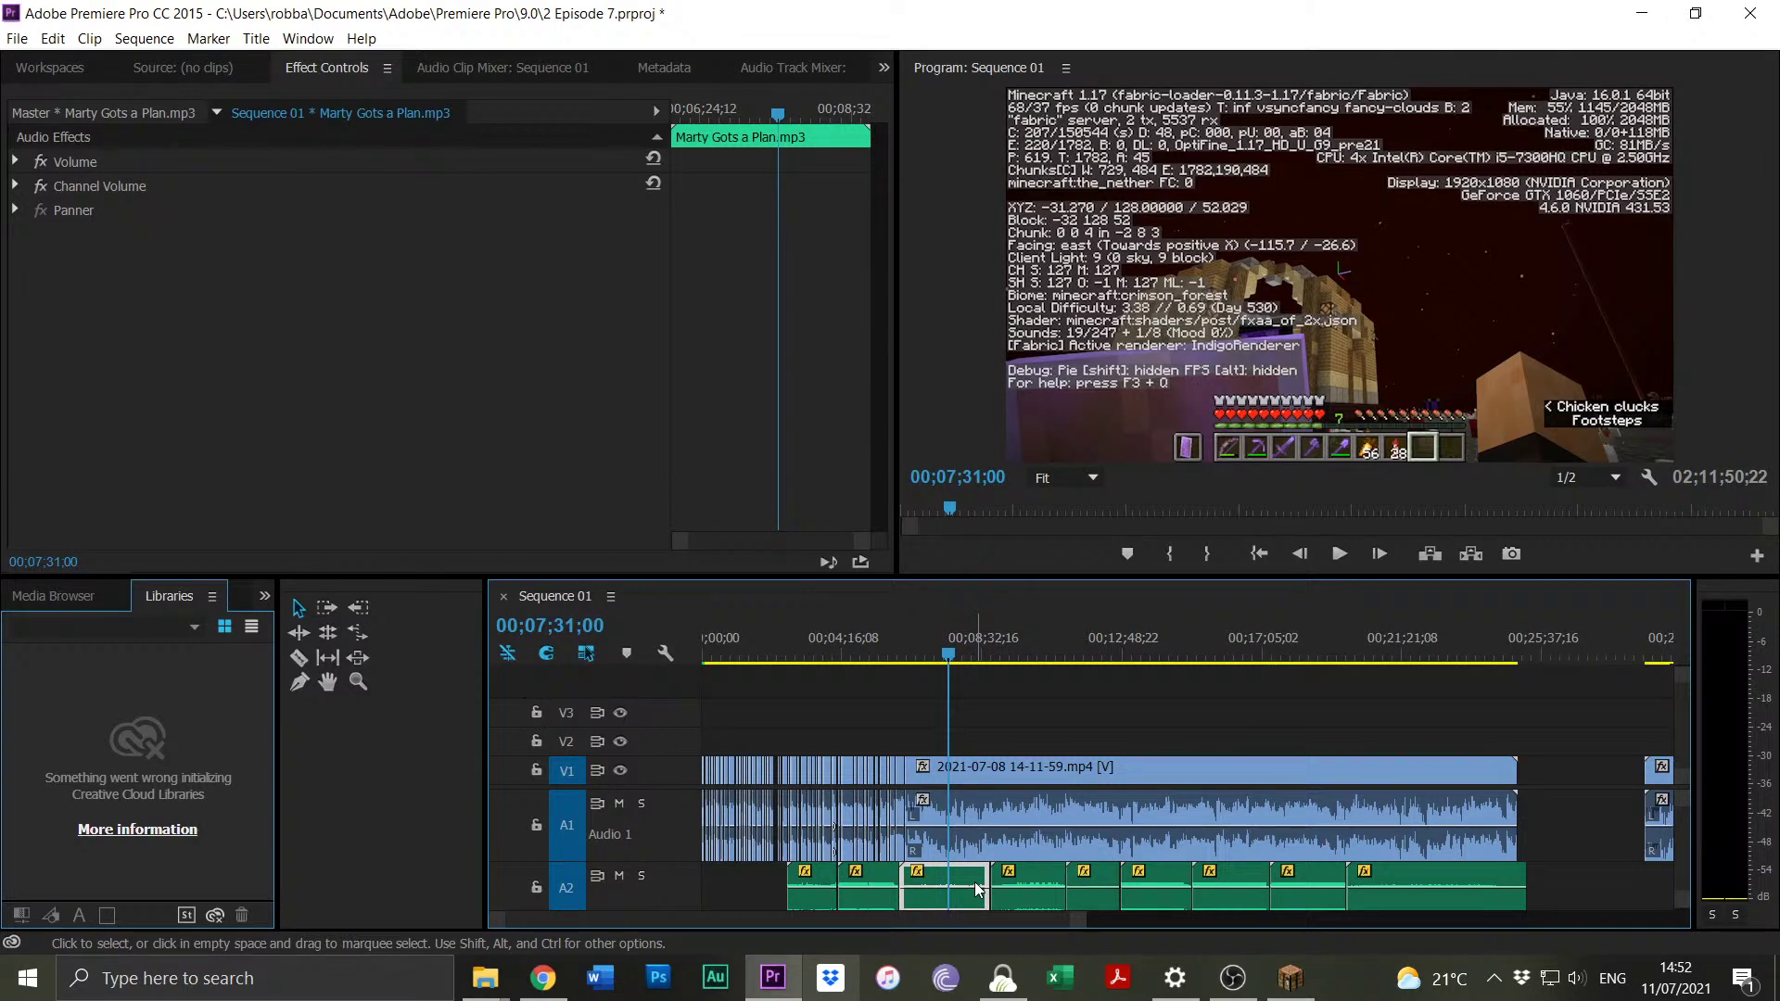
# Move the Investigations clip on audio track A2 from the front of the music to directly after the last music clip.
pyautogui.moveTo(821, 886); pyautogui.dragTo(736, 886)
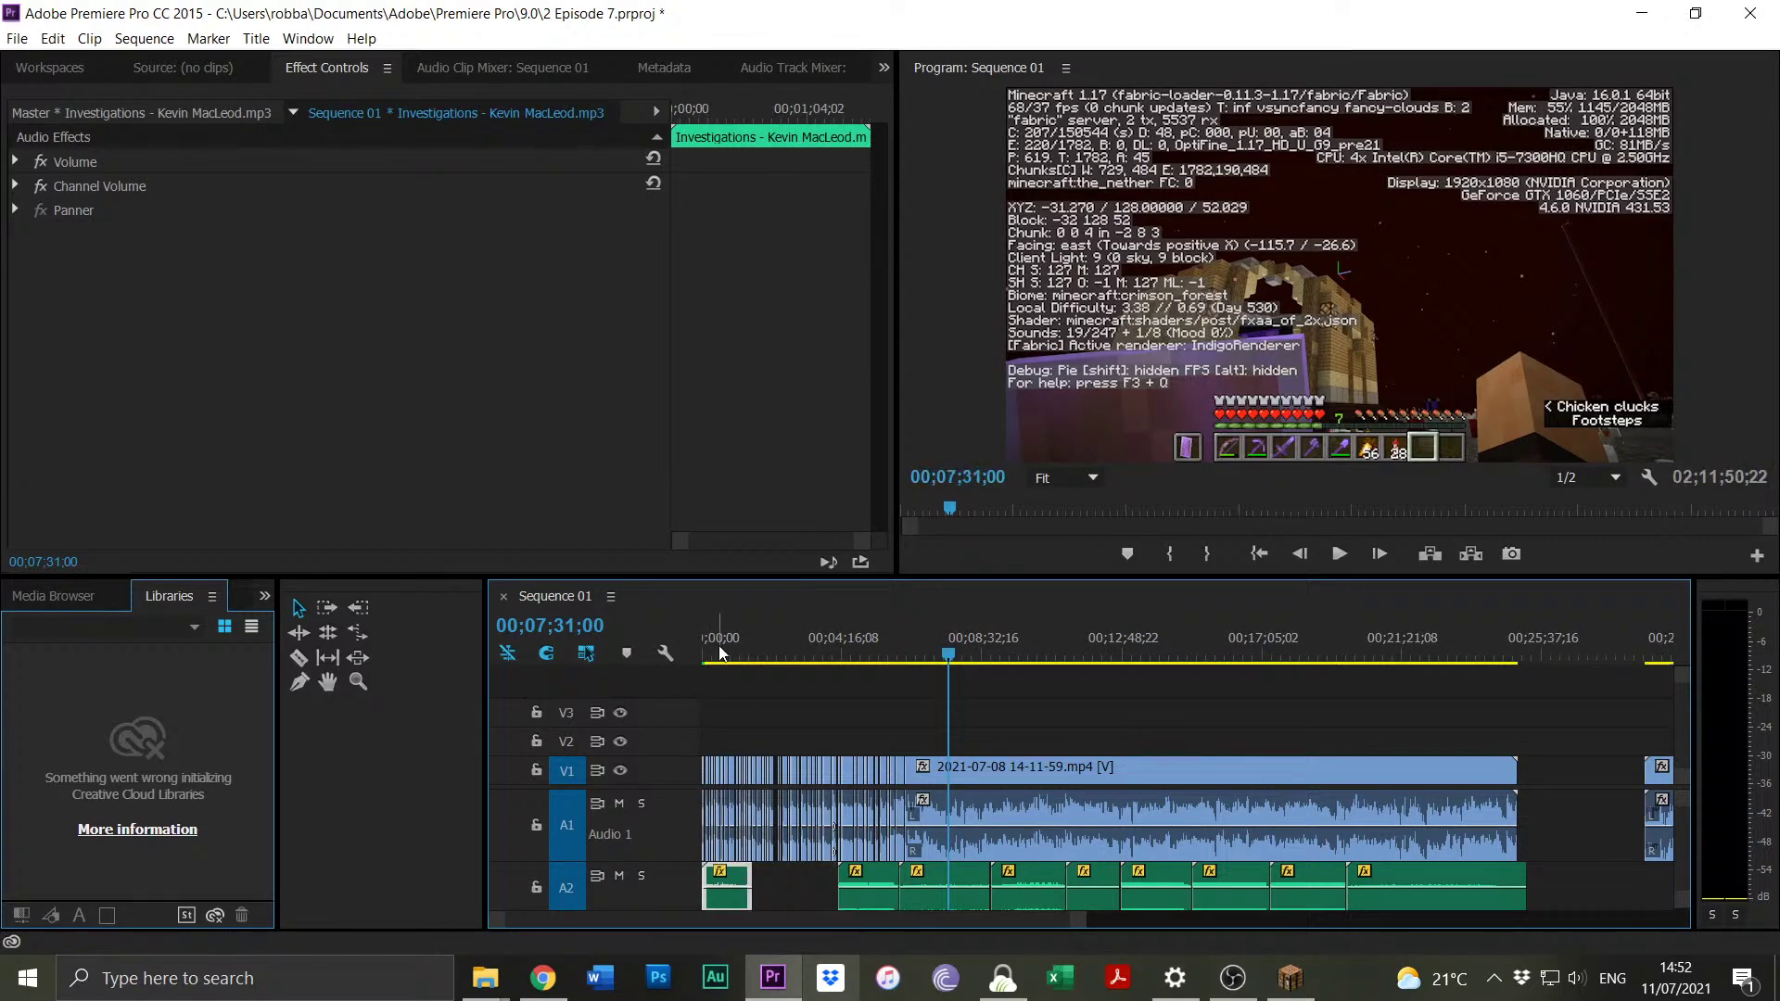
pyautogui.click(720, 651)
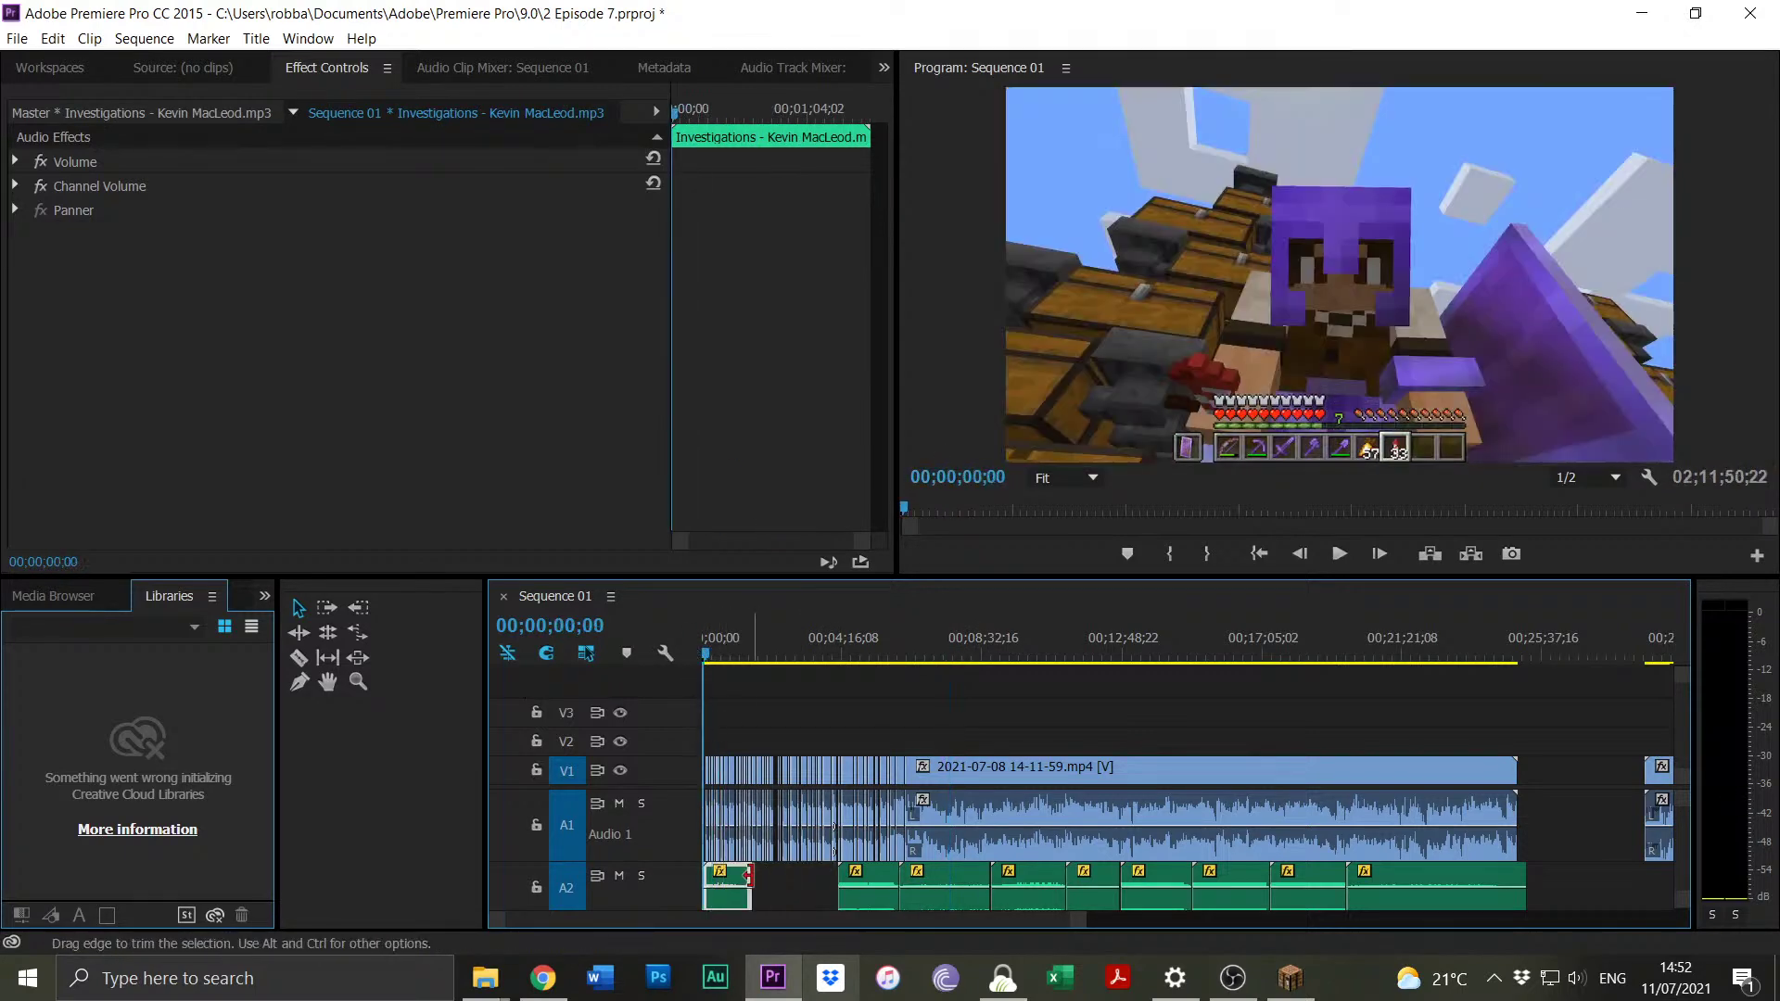
pyautogui.moveTo(744, 879); pyautogui.dragTo(1568, 885)
# Play the sequence briefly from 00;18;29;17 to check the Caribbean Hide & Seek music against the gameplay audio.
pyautogui.click(1307, 653)
pyautogui.press('space')
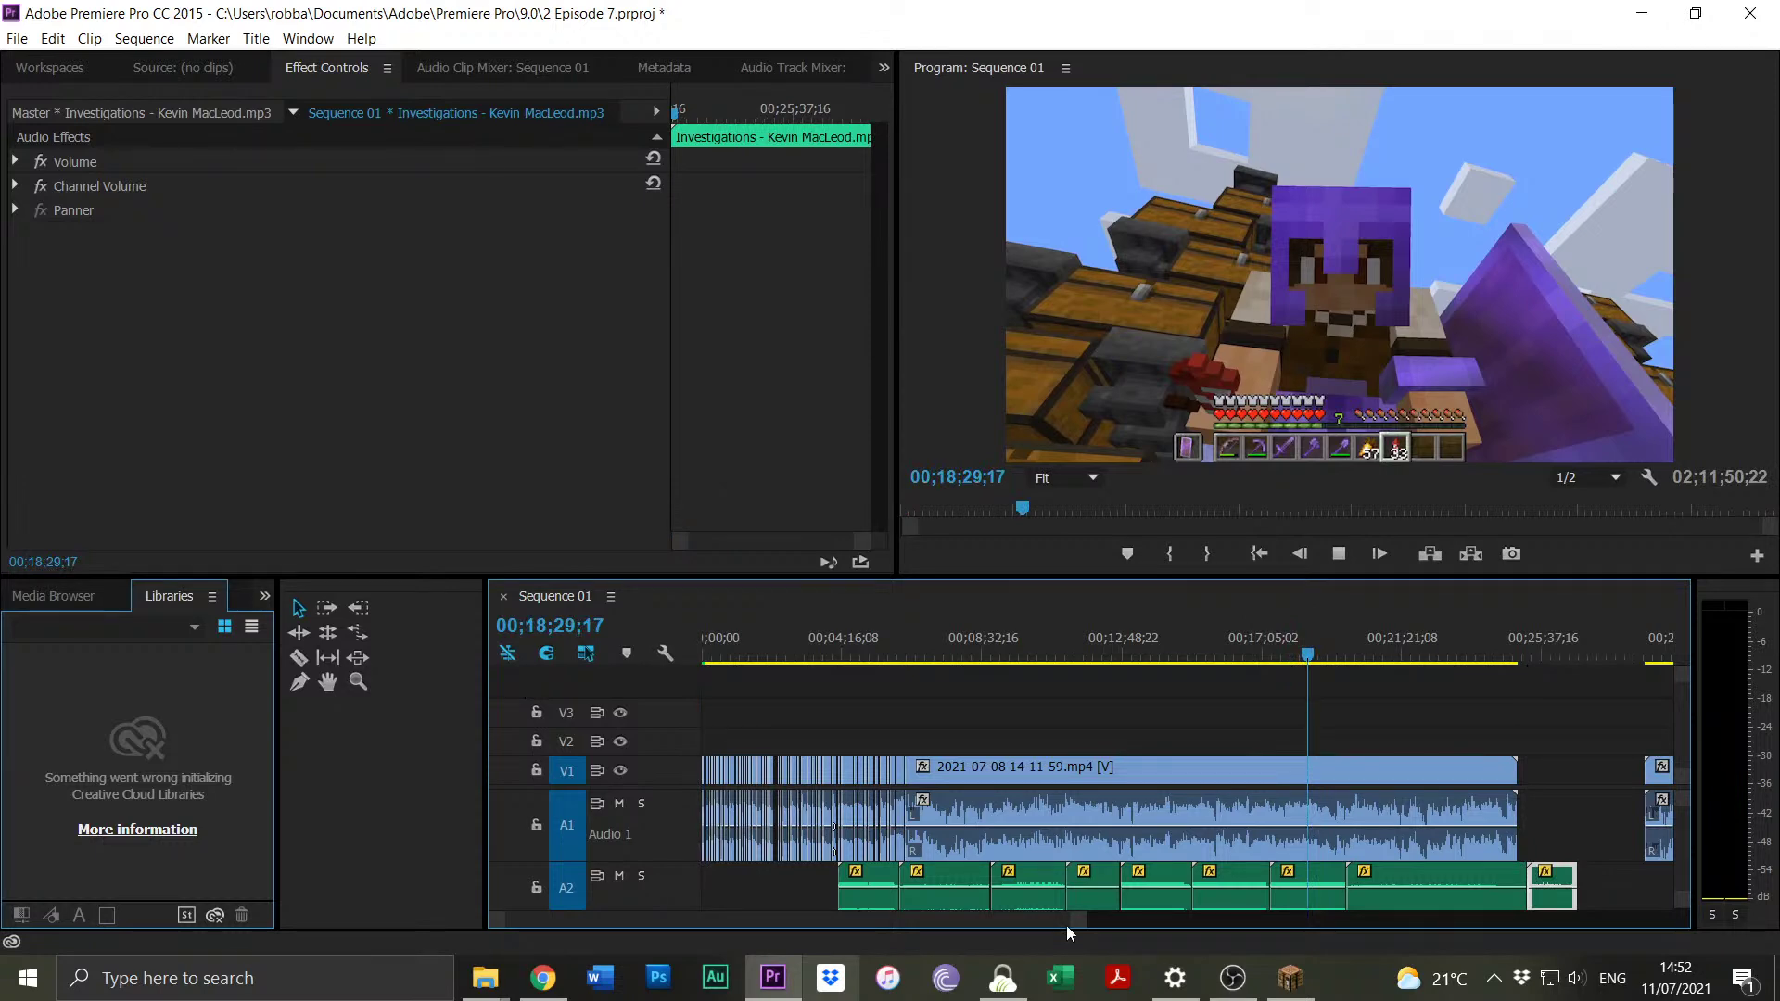
pyautogui.press('=')
pyautogui.press('=')
pyautogui.press('=')
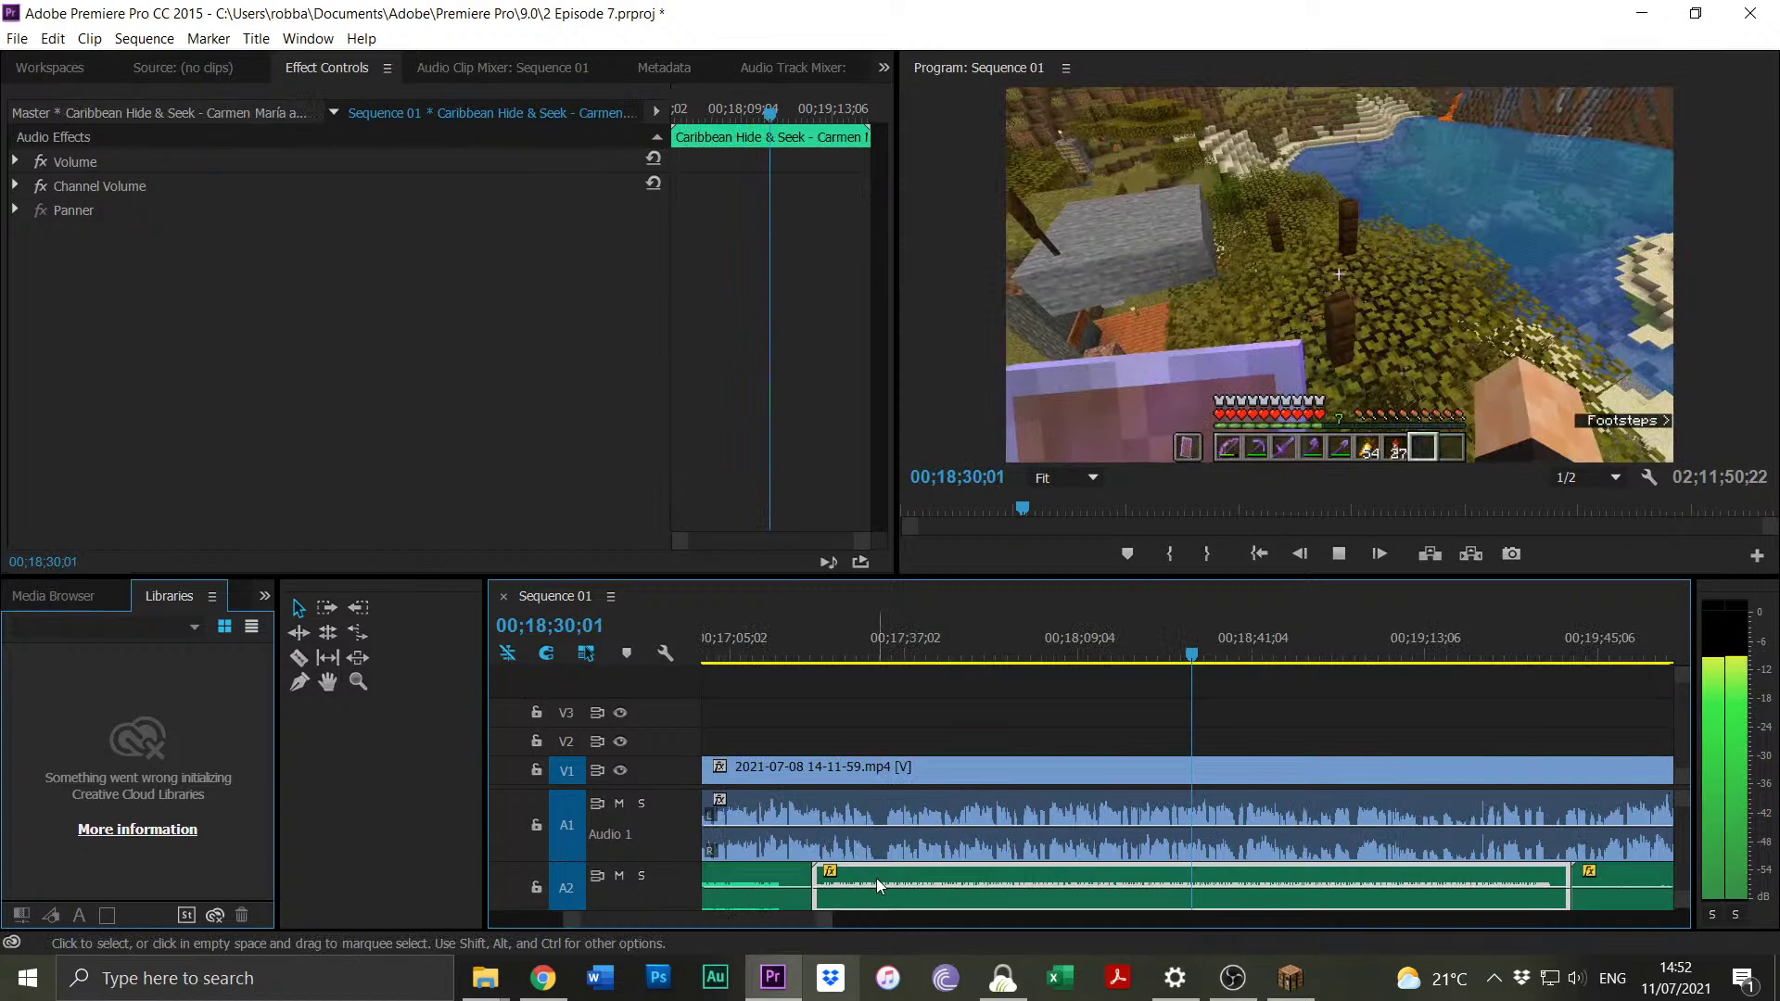
pyautogui.press('space')
# Find the Marty Gots a Plan clip among the A2 music clips and move it to the very start of the sequence.
pyautogui.press('-')
pyautogui.press('-')
pyautogui.click(853, 877)
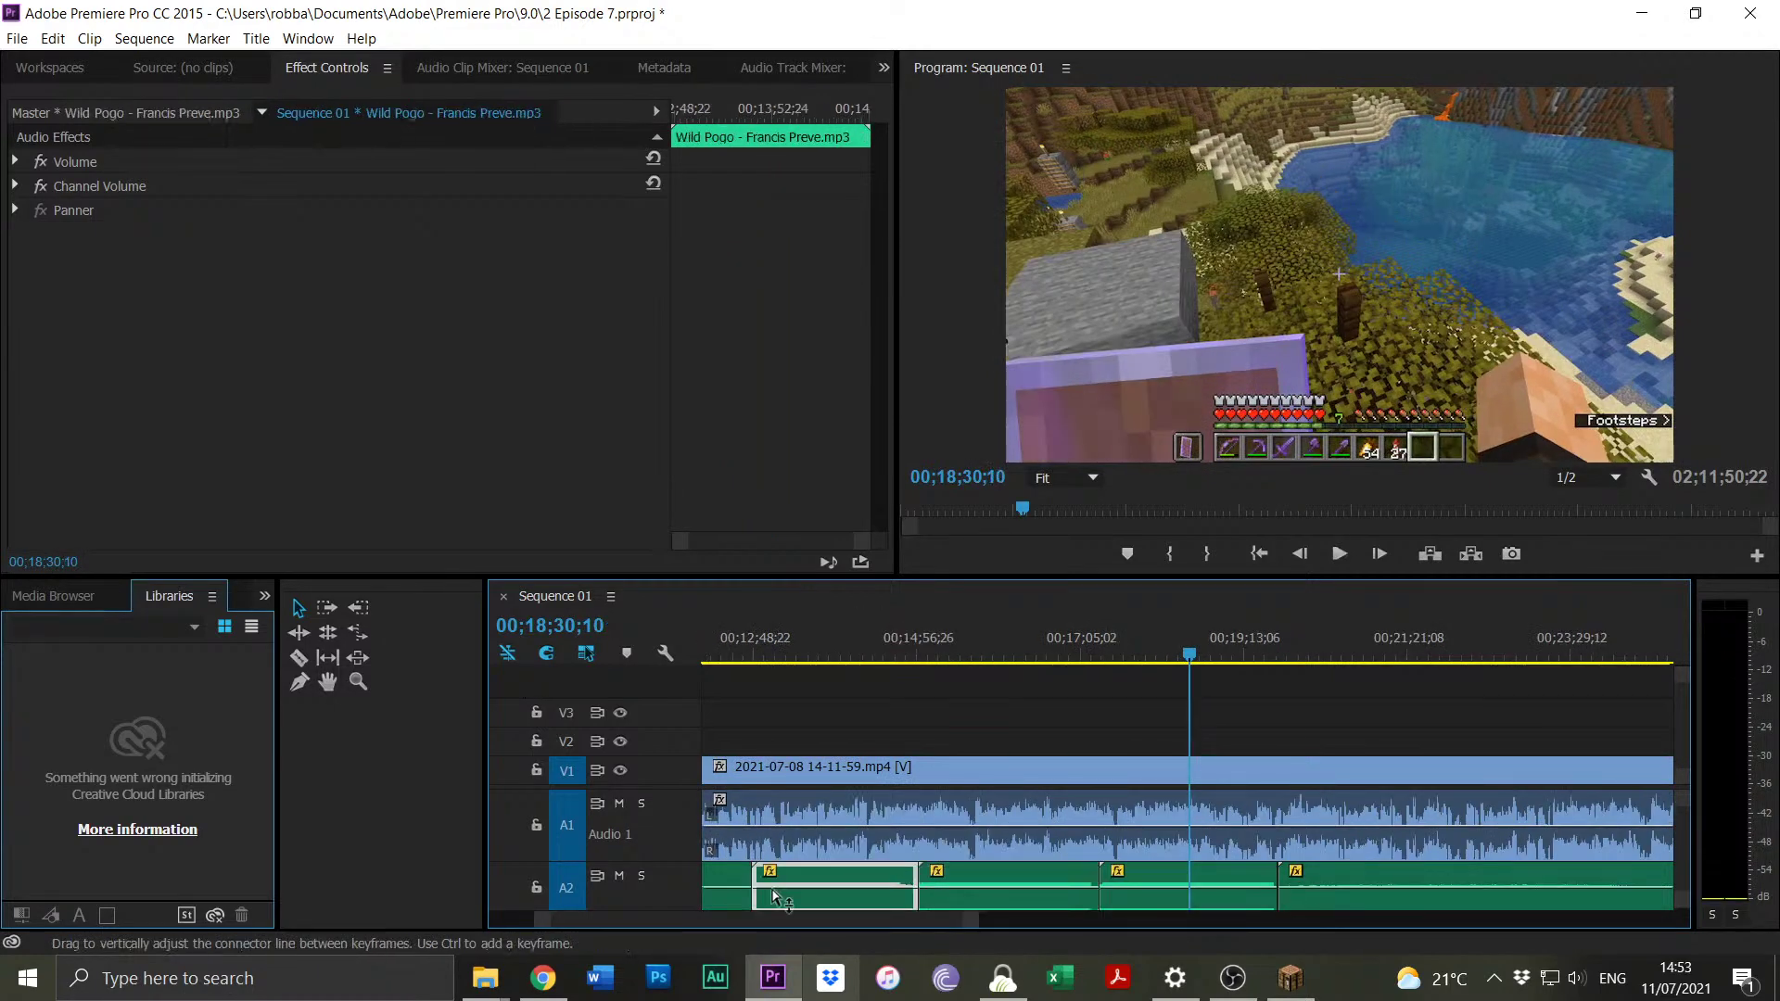
pyautogui.click(718, 883)
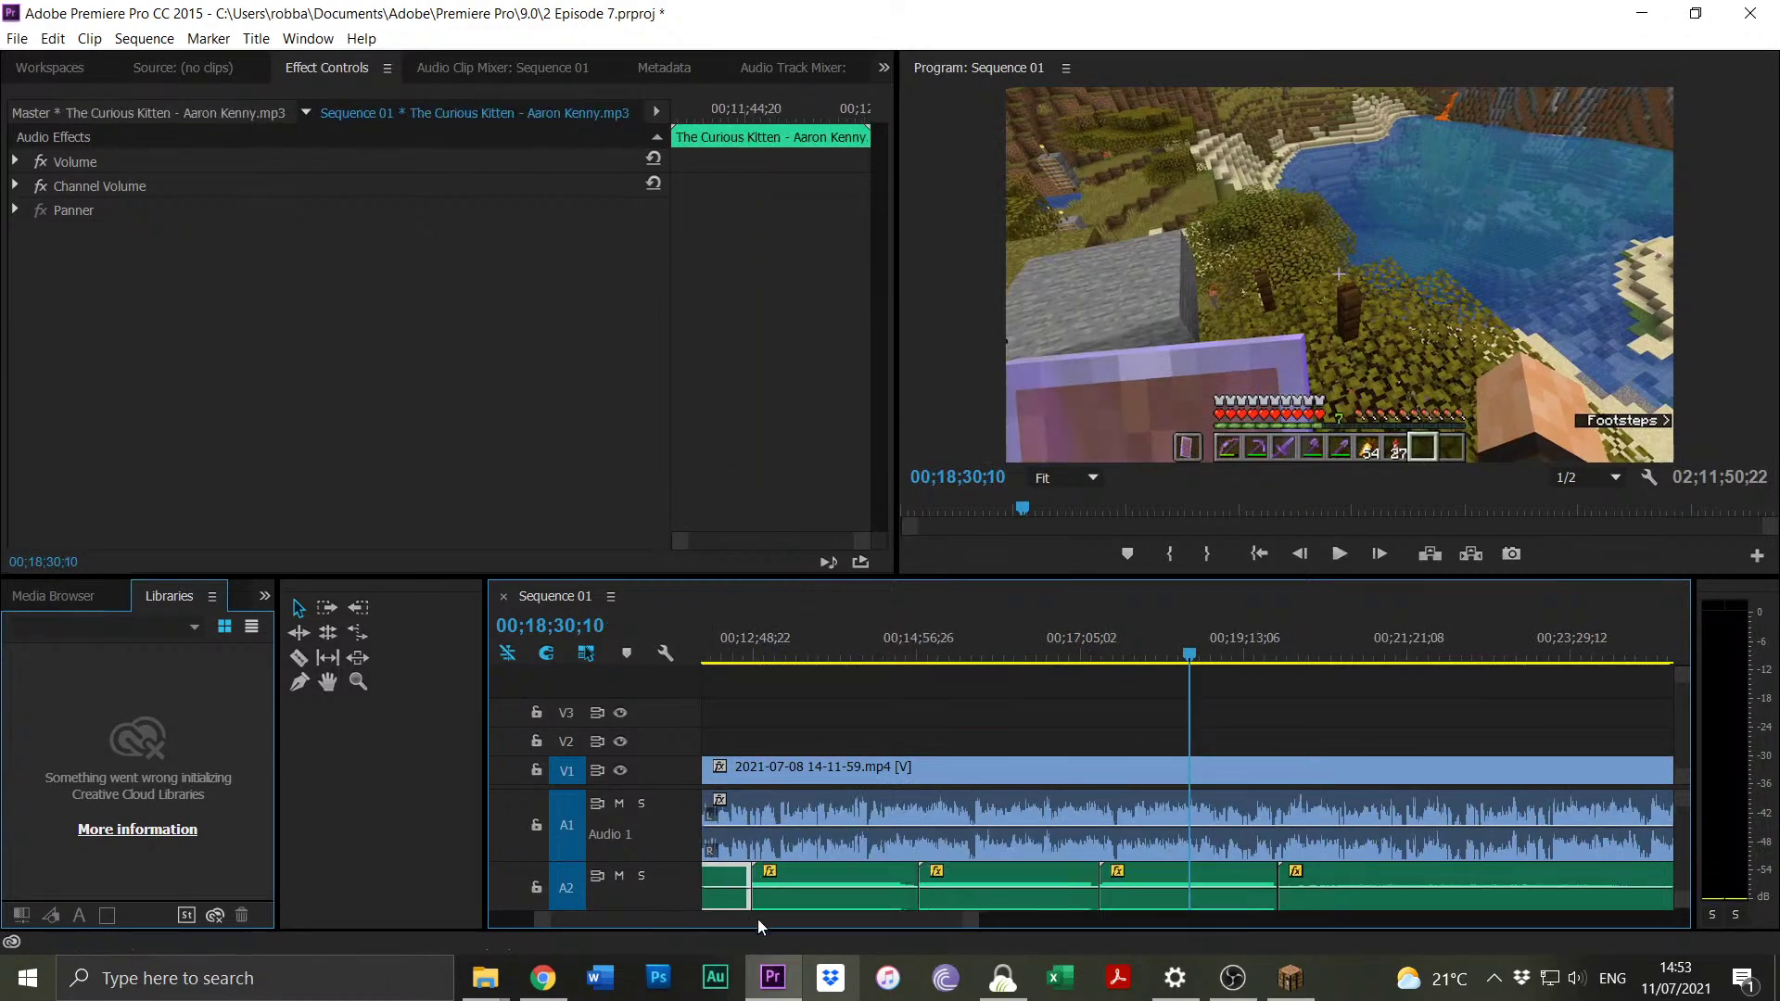
pyautogui.press('-')
pyautogui.press('-')
pyautogui.click(927, 888)
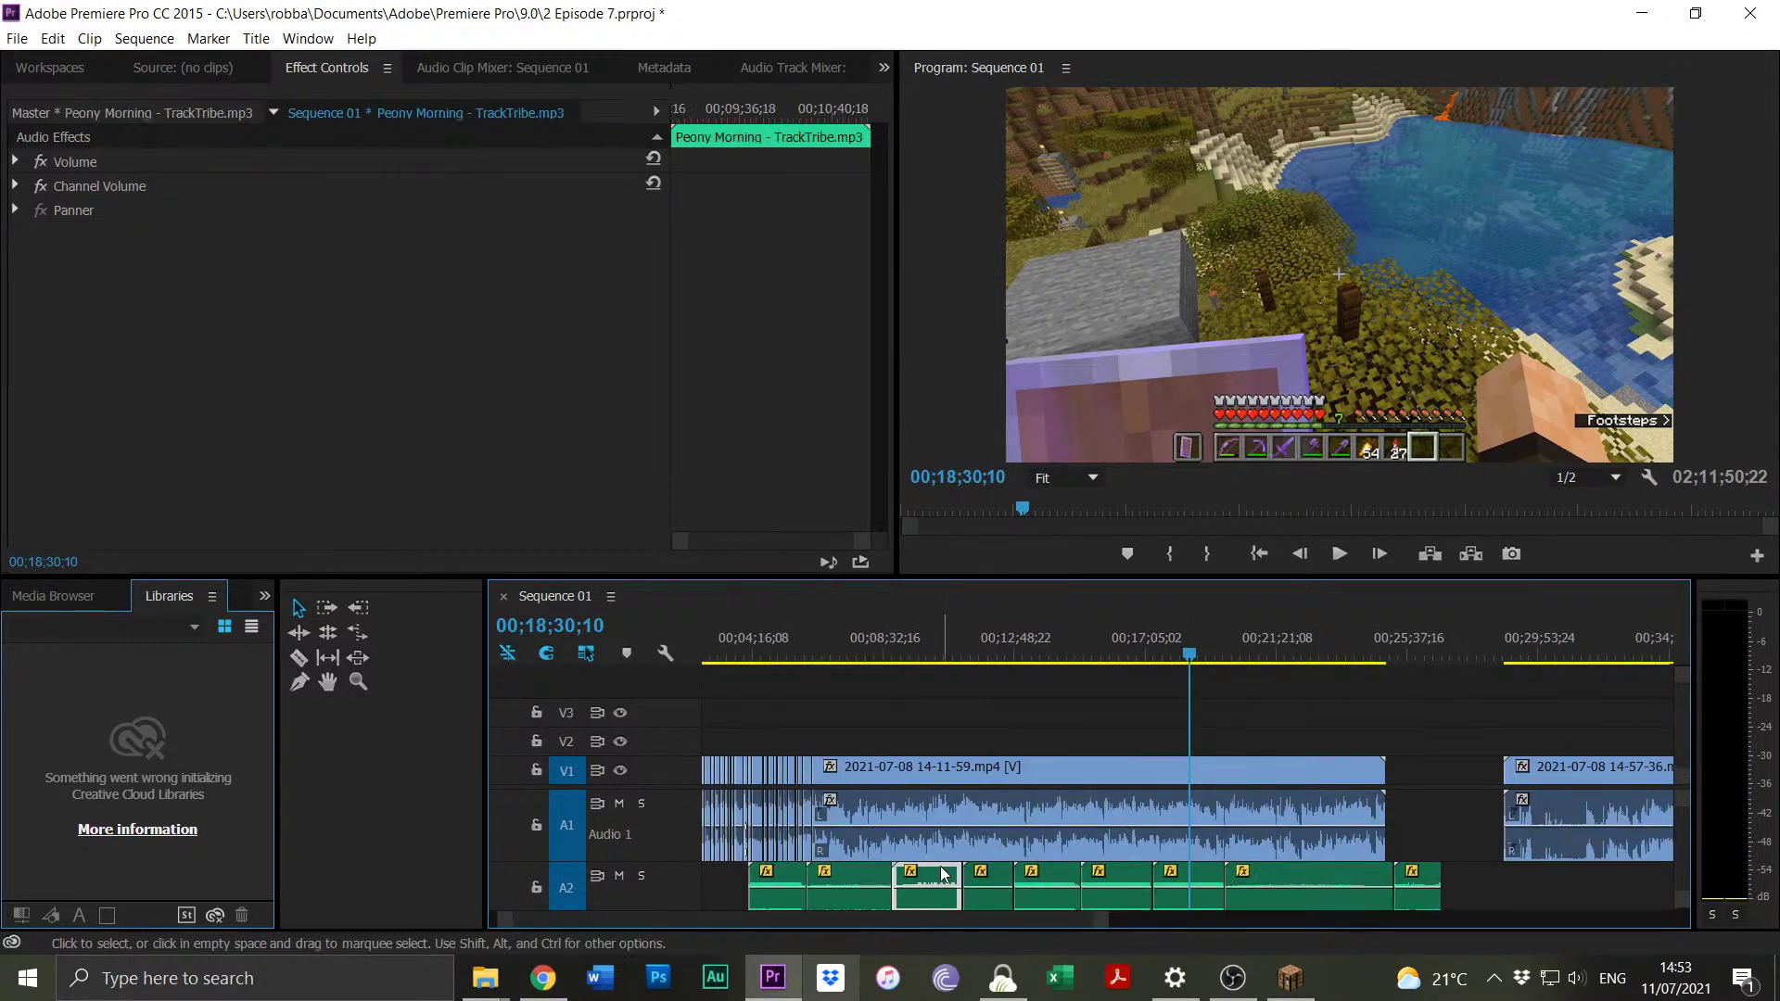
pyautogui.click(842, 871)
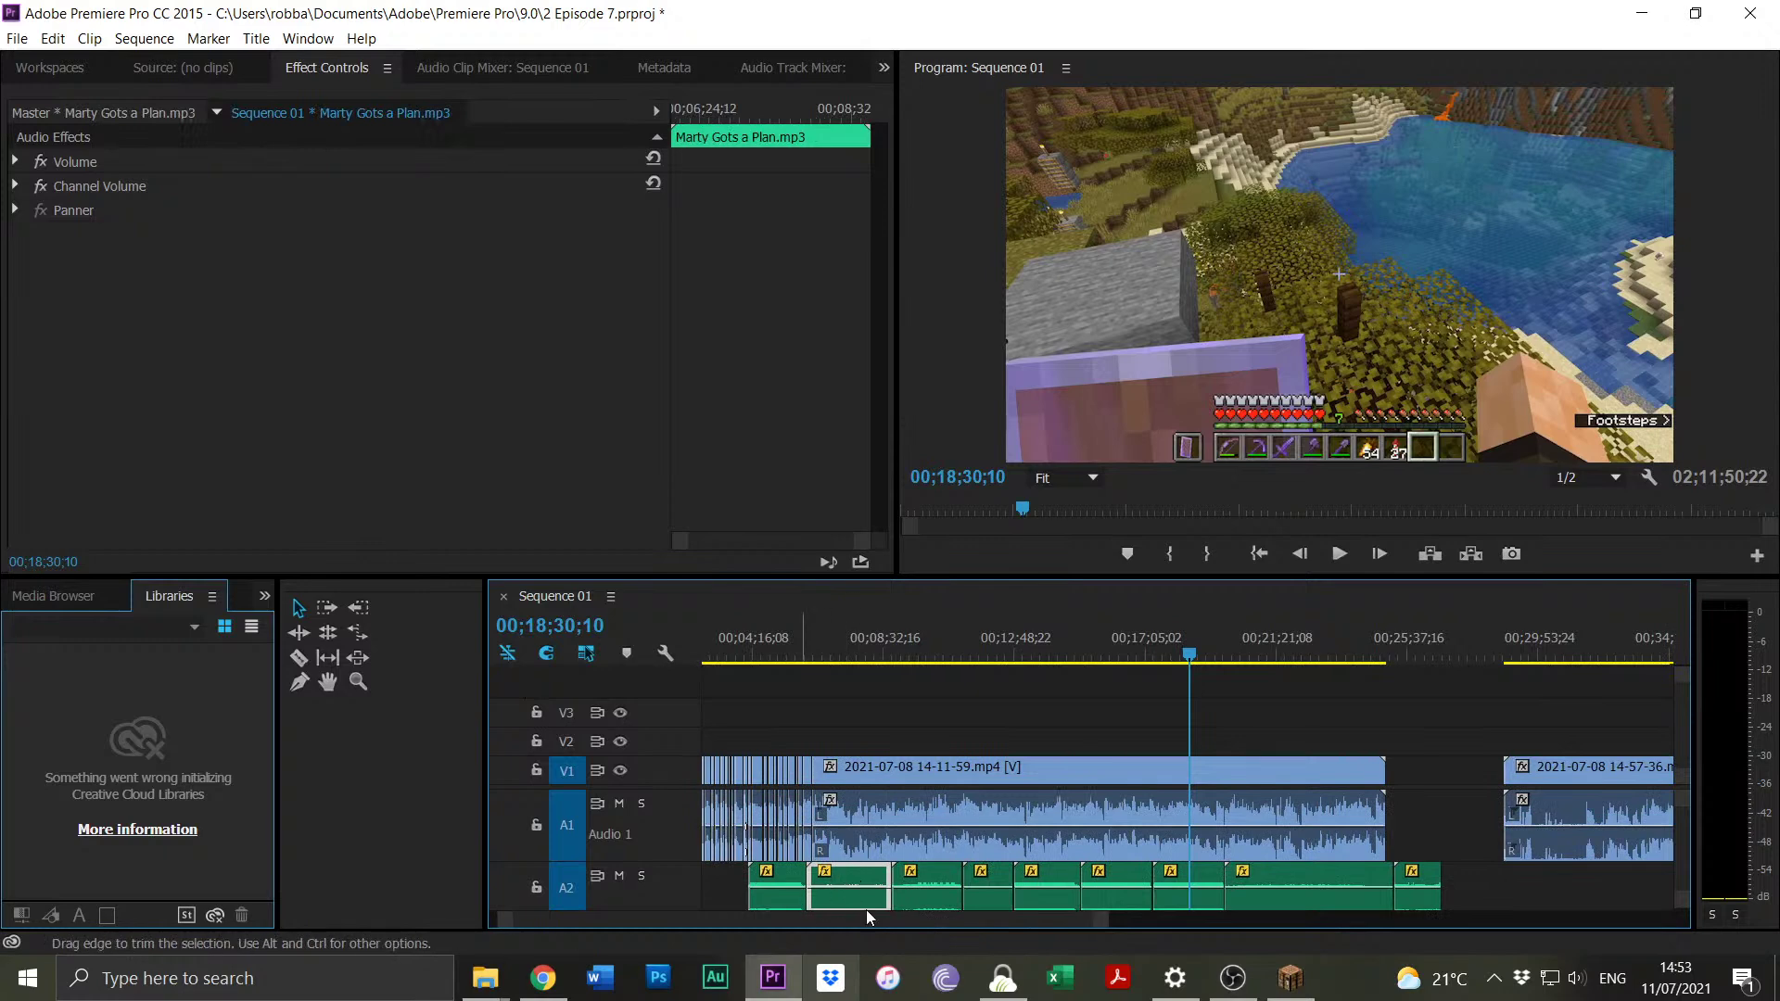
pyautogui.click(1107, 919)
pyautogui.moveTo(1164, 919); pyautogui.dragTo(1344, 912)
pyautogui.moveTo(1011, 883); pyautogui.dragTo(725, 886)
# Play the sequence from its beginning to hear Marty Gots a Plan beneath the opening footage.
pyautogui.click(711, 651)
pyautogui.press('space')
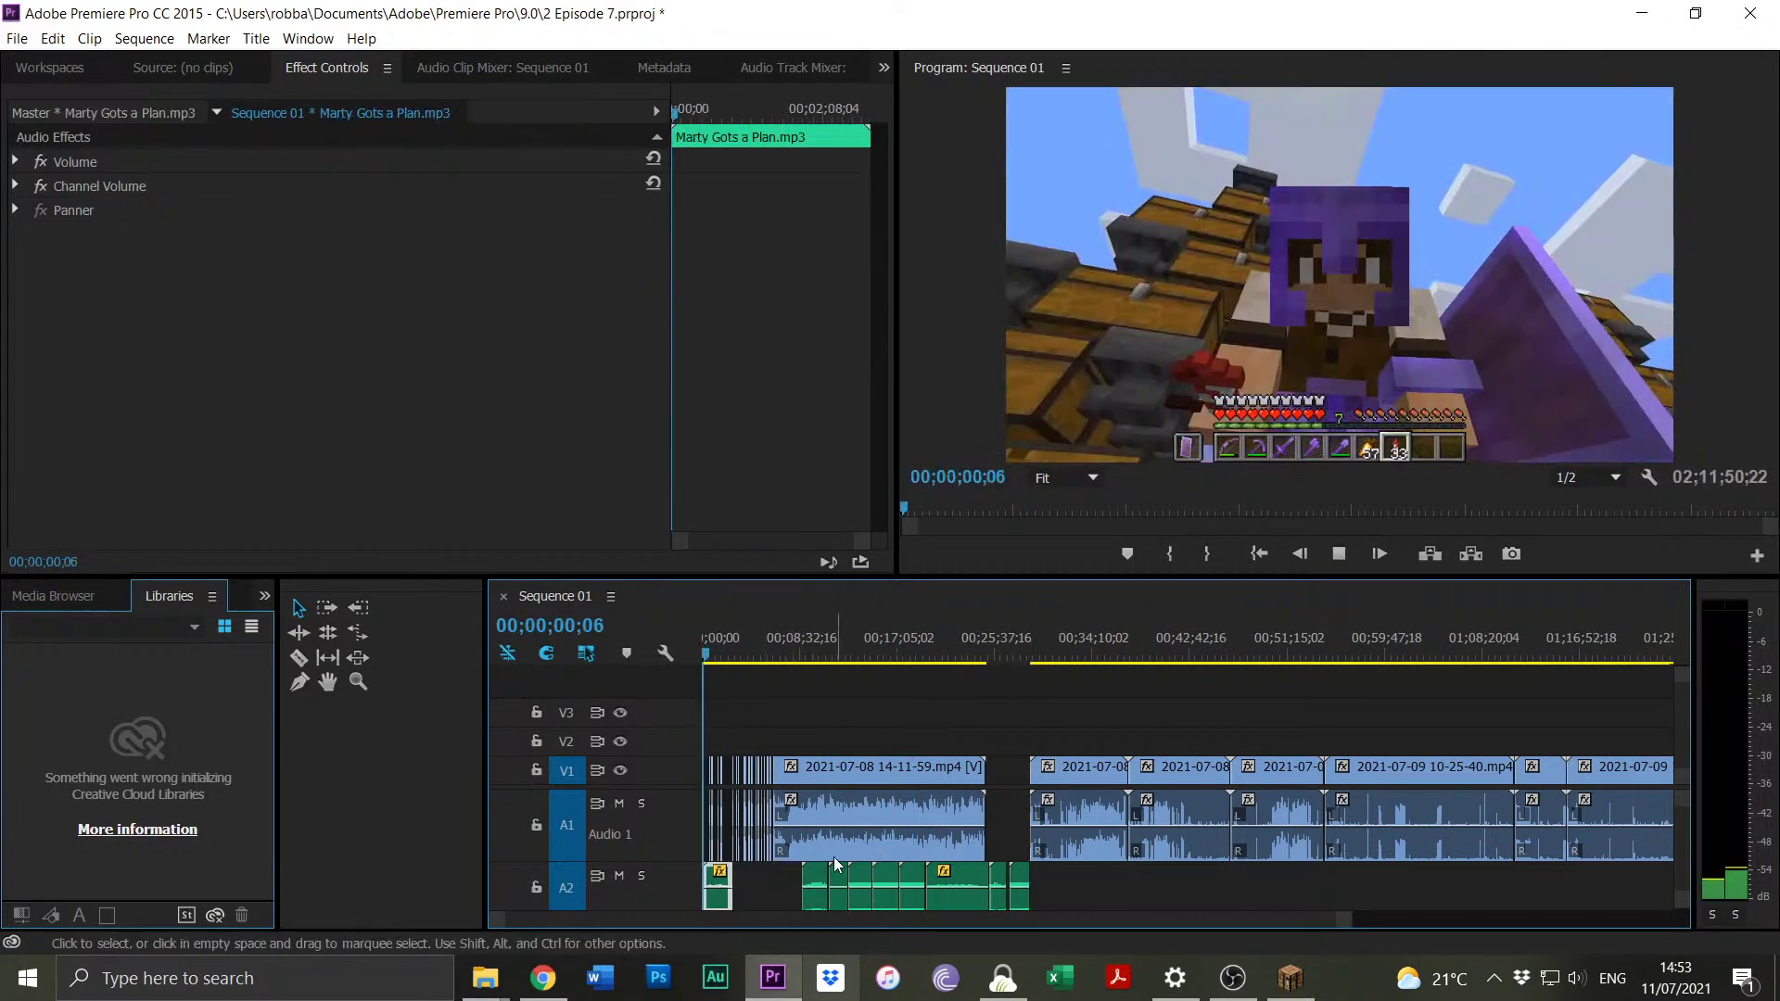
pyautogui.moveTo(1353, 921); pyautogui.dragTo(1079, 965)
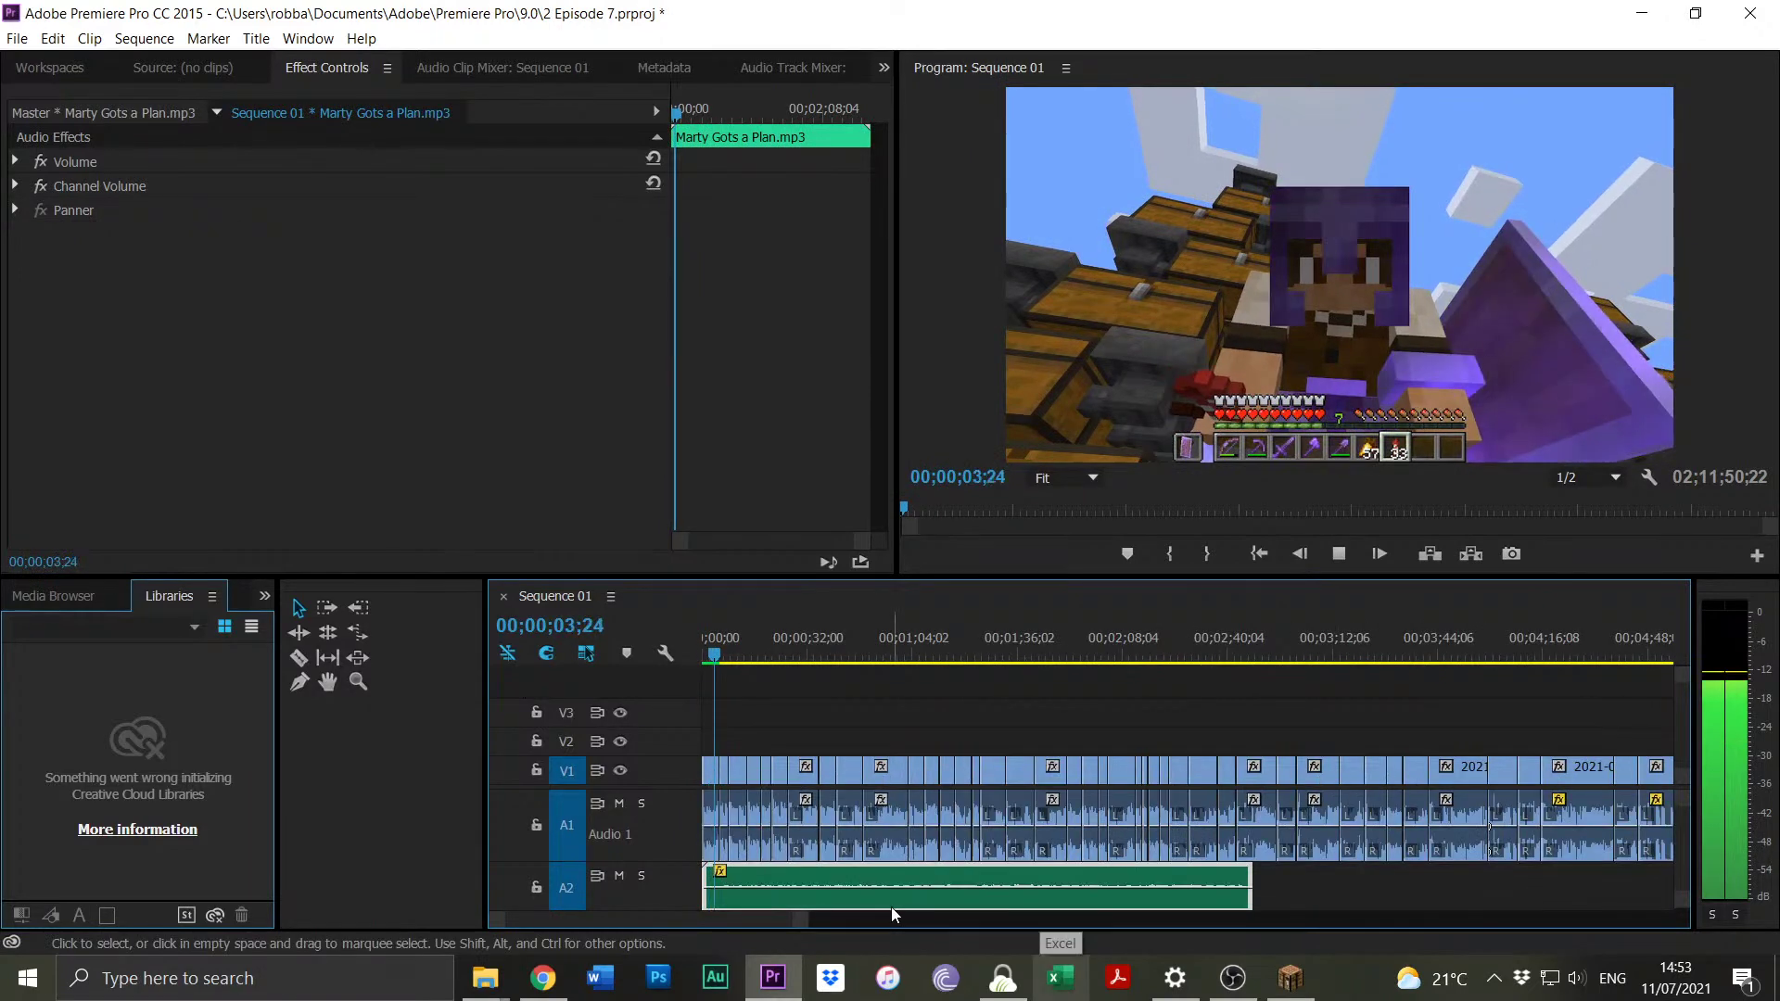
# Set the audio gain of the Marty Gots a Plan clip at the sequence start to -18 dB.
pyautogui.rightClick(840, 898)
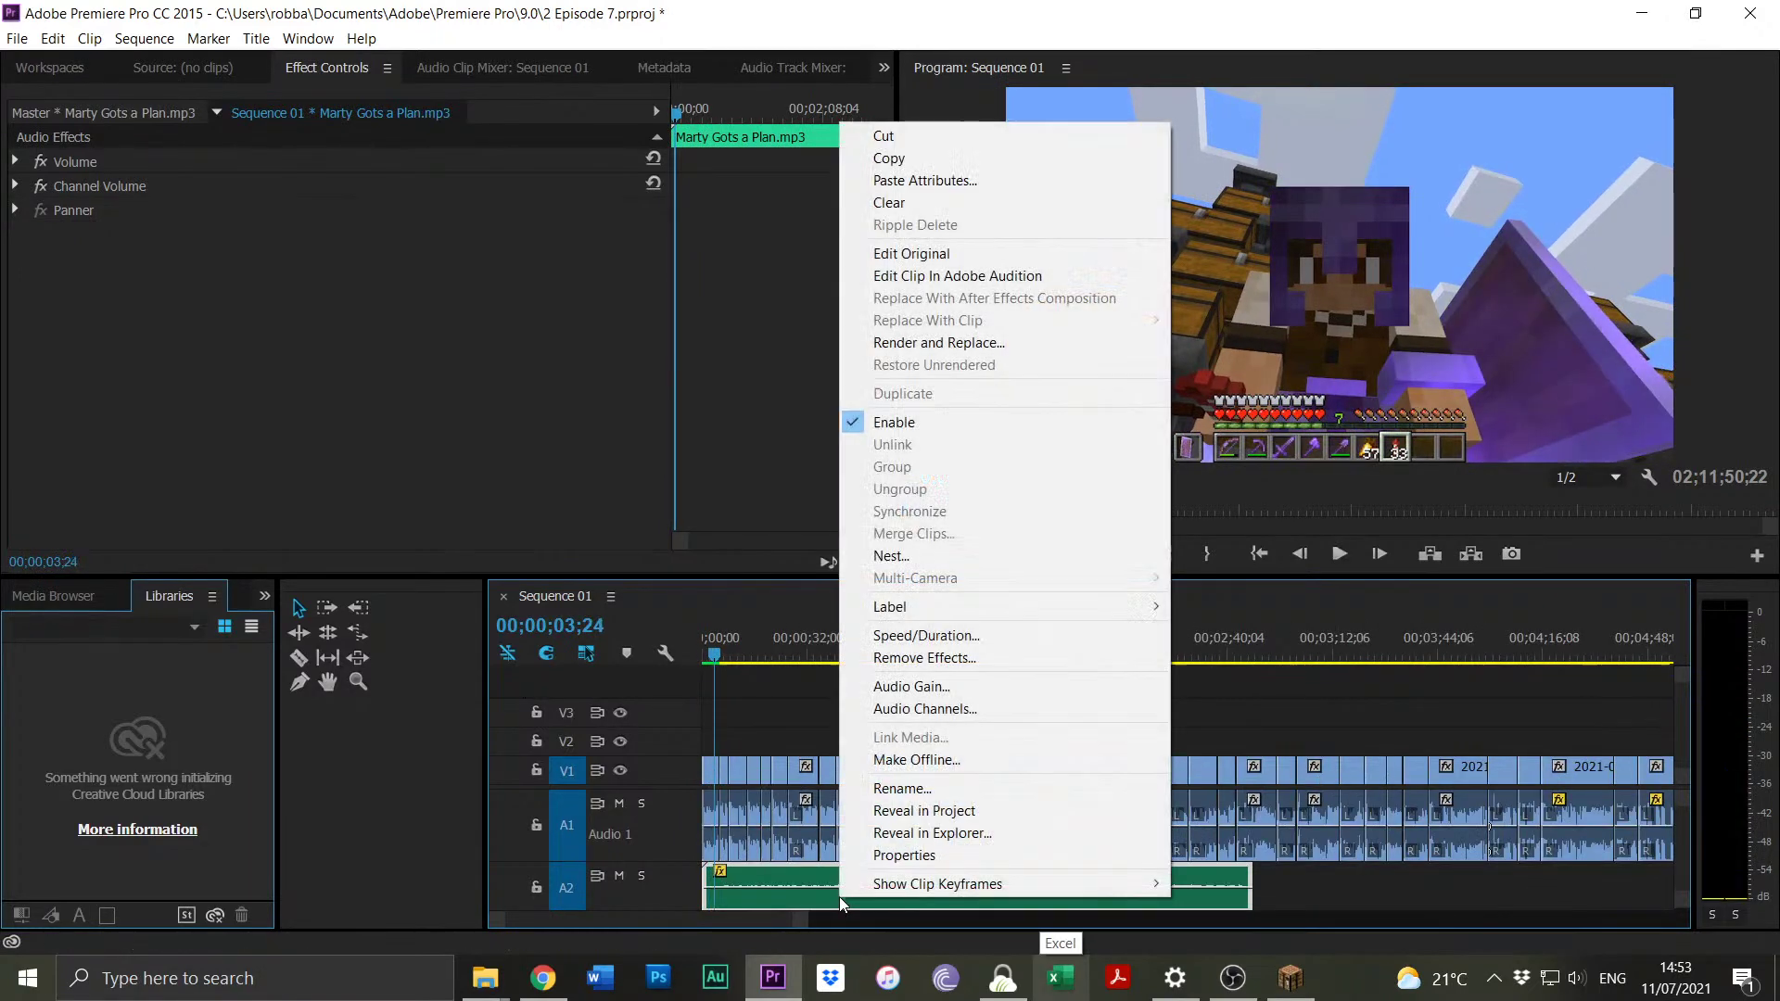
pyautogui.click(930, 685)
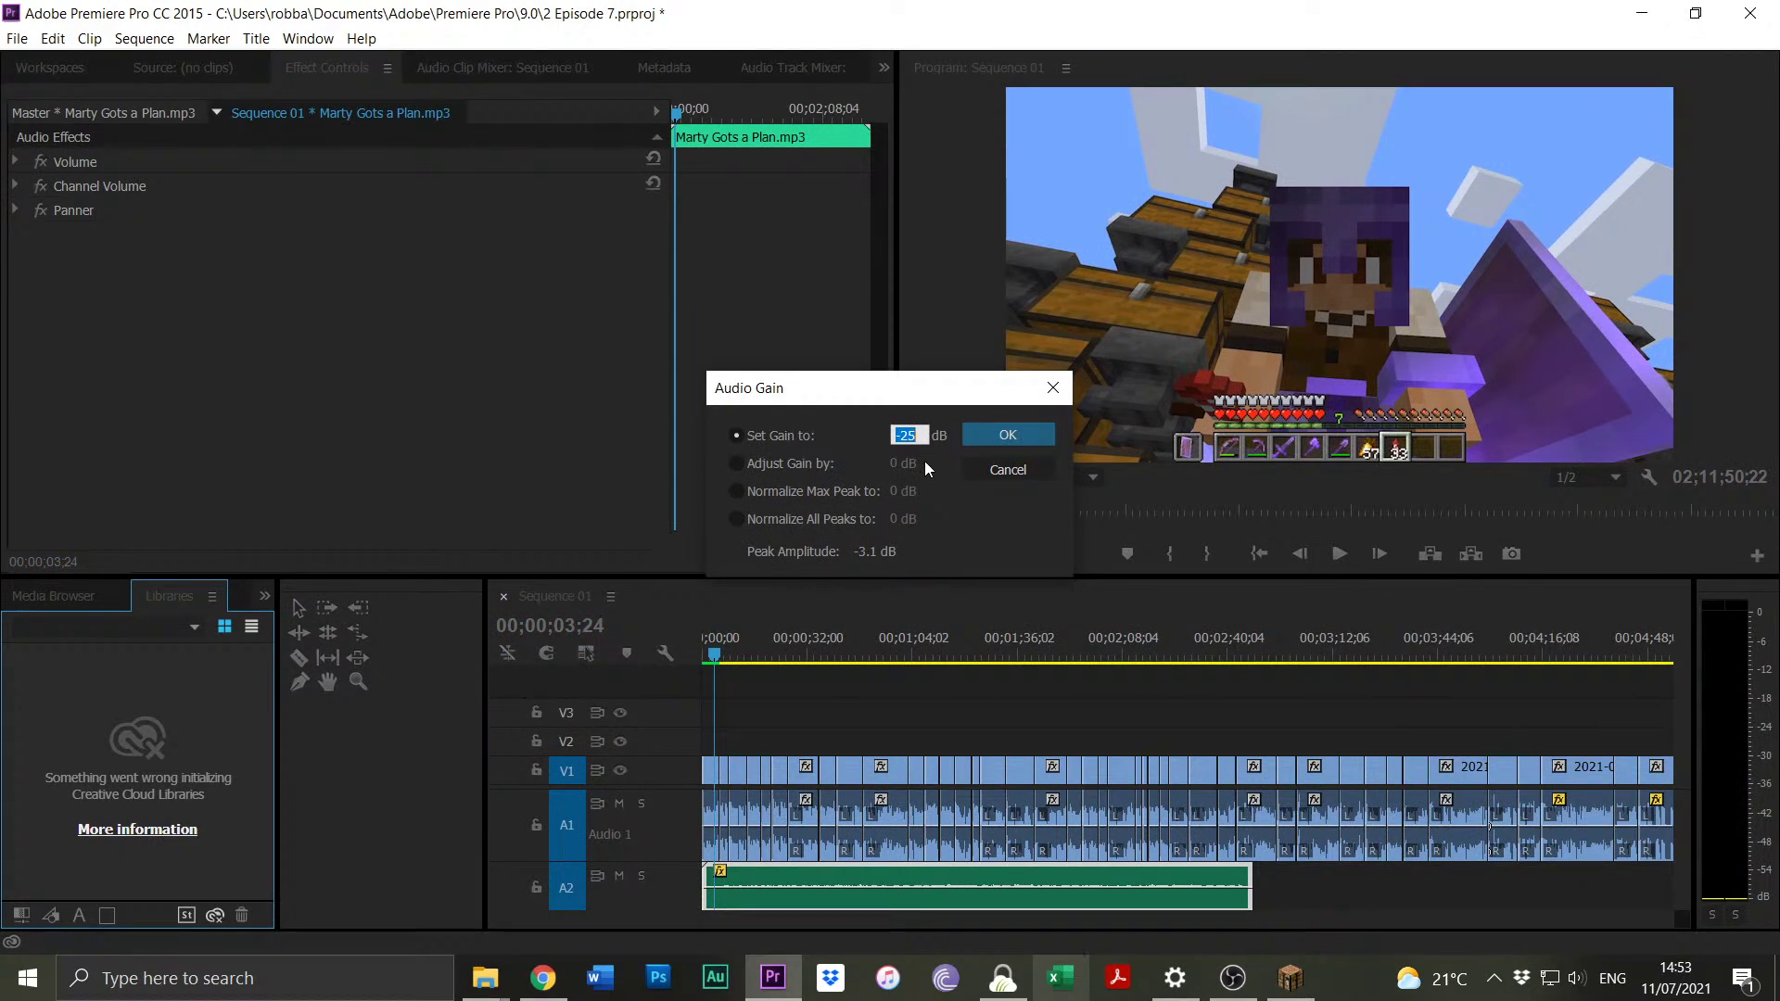
pyautogui.click(918, 433)
pyautogui.press('BackSpace')
pyautogui.press('BackSpace')
pyautogui.write('18')
pyautogui.click(1029, 435)
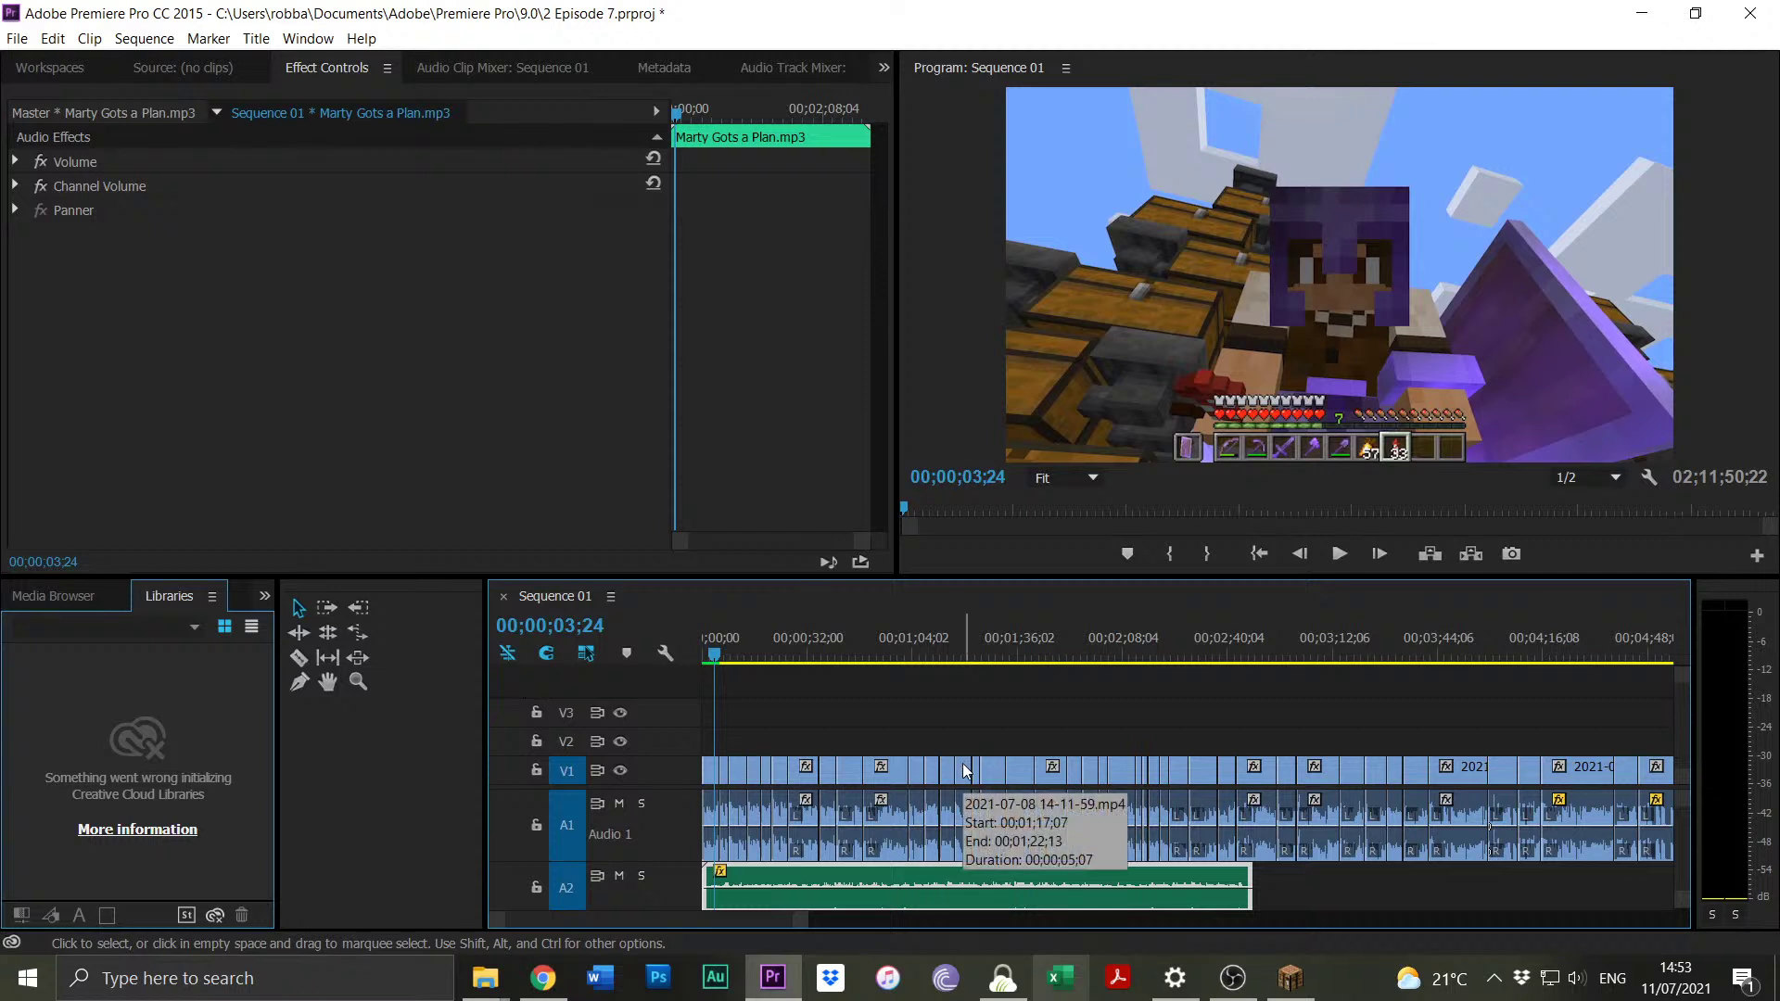
# Play the opening of the sequence up to about 00;00;26;27 to check the new music level against the voice.
pyautogui.hotkey('alt', 'space')
pyautogui.click(758, 645)
pyautogui.press('space')
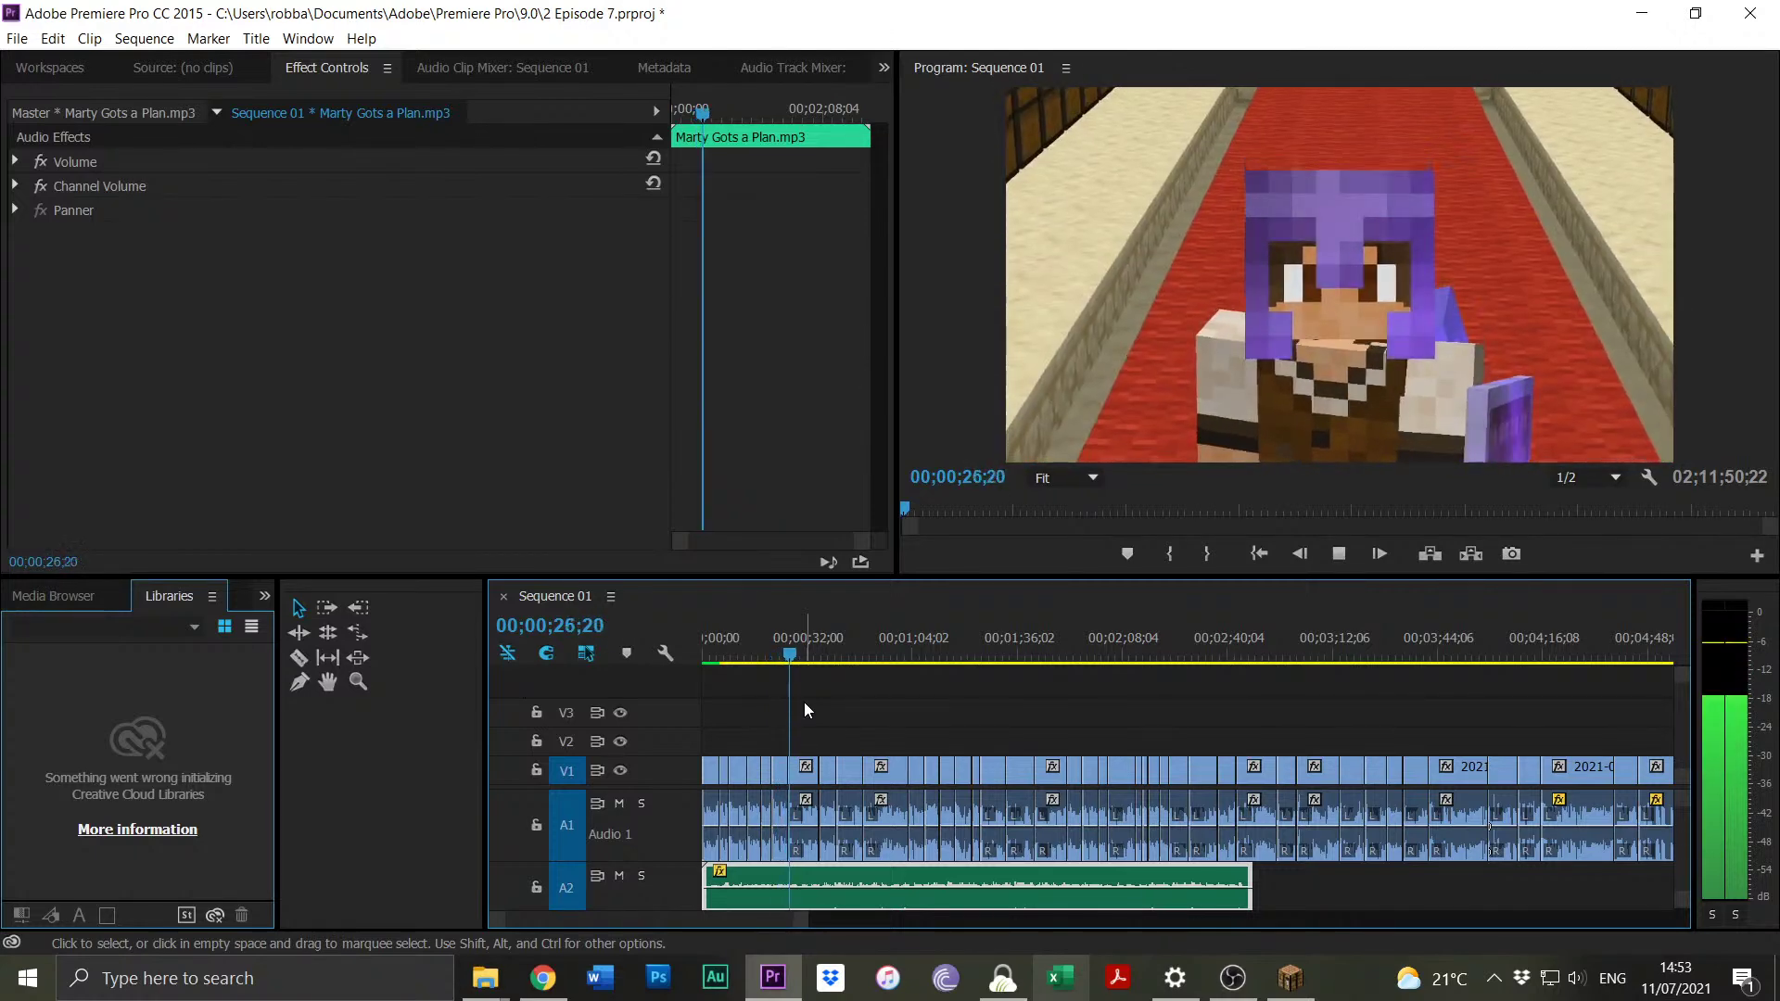
pyautogui.press('space')
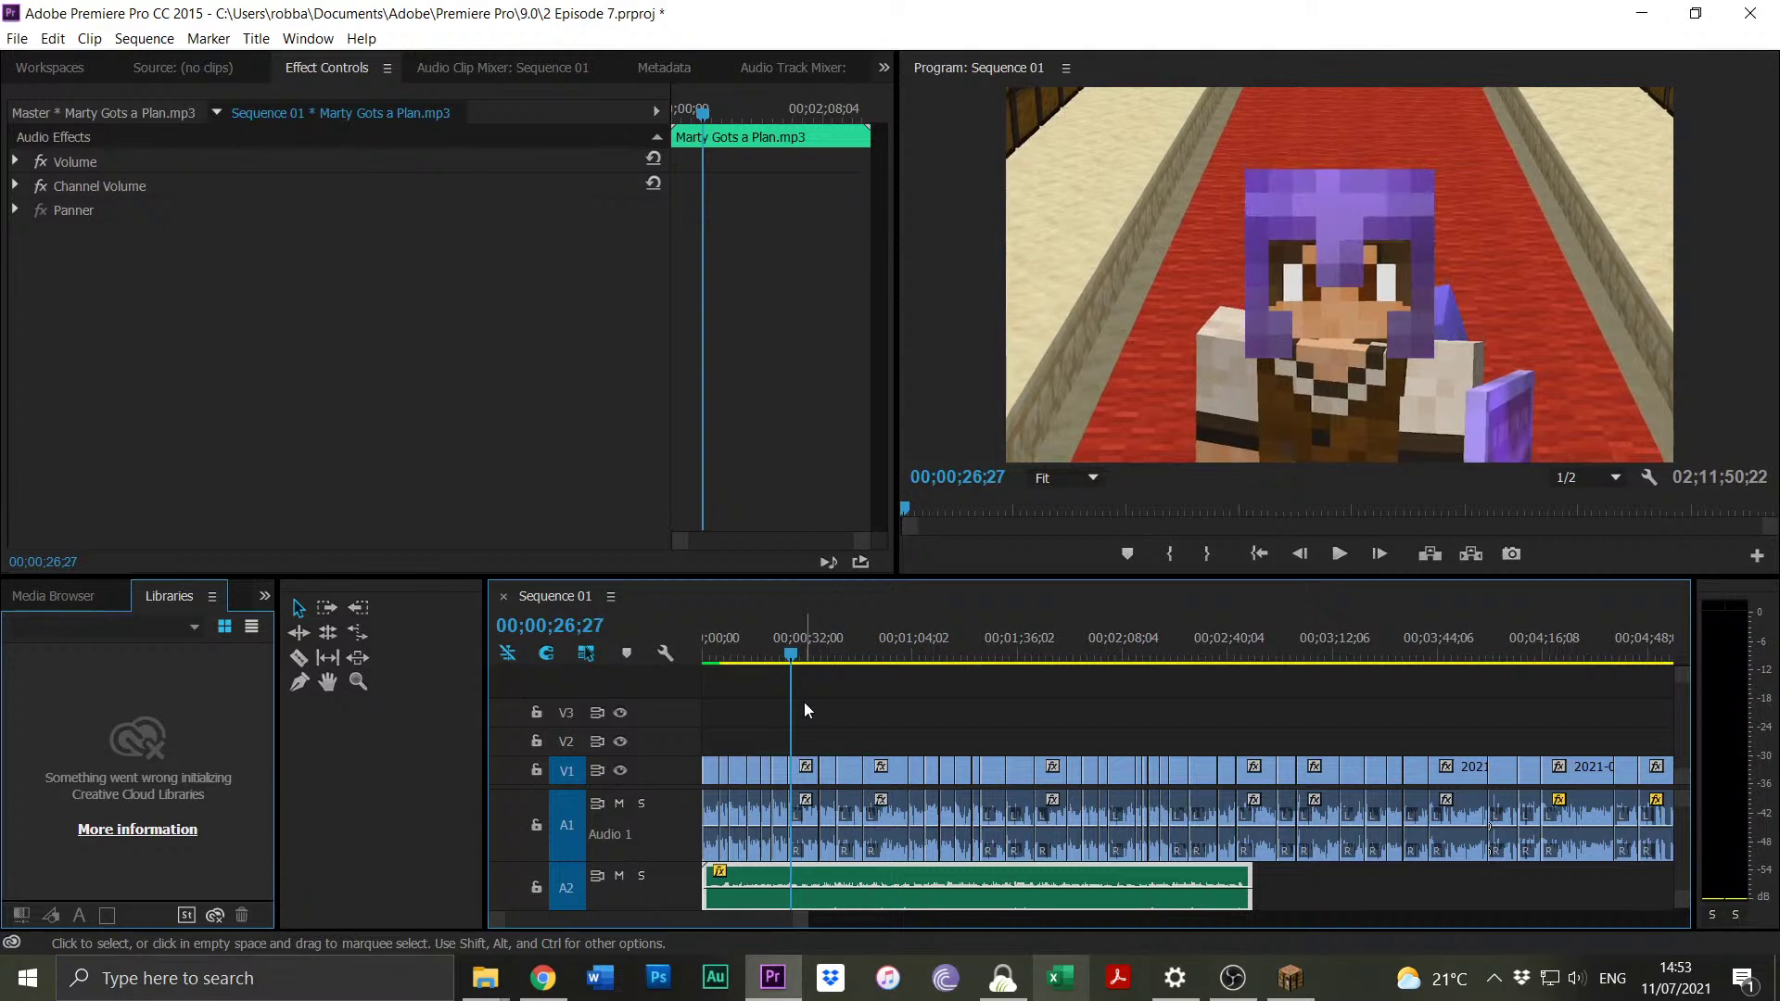
pyautogui.moveTo(802, 921); pyautogui.dragTo(1148, 909)
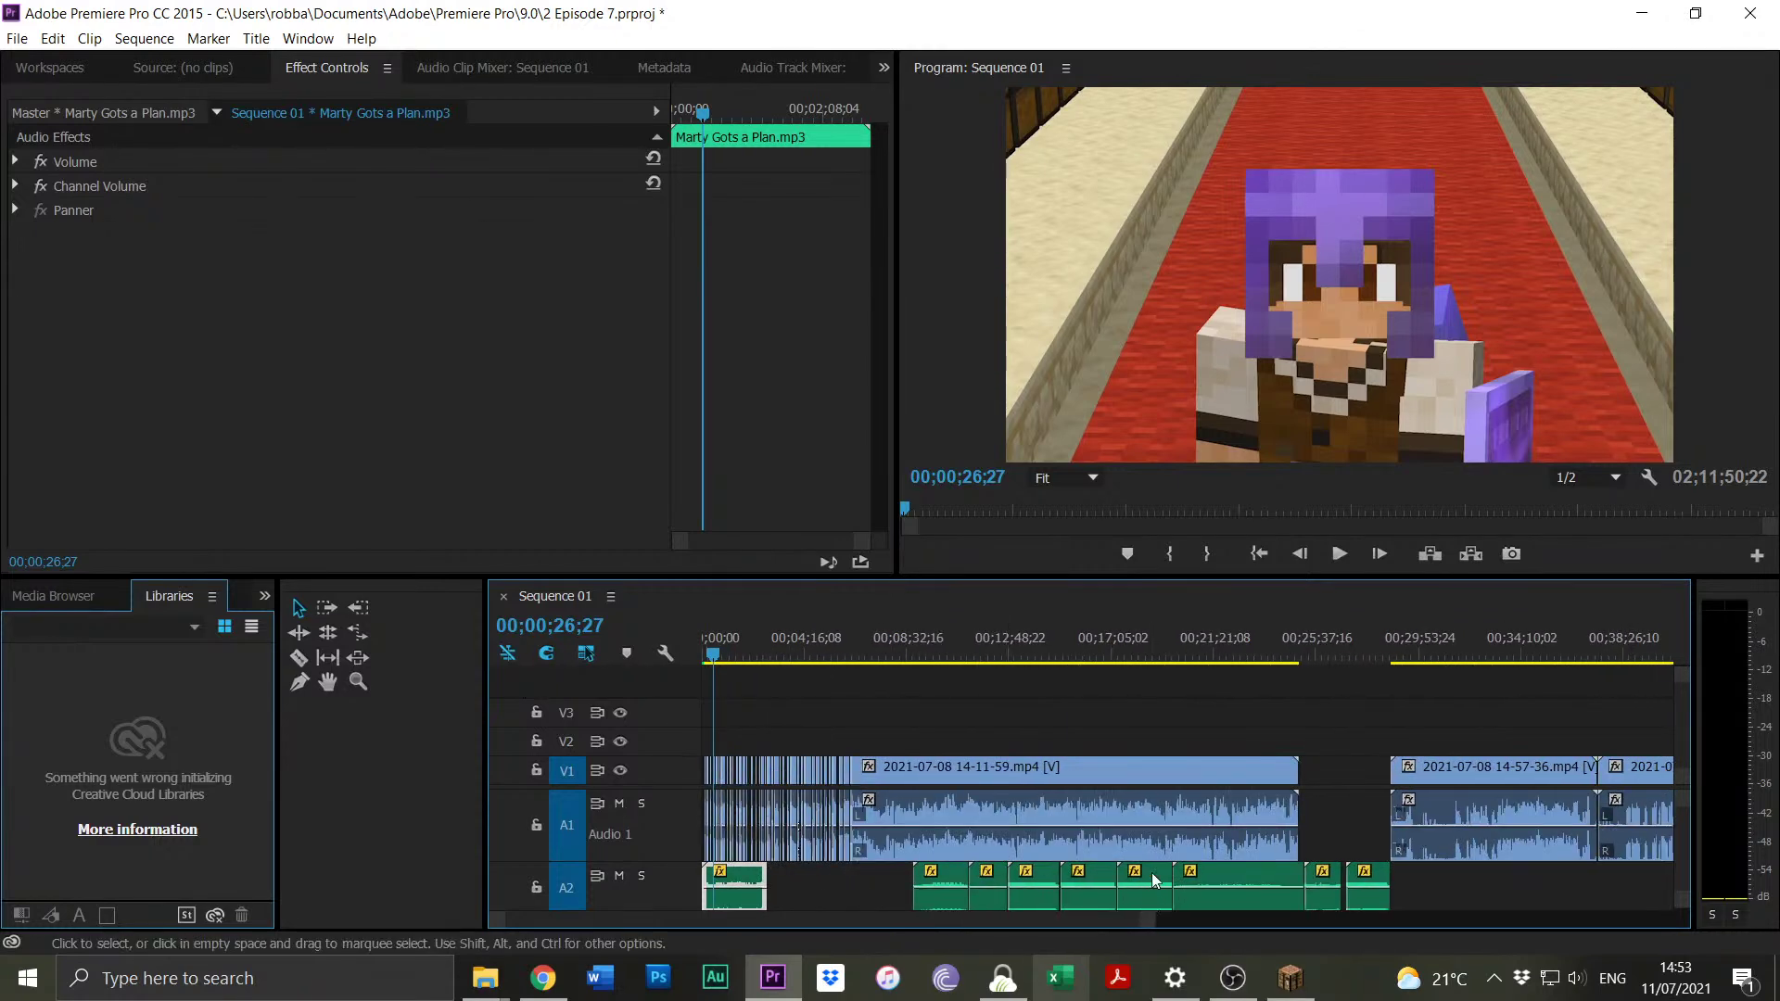
# Switch to the Season 2 music folder in File Explorer and preview the 64 Sundays track.
pyautogui.moveTo(502, 993)
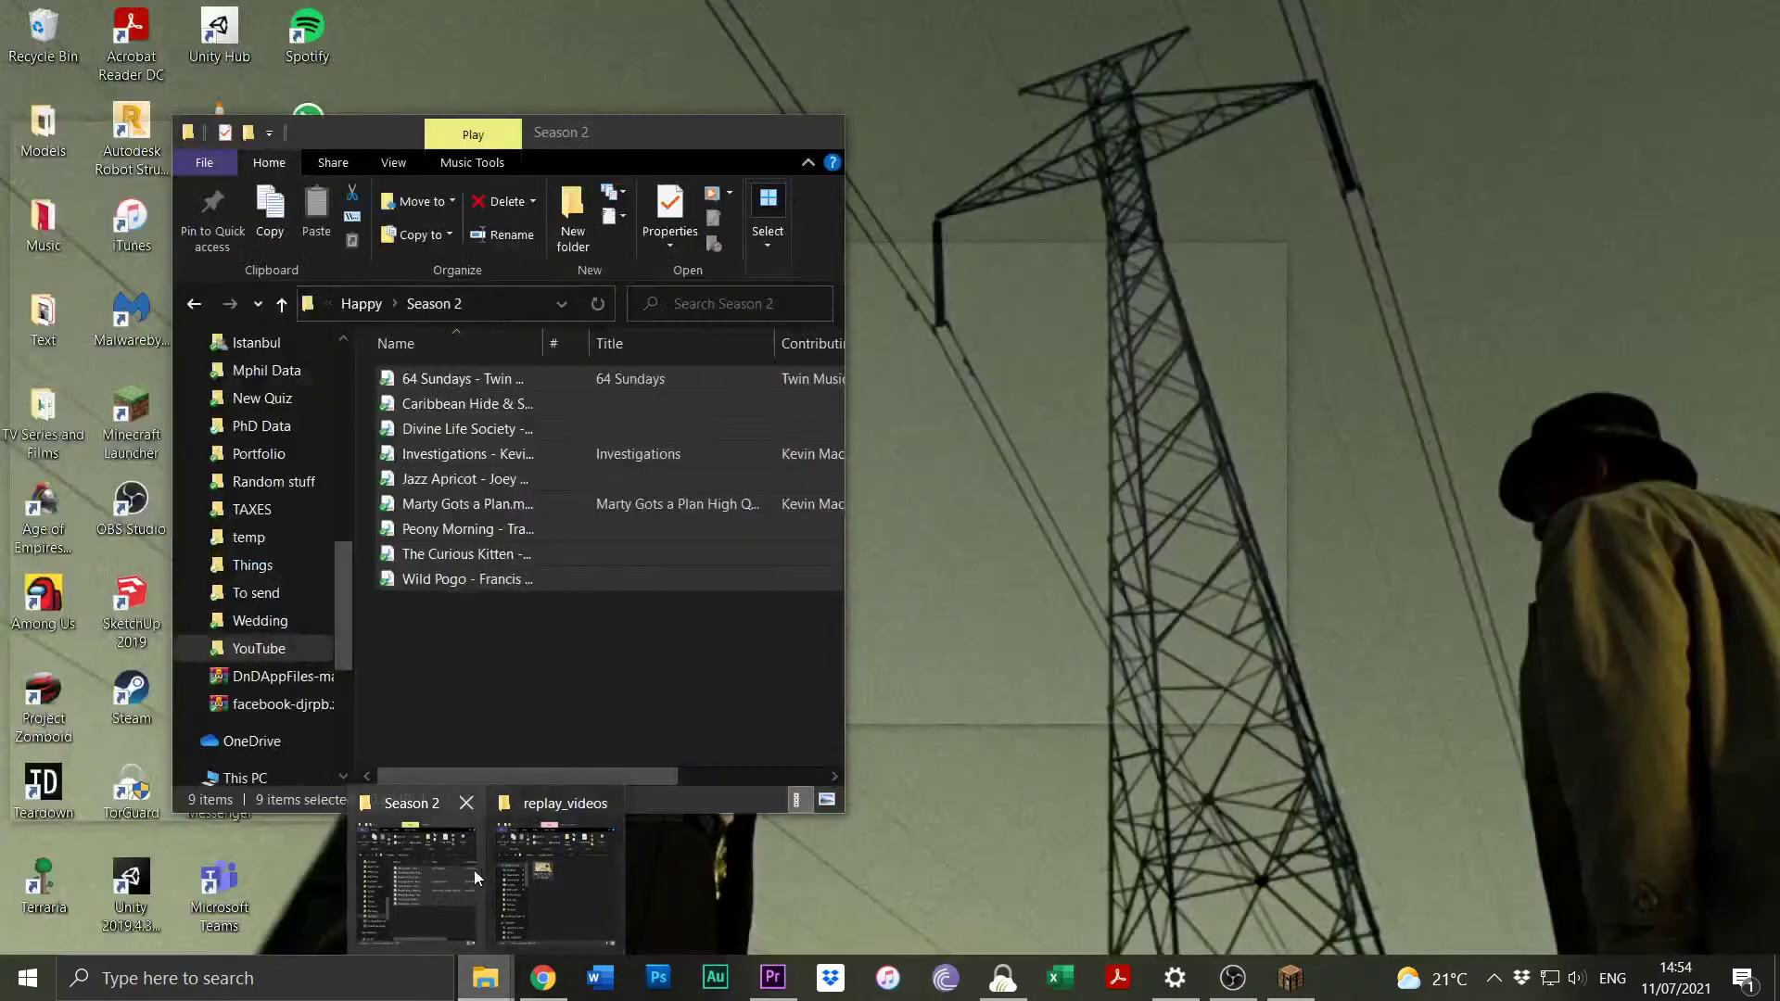
pyautogui.click(468, 871)
pyautogui.click(453, 639)
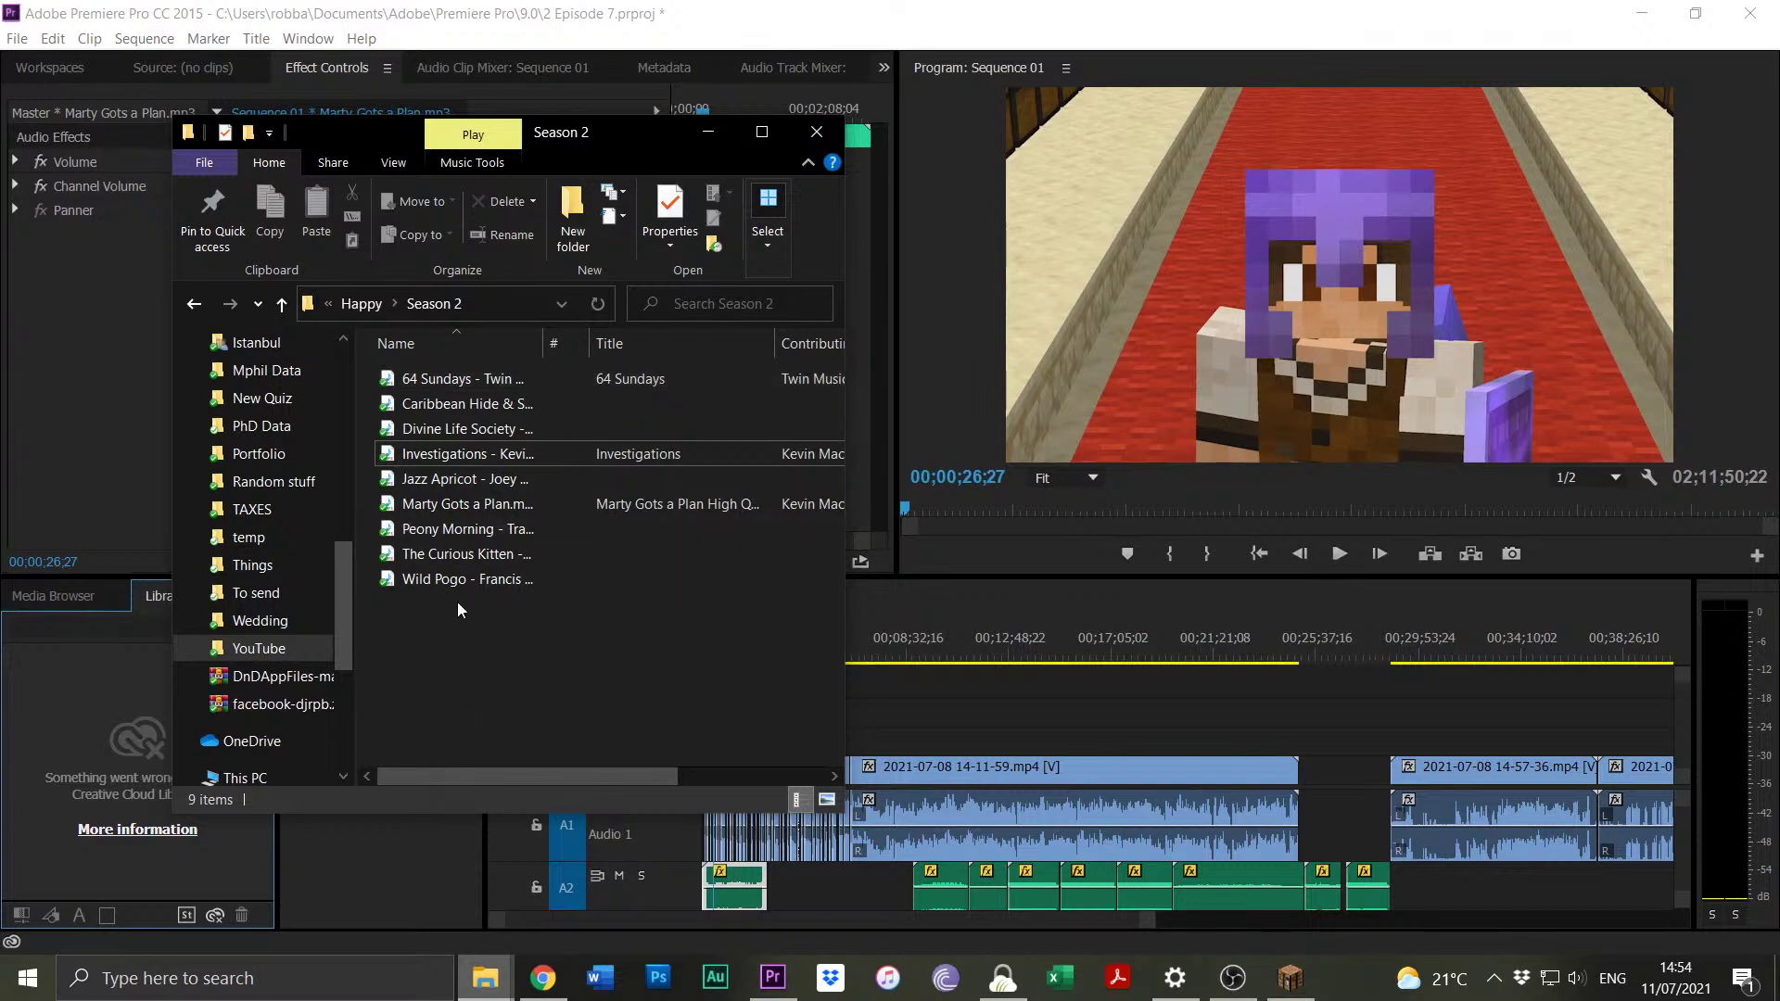
pyautogui.moveTo(393, 380)
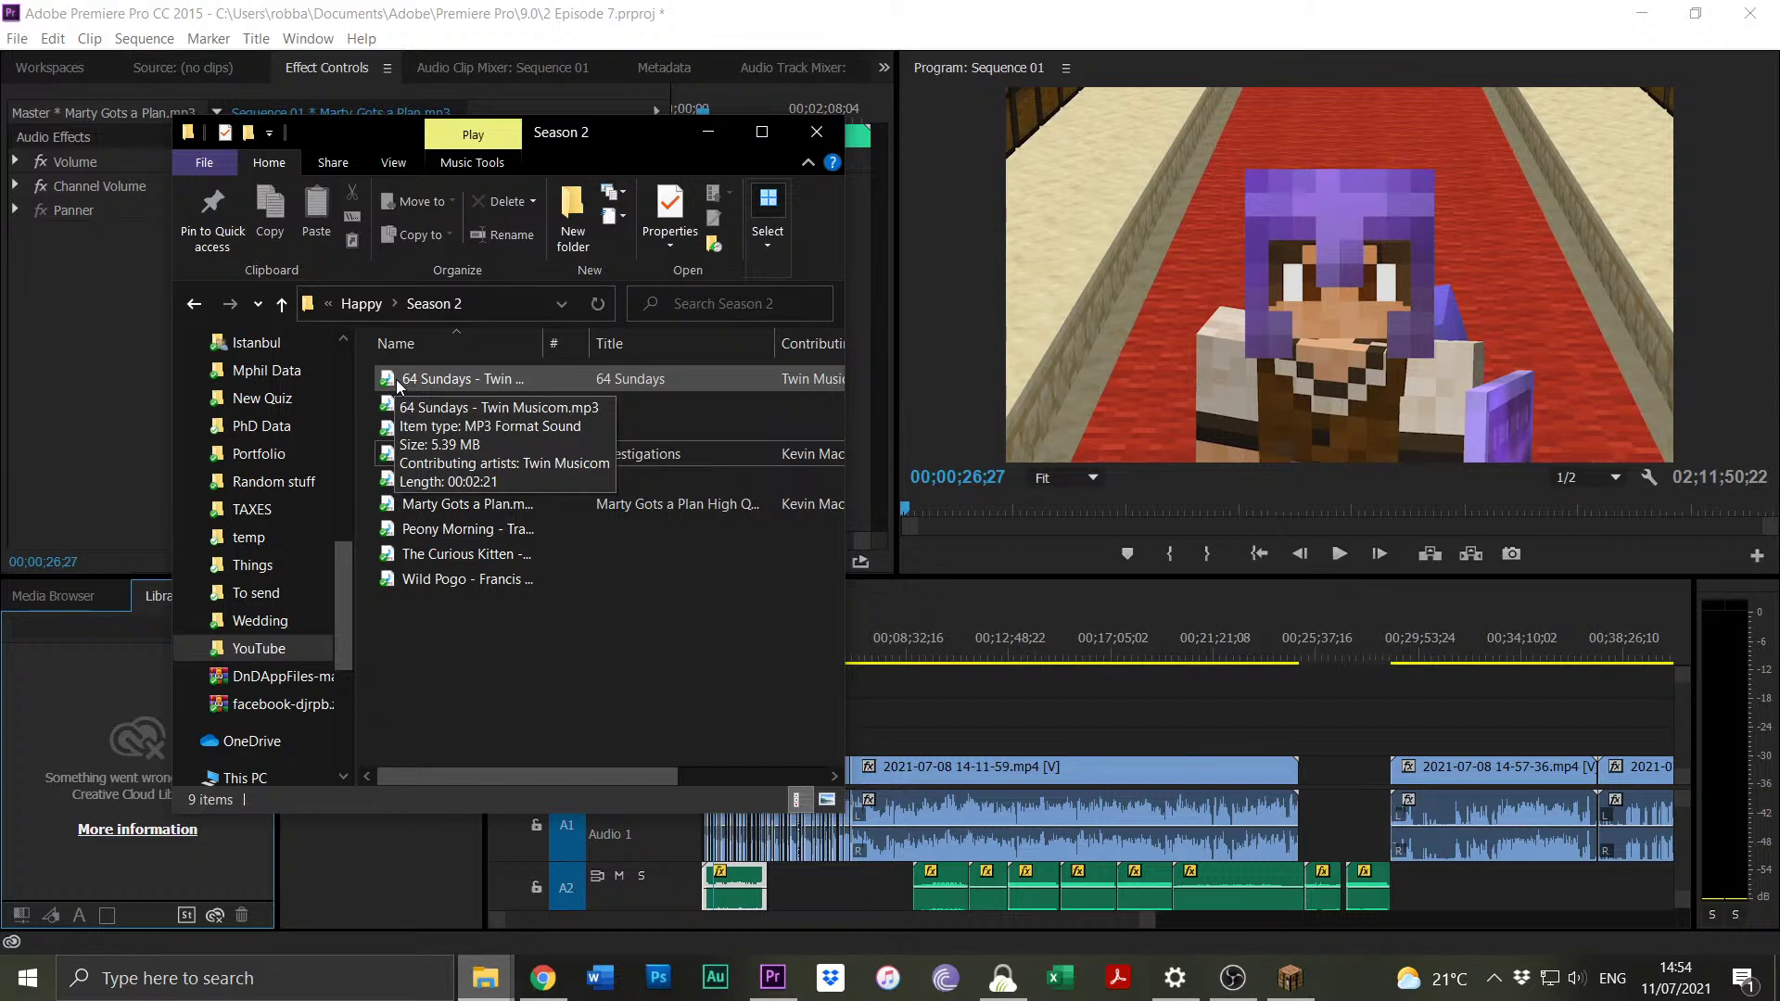
pyautogui.doubleClick(397, 380)
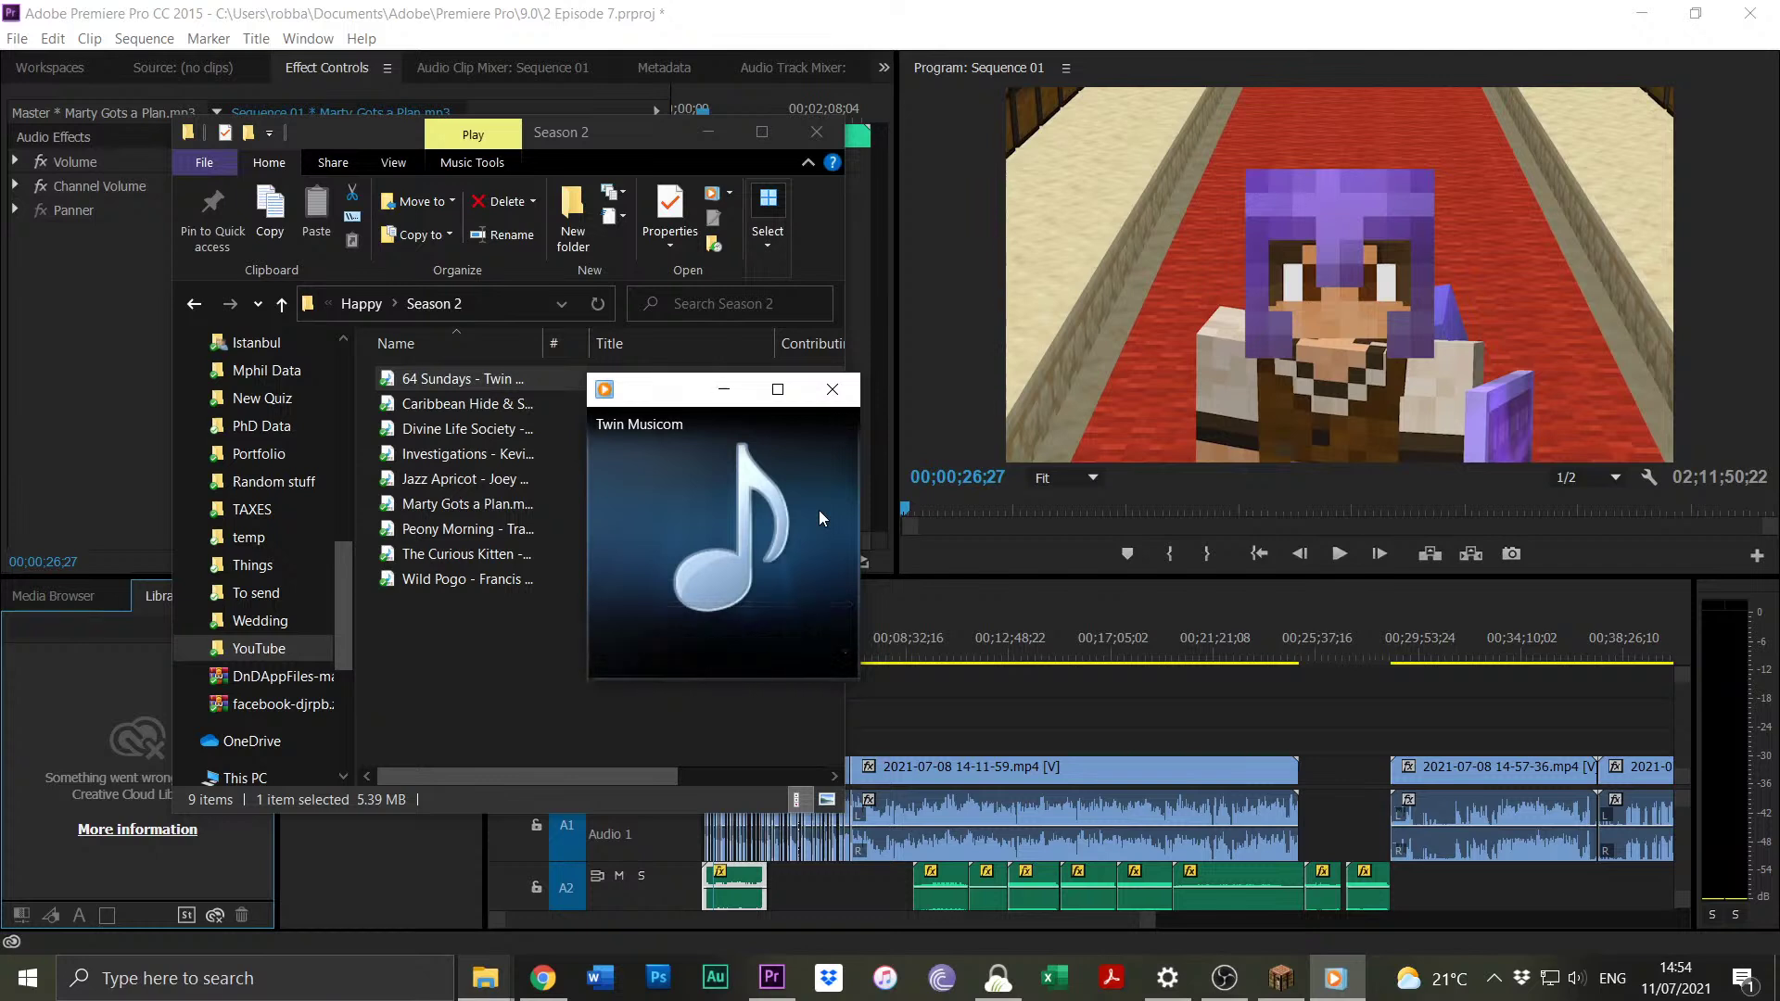
pyautogui.click(722, 651)
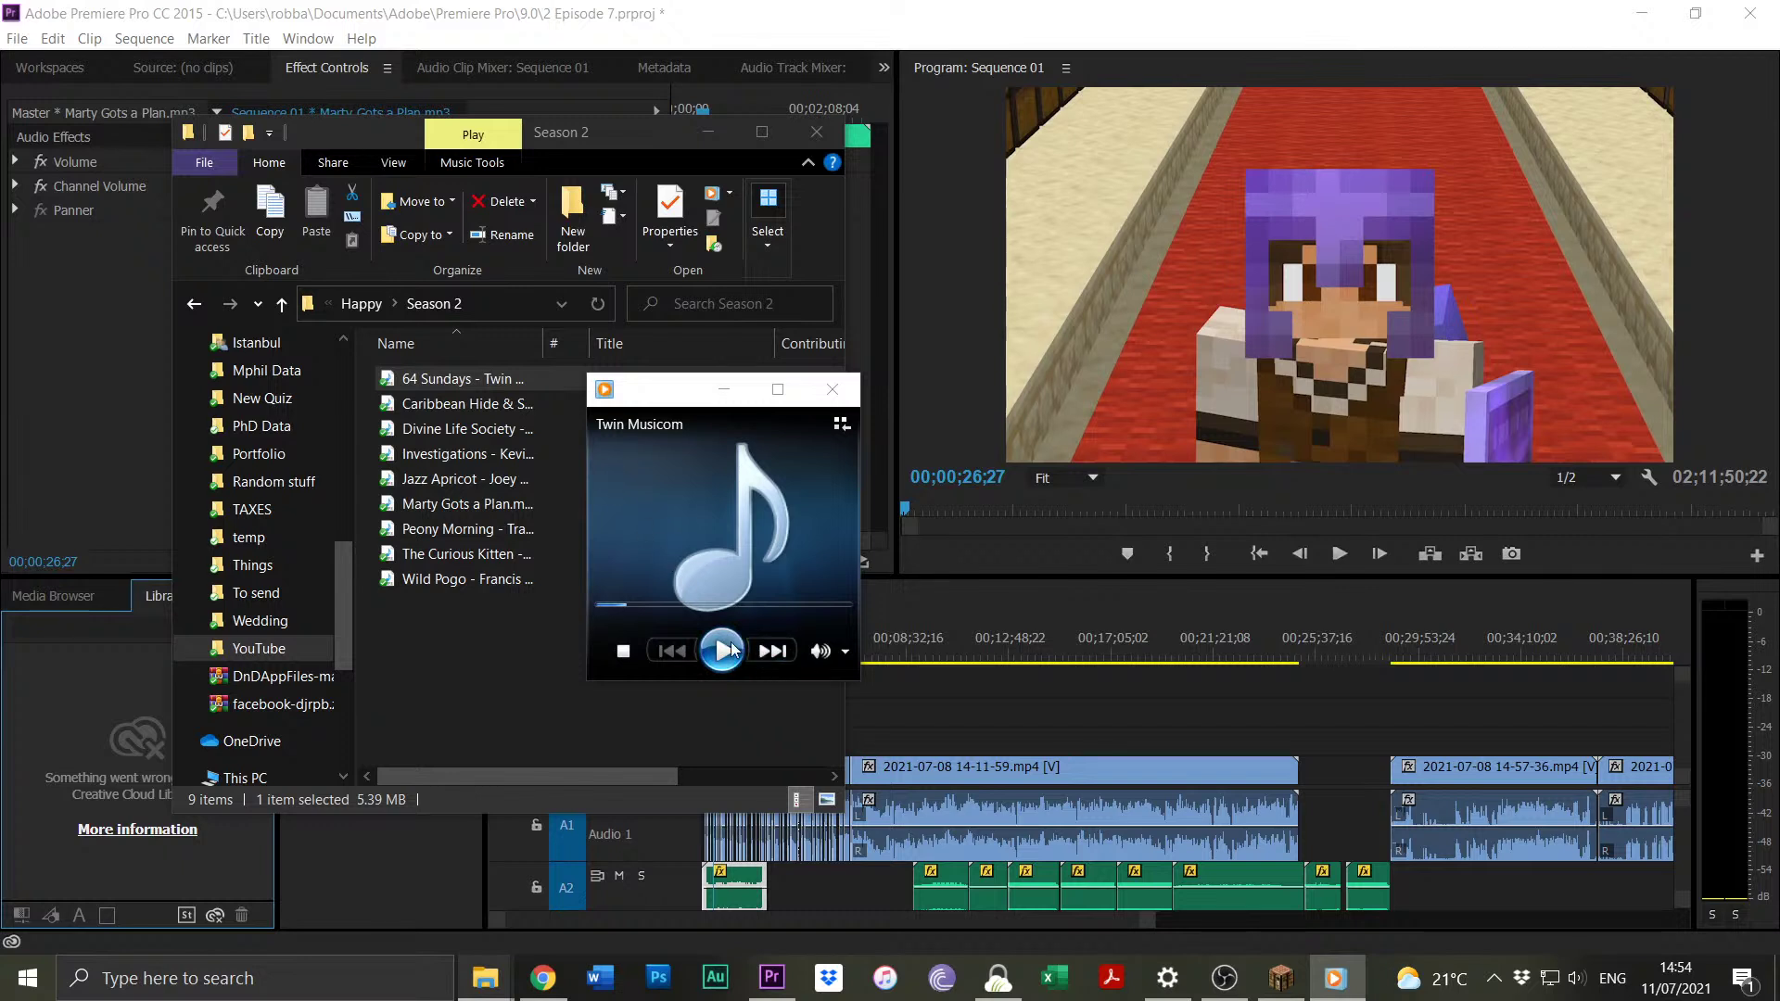
# Preview the Caribbean Hide & Seek track from the Season 2 folder, pausing and resuming its playback.
pyautogui.click(475, 404)
pyautogui.doubleClick(475, 404)
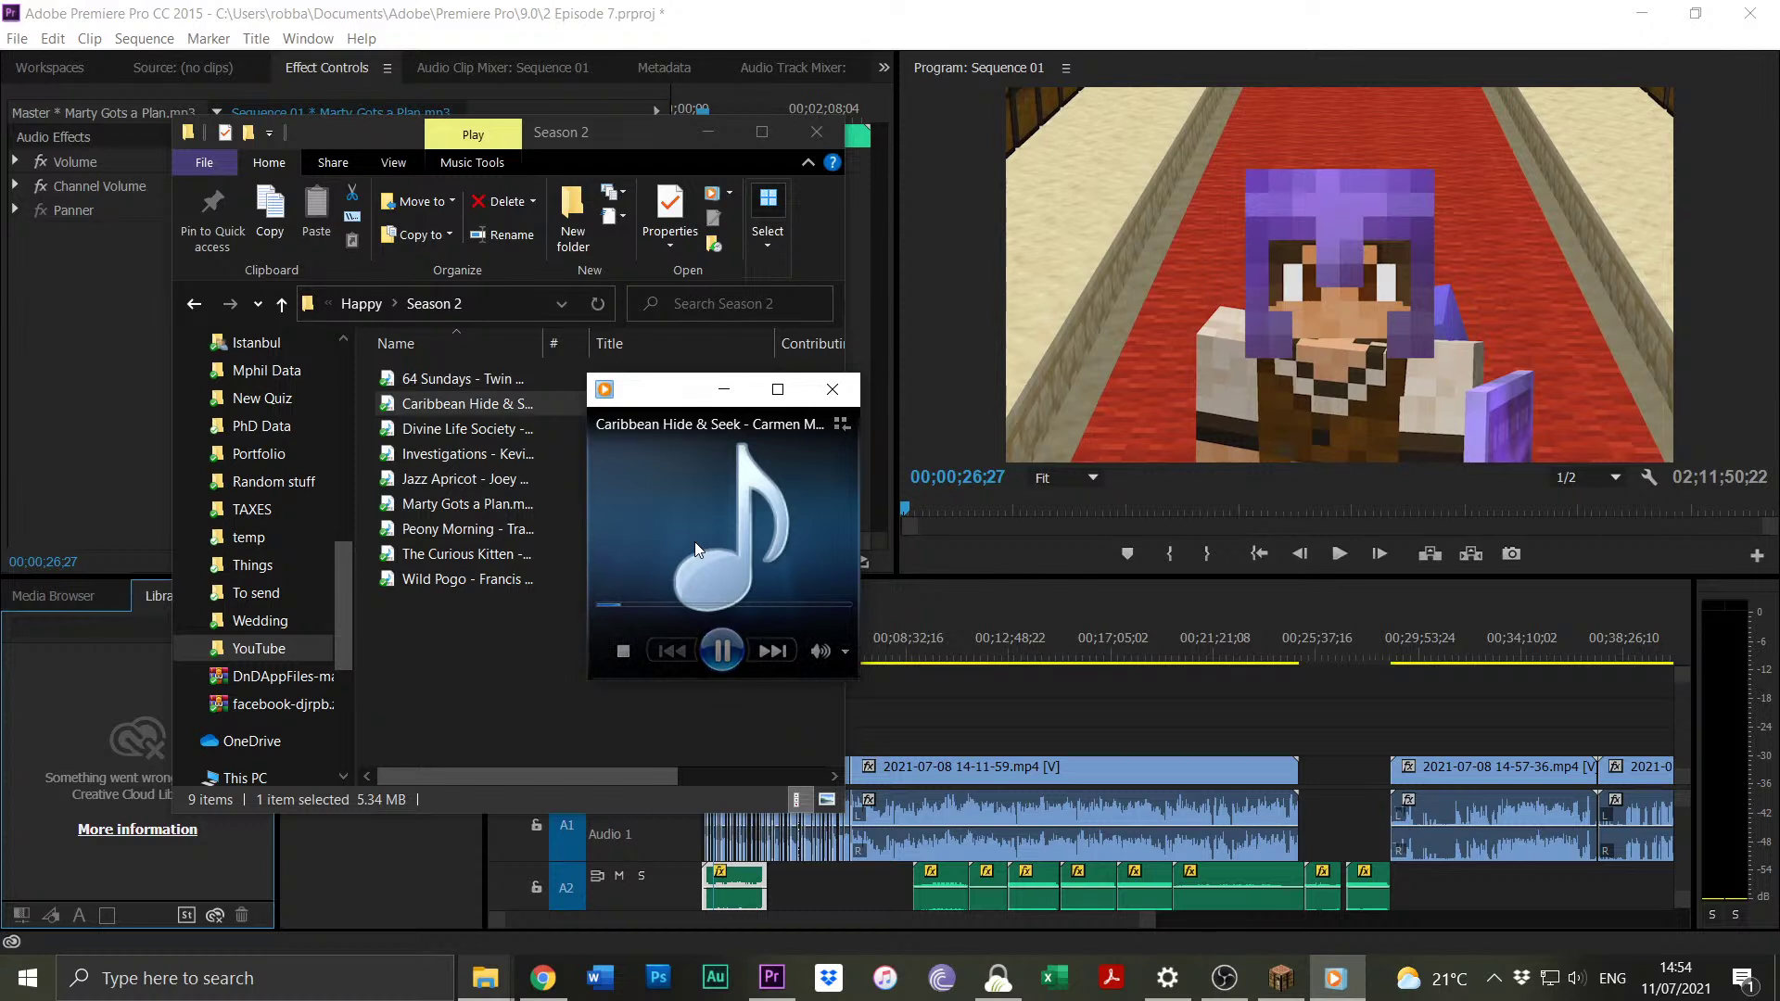
pyautogui.click(723, 649)
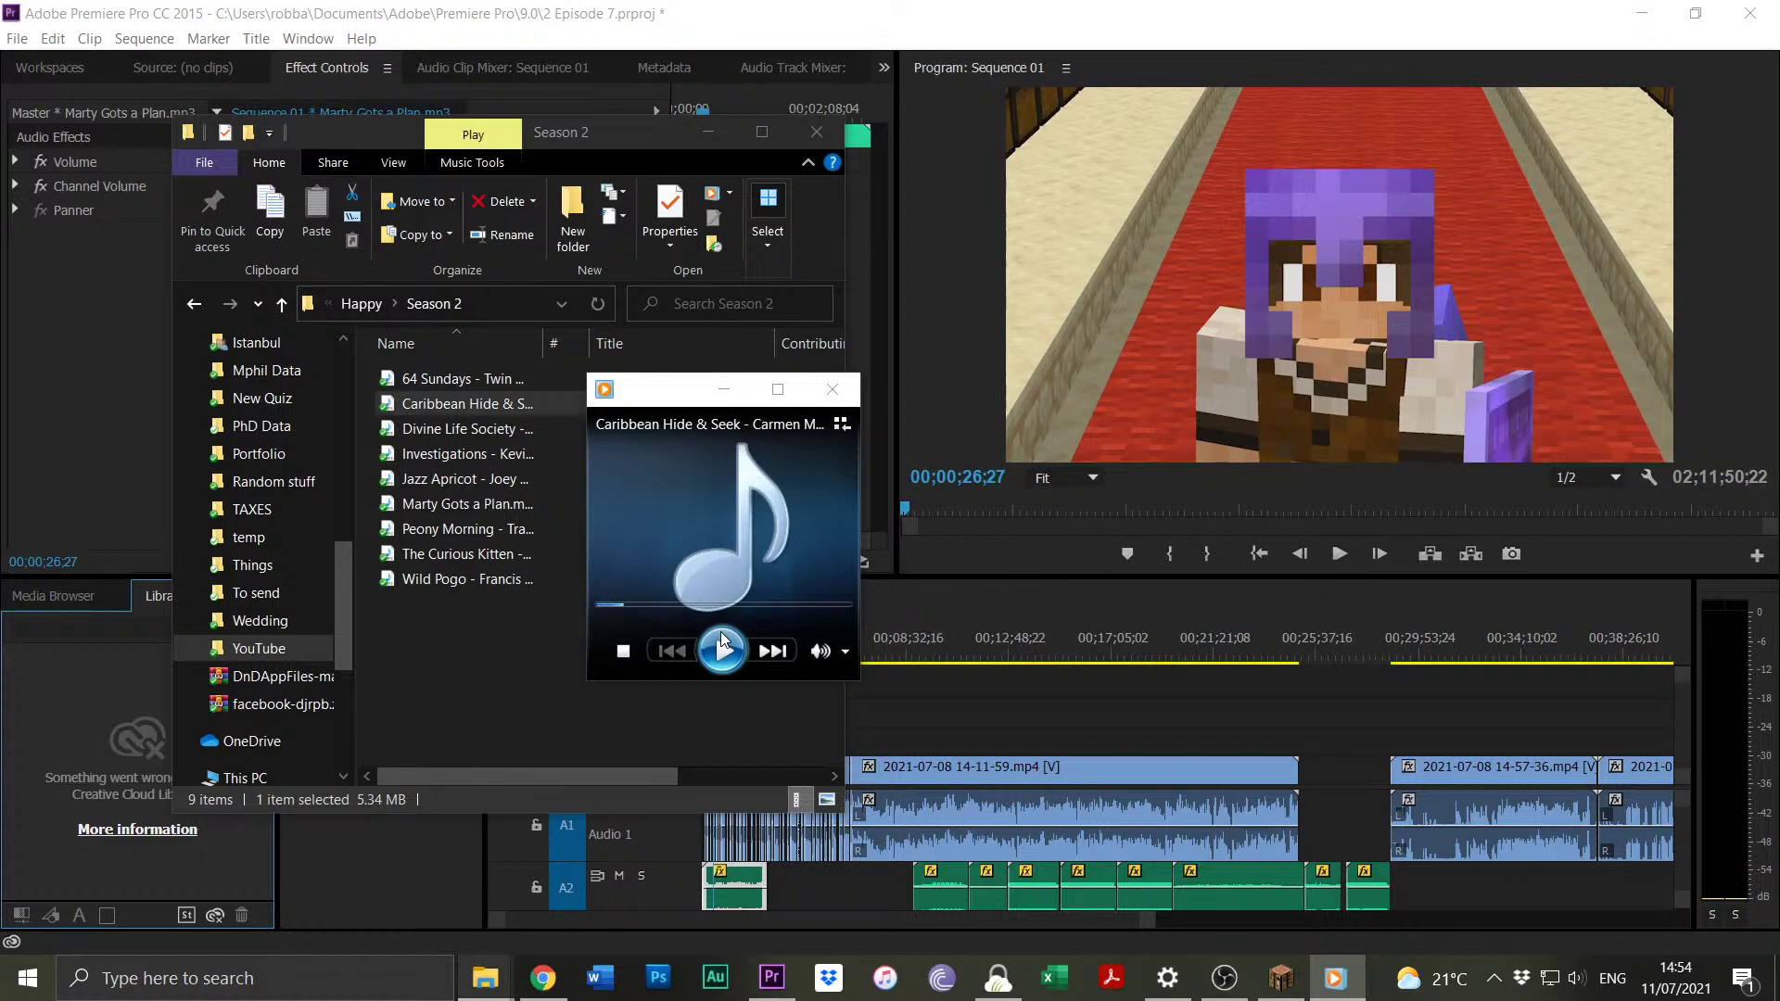
pyautogui.click(722, 642)
pyautogui.click(721, 649)
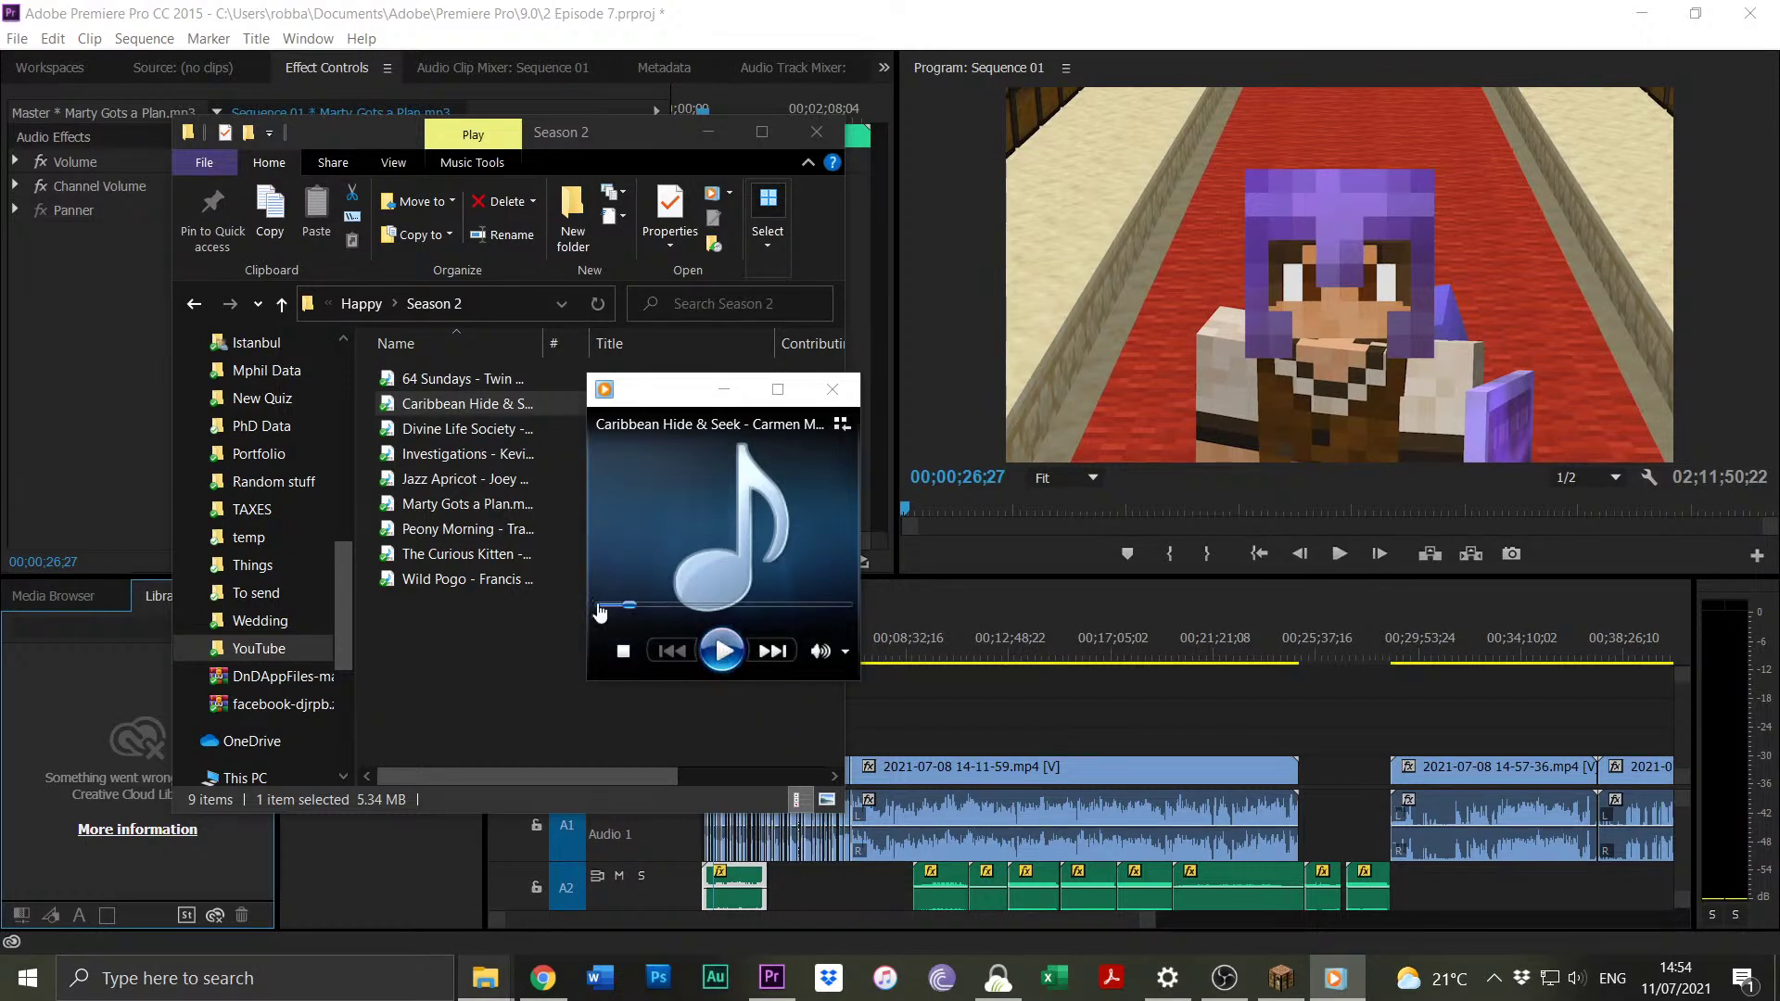
# Preview the Divine Life Society, Investigations and Jazz Apricot tracks from the Season 2 folder.
pyautogui.doubleClick(447, 430)
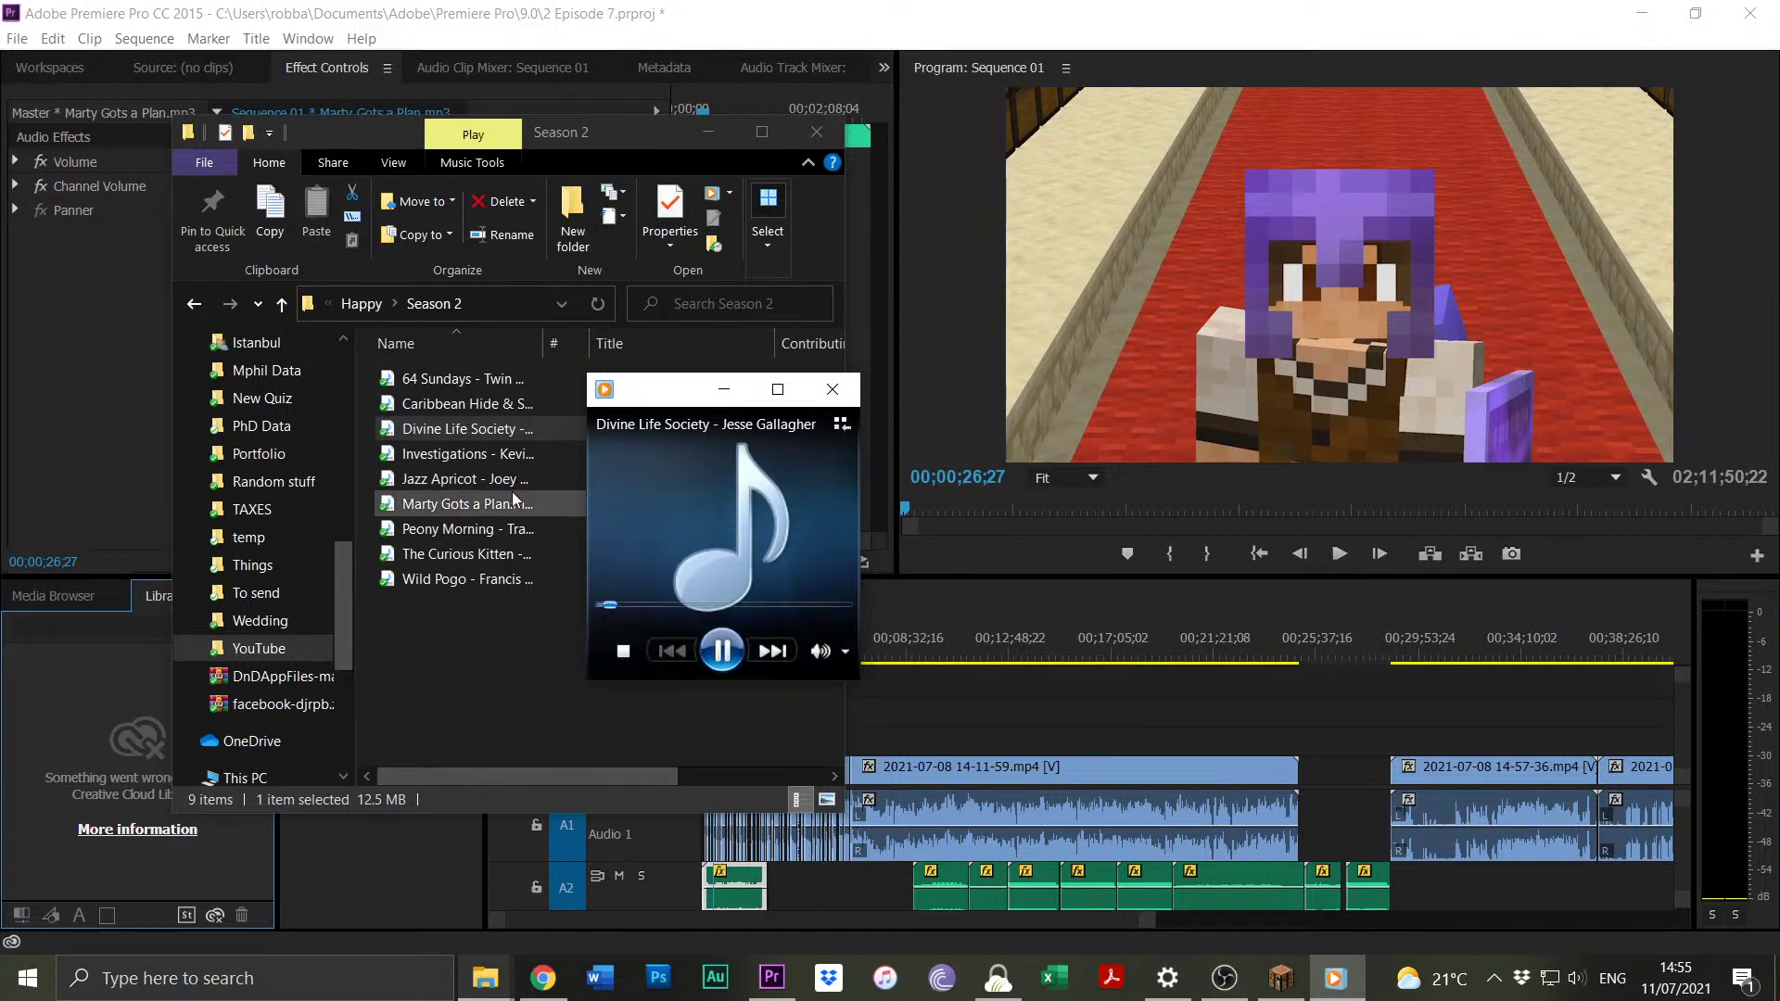
pyautogui.doubleClick(476, 451)
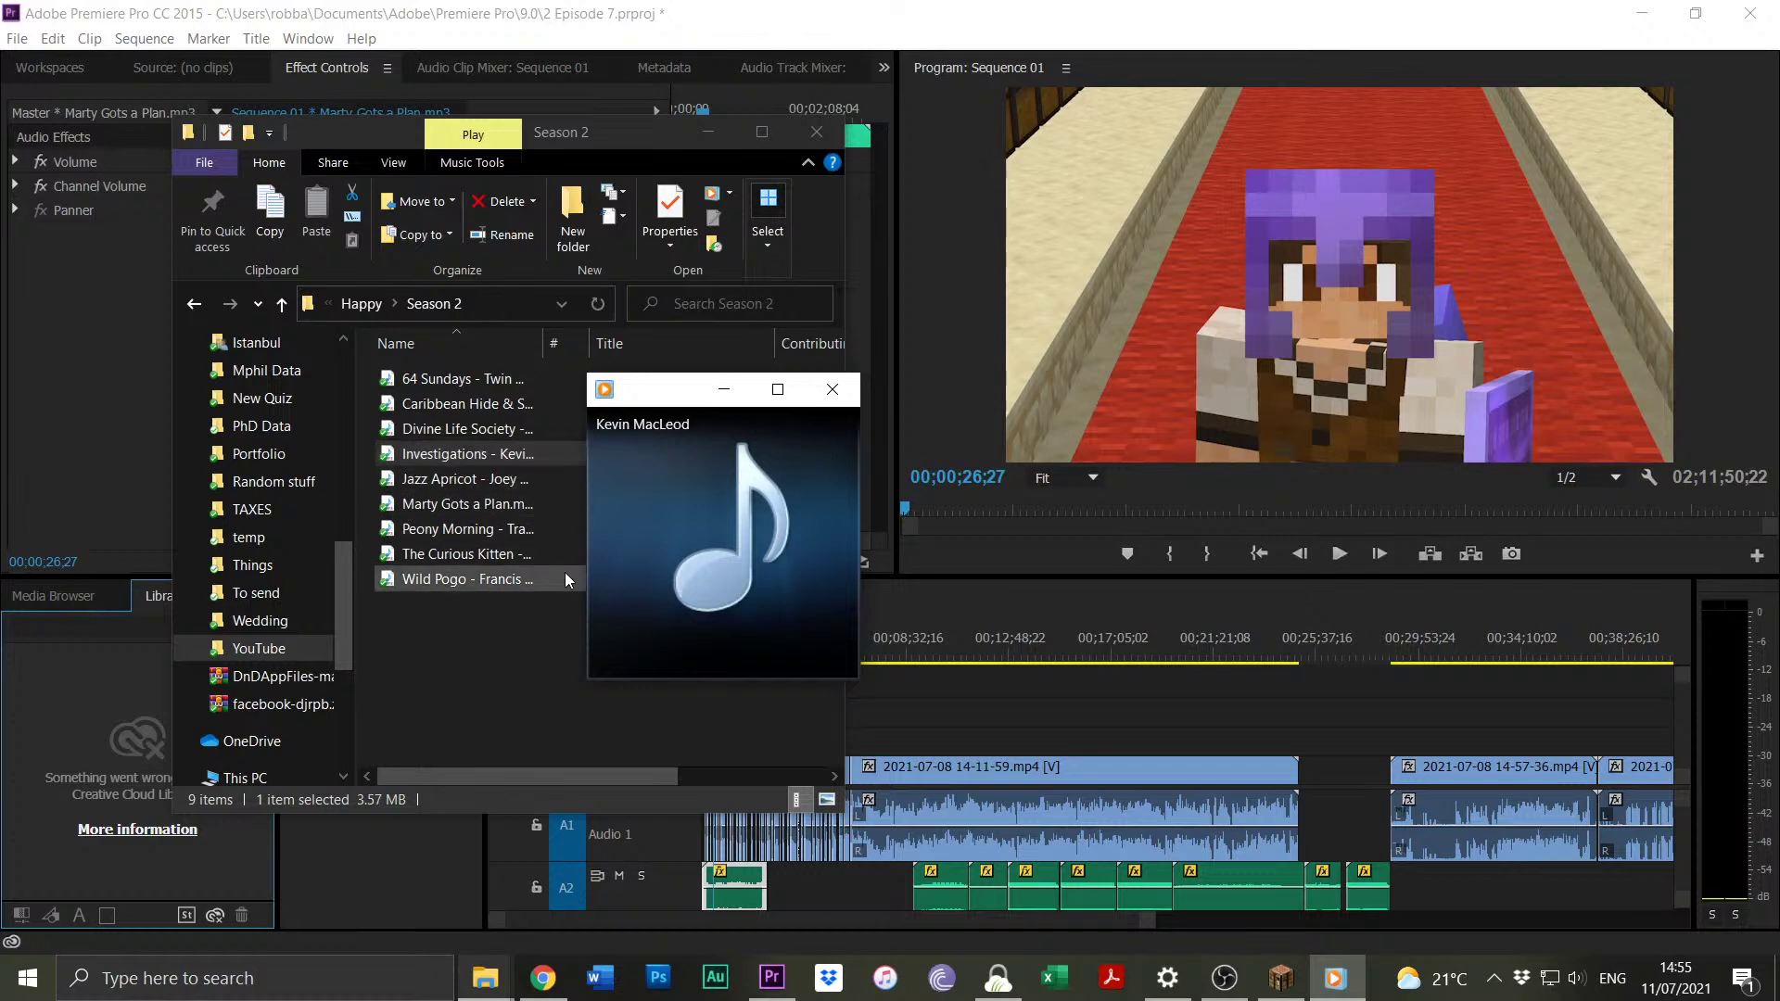
pyautogui.doubleClick(428, 480)
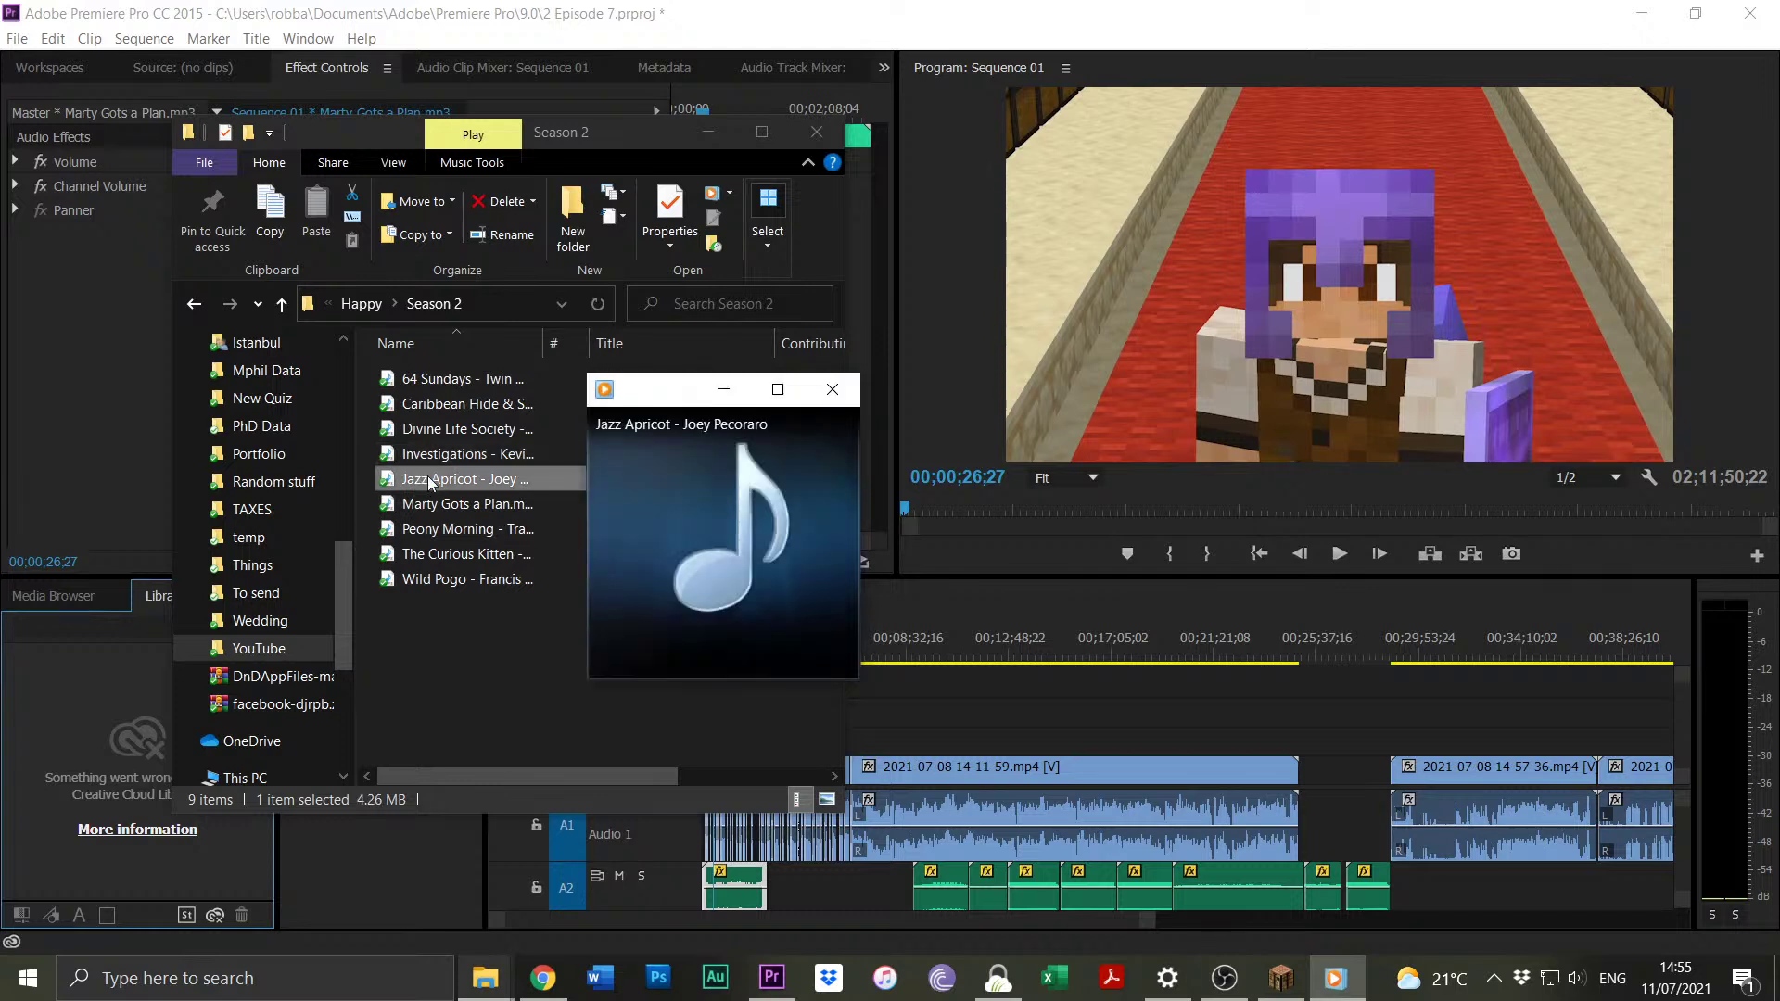
pyautogui.moveTo(657, 614)
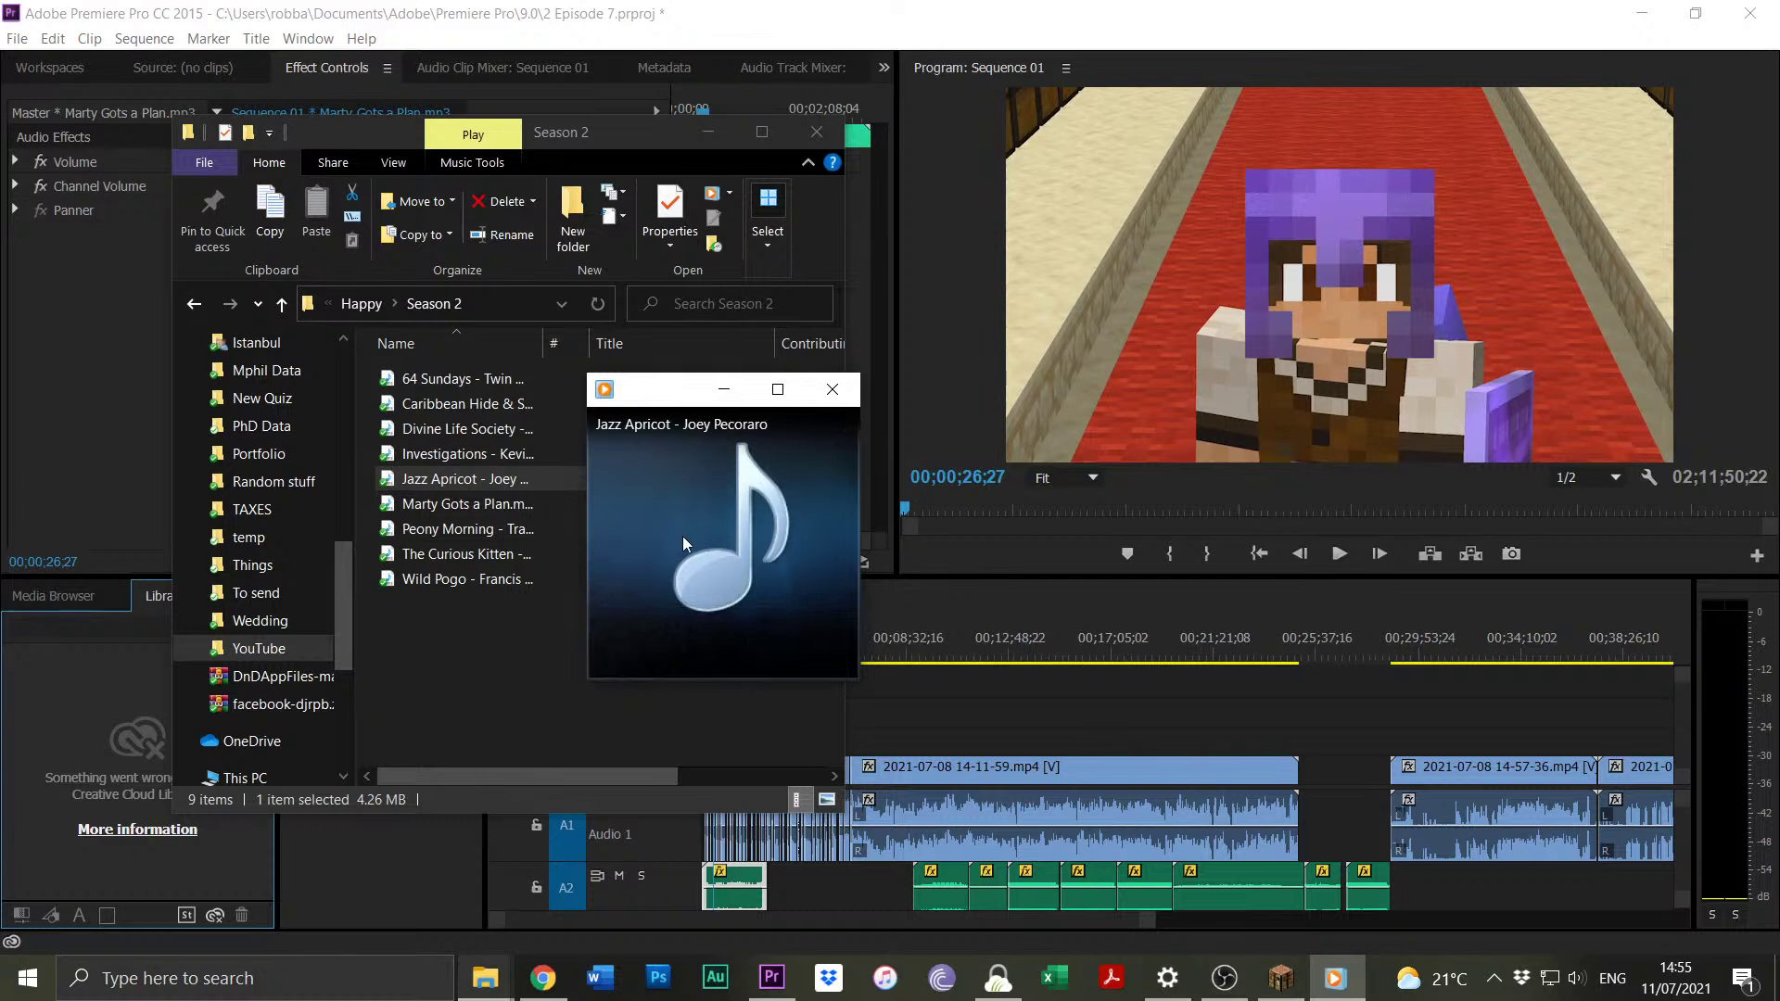
pyautogui.moveTo(688, 559)
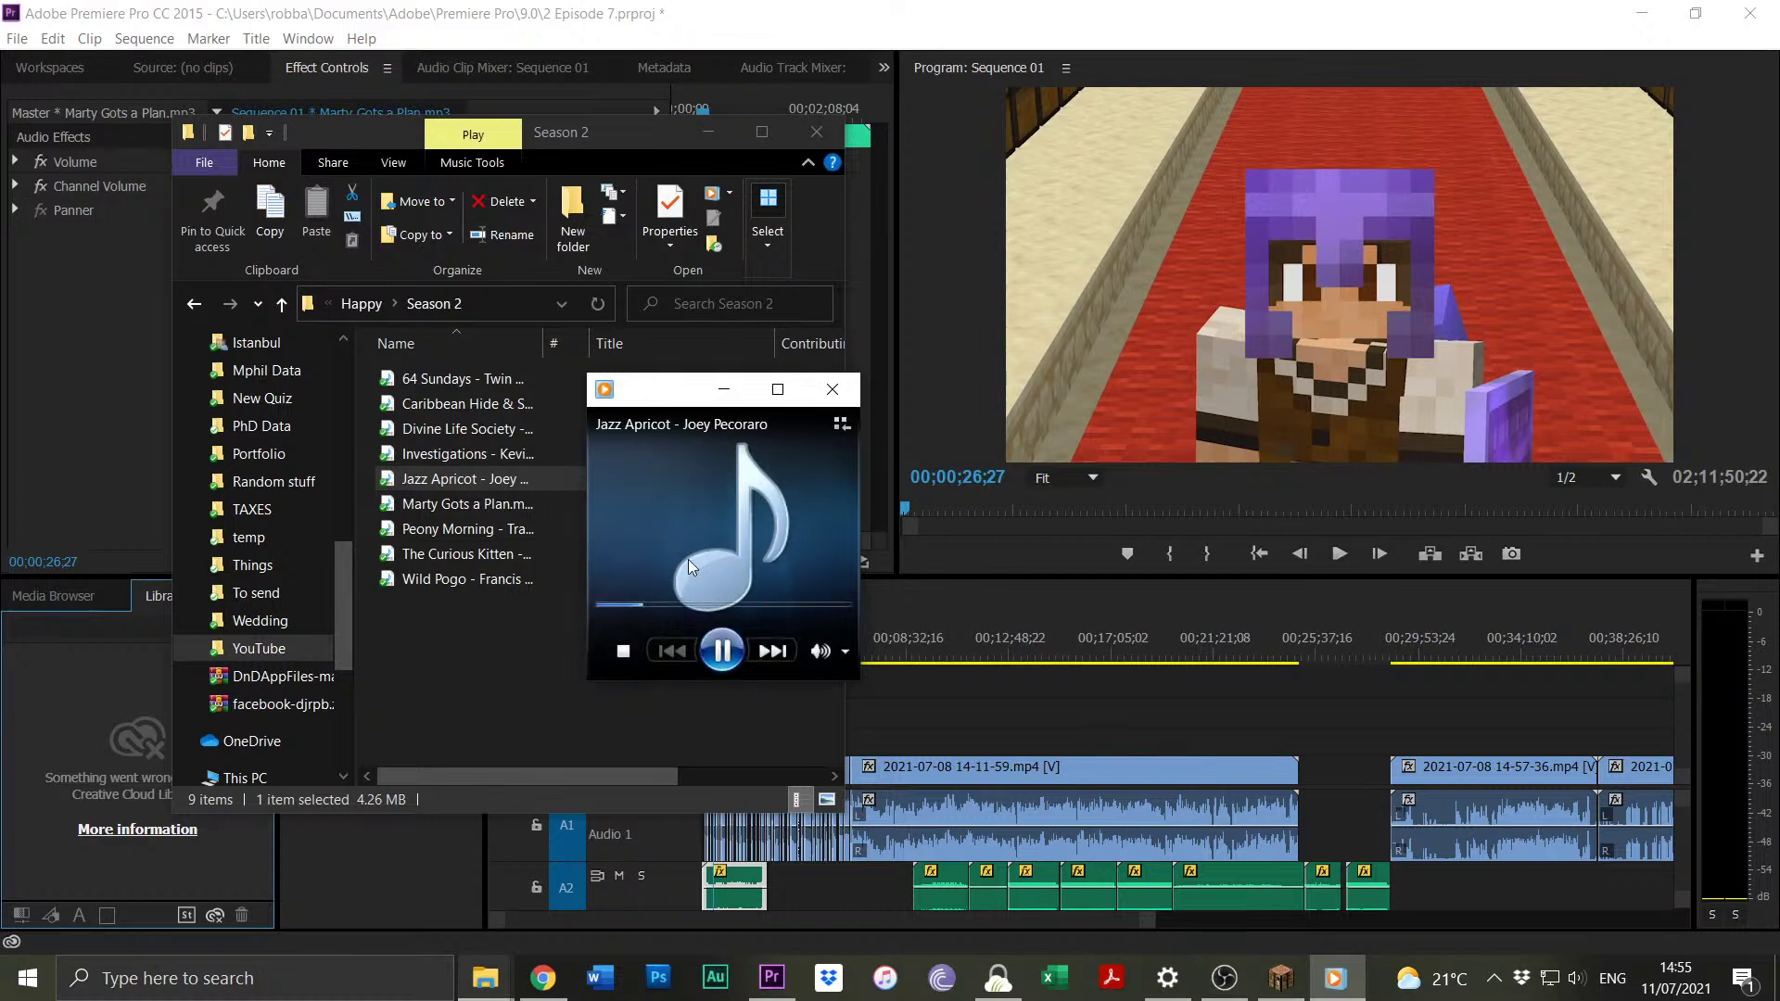
pyautogui.click(723, 650)
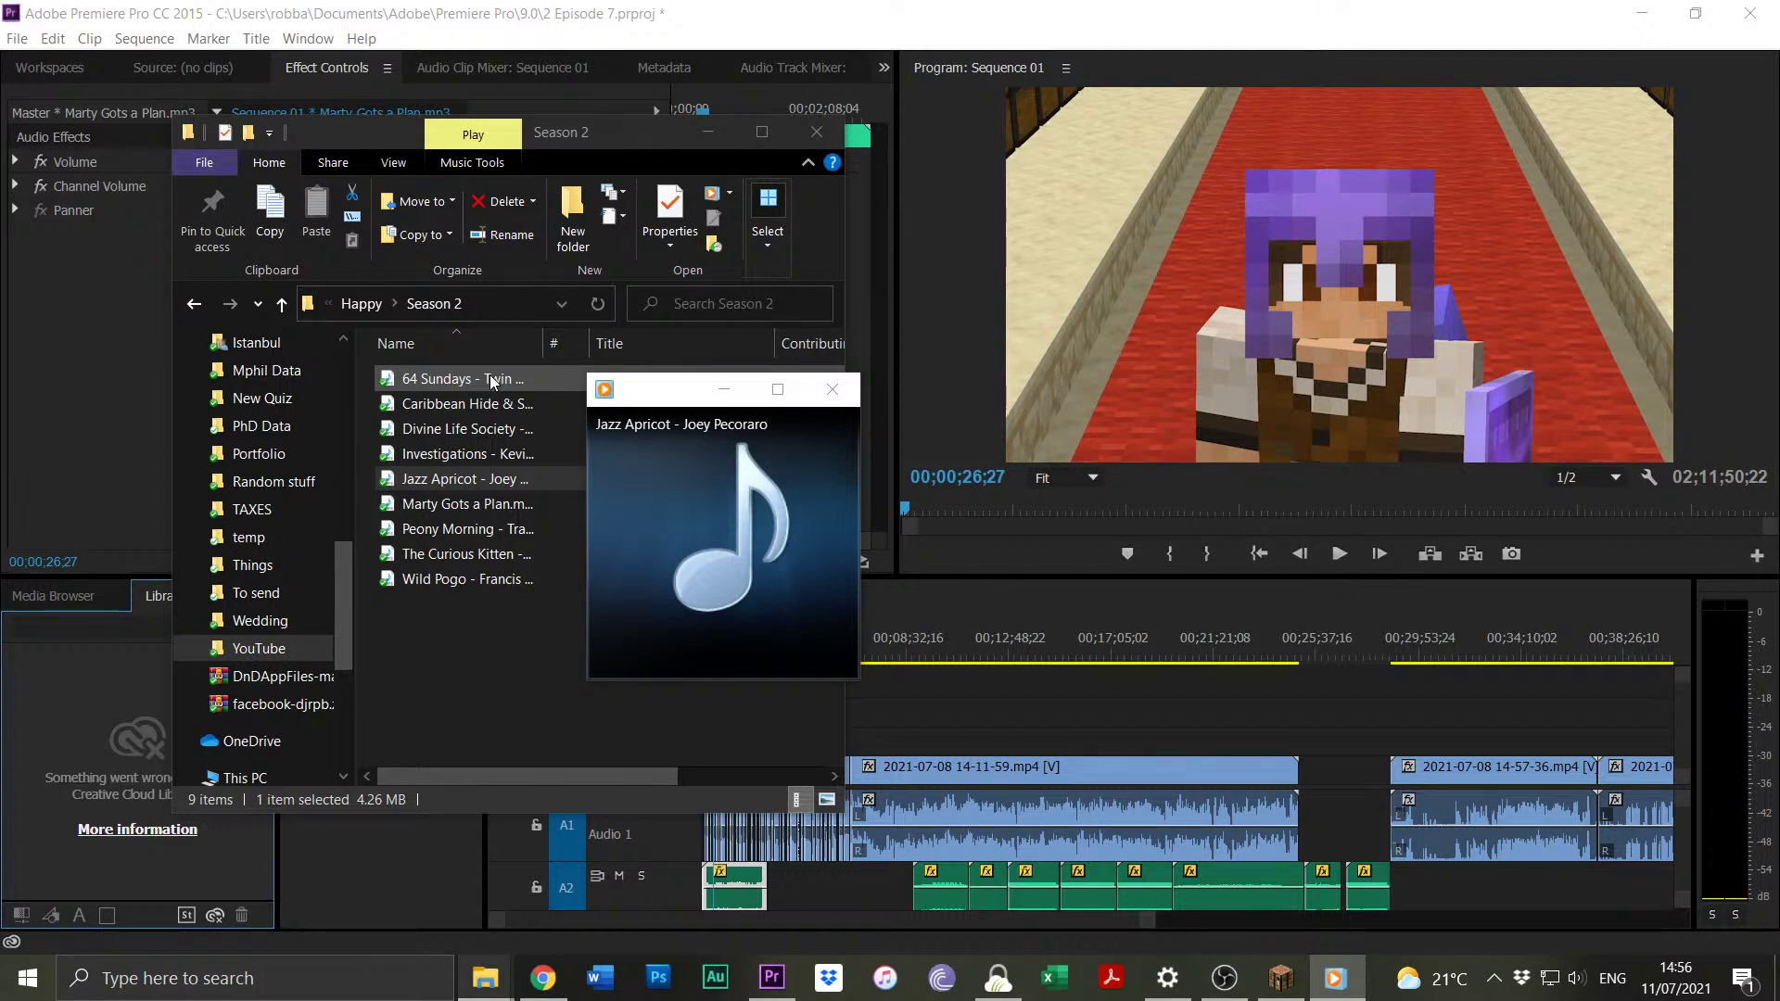
# Preview the Marty Gots a Plan and Peony Morning tracks from the Season 2 folder.
pyautogui.click(497, 508)
pyautogui.doubleClick(497, 508)
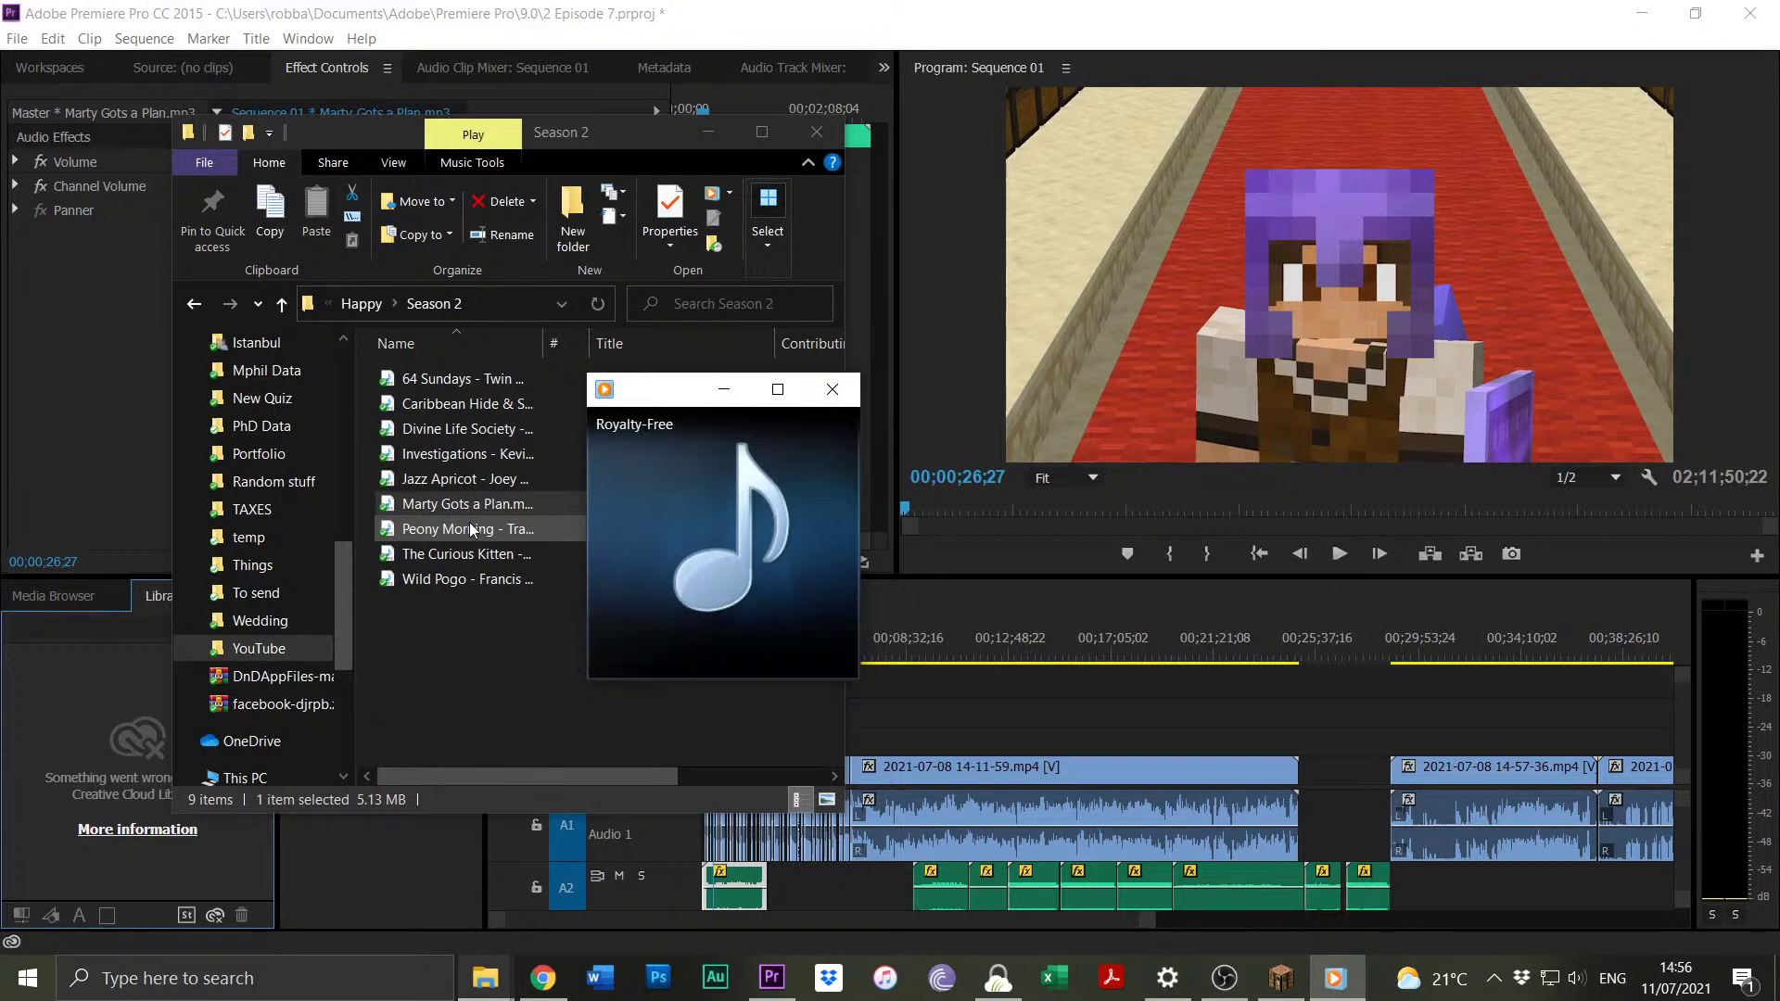
pyautogui.click(831, 388)
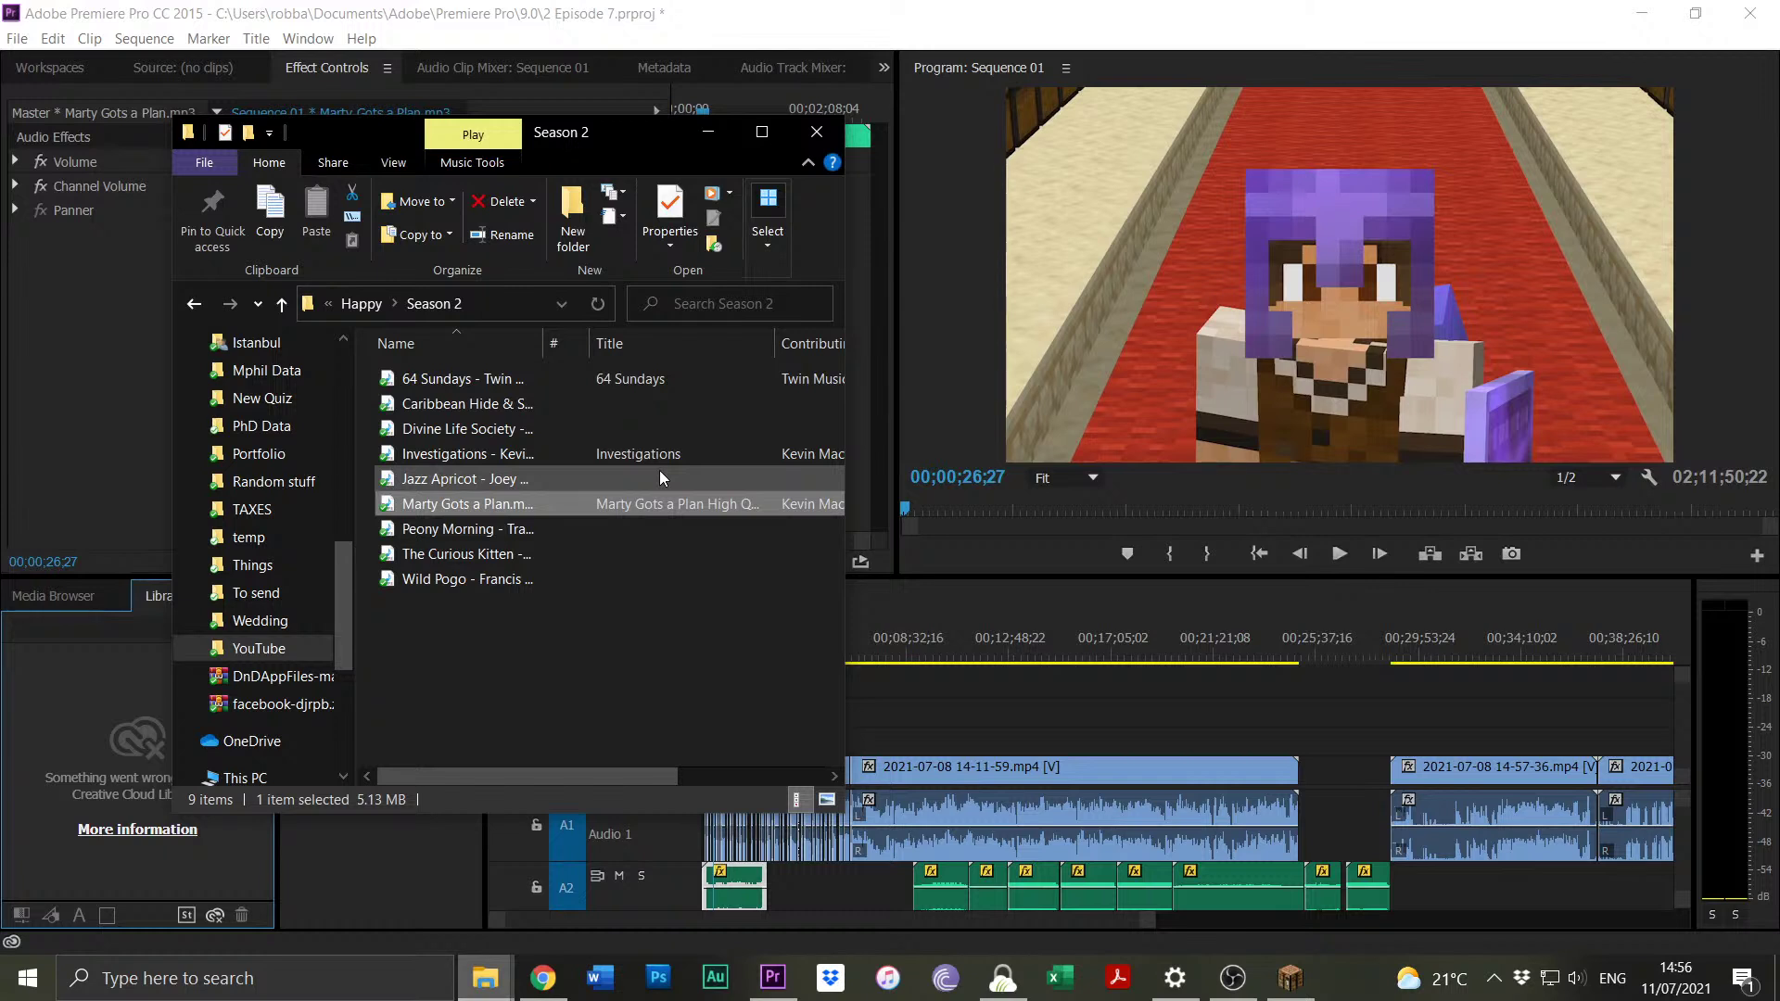
pyautogui.click(586, 526)
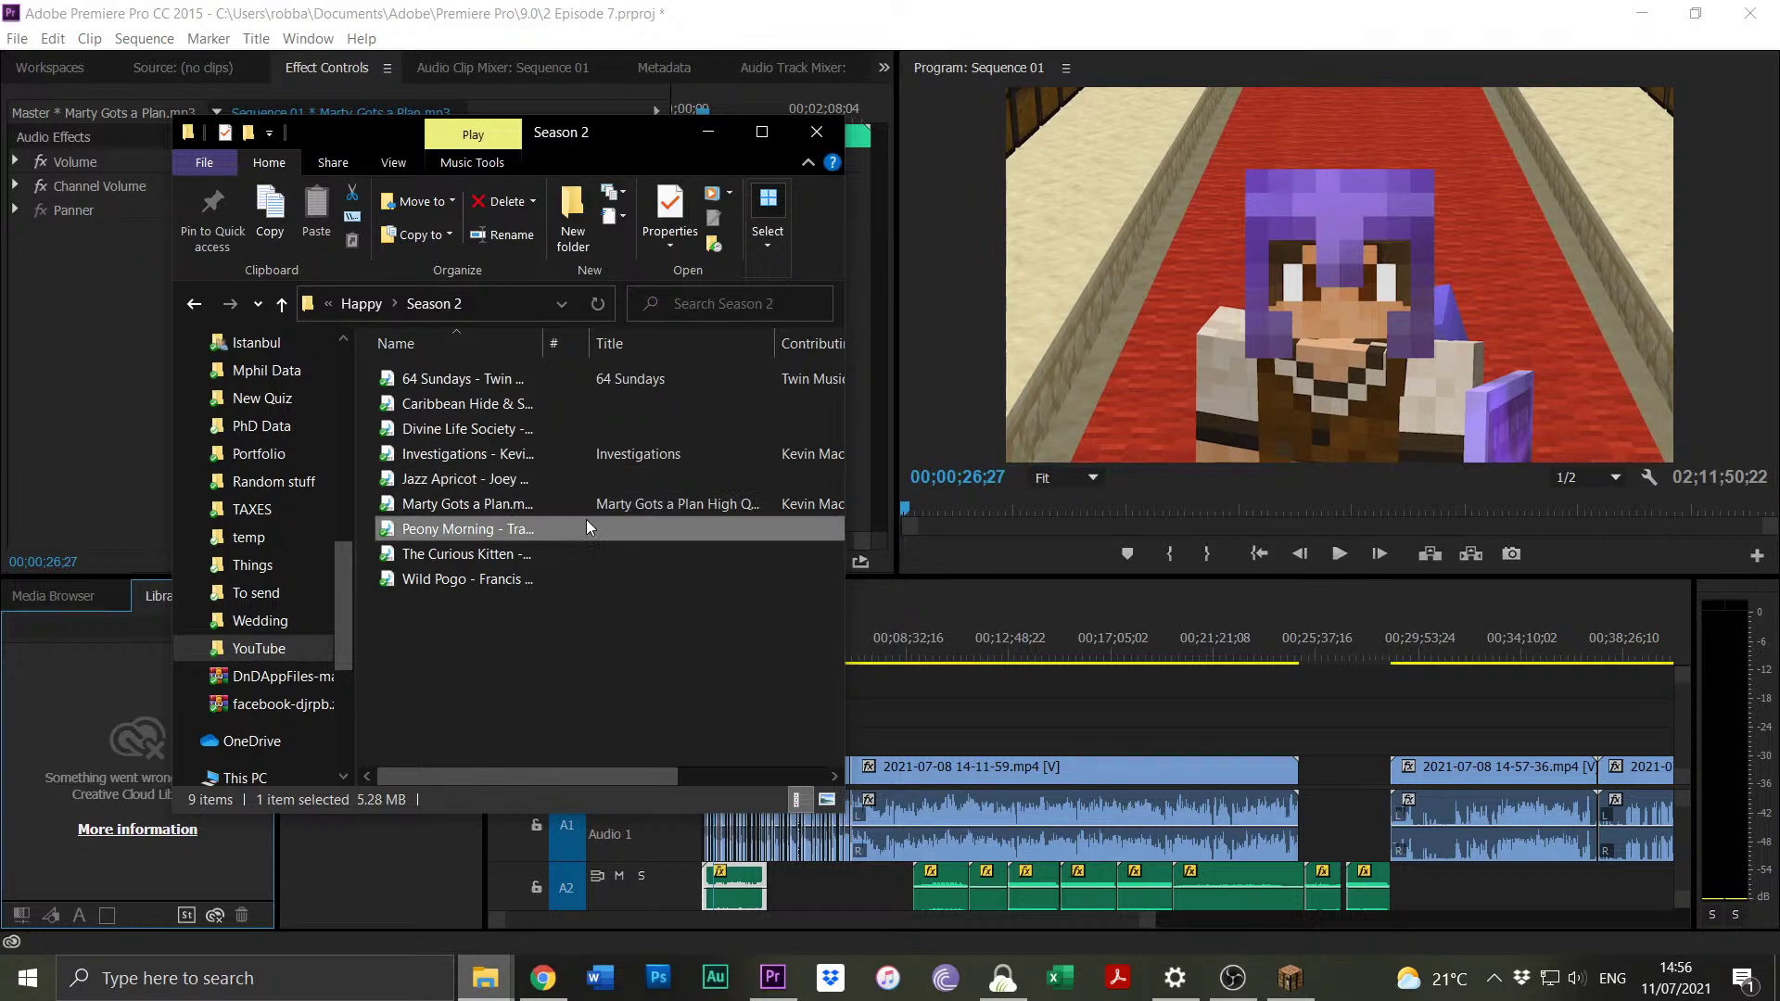
pyautogui.doubleClick(575, 526)
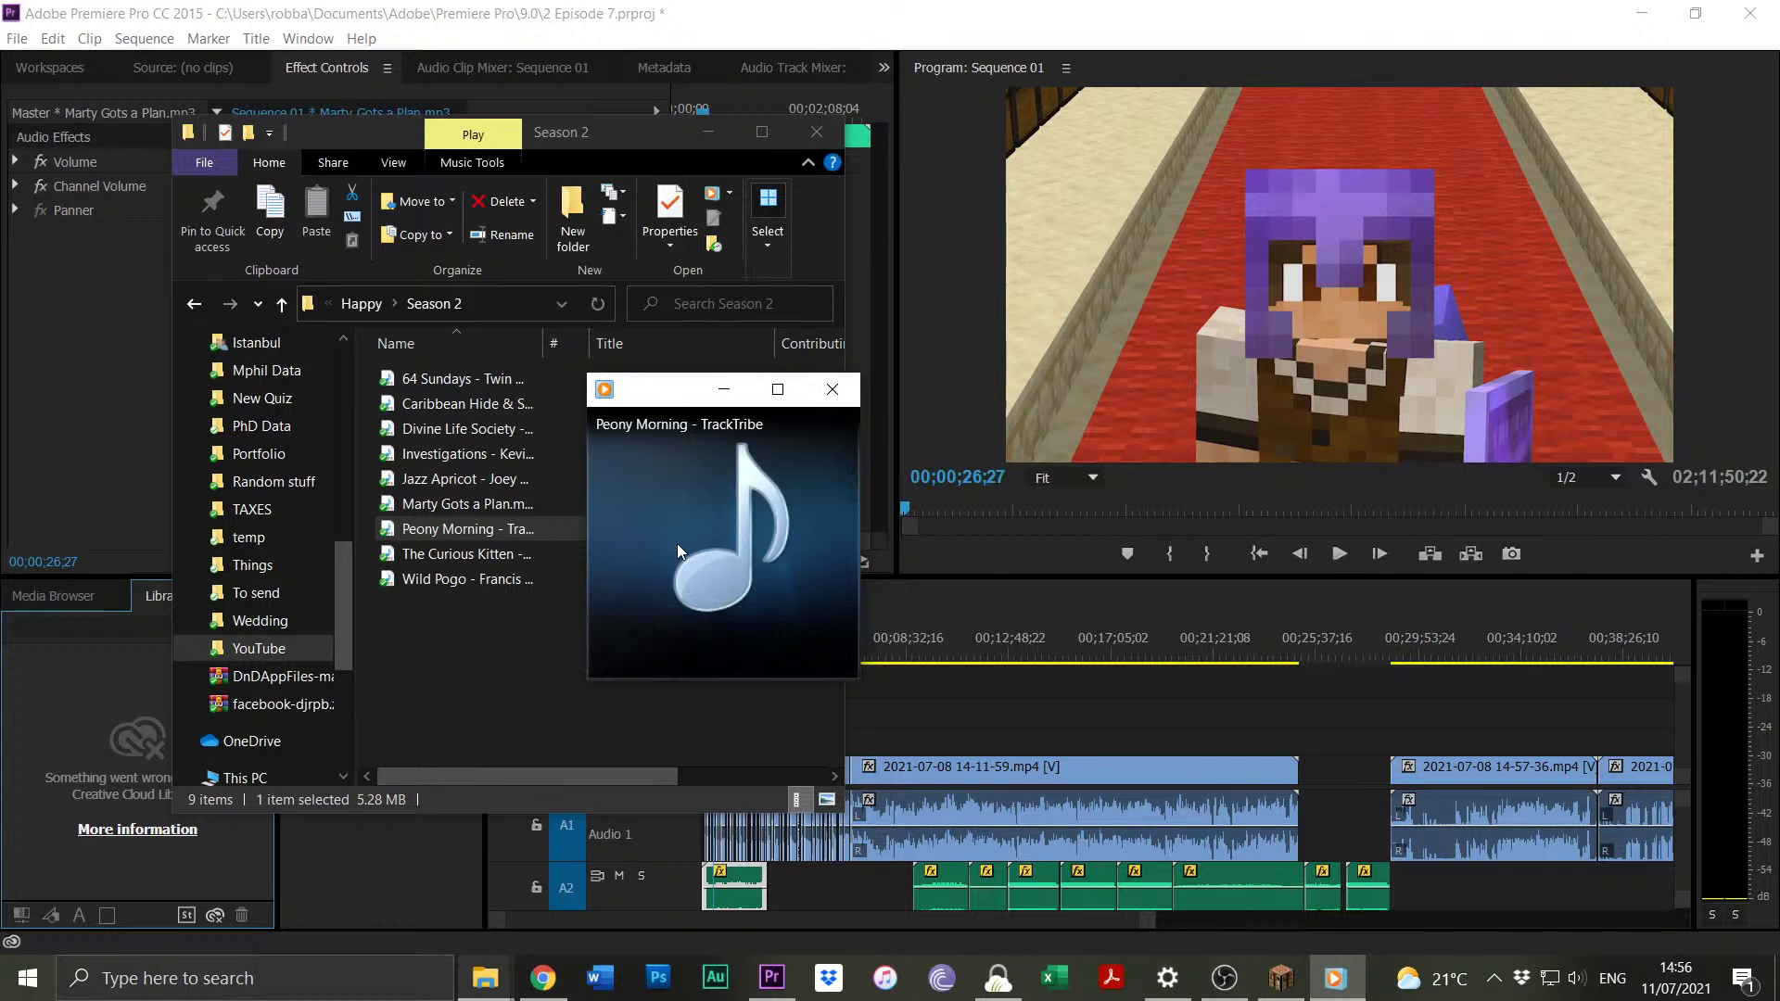
pyautogui.moveTo(702, 545)
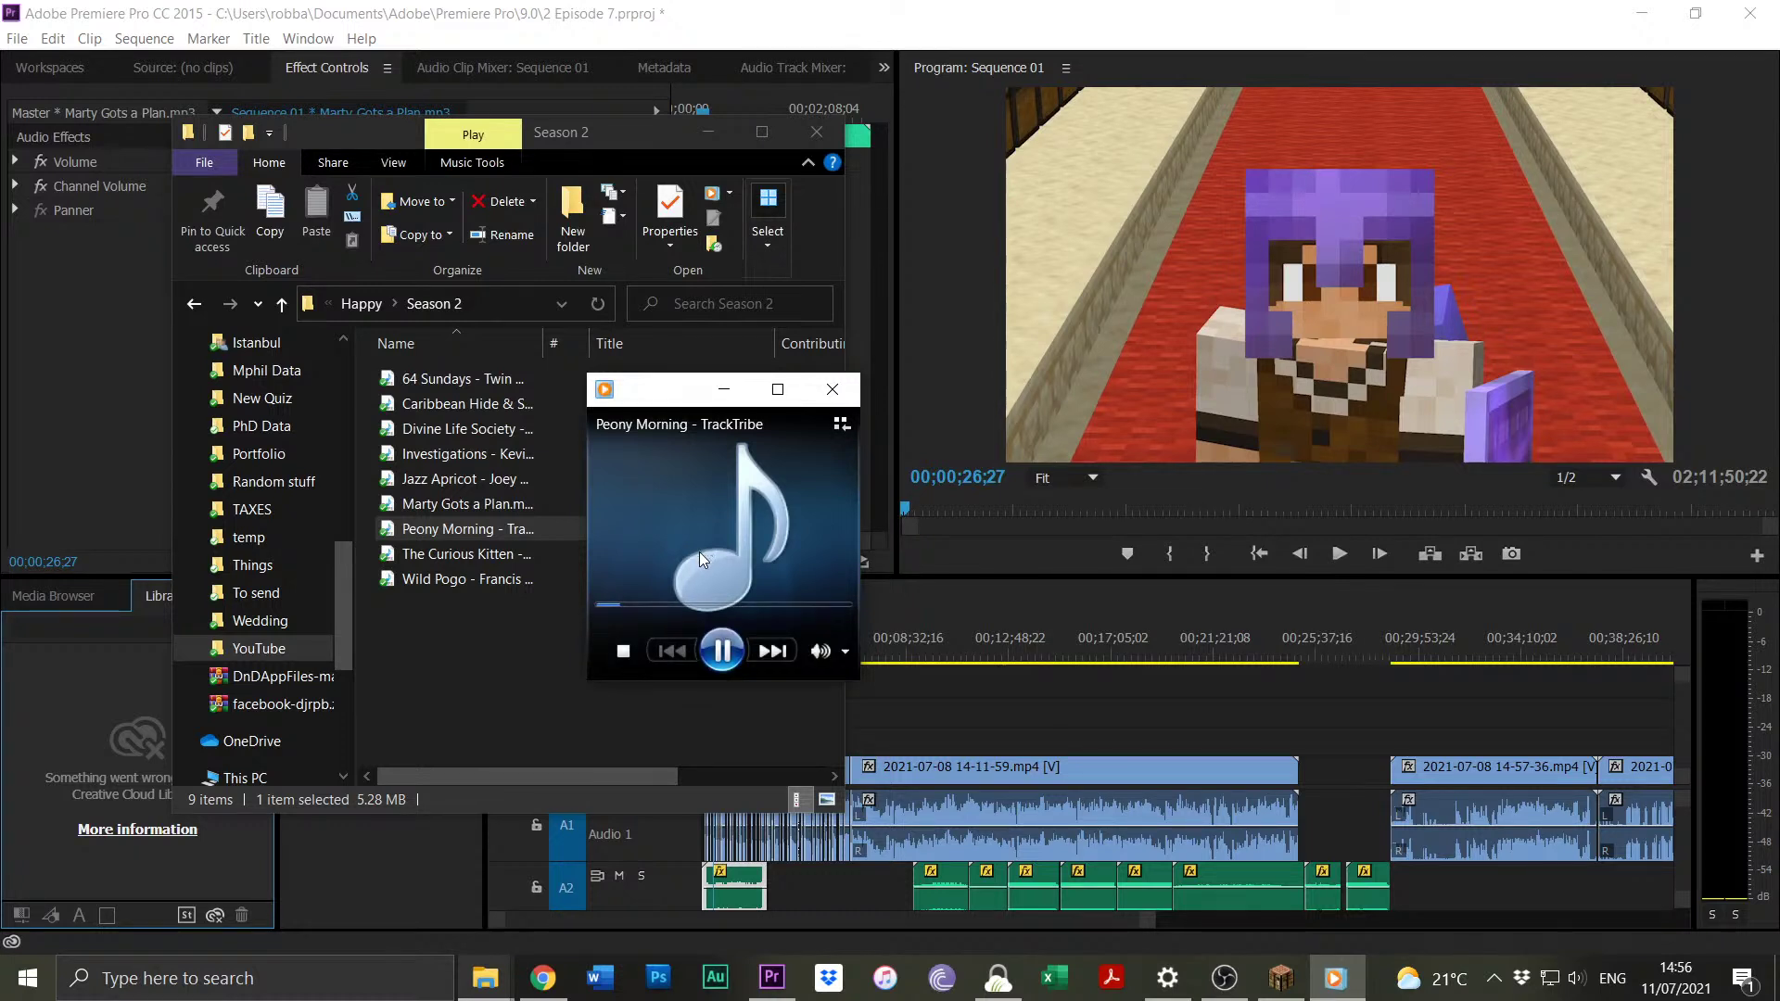
# Preview The Curious Kitten and Wild Pogo tracks from the Season 2 folder, and return to the Premiere Pro sequence.
pyautogui.click(679, 605)
pyautogui.click(832, 389)
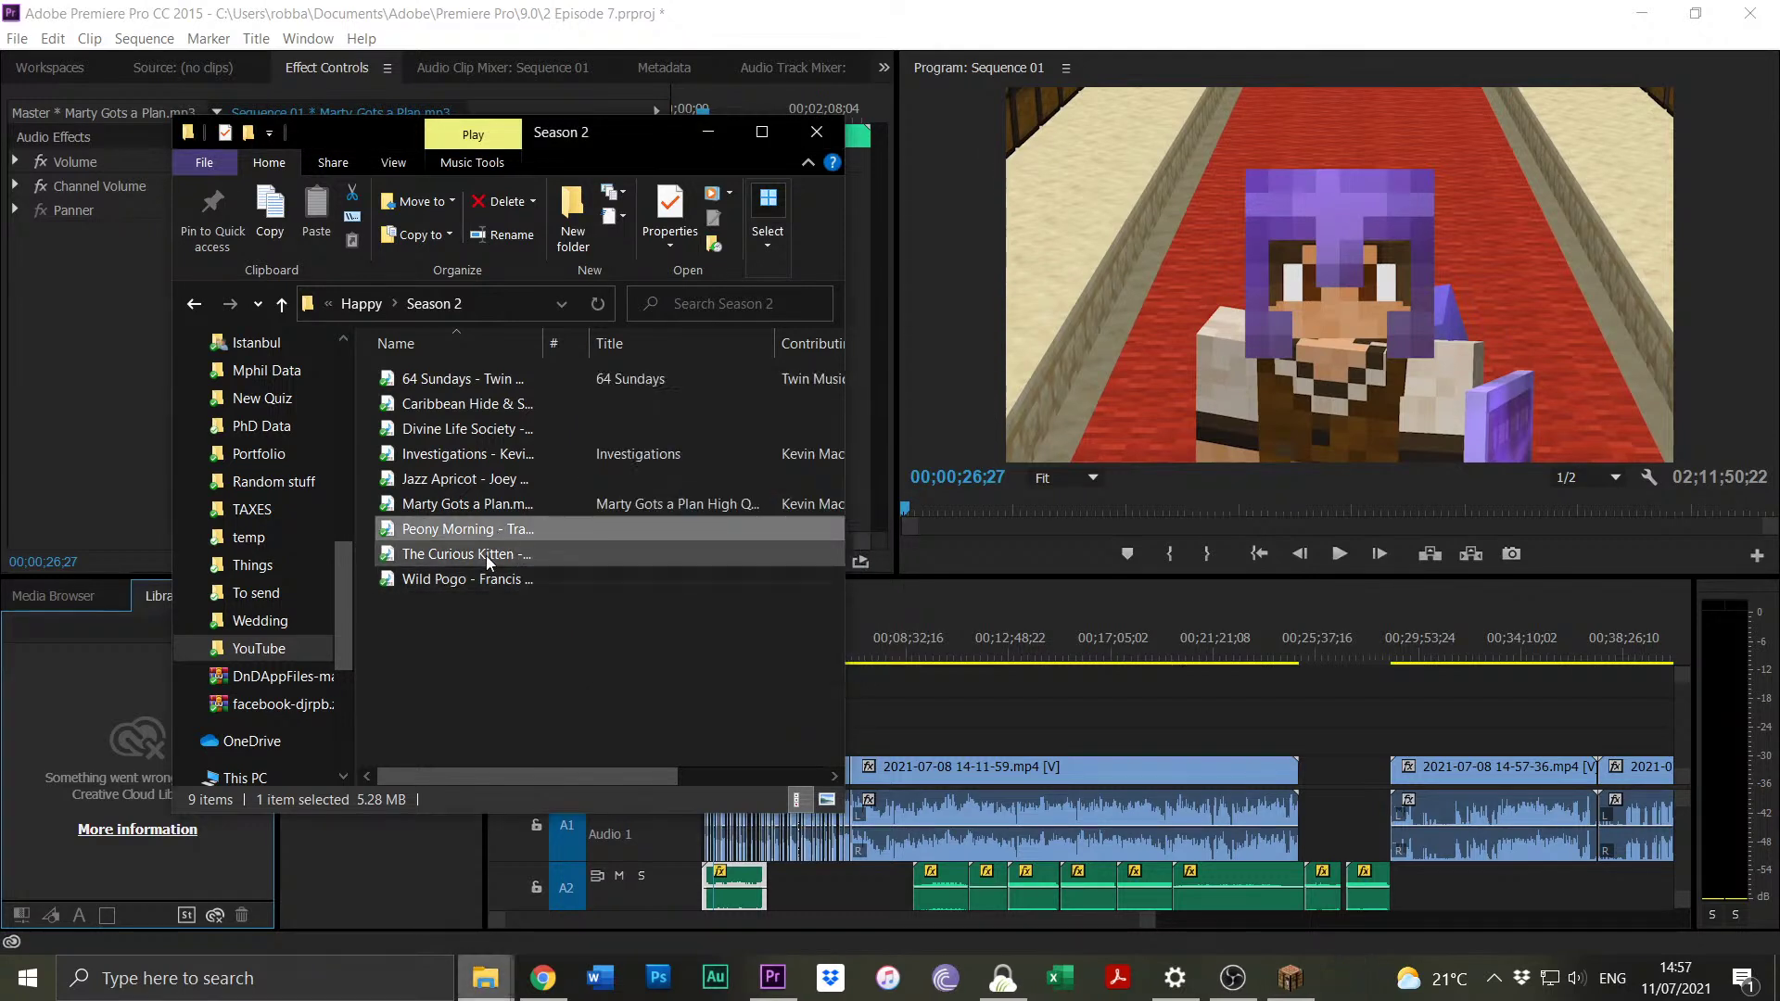
pyautogui.doubleClick(486, 555)
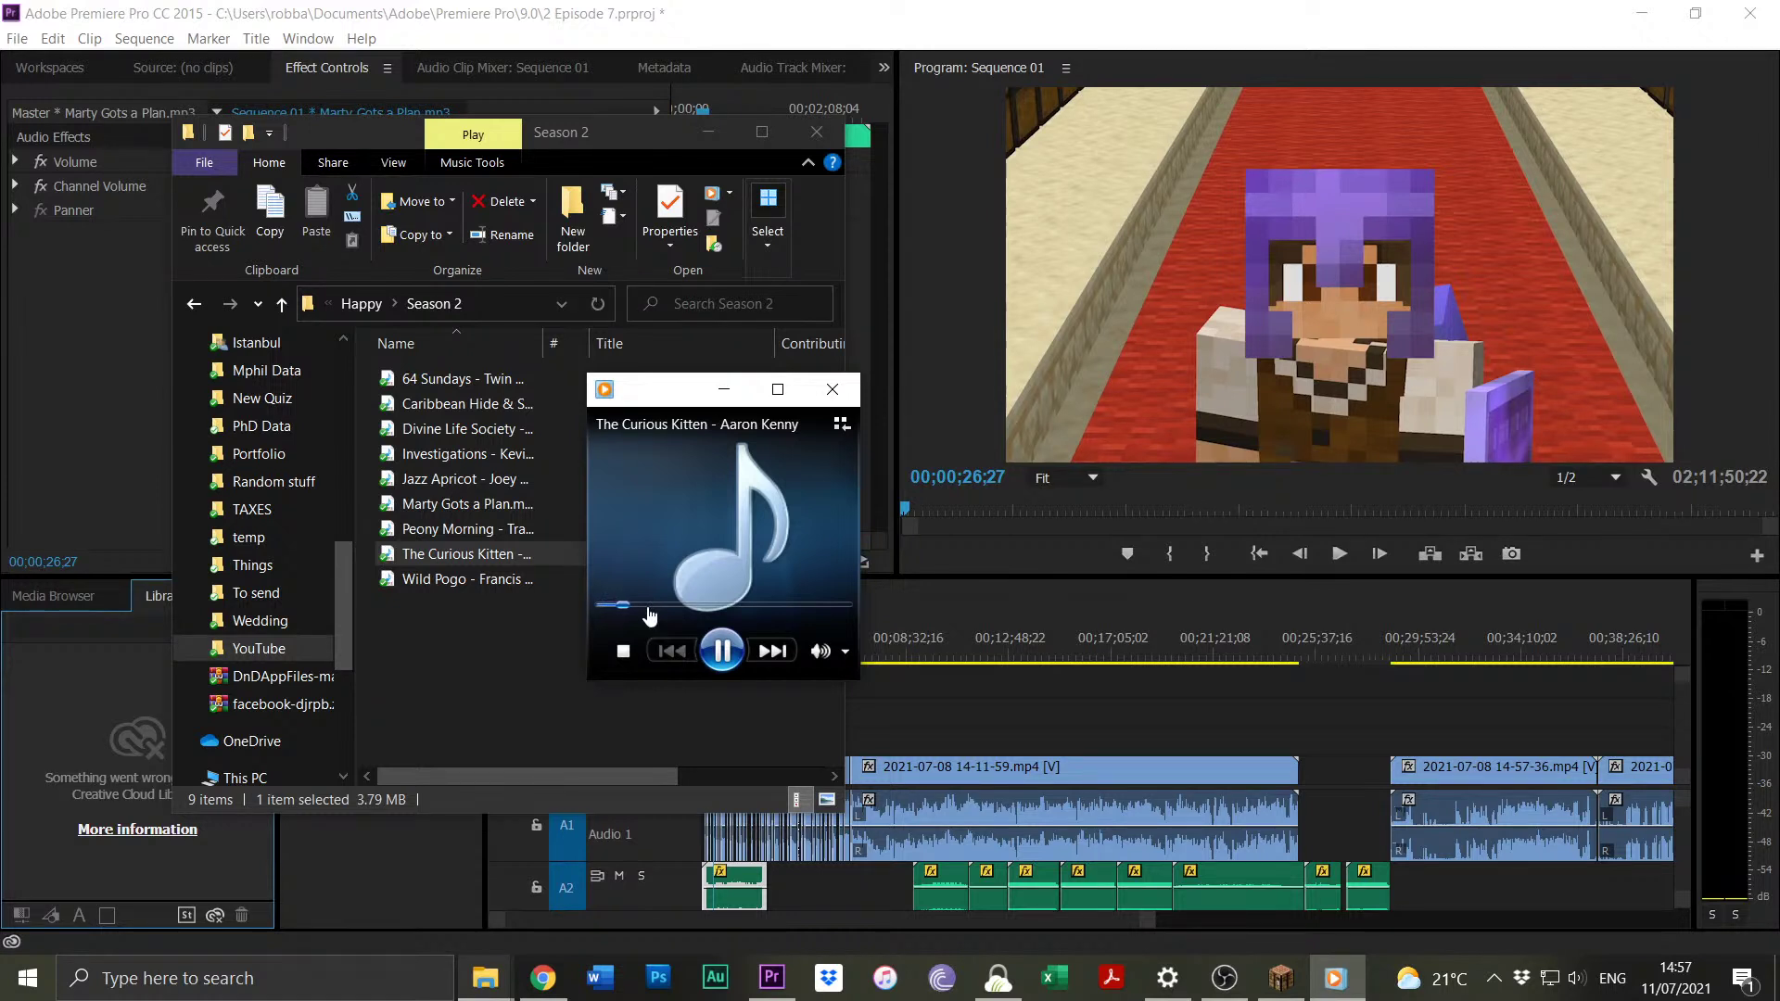
pyautogui.click(451, 581)
pyautogui.doubleClick(451, 580)
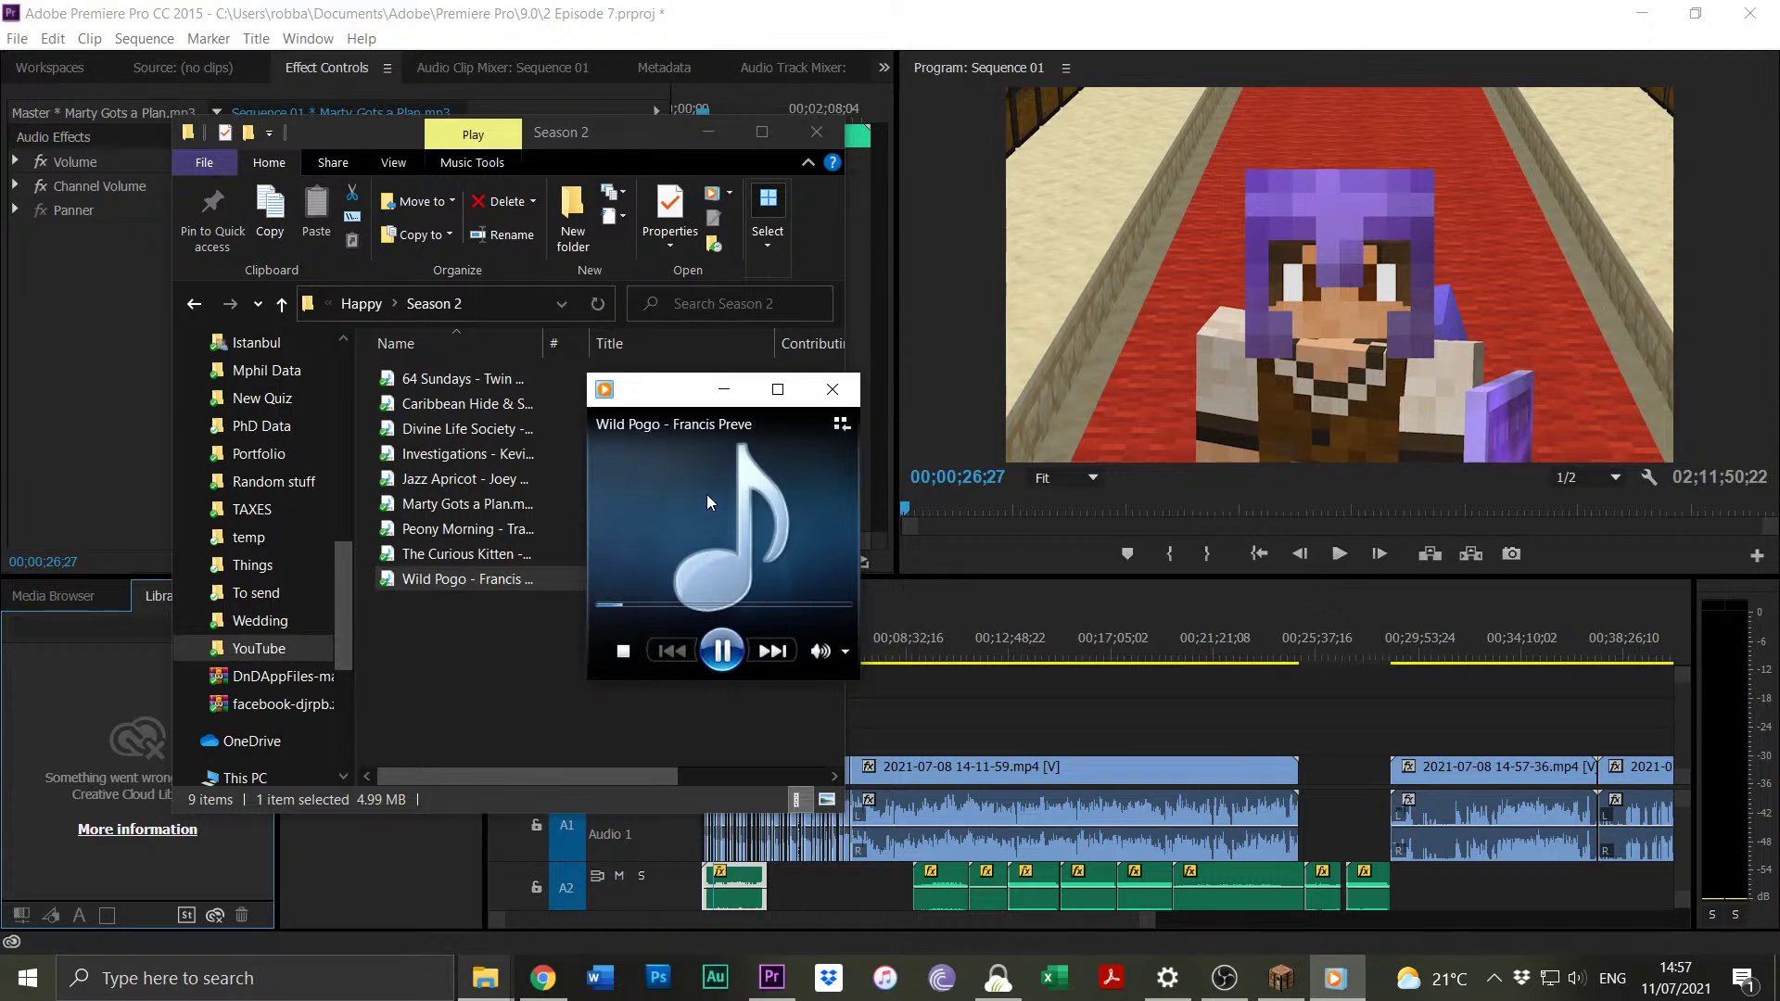
pyautogui.click(830, 392)
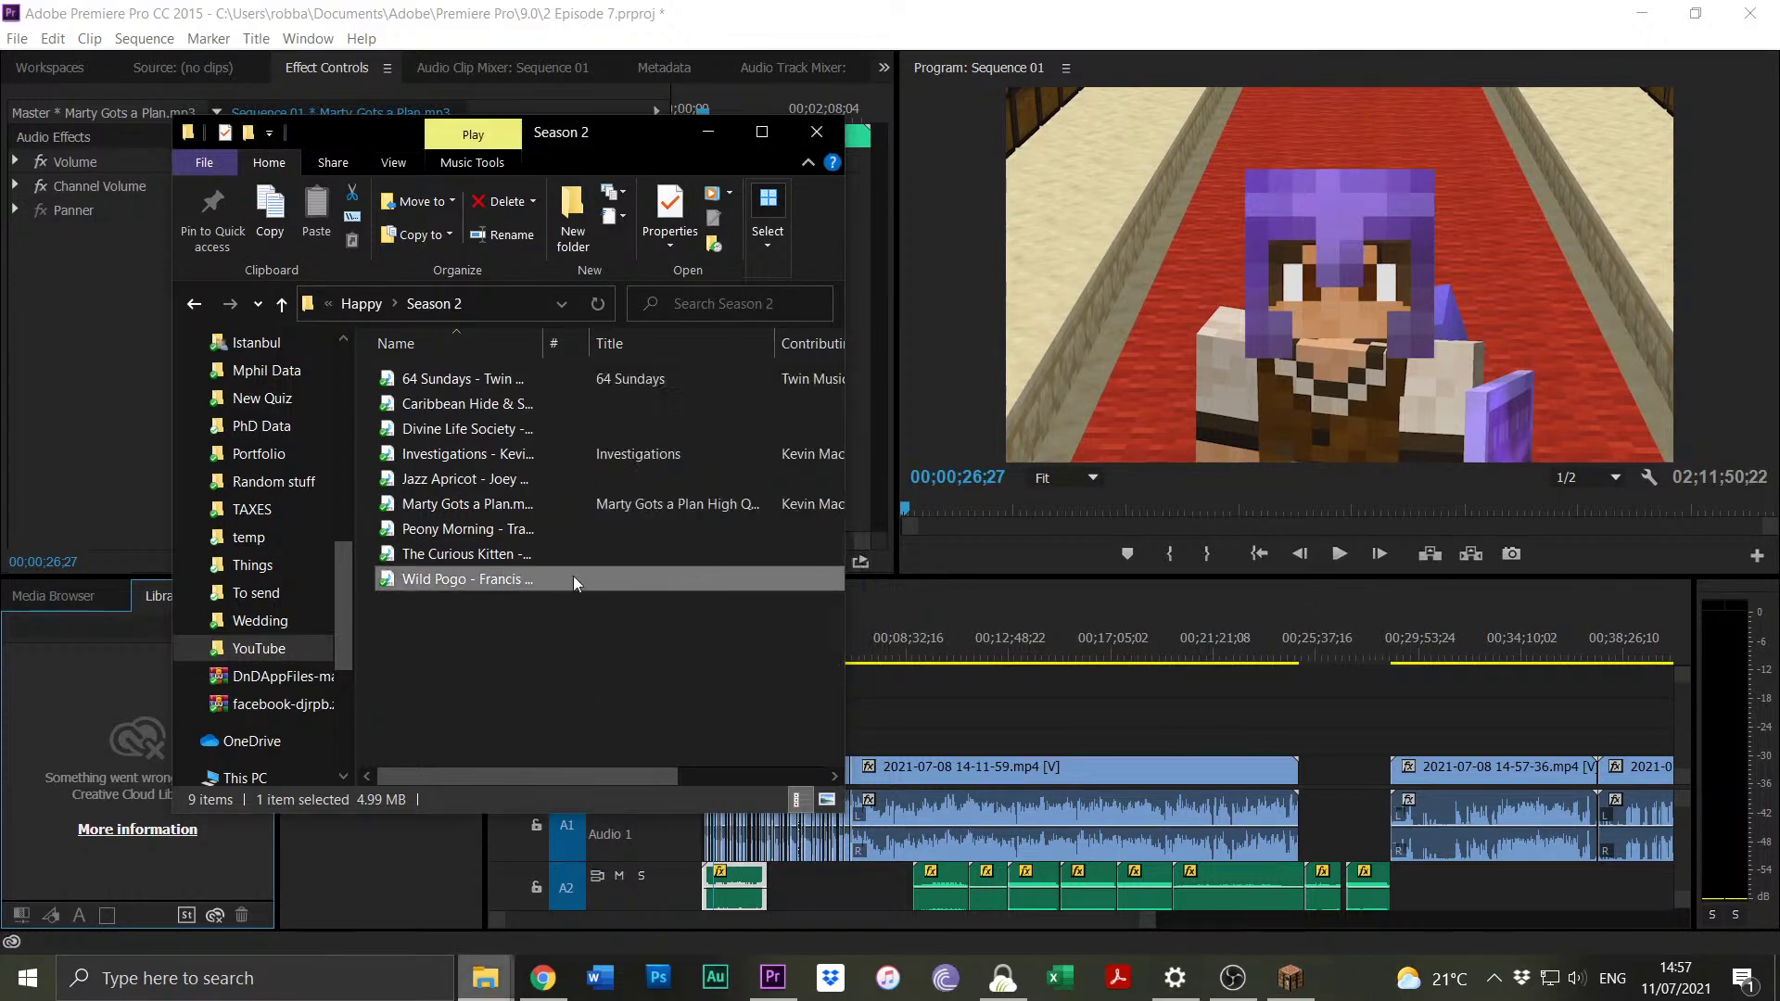
pyautogui.click(712, 137)
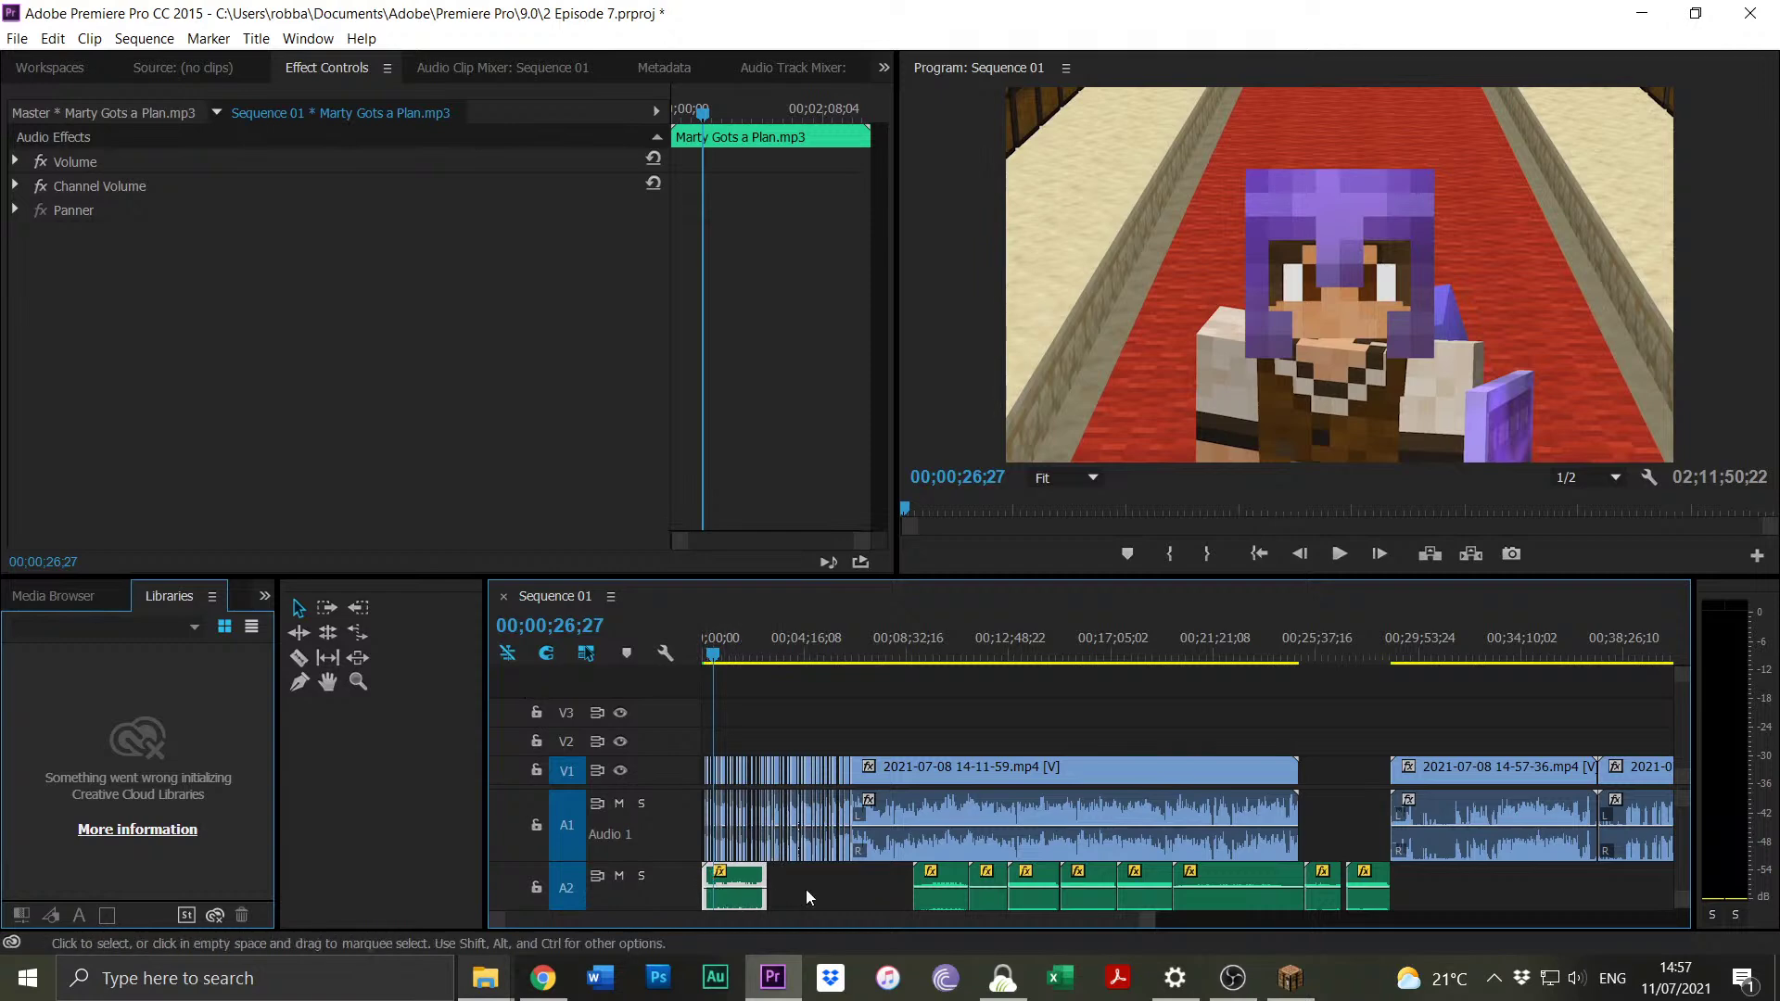
# Trim the end of the Marty Gots a Plan music clip to 00;01;25;14, where the footage changes to the desert scene.
pyautogui.click(758, 640)
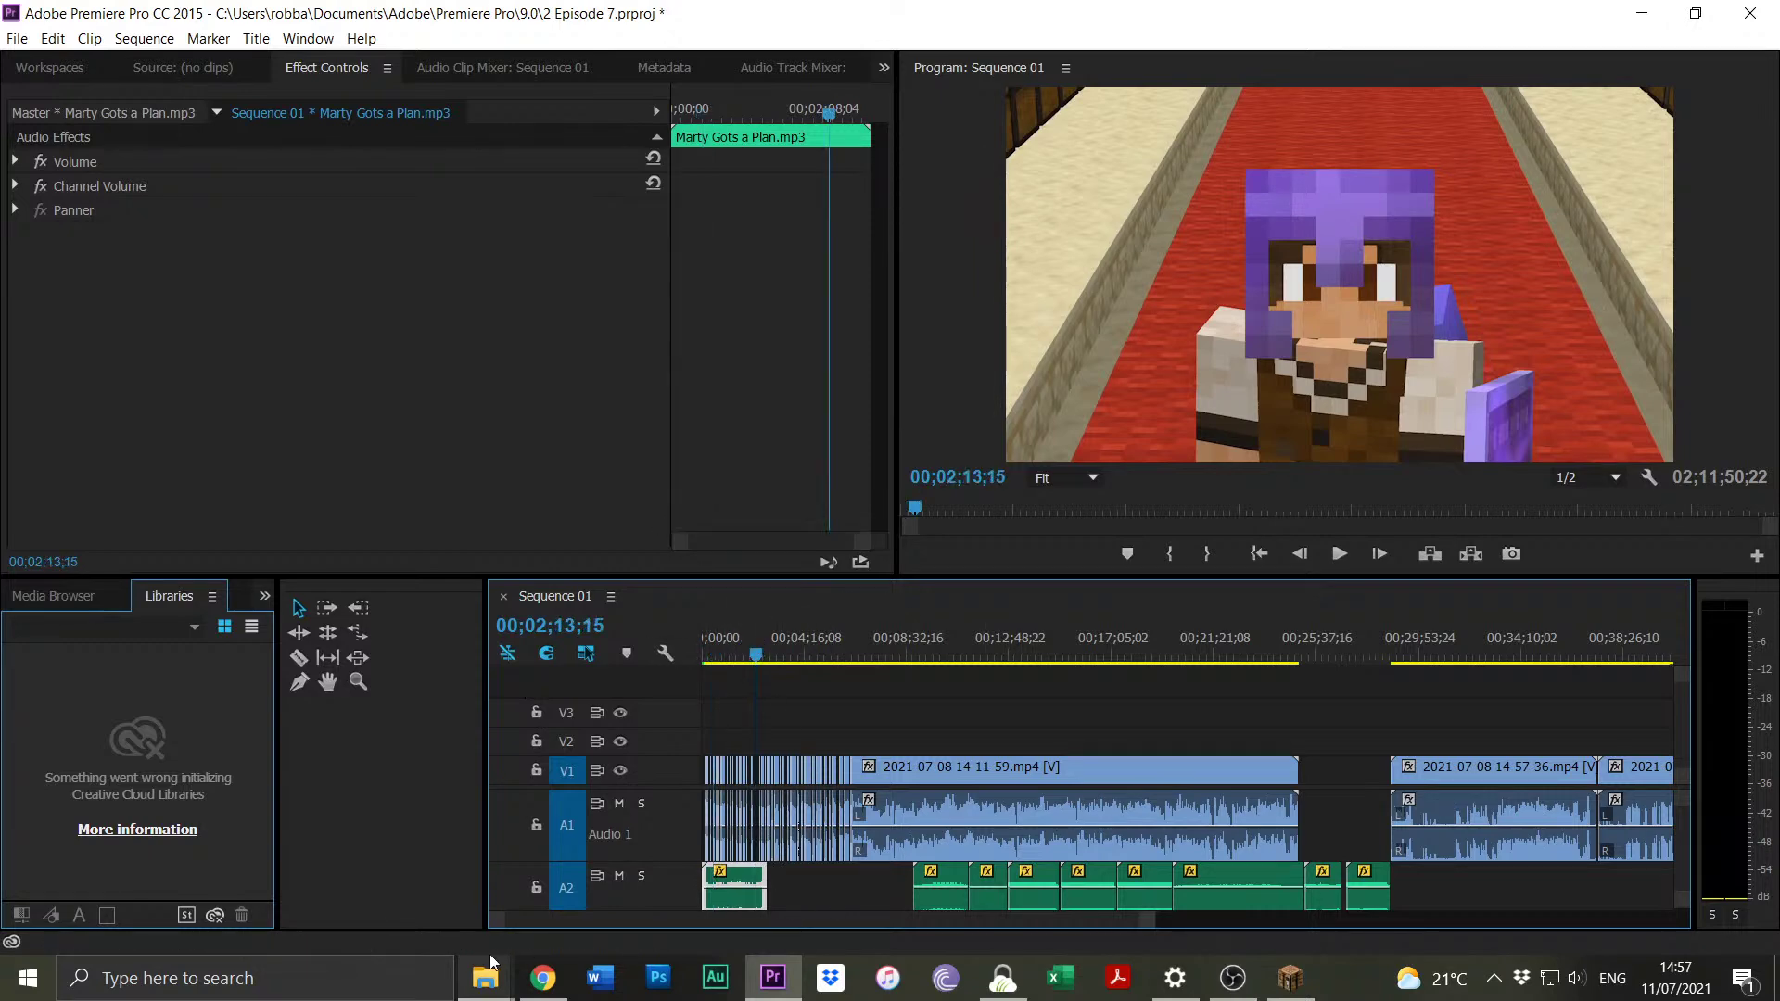
pyautogui.moveTo(498, 920); pyautogui.dragTo(593, 919)
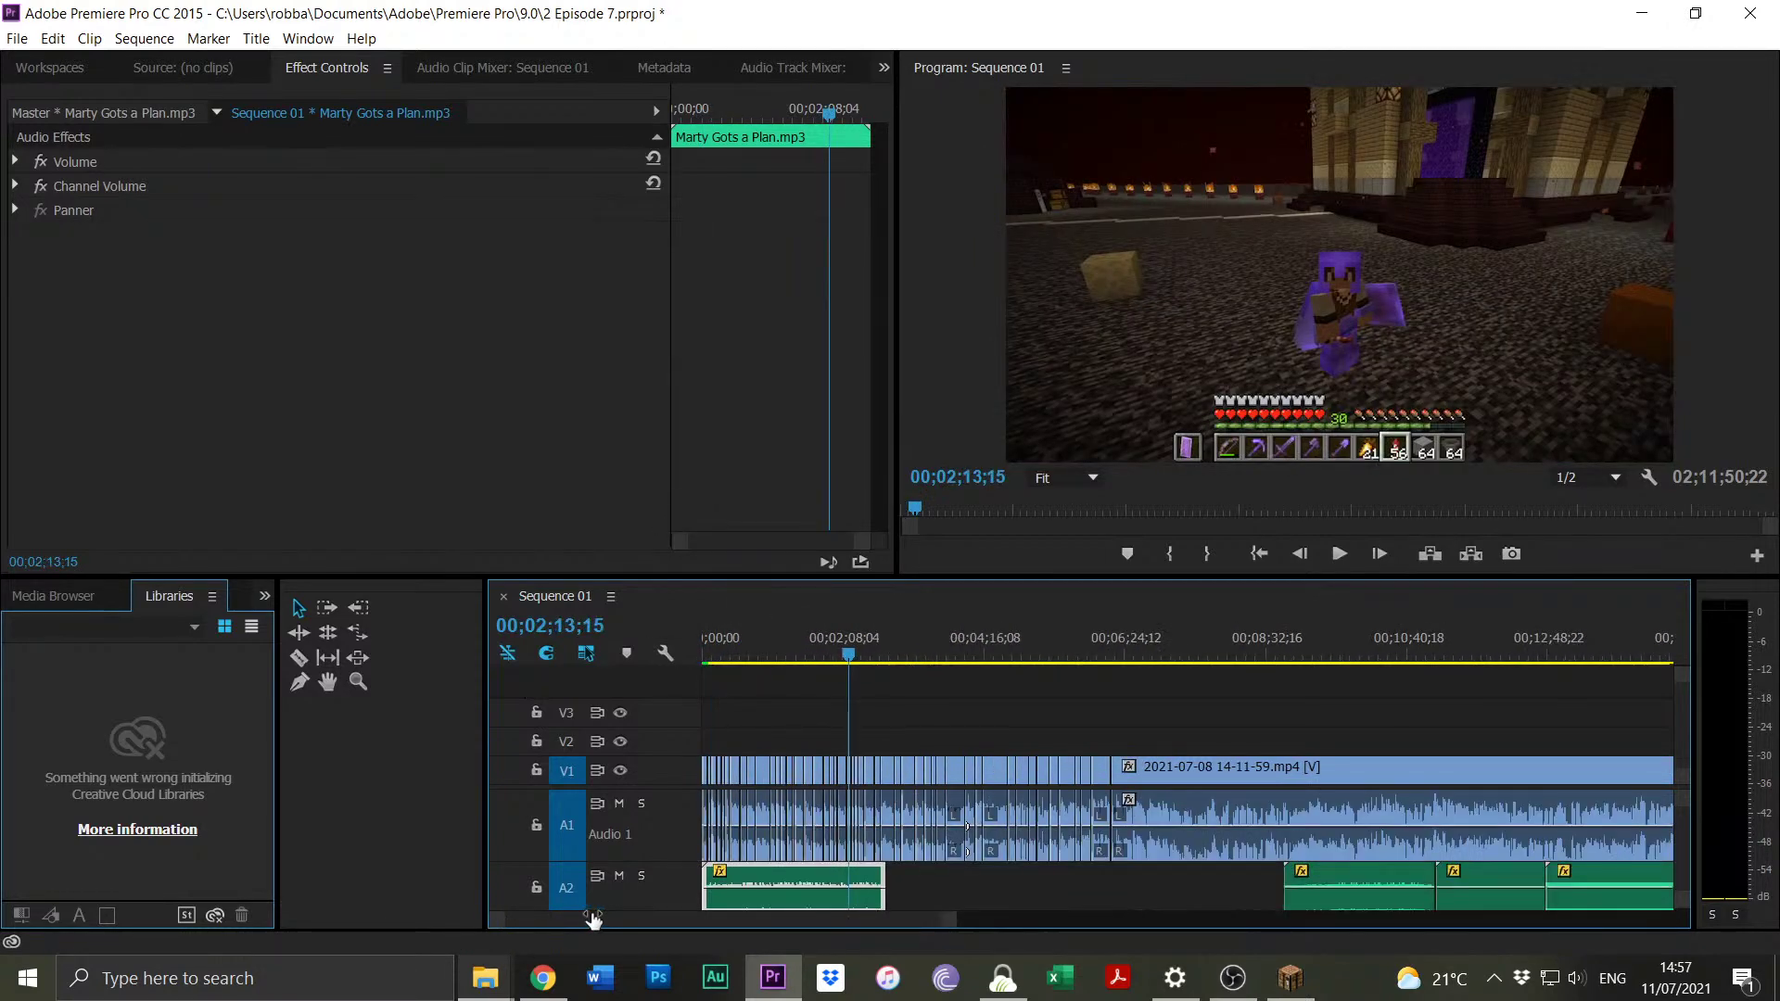
pyautogui.moveTo(593, 918)
pyautogui.mouseDown()
pyautogui.moveTo(536, 938)
pyautogui.moveTo(485, 926)
pyautogui.moveTo(727, 921)
pyautogui.moveTo(679, 915)
pyautogui.moveTo(697, 916)
pyautogui.mouseUp()
pyautogui.click(862, 645)
pyautogui.moveTo(864, 613); pyautogui.dragTo(849, 615)
pyautogui.moveTo(686, 920); pyautogui.dragTo(727, 922)
pyautogui.moveTo(961, 654); pyautogui.dragTo(1110, 657)
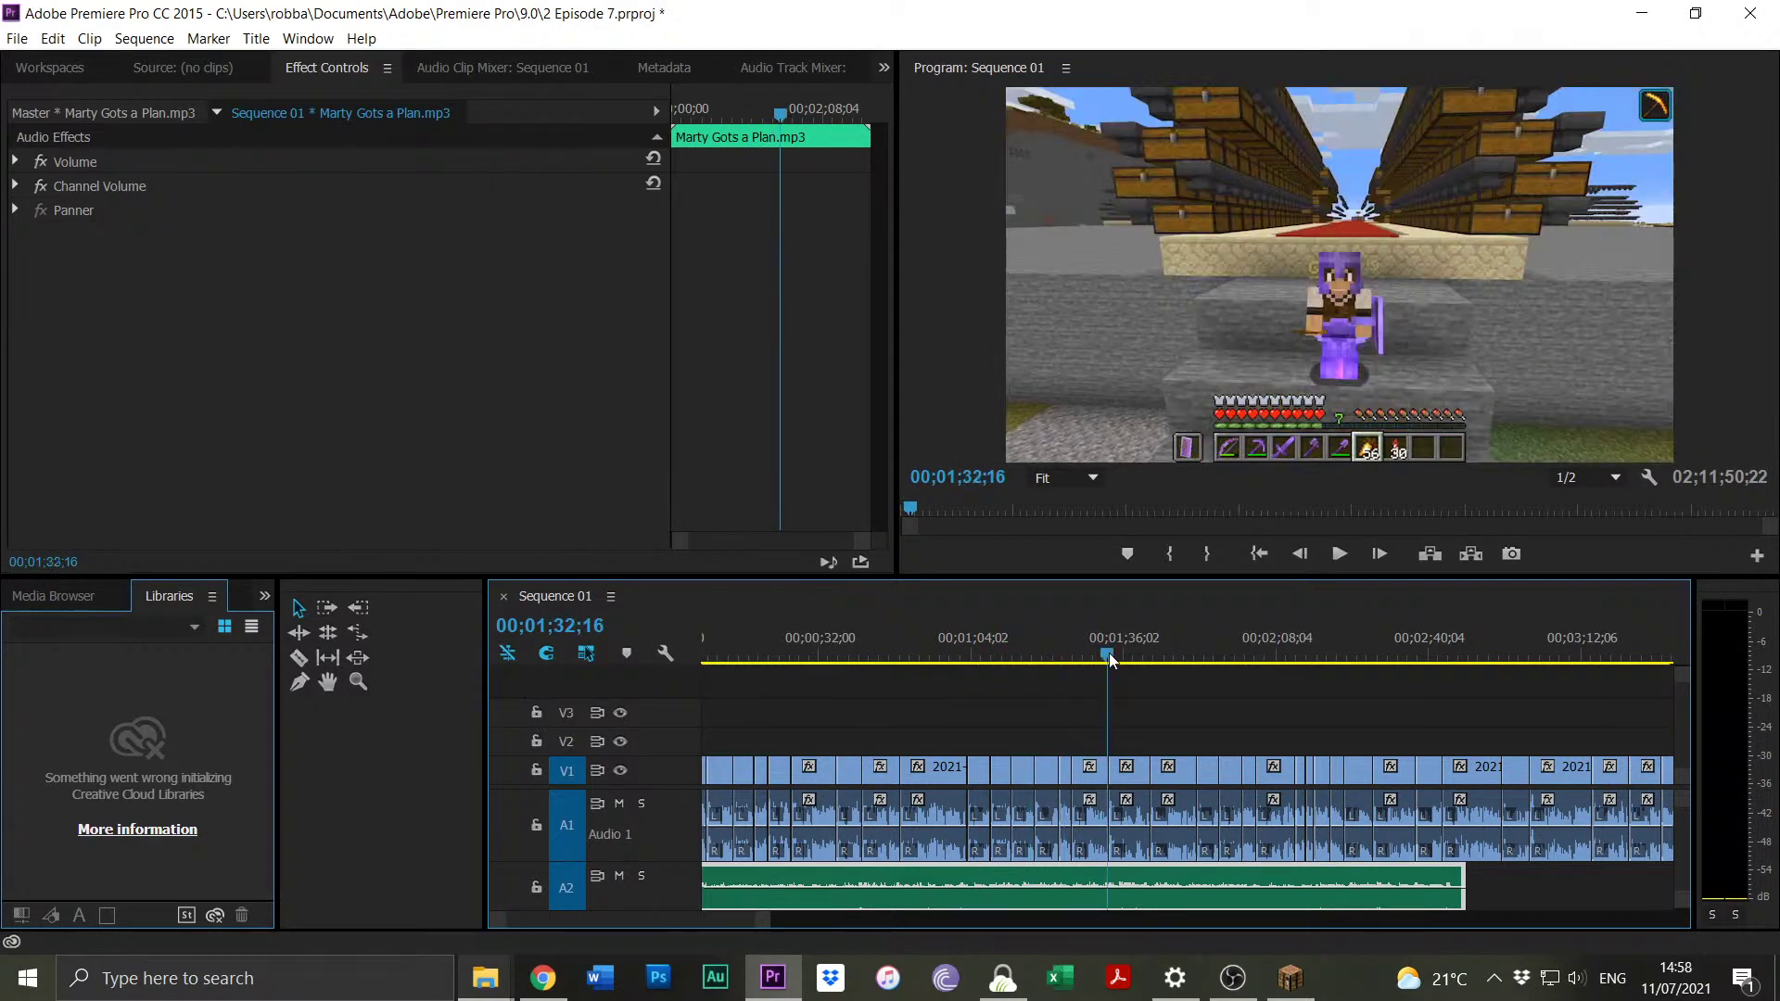
pyautogui.moveTo(1070, 636); pyautogui.dragTo(1075, 642)
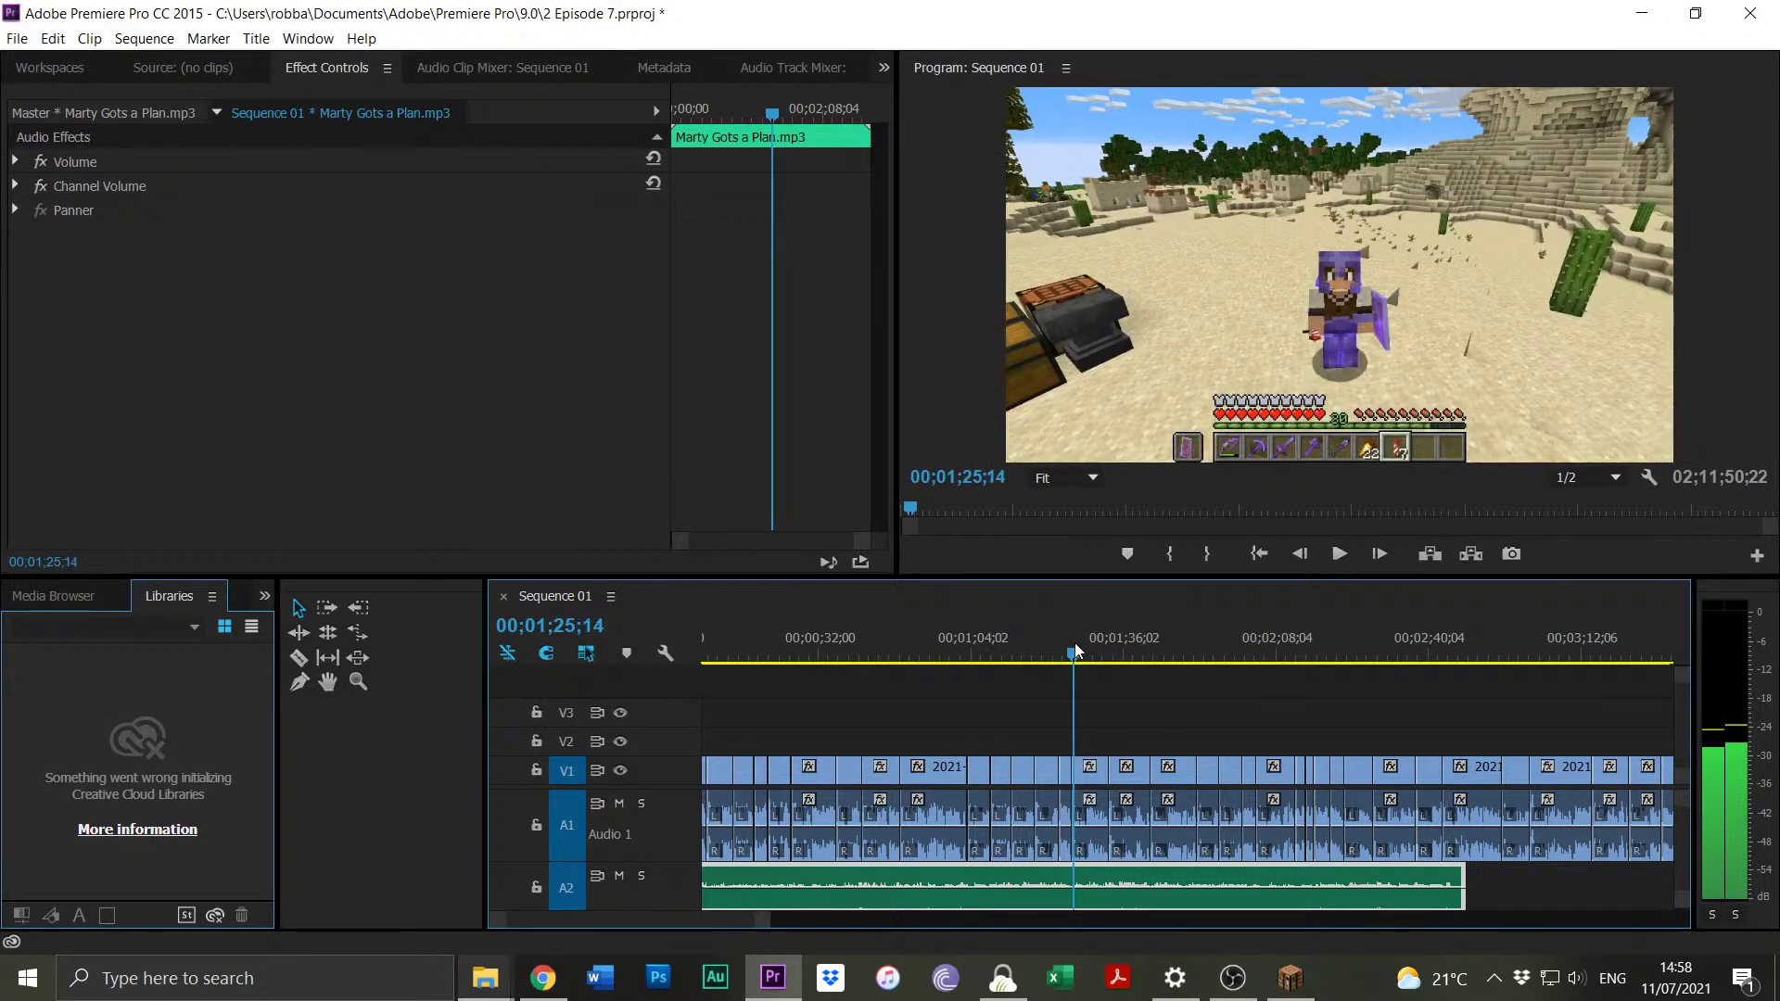
pyautogui.moveTo(1480, 885); pyautogui.dragTo(1074, 888)
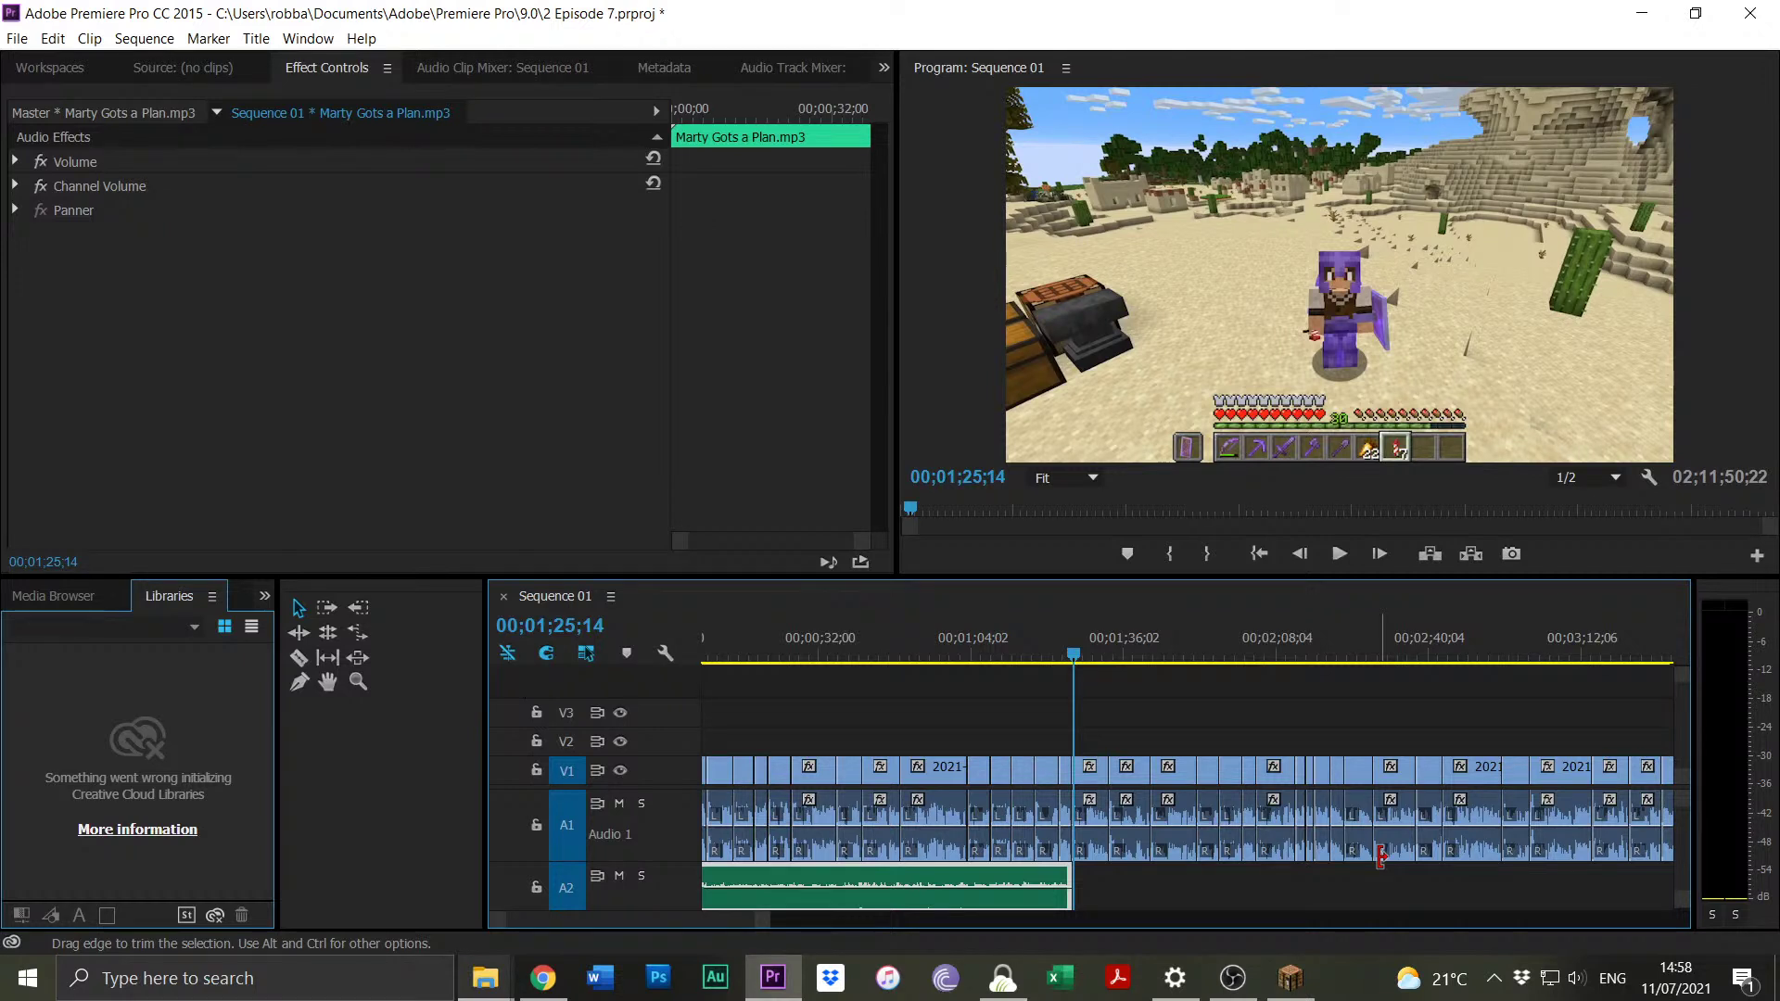
# Fade out the Marty Gots a Plan clip with volume keyframes from 0 dB at 00;01;22;02 to -200 dB at 00;01;25;07.
pyautogui.press('Up')
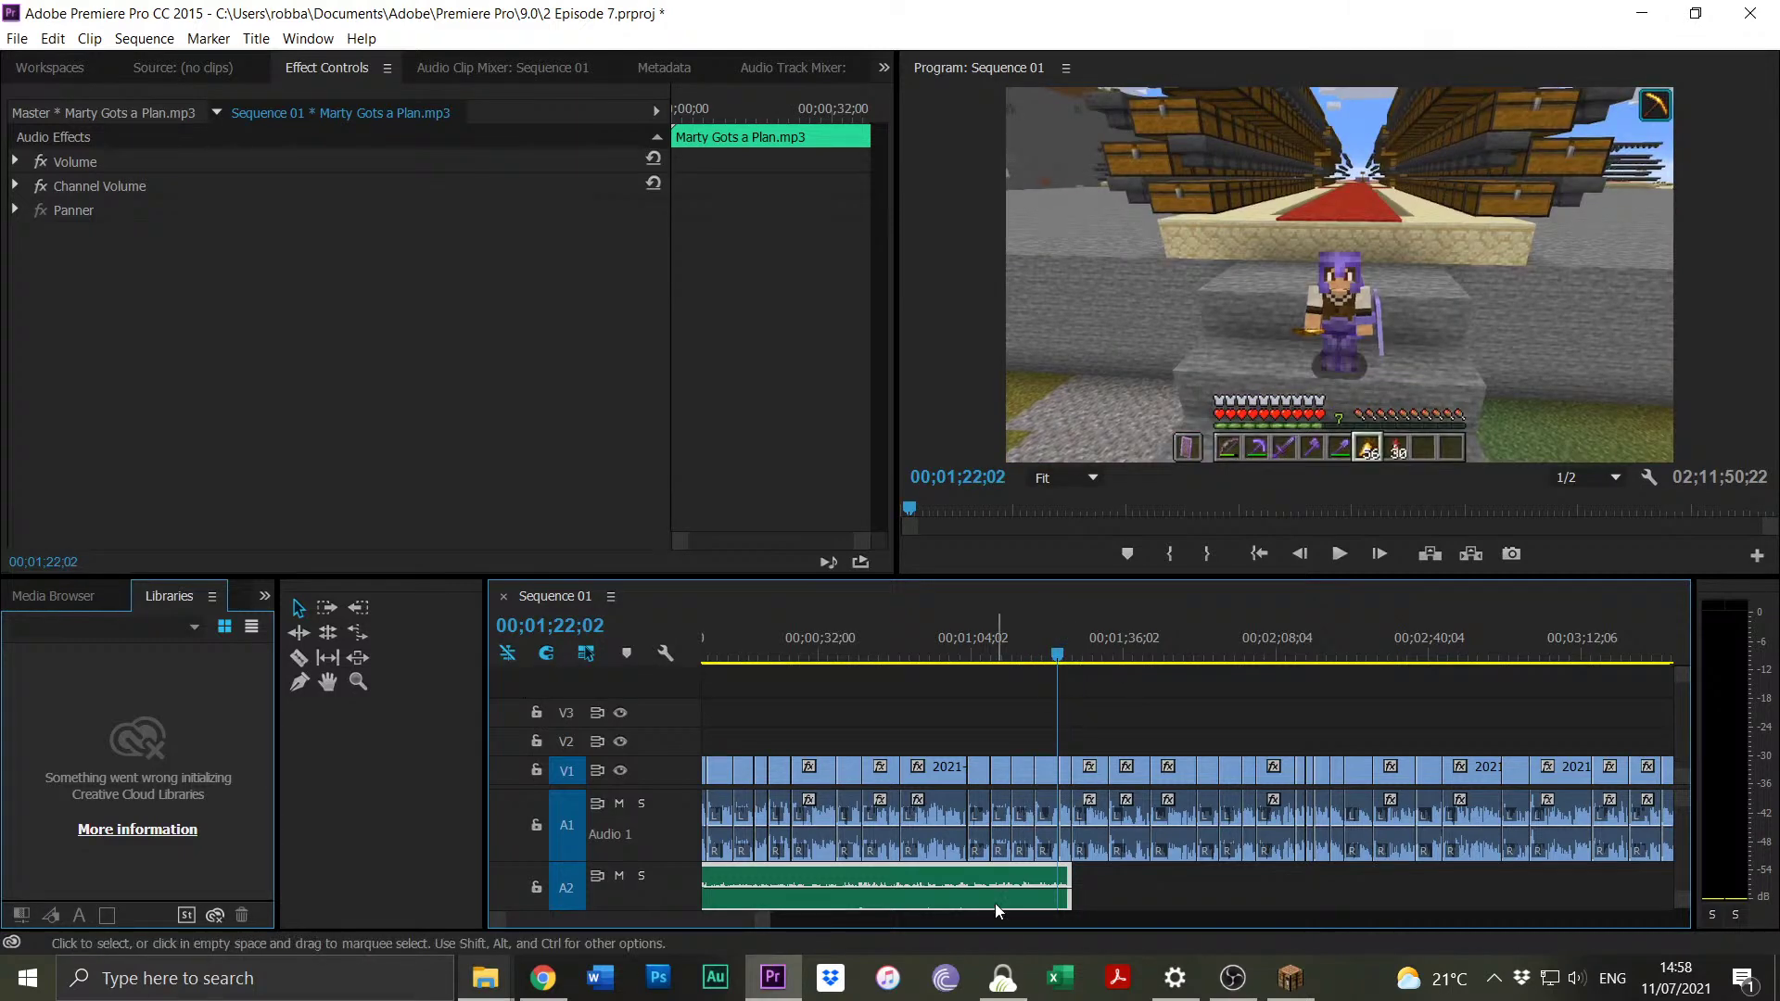
pyautogui.click(16, 161)
pyautogui.click(17, 162)
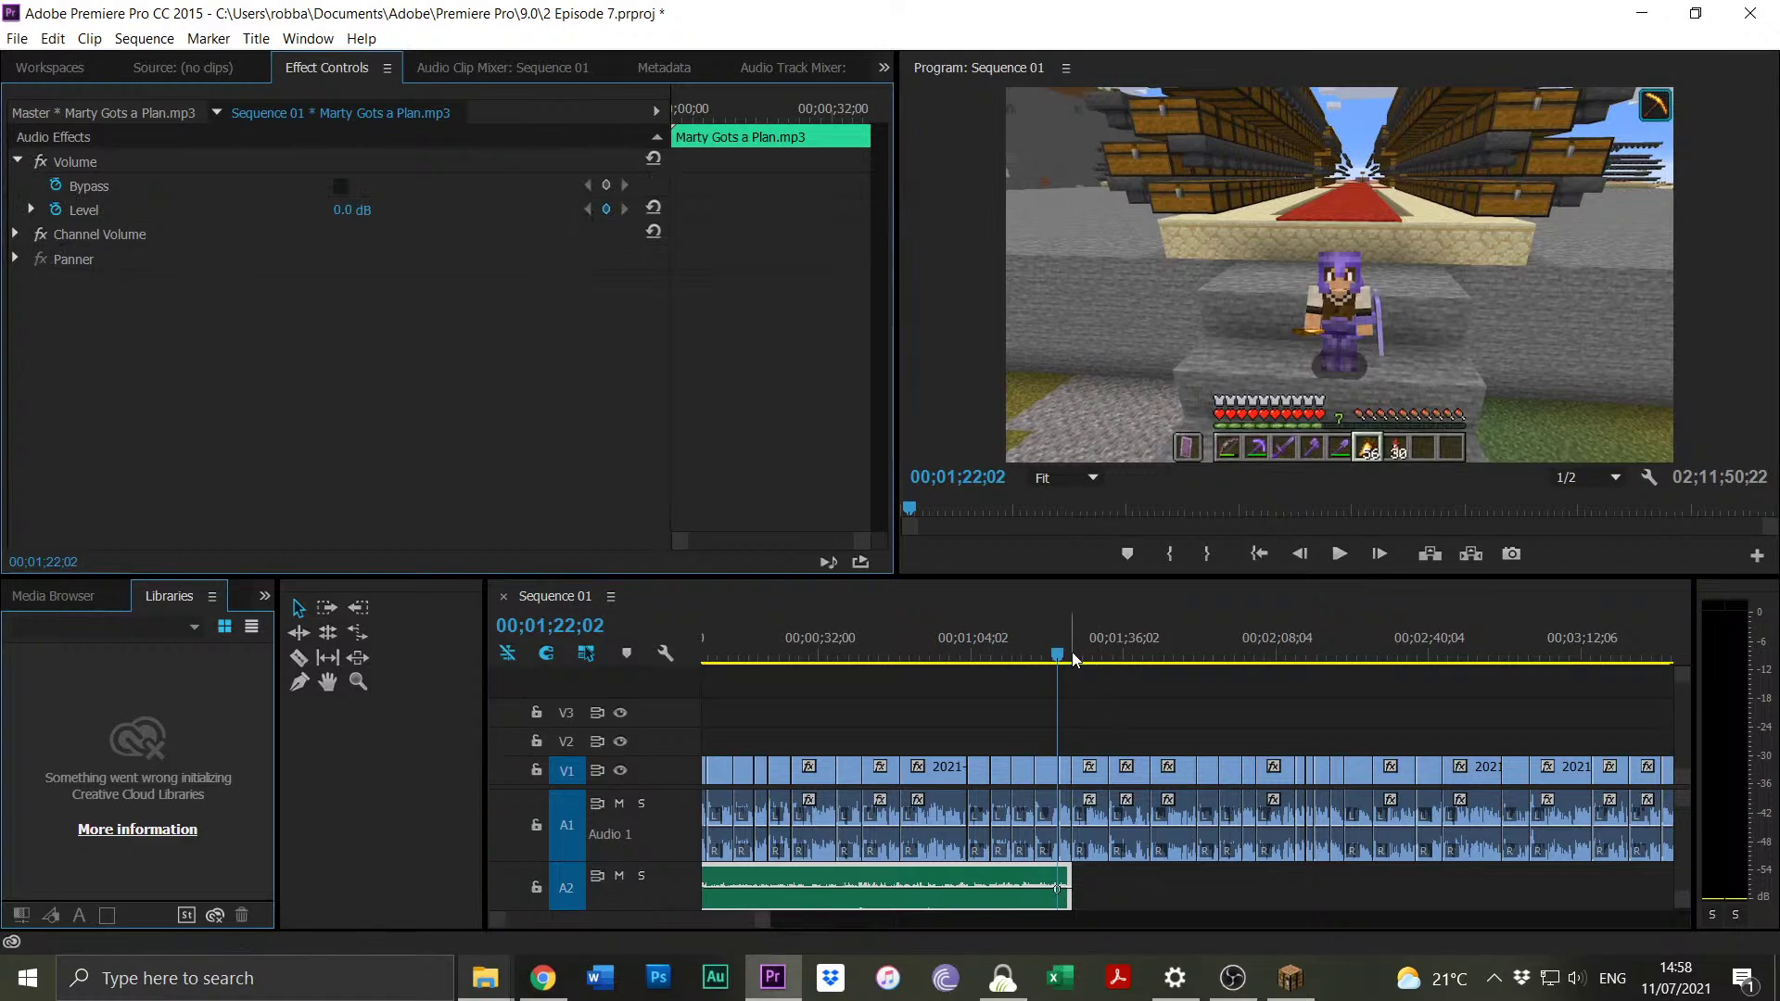
pyautogui.press('space')
pyautogui.click(612, 241)
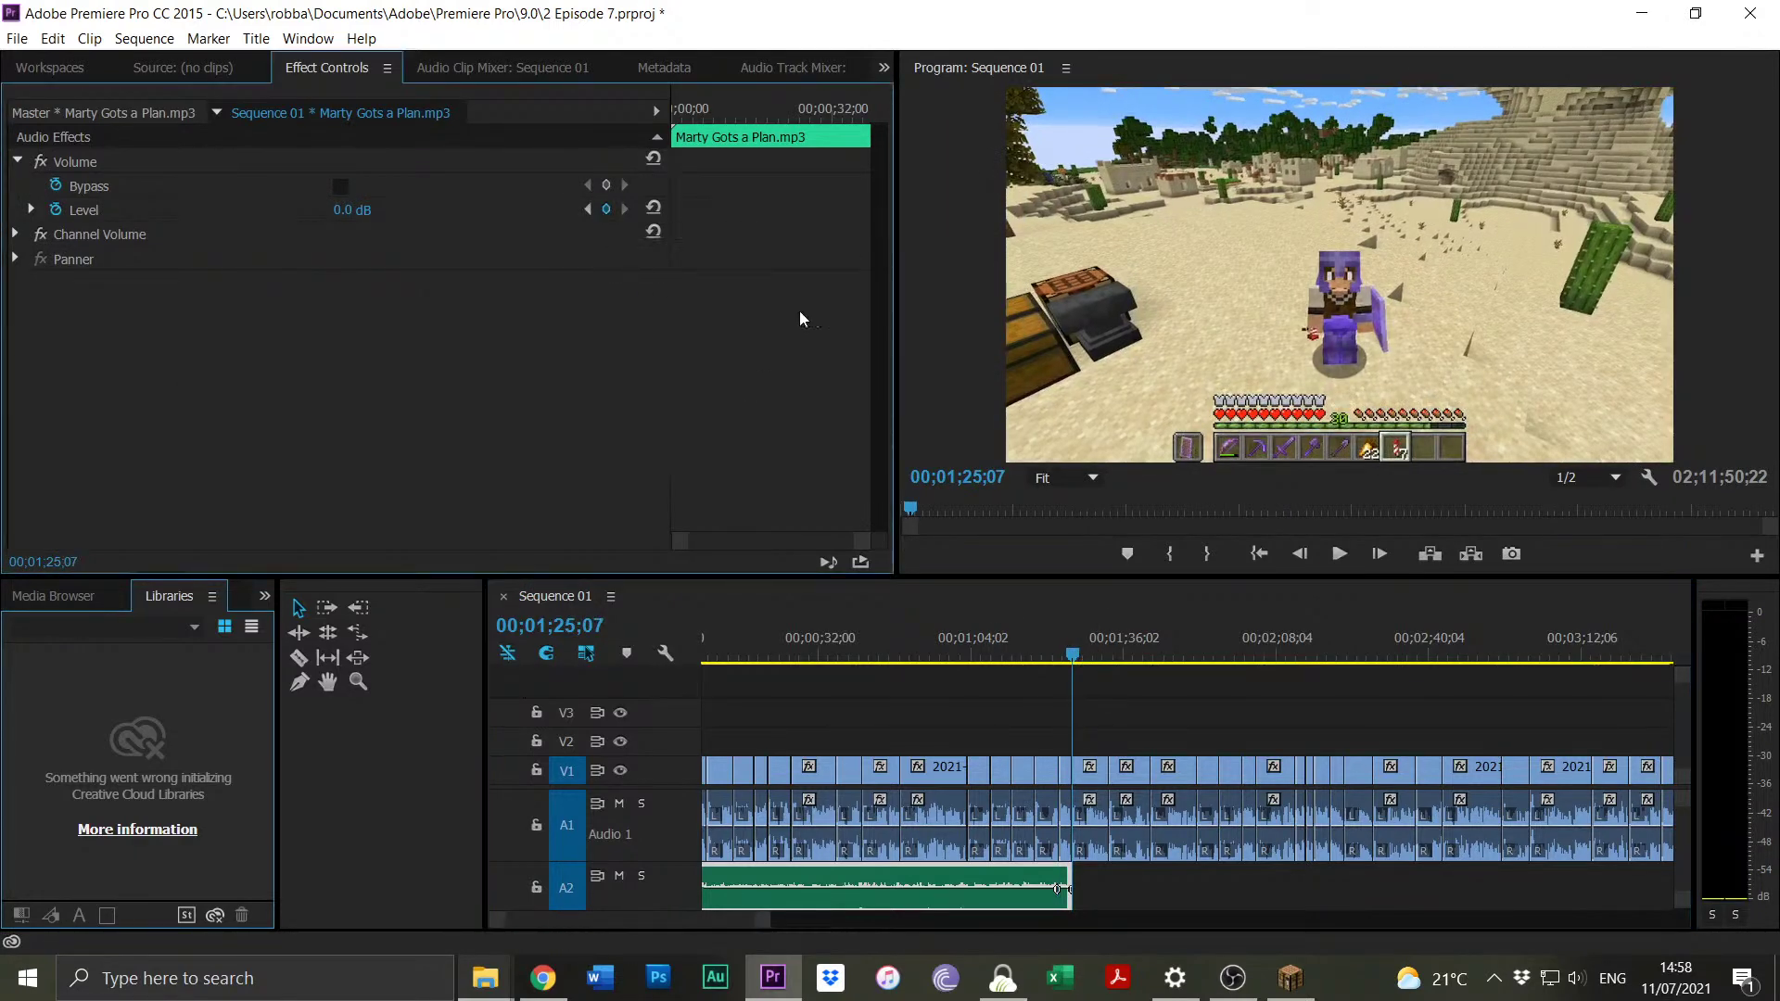
pyautogui.press('Up')
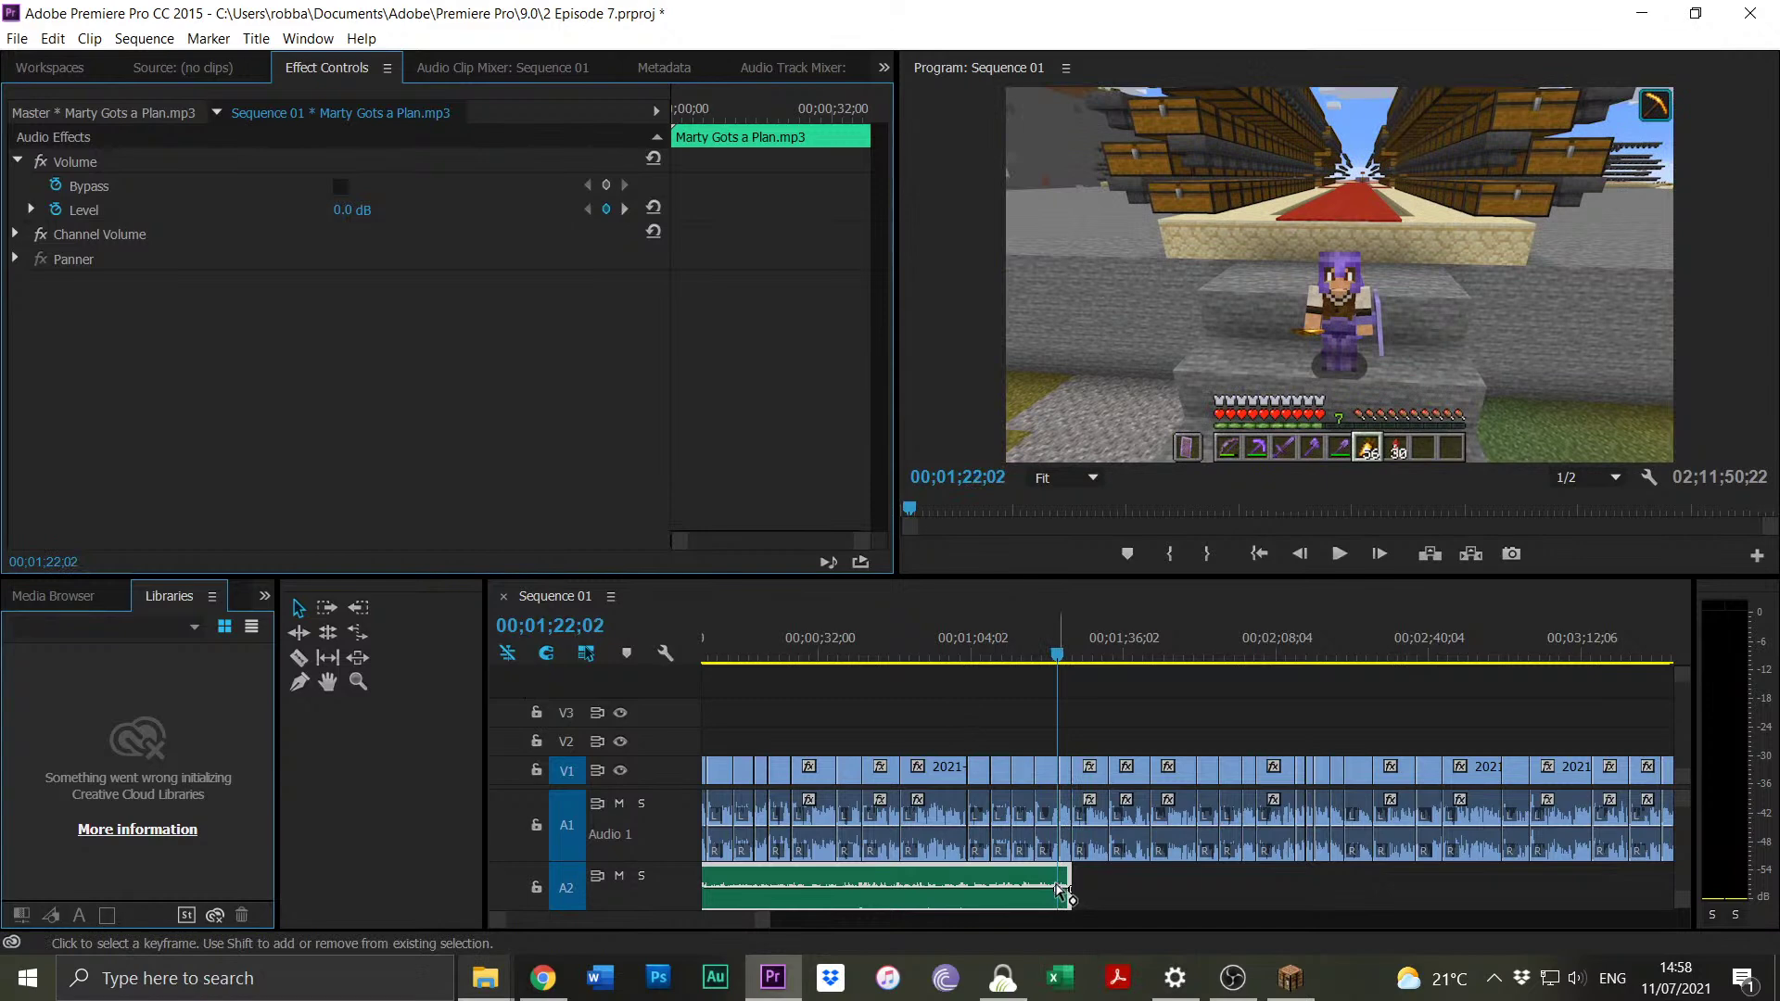
pyautogui.click(1058, 888)
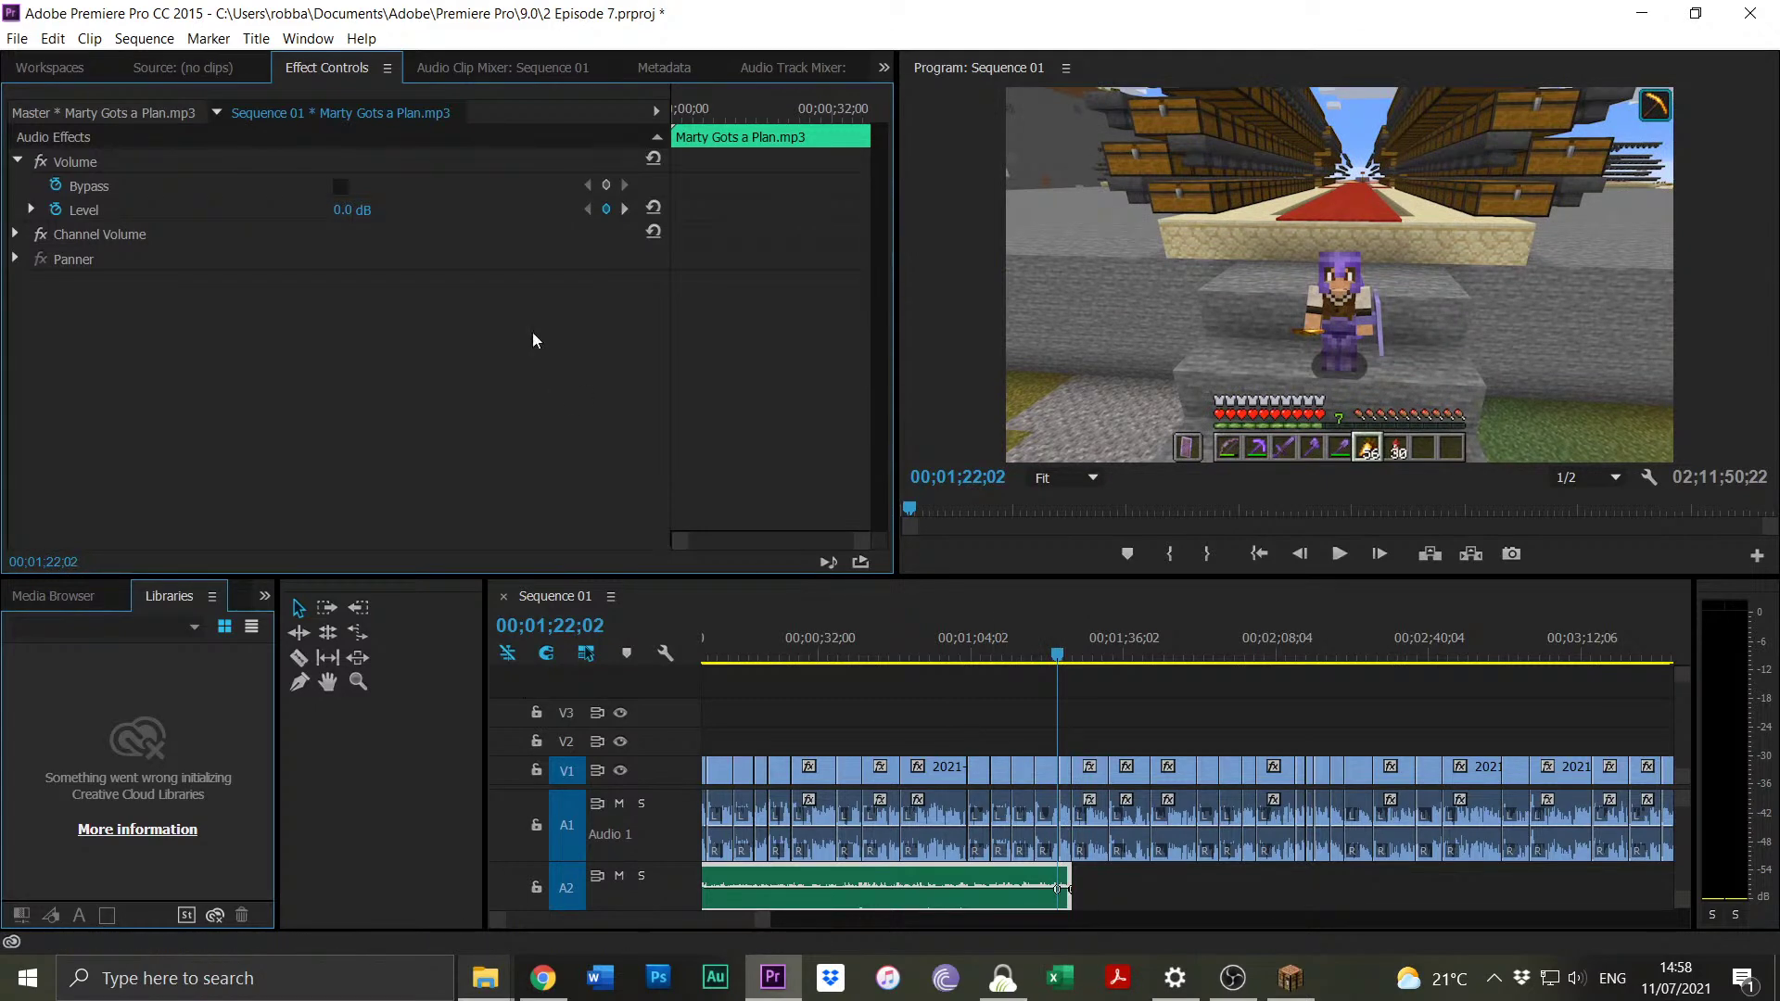
pyautogui.click(621, 213)
pyautogui.click(365, 207)
pyautogui.write('-200')
pyautogui.press('Return')
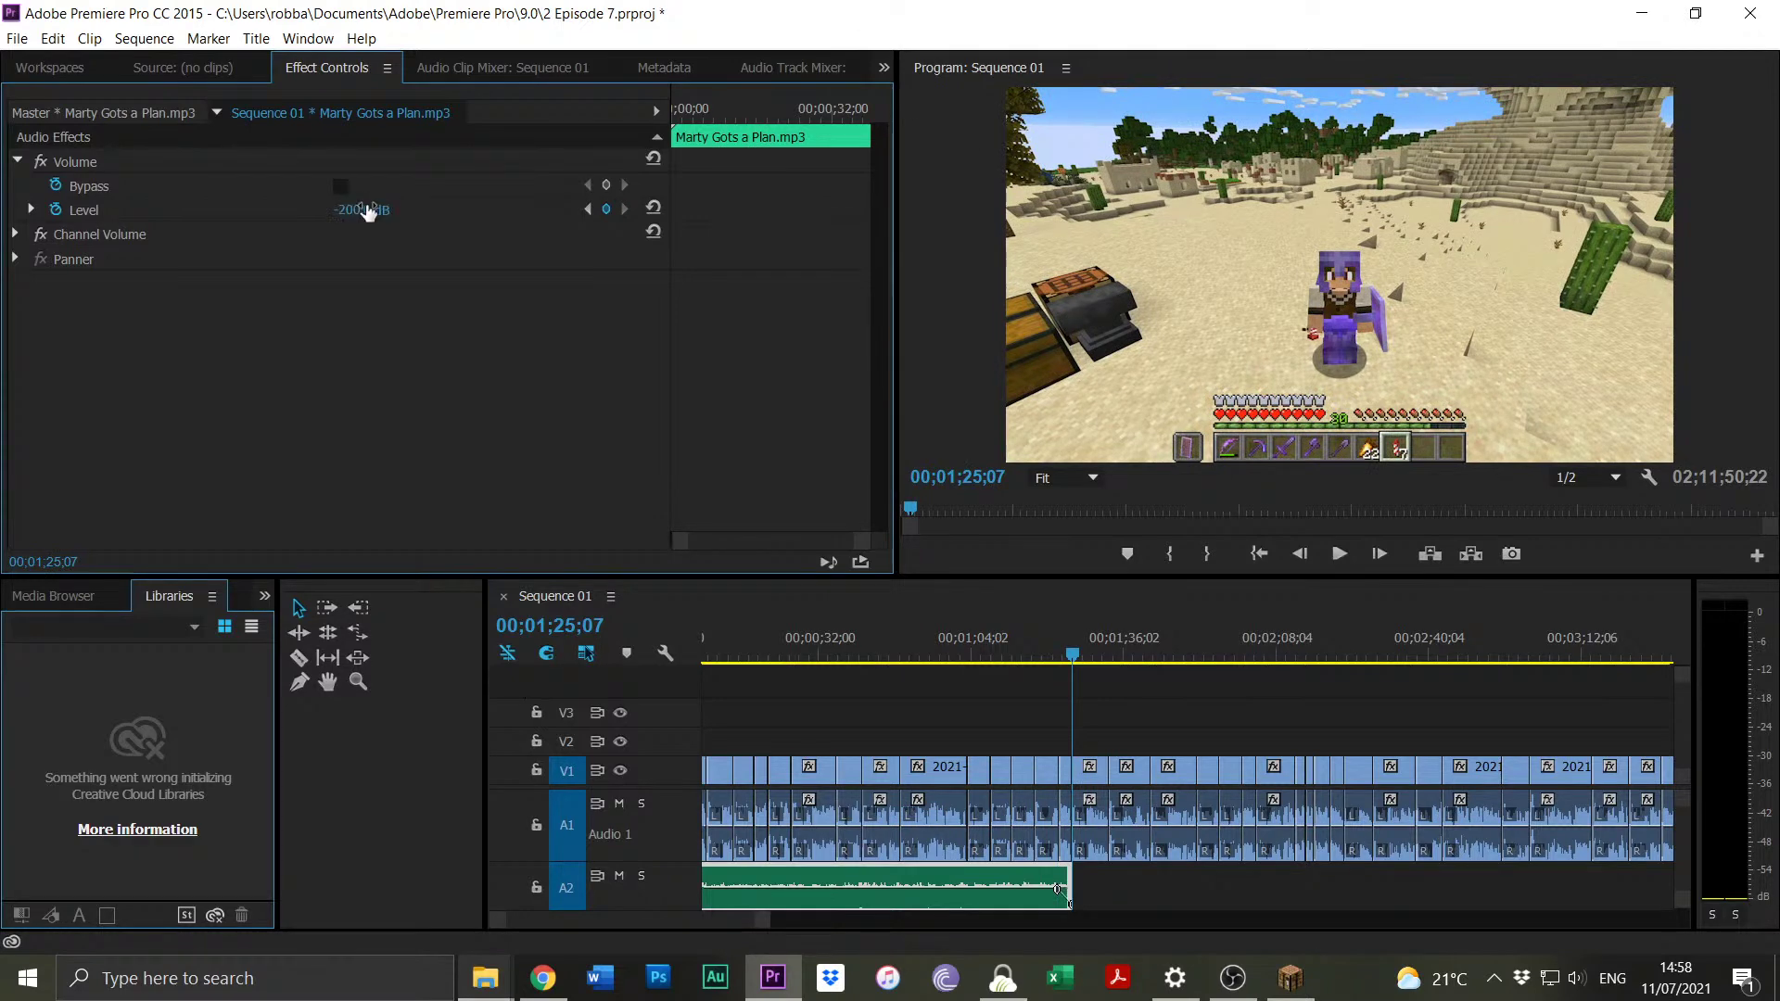
# Play the sequence from about 00;01;17 through the end of the music clip to check its fade-out.
pyautogui.click(1031, 662)
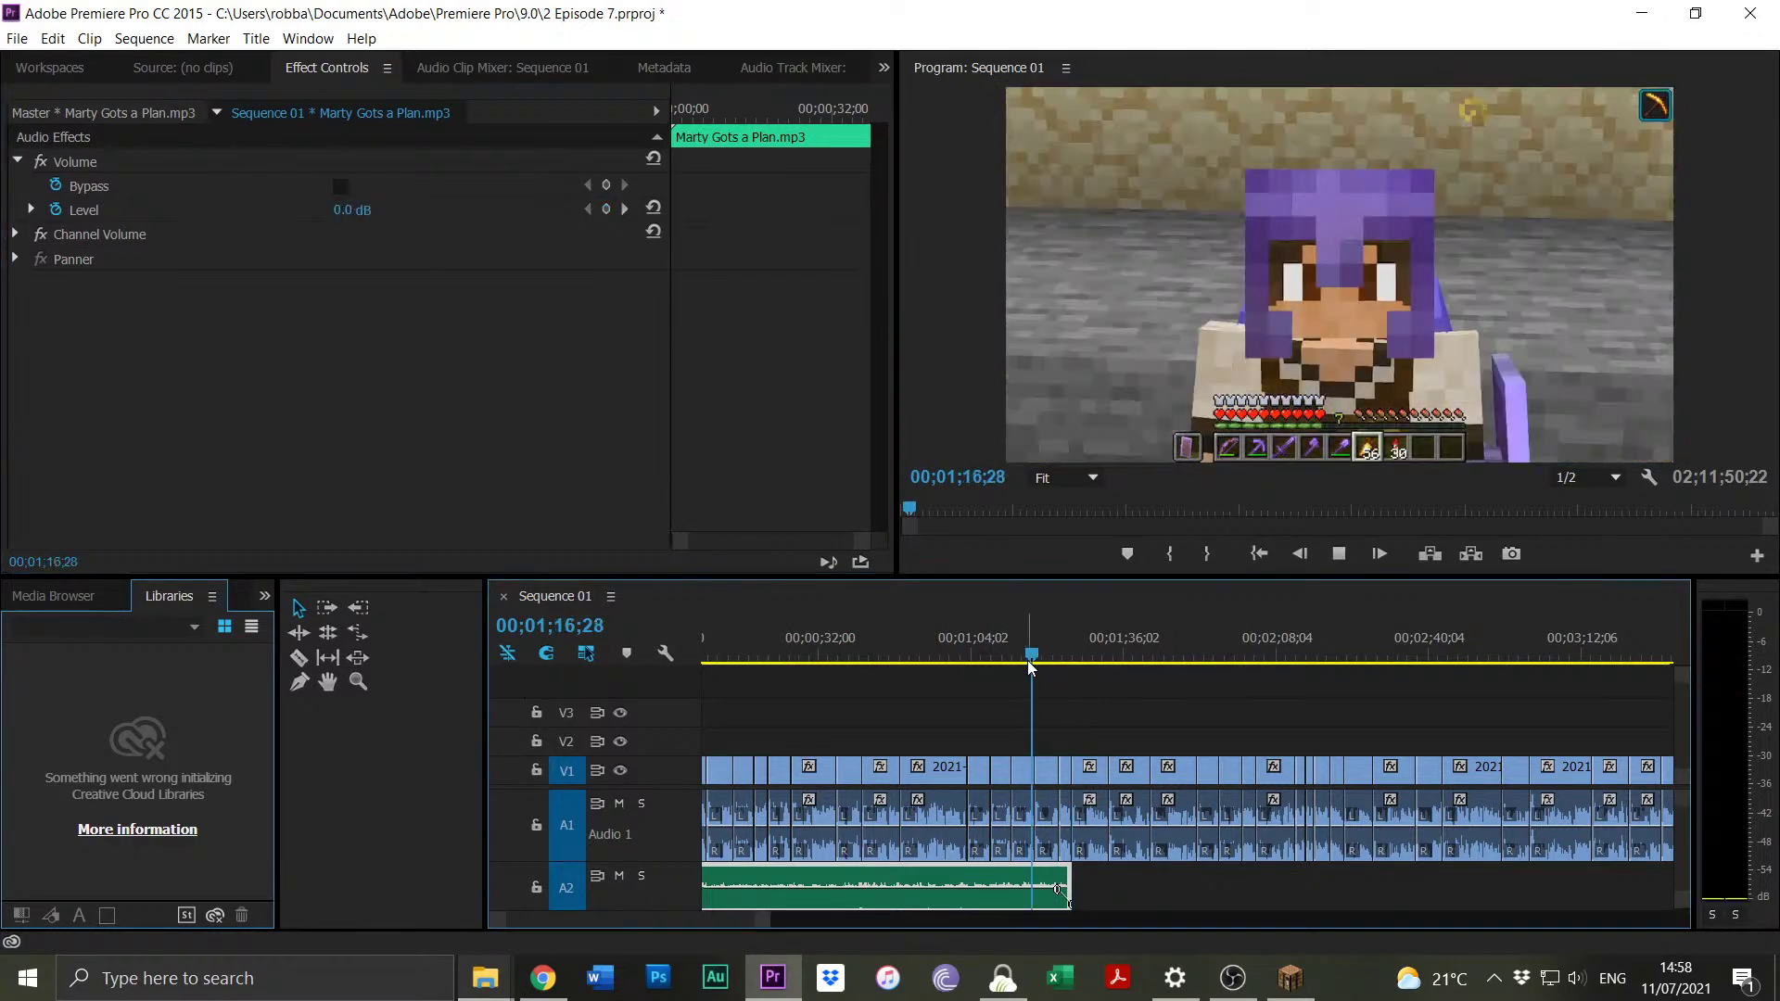
pyautogui.press('space')
pyautogui.click(1048, 673)
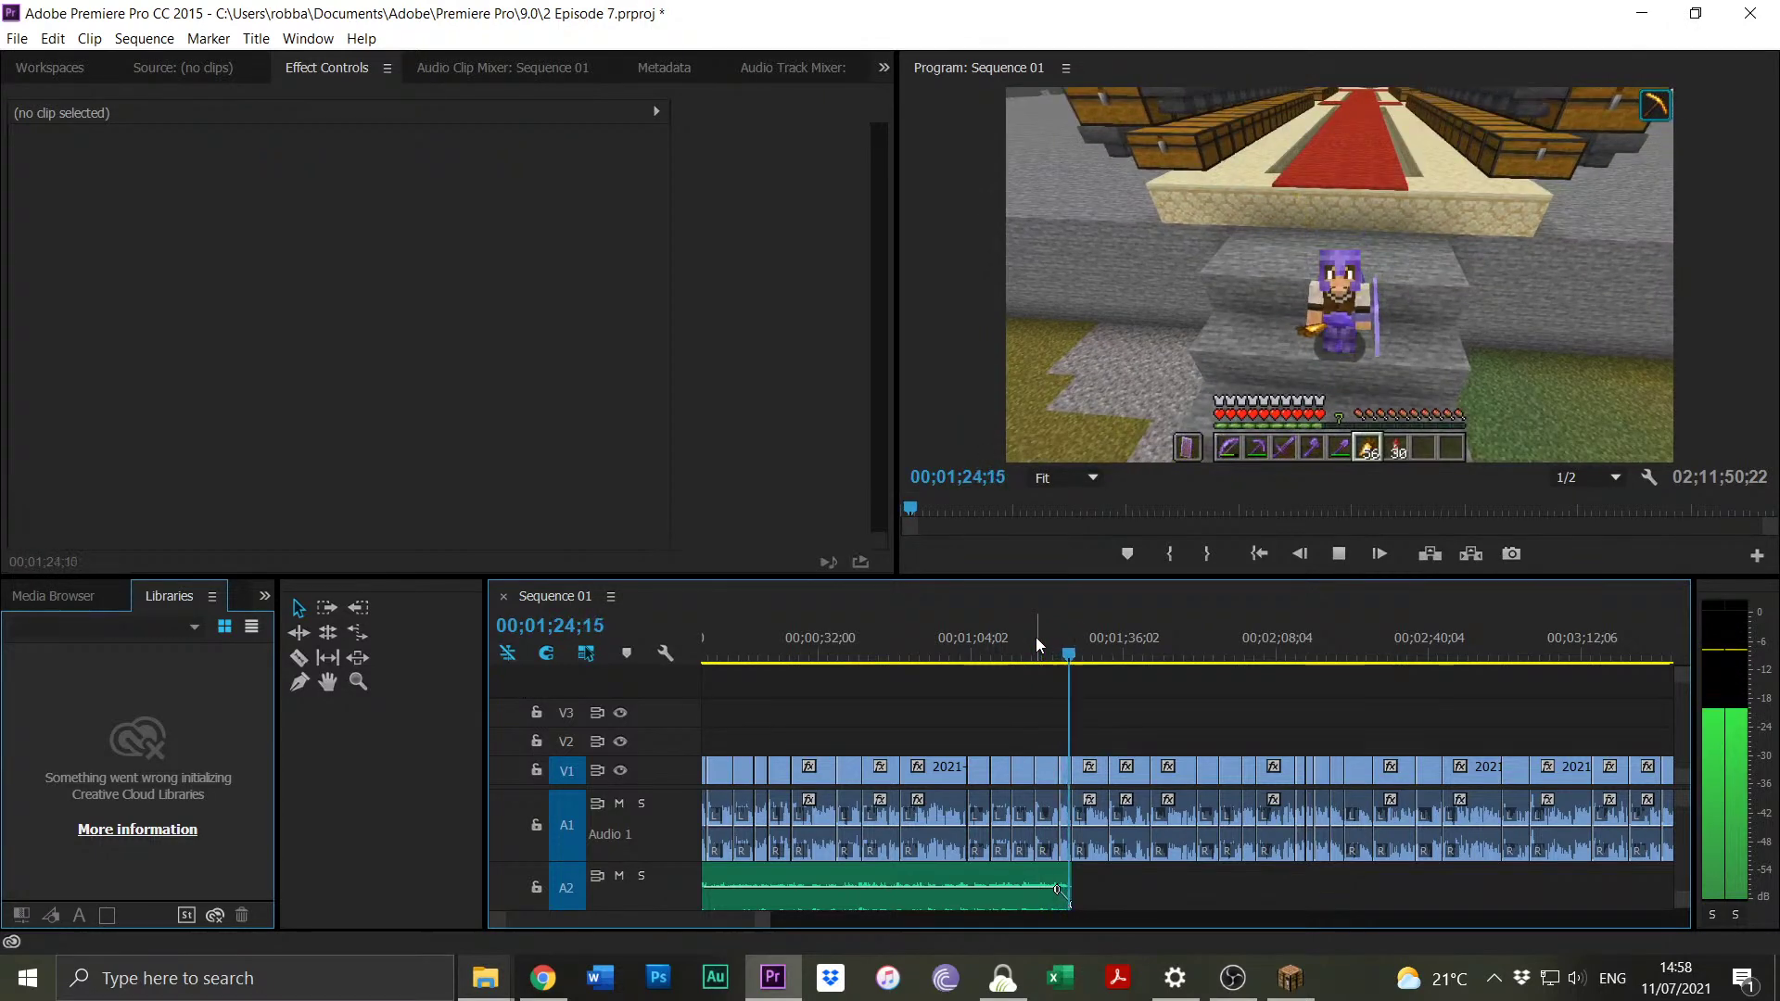
pyautogui.press('space')
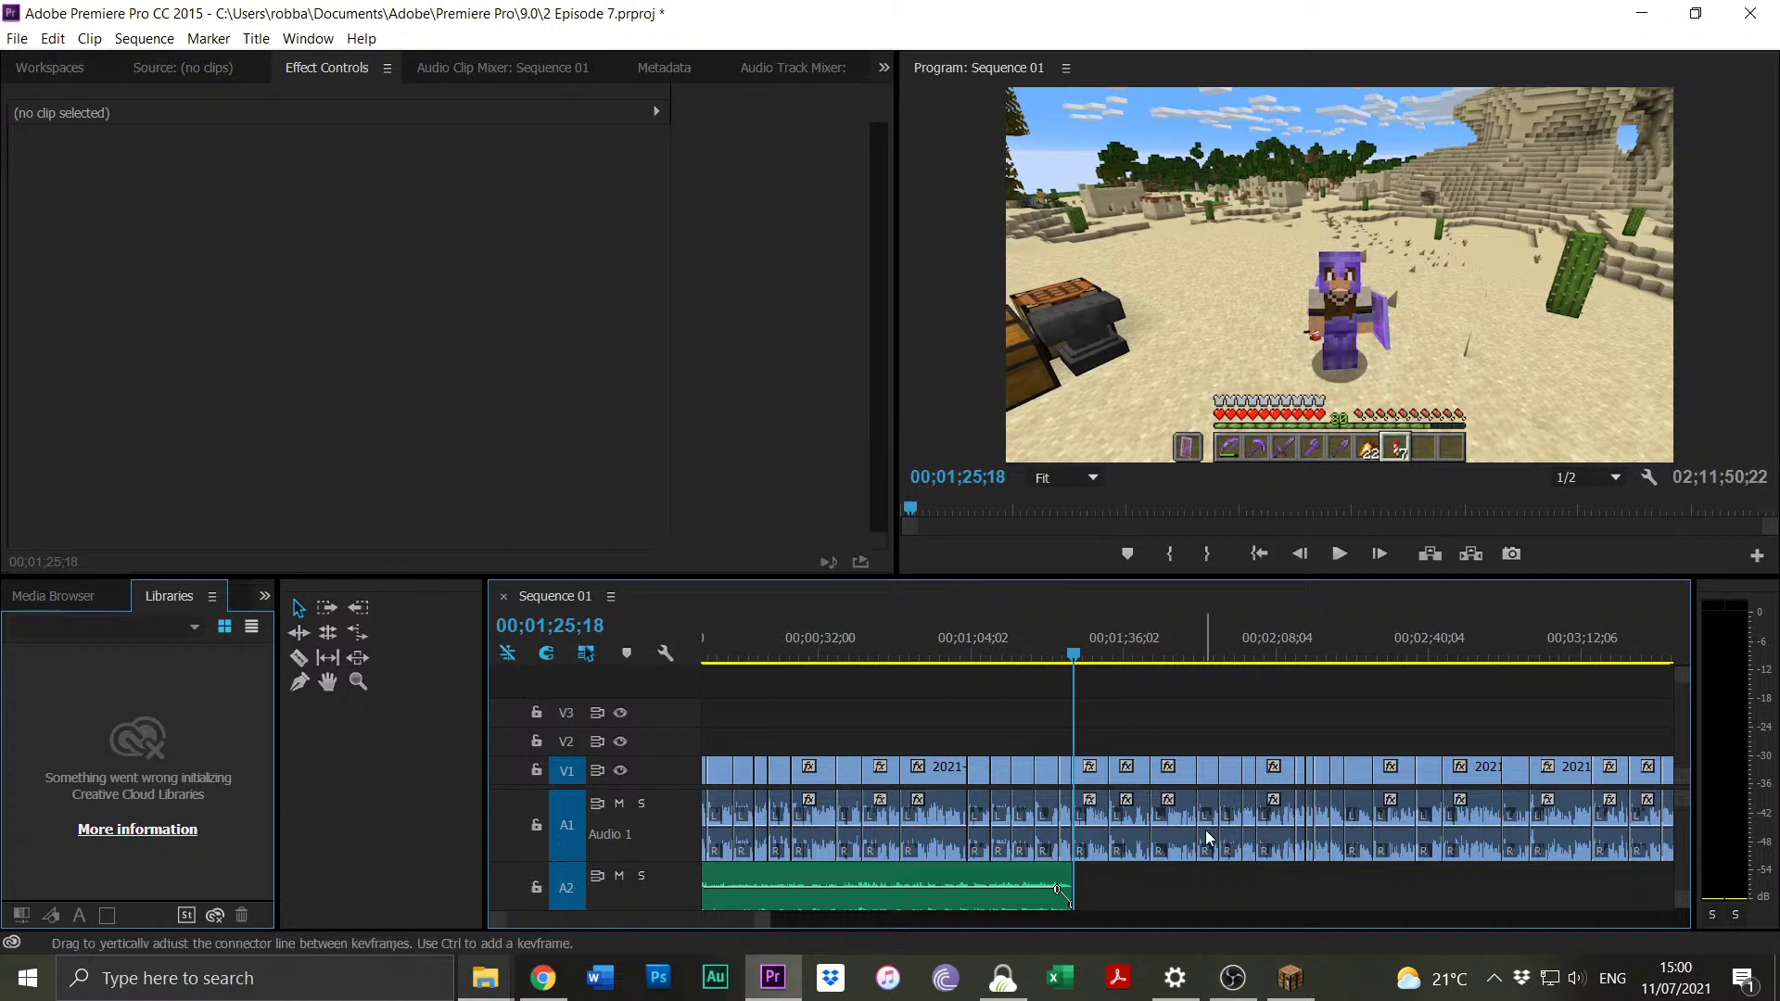
# Review the closing footage near 02;11;31;12 and play the Nether build section from about 00;02;23.
pyautogui.moveTo(768, 919); pyautogui.dragTo(1542, 871)
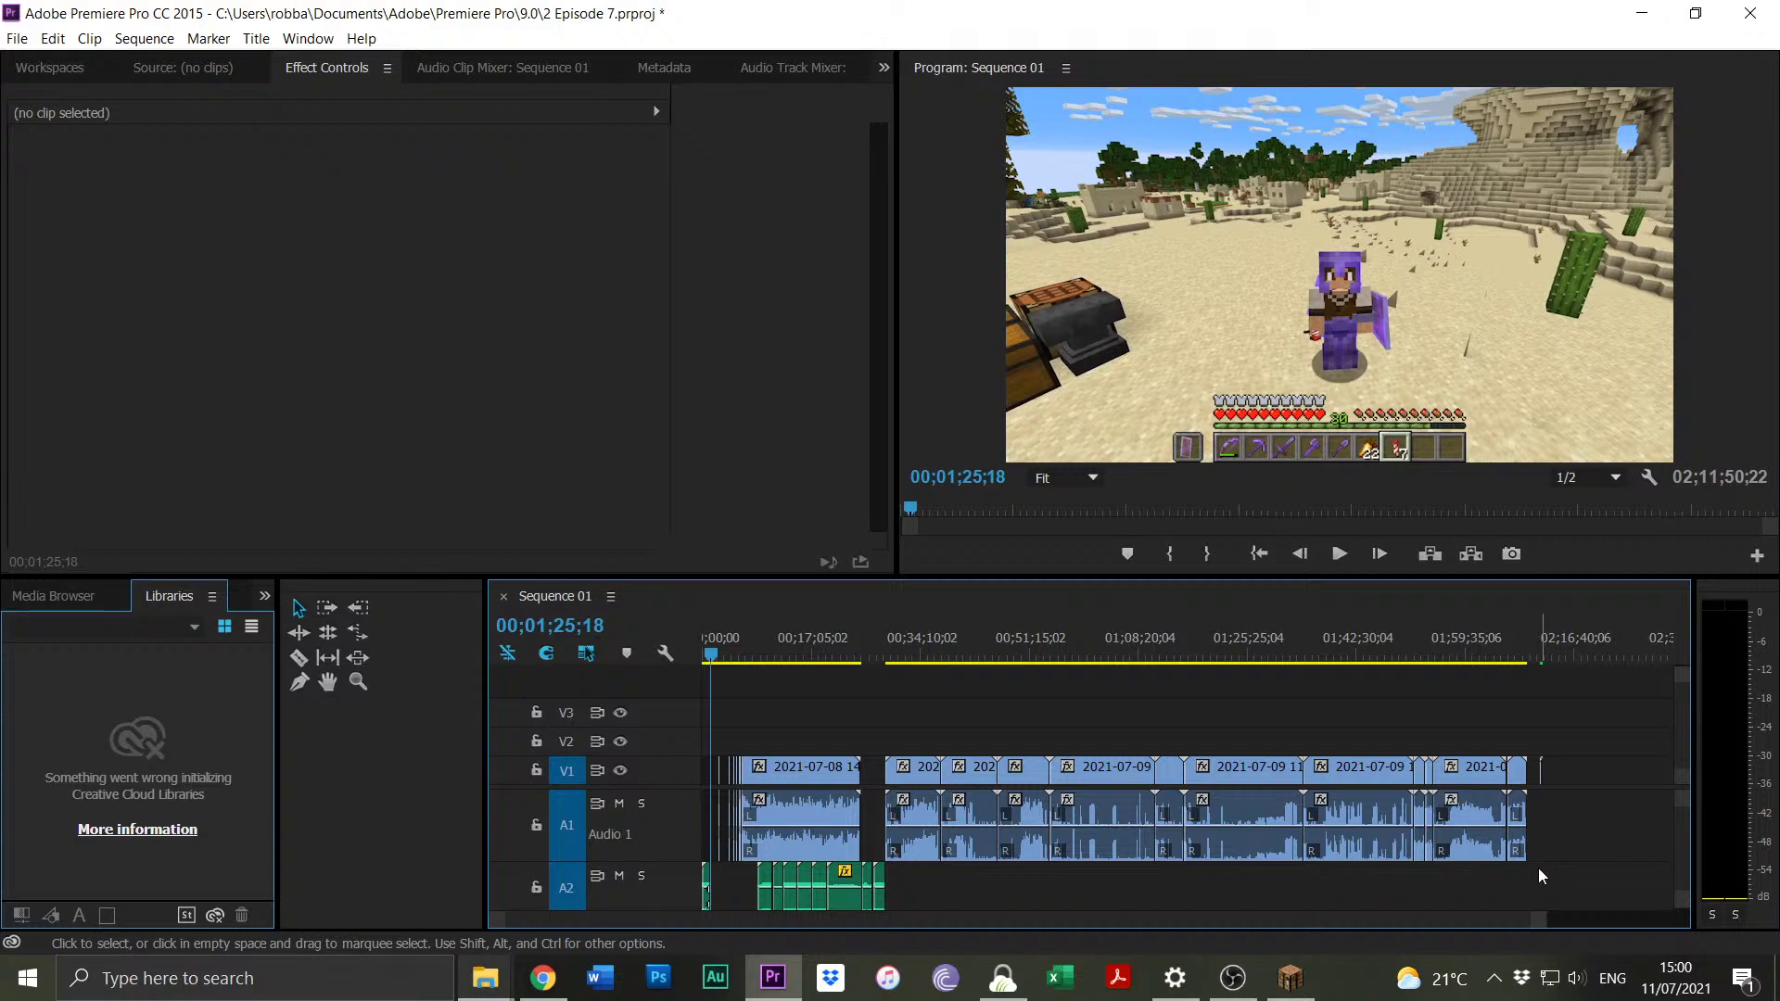
pyautogui.moveTo(1544, 637); pyautogui.dragTo(1542, 636)
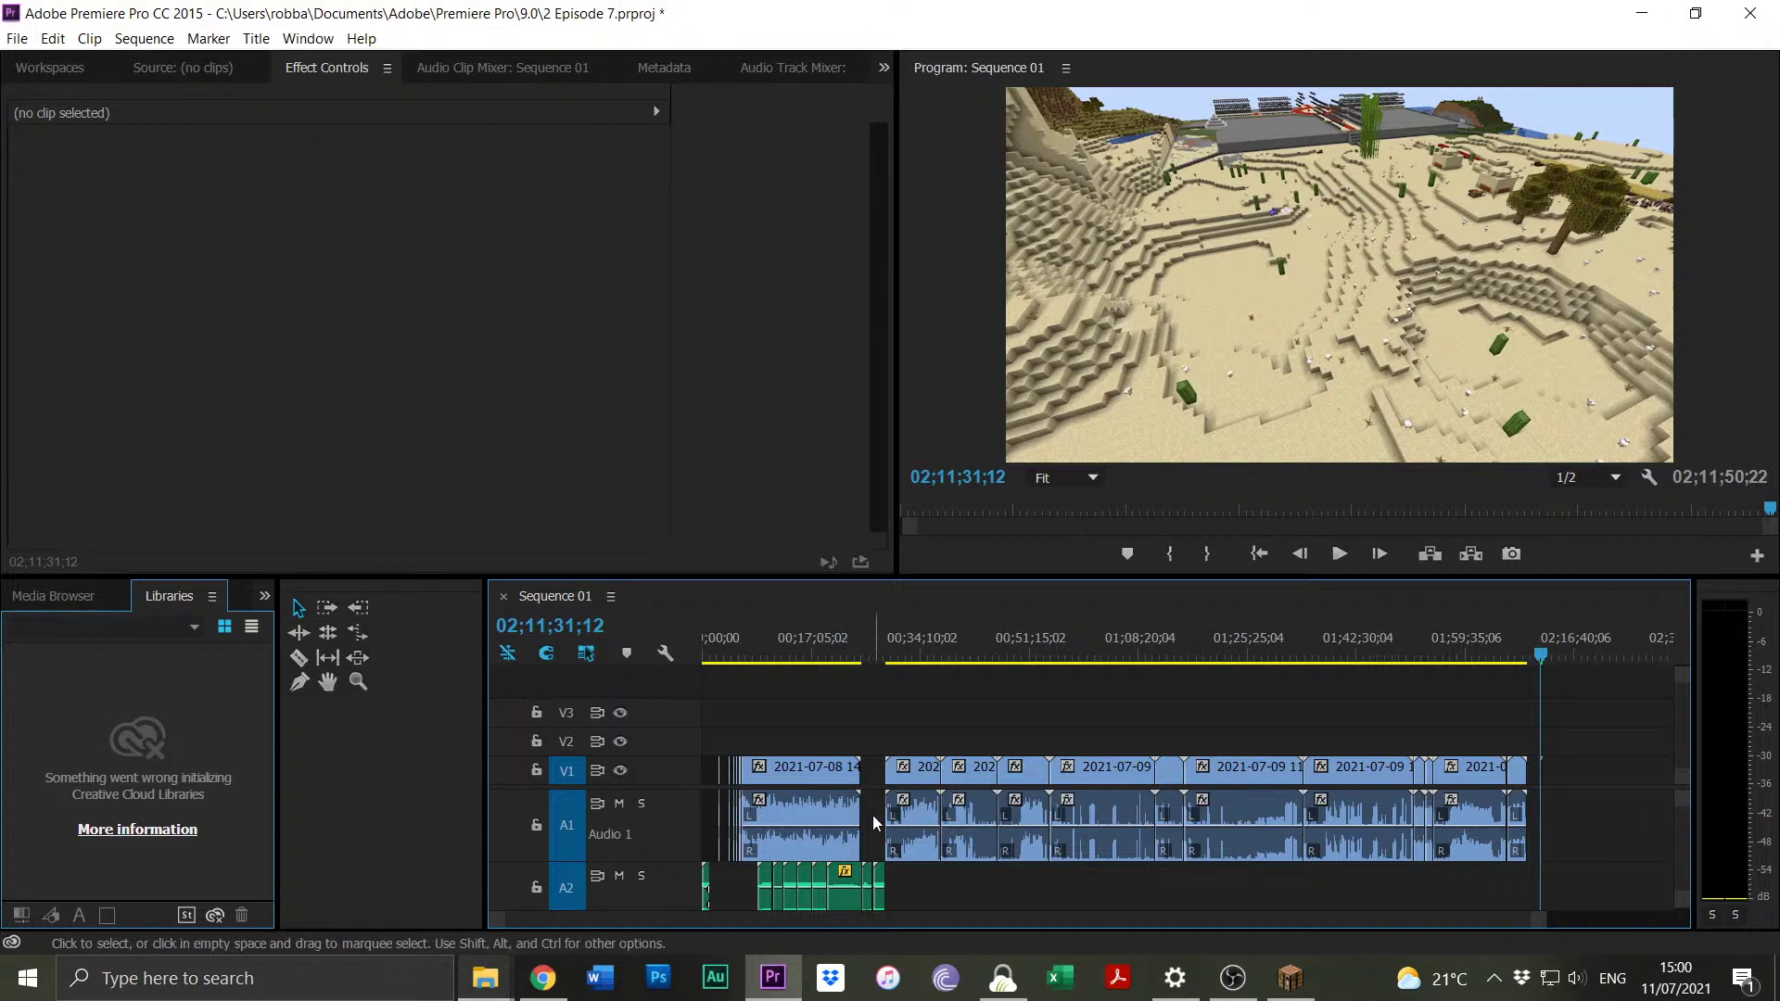
pyautogui.moveTo(787, 644); pyautogui.dragTo(718, 644)
pyautogui.press('space')
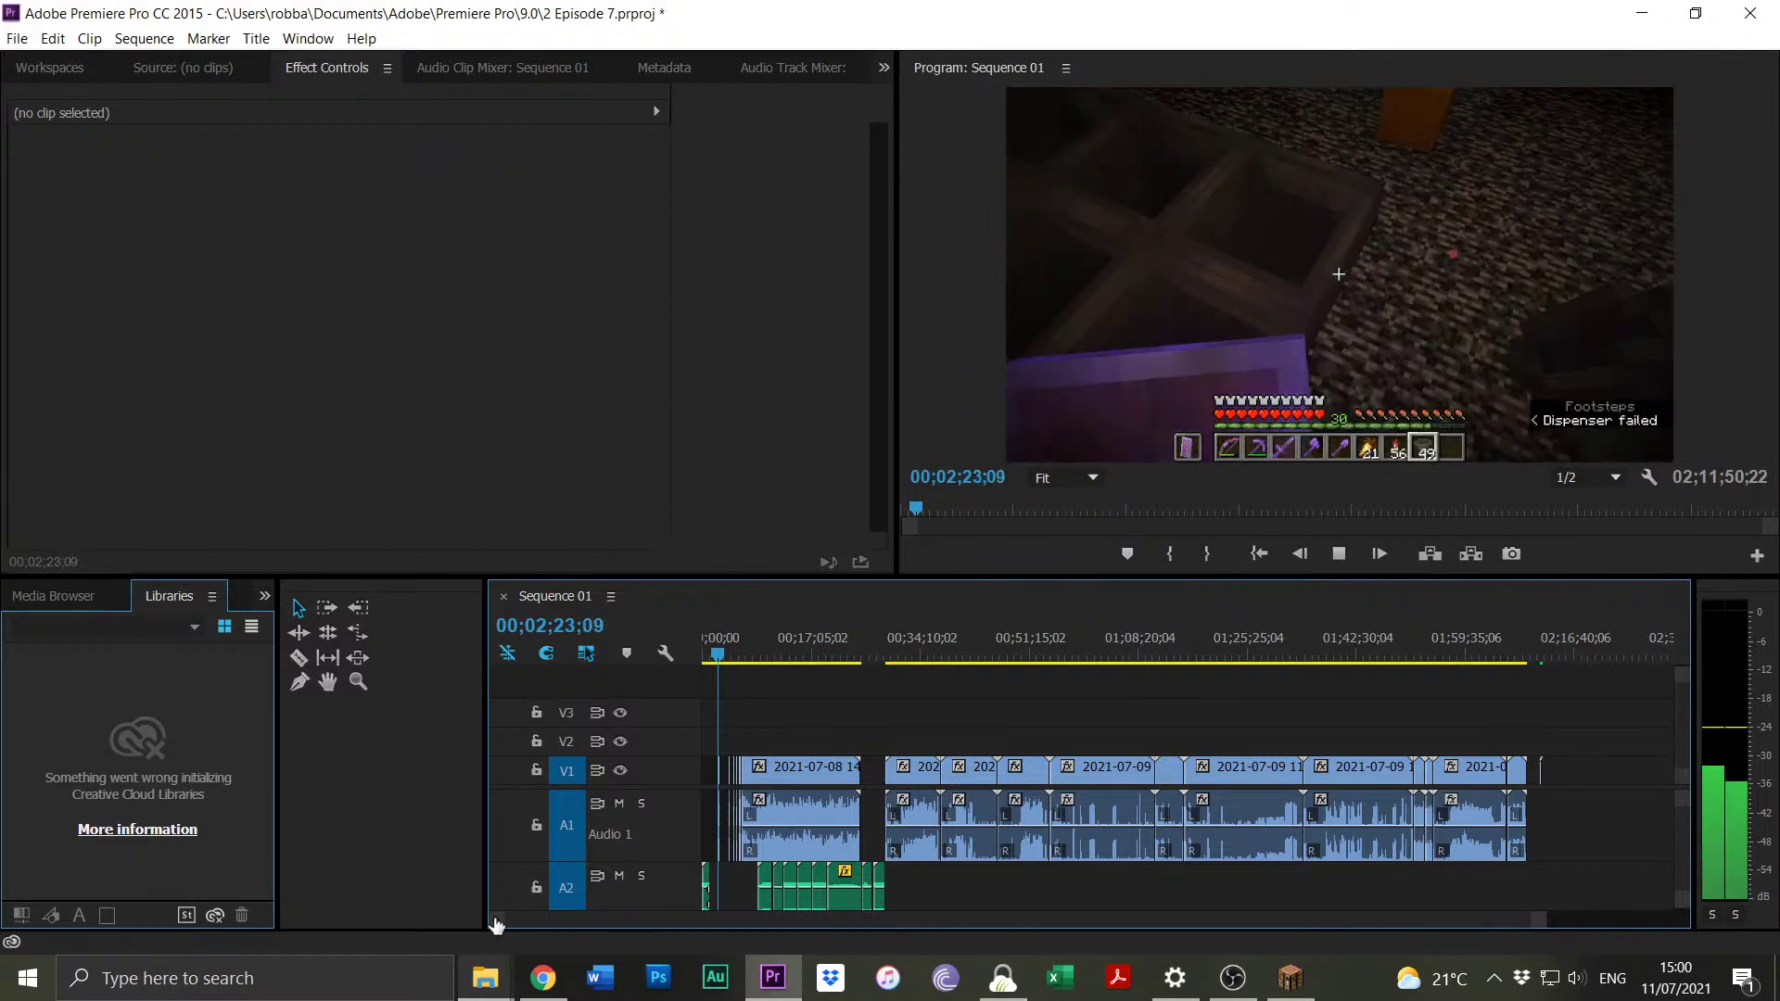
pyautogui.press('=')
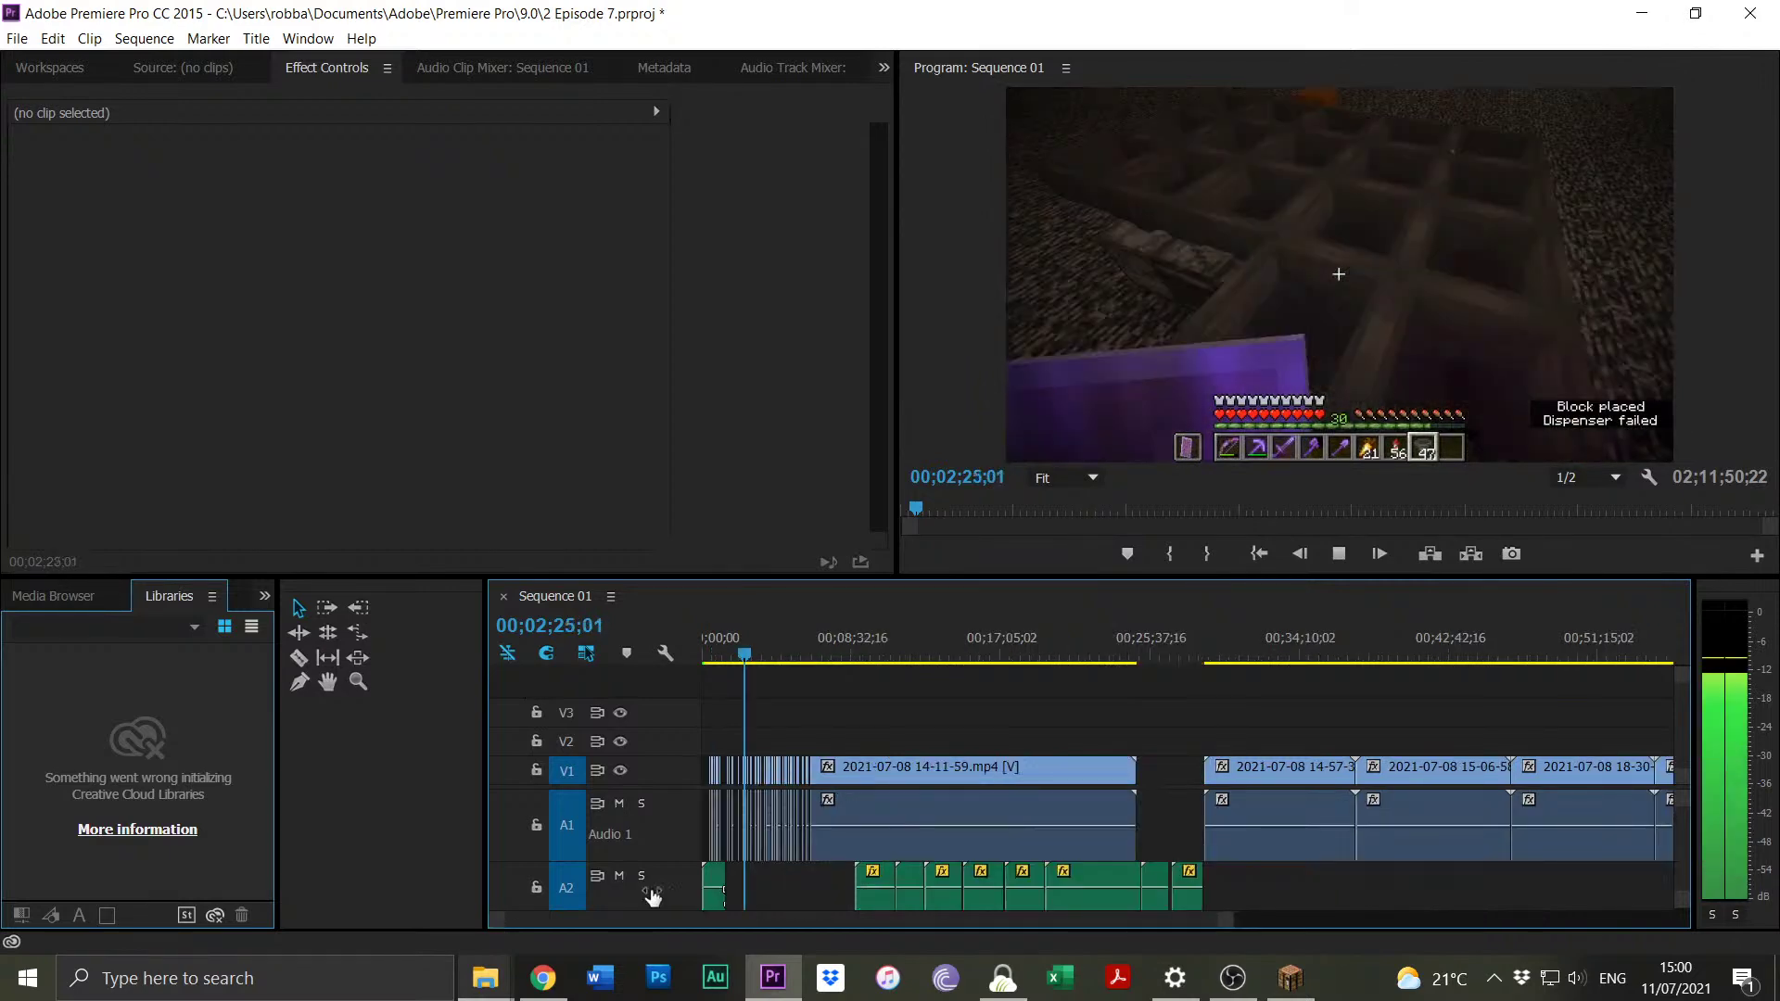
pyautogui.press('-')
pyautogui.press('space')
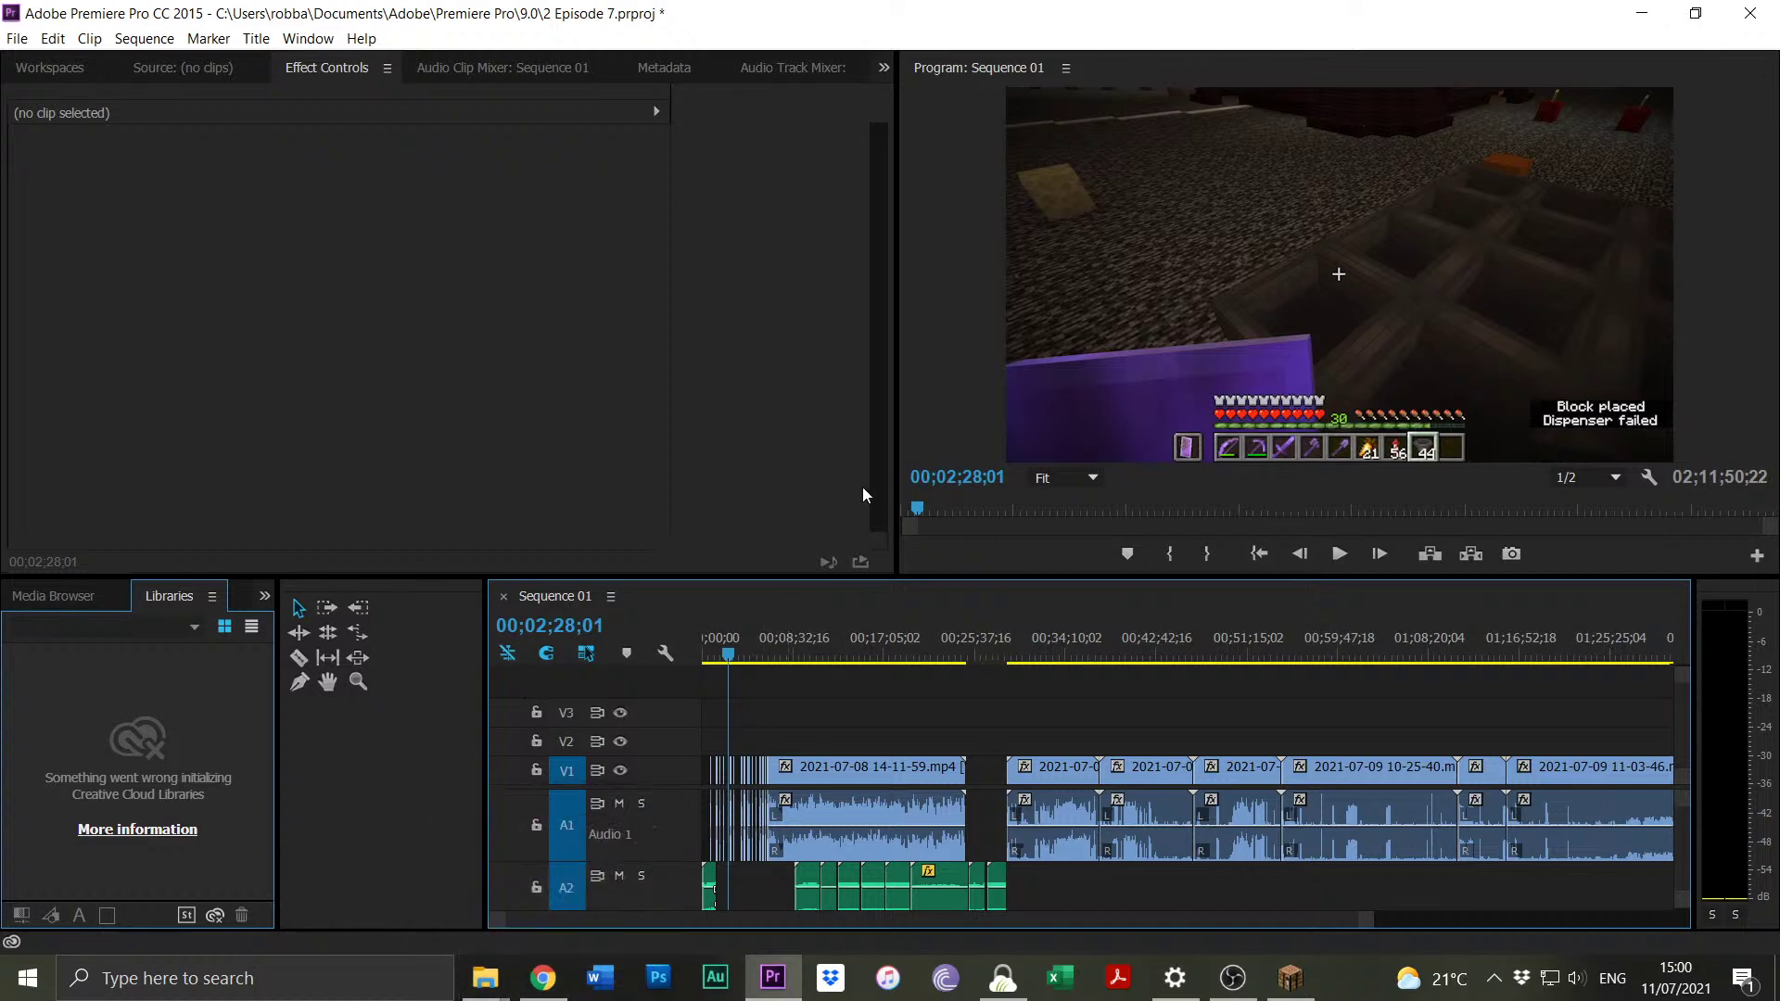
pyautogui.moveTo(496, 920); pyautogui.dragTo(502, 921)
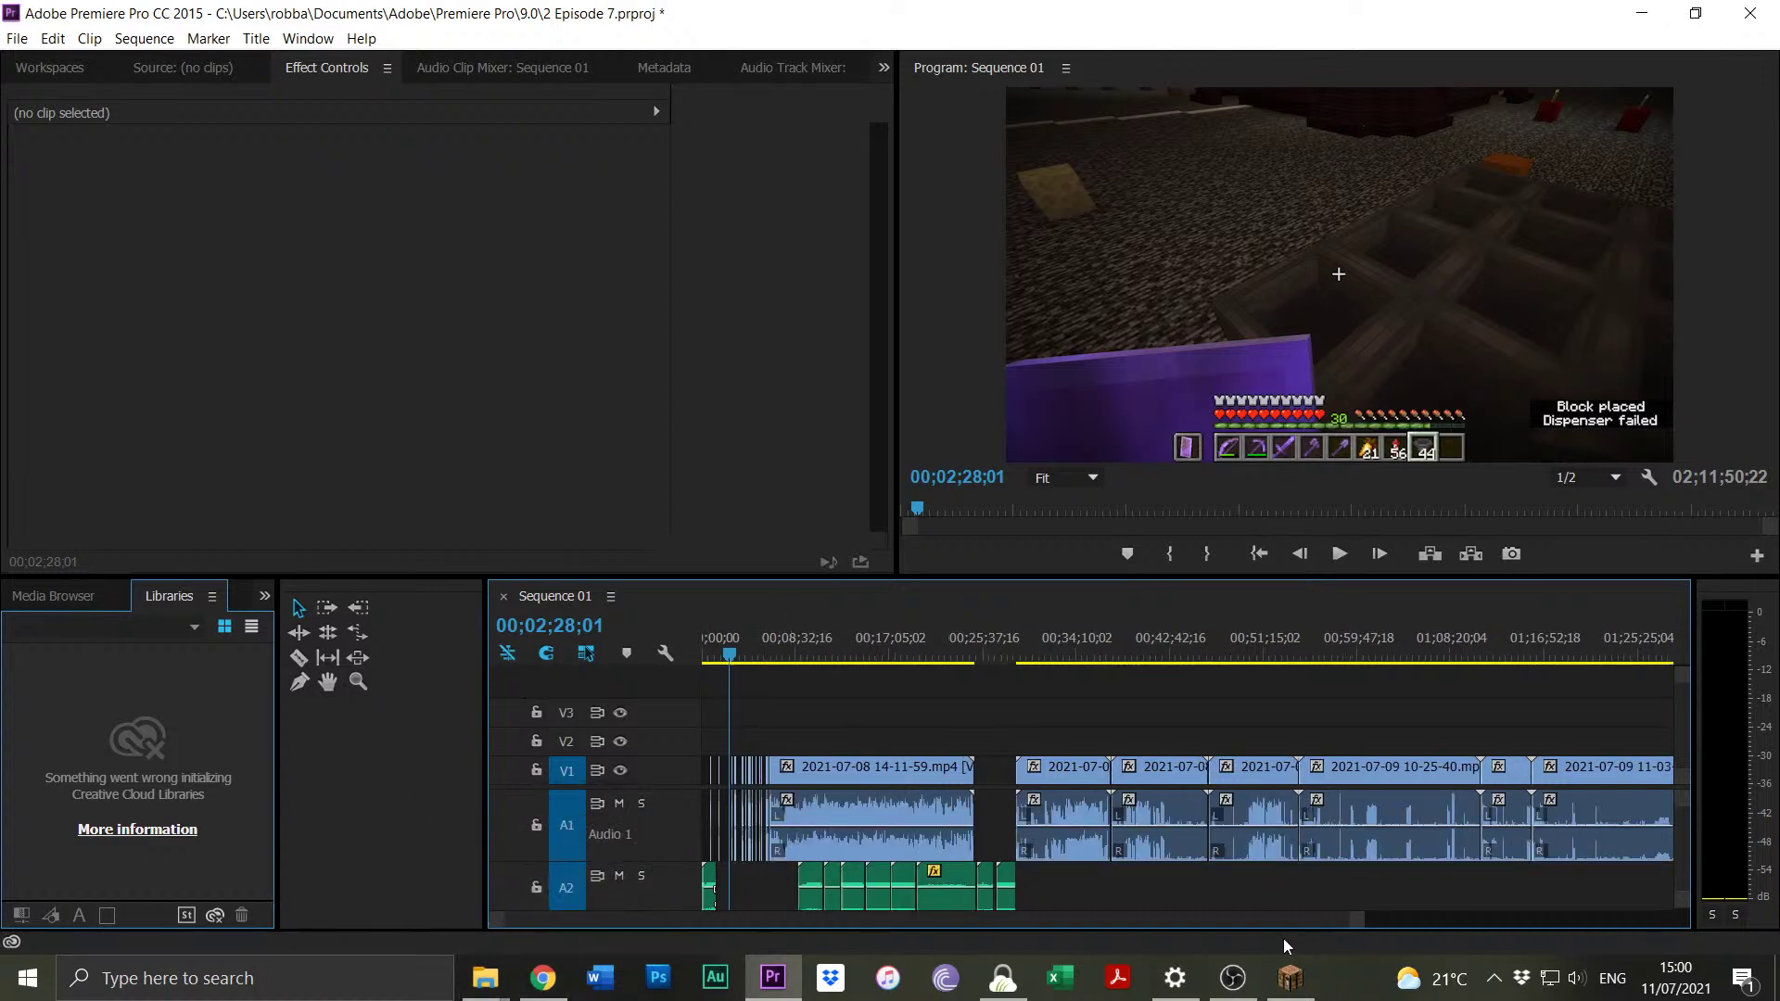
pyautogui.moveTo(1355, 920); pyautogui.dragTo(1664, 921)
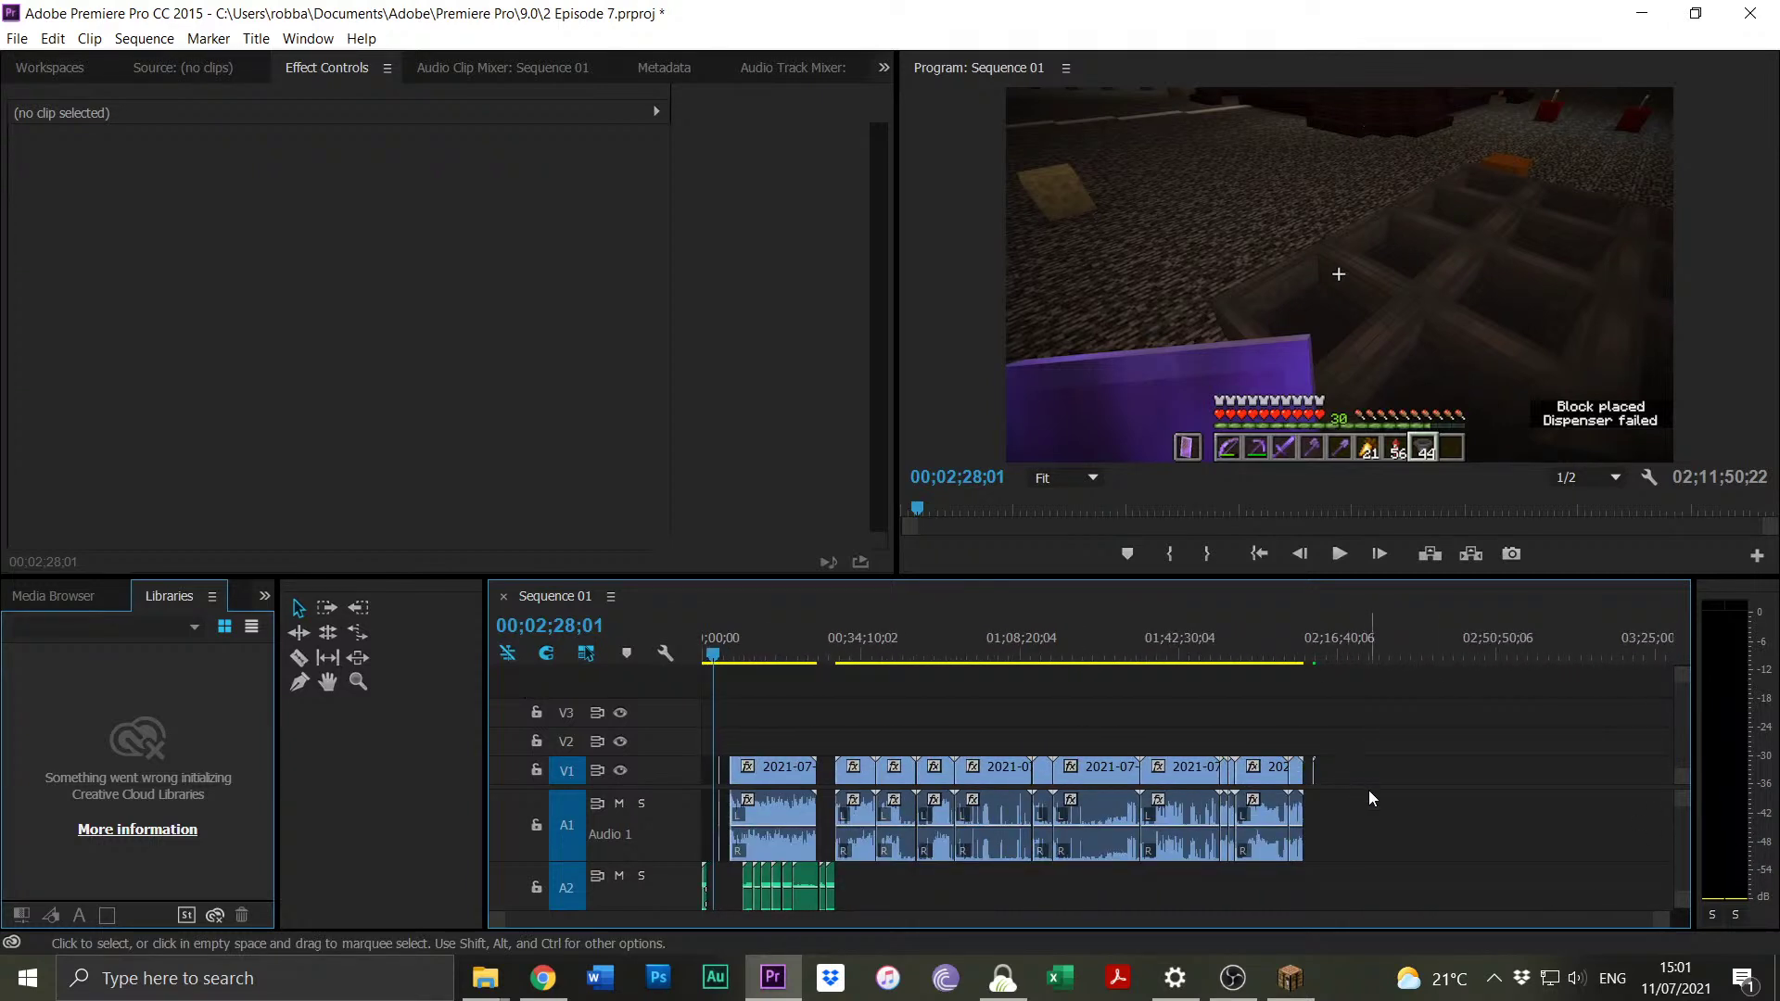
pyautogui.moveTo(1387, 825); pyautogui.dragTo(695, 803)
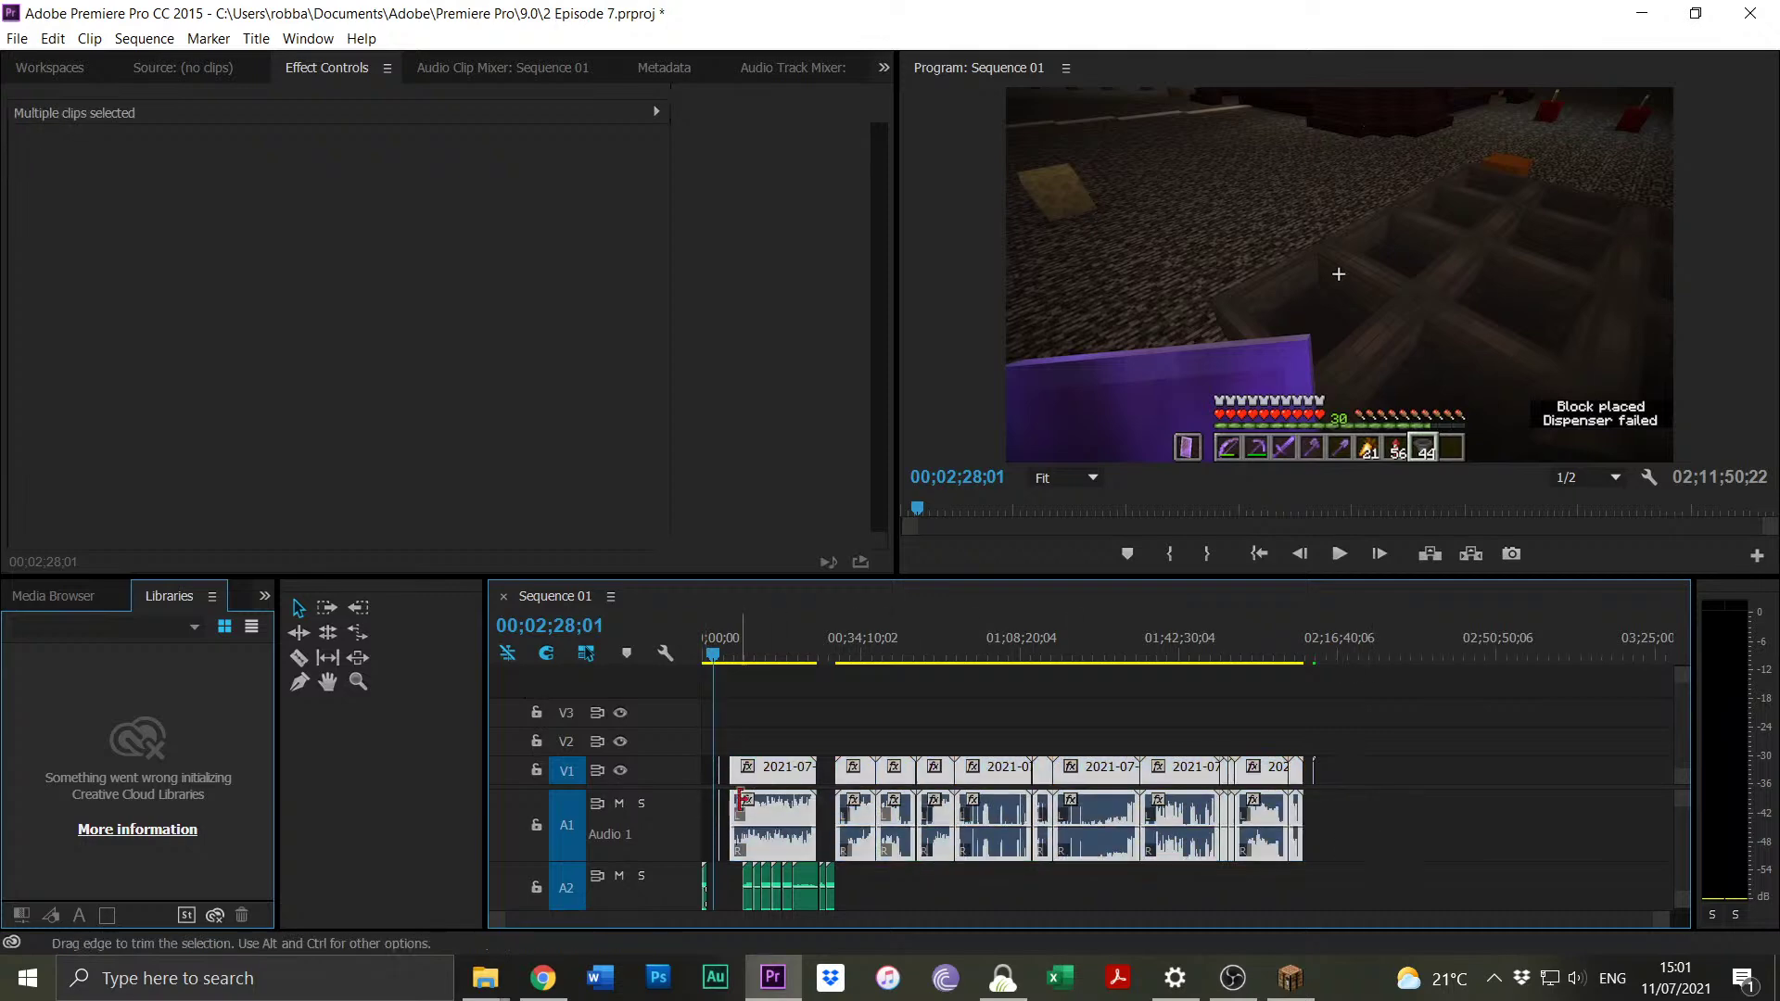
pyautogui.rightClick(785, 809)
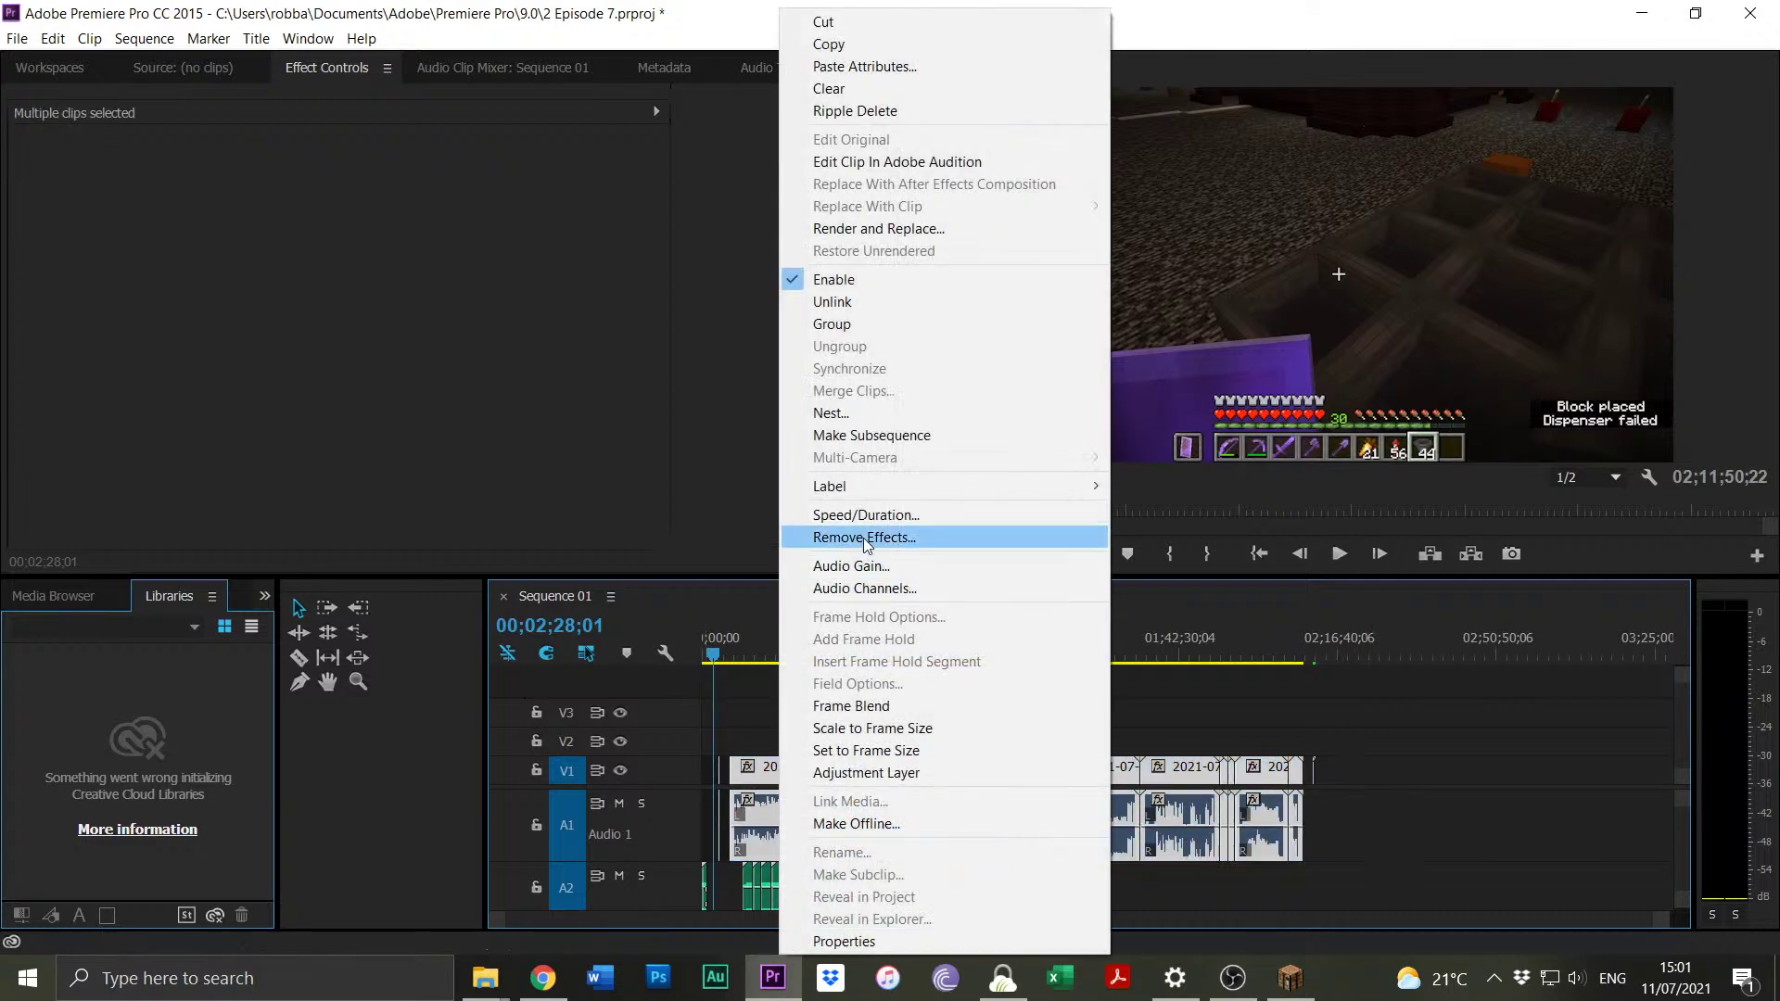
pyautogui.click(883, 565)
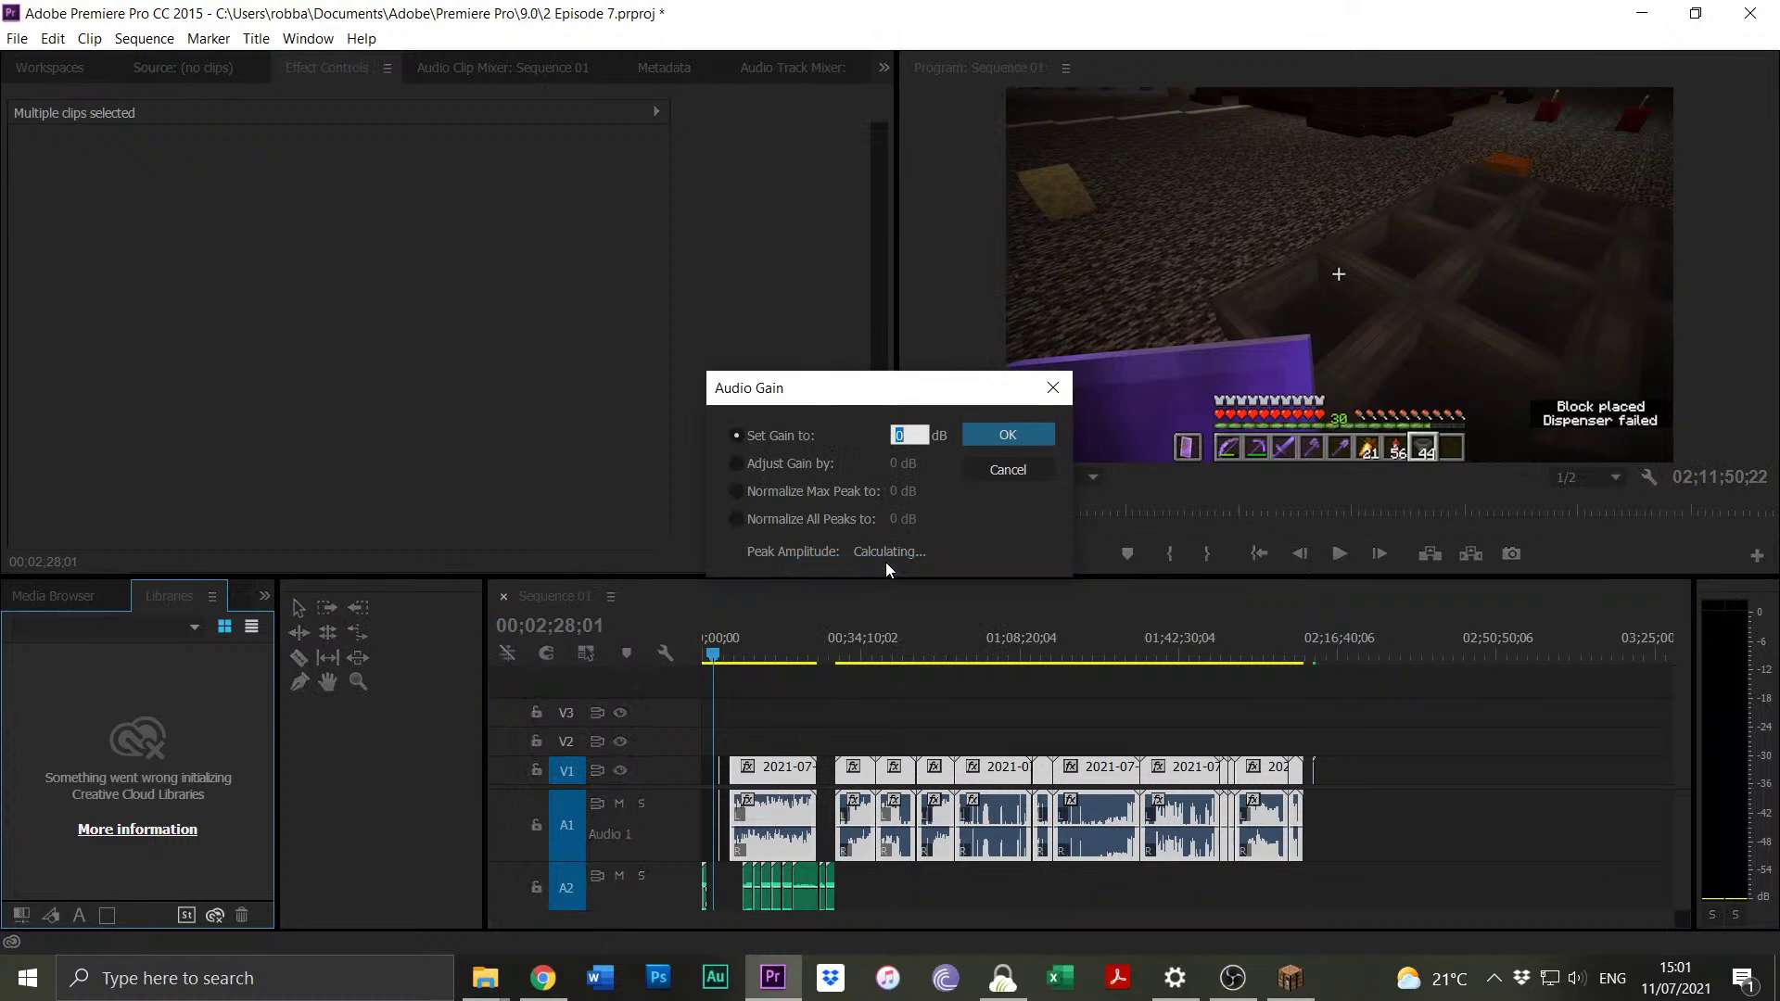
pyautogui.click(807, 516)
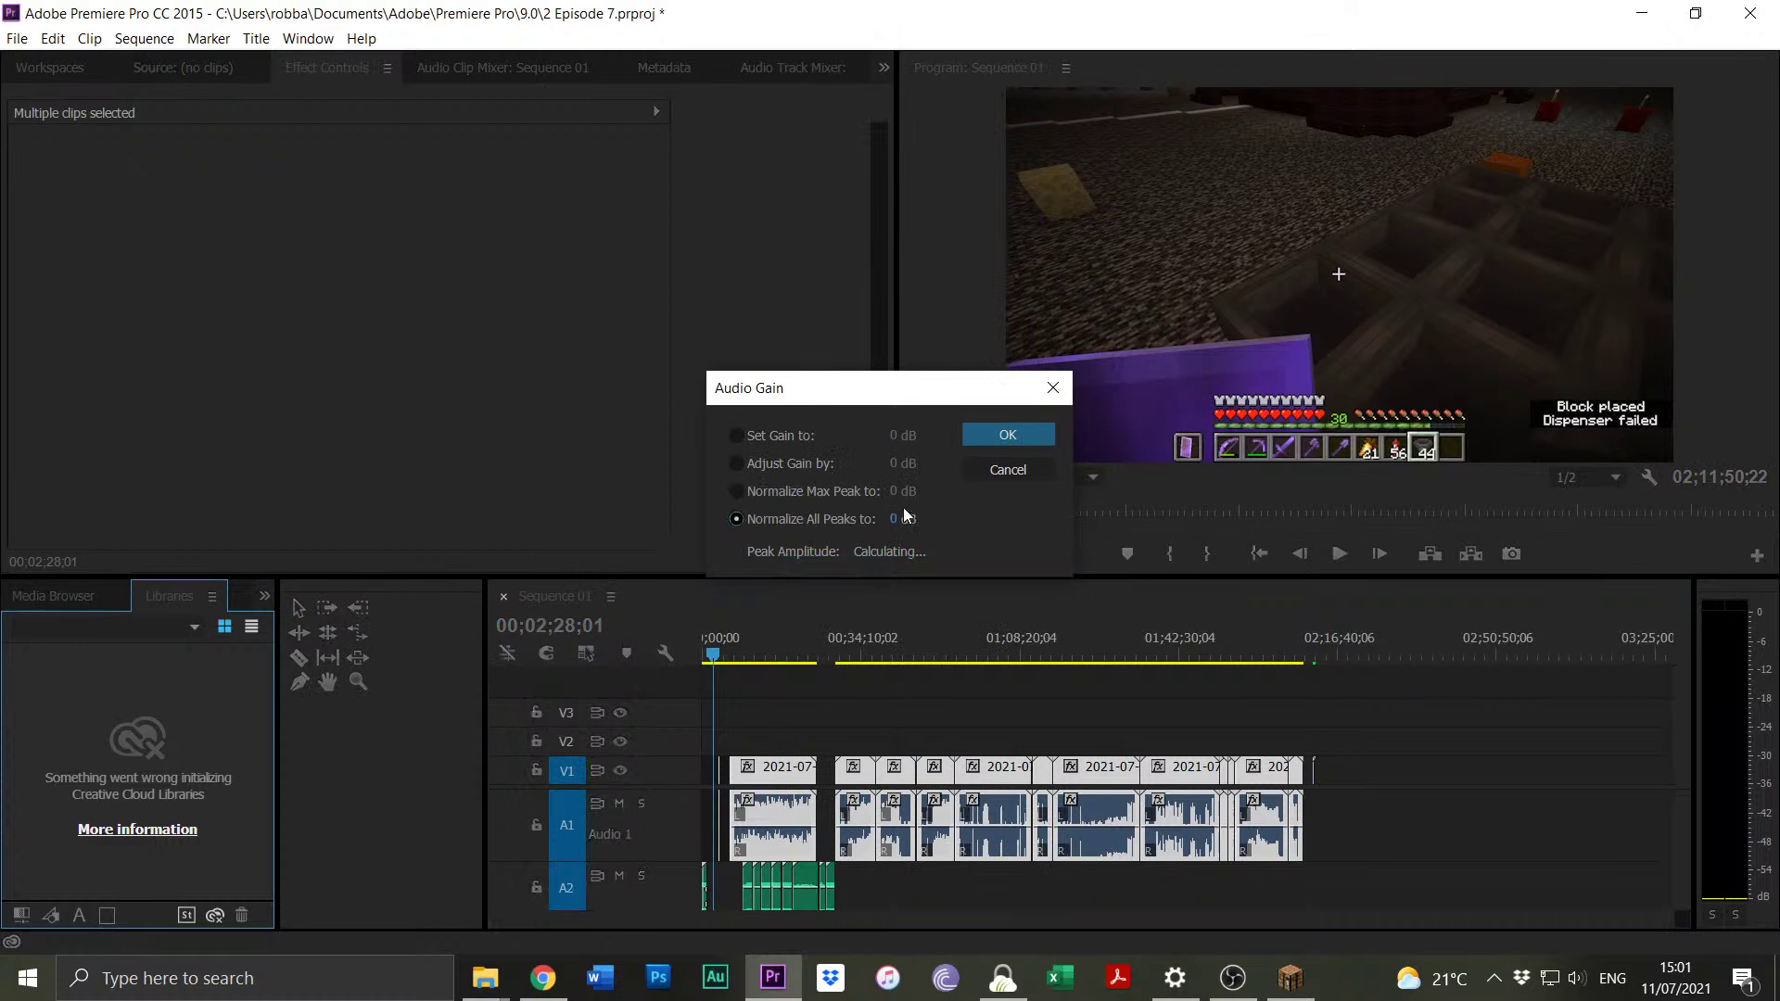
pyautogui.click(977, 474)
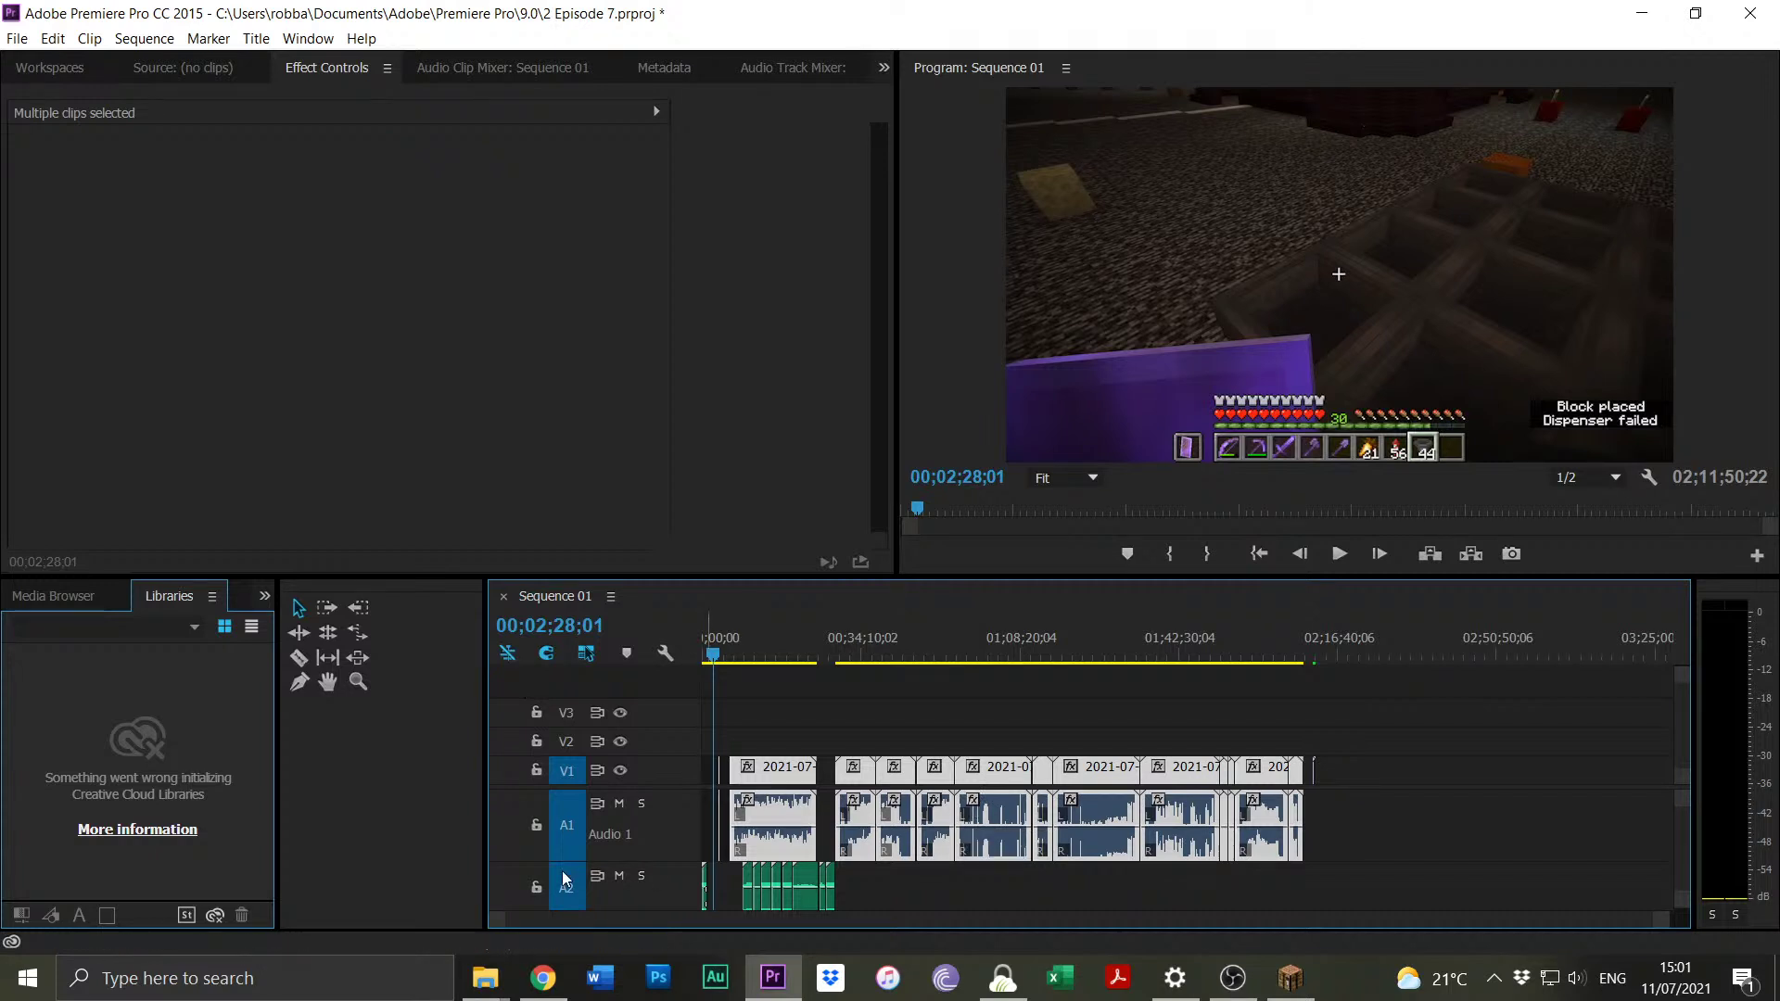
pyautogui.press('=')
pyautogui.press('=')
pyautogui.press('=')
pyautogui.press('=')
pyautogui.press('=')
pyautogui.press('=')
pyautogui.press('=')
pyautogui.press('=')
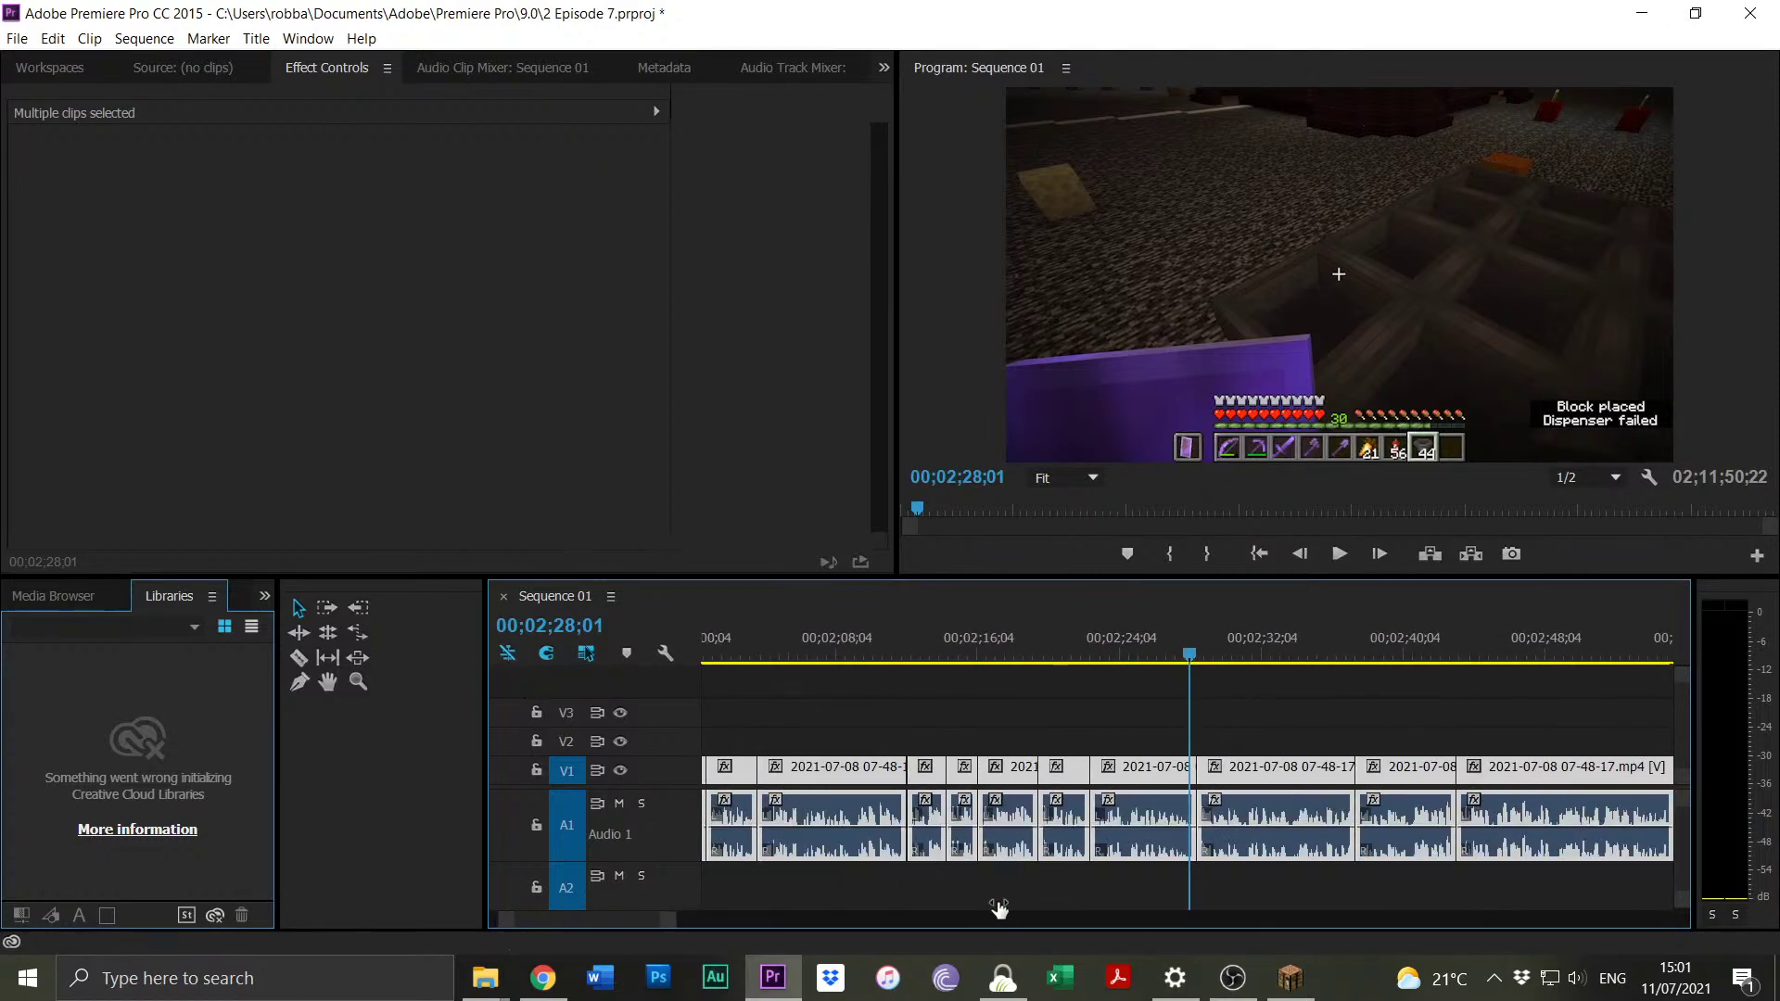
pyautogui.press('-')
pyautogui.press('-')
pyautogui.press('-')
pyautogui.press('-')
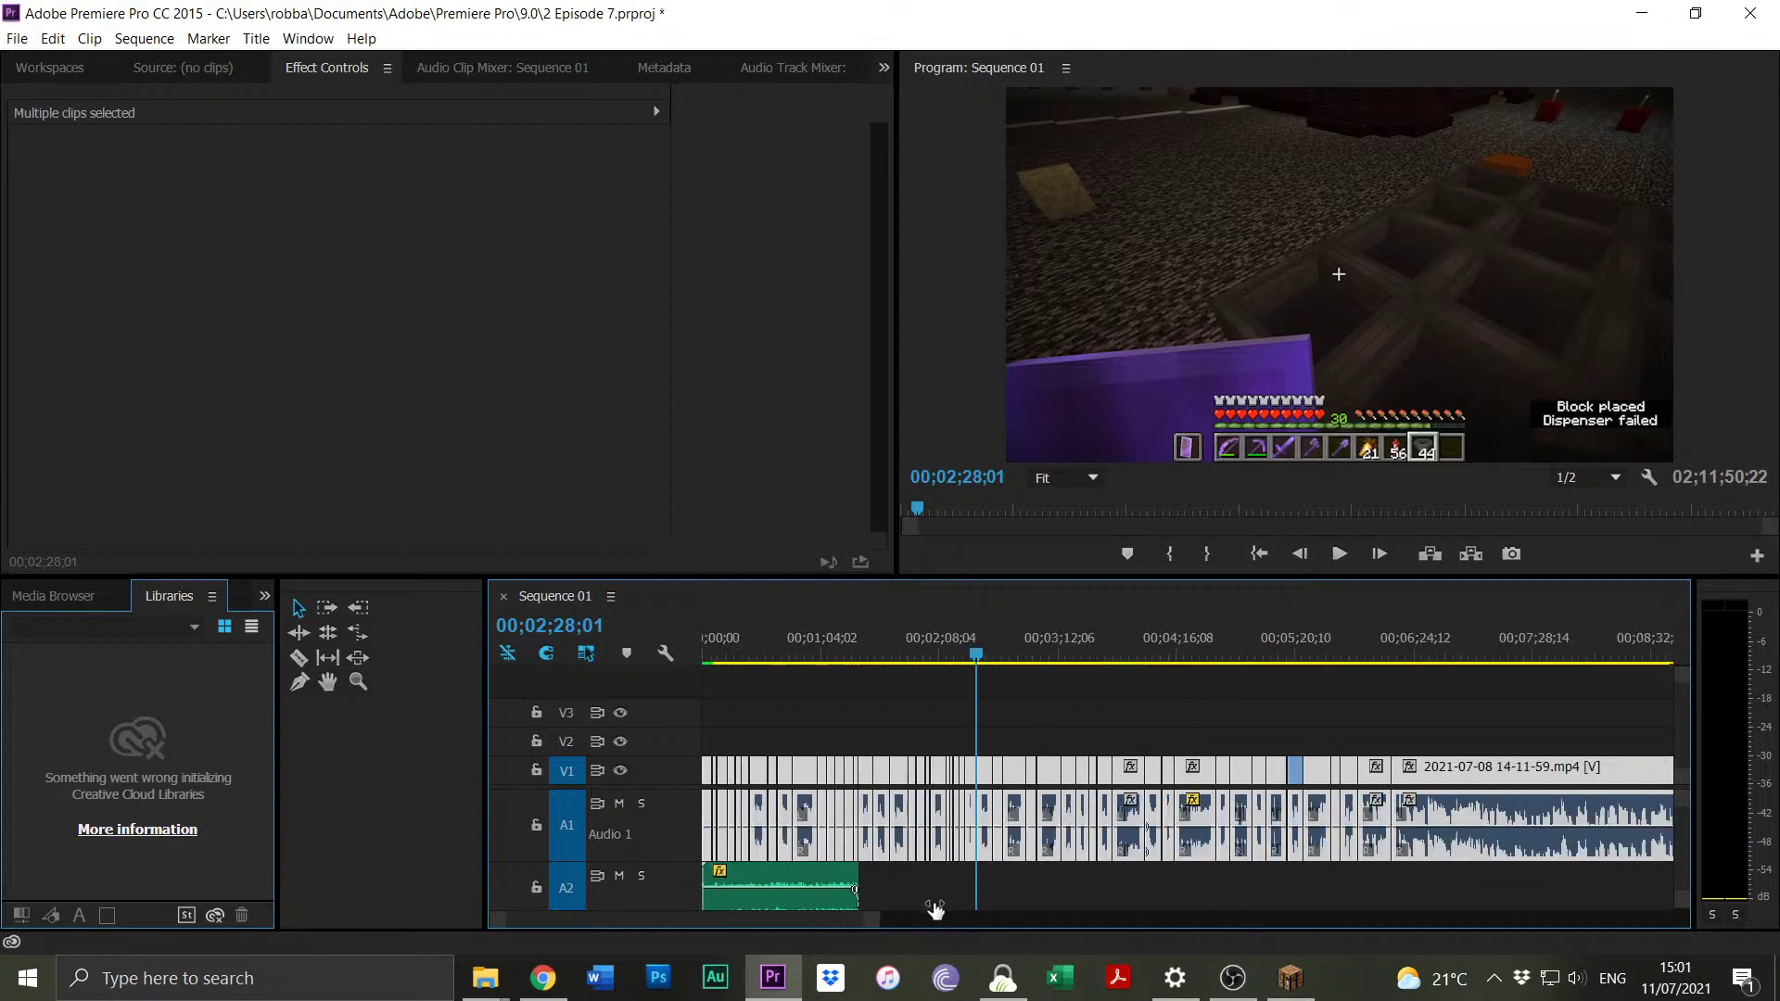
pyautogui.press('-')
pyautogui.press('-')
pyautogui.press('-')
pyautogui.press('-')
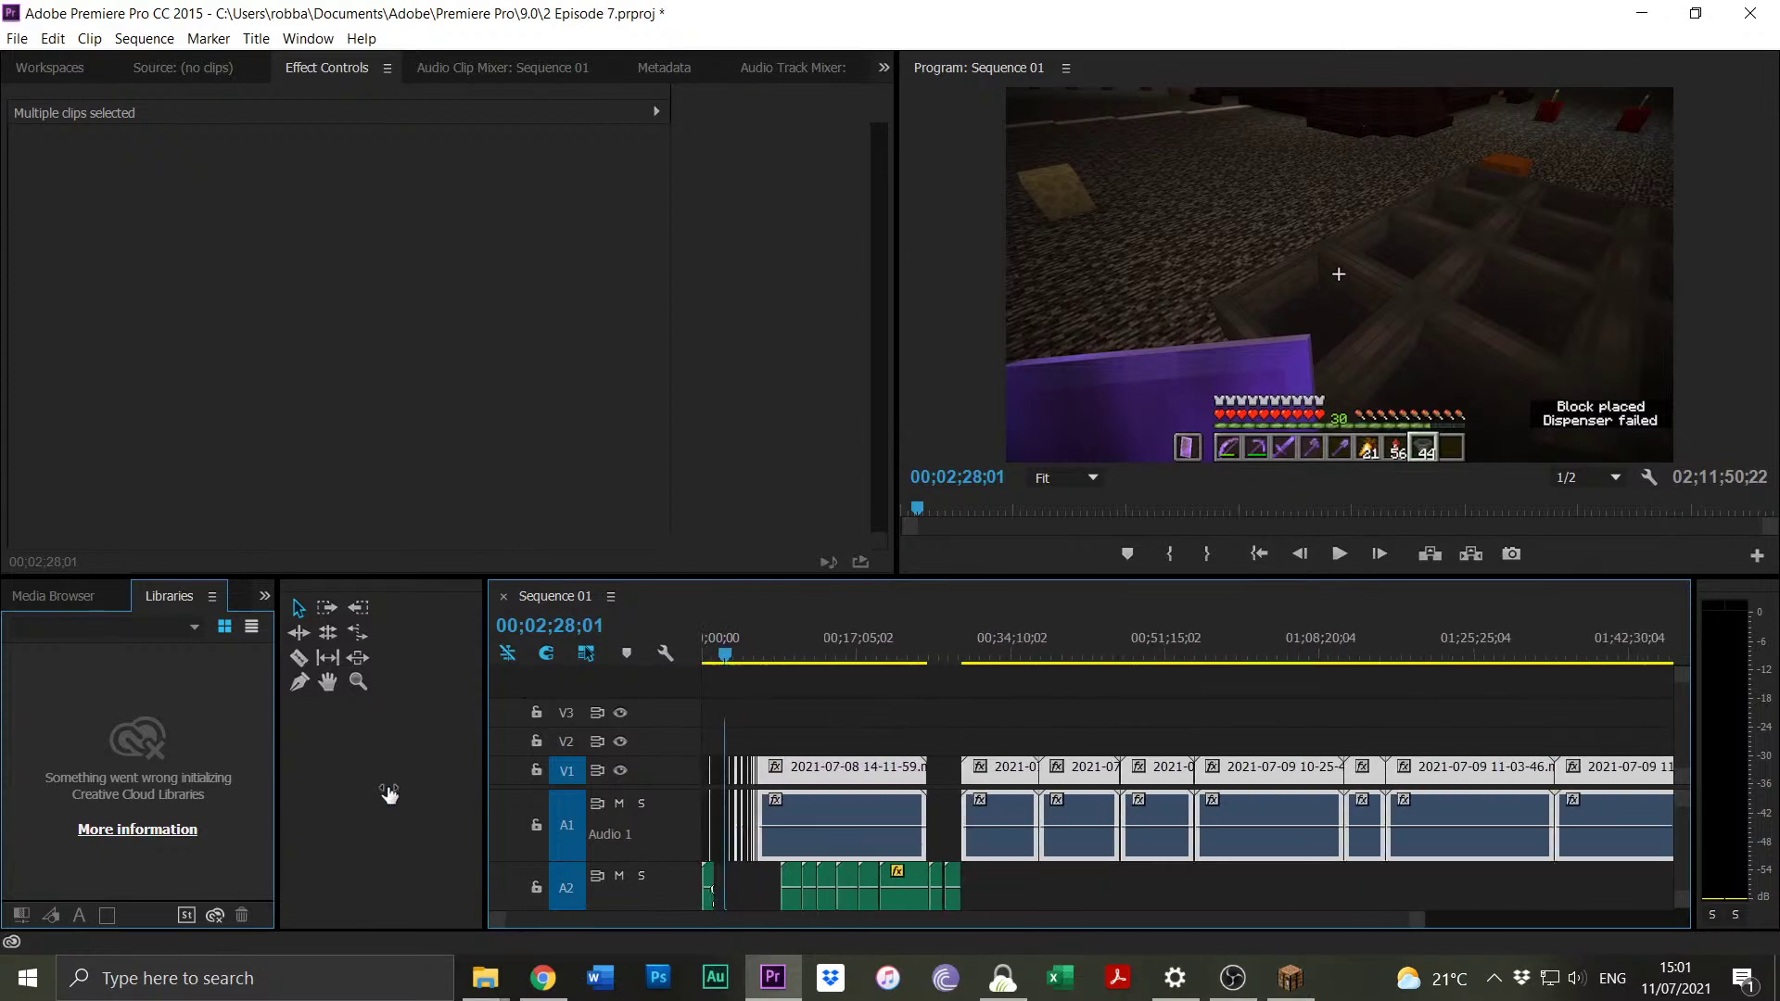
pyautogui.press('-')
pyautogui.press('-')
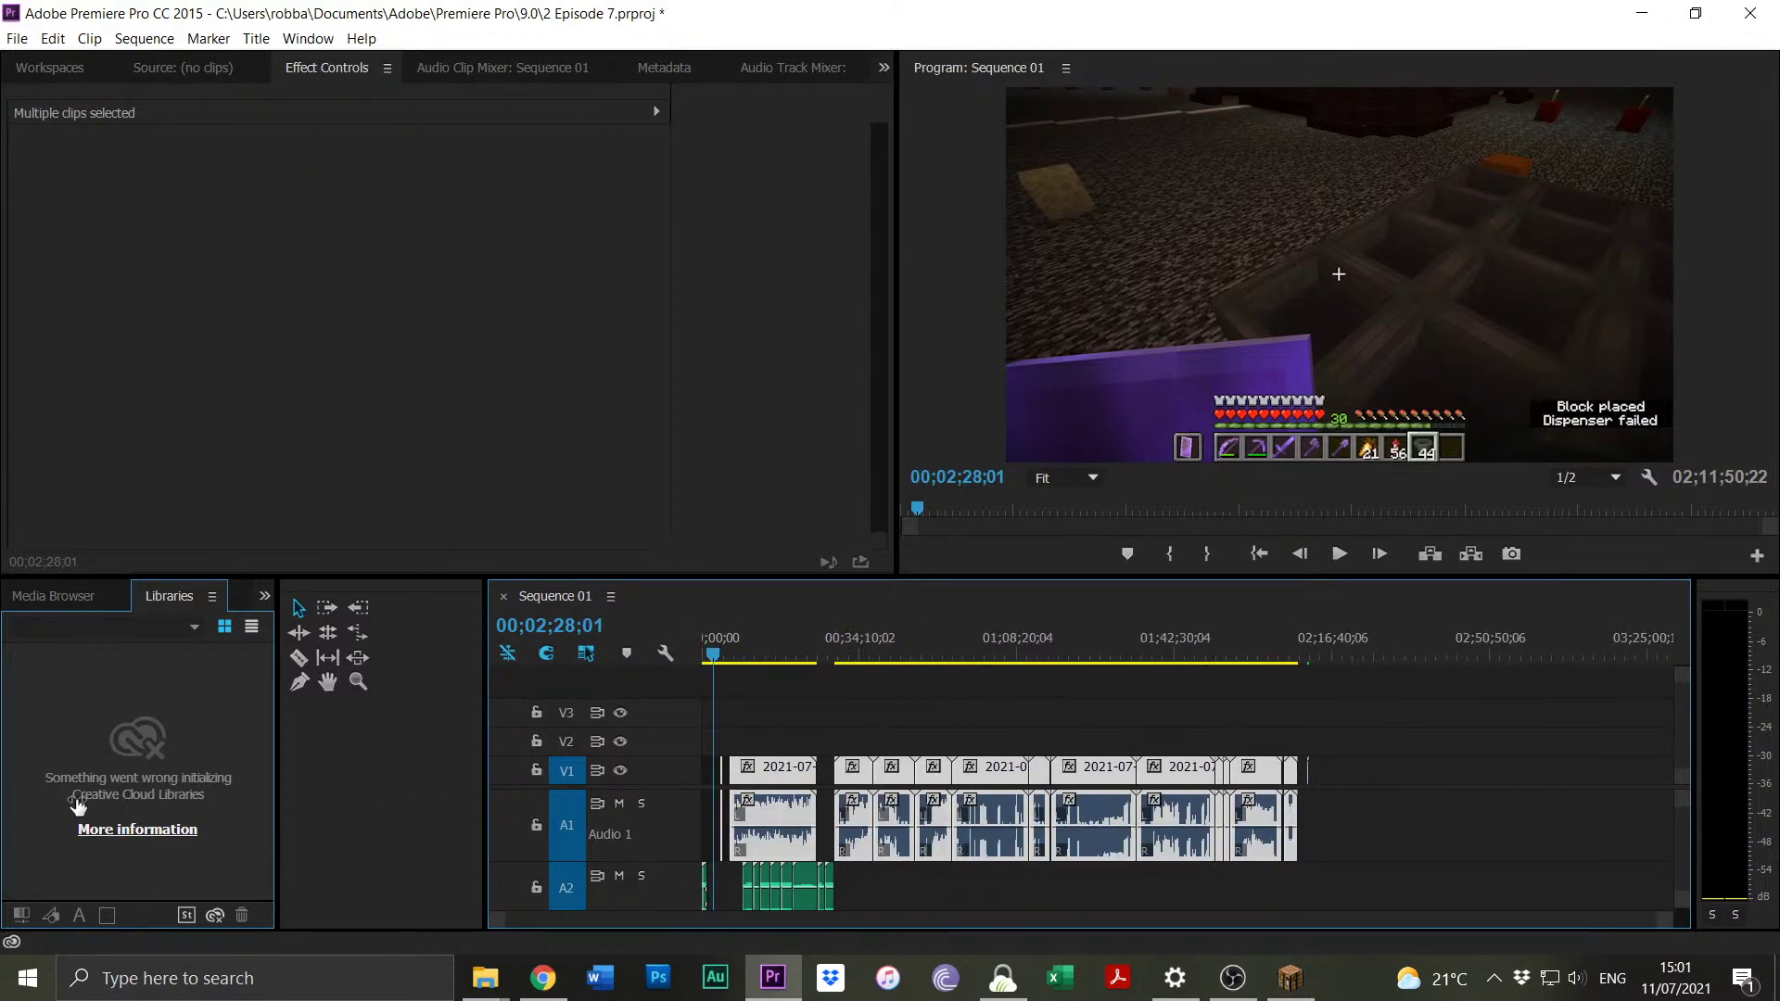
pyautogui.click(1574, 853)
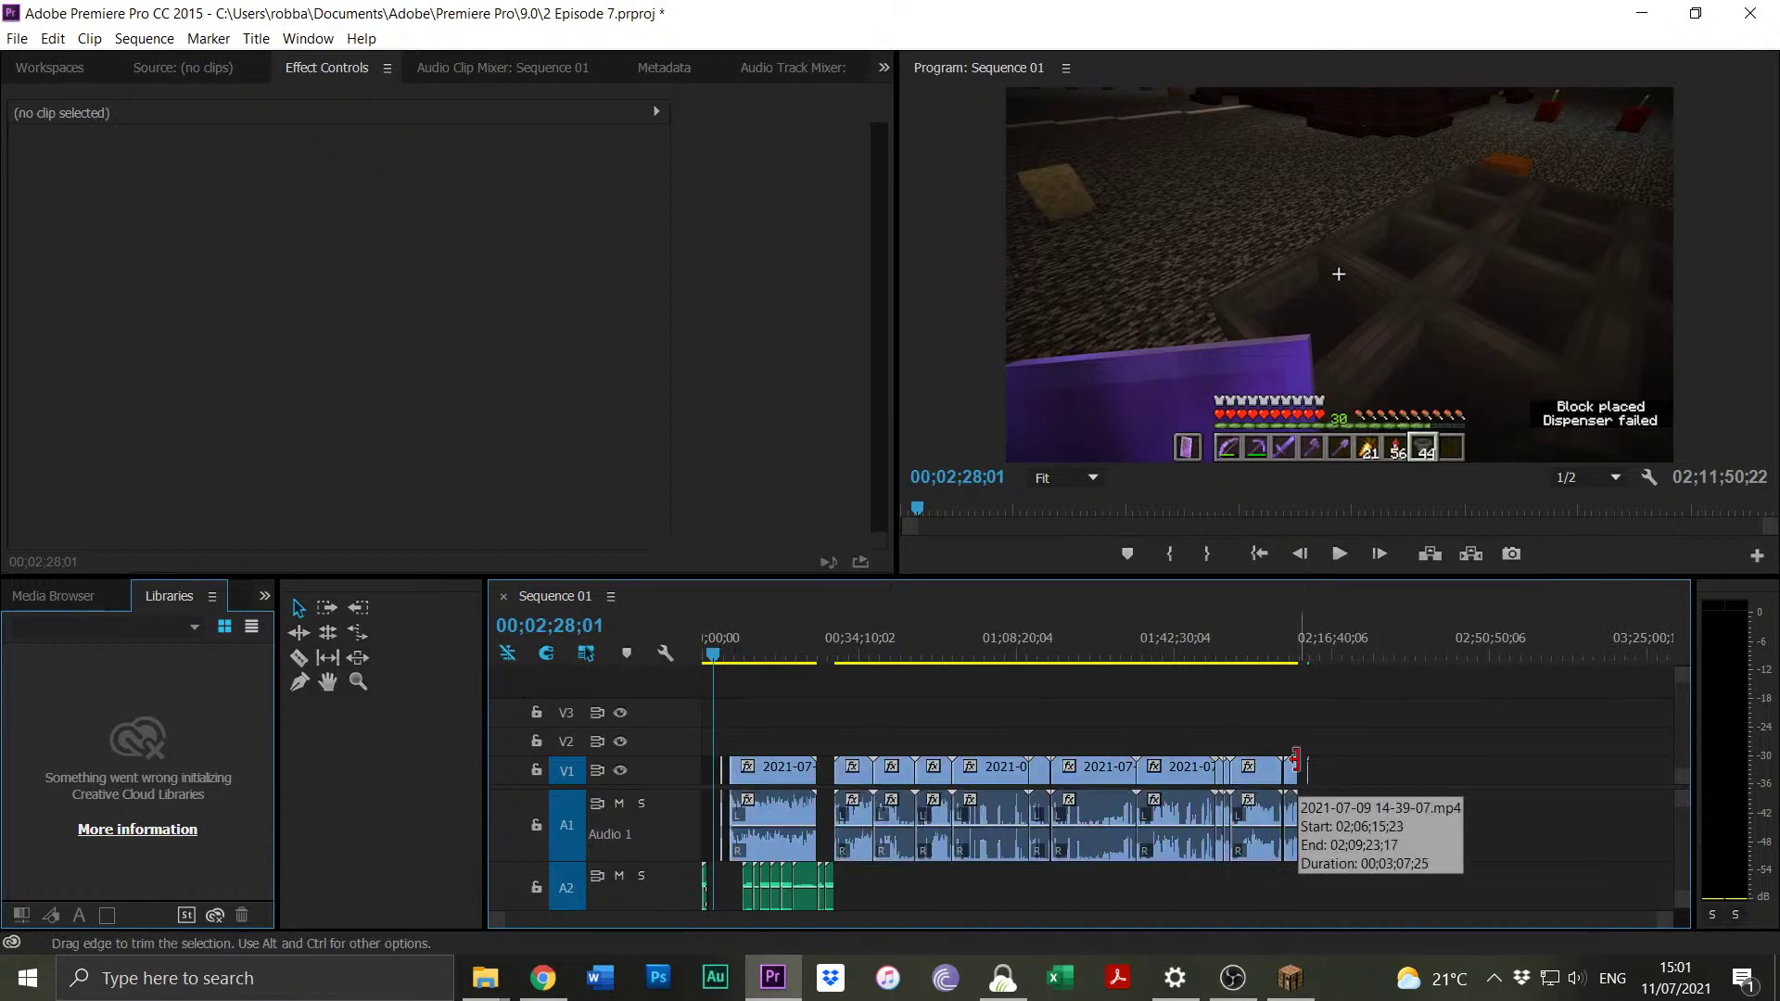
pyautogui.moveTo(1332, 822); pyautogui.dragTo(691, 811)
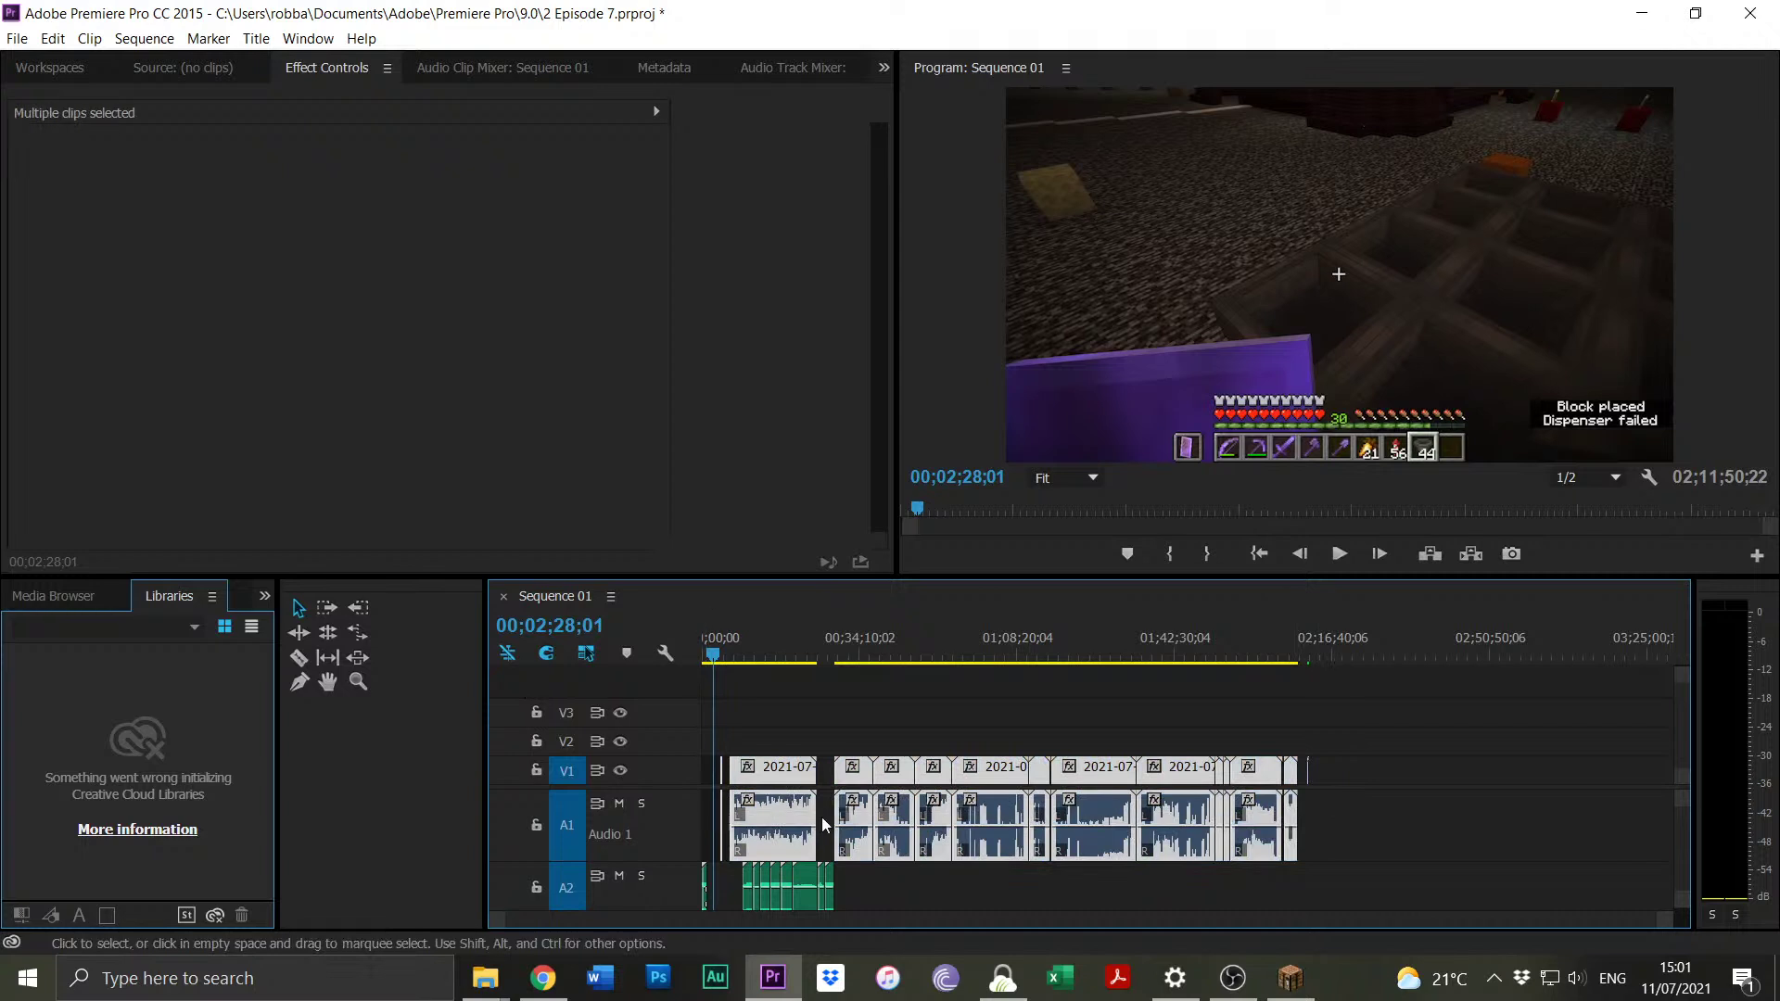
pyautogui.click(1363, 812)
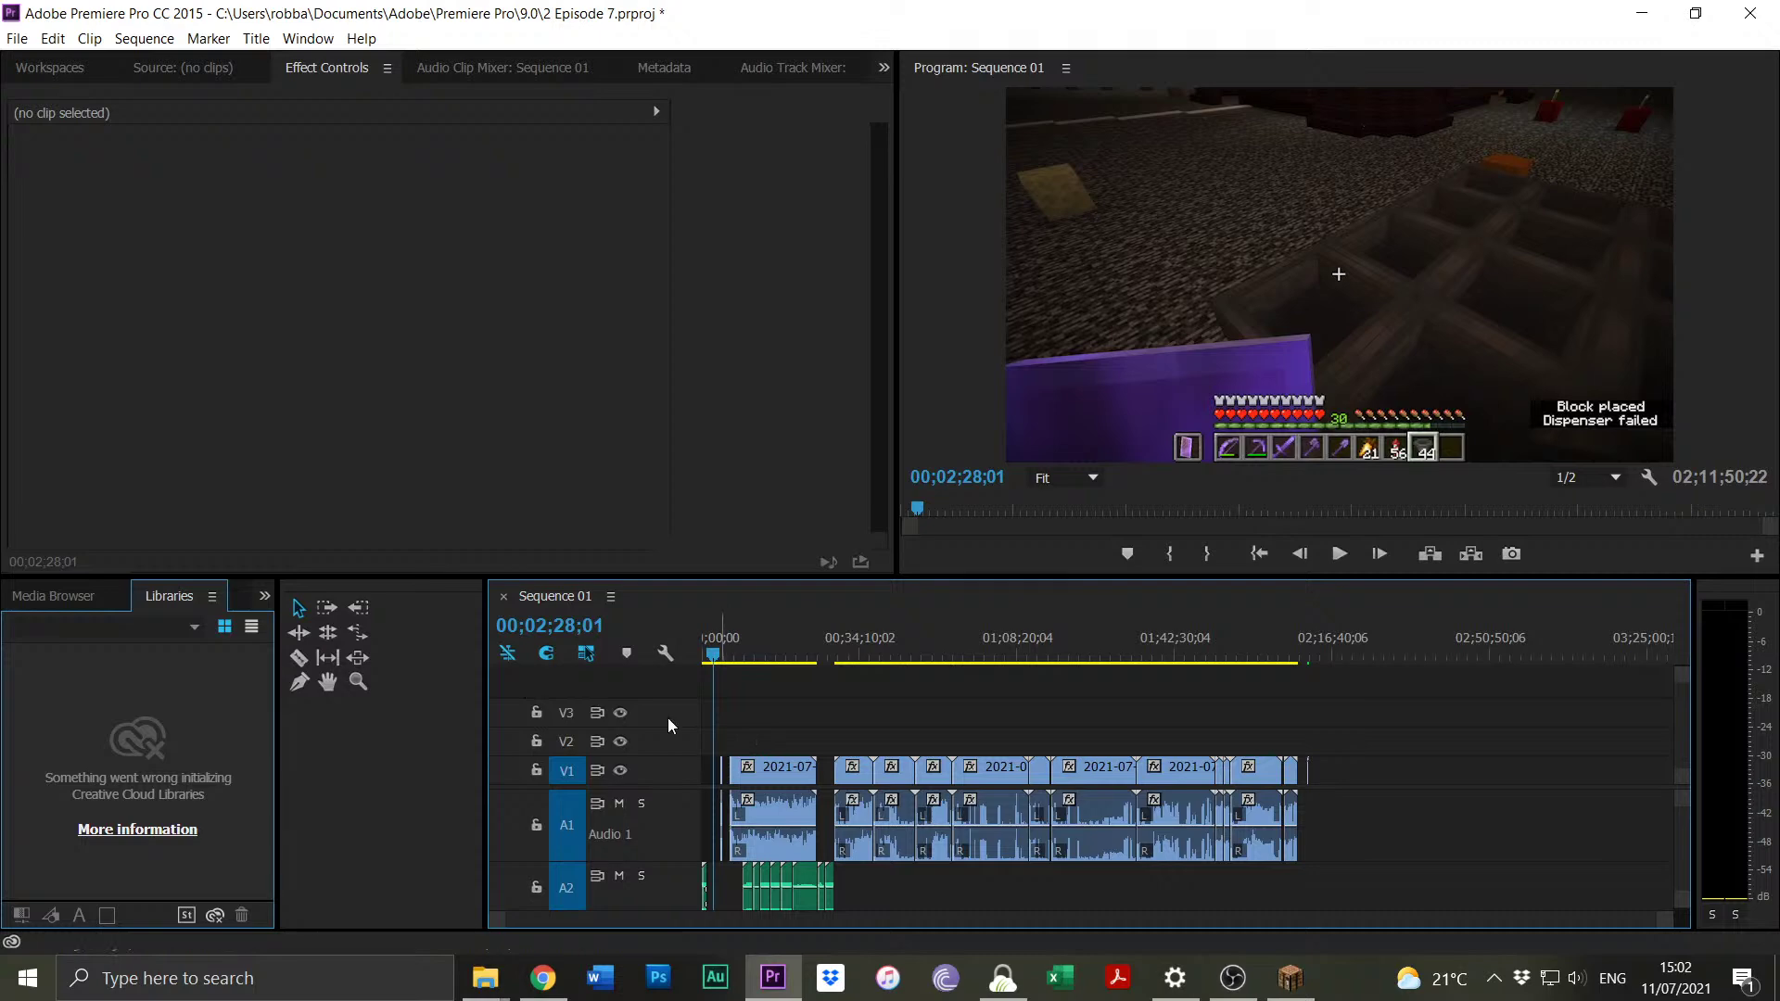
# Send the entire Sequence 01 to Adobe Audition with video through Dynamic Link, overwriting the existing directory and dismissing the file import report.
pyautogui.click(115, 38)
pyautogui.moveTo(52, 38)
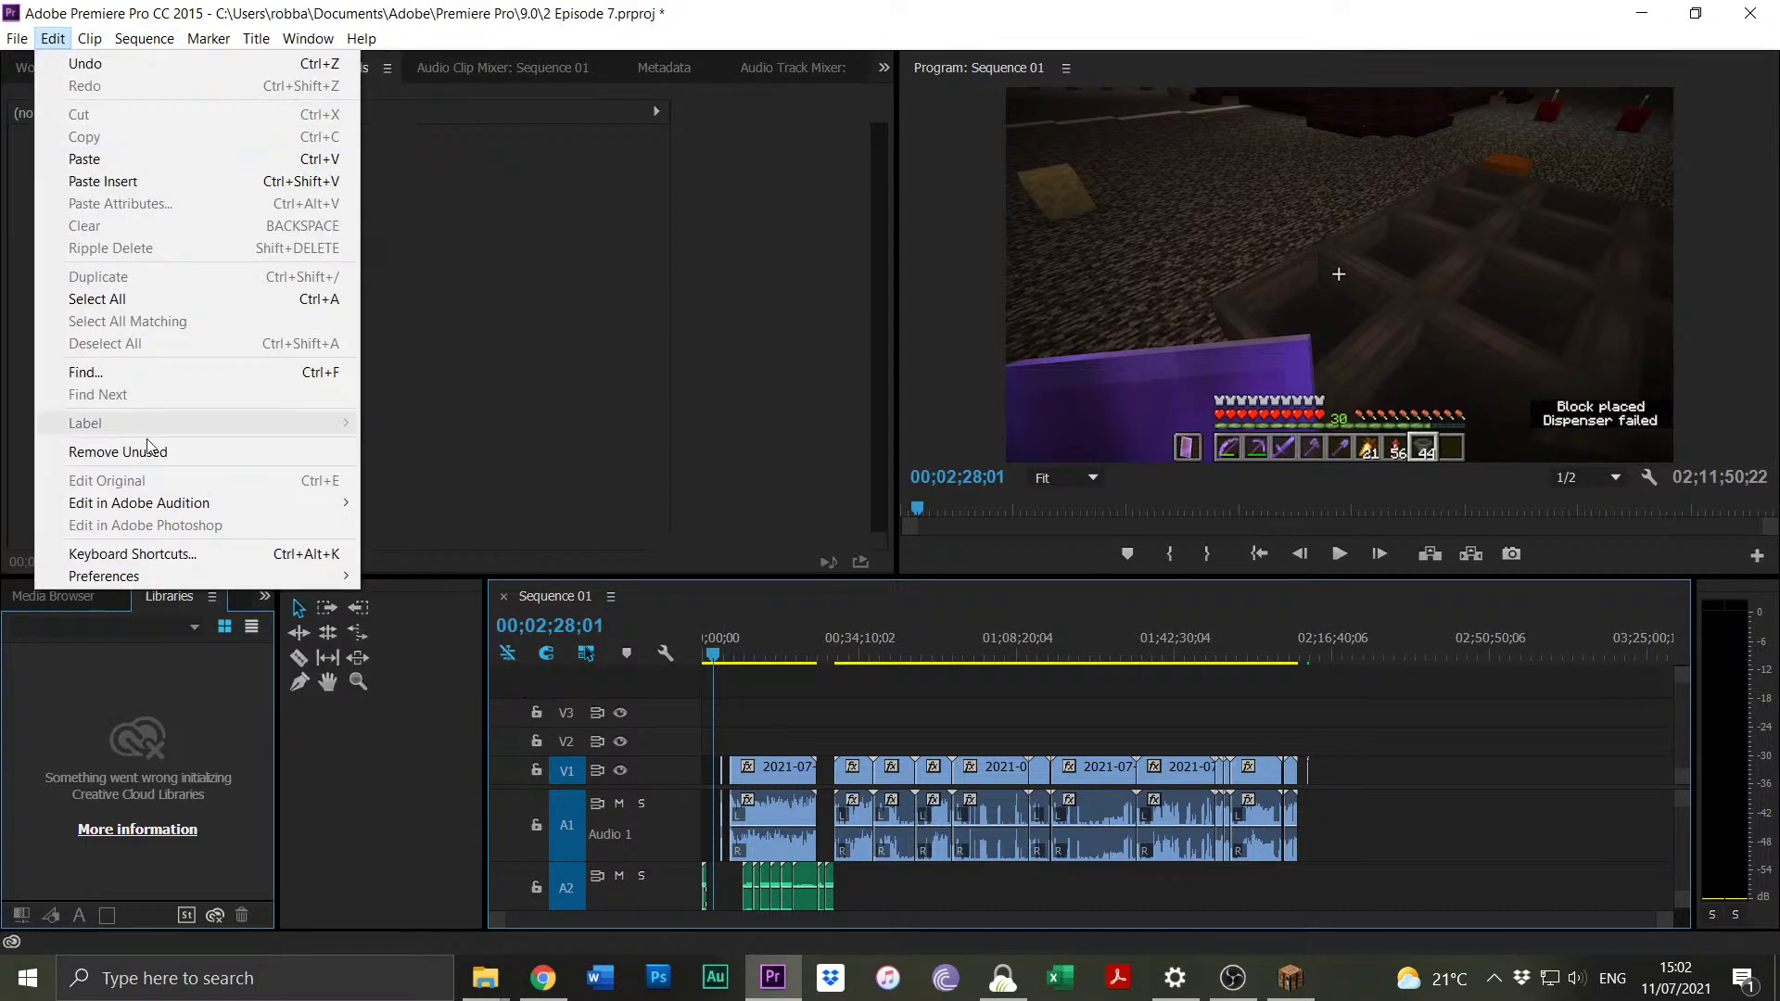
pyautogui.moveTo(199, 503)
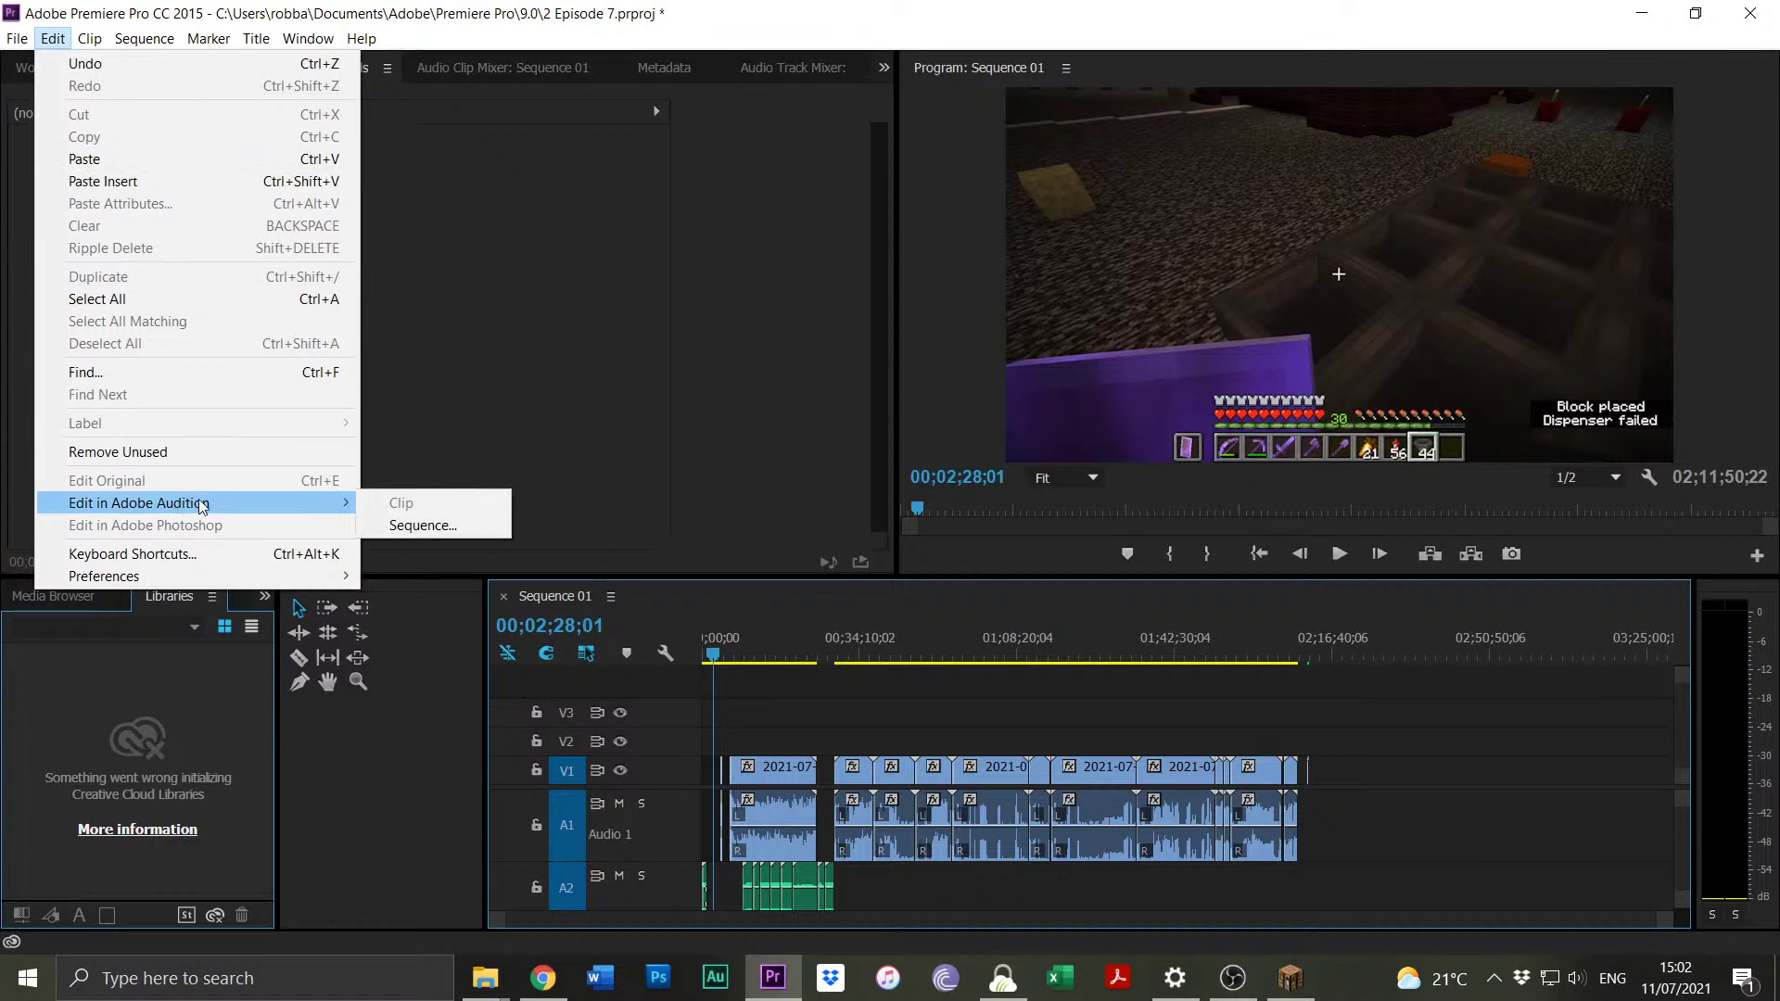
pyautogui.click(412, 526)
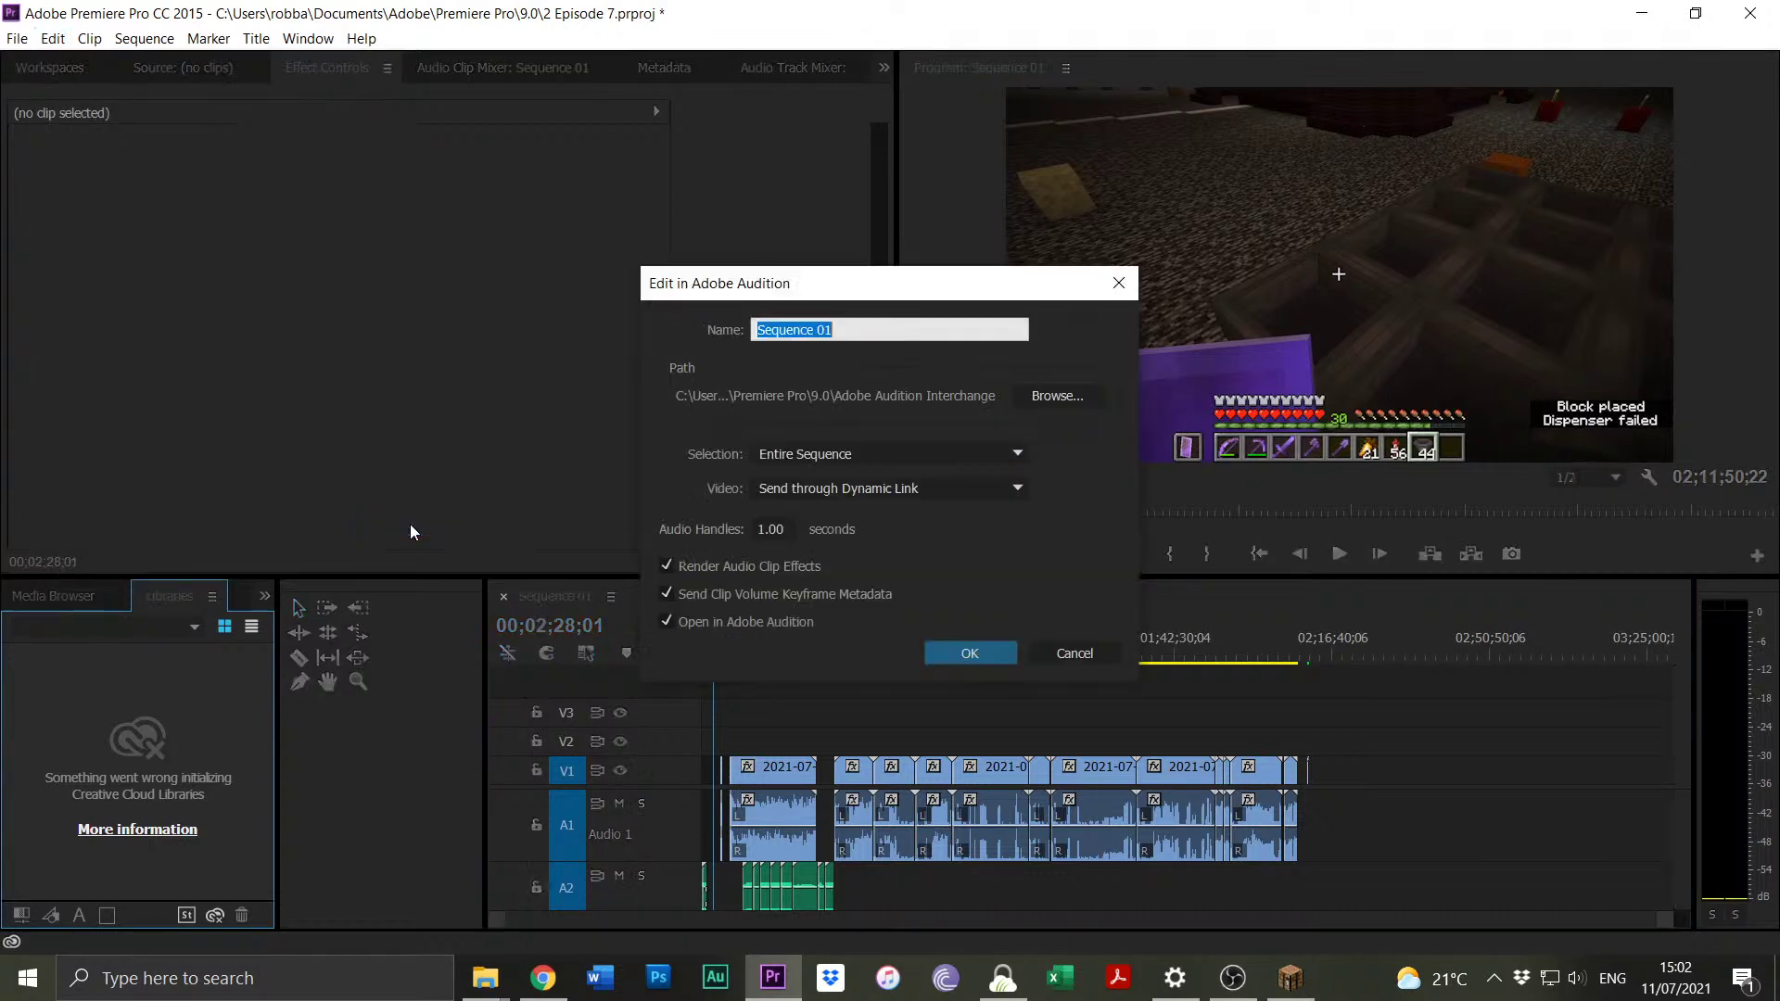
pyautogui.click(1008, 654)
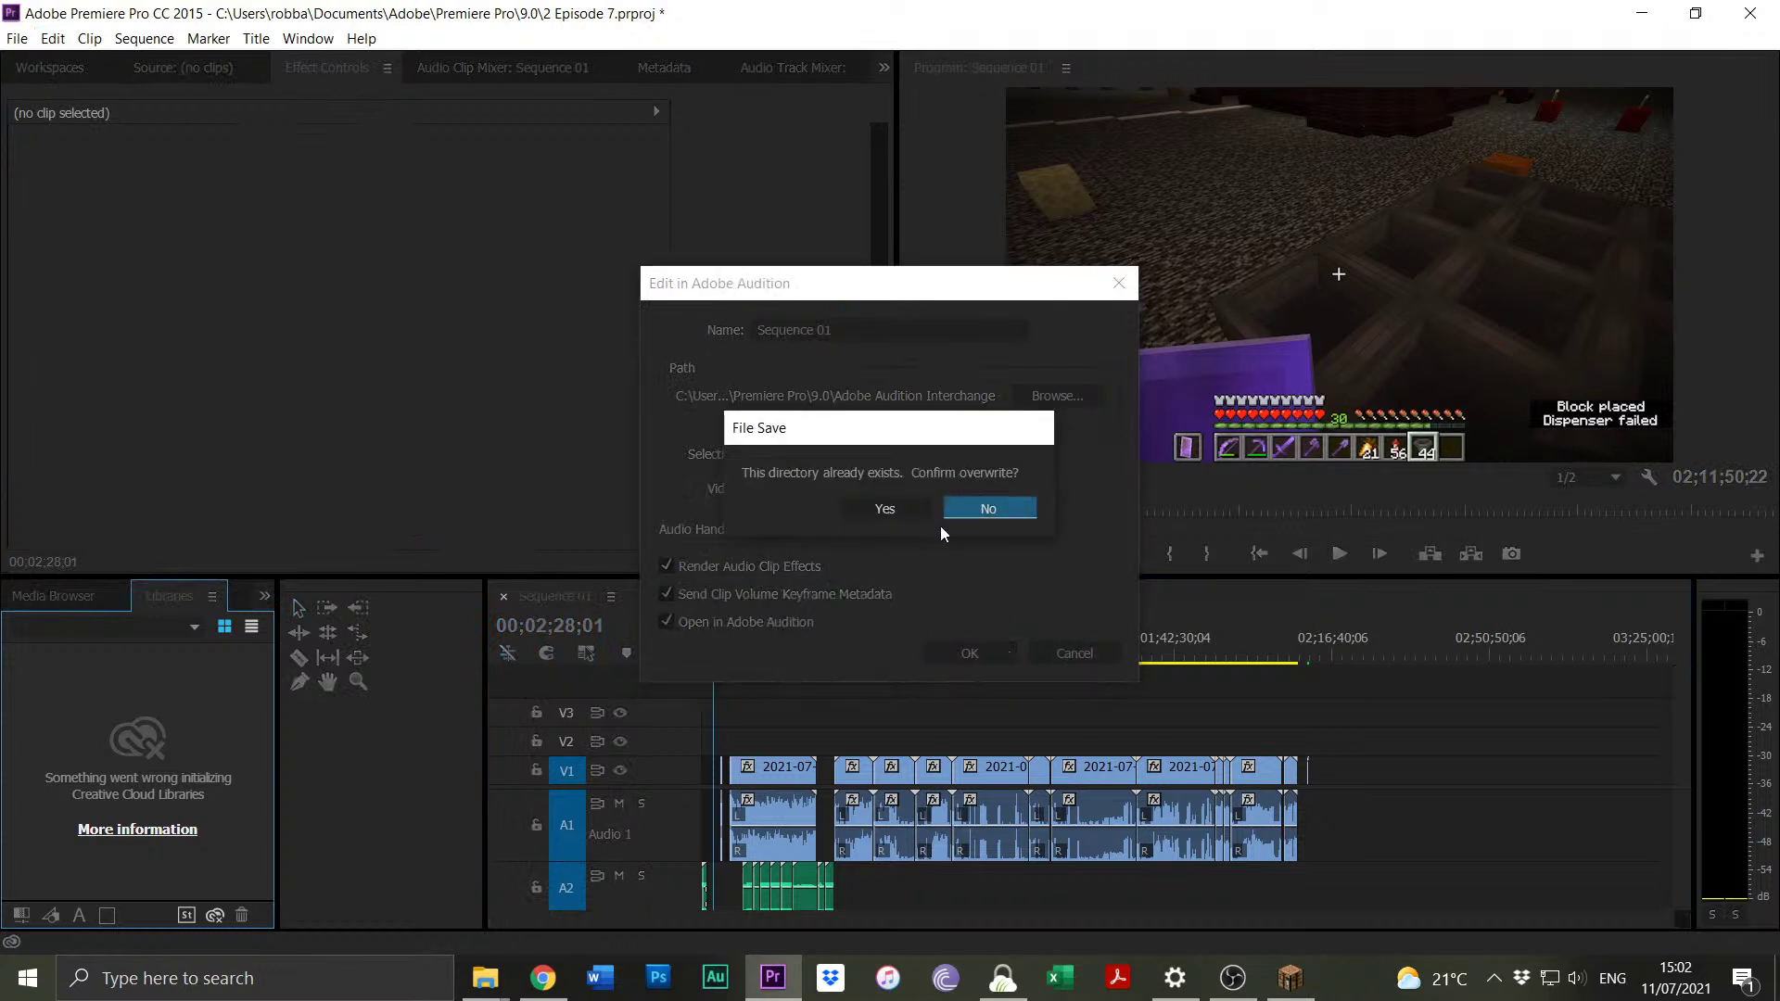
pyautogui.click(907, 509)
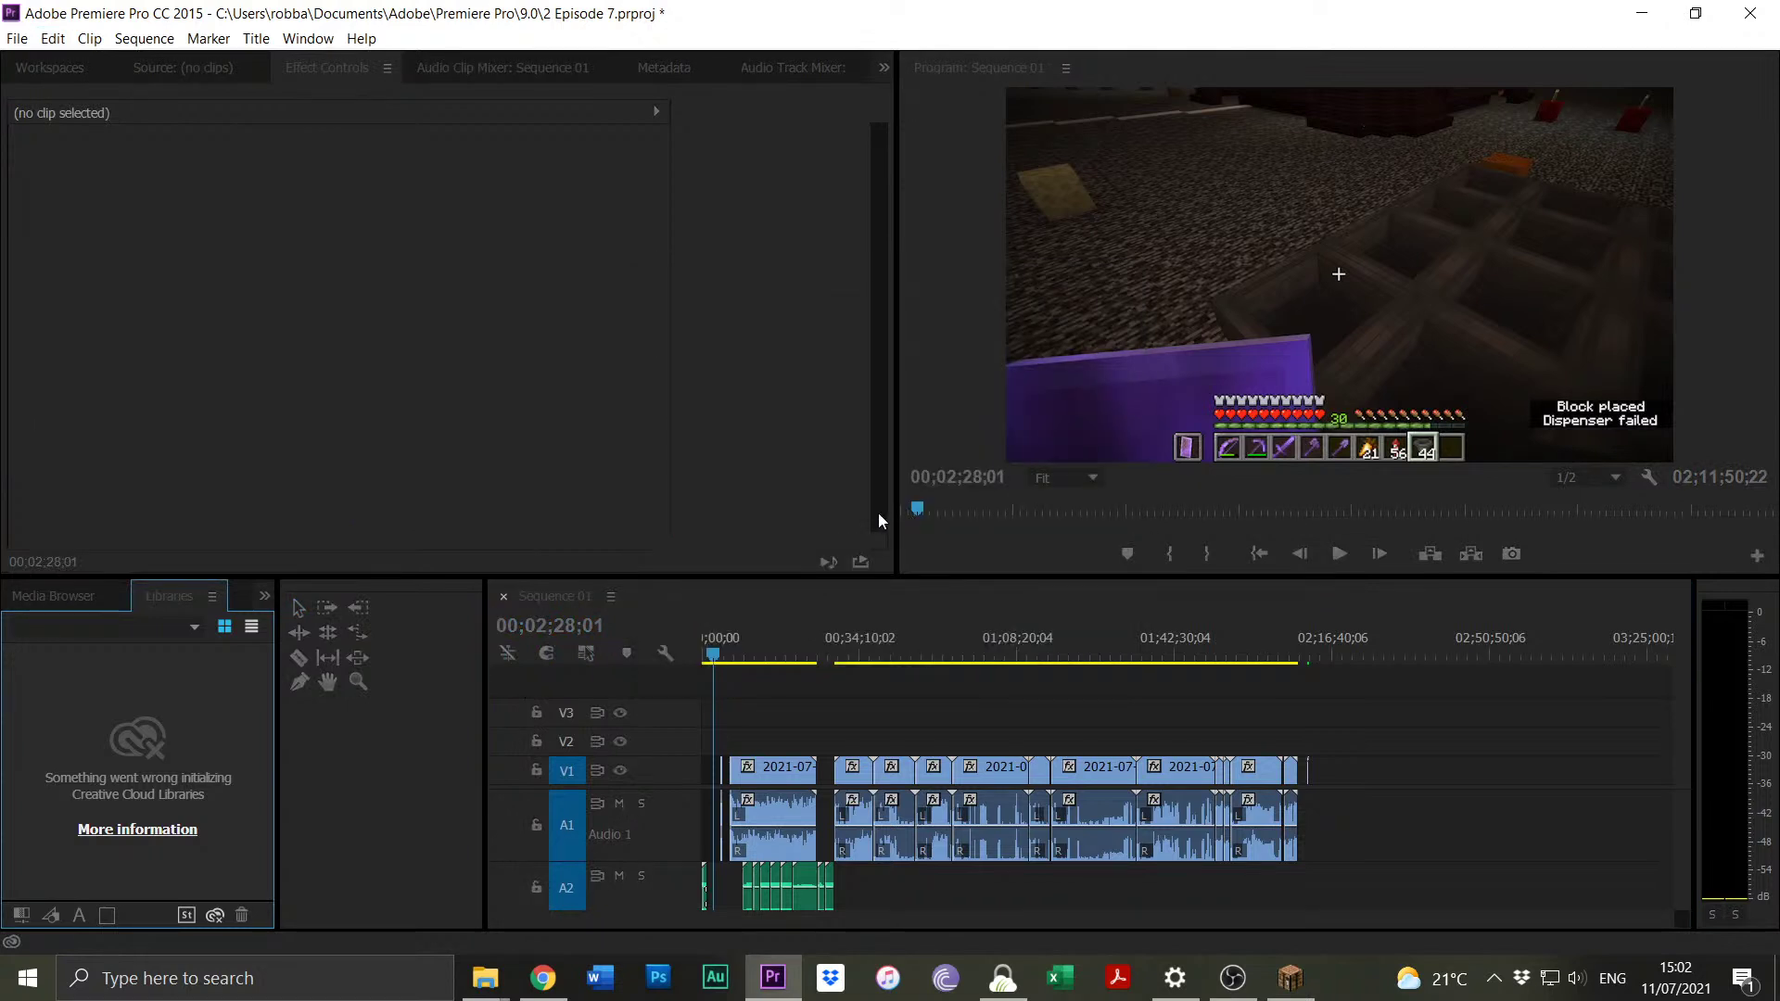
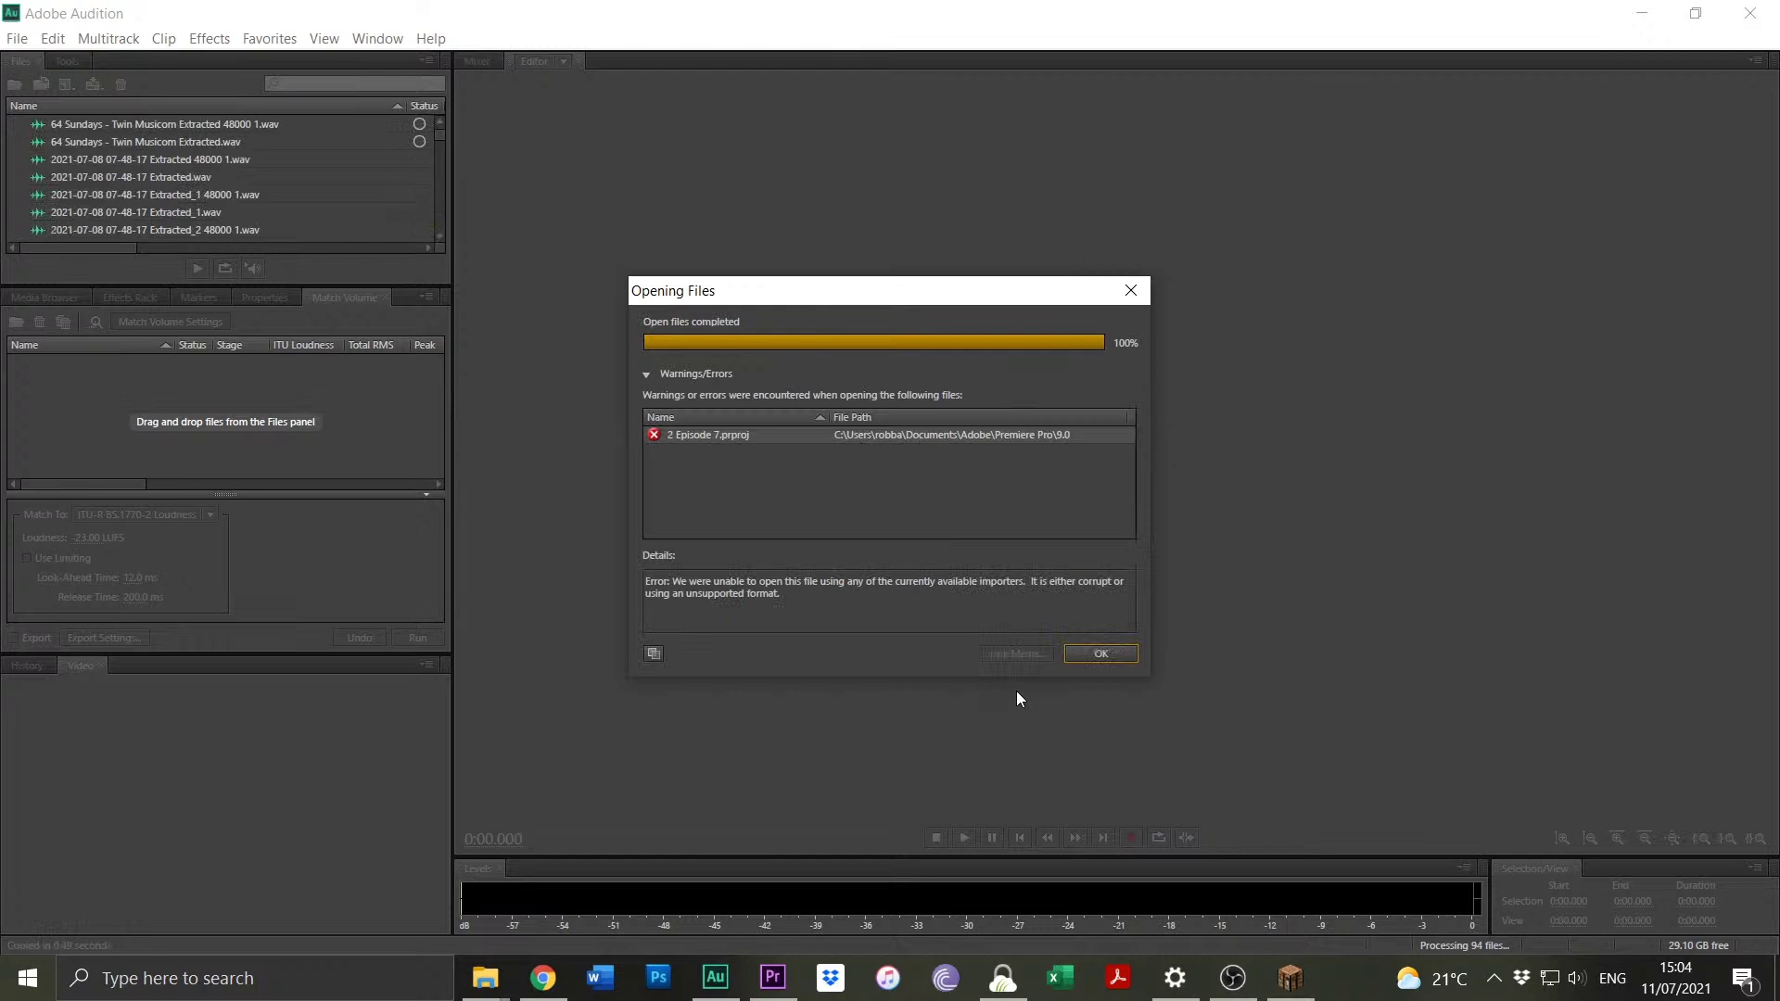
pyautogui.click(1094, 653)
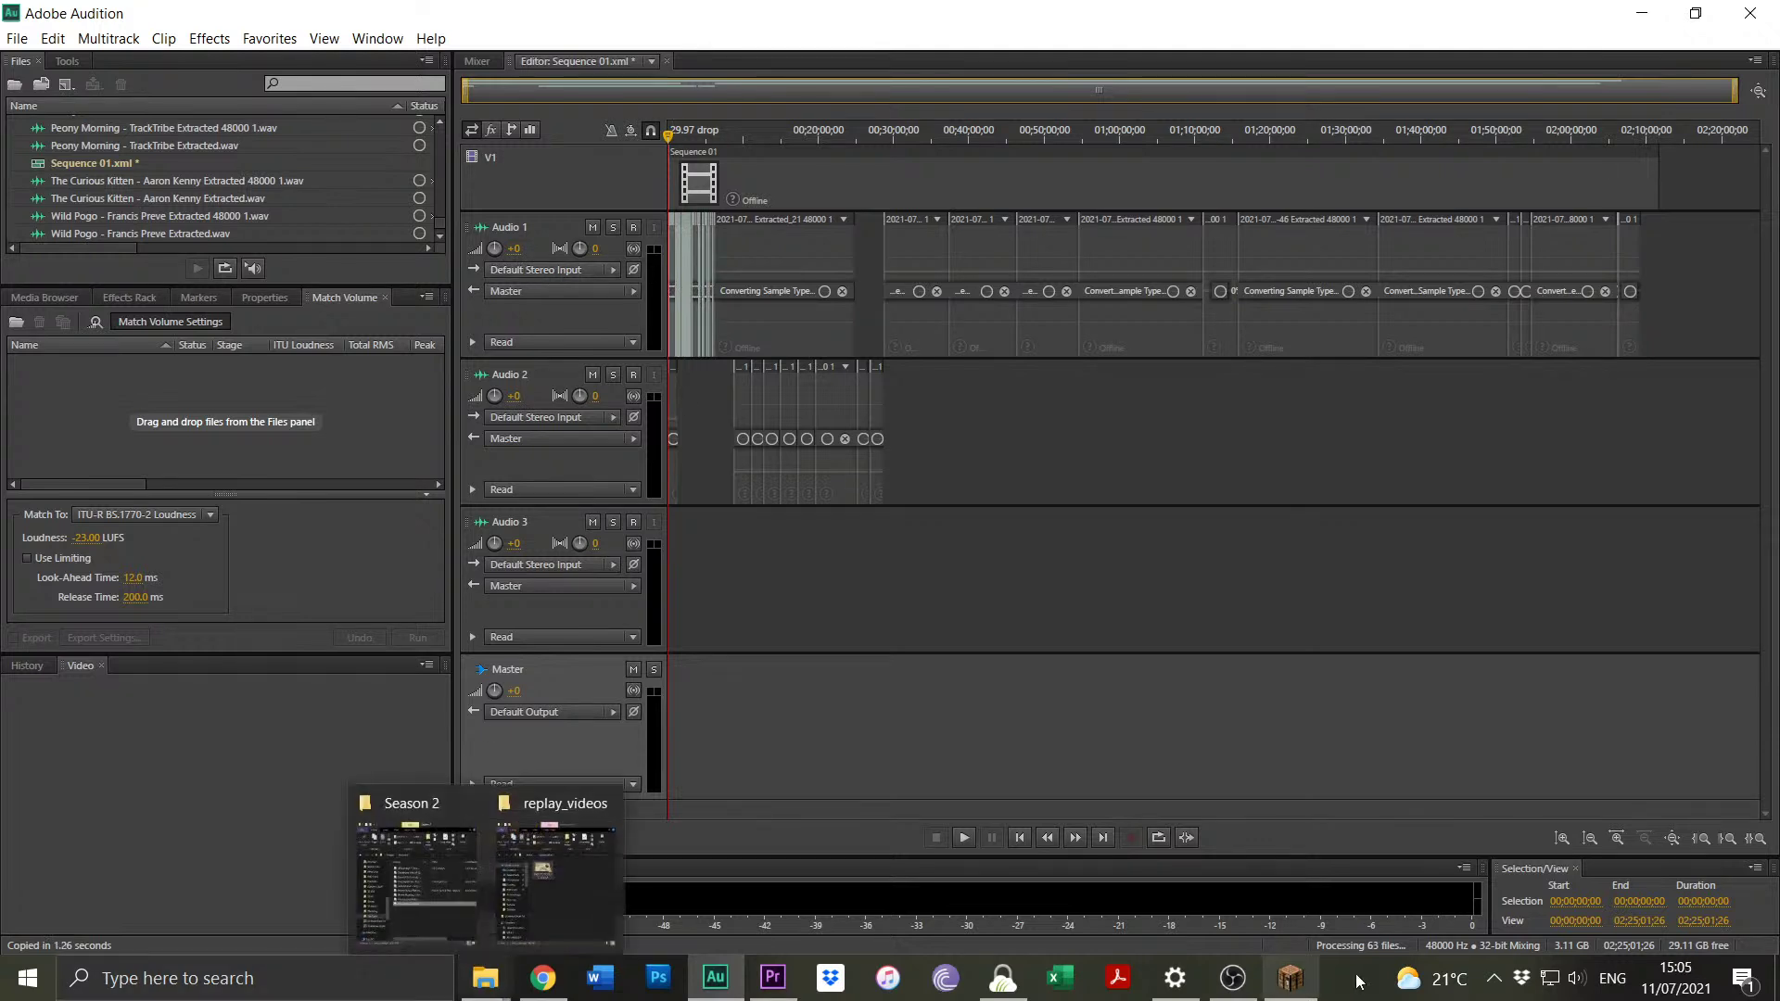
pyautogui.moveTo(1294, 995)
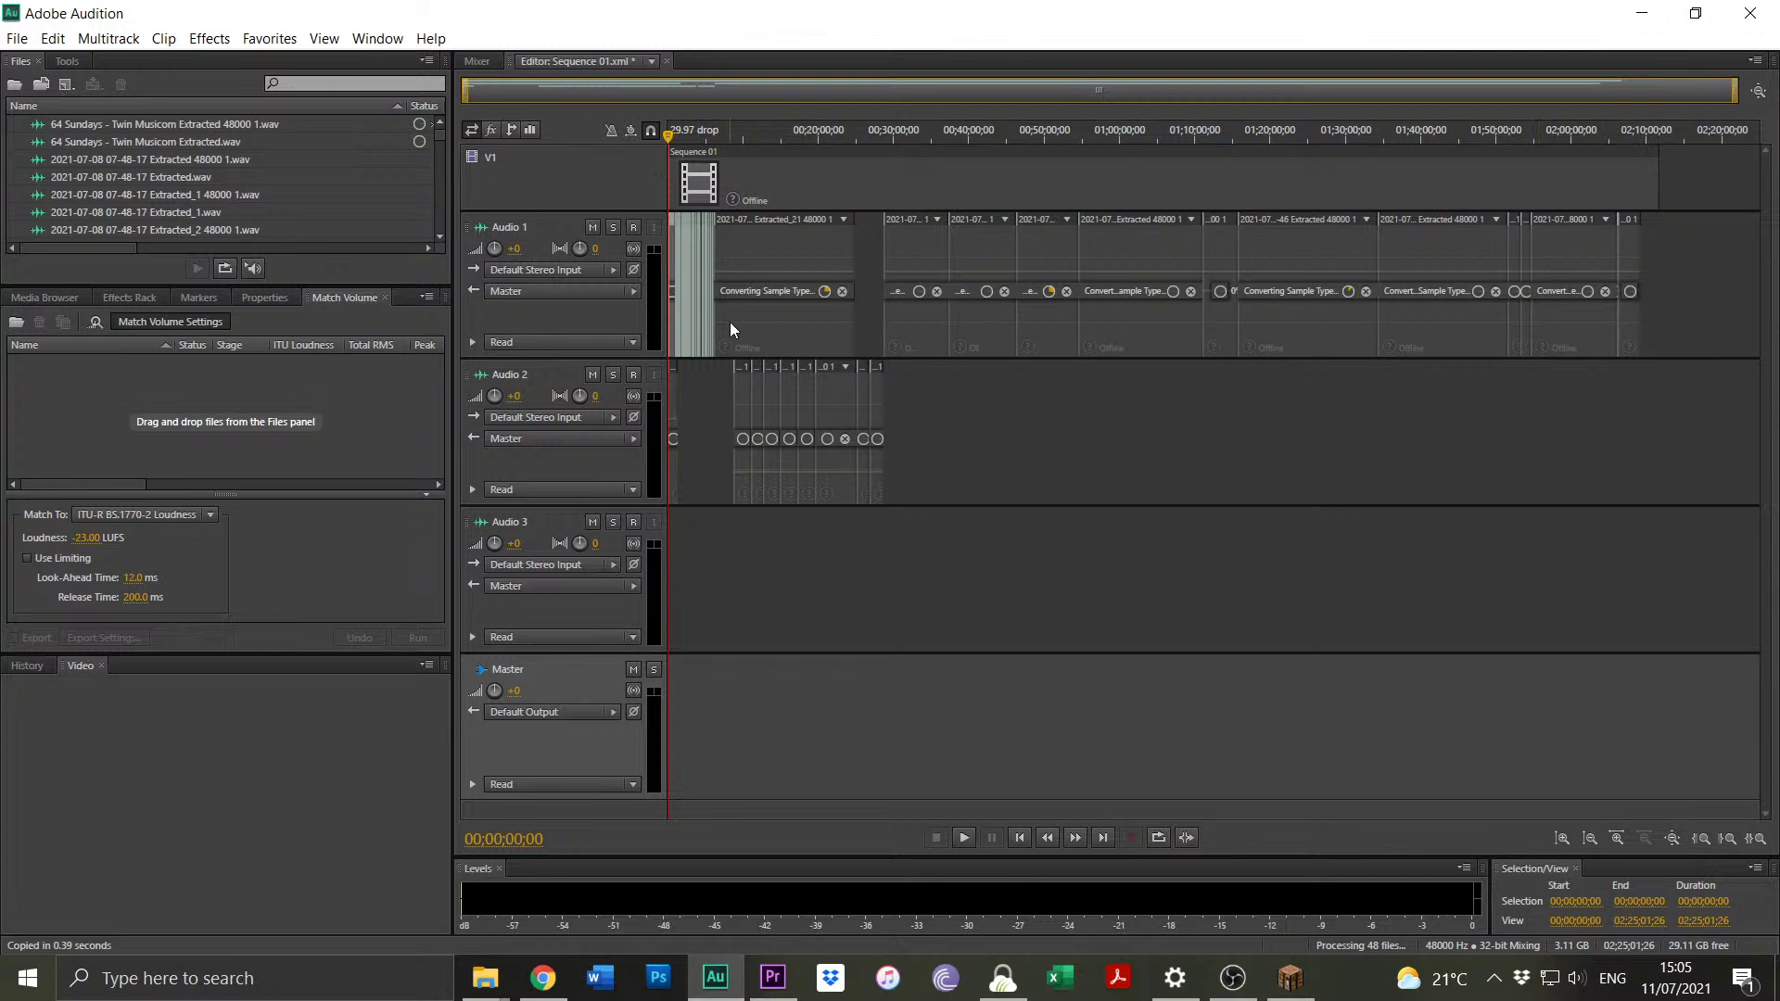
pyautogui.click(772, 978)
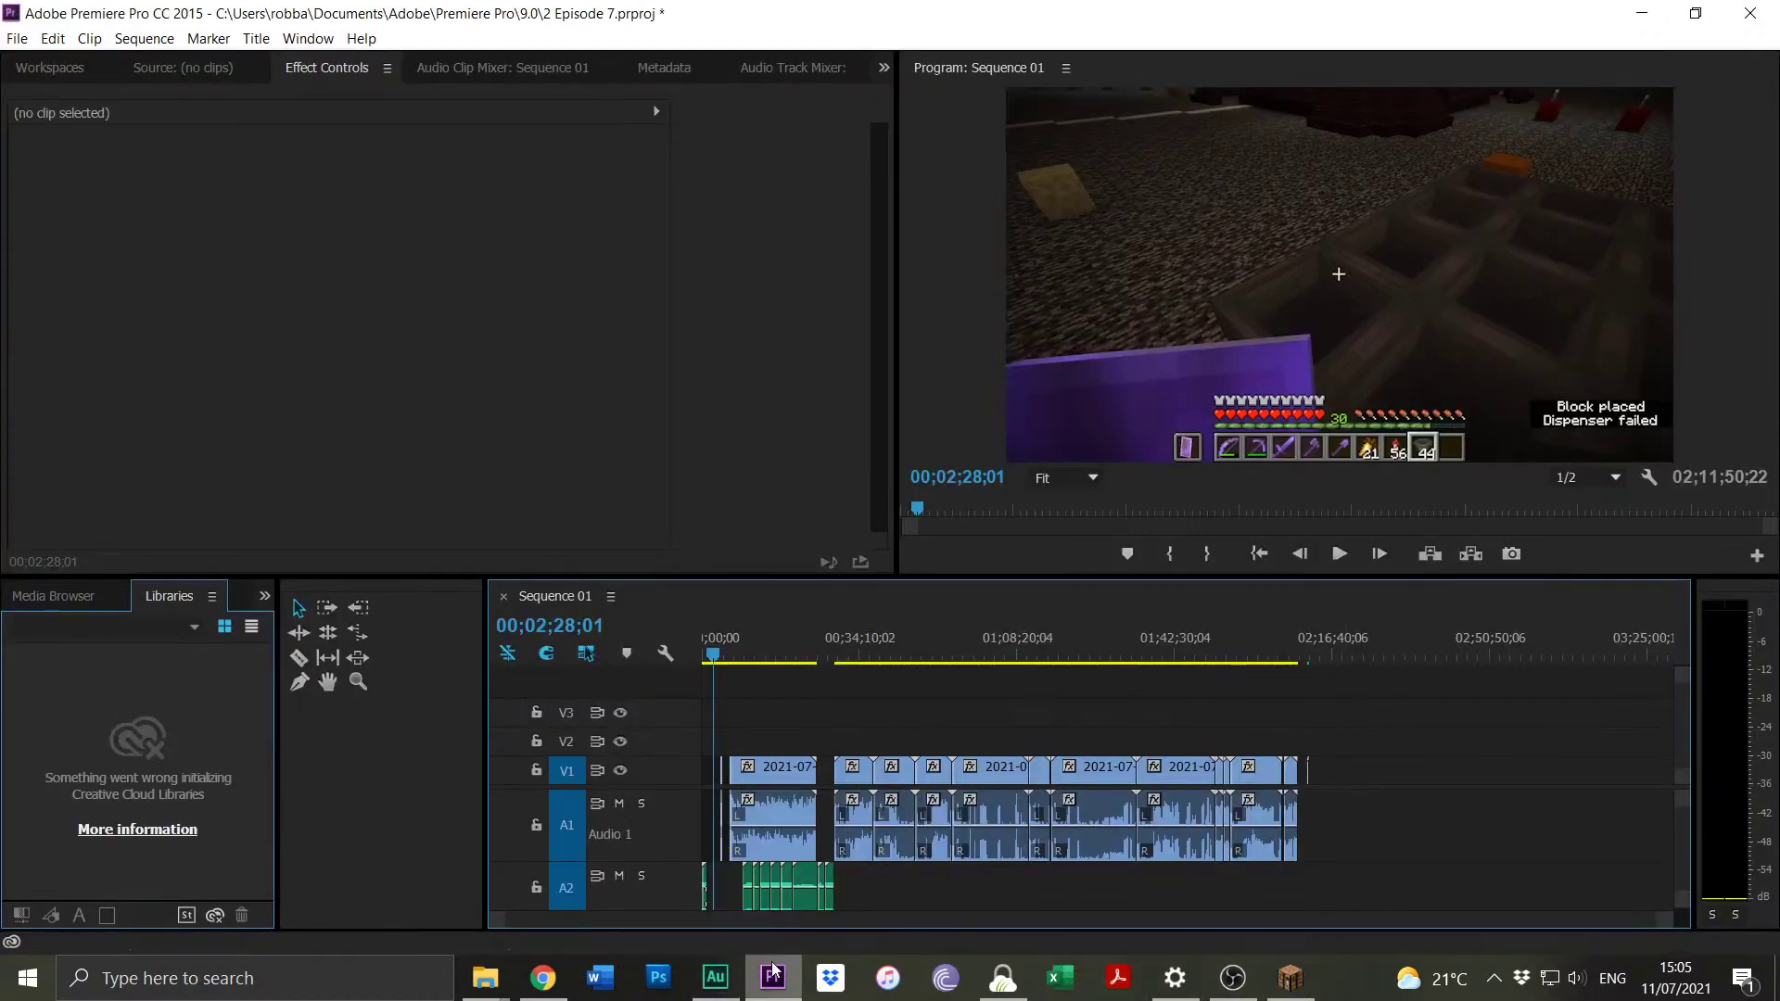
pyautogui.click(714, 978)
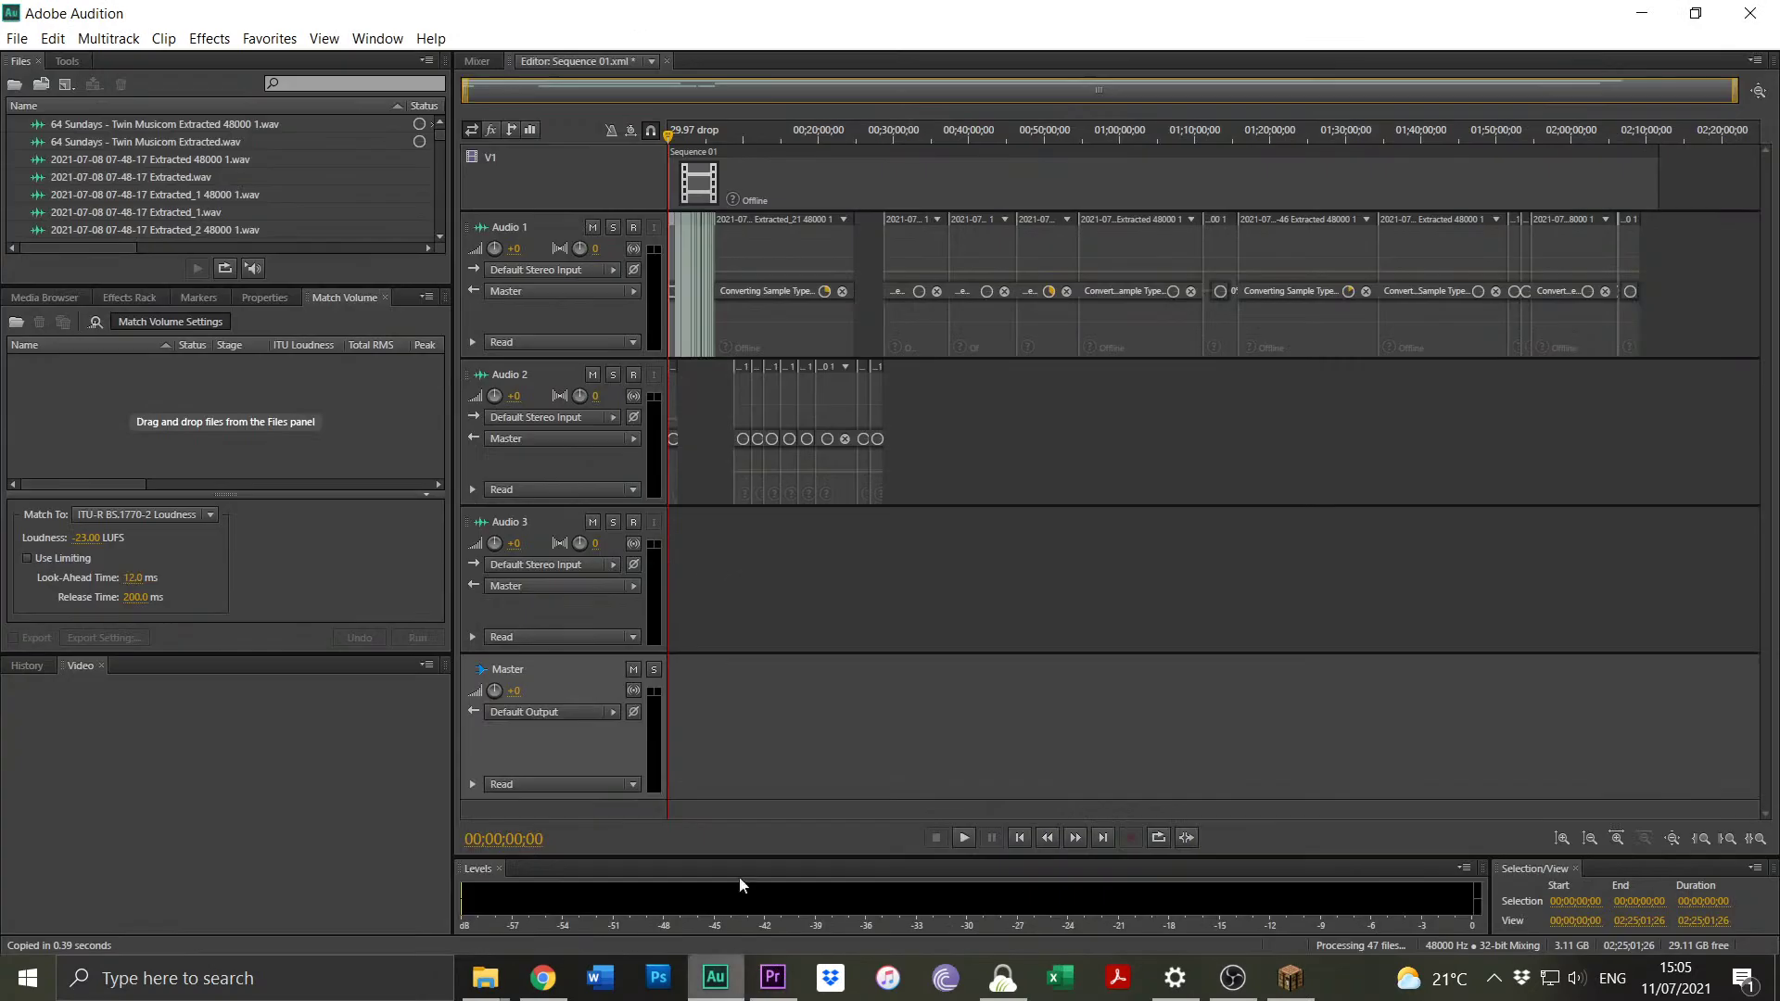
pyautogui.doubleClick(168, 176)
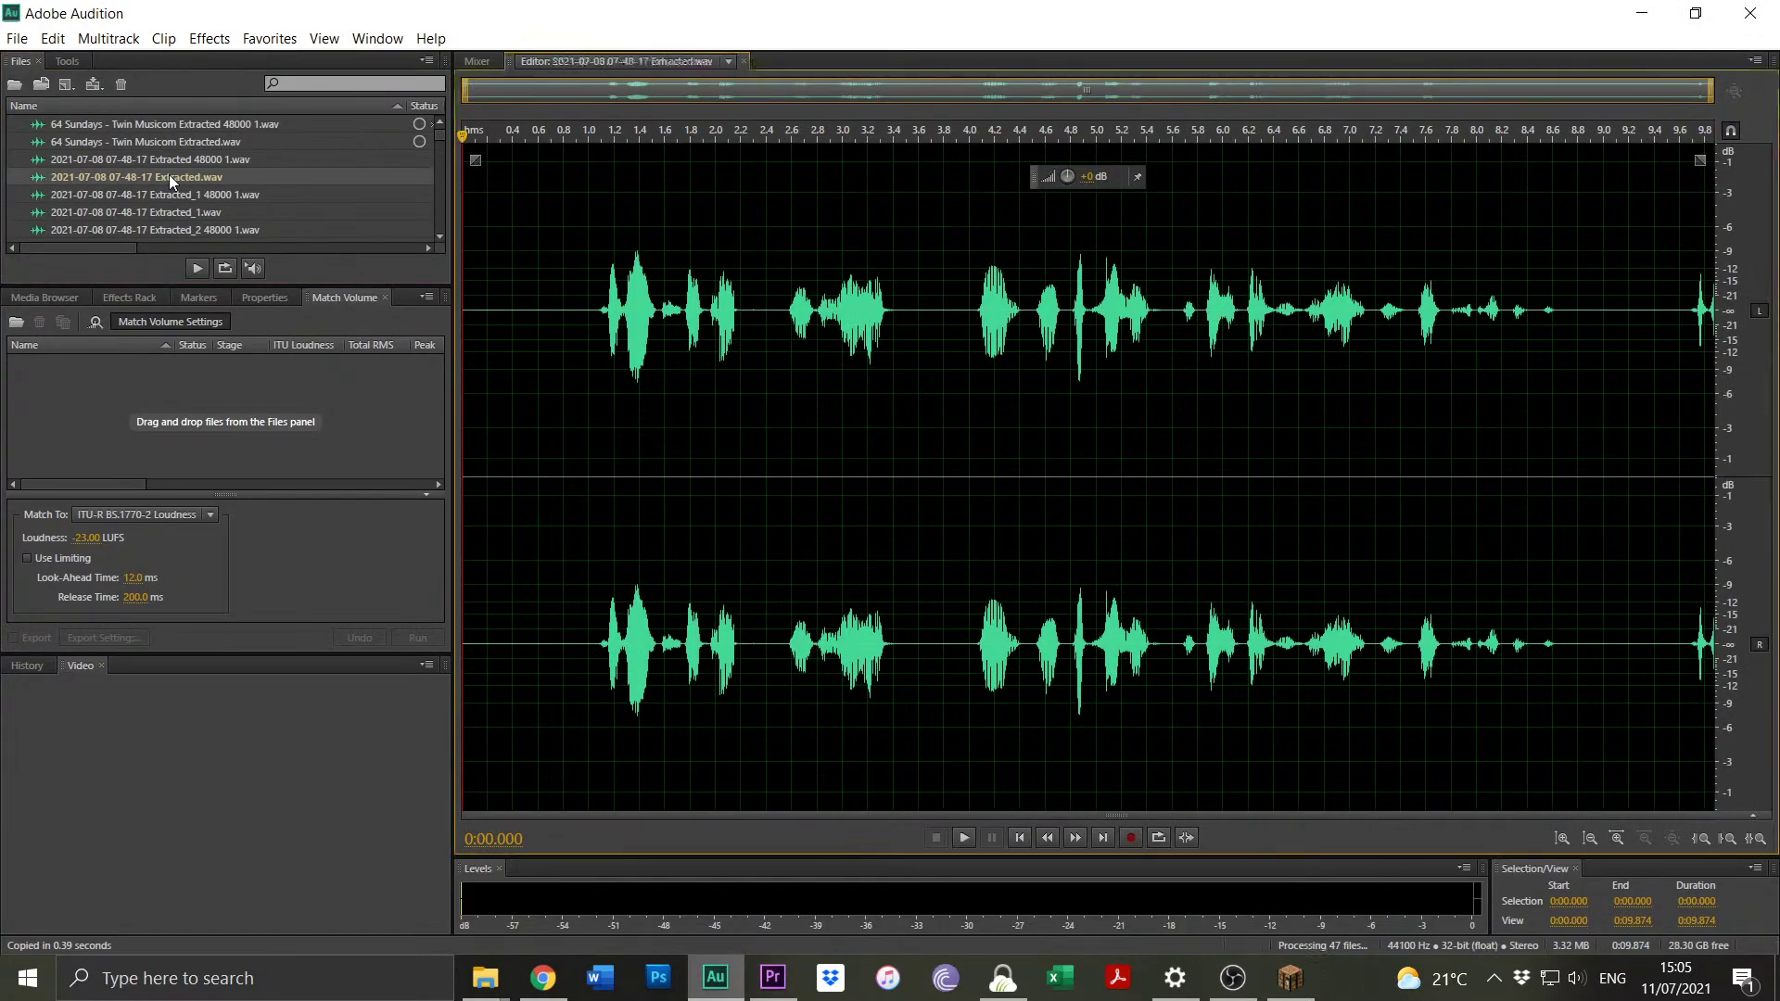
pyautogui.click(574, 463)
pyautogui.press('space')
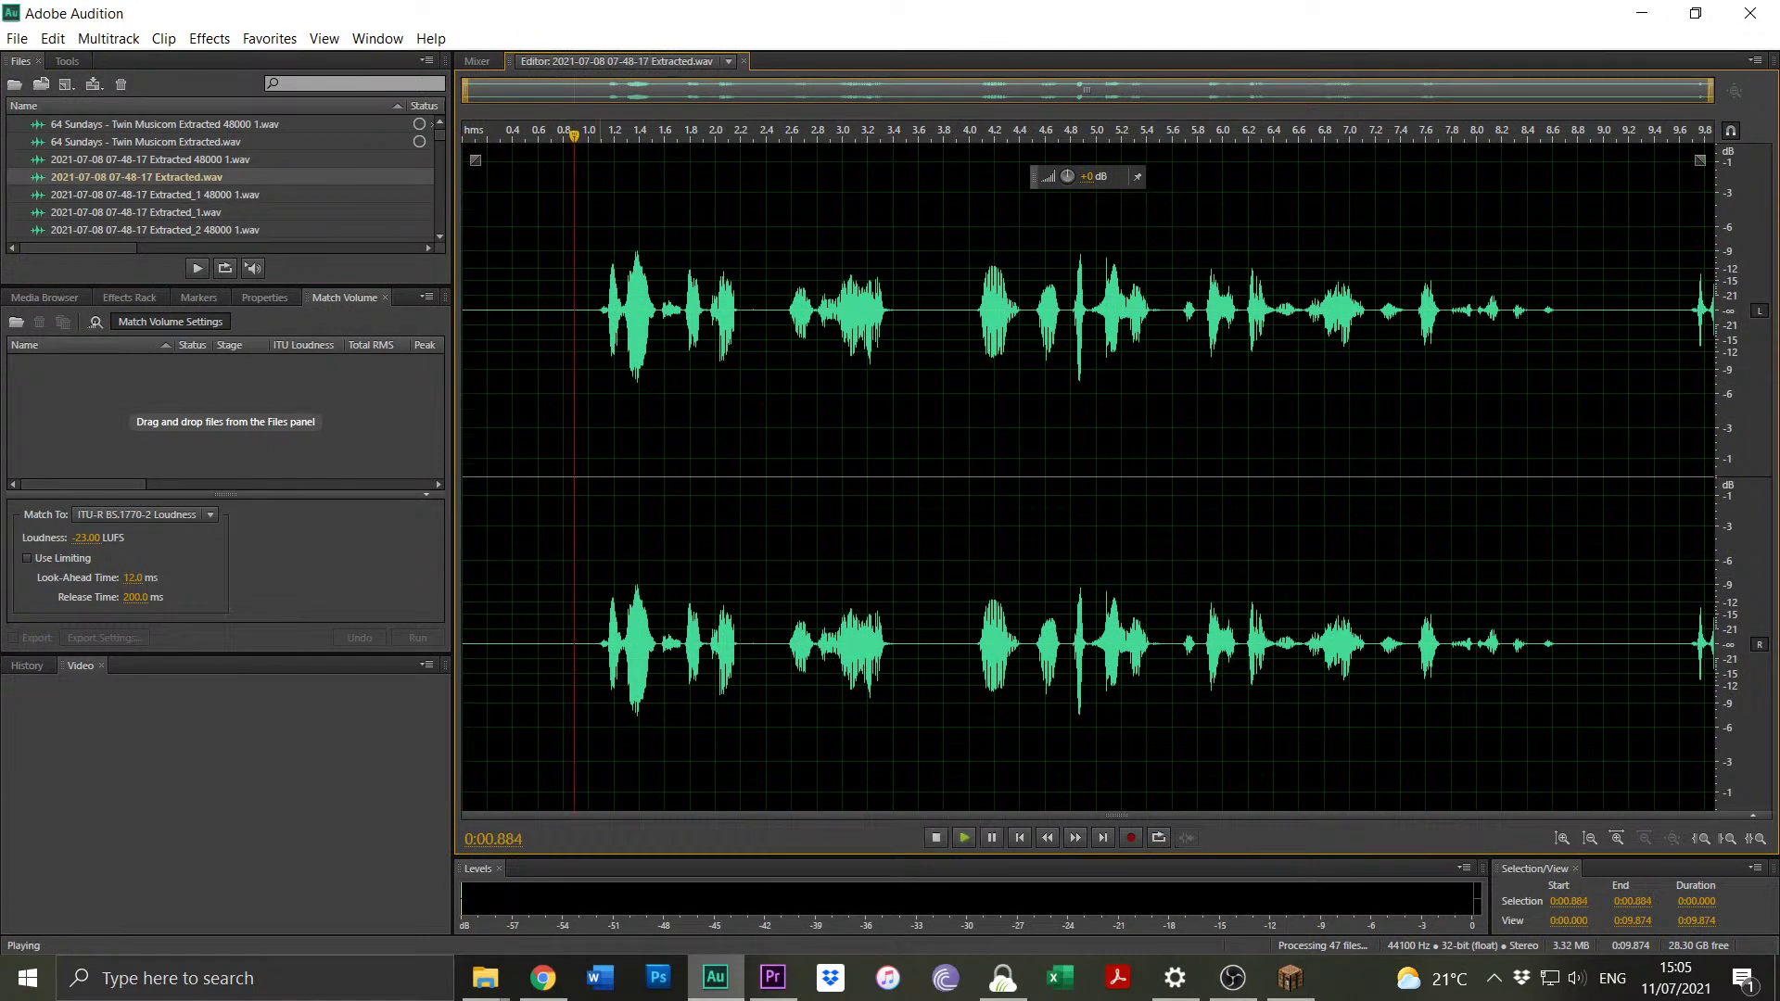
pyautogui.click(589, 500)
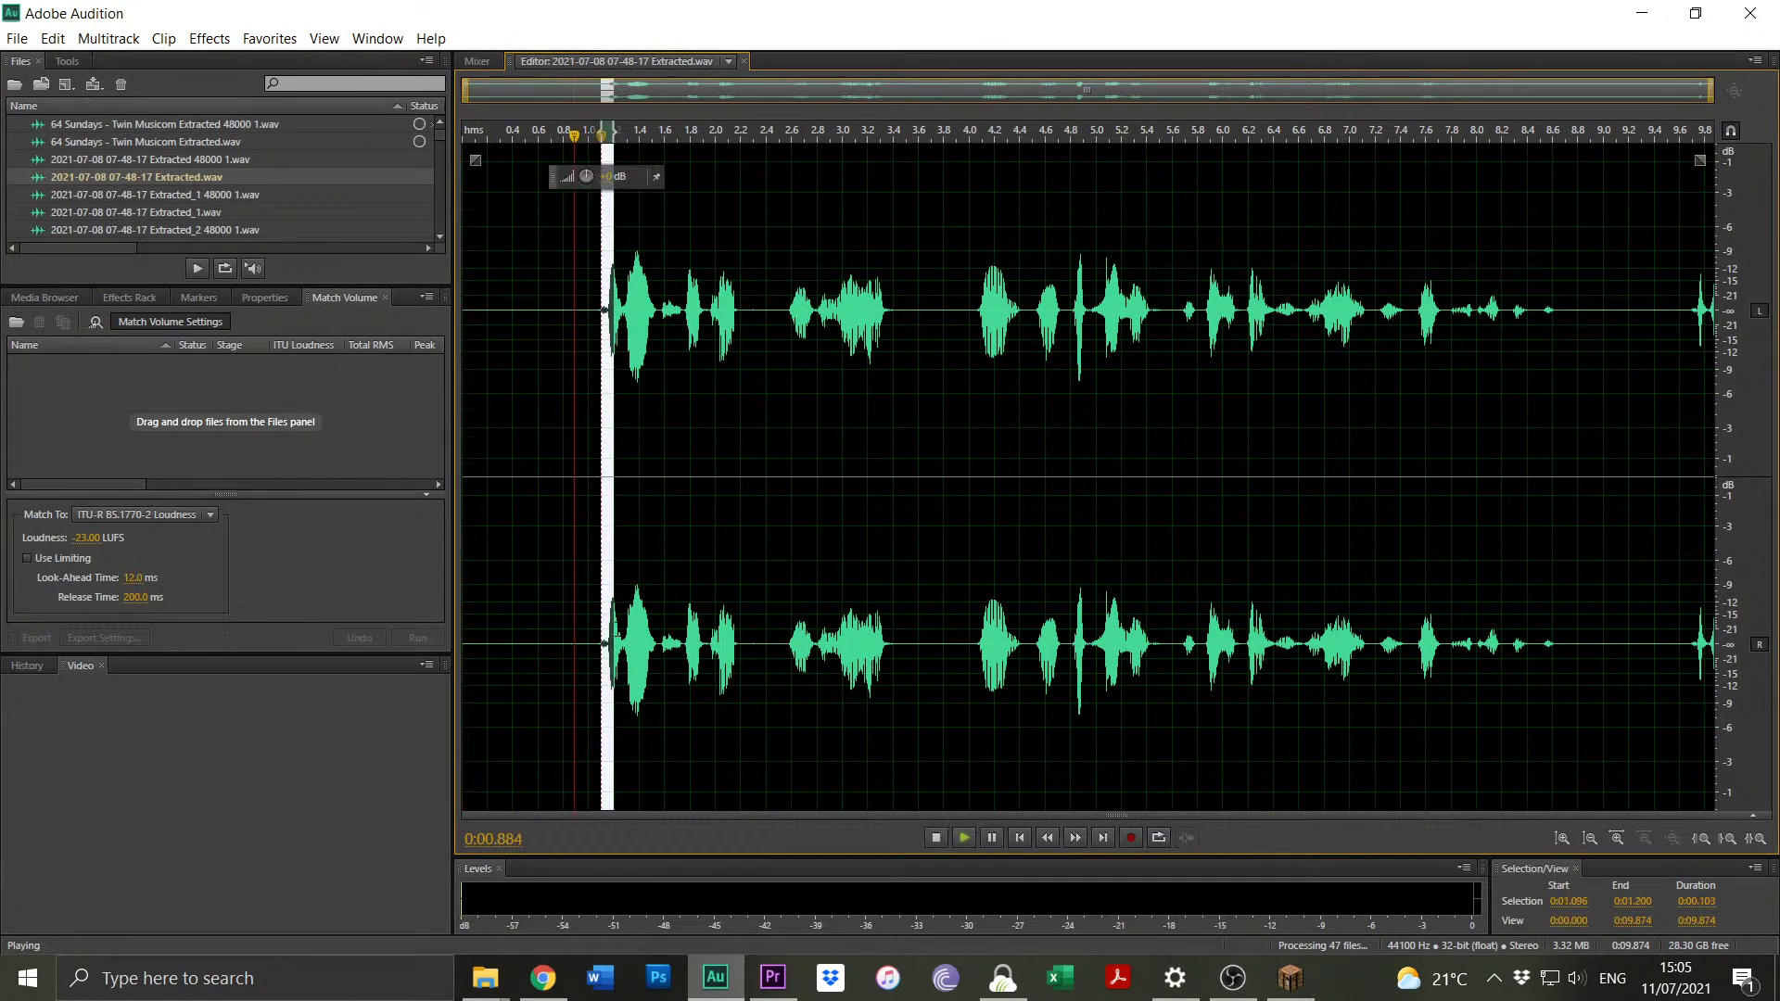
# Check the Audio Channel Mapping preferences, close them without changes and stop playback.
pyautogui.click(53, 38)
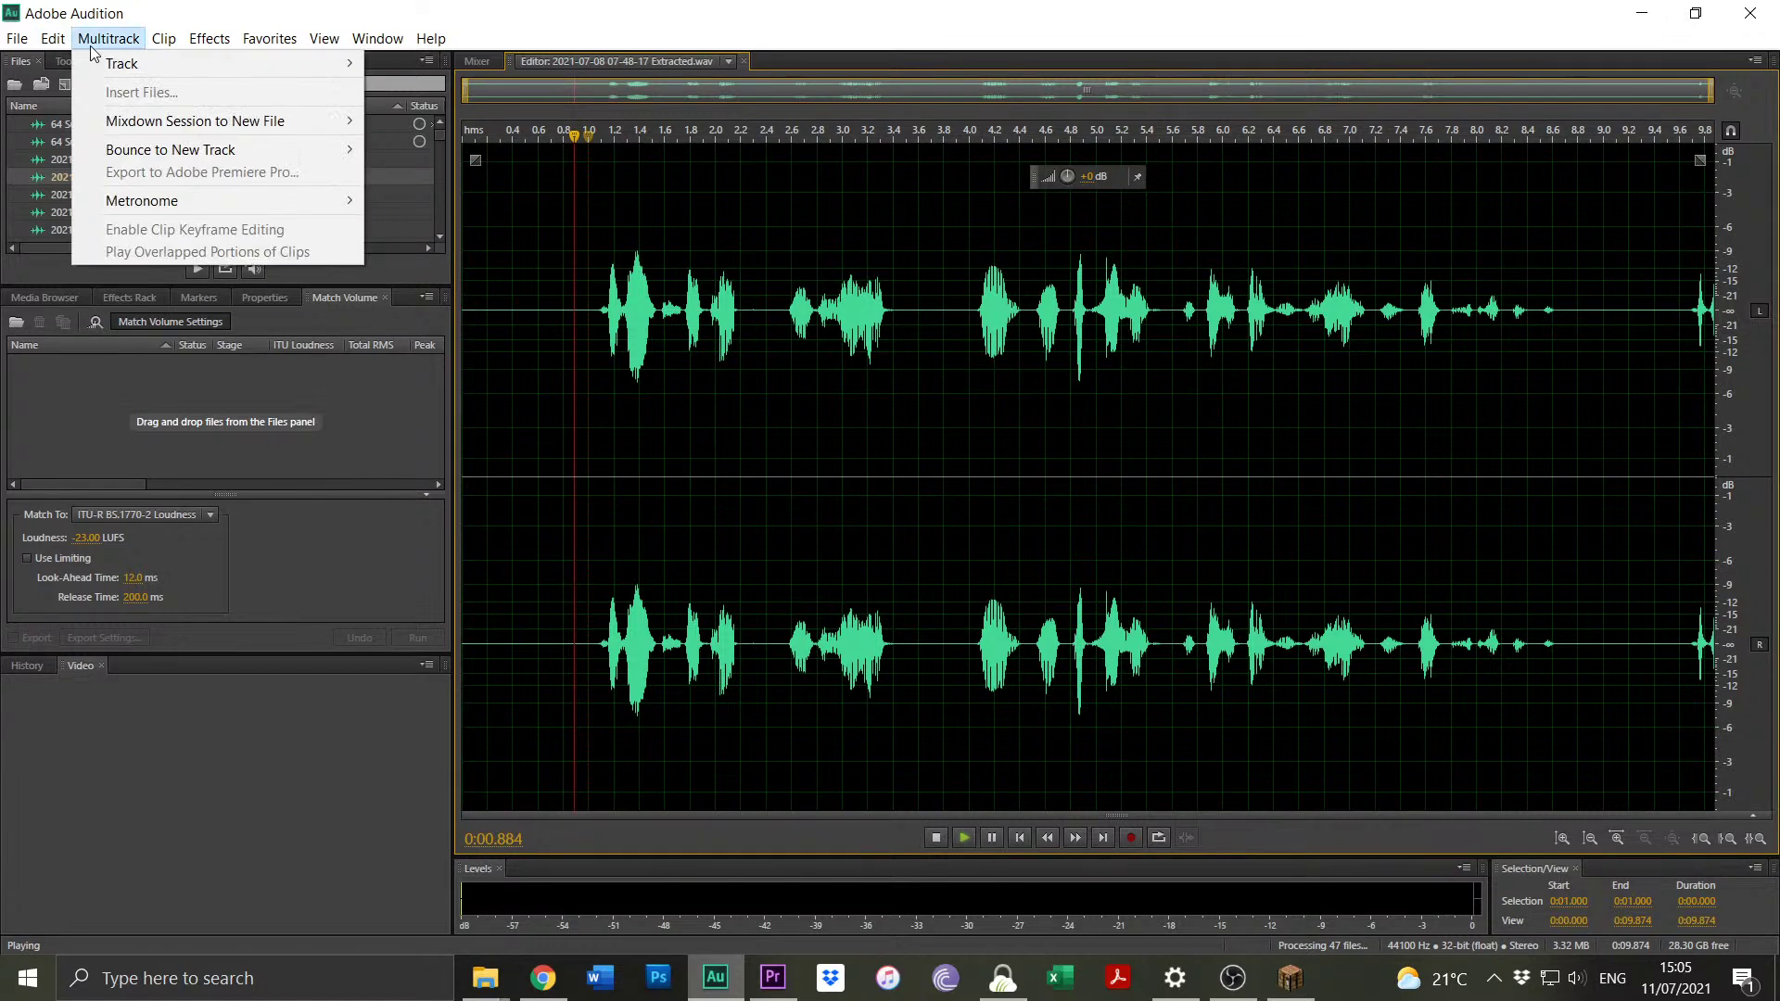
pyautogui.moveTo(329, 706)
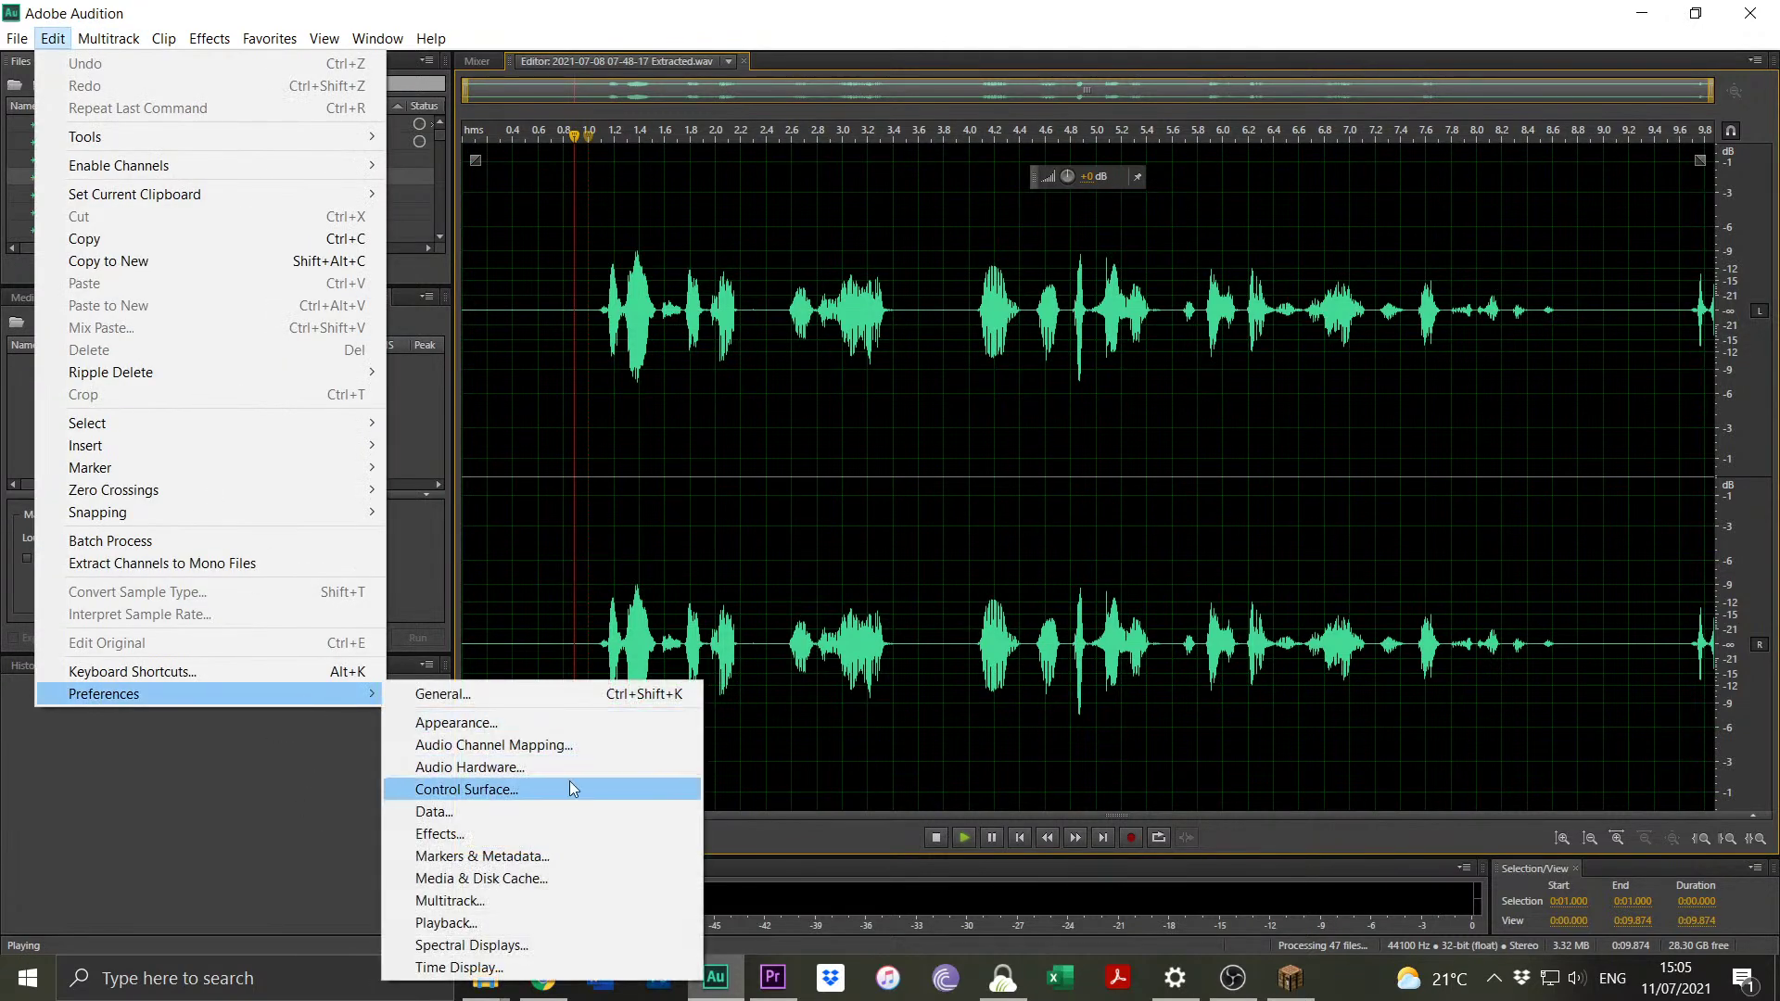
pyautogui.click(571, 747)
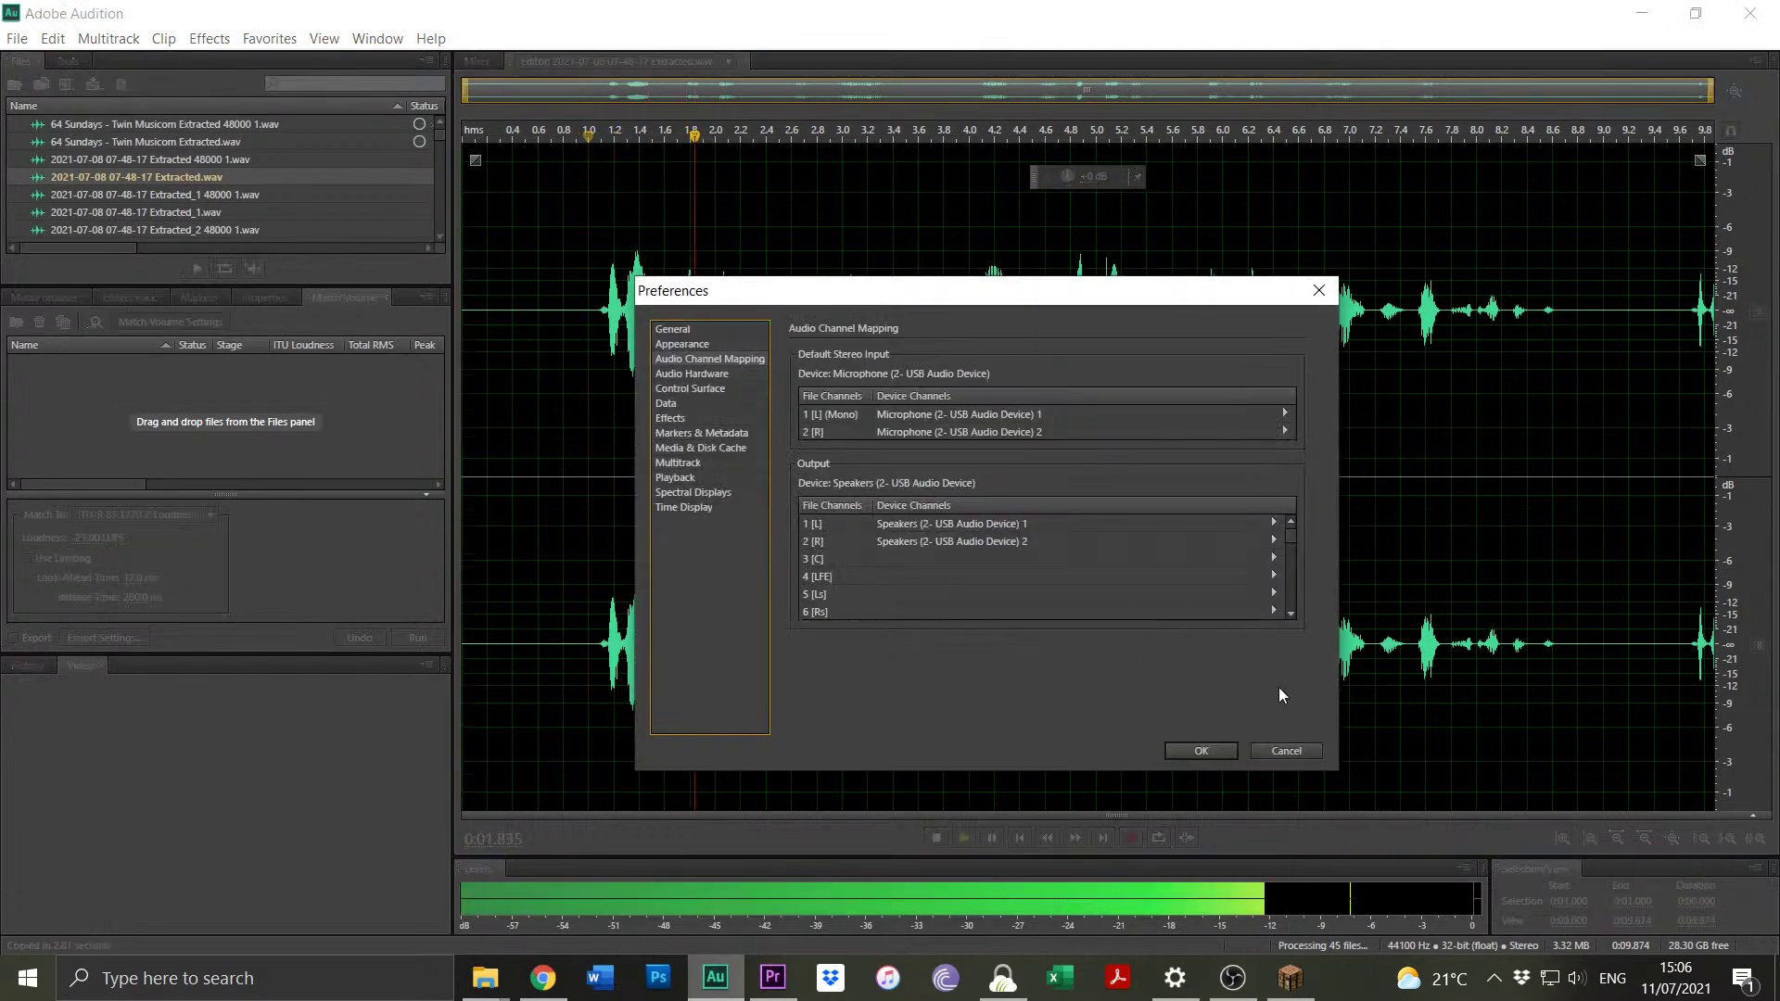
pyautogui.click(1286, 751)
pyautogui.press('space')
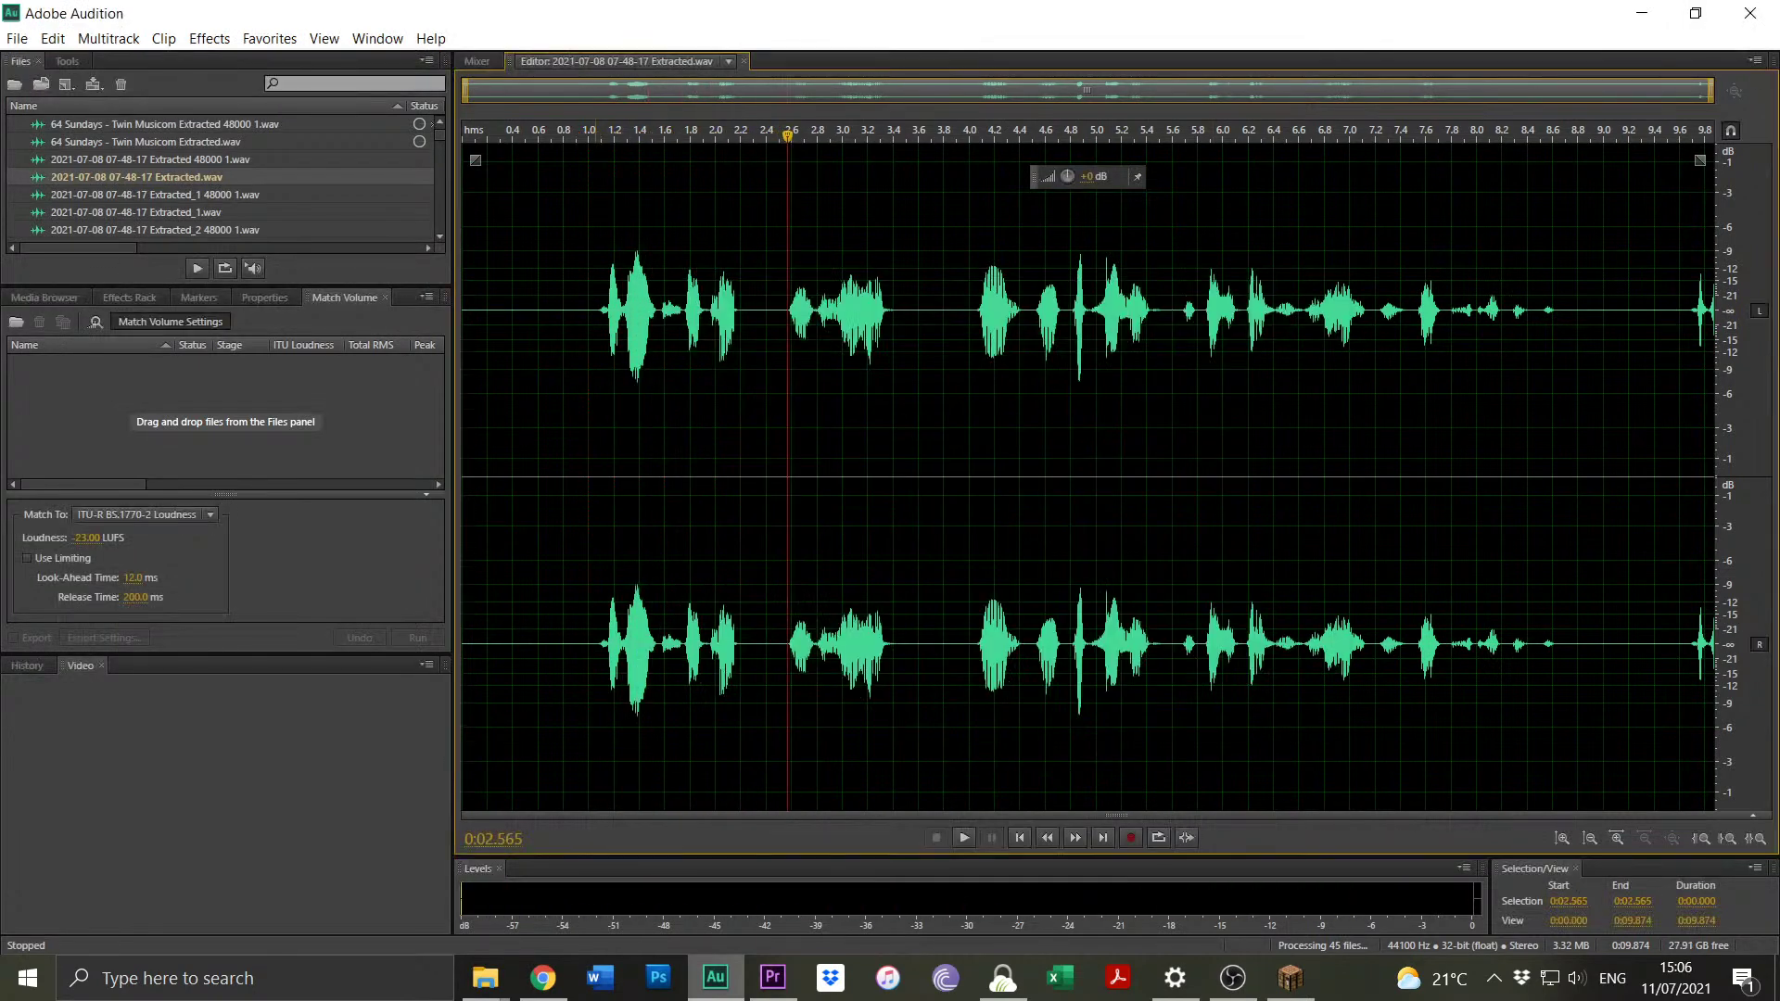
# Review the Audio Hardware and Audio Channel Mapping preferences, and play the recording from about 0.9 to 9 seconds.
pyautogui.click(575, 297)
pyautogui.click(53, 38)
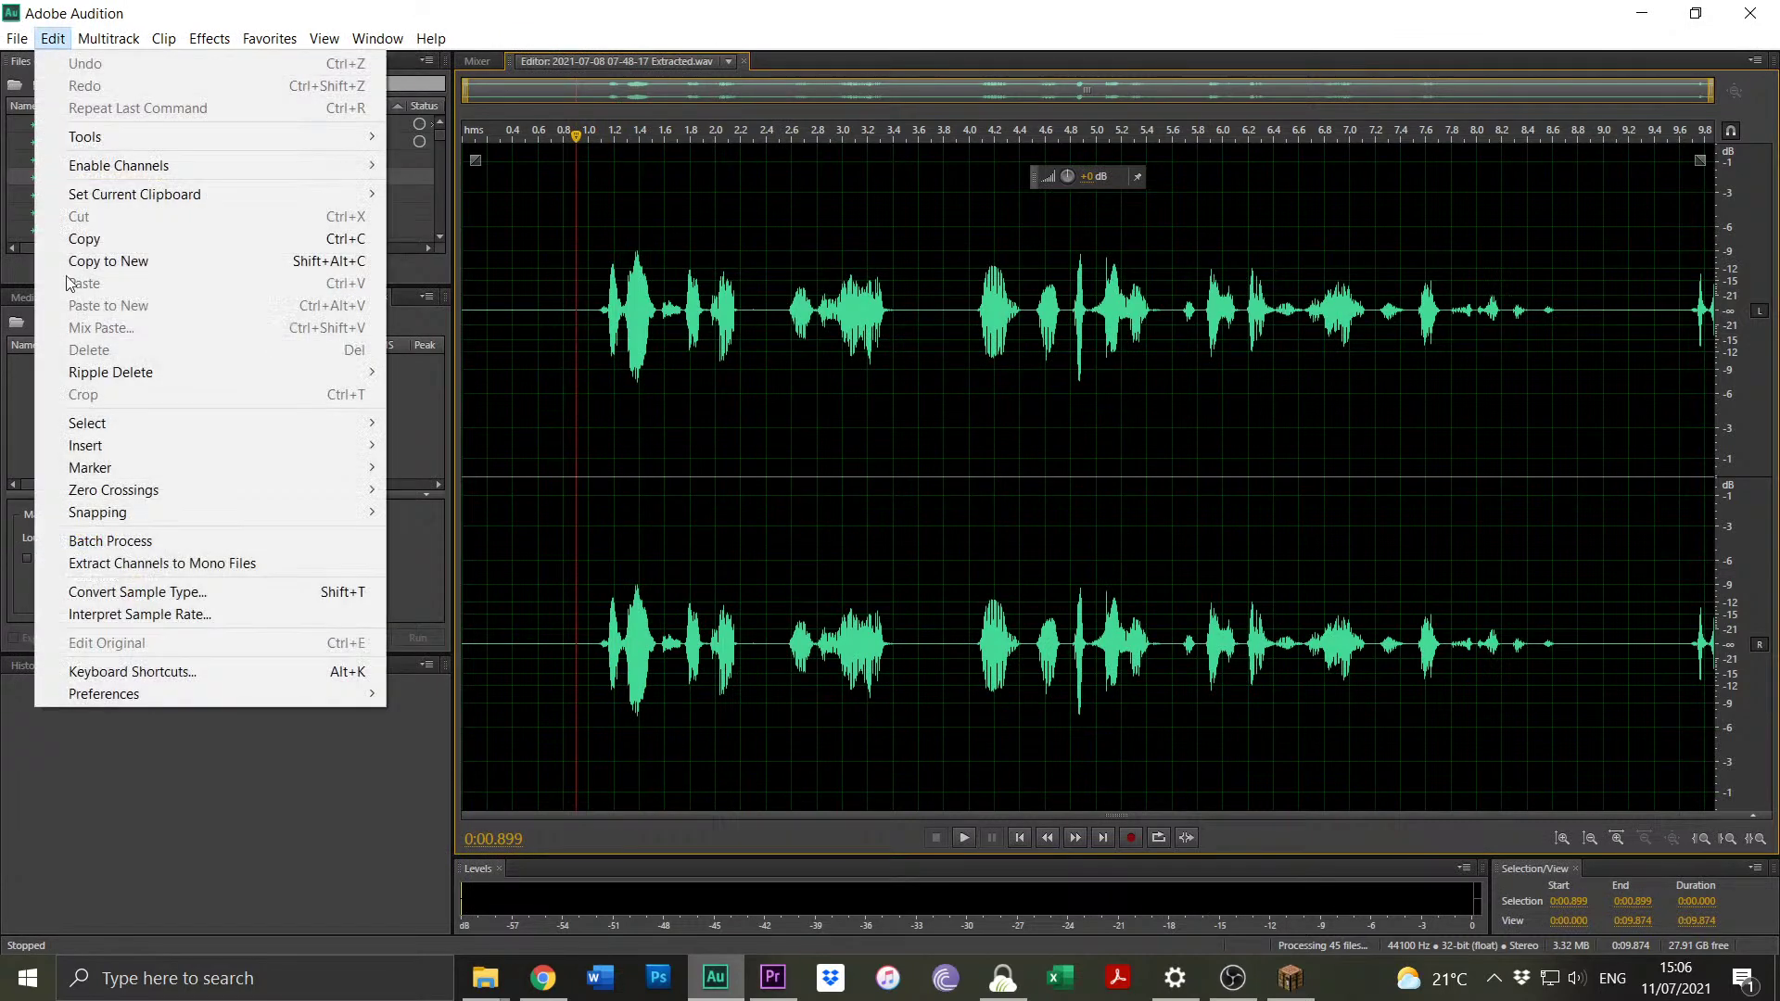
pyautogui.moveTo(97, 691)
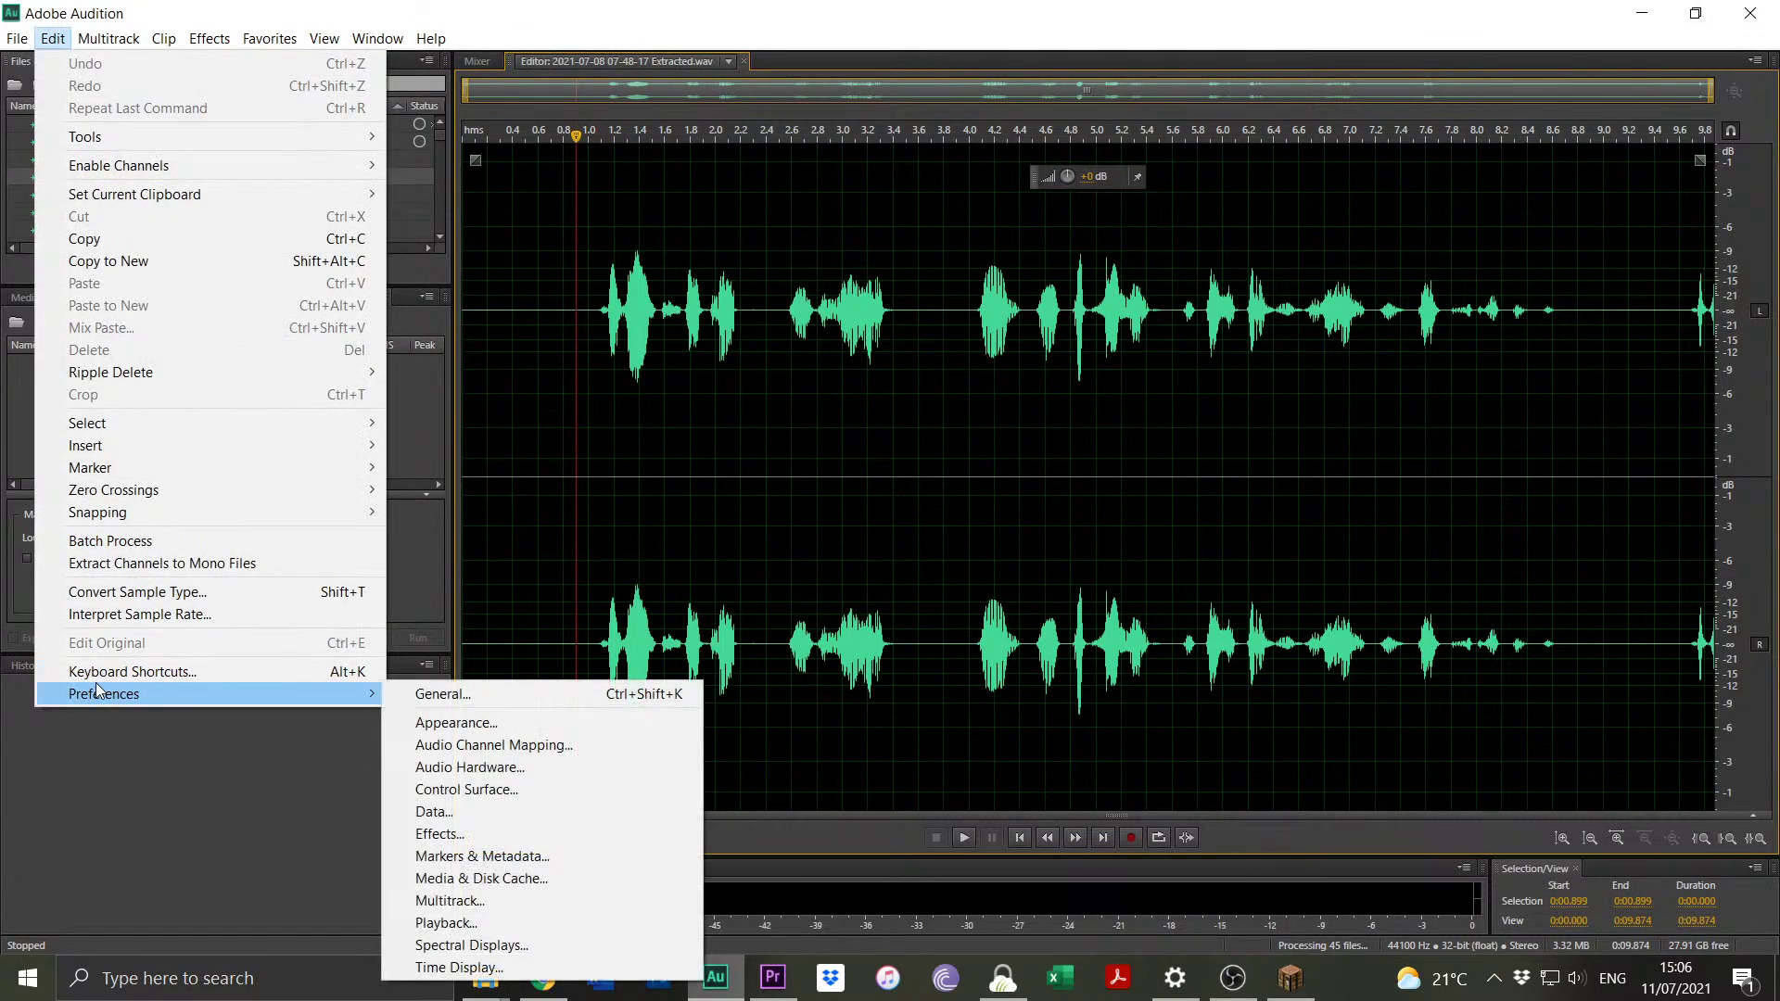
pyautogui.click(489, 766)
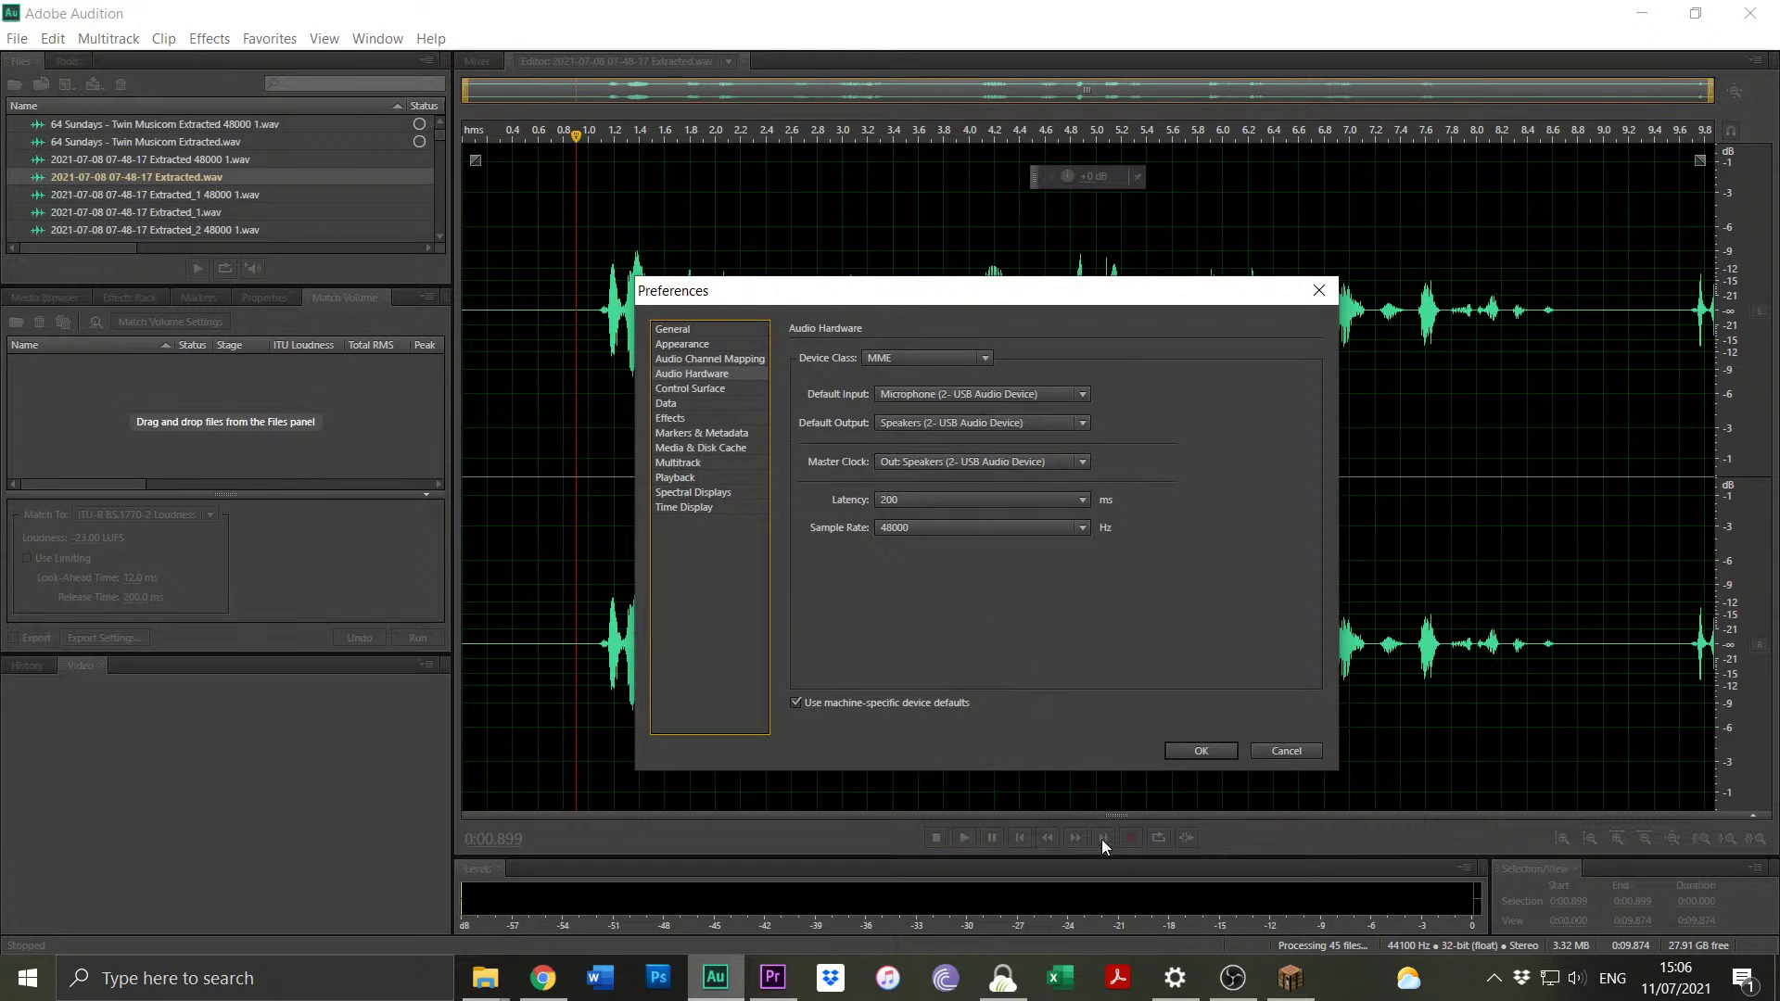
pyautogui.click(712, 361)
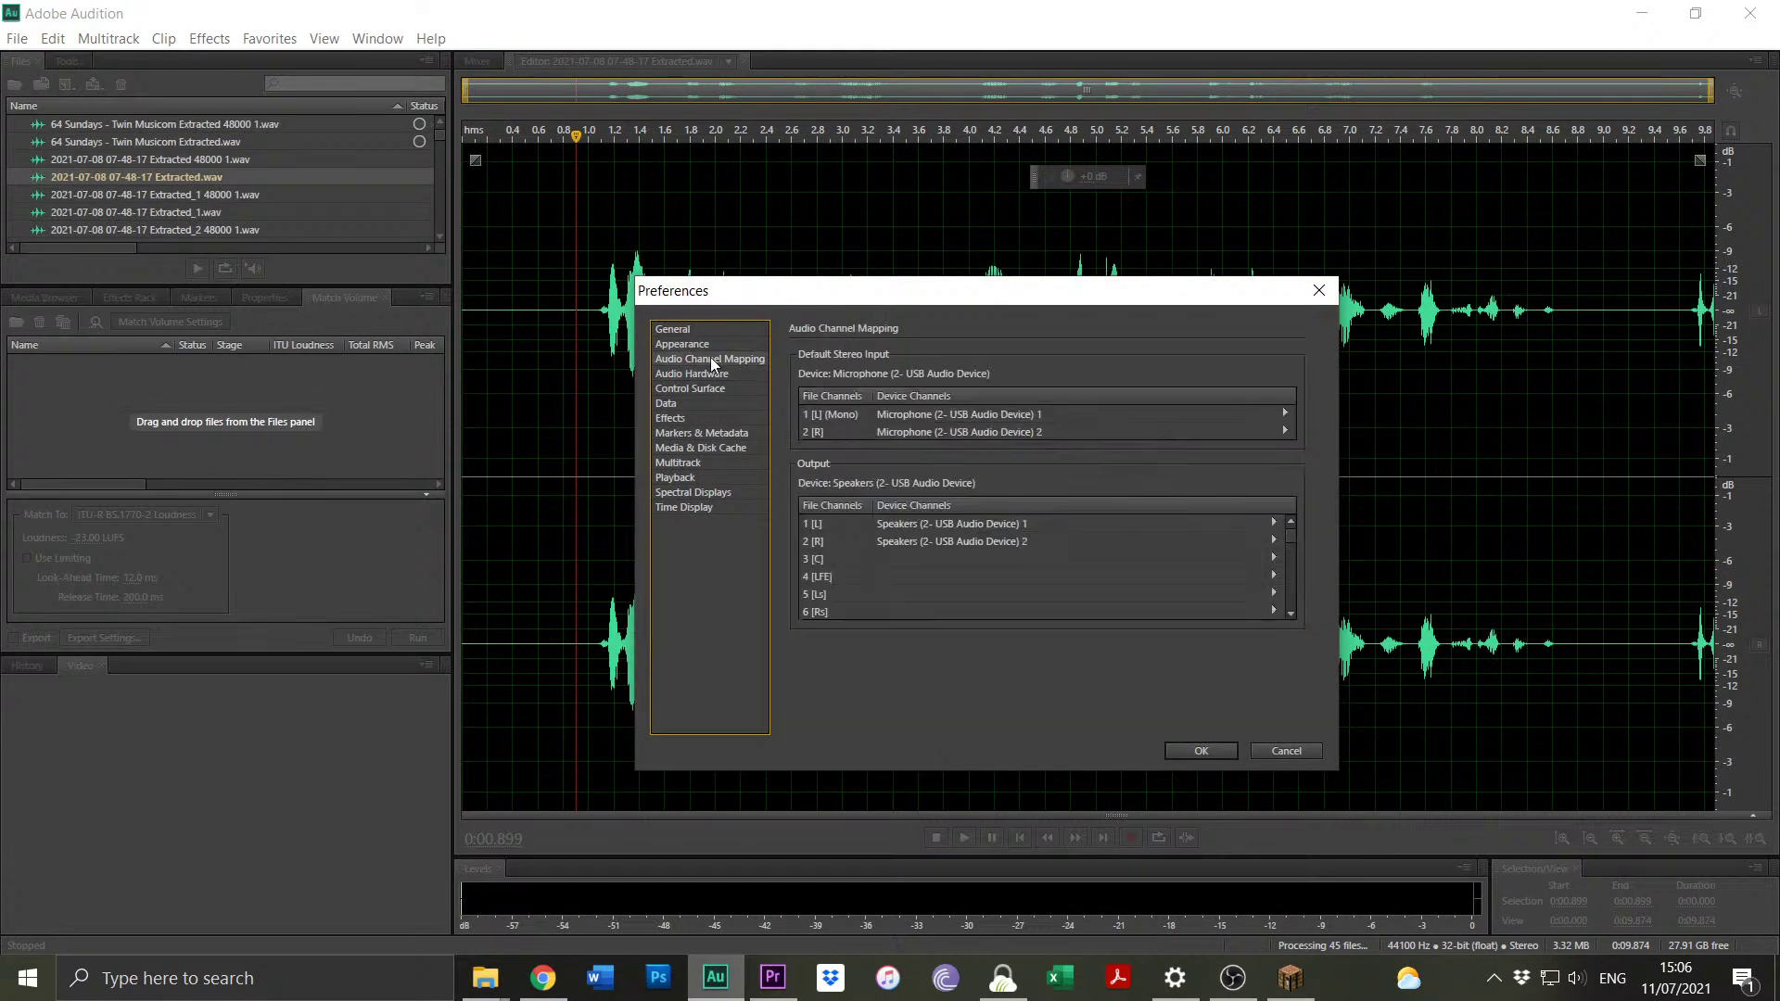
pyautogui.click(1200, 752)
pyautogui.press('space')
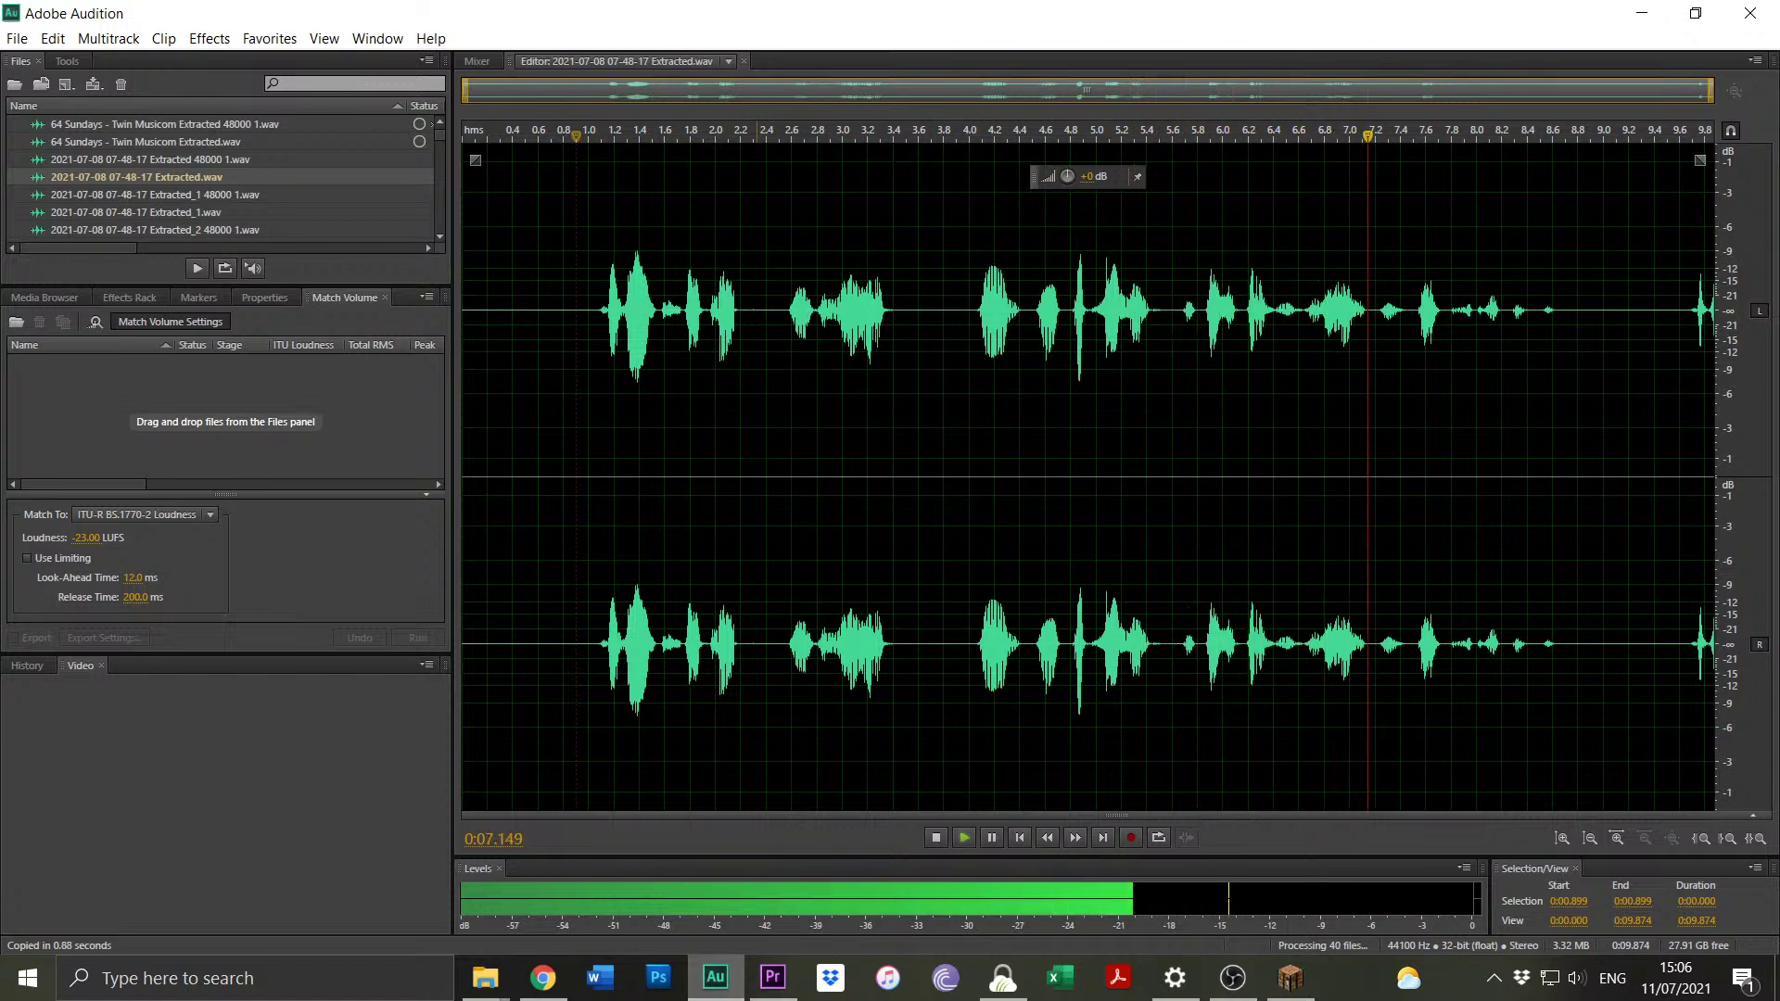
pyautogui.press('space')
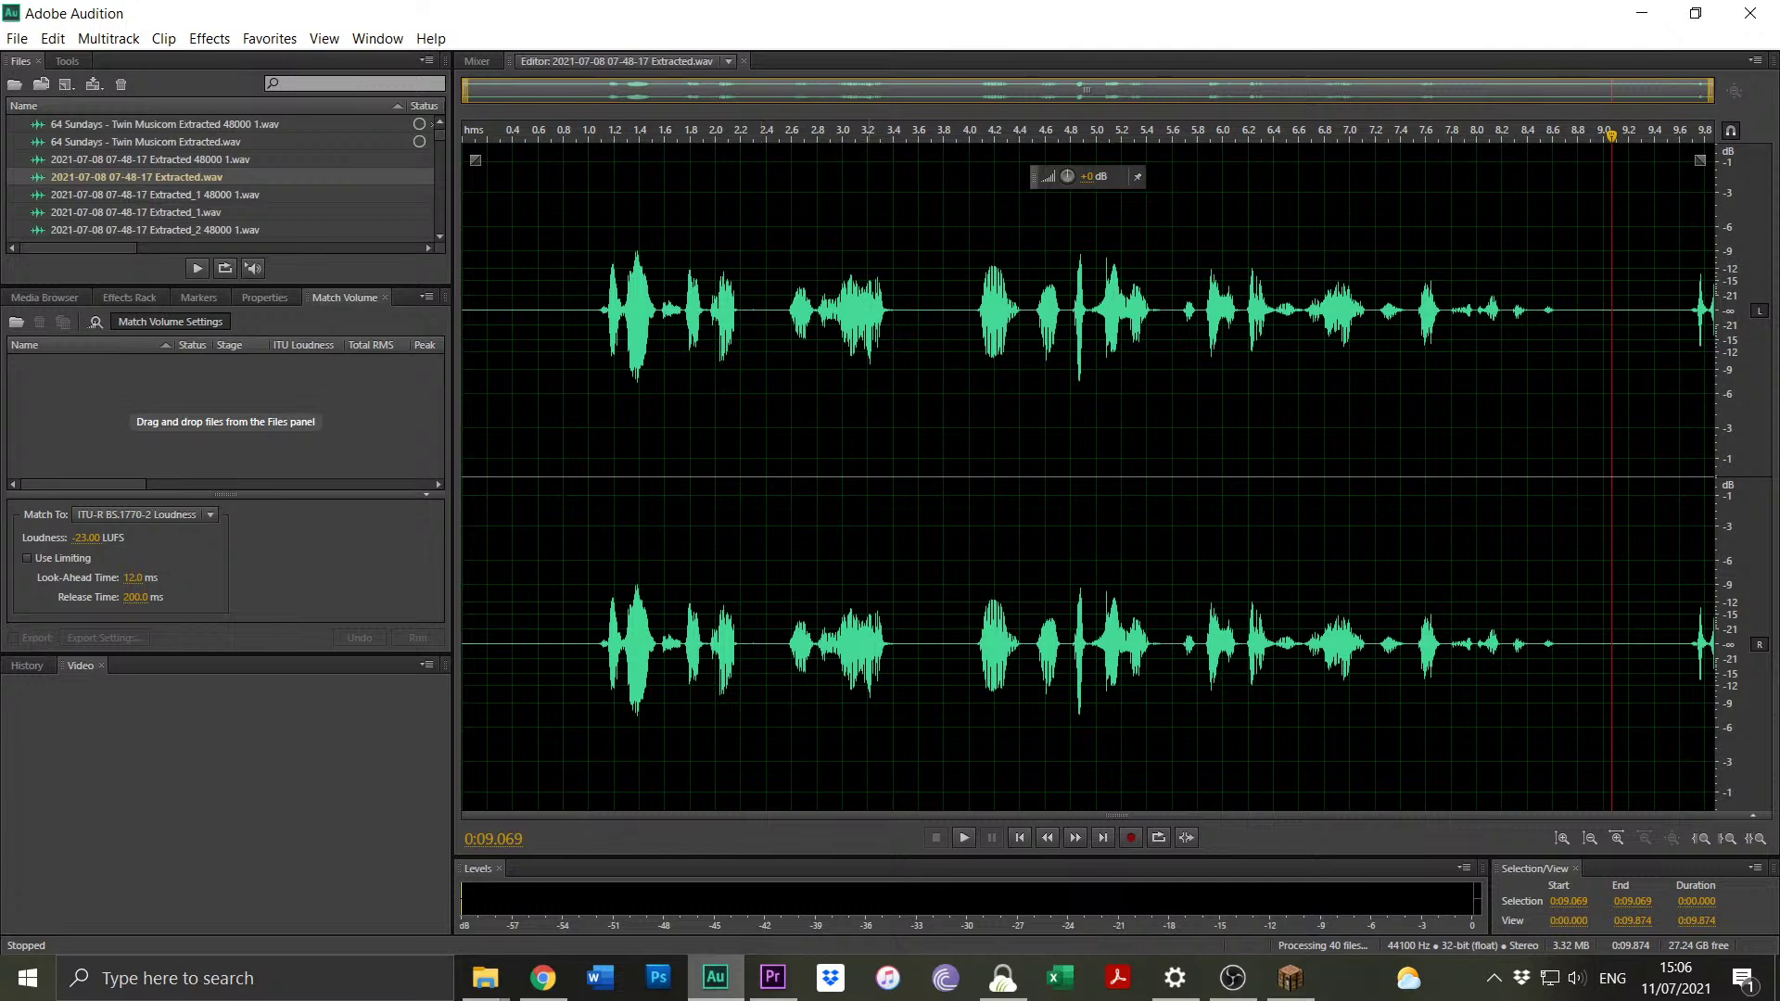
# Try to capture a noise print from the quiet stretch between 0.482 and 0.600 seconds, and cancel the pending capture.
pyautogui.moveTo(575, 312); pyautogui.dragTo(548, 311)
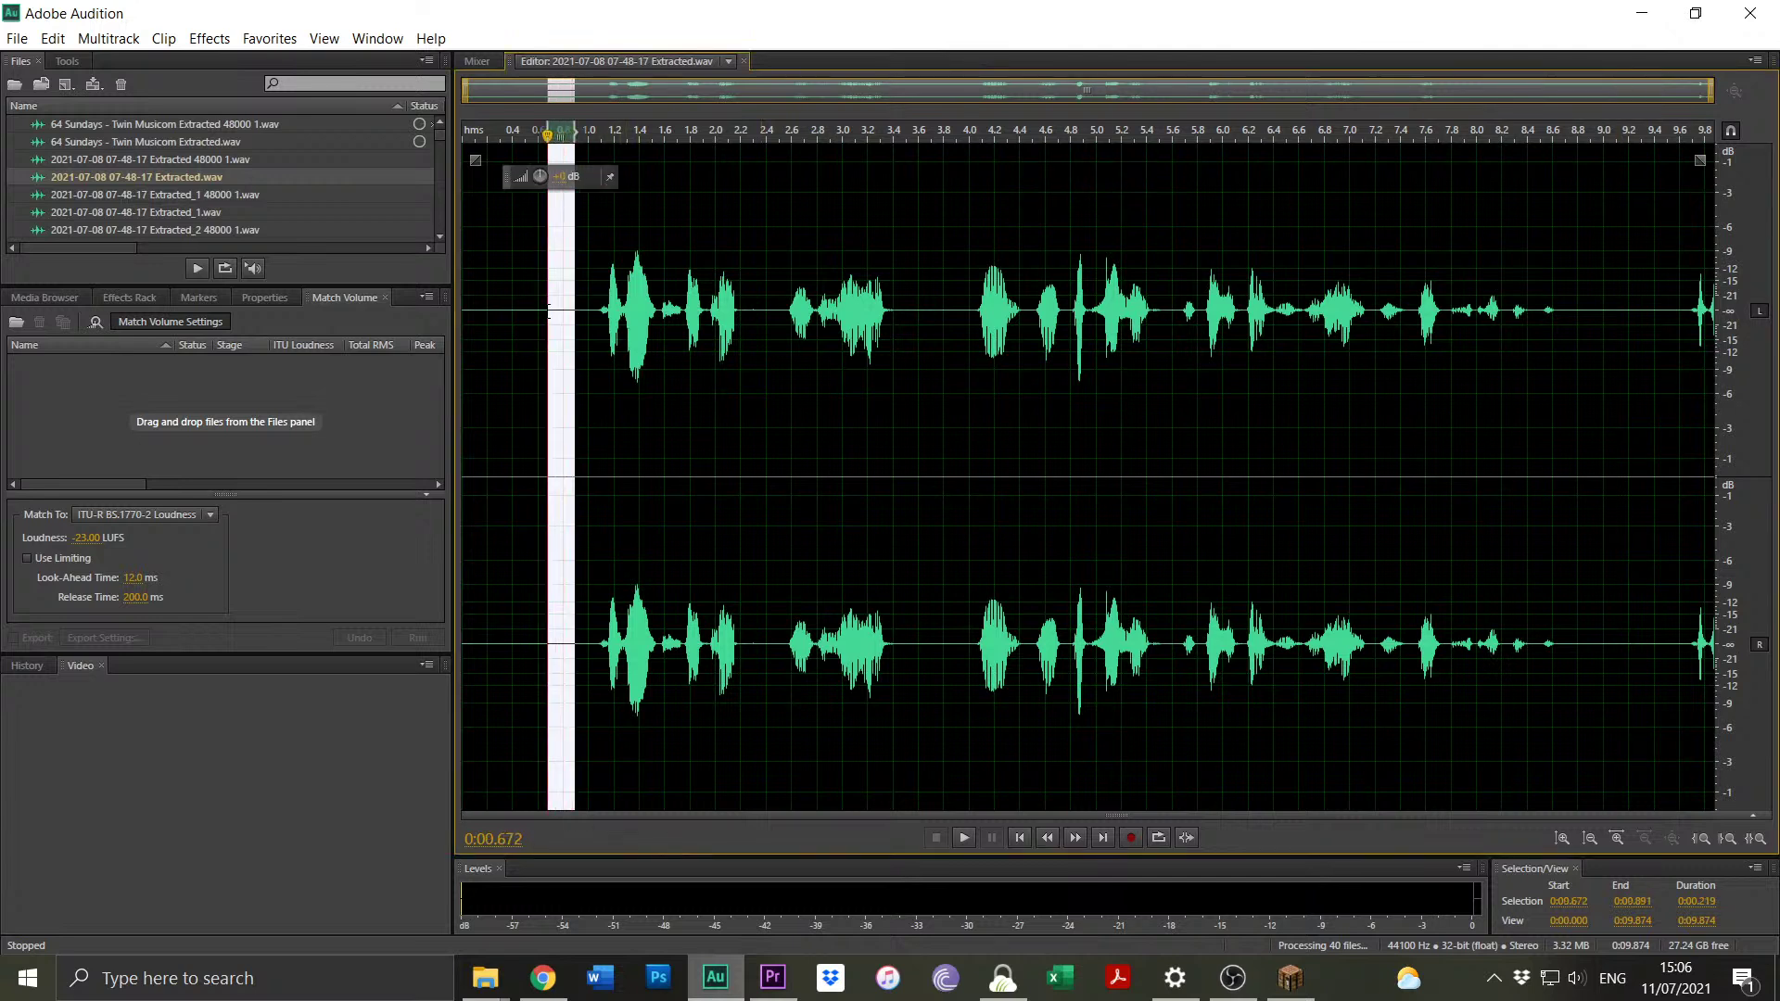
pyautogui.click(664, 312)
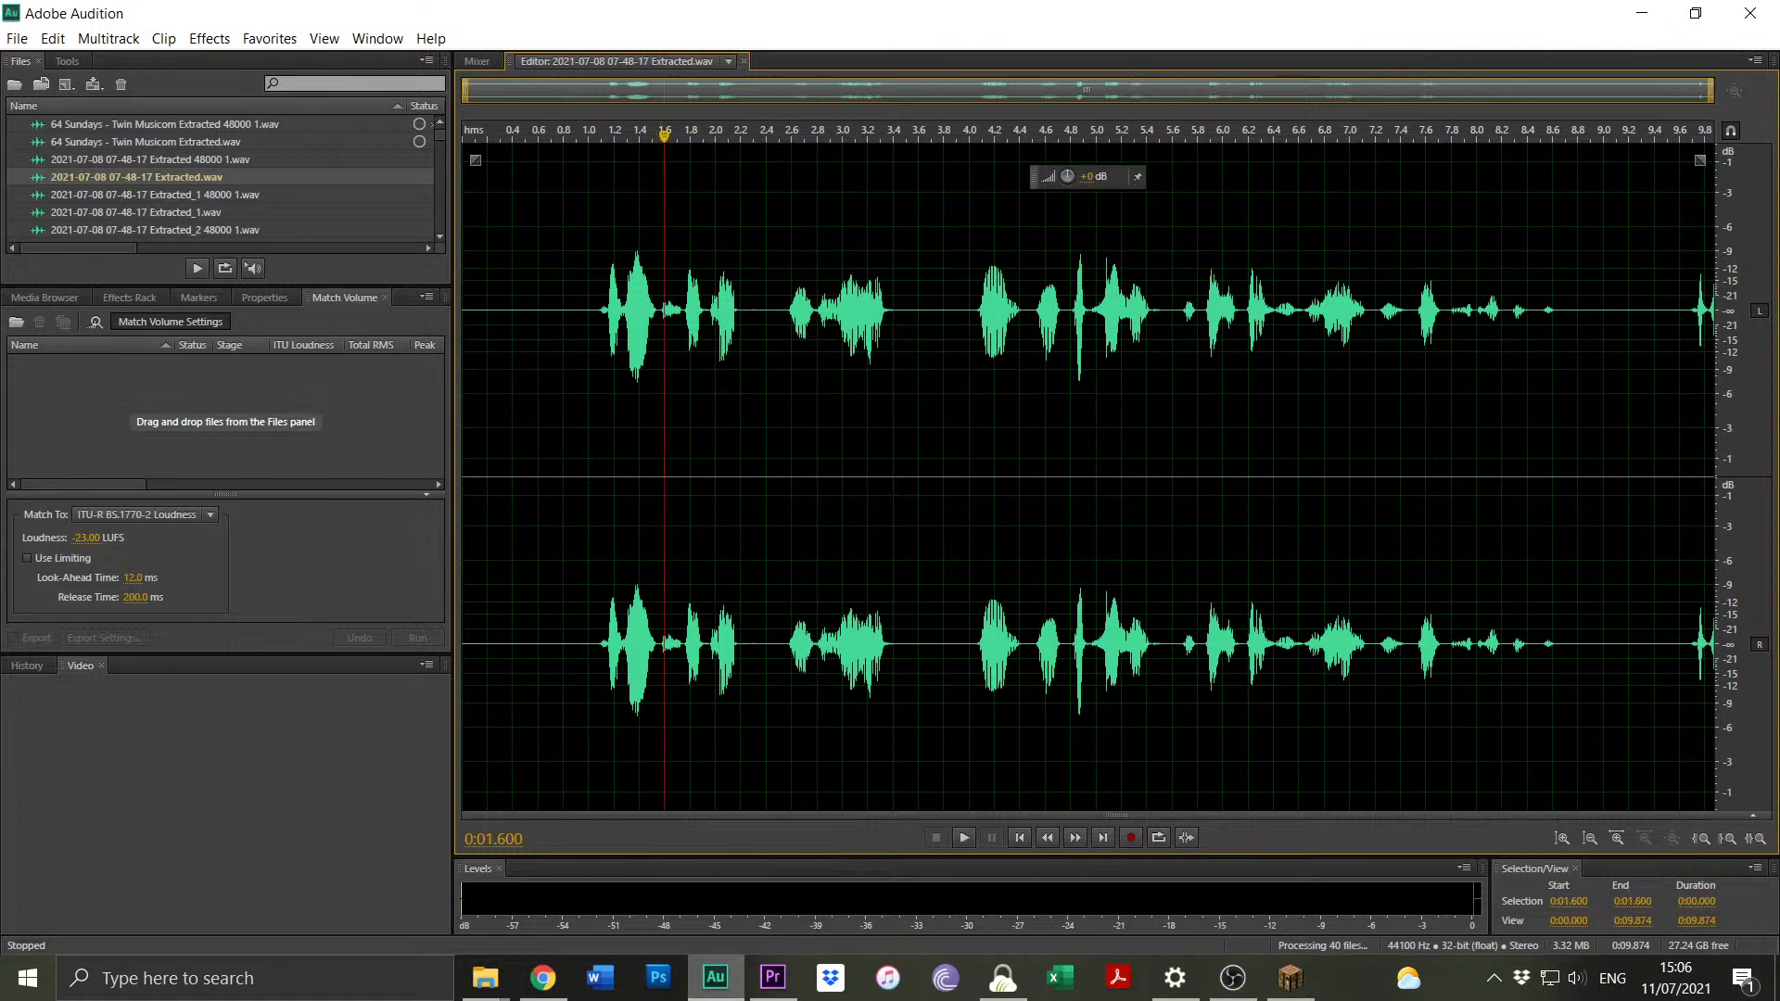
pyautogui.moveTo(524, 340); pyautogui.dragTo(537, 339)
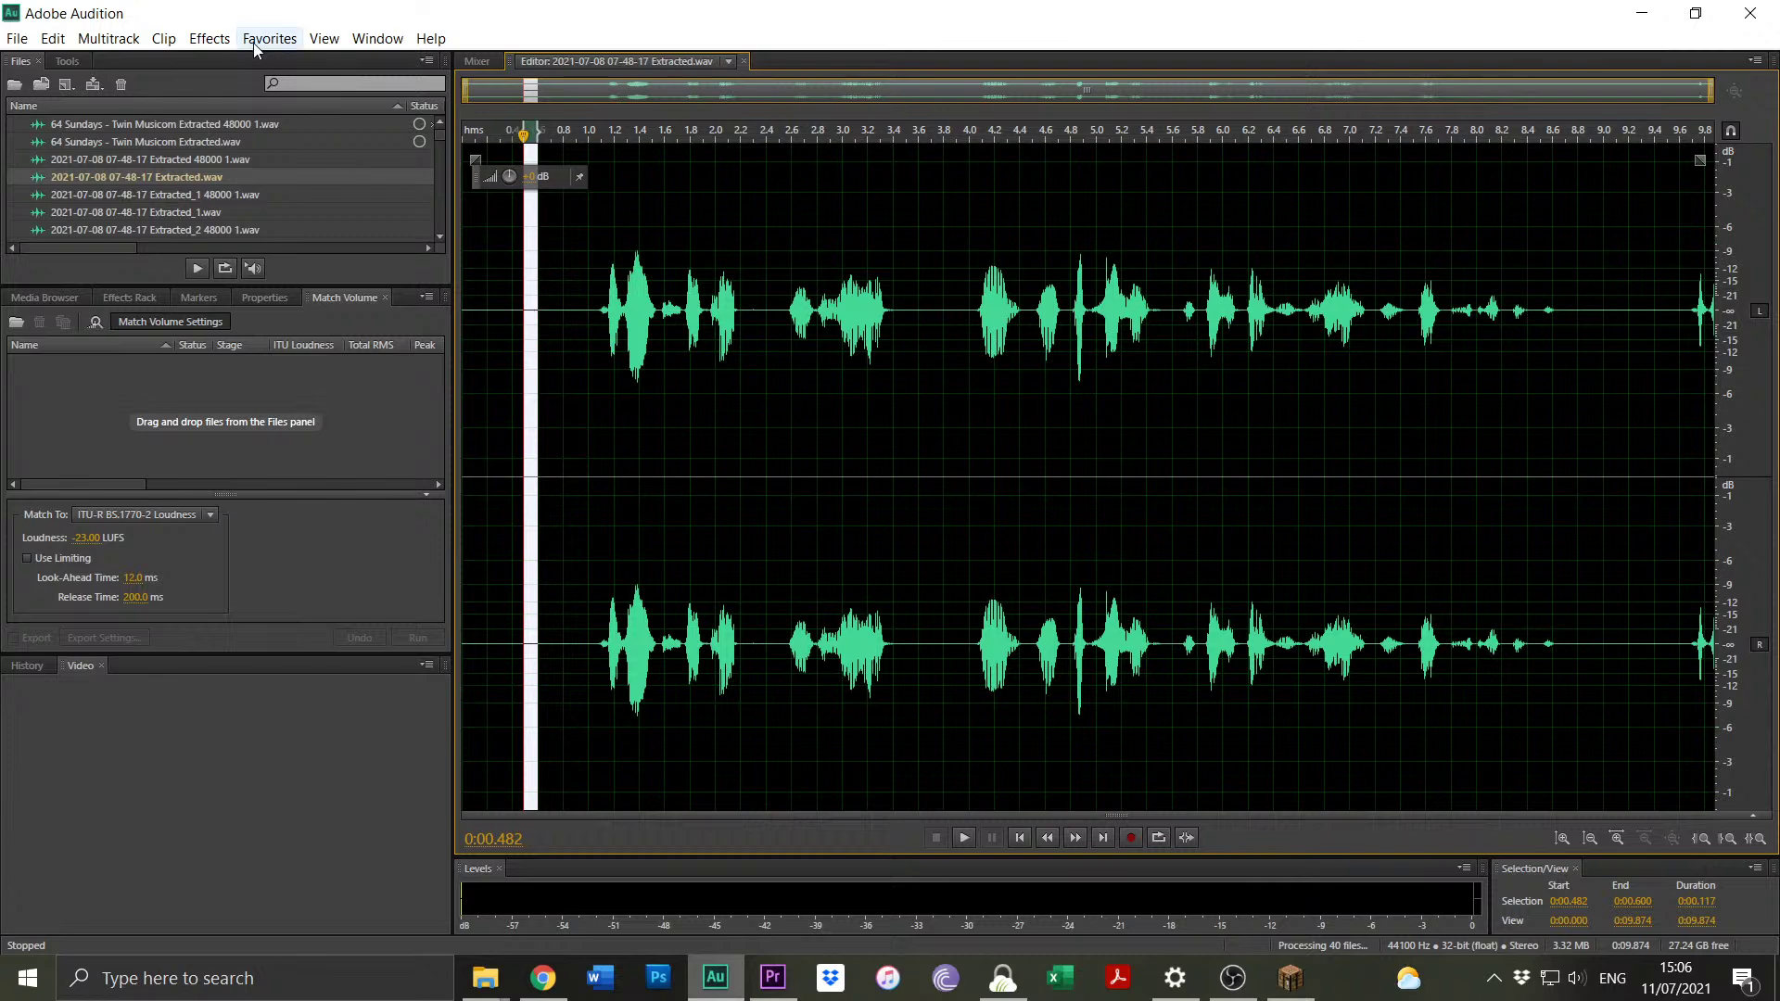
pyautogui.click(222, 40)
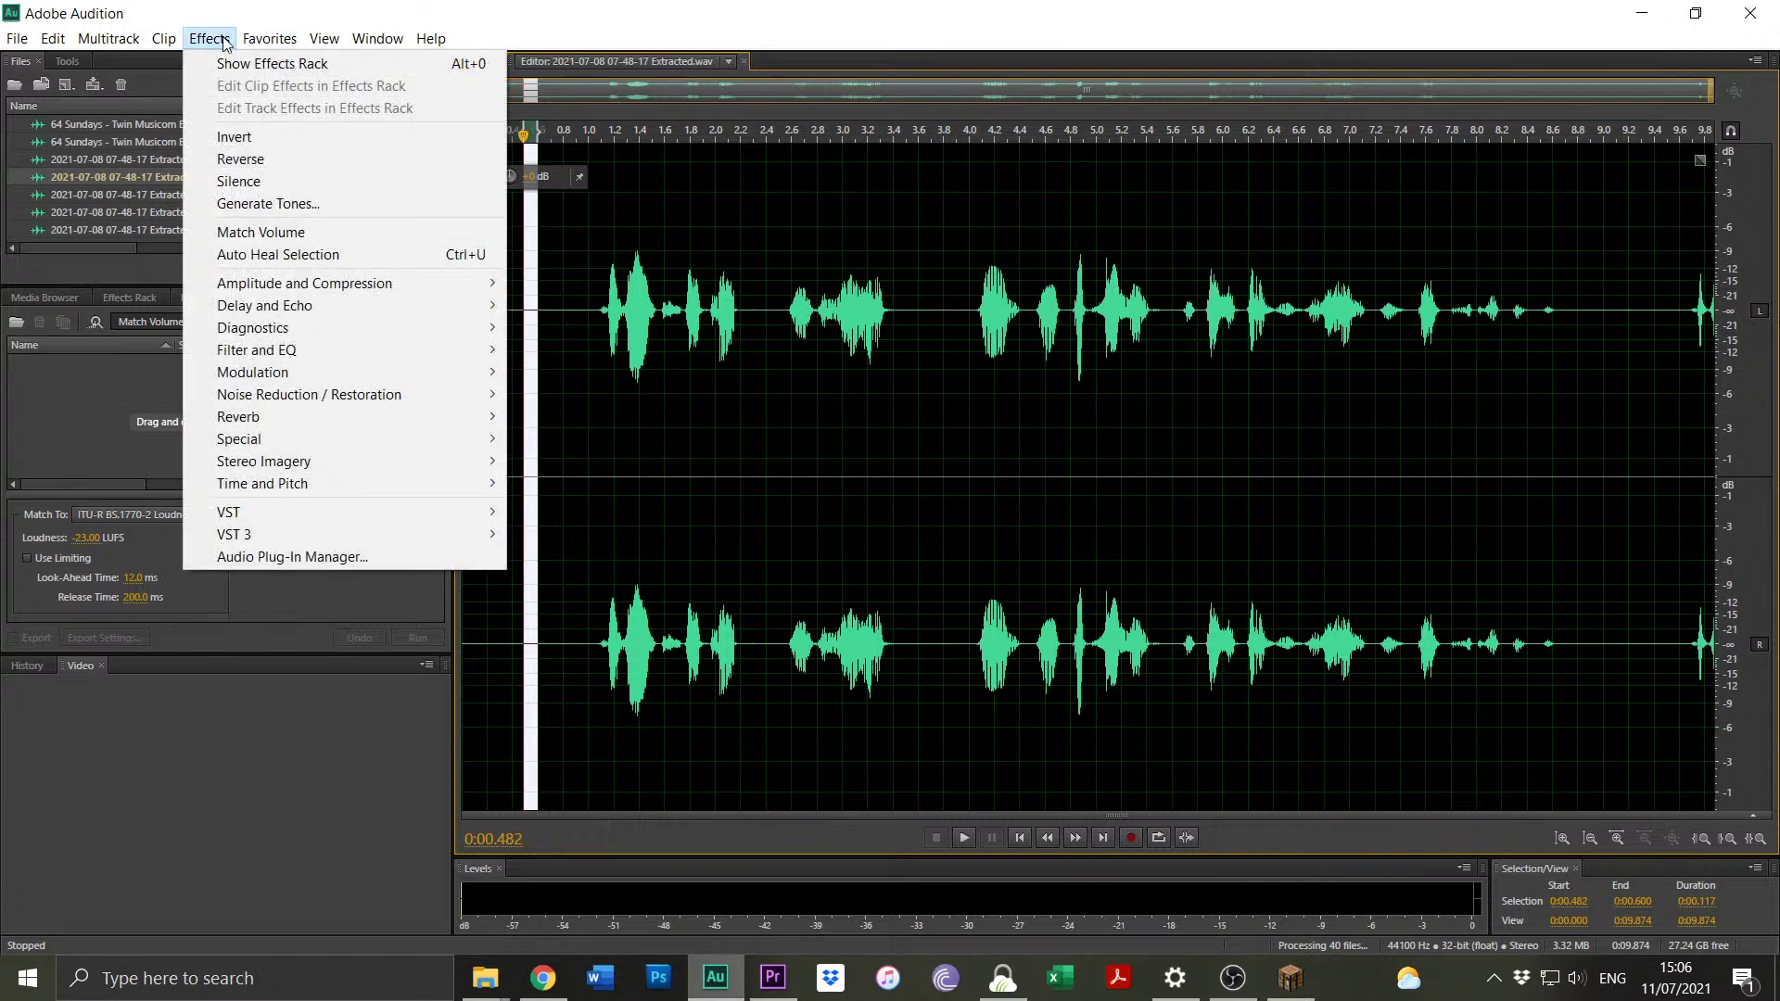
pyautogui.moveTo(430, 399)
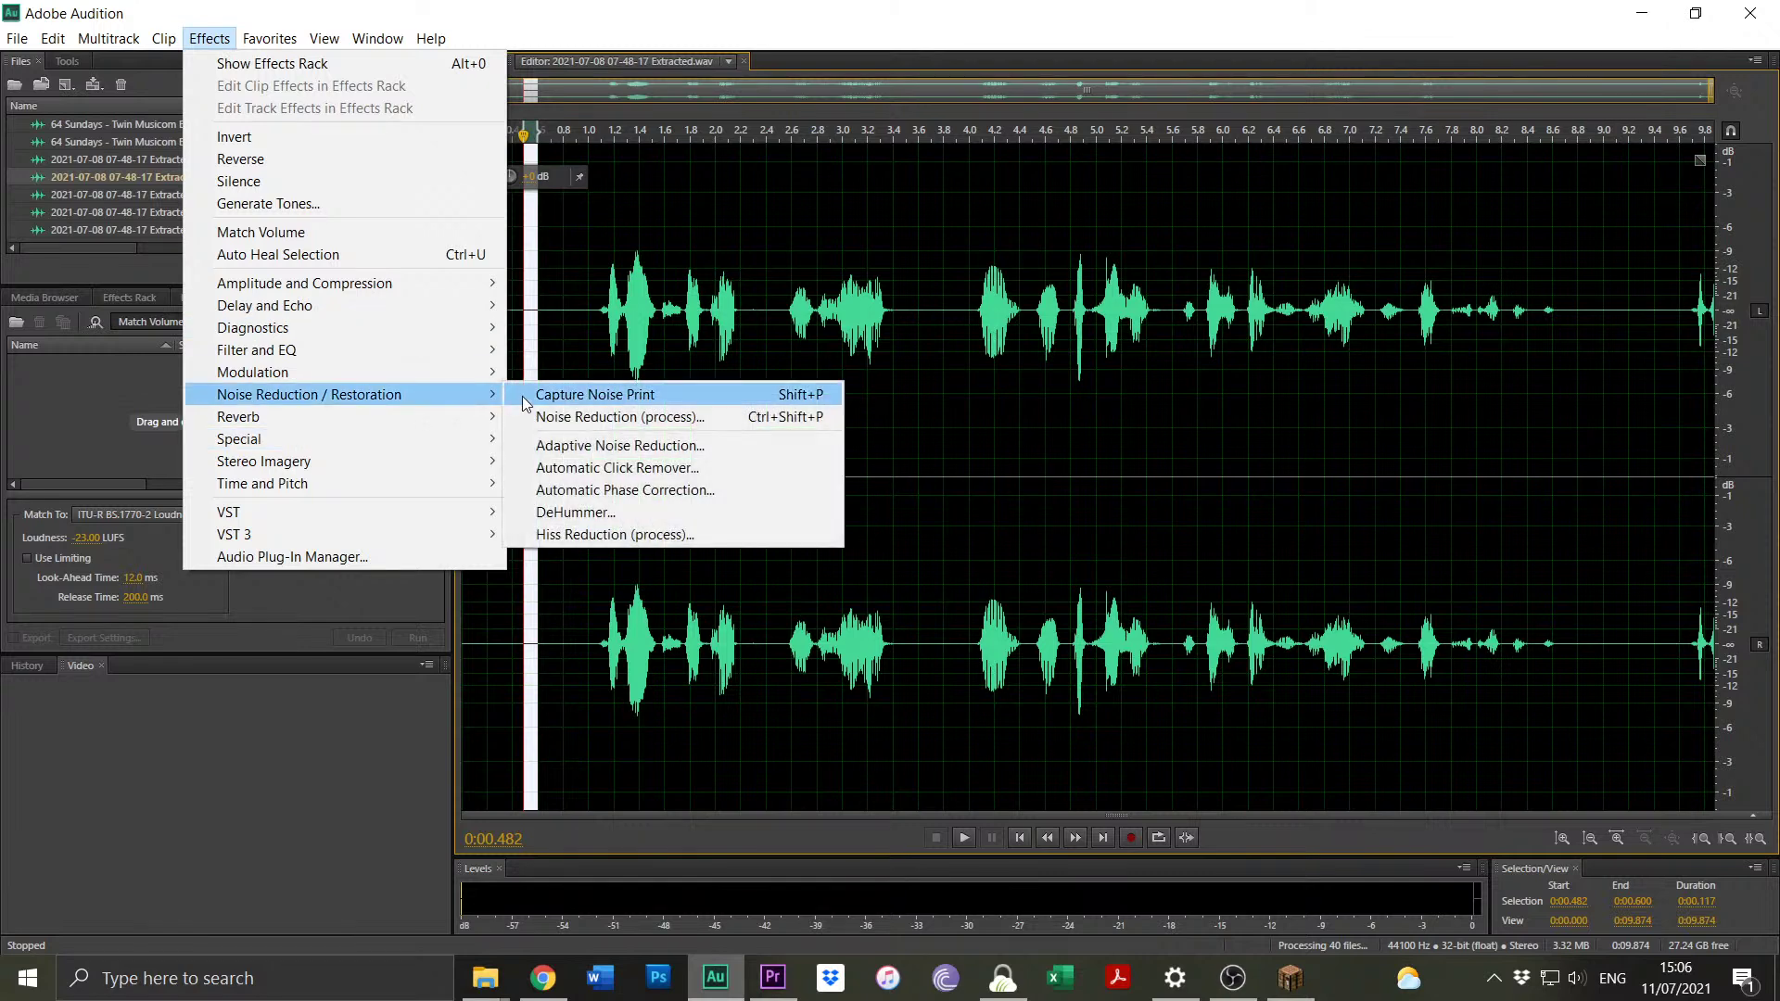
pyautogui.click(556, 396)
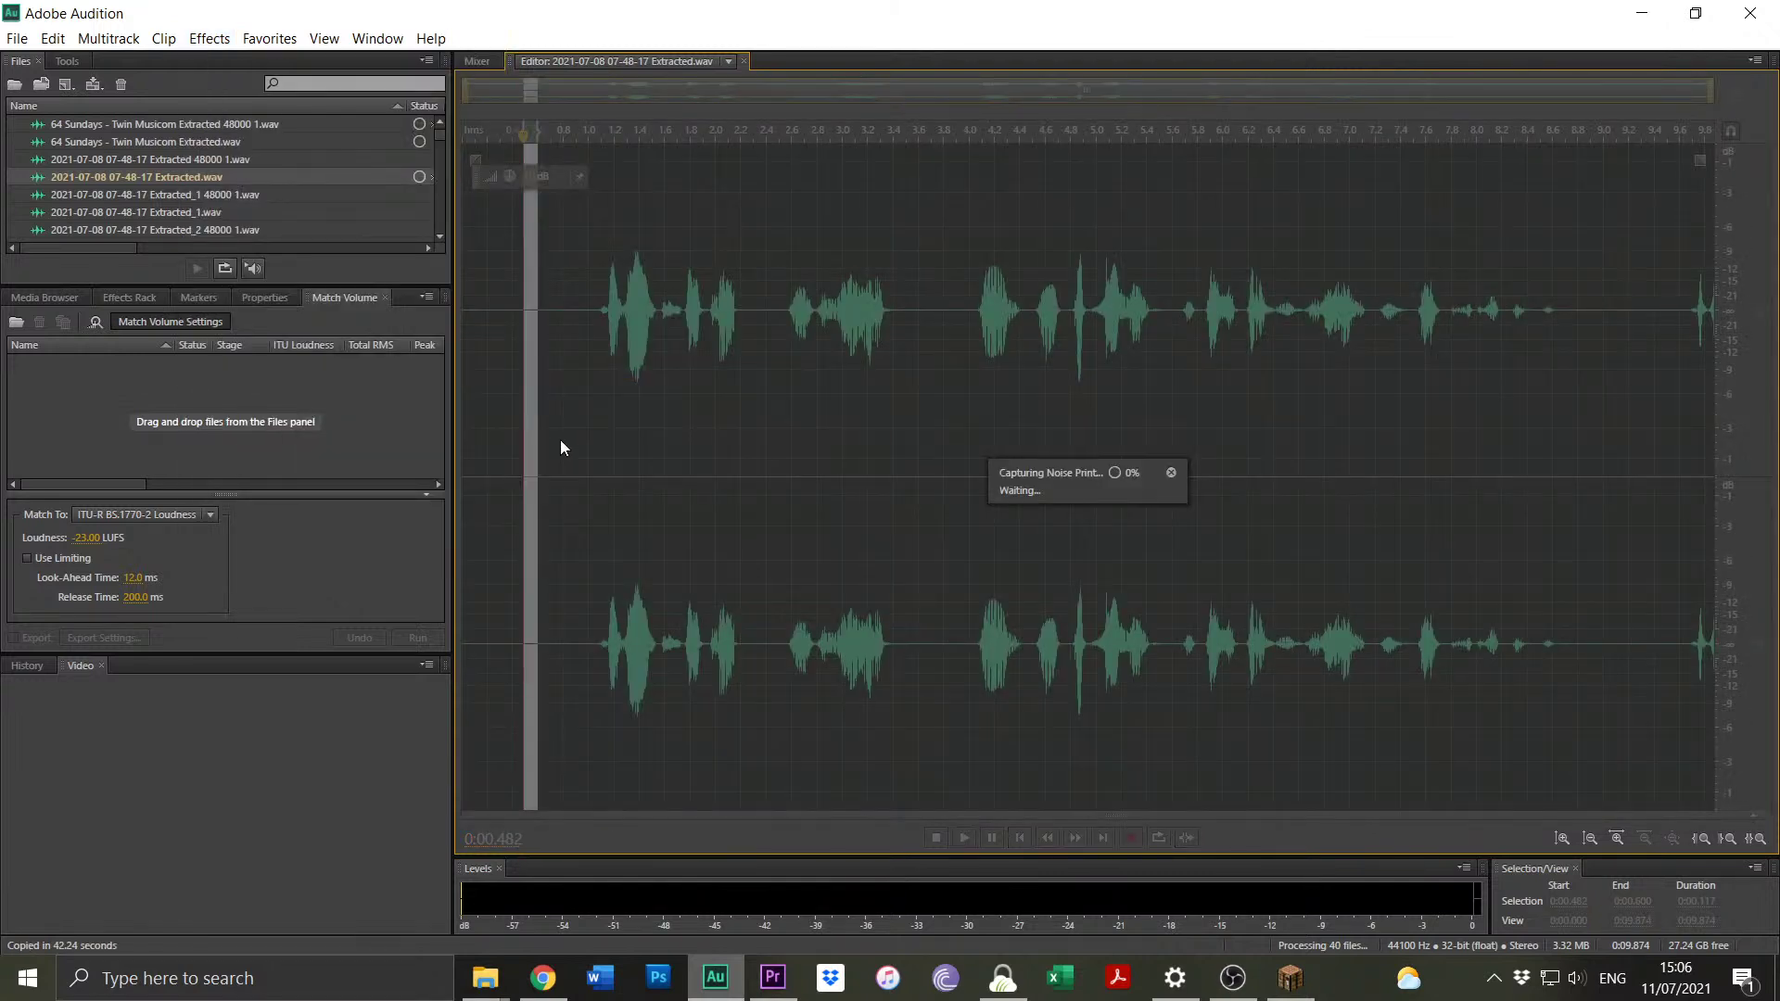
pyautogui.scroll(-5, 267, 181)
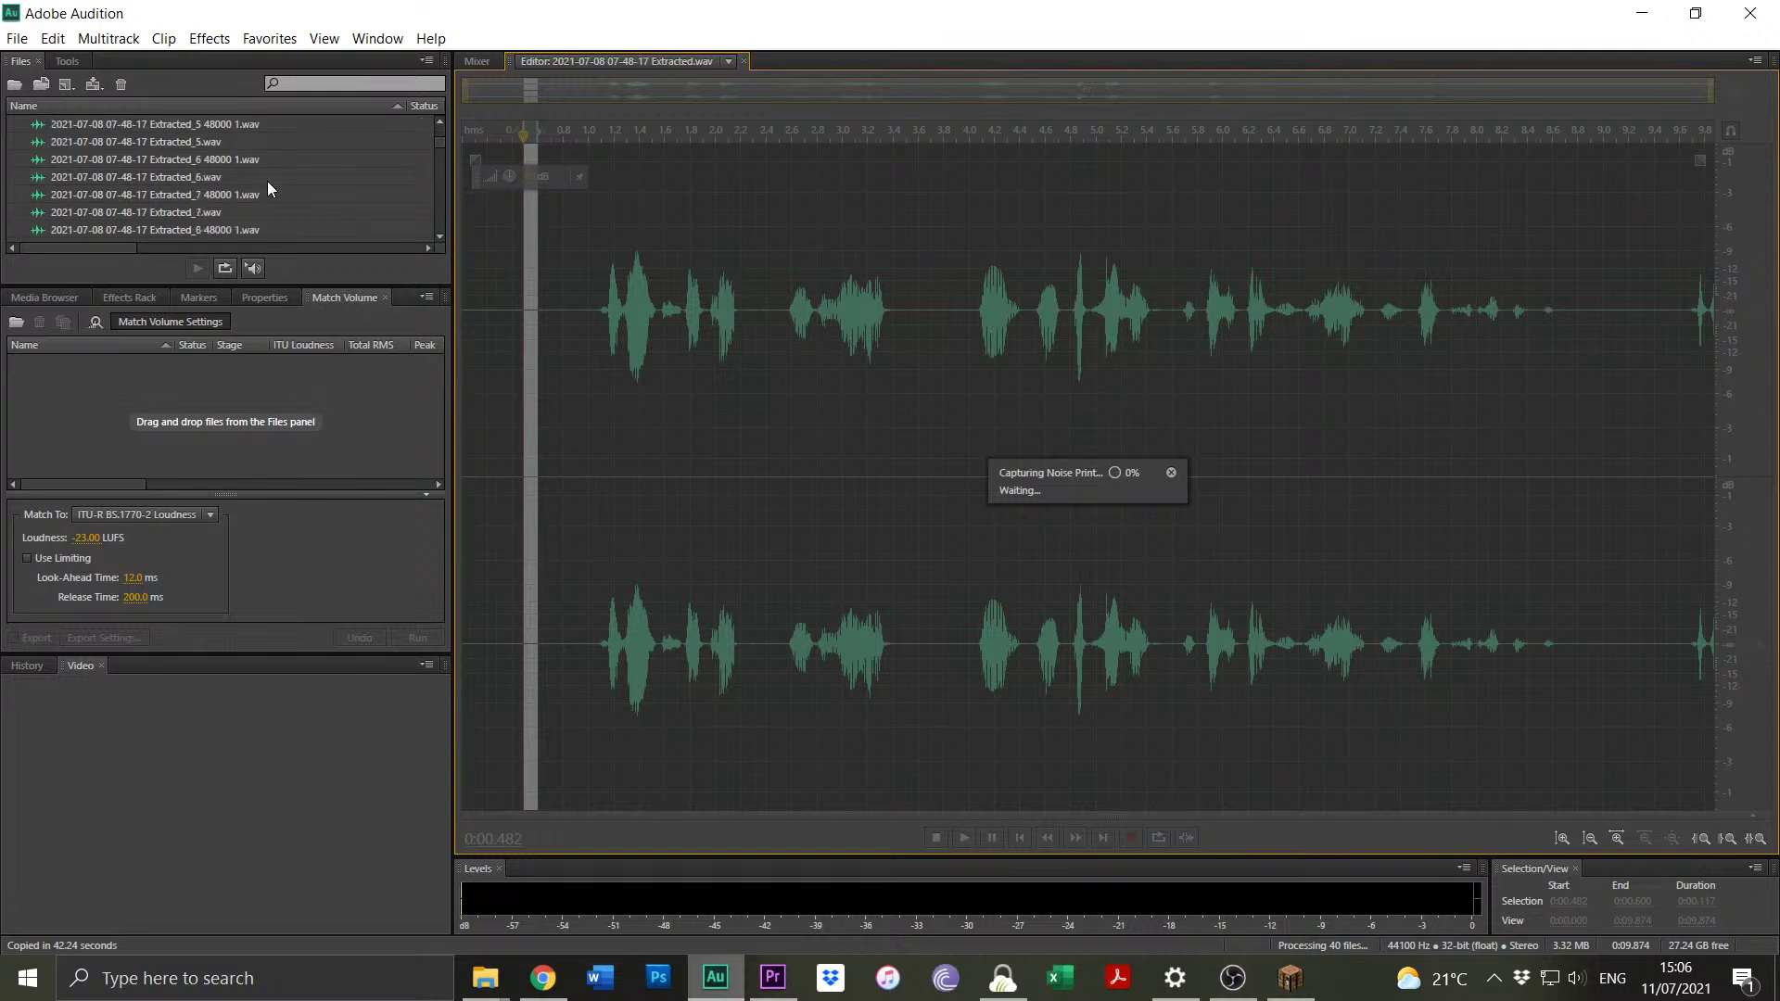
pyautogui.scroll(-10, 269, 191)
pyautogui.scroll(12, 269, 191)
pyautogui.scroll(6, 270, 190)
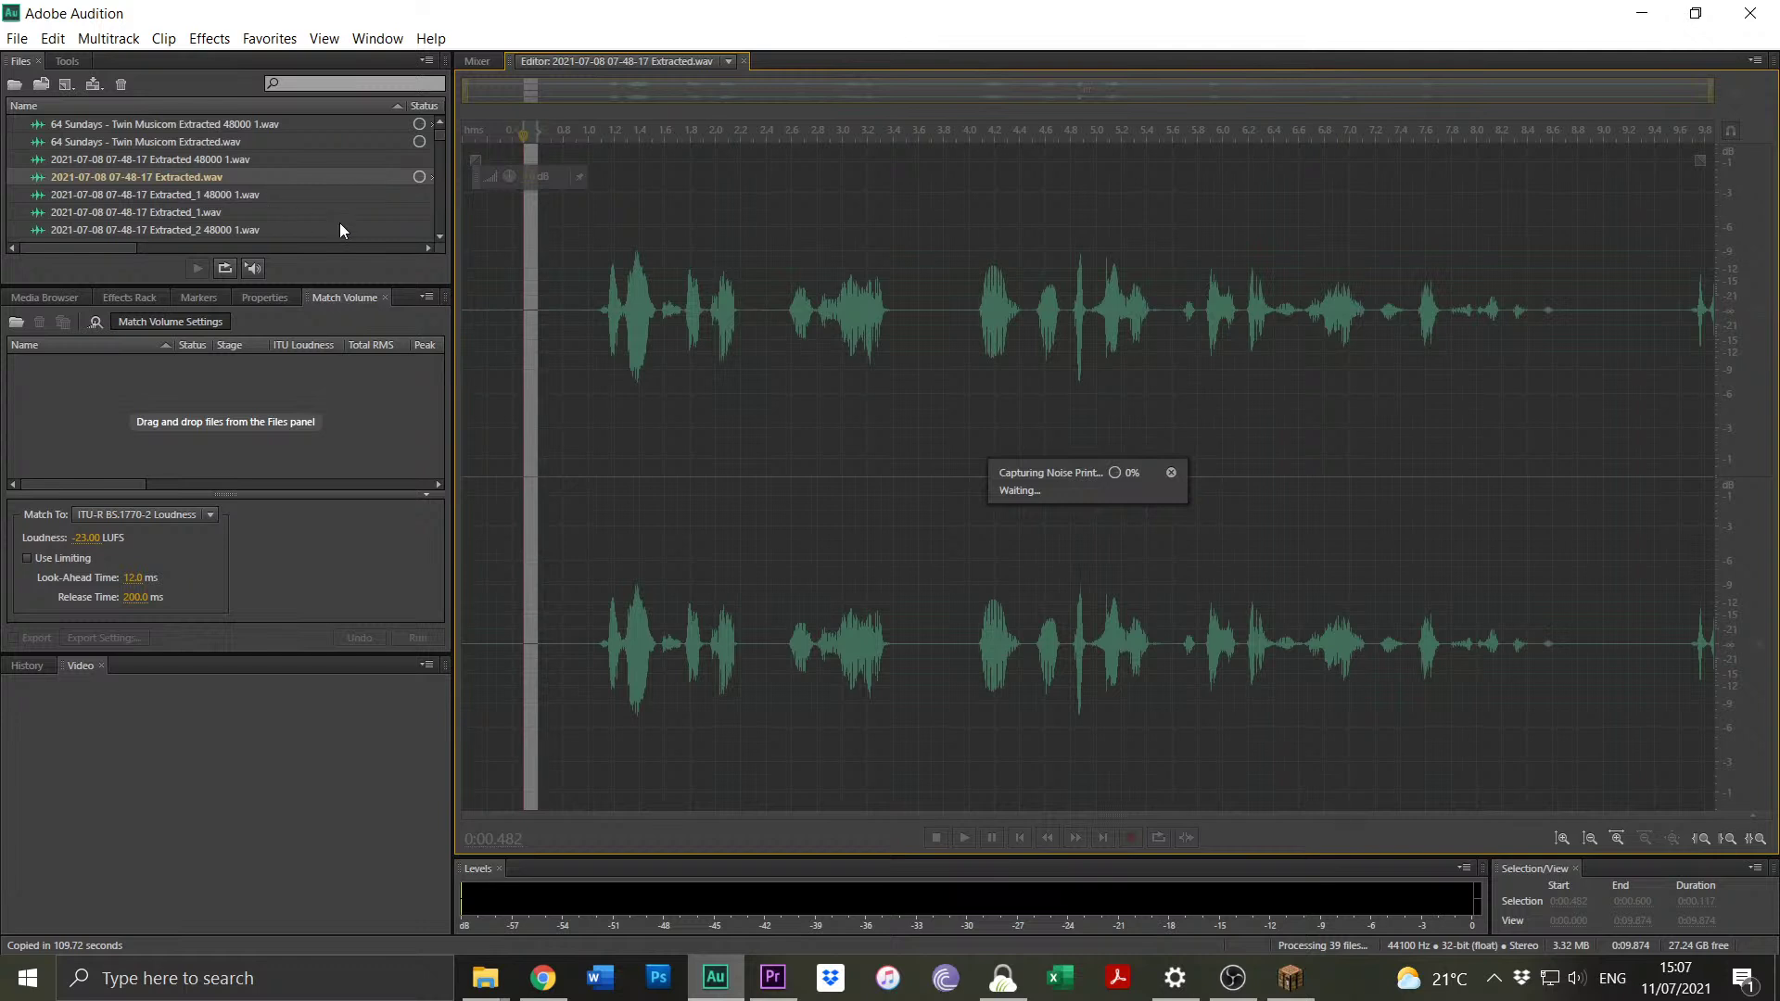
pyautogui.click(1171, 473)
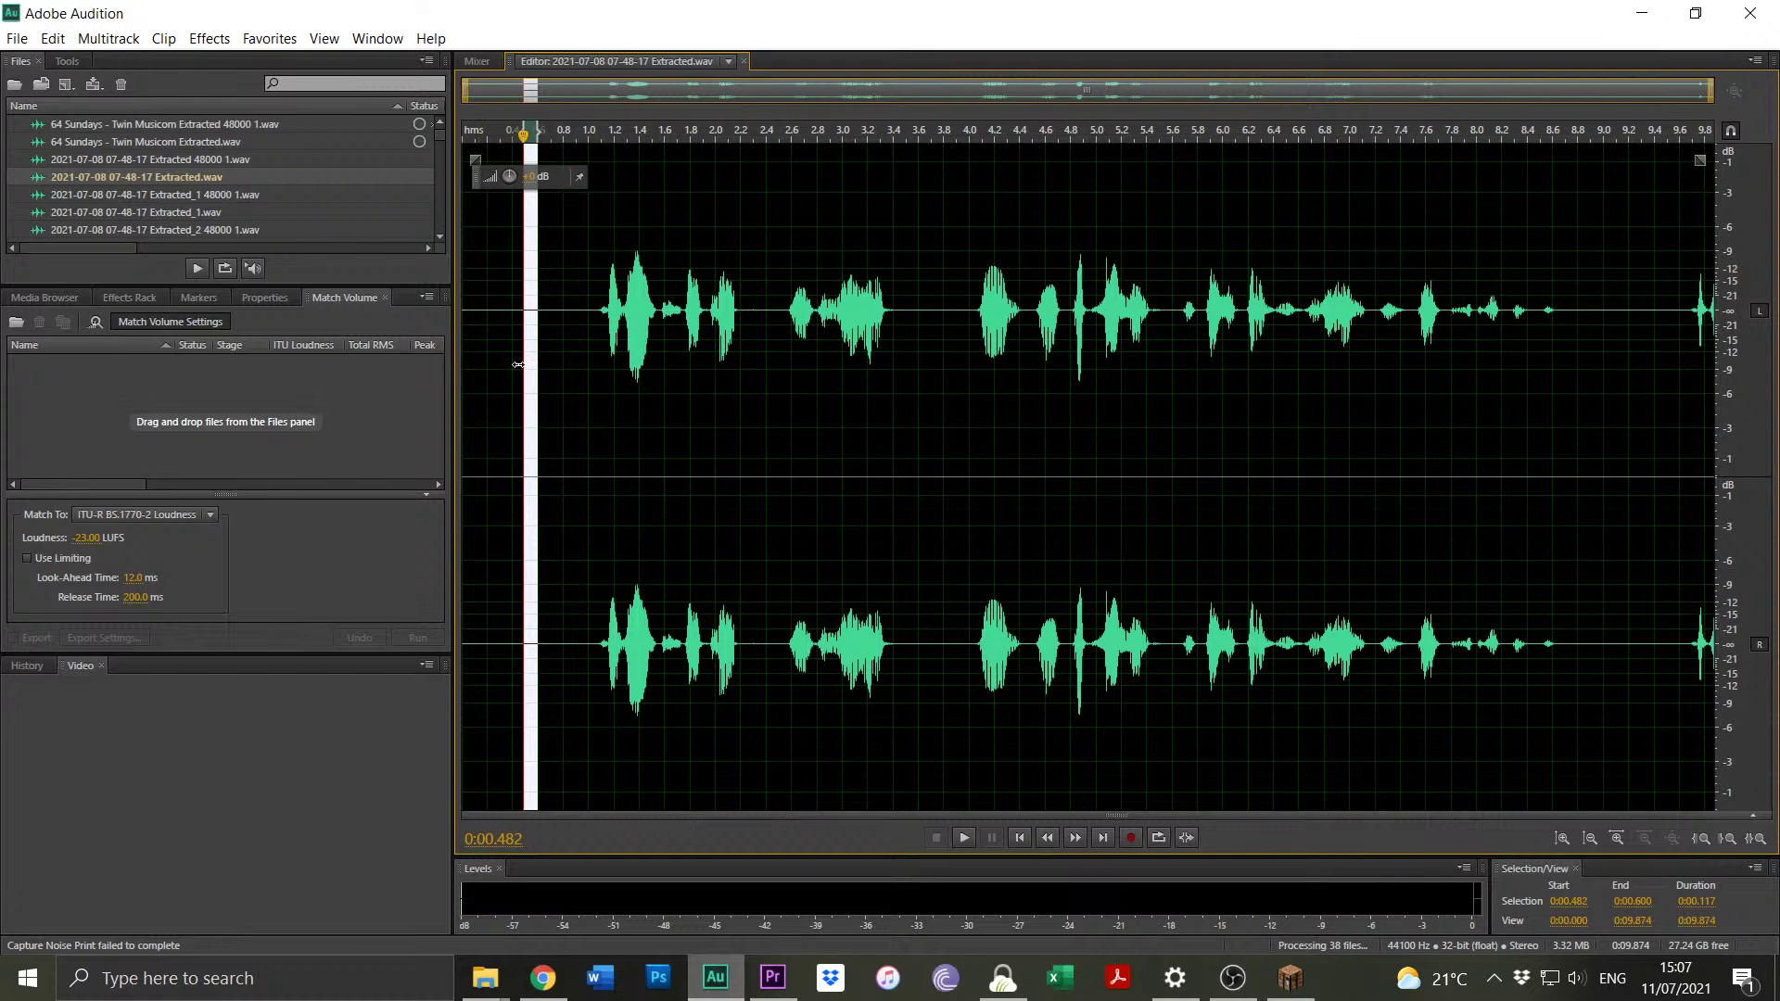
pyautogui.doubleClick(580, 251)
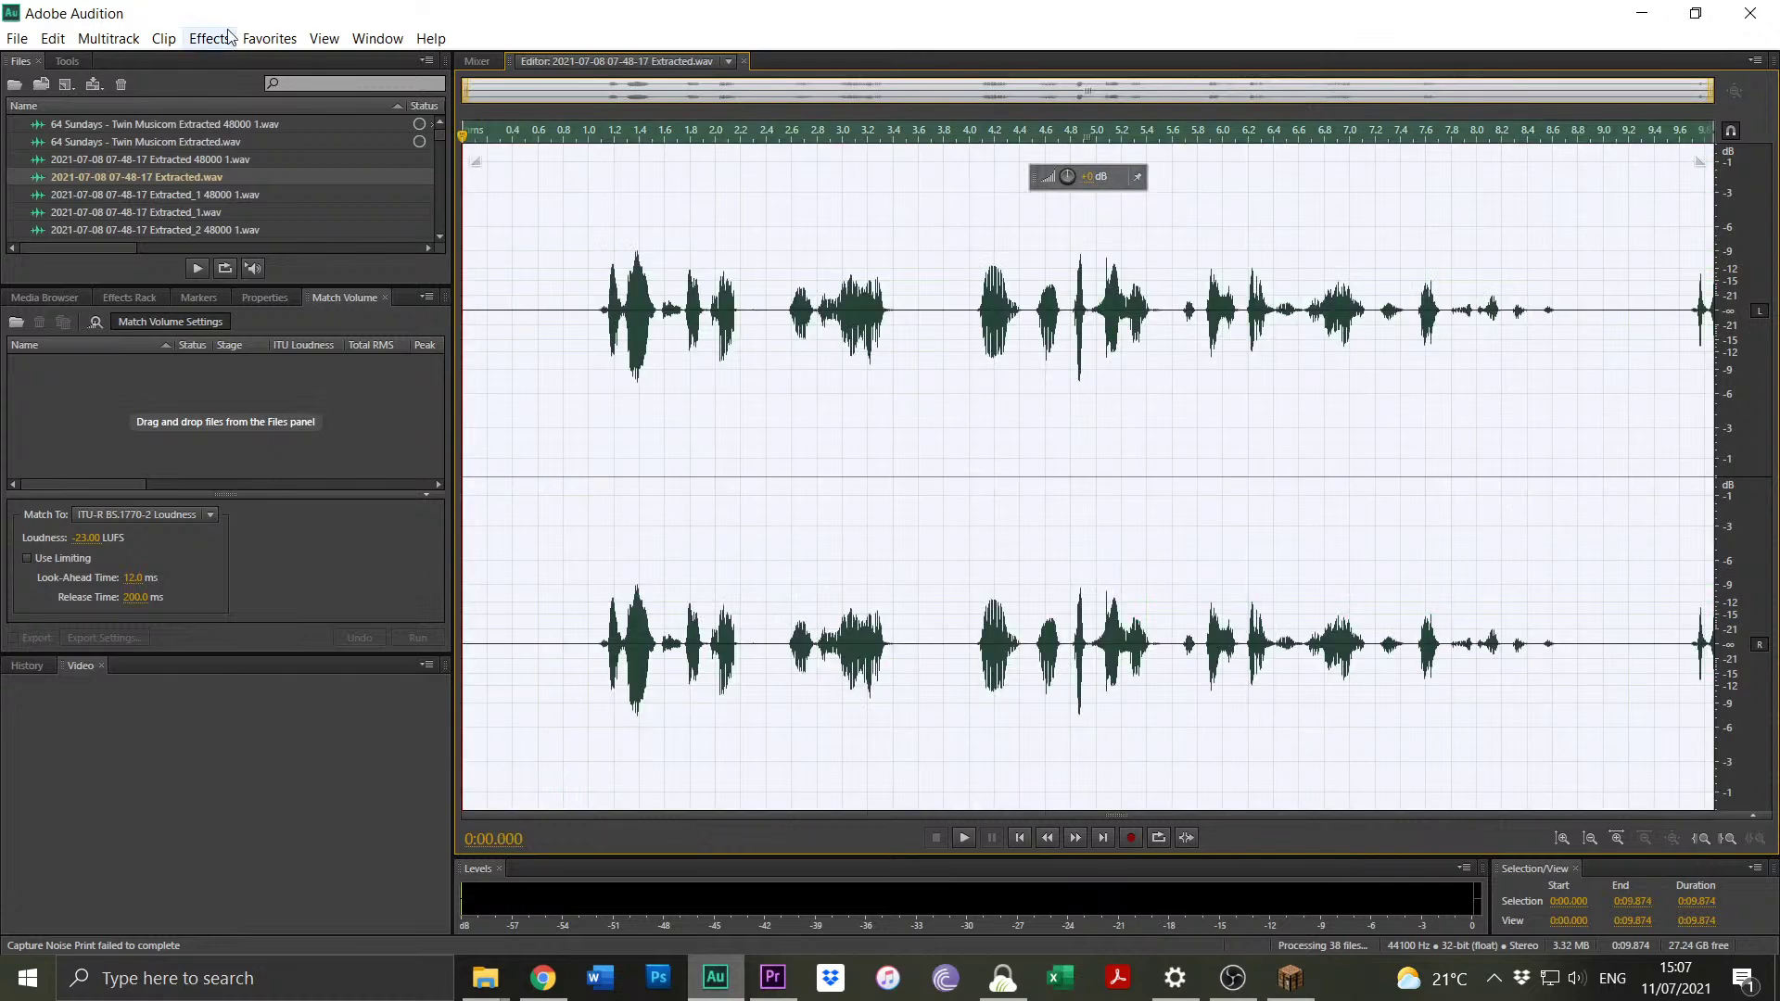
pyautogui.click(229, 37)
pyautogui.moveTo(417, 394)
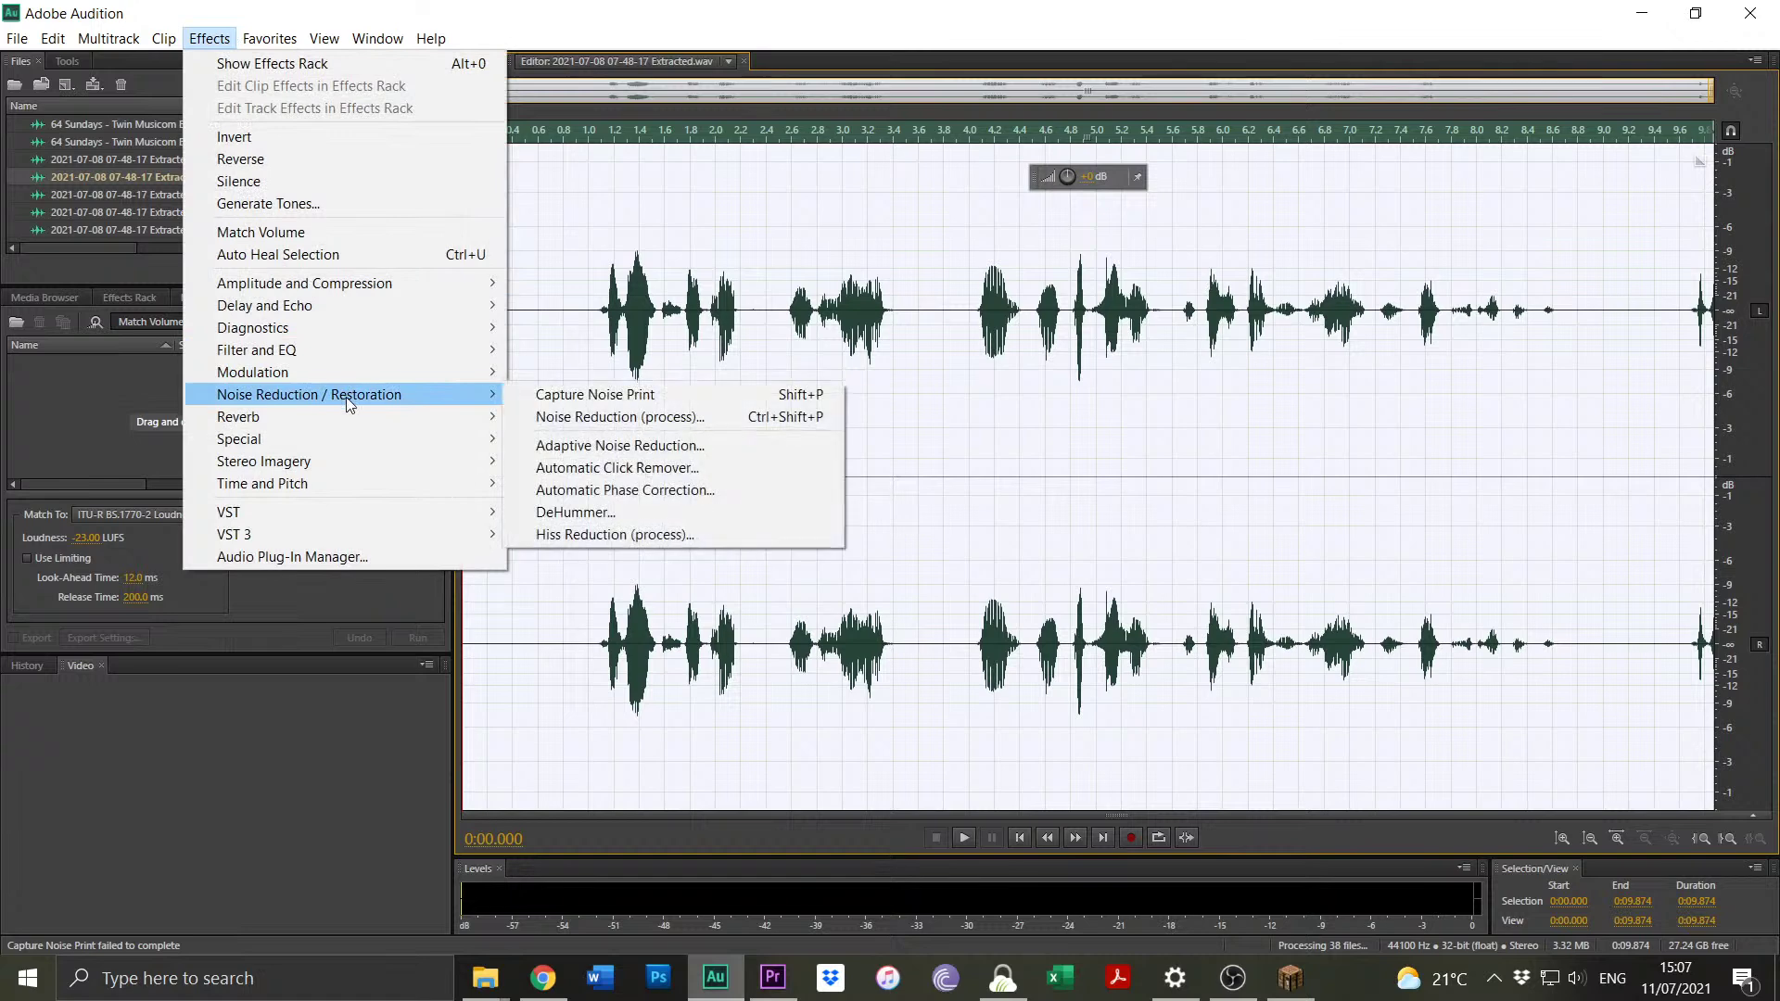
pyautogui.click(666, 416)
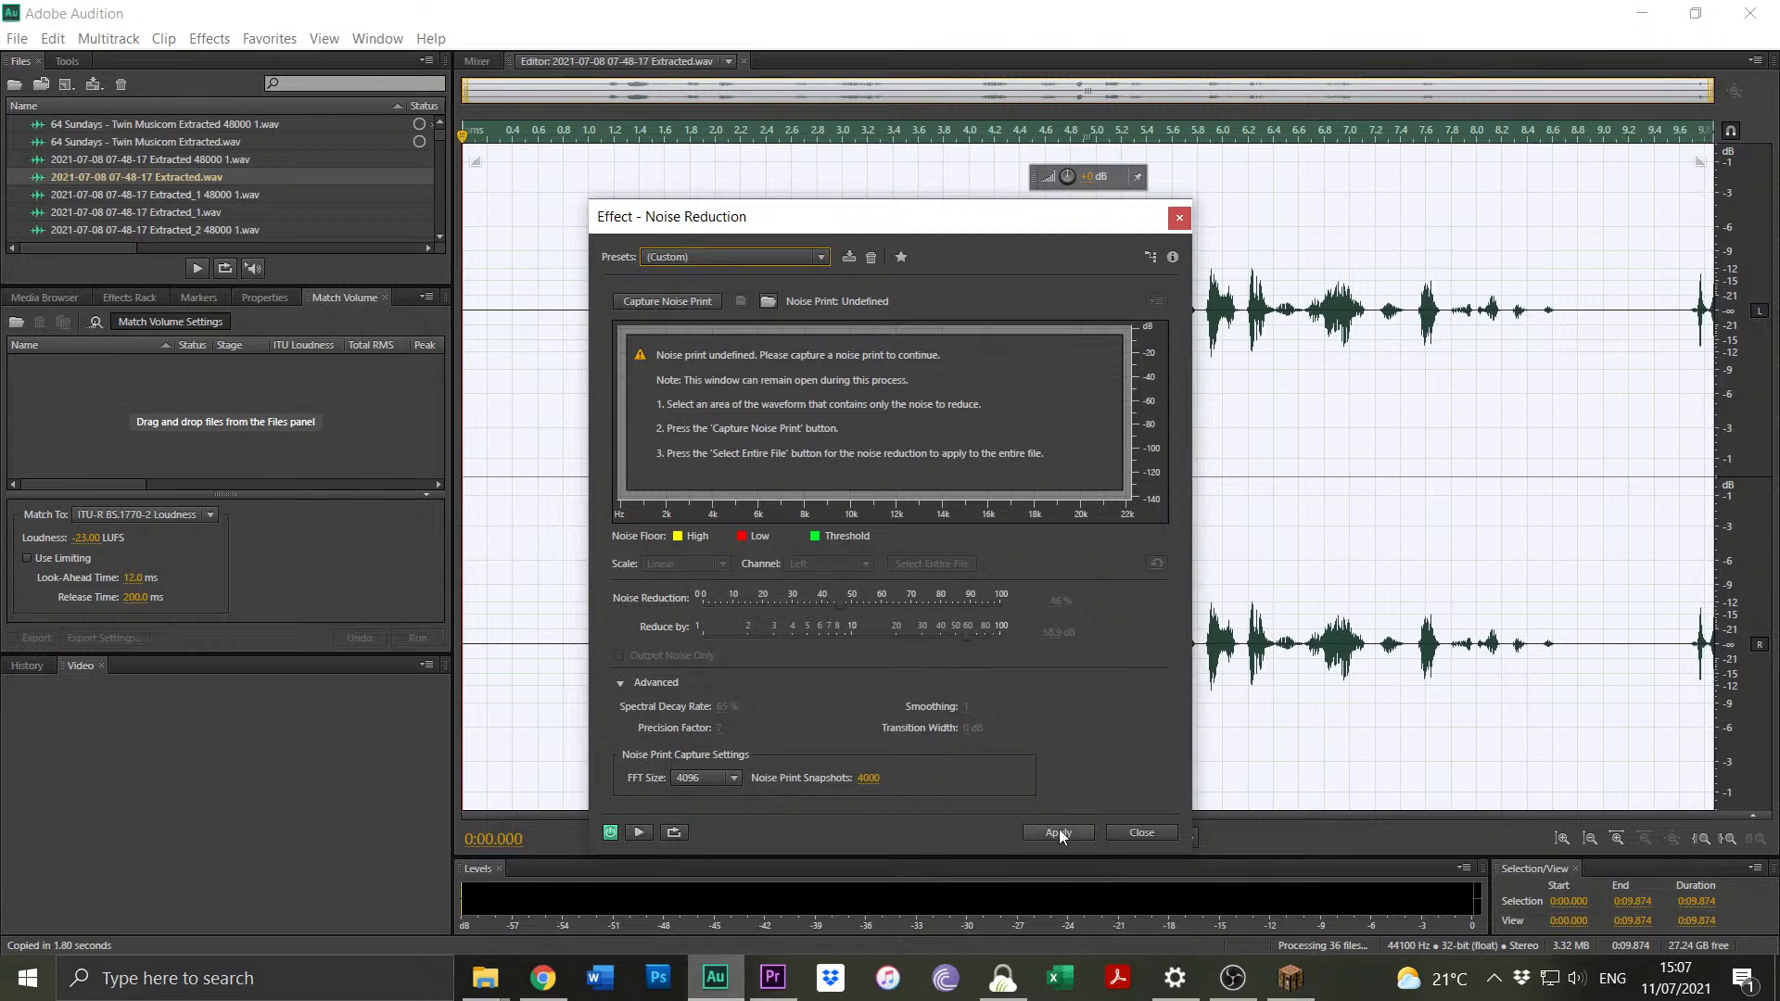
pyautogui.click(1161, 831)
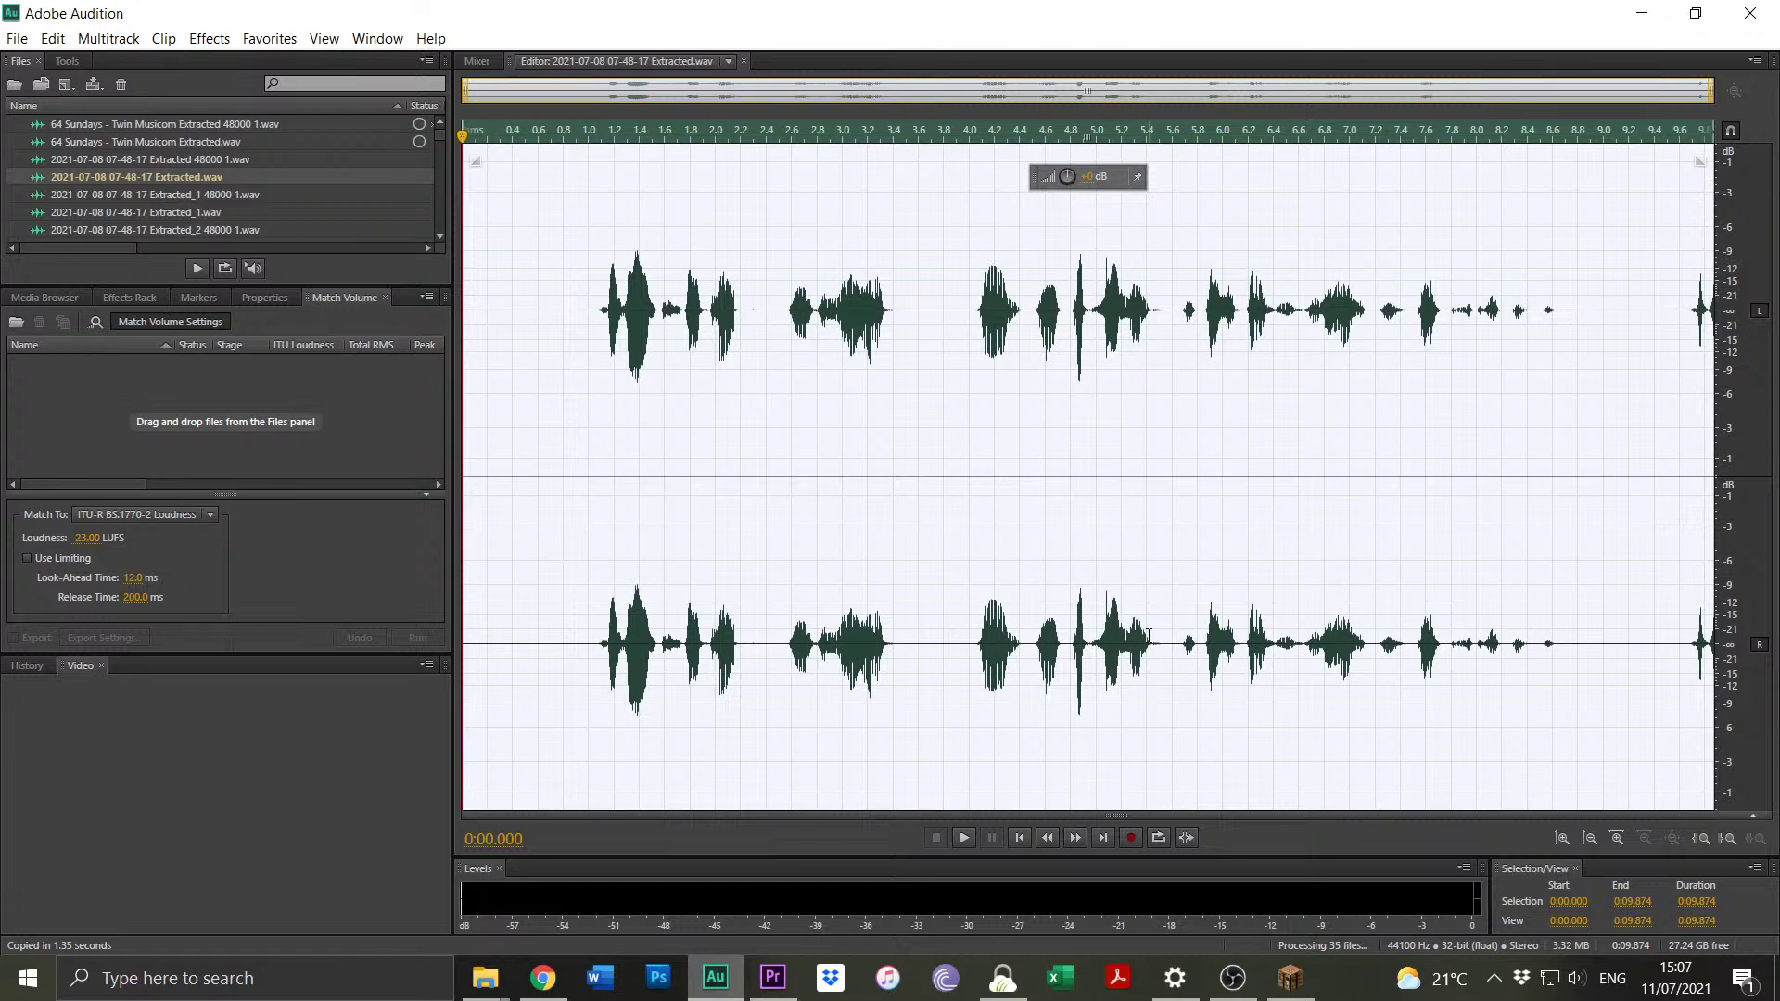
pyautogui.click(1001, 461)
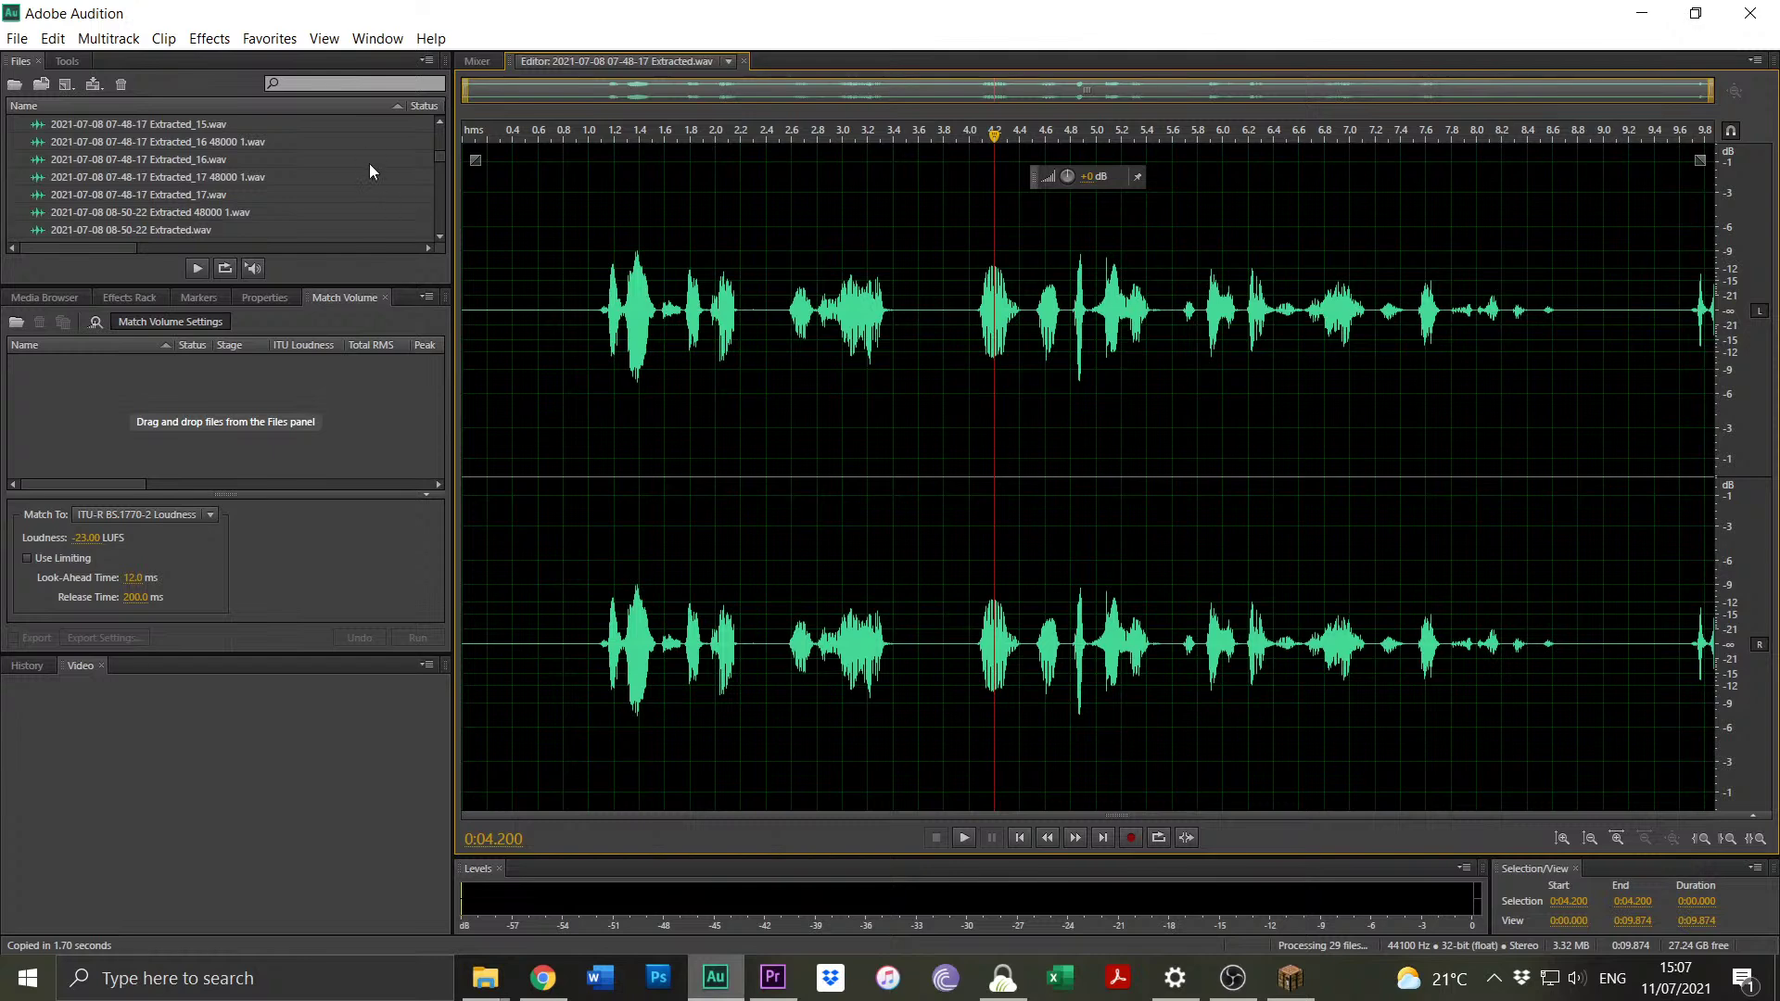
pyautogui.click(190, 43)
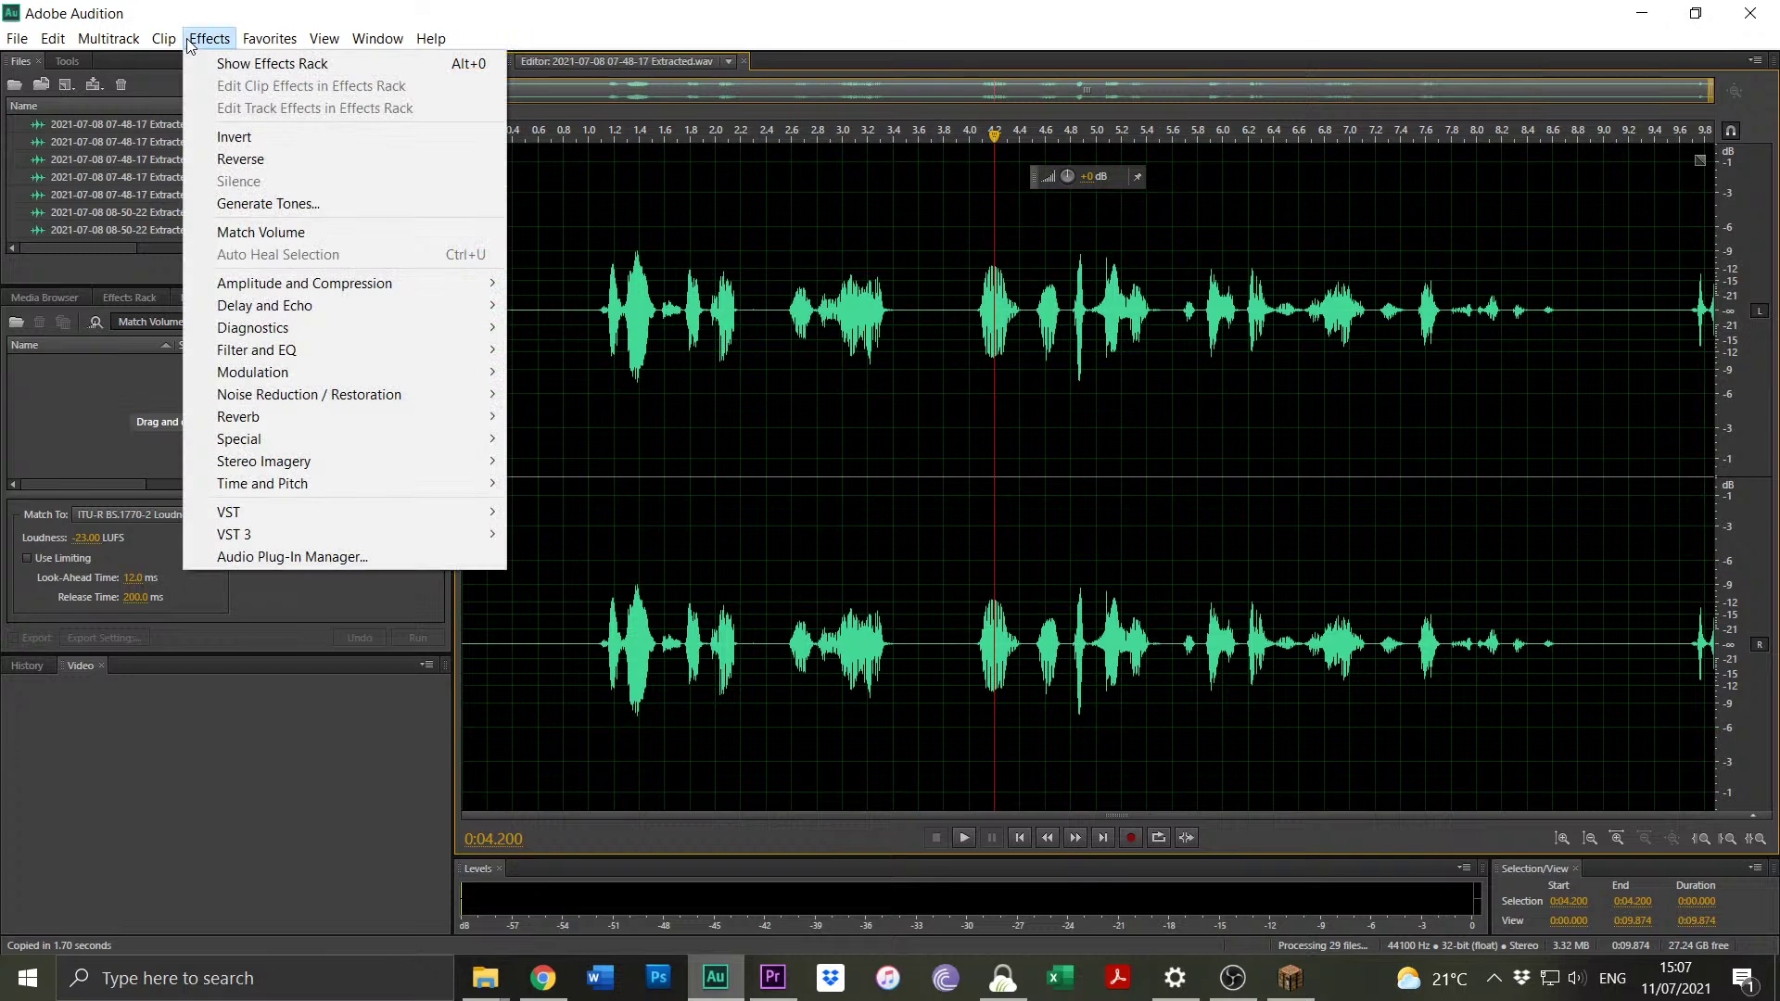
pyautogui.click(315, 232)
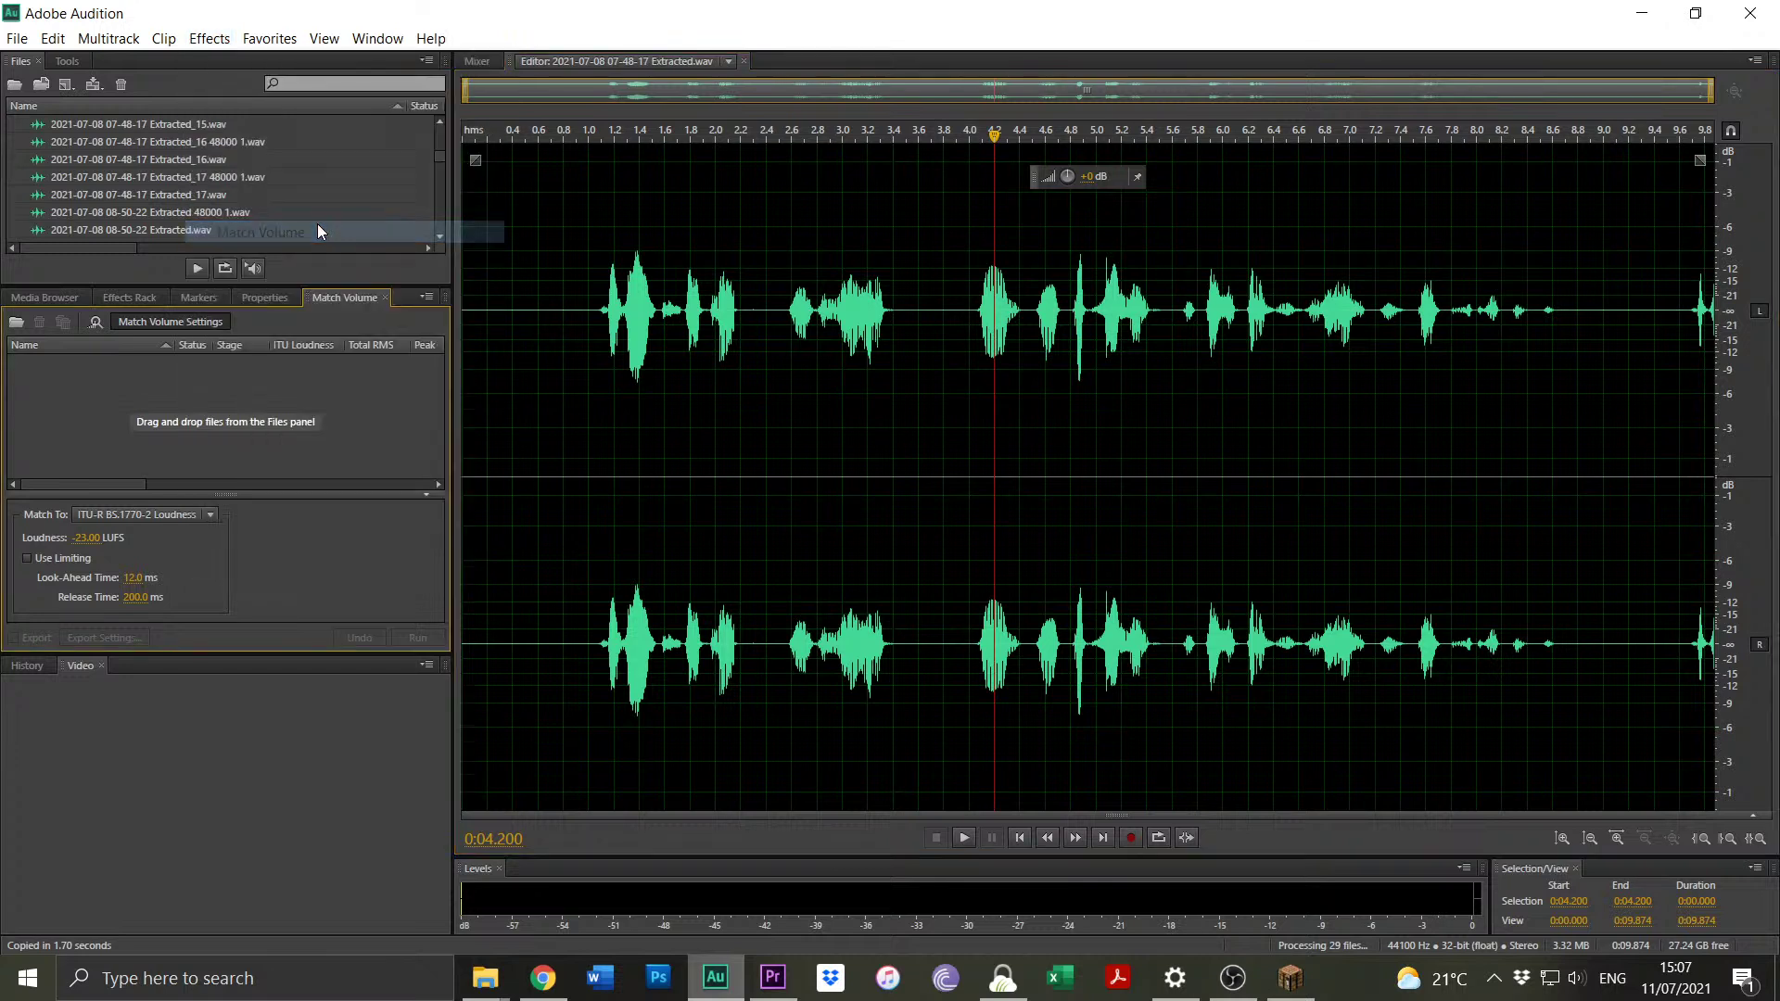
pyautogui.click(178, 229)
pyautogui.click(170, 164)
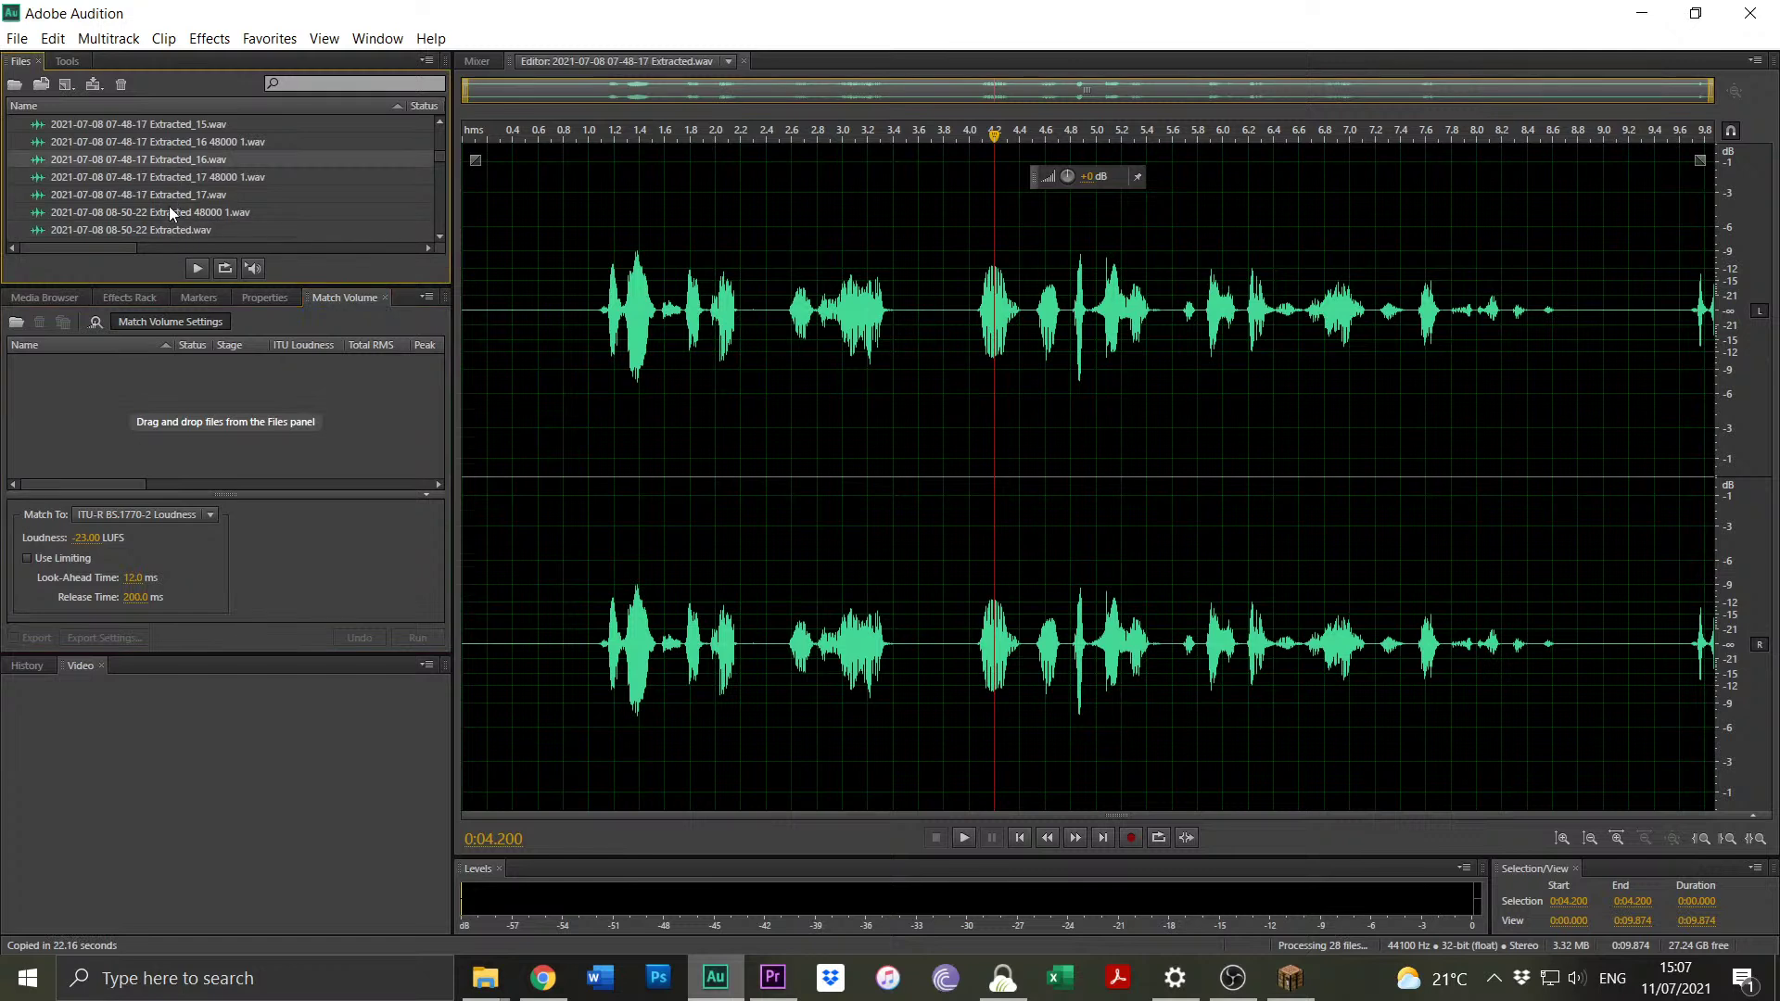
pyautogui.keyDown('shift'); pyautogui.click(214, 212); pyautogui.keyUp('shift')
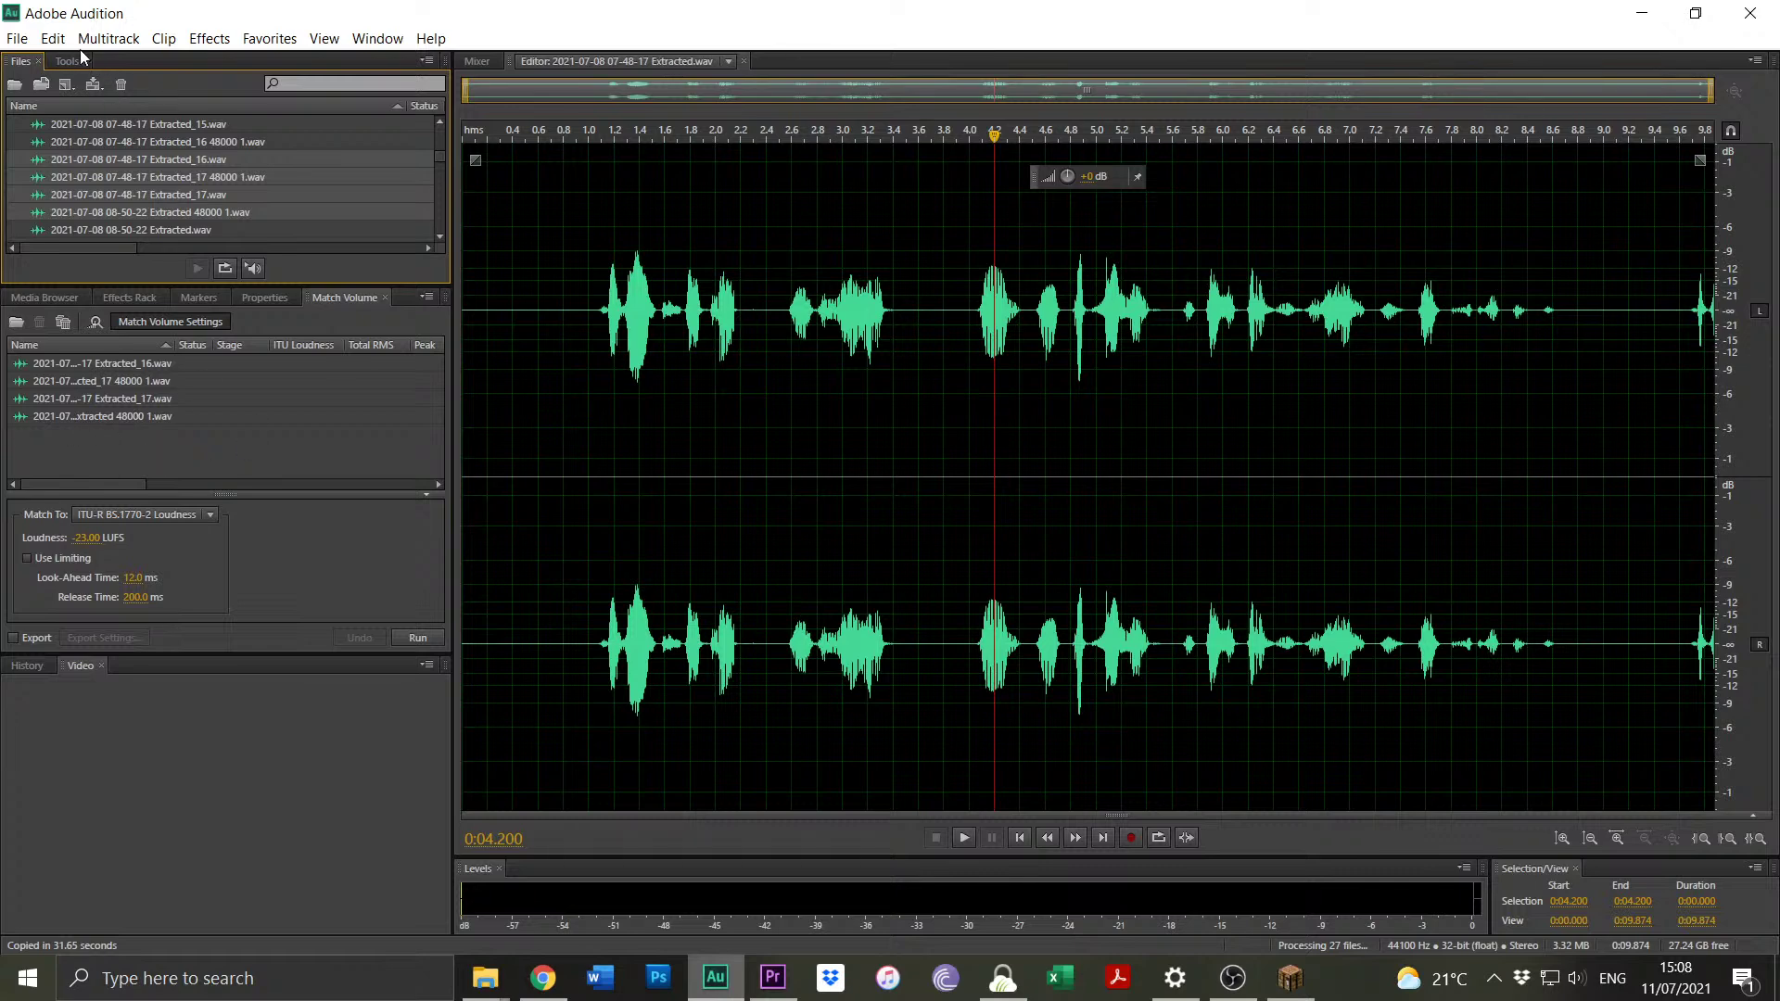
pyautogui.click(52, 38)
pyautogui.moveTo(92, 38)
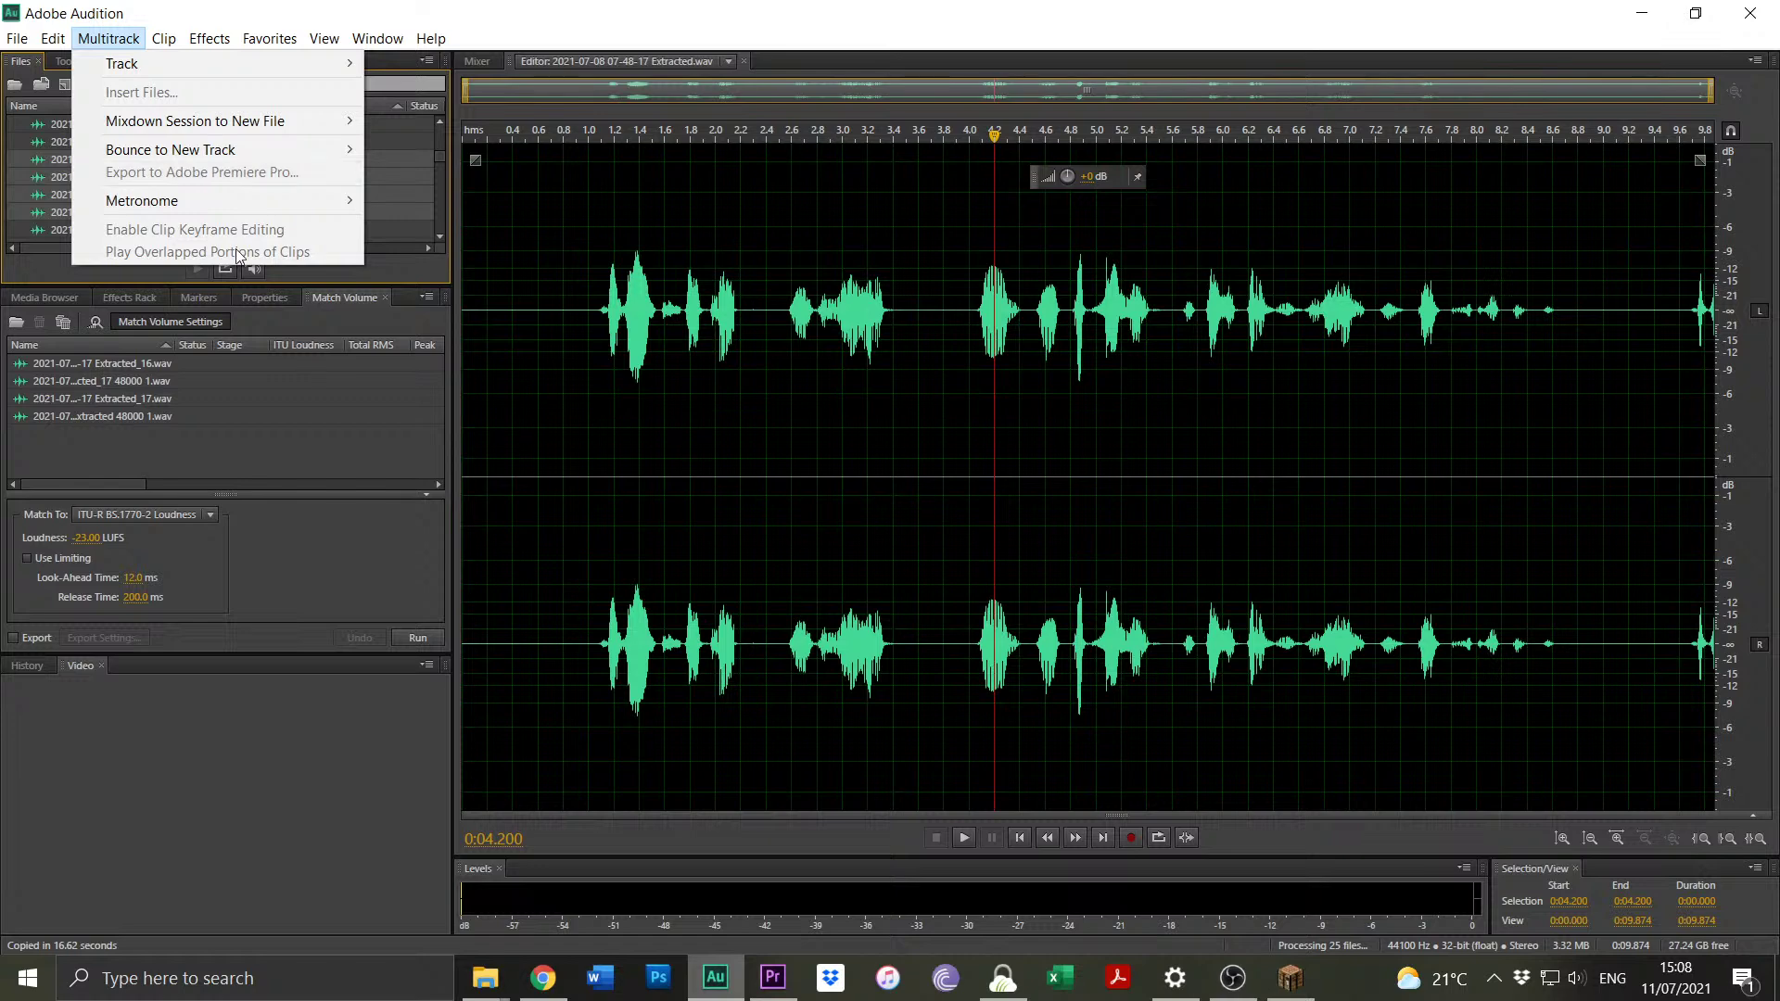
# Switch to Premiere Pro, move the Sequence 01 playhead to 00;17;21;02 and open the media export settings.
pyautogui.click(794, 986)
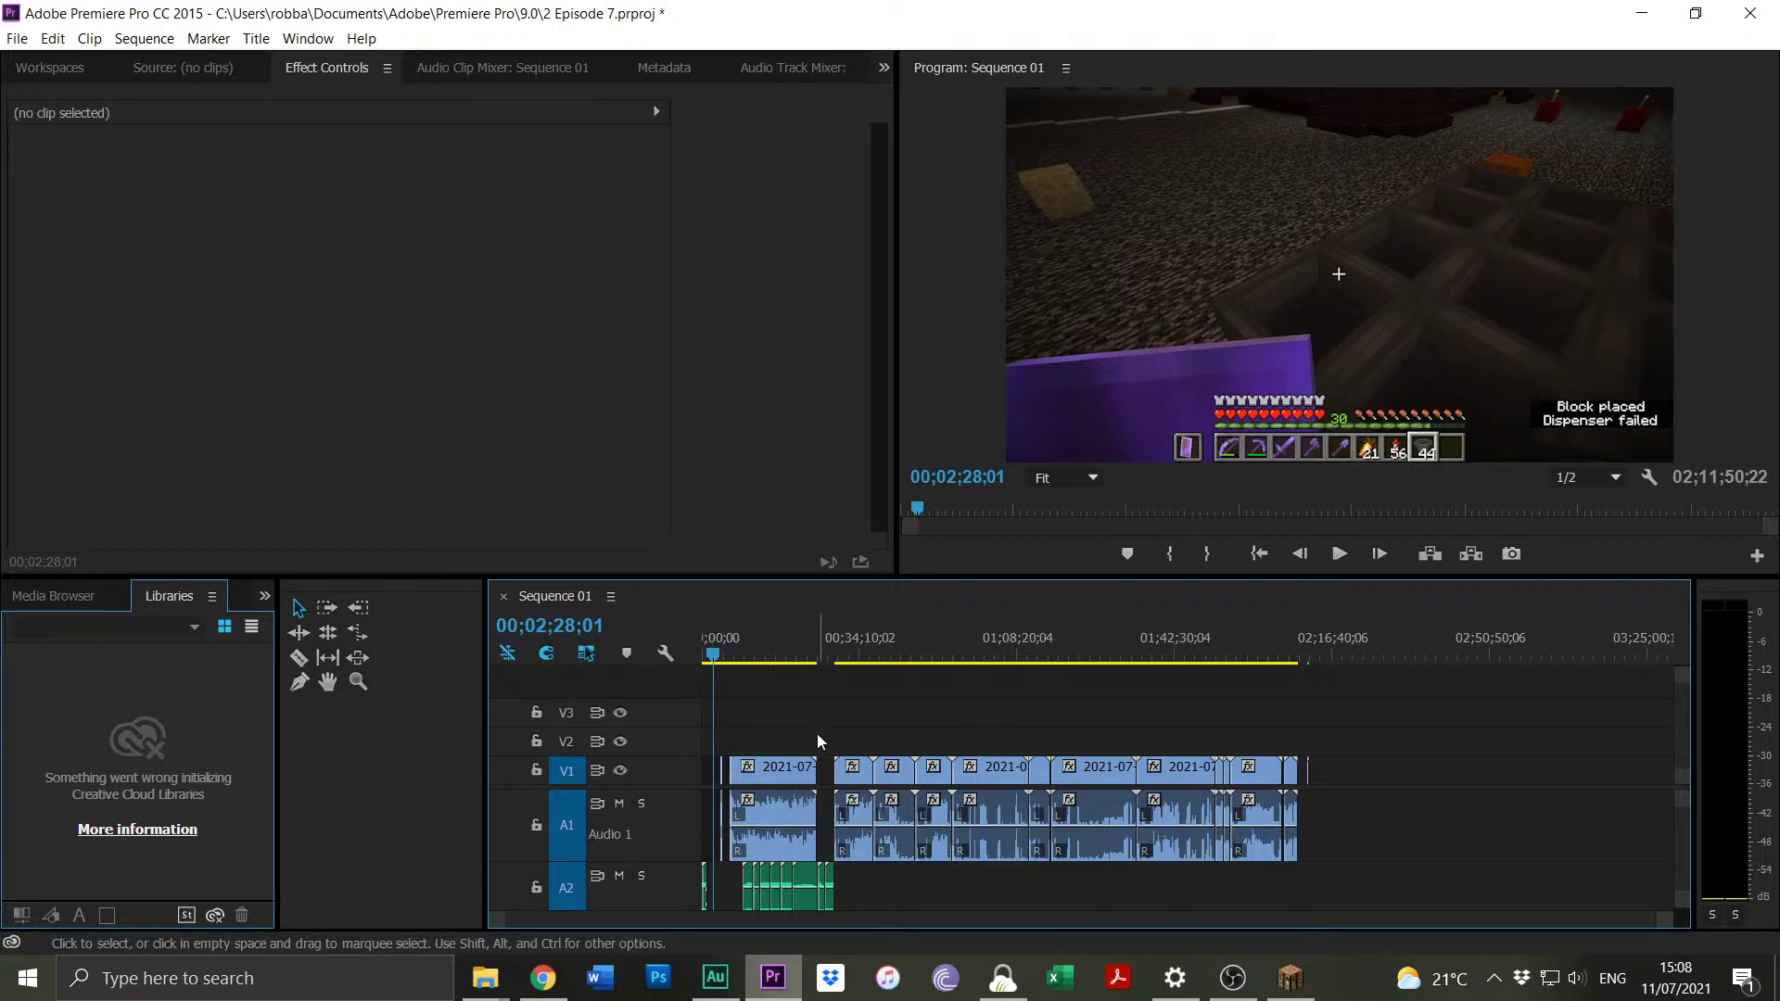
pyautogui.click(743, 657)
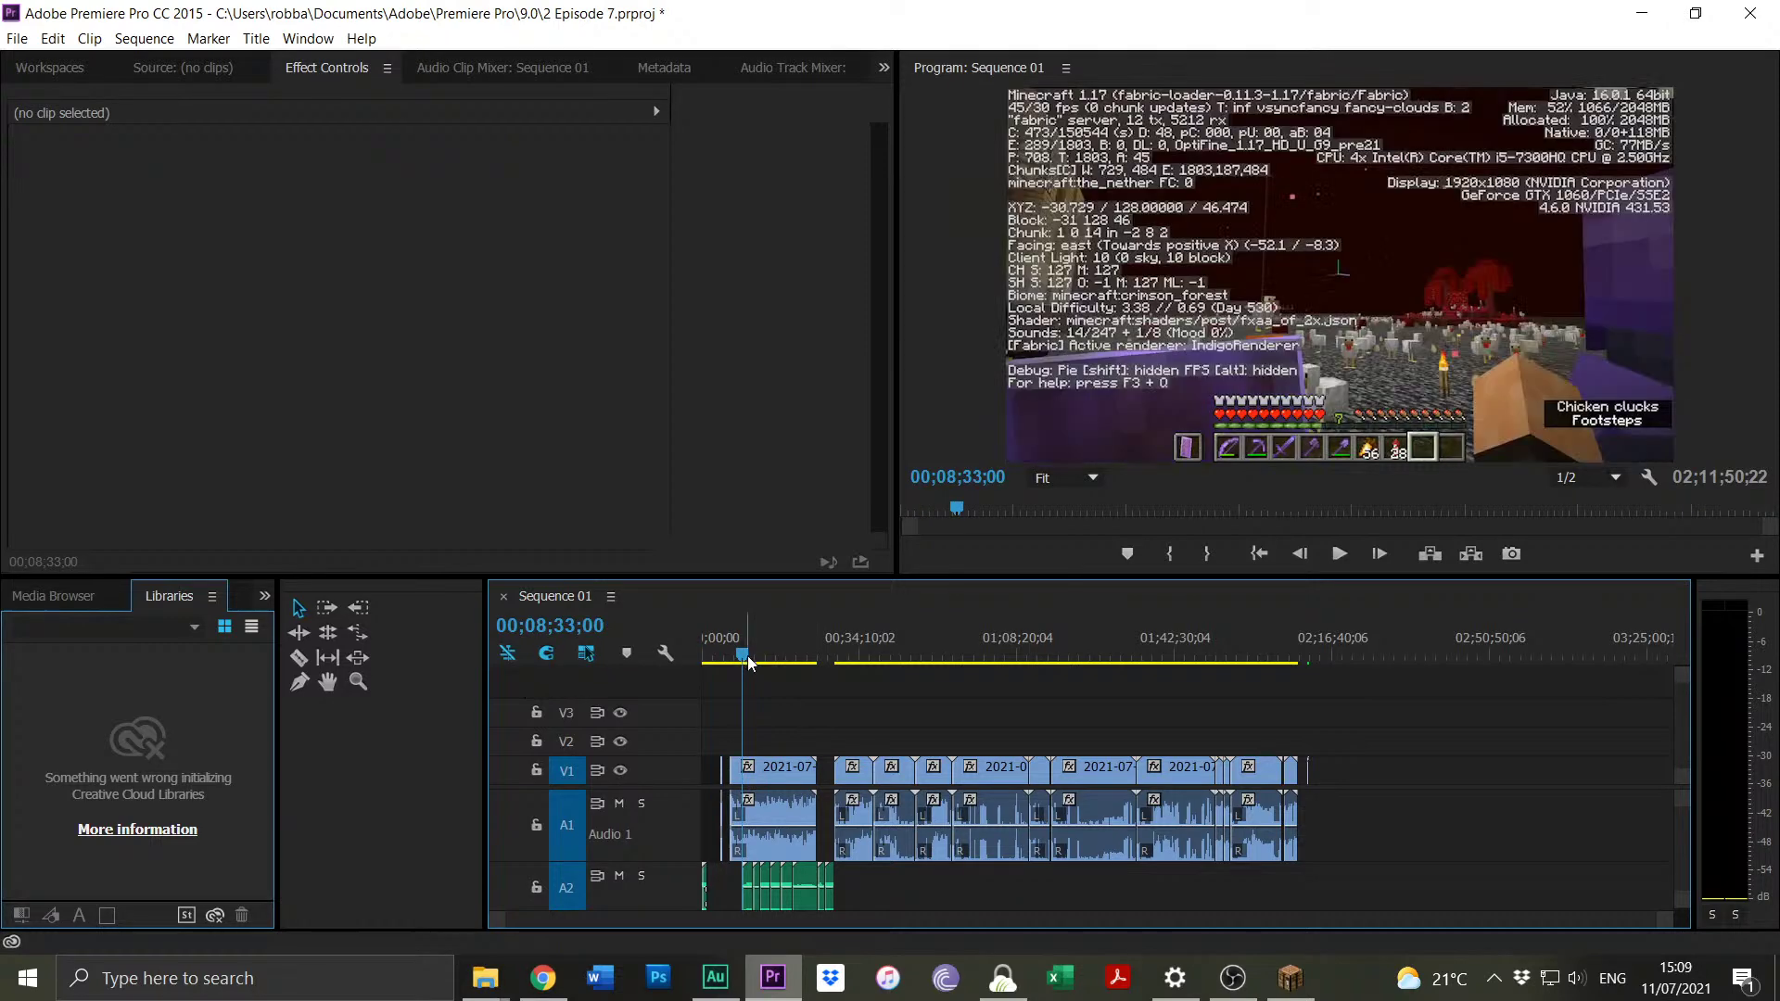
pyautogui.click(784, 647)
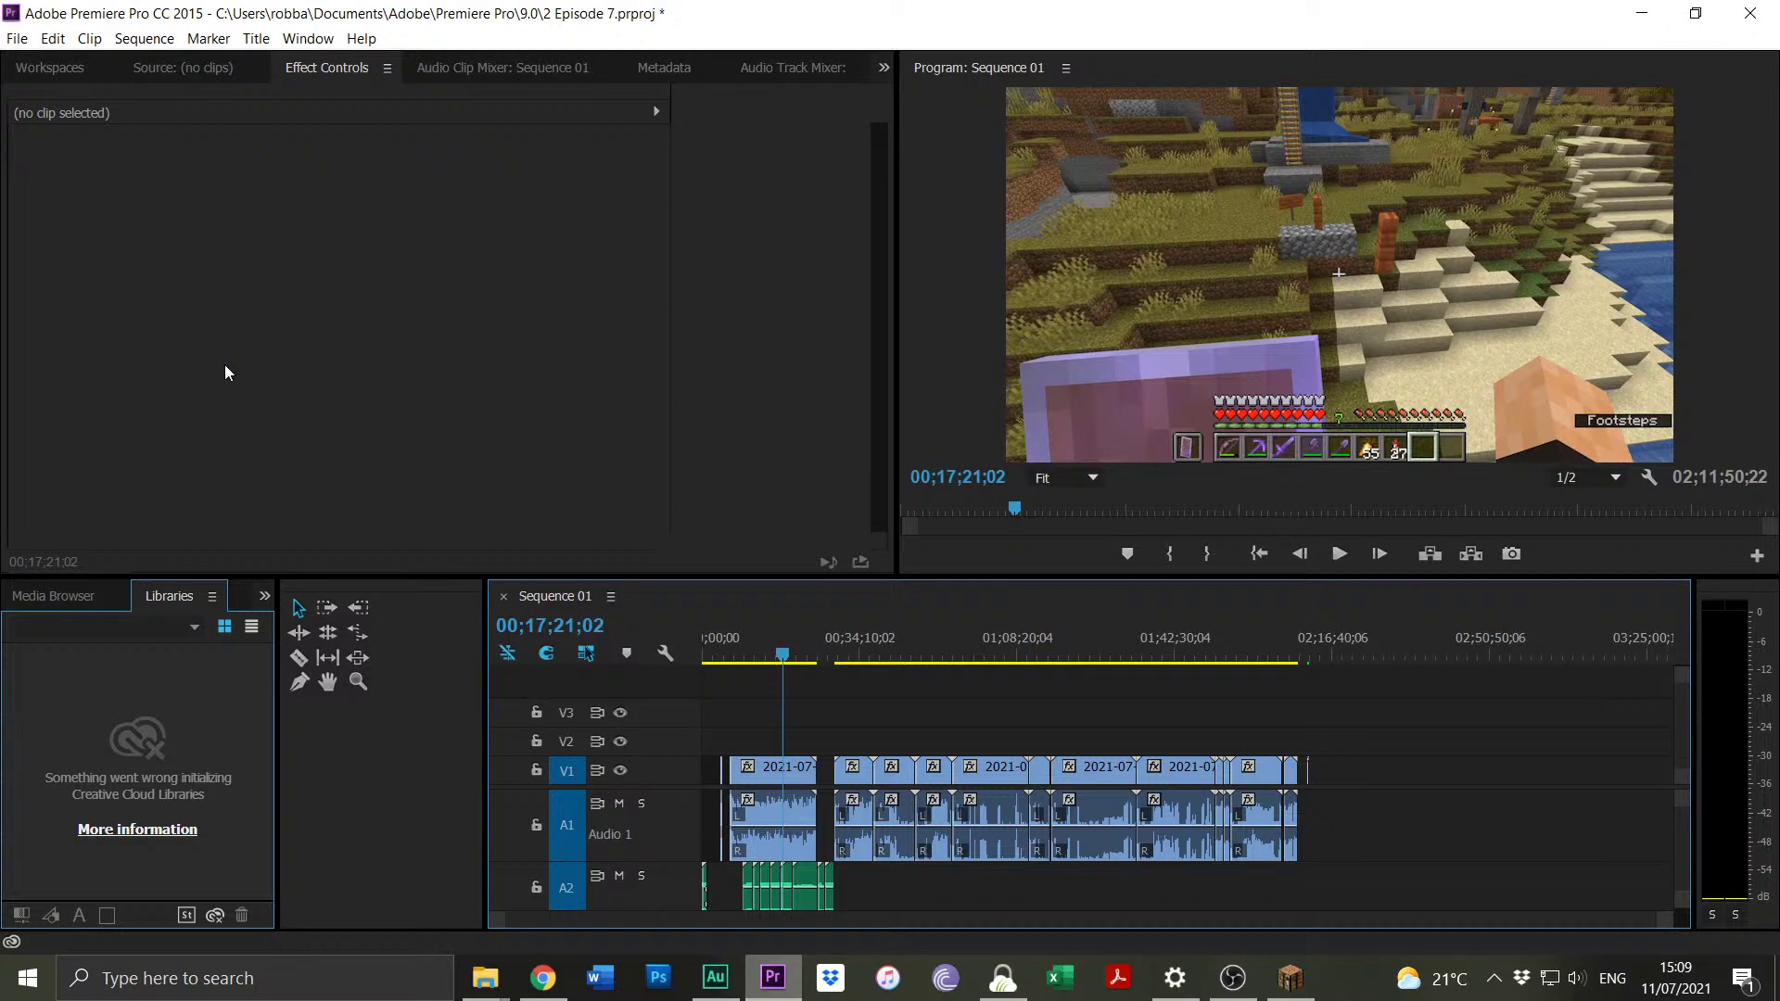
pyautogui.click(18, 39)
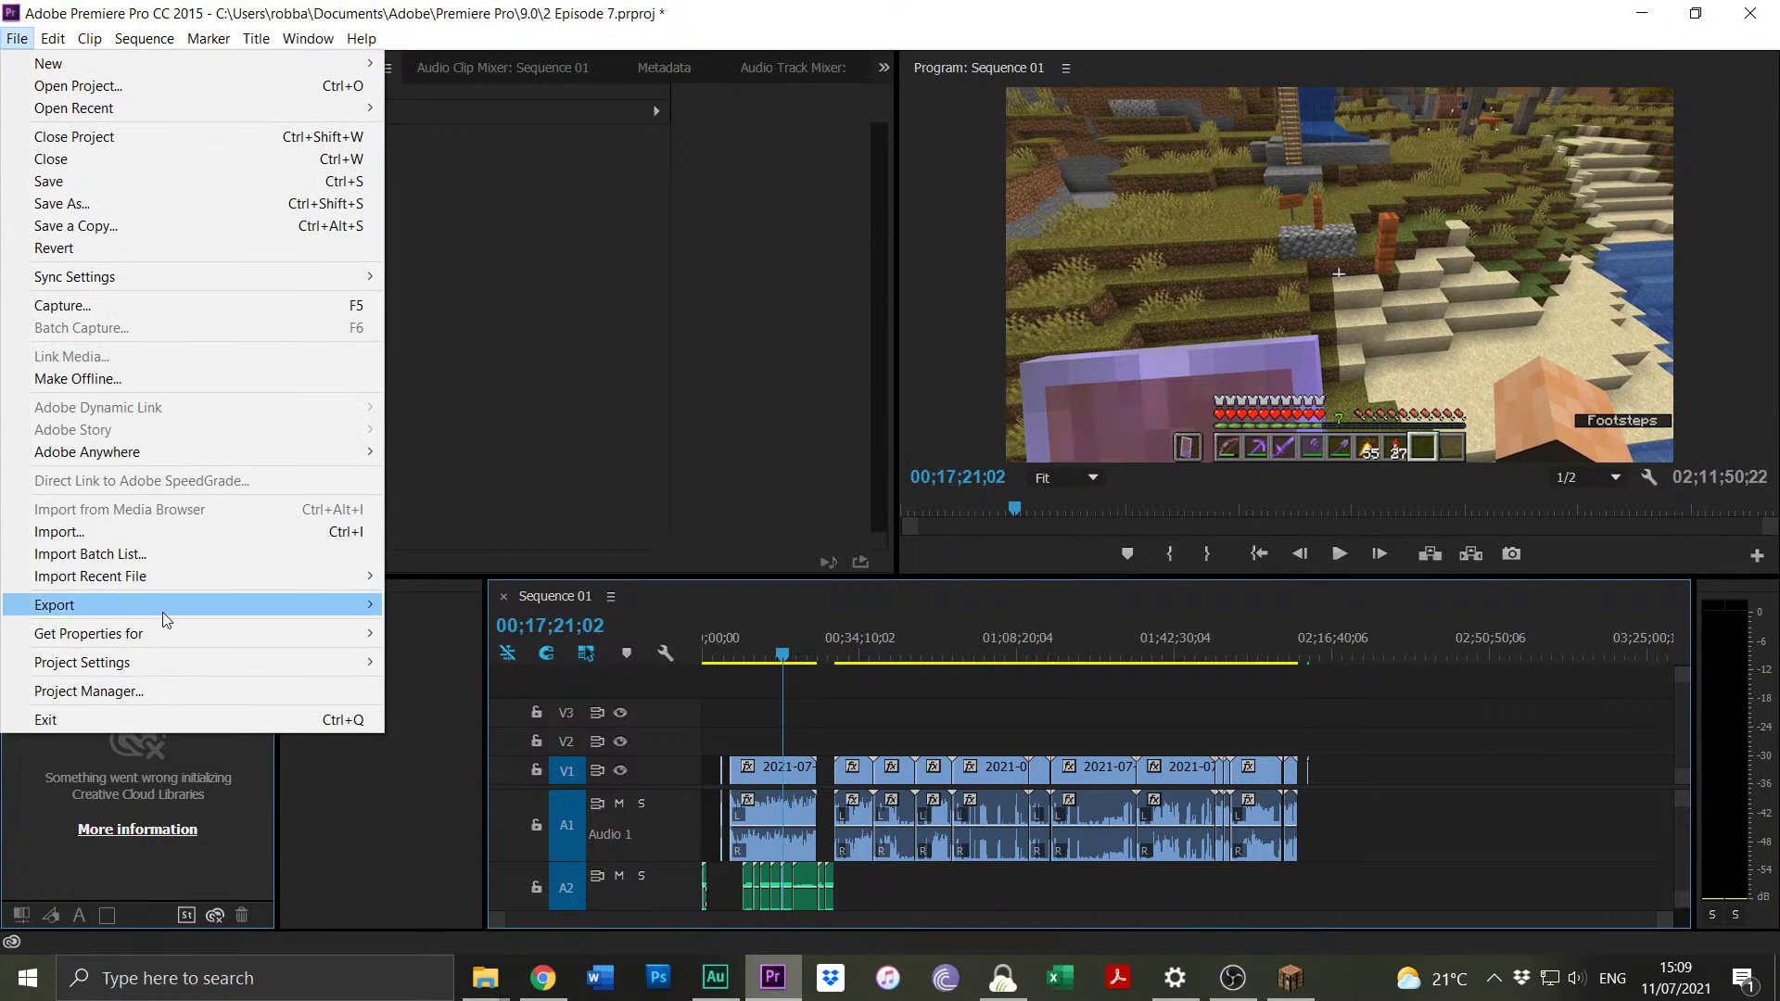
pyautogui.moveTo(163, 611)
pyautogui.click(437, 597)
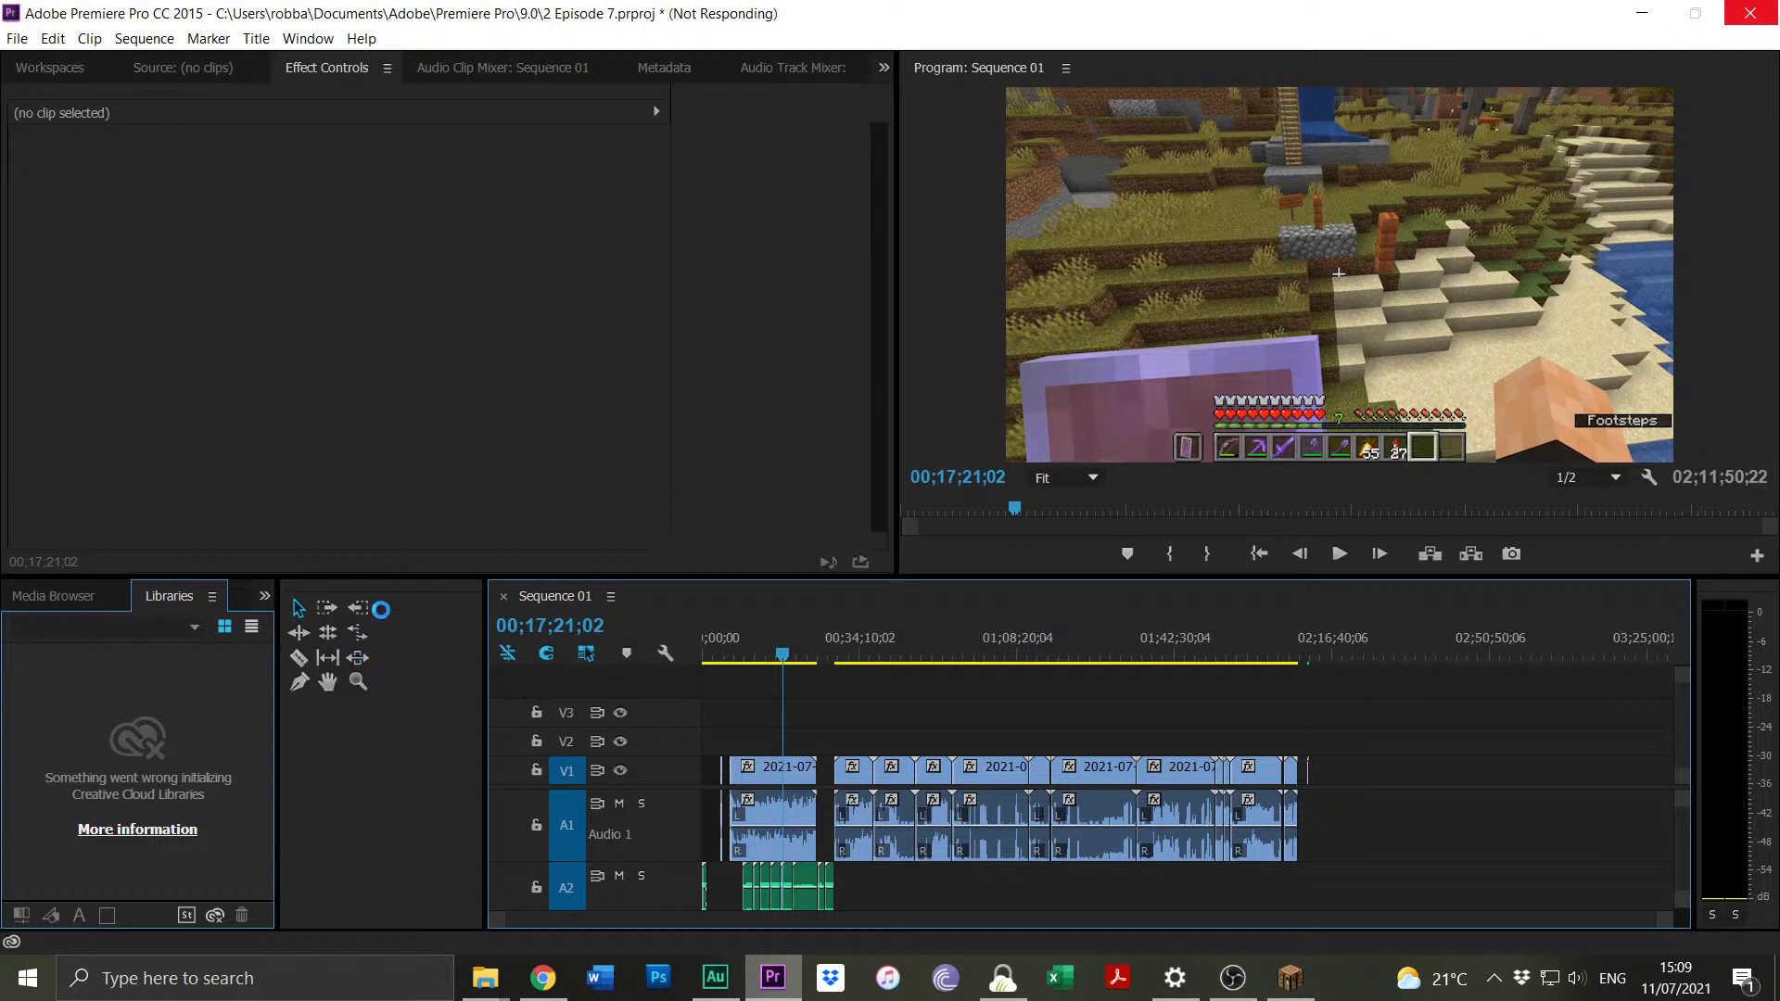
# Minimize the Minecraft render window and try to close Audition while its files are still processing.
pyautogui.click(716, 978)
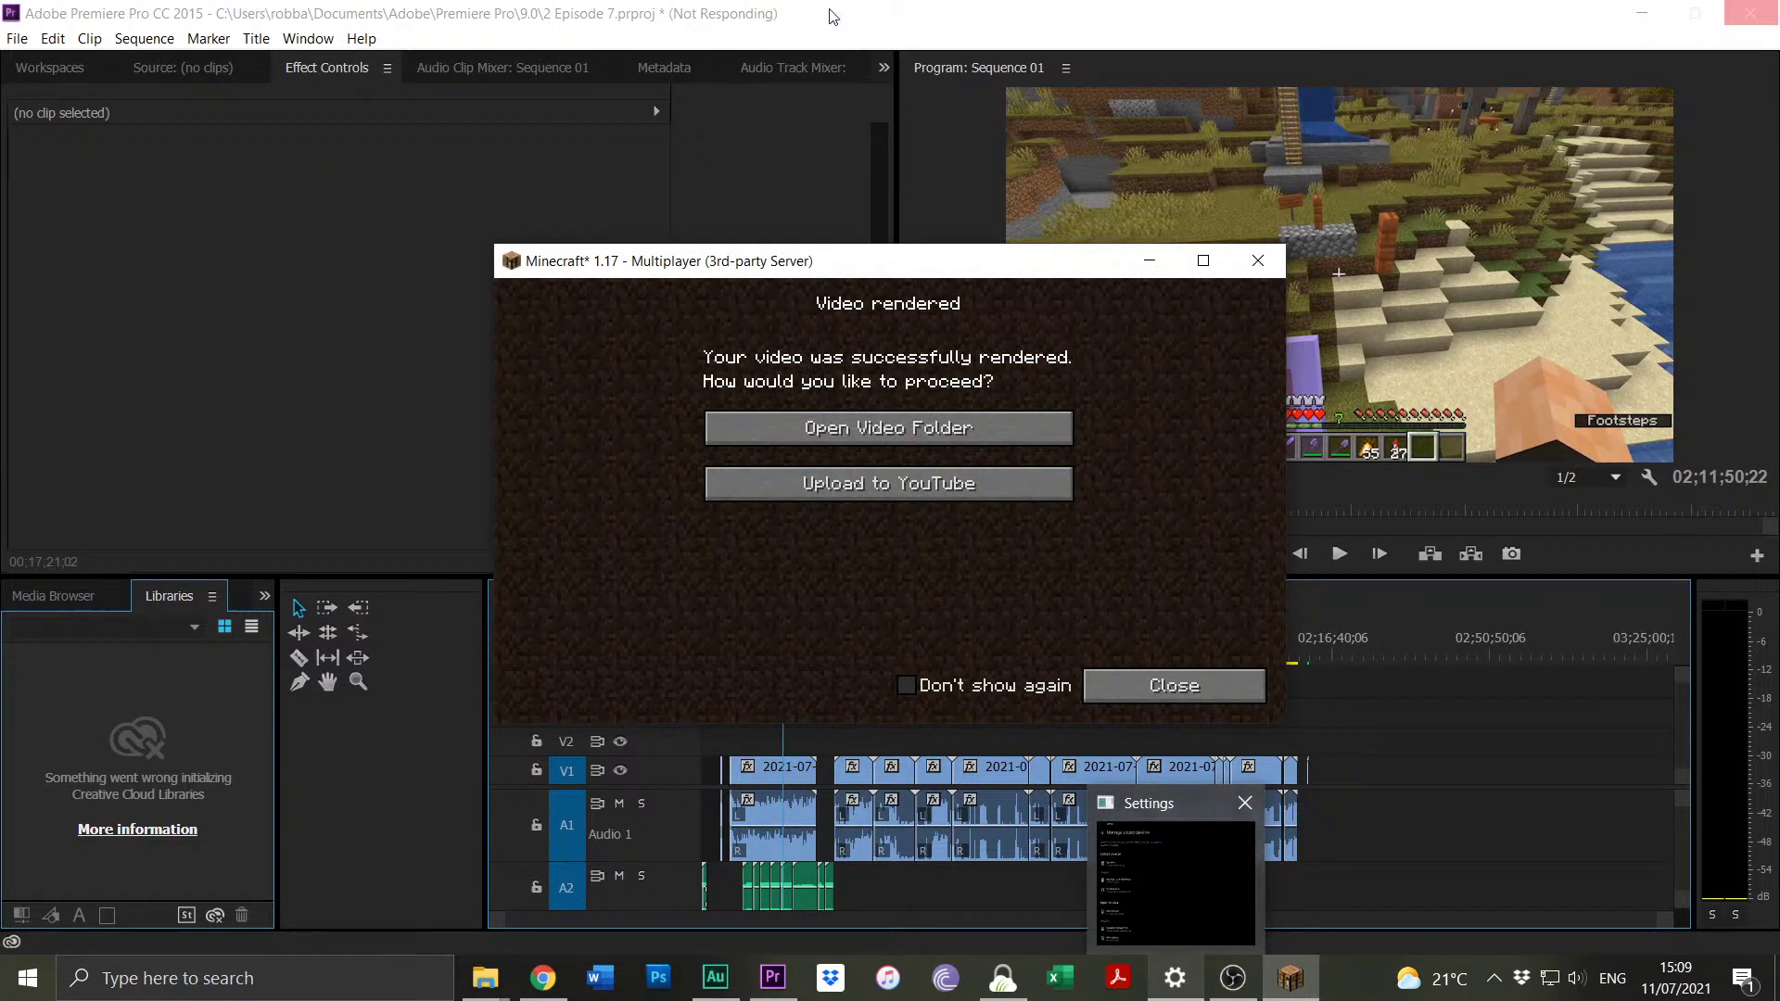
pyautogui.moveTo(714, 975)
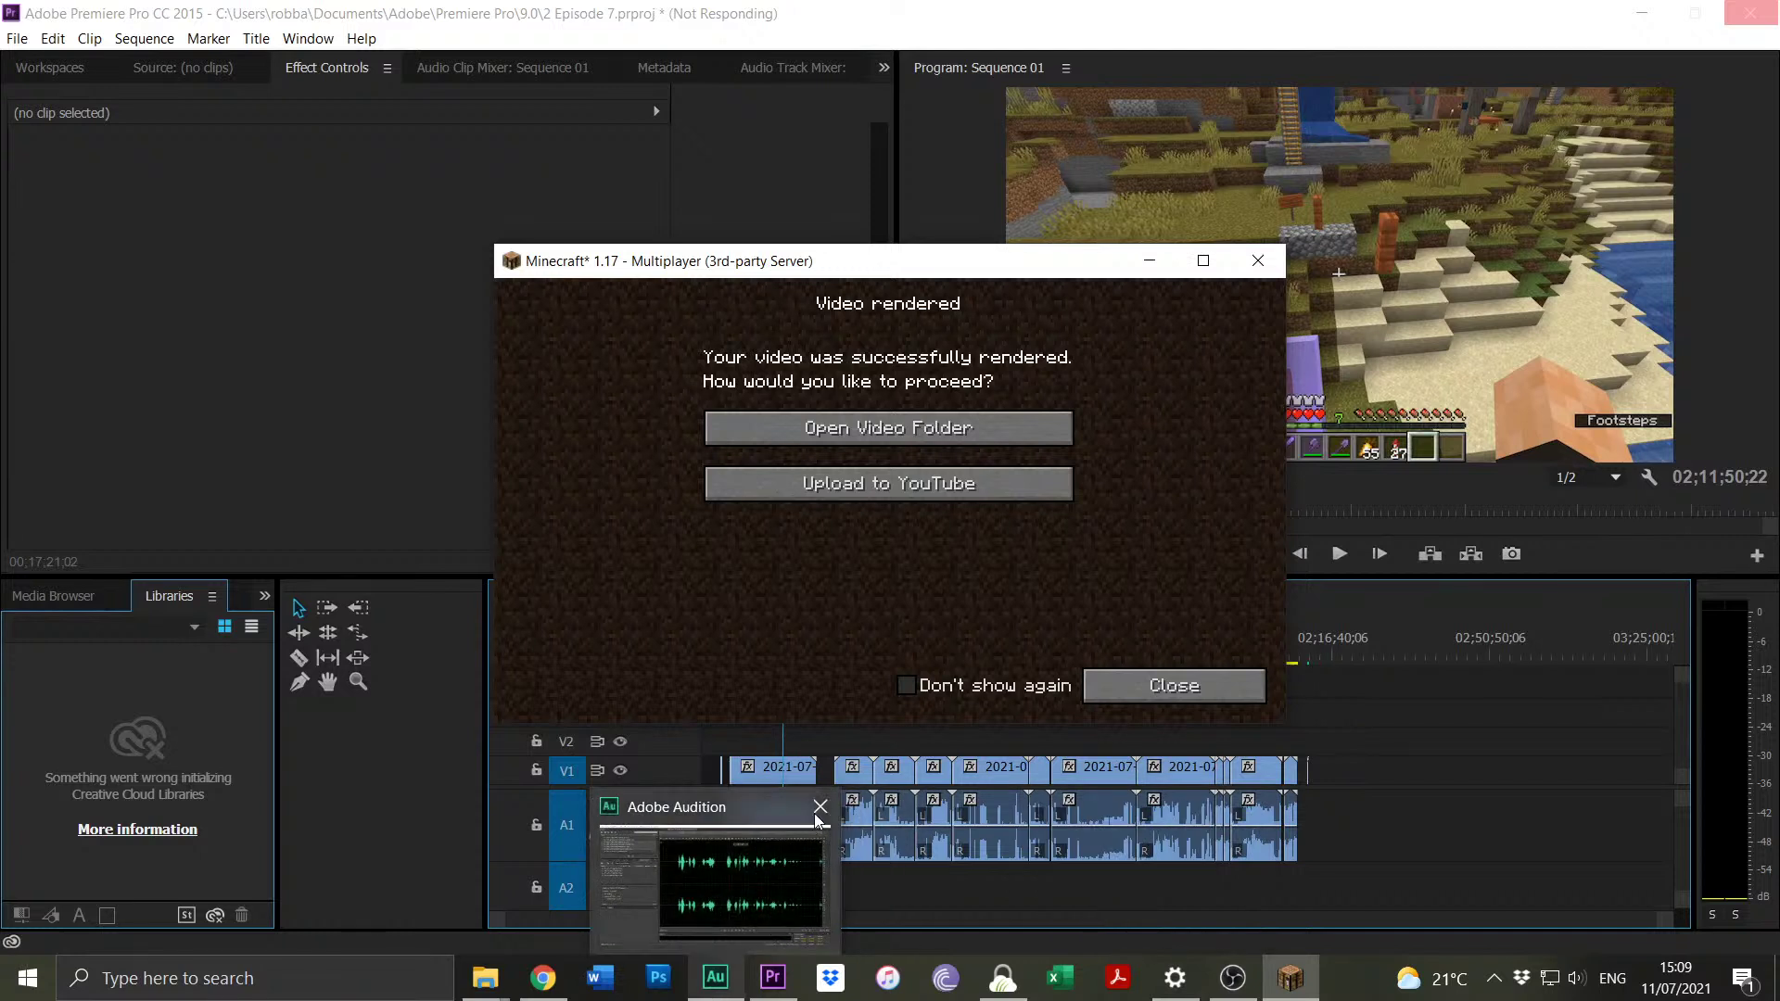
pyautogui.click(816, 818)
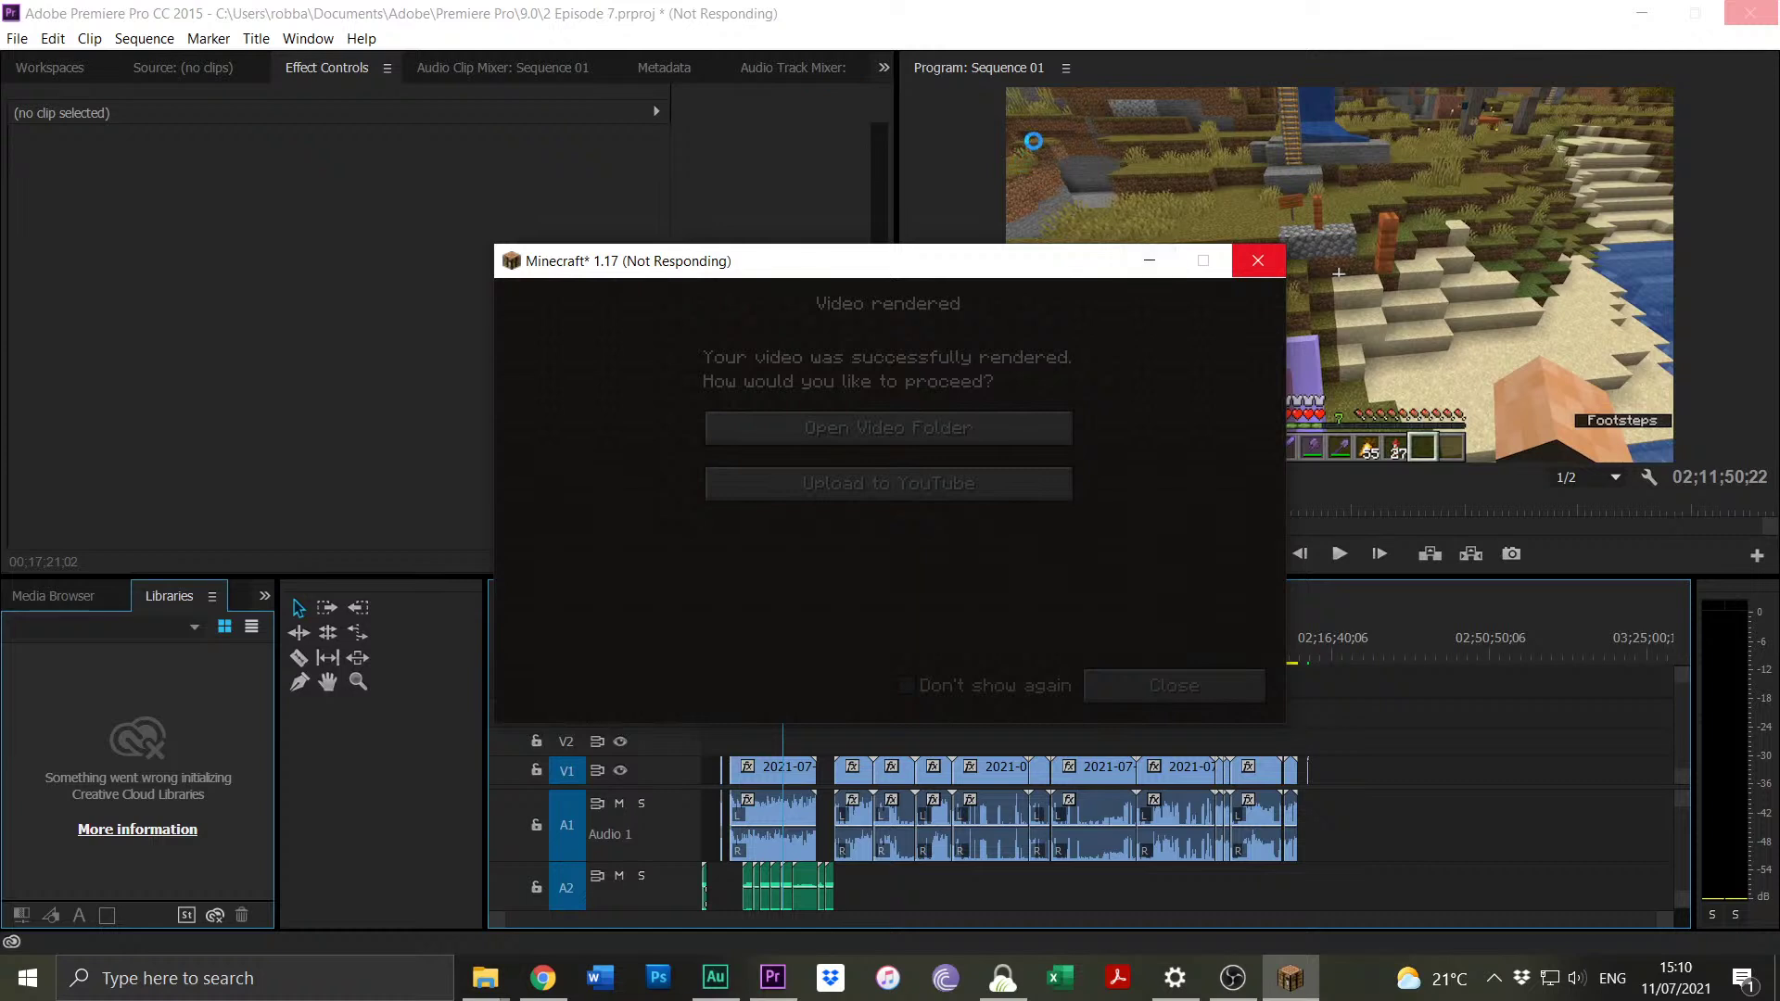
pyautogui.click(1170, 261)
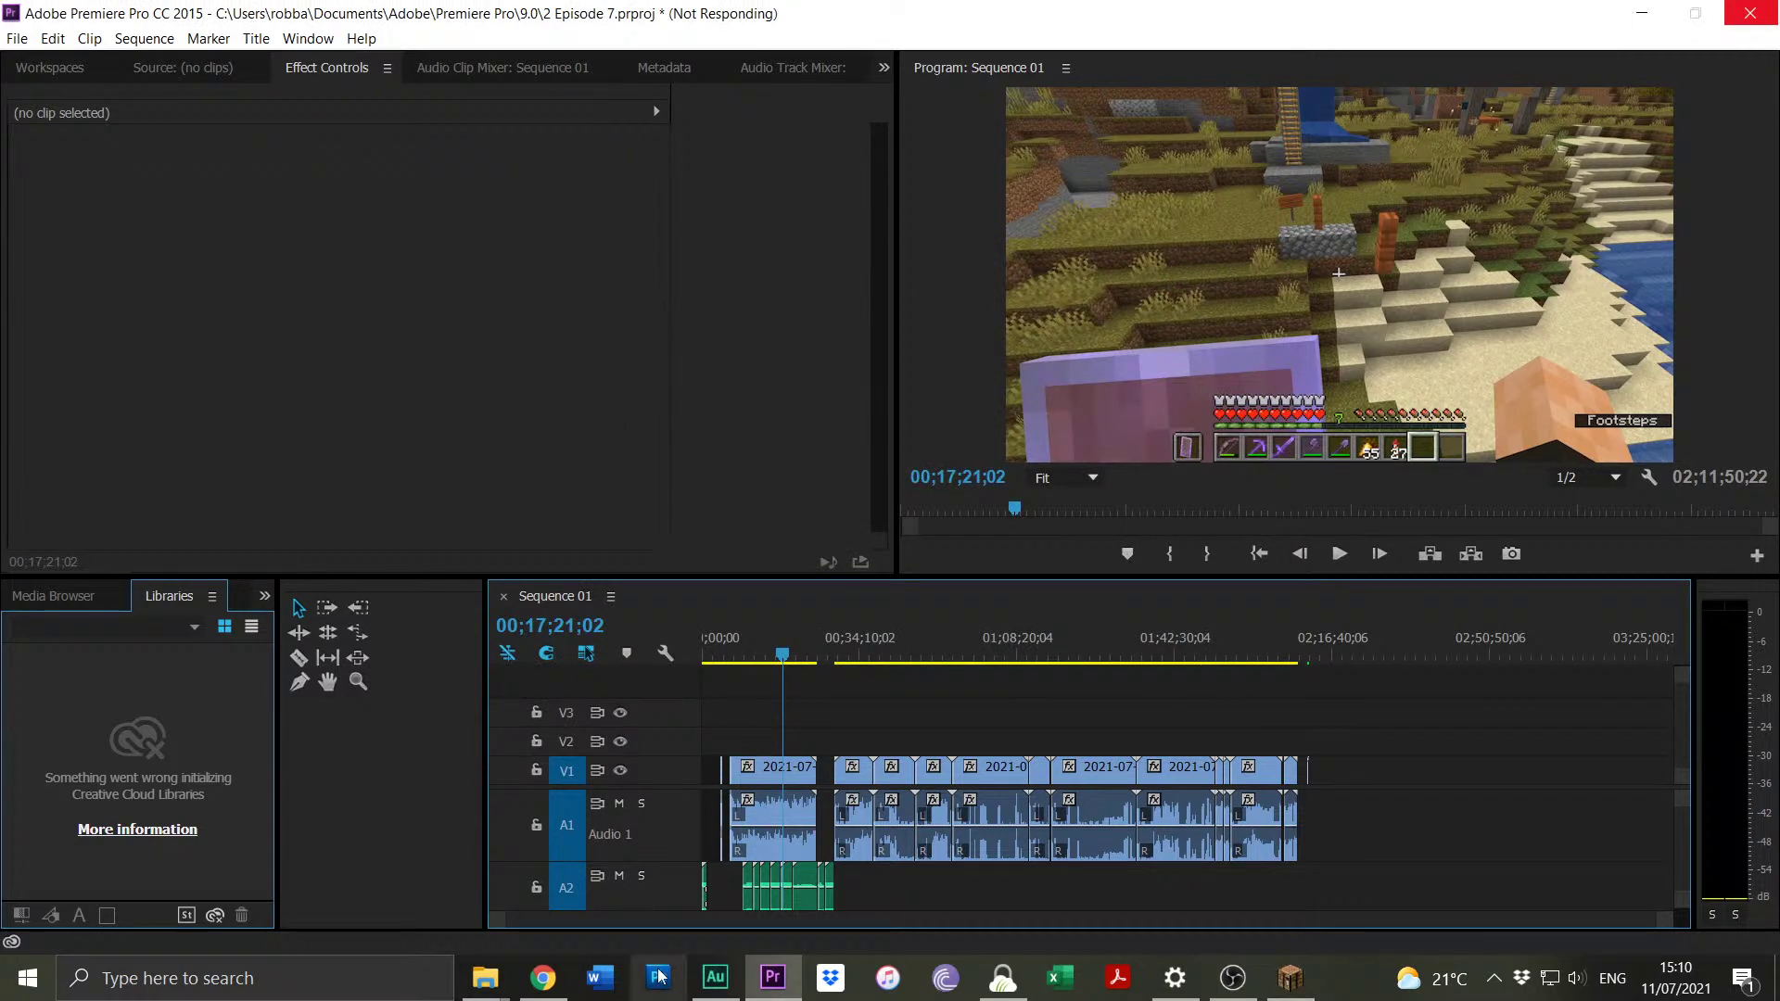
pyautogui.moveTo(694, 994)
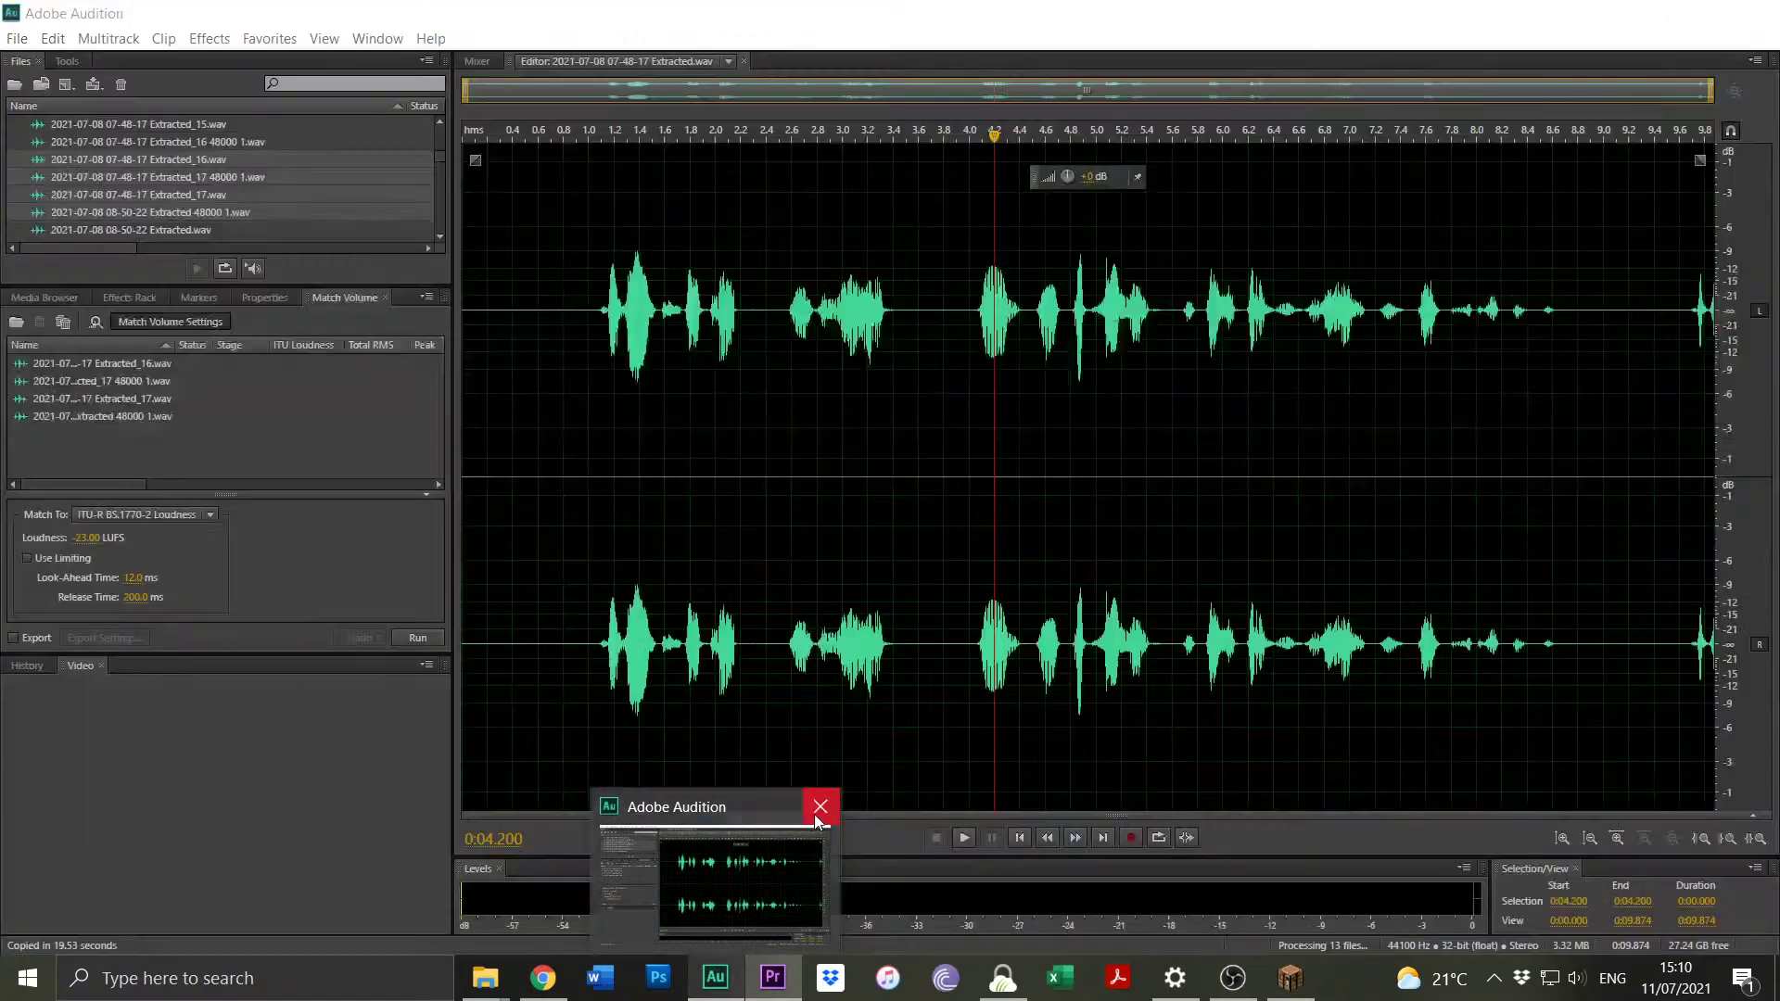
pyautogui.click(814, 814)
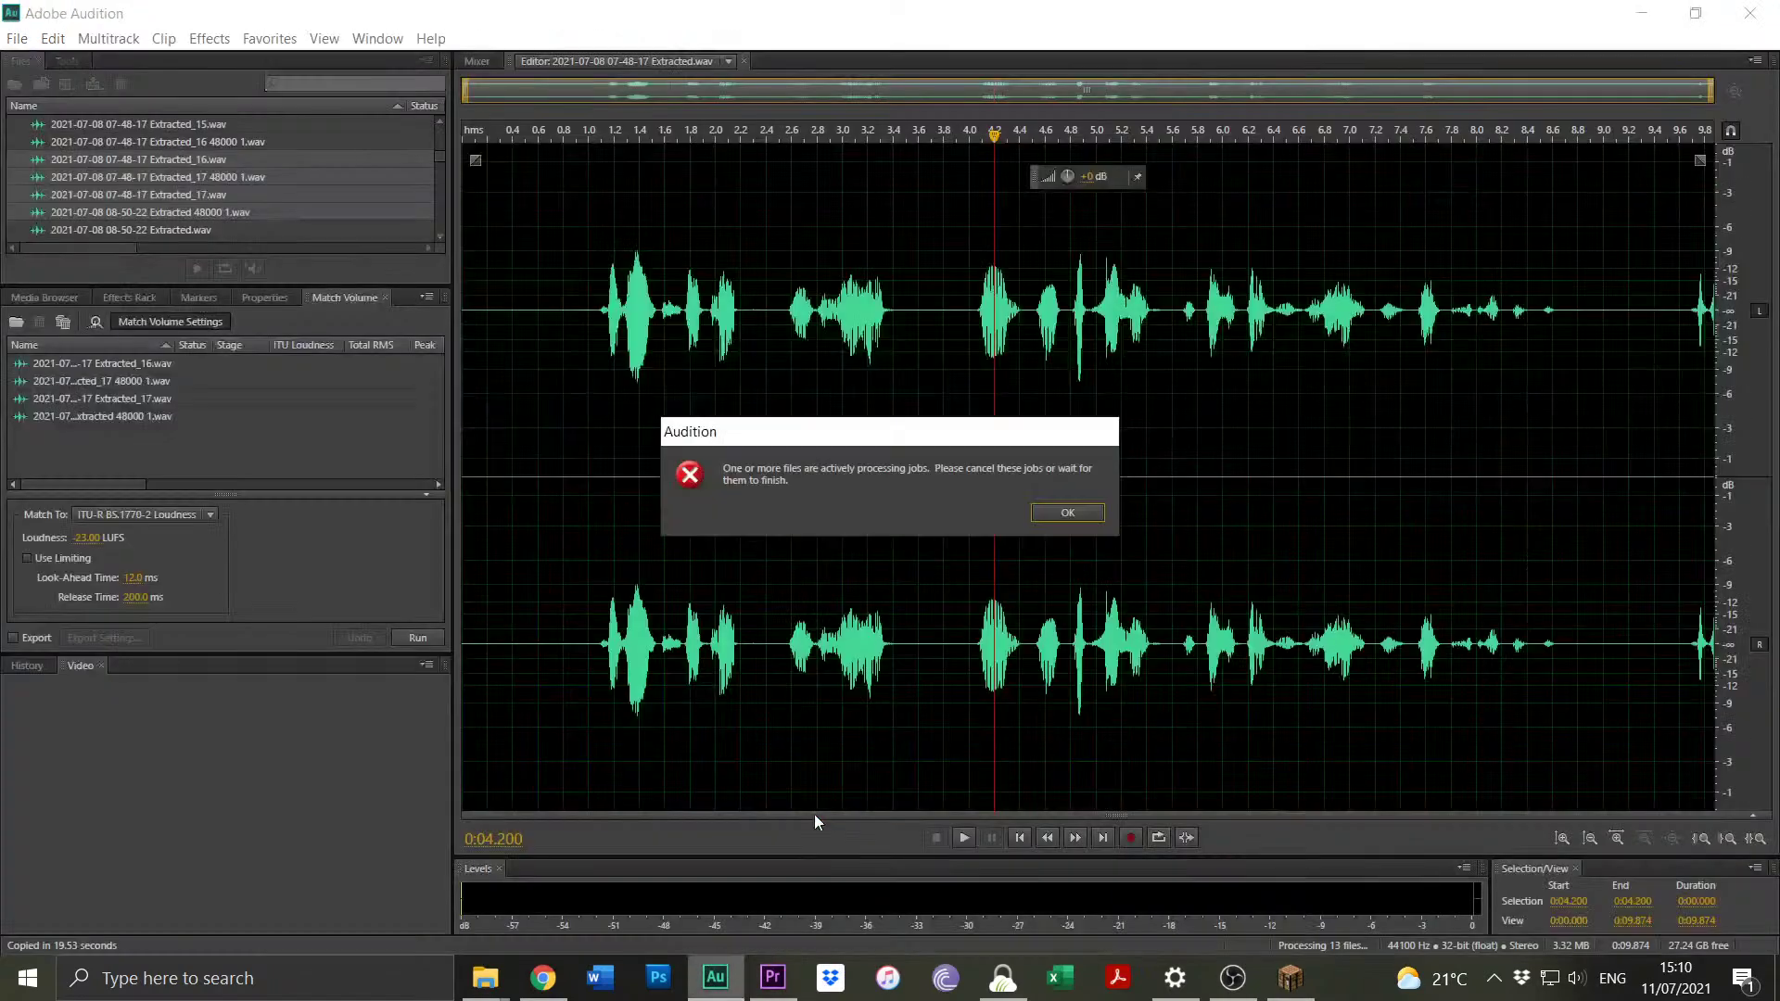
pyautogui.click(1068, 514)
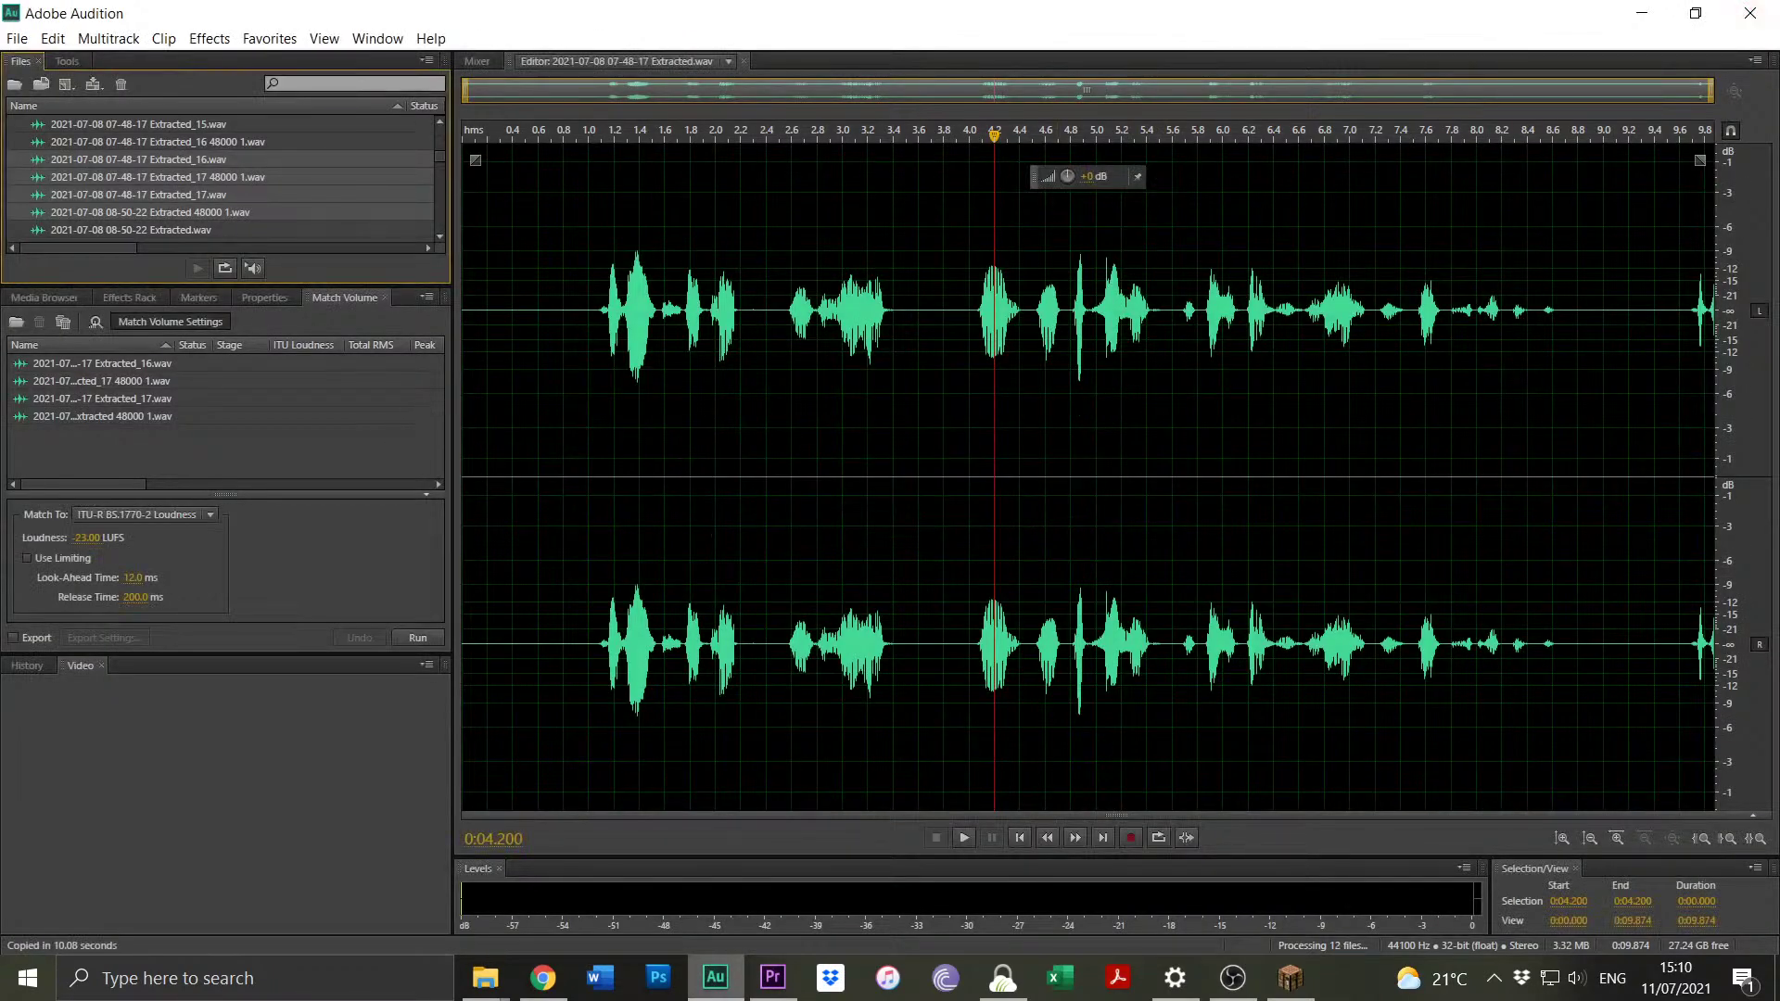
pyautogui.click(1750, 13)
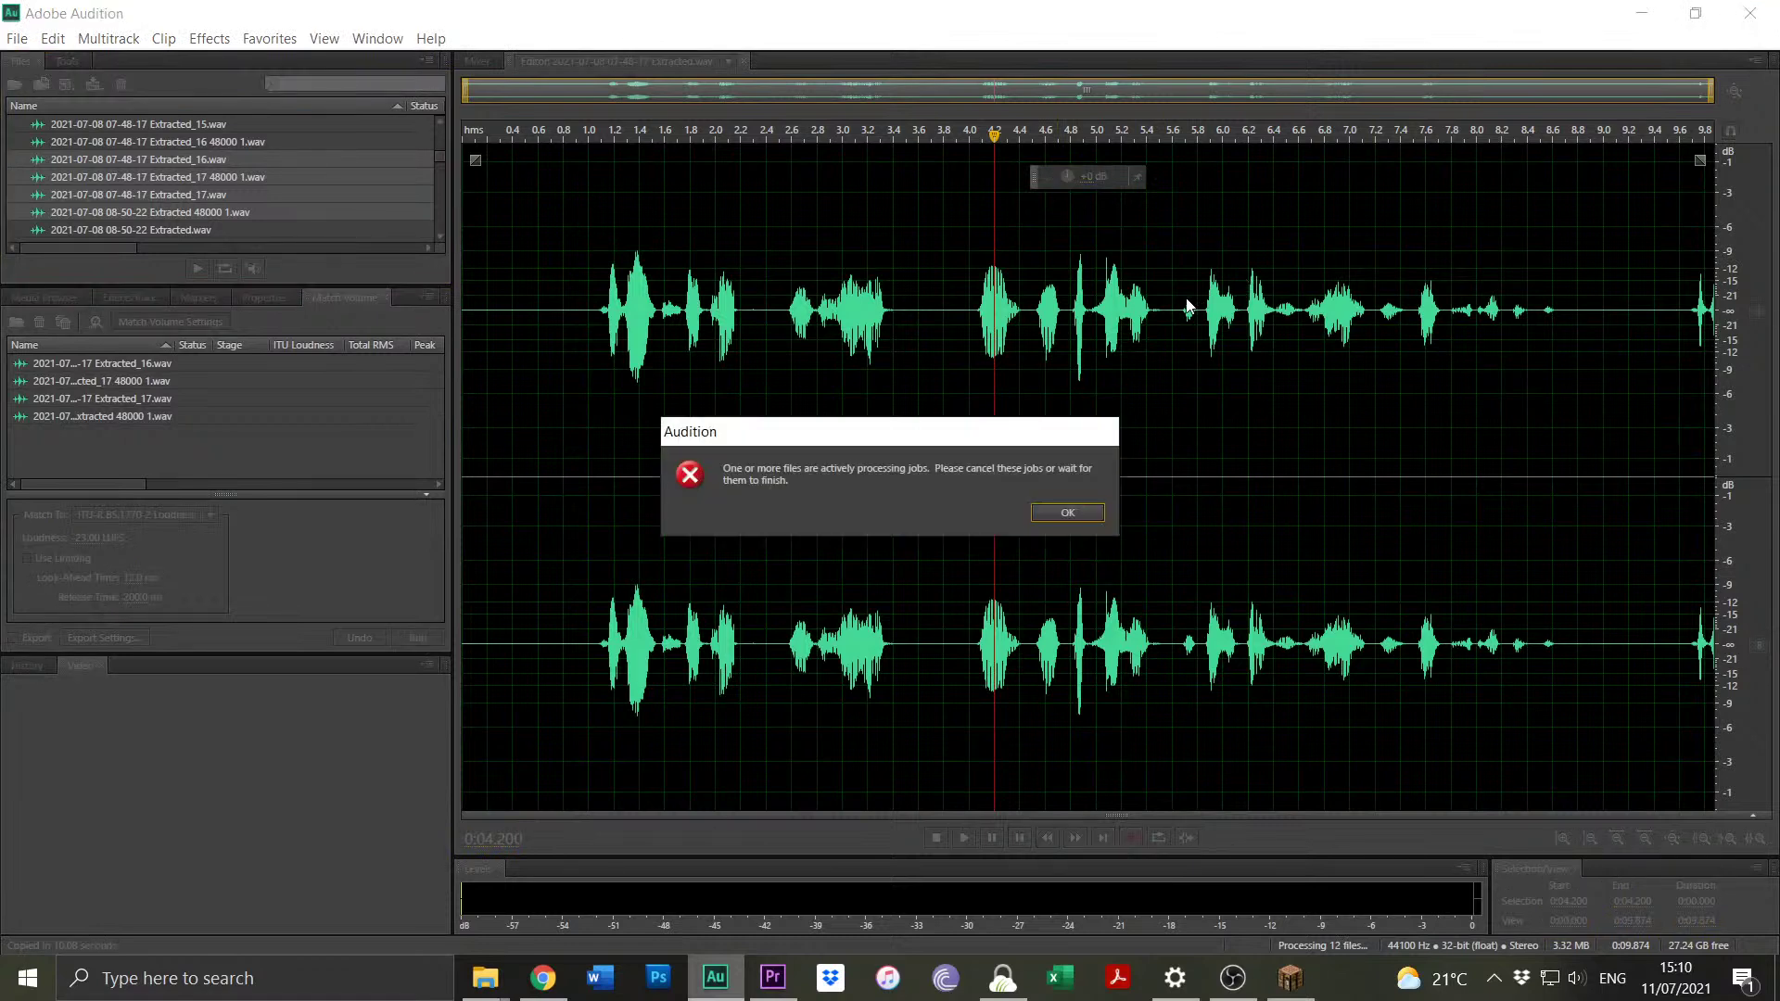
pyautogui.click(1048, 515)
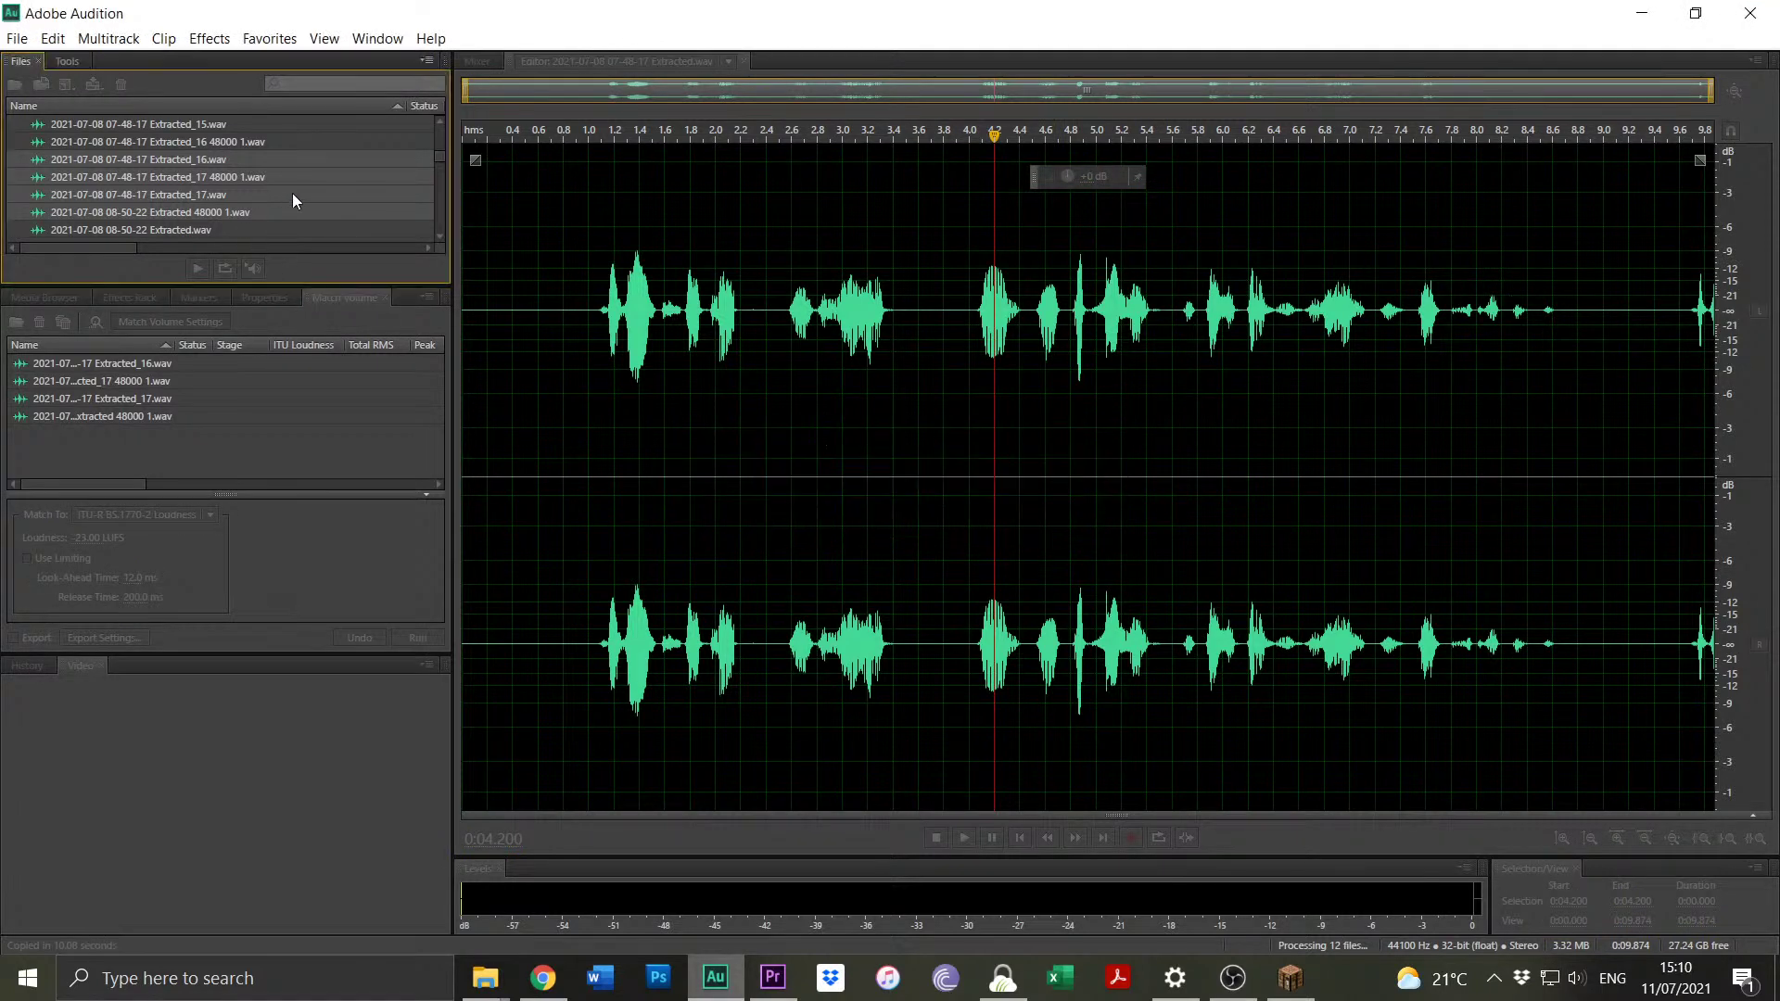
# Check the remaining processing status in Audition's file list, and minimize Audition.
pyautogui.scroll(-5, 324, 193)
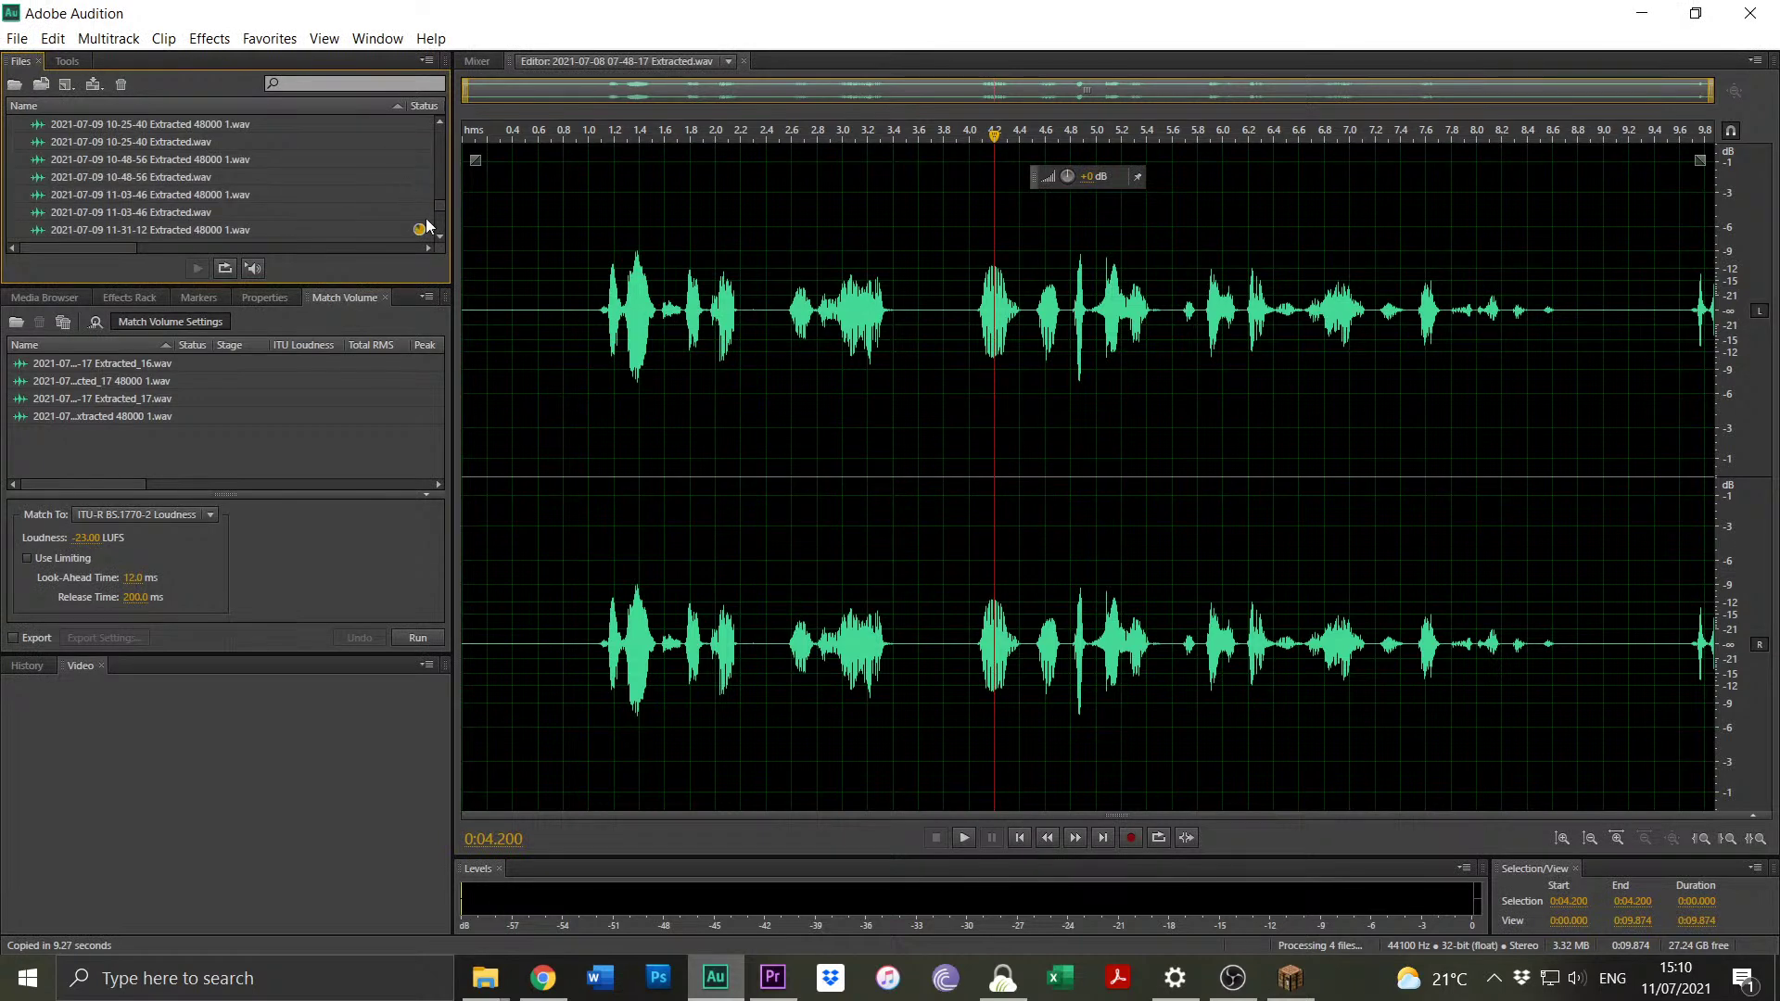
pyautogui.scroll(-3, 426, 222)
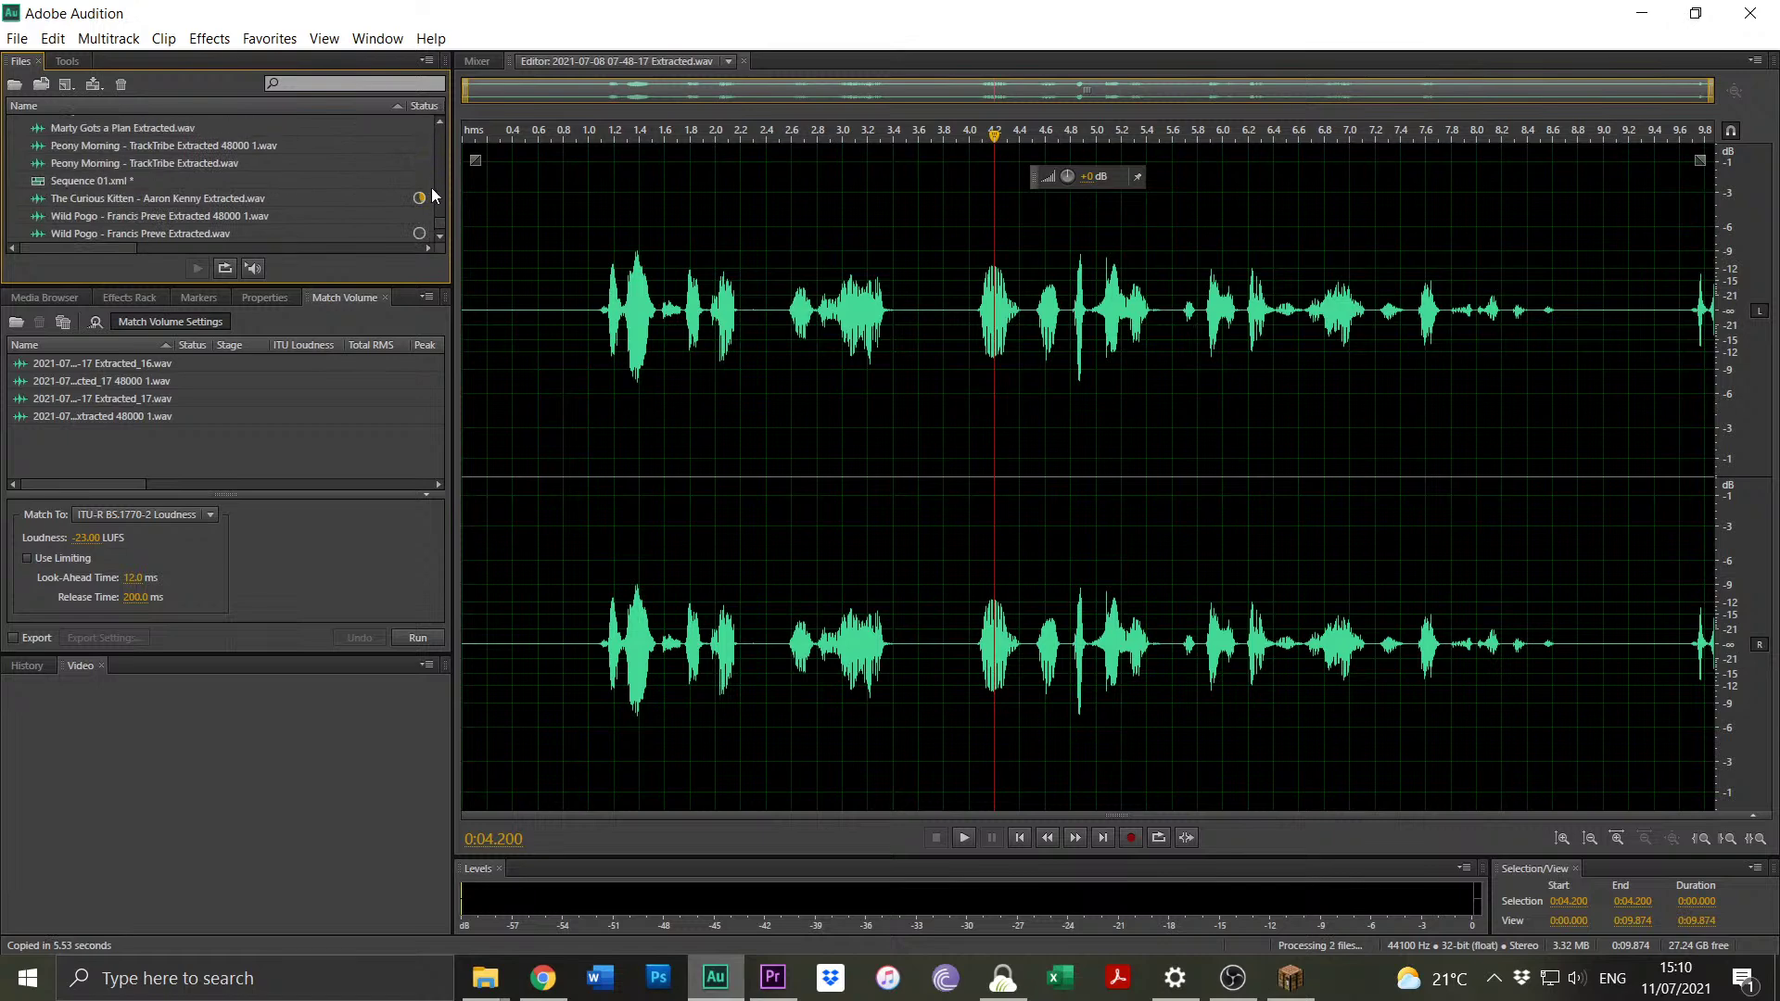
pyautogui.click(430, 202)
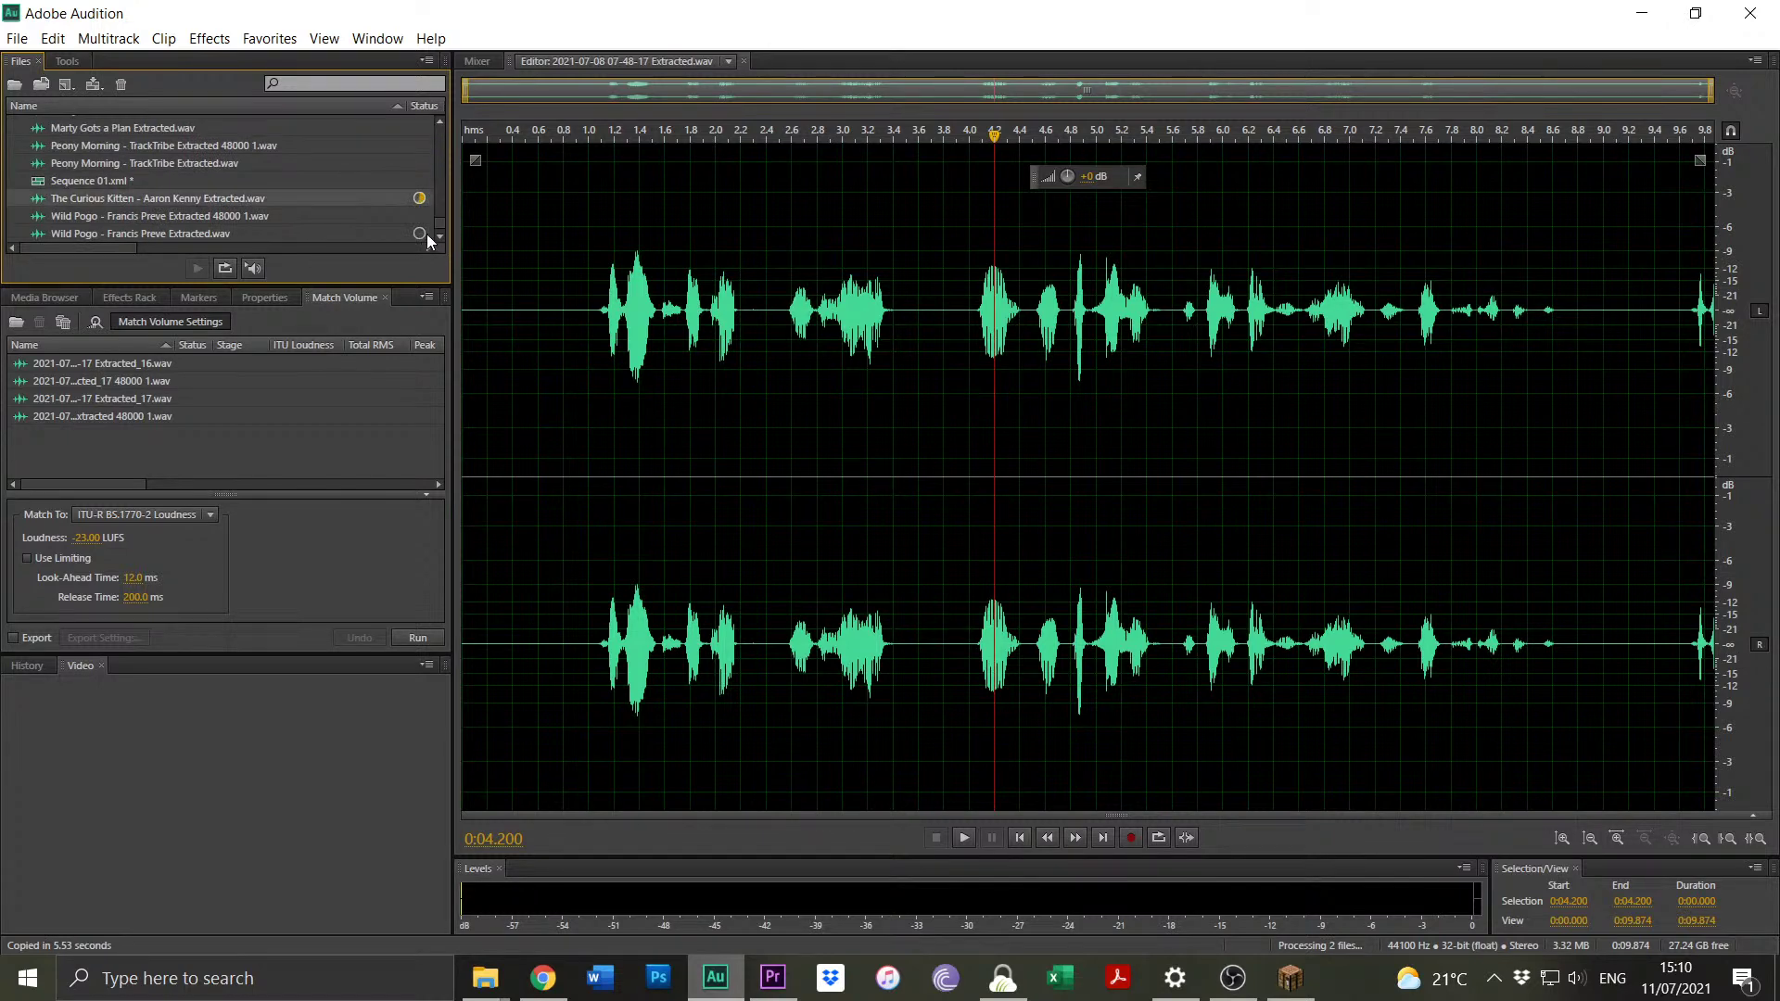
pyautogui.click(1642, 13)
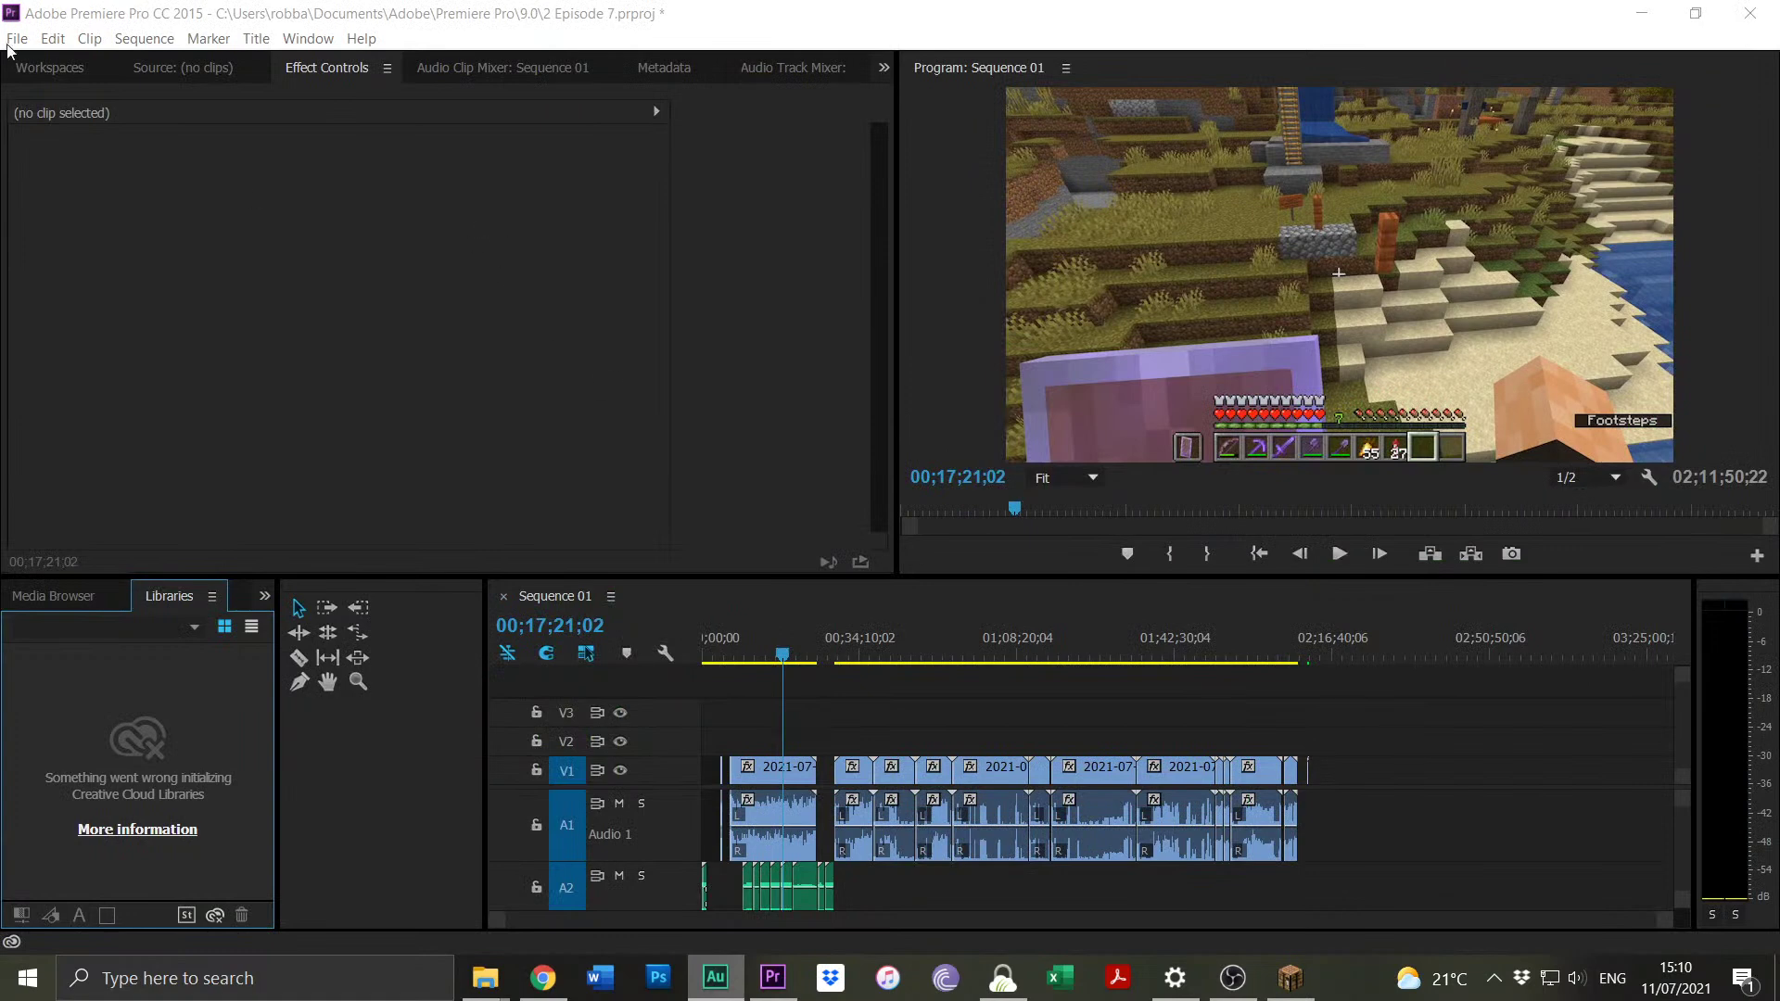
# Close Audition without saving changes to Sequence 01.xml or any other file.
pyautogui.click(1174, 978)
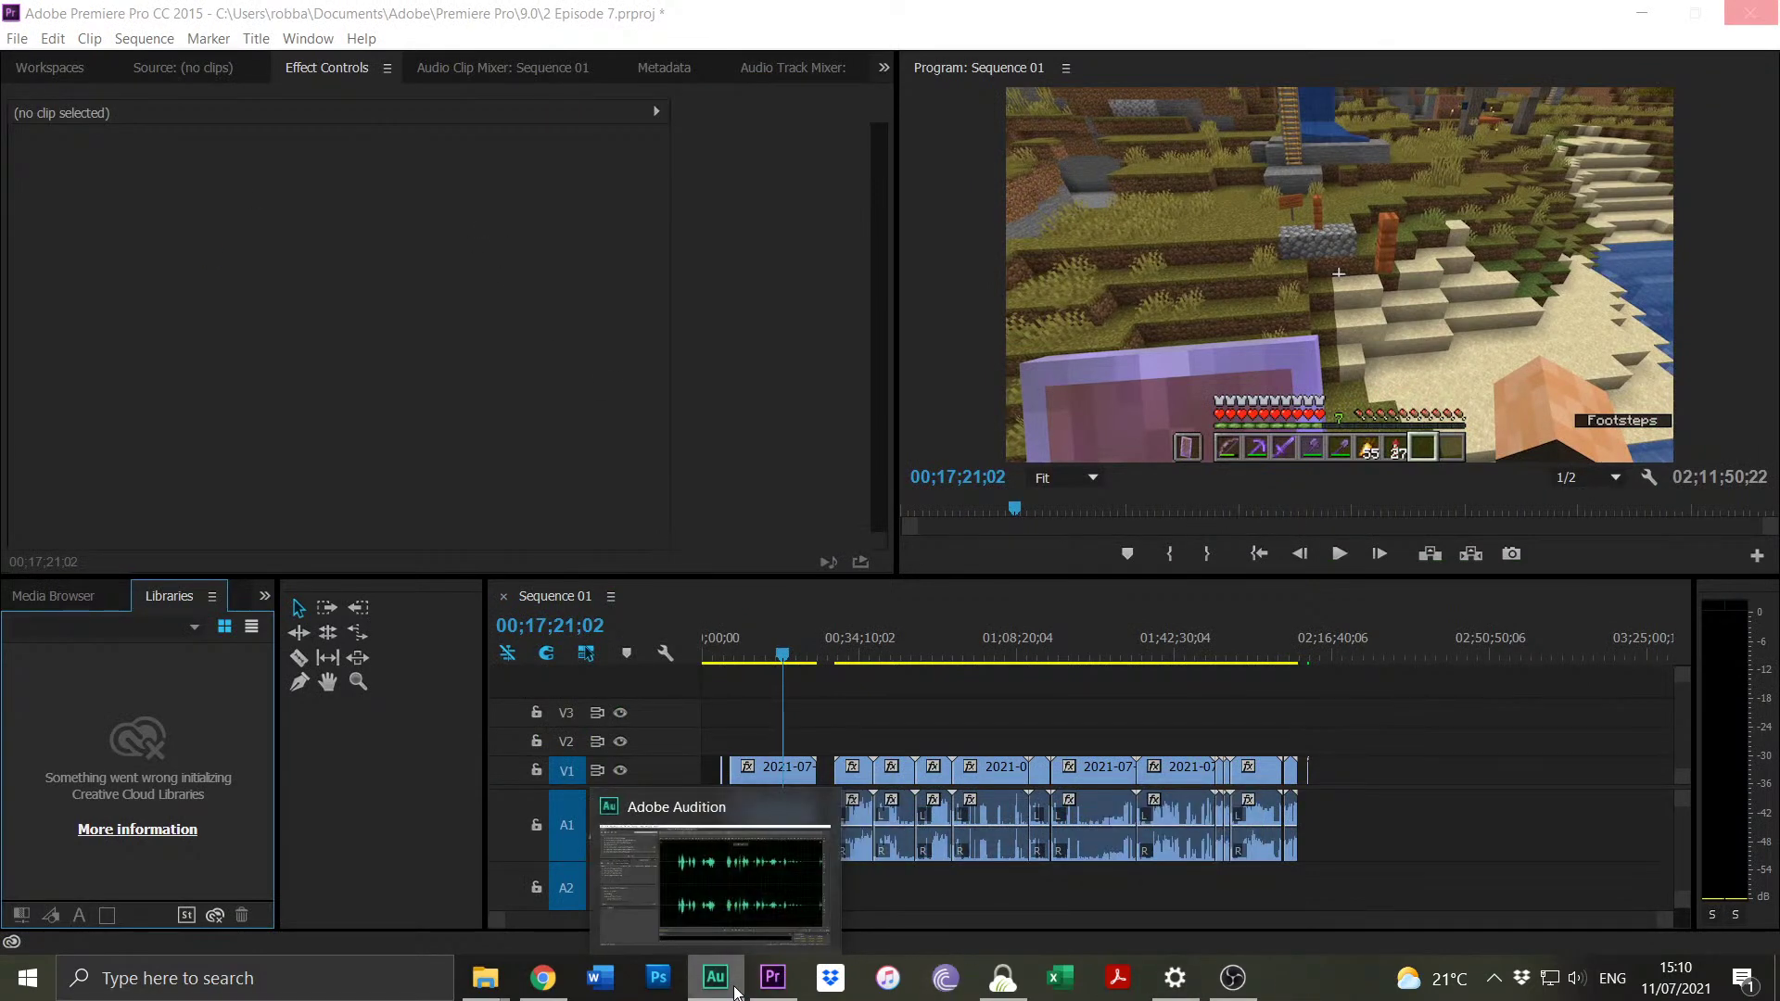
pyautogui.click(716, 978)
pyautogui.click(1750, 13)
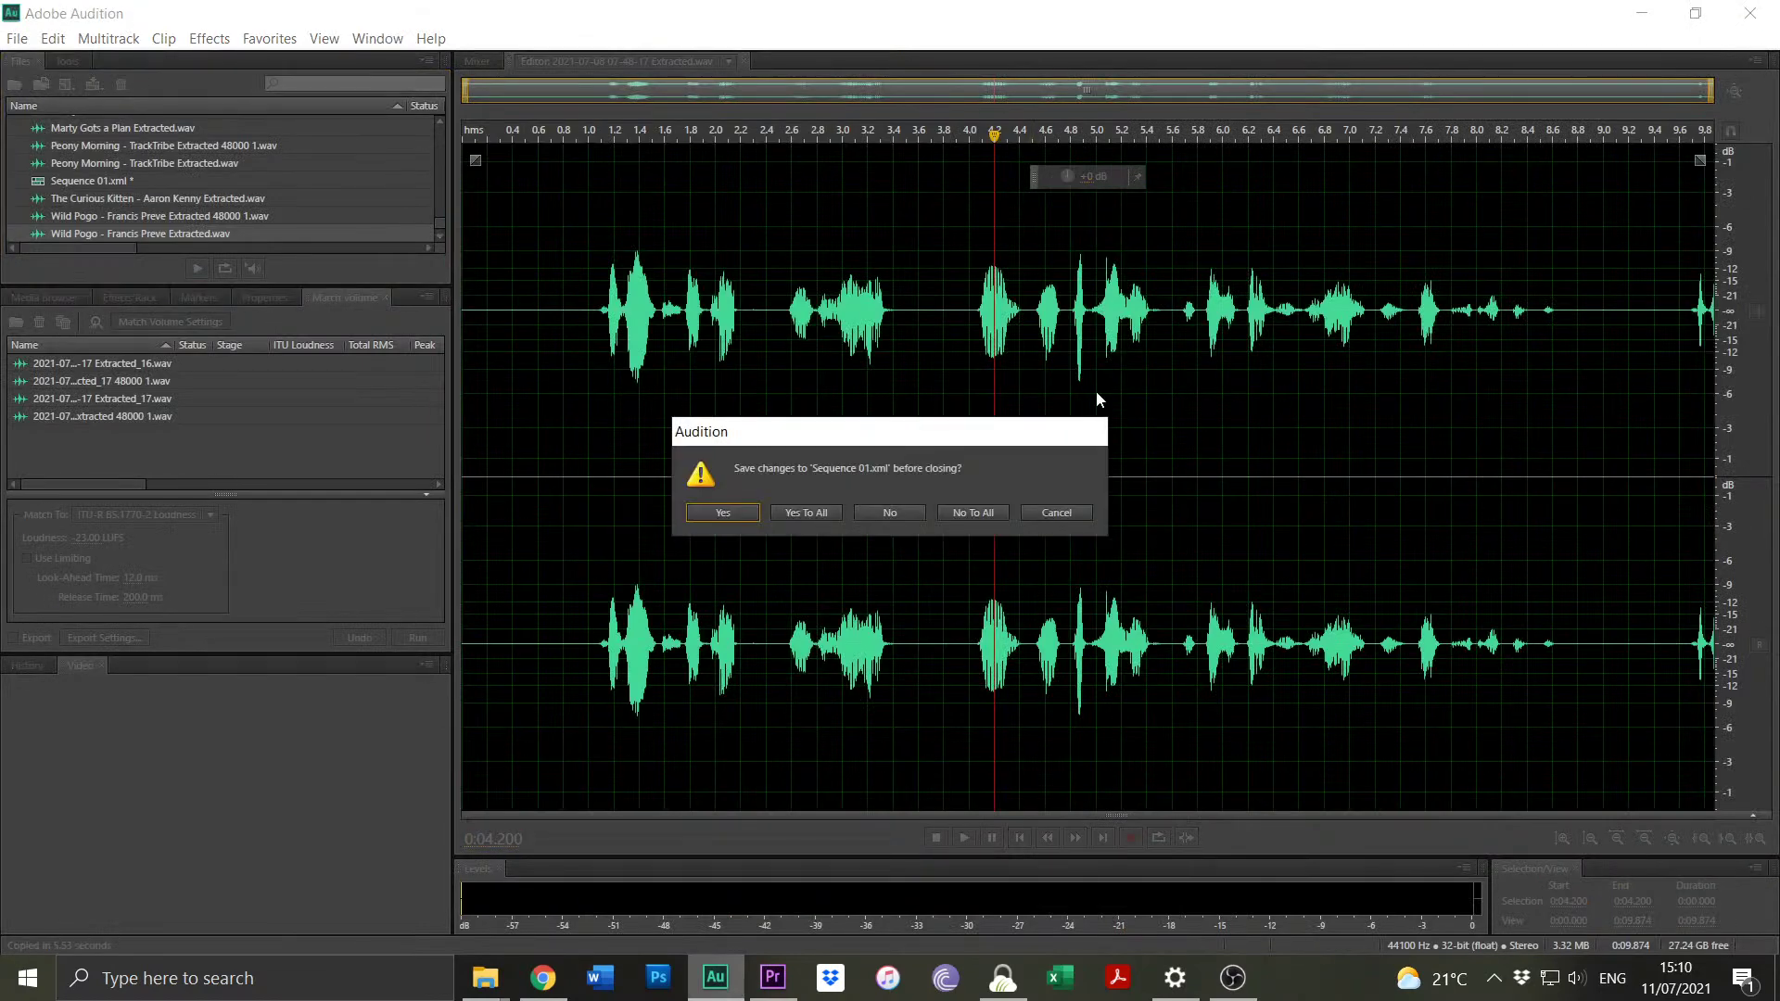
pyautogui.click(972, 518)
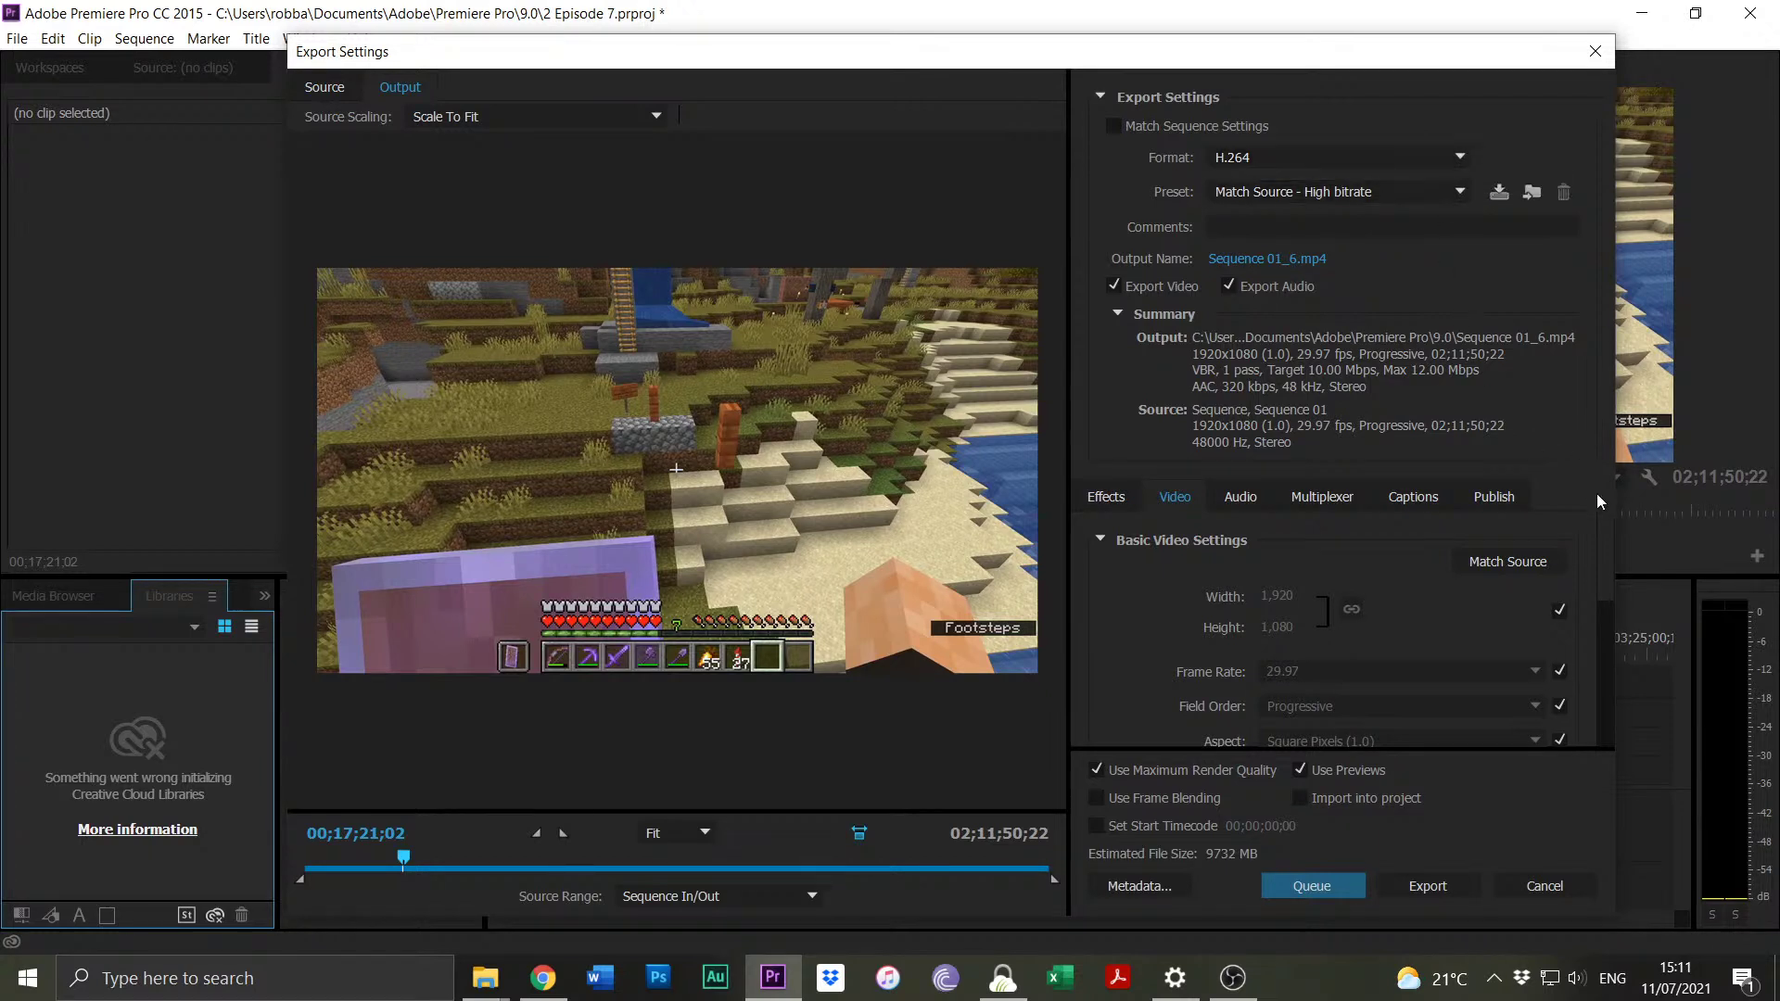
# Set the export's bitrate encoding to VBR, 2 pass and its maximum bitrate to 40 Mbps.
pyautogui.scroll(-1, 1606, 565)
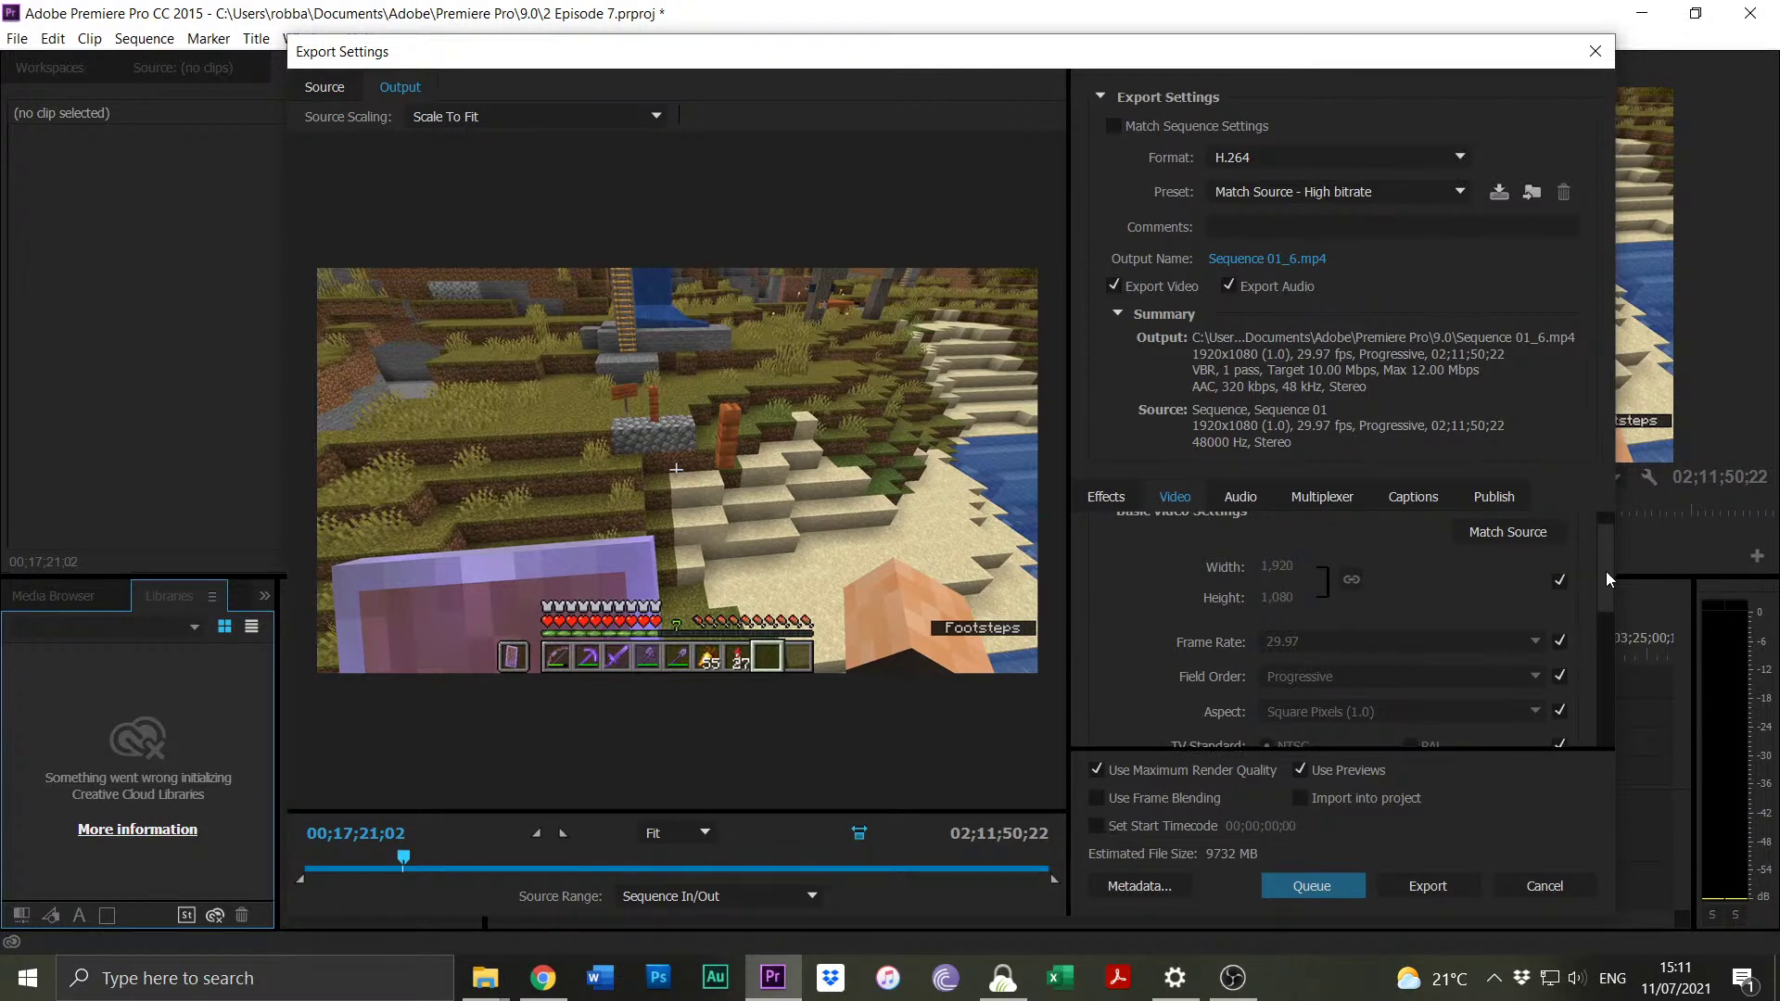
pyautogui.scroll(1, 1606, 571)
pyautogui.scroll(-1, 1599, 537)
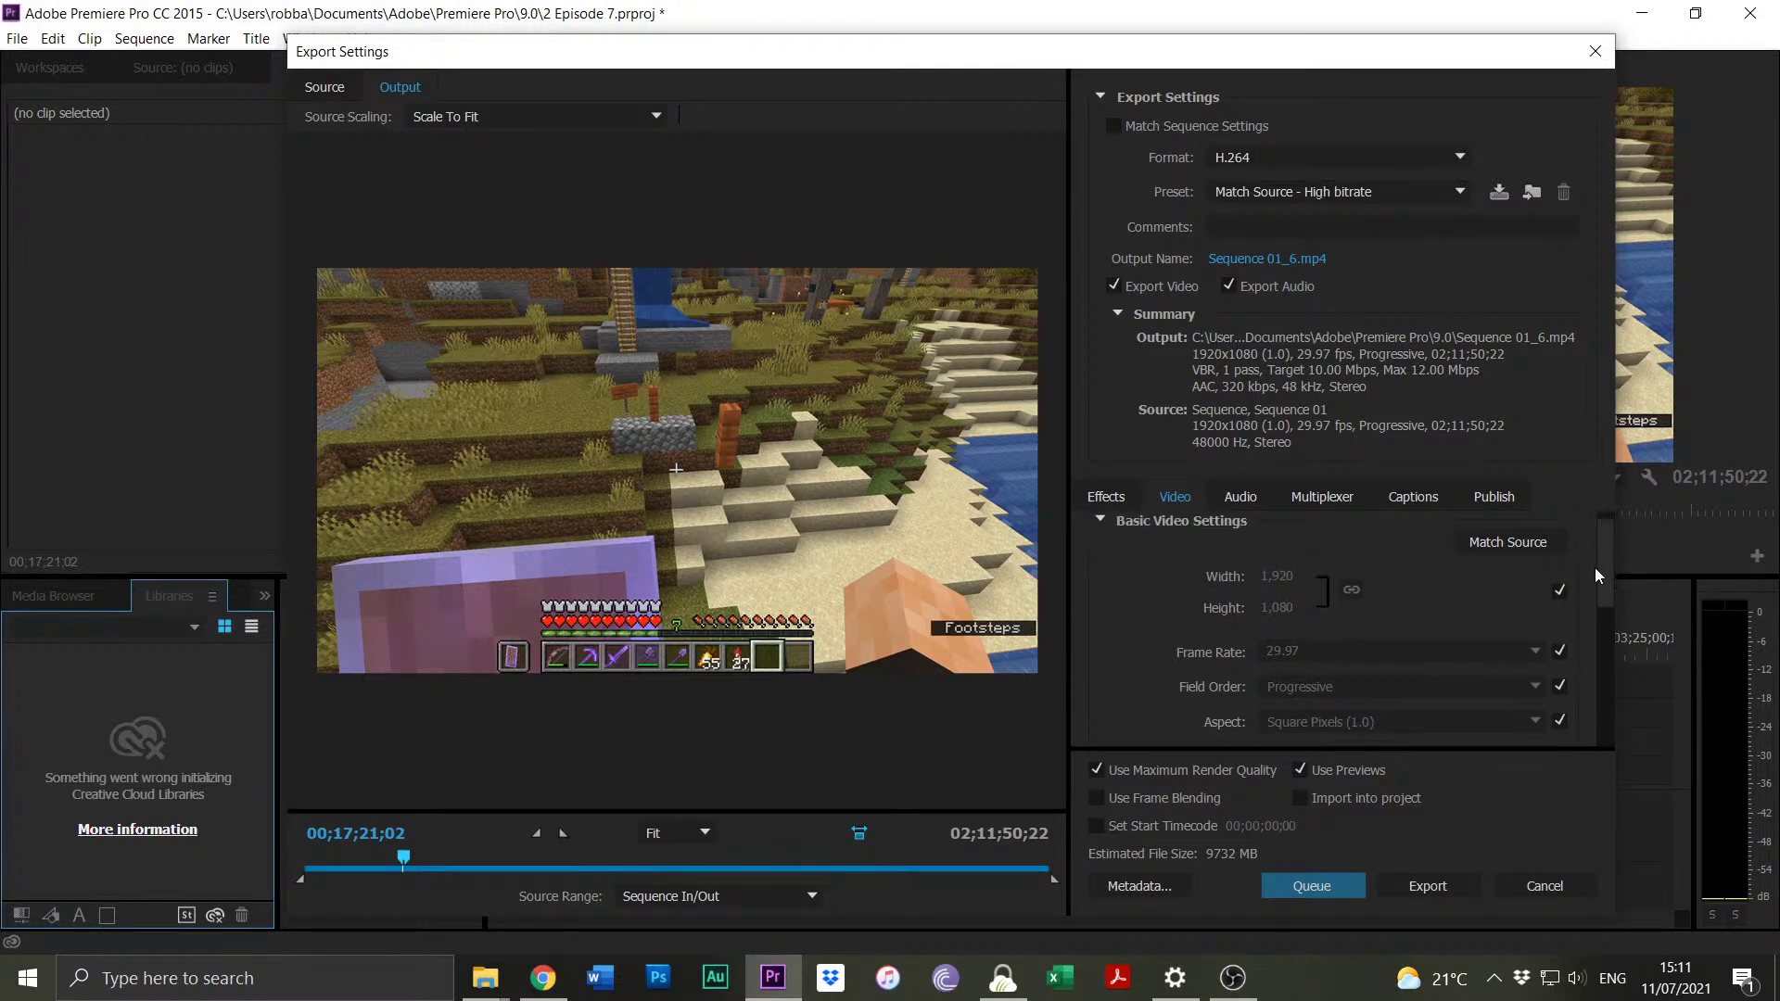
pyautogui.scroll(-5, 1510, 607)
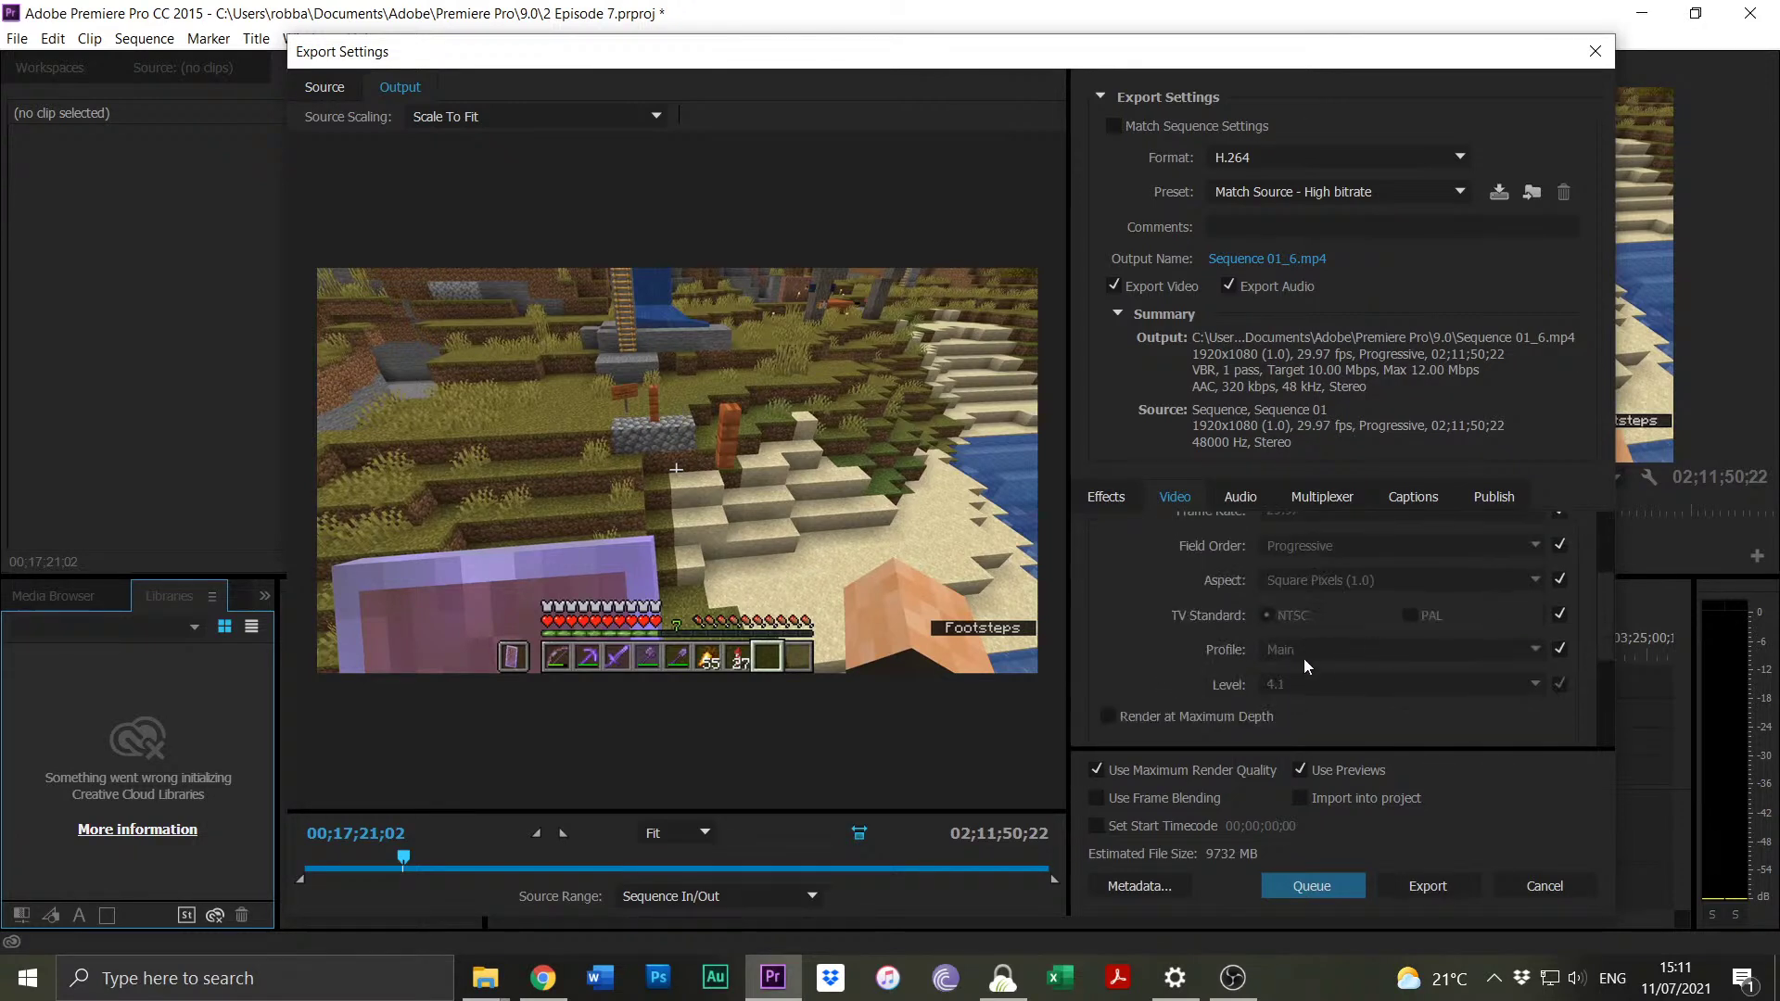
pyautogui.scroll(-8, 1247, 673)
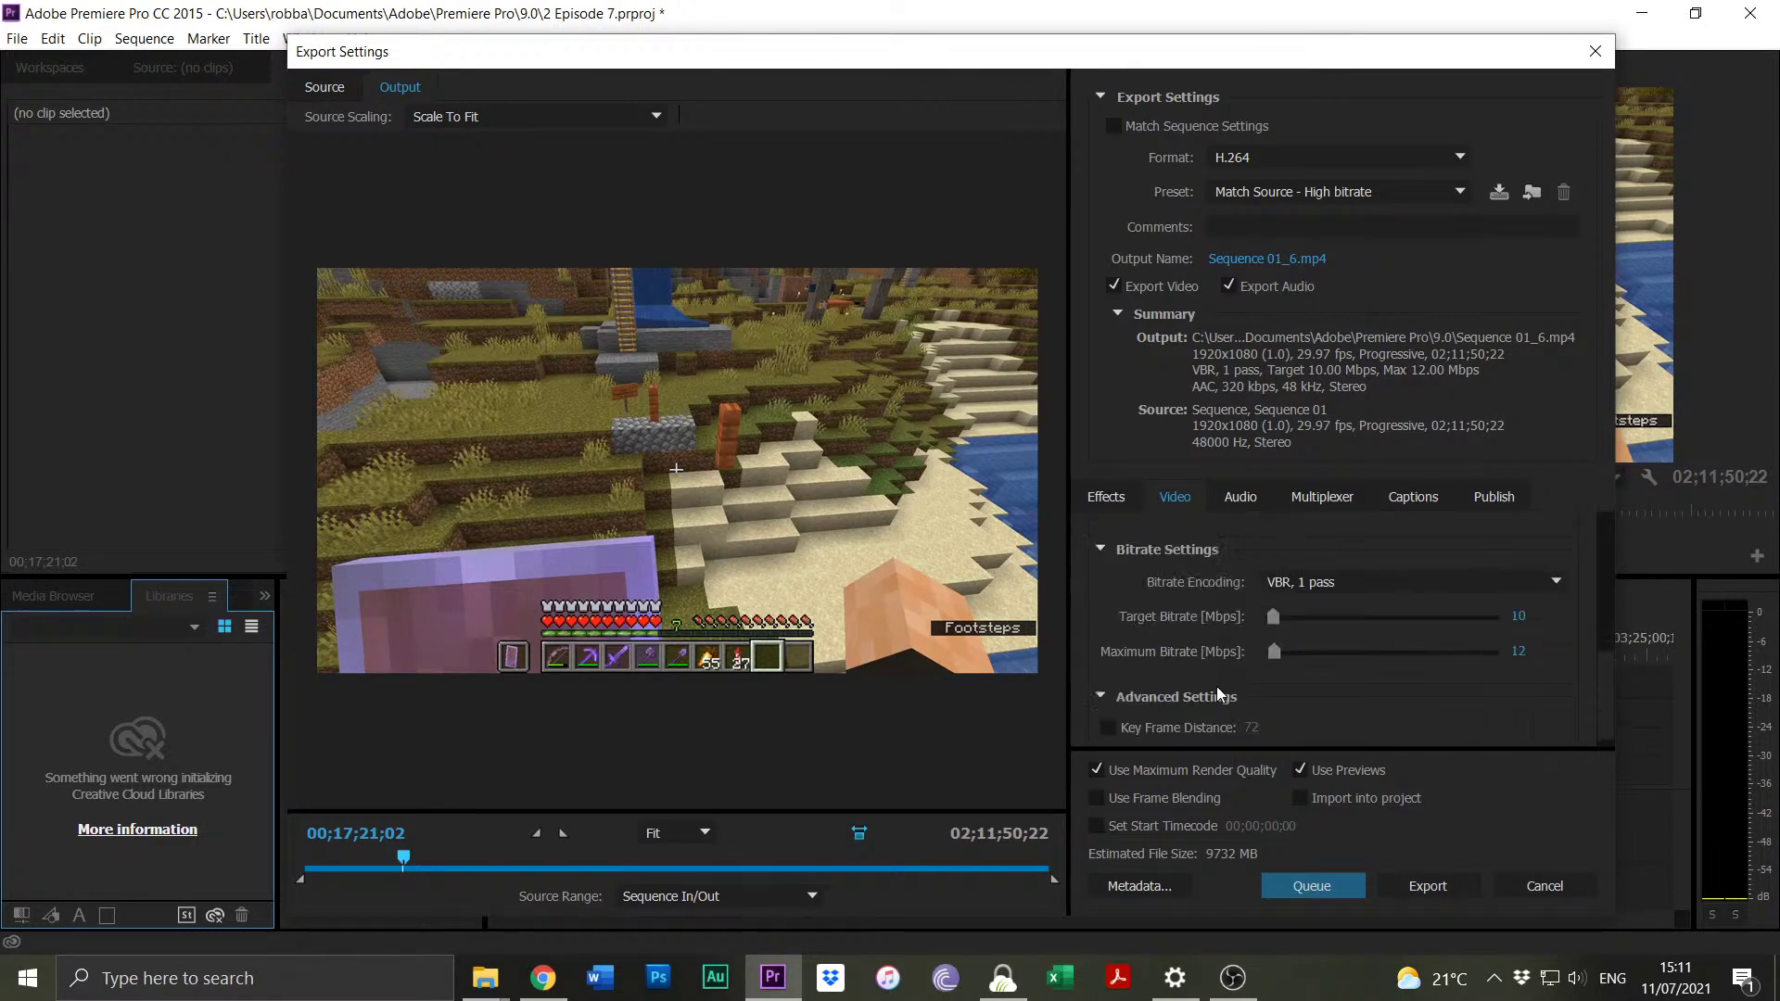
pyautogui.click(1322, 569)
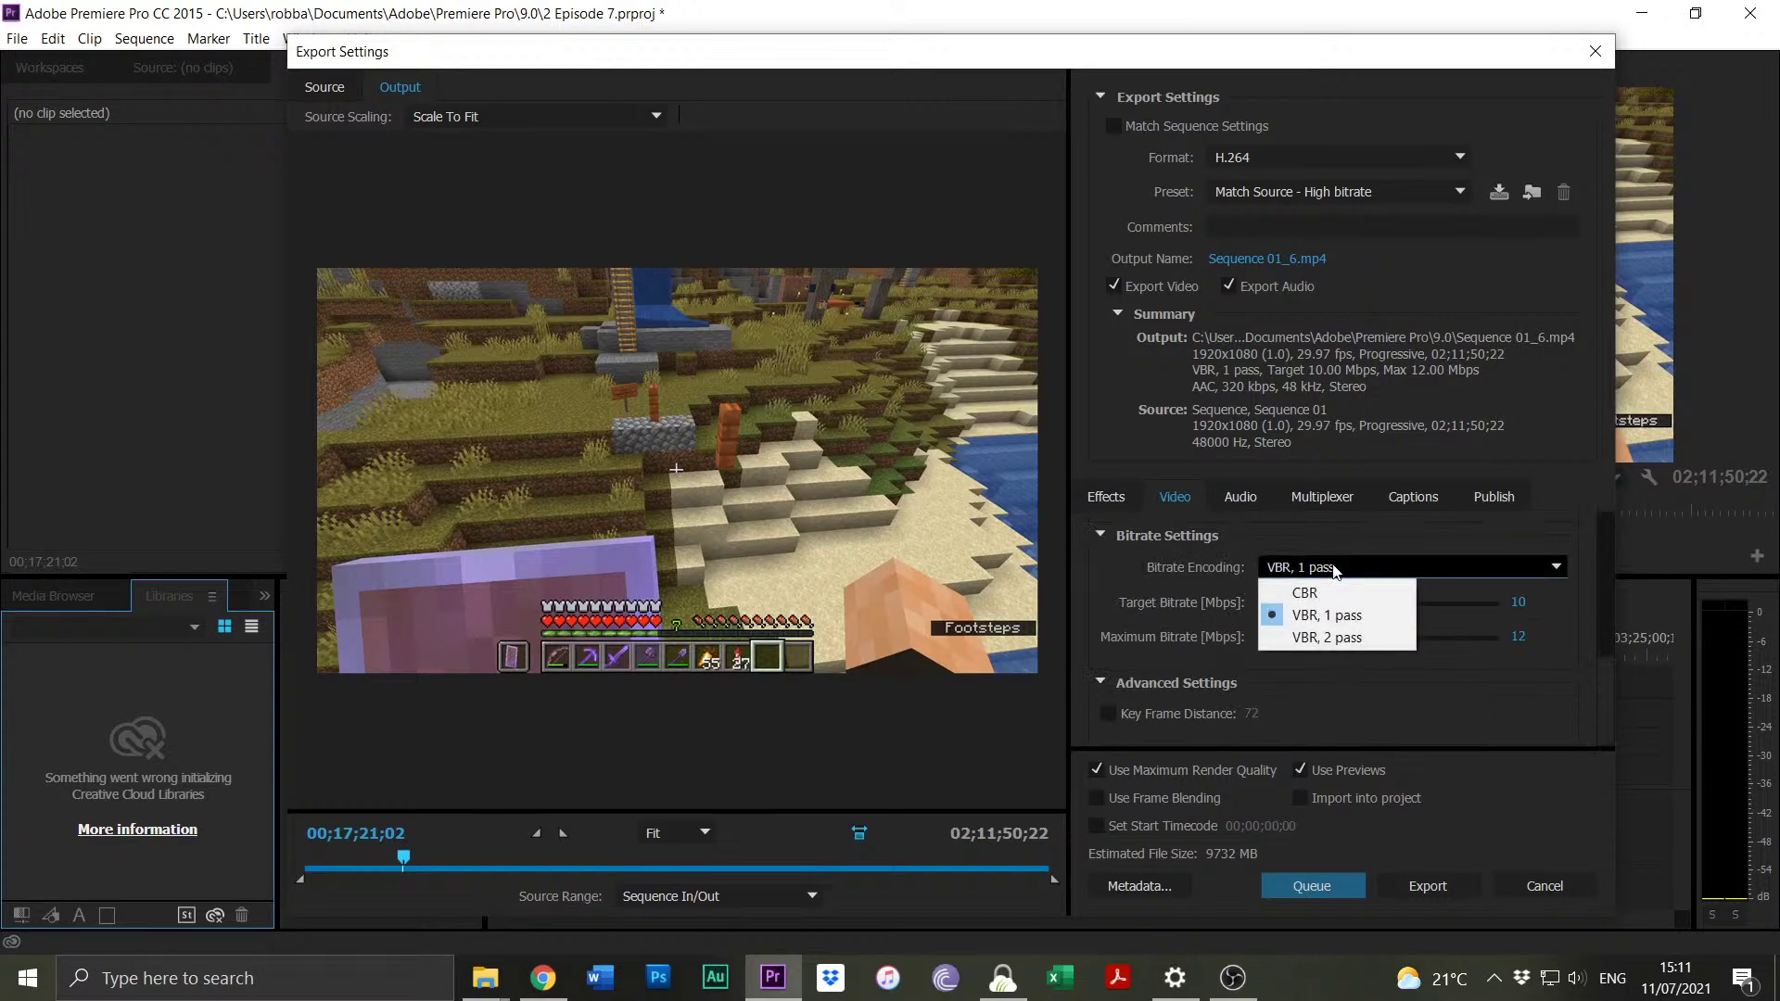
pyautogui.click(1316, 638)
pyautogui.click(1521, 635)
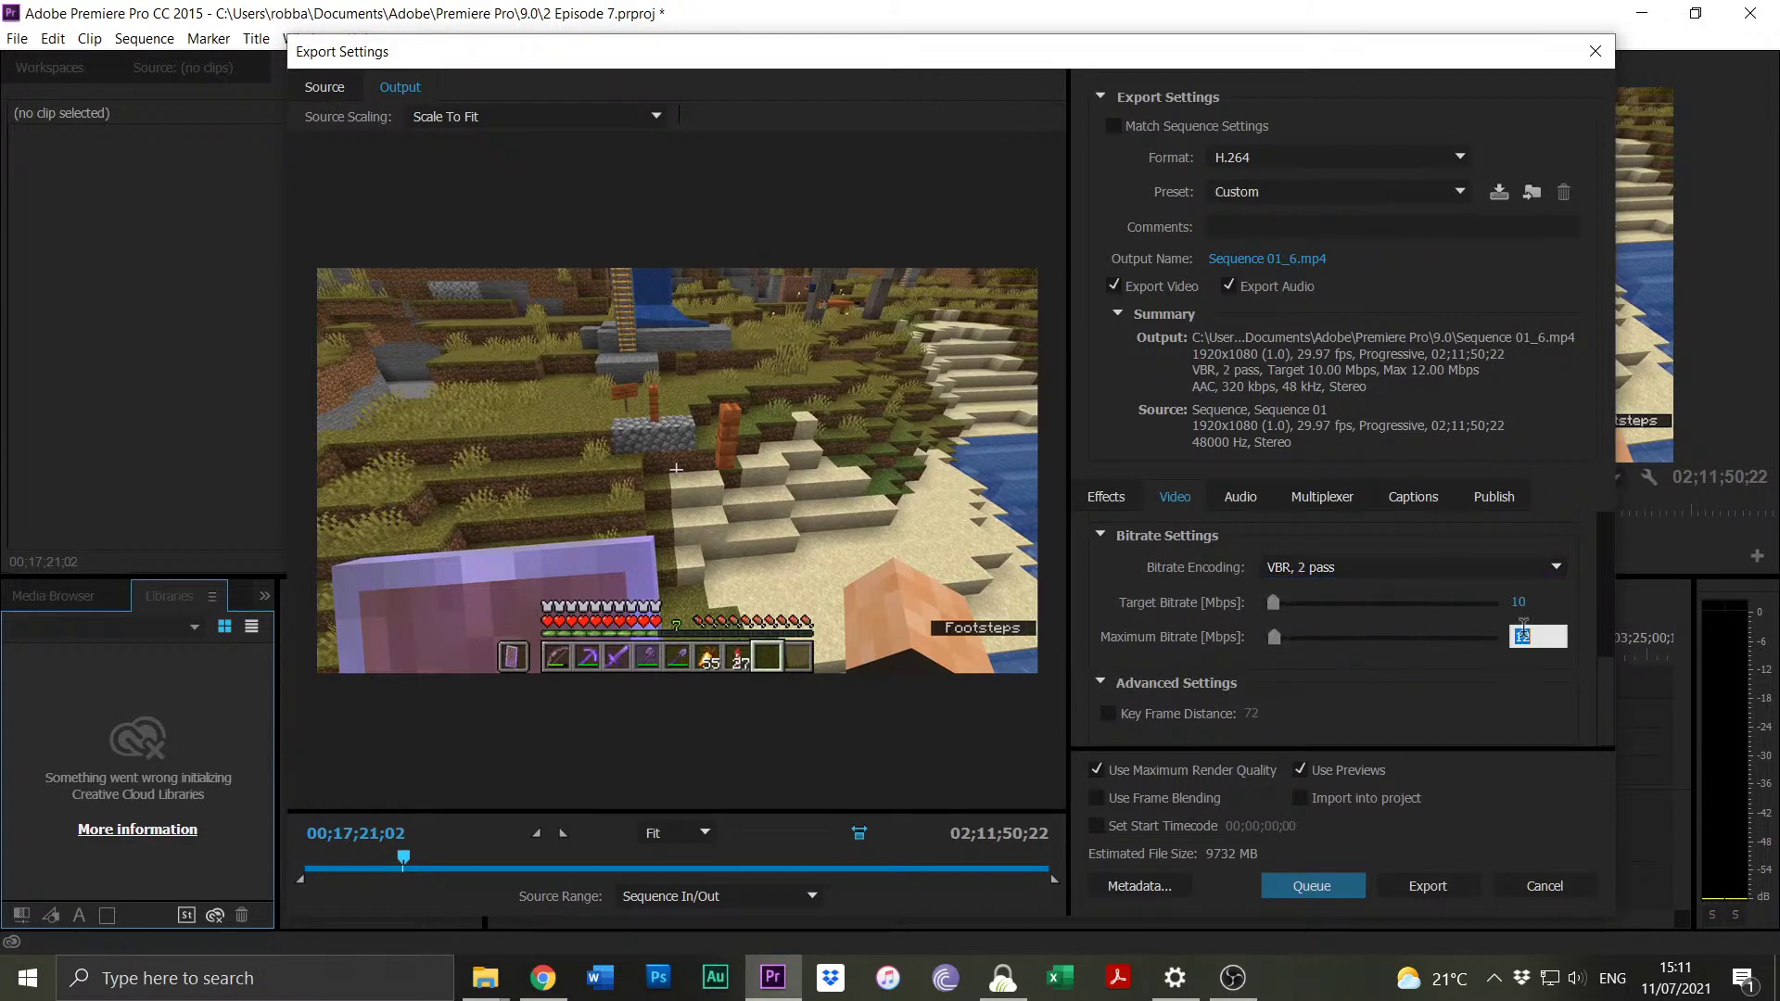
pyautogui.write('40')
pyautogui.click(1561, 726)
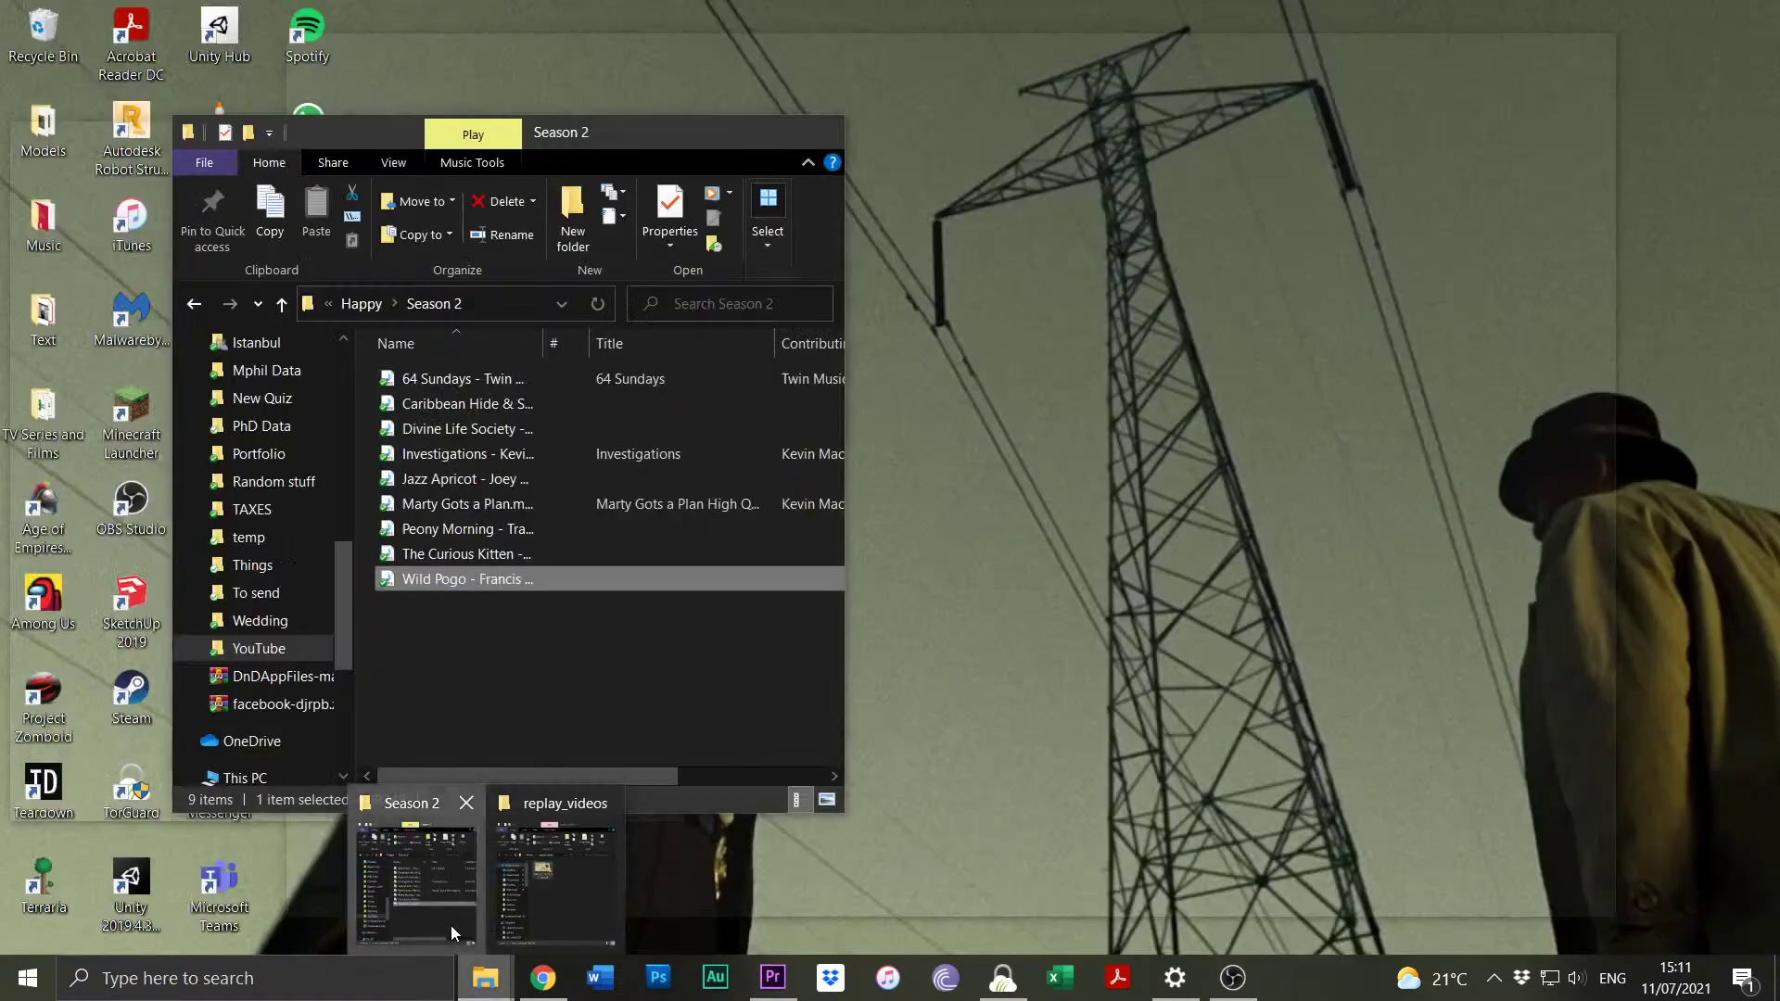
# Open the Premiere Pro 9.0 folder within Documents and look through the existing Sequence 01 video files.
pyautogui.click(450, 926)
pyautogui.scroll(-3, 320, 675)
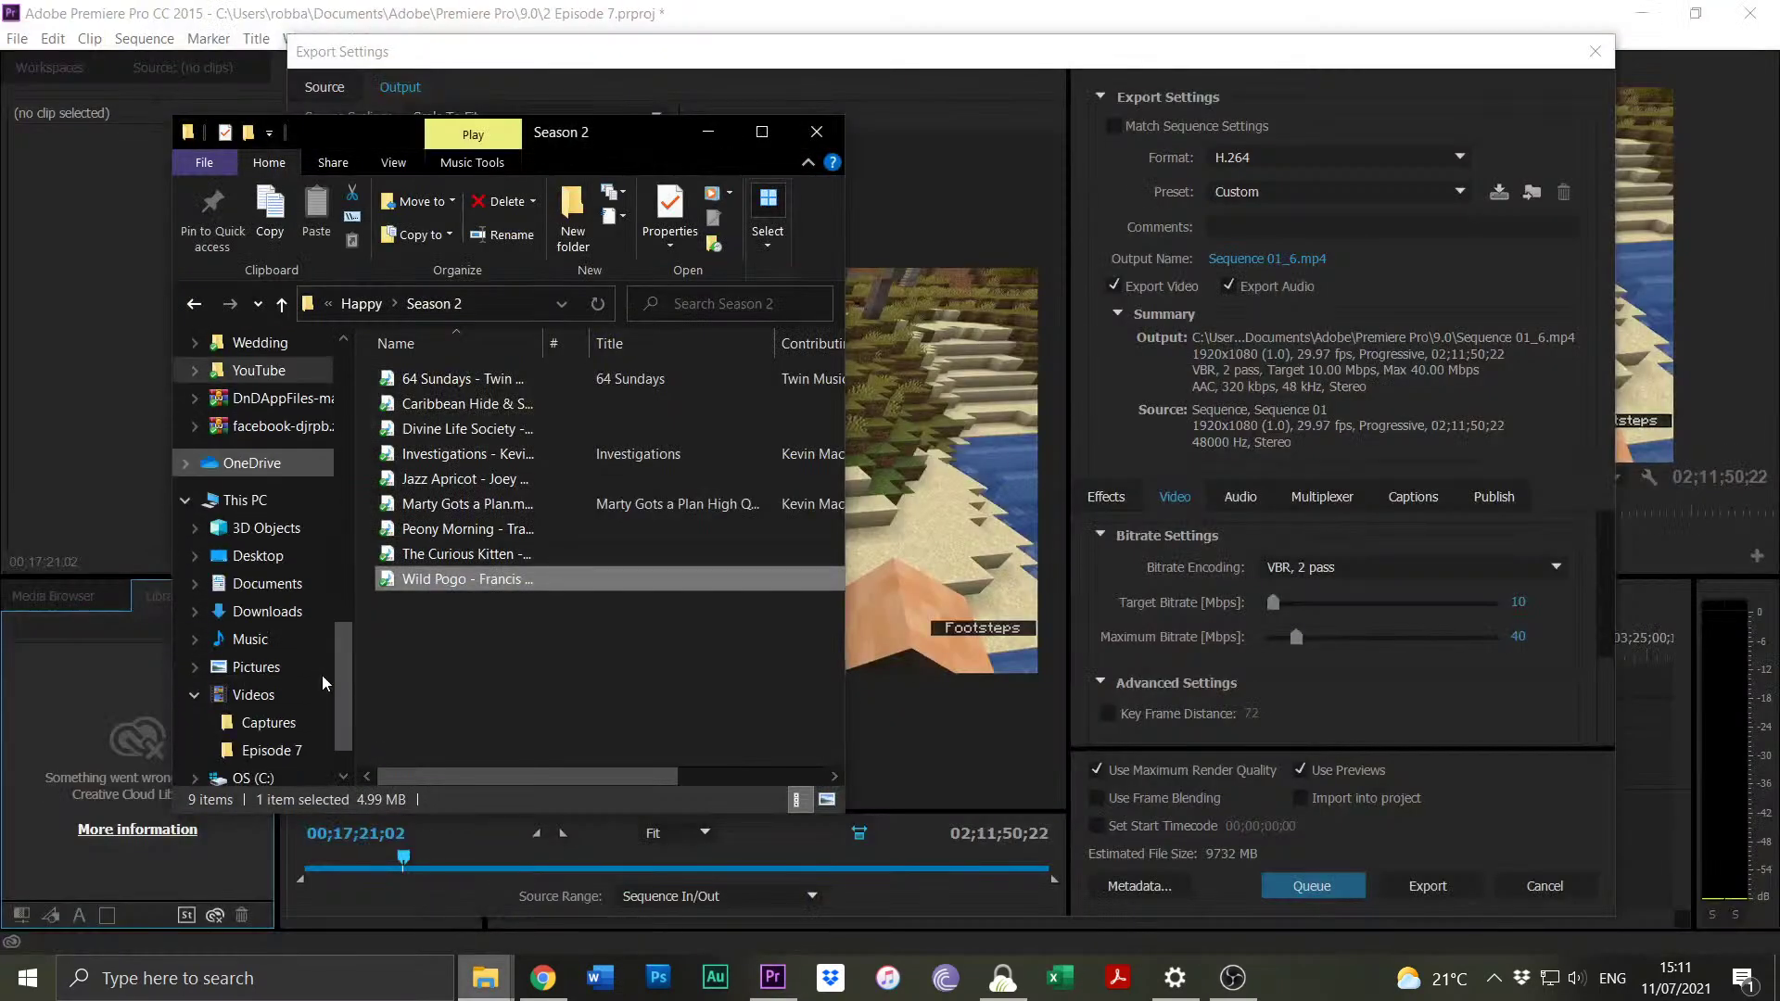
pyautogui.click(284, 586)
pyautogui.scroll(-5, 519, 561)
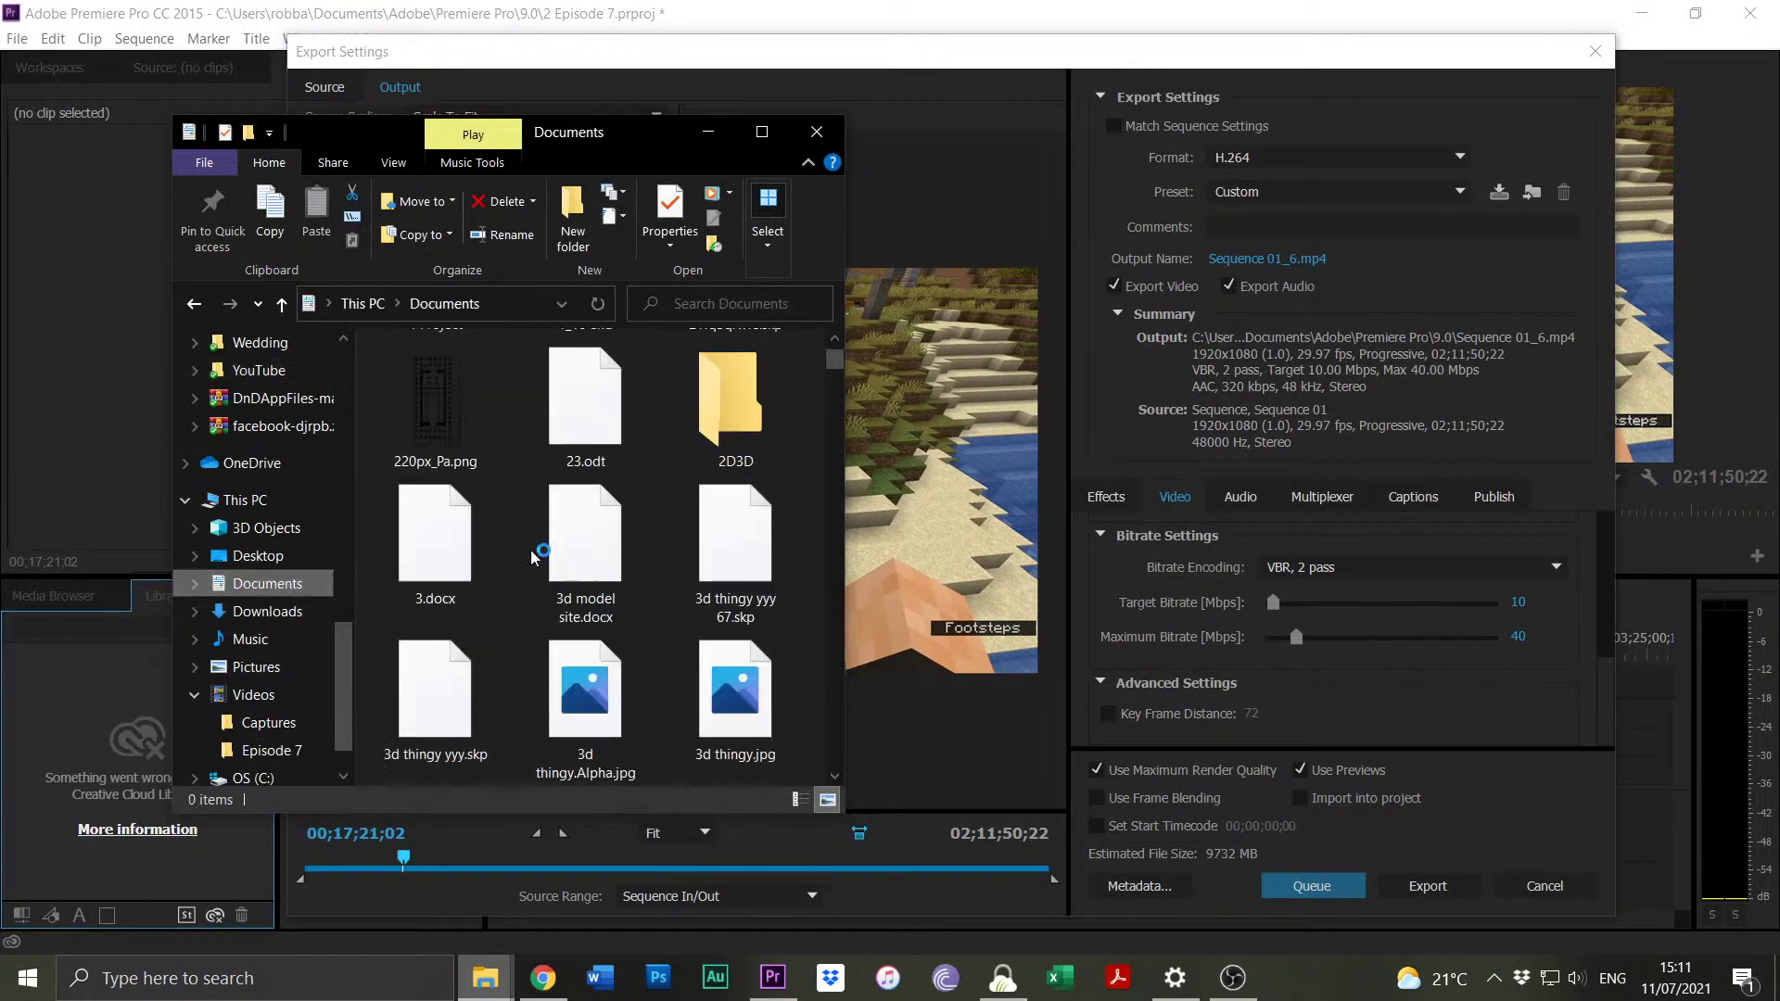
pyautogui.doubleClick(434, 510)
pyautogui.doubleClick(469, 530)
pyautogui.doubleClick(408, 428)
pyautogui.scroll(-3, 607, 499)
pyautogui.scroll(-10, 607, 498)
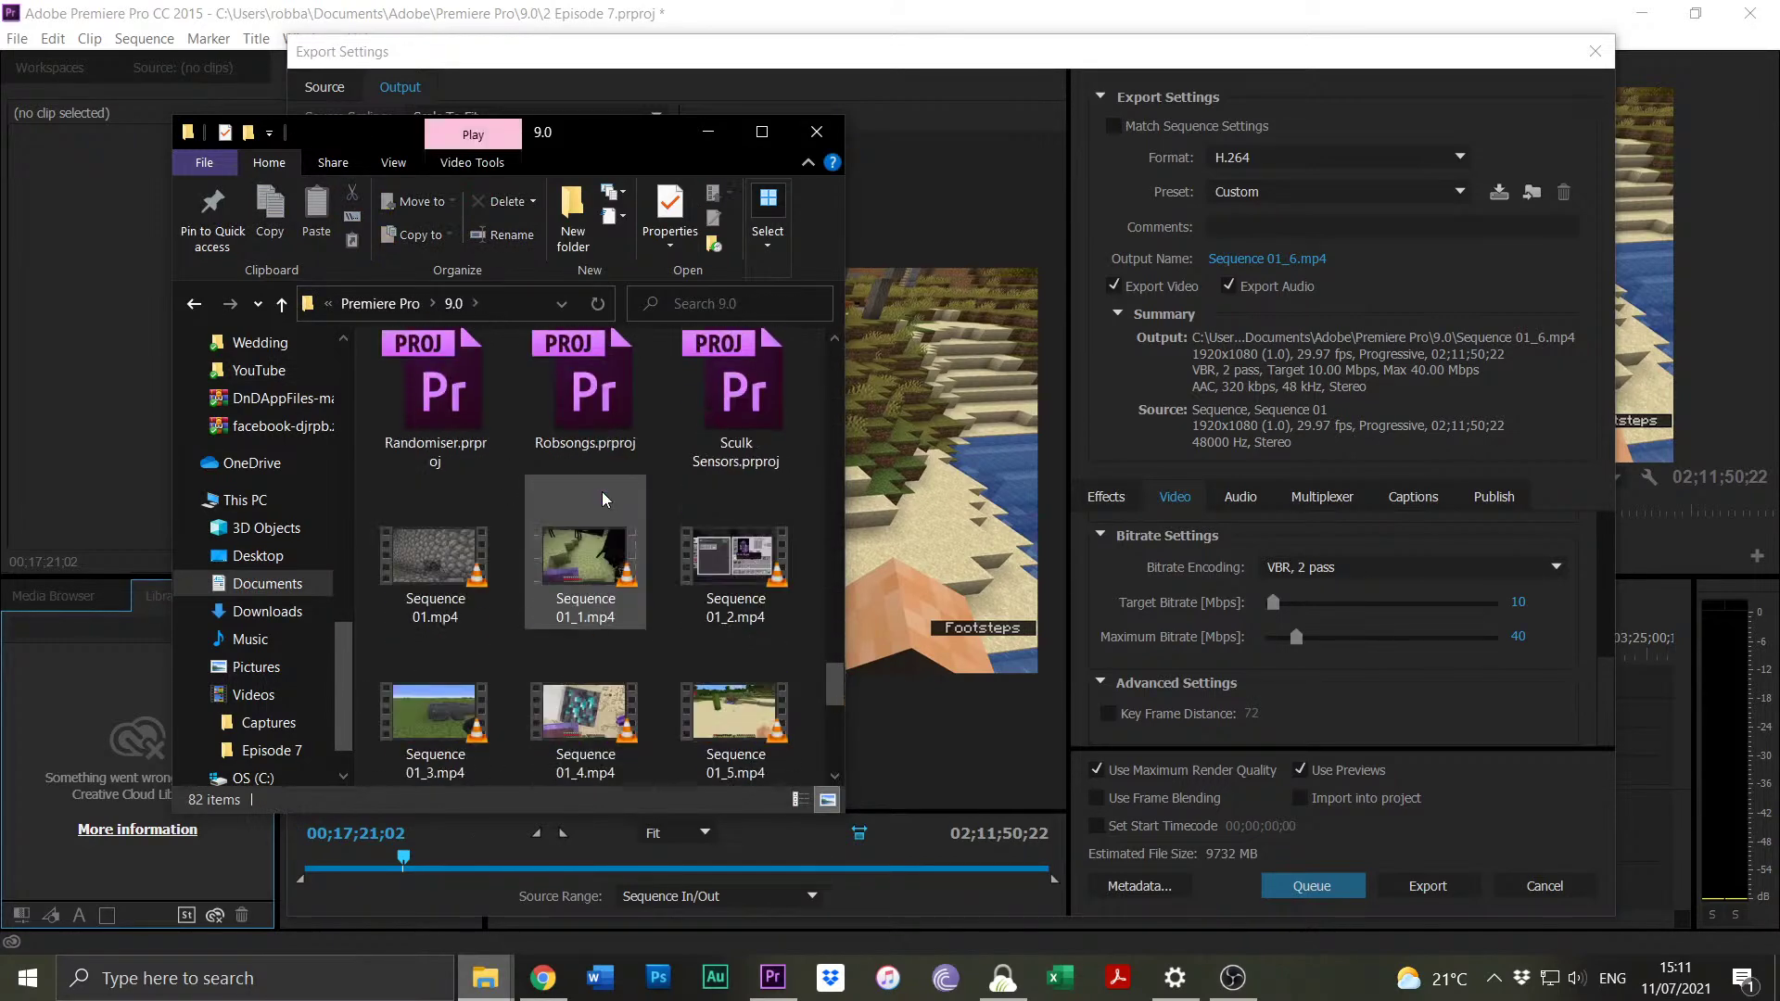
pyautogui.scroll(-1, 605, 498)
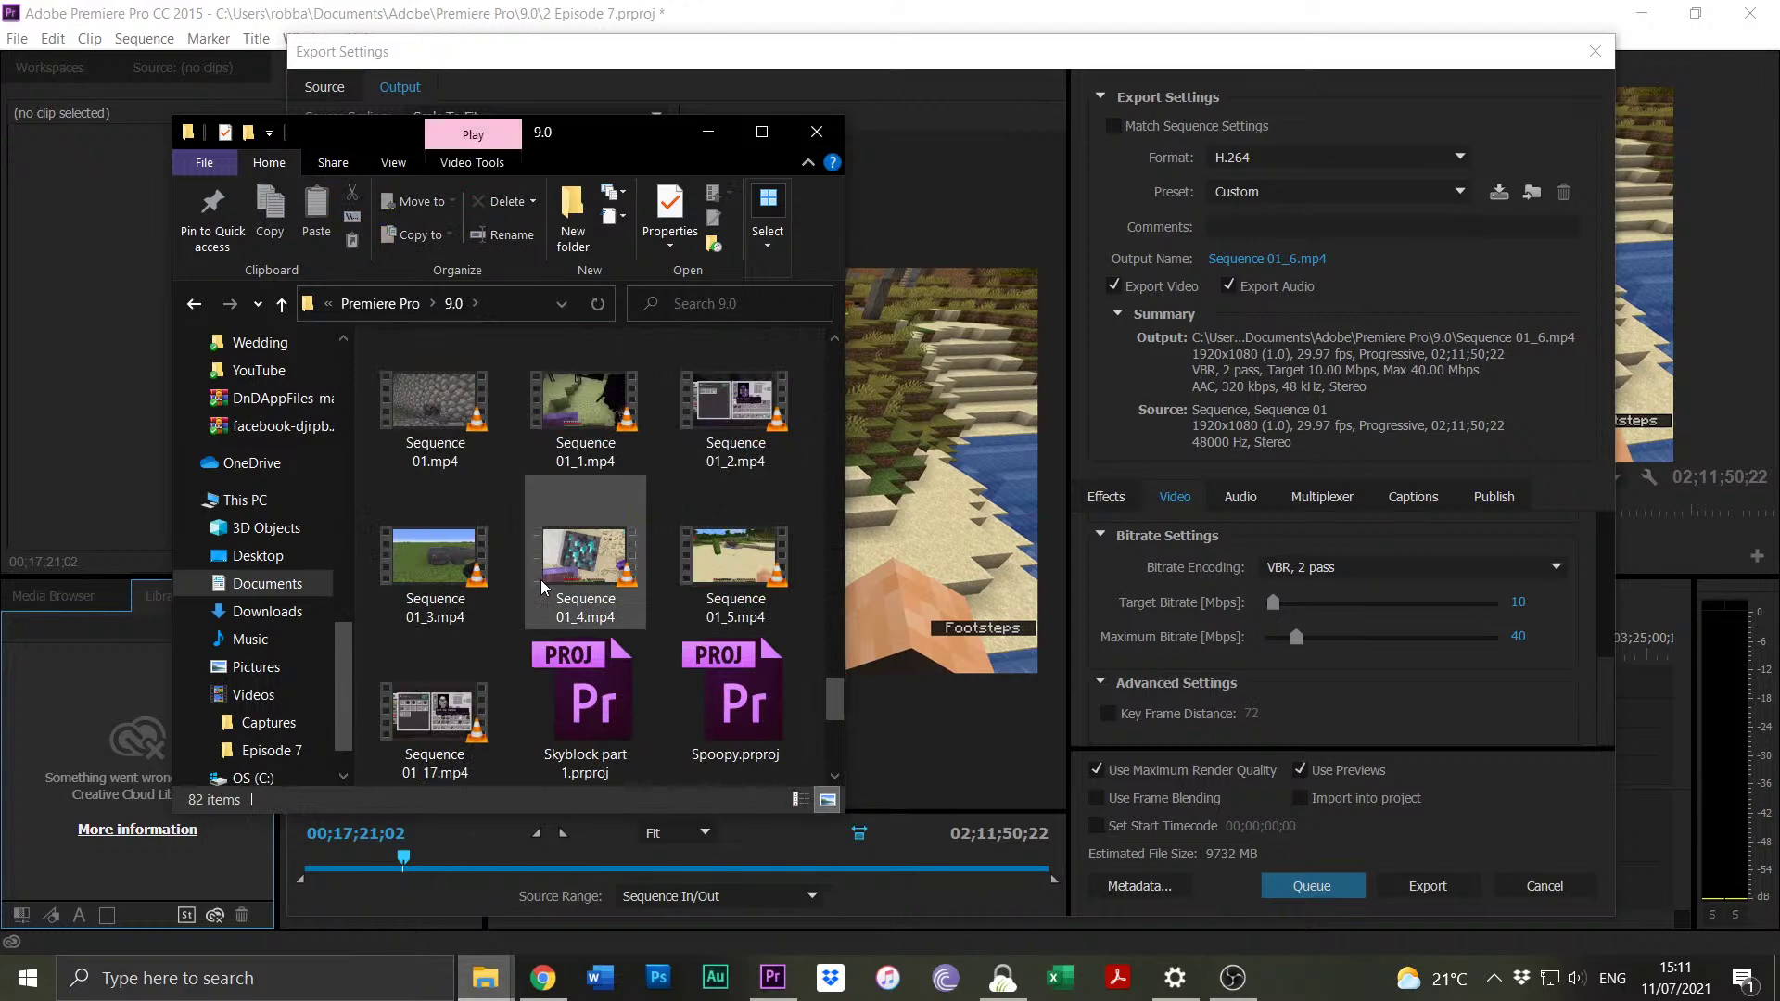
# Close the export settings without exporting, and save the project.
pyautogui.click(1595, 51)
pyautogui.click(11, 13)
pyautogui.press('Escape')
pyautogui.click(19, 38)
pyautogui.click(60, 174)
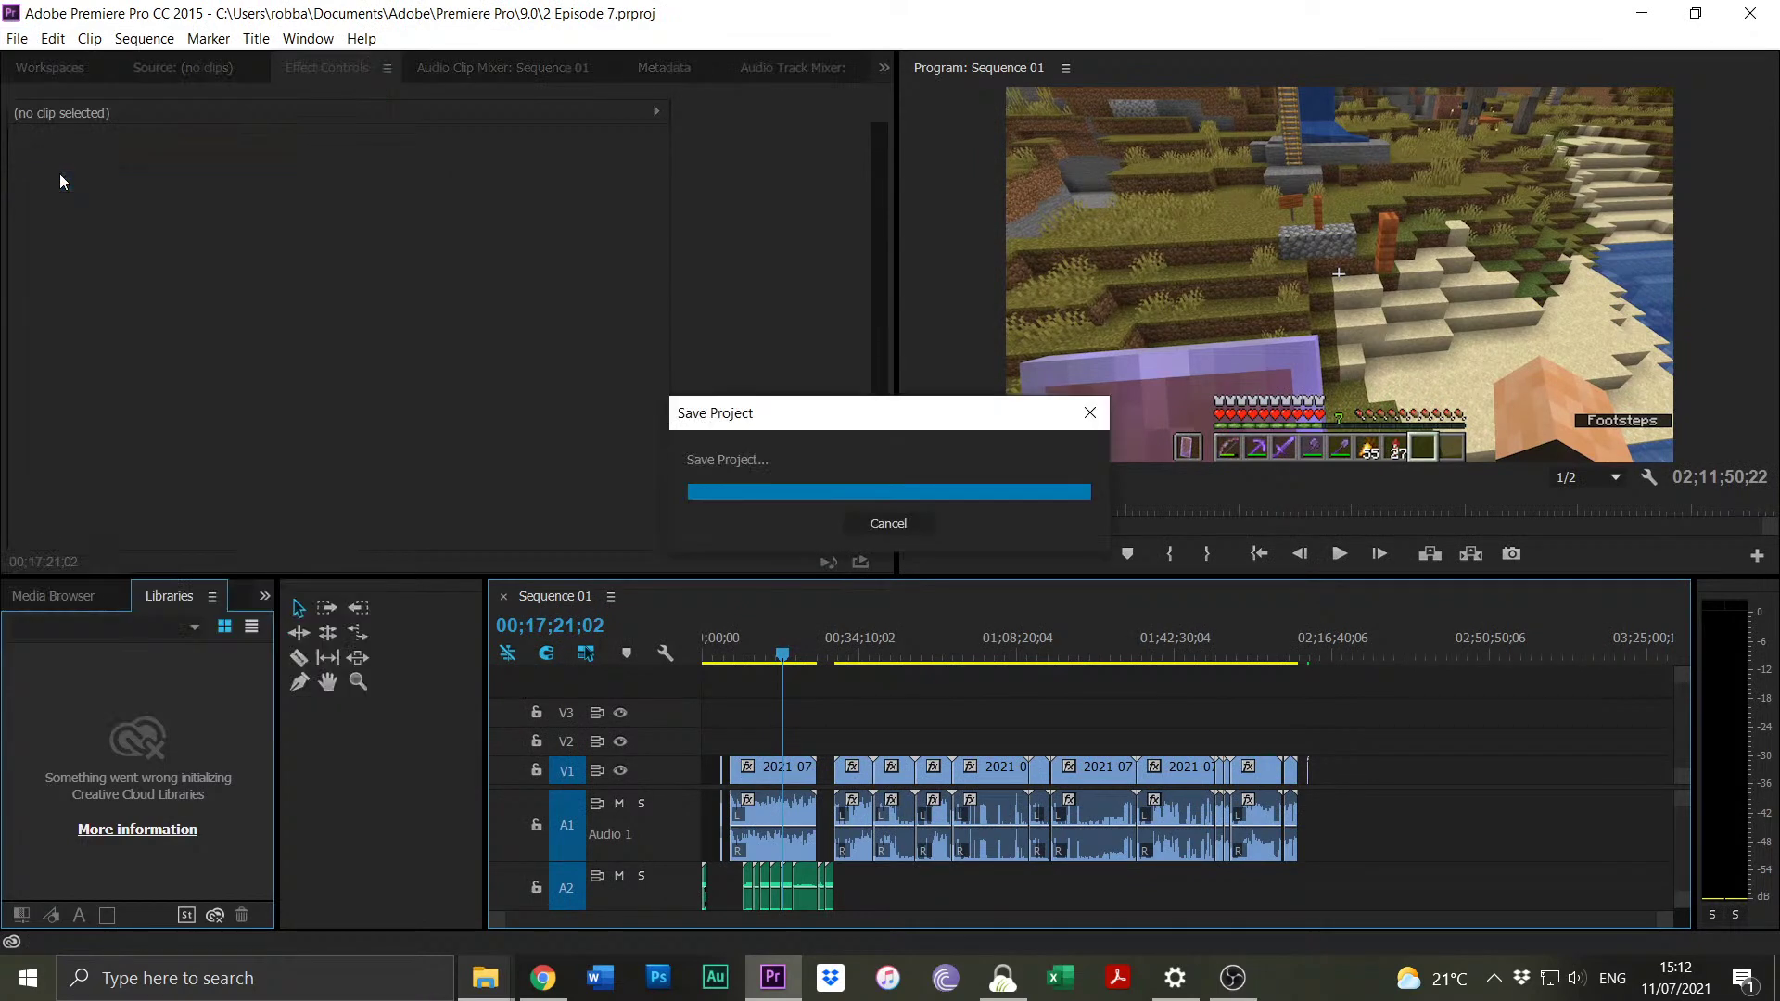
# Move the 9.0 folder window beside the replay_videos window on the desktop, and launch Photoshop.
pyautogui.click(1639, 13)
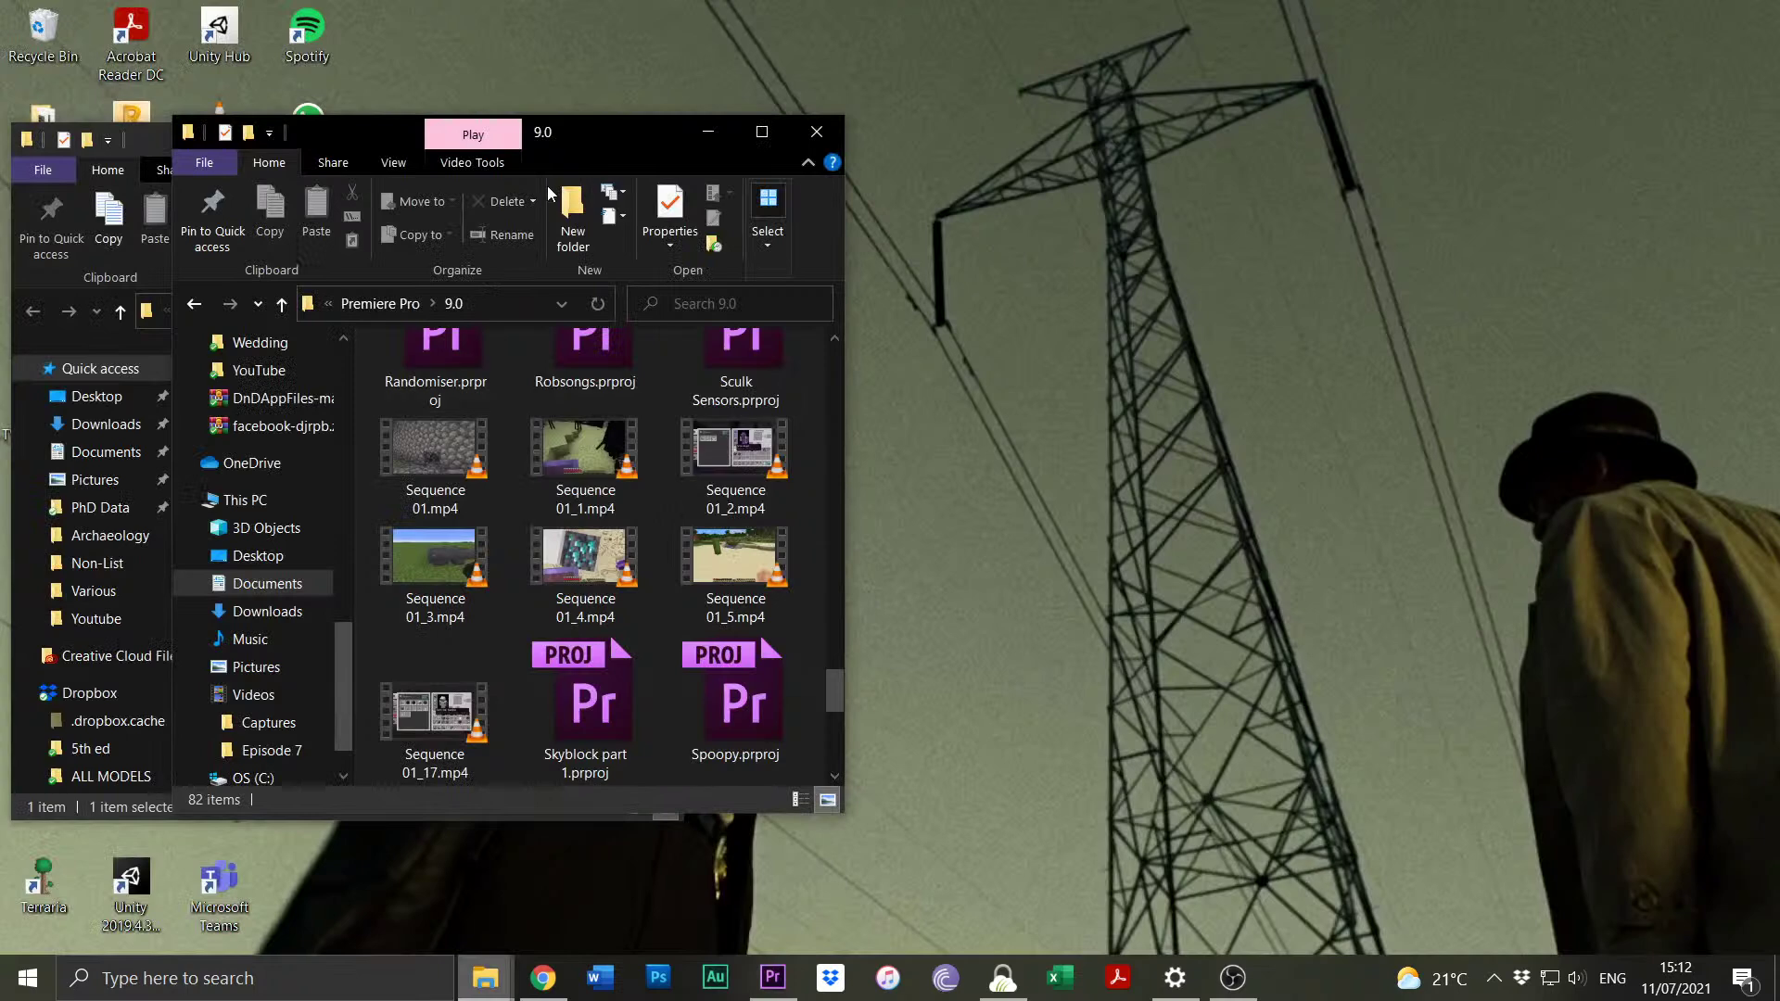
pyautogui.moveTo(631, 142); pyautogui.dragTo(1233, 145)
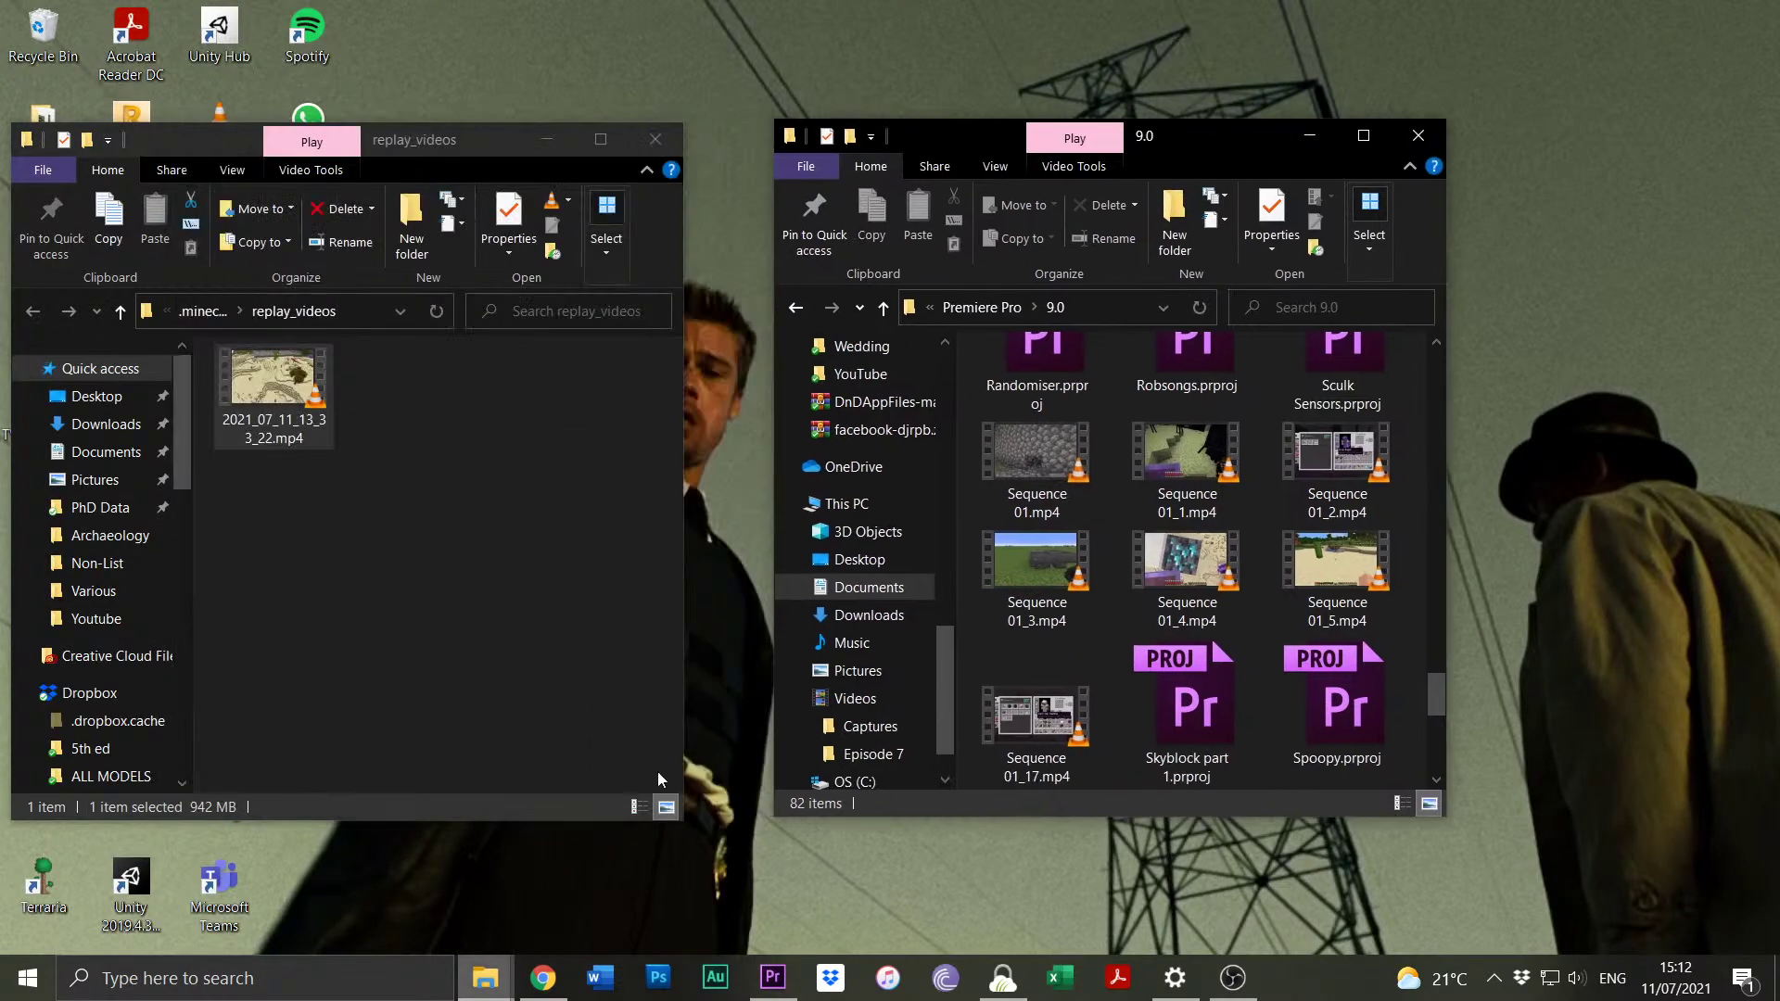
pyautogui.moveTo(658, 980)
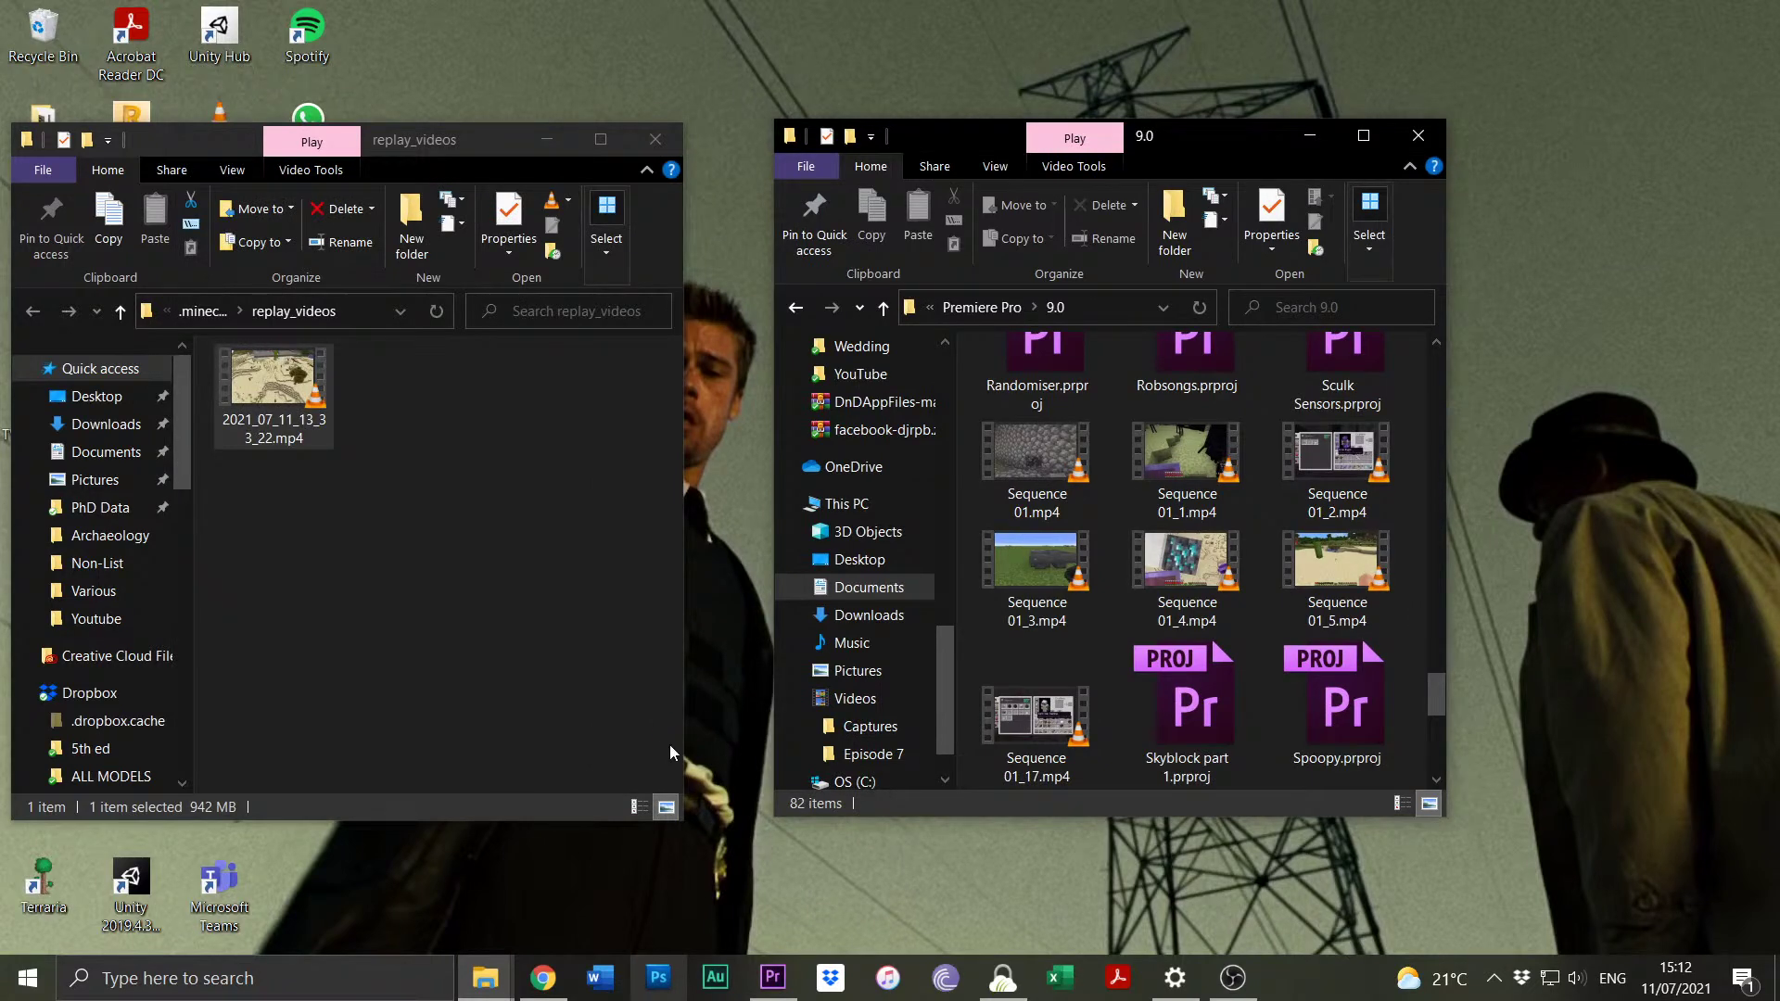
# Browse from the YouTube folder through Minecraft and CodeMC to Thumbnails, and pick out 6.psd.
pyautogui.moveTo(940, 635); pyautogui.dragTo(939, 593)
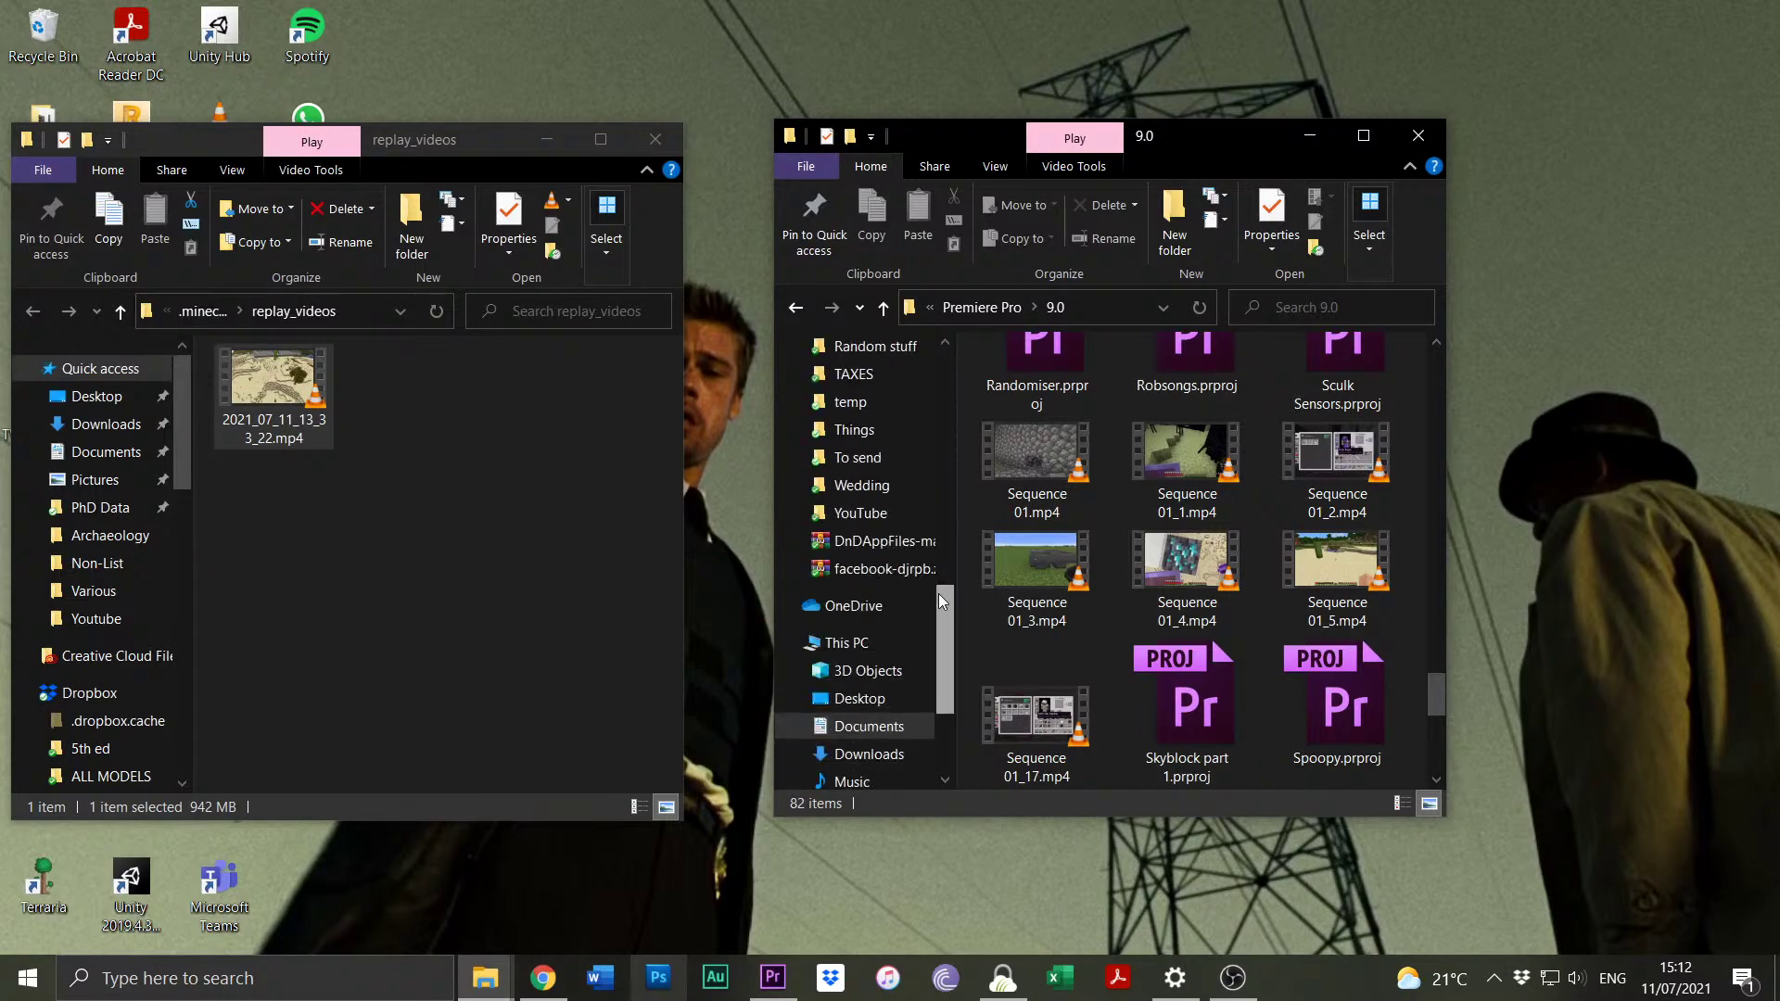
pyautogui.click(903, 516)
pyautogui.doubleClick(1075, 432)
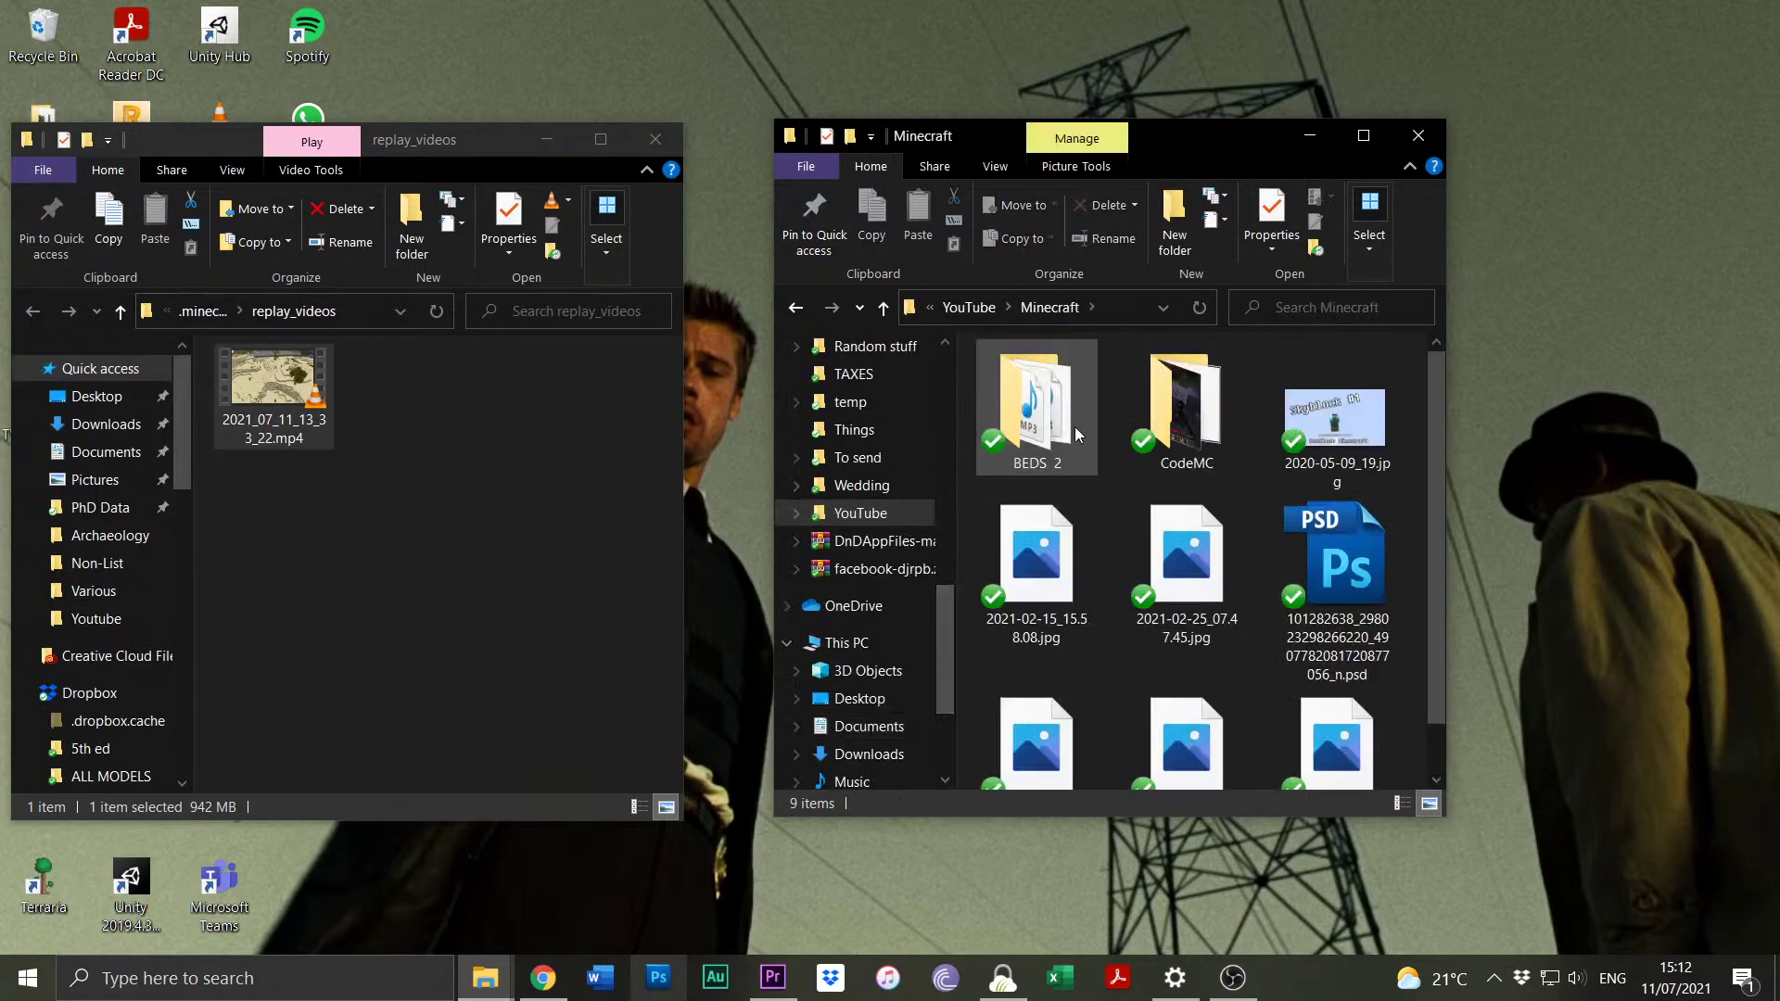
pyautogui.doubleClick(1136, 422)
pyautogui.doubleClick(1054, 409)
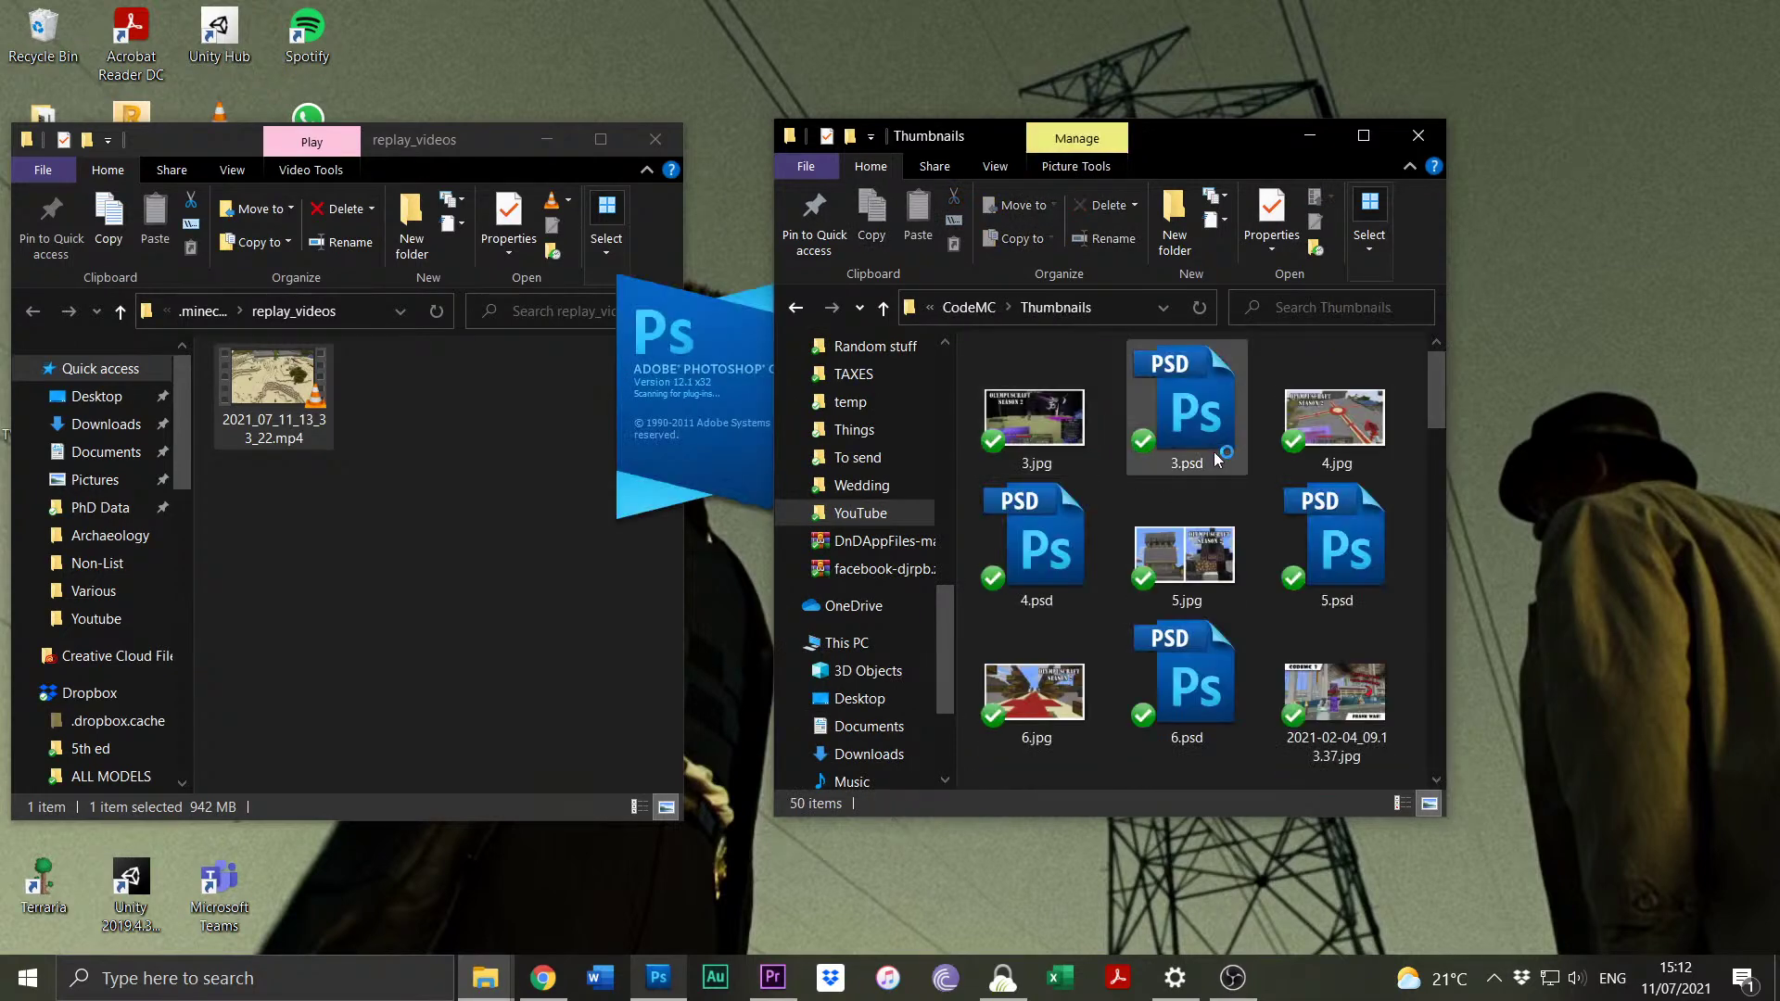
pyautogui.click(1189, 644)
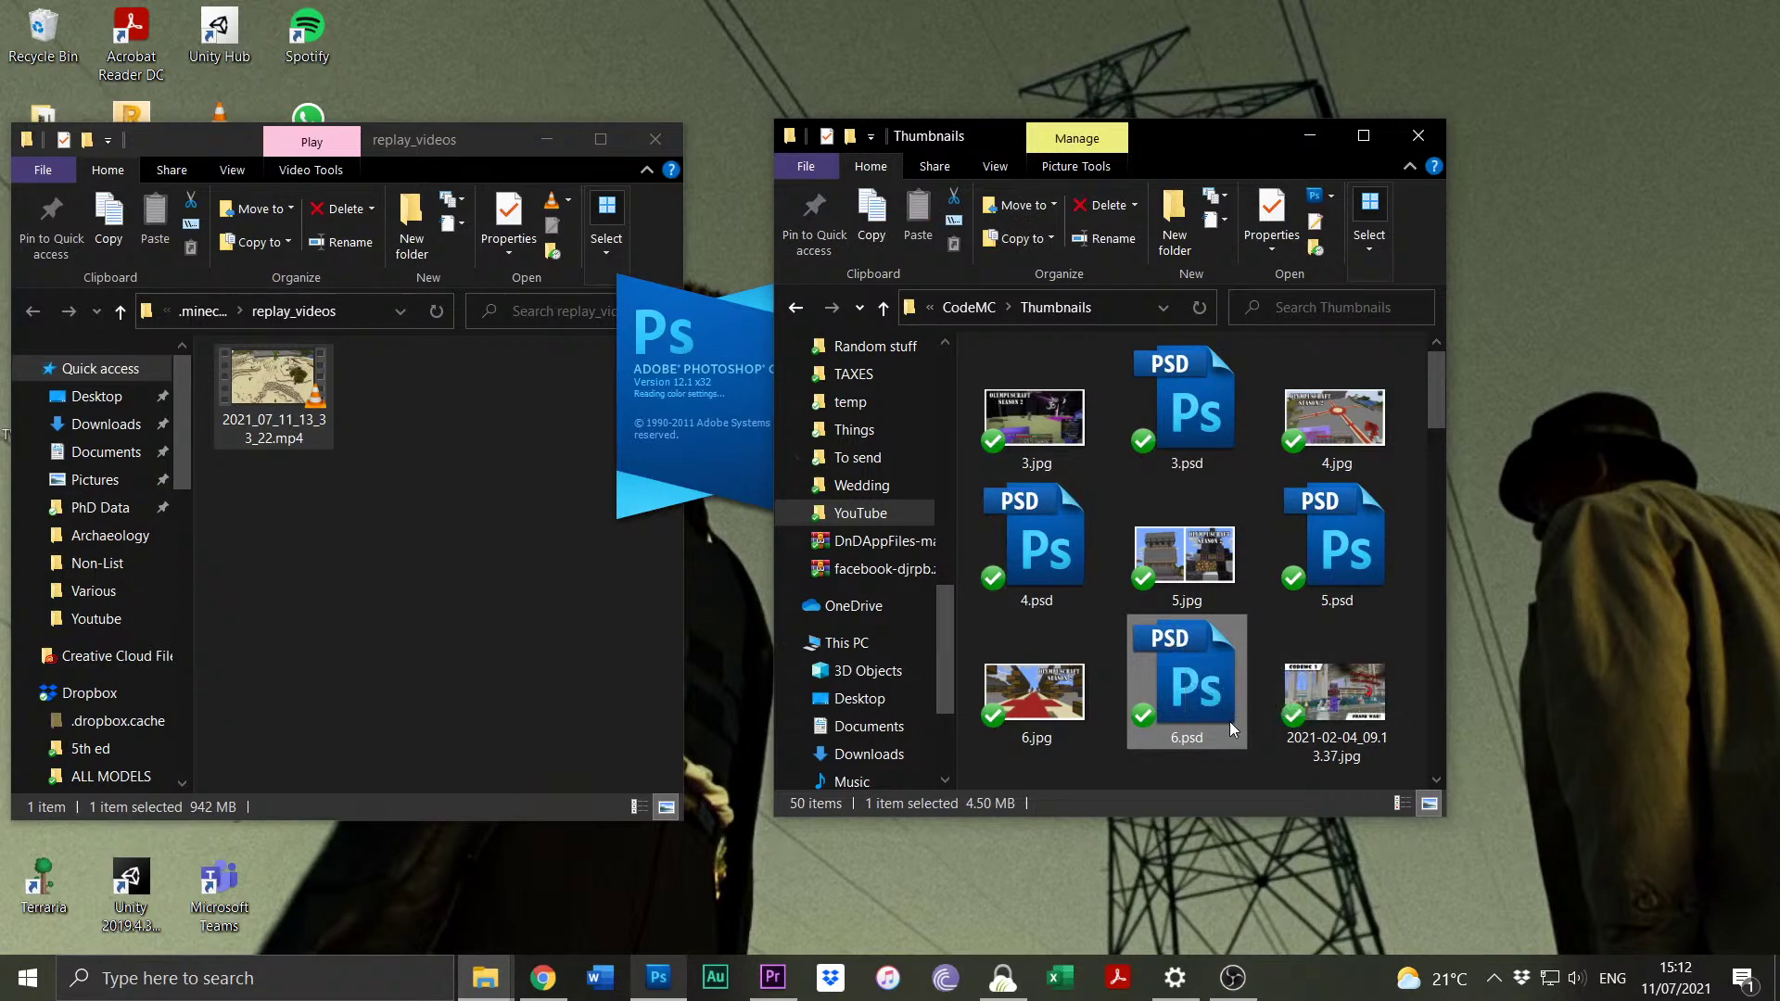
pyautogui.click(1262, 687)
# Open the user's profile folder under Users on drive C and look through its contents.
pyautogui.scroll(-2, 866, 699)
pyautogui.scroll(-1, 865, 699)
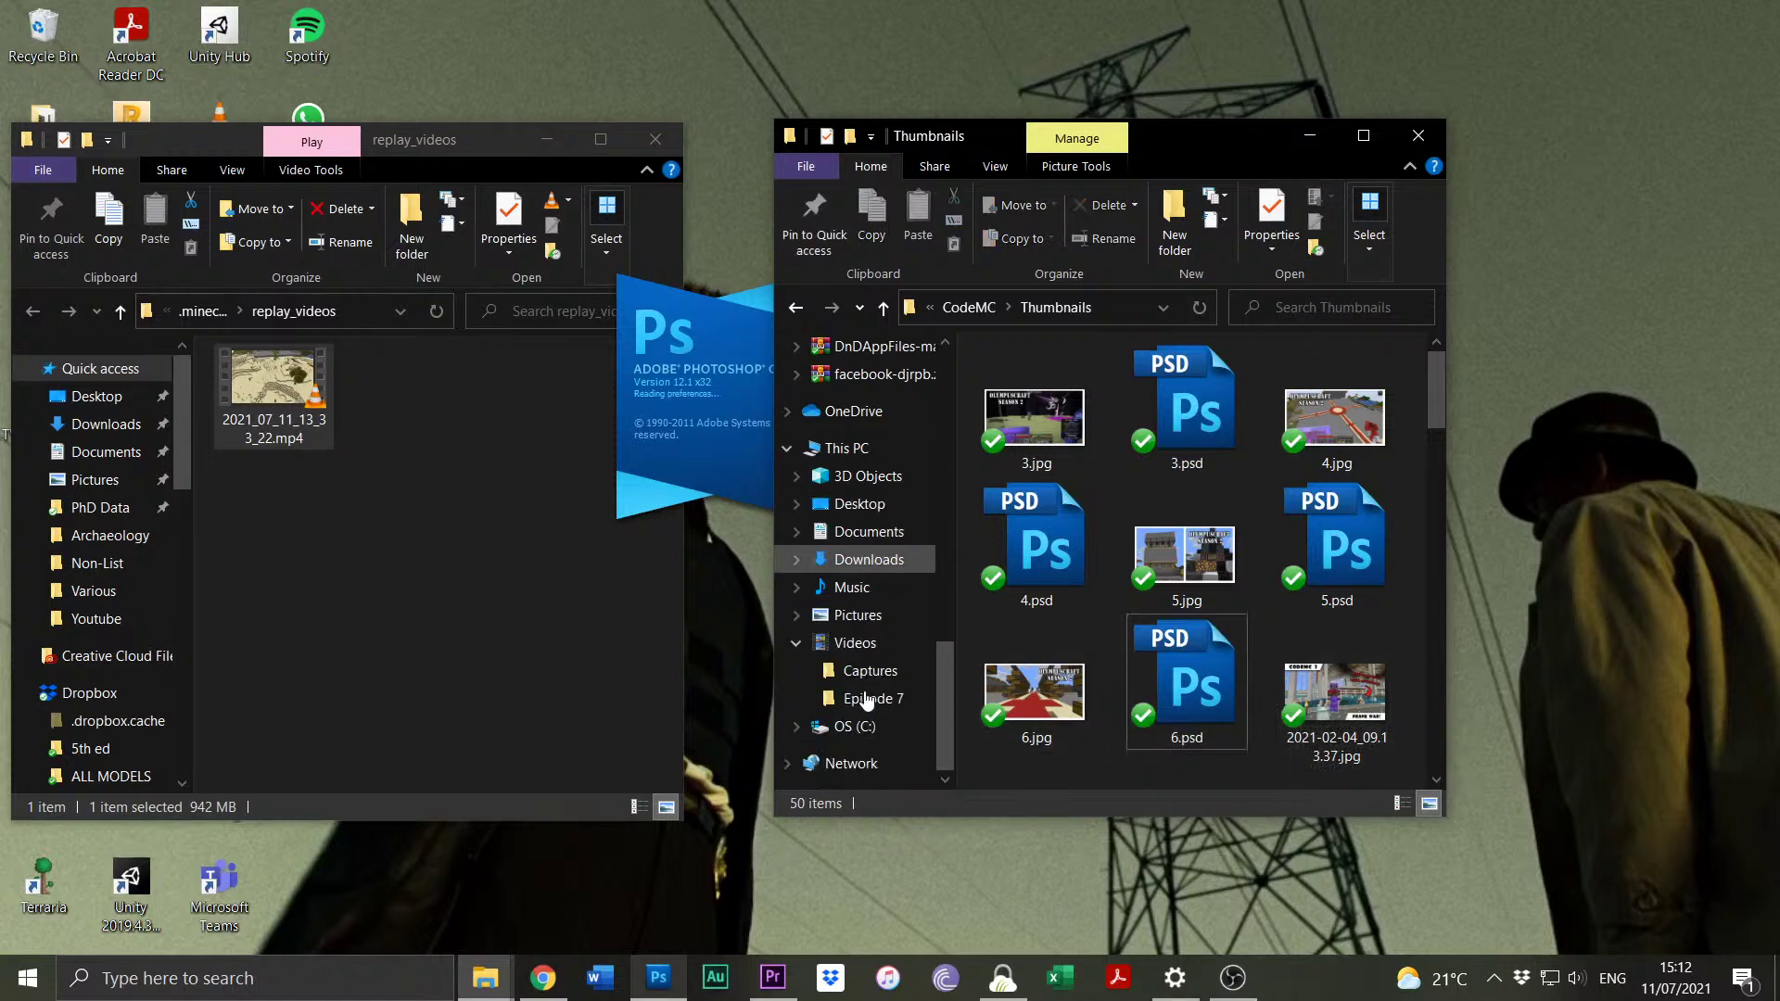
pyautogui.click(896, 718)
pyautogui.scroll(-3, 1032, 666)
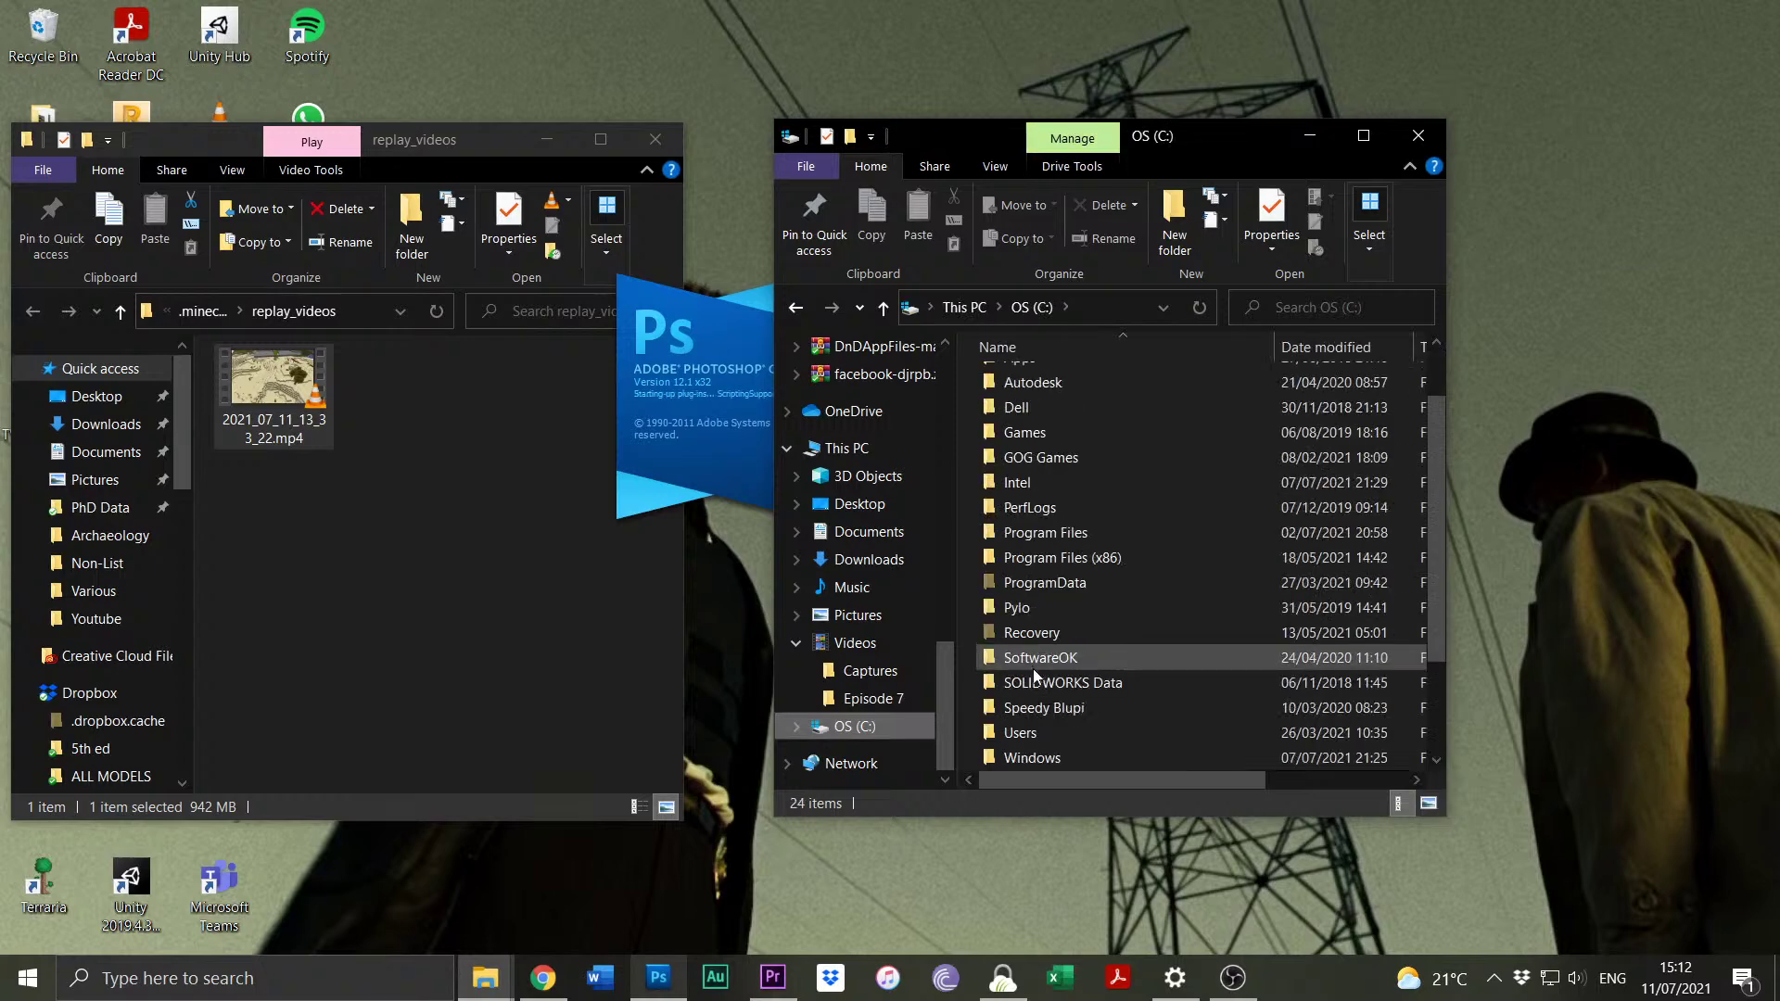
pyautogui.click(1031, 631)
pyautogui.doubleClick(1025, 610)
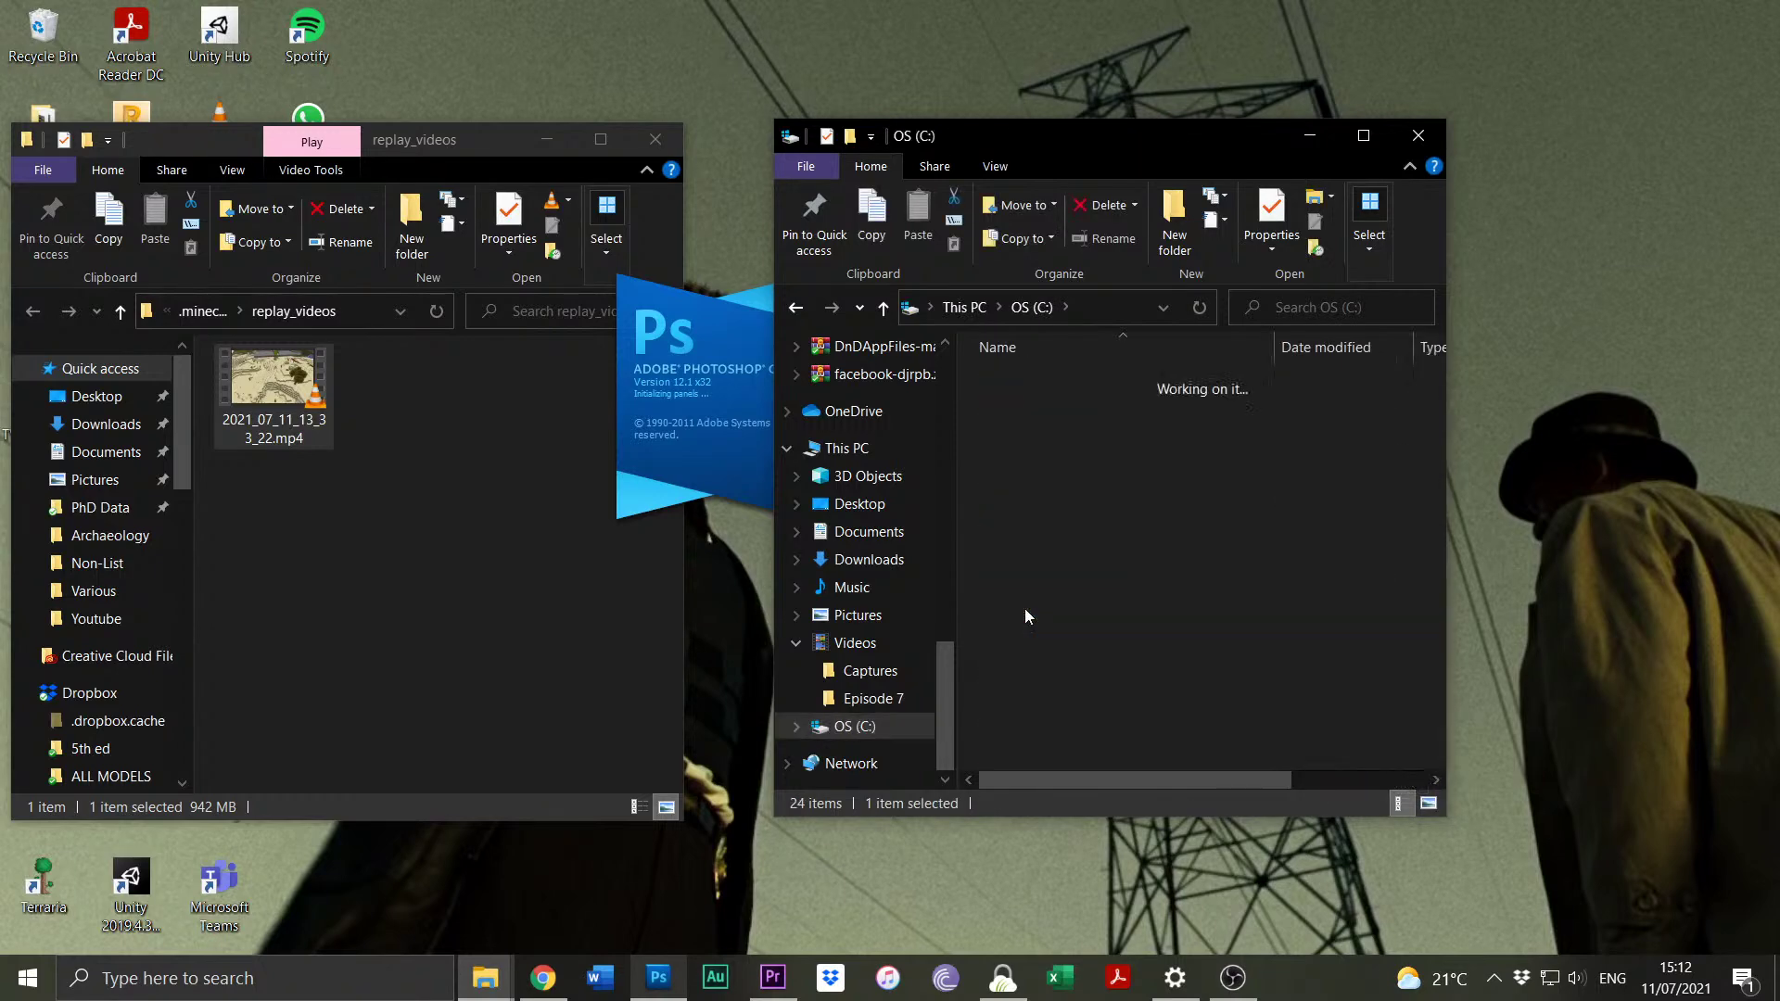
pyautogui.doubleClick(1031, 458)
pyautogui.scroll(-15, 1031, 458)
pyautogui.scroll(2, 1033, 459)
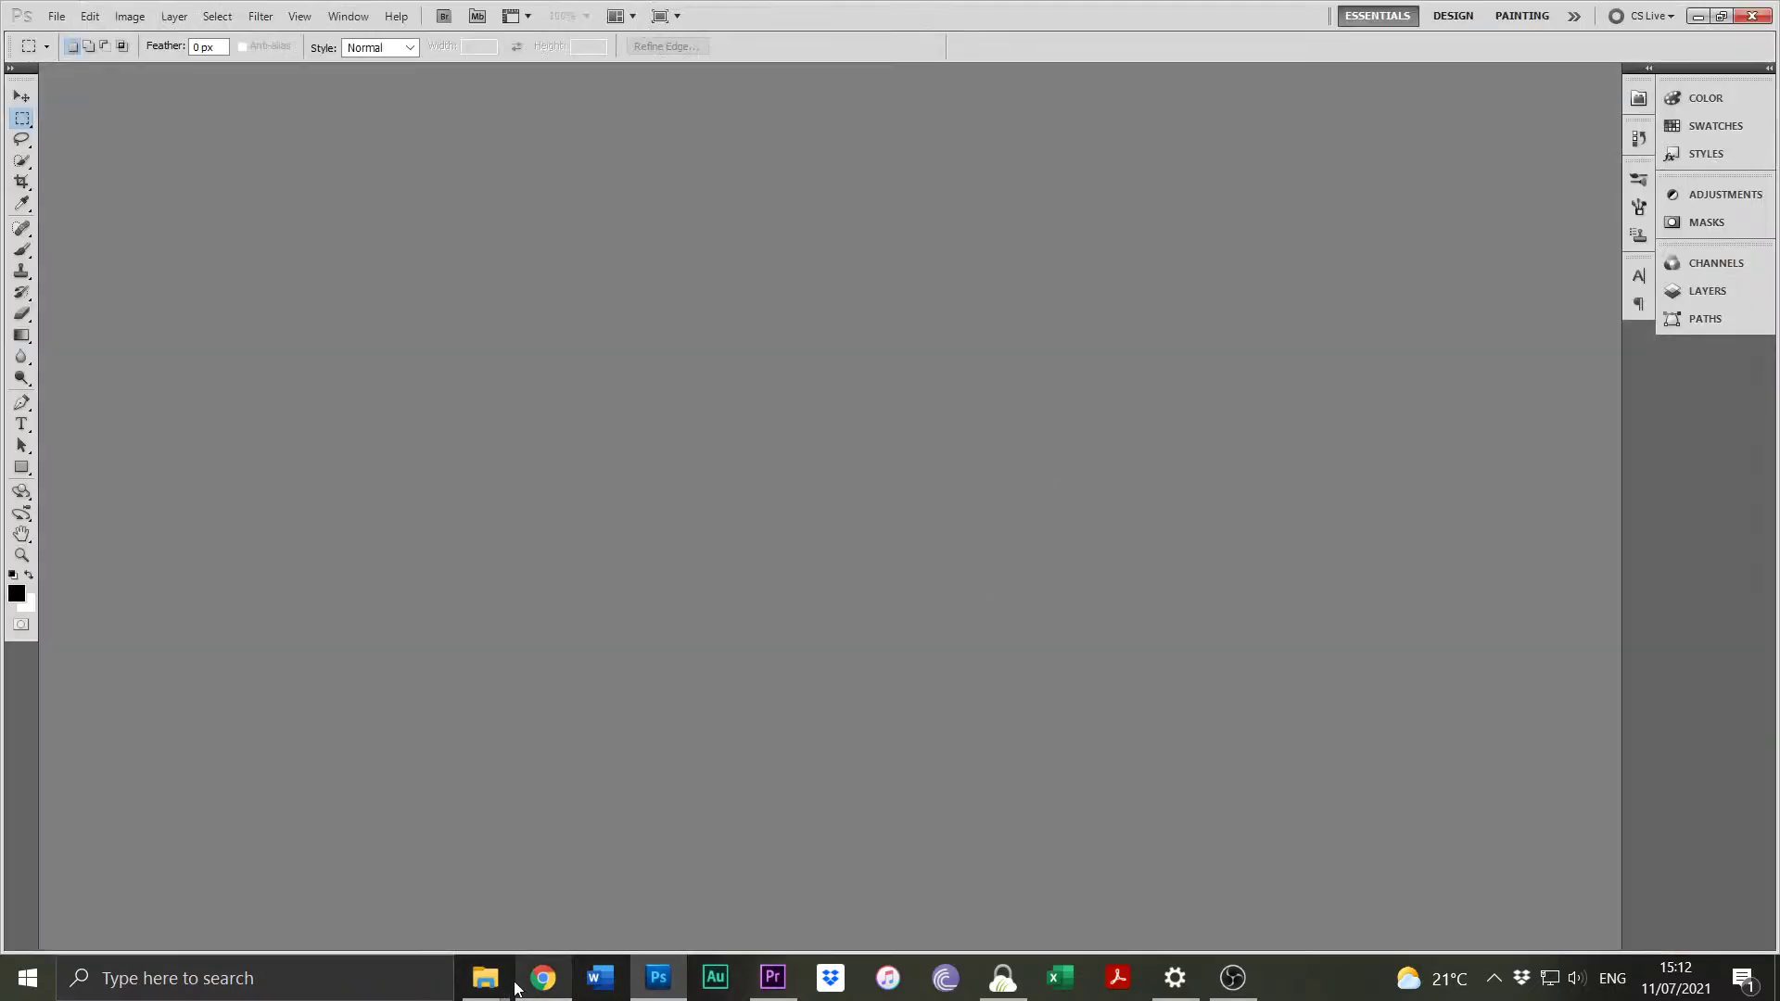
# Close the replay_videos folder window and bring the user's profile folder in front of Photoshop.
pyautogui.moveTo(514, 985)
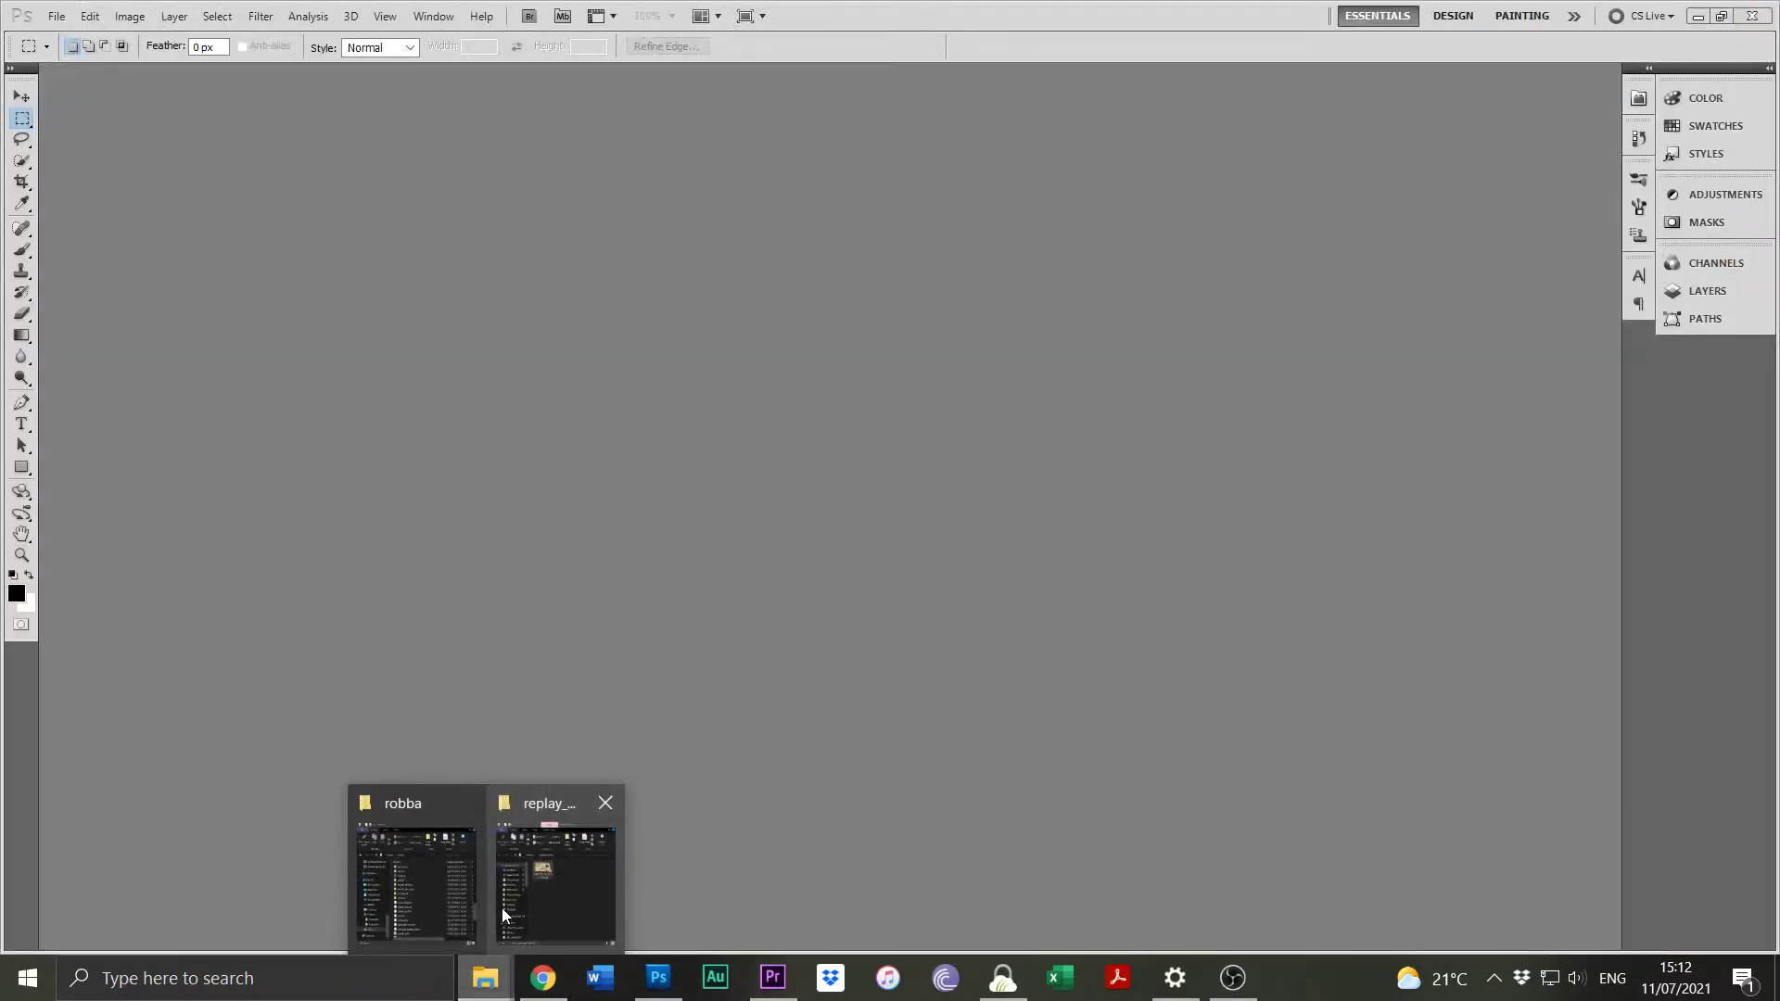
pyautogui.click(606, 801)
pyautogui.click(519, 855)
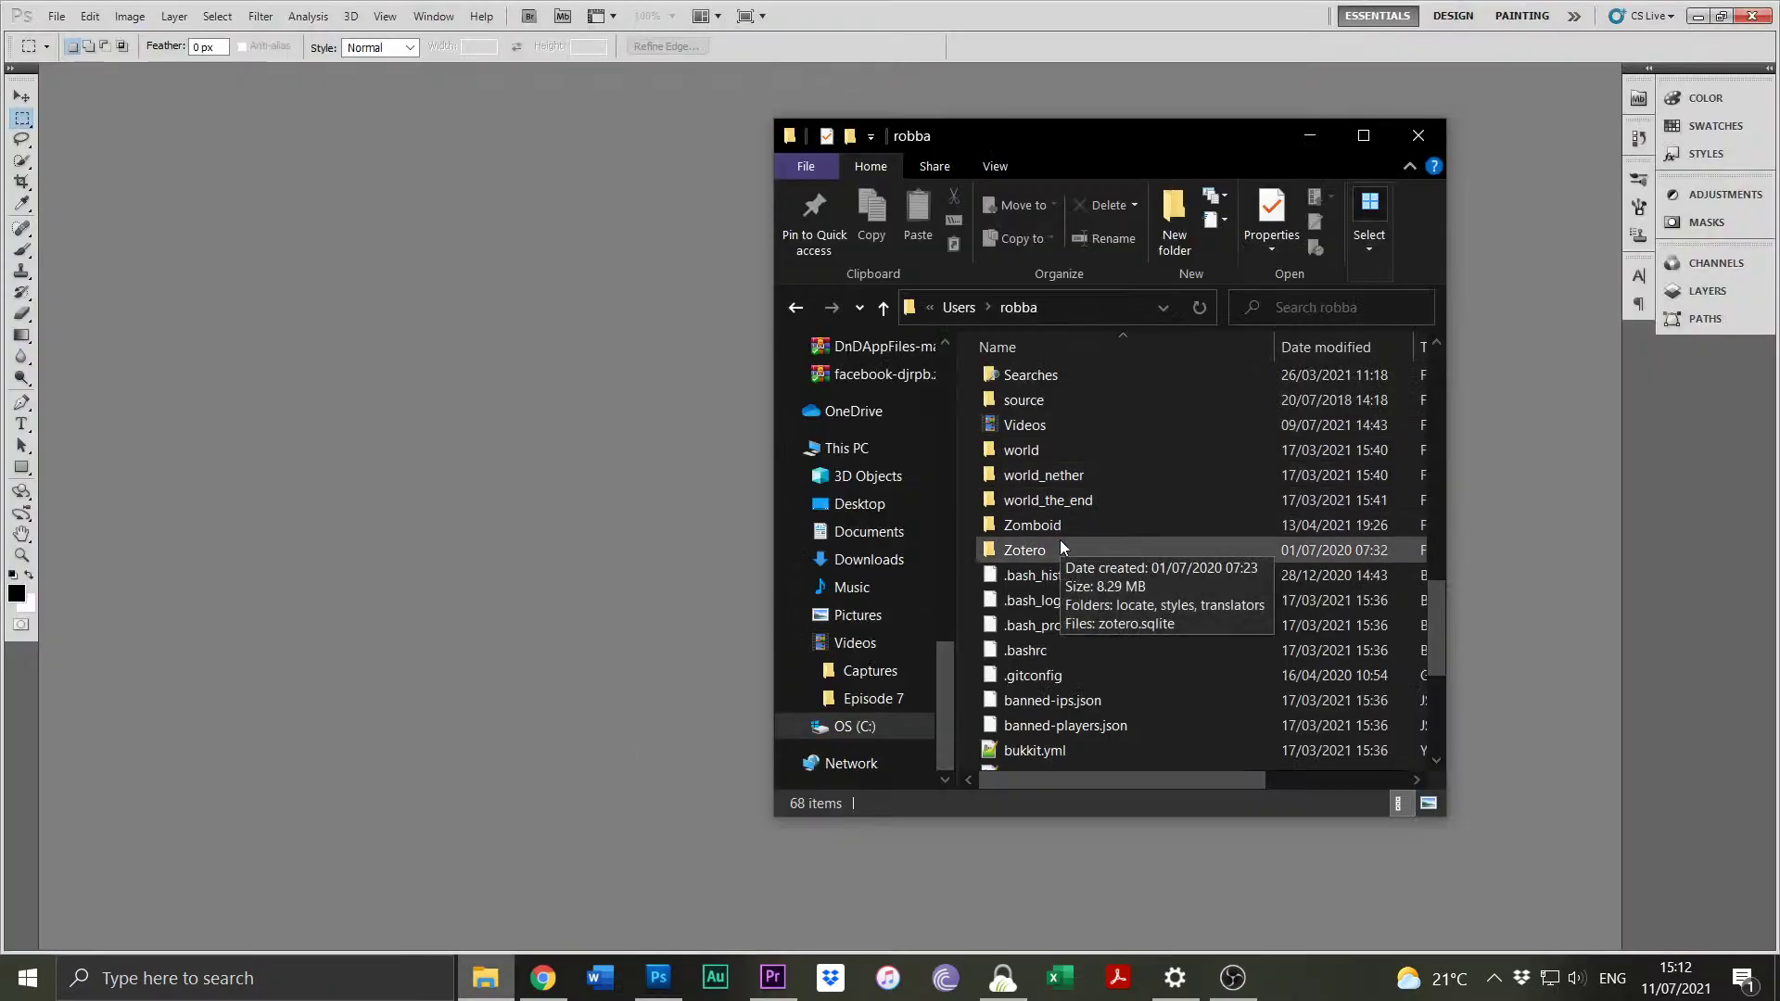
pyautogui.scroll(1, 1060, 546)
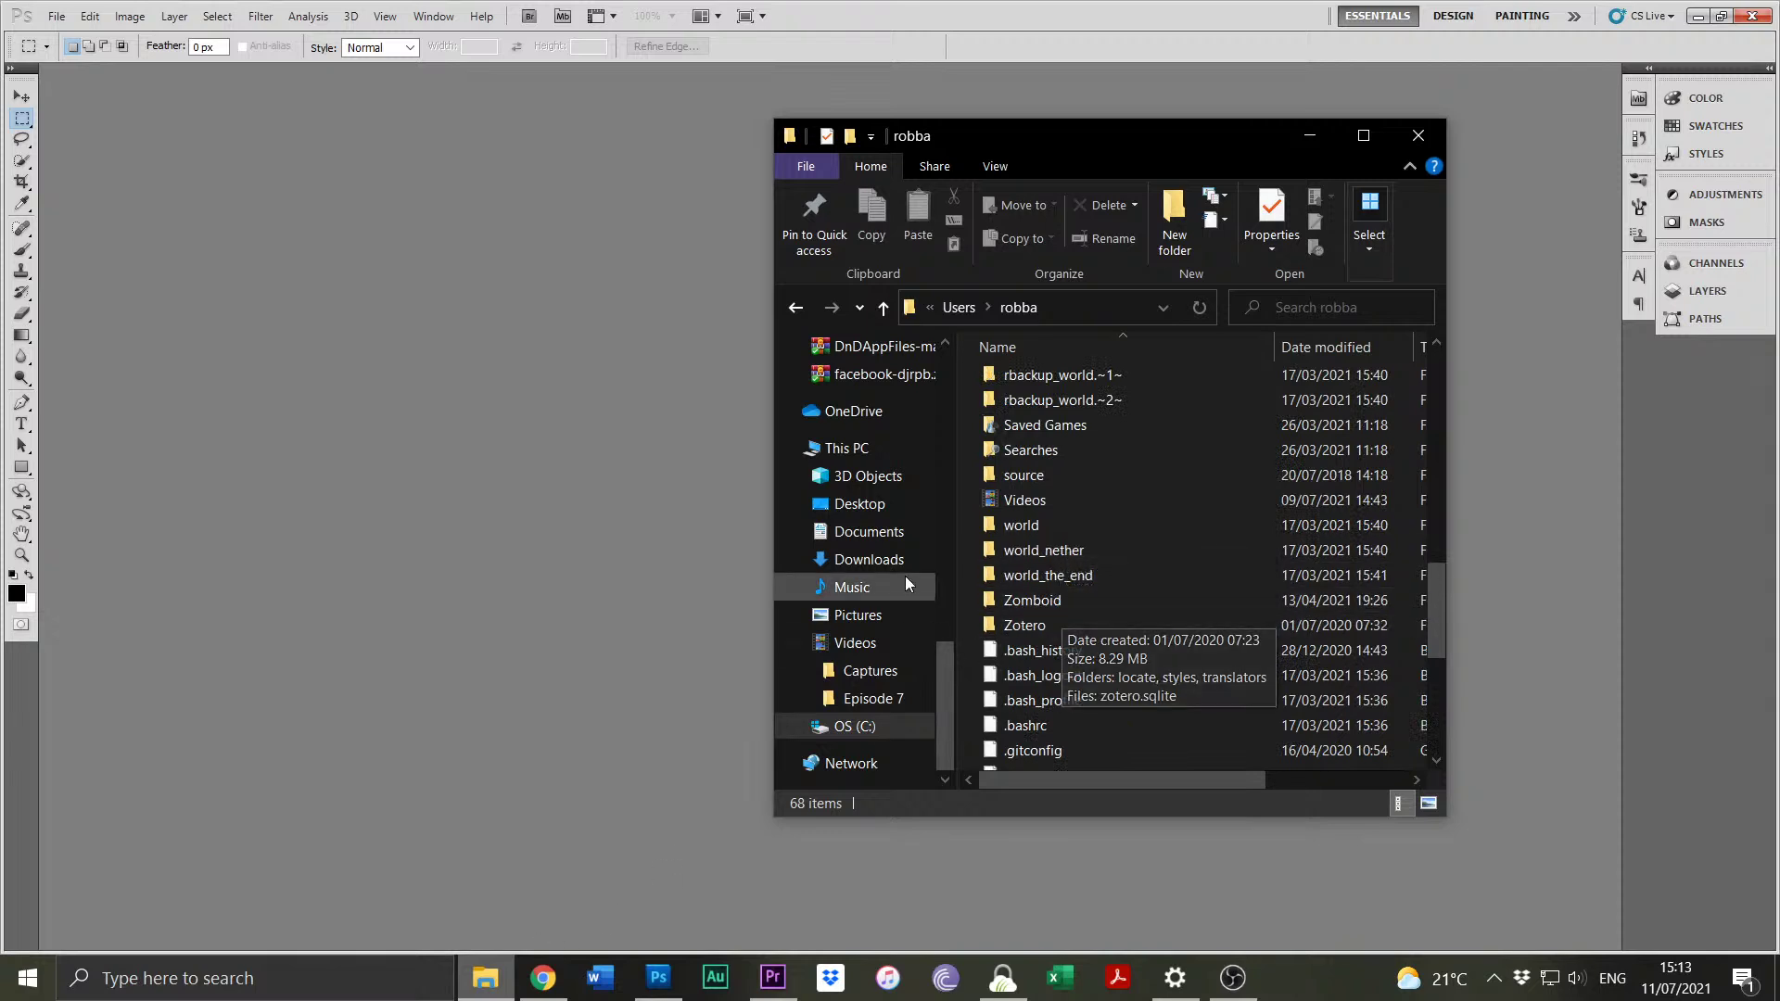
# Return to the Thumbnails folder and open 6.psd in Photoshop.
pyautogui.click(795, 308)
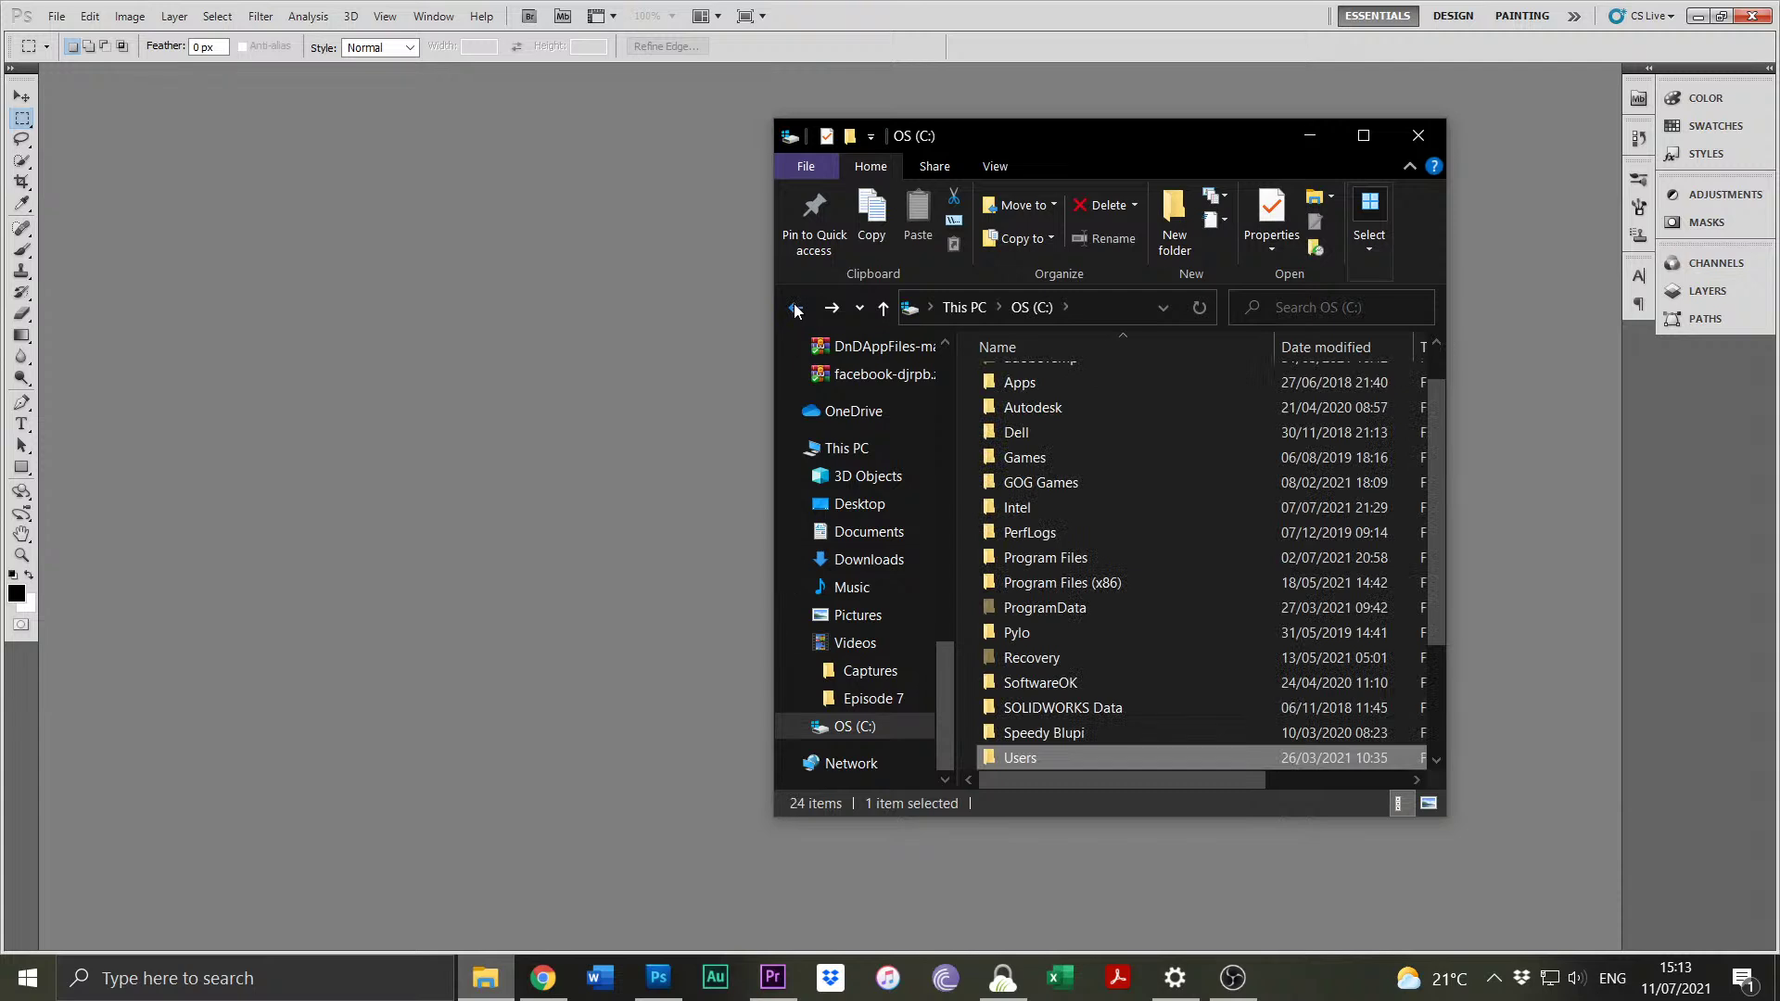
pyautogui.click(794, 308)
pyautogui.moveTo(1187, 682); pyautogui.dragTo(593, 568)
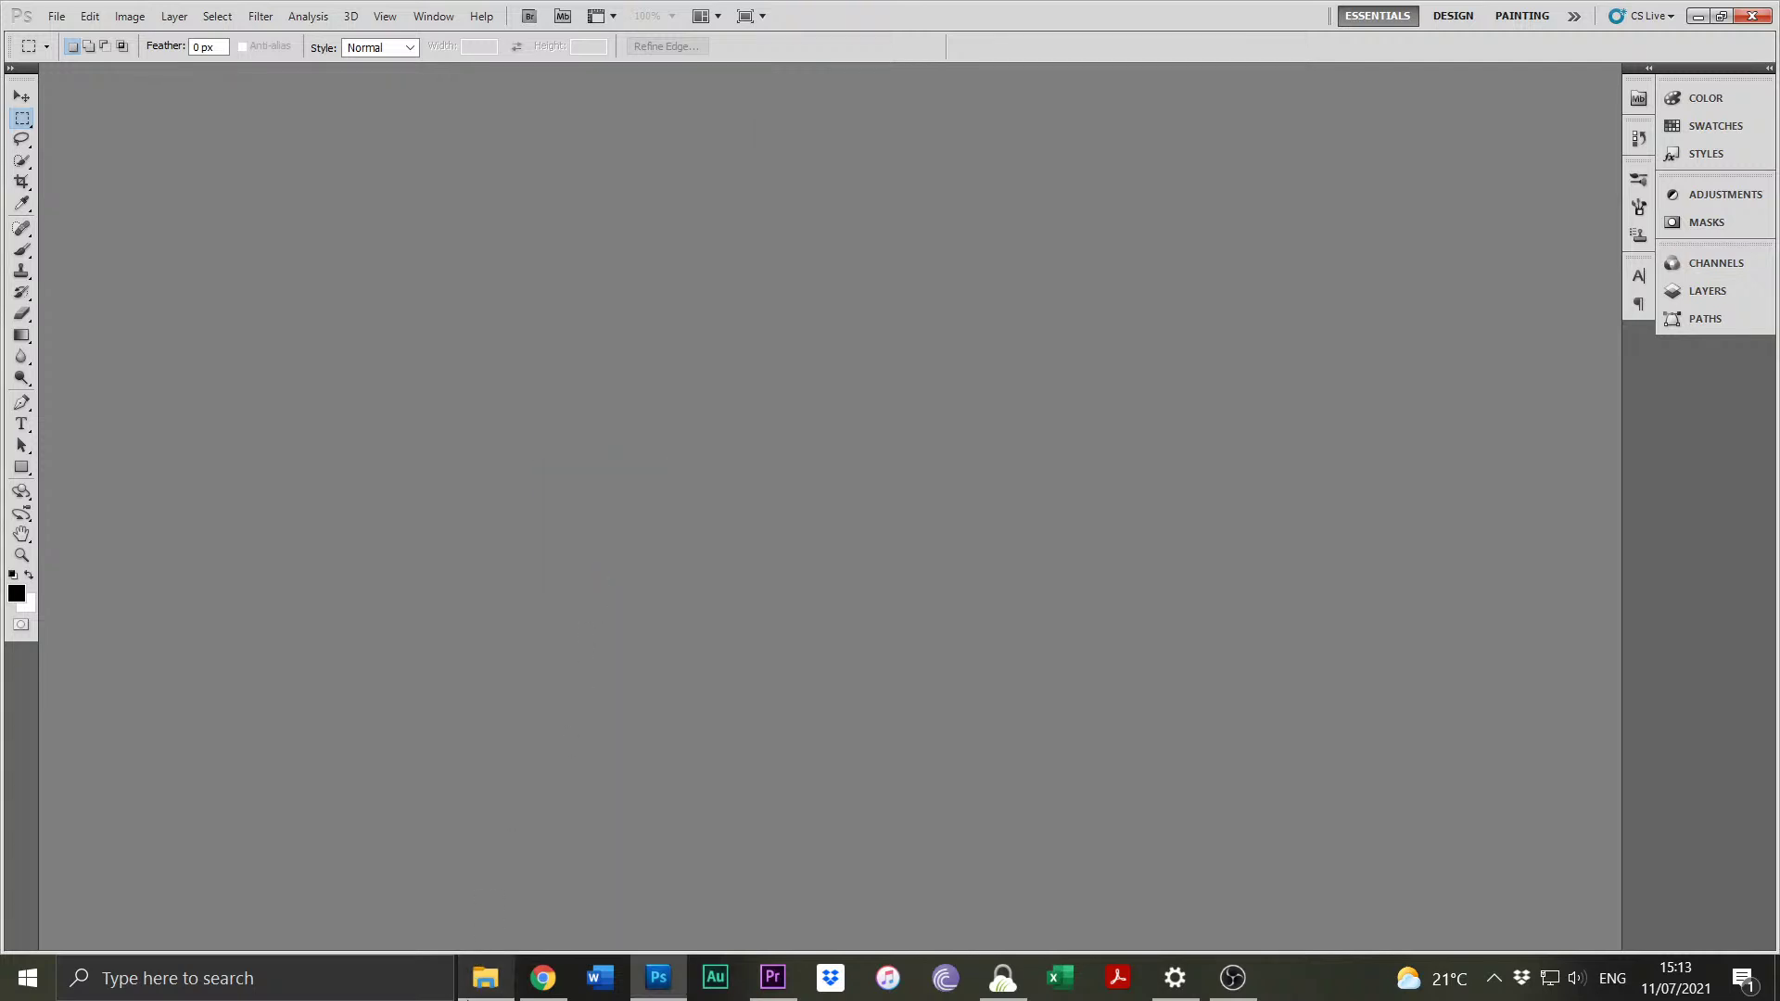
# Bring back the file browser and go to the user's profile folder under Users on drive C.
pyautogui.click(478, 983)
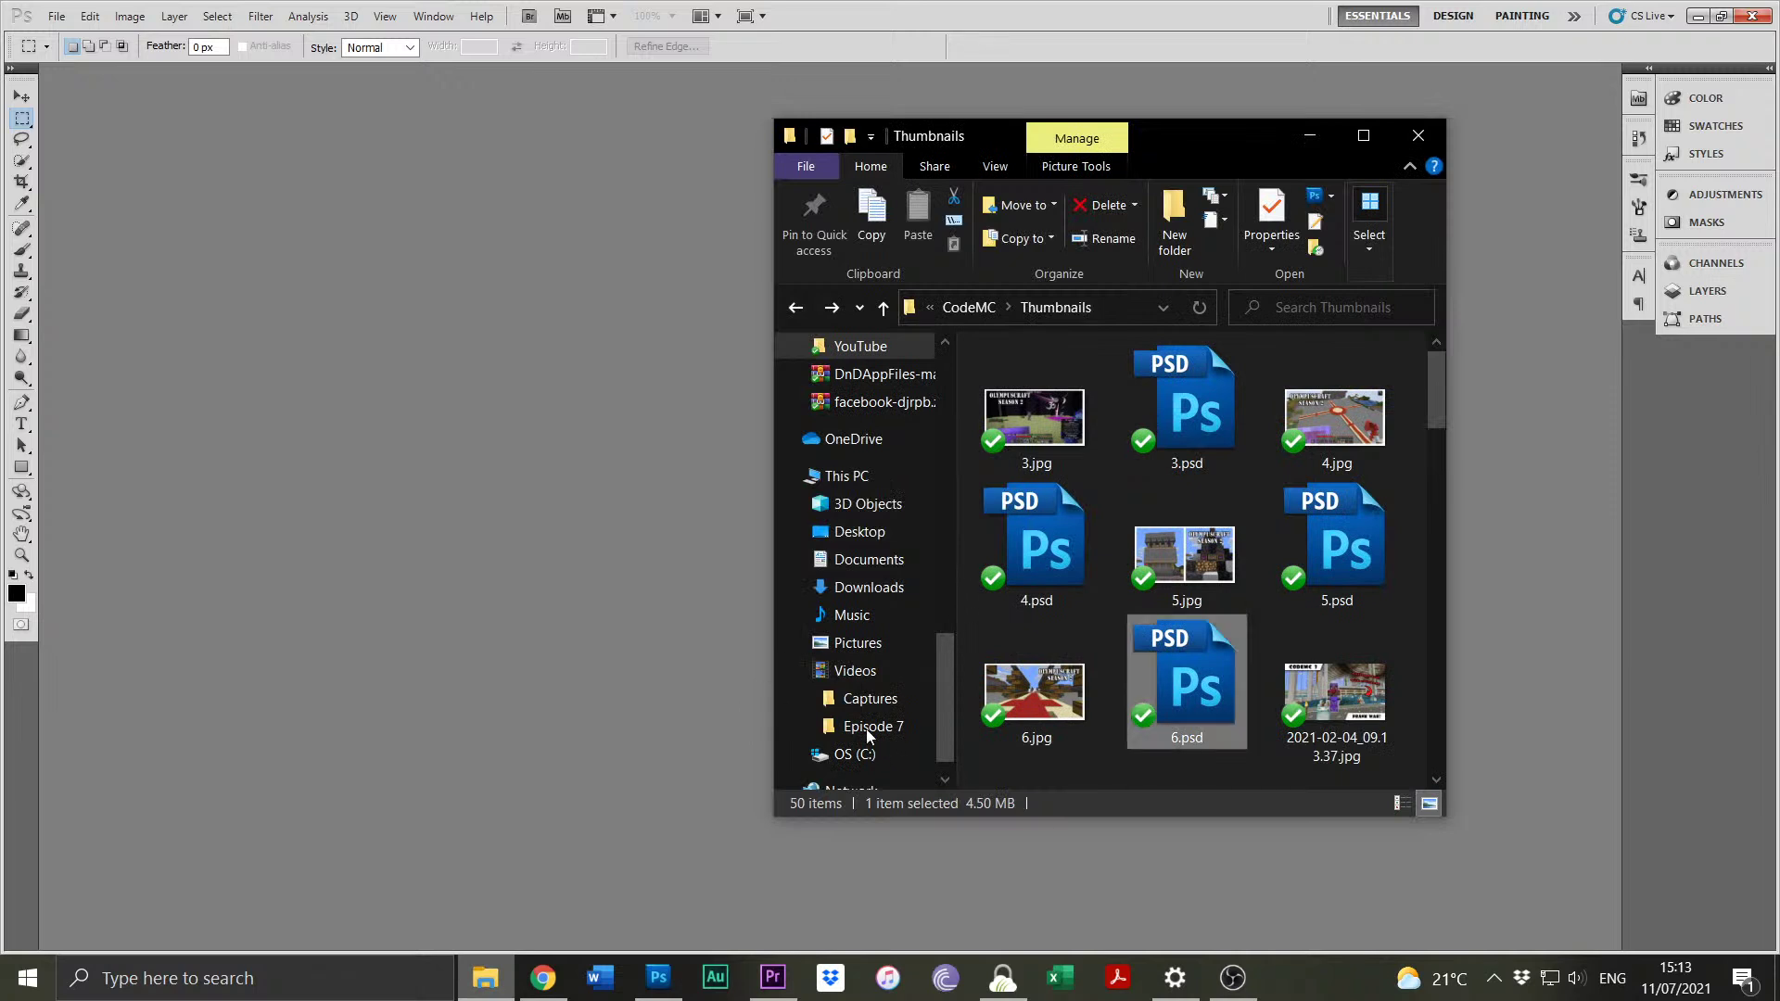
pyautogui.click(895, 752)
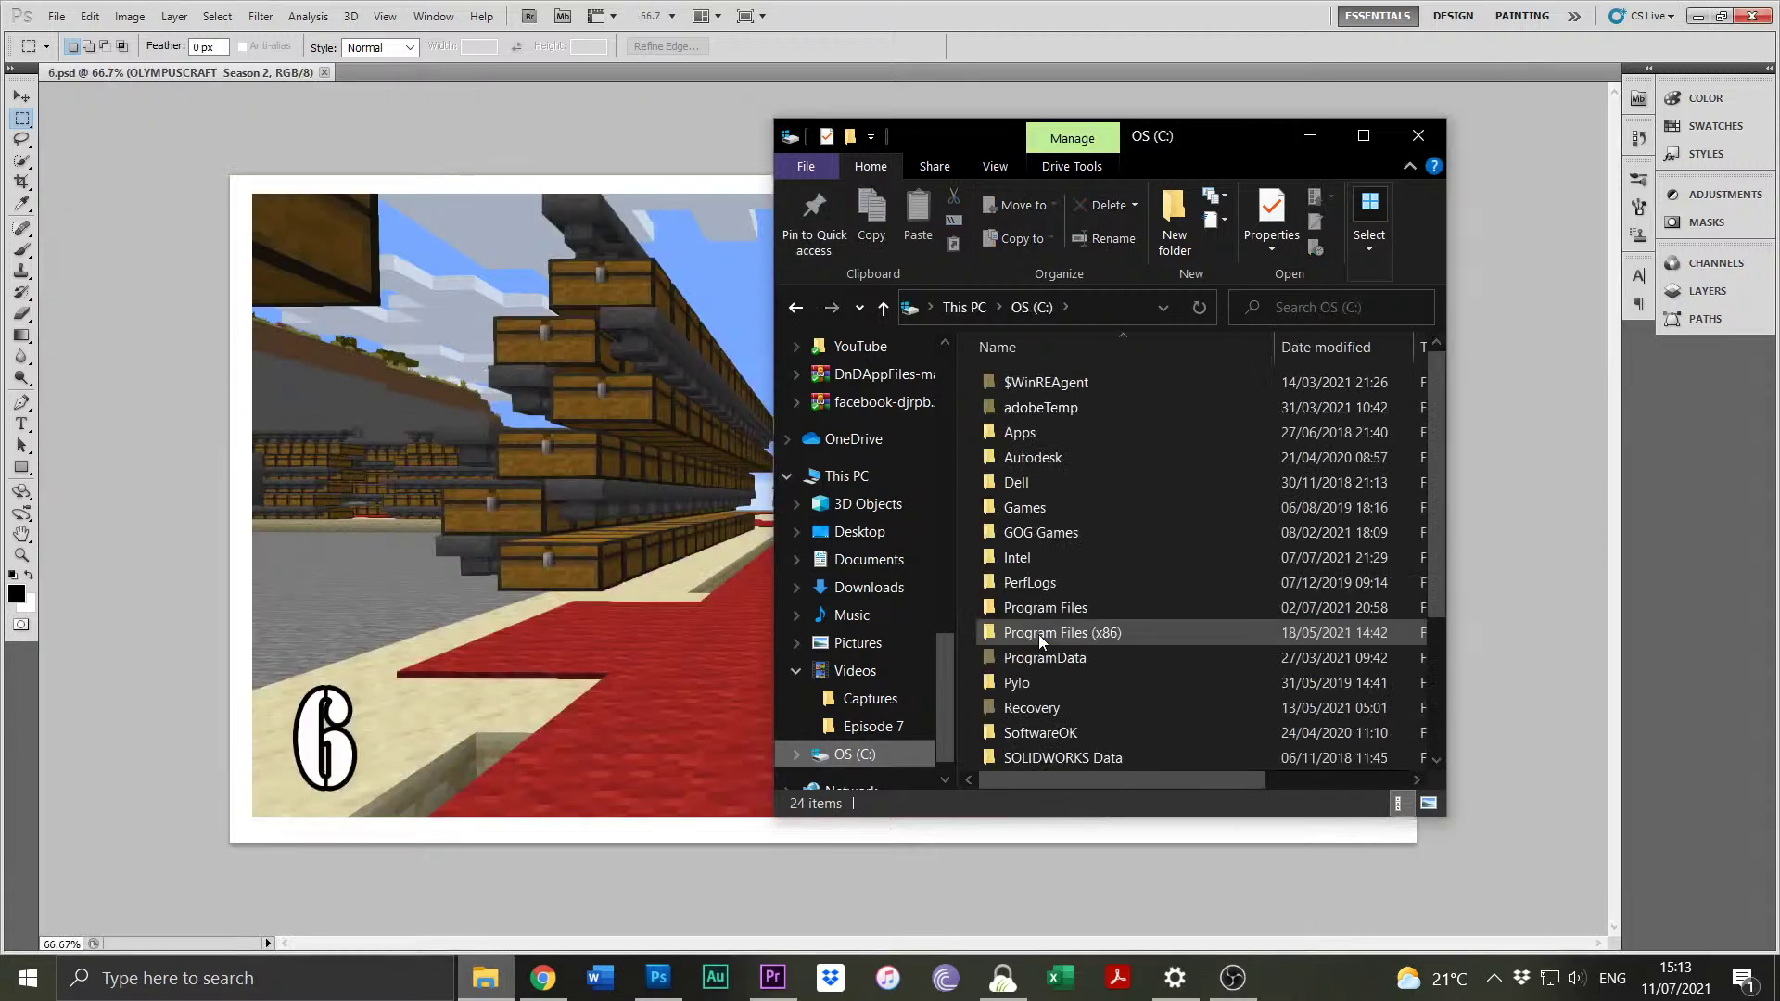
pyautogui.scroll(-3, 1038, 634)
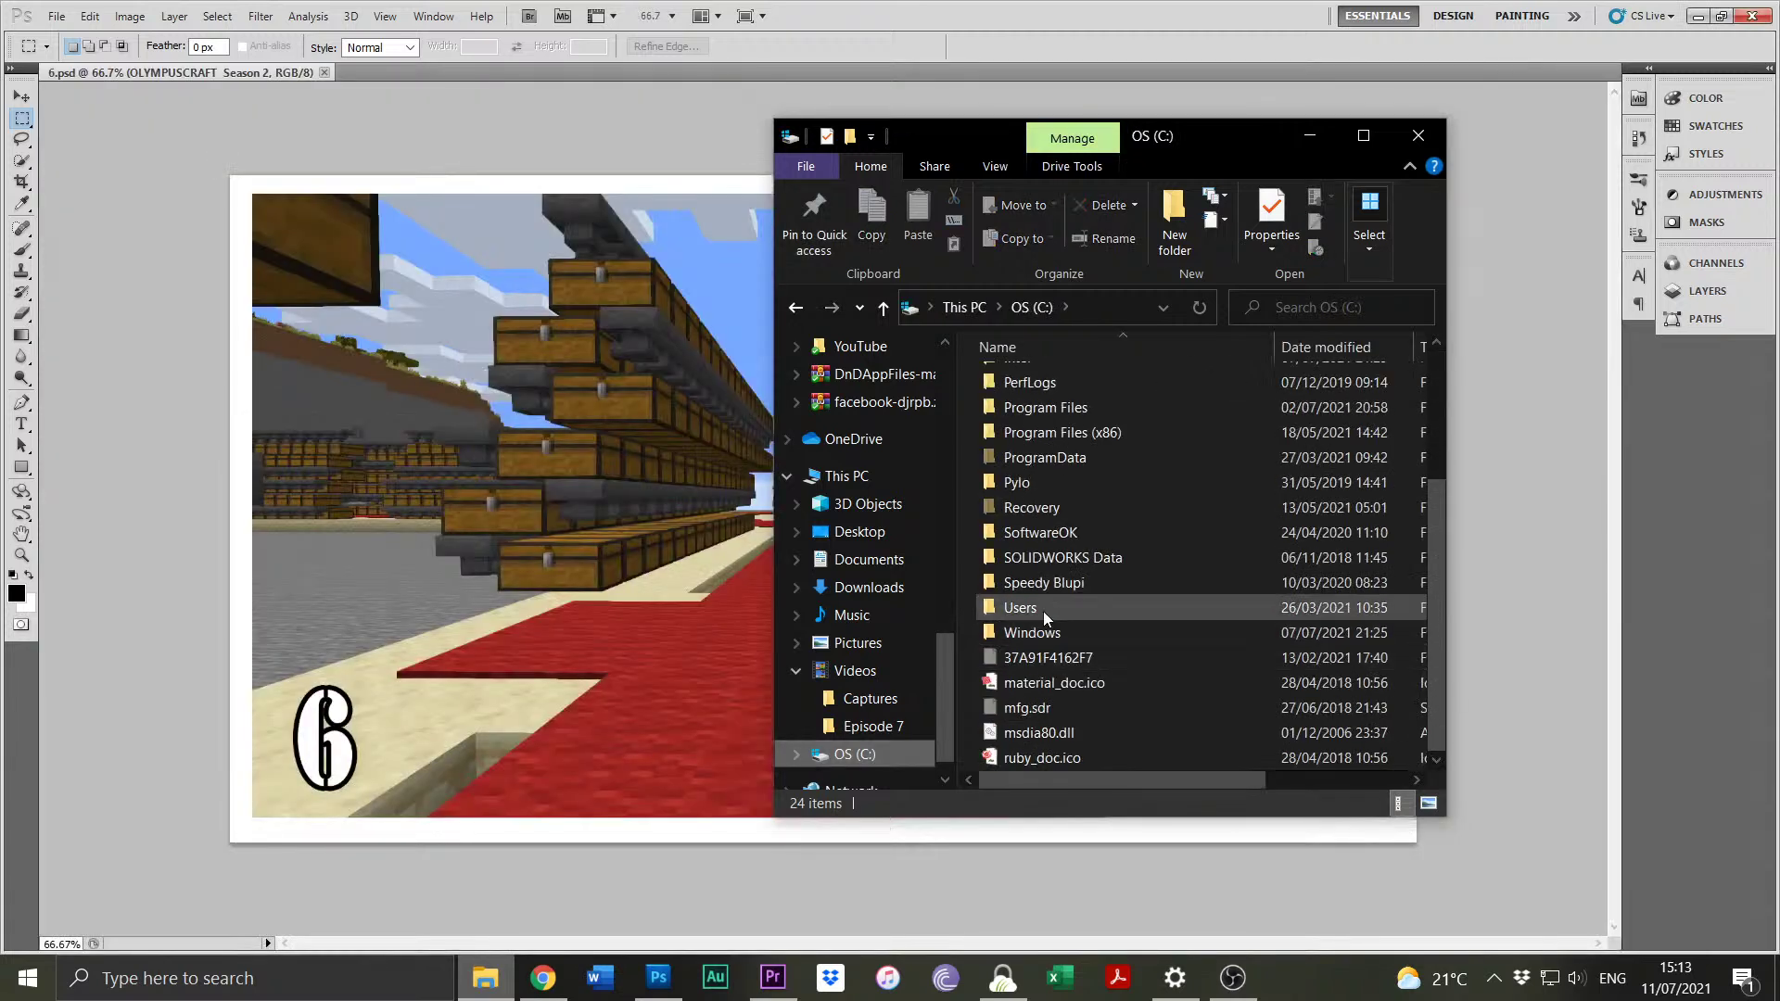
pyautogui.doubleClick(1043, 608)
pyautogui.doubleClick(1029, 458)
# Browse from the profile folder through AppData, Roaming and .minecraft to the screenshots folder.
pyautogui.scroll(-5, 1045, 490)
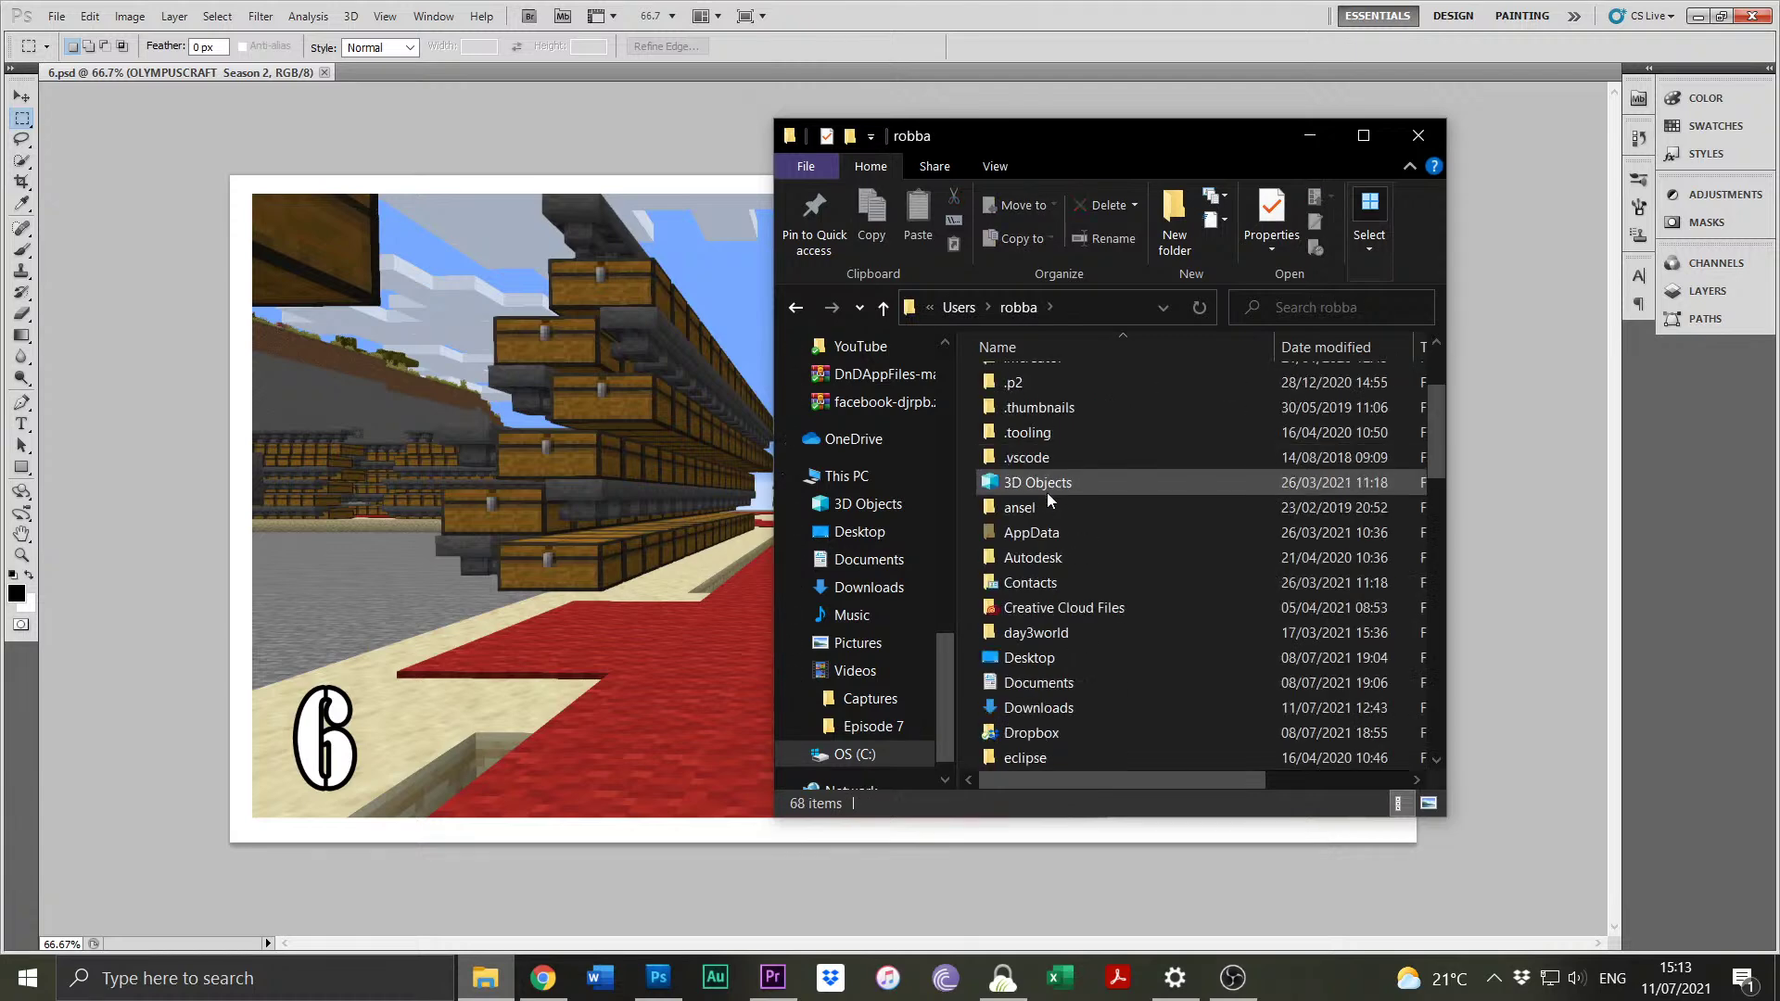
pyautogui.scroll(1, 1047, 493)
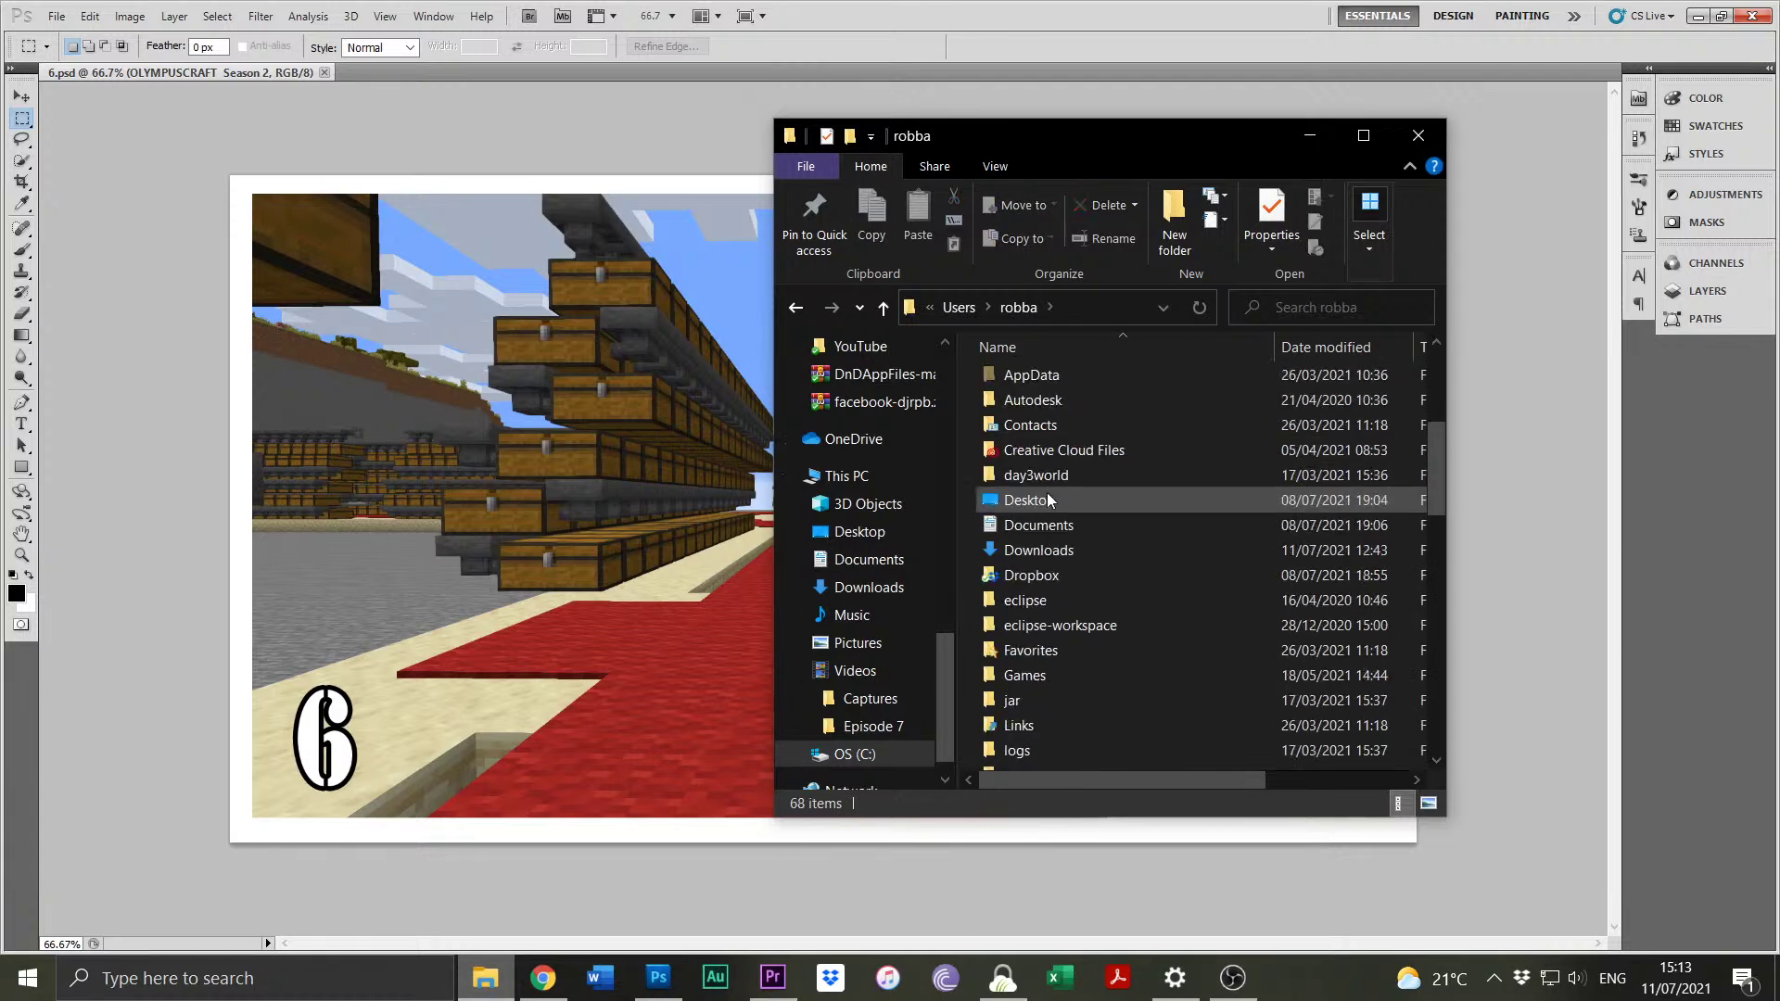
pyautogui.doubleClick(1006, 376)
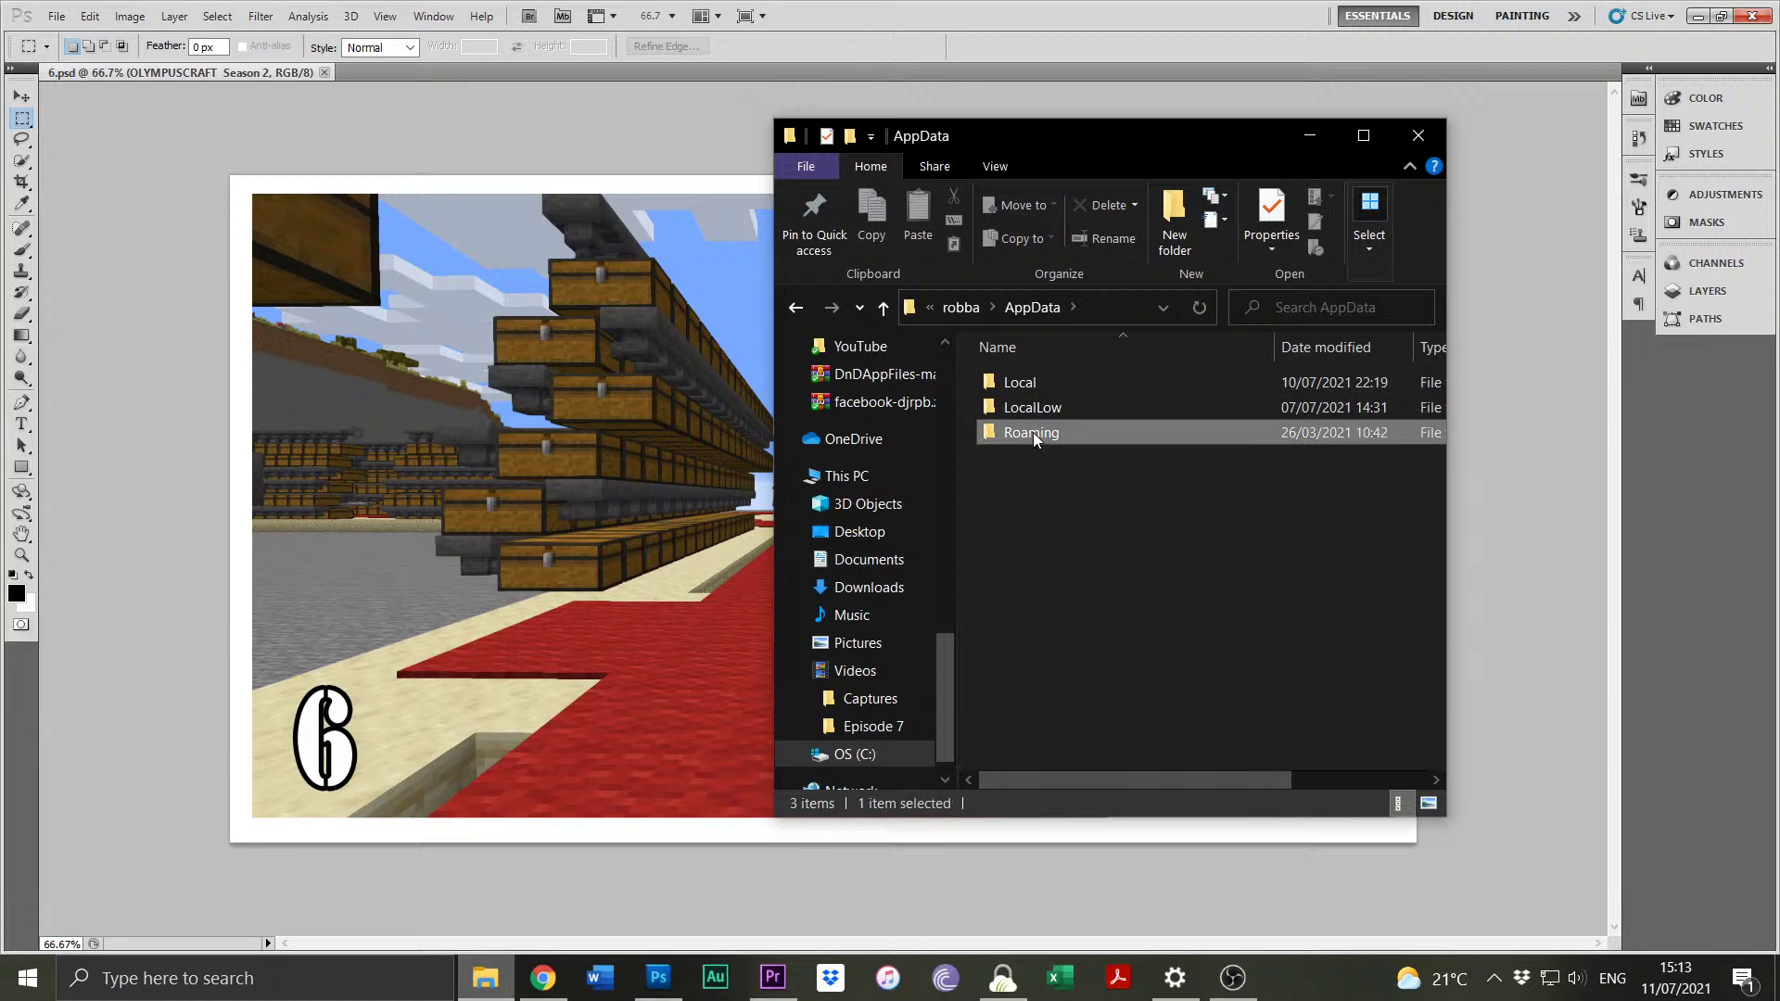
pyautogui.doubleClick(1033, 432)
pyautogui.doubleClick(1032, 387)
pyautogui.scroll(-12, 1086, 431)
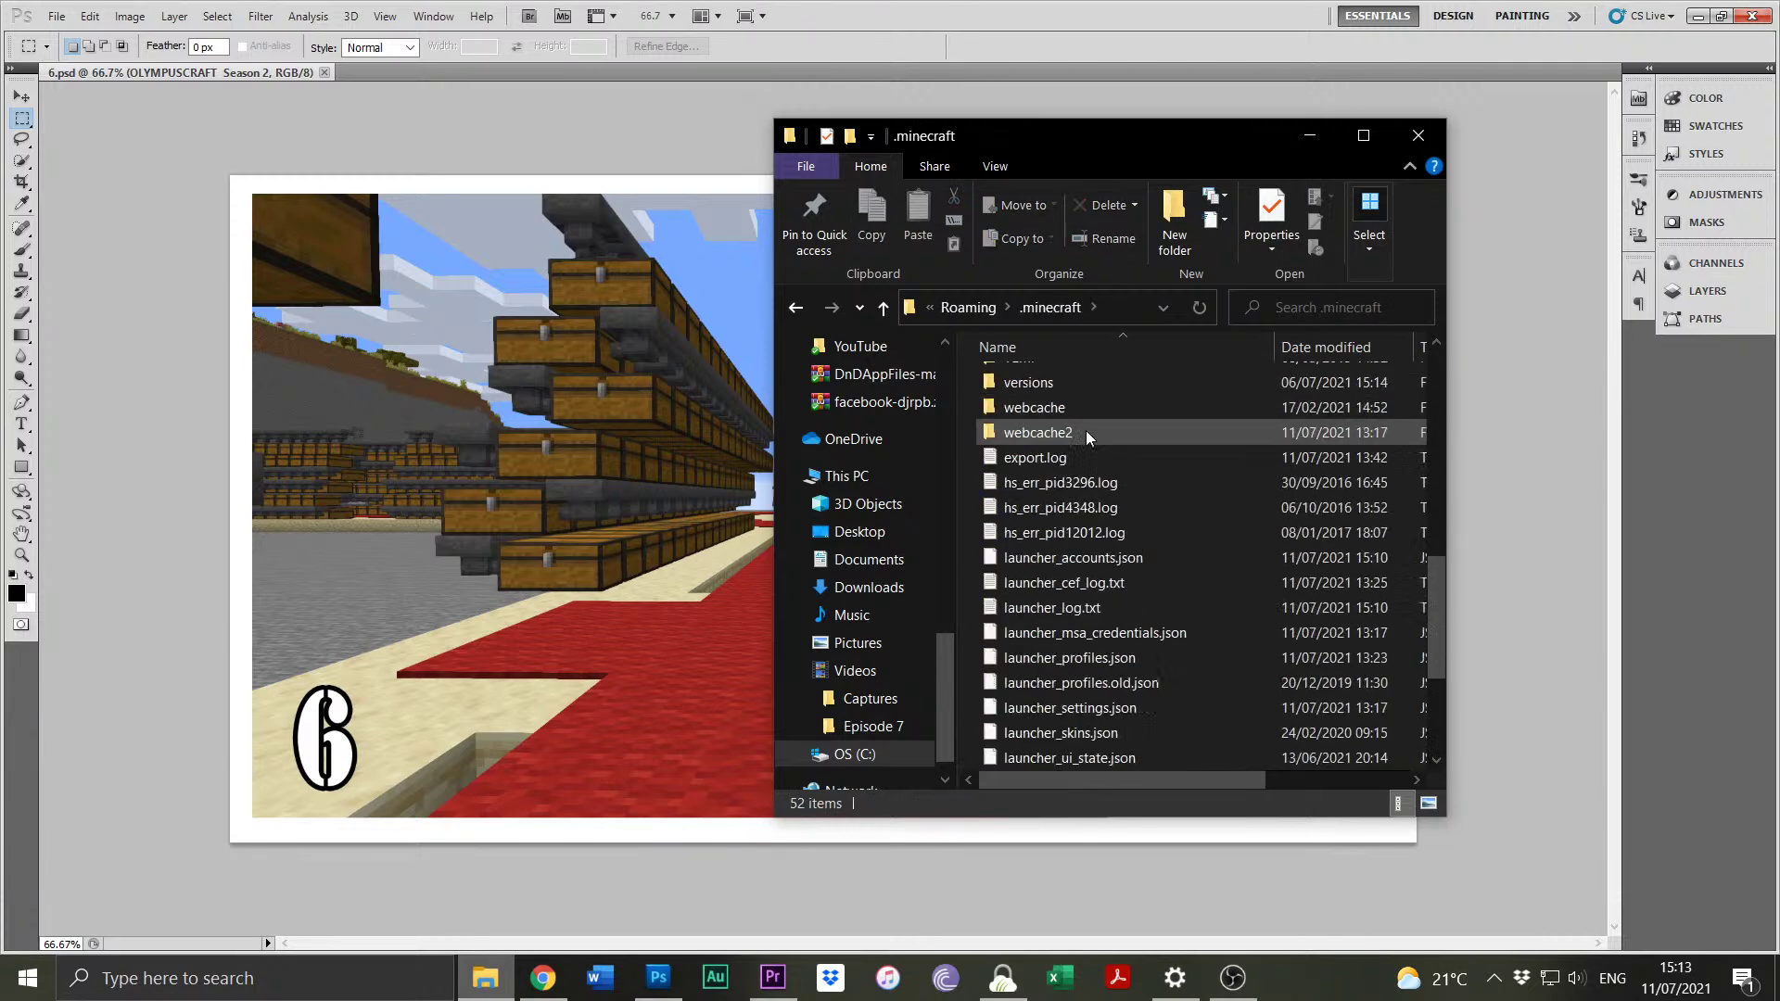
pyautogui.scroll(5, 1094, 451)
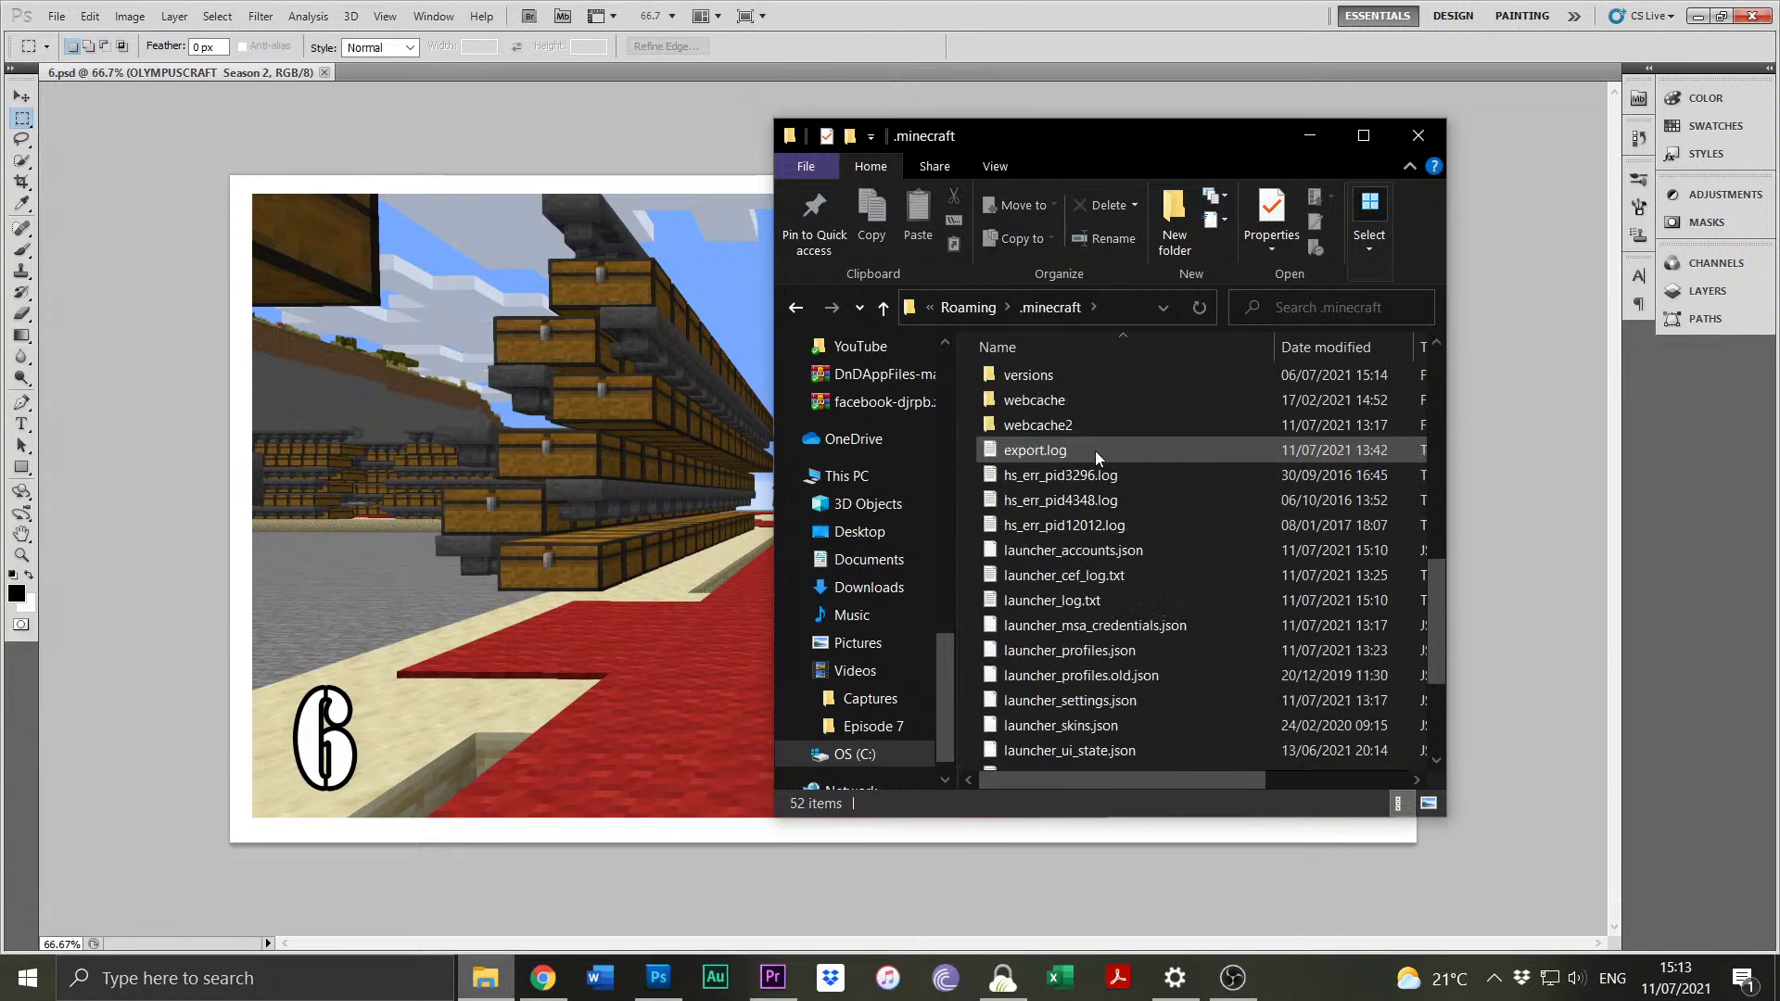
pyautogui.doubleClick(1076, 424)
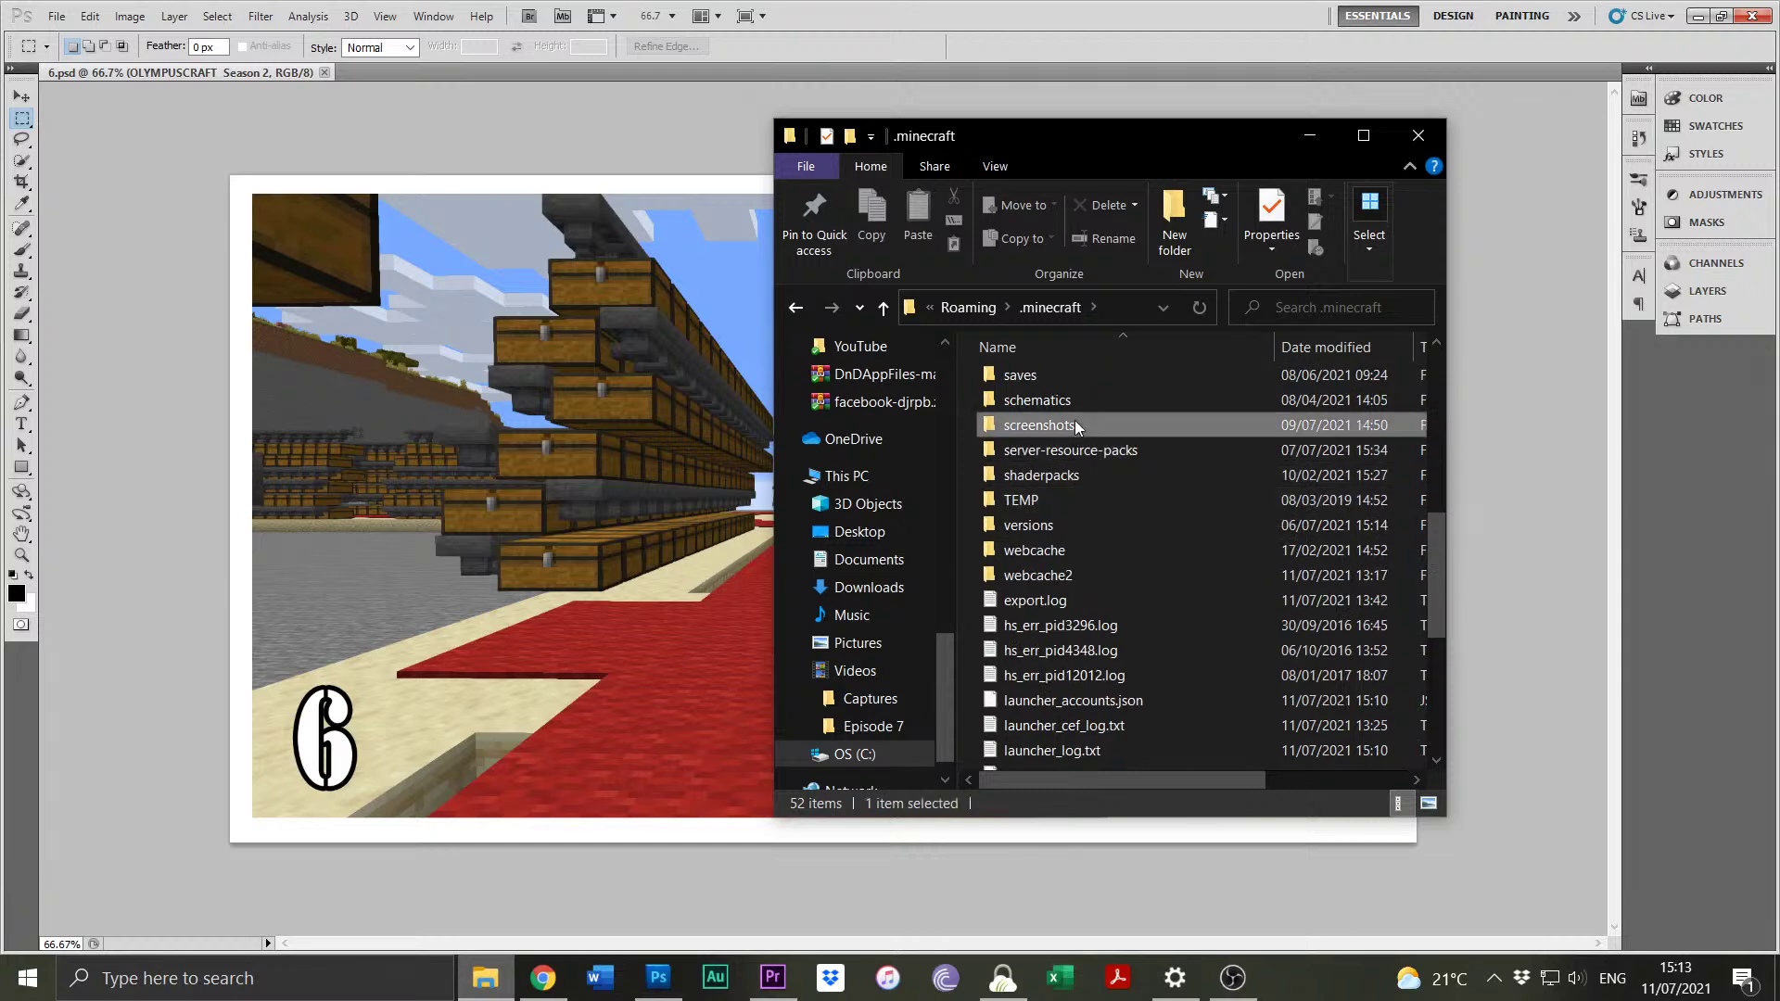
# Place the screenshot 2021-07-08_18.37.23.png into the 6.psd document at its full size.
pyautogui.moveTo(1434, 364); pyautogui.dragTo(1413, 787)
pyautogui.click(1037, 607)
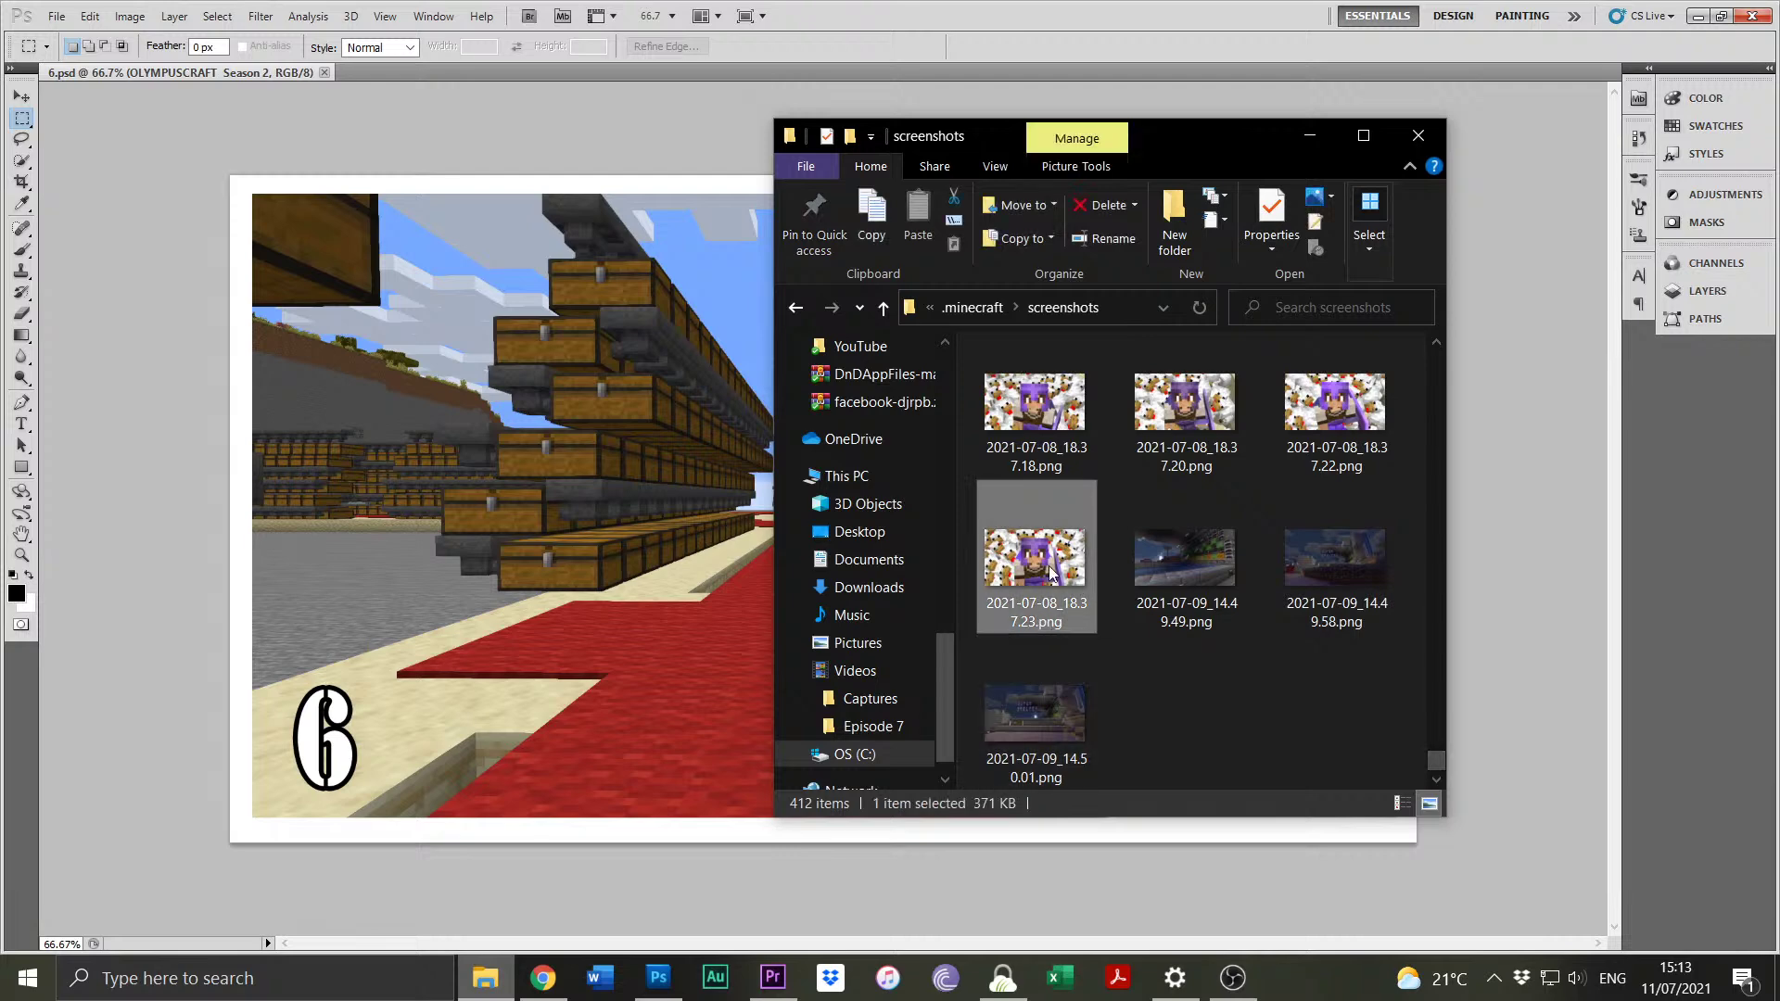
pyautogui.moveTo(758, 580); pyautogui.dragTo(621, 594)
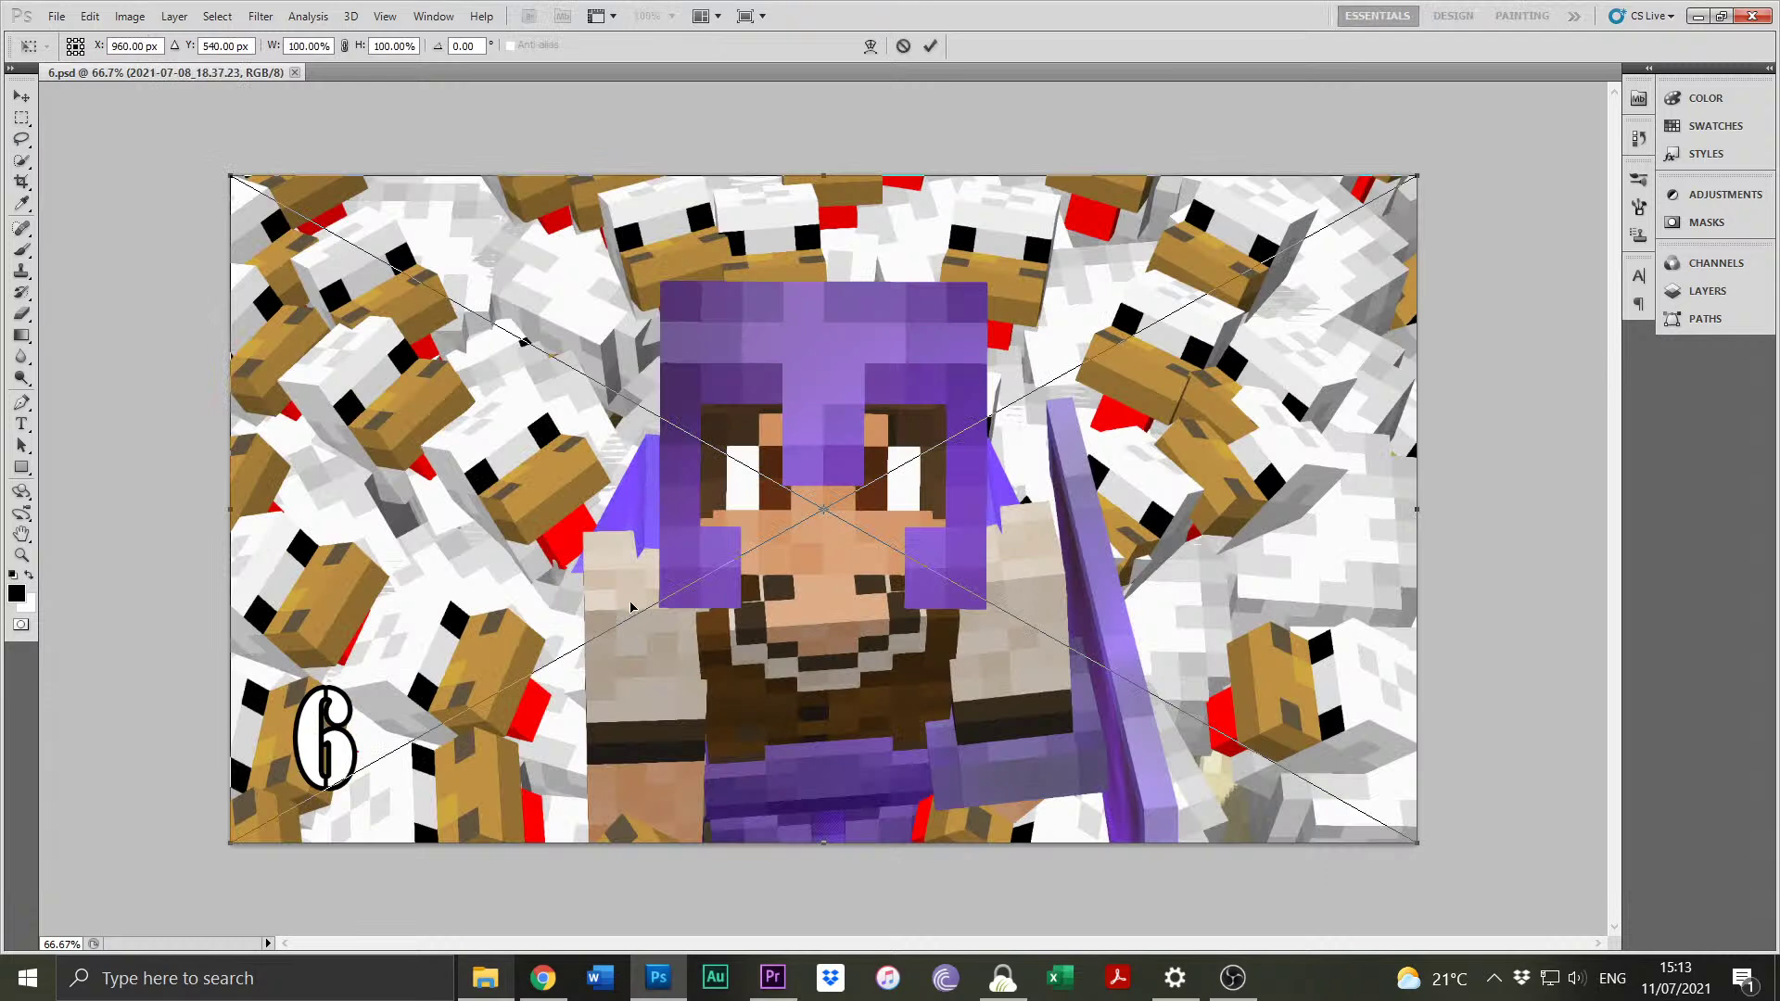
pyautogui.press('Return')
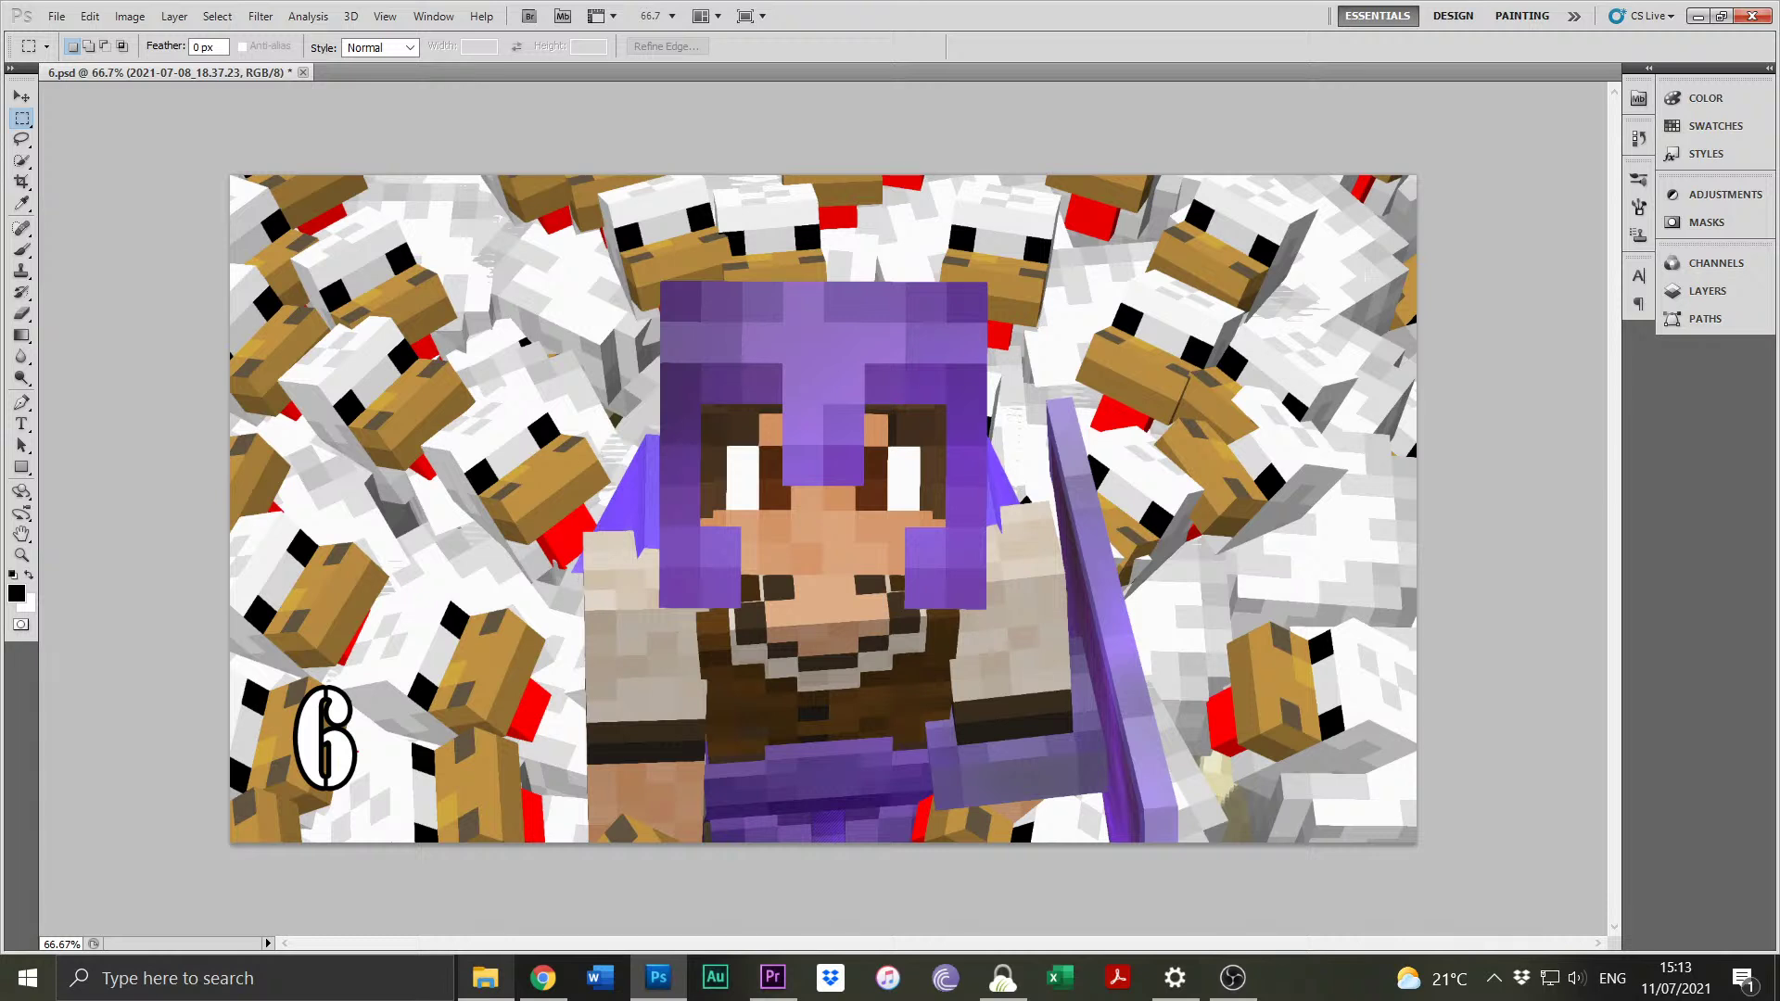
# Move the 2021-07-08_18.37.23 layer beneath the shape layers and delete the old 2021-07-07_11.16.20 background layer.
pyautogui.click(1707, 290)
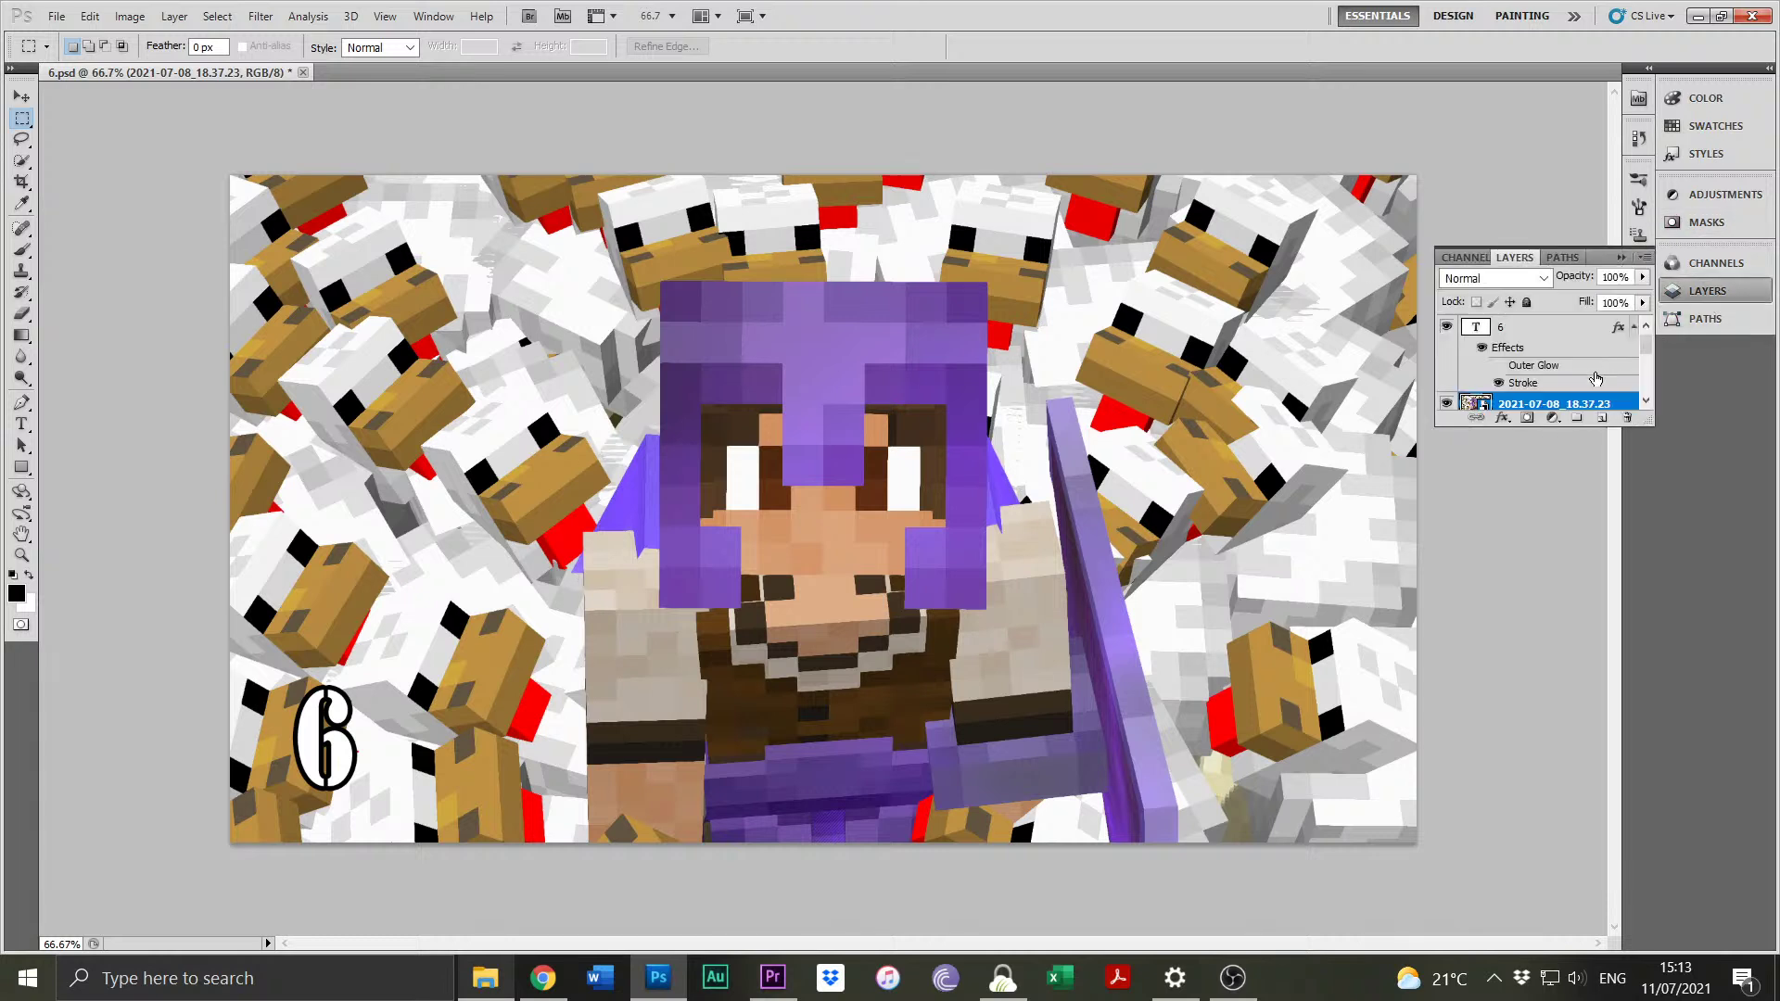
pyautogui.scroll(-3, 1595, 379)
pyautogui.moveTo(1558, 361); pyautogui.dragTo(1543, 398)
pyautogui.click(1539, 396)
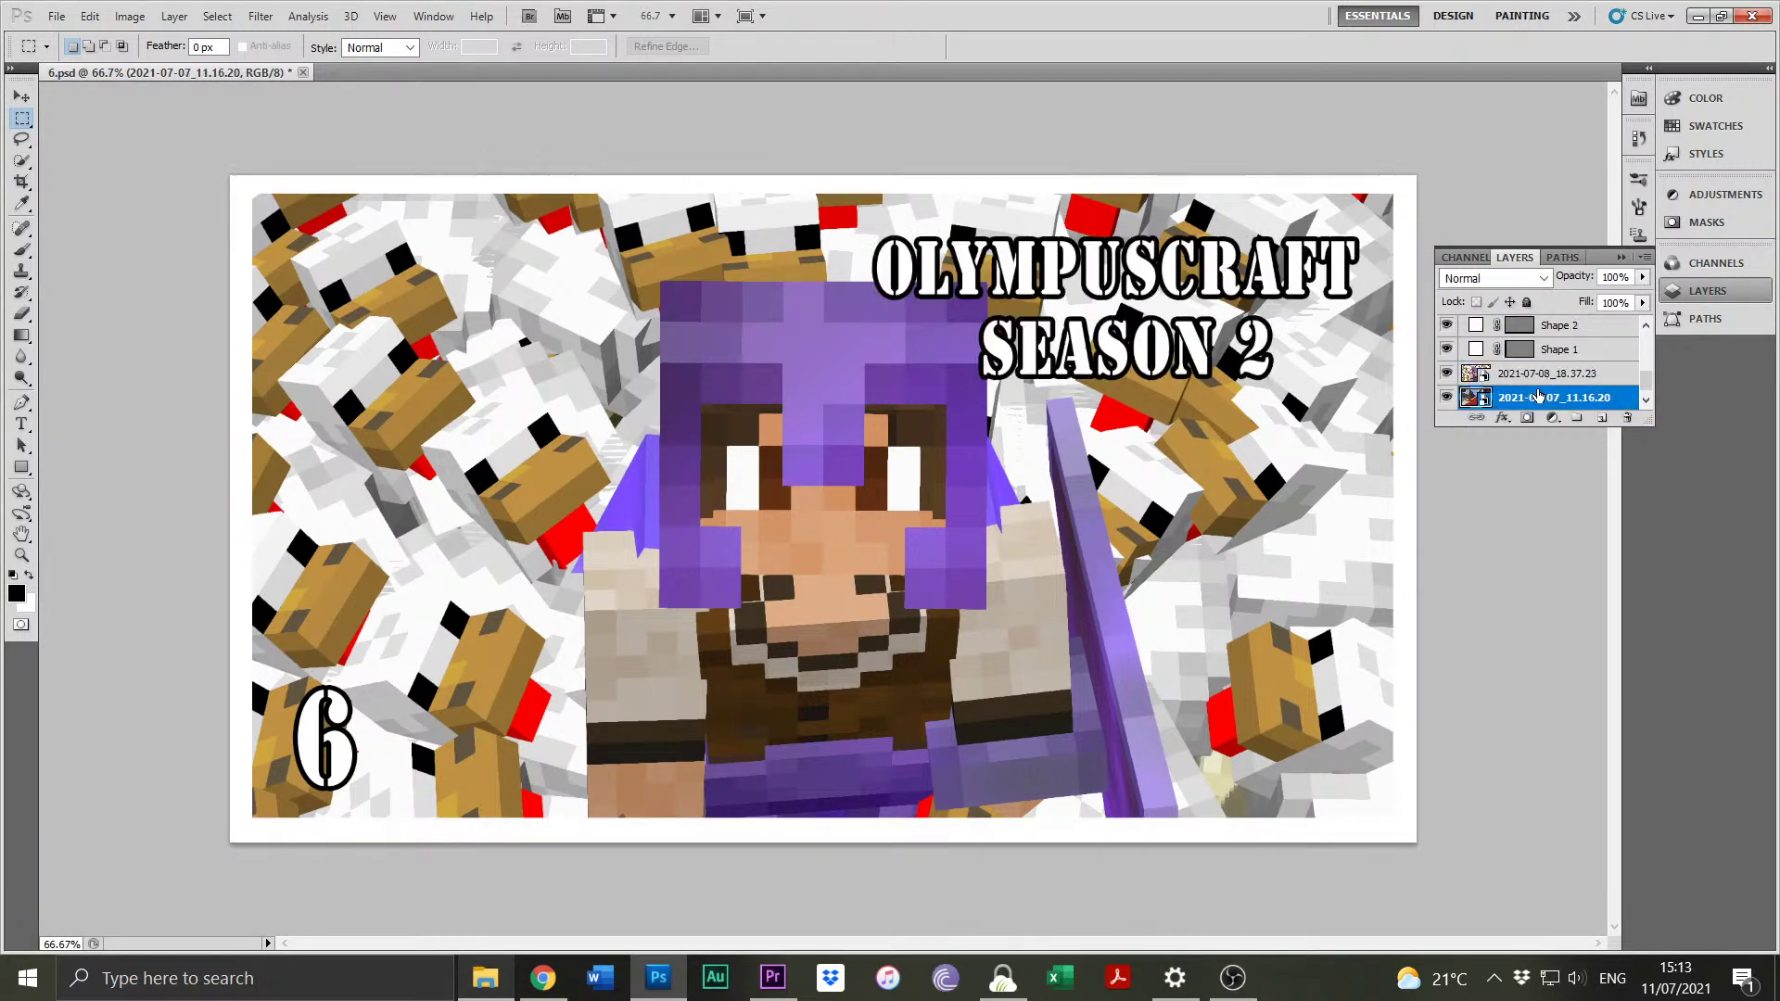
pyautogui.press('Delete')
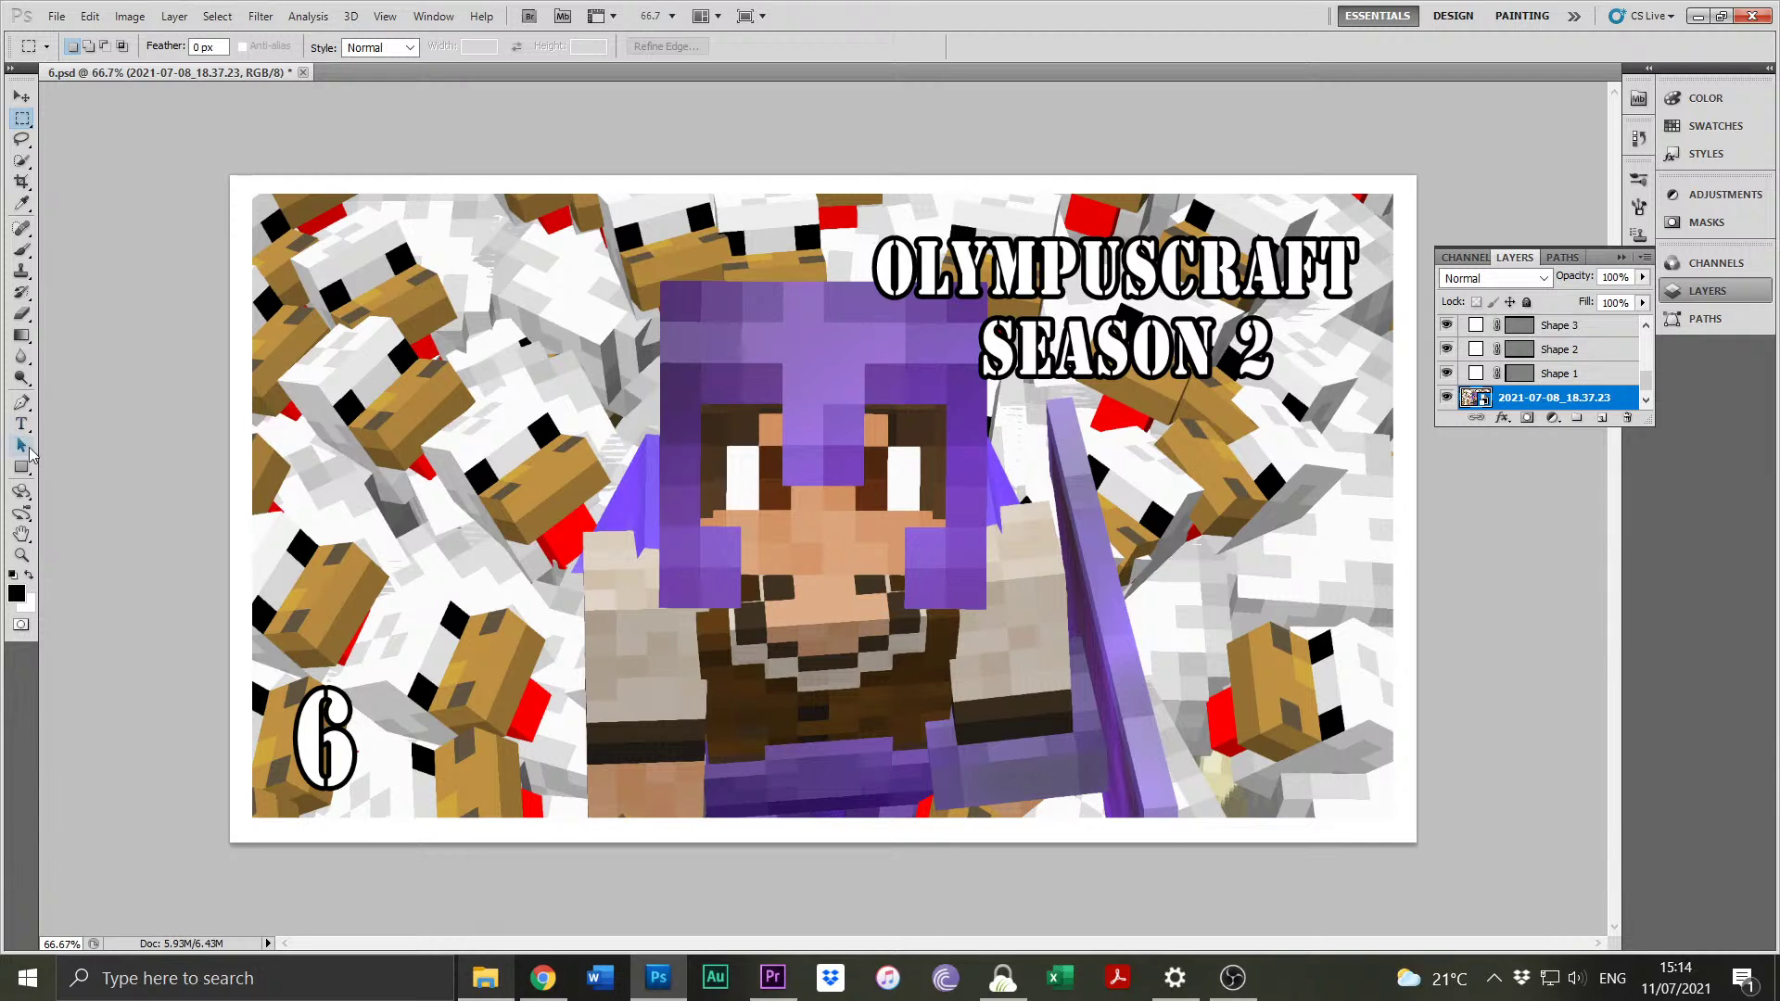
# Change the episode number text on the thumbnail to 7.
pyautogui.click(22, 424)
pyautogui.click(309, 720)
pyautogui.doubleClick(308, 720)
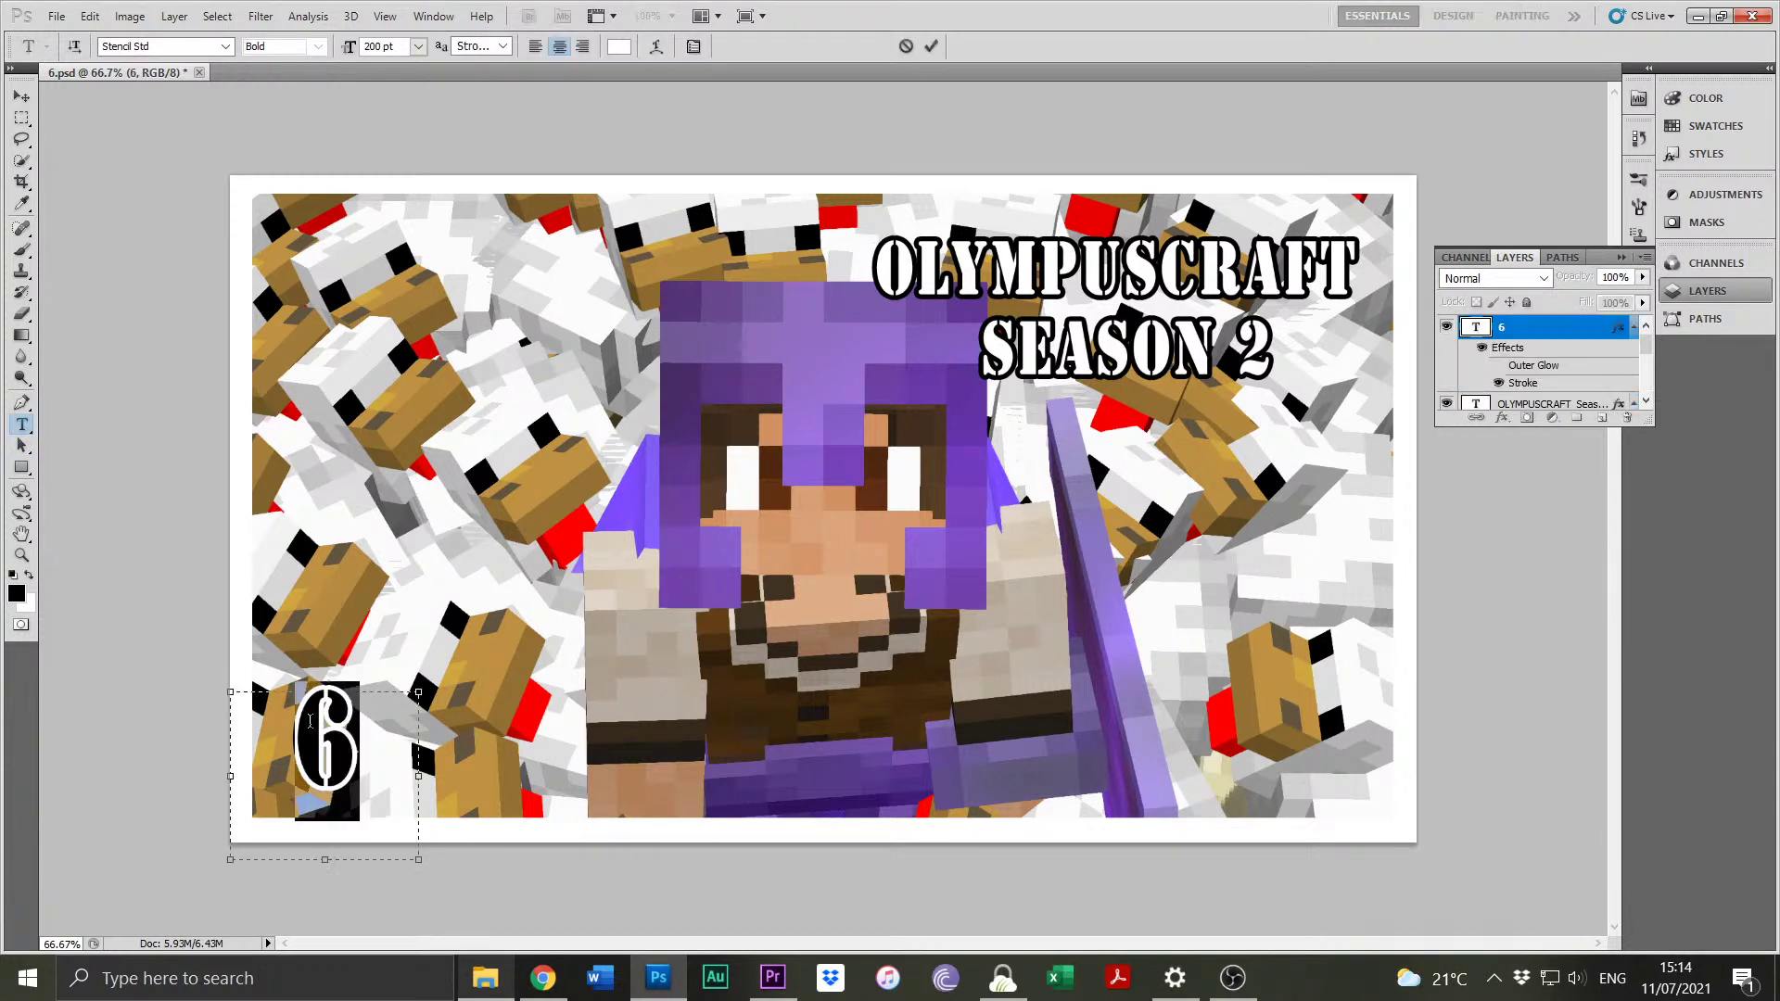
pyautogui.write('7')
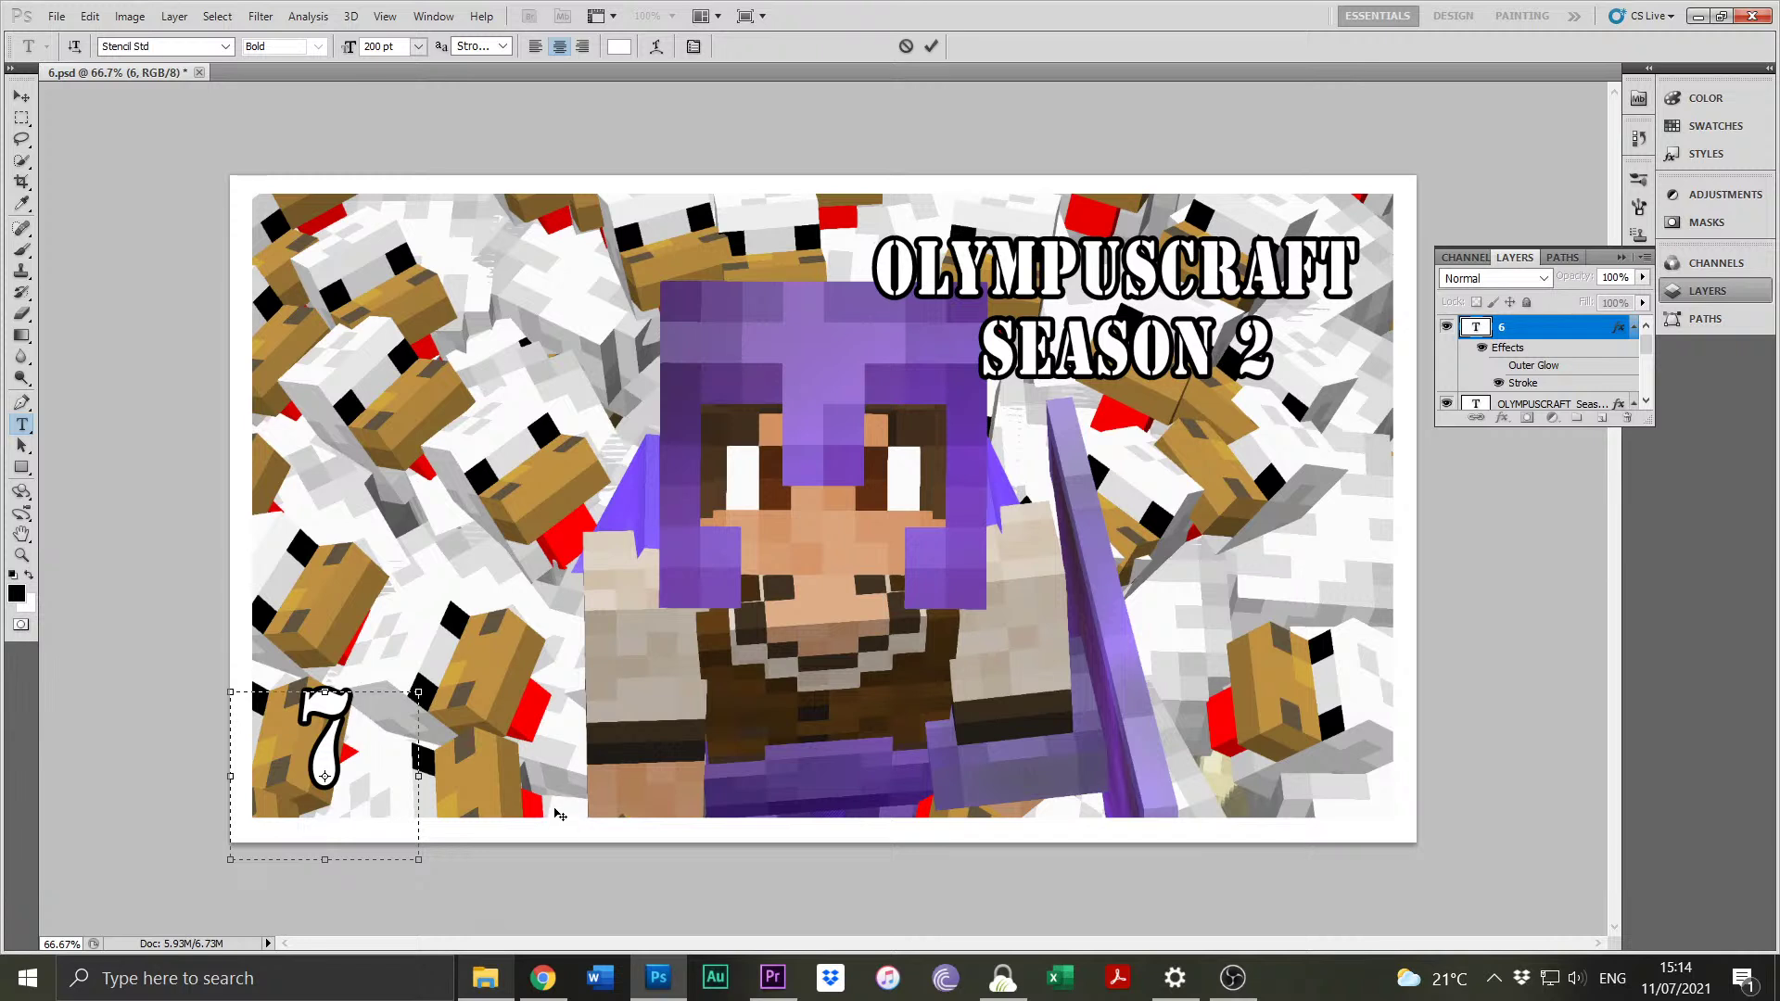
pyautogui.click(21, 95)
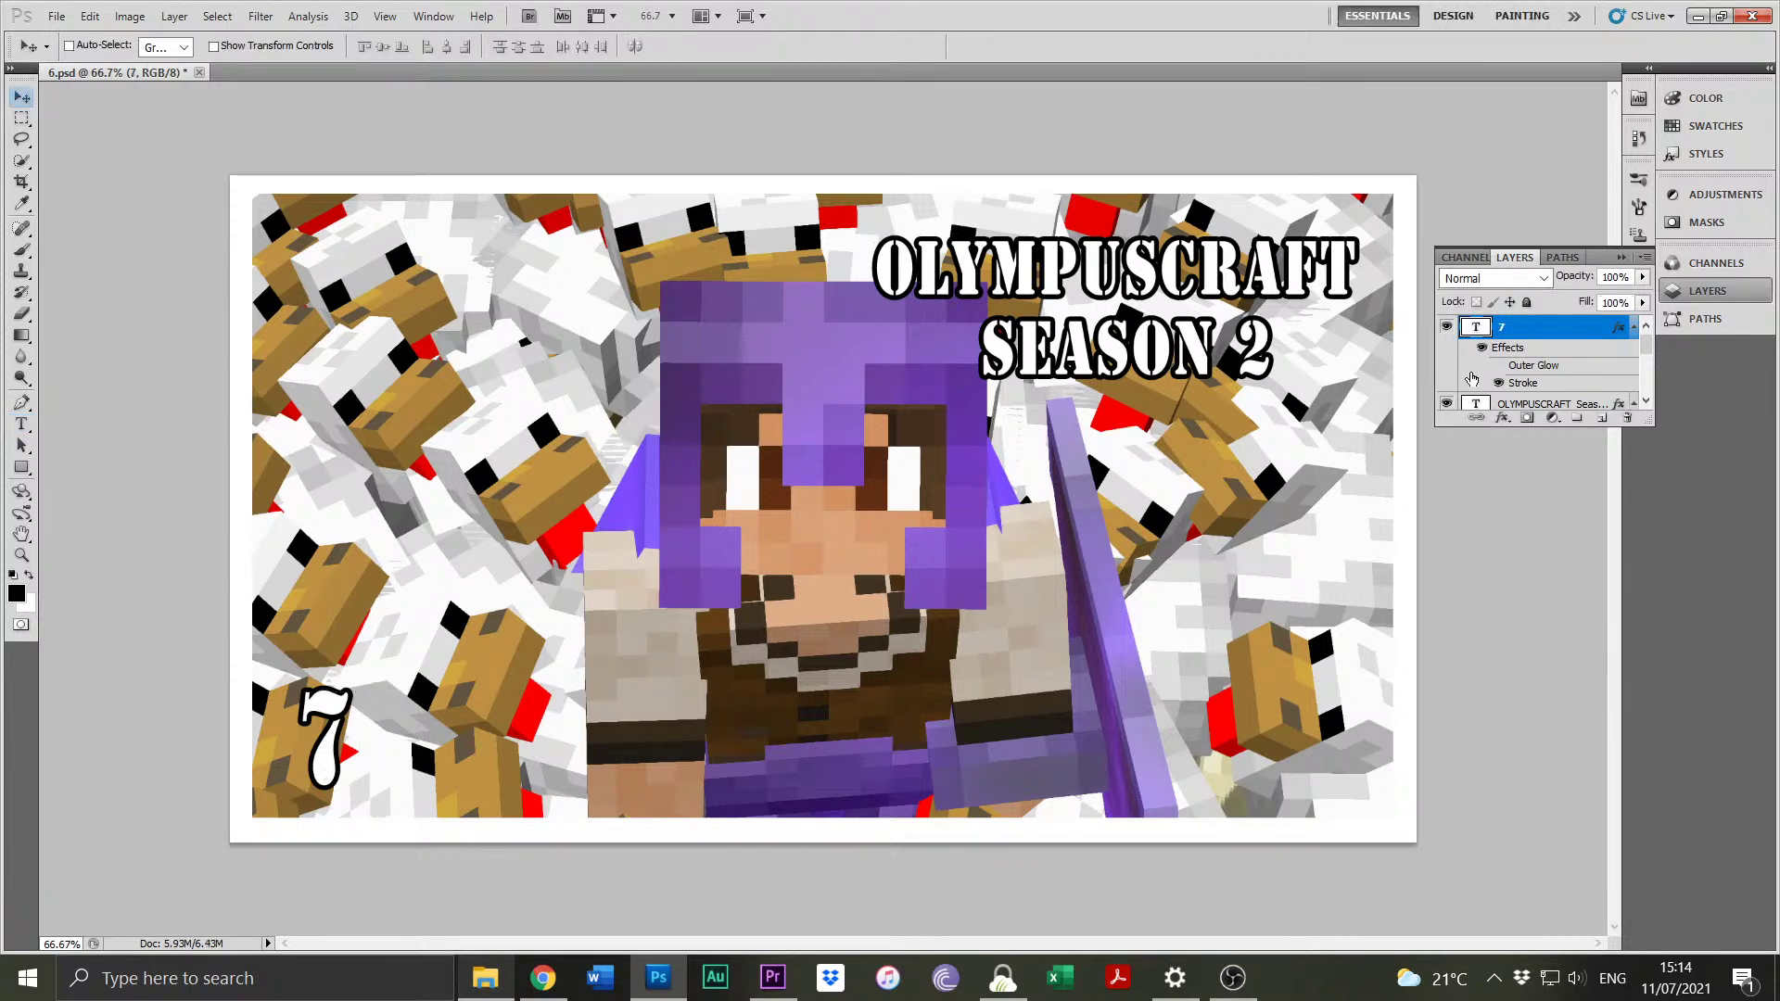
# Shift the 2021-07-08_18.37.23 screenshot layer slightly to the left within the frame.
pyautogui.scroll(-3, 1529, 394)
pyautogui.scroll(-1, 1529, 394)
pyautogui.click(1539, 397)
pyautogui.moveTo(975, 542); pyautogui.dragTo(965, 545)
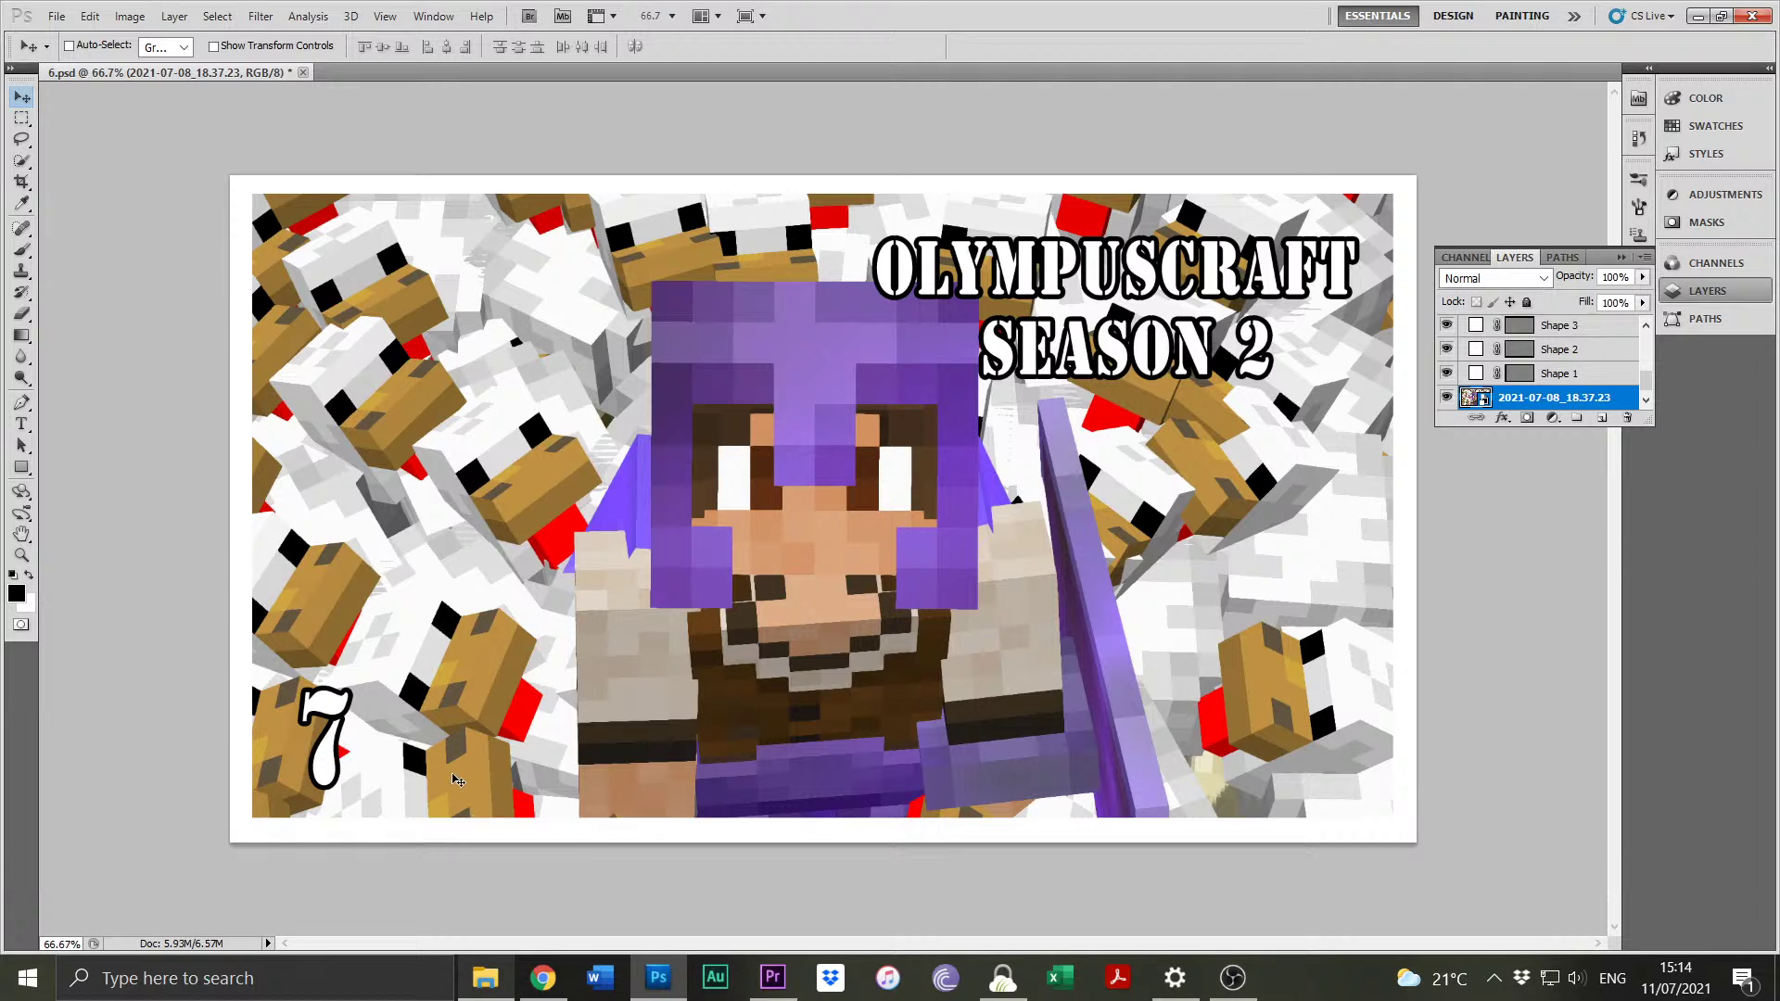
# Rasterize the 2021-07-08_18.37.23 layer for cutting out with the Lasso tool.
pyautogui.click(21, 138)
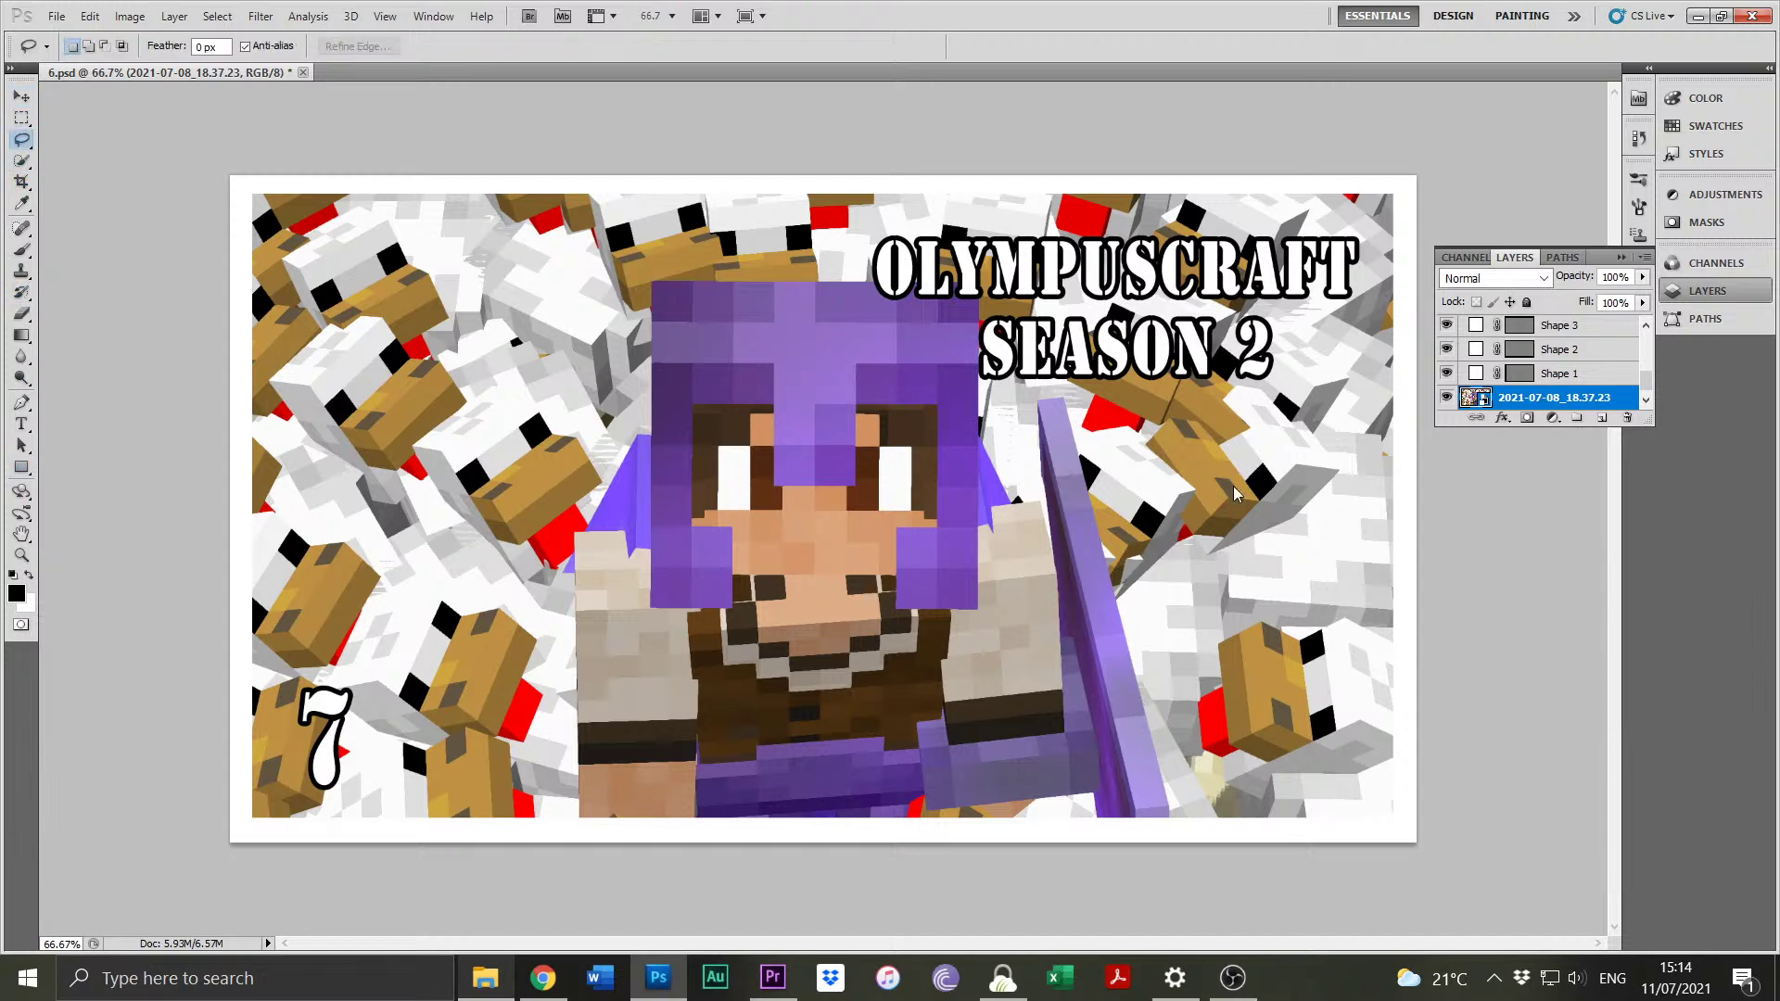
pyautogui.rightClick(1575, 401)
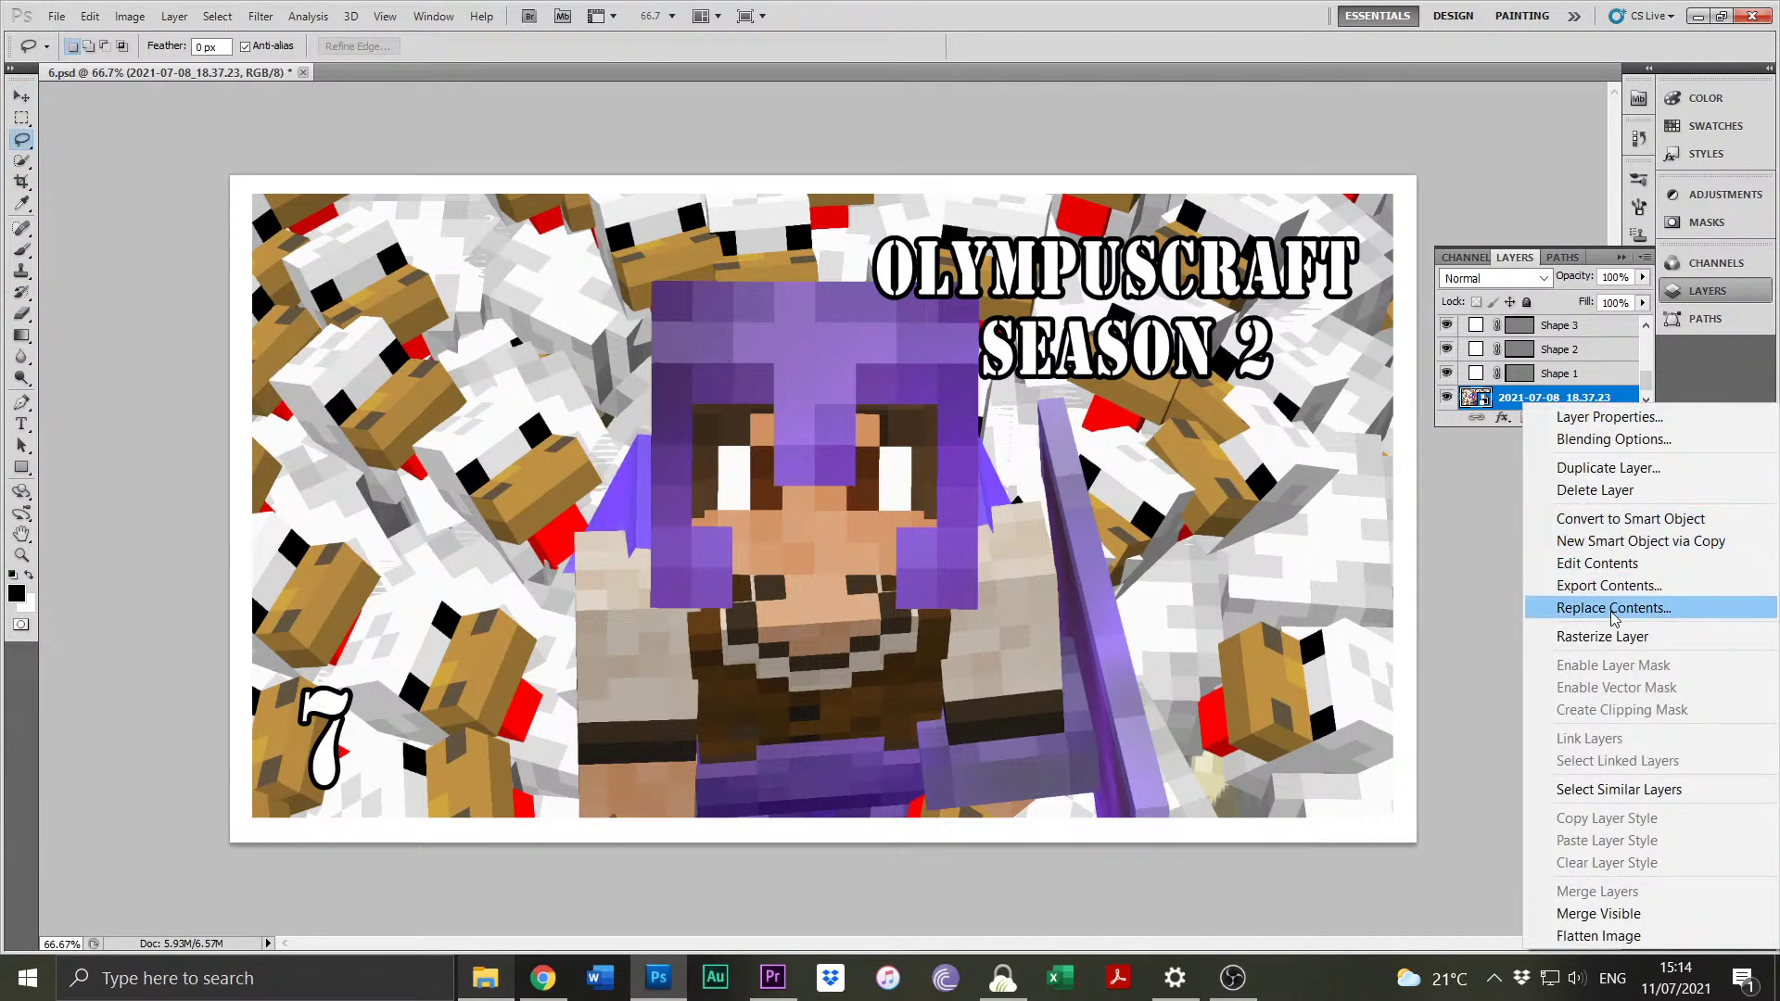
pyautogui.click(1614, 636)
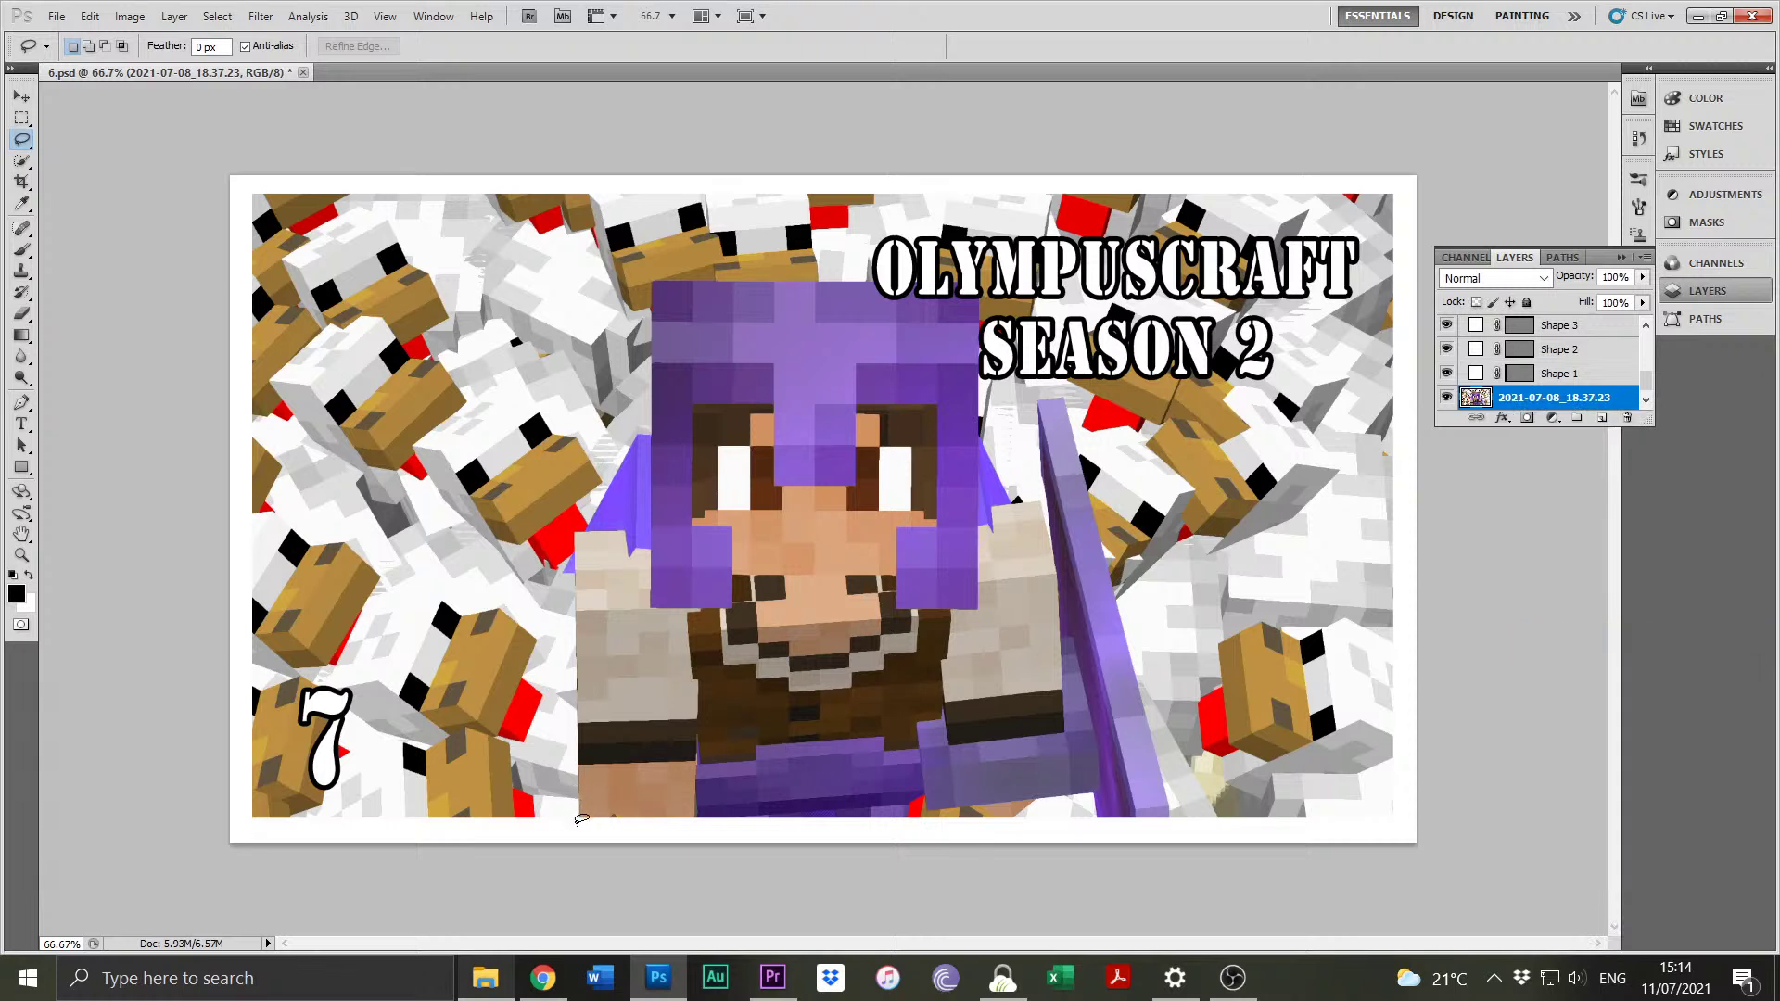
pyautogui.click(588, 735)
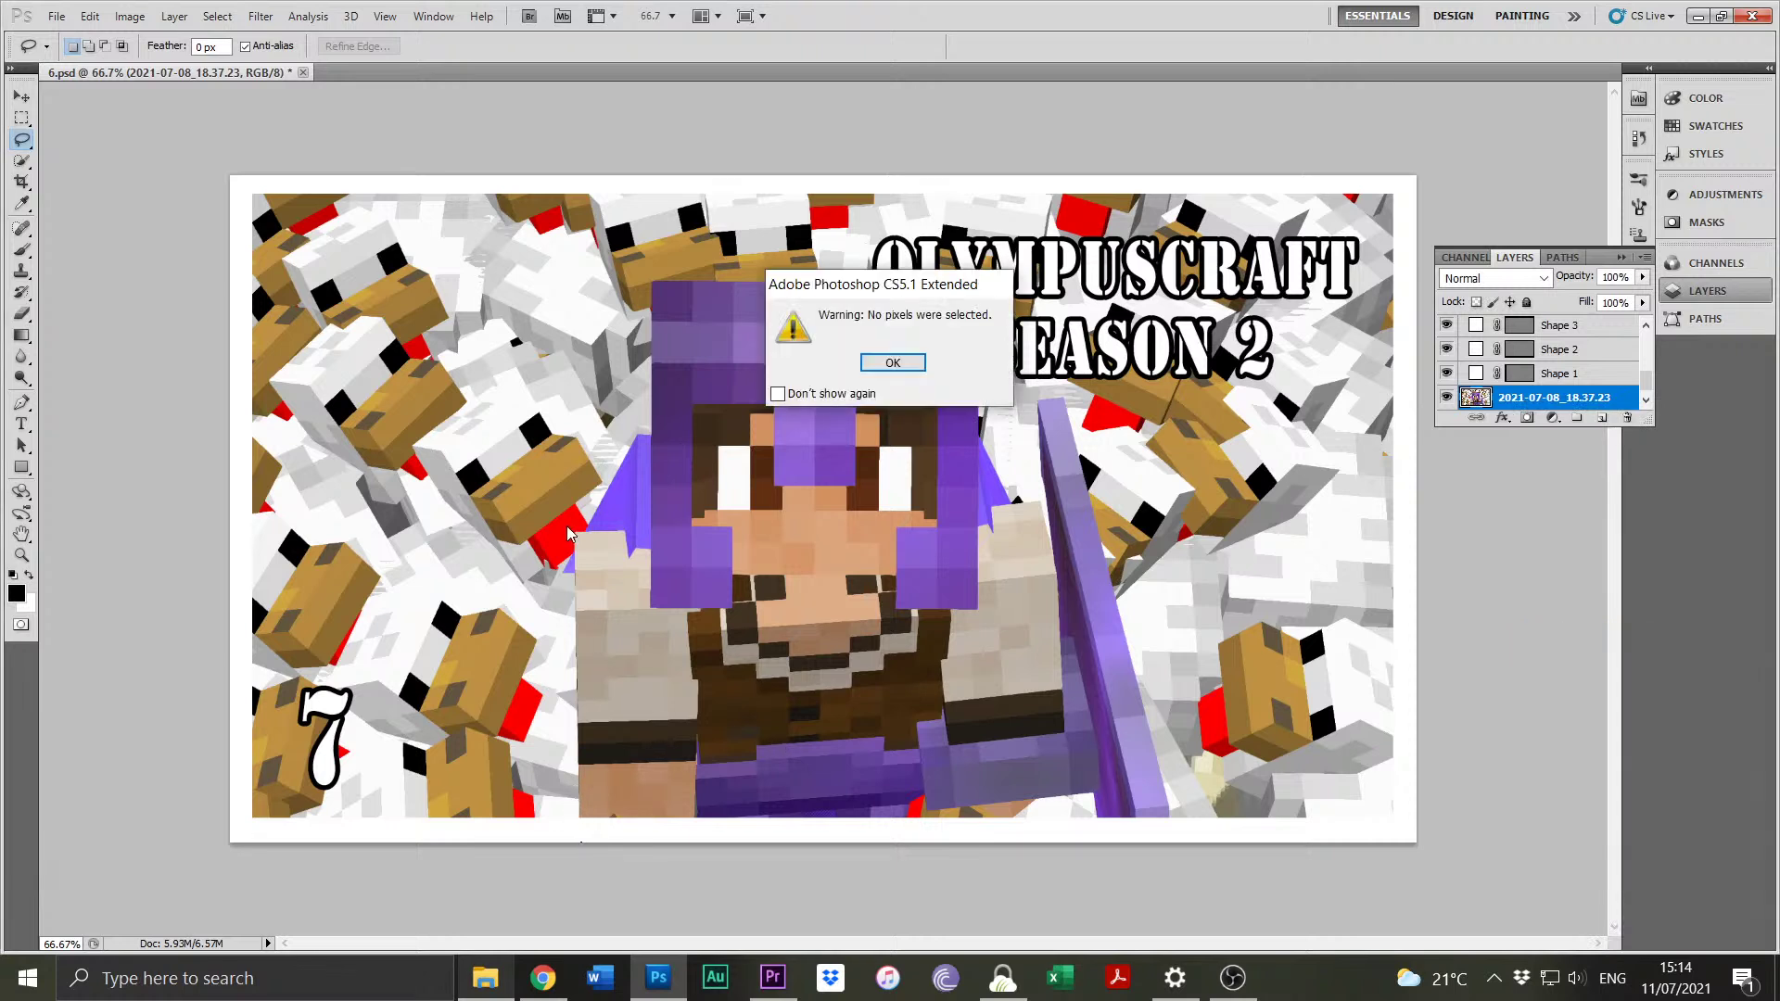
pyautogui.click(894, 363)
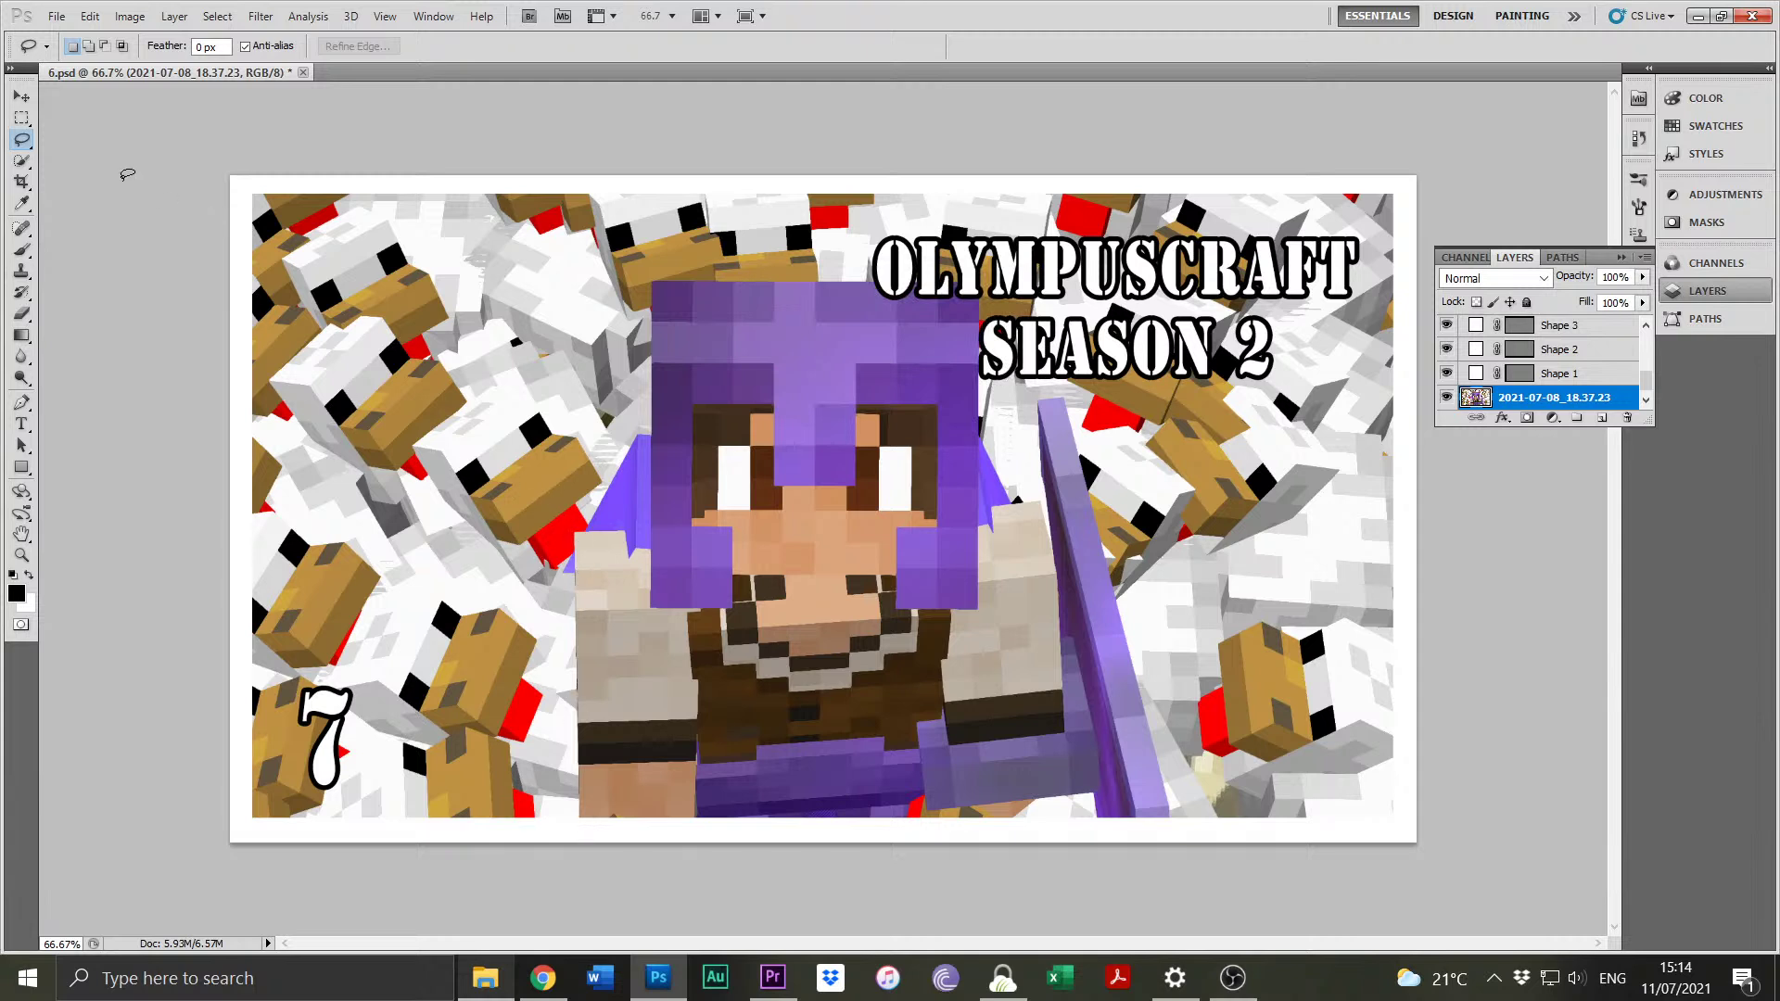
# Outline the purple-armoured character and the shield with the Polygonal Lasso and cut the selection to its own layer.
pyautogui.click(19, 141)
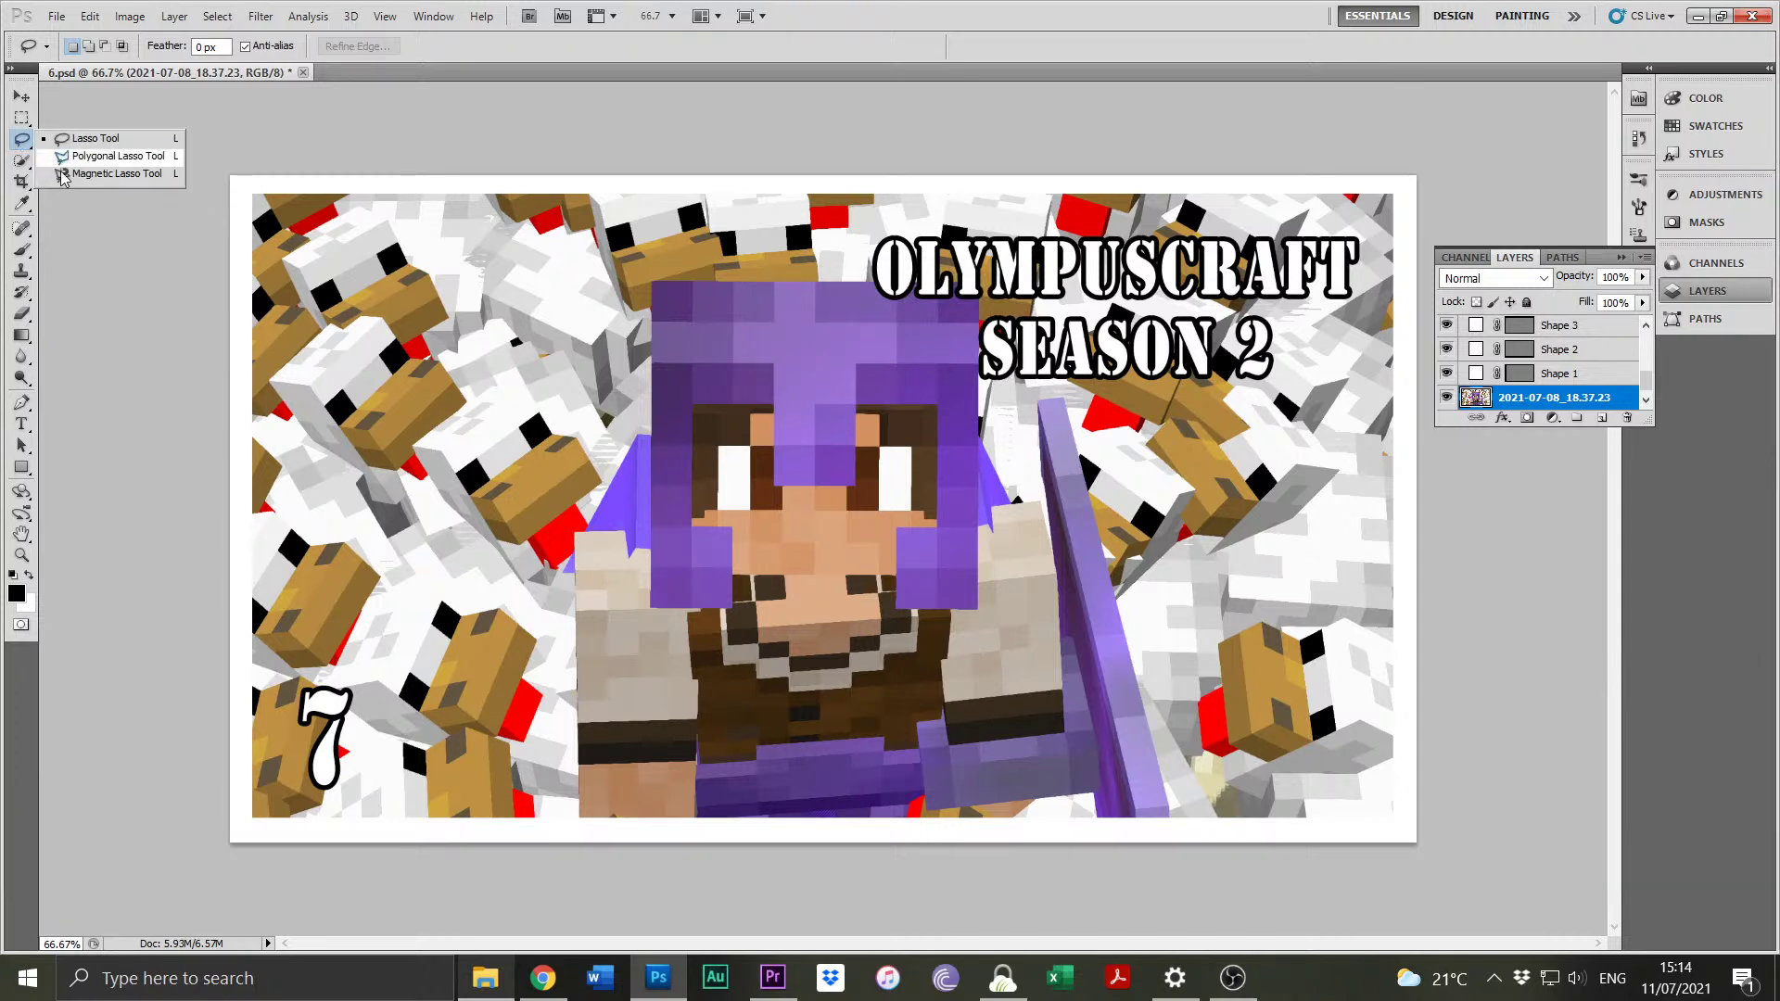
pyautogui.click(110, 156)
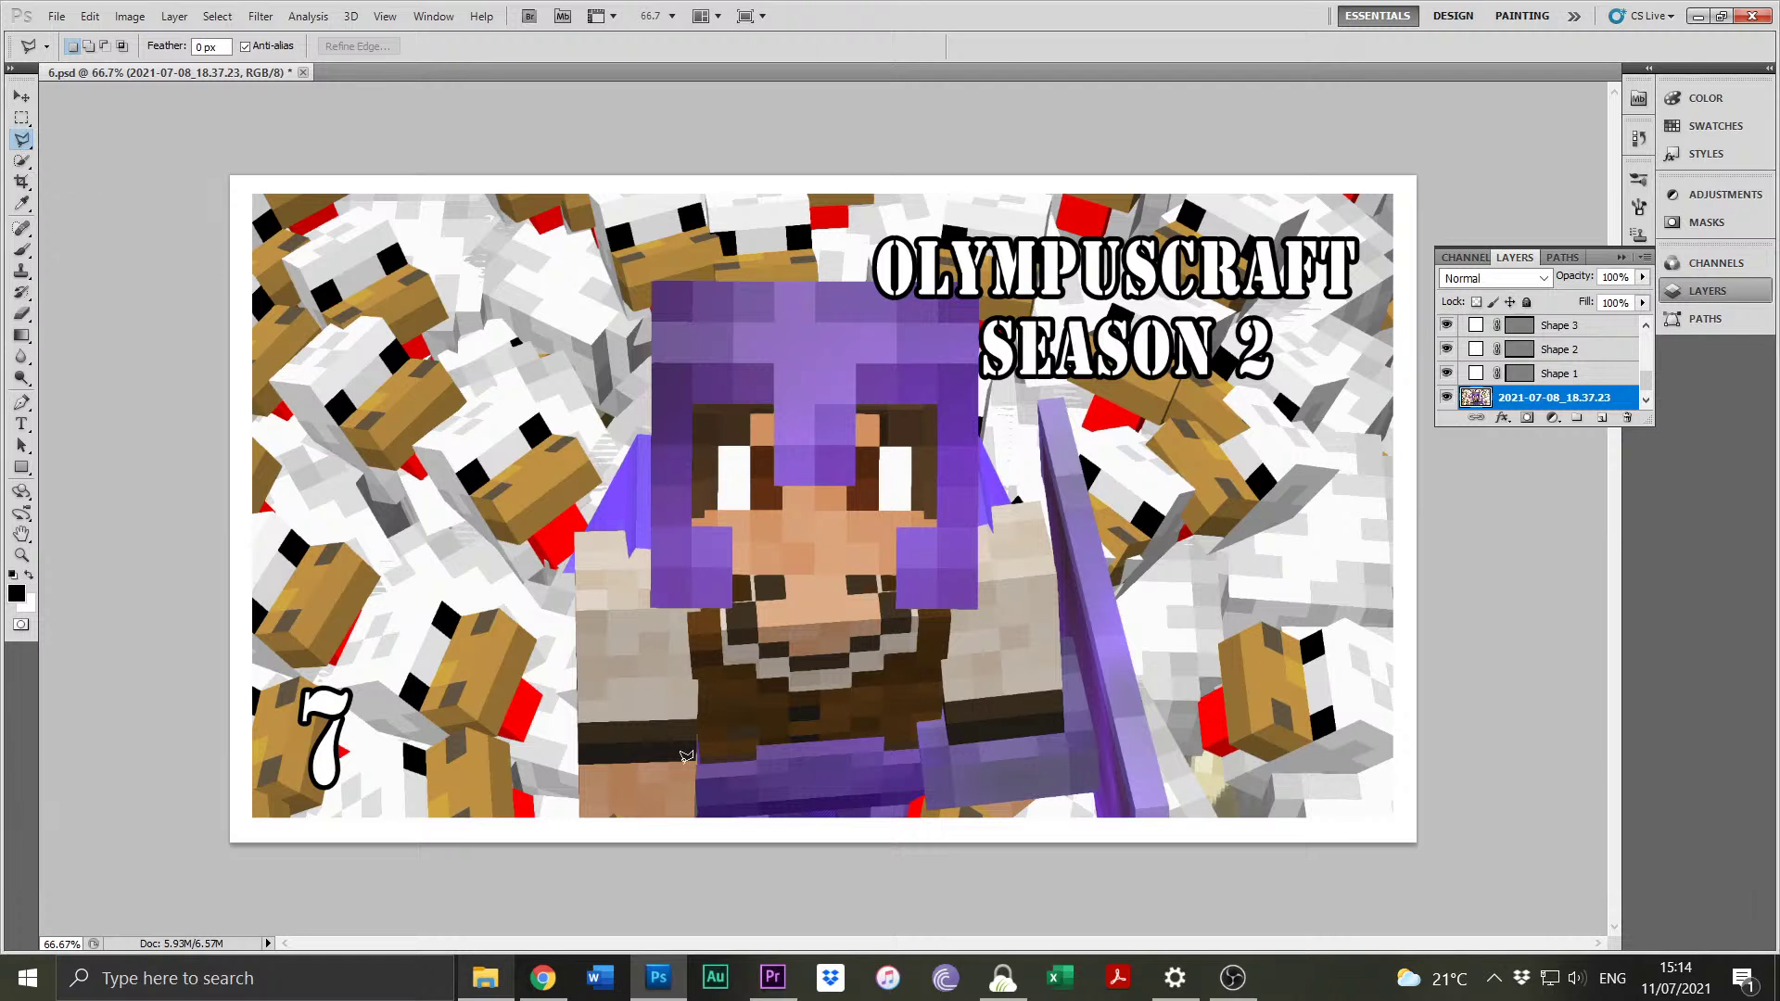
pyautogui.click(577, 835)
pyautogui.click(578, 534)
pyautogui.click(650, 429)
pyautogui.click(653, 283)
pyautogui.click(976, 283)
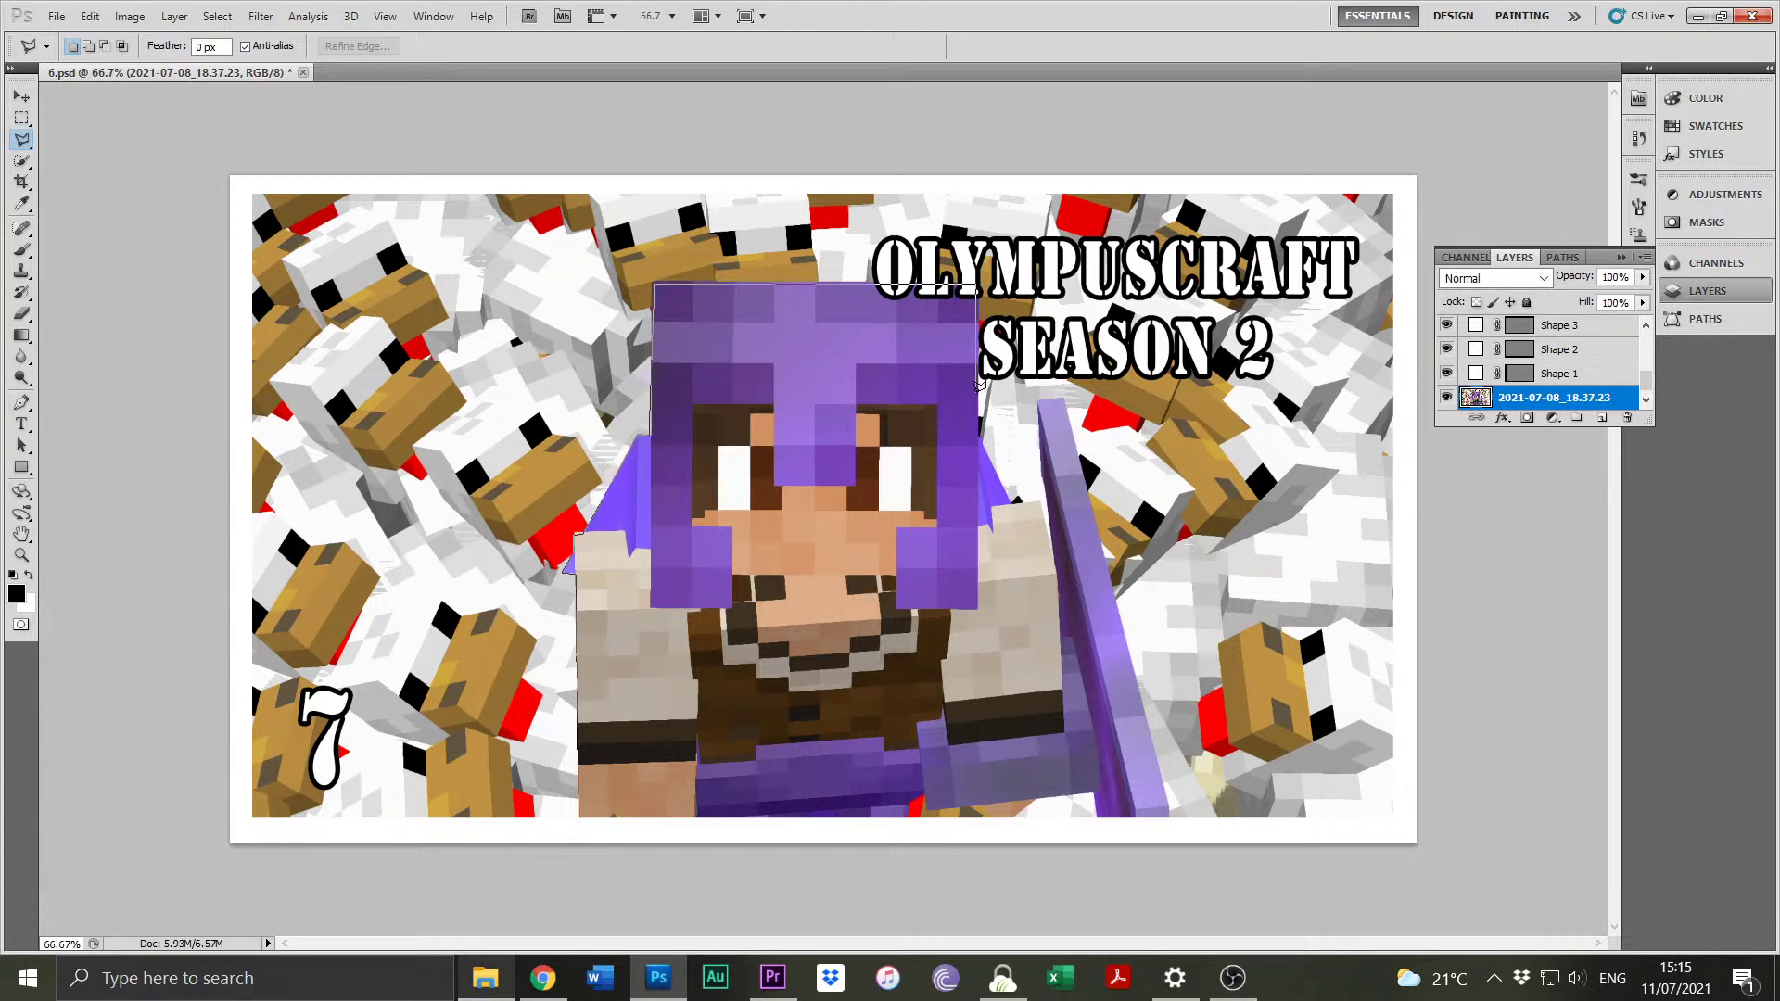
pyautogui.click(977, 422)
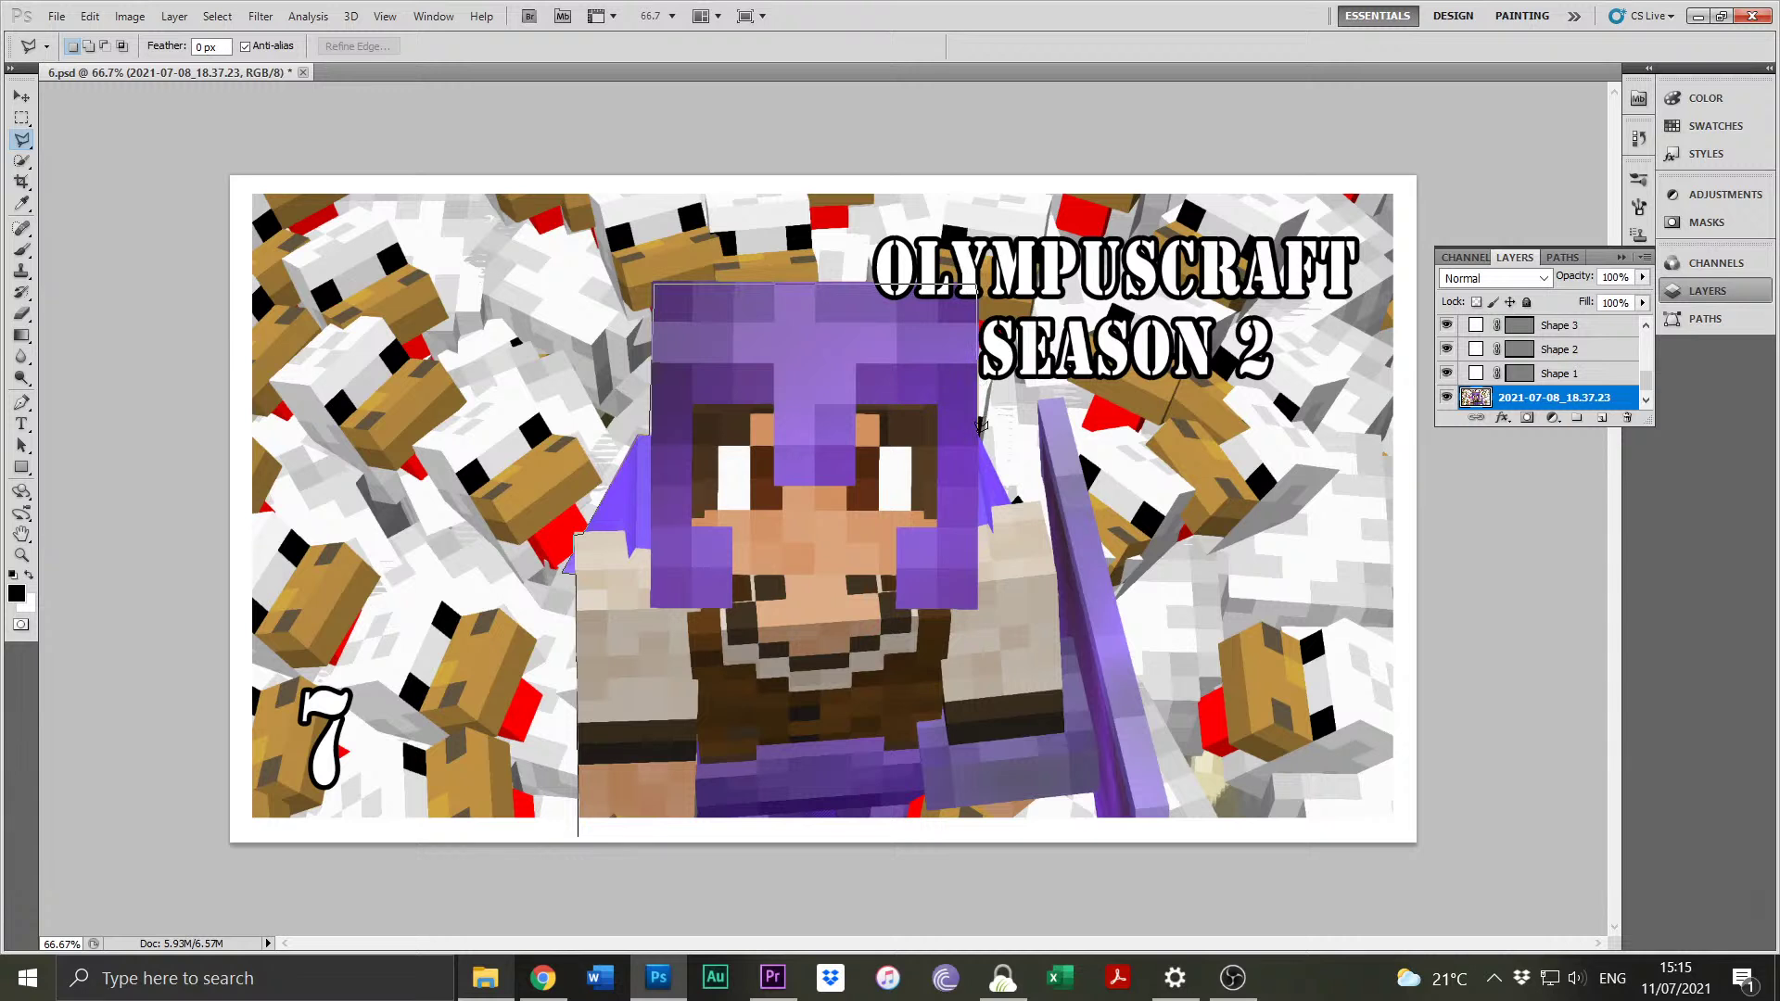
pyautogui.click(1037, 503)
pyautogui.click(1053, 548)
pyautogui.click(1064, 393)
pyautogui.click(1166, 814)
pyautogui.click(1165, 834)
pyautogui.click(1096, 837)
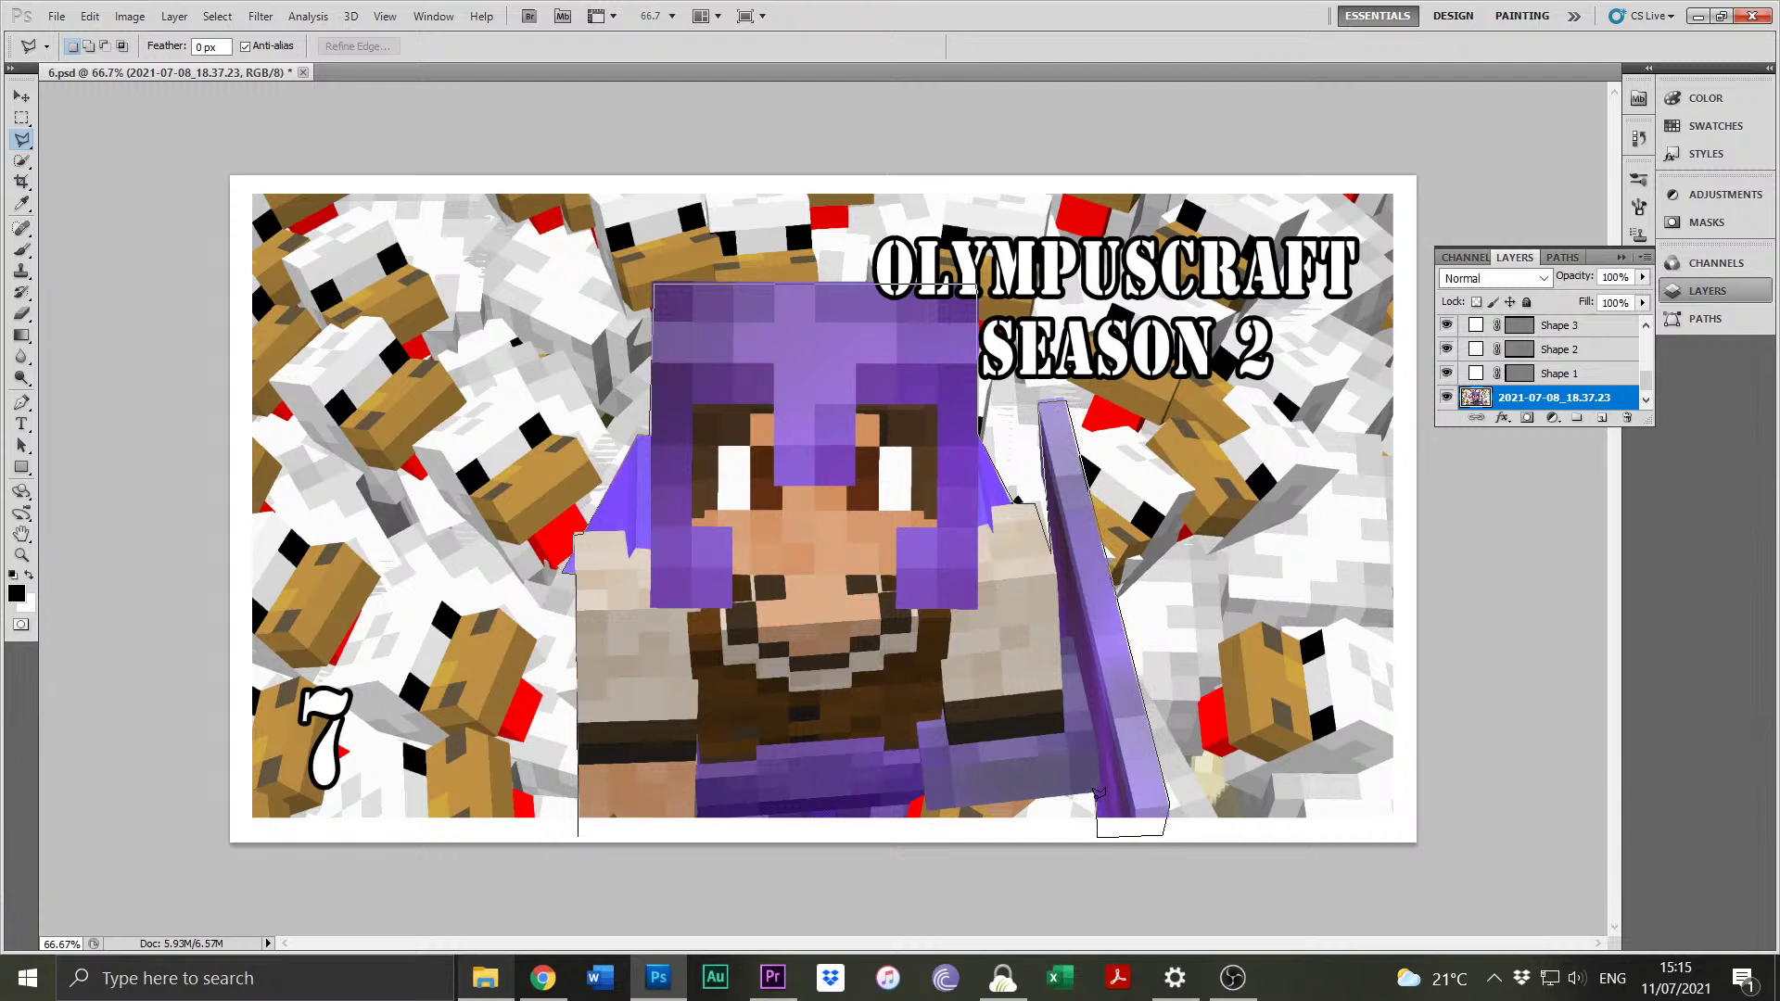
pyautogui.click(1095, 795)
pyautogui.click(1023, 802)
pyautogui.click(1001, 830)
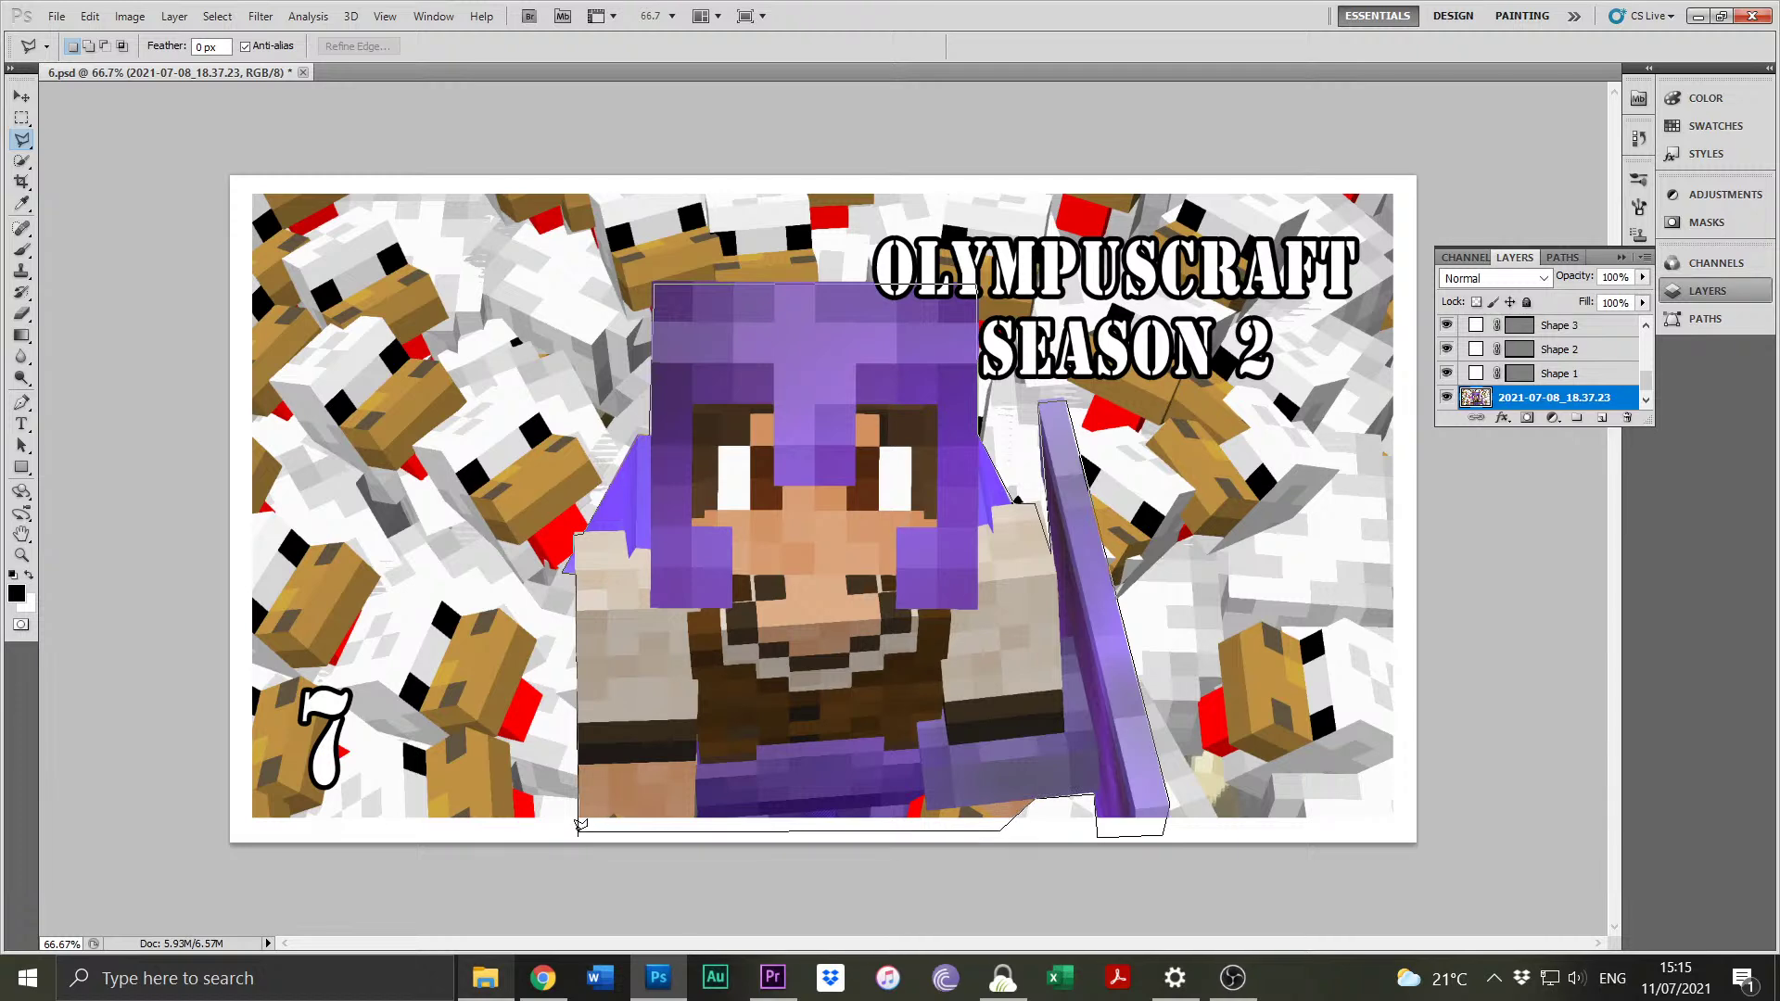
pyautogui.click(580, 827)
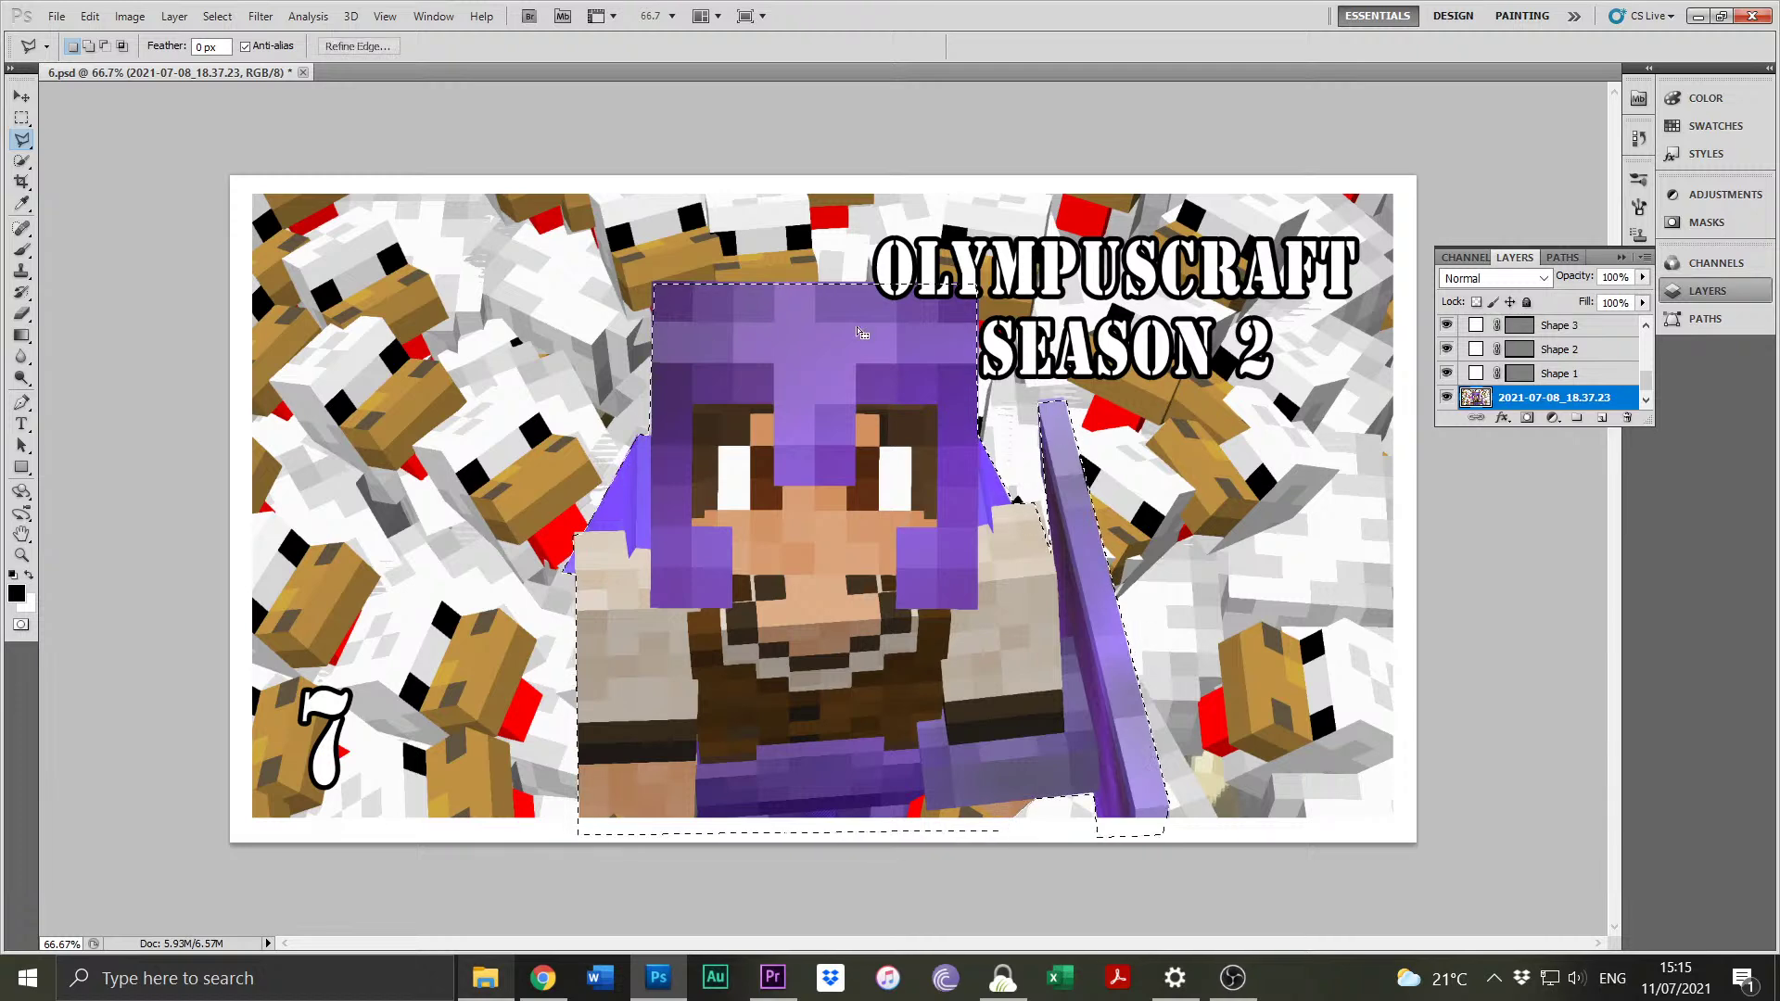
pyautogui.rightClick(760, 556)
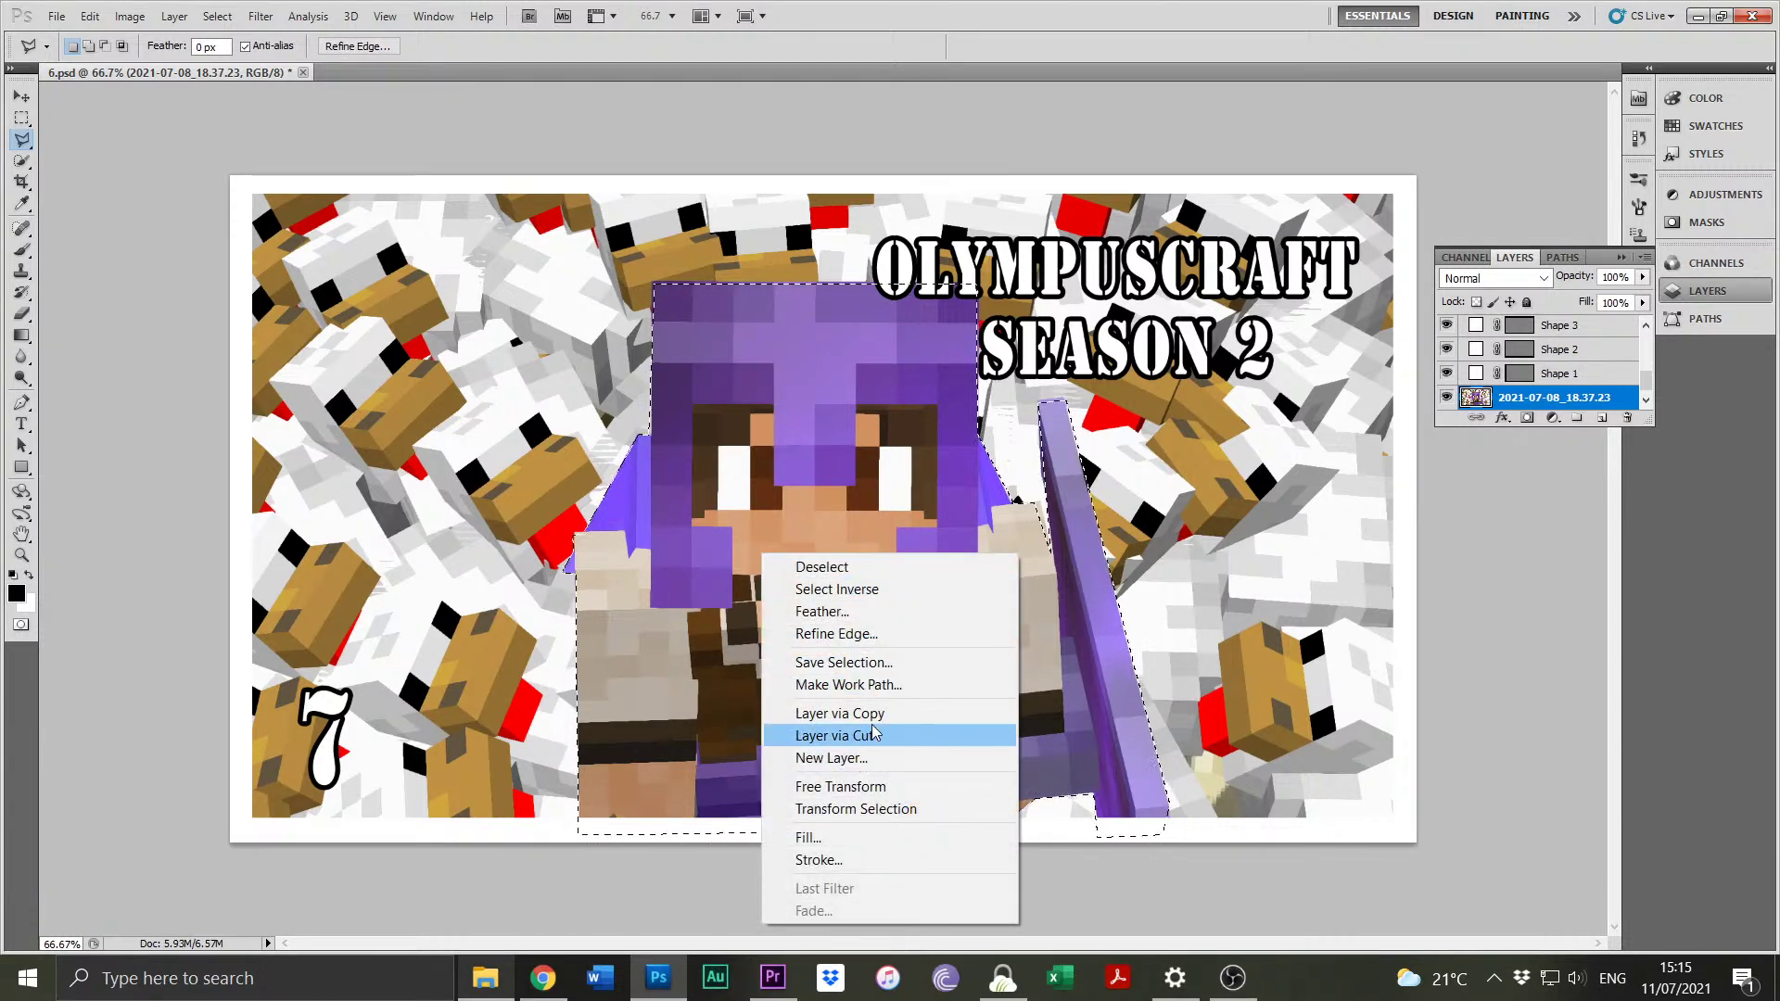
pyautogui.click(873, 733)
# Try an Outer Glow with 23% spread and 95 px size on the cut-out character layer.
pyautogui.doubleClick(1603, 410)
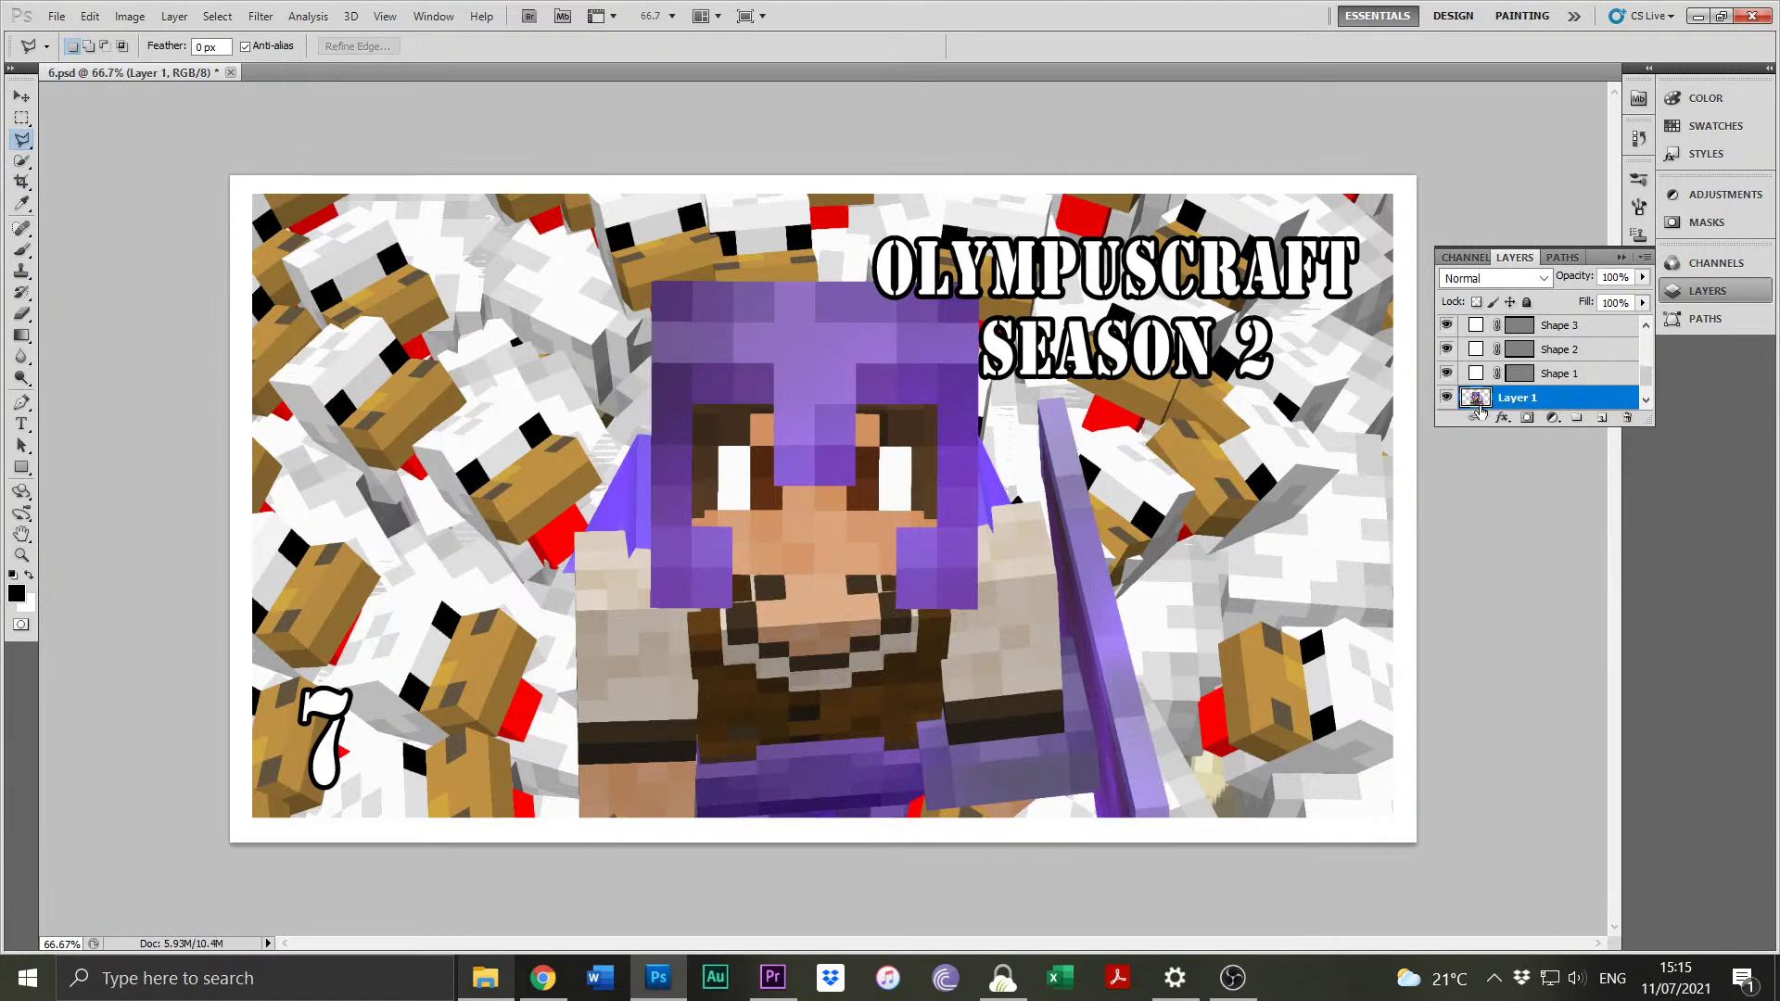
pyautogui.moveTo(742, 181); pyautogui.dragTo(1413, 225)
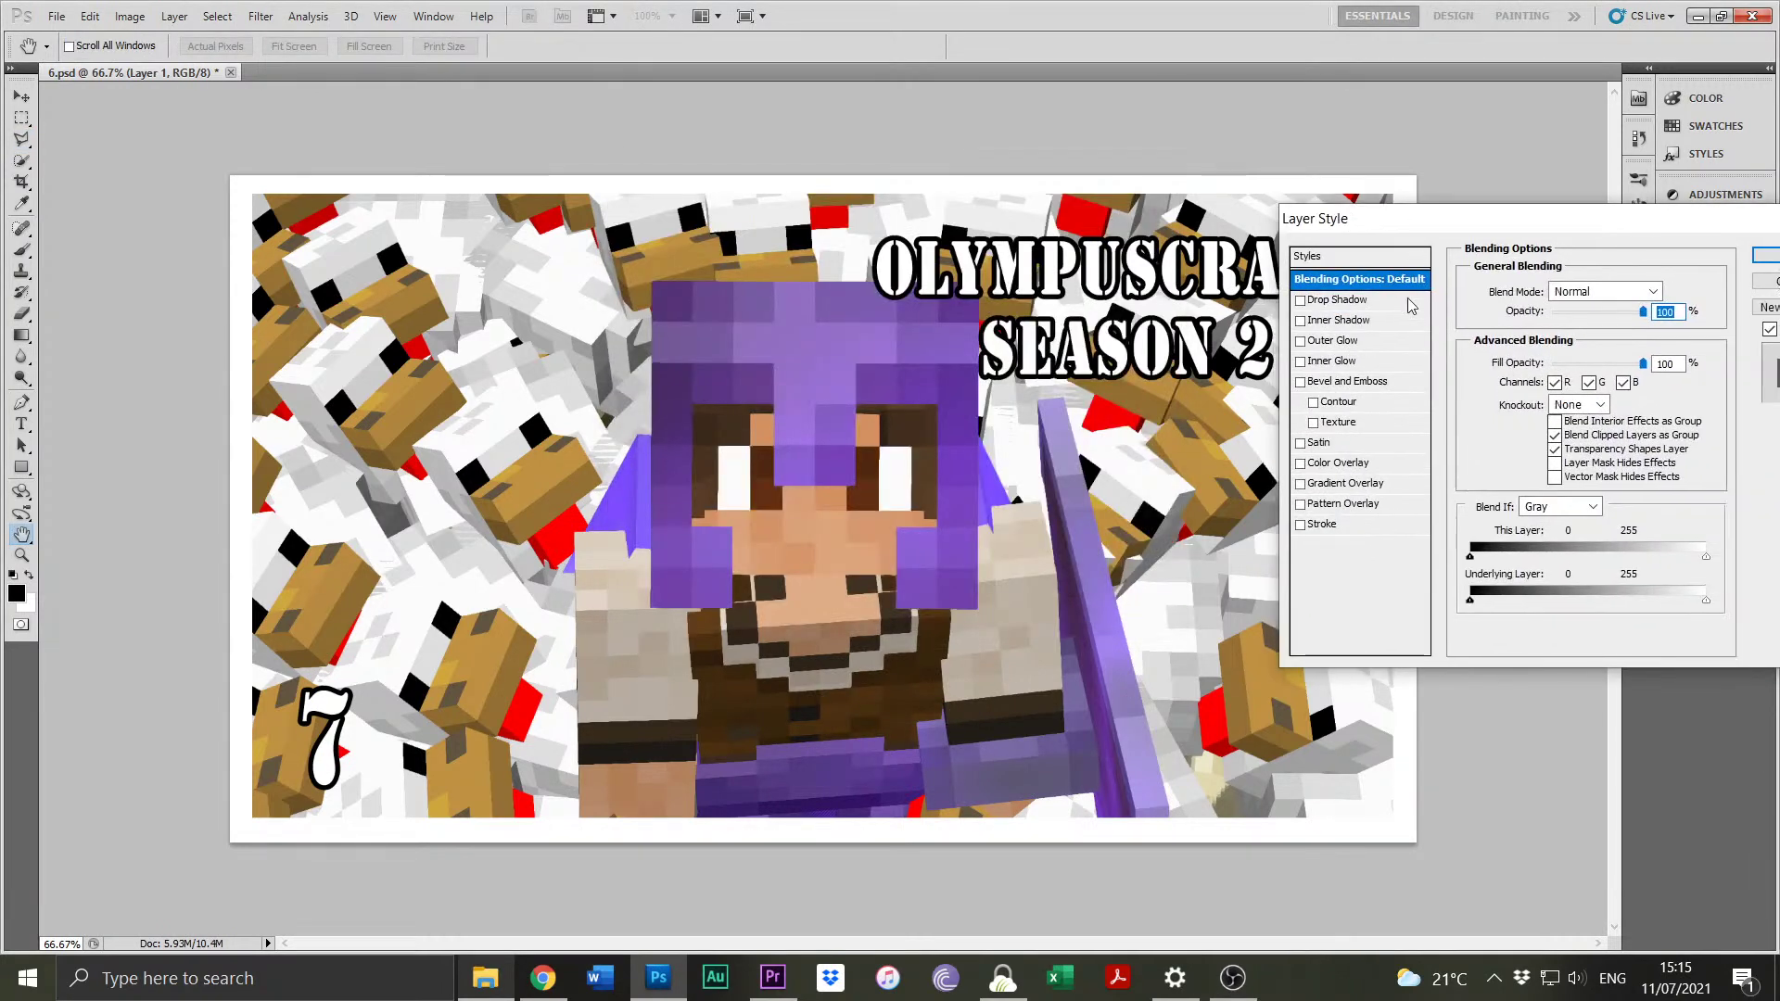
pyautogui.click(1300, 341)
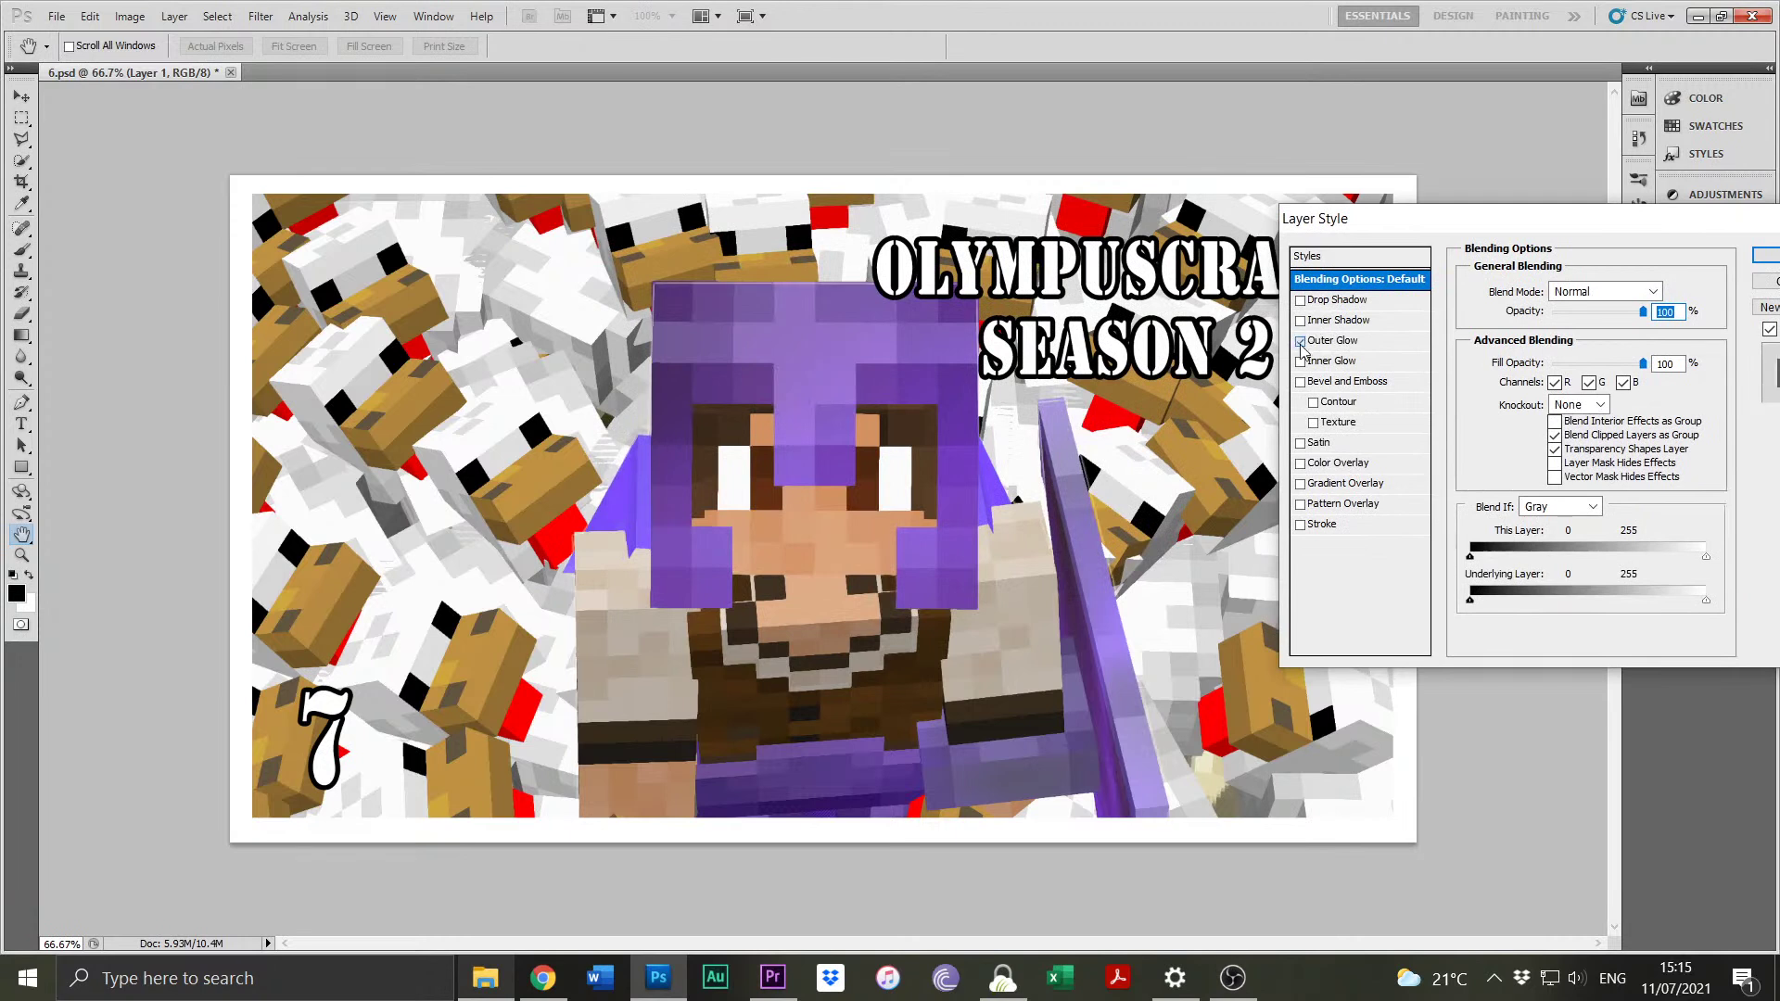
pyautogui.click(1335, 342)
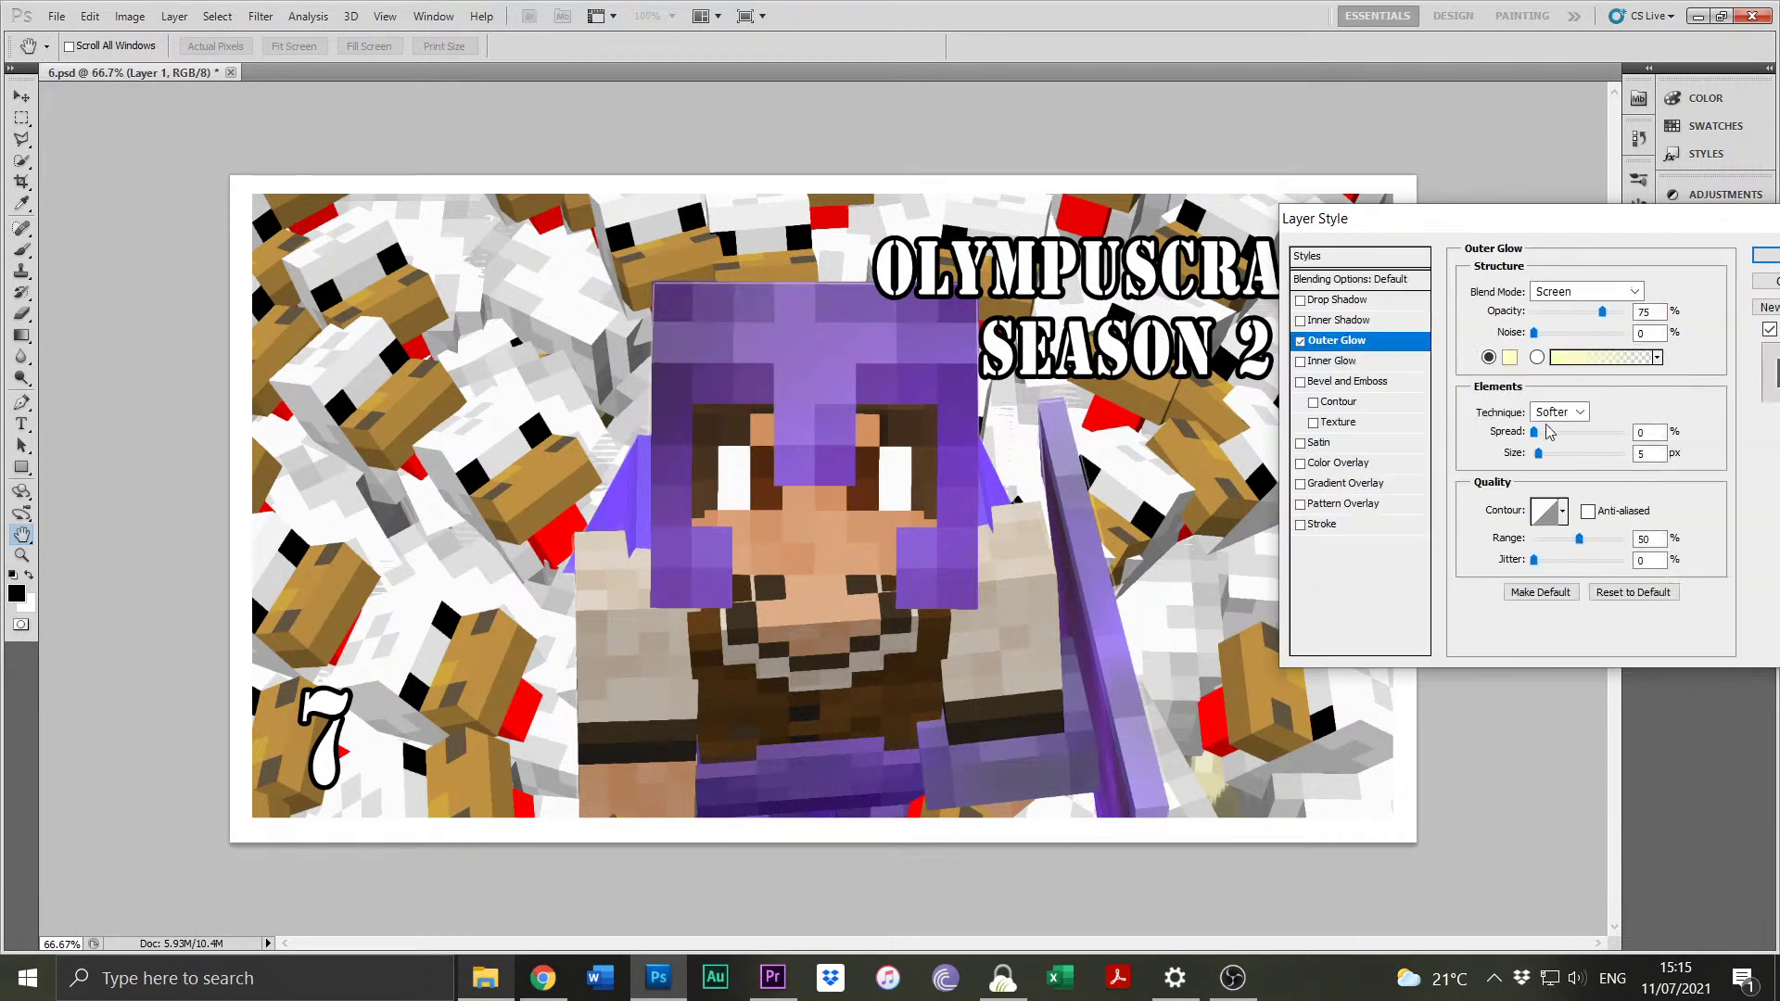
pyautogui.moveTo(1533, 432); pyautogui.dragTo(1572, 454)
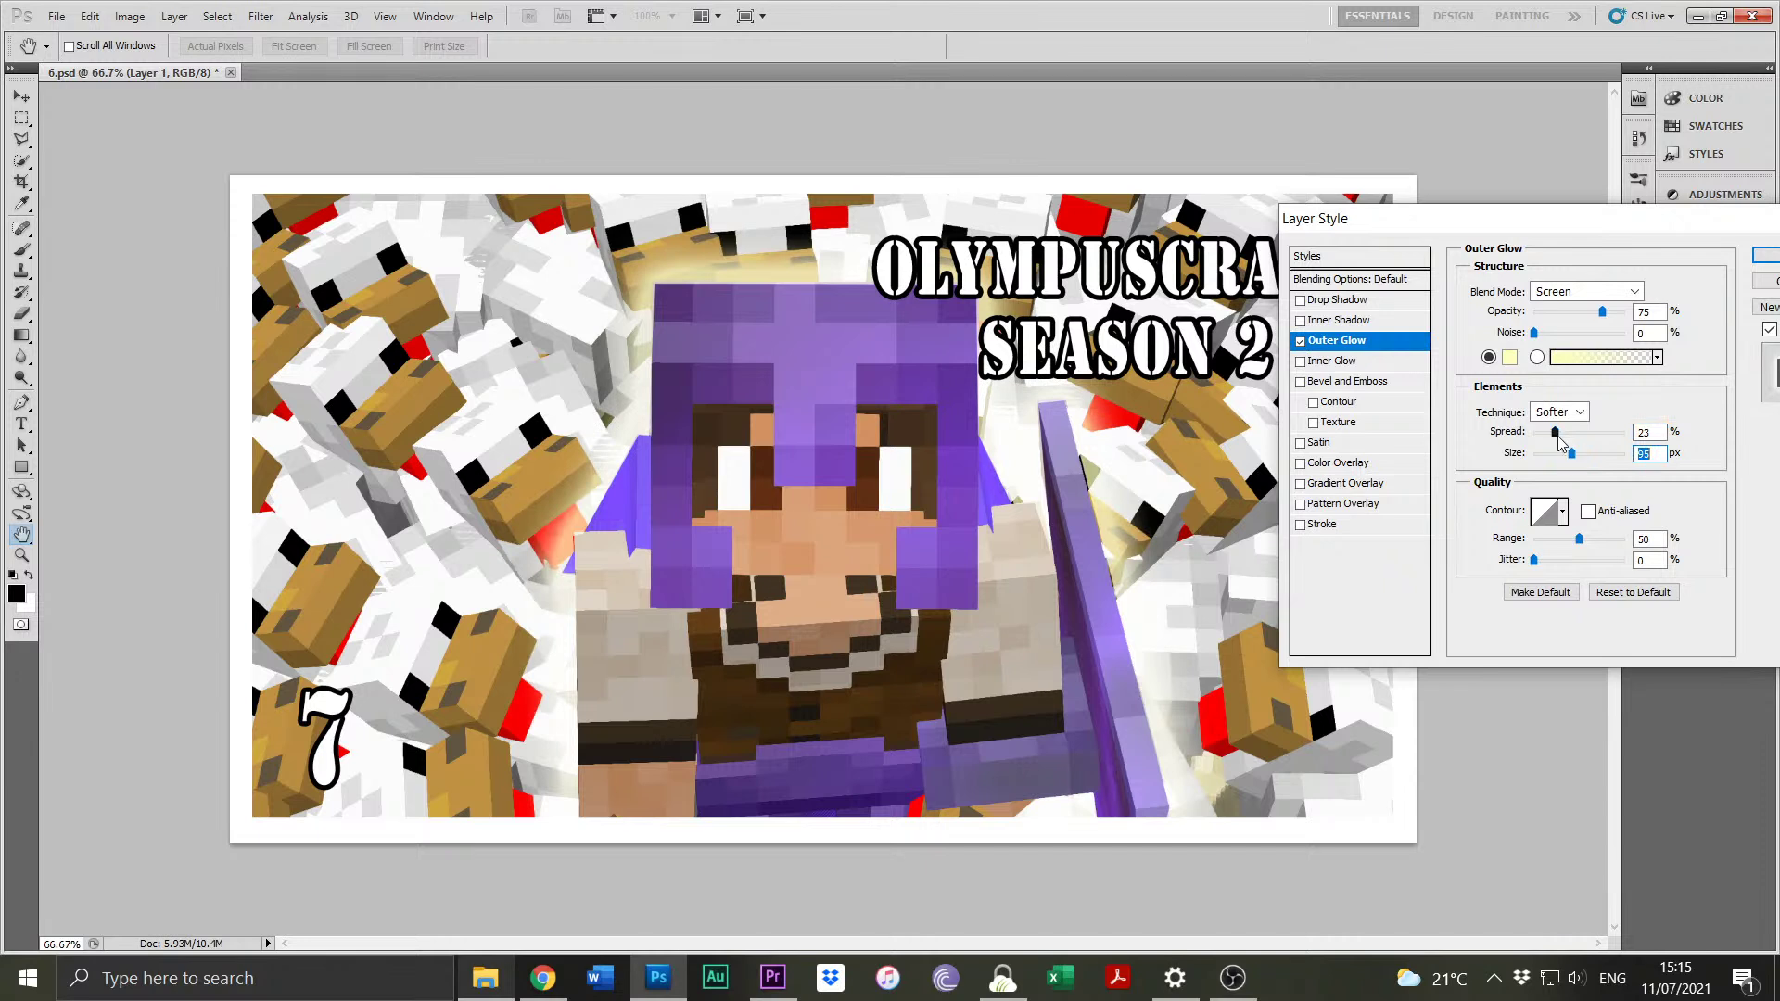
pyautogui.click(1300, 343)
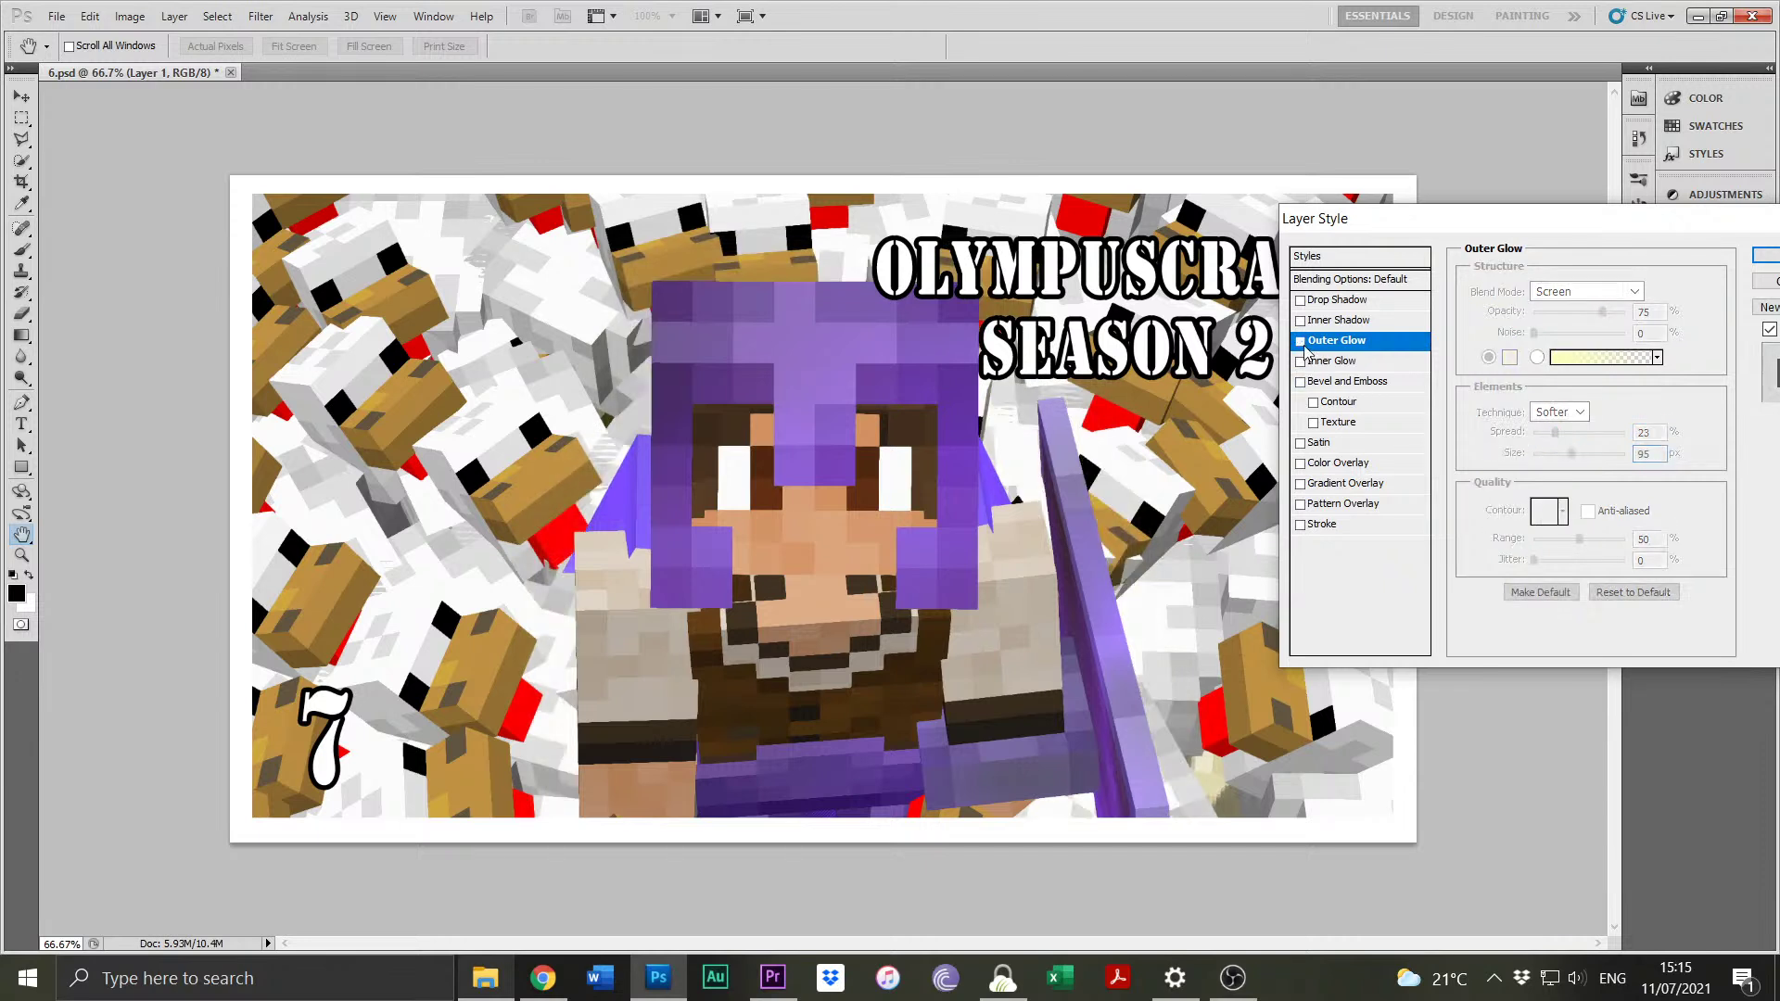
pyautogui.click(1300, 343)
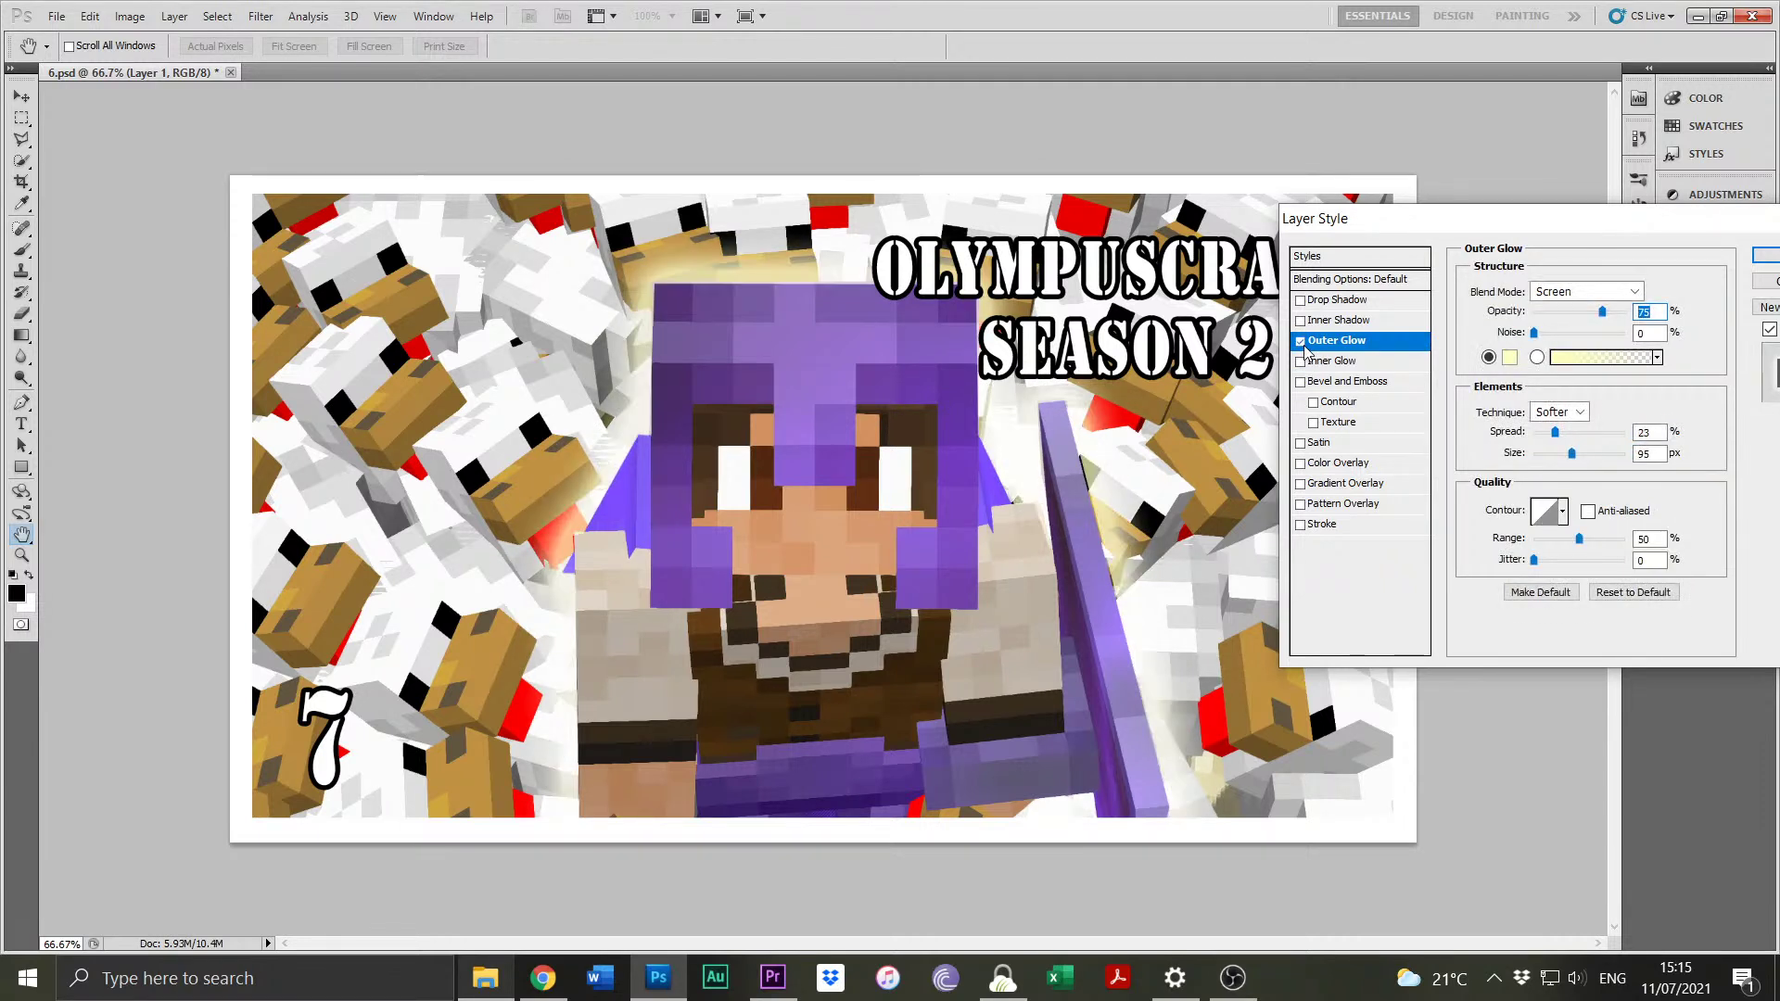
pyautogui.click(1301, 341)
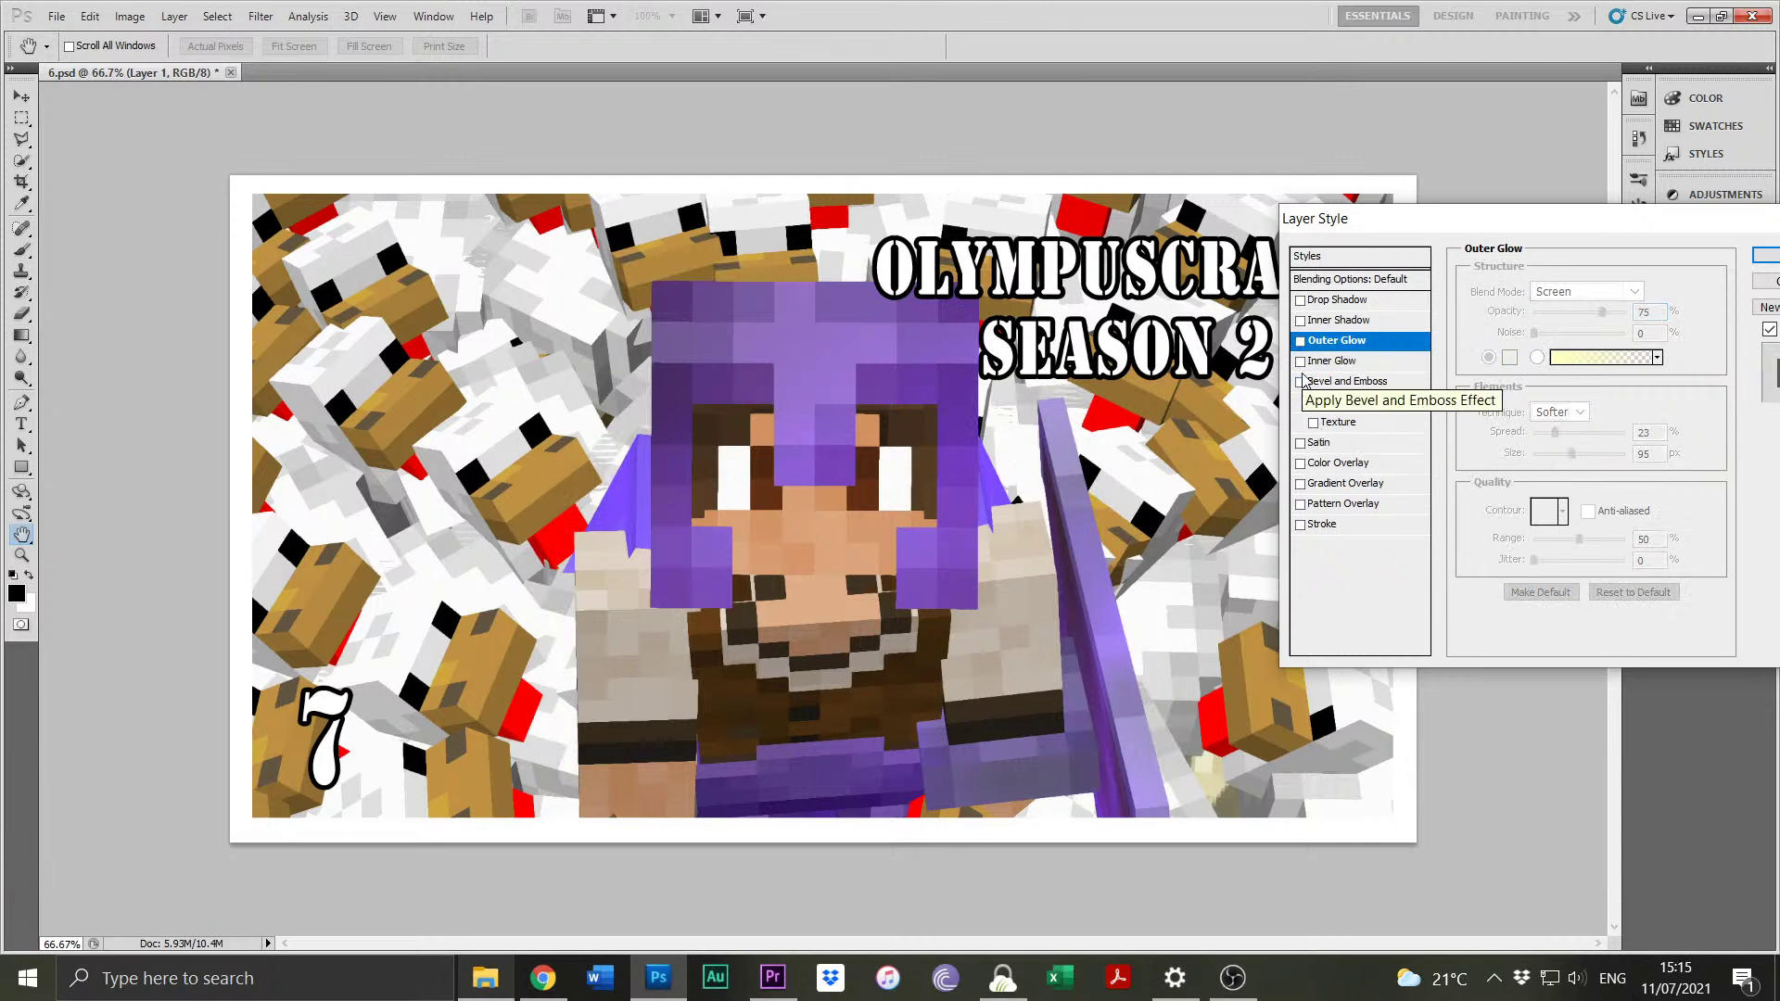
# Try Bevel and Emboss with an 82% Contour range on the cut-out character layer.
pyautogui.click(1320, 407)
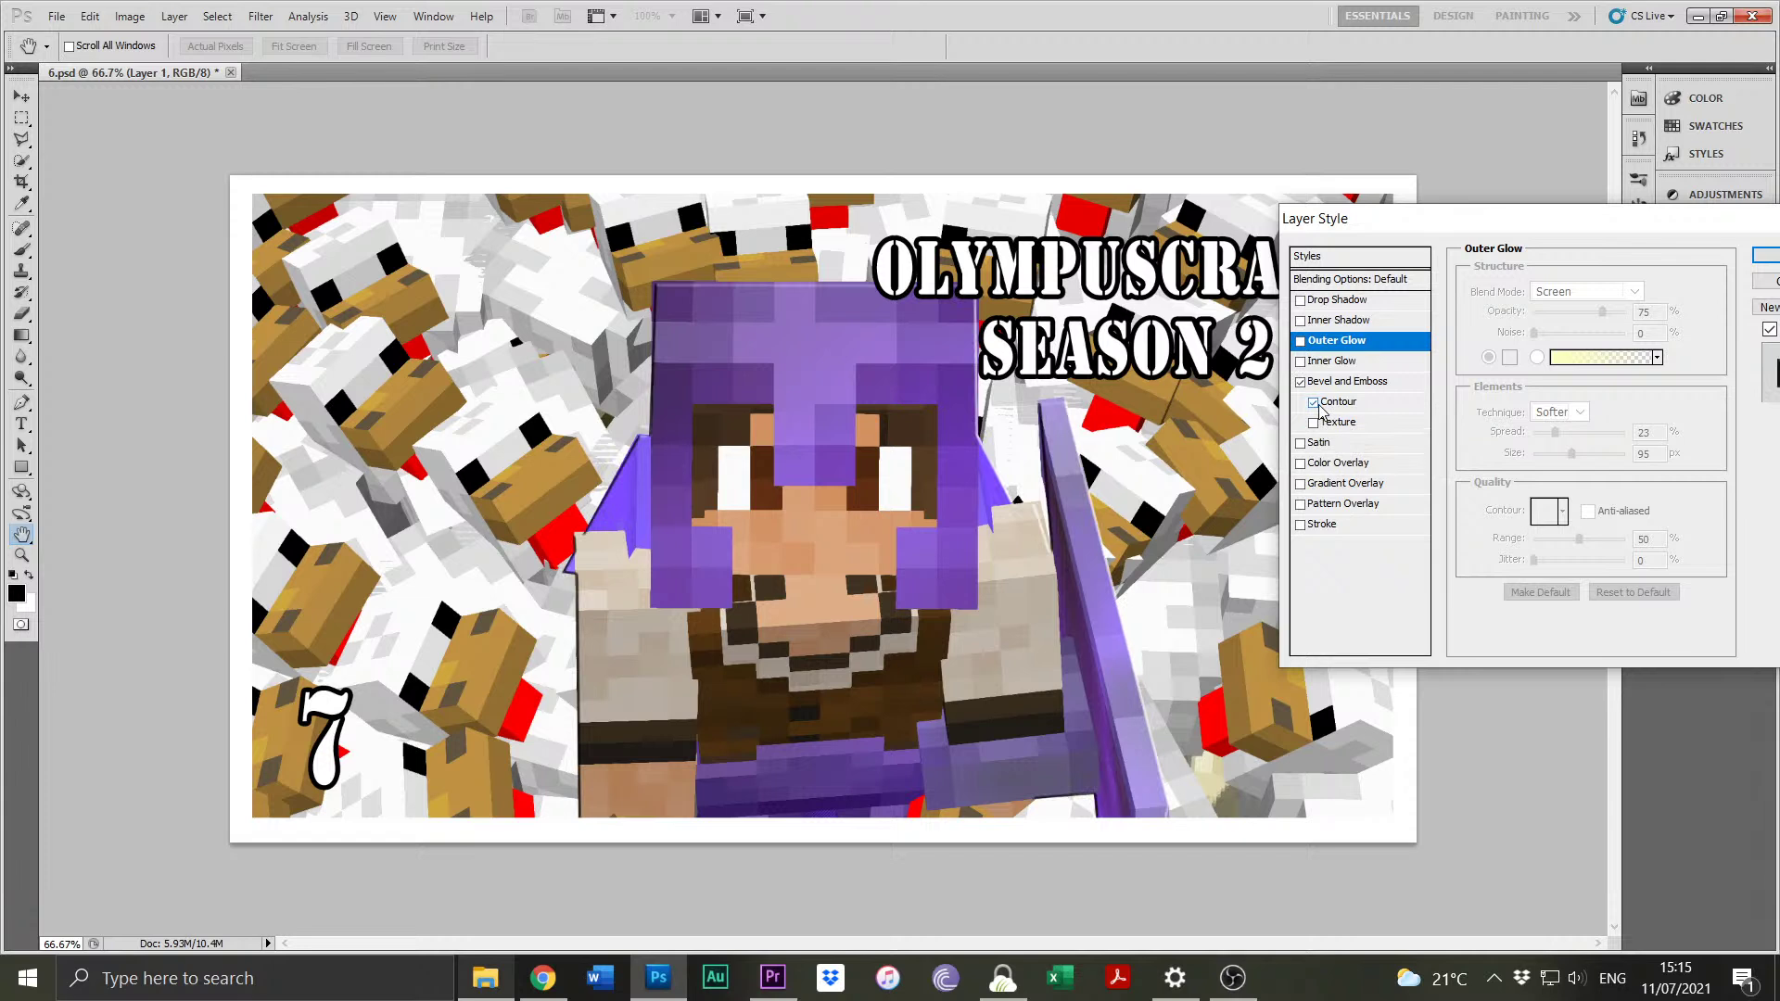
pyautogui.click(1333, 402)
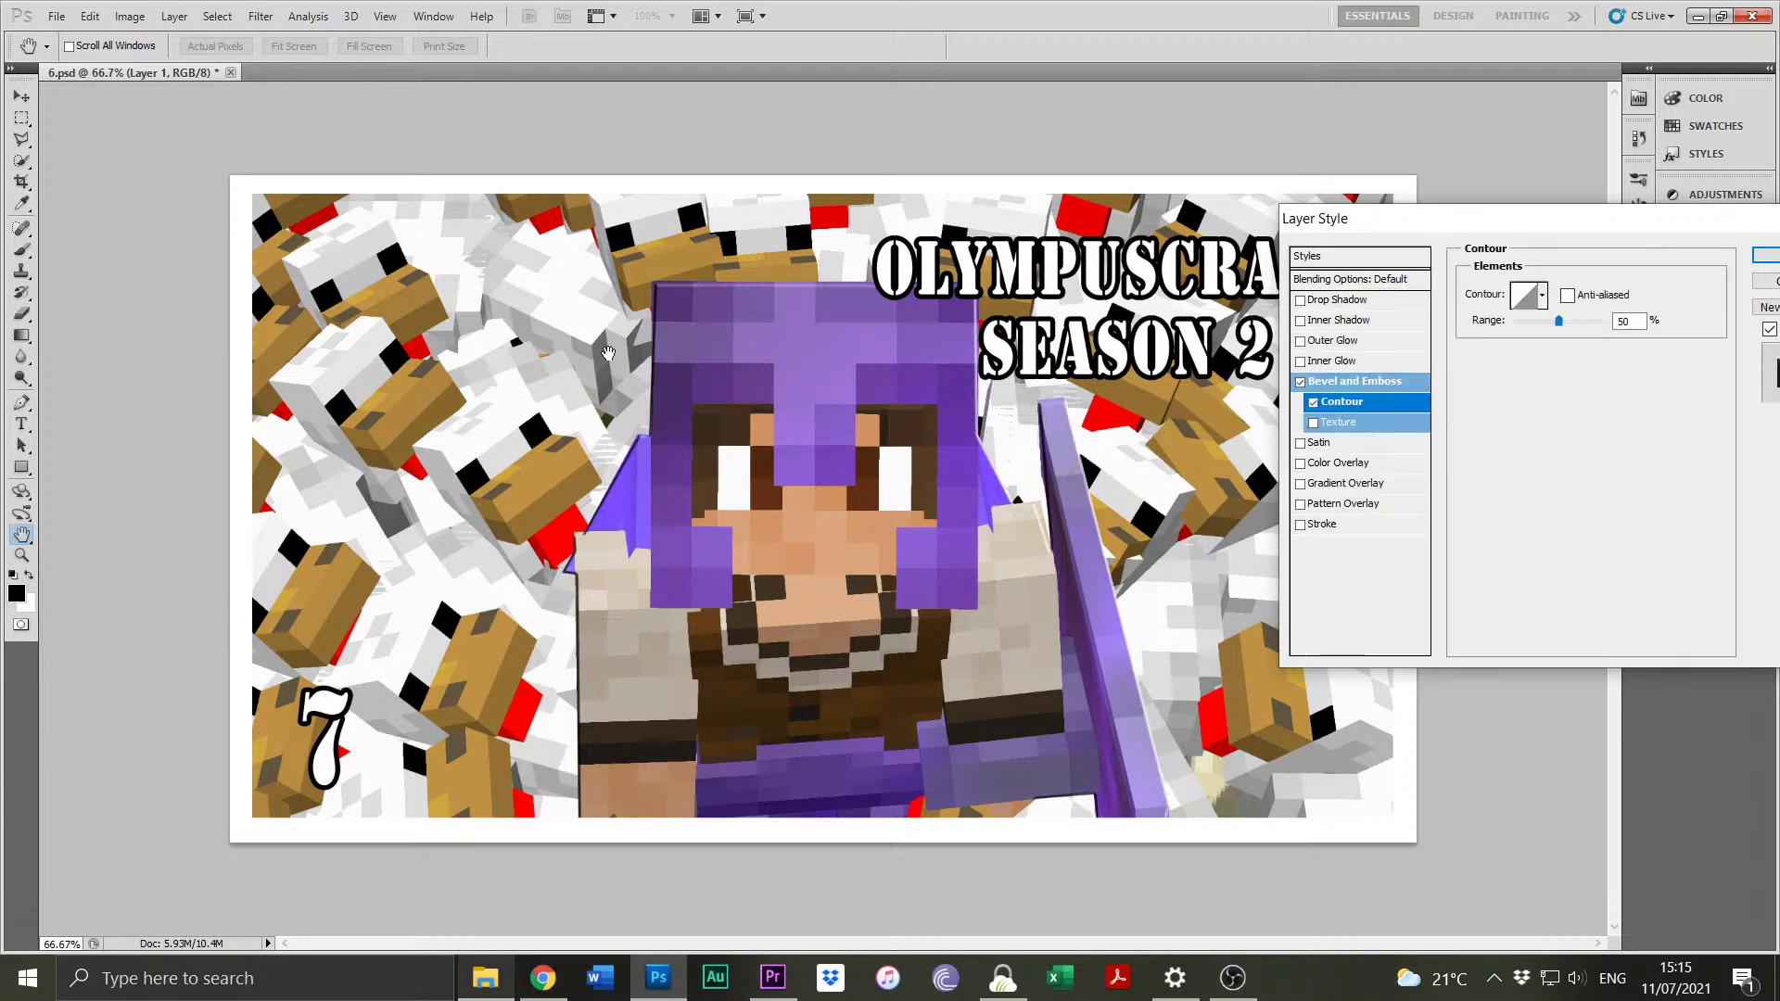
pyautogui.moveTo(1558, 321); pyautogui.dragTo(1591, 328)
pyautogui.click(1300, 381)
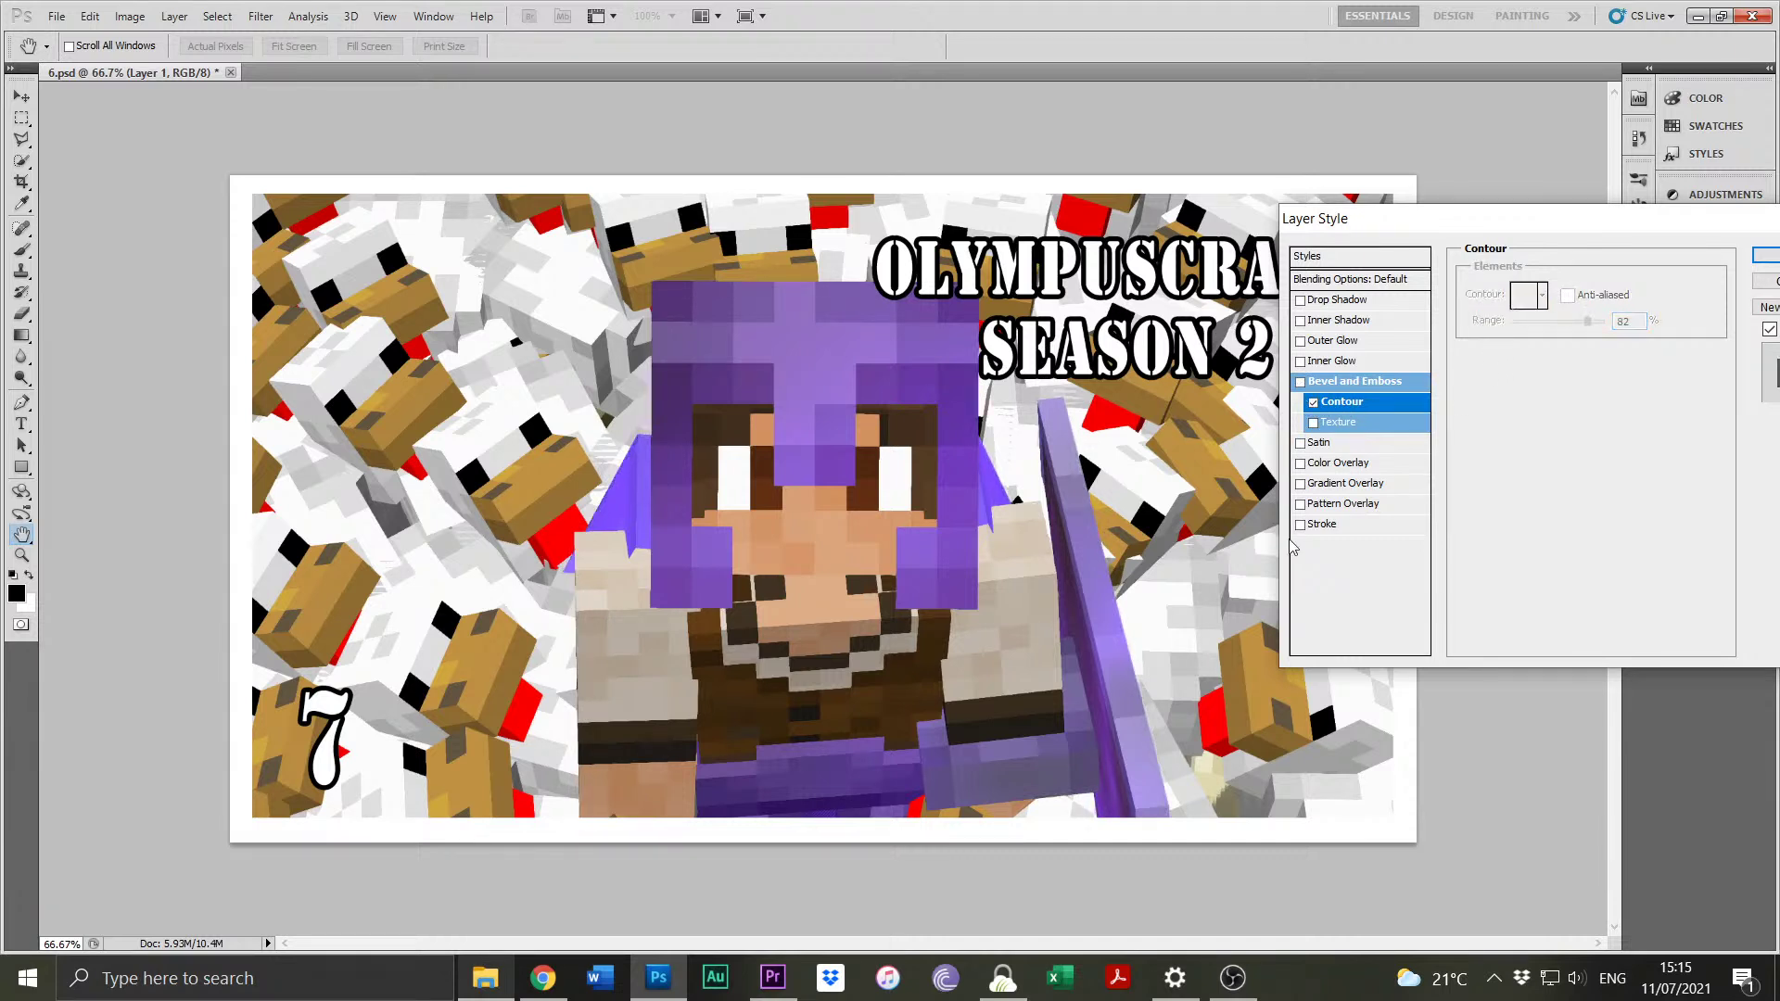
# Try an 8 px outside Stroke on the cut-out character layer, then leave the layer style settings.
pyautogui.click(1301, 525)
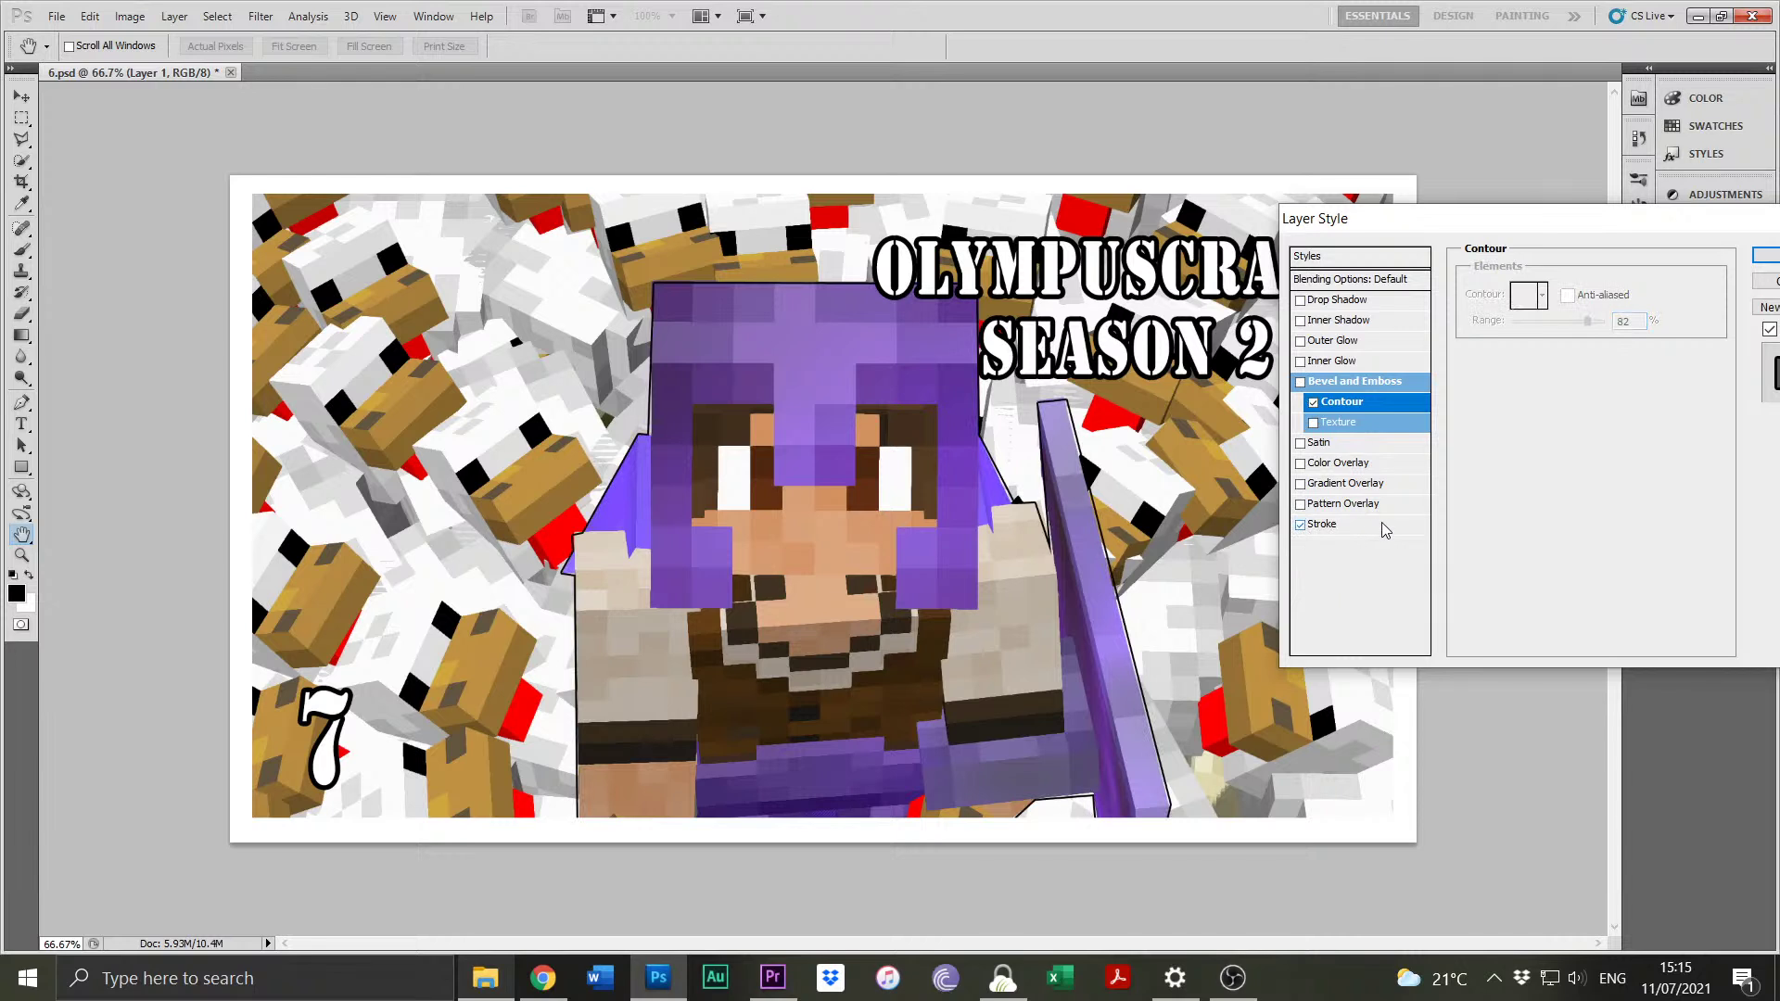
pyautogui.click(1390, 528)
pyautogui.moveTo(1536, 289); pyautogui.dragTo(1544, 293)
pyautogui.moveTo(1544, 295); pyautogui.dragTo(1541, 294)
pyautogui.click(1300, 525)
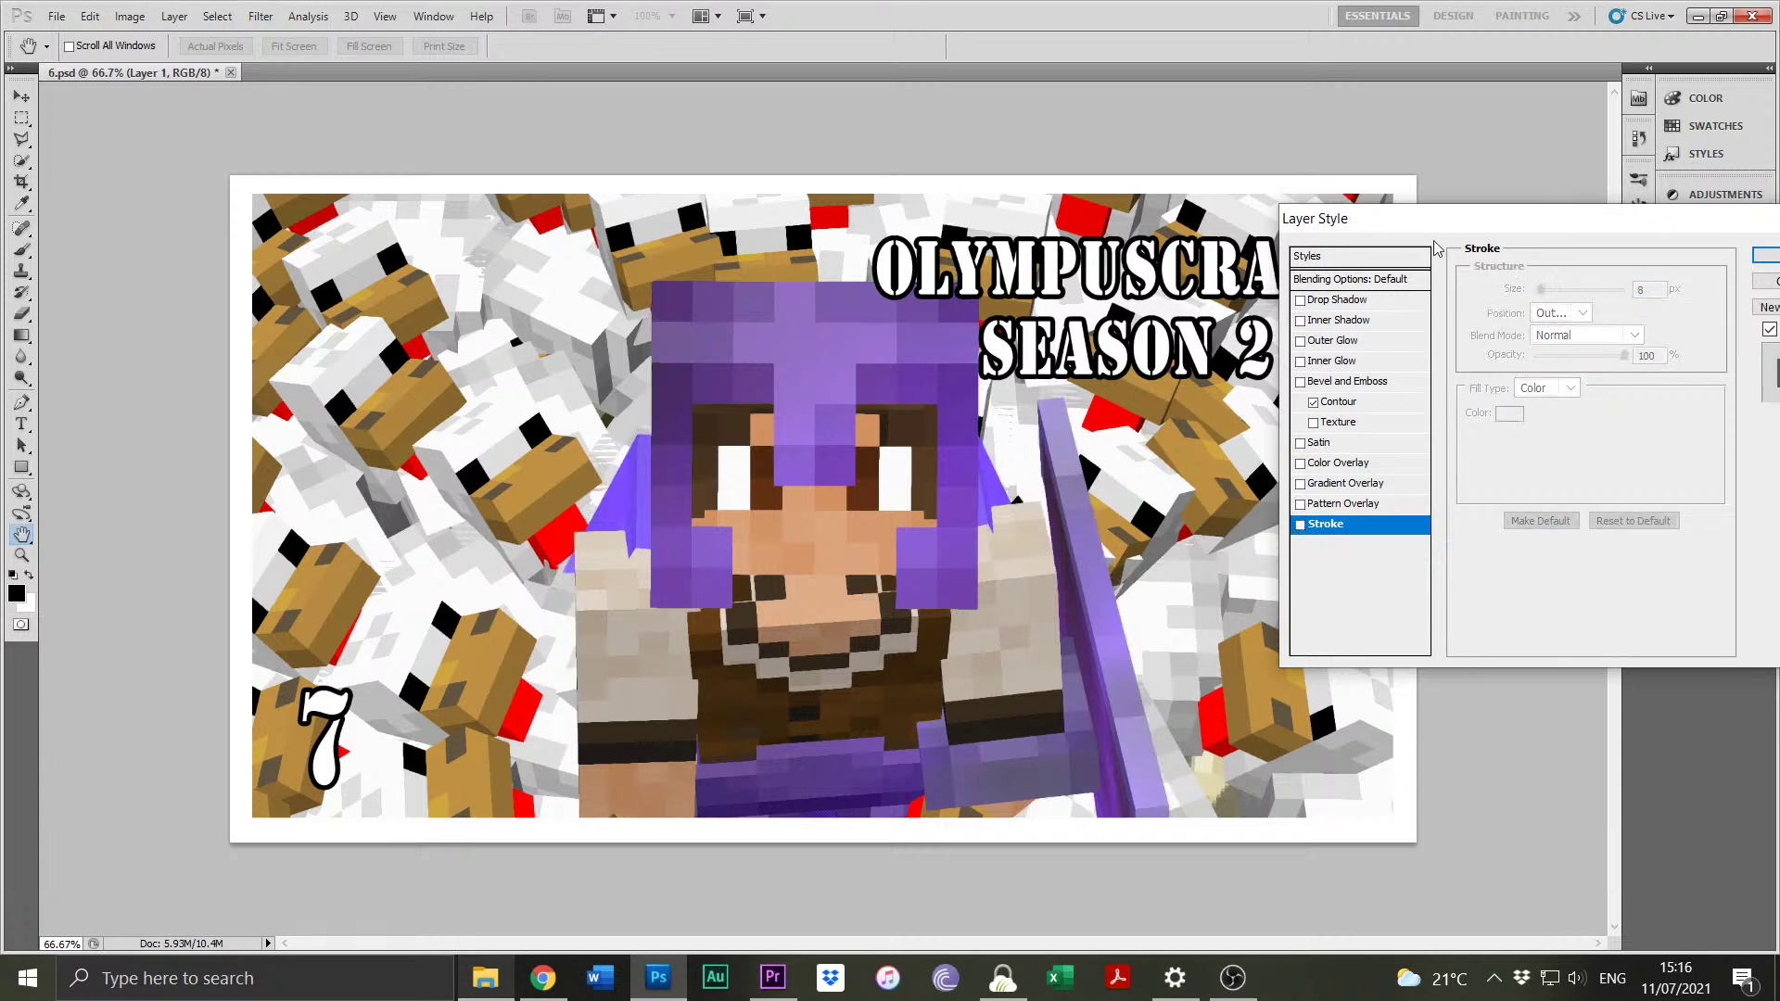
pyautogui.click(1520, 259)
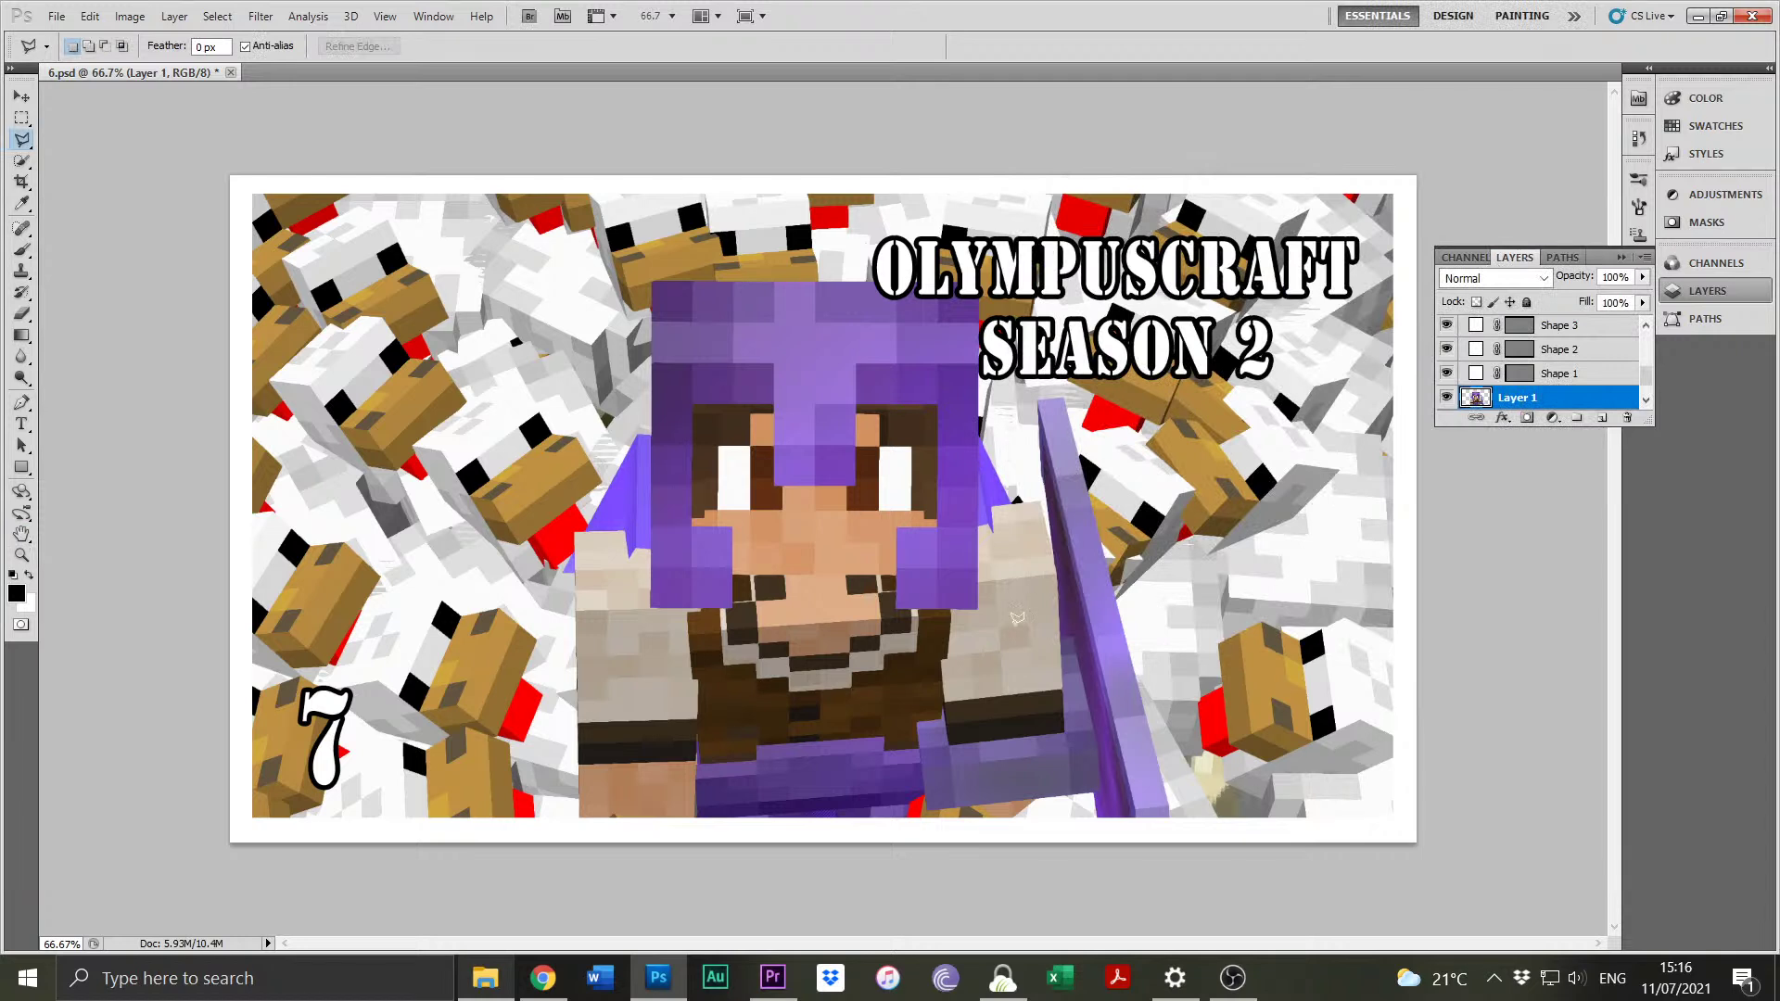
# Move the OLYMPUSCRAFT SEASON 2 title up and right, close to the thumbnail image's upper-right corner.
pyautogui.click(21, 97)
pyautogui.scroll(5, 1463, 362)
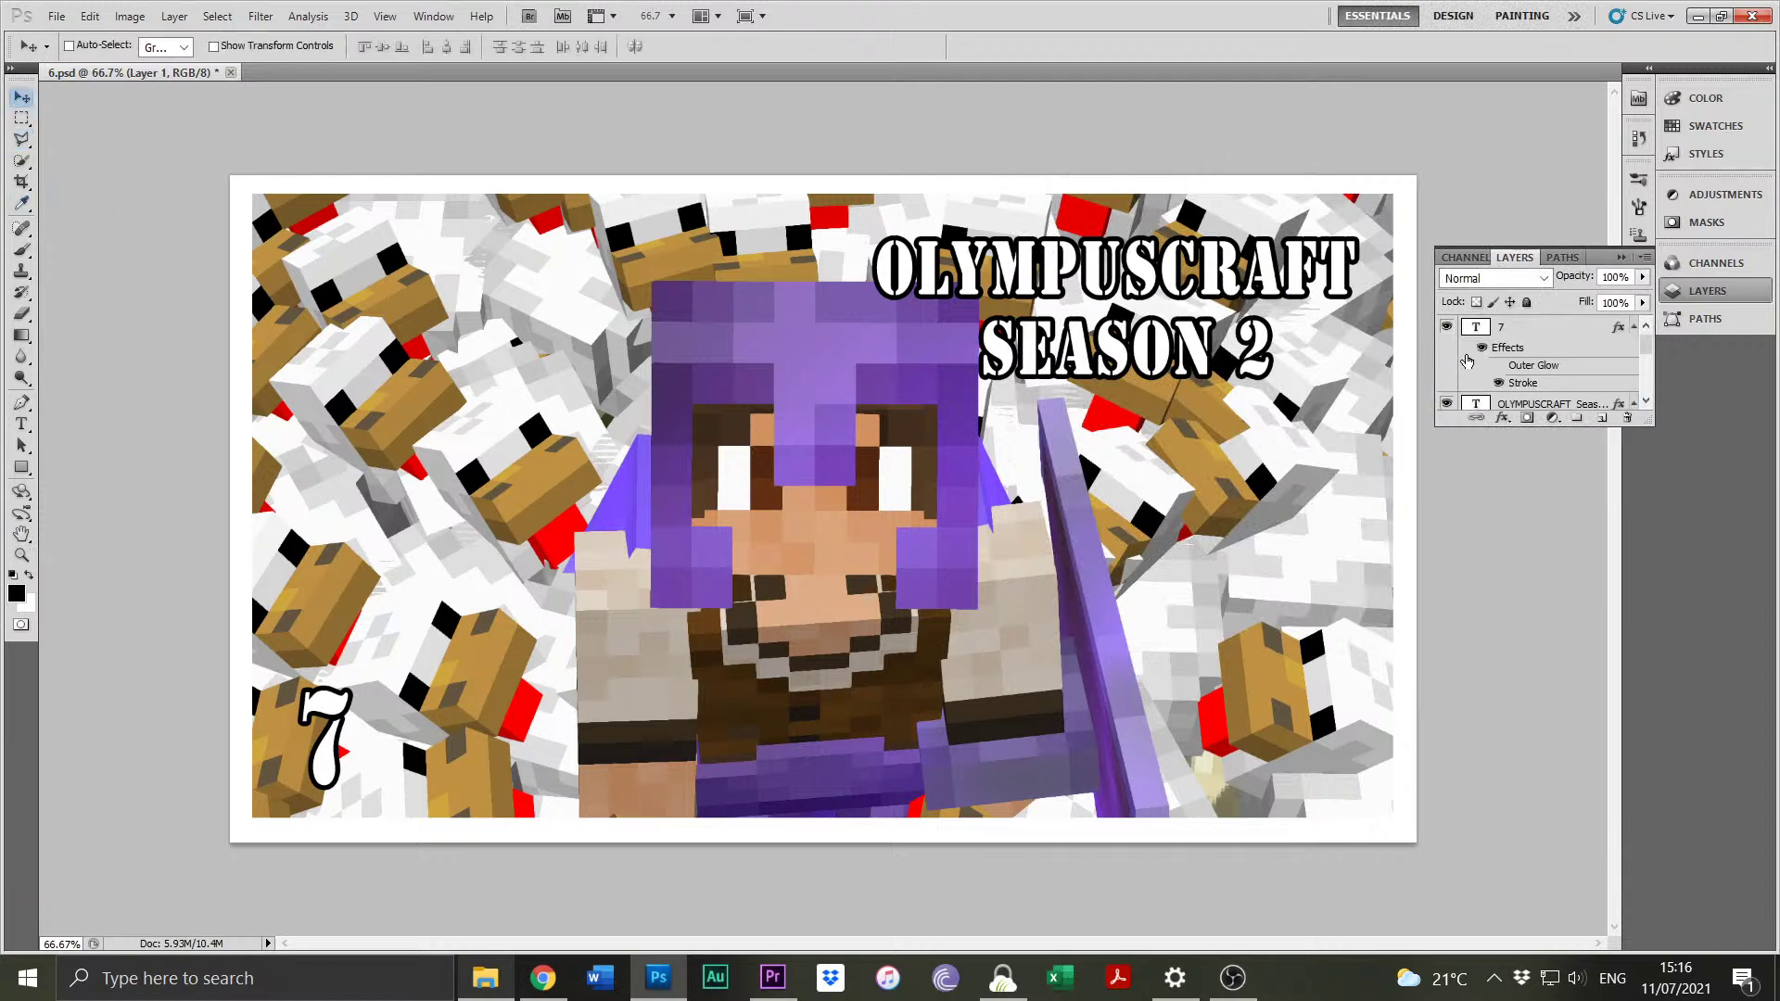
pyautogui.scroll(-2, 1504, 363)
pyautogui.click(1525, 331)
pyautogui.moveTo(1156, 340); pyautogui.dragTo(1188, 313)
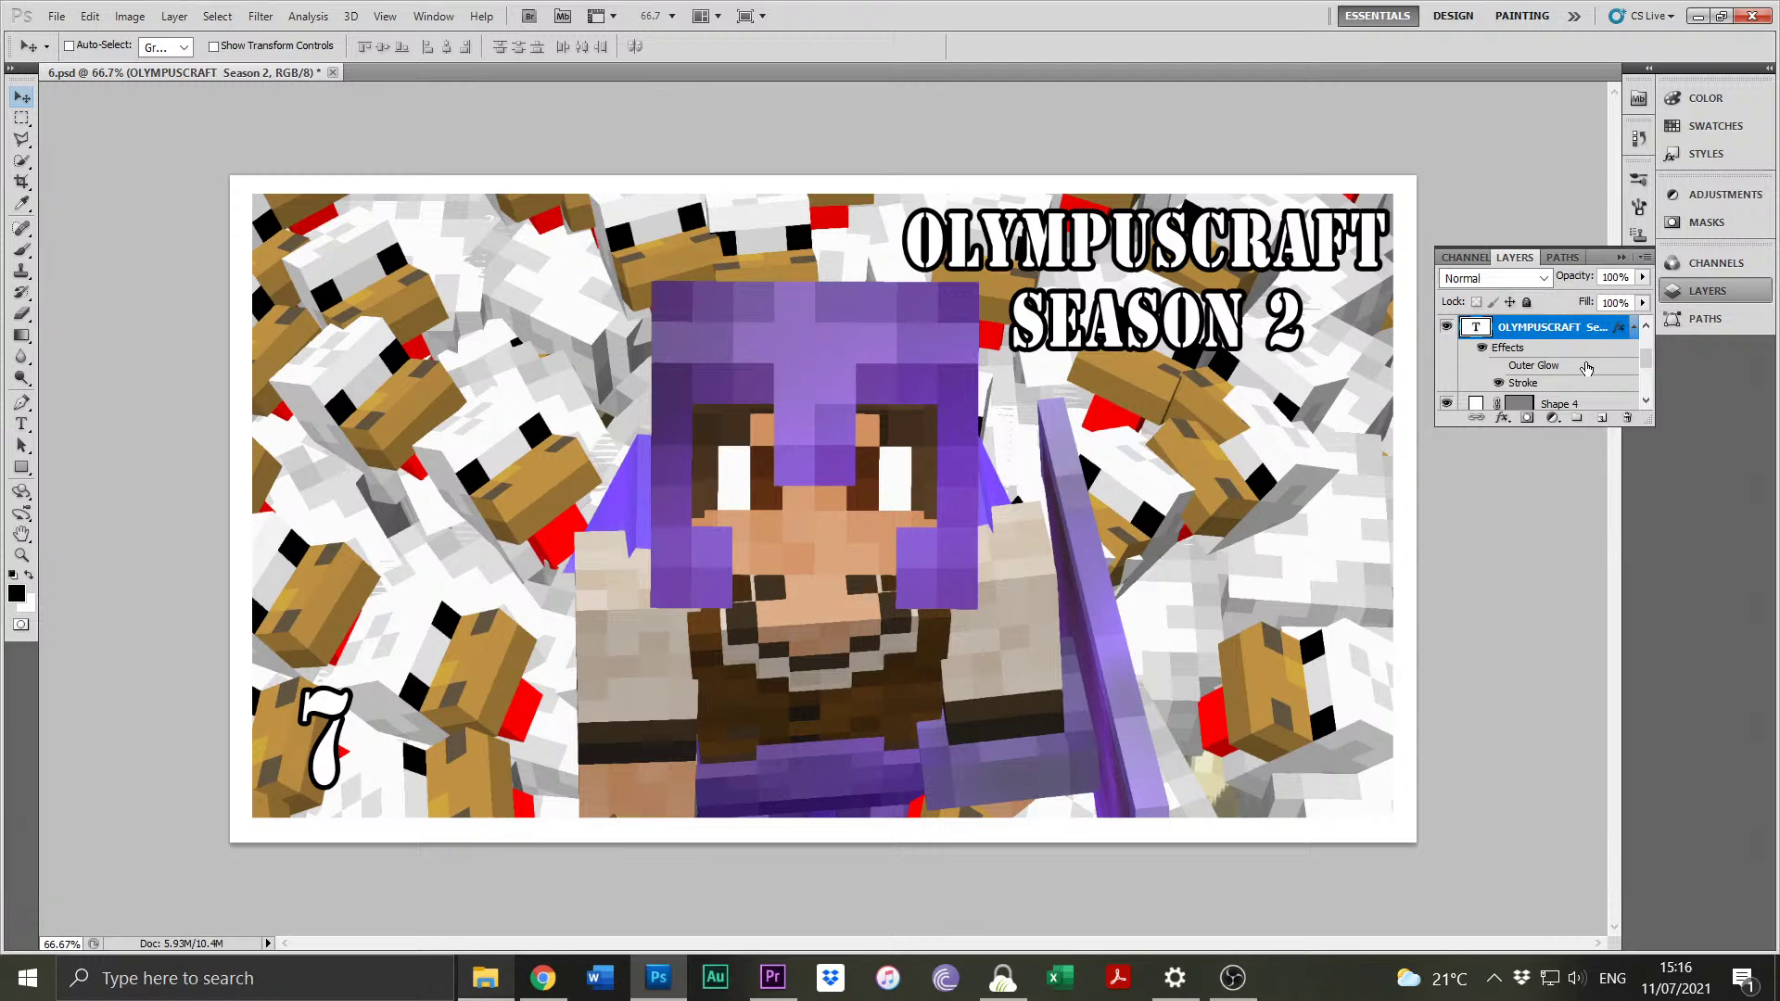
pyautogui.scroll(-2, 1592, 369)
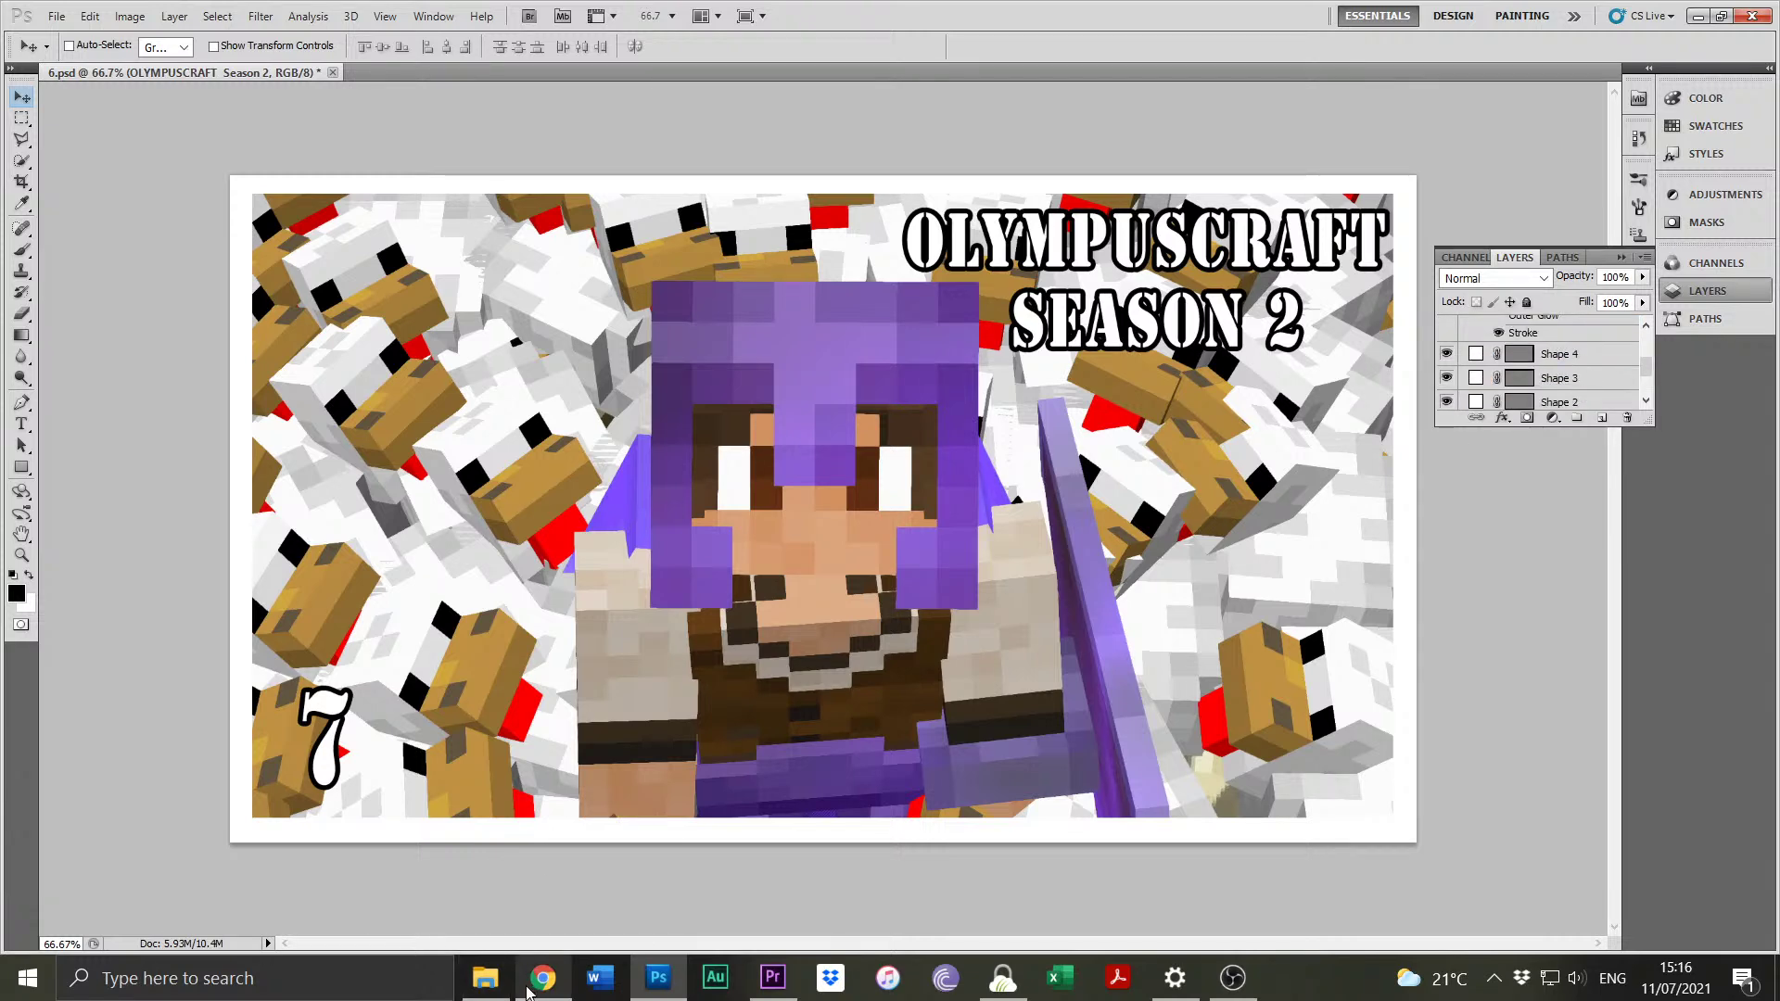
# Save the thumbnail under the new name 7 as a Photoshop file in the Thumbnails folder, with Maximize Compatibility on.
pyautogui.click(54, 17)
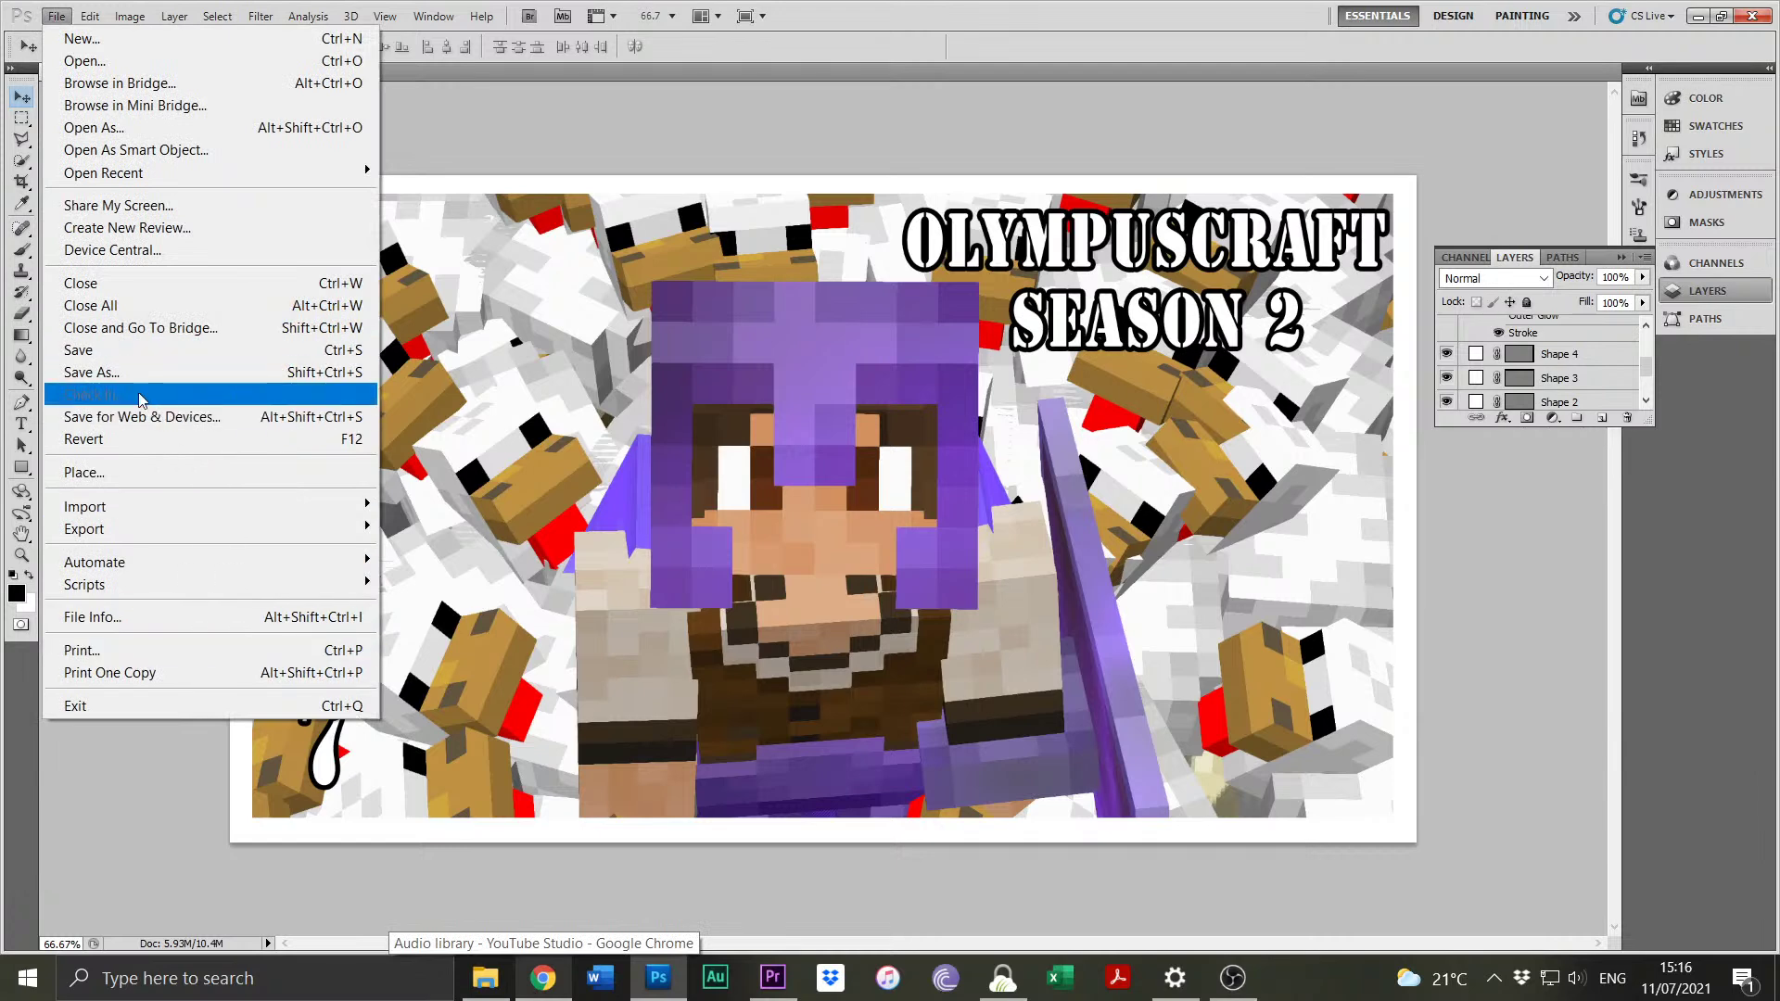
pyautogui.click(190, 372)
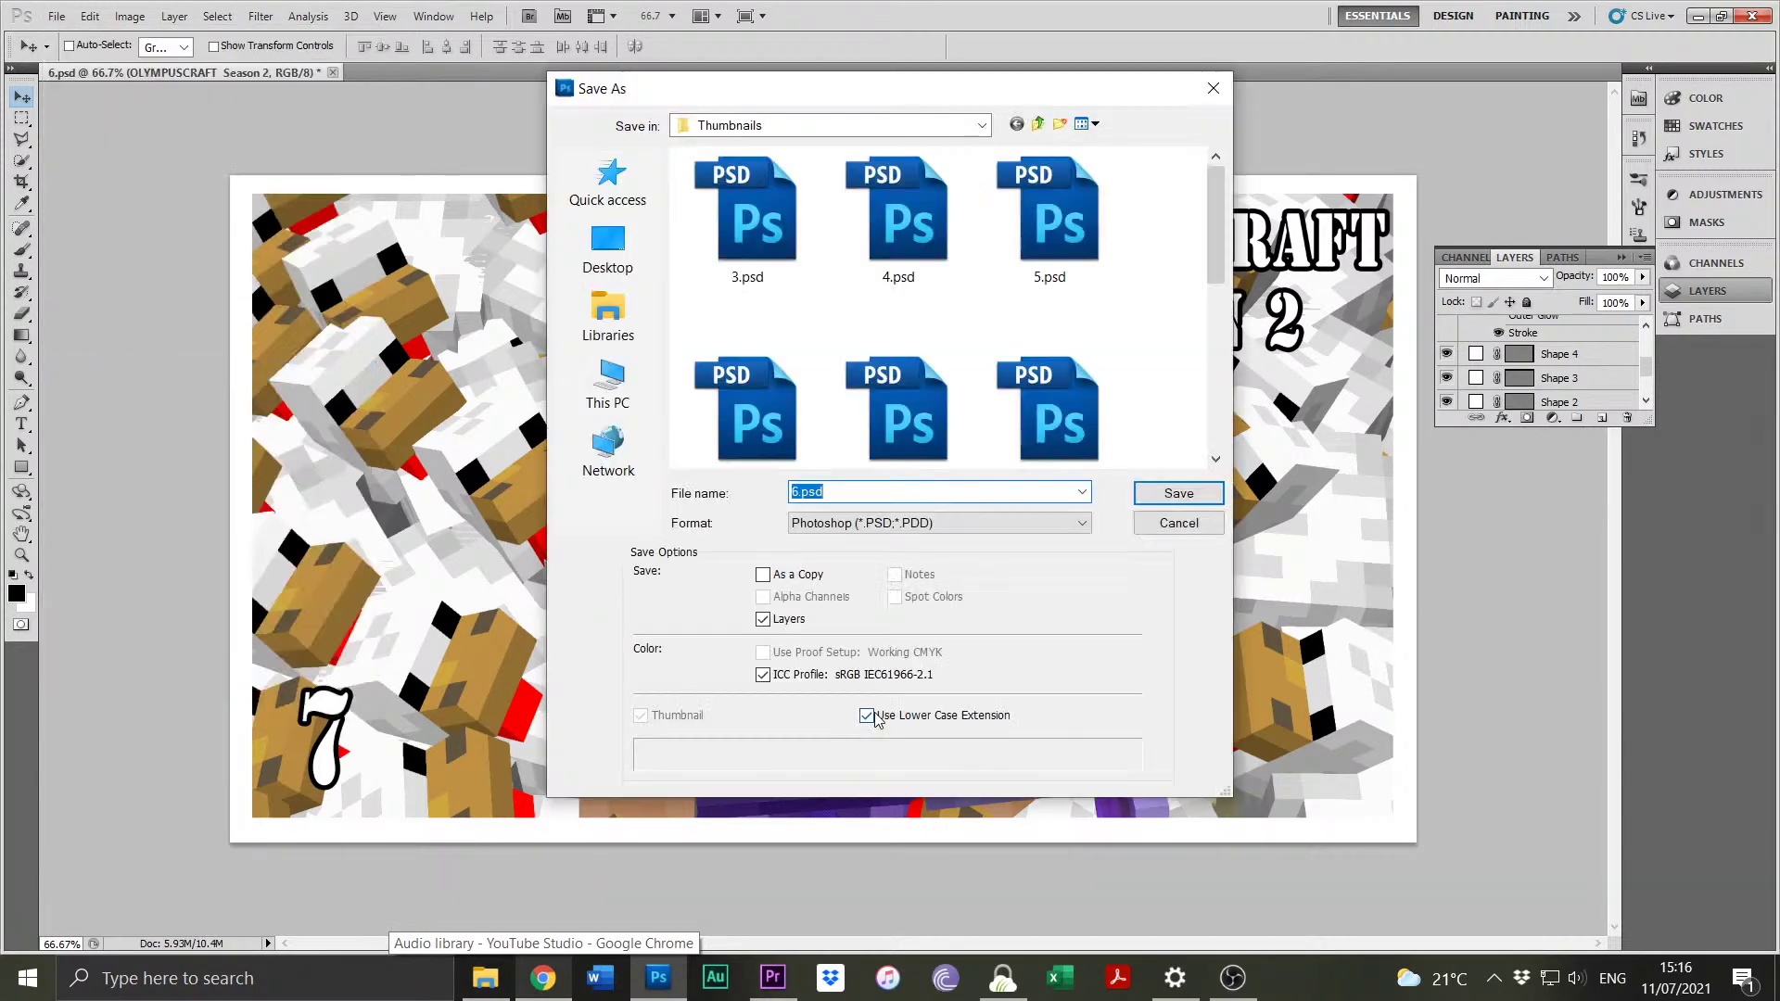
pyautogui.click(839, 525)
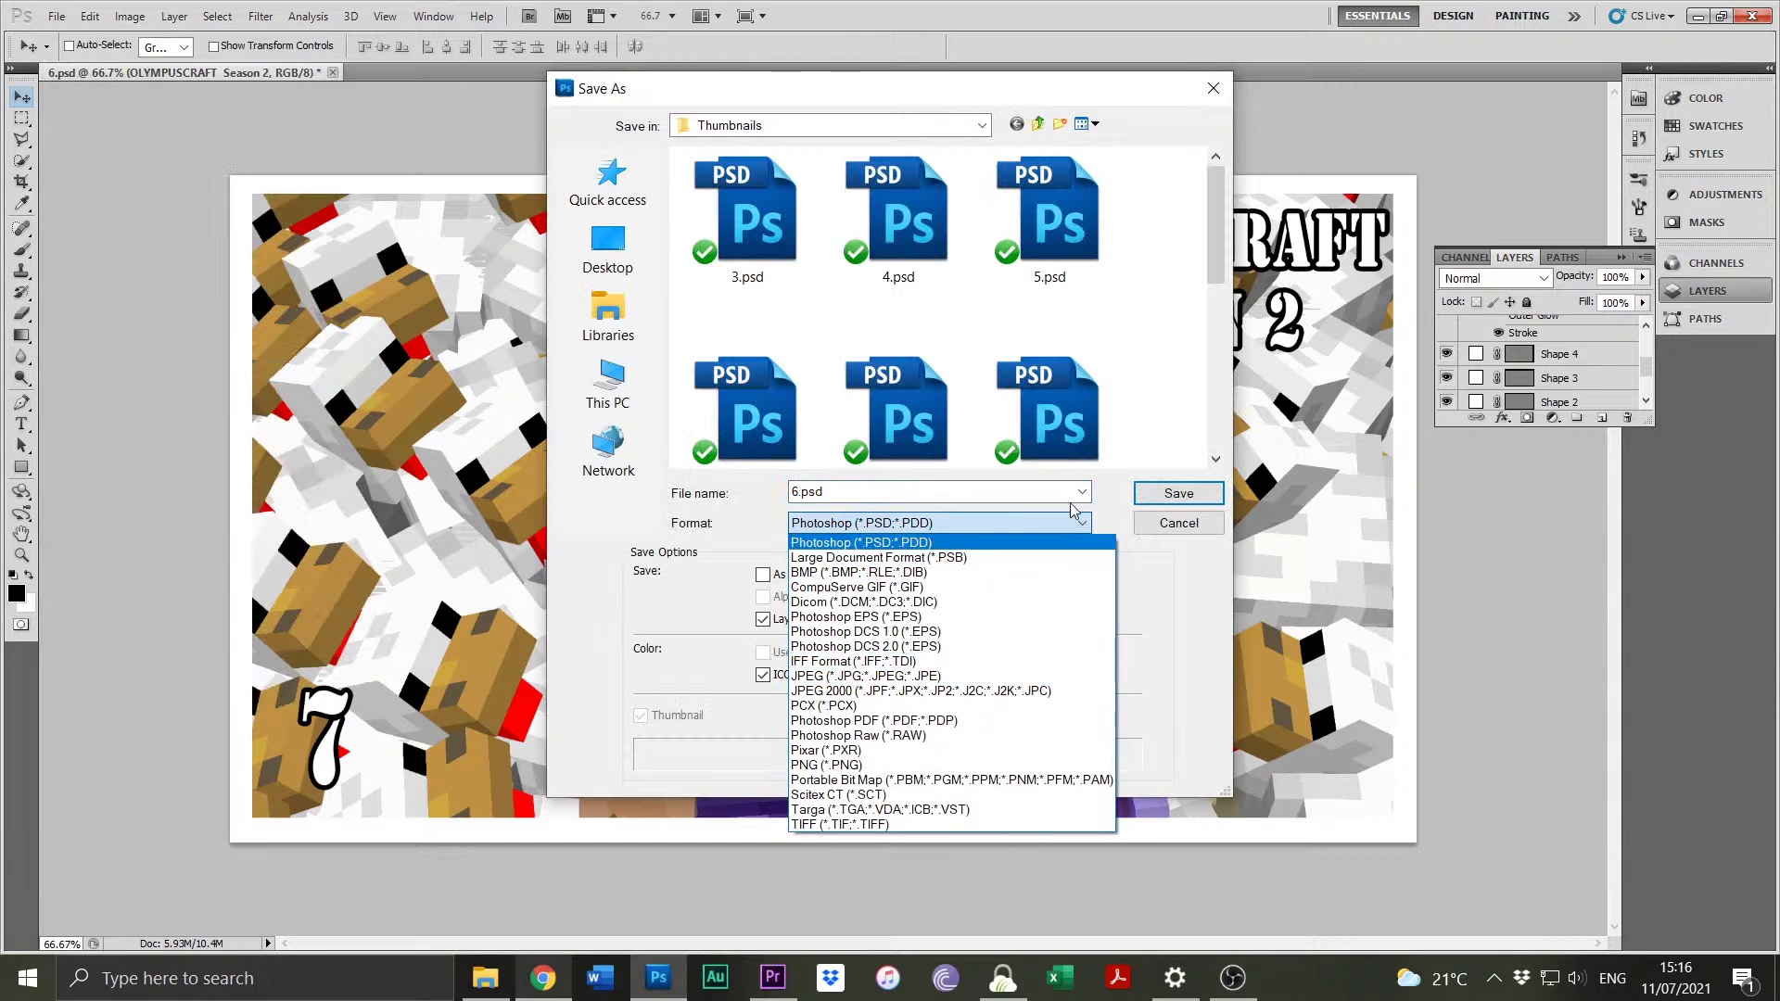
pyautogui.click(805, 490)
pyautogui.doubleClick(805, 490)
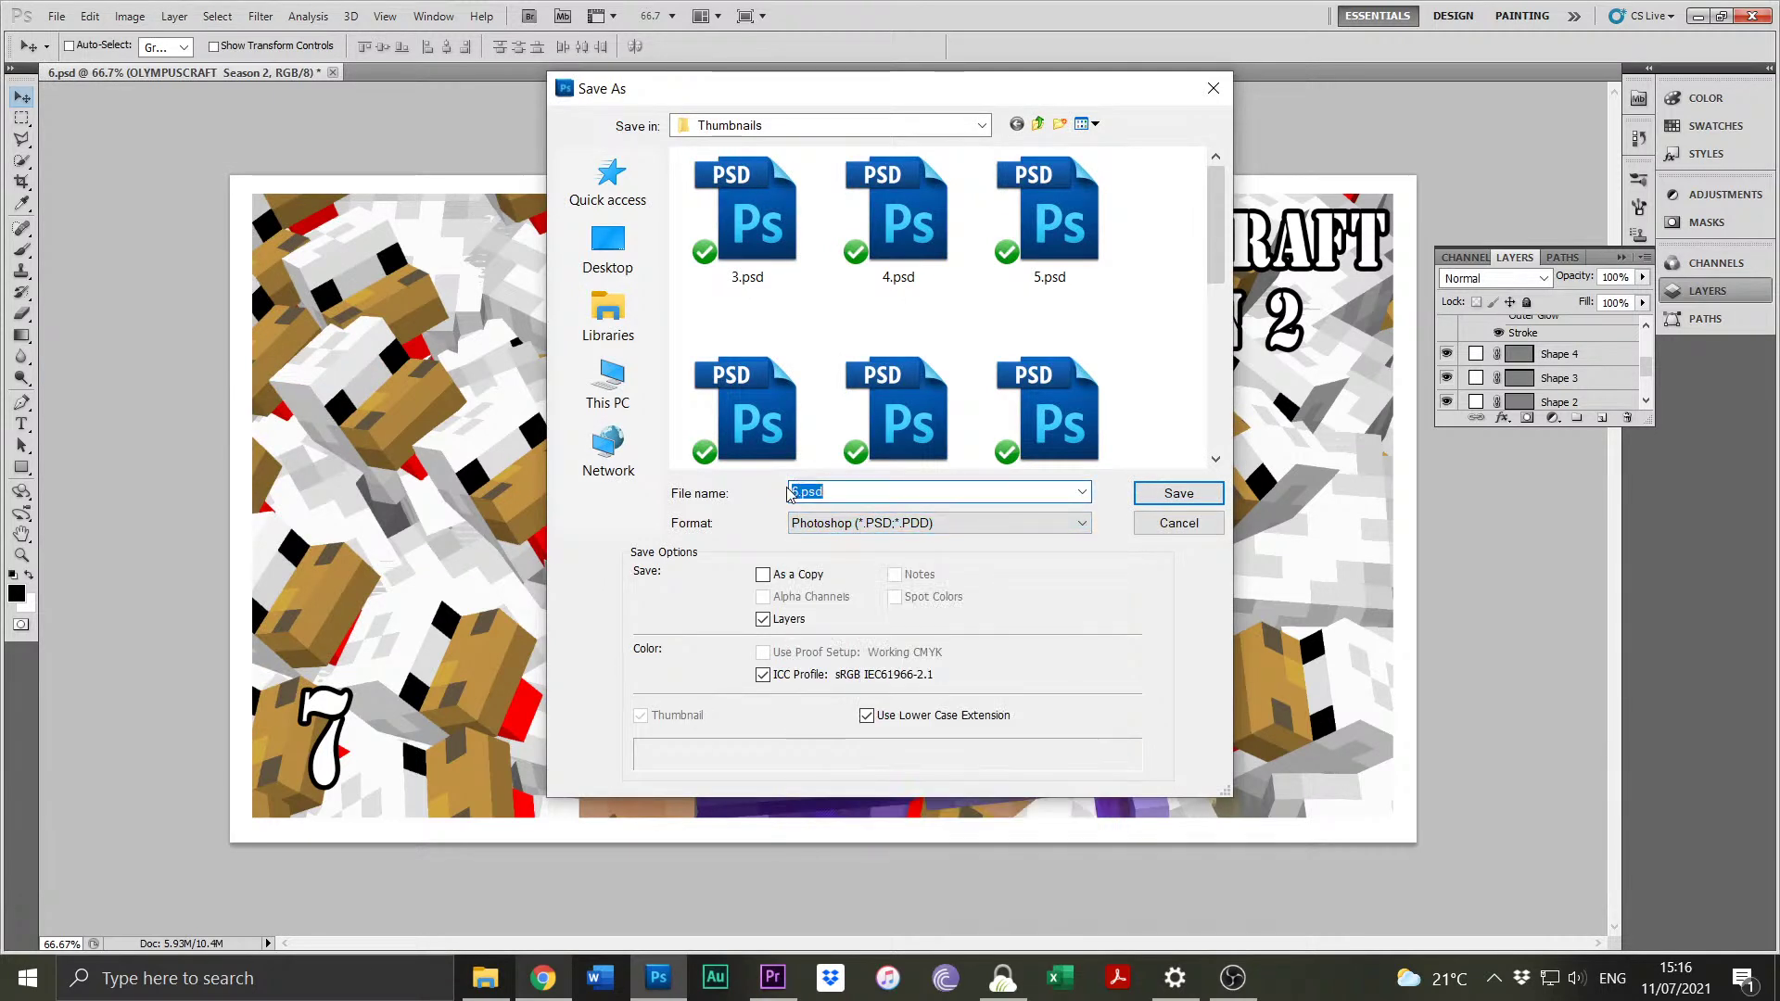
pyautogui.write('7')
pyautogui.click(1178, 493)
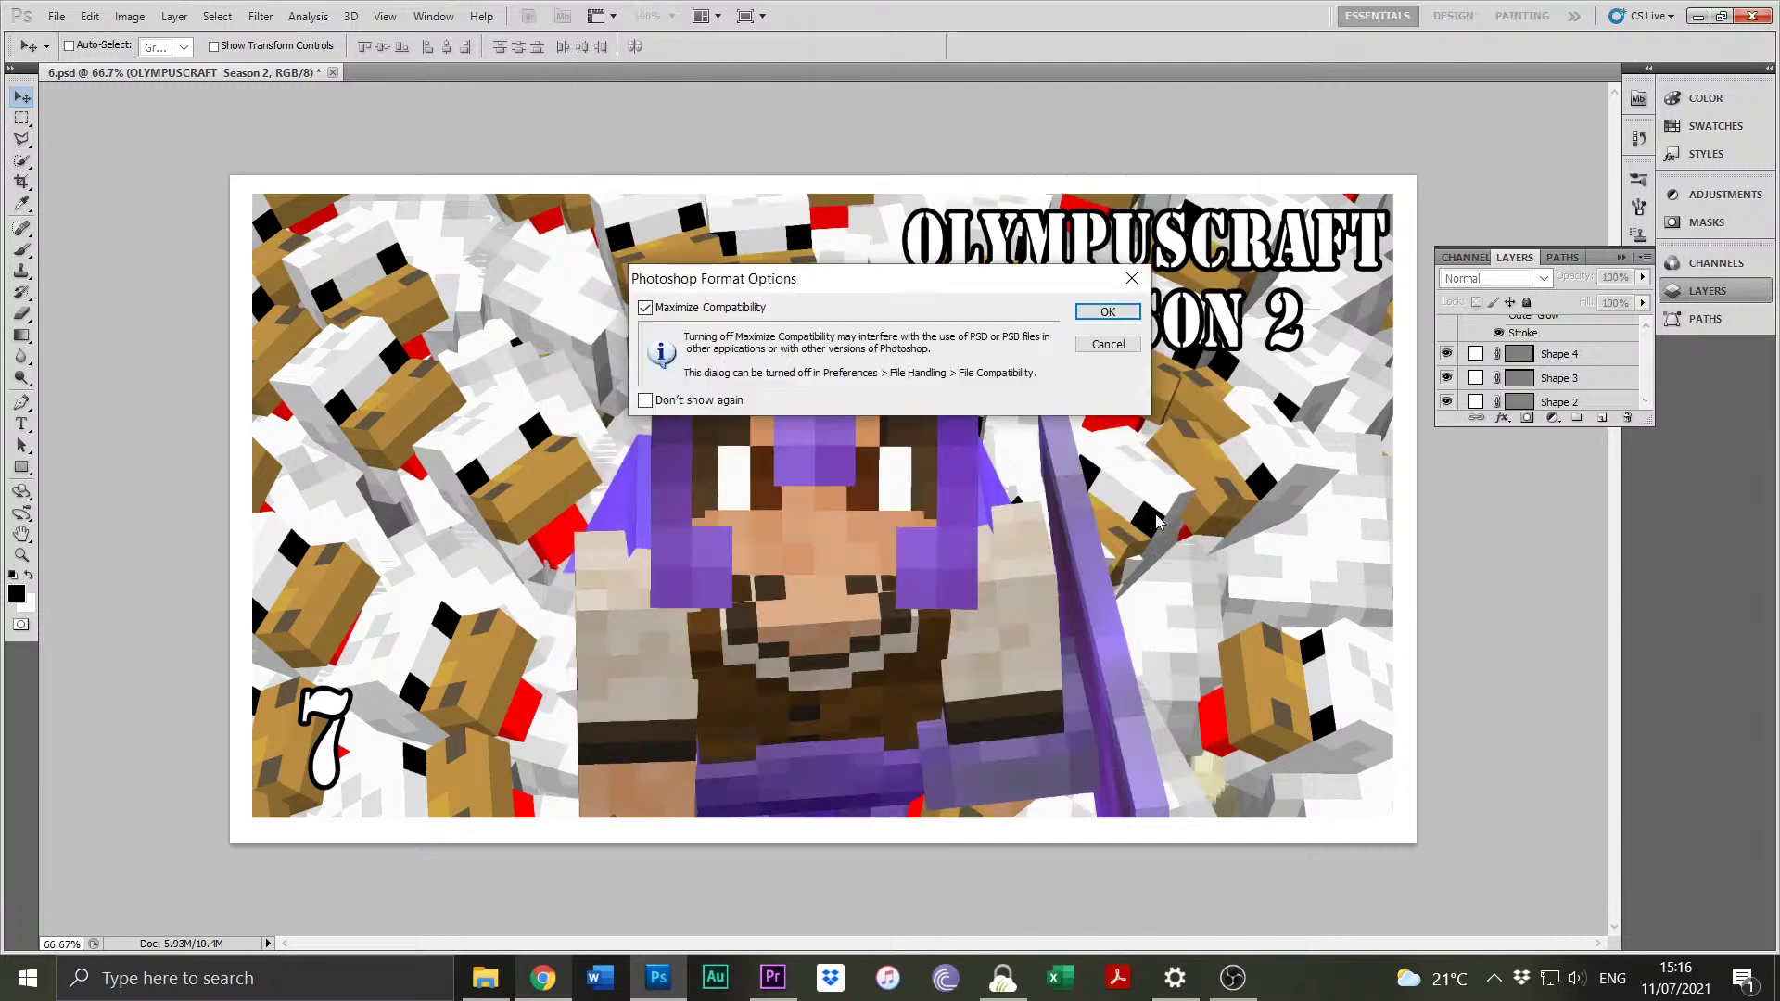
pyautogui.click(1098, 313)
# Save a JPEG copy of the thumbnail as 7.jpg in the Thumbnails folder.
pyautogui.click(53, 18)
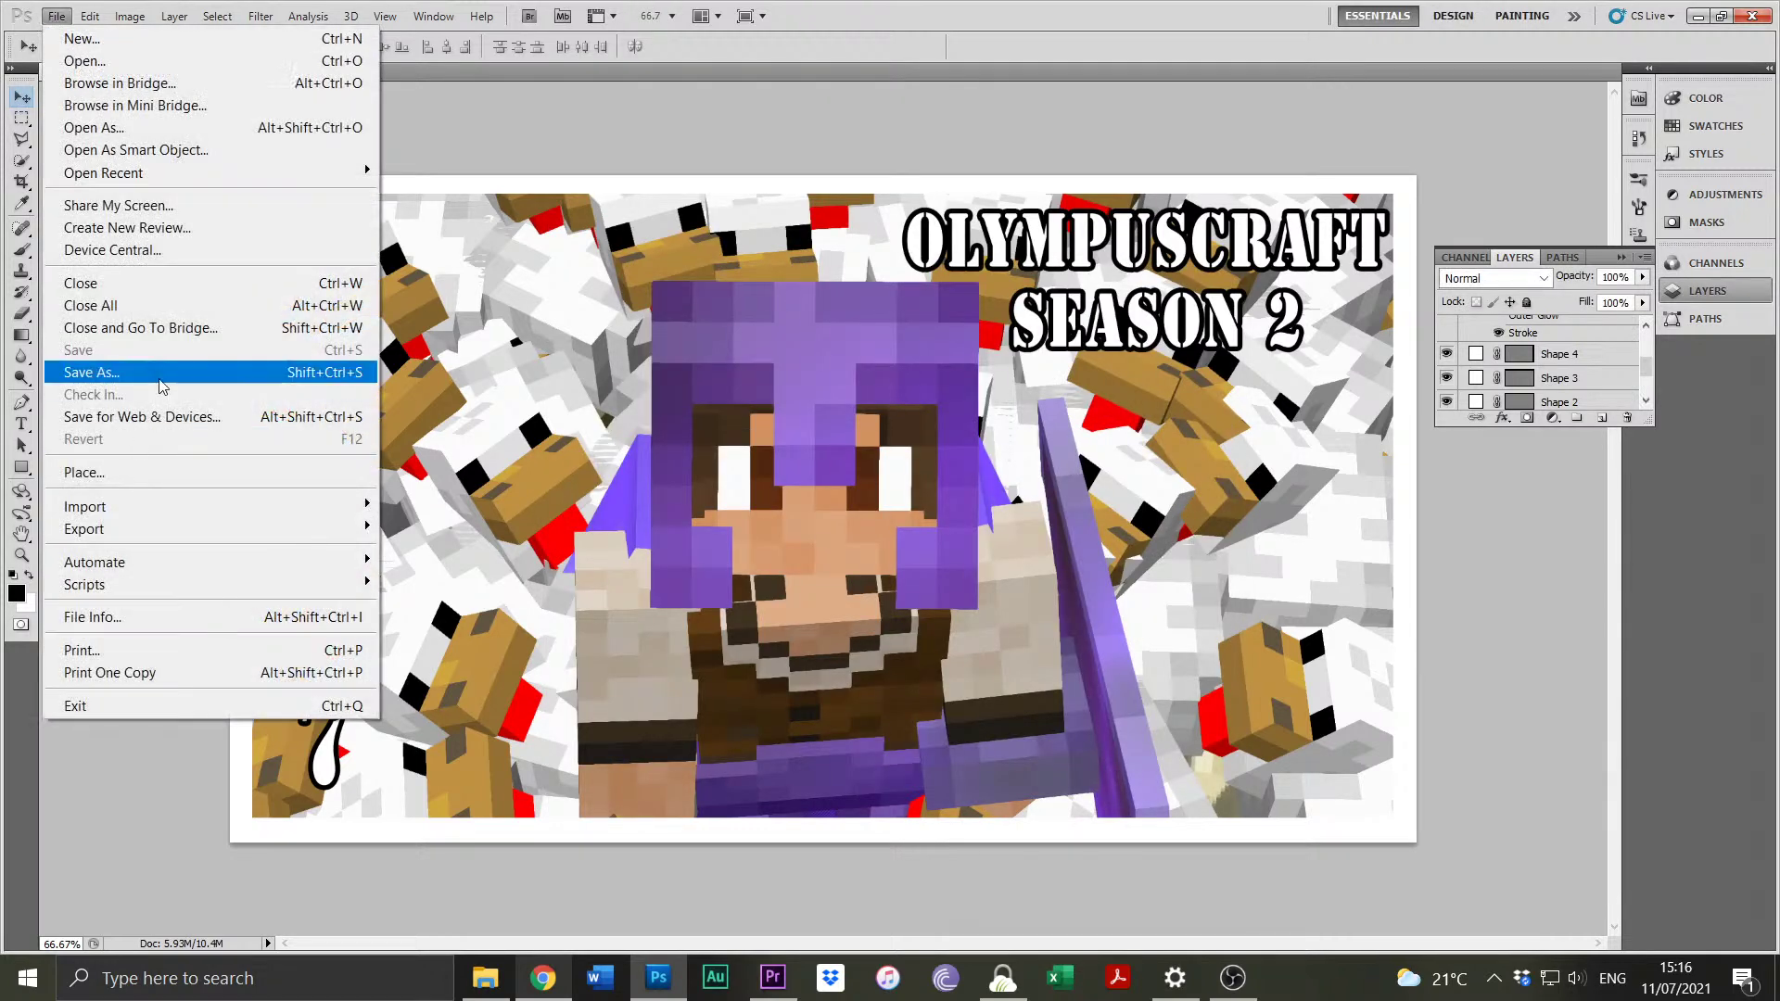
pyautogui.click(91, 372)
pyautogui.click(837, 527)
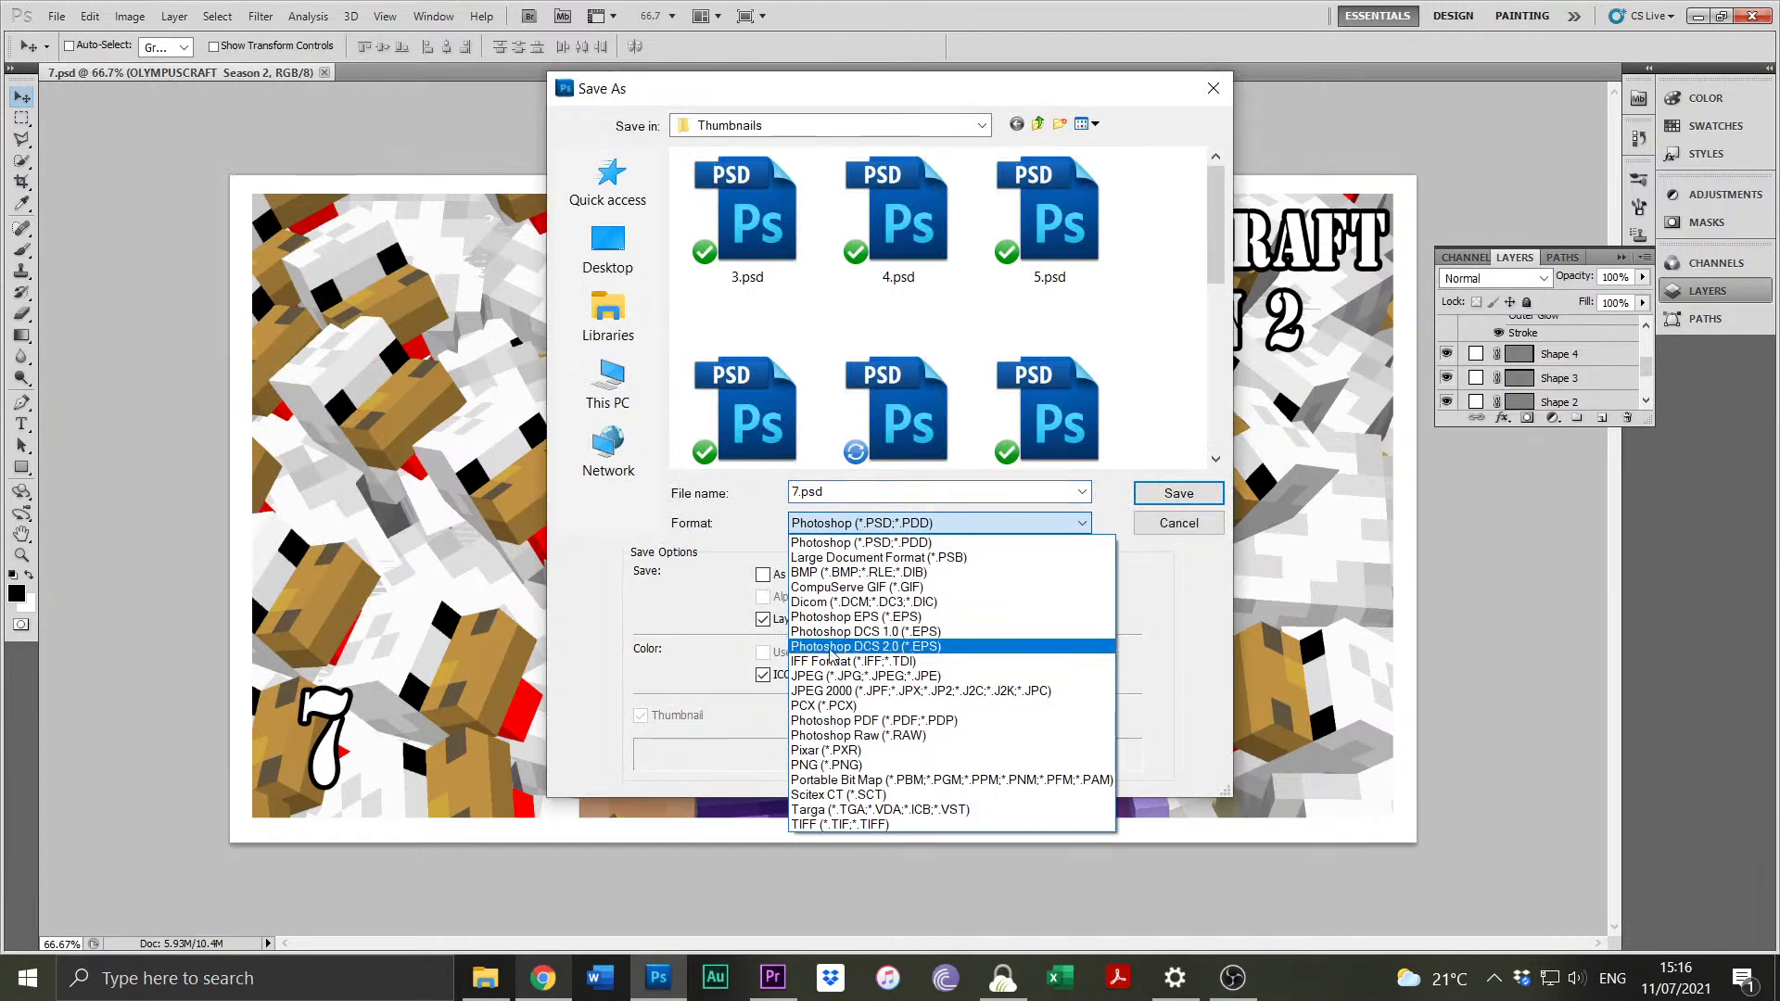
pyautogui.click(841, 676)
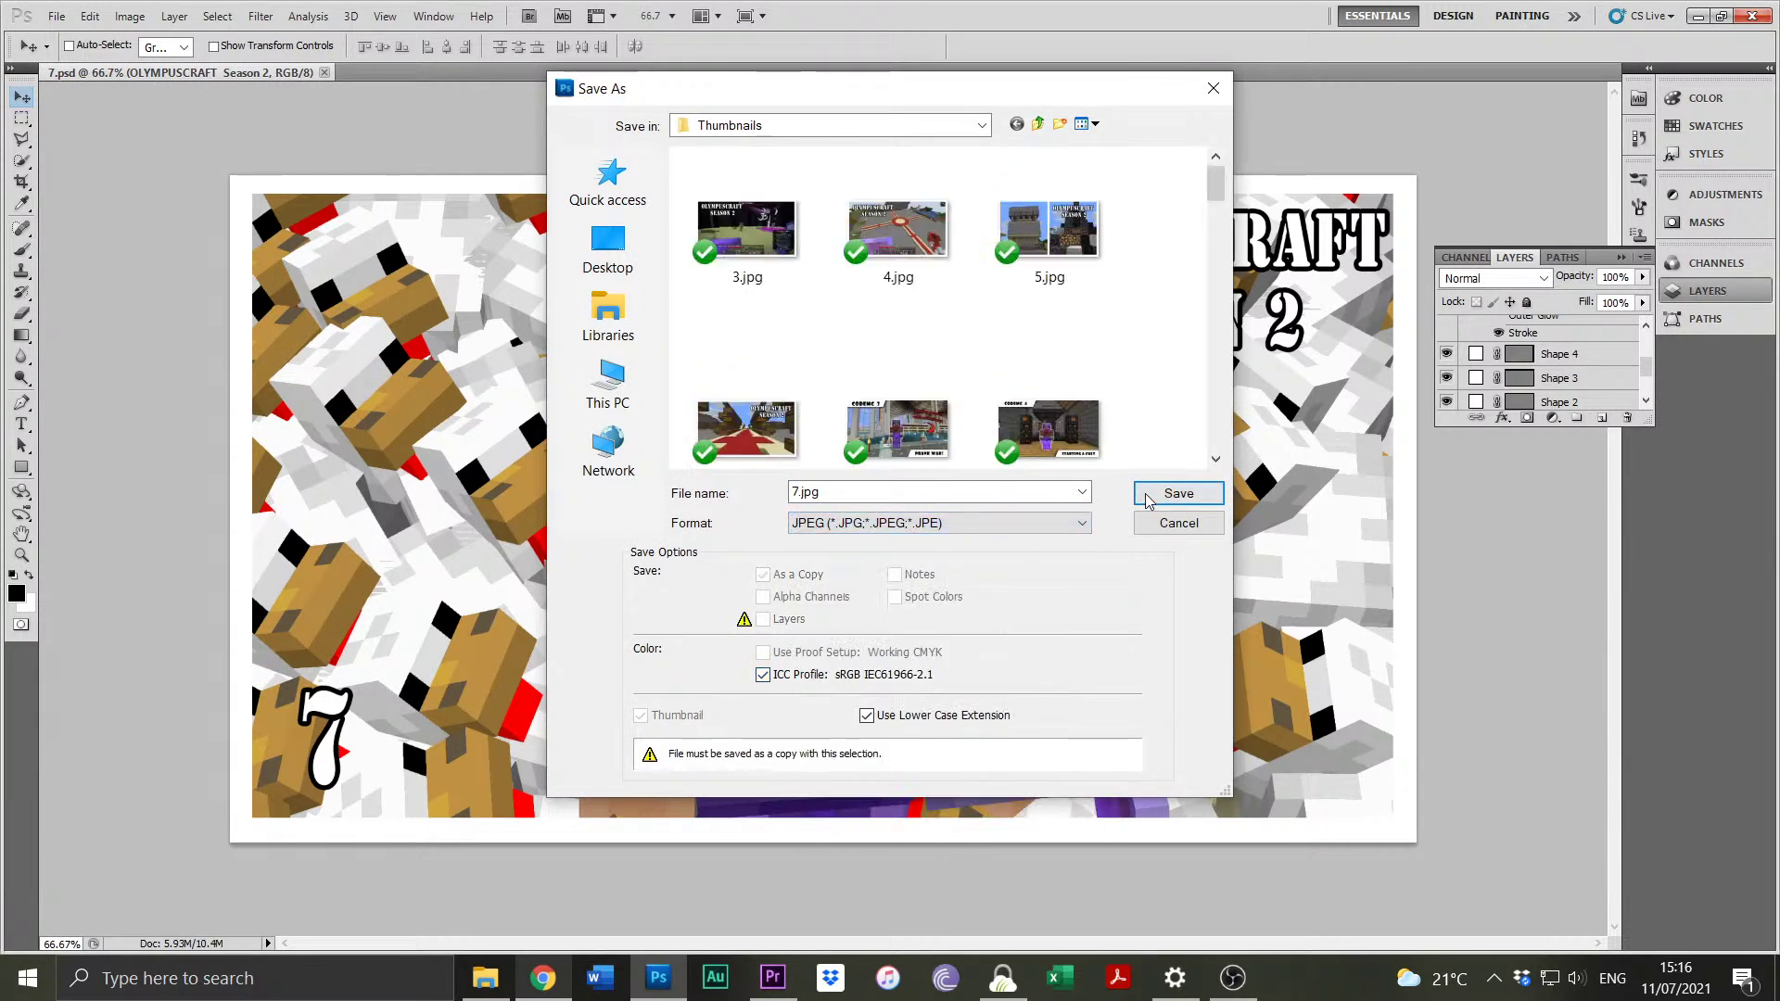
pyautogui.click(1178, 493)
pyautogui.click(998, 271)
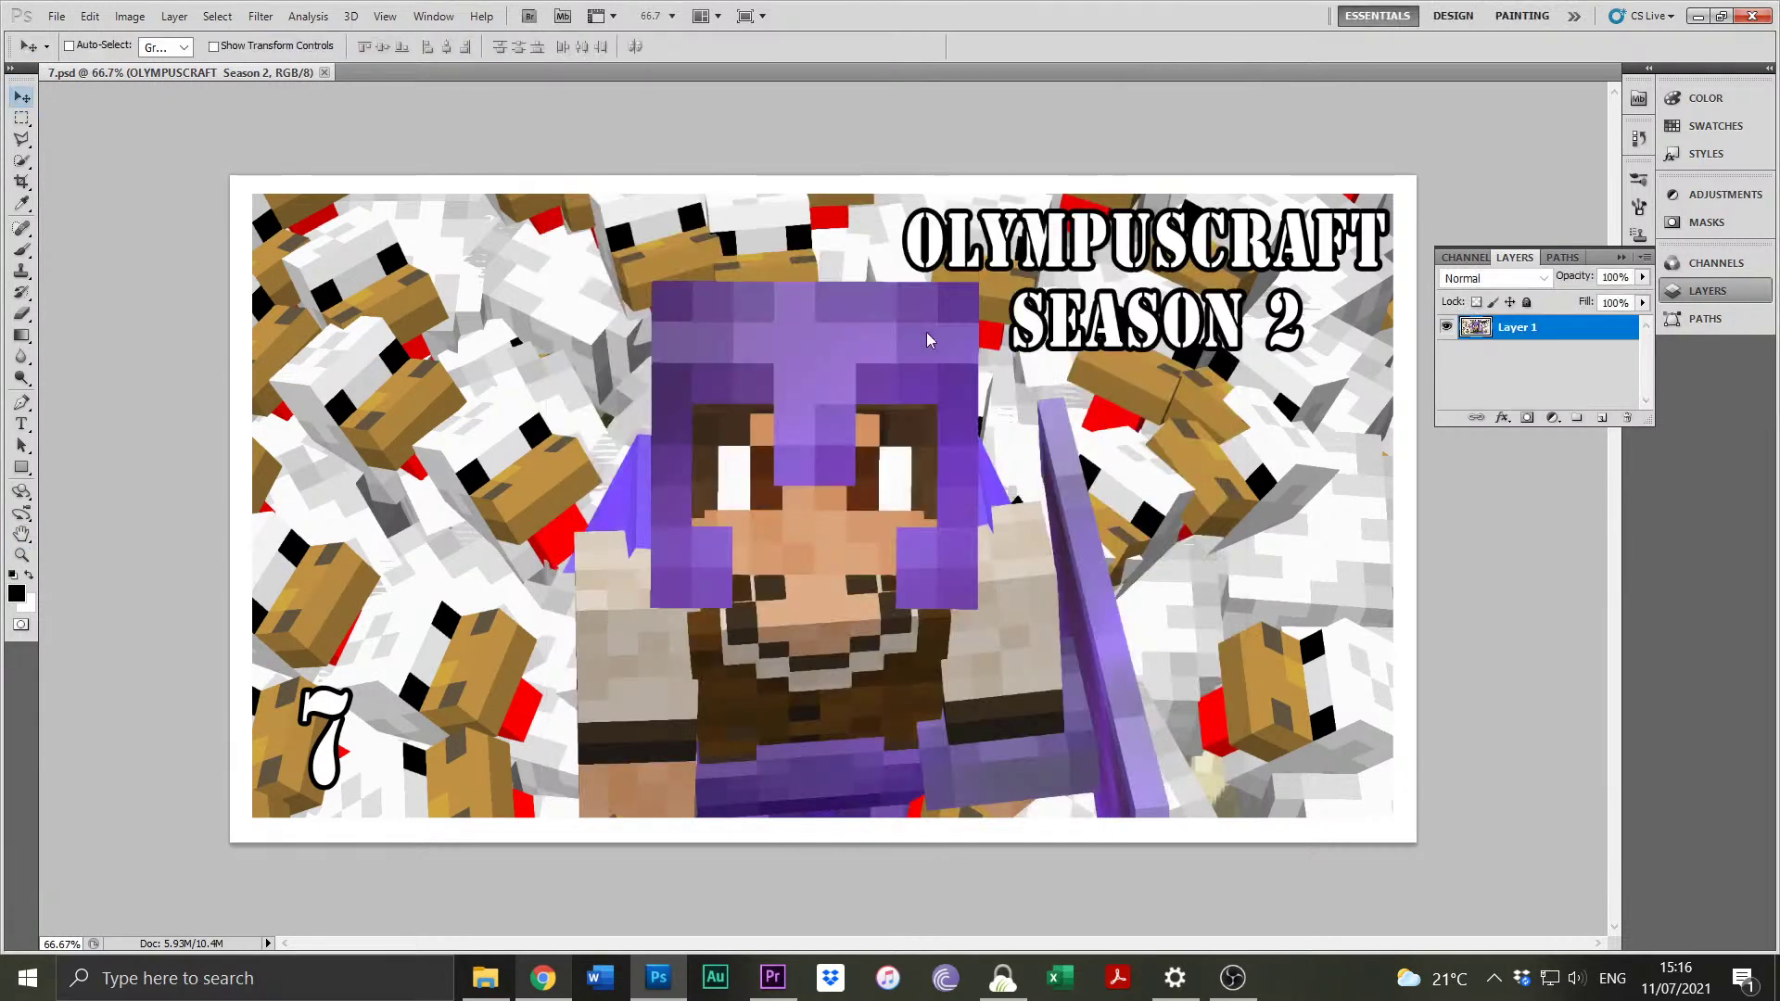
# Close Photoshop, switch to YouTube Studio in Chrome and start a new video upload.
pyautogui.click(1768, 22)
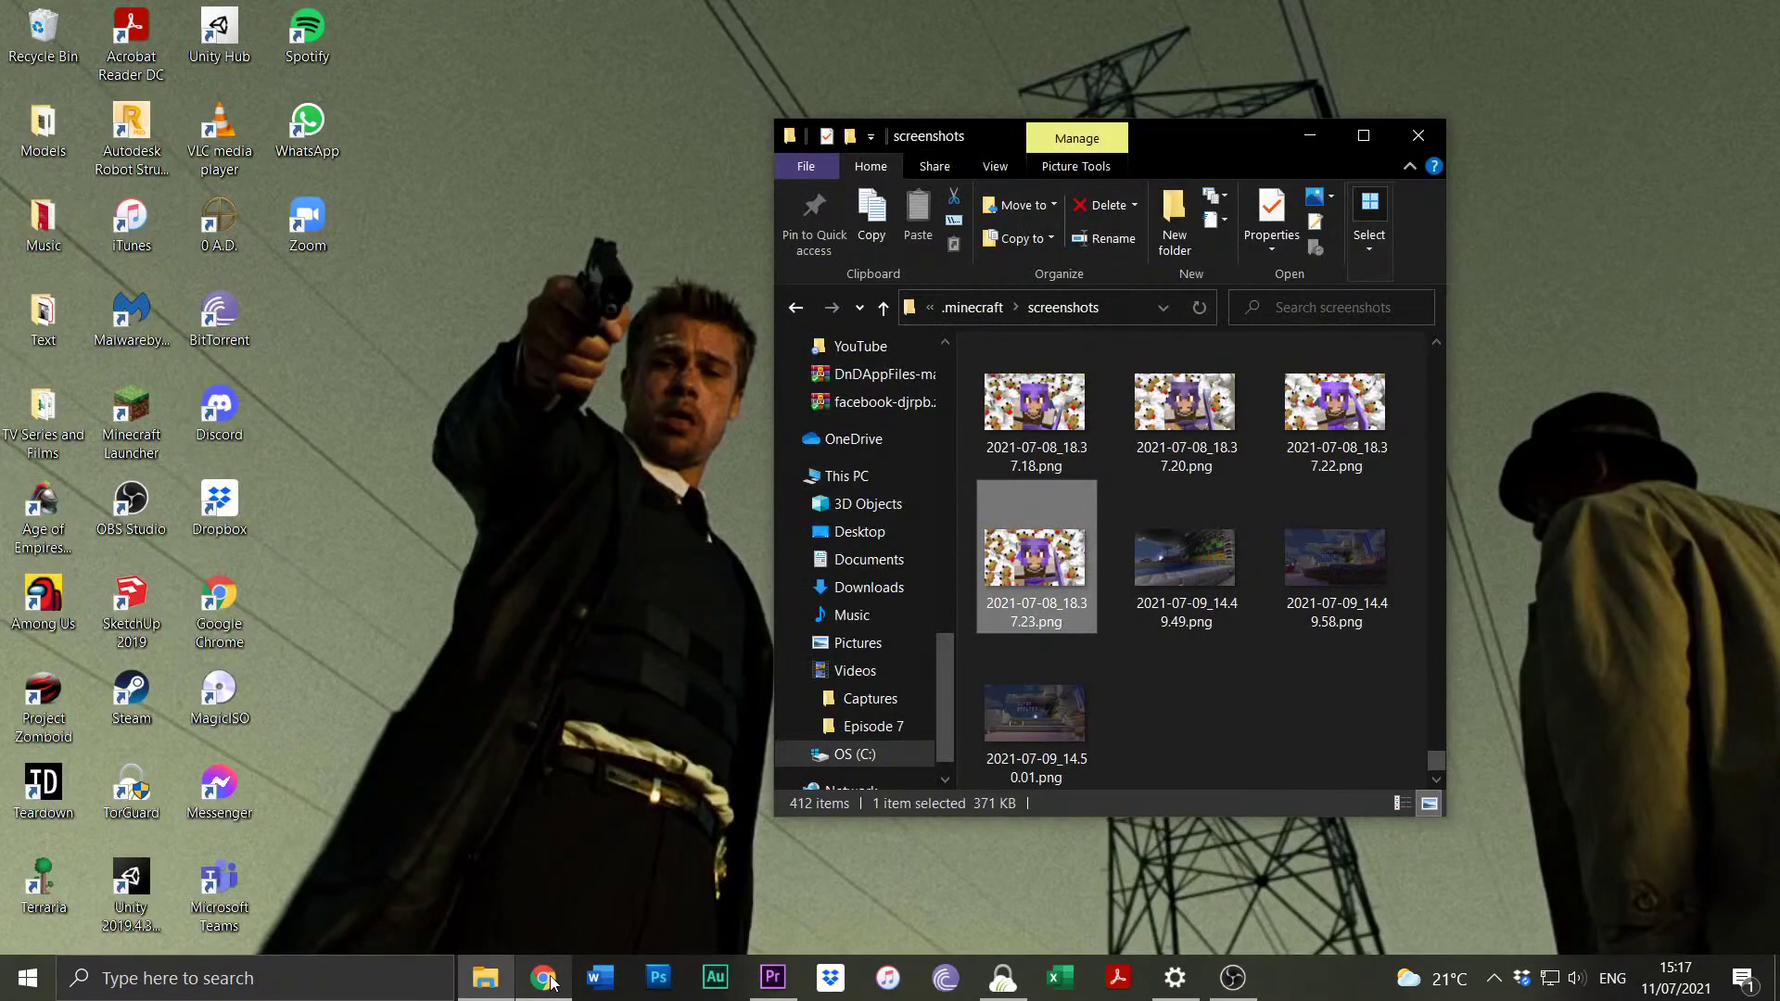
pyautogui.click(542, 974)
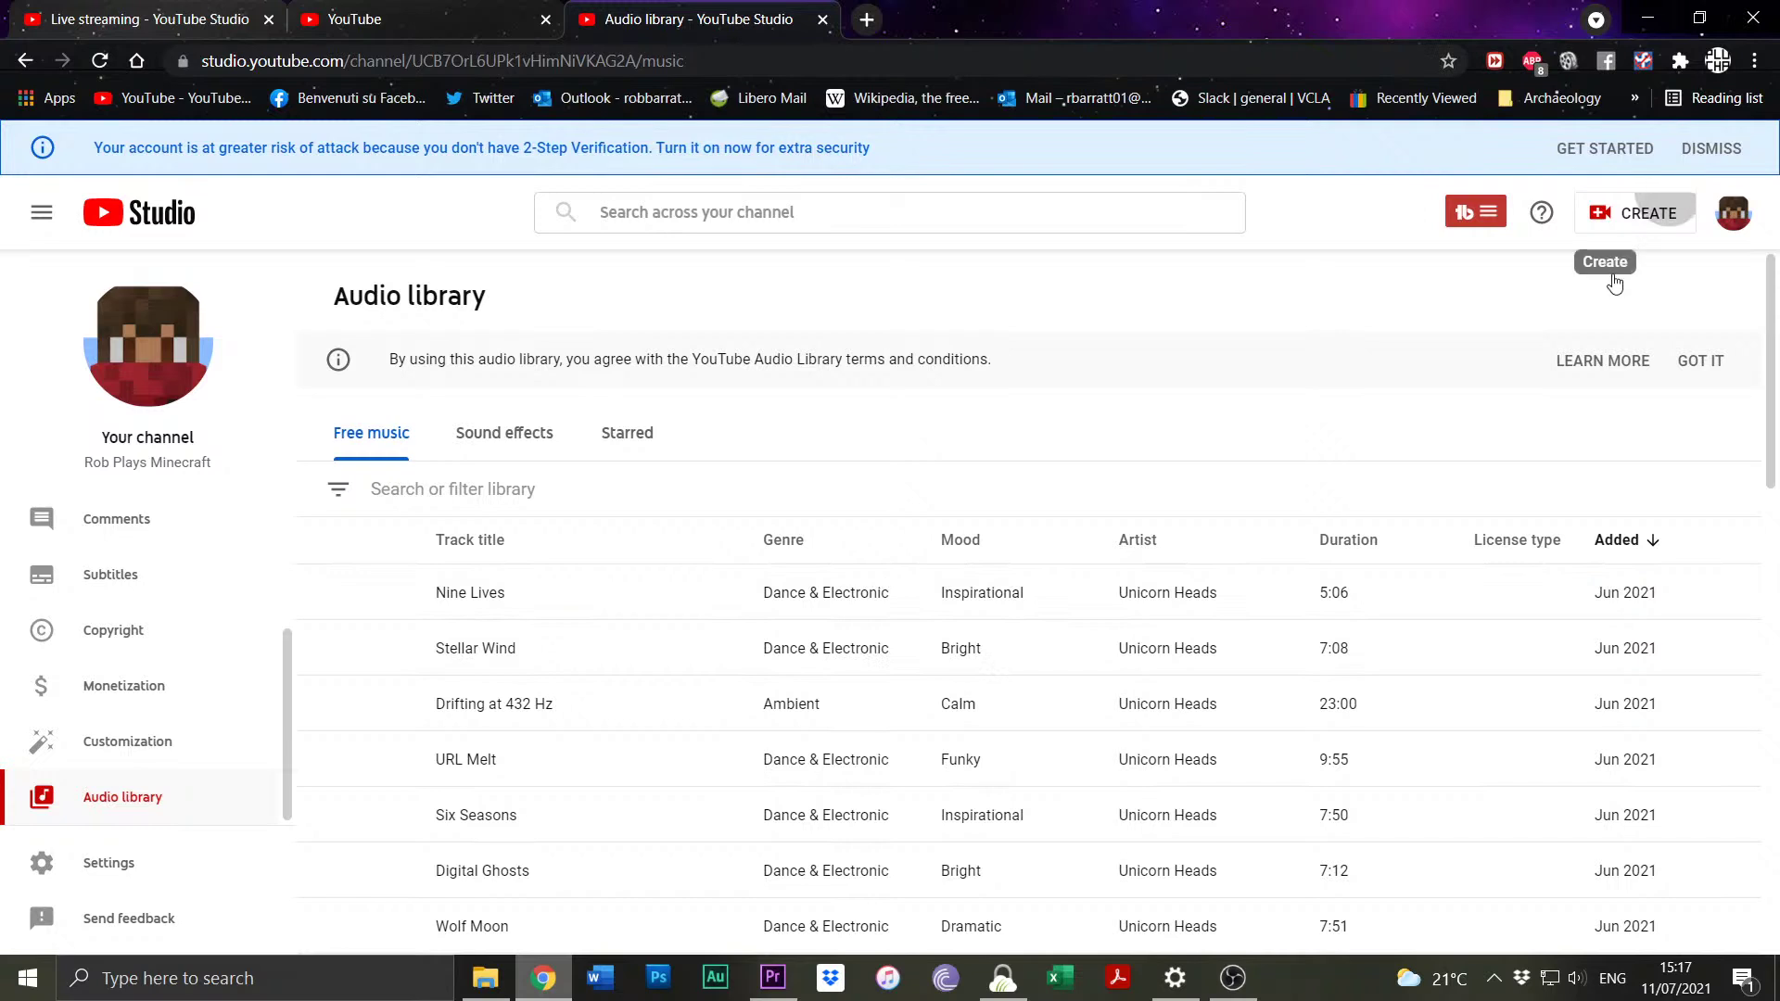
pyautogui.click(1668, 208)
pyautogui.click(1618, 264)
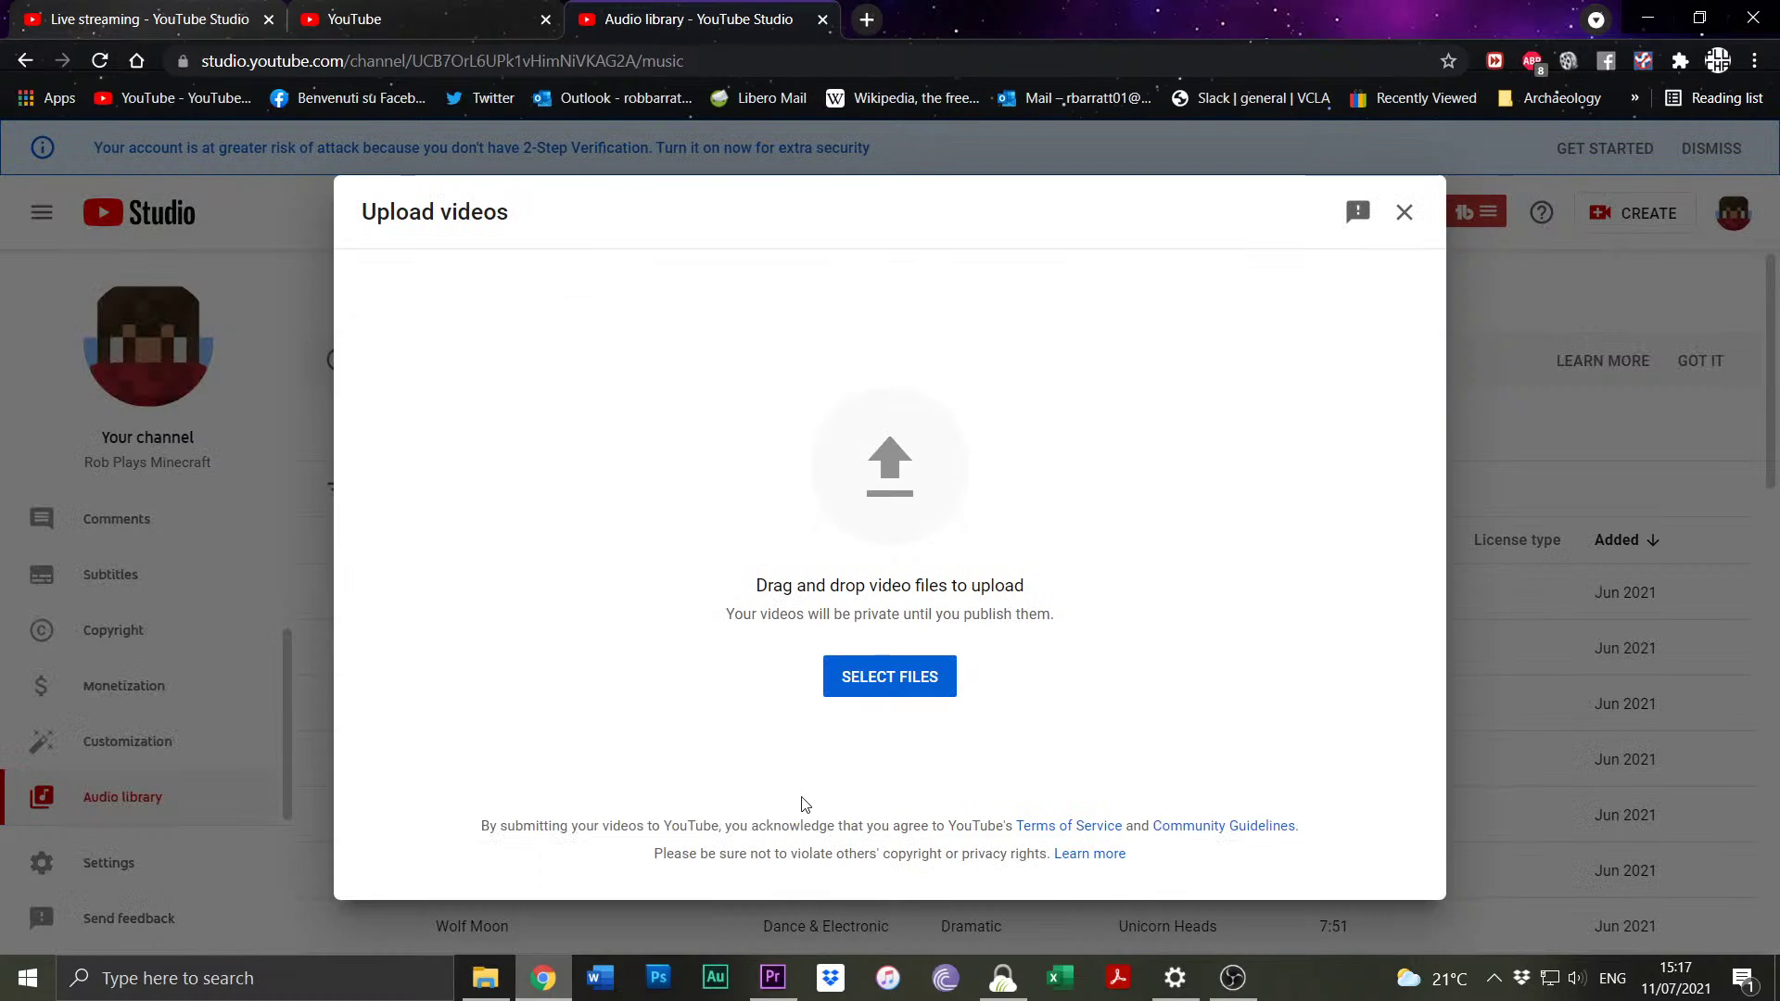
# Upload Sequence 01_3.mp4 from the Documents > Adobe > Premiere Pro > 9.0 folder to YouTube.
pyautogui.click(485, 978)
pyautogui.scroll(-1, 952, 697)
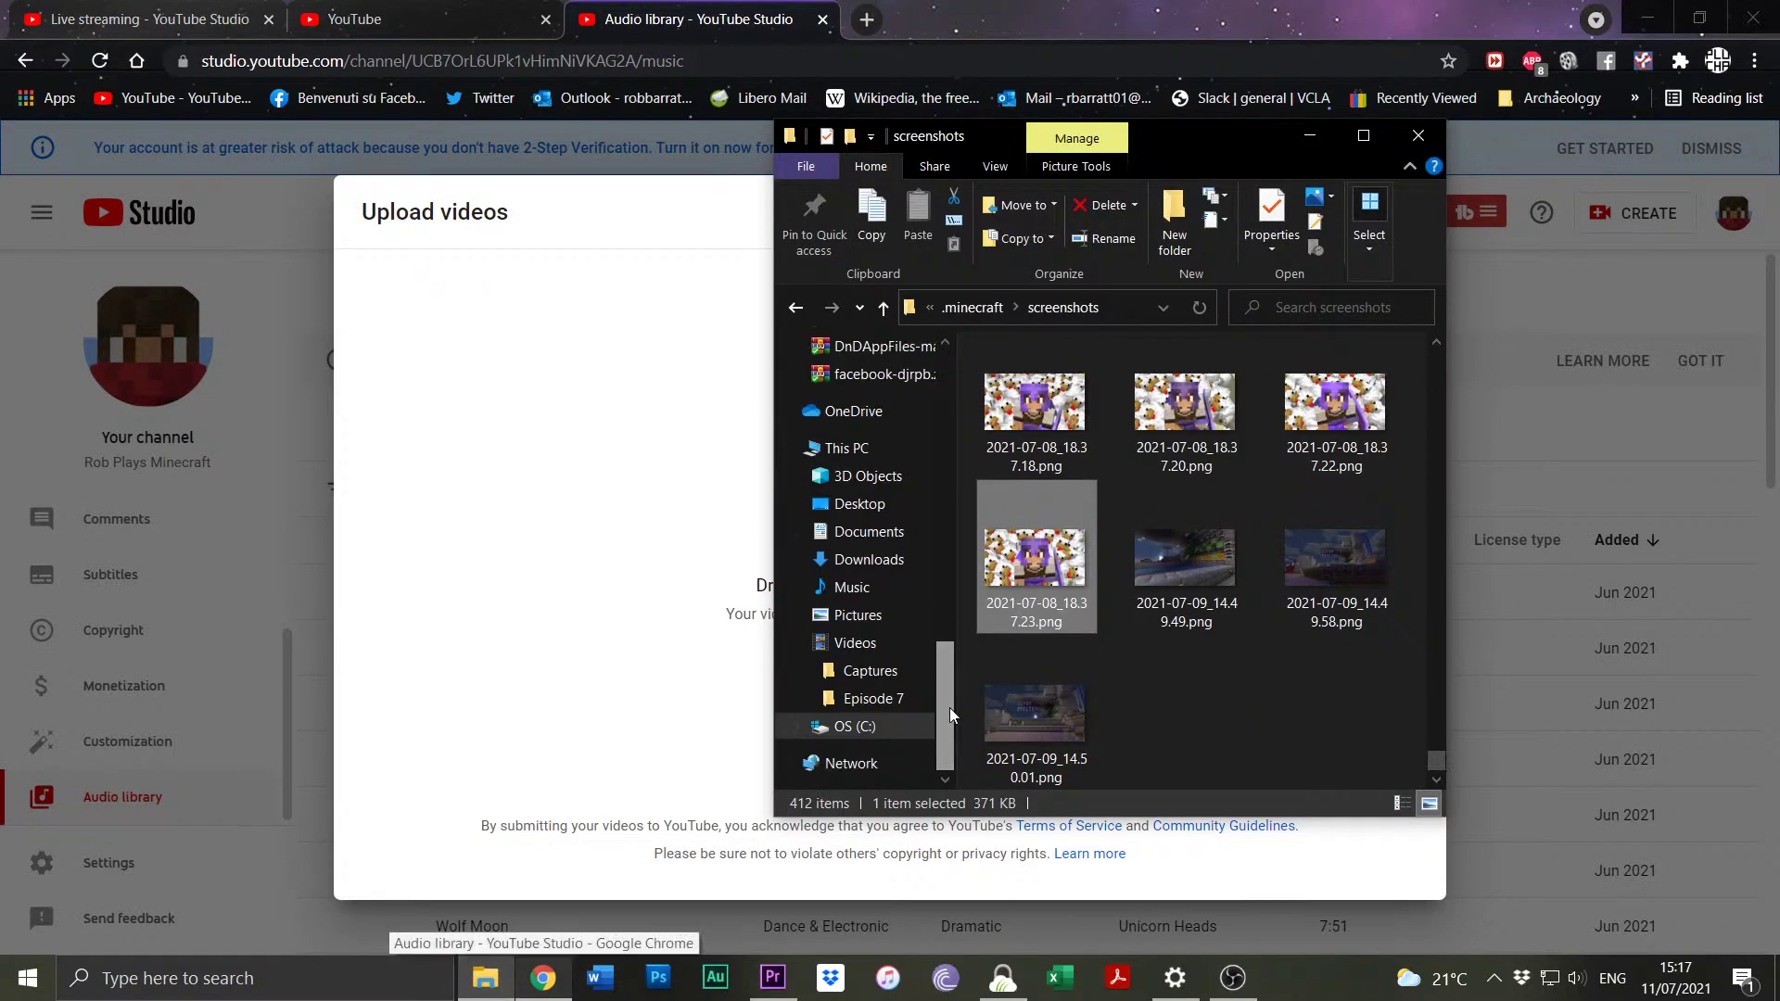
pyautogui.scroll(5, 907, 715)
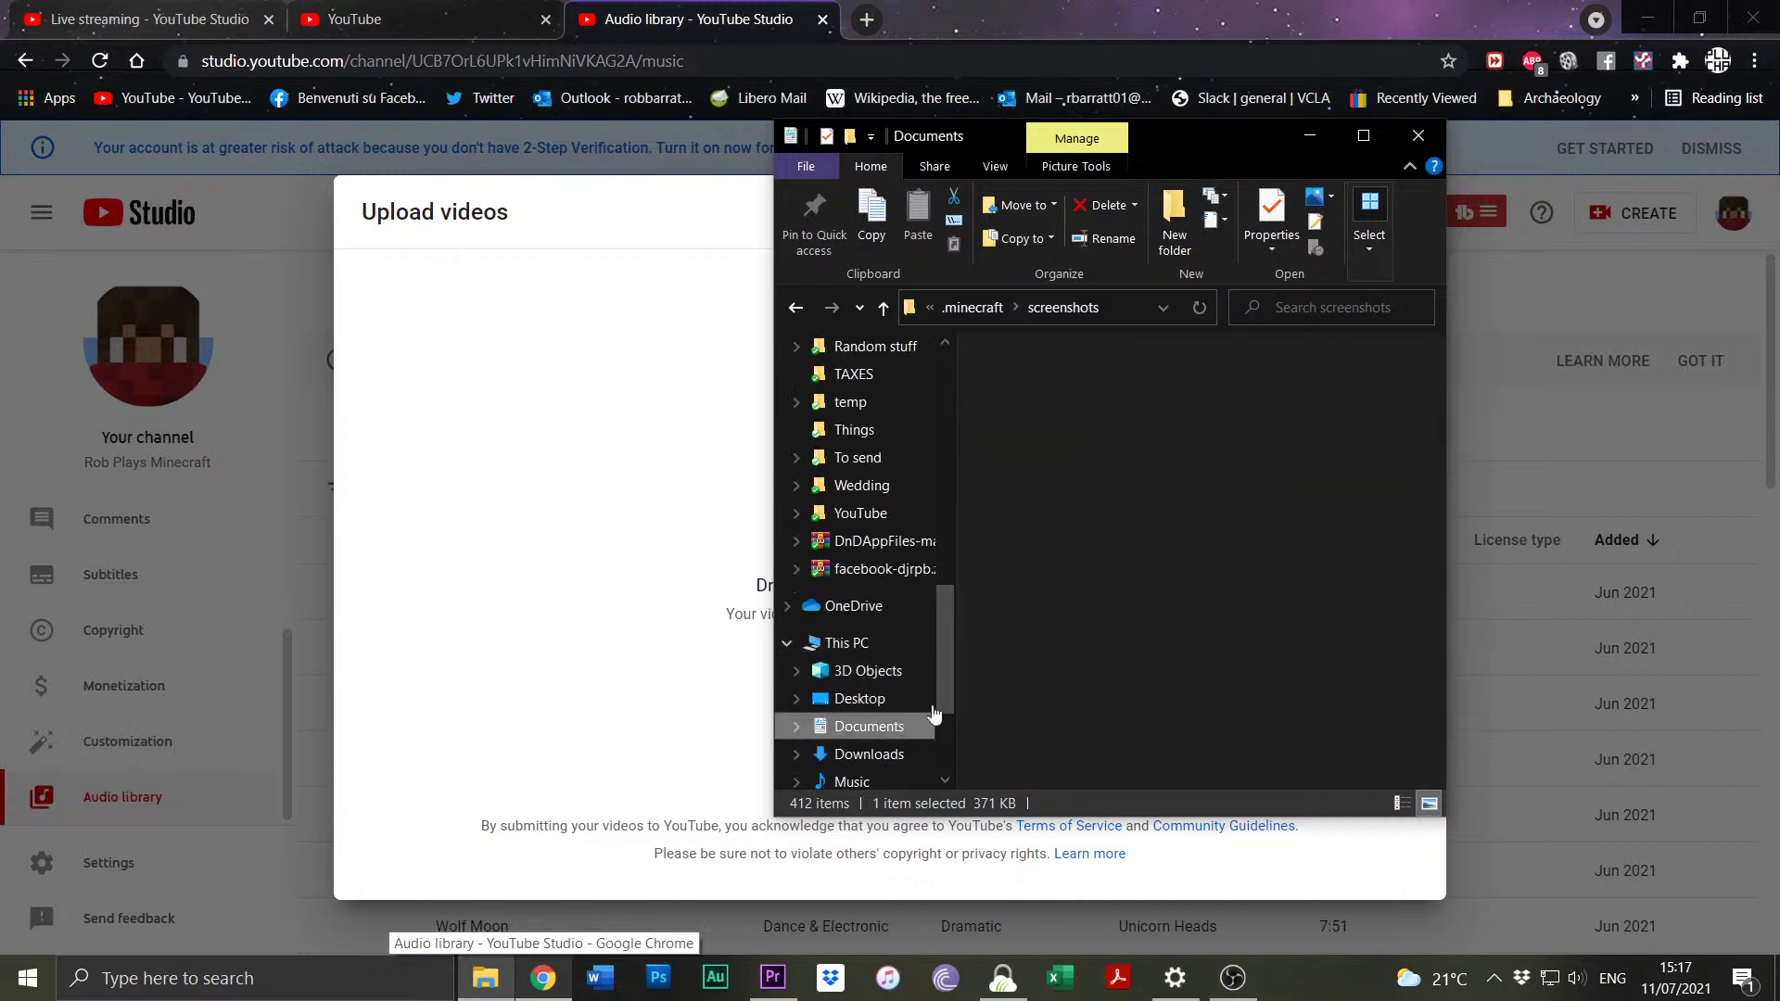
pyautogui.click(895, 727)
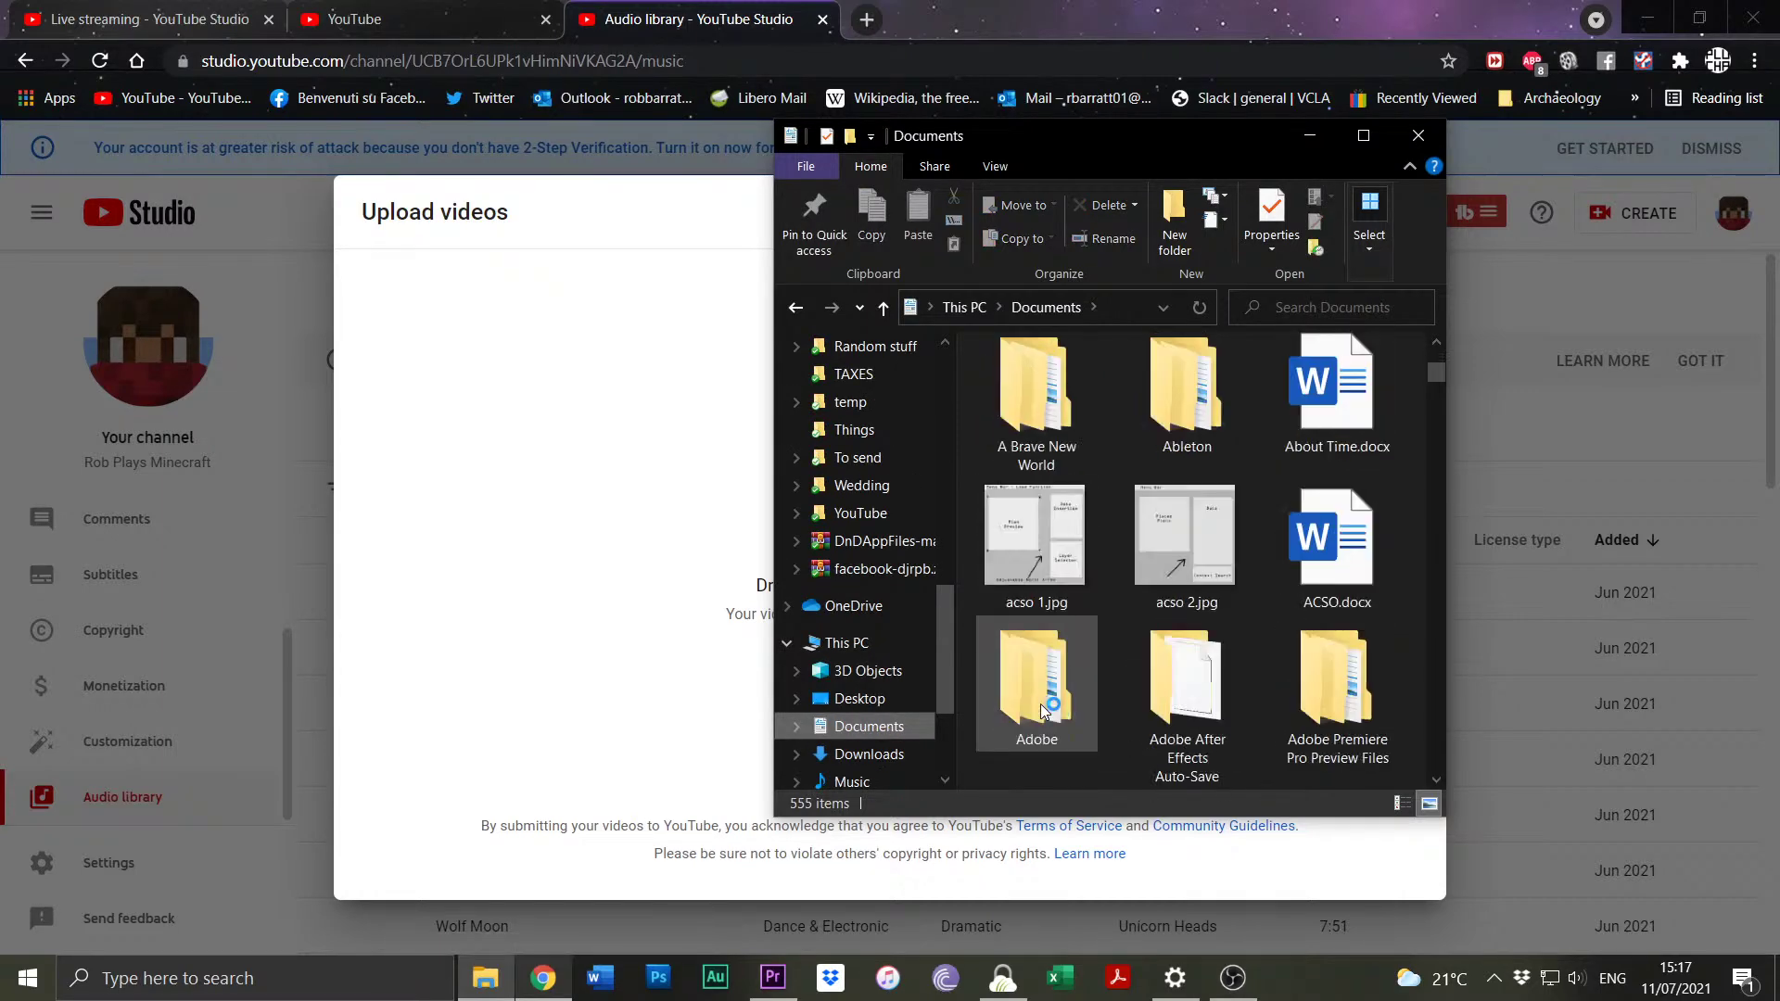
pyautogui.doubleClick(1040, 704)
pyautogui.doubleClick(1059, 526)
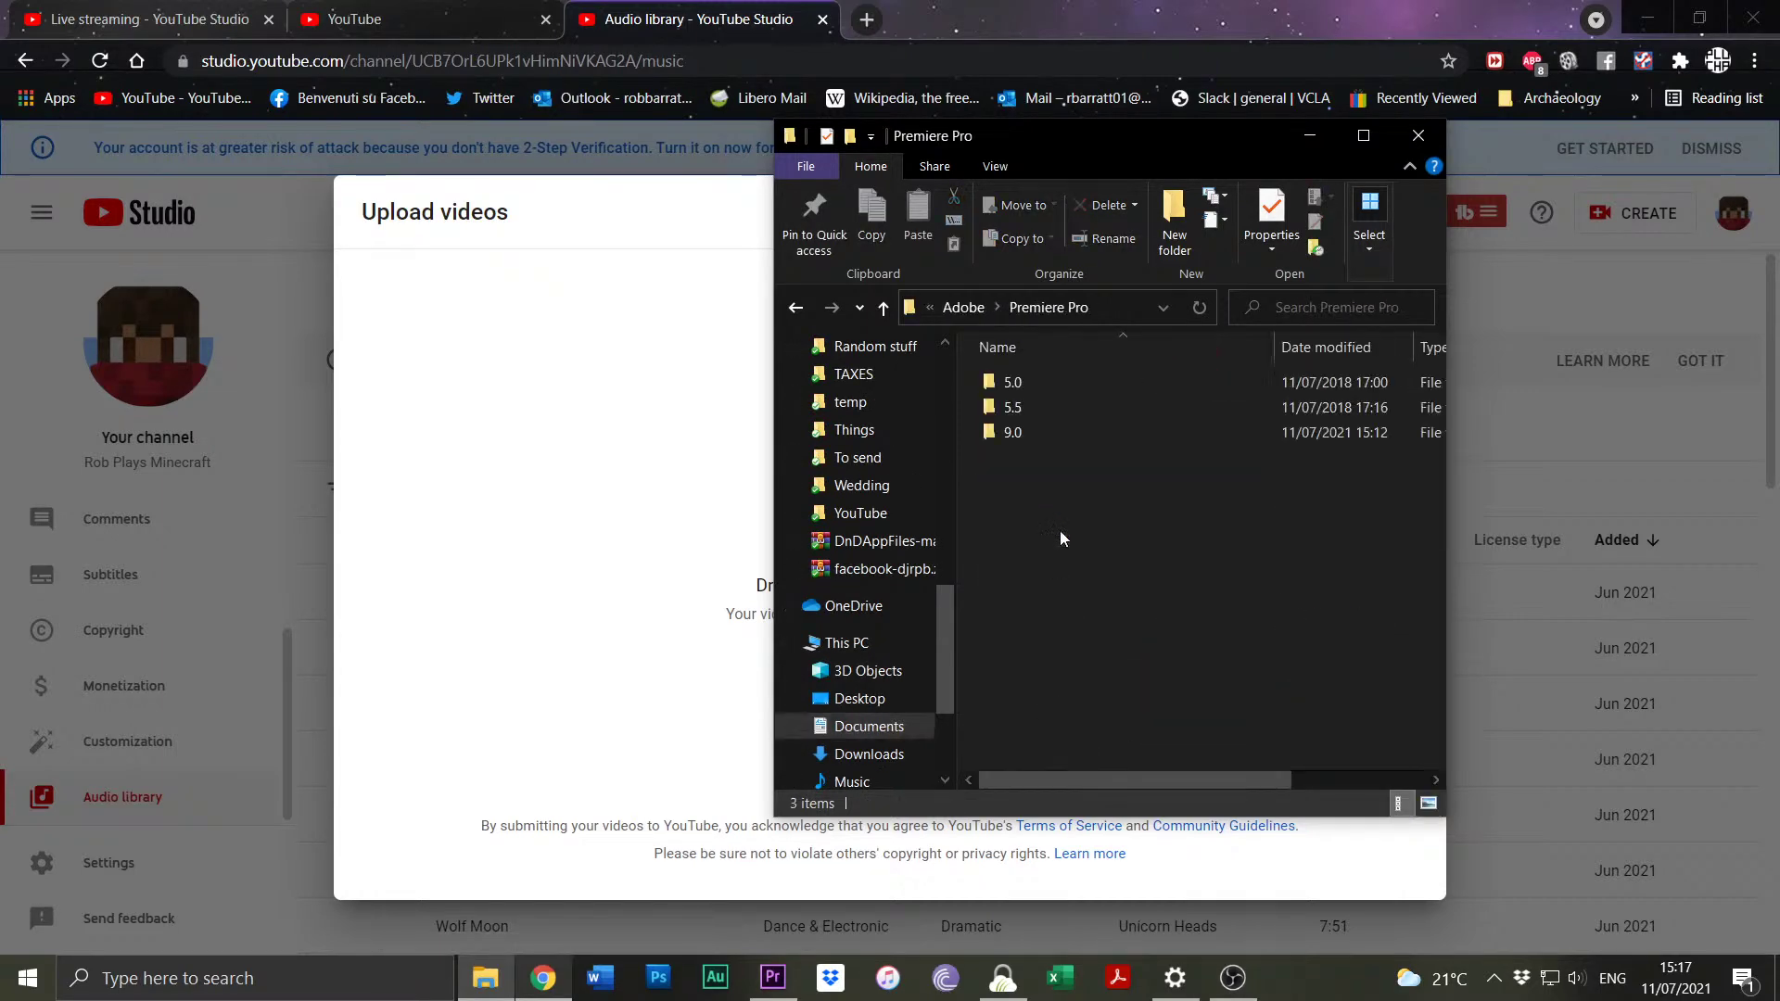
pyautogui.doubleClick(1020, 434)
pyautogui.scroll(-3, 1050, 550)
pyautogui.scroll(-10, 1051, 549)
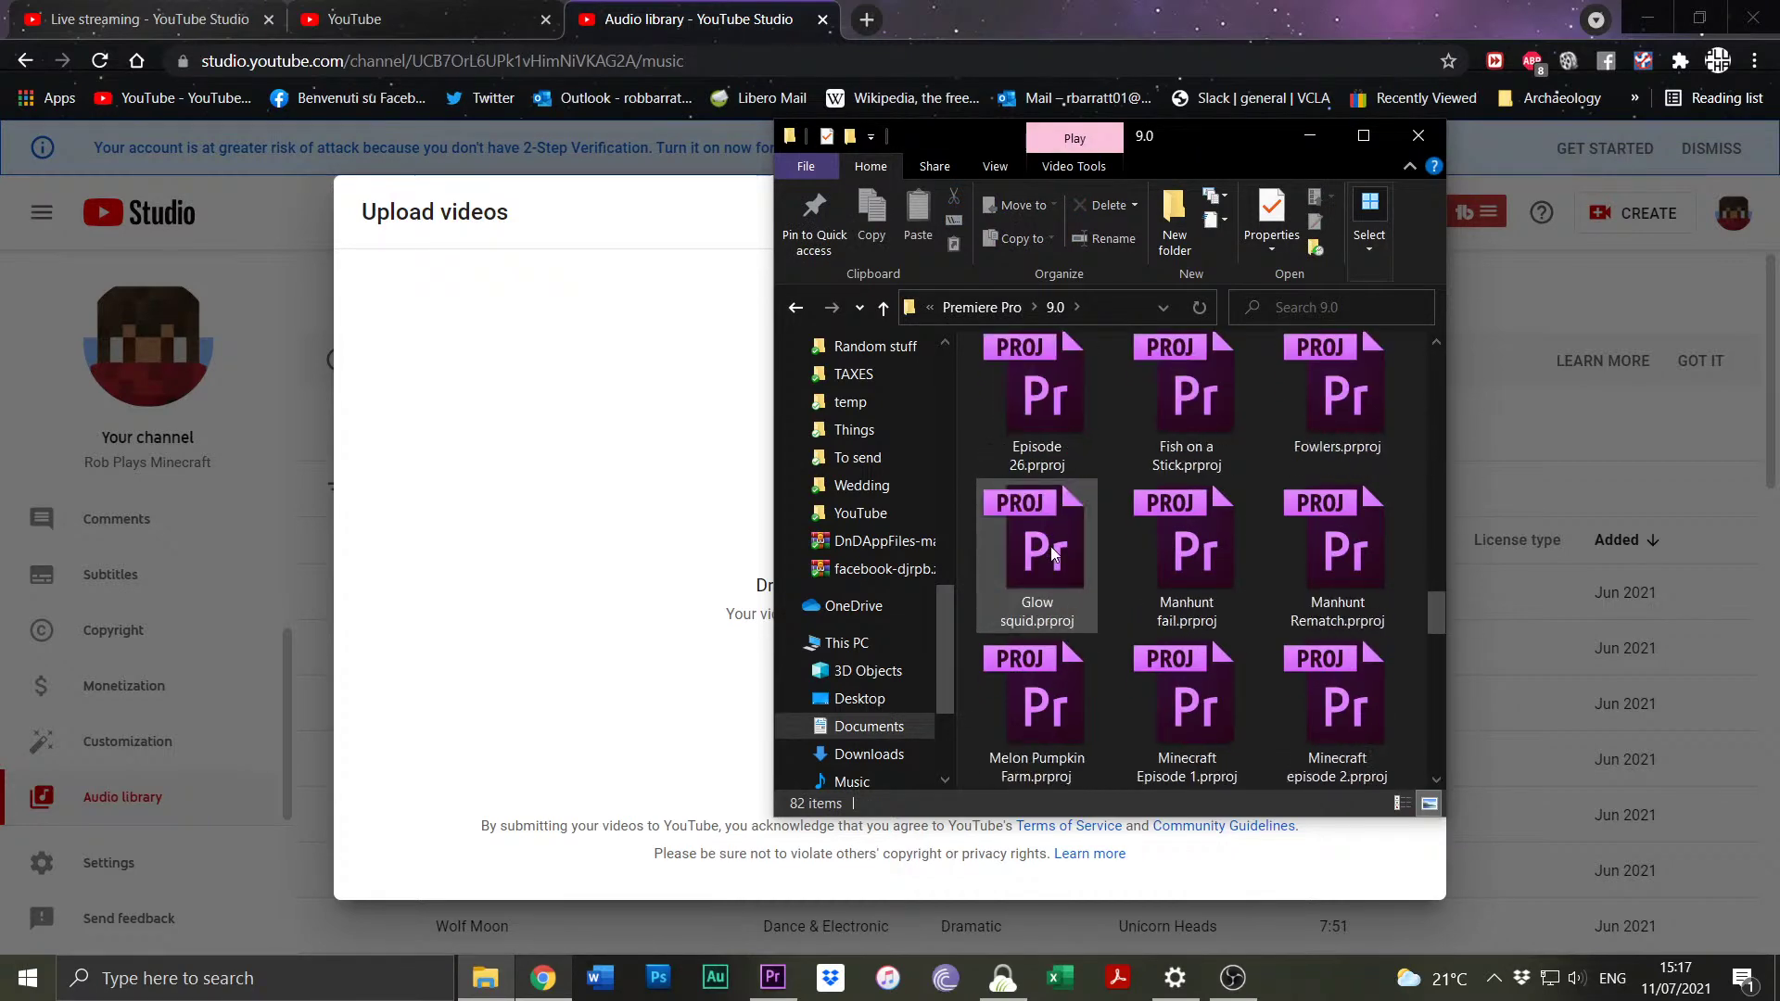
pyautogui.moveTo(1073, 549); pyautogui.dragTo(638, 516)
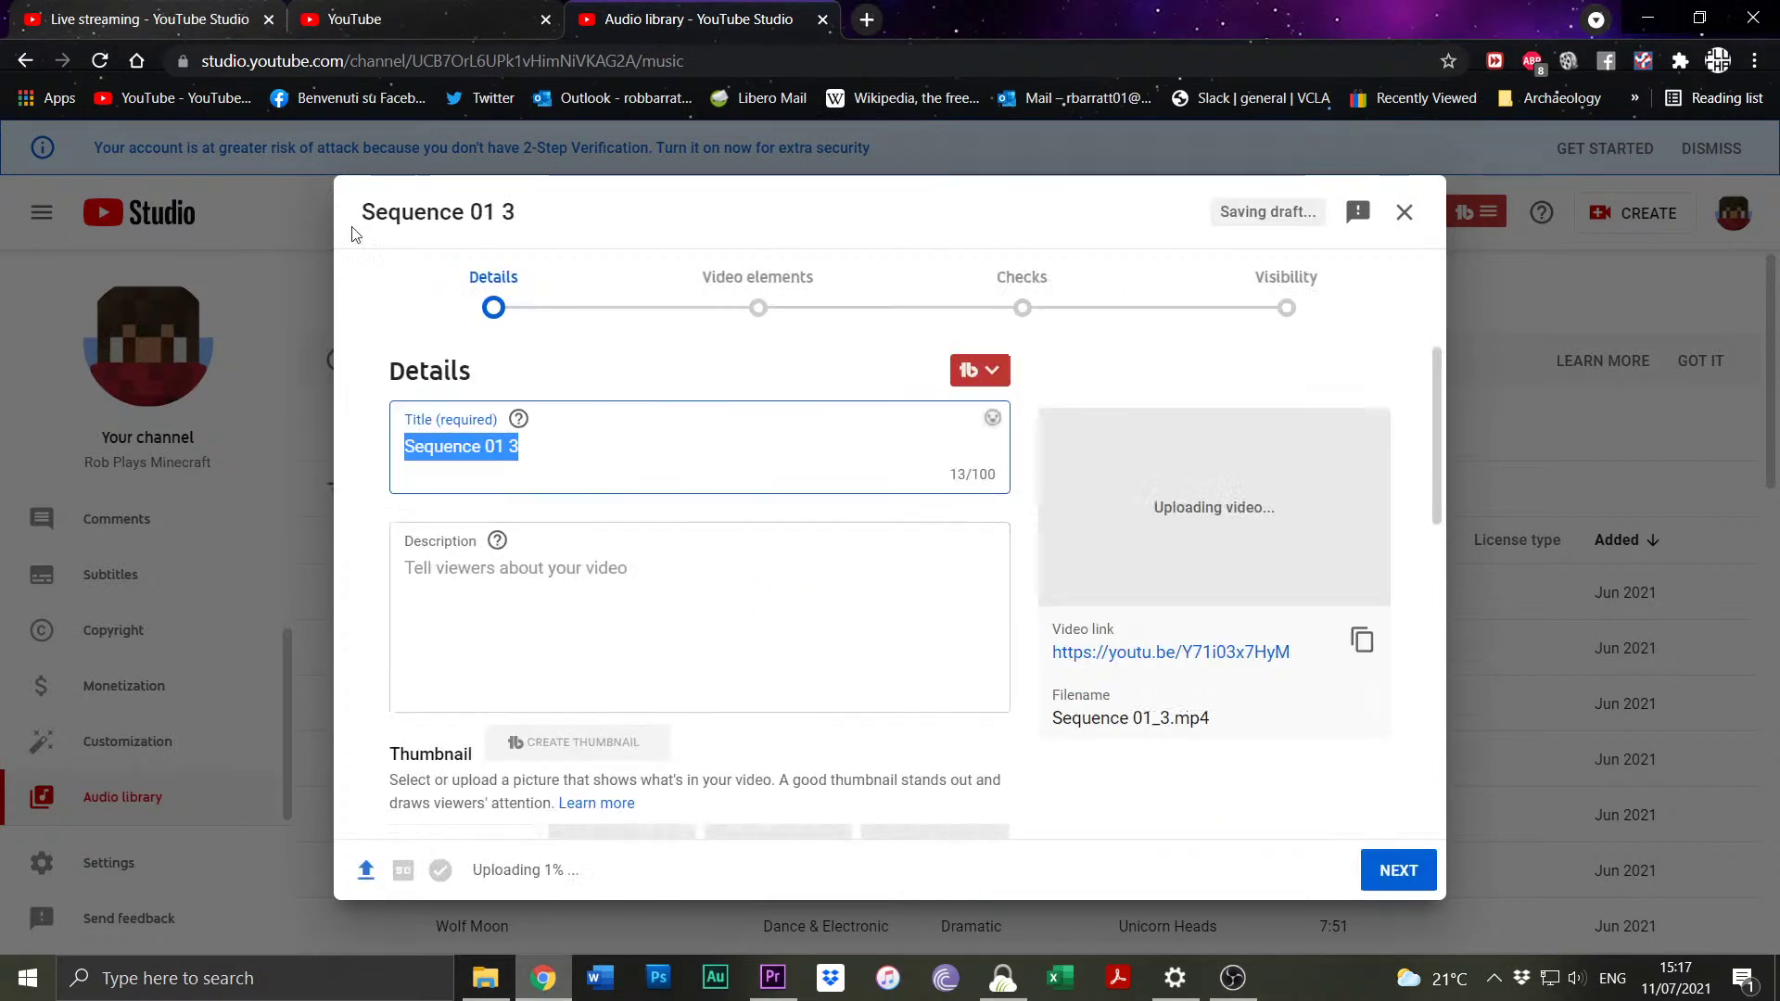
# Open the details of the published Olympuscraft 2 Episode 6 video and copy its title into the new upload's title.
pyautogui.hotkey('ctrl', 'shift', 'Tab')
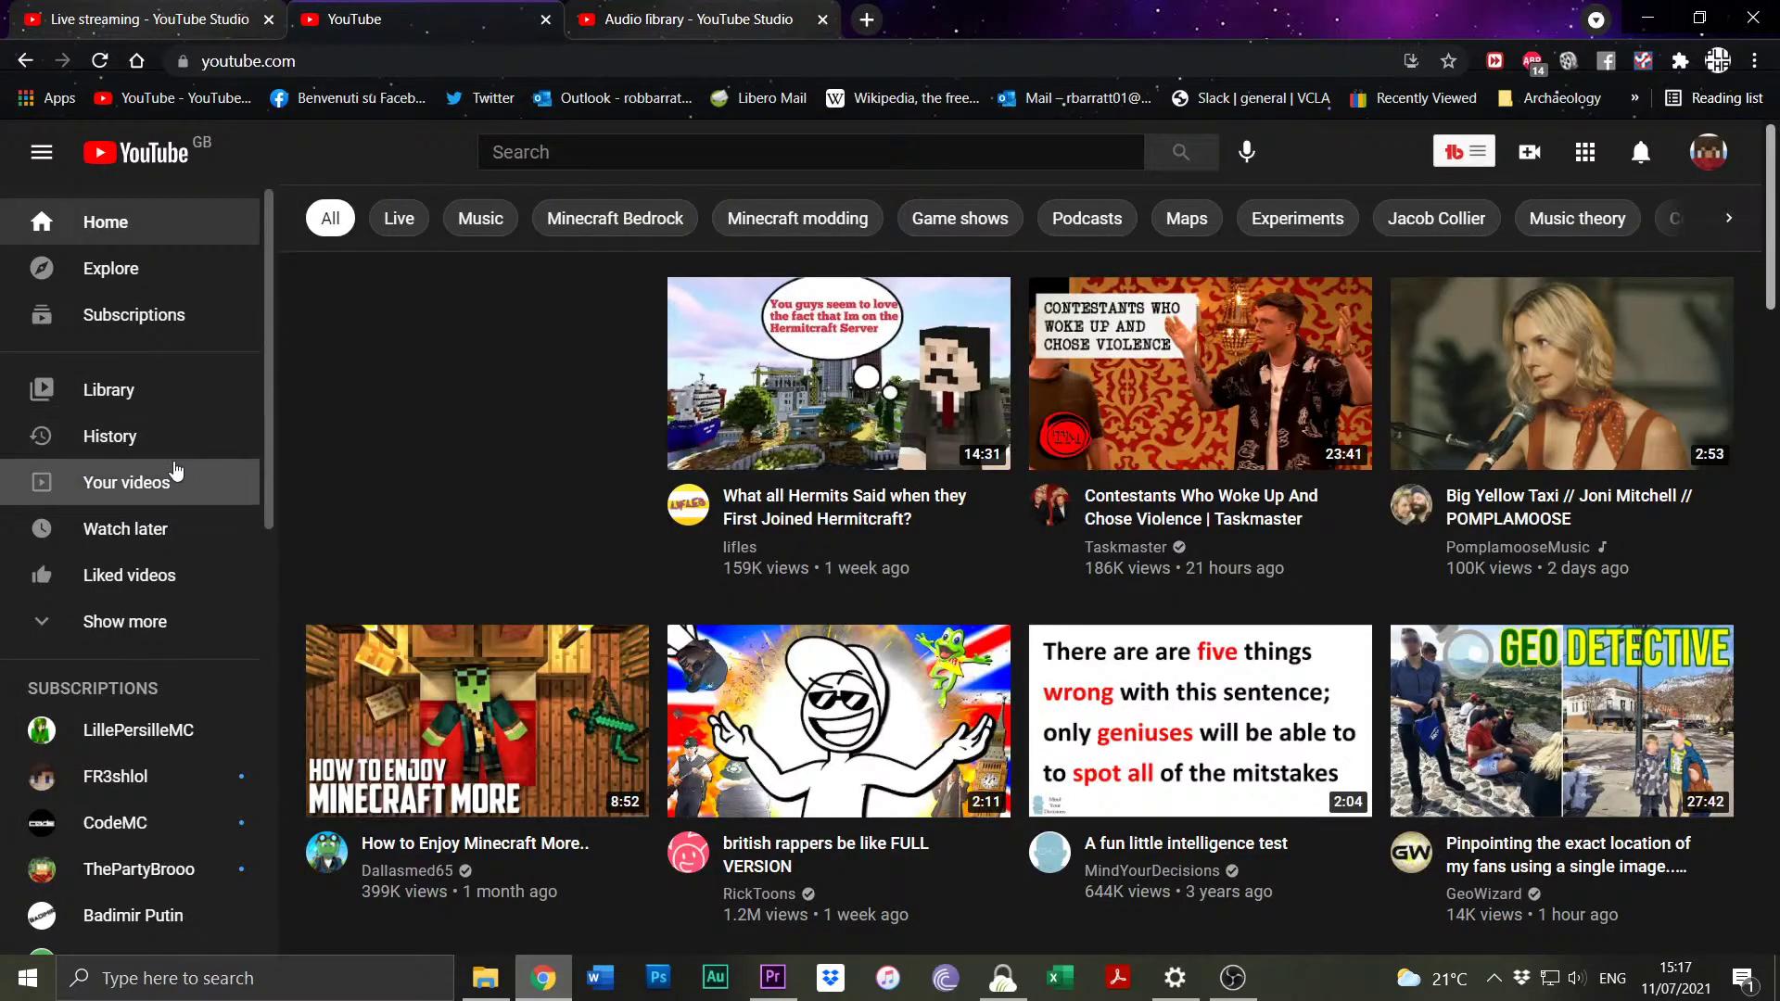
pyautogui.click(185, 471)
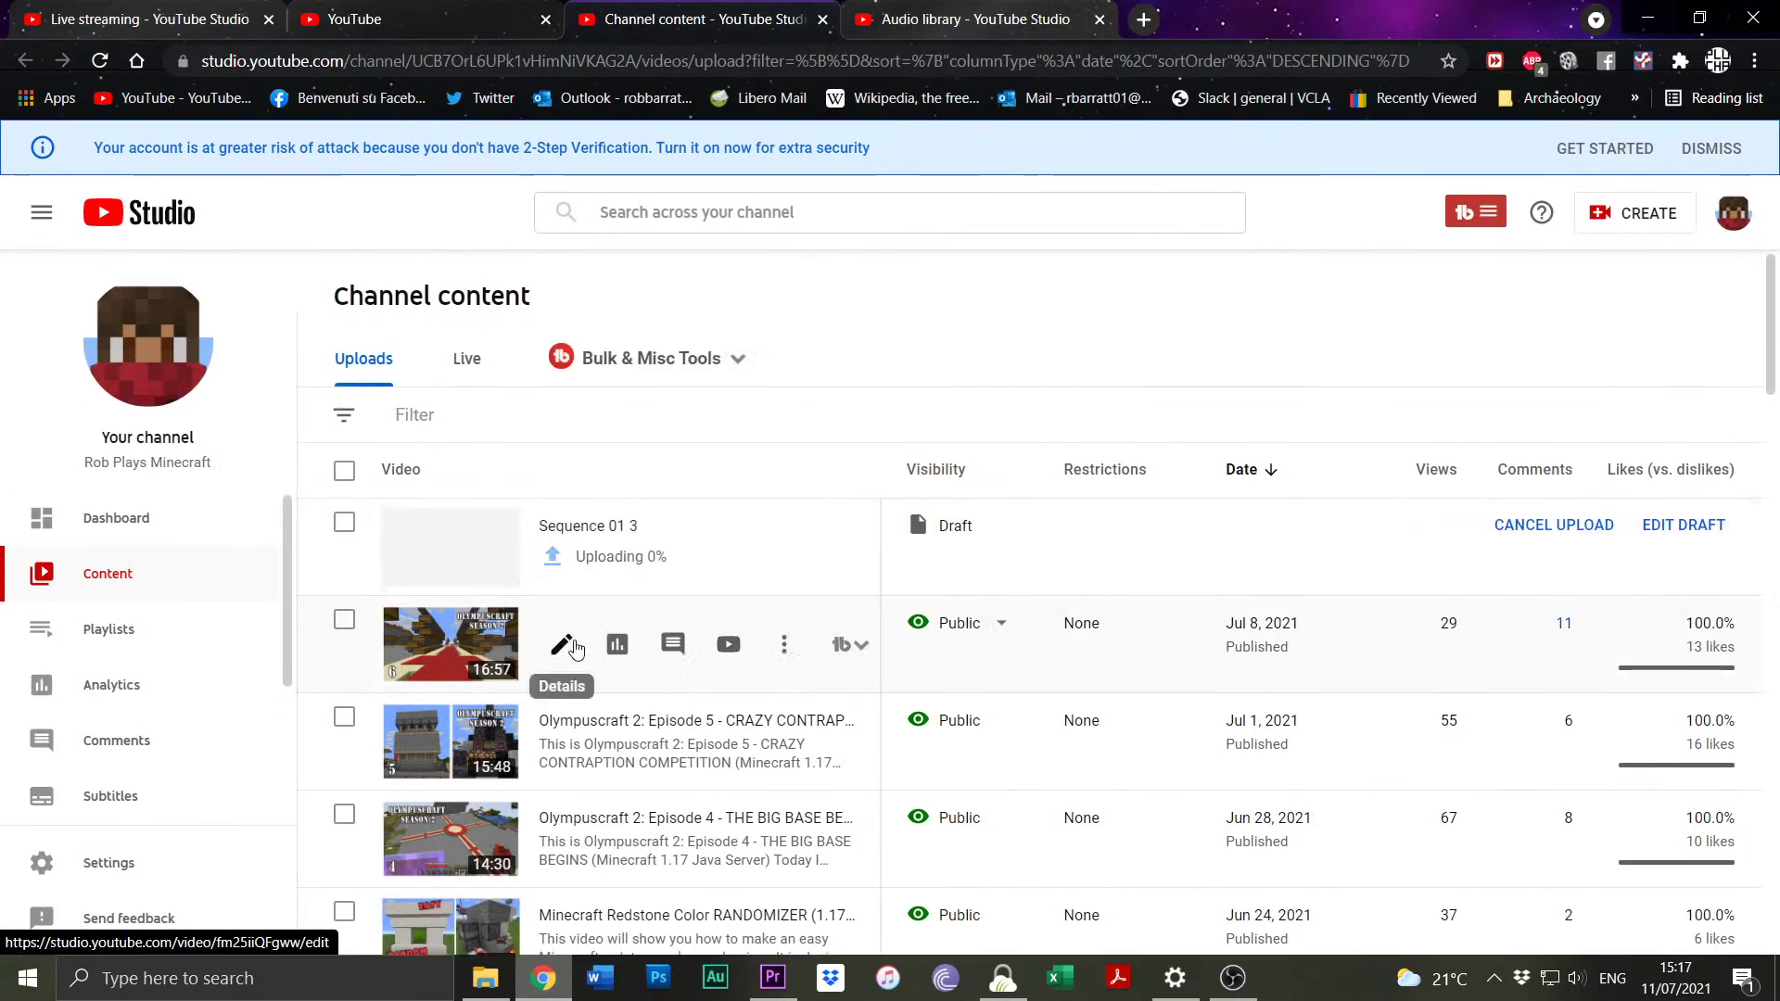
pyautogui.click(573, 636)
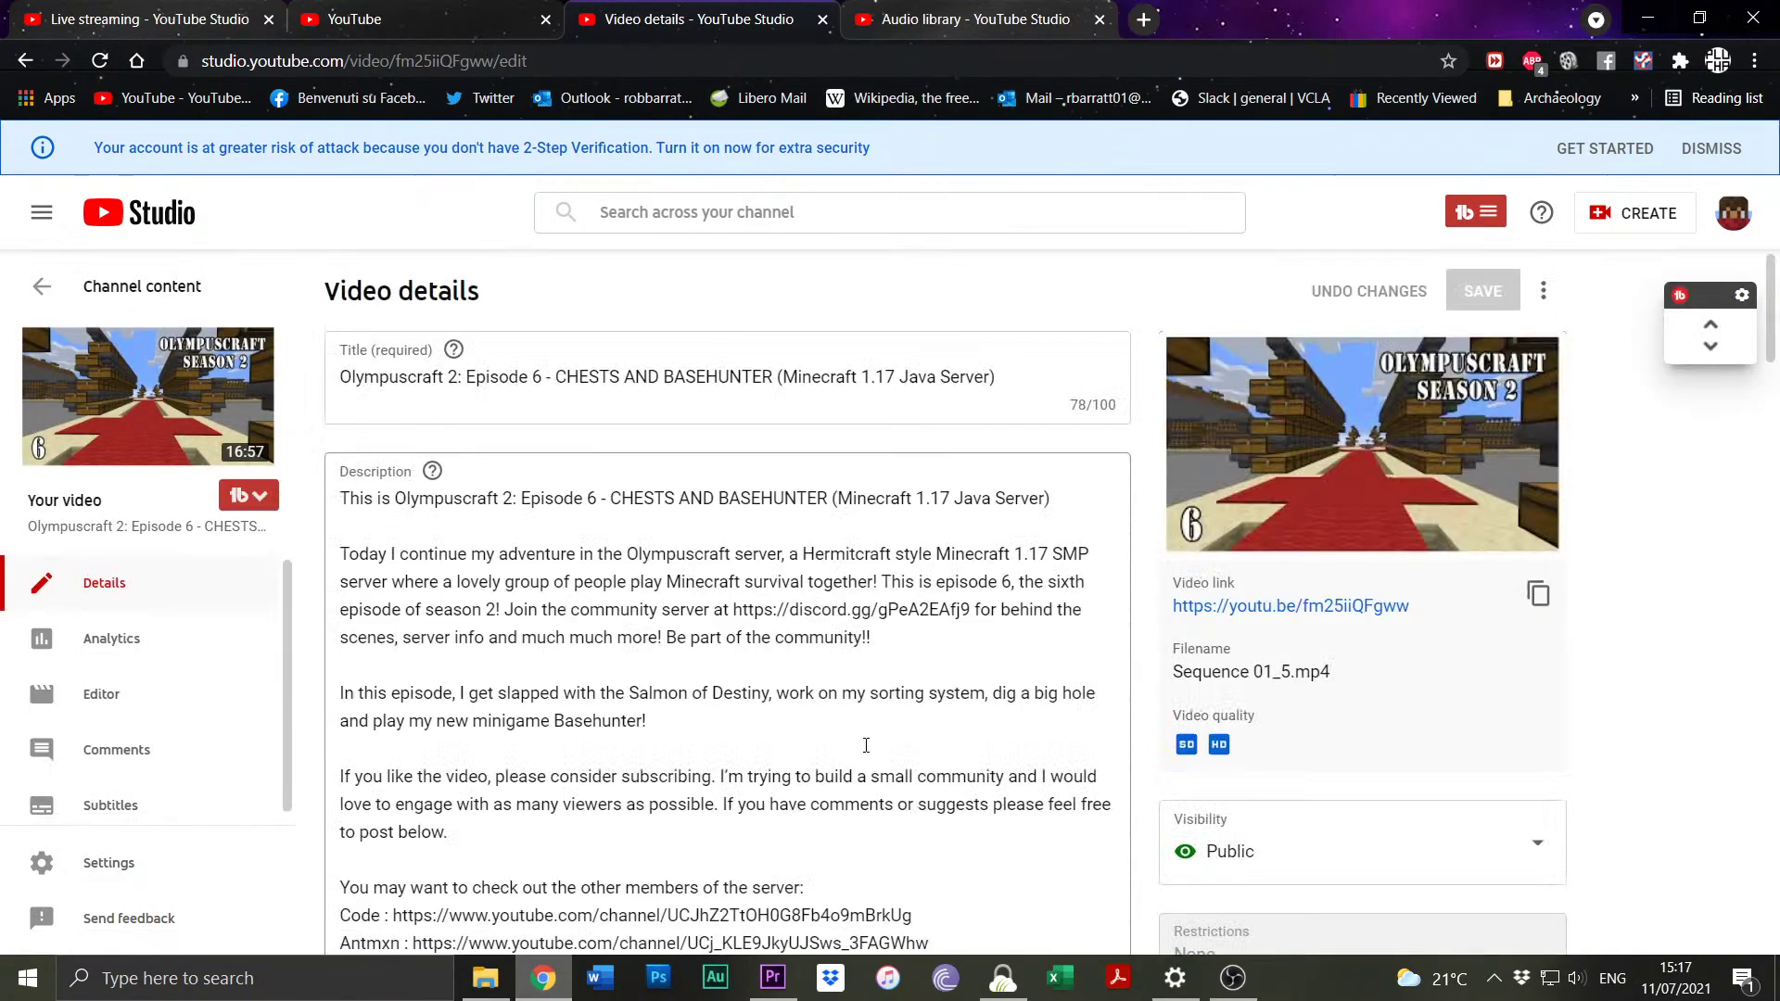
pyautogui.click(709, 372)
pyautogui.hotkey('ctrl', 'a')
pyautogui.hotkey('ctrl', 'c')
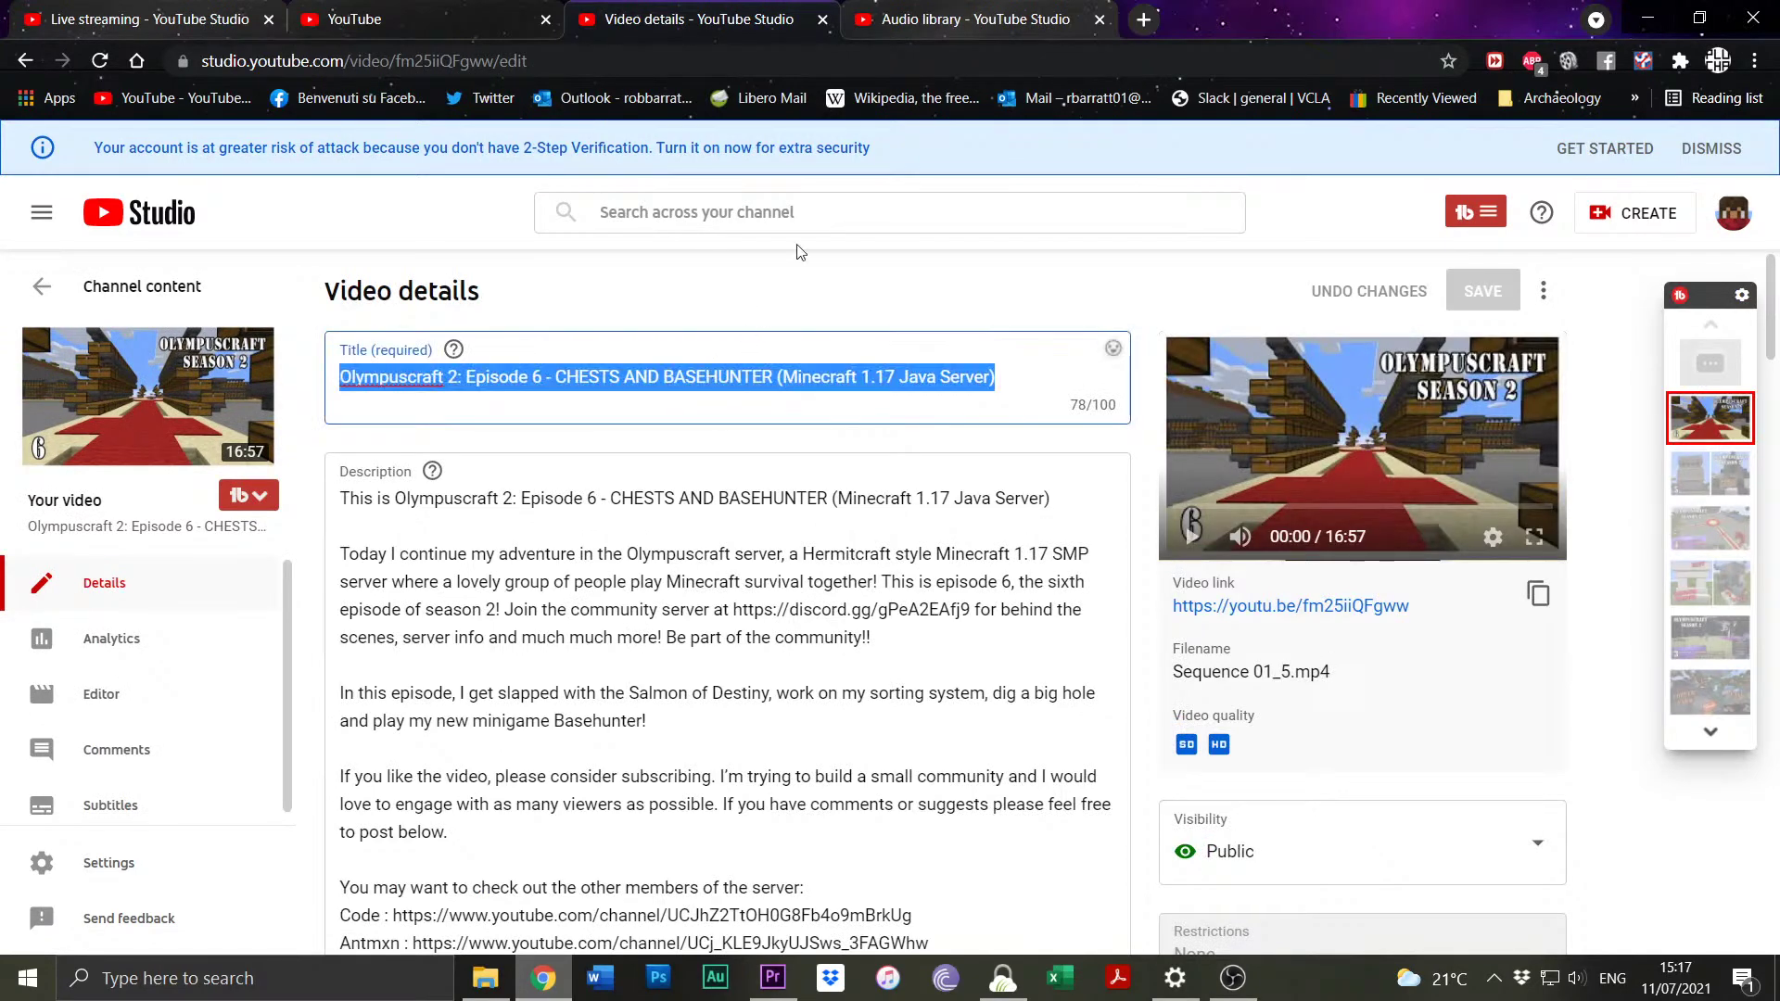
pyautogui.click(927, 21)
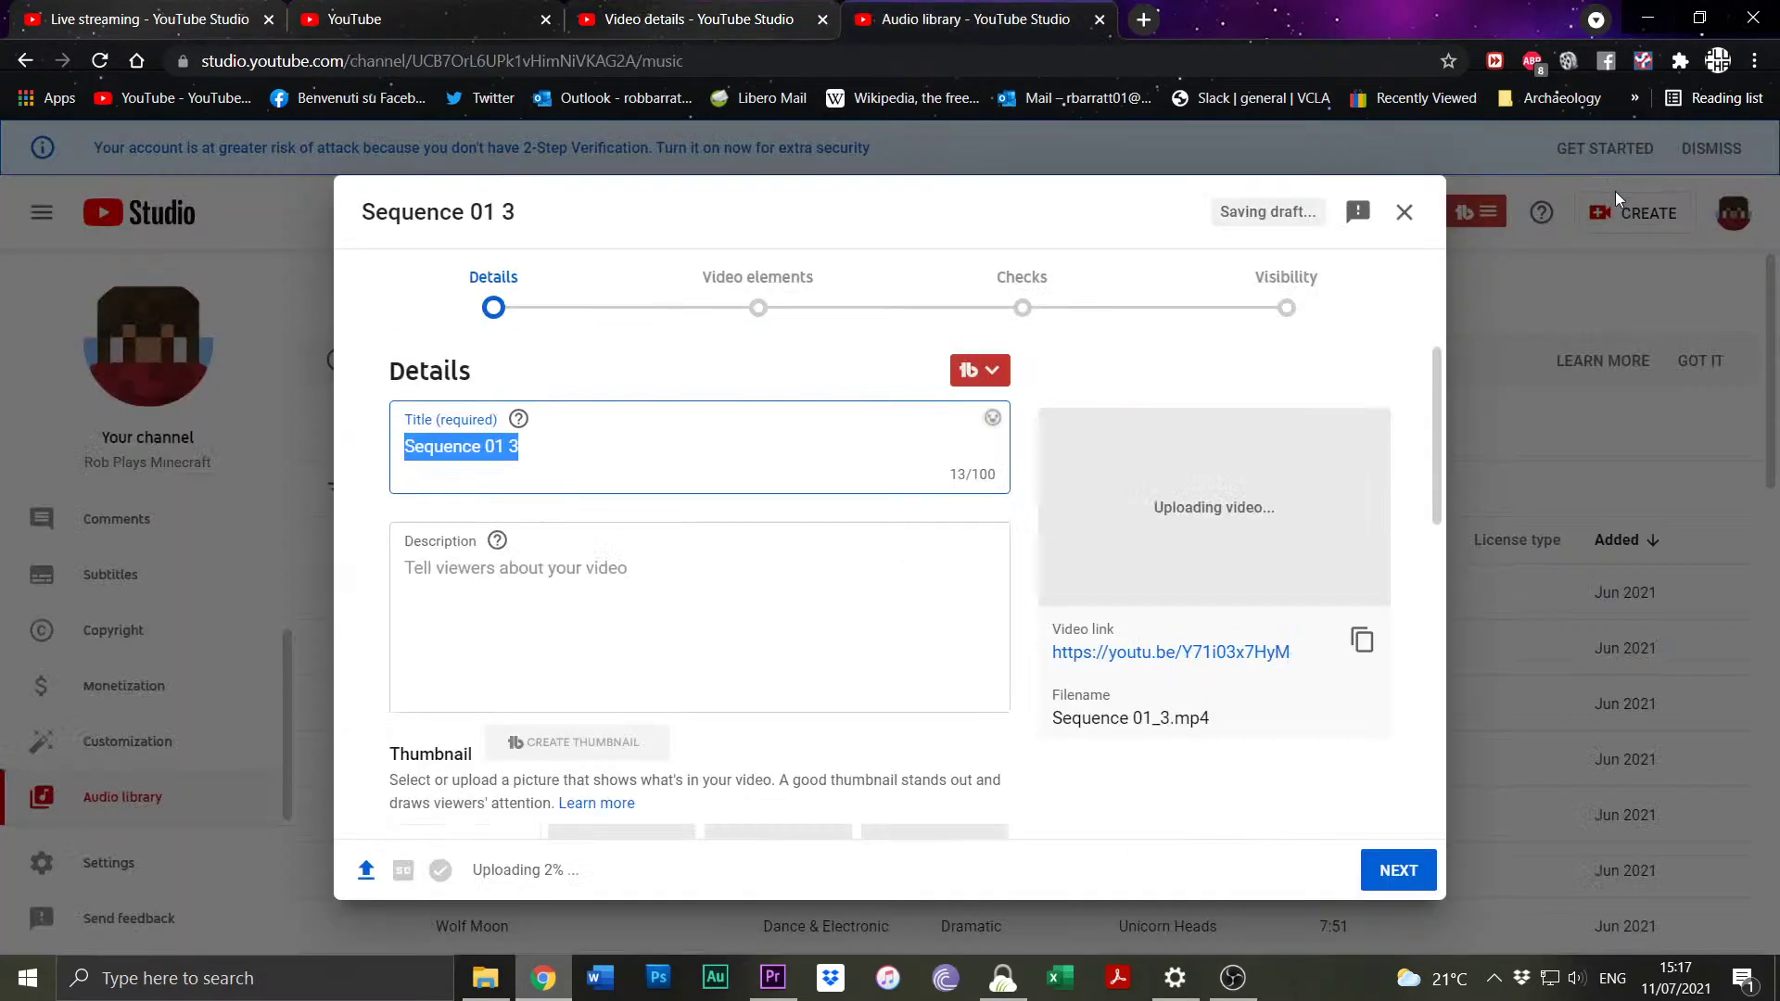
pyautogui.hotkey('ctrl', 'v')
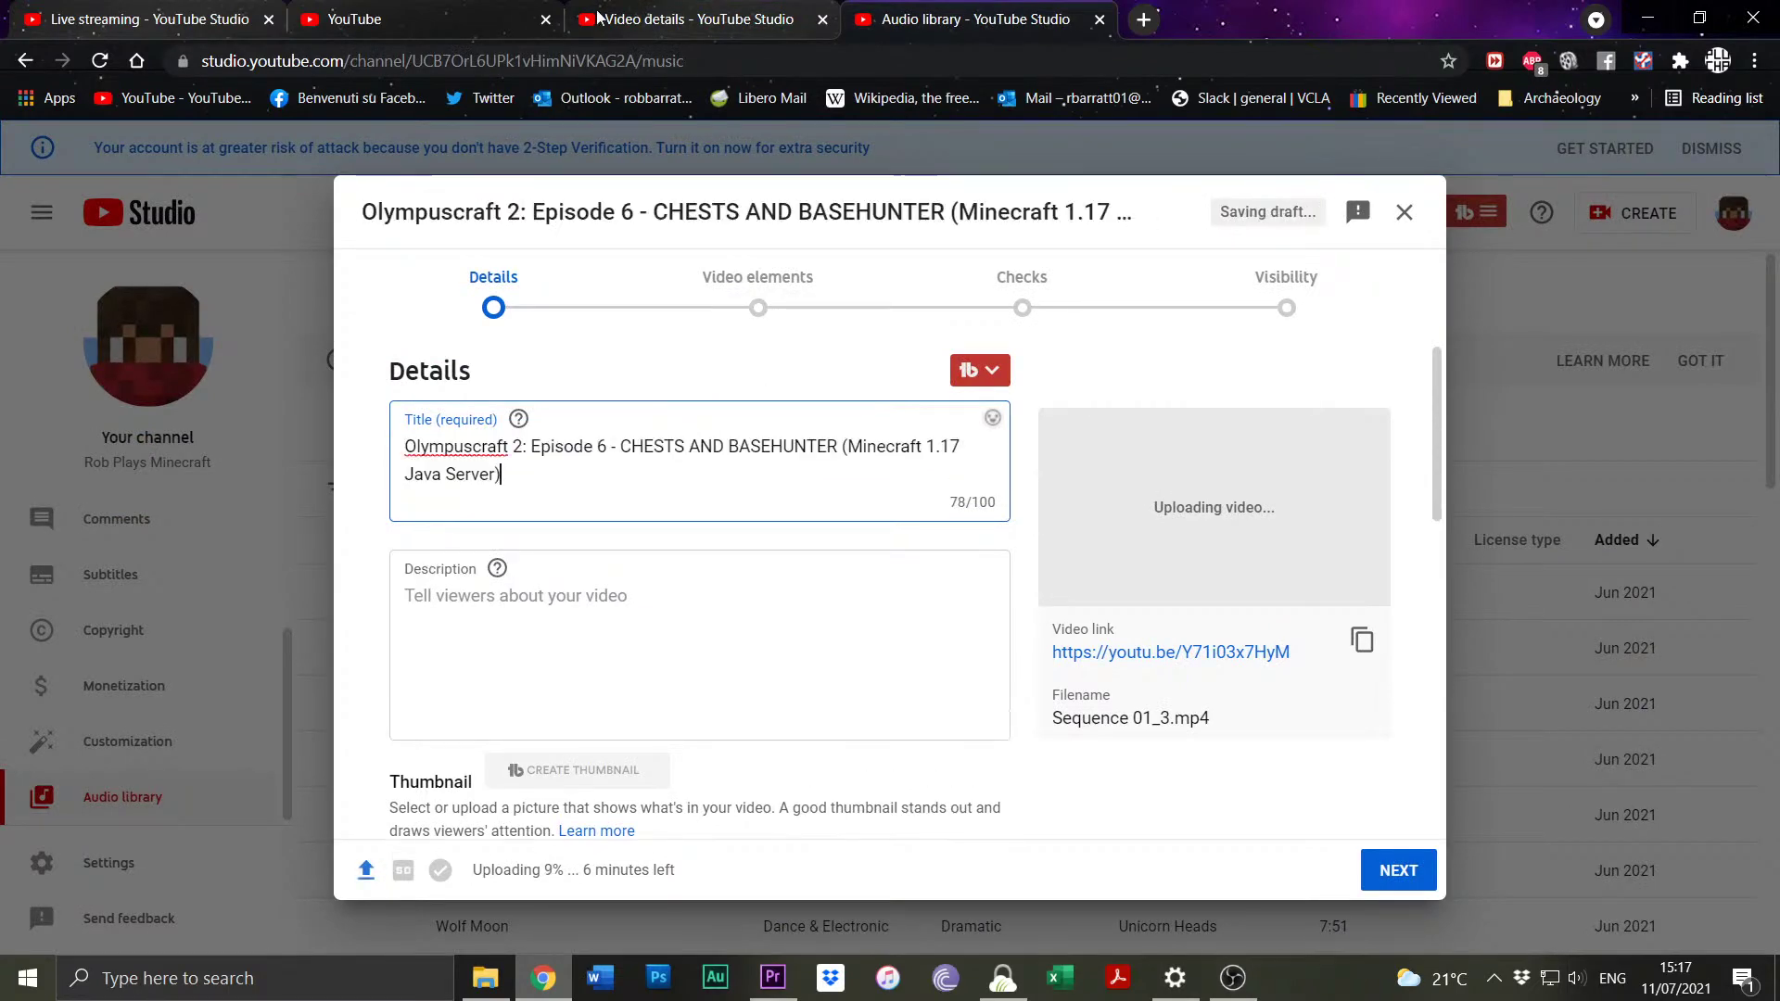
# Copy the full description of the Episode 6 video into the new upload's description.
pyautogui.hotkey('ctrl', 'shift', 'Tab')
pyautogui.click(758, 564)
pyautogui.hotkey('ctrl', 'a')
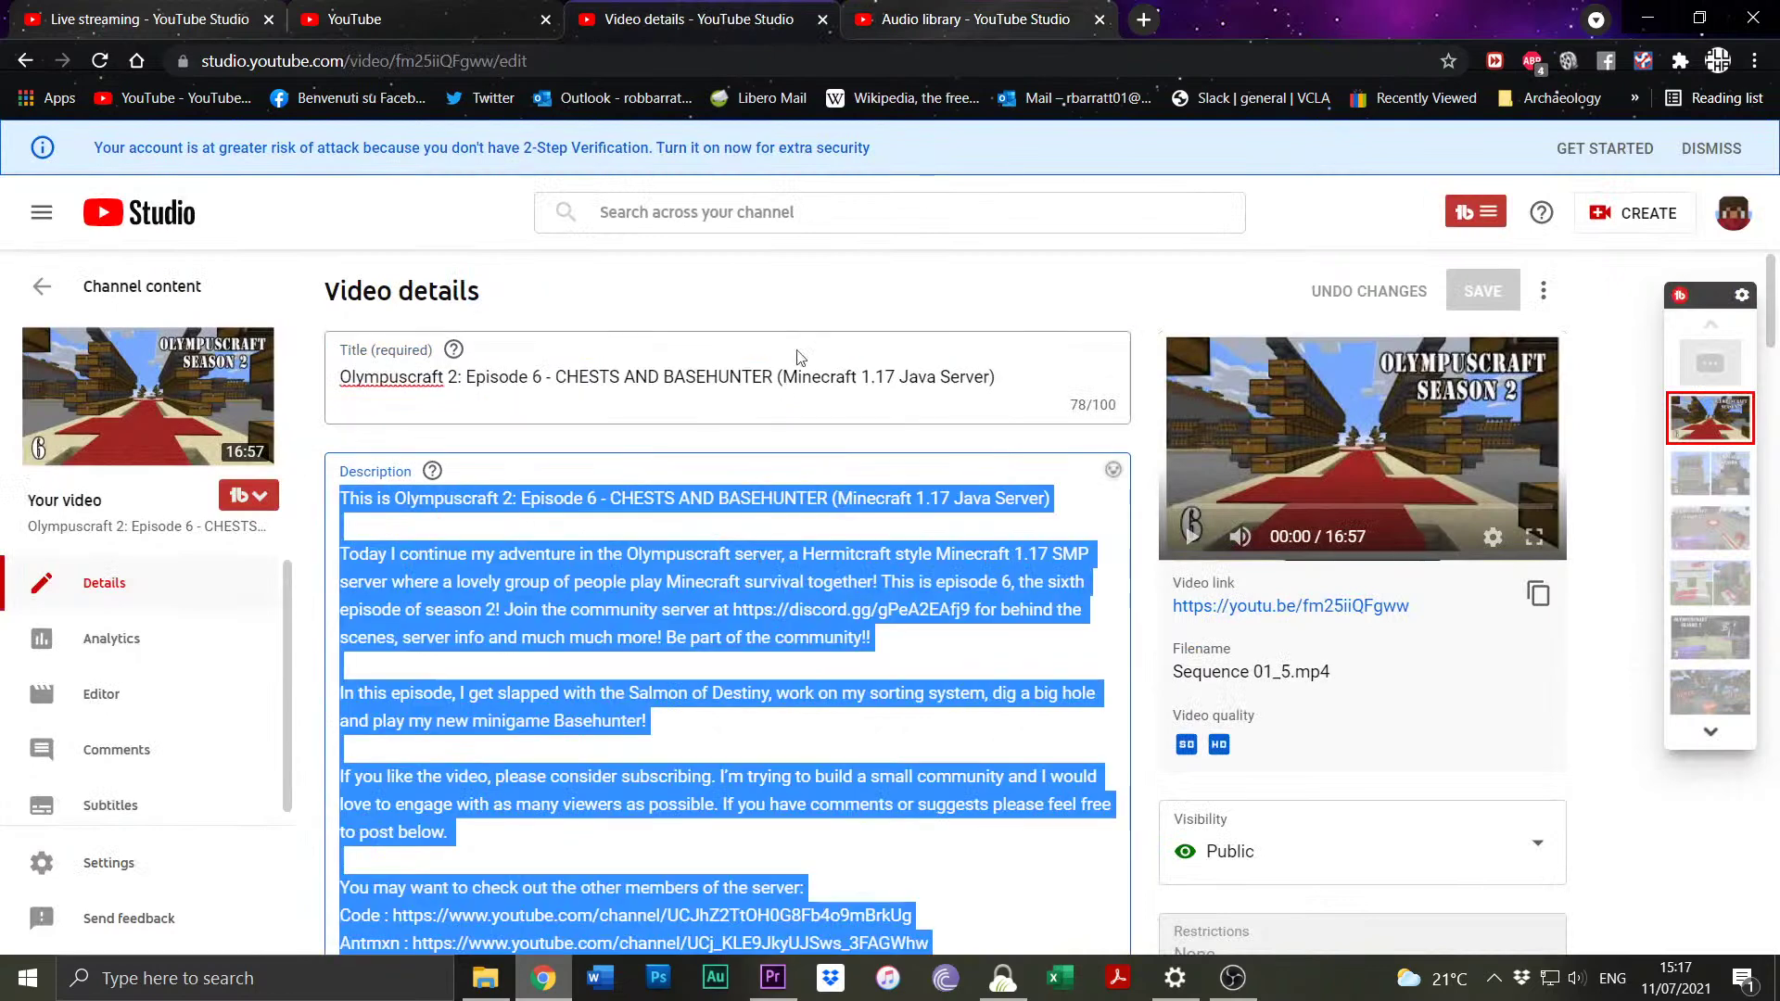
pyautogui.hotkey('ctrl', 'c')
pyautogui.hotkey('ctrl', 'Tab')
pyautogui.click(746, 637)
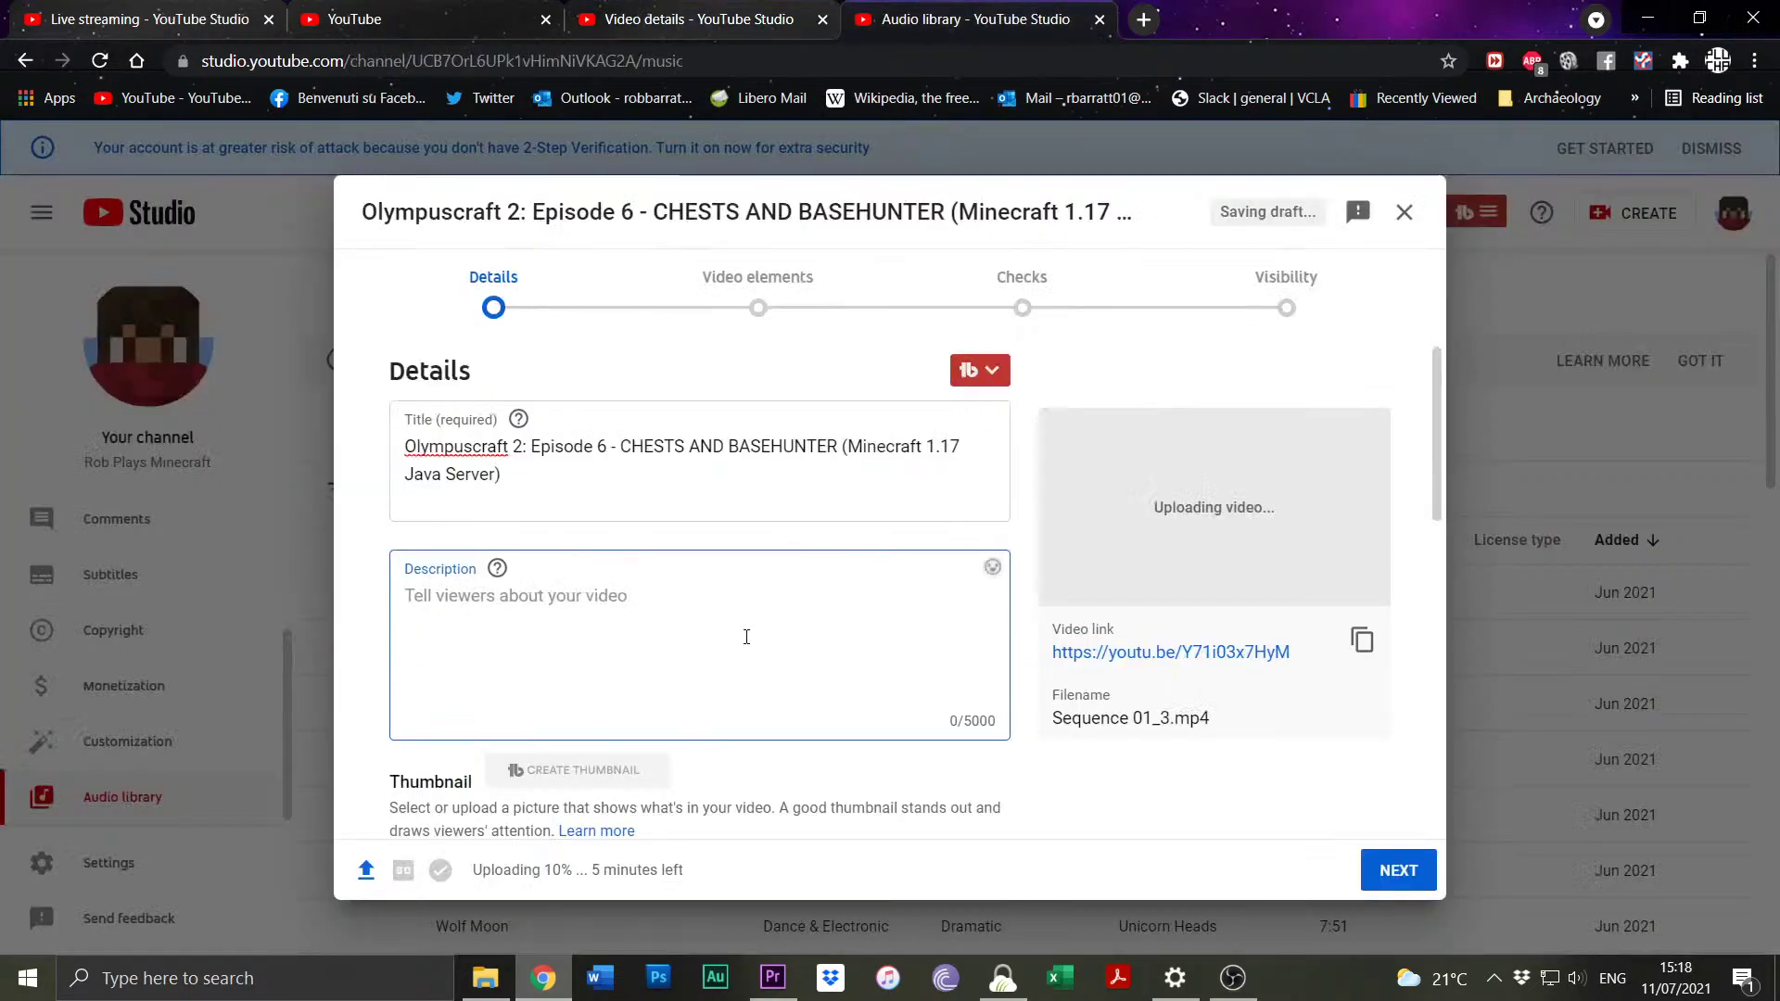
pyautogui.hotkey('ctrl', 'v')
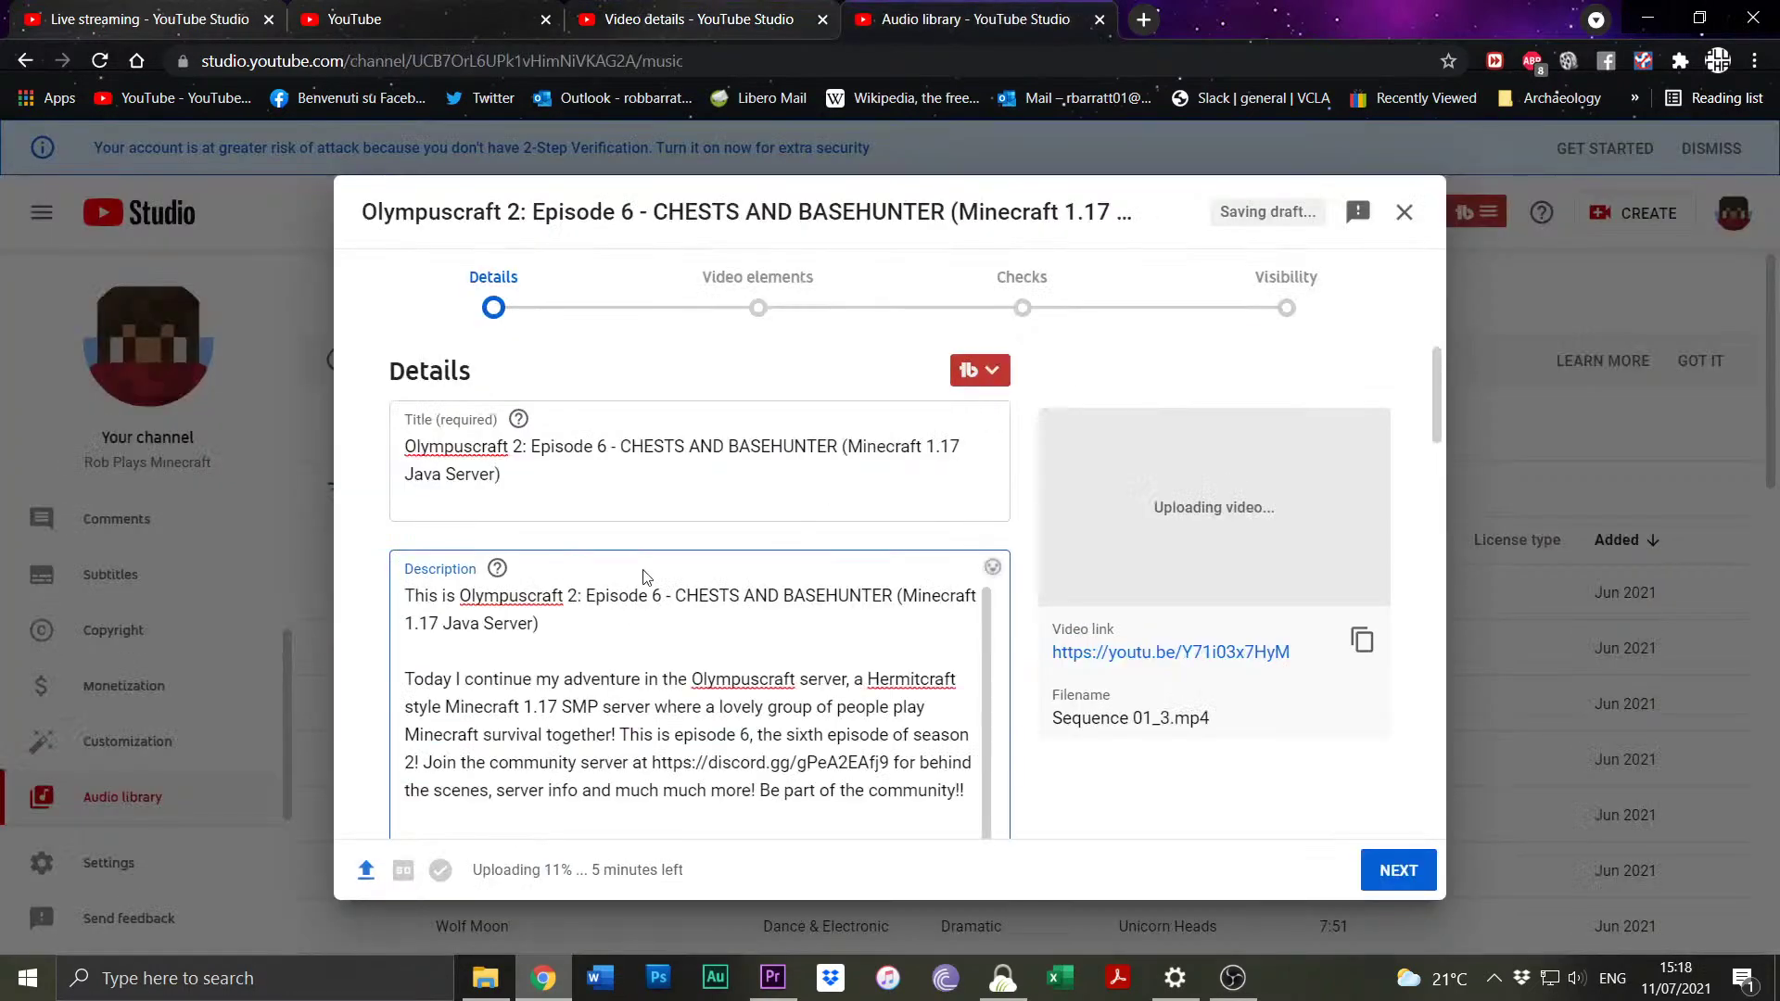
# Change the upload's title to "Olympuscraft 2: Episode 7 - CHICKEN INVASION (Minecraft 1.17 Java Server)".
pyautogui.click(599, 455)
pyautogui.moveTo(597, 455); pyautogui.dragTo(606, 454)
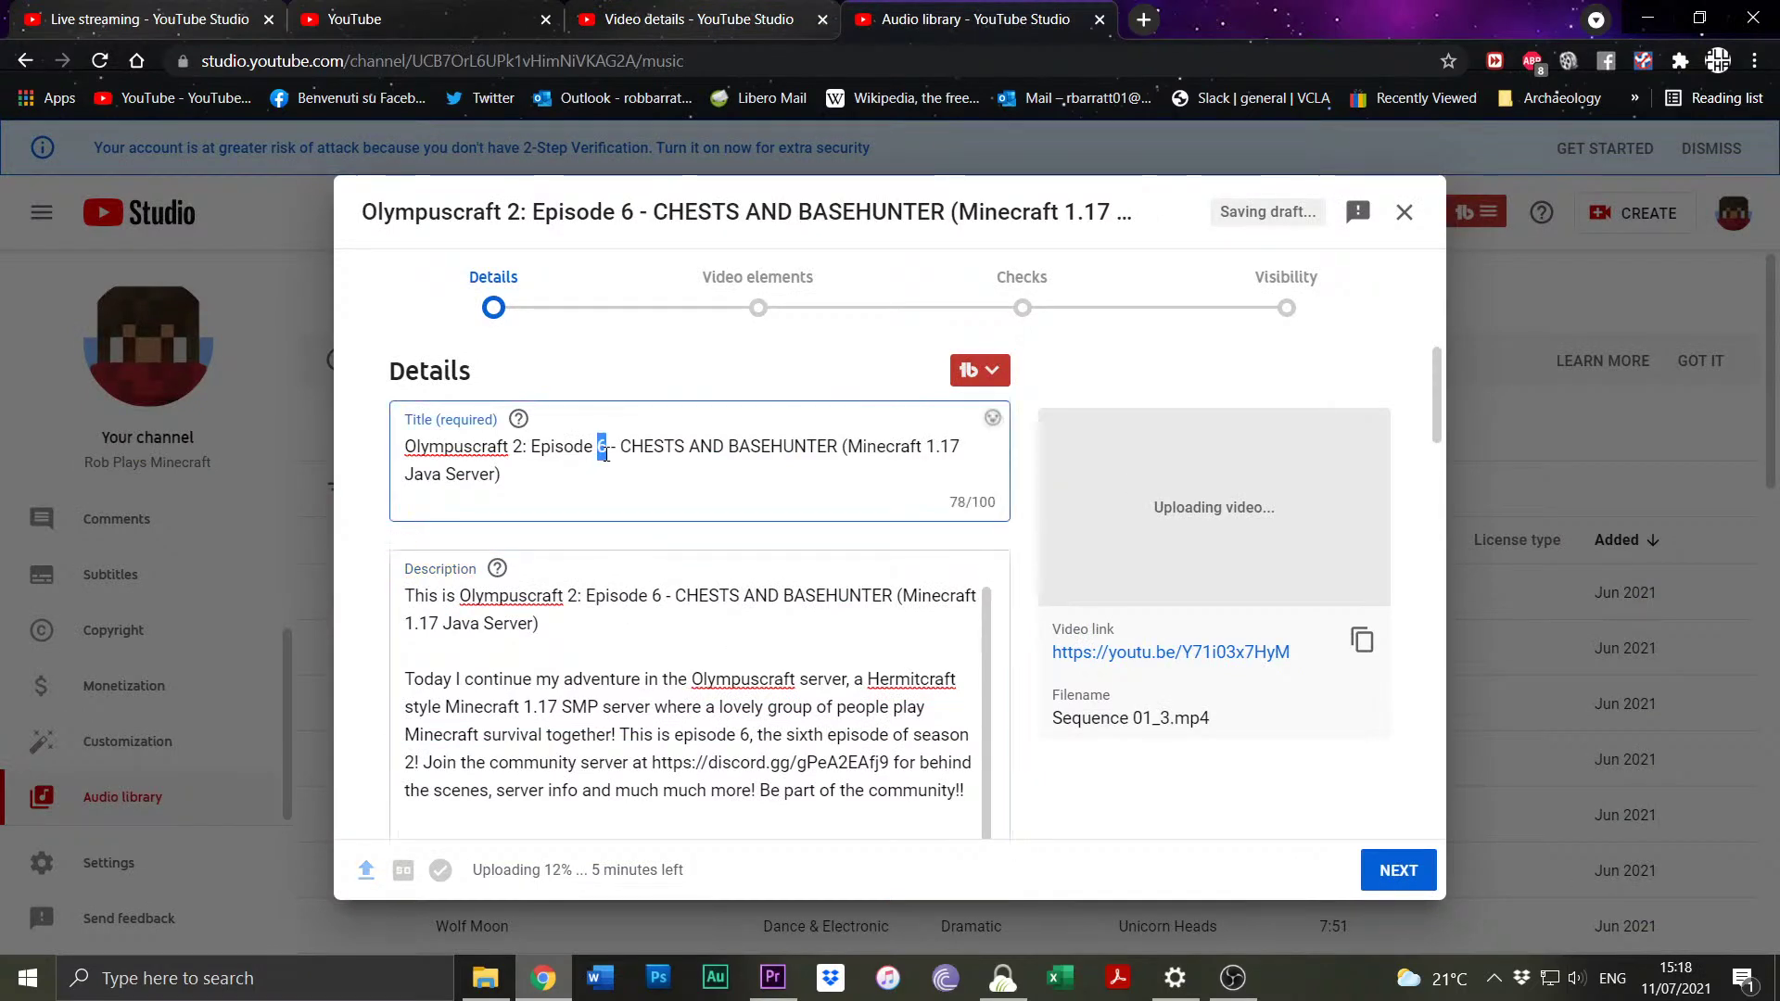
pyautogui.write('7')
pyautogui.moveTo(620, 446); pyautogui.dragTo(837, 448)
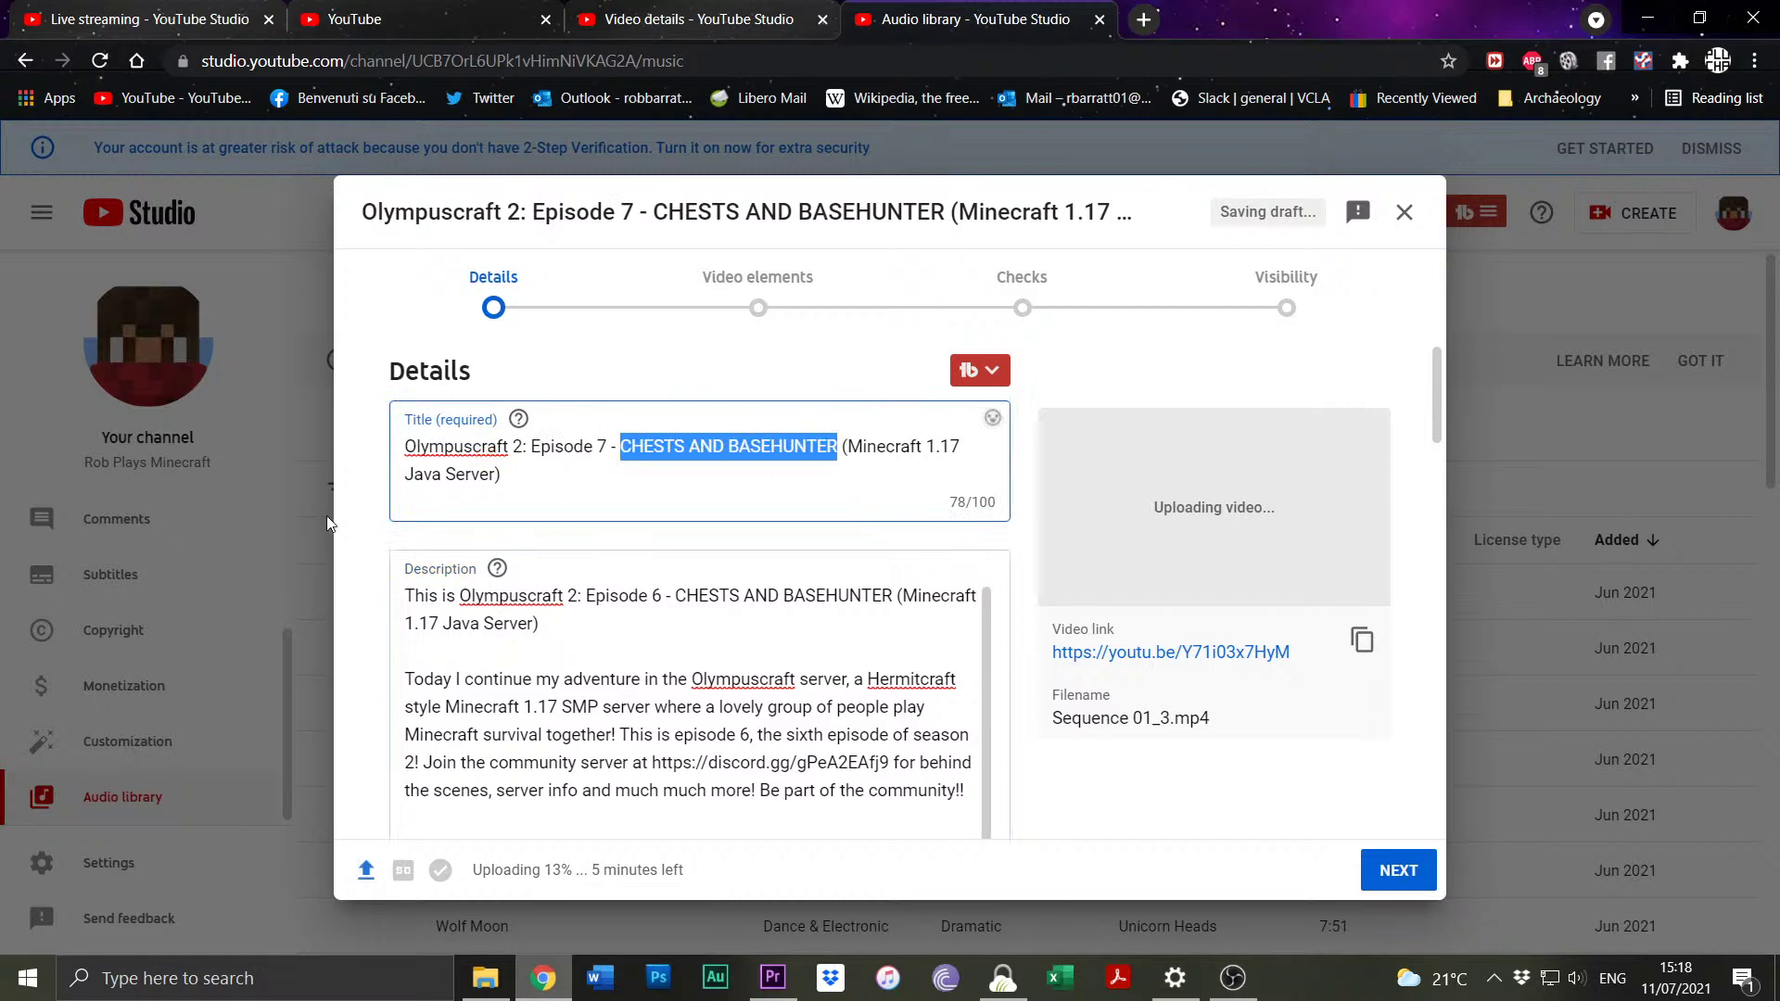
pyautogui.write('CHI')
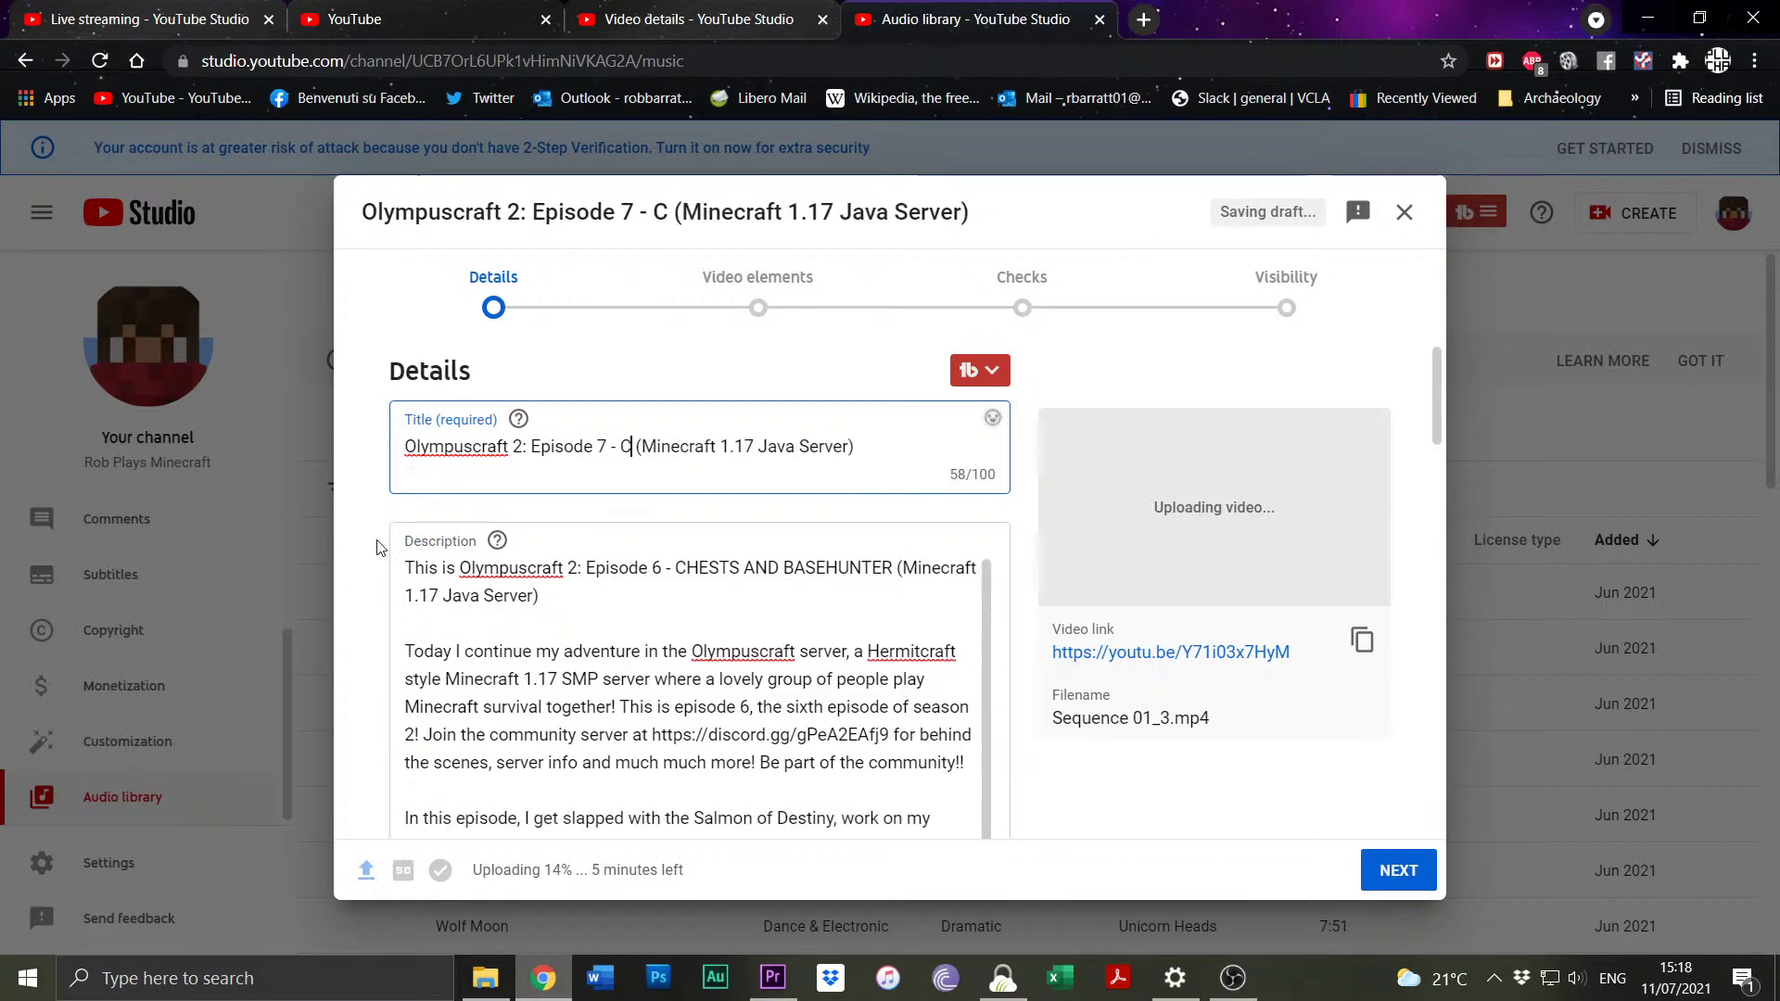
pyautogui.write('CKEN INVASION')
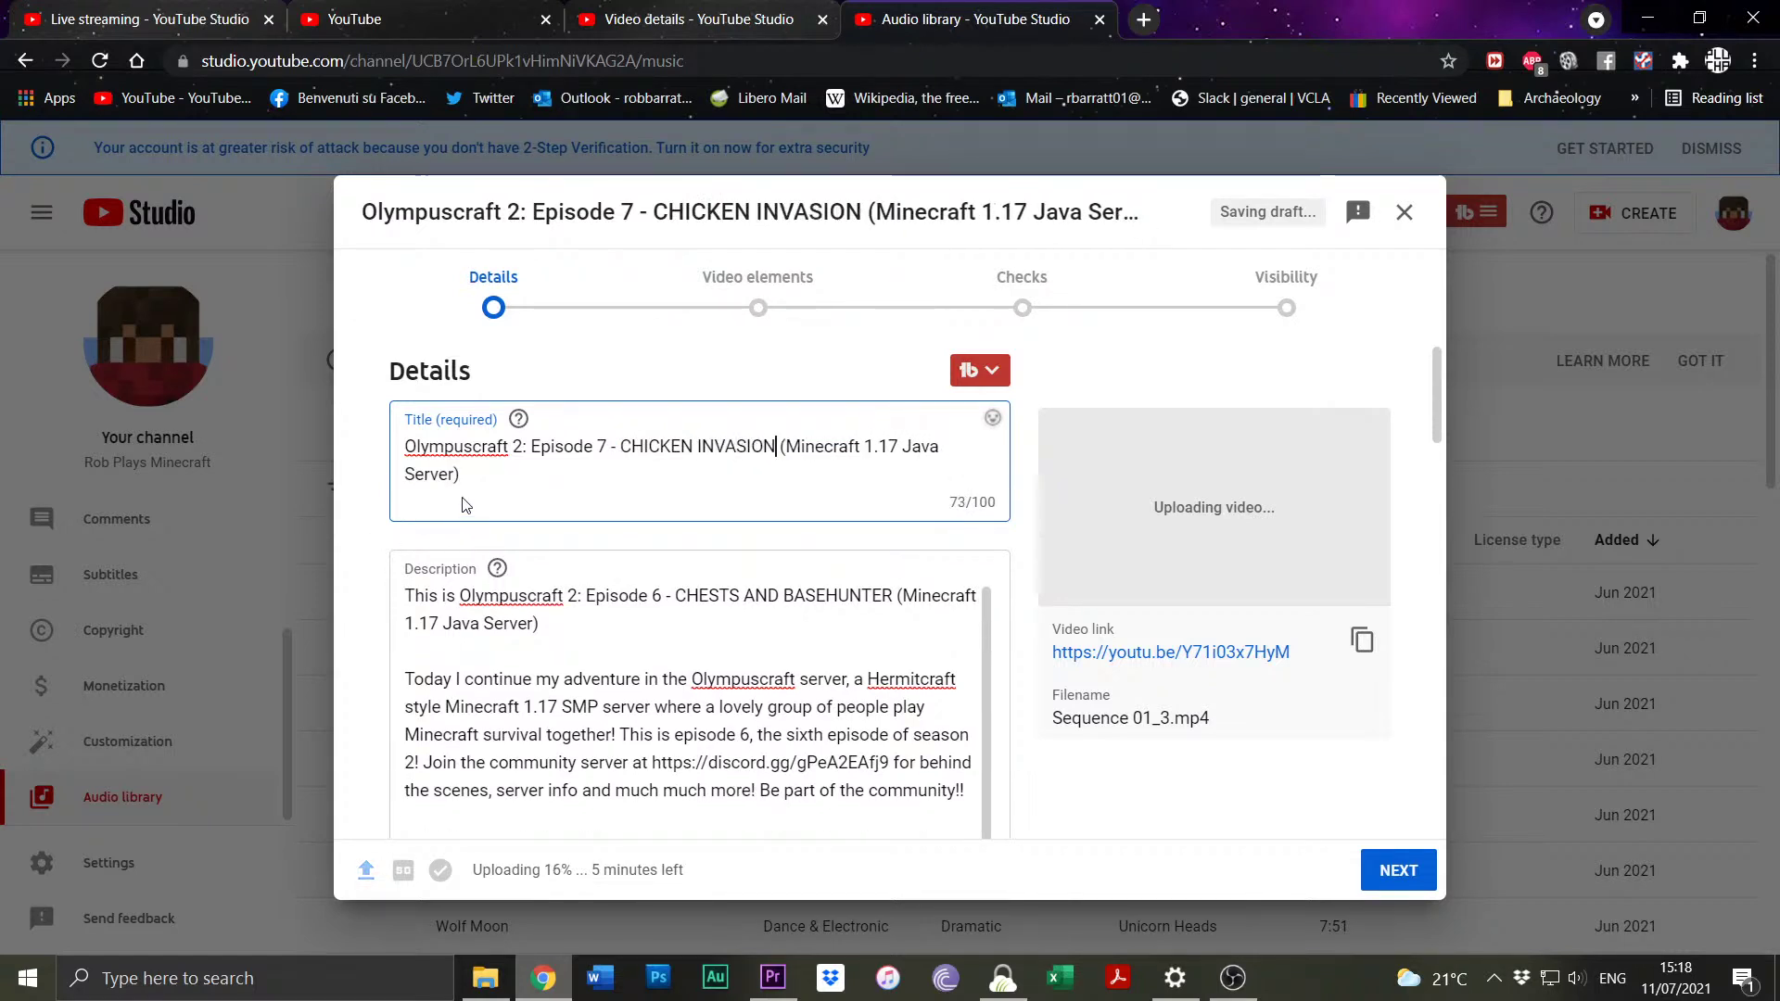
# Replace the Episode 6 title in the description's first line with a copy of the new Episode 7 title.
pyautogui.moveTo(465, 490); pyautogui.dragTo(362, 452)
pyautogui.hotkey('ctrl', 'c')
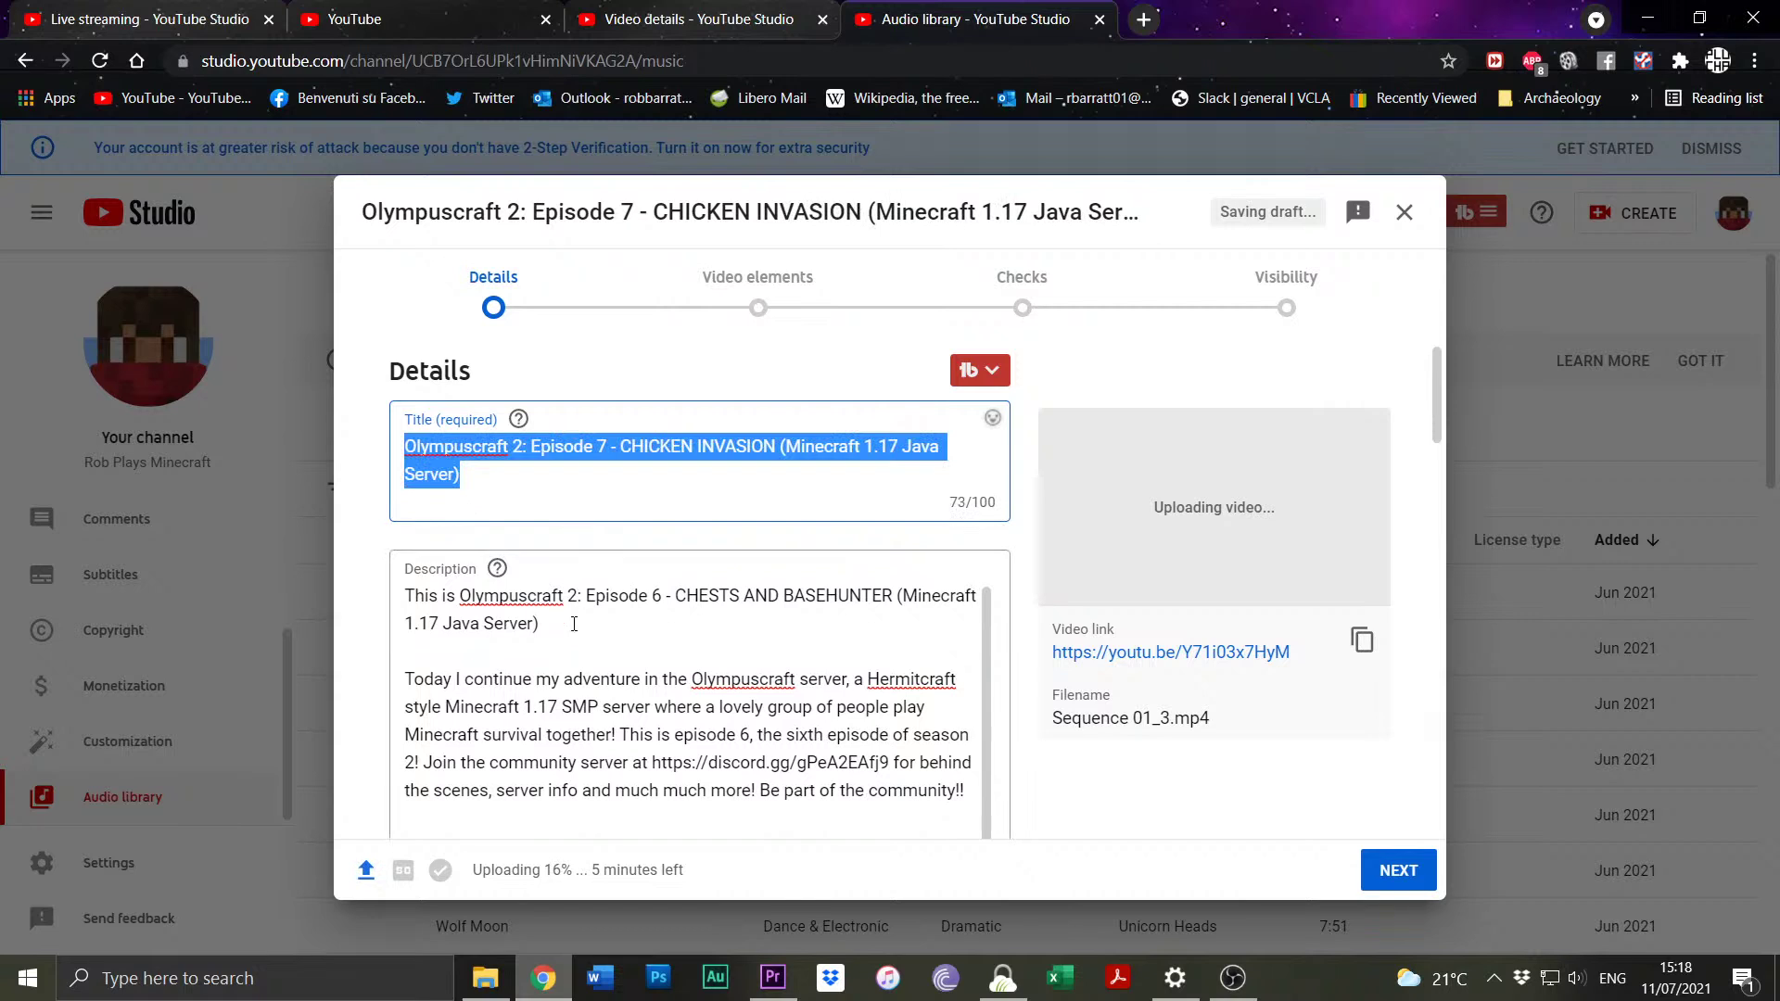
pyautogui.moveTo(539, 623); pyautogui.dragTo(461, 598)
pyautogui.hotkey('ctrl', 'v')
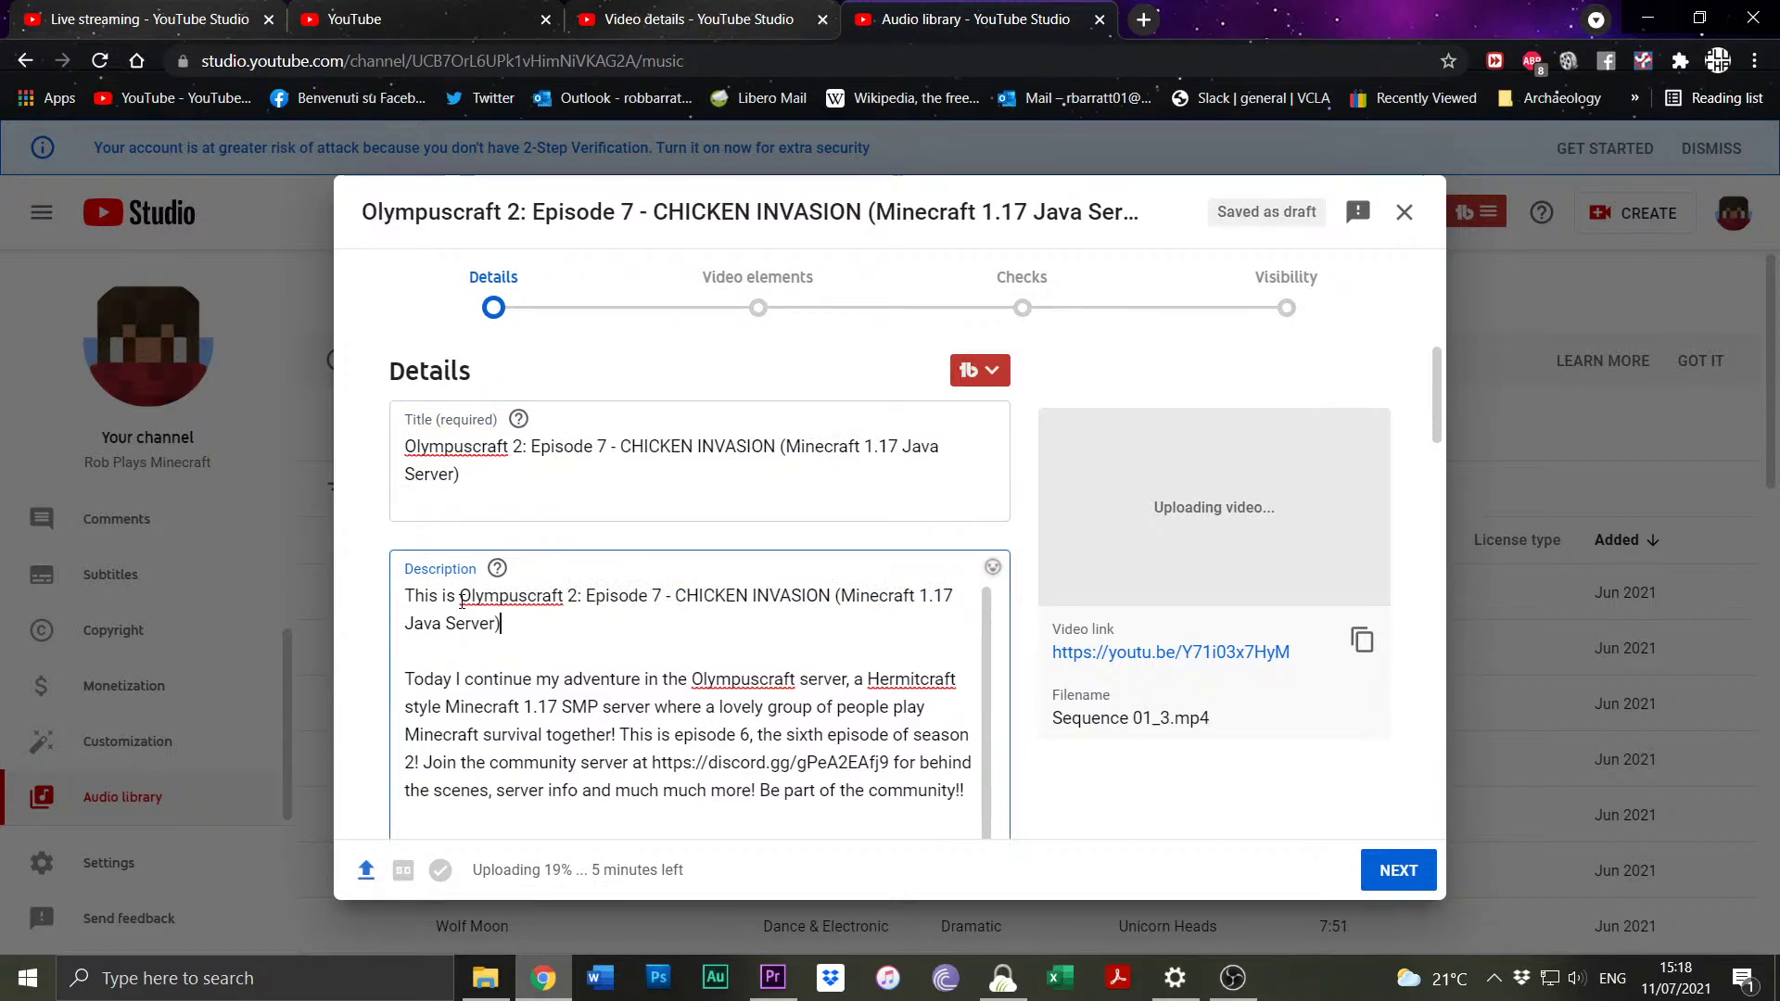
# Review the new upload's description and the Episode 6 description, including the member links and the server information.
pyautogui.scroll(-2, 522, 658)
pyautogui.scroll(-4, 1093, 642)
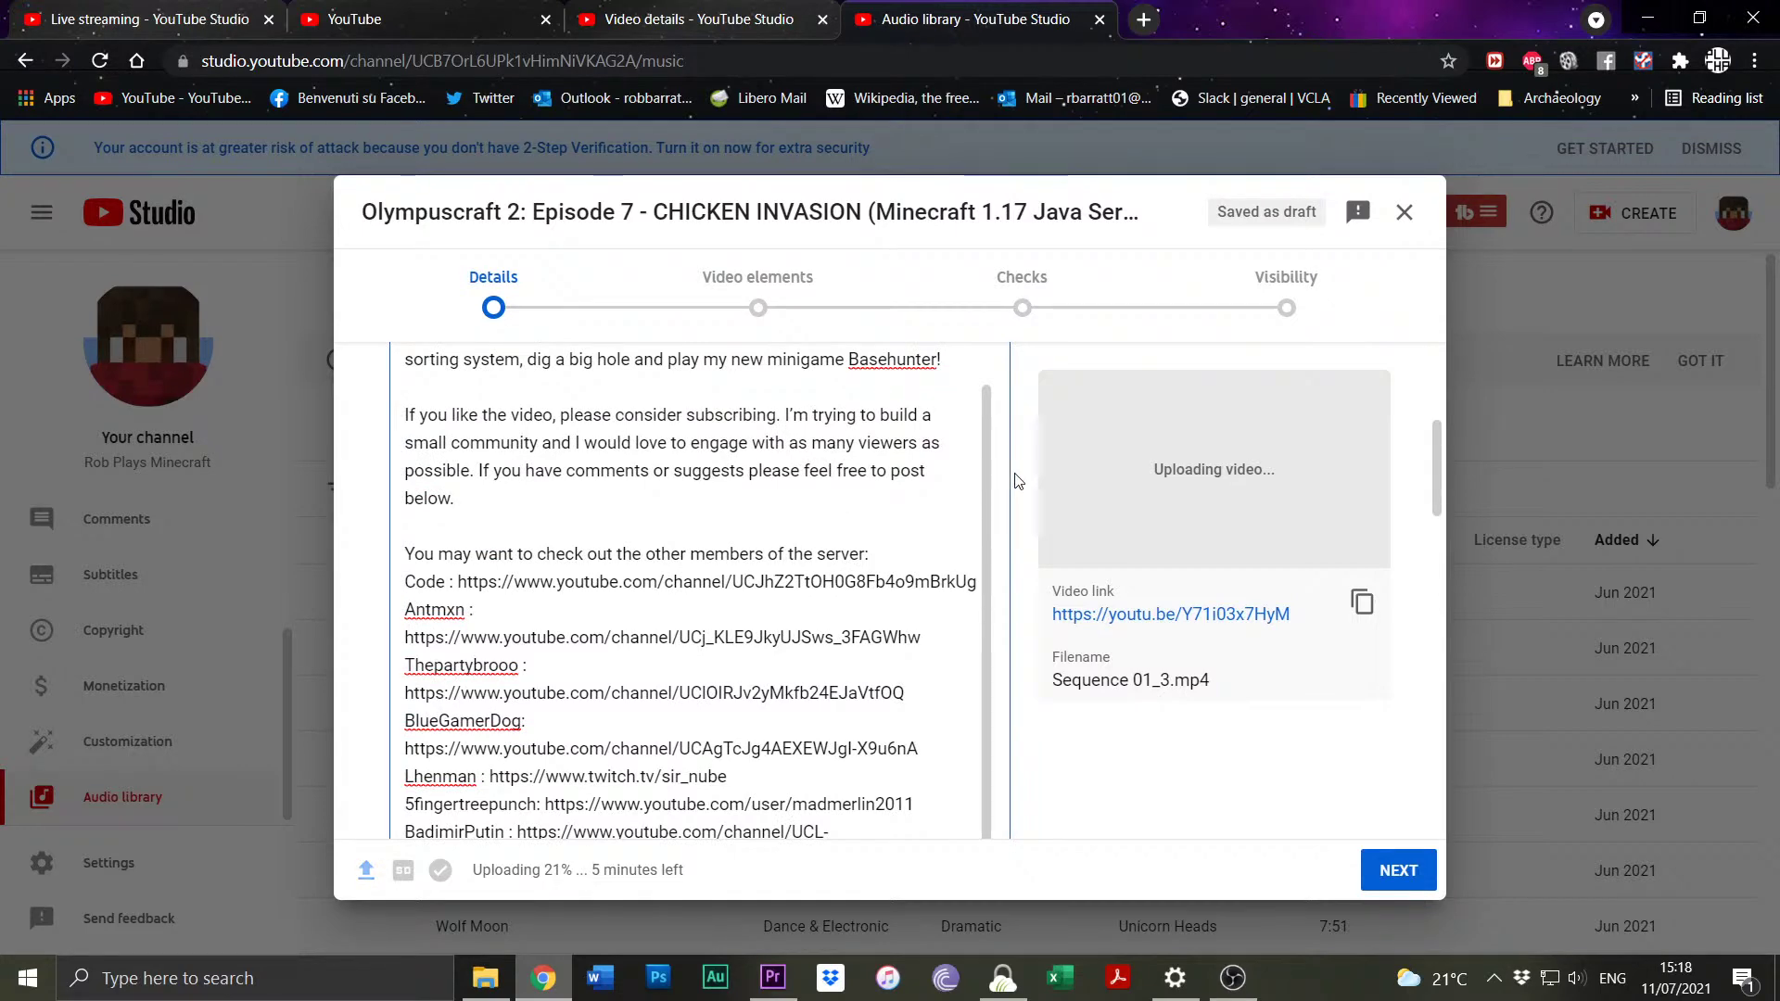
pyautogui.scroll(-15, 1019, 483)
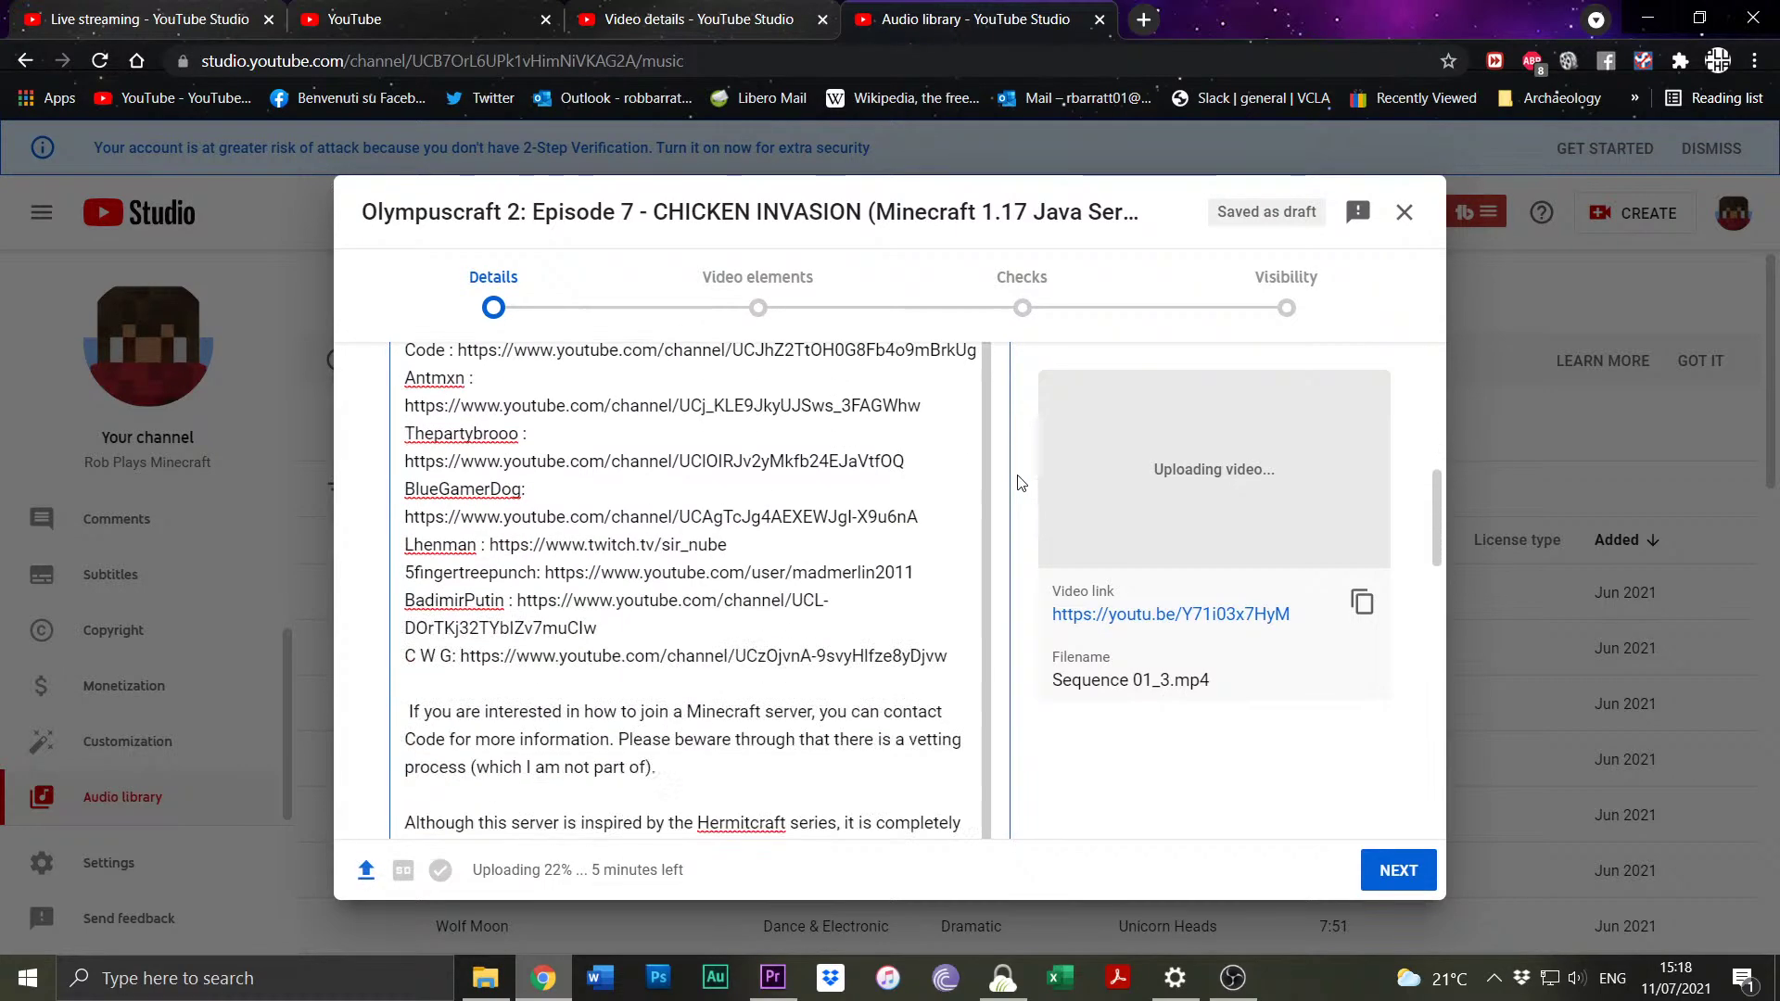
pyautogui.scroll(15, 1019, 483)
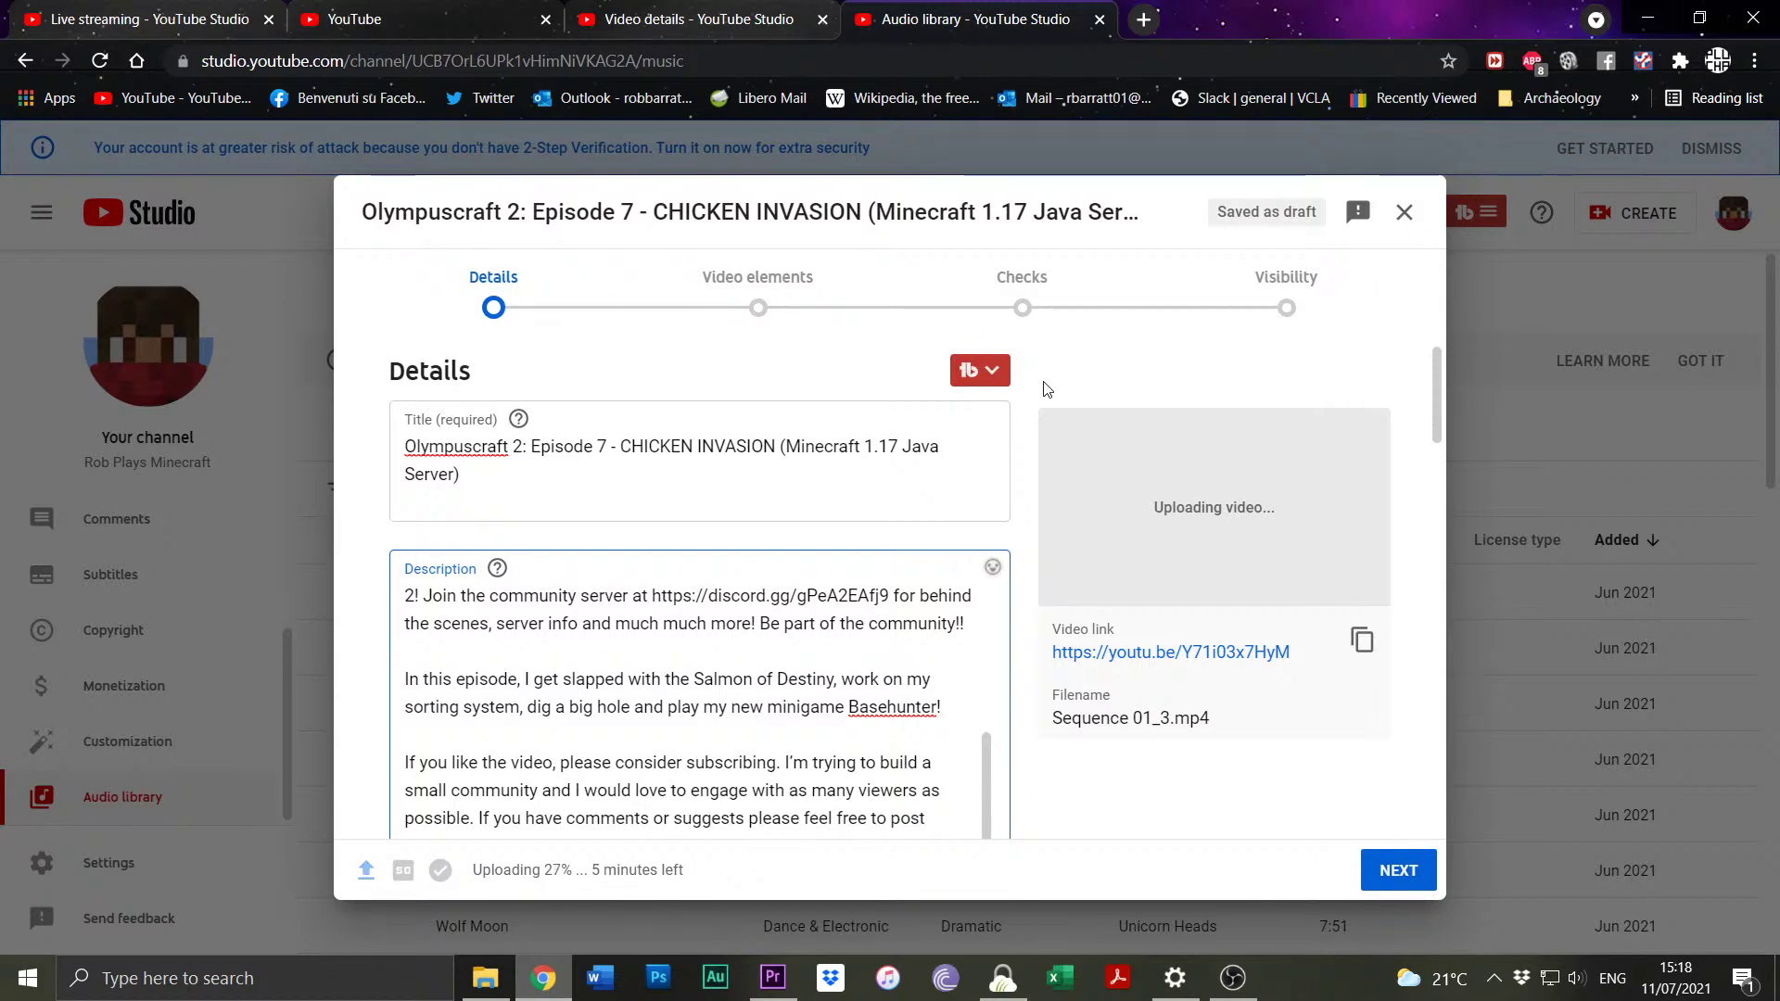
pyautogui.scroll(-5, 1046, 388)
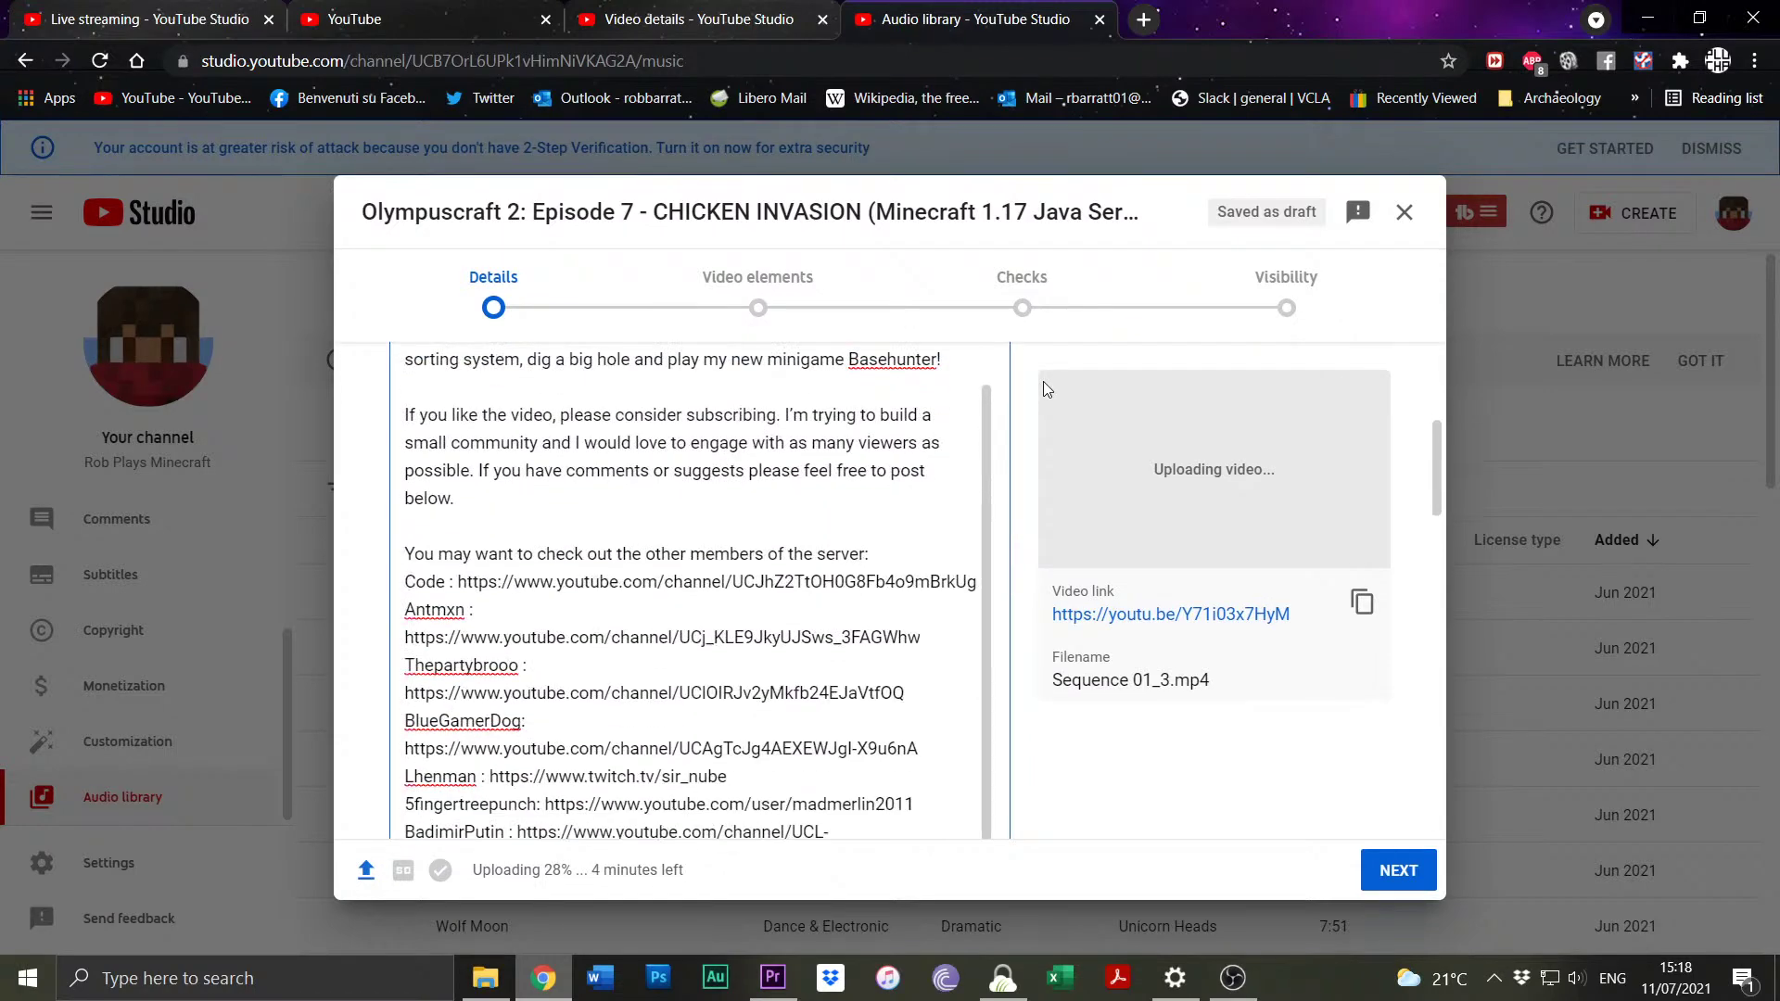
pyautogui.scroll(3, 1045, 386)
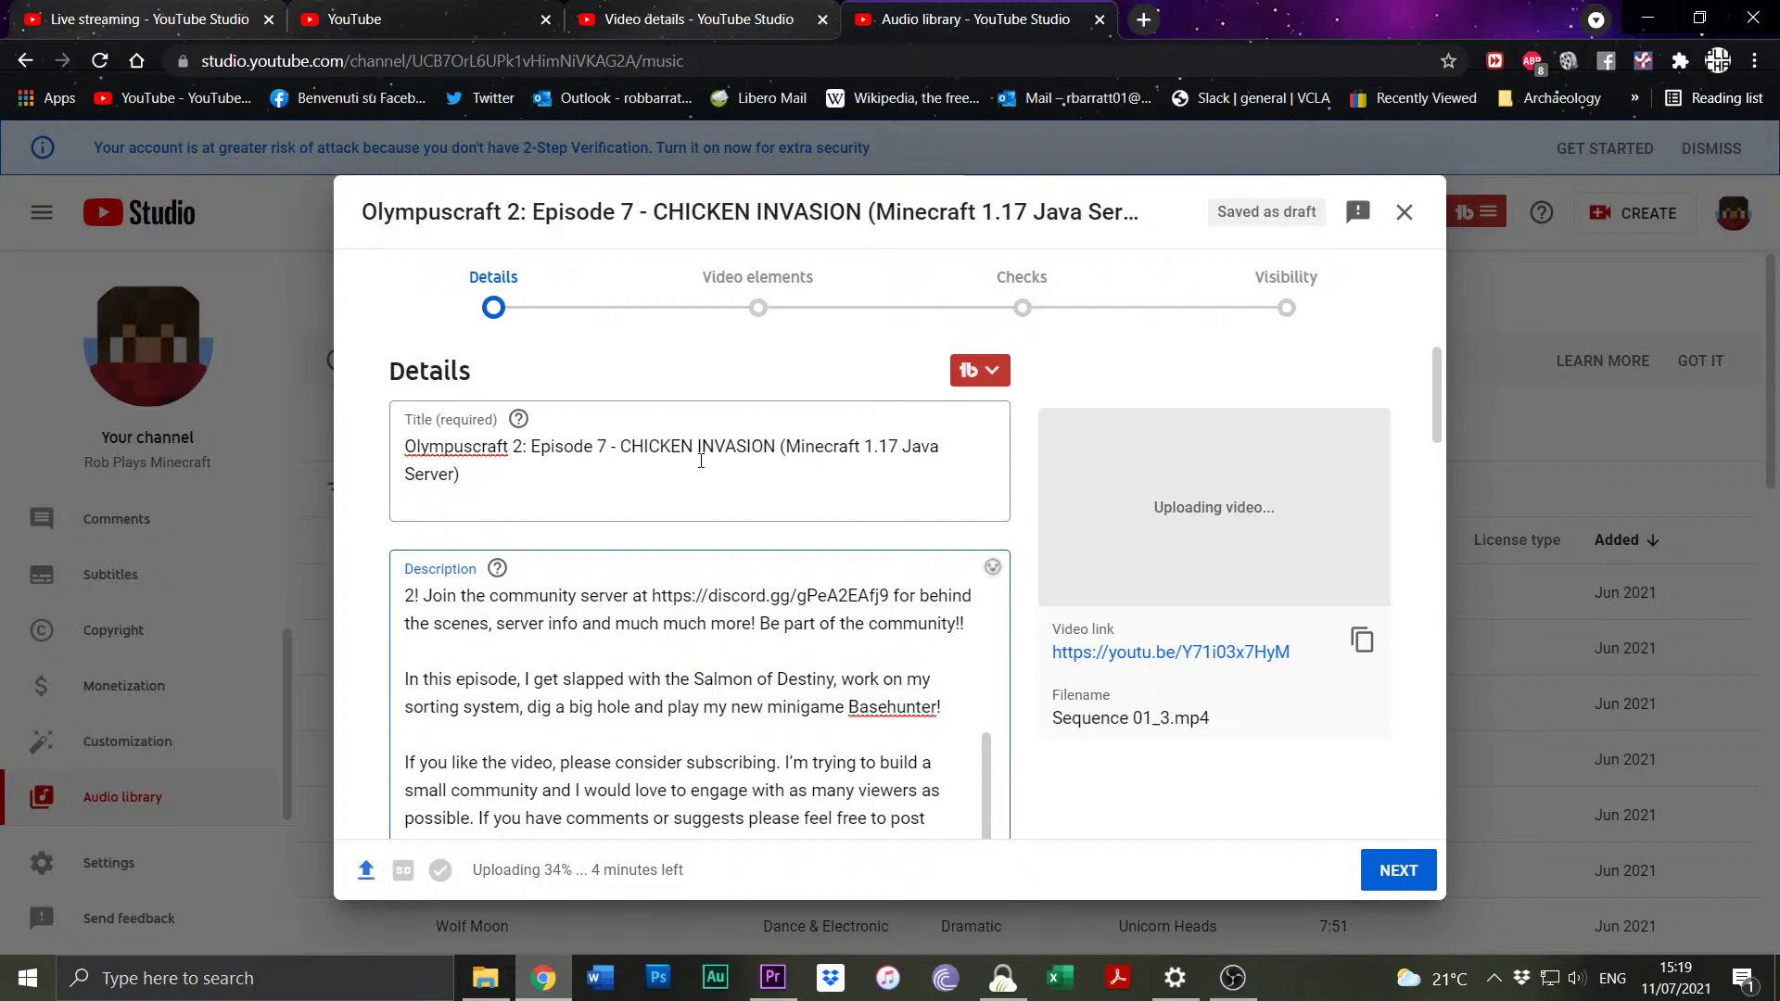
pyautogui.scroll(2, 680, 628)
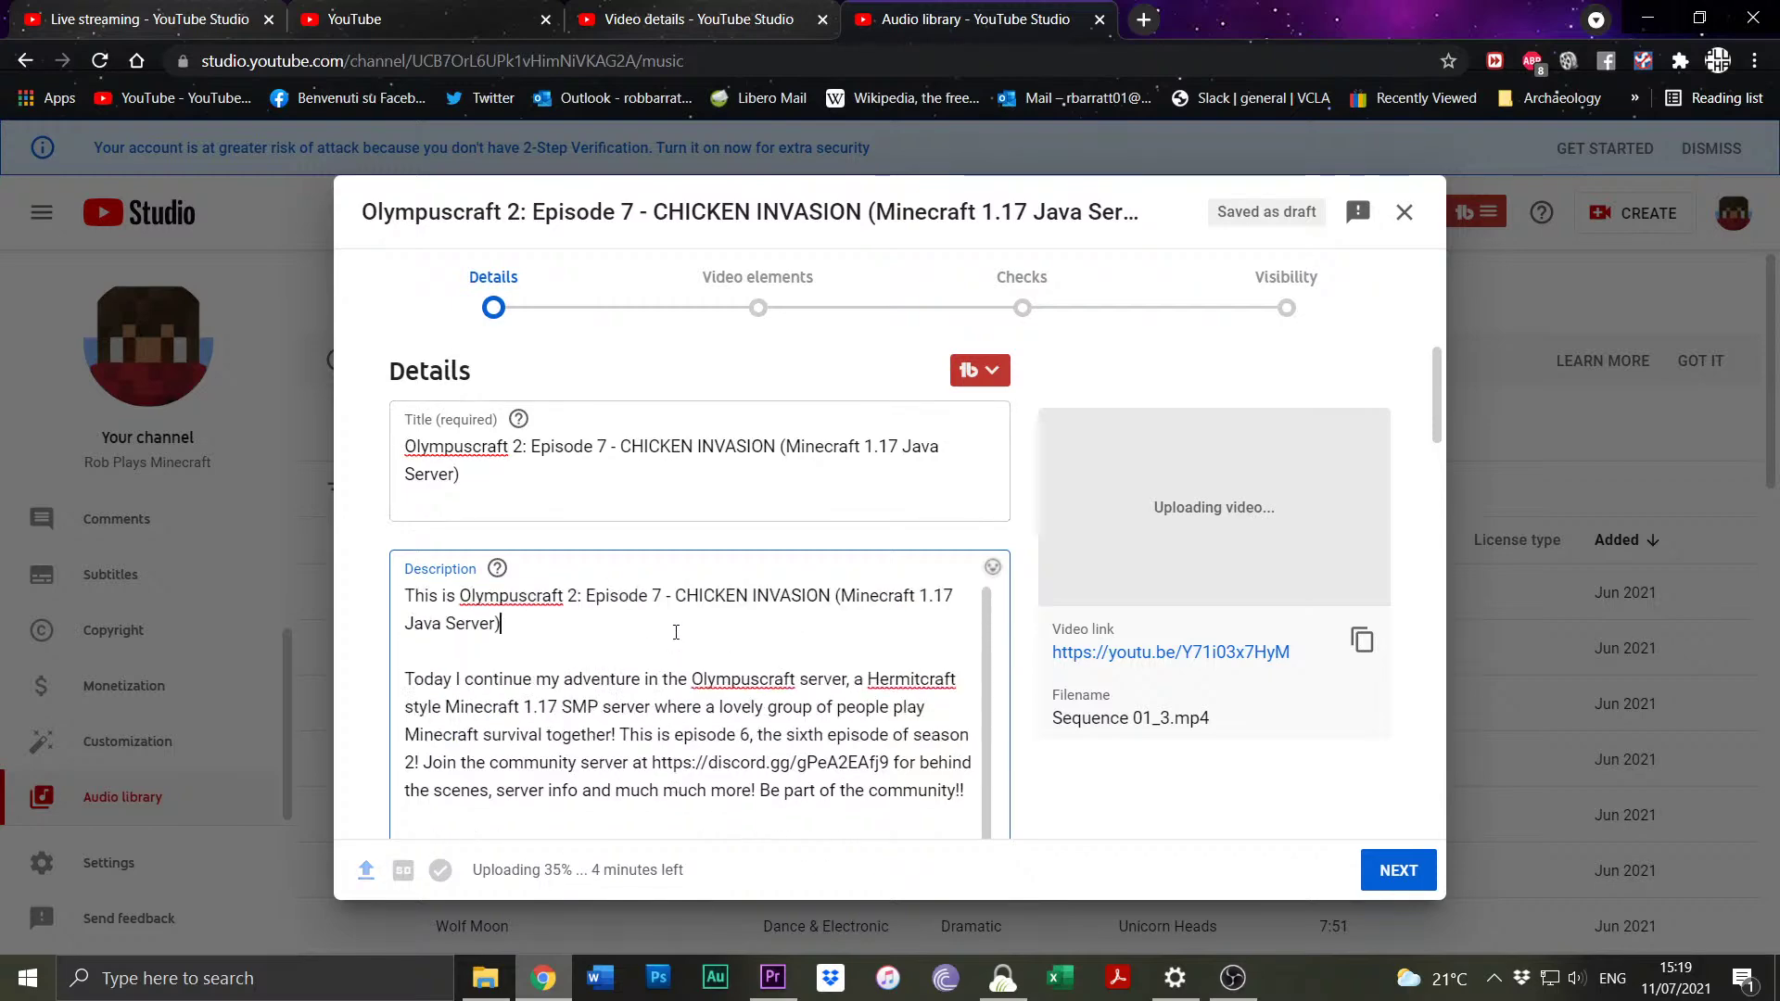
pyautogui.scroll(-10, 1026, 627)
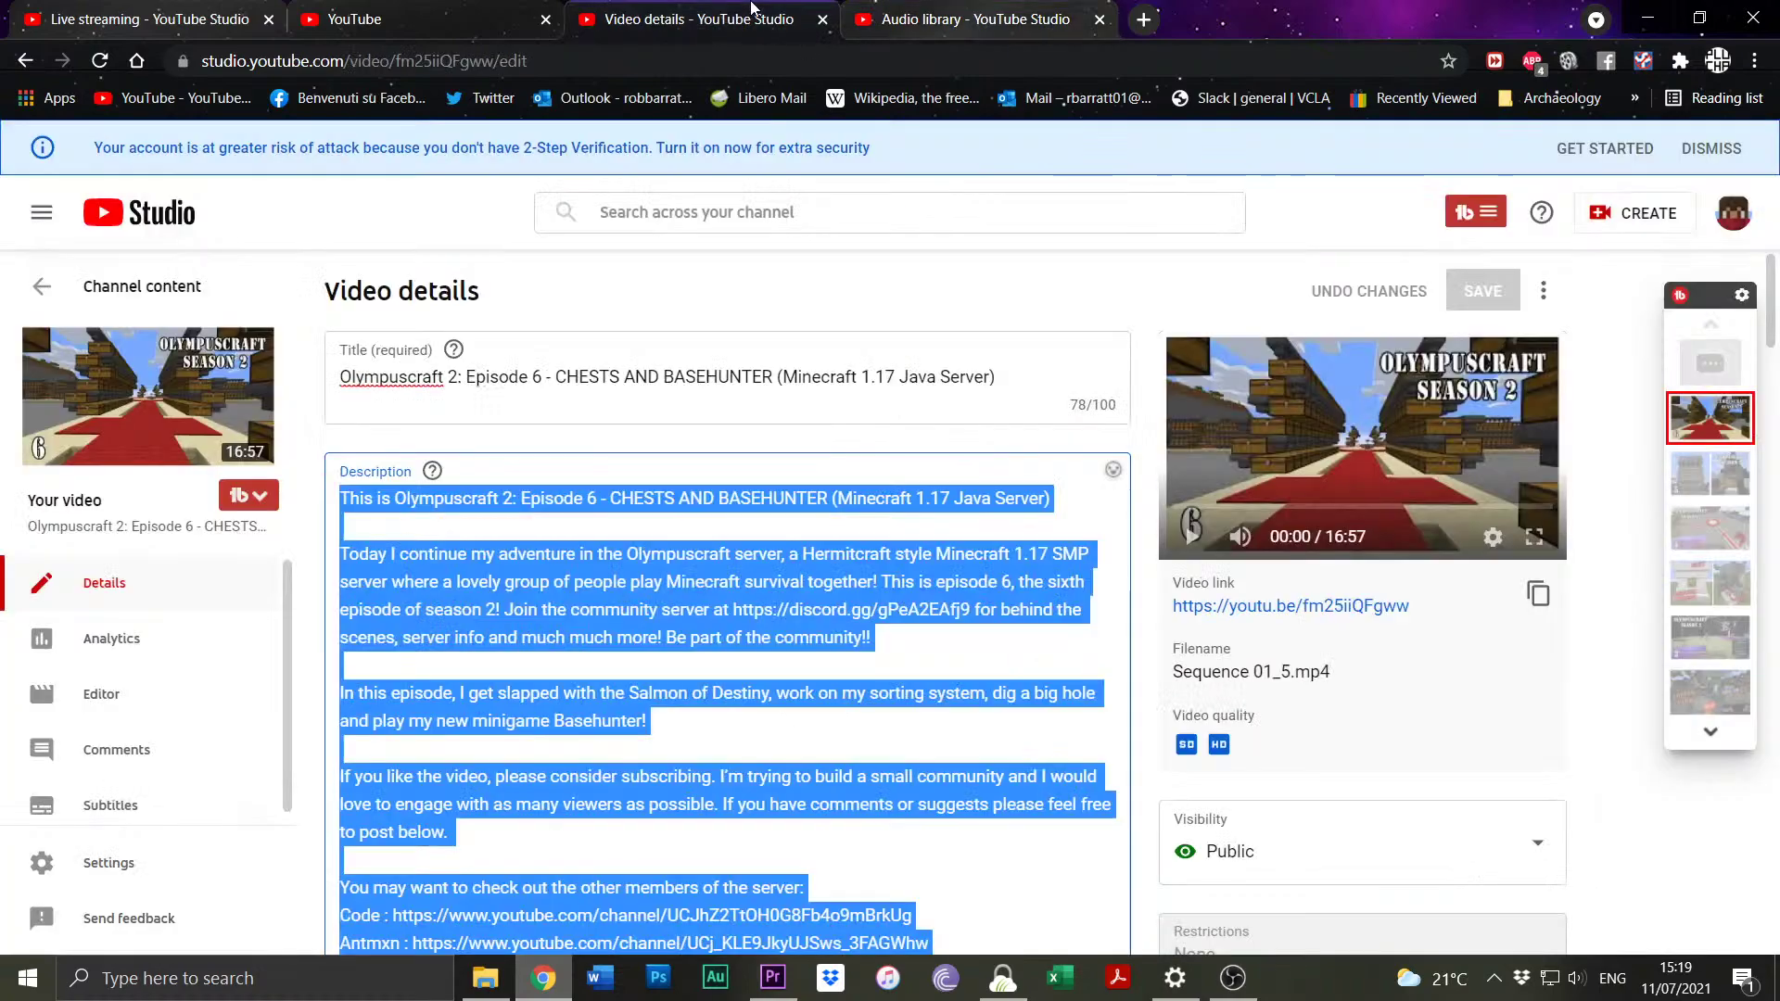
pyautogui.scroll(-6, 728, 640)
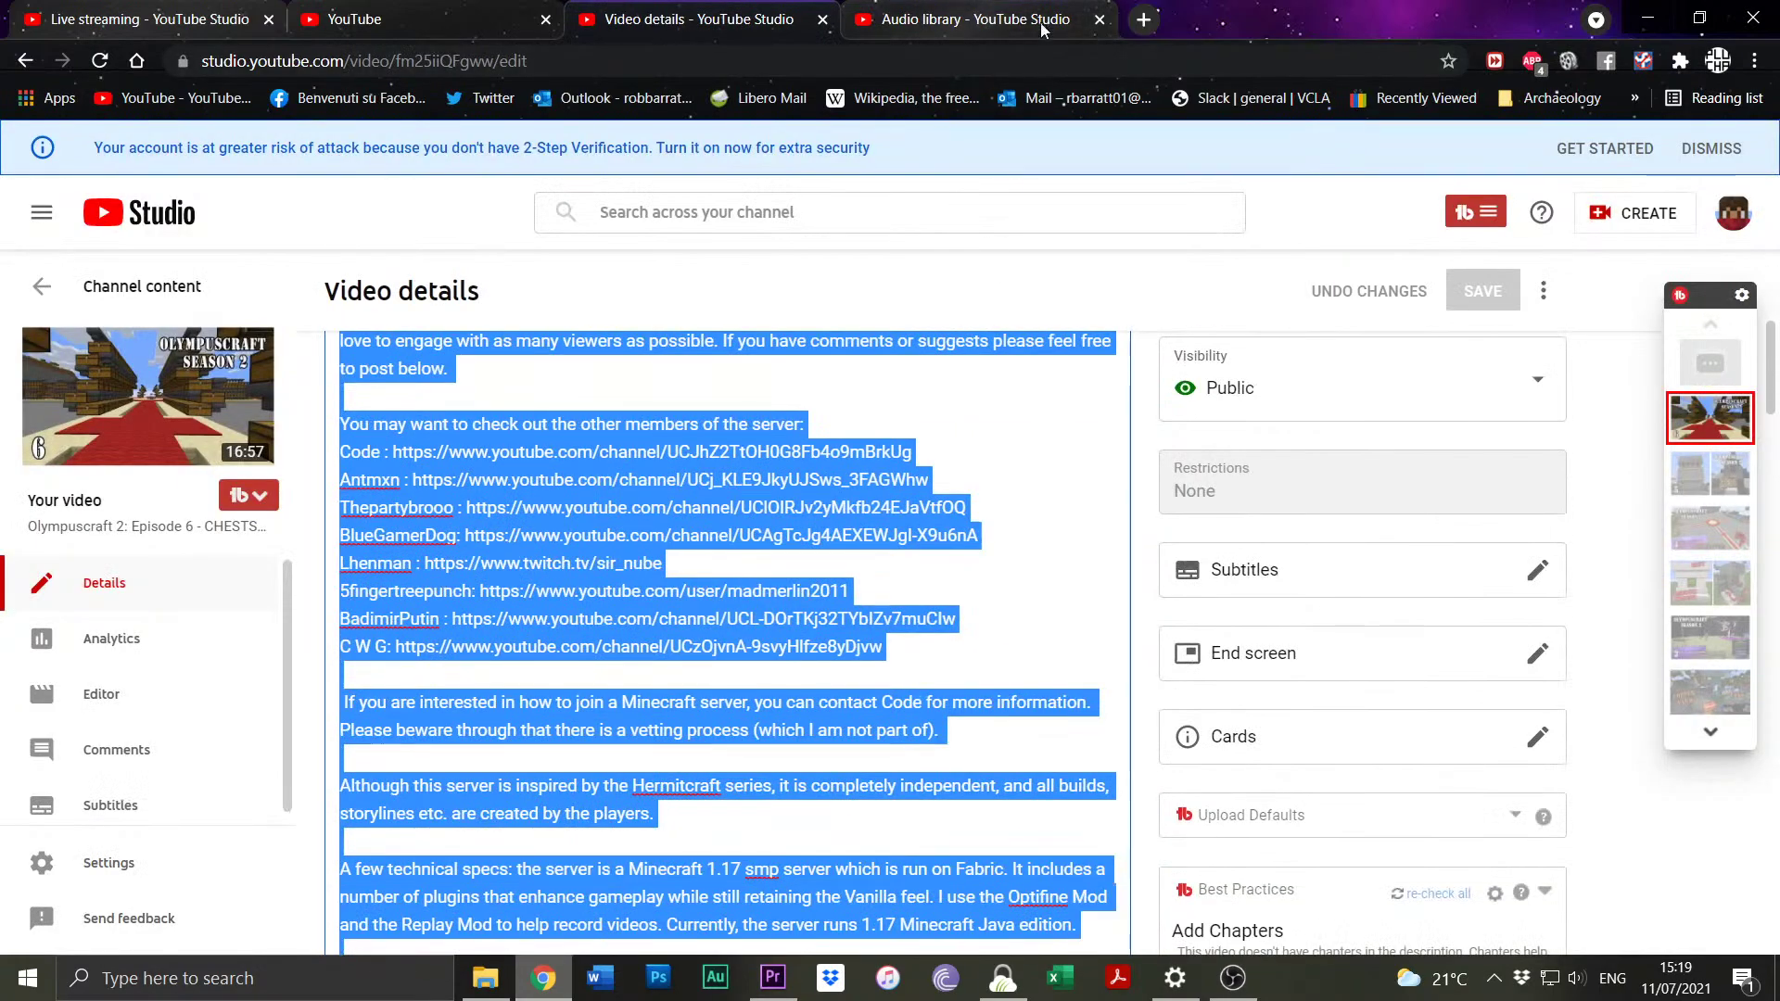
pyautogui.click(1074, 32)
pyautogui.scroll(5, 1289, 549)
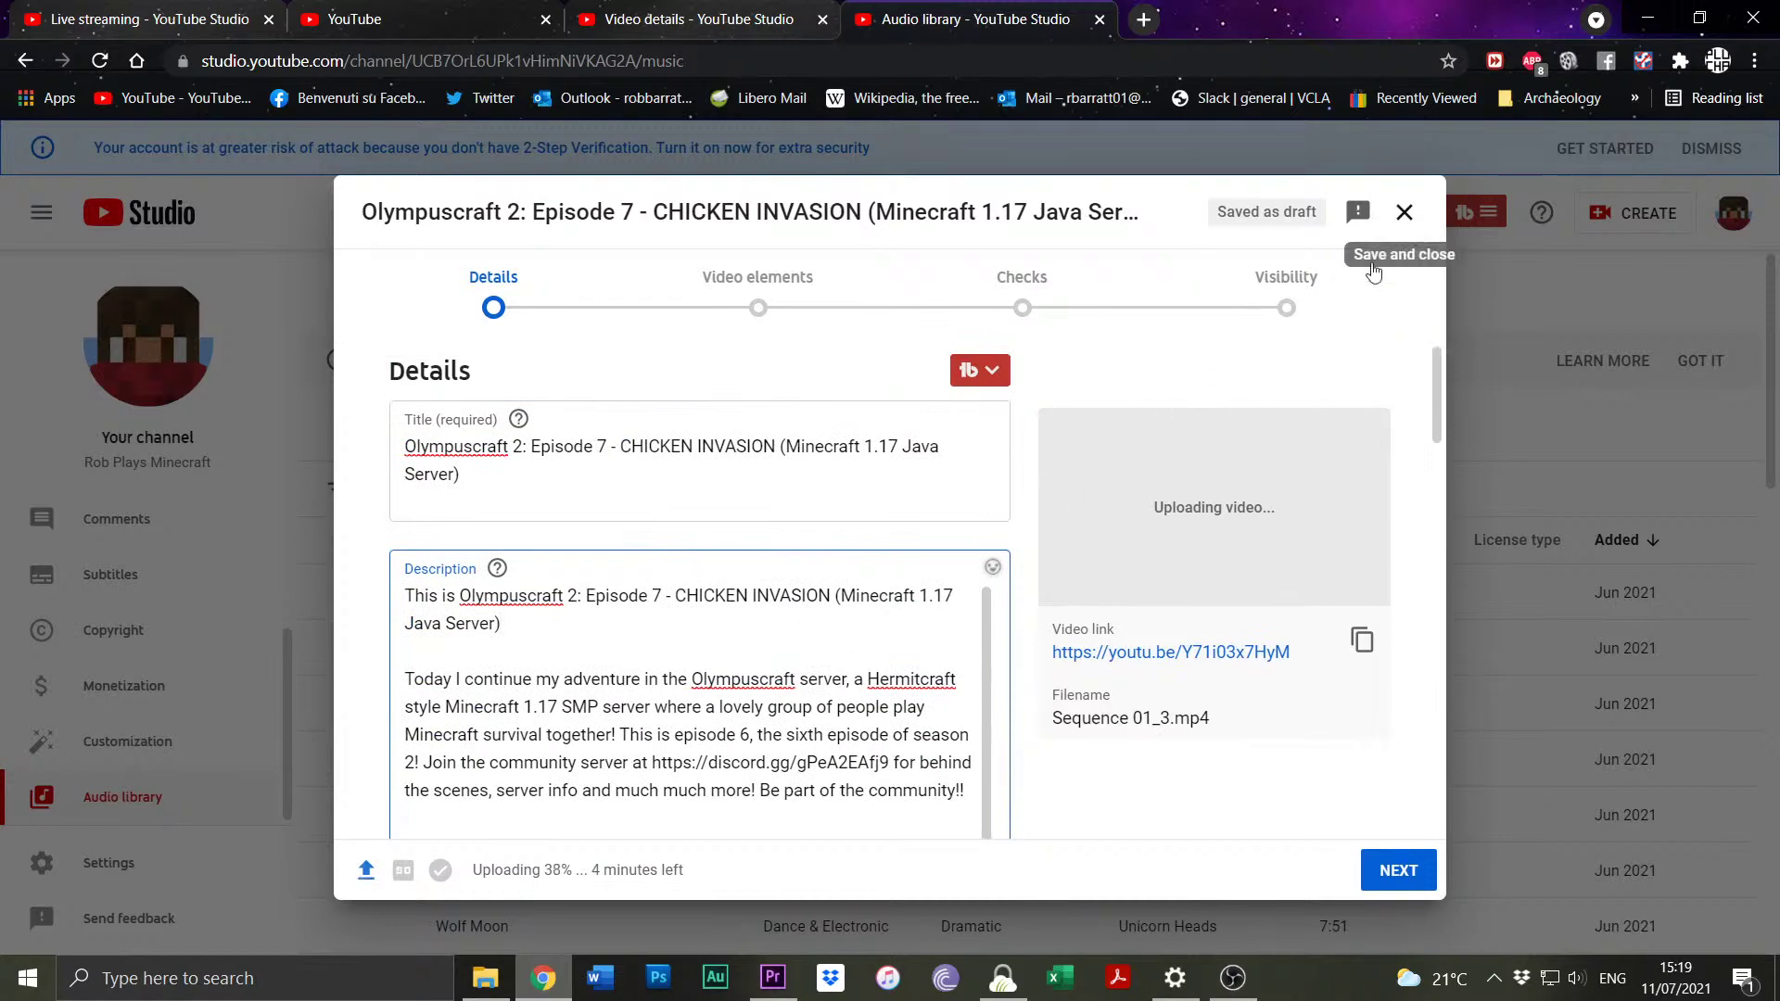
# Save and close the upload, then permanently delete the Episode 7 draft from the channel content list.
pyautogui.click(1403, 212)
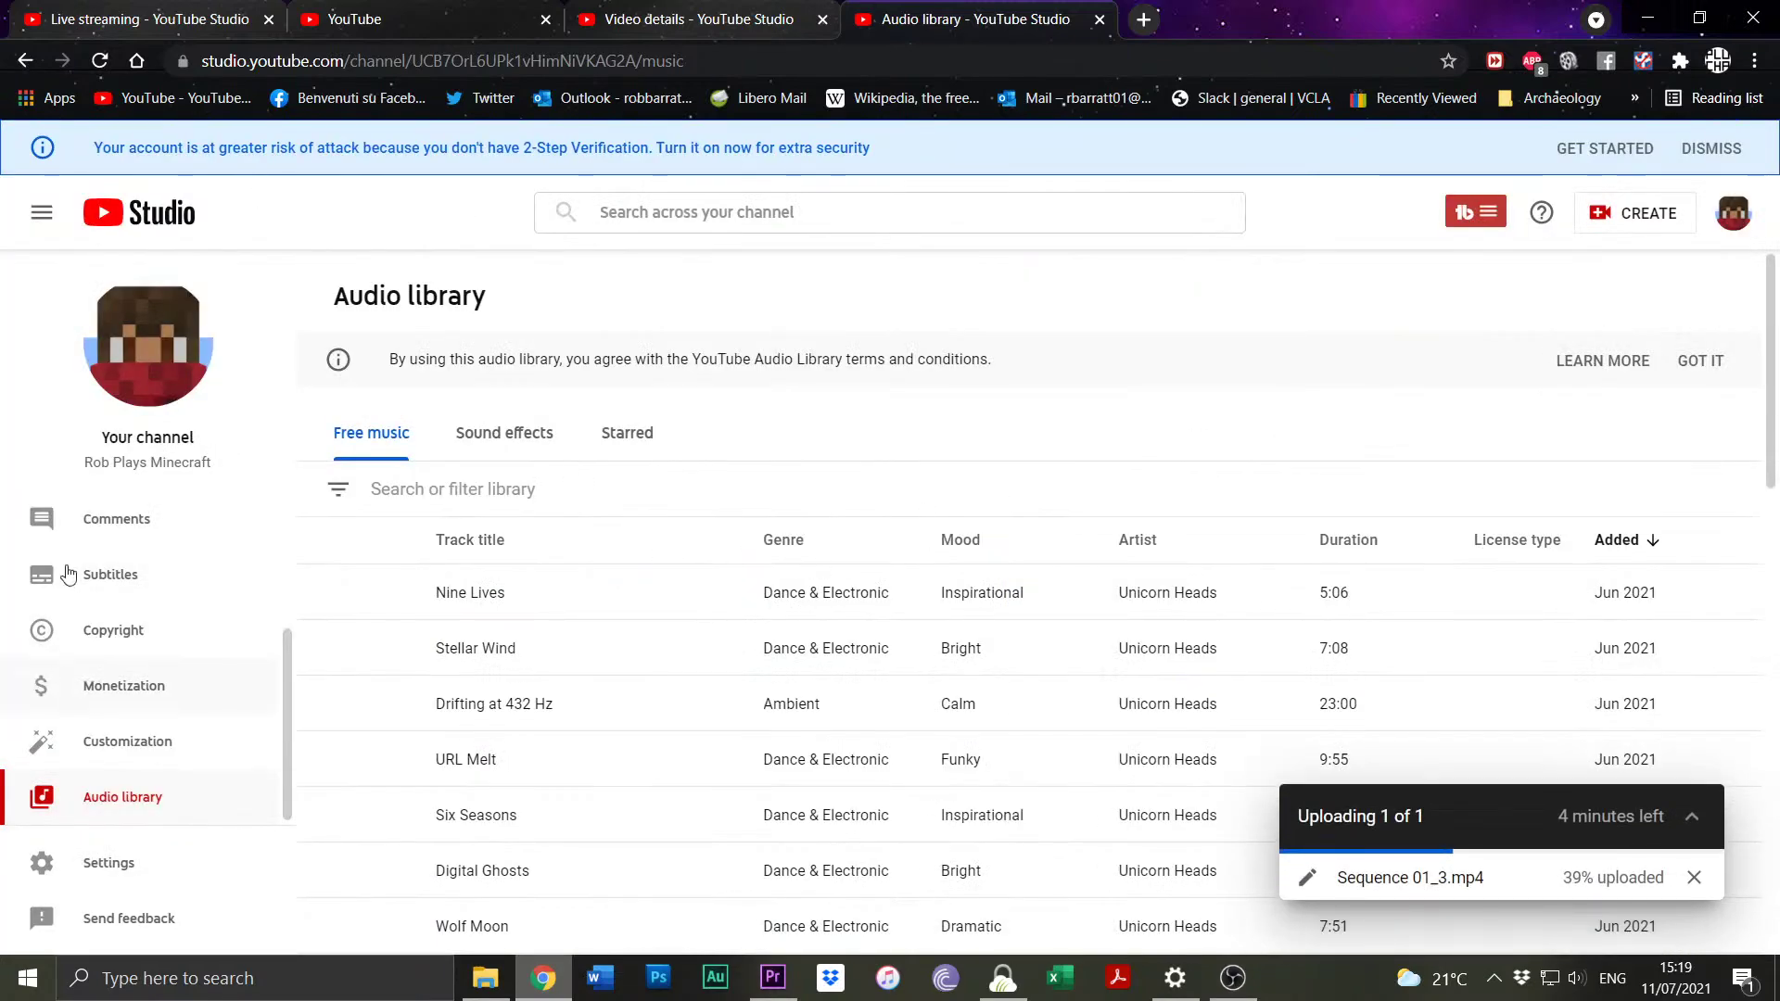
pyautogui.scroll(3, 166, 626)
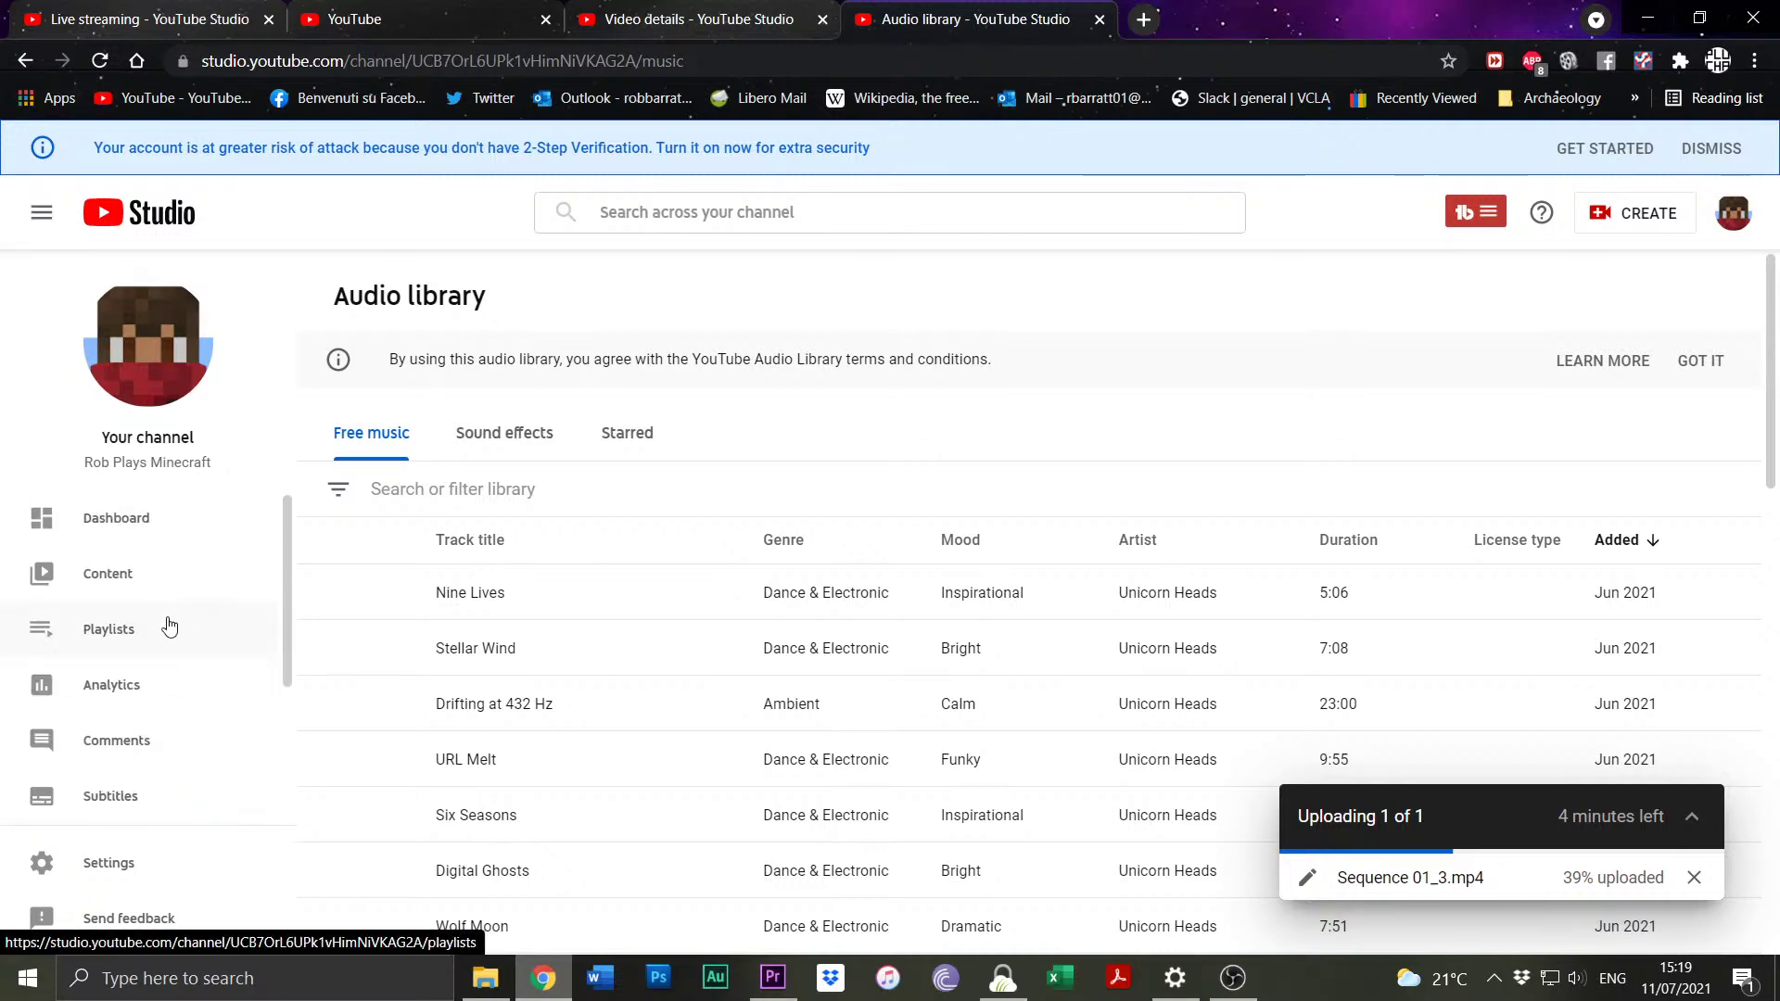
pyautogui.click(105, 587)
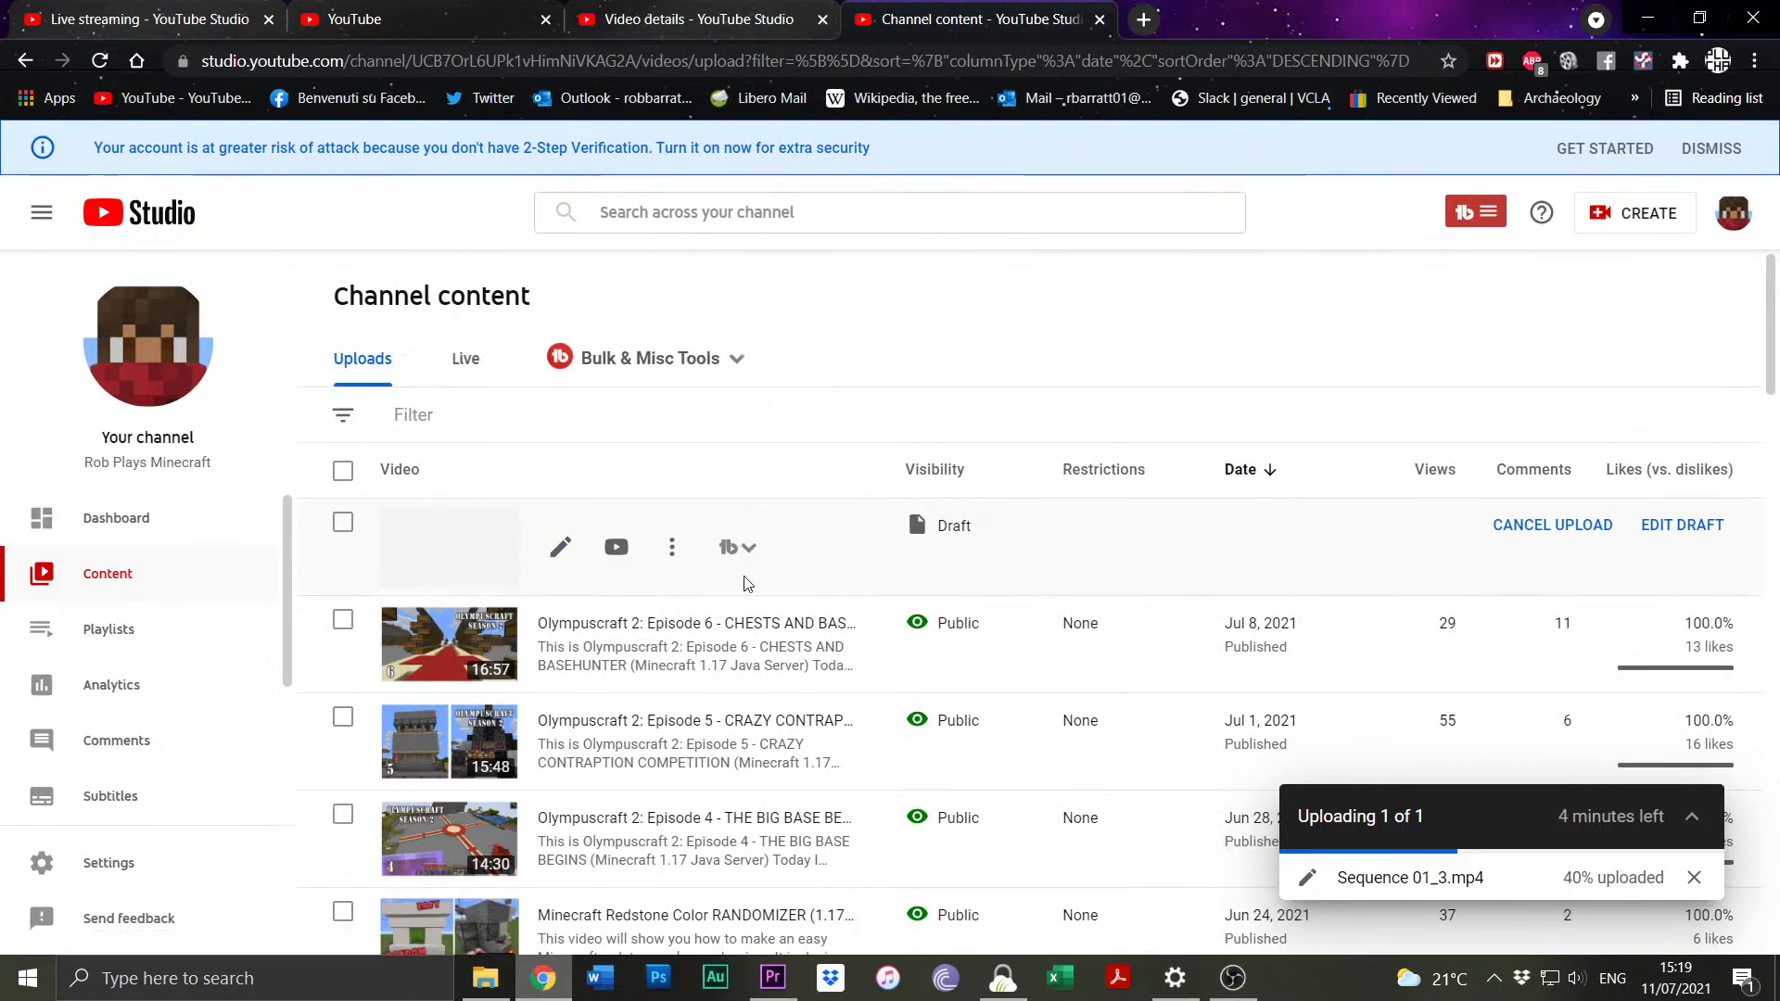
pyautogui.click(672, 548)
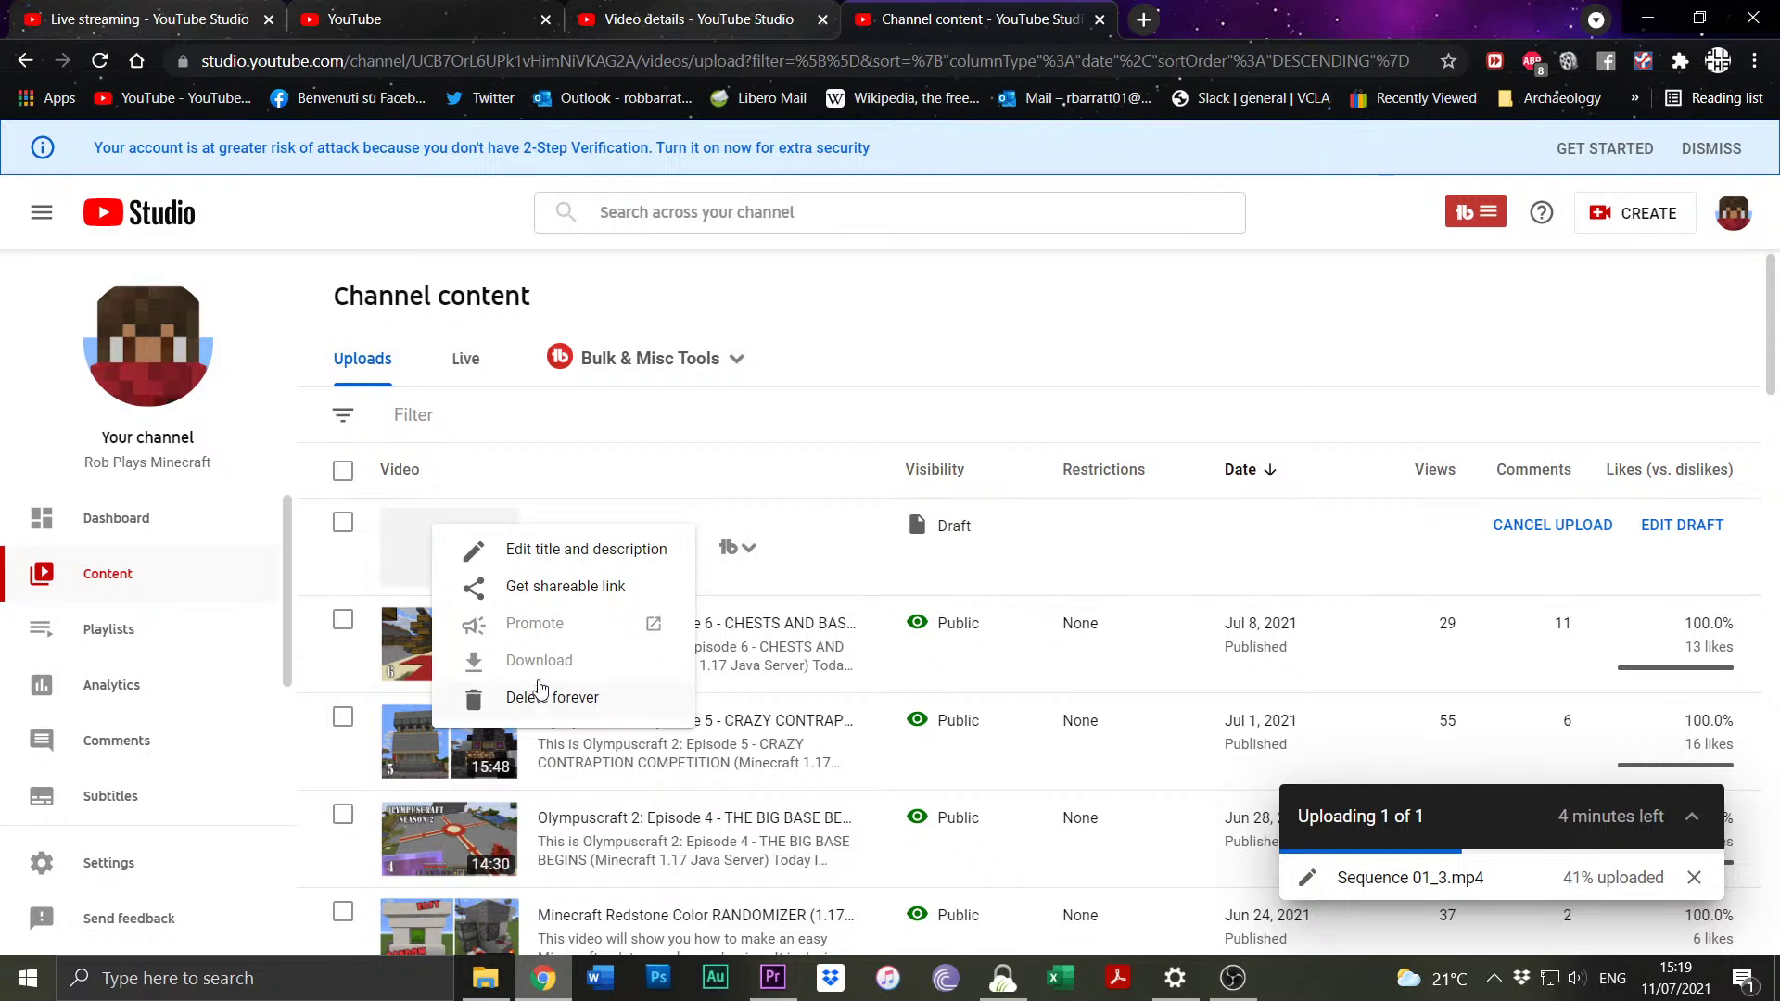
pyautogui.click(547, 698)
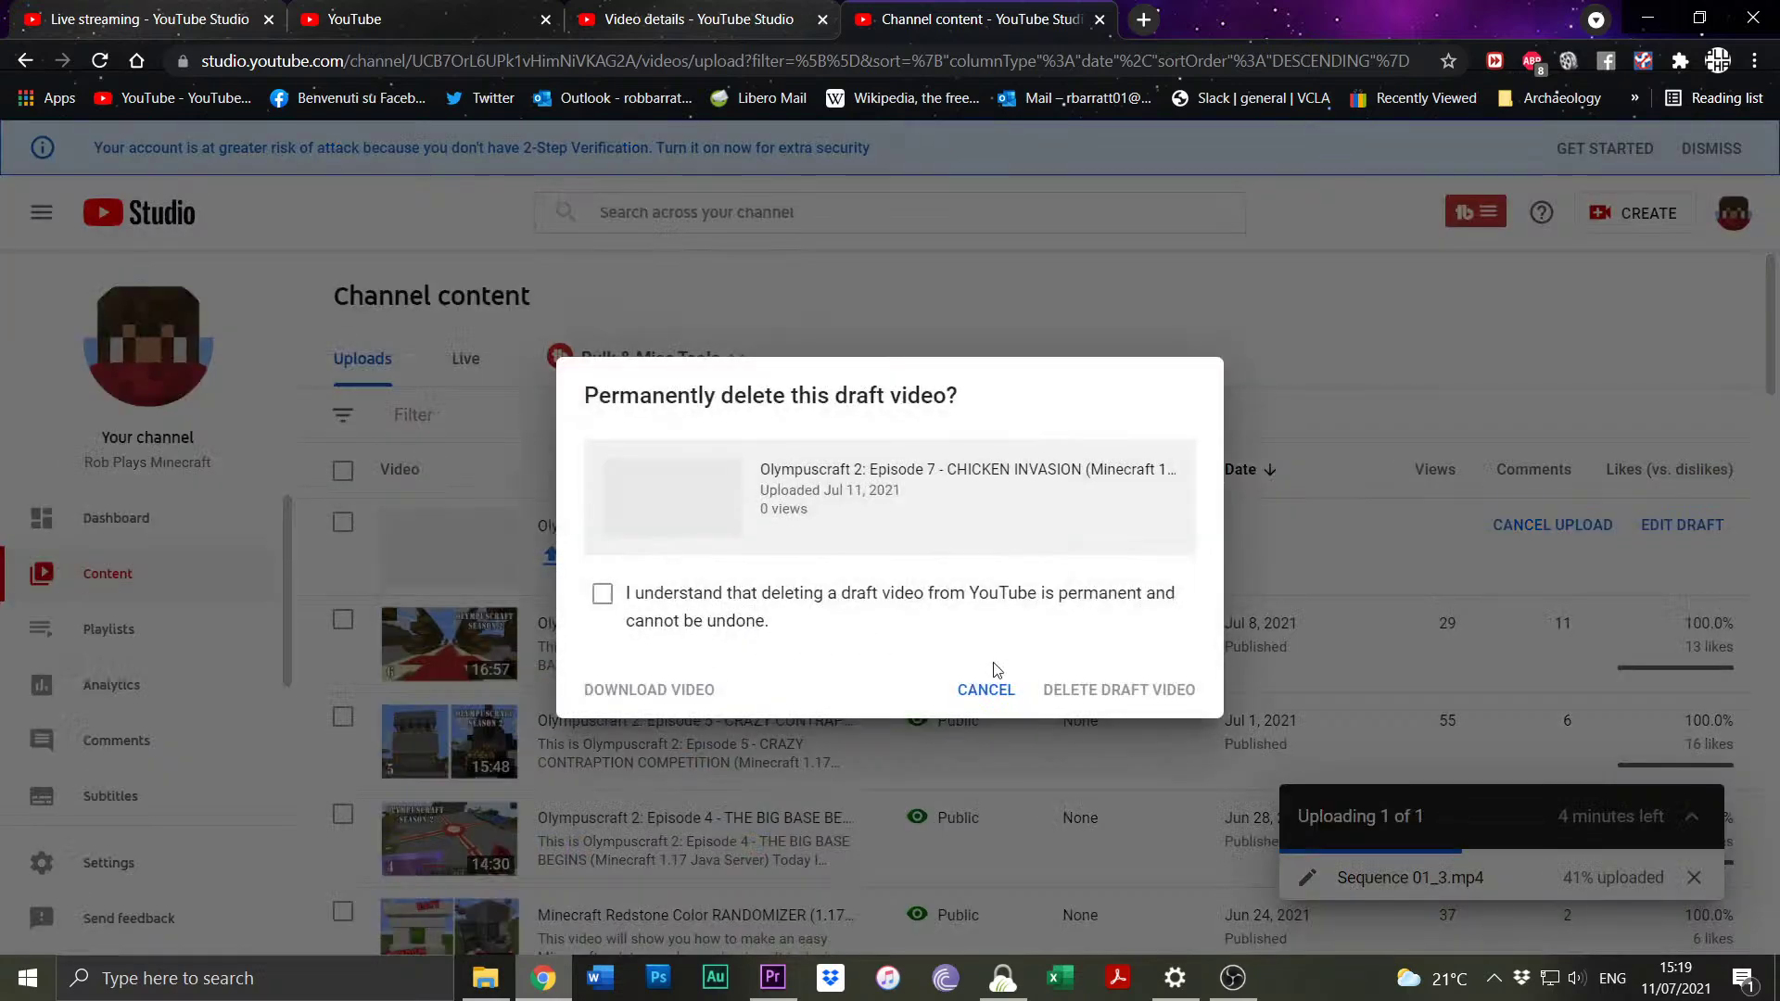
pyautogui.click(602, 594)
pyautogui.click(1066, 695)
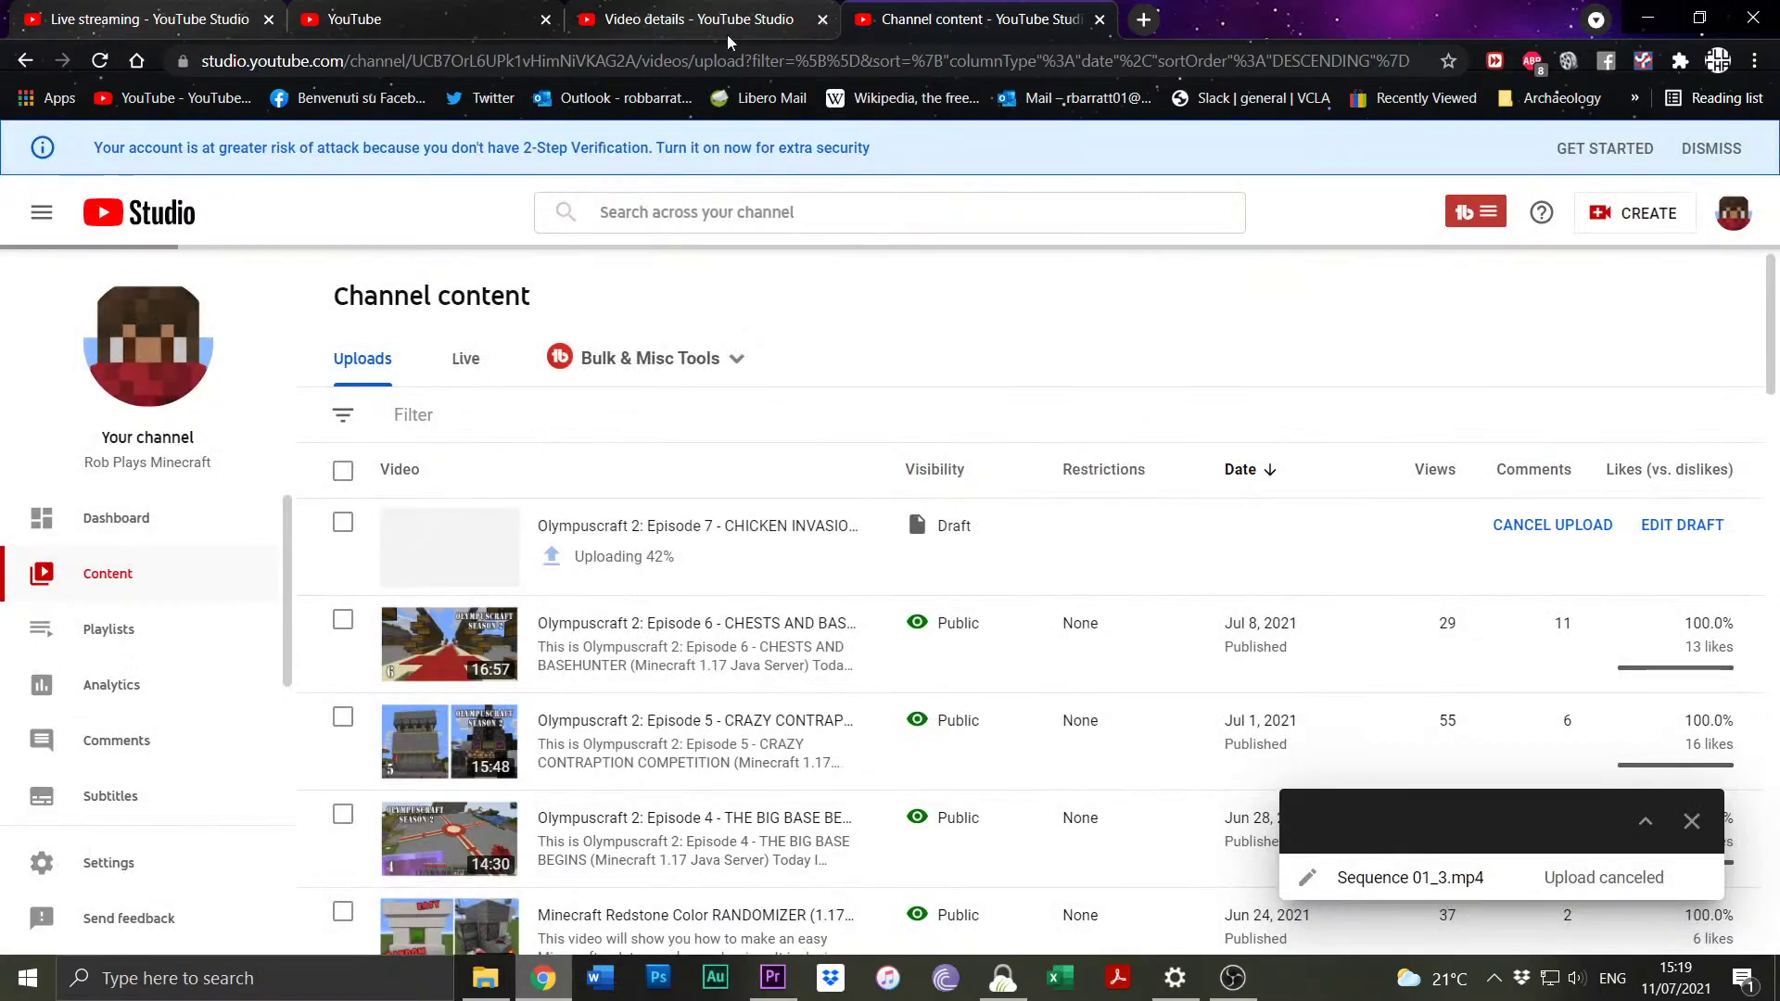
# Return from the Episode 6 details to the channel content and open the details of the "EASY Glow Squid Farm/ Glow Ink Sac Farm" video.
pyautogui.hotkey('ctrl', 'a')
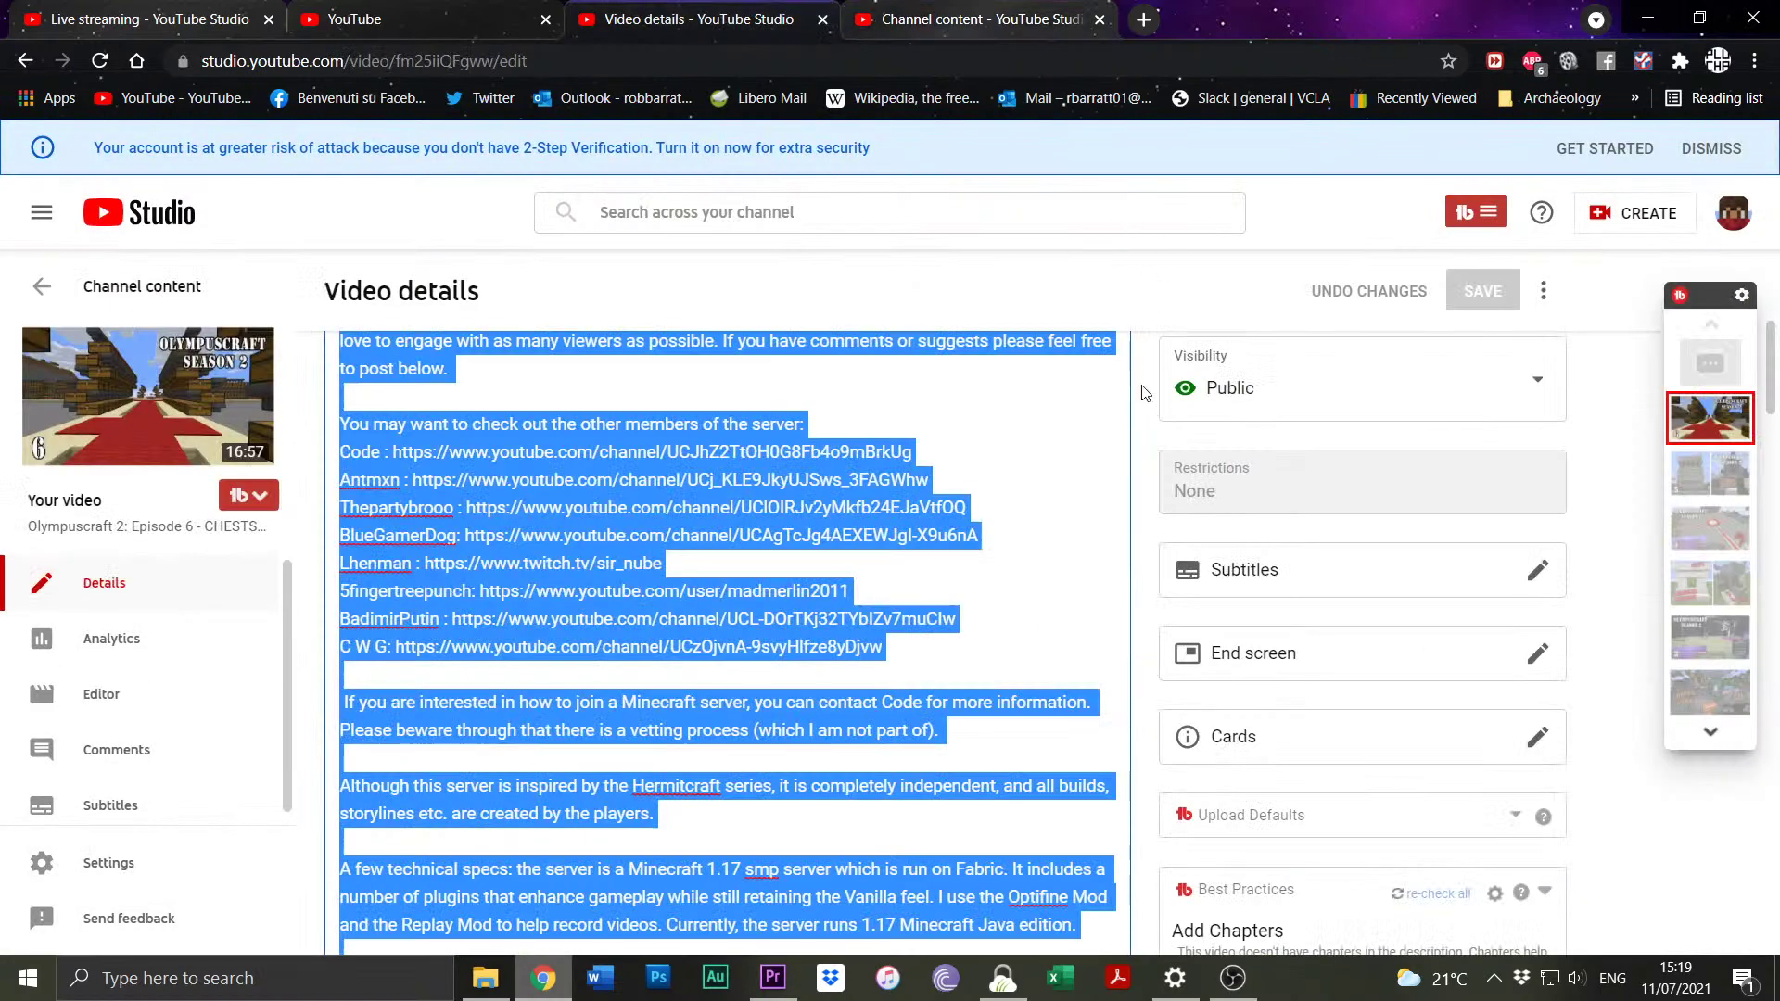
pyautogui.scroll(5, 1145, 393)
pyautogui.click(1020, 480)
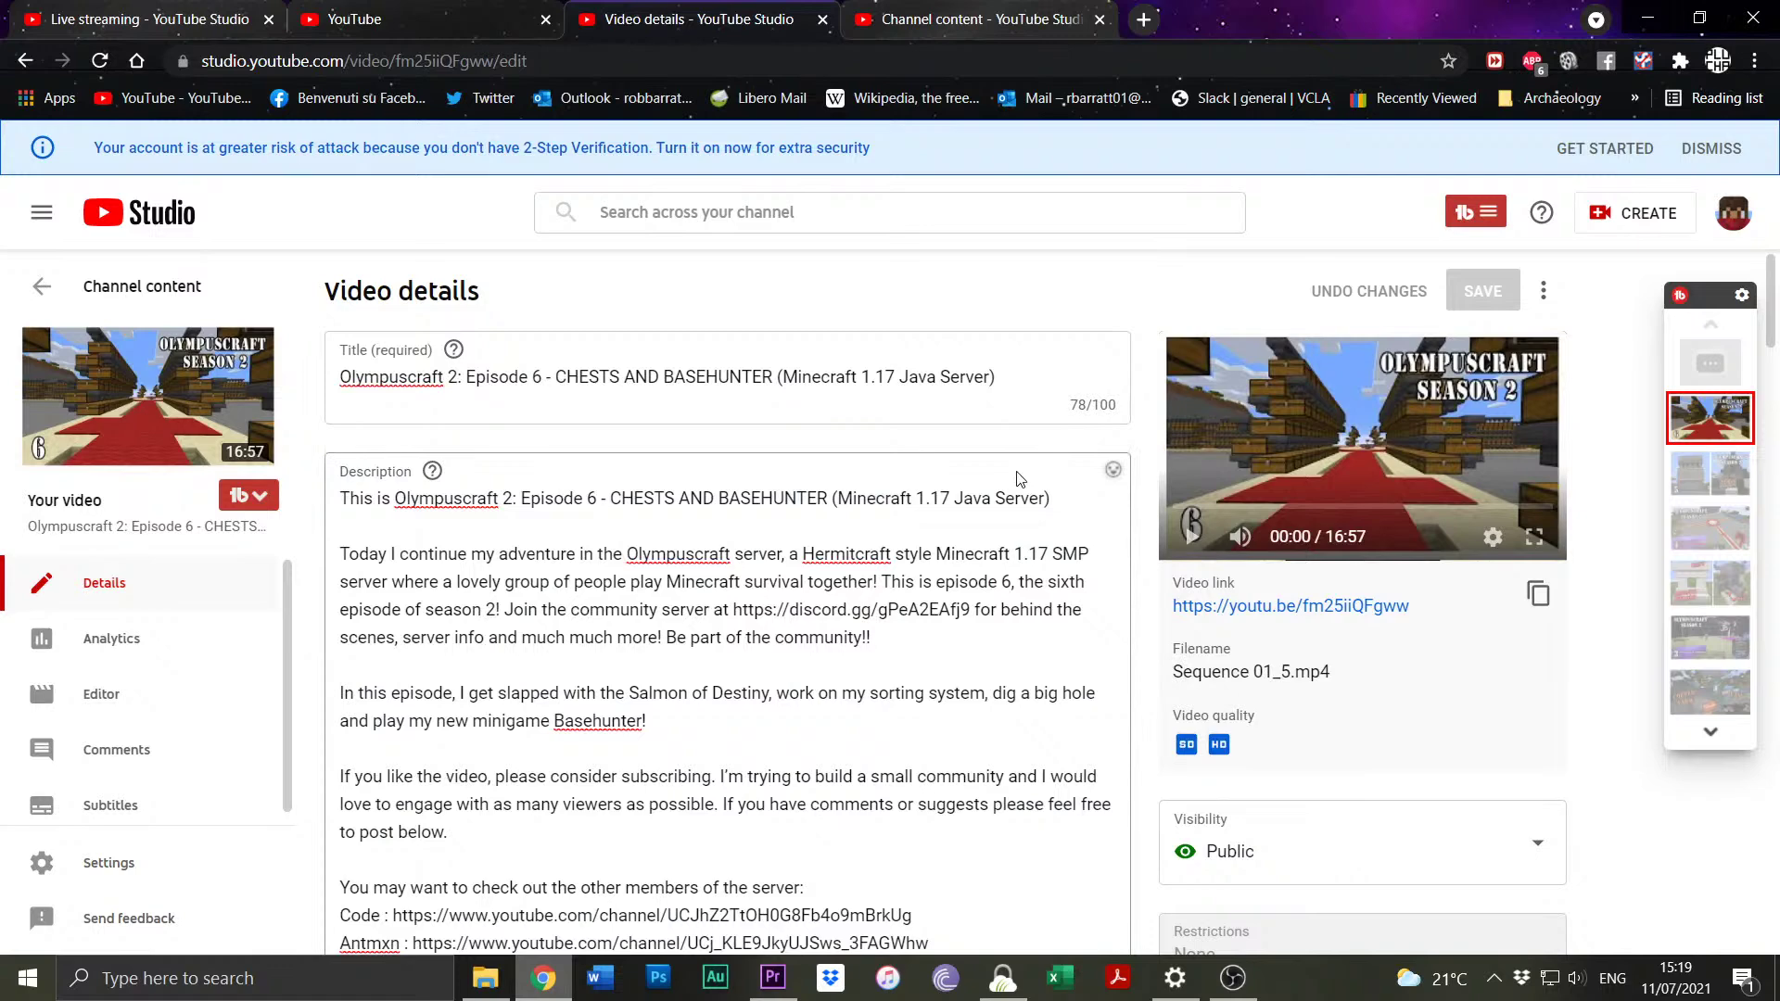
pyautogui.click(41, 286)
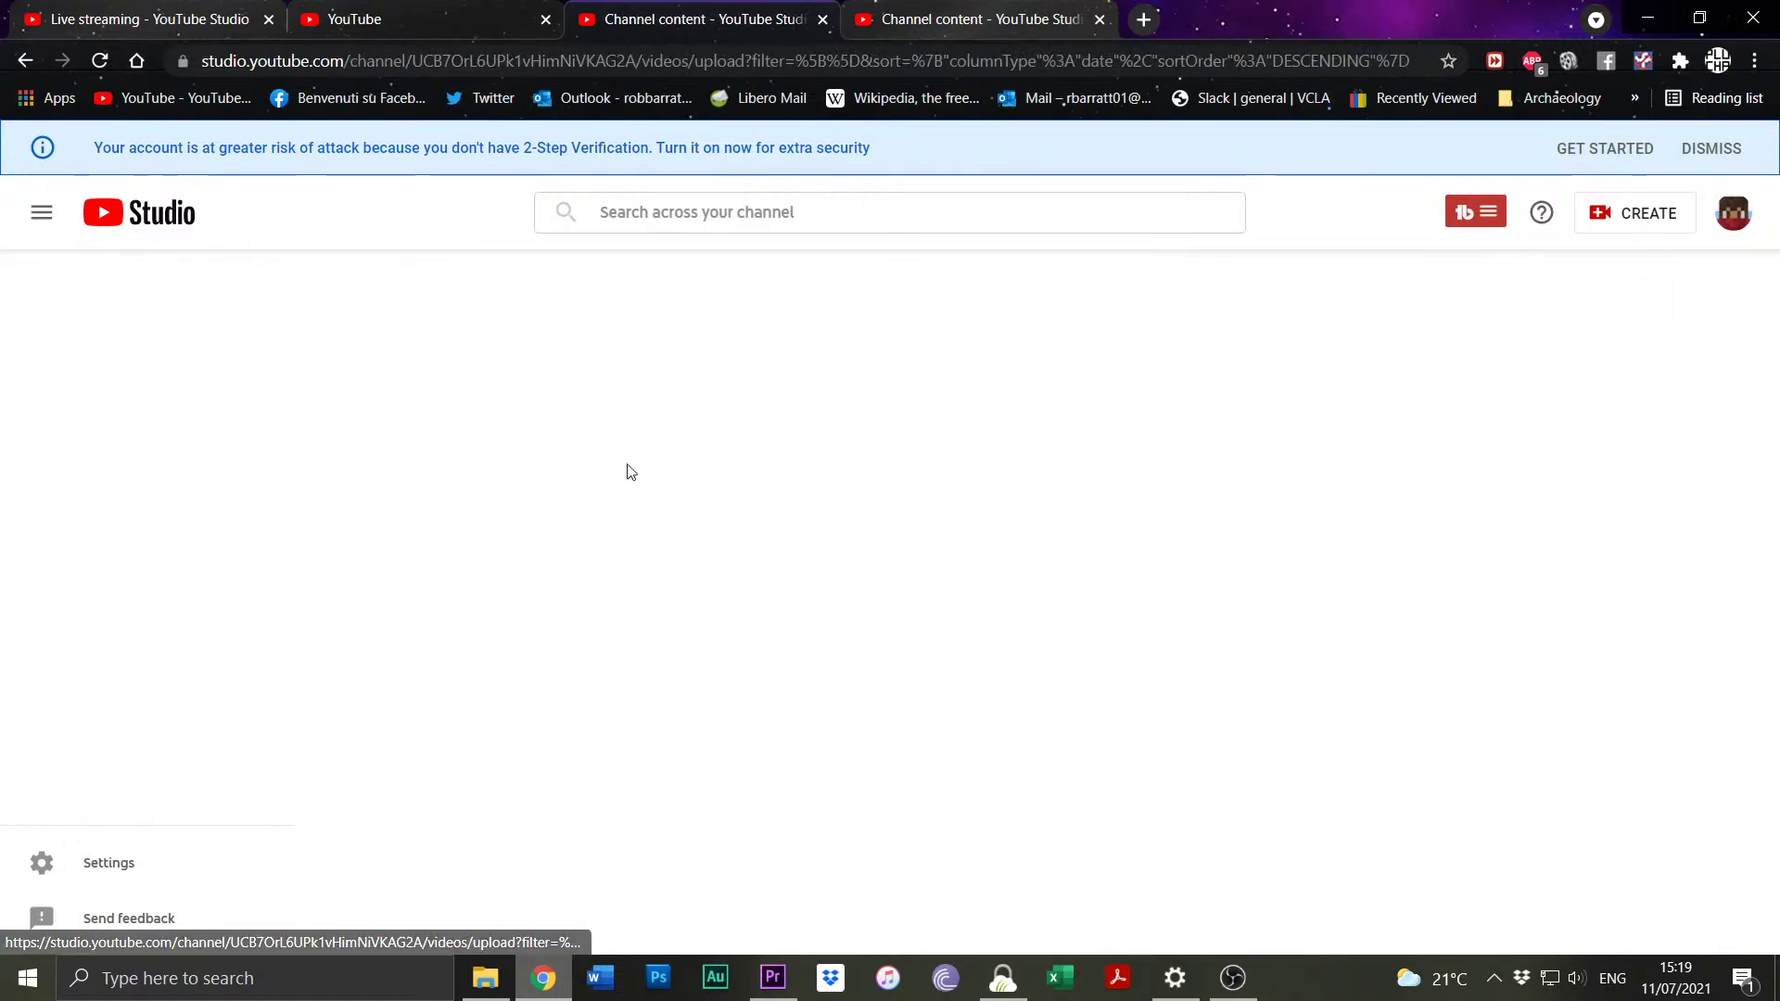
pyautogui.scroll(-5, 629, 474)
pyautogui.scroll(-5, 617, 482)
pyautogui.scroll(1, 572, 686)
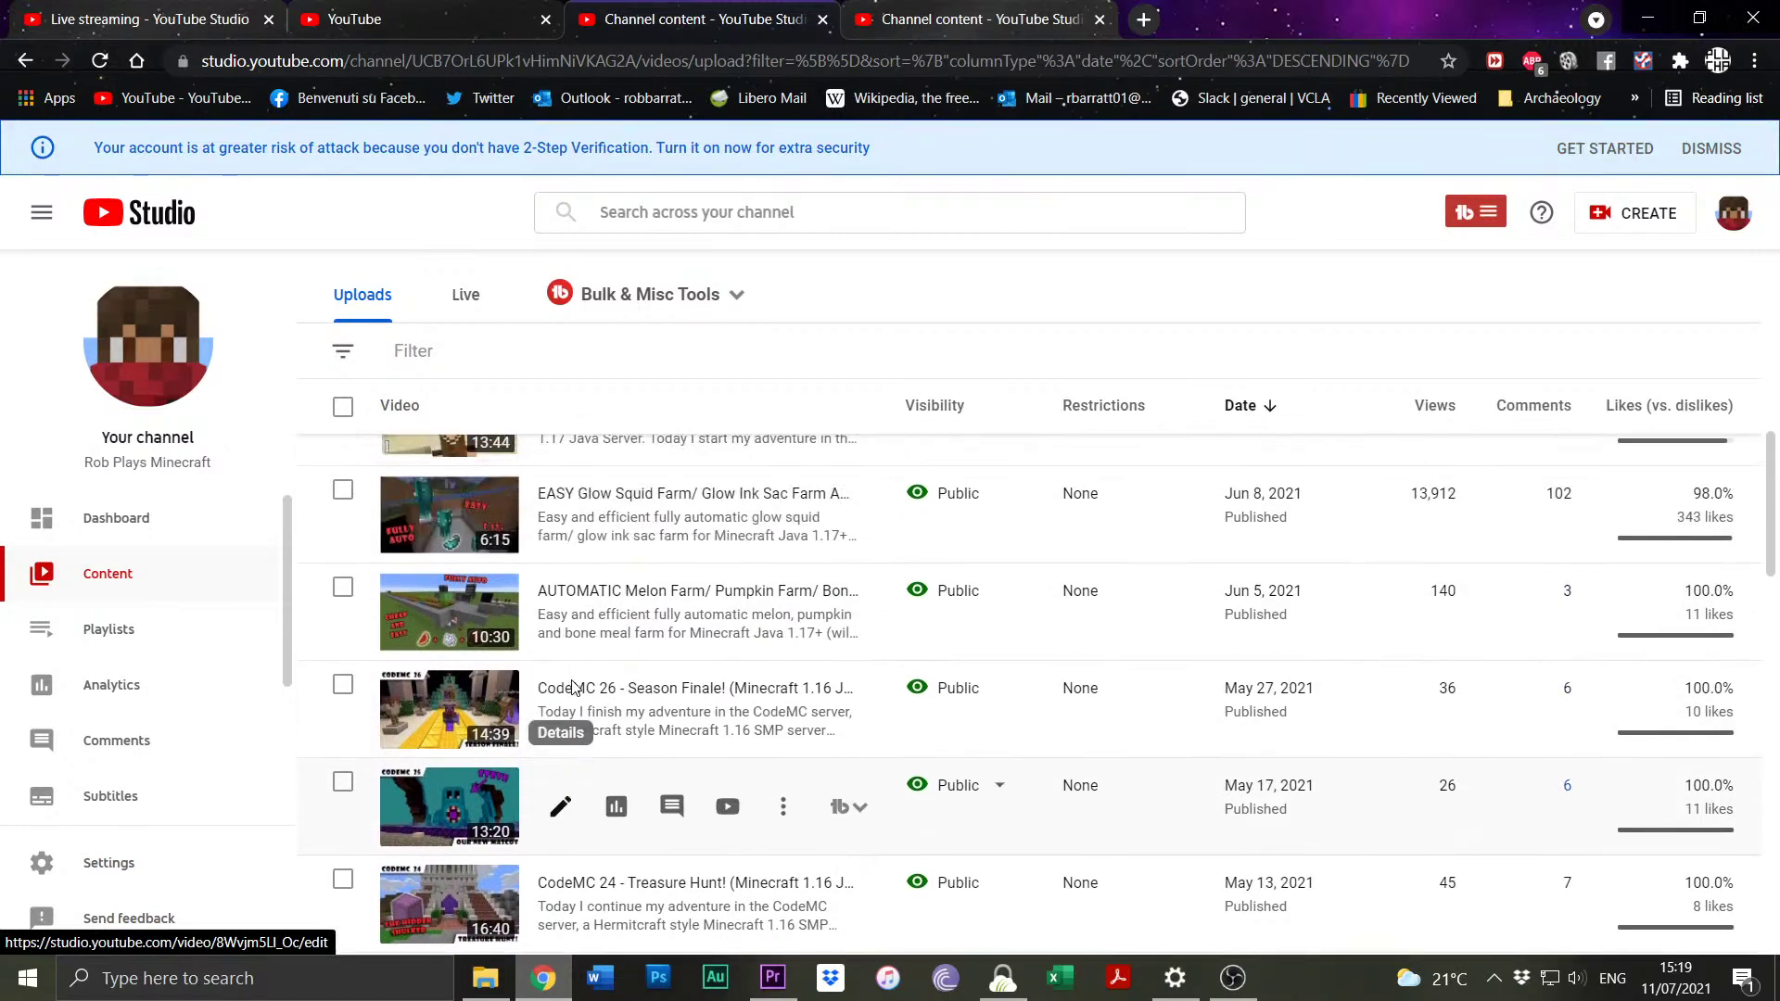
pyautogui.scroll(1, 572, 686)
pyautogui.click(558, 649)
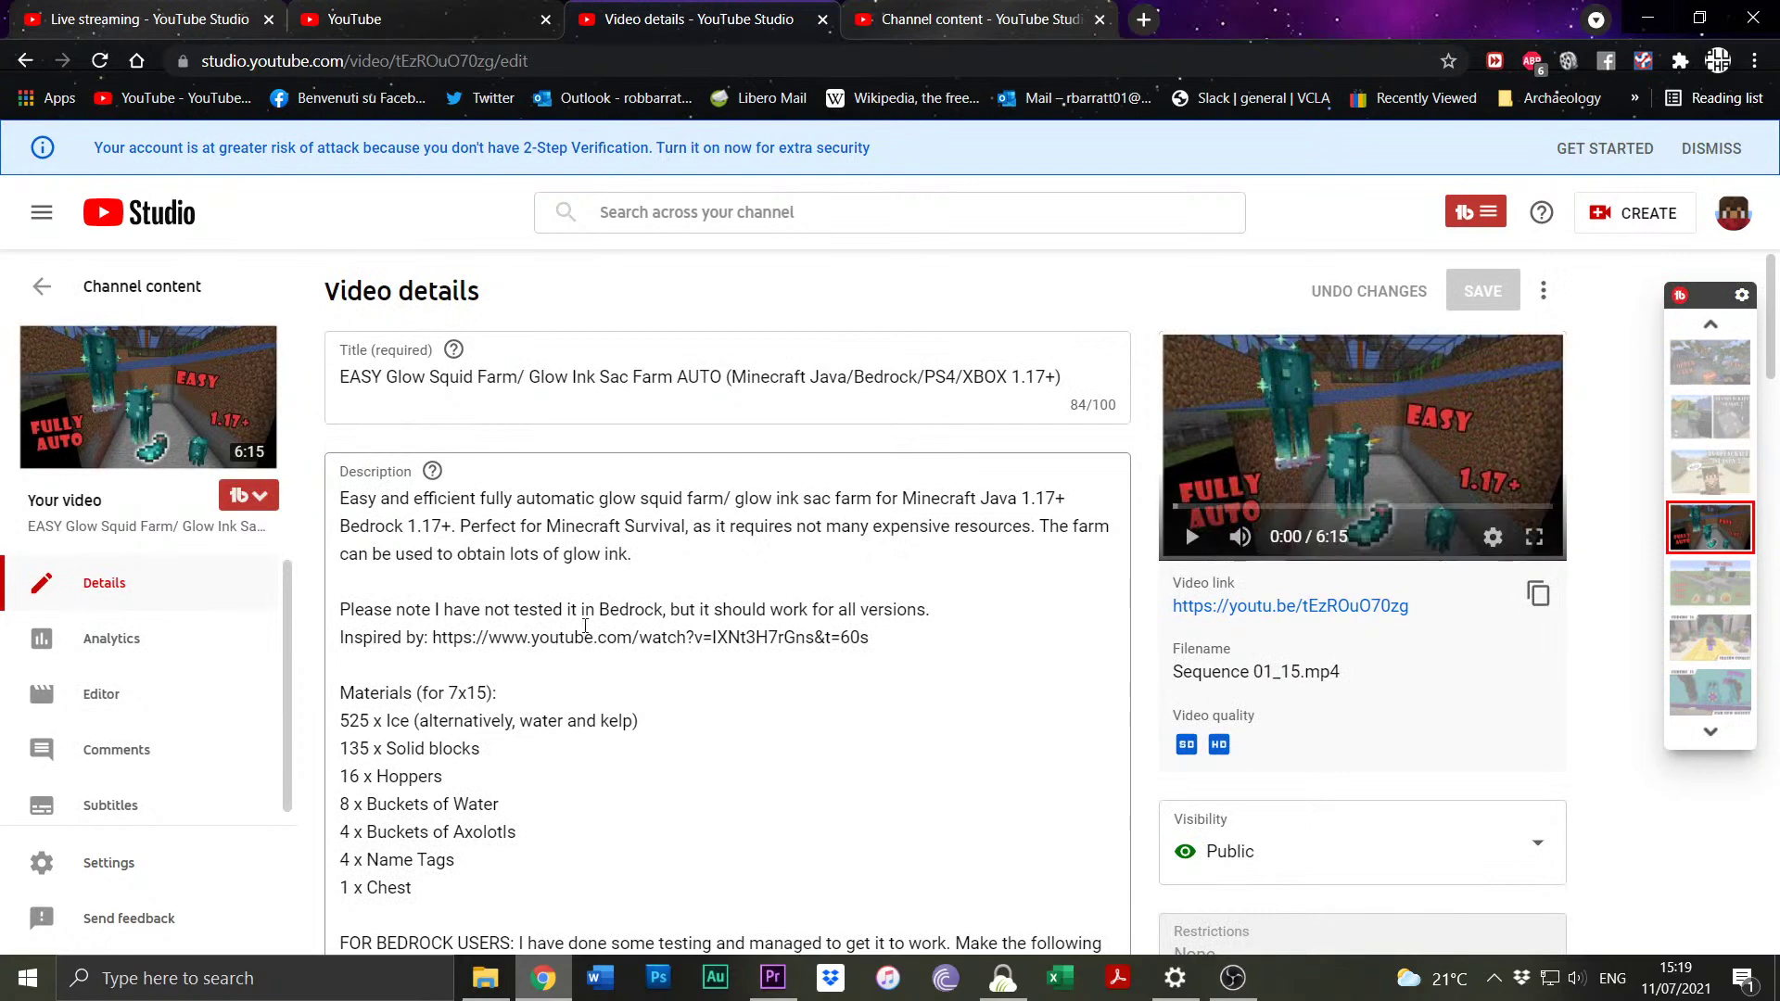
# Review the glow squid farm video's description, including its materials list and Bedrock notes, along with its tags.
pyautogui.scroll(-3, 1143, 439)
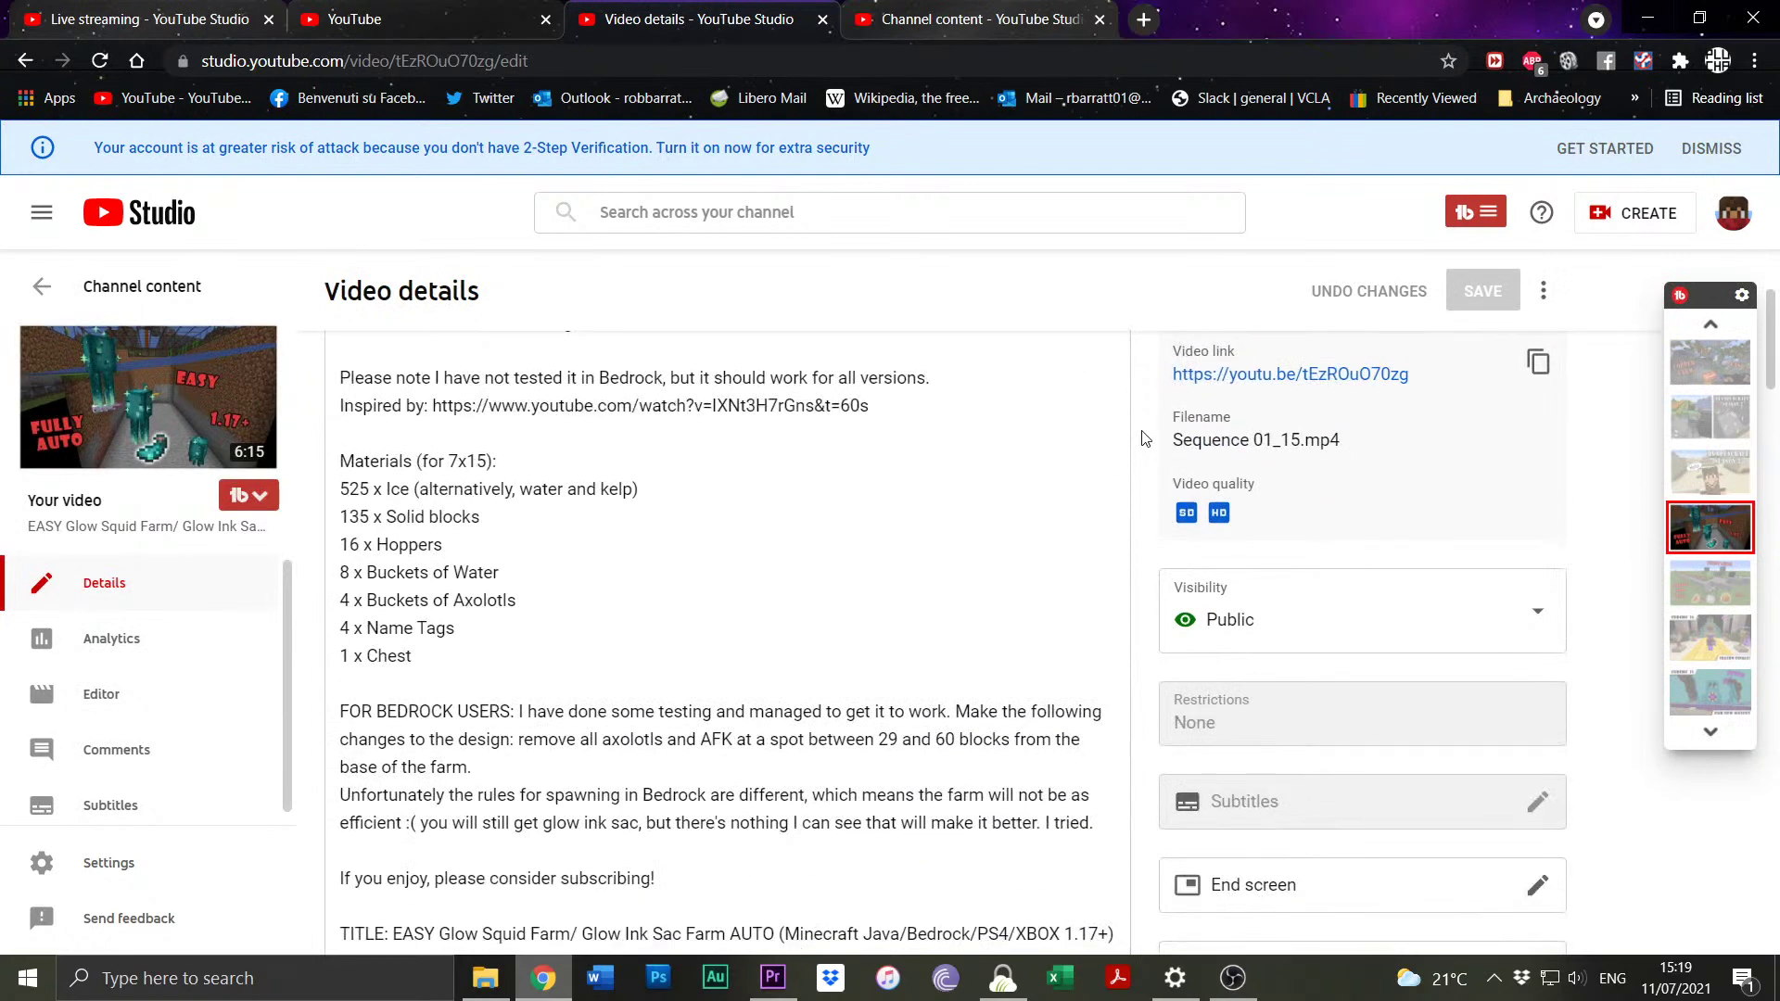
pyautogui.scroll(2, 1144, 439)
pyautogui.scroll(-7, 1144, 439)
pyautogui.scroll(-12, 1143, 439)
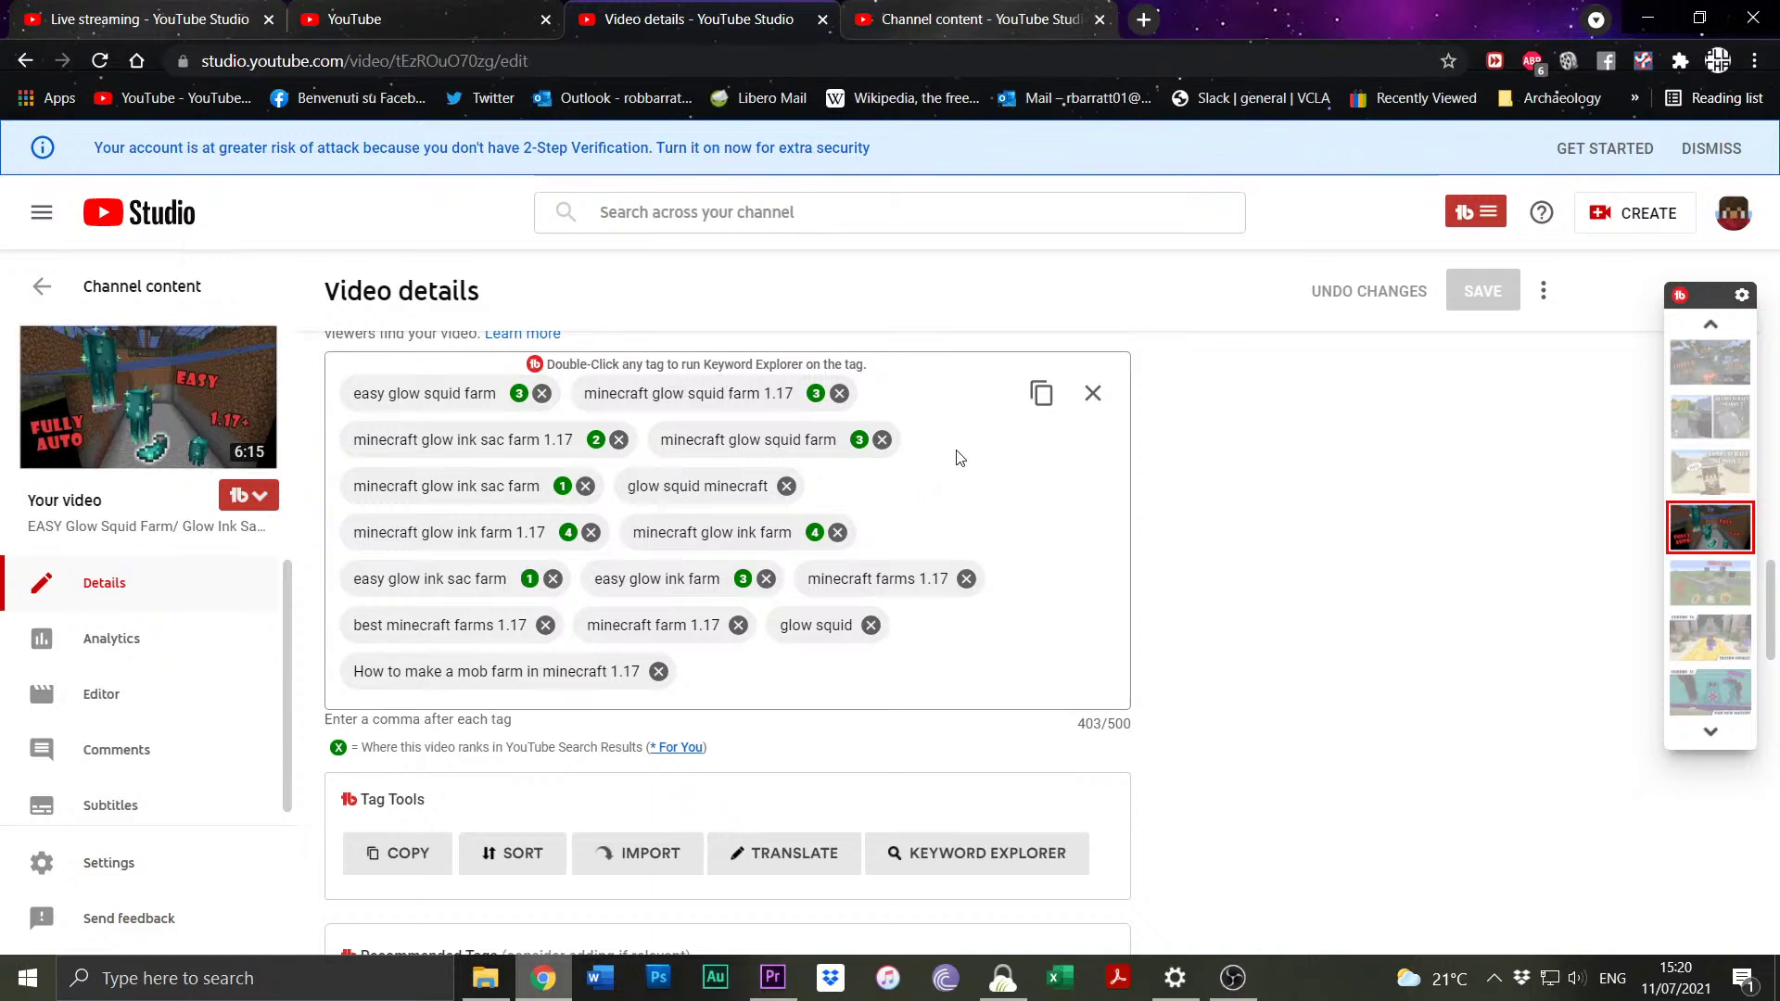
pyautogui.scroll(10, 955, 453)
pyautogui.scroll(10, 956, 451)
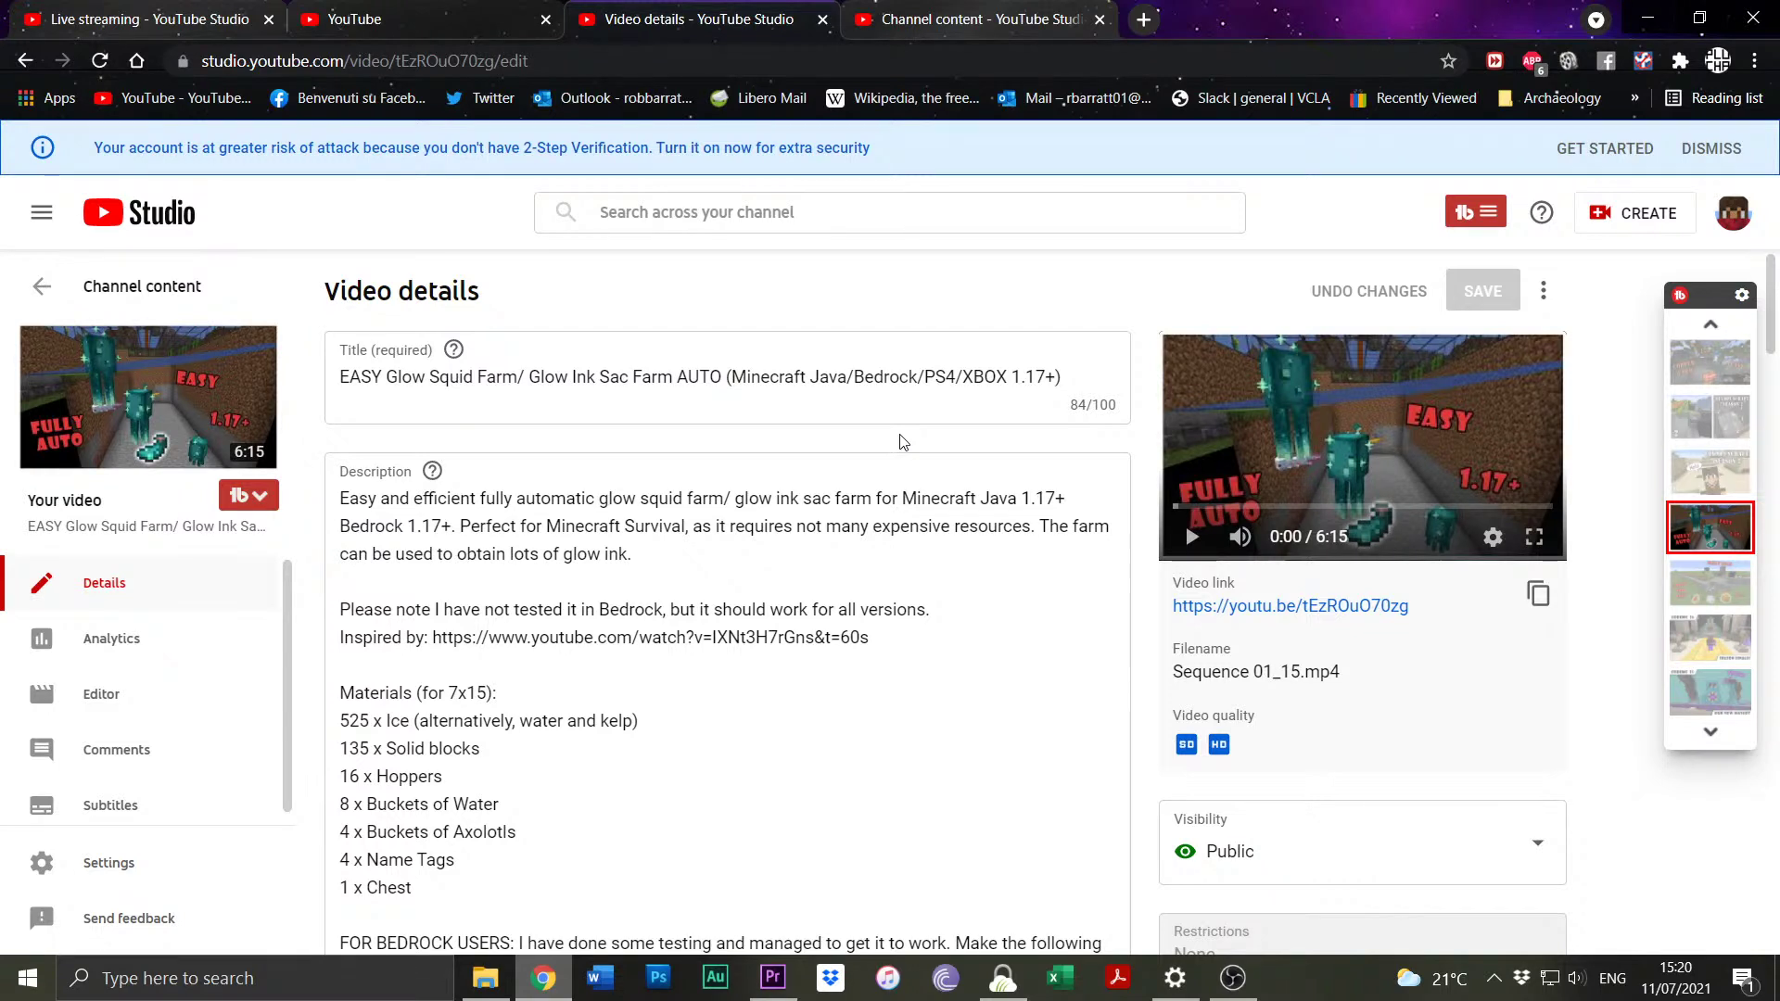
# Compare the glow squid farm video's tags with the keywords used in its title and description.
pyautogui.scroll(-15, 1150, 445)
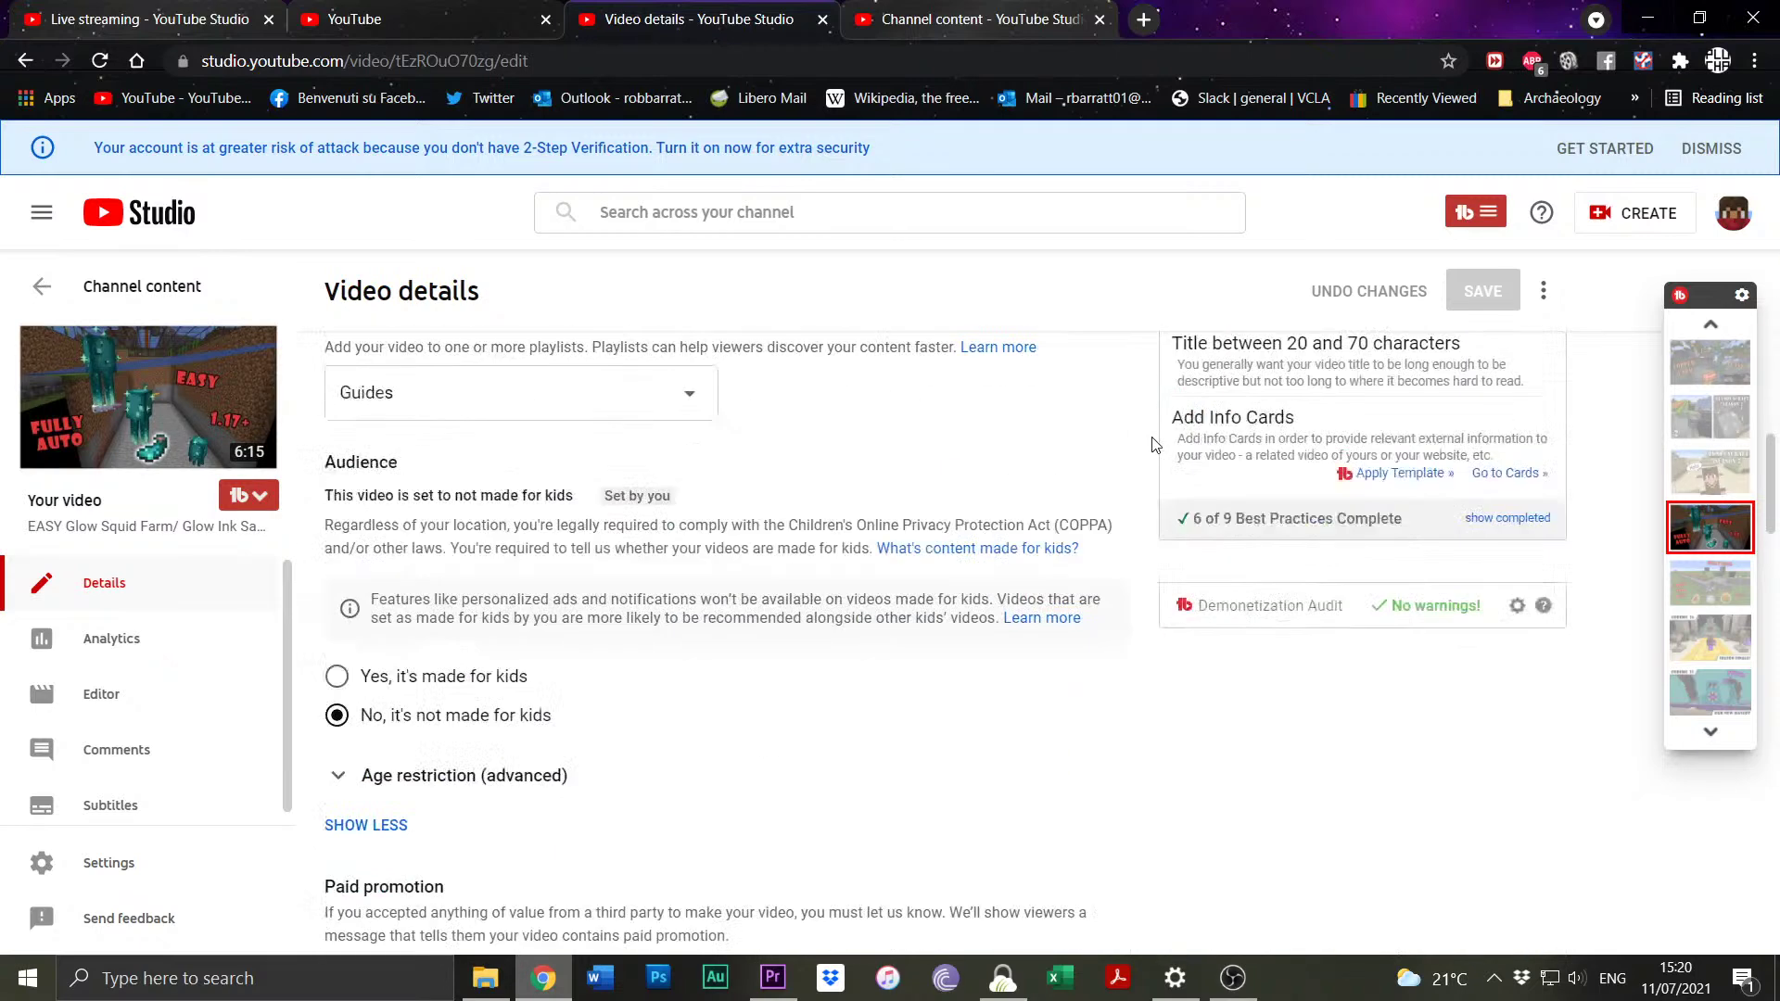
pyautogui.scroll(-4, 1152, 445)
pyautogui.moveTo(450, 610); pyautogui.dragTo(547, 614)
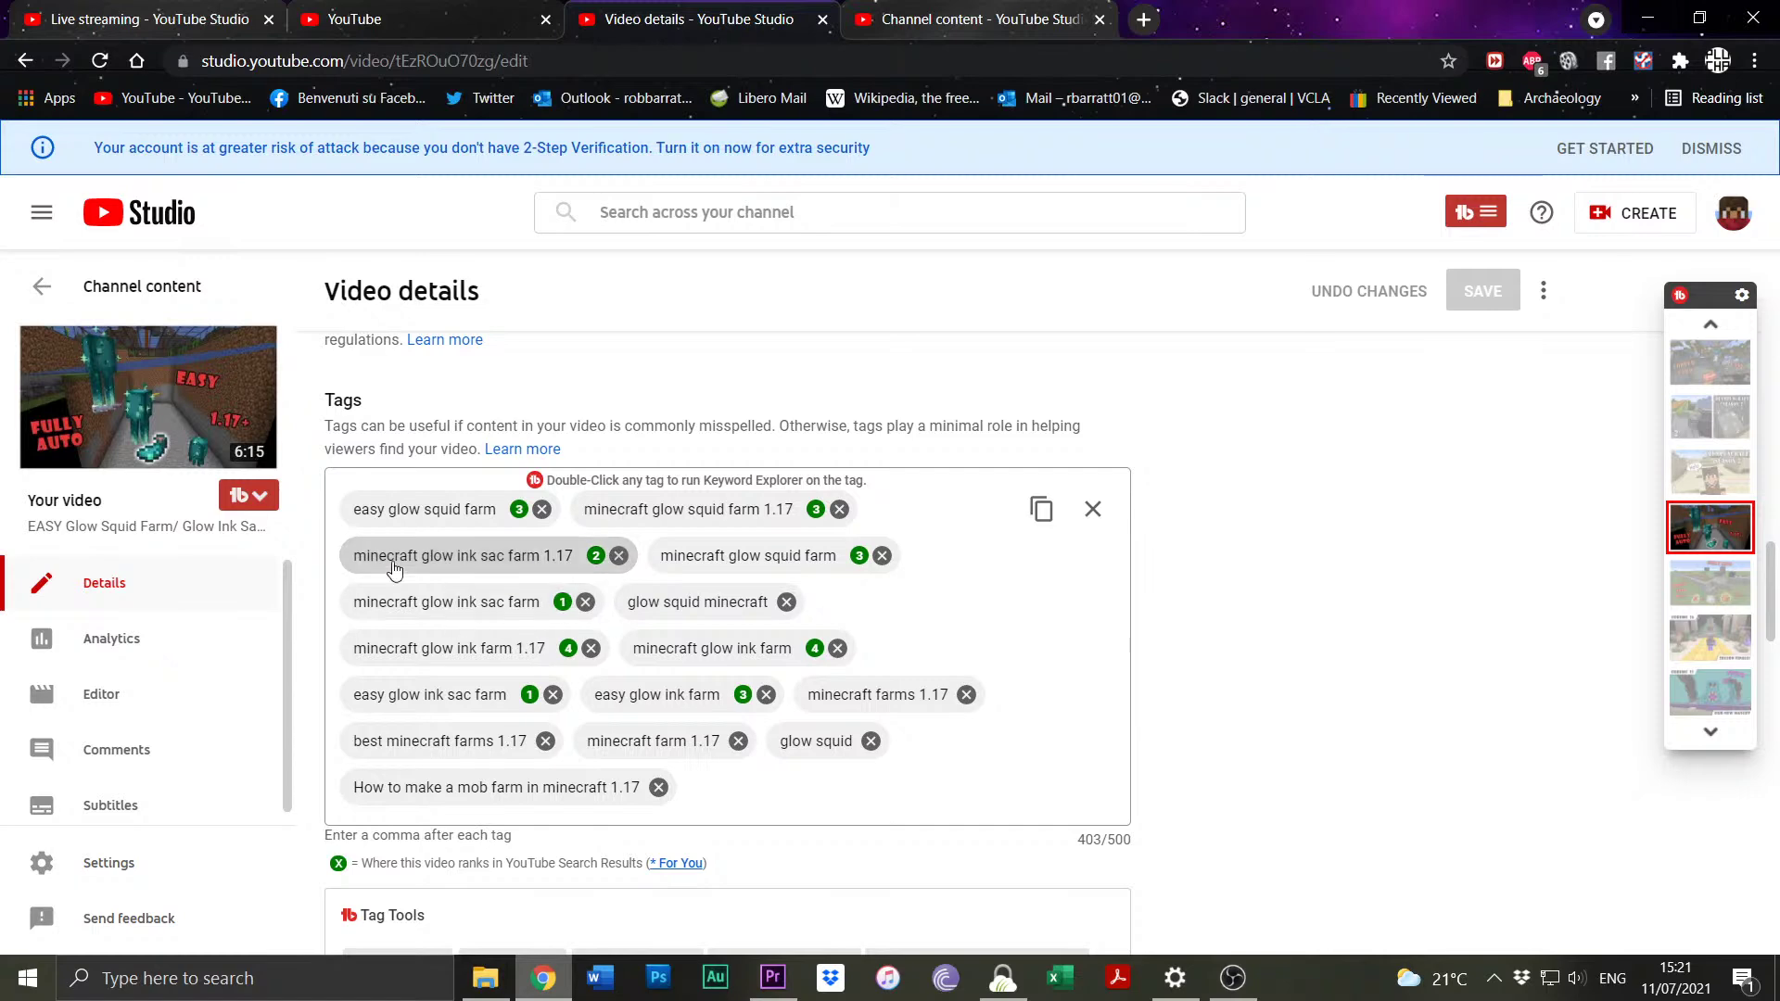
pyautogui.scroll(15, 544, 586)
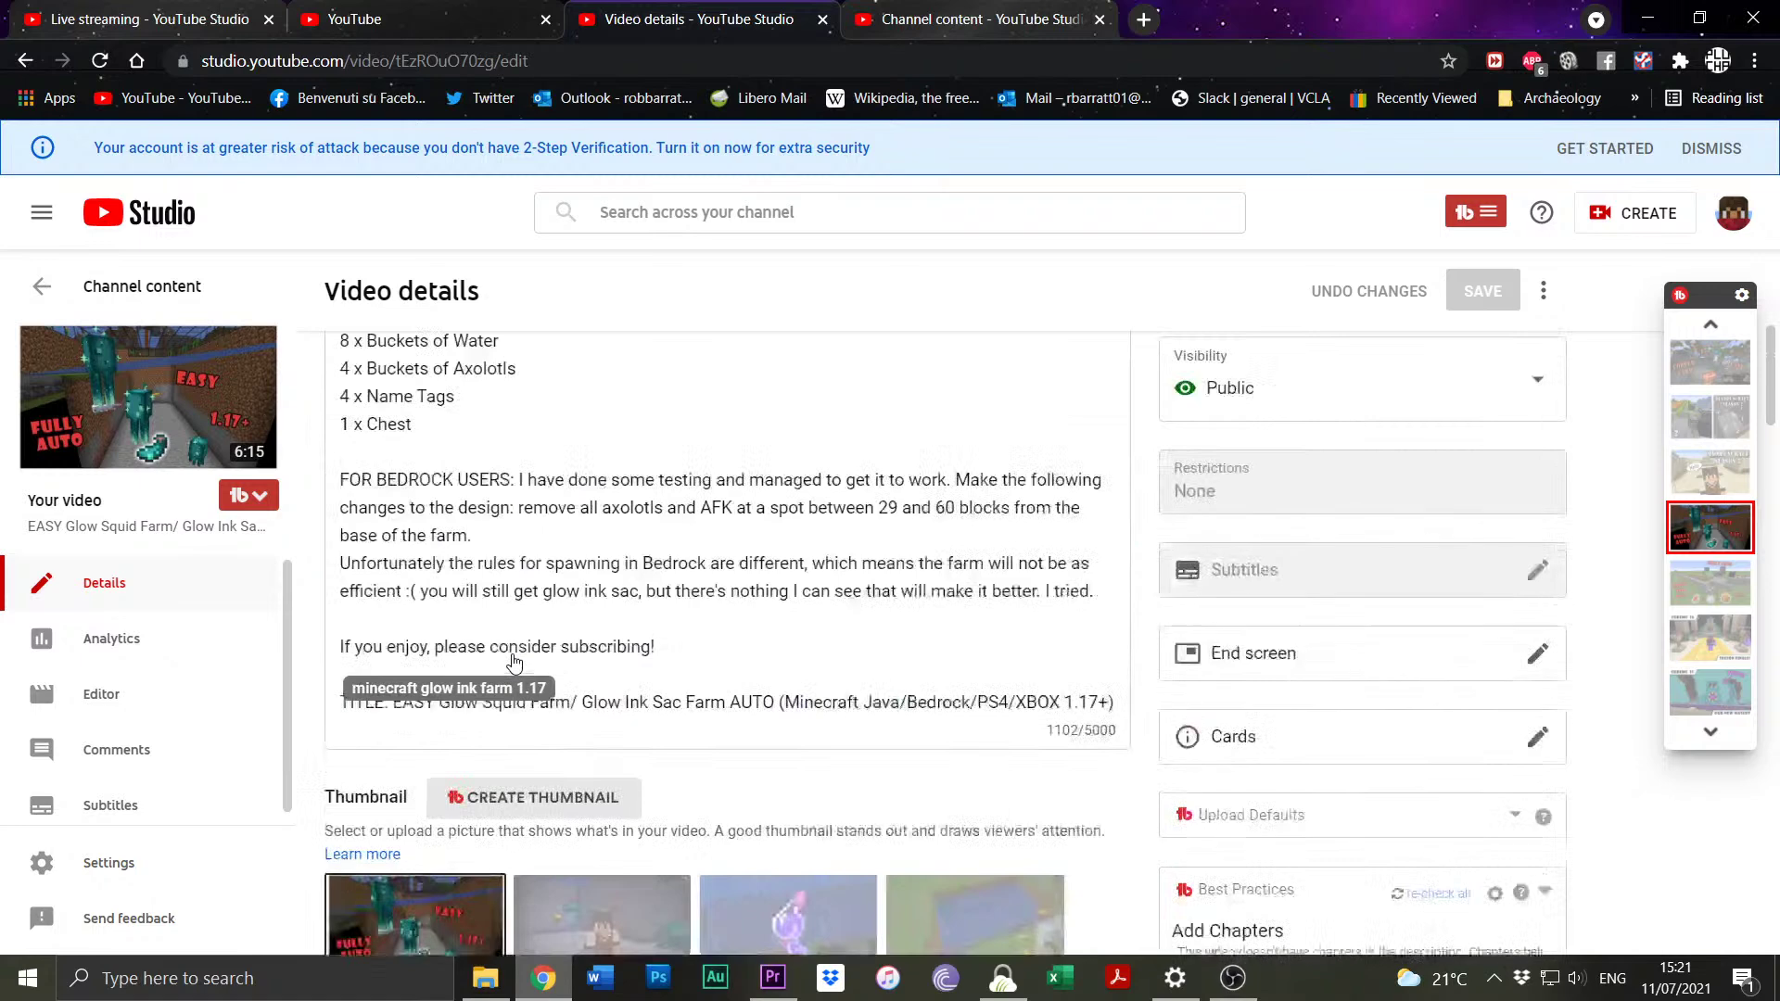
pyautogui.click(382, 377)
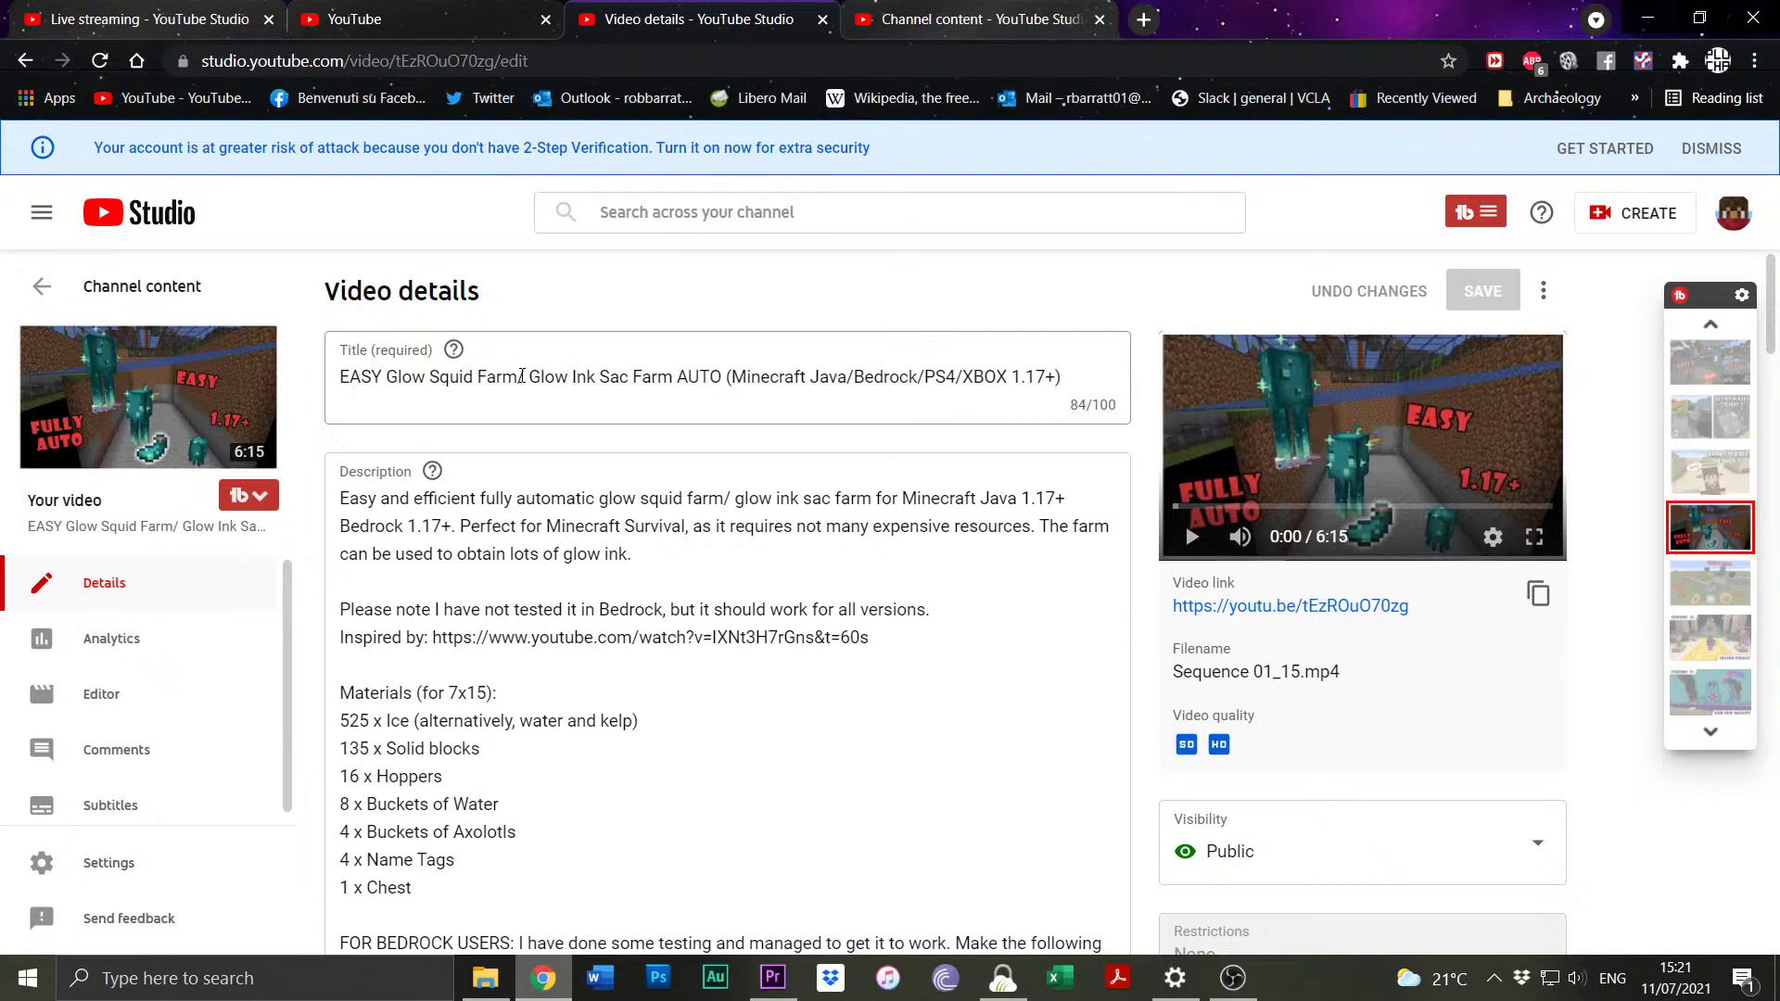
pyautogui.scroll(-1, 521, 376)
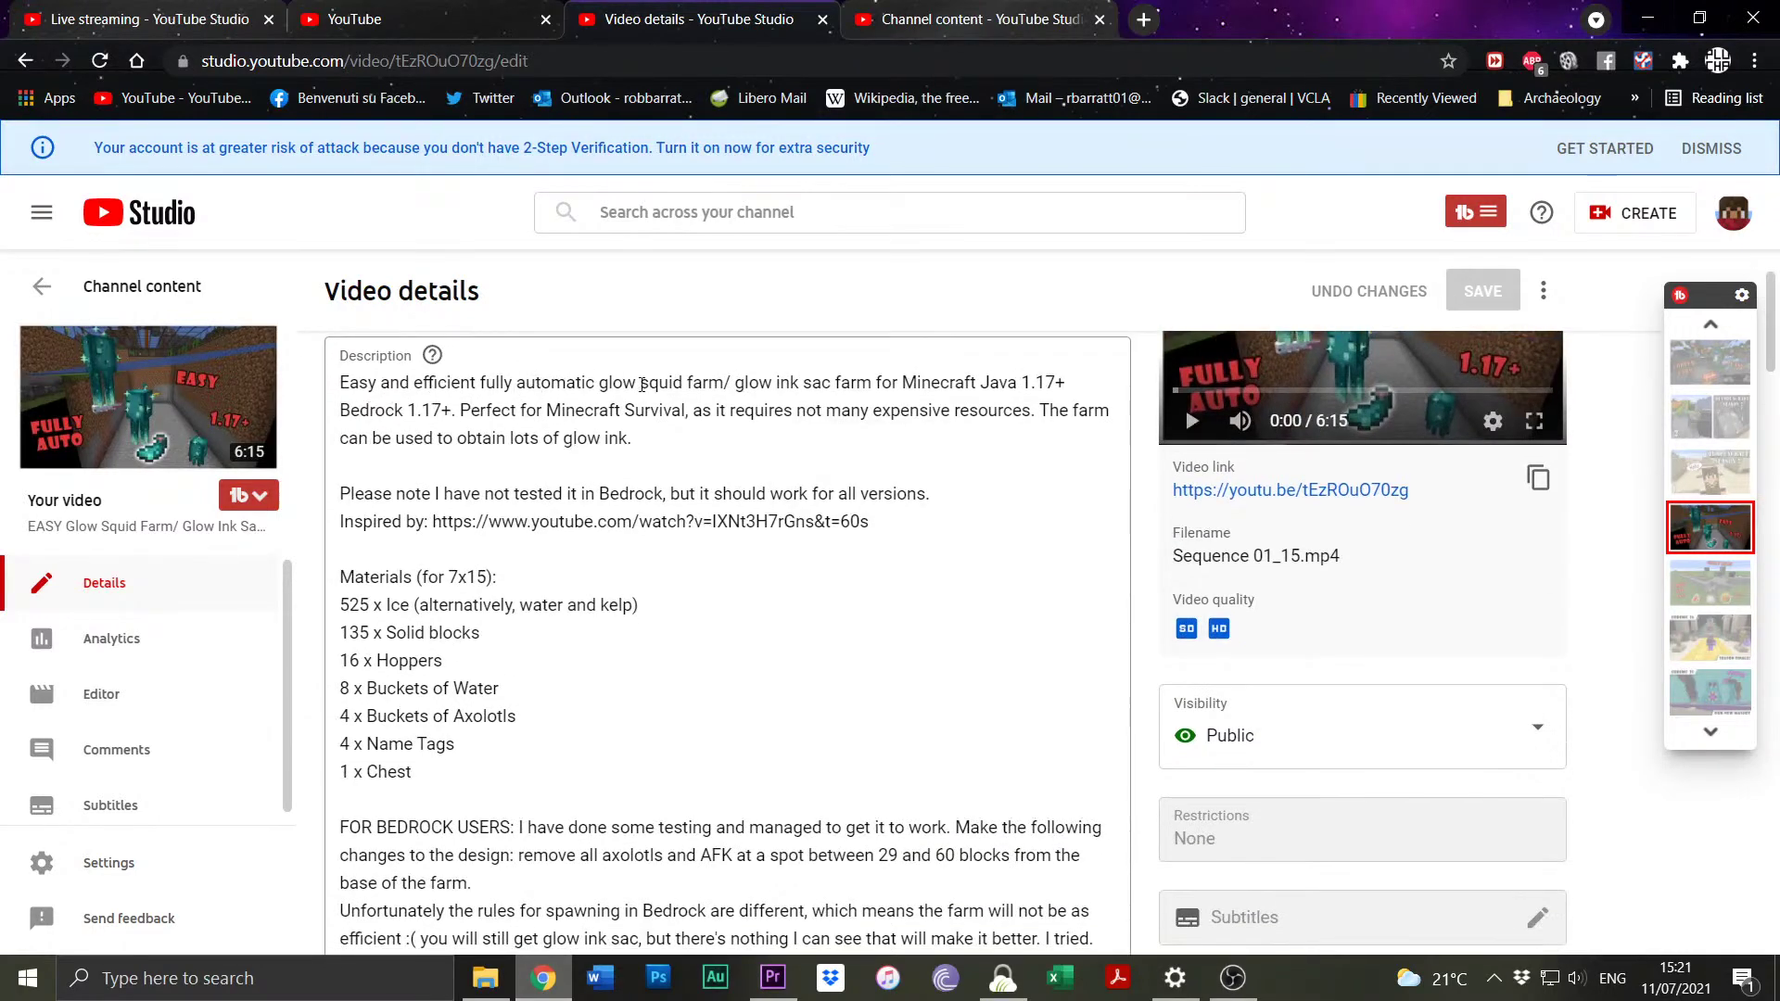
pyautogui.scroll(-8, 727, 375)
pyautogui.scroll(5, 727, 376)
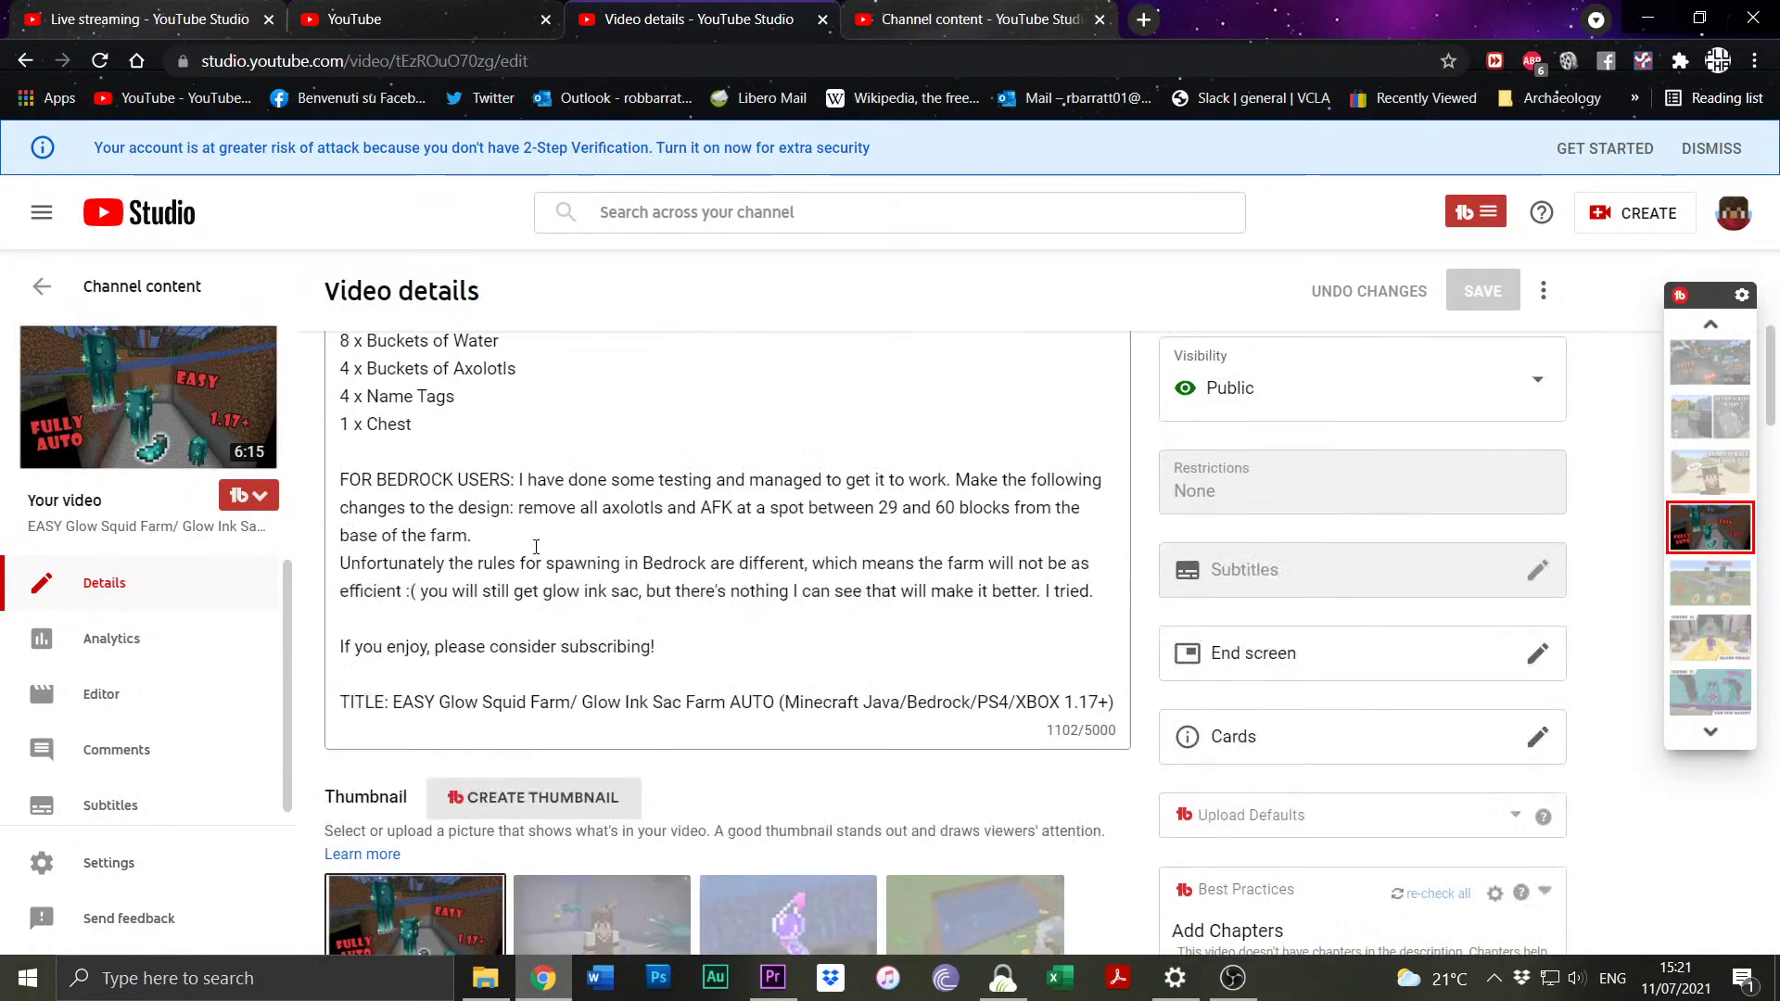
pyautogui.scroll(-15, 546, 696)
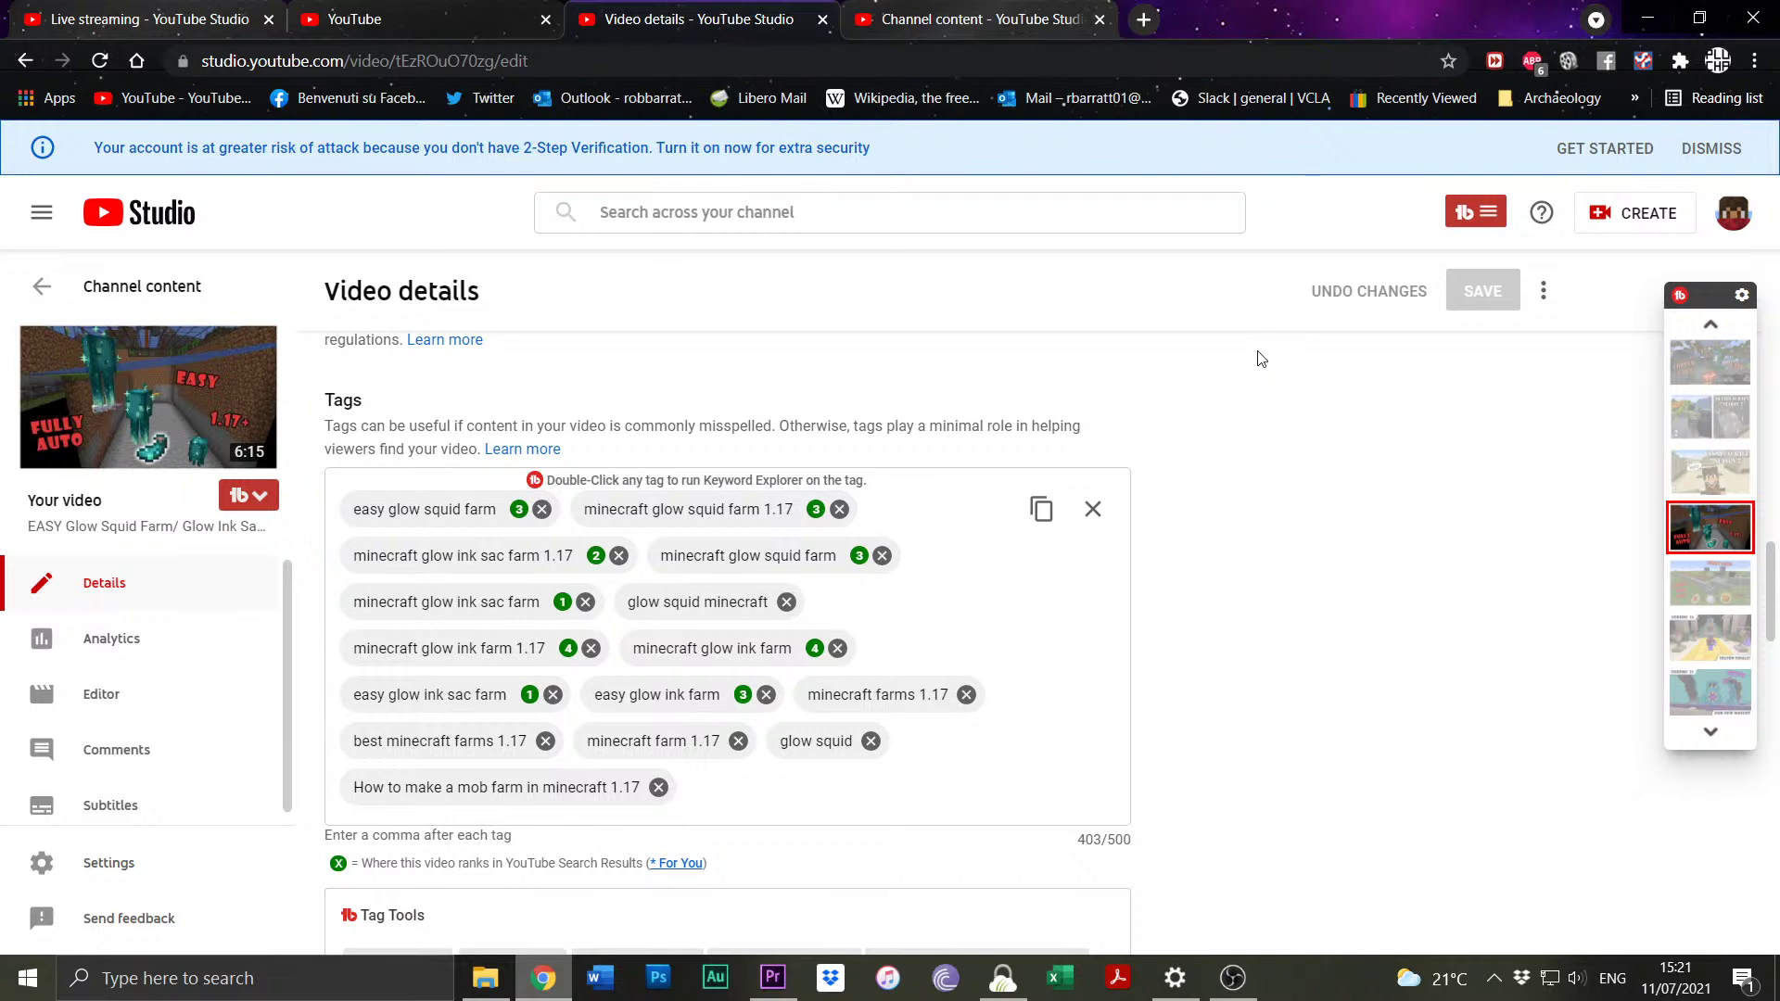
# Check the keyword "minecraft smp" in the Keyword Explorer and close the explorer.
pyautogui.scroll(-2, 1261, 359)
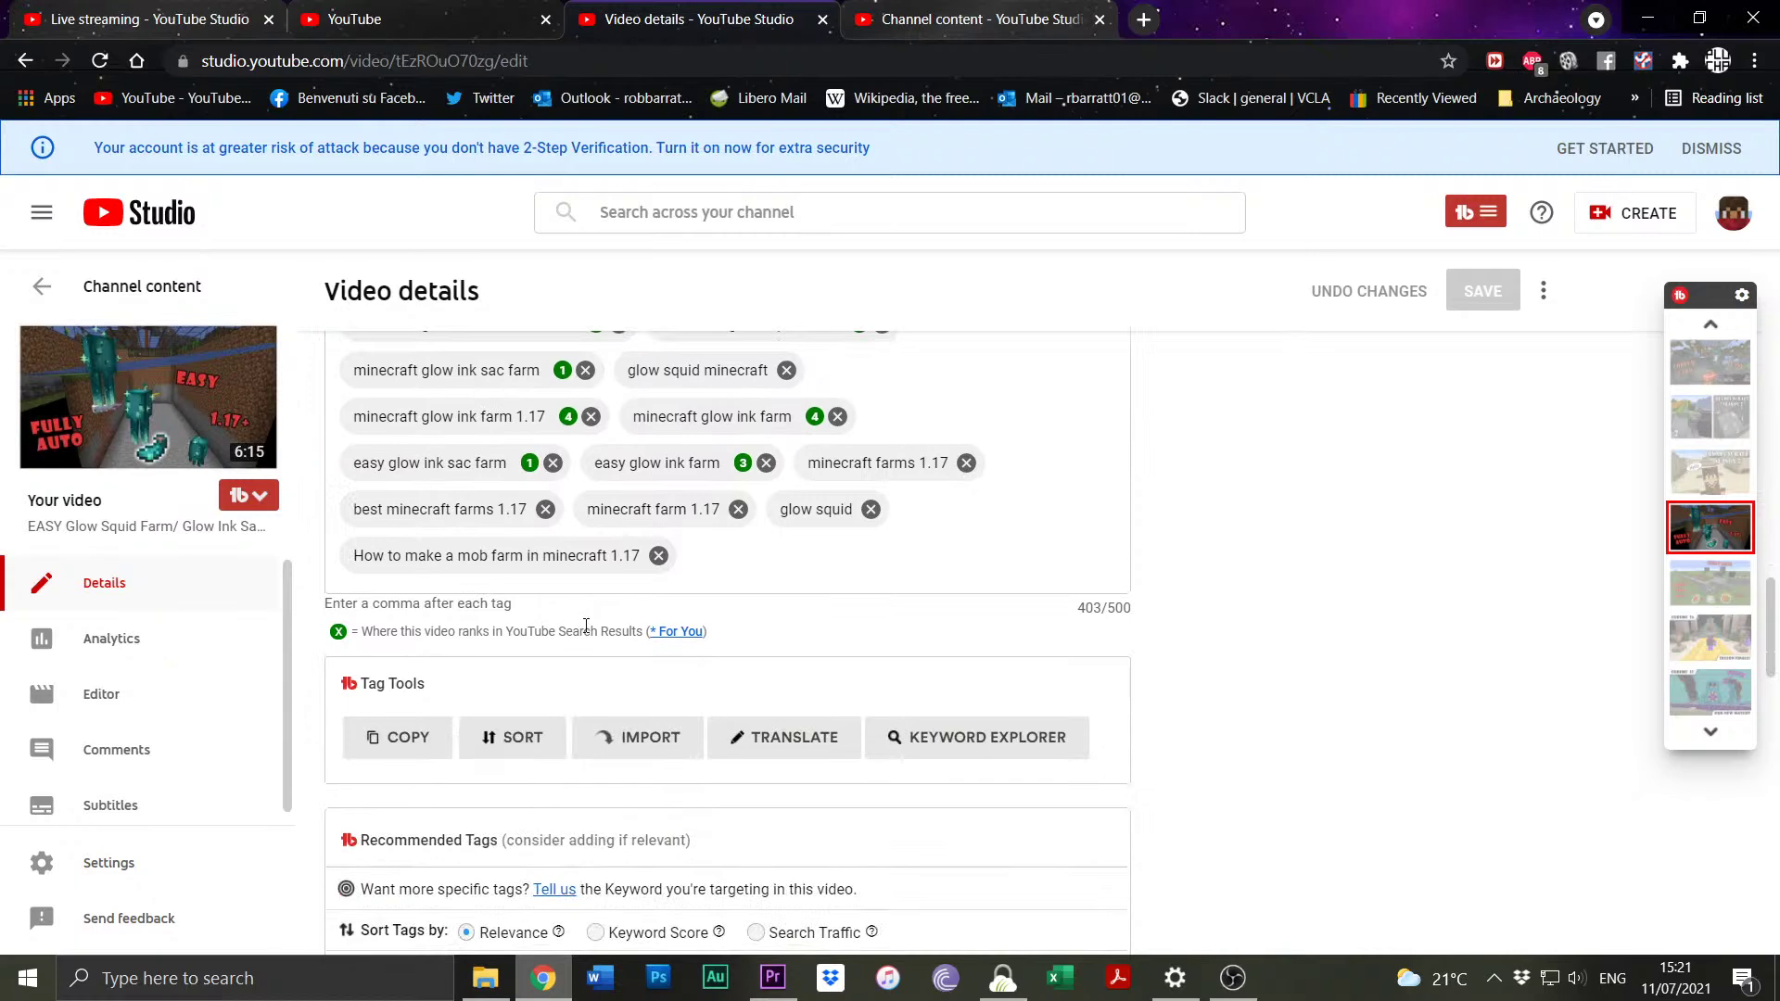
pyautogui.scroll(-1, 587, 624)
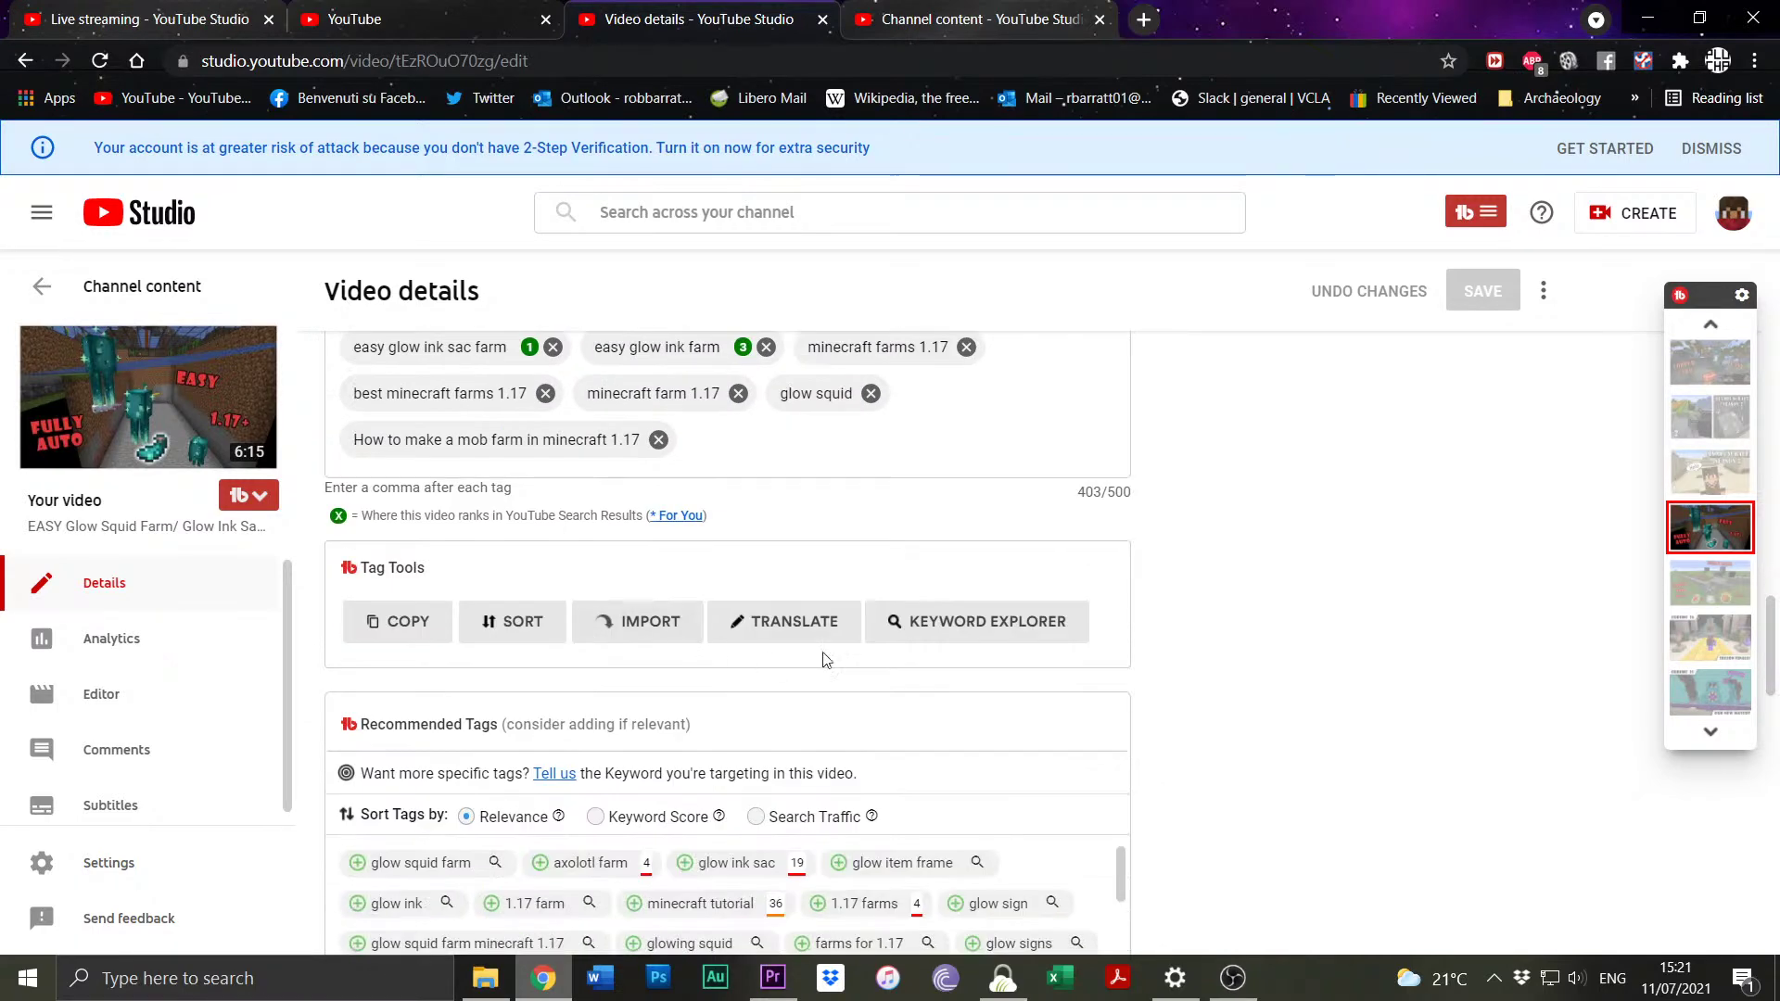
pyautogui.click(1001, 623)
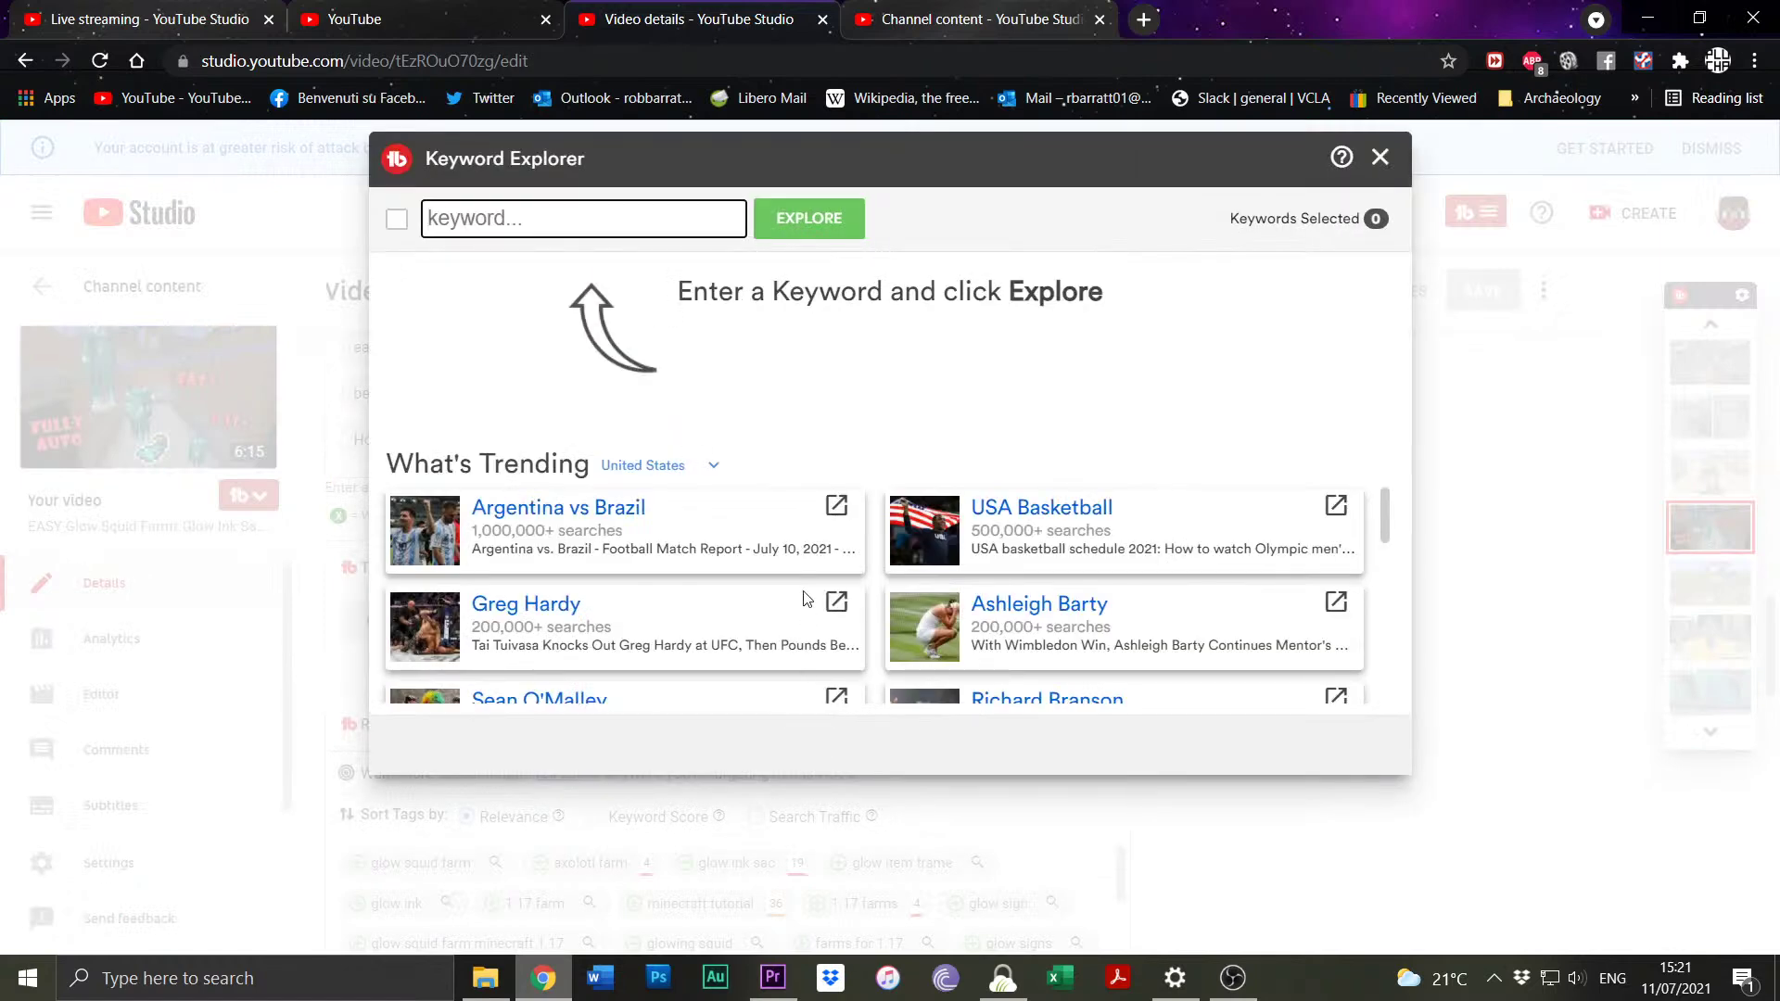
pyautogui.write('minecraft smp')
pyautogui.press('Return')
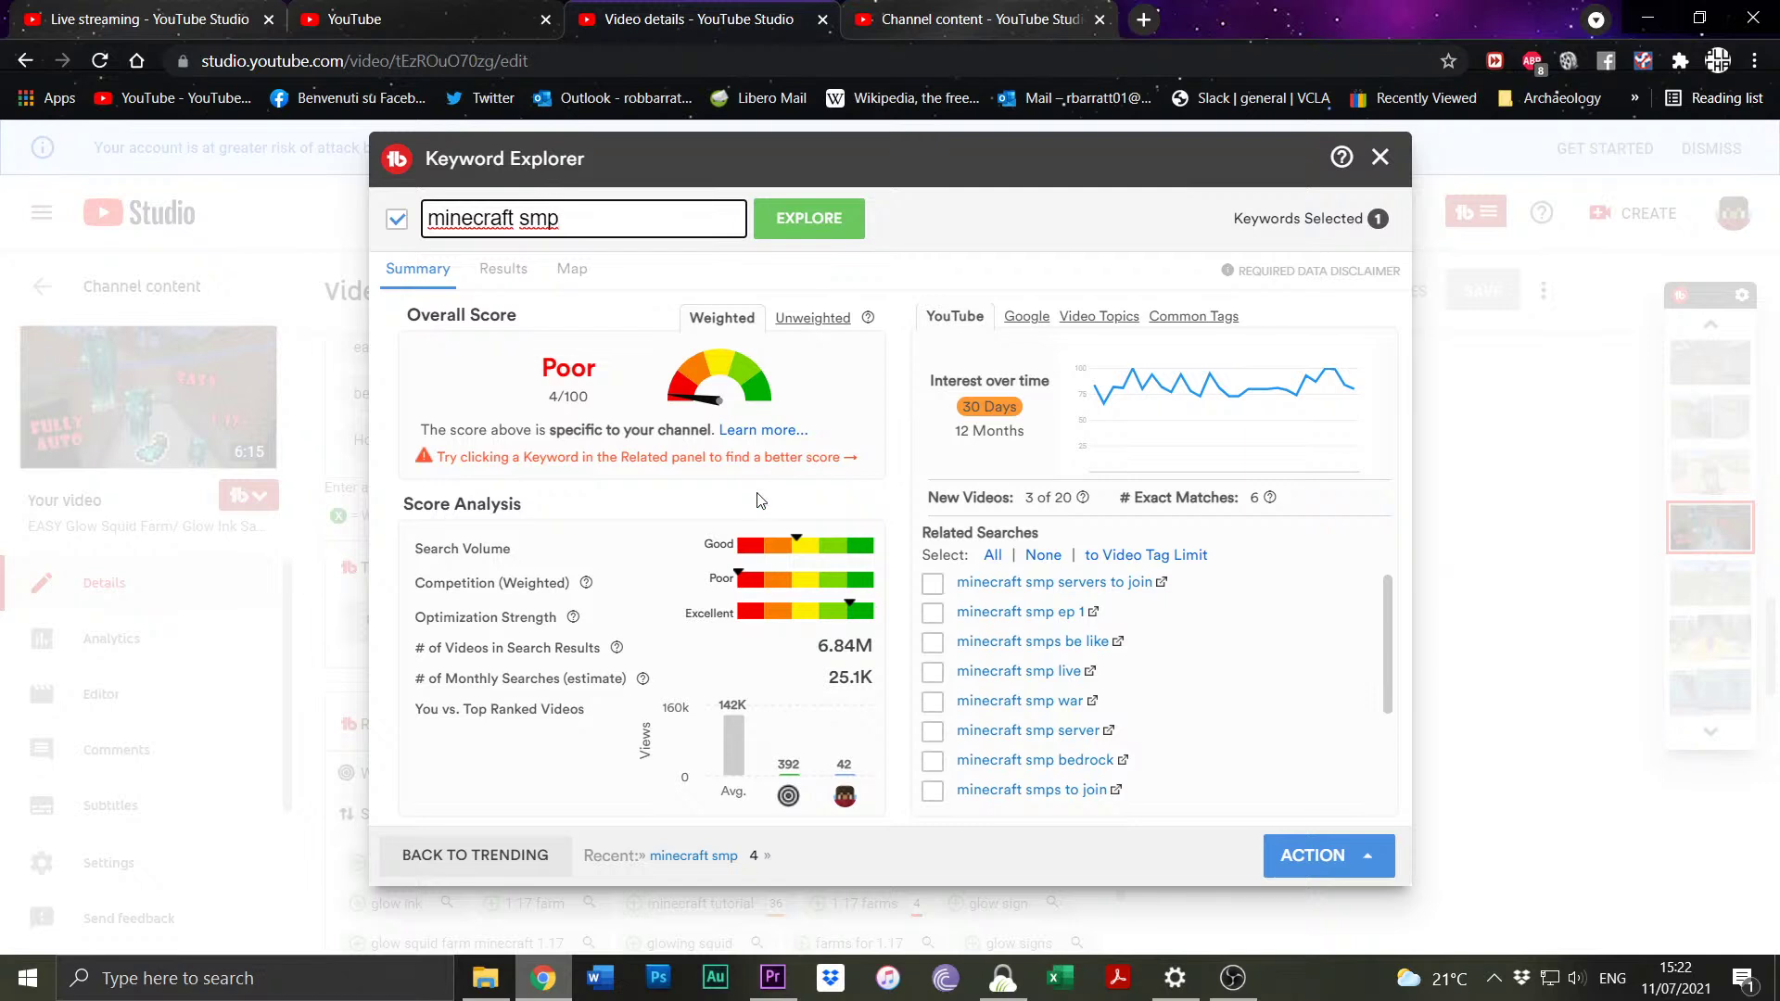
pyautogui.click(1381, 157)
# Return from the glow squid farm details to the channel content list, then switch to the Episode 7 project in Premiere Pro.
pyautogui.scroll(-5, 1158, 540)
pyautogui.scroll(10, 1157, 541)
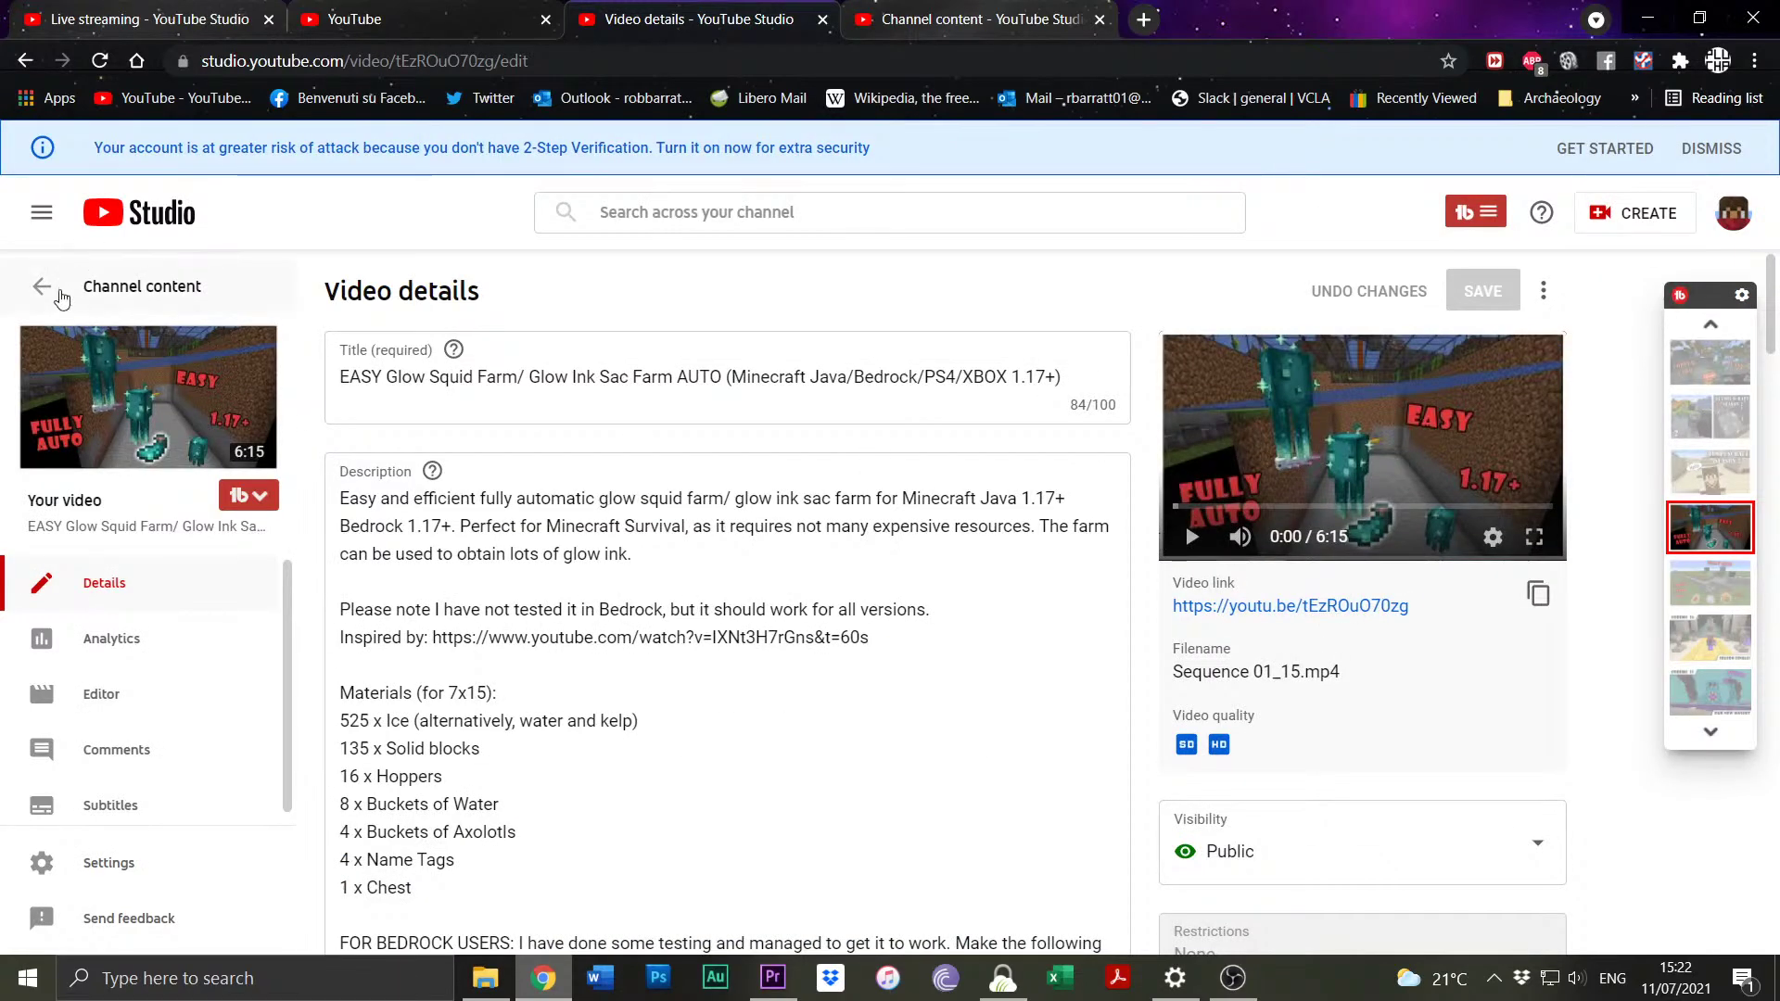
pyautogui.click(59, 295)
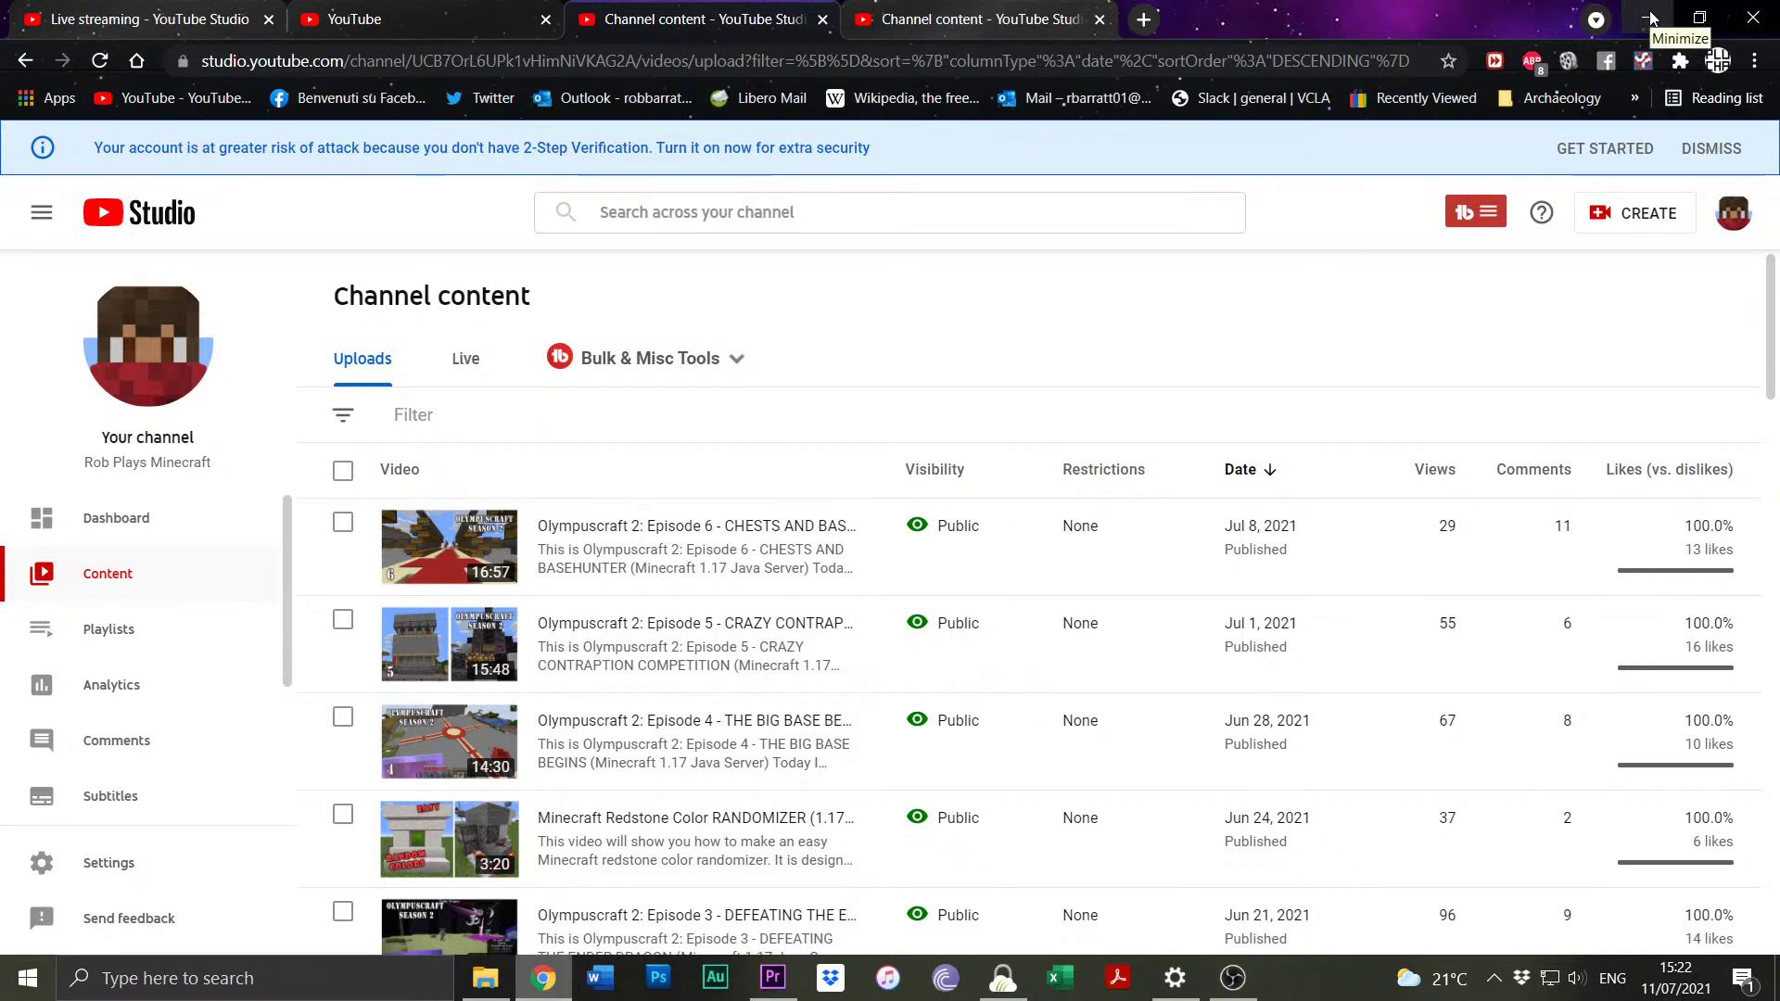
pyautogui.click(1650, 18)
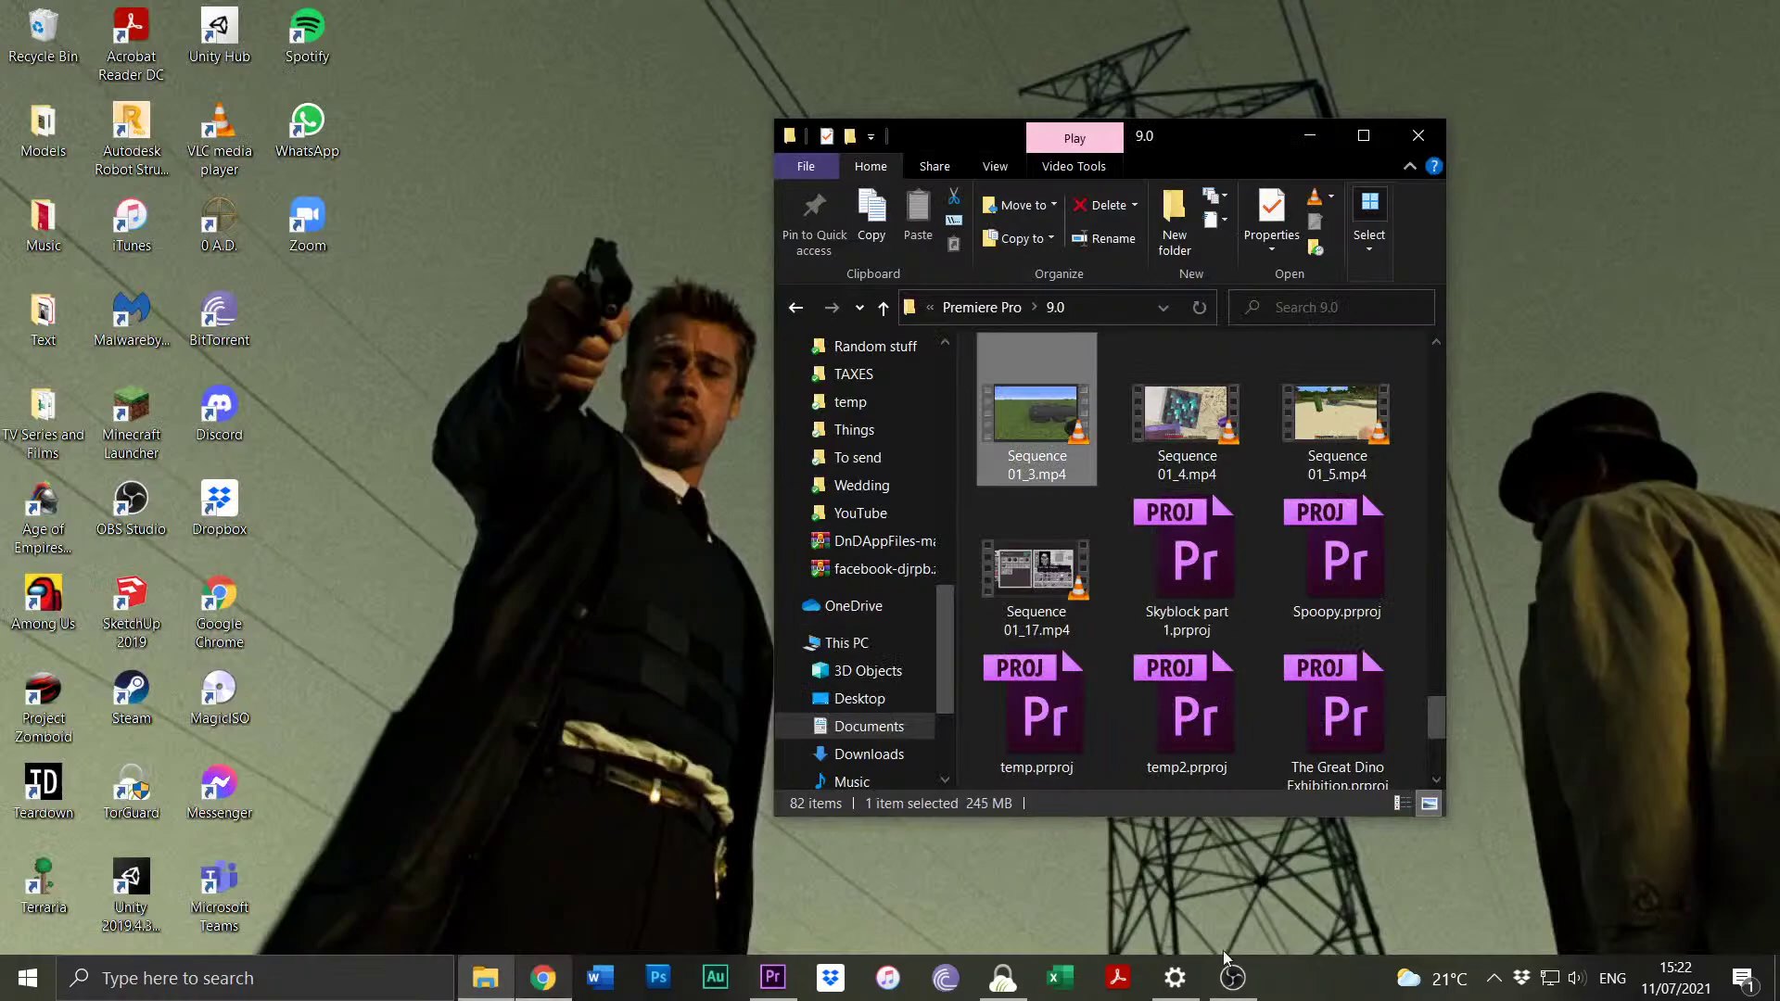
pyautogui.click(773, 977)
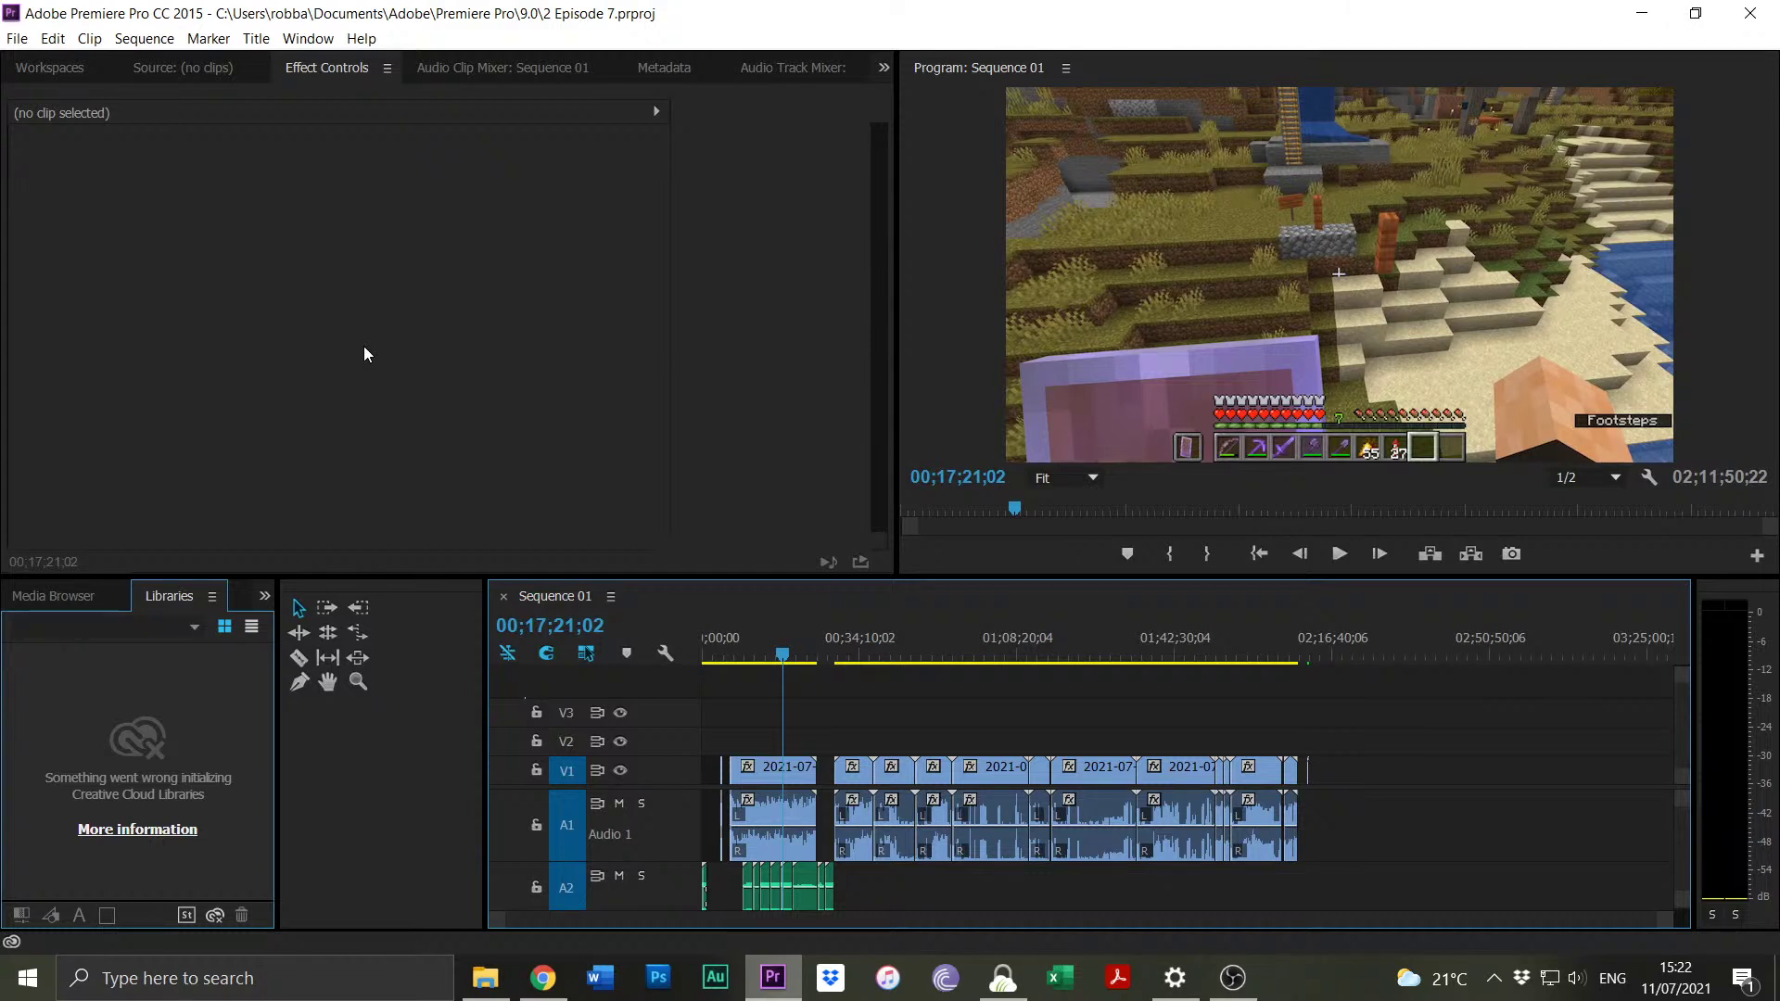
pyautogui.click(16, 38)
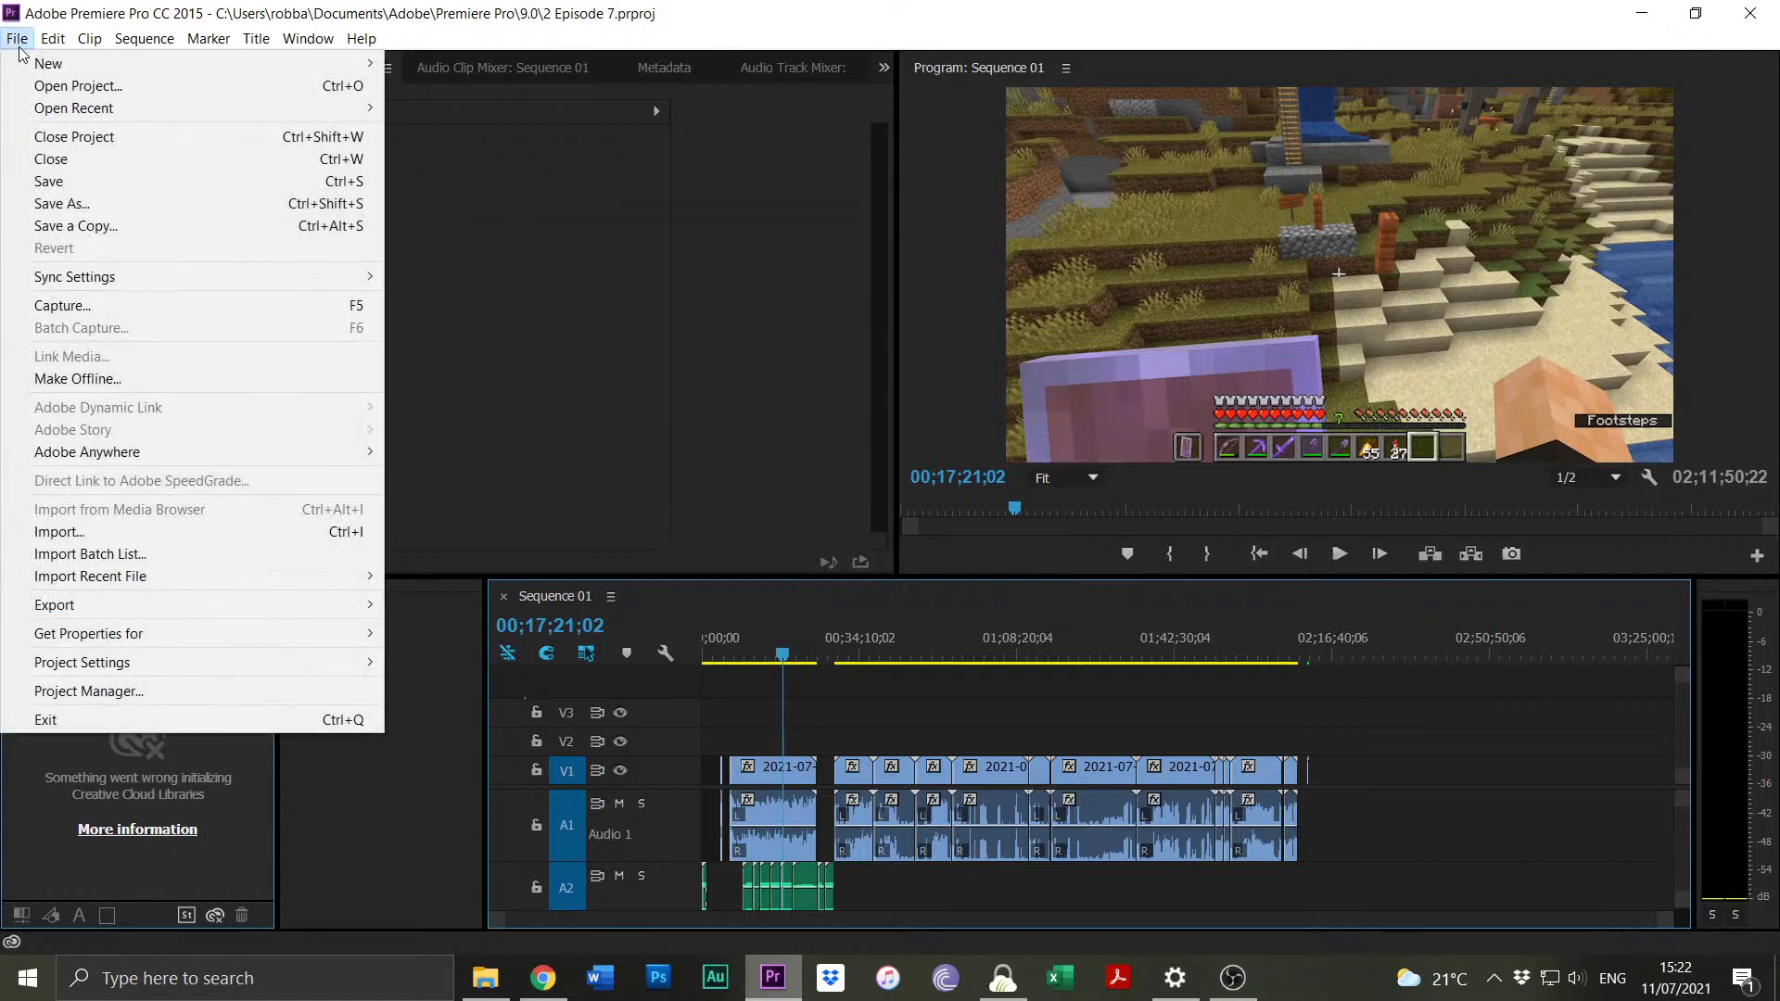
pyautogui.click(74, 11)
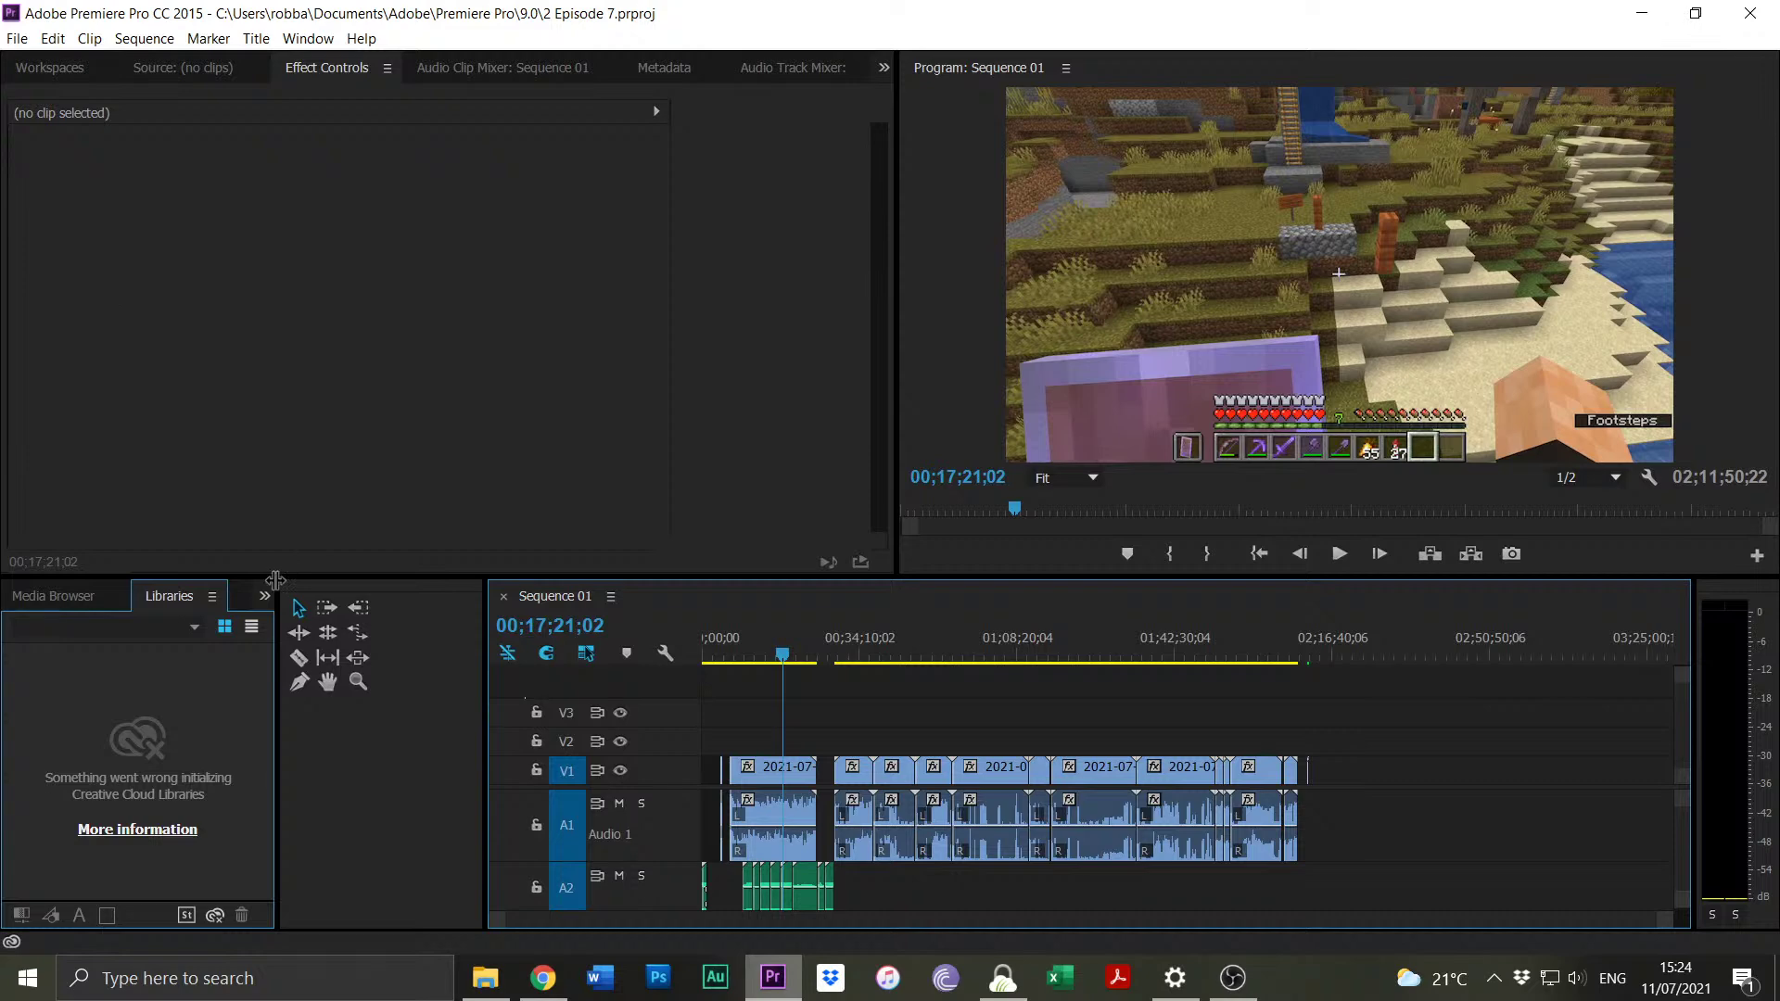
# Switch back to YouTube Studio in Chrome and examine the channel's audience analytics, including when viewers are on YouTube.
pyautogui.click(543, 977)
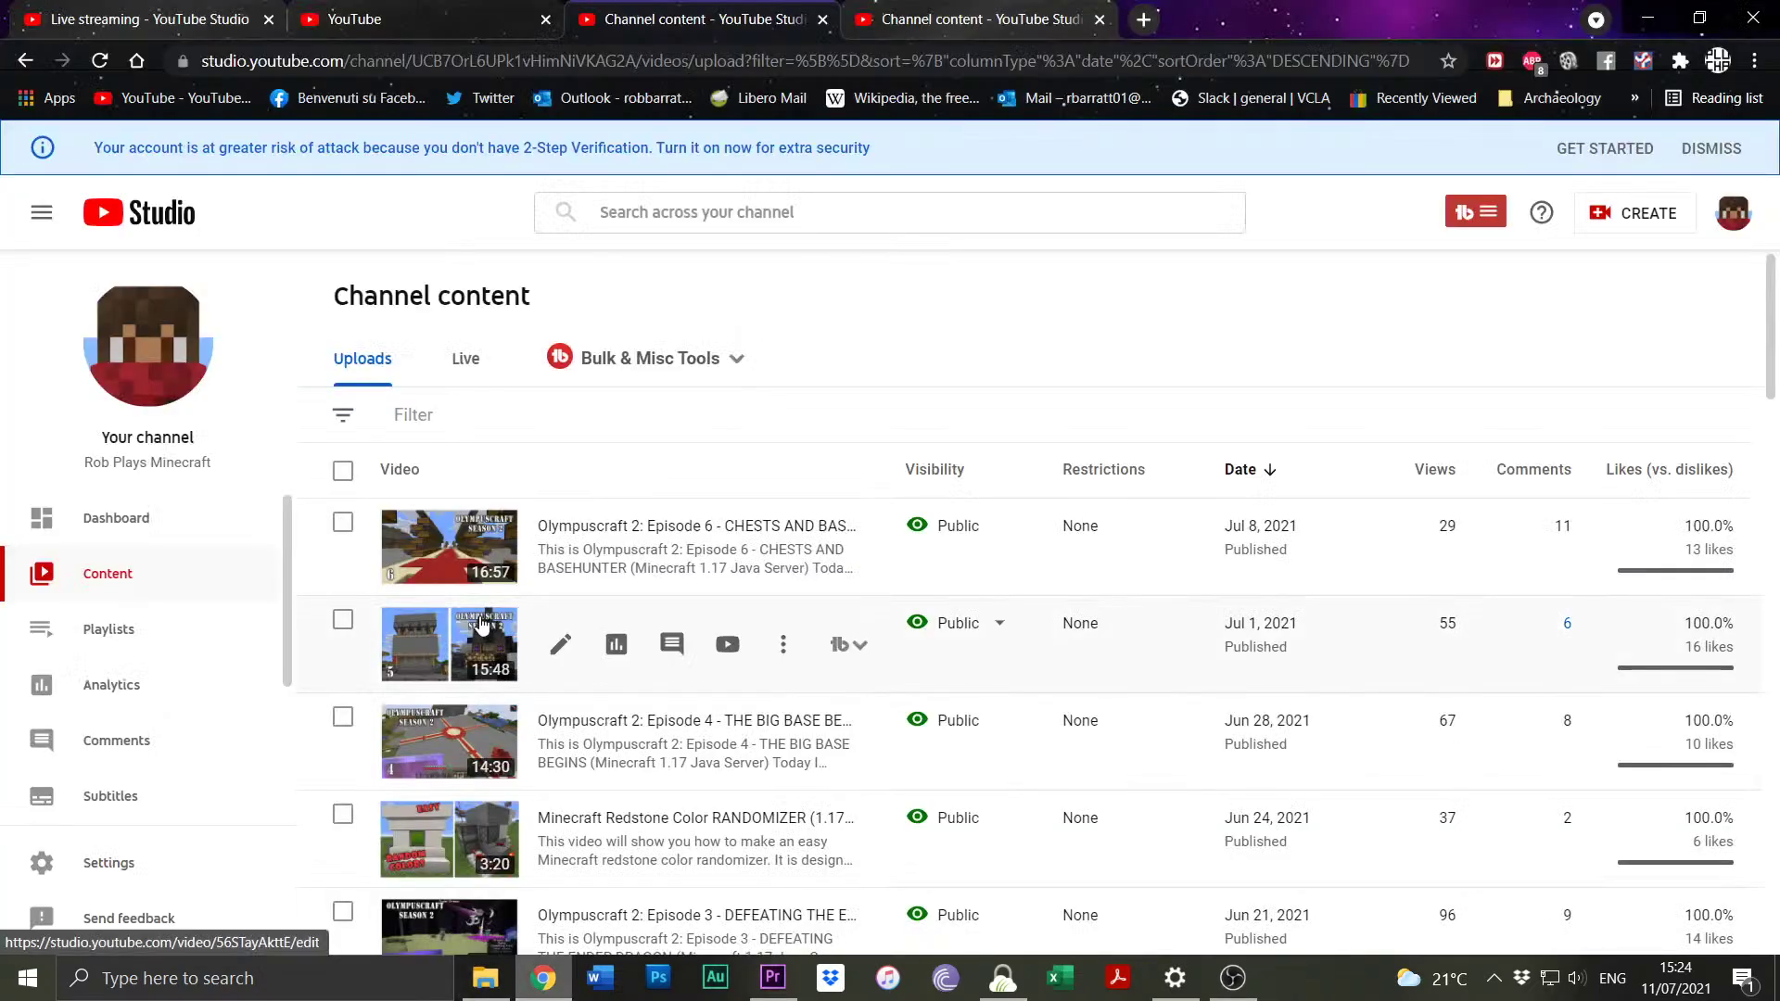
pyautogui.moveTo(286, 625); pyautogui.dragTo(276, 775)
pyautogui.scroll(1, 159, 769)
pyautogui.scroll(2, 160, 769)
pyautogui.click(120, 684)
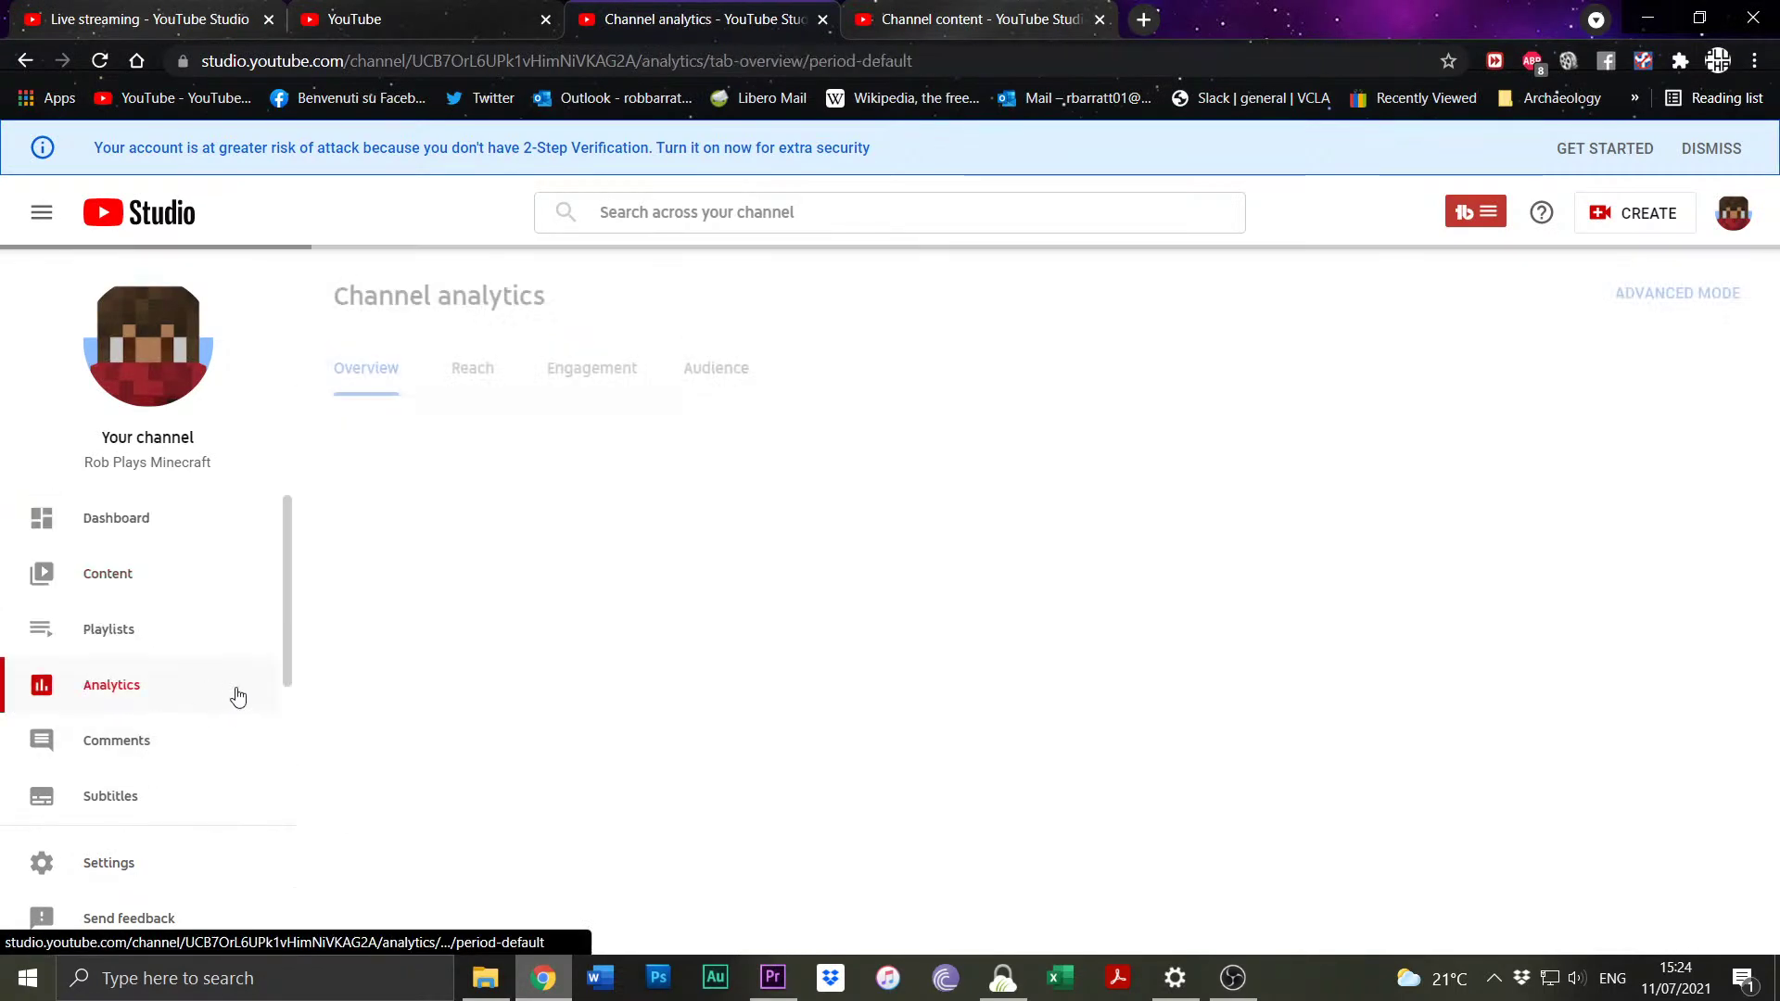
pyautogui.click(743, 380)
pyautogui.scroll(-3, 799, 439)
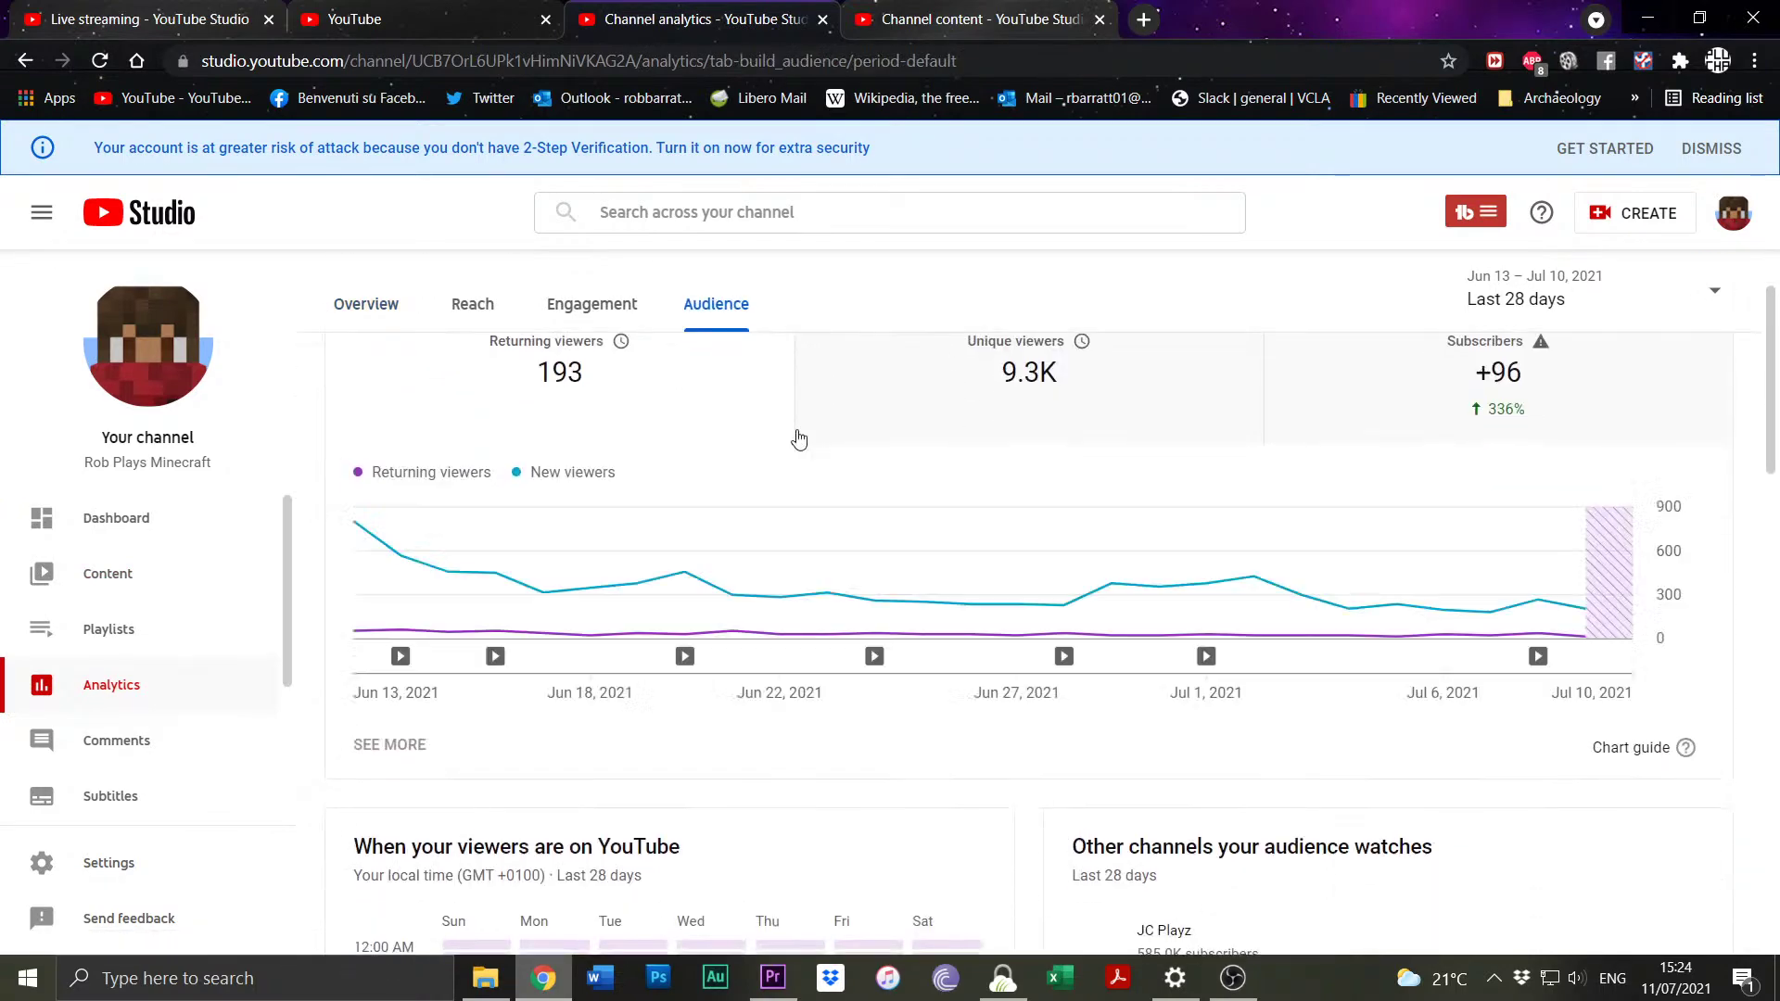
pyautogui.scroll(-4, 923, 397)
pyautogui.scroll(-4, 922, 398)
pyautogui.scroll(3, 921, 392)
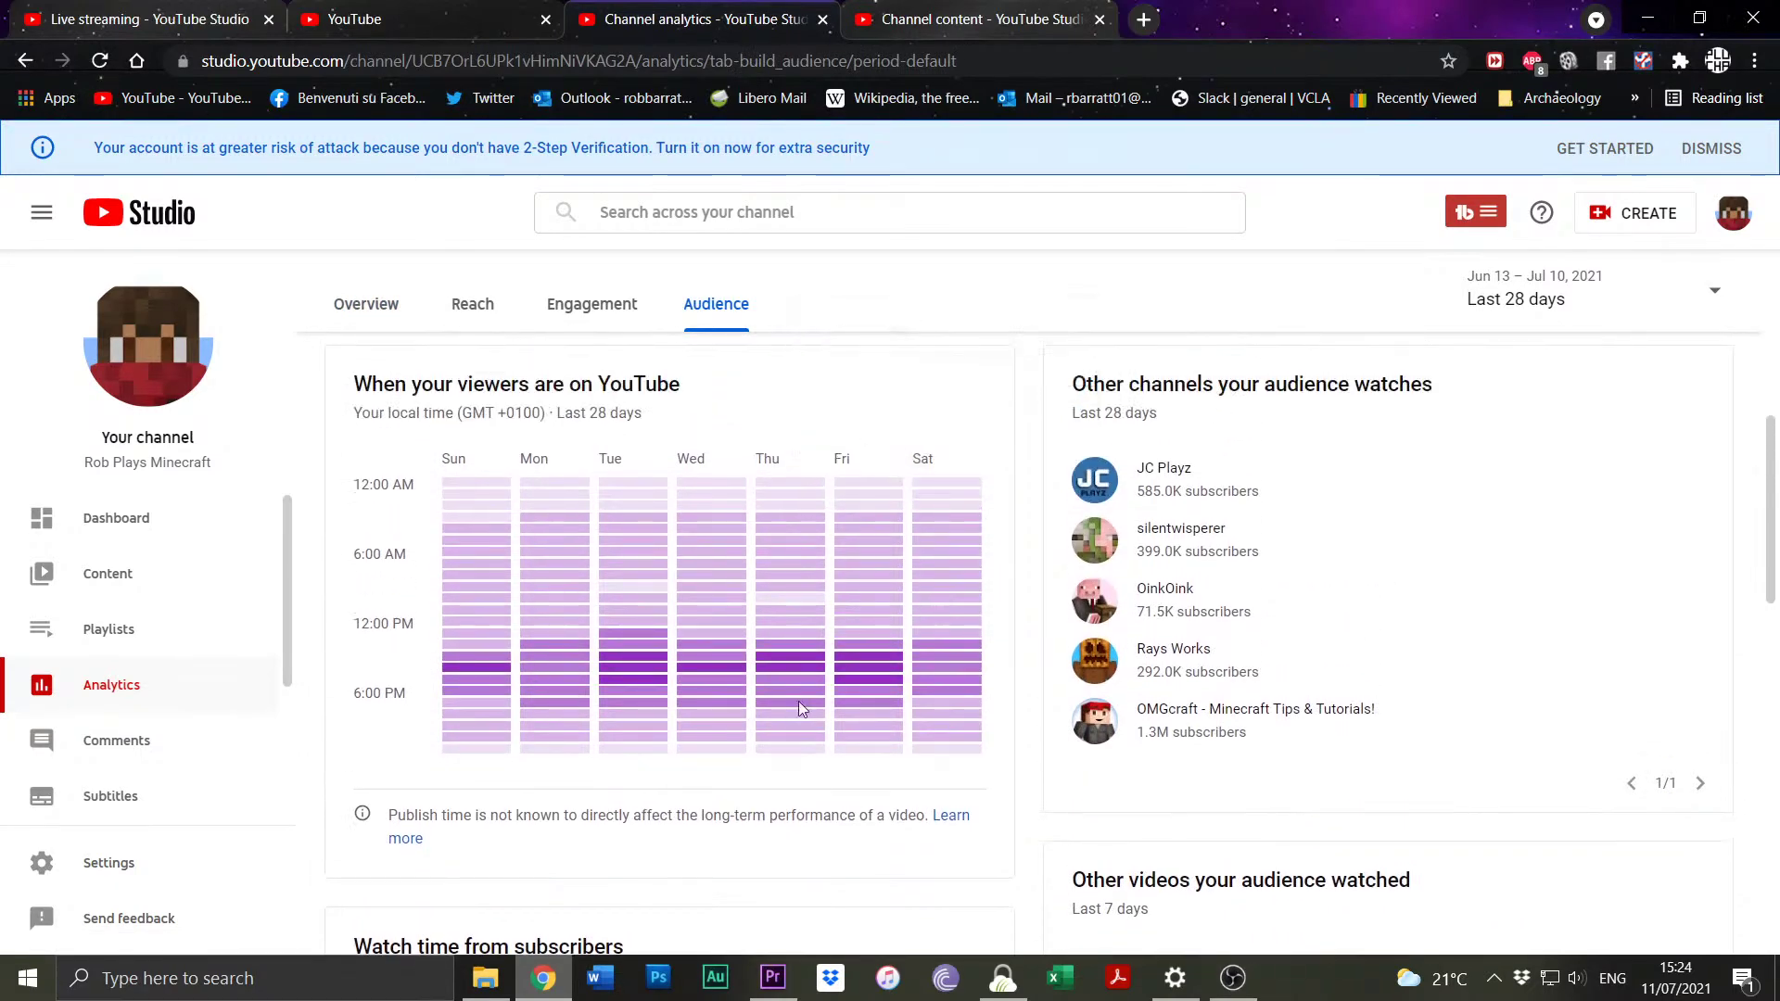
# Examine the audience's age and gender breakdown and top geographies, then minimise the browser.
pyautogui.scroll(-6, 792, 707)
pyautogui.scroll(-2, 995, 661)
pyautogui.scroll(-3, 993, 659)
pyautogui.scroll(2, 995, 661)
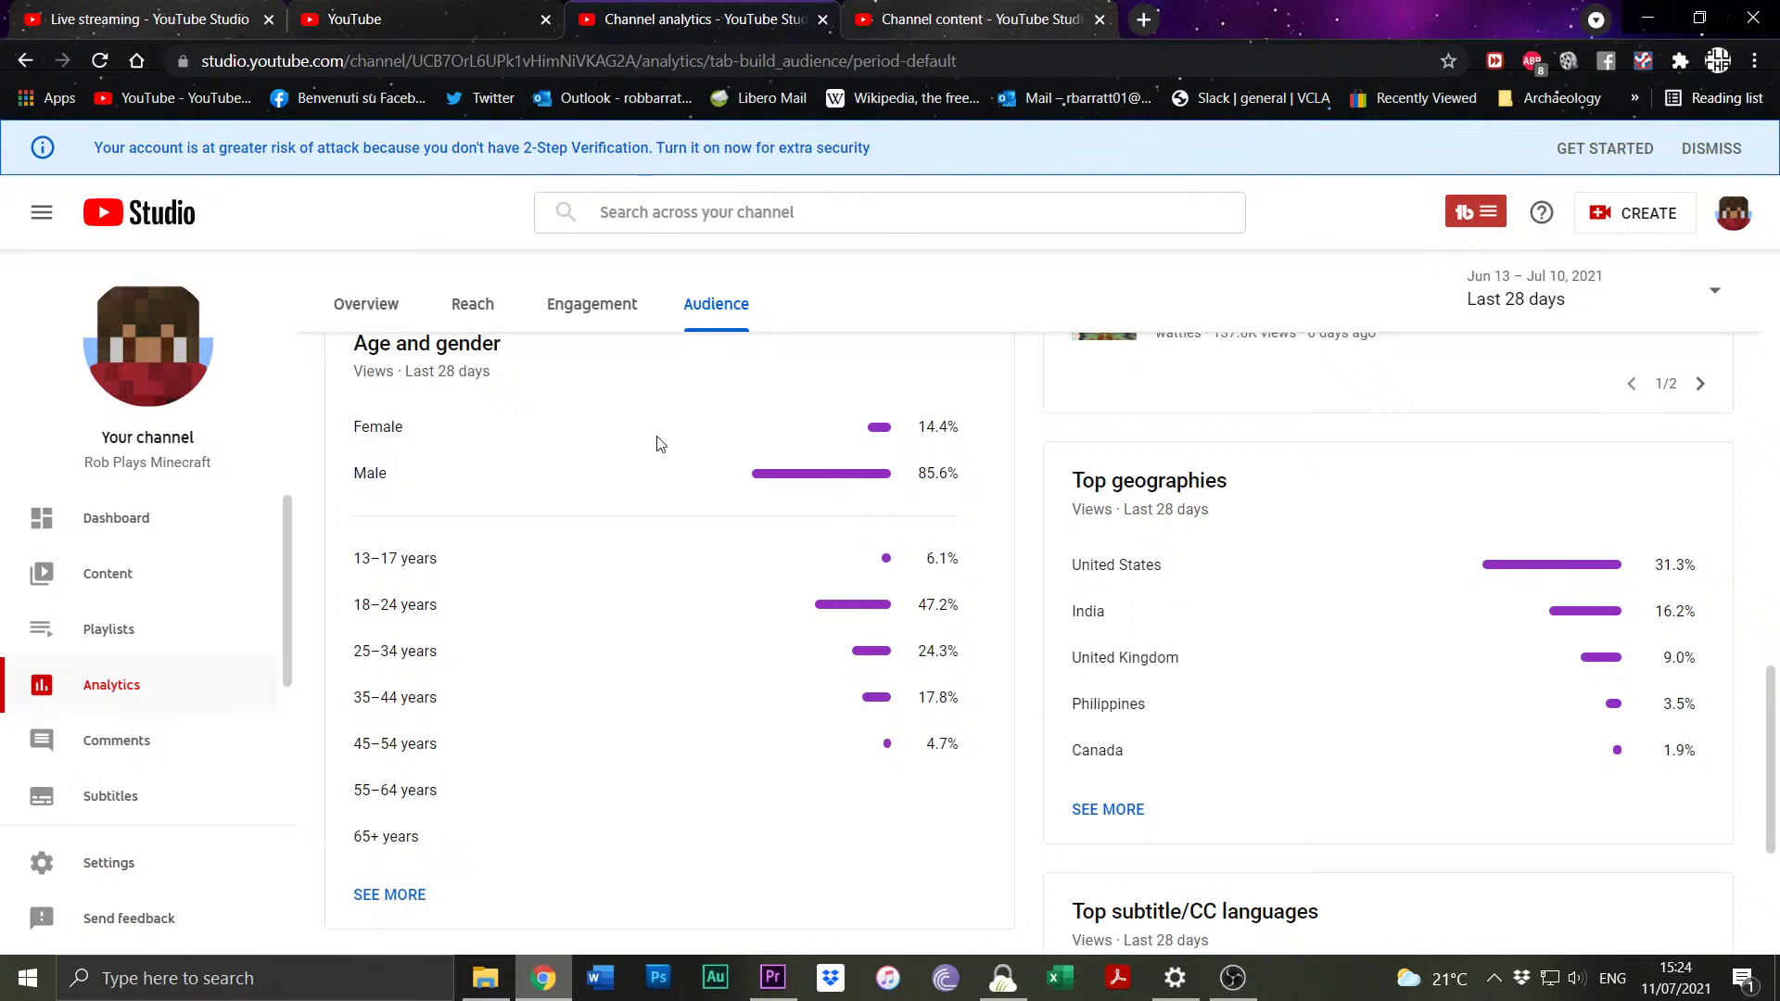
pyautogui.scroll(1, 1357, 695)
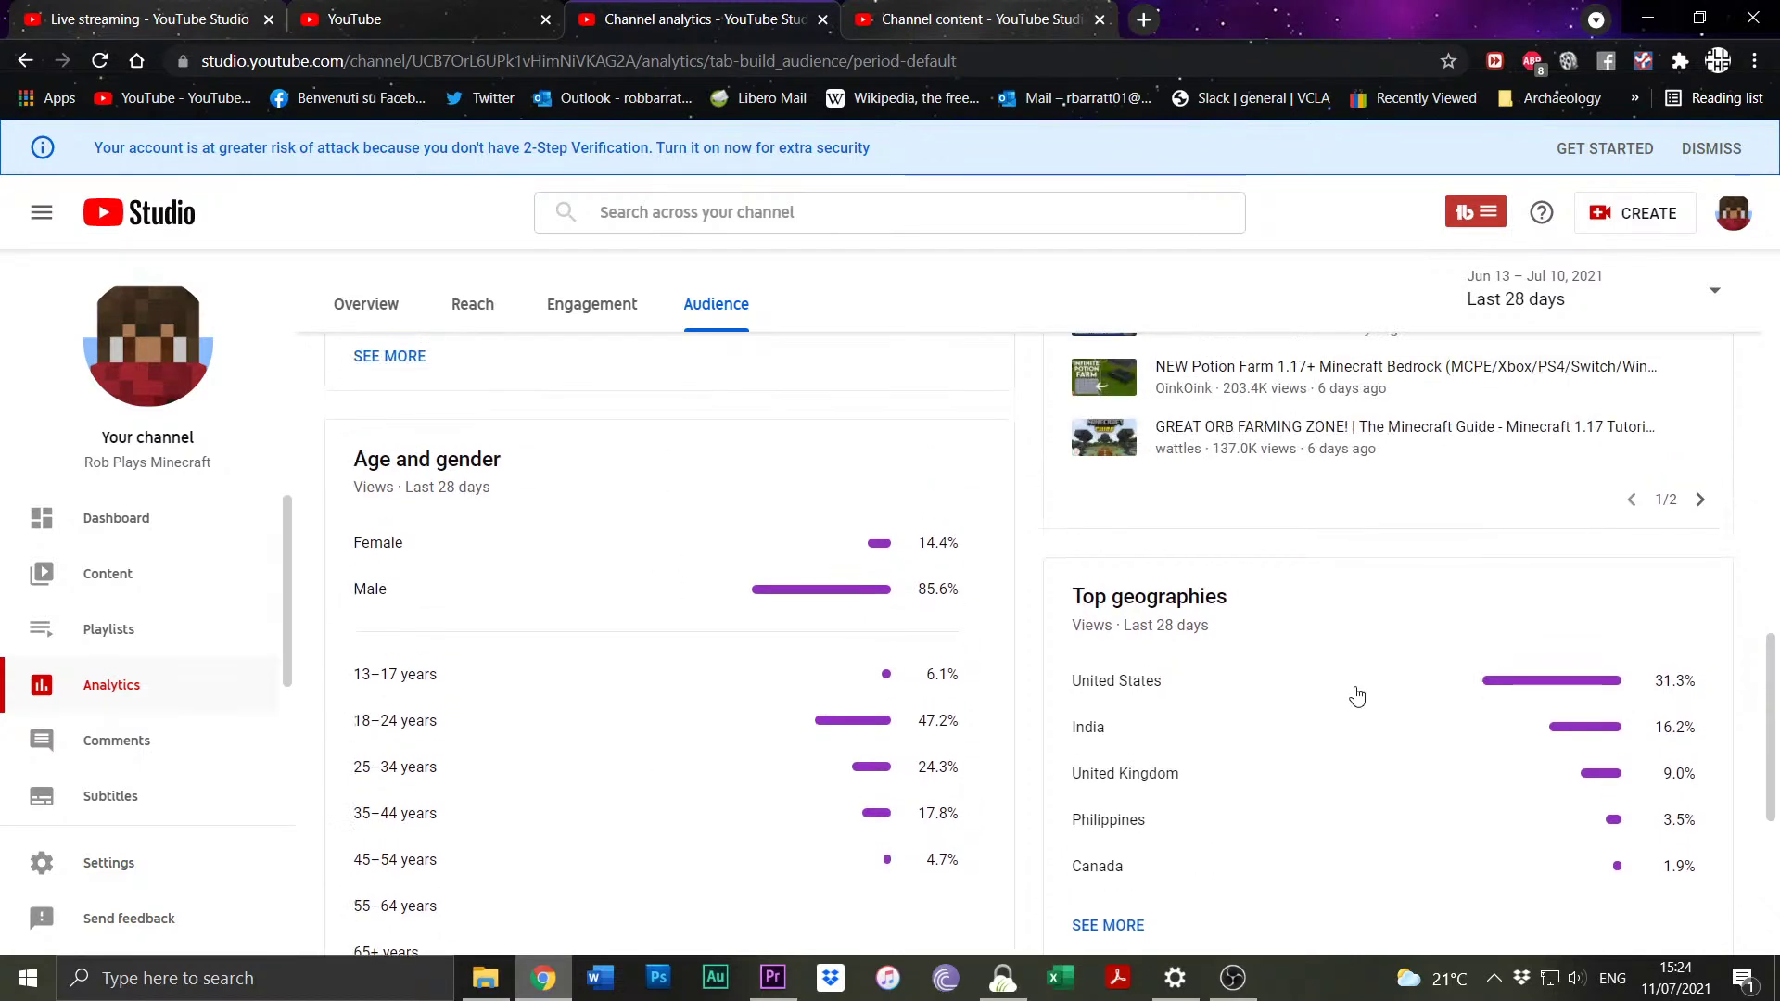
pyautogui.scroll(-1, 1357, 695)
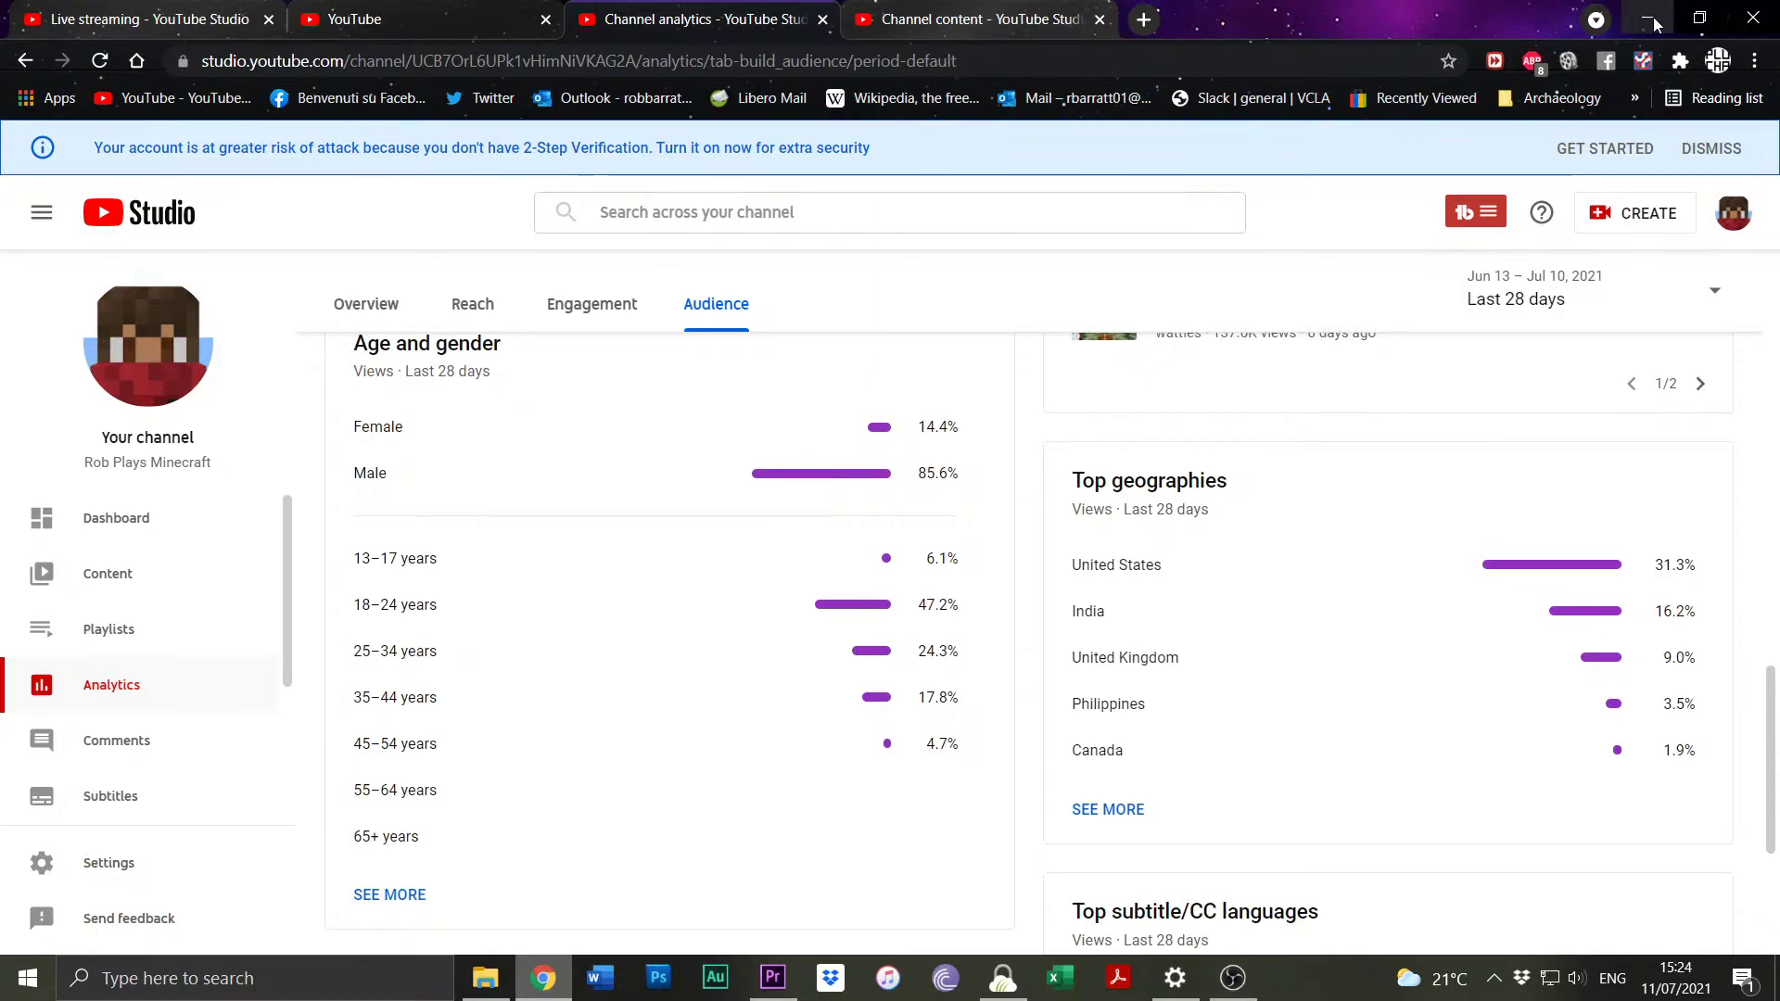
pyautogui.click(1652, 19)
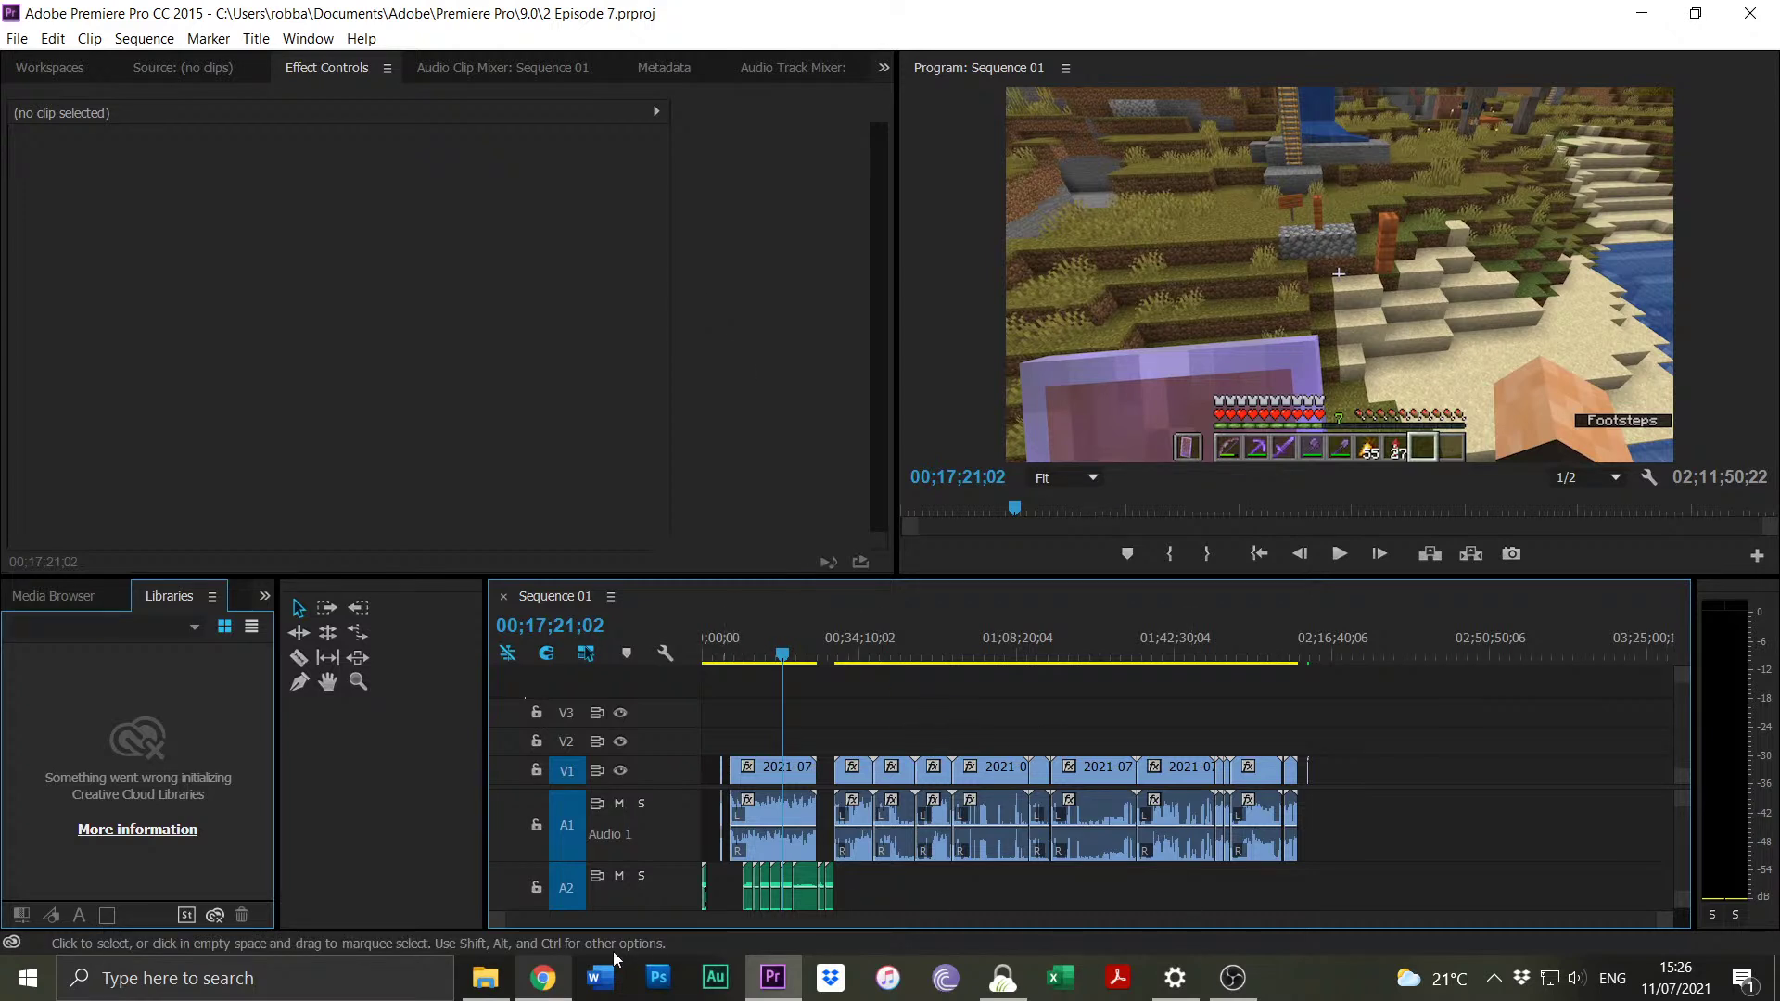
# Return to the live streaming page in Chrome and end the "How to Make Minecraft Videos! (Minecraft 1.17 Tutorial)" stream.
pyautogui.click(546, 994)
pyautogui.click(212, 11)
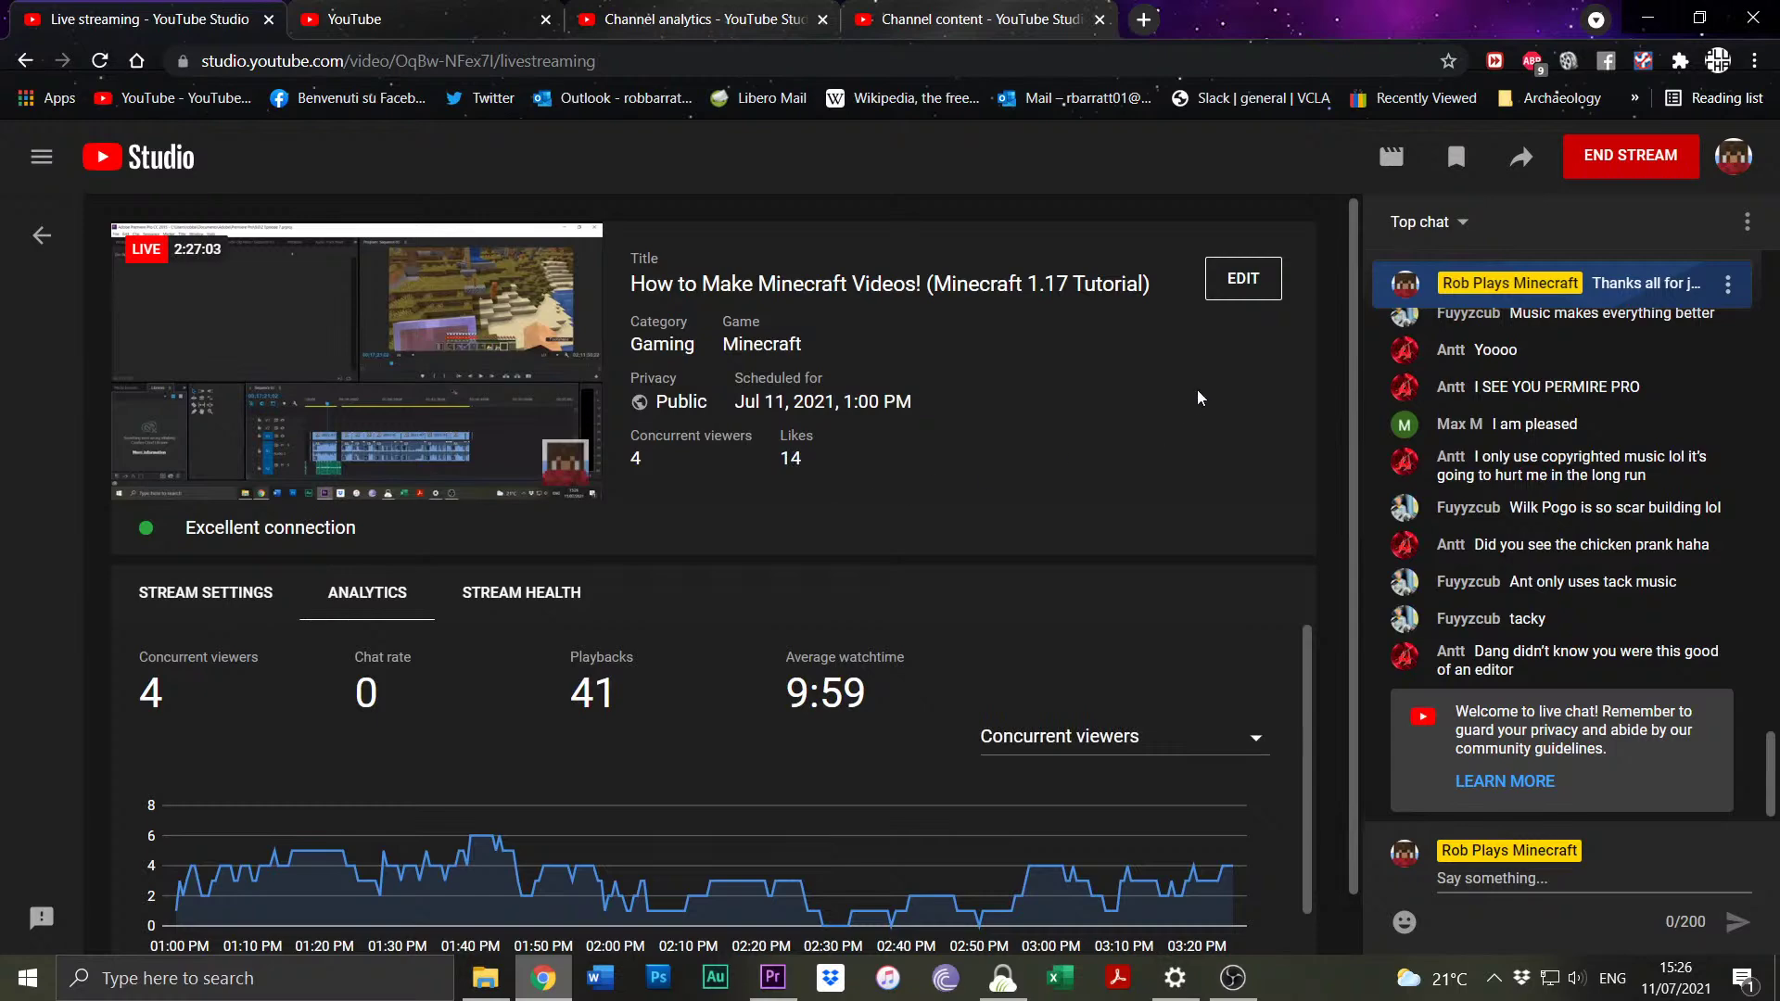
pyautogui.click(1605, 153)
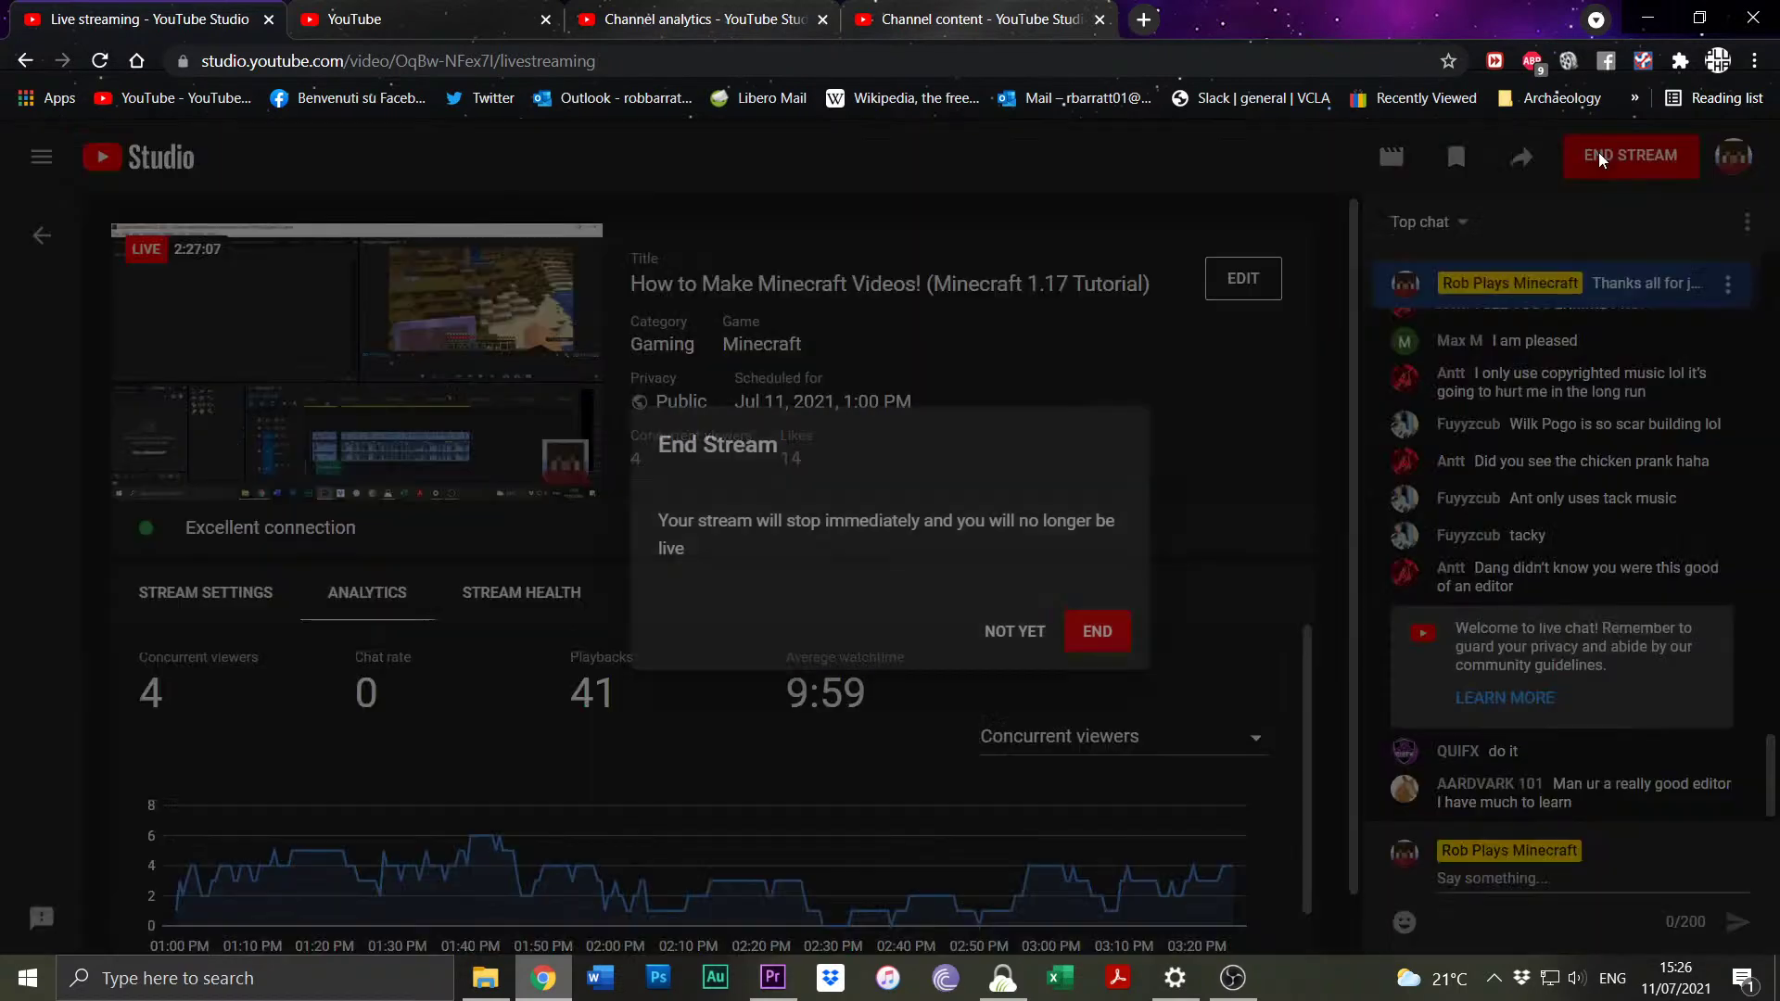
pyautogui.click(1097, 631)
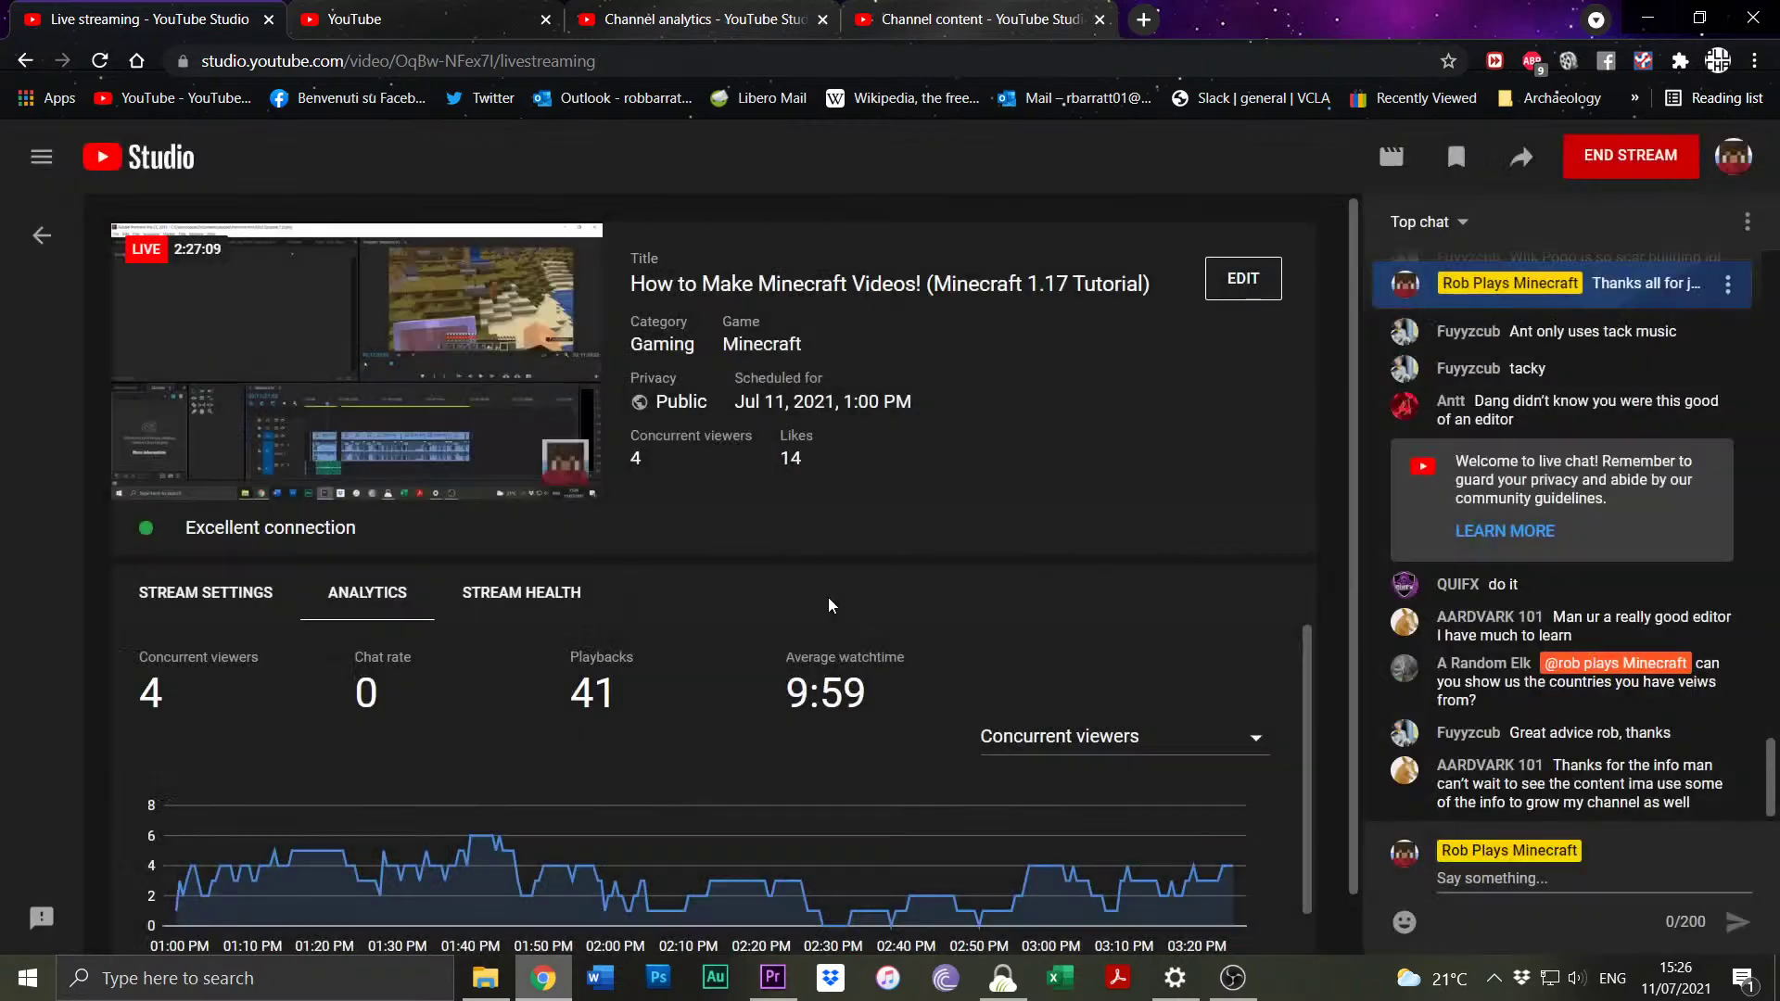